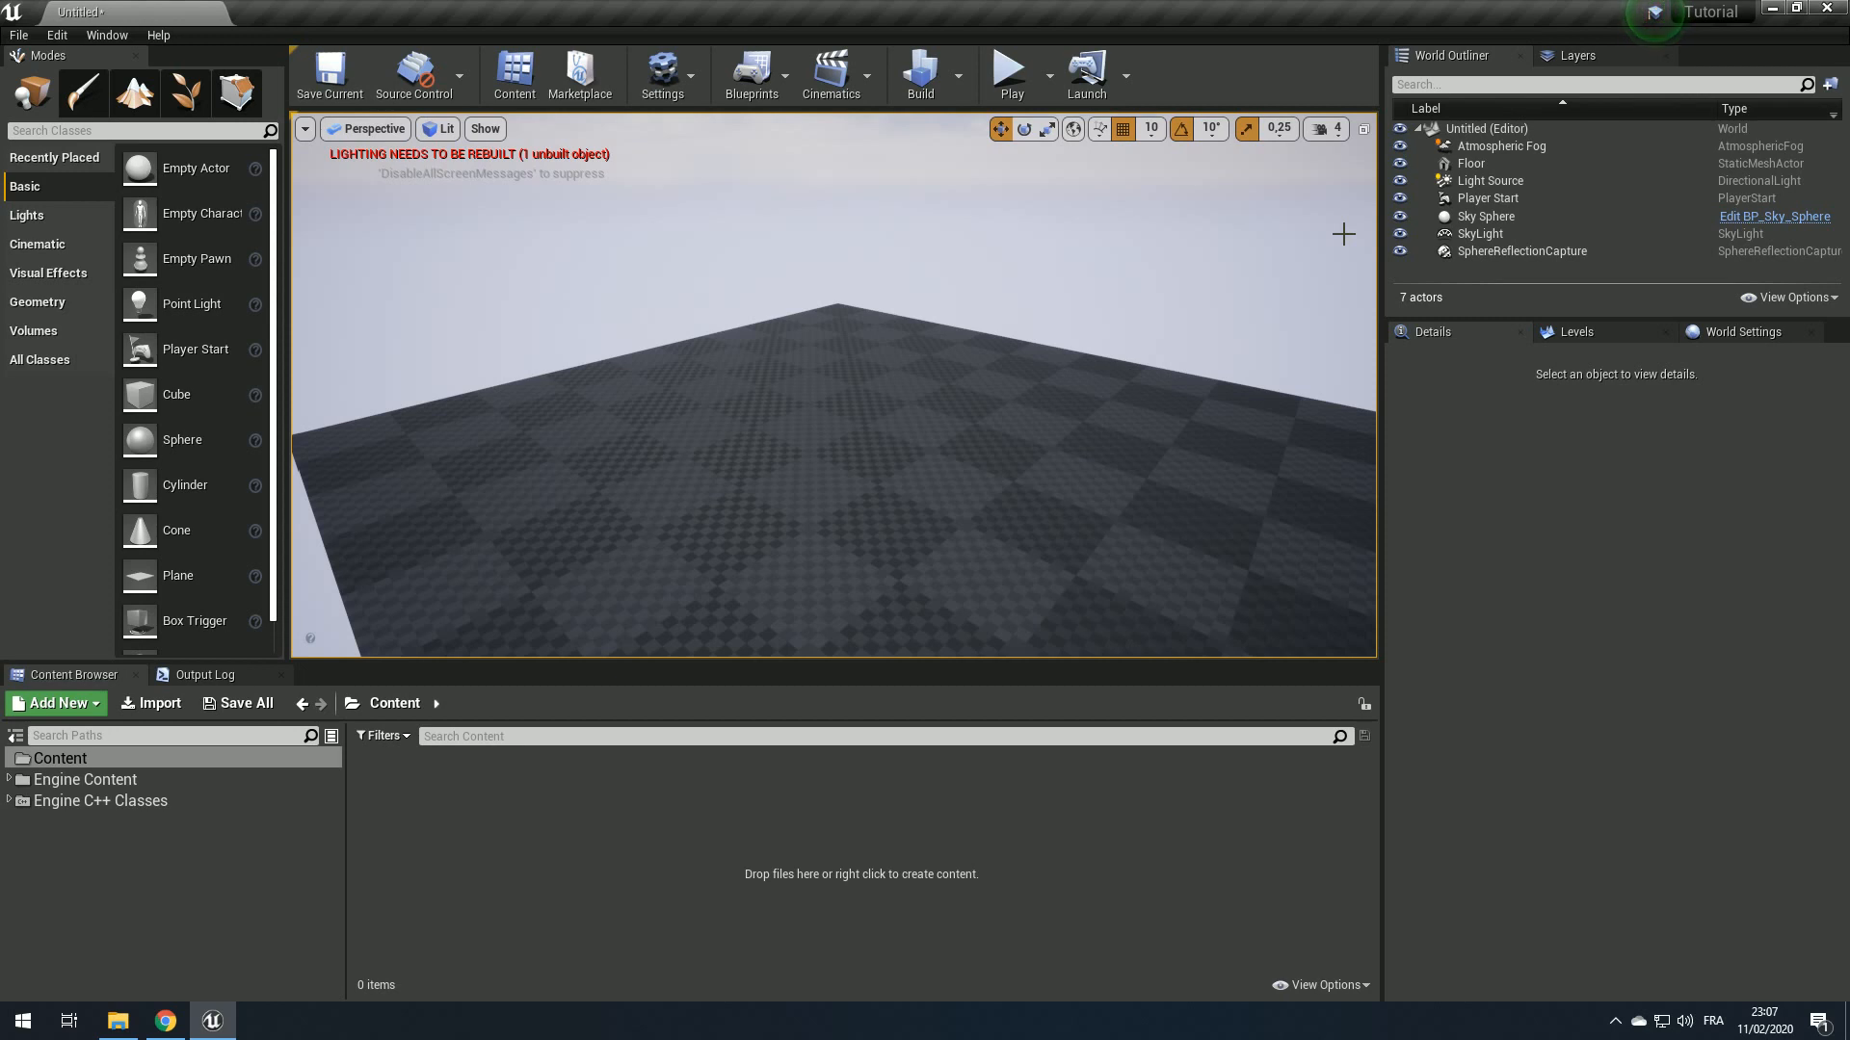
click(611, 386)
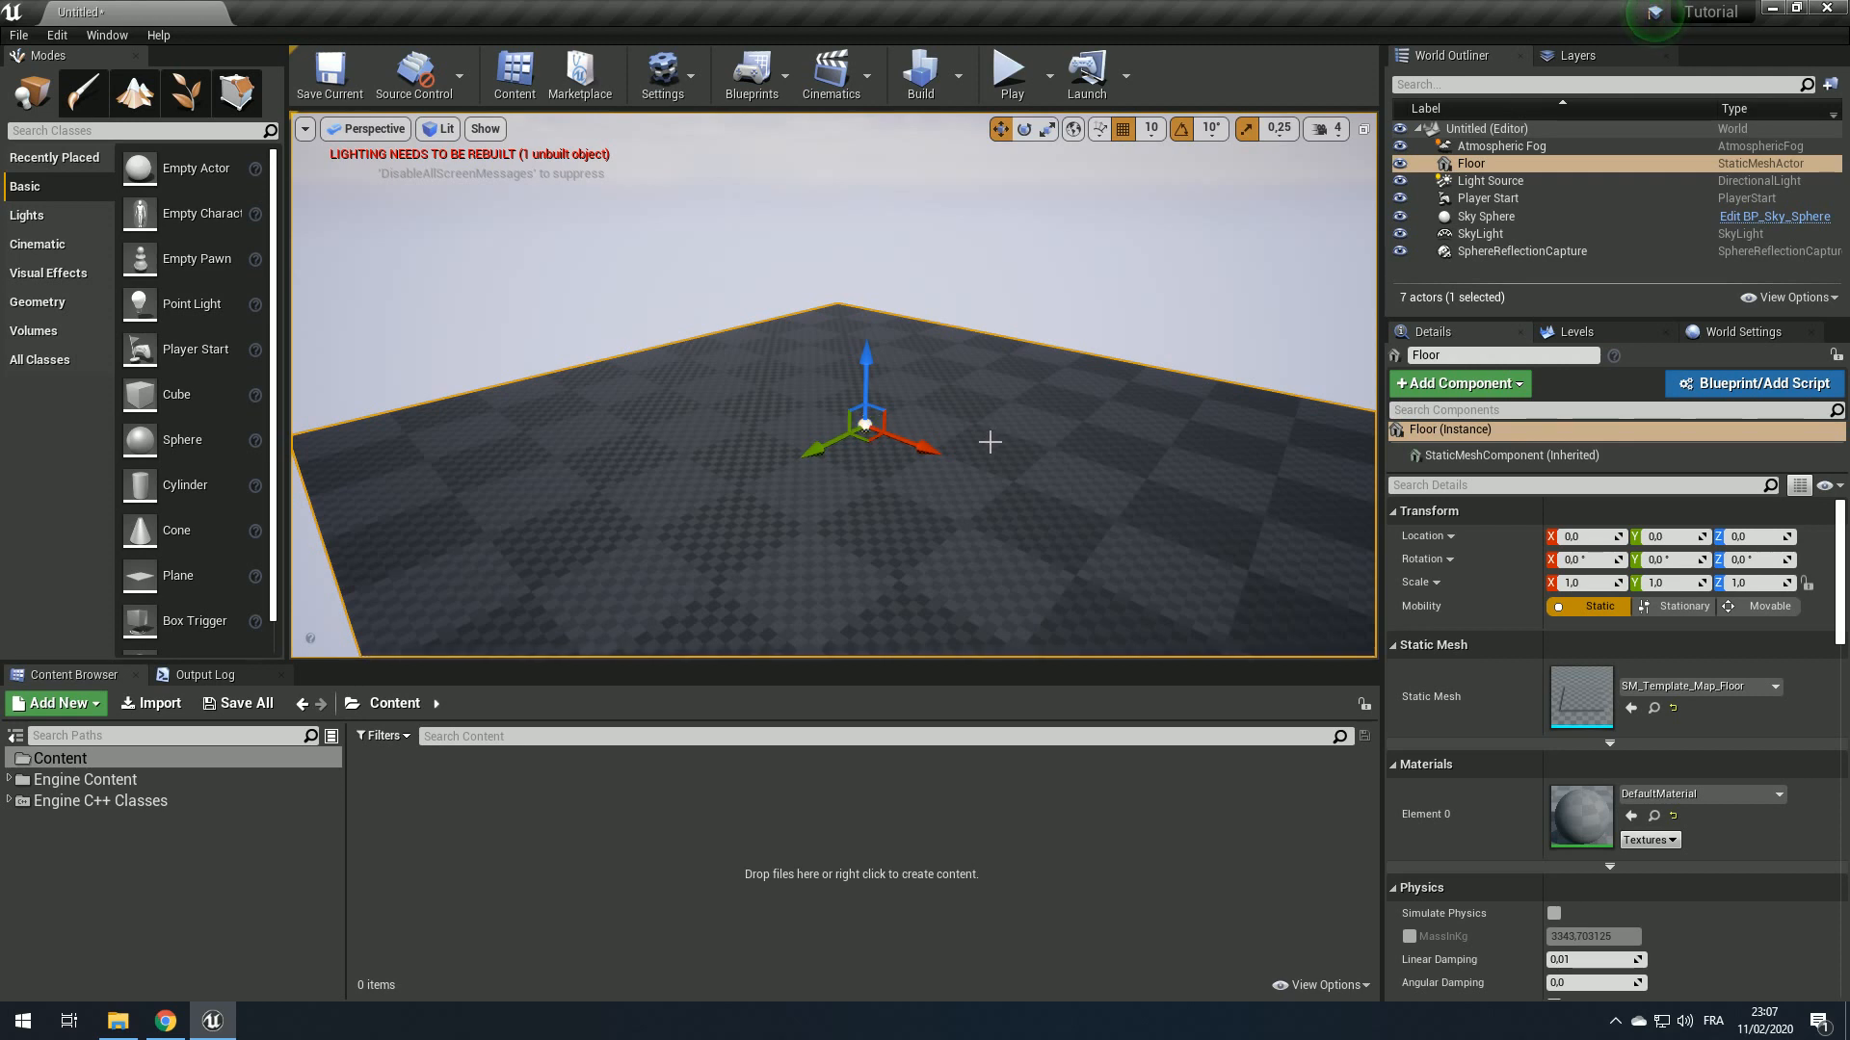
key(Escape)
Step: Create a folder named Material in the project's Content folder
right_click(668, 771)
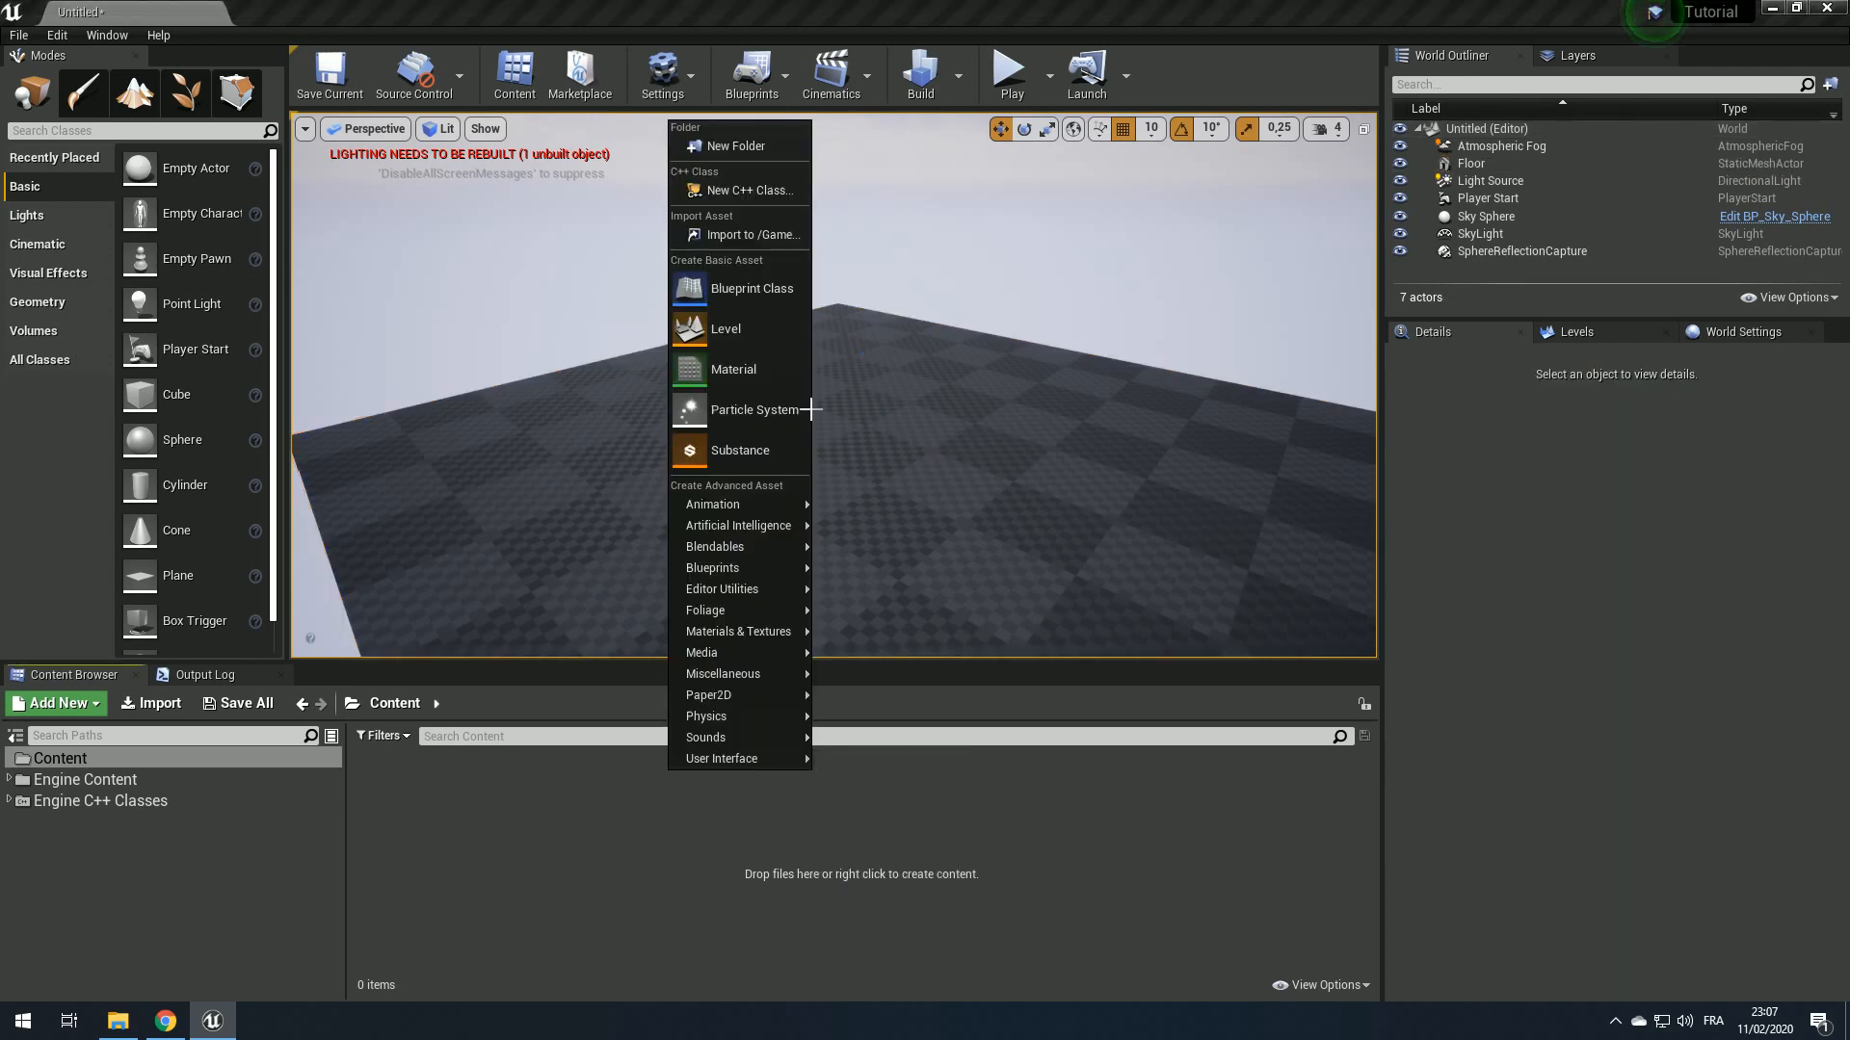
click(785, 144)
text(Mat)
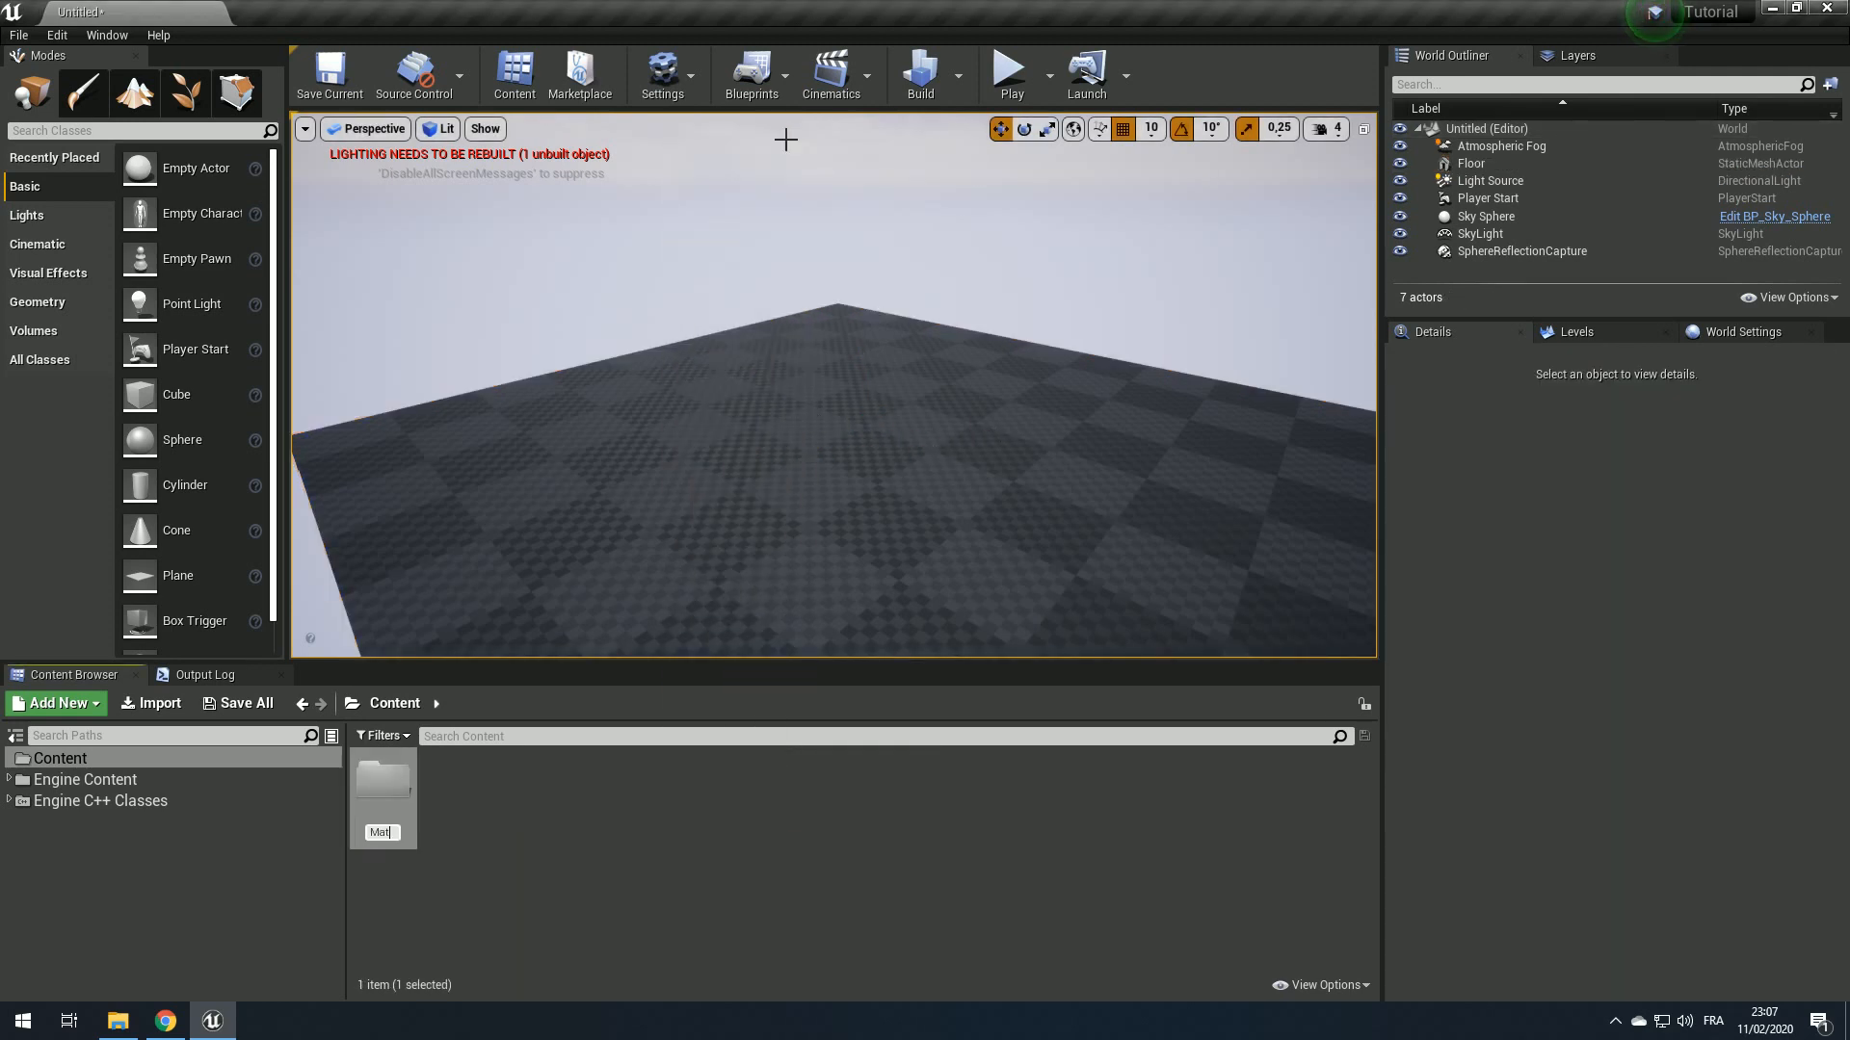
text(erial)
key(Return)
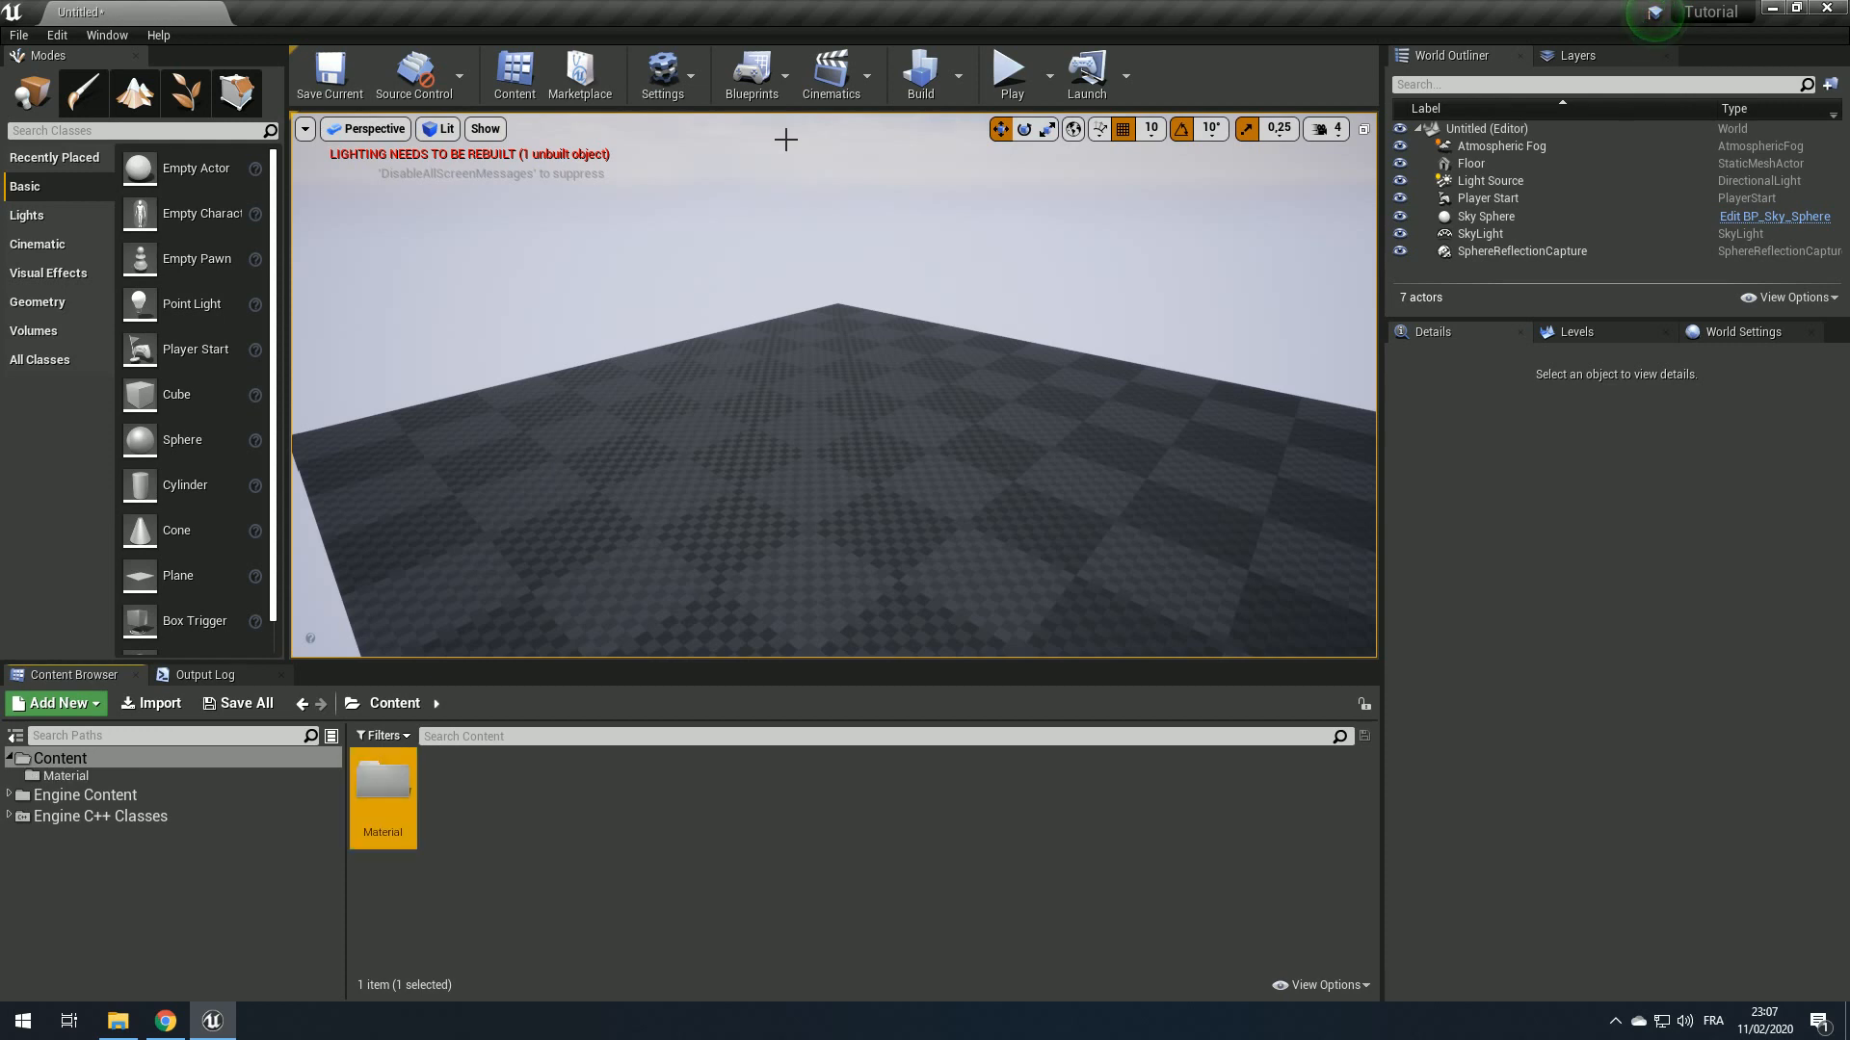
Step: Create a second folder named Widget in the Content folder
right_click(812, 800)
click(872, 207)
text(W)
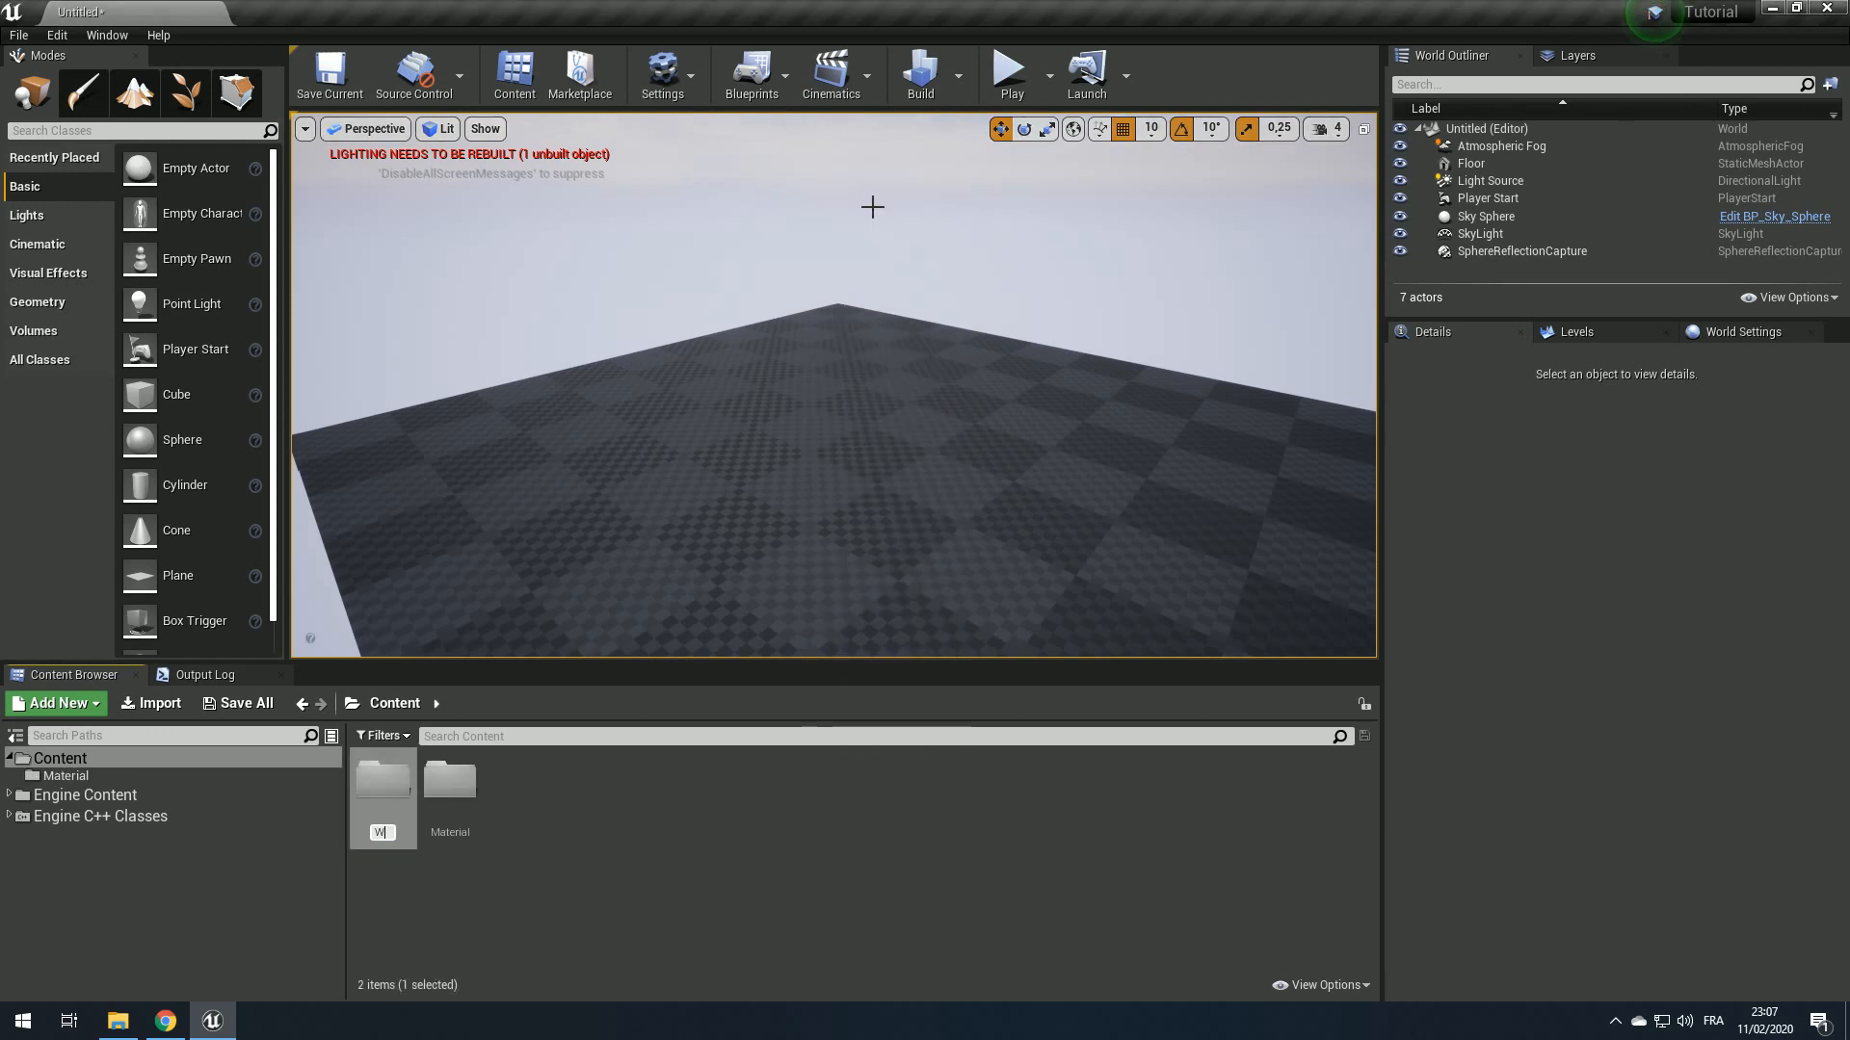
text(idget)
key(Return)
Step: Create a material named M_Line inside the Material folder and open it for editing
double_click(382, 778)
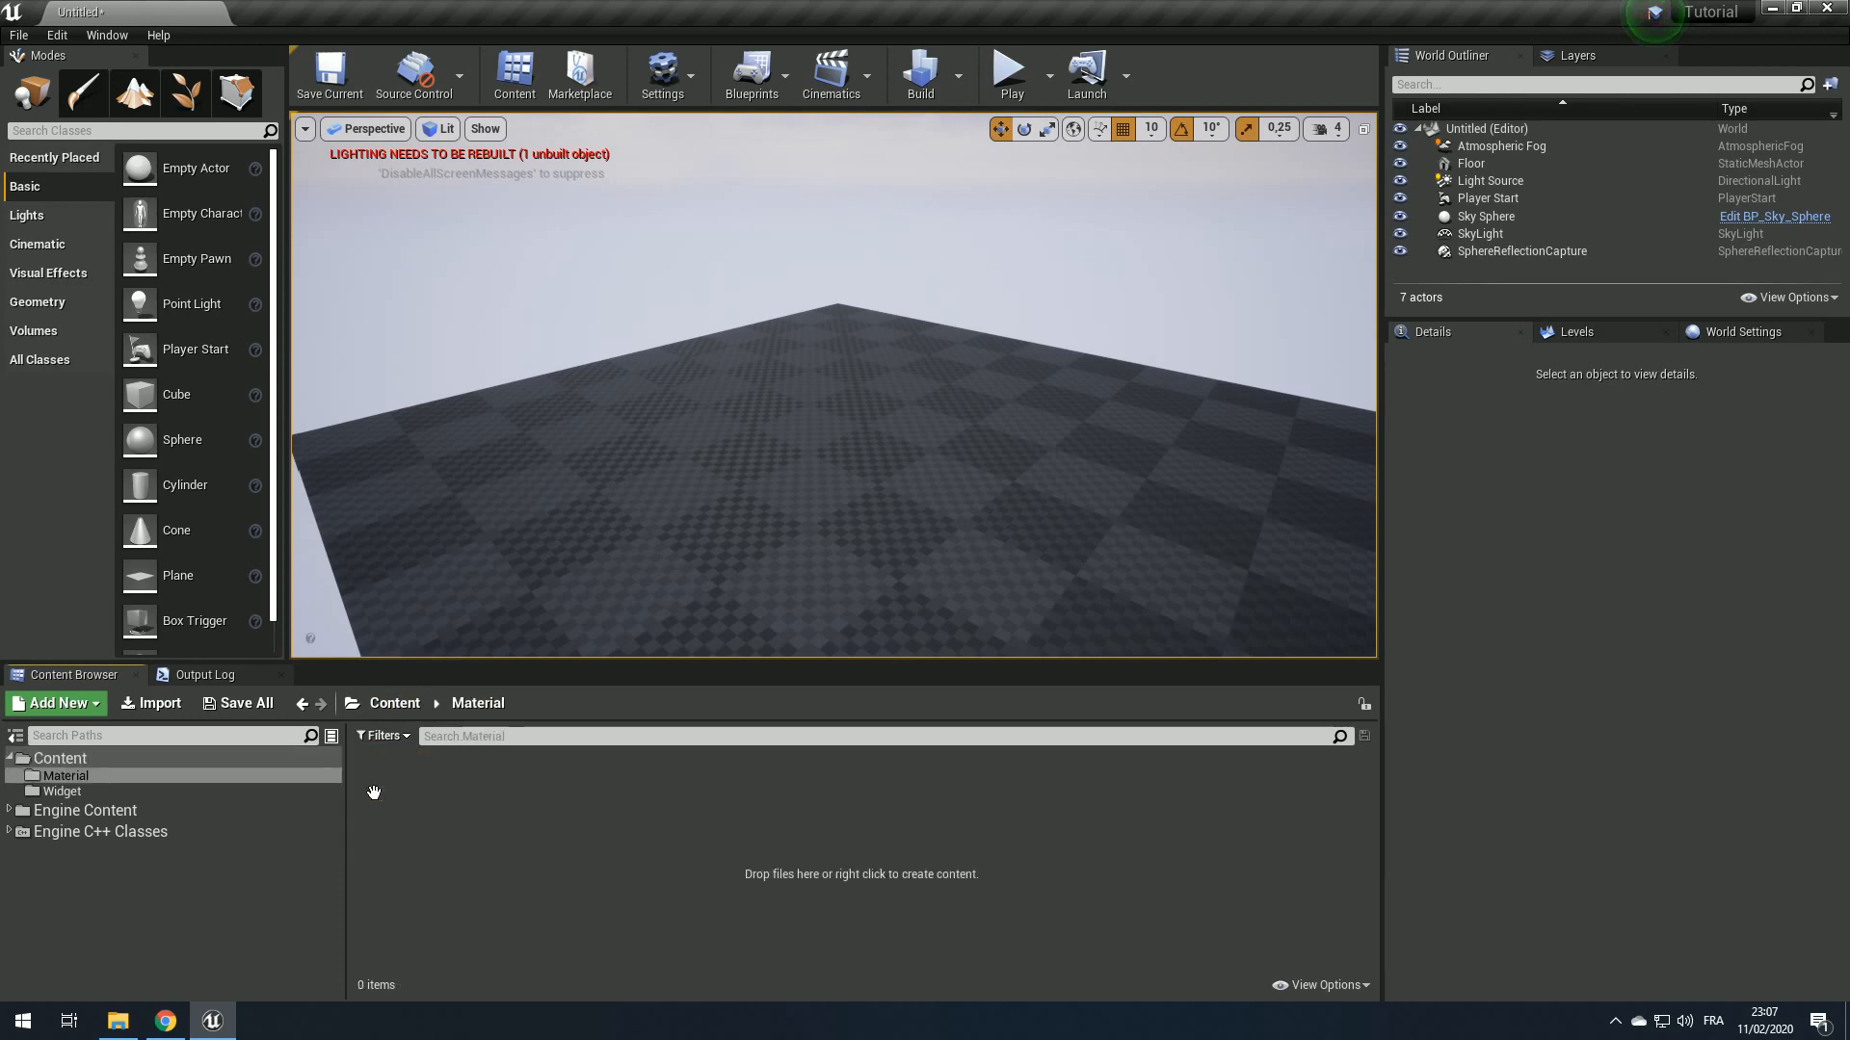
right_click(499, 809)
click(558, 406)
text(M_Line)
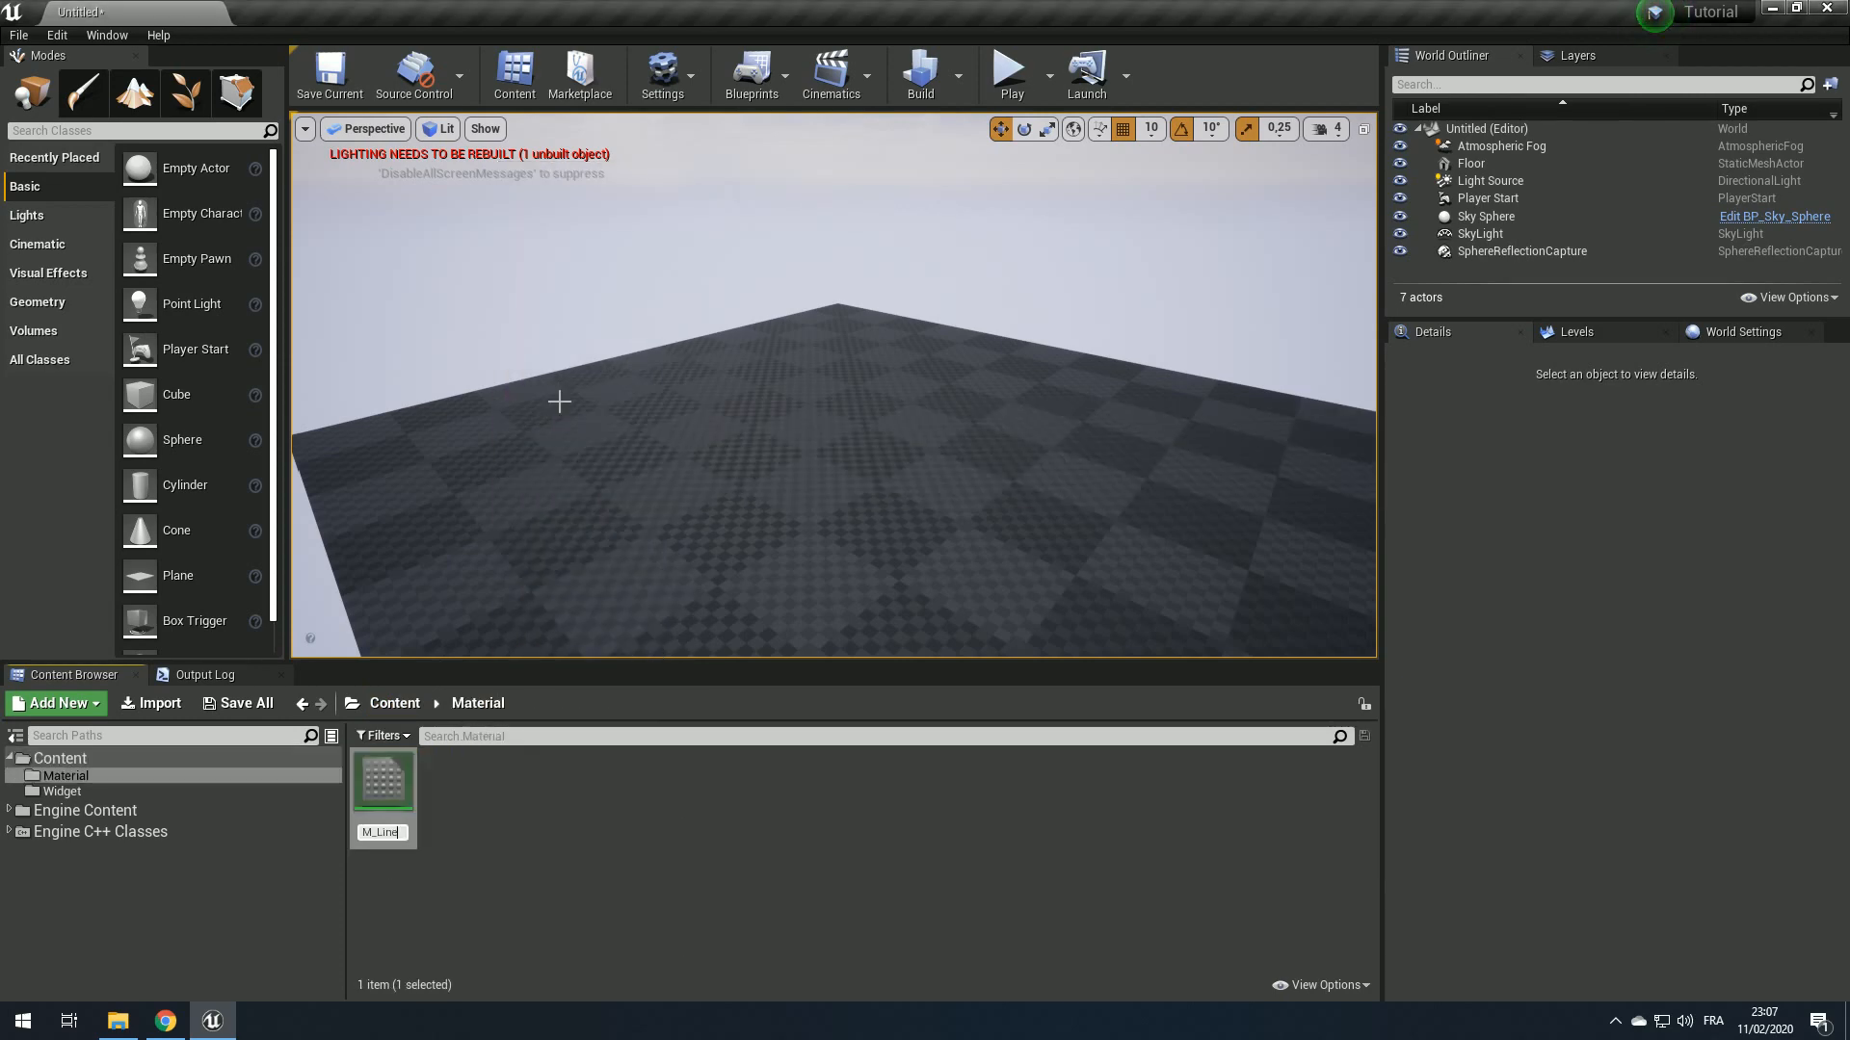
key(Return)
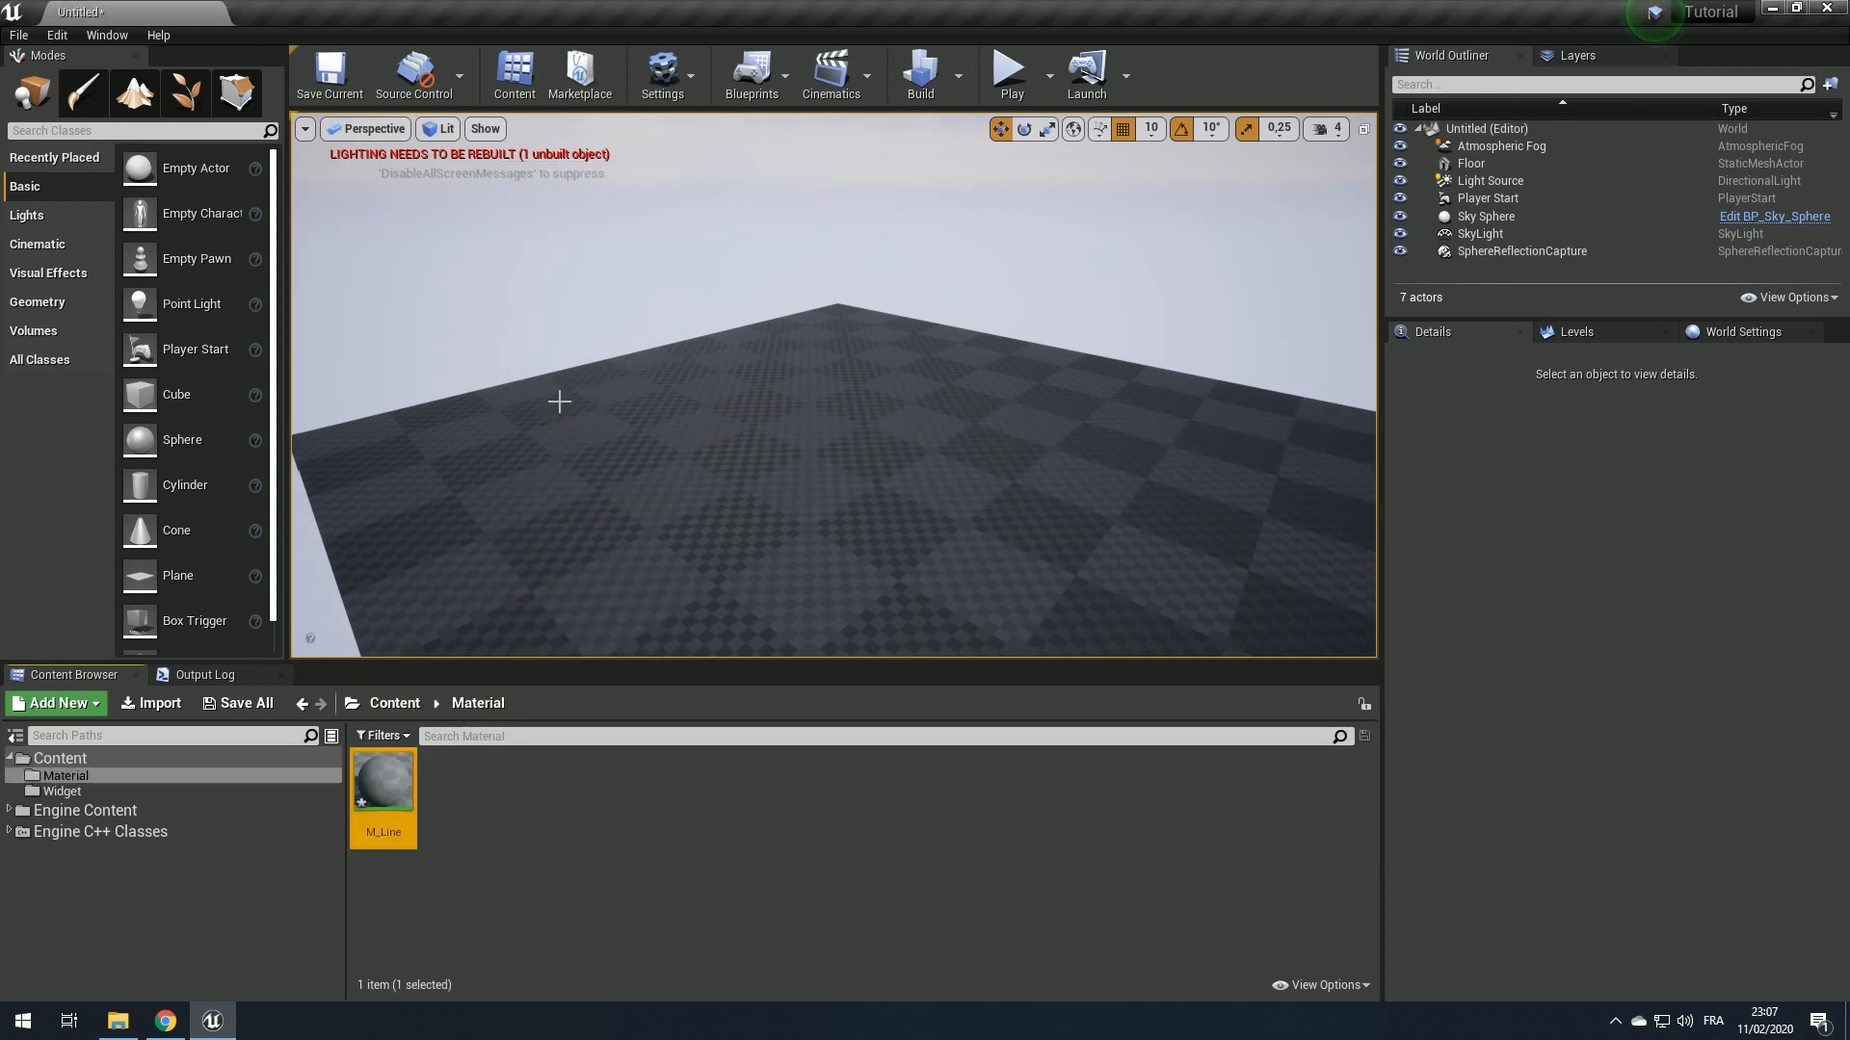
key(Return)
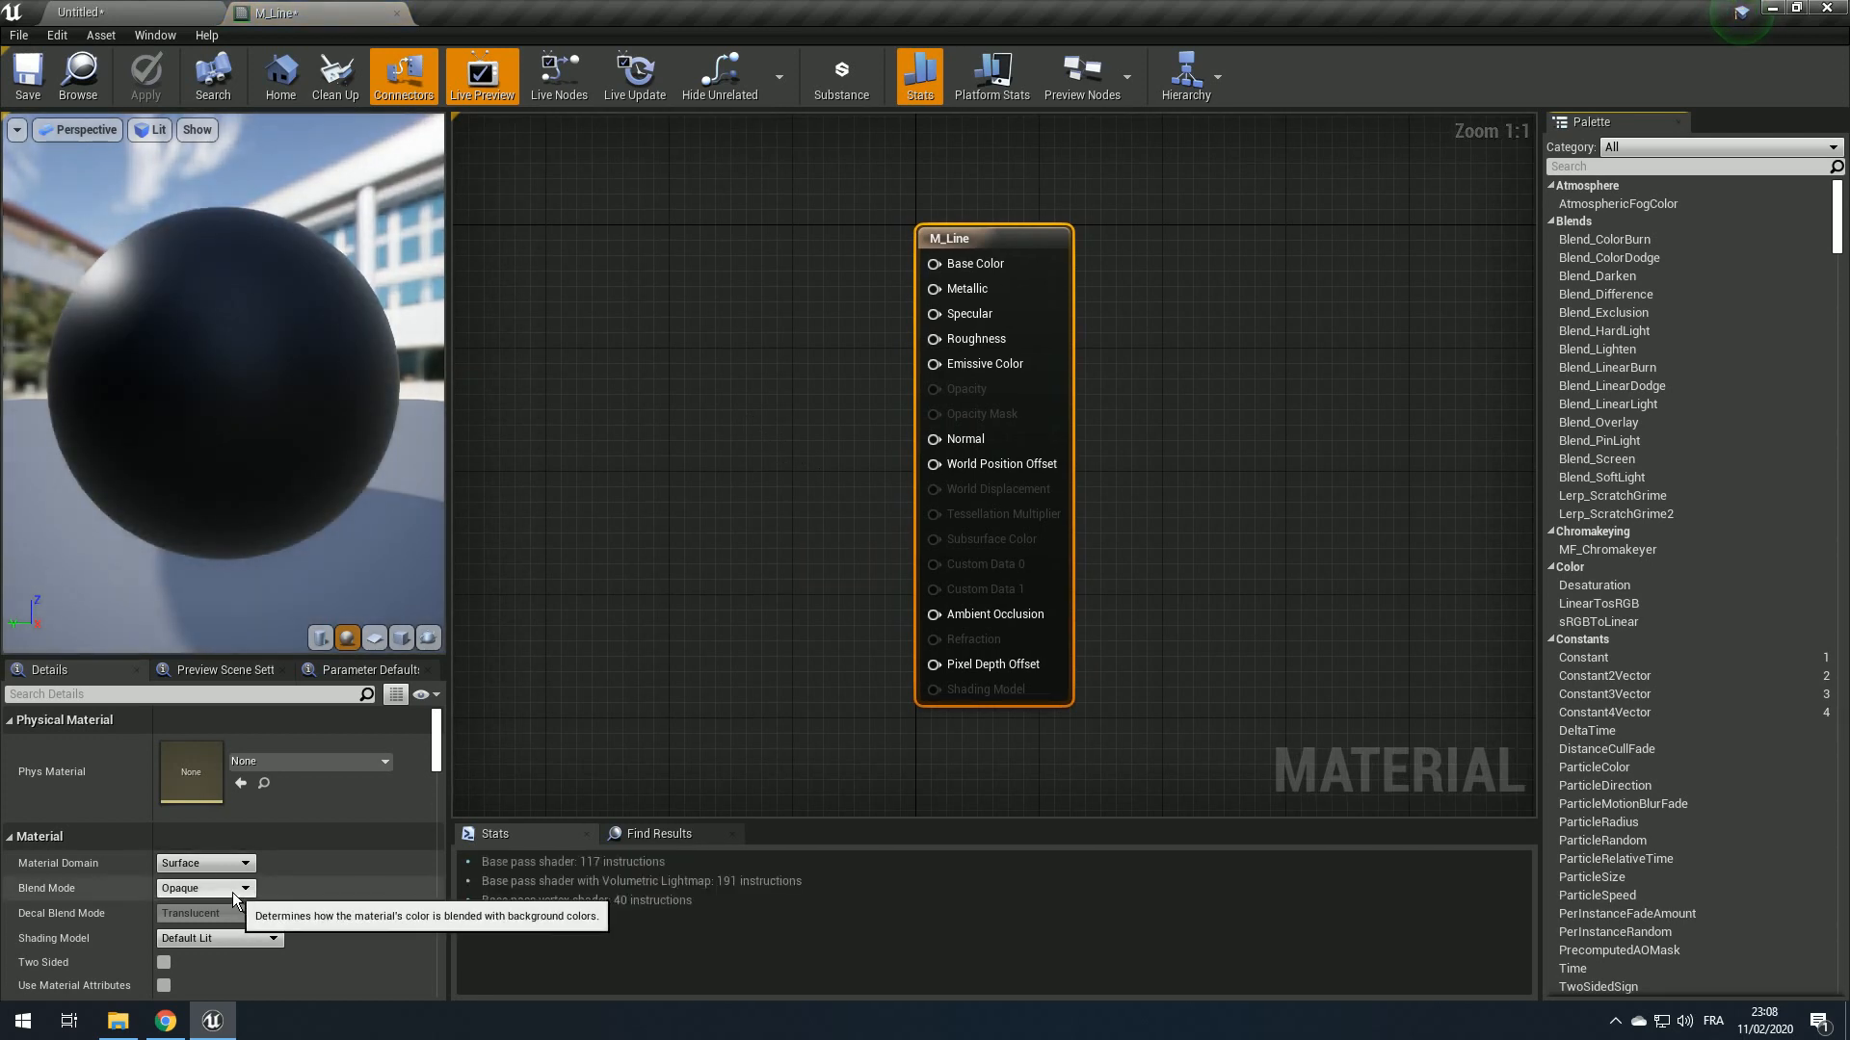
Step: Set the Shading Model of M_Line to Unlit and switch its preview mesh to a cube
click(233, 892)
click(225, 892)
click(230, 933)
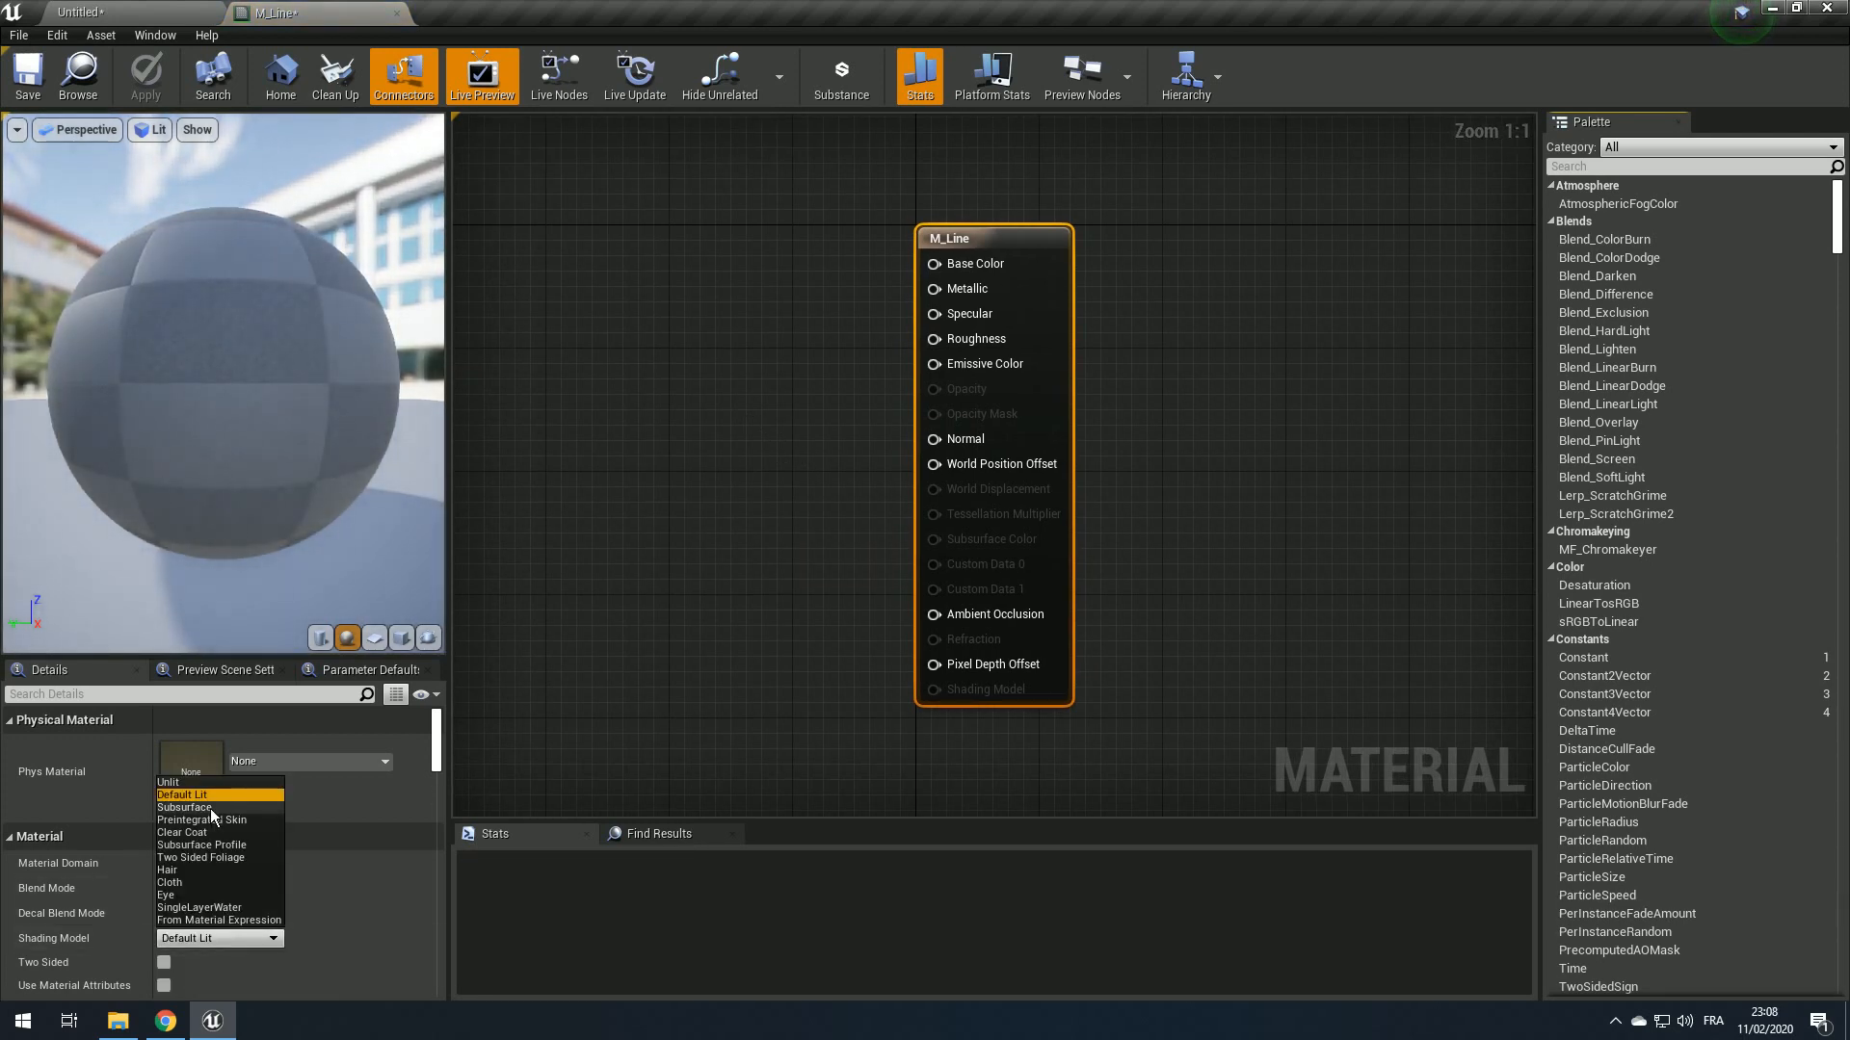
click(202, 782)
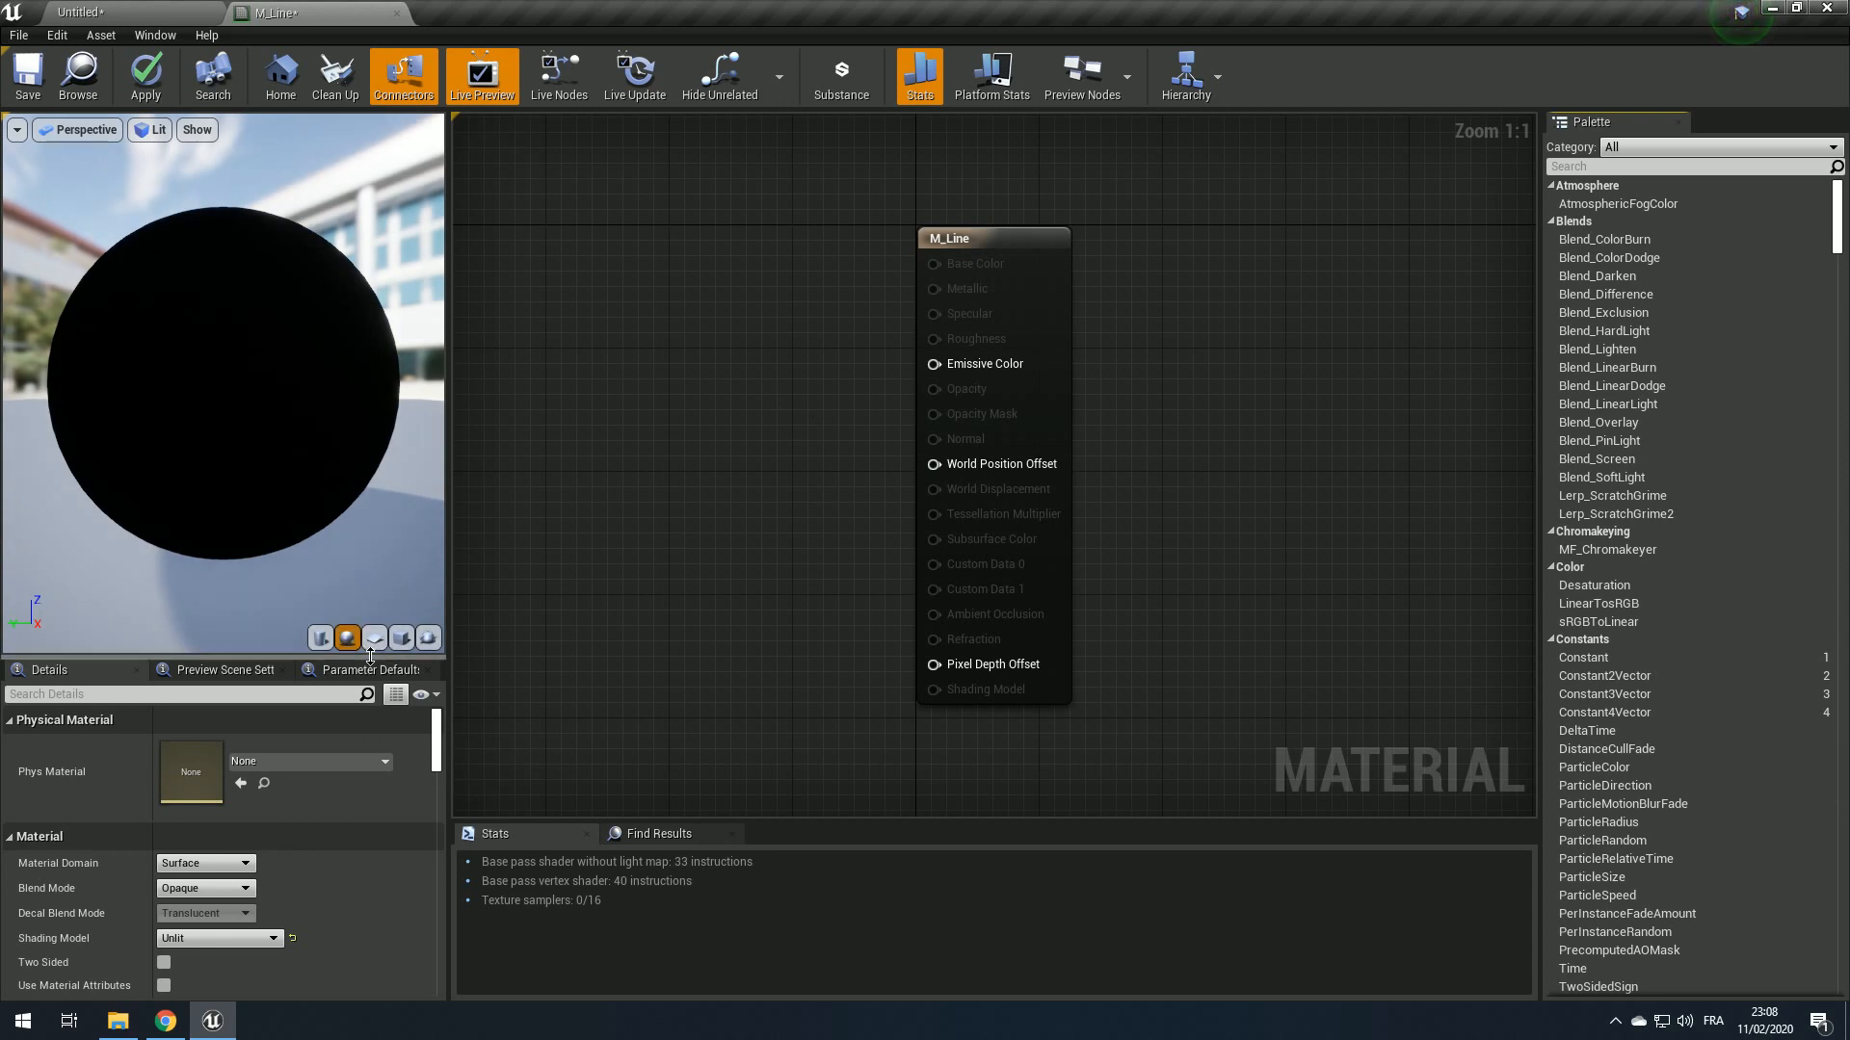
click(401, 638)
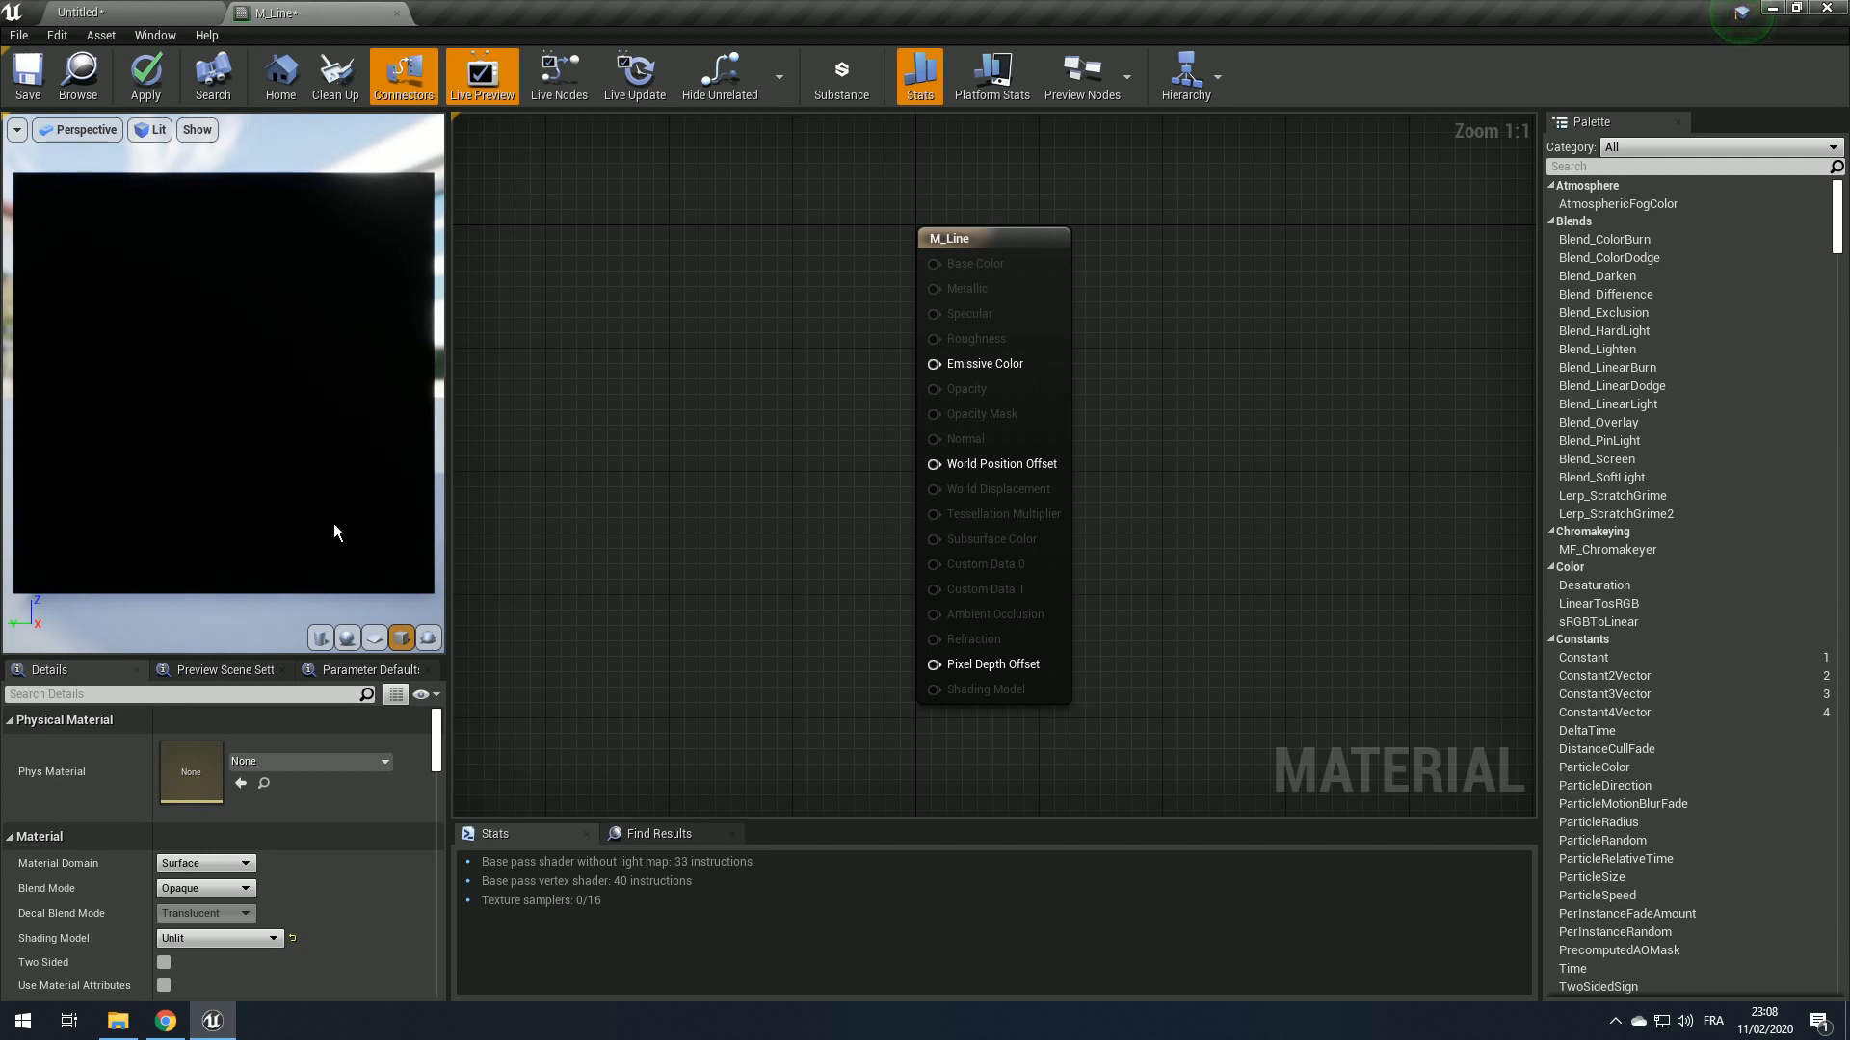
click(206, 863)
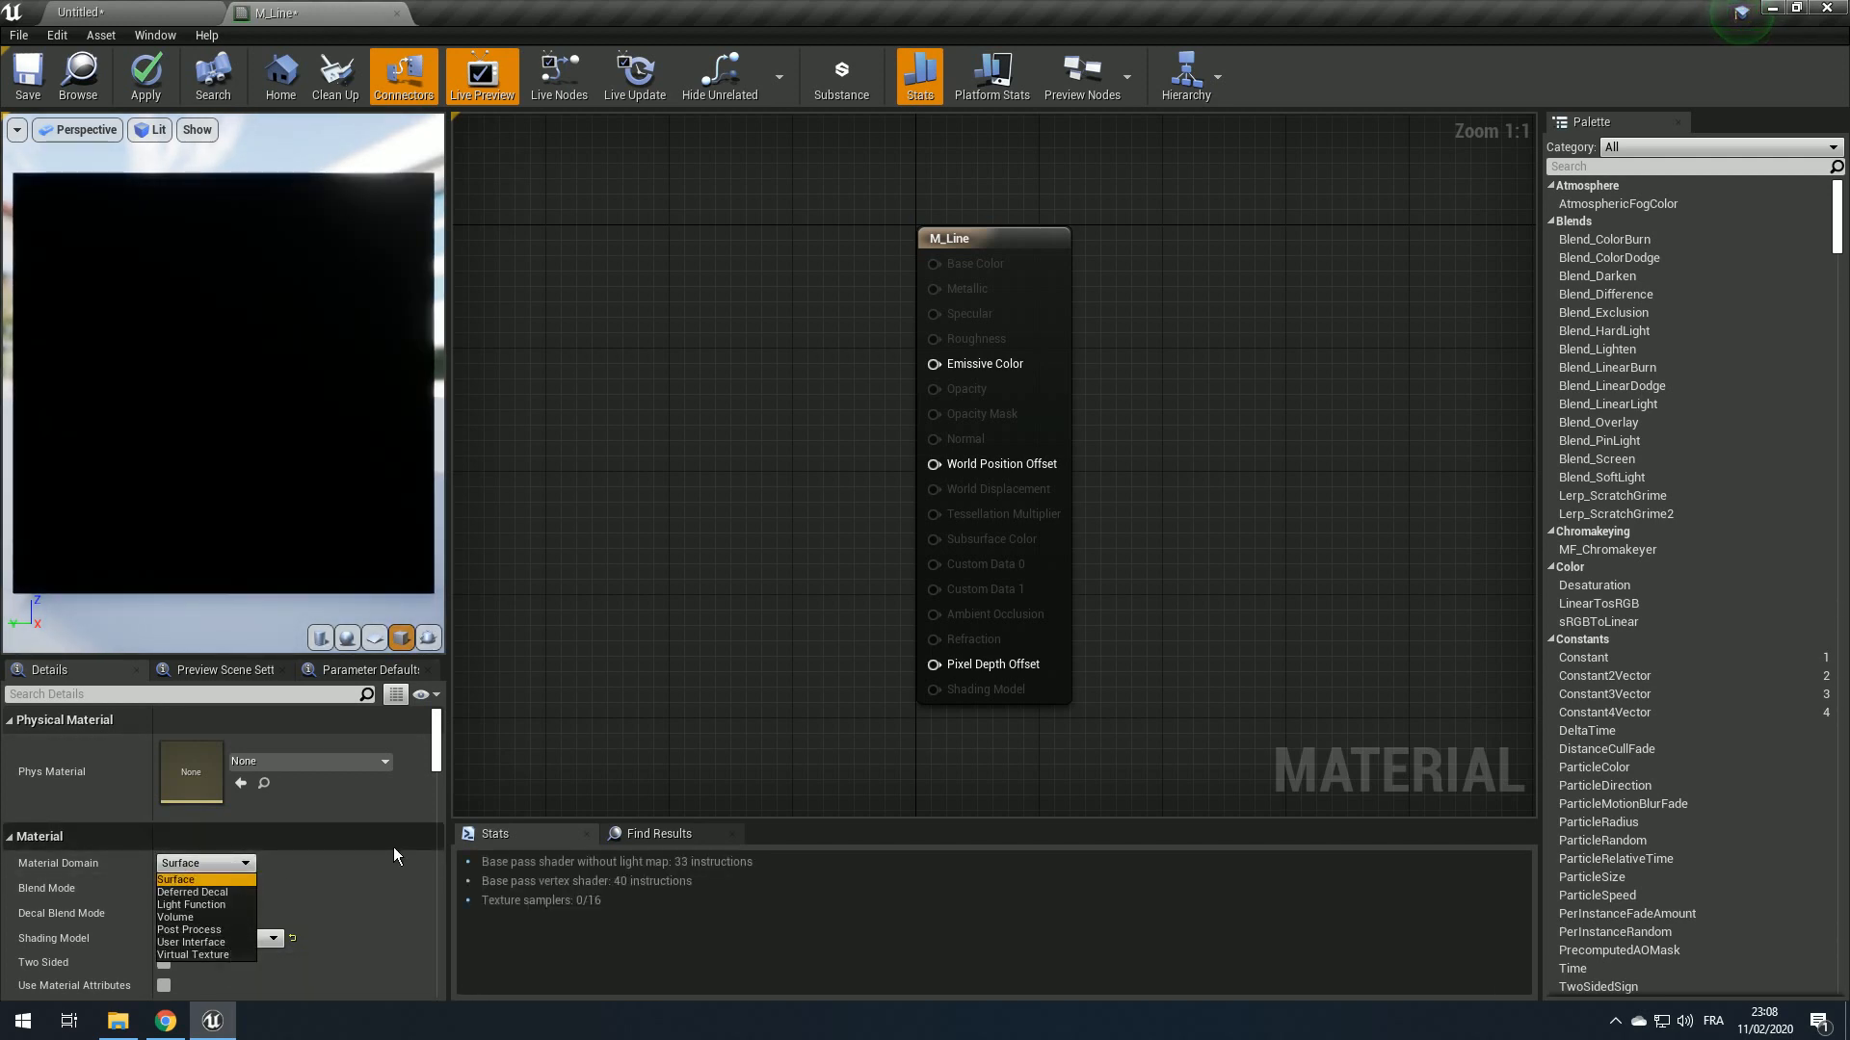
Step: Add a TexCoord node to the material graph and connect its output to Emissive Color
right_drag(602, 410, 844, 481)
scroll(856, 453, down, 2)
scroll(857, 449, up, 1)
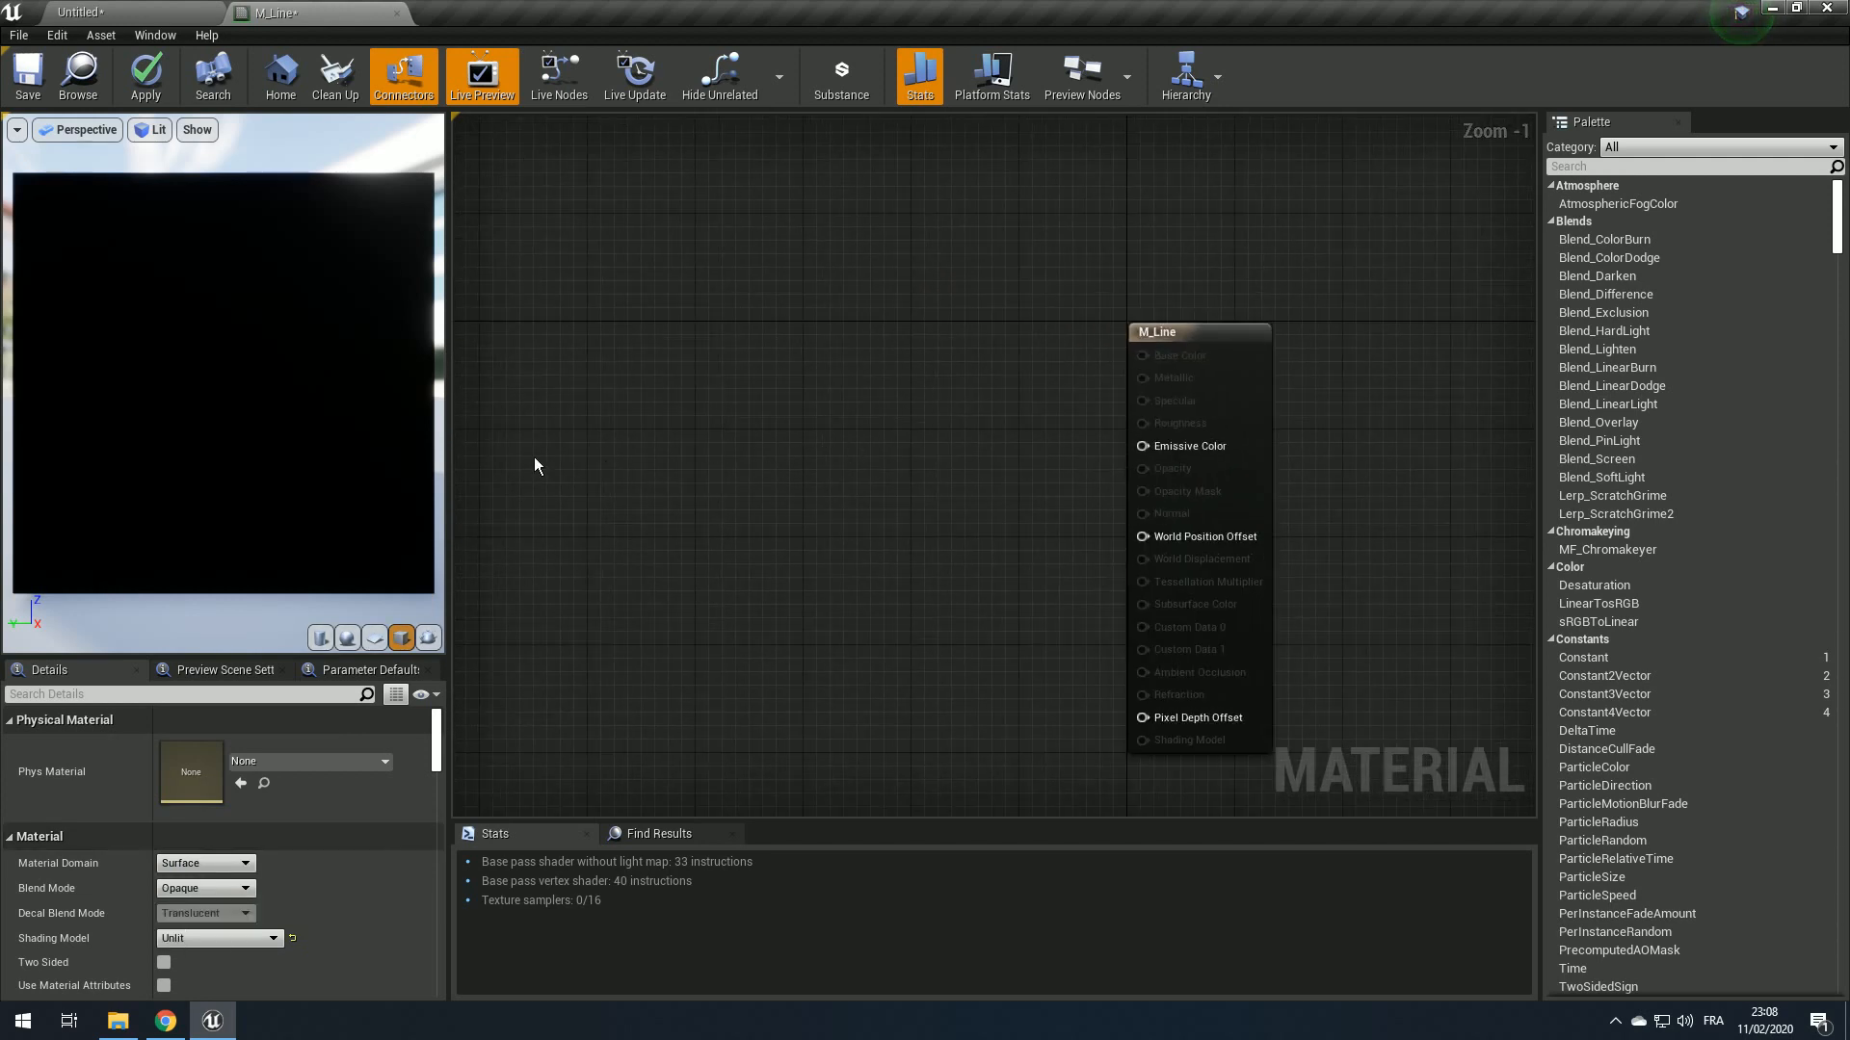
scroll(610, 477, down, 1)
right_drag(515, 447, 705, 463)
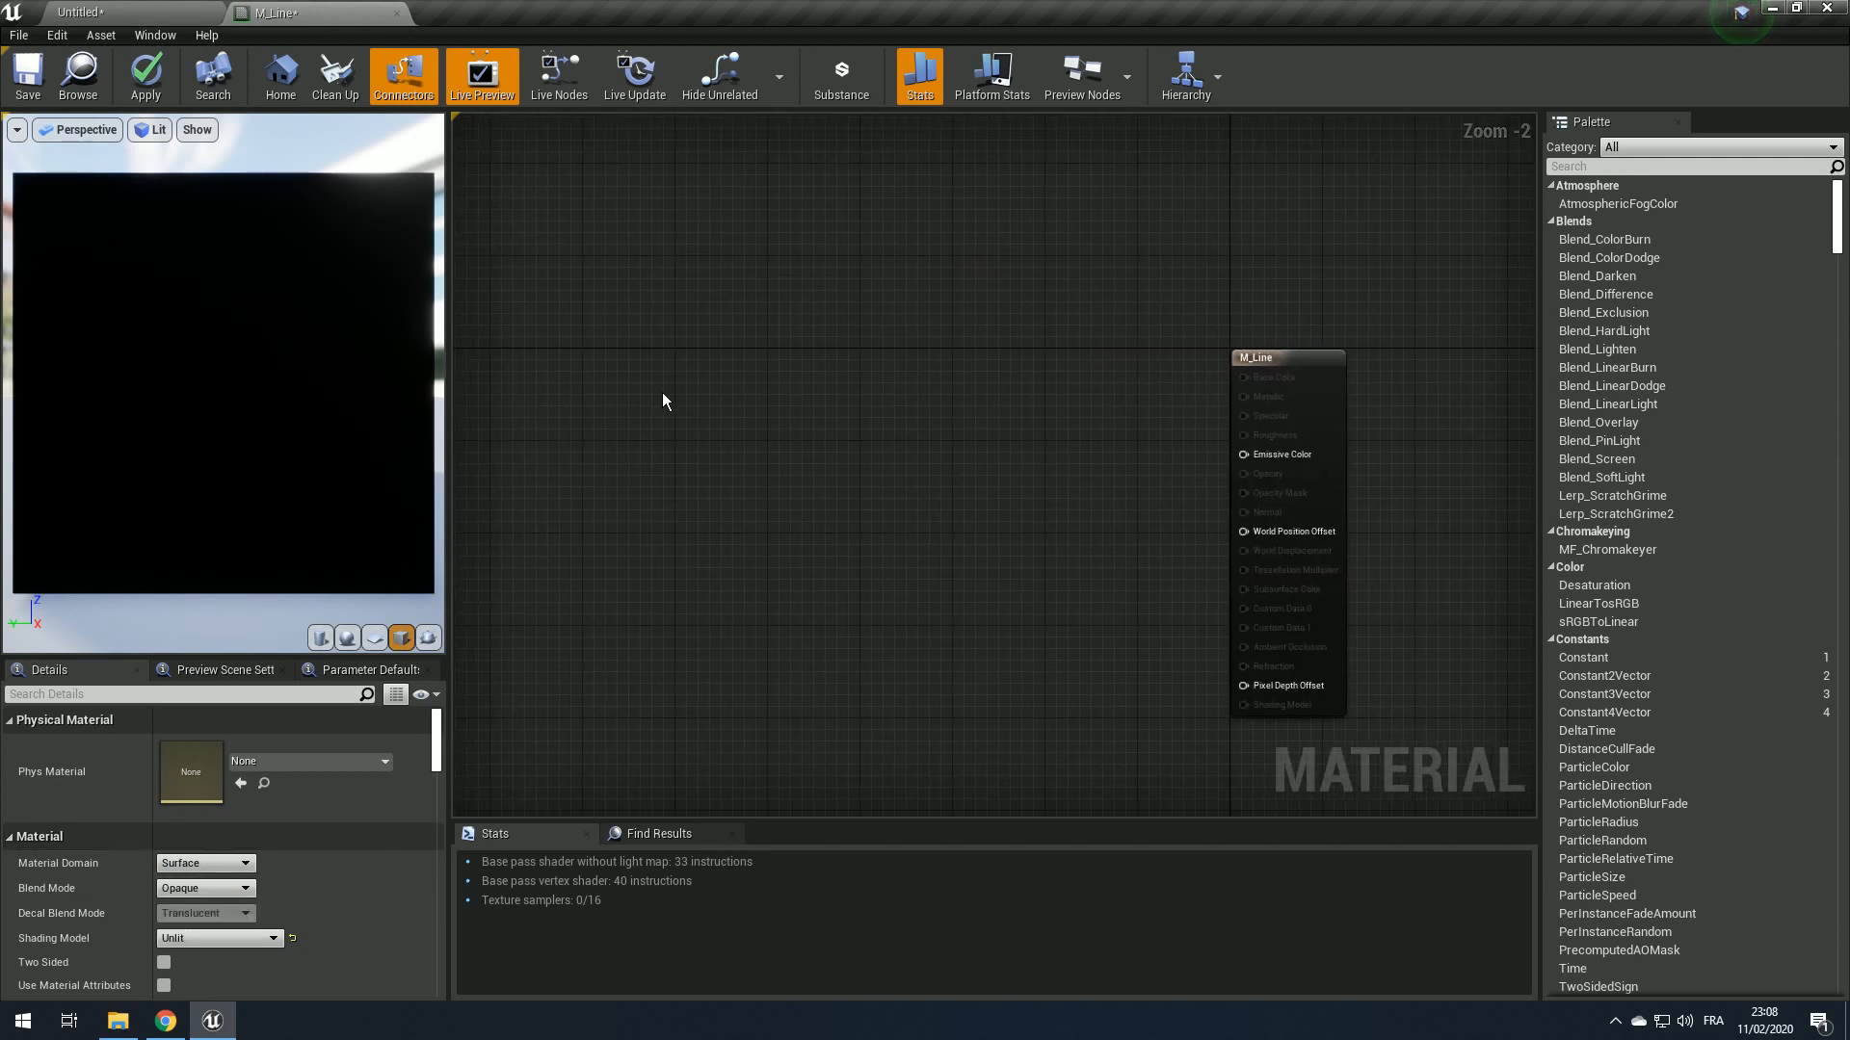
click(663, 401)
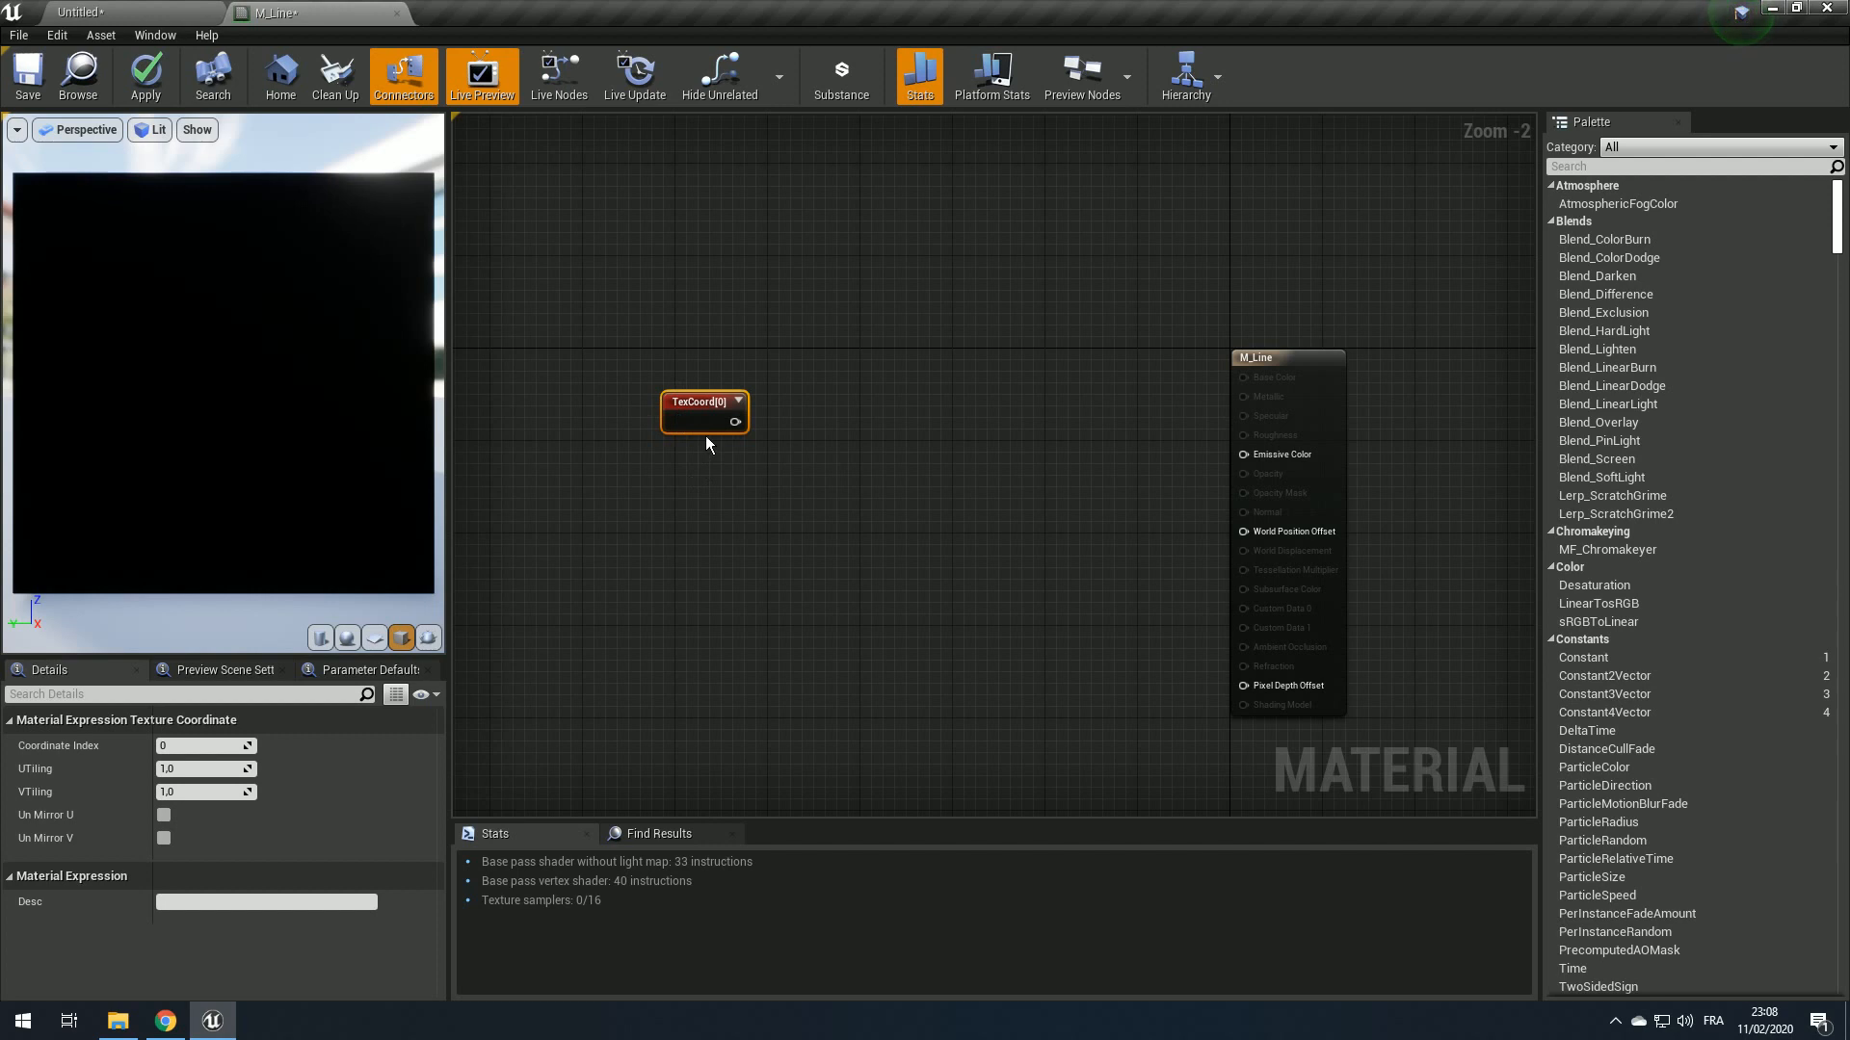
drag(735, 422, 1243, 454)
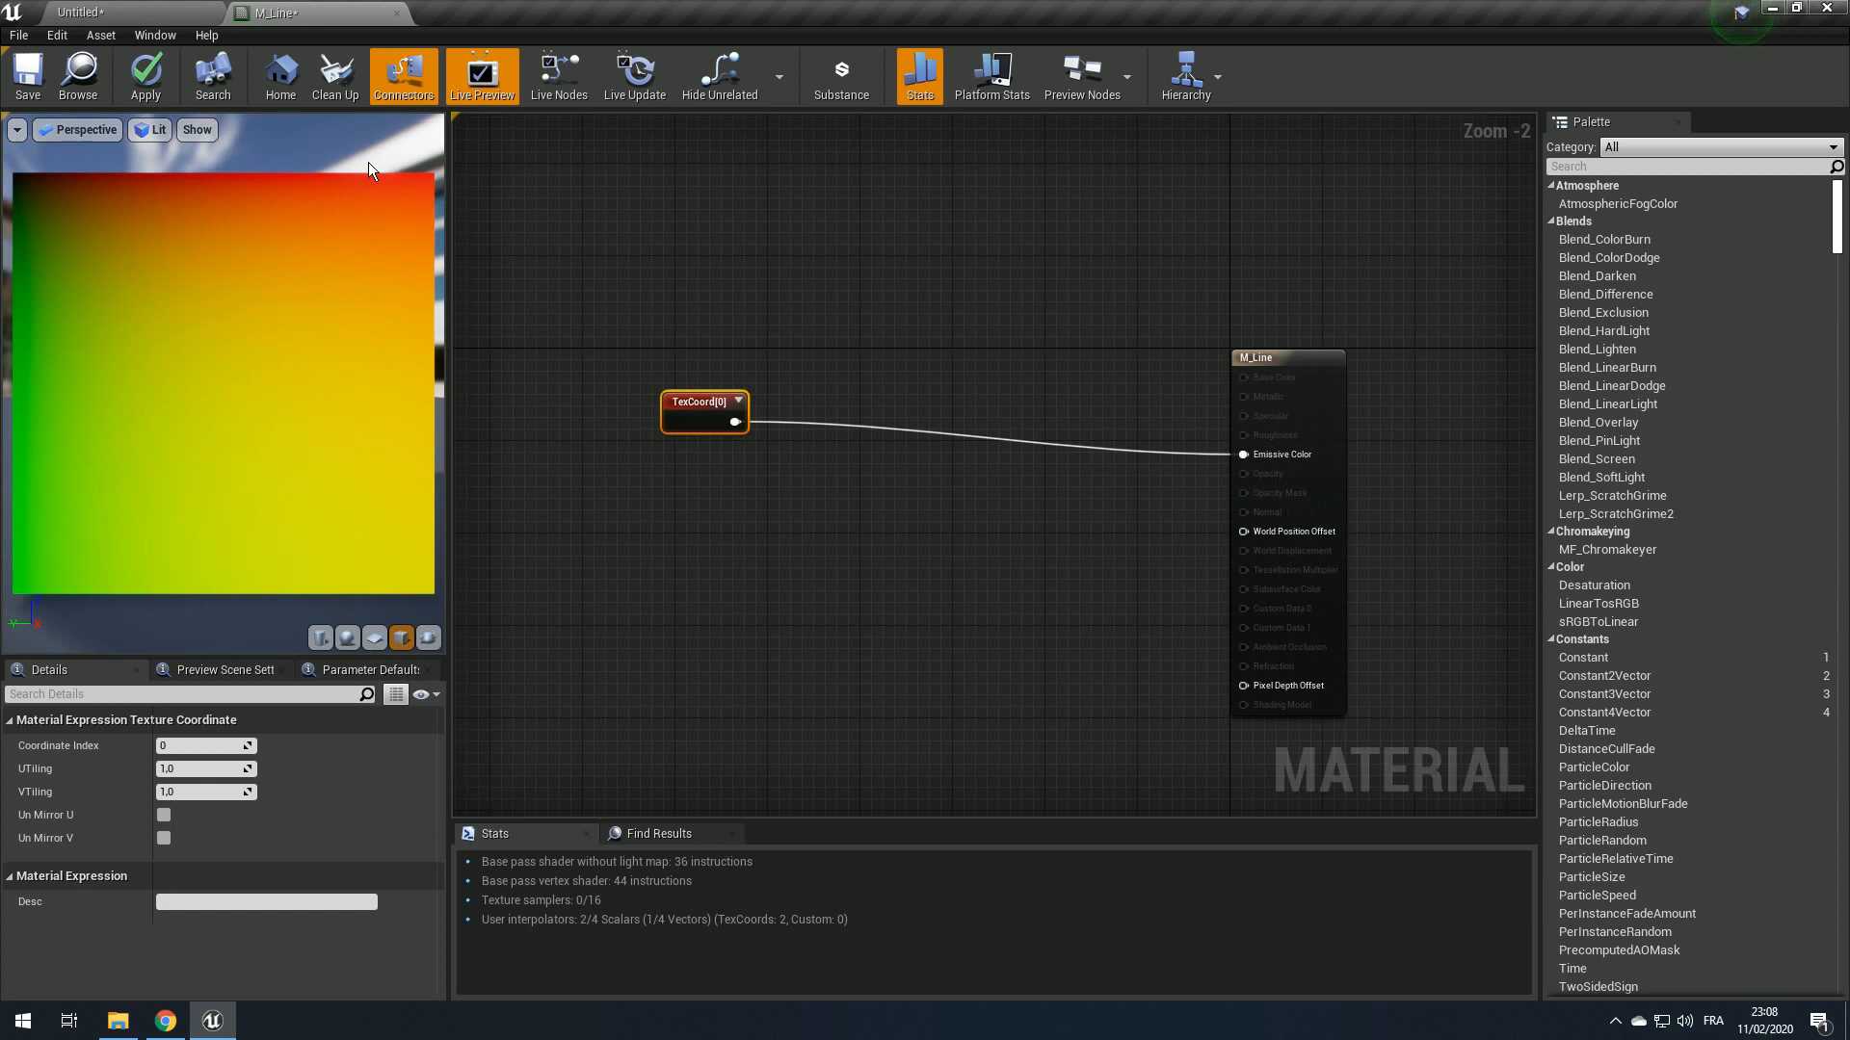
Step: Move the TexCoord node away from the material output and add a Subtract node with TexCoord feeding its A input
right_drag(625, 443, 661, 451)
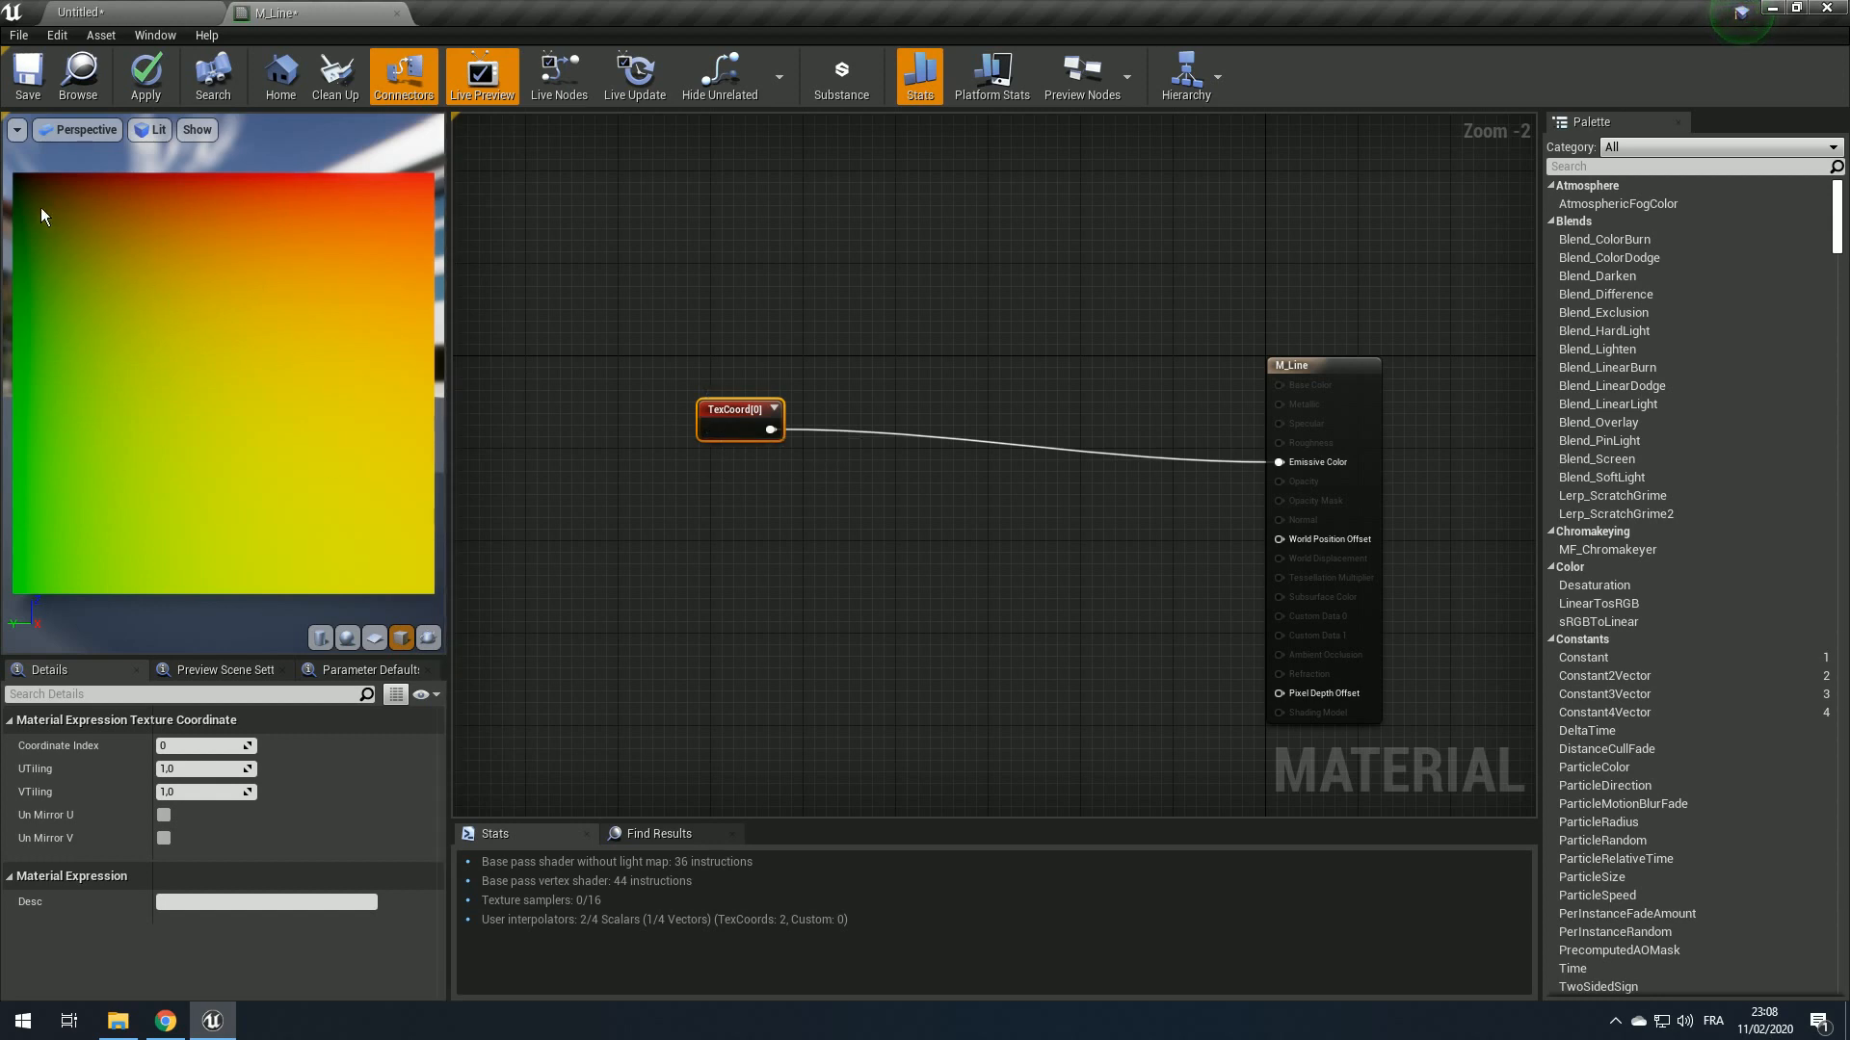
right_drag(698, 466, 727, 458)
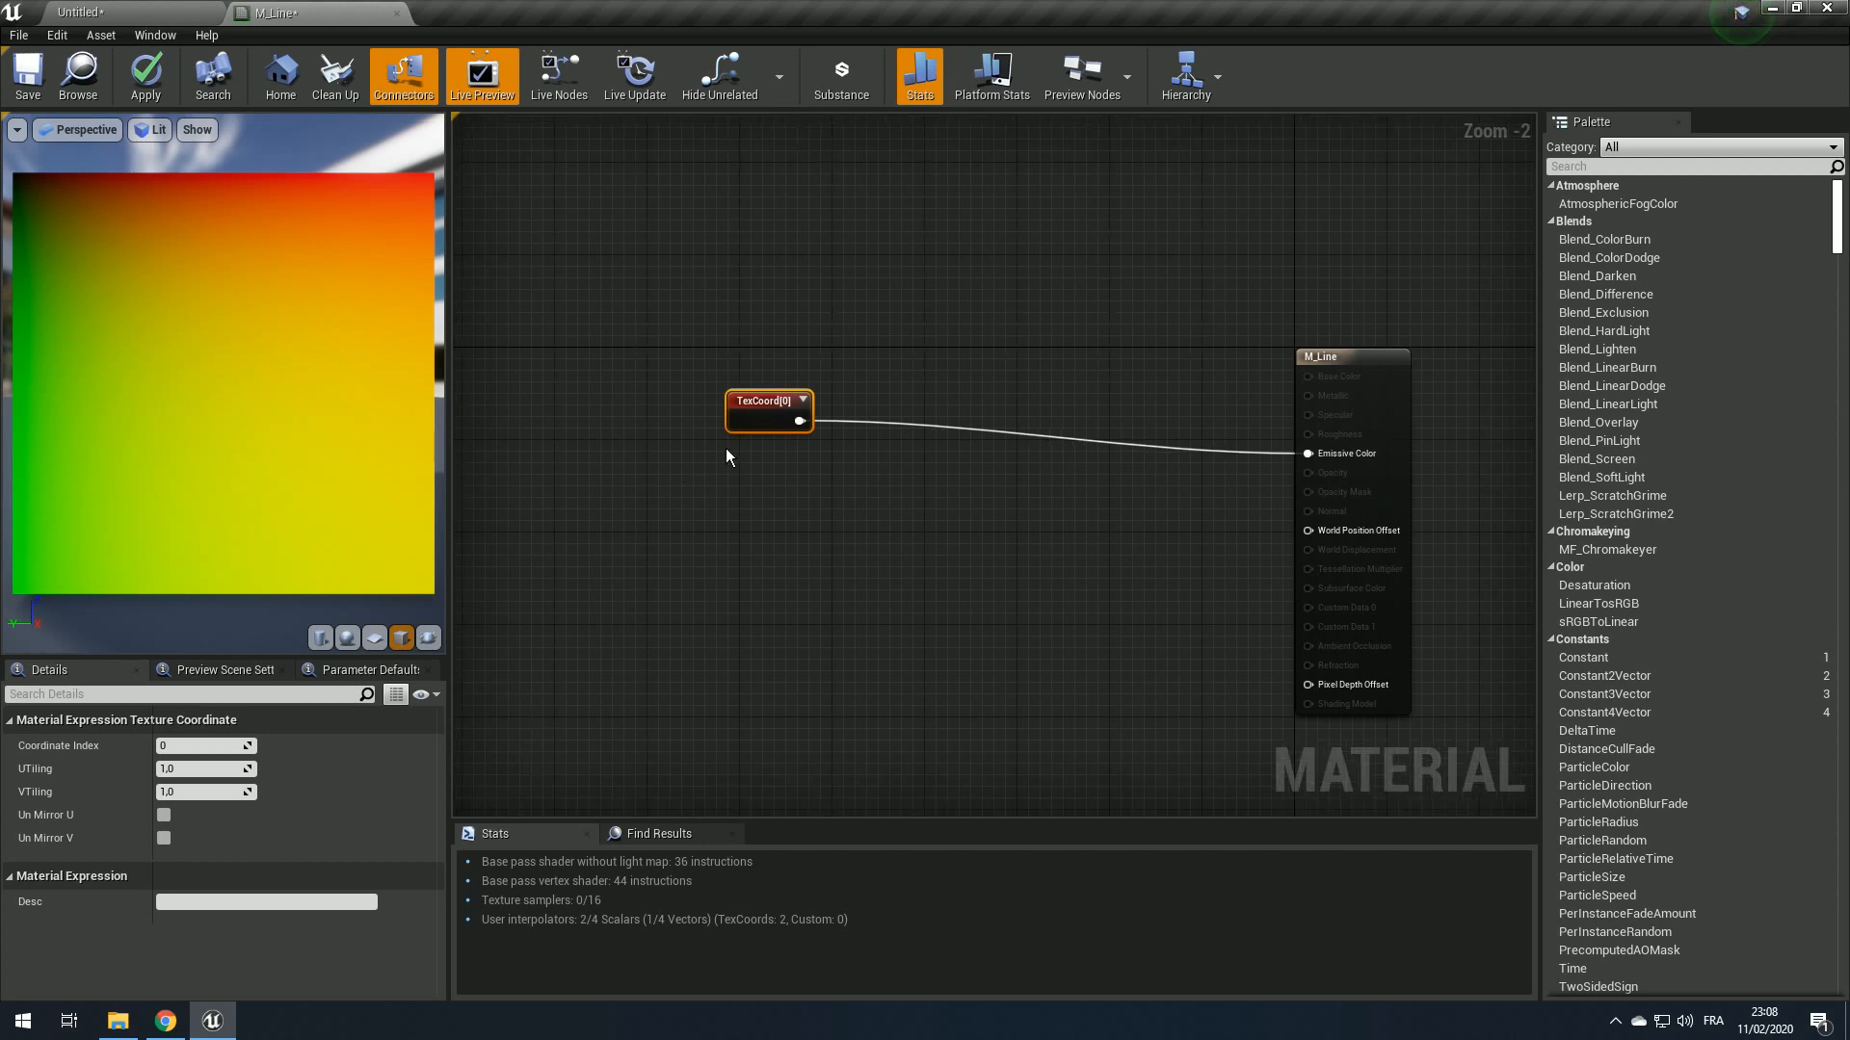
scroll(735, 422, up, 1)
drag(735, 421, 670, 410)
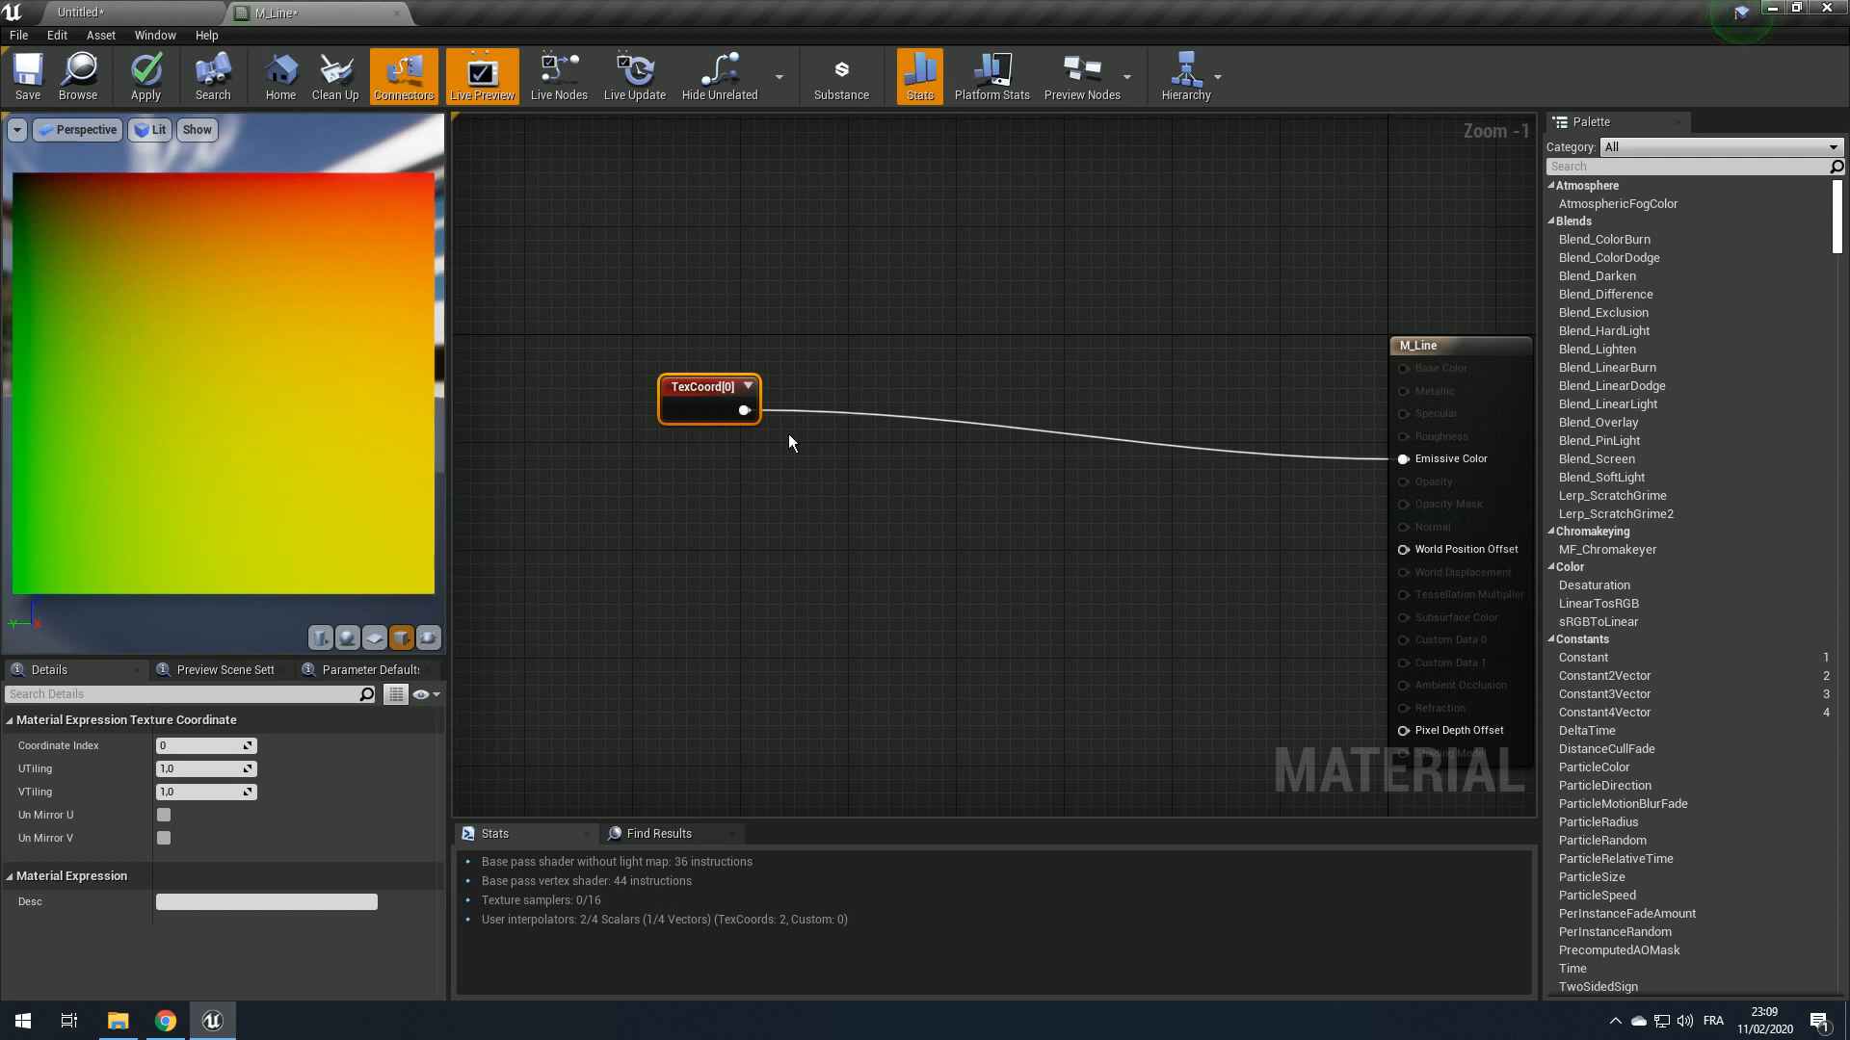
drag(703, 390, 622, 430)
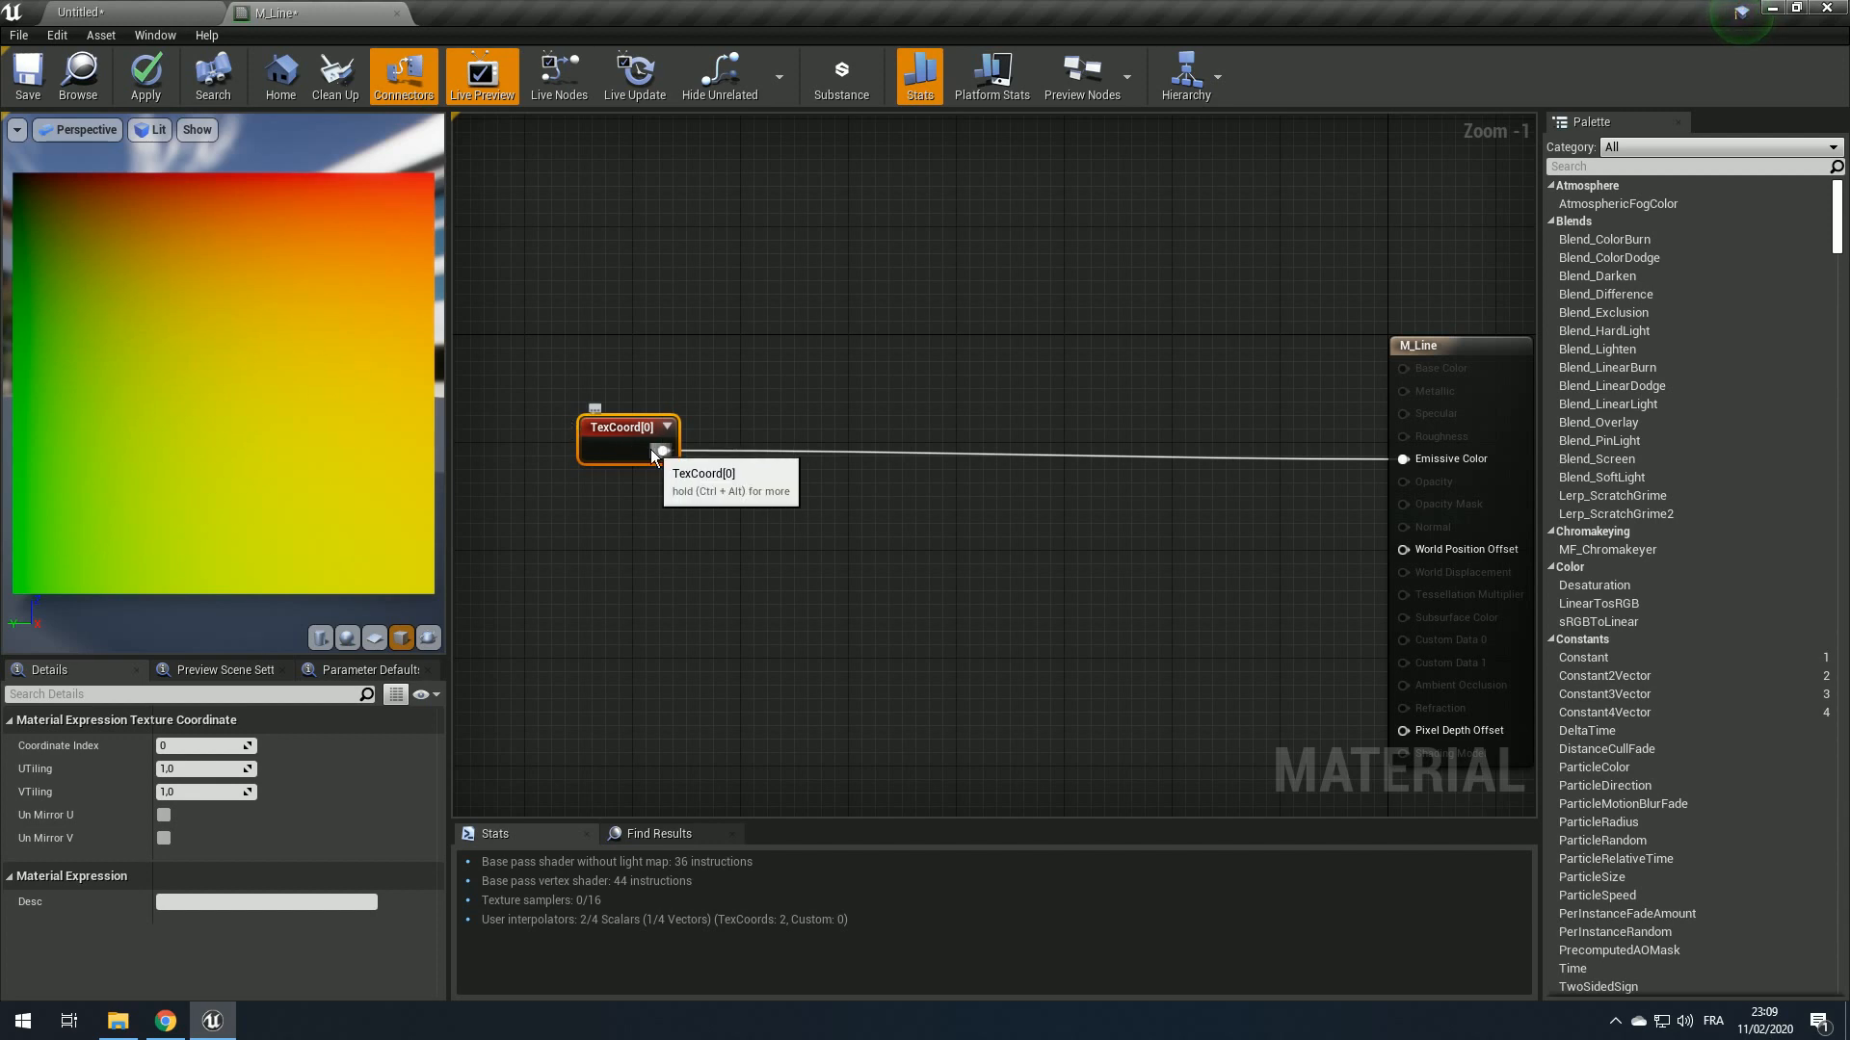
drag(662, 451, 755, 459)
text(-)
key(Return)
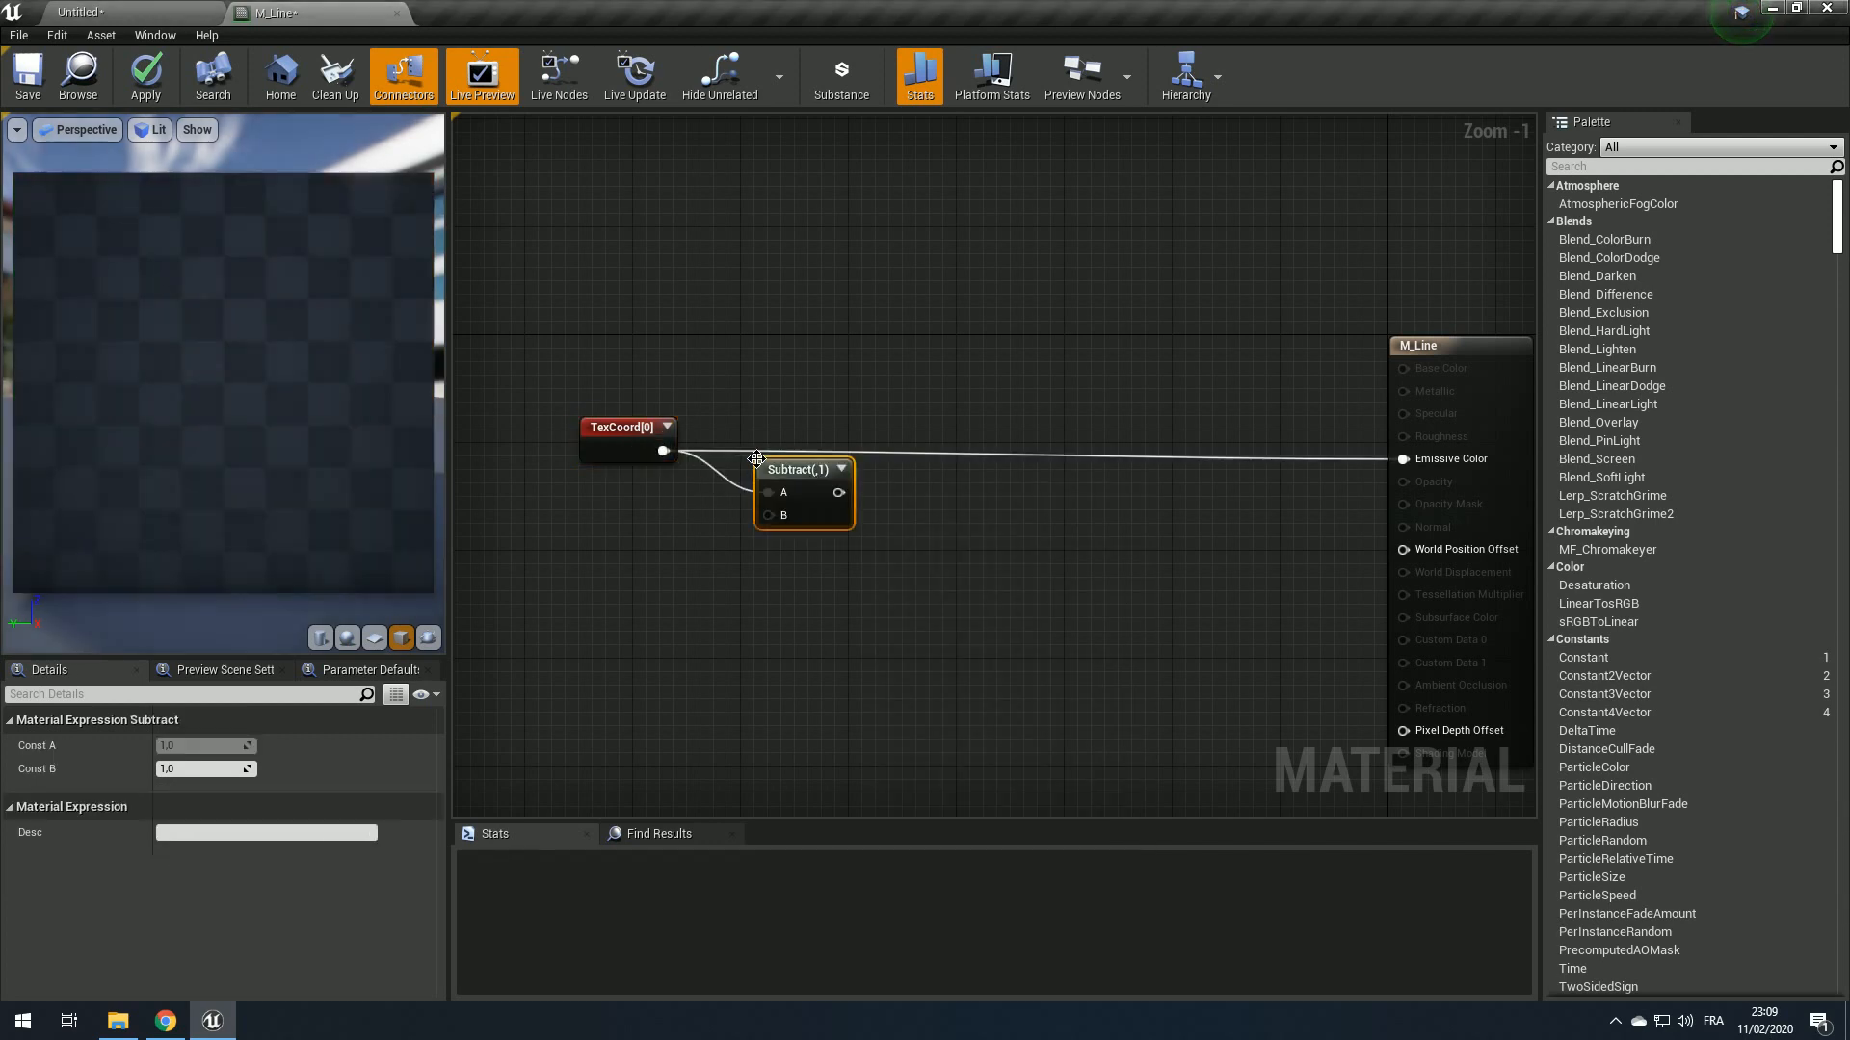
right_drag(626, 525, 730, 417)
click(745, 459)
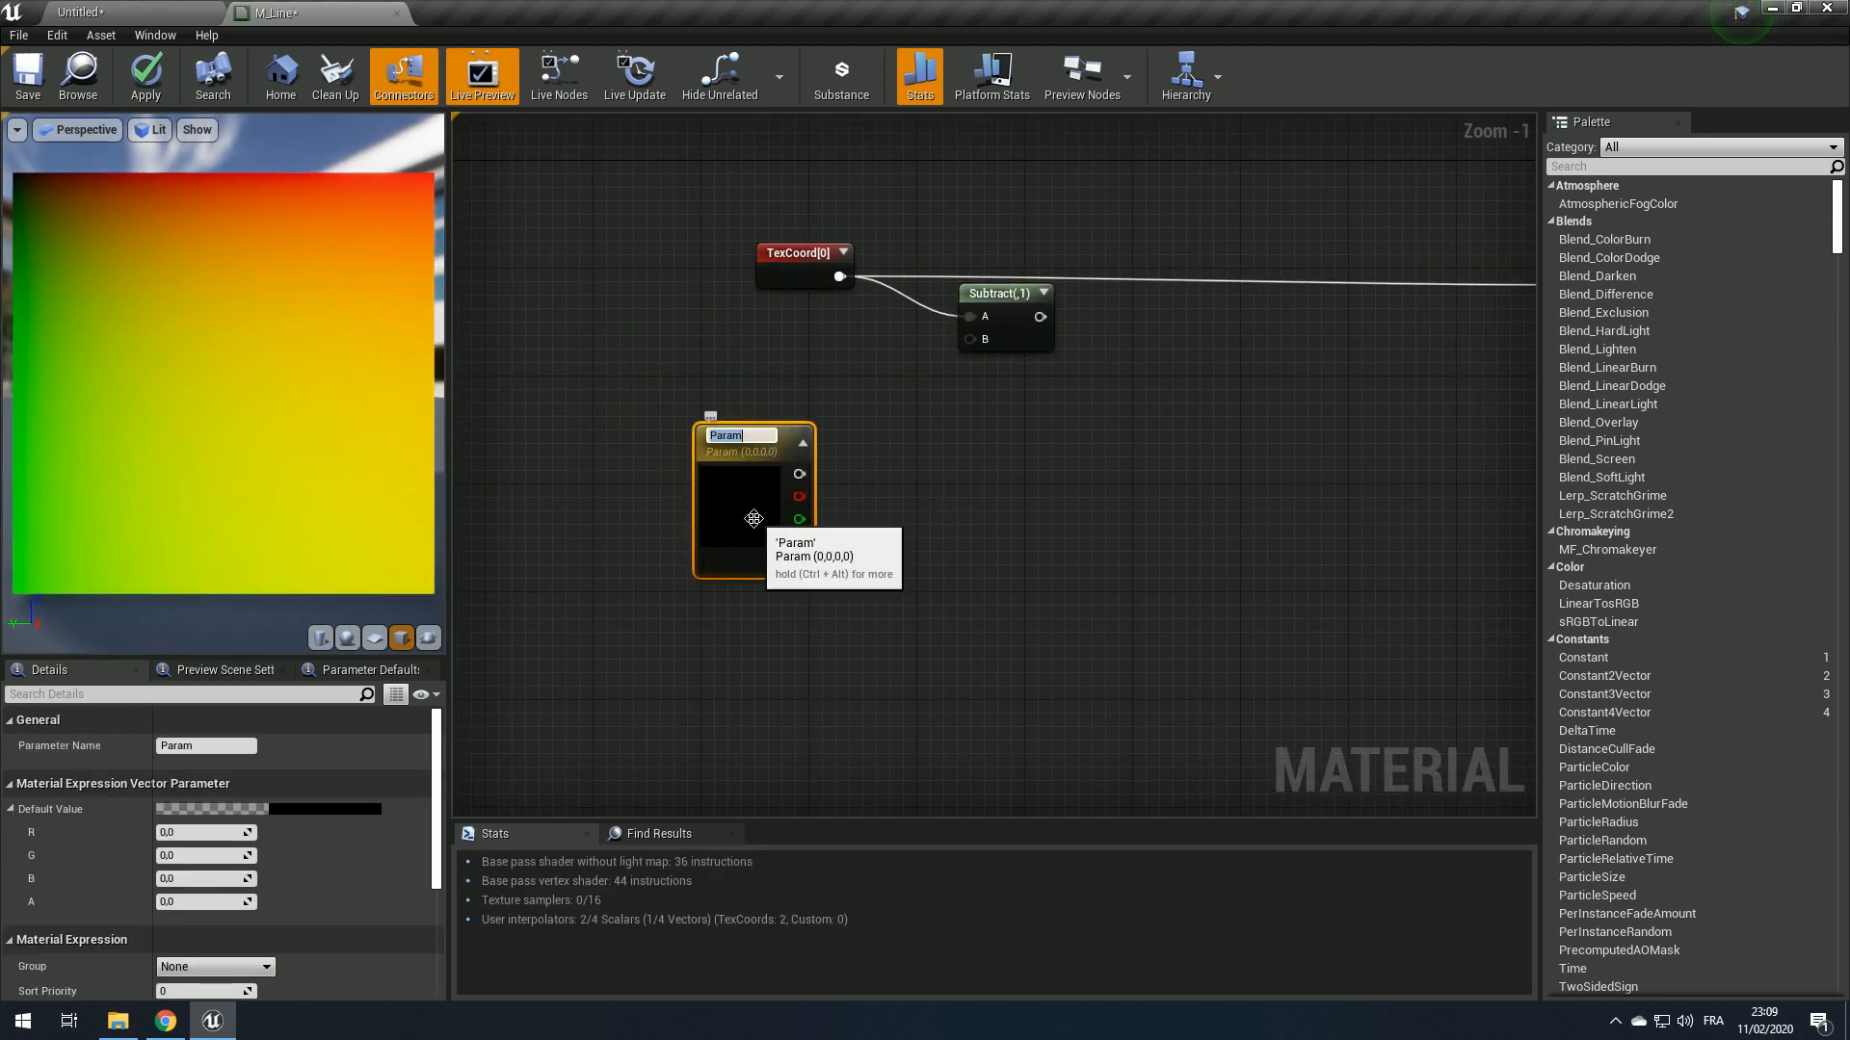
key(Return)
drag(632, 404, 839, 602)
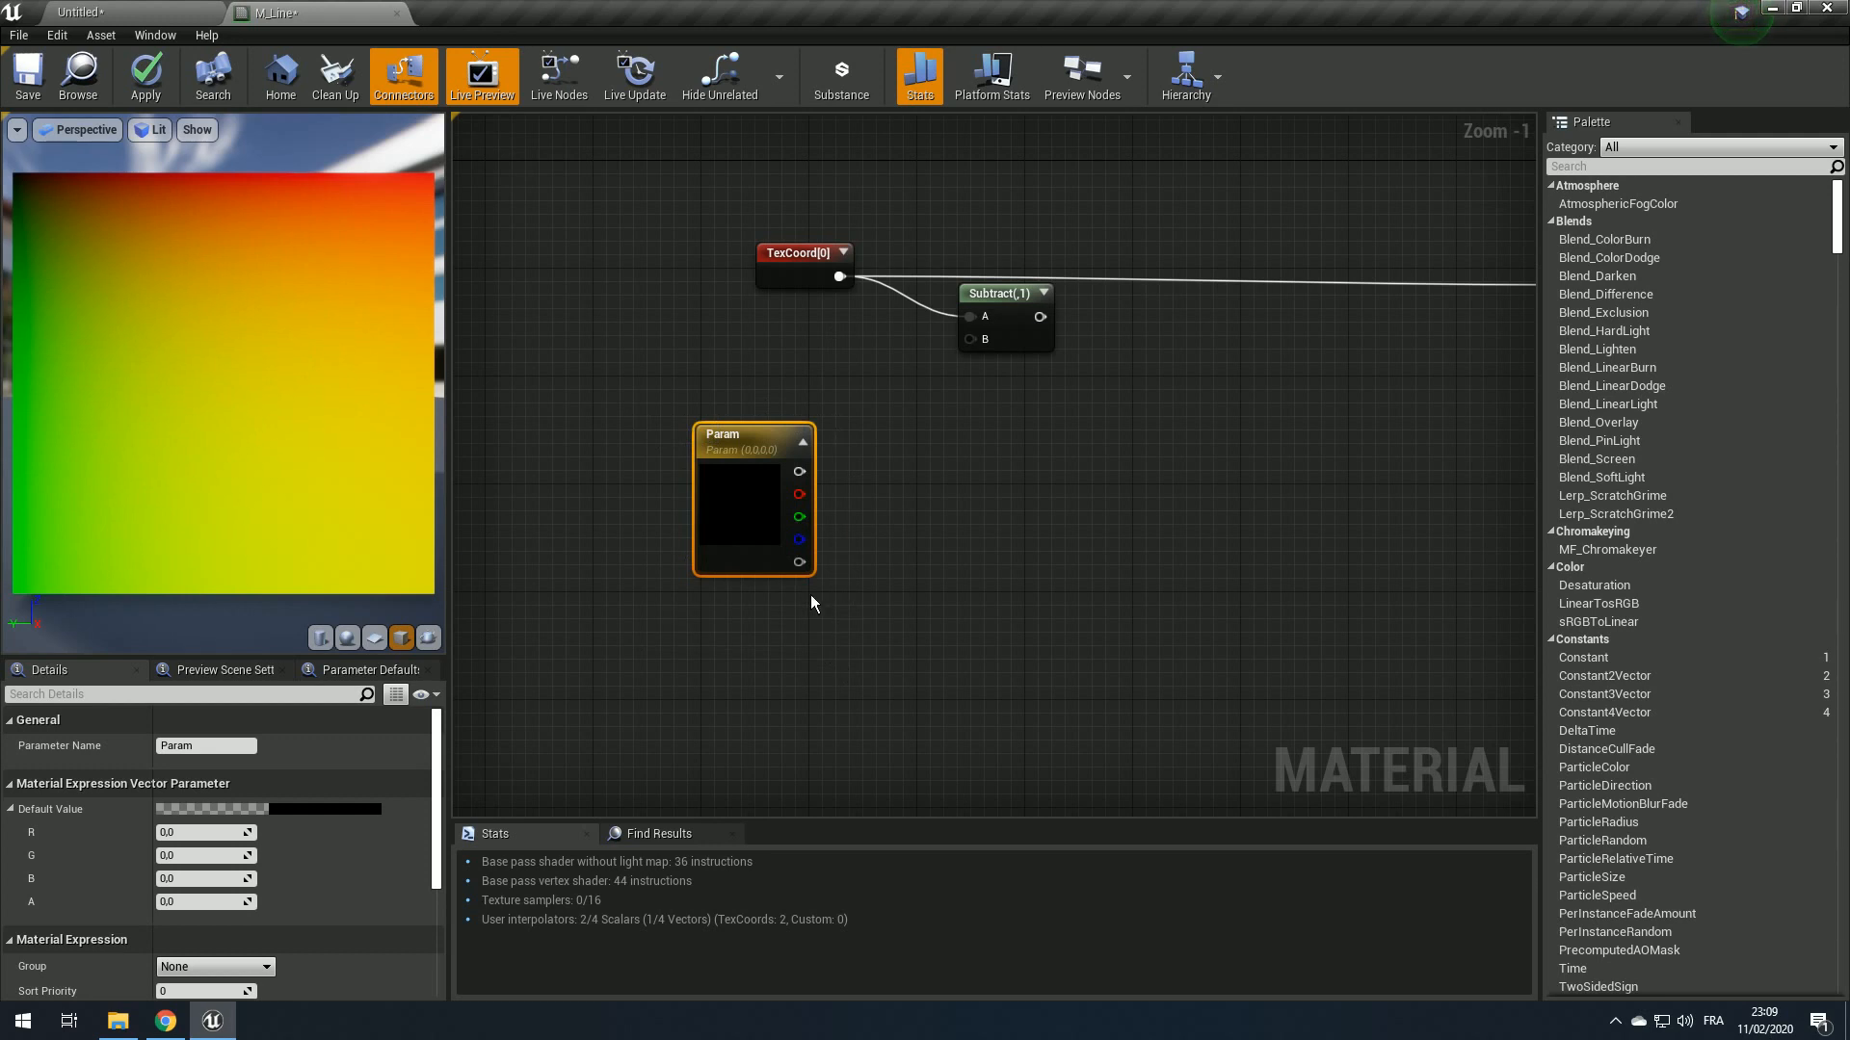
key(Delete)
Step: Add a Constant2Vector node below TexCoord and convert it to a parameter
right_click(743, 414)
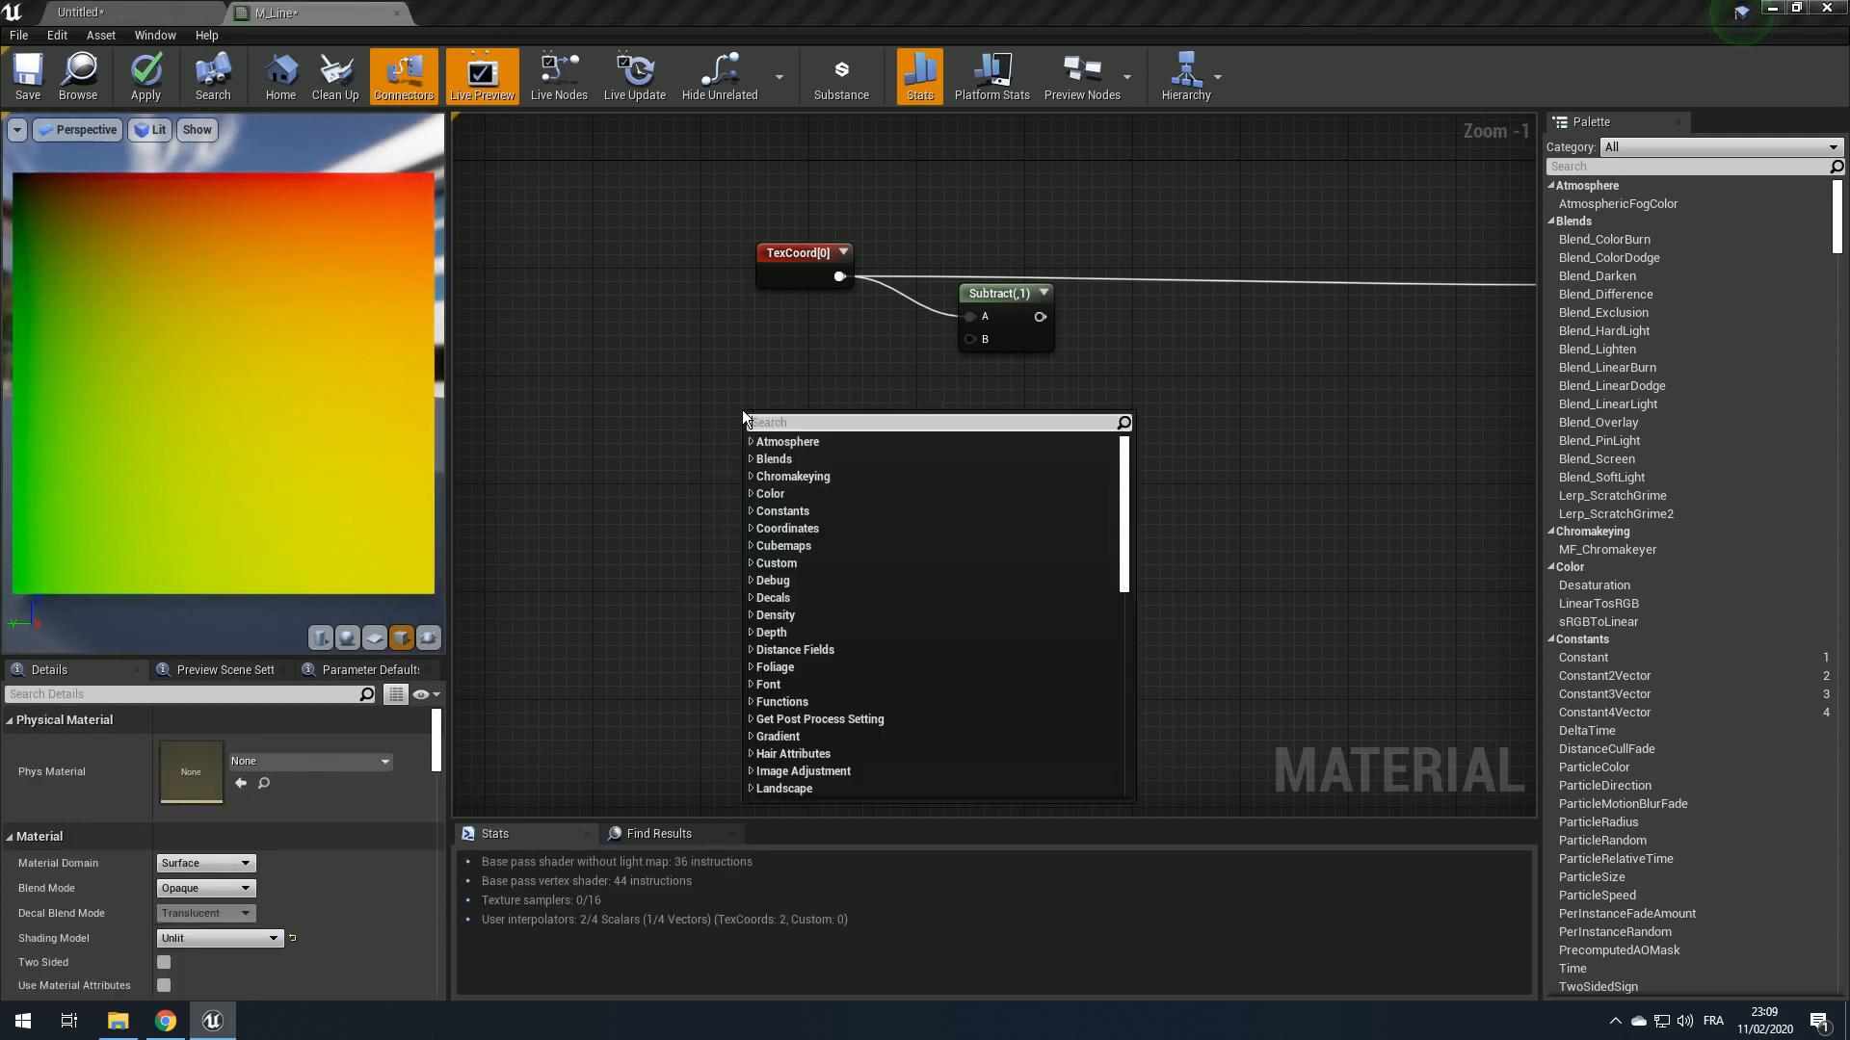
text(const)
key(Down)
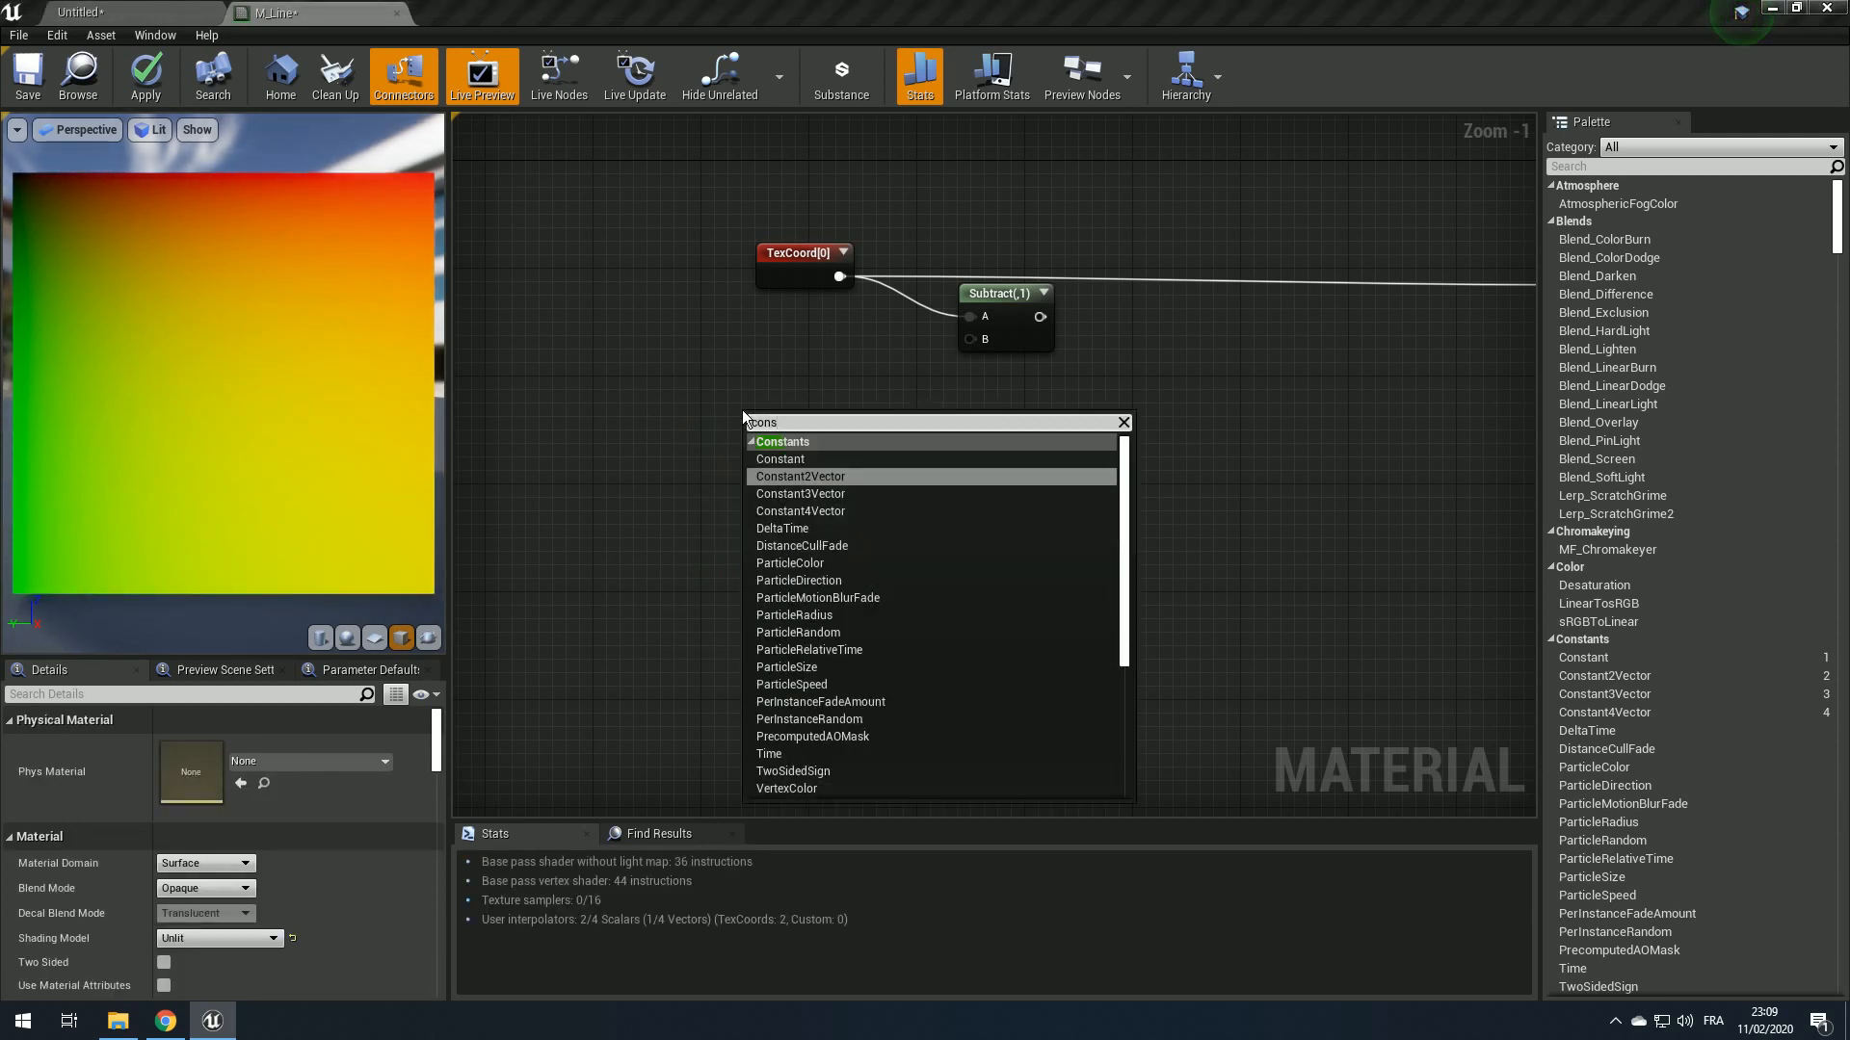
key(Return)
drag(712, 221, 886, 314)
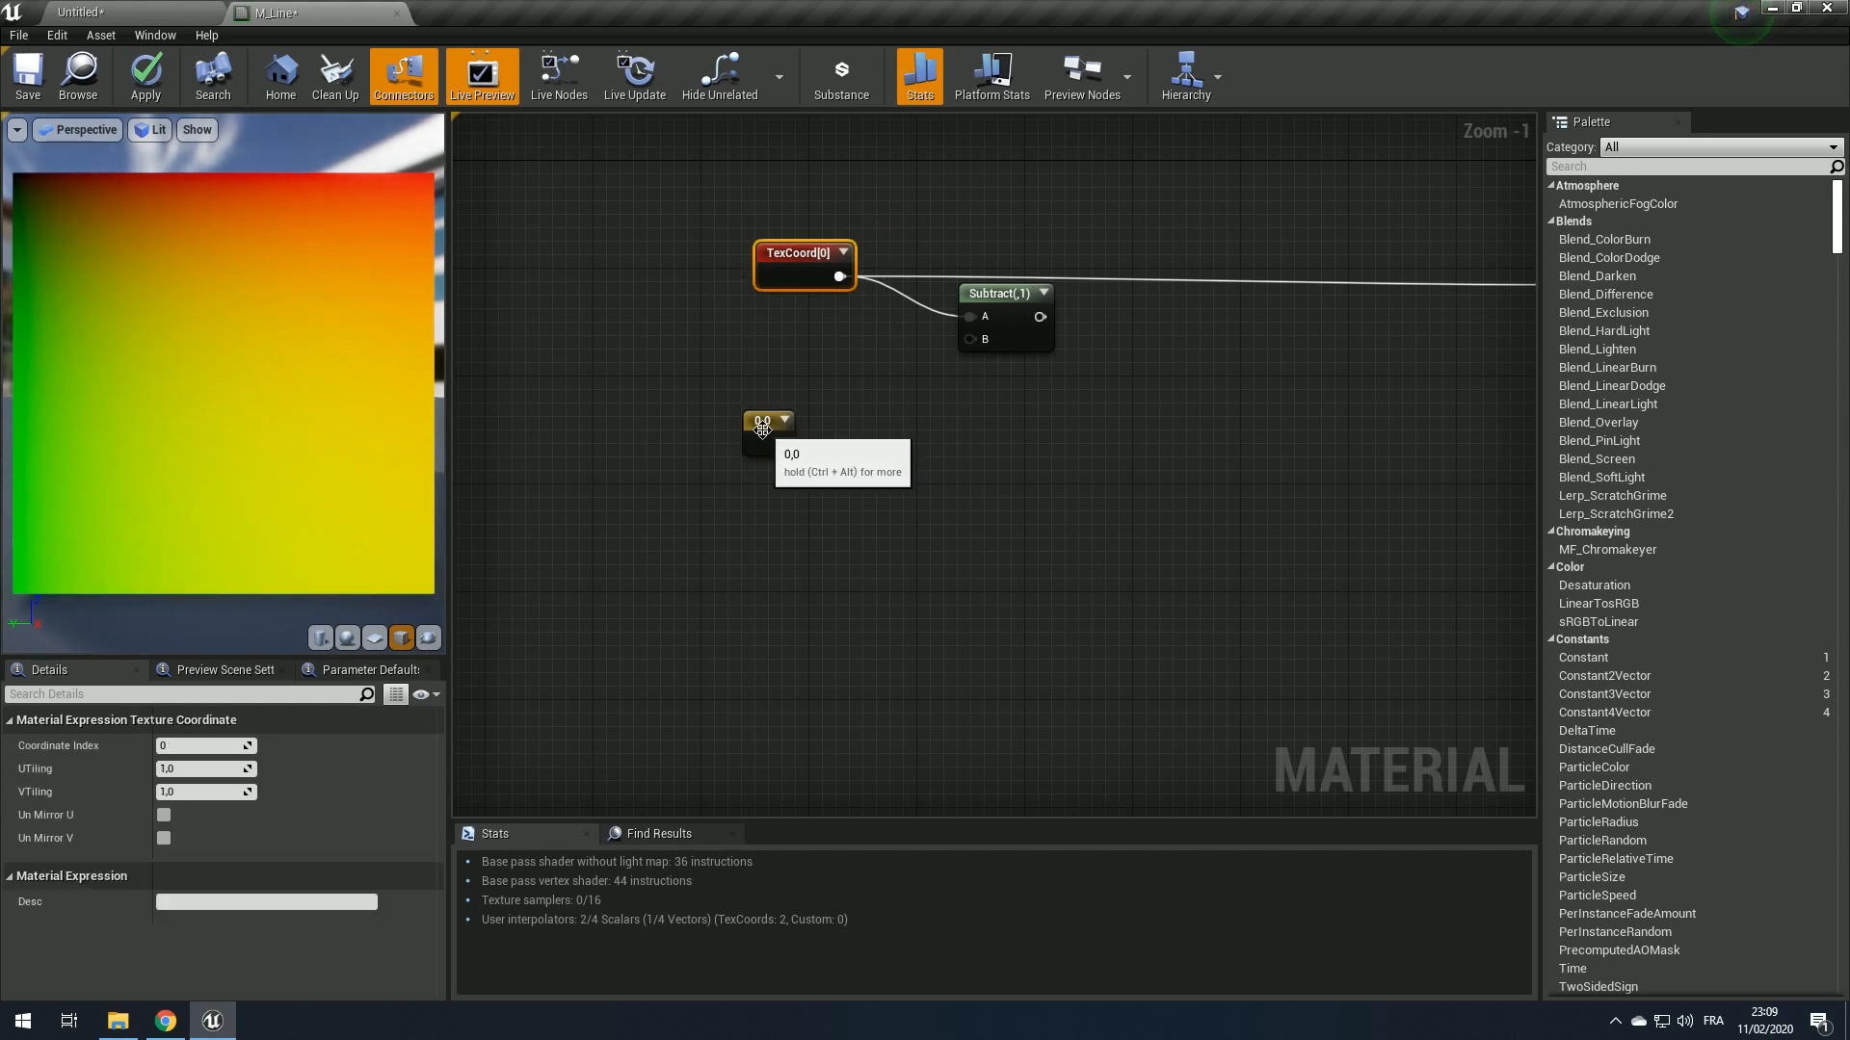
drag(762, 430, 774, 424)
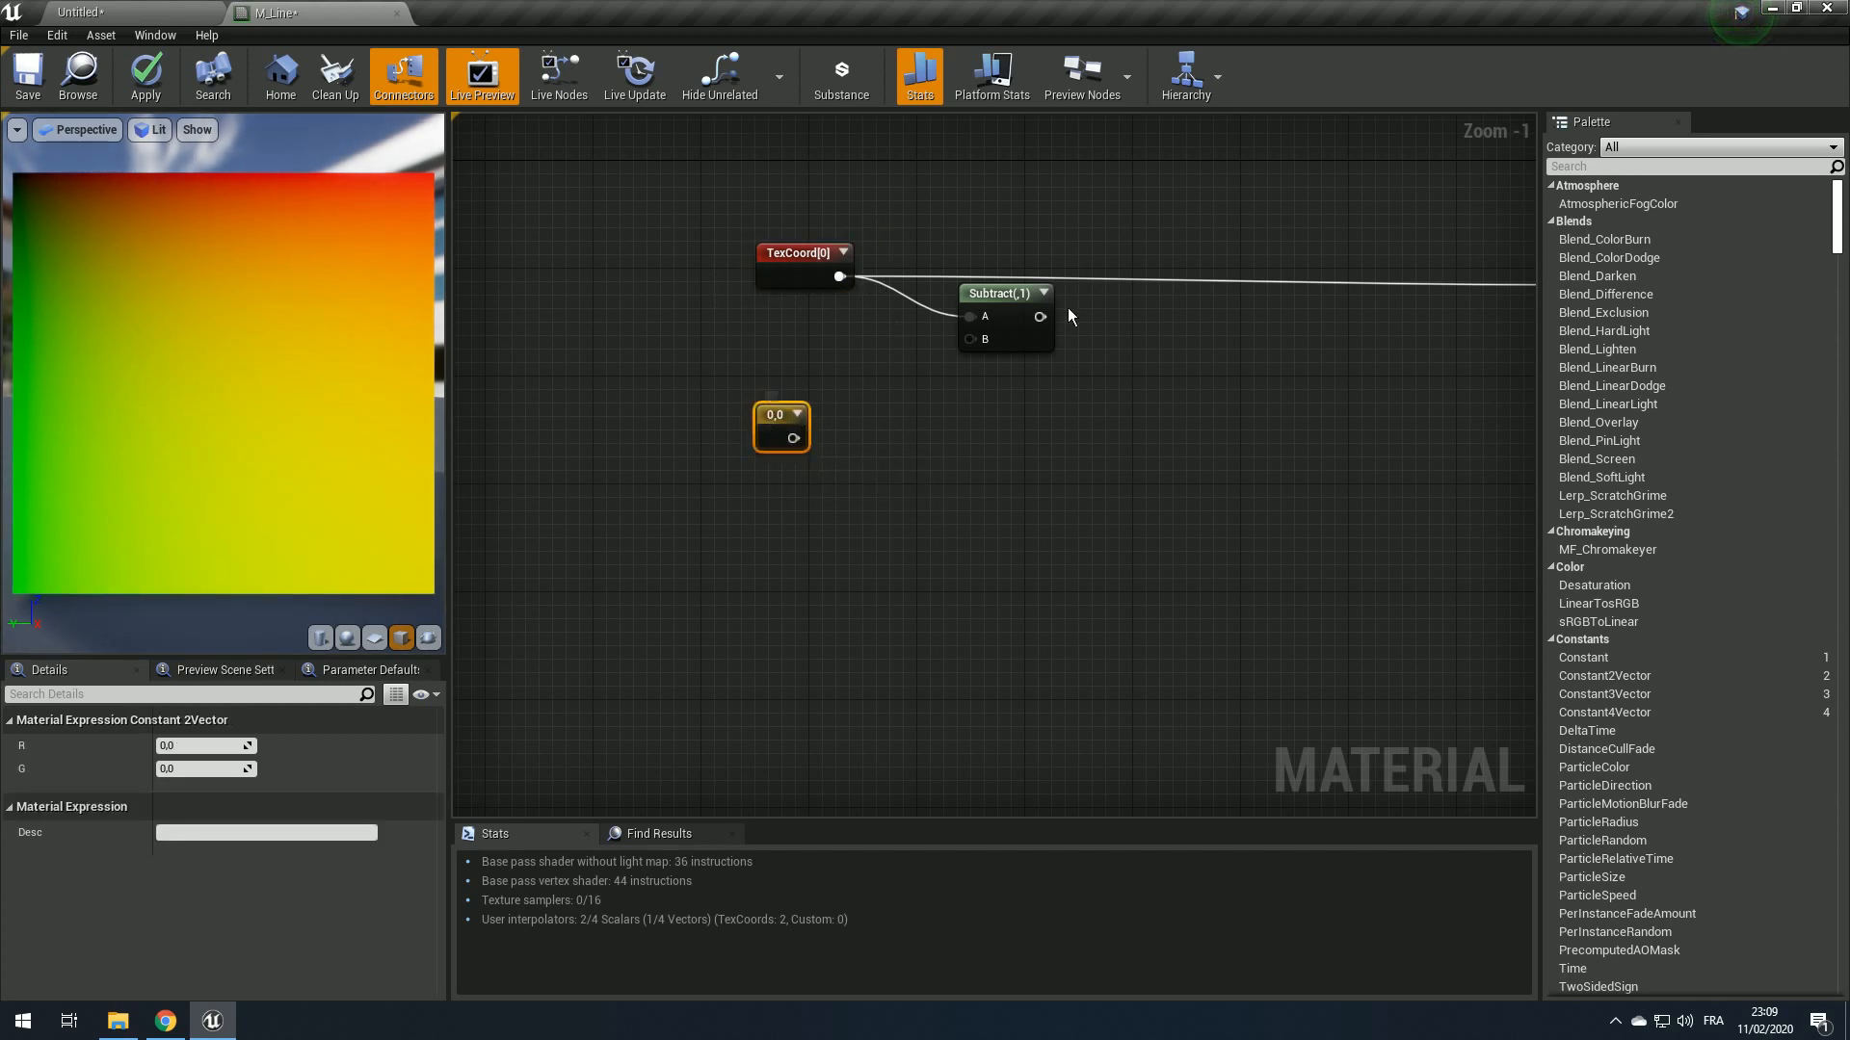
right_click(783, 425)
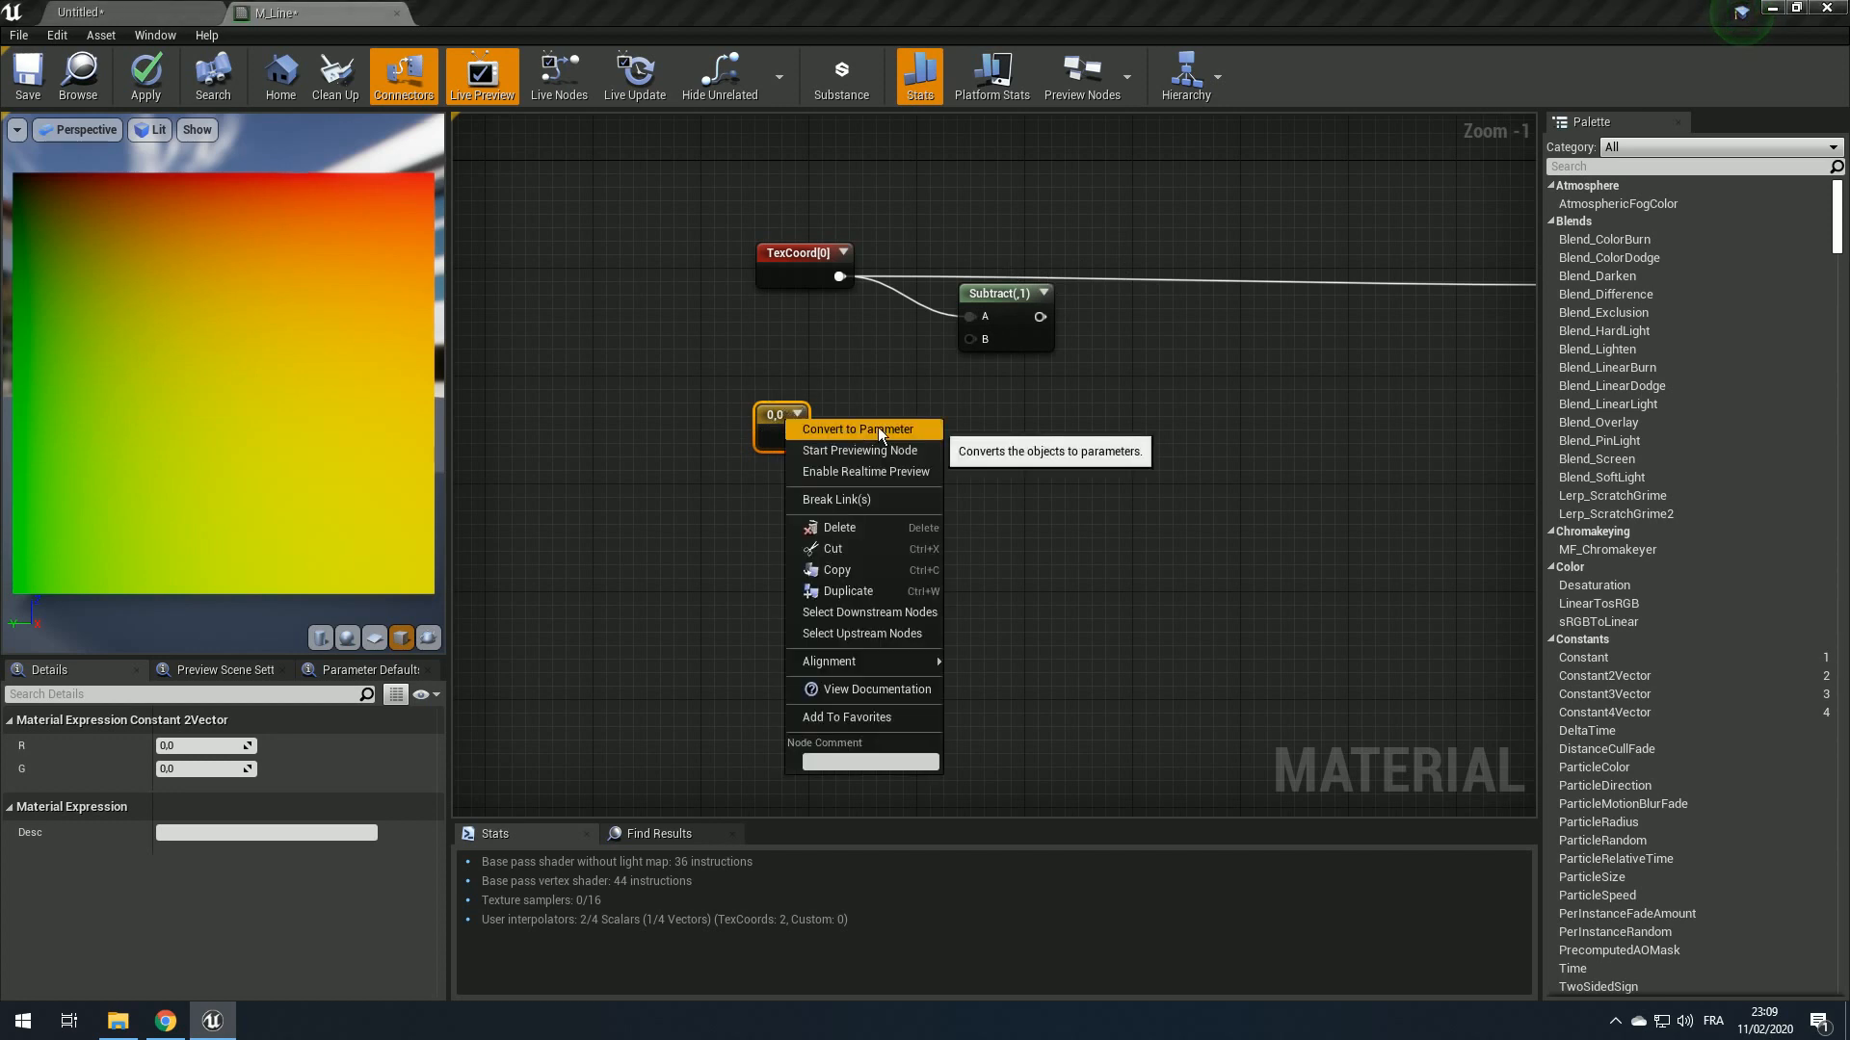
click(878, 430)
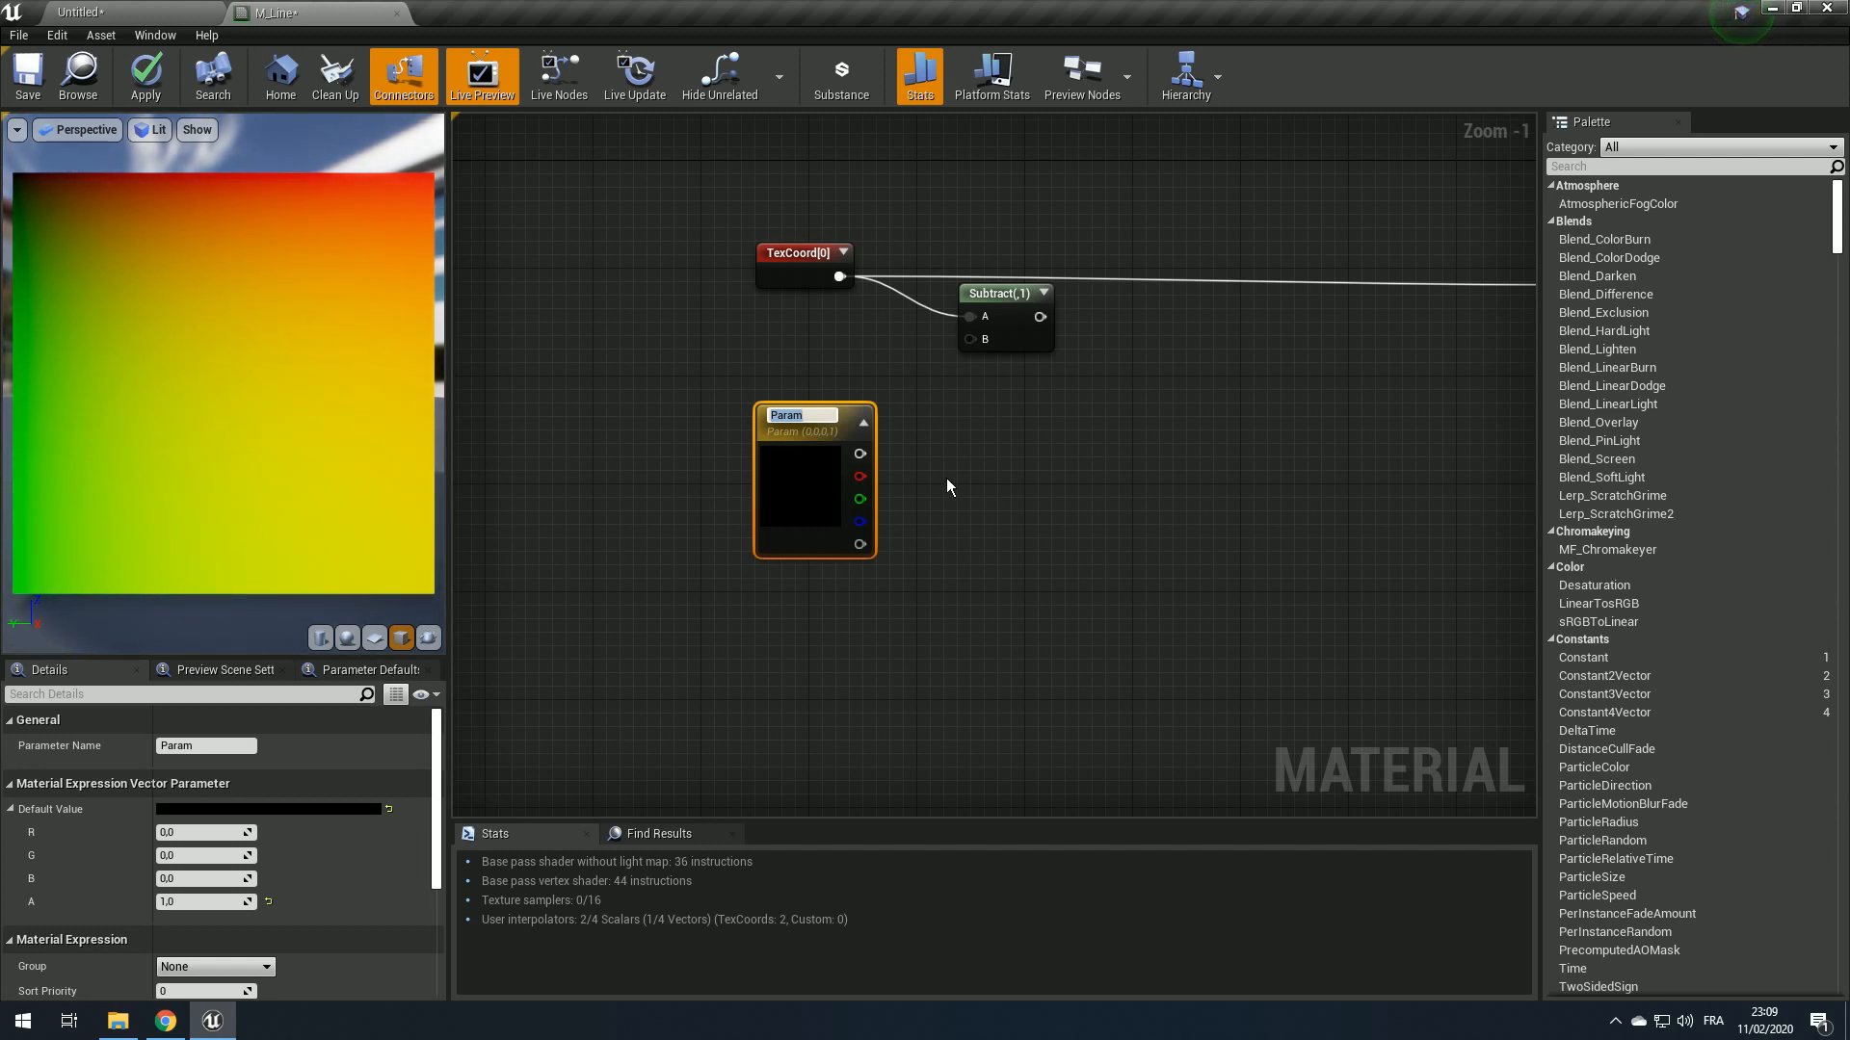
click(946, 477)
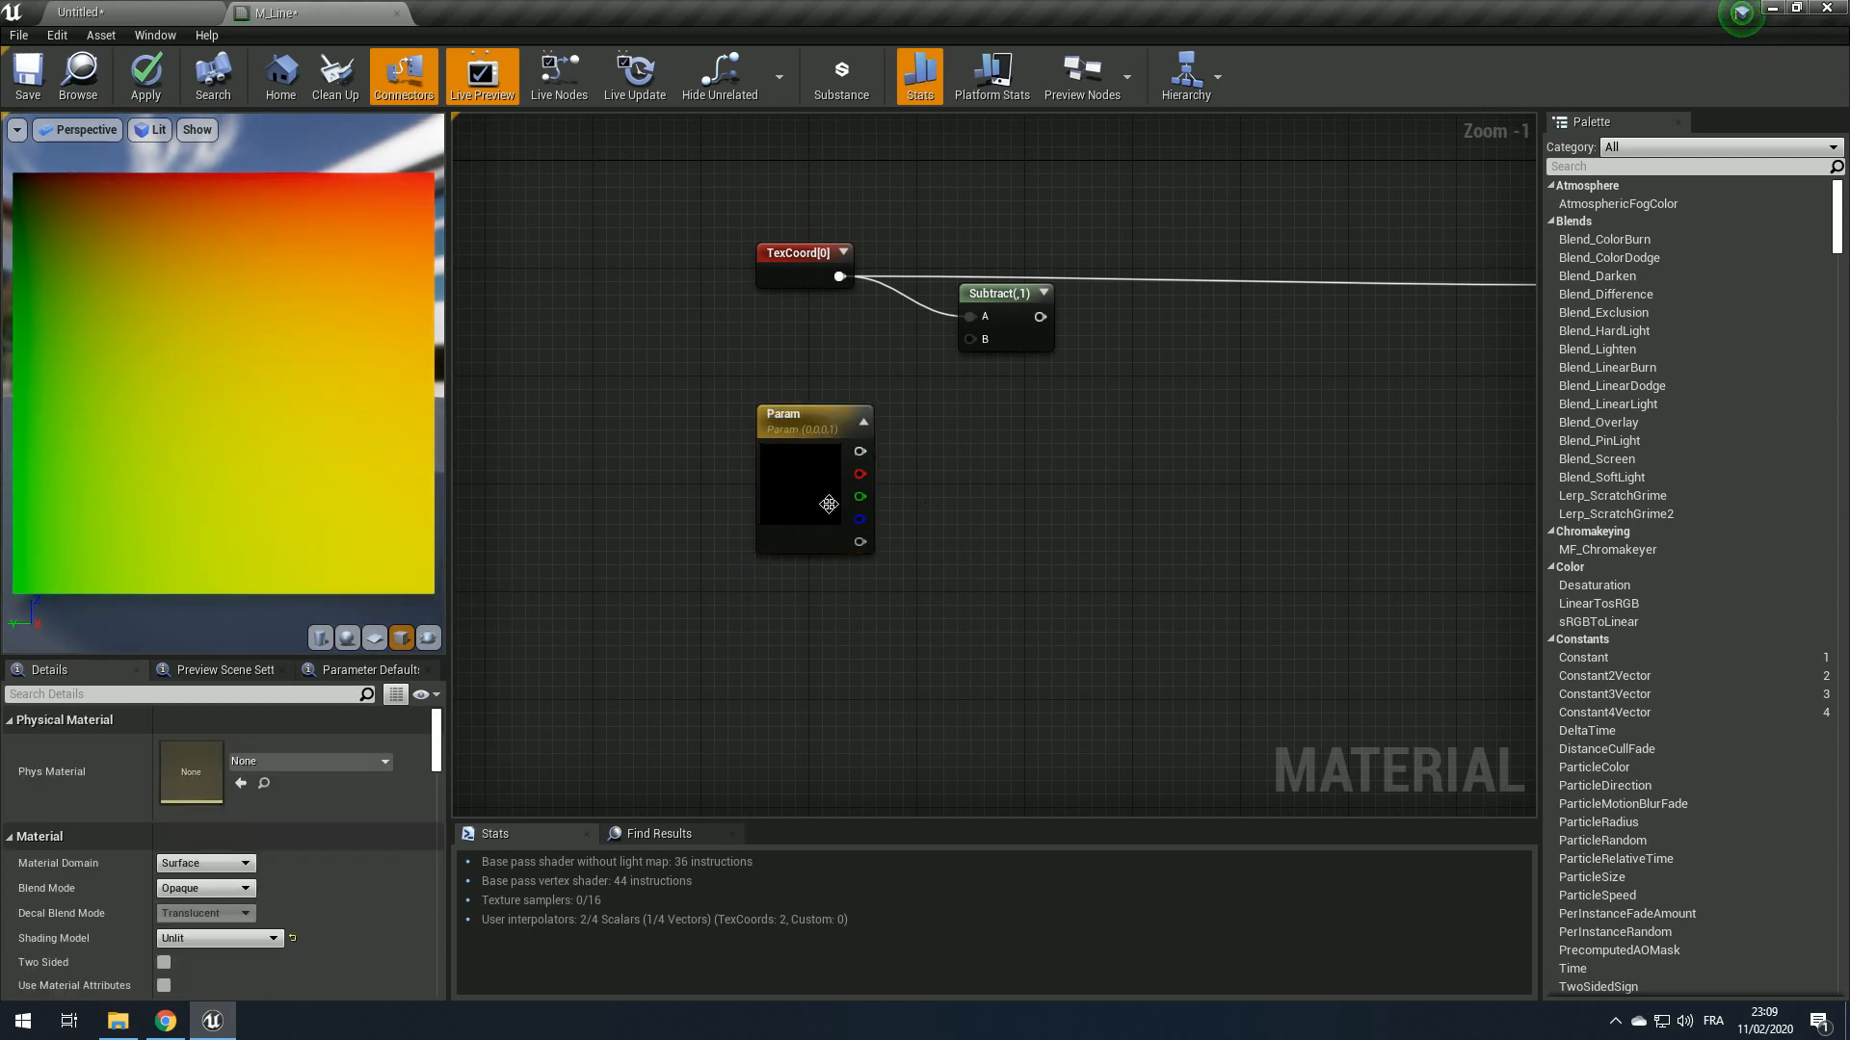
Step: Add a vector parameter named PosA, delete the converted Param node, and place PosA below TexCoord
click(967, 442)
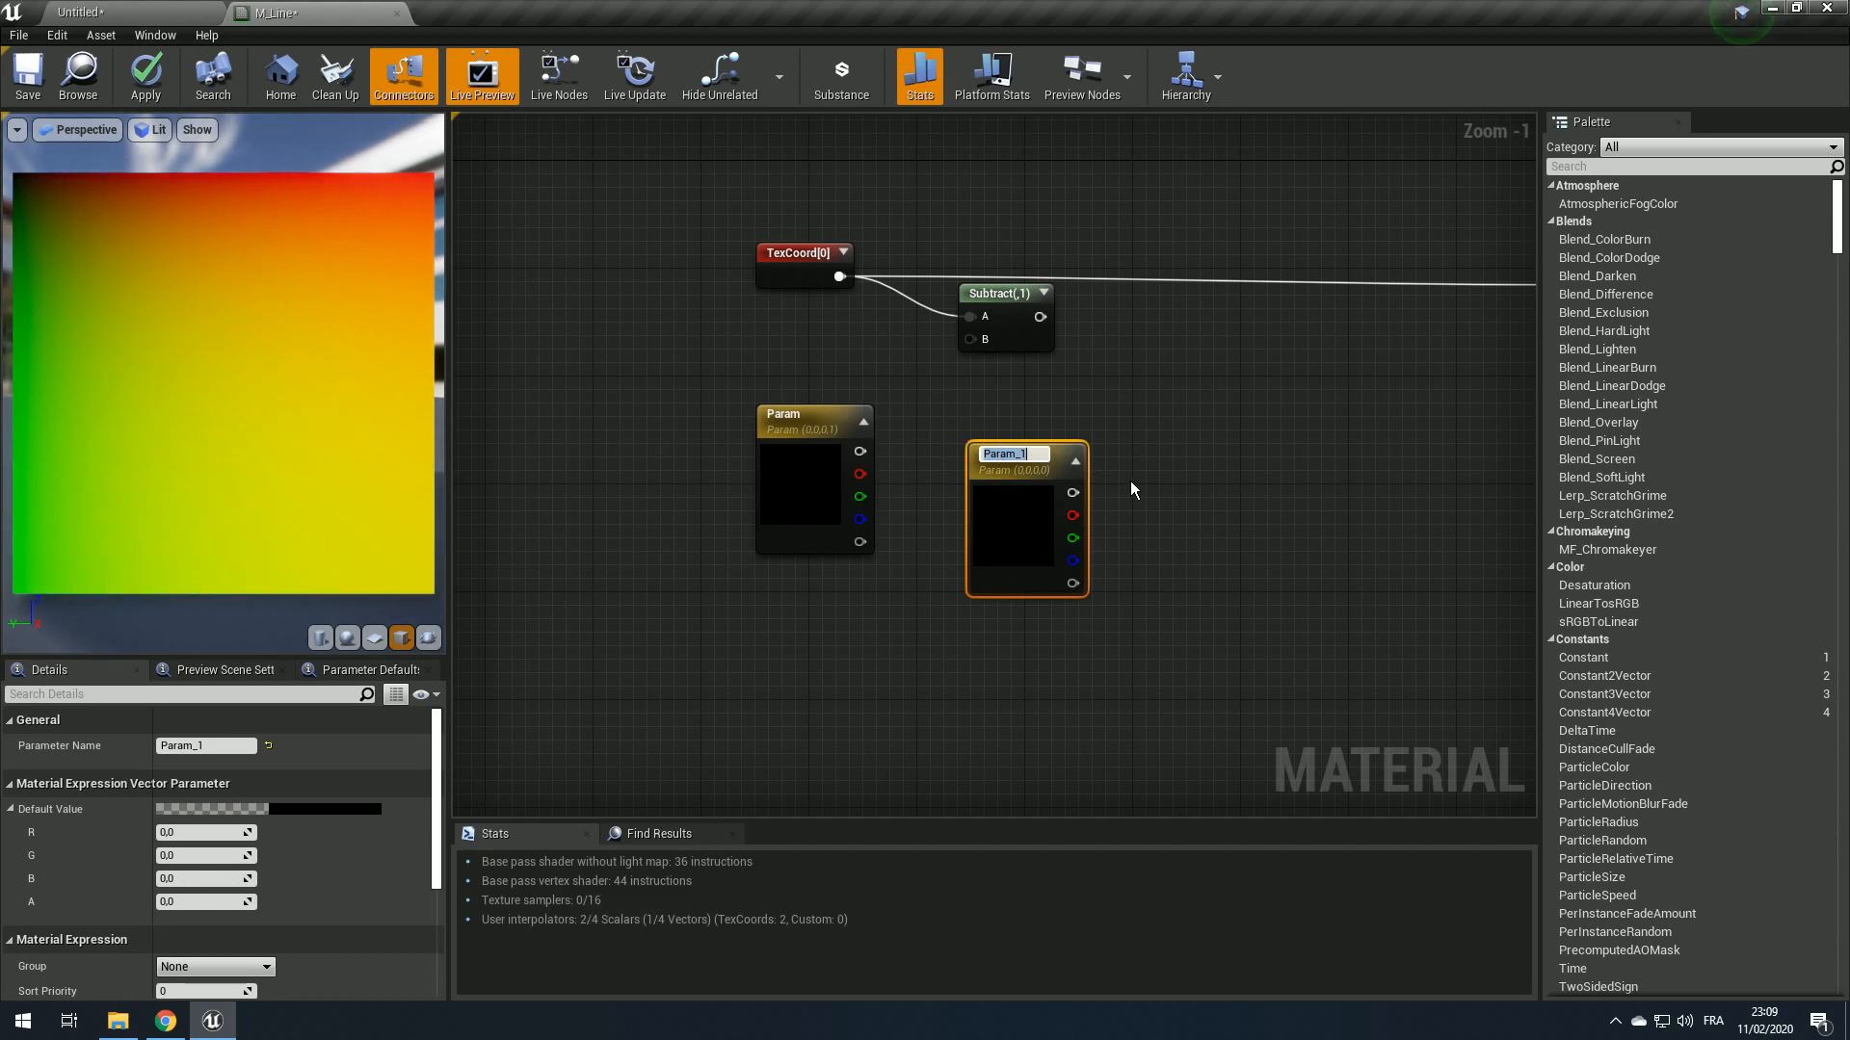
text(PosA)
key(Return)
click(815, 420)
key(Delete)
drag(1000, 539, 761, 487)
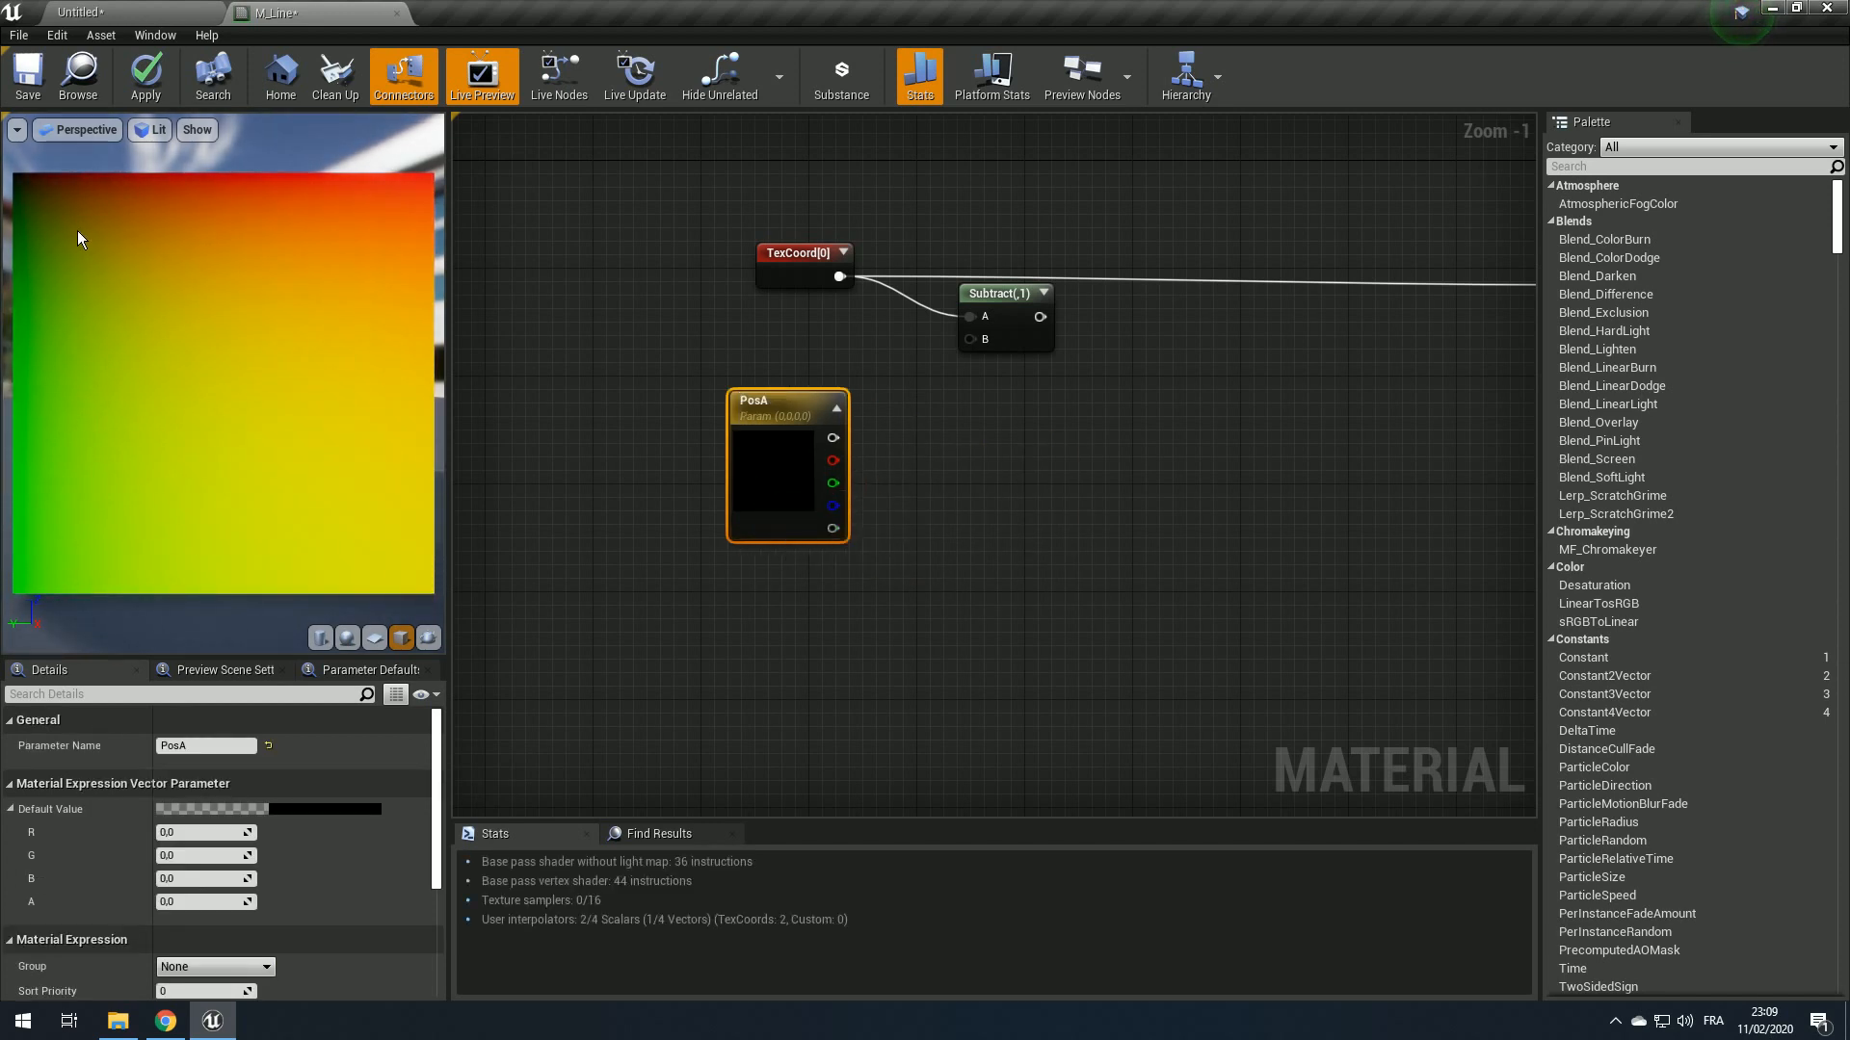
Step: Add a MakeFloat2 node fed by PosA's red output
drag(832, 460, 881, 458)
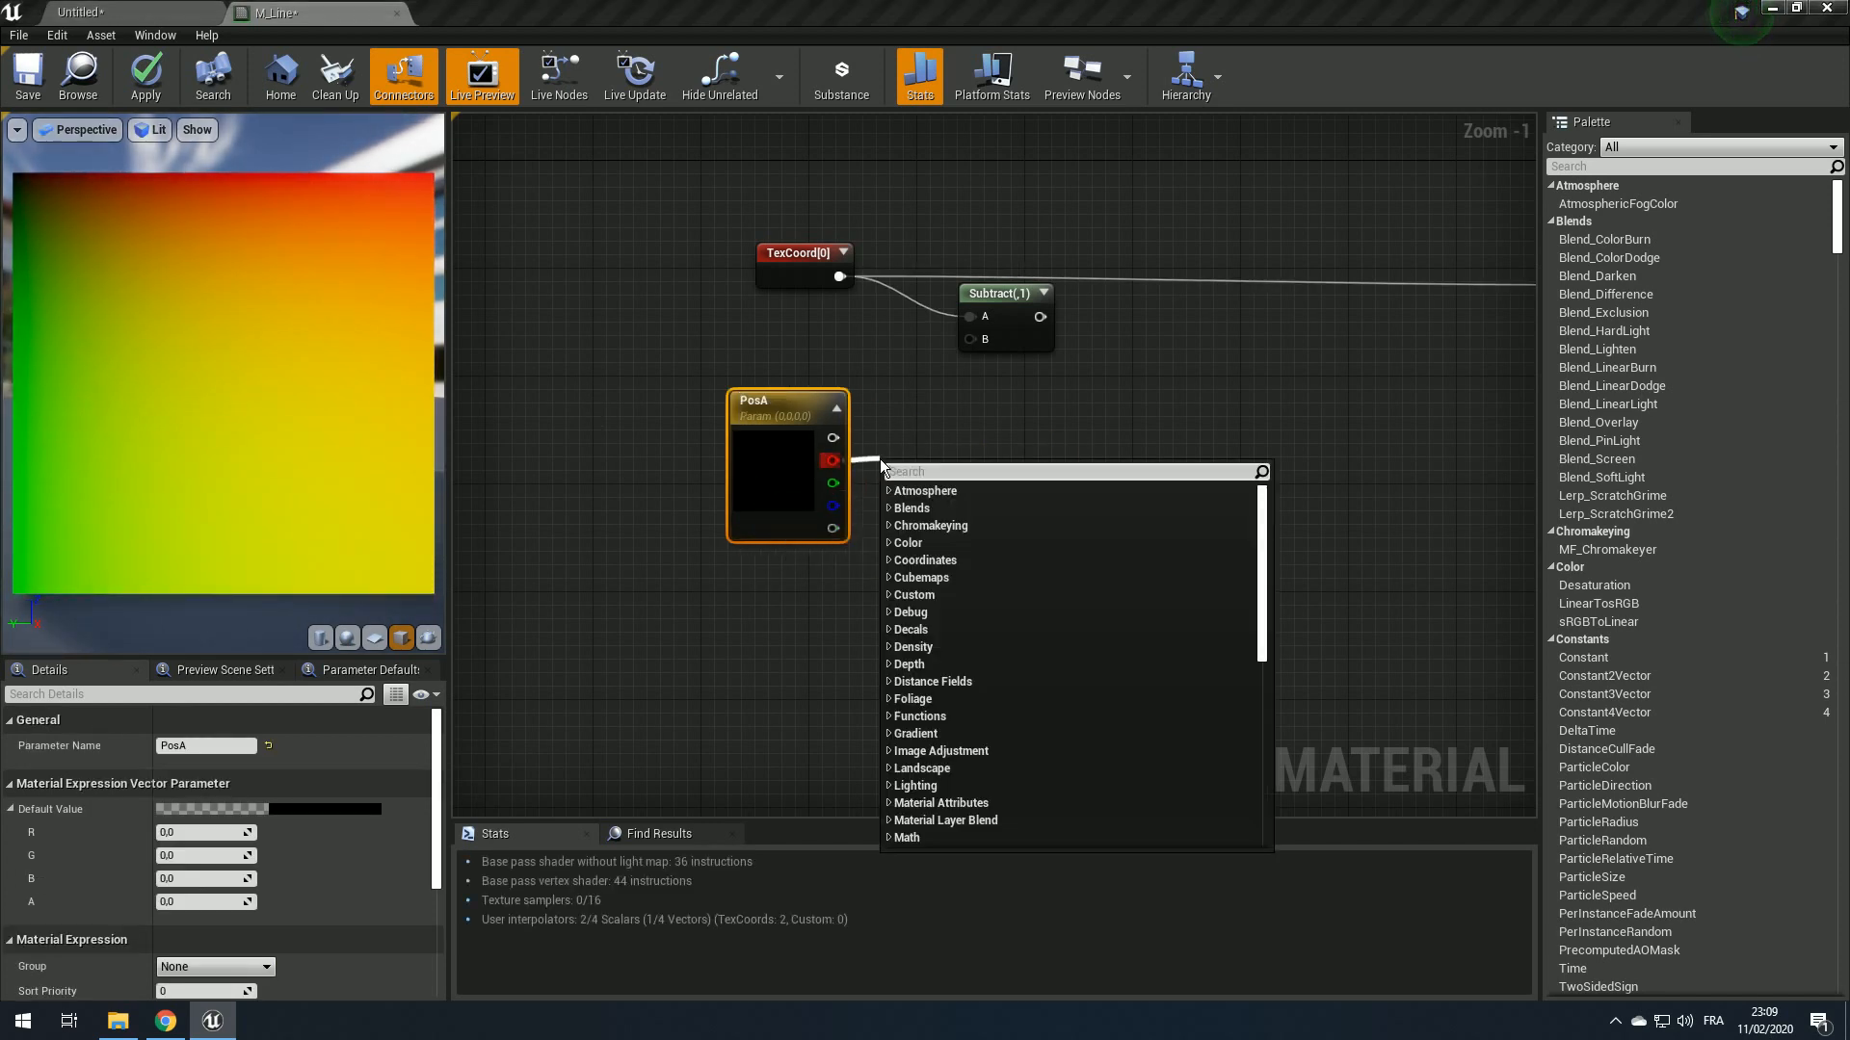
text(make float)
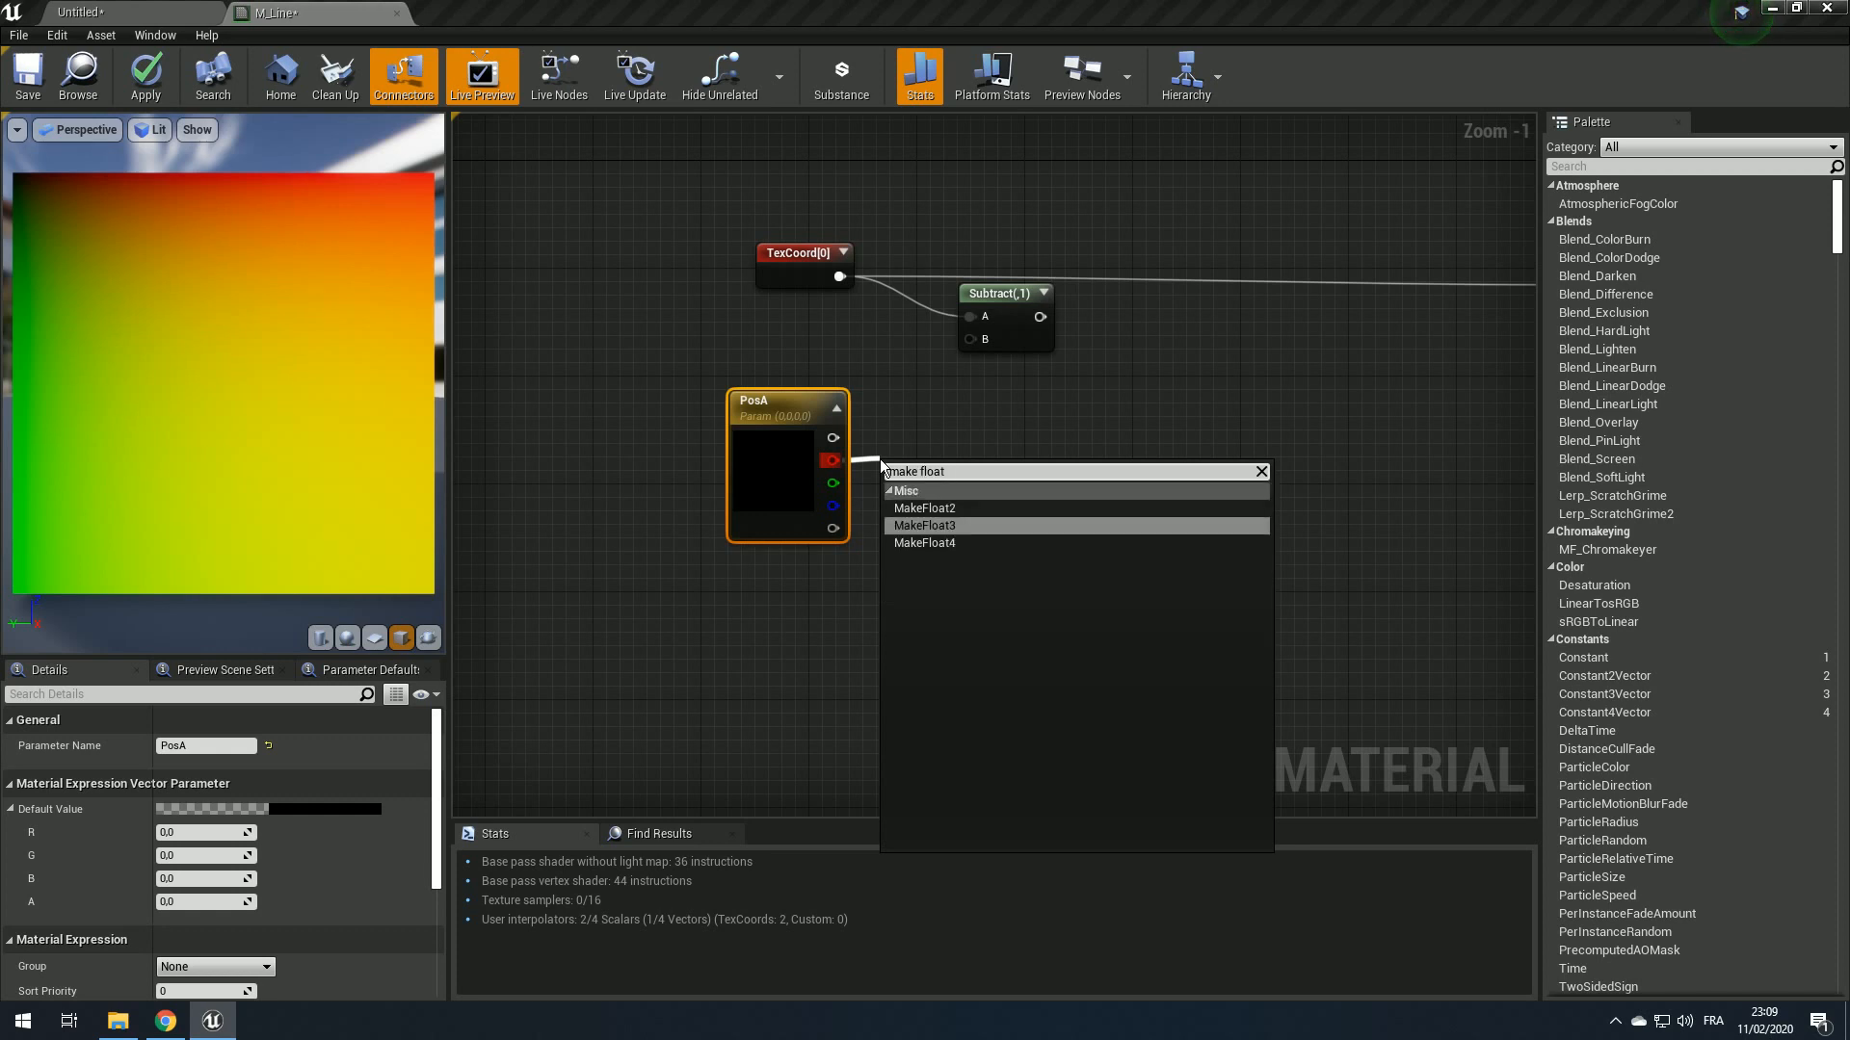
key(Up)
key(Return)
Step: Add an AppendVector node with PosA's red output feeding A and its green output feeding B
drag(833, 483, 927, 533)
text(vector app)
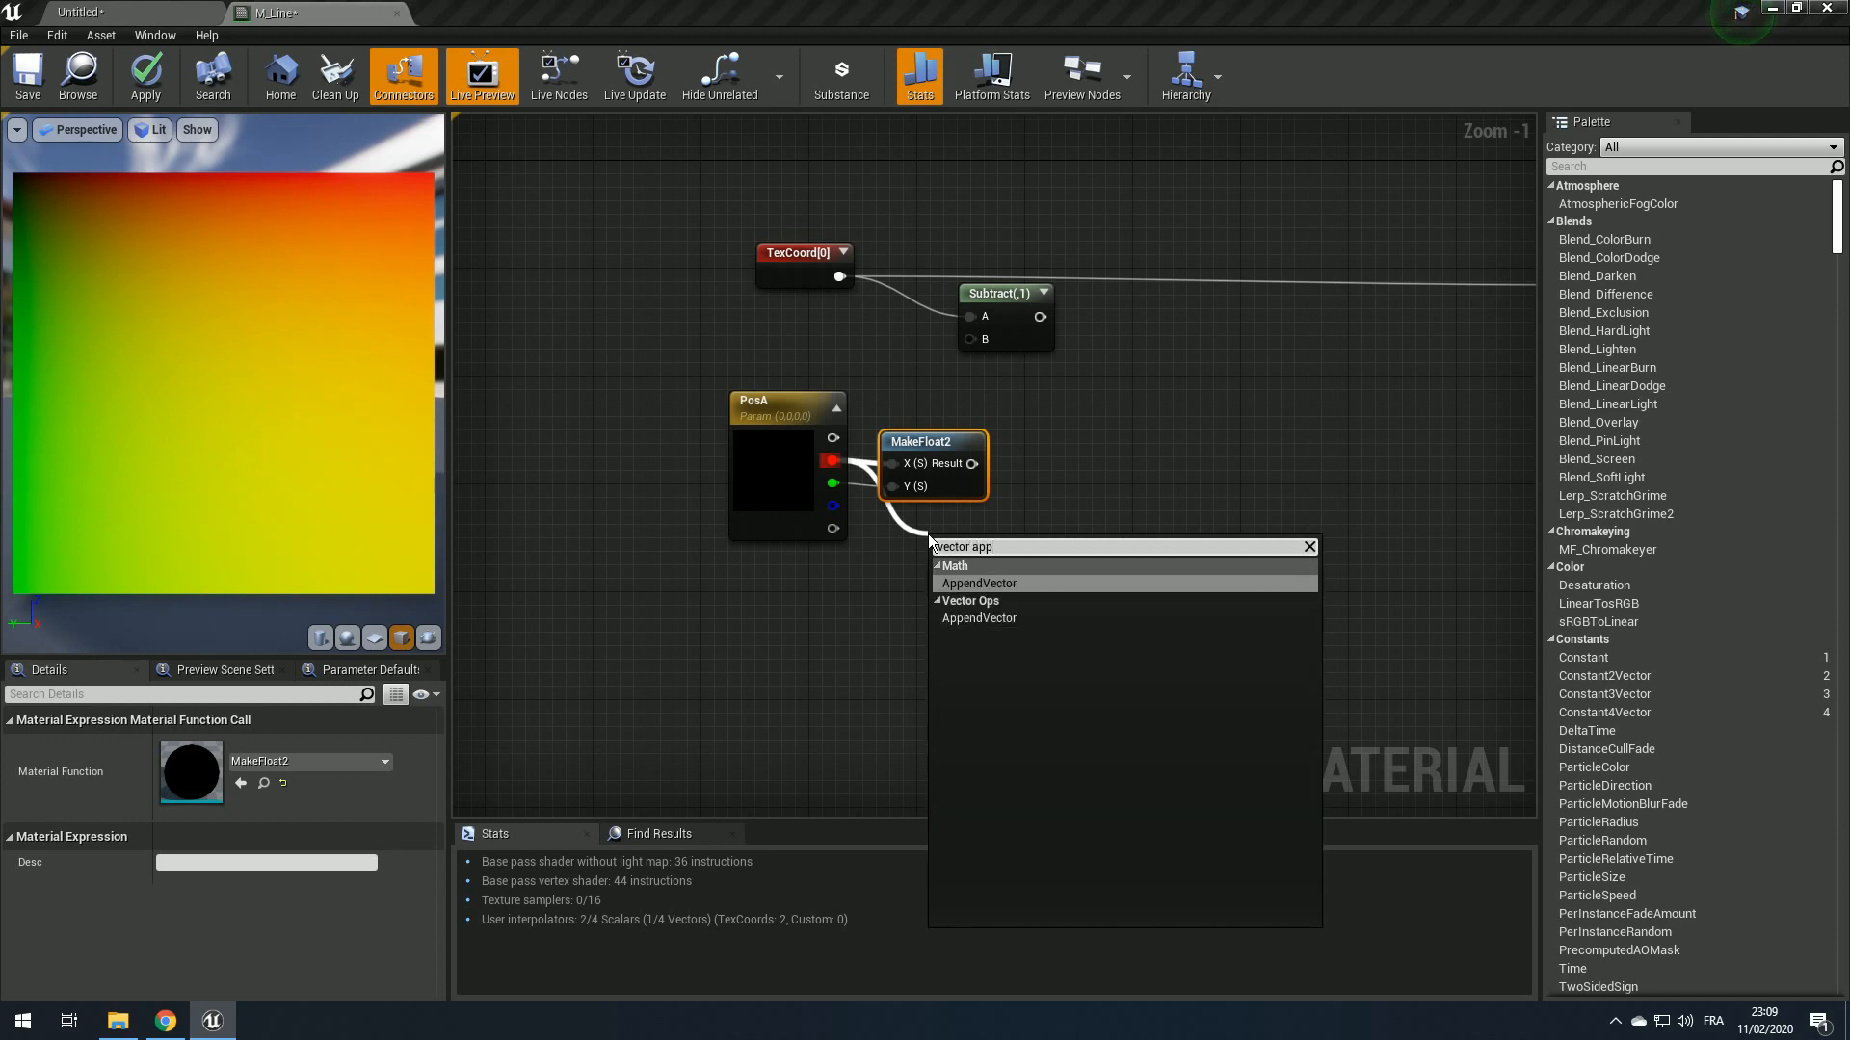
key(Return)
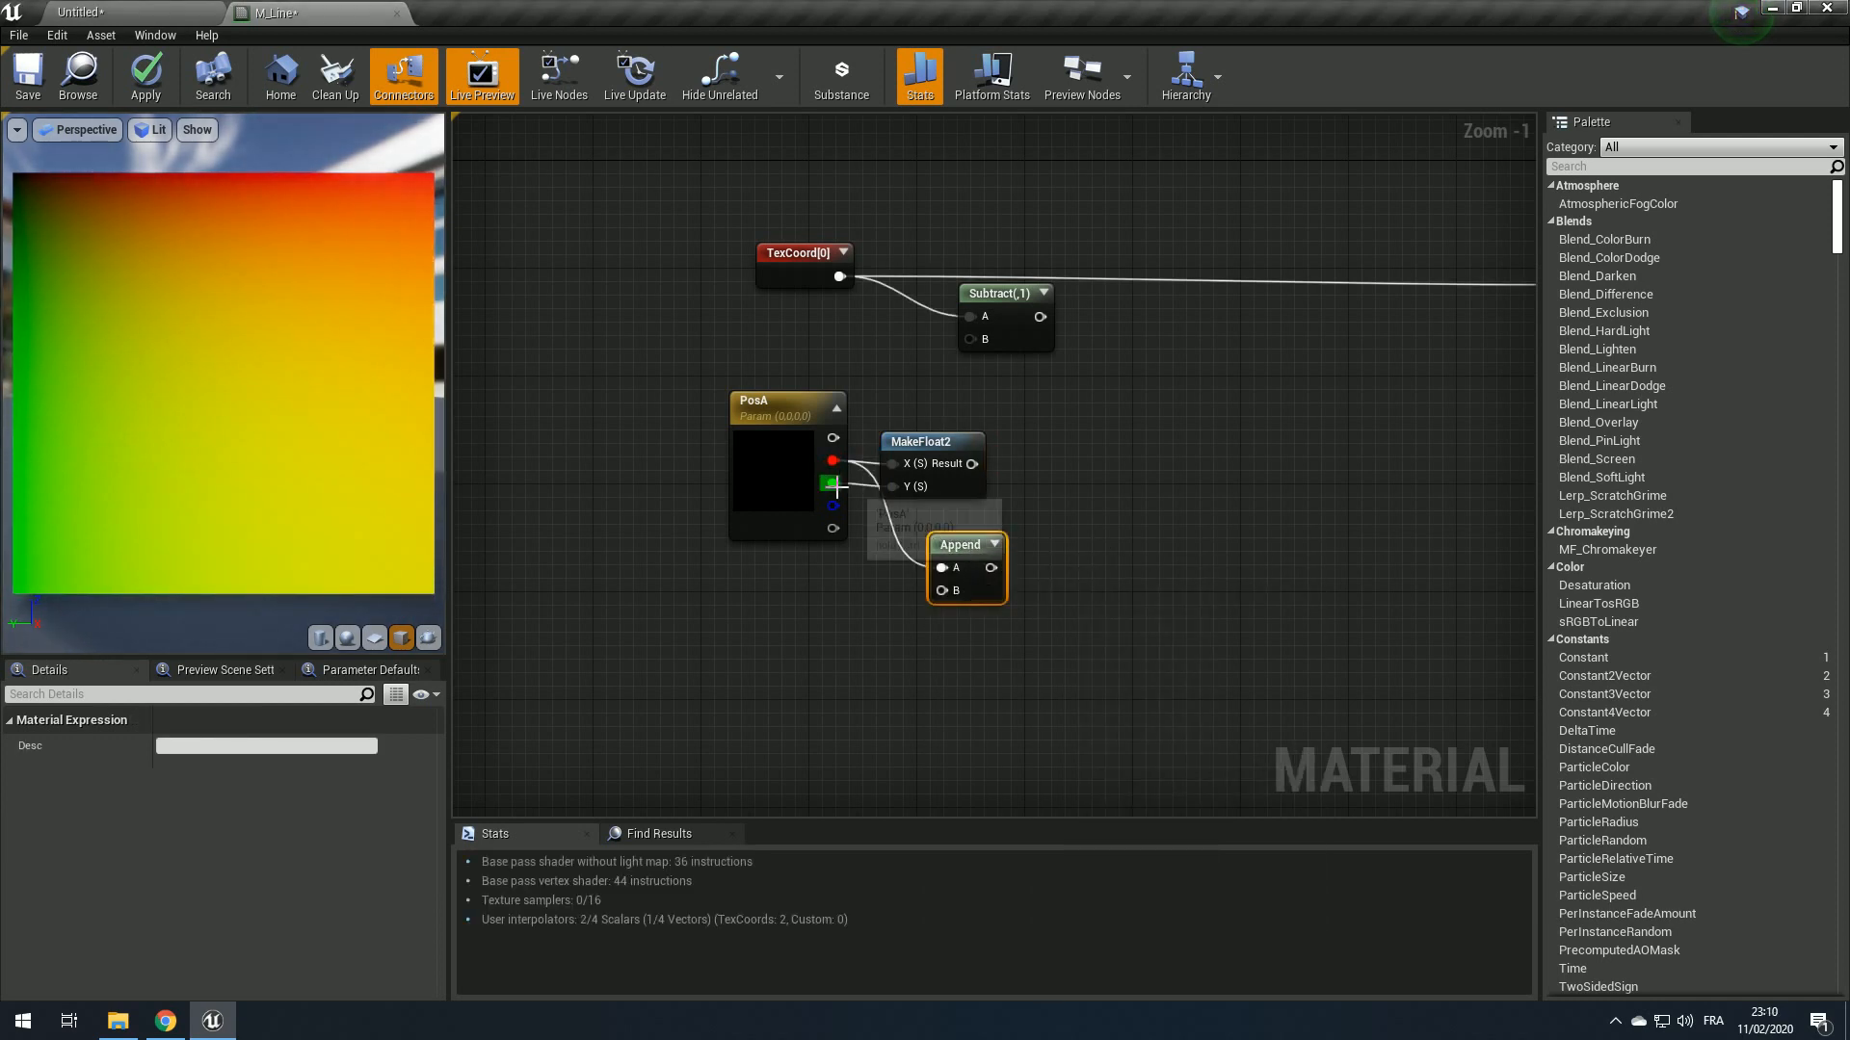
drag(948, 594, 832, 484)
Step: Delete the MakeFloat2 node and place the Append node directly beside PosA, below TexCoord
click(922, 443)
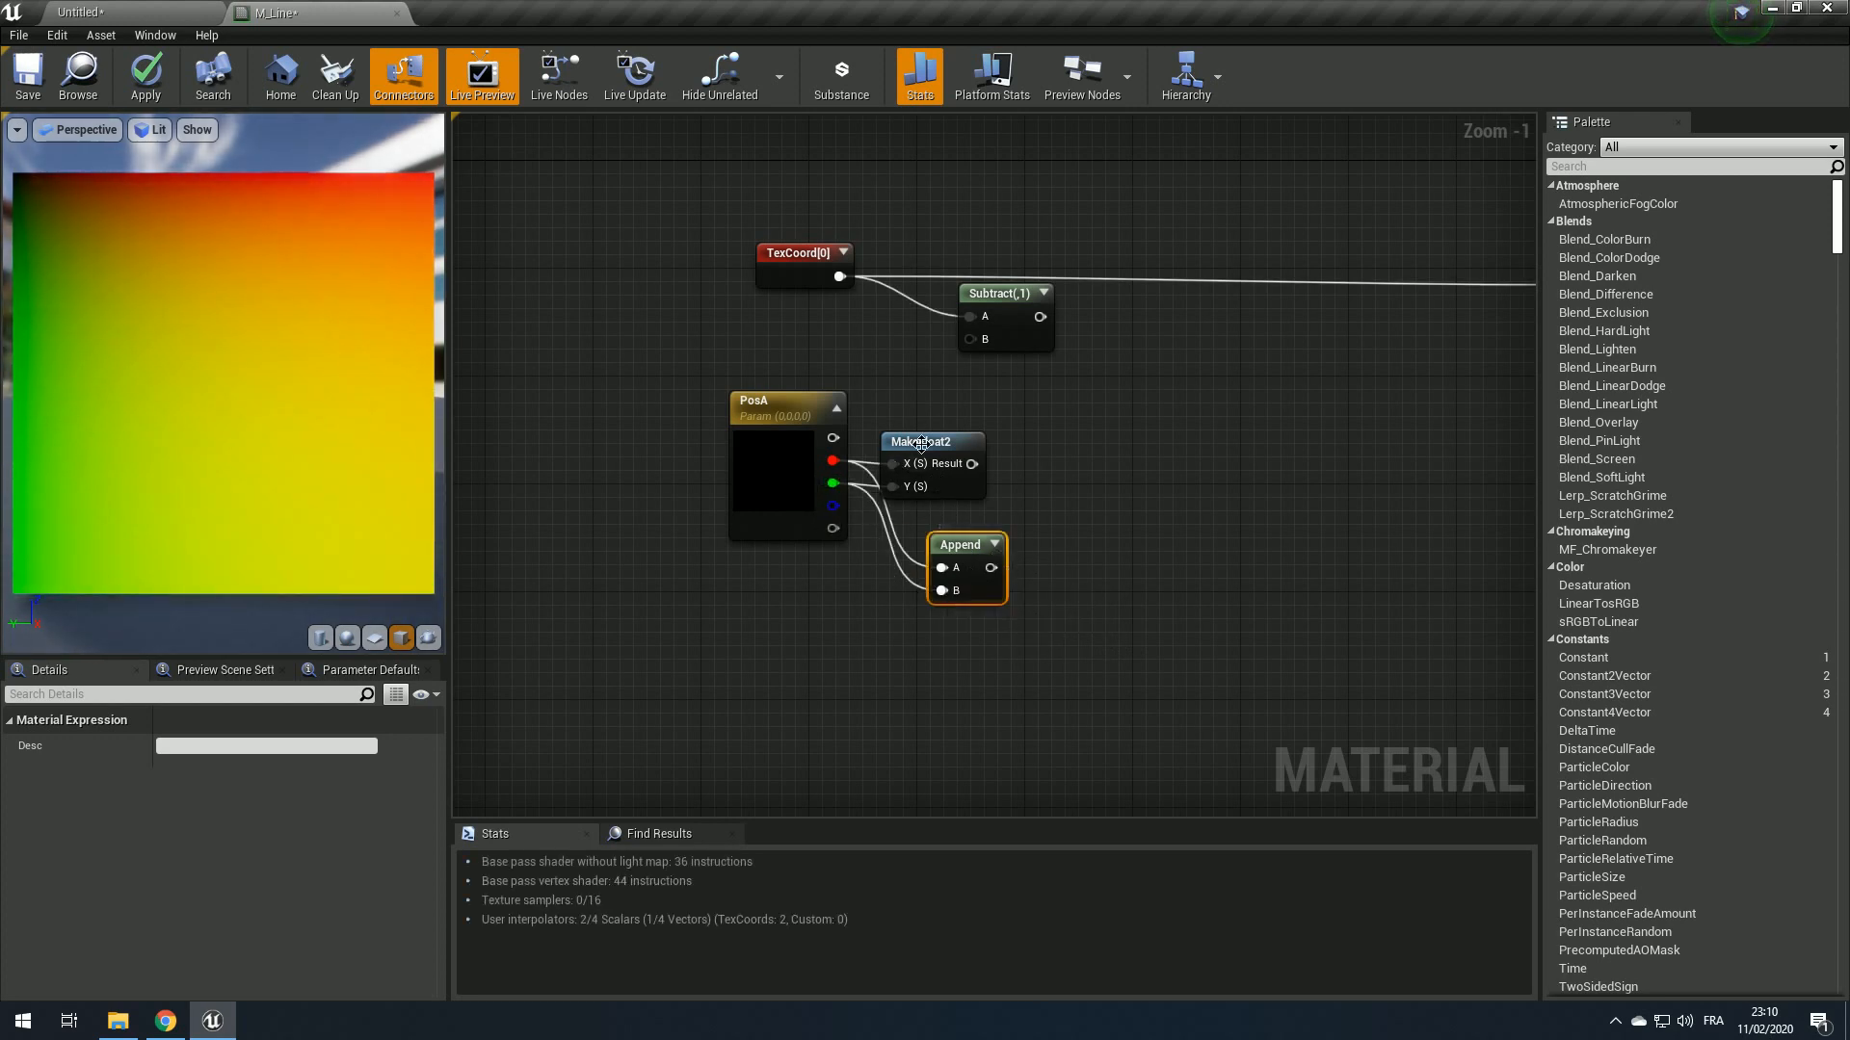
key(Delete)
drag(972, 547, 912, 444)
drag(691, 406, 891, 465)
drag(888, 446, 834, 419)
Step: Connect the Append output to Subtract's B input and route Subtract's output to Emissive Color
drag(971, 340, 871, 439)
right_drag(1009, 422, 725, 456)
scroll(724, 456, down, 1)
drag(735, 365, 1213, 338)
right_drag(532, 379, 636, 385)
scroll(635, 384, up, 2)
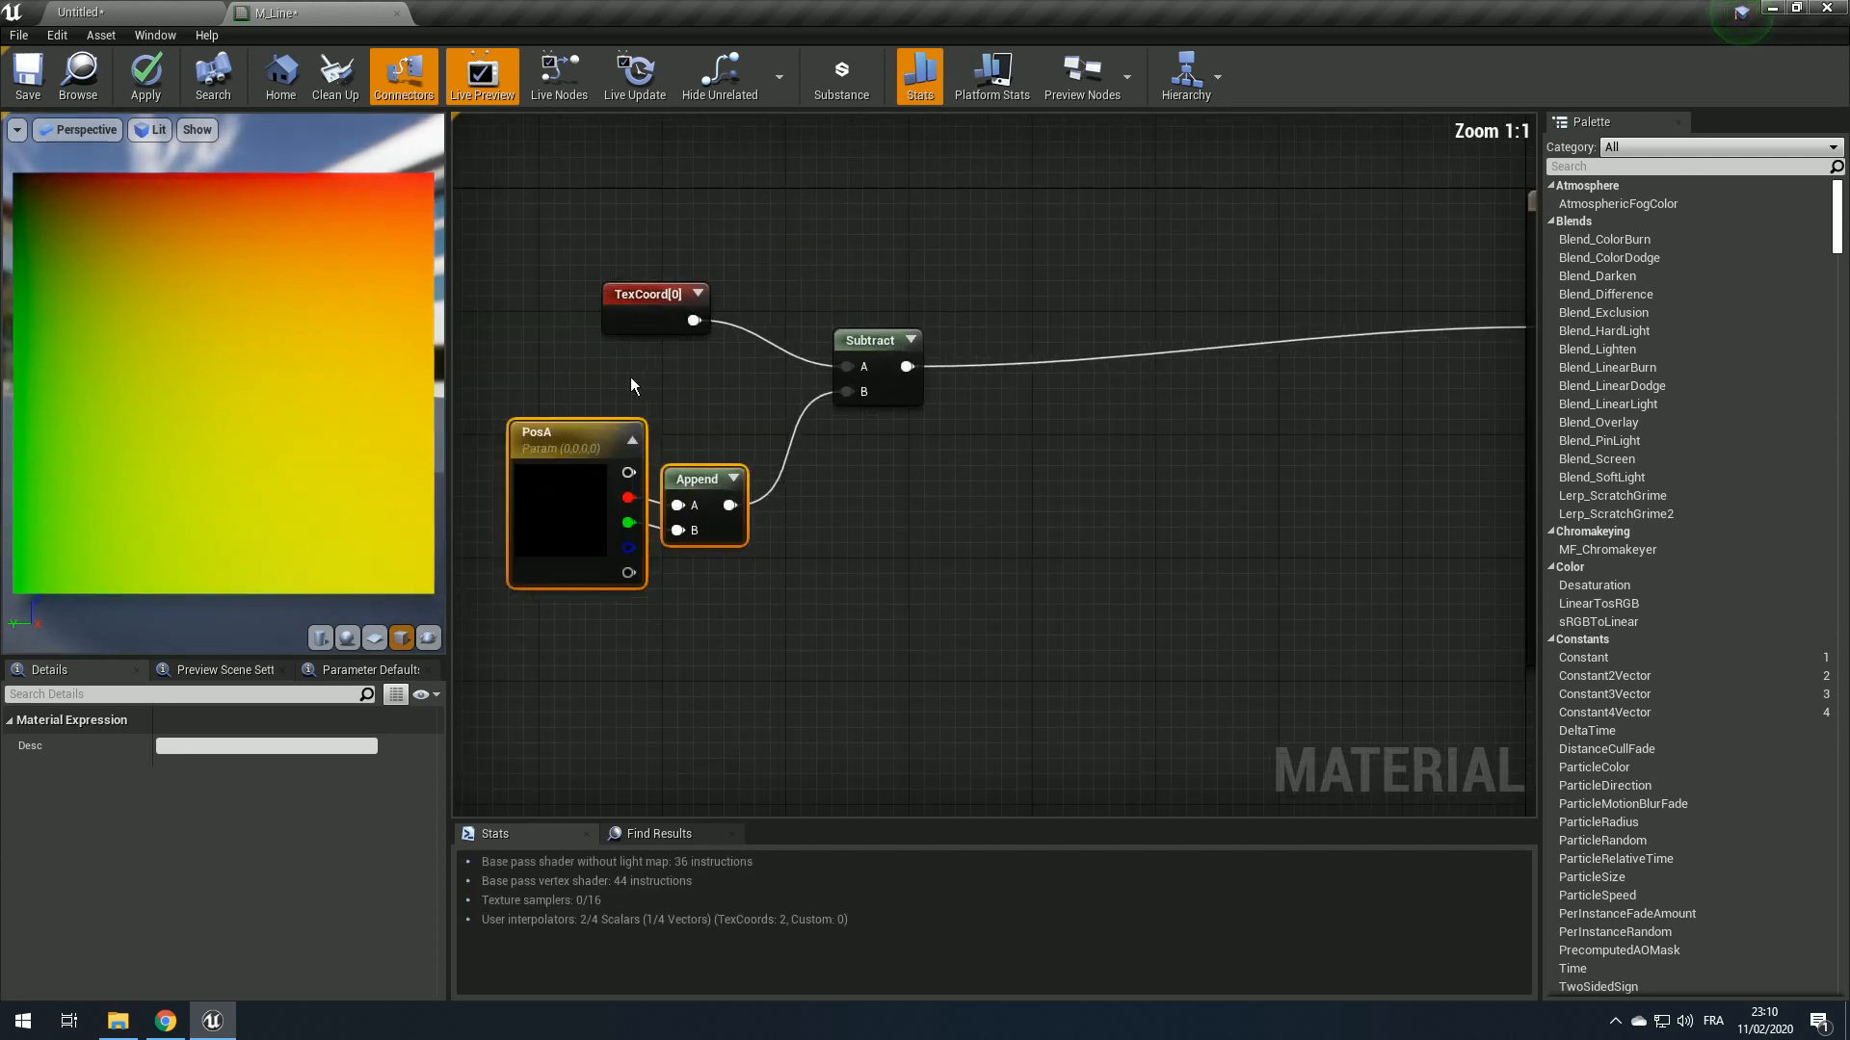
drag(694, 485, 737, 469)
Step: Set the PosA parameter's default value to 0.1 for both R and G
click(585, 469)
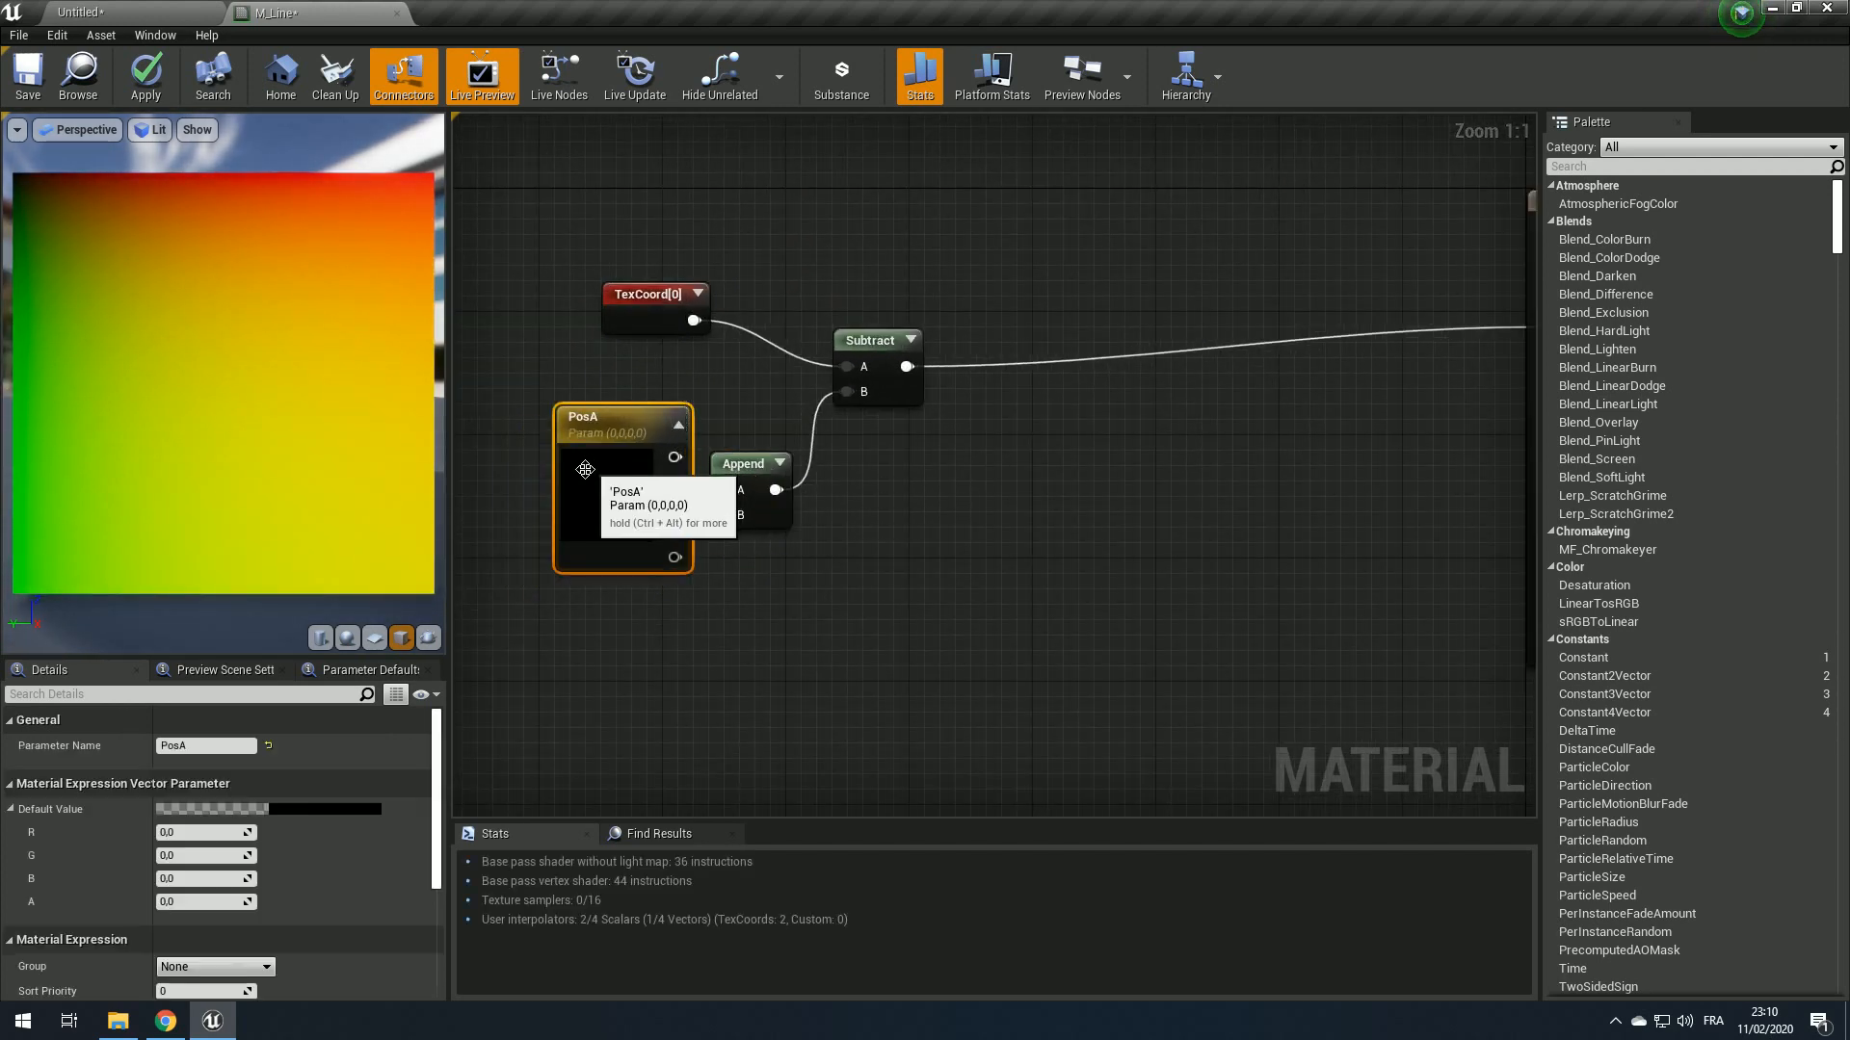
click(203, 833)
text(.1)
key(Tab)
text(.1)
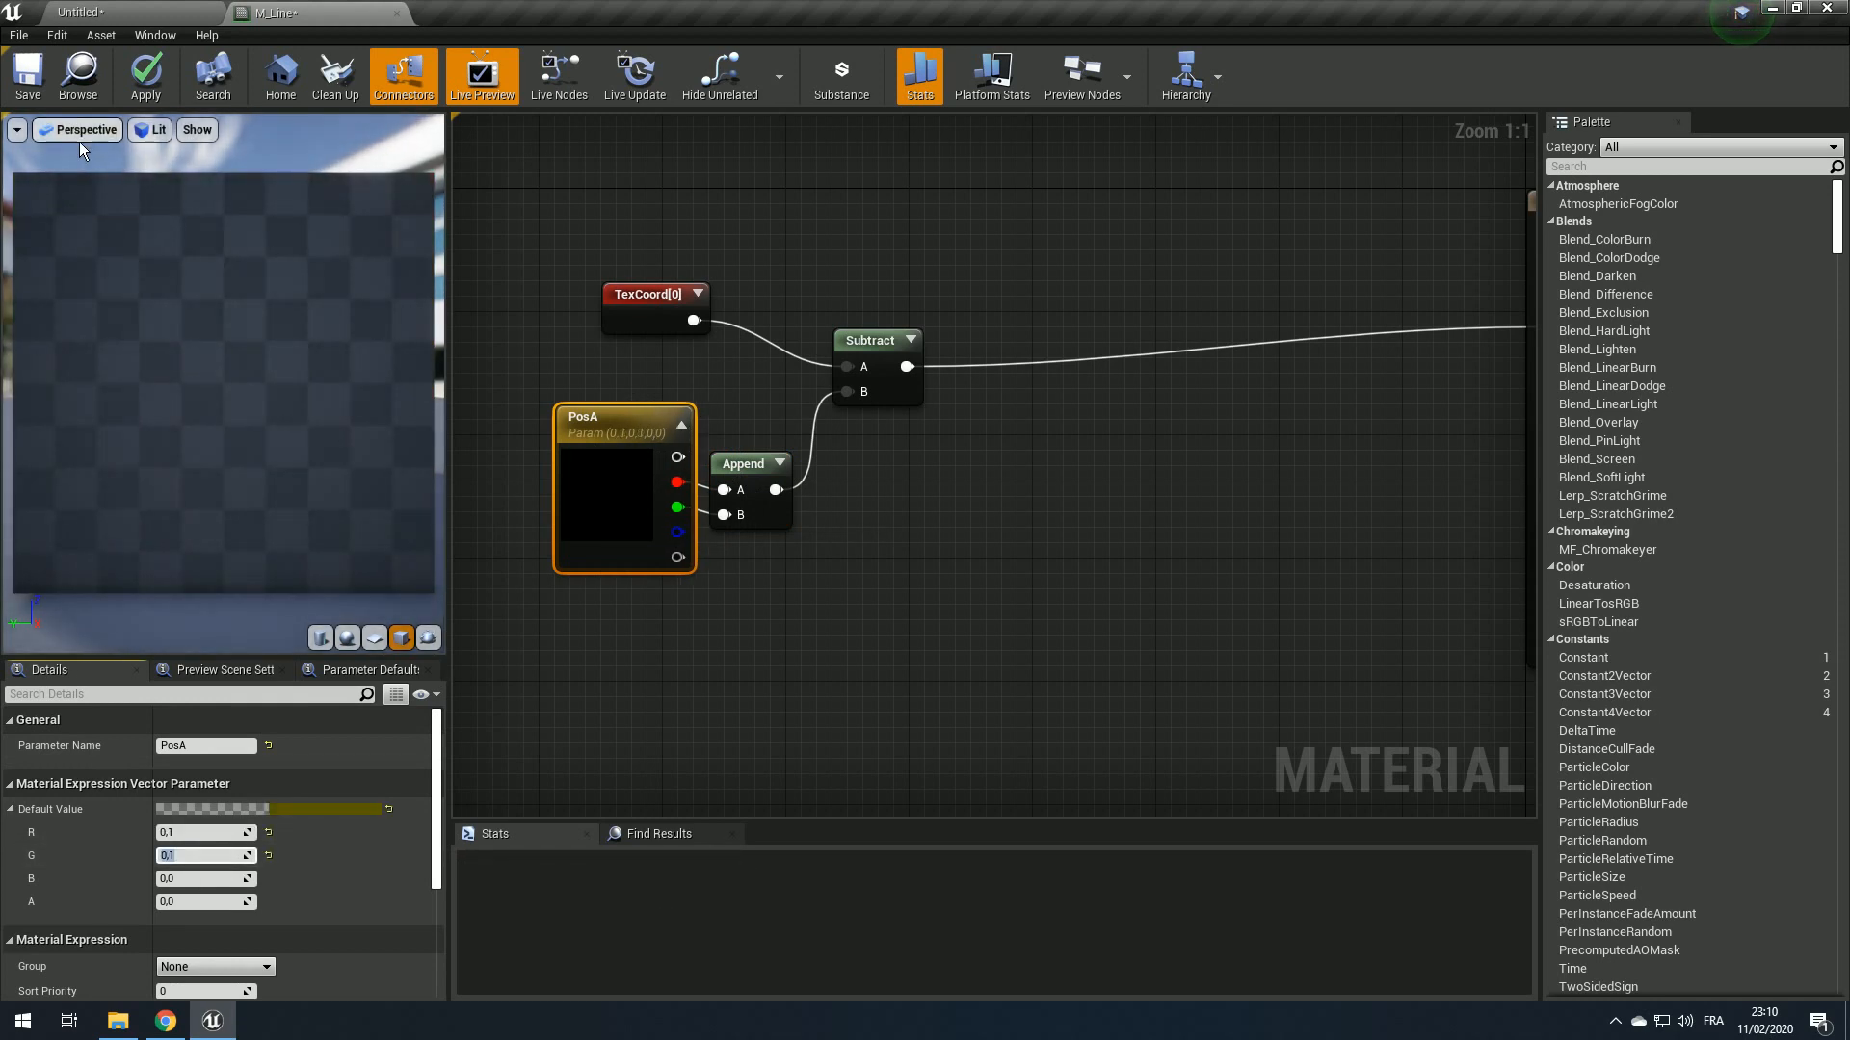
key(Return)
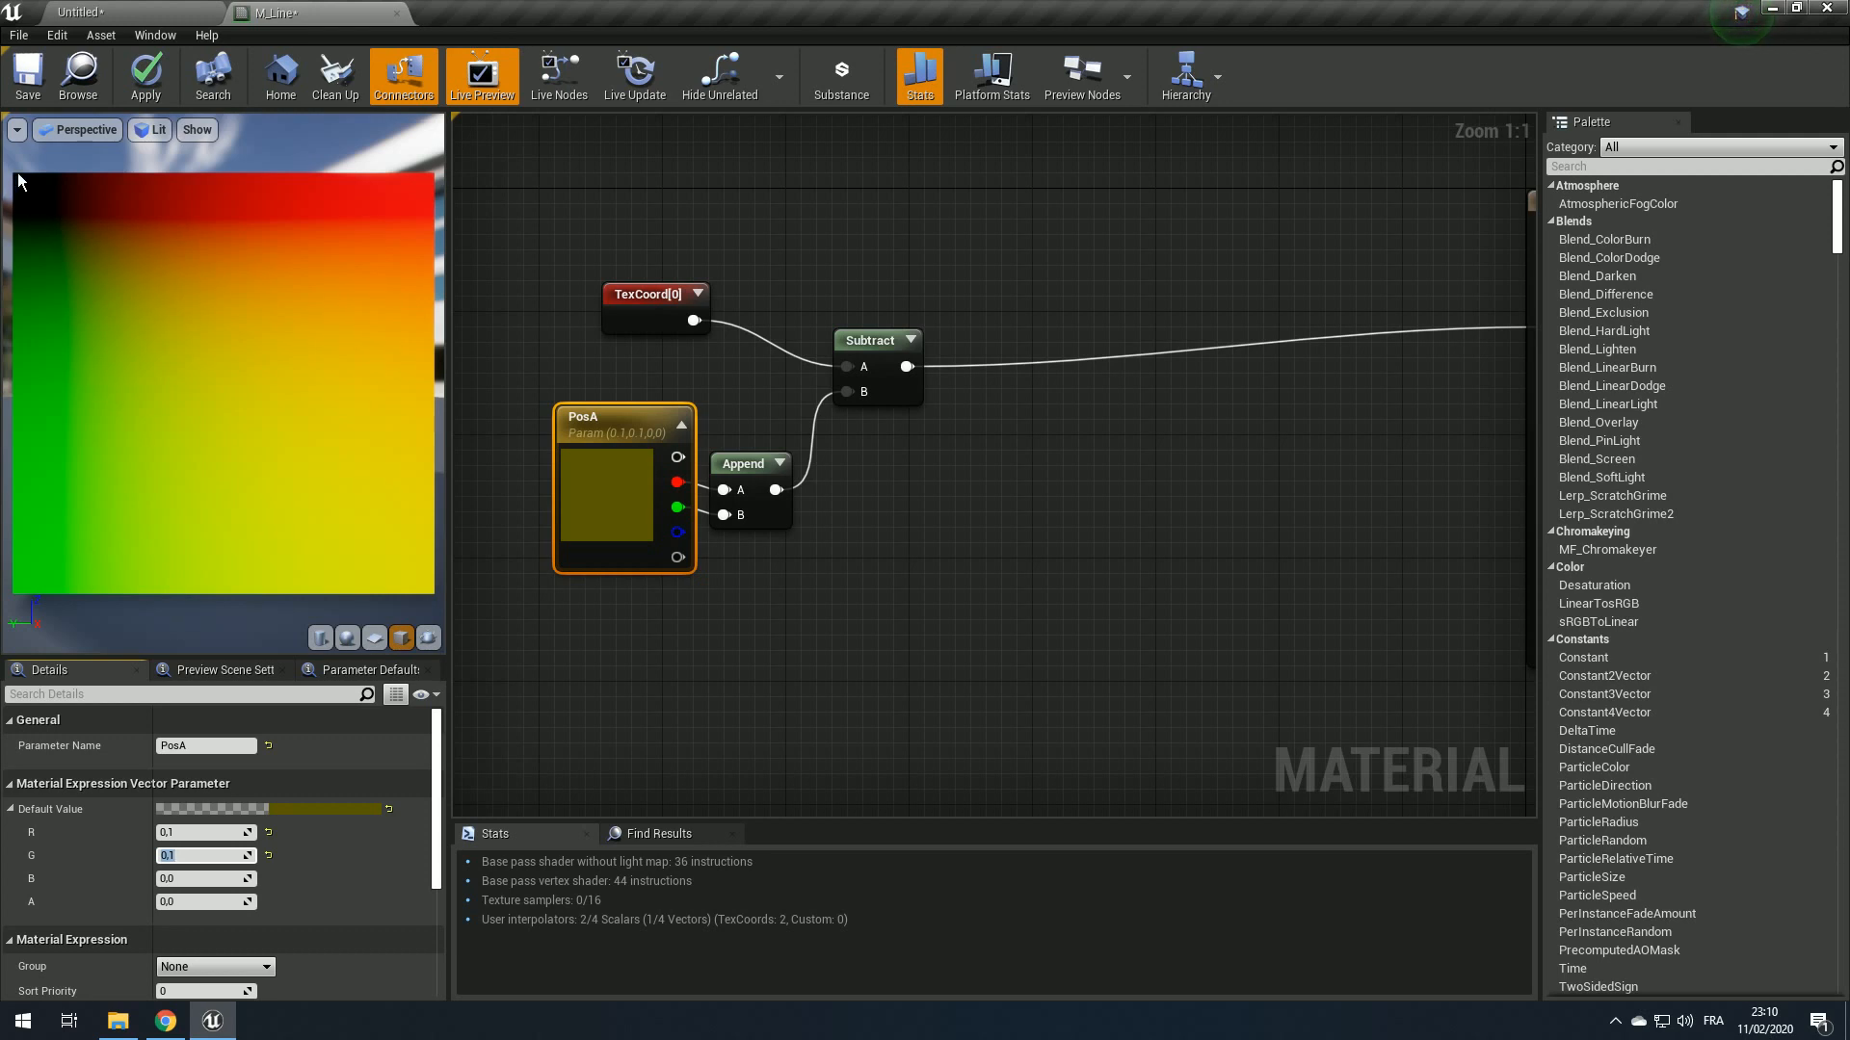
Step: Duplicate the PosA and Append nodes together and place the copies below the originals
scroll(821, 420, down, 3)
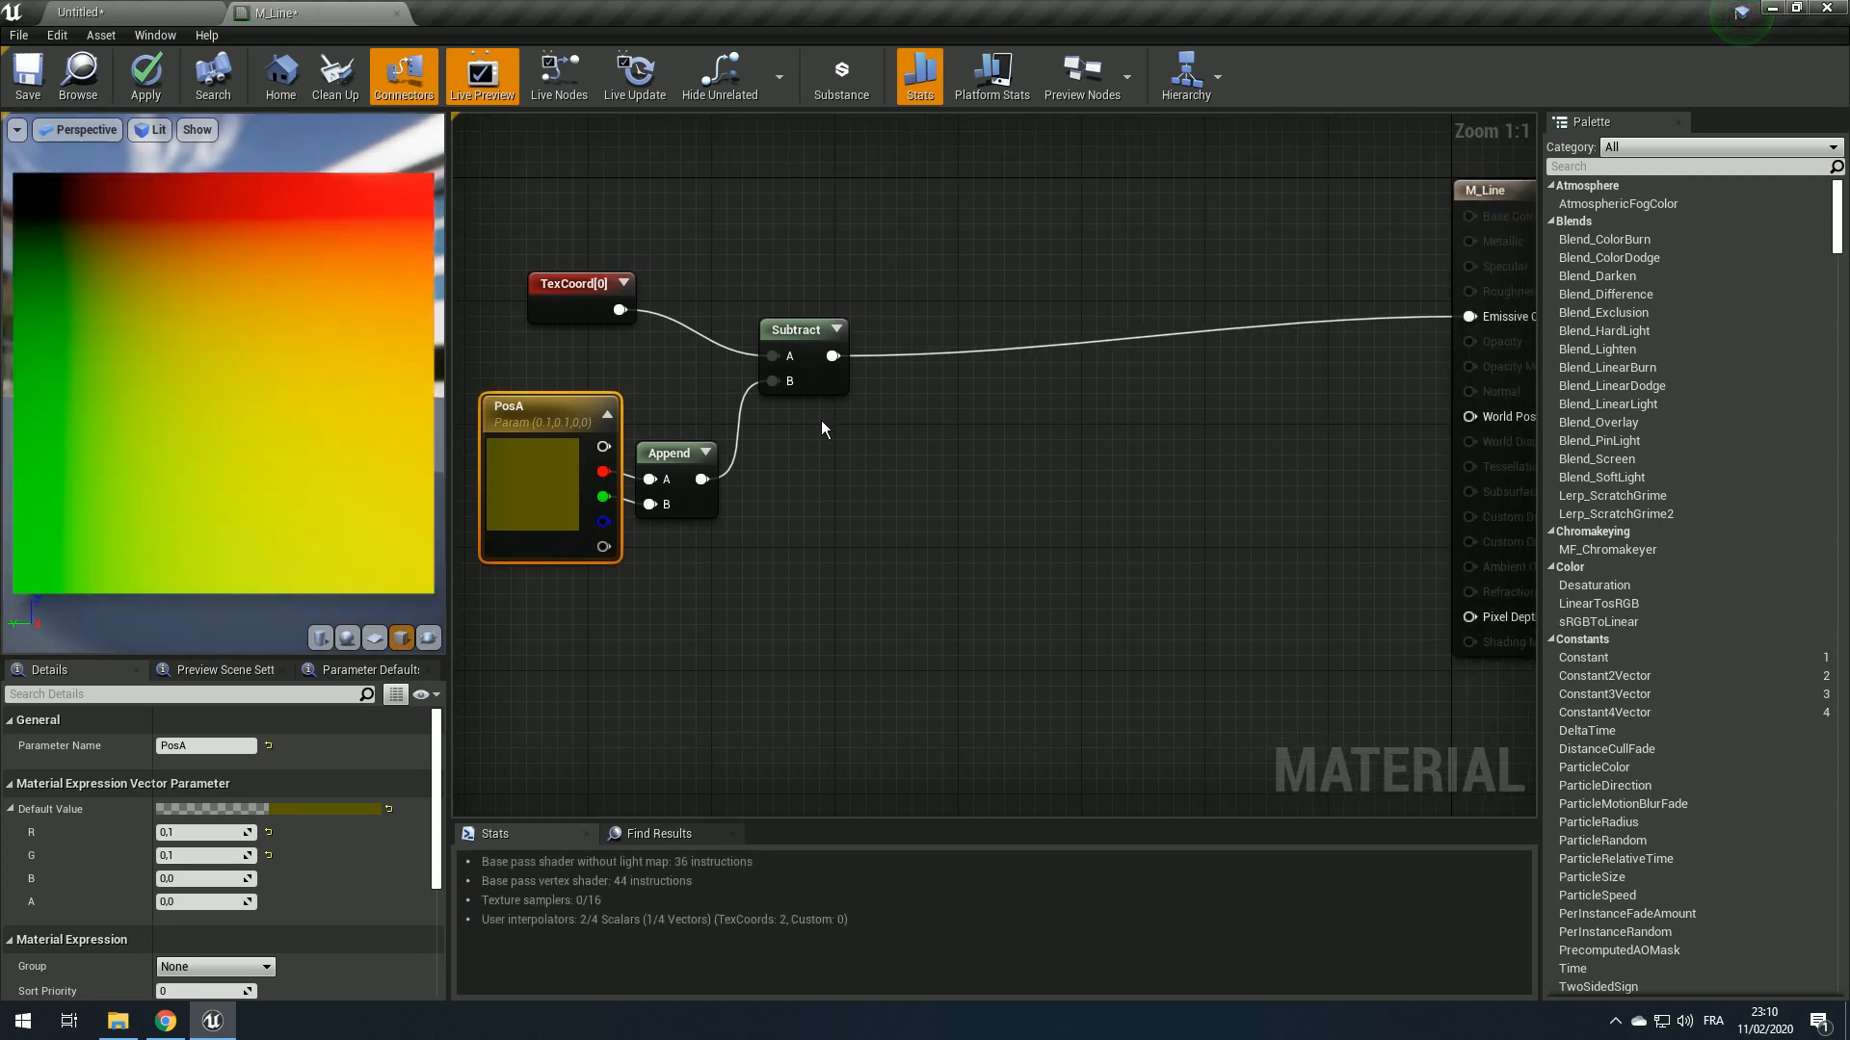
drag(596, 435, 595, 423)
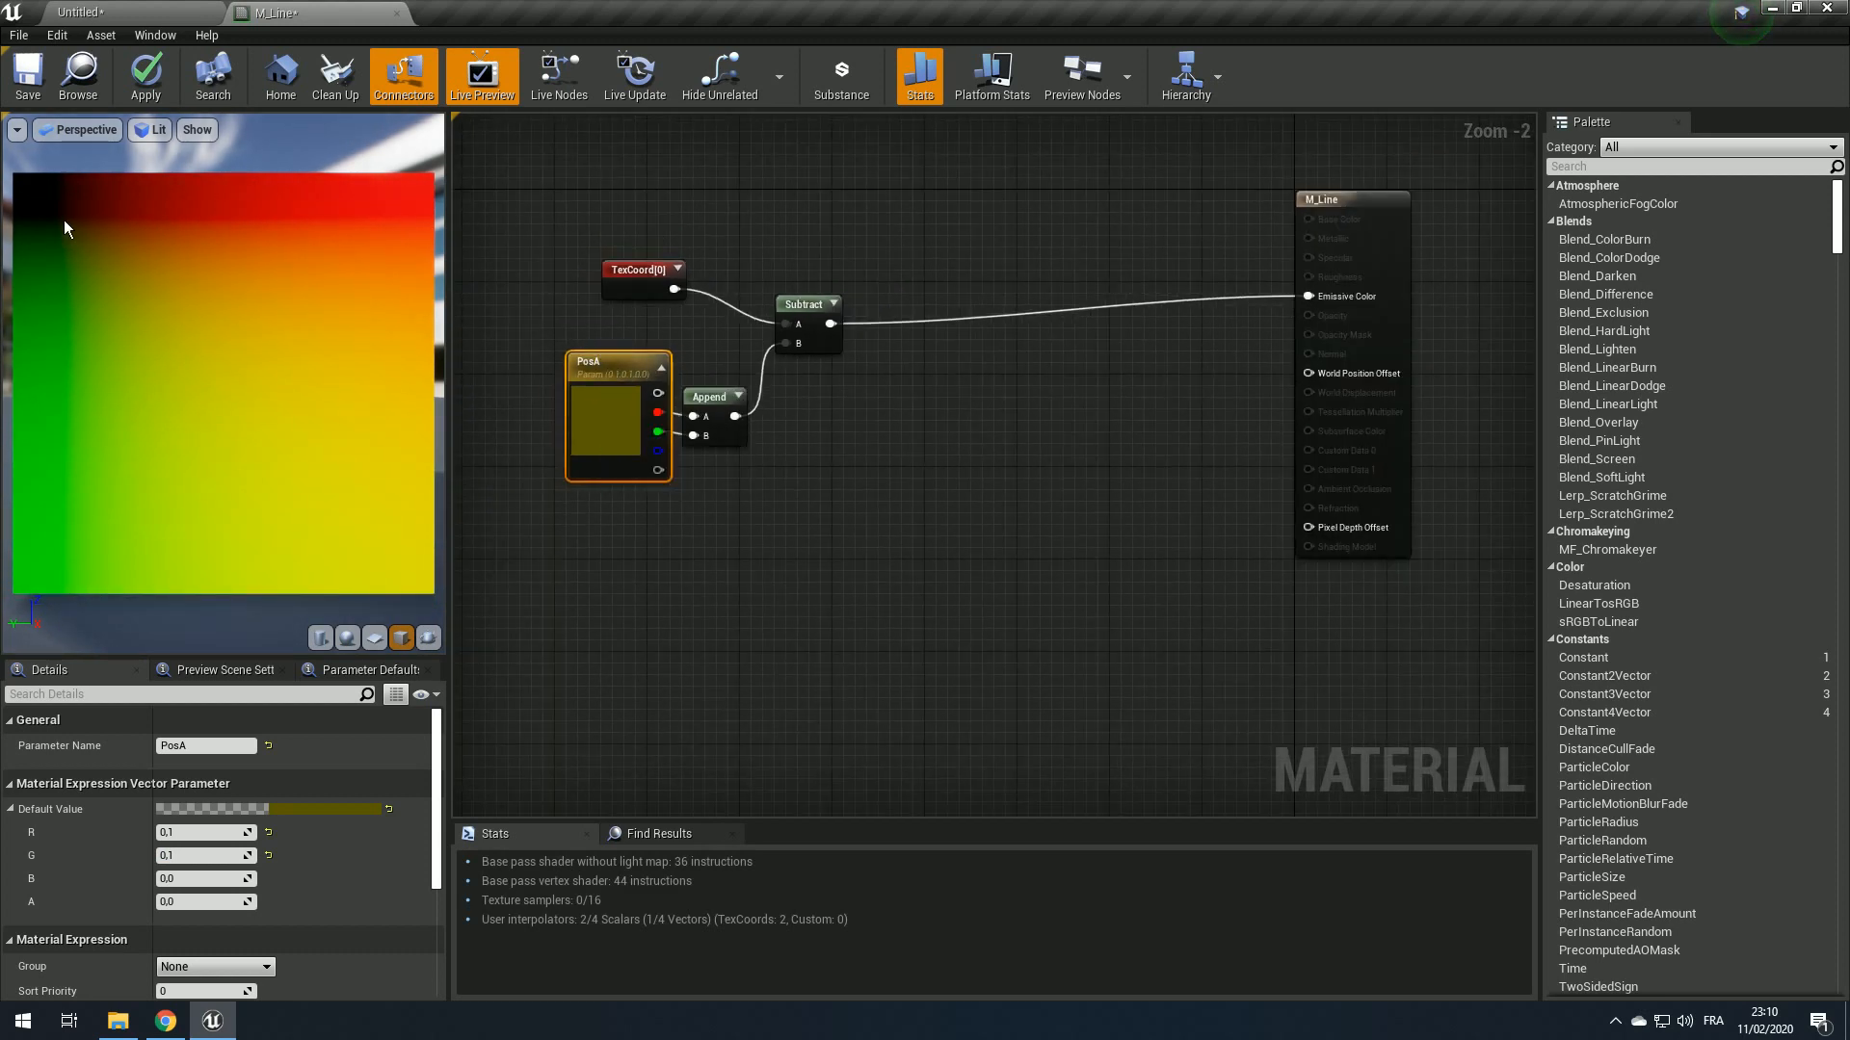
drag(807, 441, 634, 374)
key(ctrl+c)
key(ctrl+v)
drag(587, 677, 634, 608)
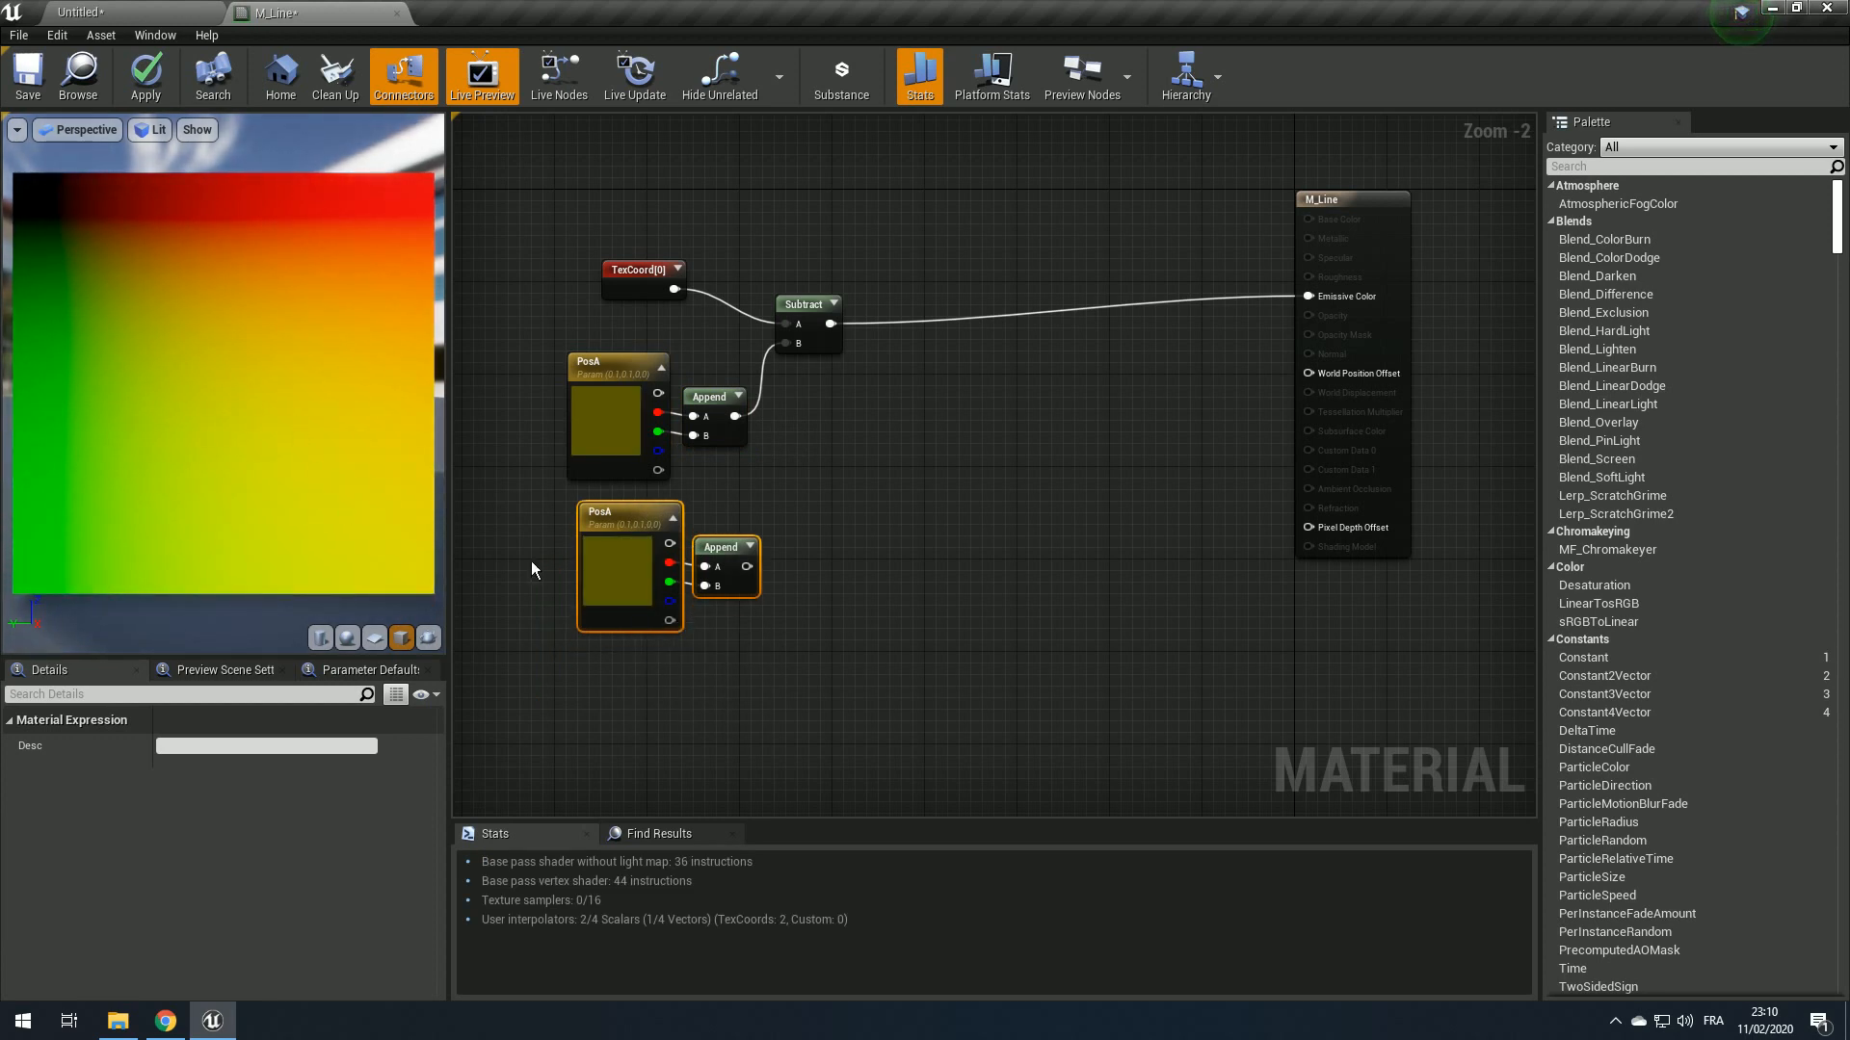
Step: Rename the duplicated parameter PosB and set its default R and G values to 0.9
click(616, 576)
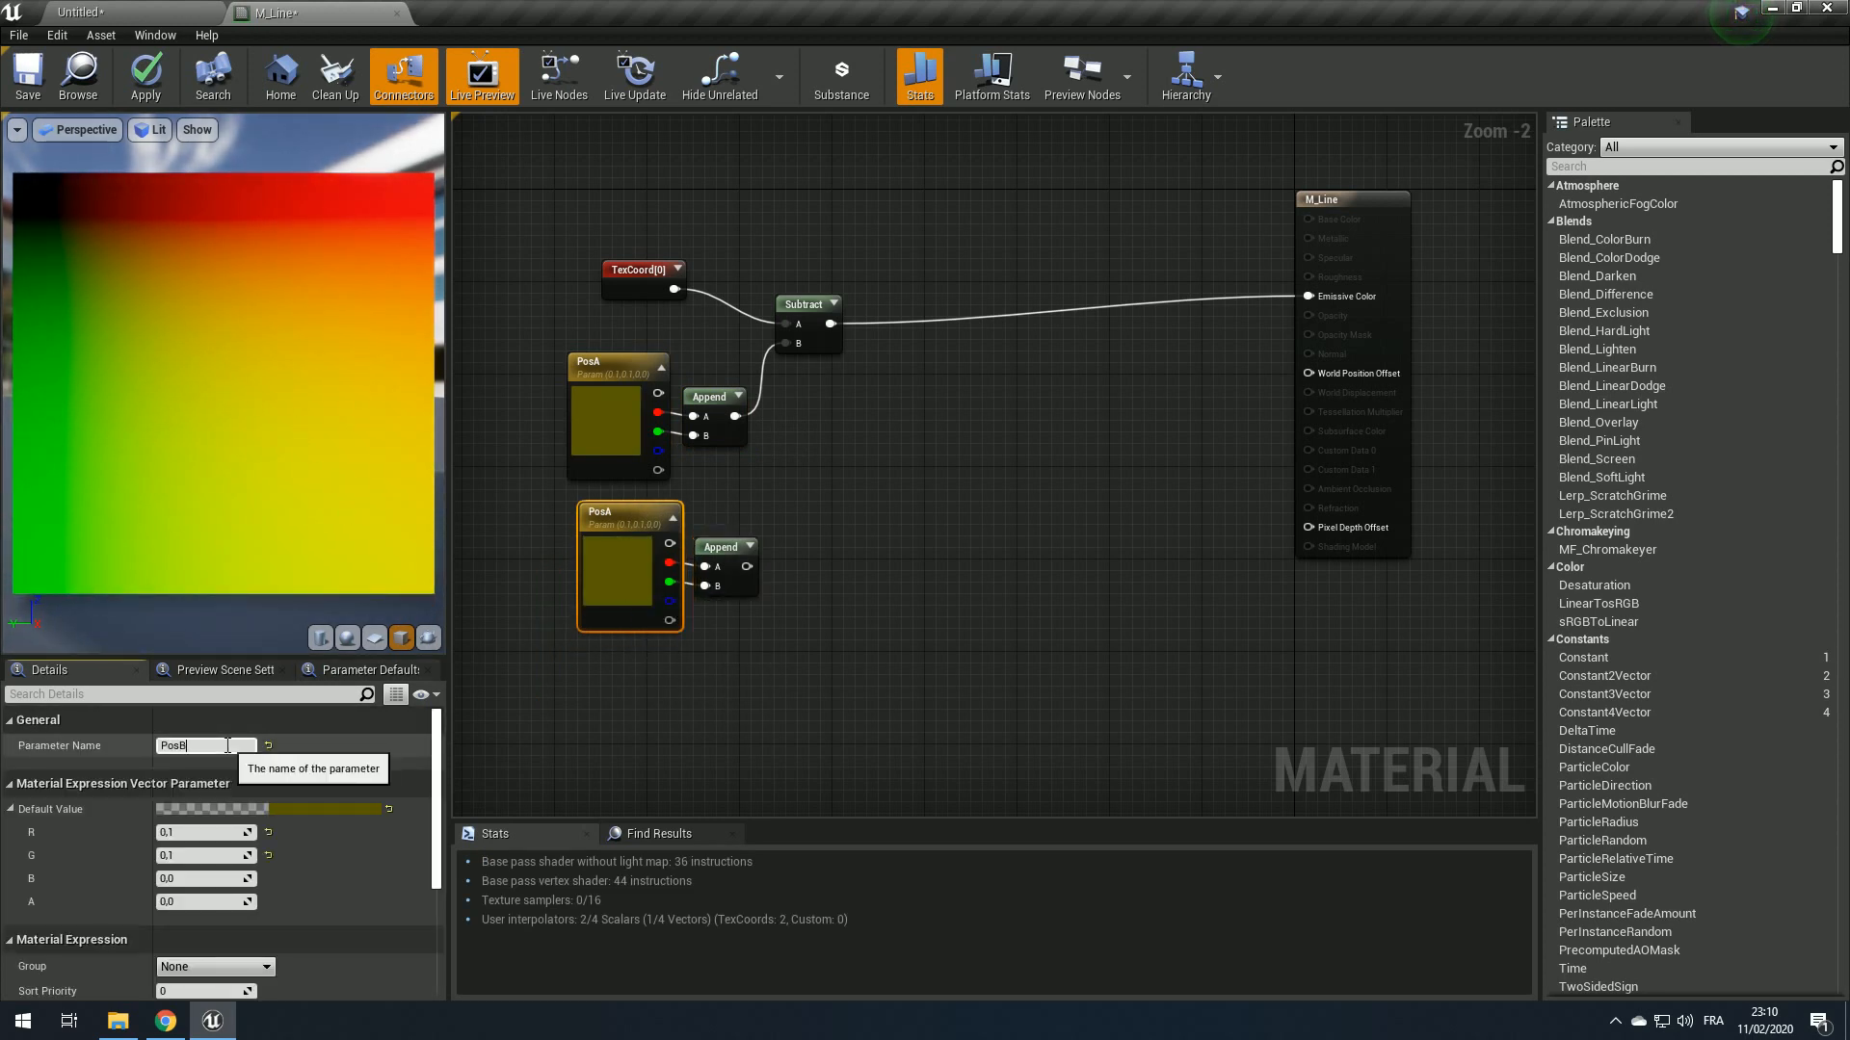
key(Return)
click(200, 835)
text(.9)
key(Tab)
text(.9)
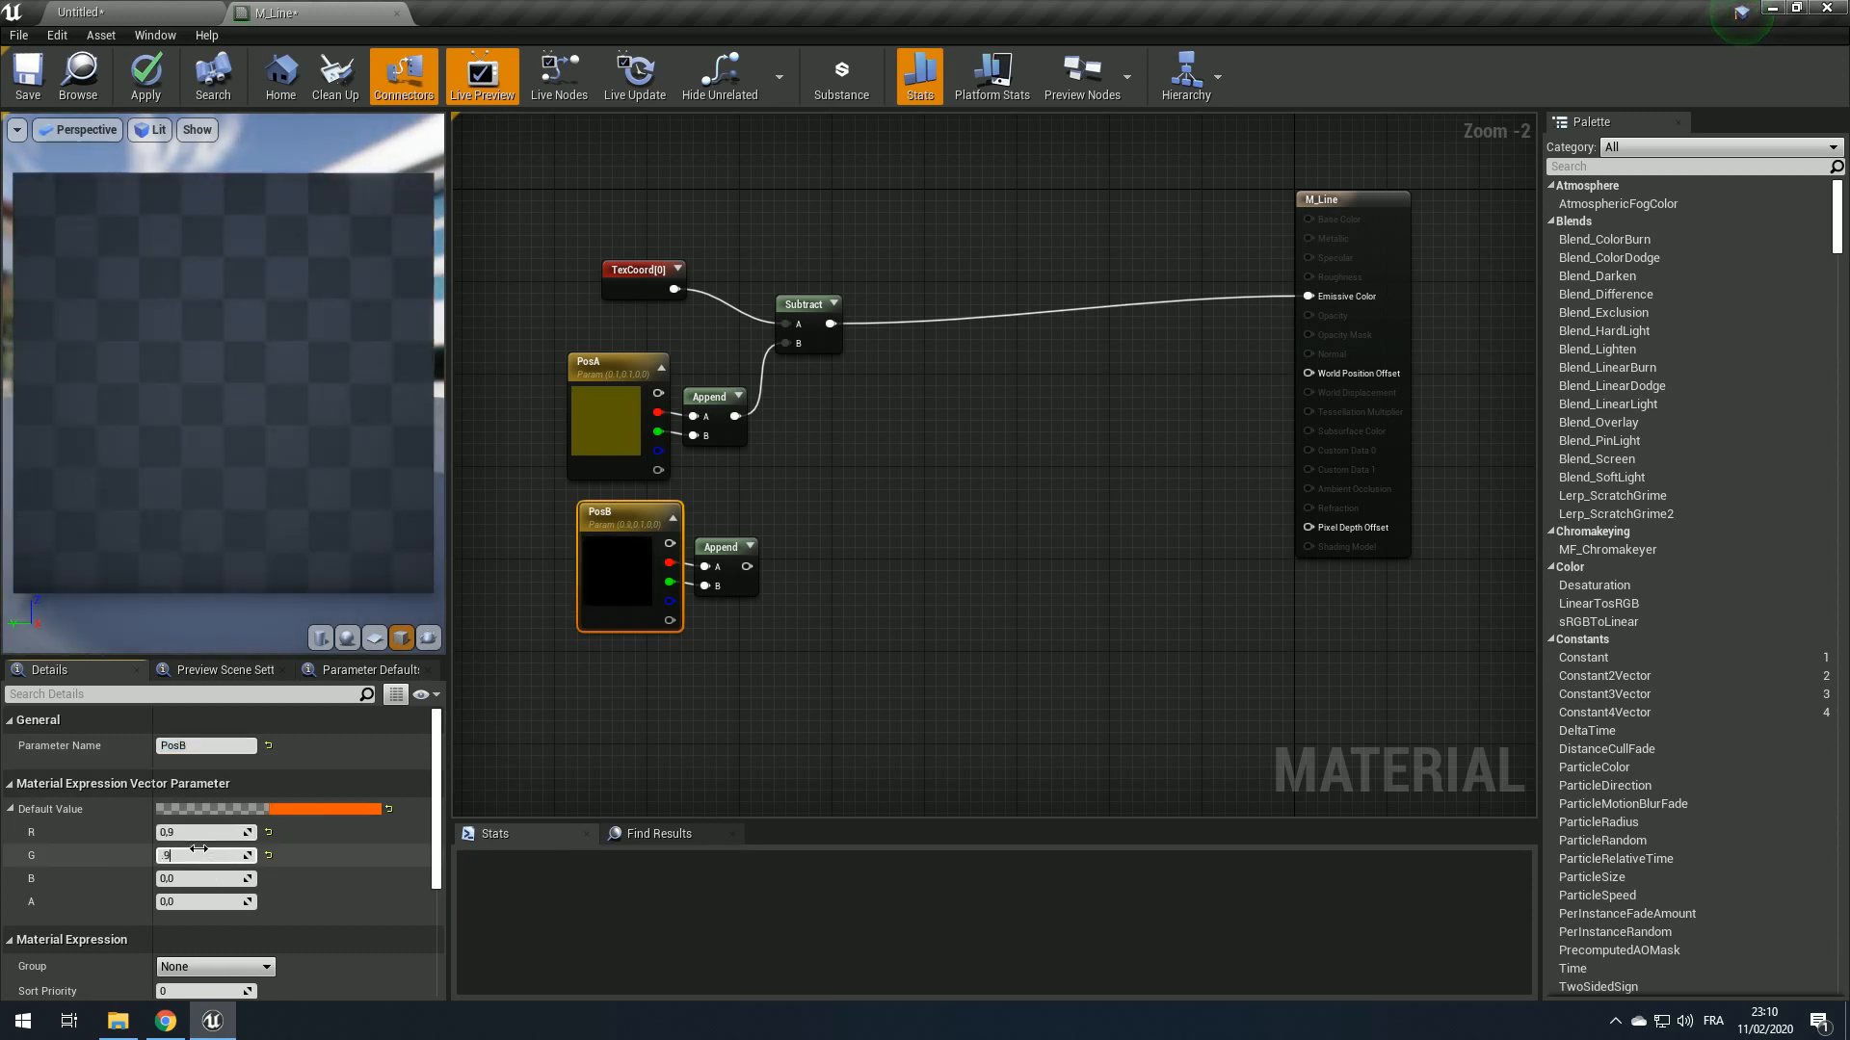
key(Return)
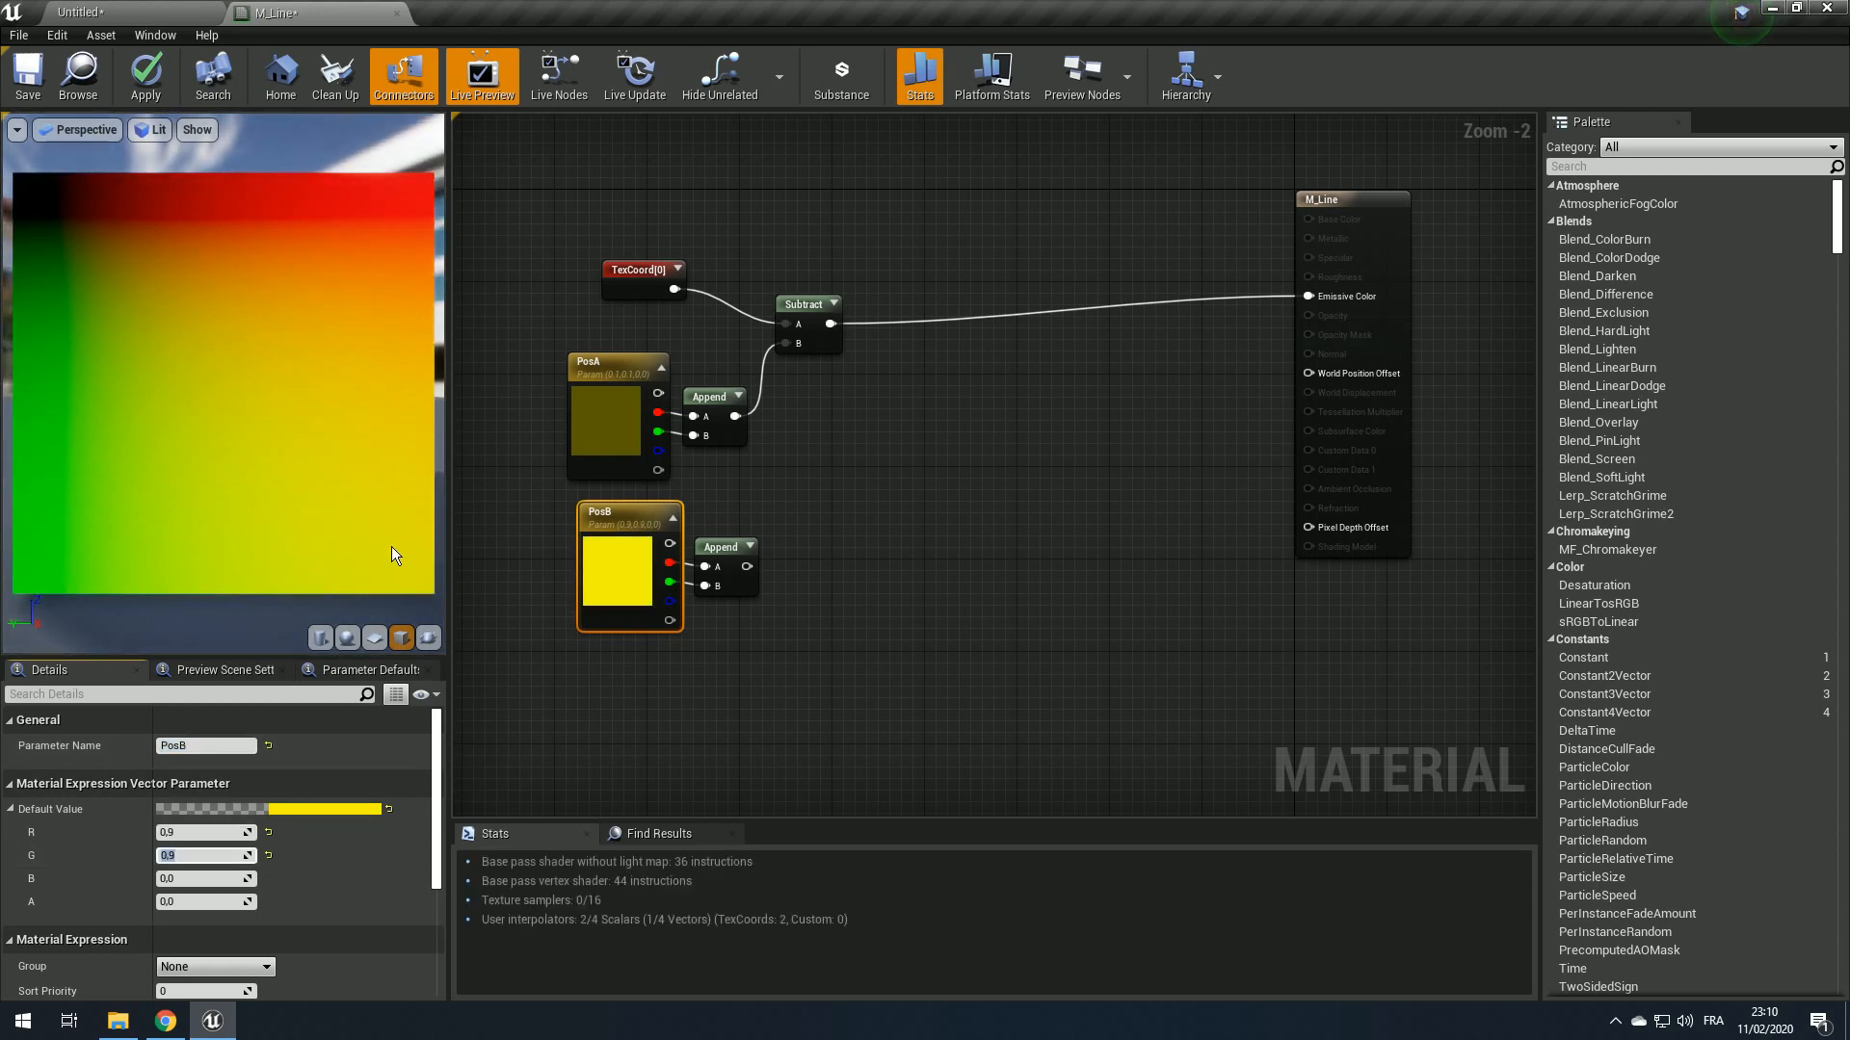
Step: Feed PosB's Append into the first Subtract's B input and add a second Subtract computing PosB's Append minus PosA's Append
drag(786, 343, 747, 566)
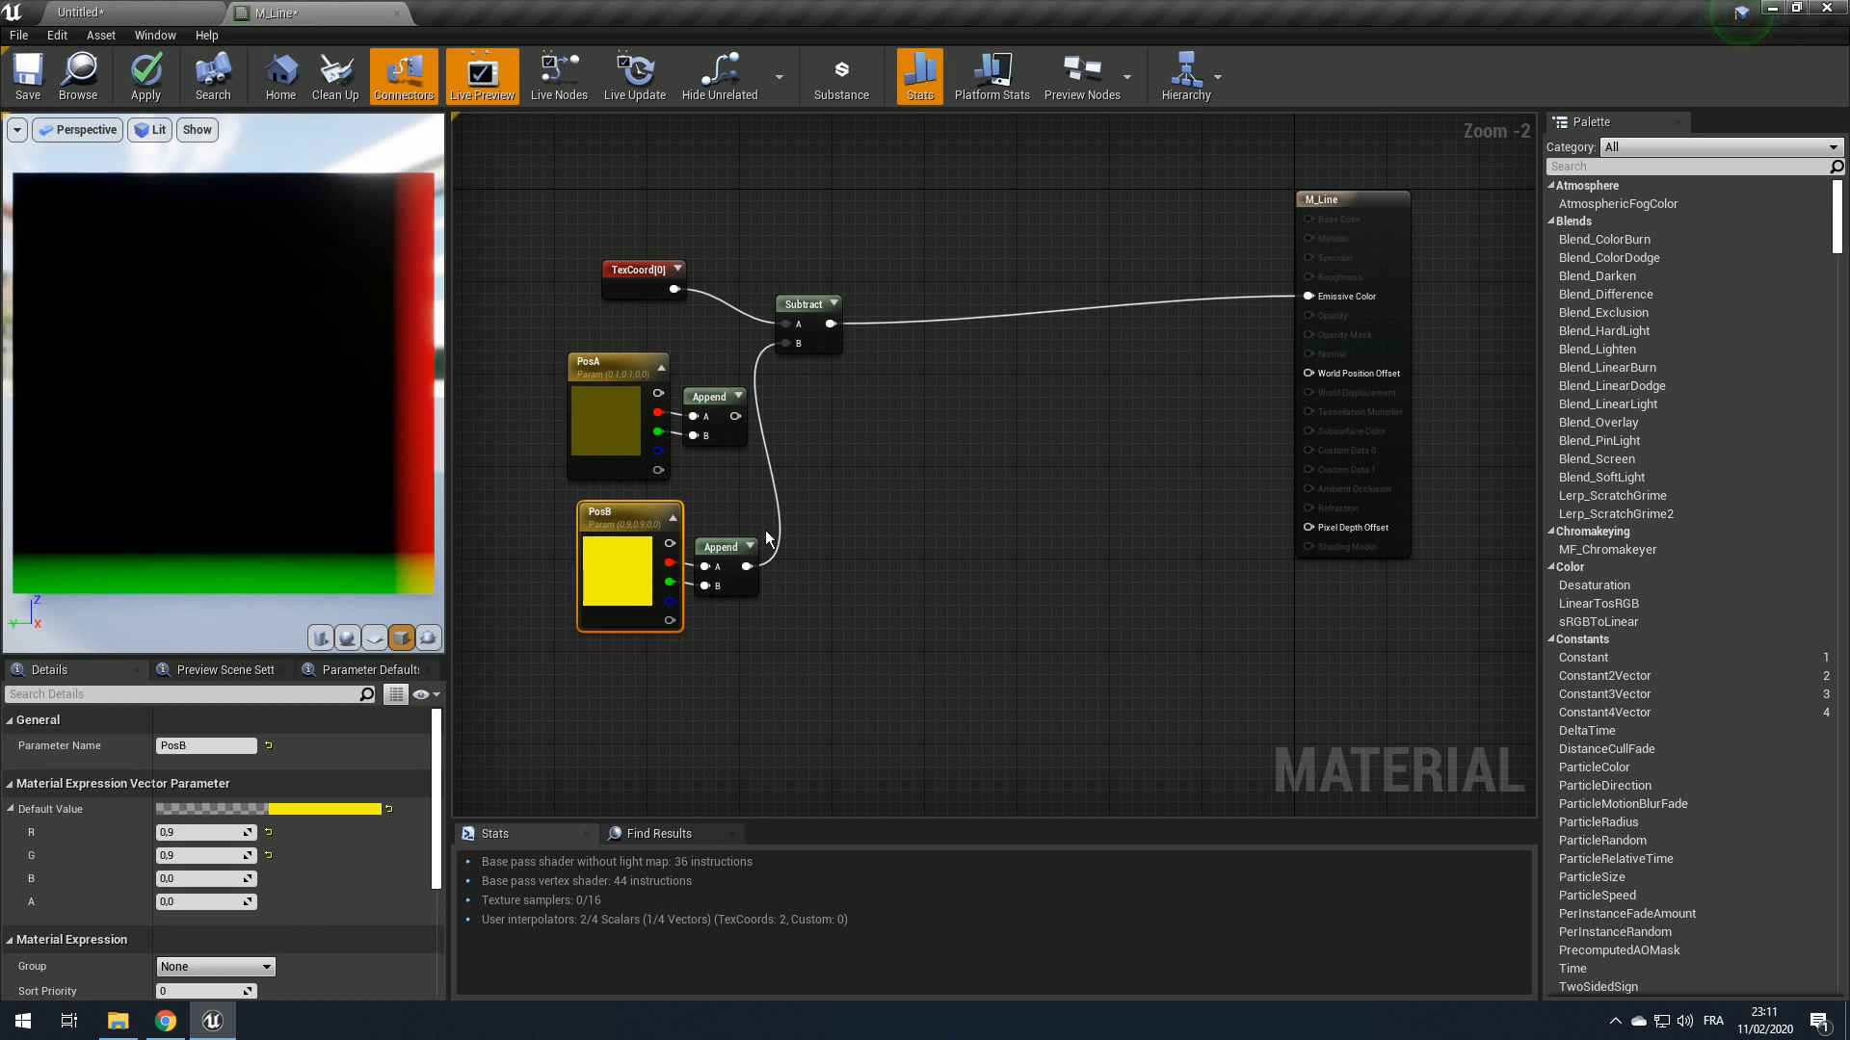
drag(746, 567, 867, 389)
text(-)
key(Return)
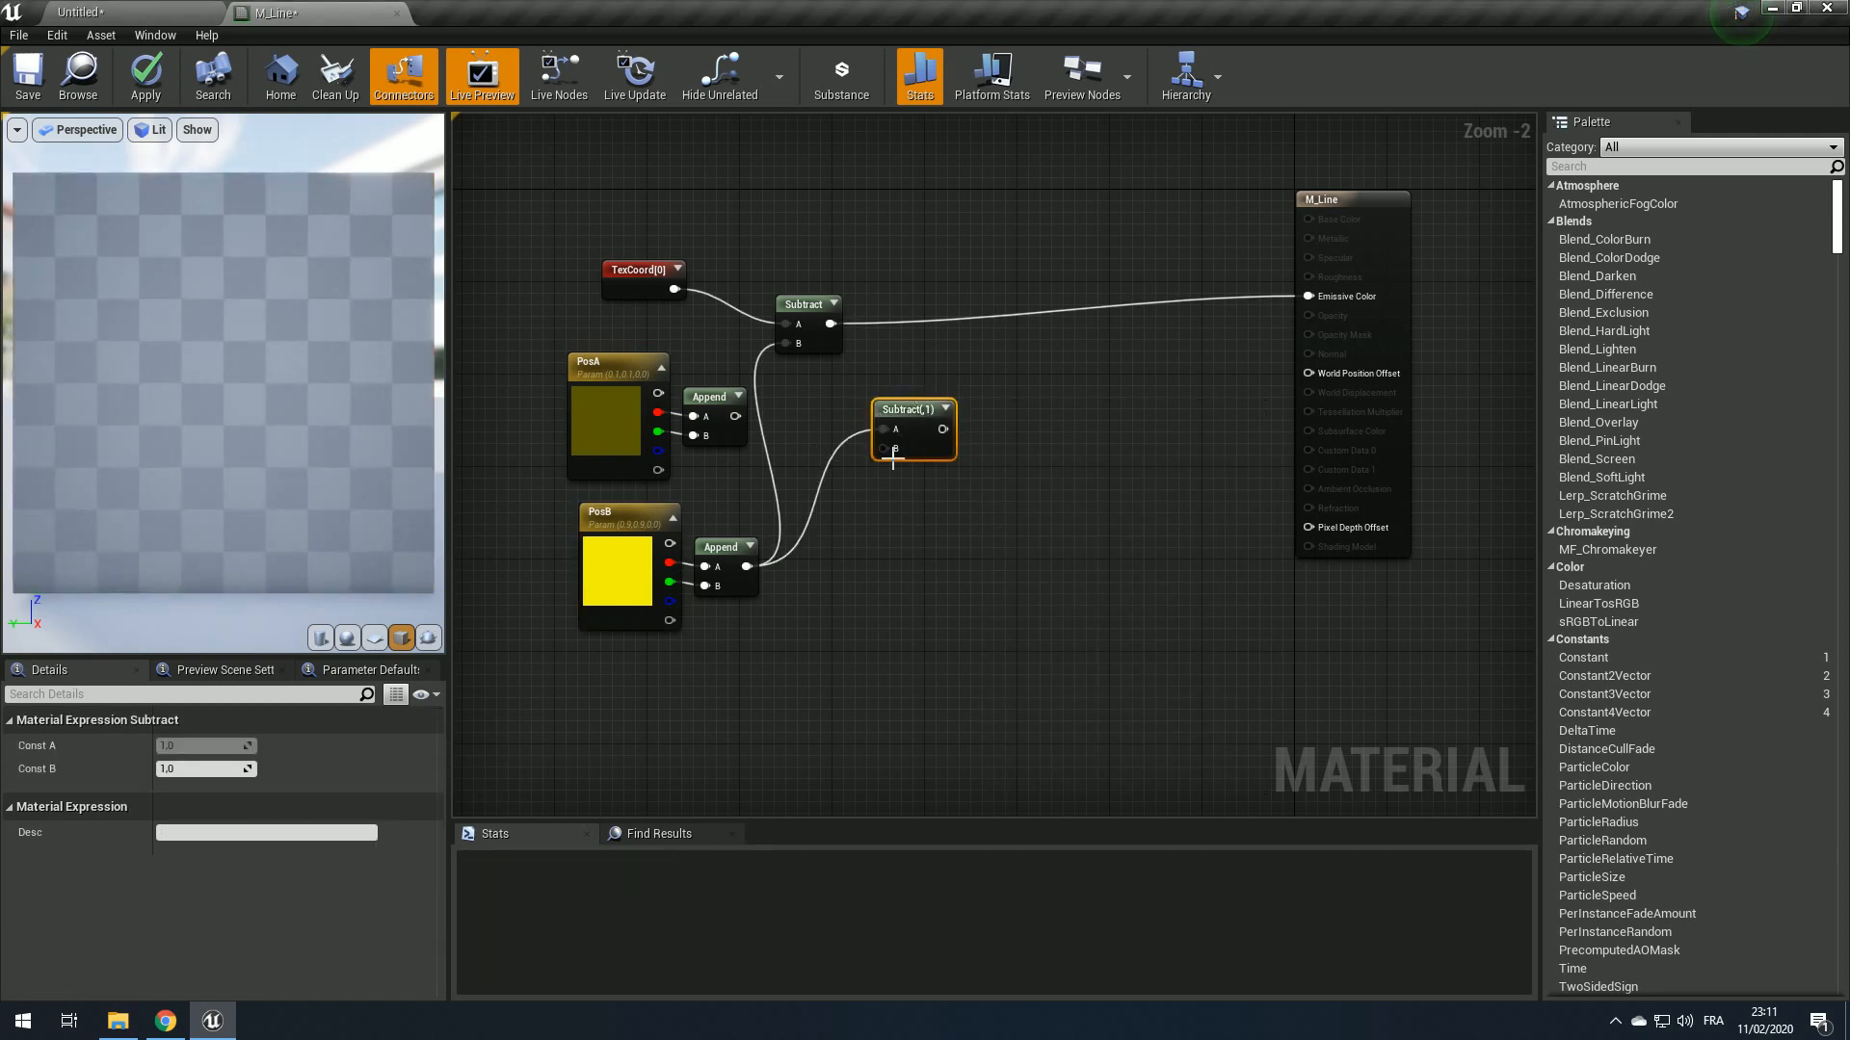
drag(735, 416, 876, 413)
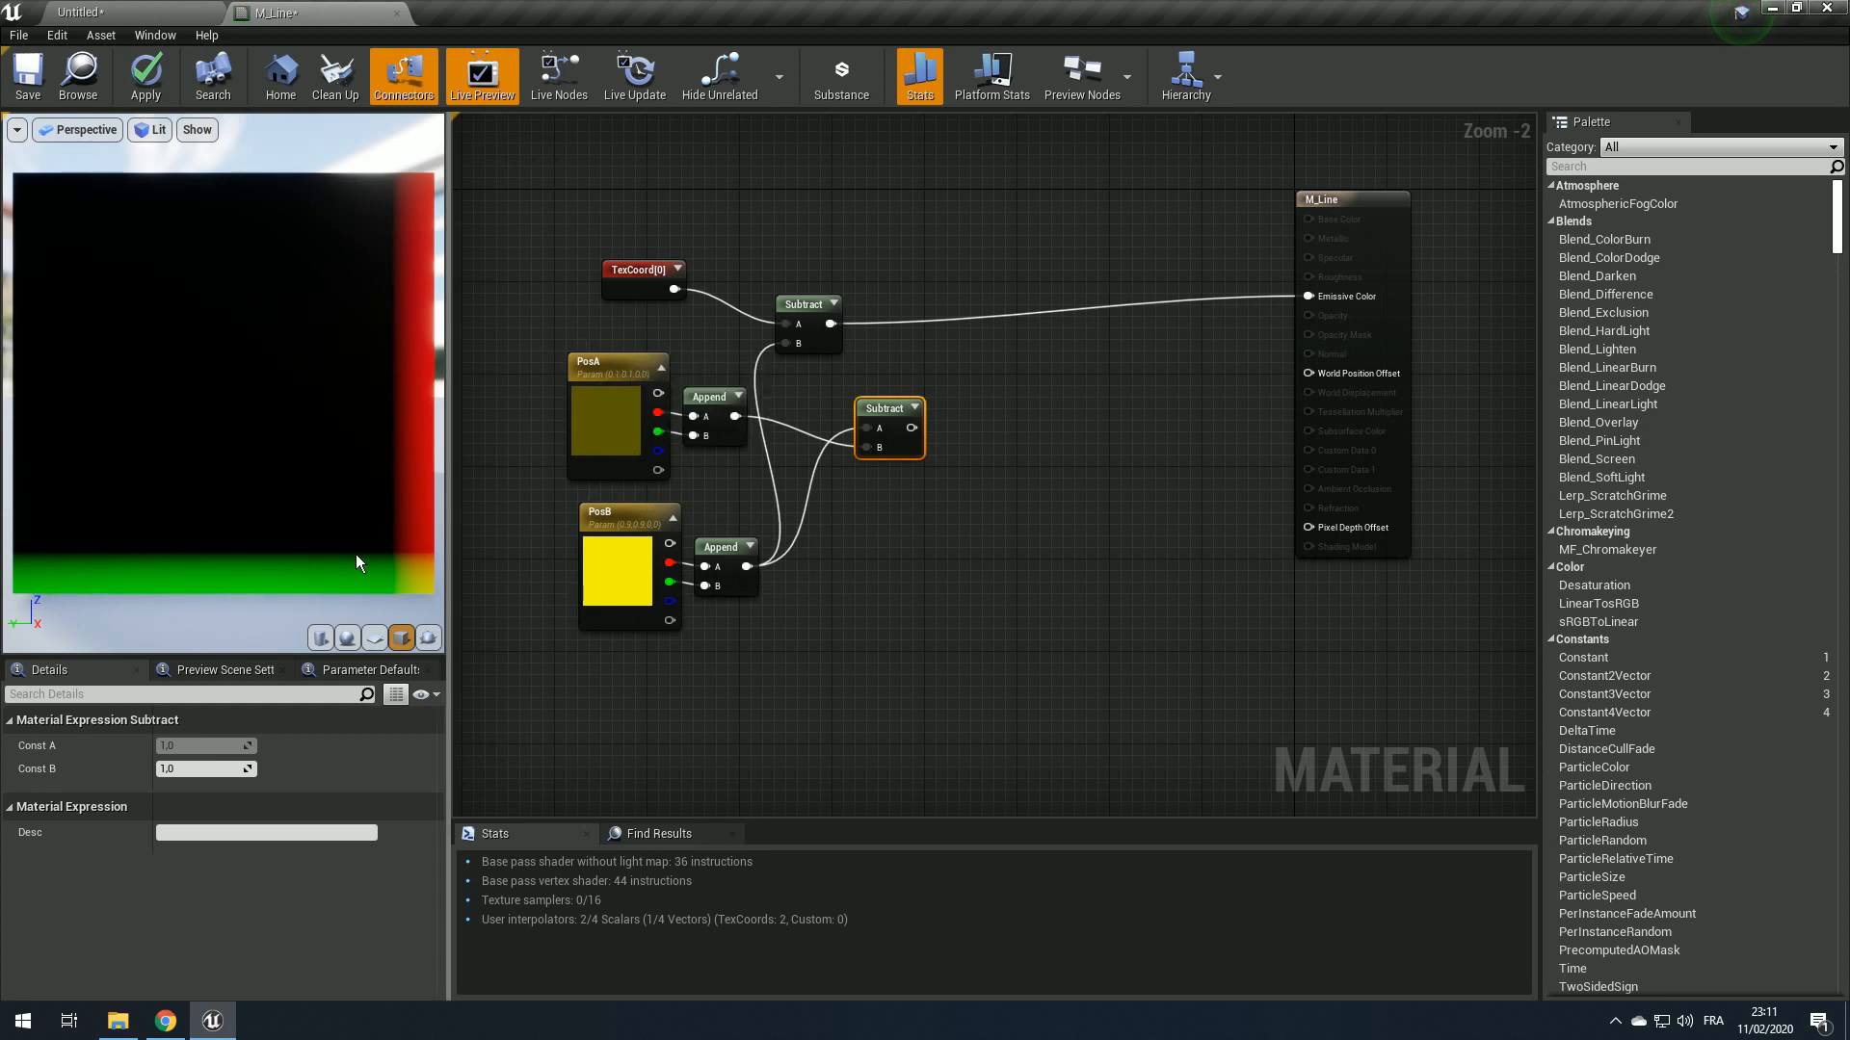
Step: Route the second Subtract's output to Emissive Color and add a Constant2Vector node to the graph
drag(913, 428, 1308, 296)
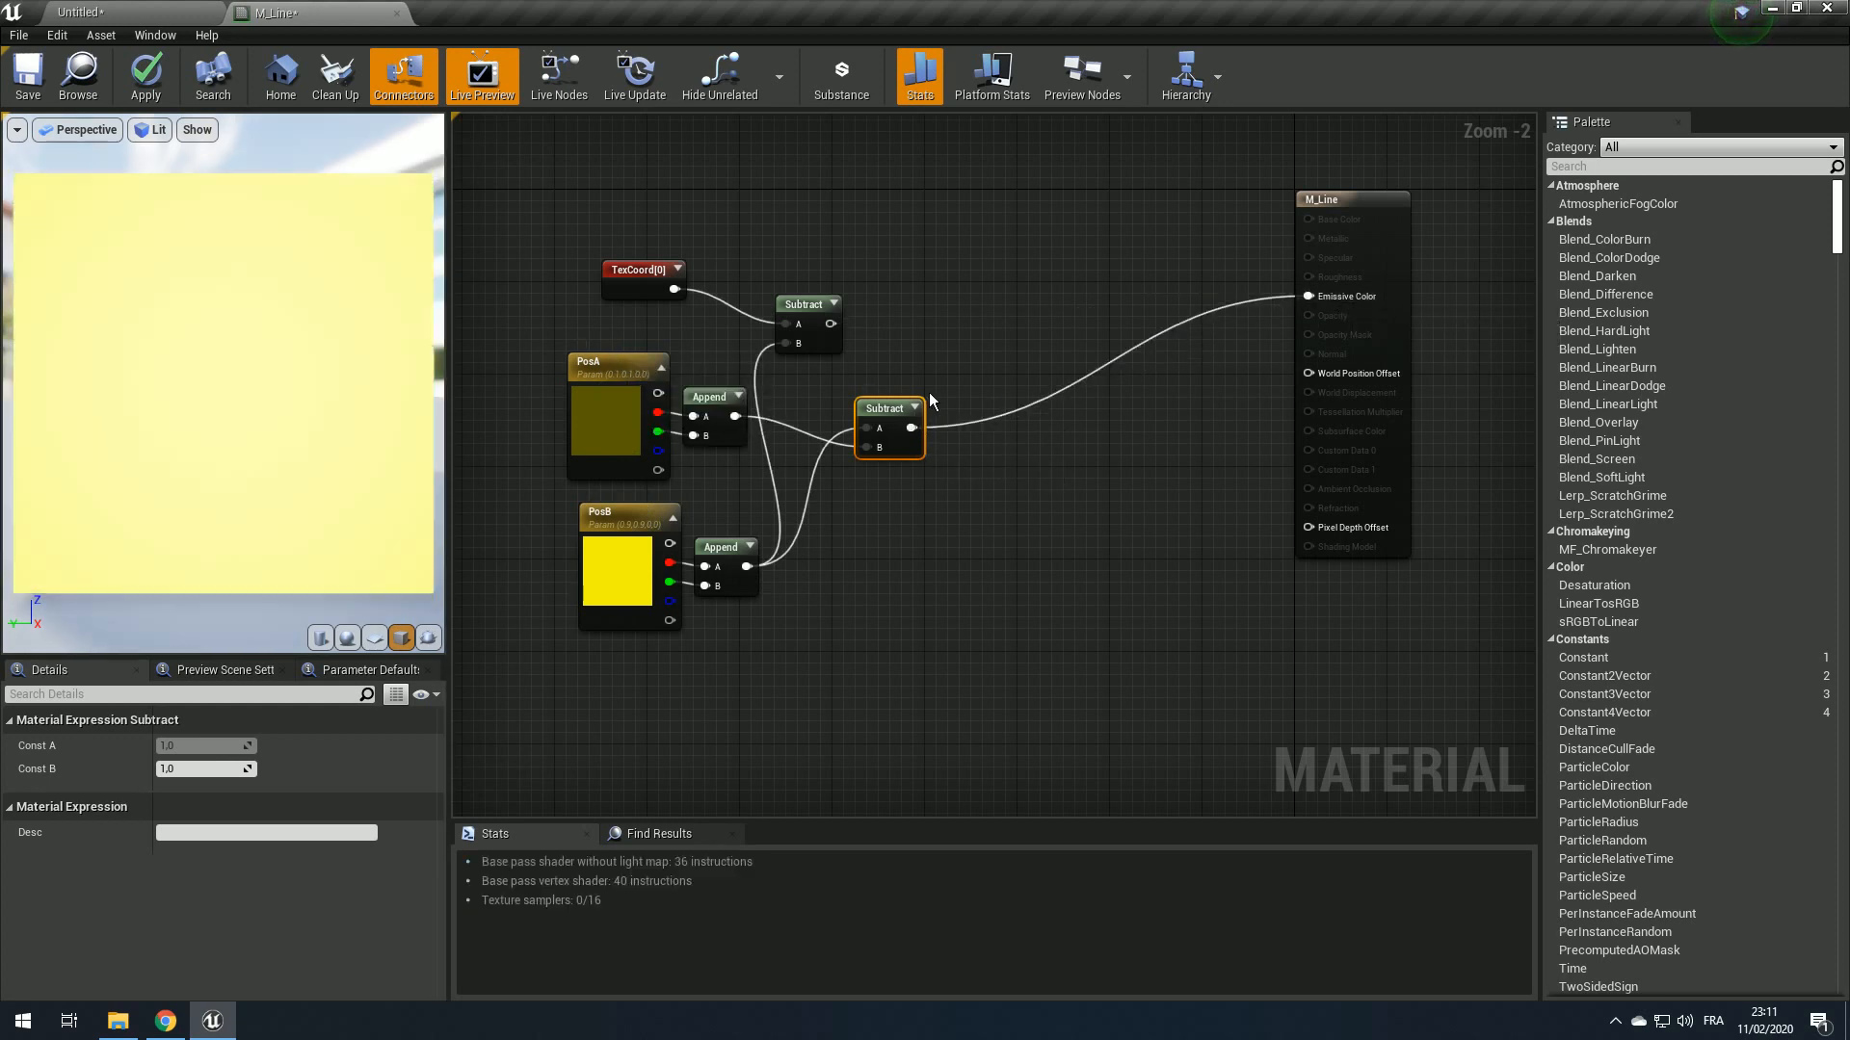
right_click(991, 281)
text(con)
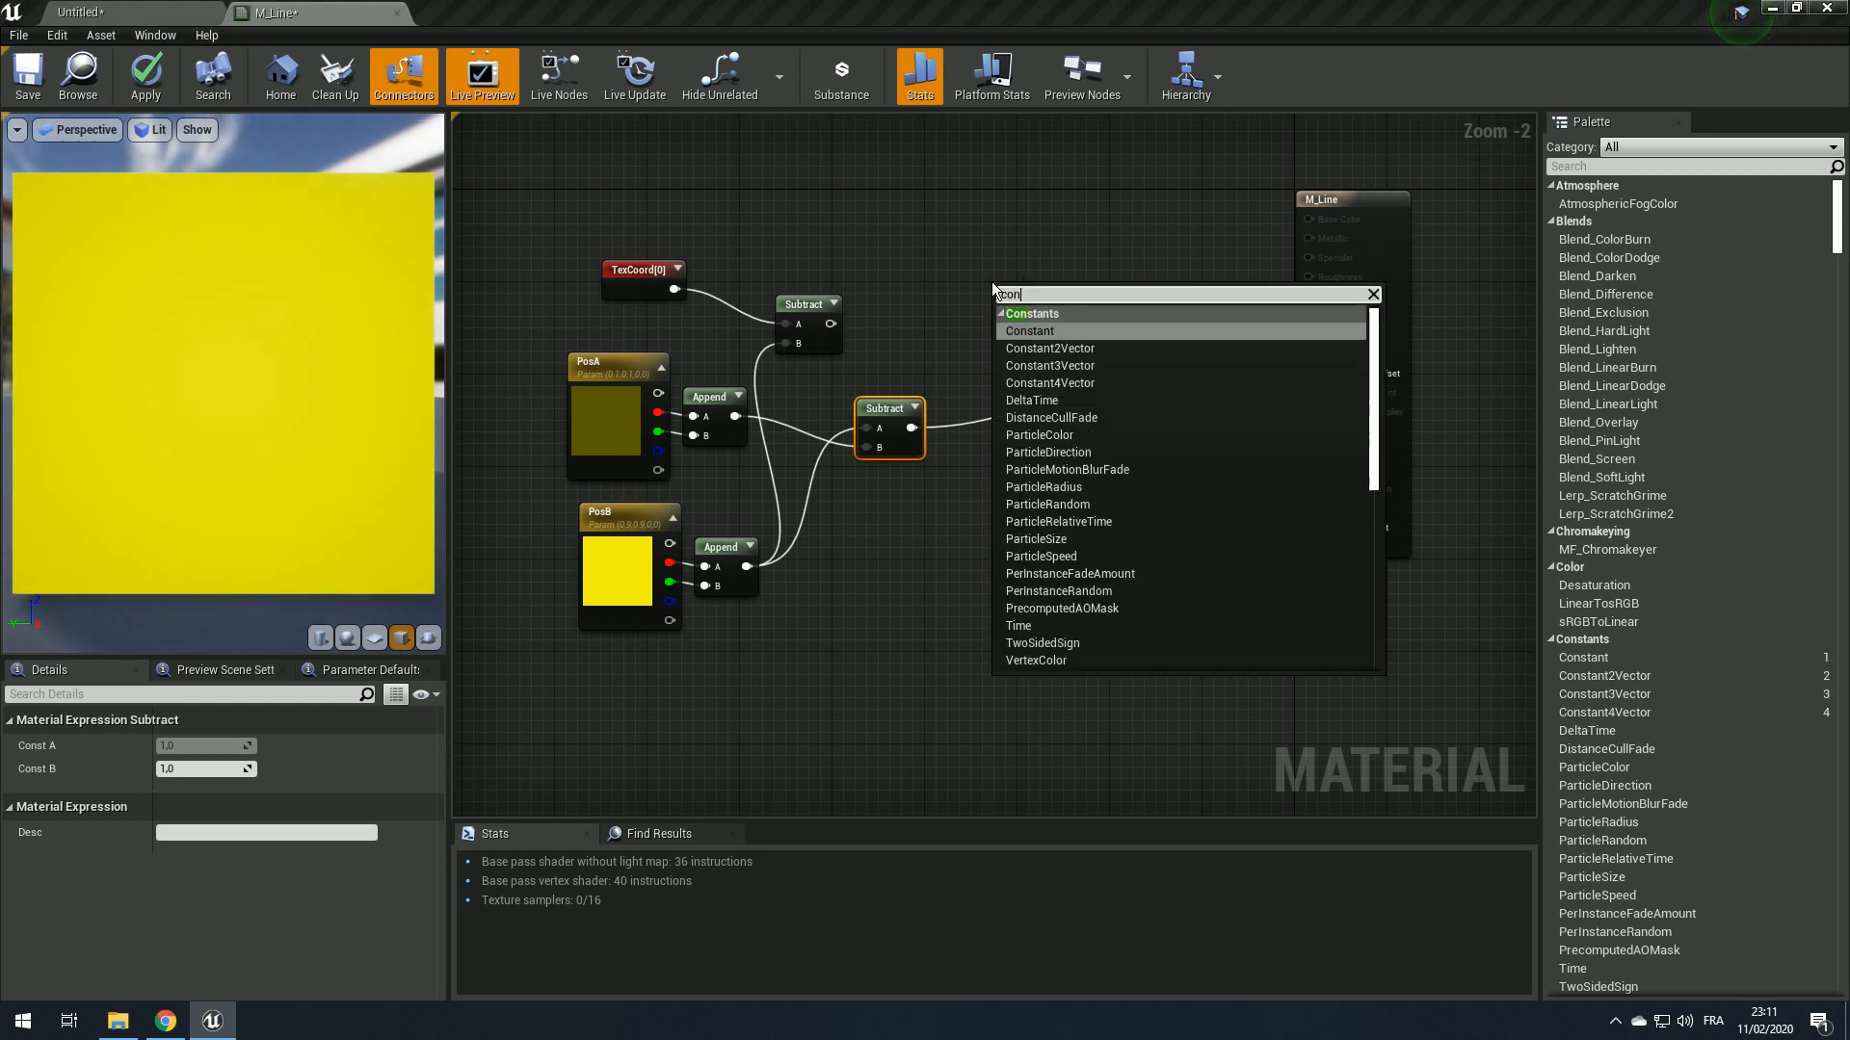
key(Down)
key(Return)
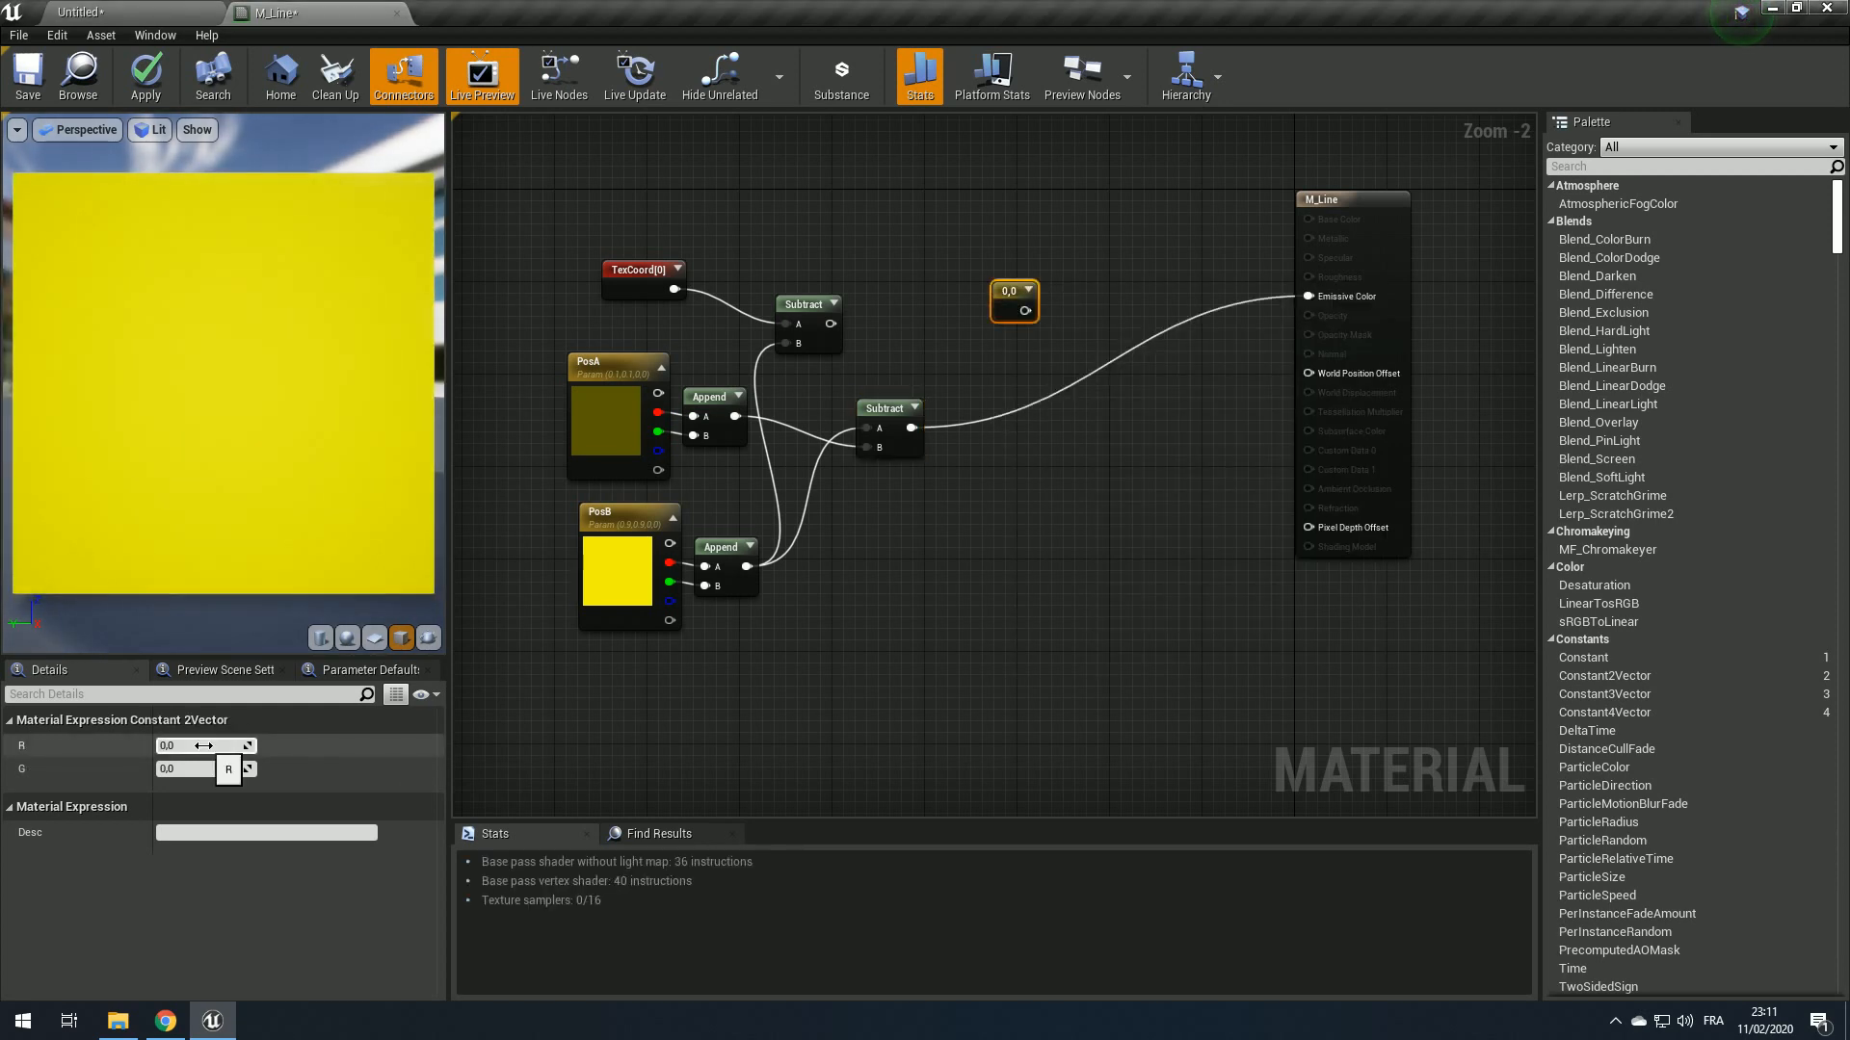
Step: Preview a constant vector of R 0.8 and G 0.8 through Emissive Color and delete it
click(204, 746)
text(.8)
key(Tab)
text(.8)
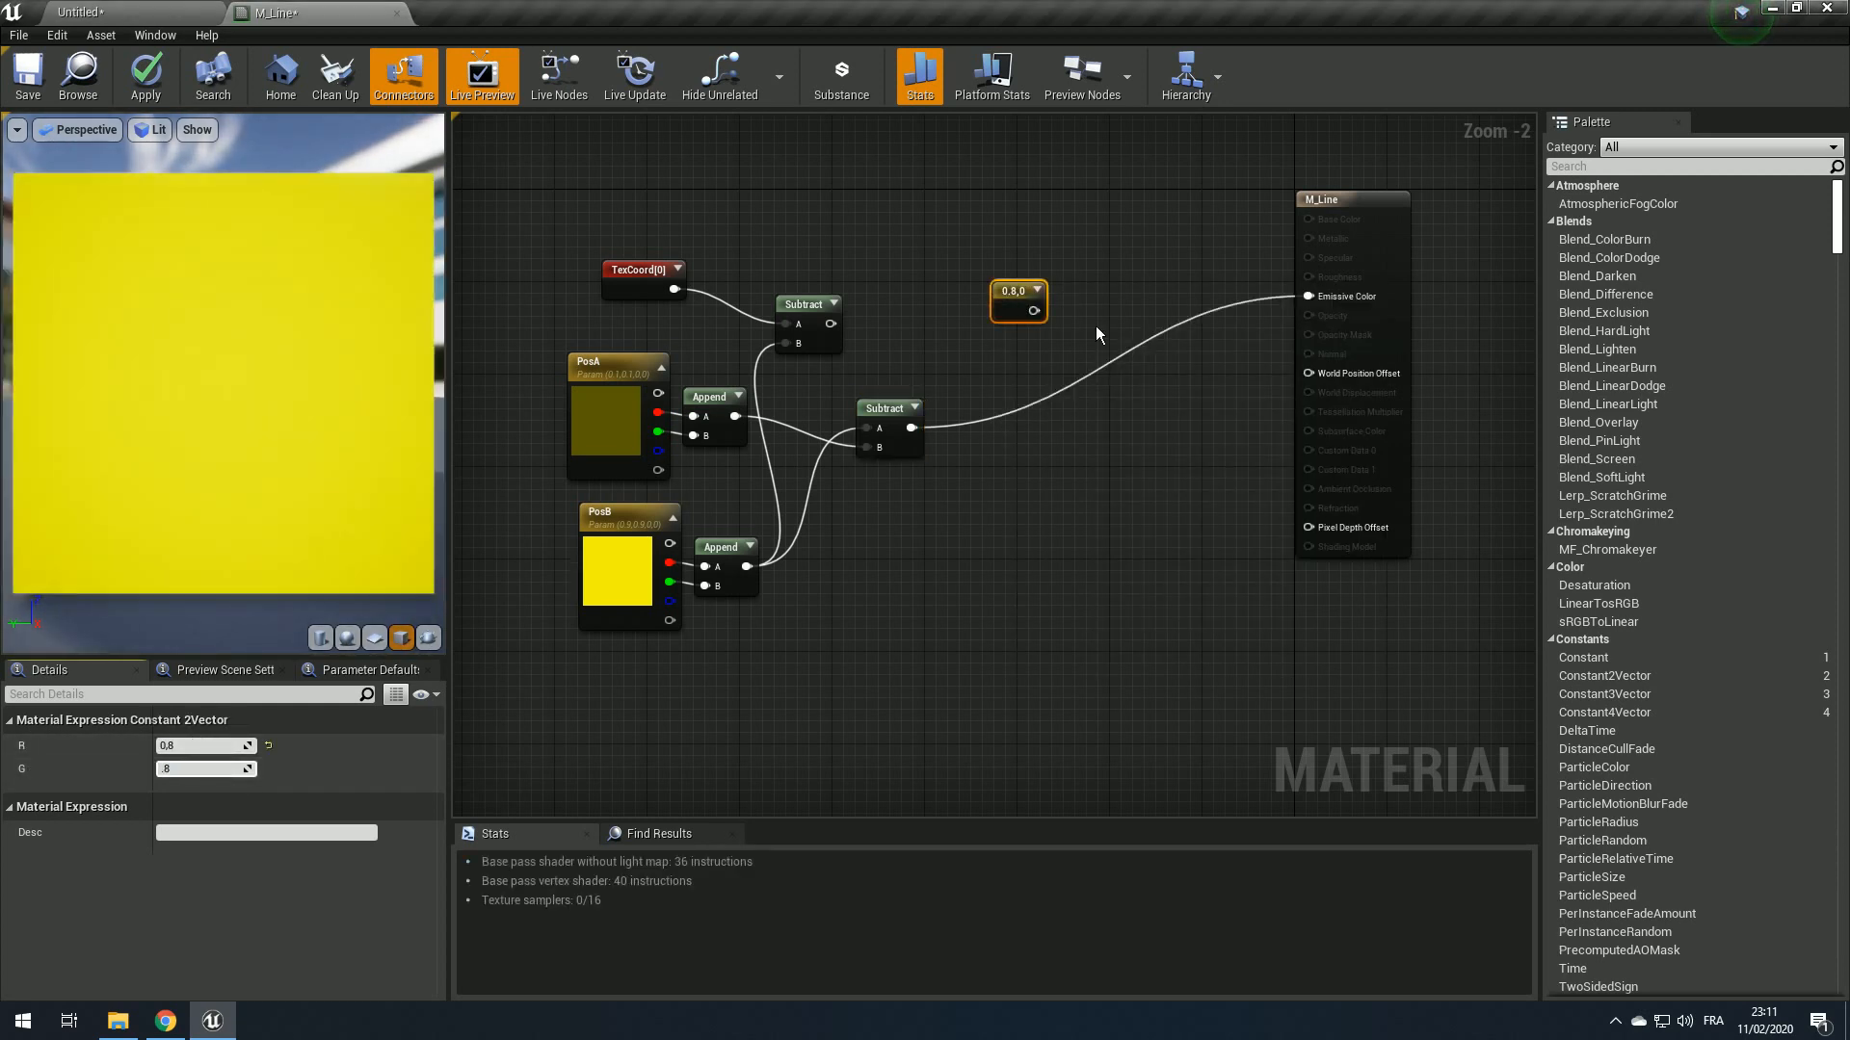
key(Return)
drag(1041, 311, 1333, 297)
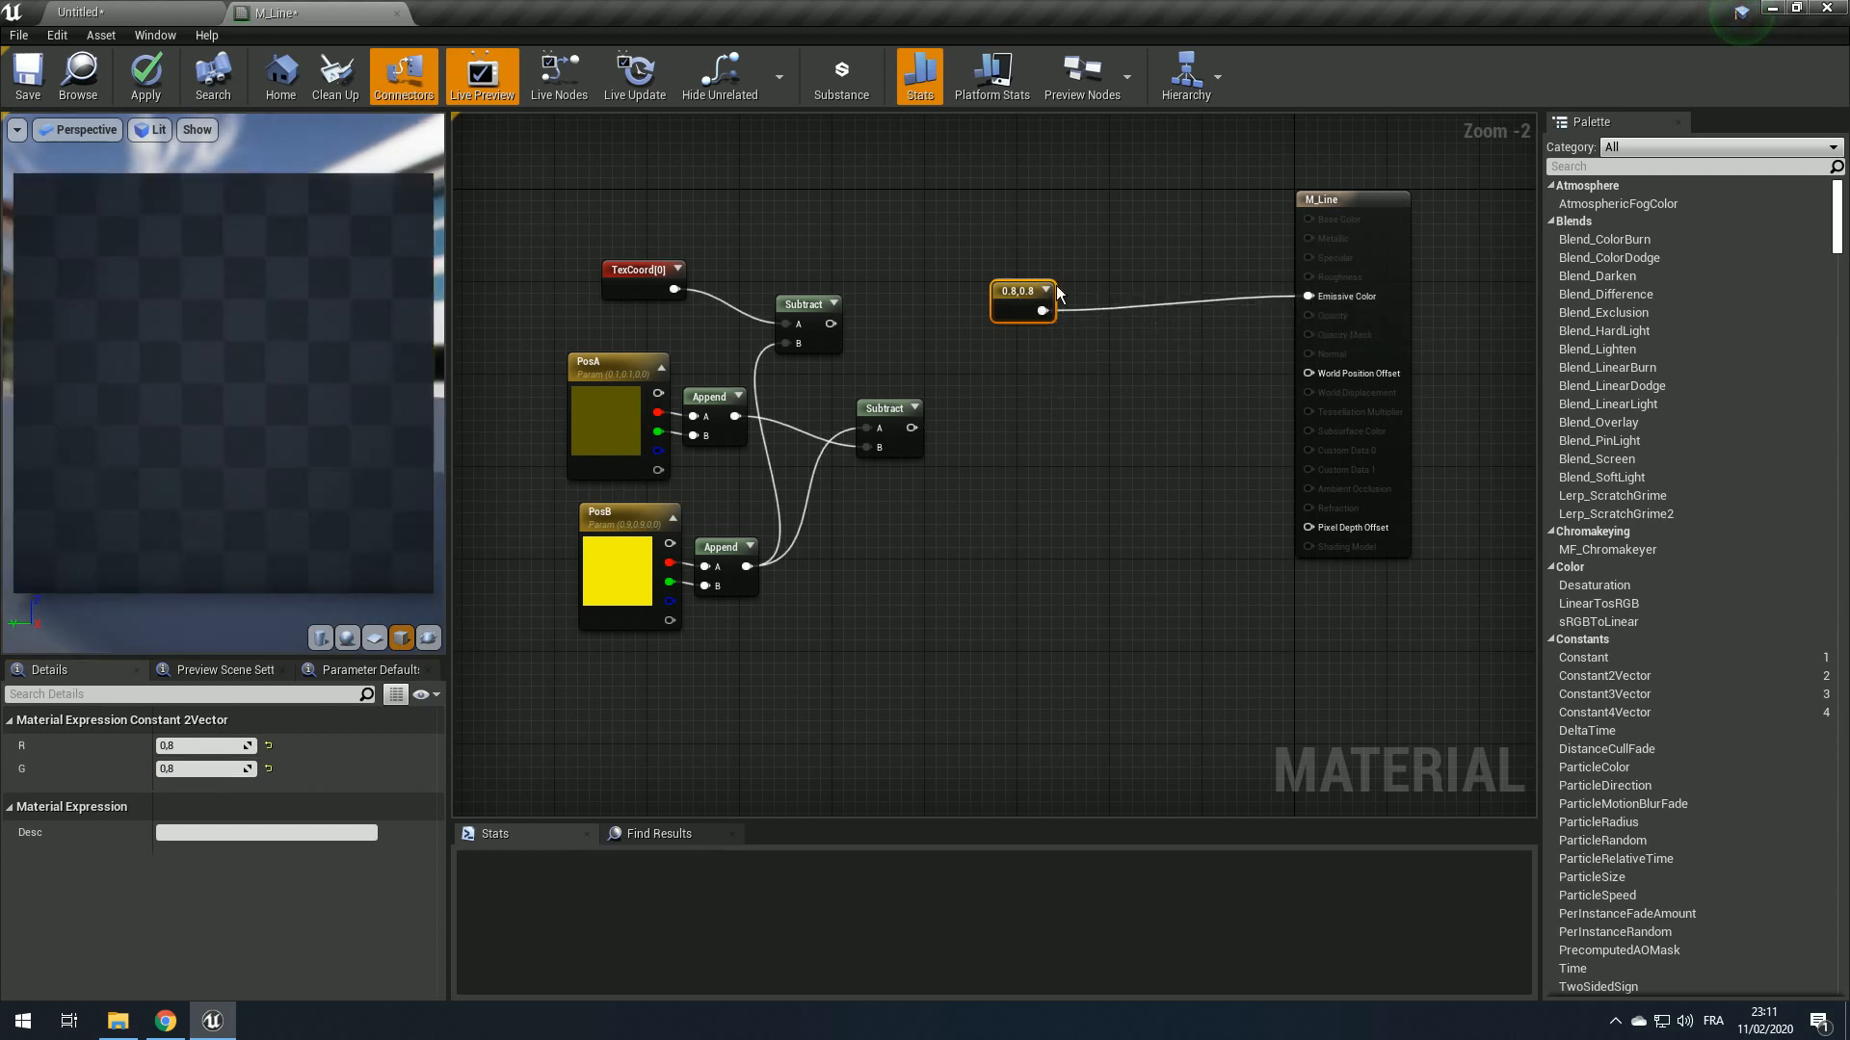
key(Delete)
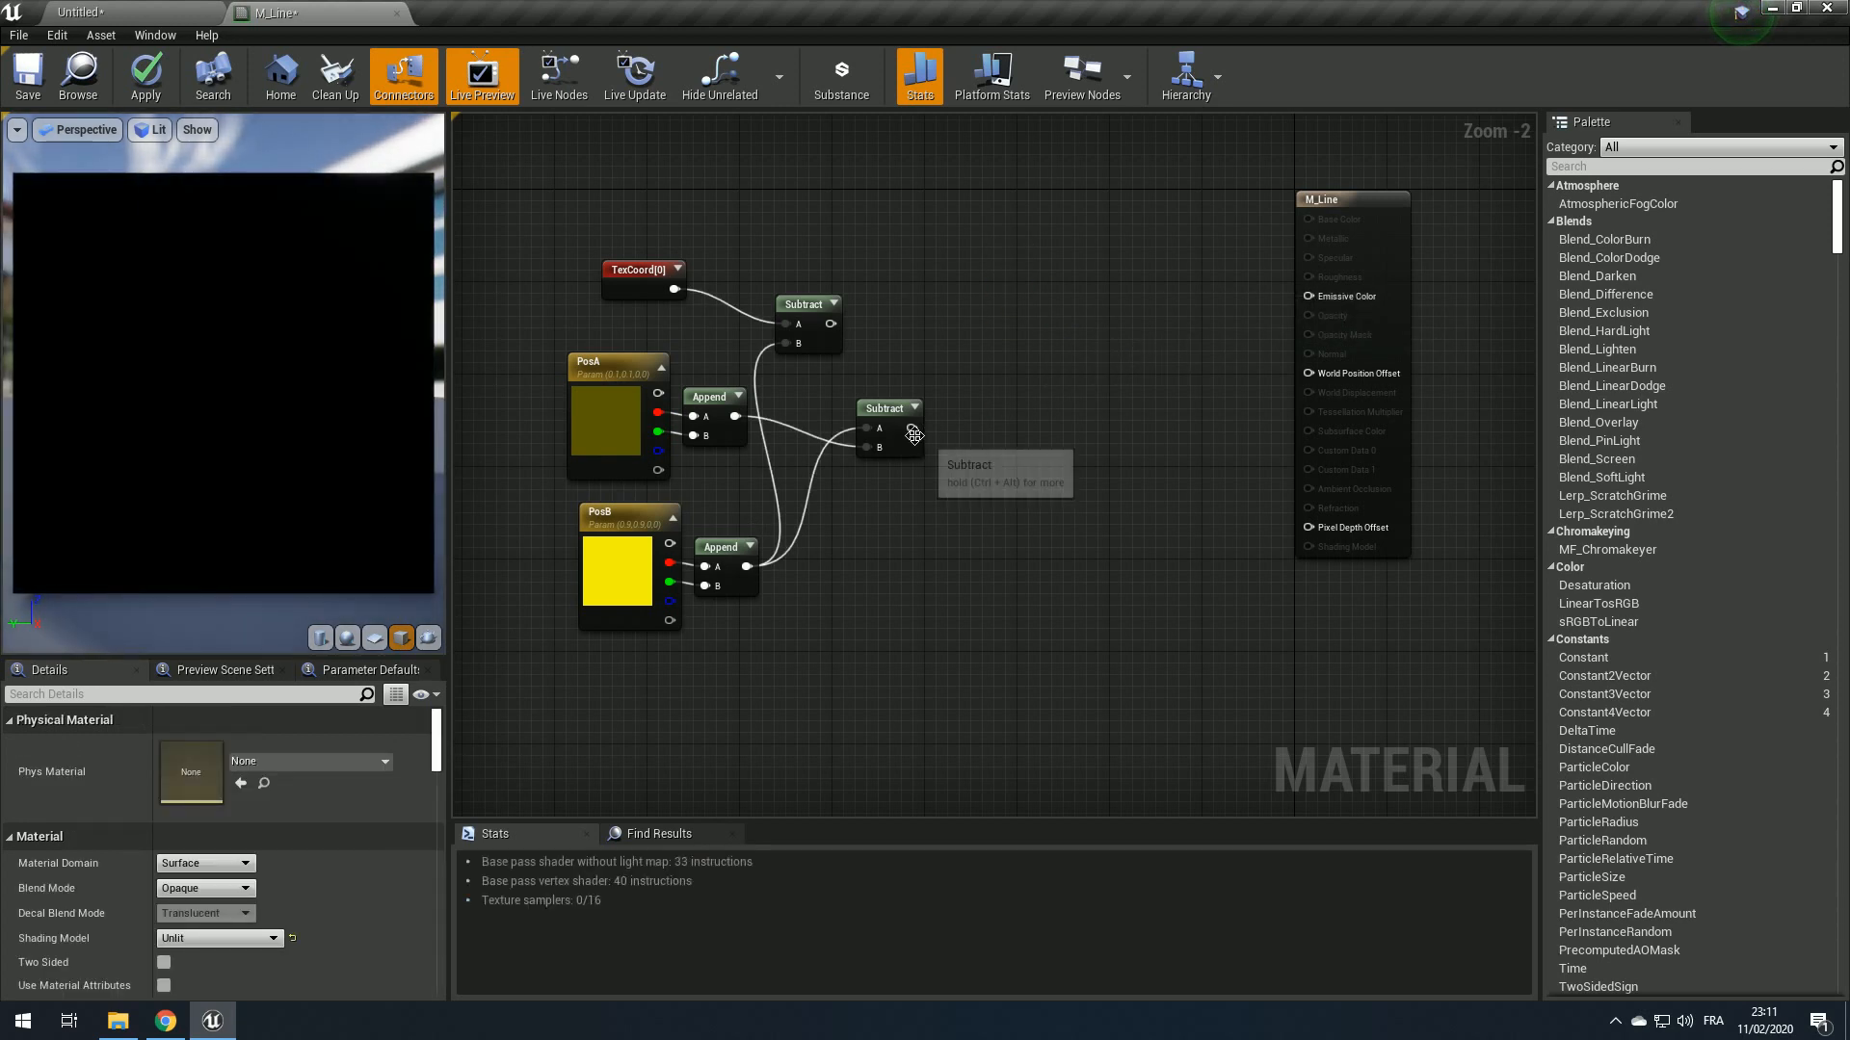
Step: Move the second Subtract down and reconnect PosA's Append to the first Subtract's B input, with that Subtract feeding Emissive Color
drag(913, 436, 911, 504)
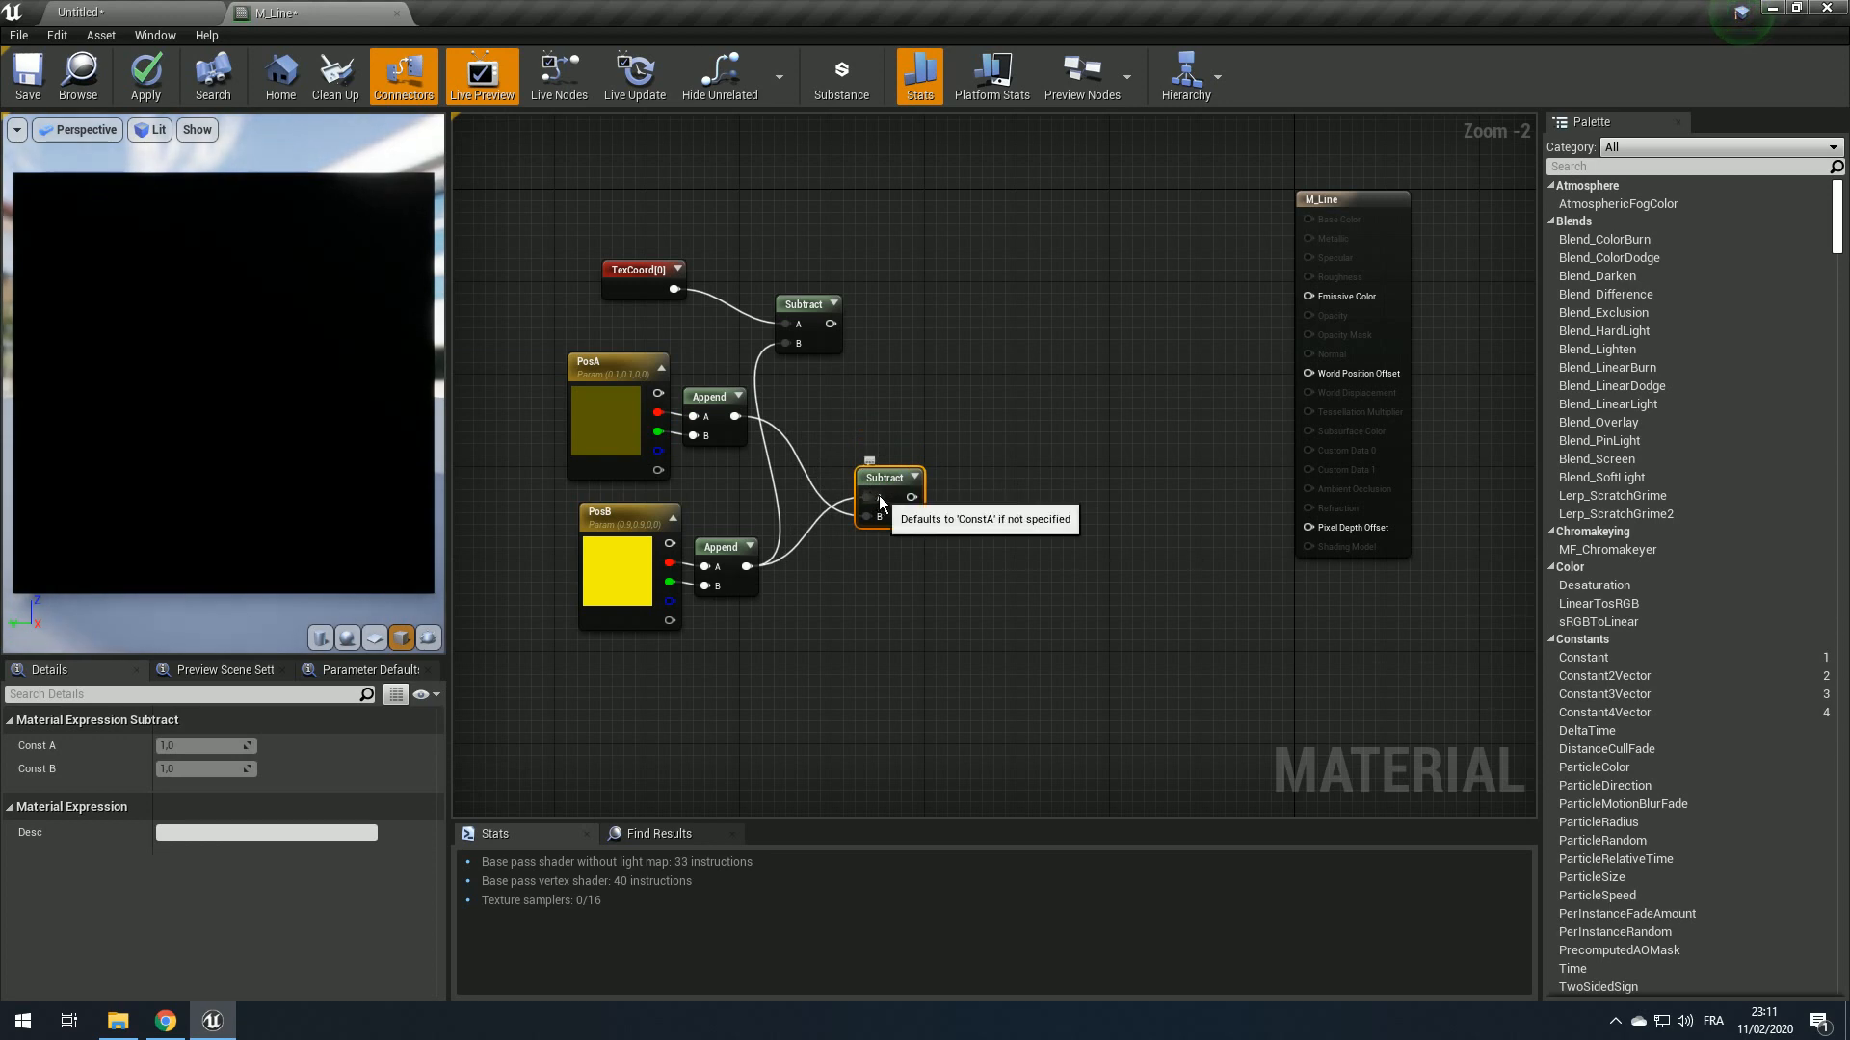
click(880, 444)
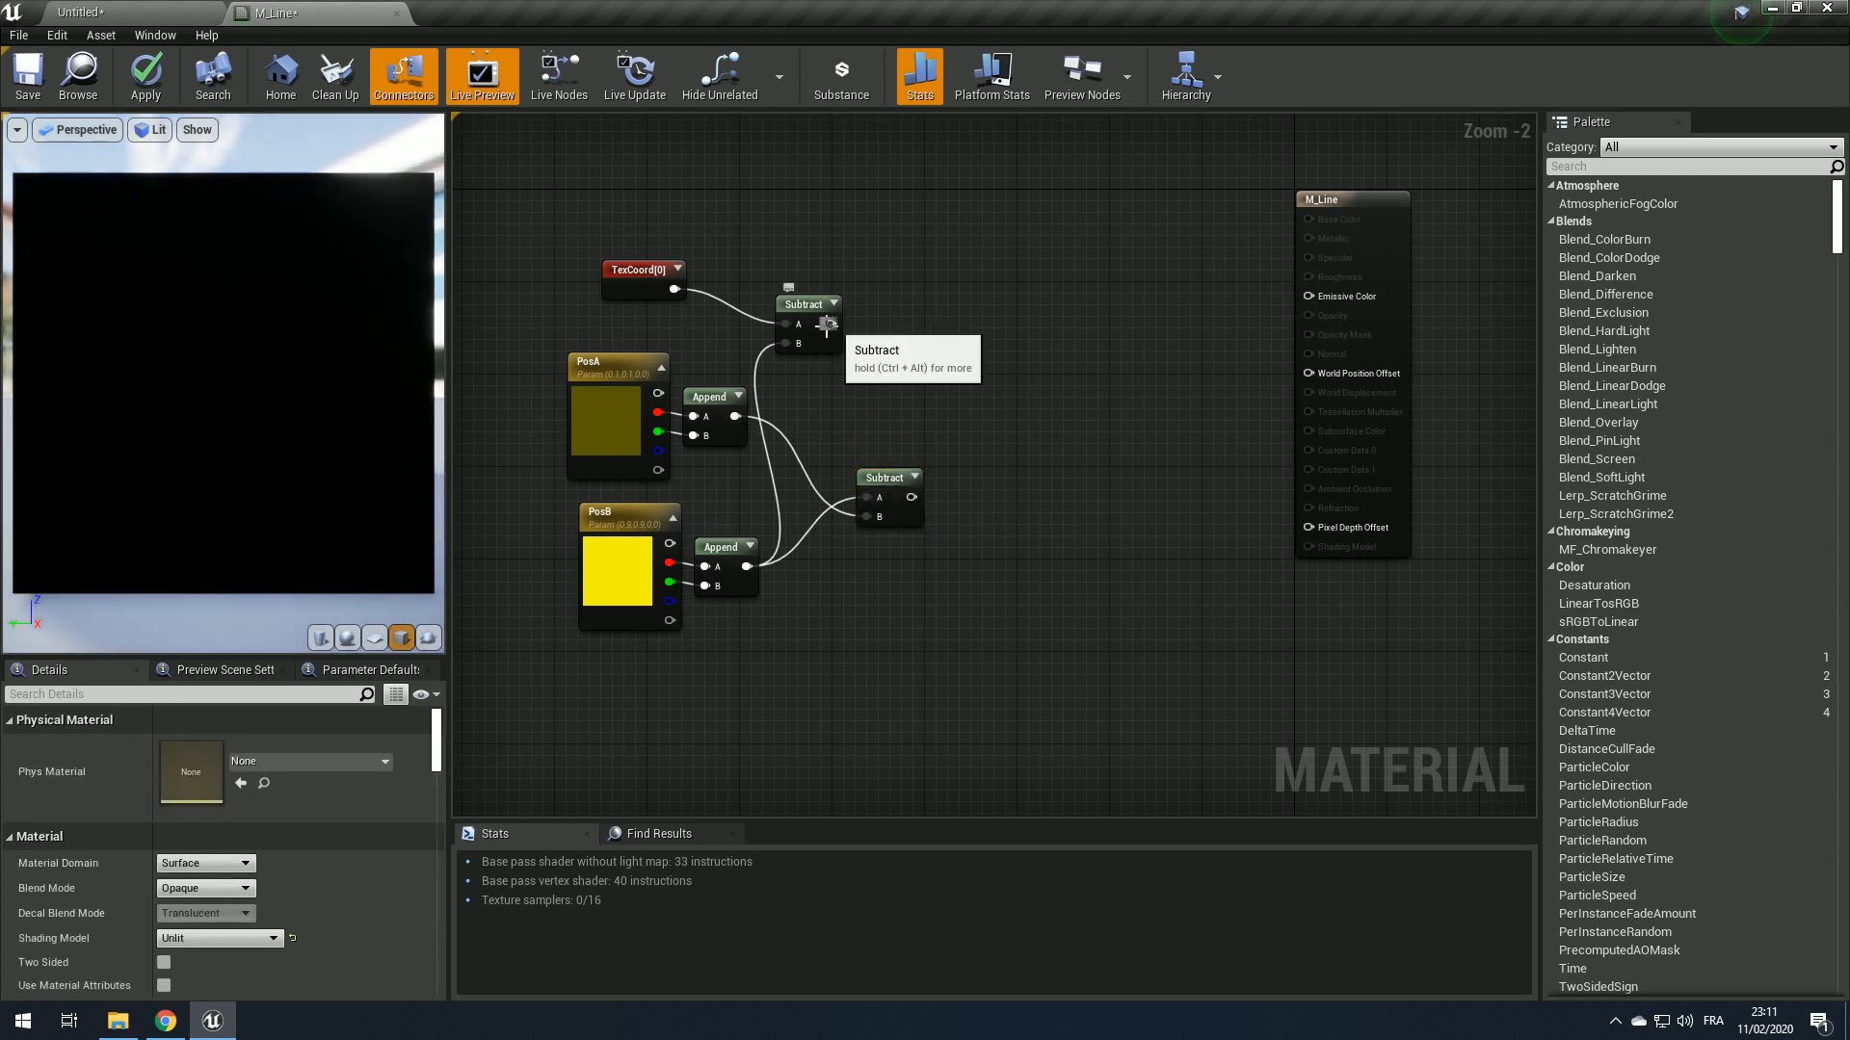
drag(747, 567, 754, 563)
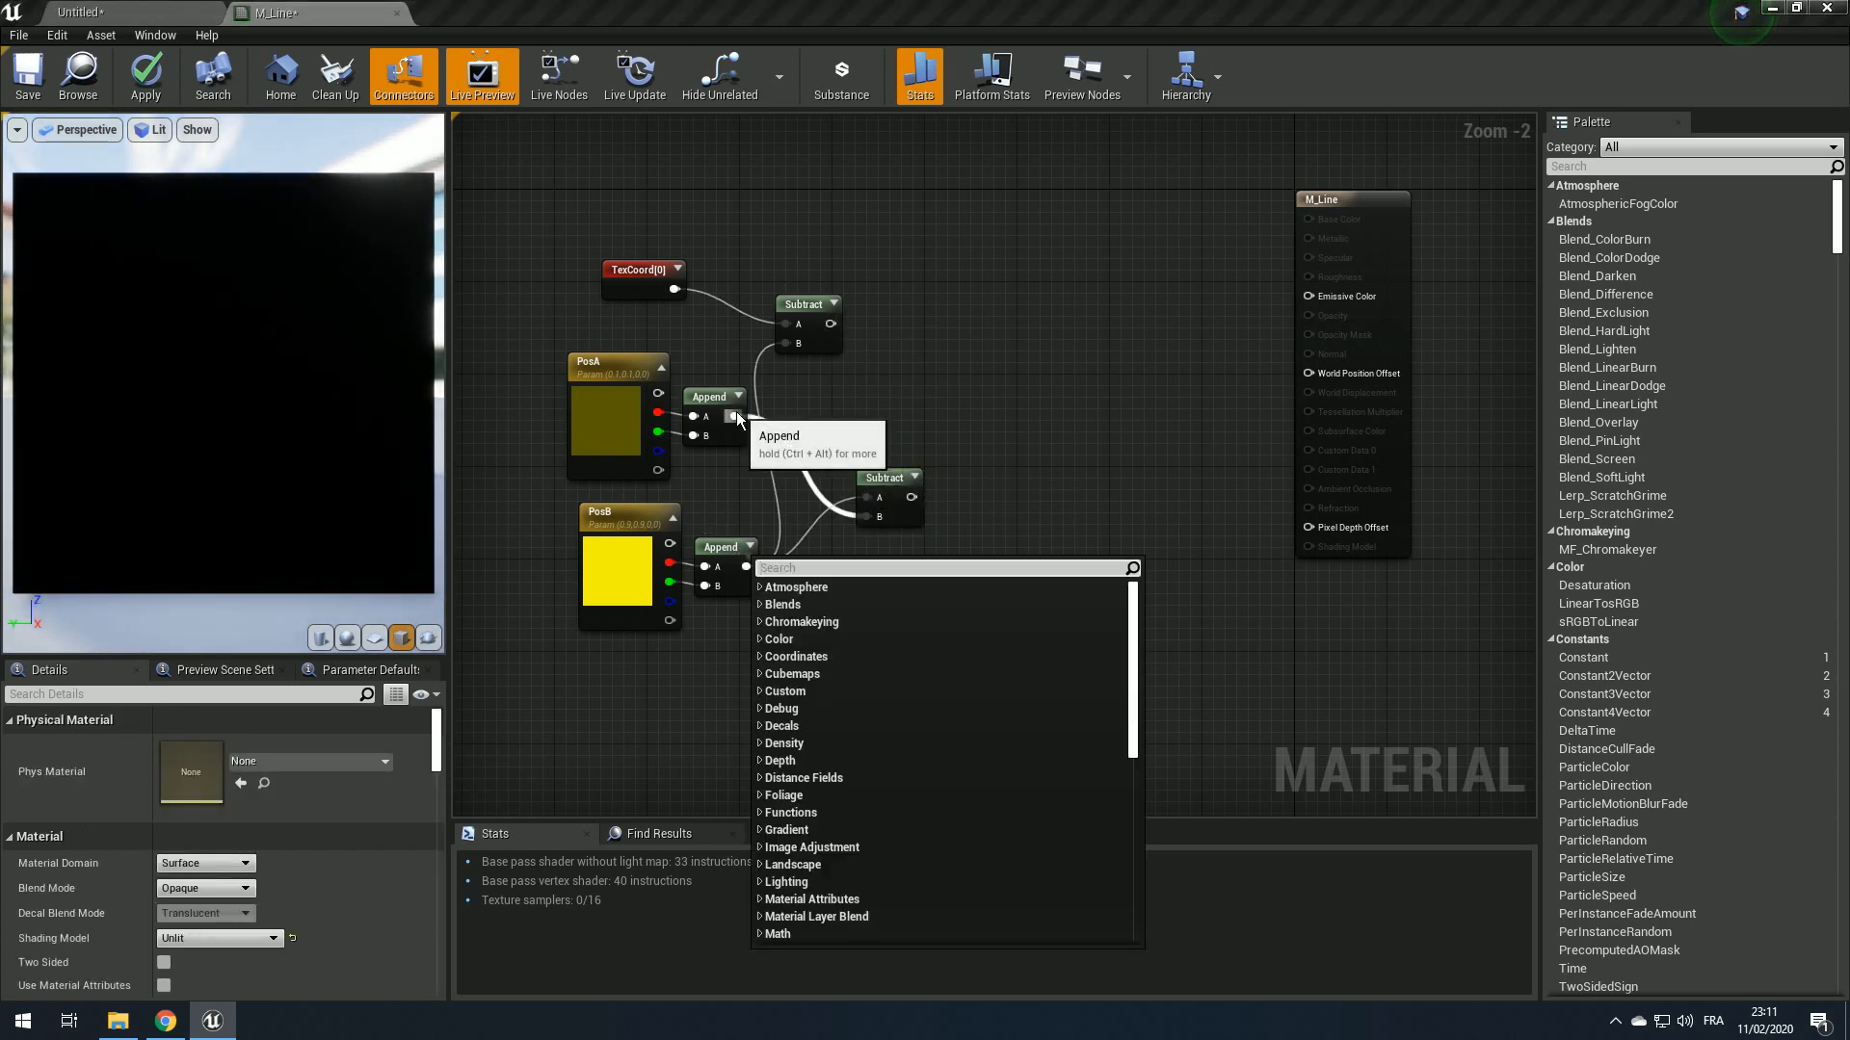
drag(736, 415, 1312, 298)
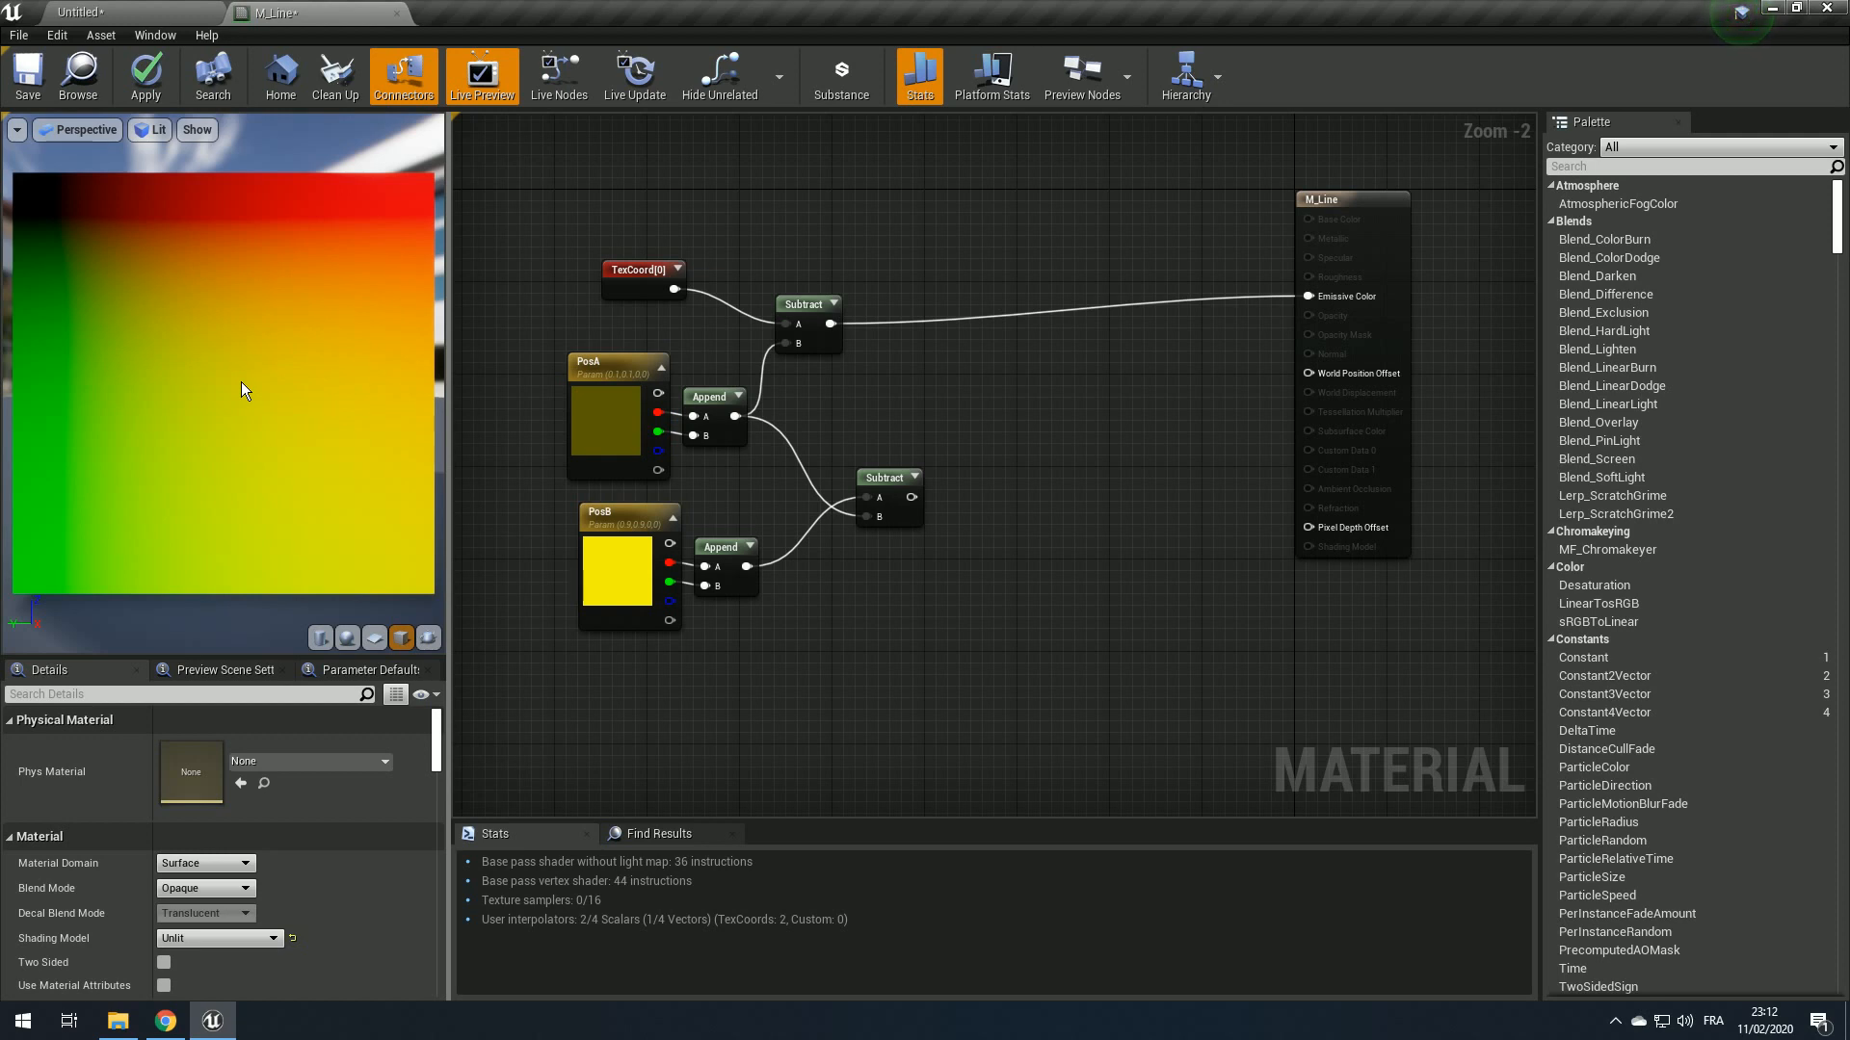
Step: Move the TexCoord node and the first Subtract node upward, away from PosA
drag(628, 291, 605, 269)
drag(811, 318, 812, 284)
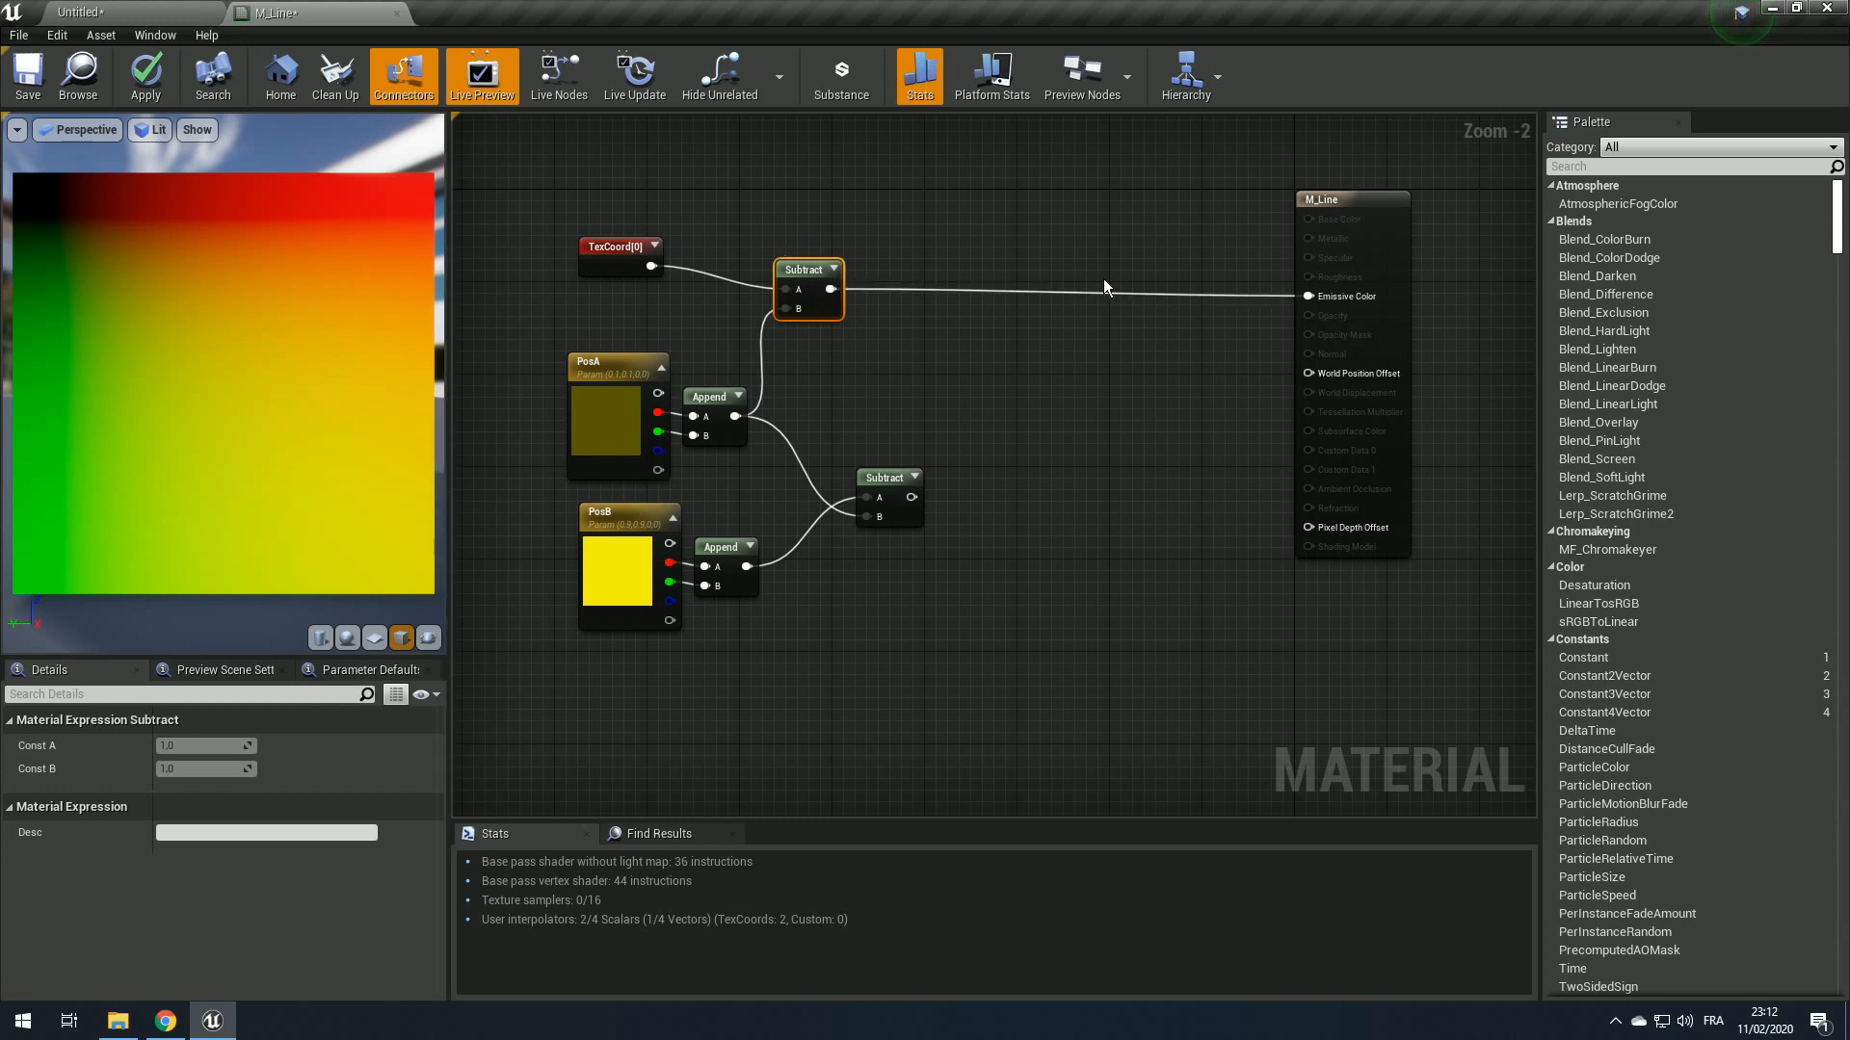
drag(831, 288, 950, 289)
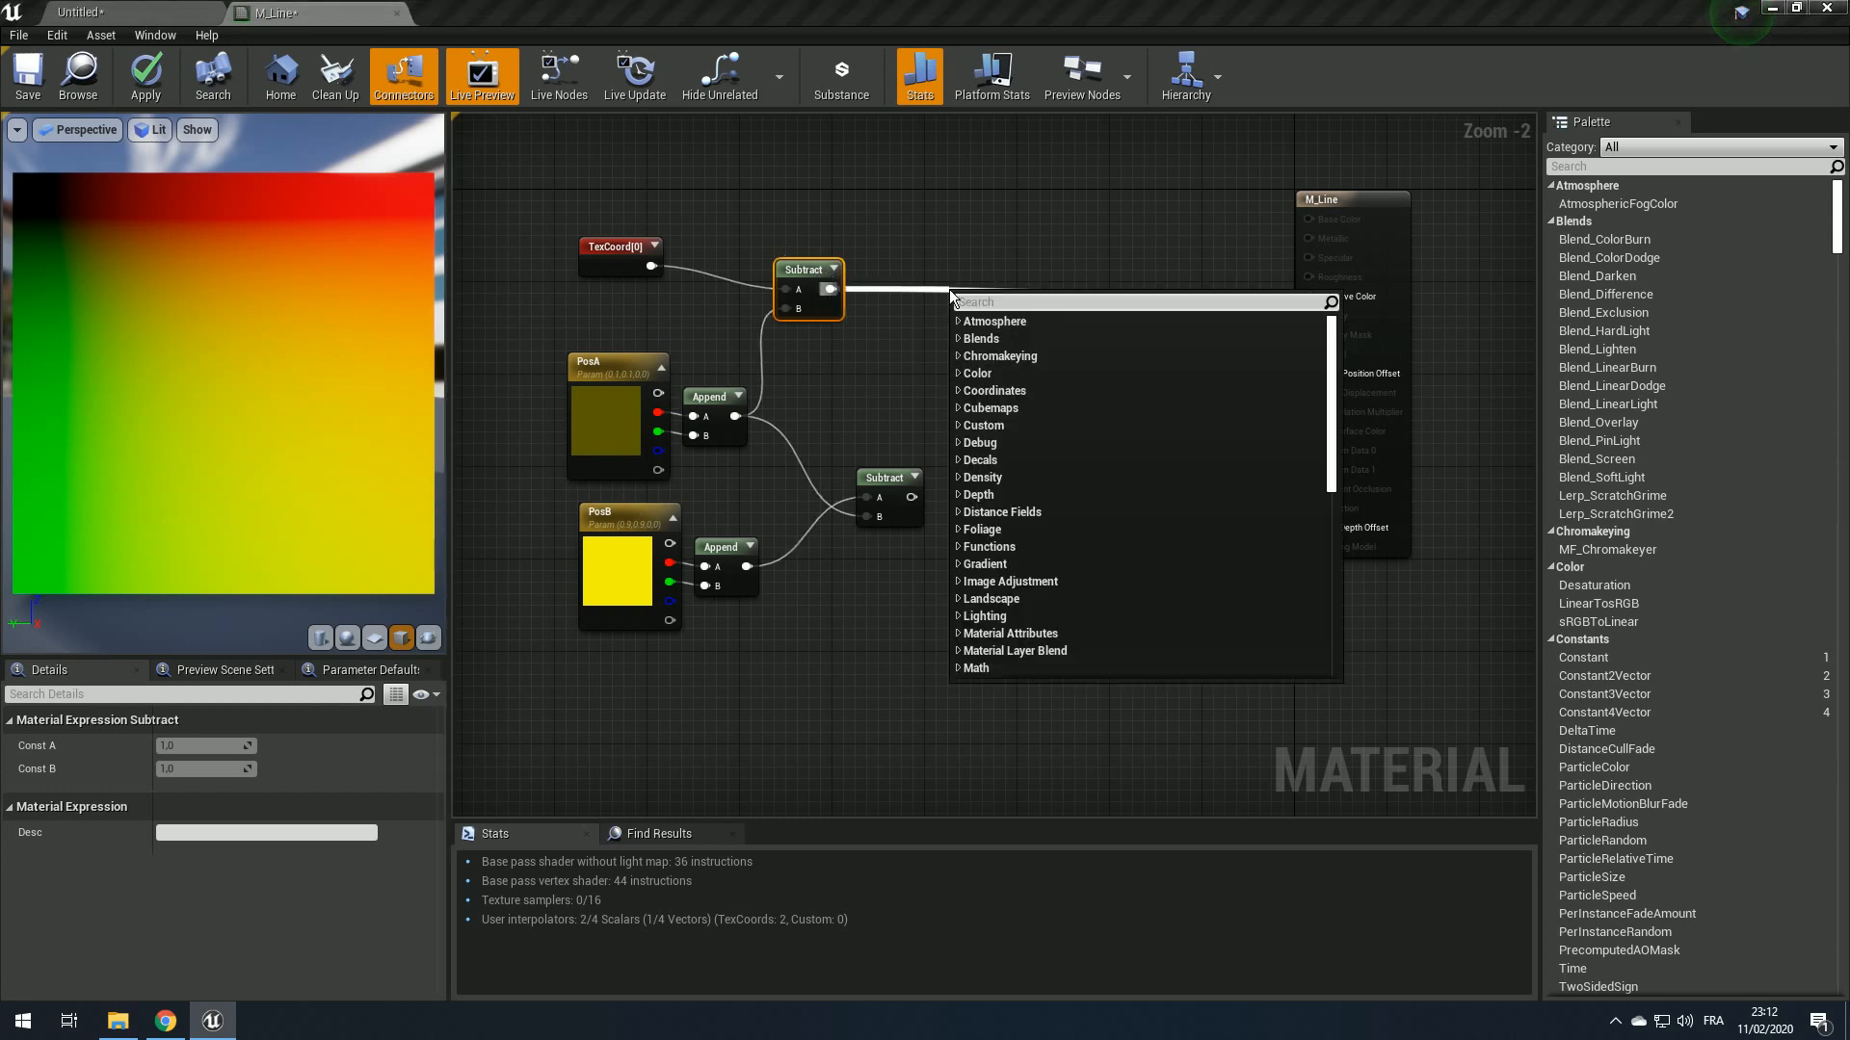
click(915, 301)
Step: Route the first Subtract into Emissive Color through a ComponentMask node limited to the R channel
drag(827, 291, 913, 307)
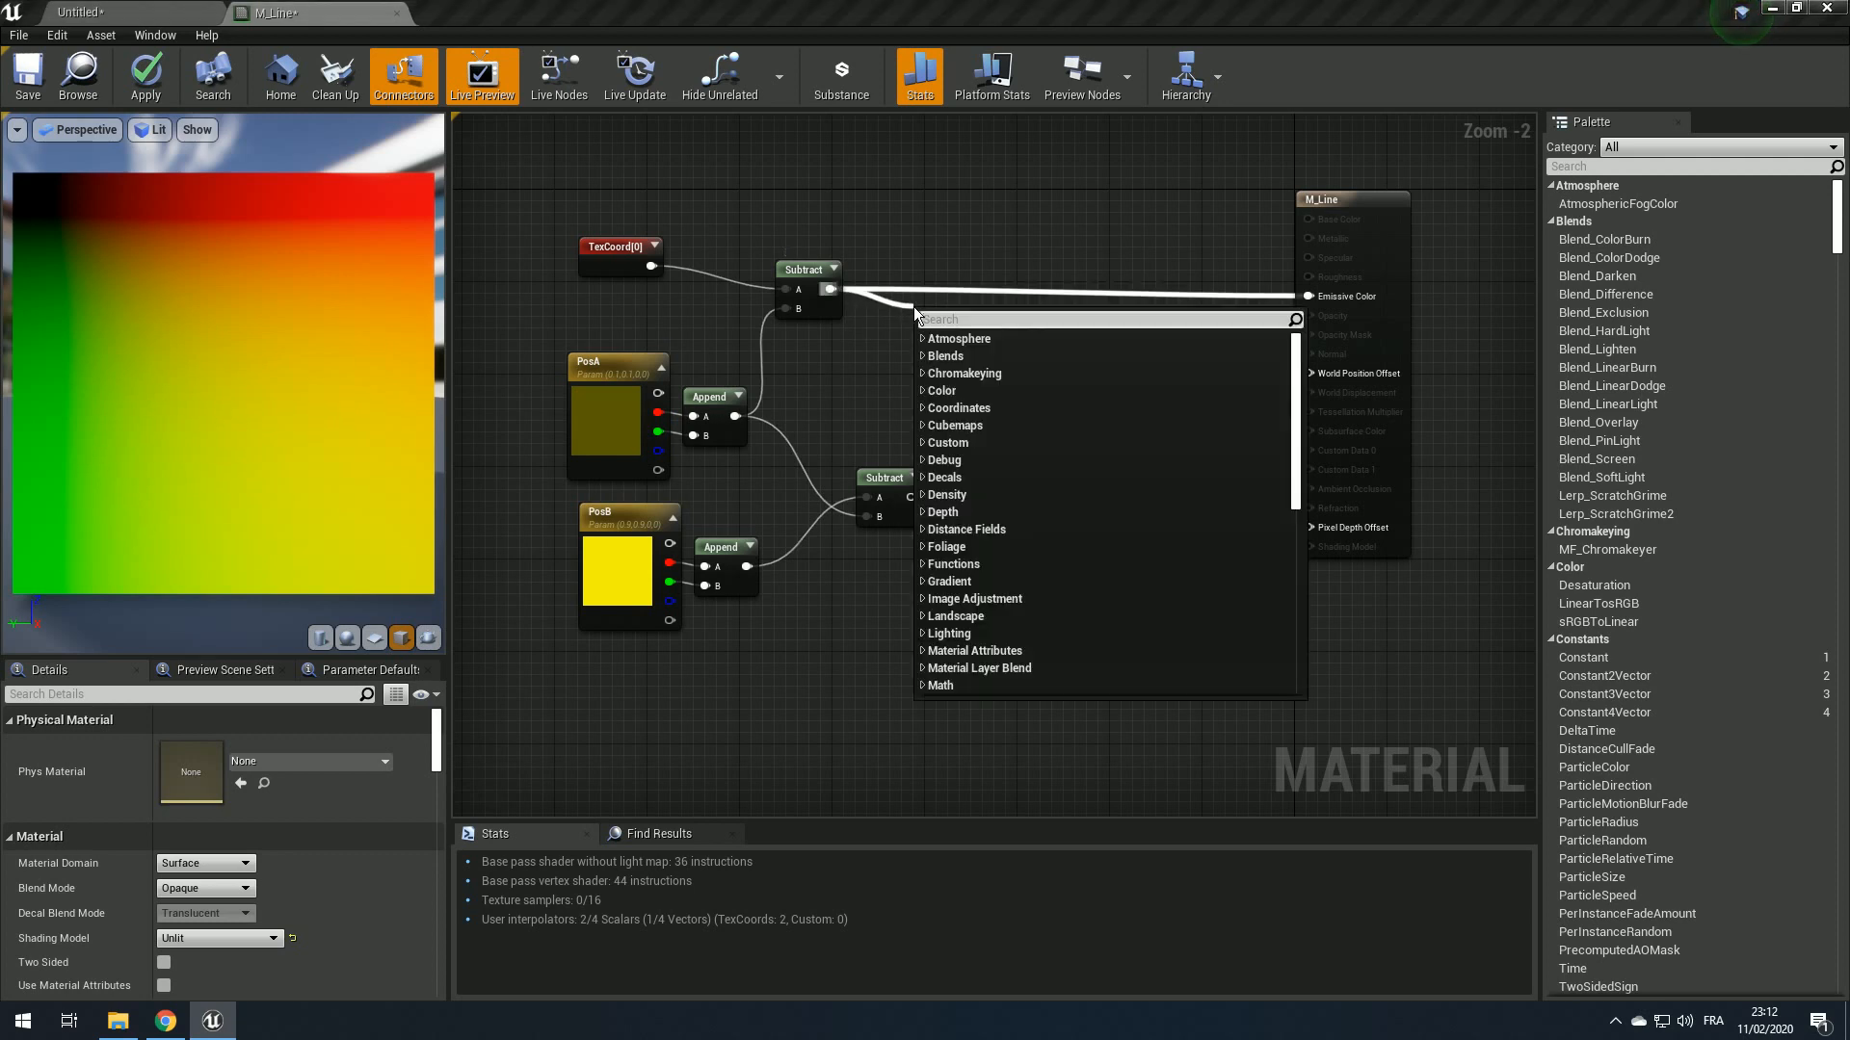
text(mask)
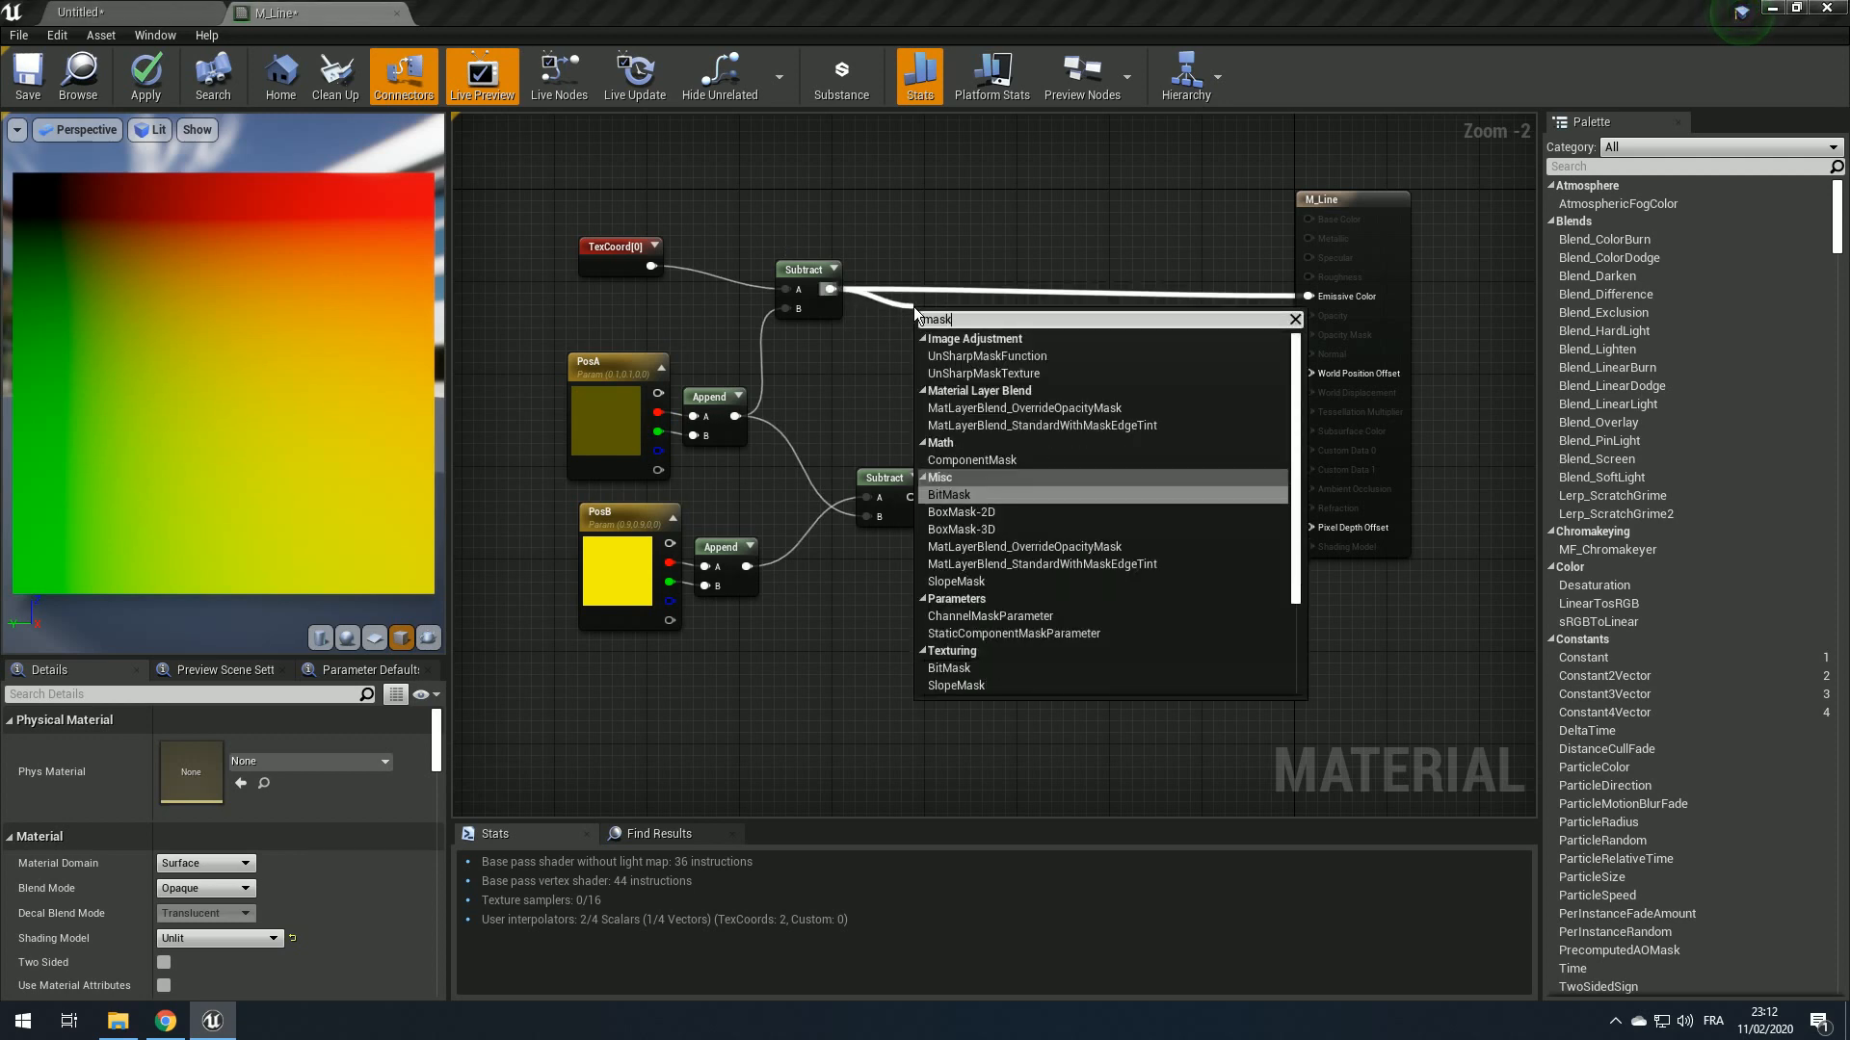
text( comp)
key(Return)
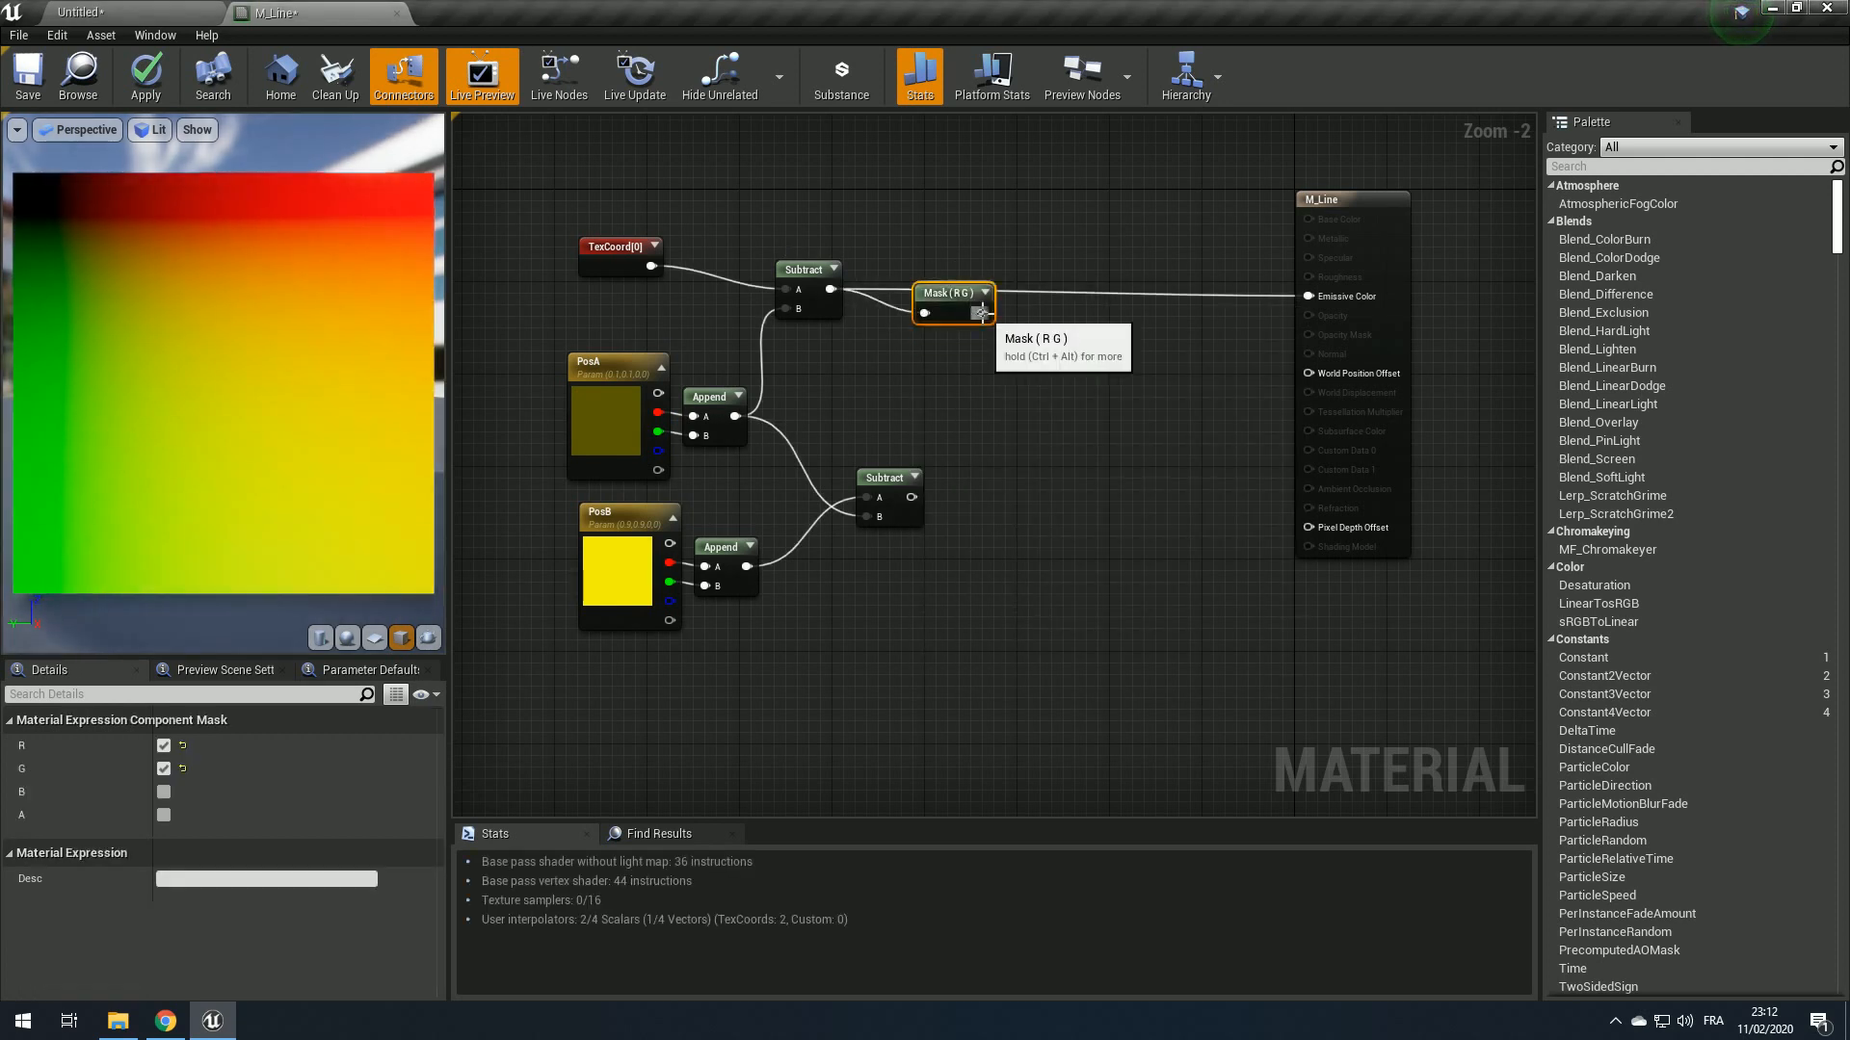
drag(980, 312, 1308, 296)
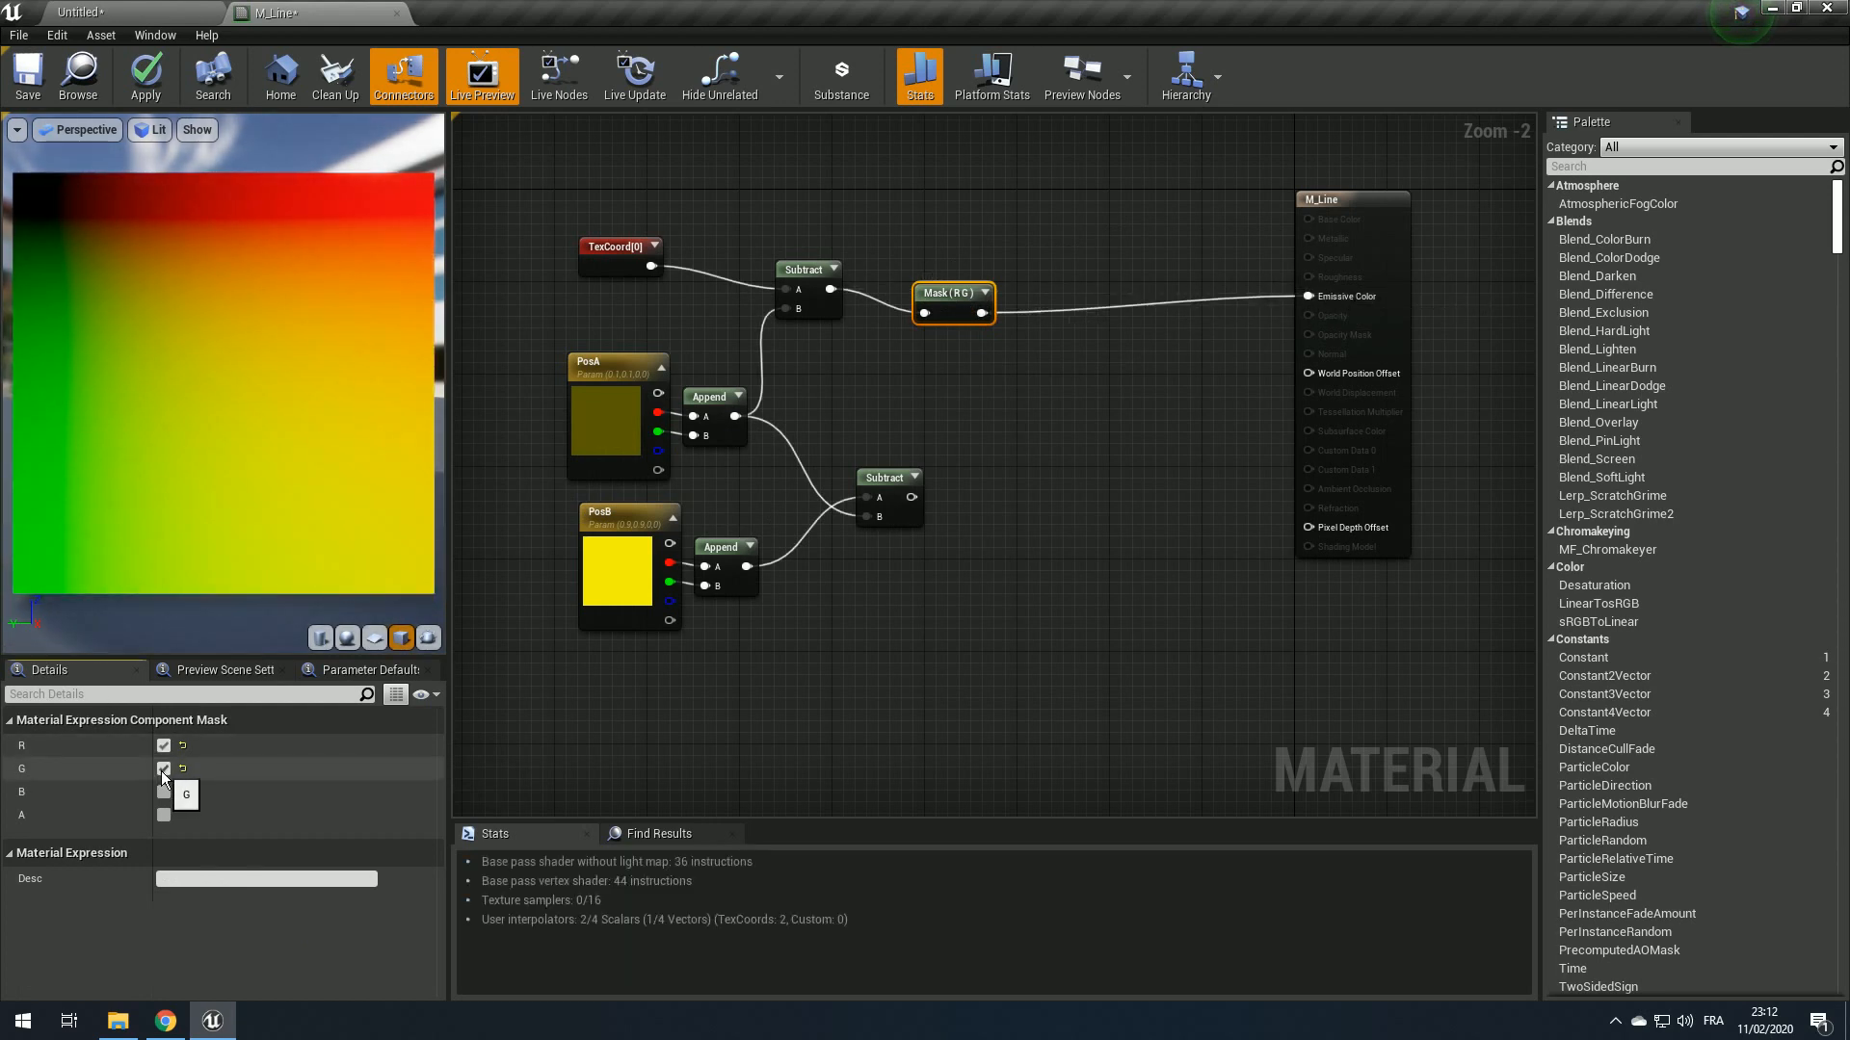
click(163, 768)
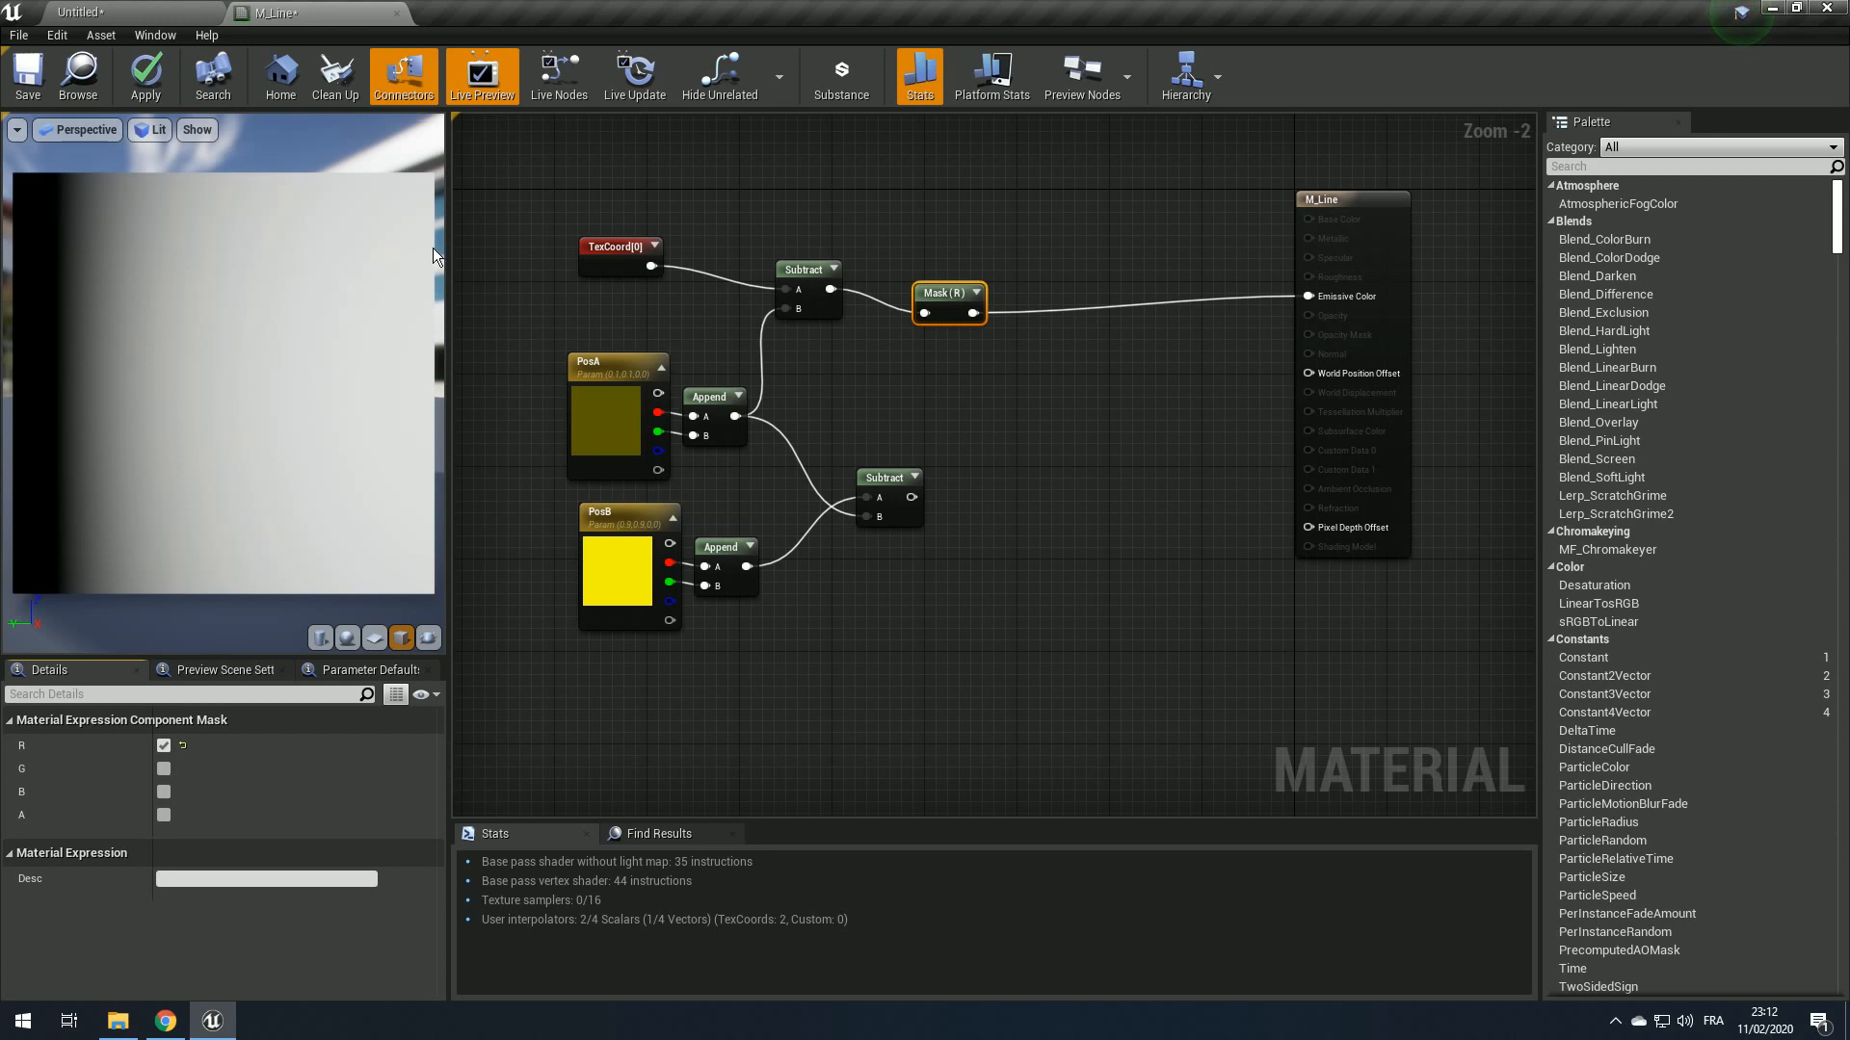
Step: Switch the ComponentMask node to output only the G channel
click(164, 768)
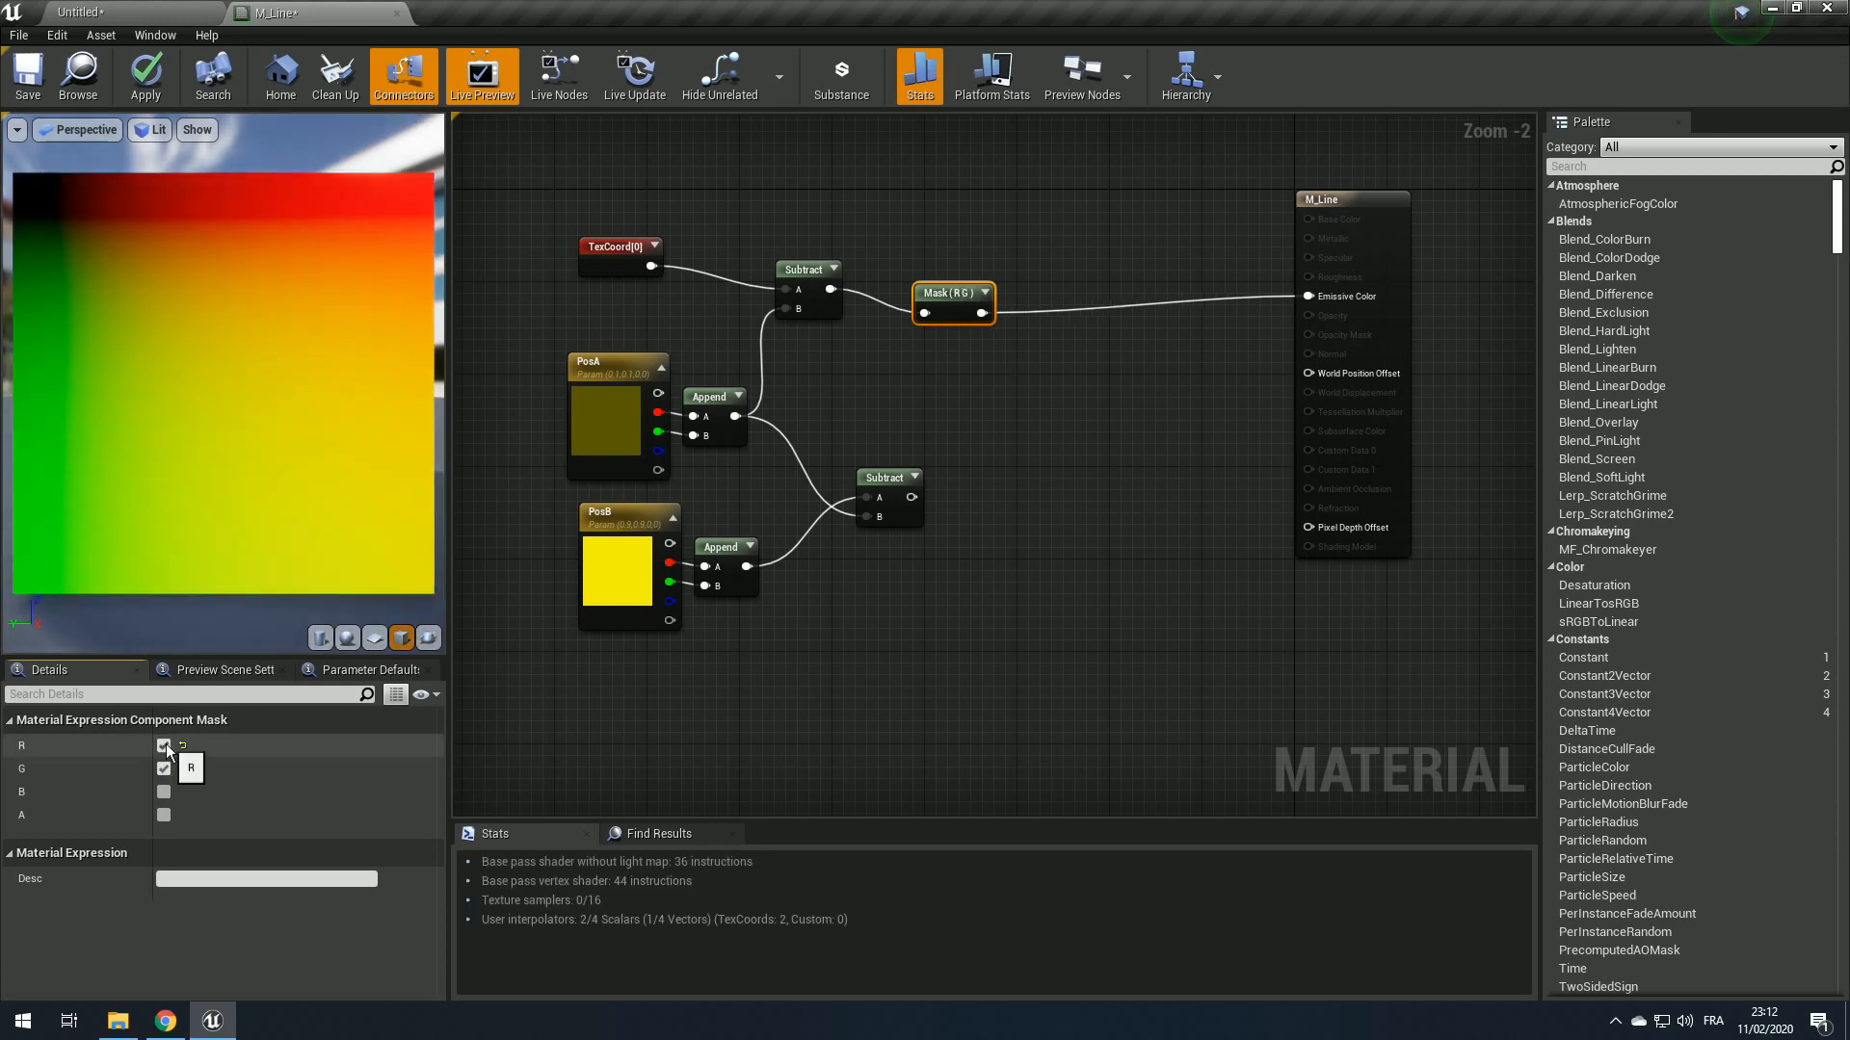
click(165, 746)
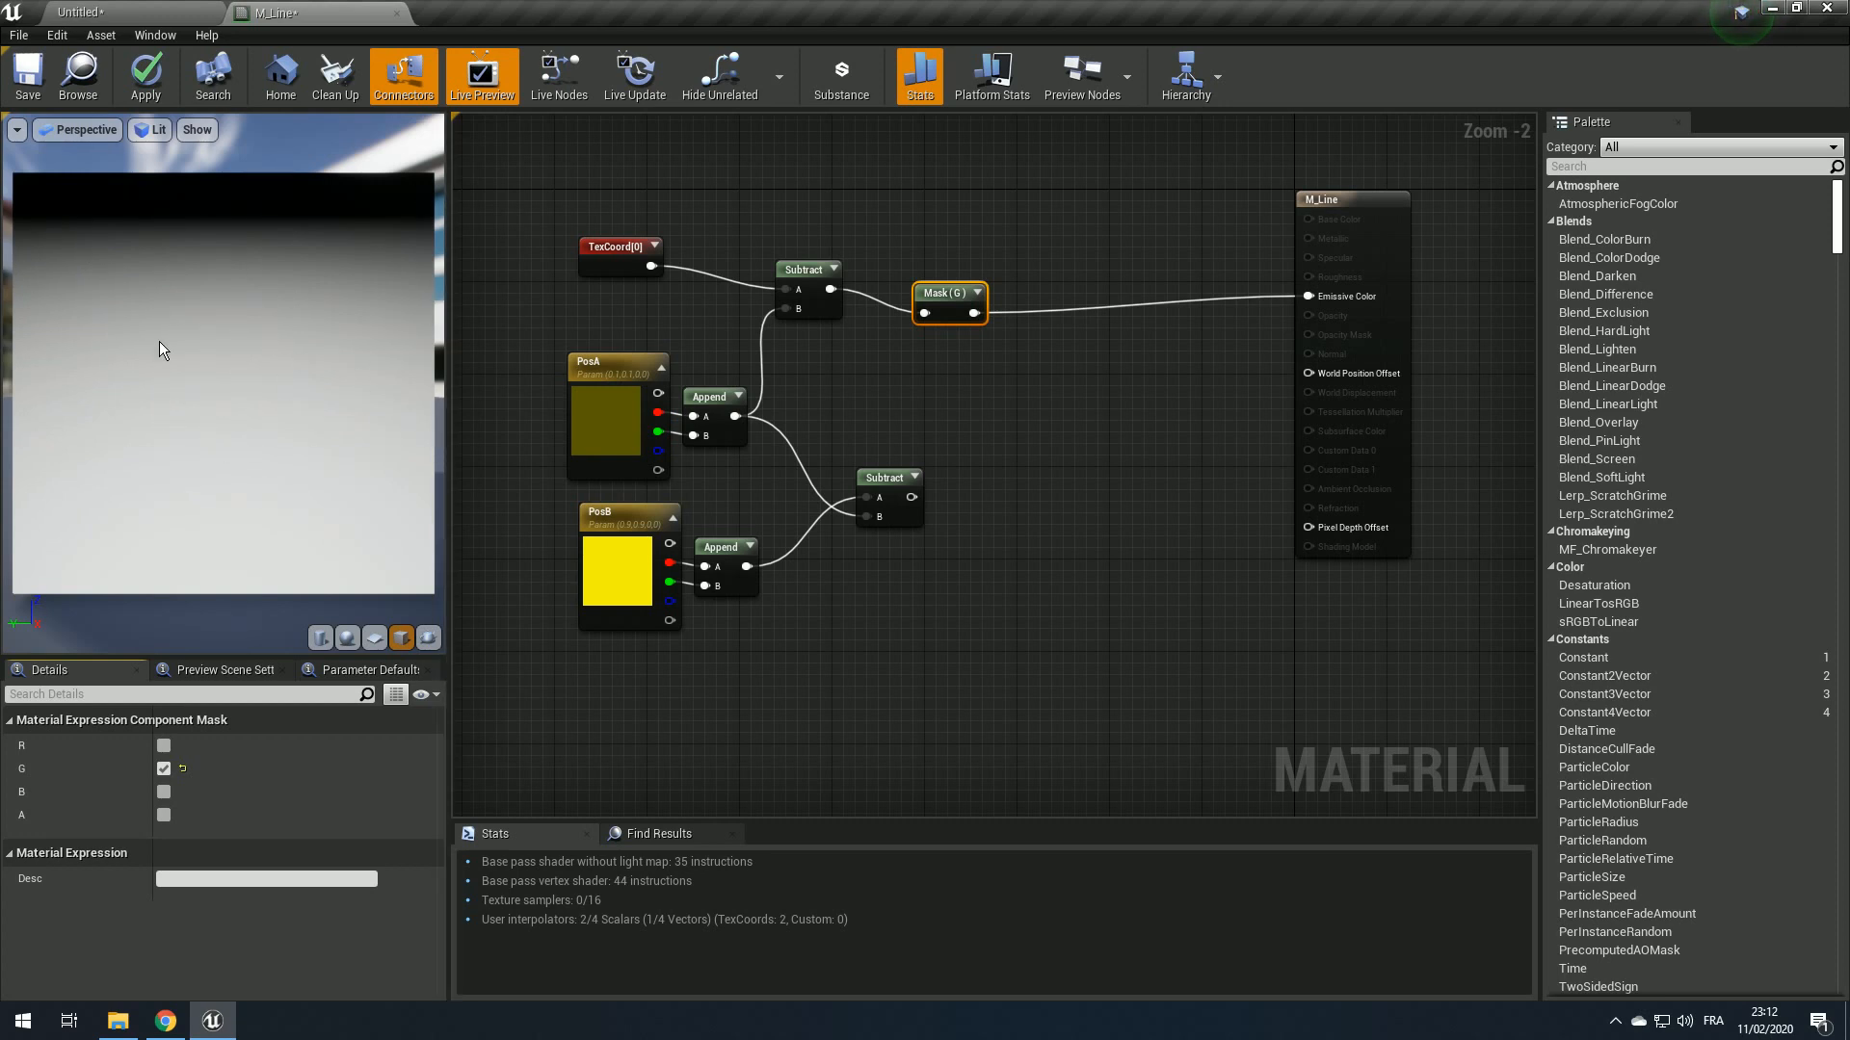
Step: Replace the ComponentMask with a Dot of the first Subtract and a two-component constant with R 1, feeding Emissive Color
key(Delete)
drag(830, 289, 864, 334)
text(dot)
key(Return)
text(const)
key(Return)
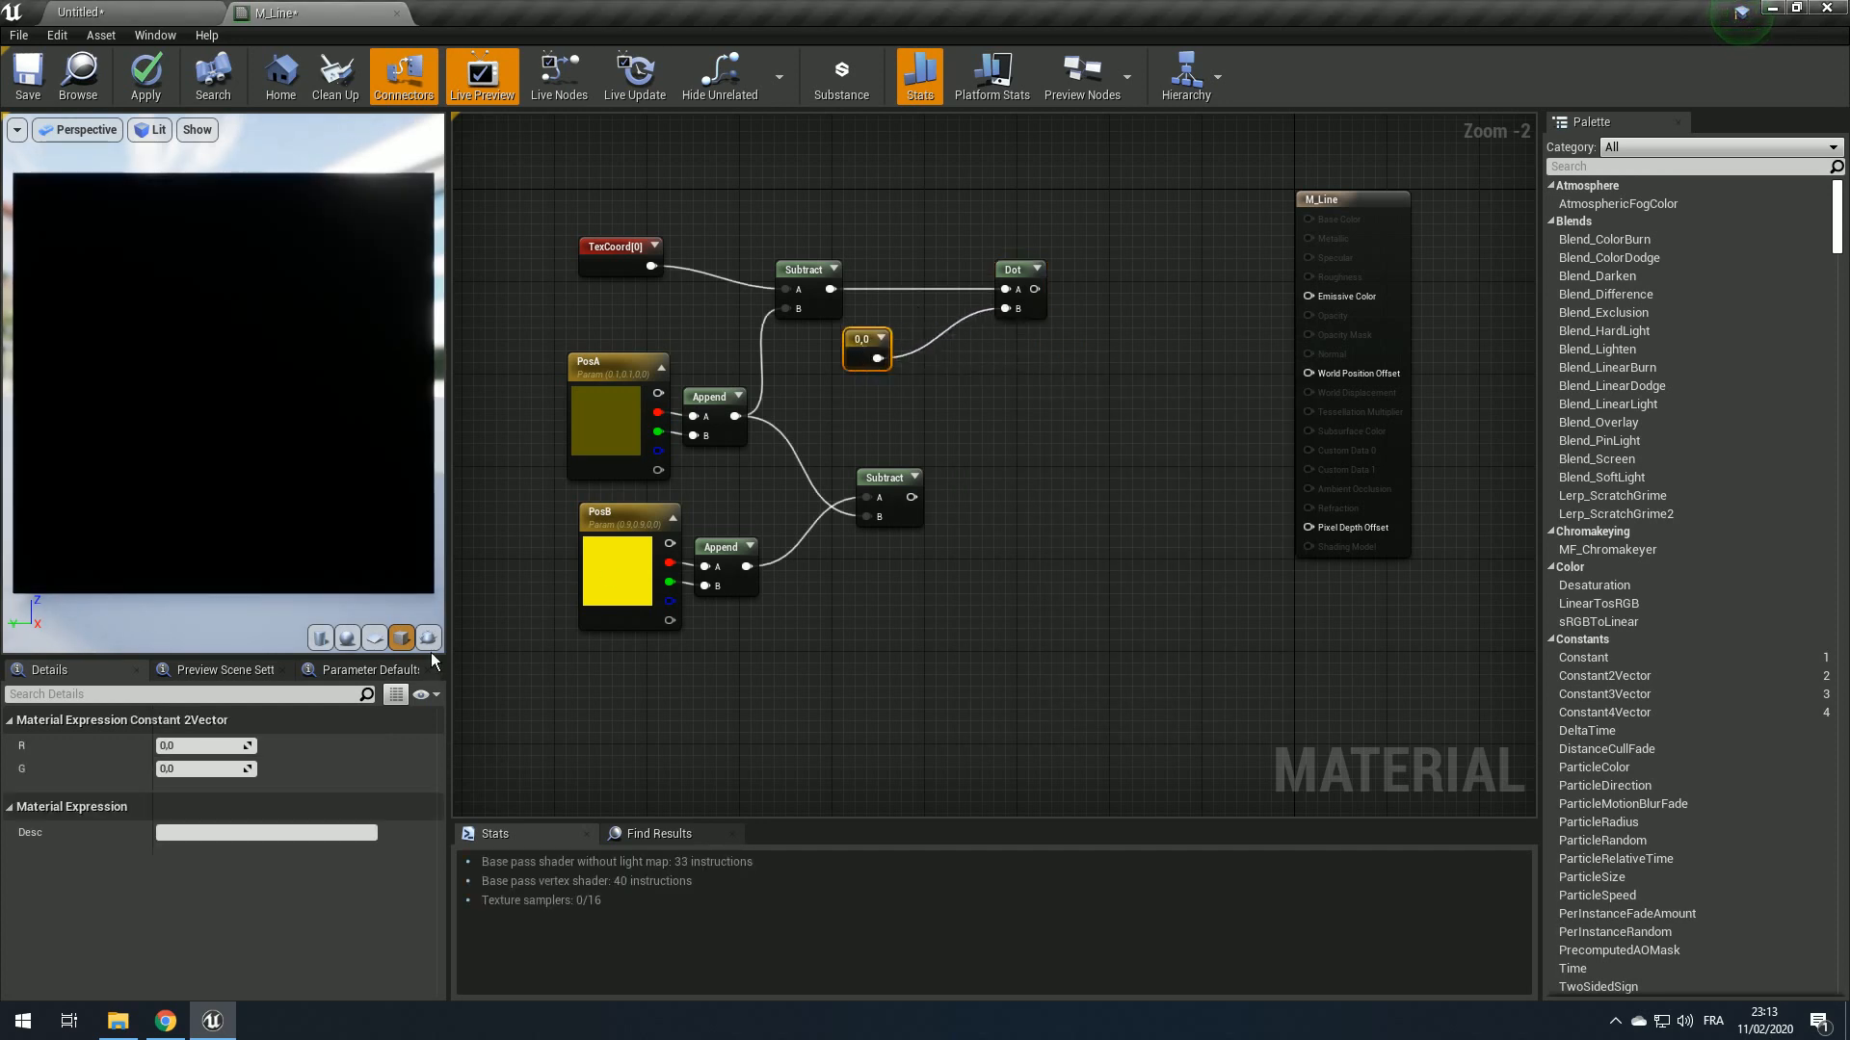
text(1)
drag(1034, 289, 1309, 297)
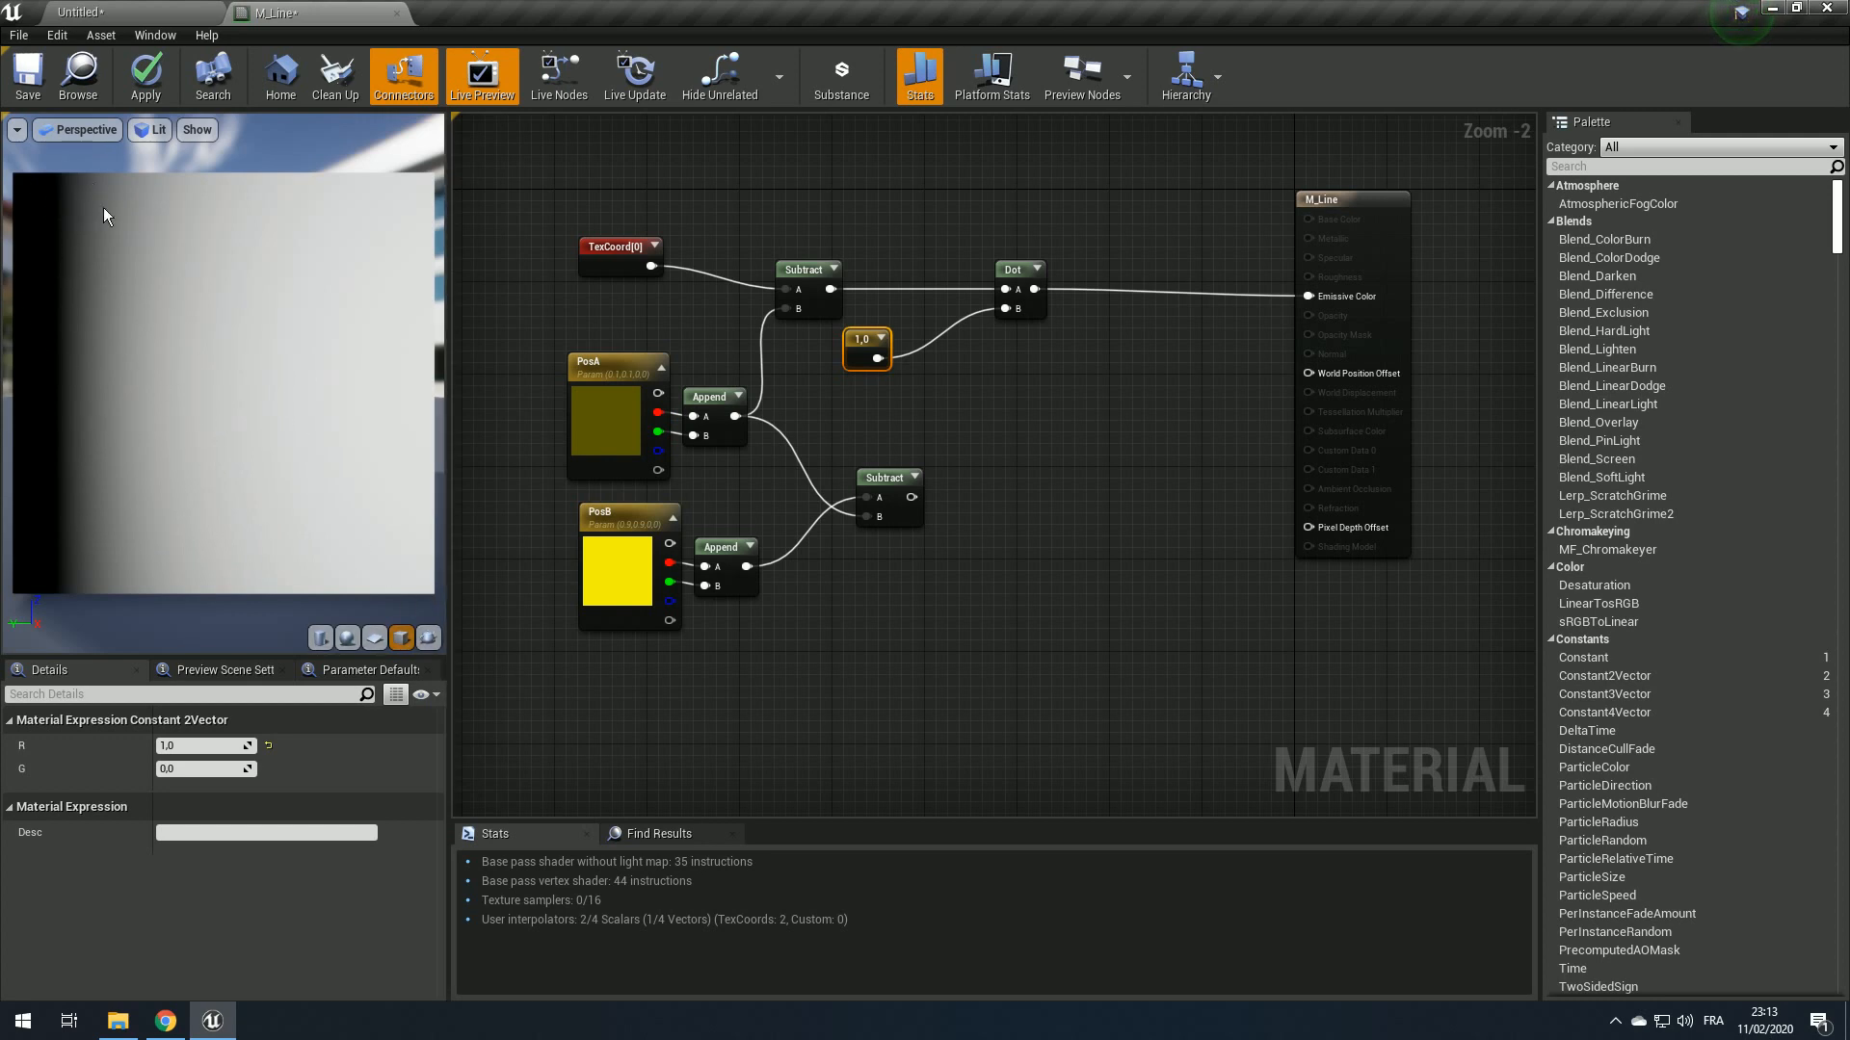
Step: Set the constant vector feeding Dot to R 0.8 and G 0.8
click(195, 746)
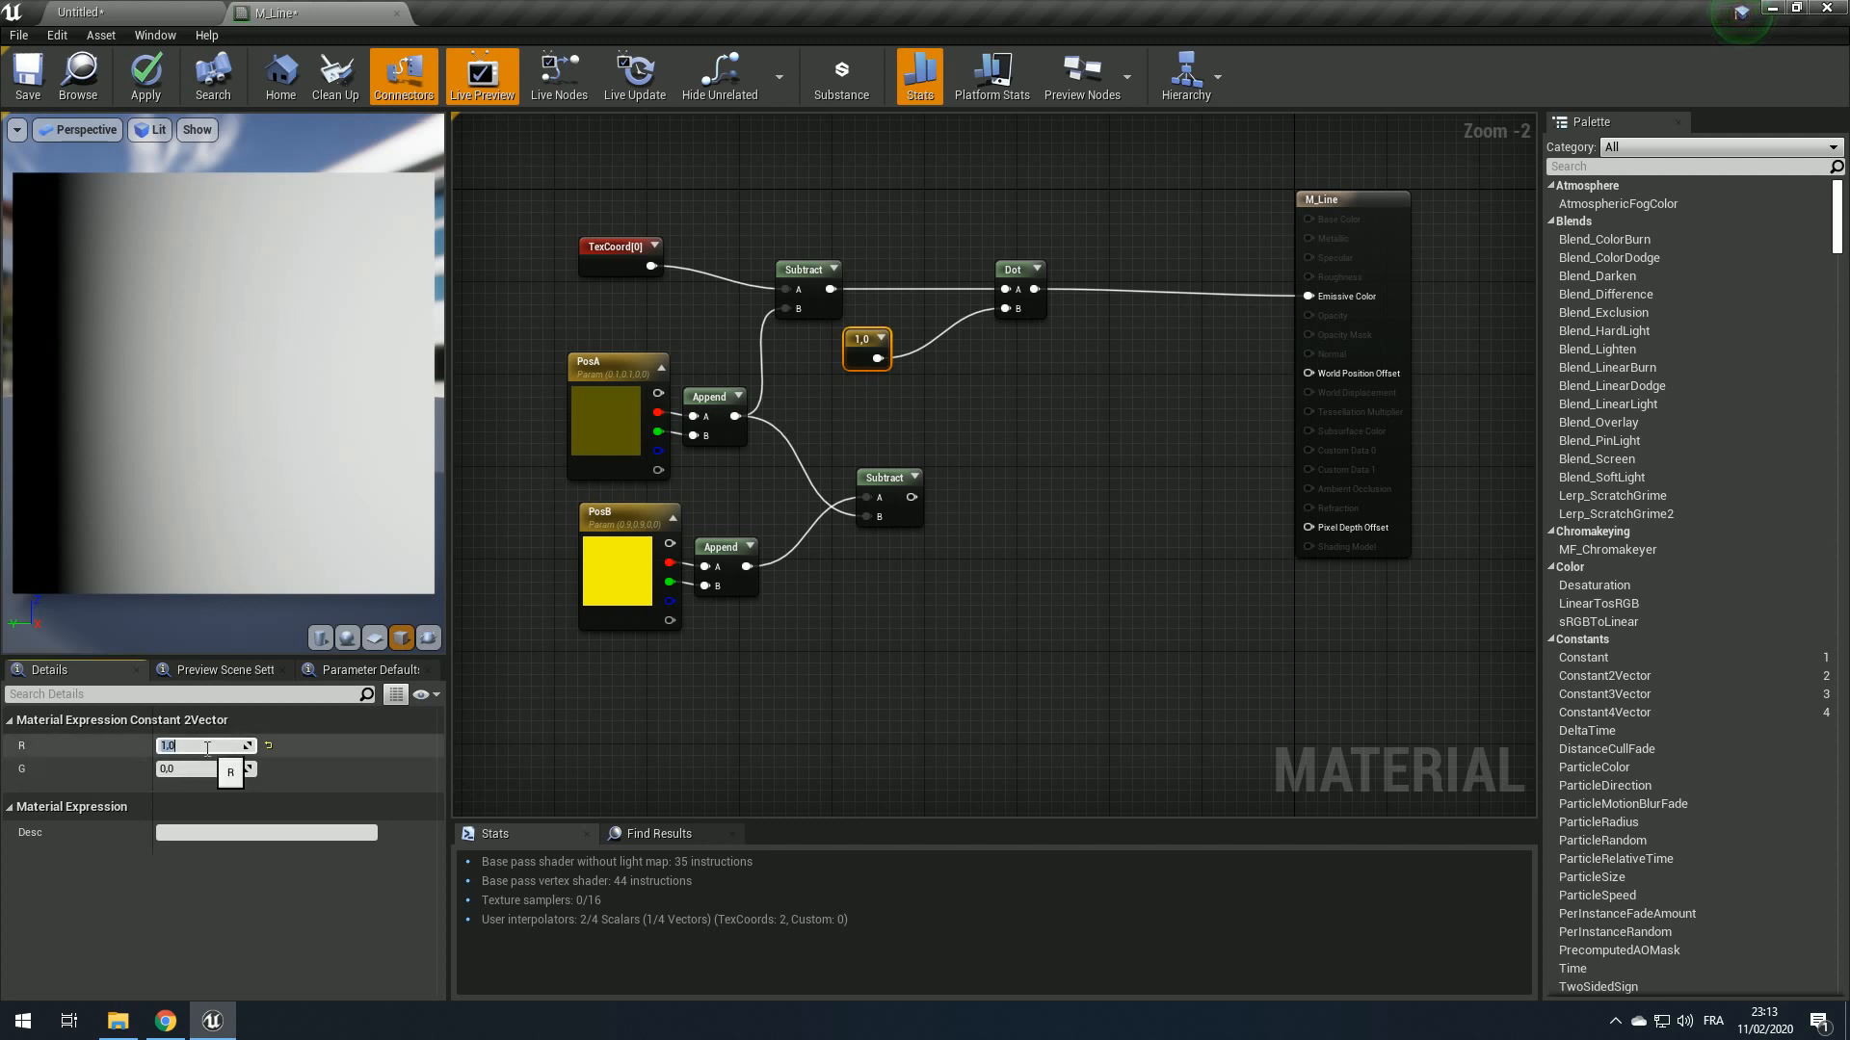
text(.8)
key(Tab)
text(.8)
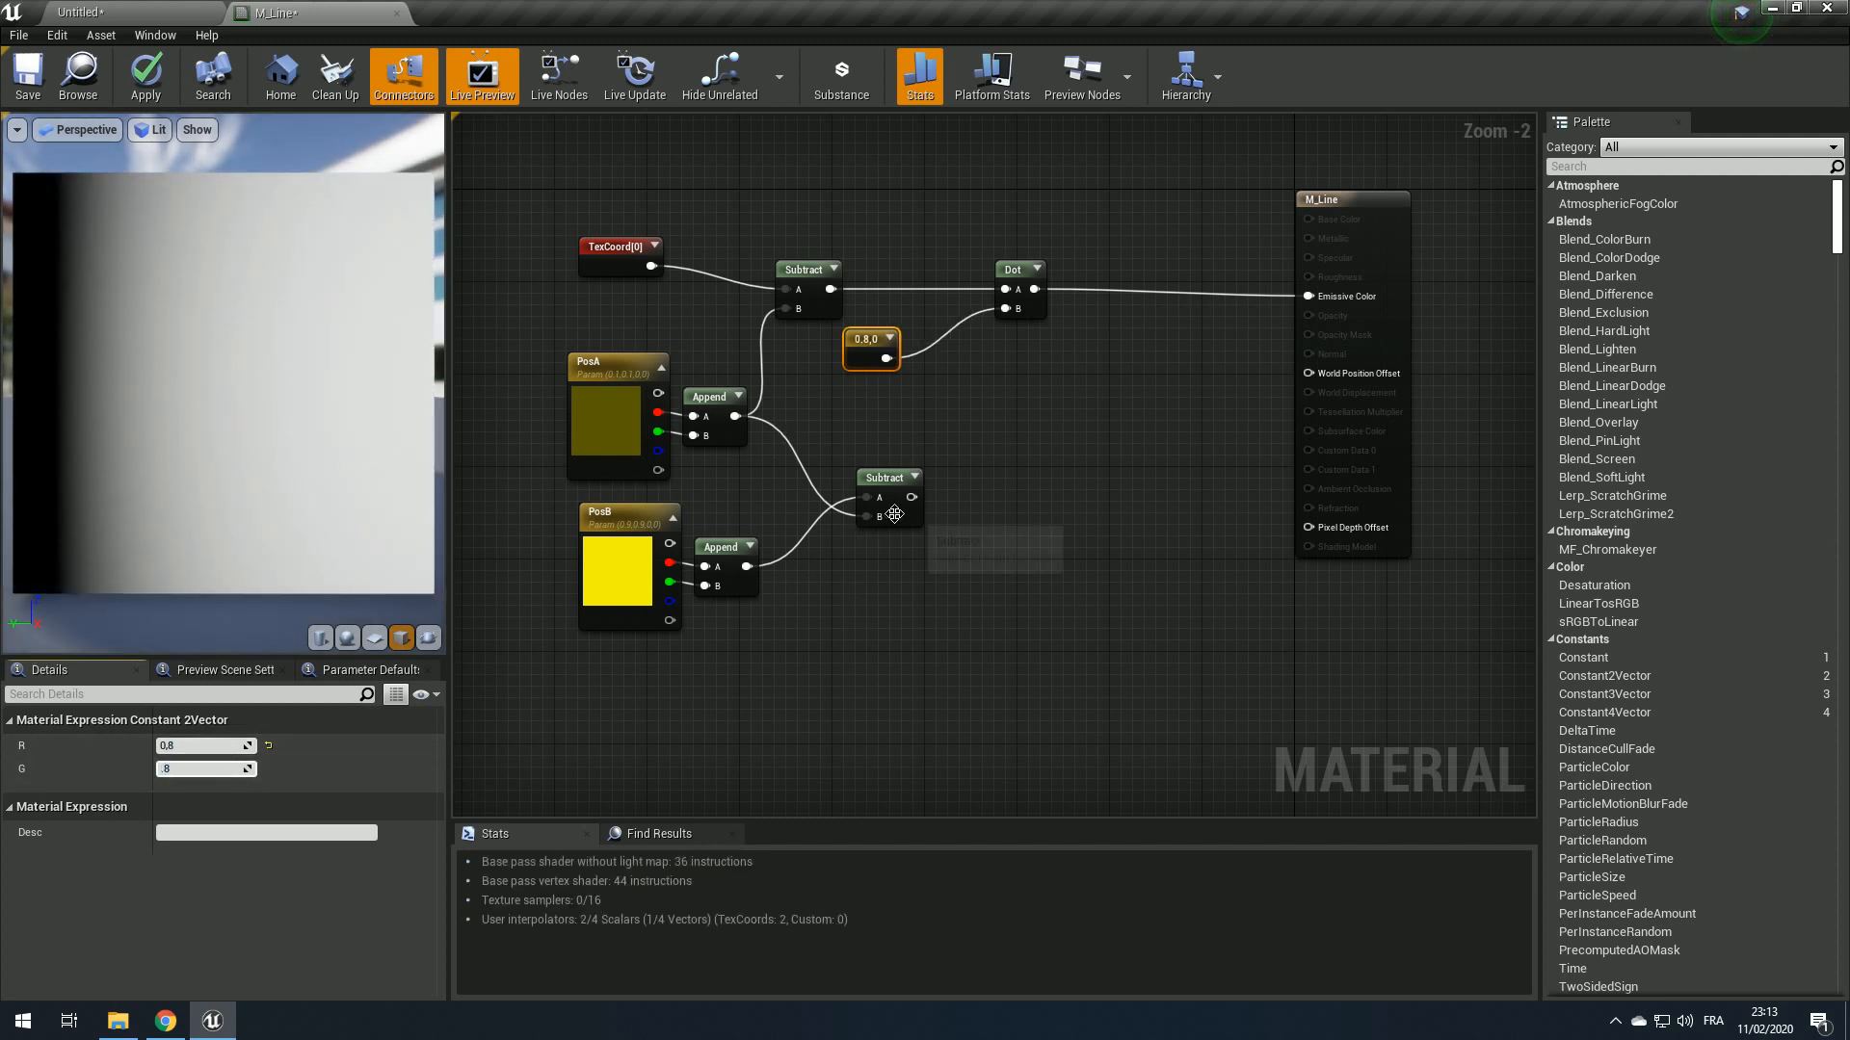
key(Return)
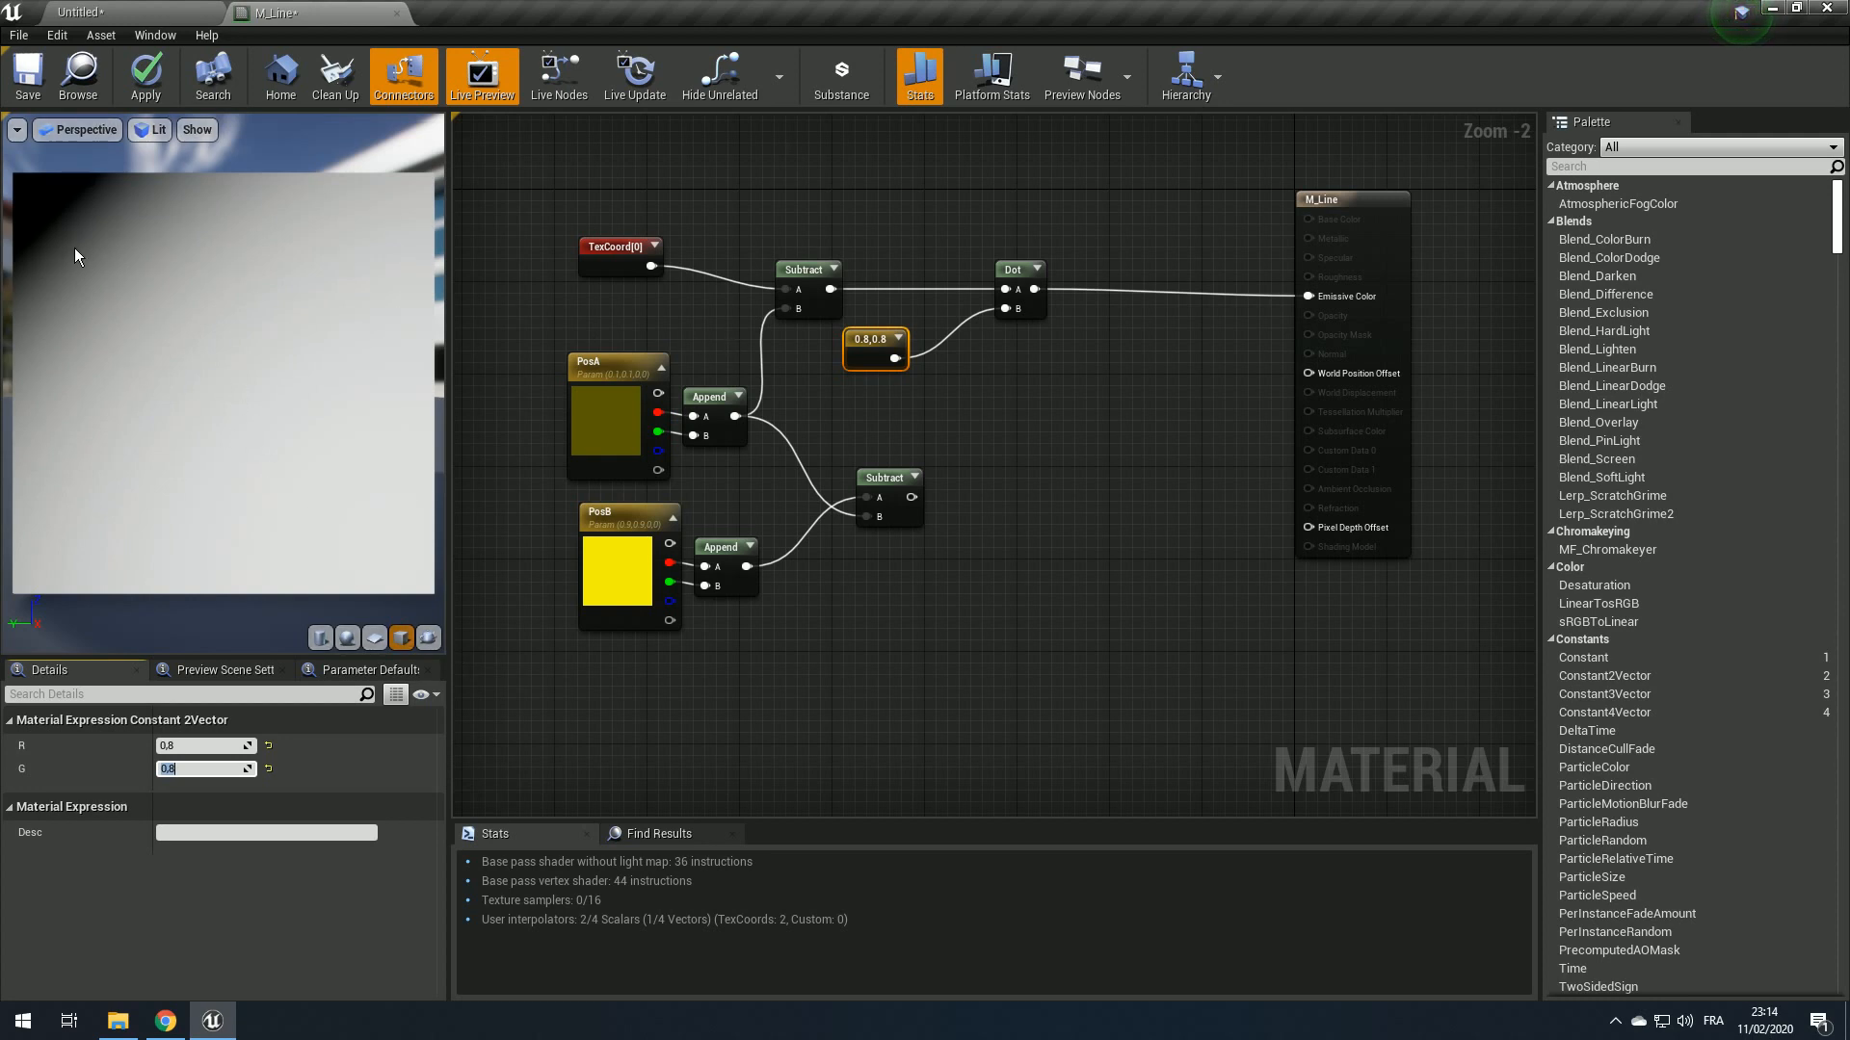
Step: Set the G value of the constant vector feeding Dot to -0.8
click(852, 349)
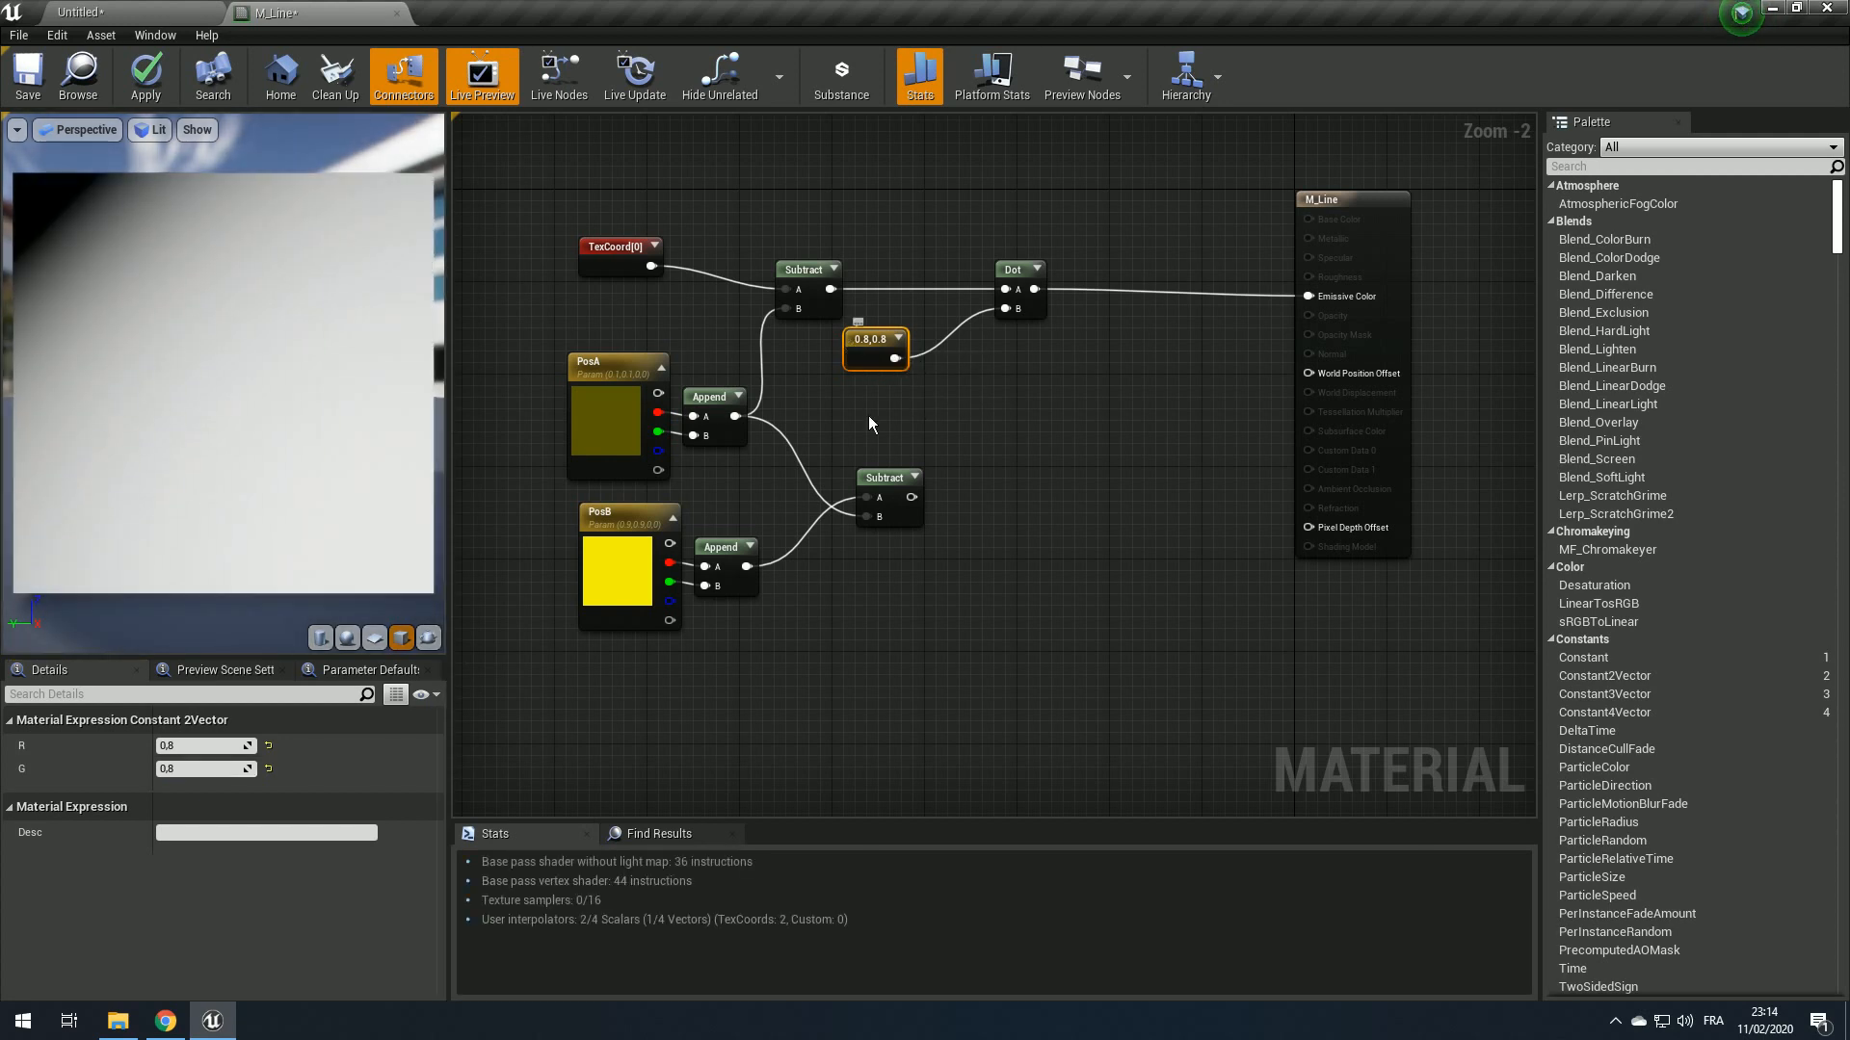
click(208, 768)
text(-)
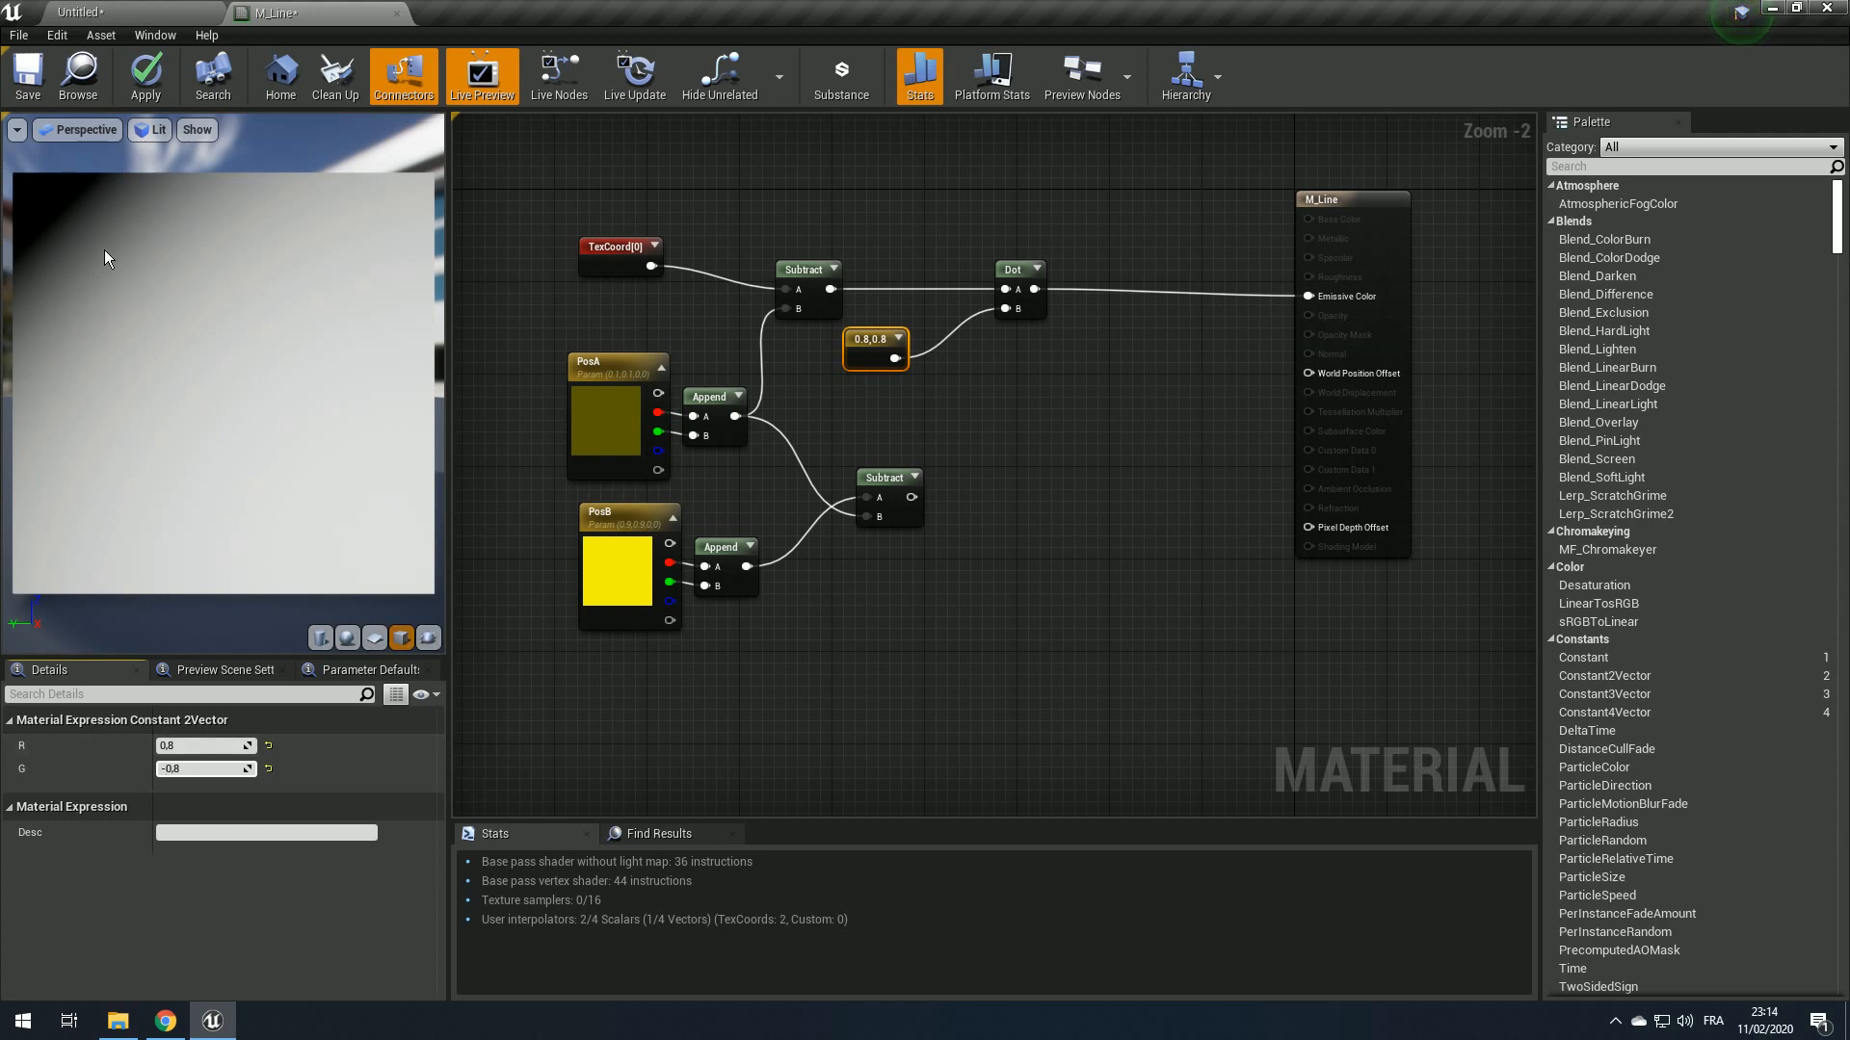
key(Return)
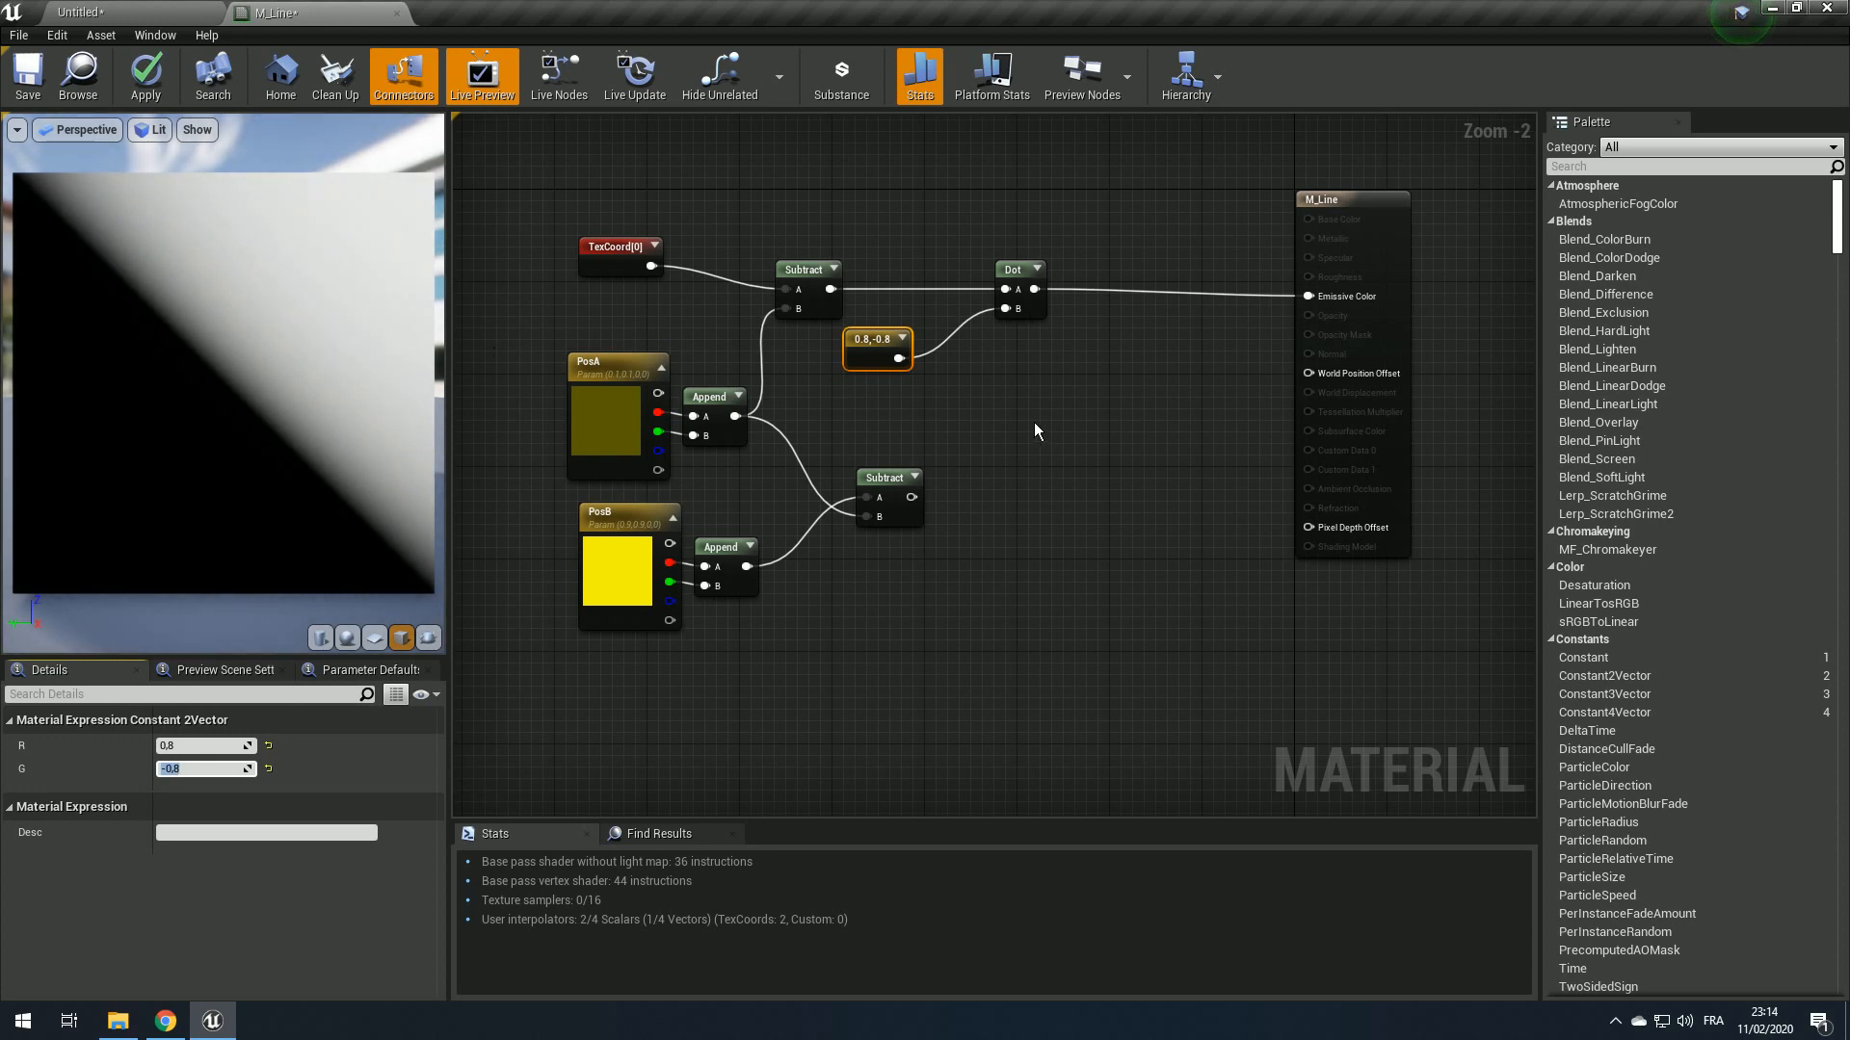
Step: Move the Dot node slightly left and route its output through an Abs node into Emissive Color
drag(1010, 282, 976, 283)
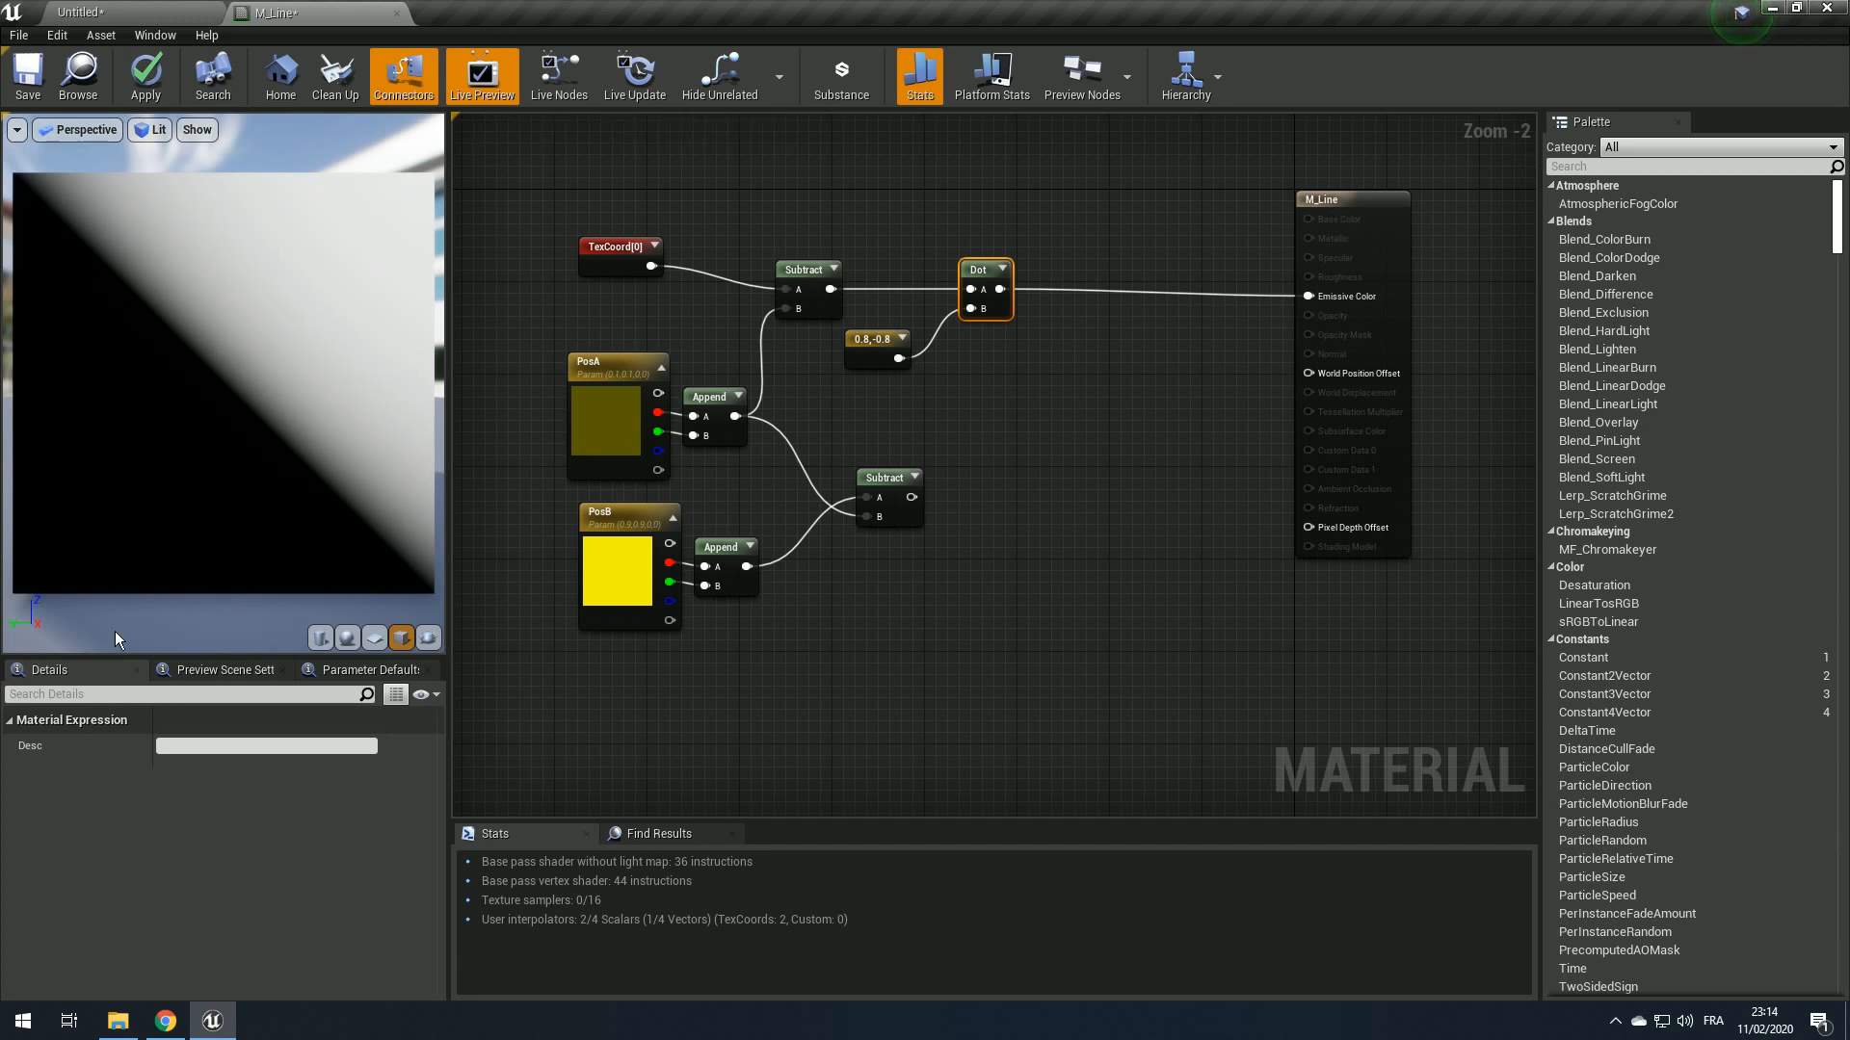
drag(1000, 289, 1055, 286)
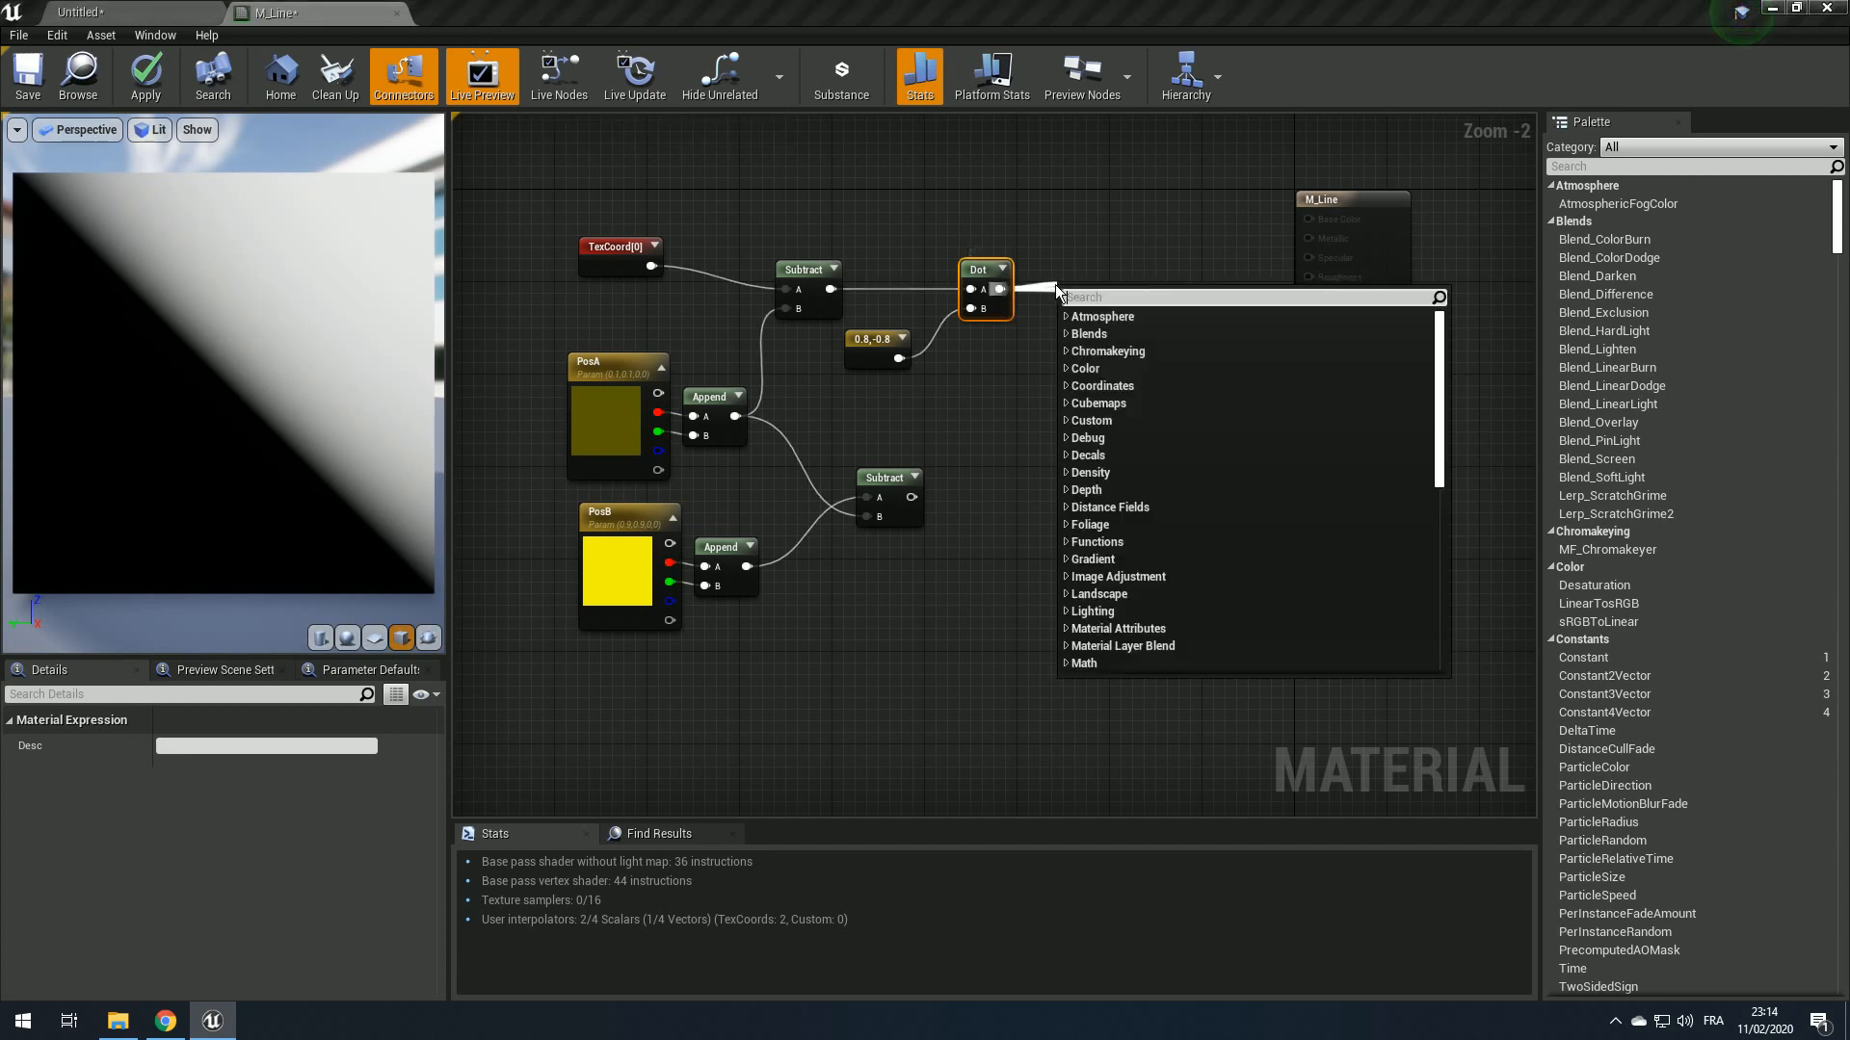
text(qbs)
key(BackSpace)
key(BackSpace)
key(BackSpace)
text(abs)
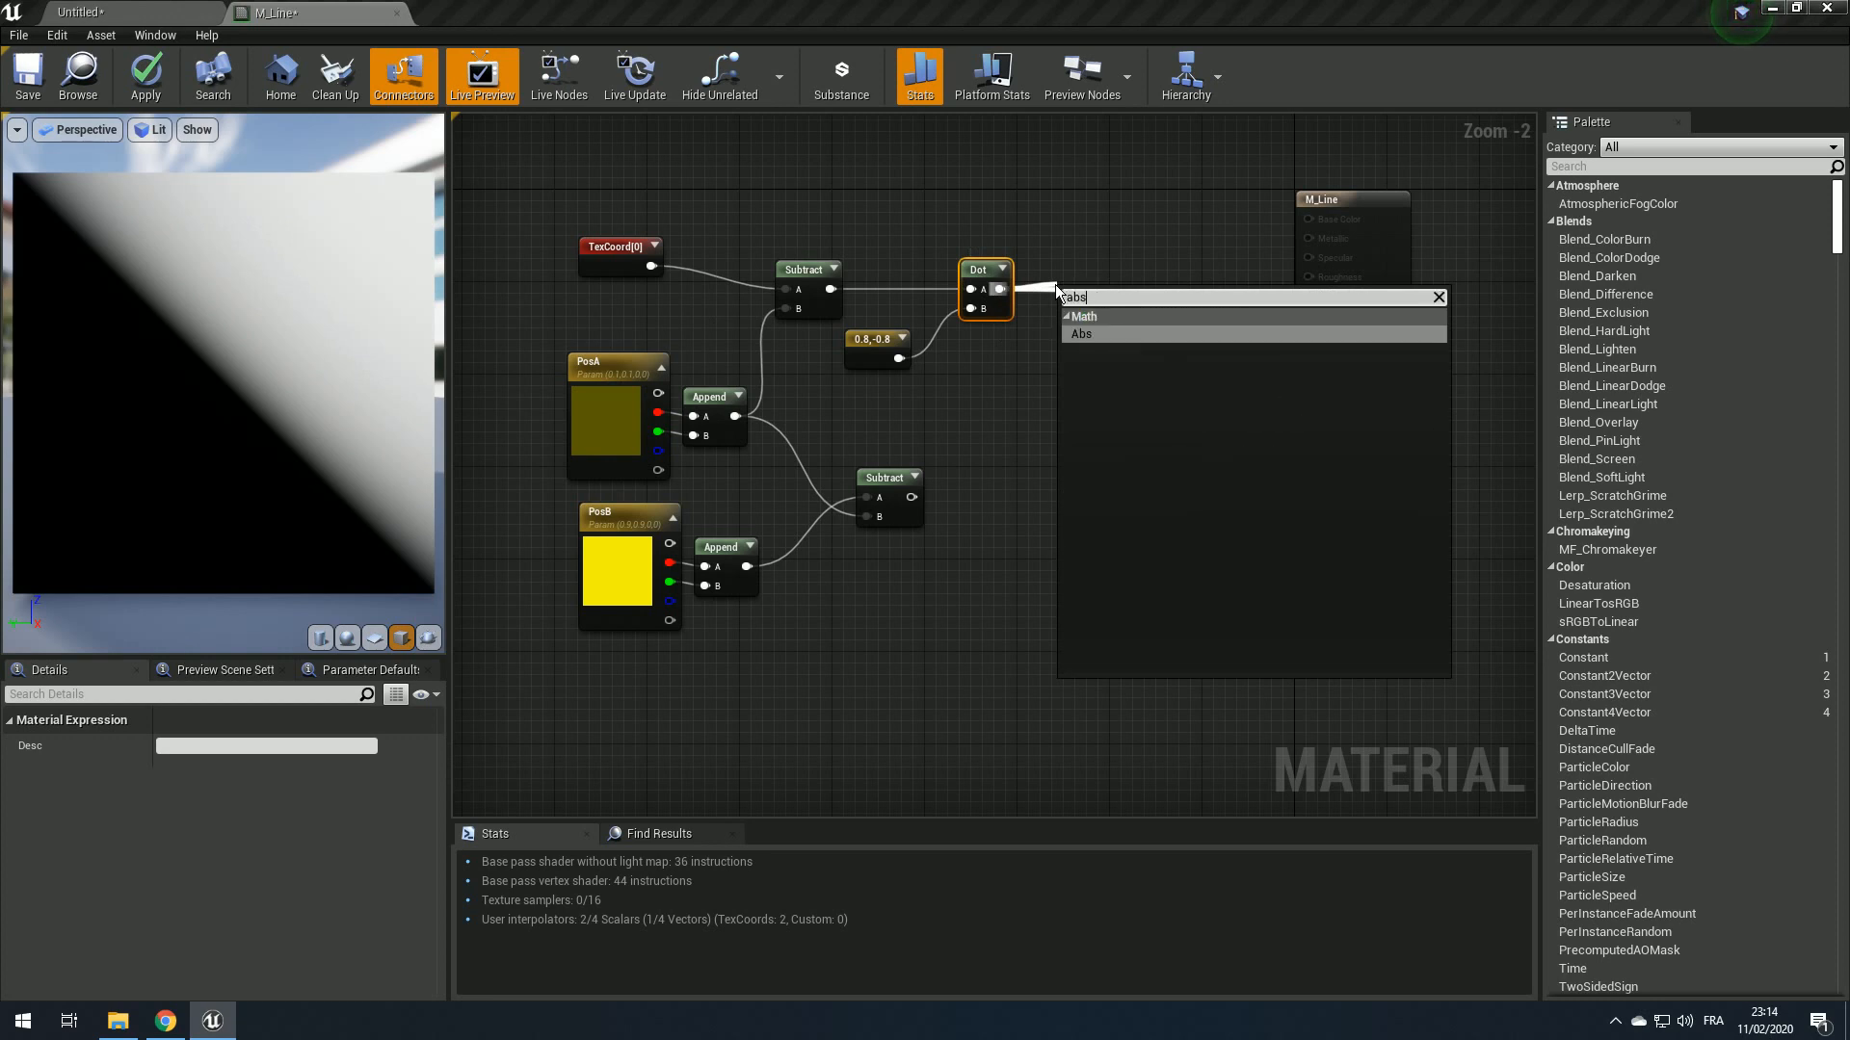
key(Return)
drag(1105, 290, 1310, 297)
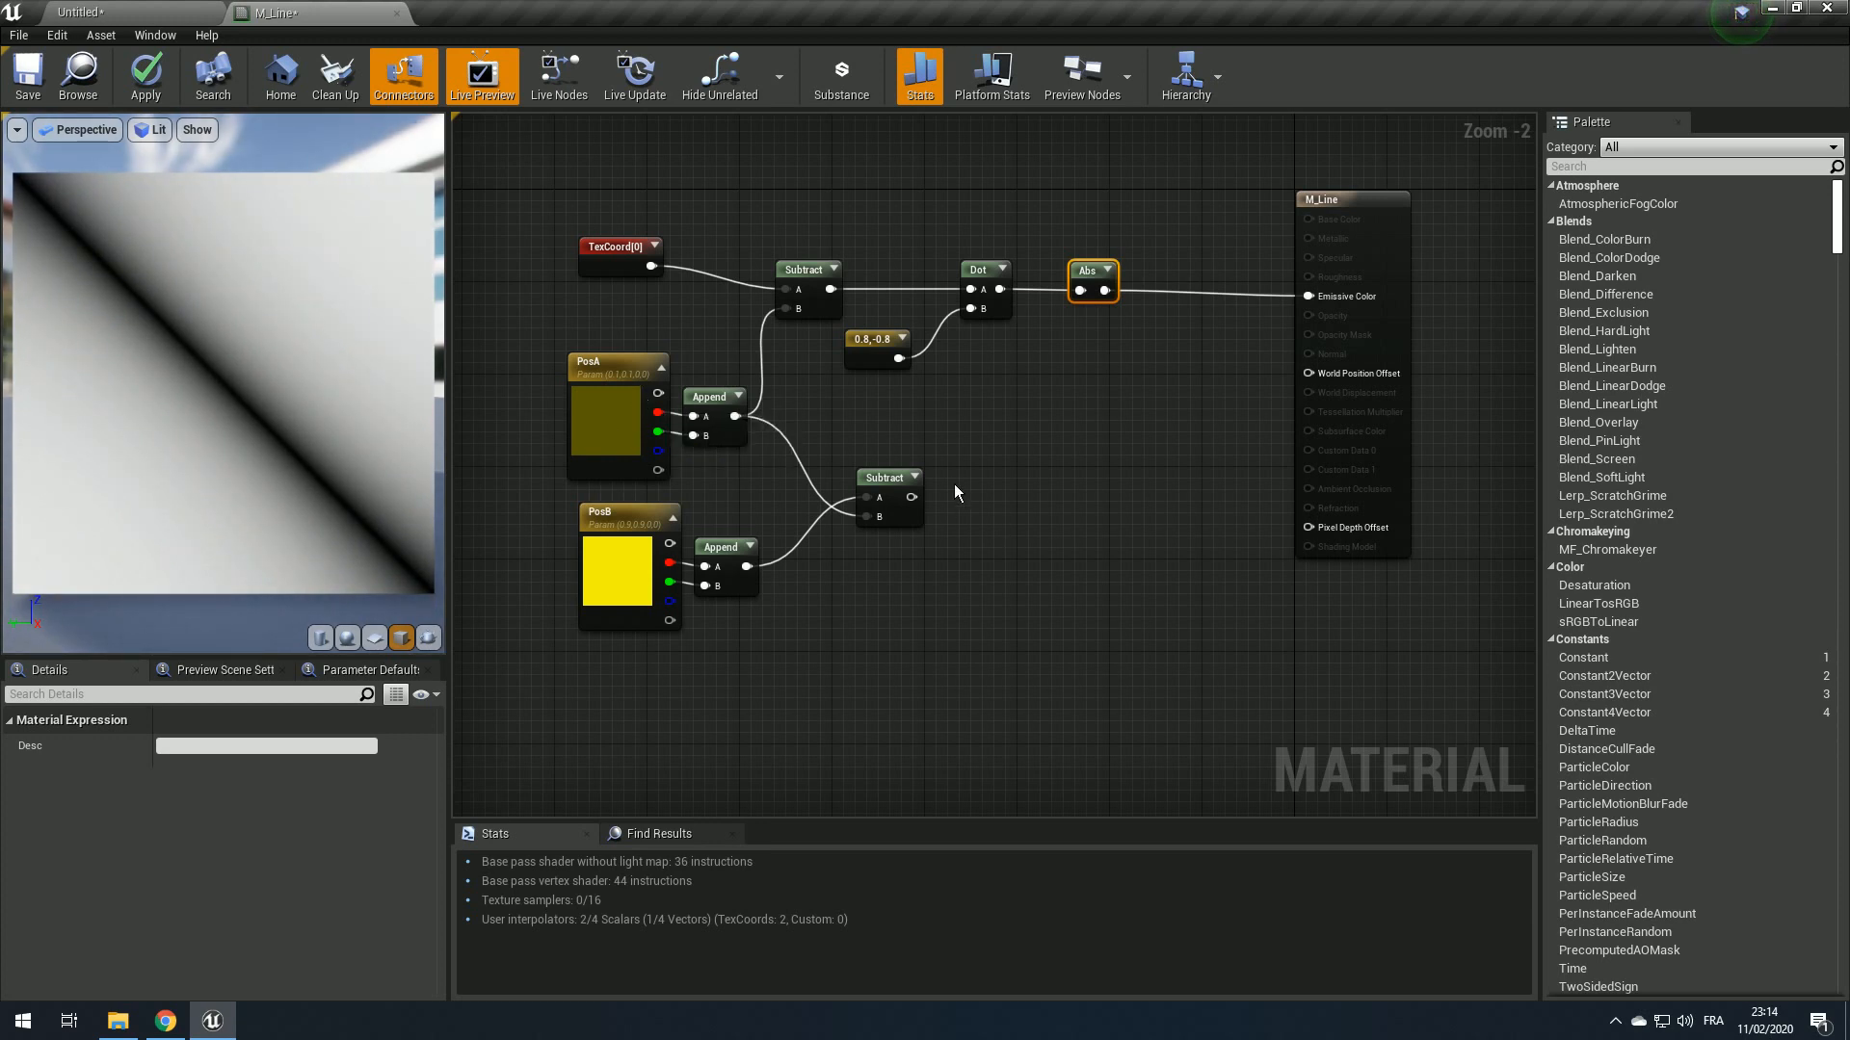
Step: Shift both Subtract nodes slightly left and delete the constant vector that feeds Dot
drag(864, 355, 875, 377)
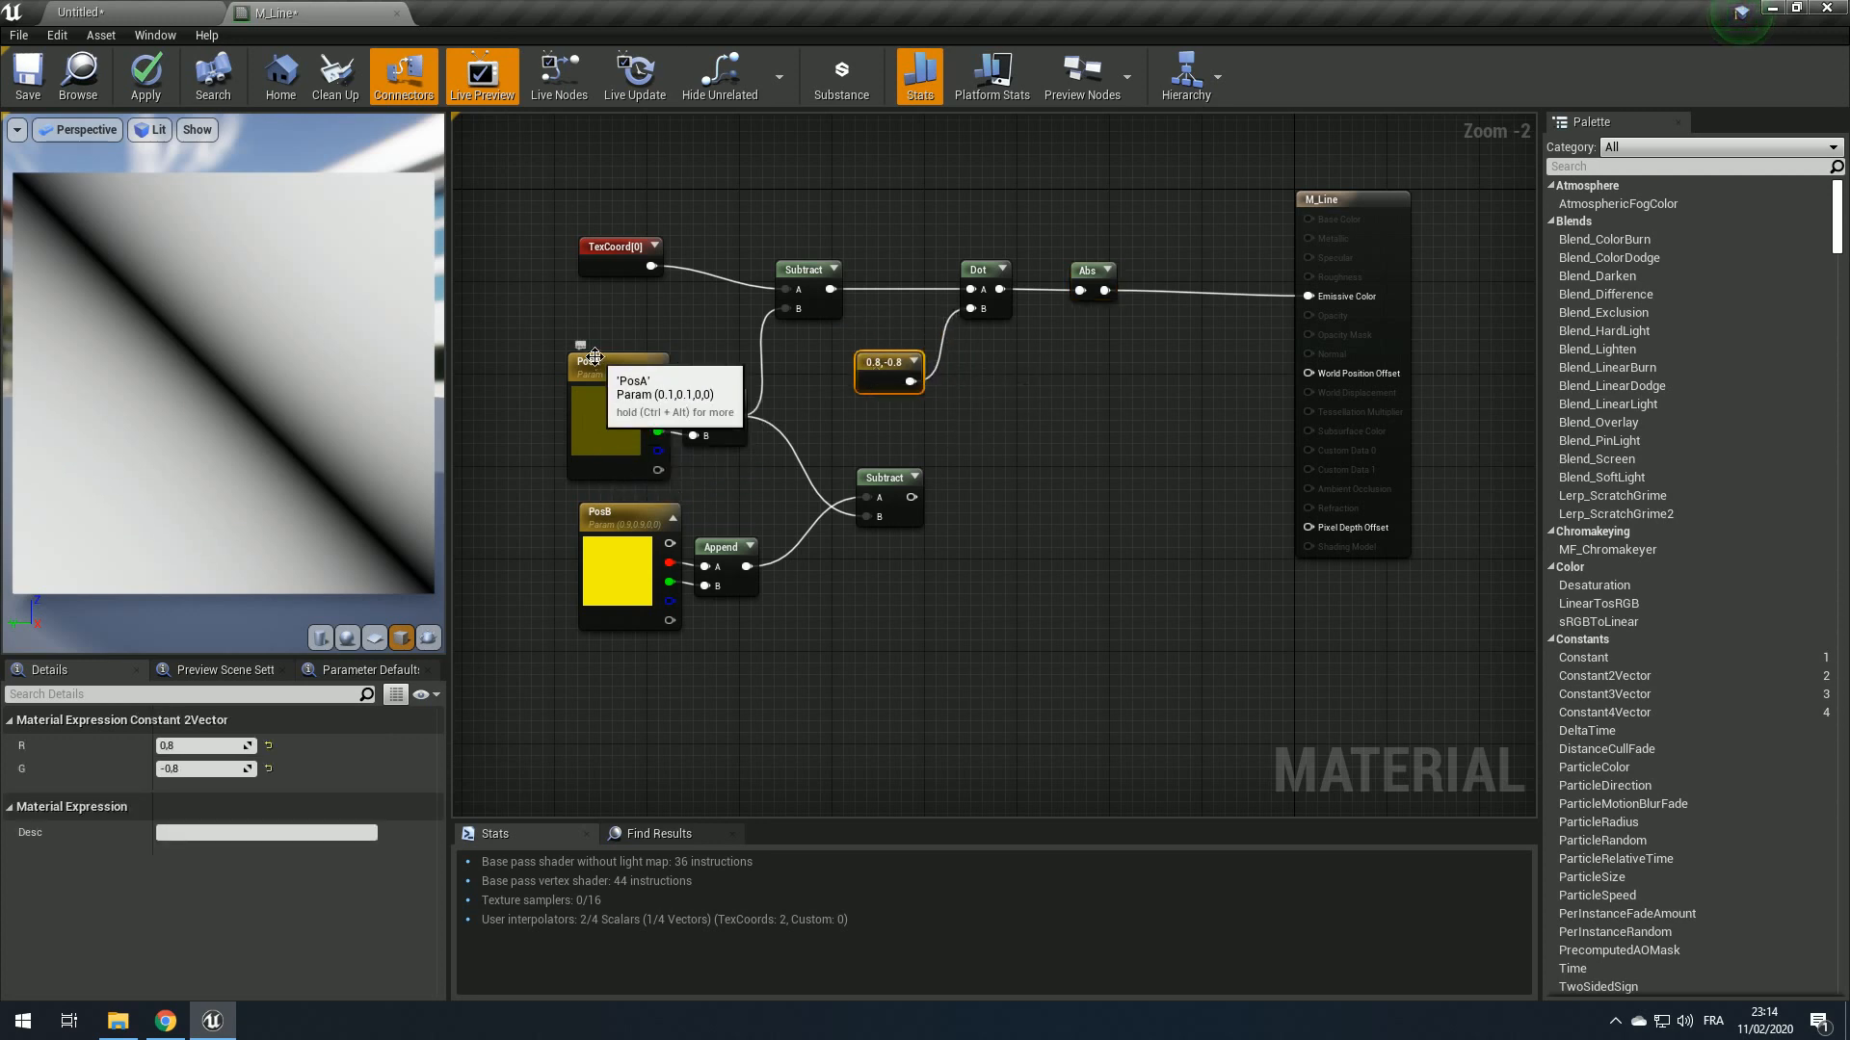
mouse_move(832, 315)
mouse_down()
mouse_move(916, 396)
mouse_move(823, 317)
mouse_up()
click(868, 368)
click(917, 520)
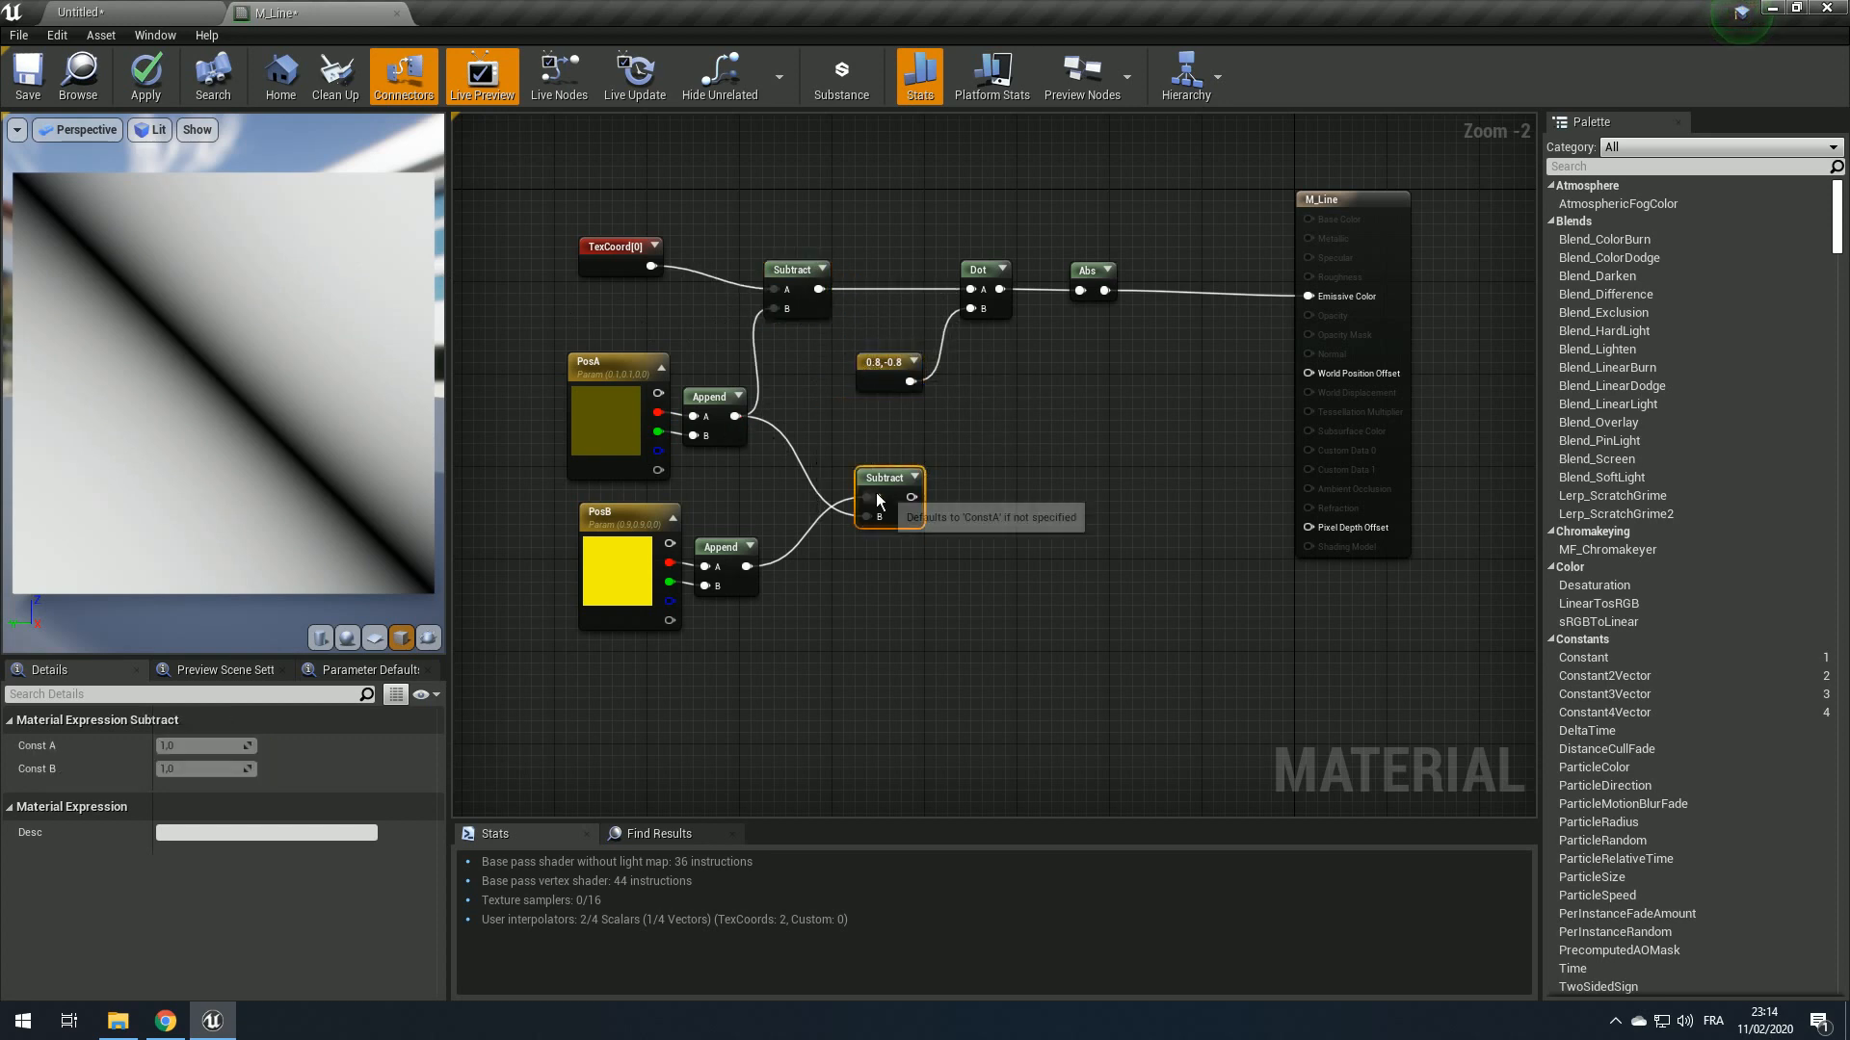
drag(872, 473, 838, 473)
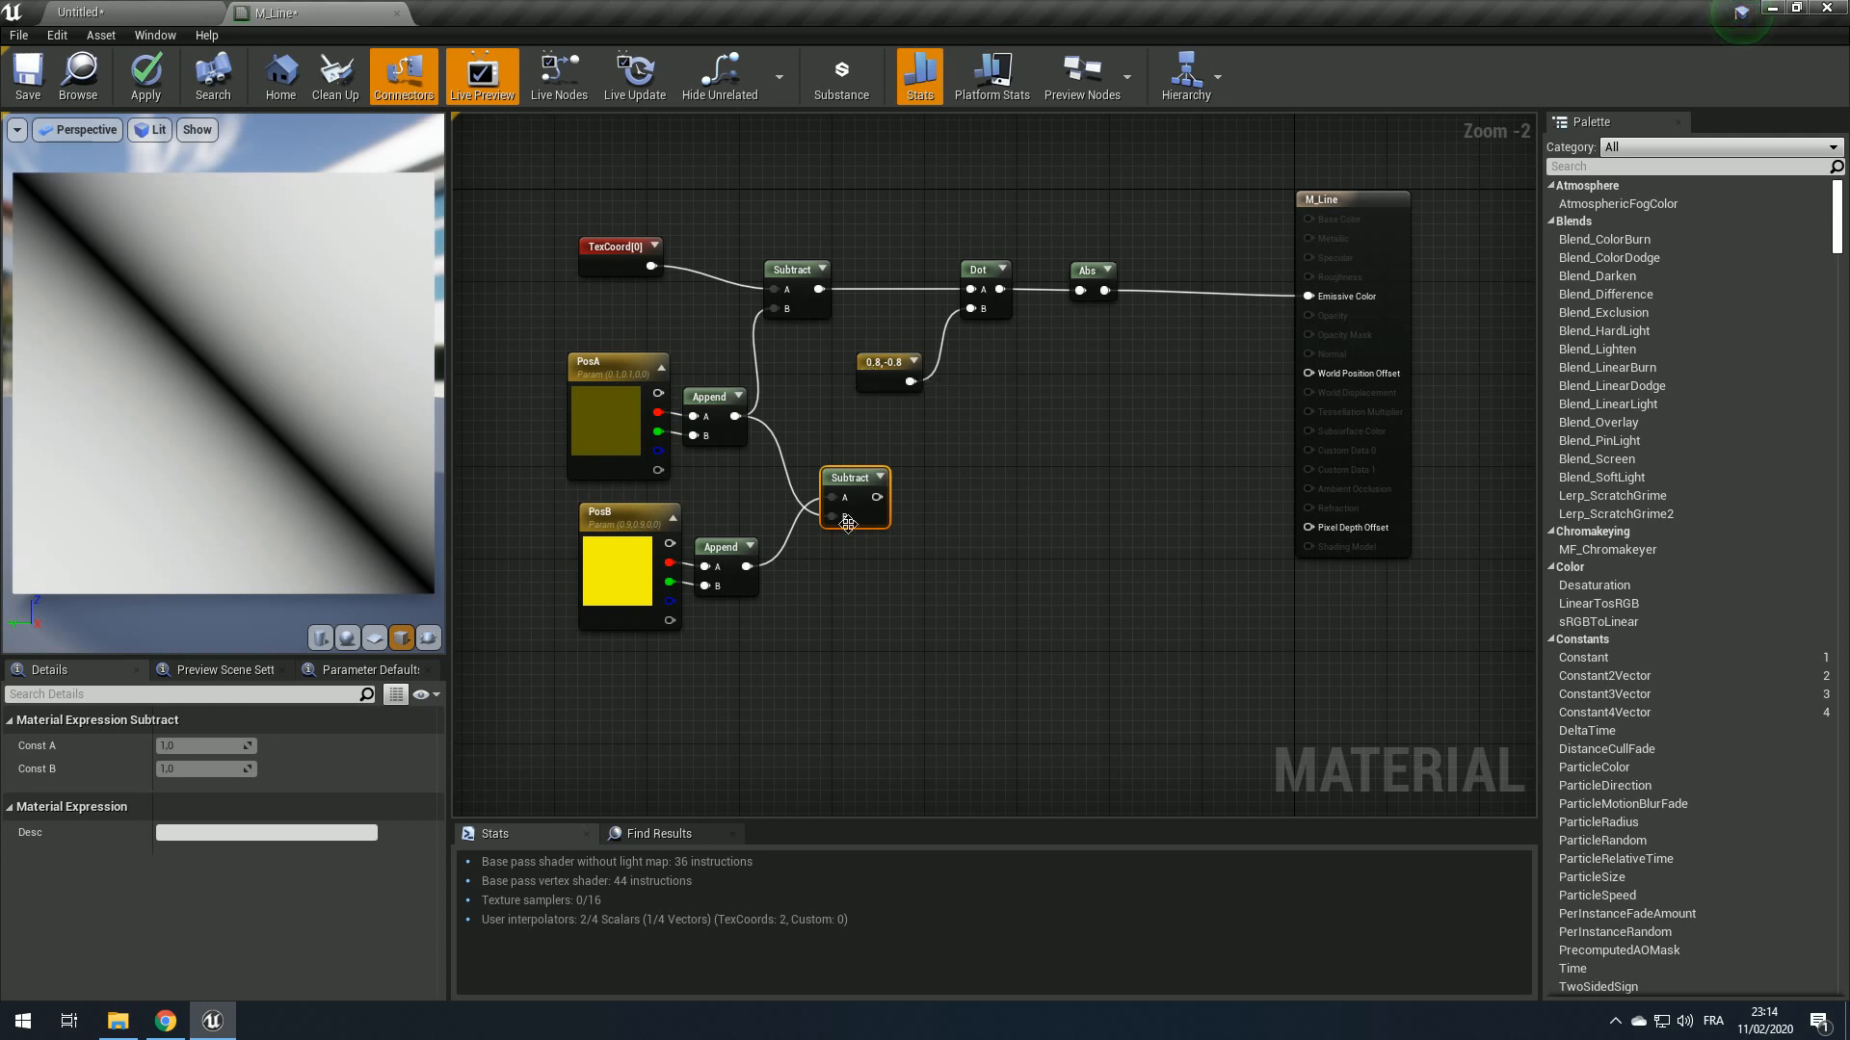
click(868, 369)
key(Delete)
Step: Add a BreakOutFloat2Components node fed by the Subtract of PosA and PosB
drag(876, 497, 932, 490)
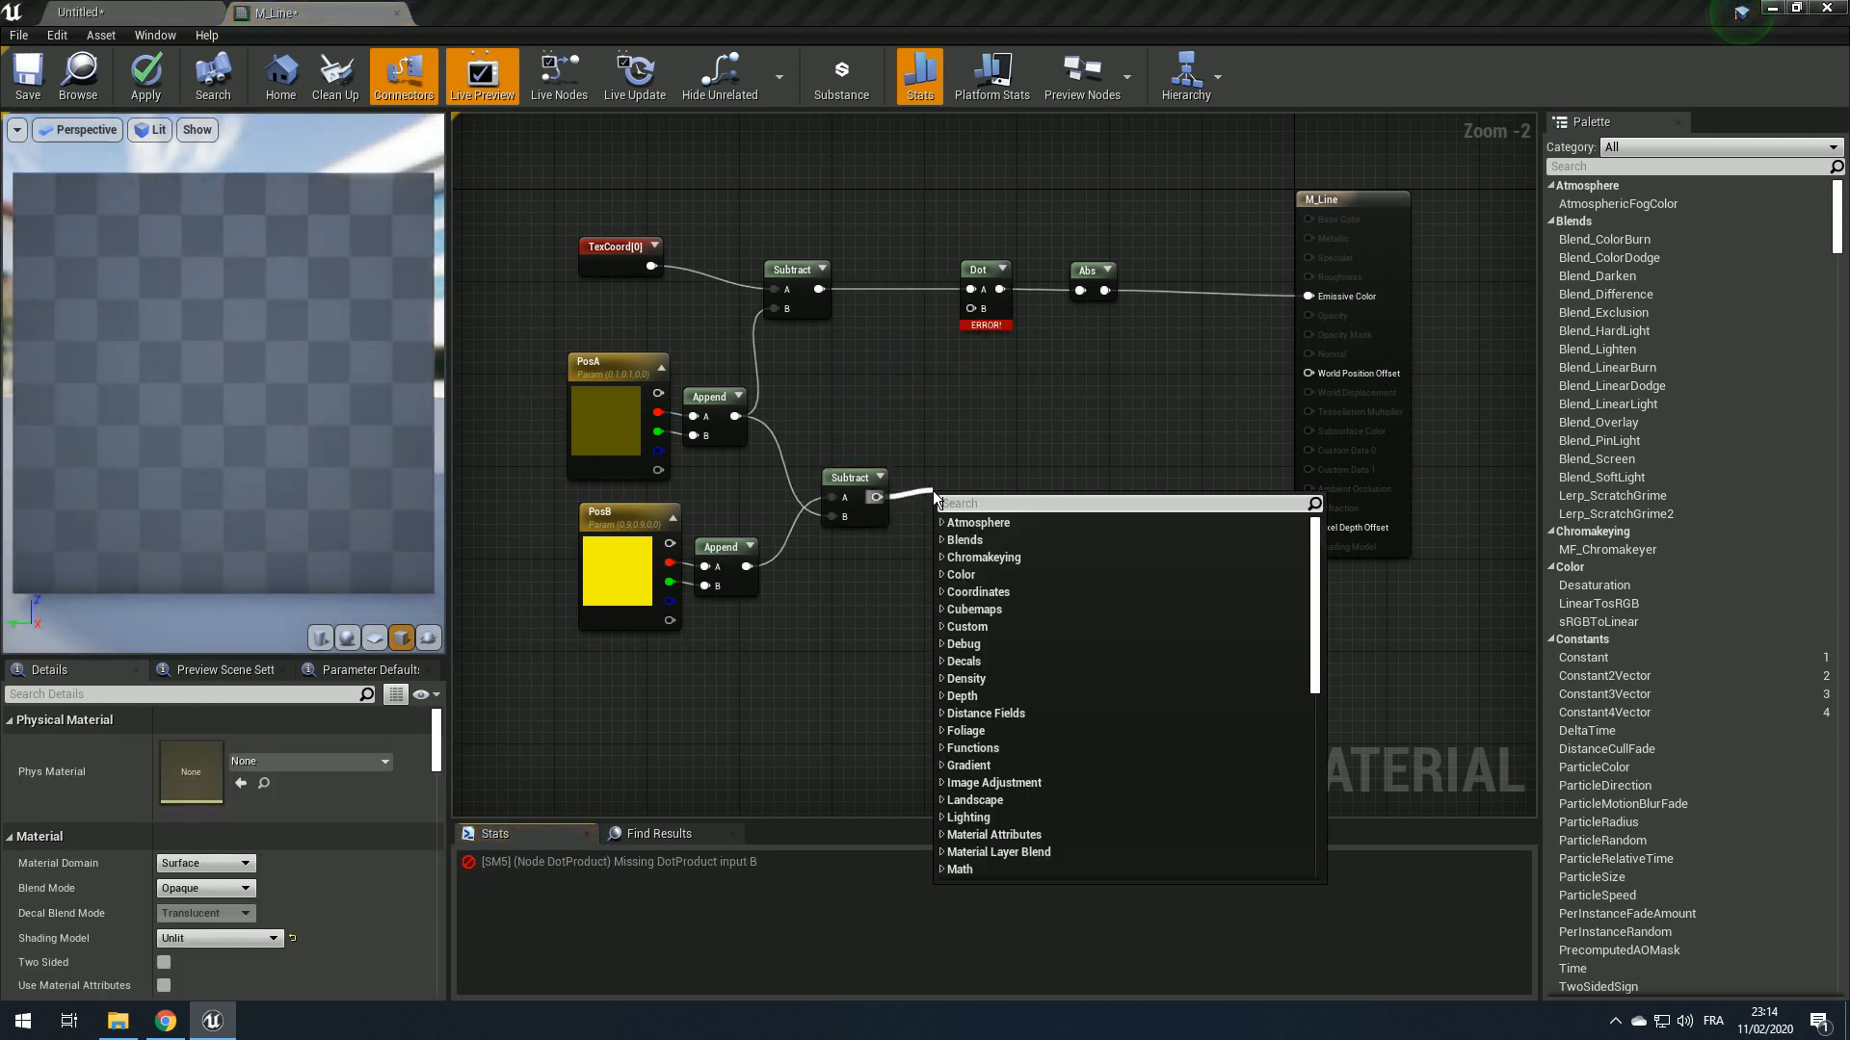
text(break)
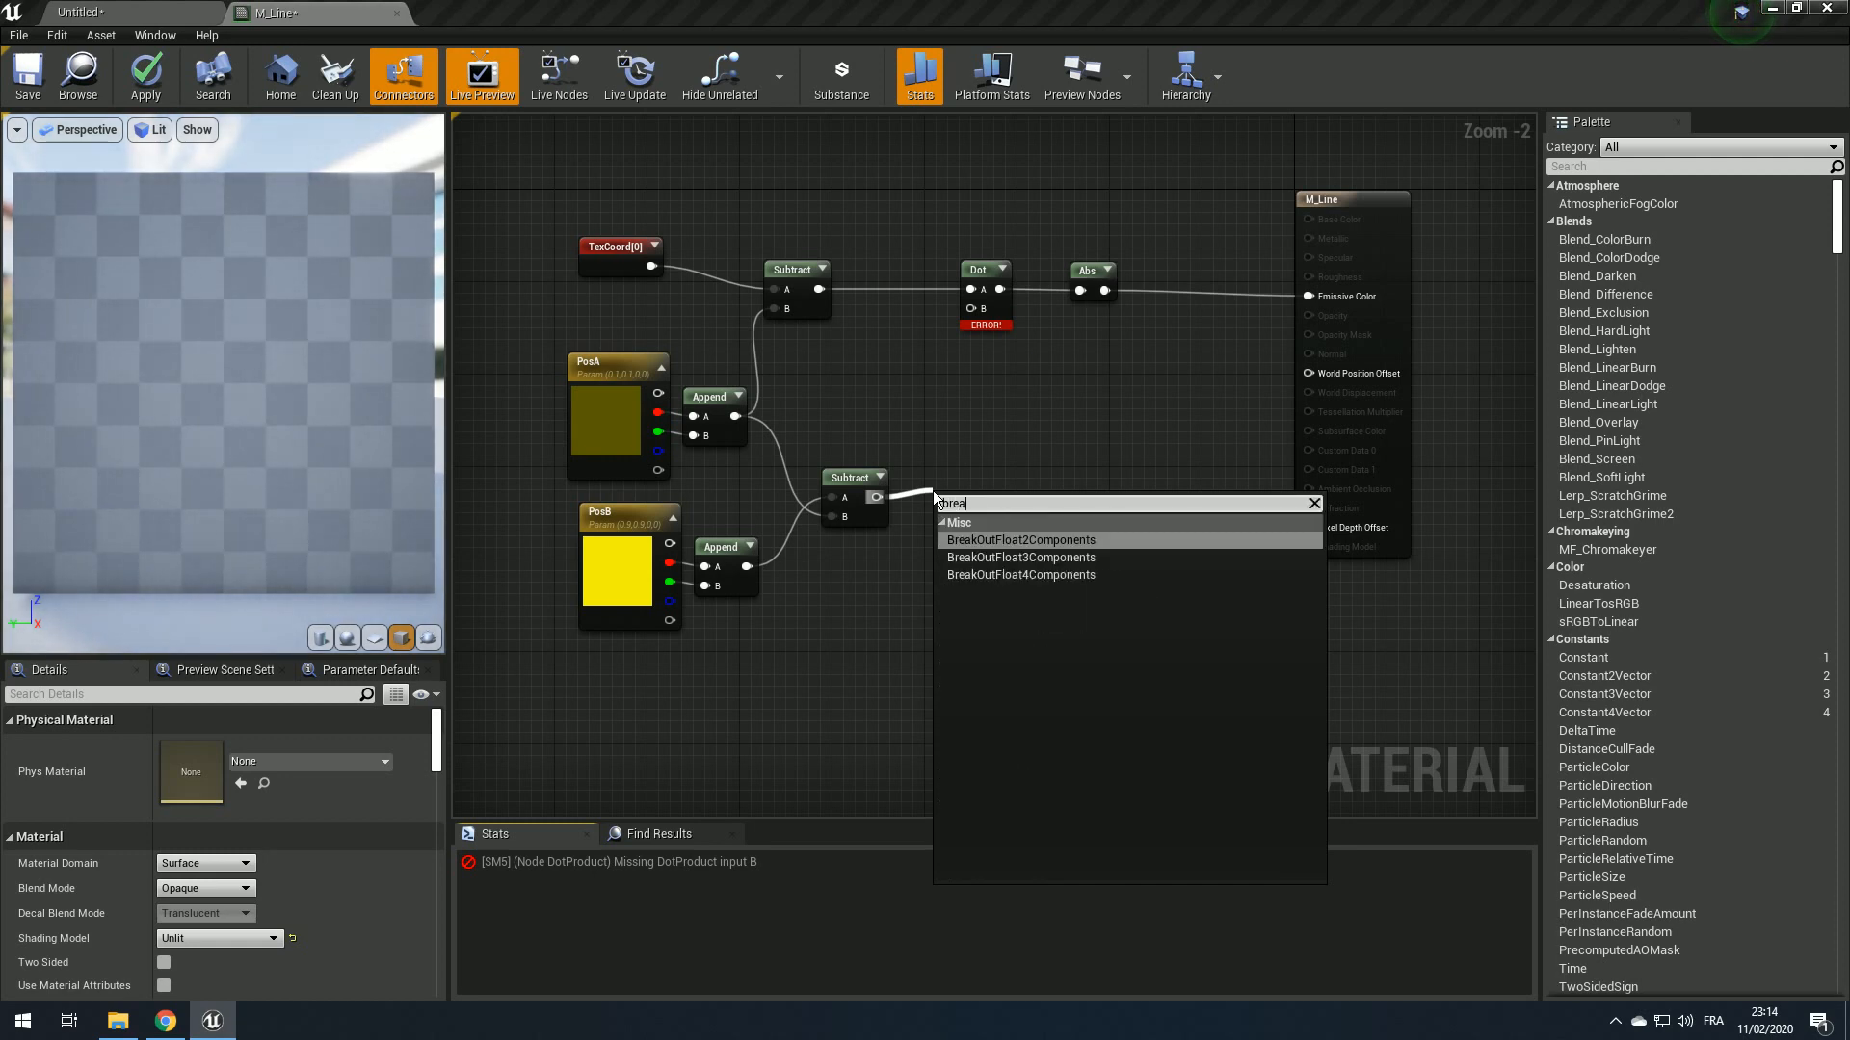
key(Return)
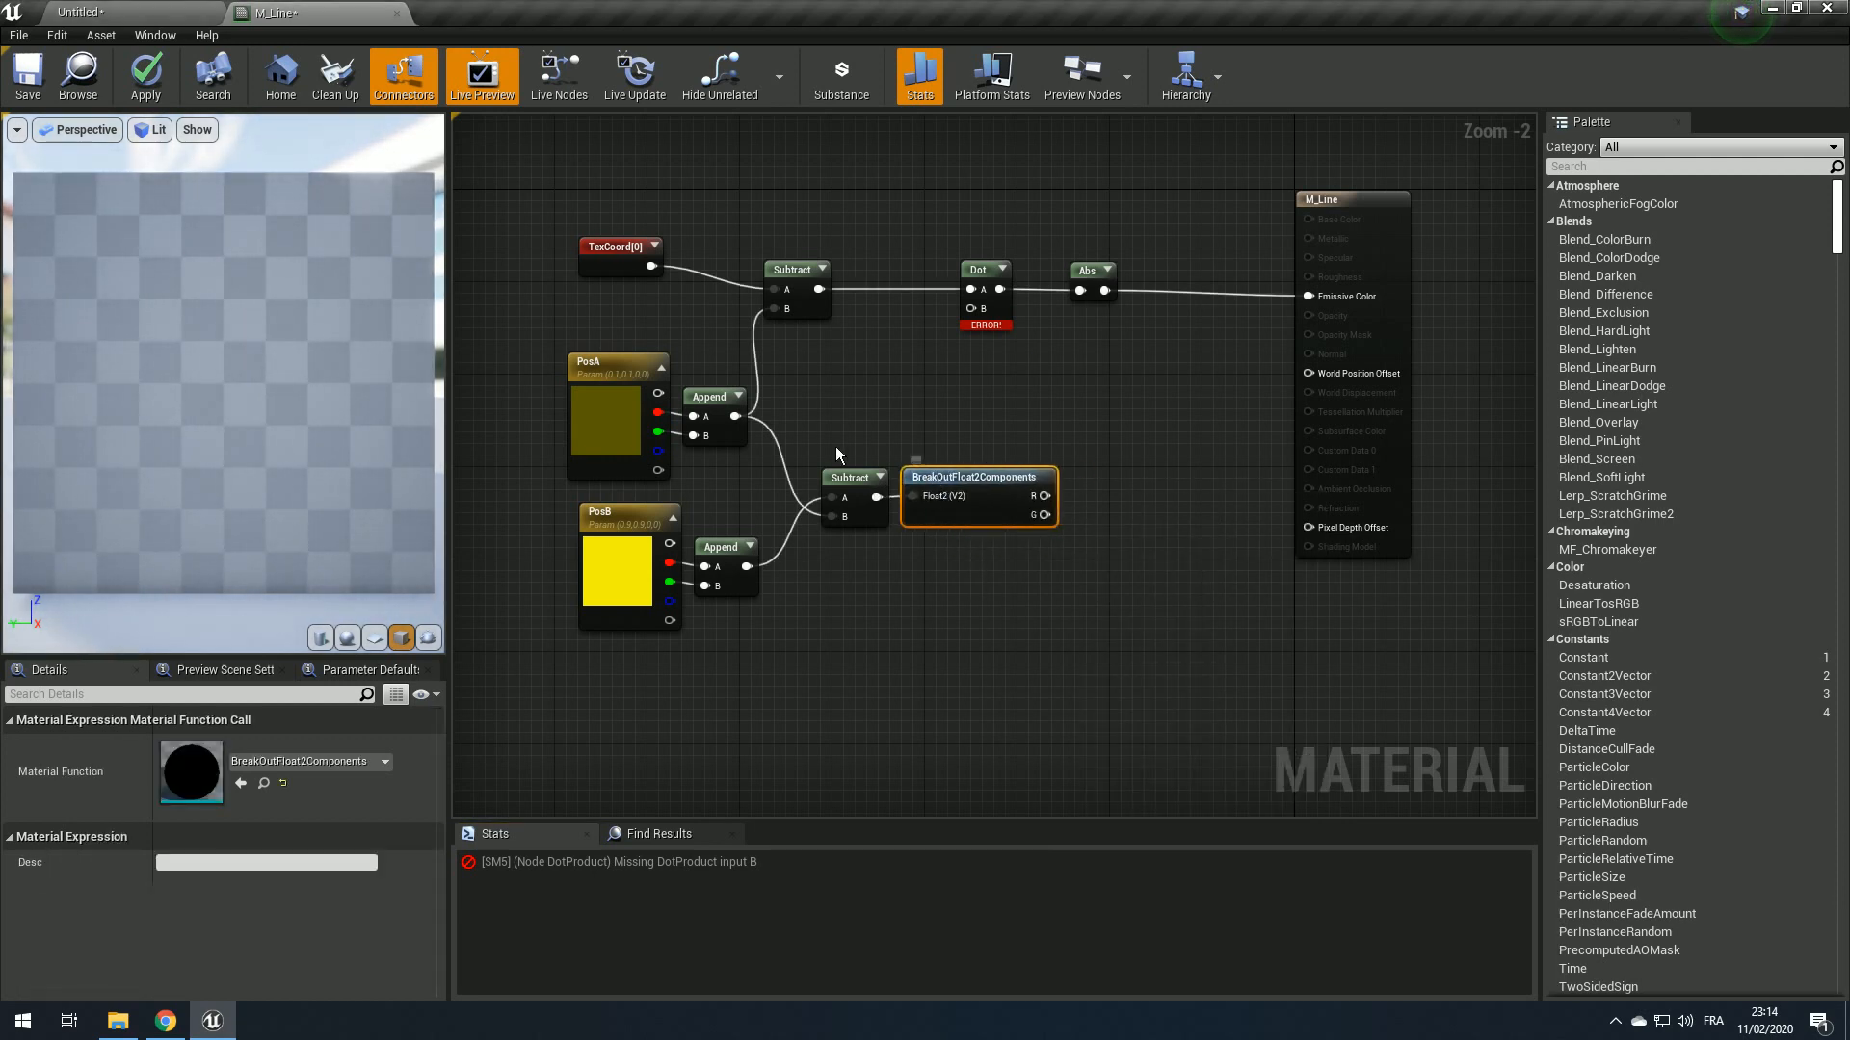
click(852, 510)
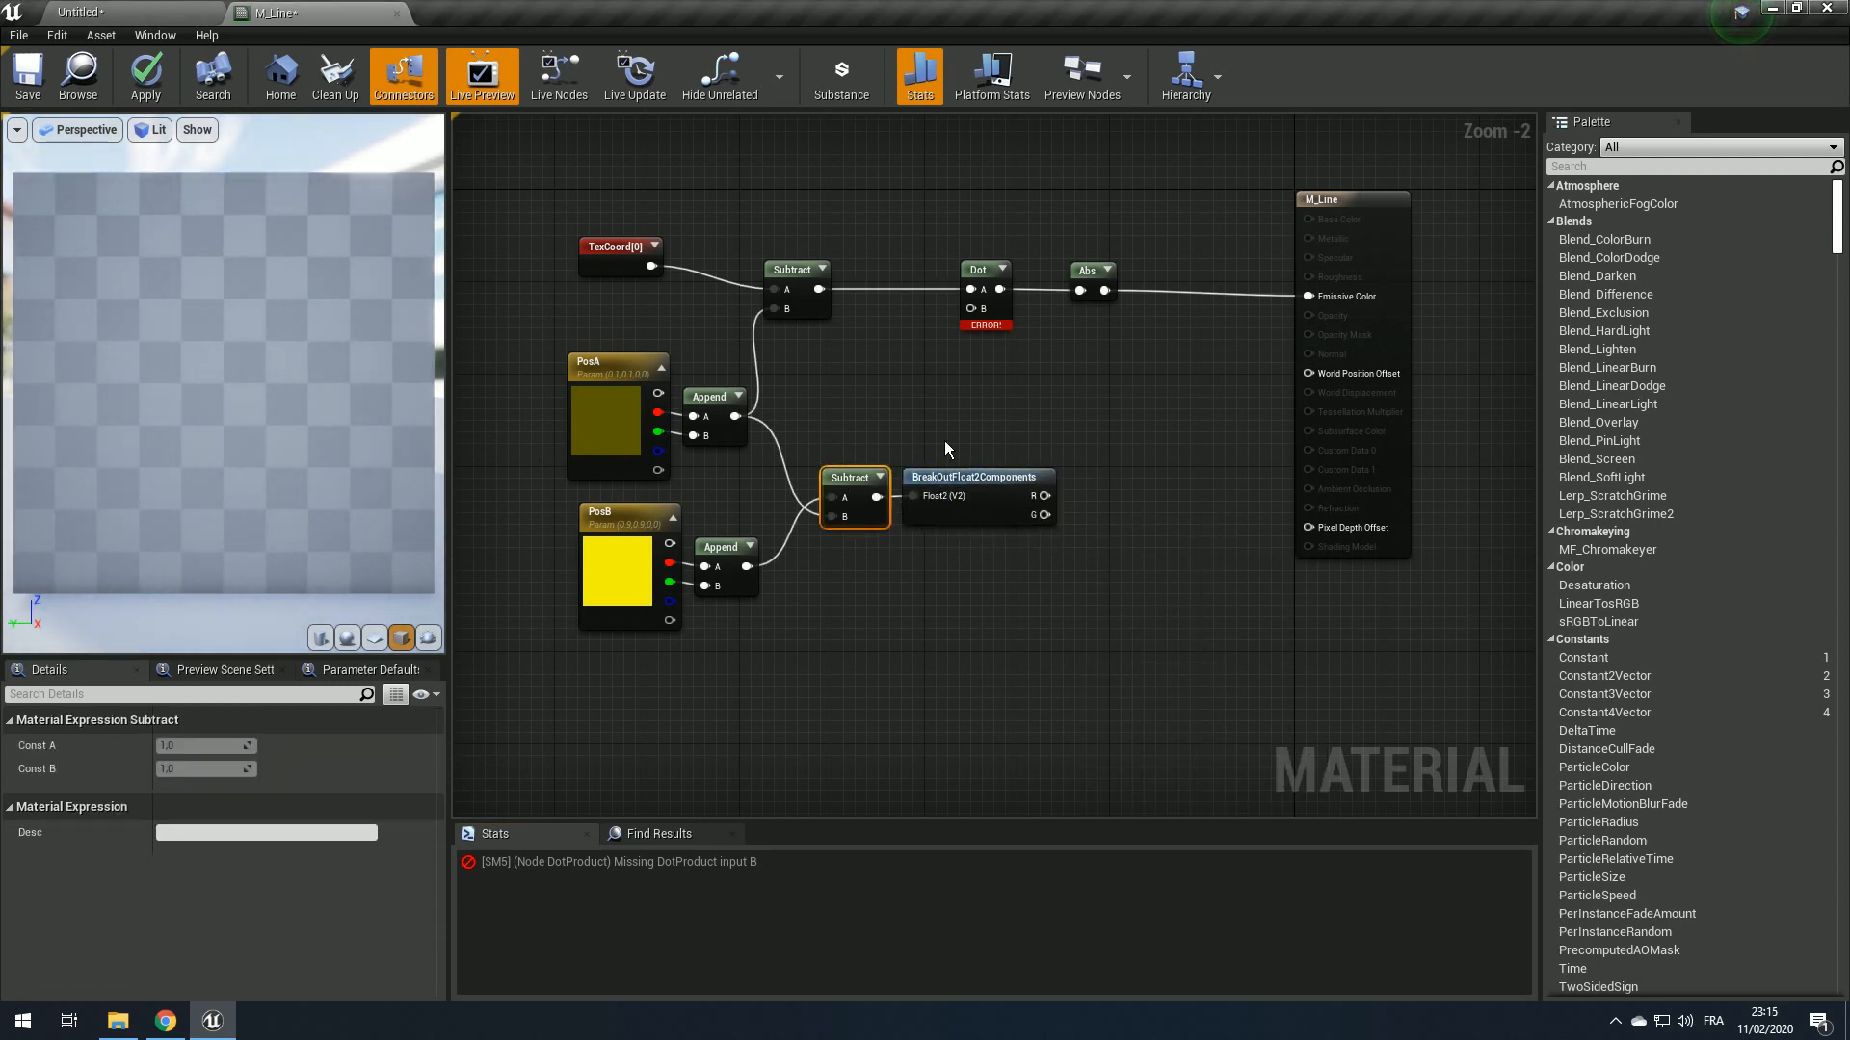
Step: Add a MakeFloat2 node right of BreakOutFloat2Components, and move it and the M_Line output node farther right to make room
right_click(1125, 495)
text(n)
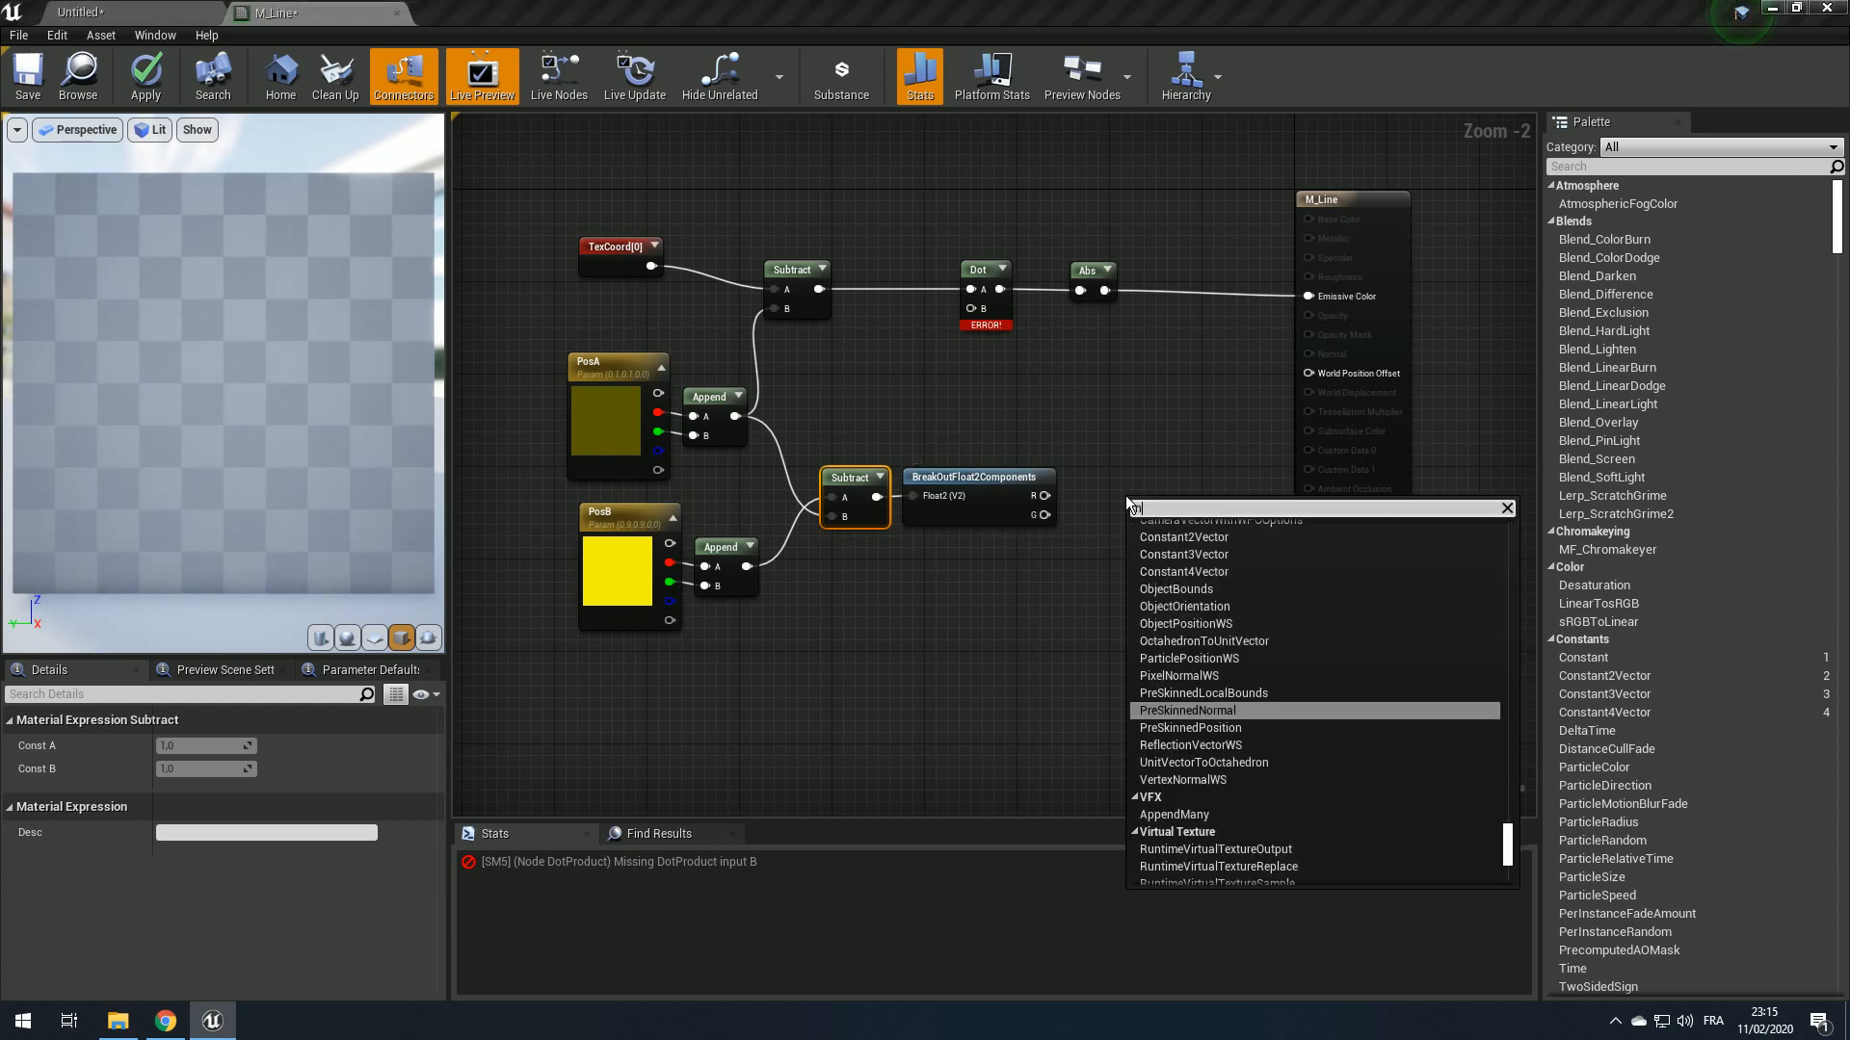
text(ake f)
key(BackSpace)
key(BackSpace)
key(BackSpace)
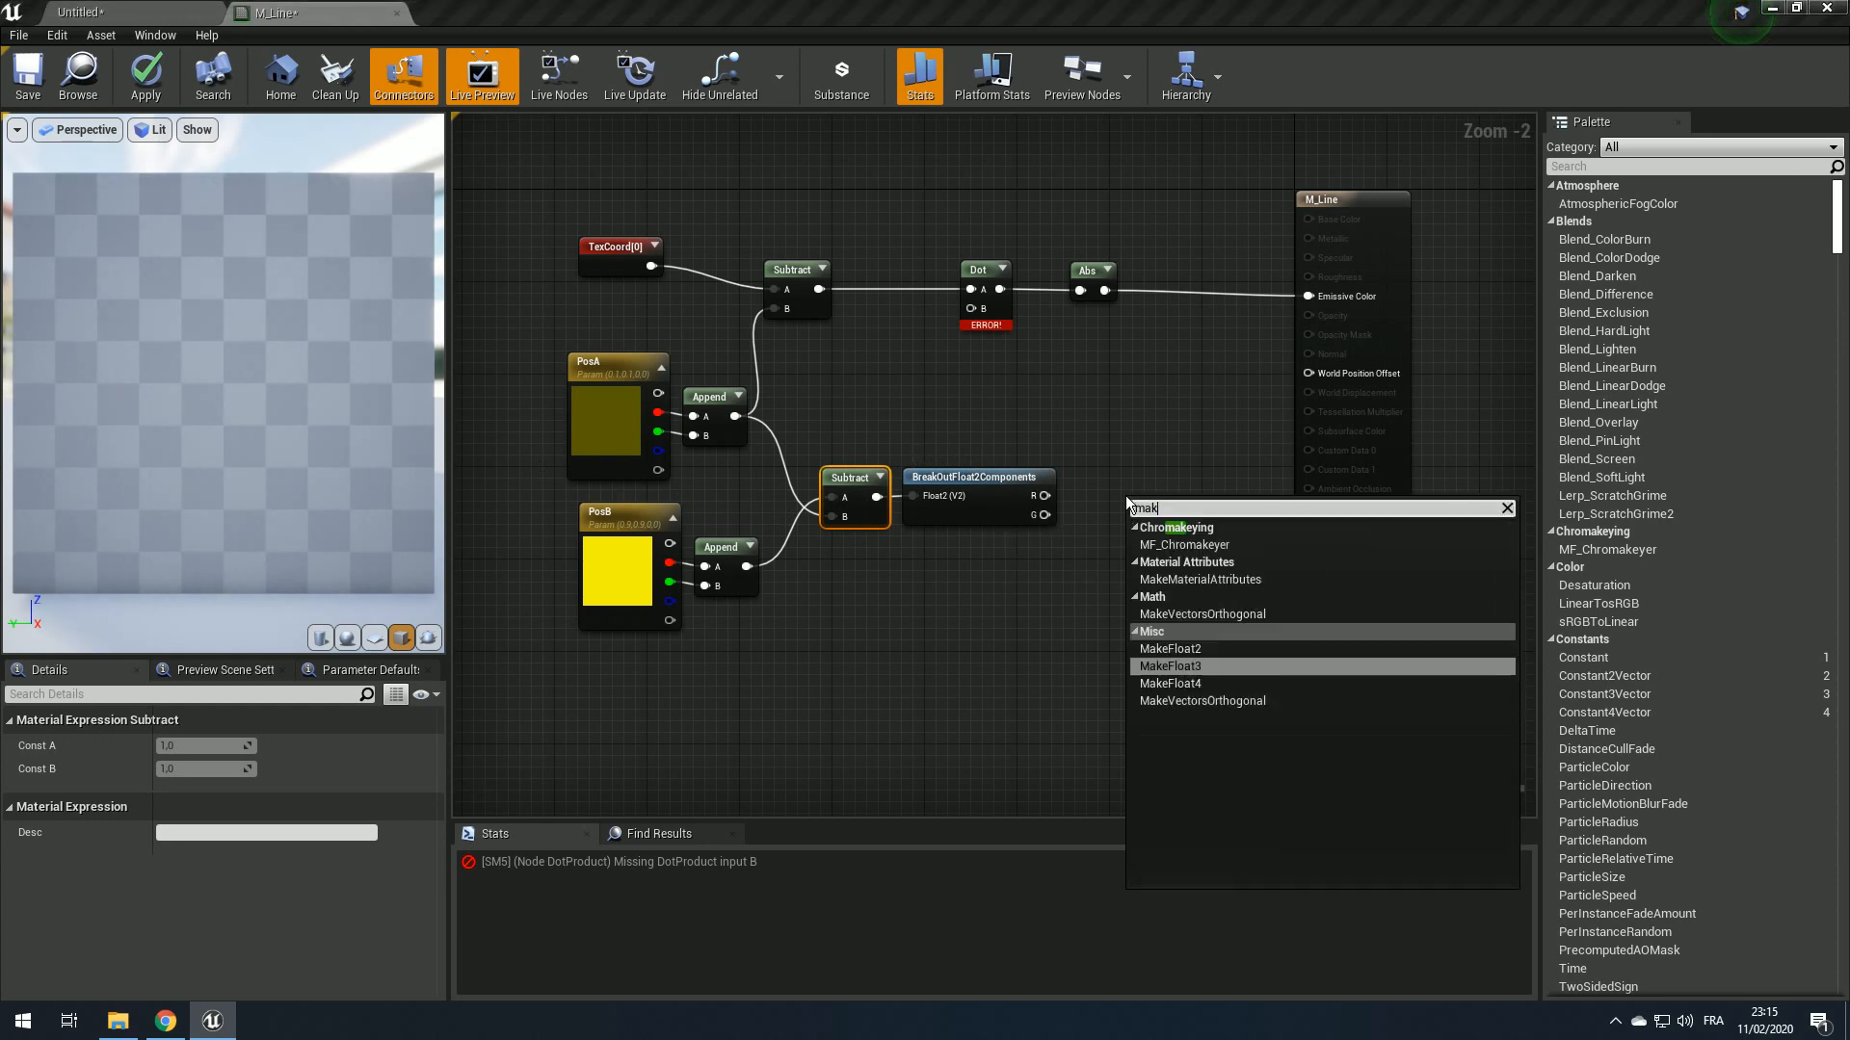
key(Up)
key(Return)
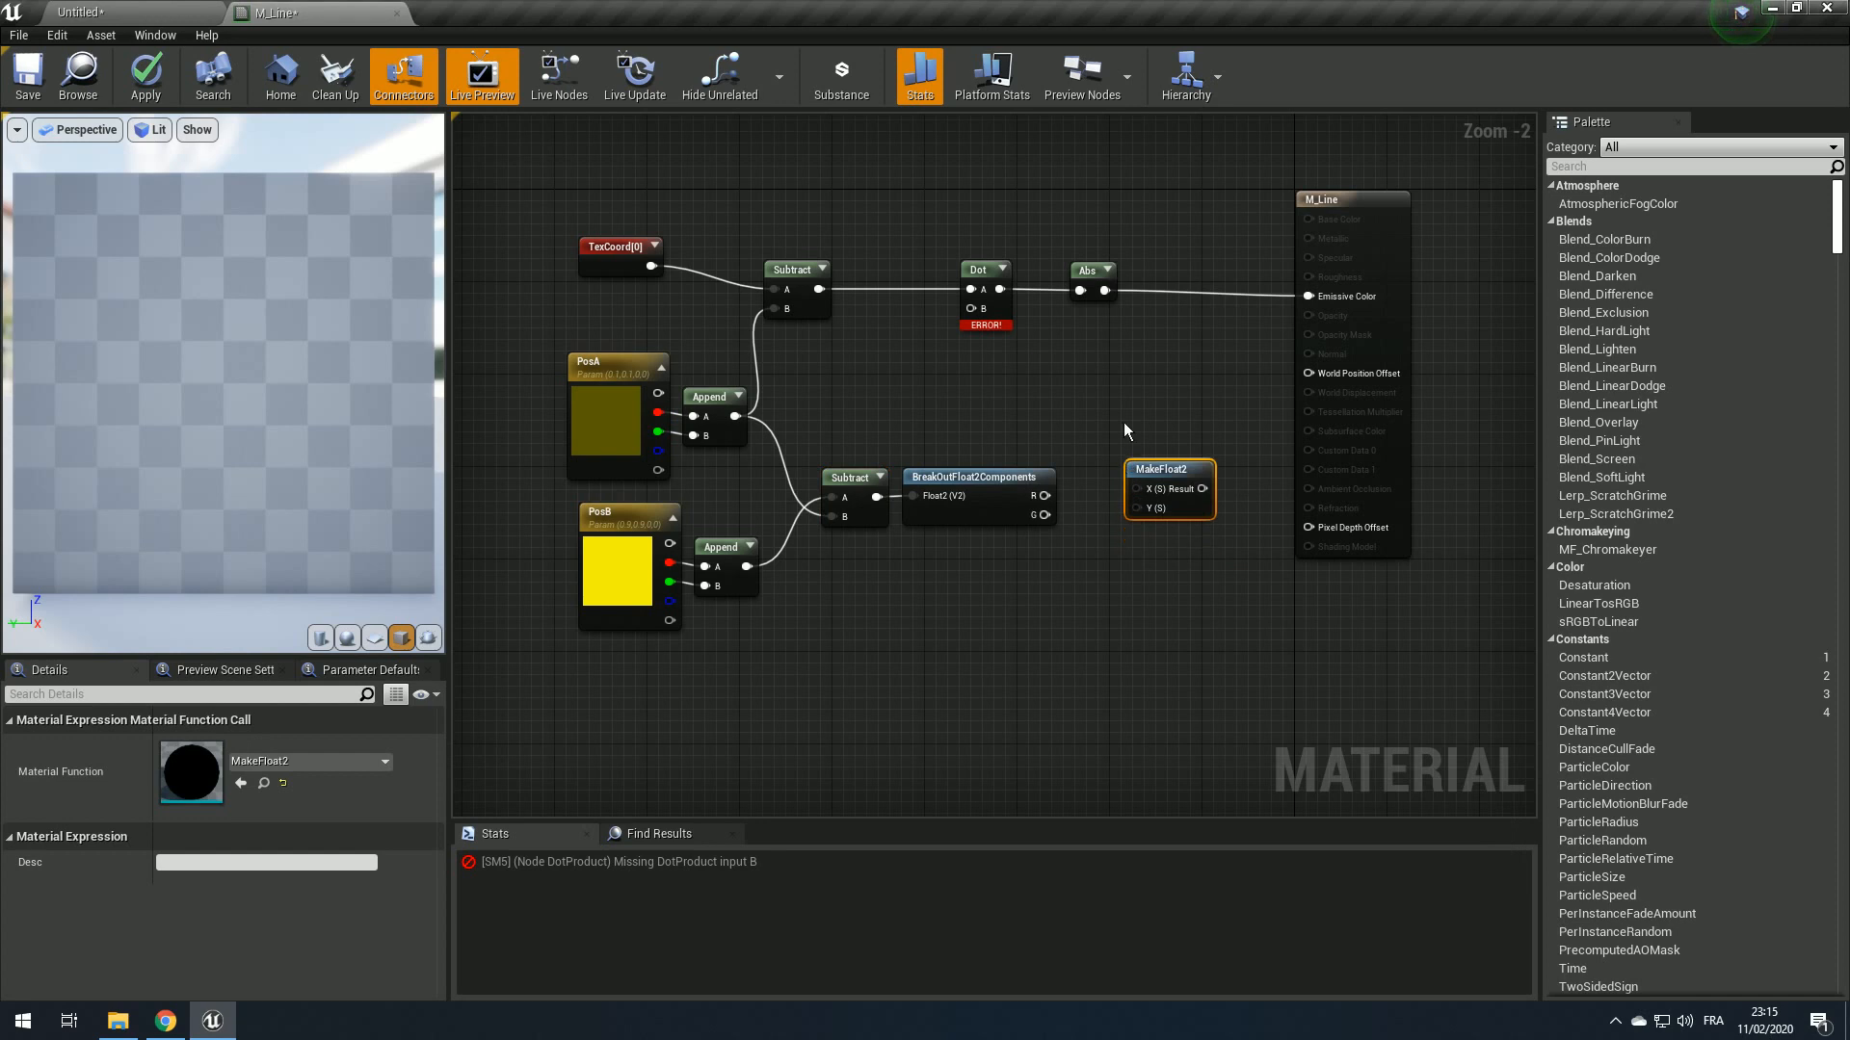
drag(1147, 503, 1158, 503)
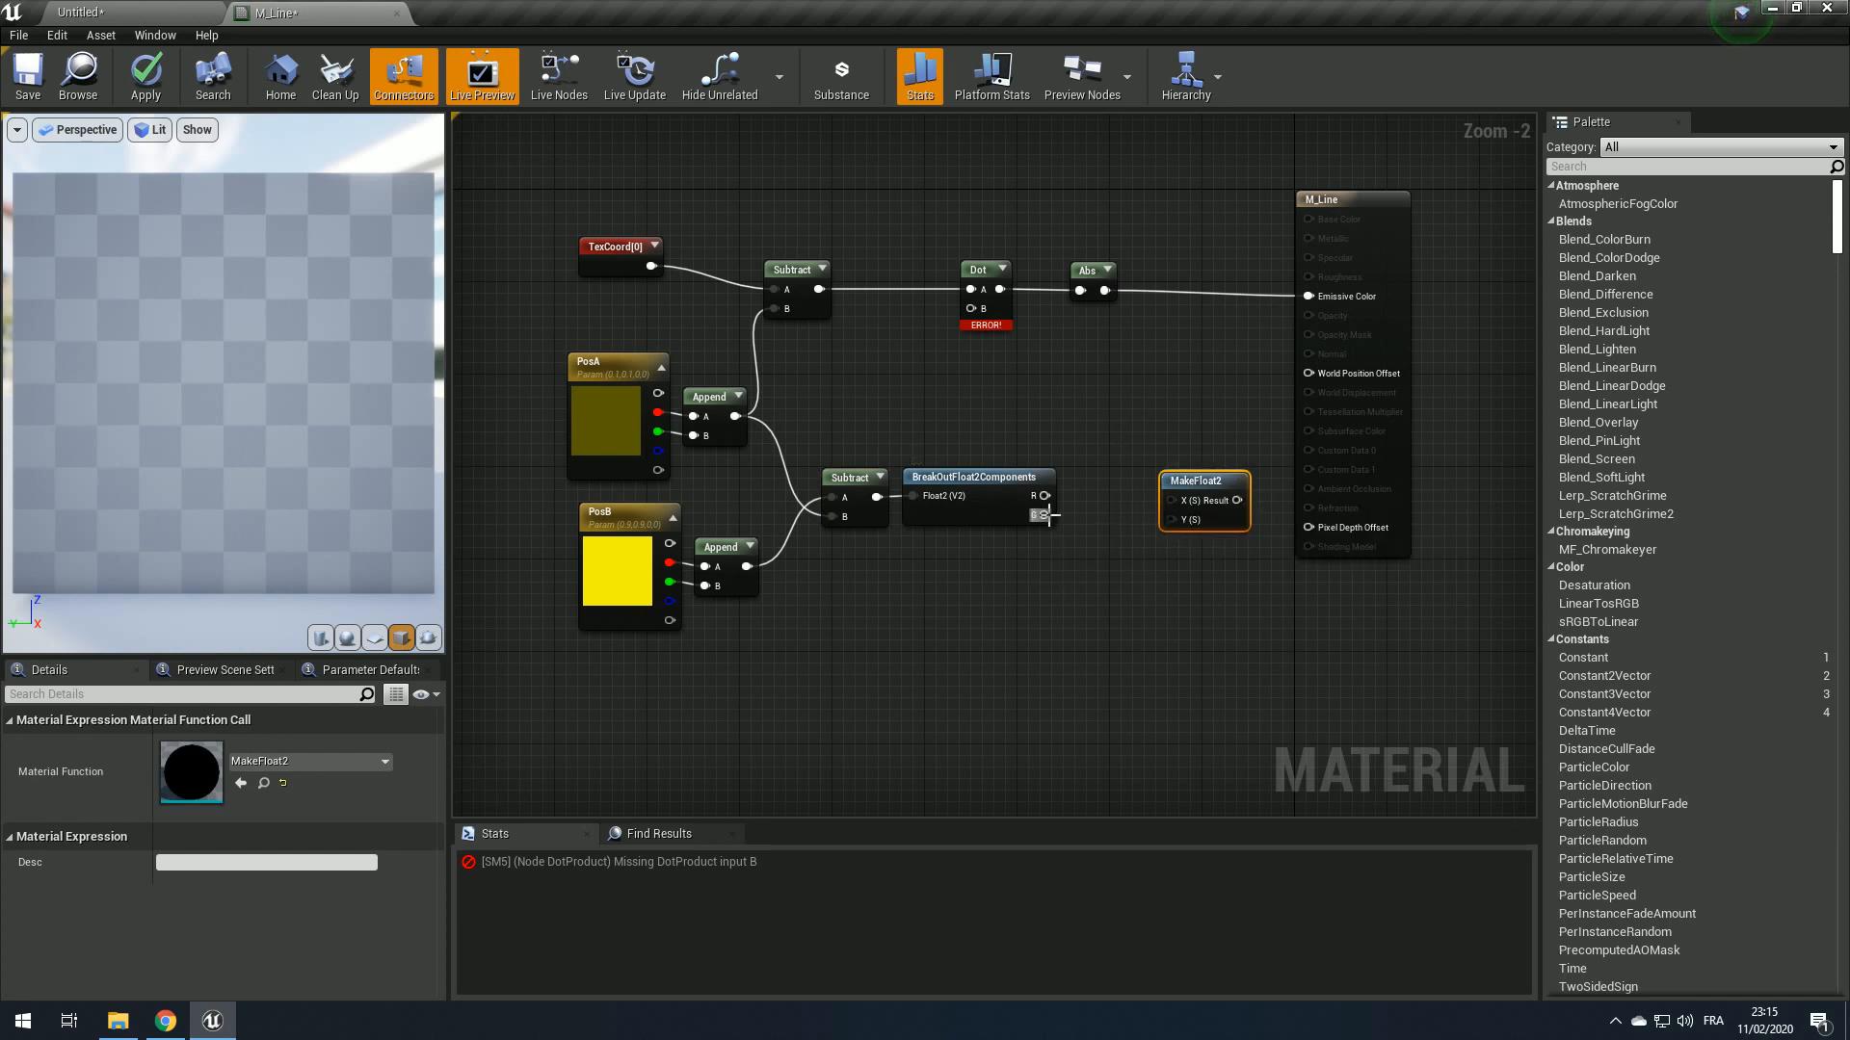
right_drag(1158, 502, 975, 491)
click(1430, 294)
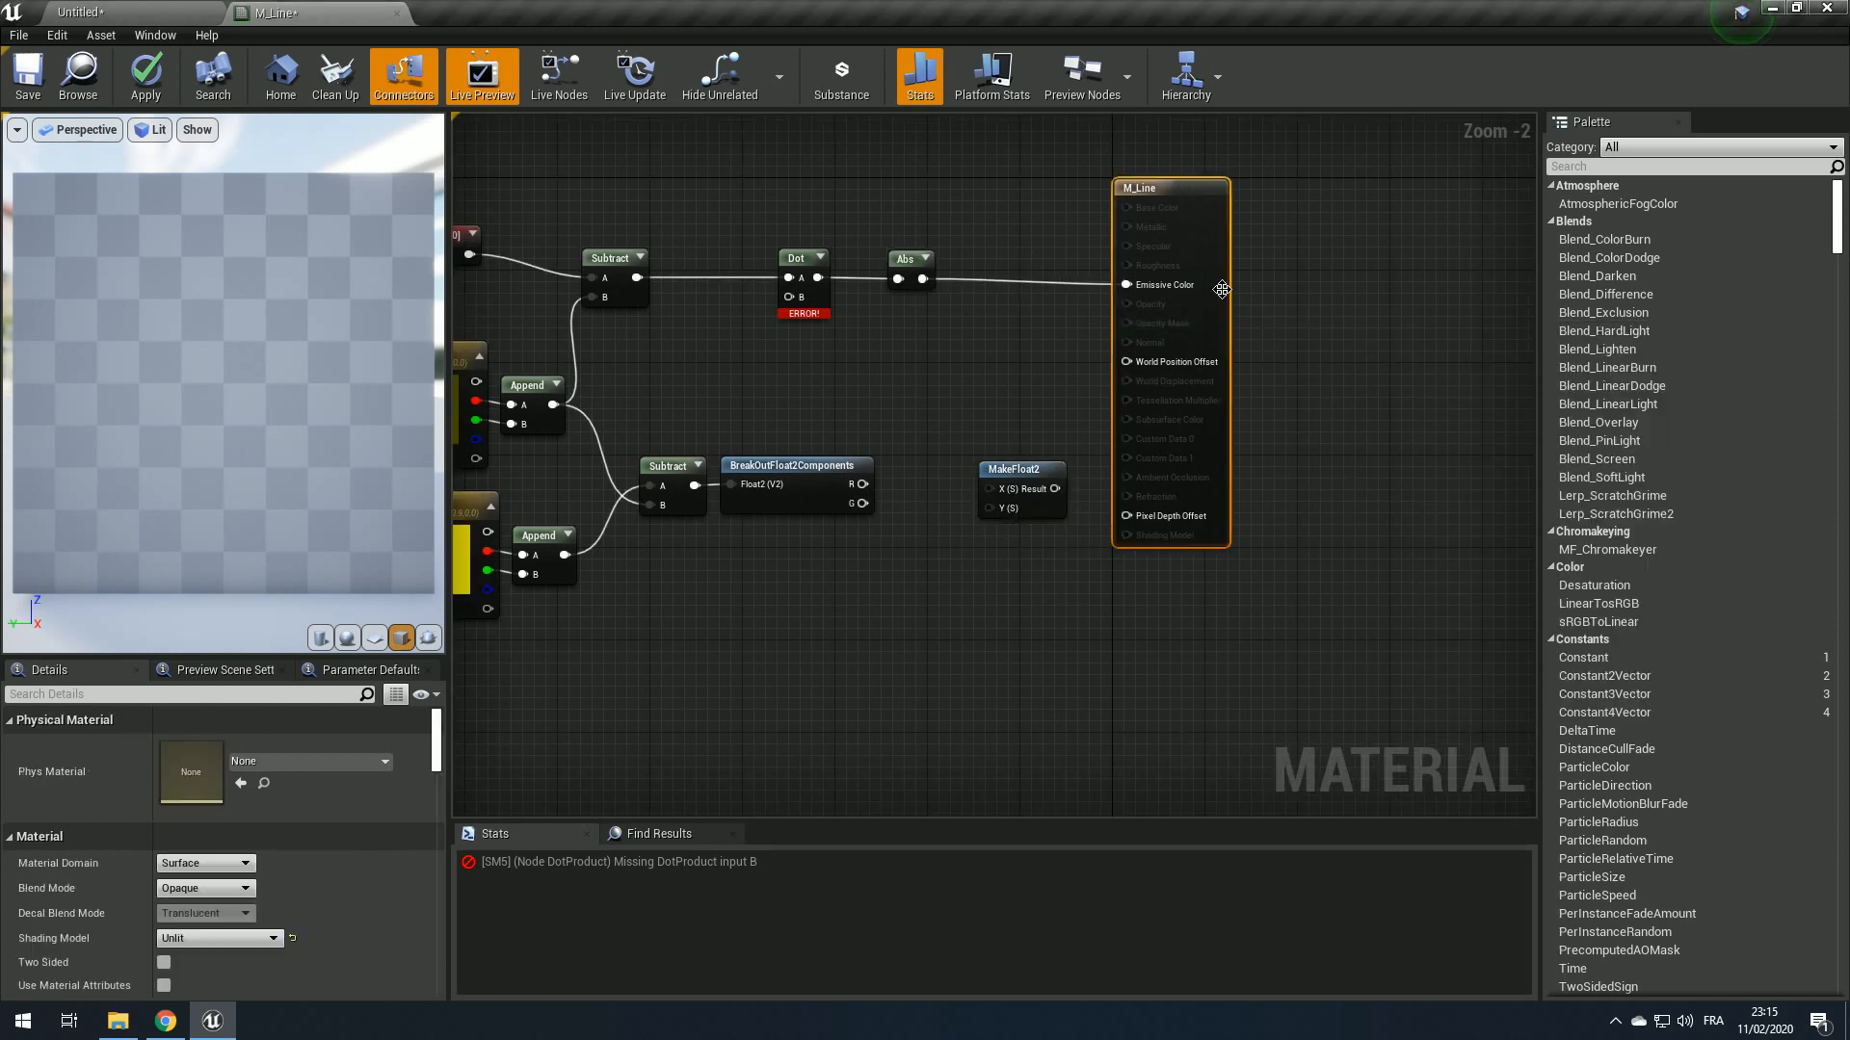
drag(1045, 479, 1147, 475)
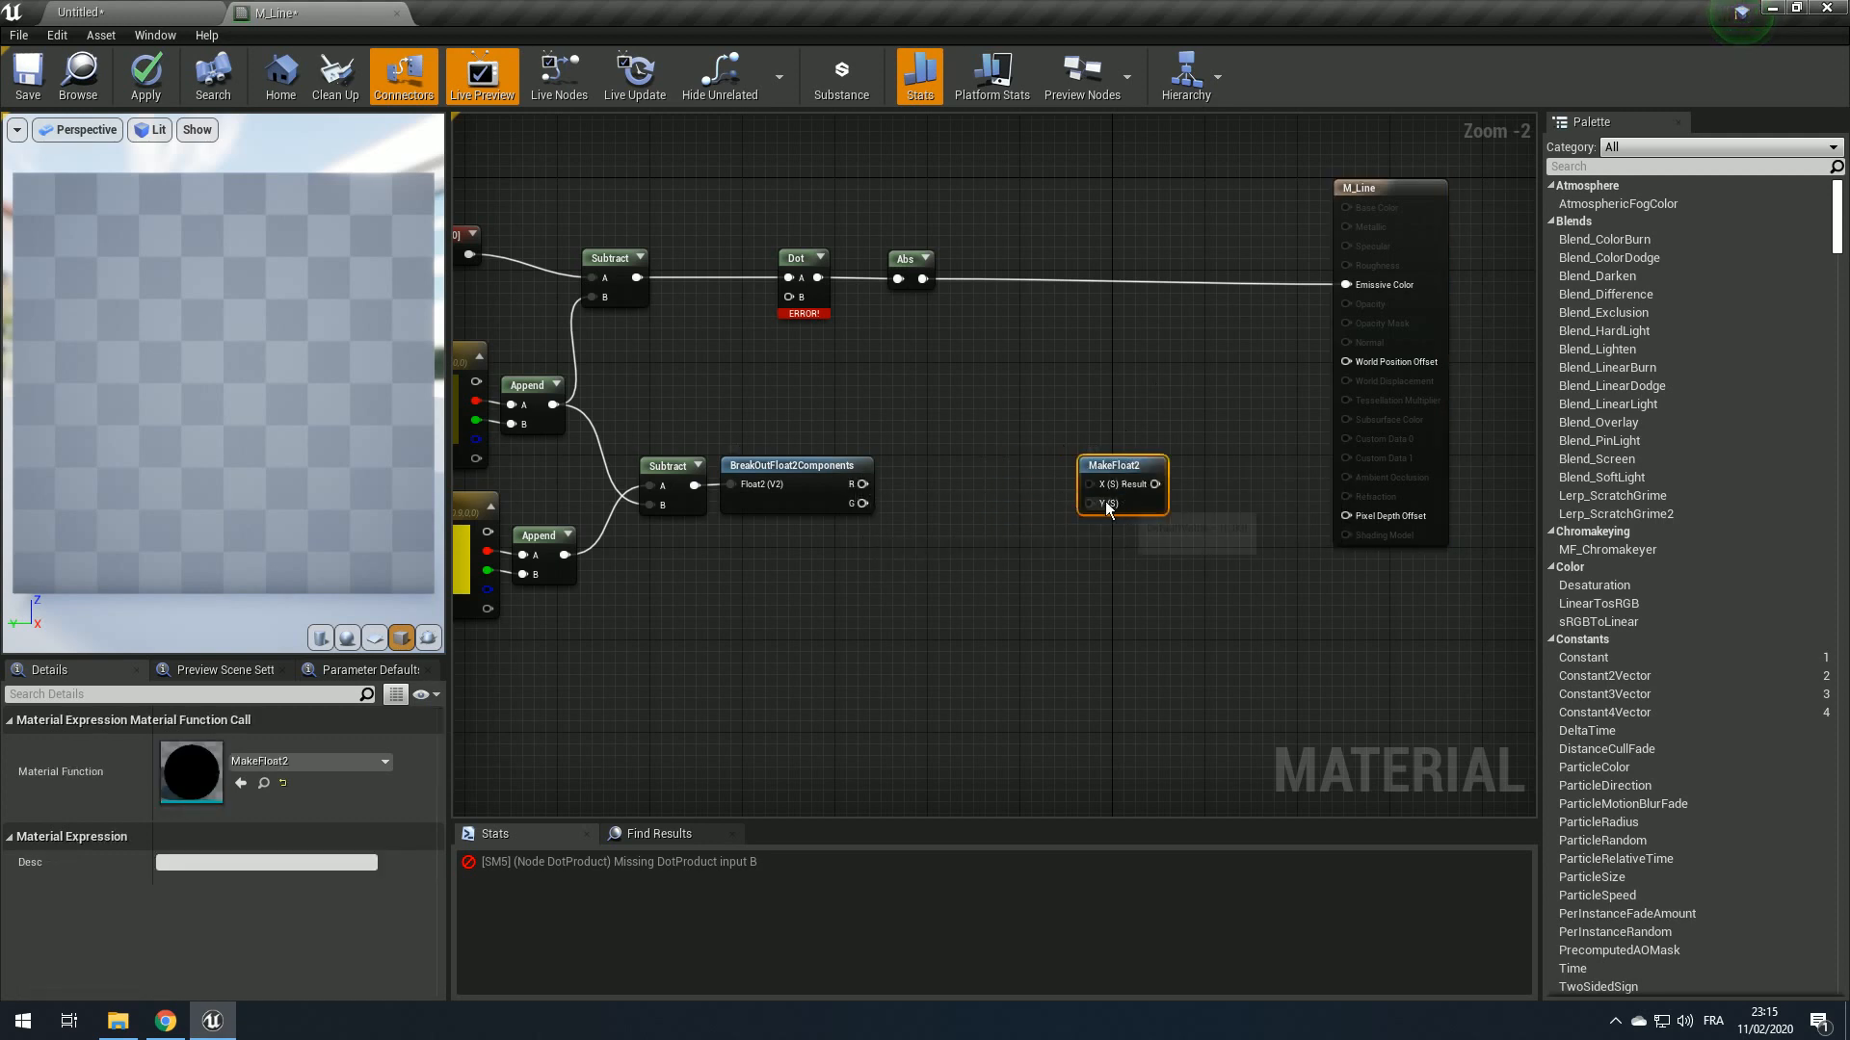
Step: Wire R to MakeFloat2's Y and G through a Multiply by -1 to its X, and connect the result to Dot's B input
drag(1104, 505, 946, 477)
text(multiply)
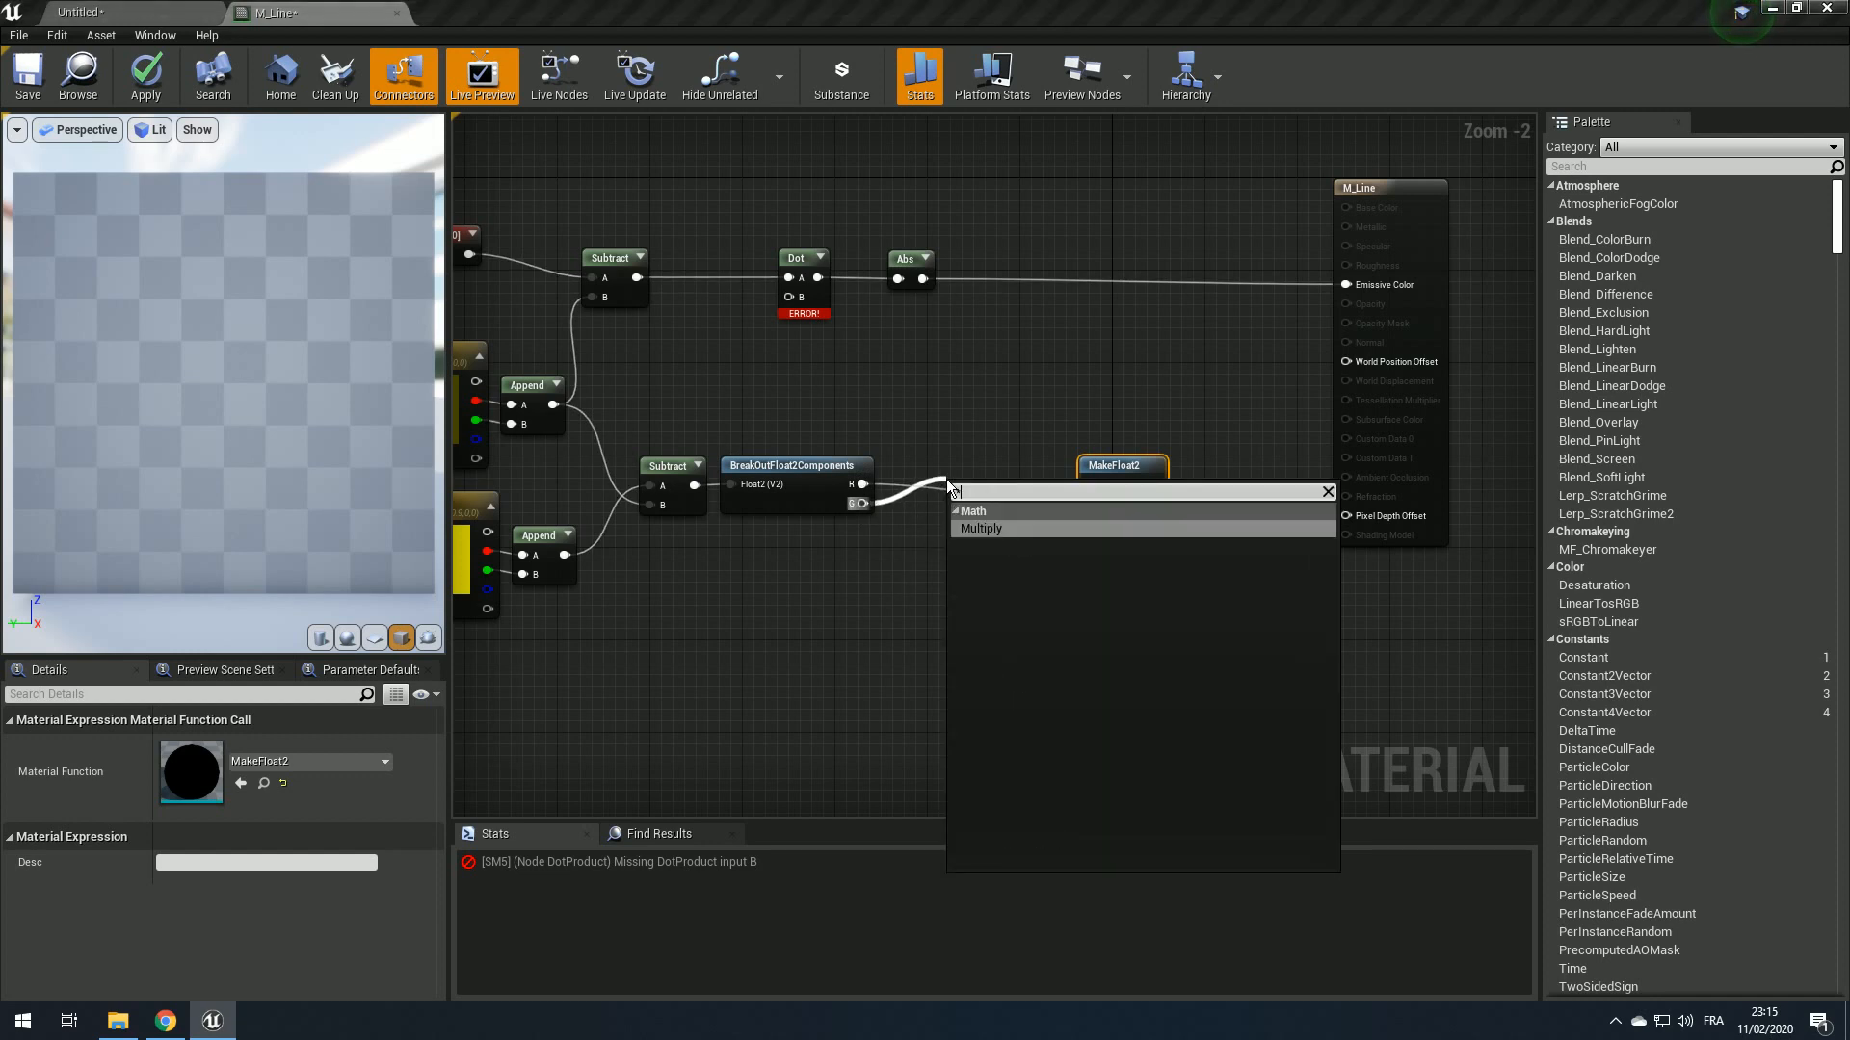
key(Return)
click(199, 769)
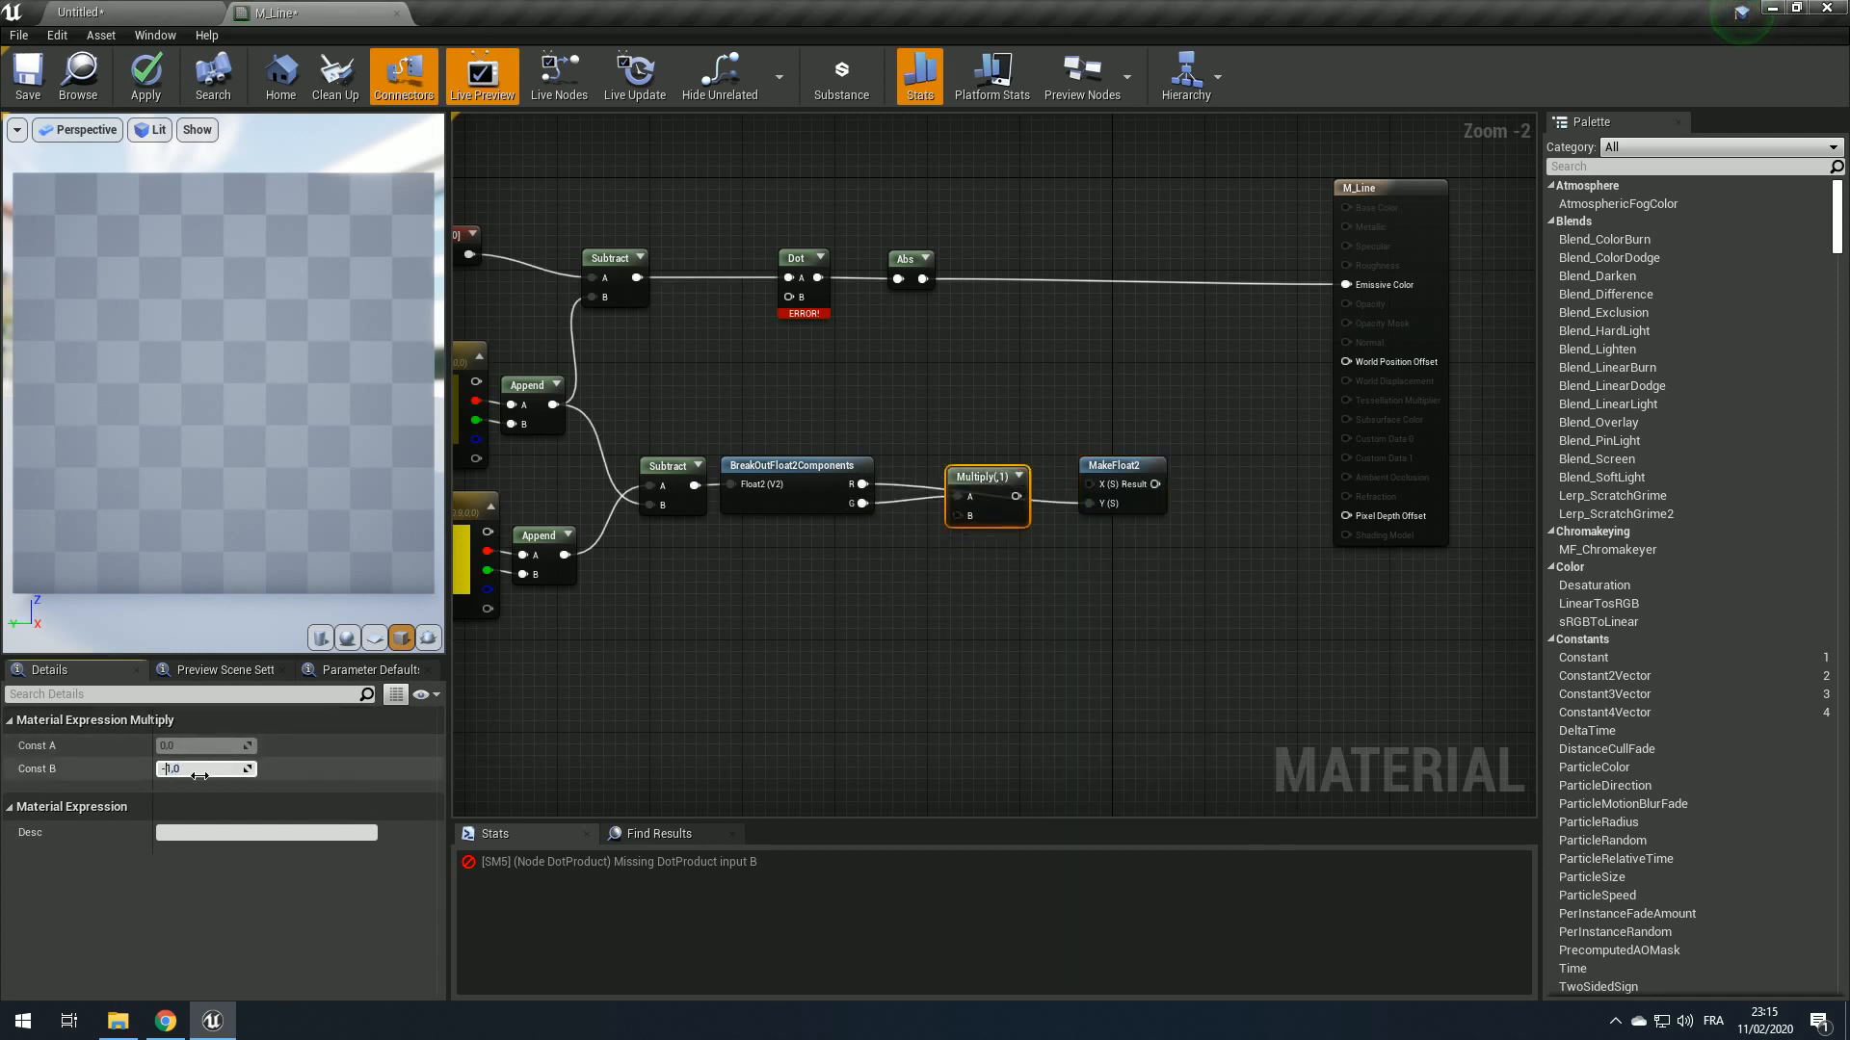
text(-)
key(Return)
drag(1019, 496, 788, 297)
click(986, 381)
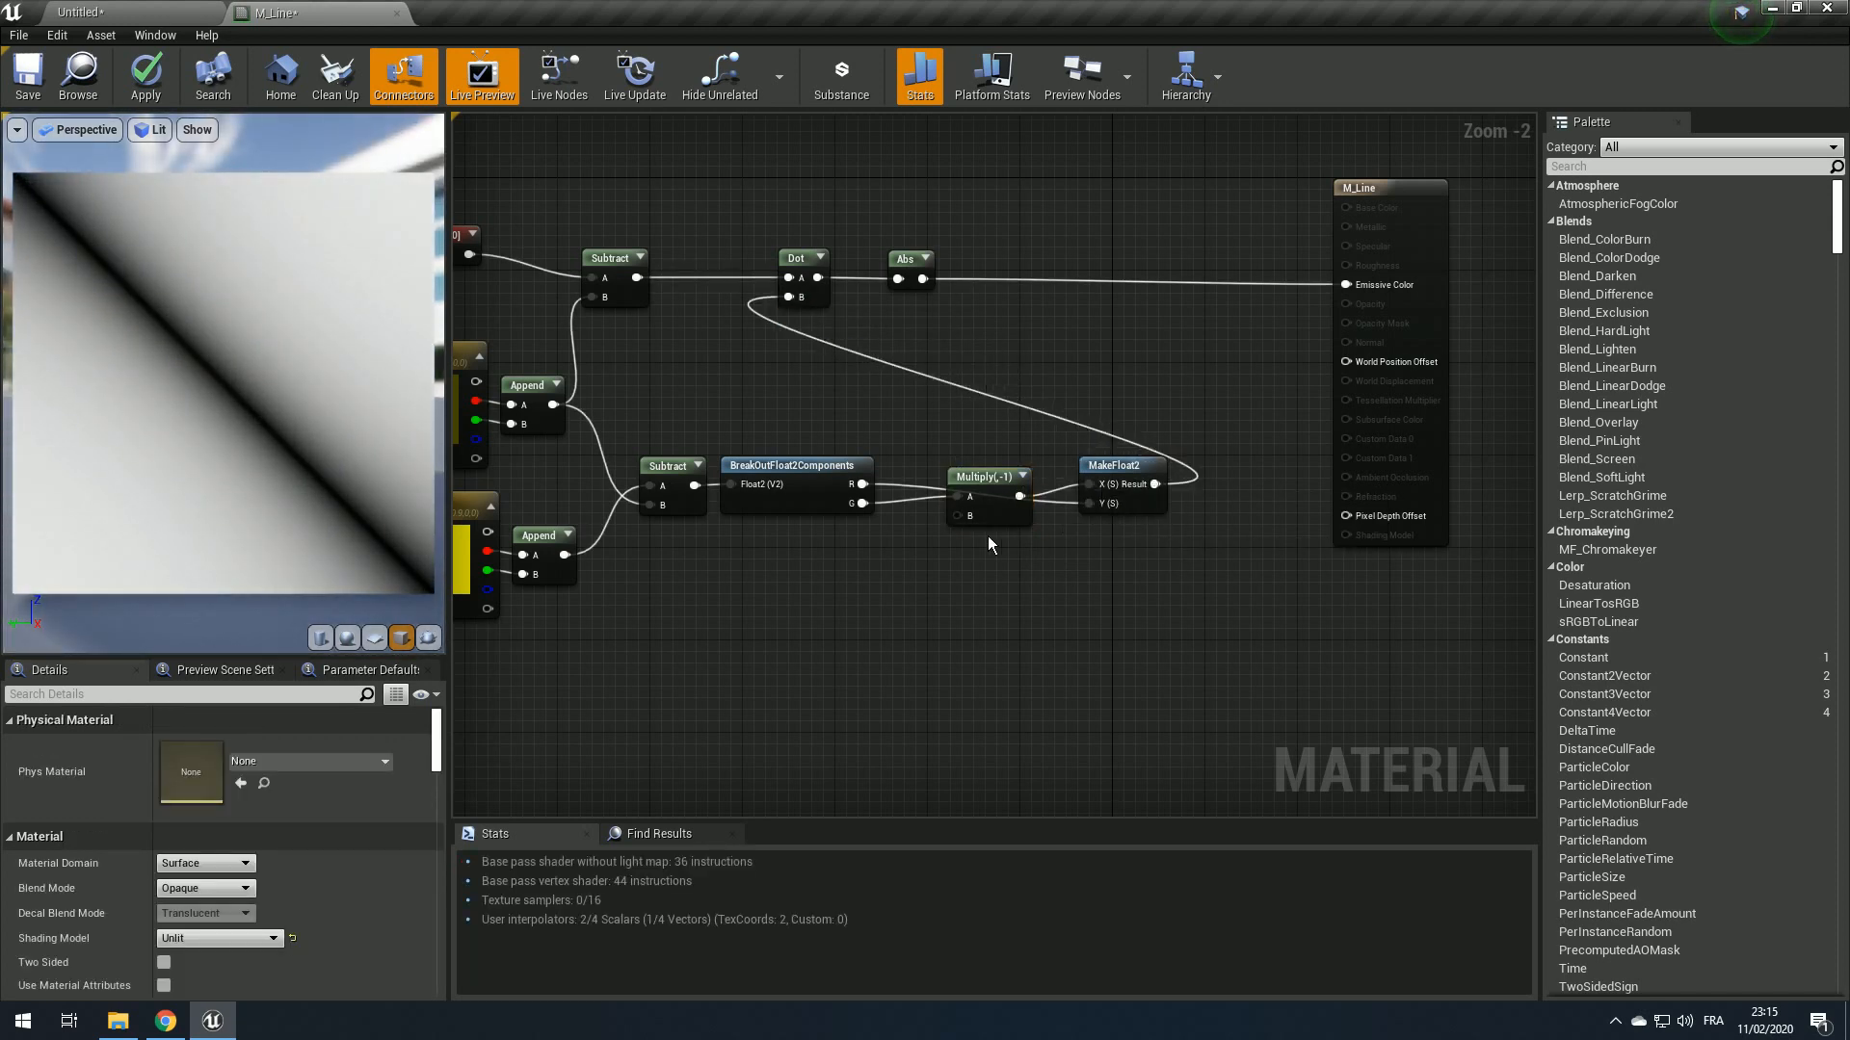
Step: Move all the expression nodes together to the left, away from the M_Line output node
right_drag(989, 544, 1058, 557)
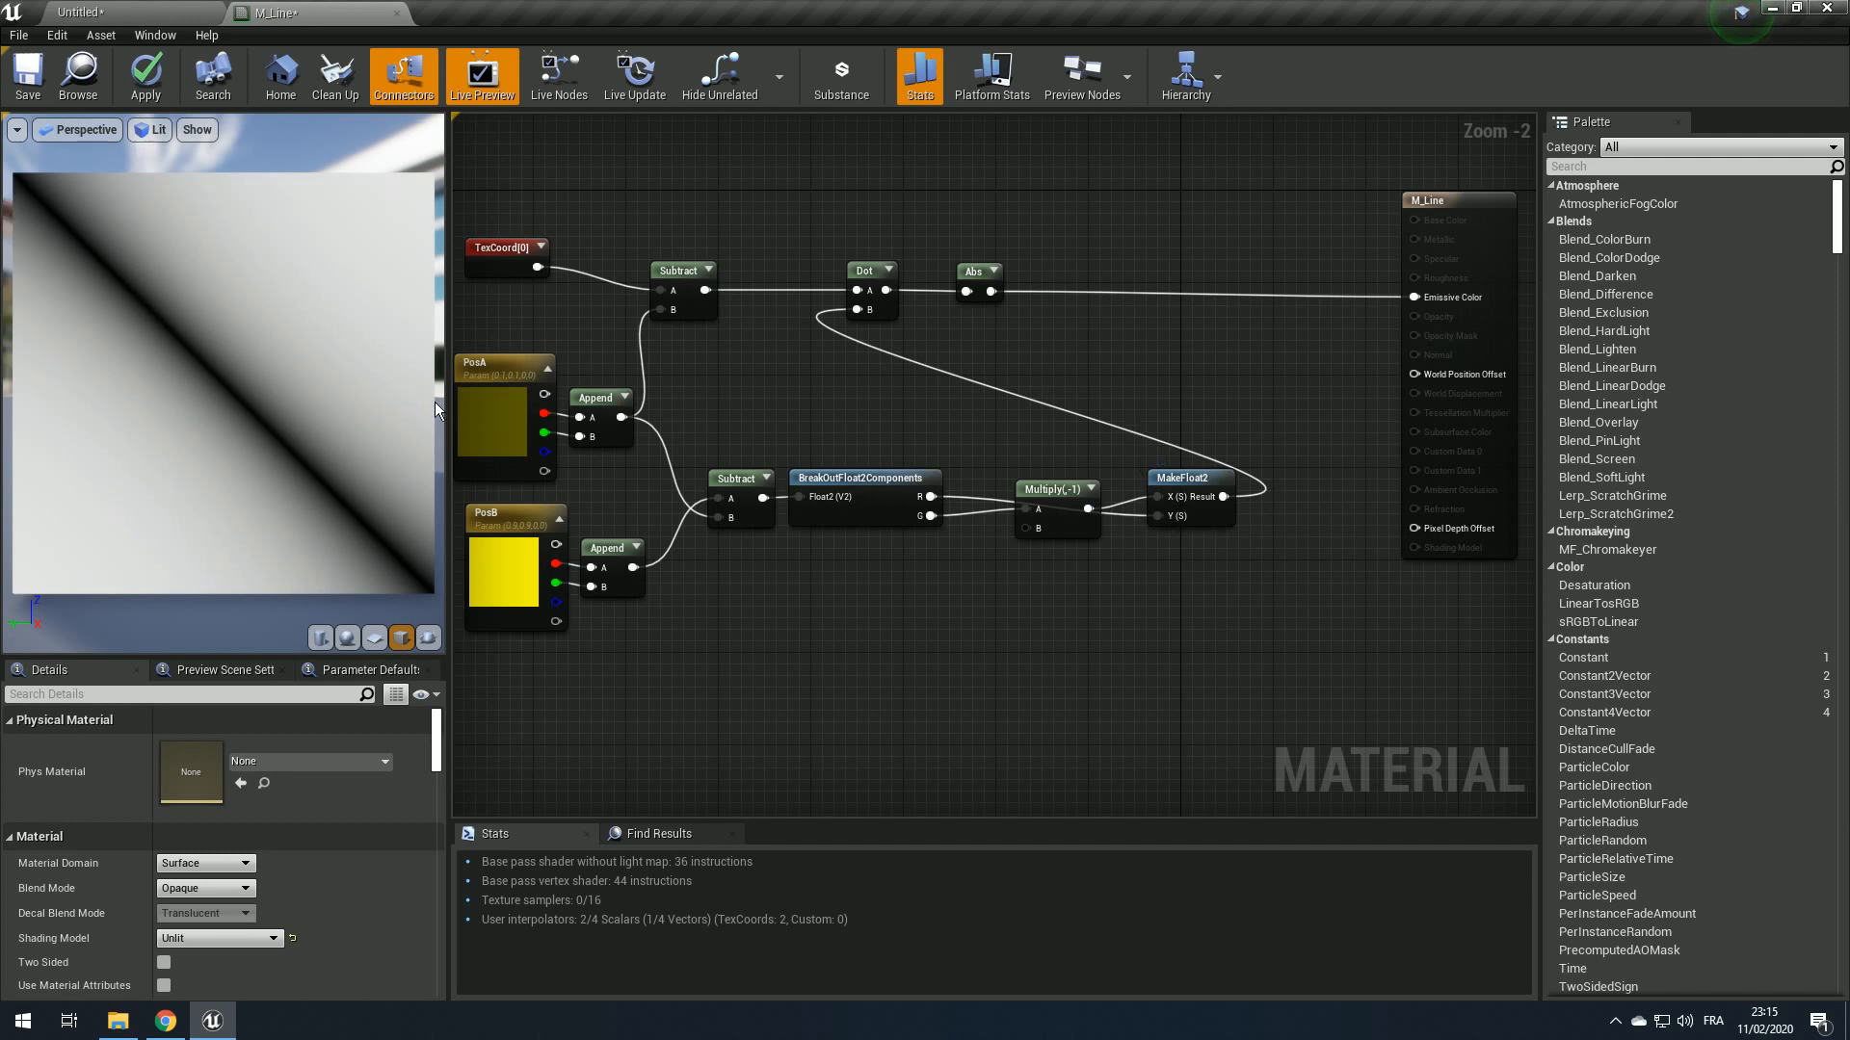
right_drag(1064, 401, 1240, 456)
scroll(1240, 456, down, 2)
drag(795, 296, 1364, 651)
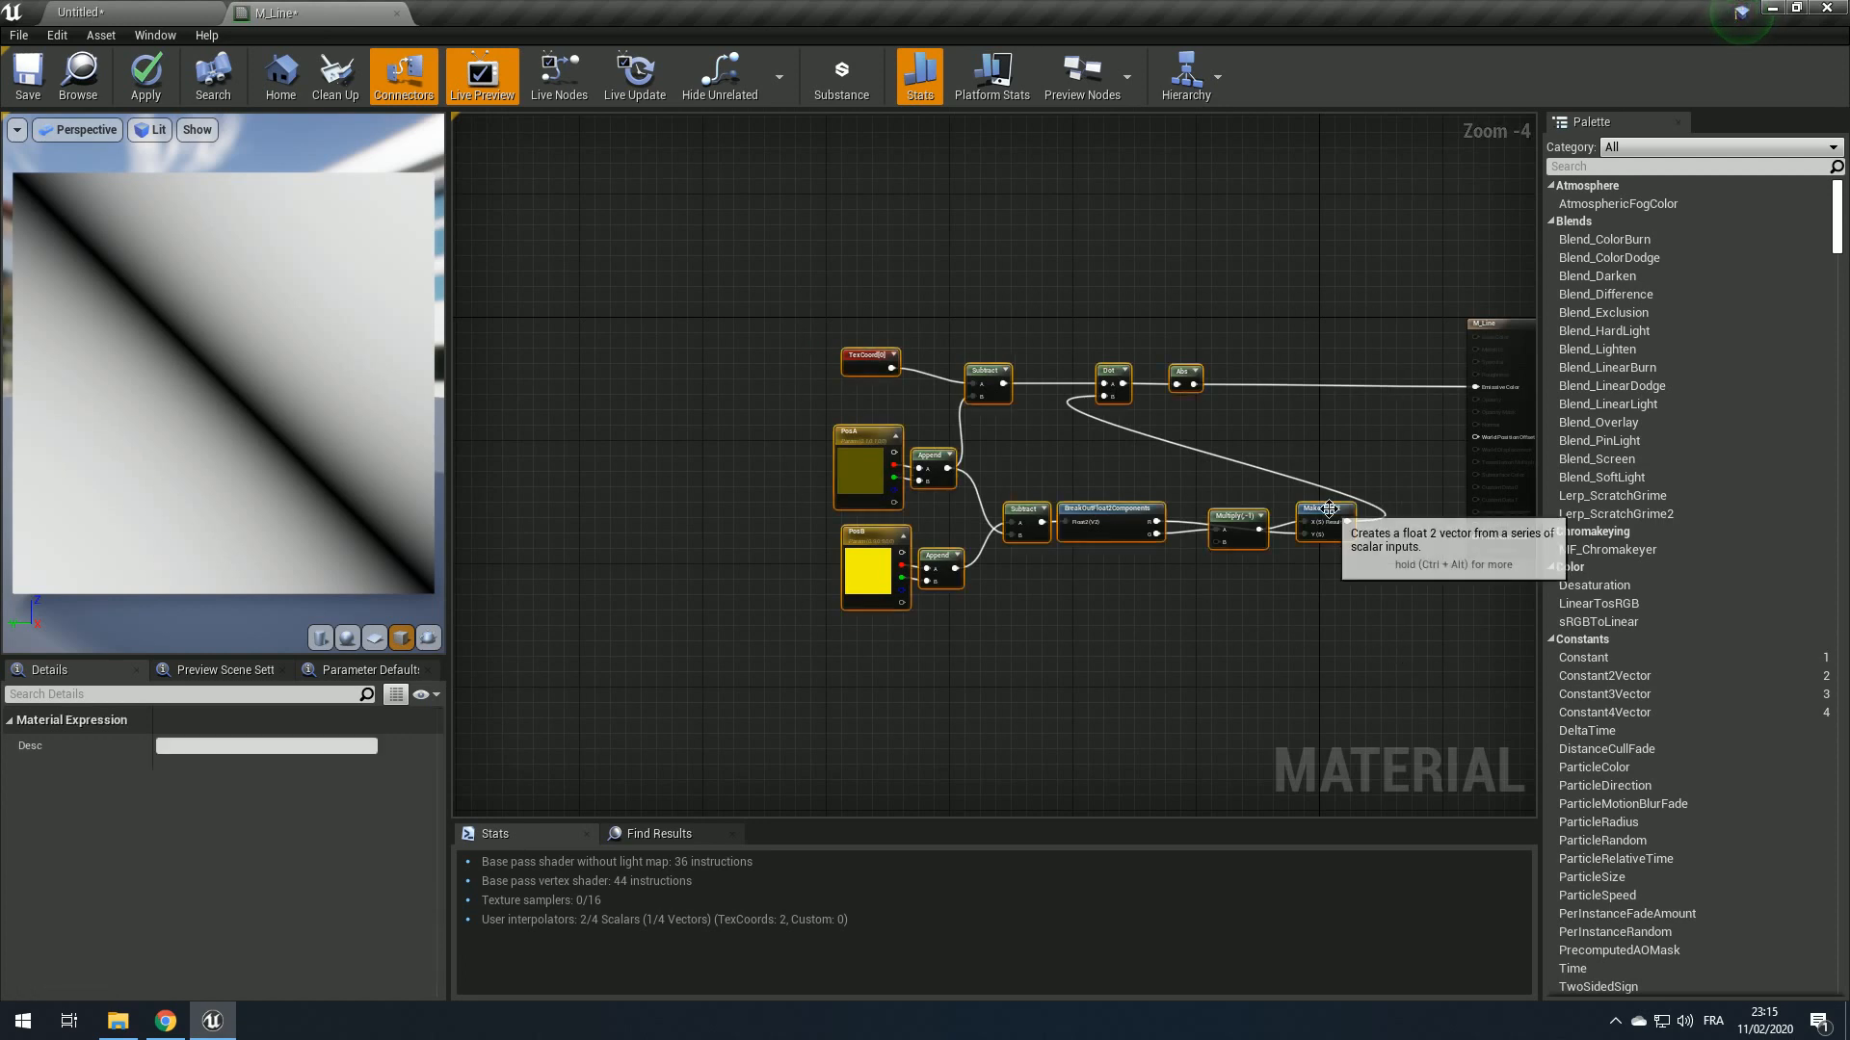
drag(1329, 520, 1247, 520)
scroll(883, 429, up, 2)
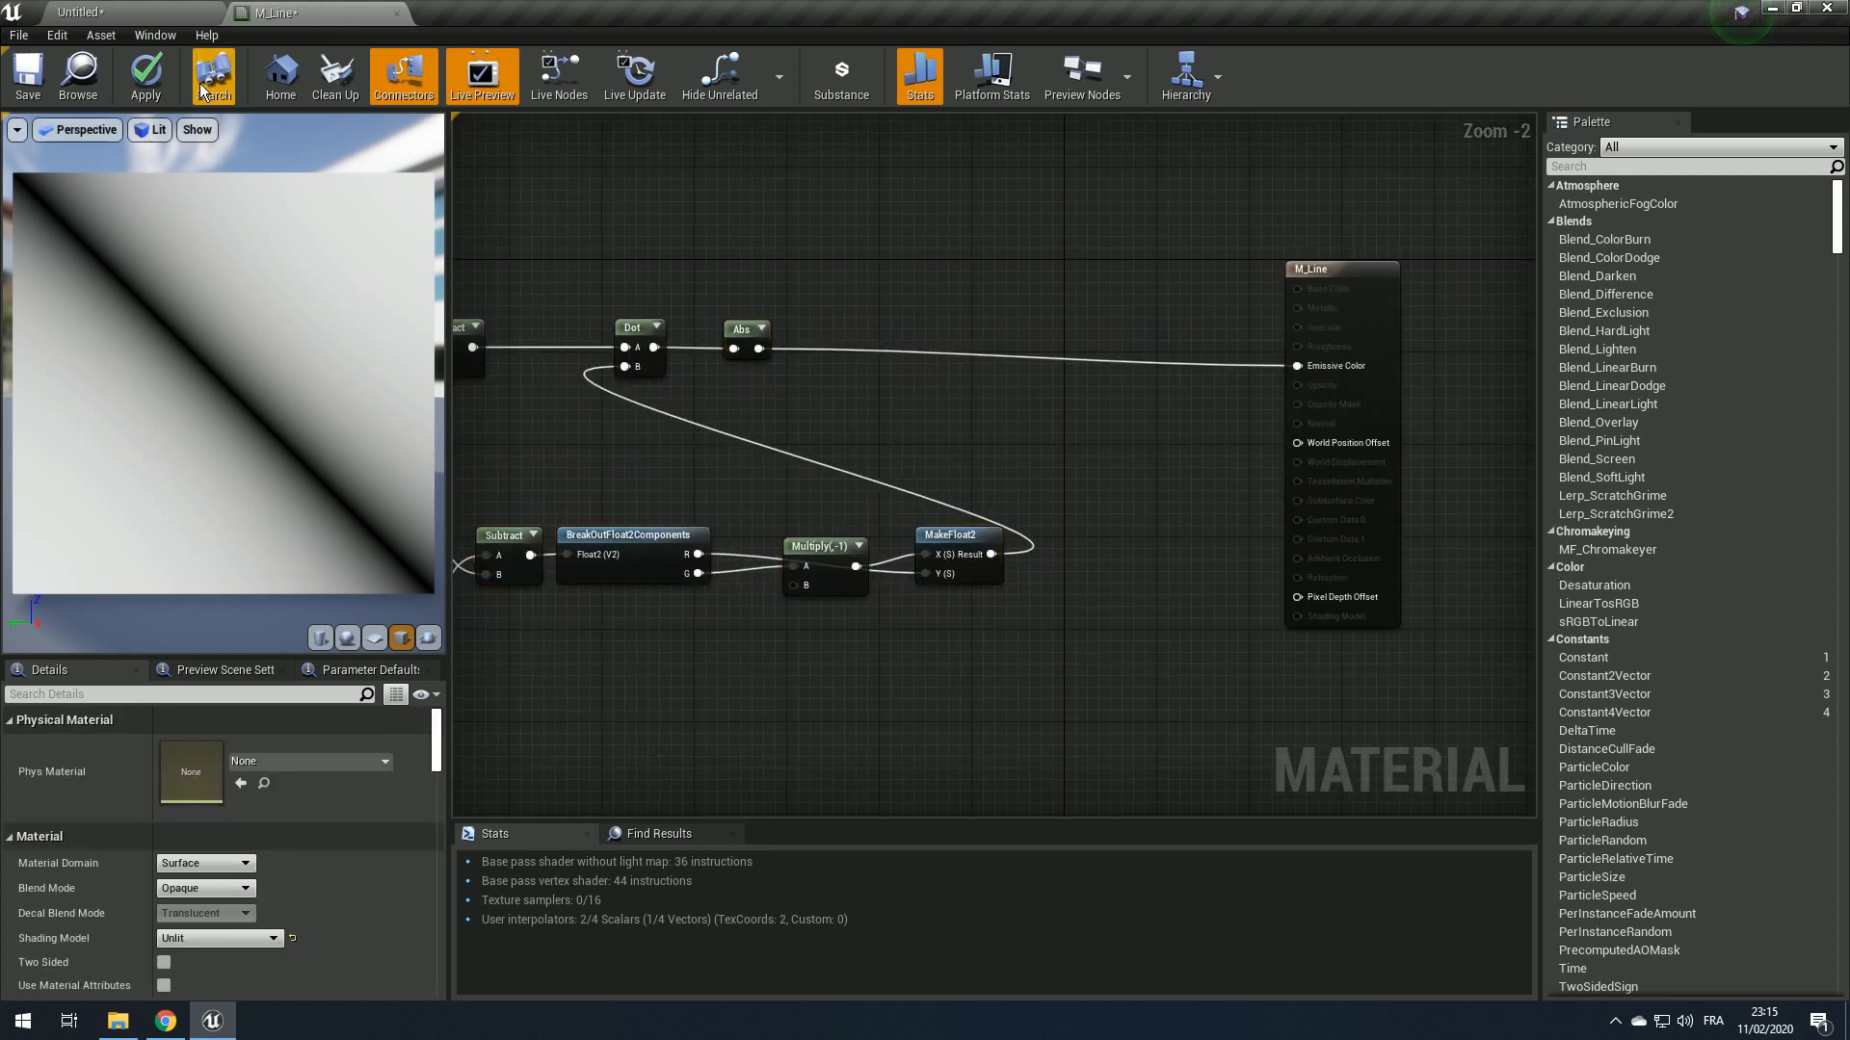
Step: Create a material instance of M_Line in the Material folder and name it MI_Line
click(155, 12)
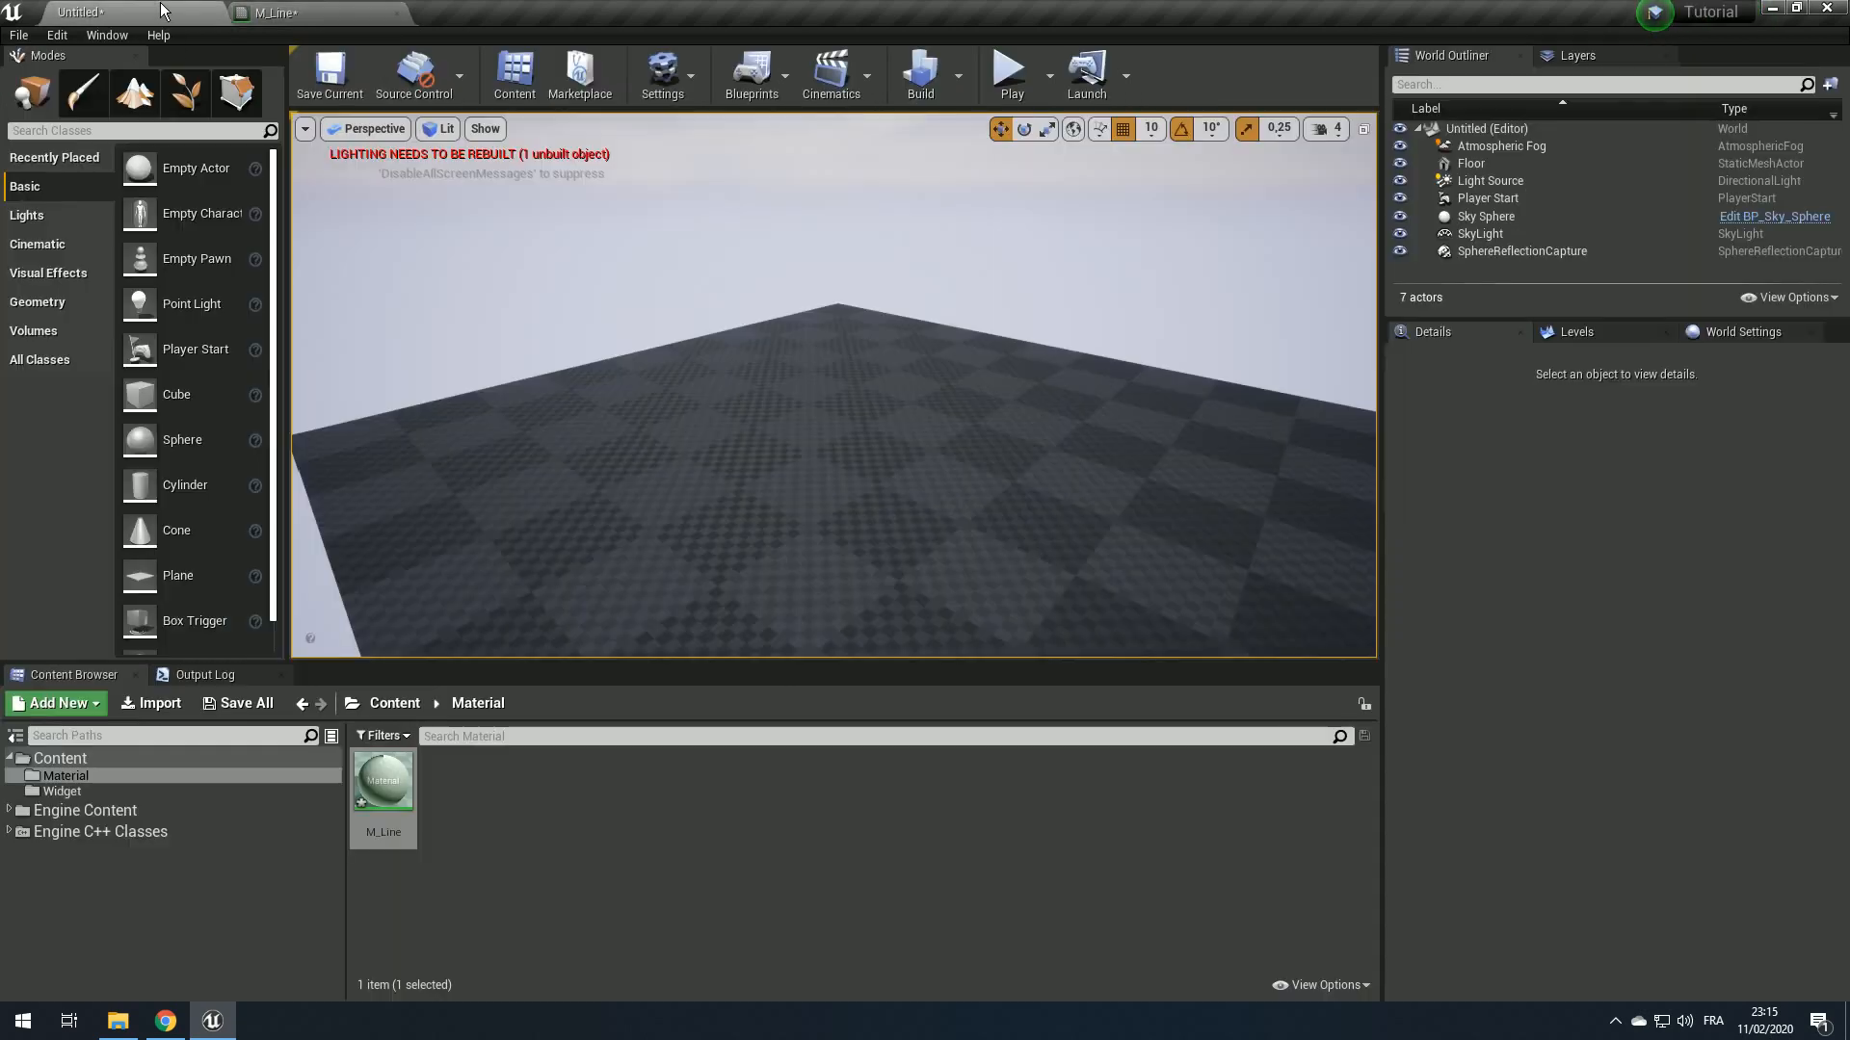
right_click(394, 804)
click(450, 350)
text(MI)
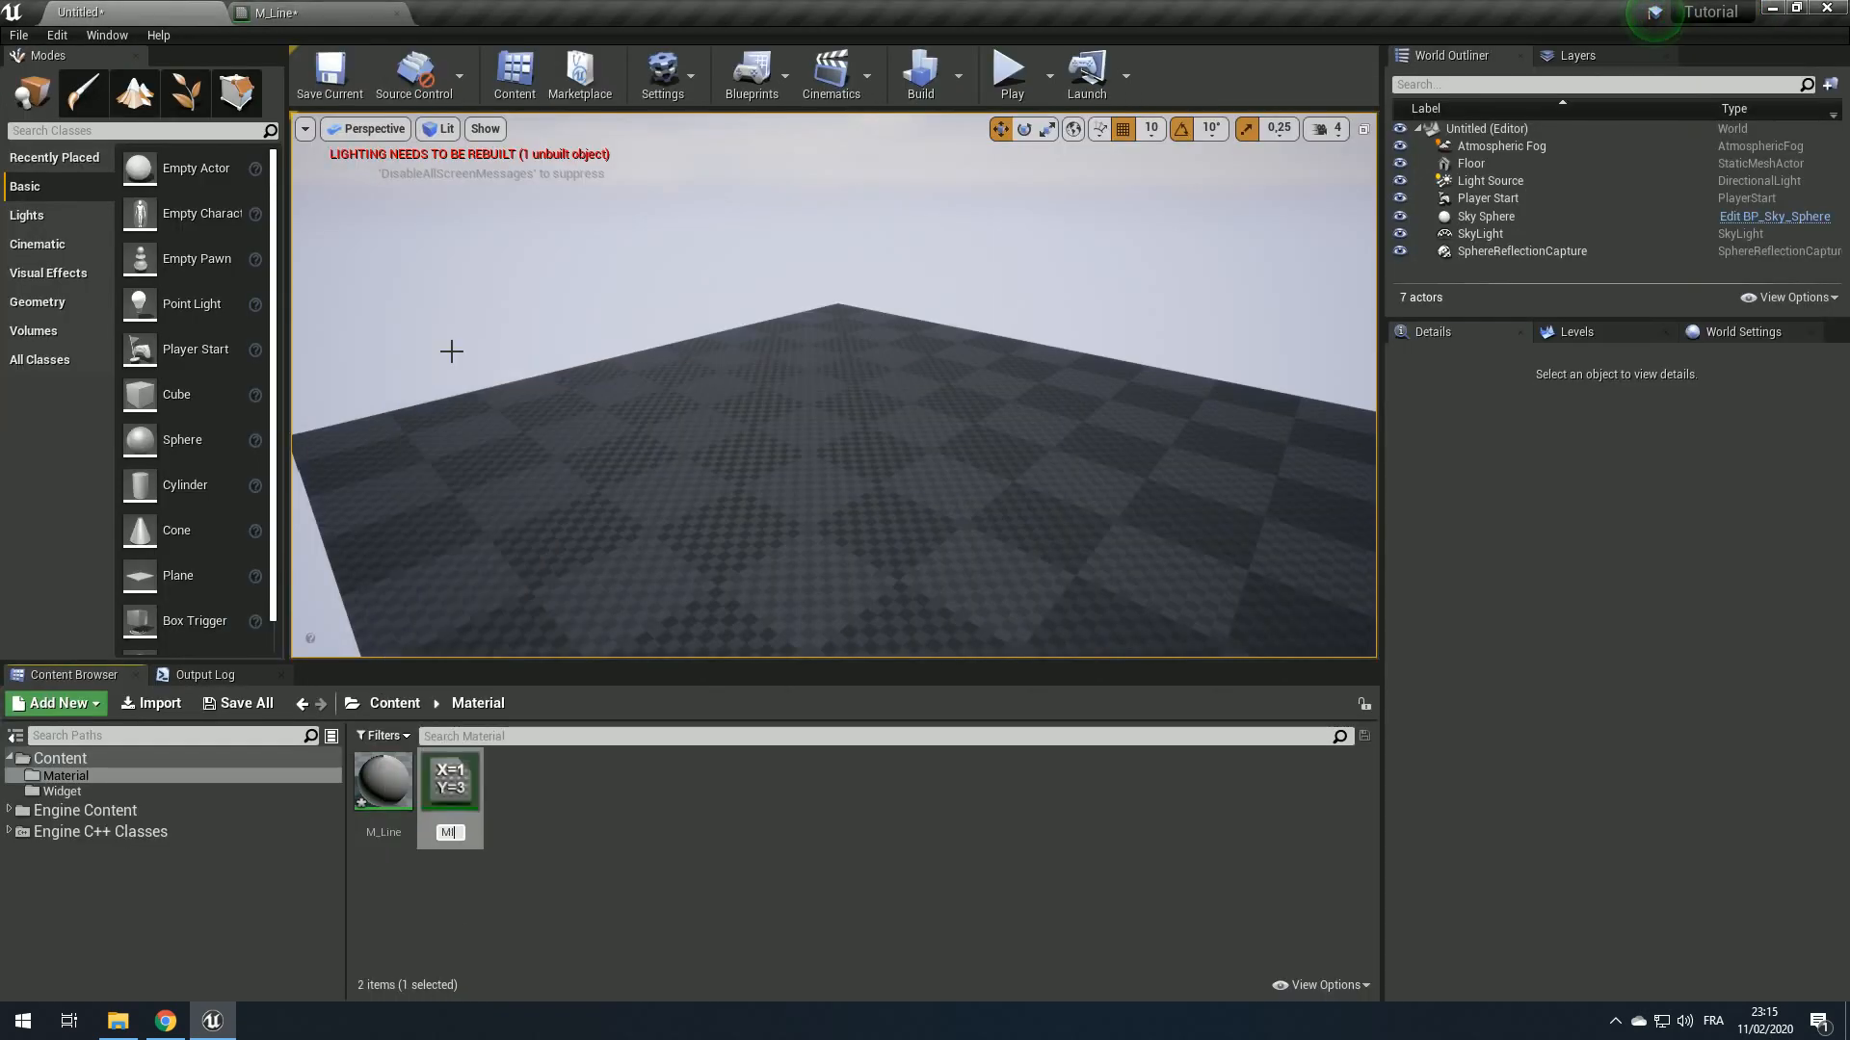
text(_Line)
key(Return)
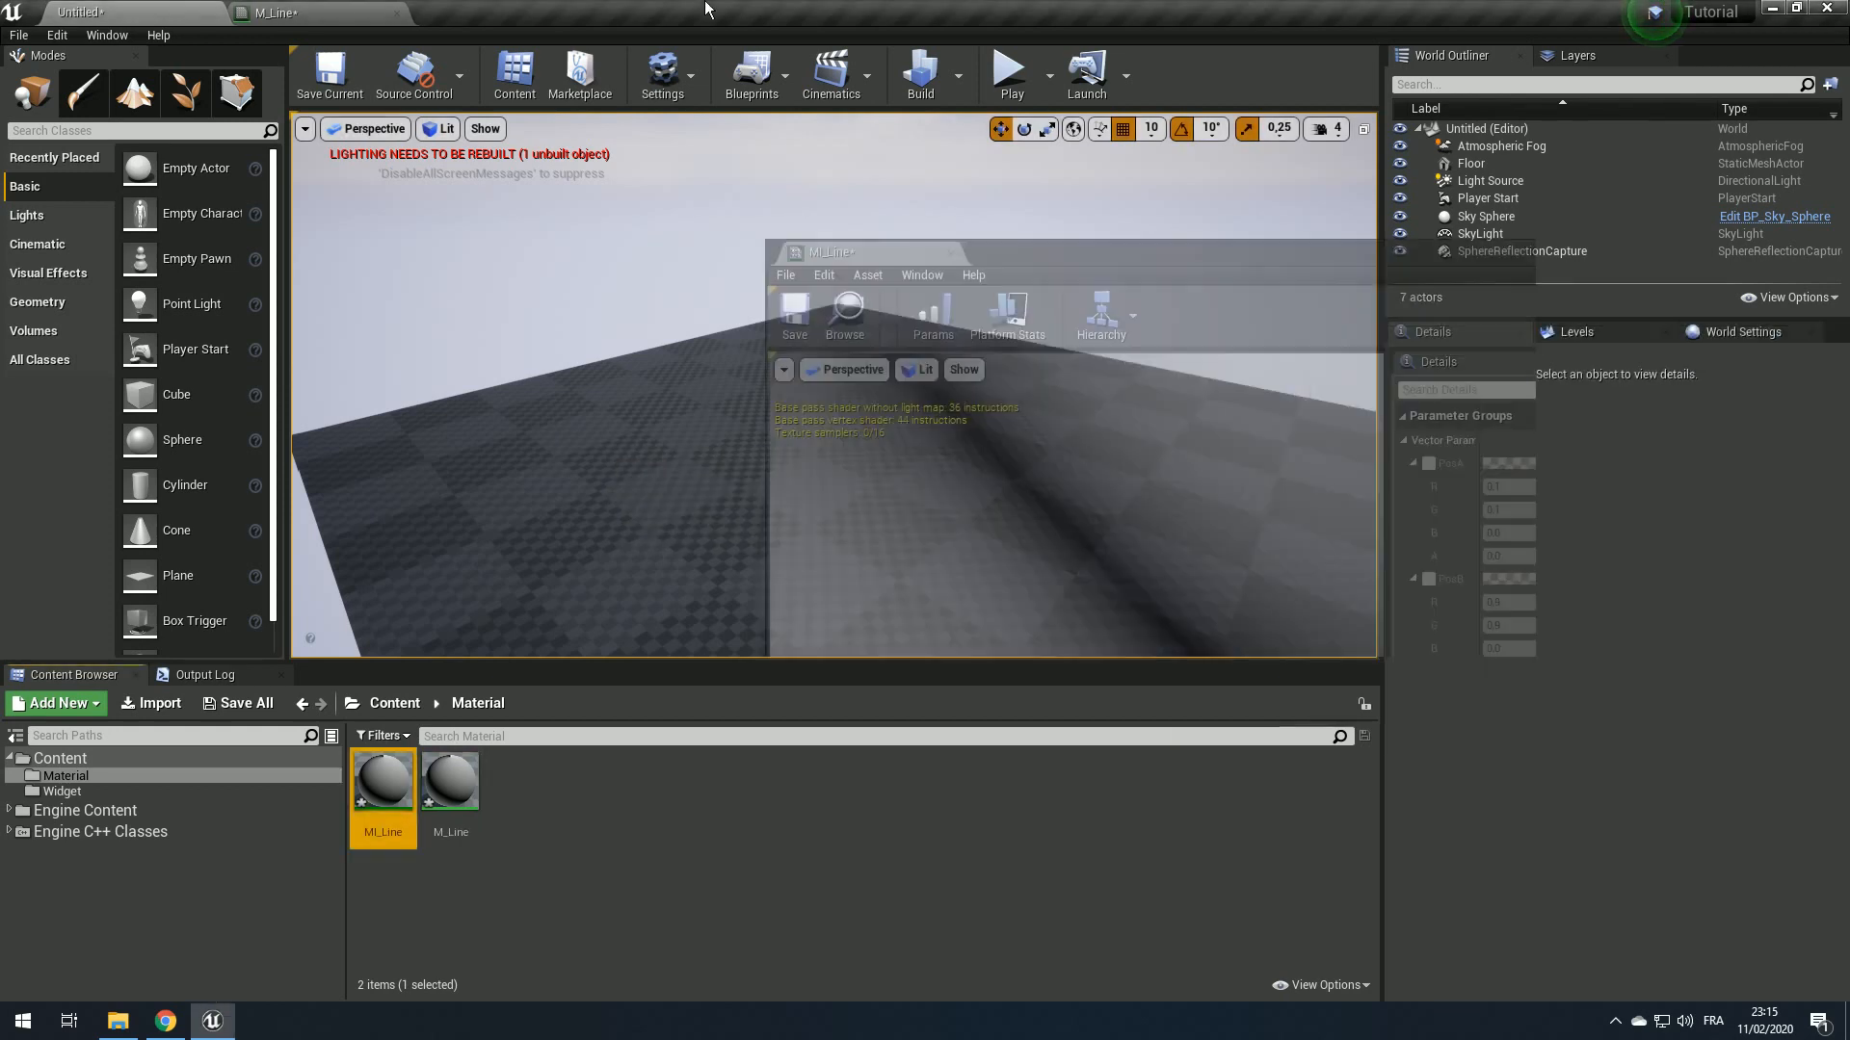
Step: Dock the MI_Line editor beside M_Line and override PosA and PosB, with PosA's R at about 0.85 and G at about 0.87
drag(706, 10, 703, 13)
scroll(702, 420, down, 2)
scroll(846, 448, up, 2)
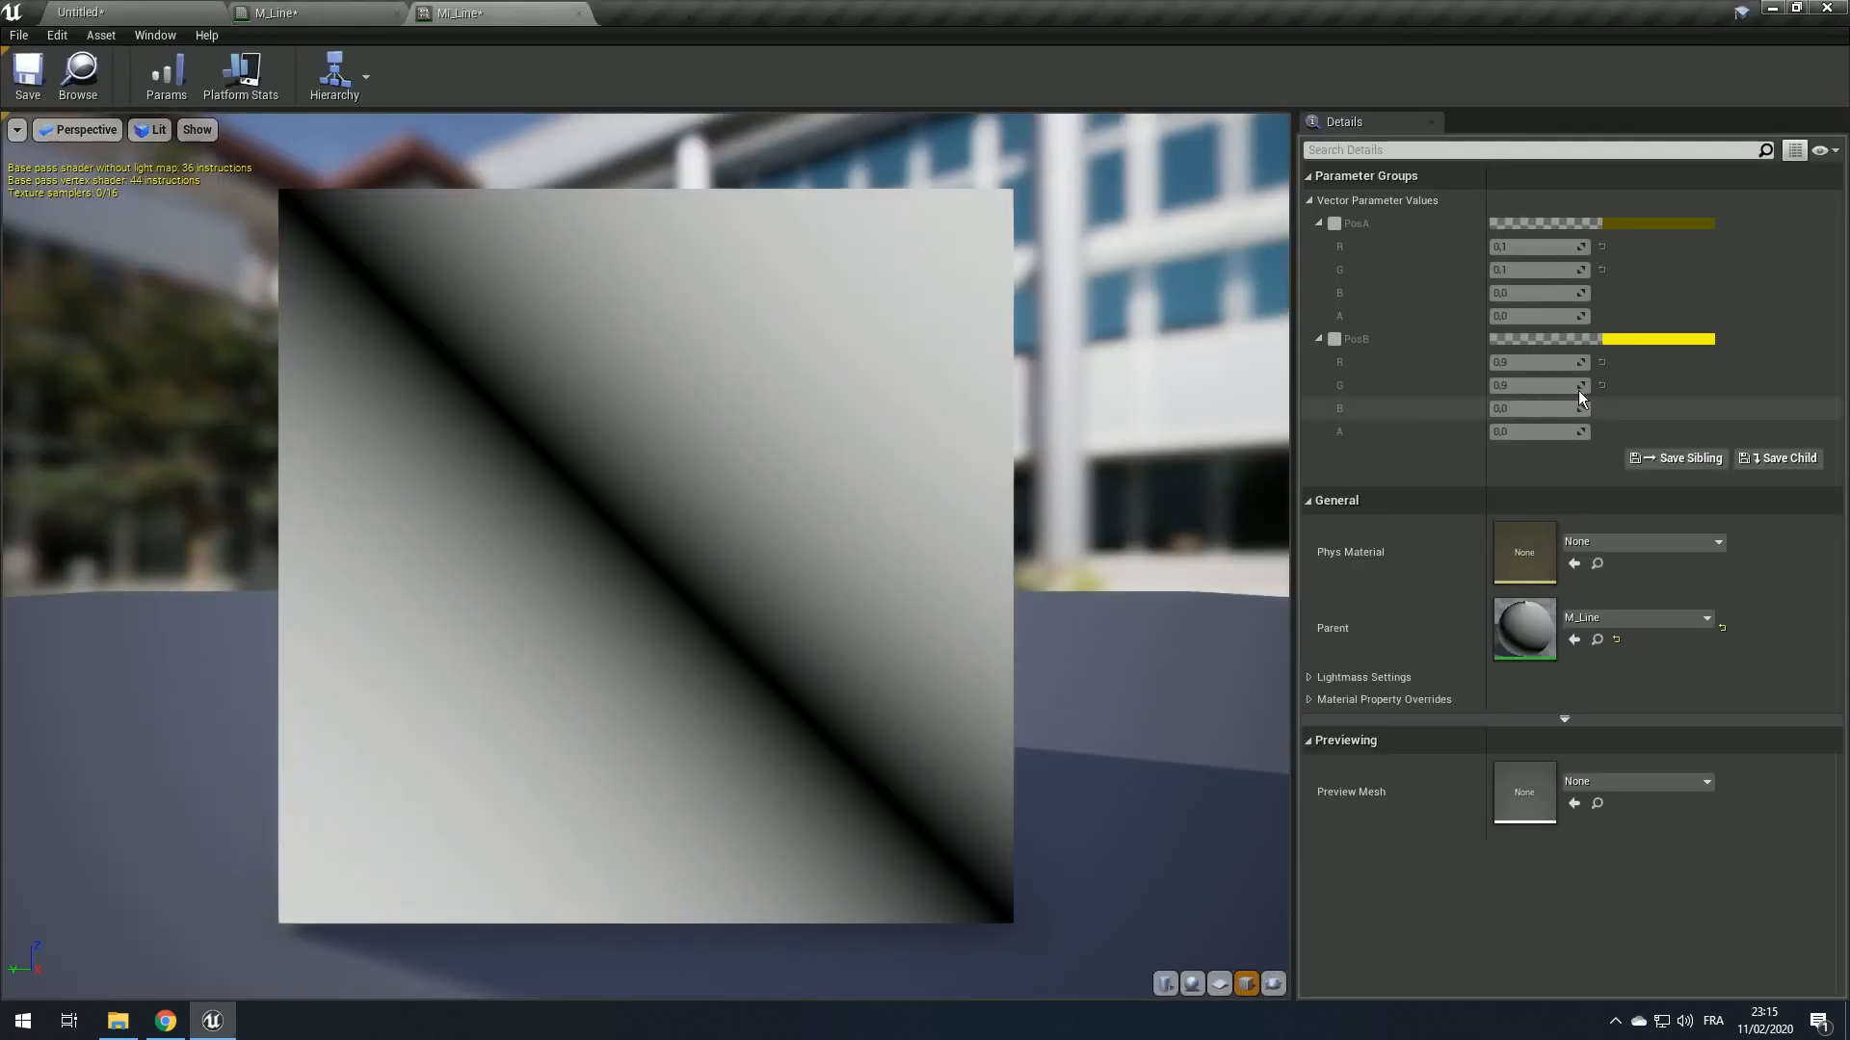
click(1334, 224)
click(1335, 340)
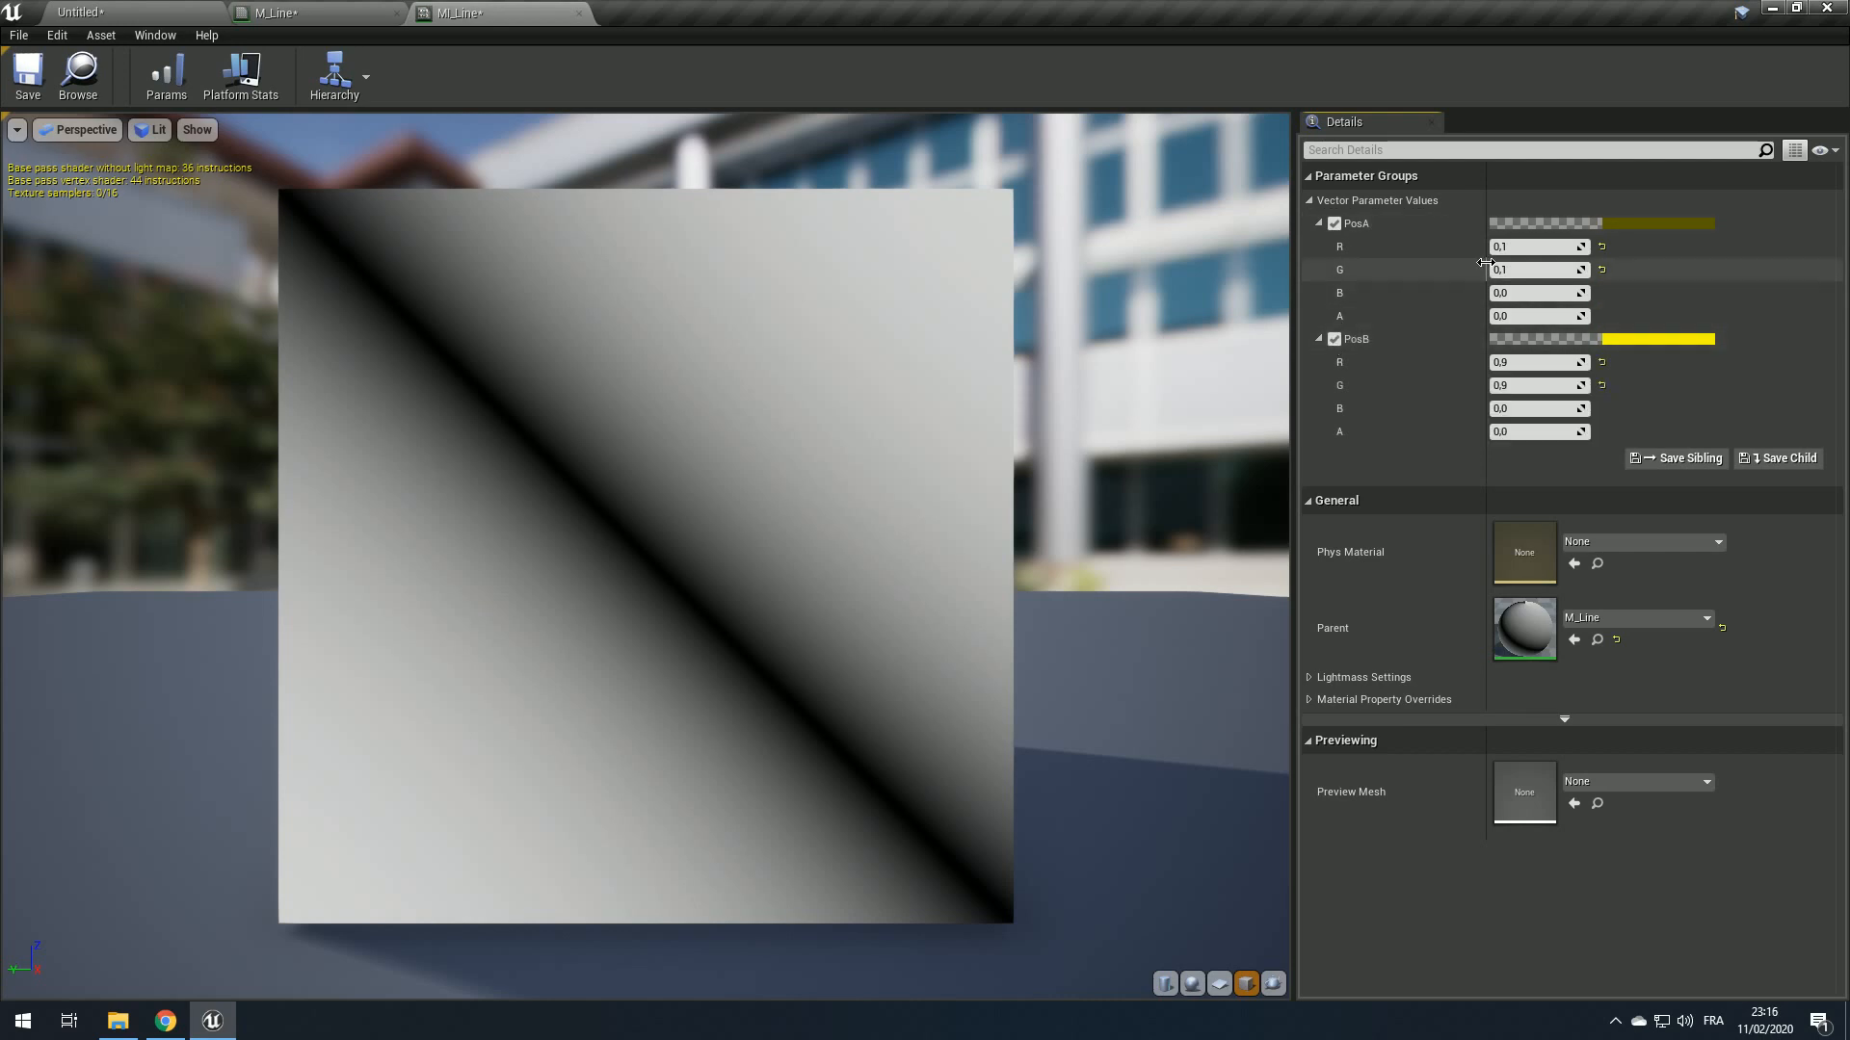
drag(1512, 248, 1565, 247)
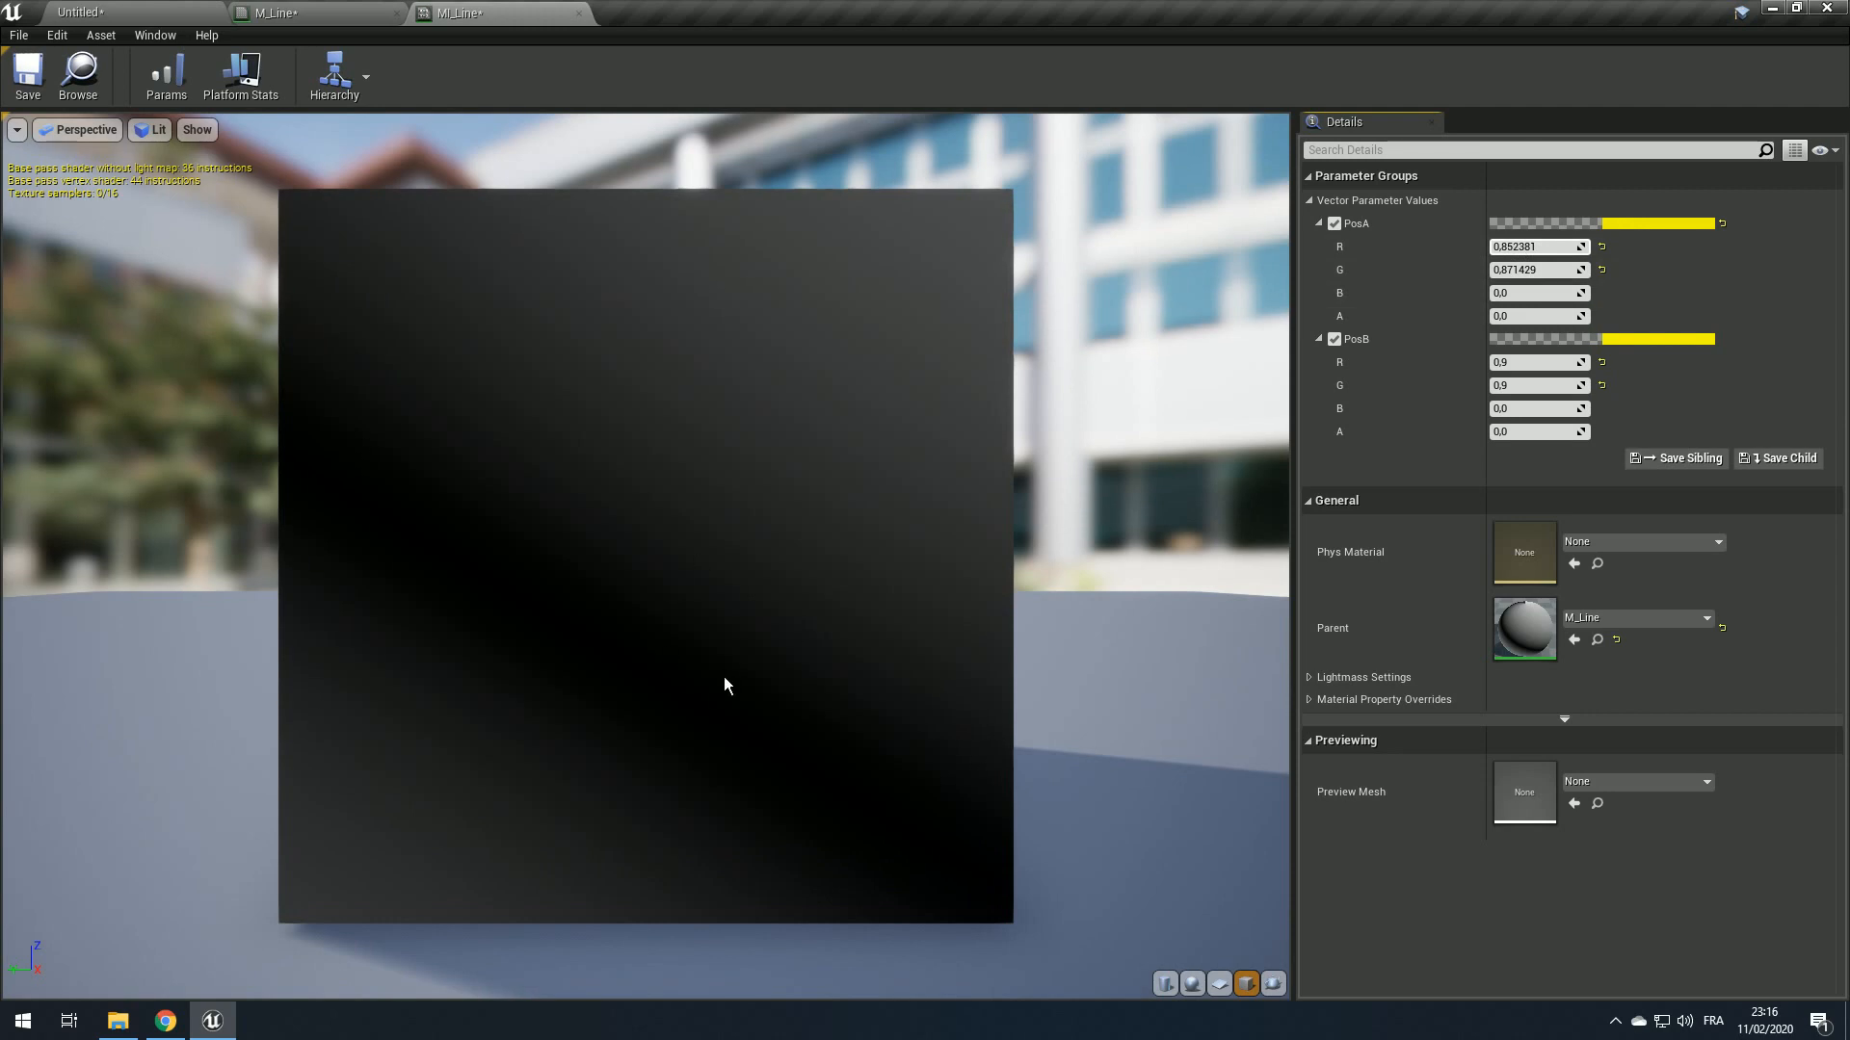
Step: In M_Line, shift BreakOutFloat2Components, Multiply and MakeFloat2 right to make room after the lower Subtract
click(289, 13)
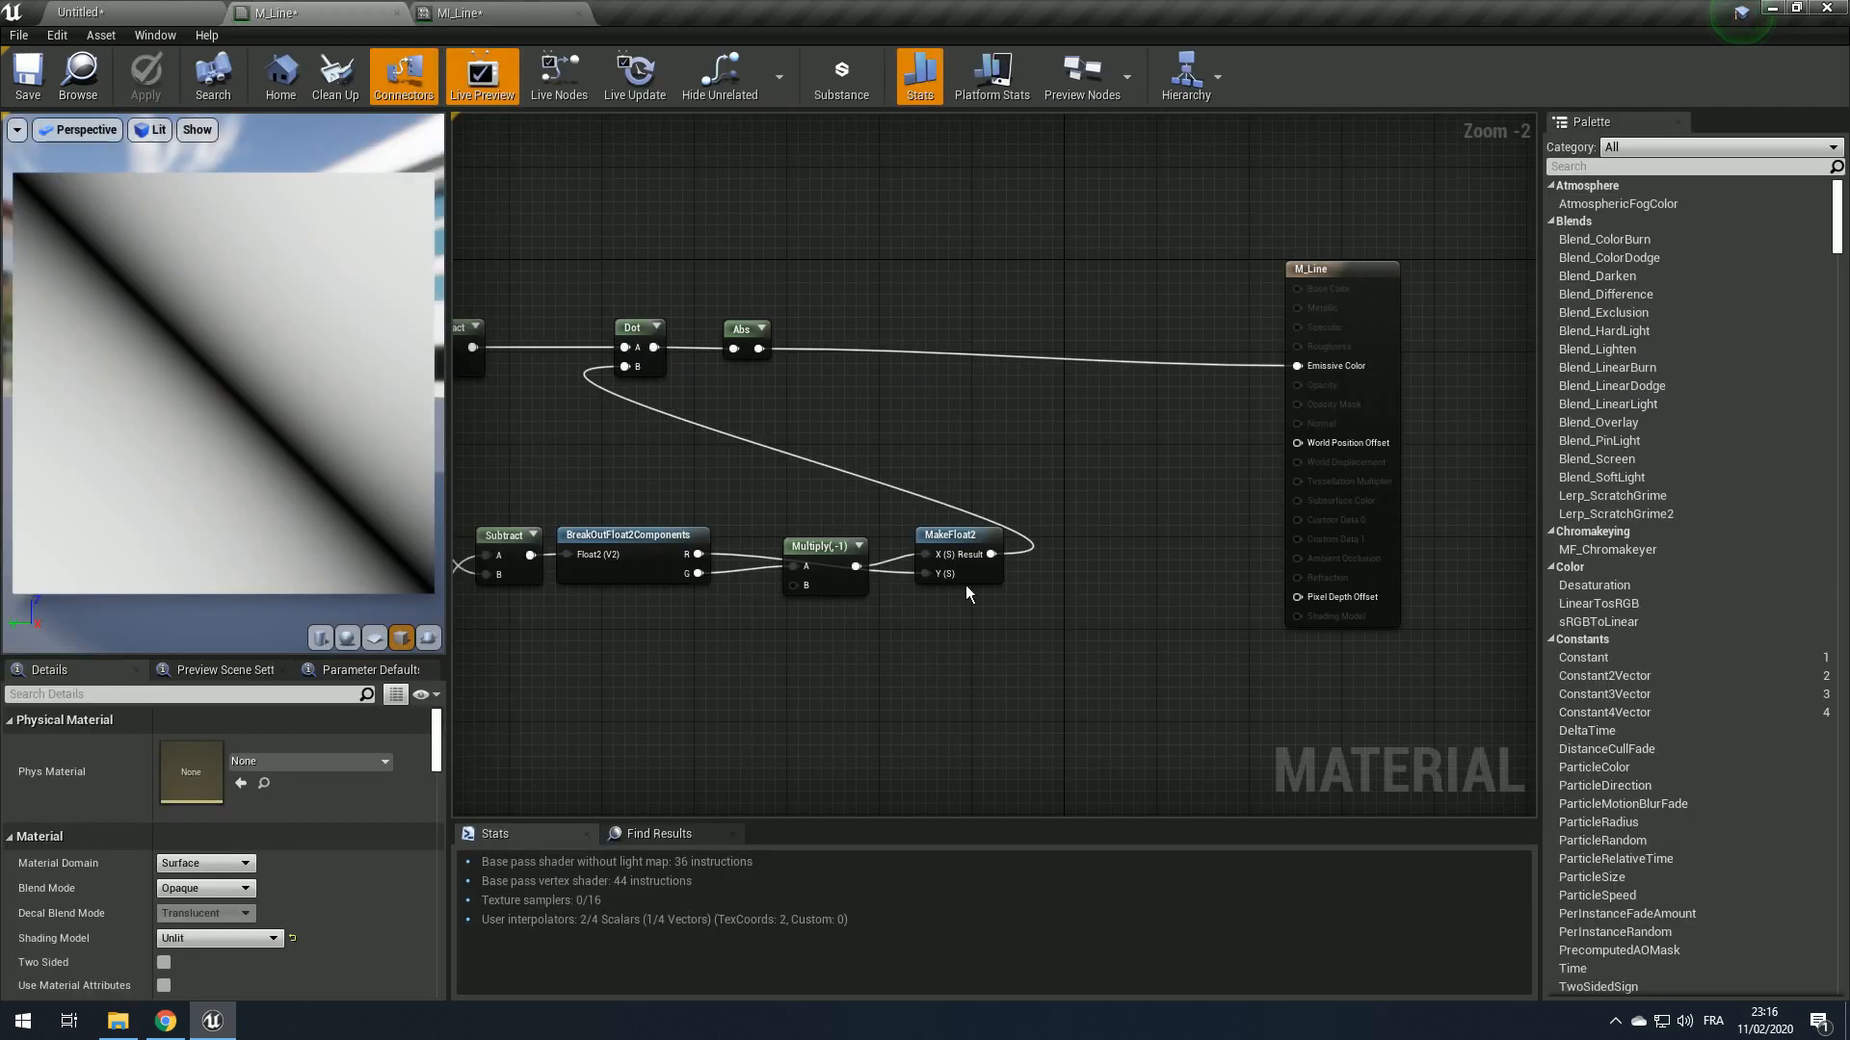
drag(759, 418, 1118, 554)
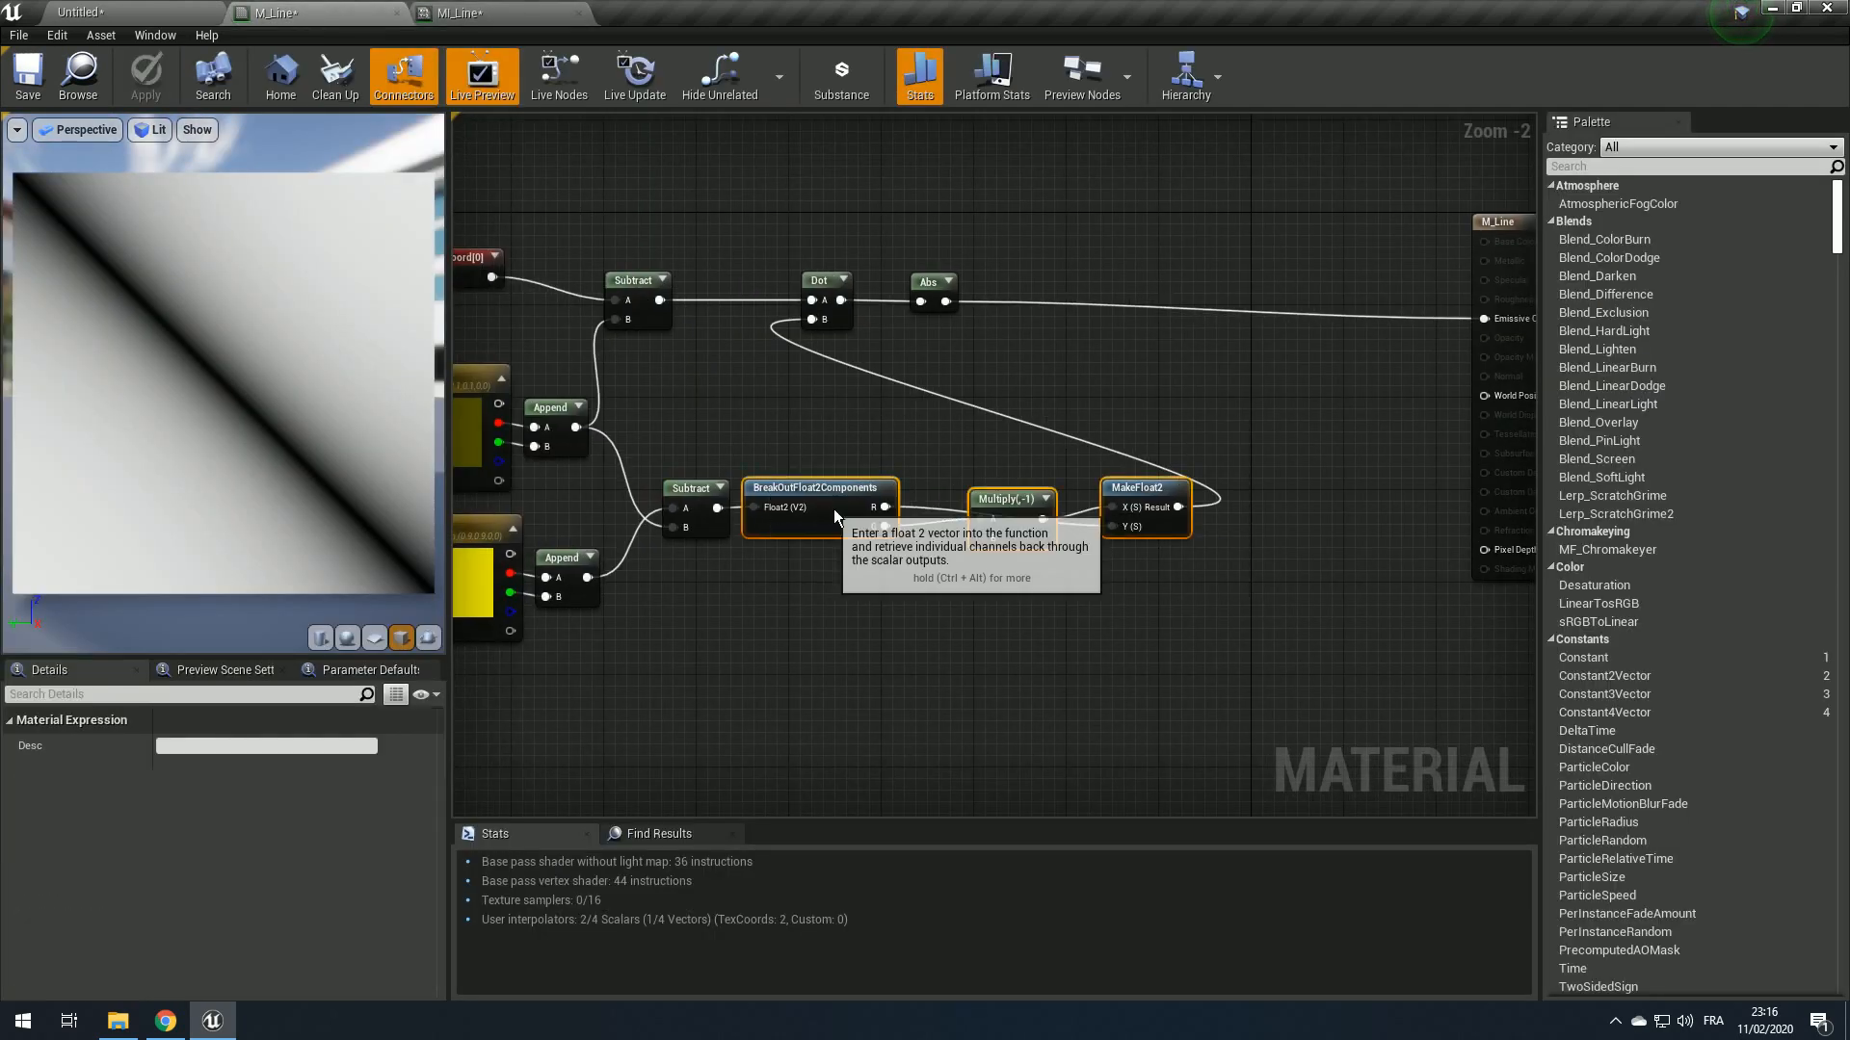
drag(834, 508, 923, 509)
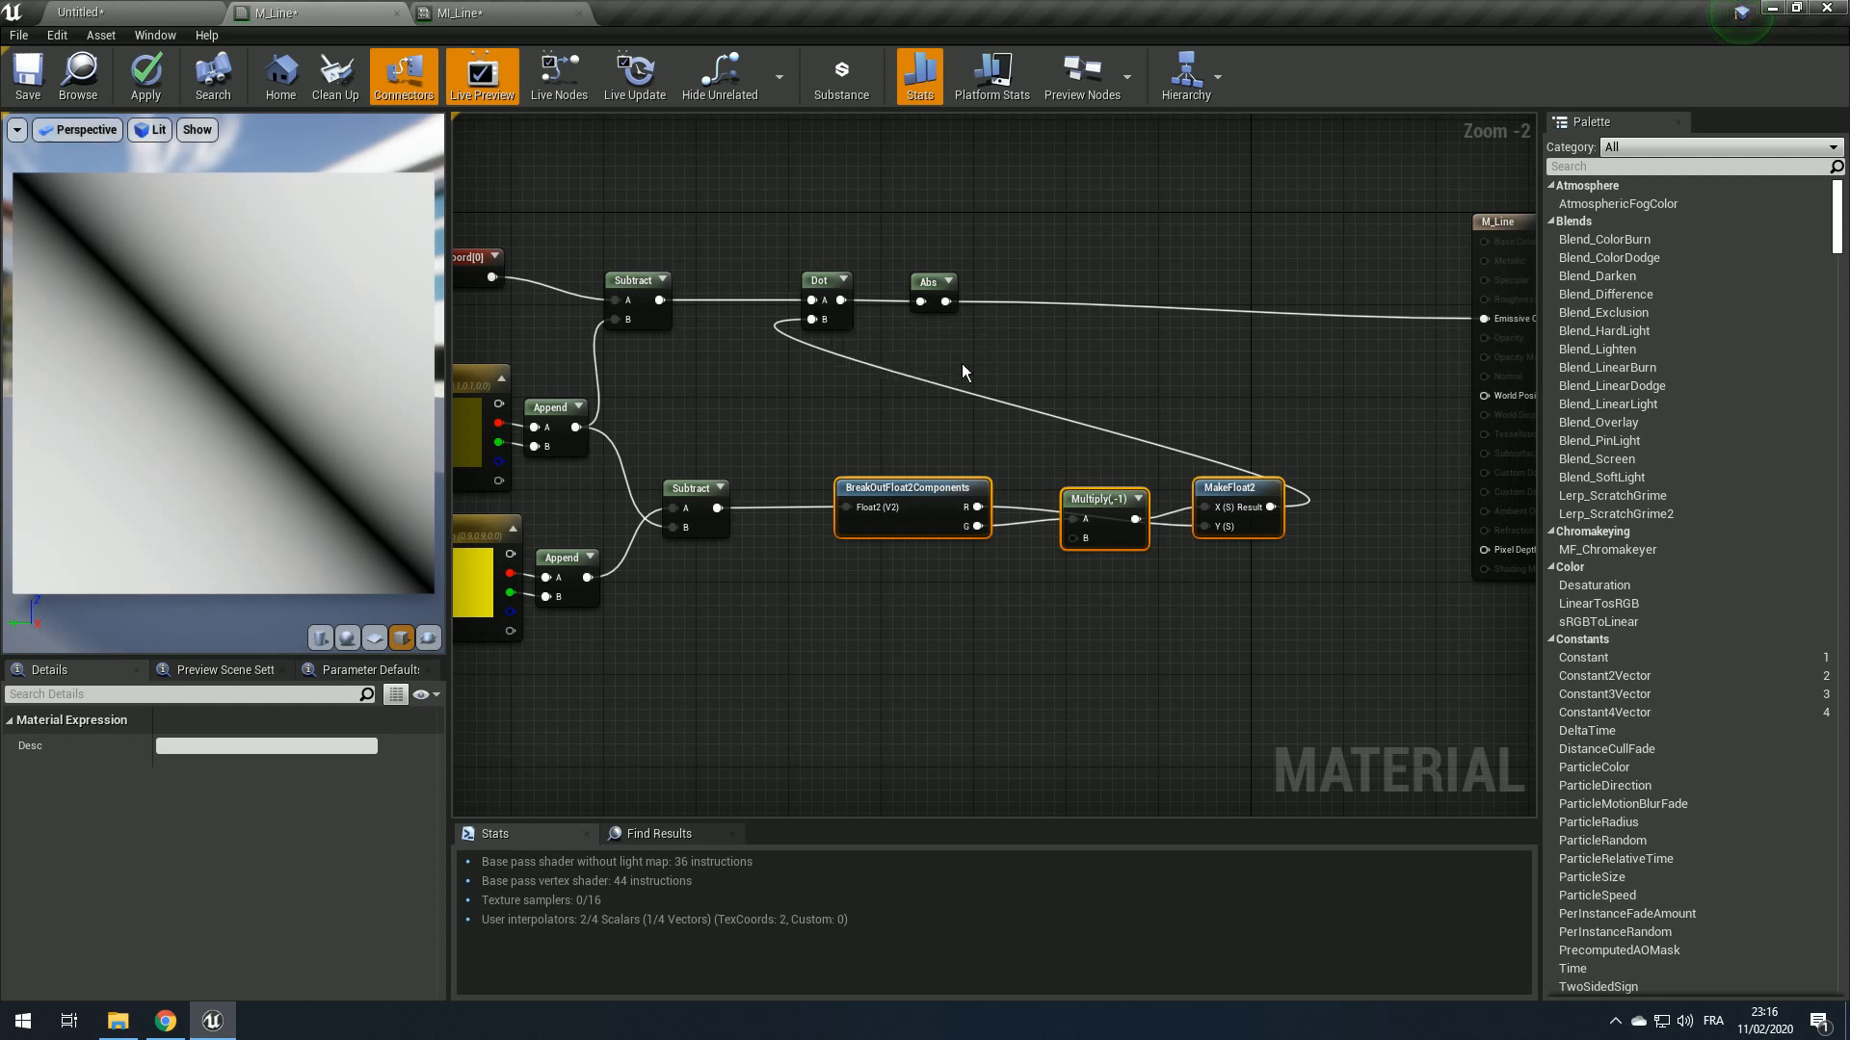
drag(997, 451, 1235, 526)
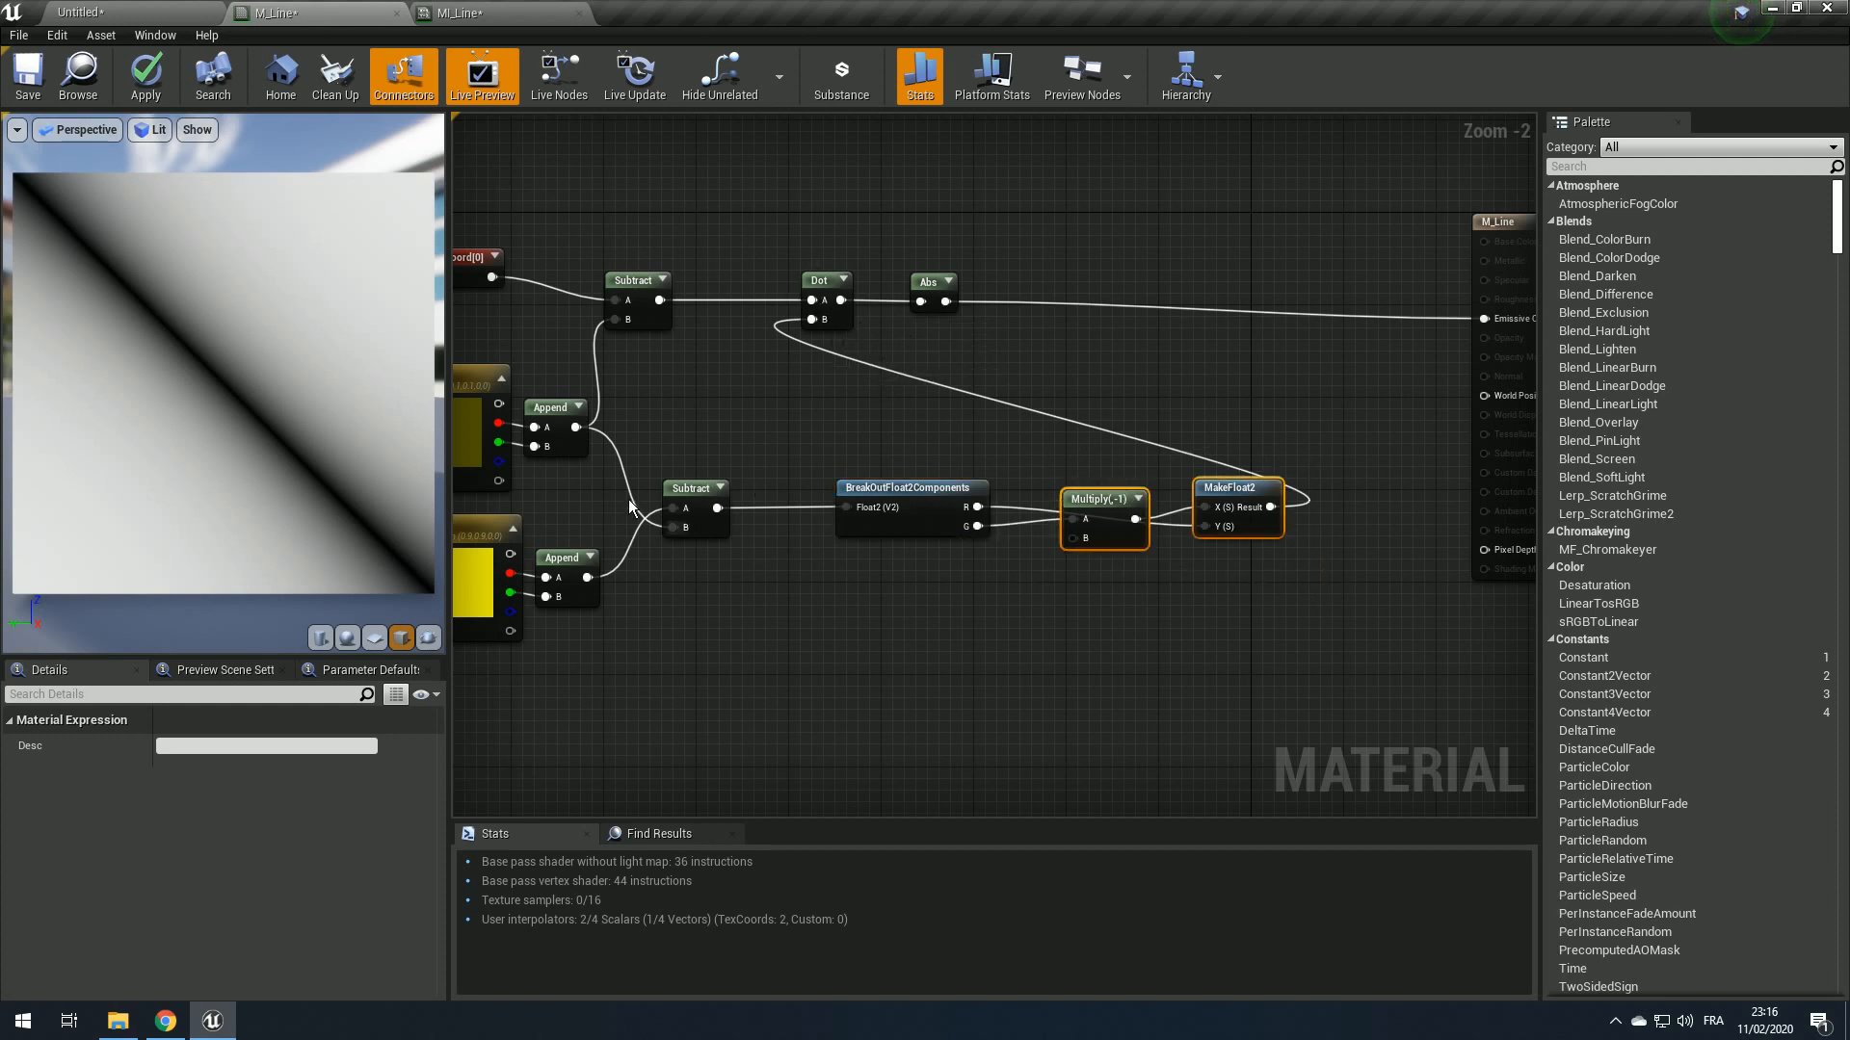
Step: Insert a Normalize node between the lower Subtract and BreakOutFloat2Components, and apply the material changes
click(708, 520)
scroll(727, 520, up, 2)
drag(711, 501, 751, 503)
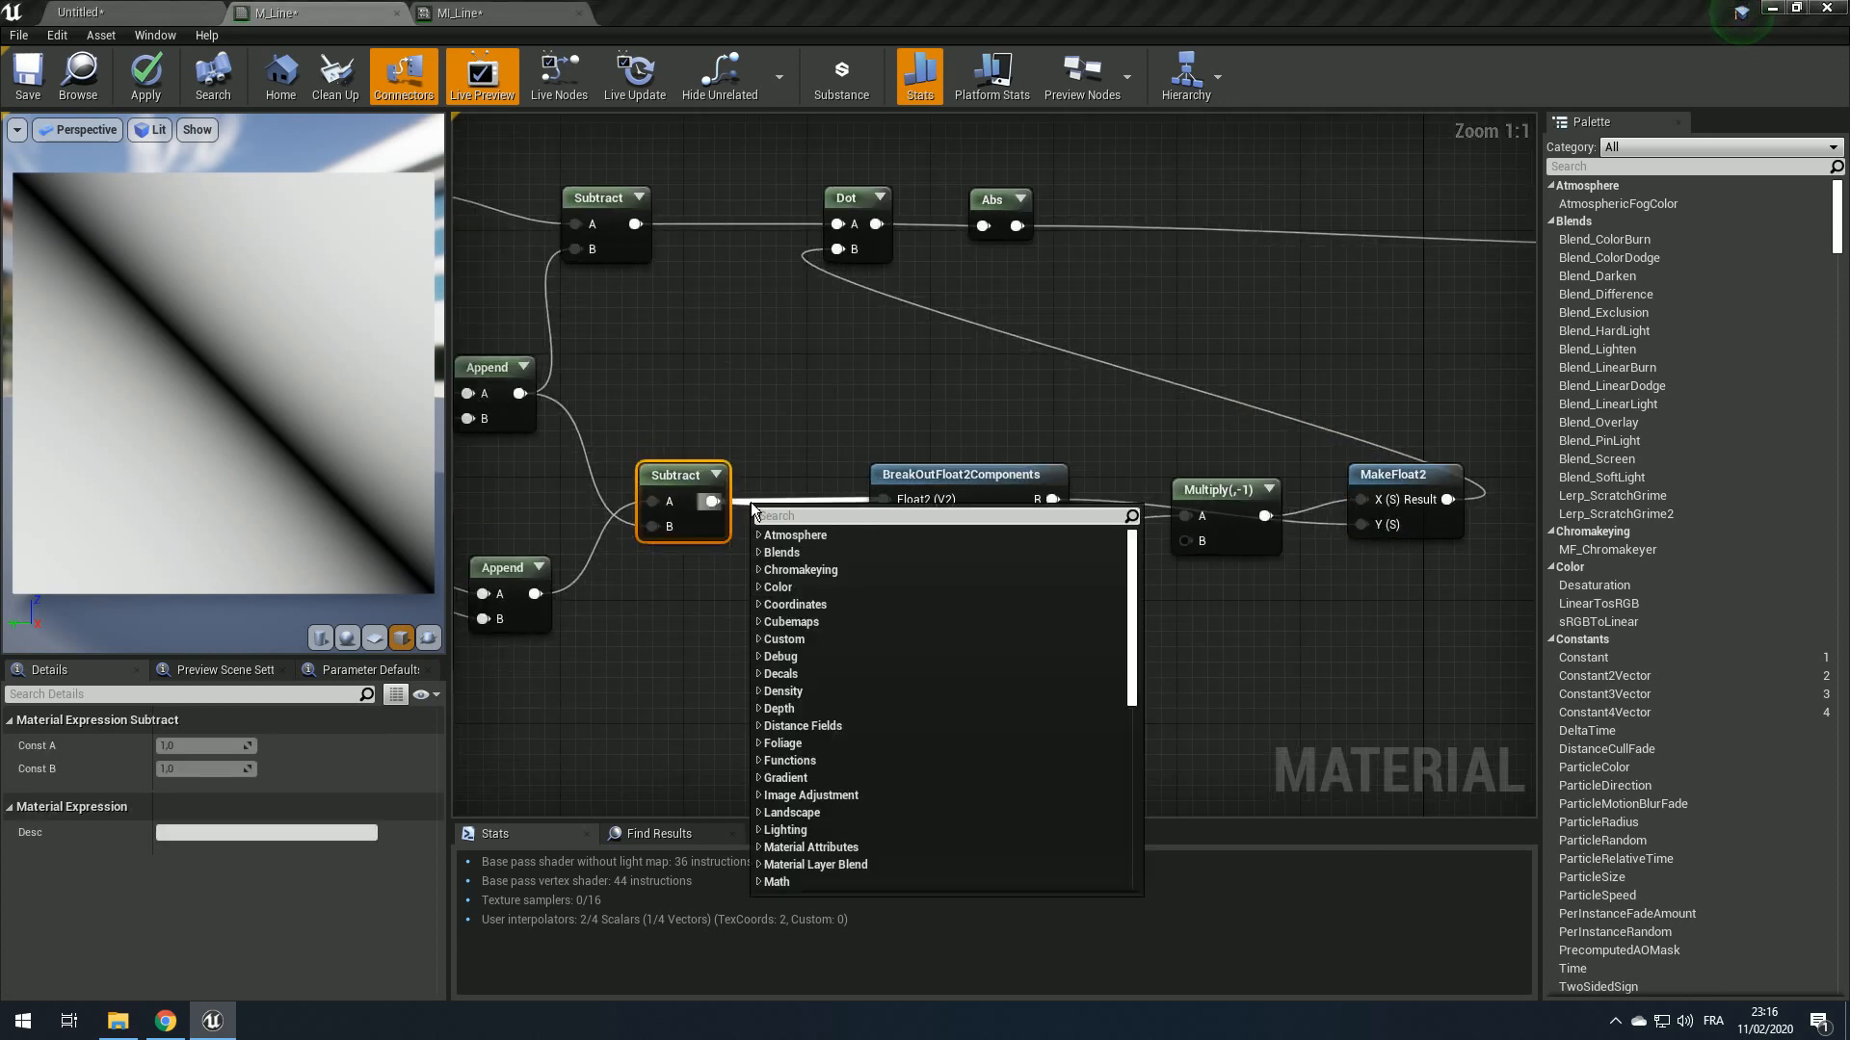
text(norm)
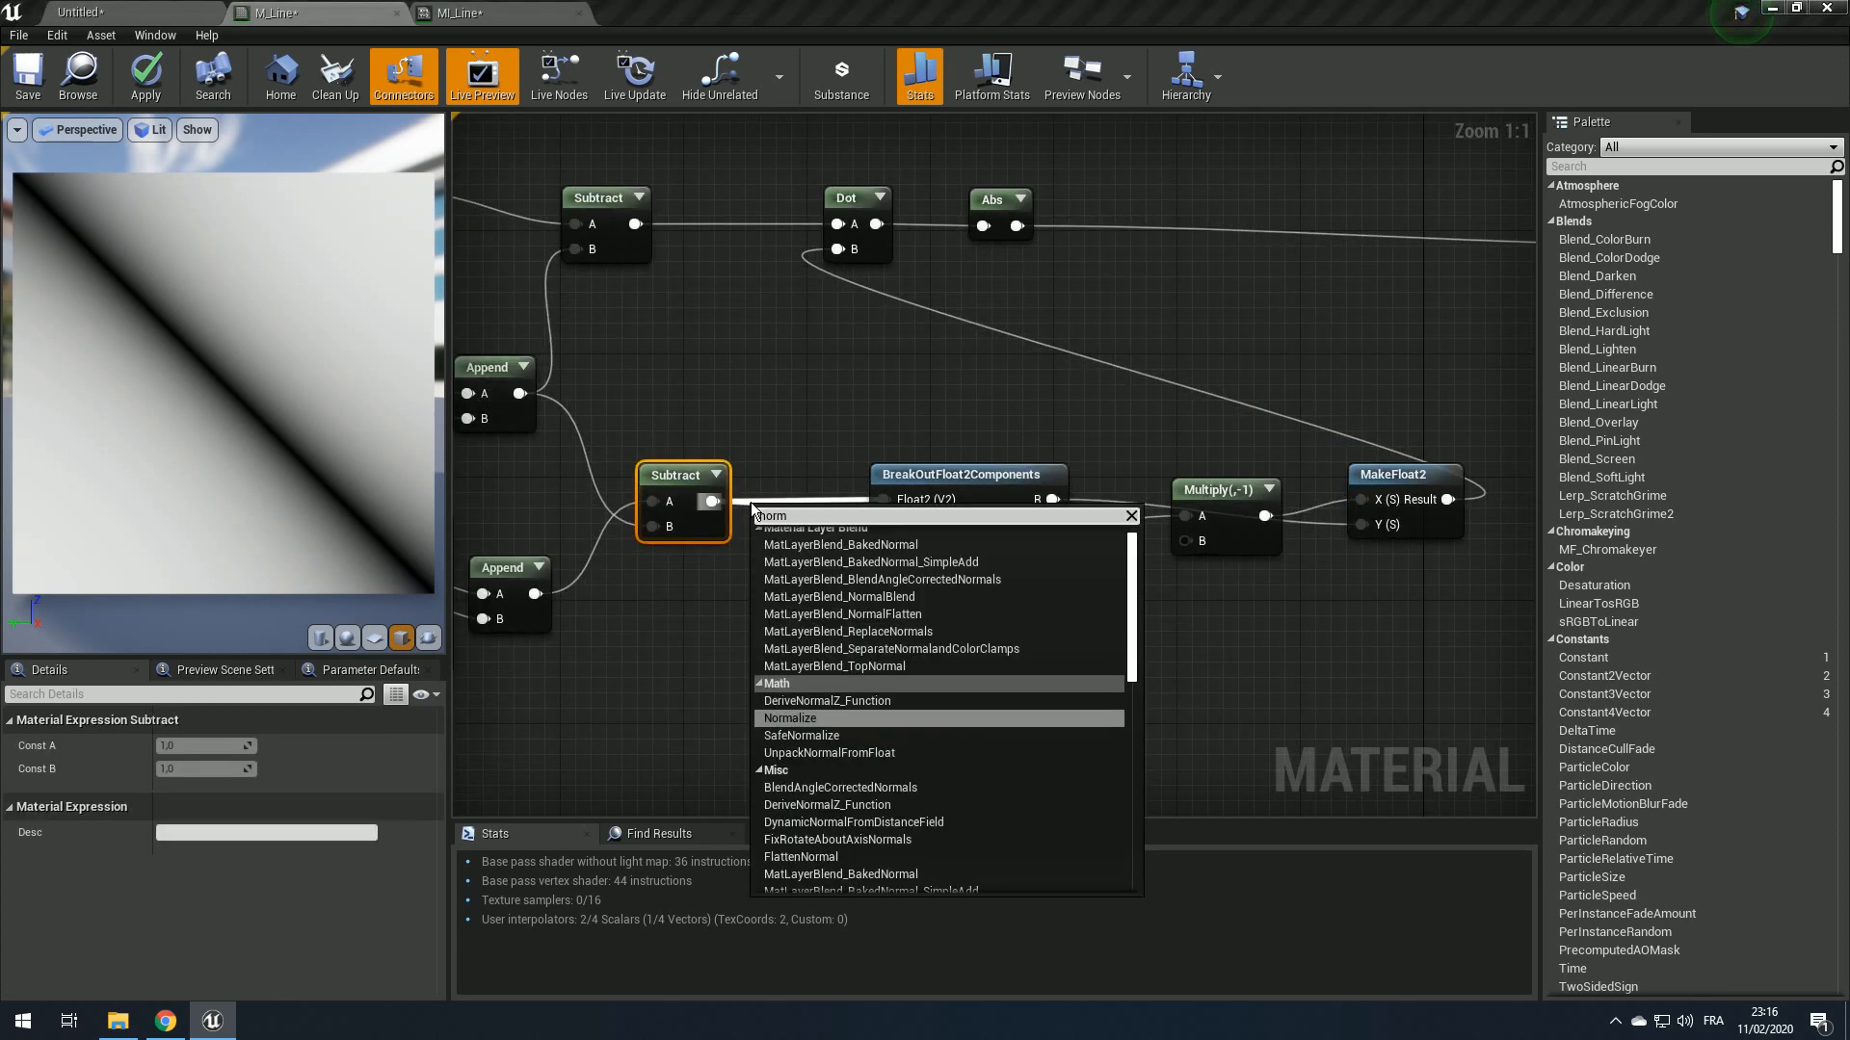
key(Return)
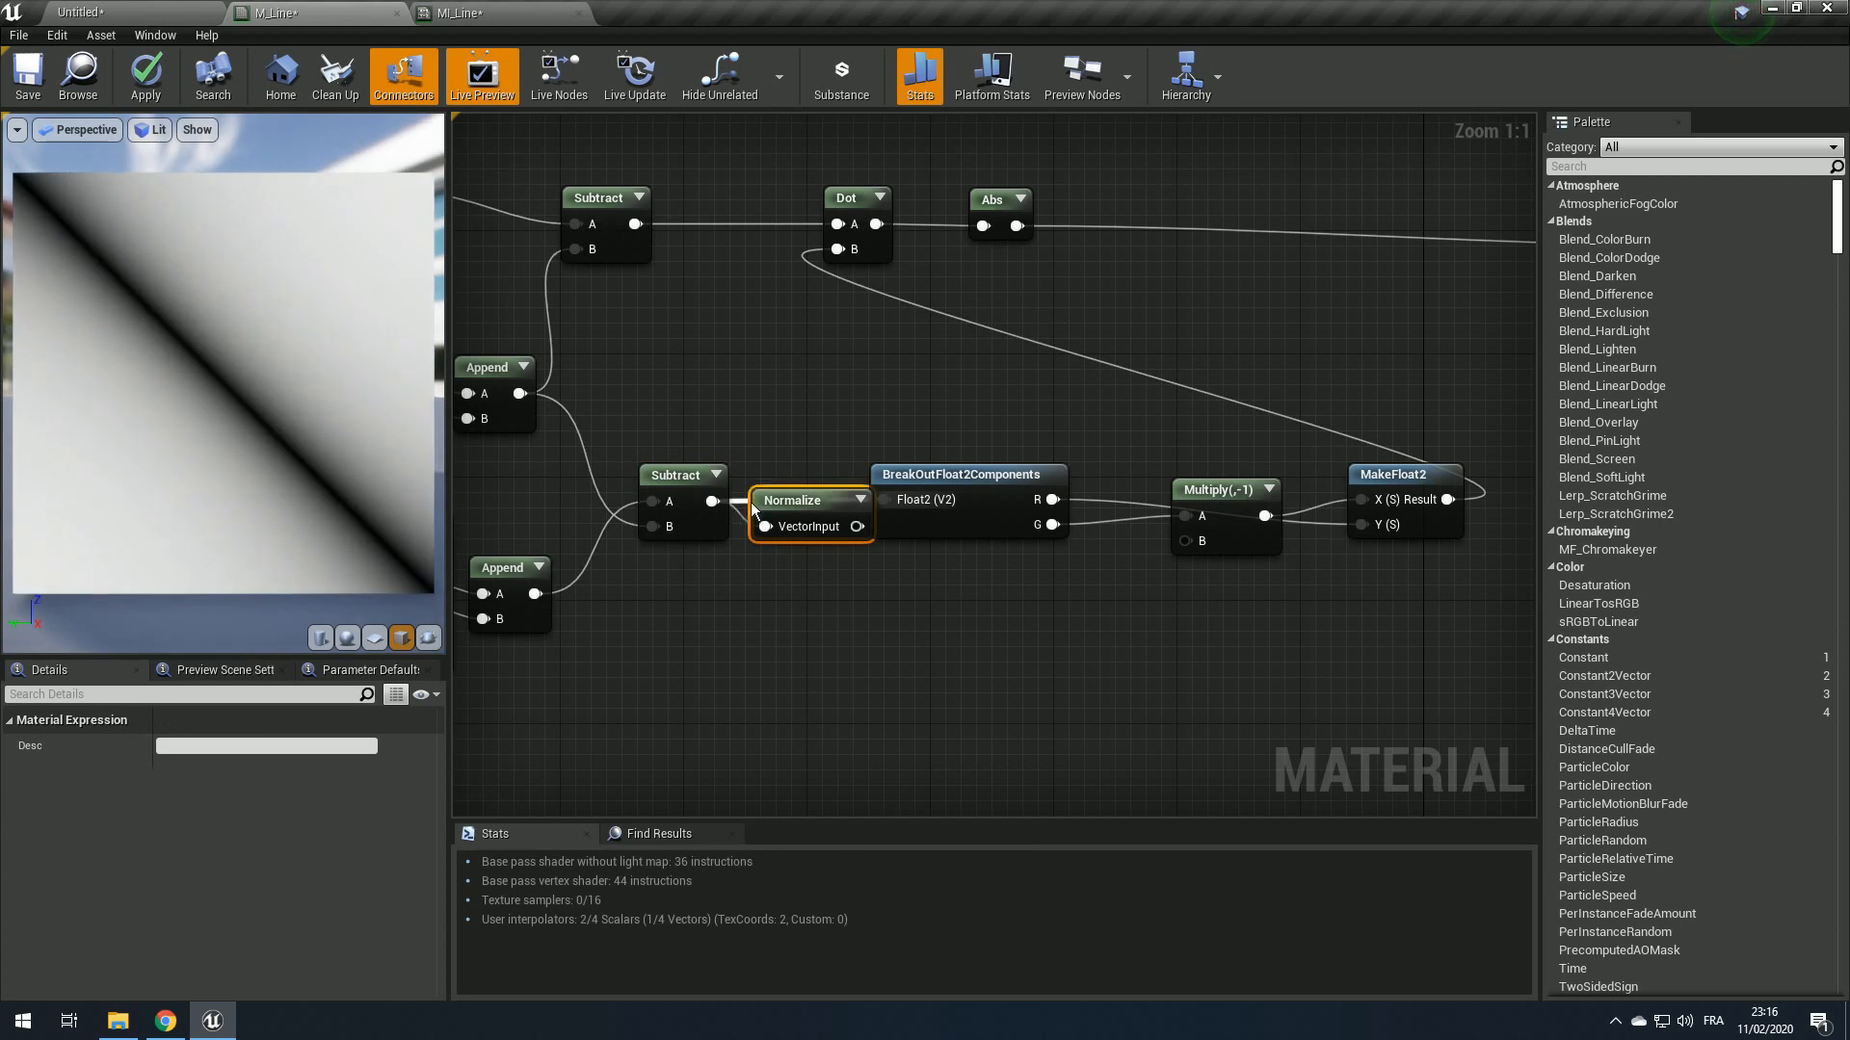
drag(919, 419, 1380, 574)
drag(872, 508, 929, 507)
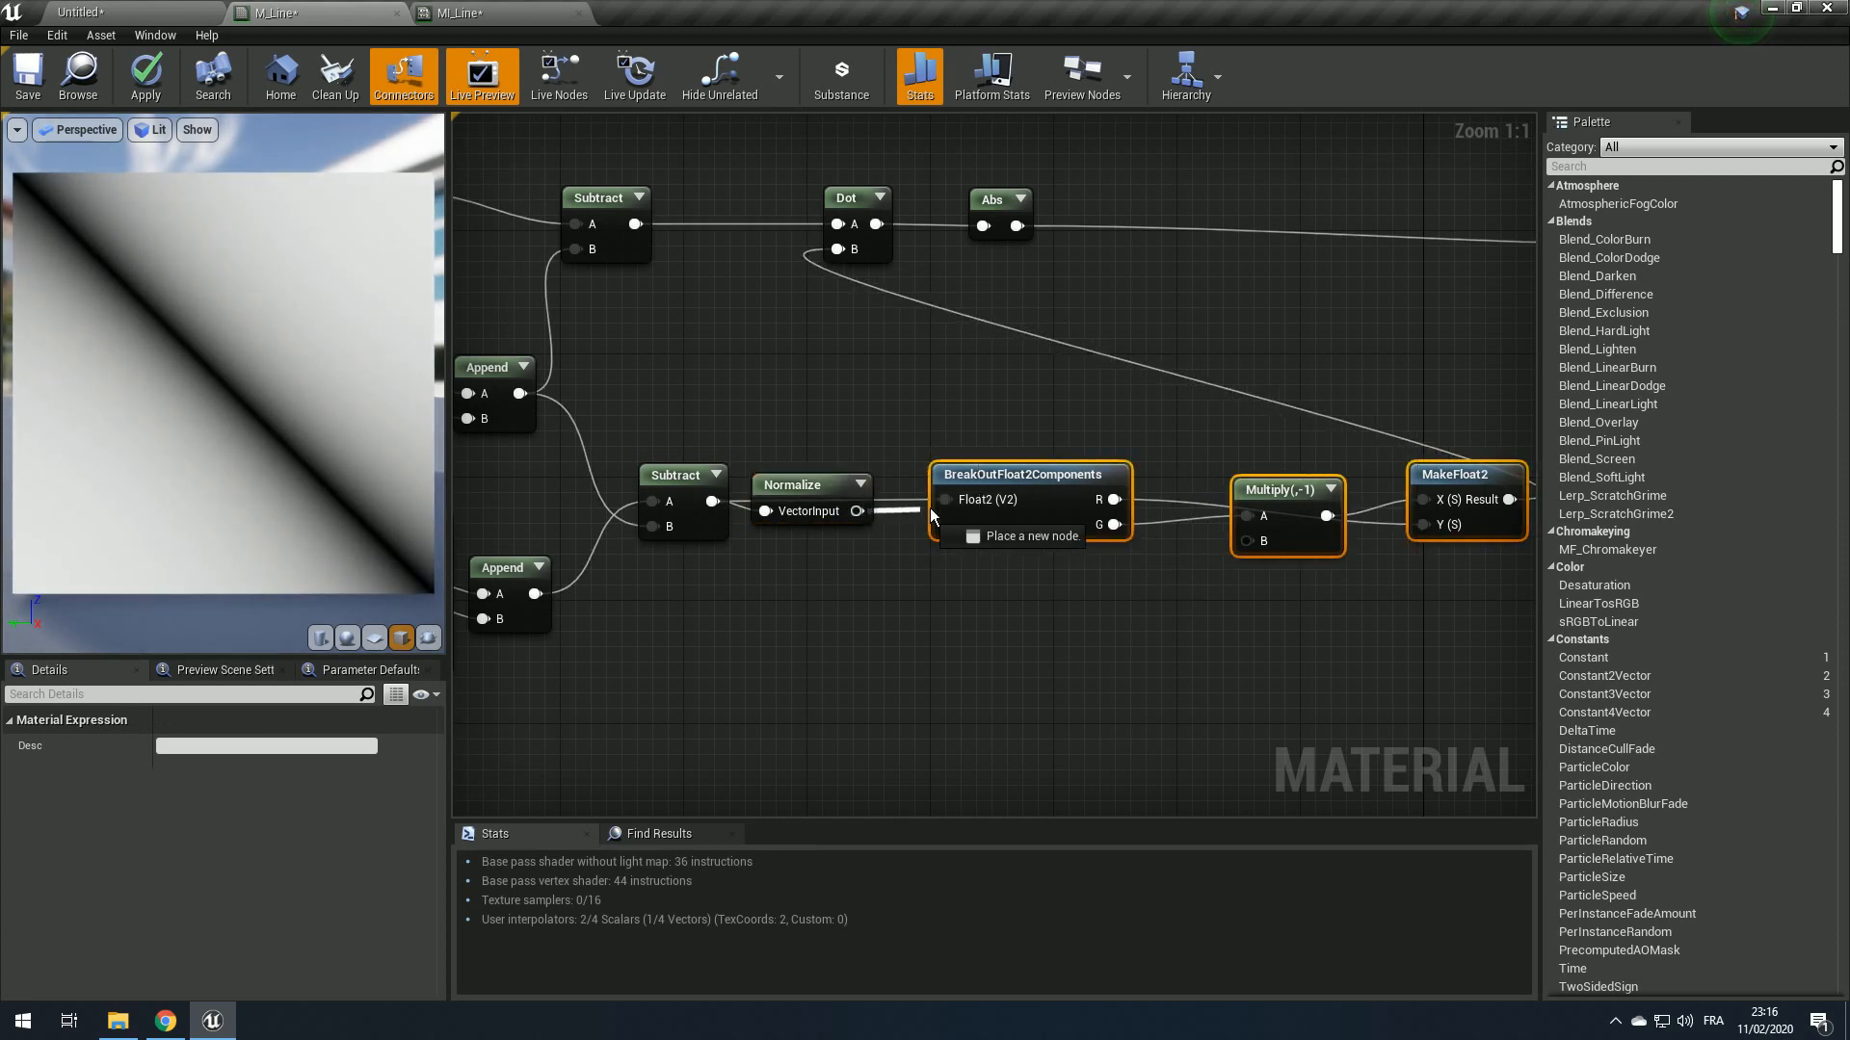
click(146, 77)
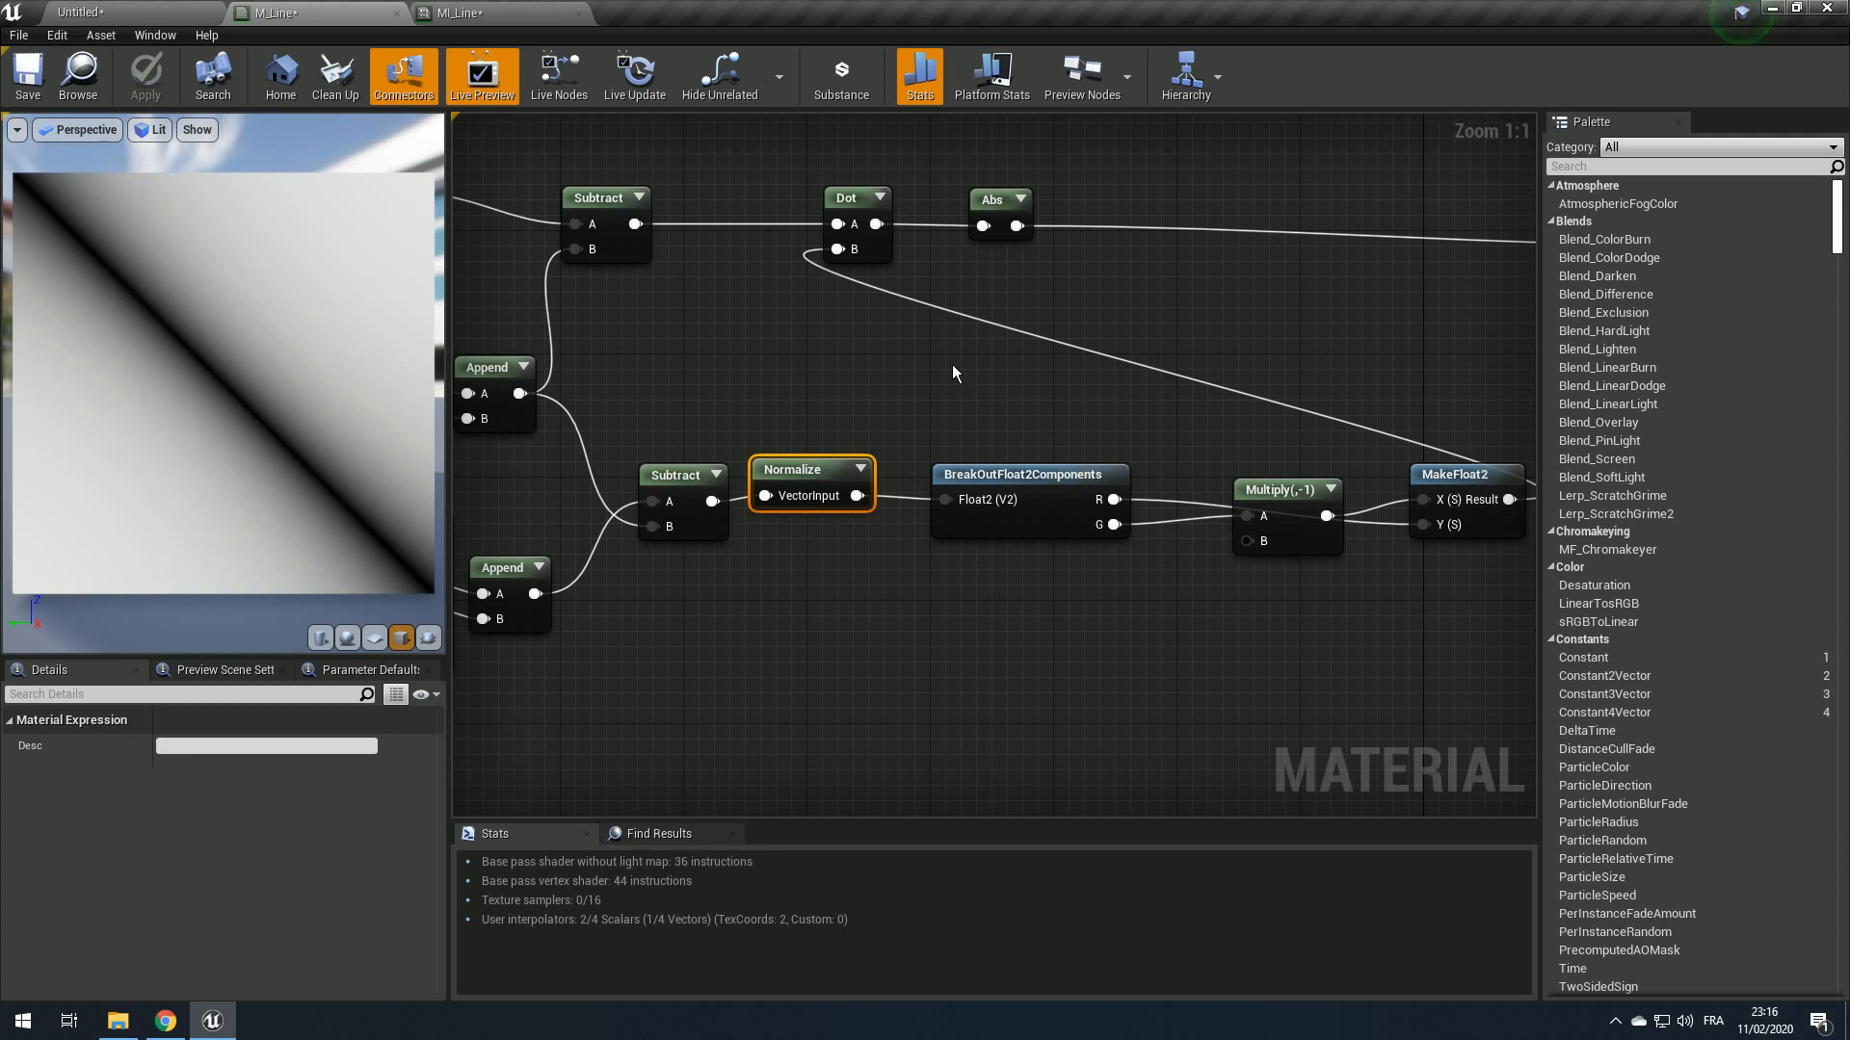
Step: In MI_Line, try different PosA values, finishing with R and G both at 0.1
click(461, 12)
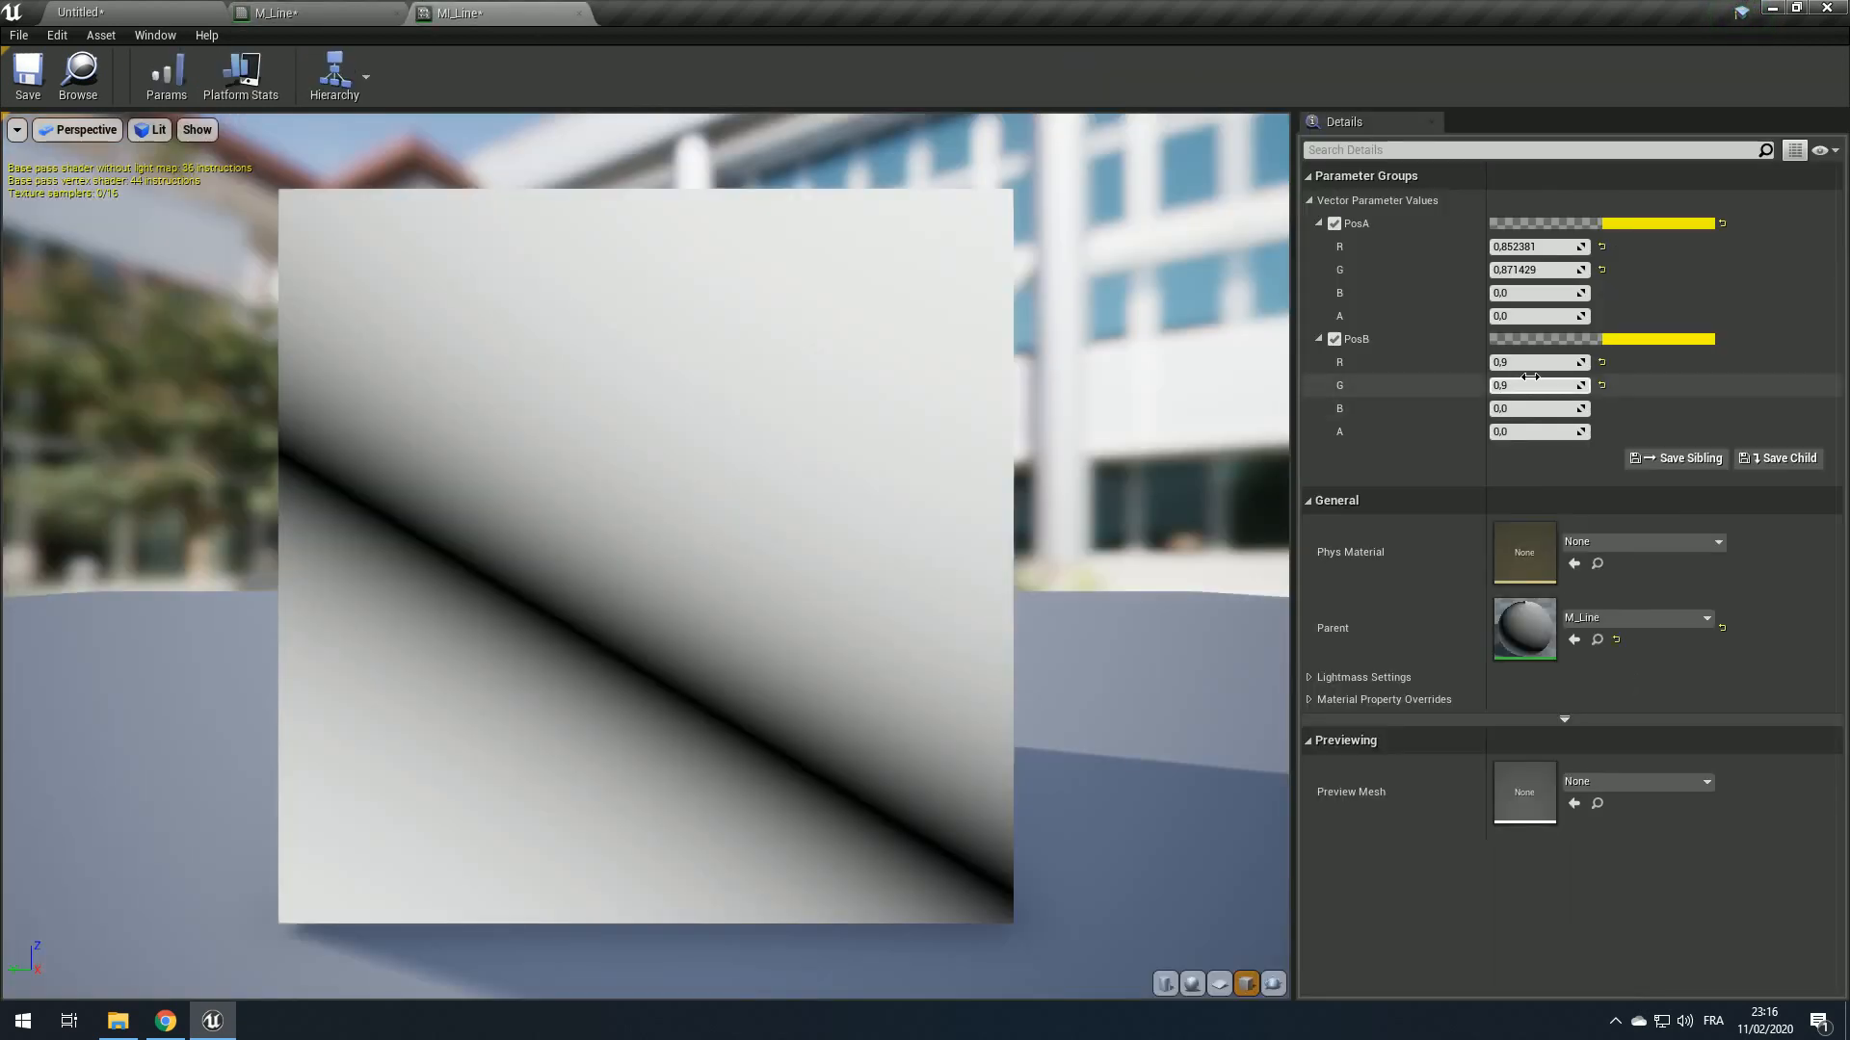
drag(1521, 252, 1599, 270)
click(1535, 254)
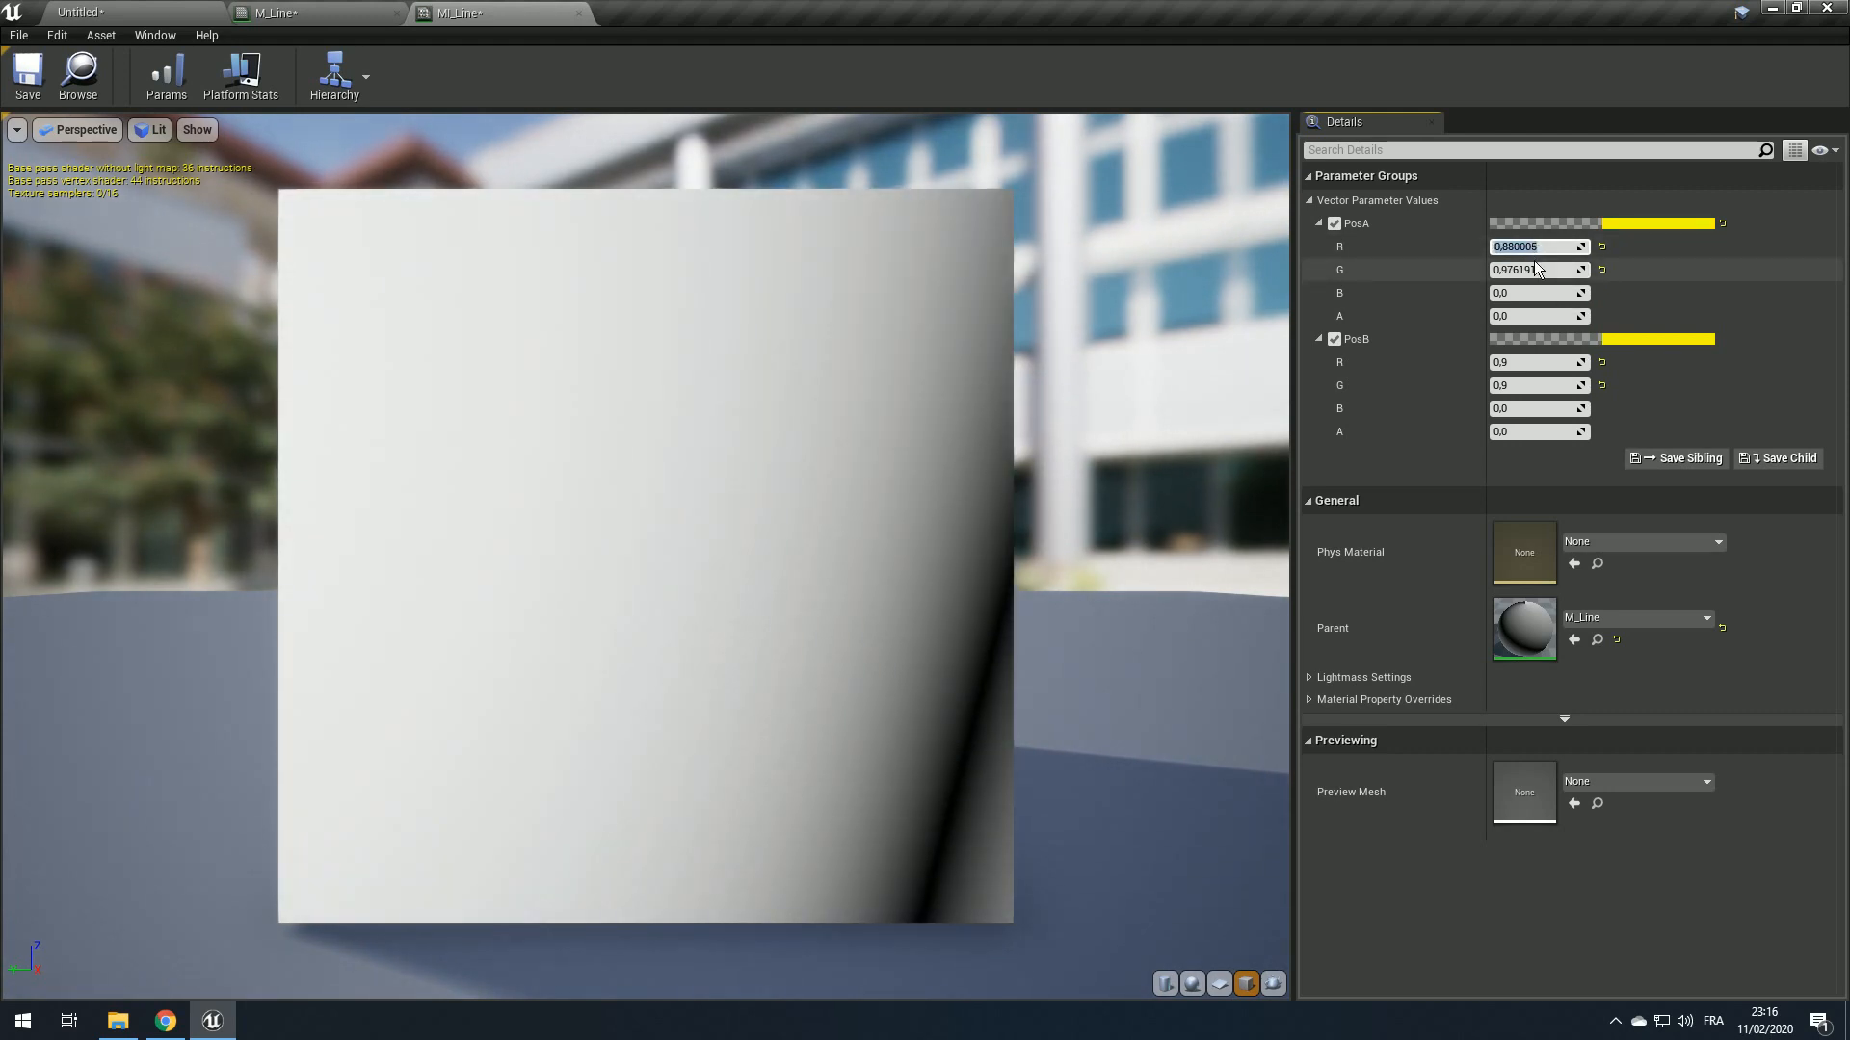
text(0,1)
key(Tab)
text(0,1)
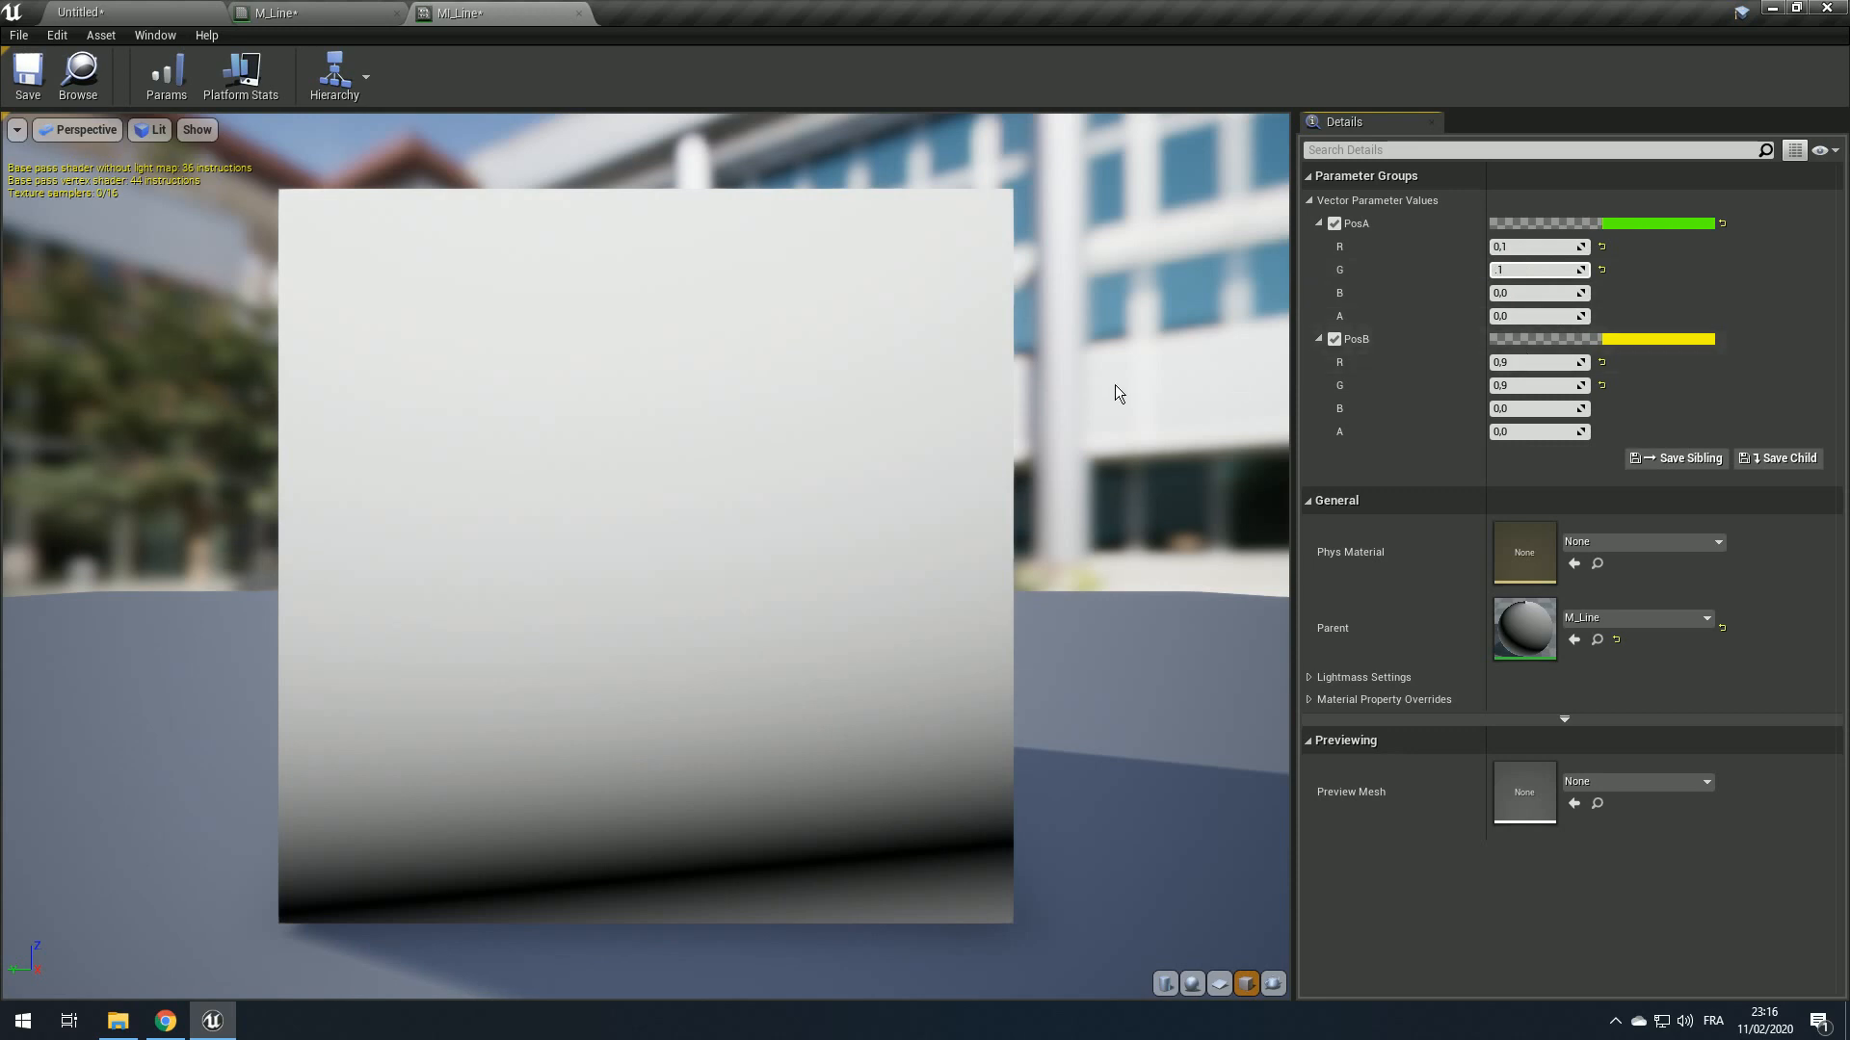
key(Return)
Step: Set PosB's R to 0.5 and G to 1
drag(1539, 363, 1436, 362)
click(1532, 363)
text(0,5)
key(Return)
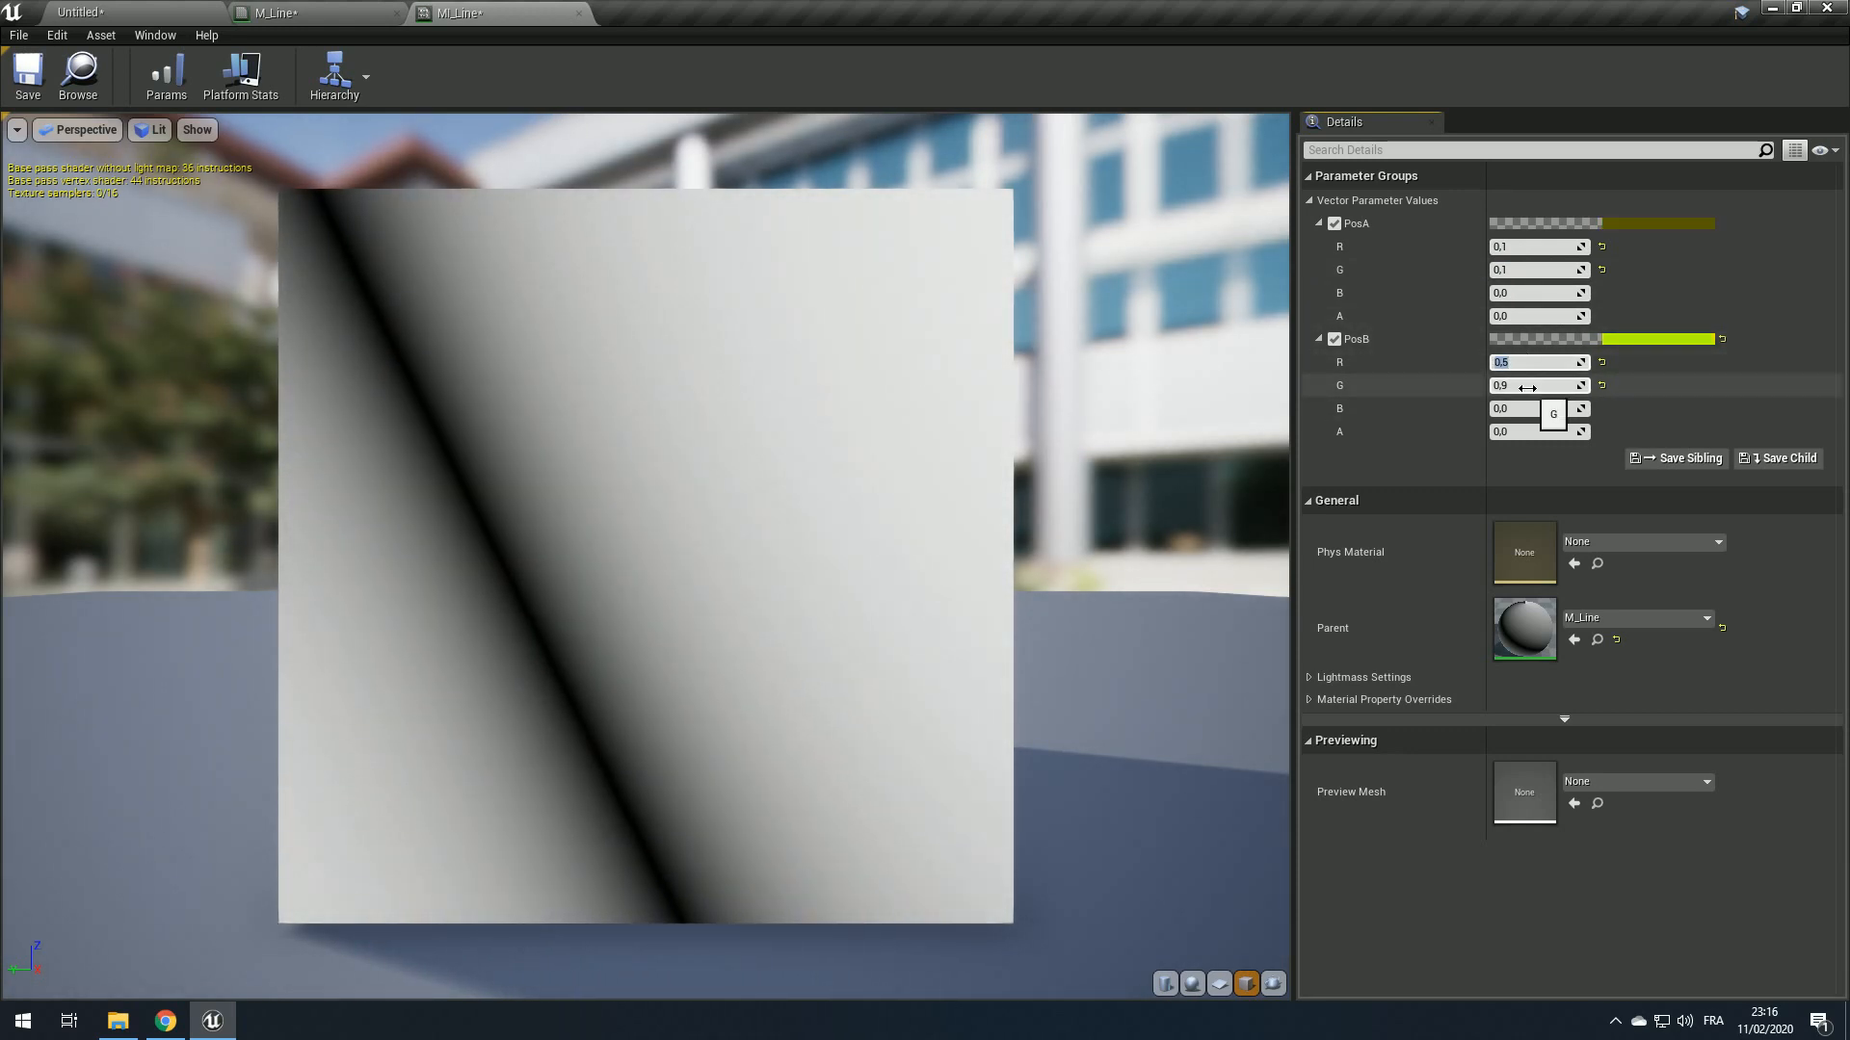
click(1528, 387)
text(1)
key(Return)
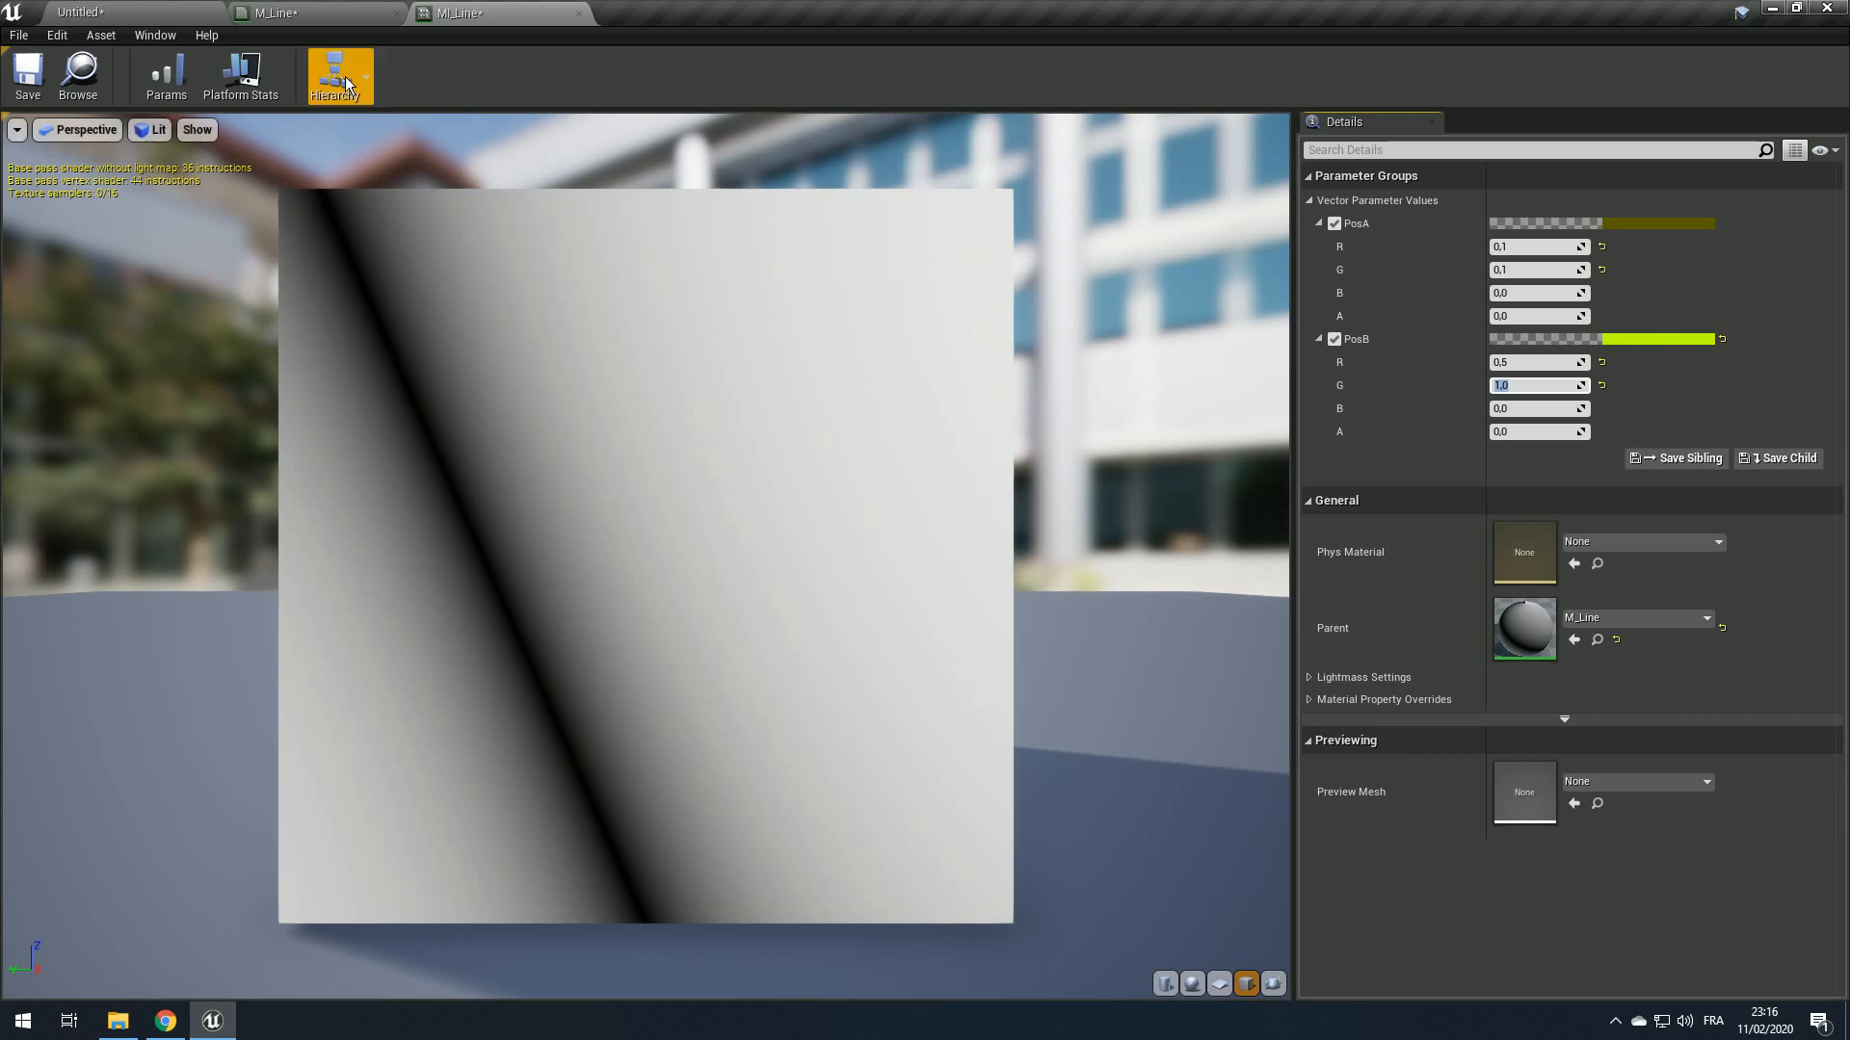
click(324, 10)
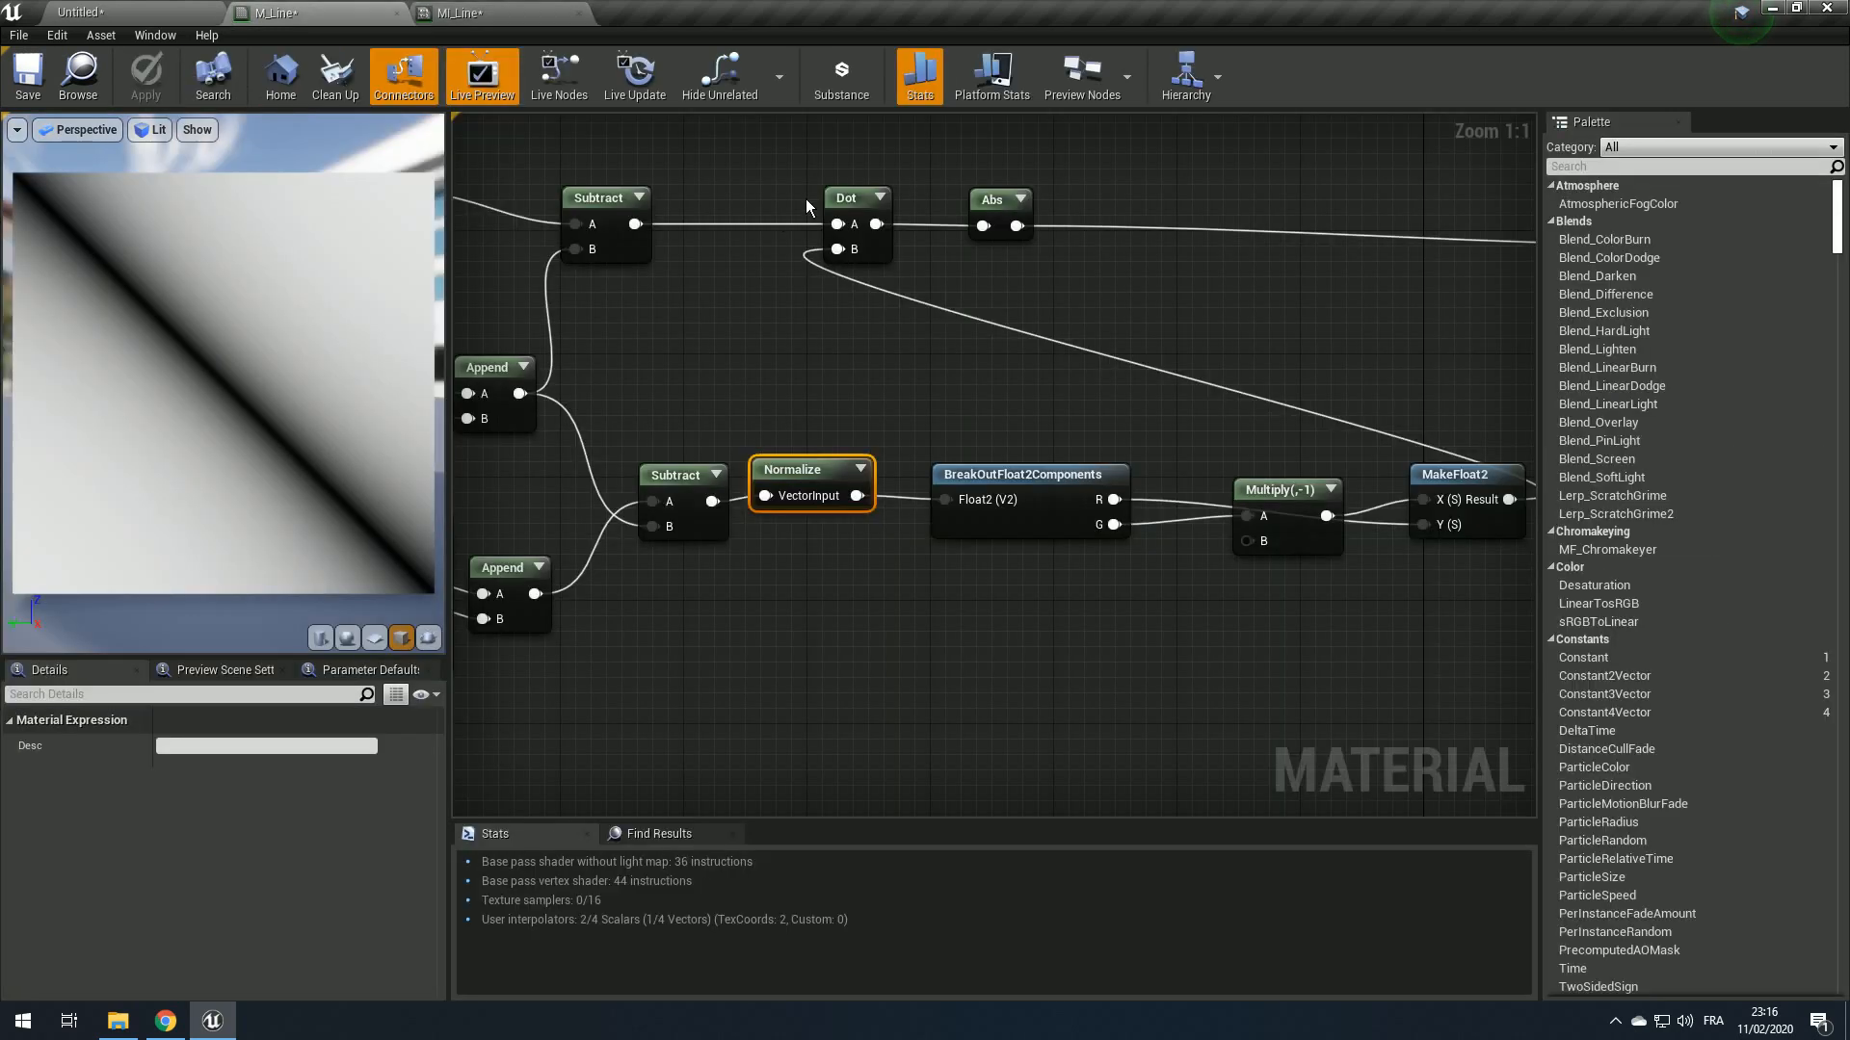
scroll(560, 397, down, 3)
click(445, 11)
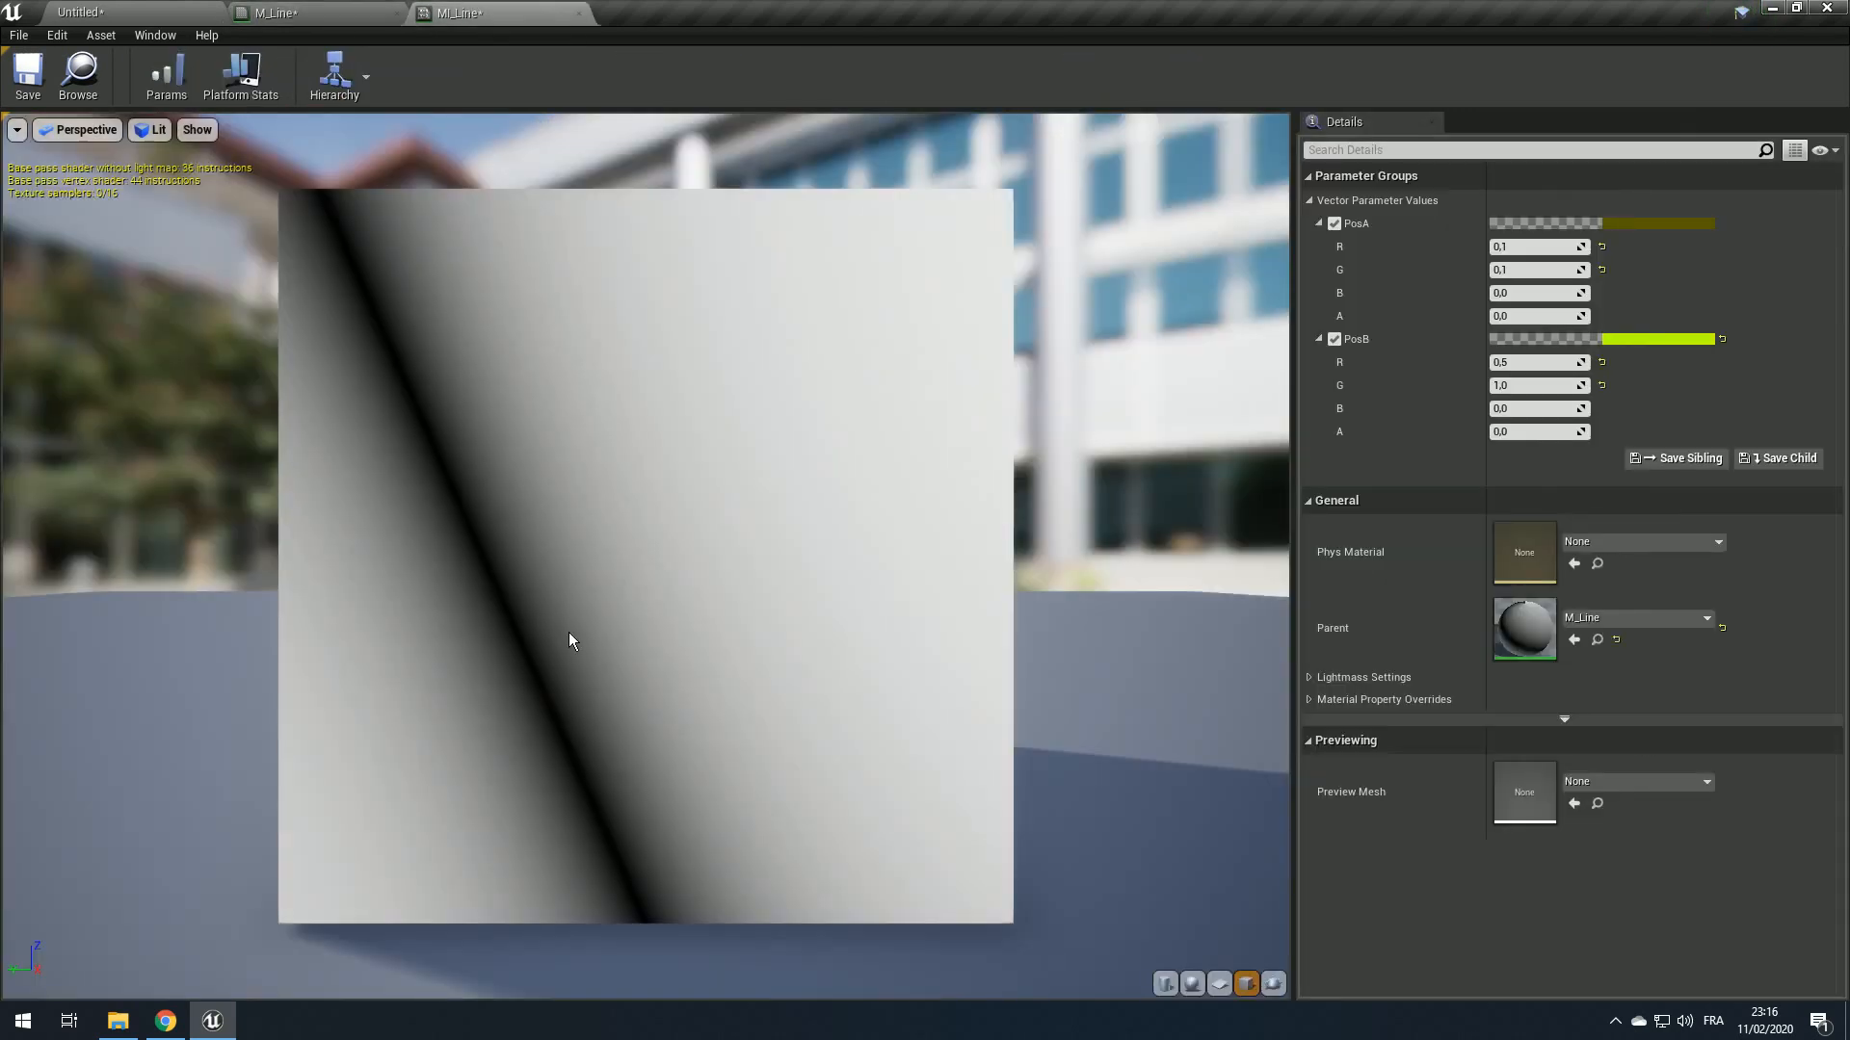
click(318, 12)
right_drag(1145, 425, 848, 396)
scroll(848, 396, up, 2)
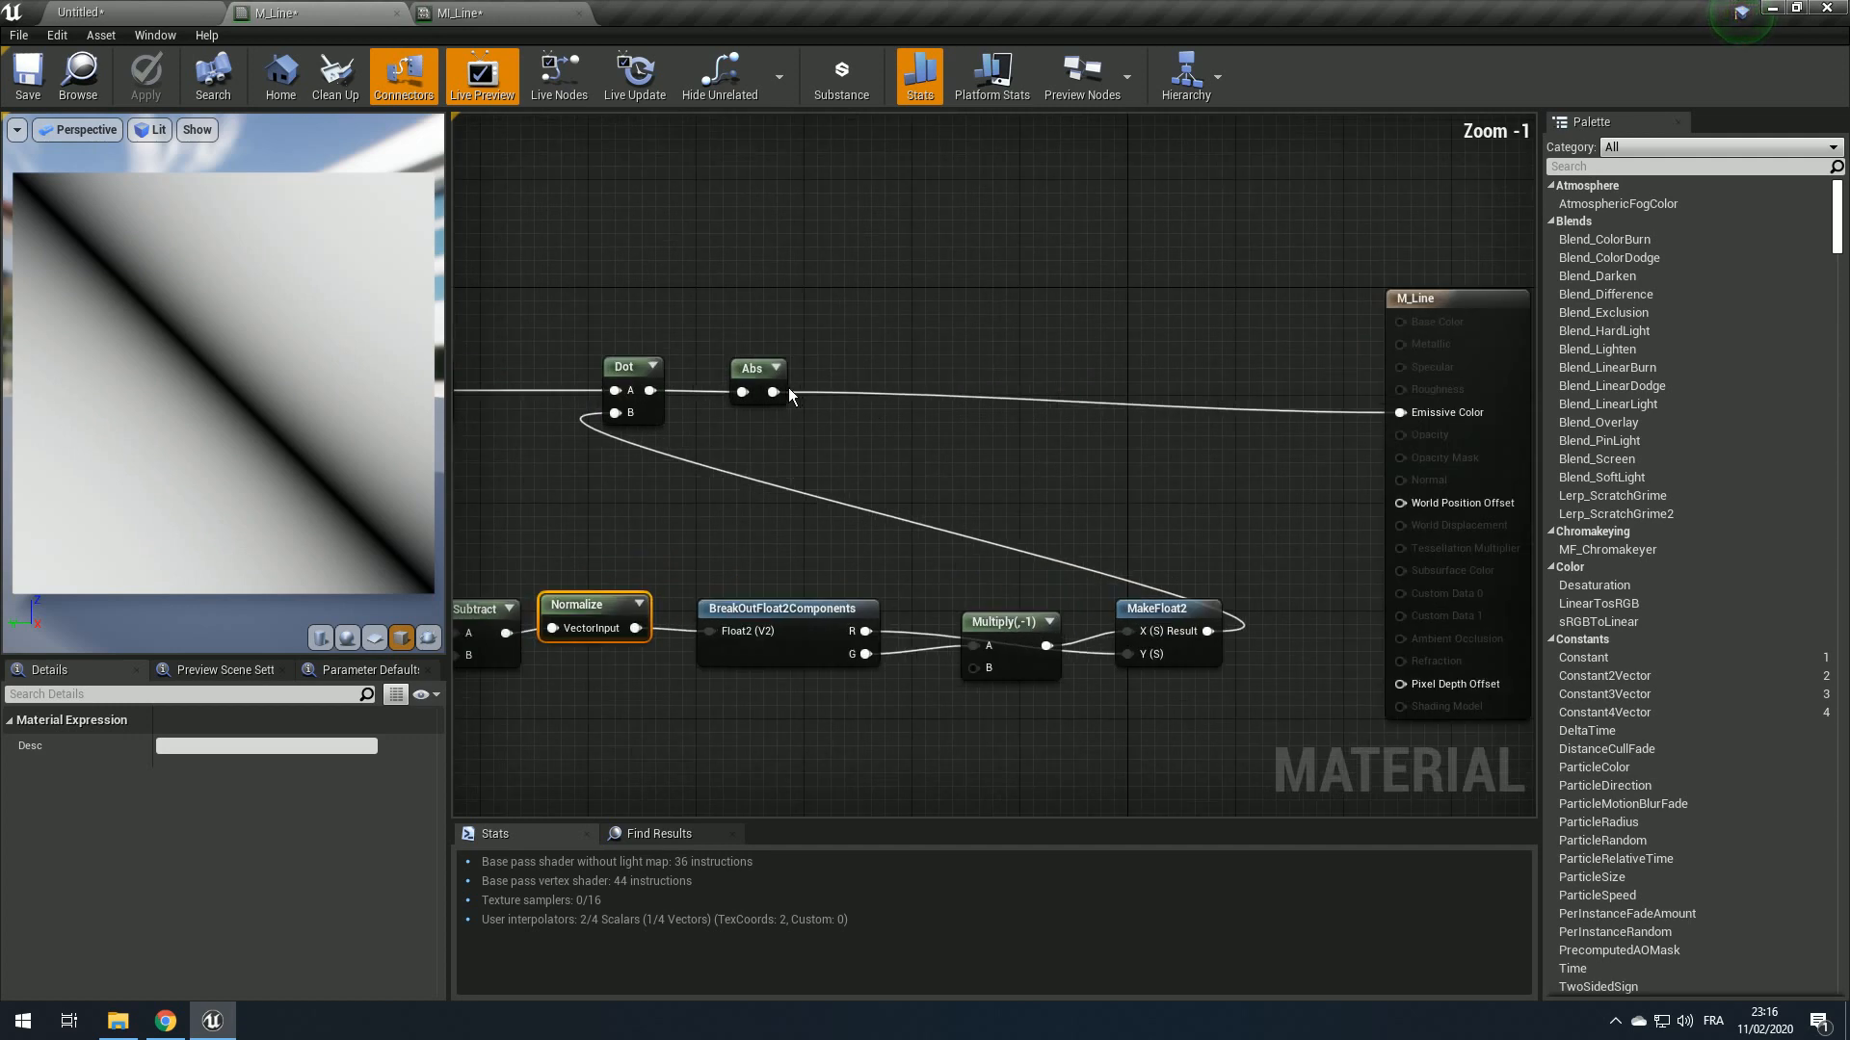
drag(772, 392, 919, 384)
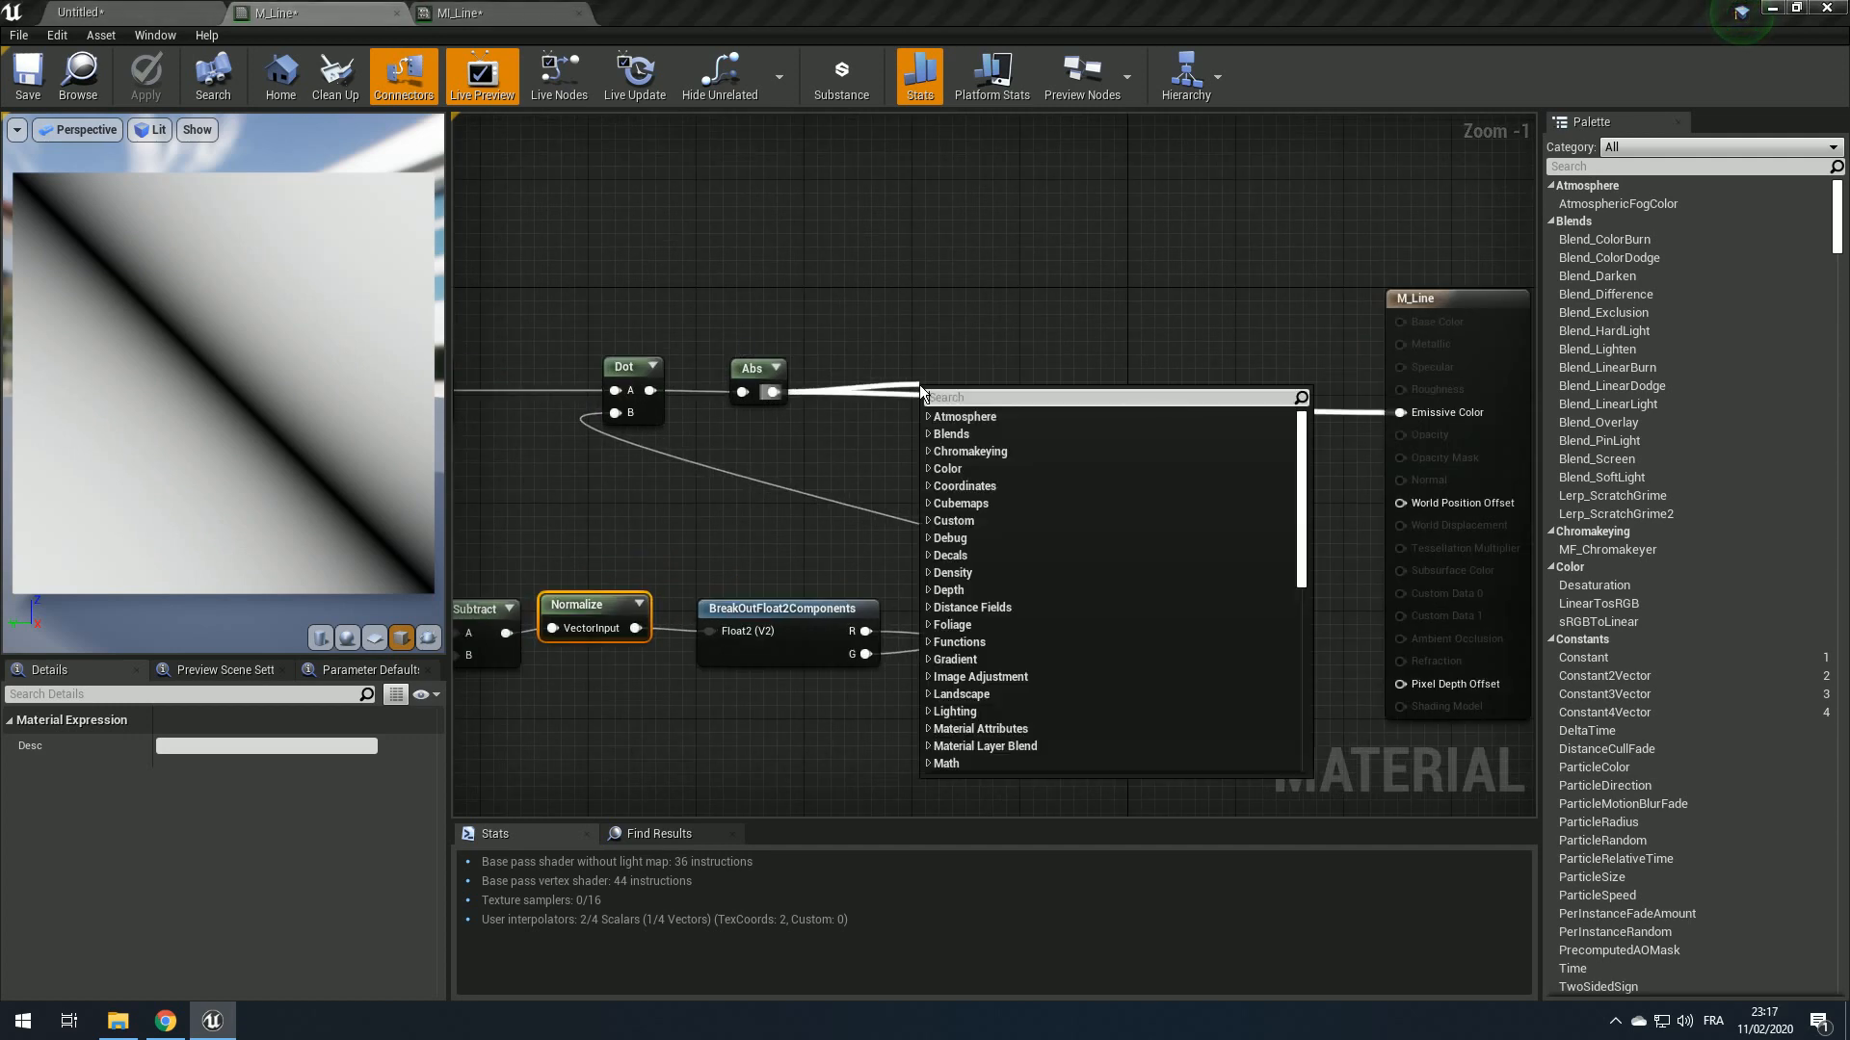
click(915, 297)
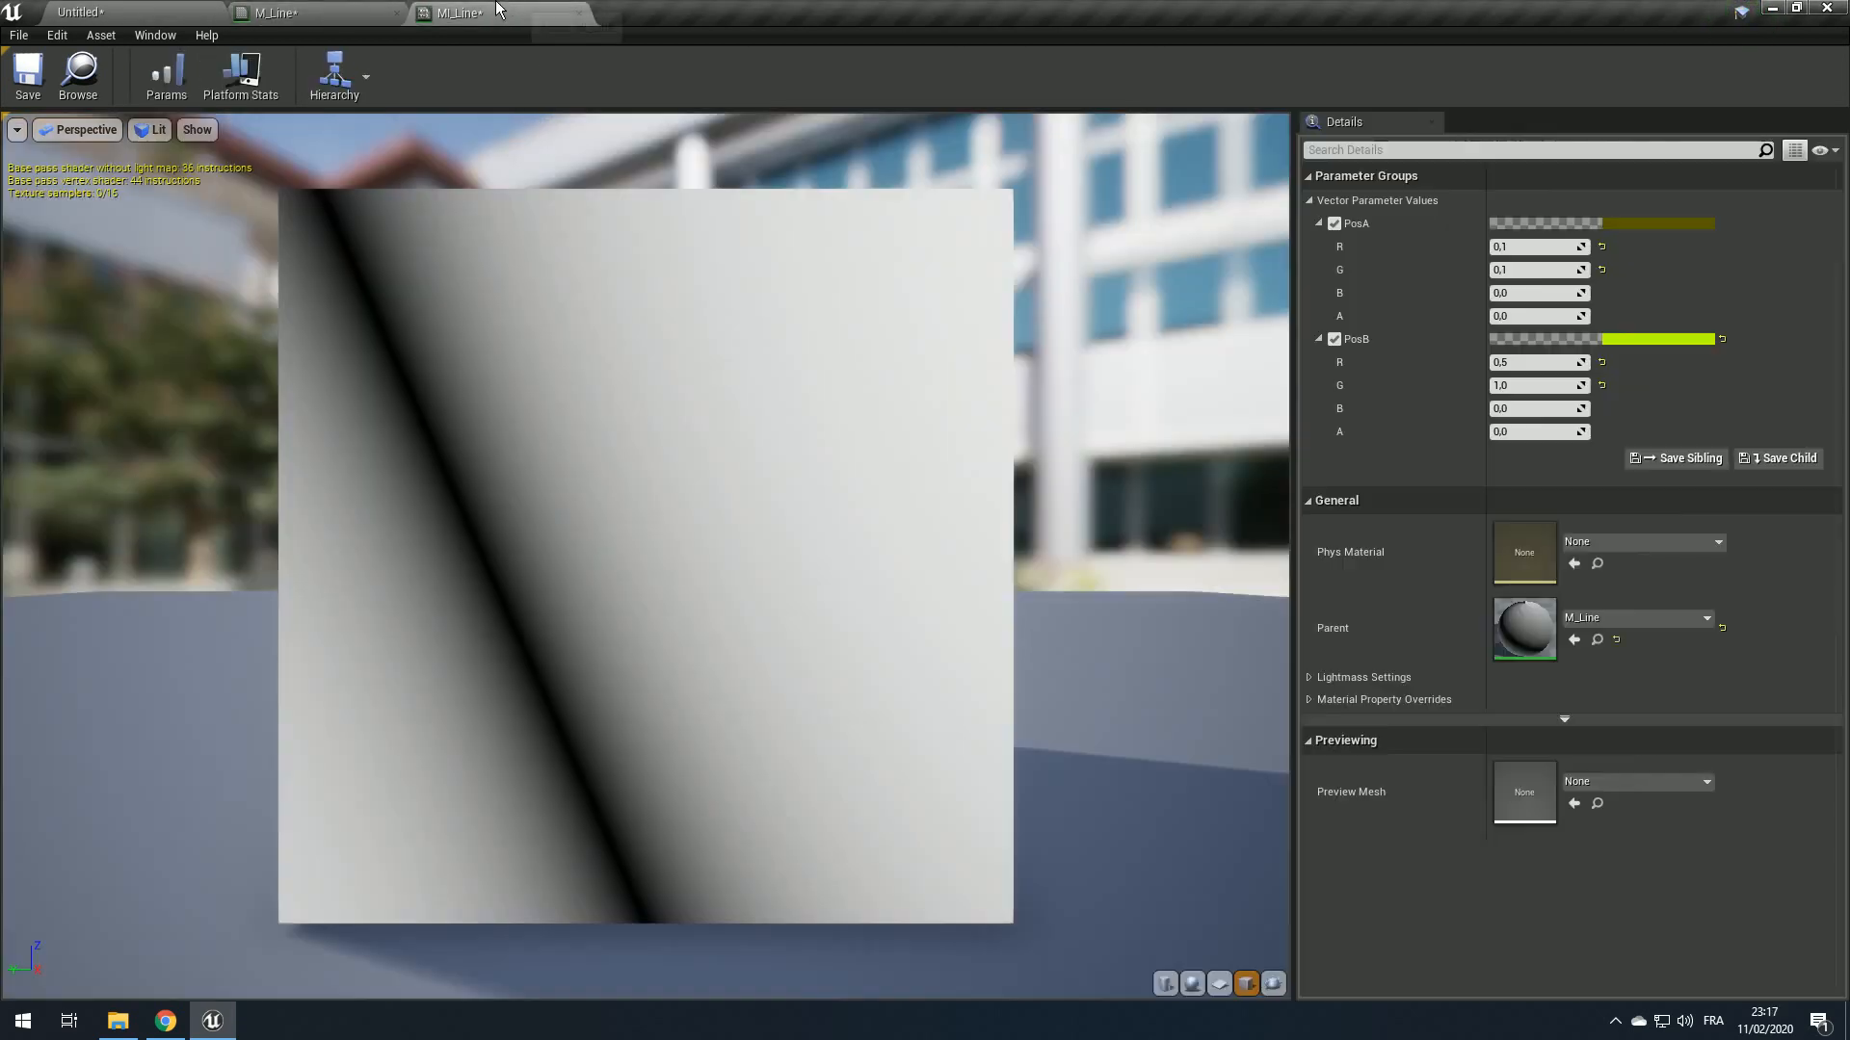
Step: Examine the gradient around the black line up close in the MI_Line and M_Line previews
click(458, 11)
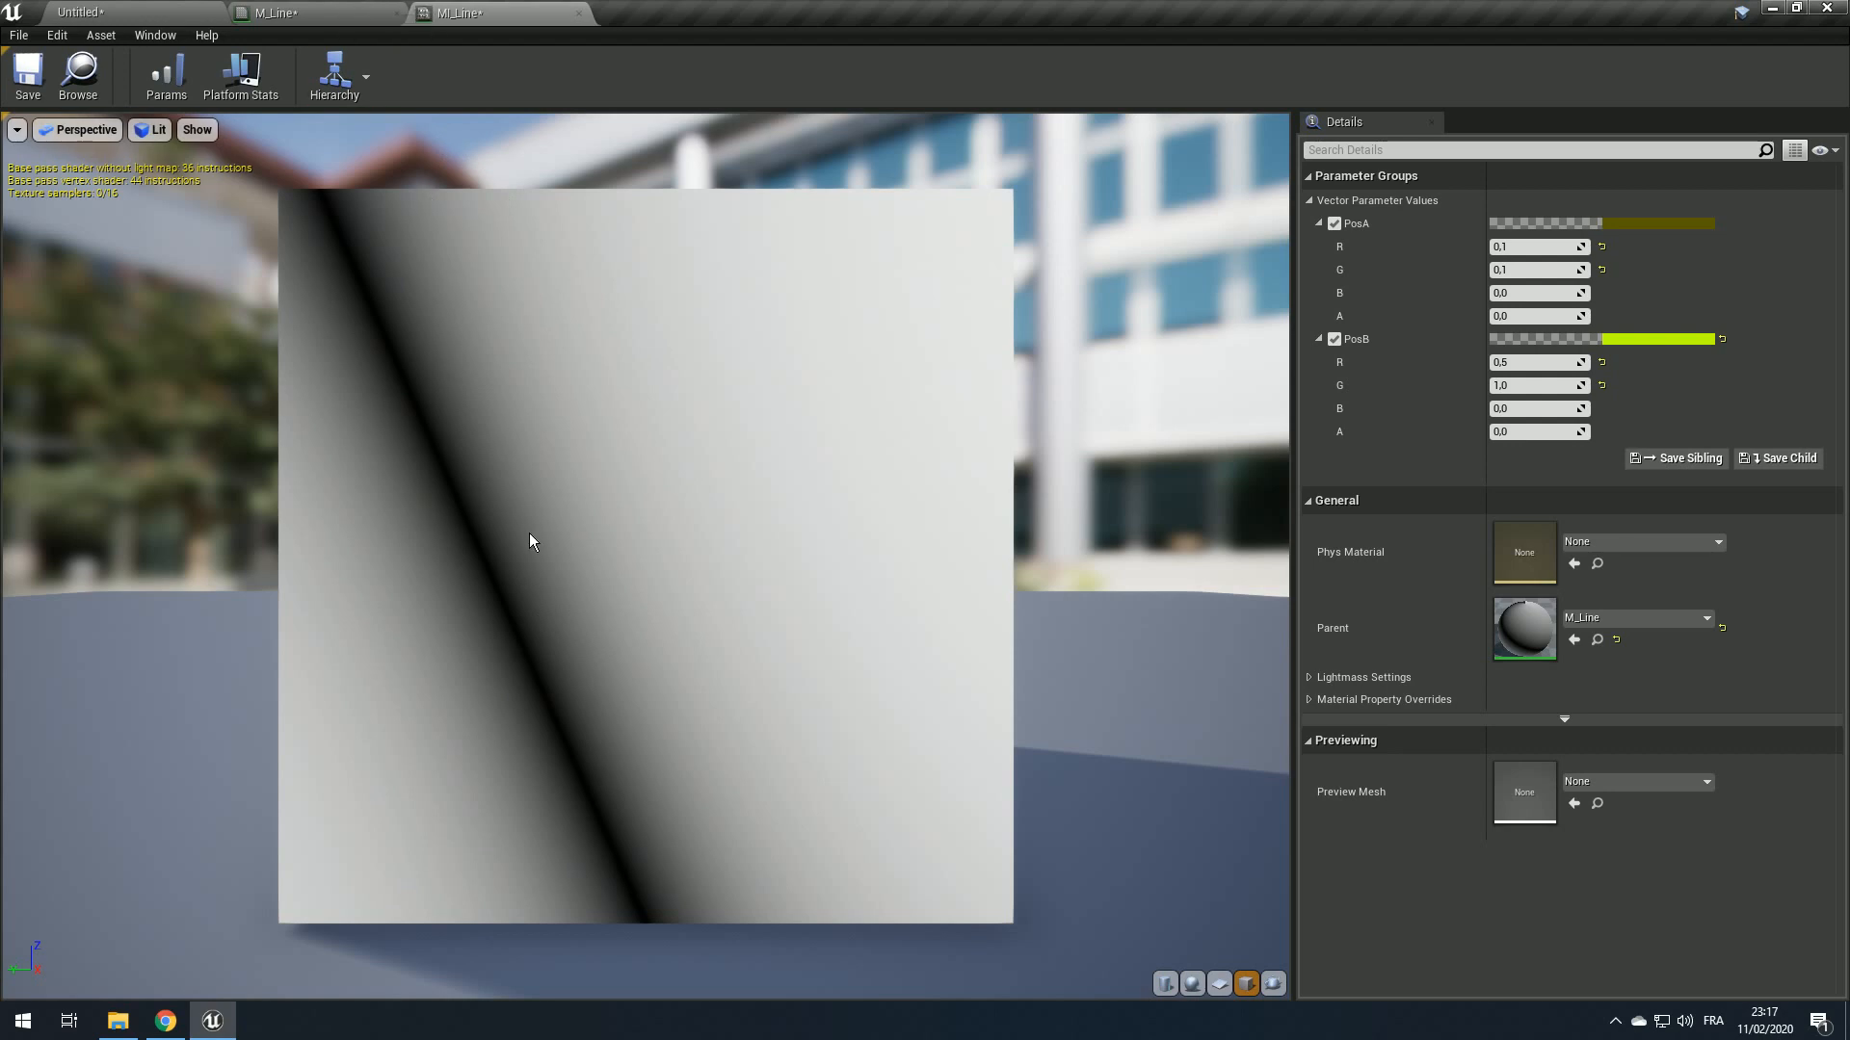
right_drag(529, 538, 536, 570)
middle_drag(528, 537, 684, 506)
right_drag(529, 537, 583, 542)
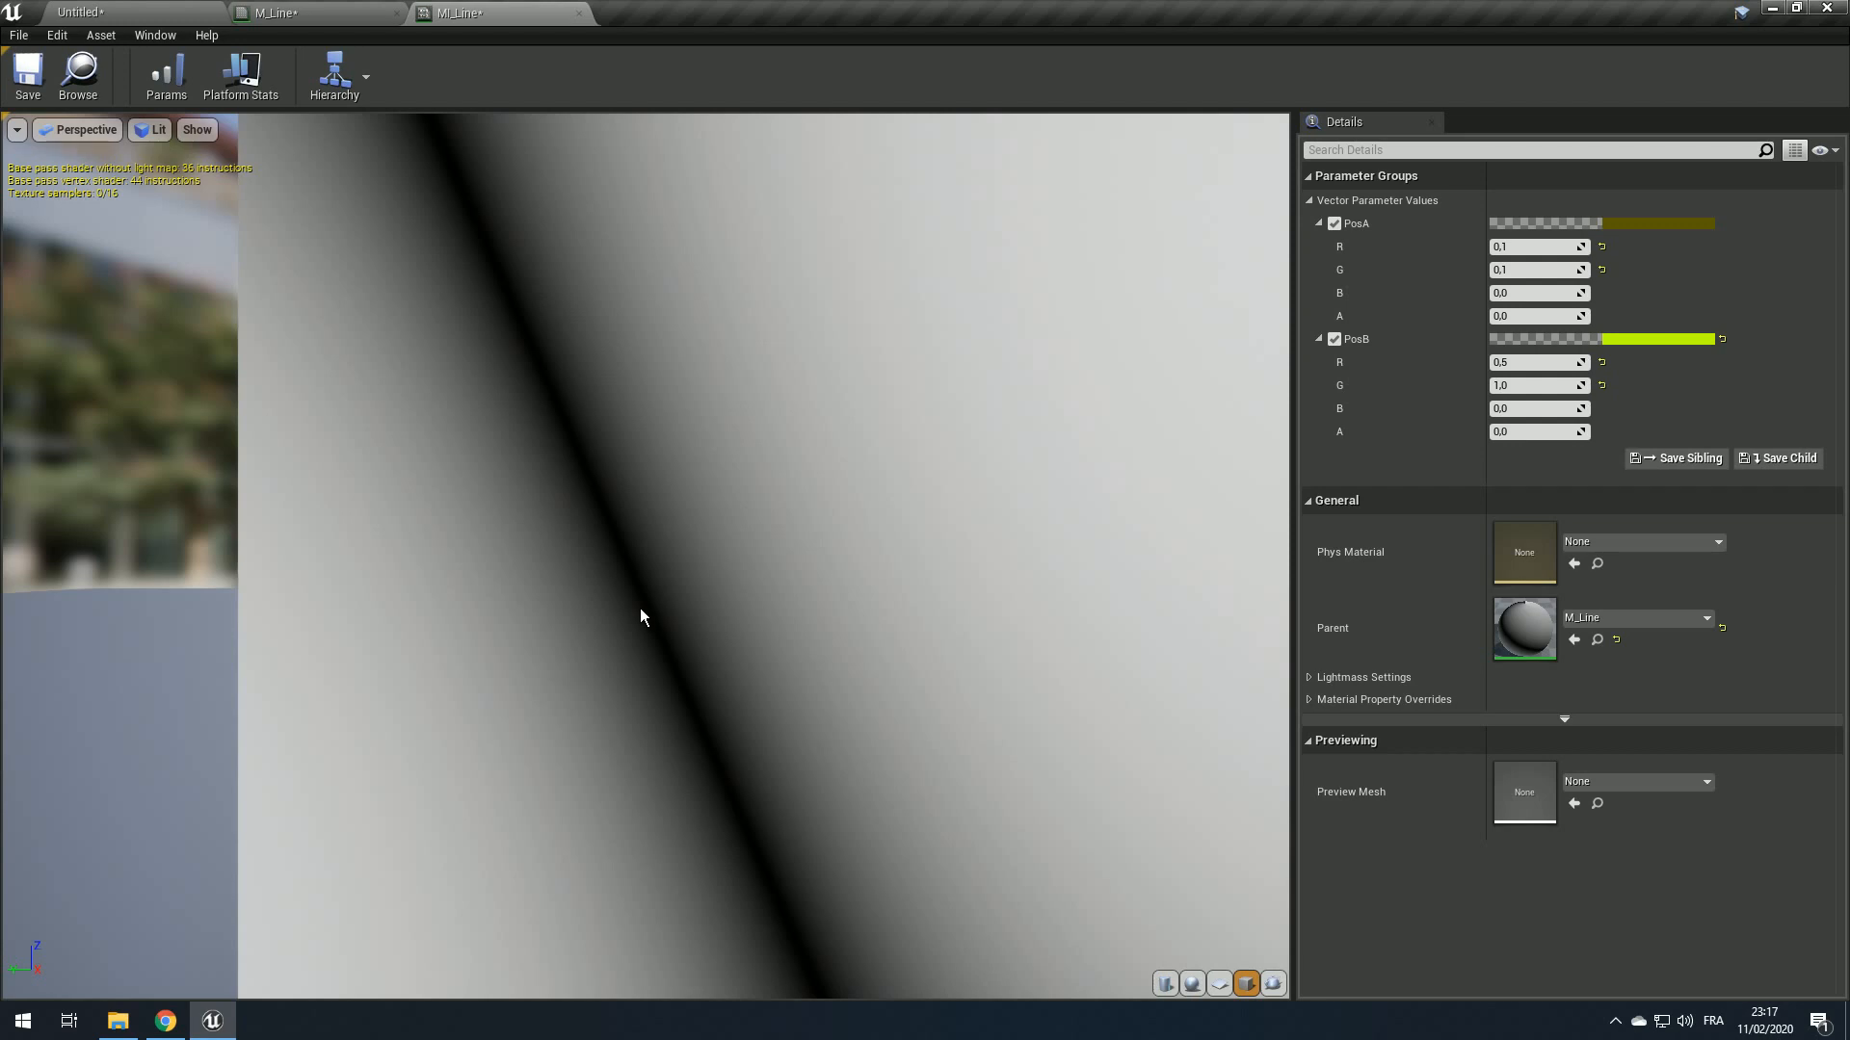
click(321, 12)
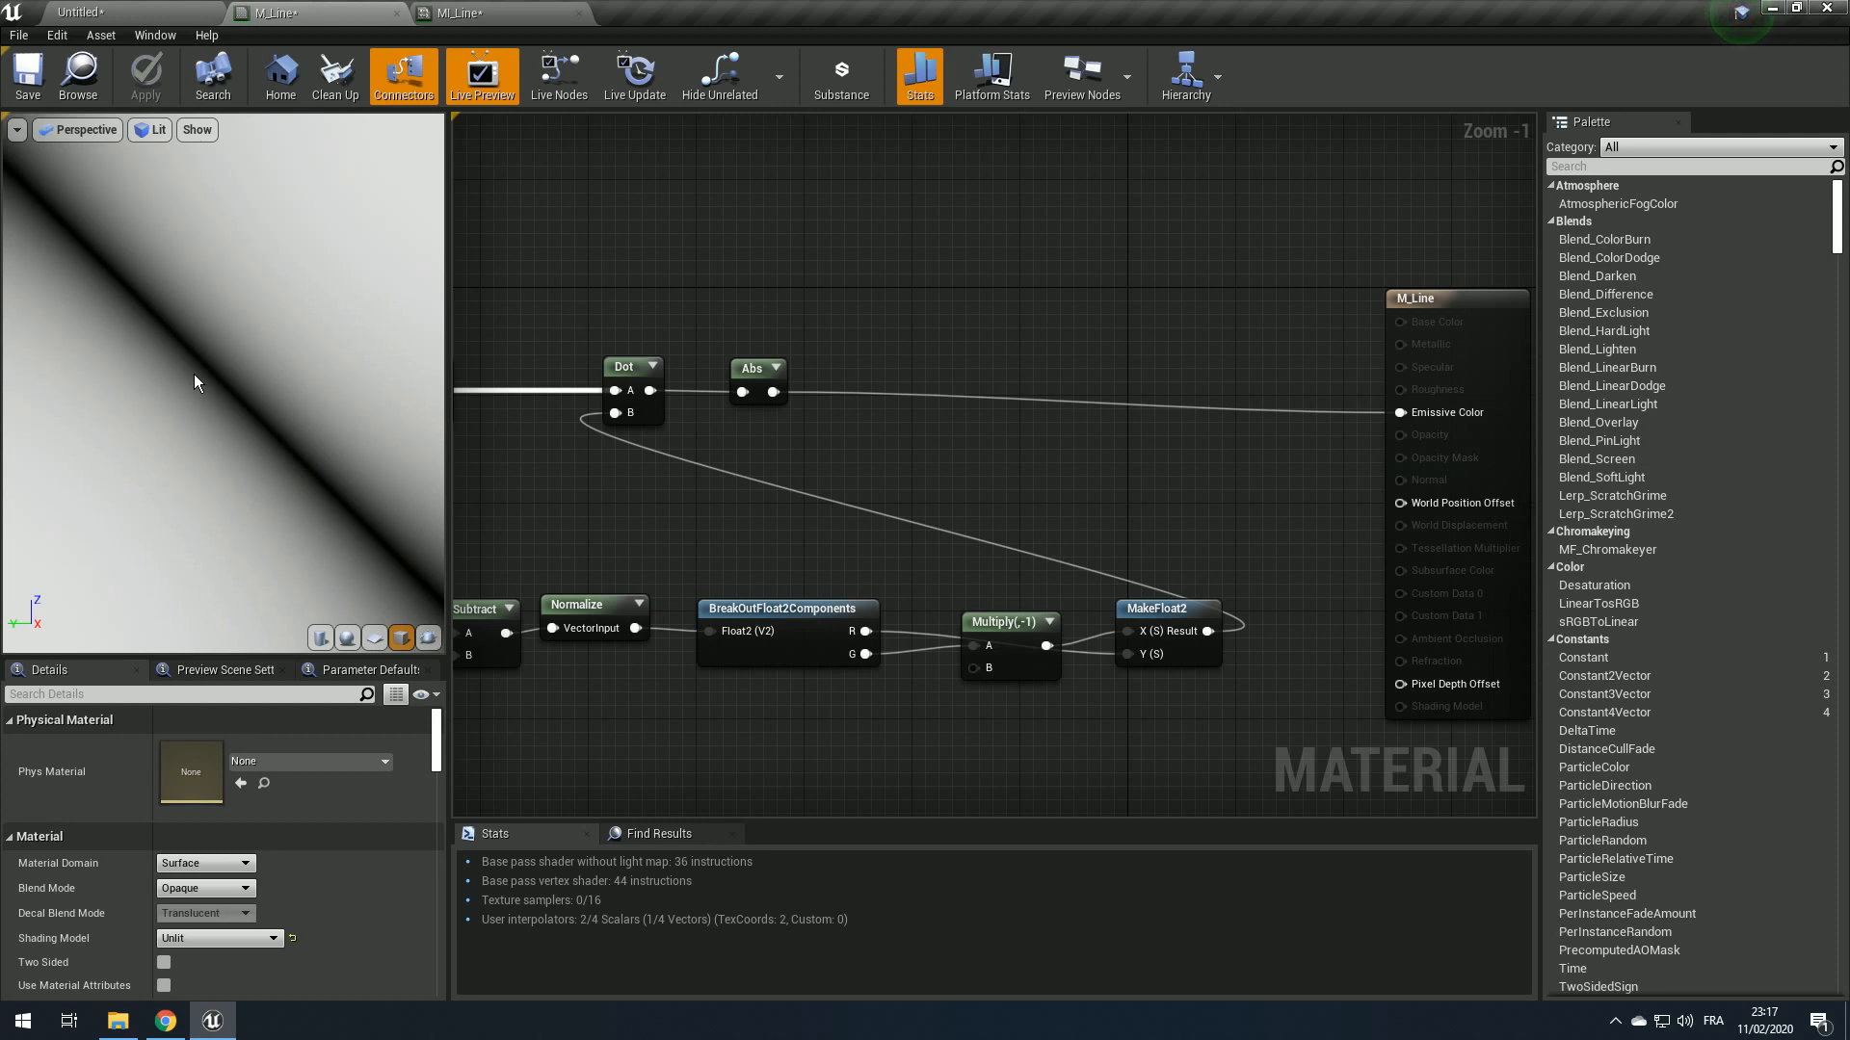
scroll(390, 372, down, 5)
scroll(776, 407, up, 1)
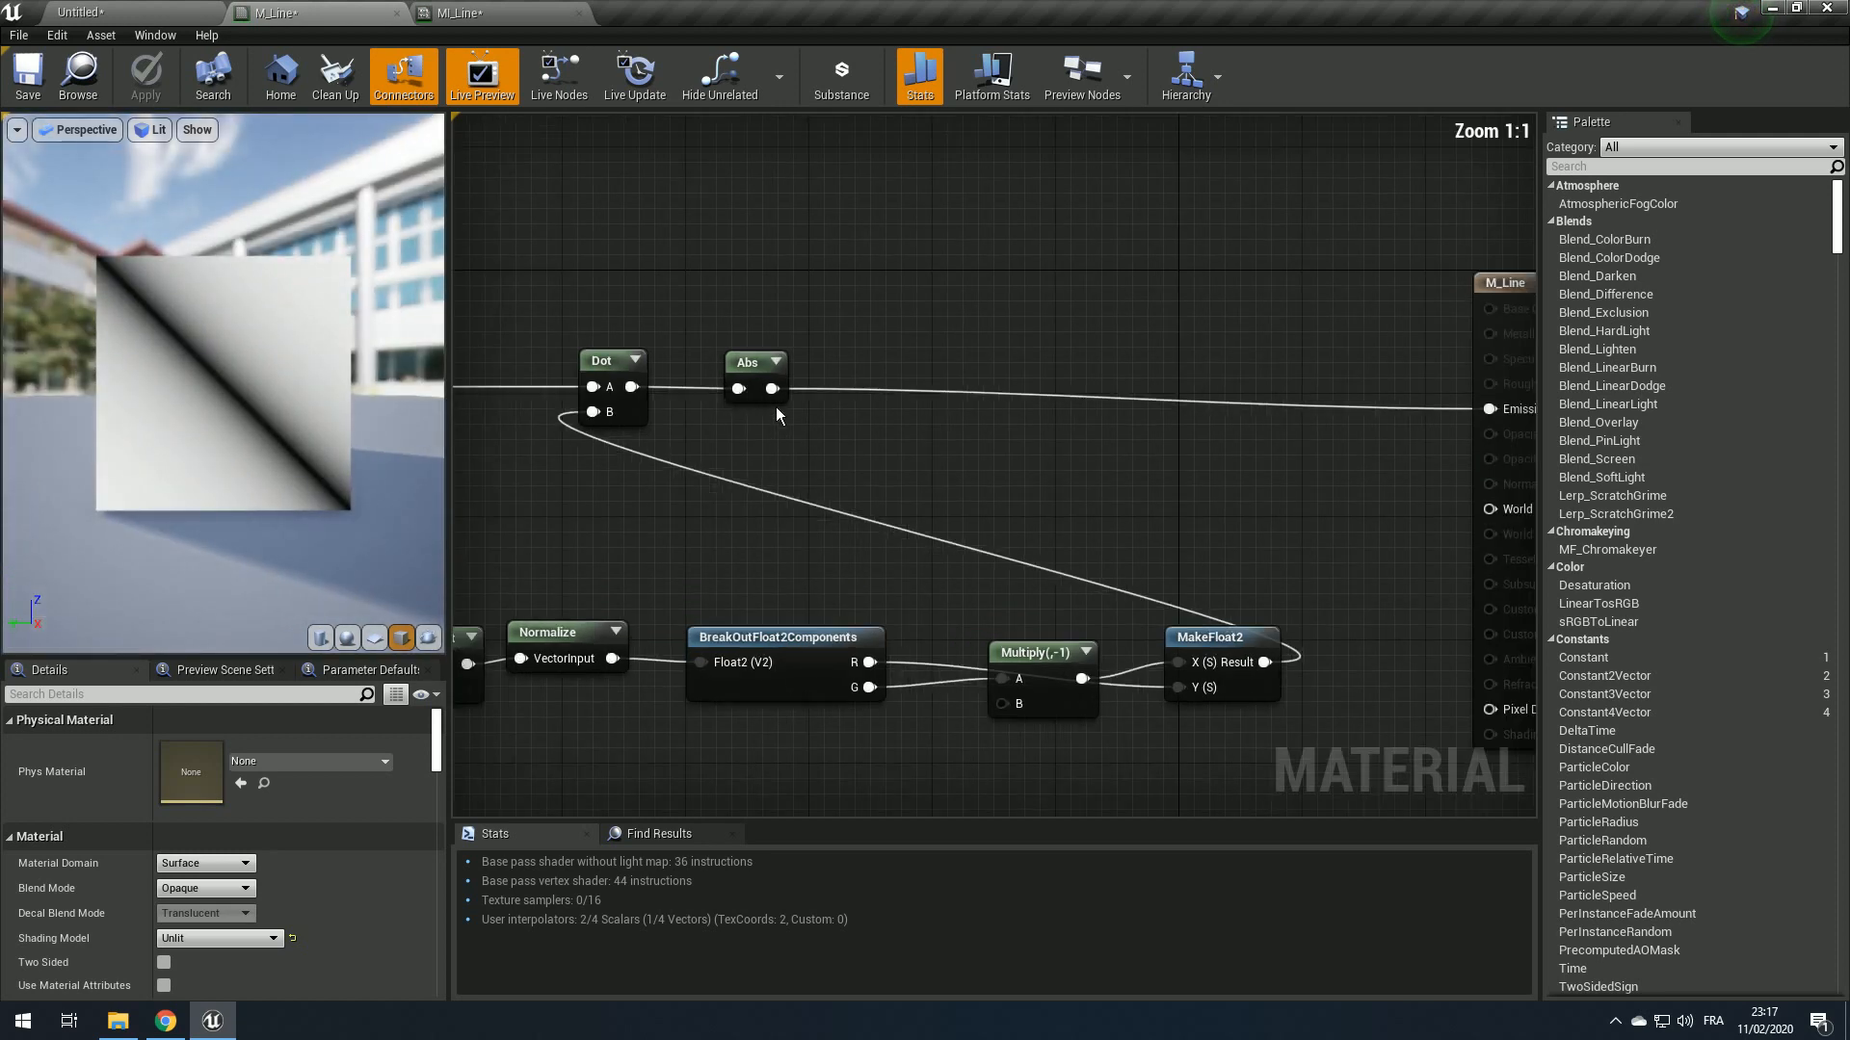
drag(772, 389, 855, 390)
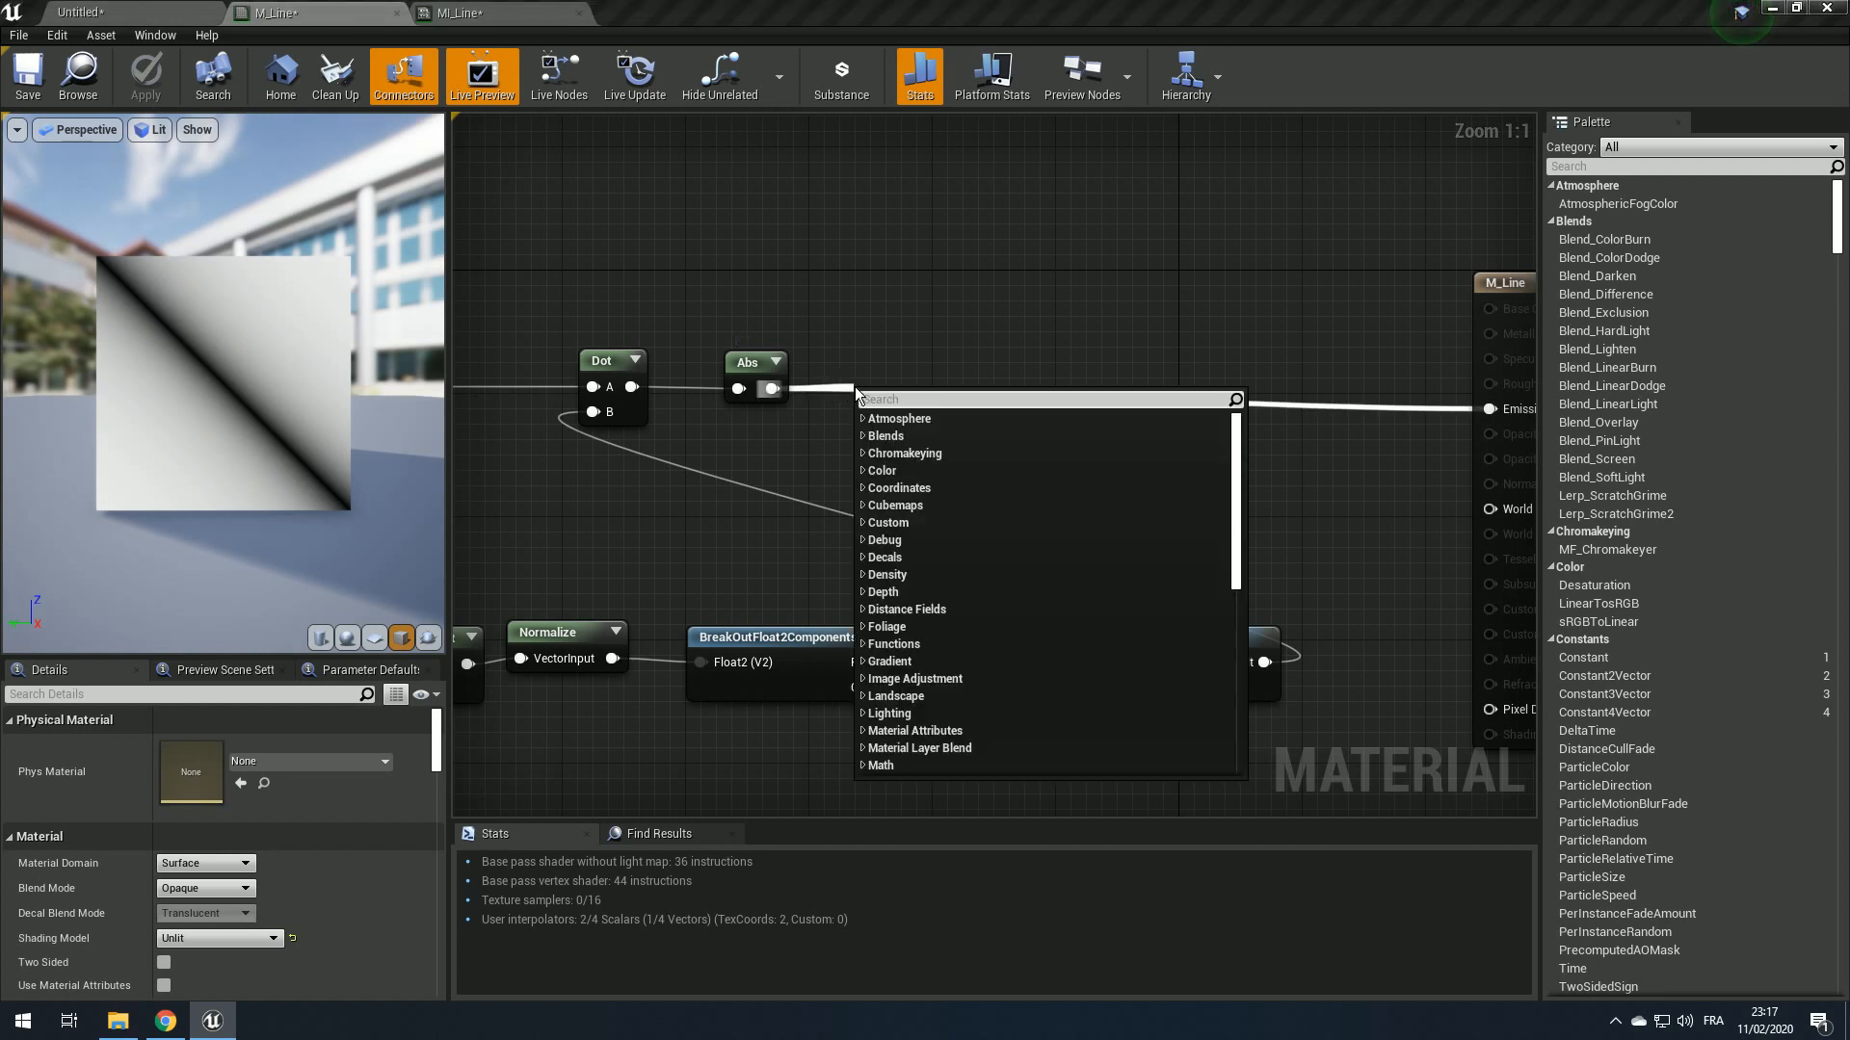
click(902, 359)
right_drag(765, 421, 809, 415)
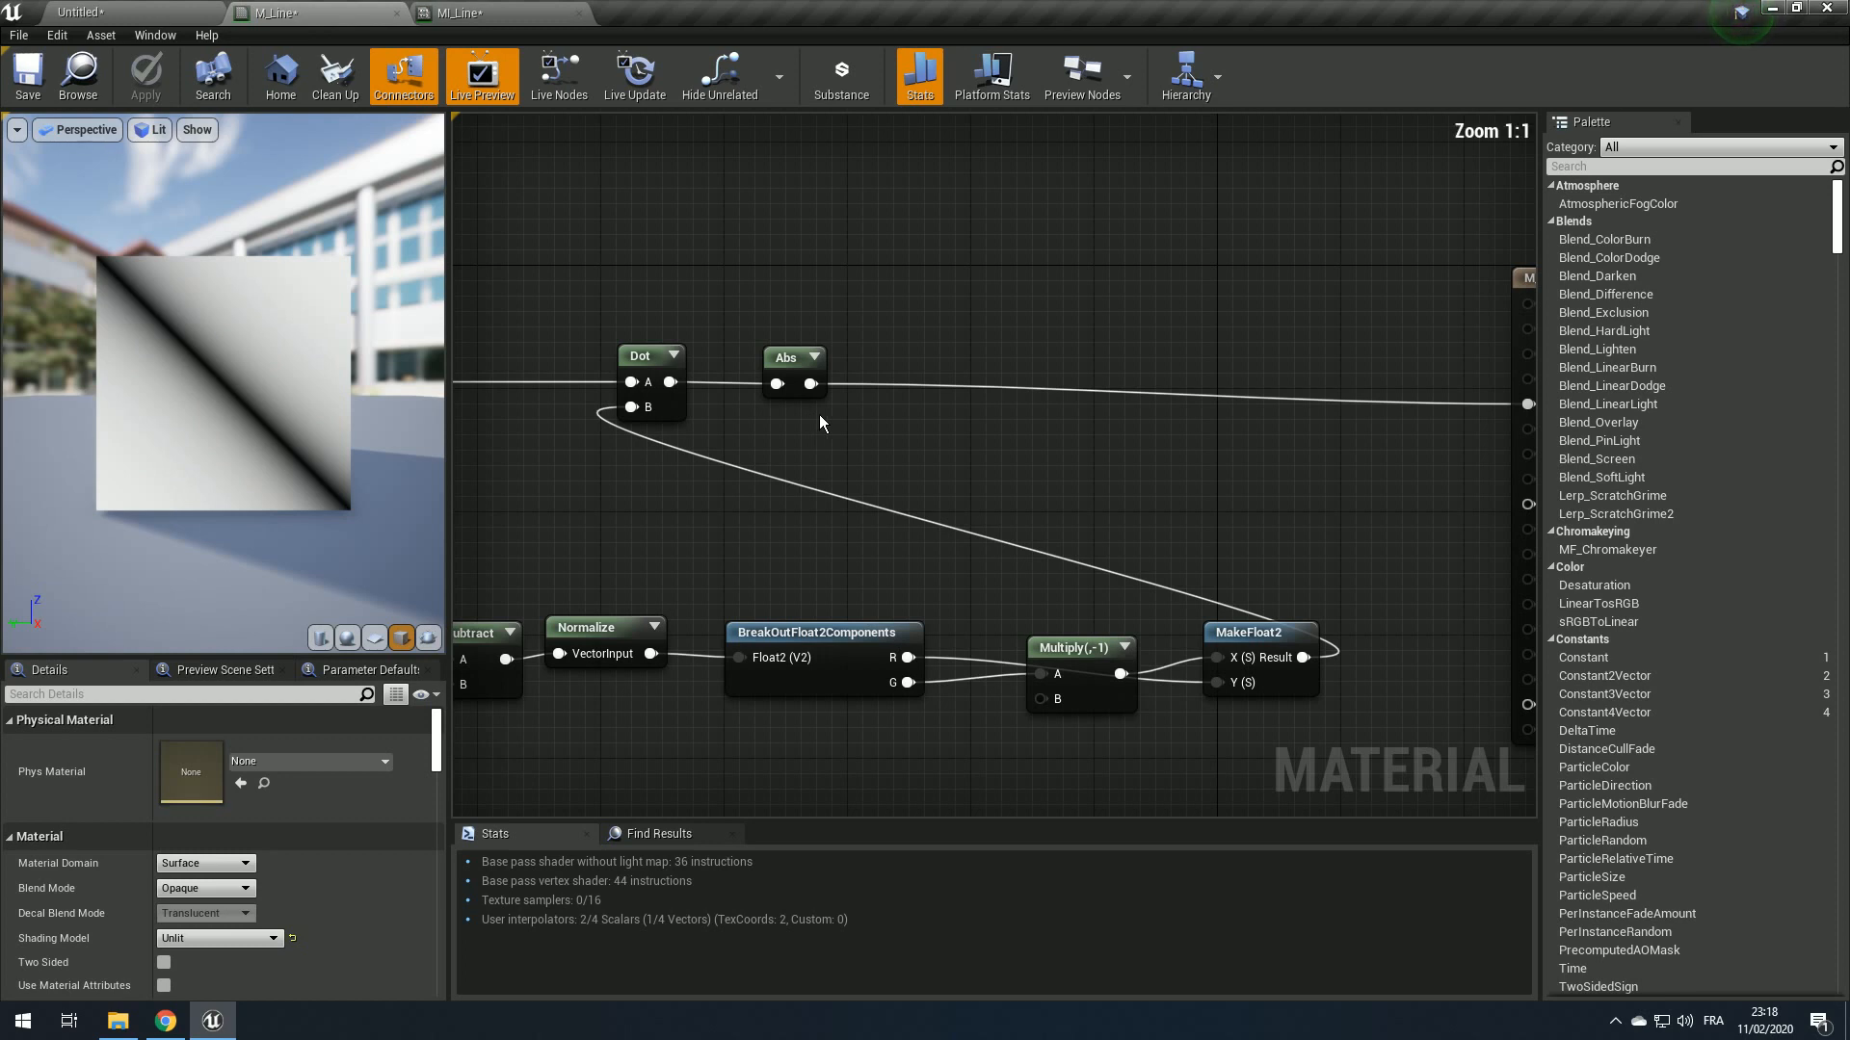
Step: Insert a Floor node between Abs and Emissive Color, and place it farther right to leave room after Abs
right_drag(819, 414, 703, 416)
drag(696, 387, 788, 383)
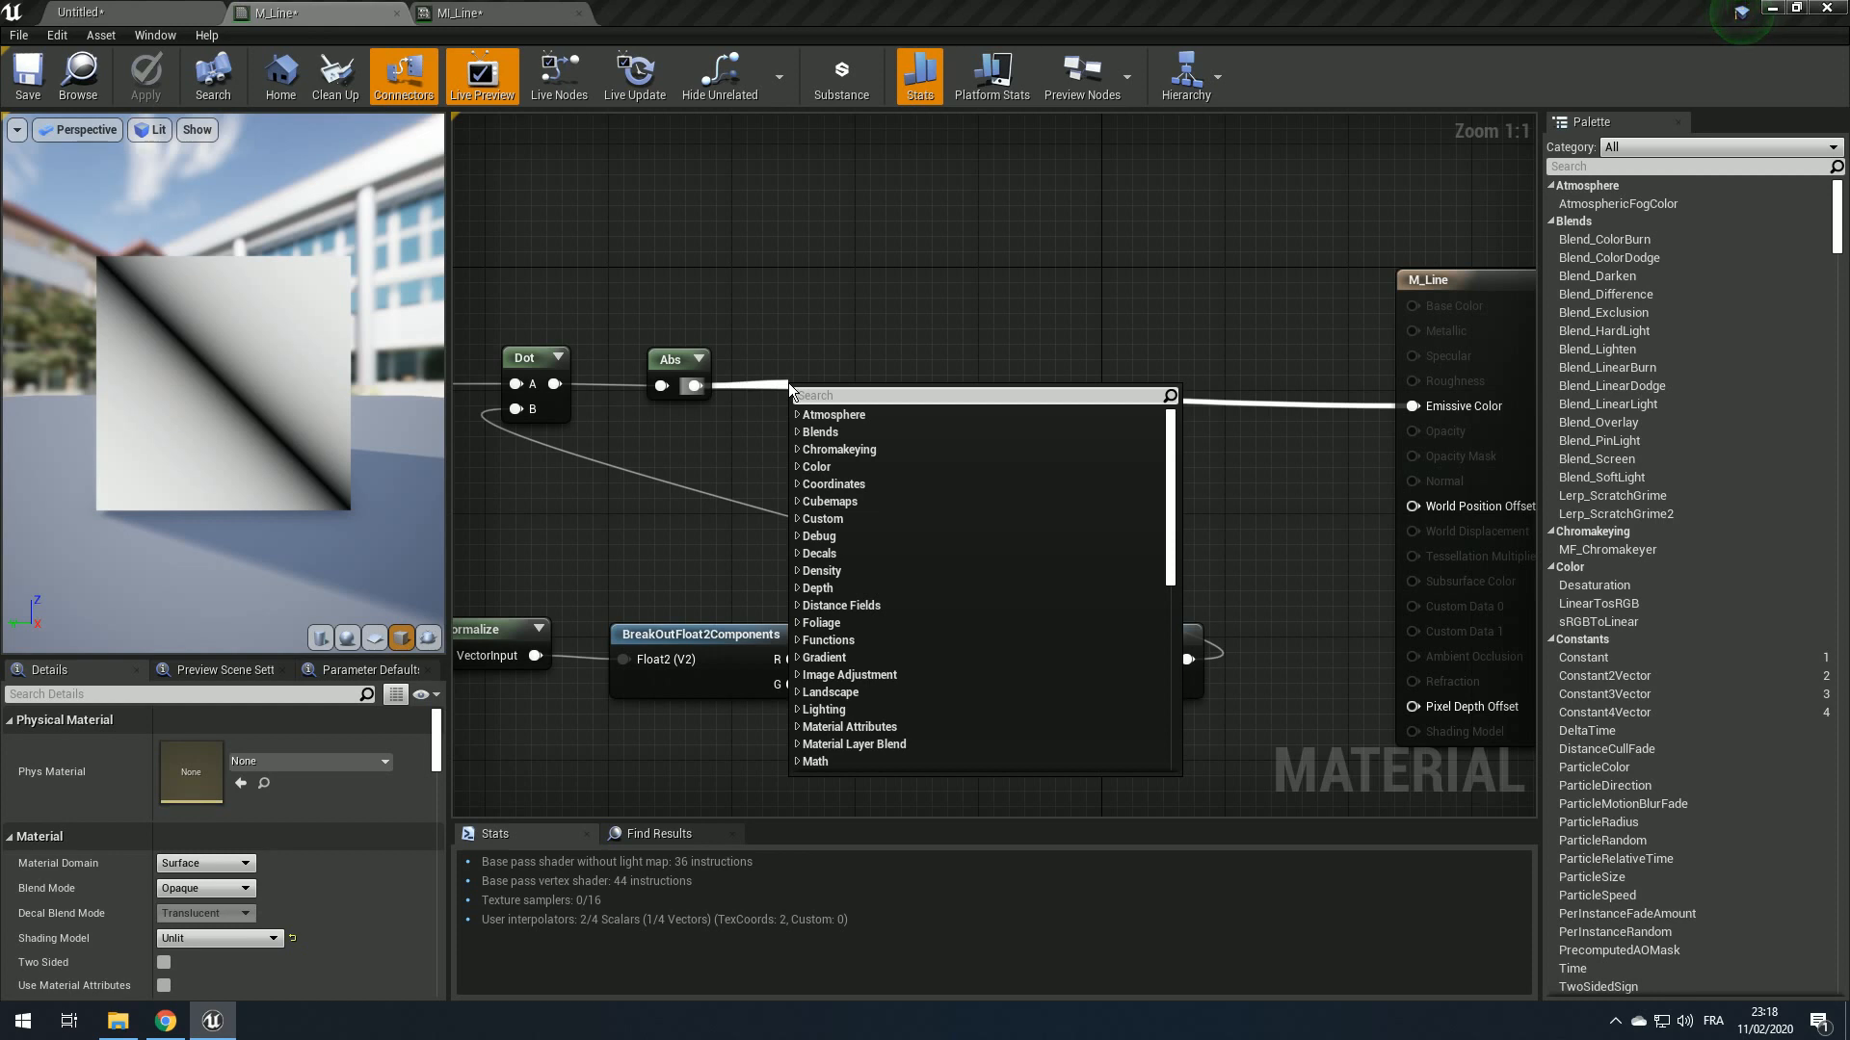
text(floor)
click(815, 406)
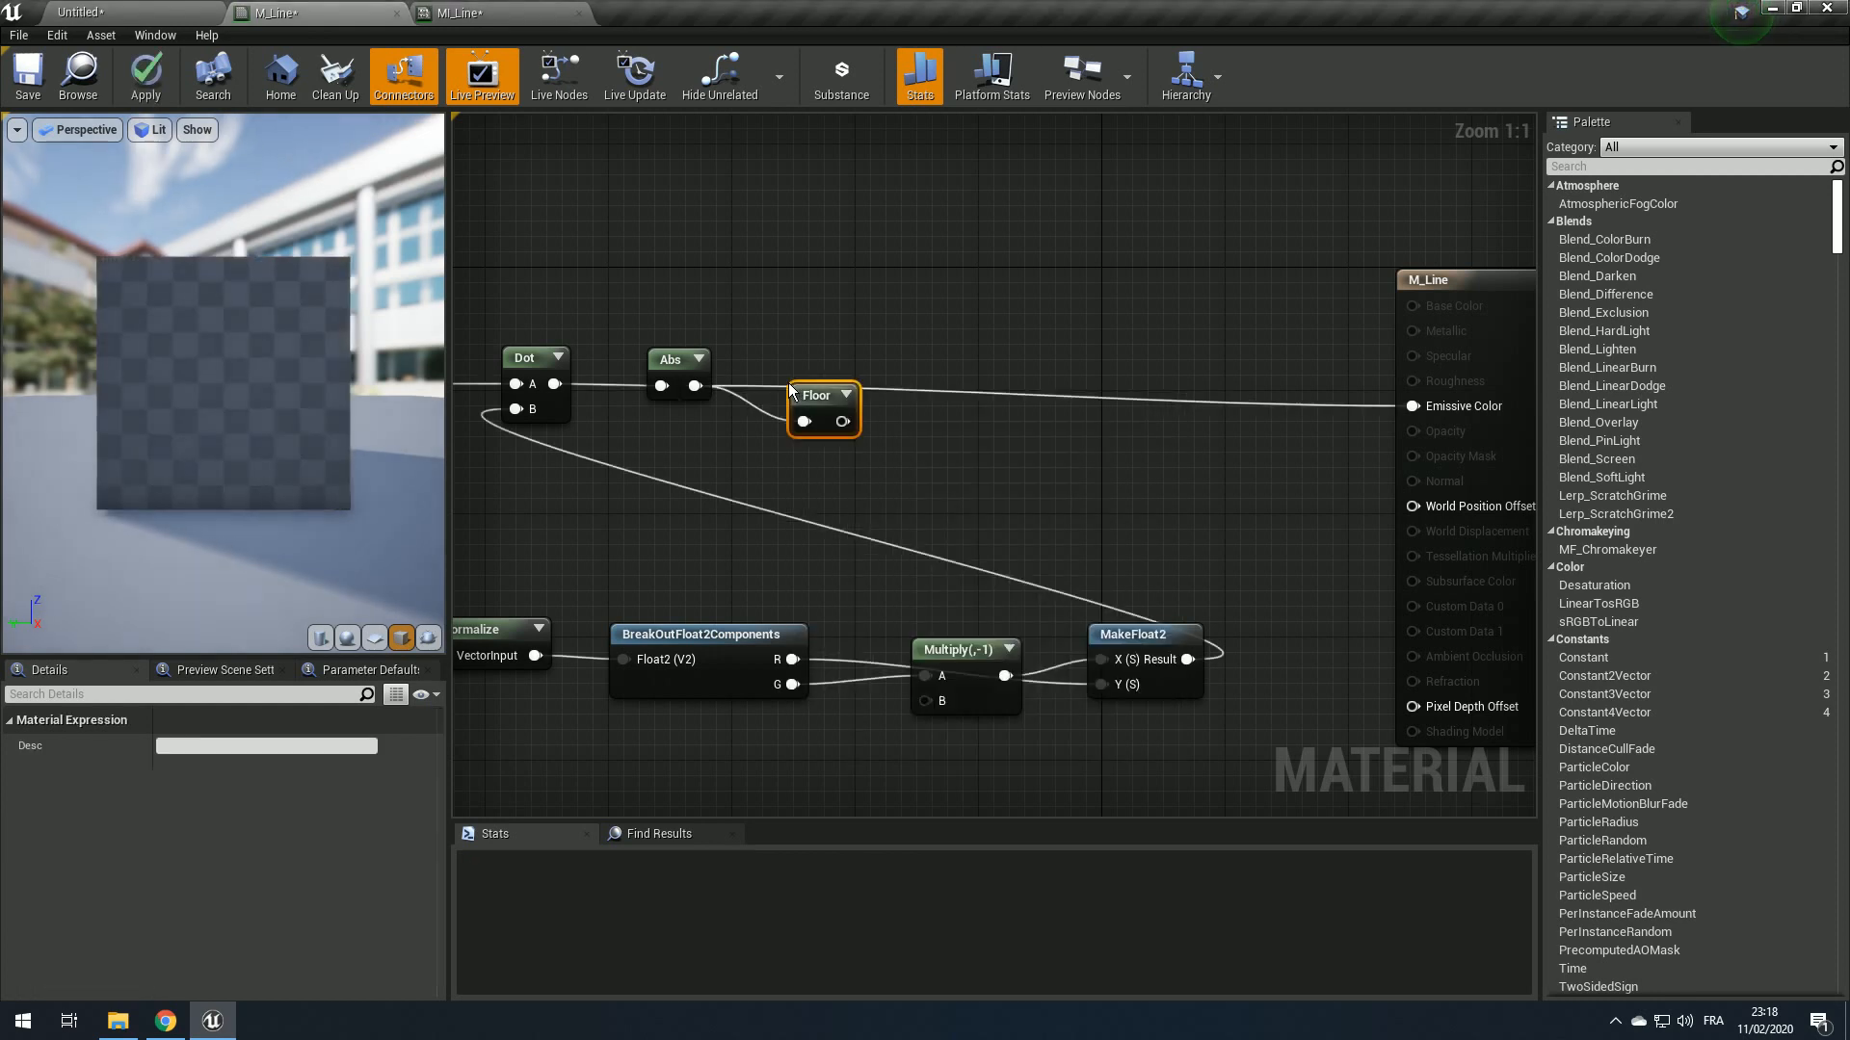
drag(842, 421, 1412, 407)
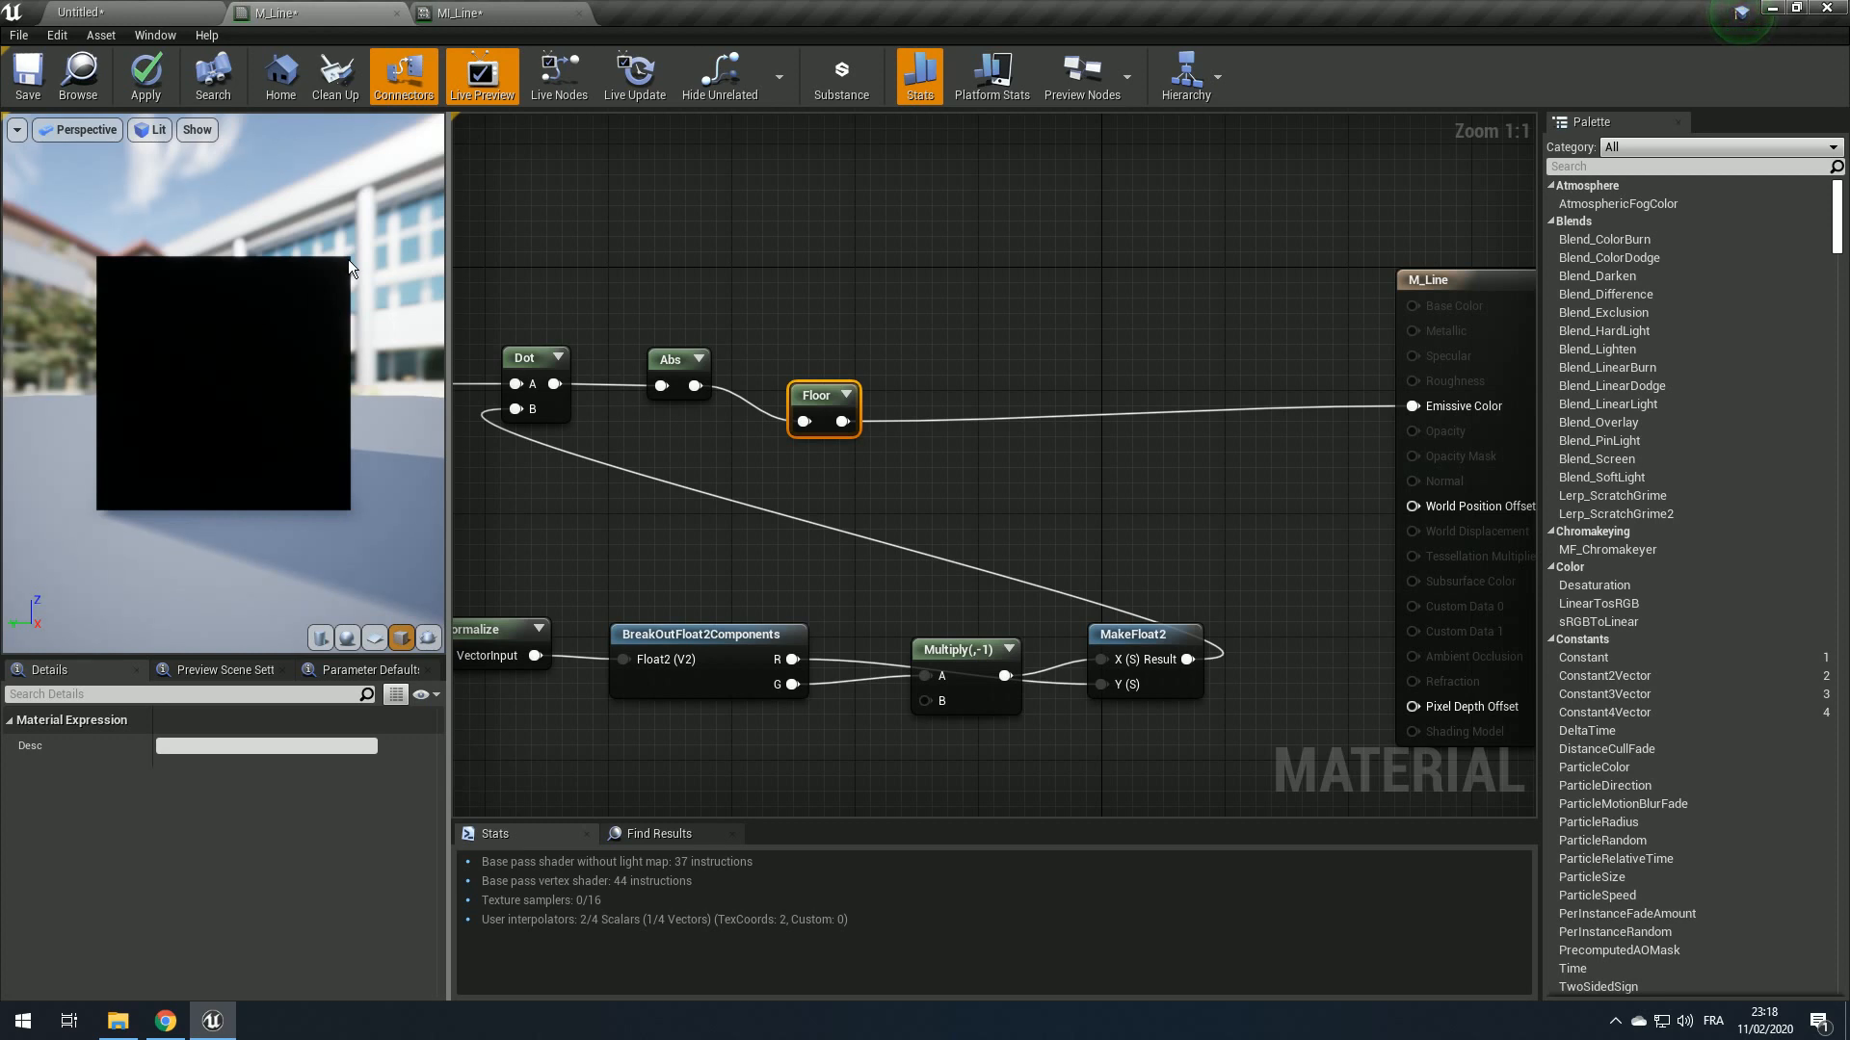
drag(824, 395, 1074, 373)
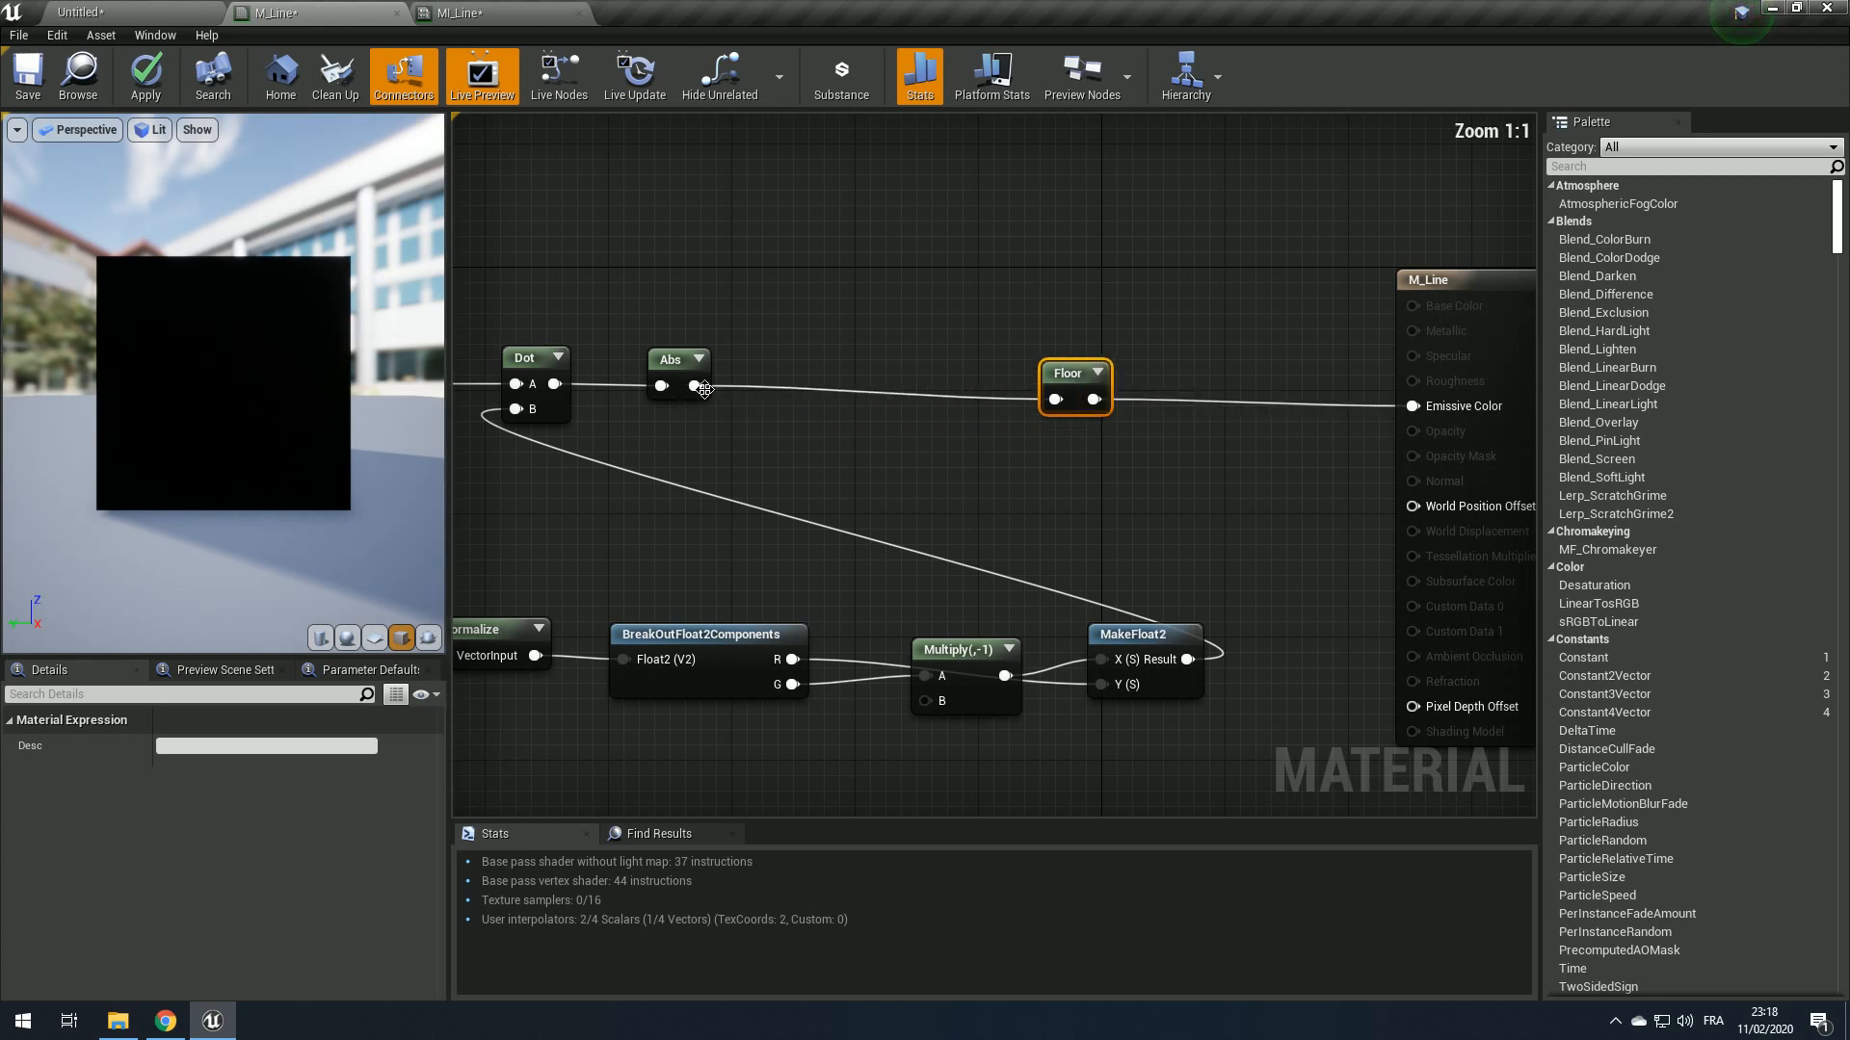
Step: Insert an Add node between Abs and Floor, and set its Const B to 0.1
drag(694, 385, 1054, 399)
text(+)
key(Return)
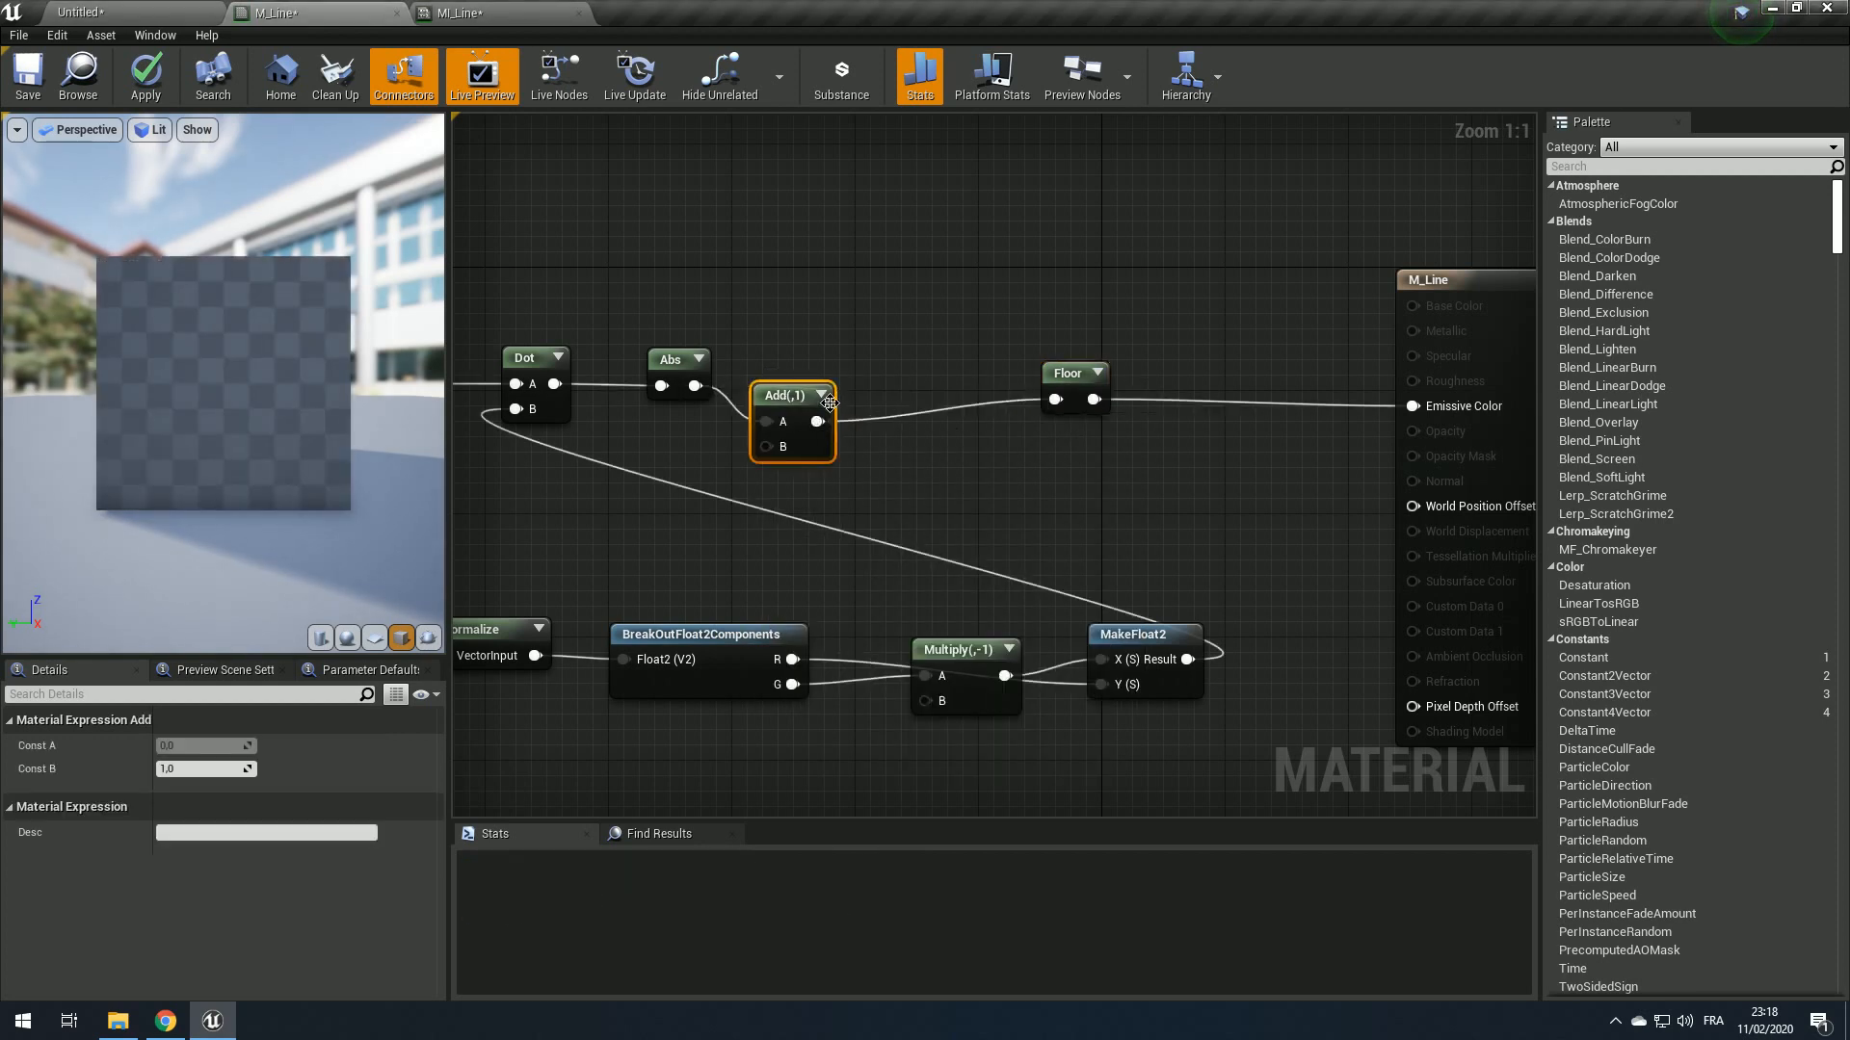
click(203, 769)
text(0,1)
key(Return)
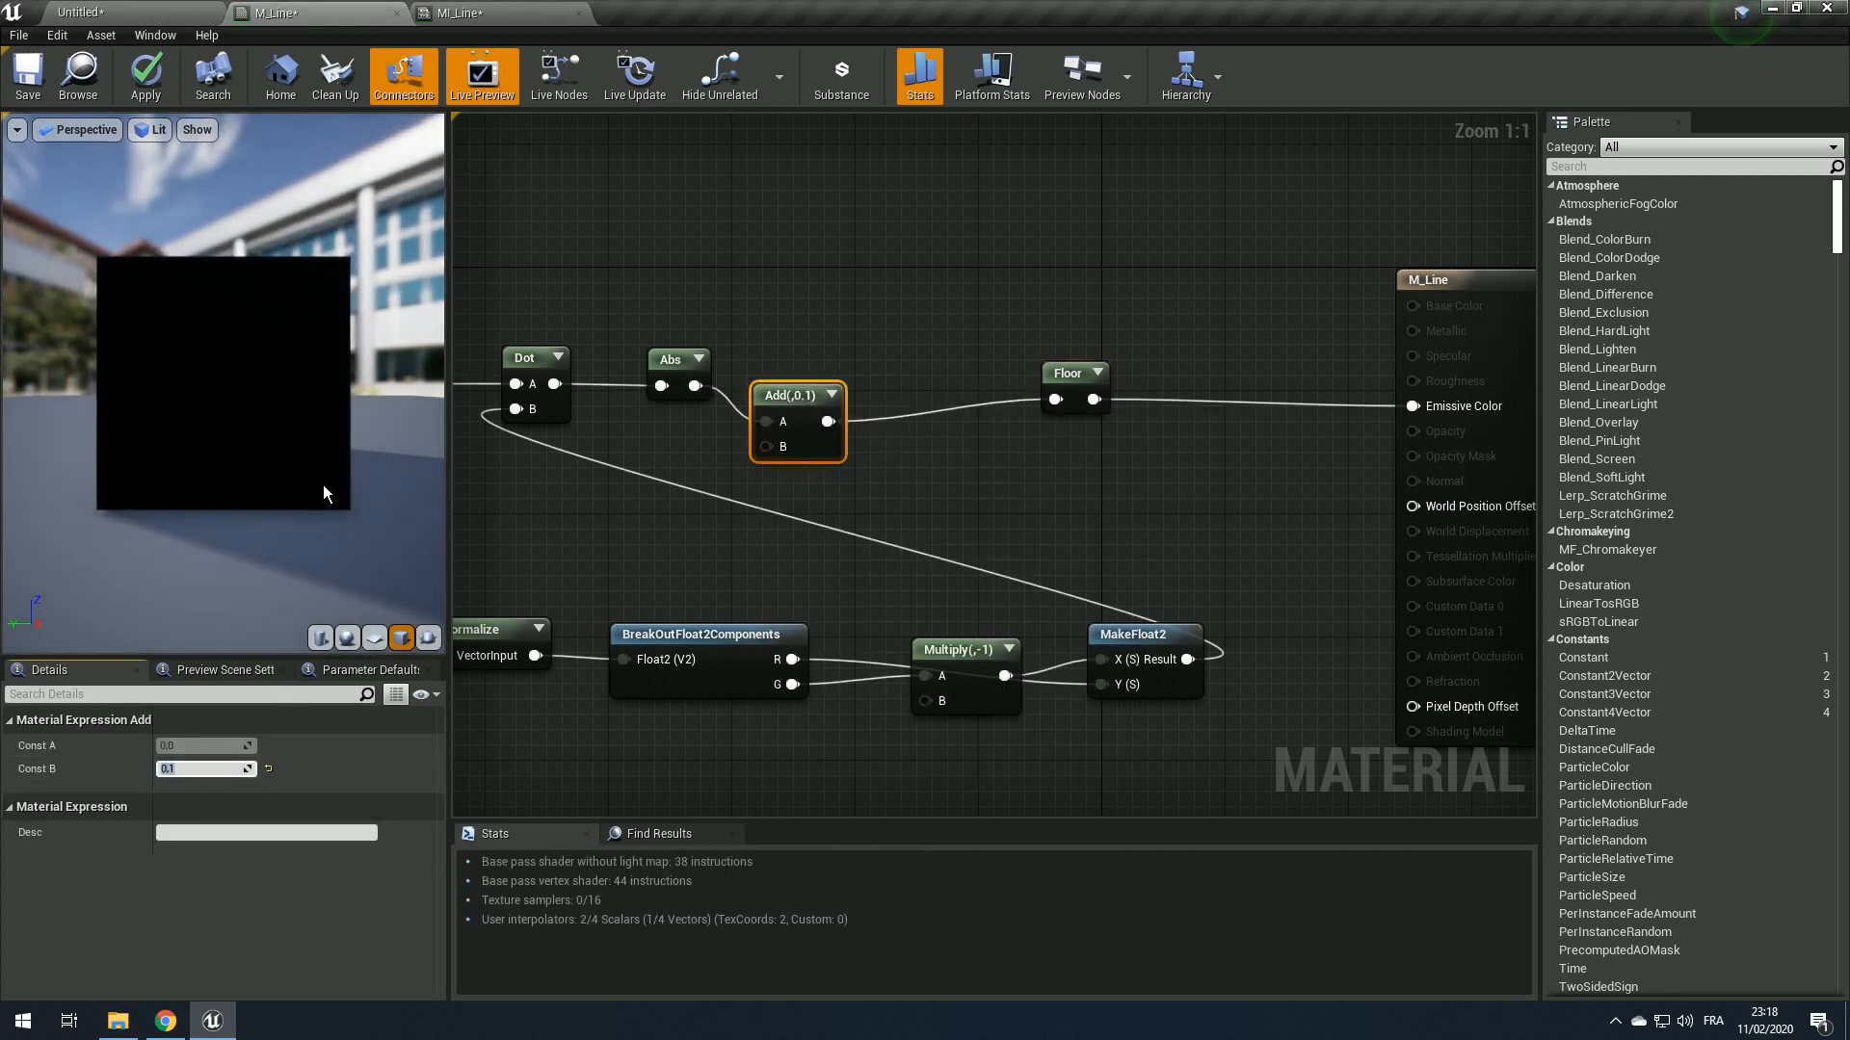
Step: Try 0.5, 0.4, 0.3 and 0.2 as the Add node's Const B
text(0,5)
key(Return)
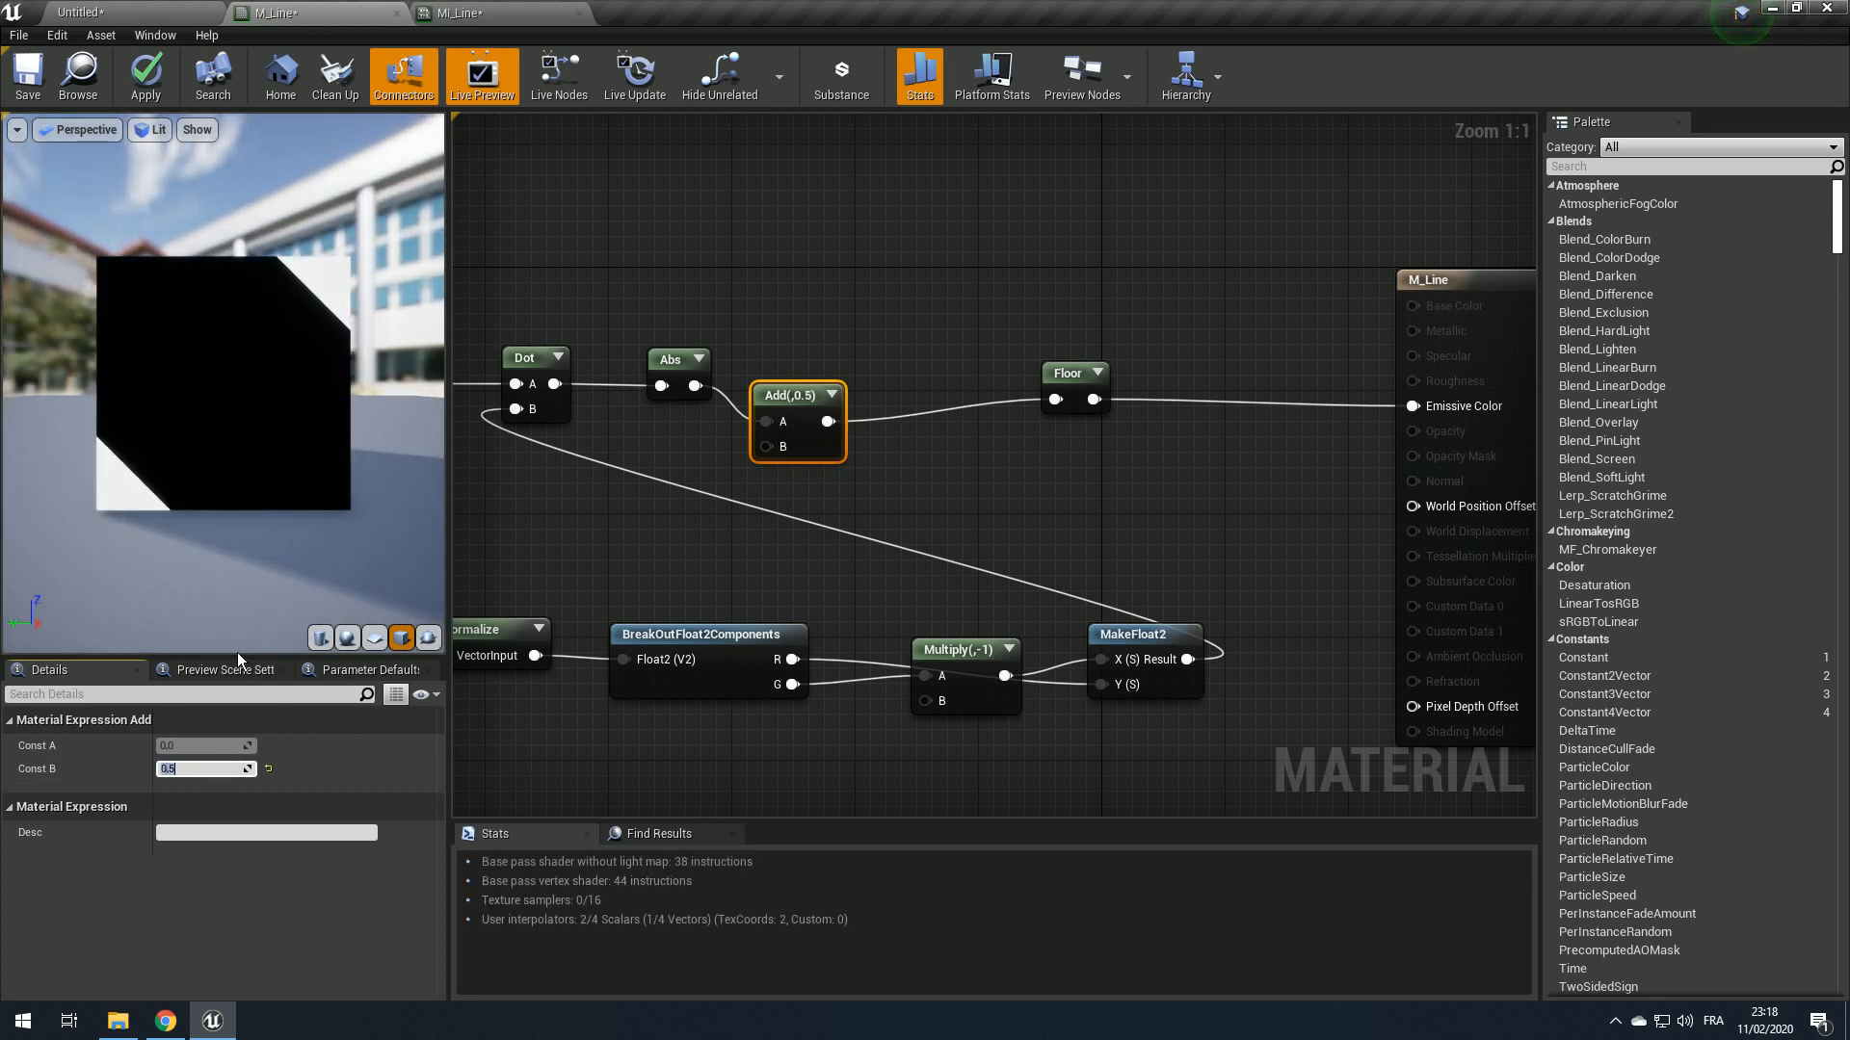
text(0,4)
key(Return)
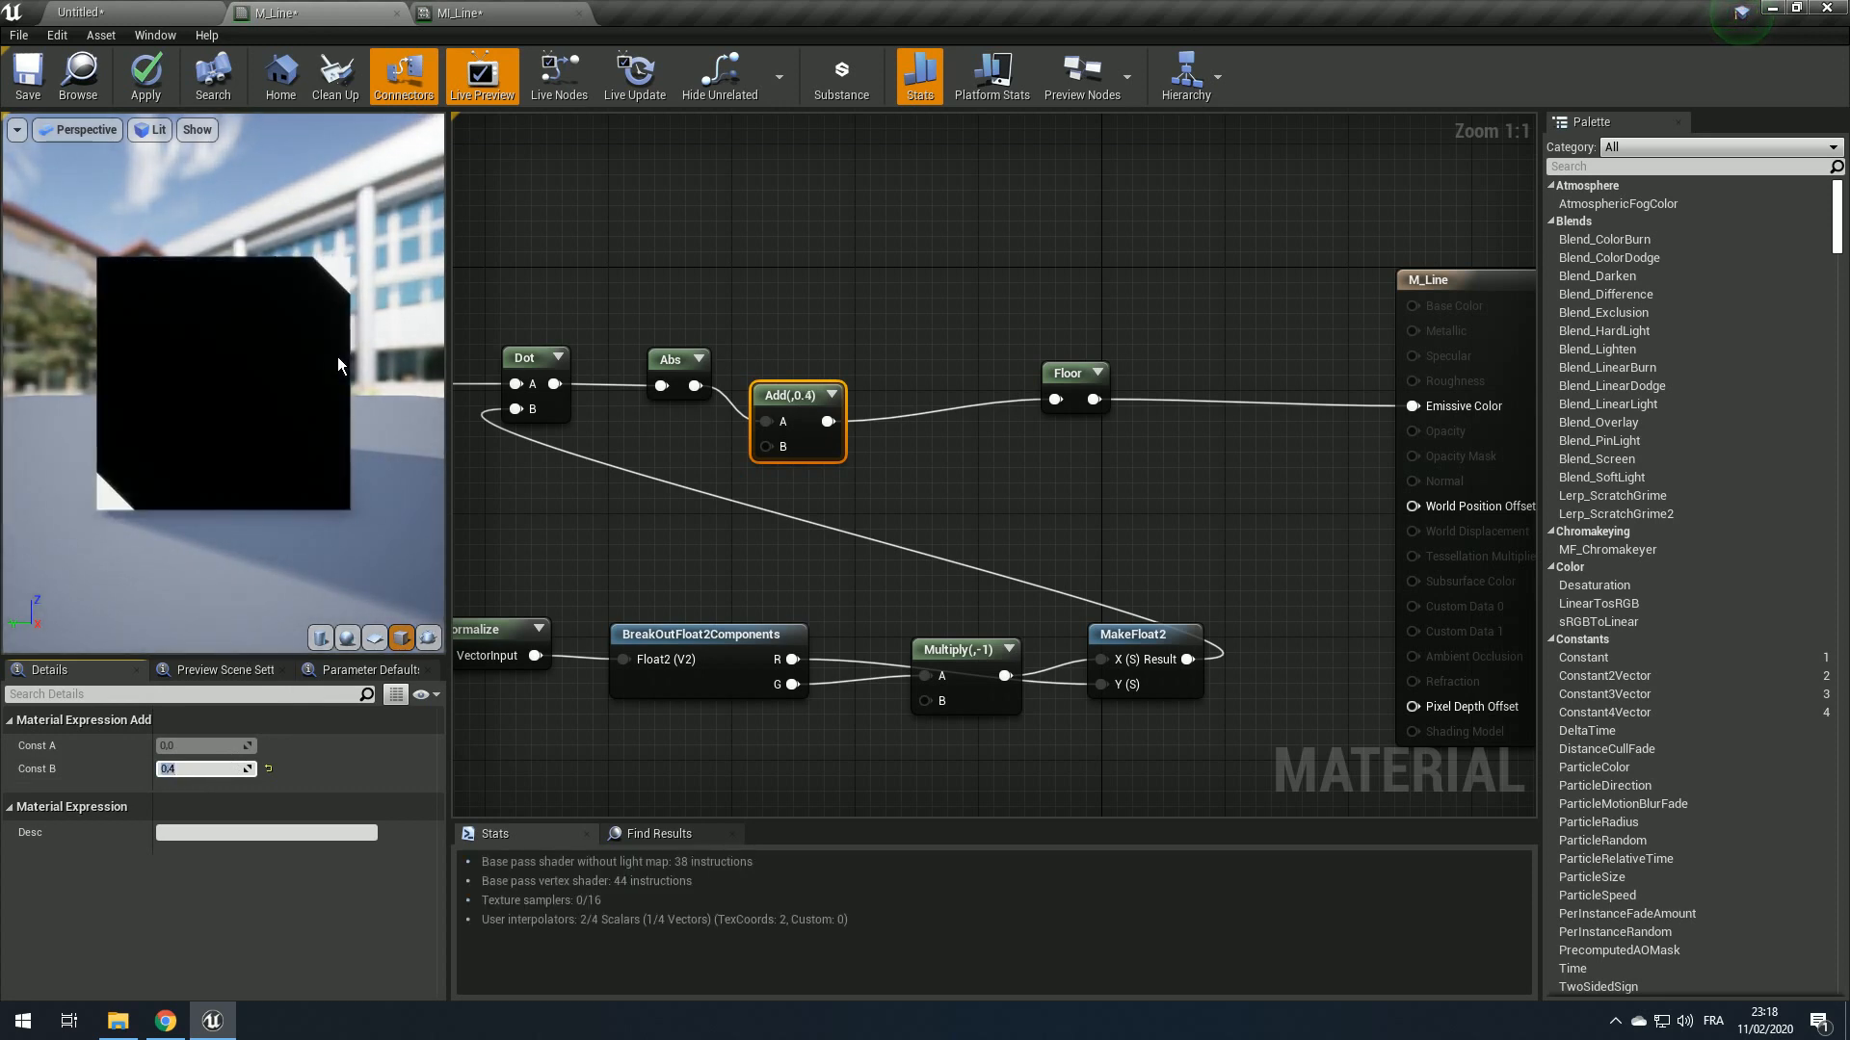
text(.3)
key(Return)
text(.2)
key(Return)
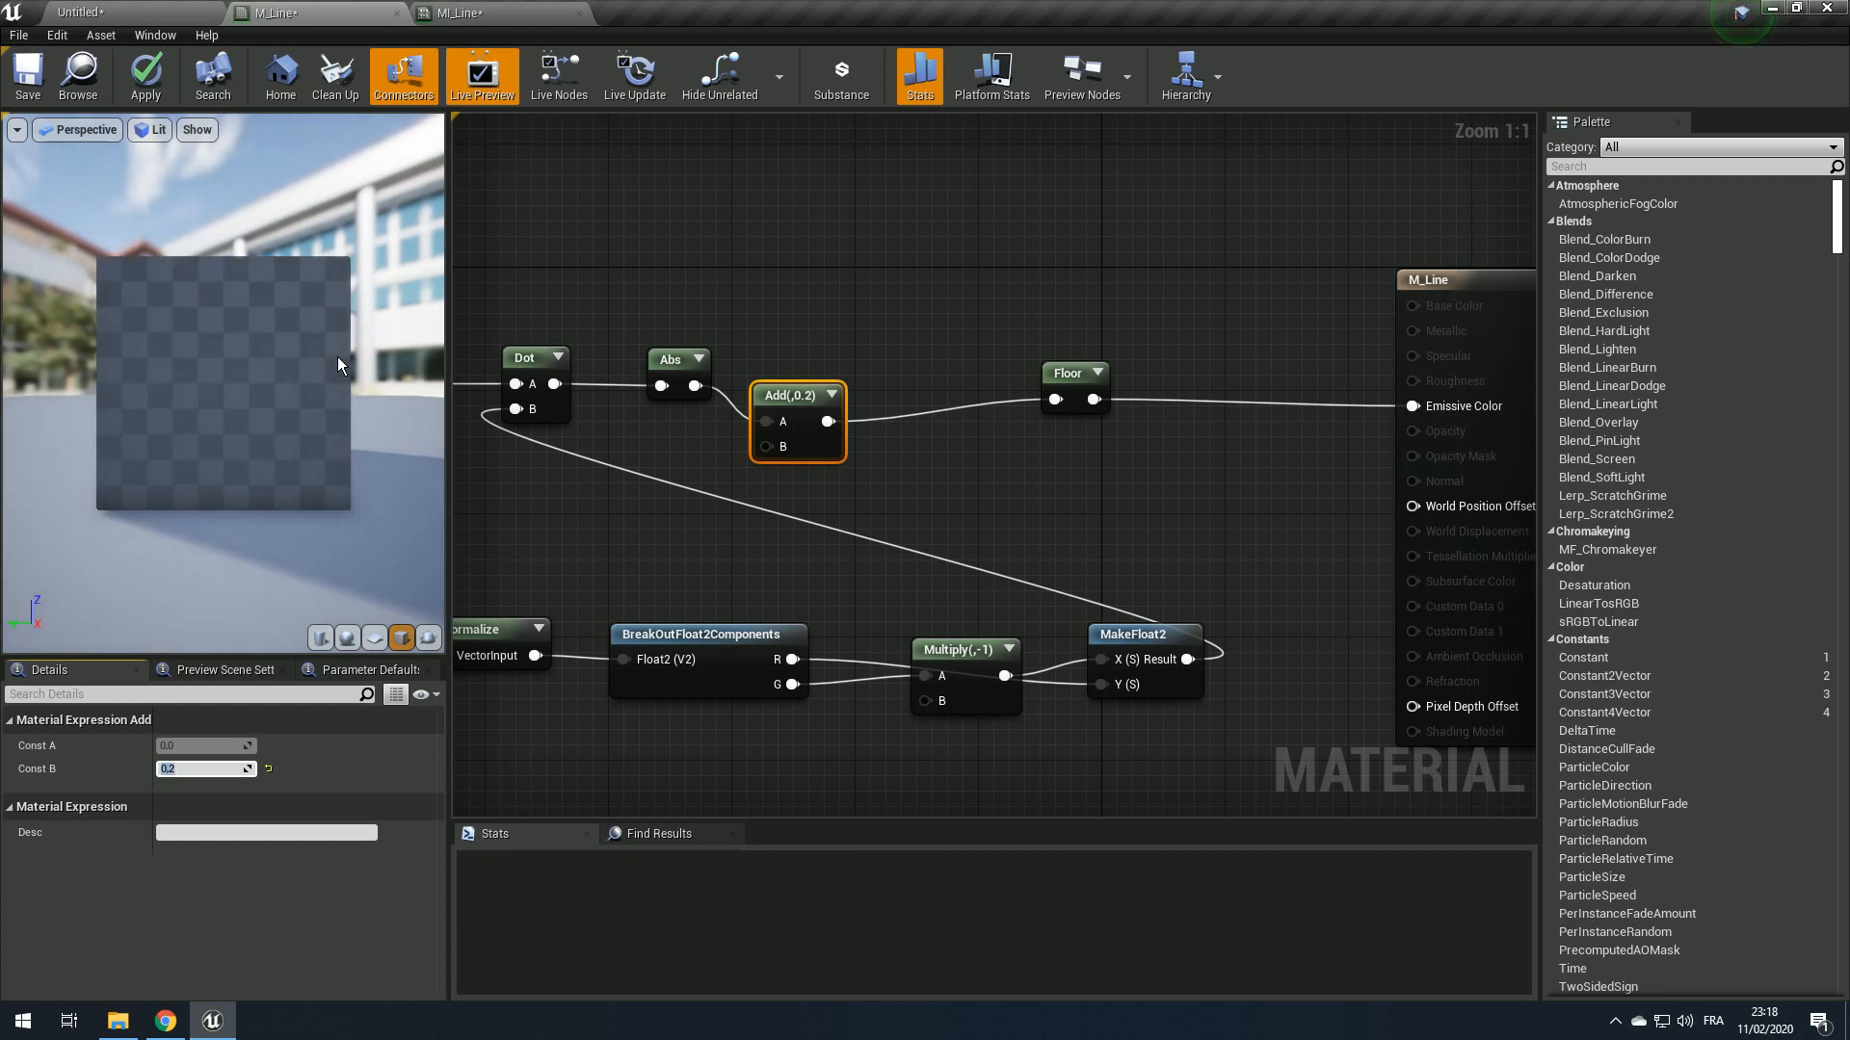
Step: Try 0.9, 1 and 0.99 as the Add node's Const B, finishing with 0.9
text(.9)
key(Return)
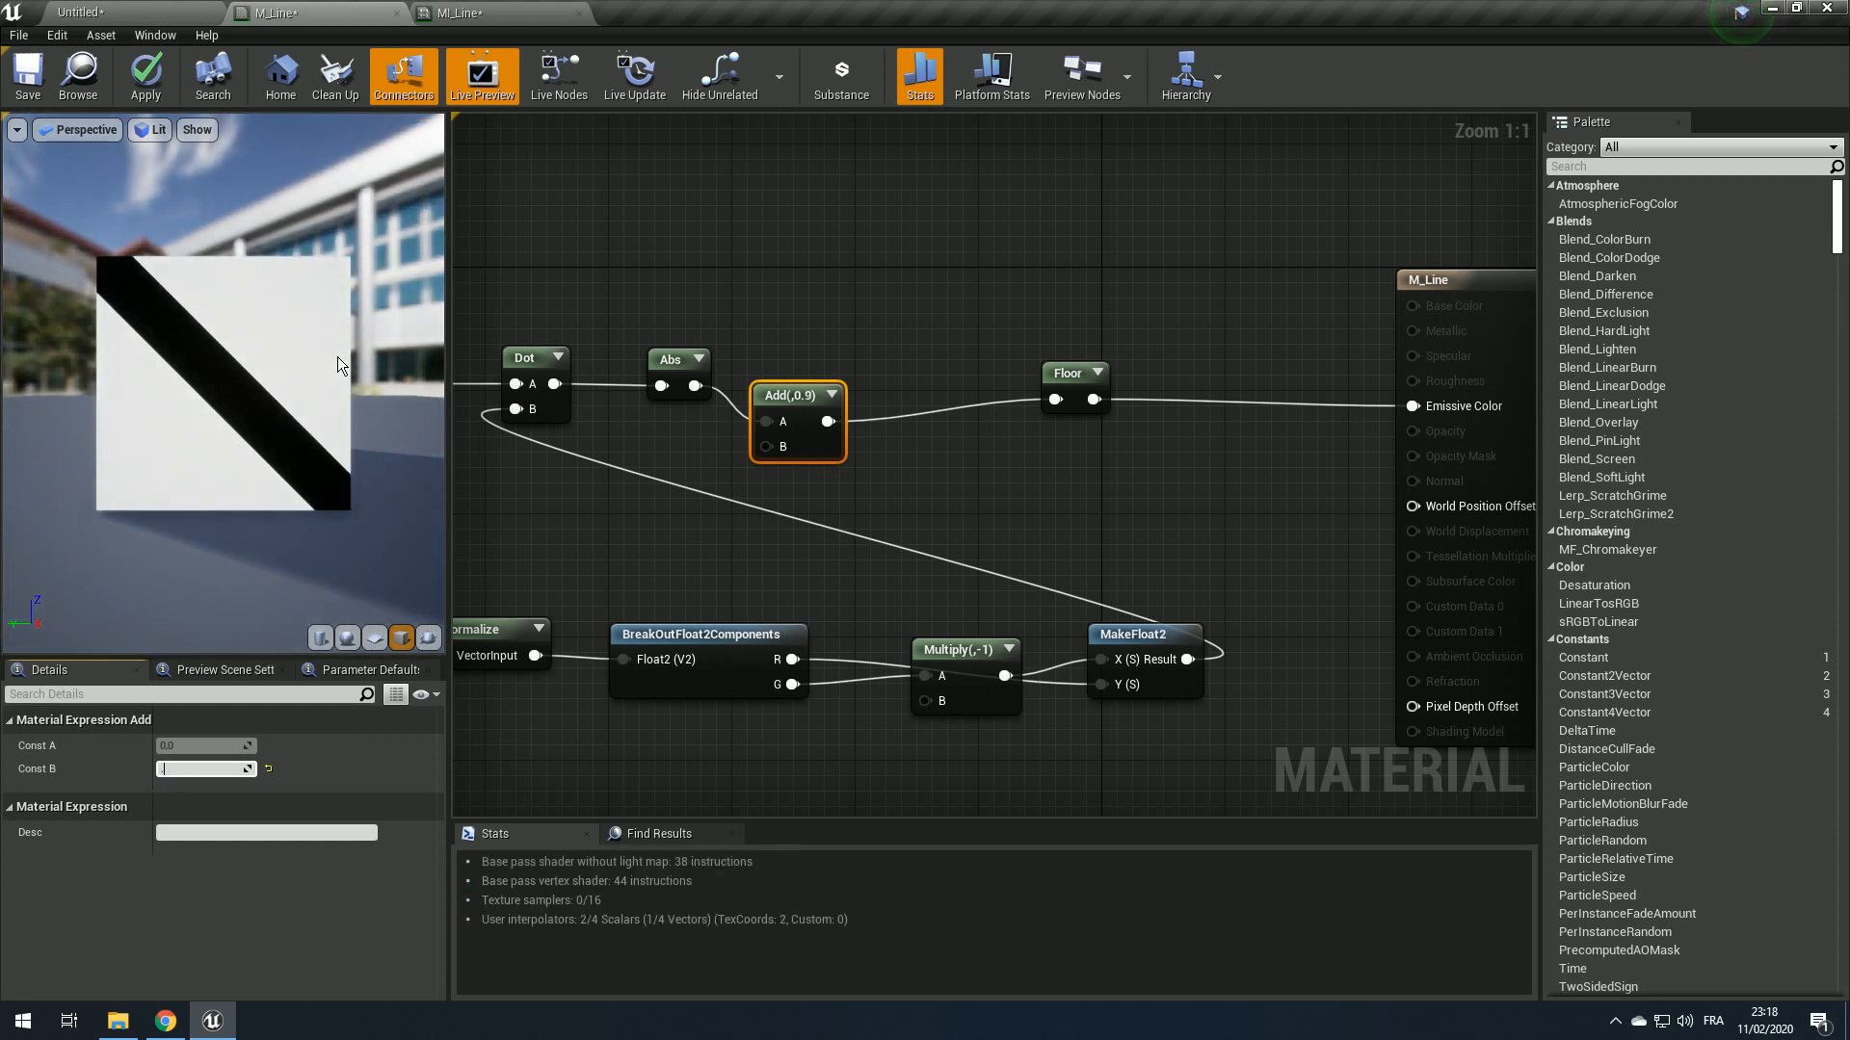
text(1)
key(Return)
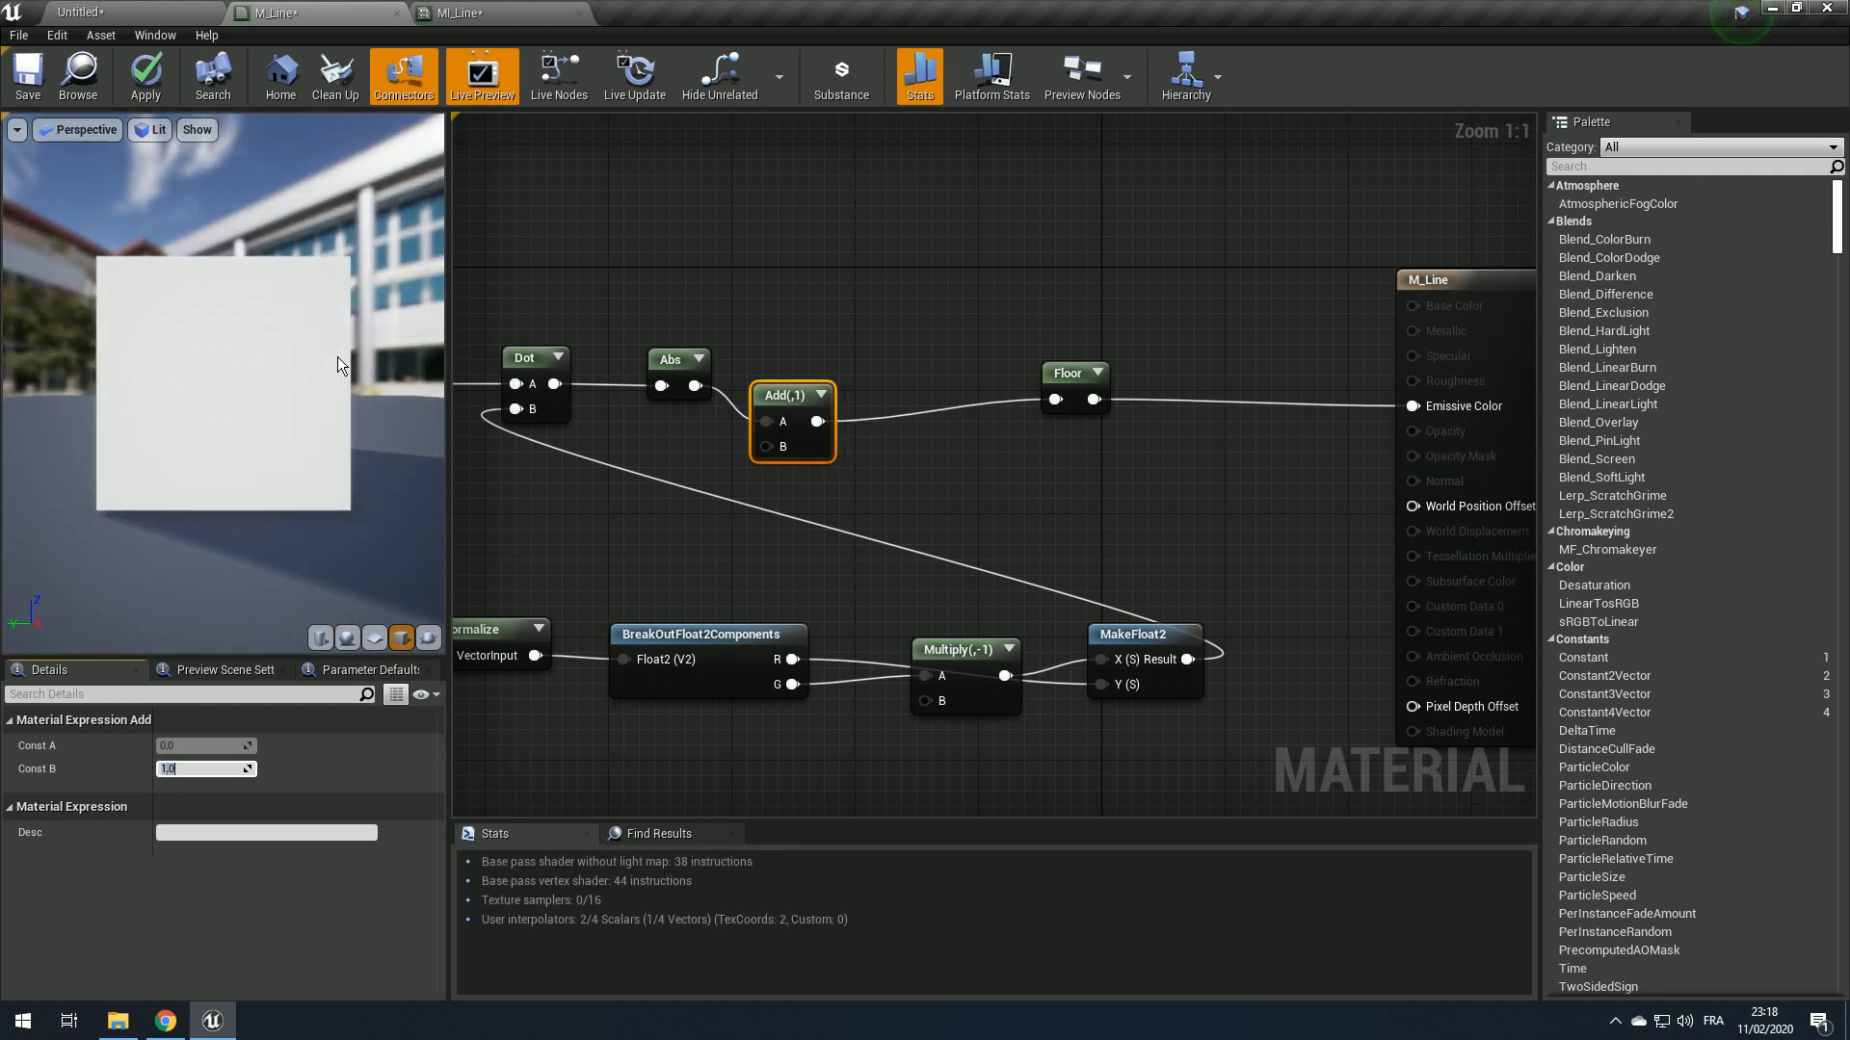
text(0.99)
key(Return)
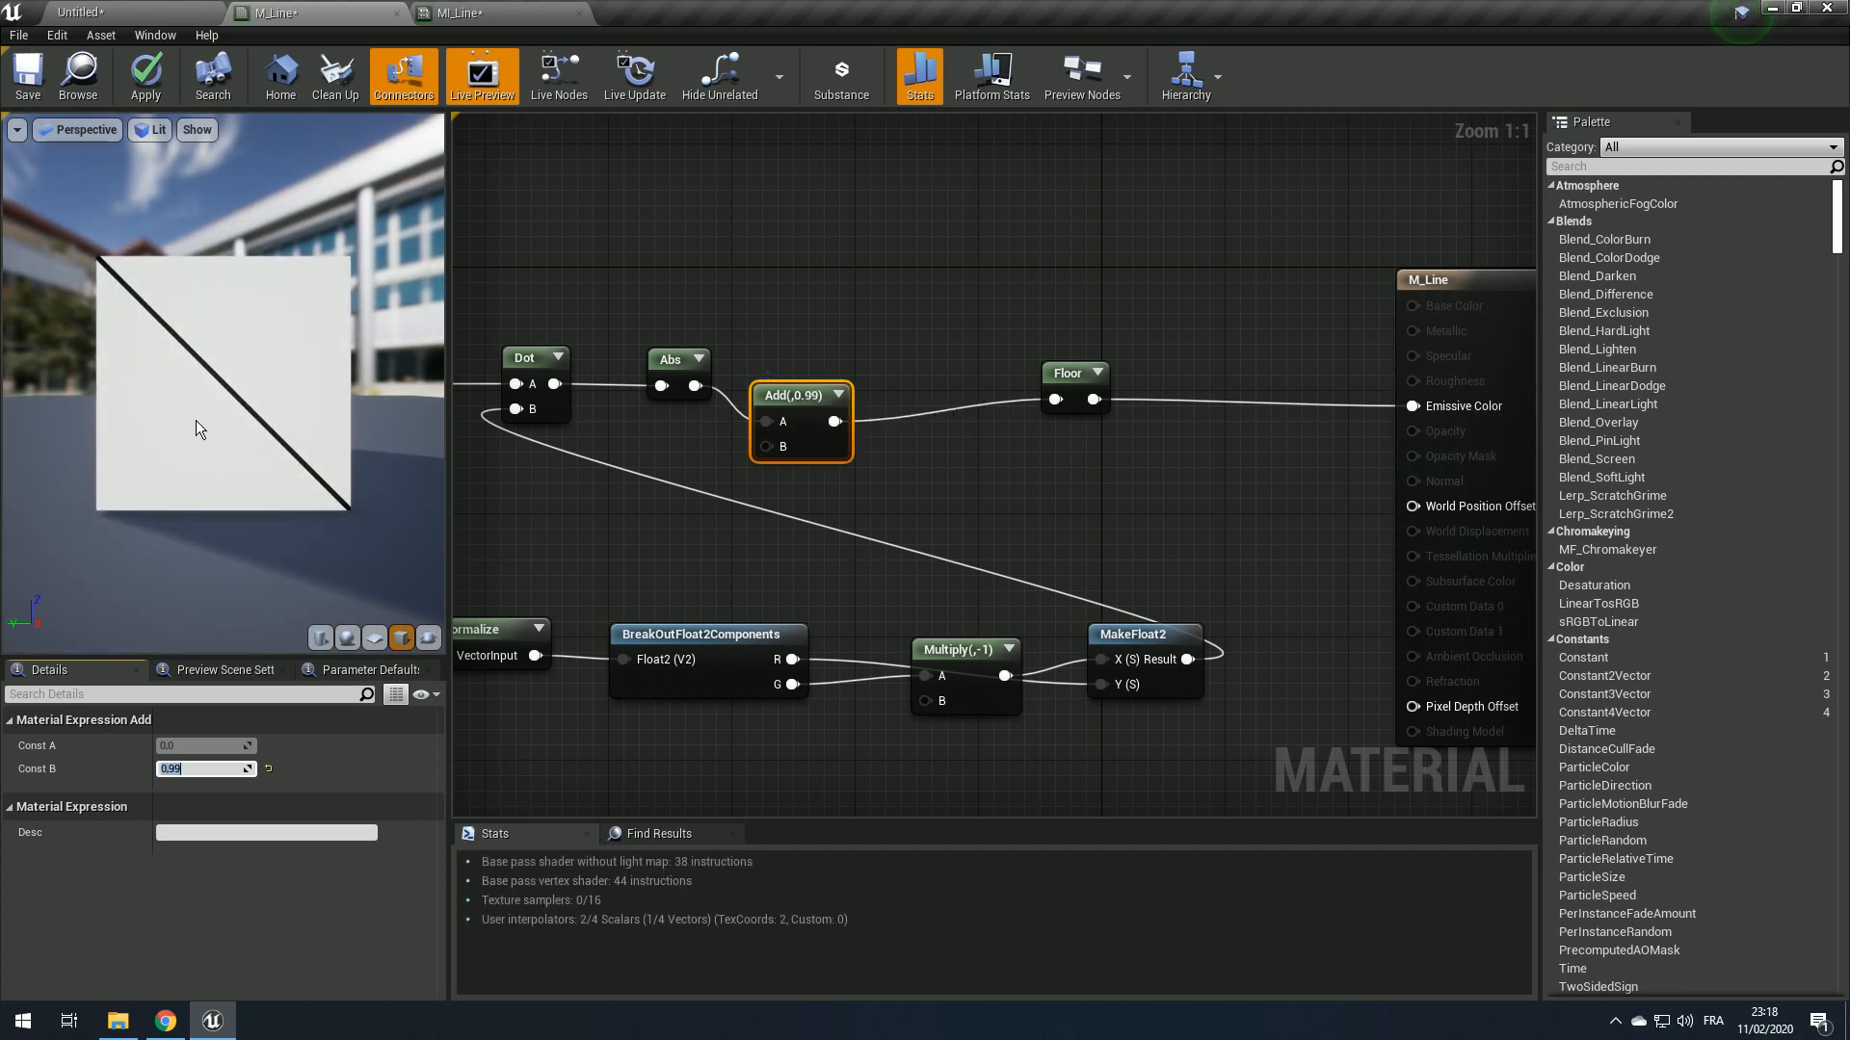
right_drag(194, 421, 150, 422)
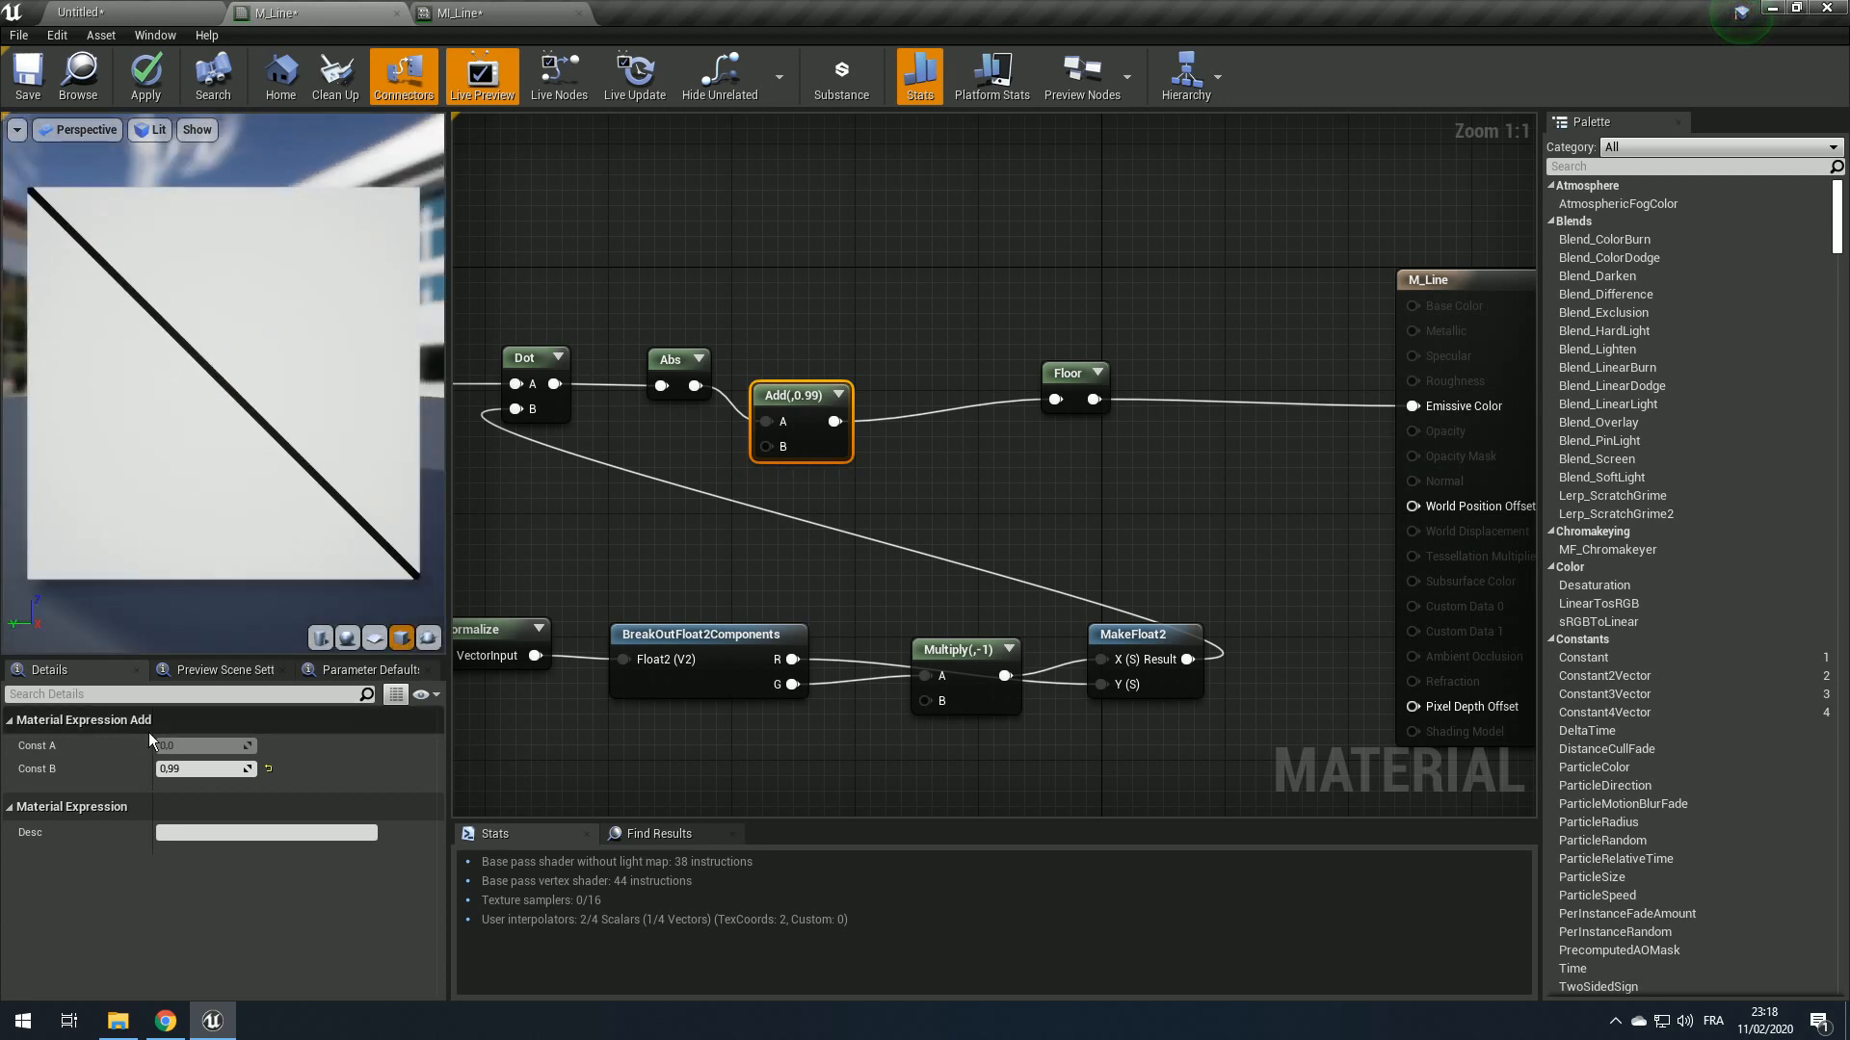
click(201, 768)
text(0.9)
key(Return)
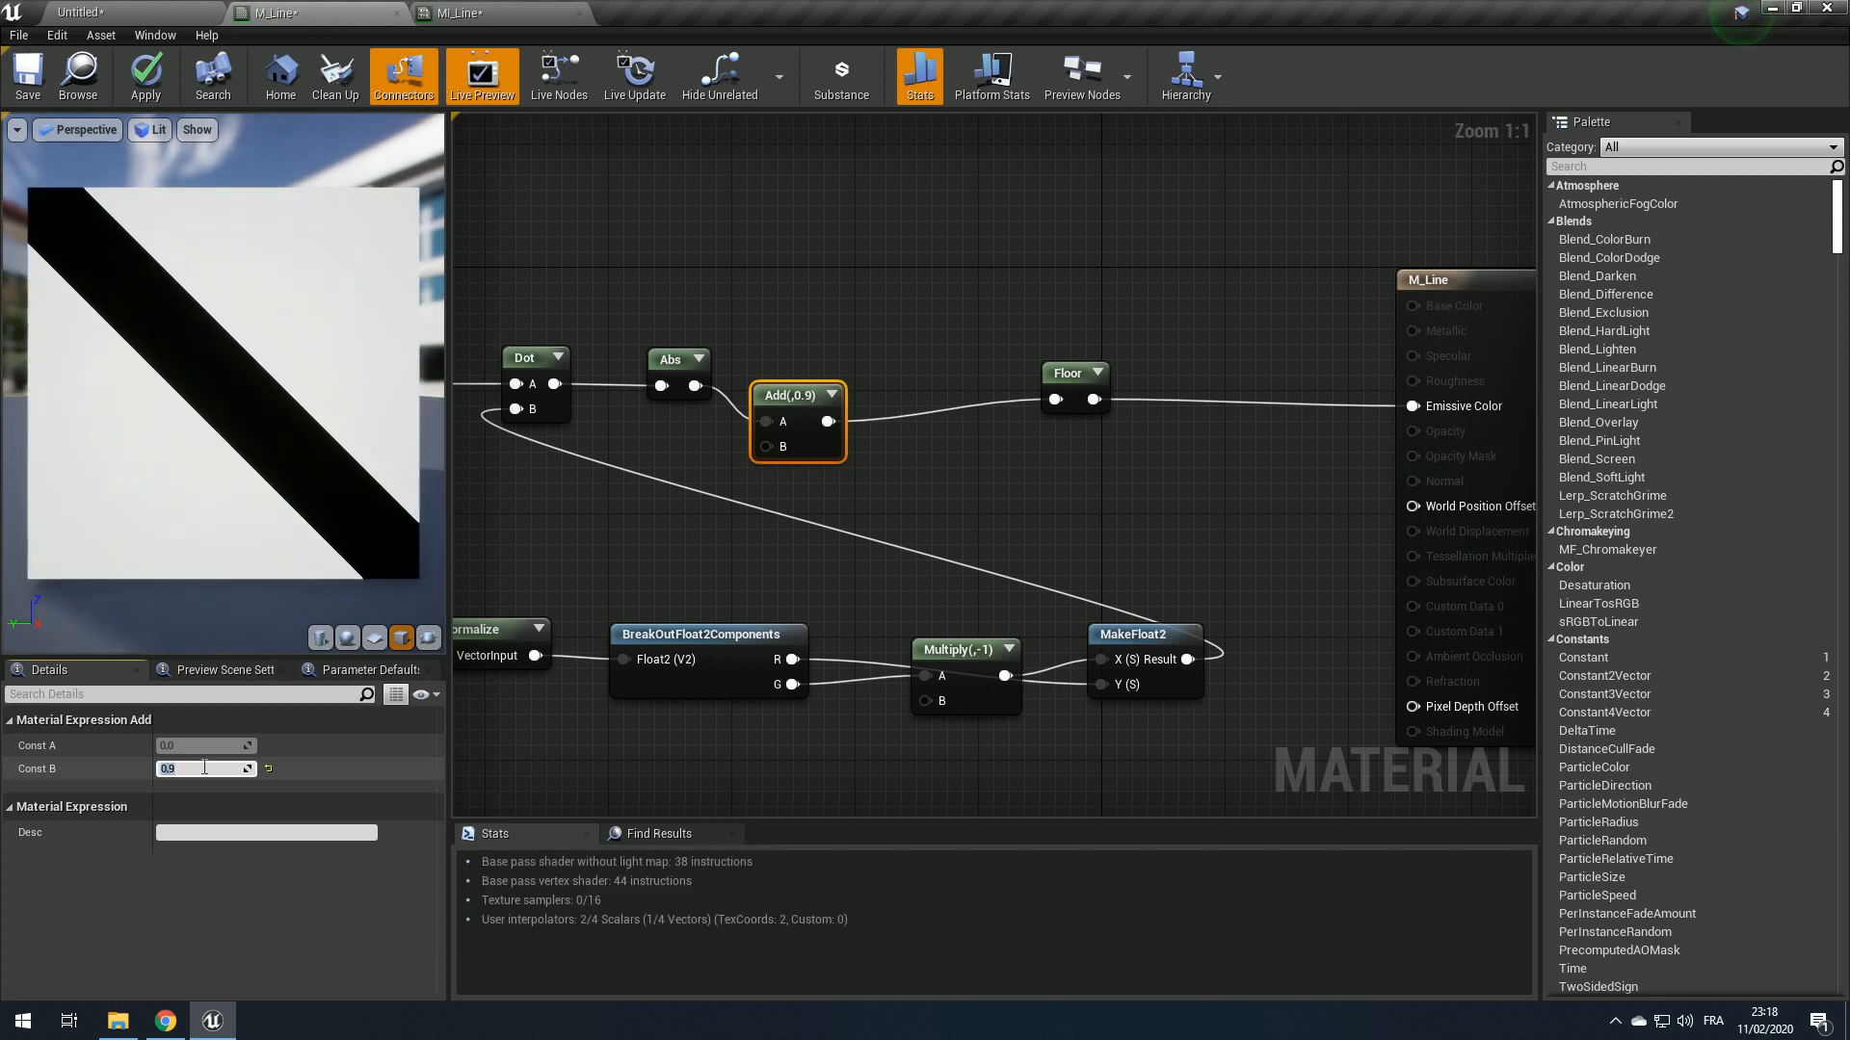
Step: Examine the hard edges of the black band up close in the M_Line preview
right_drag(222, 388, 201, 401)
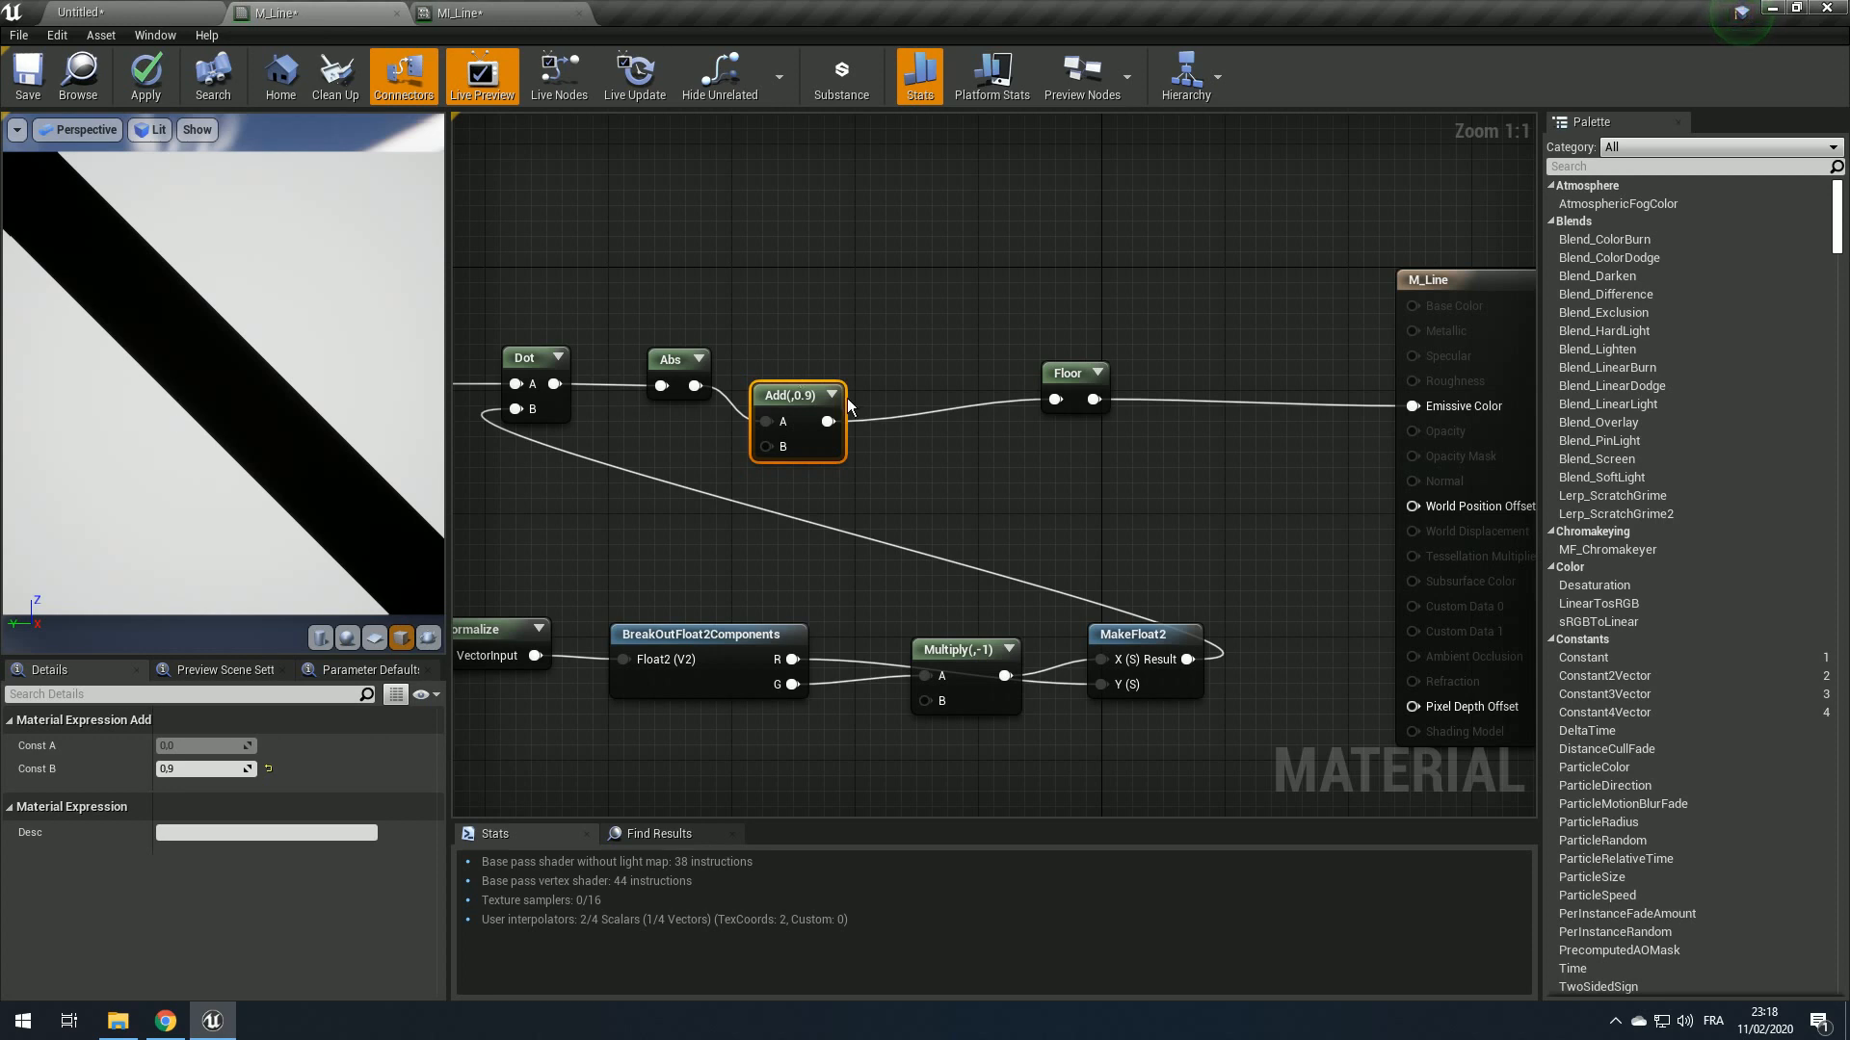
mouse_move(353, 398)
right_down()
mouse_move(373, 380)
mouse_move(341, 405)
right_up()
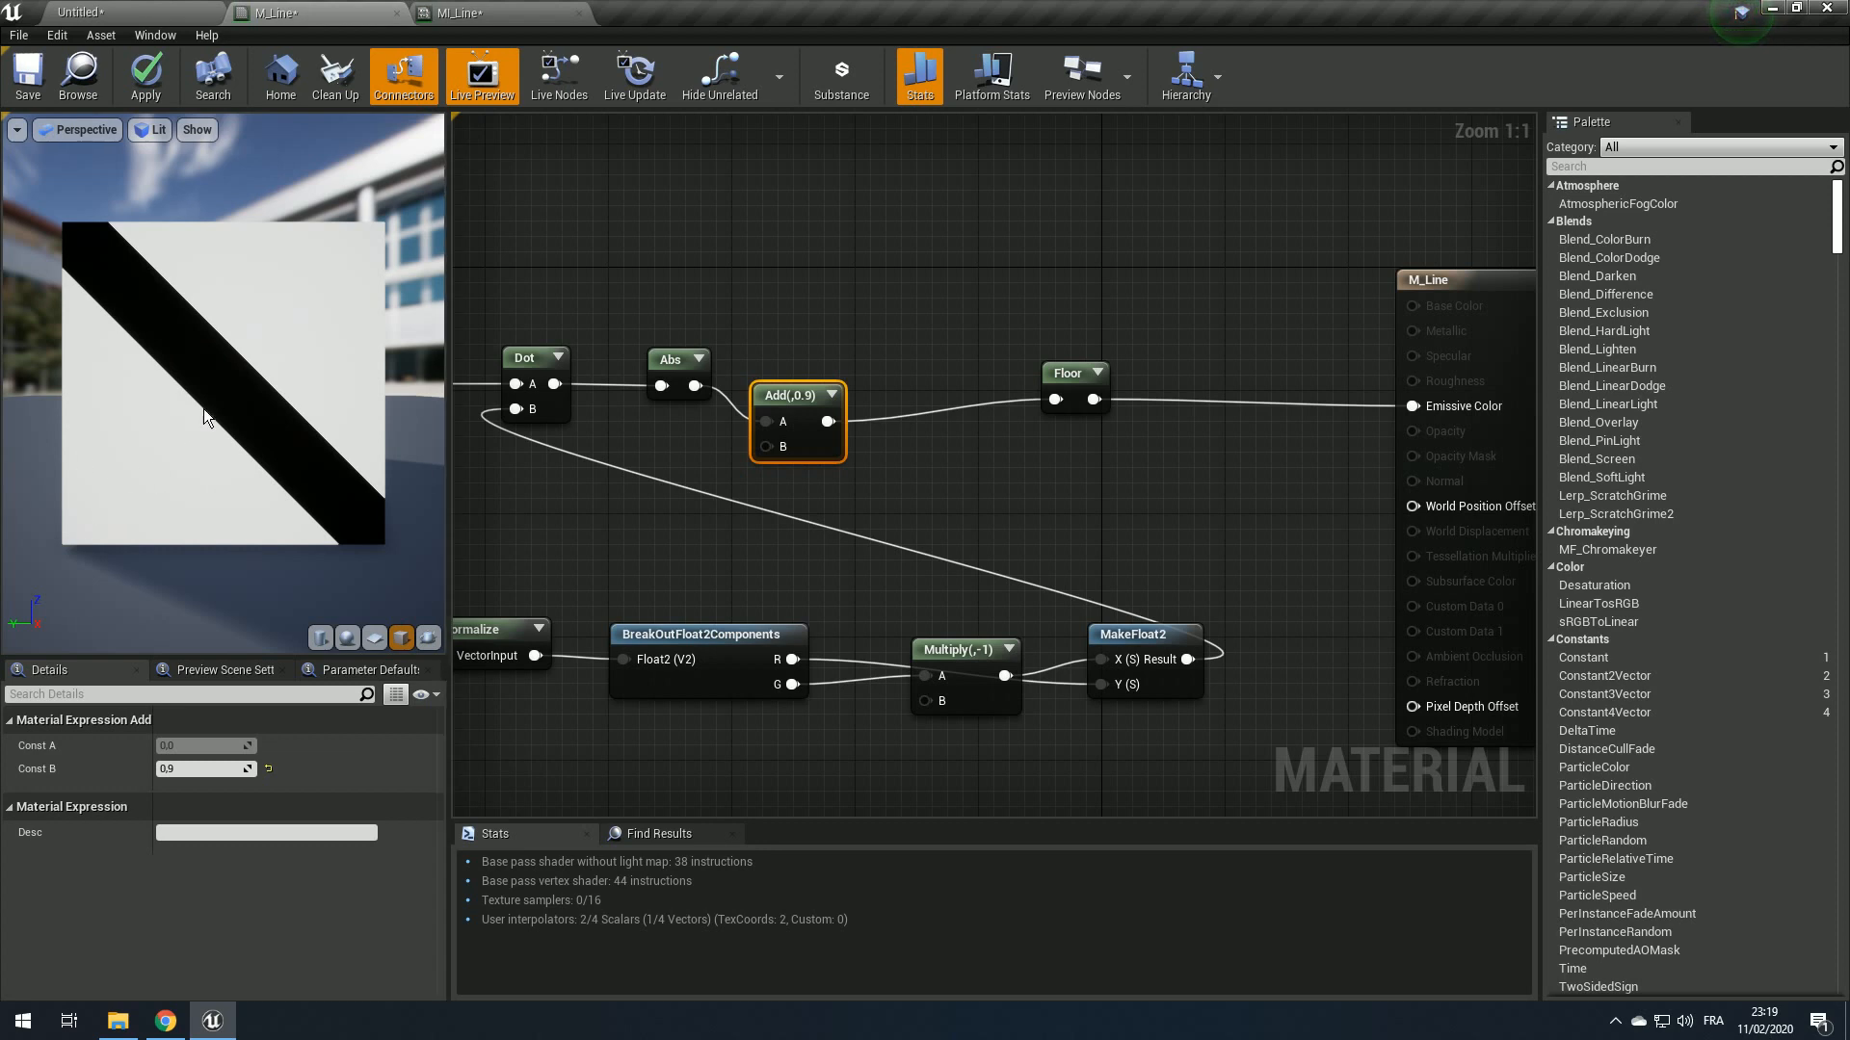
scroll(204, 408, up, 3)
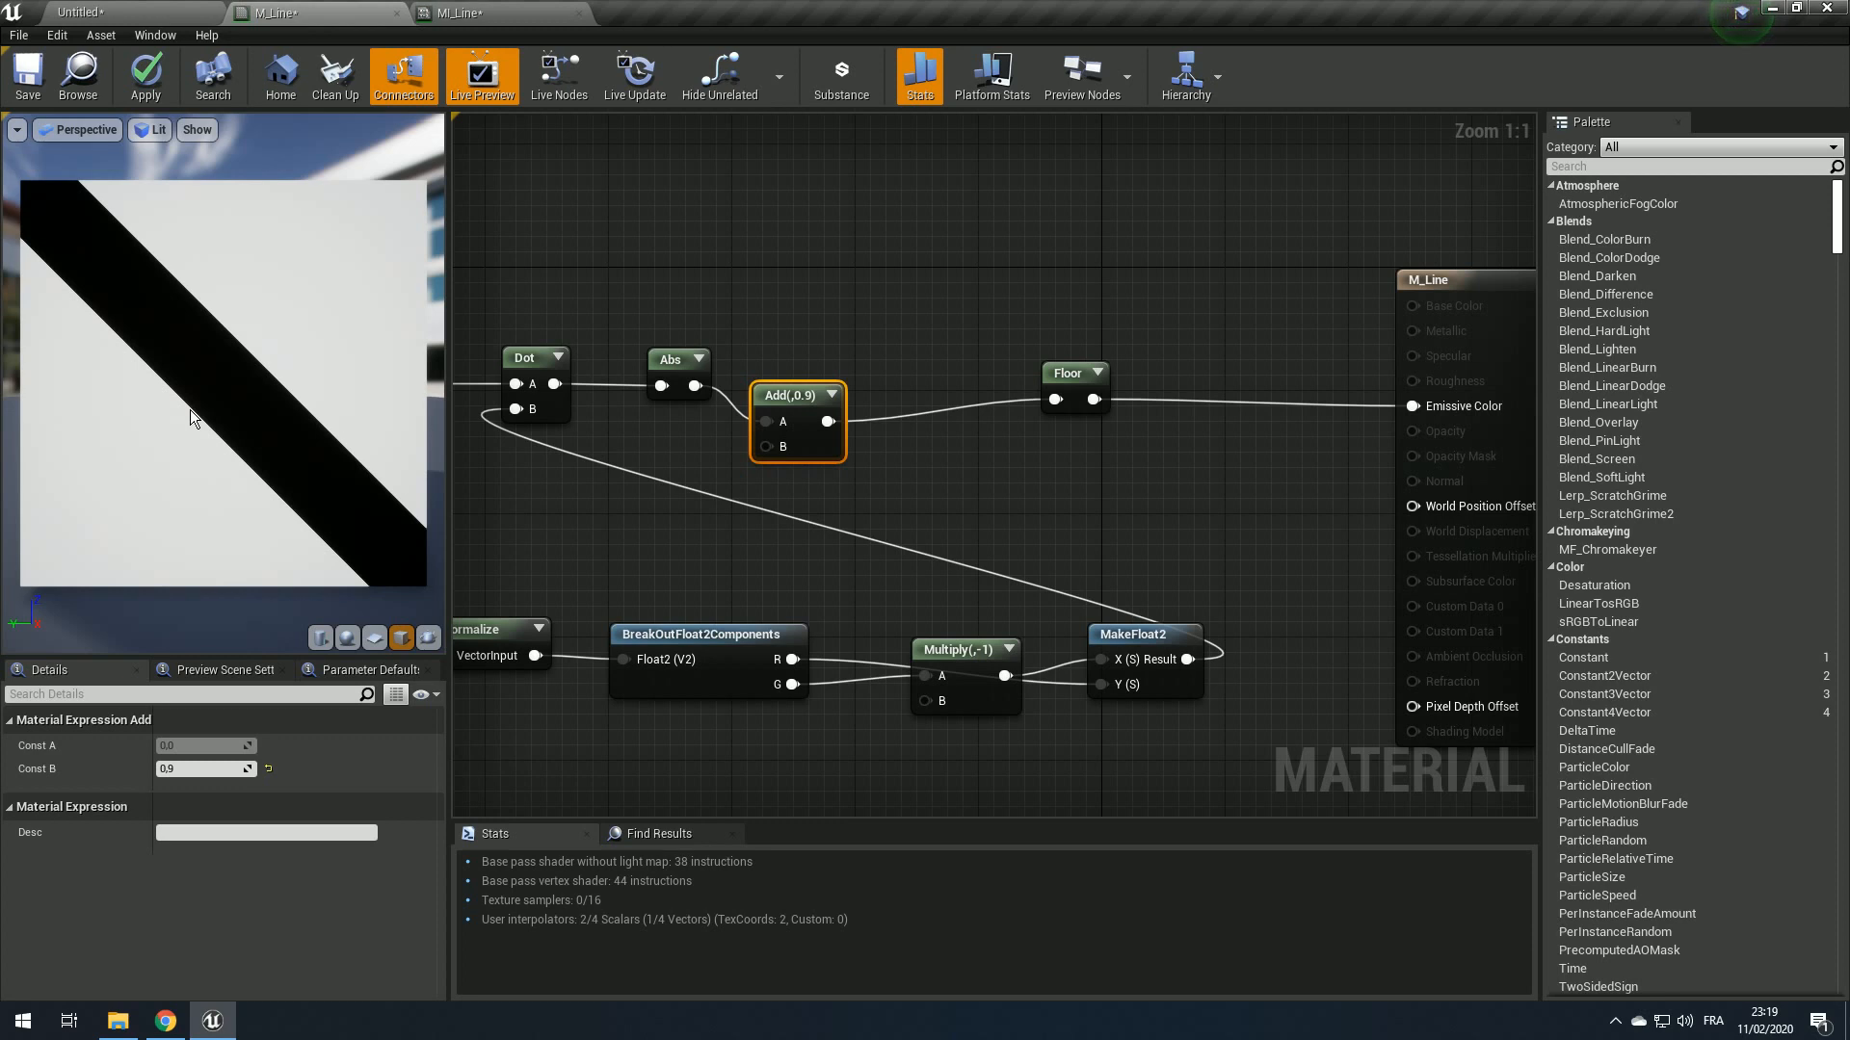
click(1062, 386)
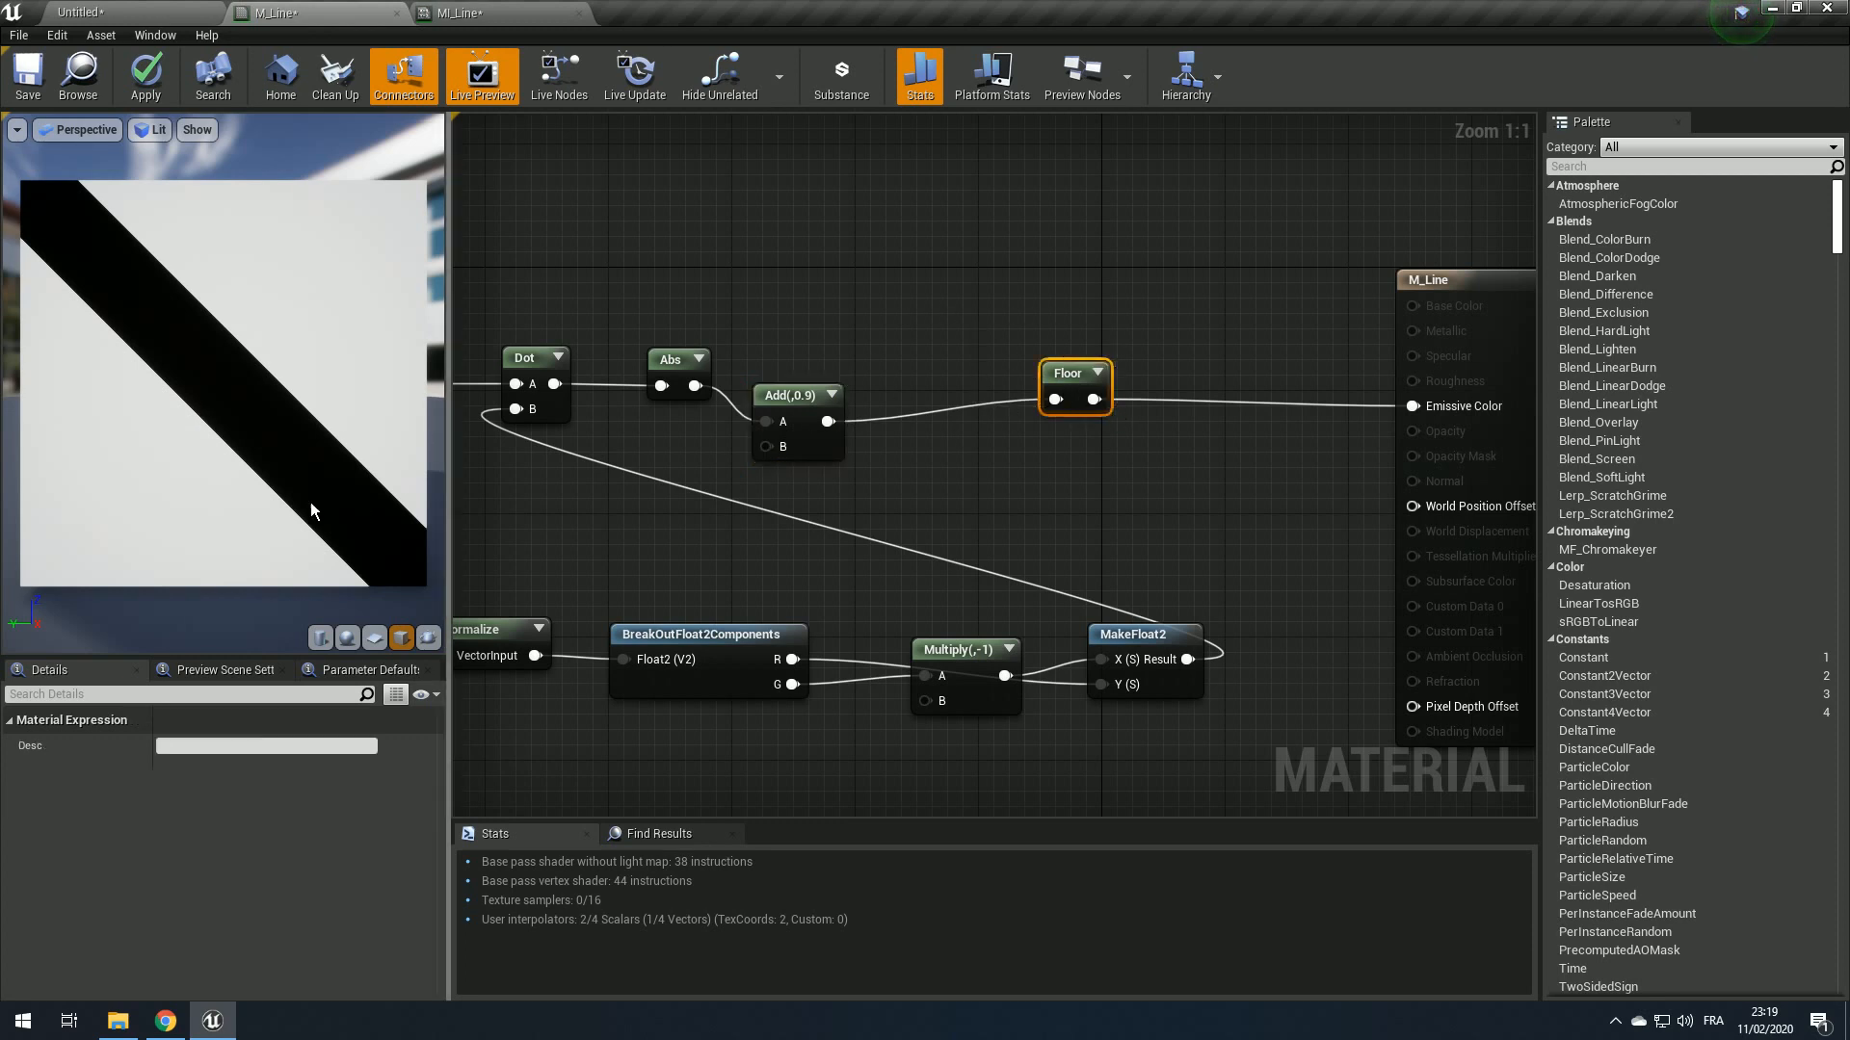
scroll(248, 487, up, 4)
middle_drag(250, 486, 310, 425)
scroll(273, 461, up, 4)
scroll(318, 417, up, 1)
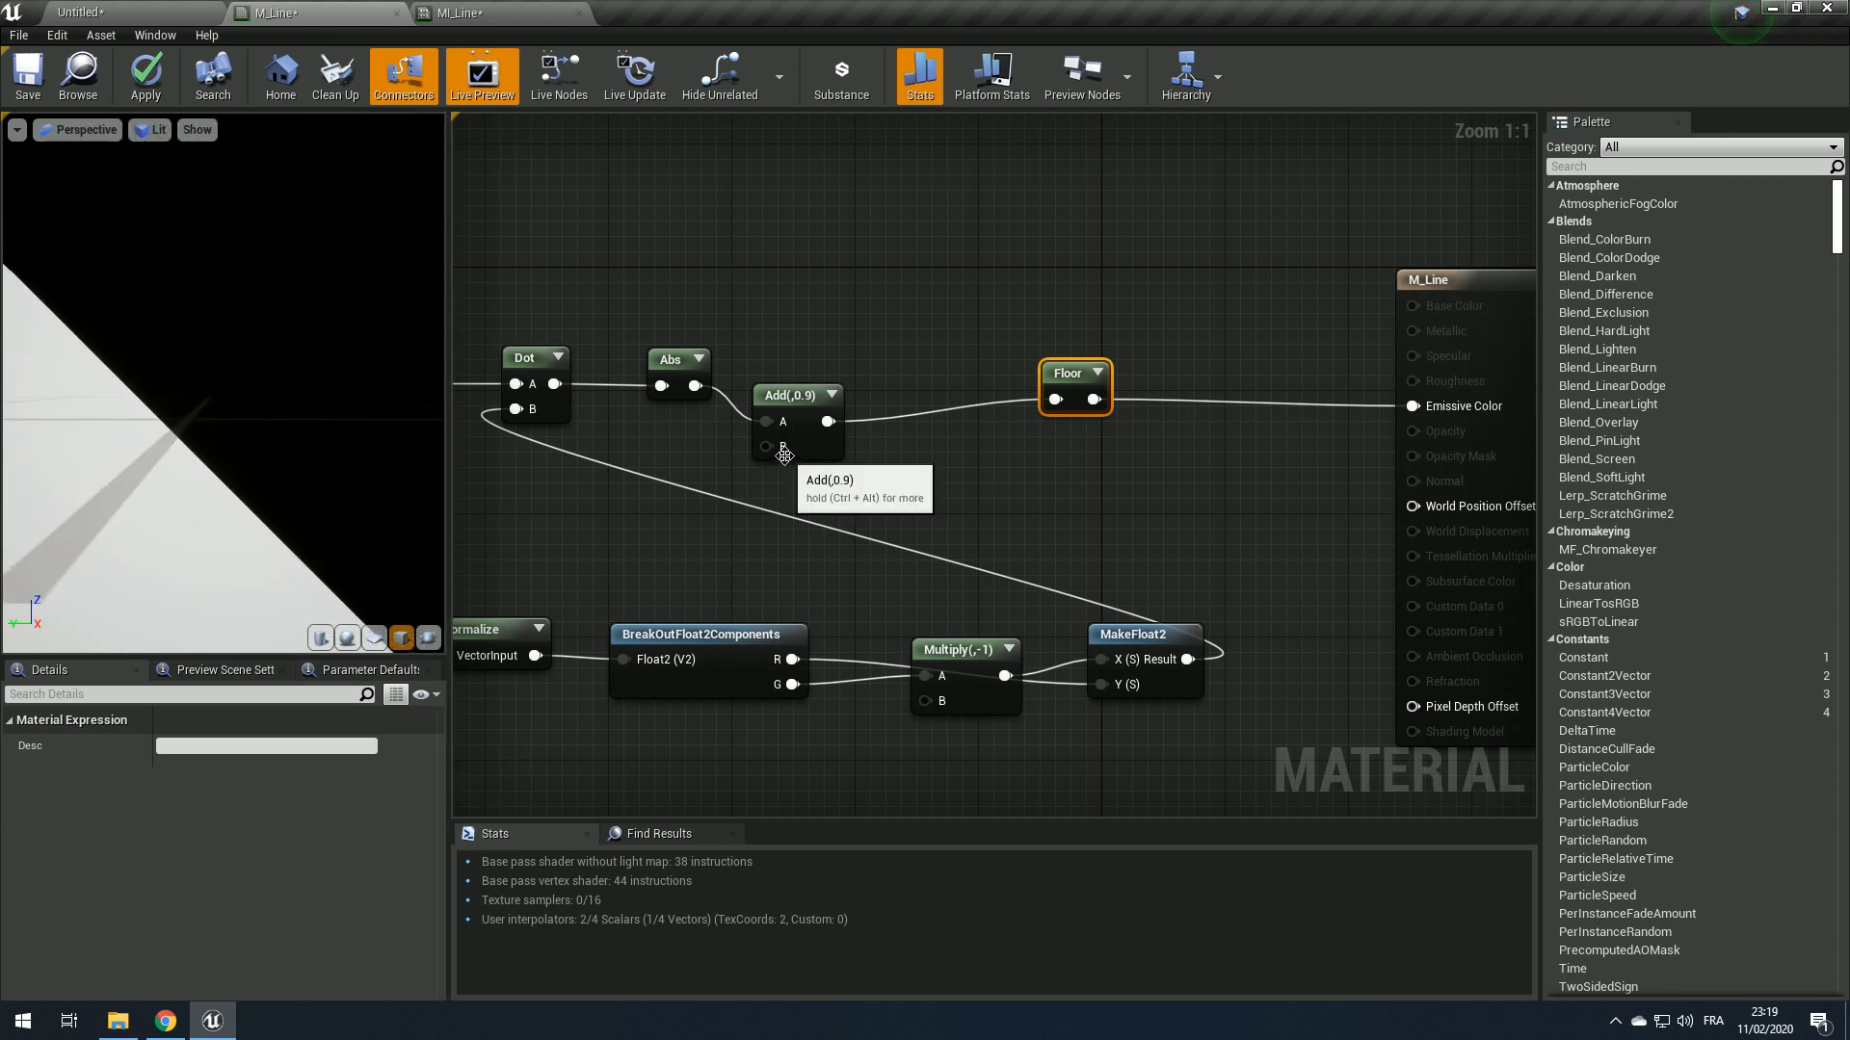
drag(768, 448, 657, 540)
click(667, 501)
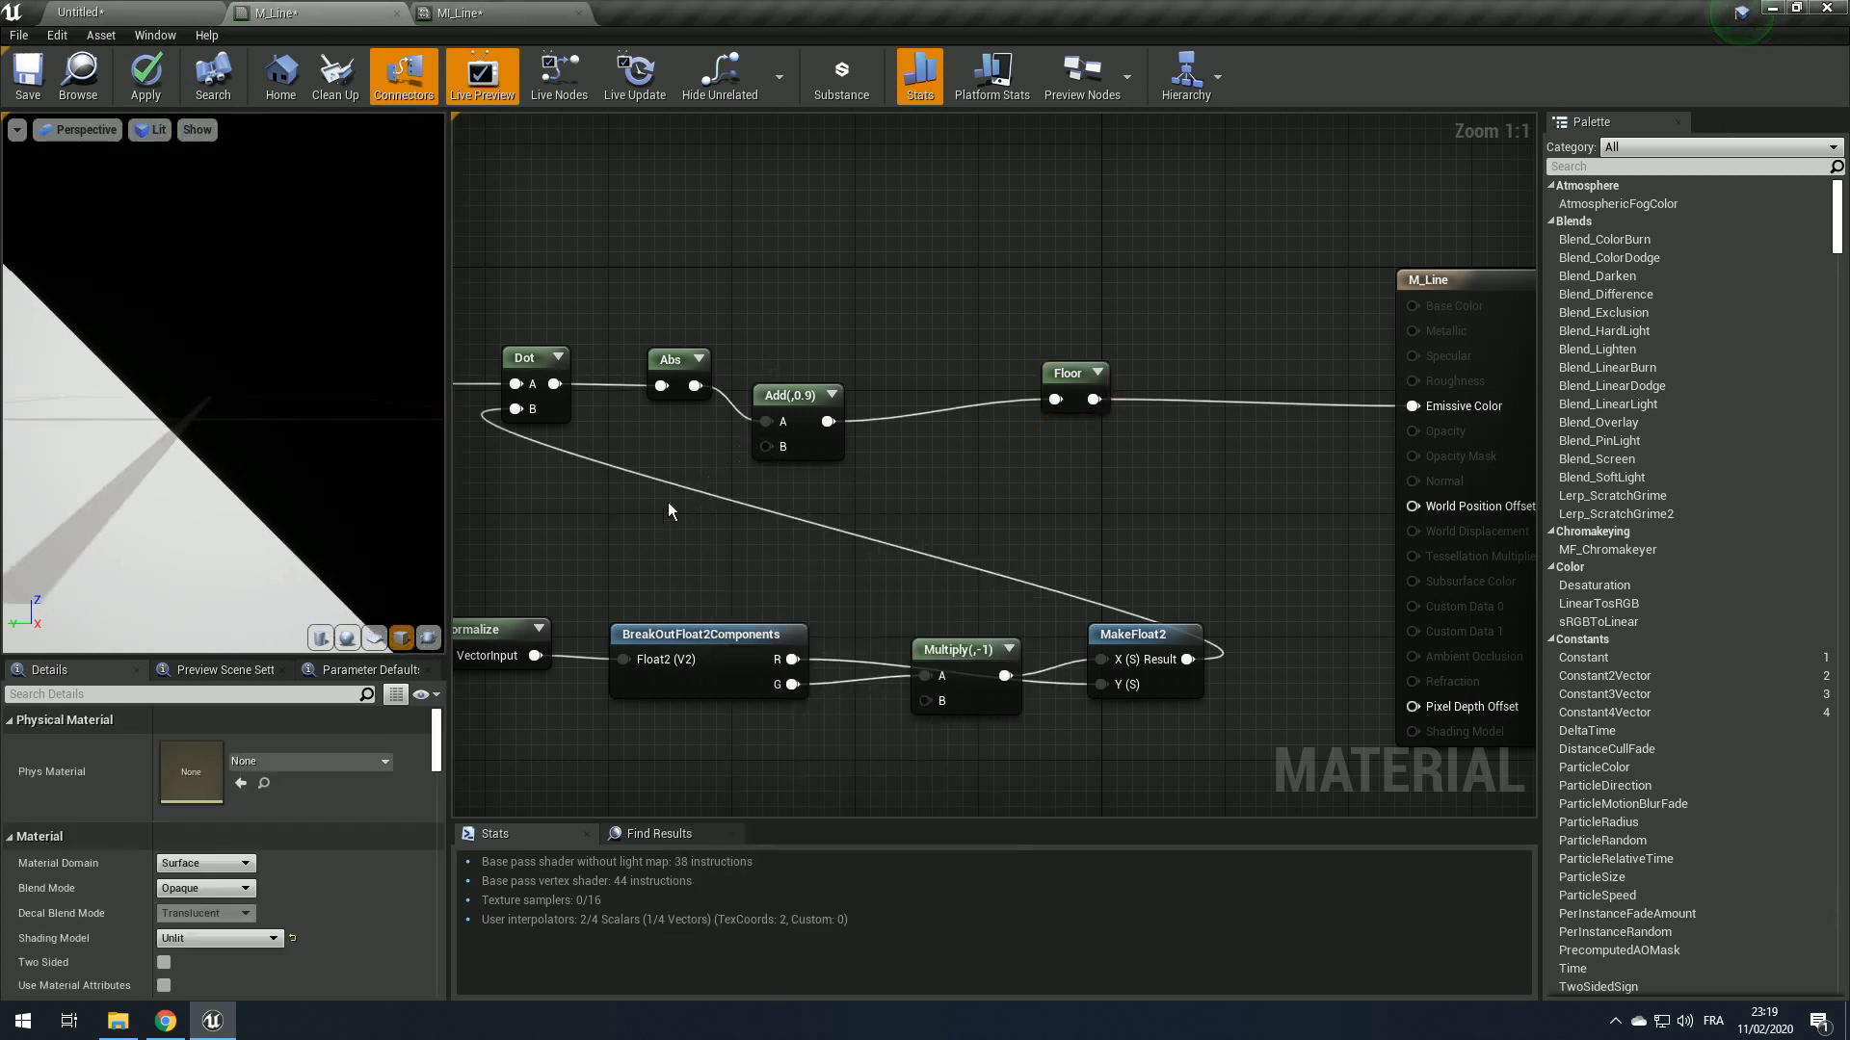
mouse_move(343, 393)
right_down()
mouse_move(359, 377)
mouse_move(341, 392)
right_up()
right_drag(211, 378, 192, 420)
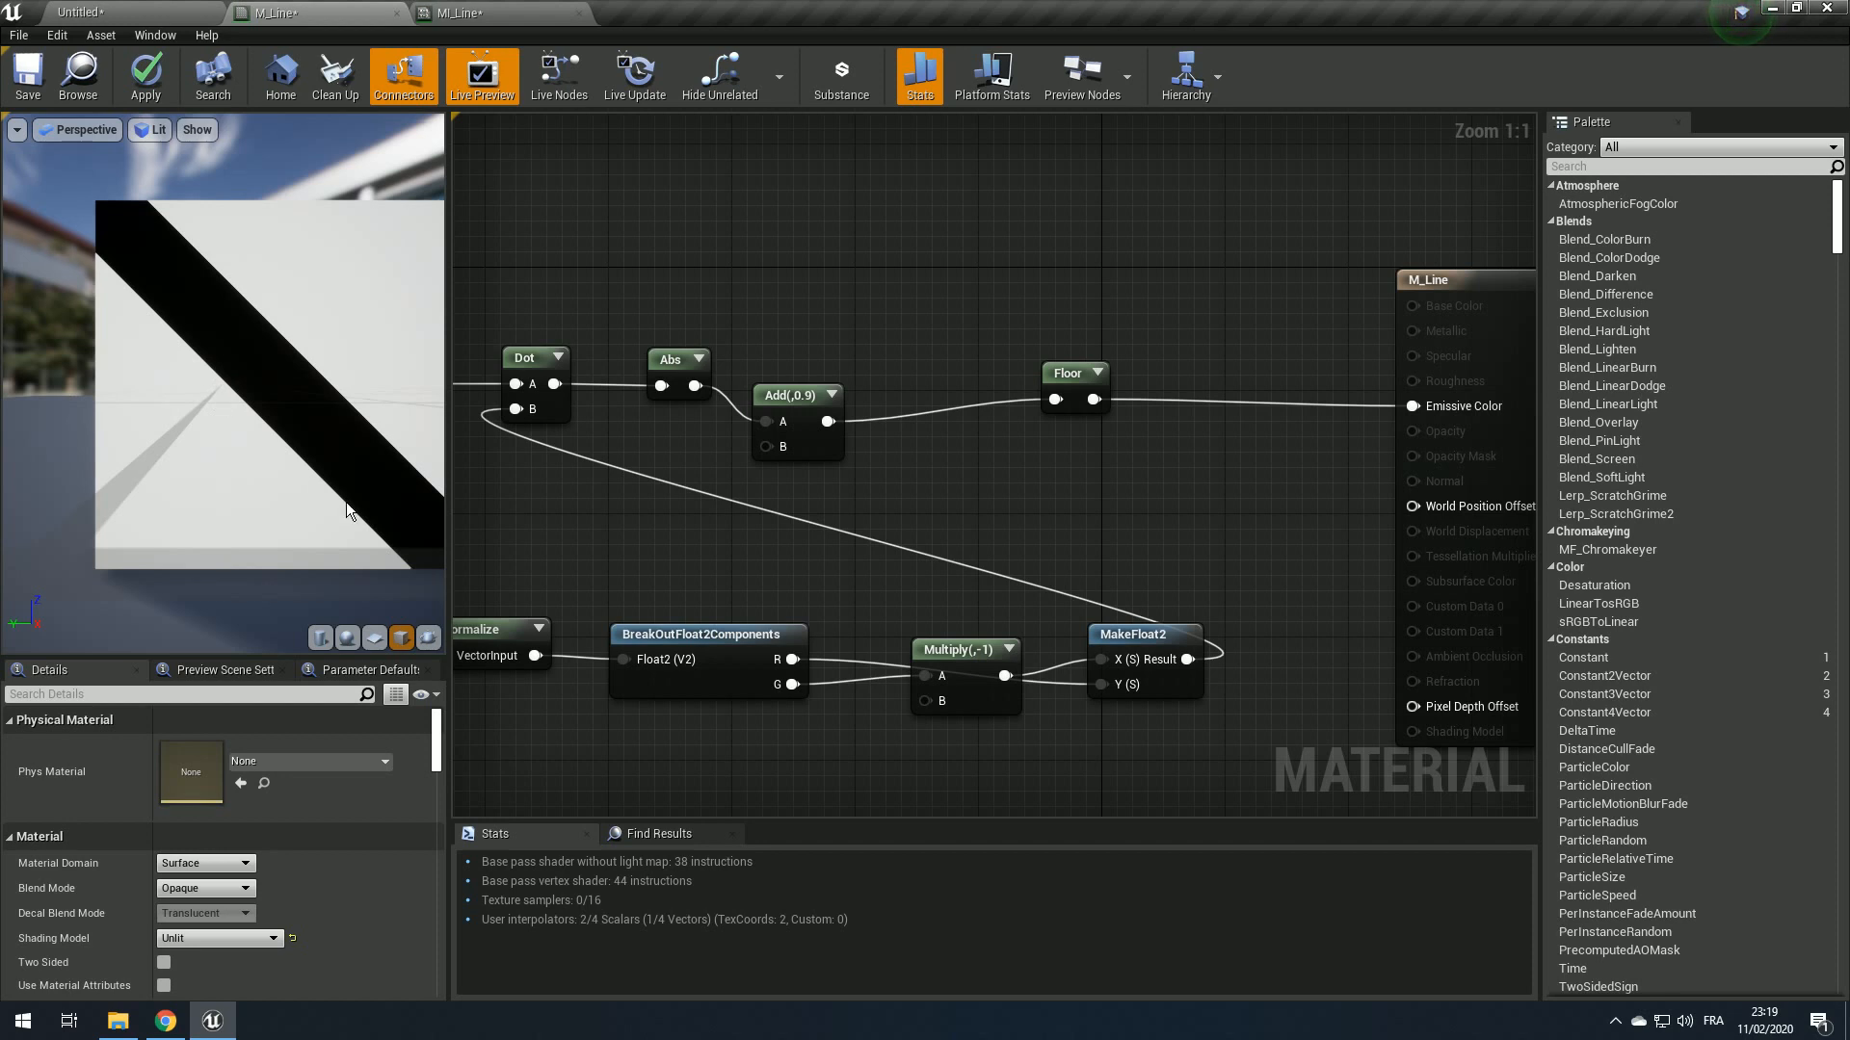
Step: Replace the Add and Floor nodes with a SmoothStep node whose Alpha comes from Abs, leaving room between the two
drag(724, 333, 1154, 522)
key(Delete)
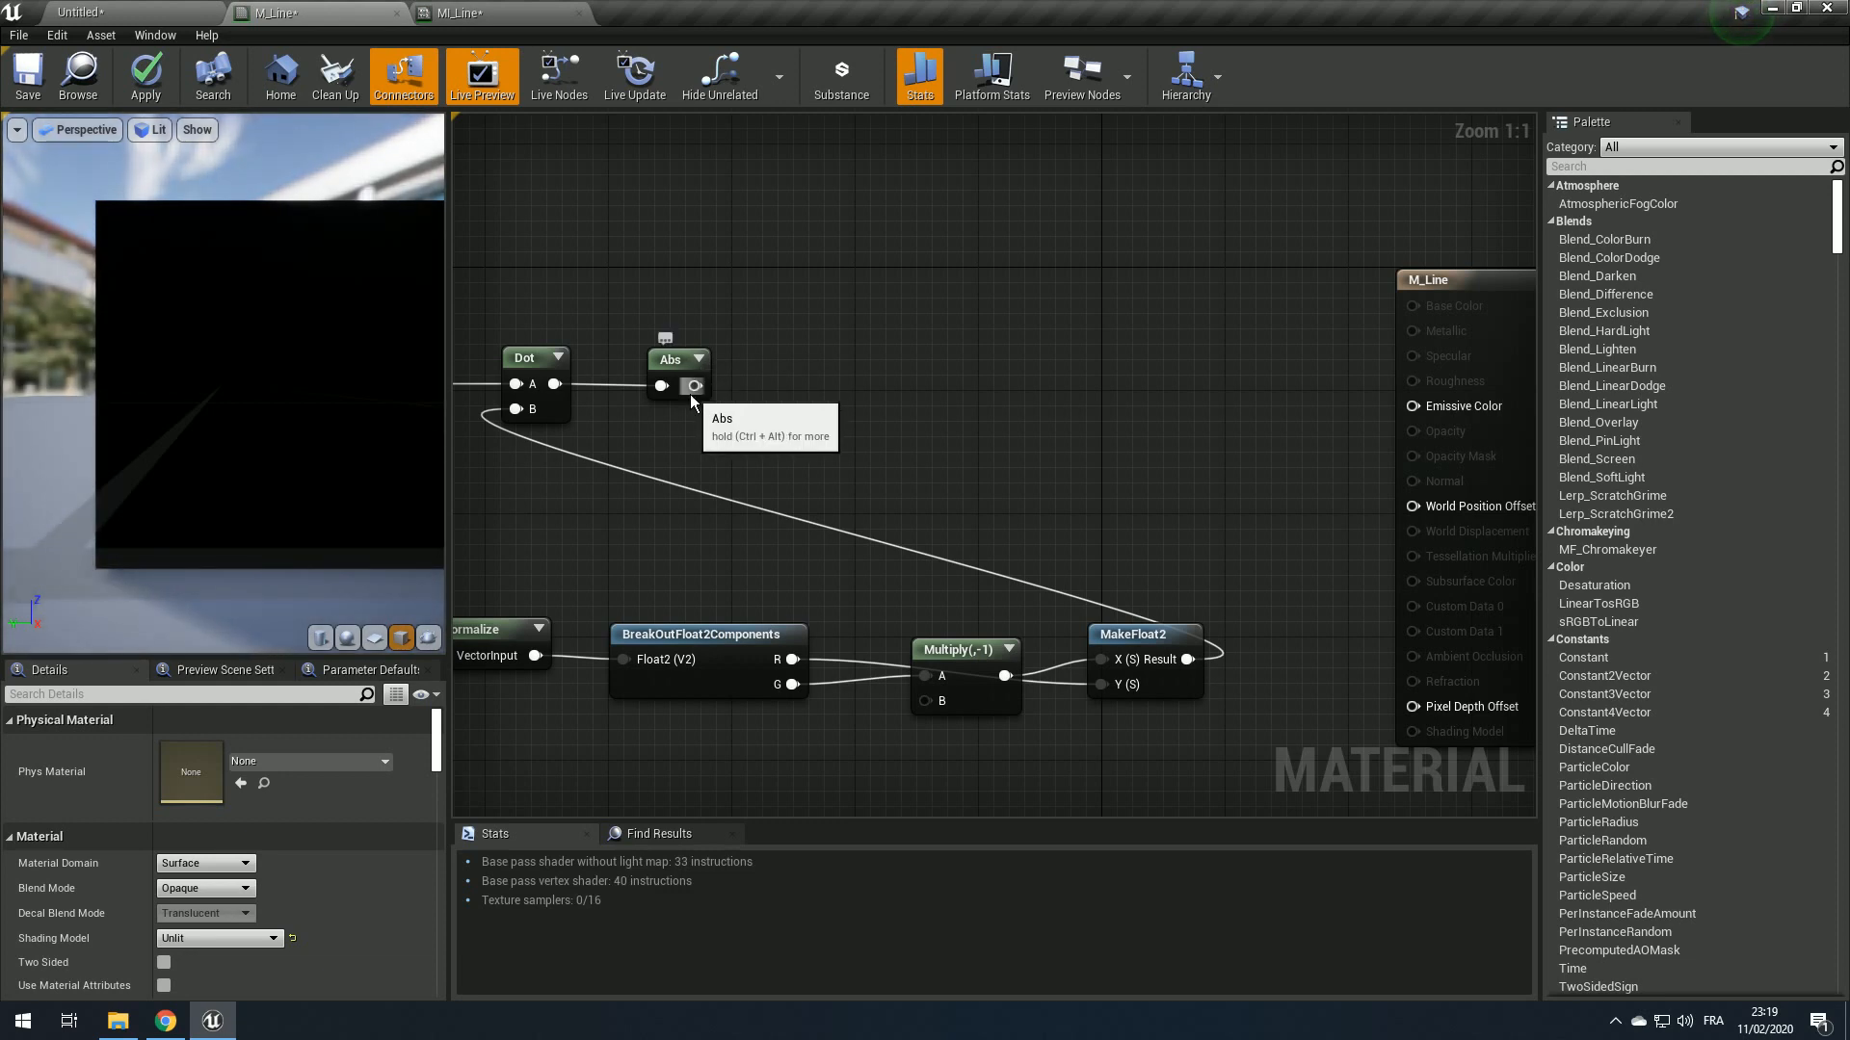
drag(694, 386, 817, 385)
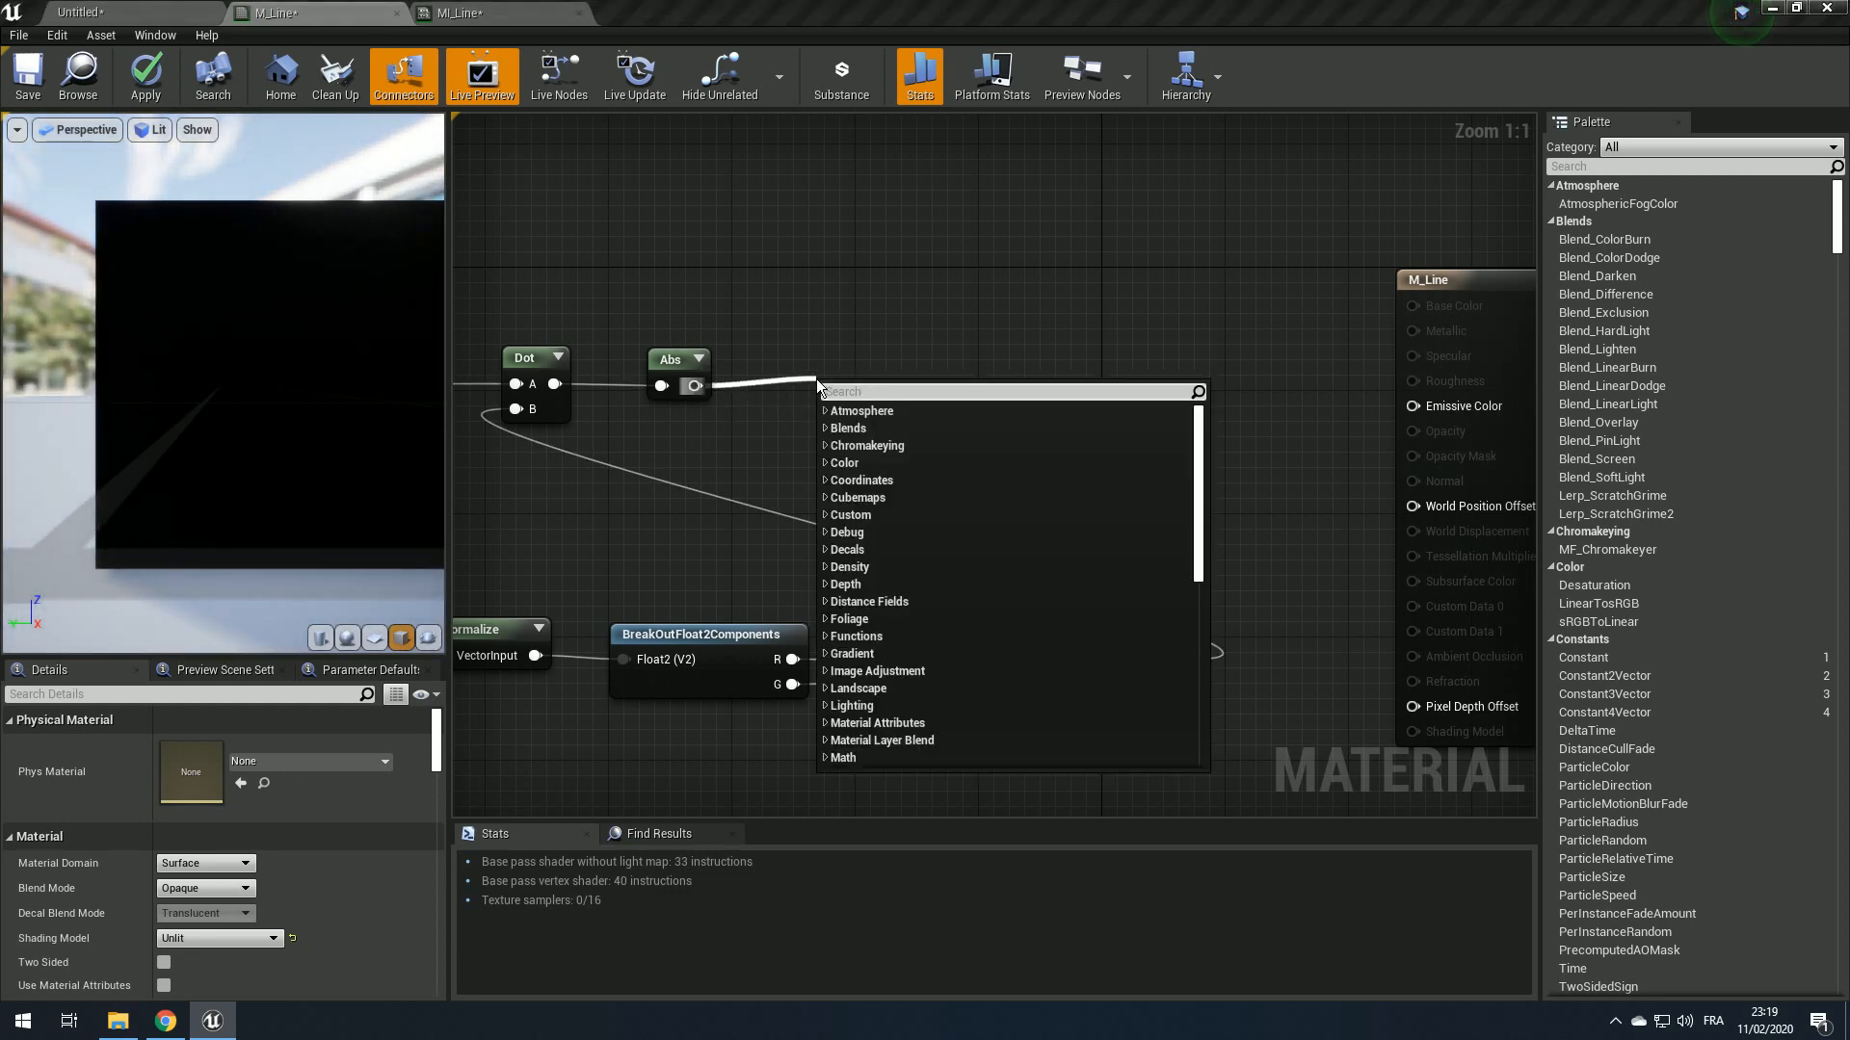
text(smoo)
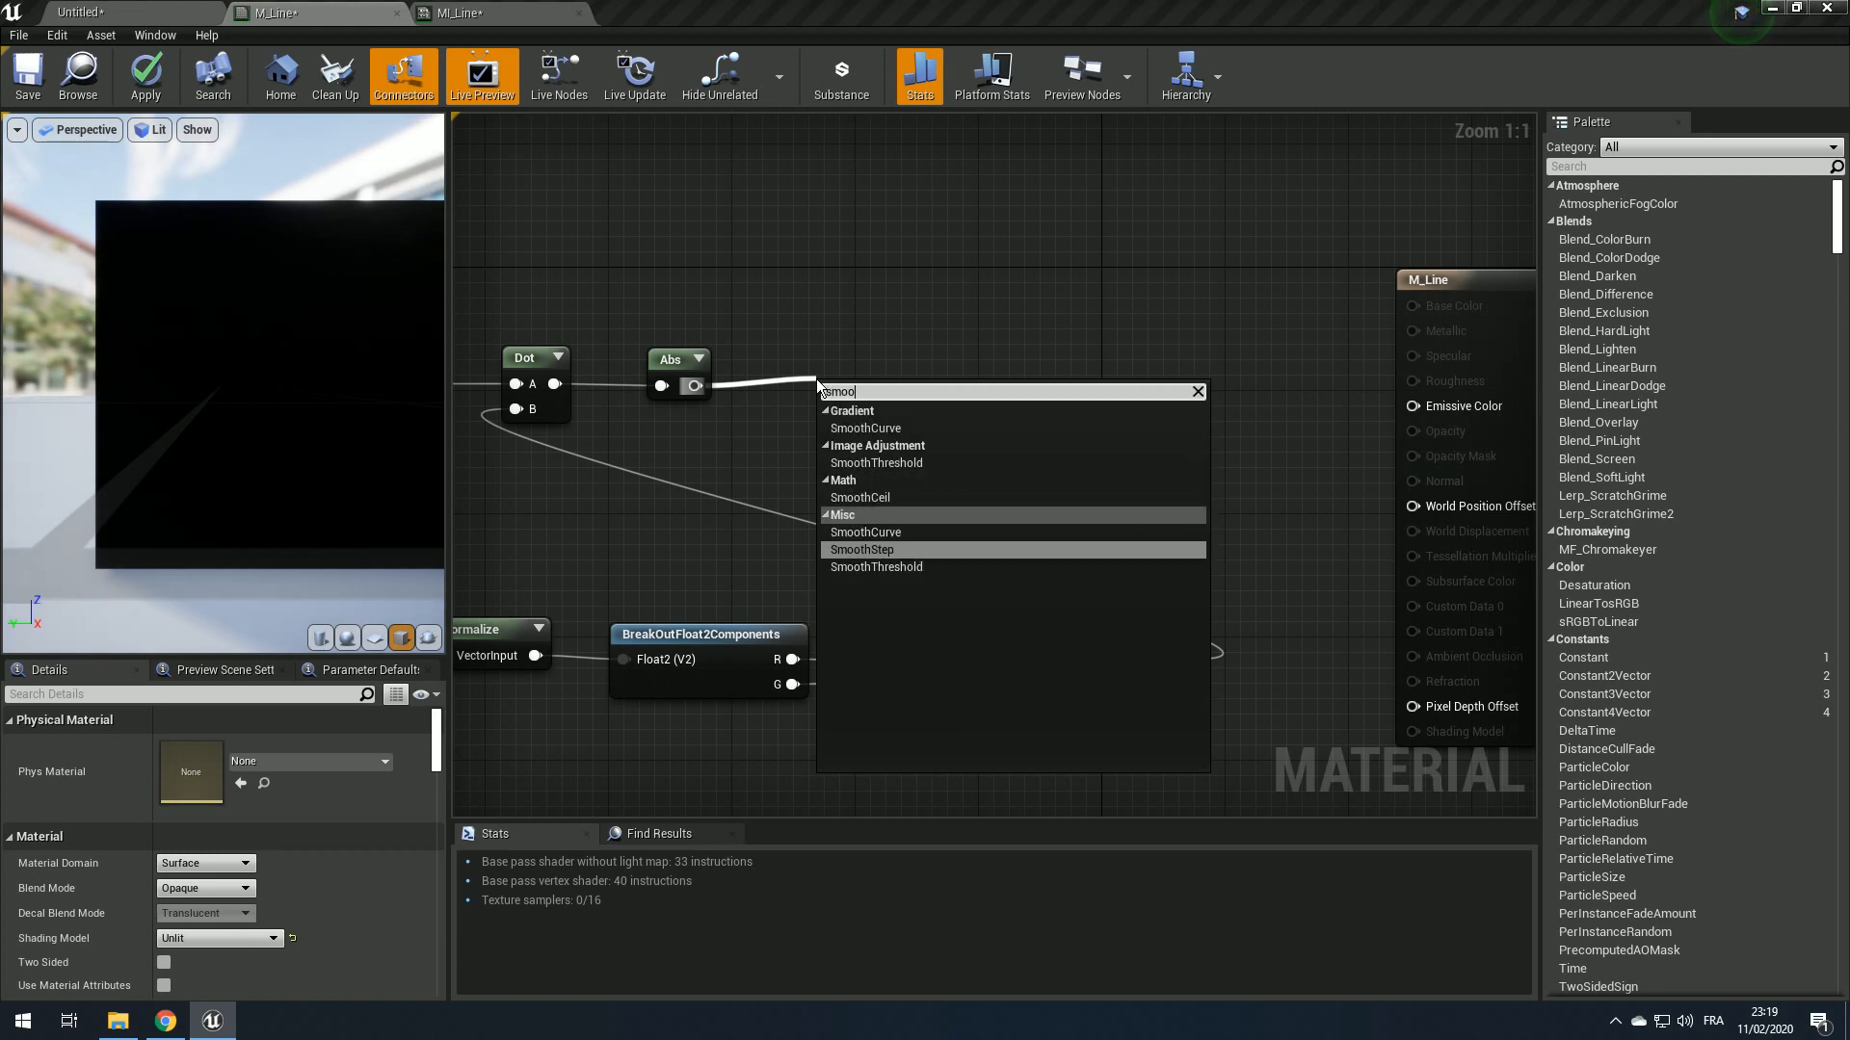
key(Return)
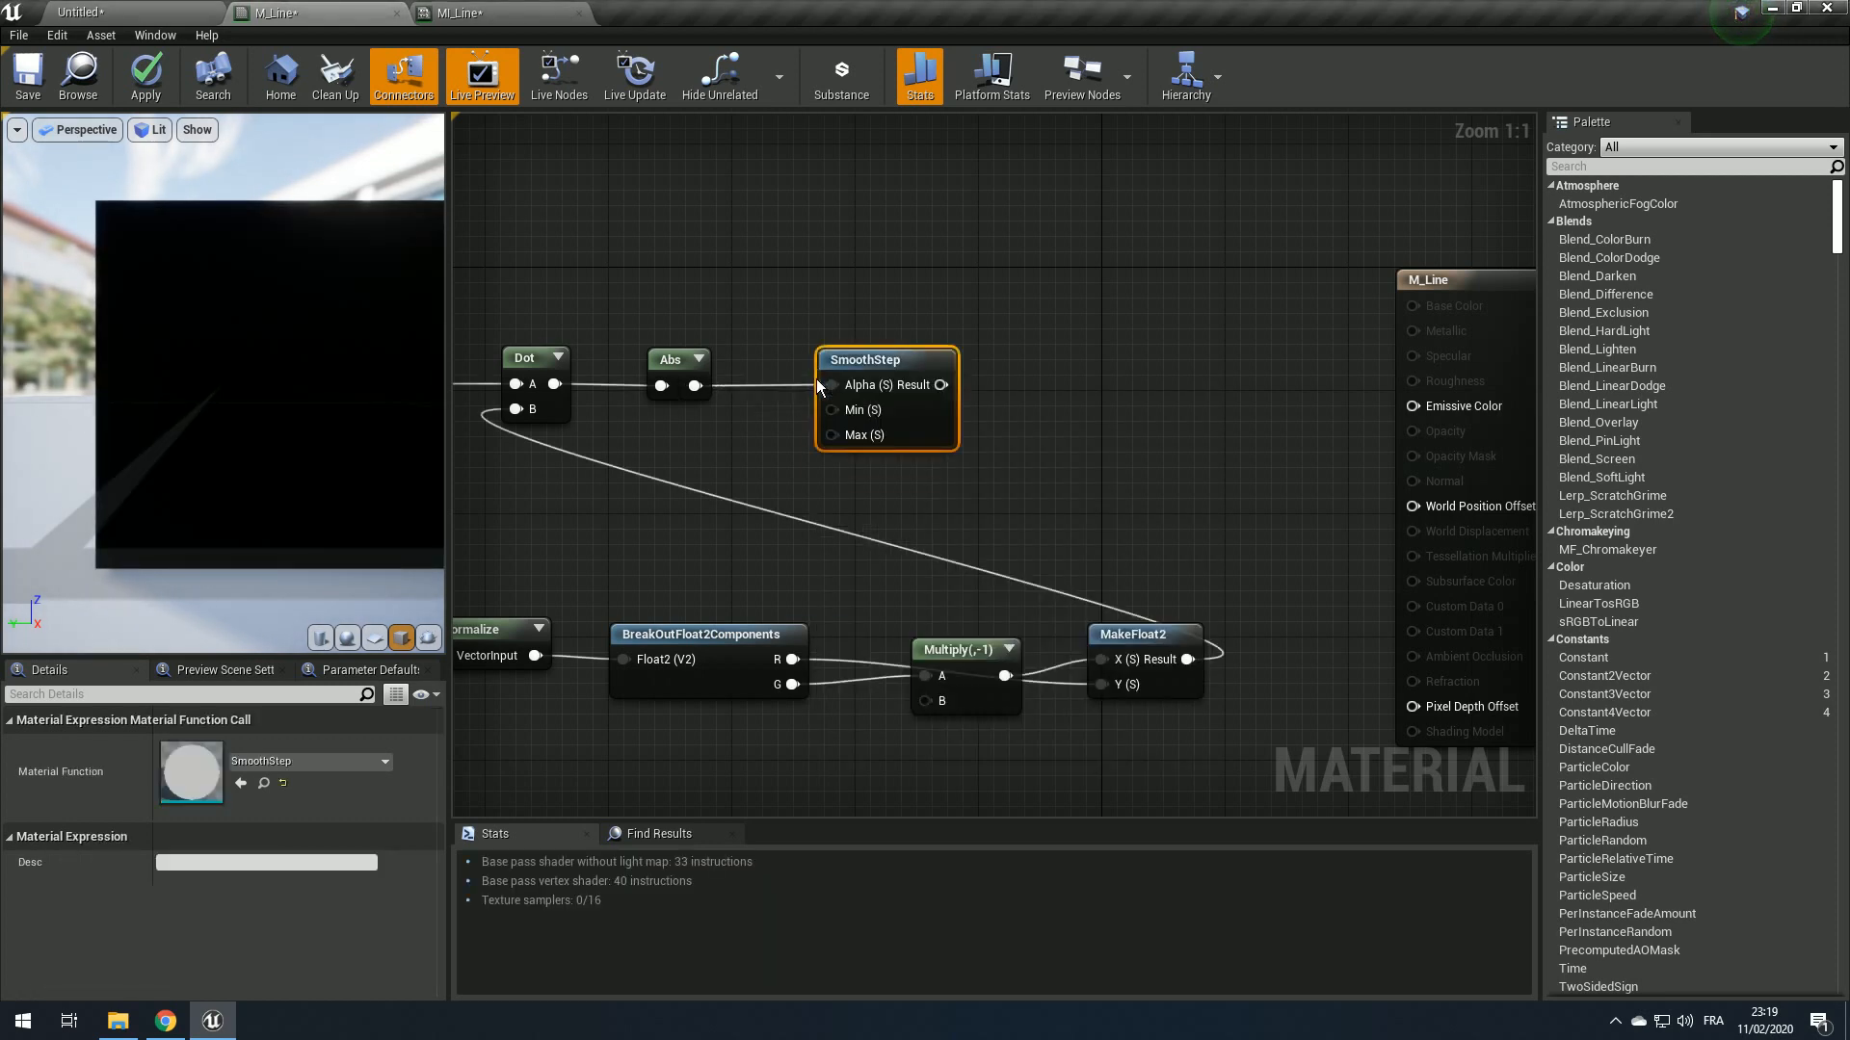
drag(870, 385, 1077, 383)
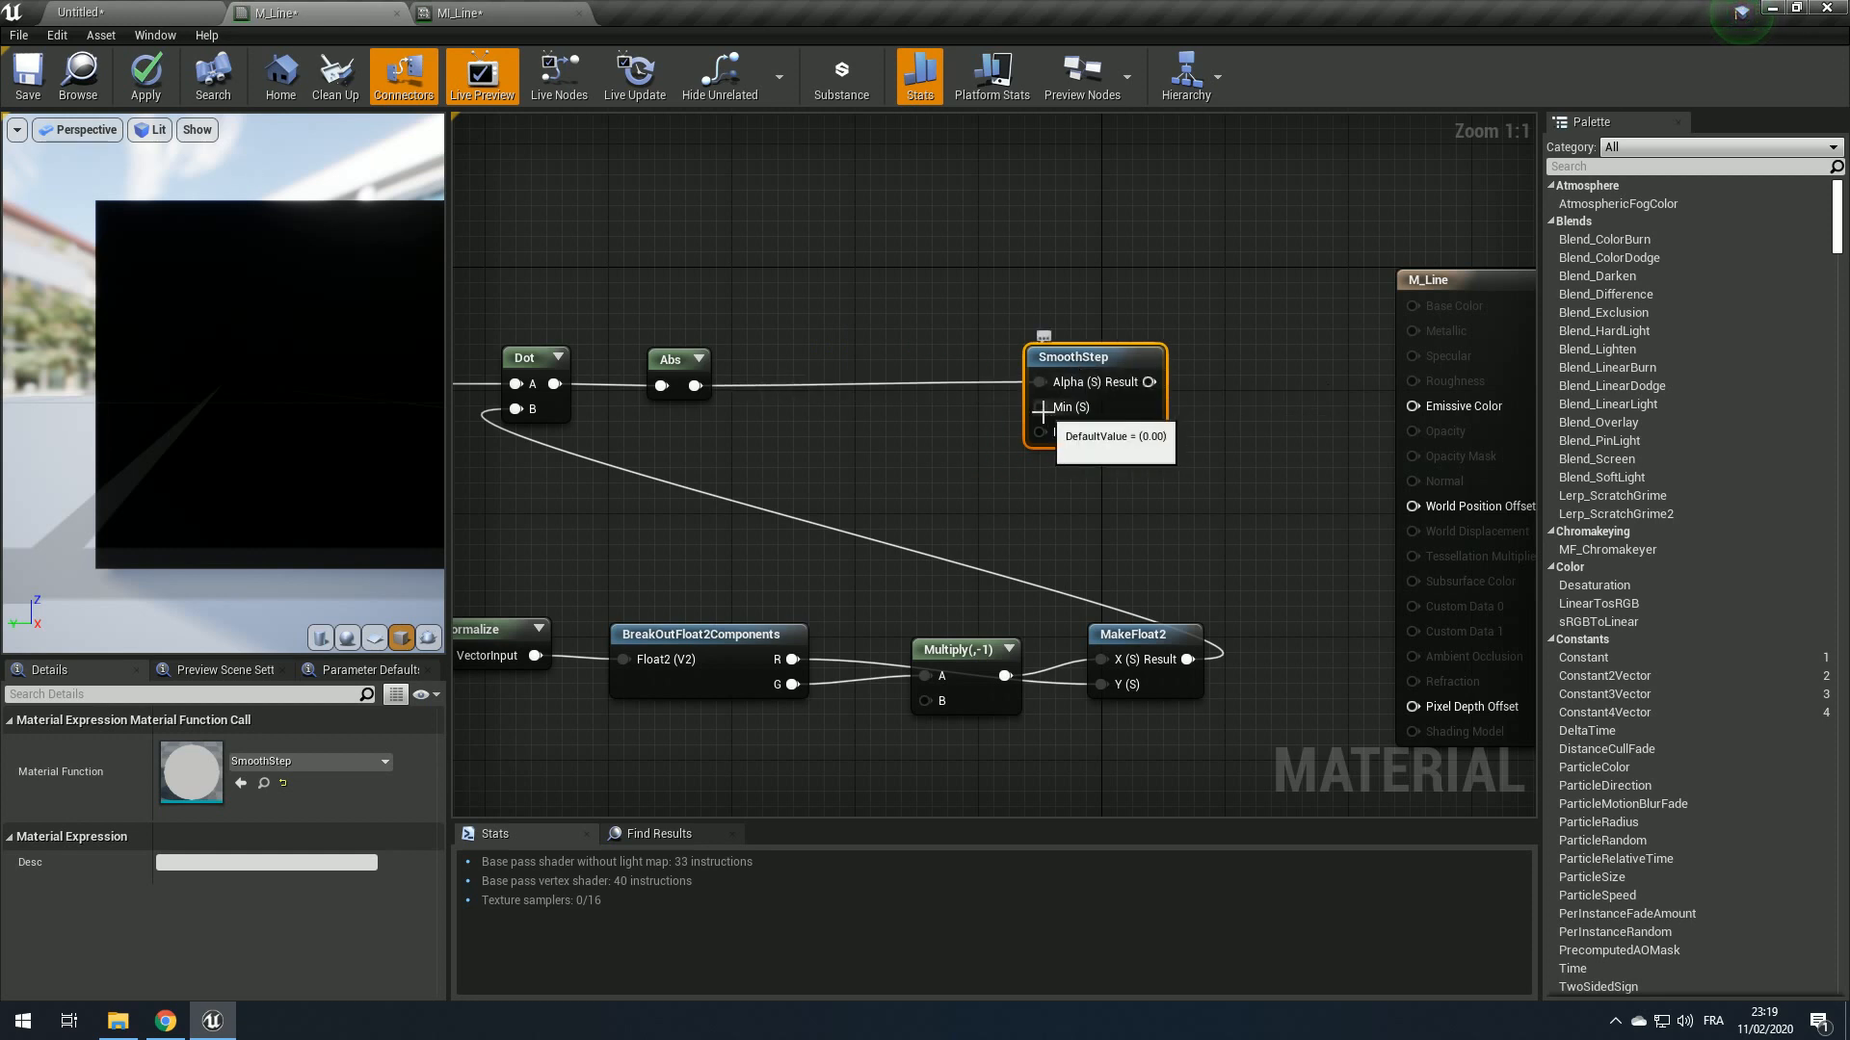
right_drag(1008, 454, 904, 464)
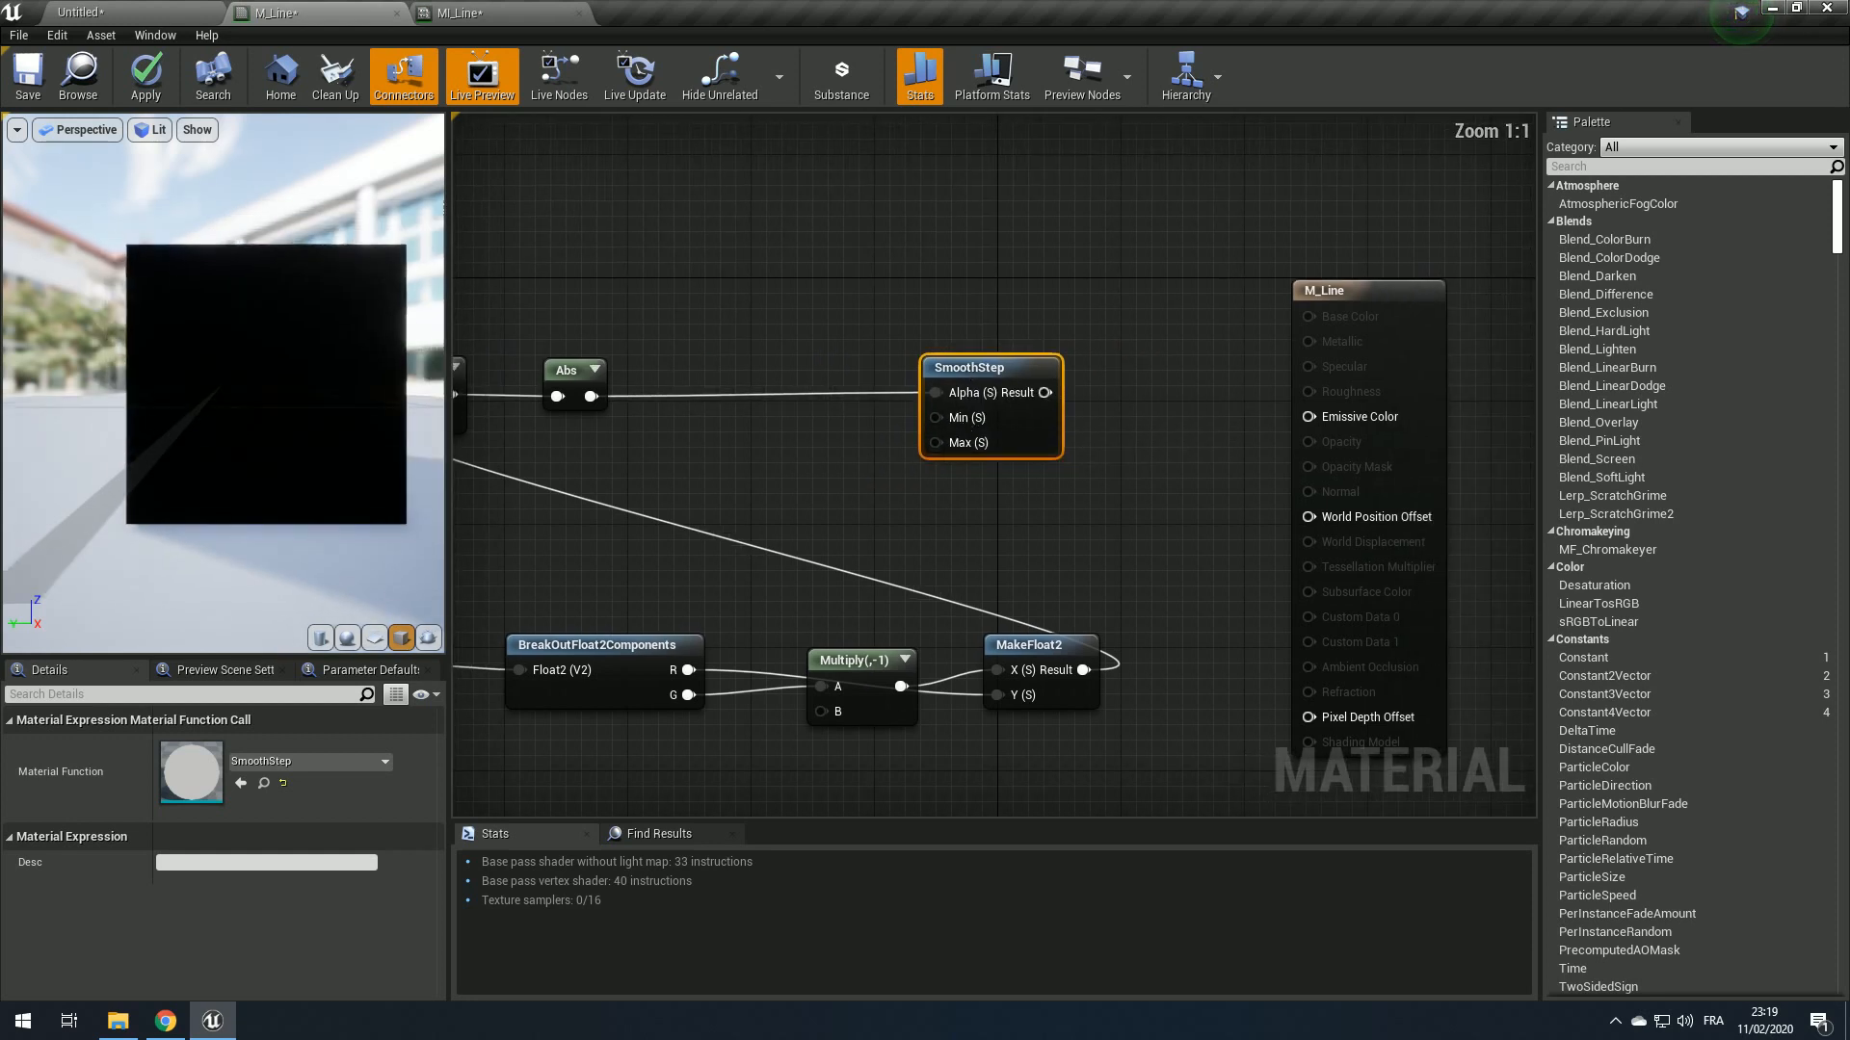
scroll(245, 401, up, 3)
middle_drag(246, 401, 264, 403)
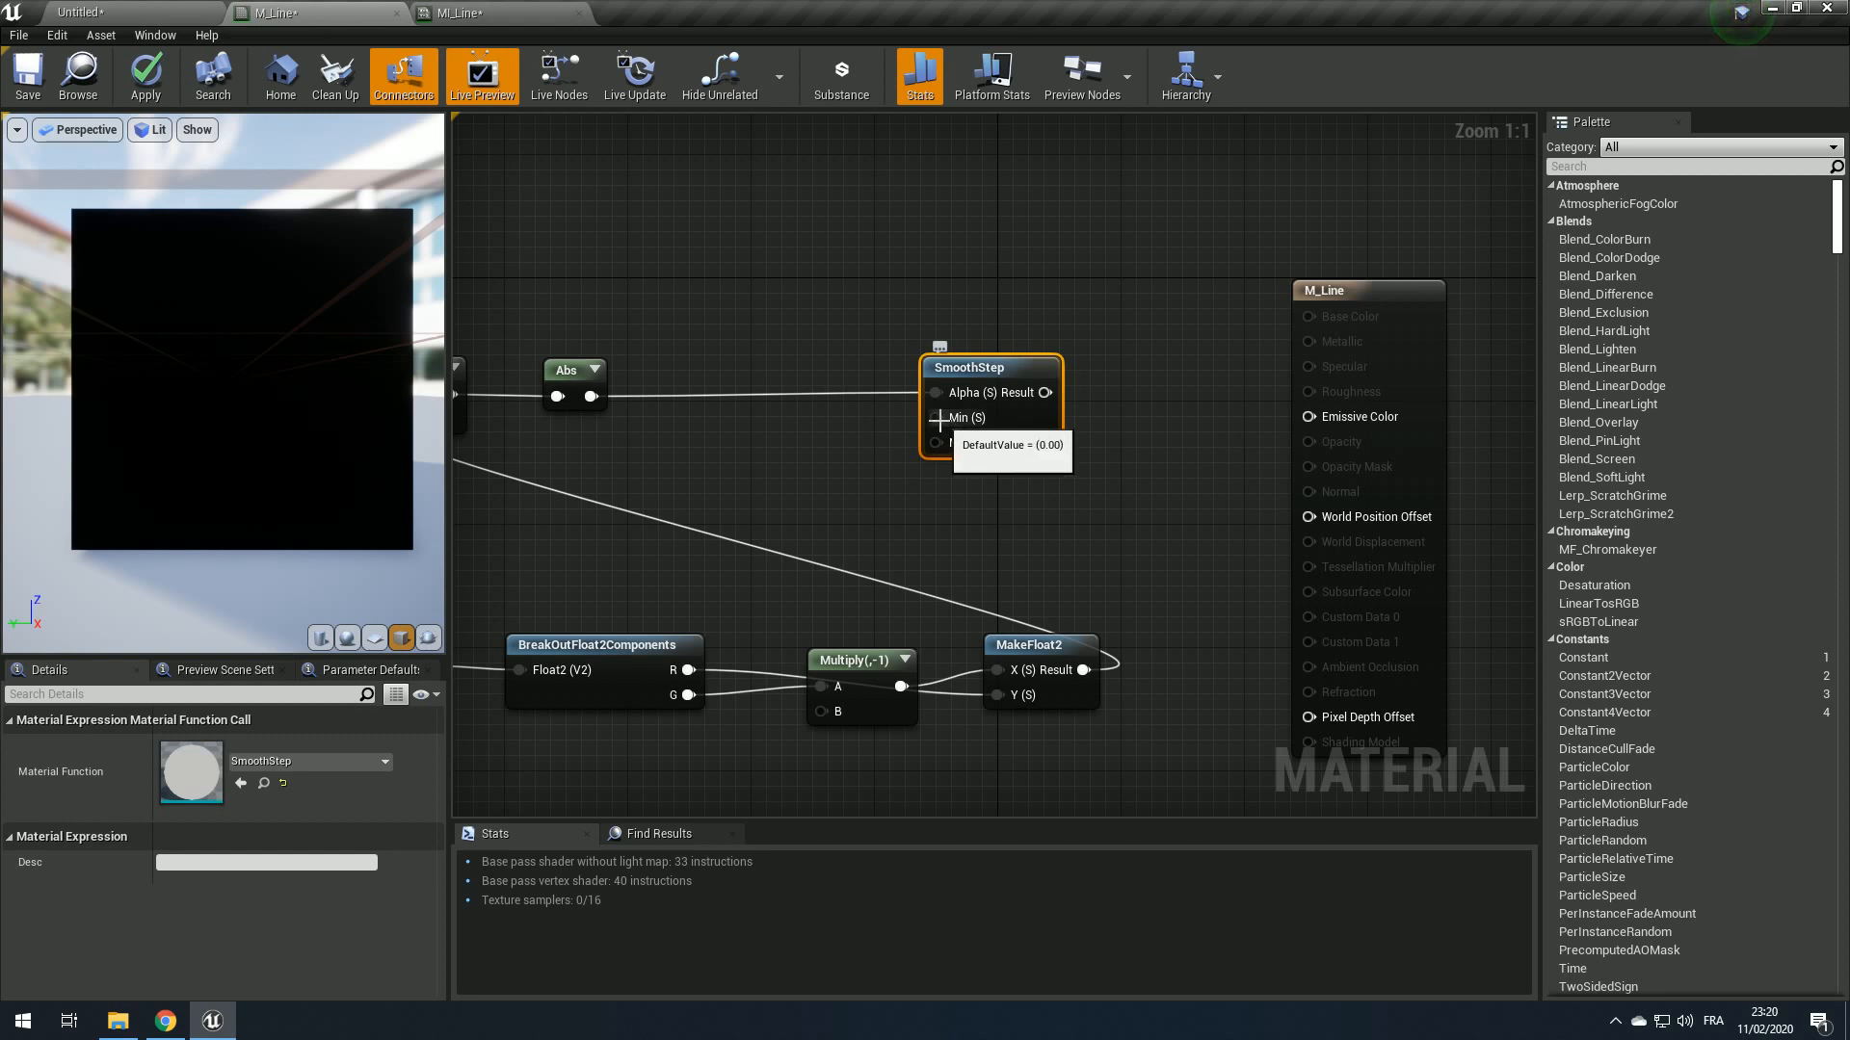
Step: Feed SmoothStep's Min with a constant of 0 and its Max with a constant of 0.1
drag(938, 419, 736, 400)
click(828, 357)
click(725, 453)
drag(752, 487, 935, 442)
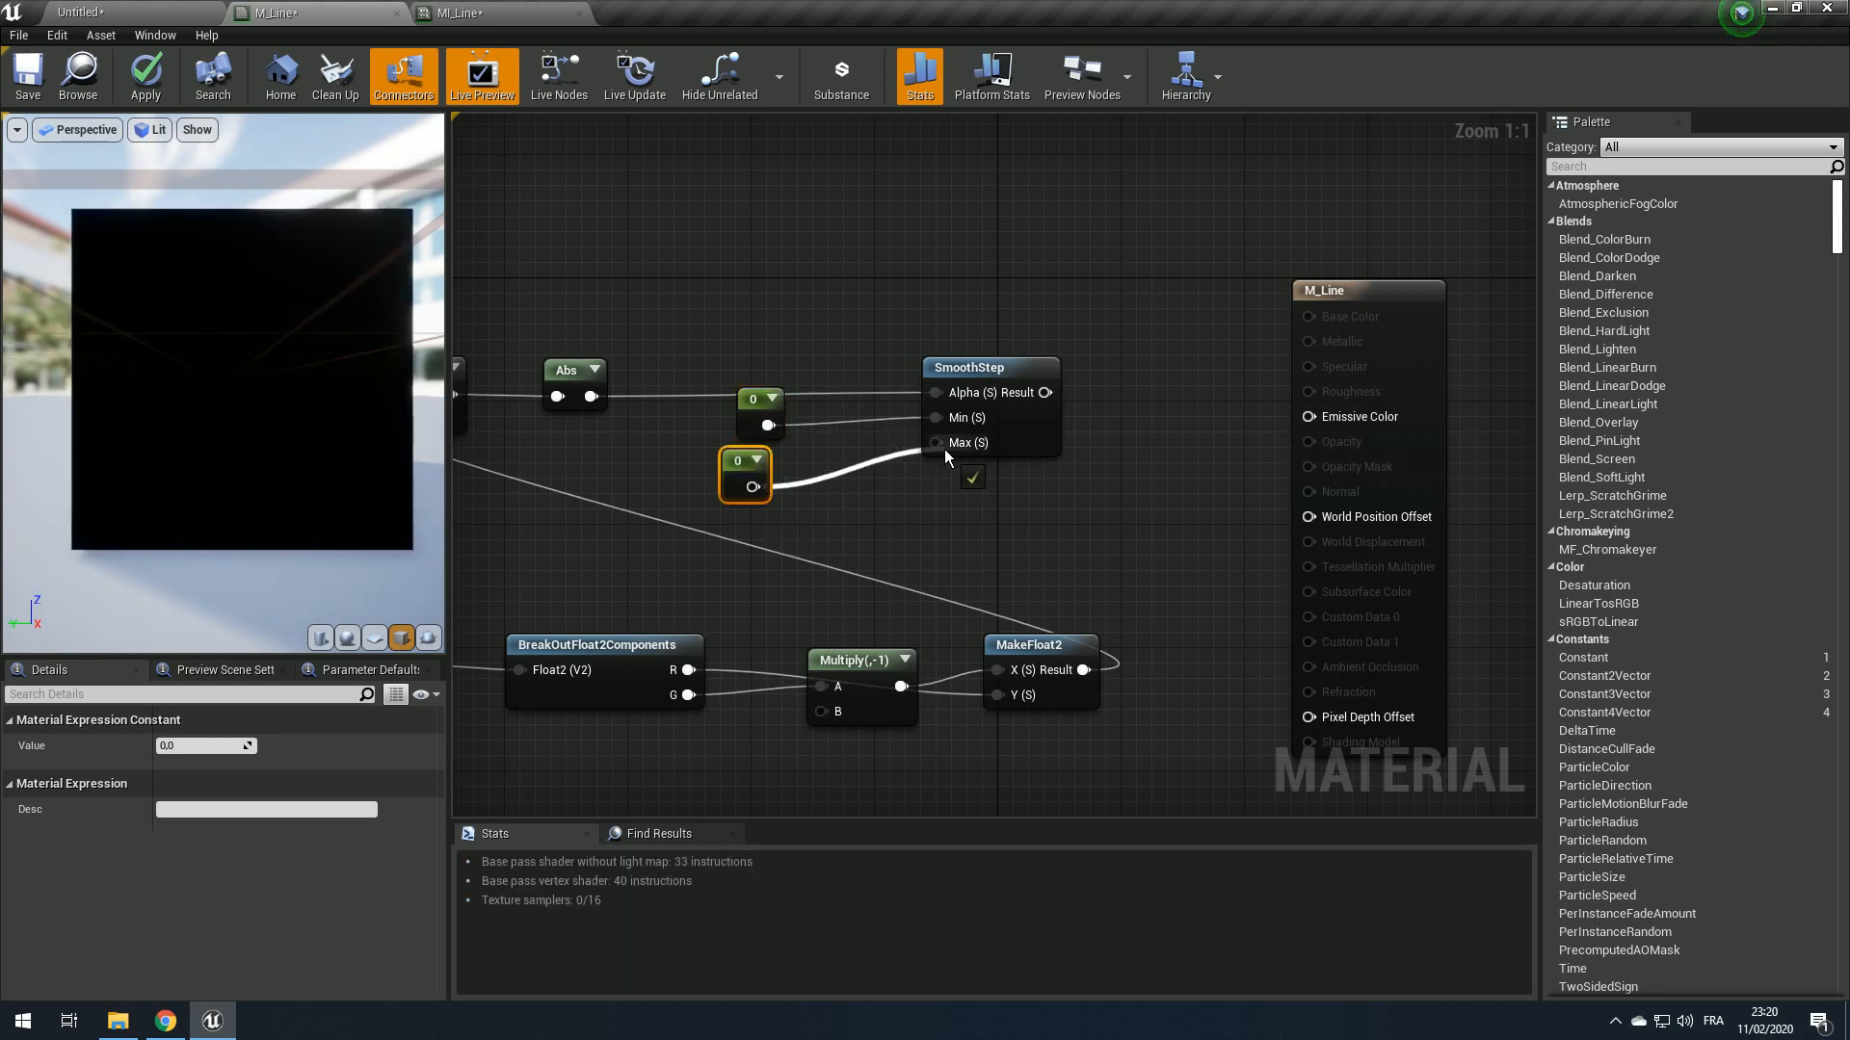
click(197, 743)
text(0,1)
key(Return)
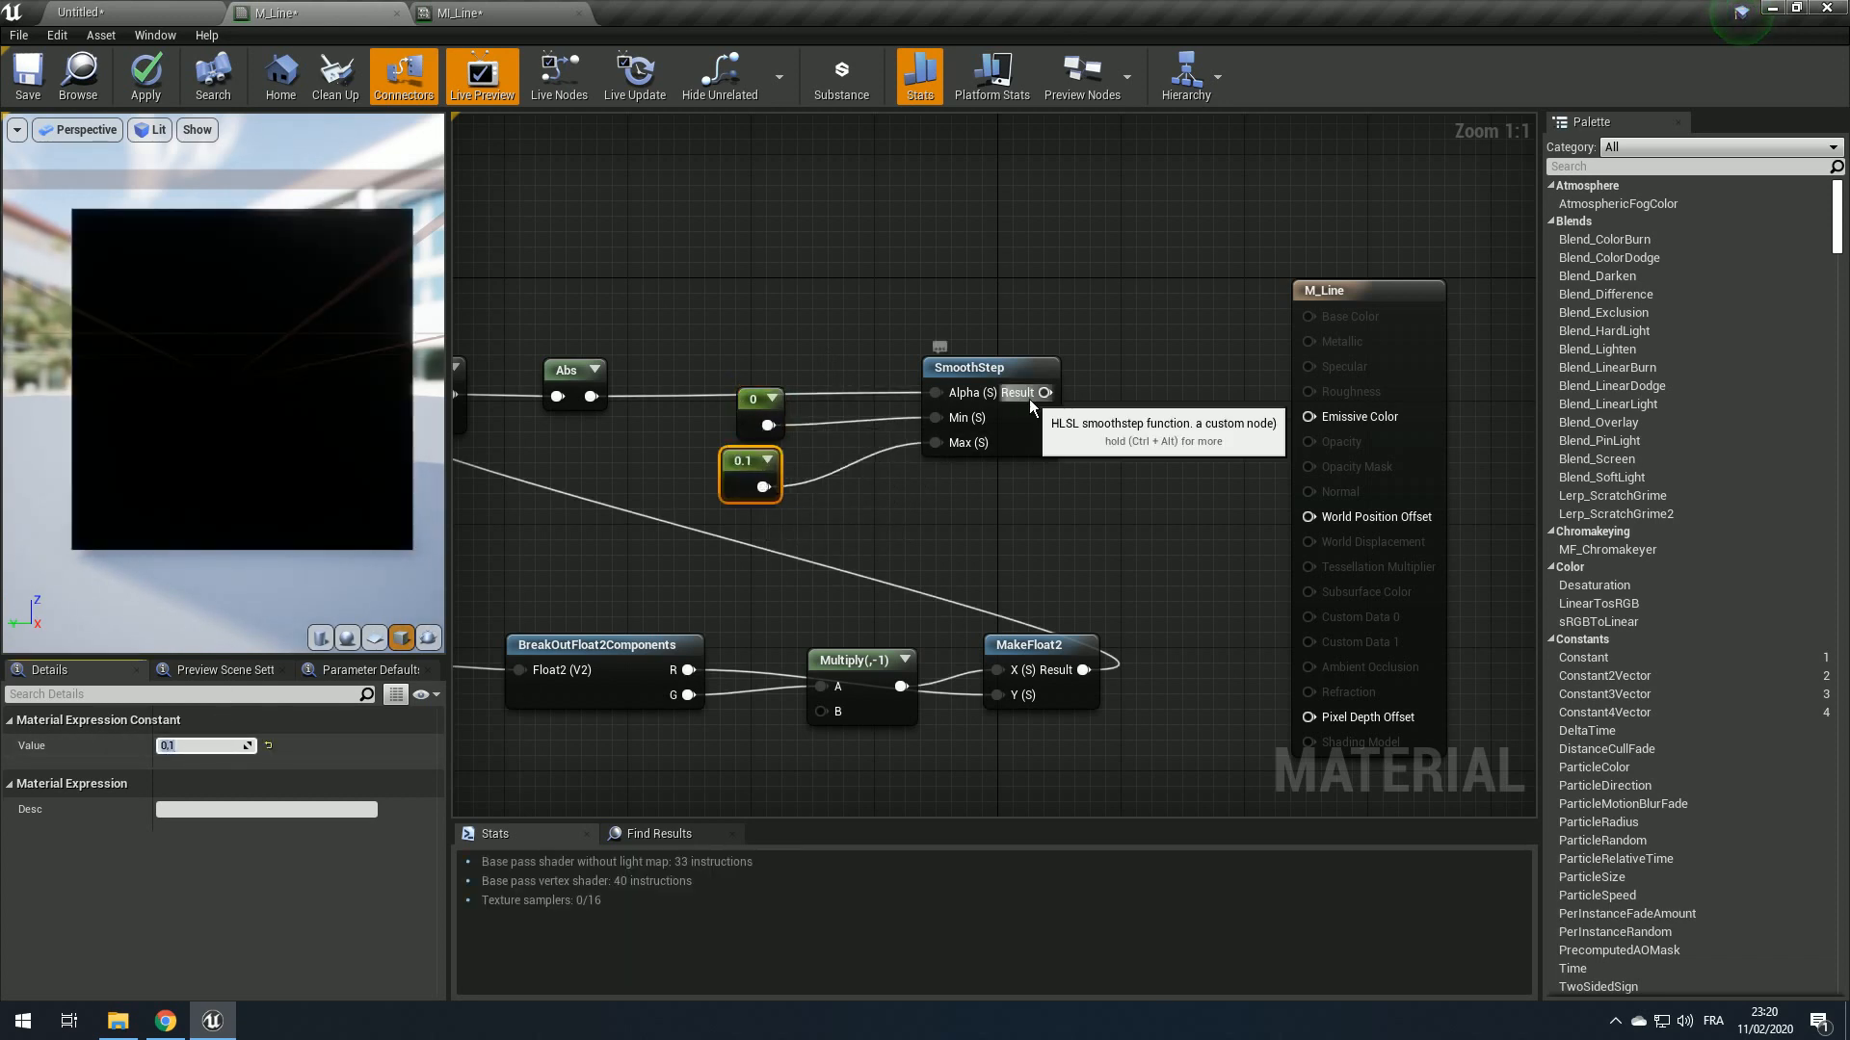
Step: Connect SmoothStep's Result to Emissive Color and inspect the softened line in the preview
drag(1038, 395, 1315, 410)
drag(229, 453, 130, 447)
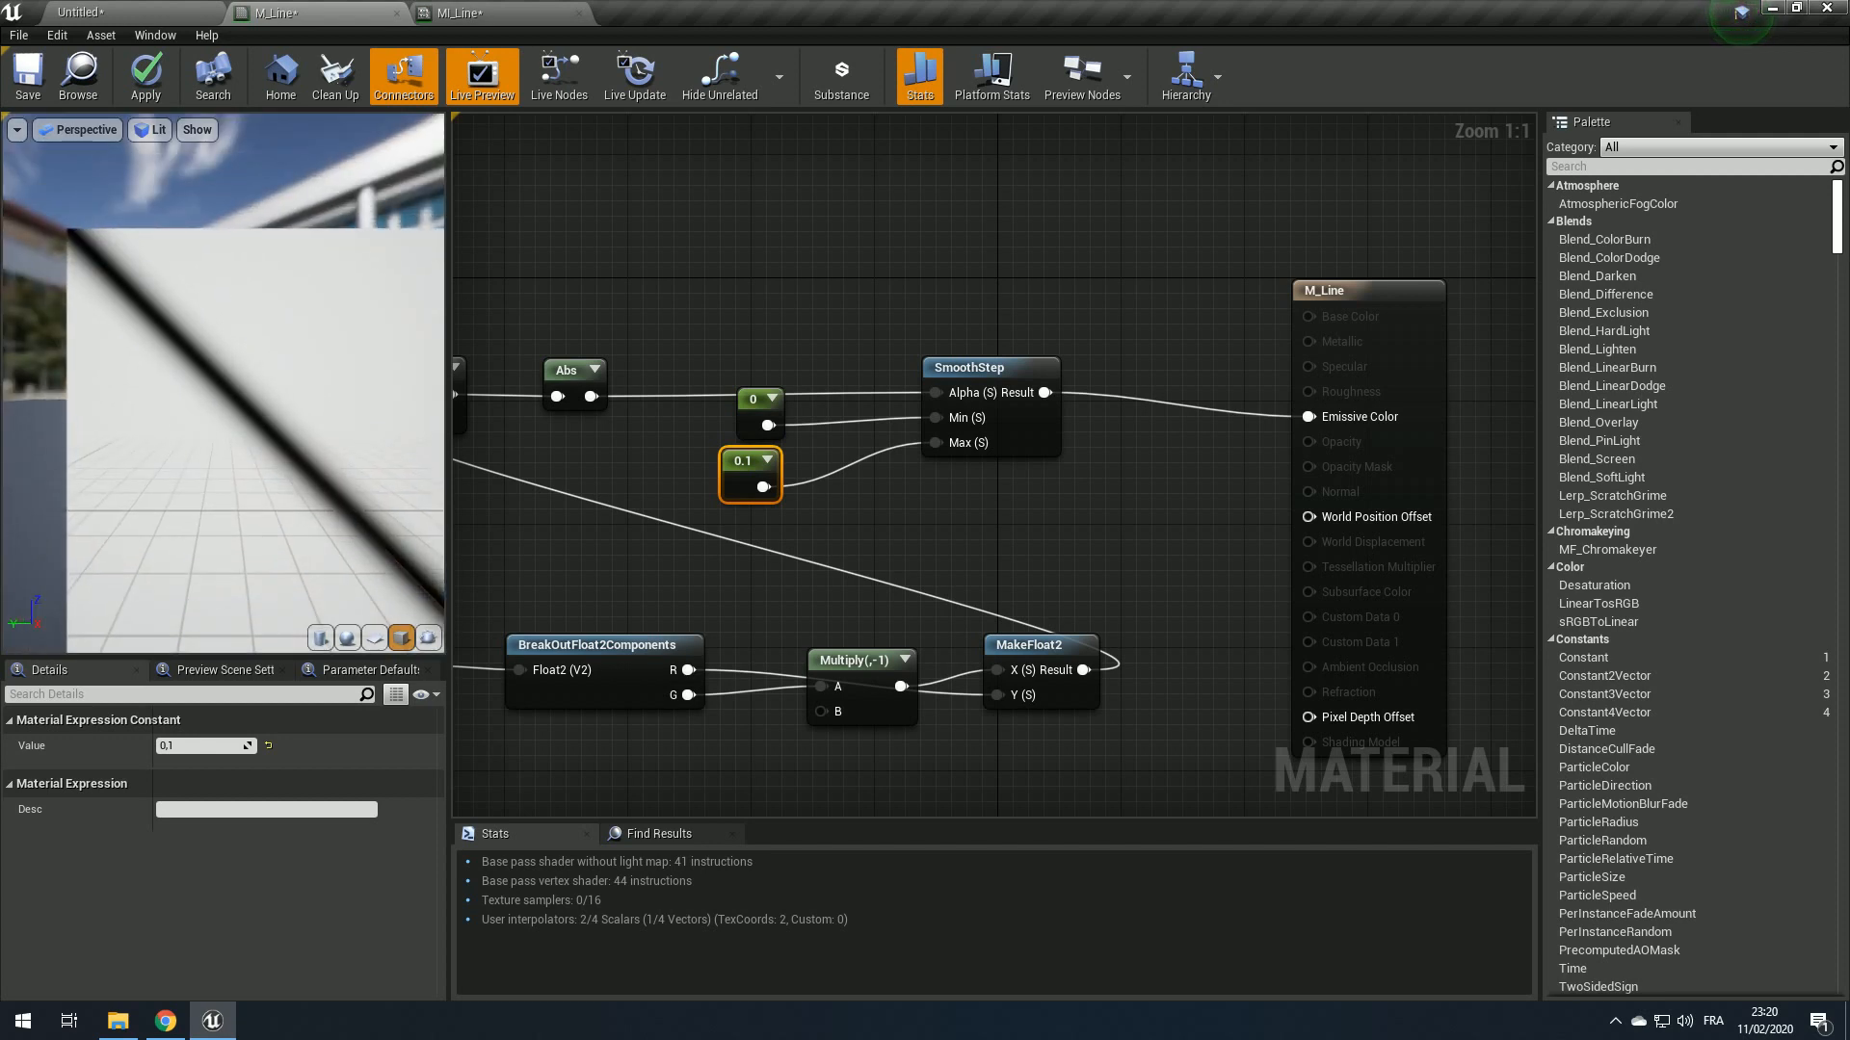
right_drag(245, 374, 246, 328)
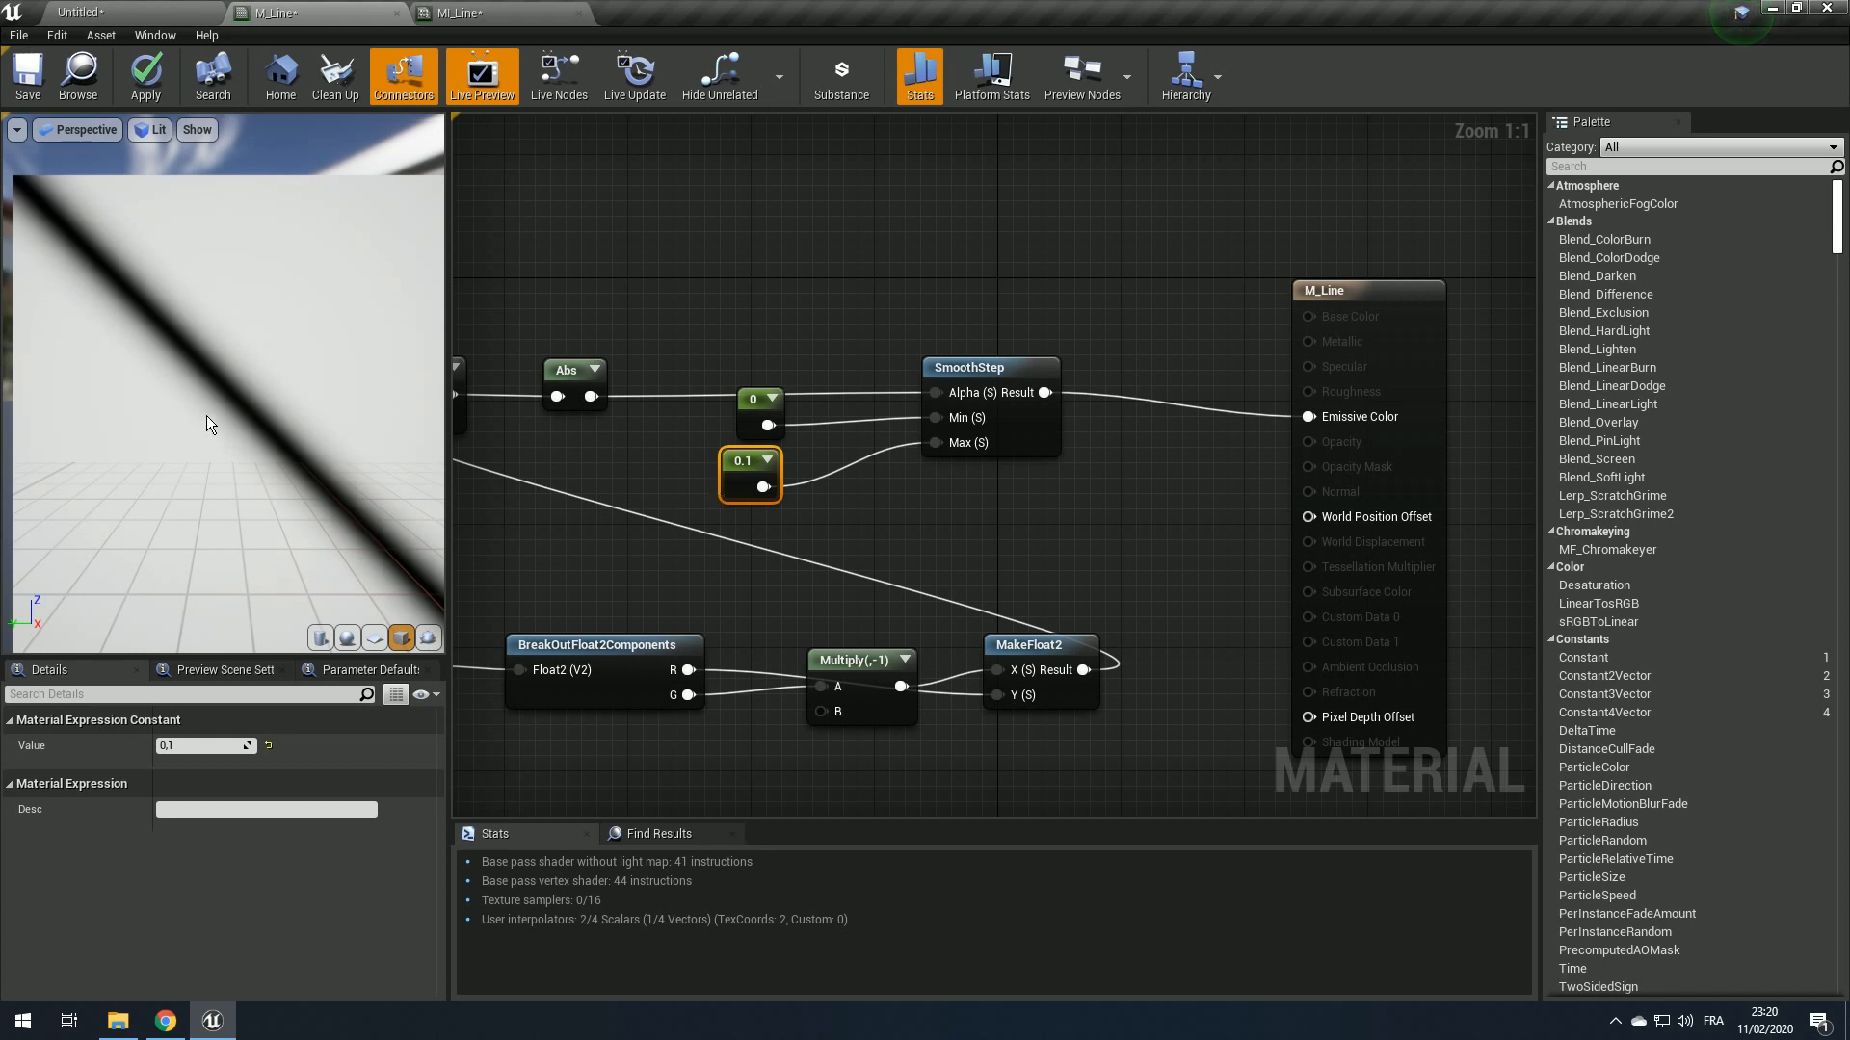
right_drag(276, 421, 318, 491)
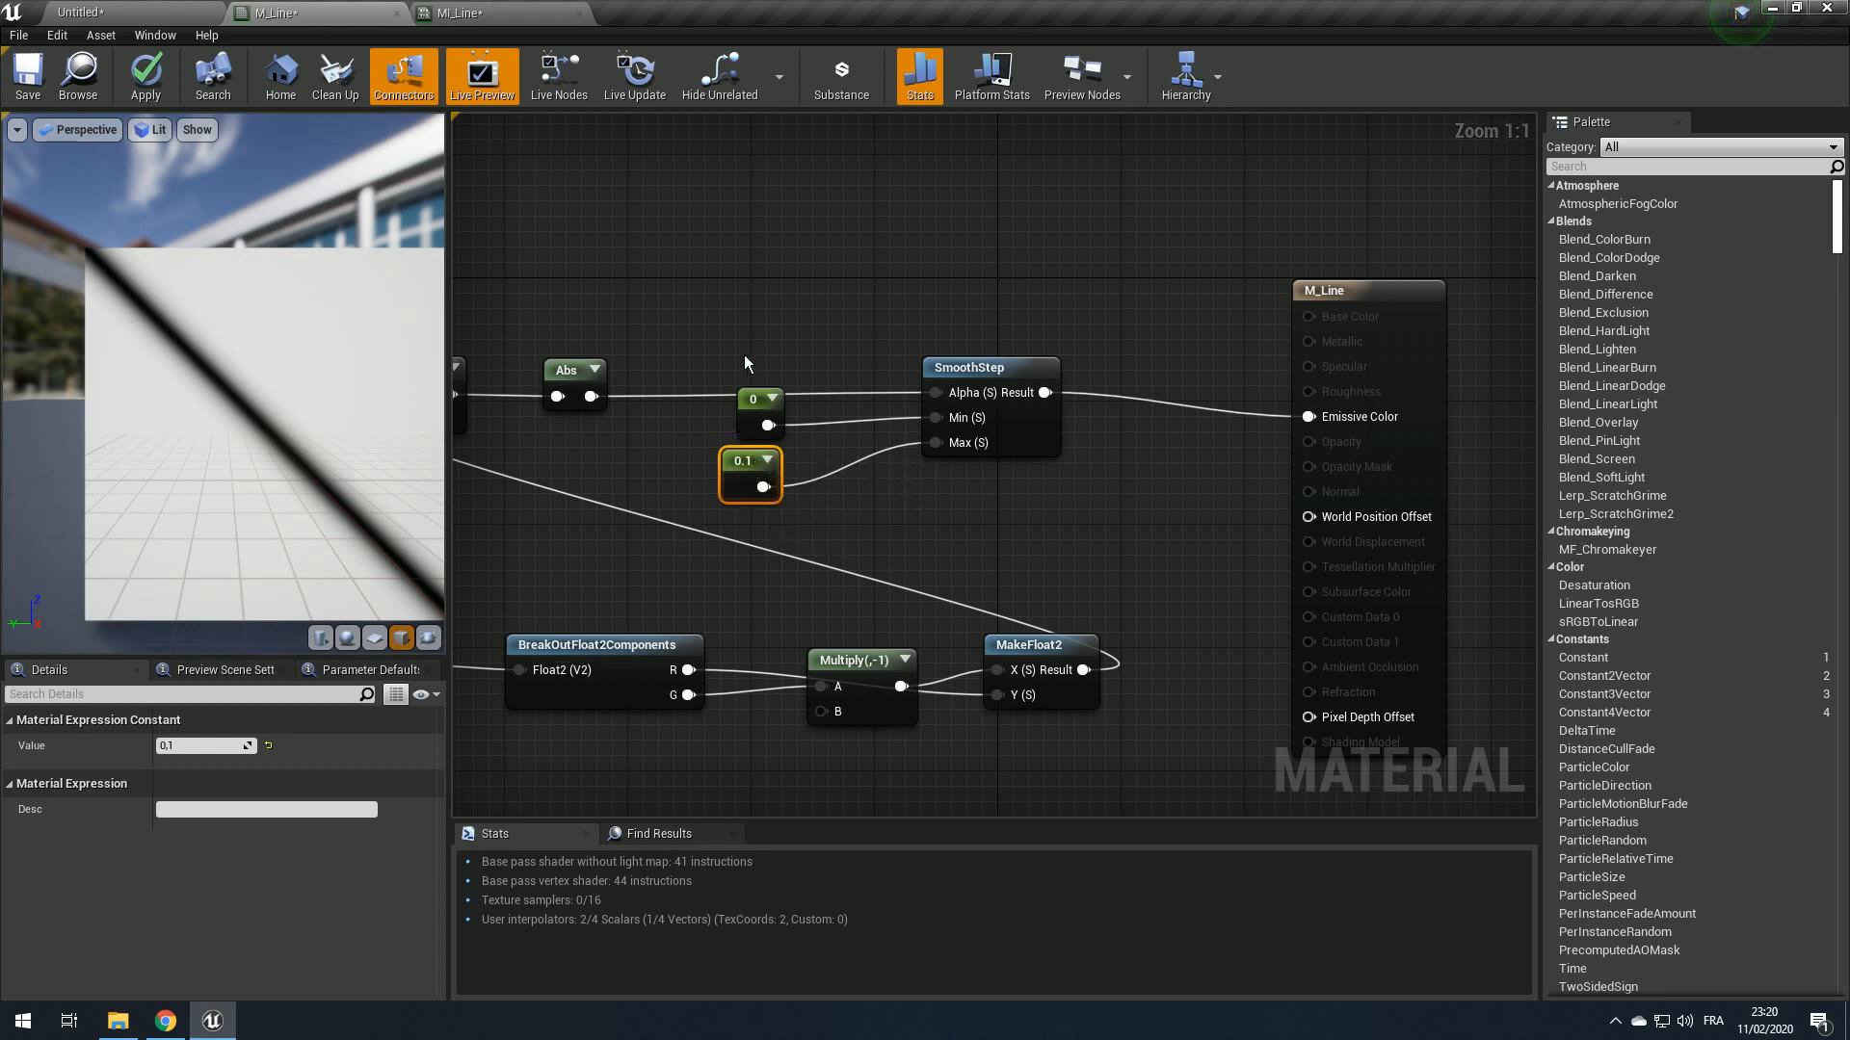
Step: Delete the two constants feeding SmoothStep's Min and Max, and add a scalar parameter node below Abs
drag(719, 367, 784, 491)
right_drag(784, 491, 868, 489)
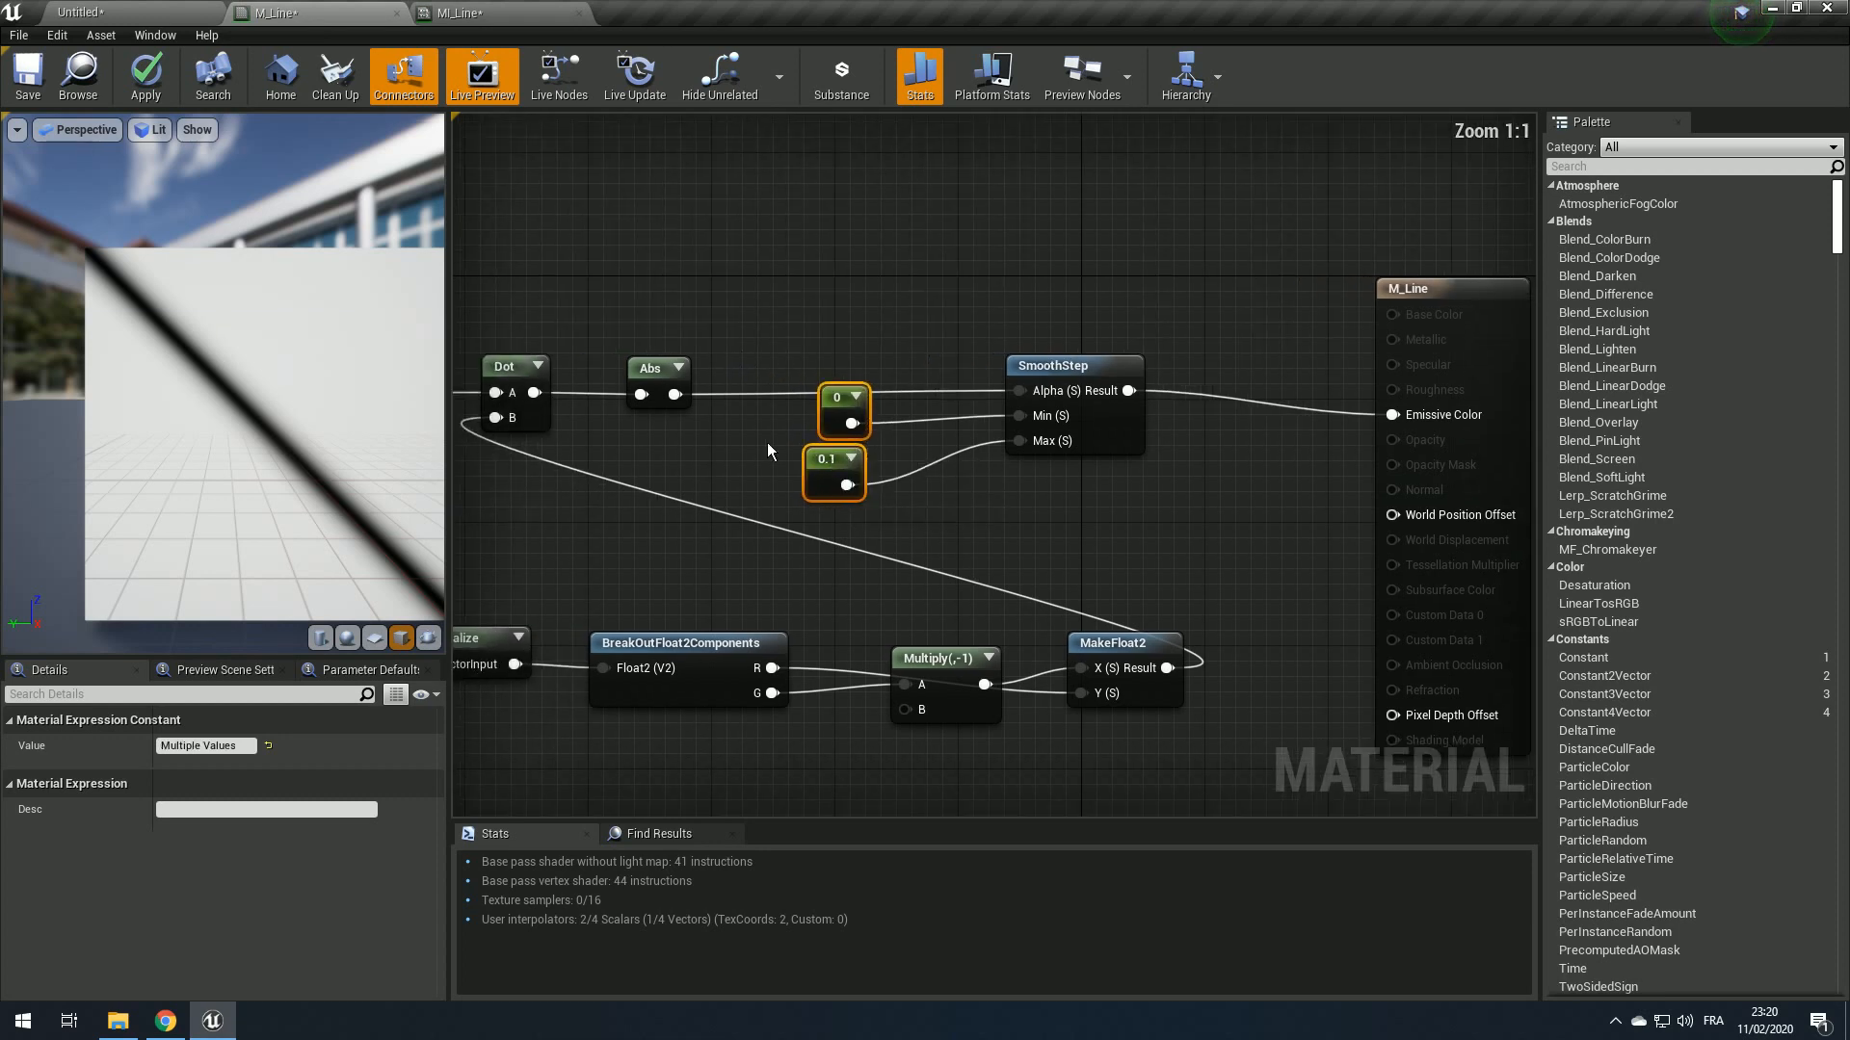
key(Delete)
right_drag(767, 442, 813, 447)
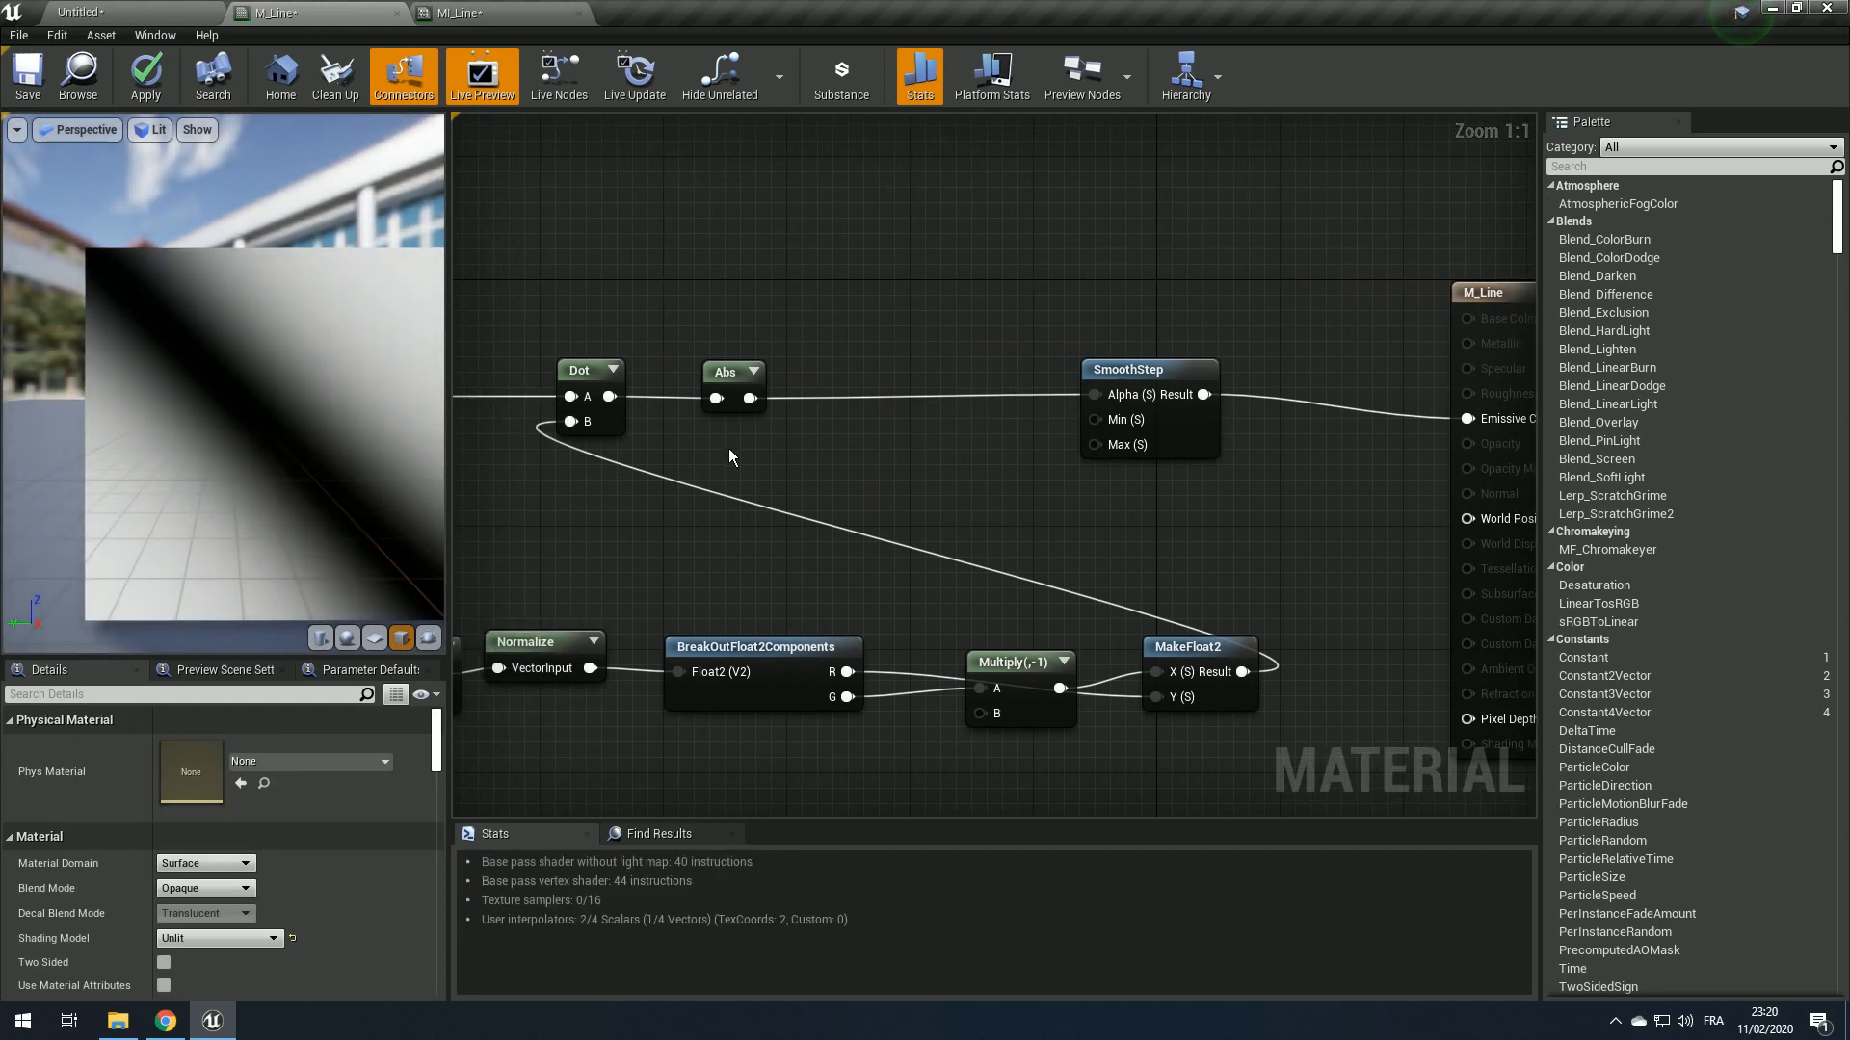
click(728, 448)
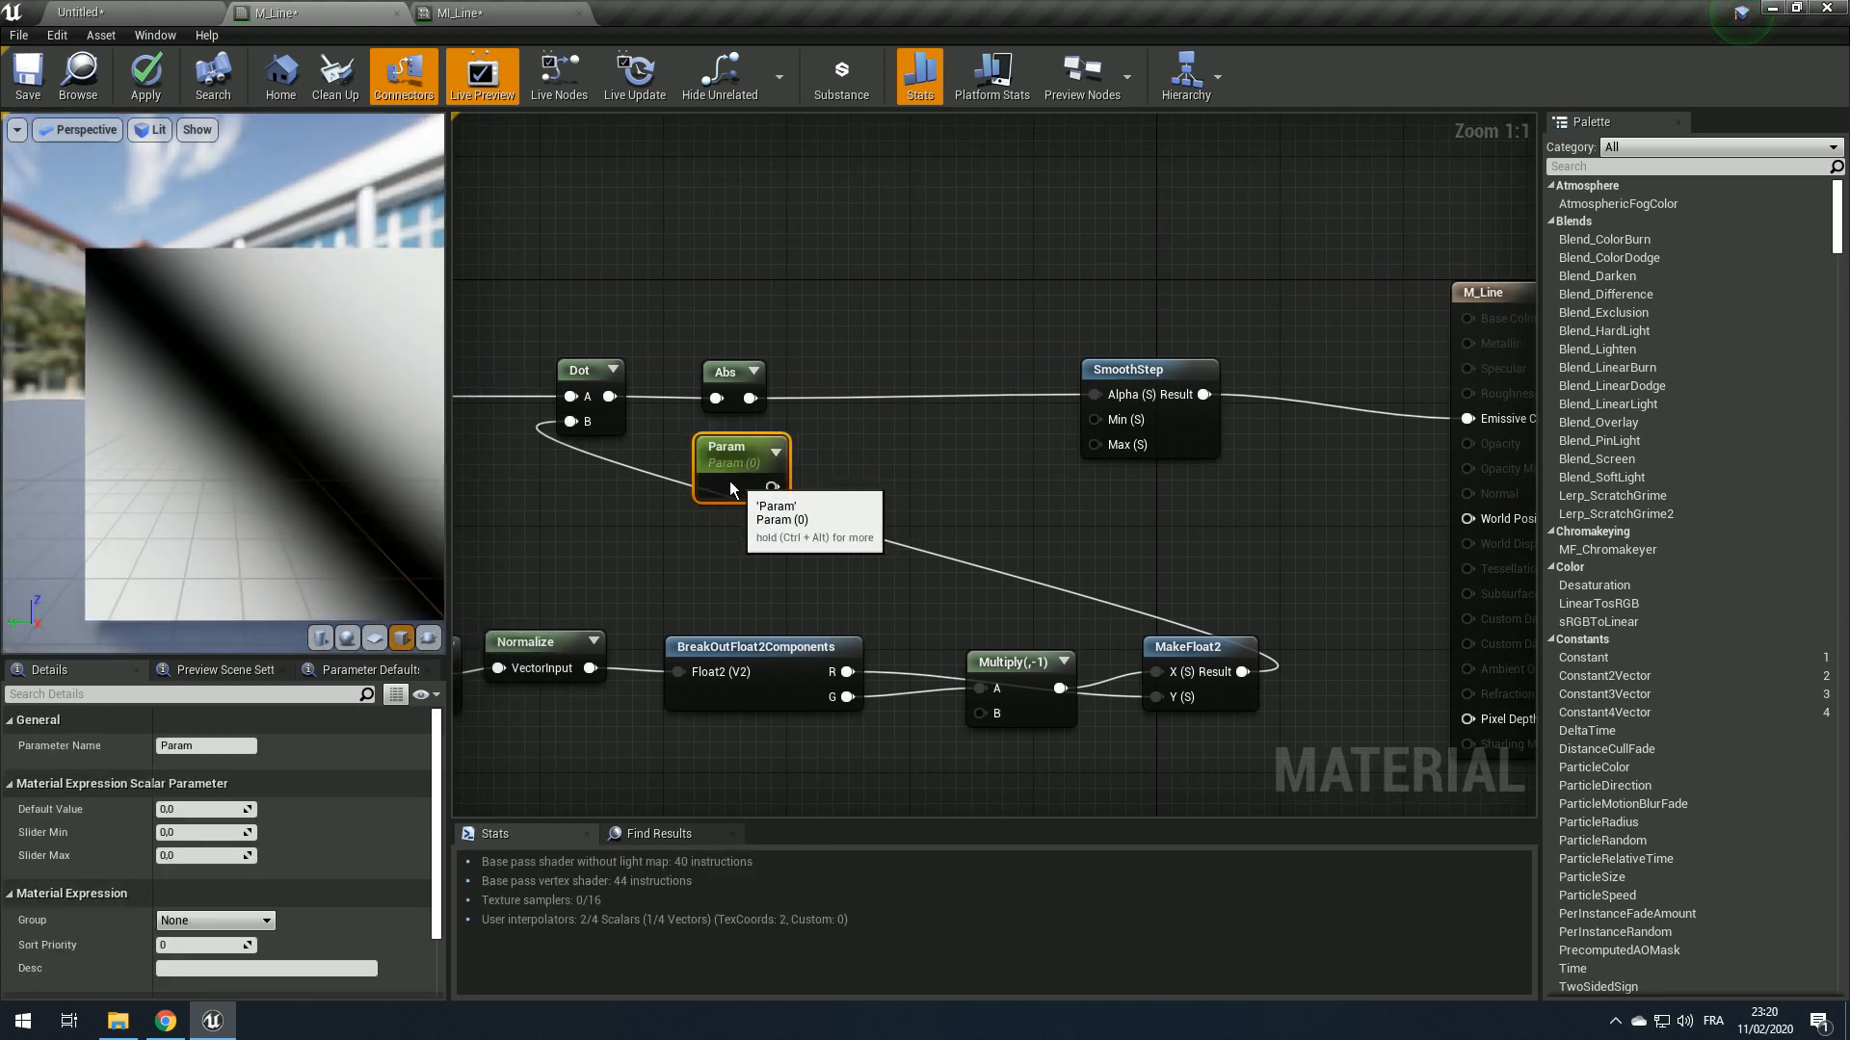
drag(730, 490, 713, 521)
click(830, 472)
click(832, 458)
click(916, 417)
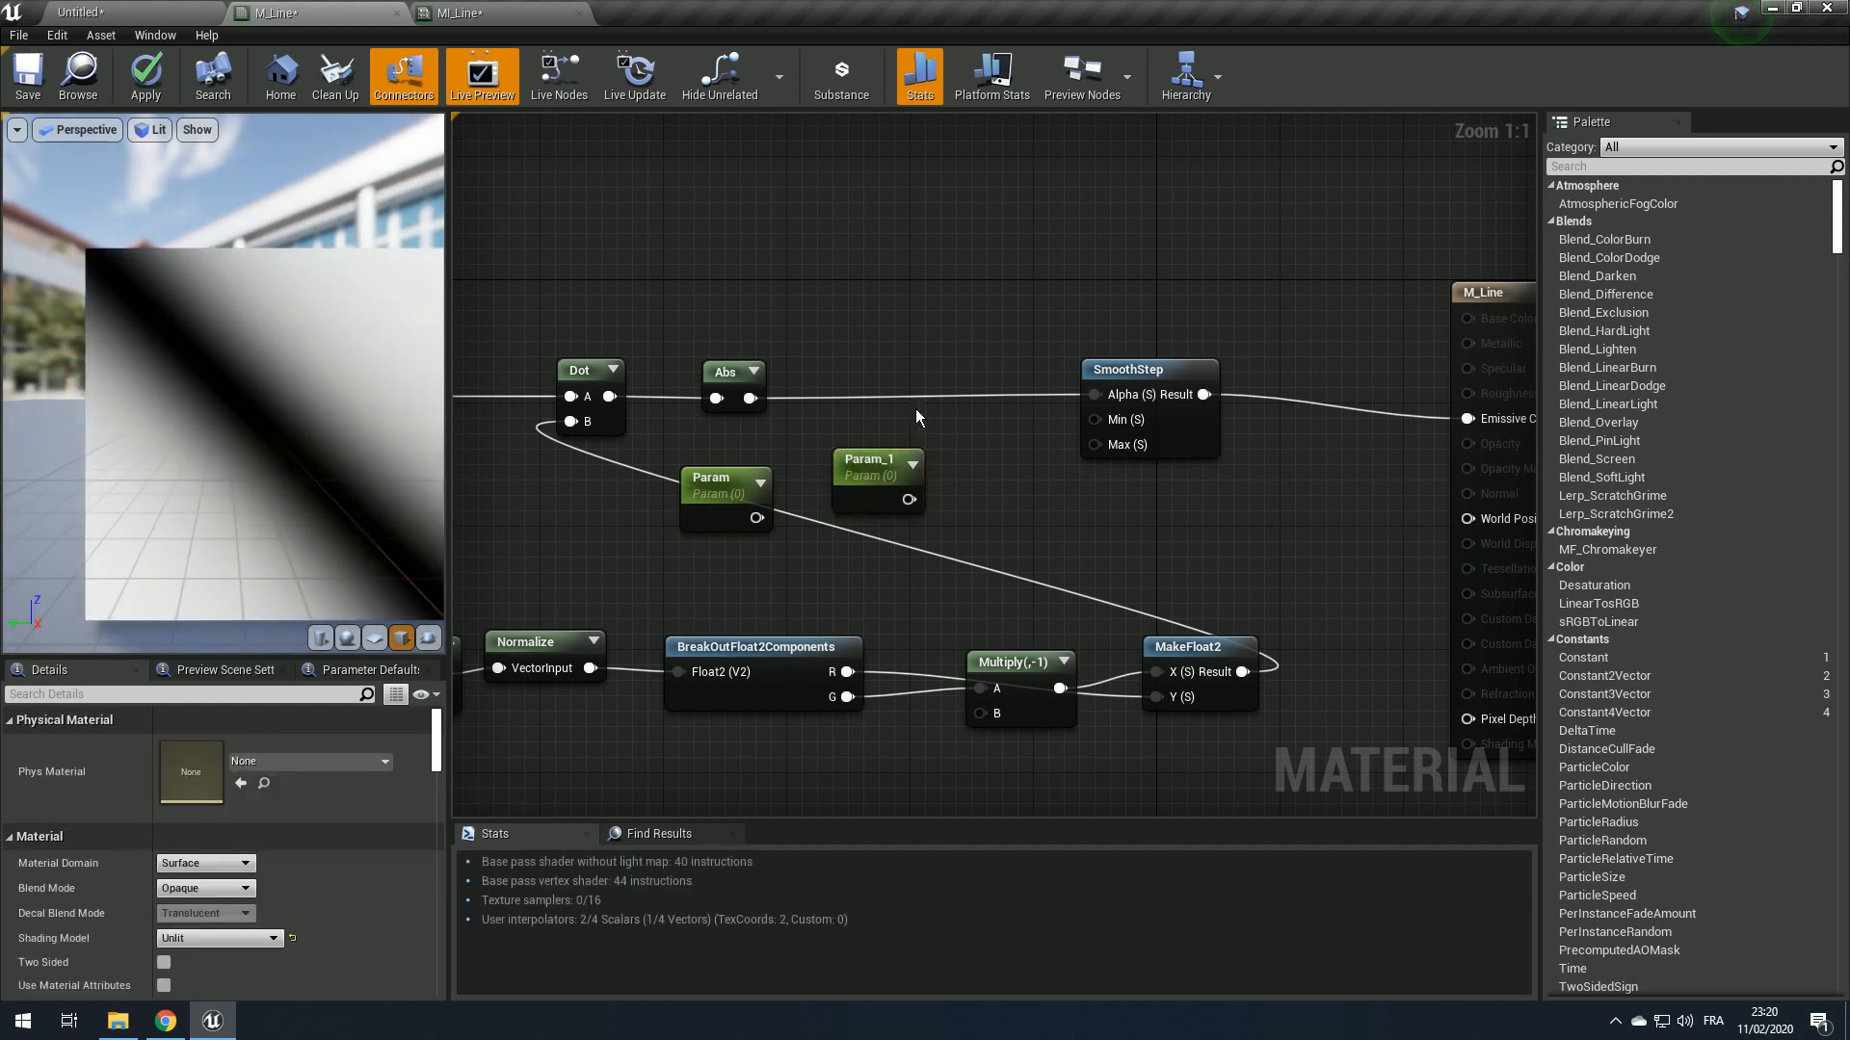
click(867, 491)
key(Delete)
Step: Place the scalar parameter between Abs and SmoothStep, and name it Thickness
drag(724, 499, 816, 482)
click(205, 746)
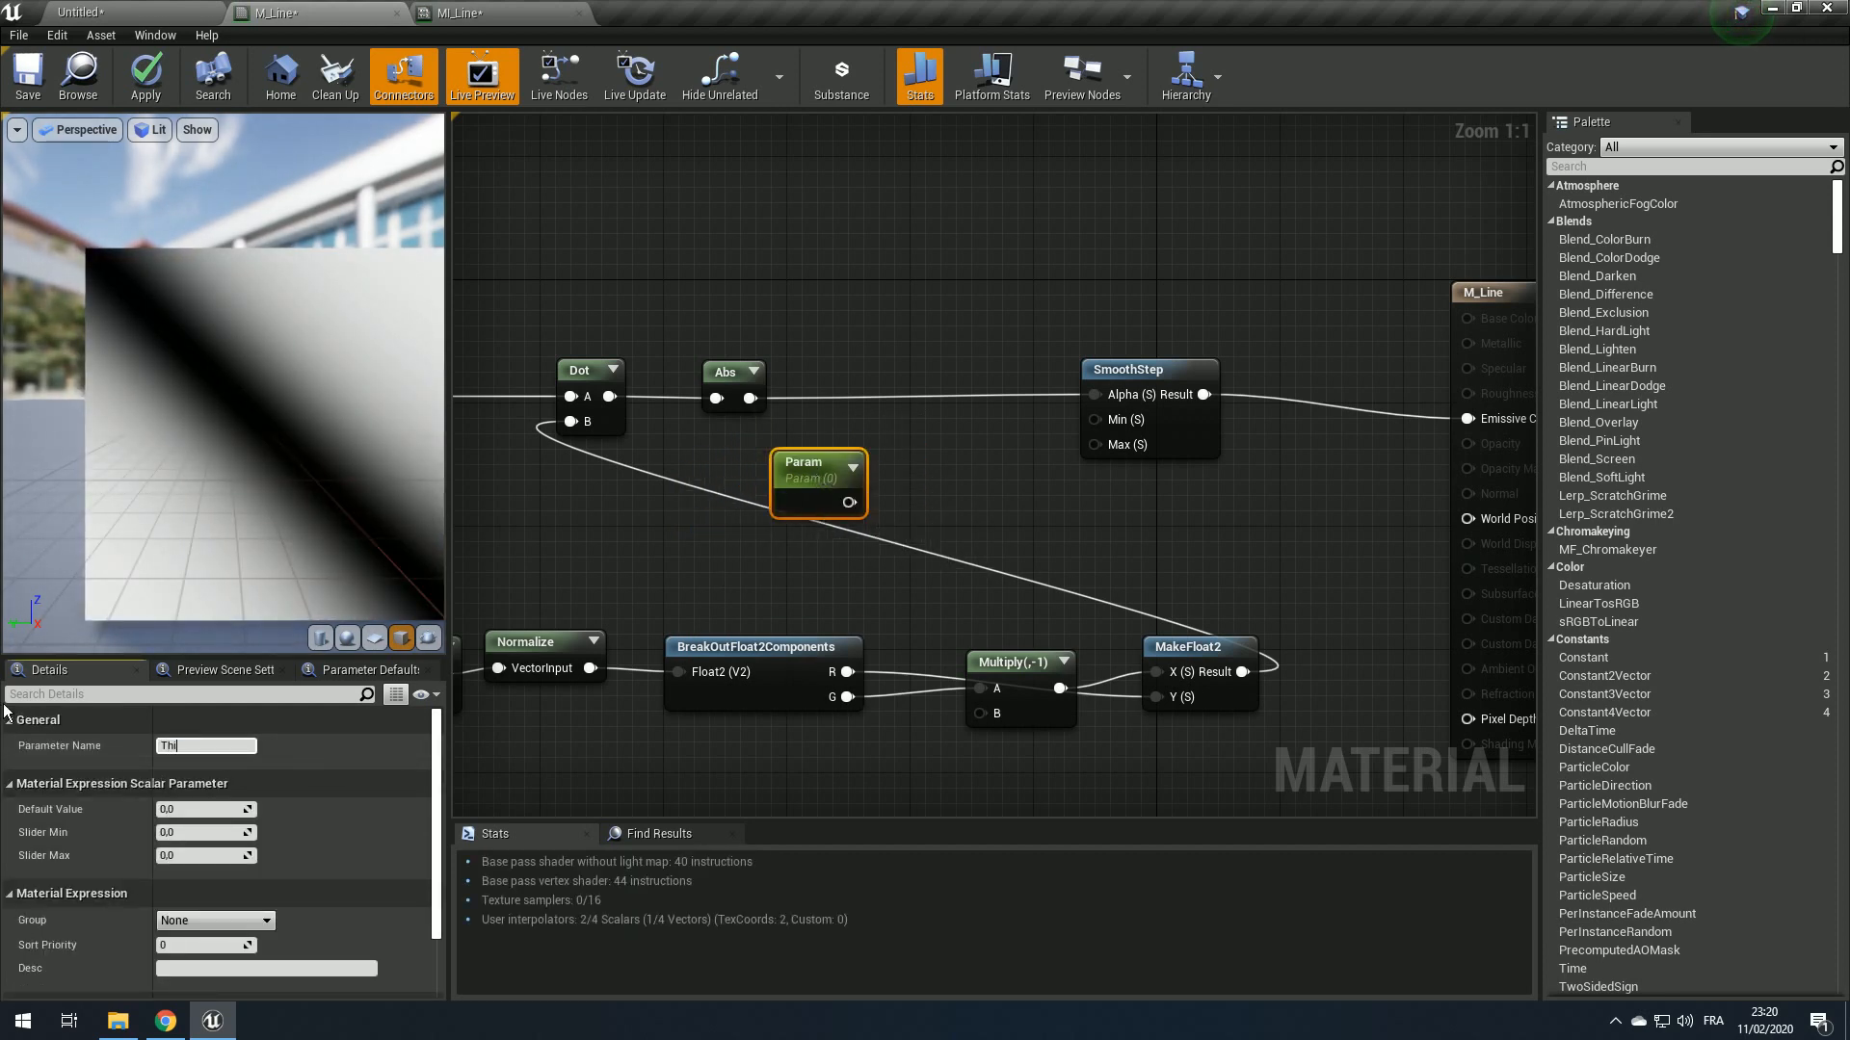
text(Thickness)
key(Return)
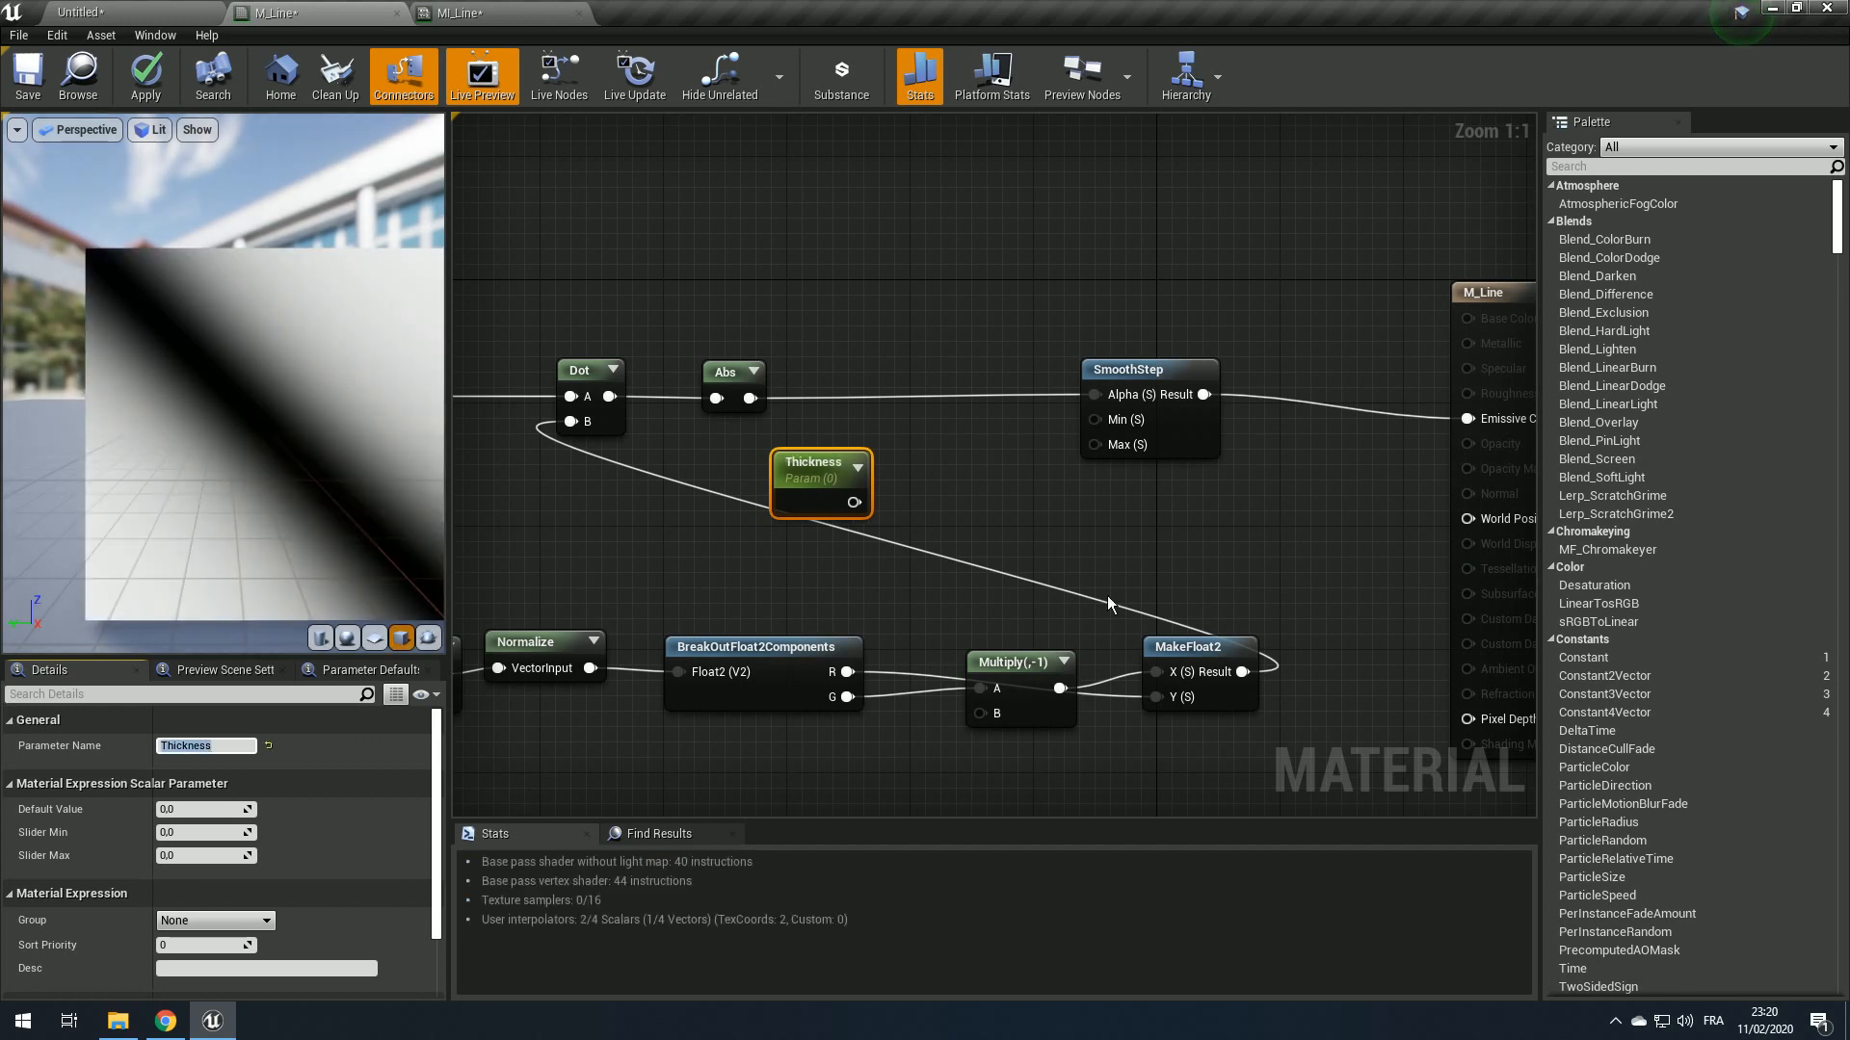
Step: Connect Thickness to SmoothStep's Min and set the parameter's default value to 0.1
drag(845, 504, 1094, 419)
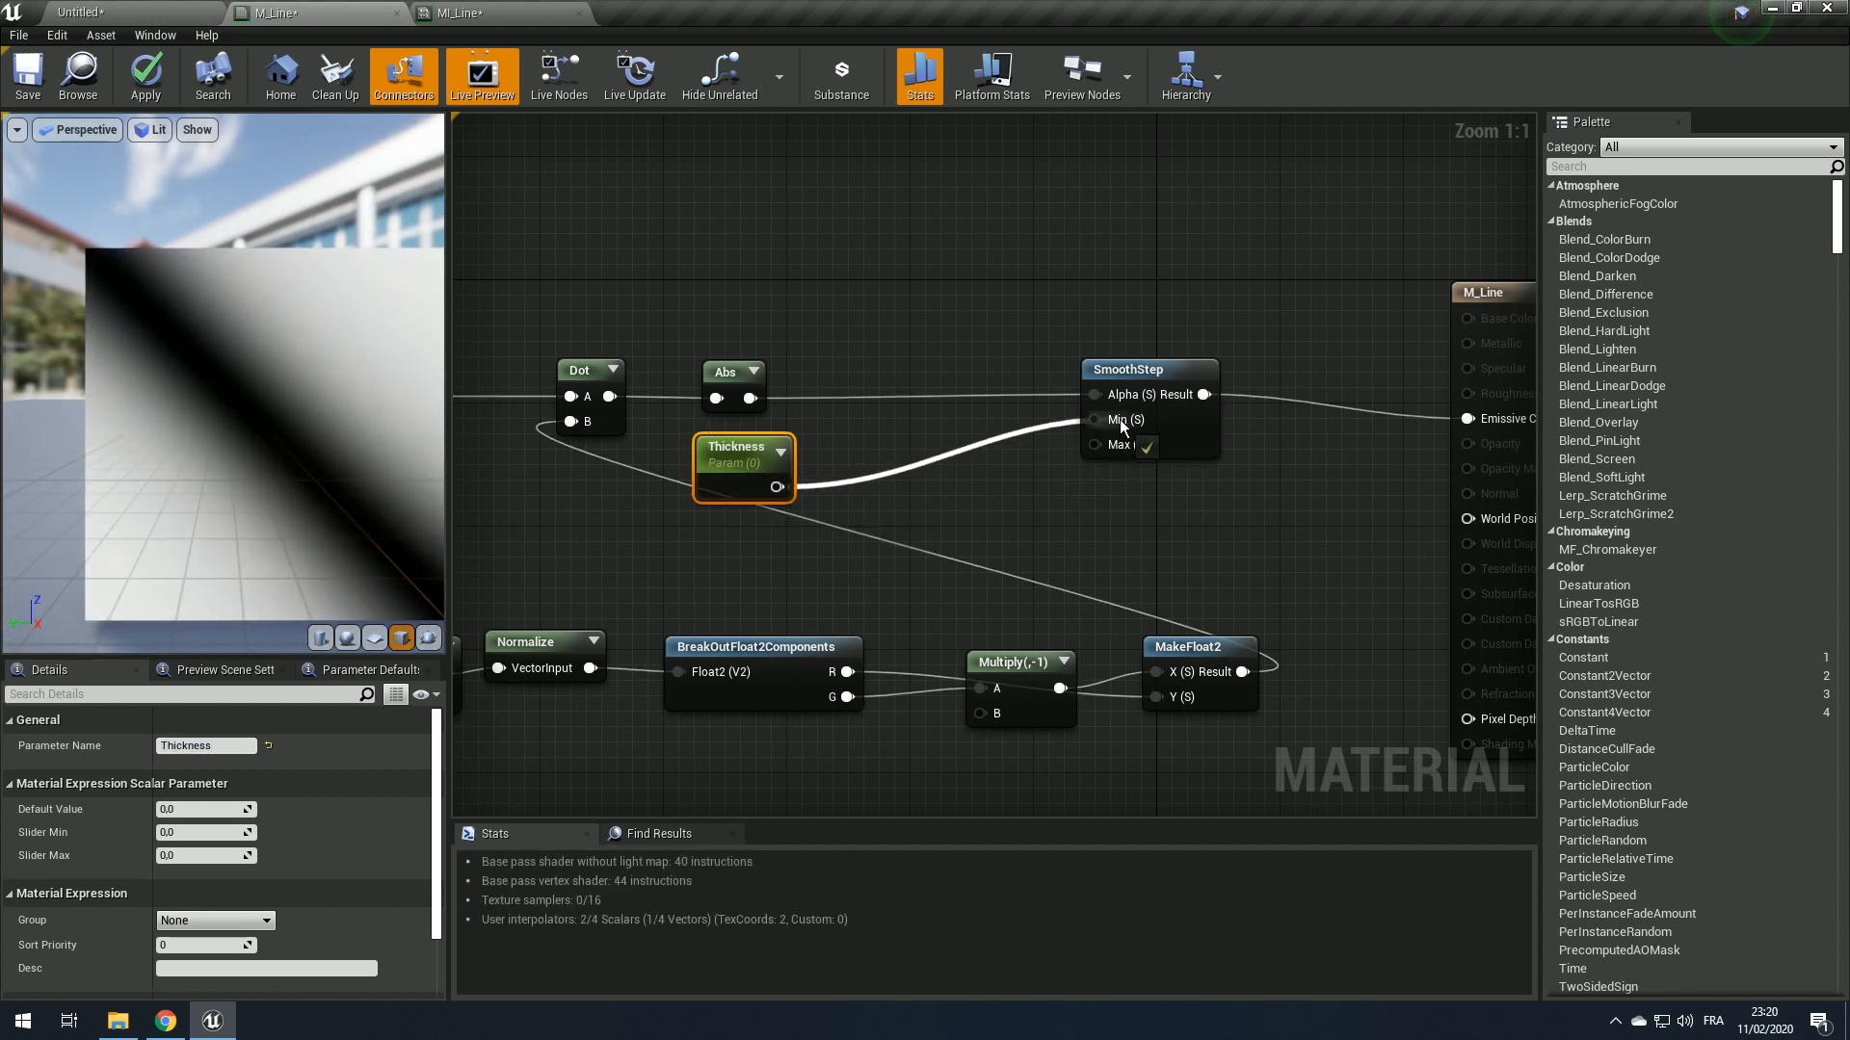
mouse_move(763, 470)
mouse_down()
mouse_move(810, 455)
mouse_move(732, 470)
mouse_up()
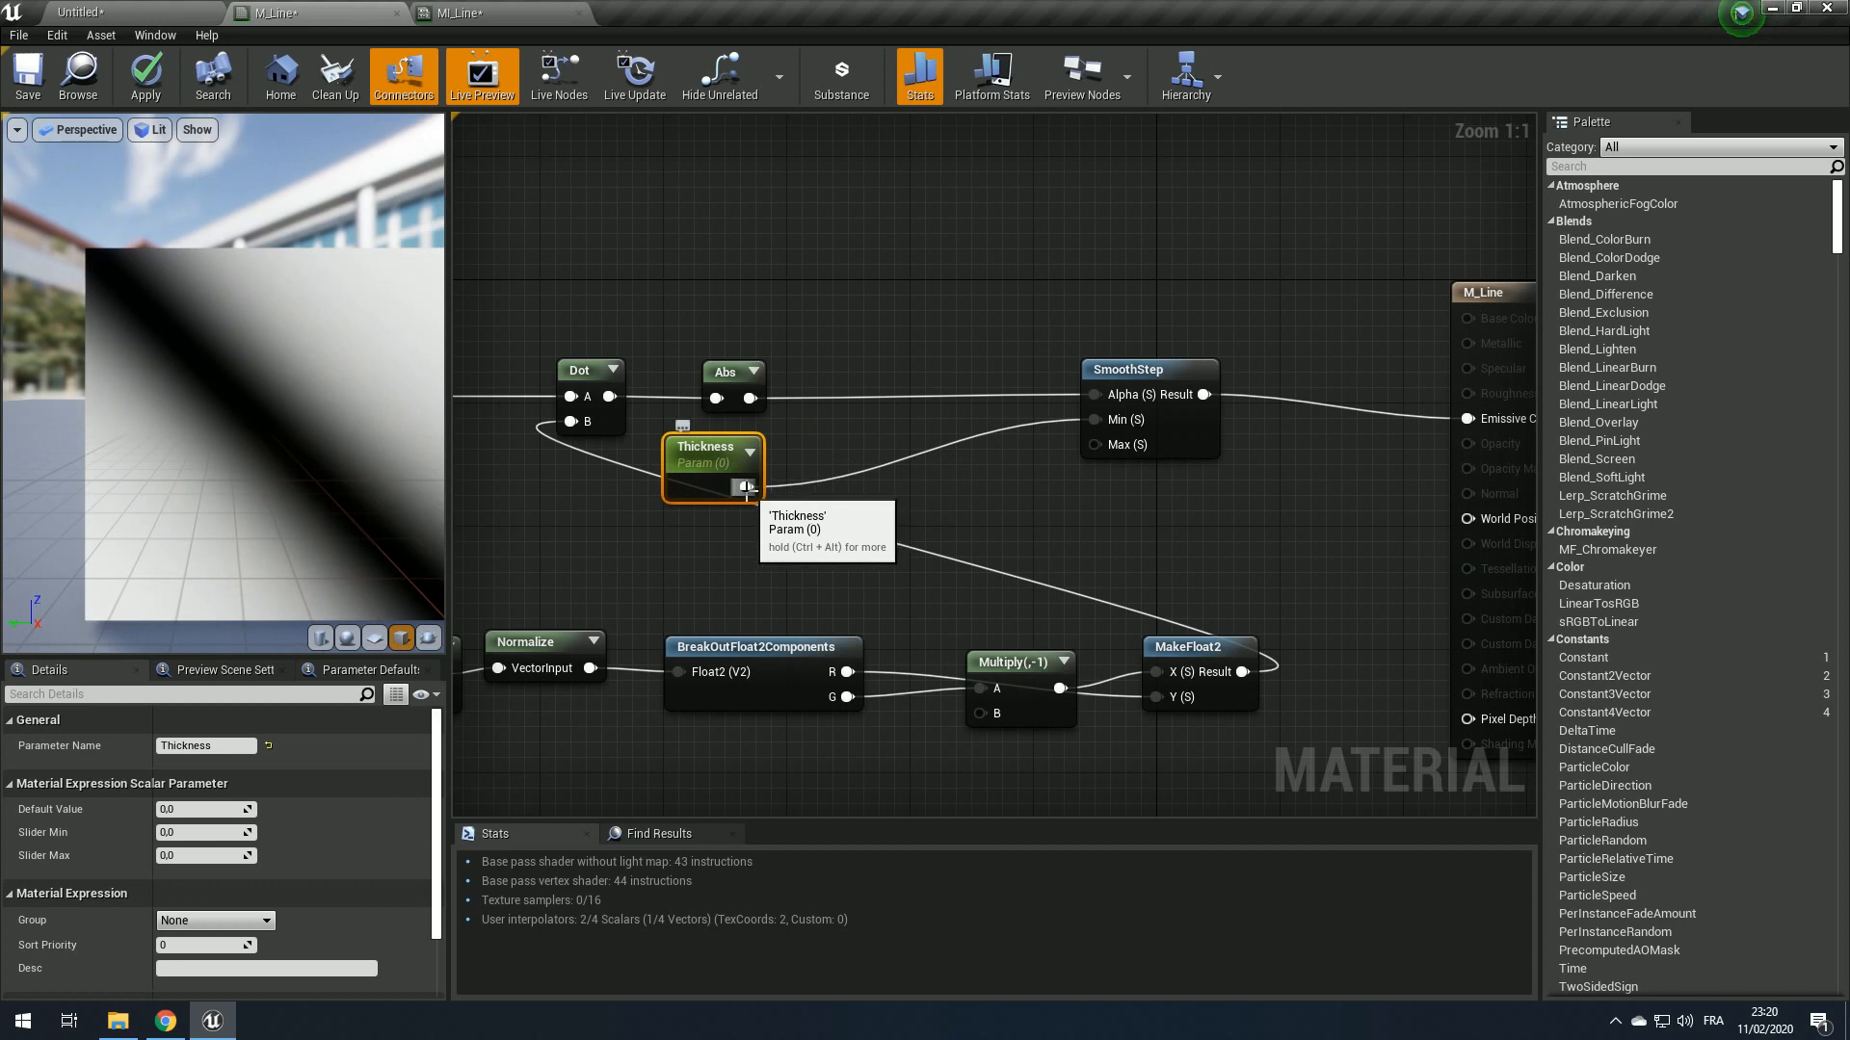
click(203, 809)
text(0,1)
key(Return)
Step: Feed SmoothStep's Max with a new constant of 0.1
drag(1094, 444, 939, 502)
text(constant)
key(Return)
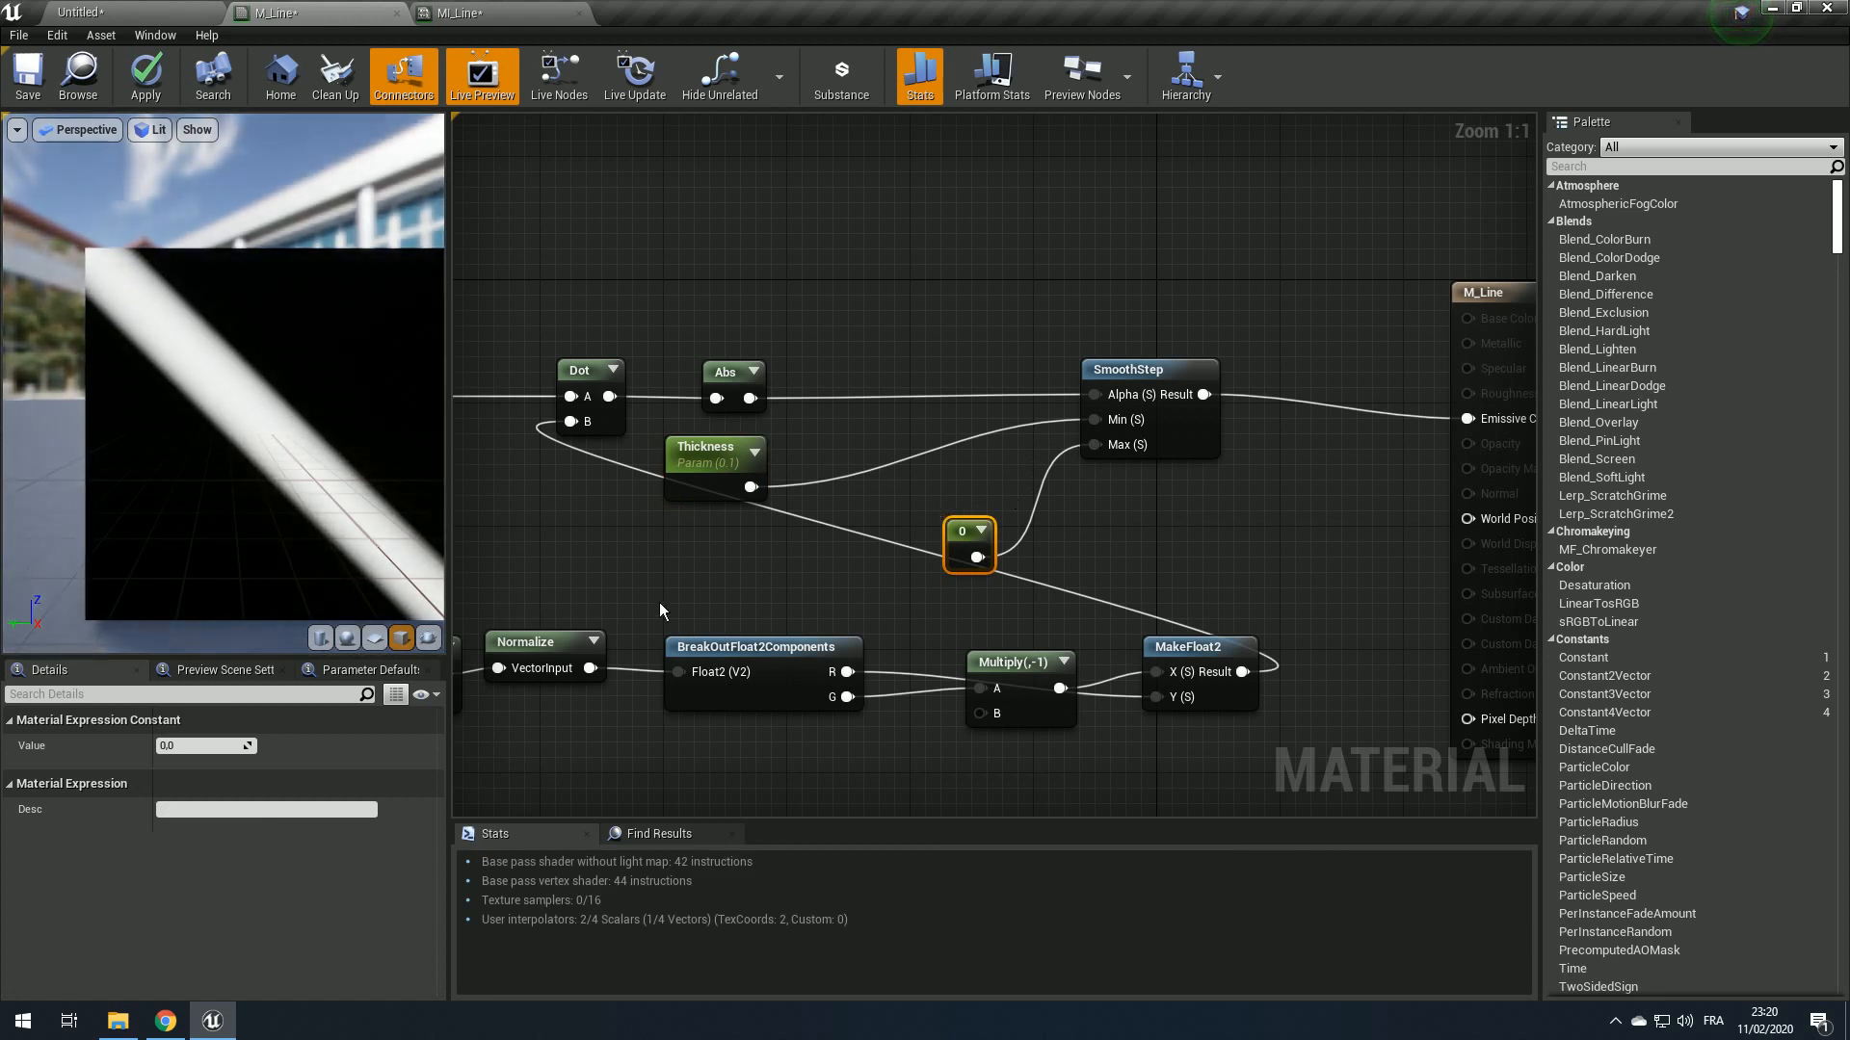
click(202, 745)
text(0,1)
key(Return)
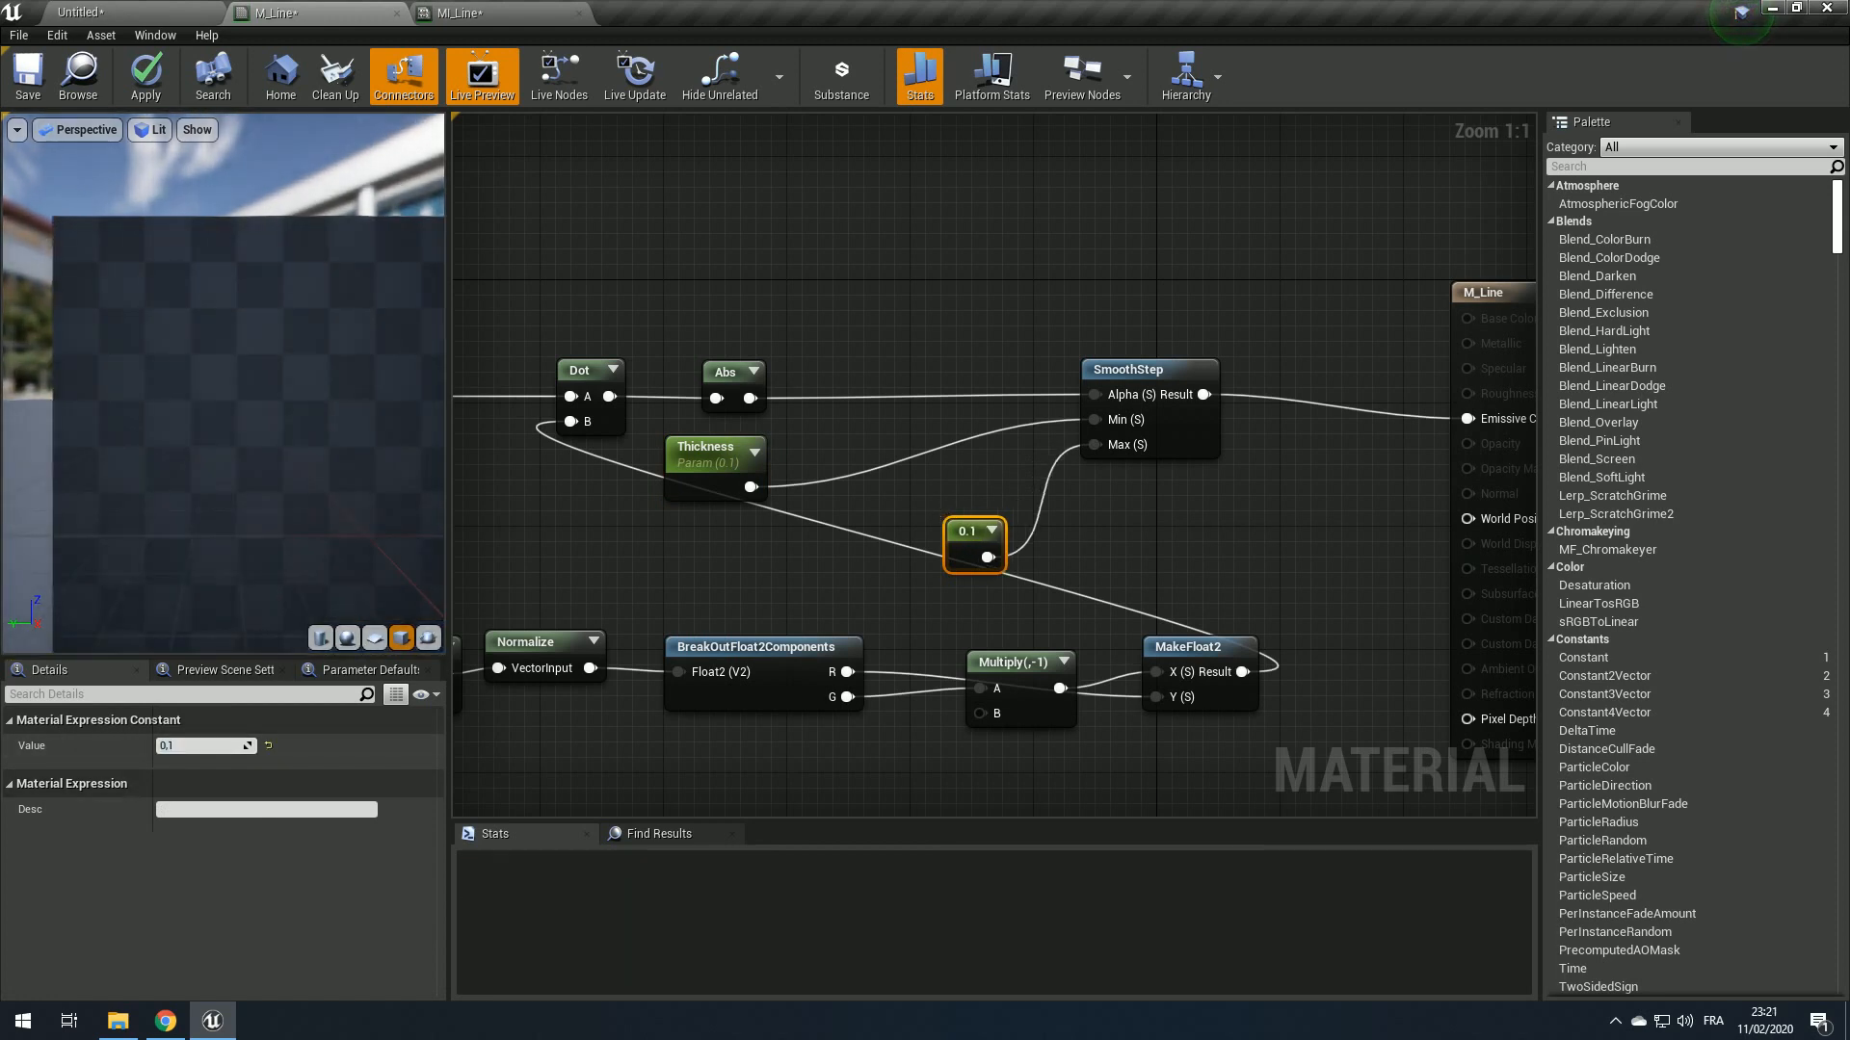
Step: Apply the M_Line changes, enable the Thickness override in MI_Line and lower it to about 0.052
click(137, 94)
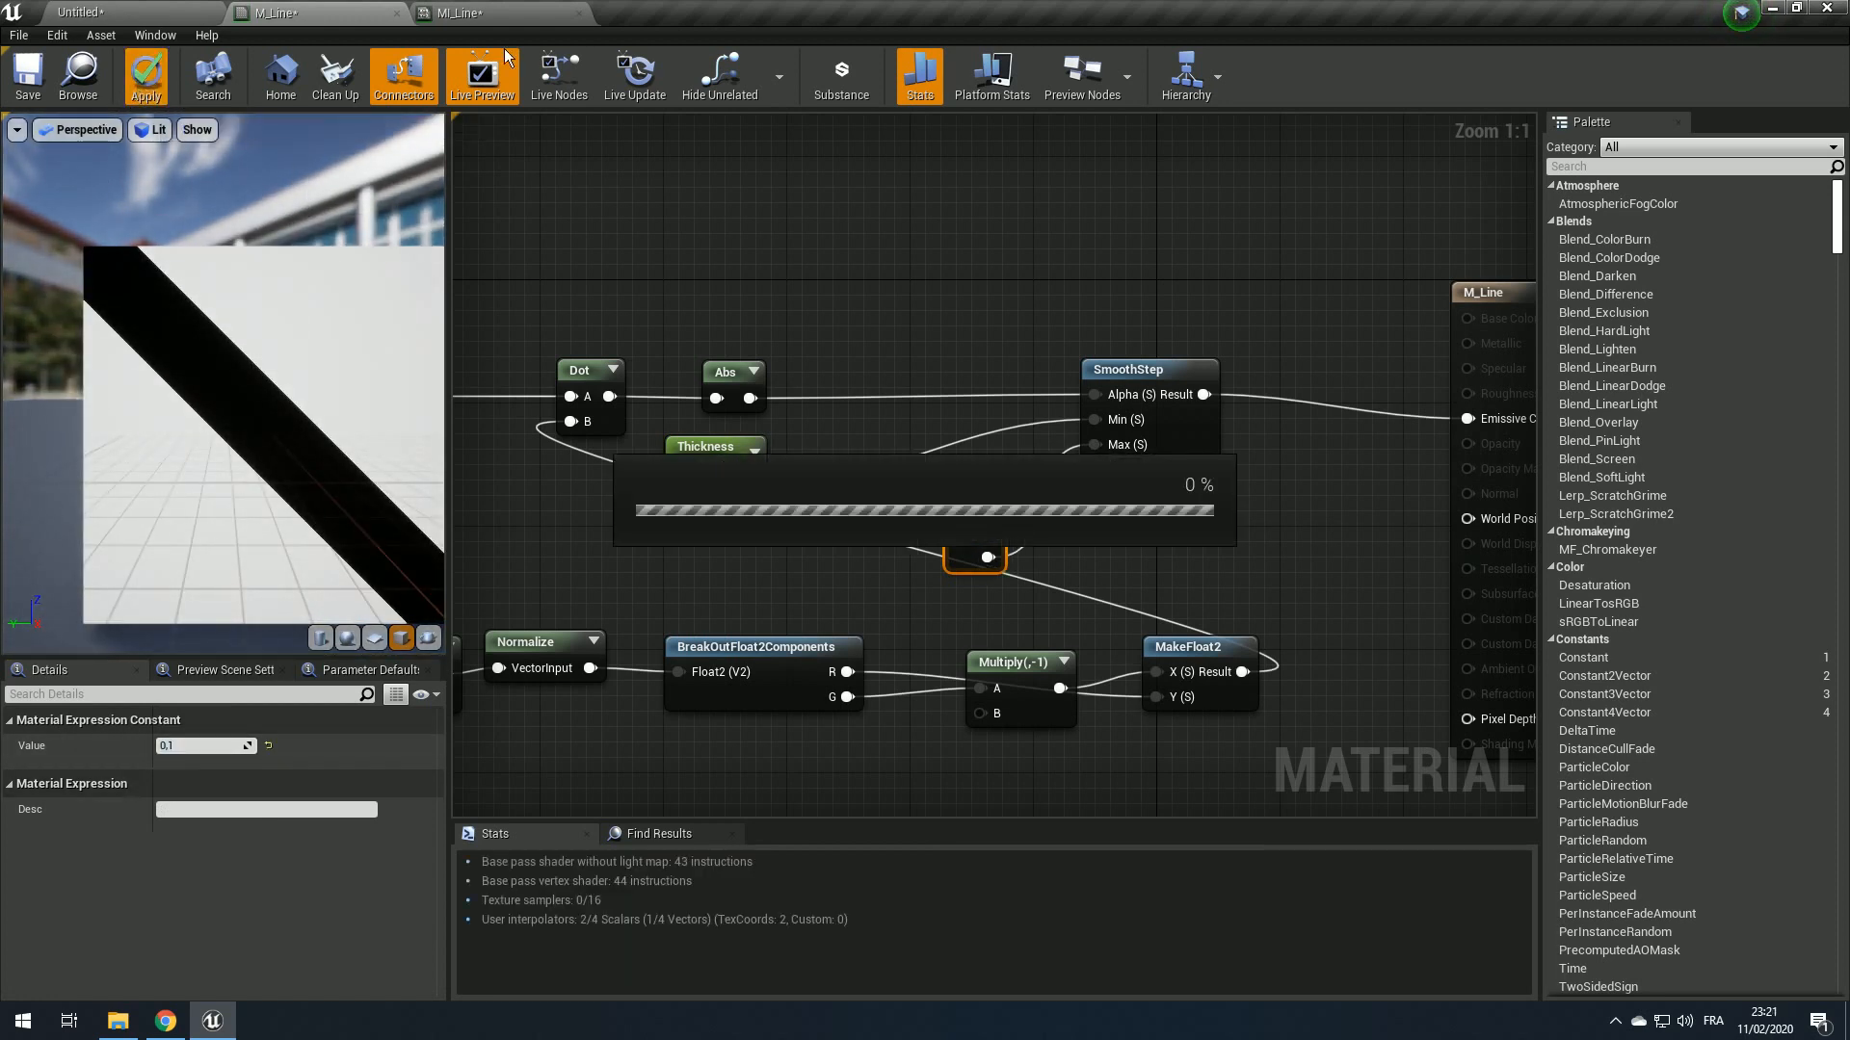
click(460, 13)
click(1334, 477)
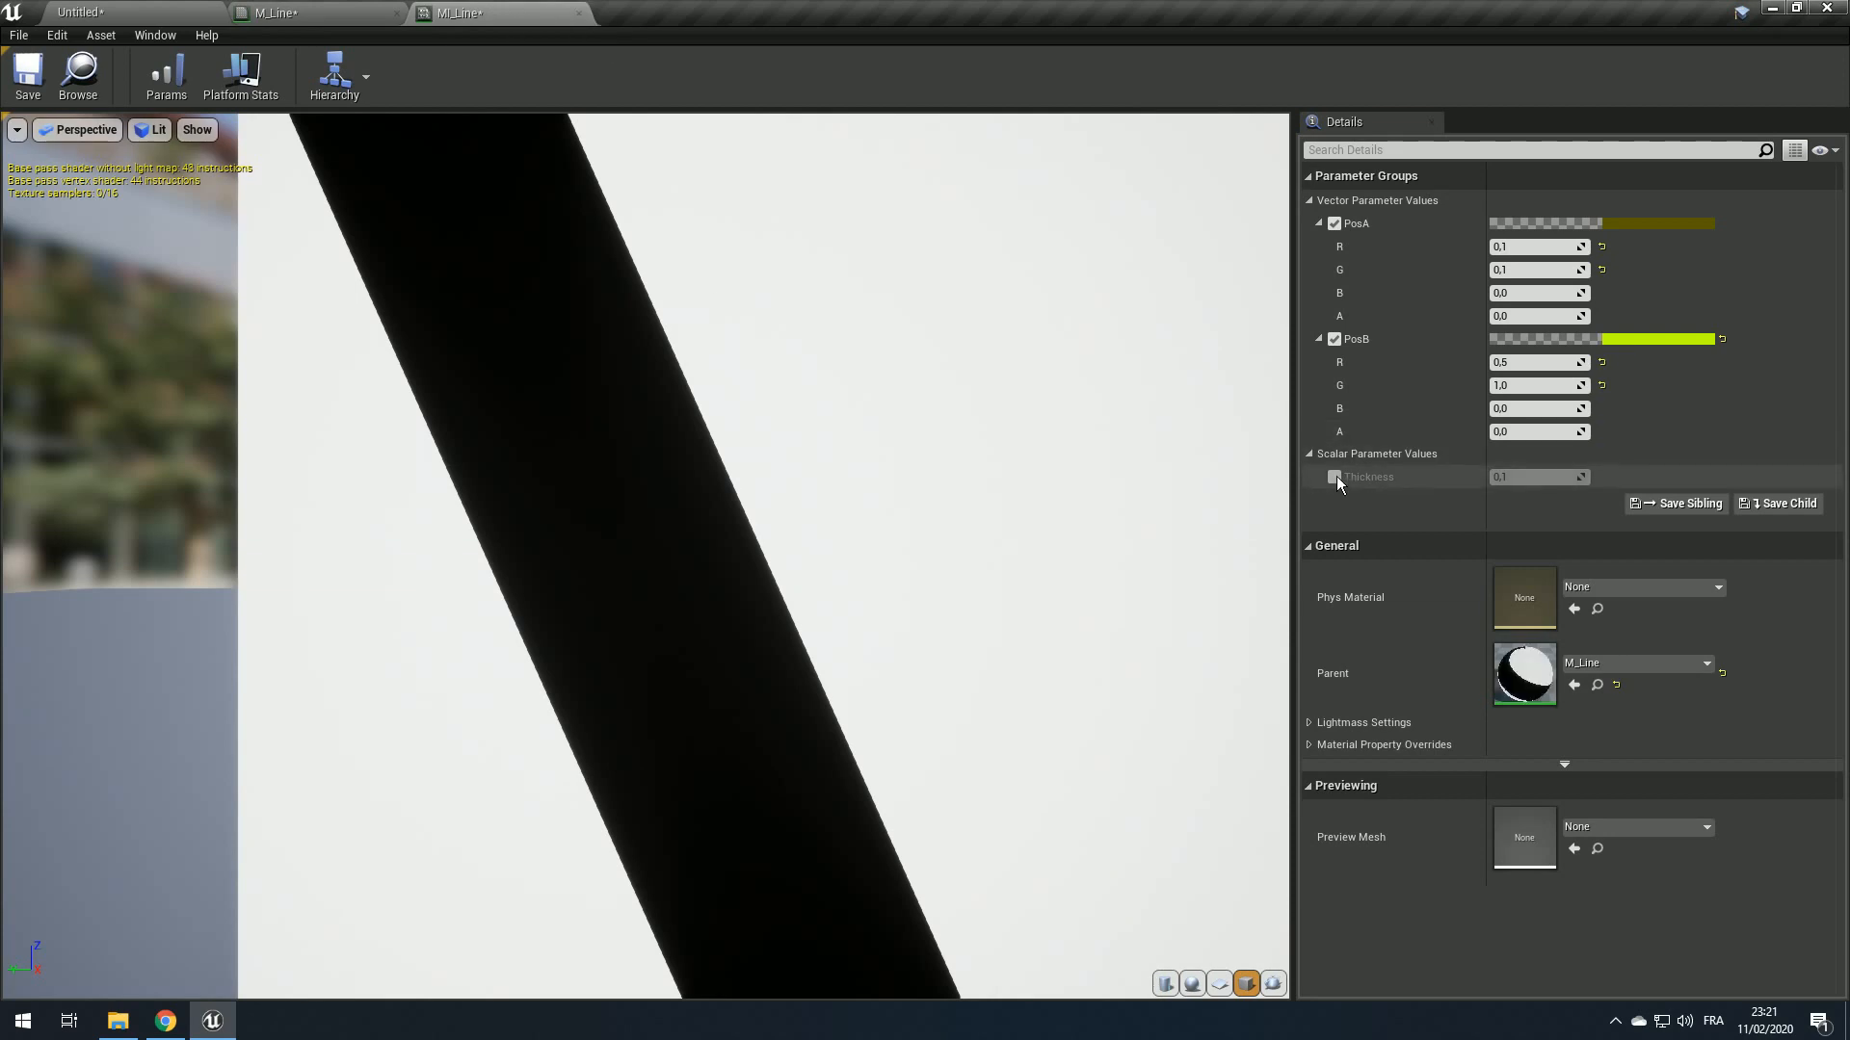
mouse_move(1539, 477)
mouse_down()
mouse_move(1493, 476)
mouse_move(1543, 477)
mouse_move(1520, 476)
mouse_up()
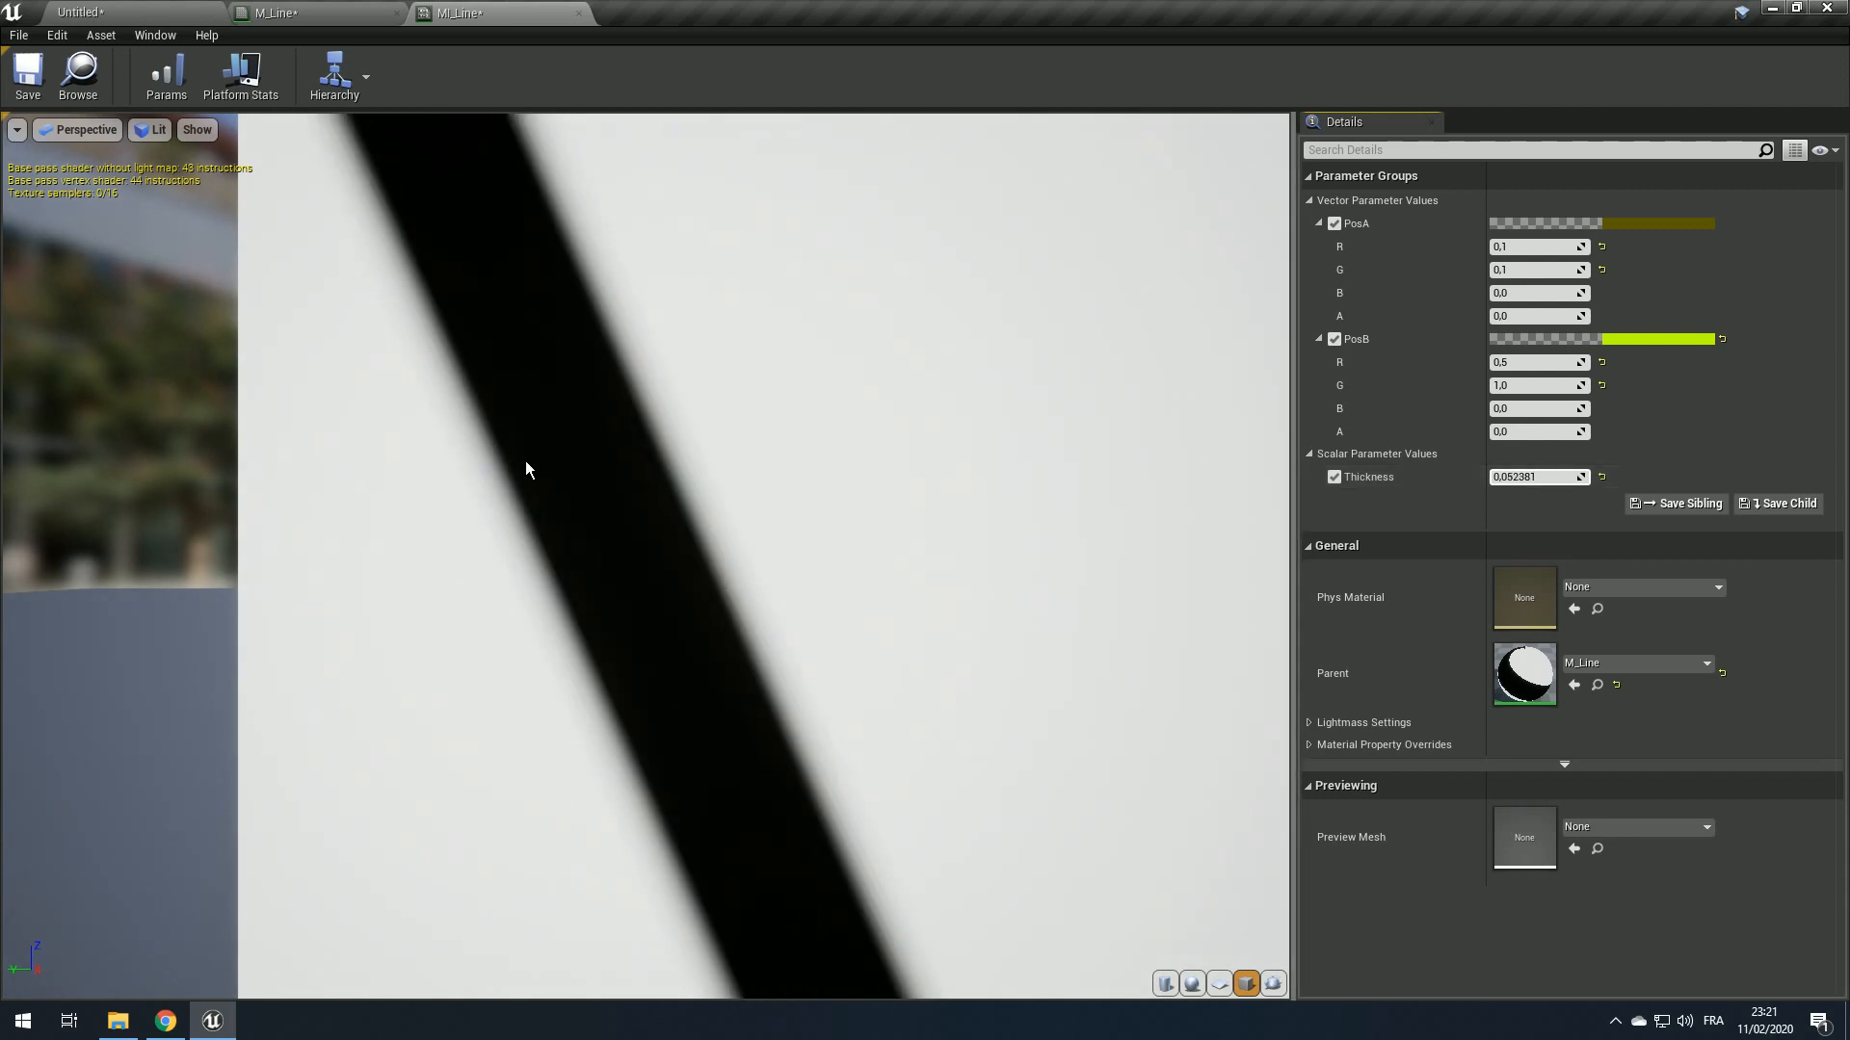
Step: In M_Line, delete the 0.1 constant, connect Thickness to SmoothStep's Max as well, and inspect the line's edges in the preview
click(312, 16)
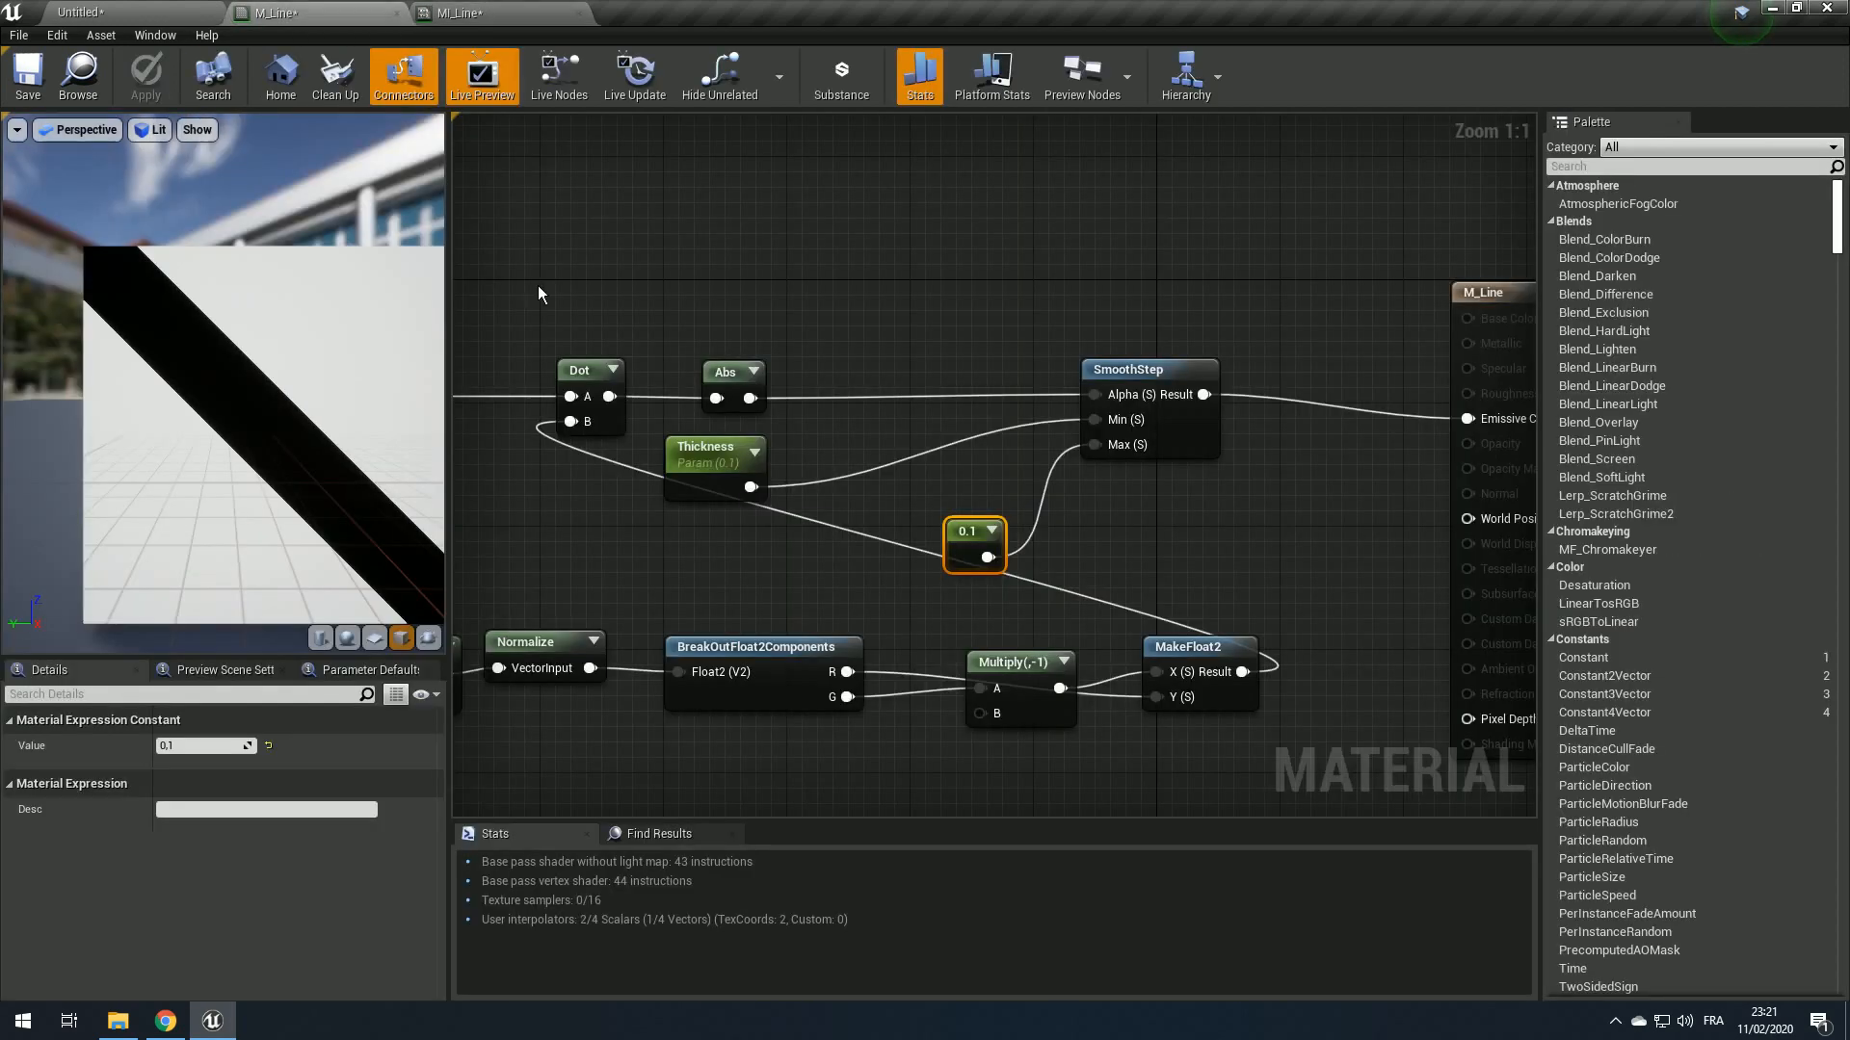
key(Delete)
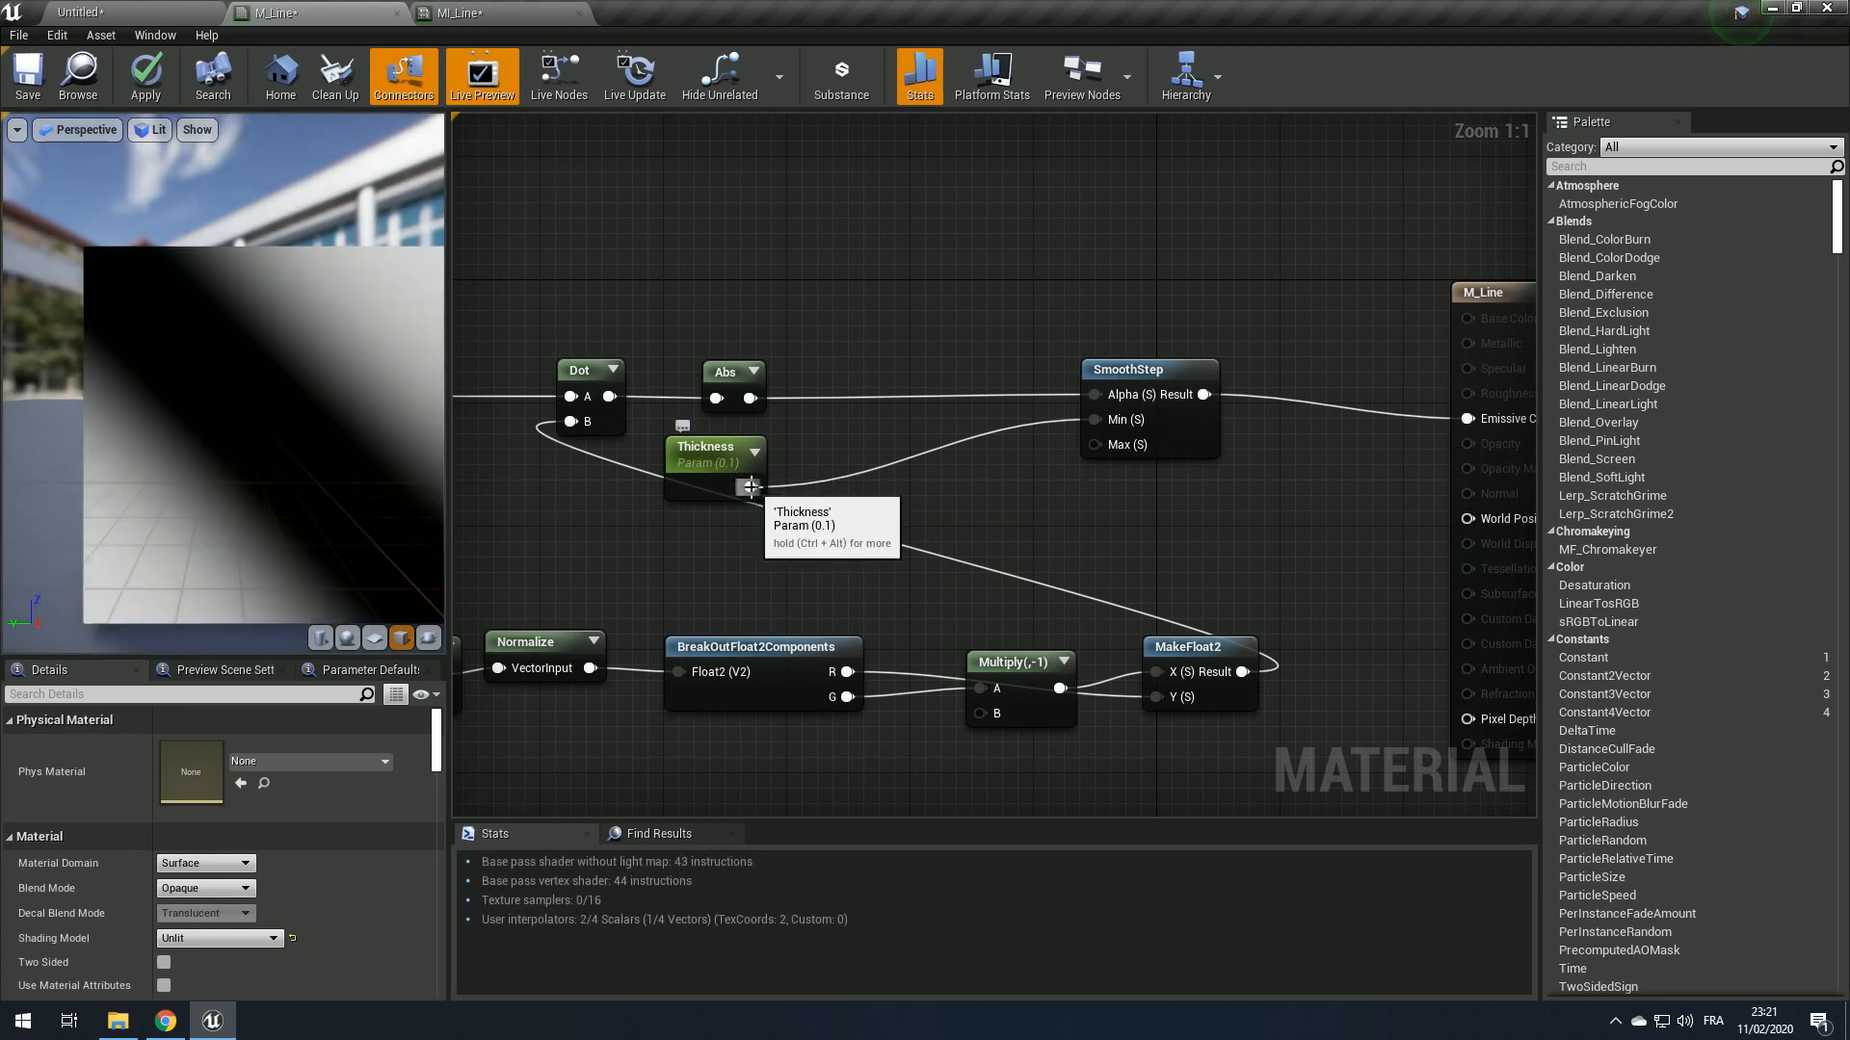
drag(750, 487, 1094, 444)
scroll(183, 486, up, 5)
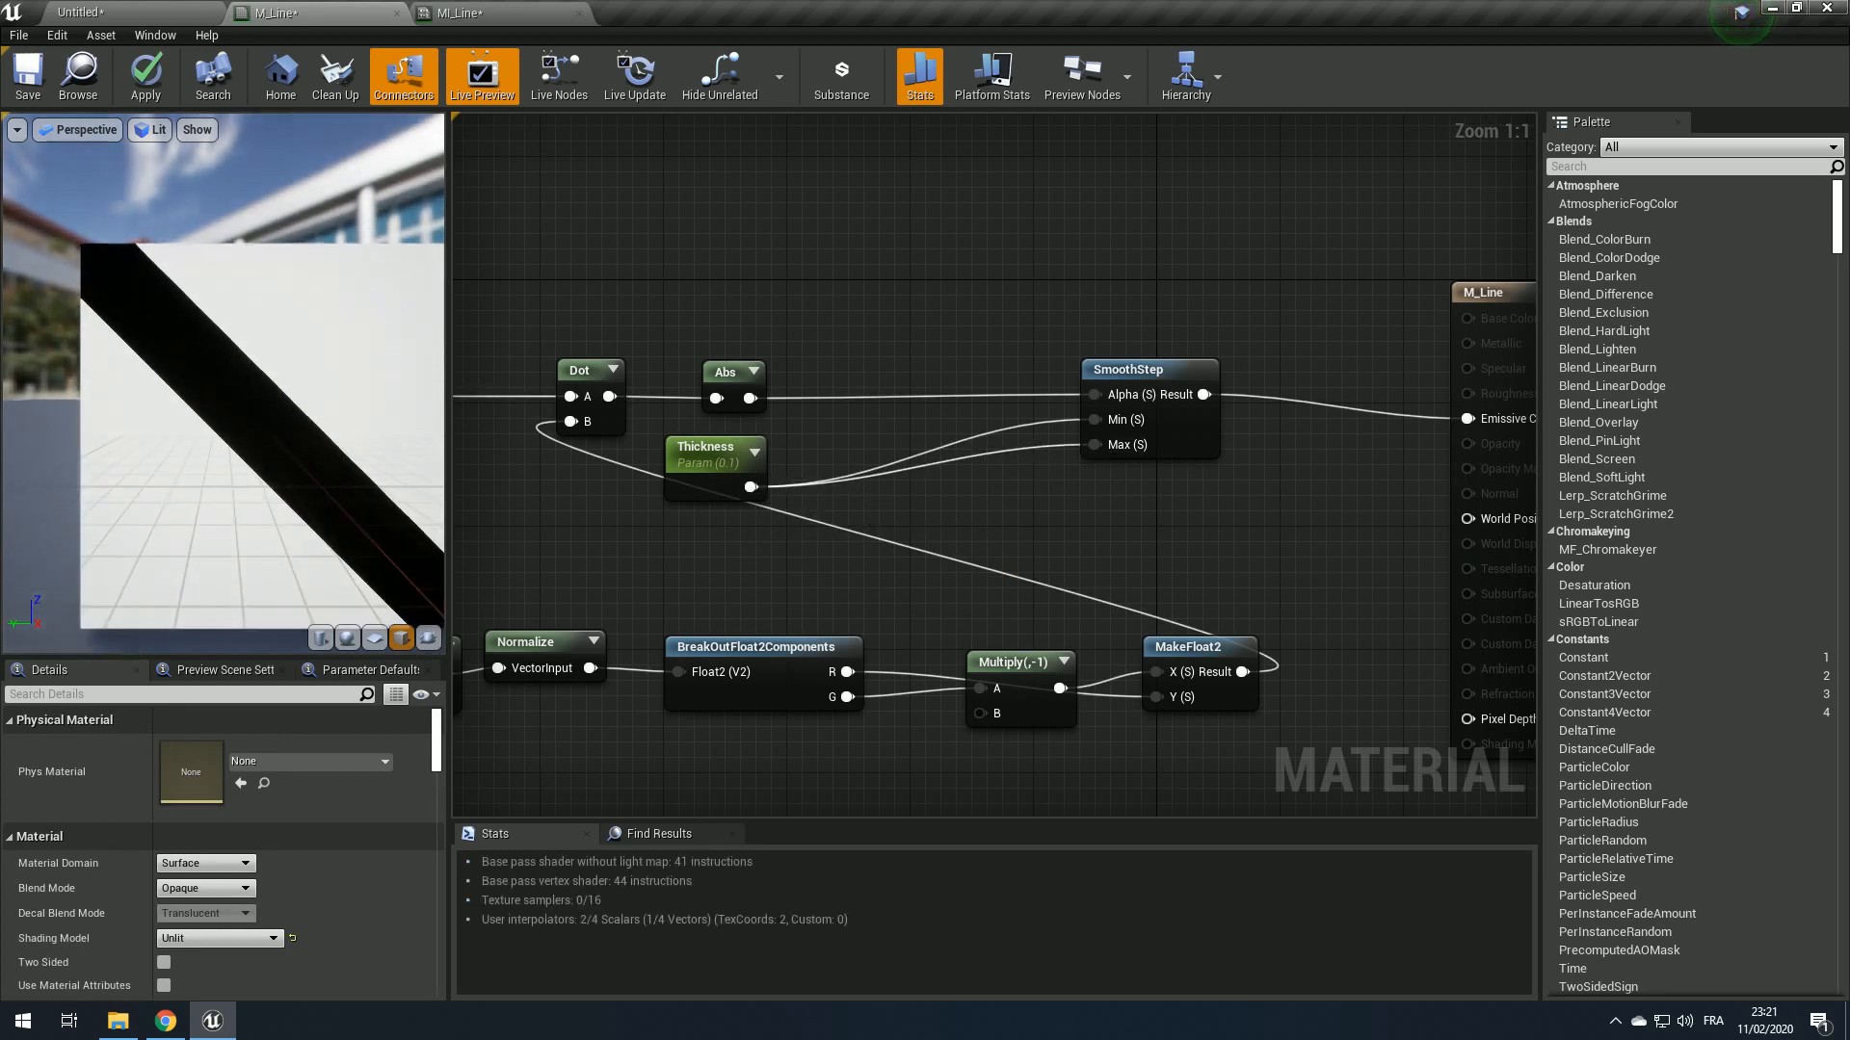
middle_drag(183, 487, 272, 395)
right_drag(183, 486, 183, 540)
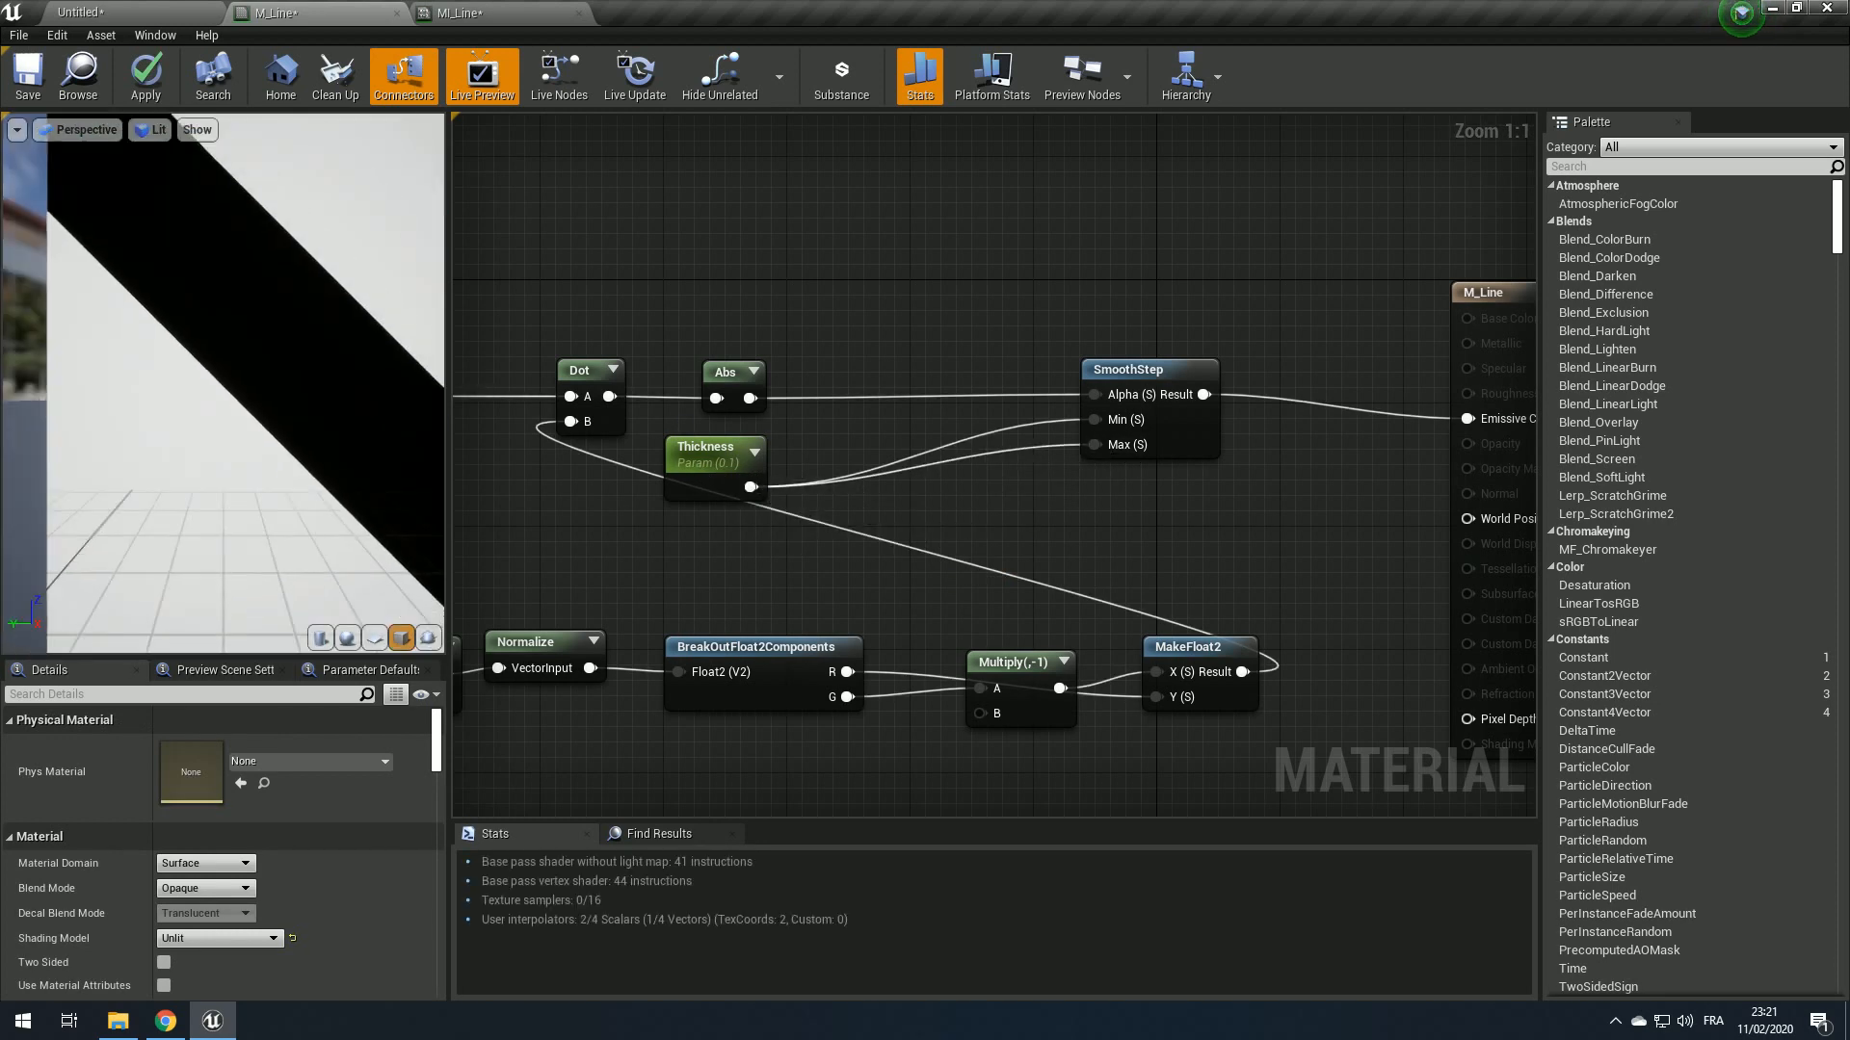
right_drag(232, 458, 231, 511)
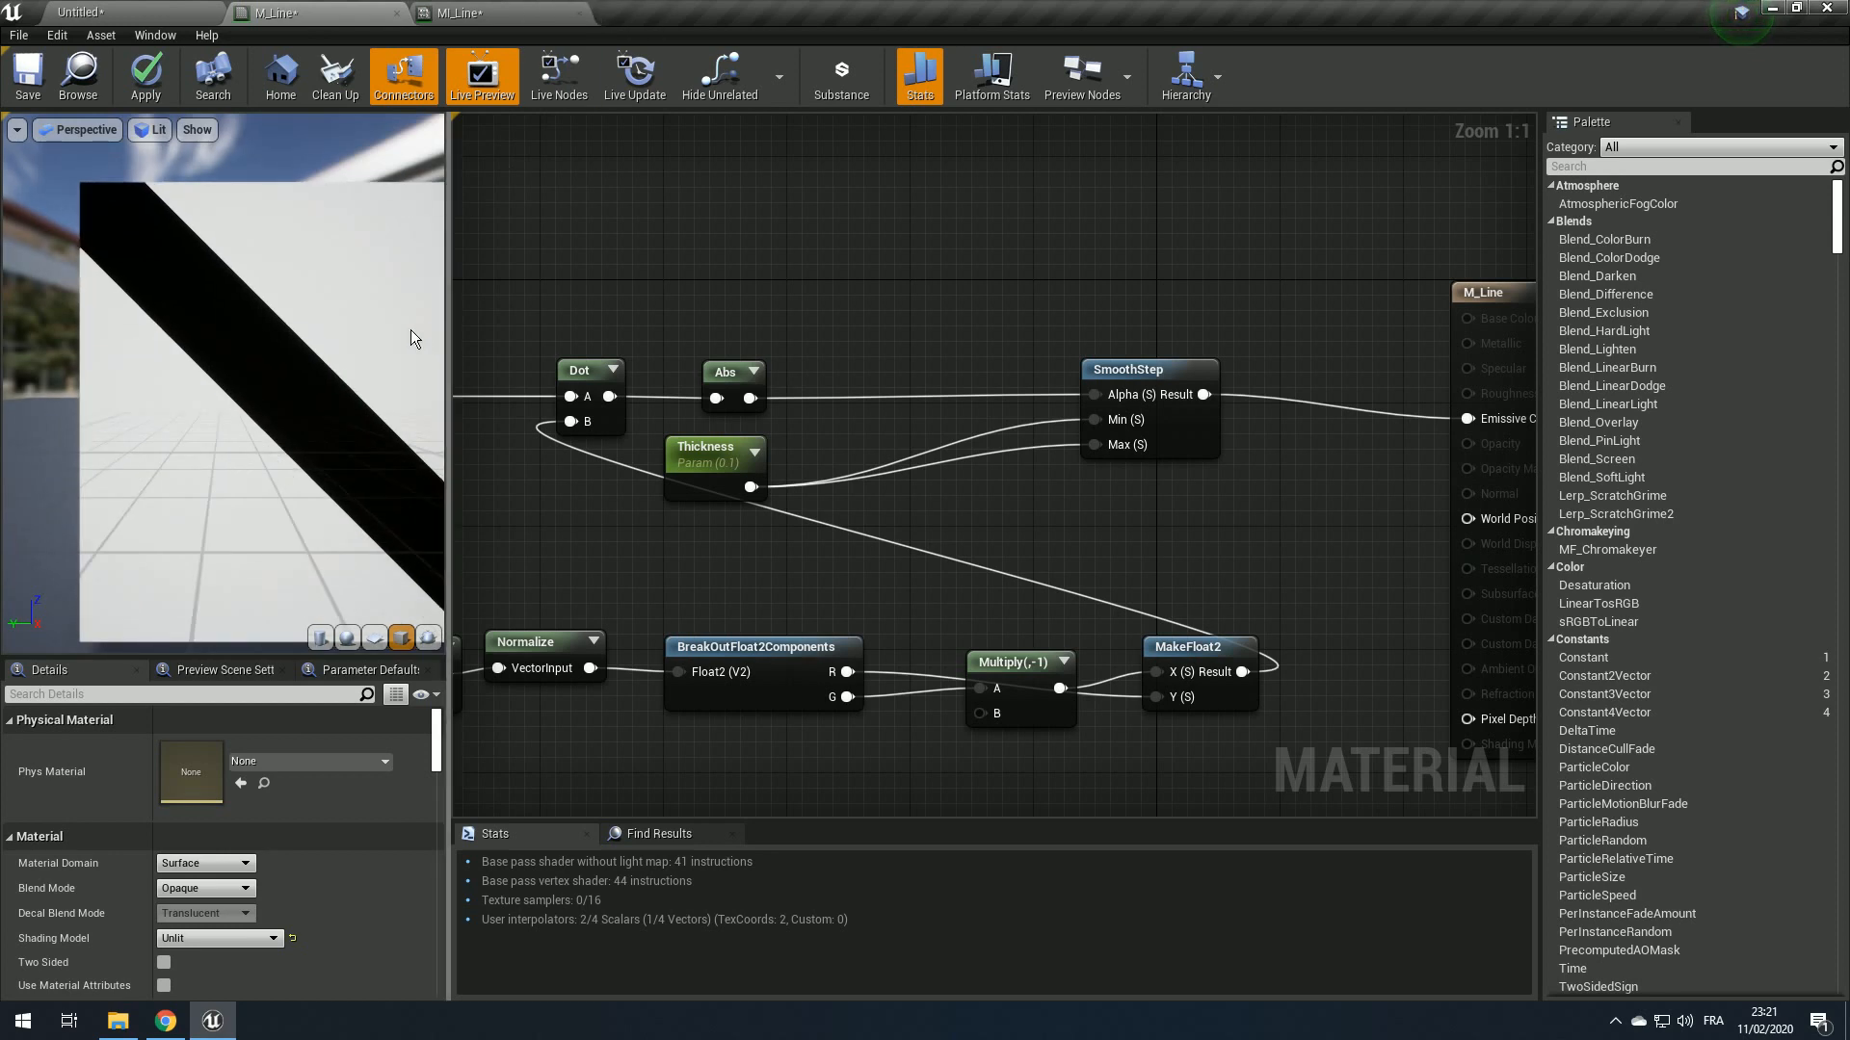
right_drag(281, 384, 297, 367)
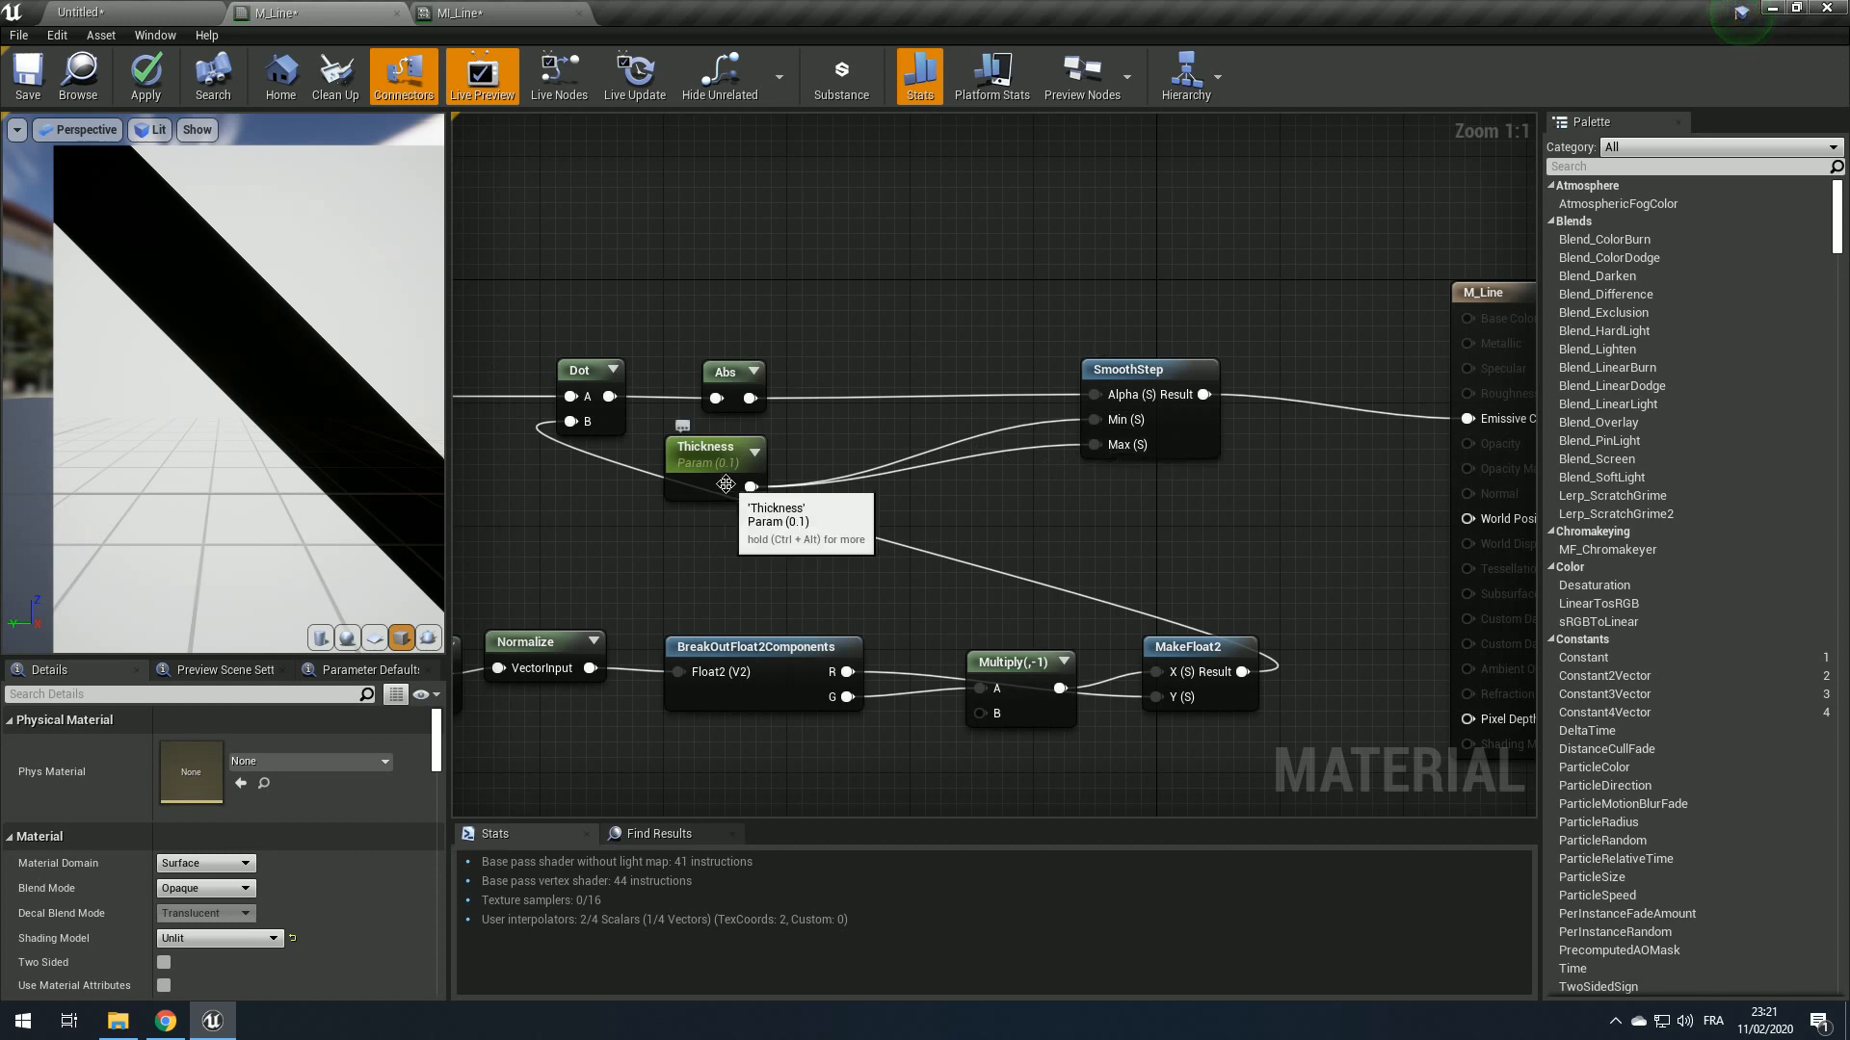
mouse_move(405, 492)
mouse_down()
mouse_move(366, 487)
mouse_move(424, 496)
mouse_move(404, 492)
mouse_up()
Step: Create an Add node below SmoothStep's input wires, with Thickness feeding its A input
drag(701, 481, 850, 477)
text(add)
key(Return)
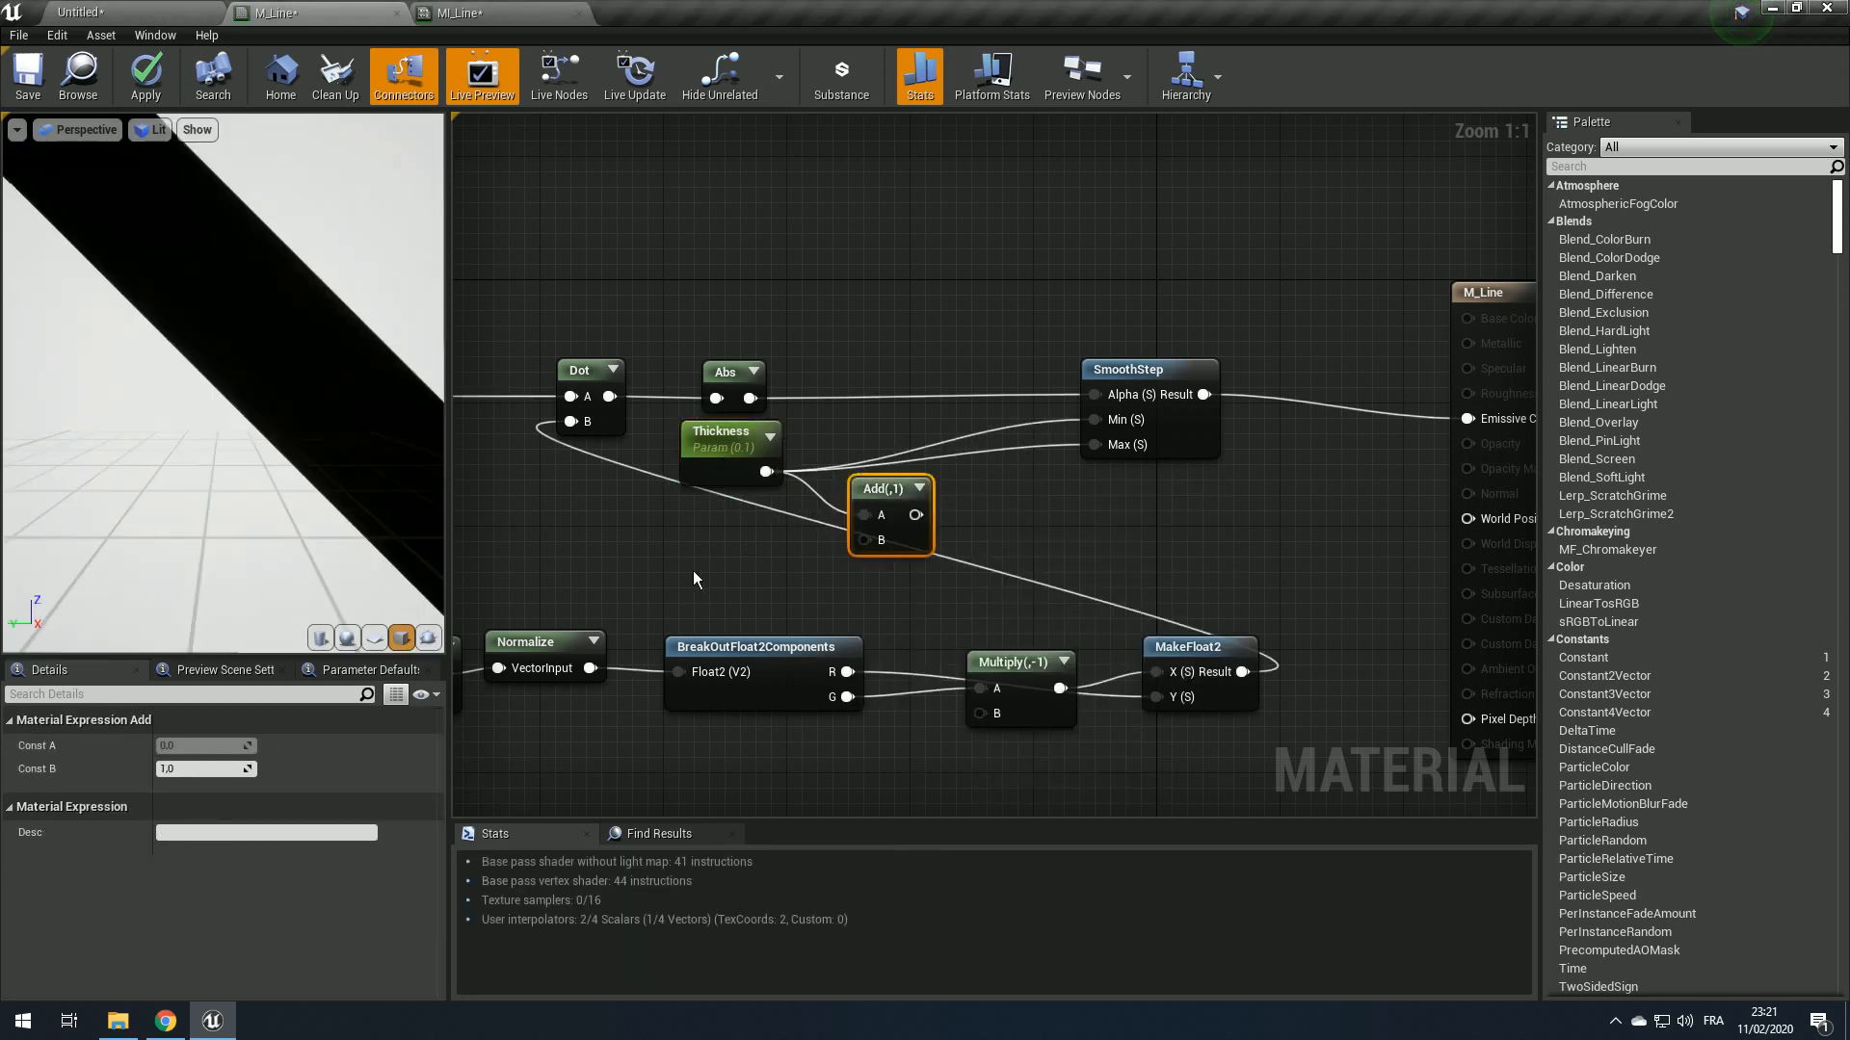
Step: Create a scalar parameter named Smoothness below Thickness and connect it to Add's B input
click(644, 542)
text(S)
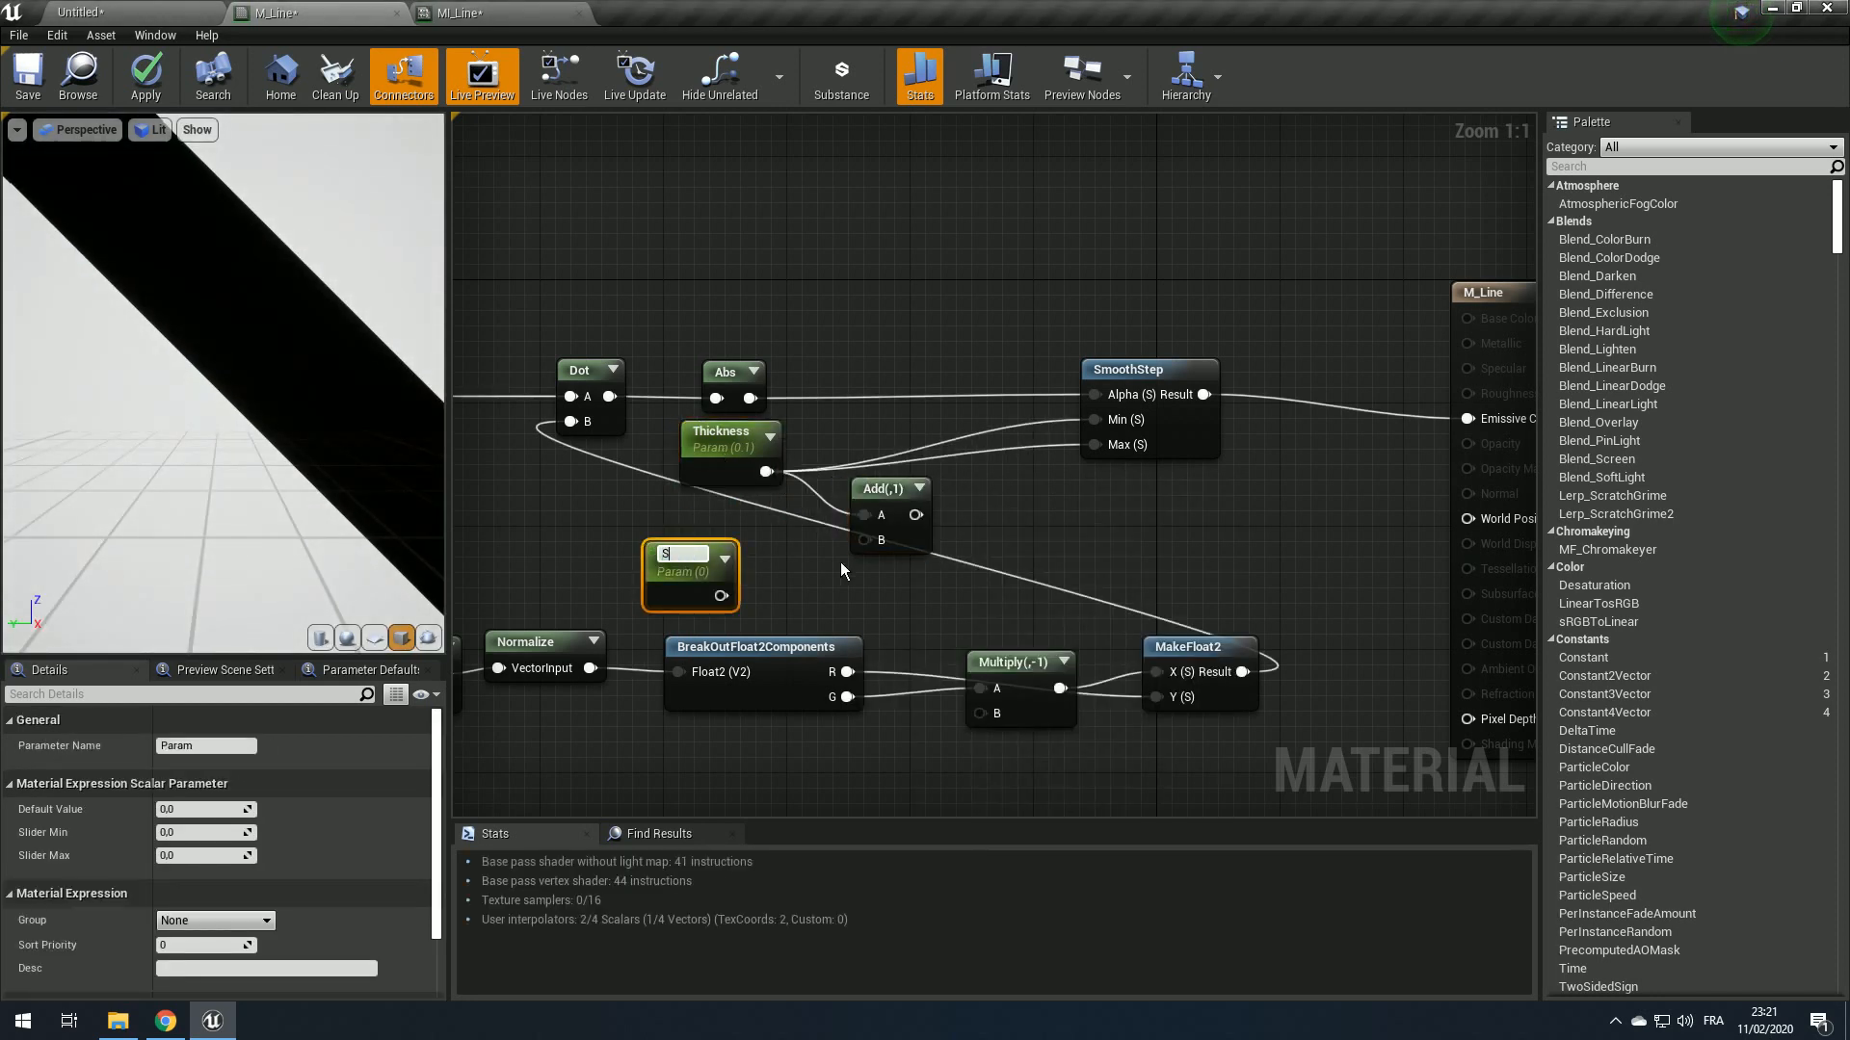
text(moothness)
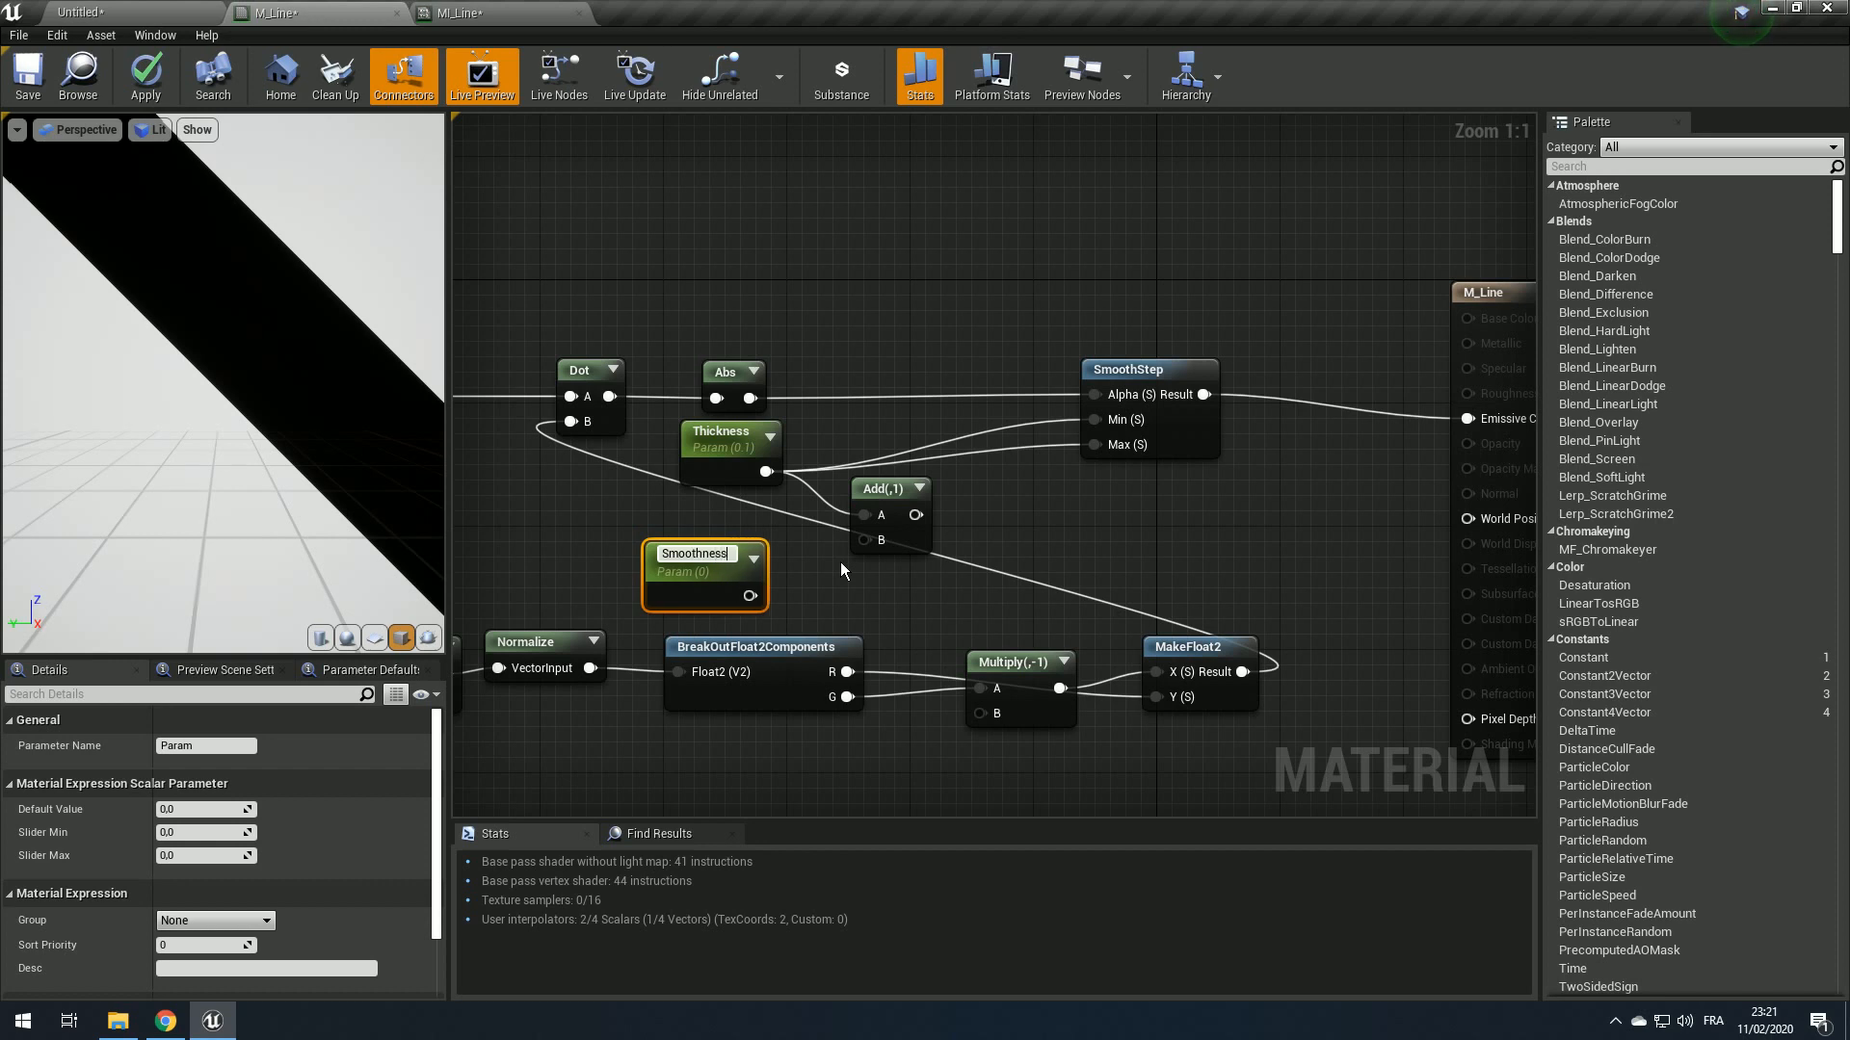
key(Return)
drag(739, 593, 851, 532)
Step: Connect Add's output to SmoothStep's Max and apply the material changes
drag(669, 570, 689, 557)
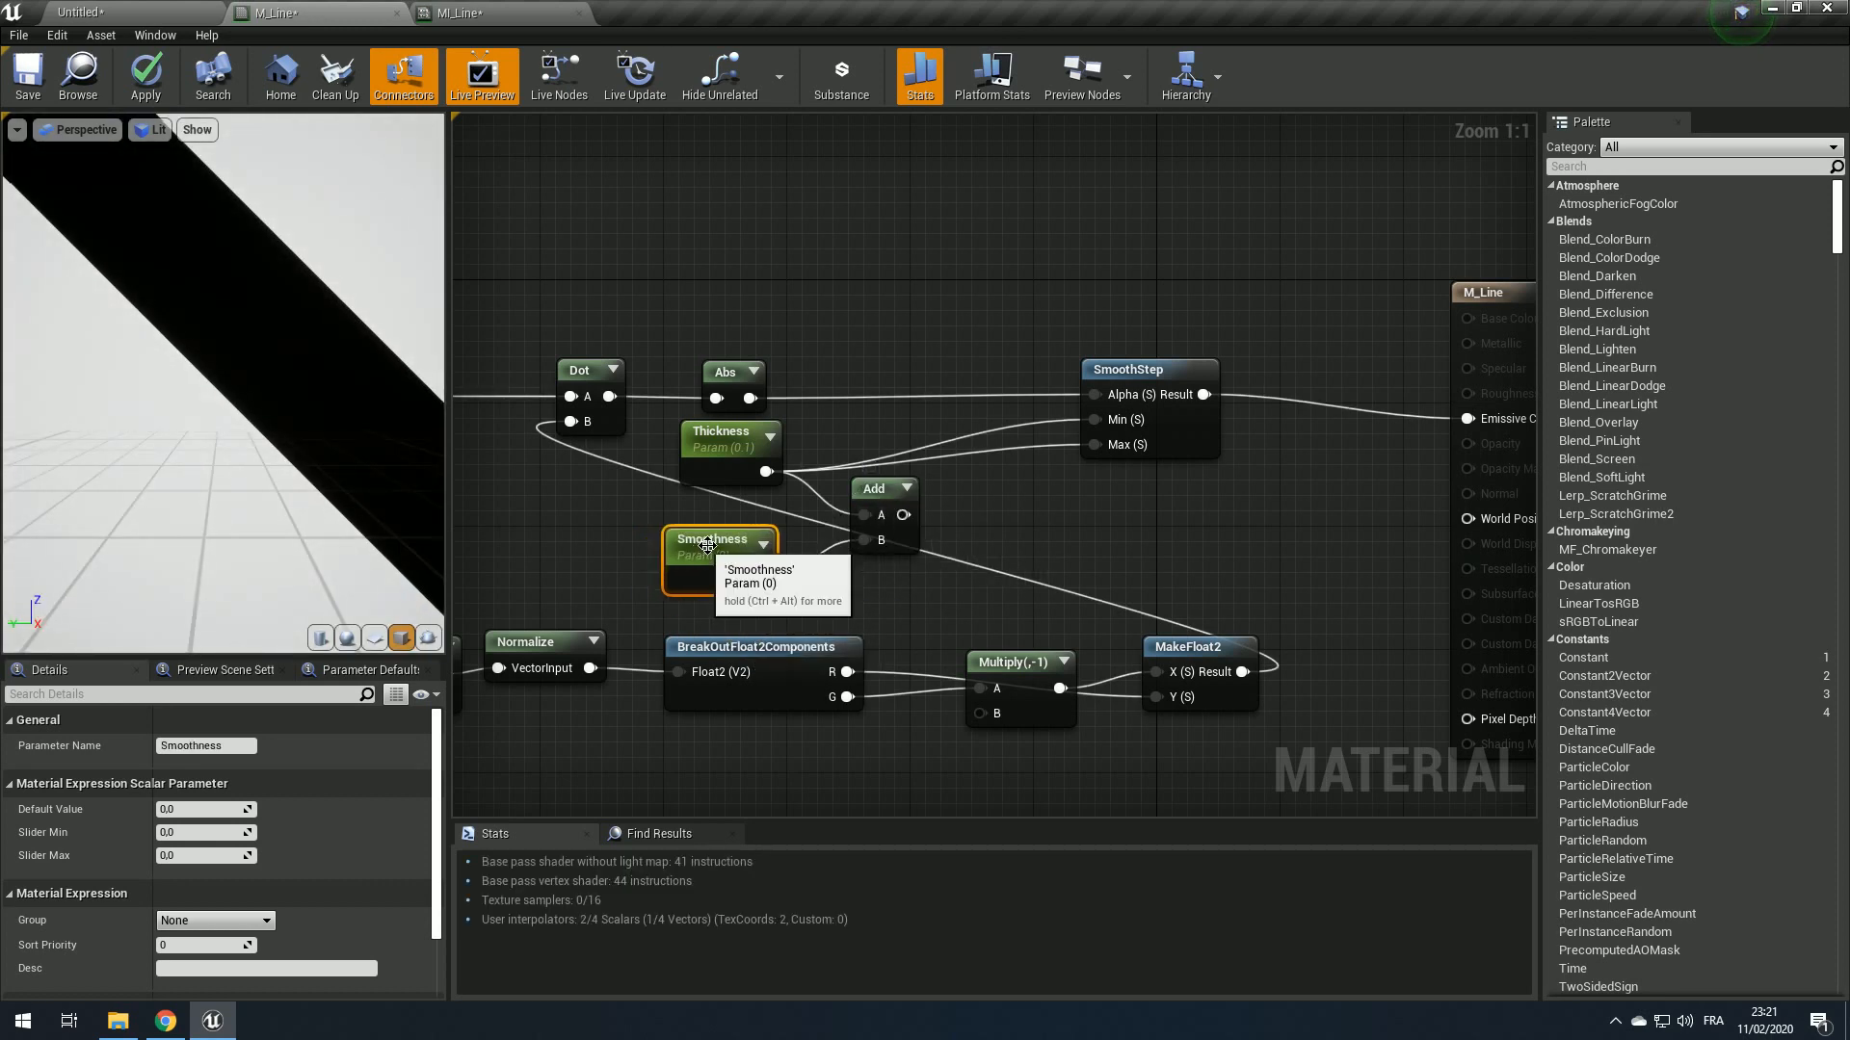
mouse_move(897, 520)
mouse_down()
mouse_move(1106, 453)
mouse_move(906, 517)
mouse_up()
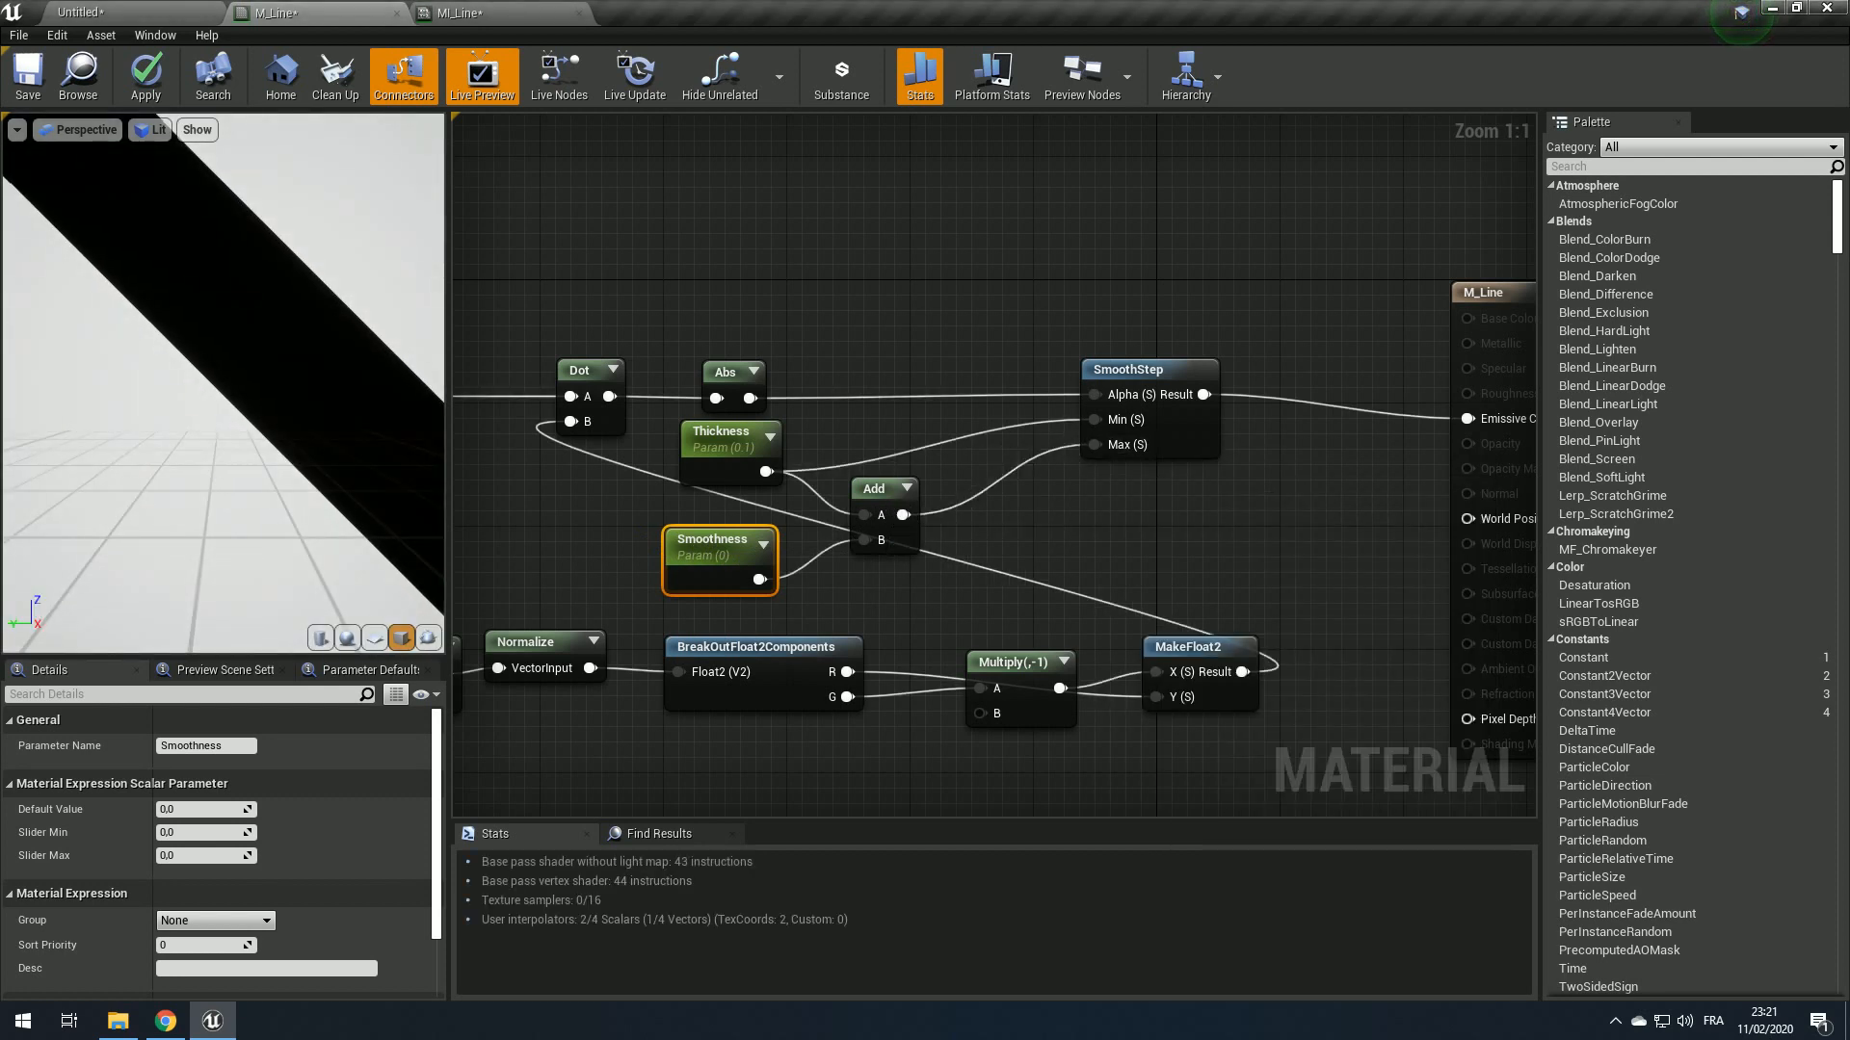
click(146, 75)
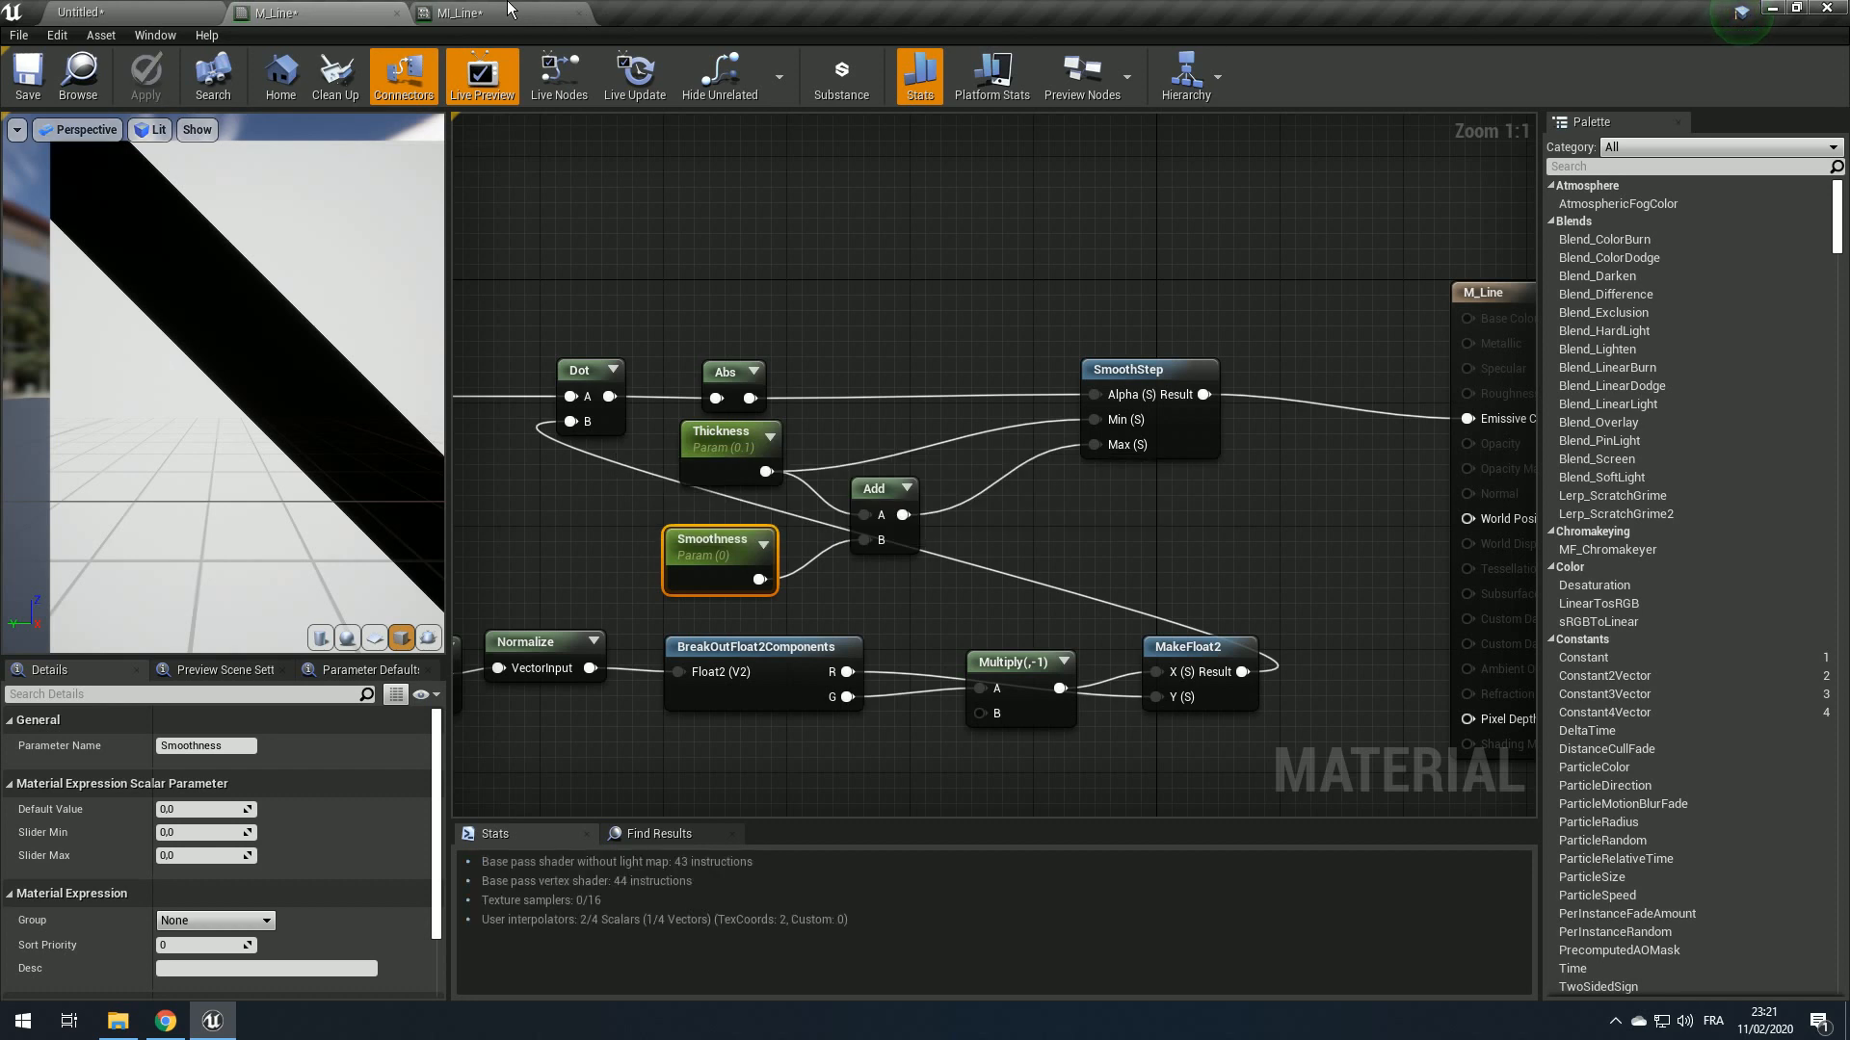
Step: Set Thickness to 0.01 in the MI_Line material instance
click(508, 9)
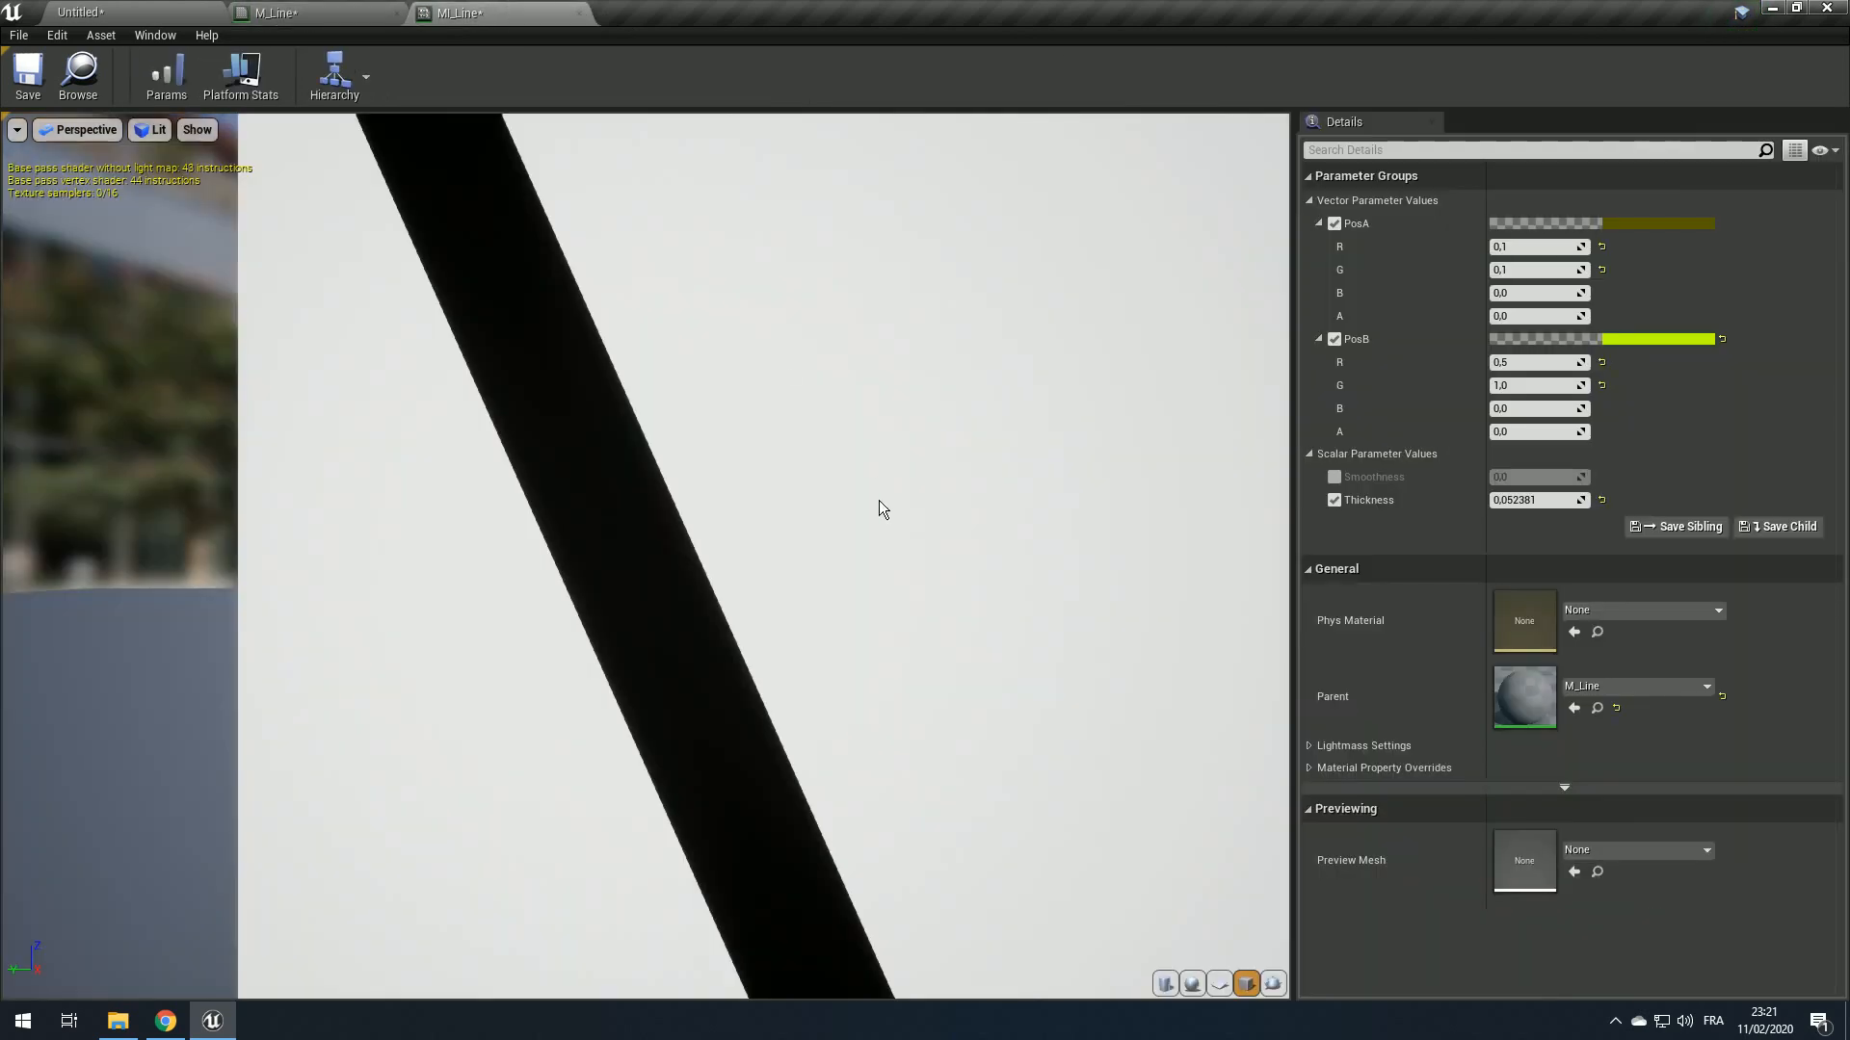
drag(1542, 506, 1538, 505)
click(1542, 503)
text(0,01)
key(Return)
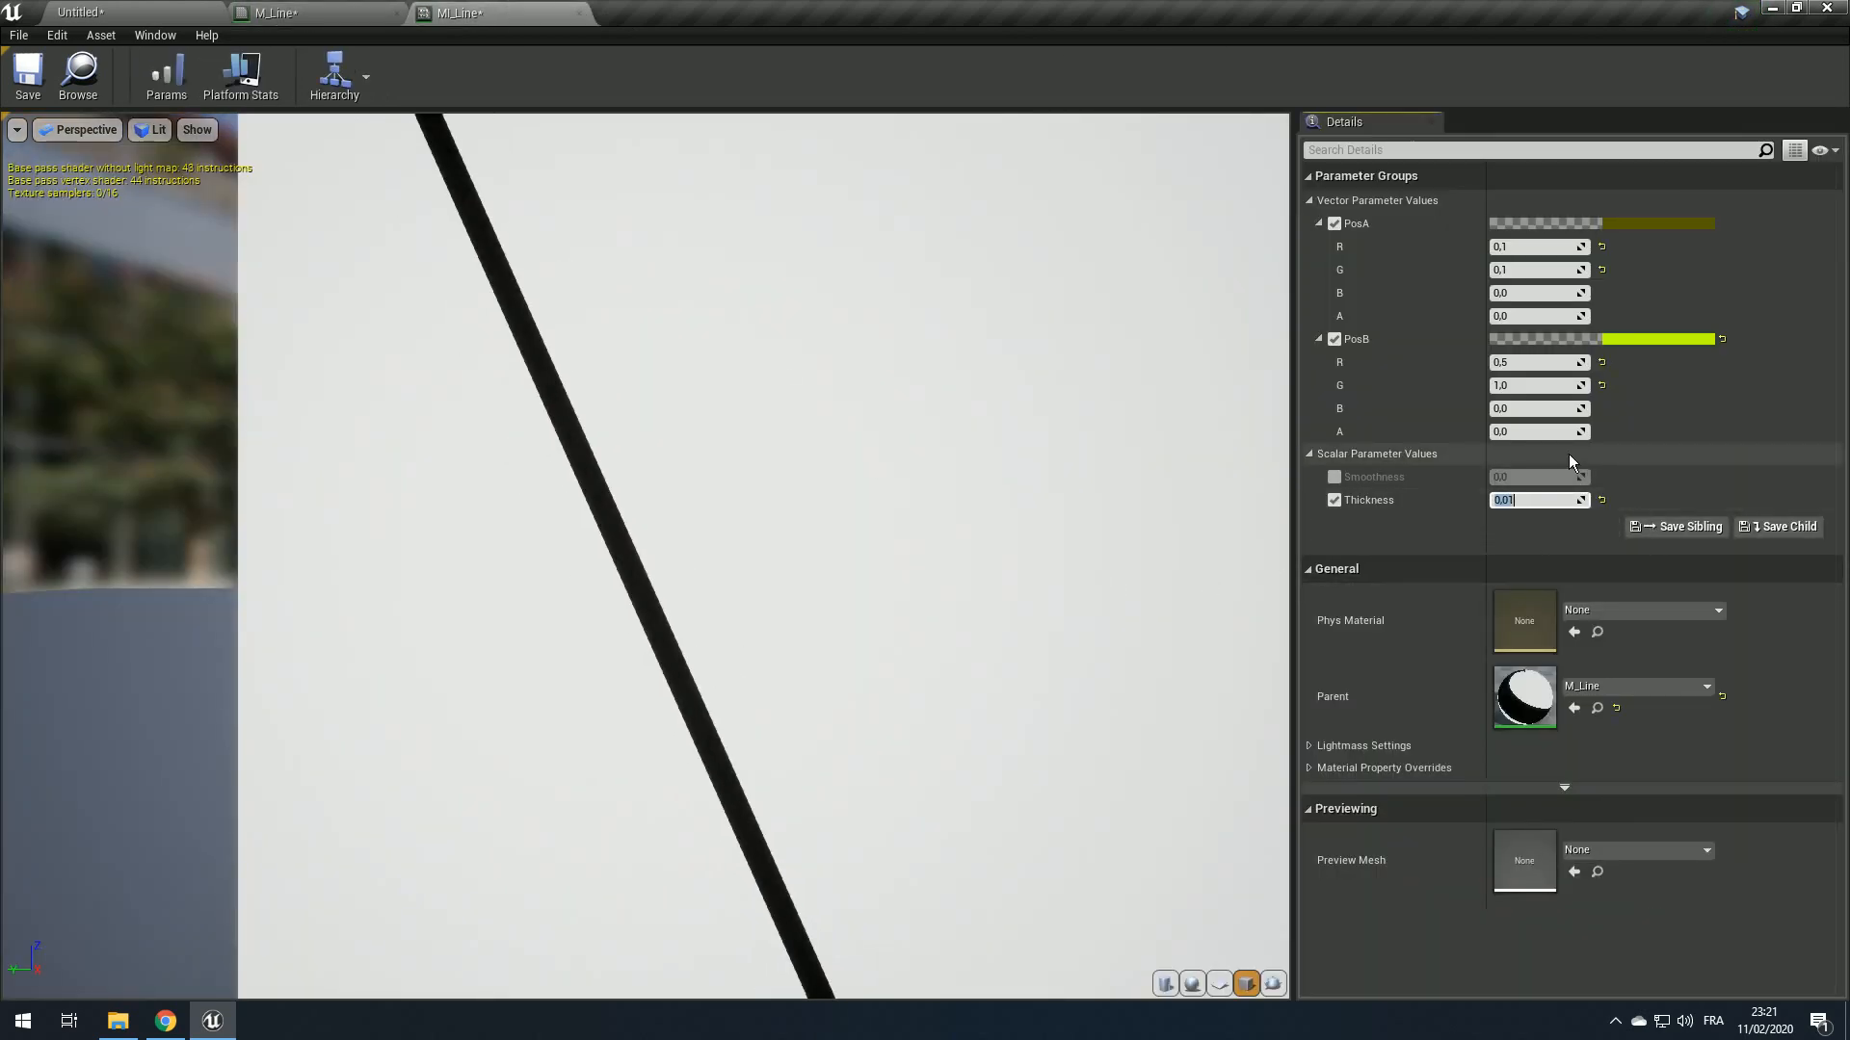
mouse_move(803, 505)
right_down()
mouse_move(803, 597)
mouse_move(804, 505)
right_up()
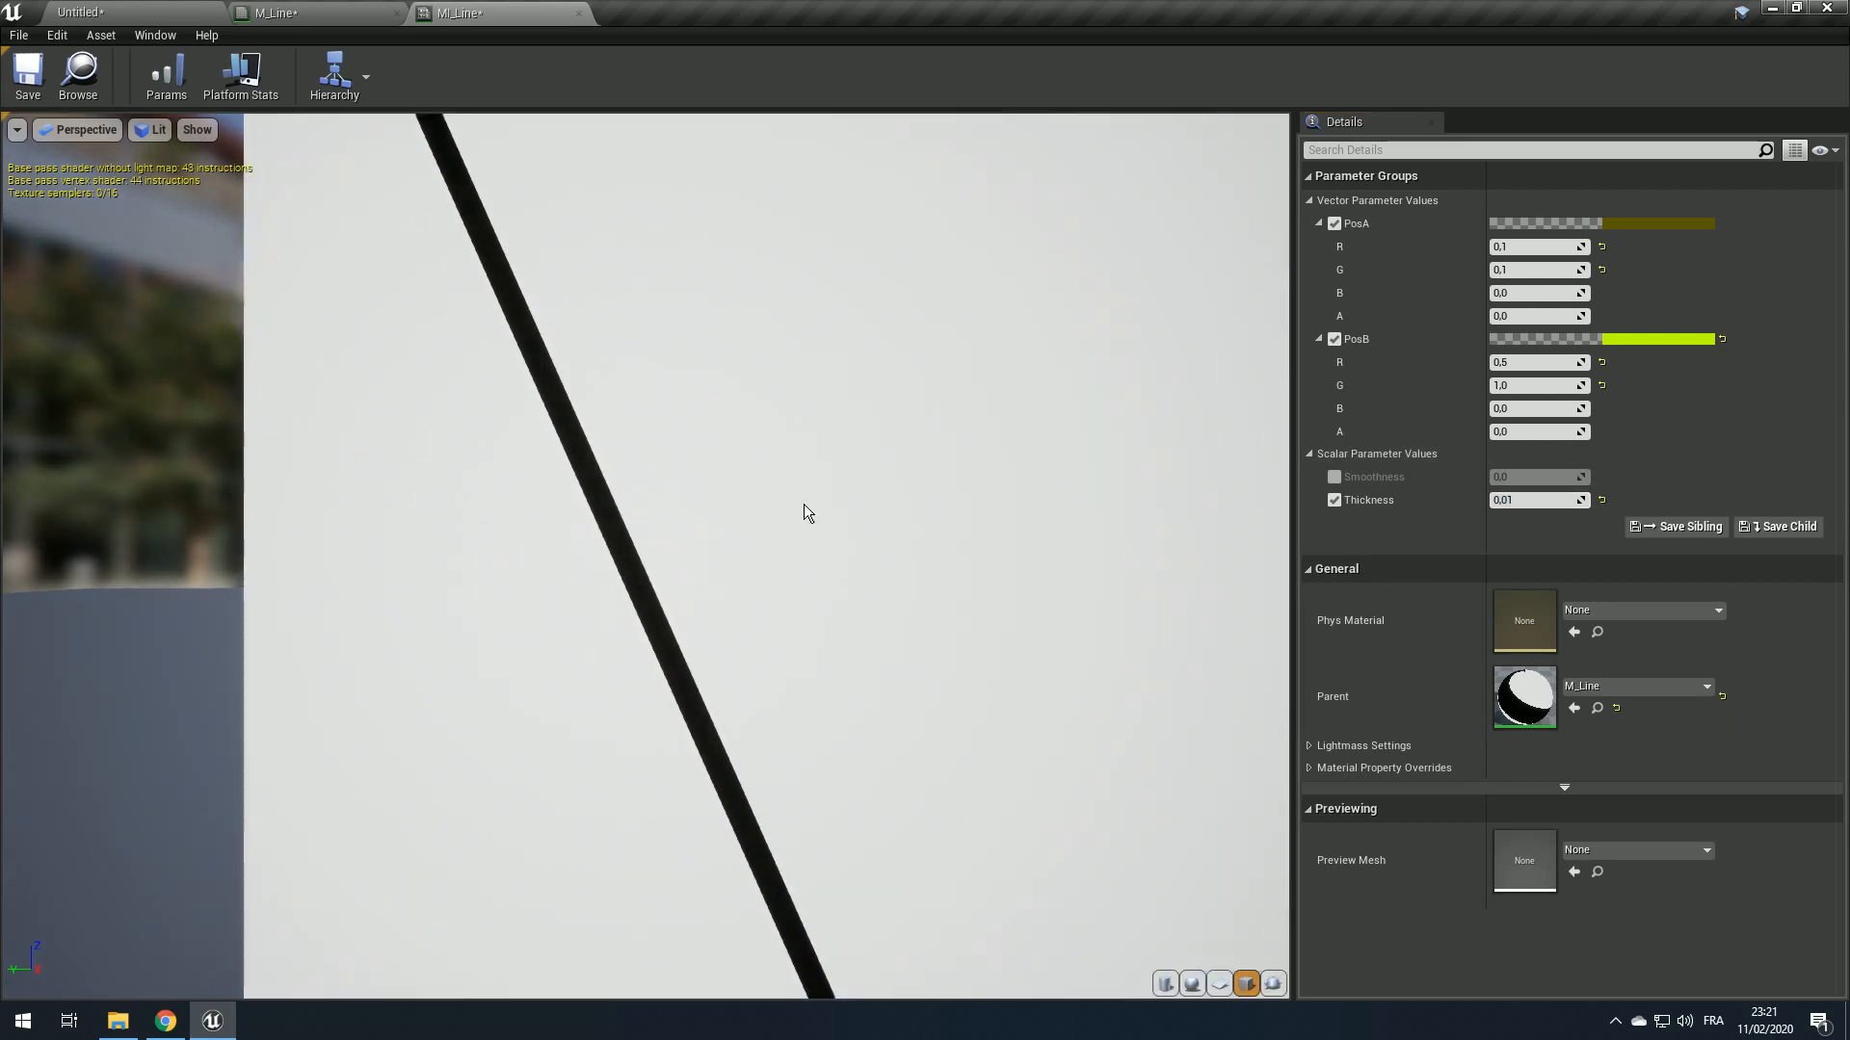
Step: Enable the Smoothness override in MI_Line, set it to 0.01 and inspect the line's edges
click(1334, 476)
drag(1538, 476, 1543, 477)
scroll(1223, 472, down, 4)
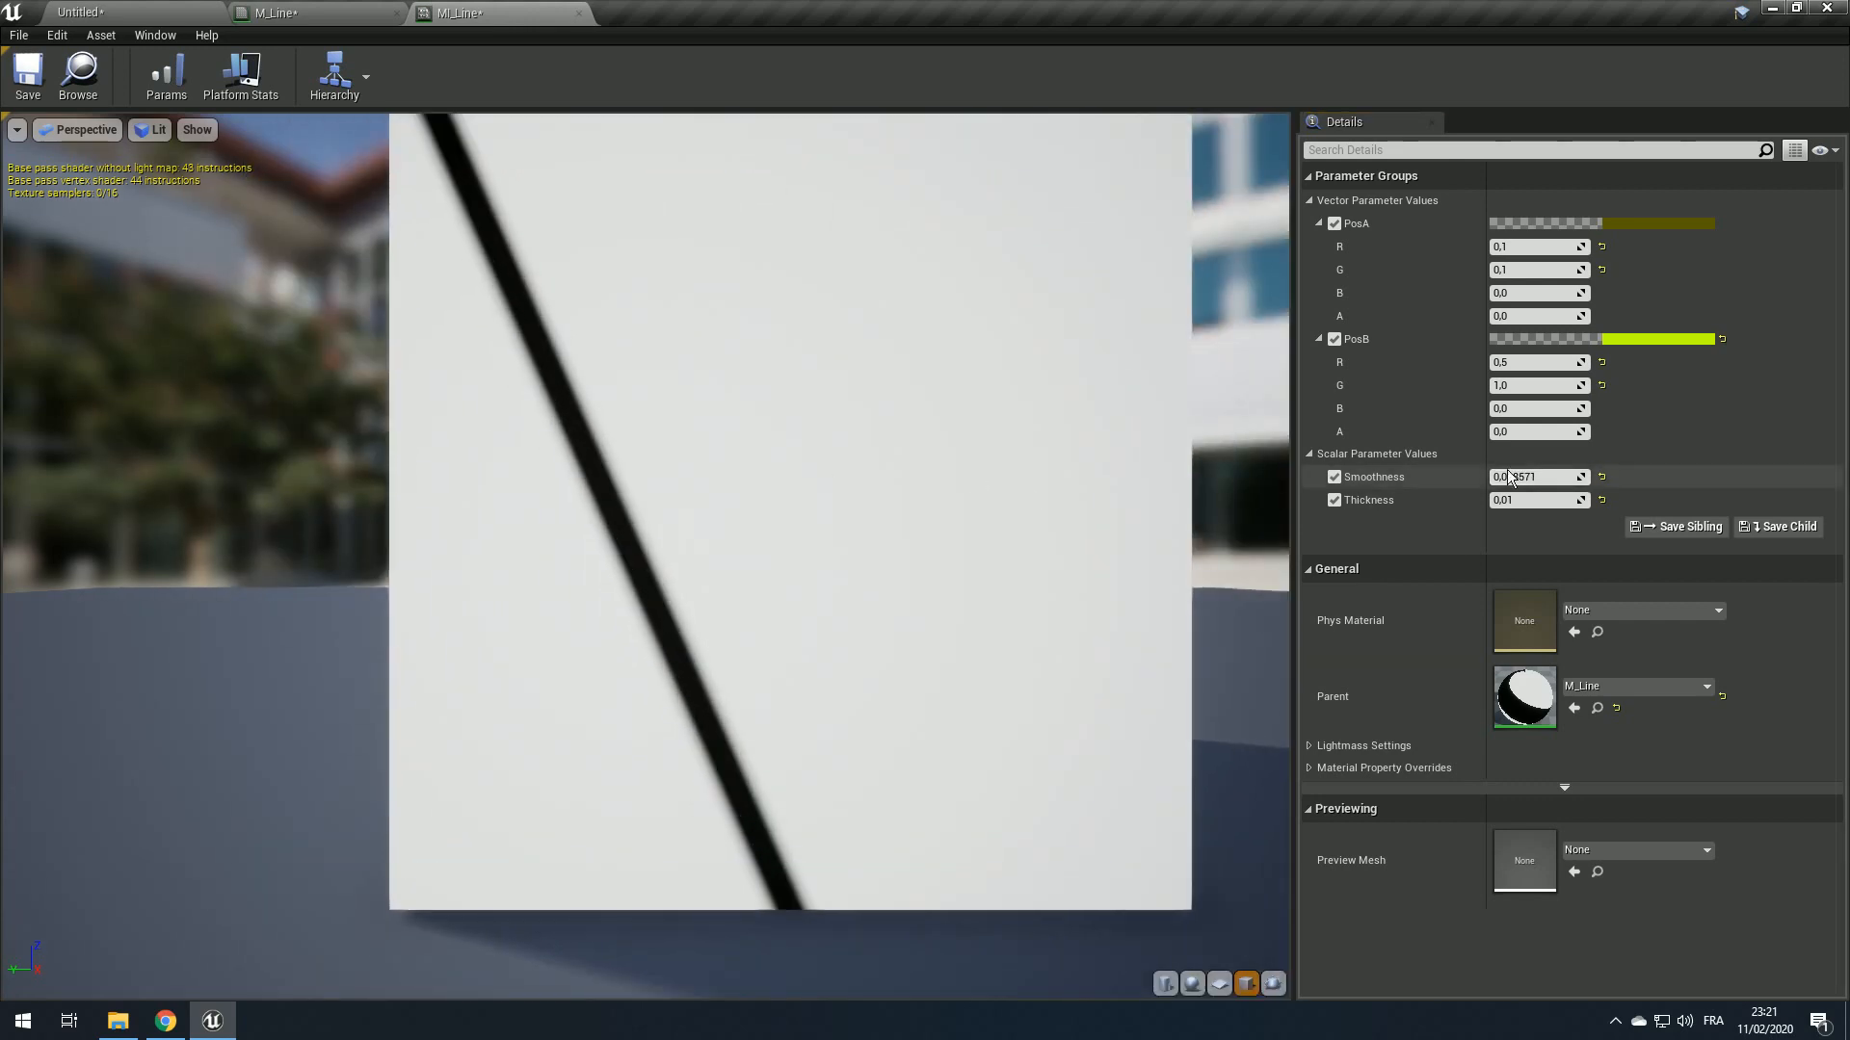
click(1510, 476)
text(0,01)
key(Return)
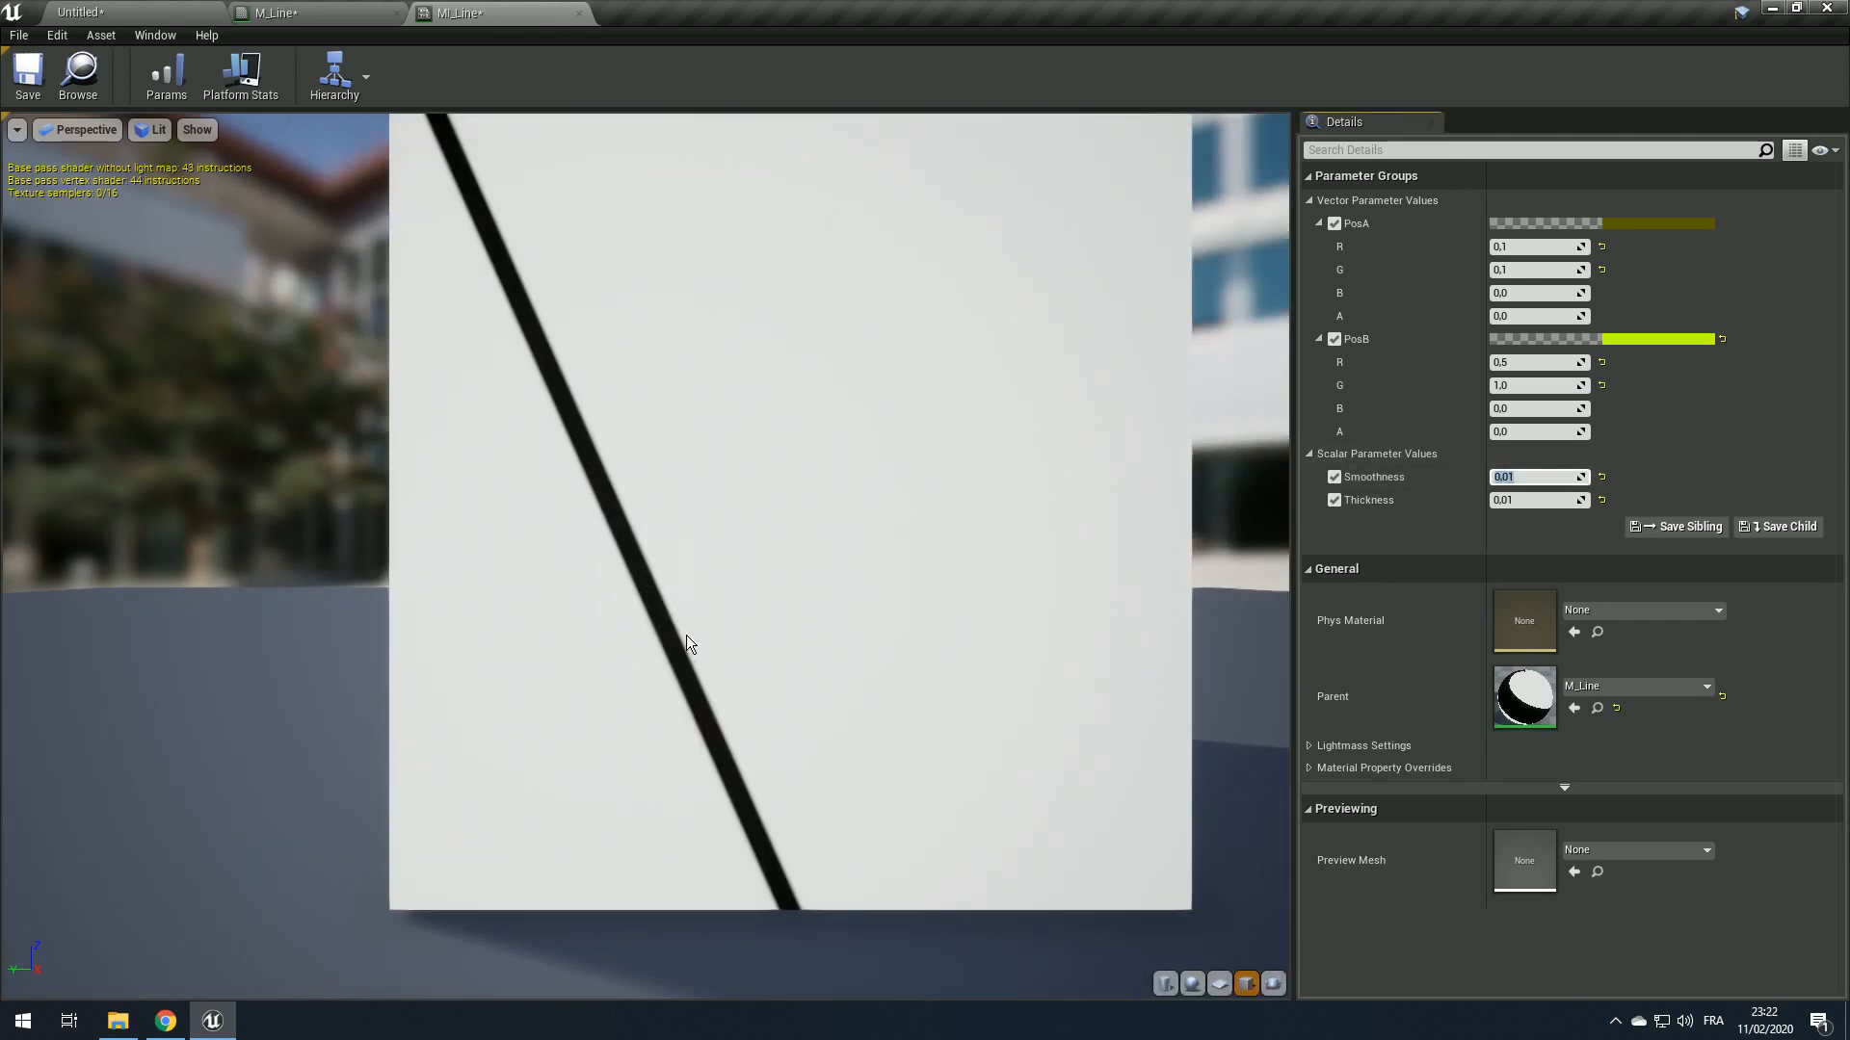
scroll(688, 644, up, 2)
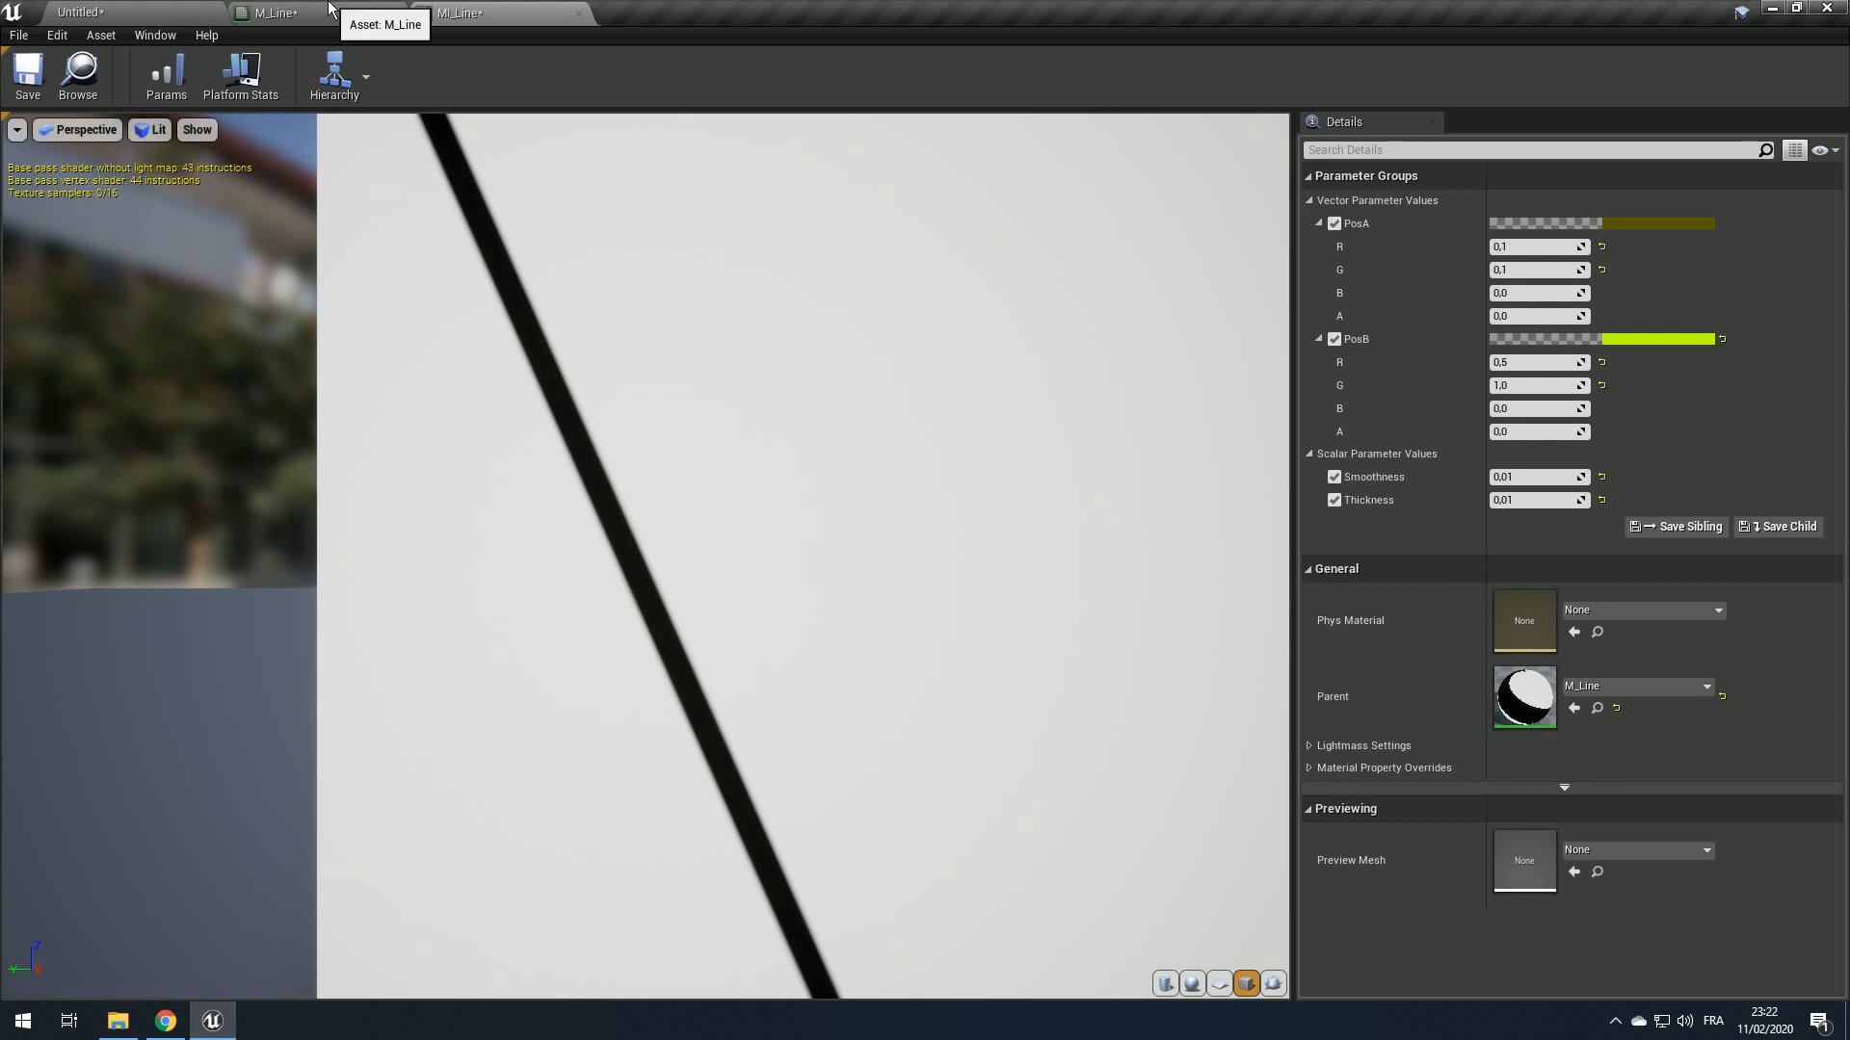
Step: Try out different R and G values for PosB and PosA in MI_Line to move the line
click(327, 13)
click(477, 13)
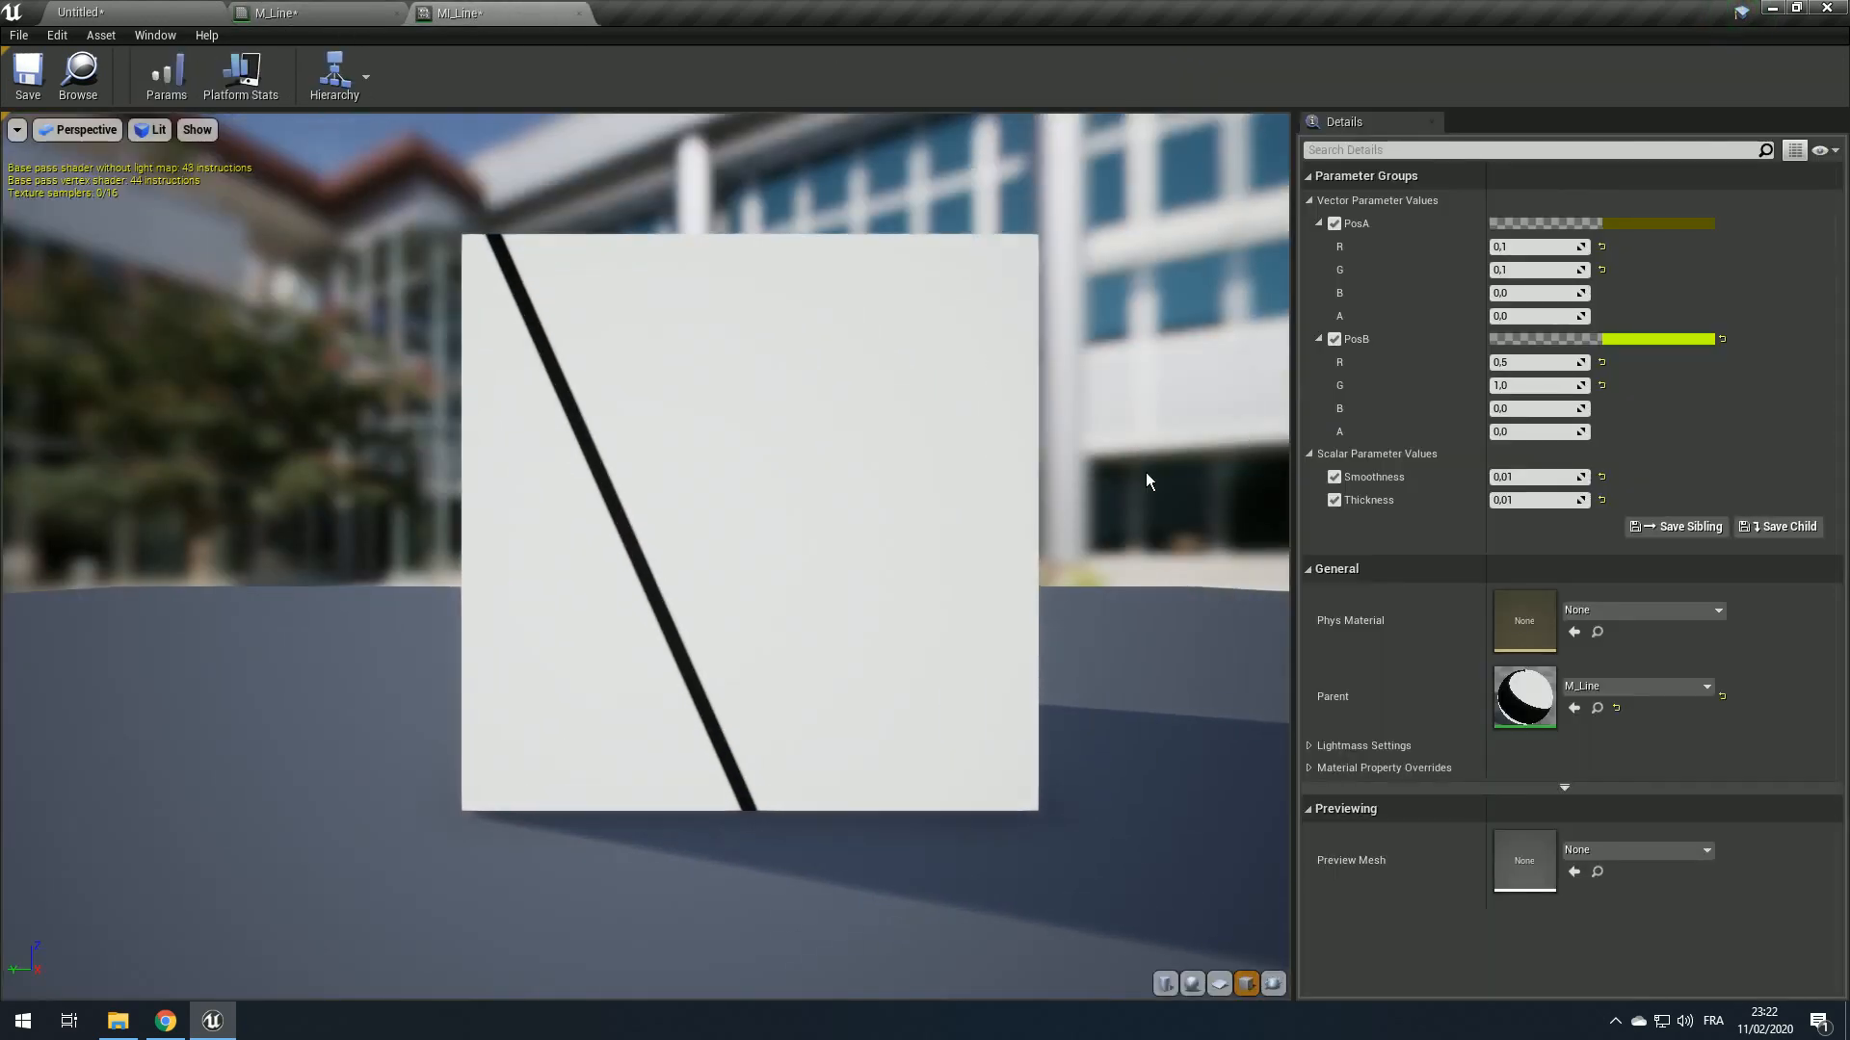
mouse_move(1527, 362)
mouse_down()
mouse_move(1599, 362)
mouse_move(1555, 390)
mouse_move(1481, 390)
mouse_move(1520, 390)
mouse_up()
mouse_move(1517, 247)
mouse_down()
mouse_move(1560, 247)
mouse_move(1520, 264)
mouse_up()
Step: Set PosA's R and G to 0.1 and PosB's R and G to 0.9
click(1514, 247)
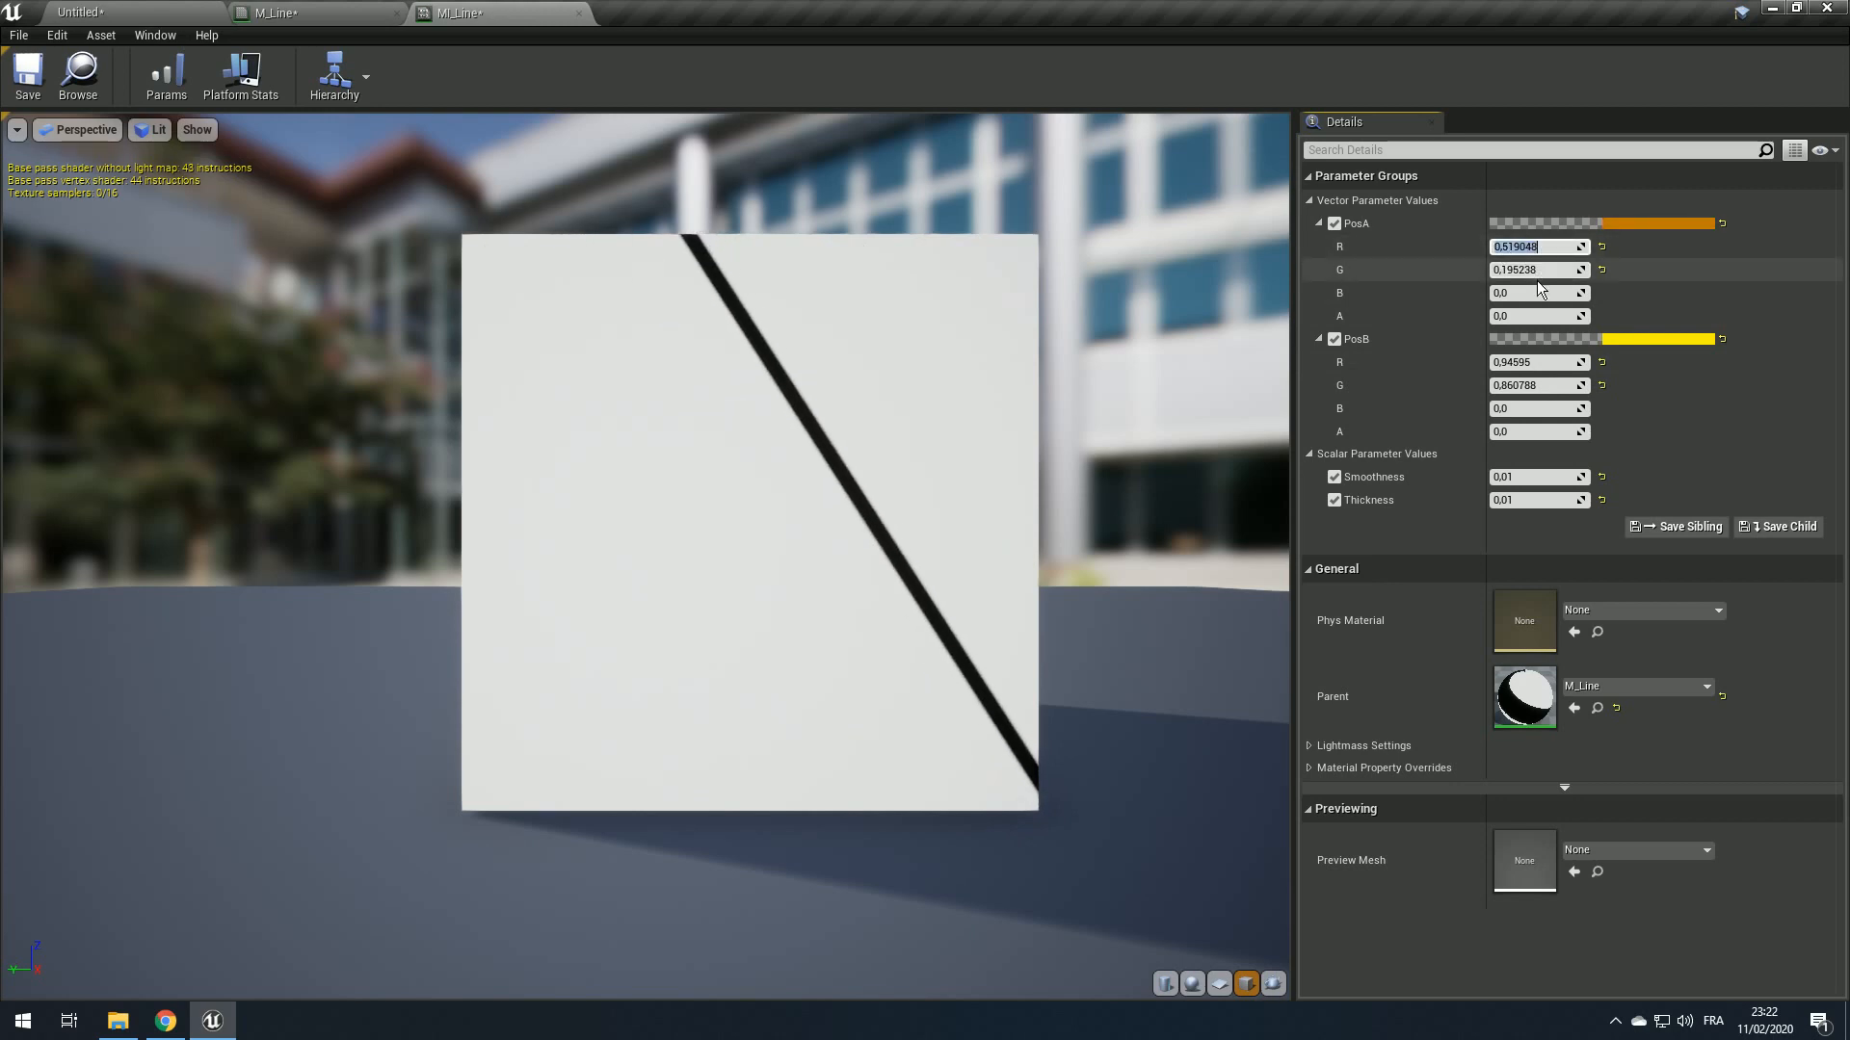
text(0,1)
click(1535, 271)
text(0,1)
click(1527, 360)
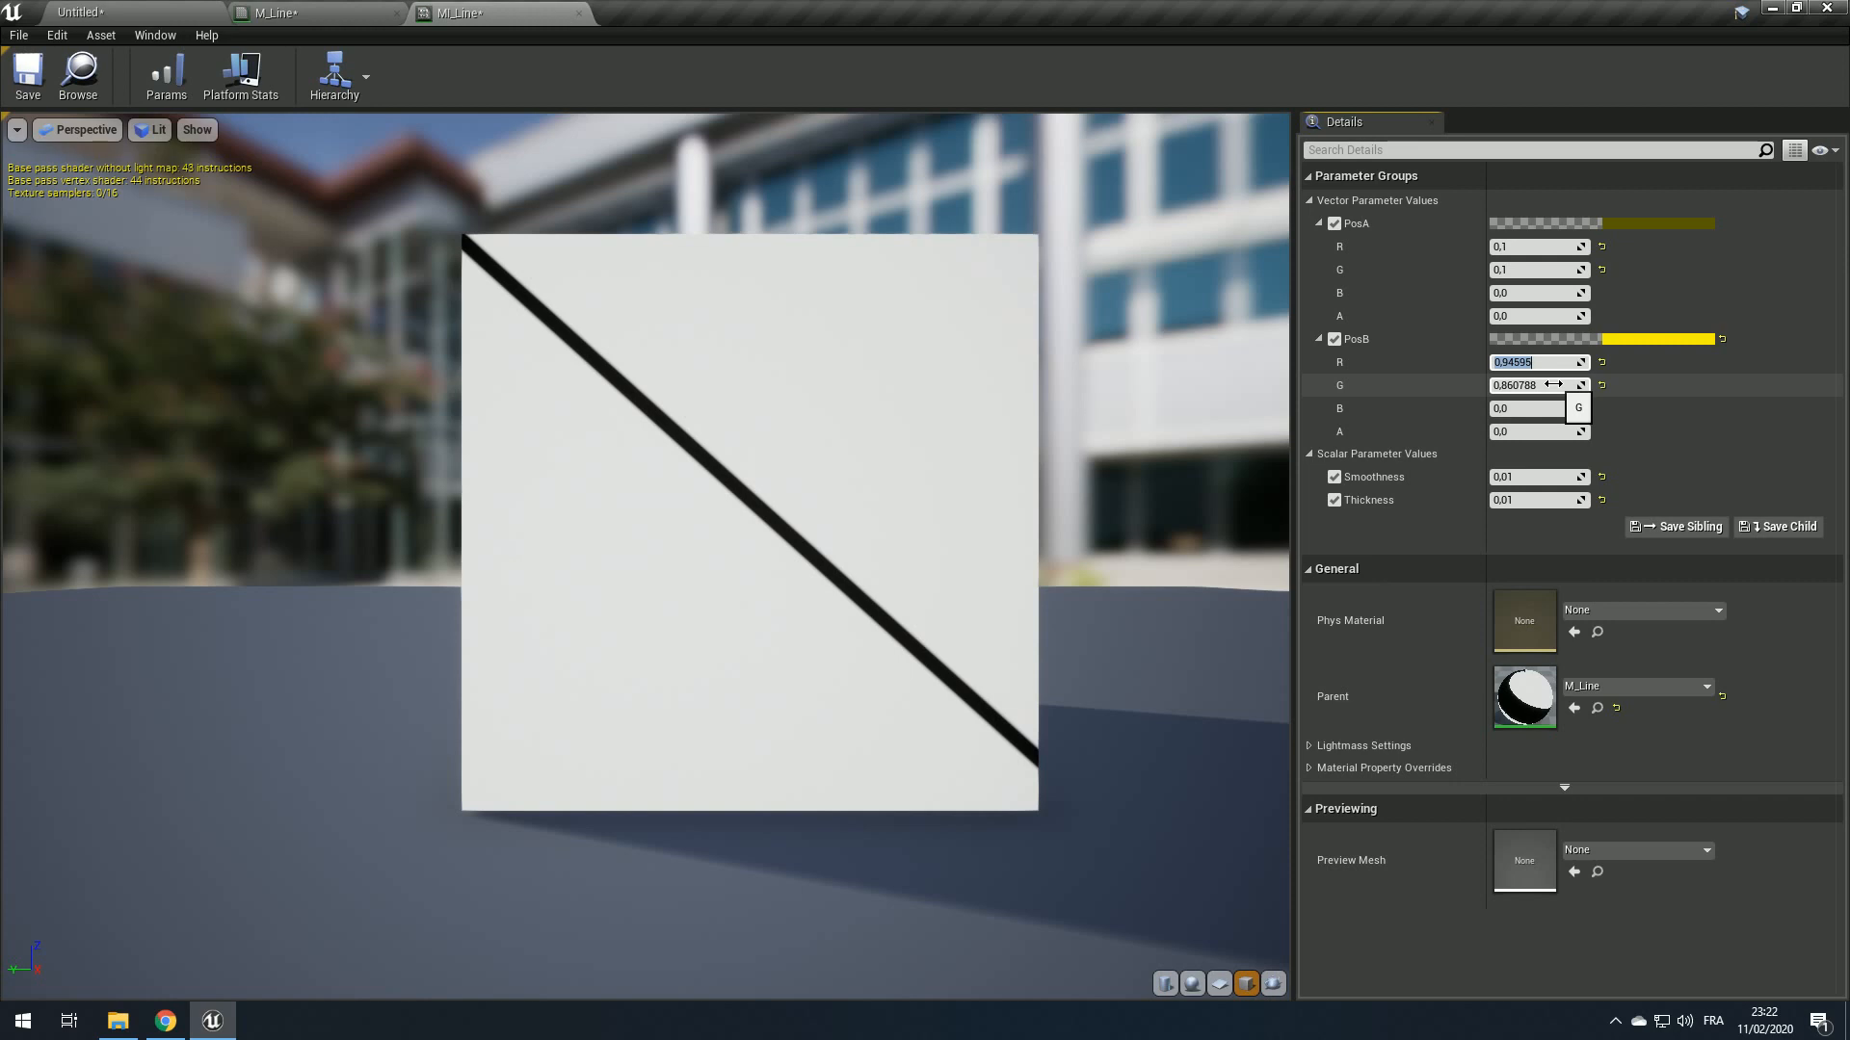
text(0,9)
click(1553, 384)
text(0,9)
key(Return)
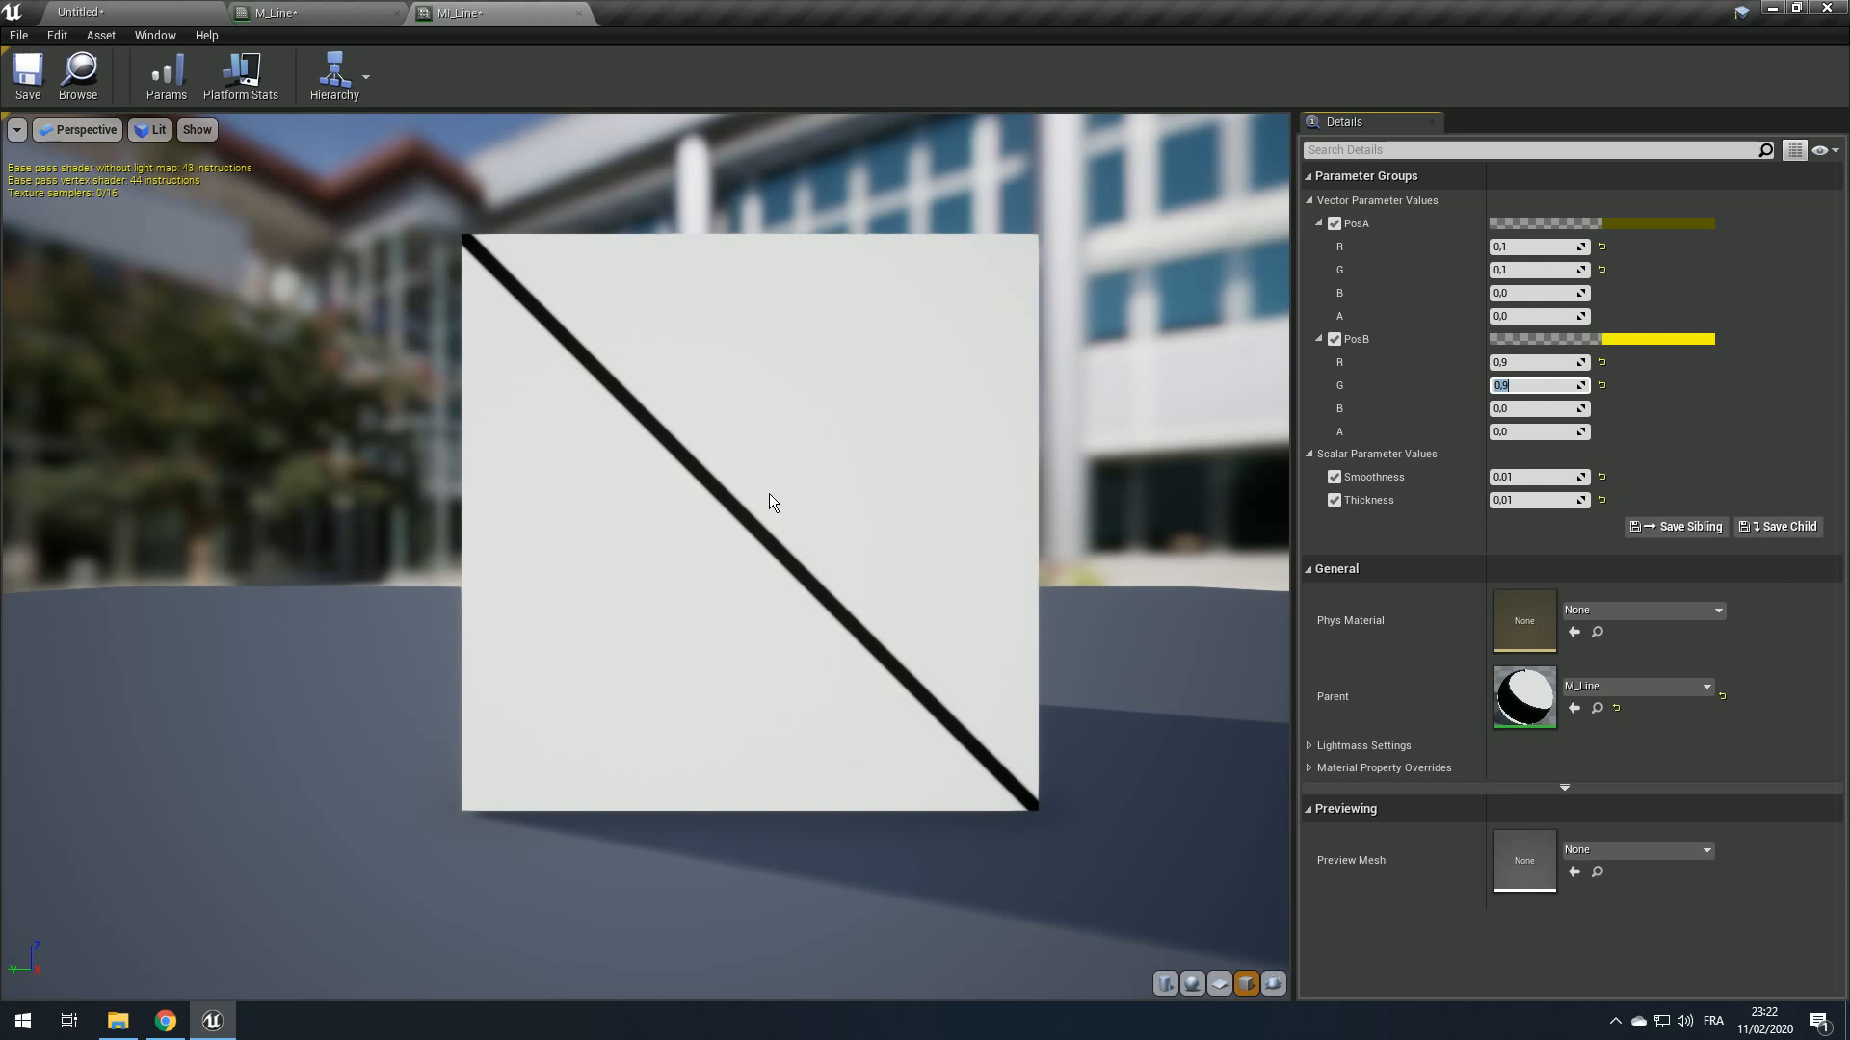
Step: In M_Line, duplicate the Dot node above the original and connect the TexCoord Subtract's output to the copy's A input
click(280, 13)
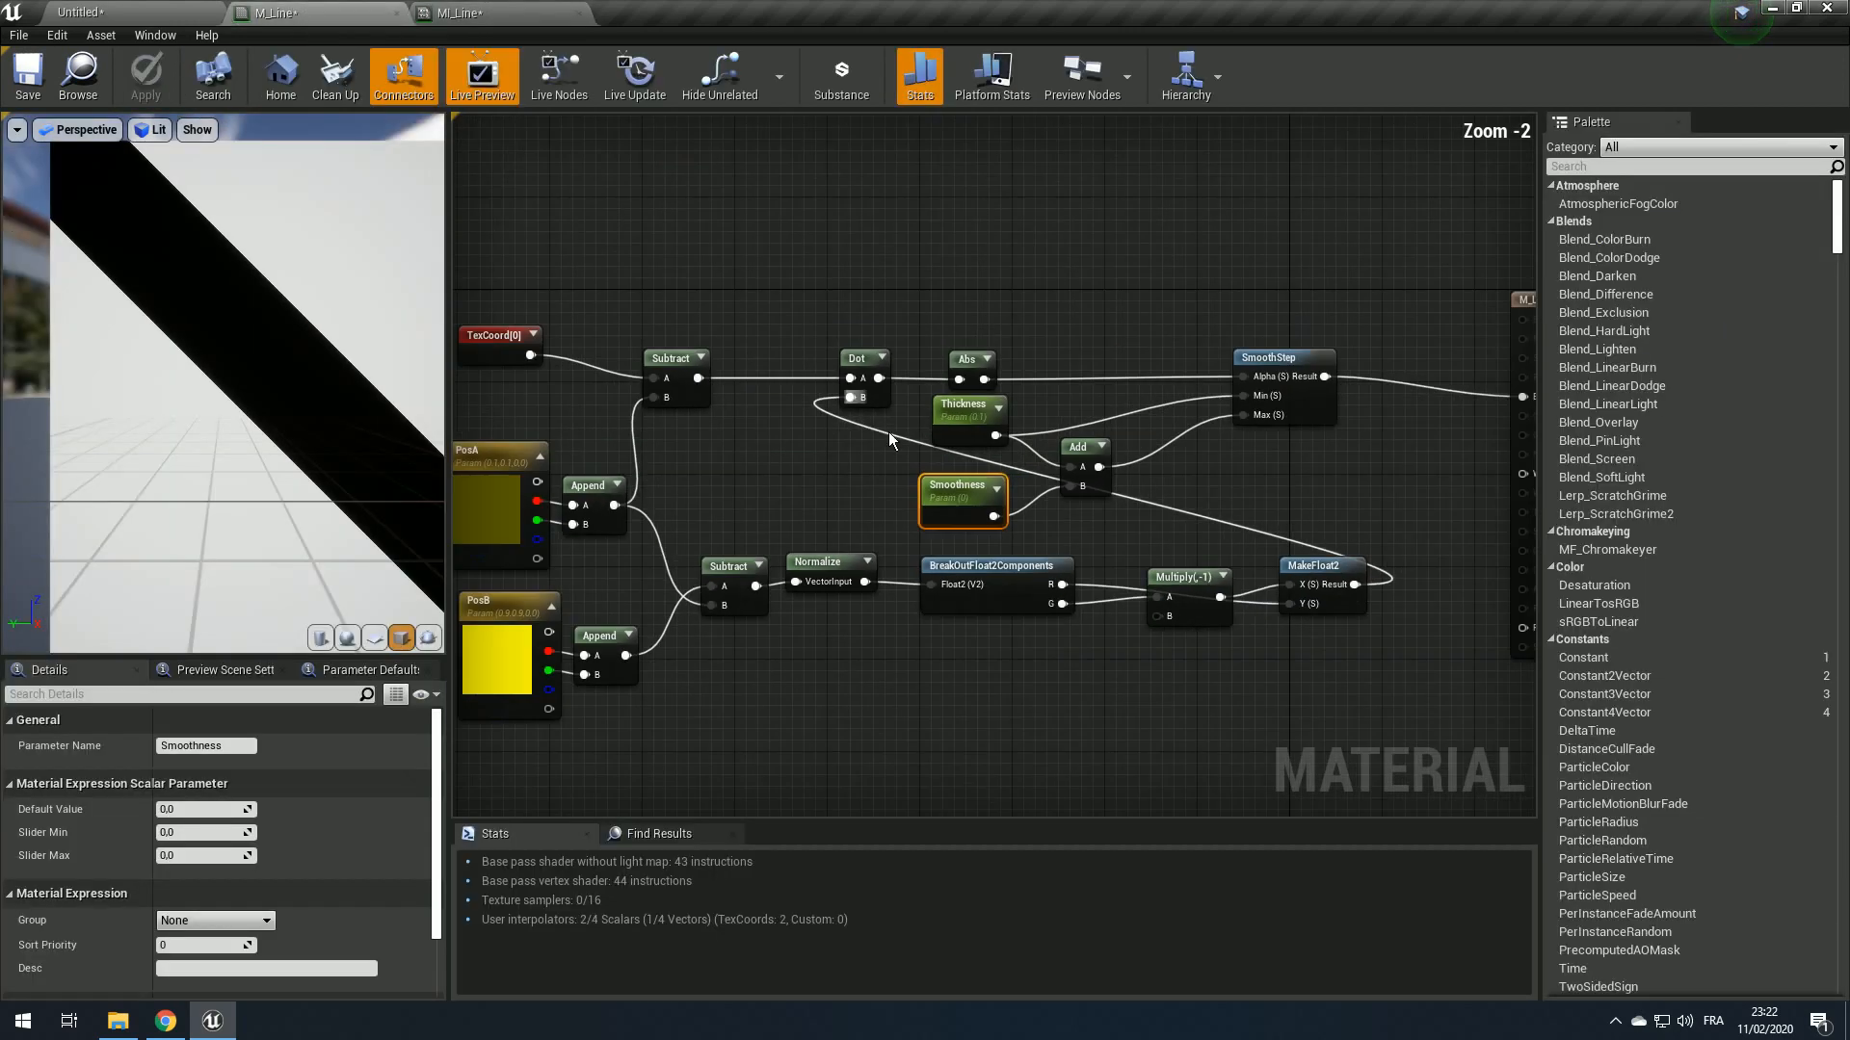
click(1027, 353)
key(ctrl+c)
key(ctrl+v)
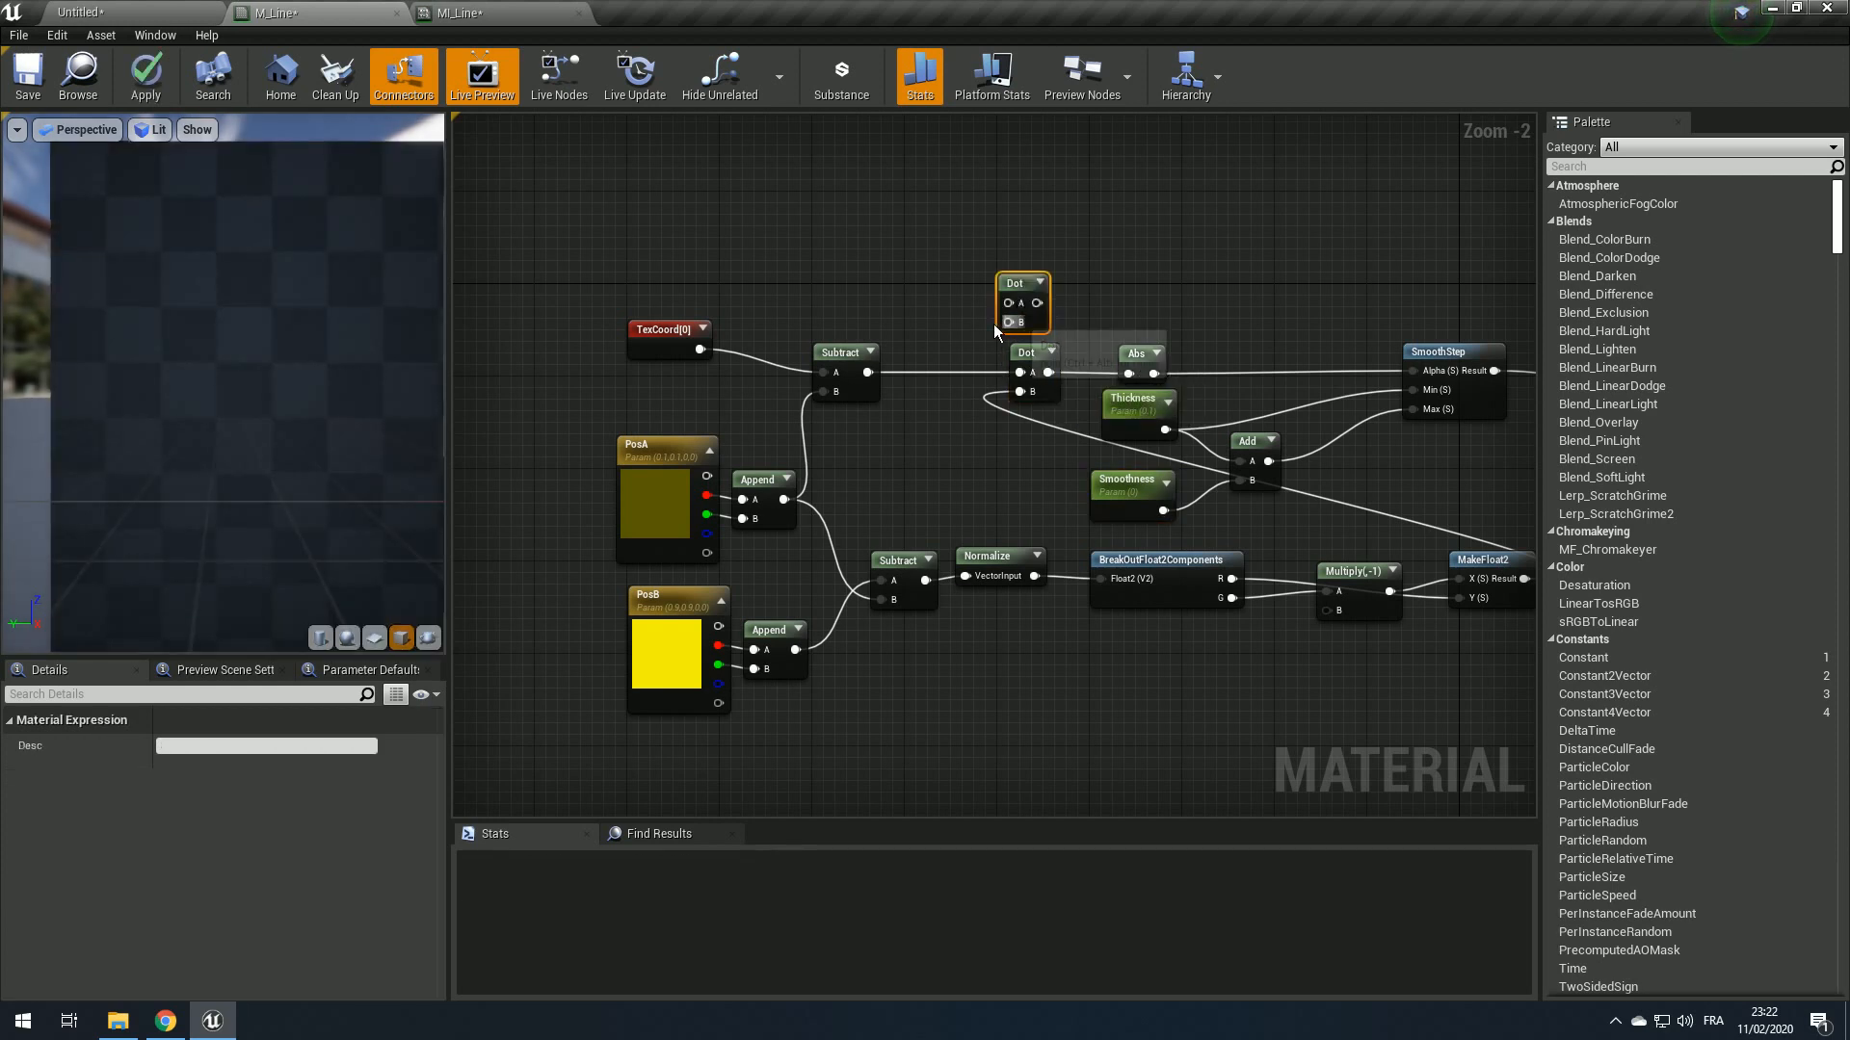
scroll(872, 367, up, 1)
drag(867, 372, 1085, 263)
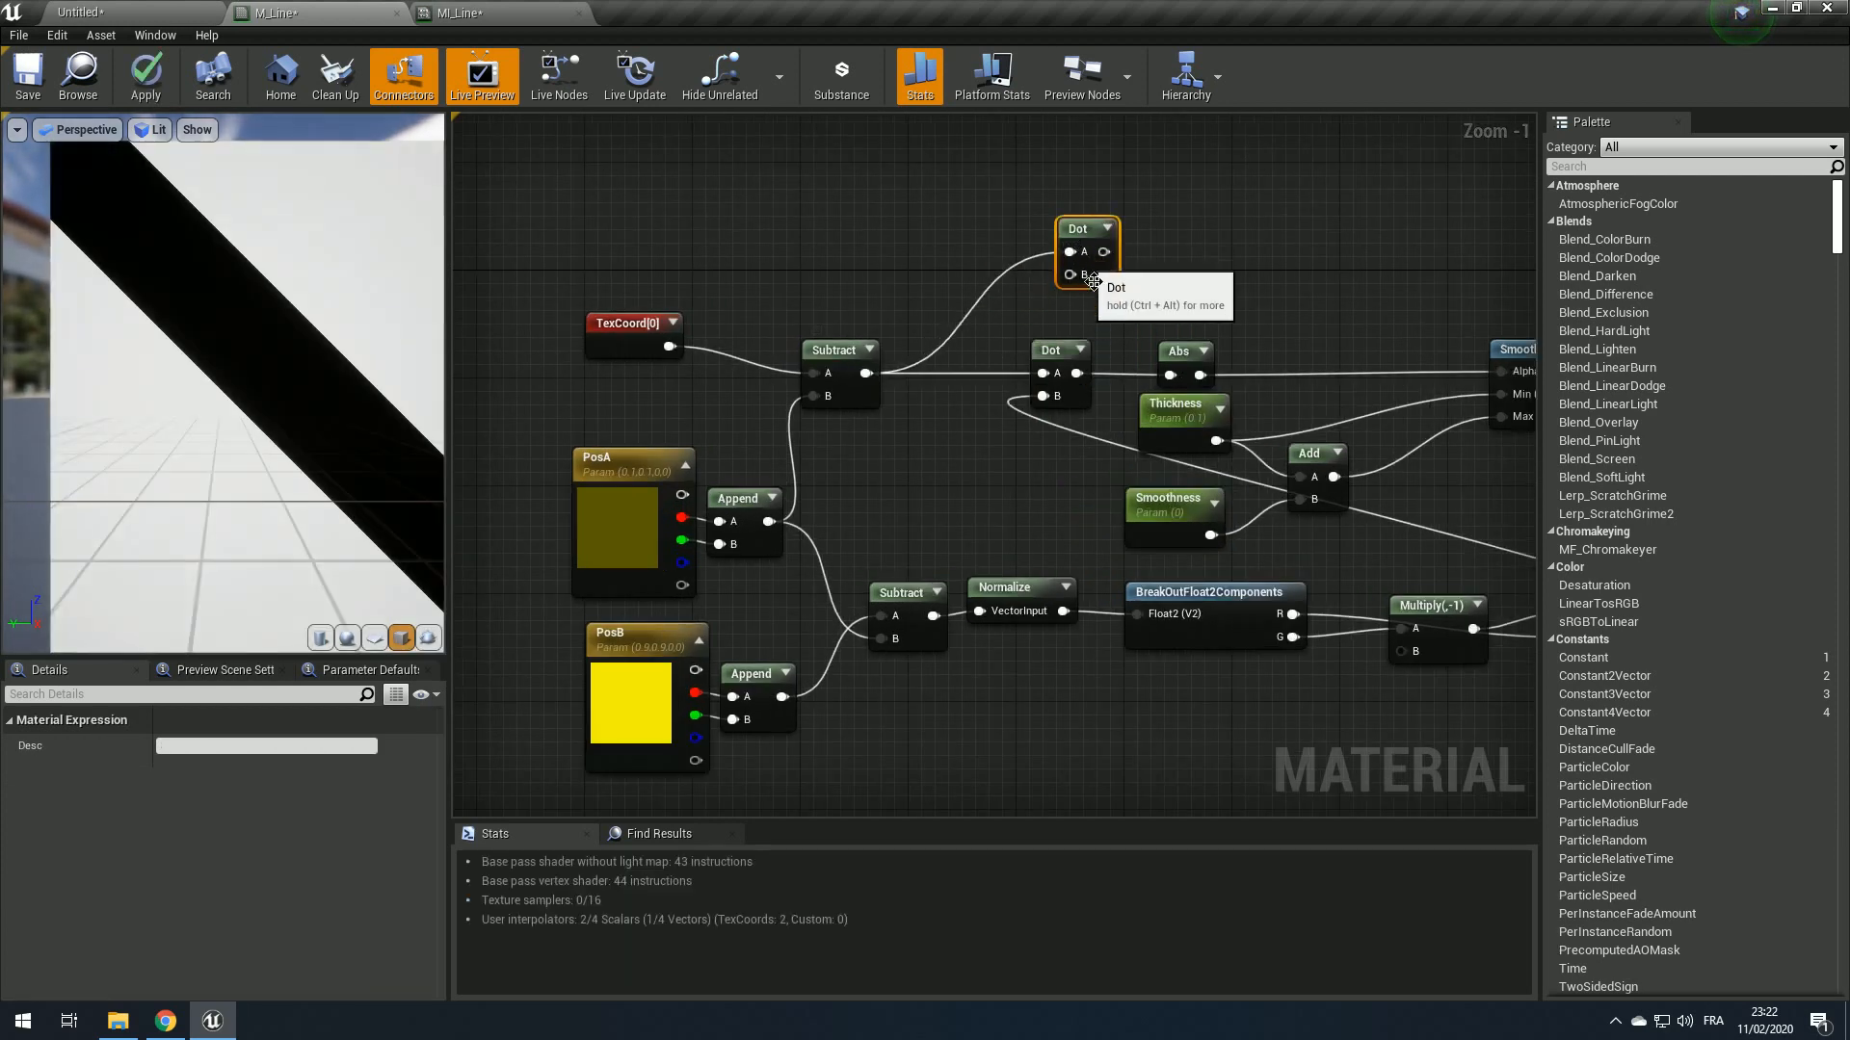
Step: Connect Normalize's output to the B input of the duplicated Dot node
right_drag(1081, 253, 971, 317)
drag(967, 294, 952, 295)
drag(554, 306, 748, 453)
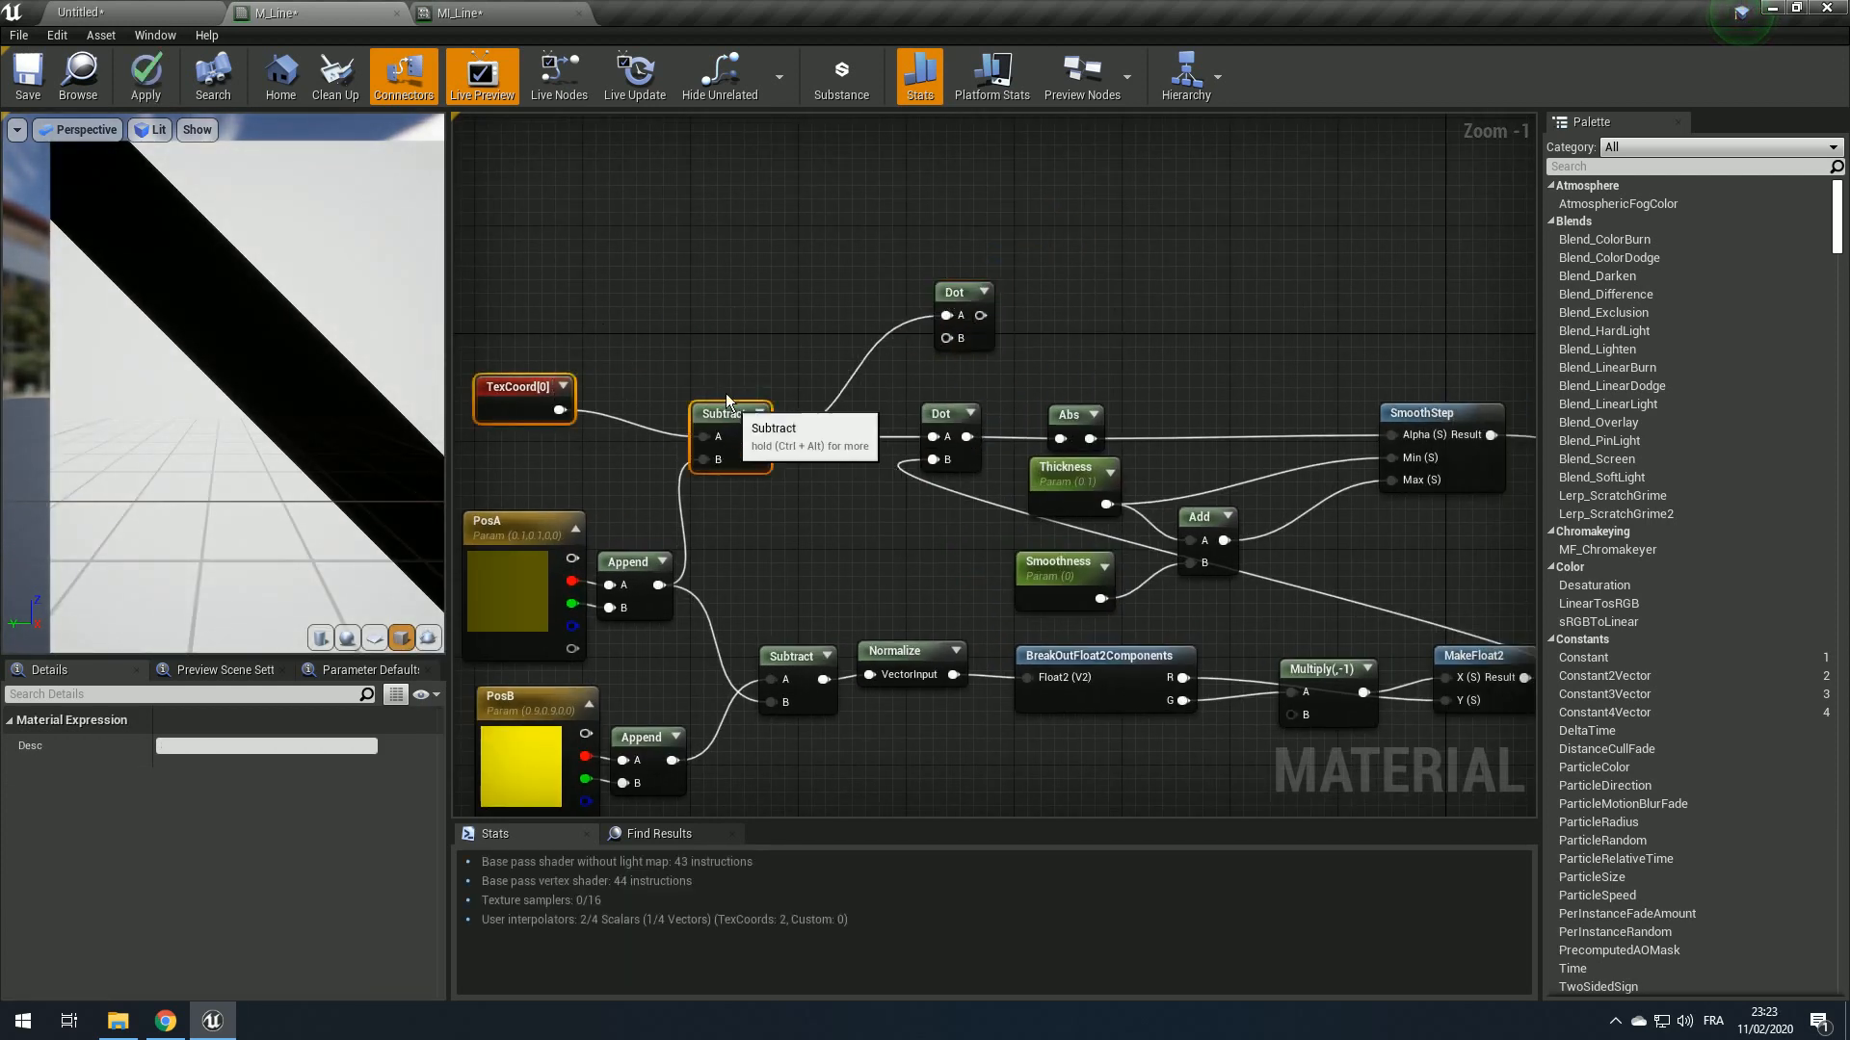
right_drag(771, 397, 686, 379)
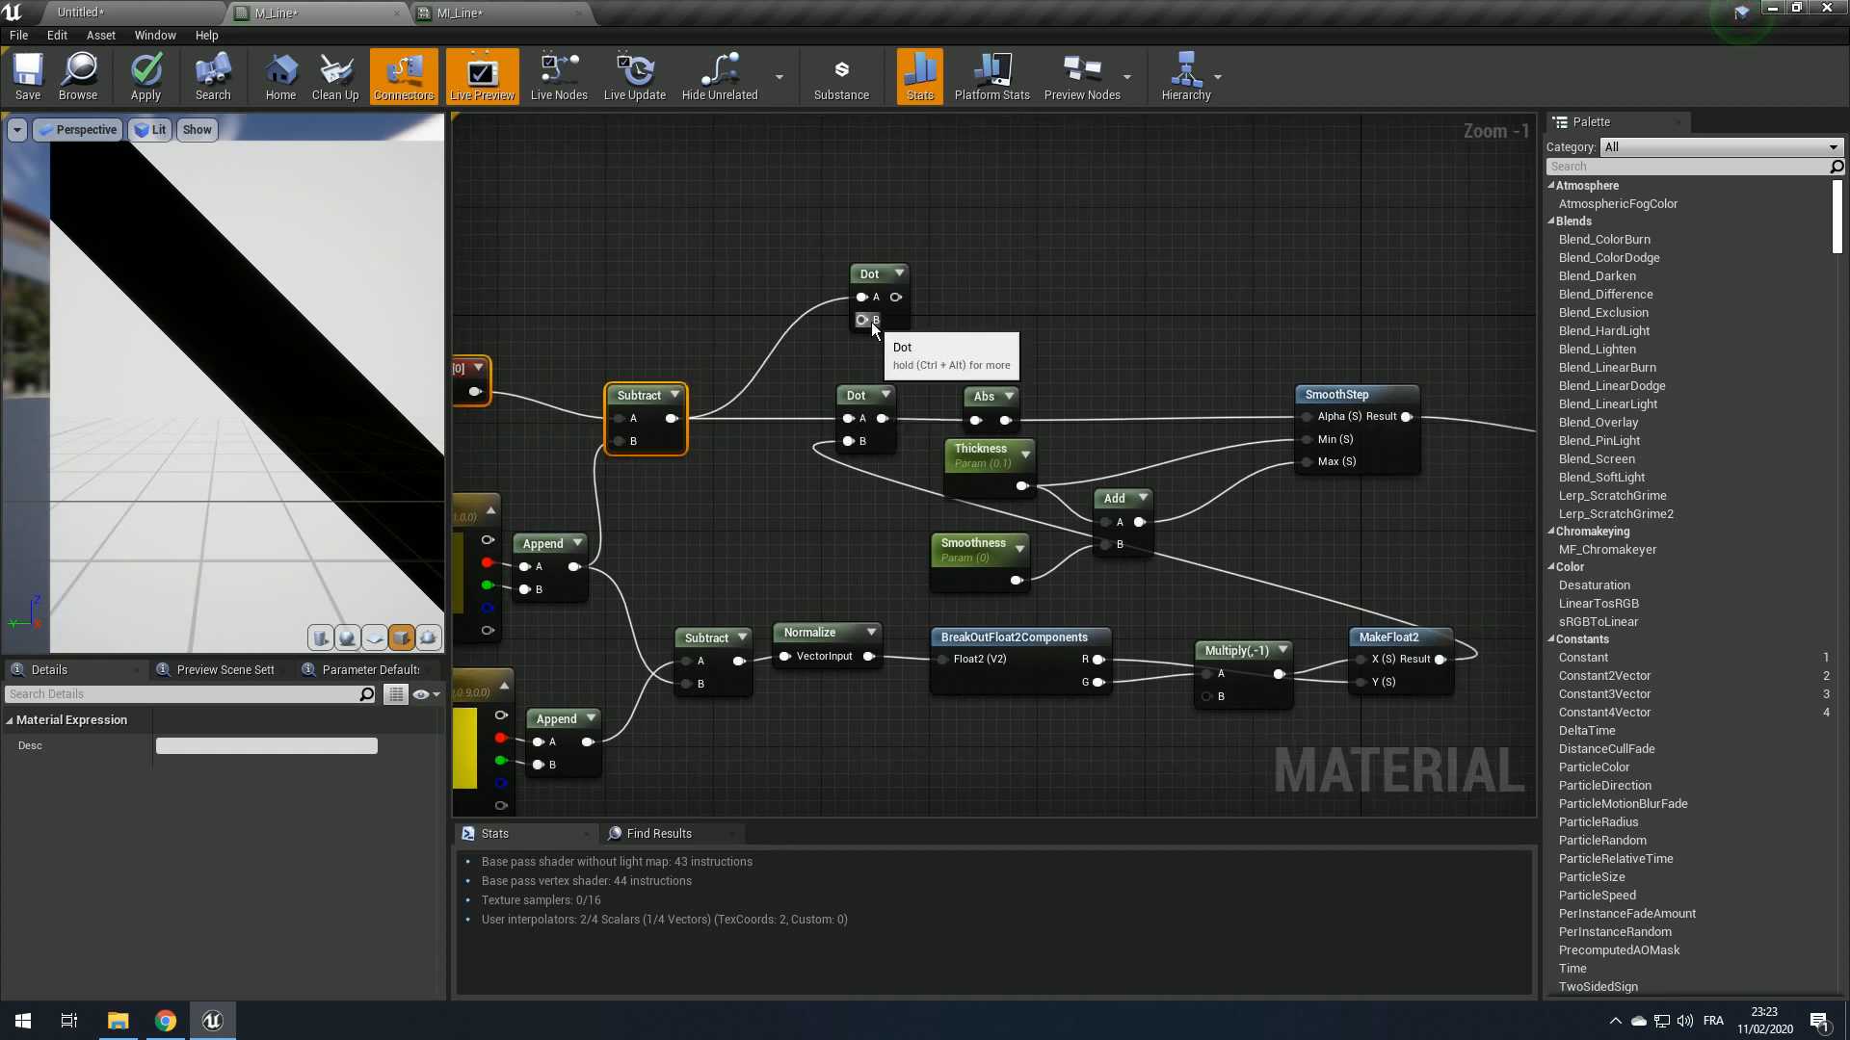
drag(862, 320, 867, 658)
right_drag(1036, 349, 892, 347)
scroll(892, 347, down, 1)
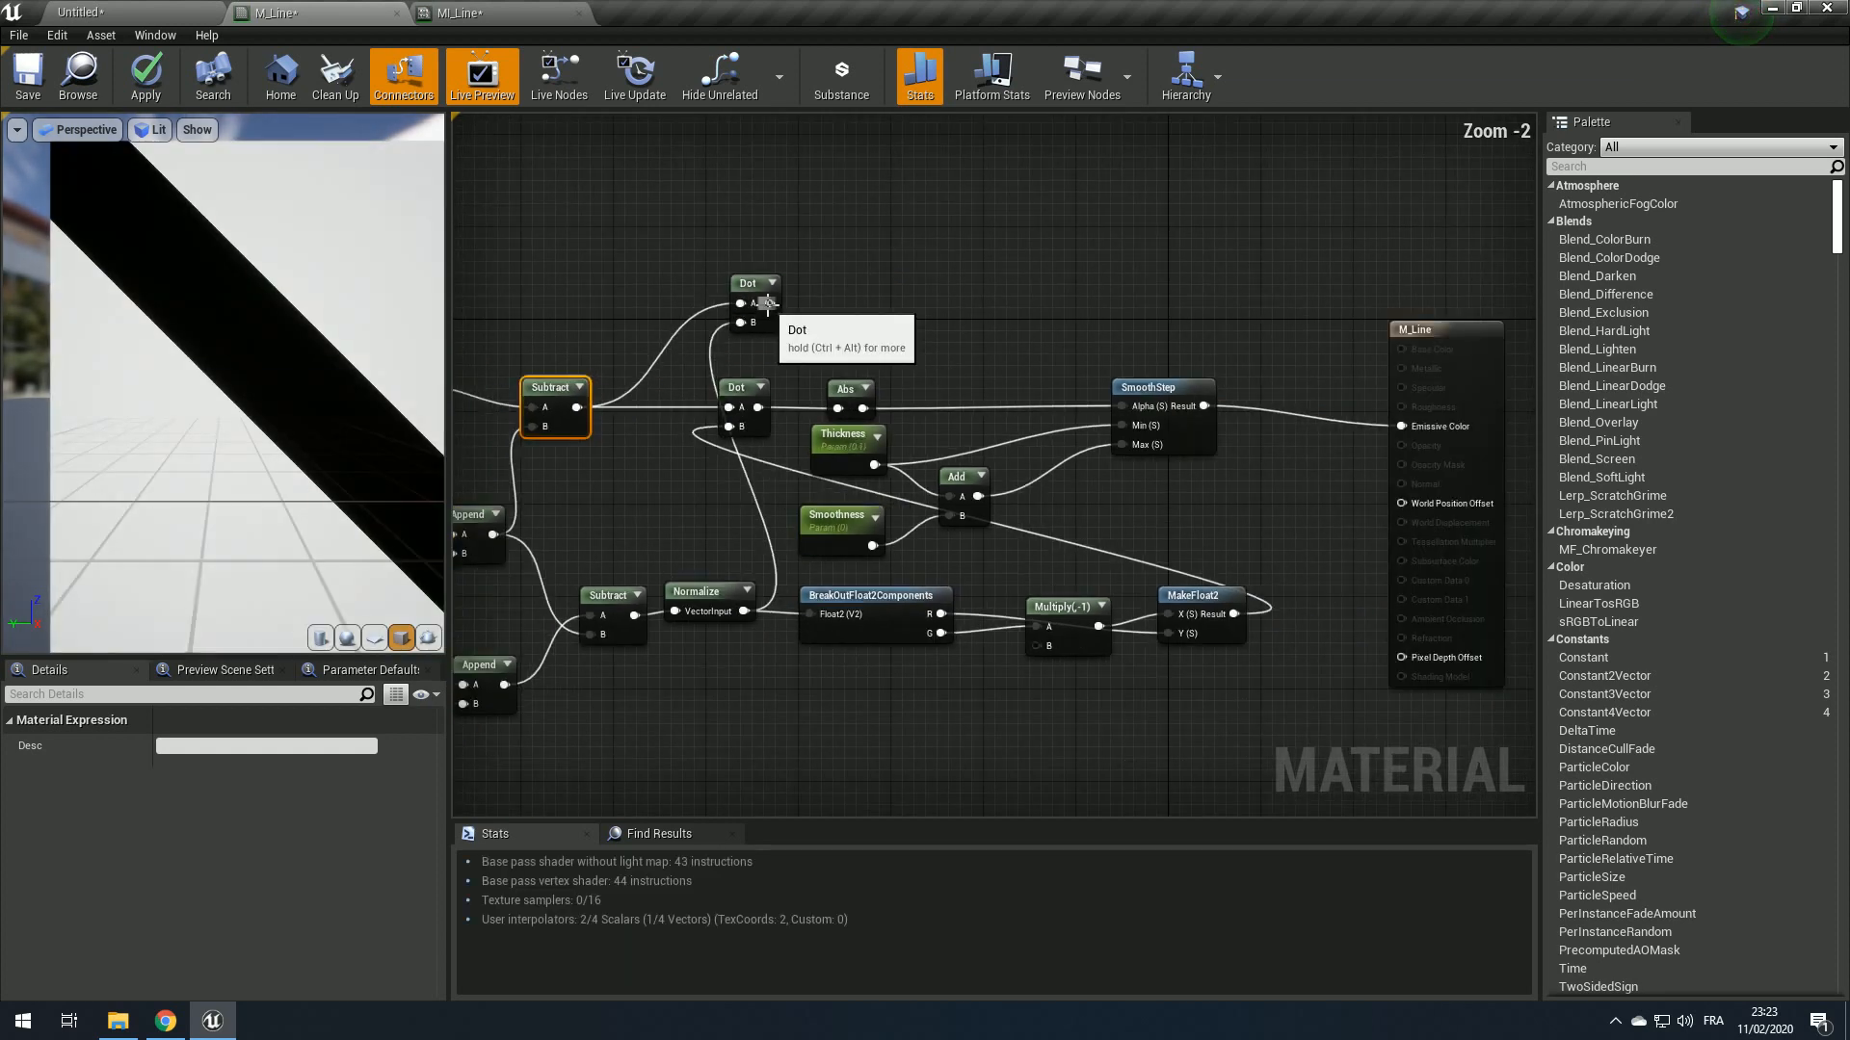
Step: Connect the upper Dot node's output to M_Line's Emissive Color and examine the gradient around PosA in the preview
mouse_move(768, 303)
mouse_down()
mouse_move(1450, 494)
mouse_move(1413, 430)
mouse_move(769, 304)
mouse_up()
mouse_move(399, 385)
right_down()
mouse_move(398, 332)
mouse_move(399, 351)
right_up()
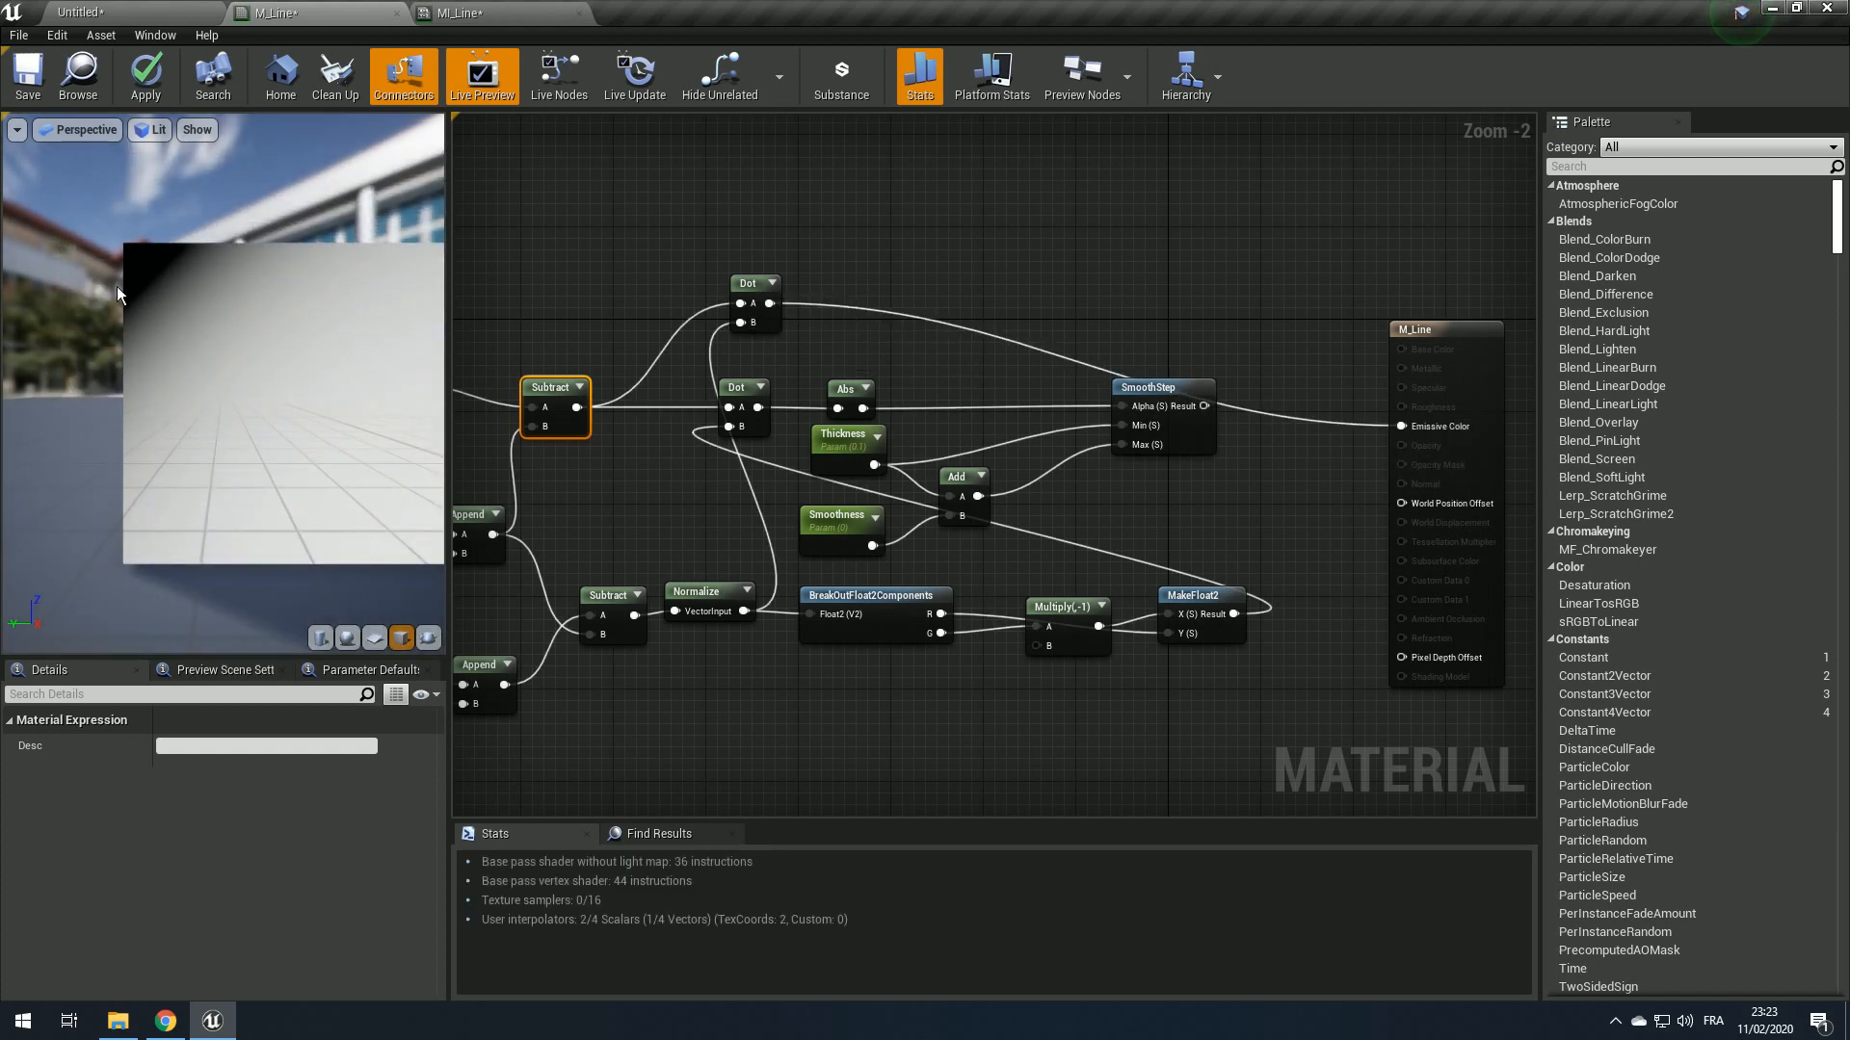
scroll(119, 293, up, 4)
middle_drag(193, 303, 390, 525)
scroll(193, 302, up, 1)
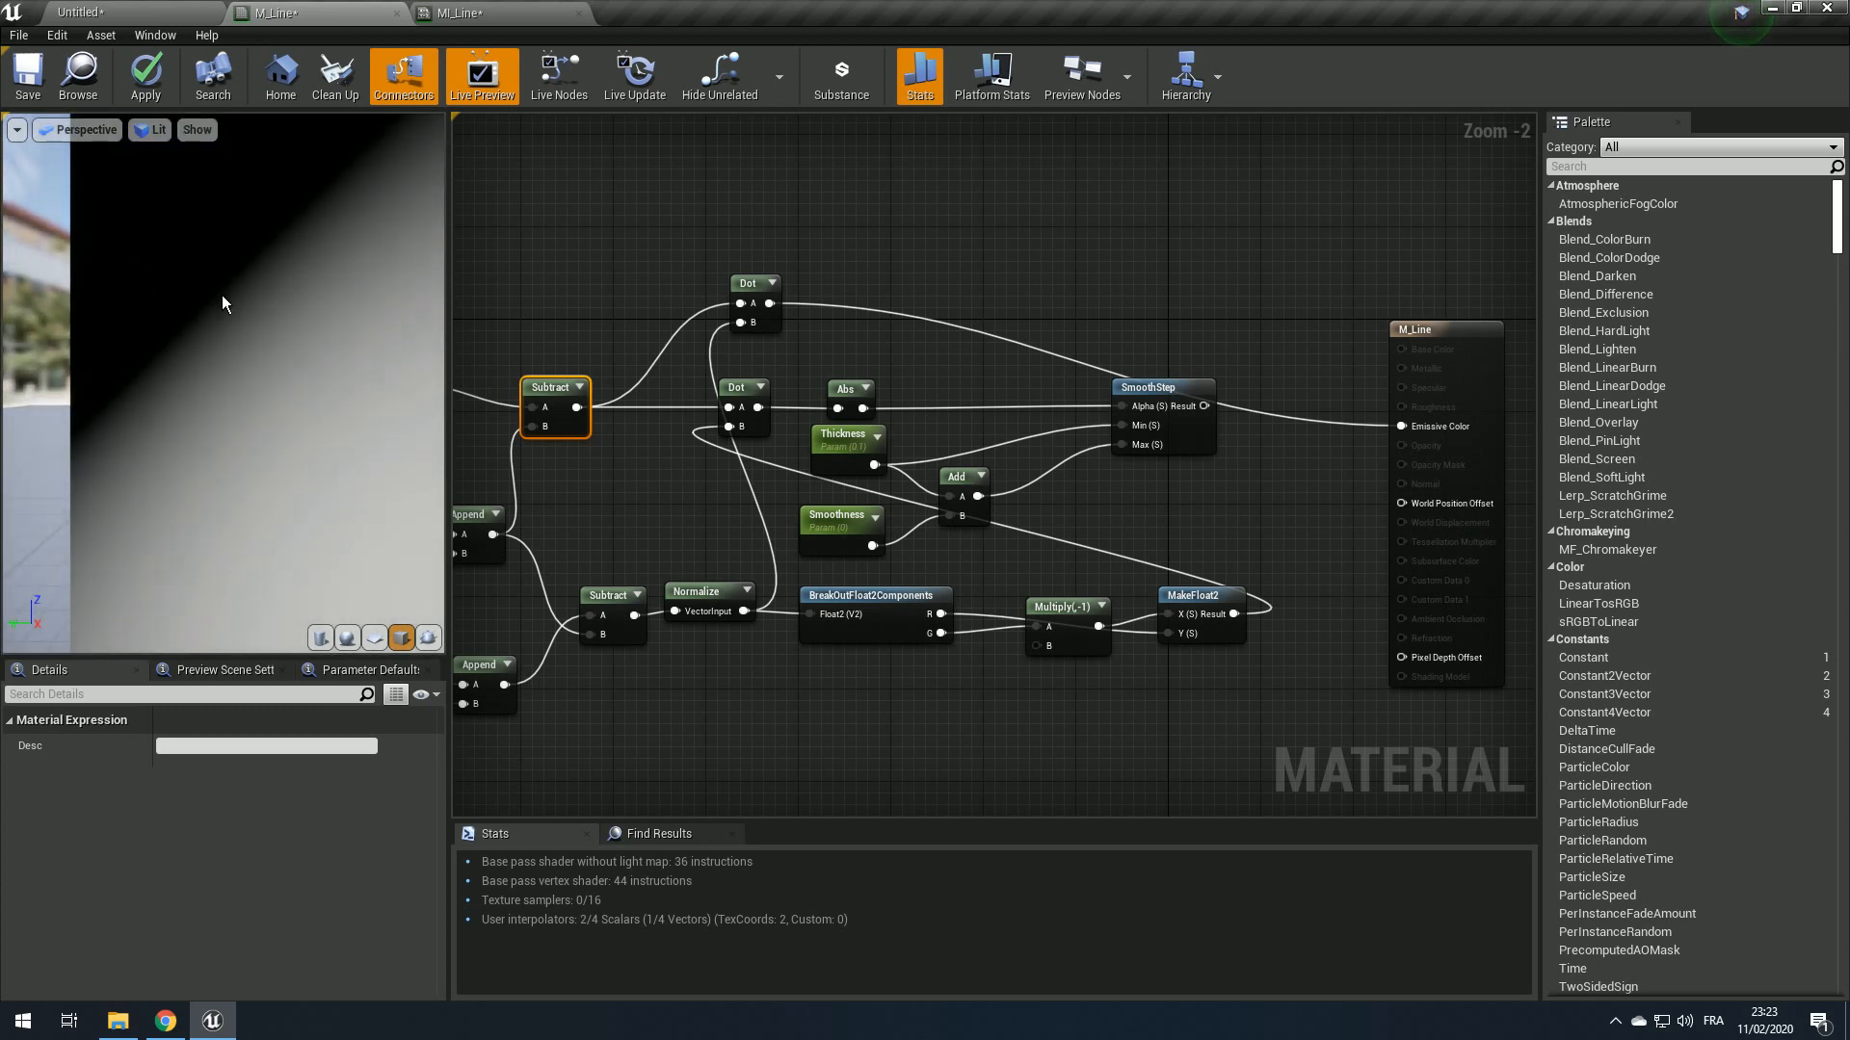
scroll(219, 305, down, 5)
Step: Try PosA's default R and G at 0.5 and examine the gradient in the preview
right_drag(521, 490, 764, 372)
scroll(655, 364, up, 2)
click(596, 434)
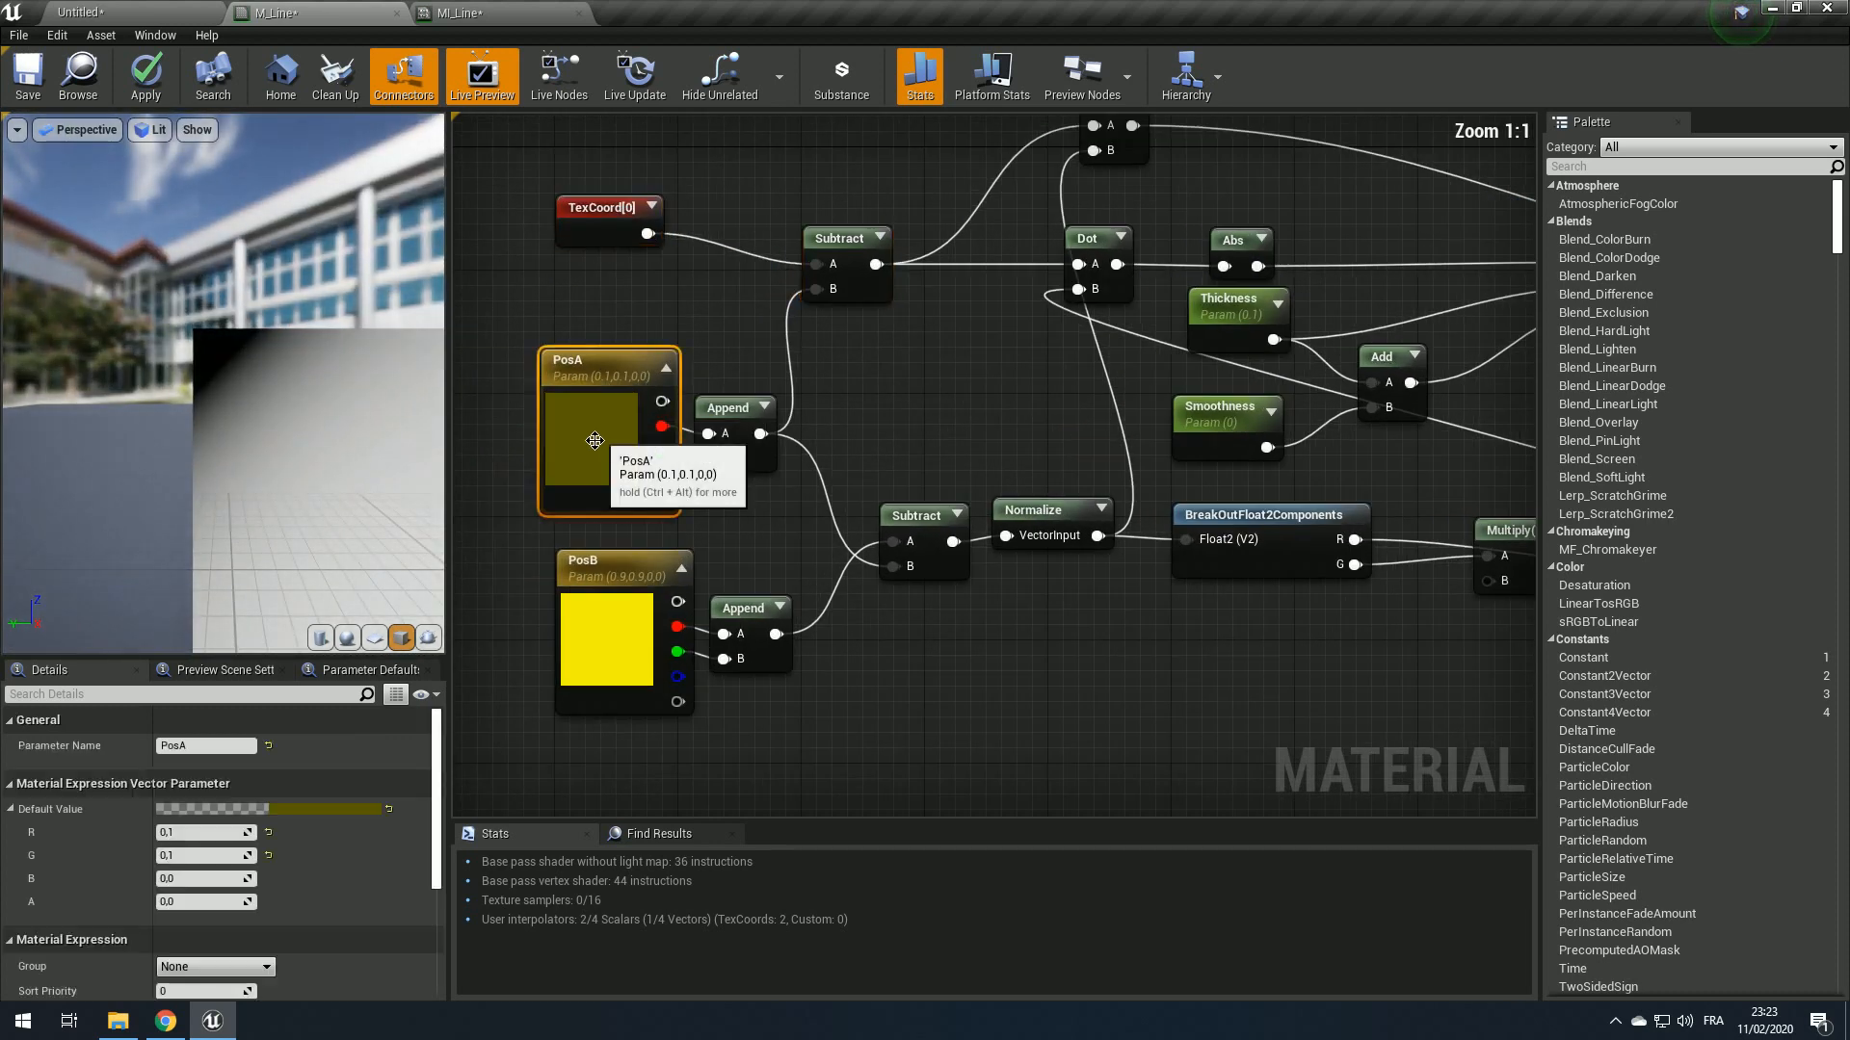
click(200, 831)
text(0,5)
click(199, 856)
text(0,5)
key(Return)
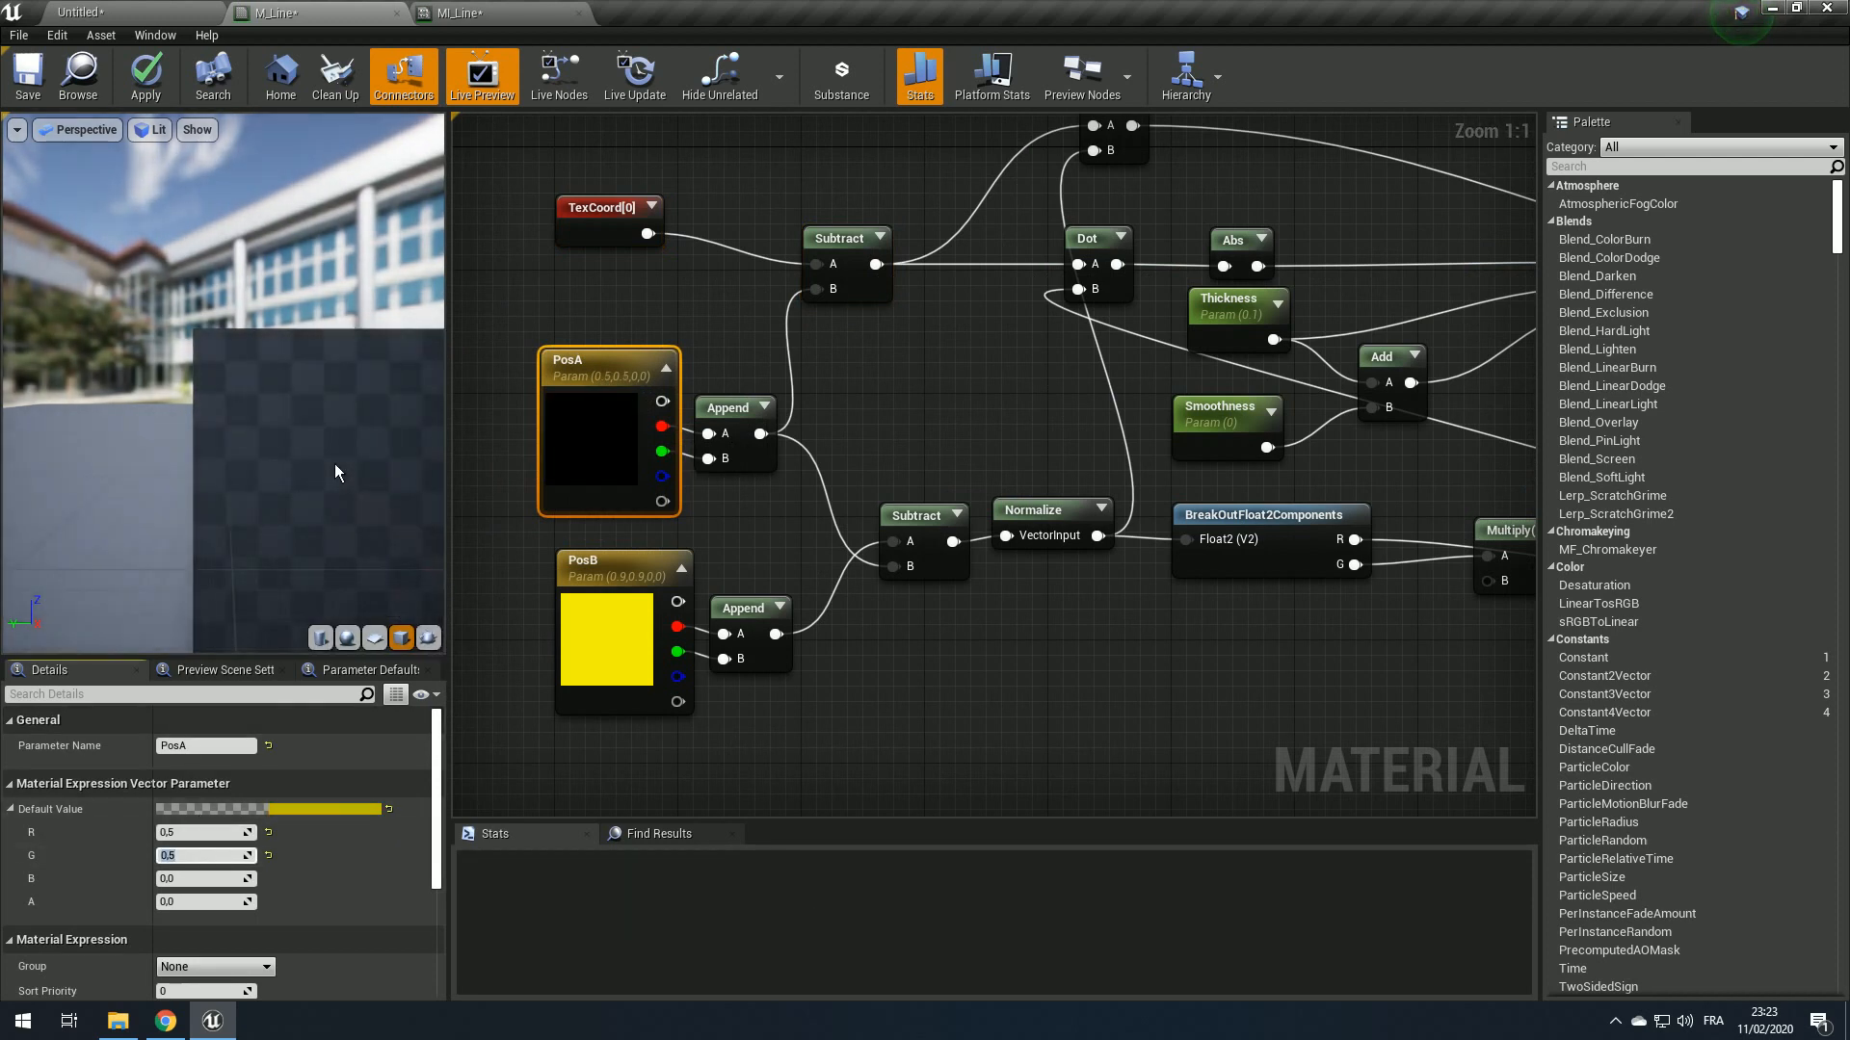
middle_drag(338, 471, 294, 436)
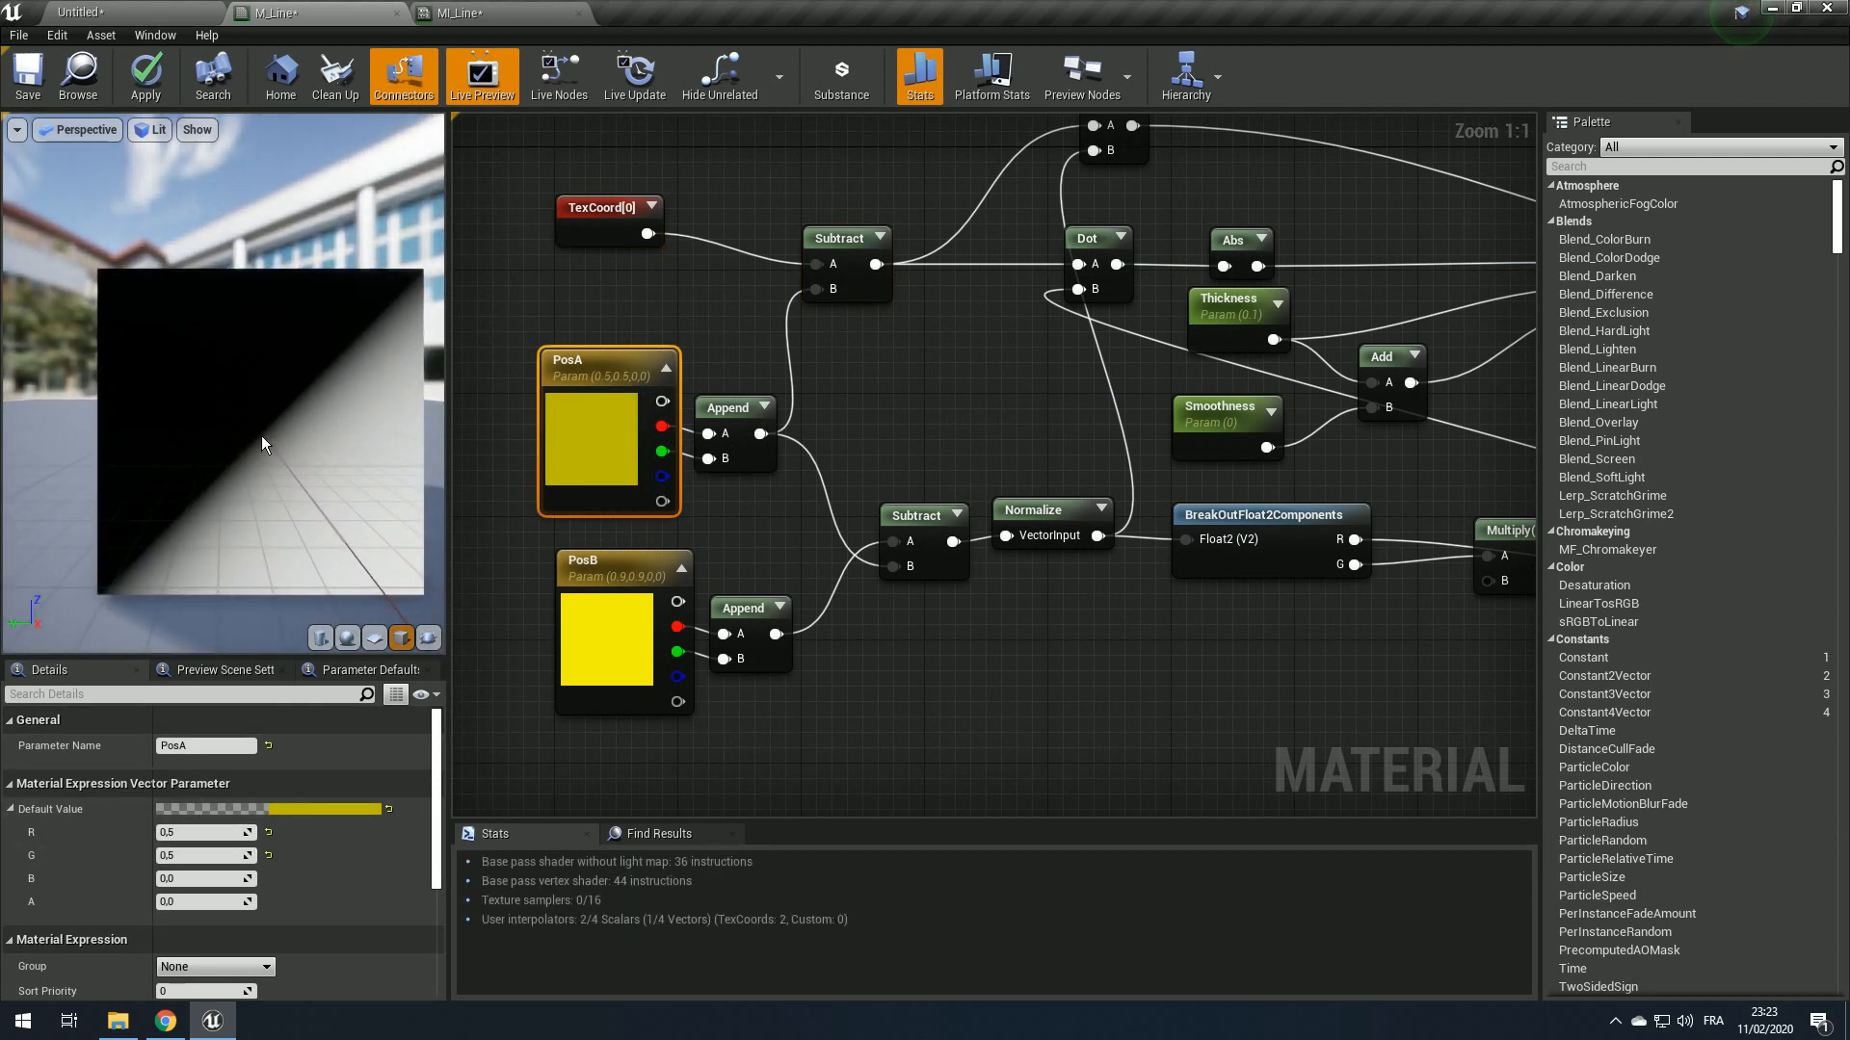
Step: Set PosA's default R and G to 0.1 in M_Line and check the preview
click(198, 832)
text(0,1)
click(193, 856)
text(0,1)
key(Return)
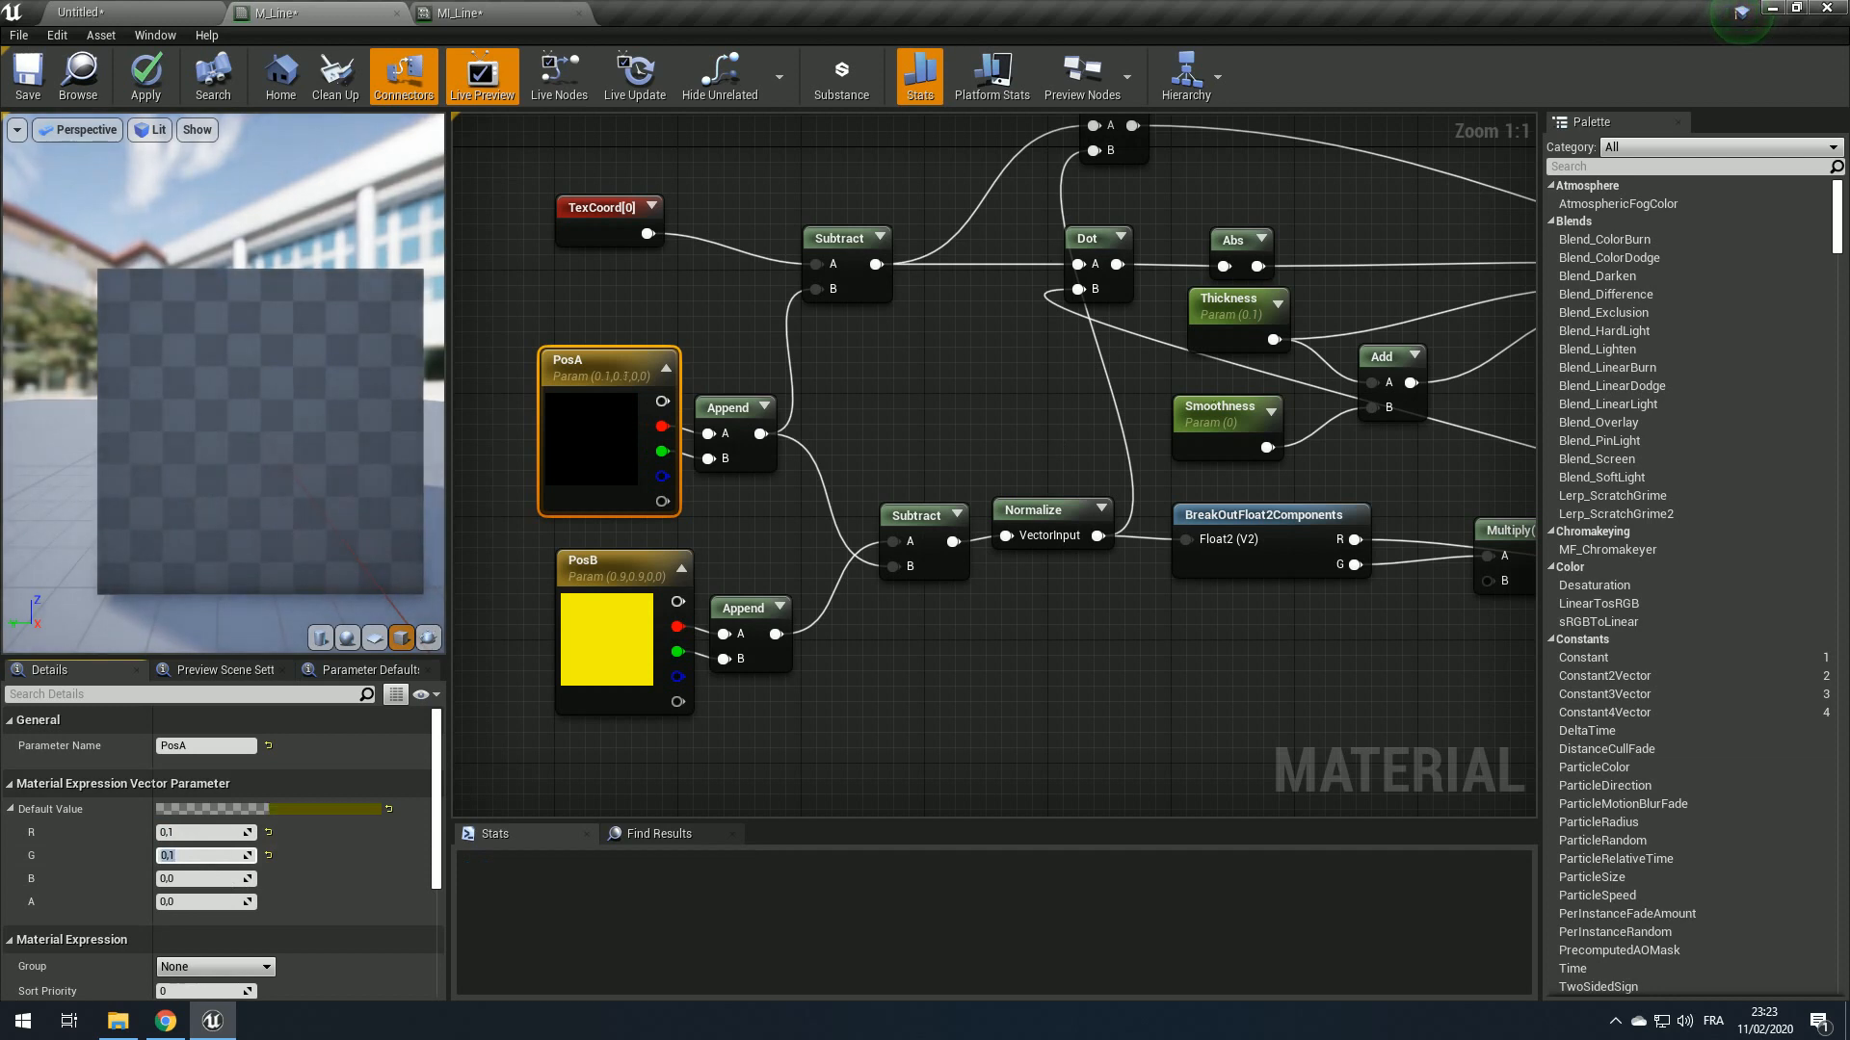
right_drag(1025, 281, 820, 458)
right_drag(1013, 395, 774, 406)
scroll(771, 409, down, 2)
scroll(49, 357, up, 2)
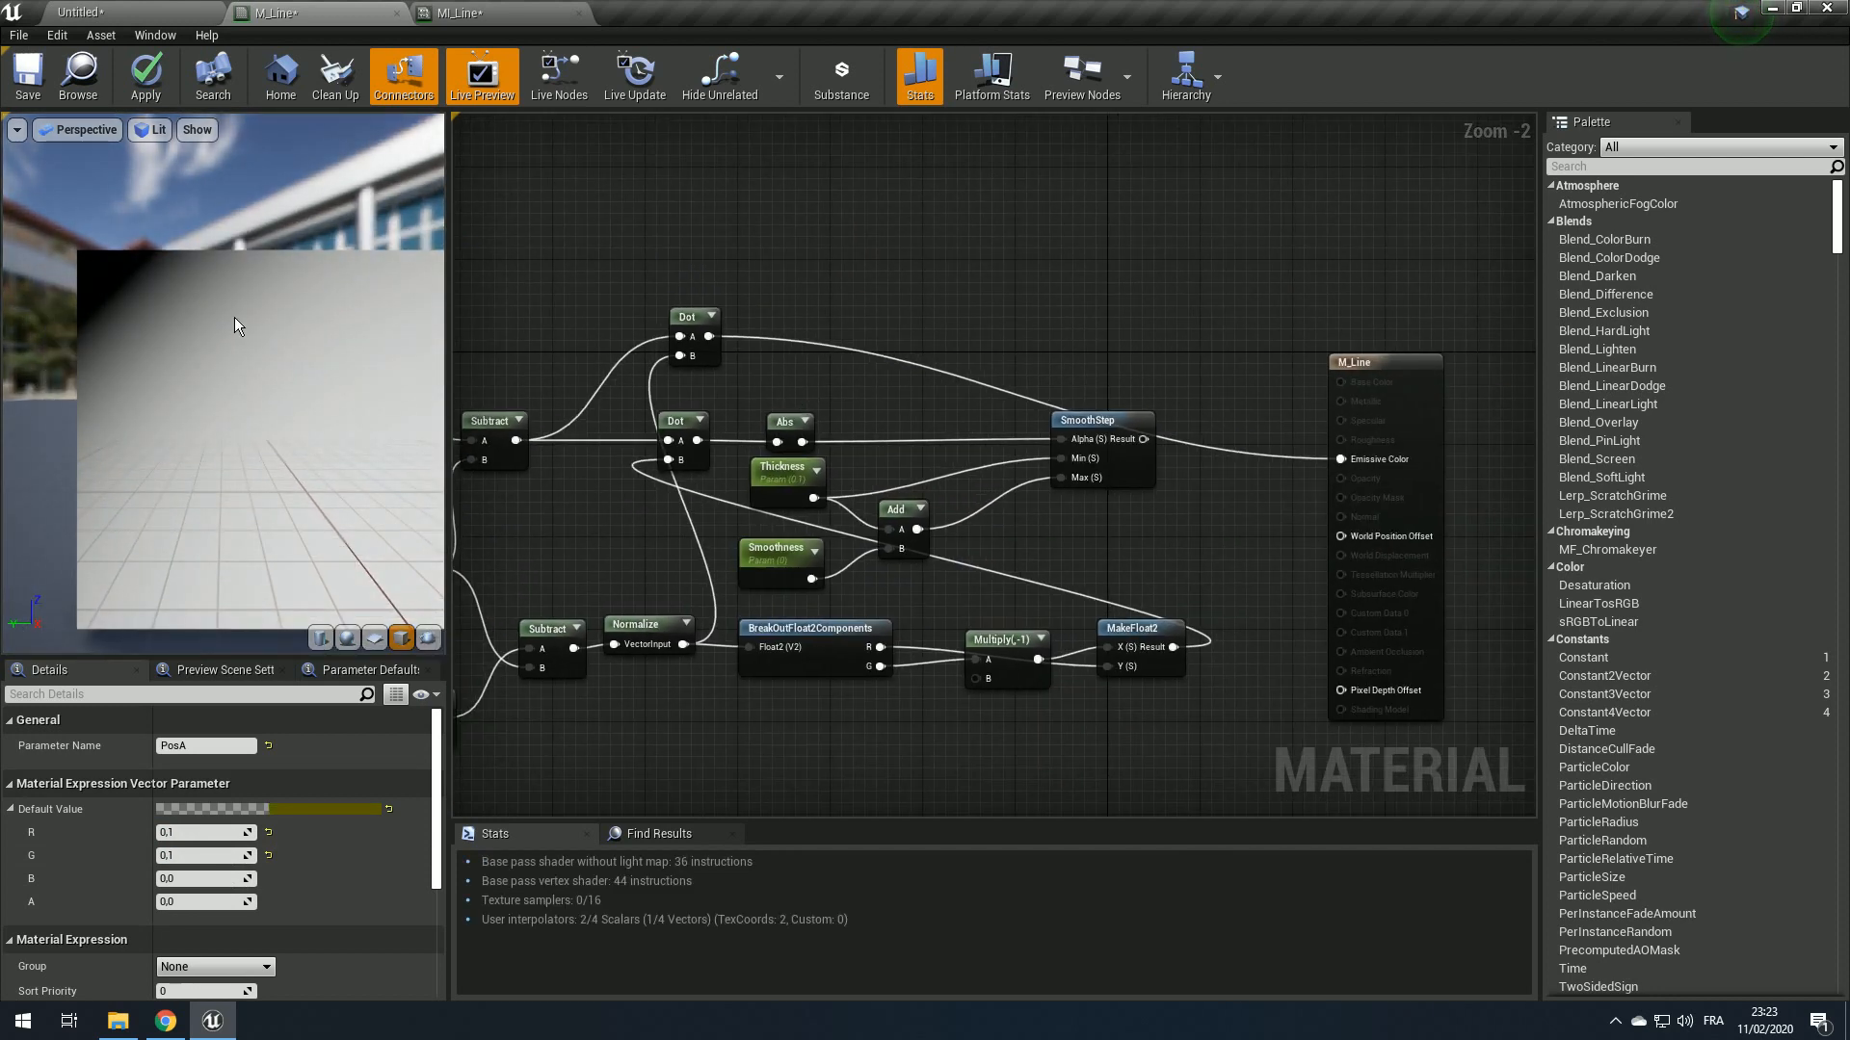
right_drag(147, 310, 115, 265)
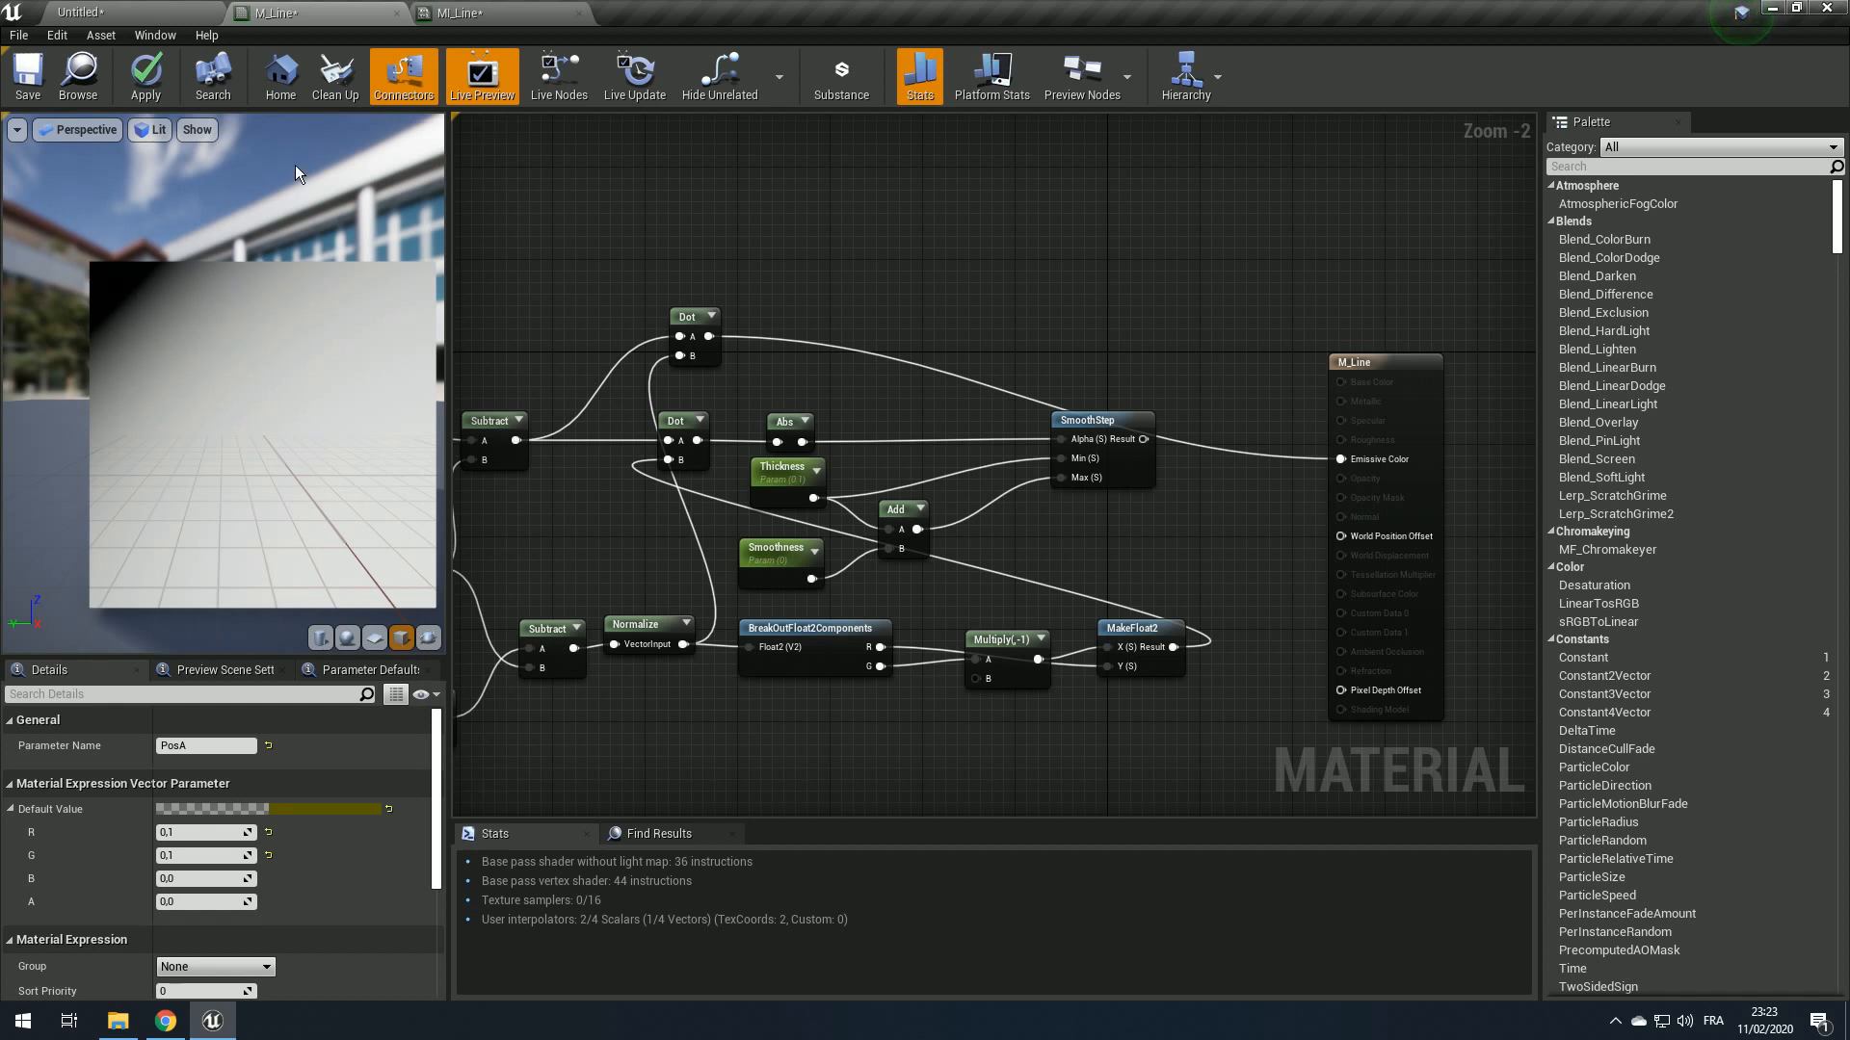
scroll(710, 337, up, 1)
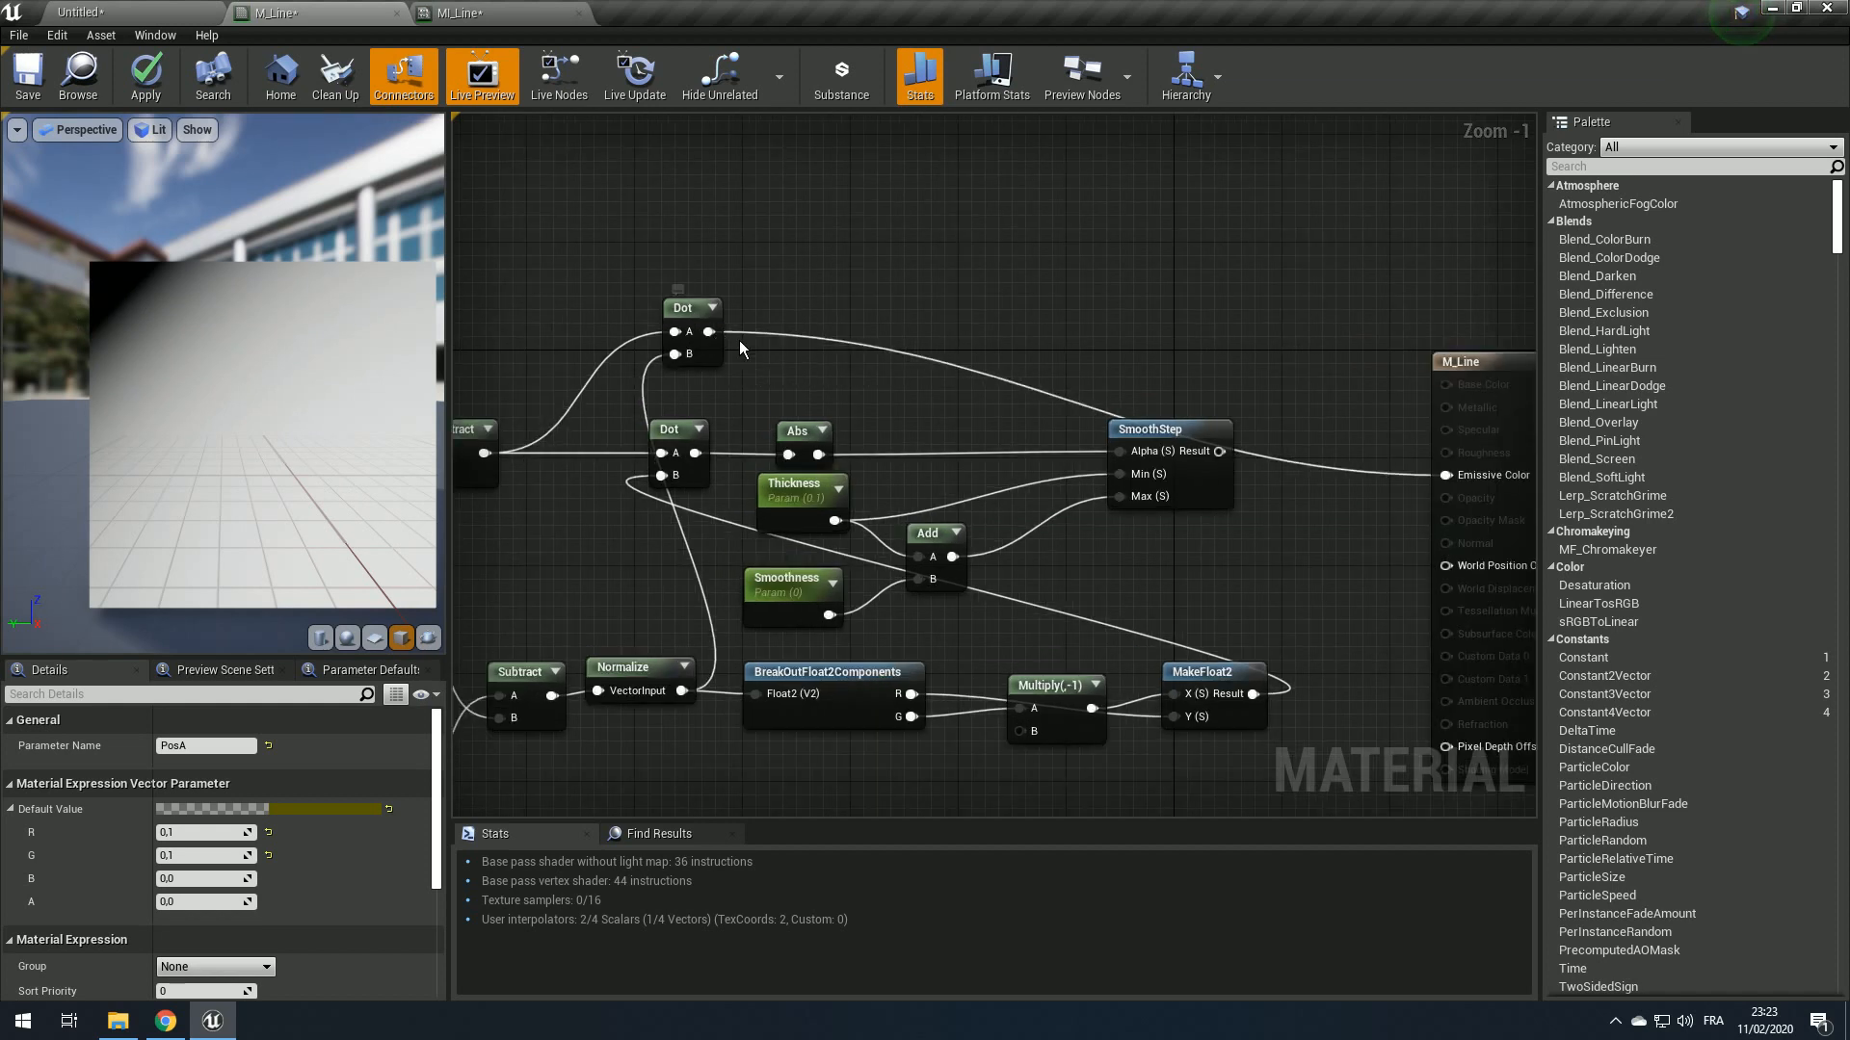
scroll(727, 337, up, 1)
drag(728, 334, 841, 316)
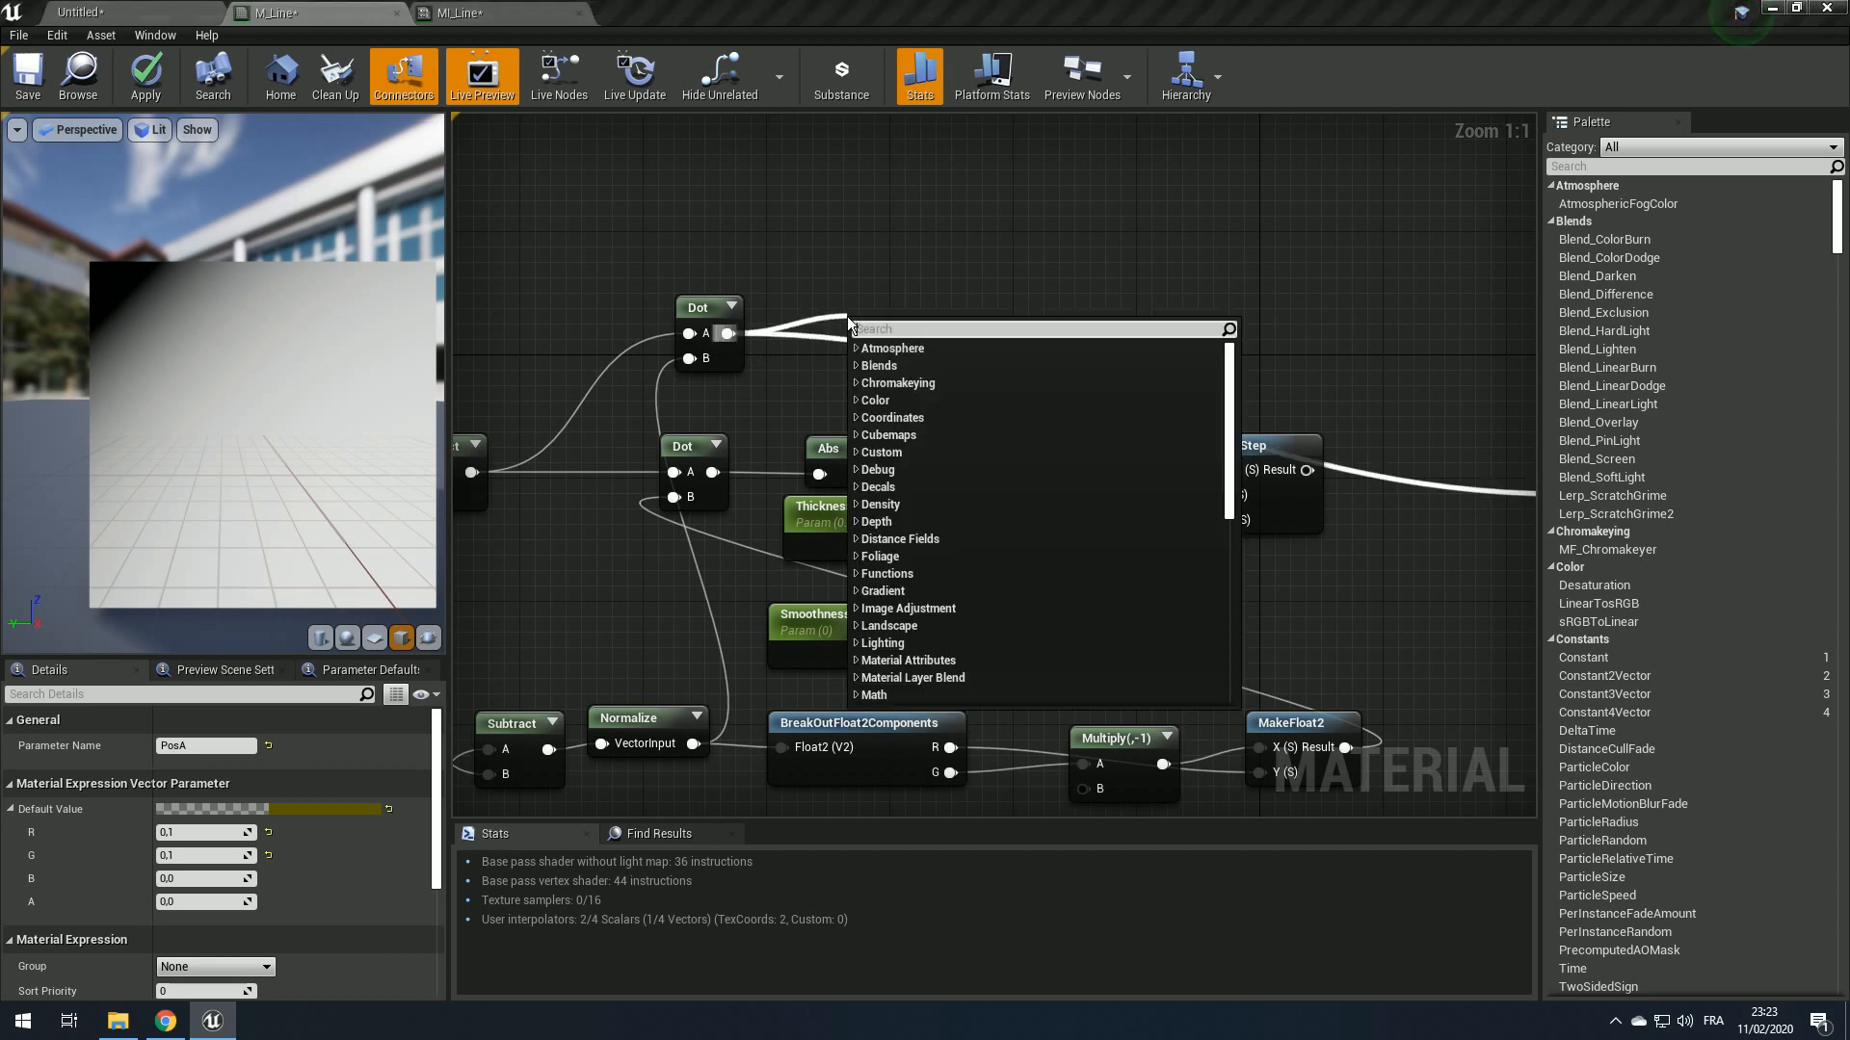
click(913, 291)
drag(727, 334, 840, 324)
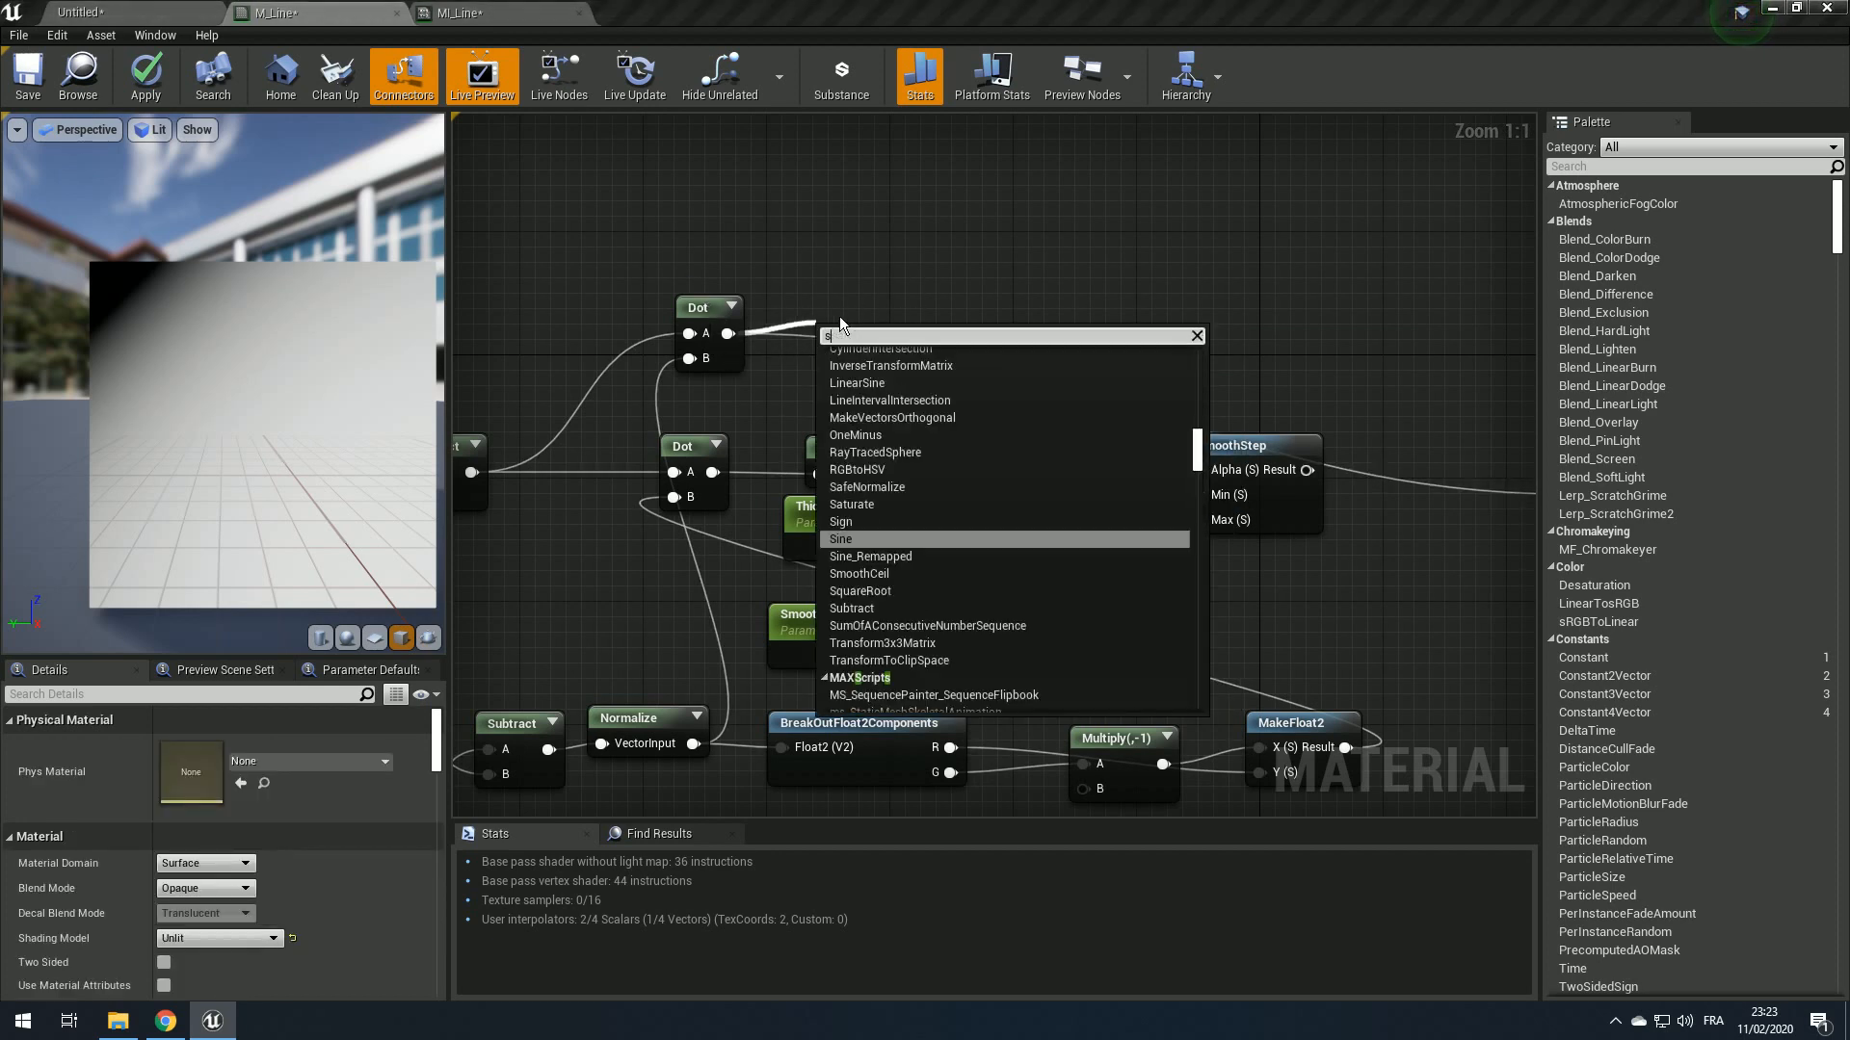
text(sq)
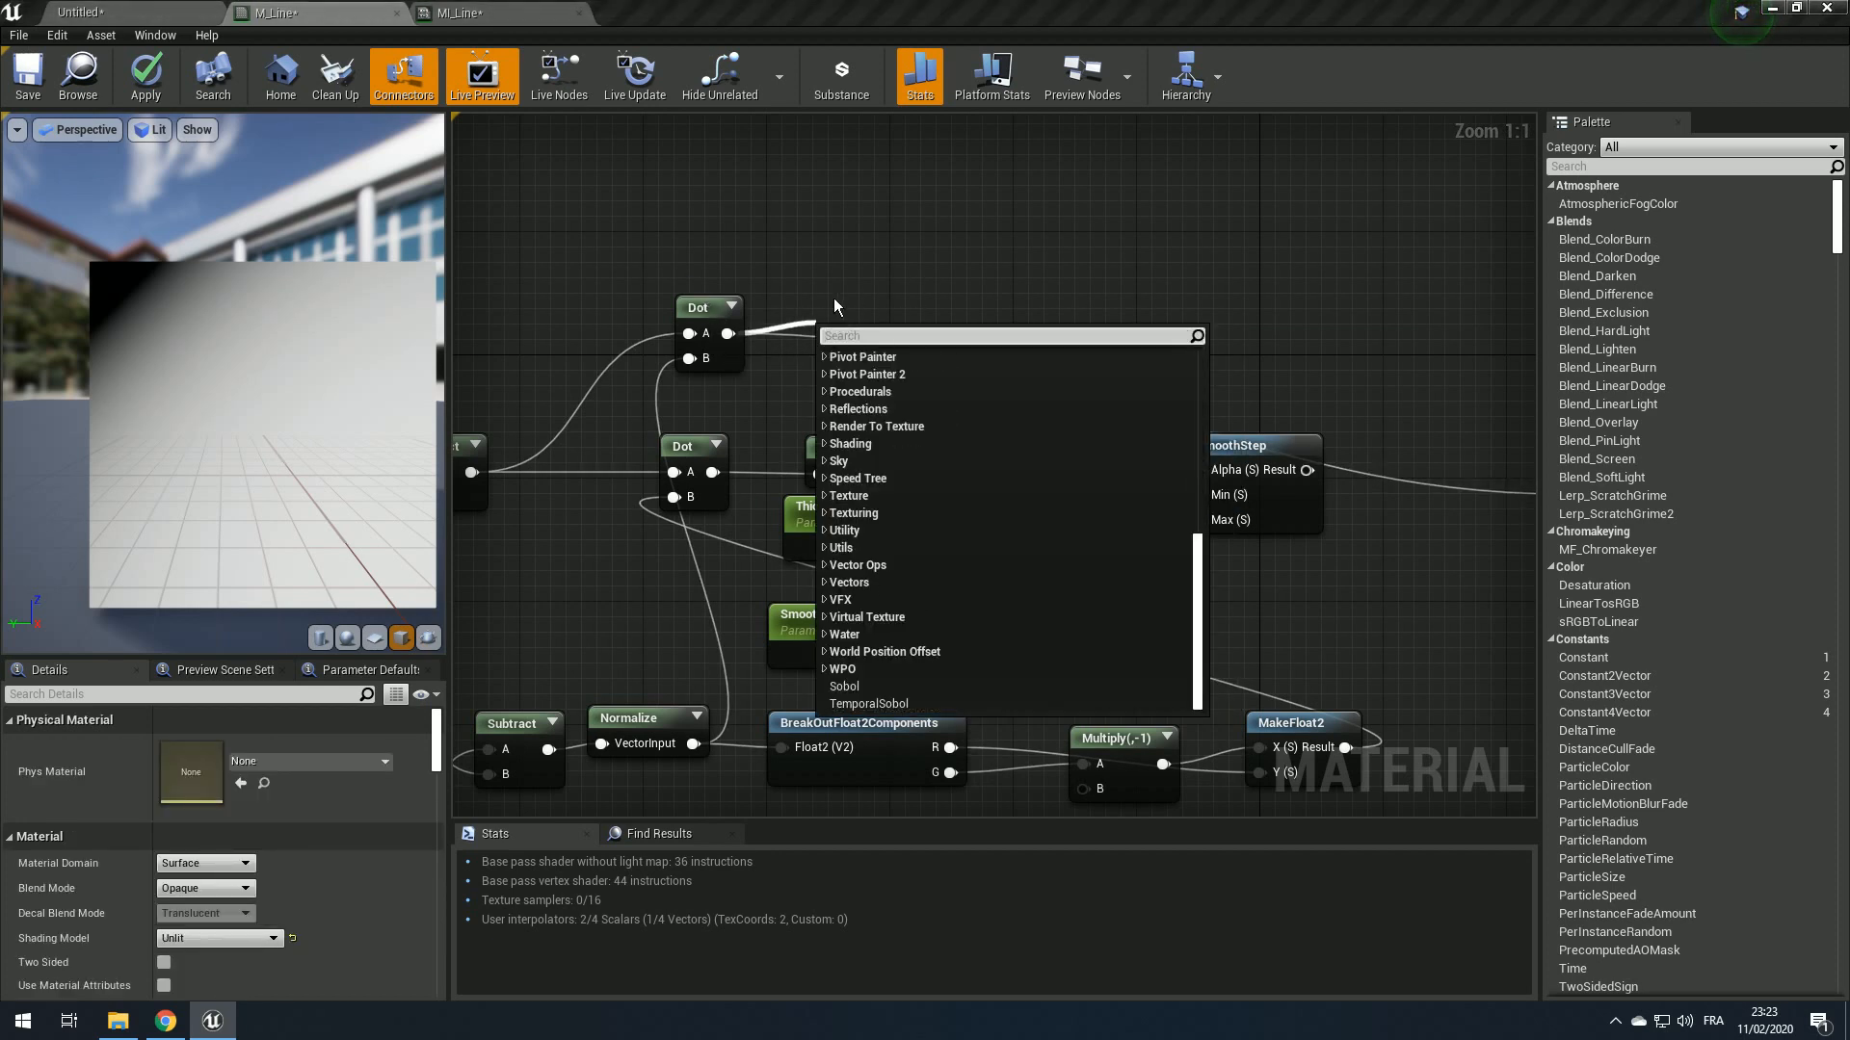
click(912, 159)
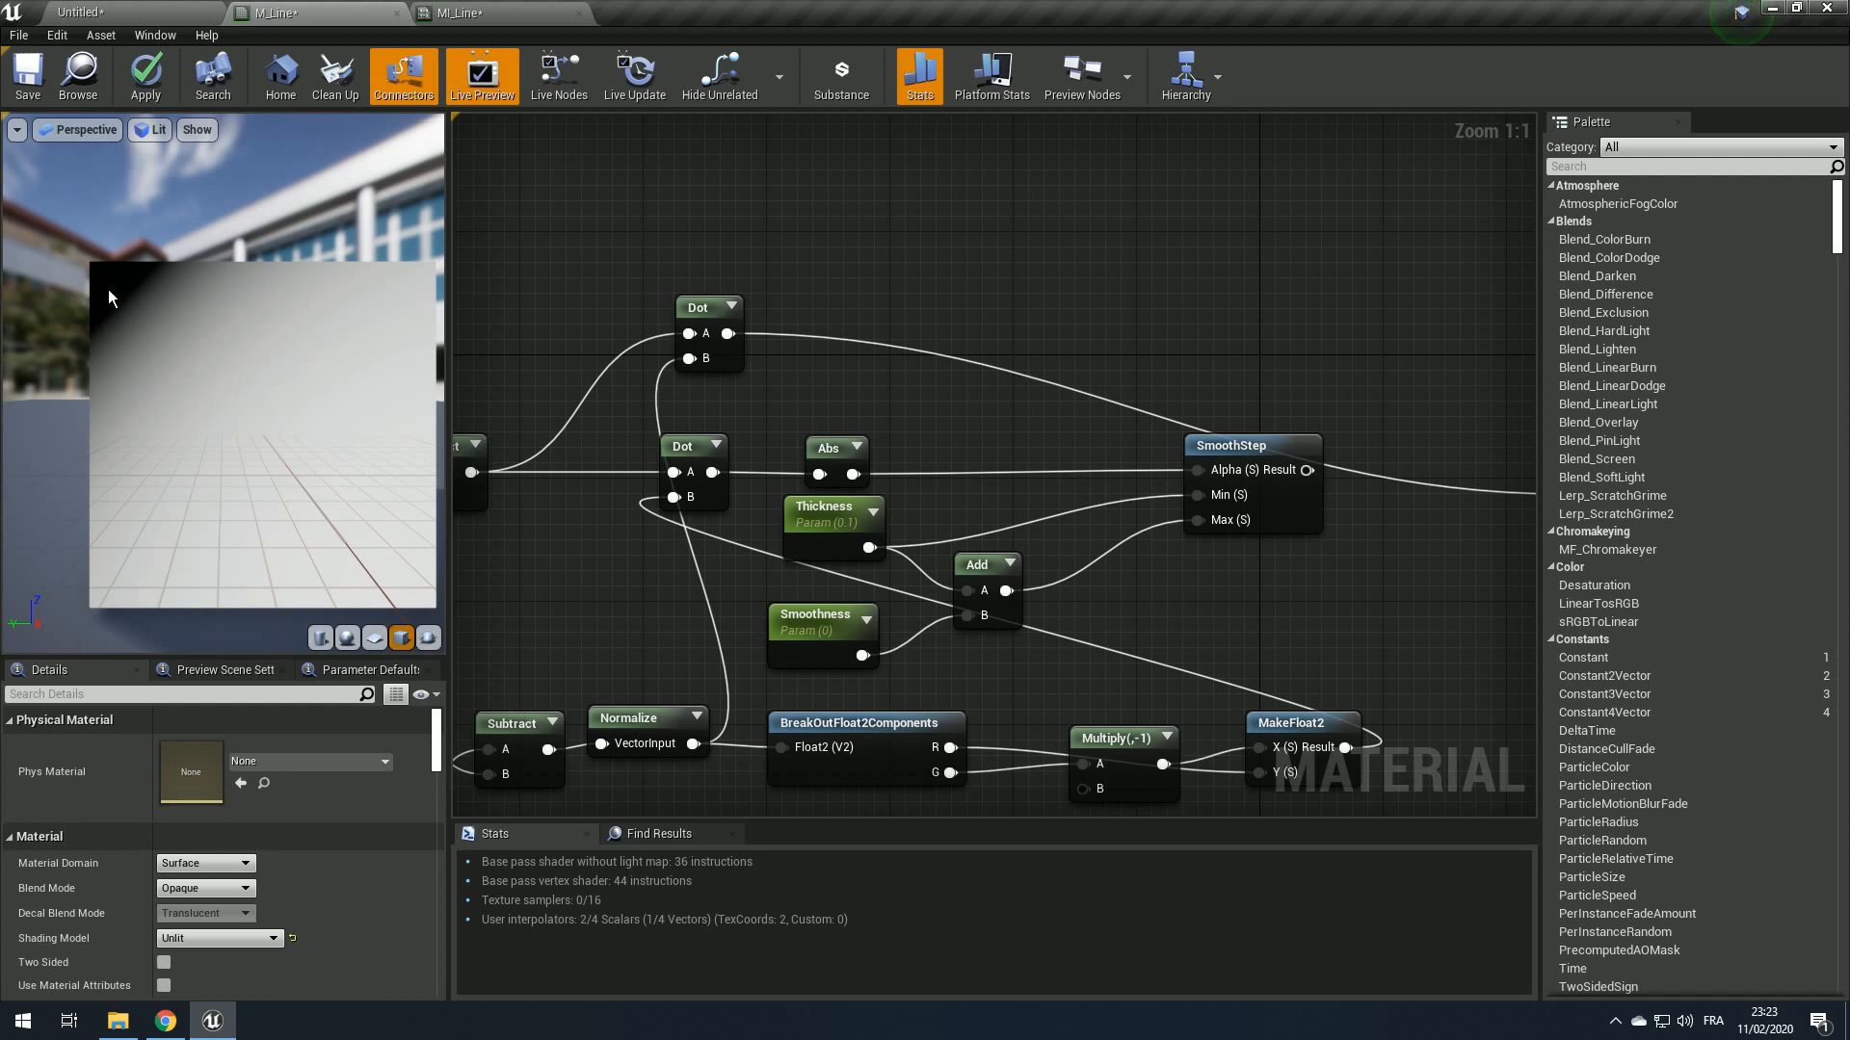
Step: Add a Saturate node fed by the upper Dot's output and place it above that Dot
text(satu)
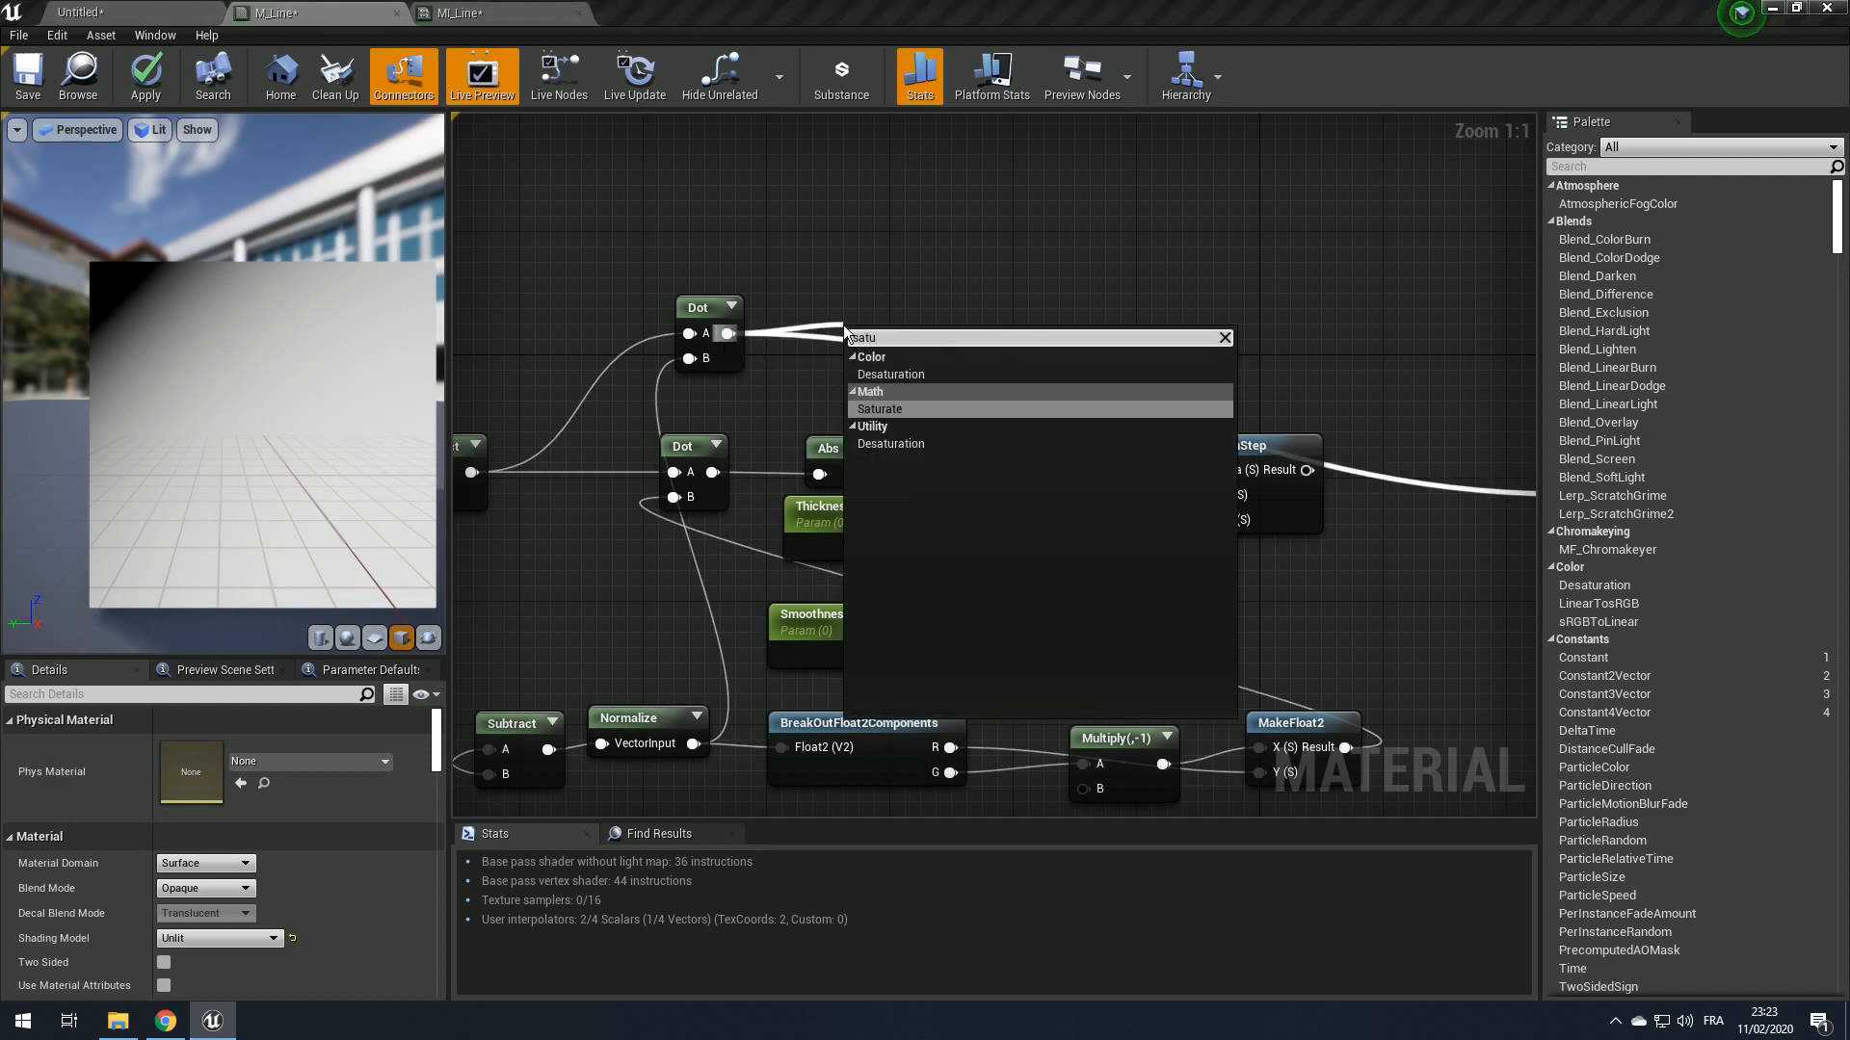
key(Return)
drag(845, 333, 830, 241)
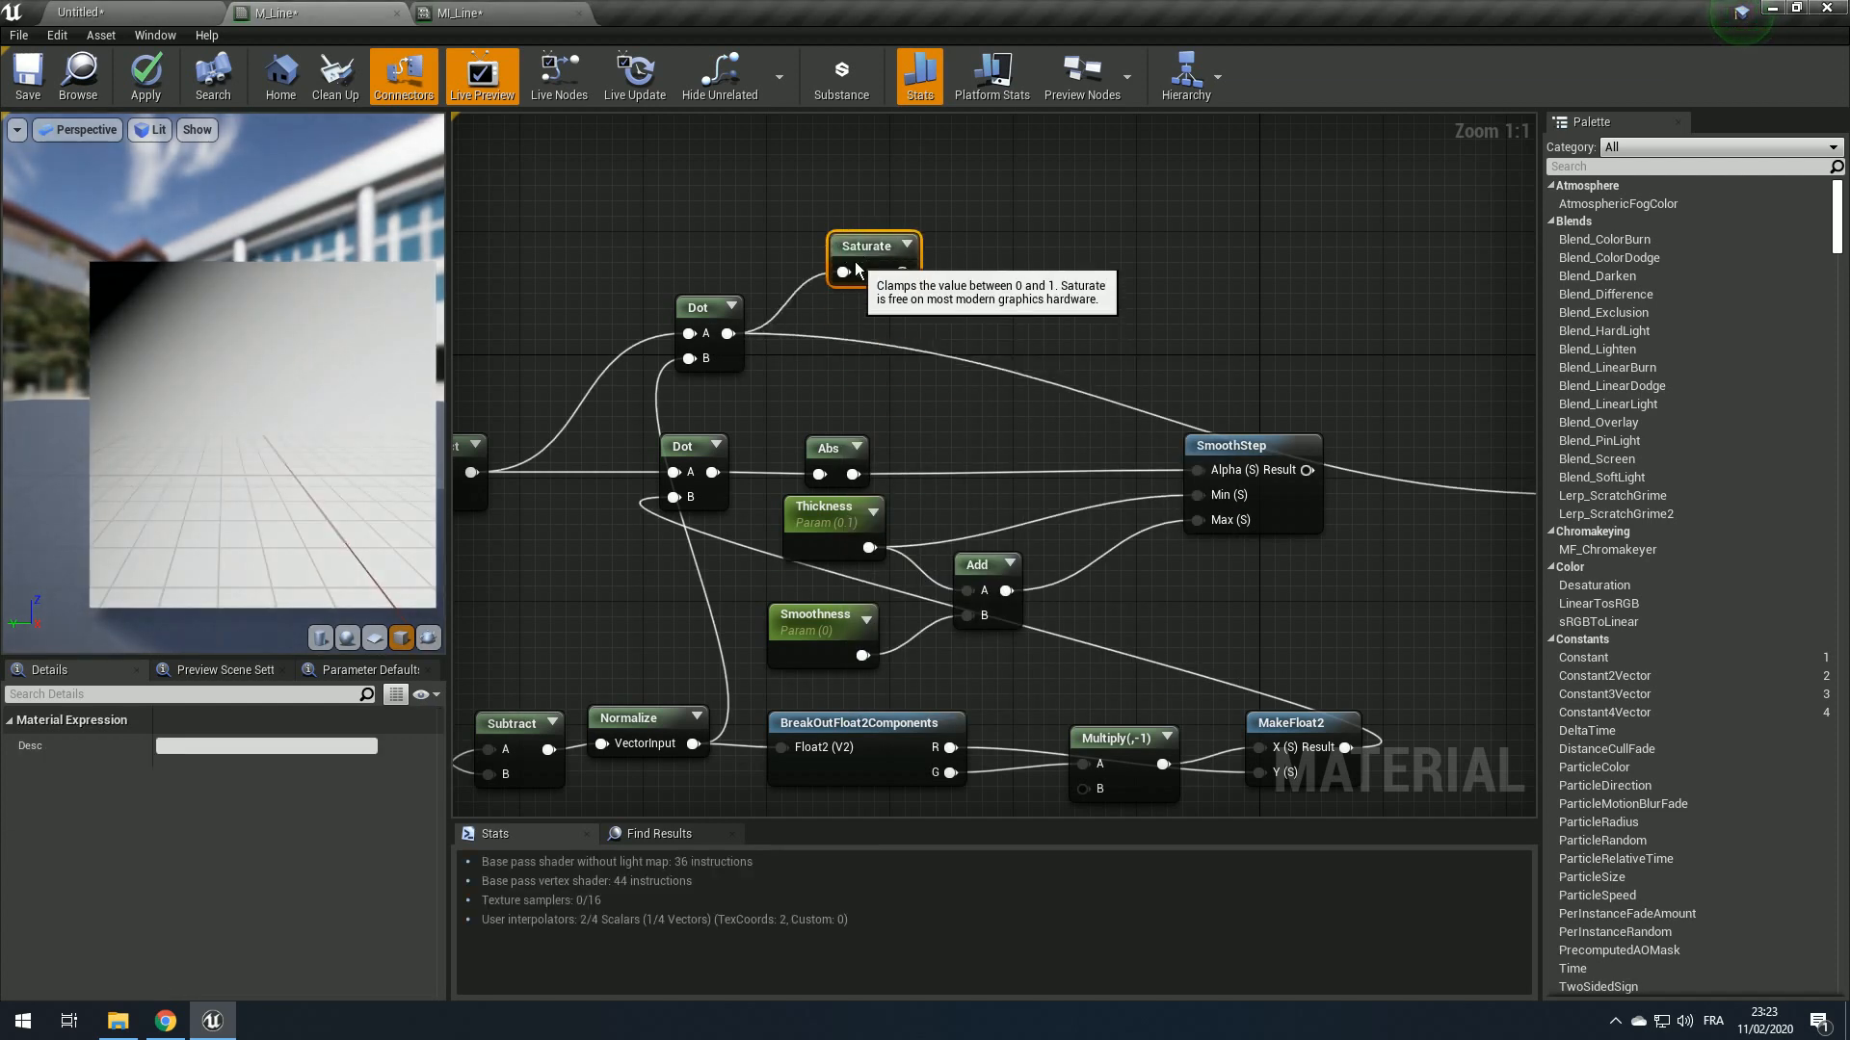
drag(728, 334, 852, 258)
text(clamp)
key(Return)
key(Delete)
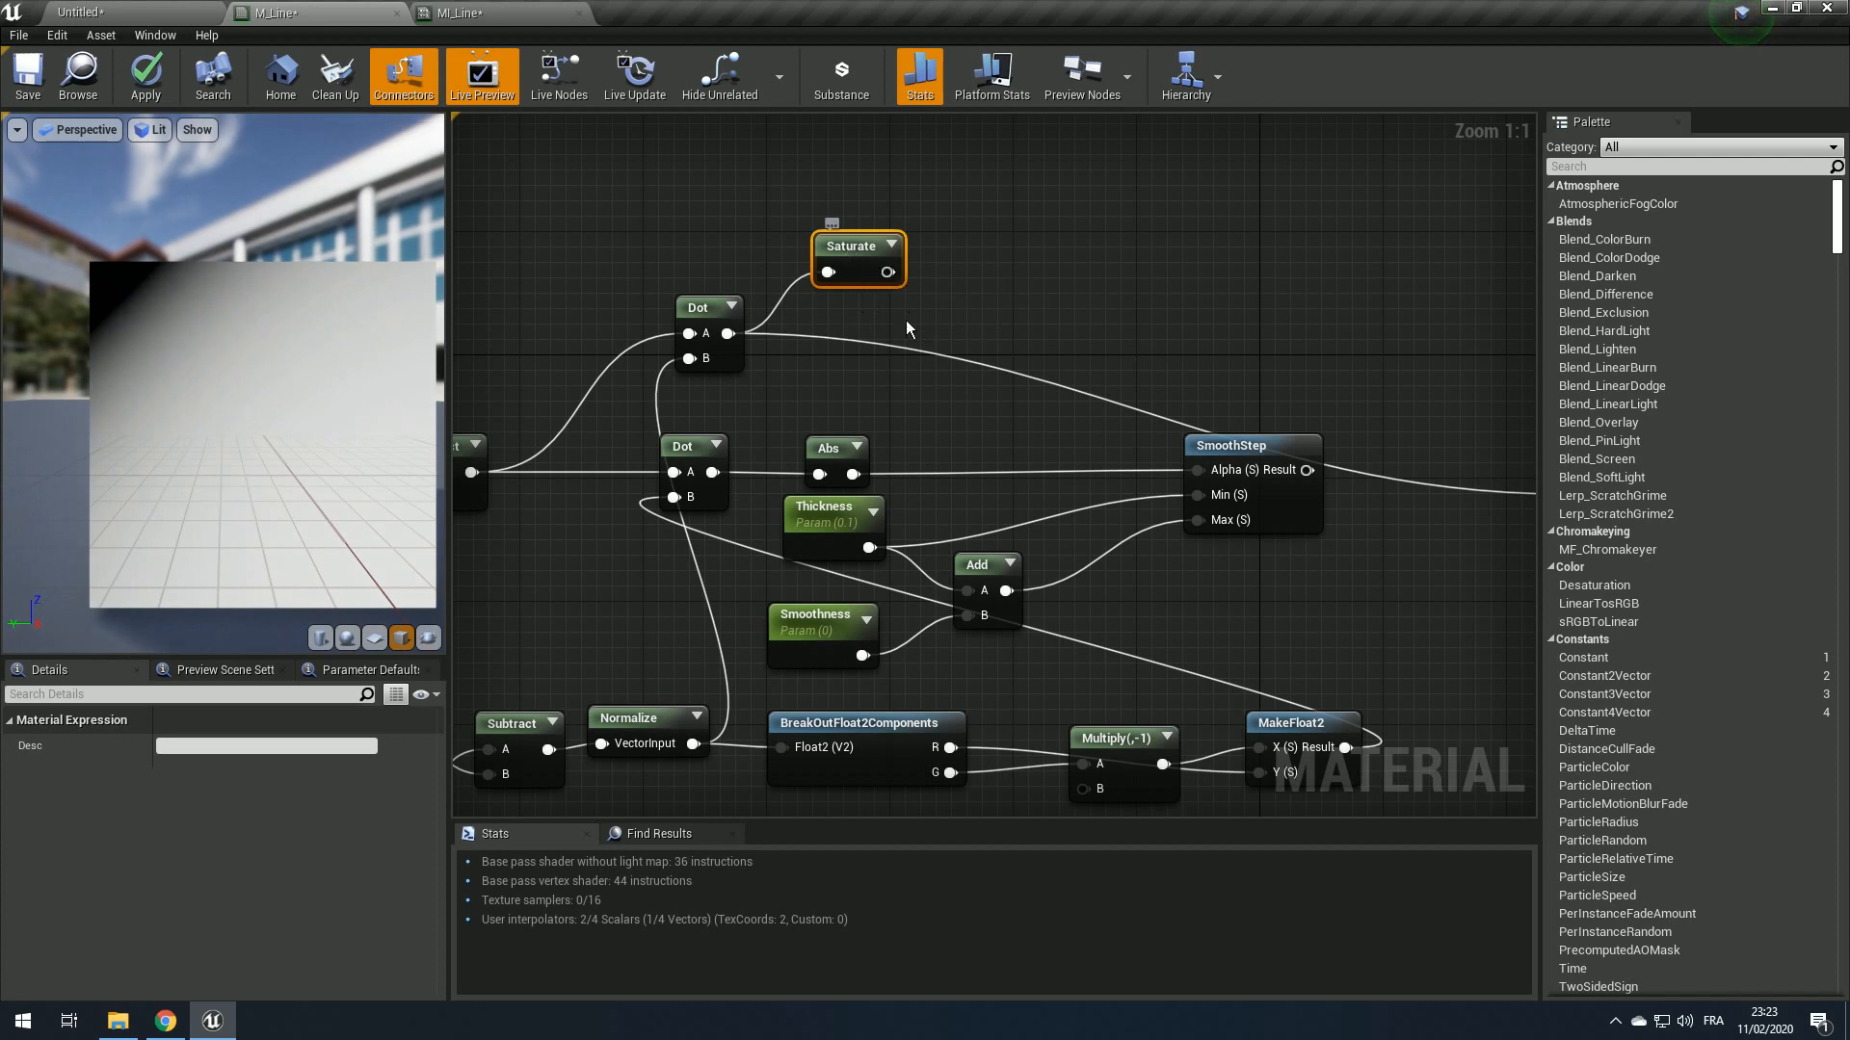
Step: Add a Ceil node between Saturate's output and Emissive Color, and check the masked corner in the preview
right_drag(906, 320, 774, 345)
drag(756, 297, 829, 292)
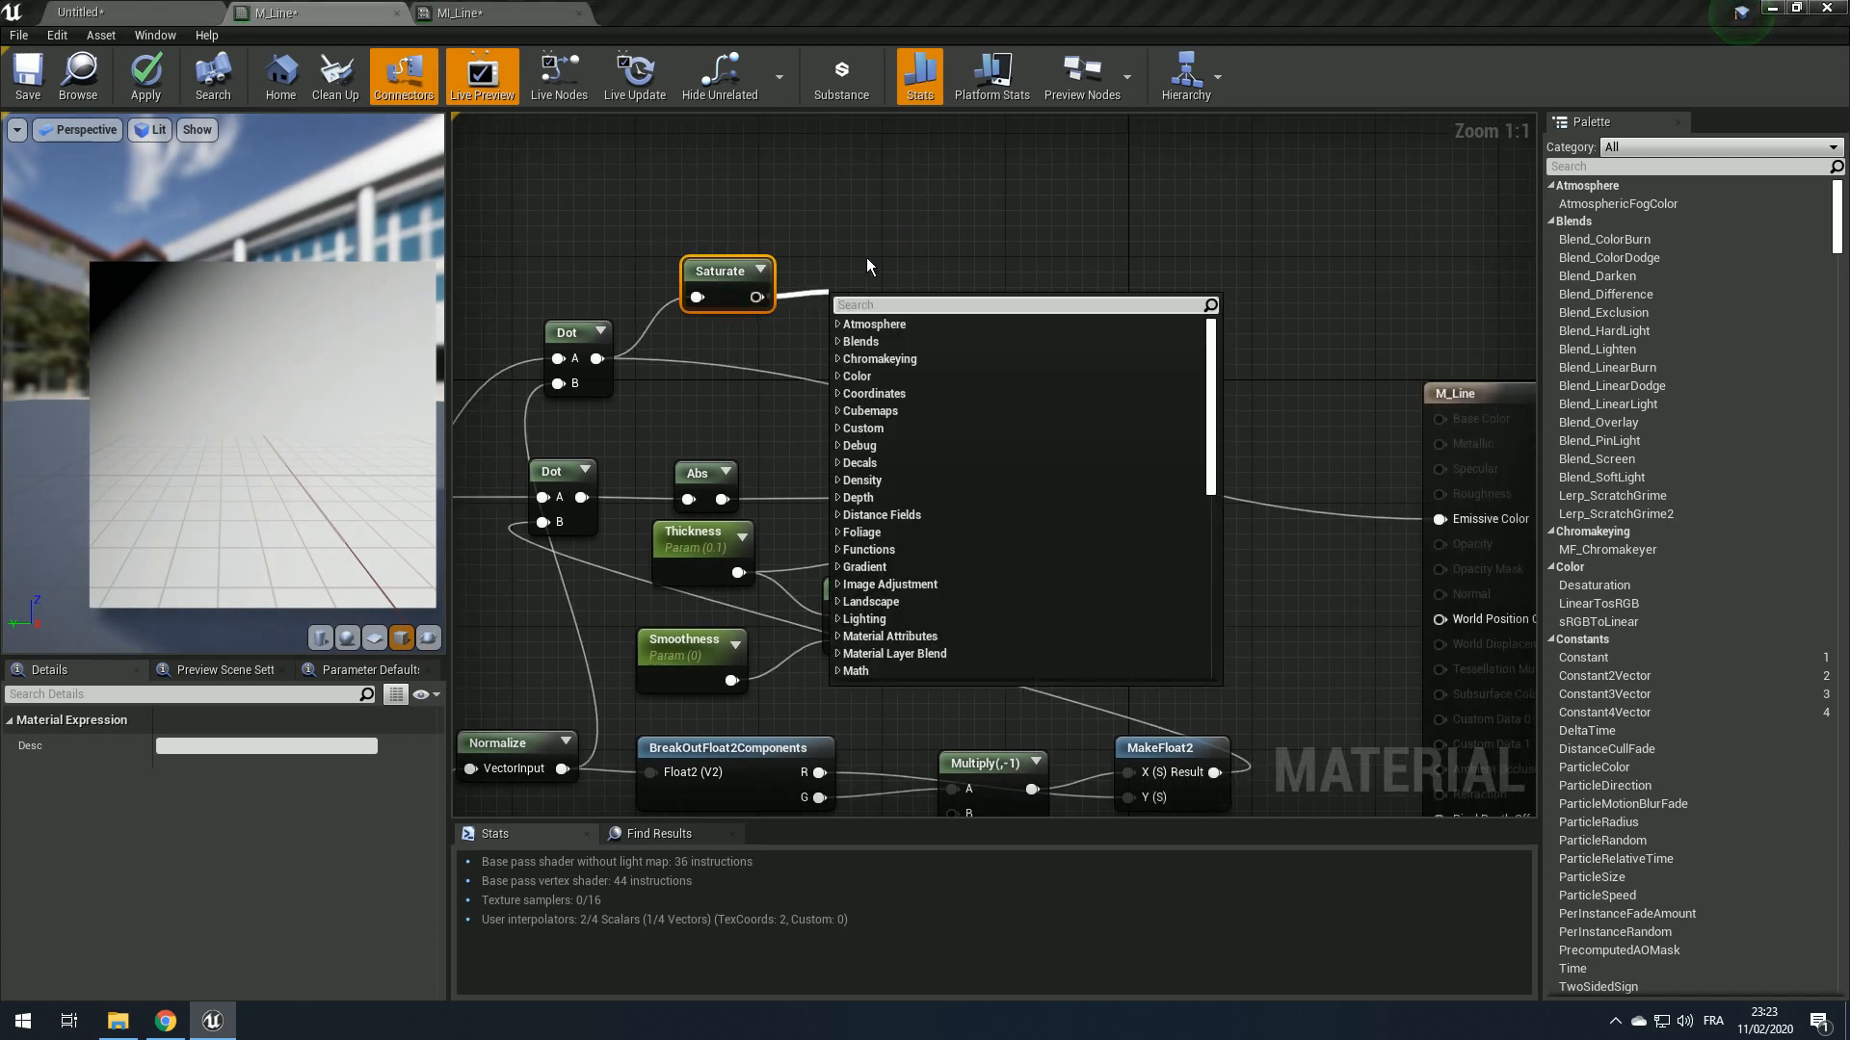
click(865, 257)
scroll(748, 260, down, 1)
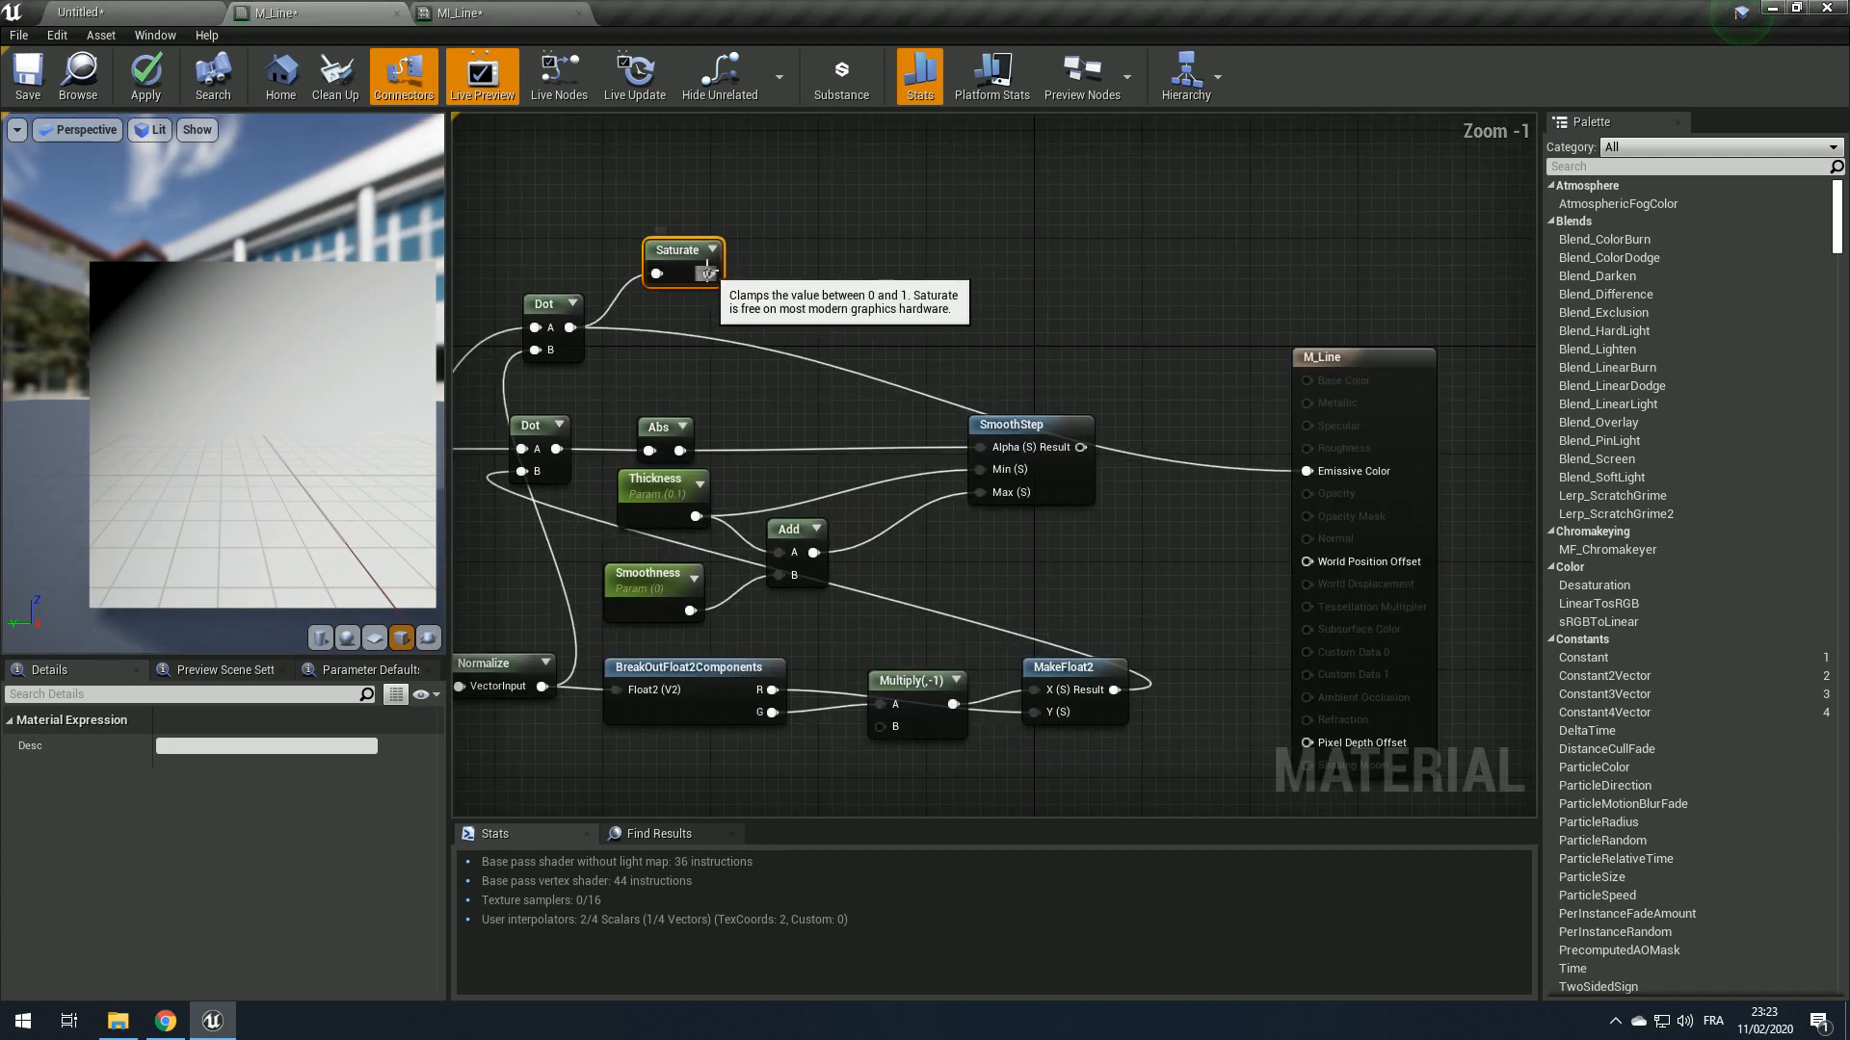
drag(77, 335, 95, 293)
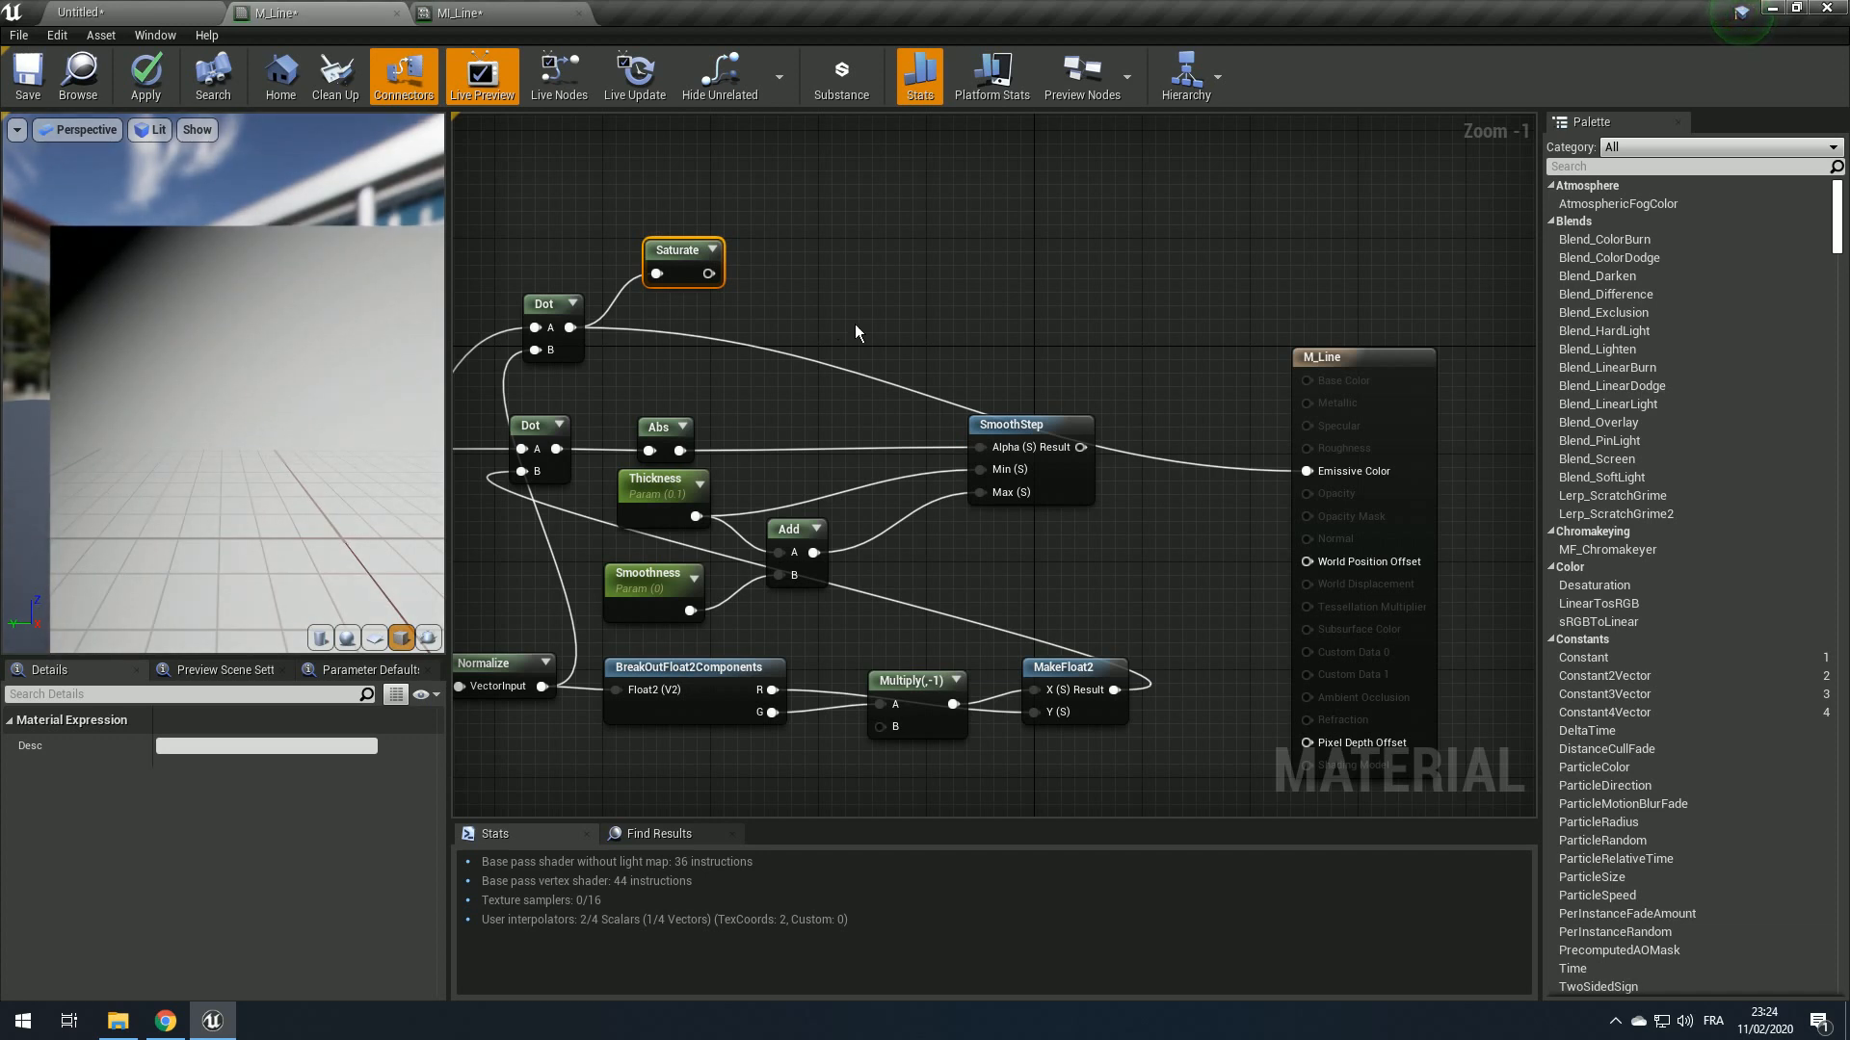
drag(708, 273, 1322, 472)
text(ceil)
key(Return)
drag(295, 436, 158, 320)
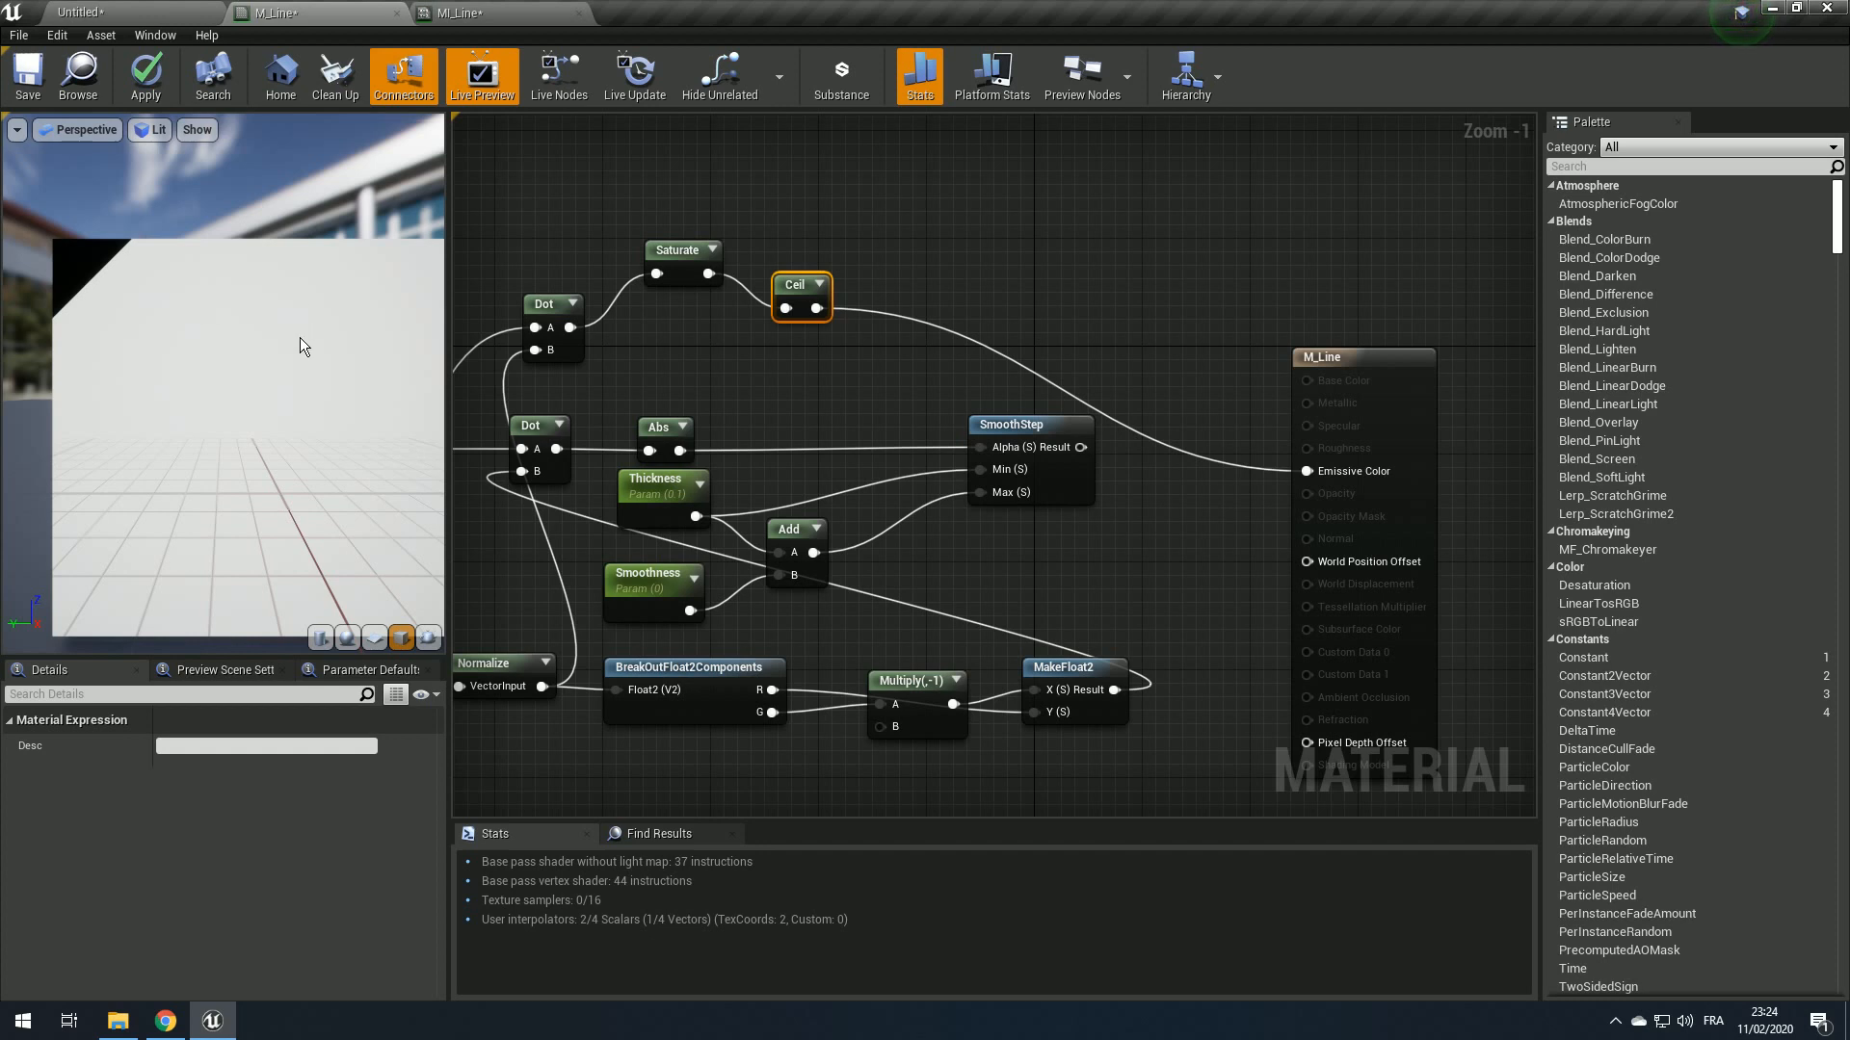
right_drag(299, 337, 291, 386)
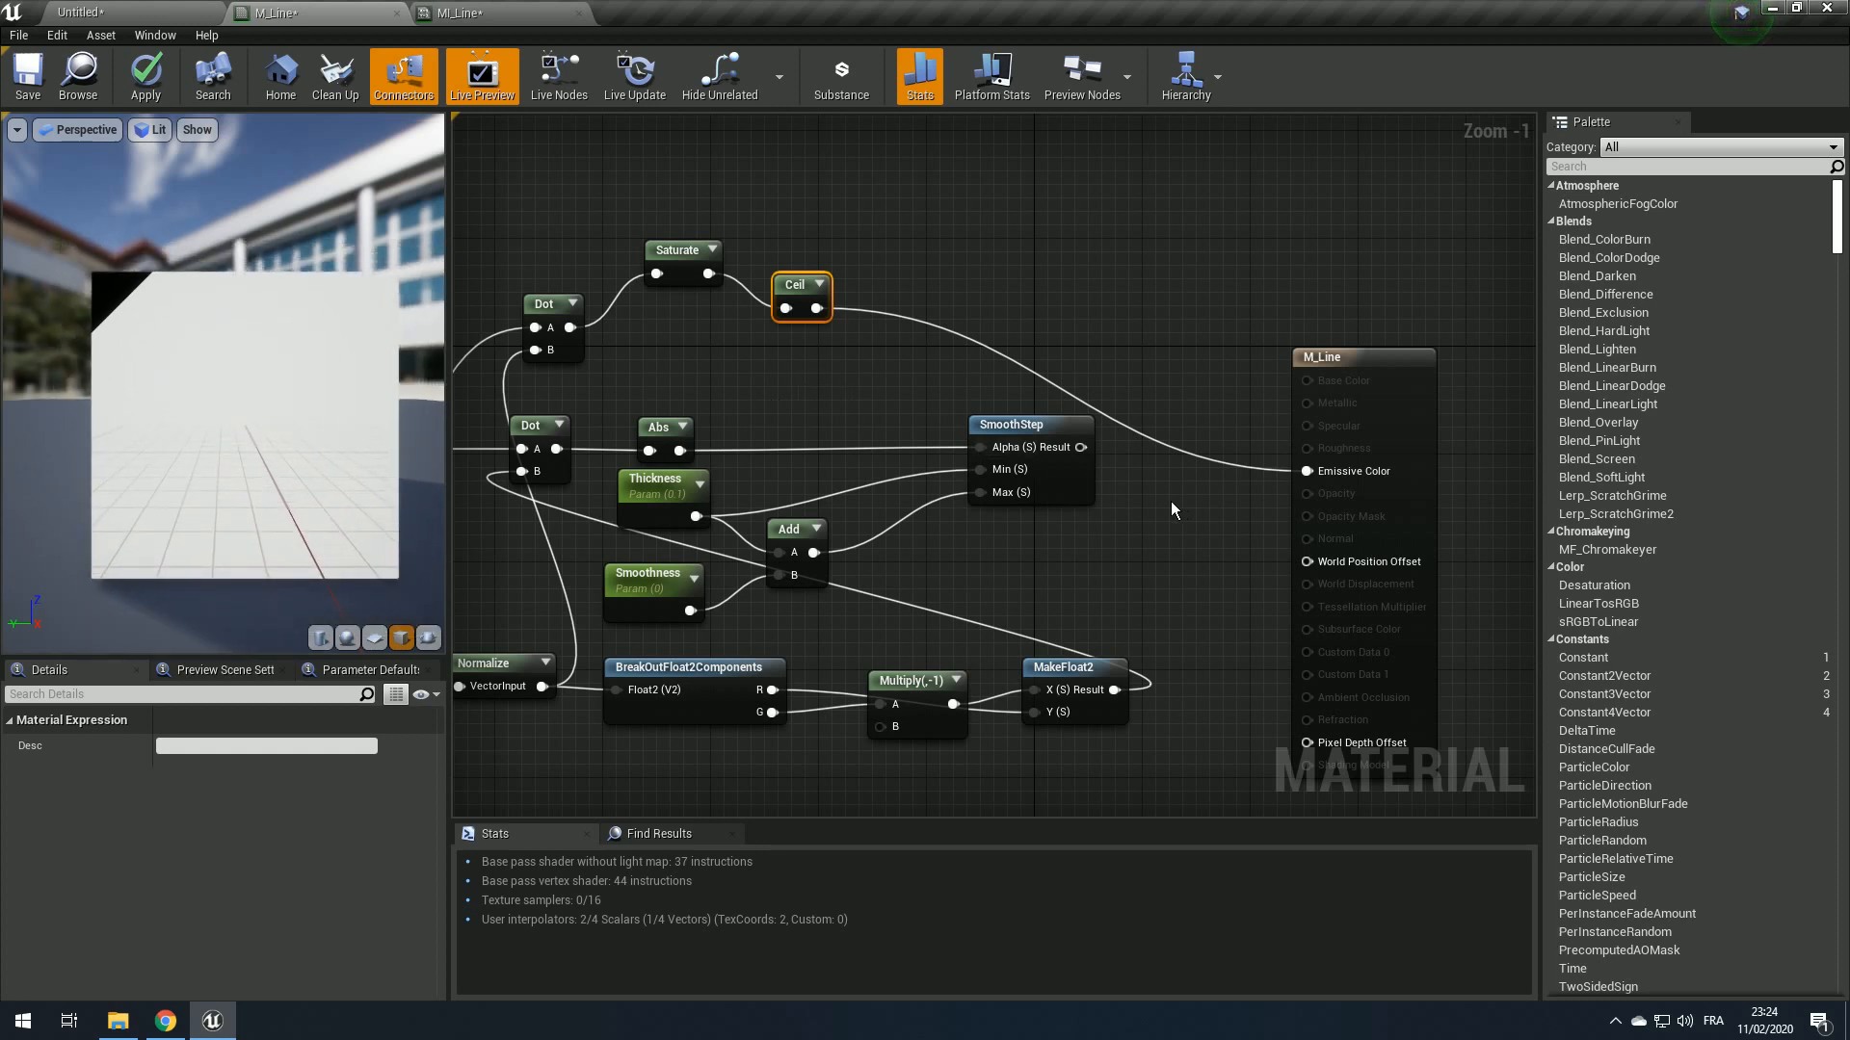
Step: Reconnect SmoothStep's result to Emissive Color with a 1-x node inserted between them to invert the line
right_drag(1171, 501, 1111, 488)
drag(1020, 435, 1274, 457)
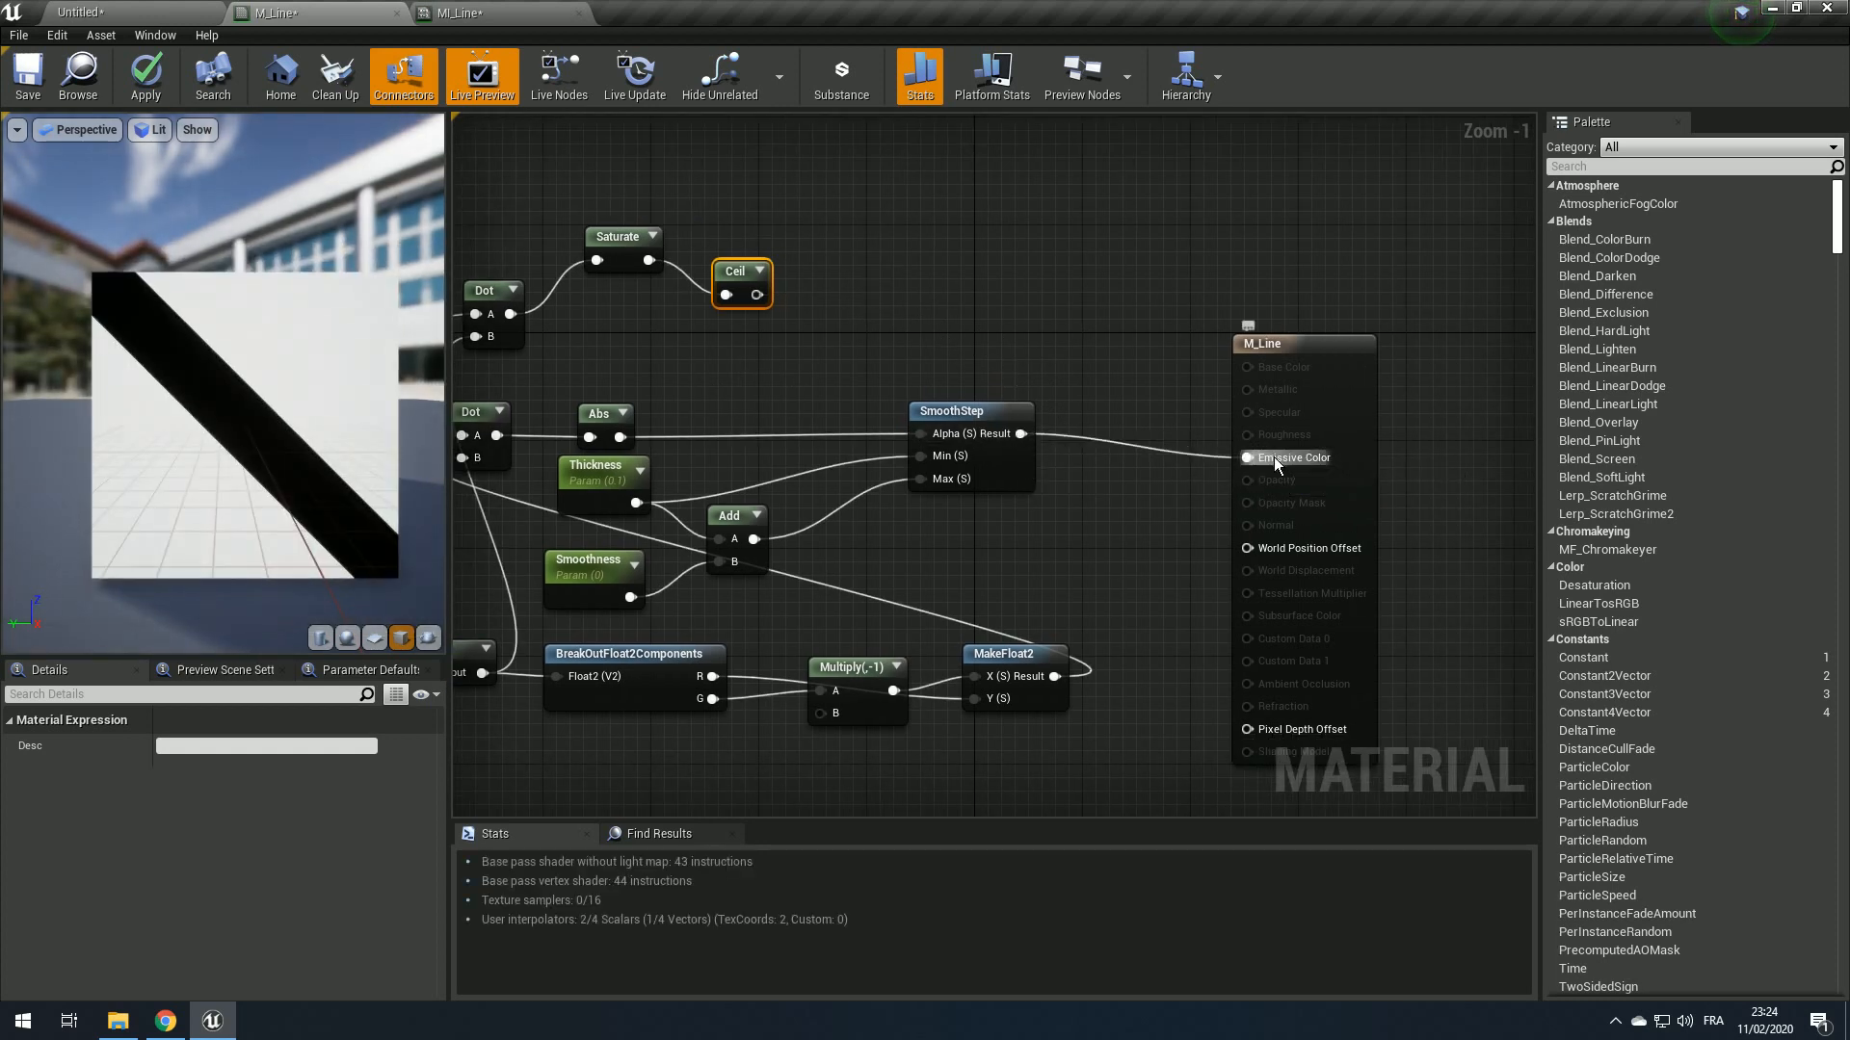
scroll(1177, 437, up, 1)
click(828, 439)
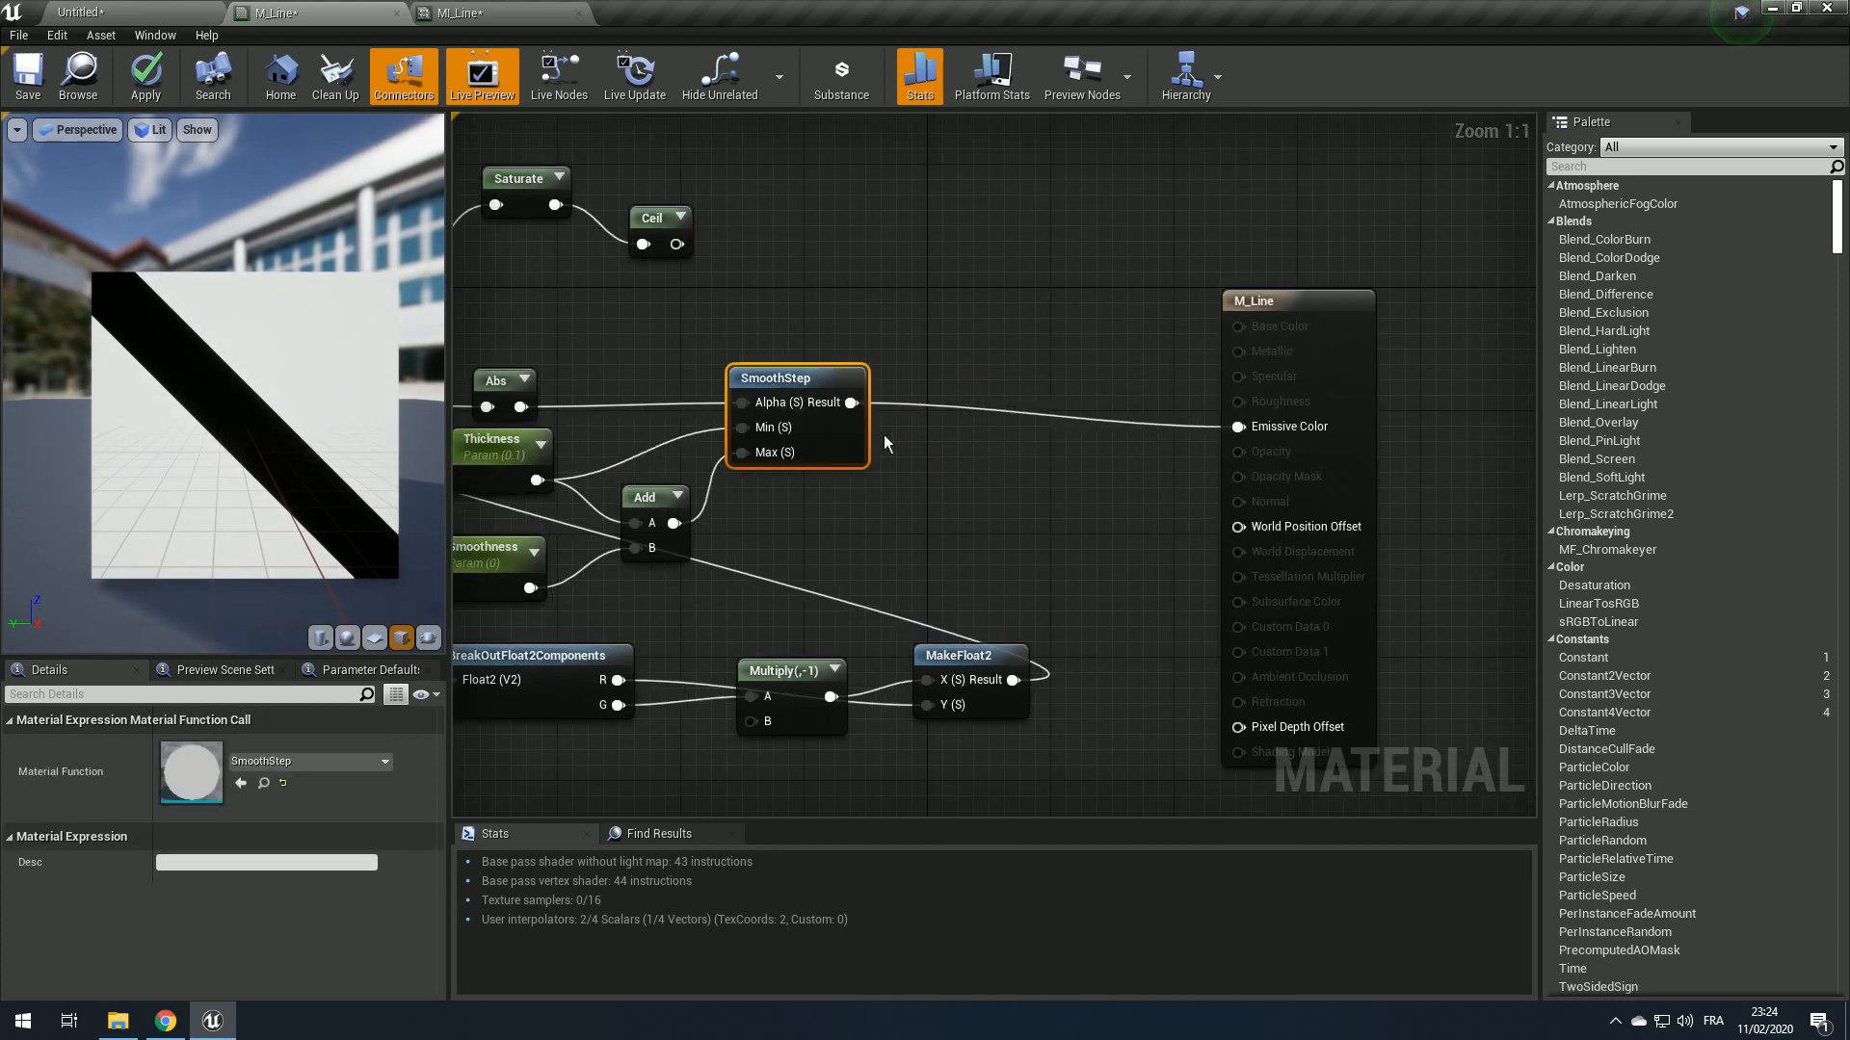
right_drag(886, 444, 828, 435)
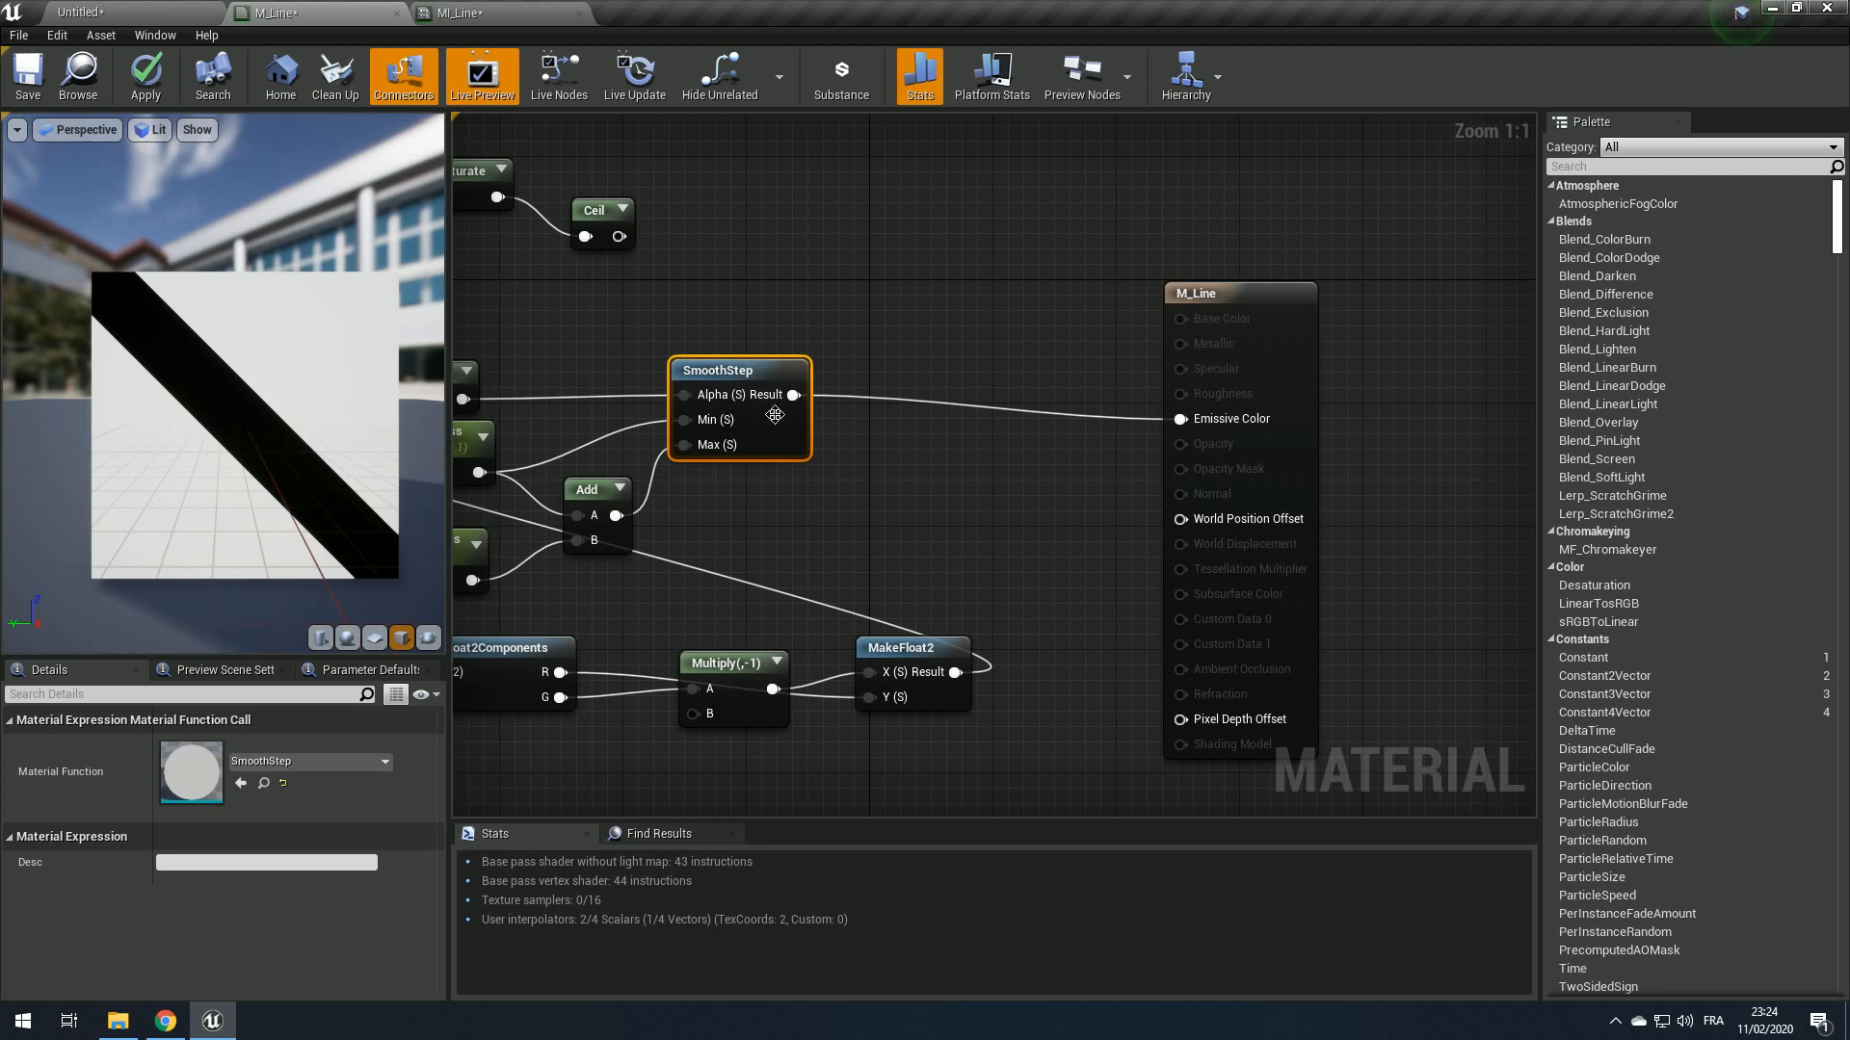
drag(793, 395, 1181, 419)
text(1-)
key(Return)
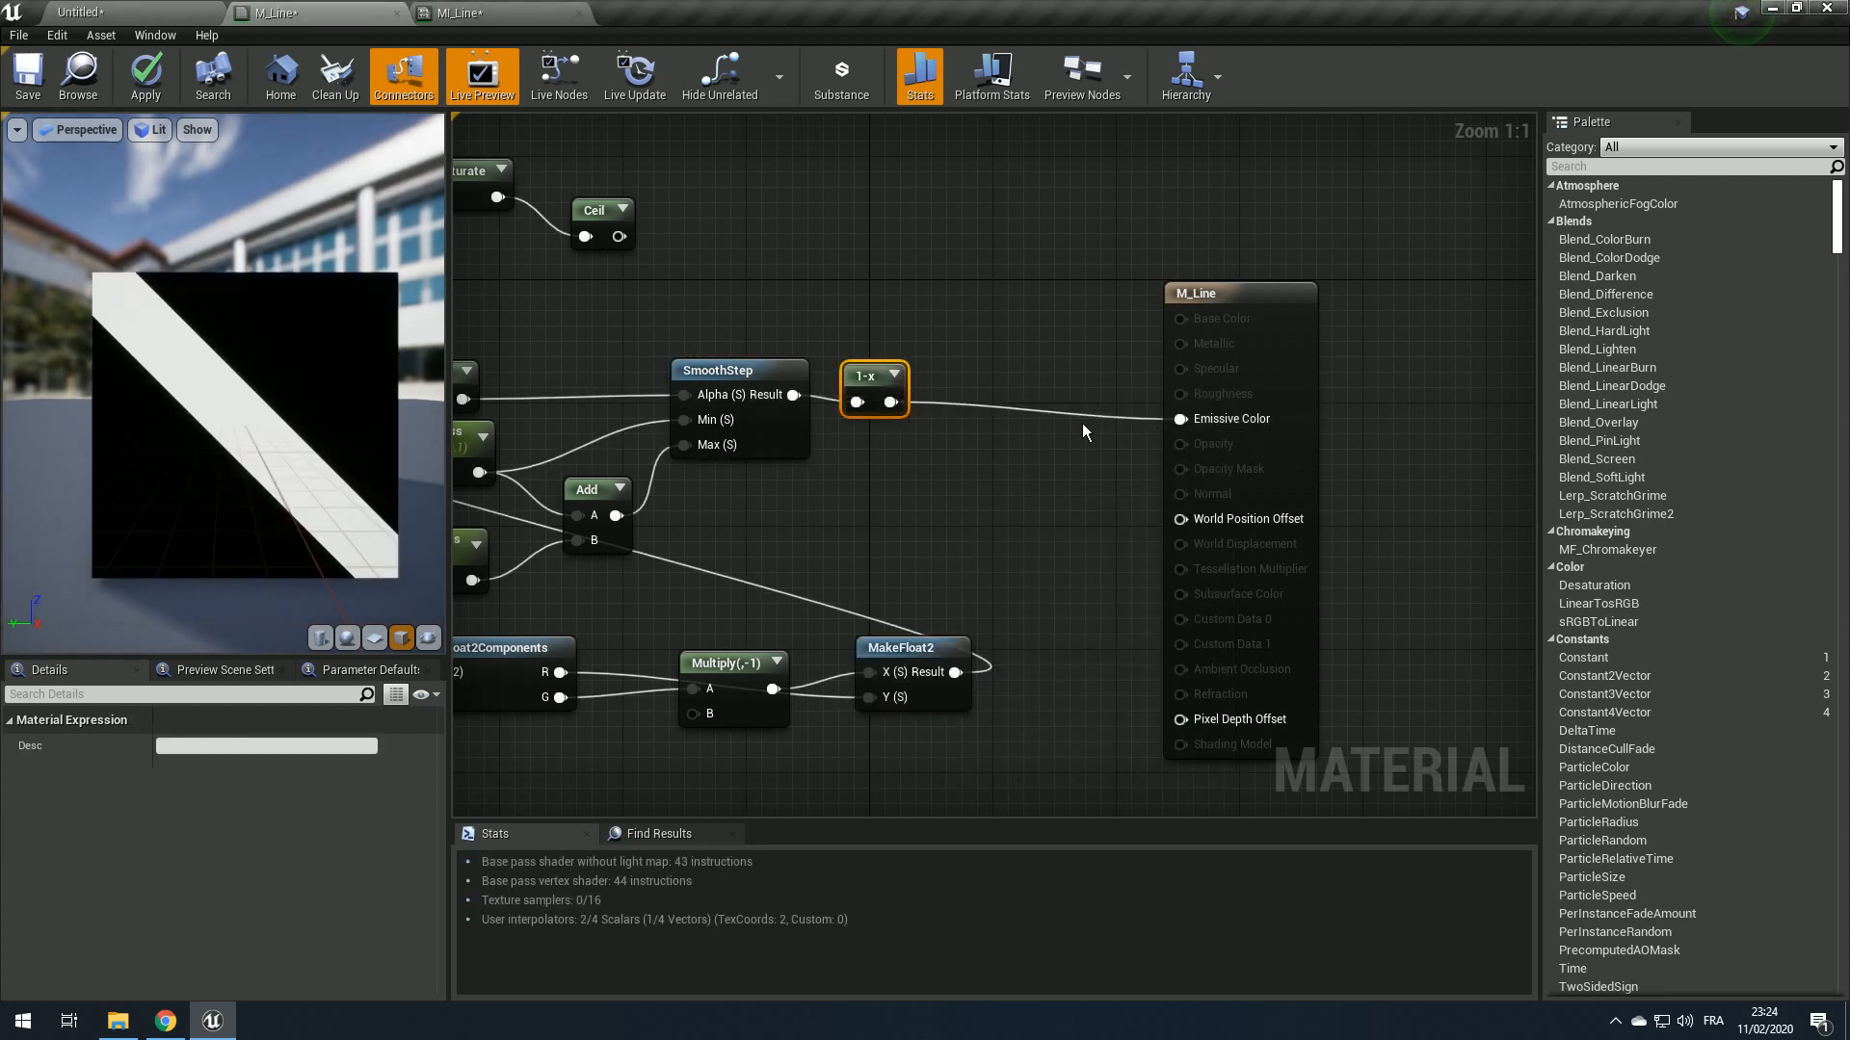
scroll(1083, 423, down, 1)
Step: Multiply Ceil's output as A with the 1-x output as B, feeding the result into Emissive Color
click(1083, 387)
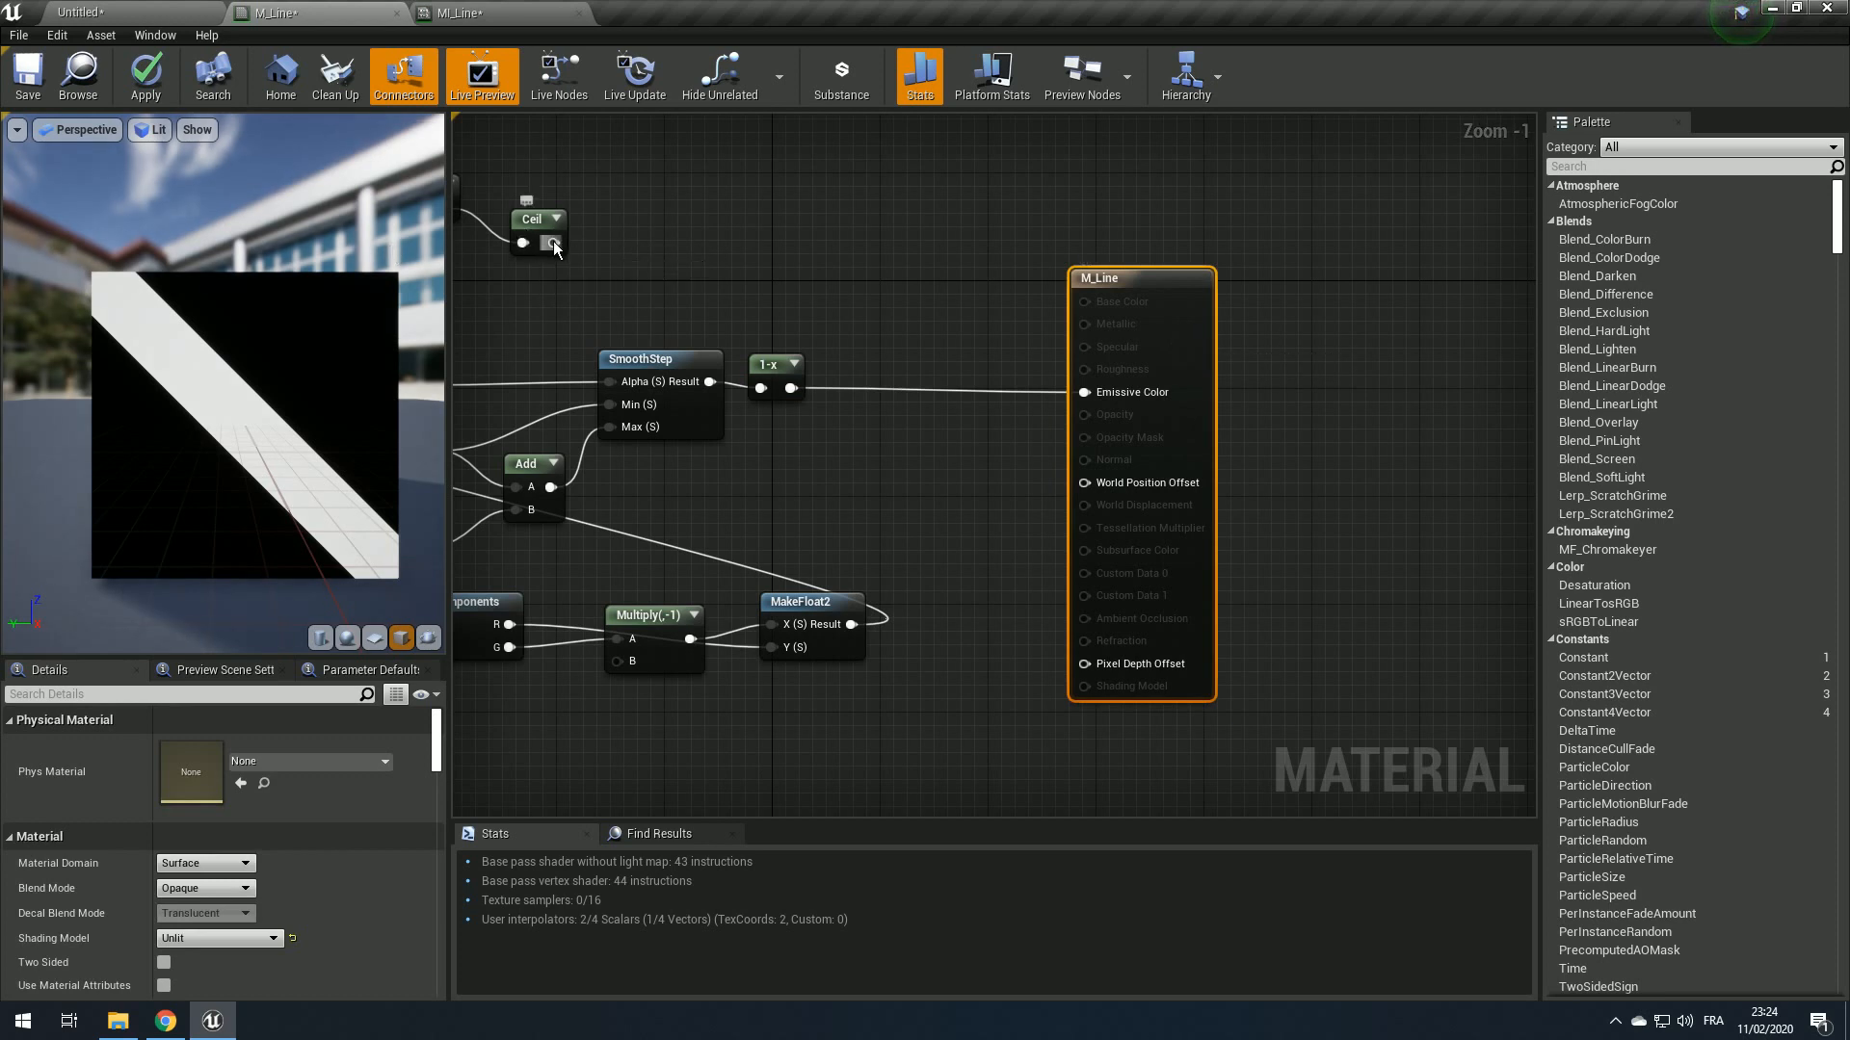
drag(553, 241, 1102, 391)
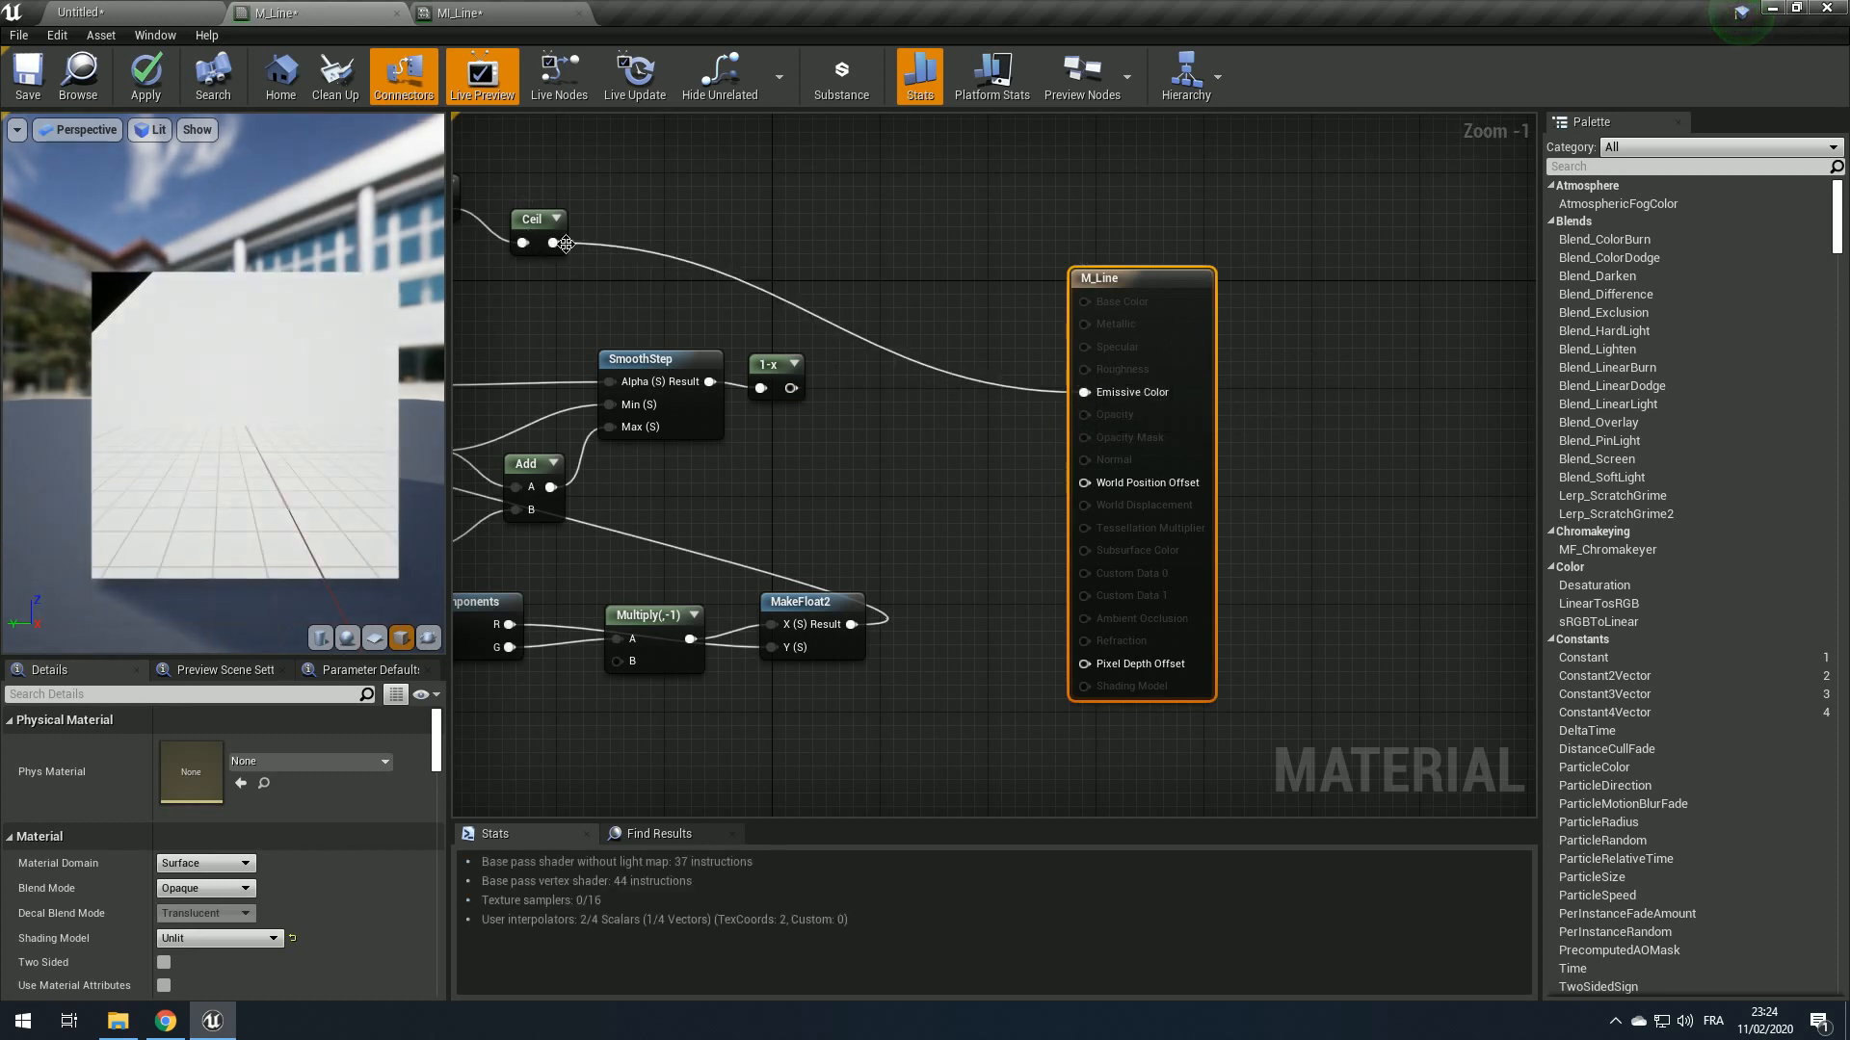
drag(553, 242, 1085, 392)
text(multiply)
key(Return)
click(792, 380)
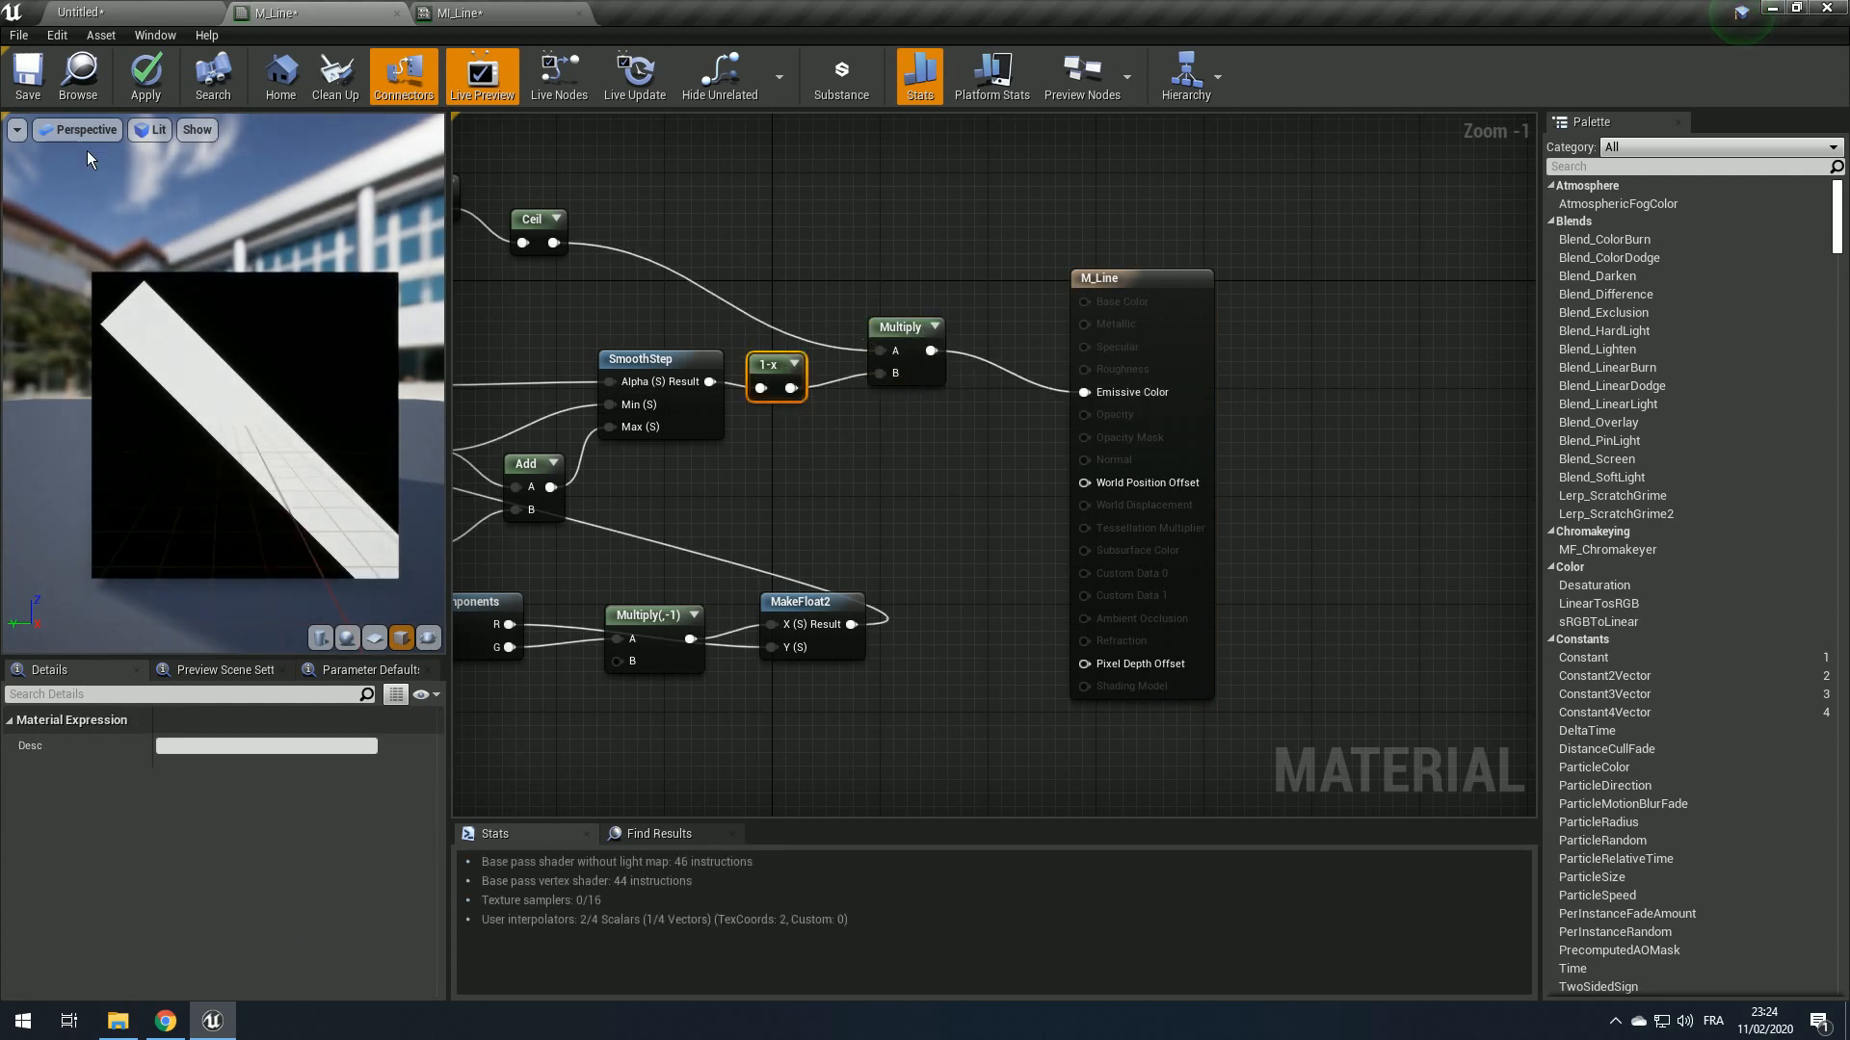
Step: Apply the M_Line changes and inspect the line in the MI_Line material instance preview
click(141, 92)
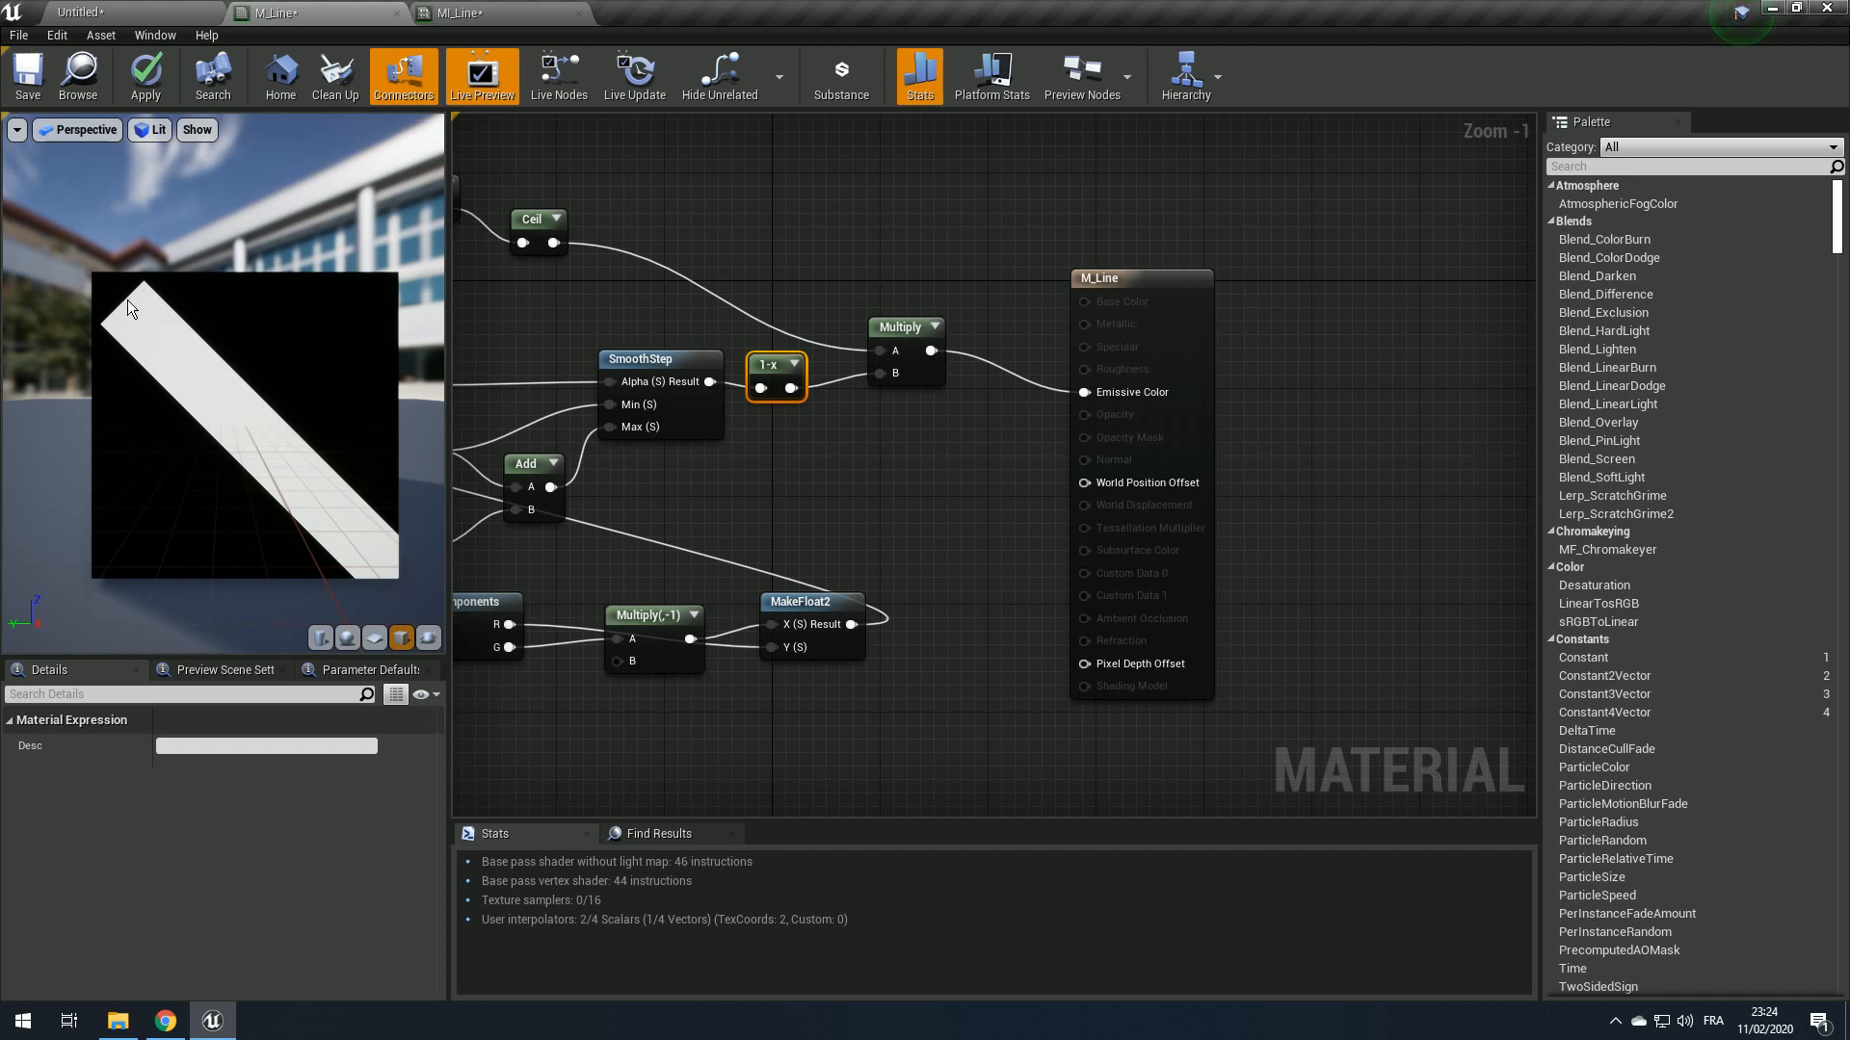
click(135, 87)
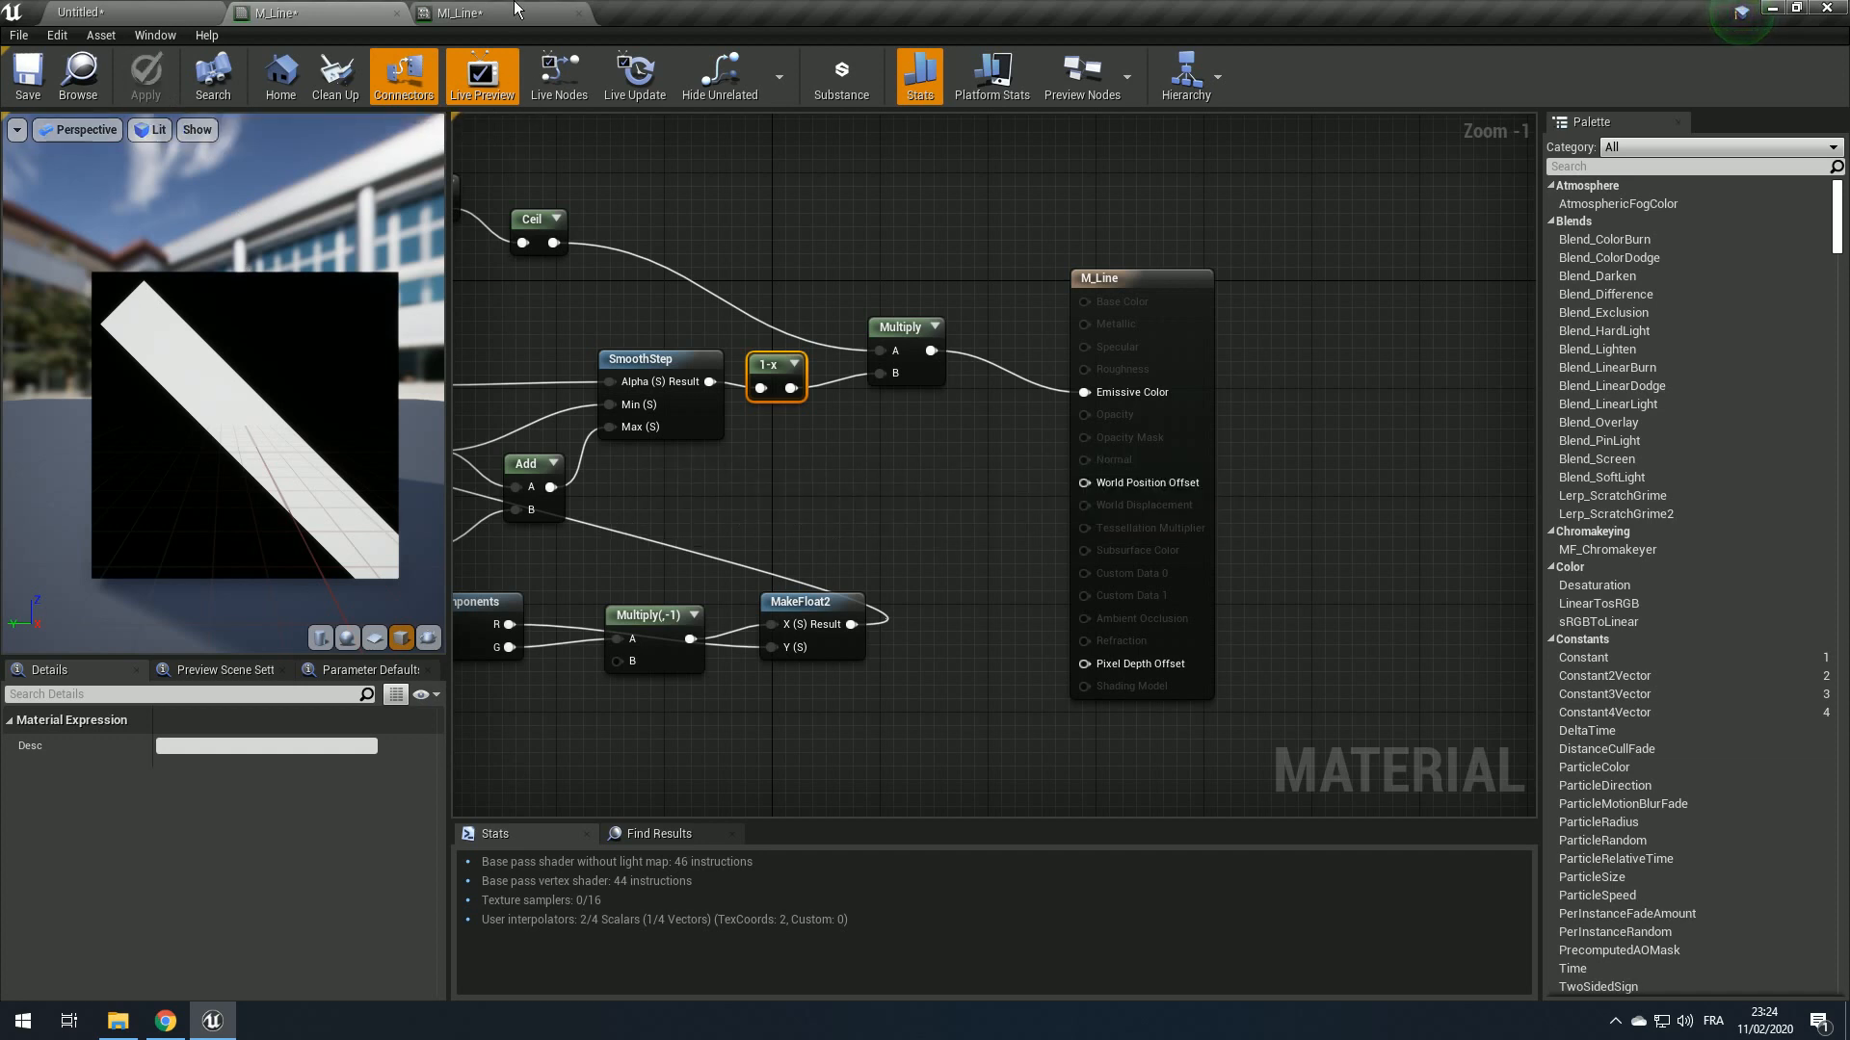
click(460, 13)
right_drag(598, 399, 598, 356)
middle_drag(633, 405, 561, 404)
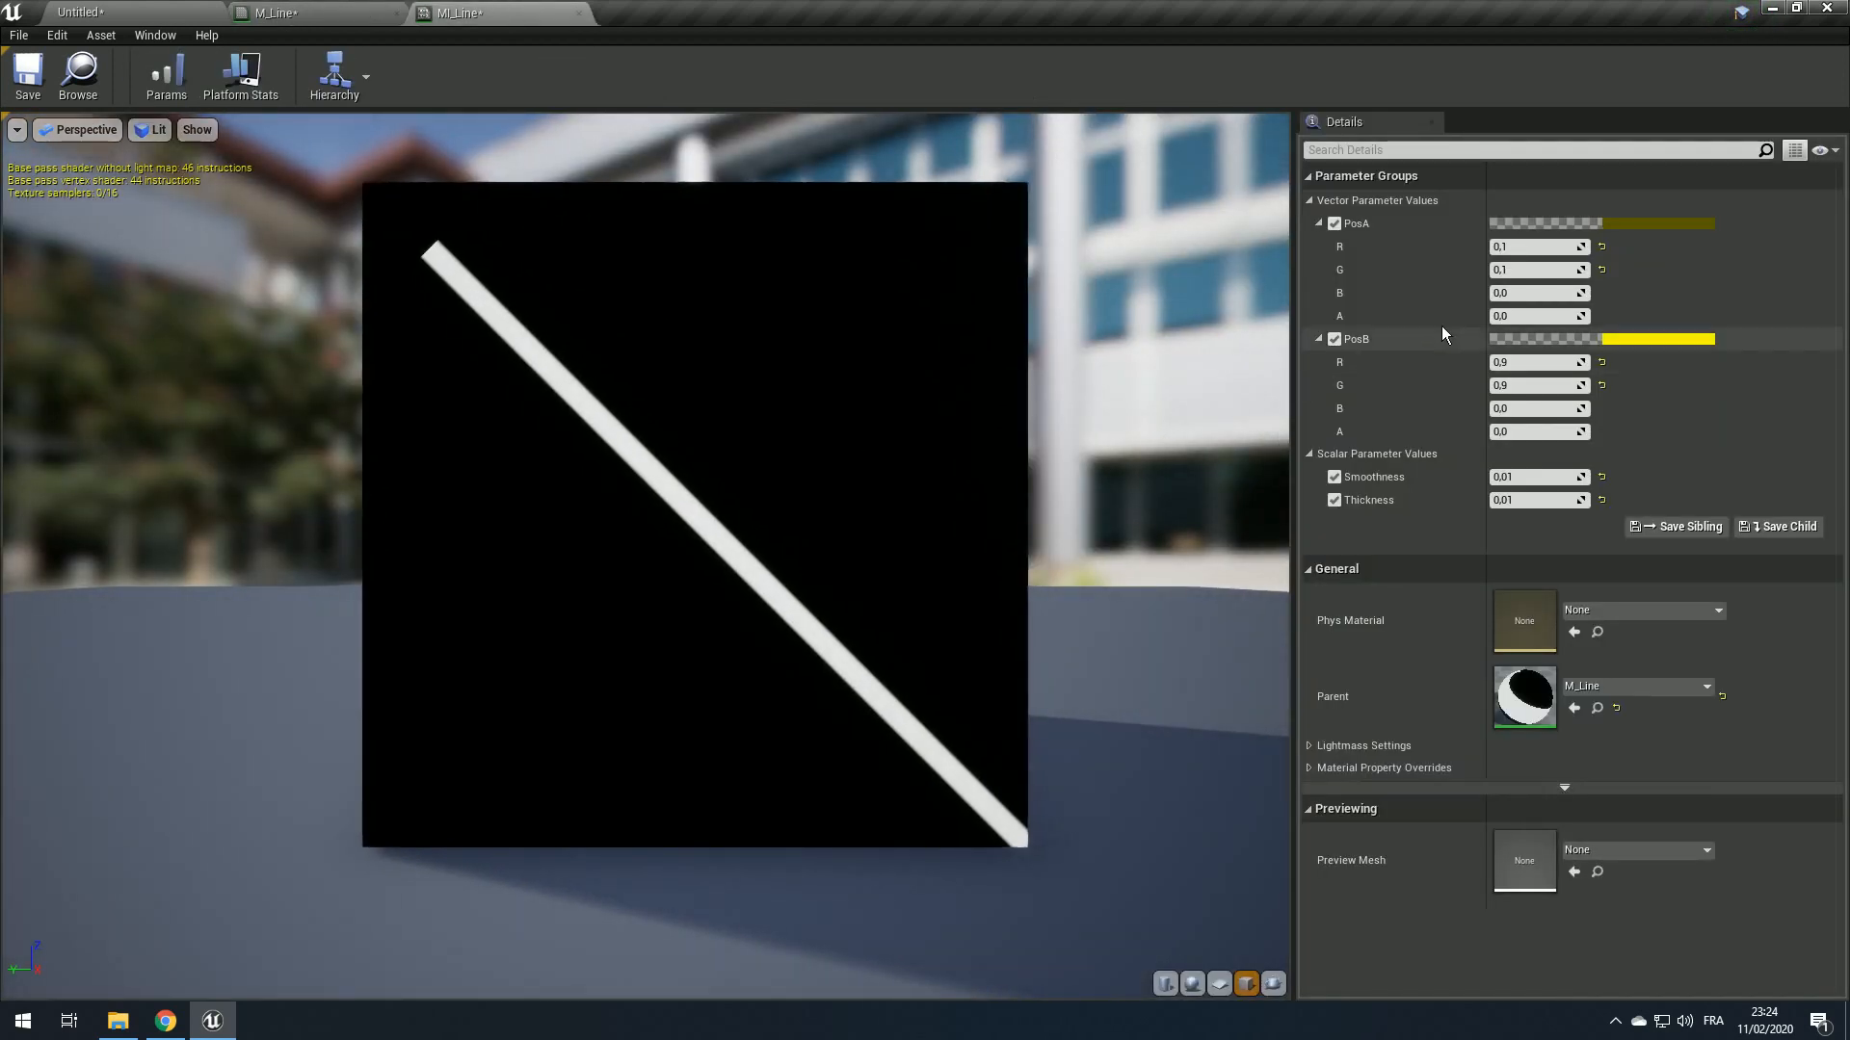
Step: Try out different R and G values for PosA in MI_Line, reviewing the upper Dot branch in M_Line in between
mouse_move(1519, 247)
mouse_down()
mouse_move(1618, 247)
mouse_move(1520, 265)
mouse_move(1618, 268)
mouse_move(1514, 270)
mouse_move(1551, 247)
mouse_move(1628, 247)
mouse_move(1518, 246)
mouse_move(1628, 268)
mouse_move(1496, 266)
mouse_up()
click(289, 14)
right_drag(964, 368, 1082, 384)
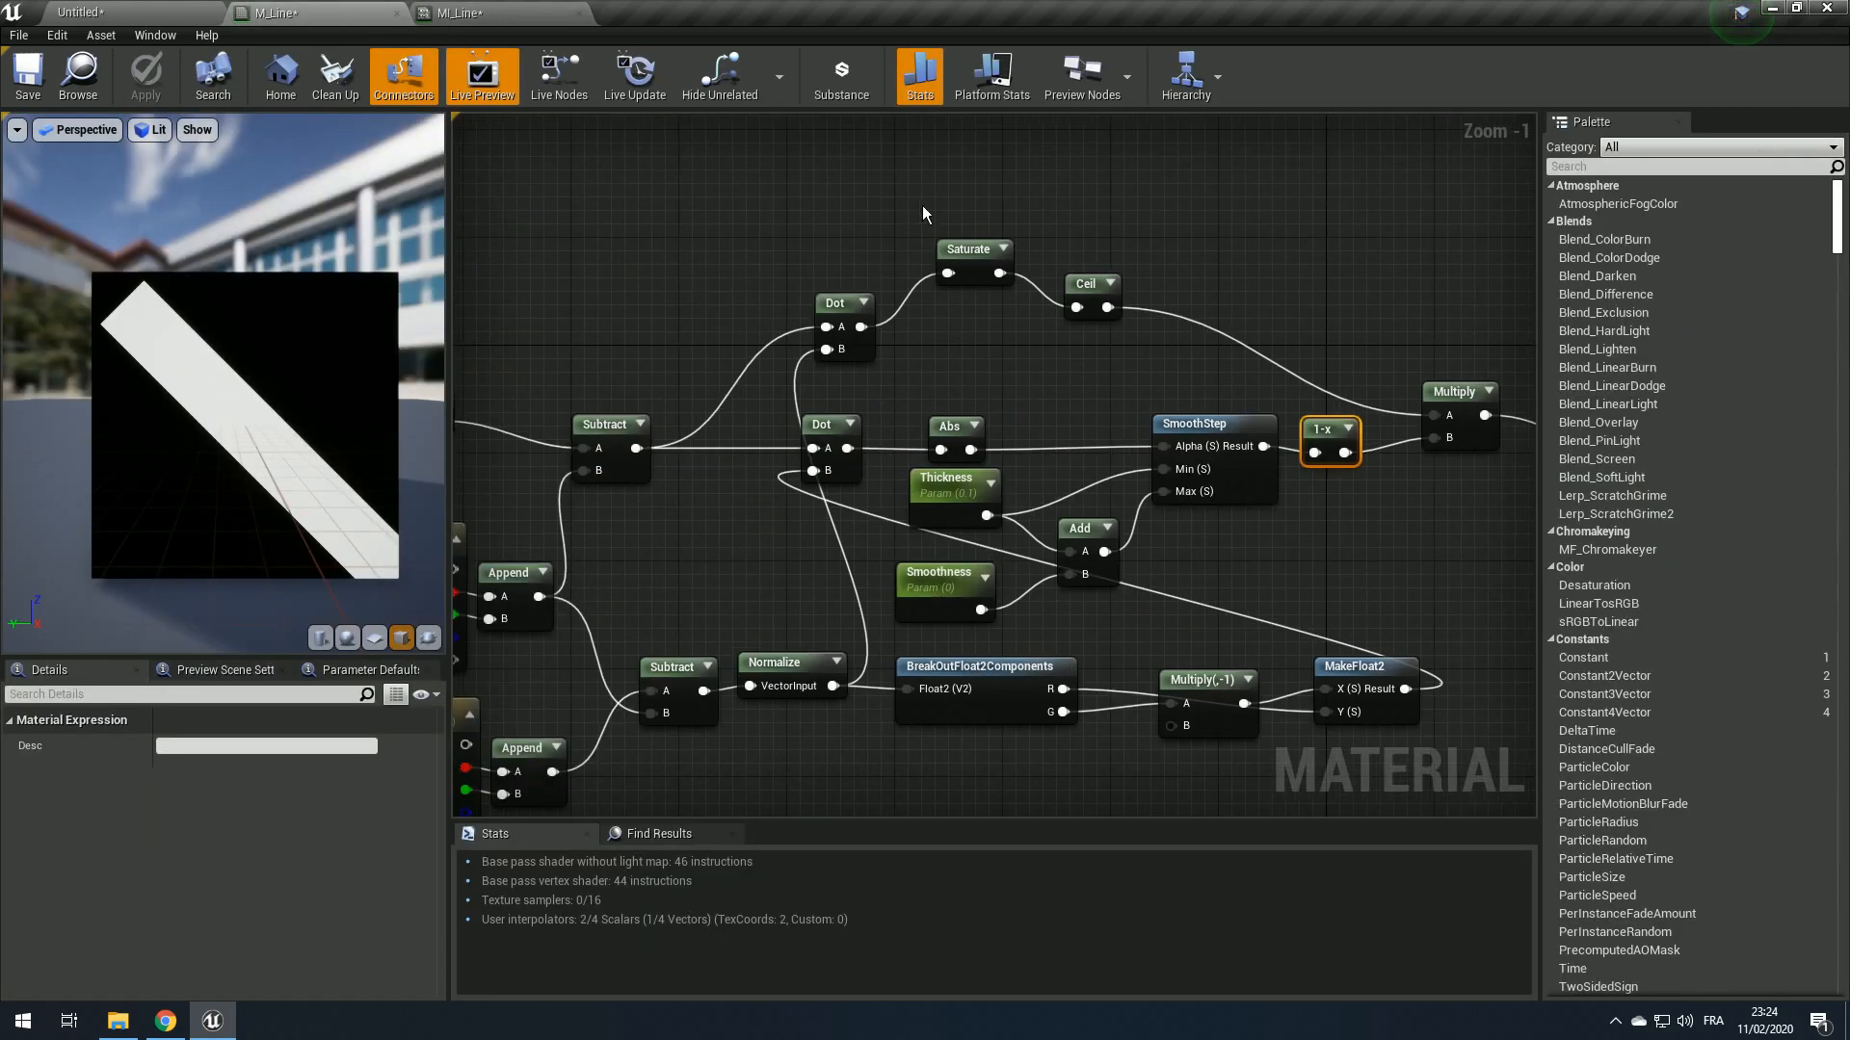
drag(910, 220, 834, 339)
scroll(987, 356, down, 1)
click(460, 12)
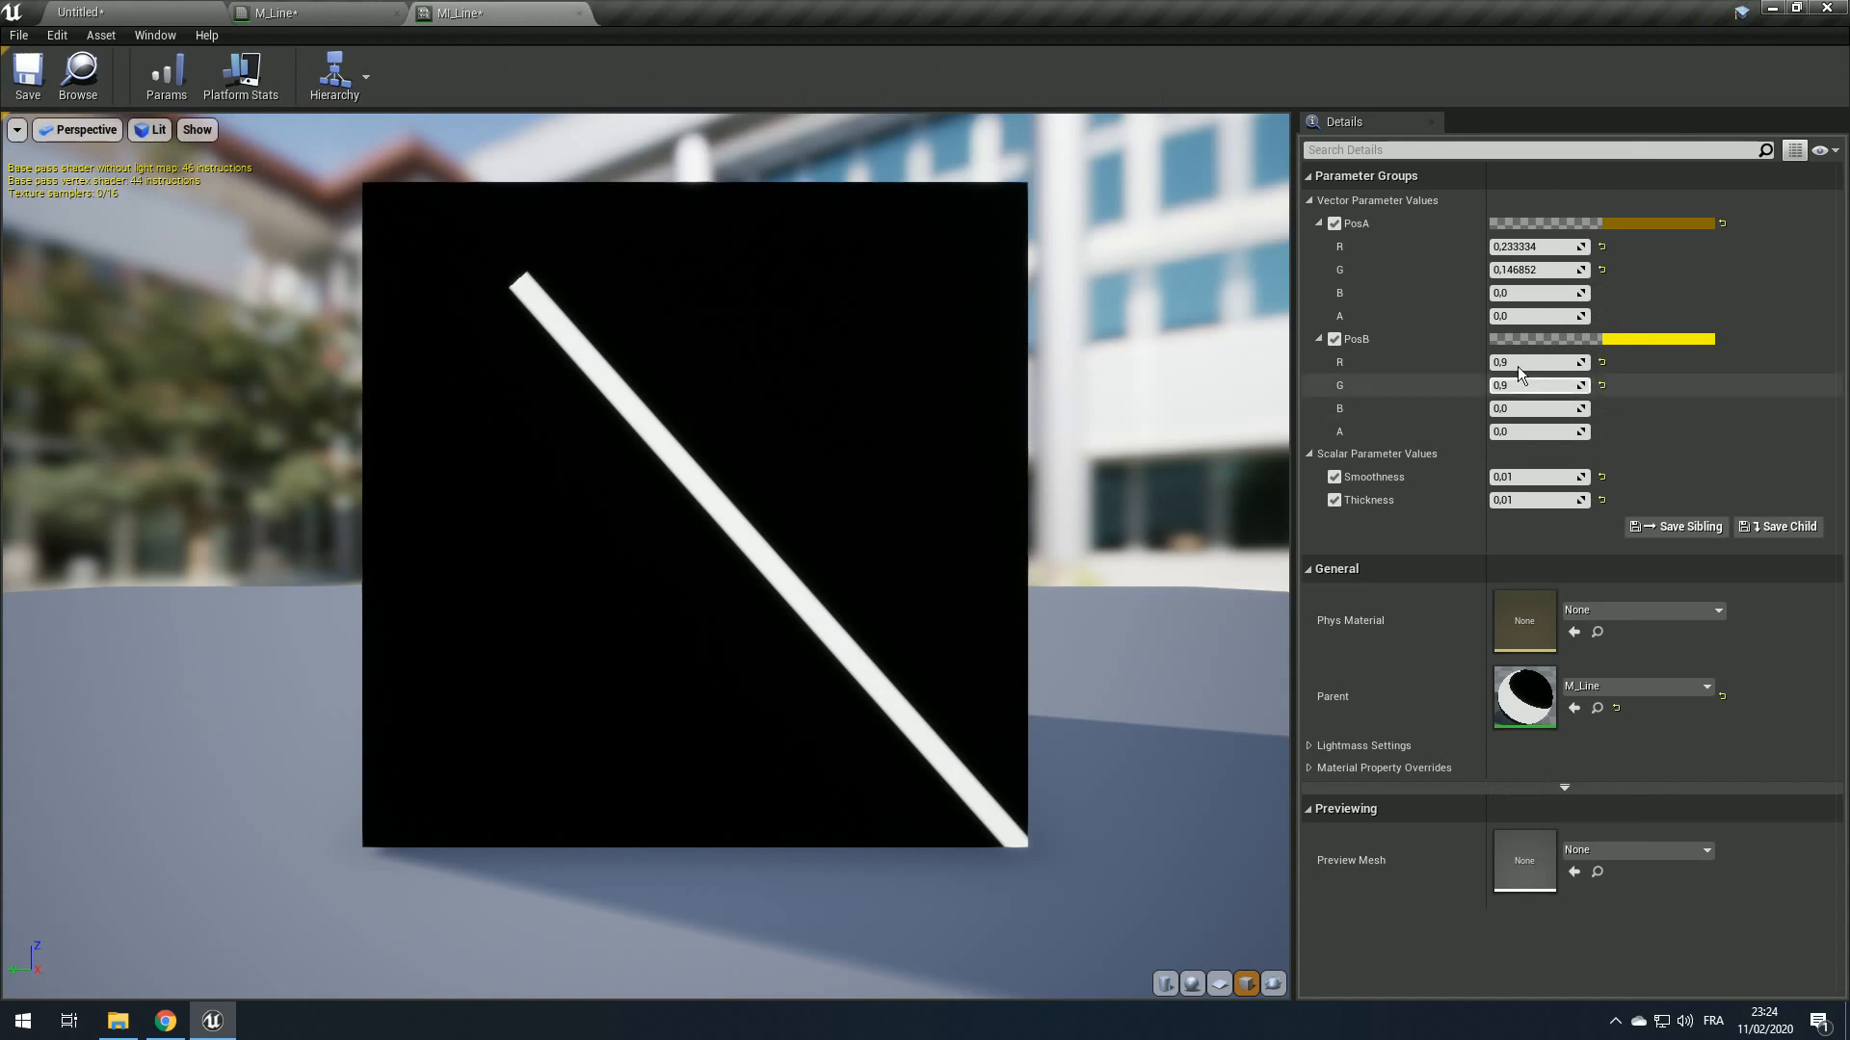
mouse_move(1534, 239)
mouse_down()
mouse_move(1483, 240)
mouse_move(1619, 239)
mouse_move(1532, 240)
mouse_up()
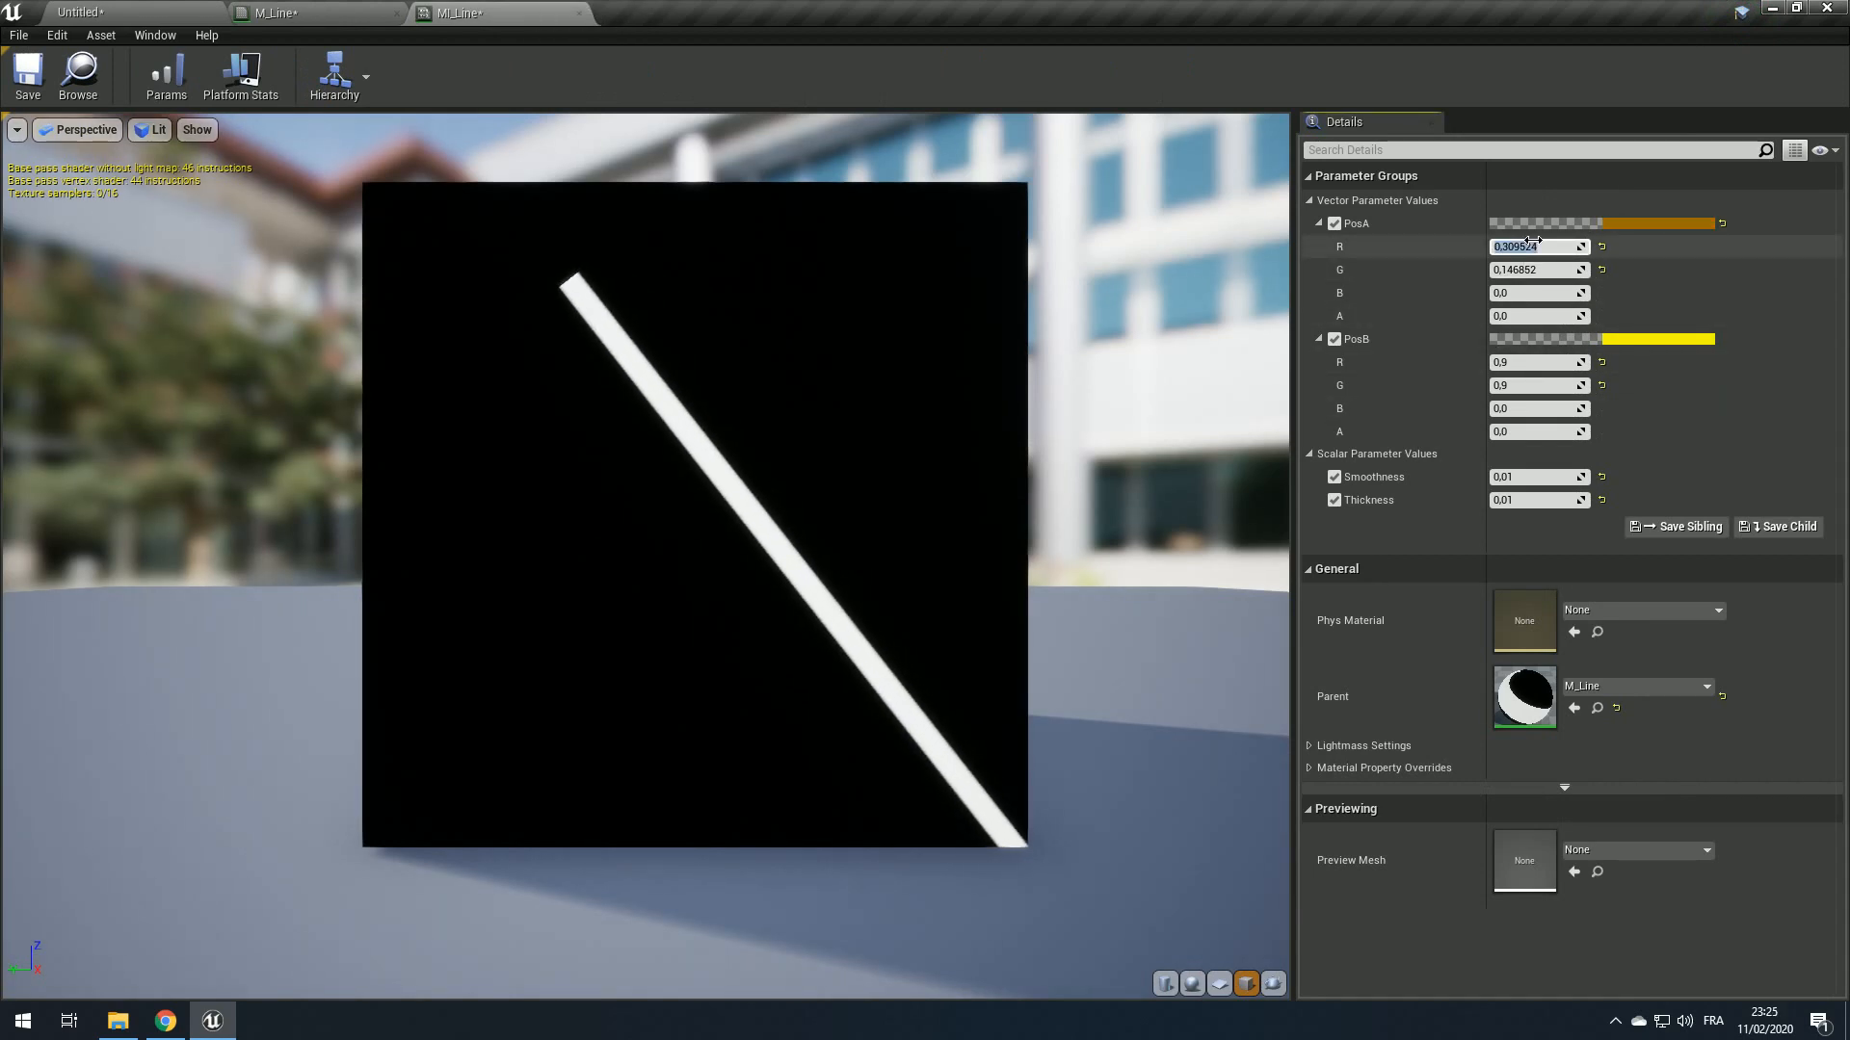
Step: Set PosA's R and G to 0.1 in MI_Line
text(0,1)
key(Tab)
text(0,1)
key(Return)
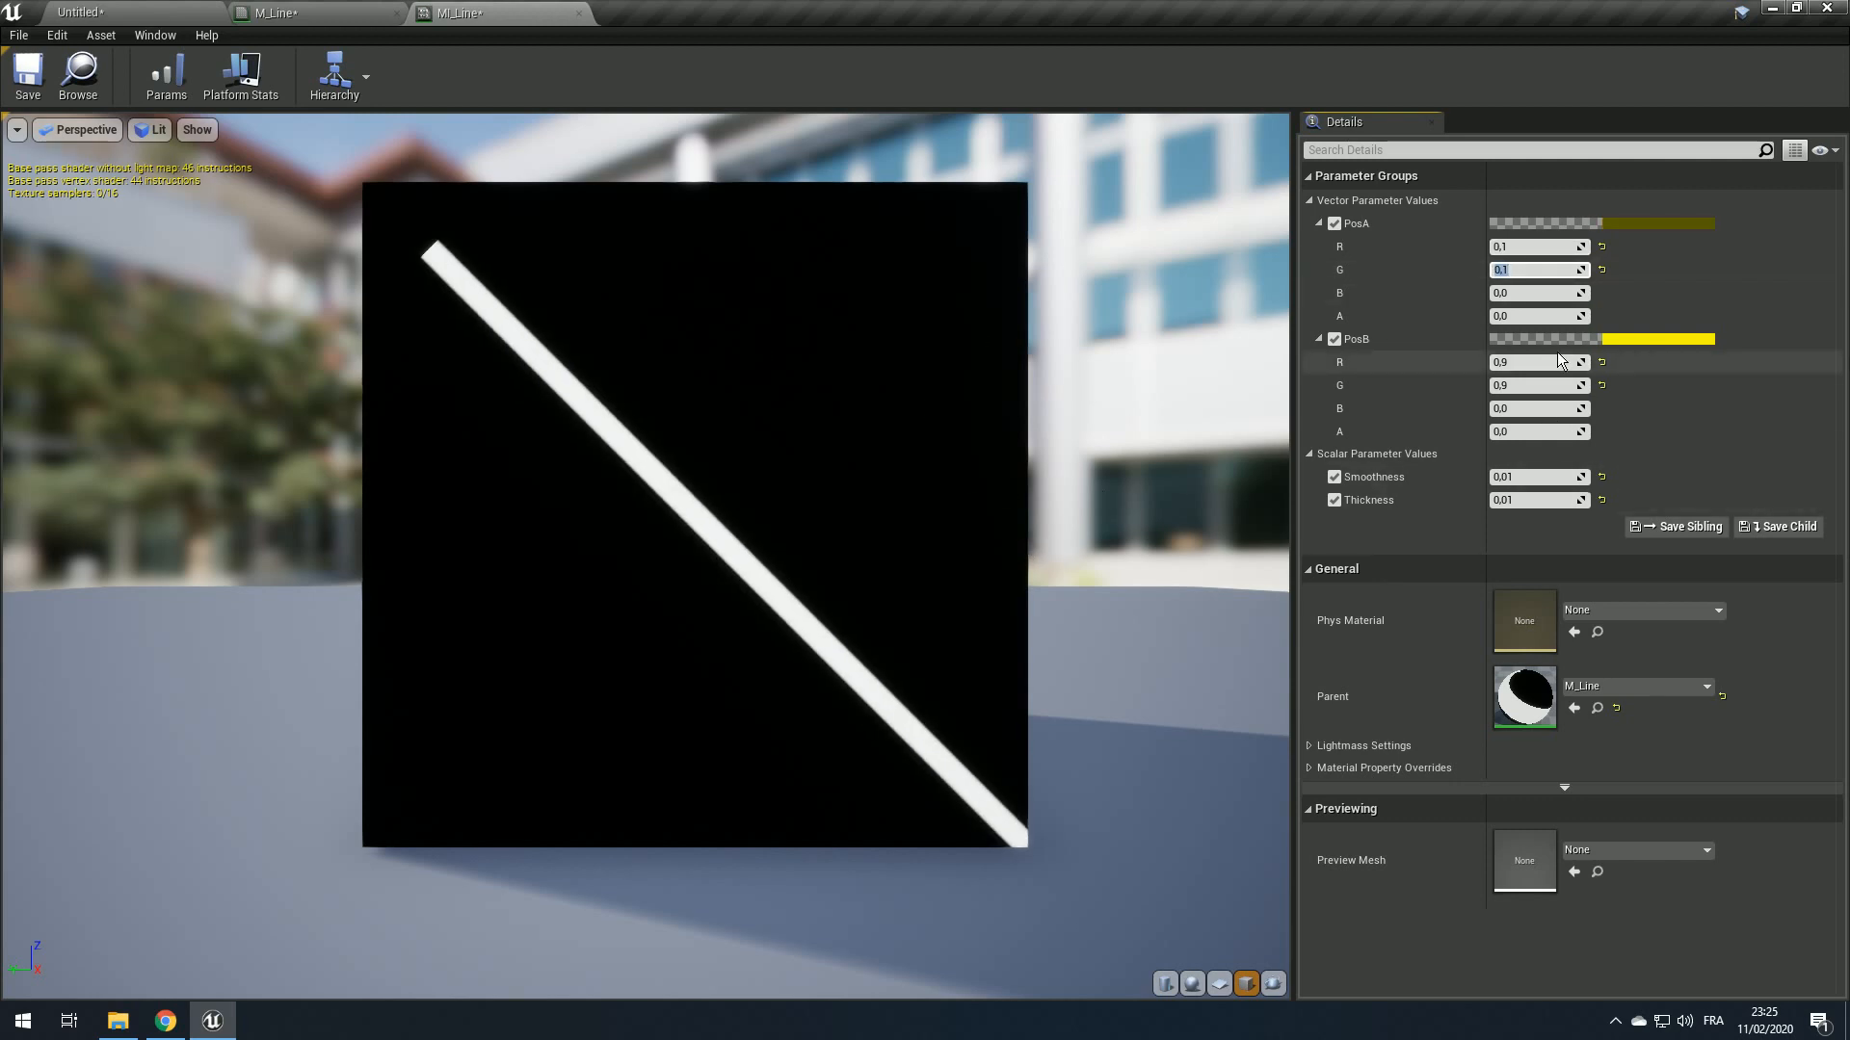
Step: In M_Line, line up Saturate and Ceil with the upper Dot node and move the three nodes further up
click(279, 12)
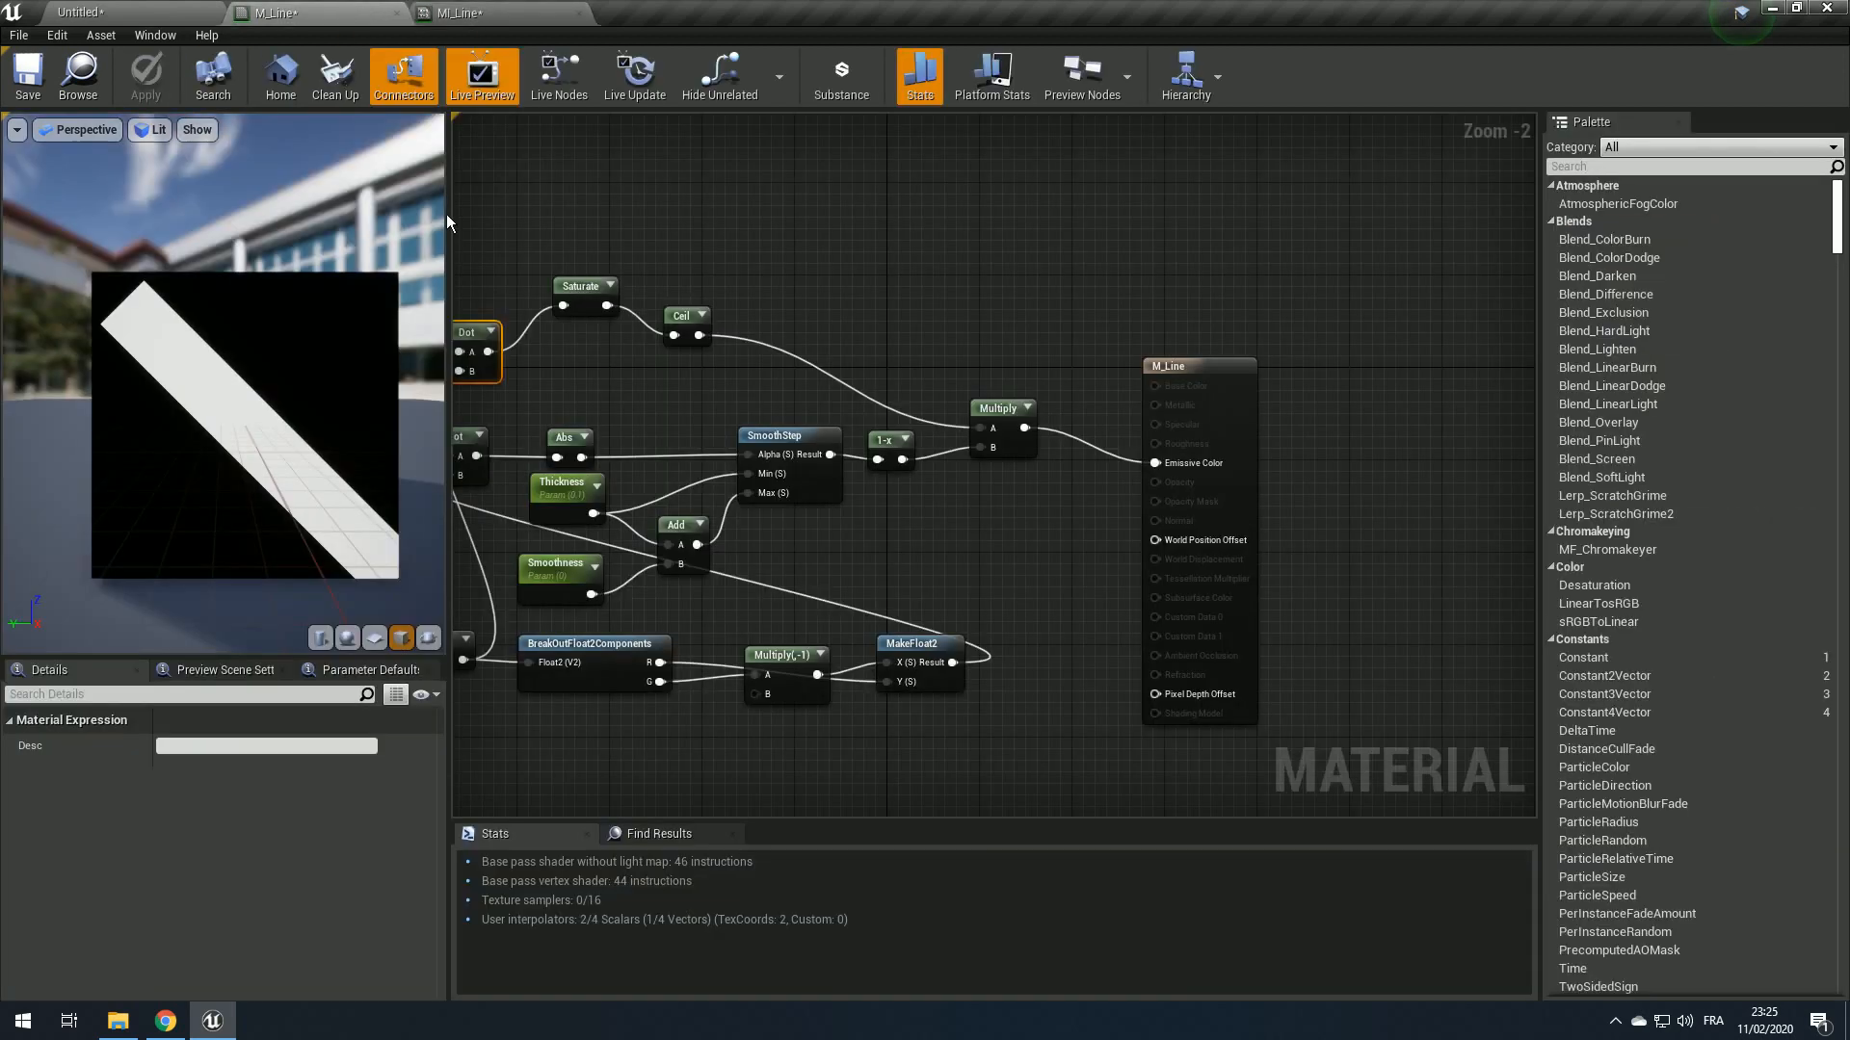
scroll(905, 469, up, 4)
drag(795, 334, 796, 388)
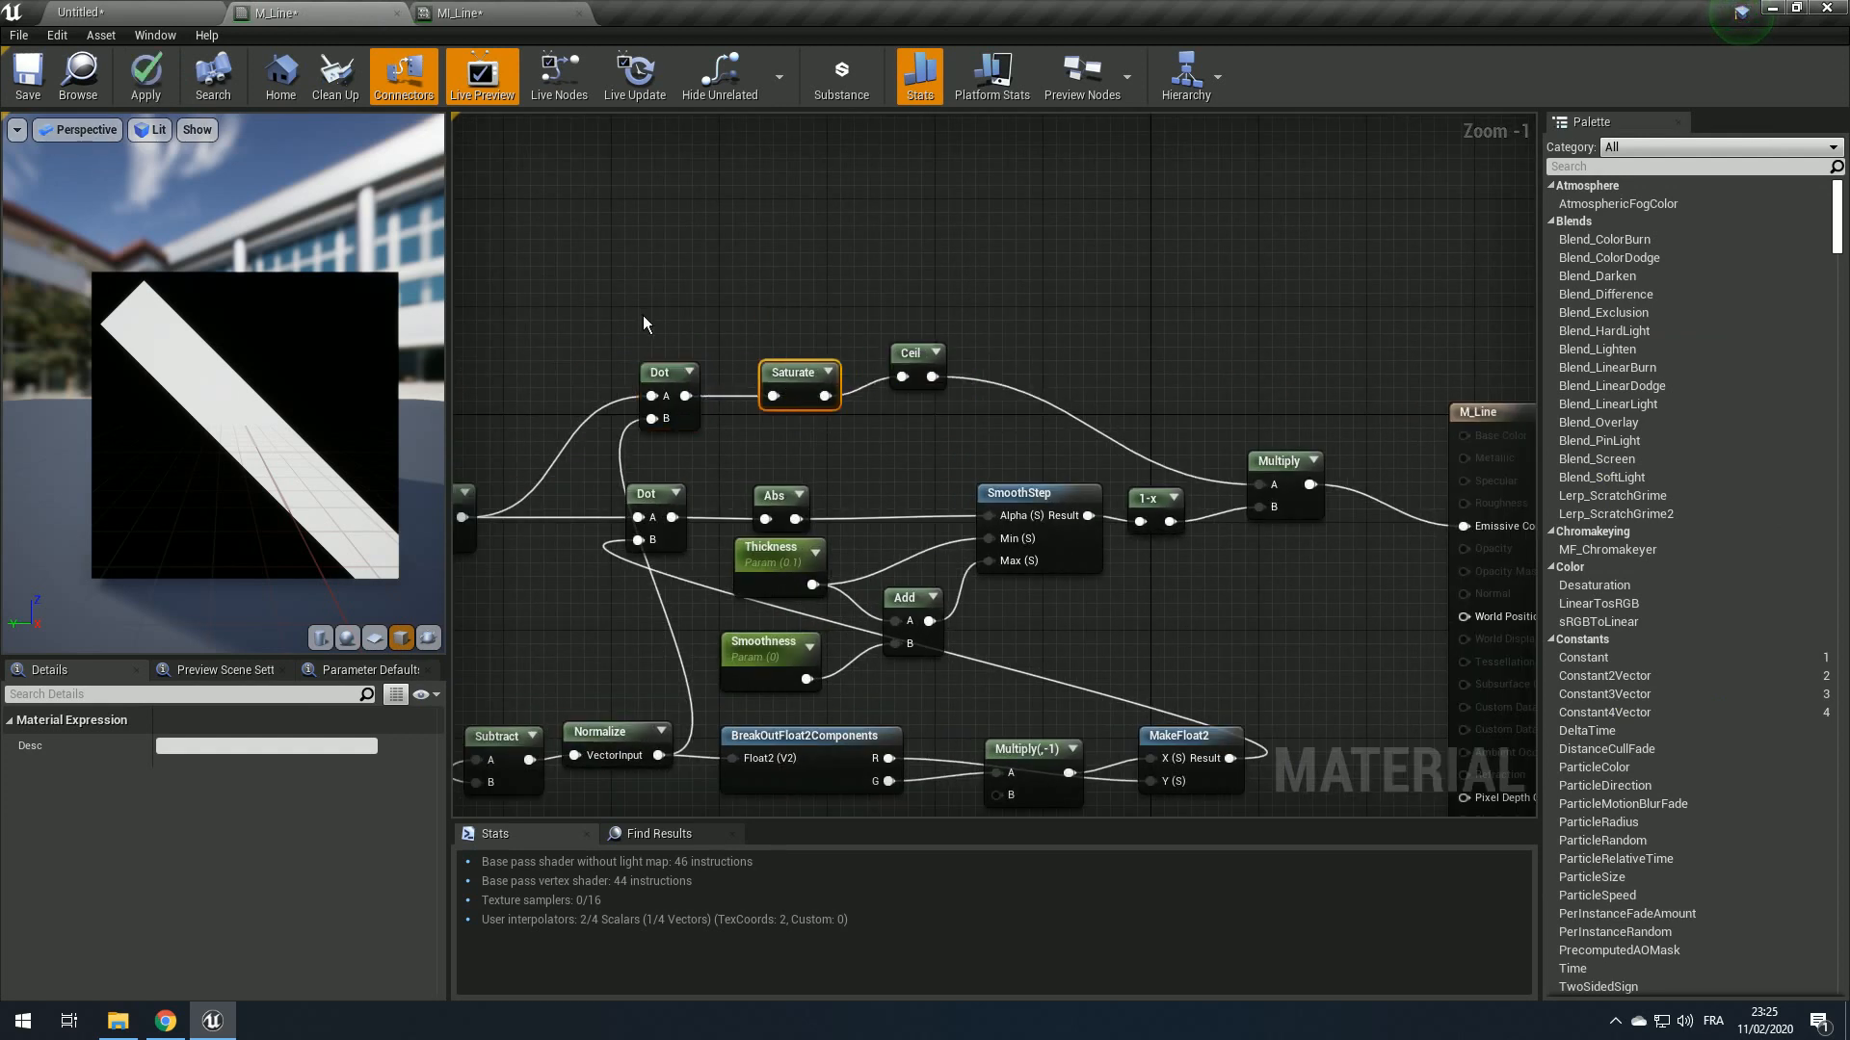
drag(644, 315, 891, 405)
drag(888, 363, 955, 309)
Step: Duplicate the TexCoord Subtract node, connecting TexCoord to the copy's A and PosB's Append output to its B
right_drag(539, 439, 955, 367)
click(840, 424)
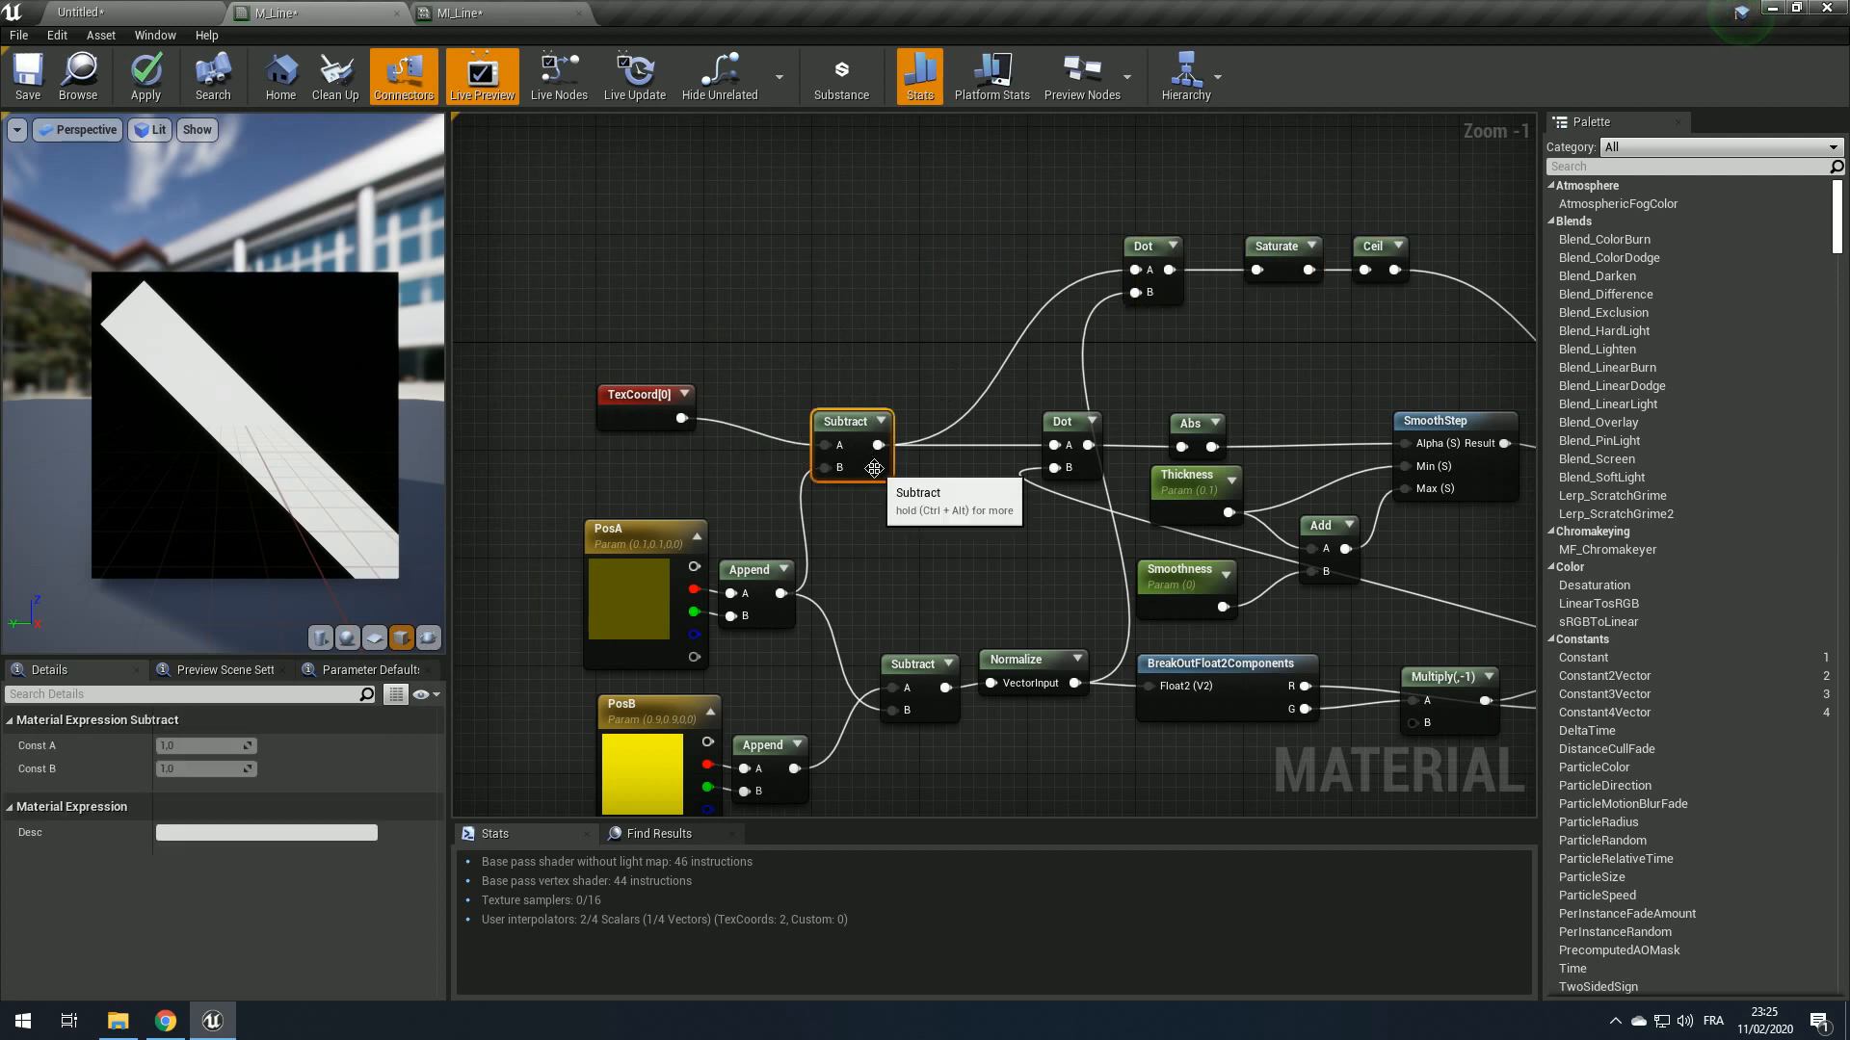
click(655, 528)
scroll(725, 604, down, 1)
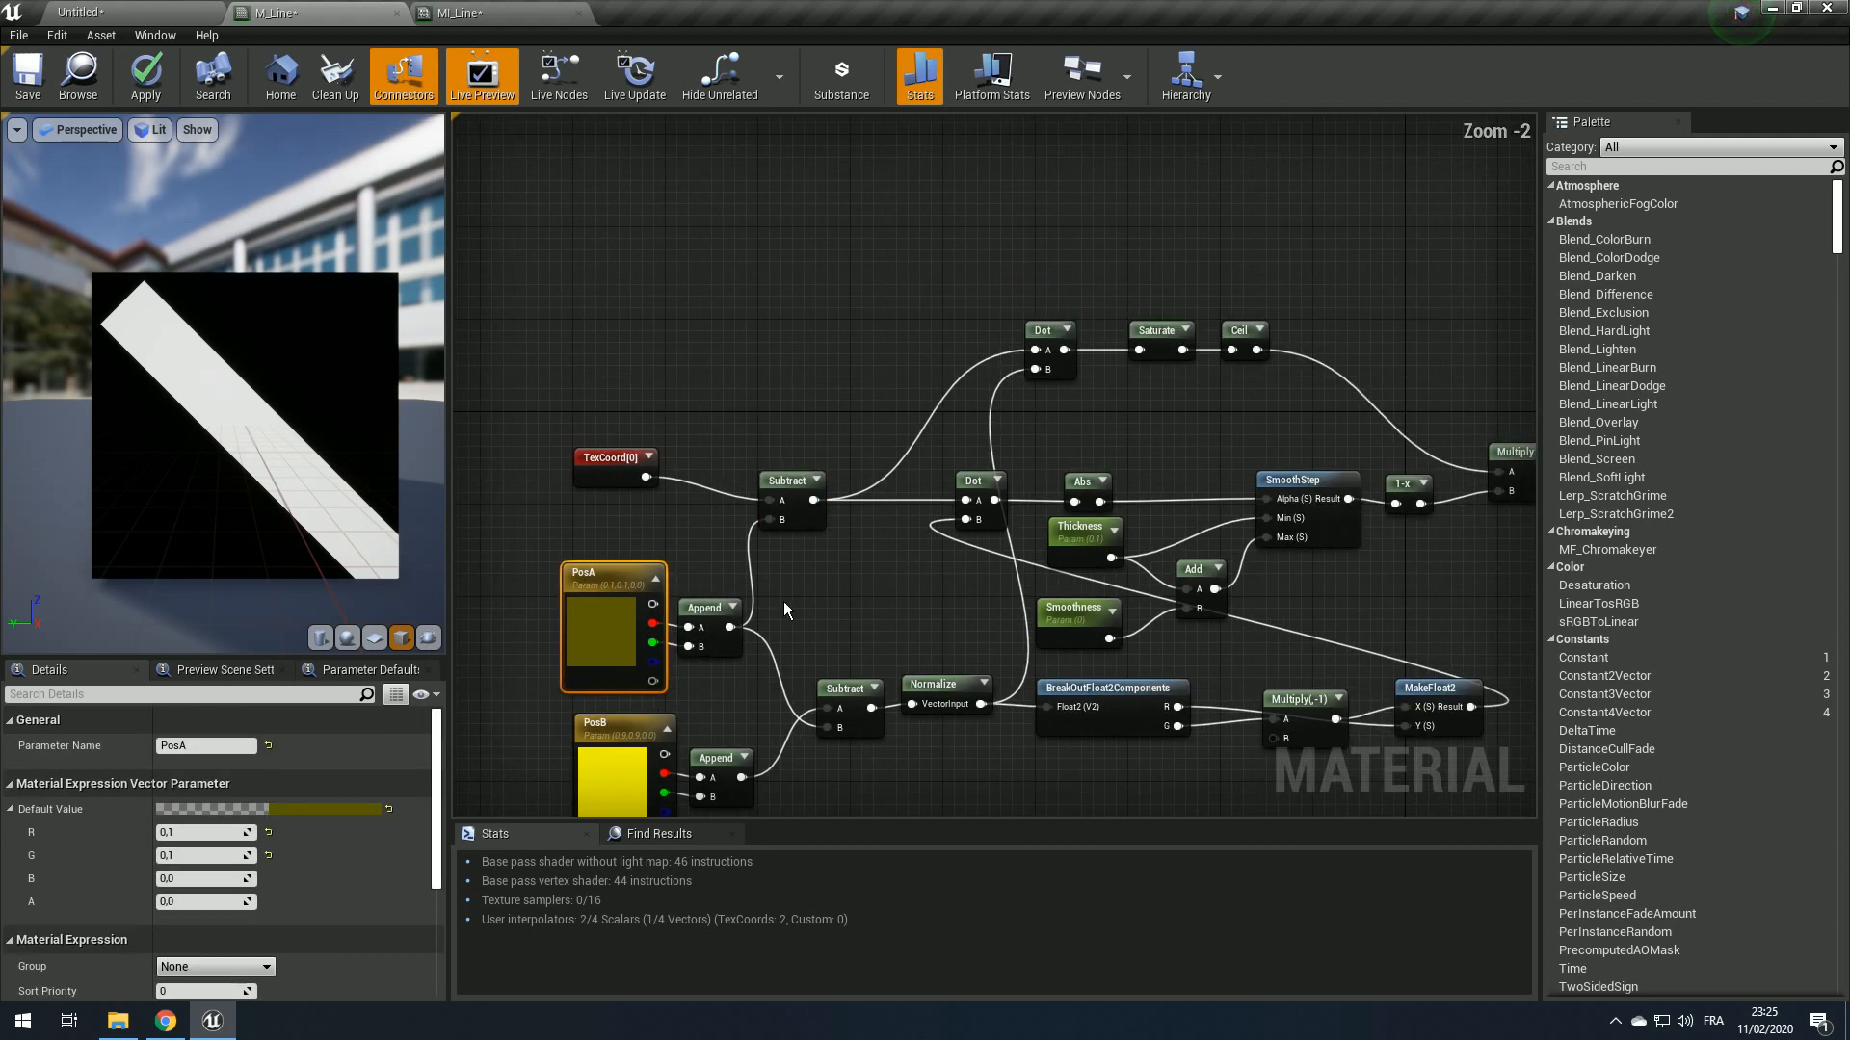
click(791, 480)
key(ctrl+c)
key(ctrl+v)
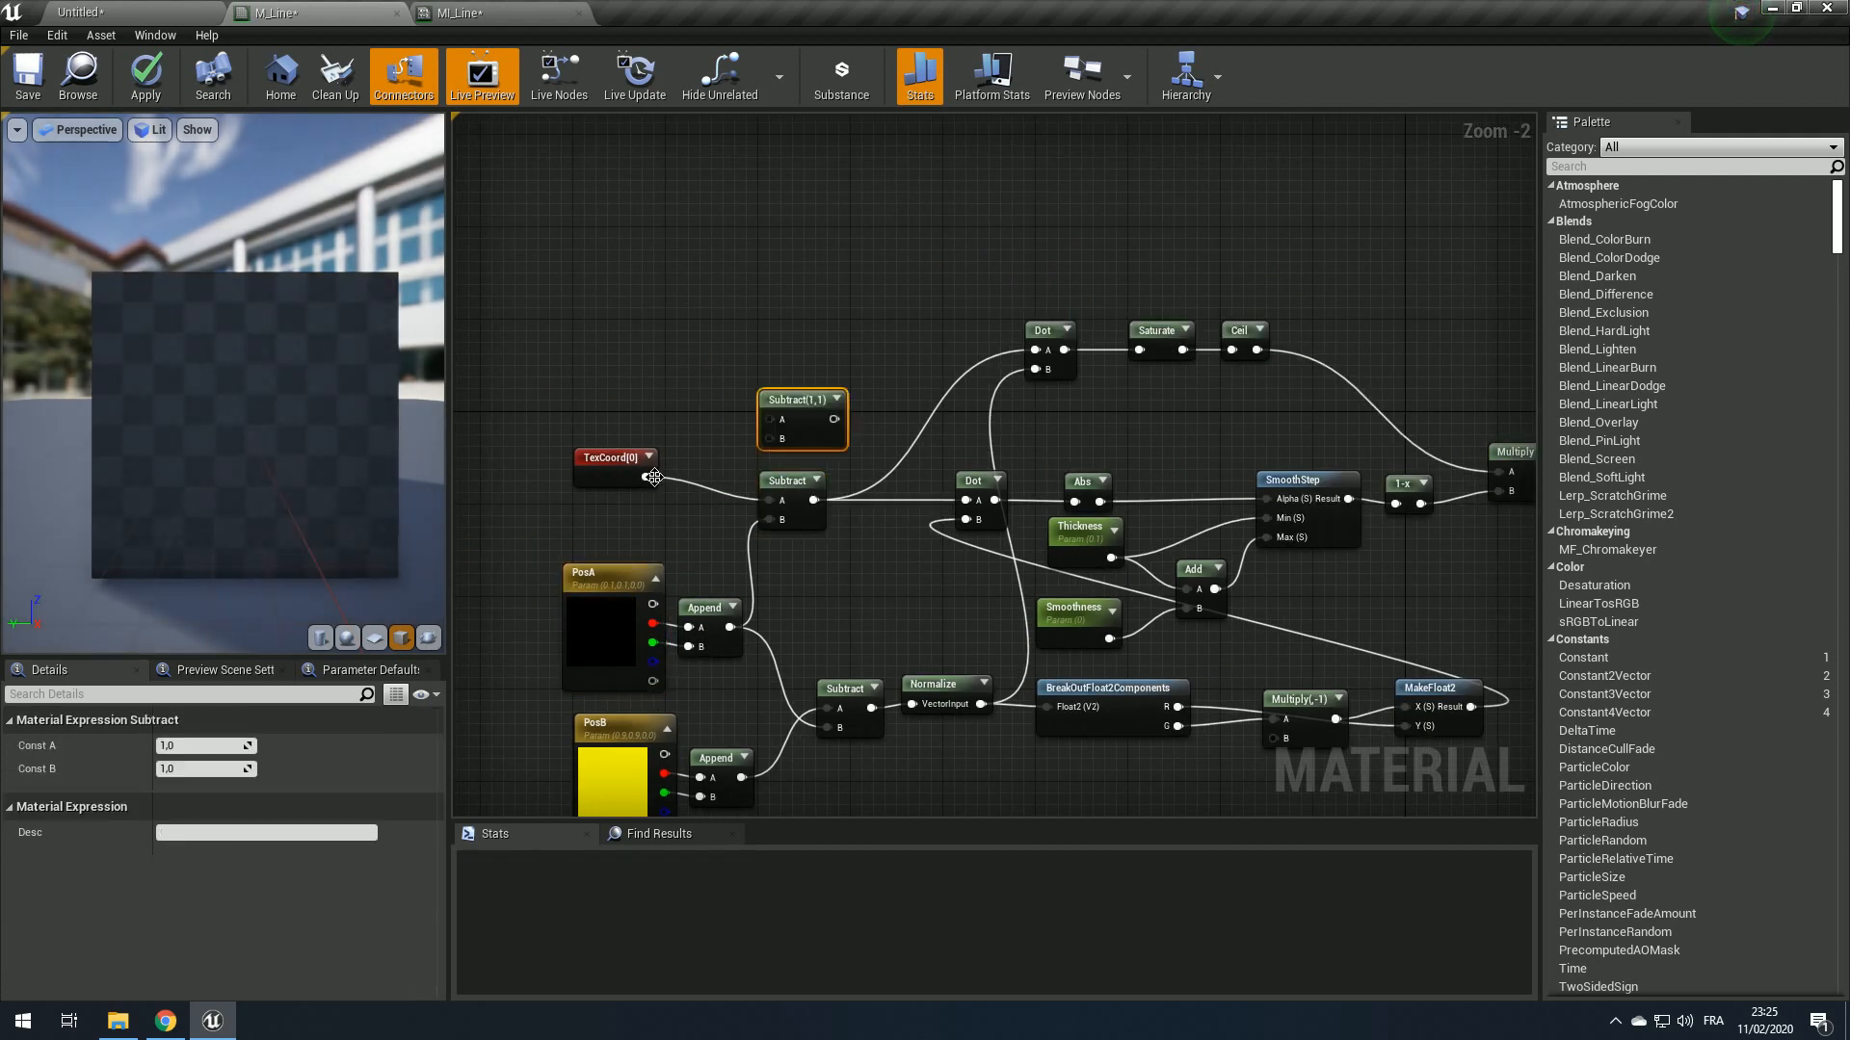
drag(645, 476, 740, 777)
Step: Duplicate the upper Dot node above the original, connecting the new Subtract to A and Normalize to B
right_drag(882, 626, 697, 595)
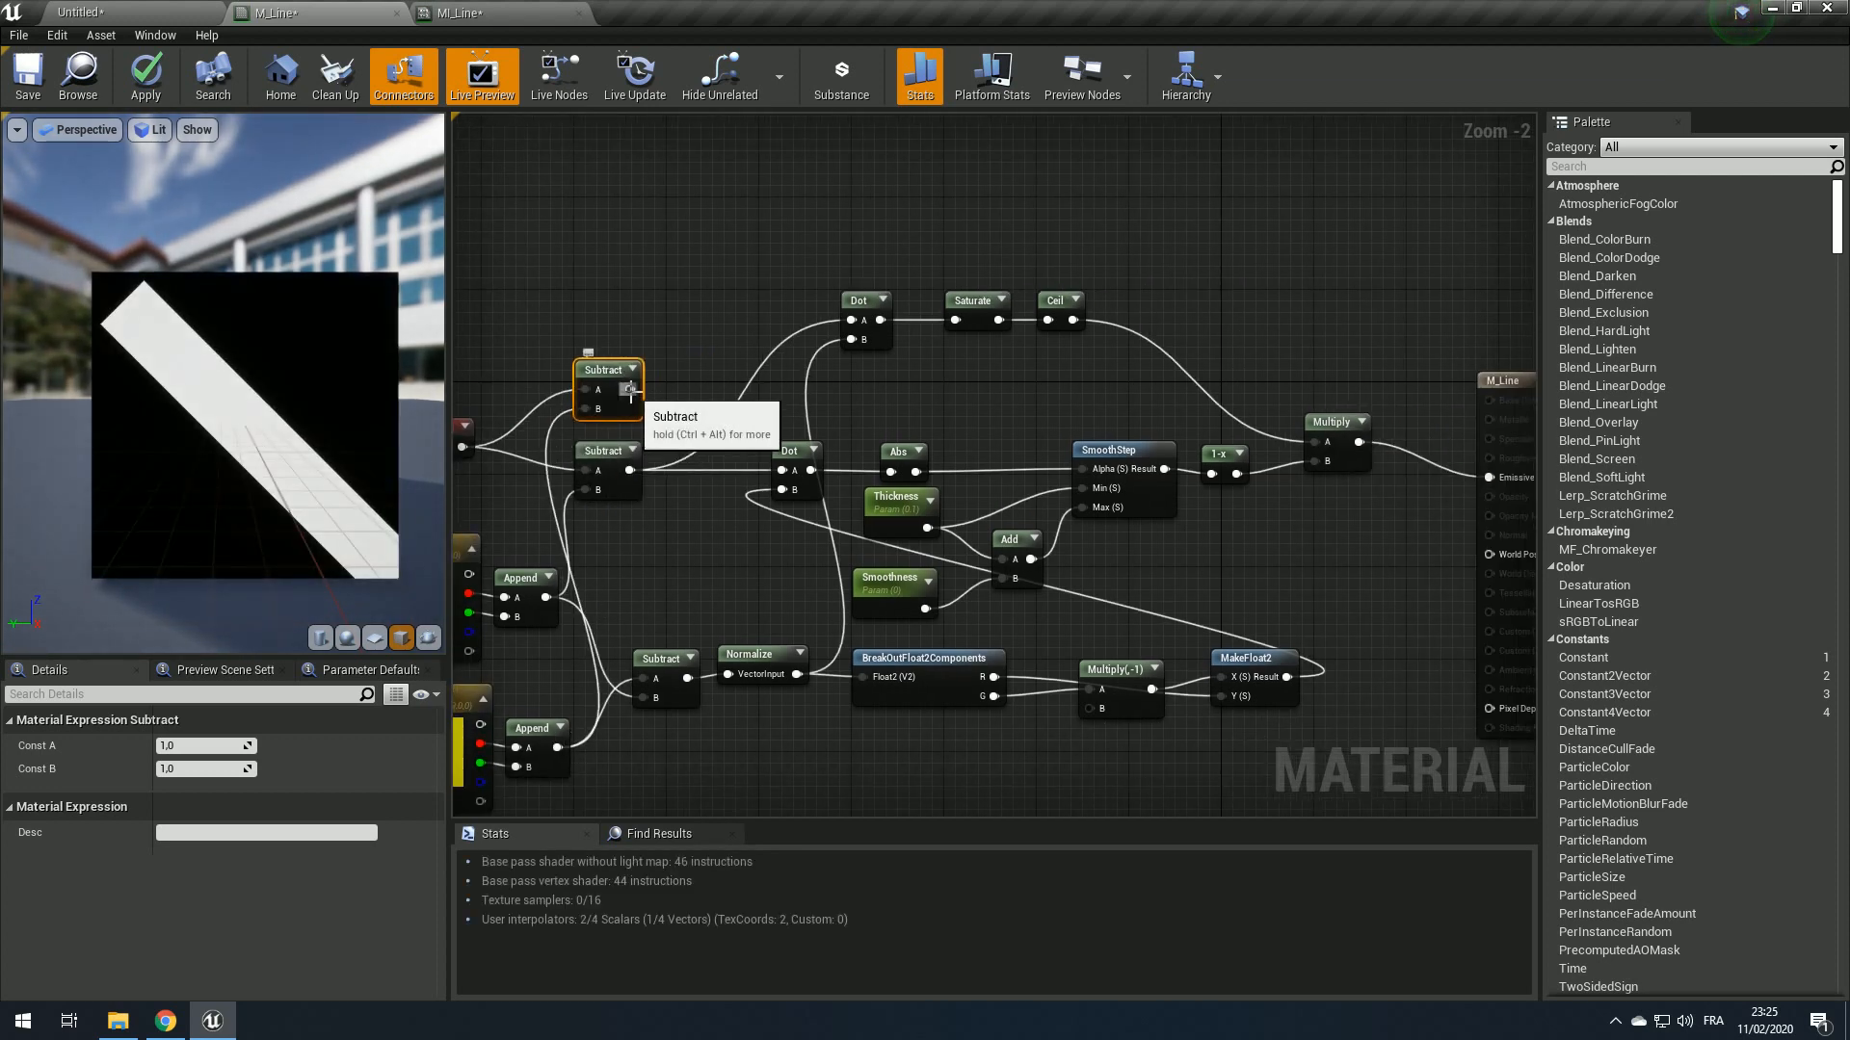
click(857, 300)
key(ctrl+c)
key(ctrl+v)
drag(630, 389, 794, 675)
right_drag(832, 569, 707, 500)
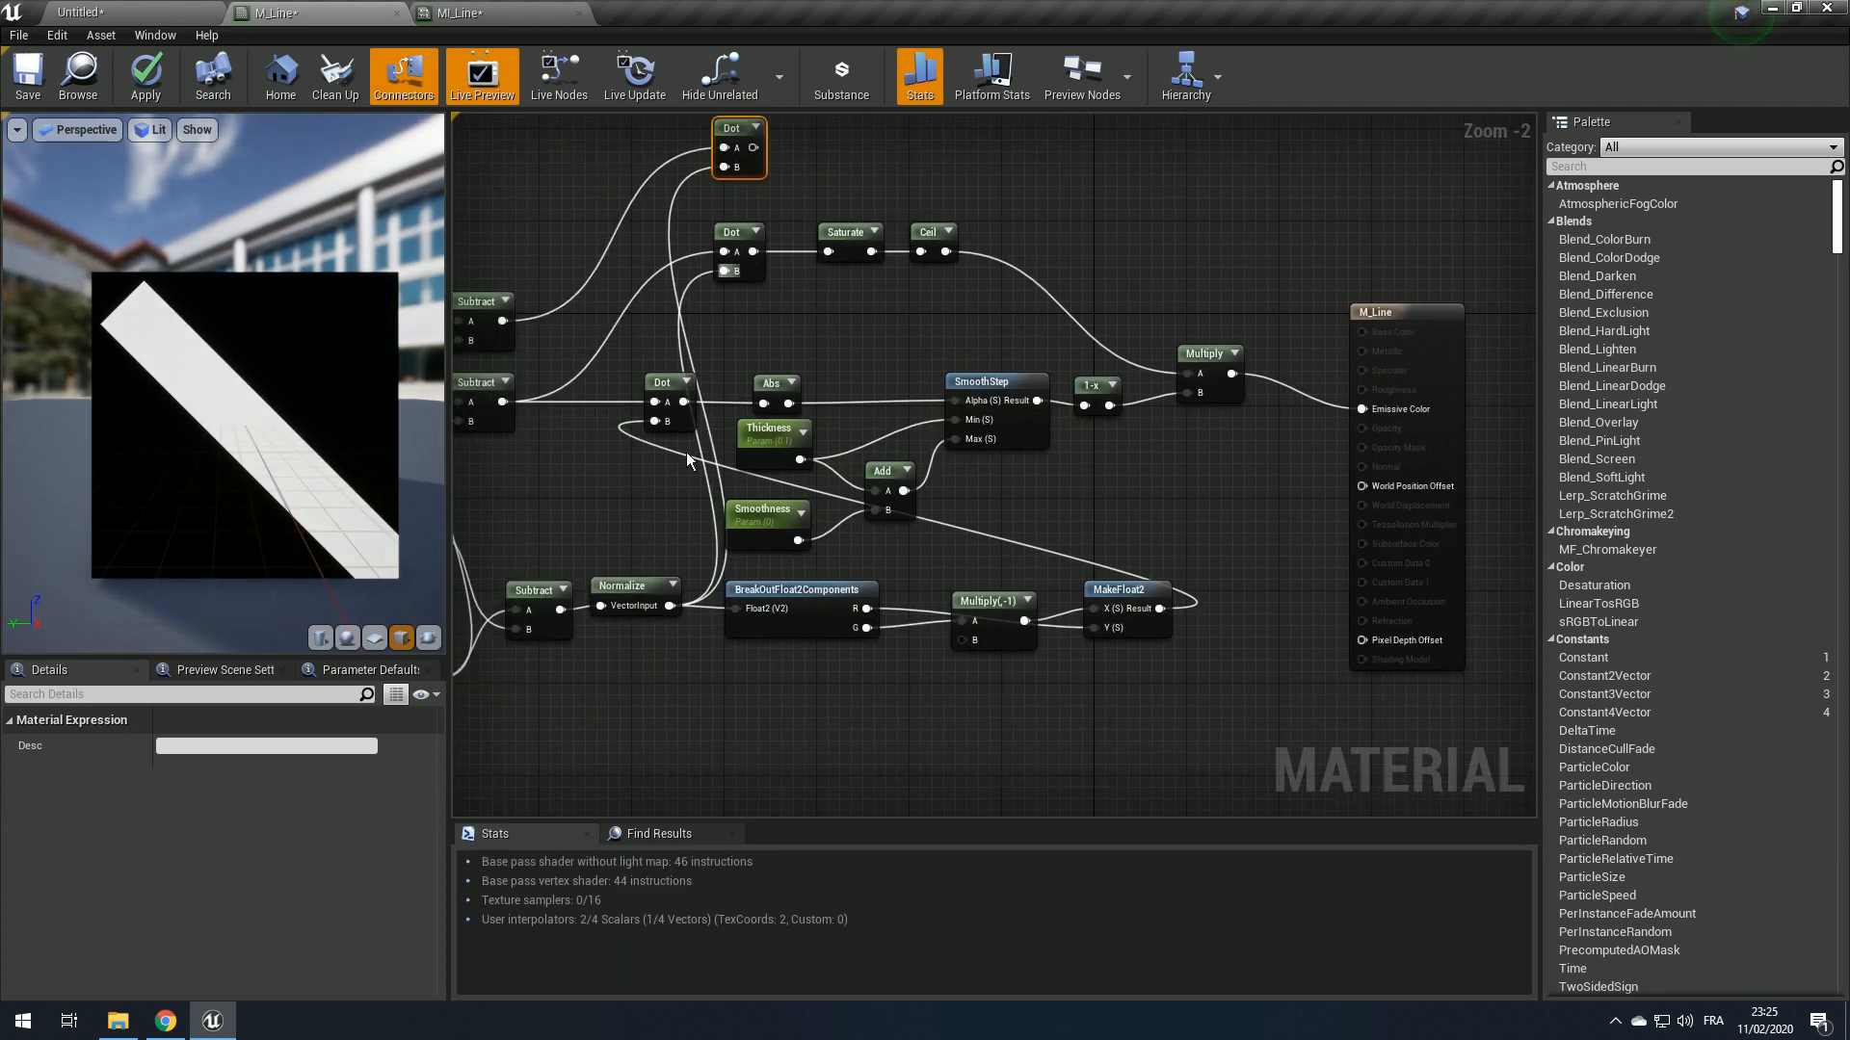
Step: Preview the new Dot's output through Emissive Color and examine its connection from Normalize
drag(752, 145, 1395, 407)
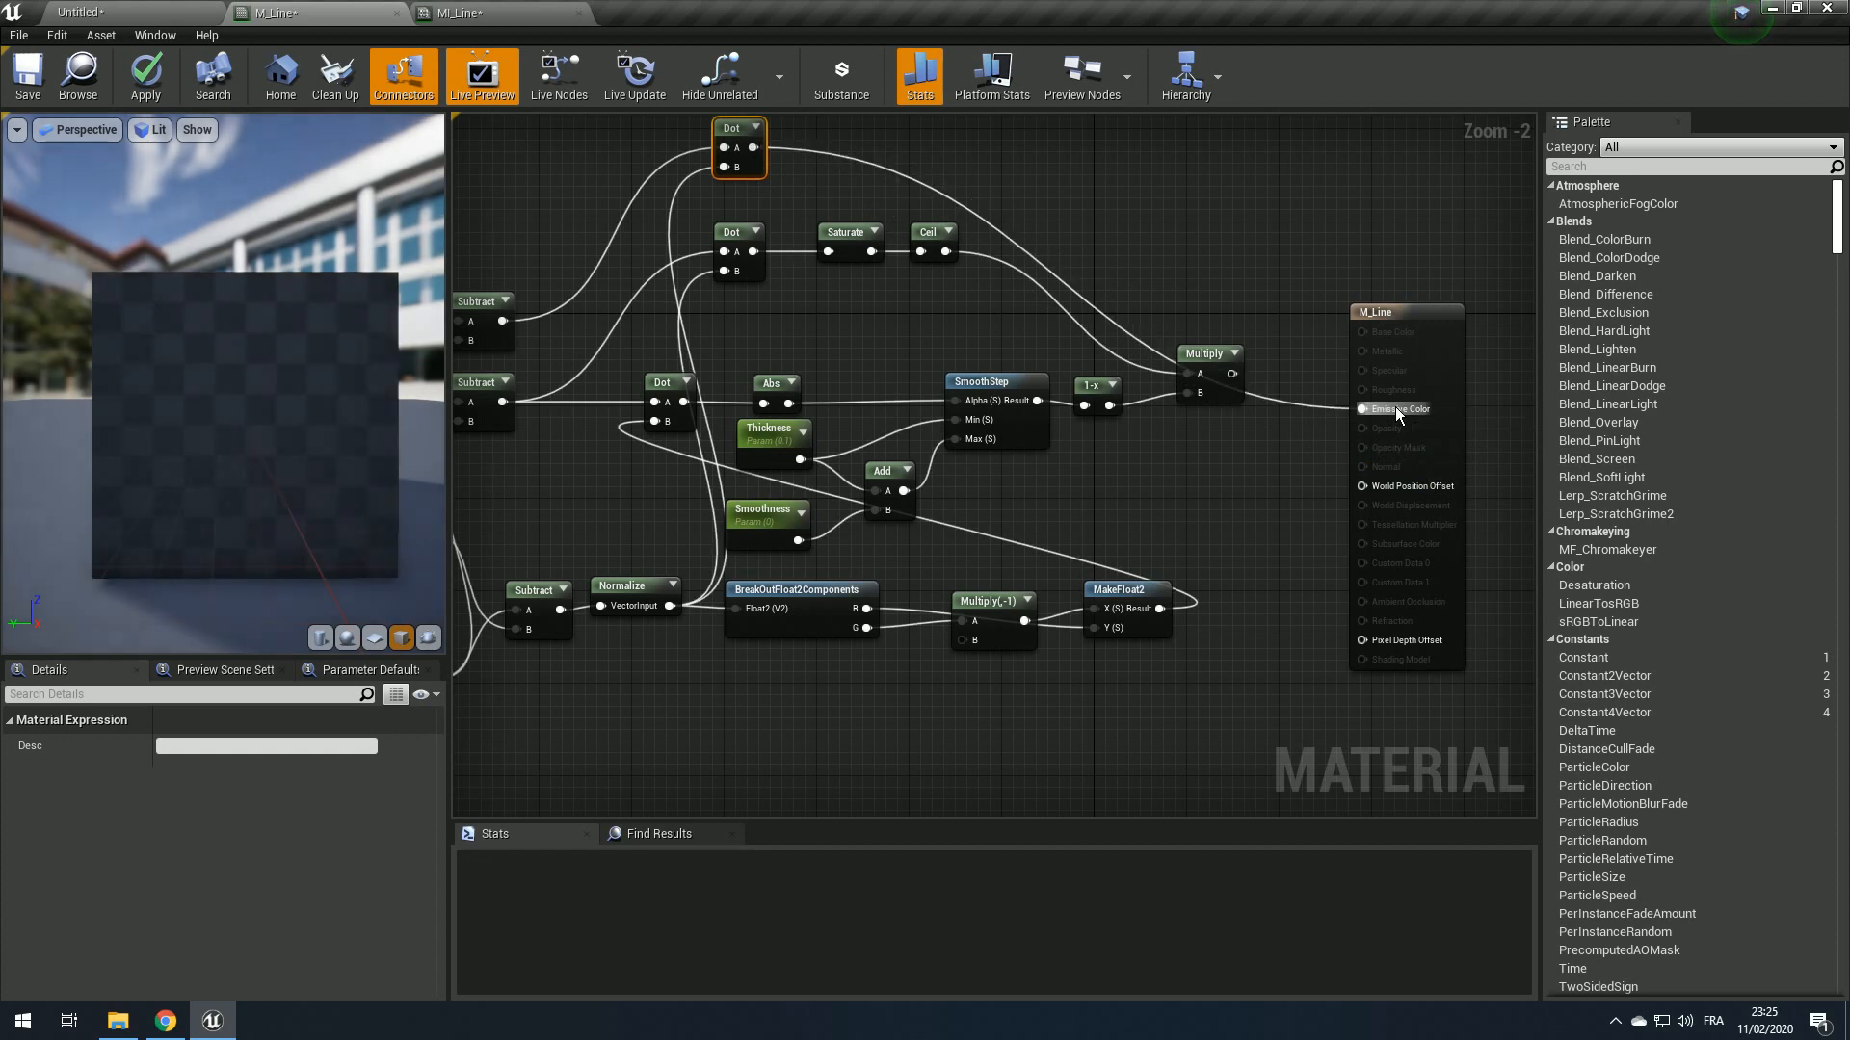
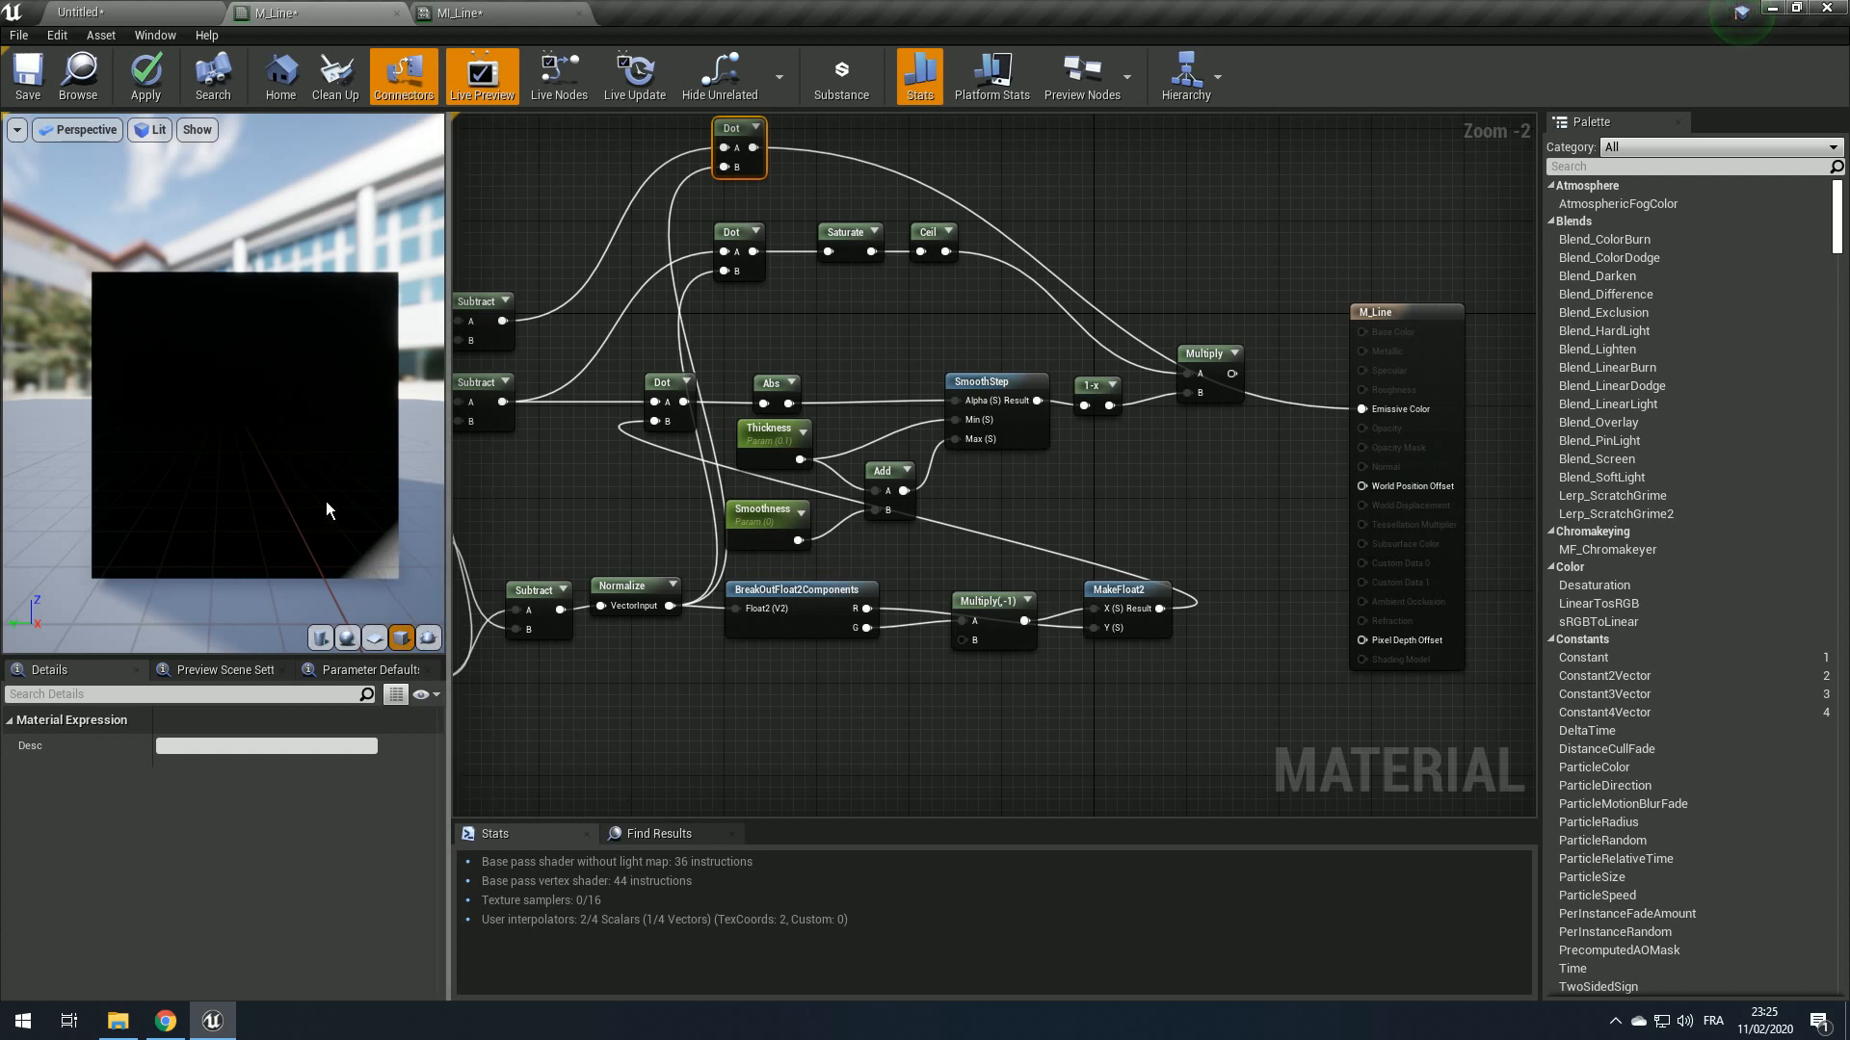
drag(358, 525, 351, 525)
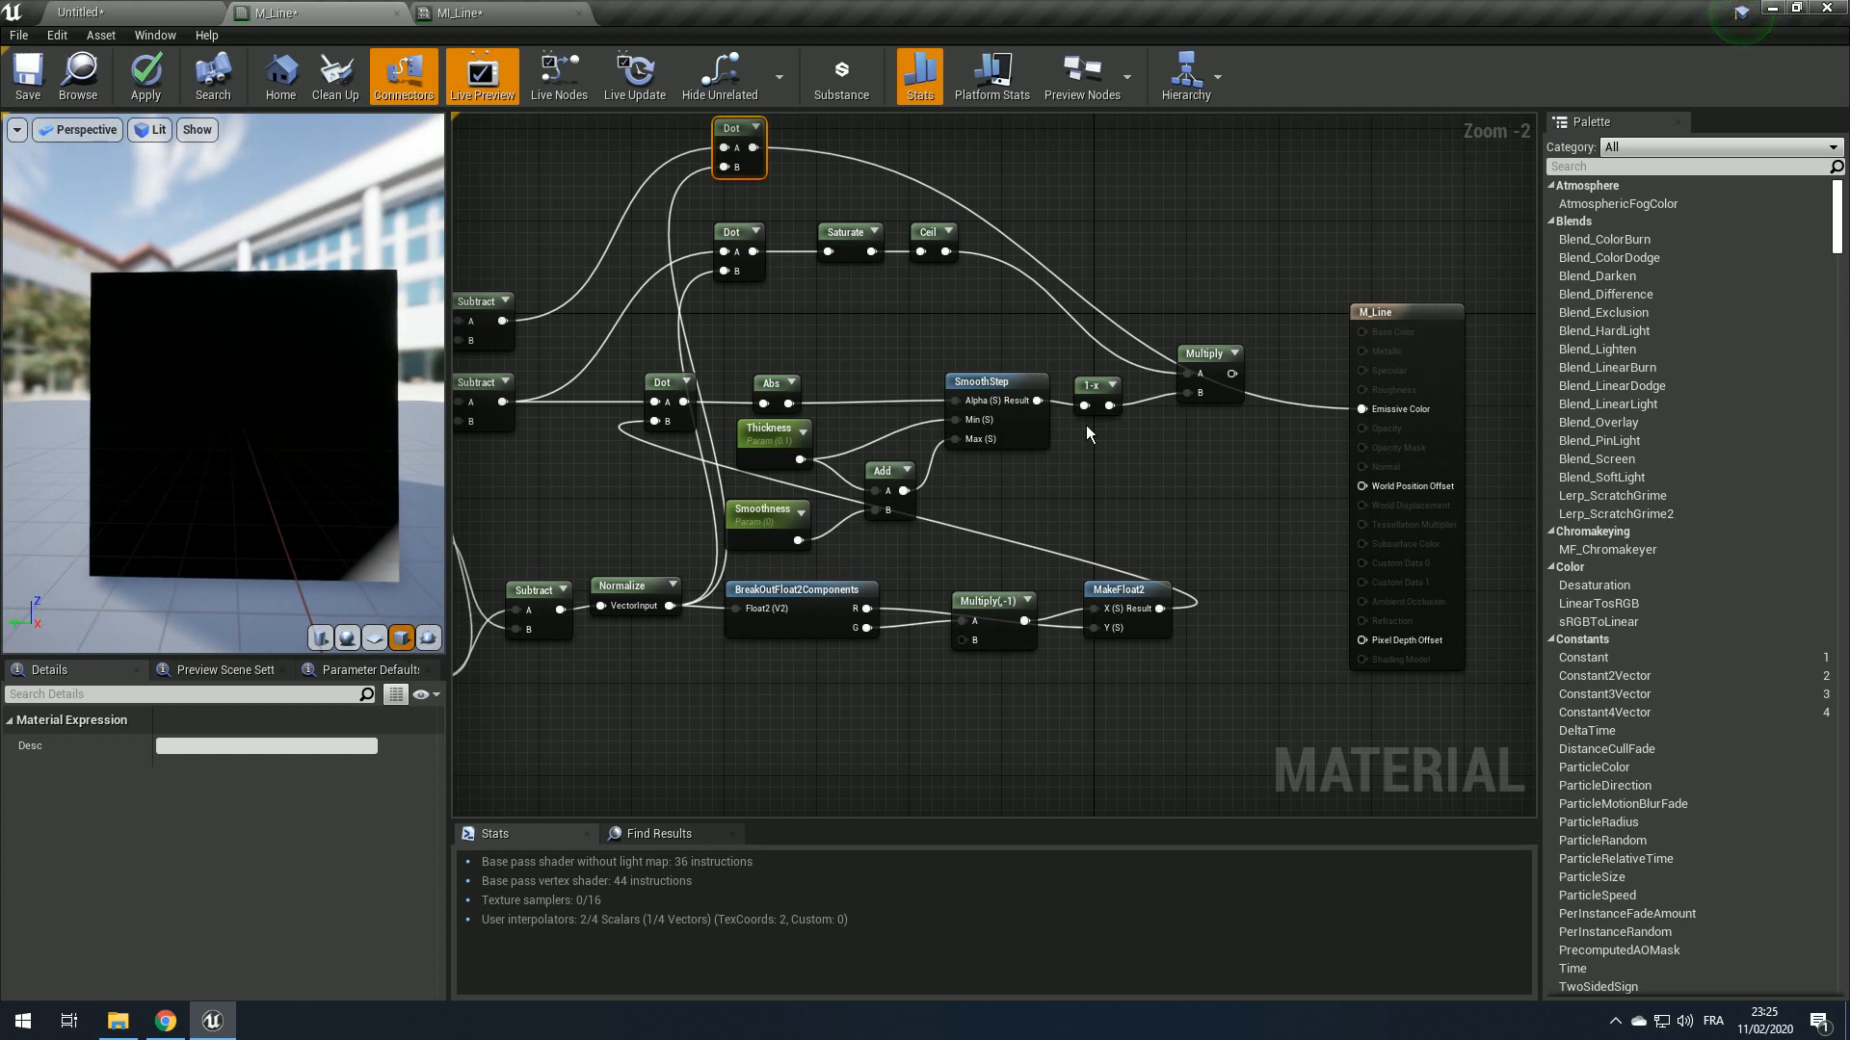
right_drag(848, 313, 953, 320)
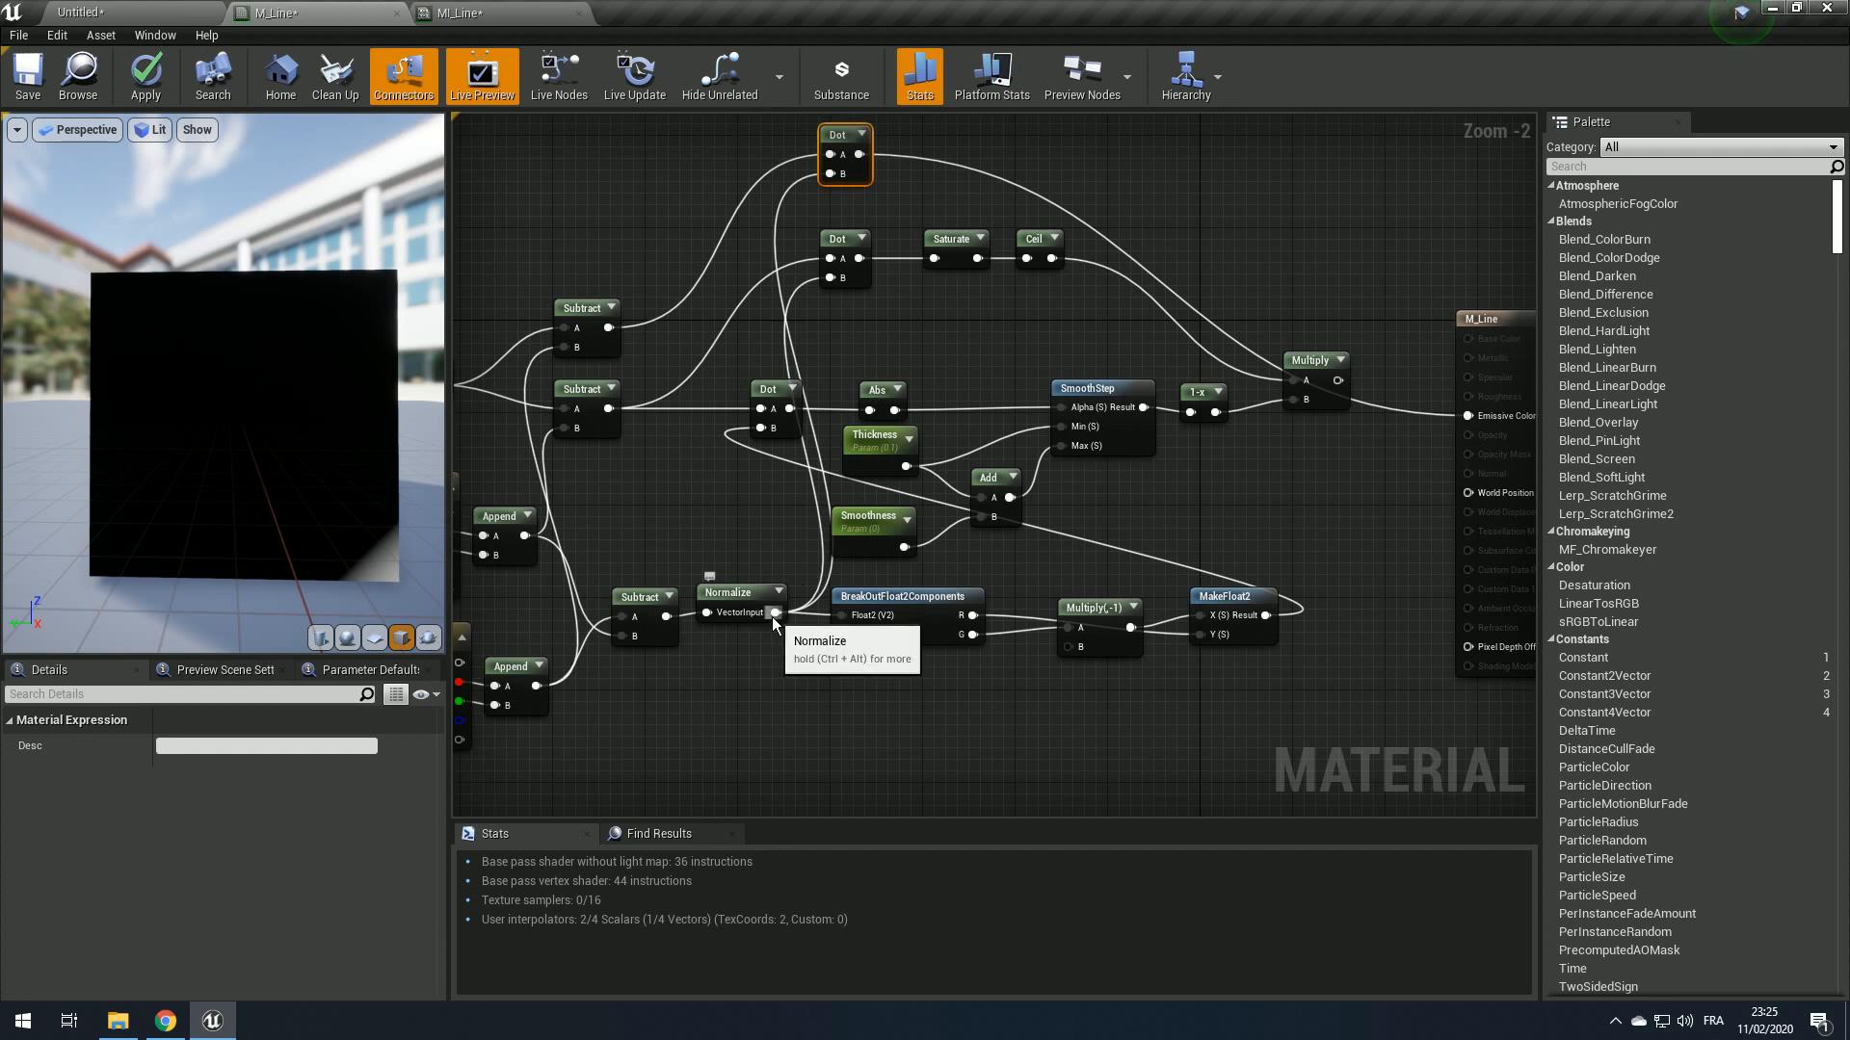
drag(776, 613, 773, 198)
click(773, 198)
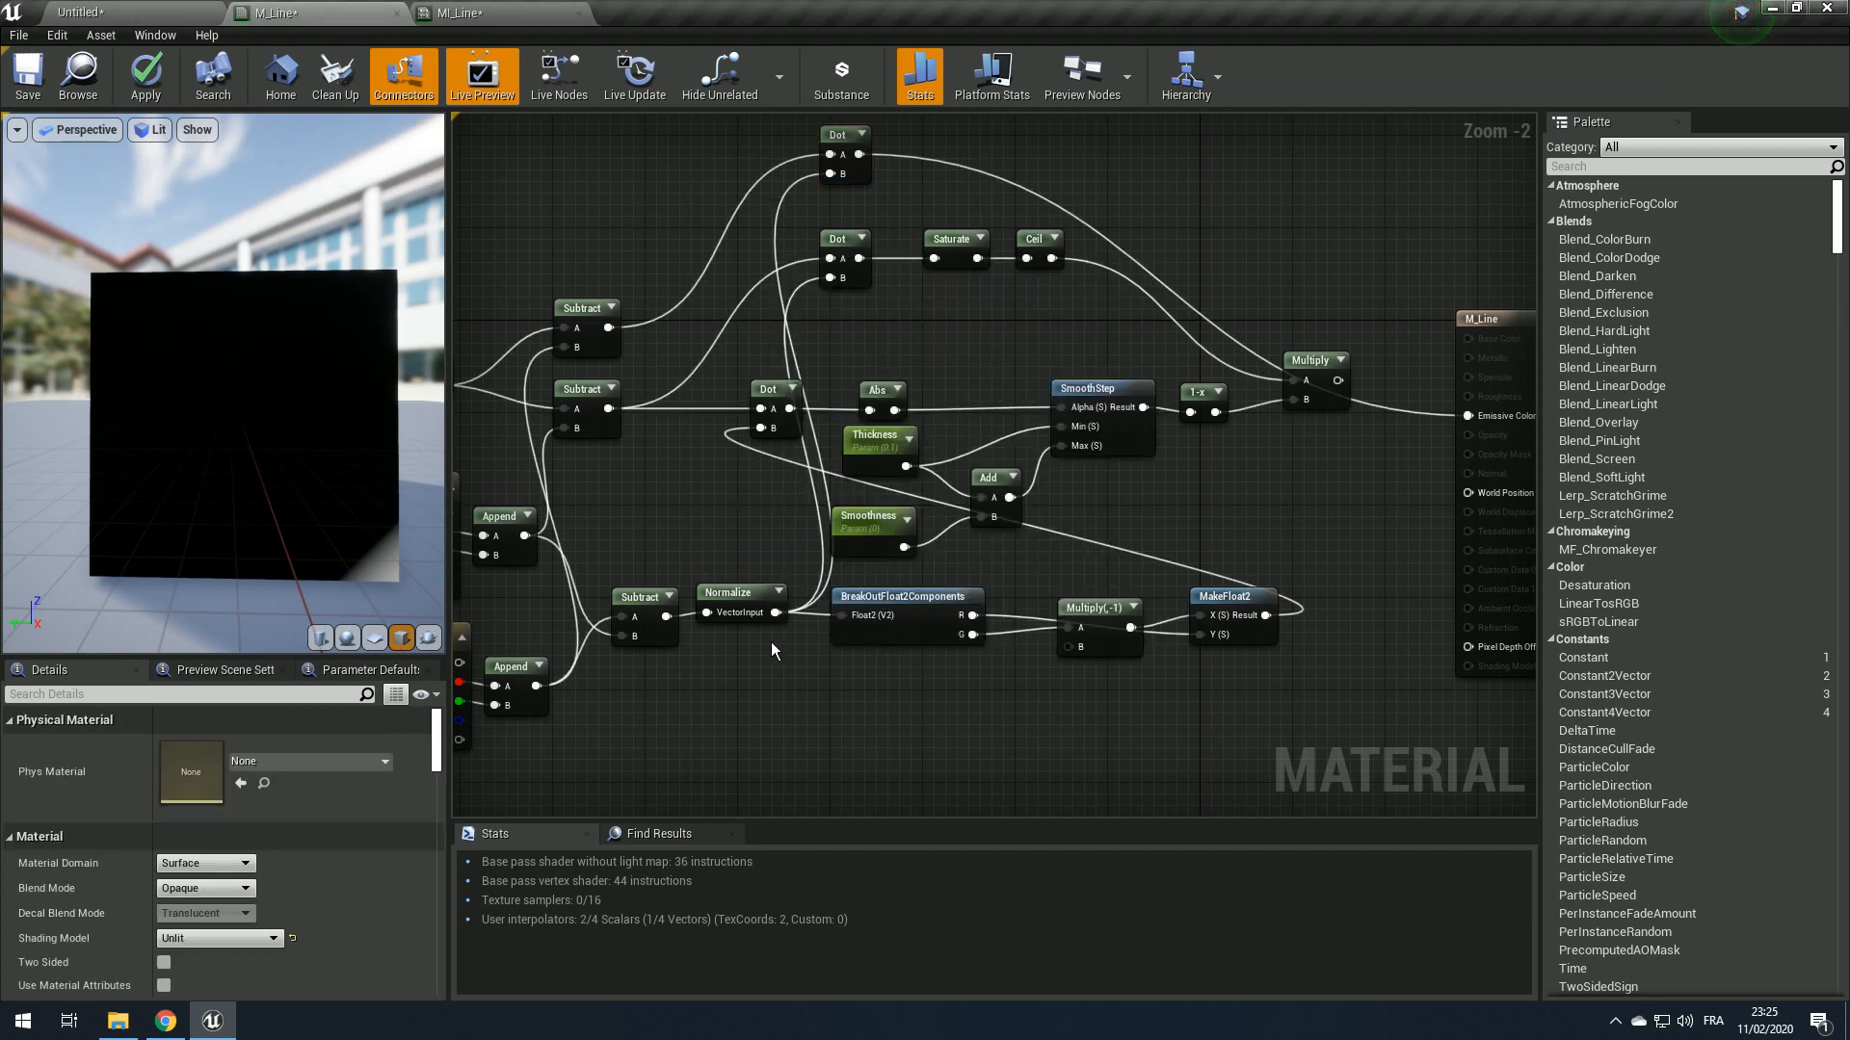
drag(760, 609, 755, 605)
right_drag(1050, 271, 930, 313)
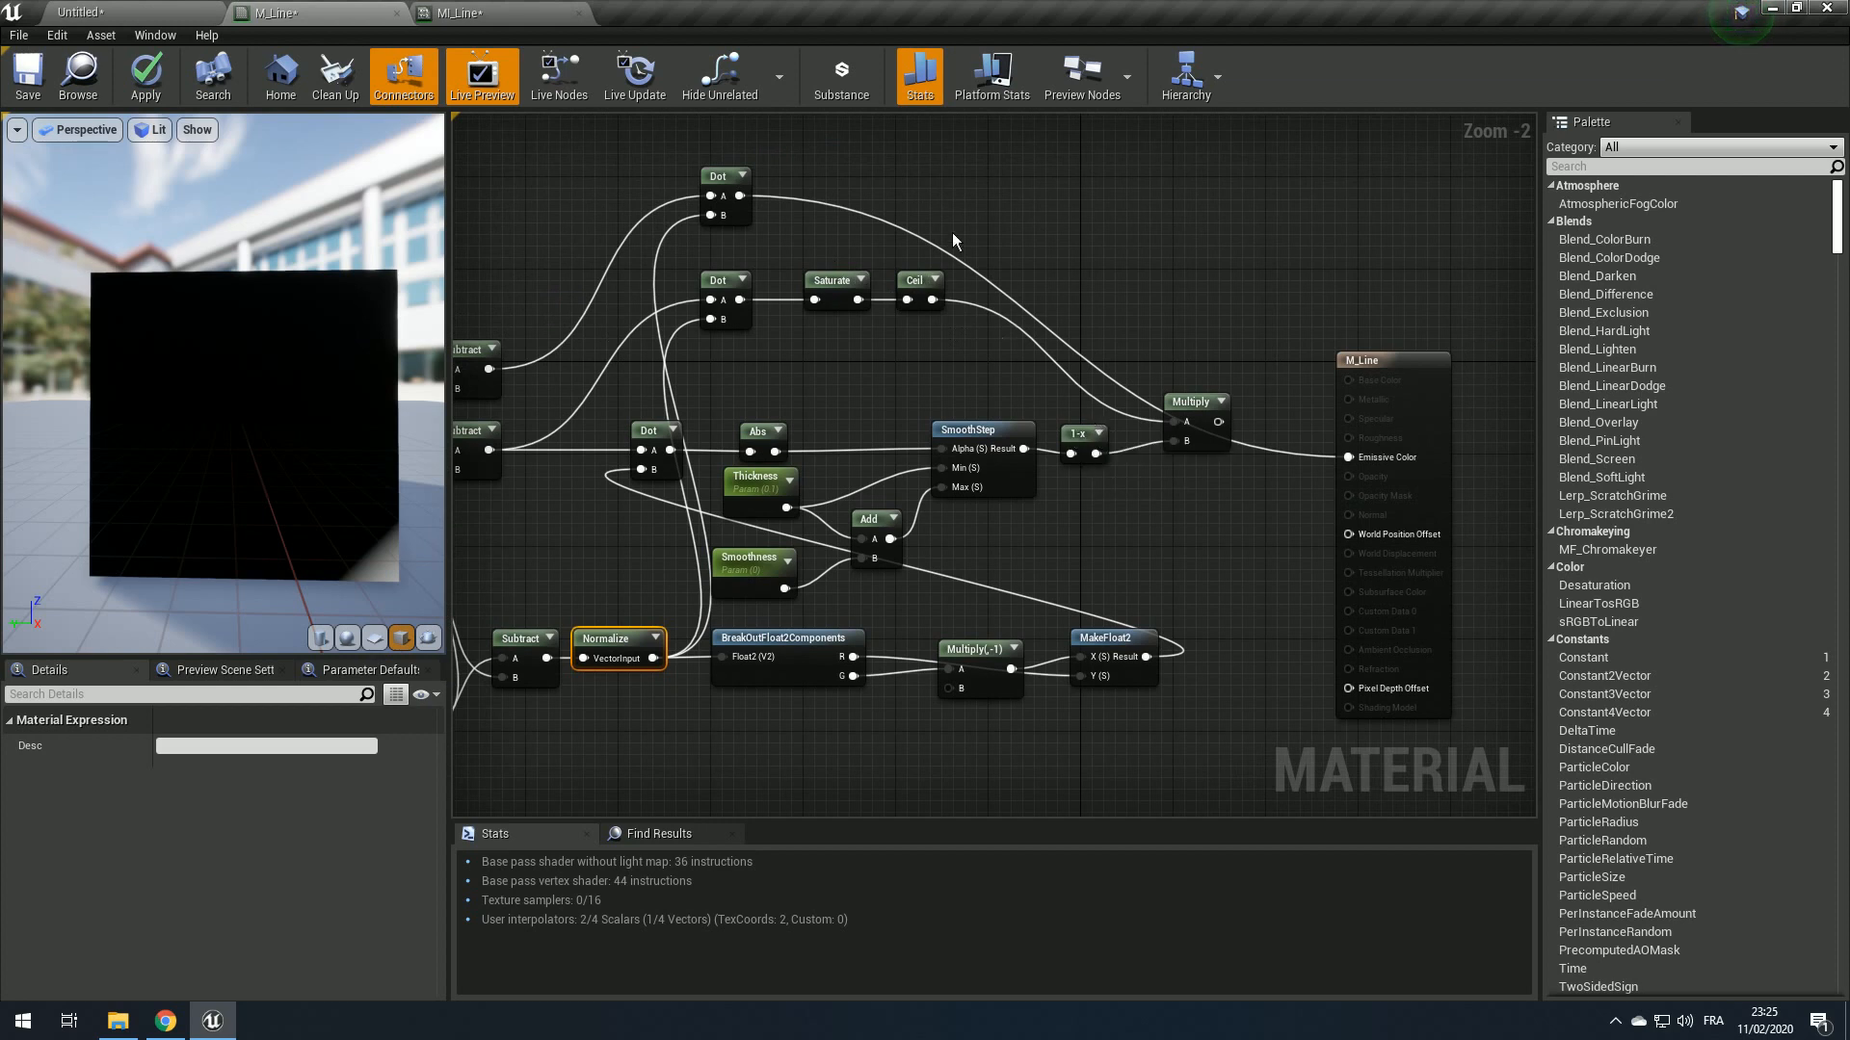
right_drag(852, 306, 877, 366)
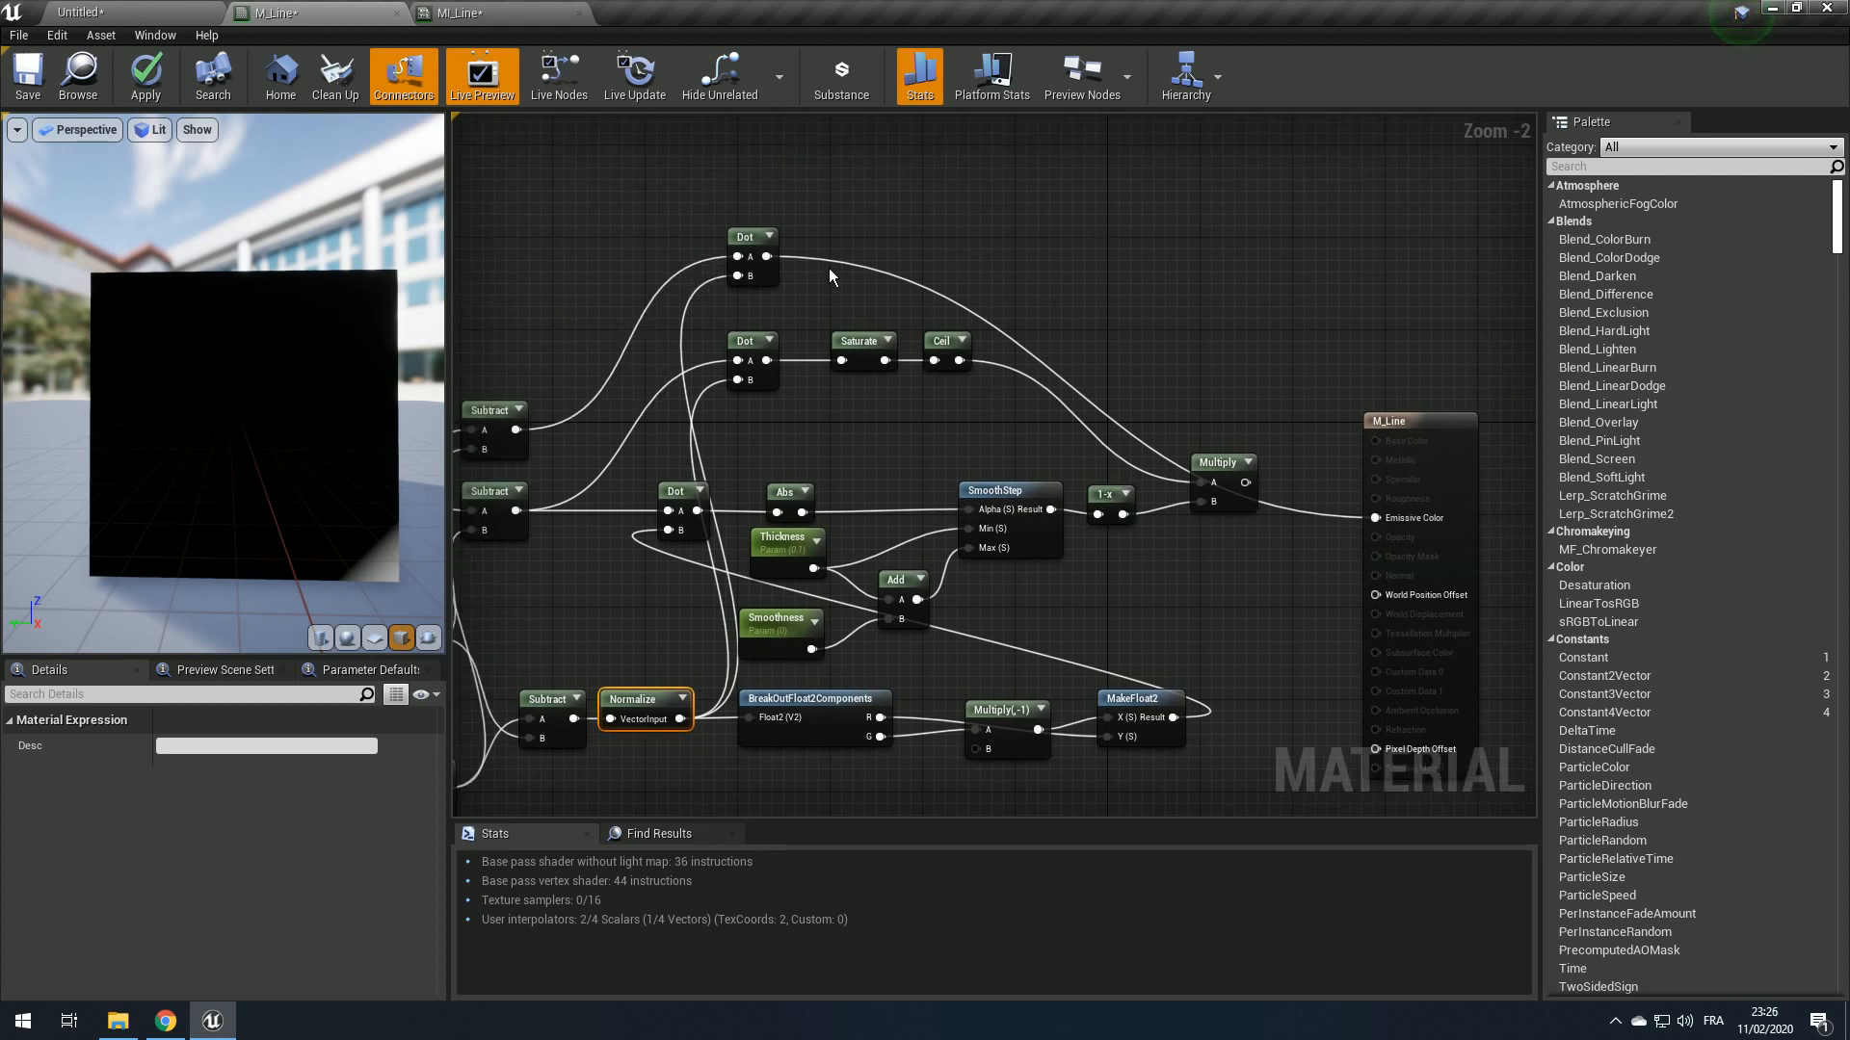
Step: Duplicate Saturate and Ceil, chain the copies after the new Dot, and preview the result through Emissive Color
drag(867, 323, 939, 366)
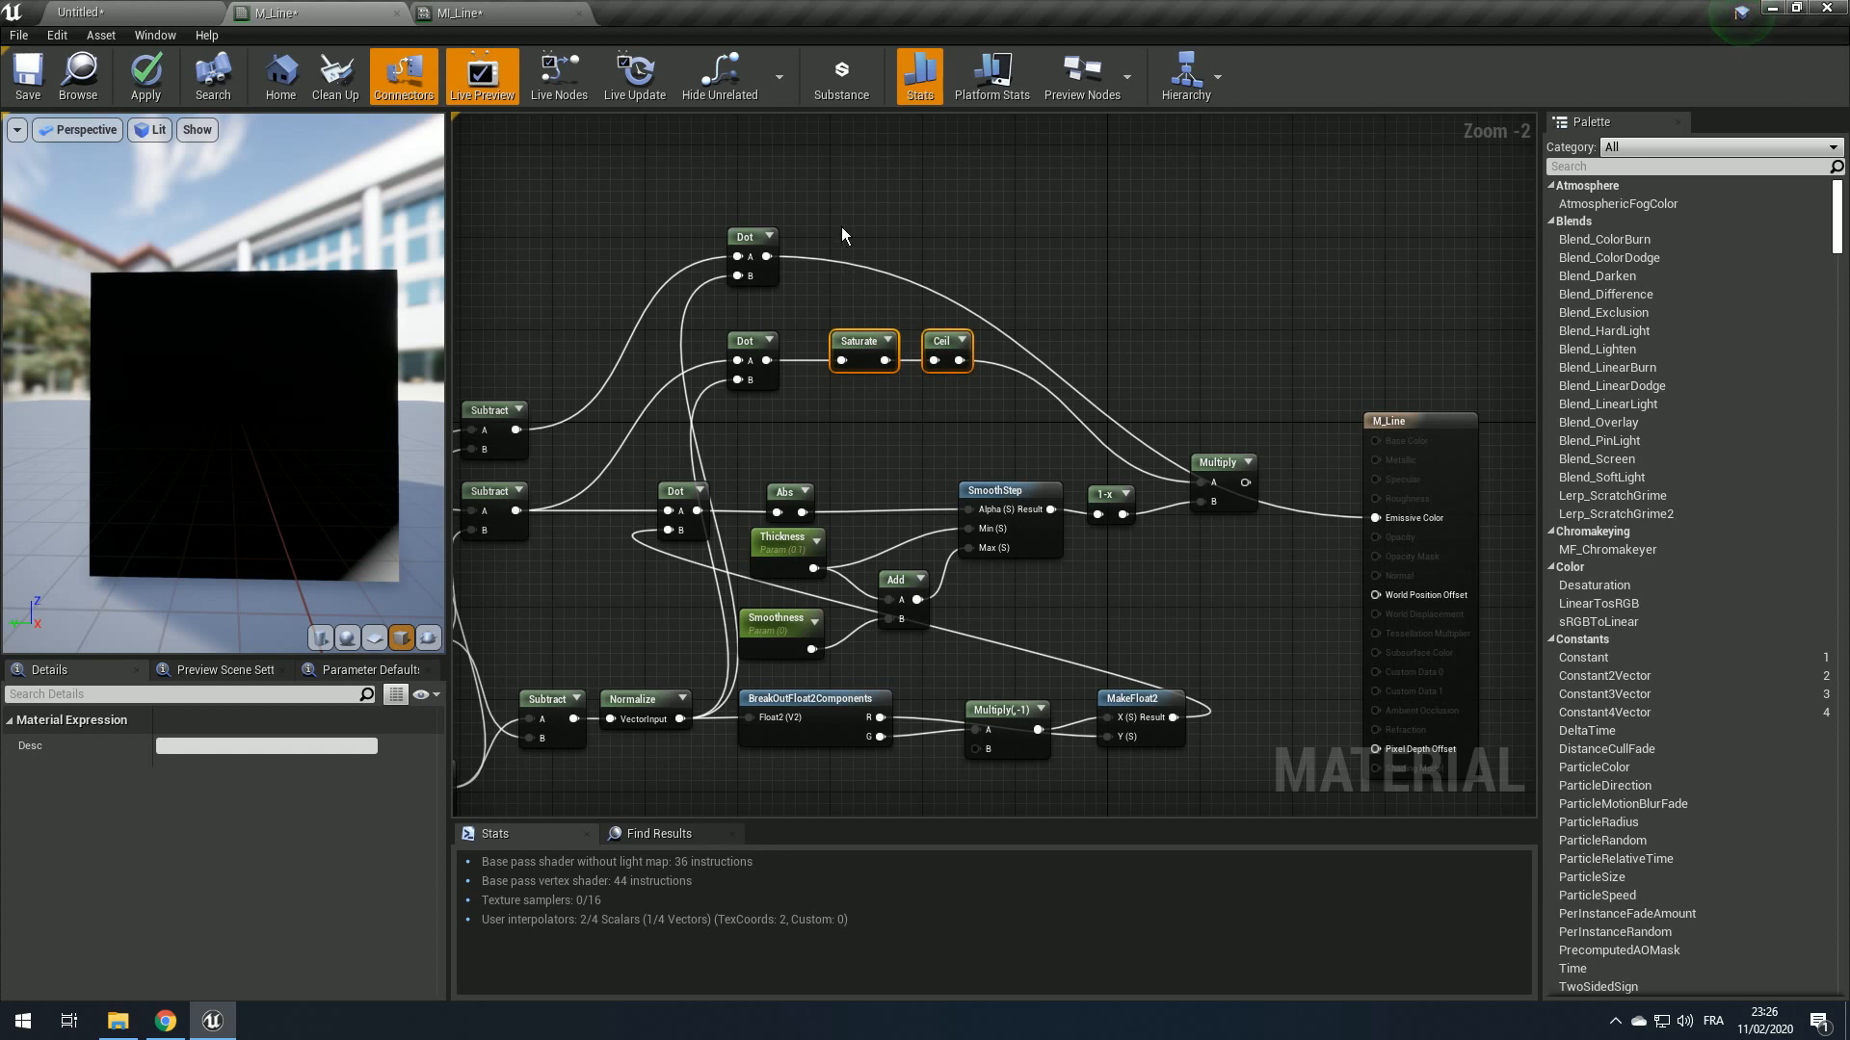
key(ctrl+c)
key(ctrl+v)
drag(766, 257, 808, 257)
drag(925, 256, 1401, 518)
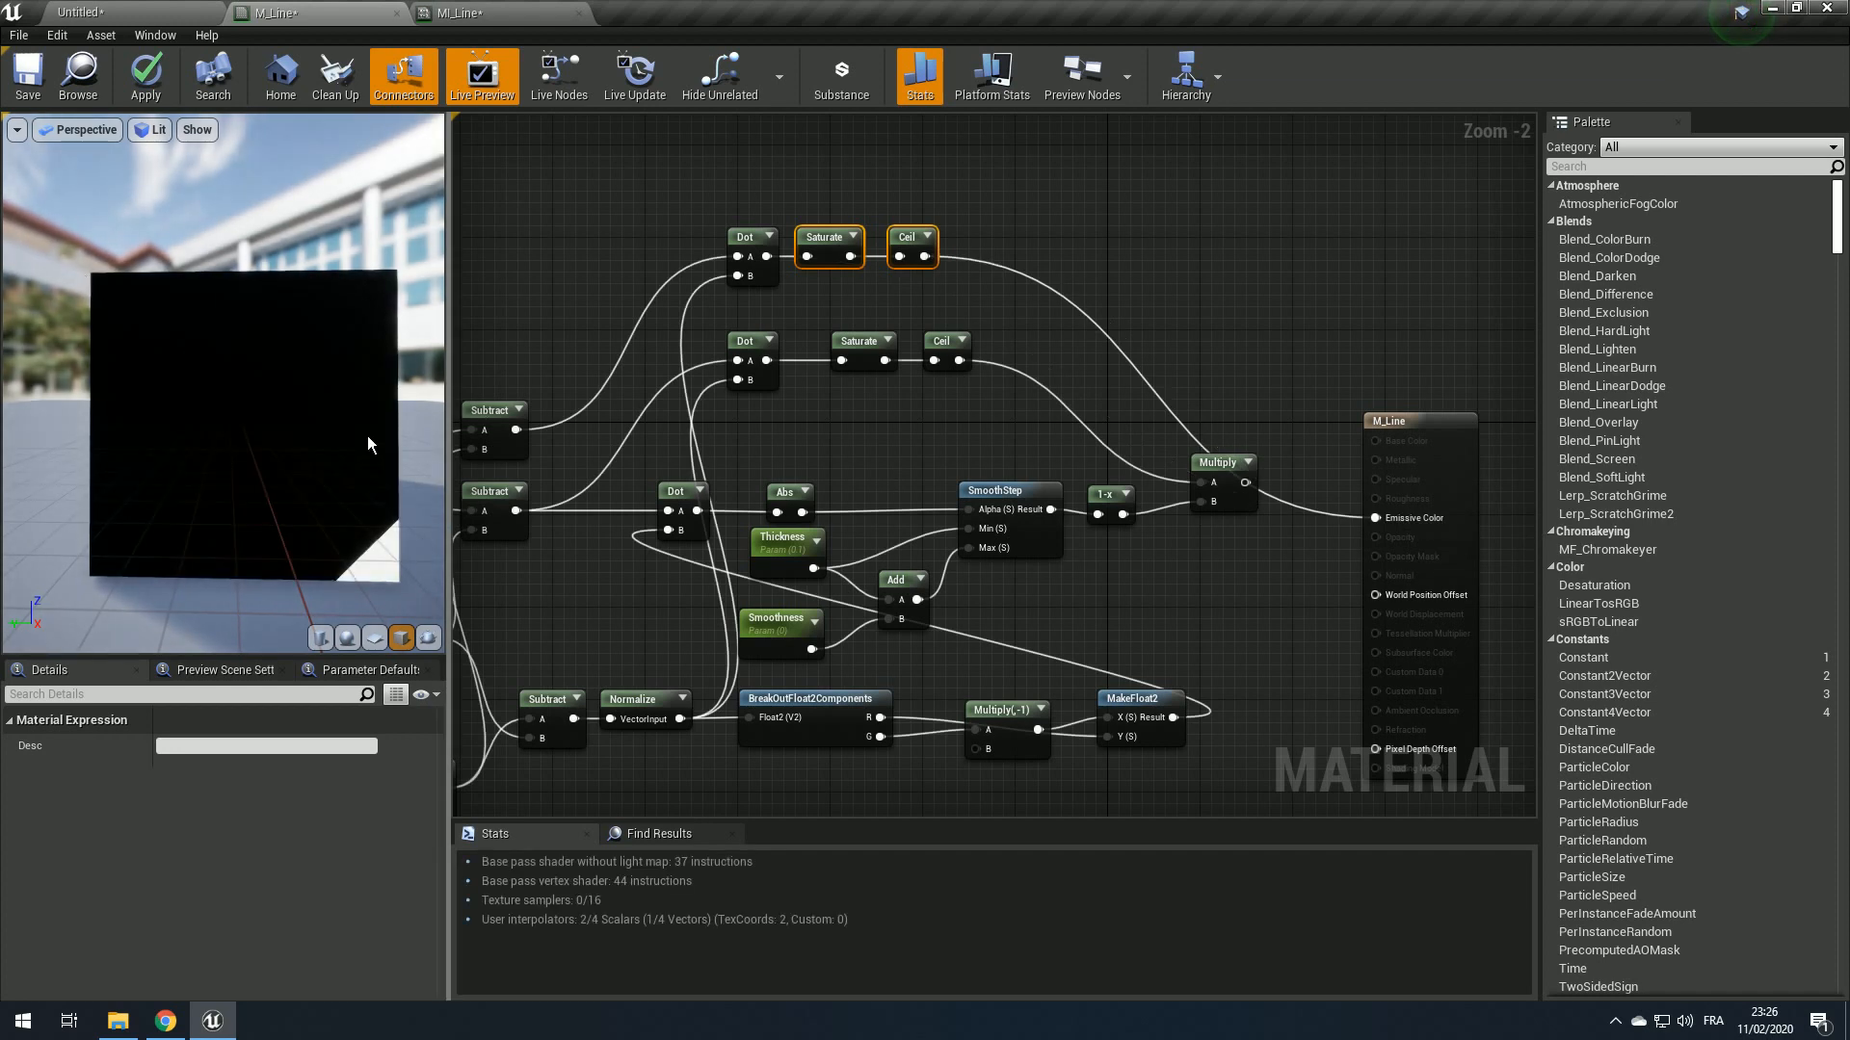
click(797, 197)
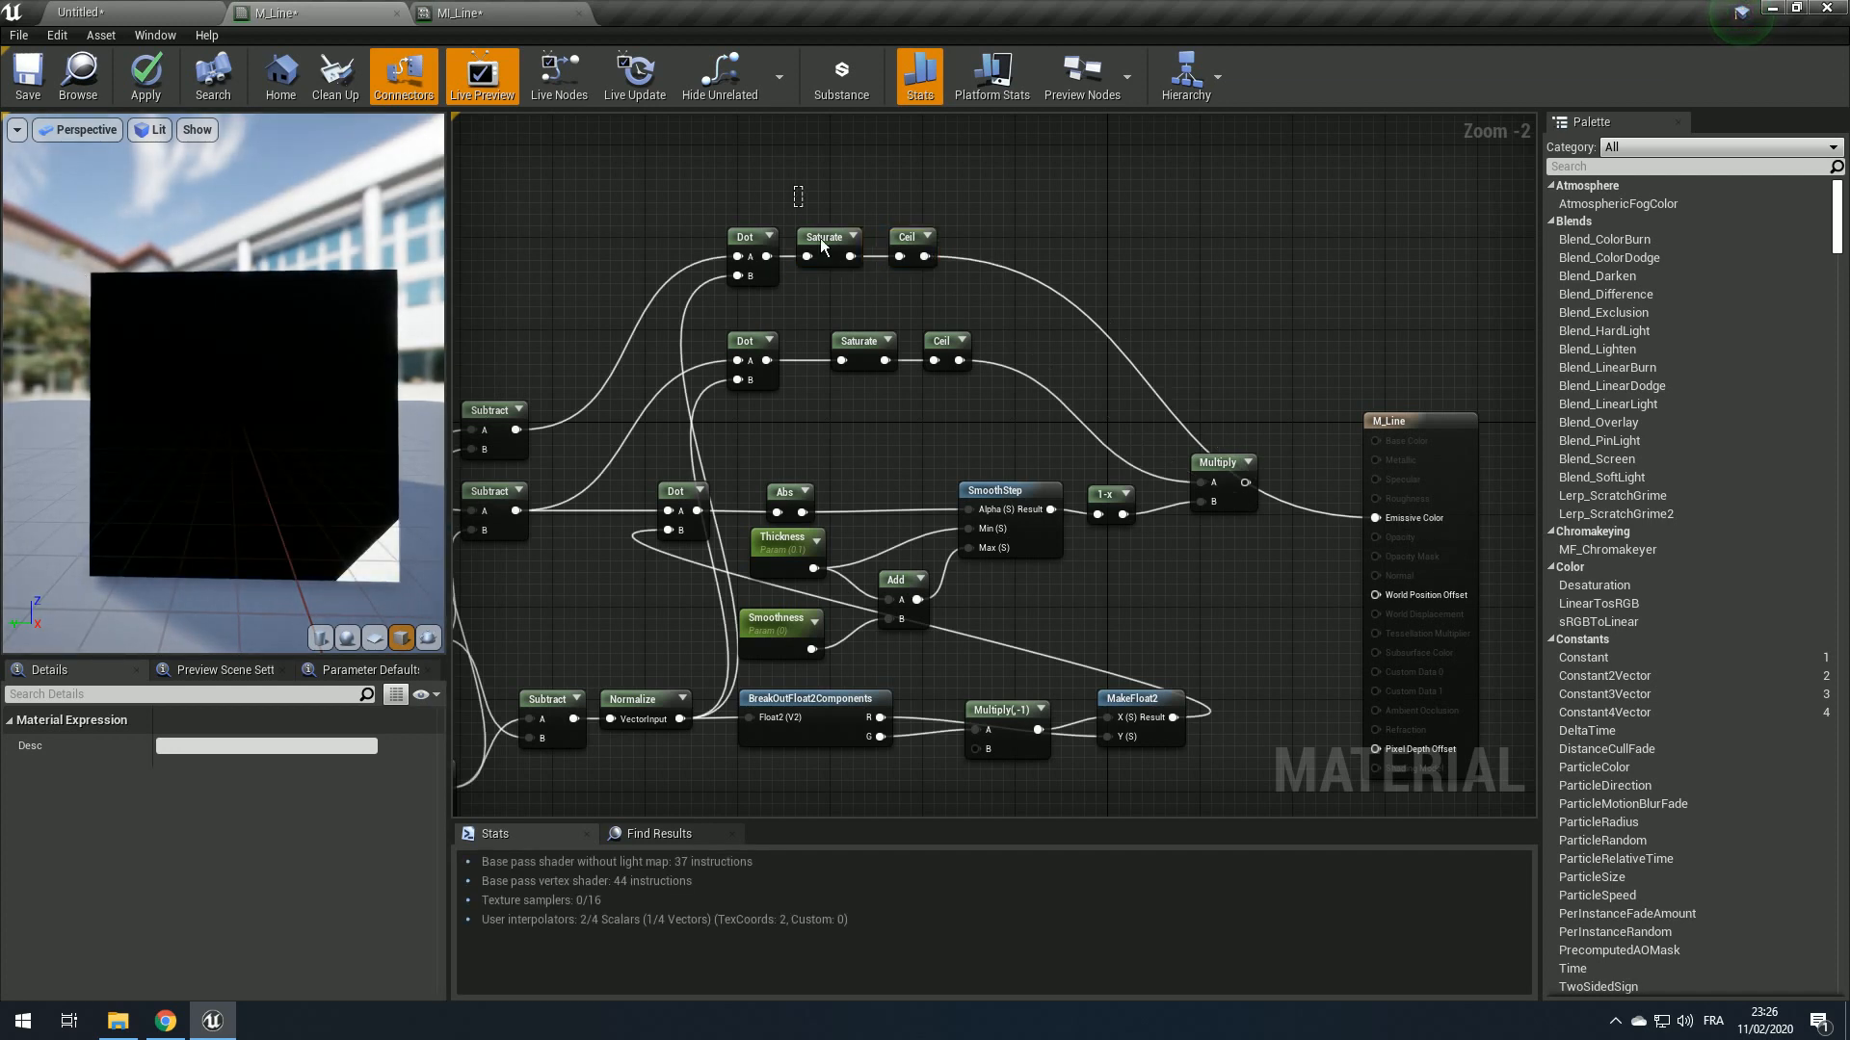
click(928, 291)
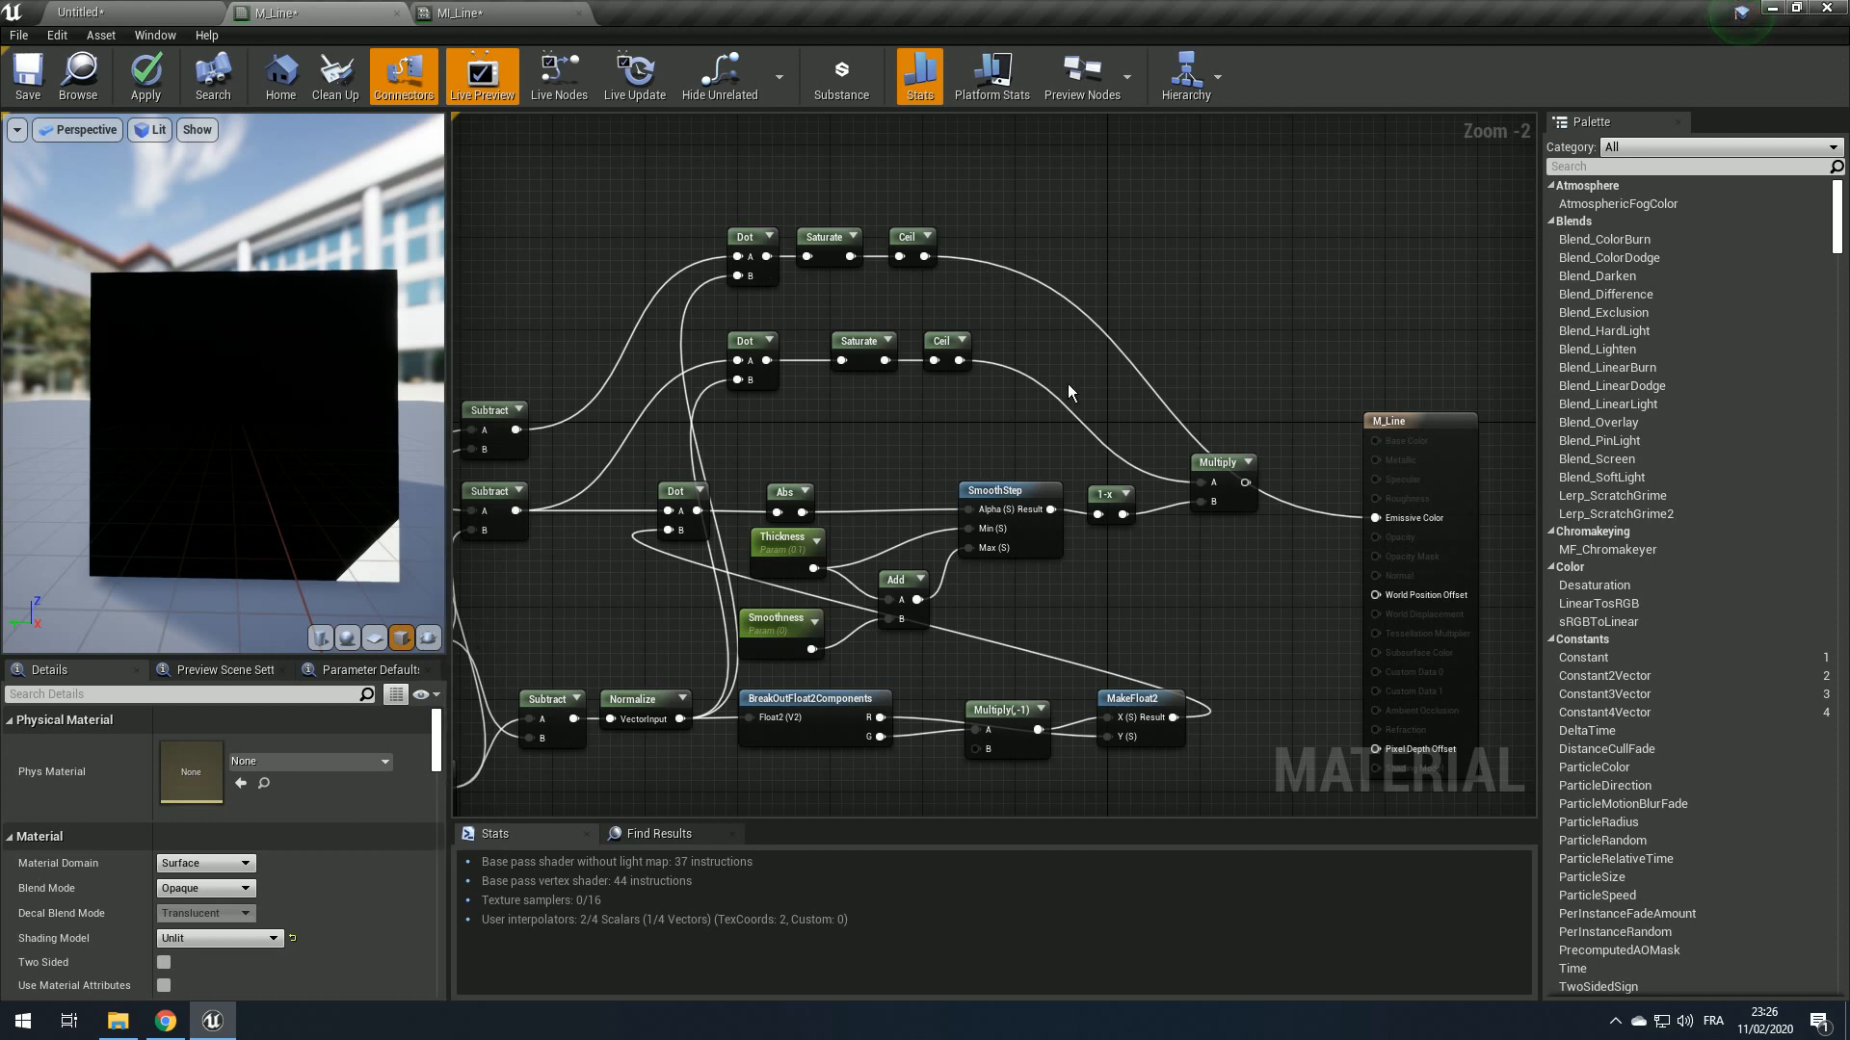
Step: Insert a 1-x node after the new Ceil and preview its output through Emissive Color
drag(926, 258, 1386, 517)
text(1)
key(Return)
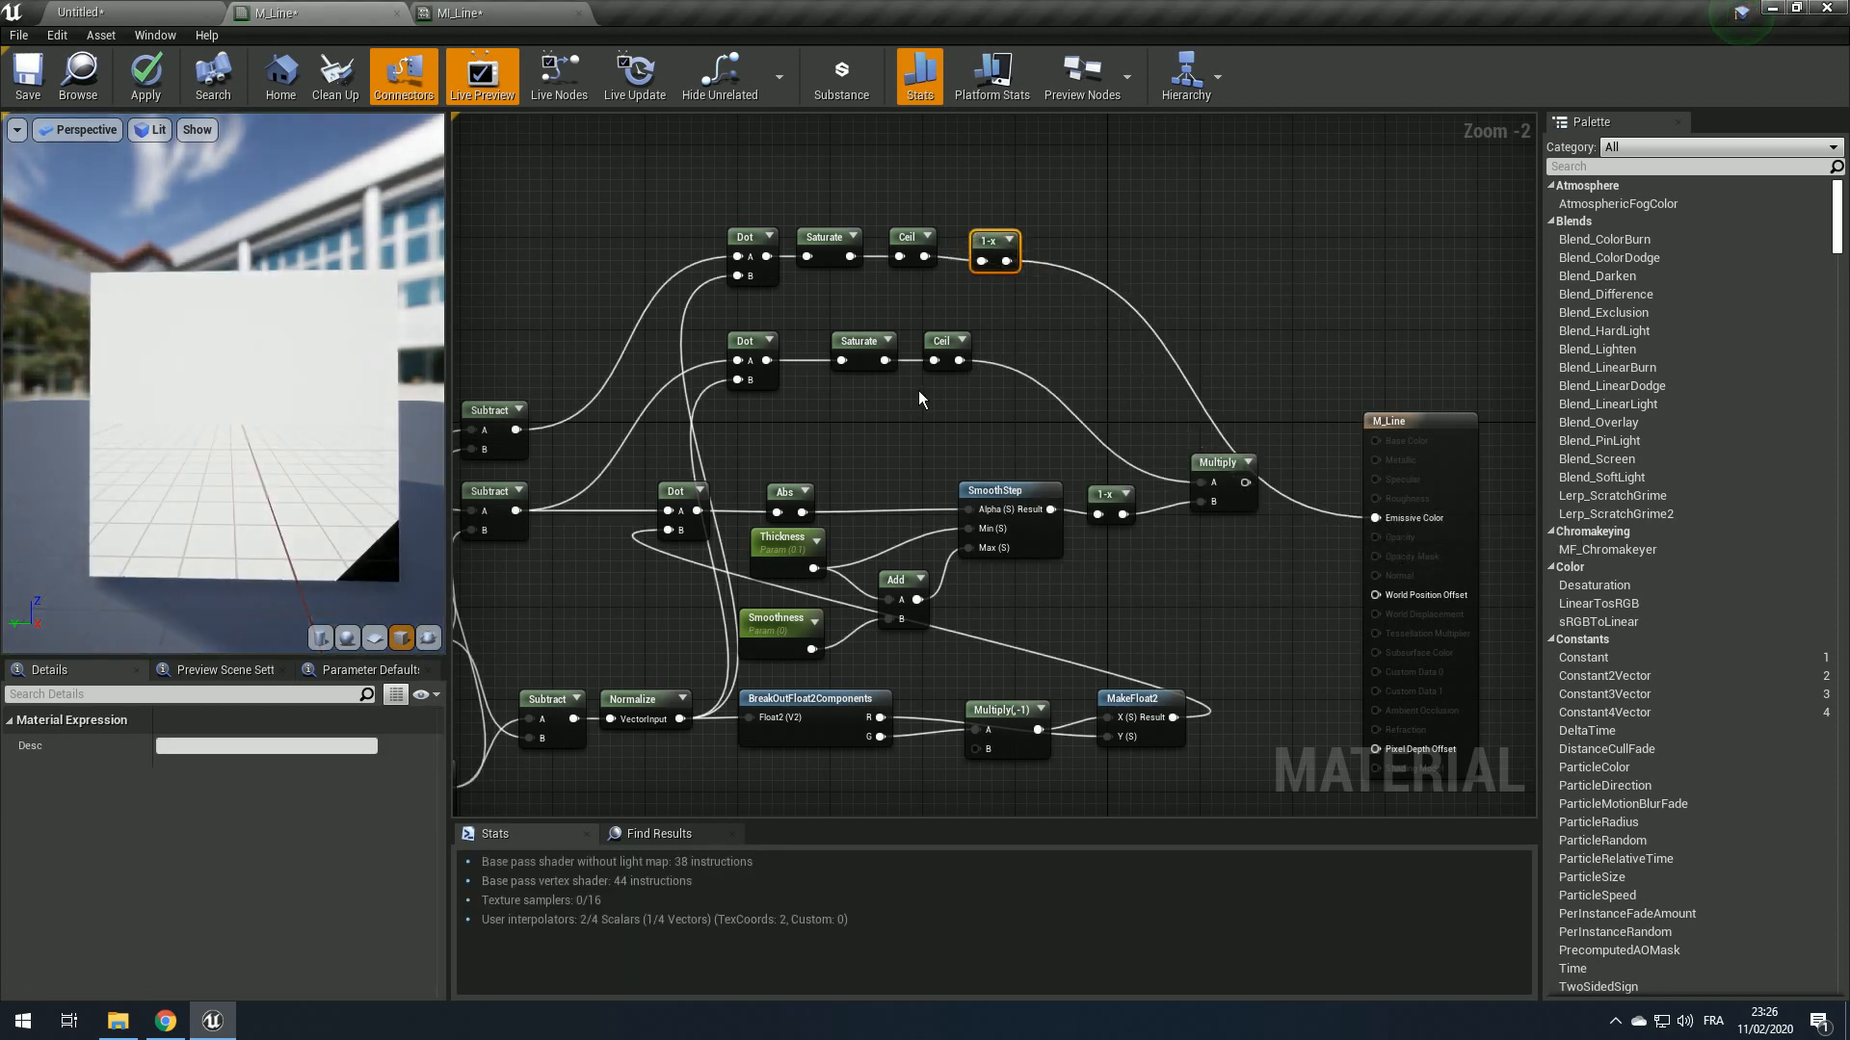
Step: Multiply the new 1-x output as A with the lower Ceil output as B, previewing the combined mask through Emissive Color
right_drag(968, 293, 875, 298)
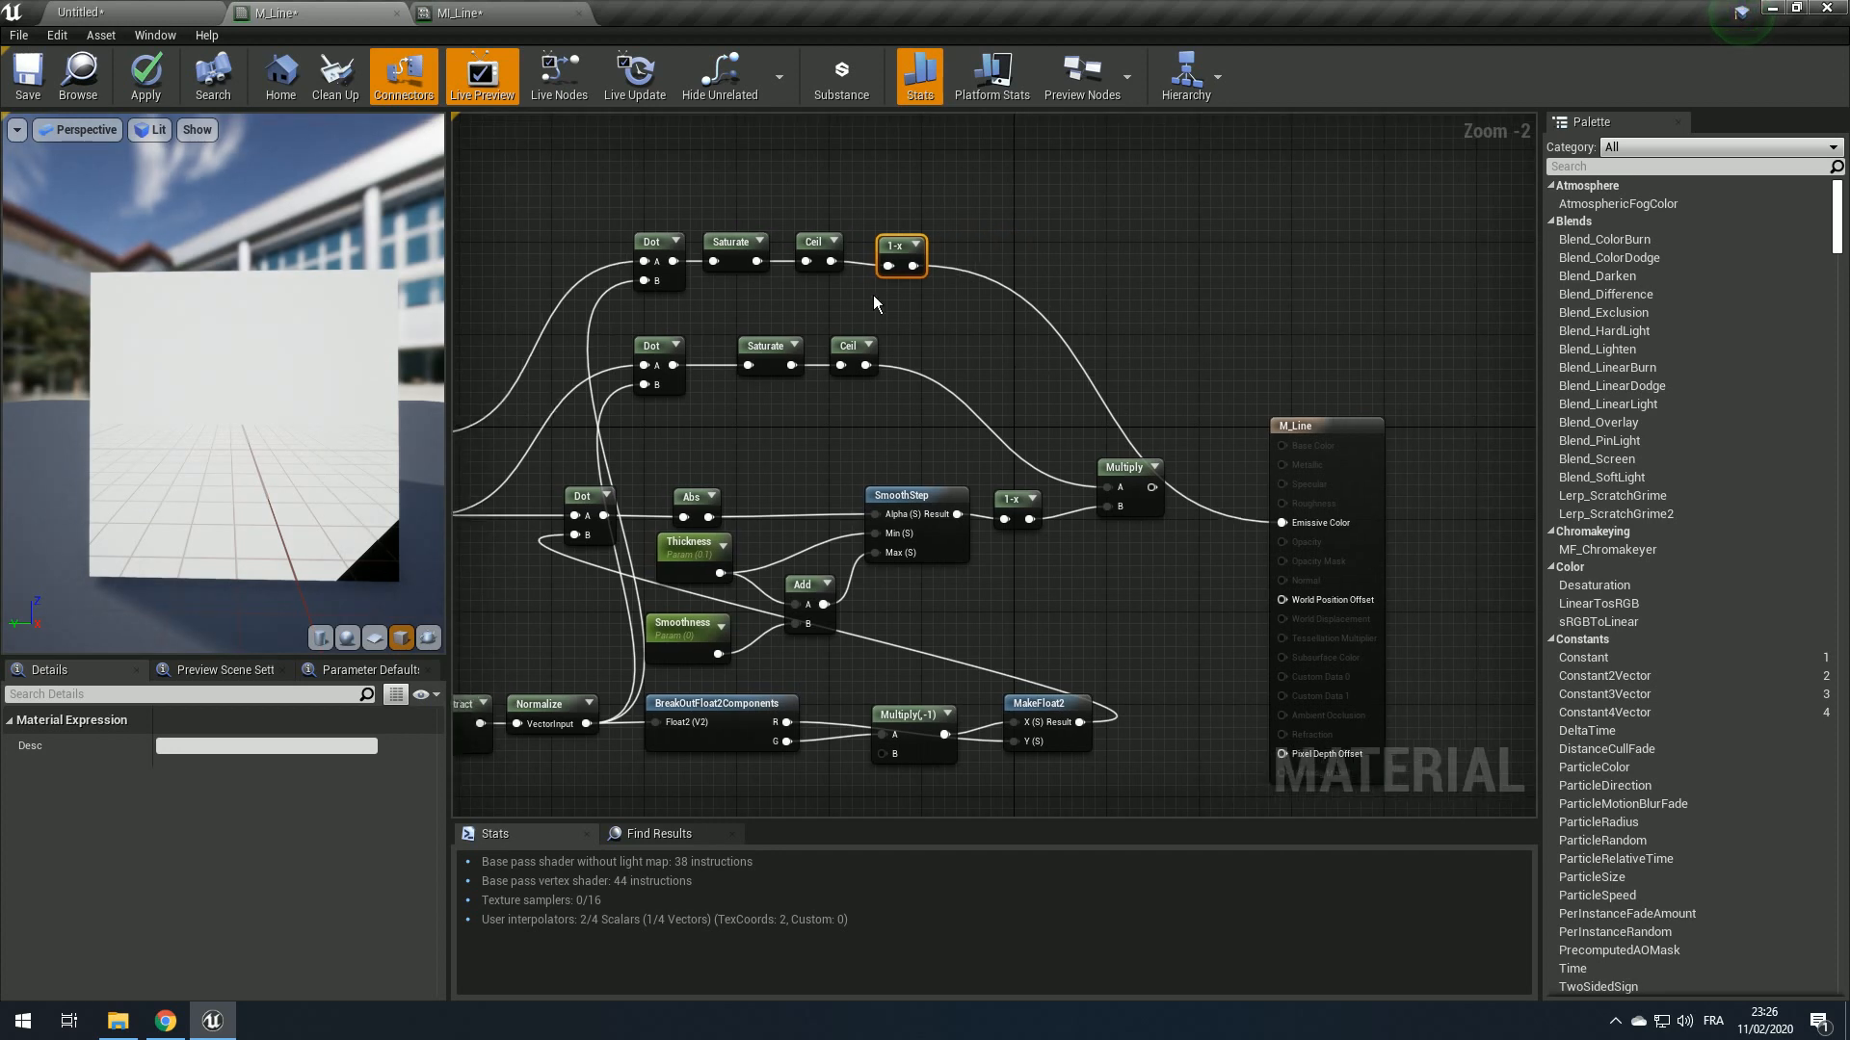
drag(912, 266, 952, 291)
text(*)
key(Return)
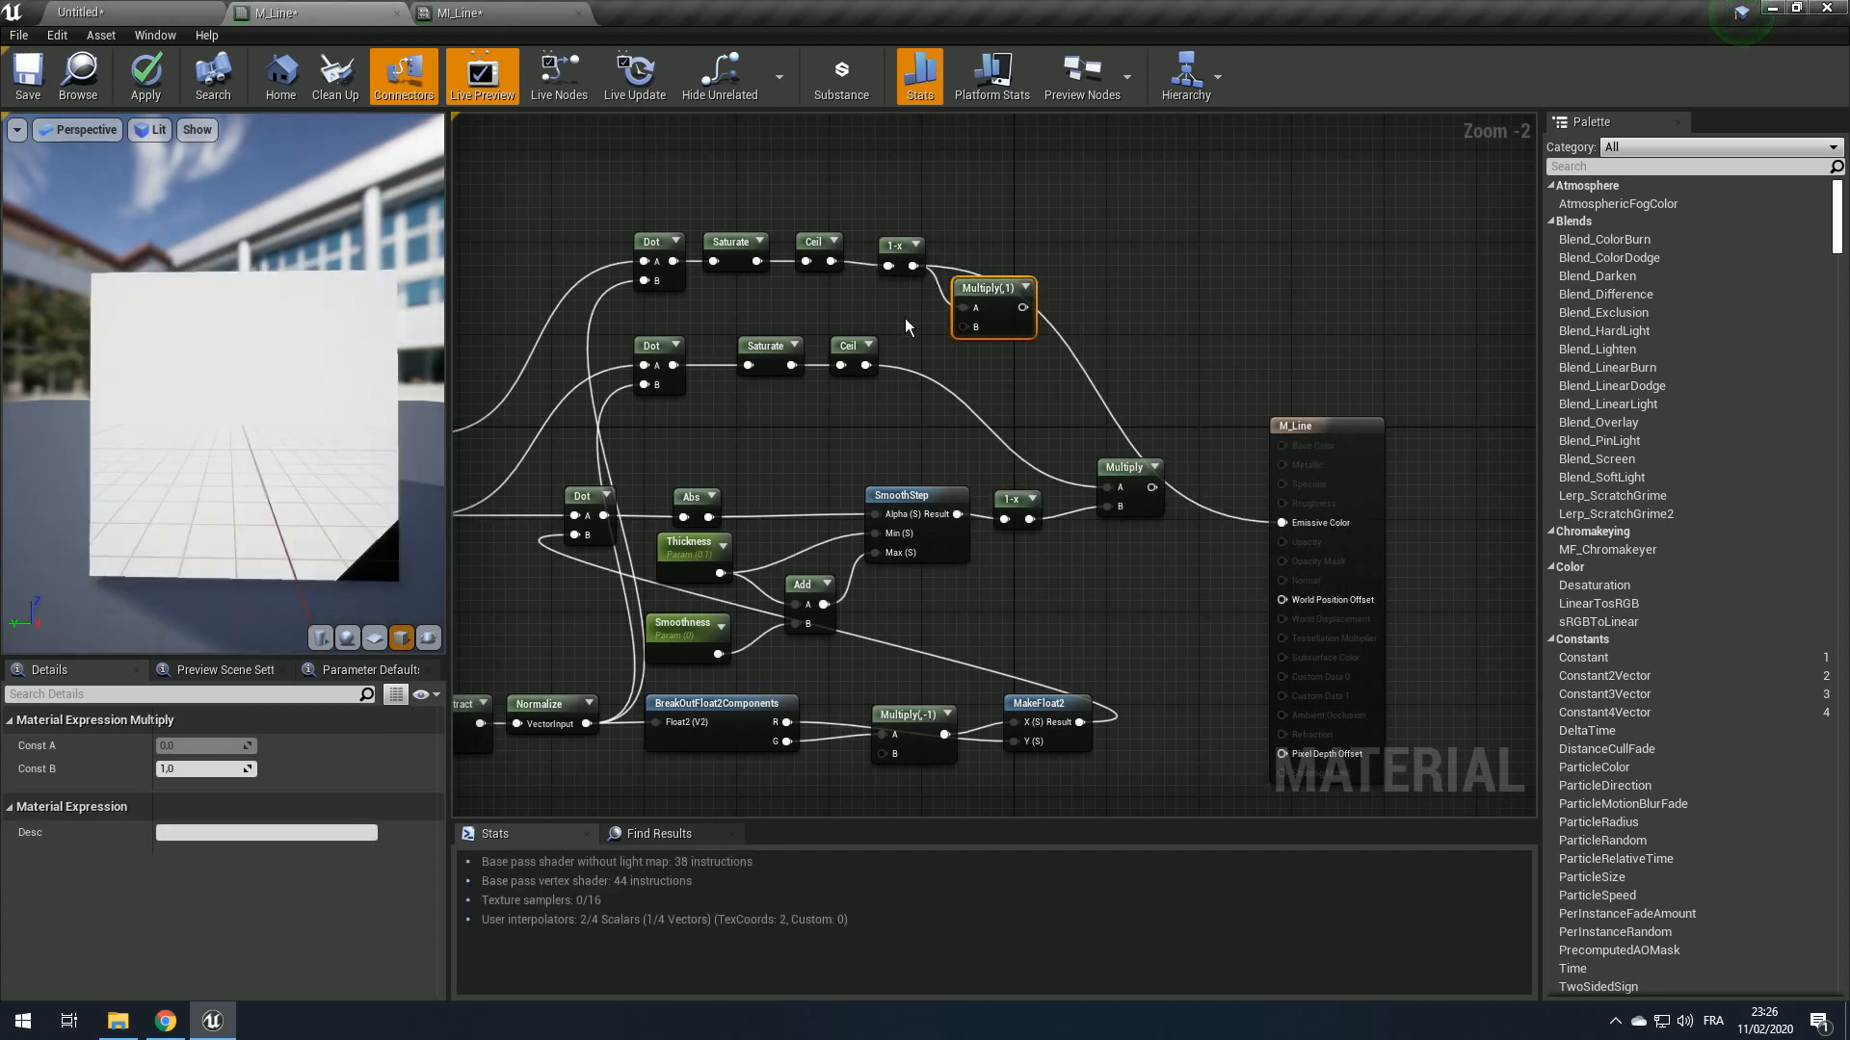
drag(866, 366, 1282, 522)
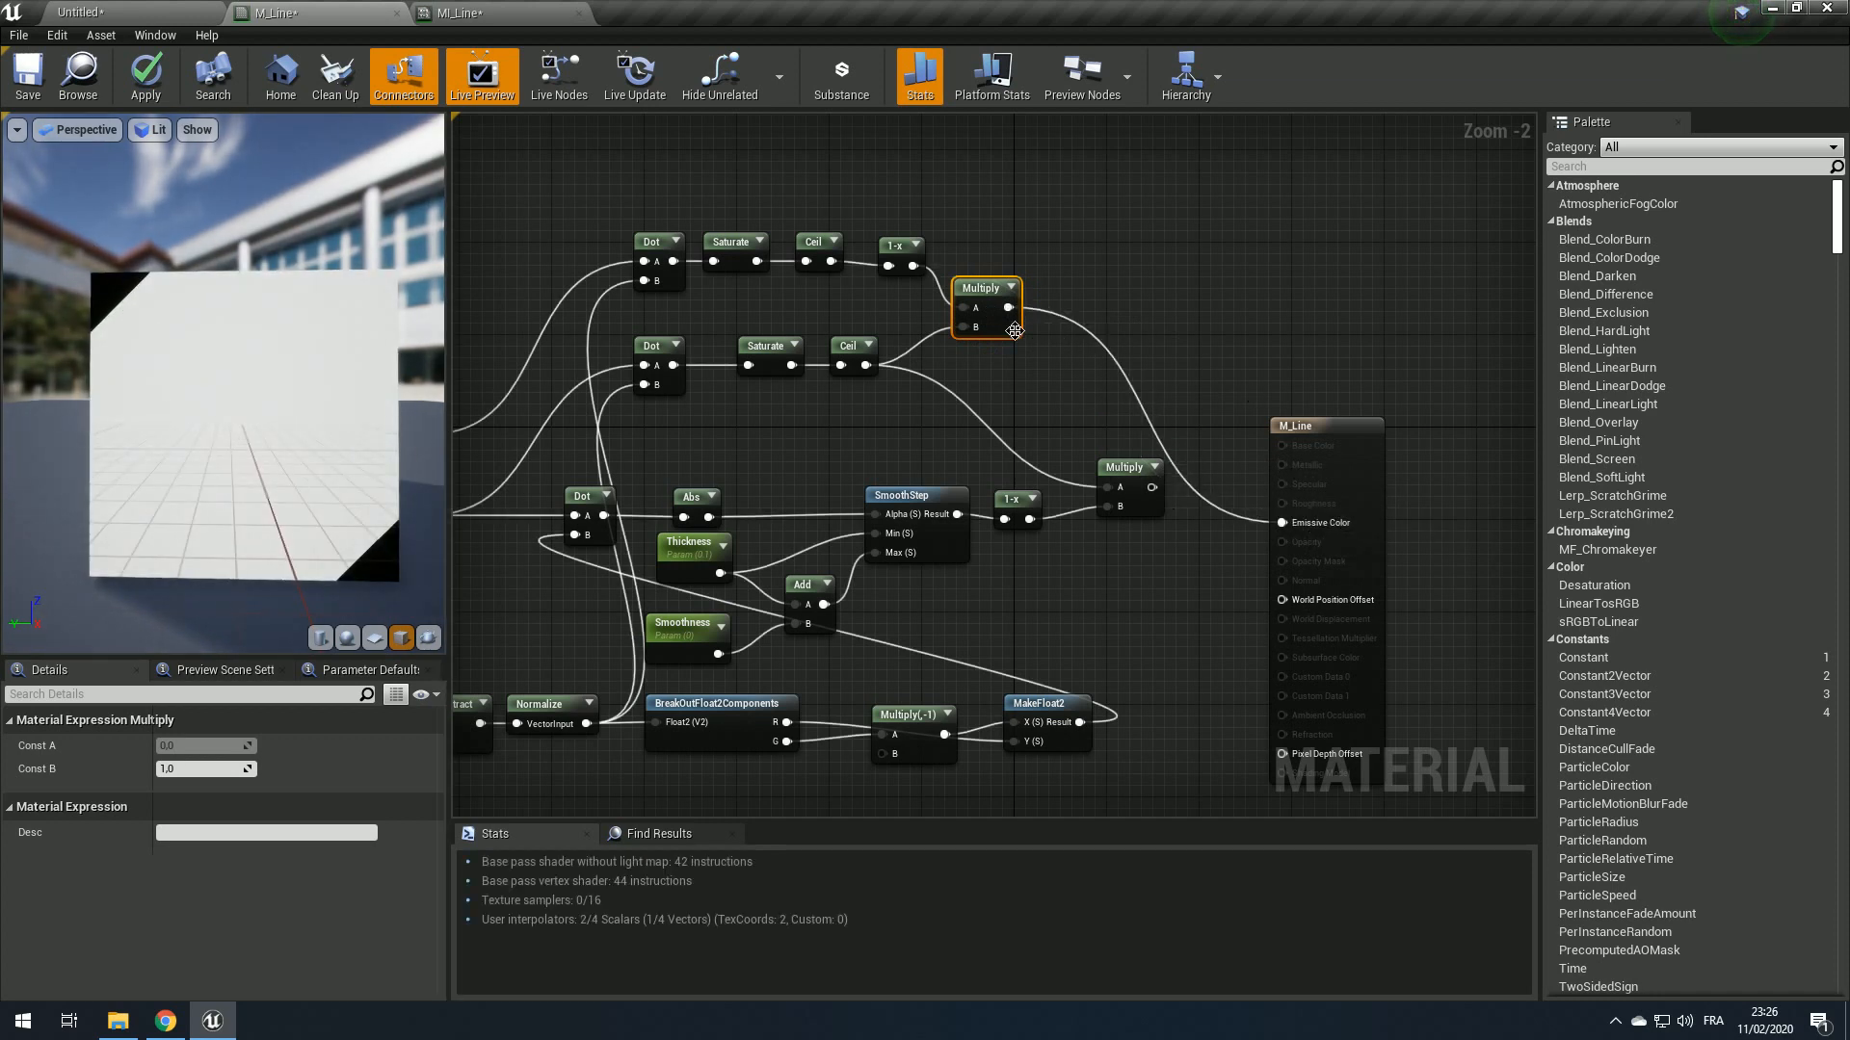
Step: Feed the combined mask into A of the final Multiply, reconnect that Multiply to Emissive Color, and apply the material changes
drag(1008, 308, 1110, 488)
drag(1152, 488, 1291, 522)
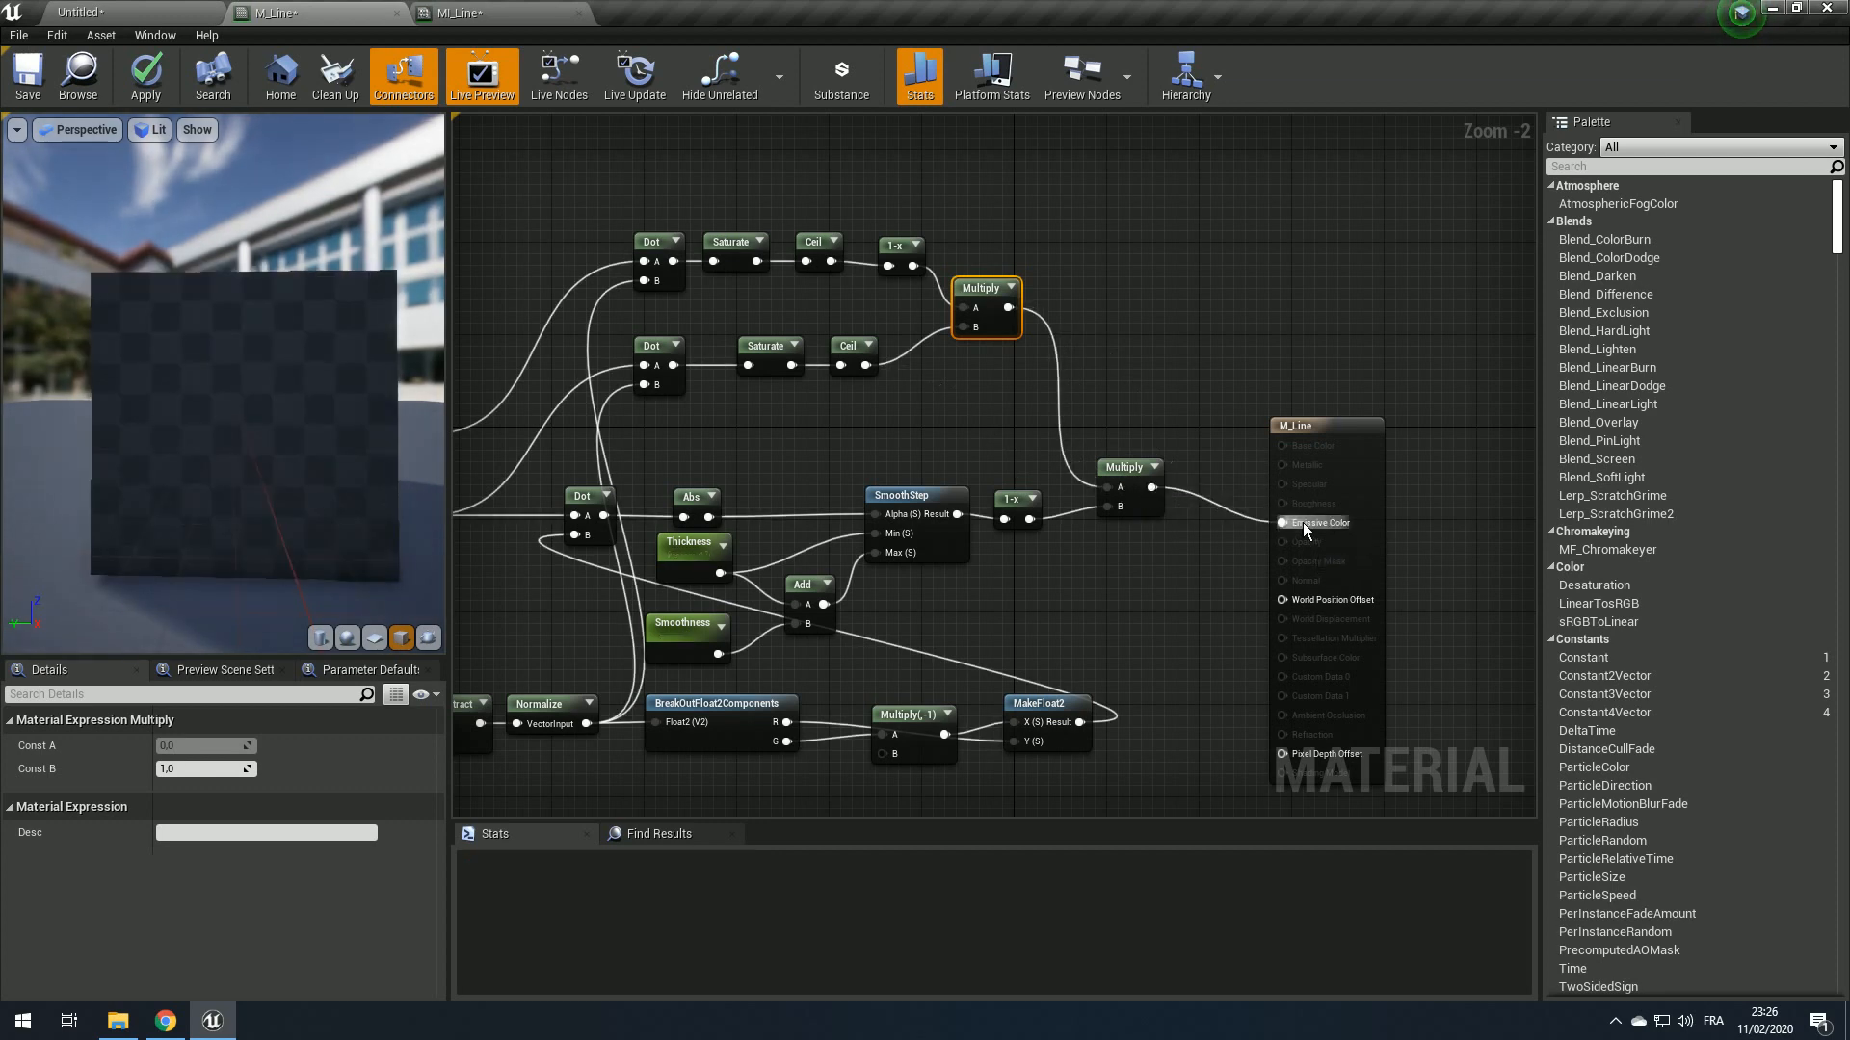
click(143, 95)
Step: Try out different R and G values for PosA and PosB in MI_Line to test both line ends
click(476, 17)
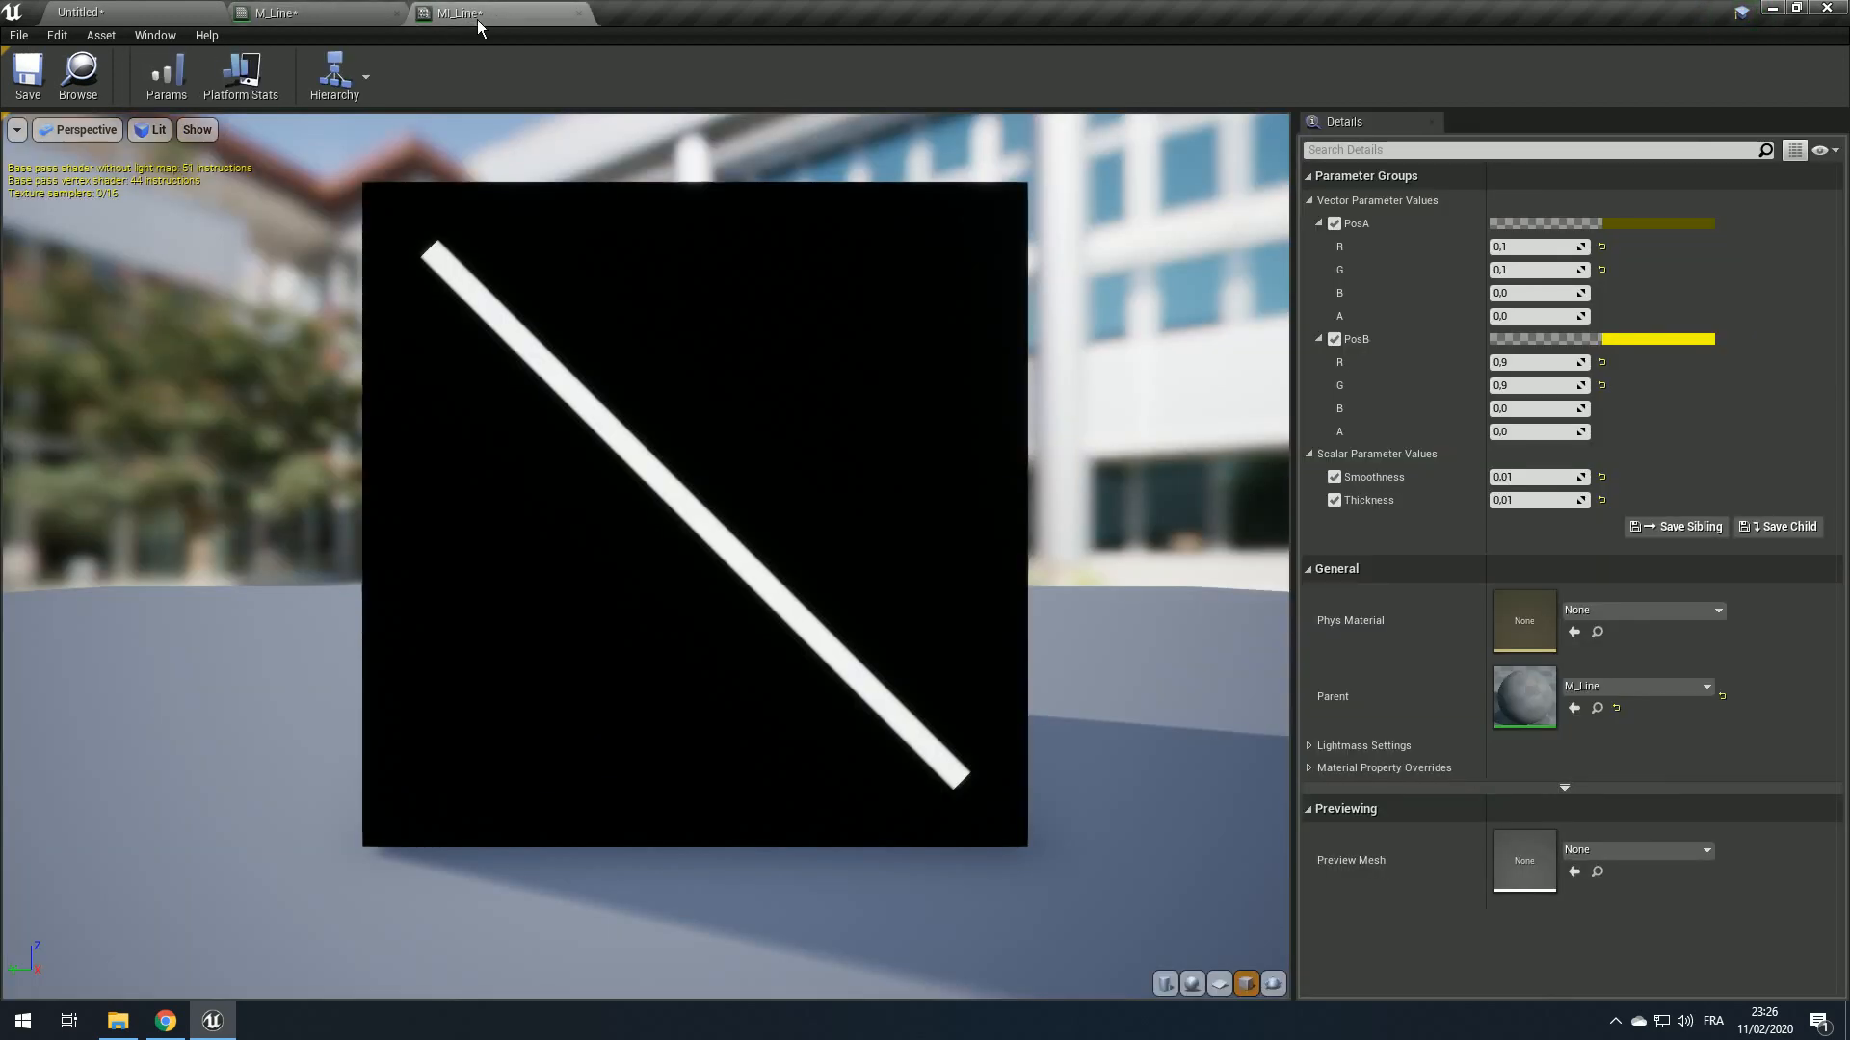
drag(1536, 362, 1481, 386)
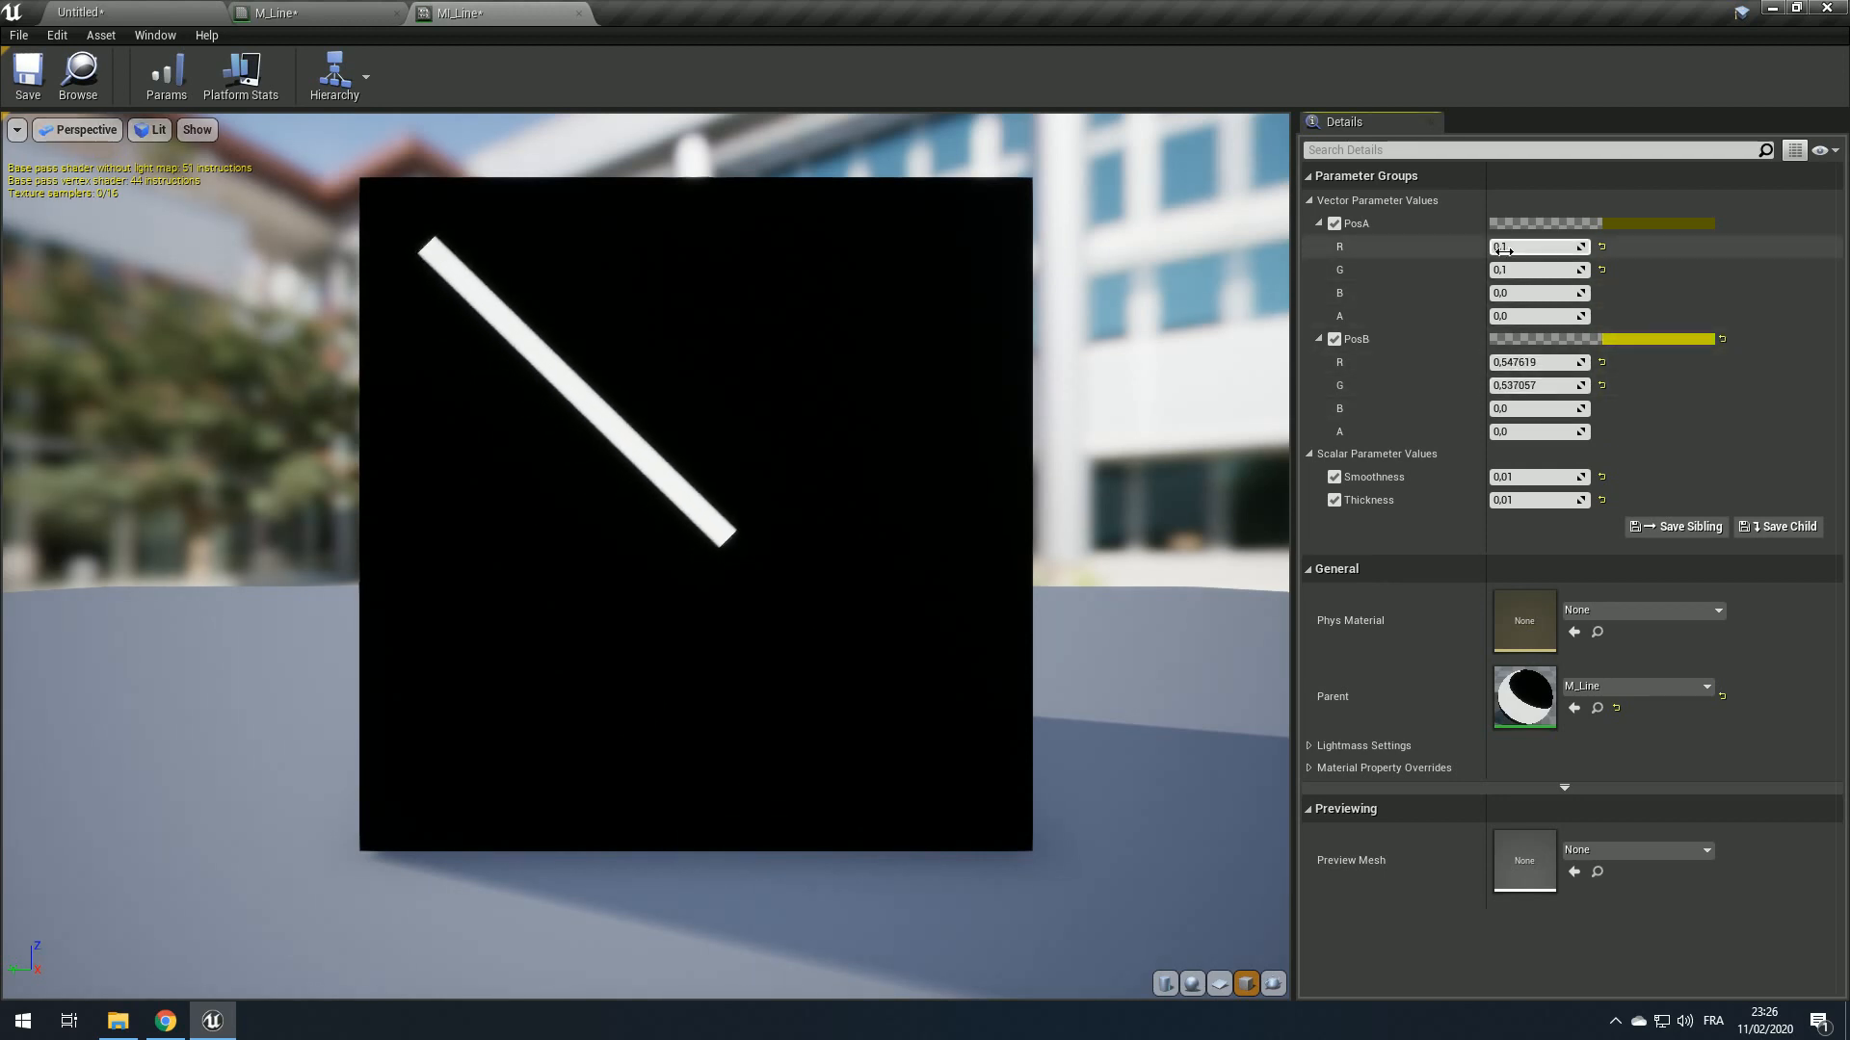
drag(1503, 248, 1561, 269)
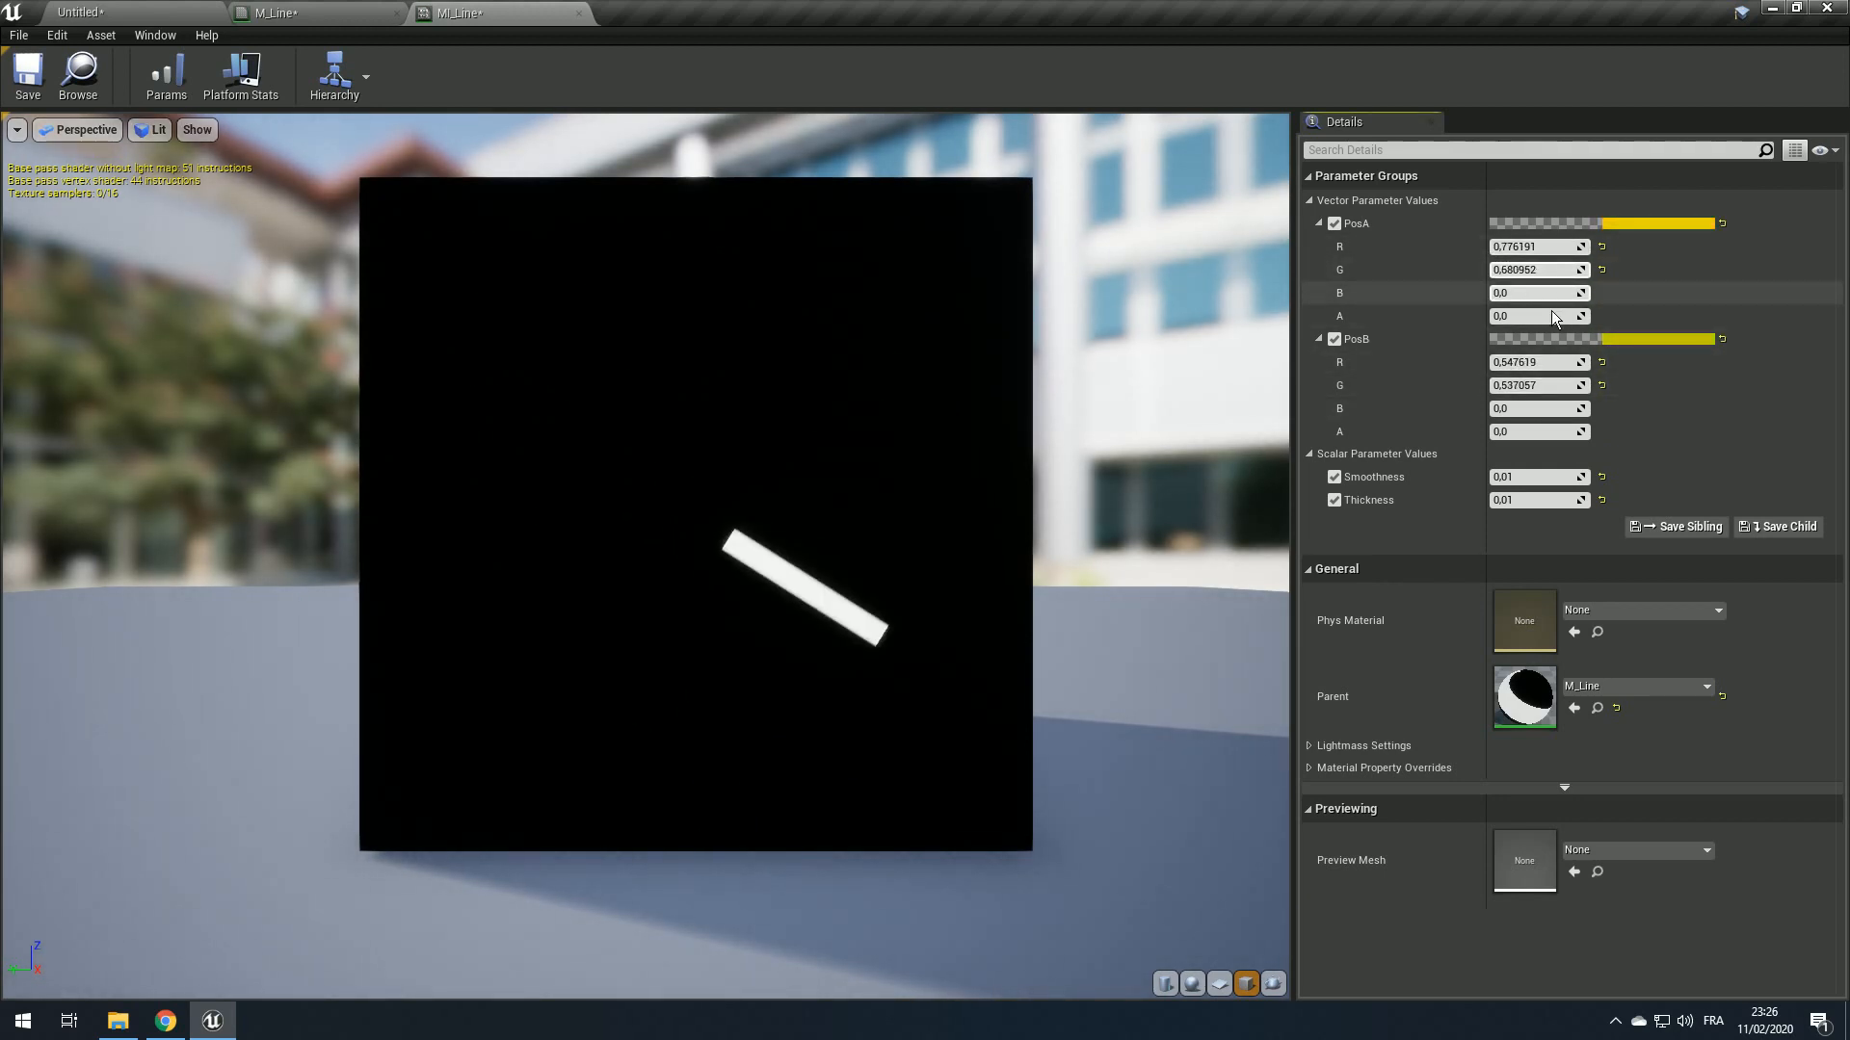
drag(1532, 363, 1510, 362)
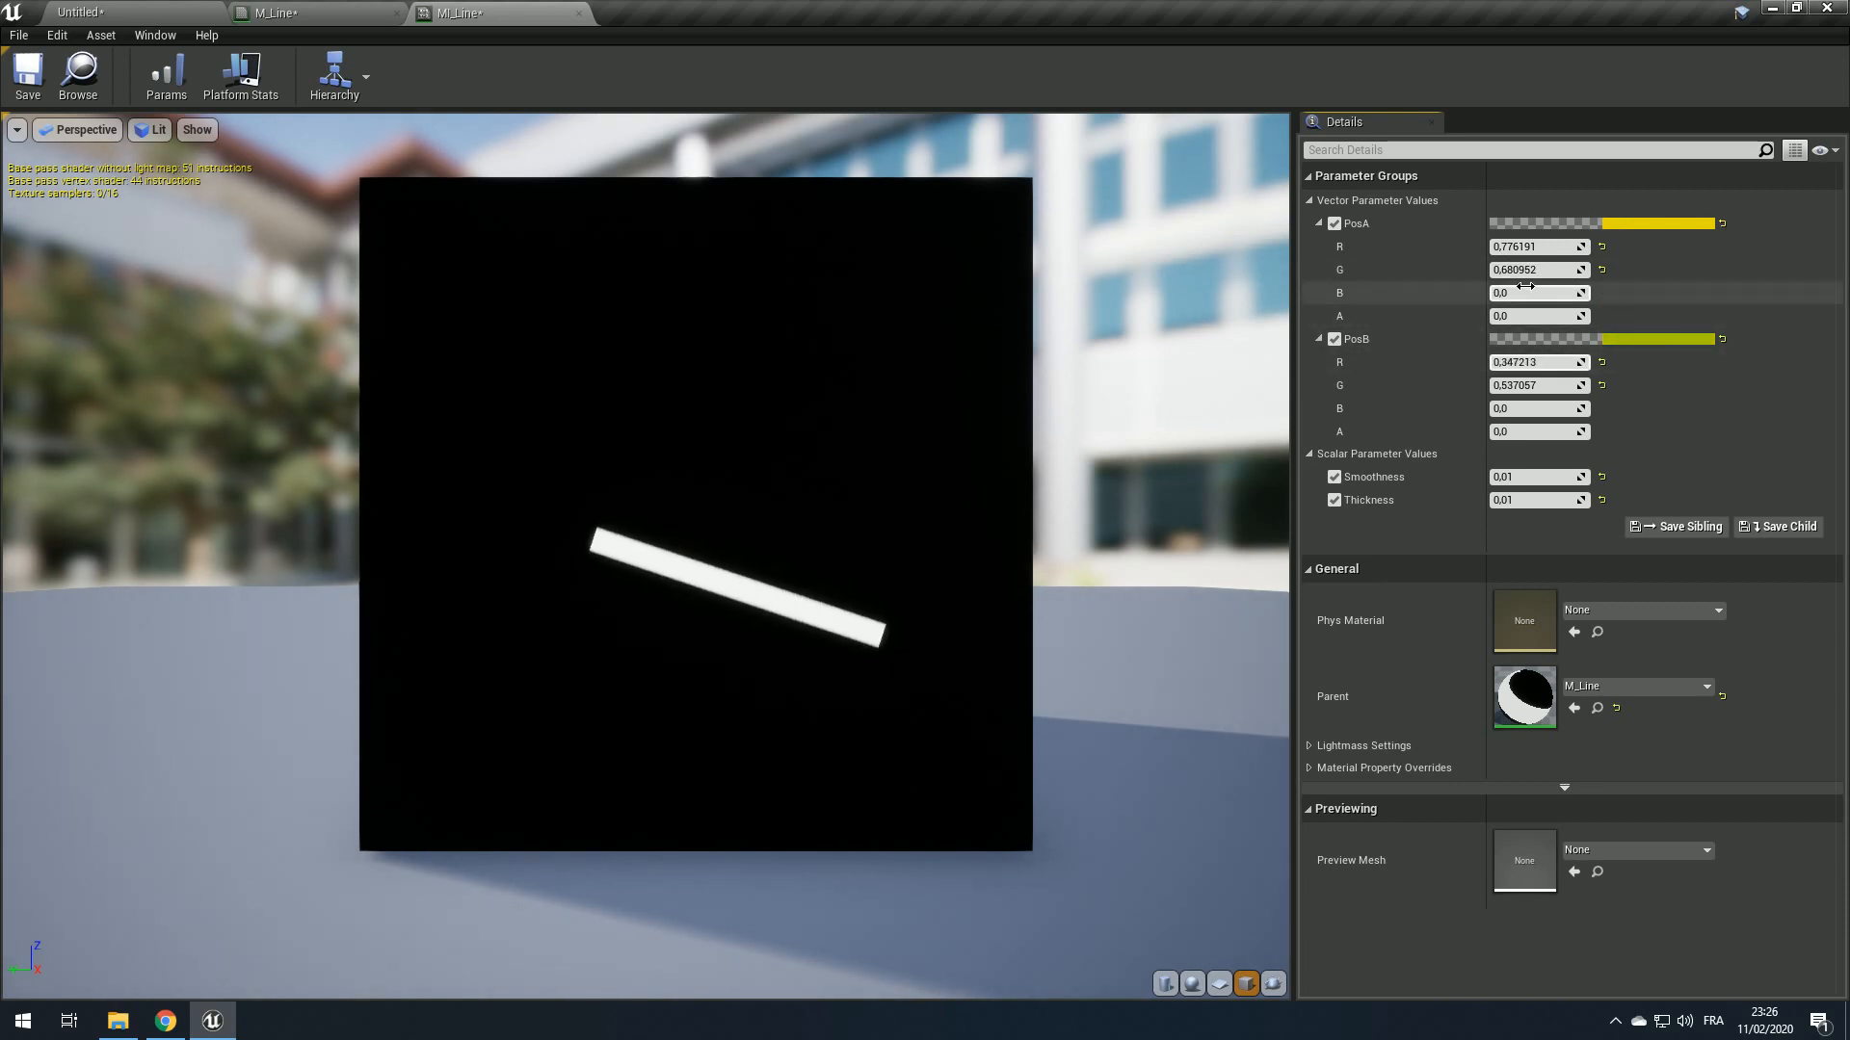
drag(1531, 246, 1503, 270)
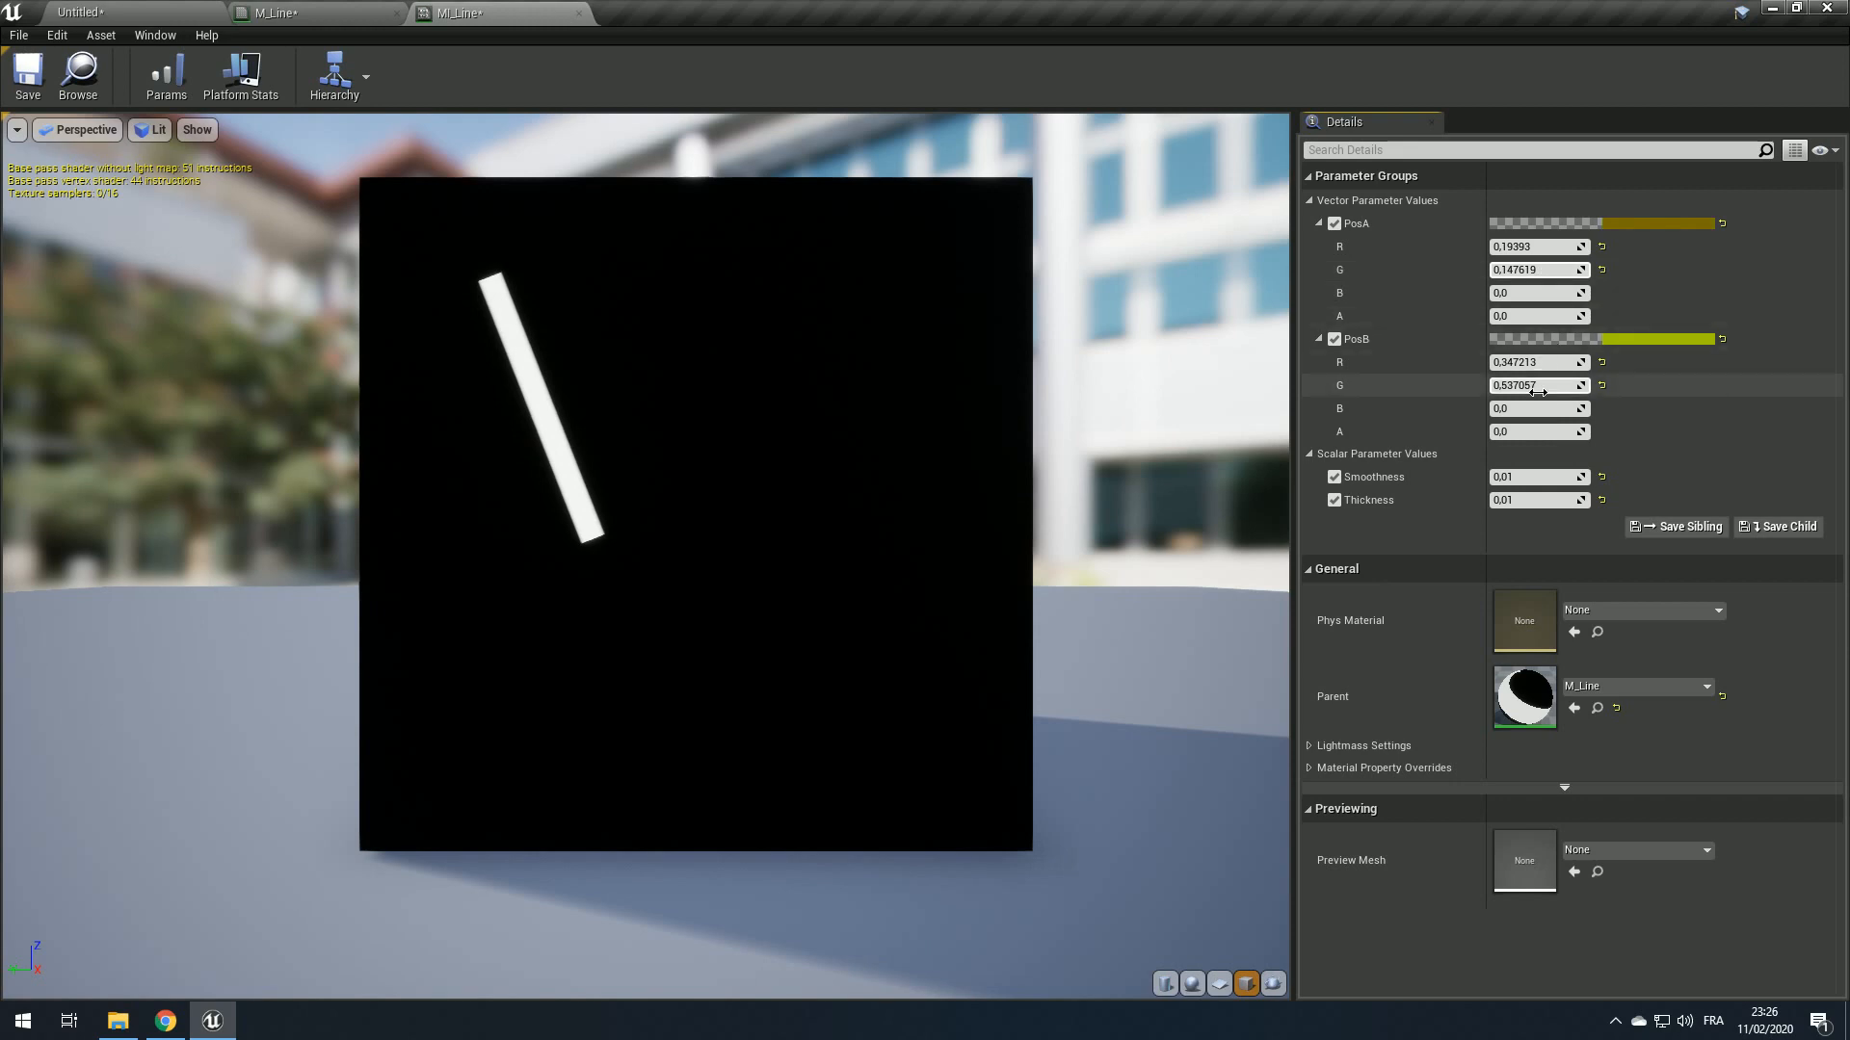
mouse_move(1538, 362)
mouse_down()
mouse_move(1595, 362)
mouse_move(1563, 386)
mouse_up()
Step: Set Smoothness and Thickness to 0.001 in MI_Line and check the thin line in the preview
click(1538, 476)
text(0,0)
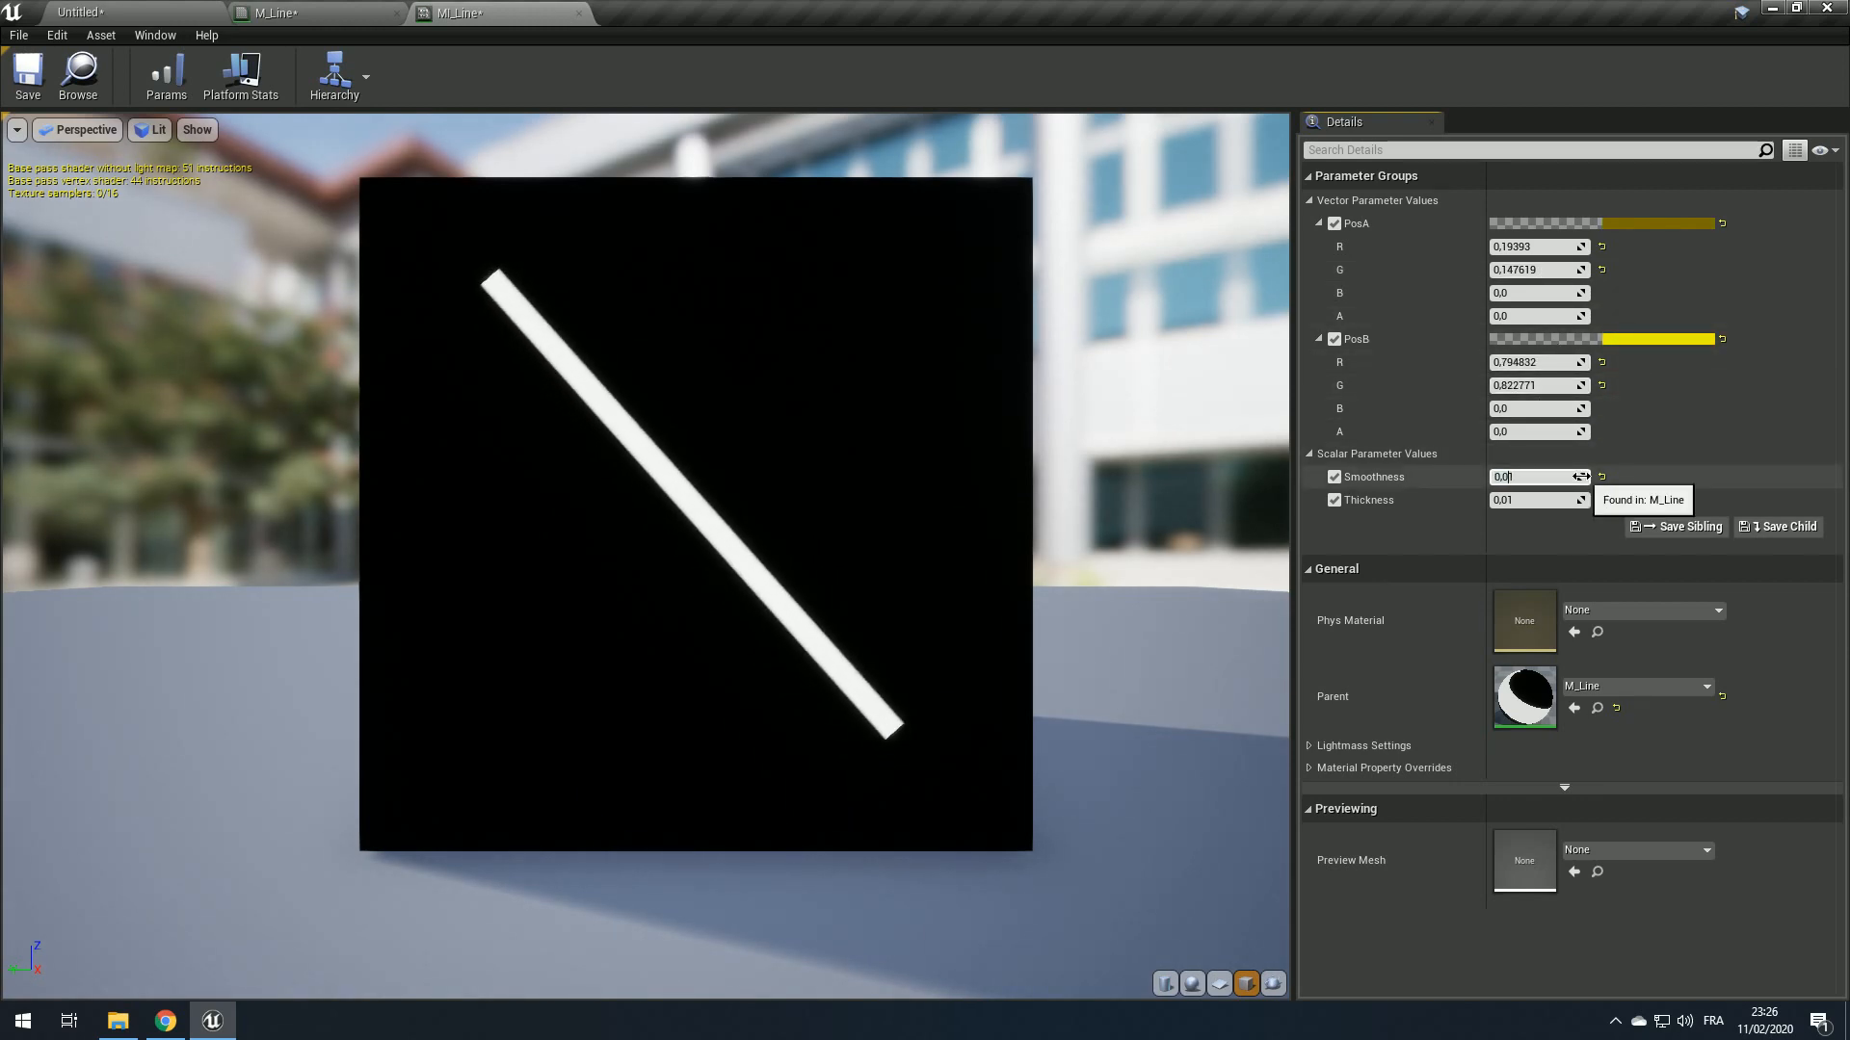
text(01)
key(Return)
click(1535, 499)
text(0,0)
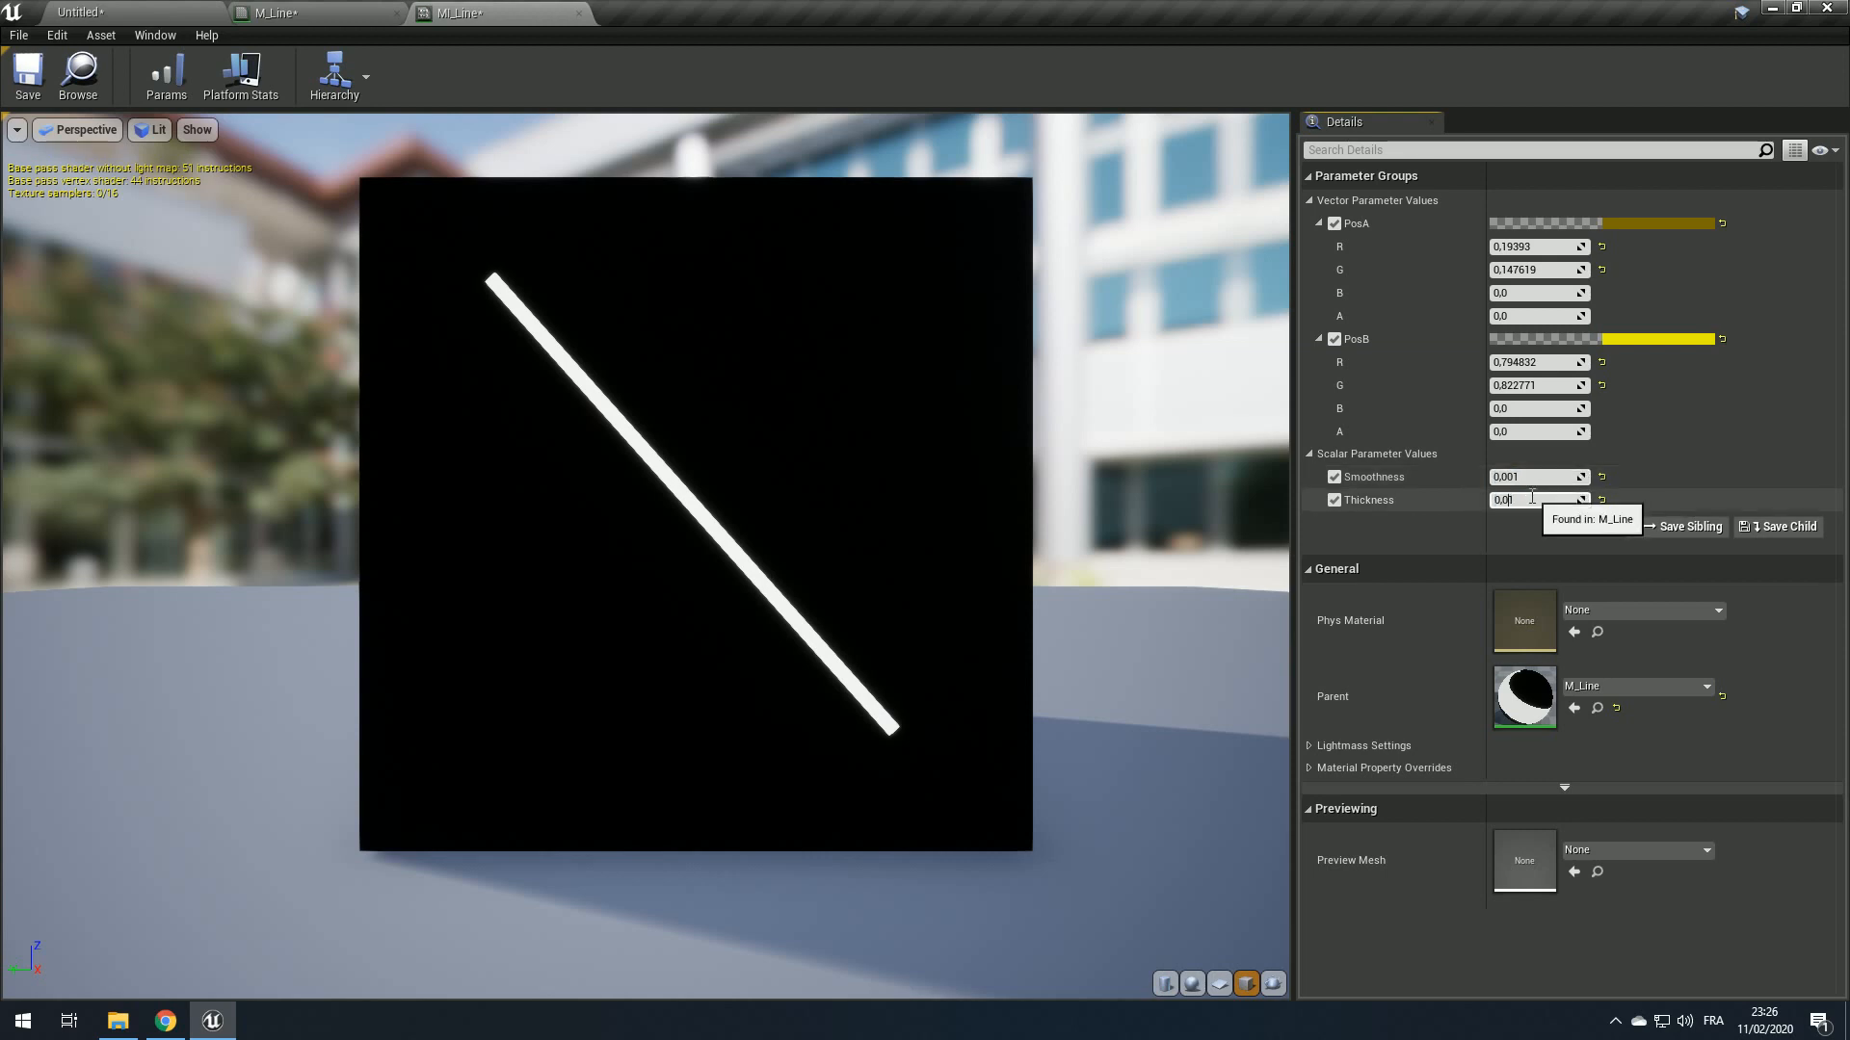
text(01)
key(Return)
scroll(620, 551, up, 6)
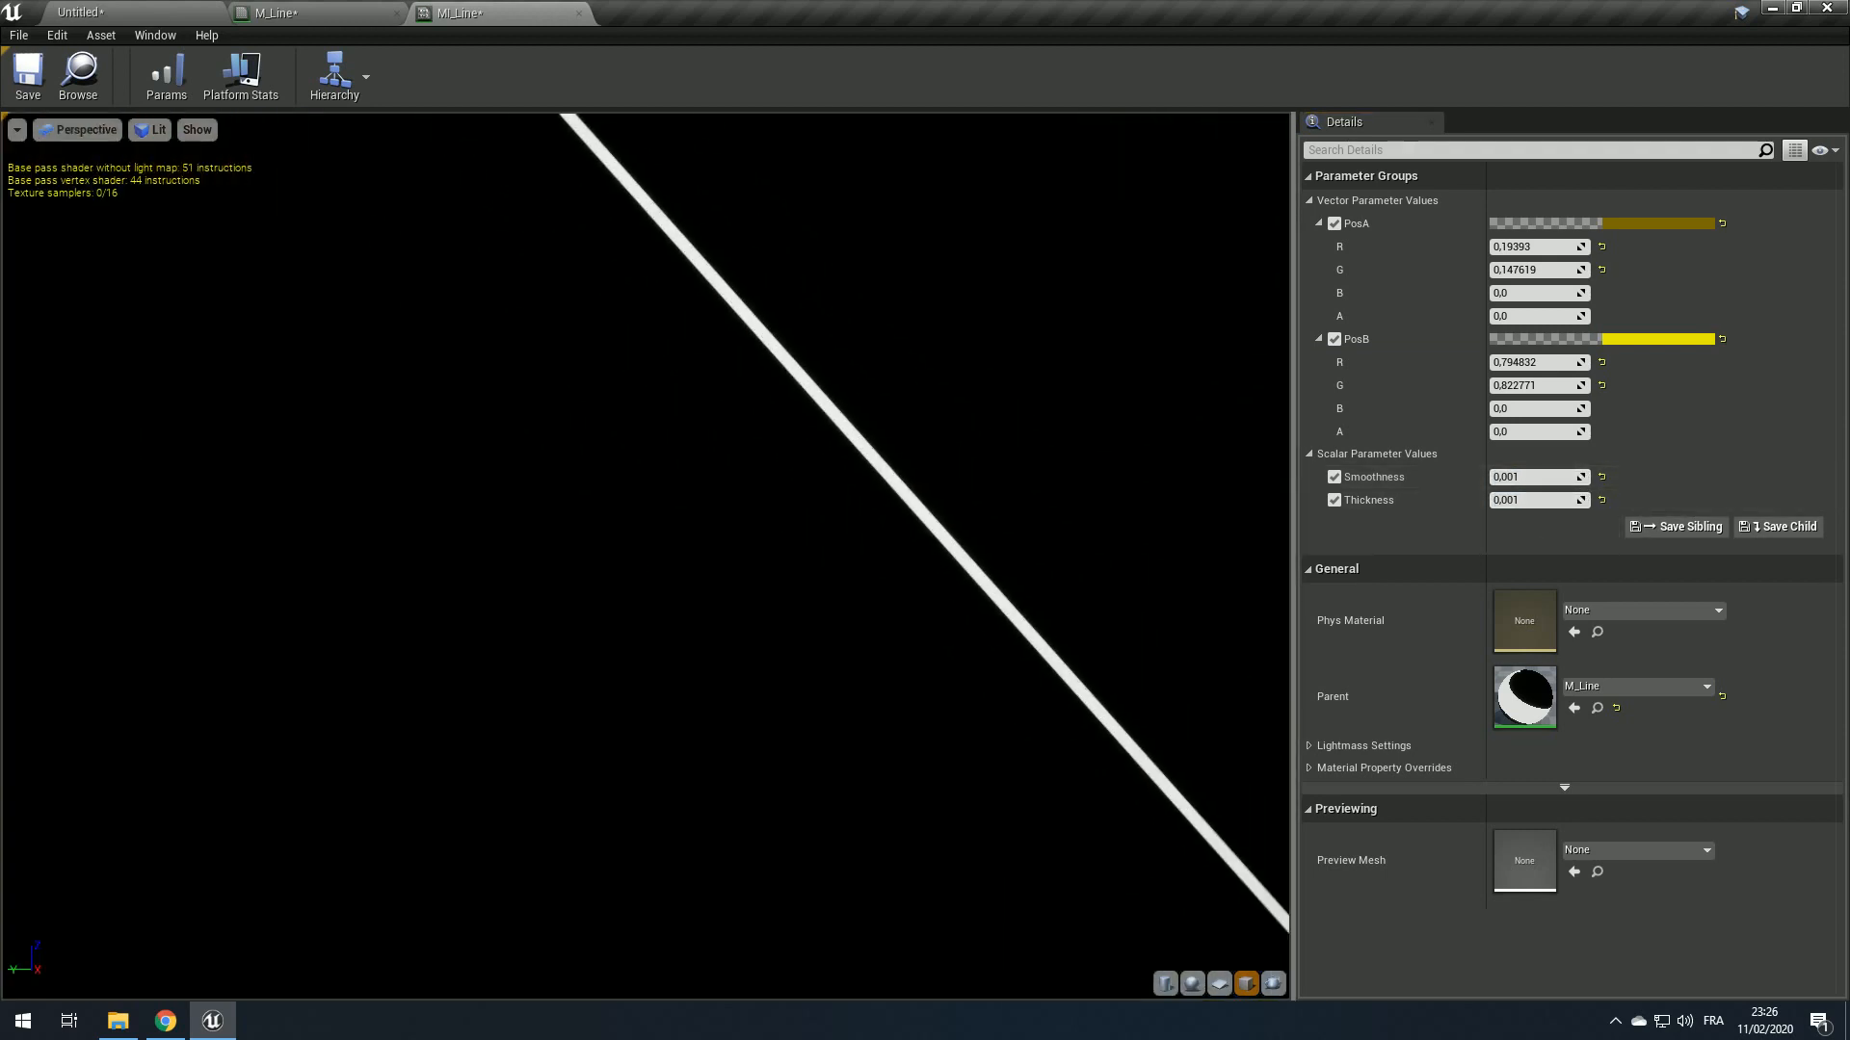
scroll(620, 551, down, 8)
scroll(621, 551, up, 2)
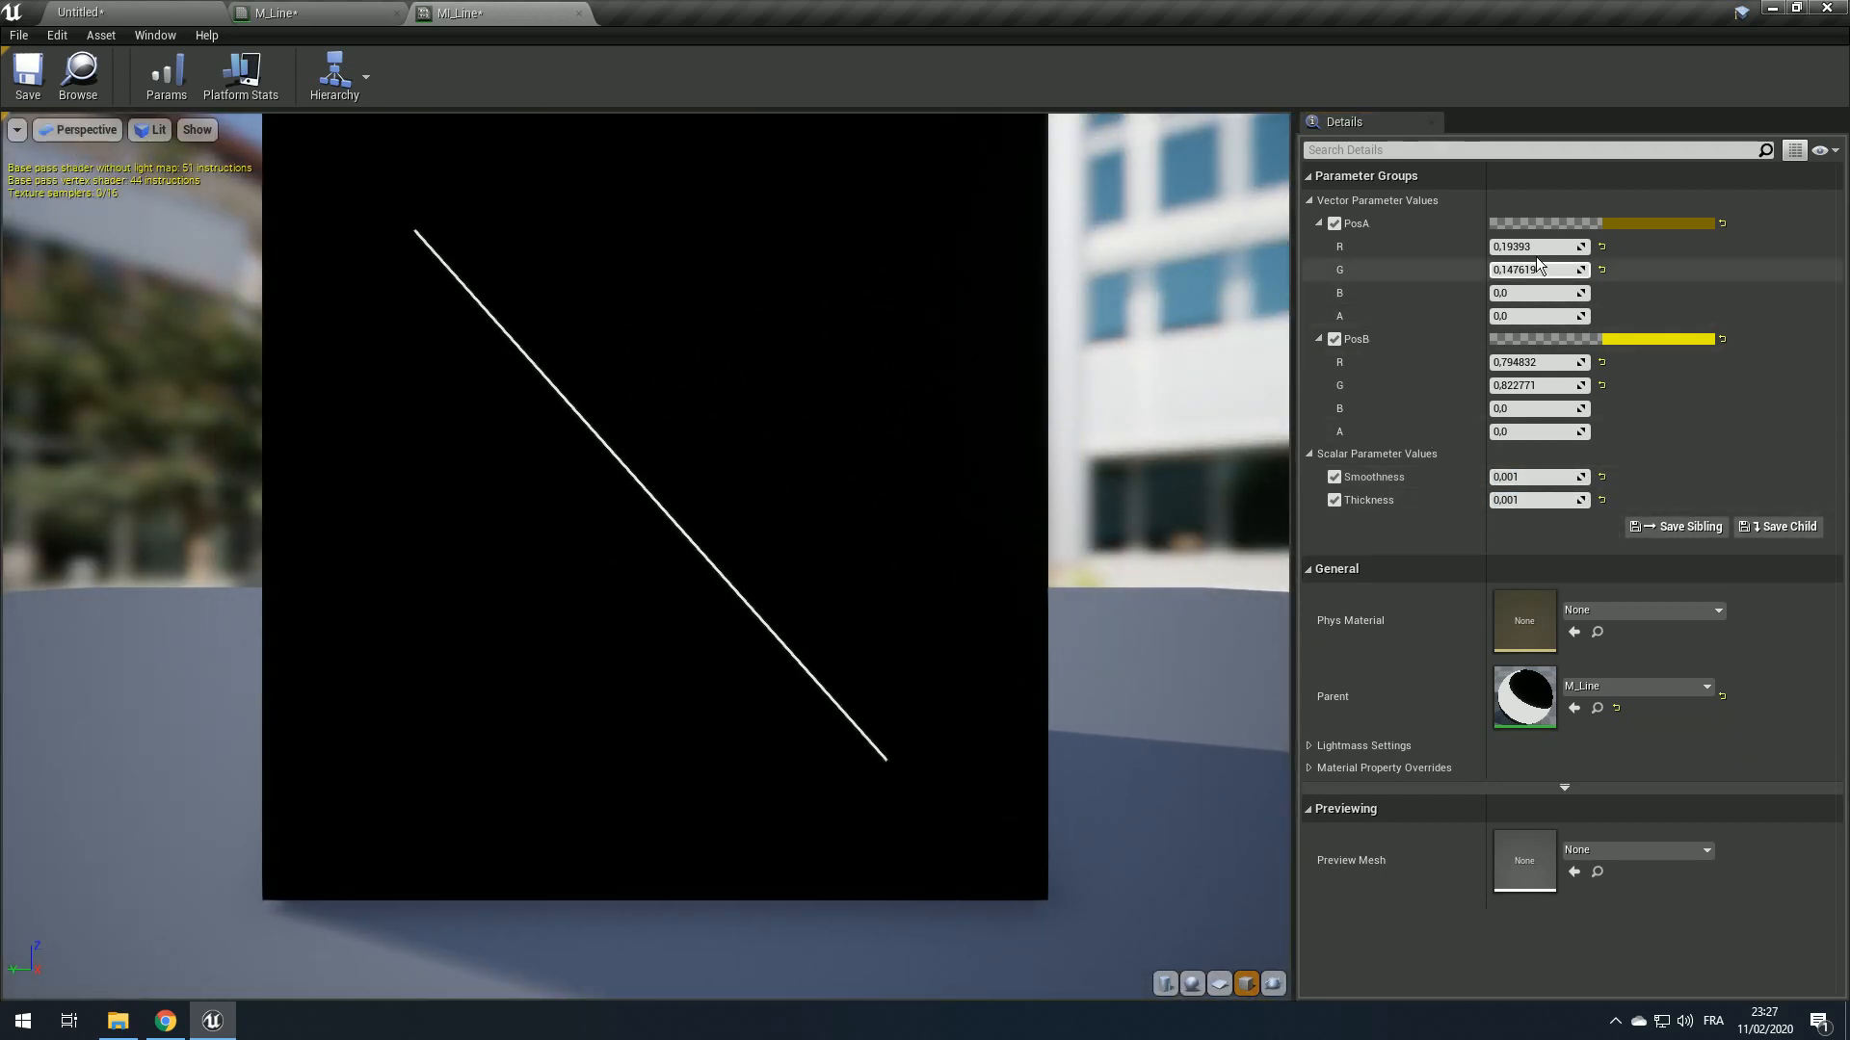
scroll(603, 435, down, 2)
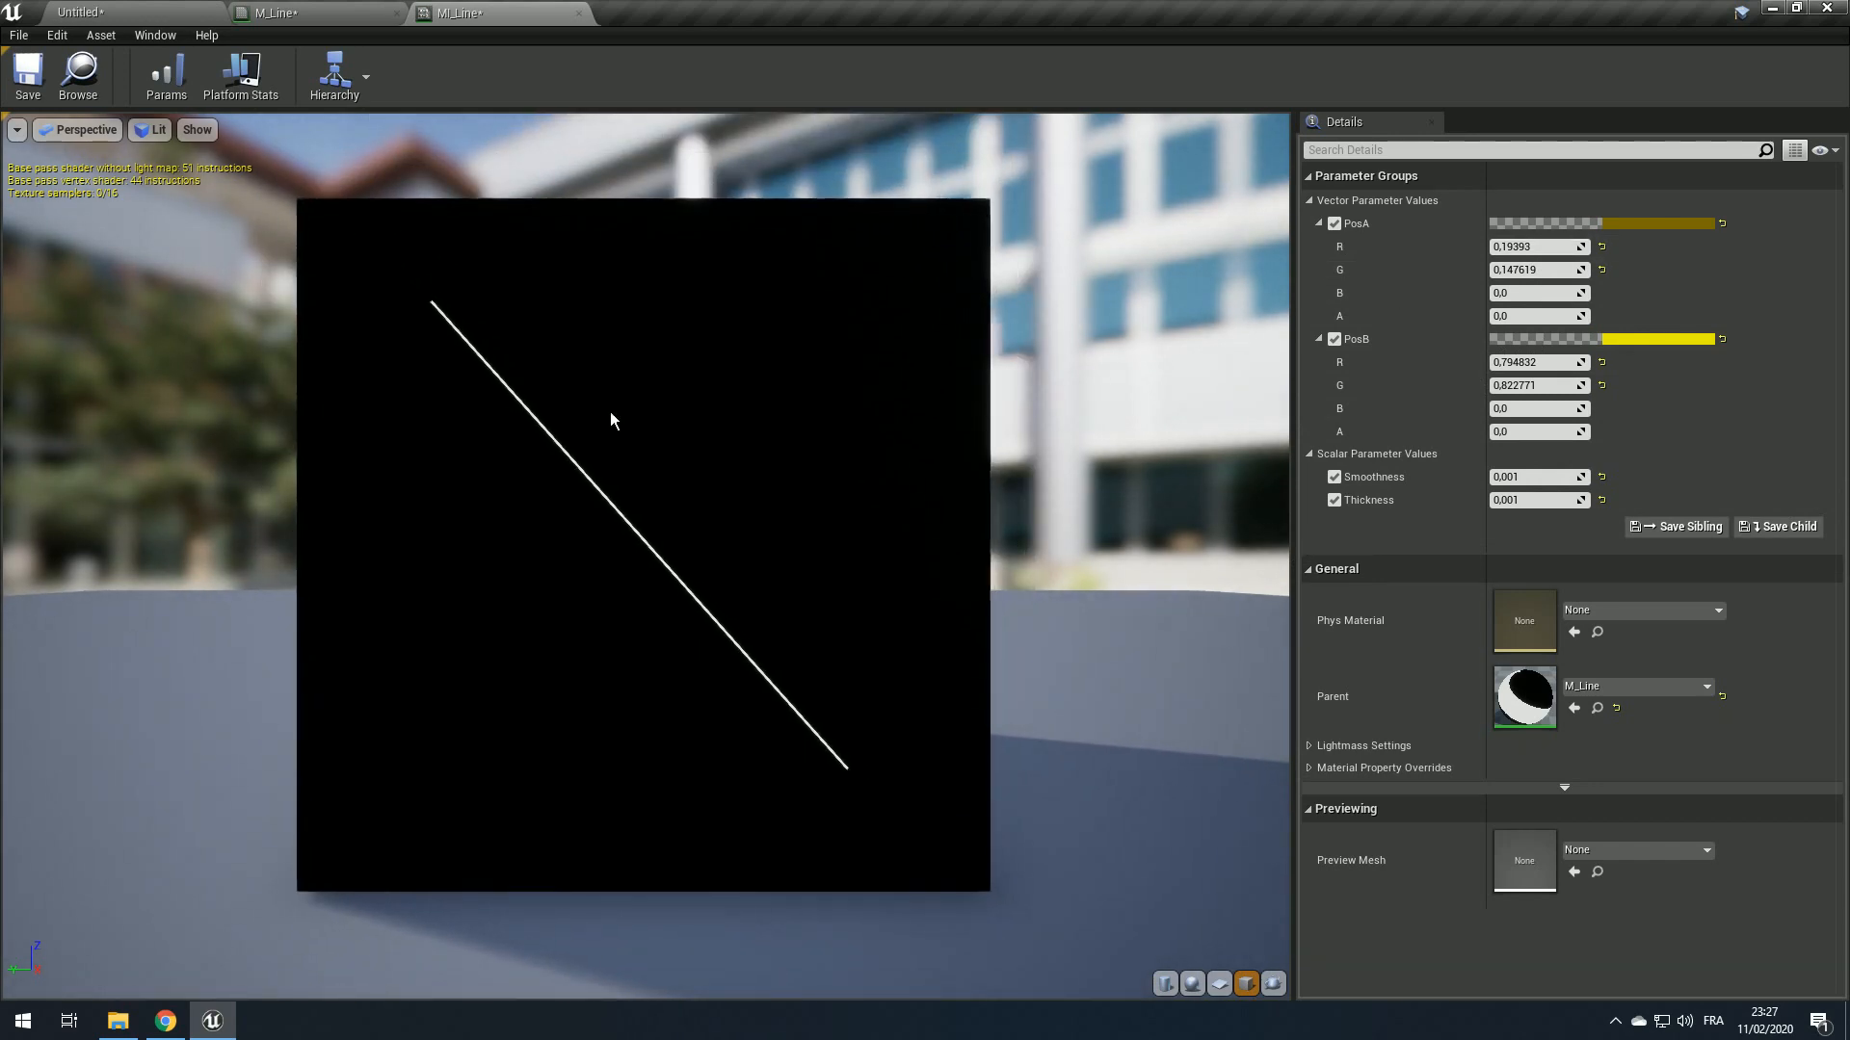
Step: In MI_Line, set PosA's R and G to 0.1, PosB's R and G to 0.9, and Smoothness to 0.01
click(1537, 247)
text(0,1)
key(Tab)
text(0,1)
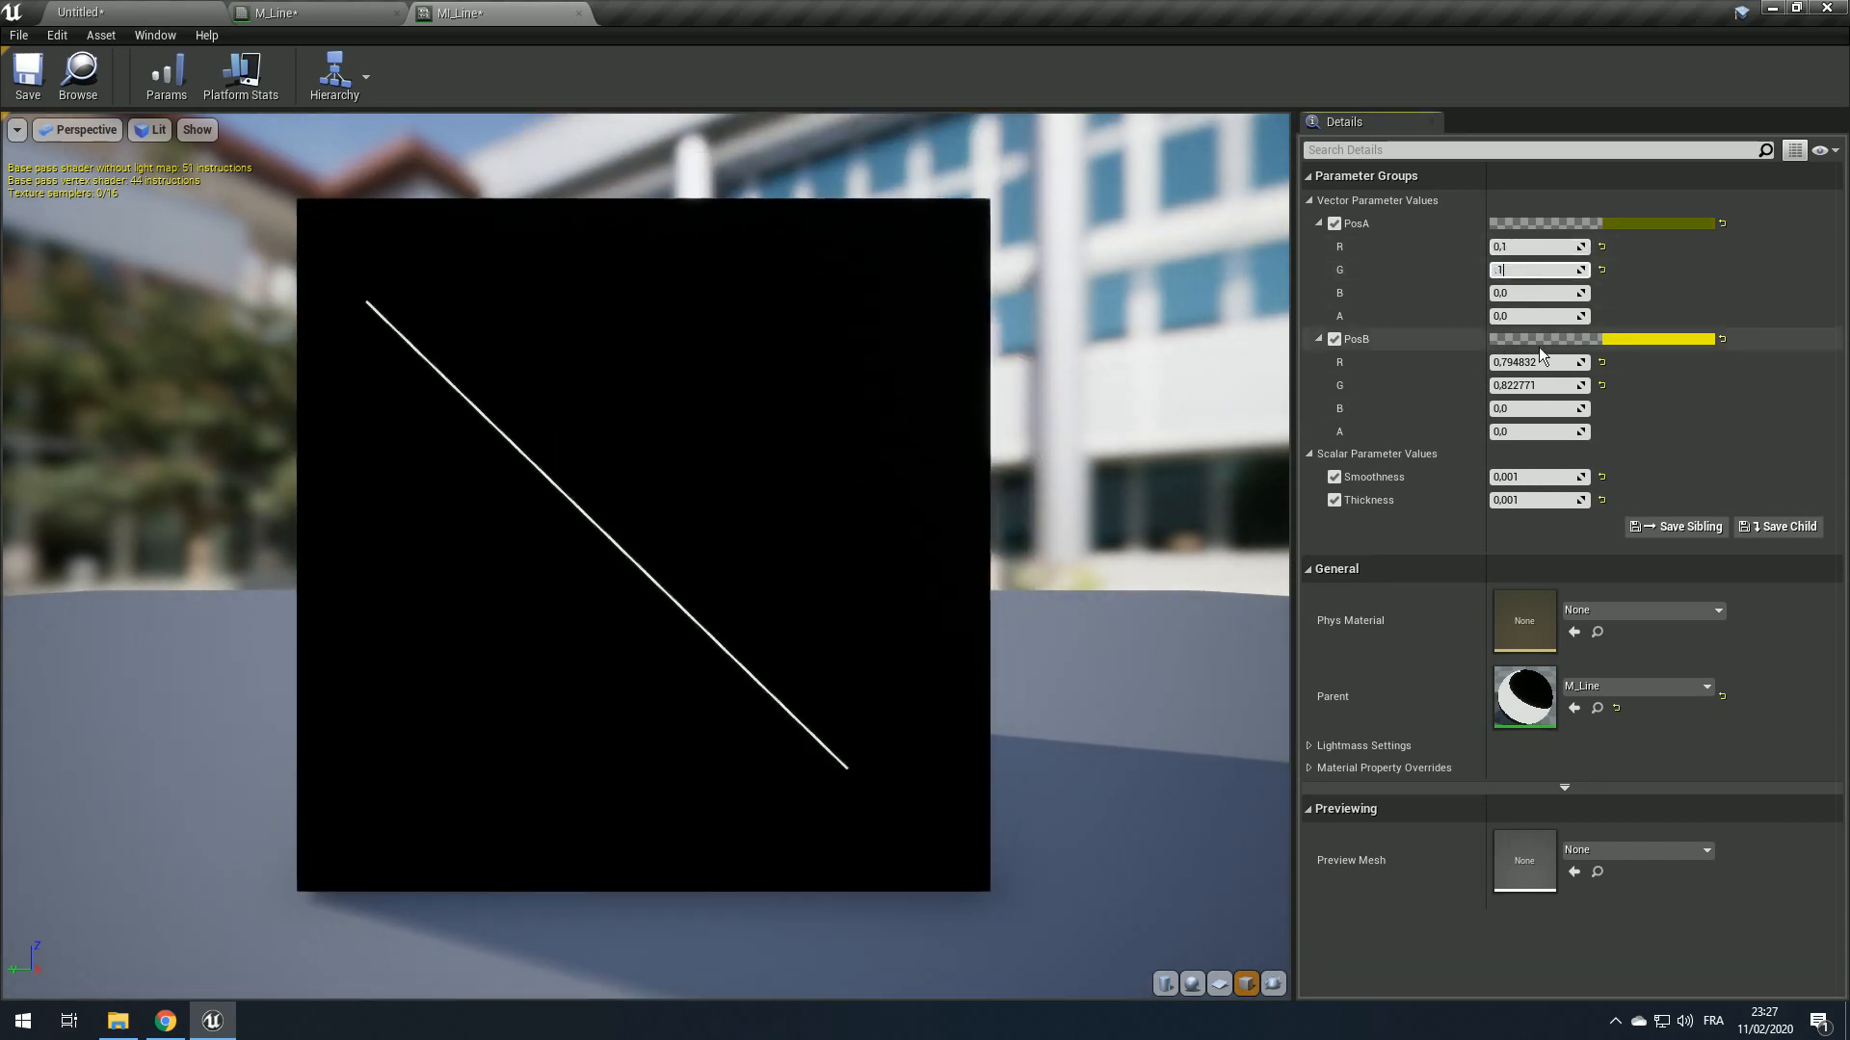
click(1524, 362)
text(0,9)
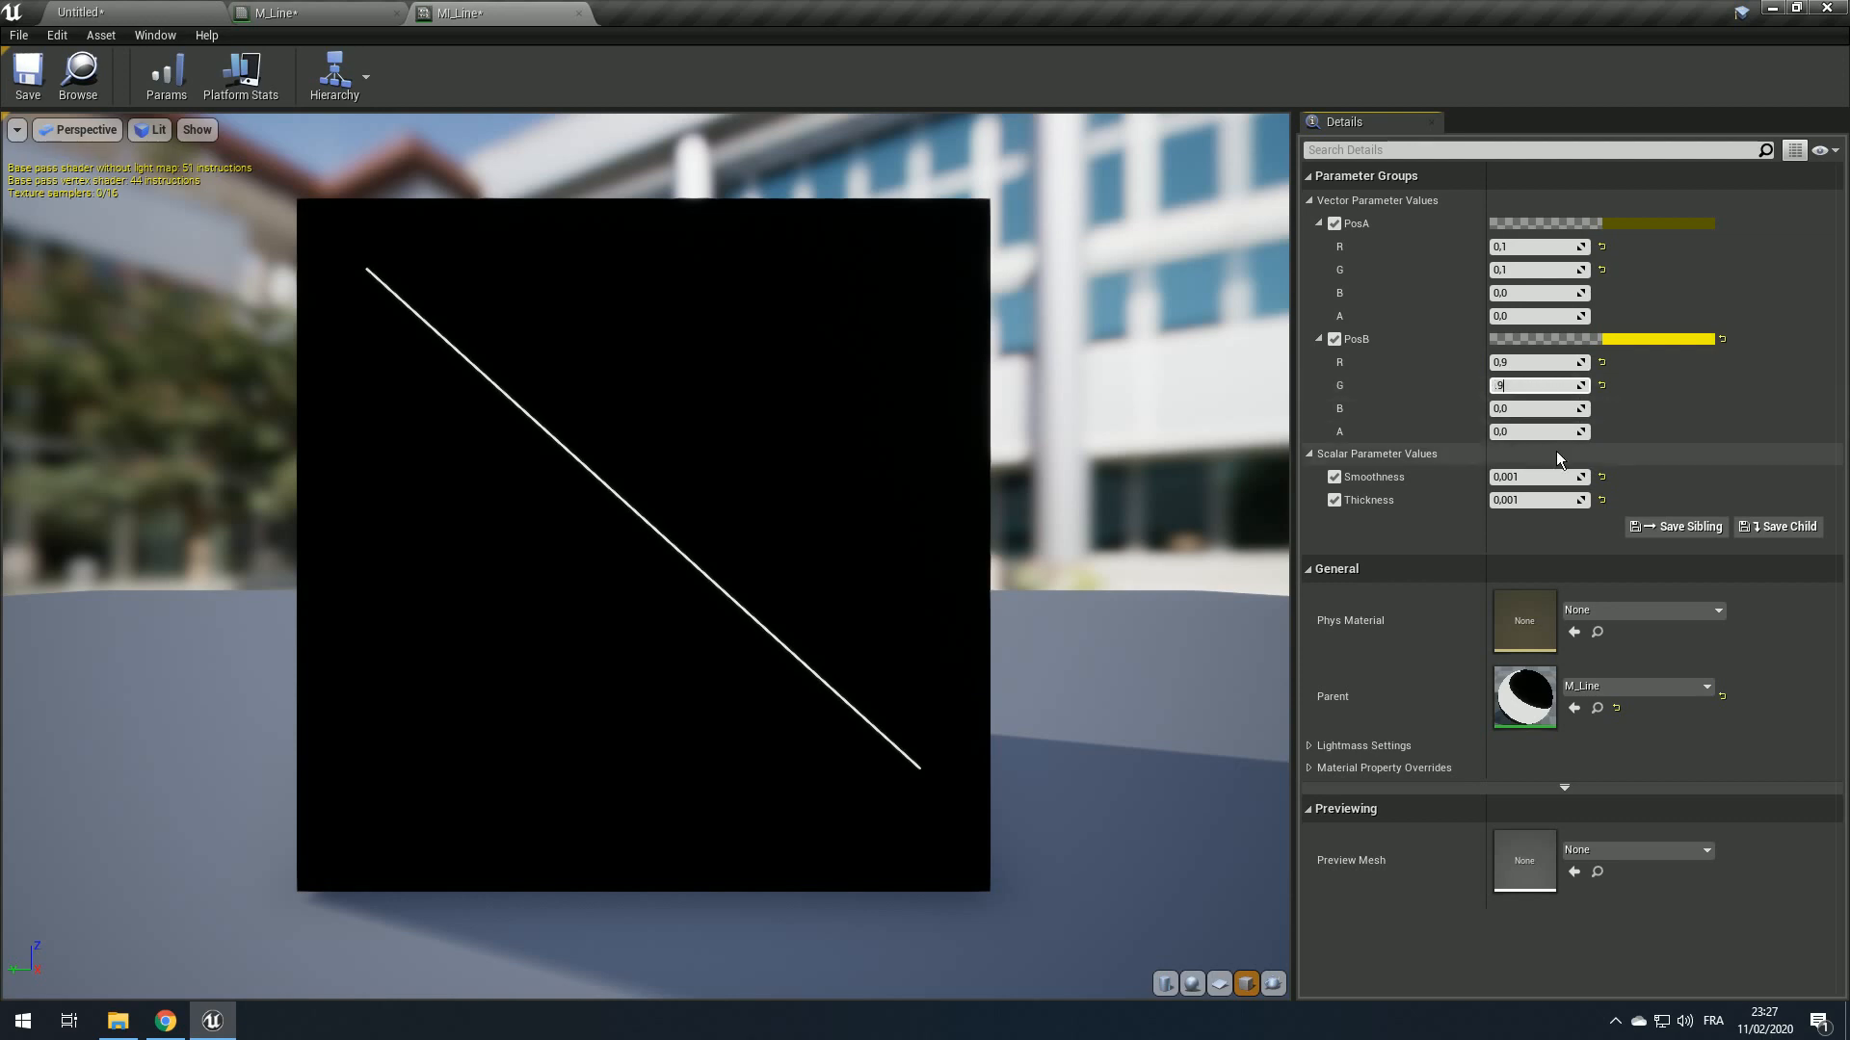
click(1541, 477)
text(0,01)
key(Return)
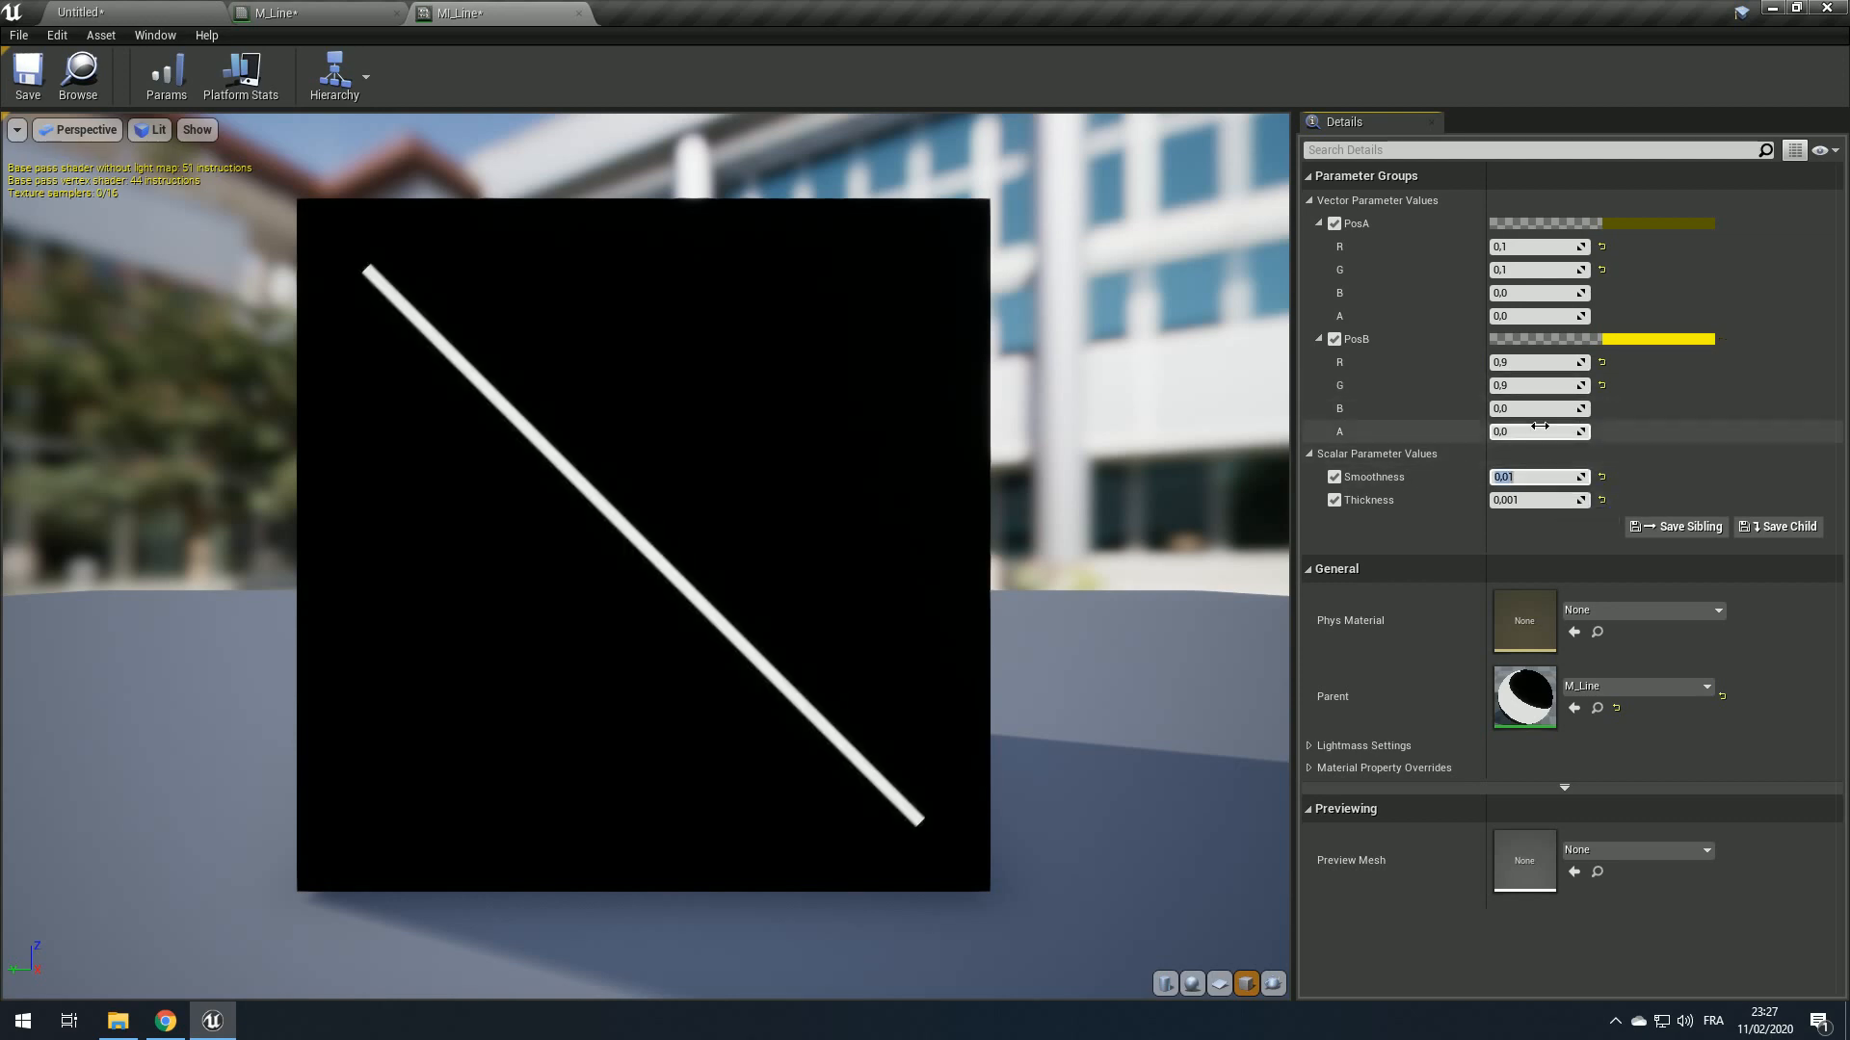
Step: Examine both cut ends of the smoothed line up close in the MI_Line preview, including the edge softness at PosA
scroll(787, 491, up, 2)
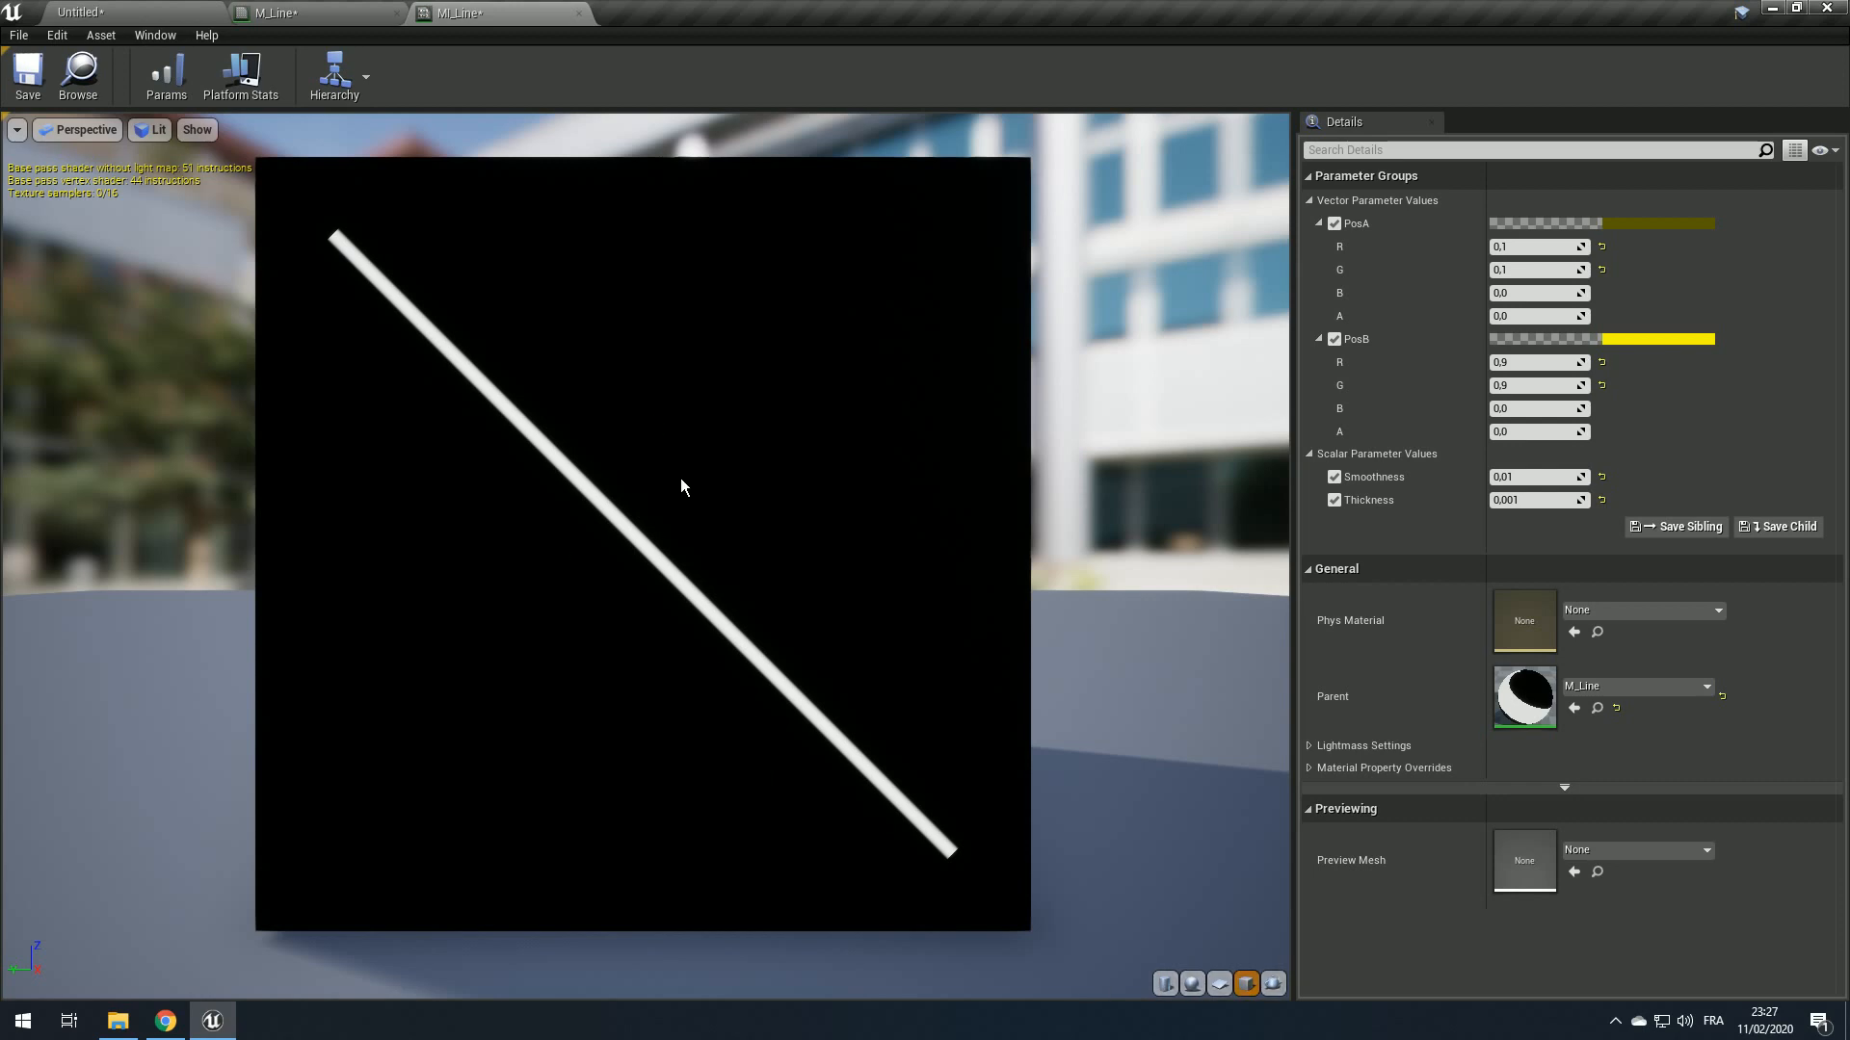
middle_drag(681, 488, 616, 462)
scroll(616, 462, up, 9)
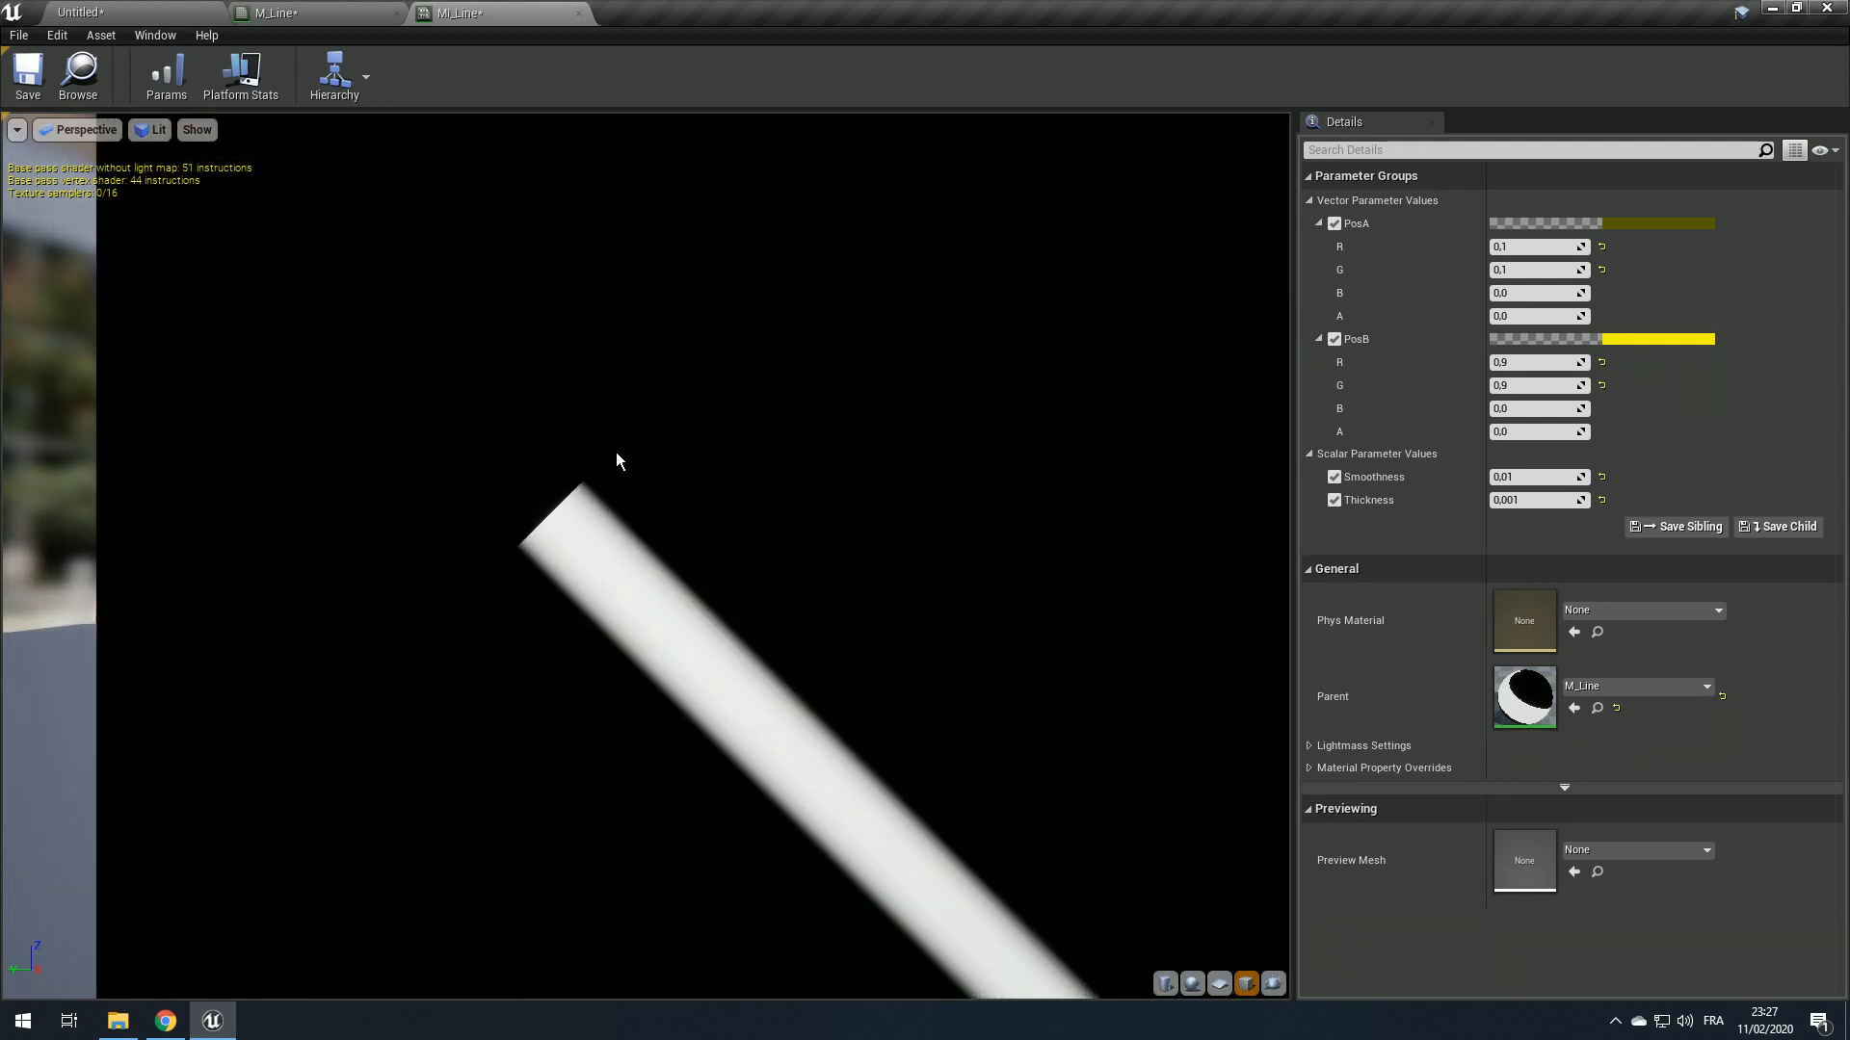
scroll(617, 461, down, 10)
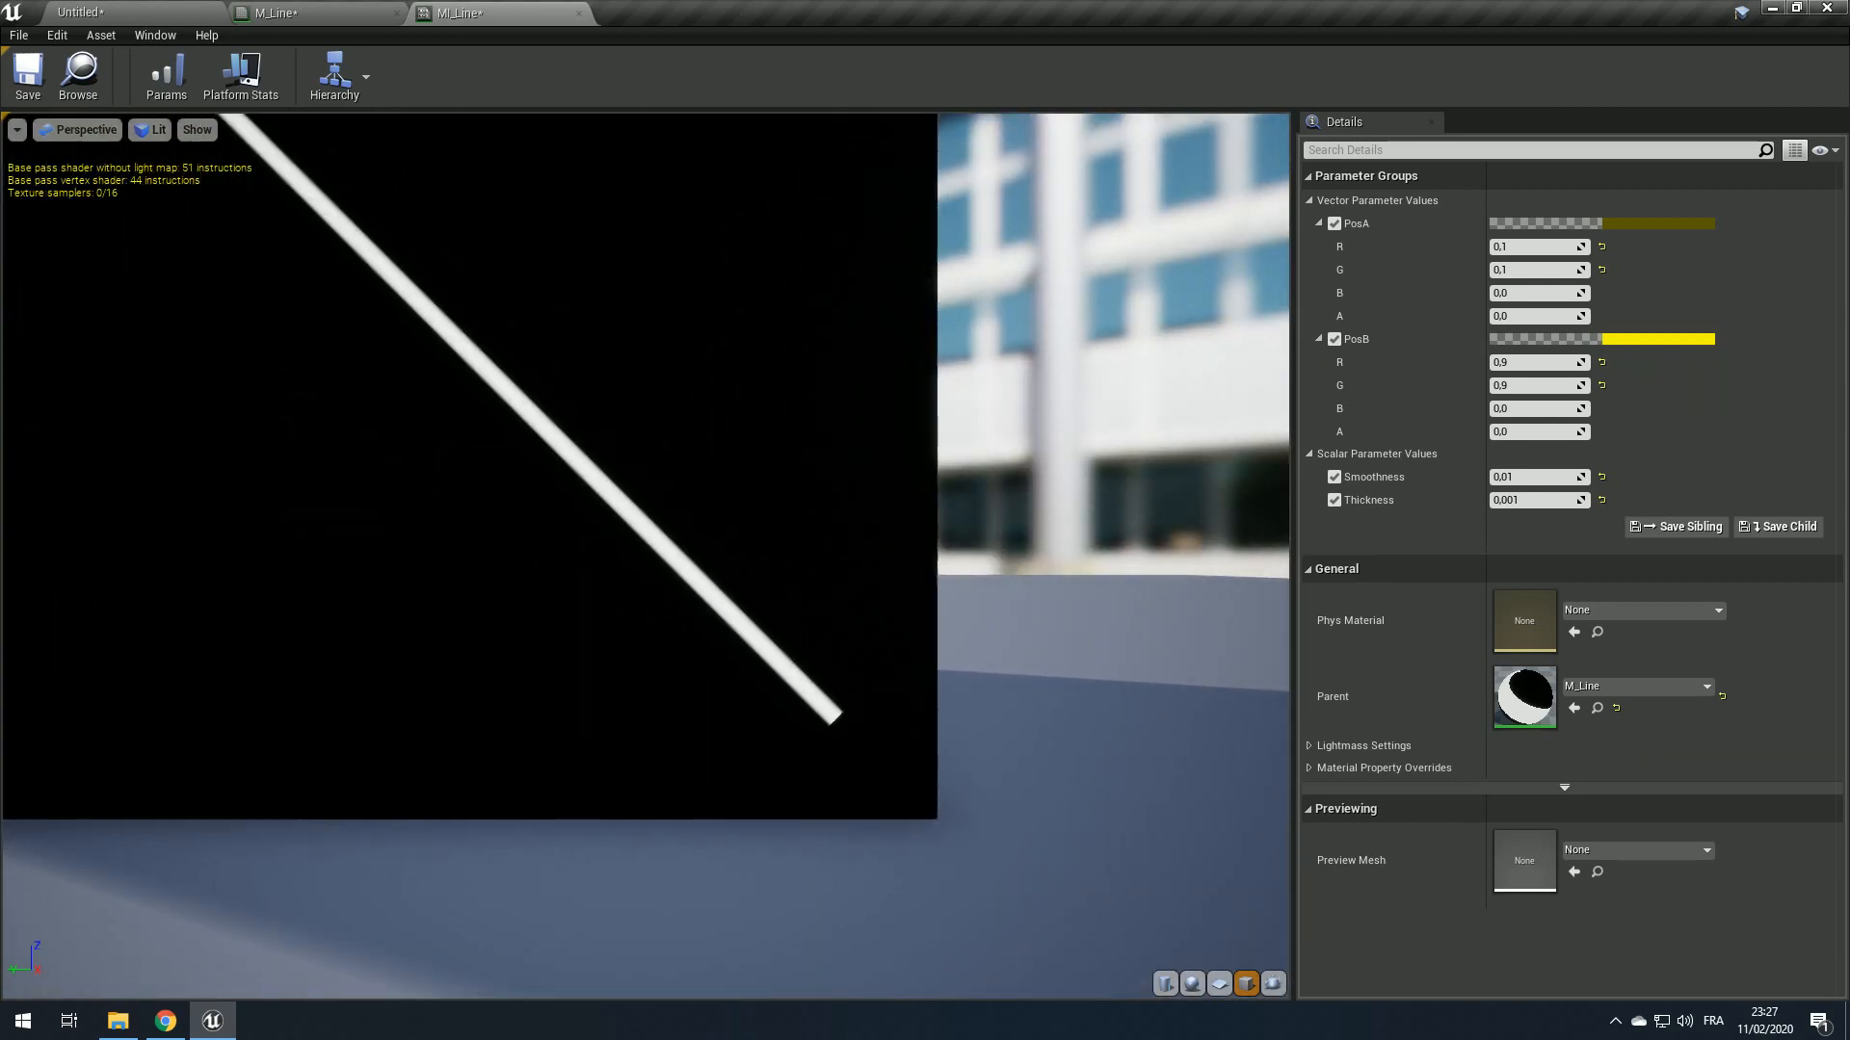
right_drag(828, 574, 828, 655)
middle_drag(828, 574, 937, 715)
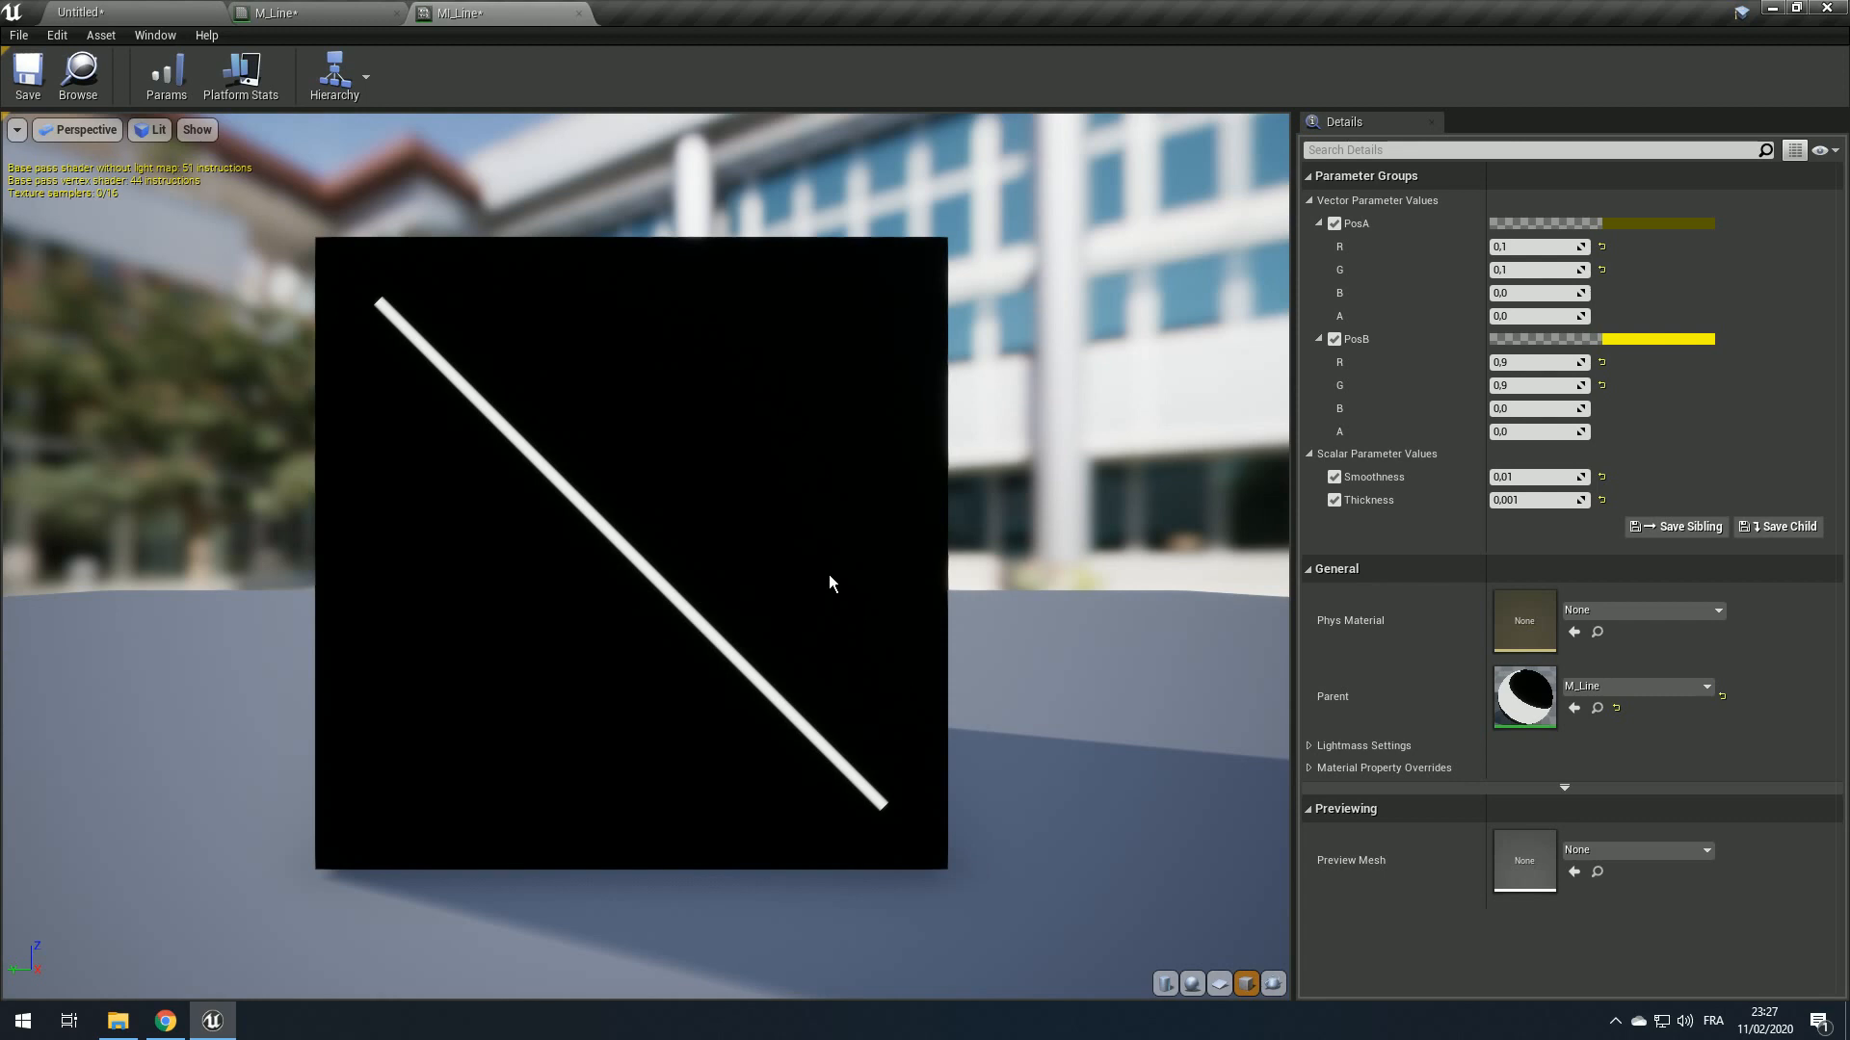
right_drag(408, 269, 409, 229)
middle_drag(409, 270, 528, 388)
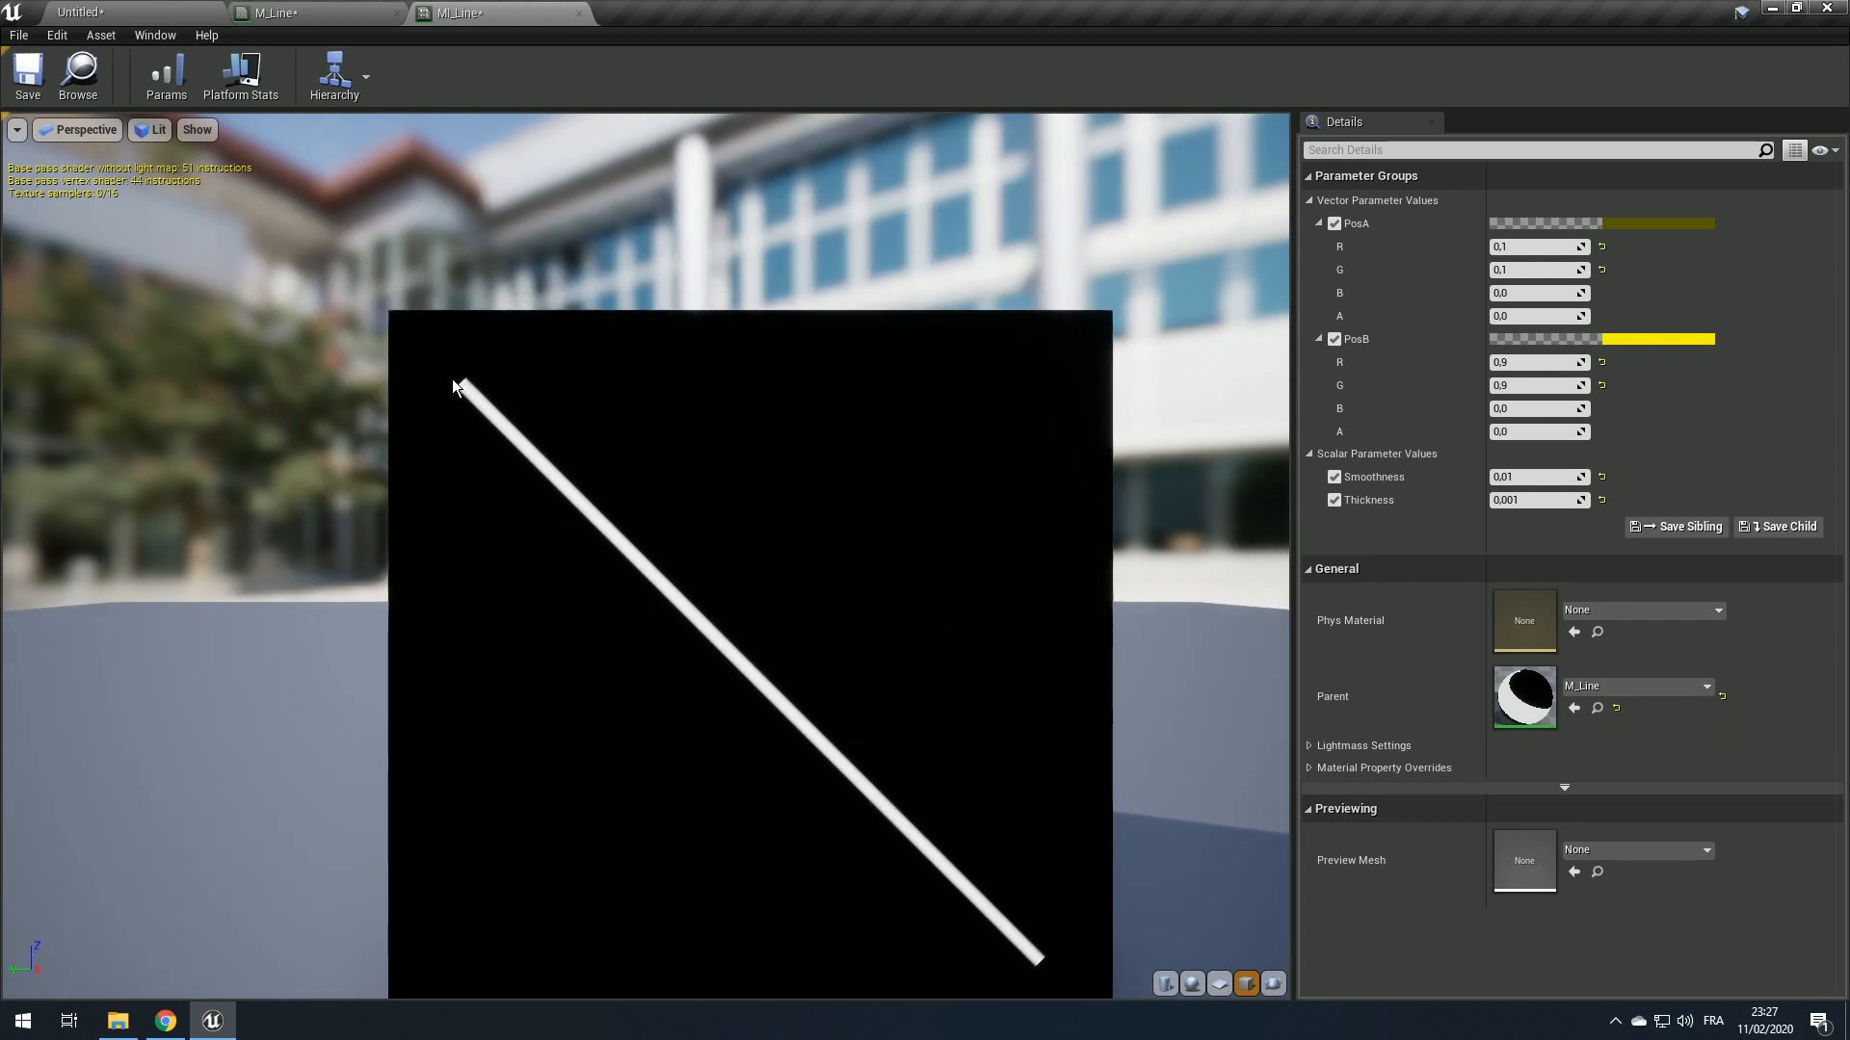
right_drag(760, 439, 761, 472)
middle_drag(760, 440, 714, 409)
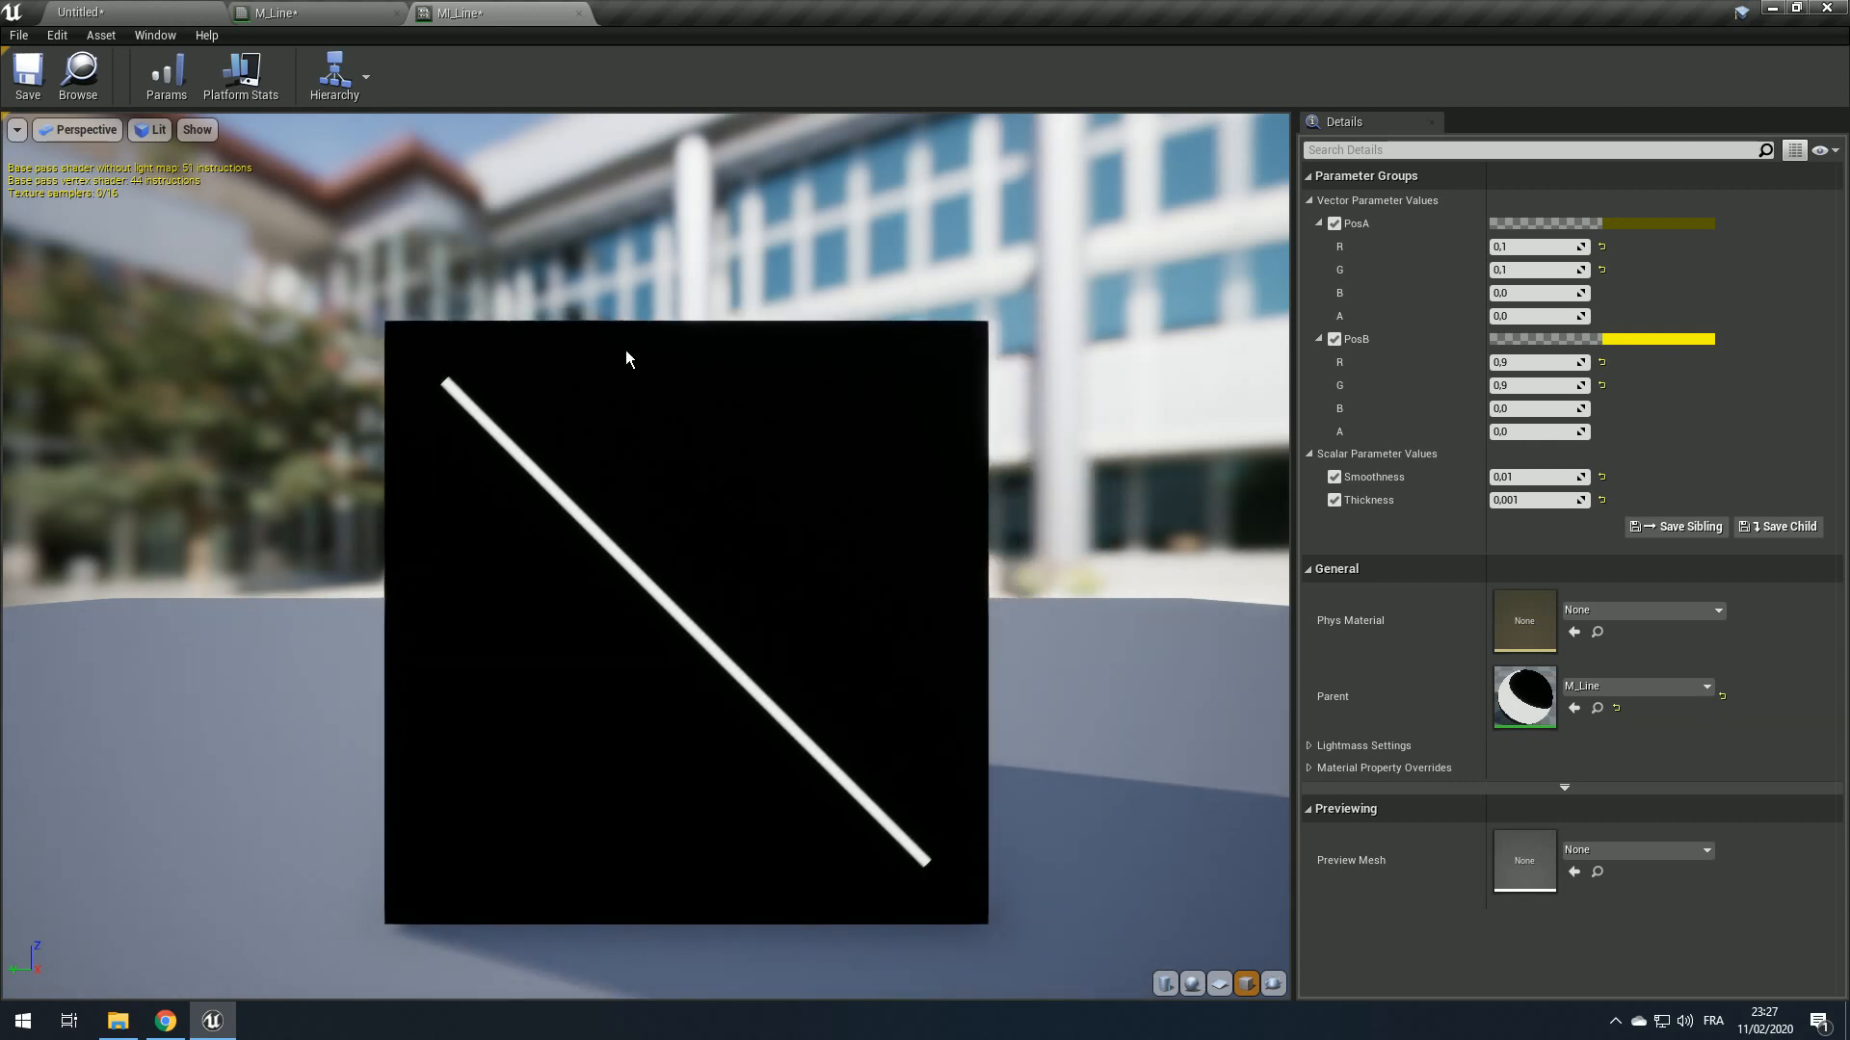
click(245, 16)
scroll(733, 403, down, 1)
mouse_move(1068, 520)
right_down()
mouse_move(733, 403)
mouse_move(1038, 390)
mouse_move(1050, 501)
right_up()
click(458, 12)
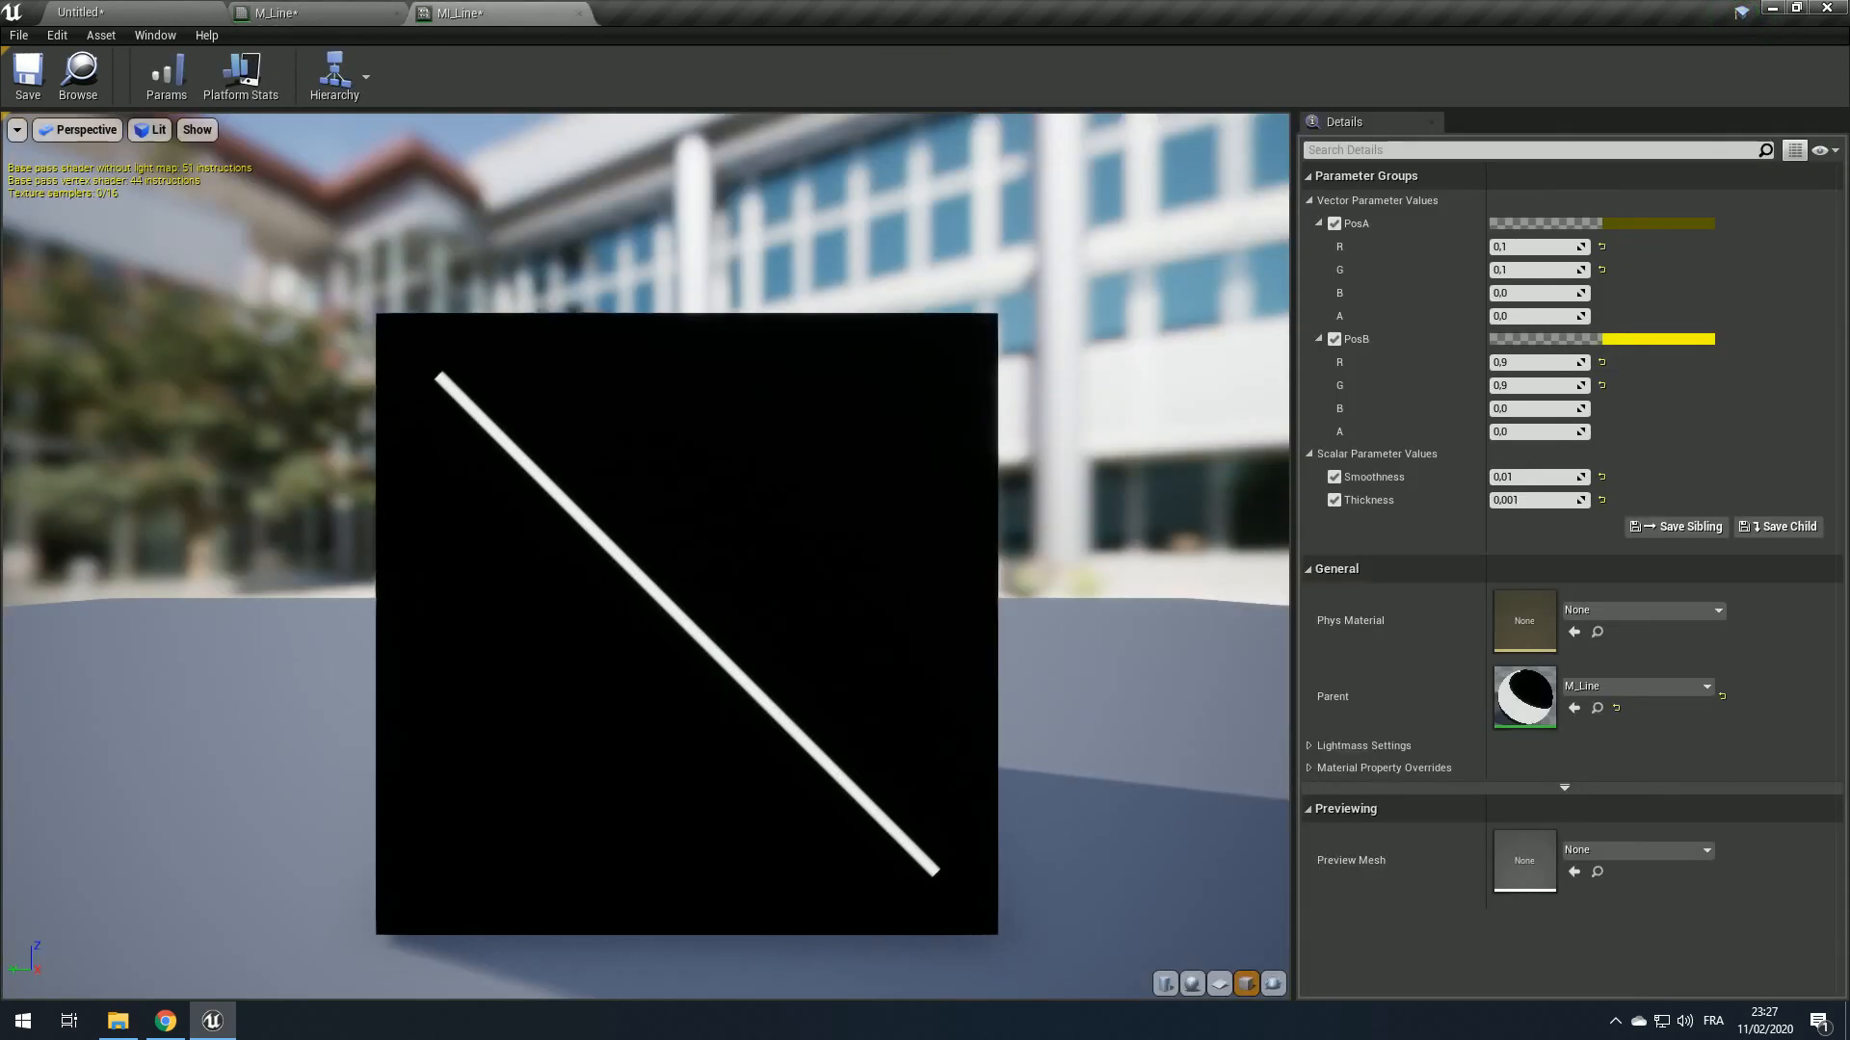
right_drag(565, 516, 565, 489)
click(301, 14)
click(458, 13)
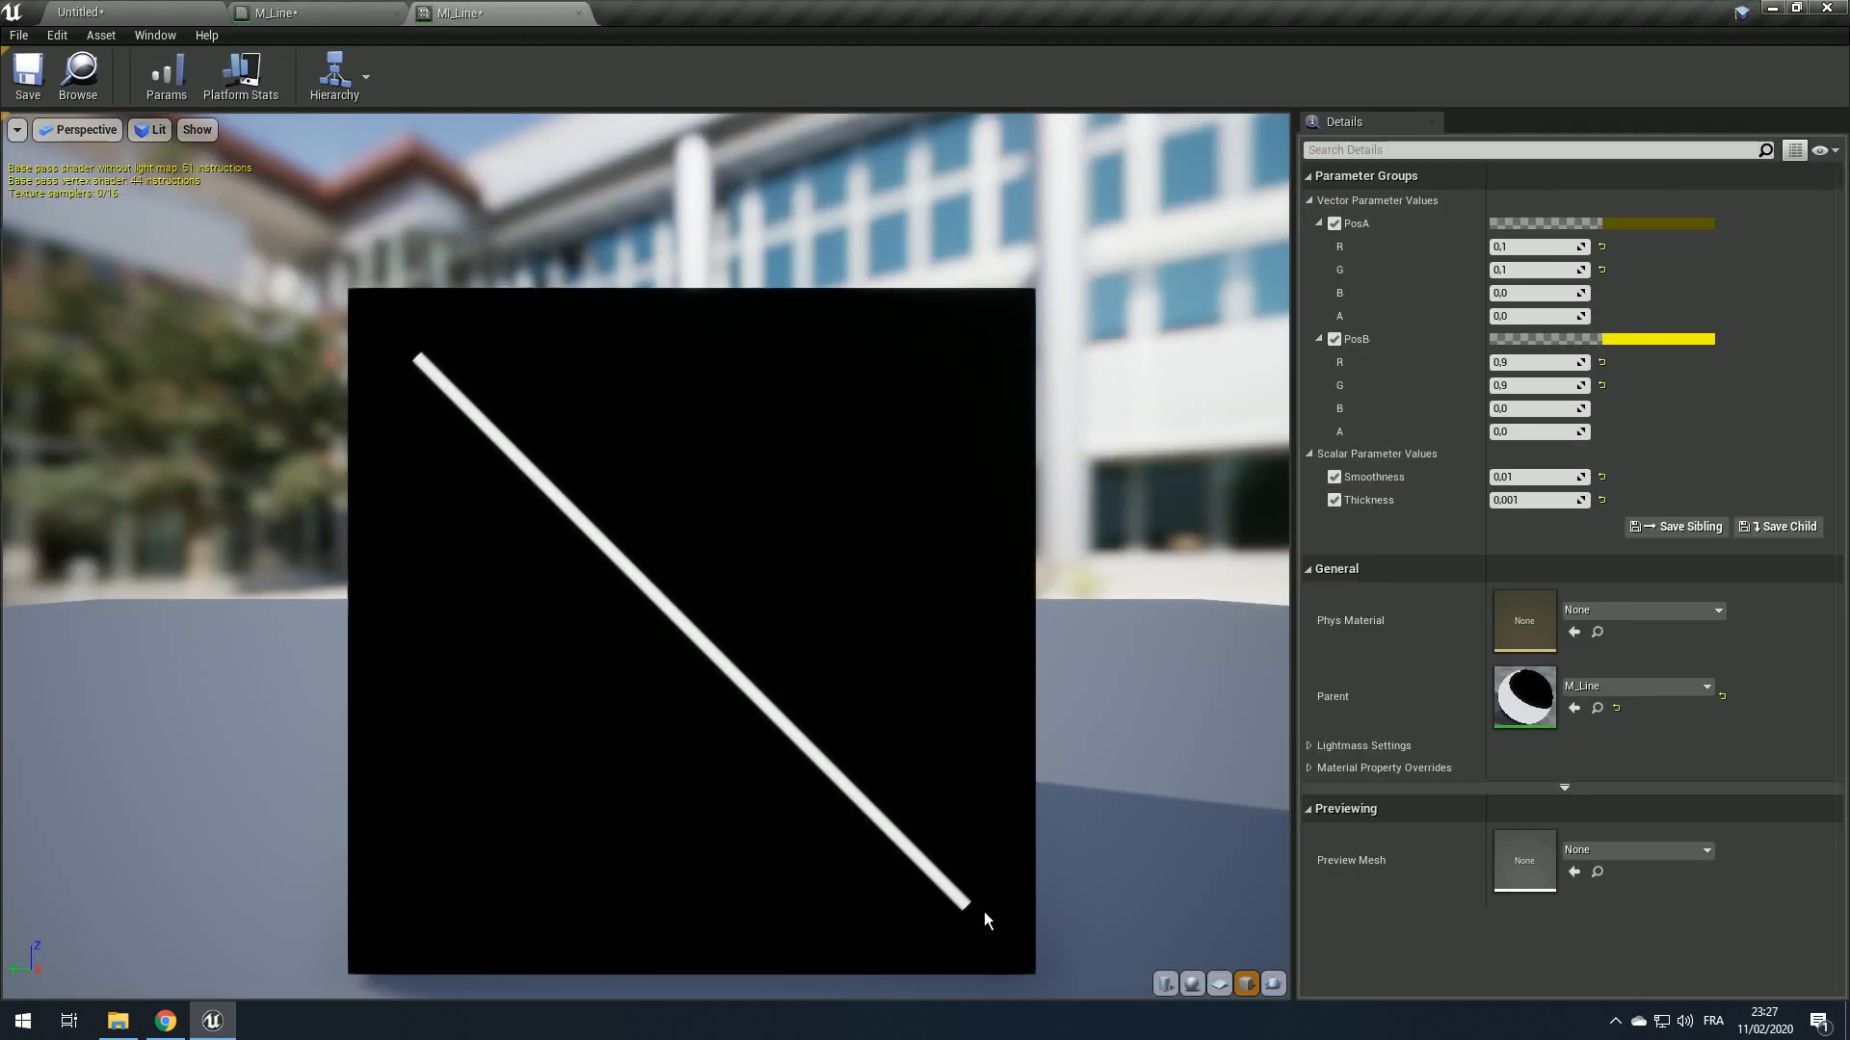
scroll(558, 556, up, 2)
middle_drag(558, 557, 794, 801)
right_drag(558, 557, 558, 482)
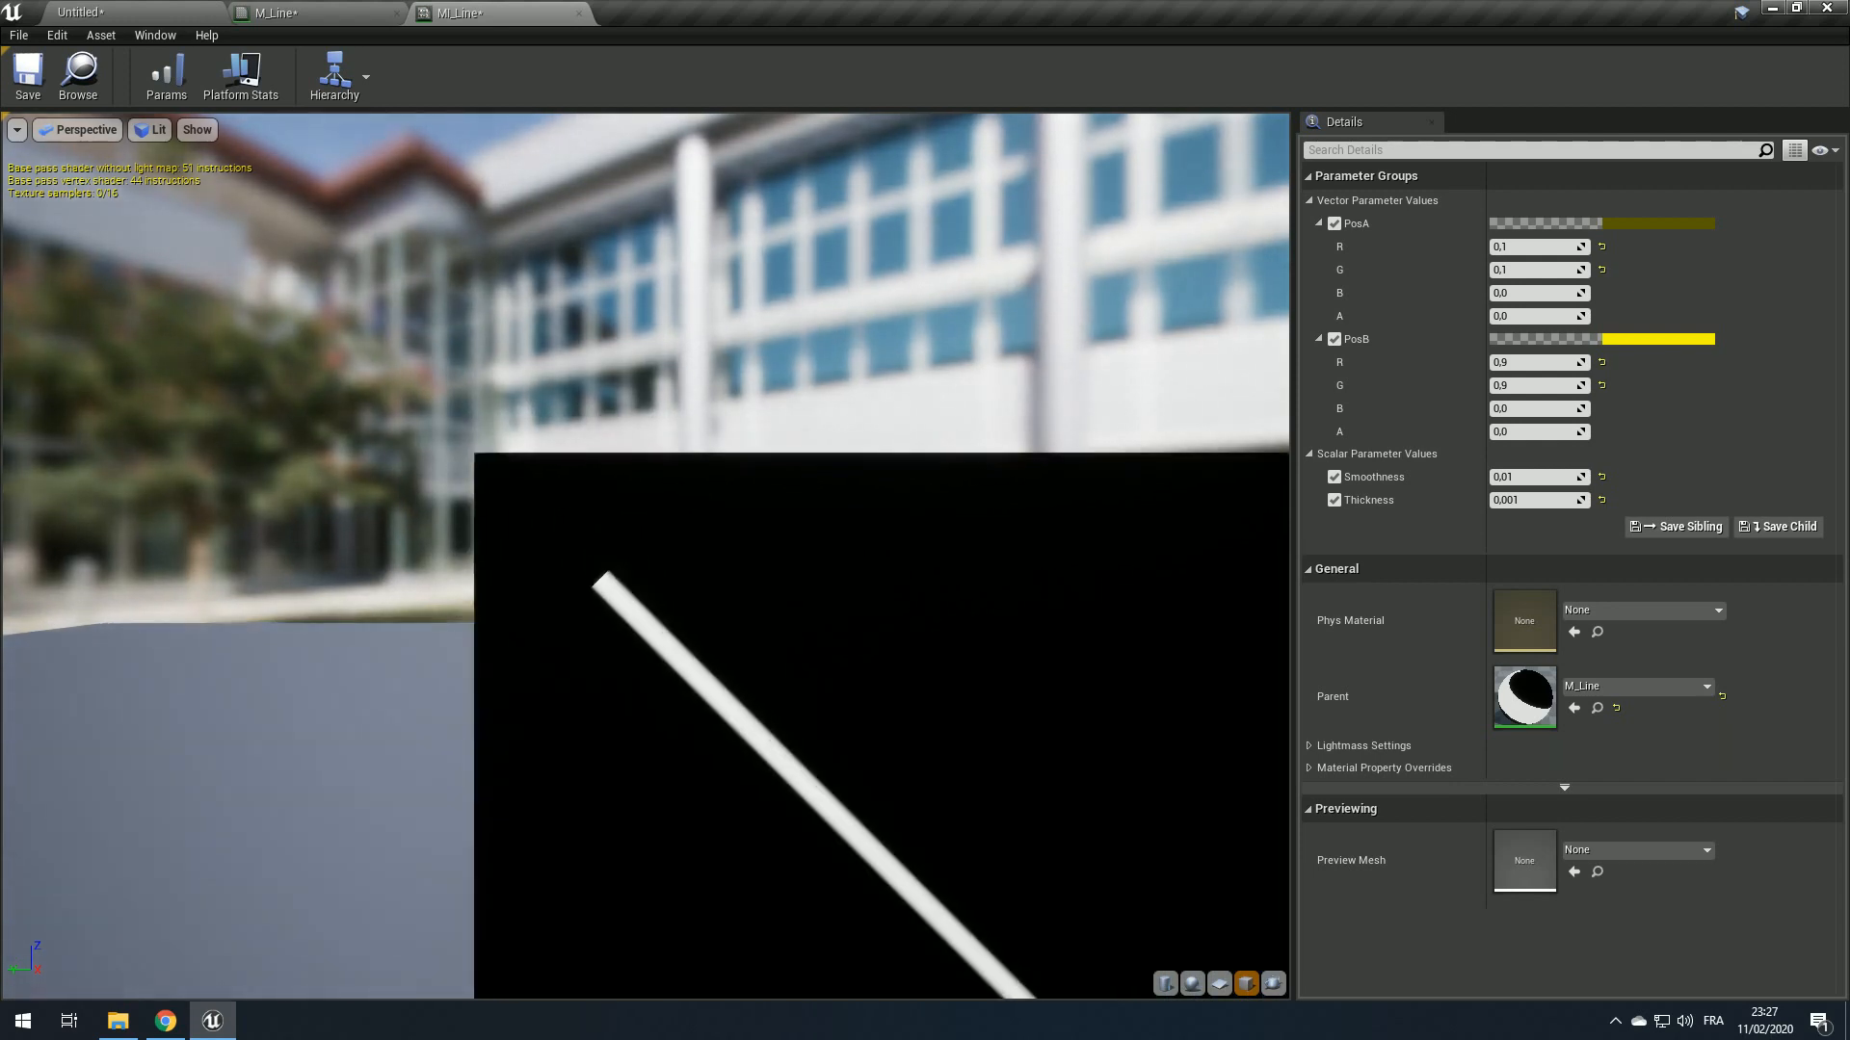
right_drag(624, 559, 624, 482)
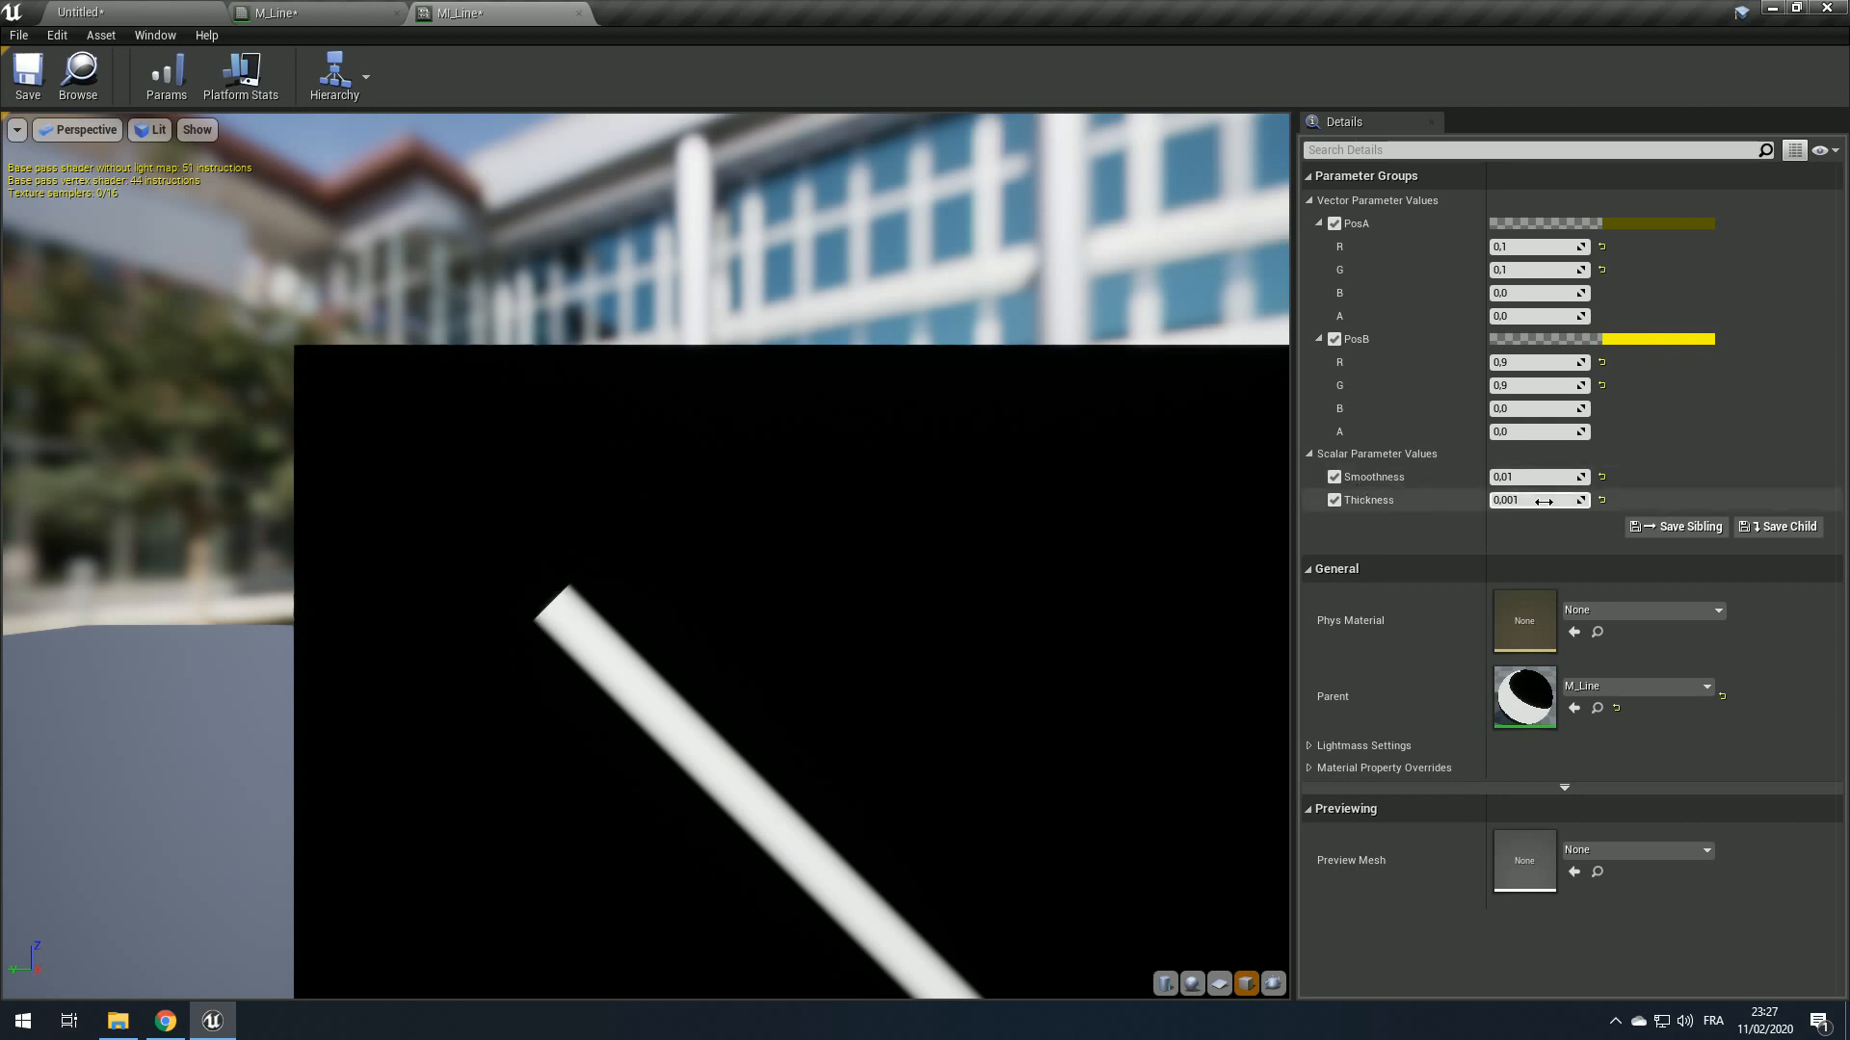
Step: Try a Thickness of 0 in MI_Line before setting Thickness to 0.01 and Smoothness to 0
click(1543, 501)
text(0)
key(Return)
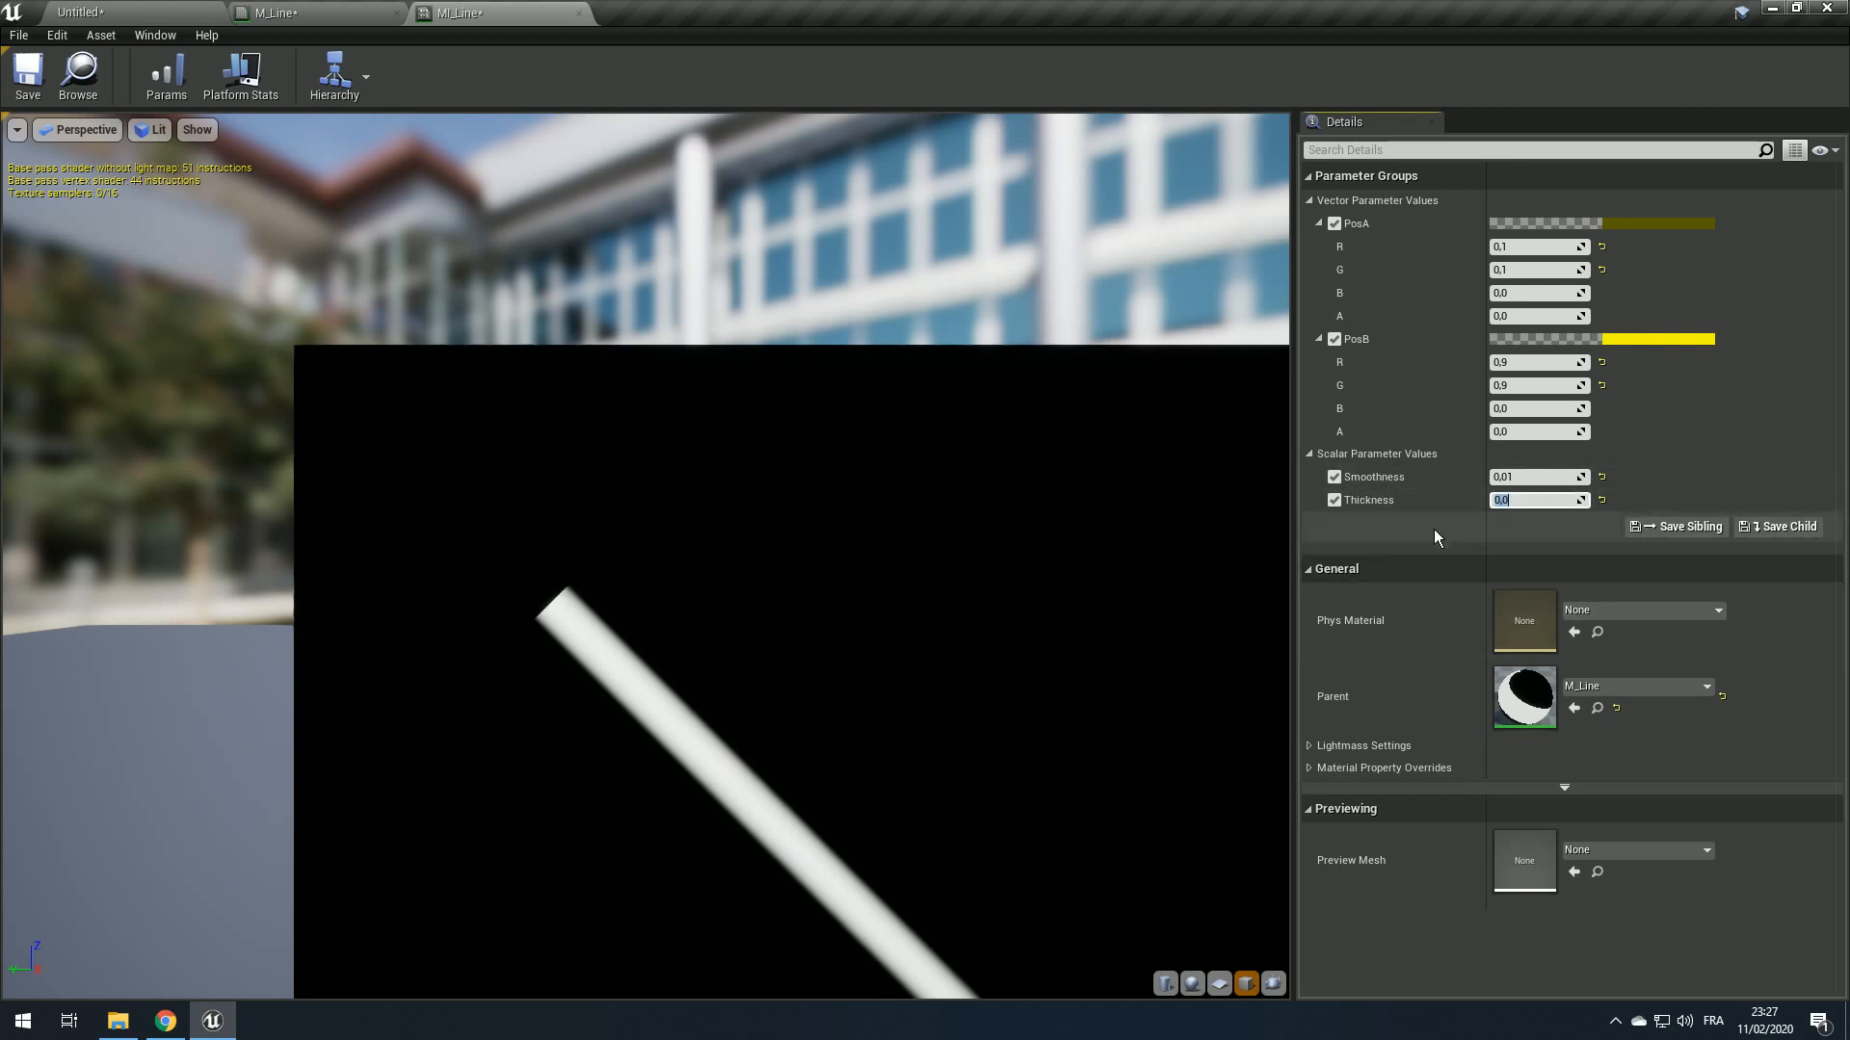
text(0,01)
key(Return)
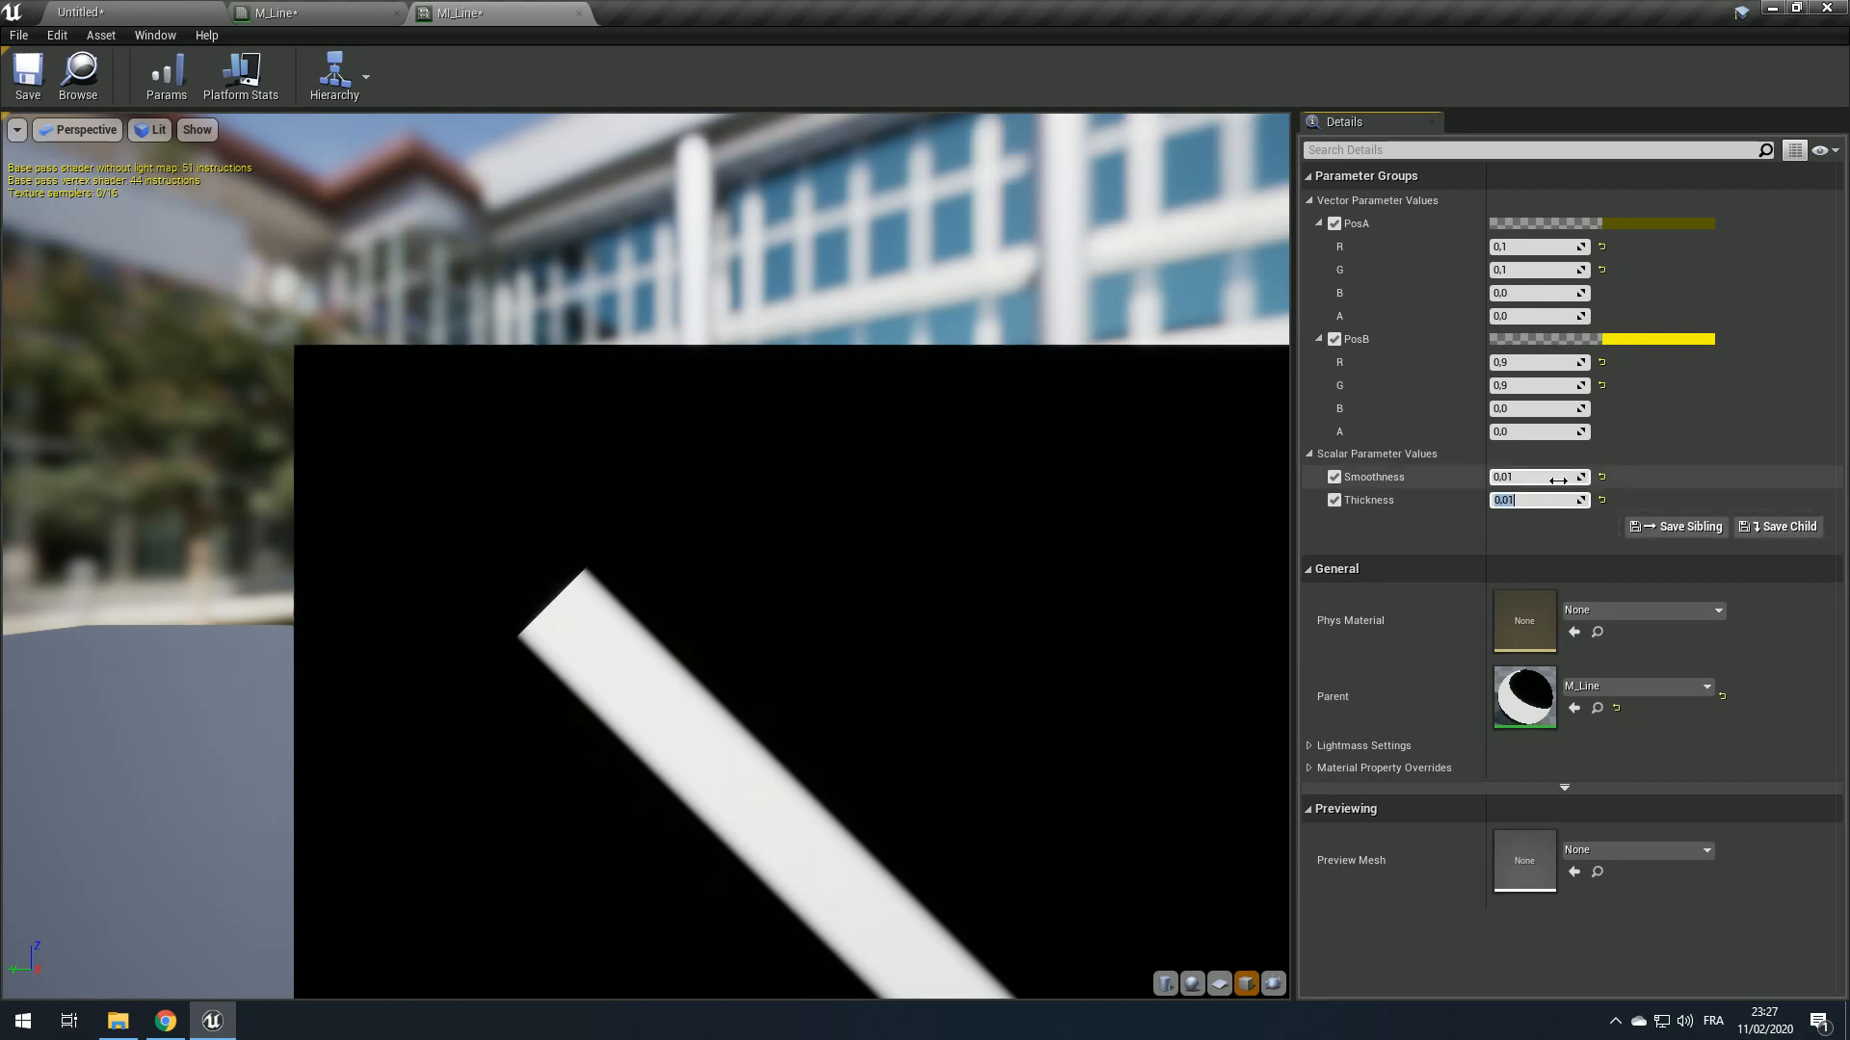
click(1555, 478)
text(0)
key(Return)
mouse_move(512, 553)
right_down()
mouse_move(512, 616)
mouse_move(537, 557)
right_up()
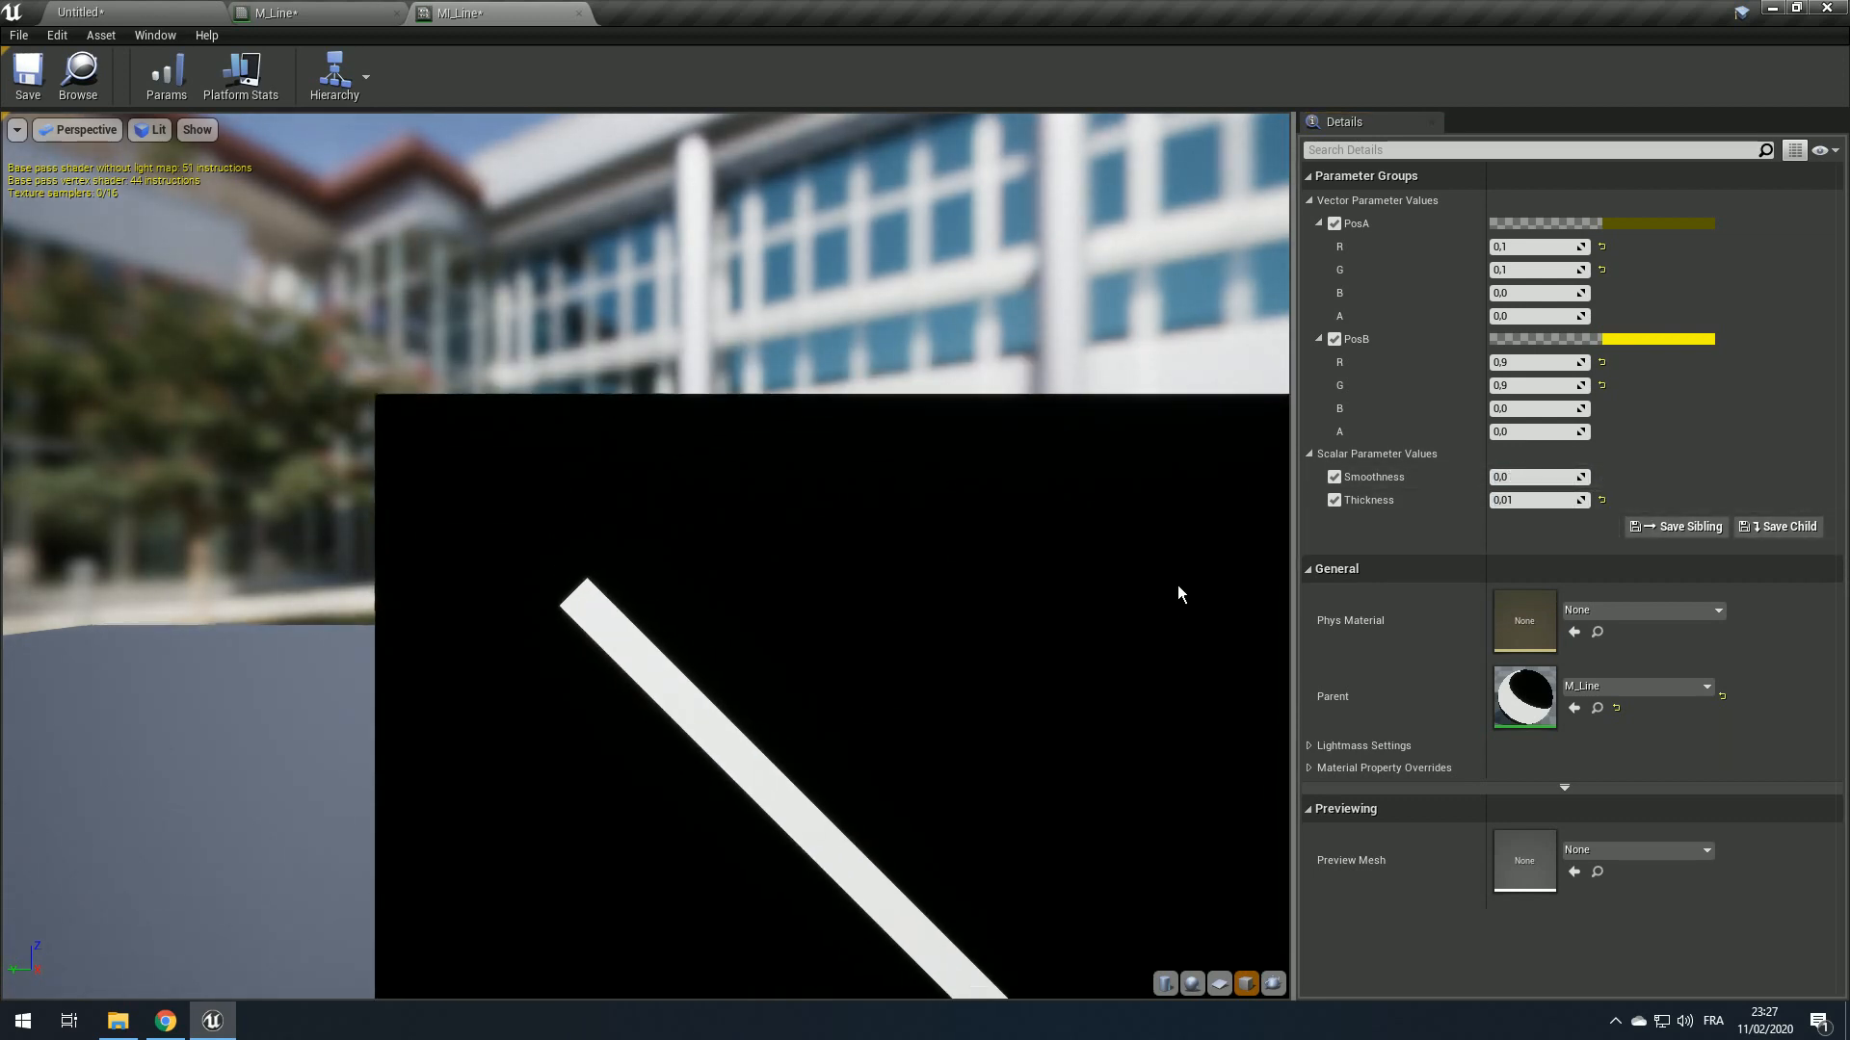
middle_drag(701, 559, 882, 570)
right_drag(702, 559, 702, 511)
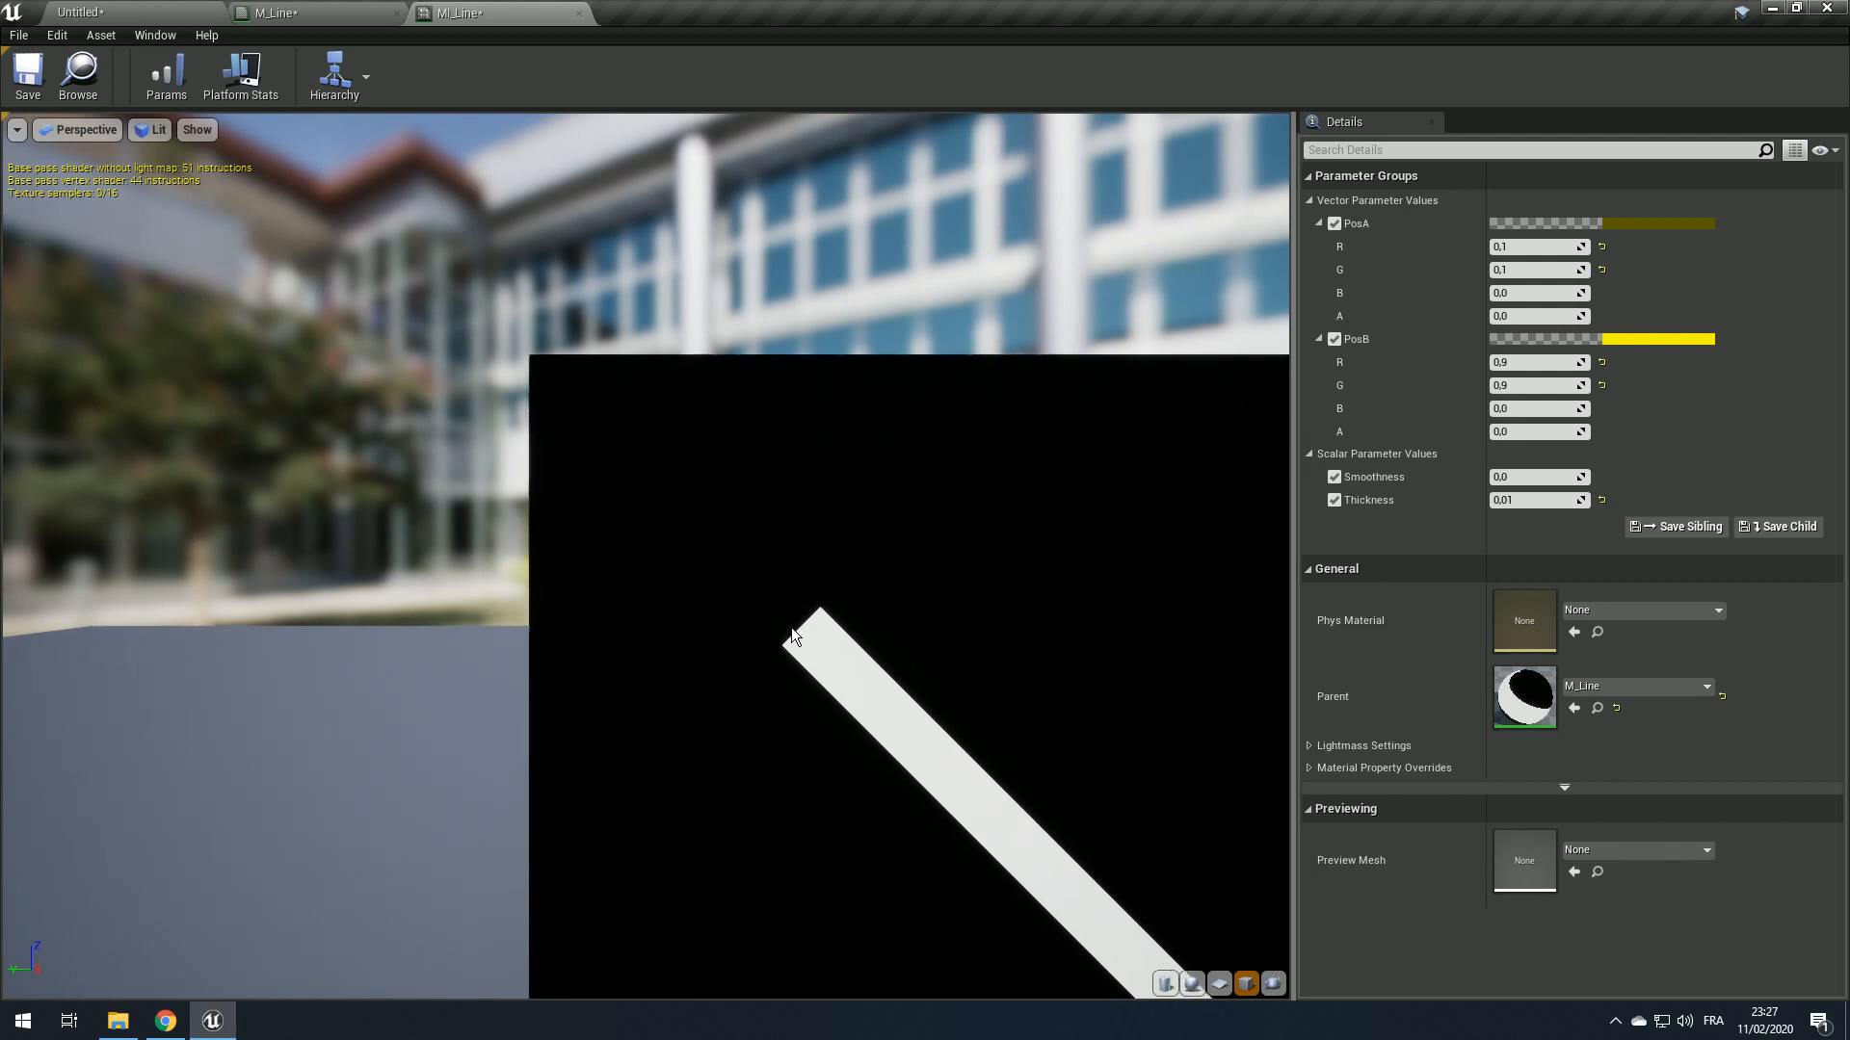
middle_drag(791, 628, 708, 626)
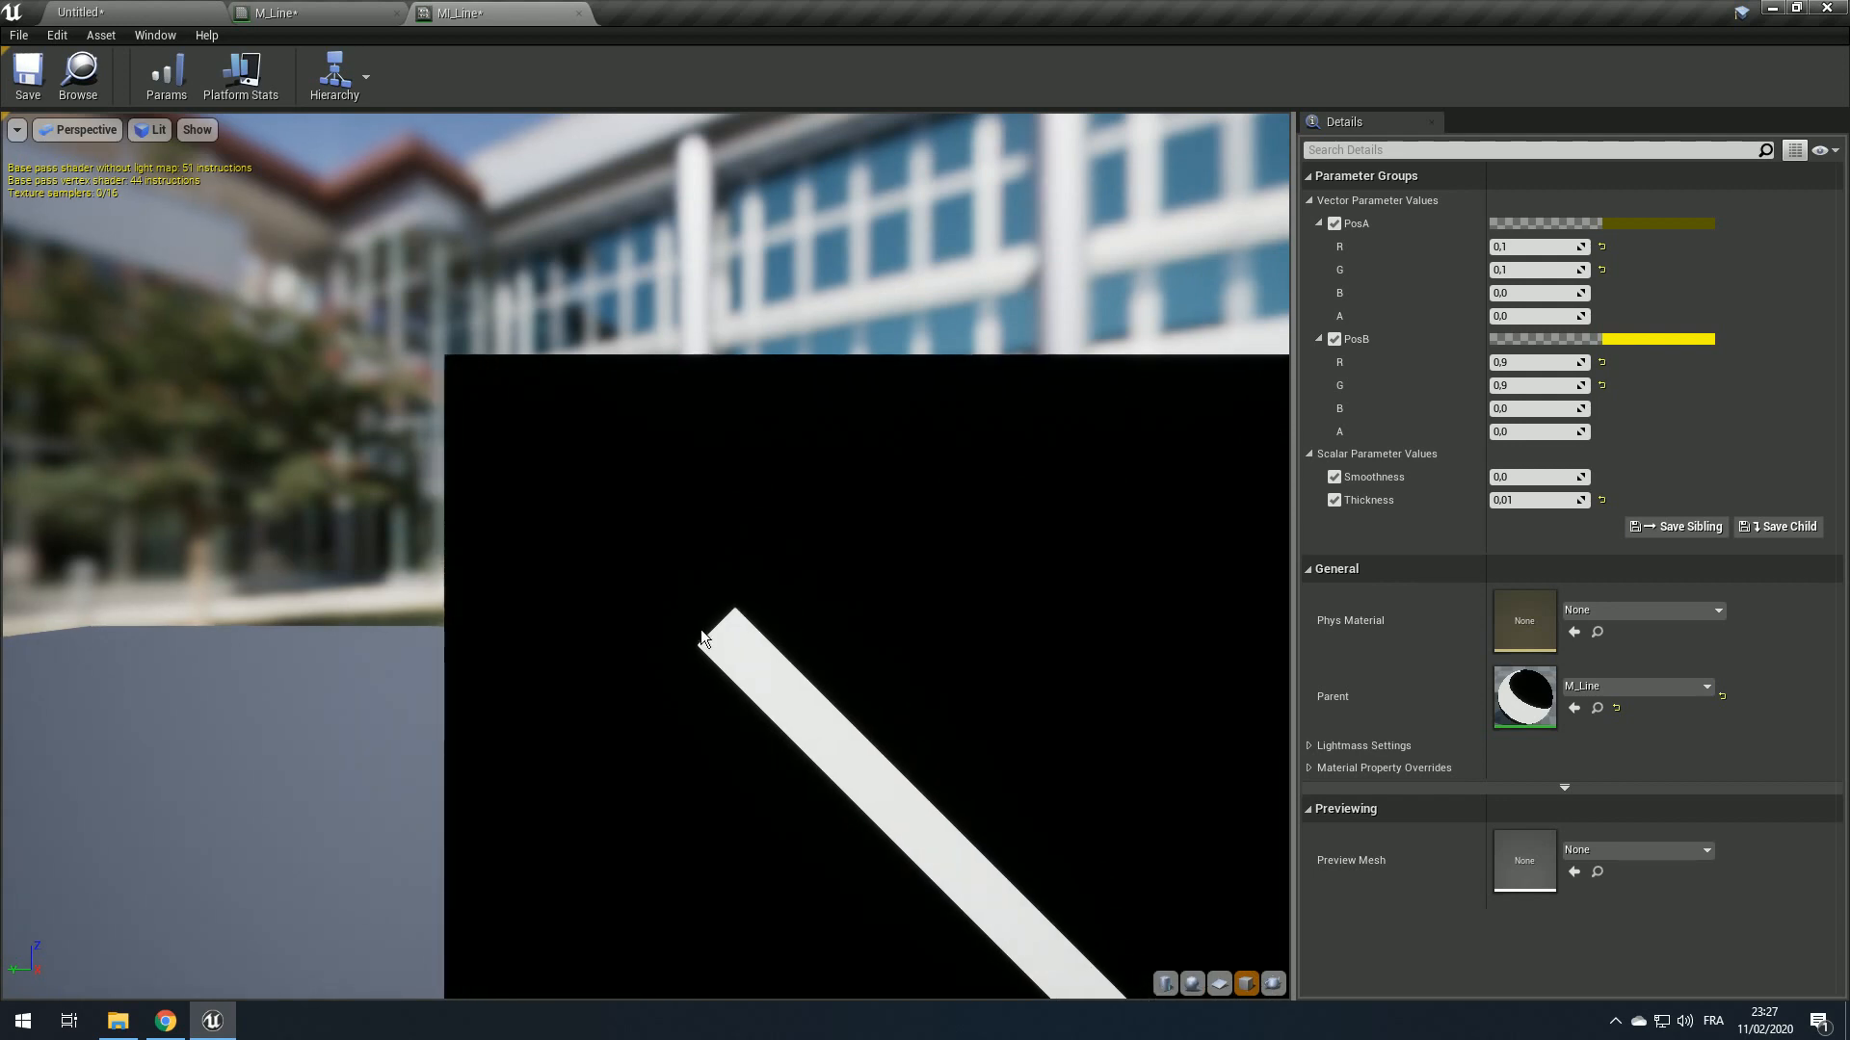
click(339, 12)
scroll(942, 447, down, 2)
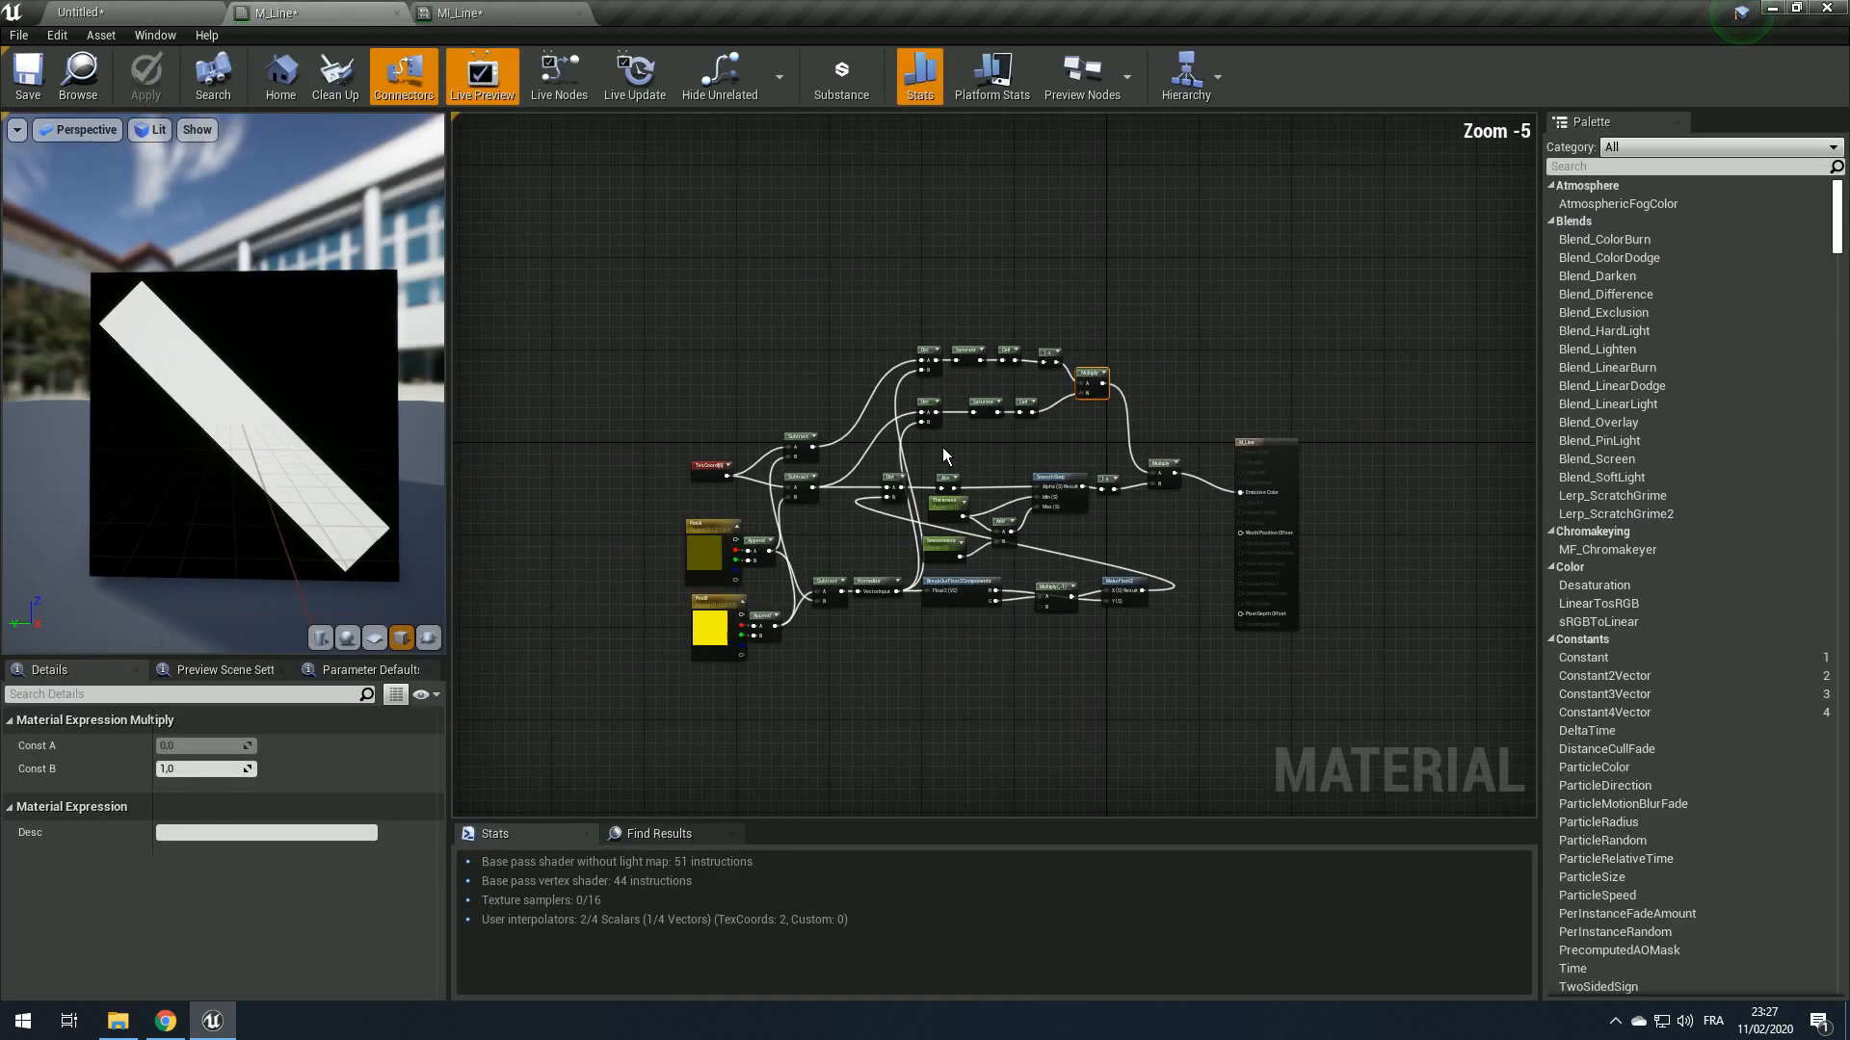
scroll(849, 379, up, 2)
right_drag(849, 379, 669, 408)
right_click(780, 246)
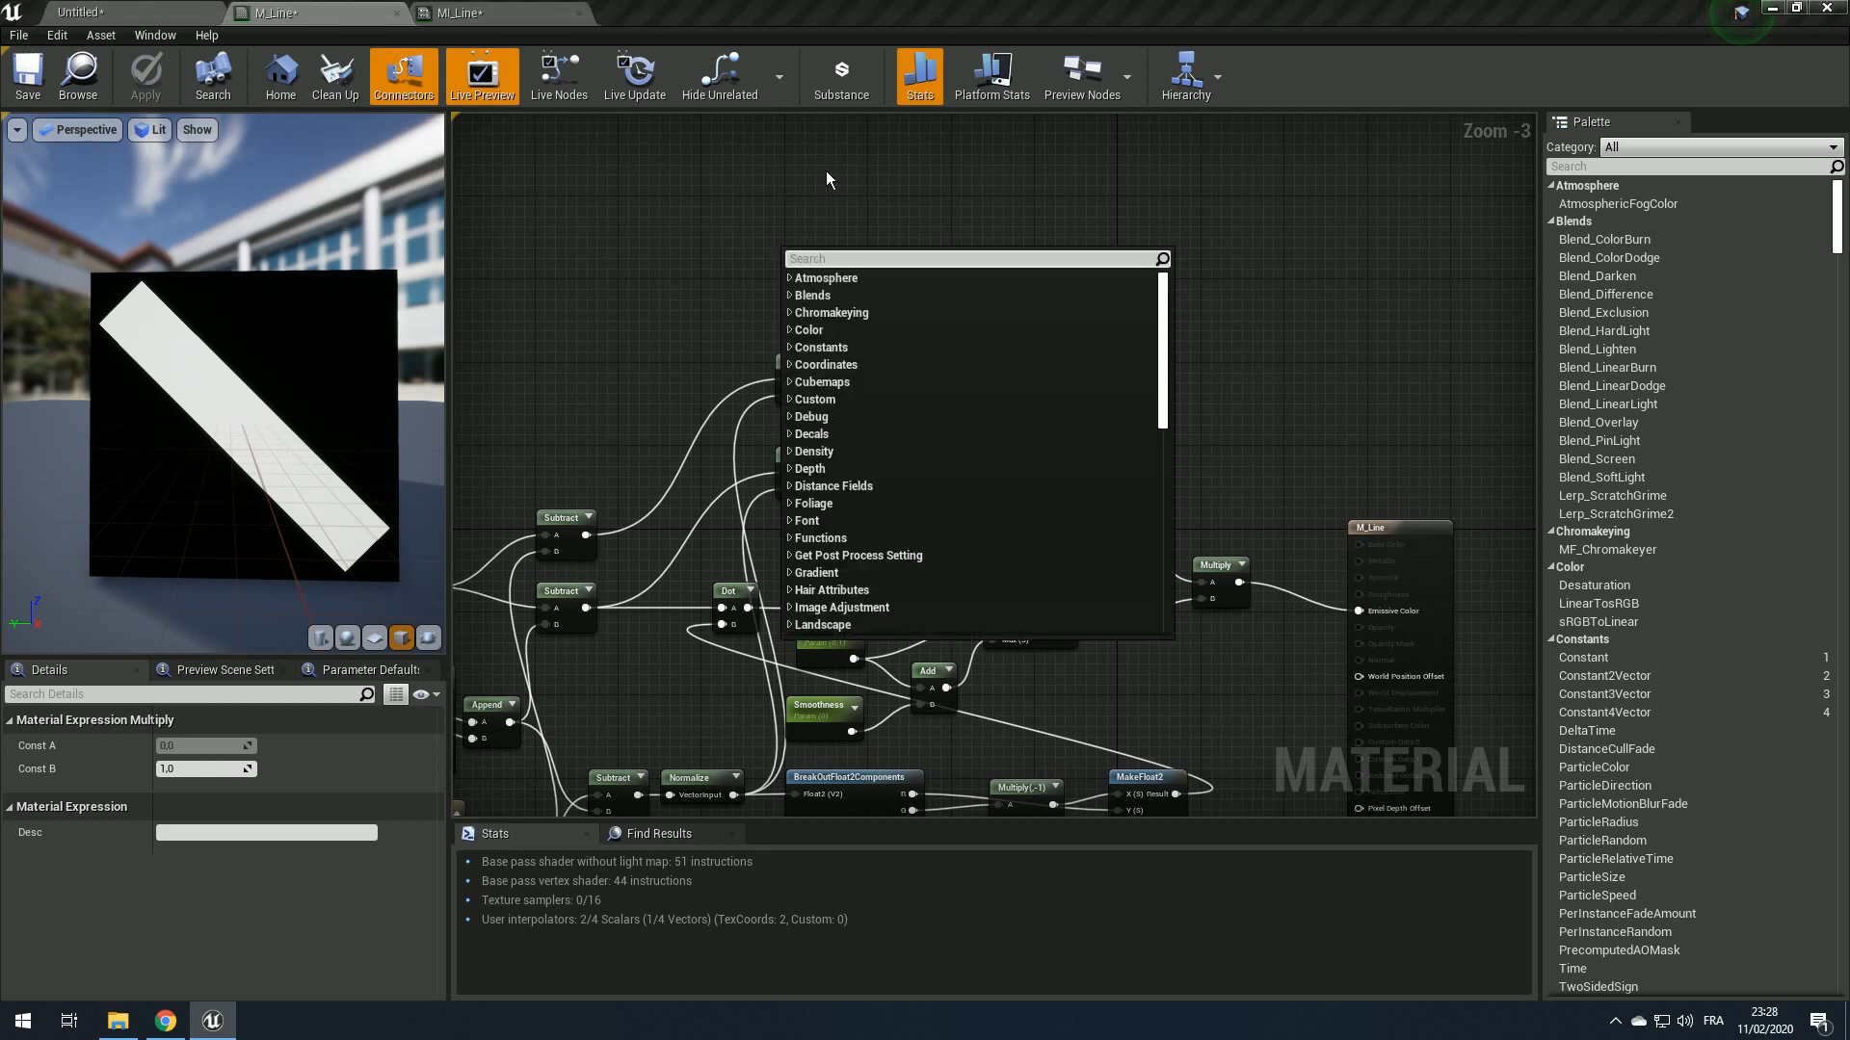
Step: Examine the shape of the hard-edged line end at PosA in the MI_Line preview
click(530, 13)
scroll(749, 675, up, 5)
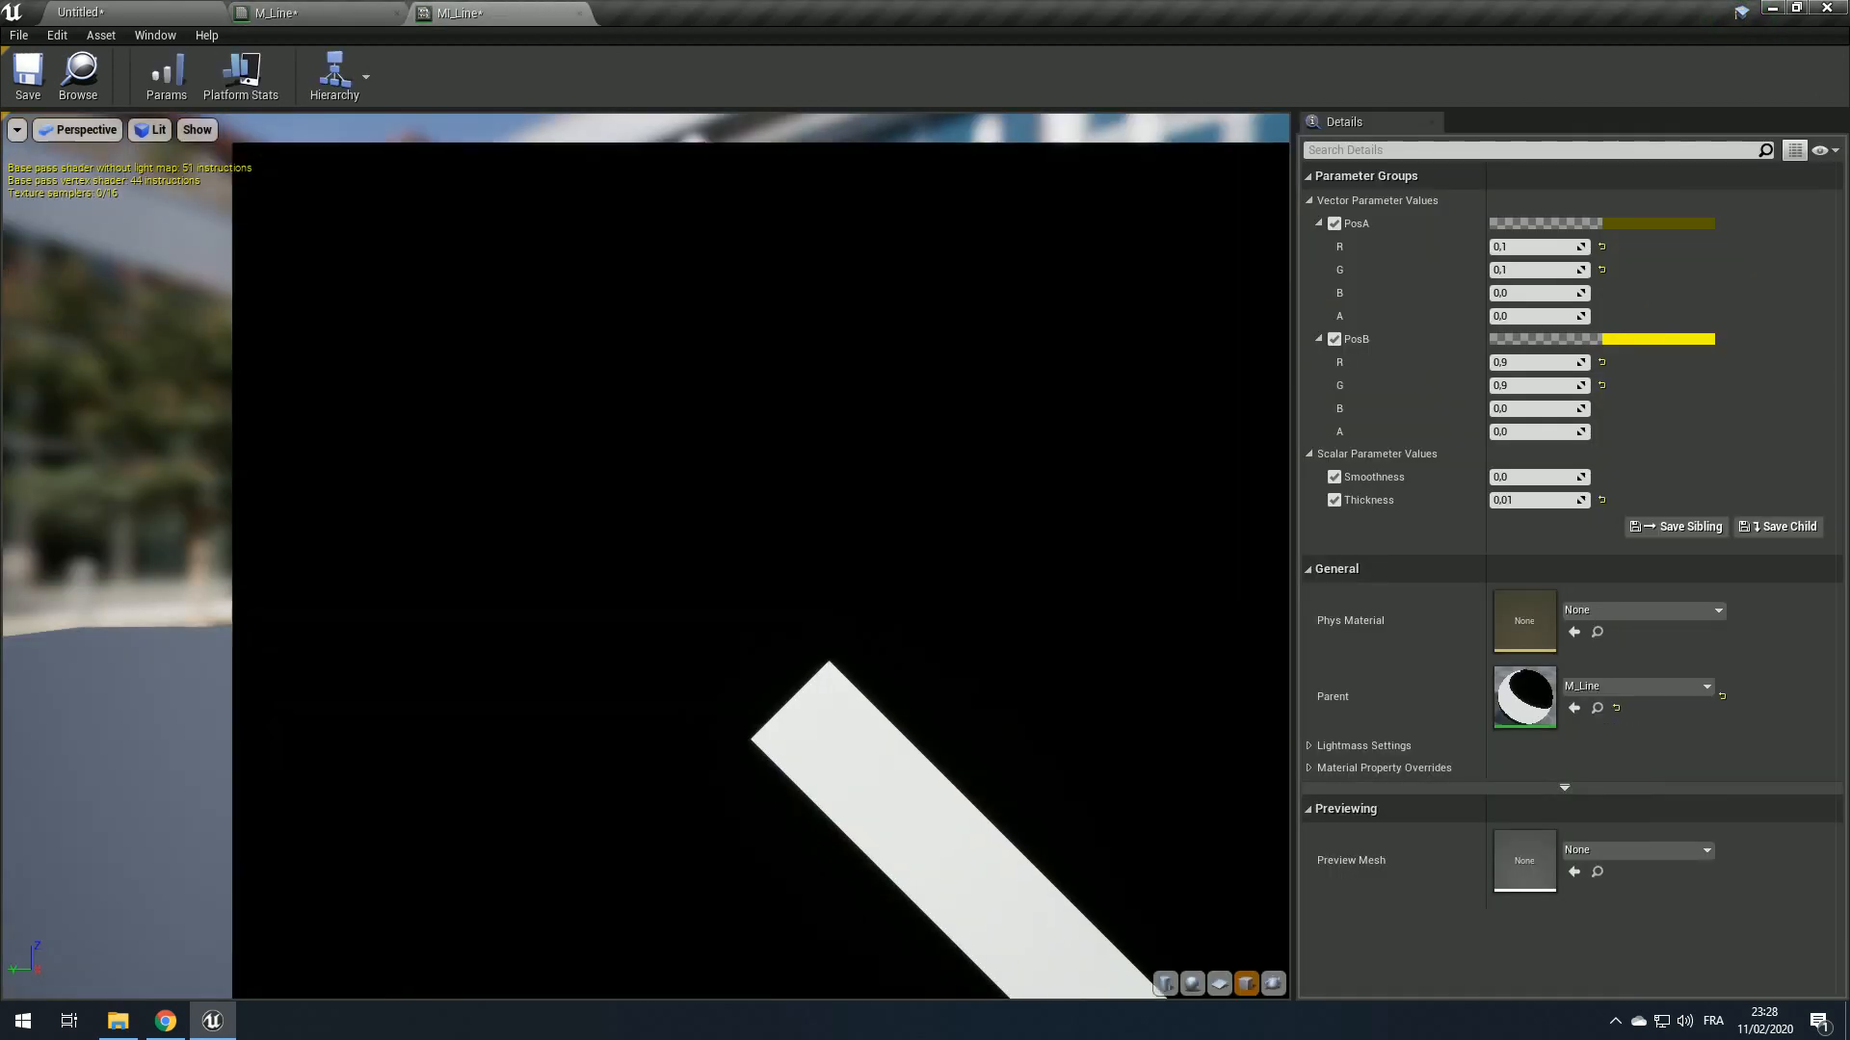
scroll(866, 778, down, 3)
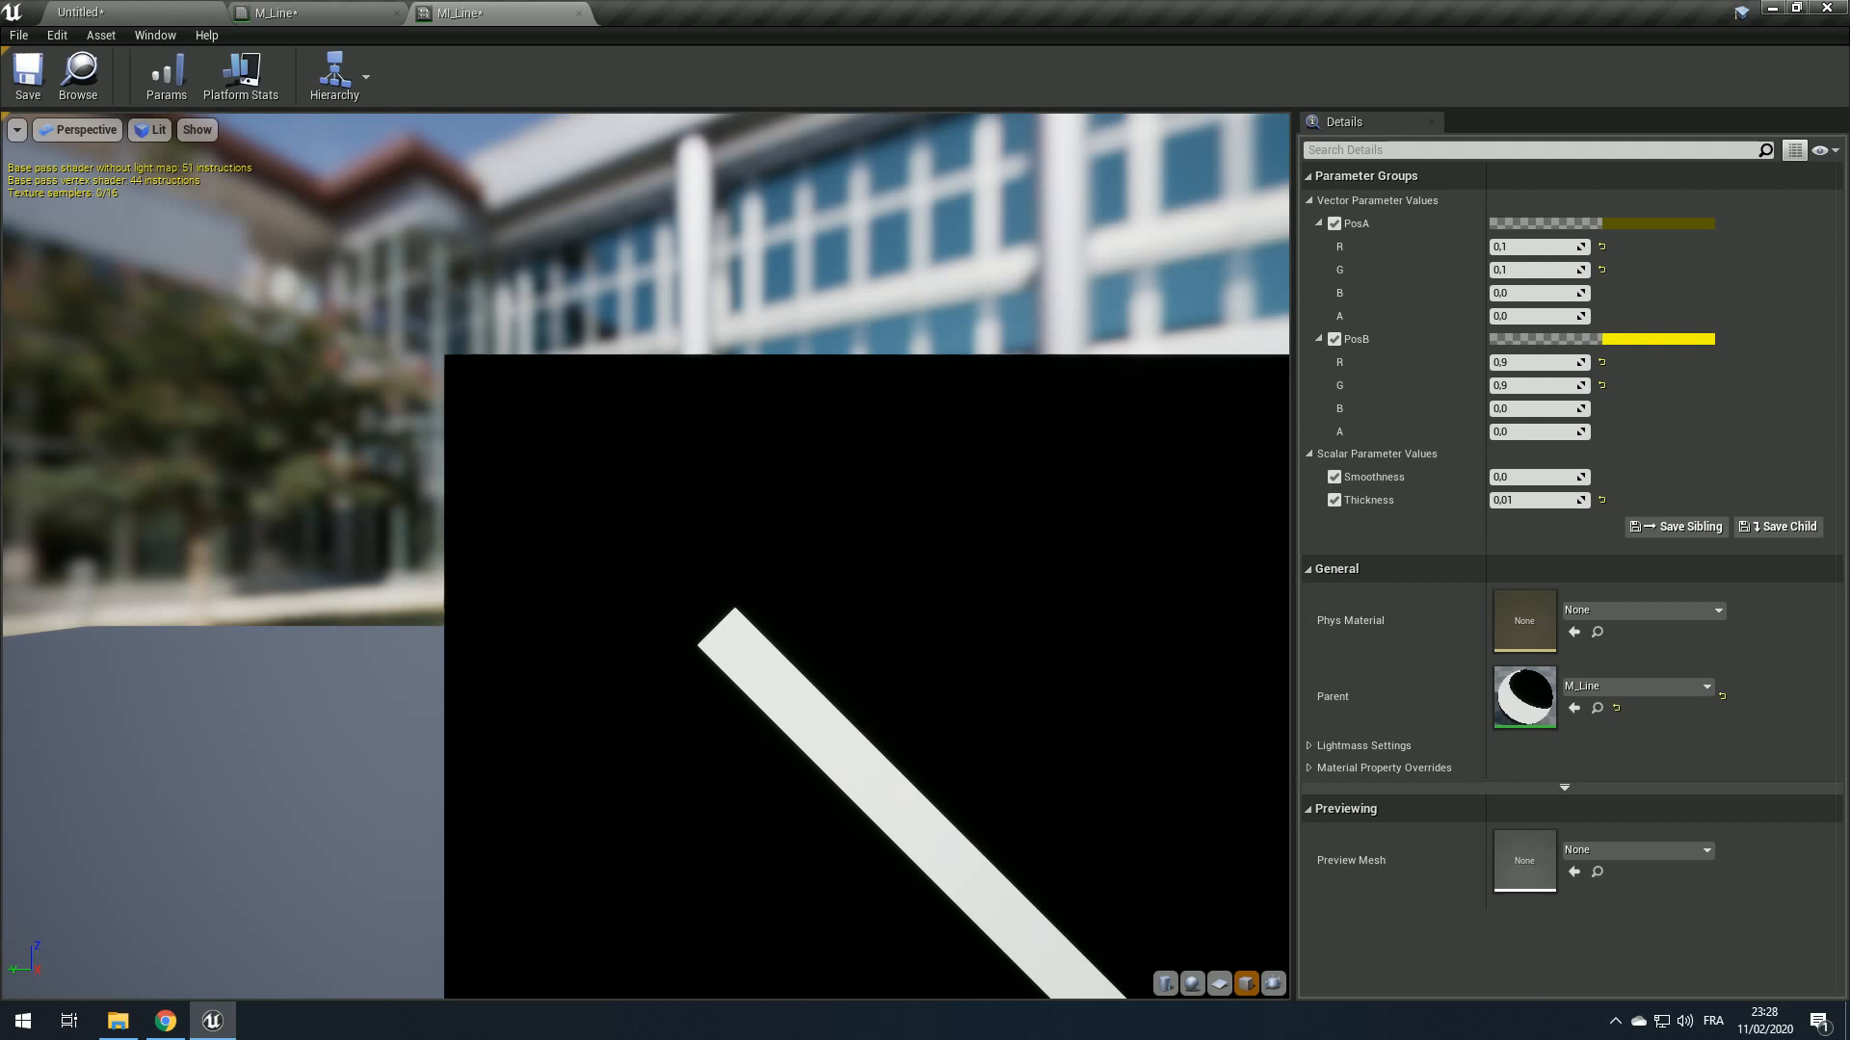
scroll(790, 663, up, 2)
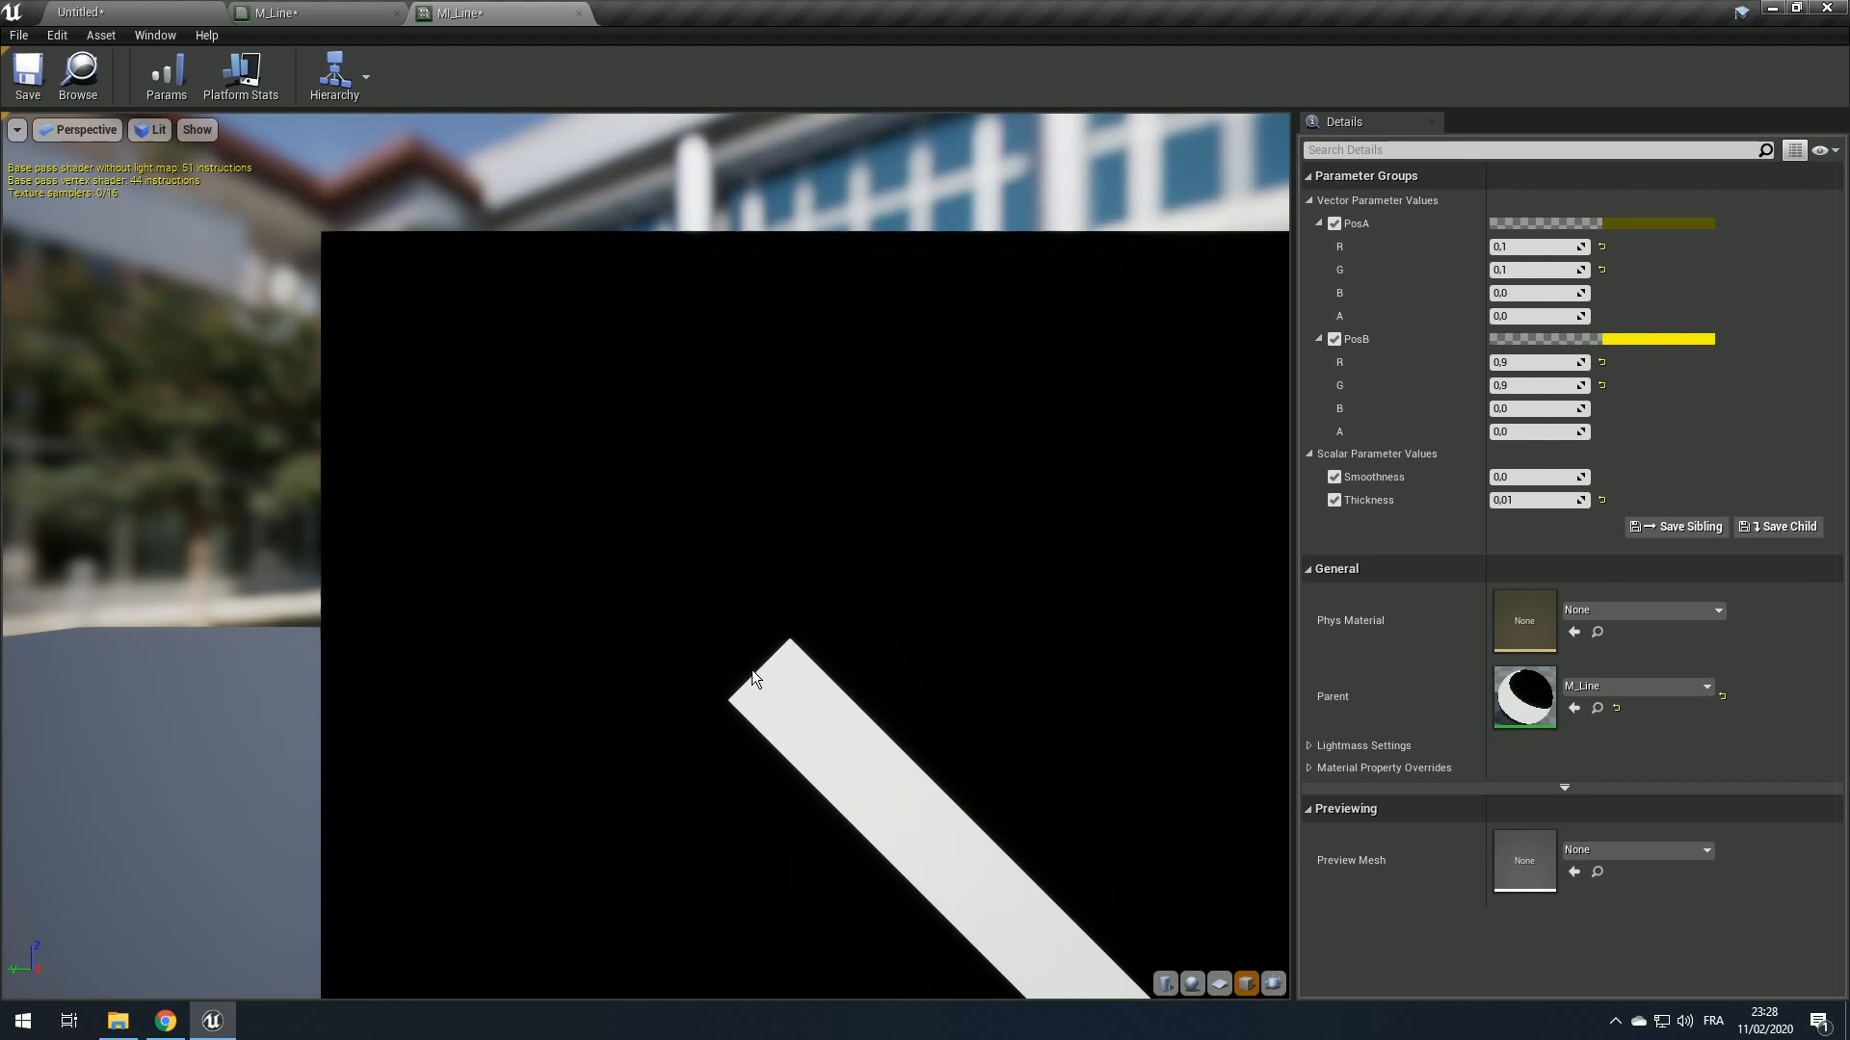
scroll(765, 674, down, 2)
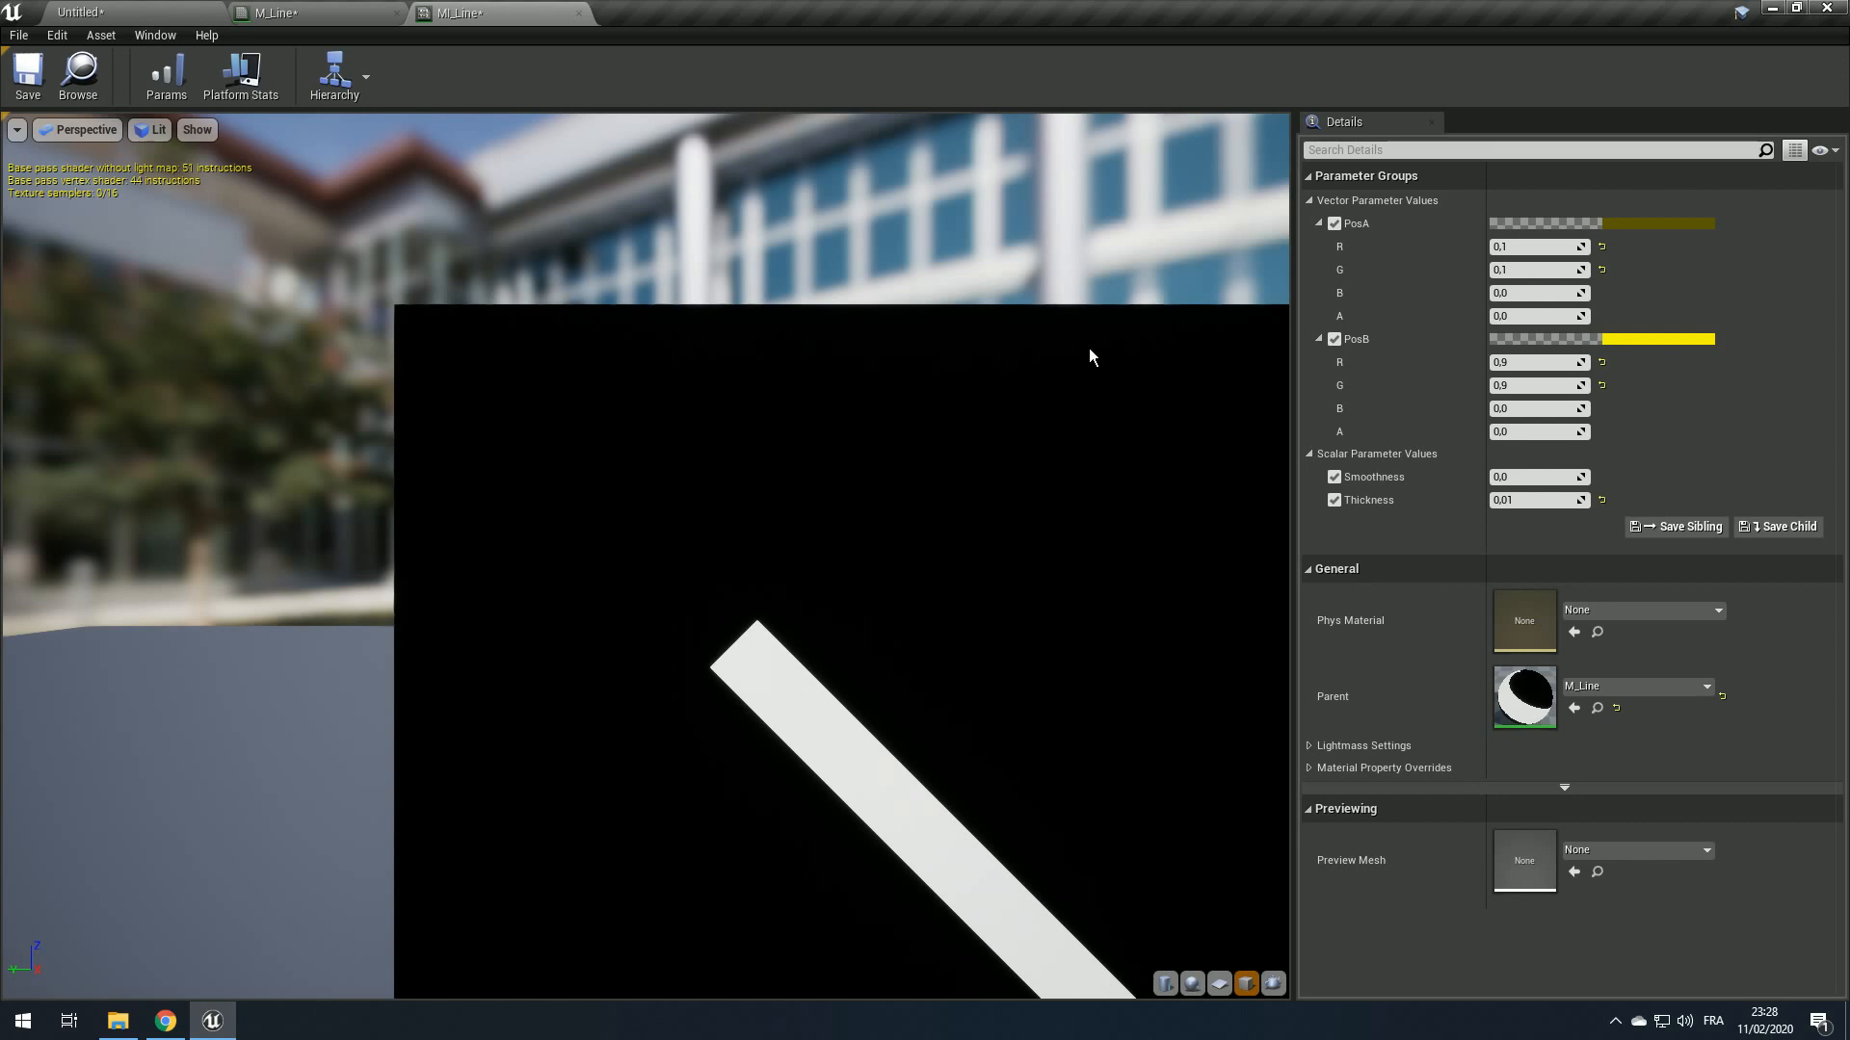
scroll(983, 400, down, 2)
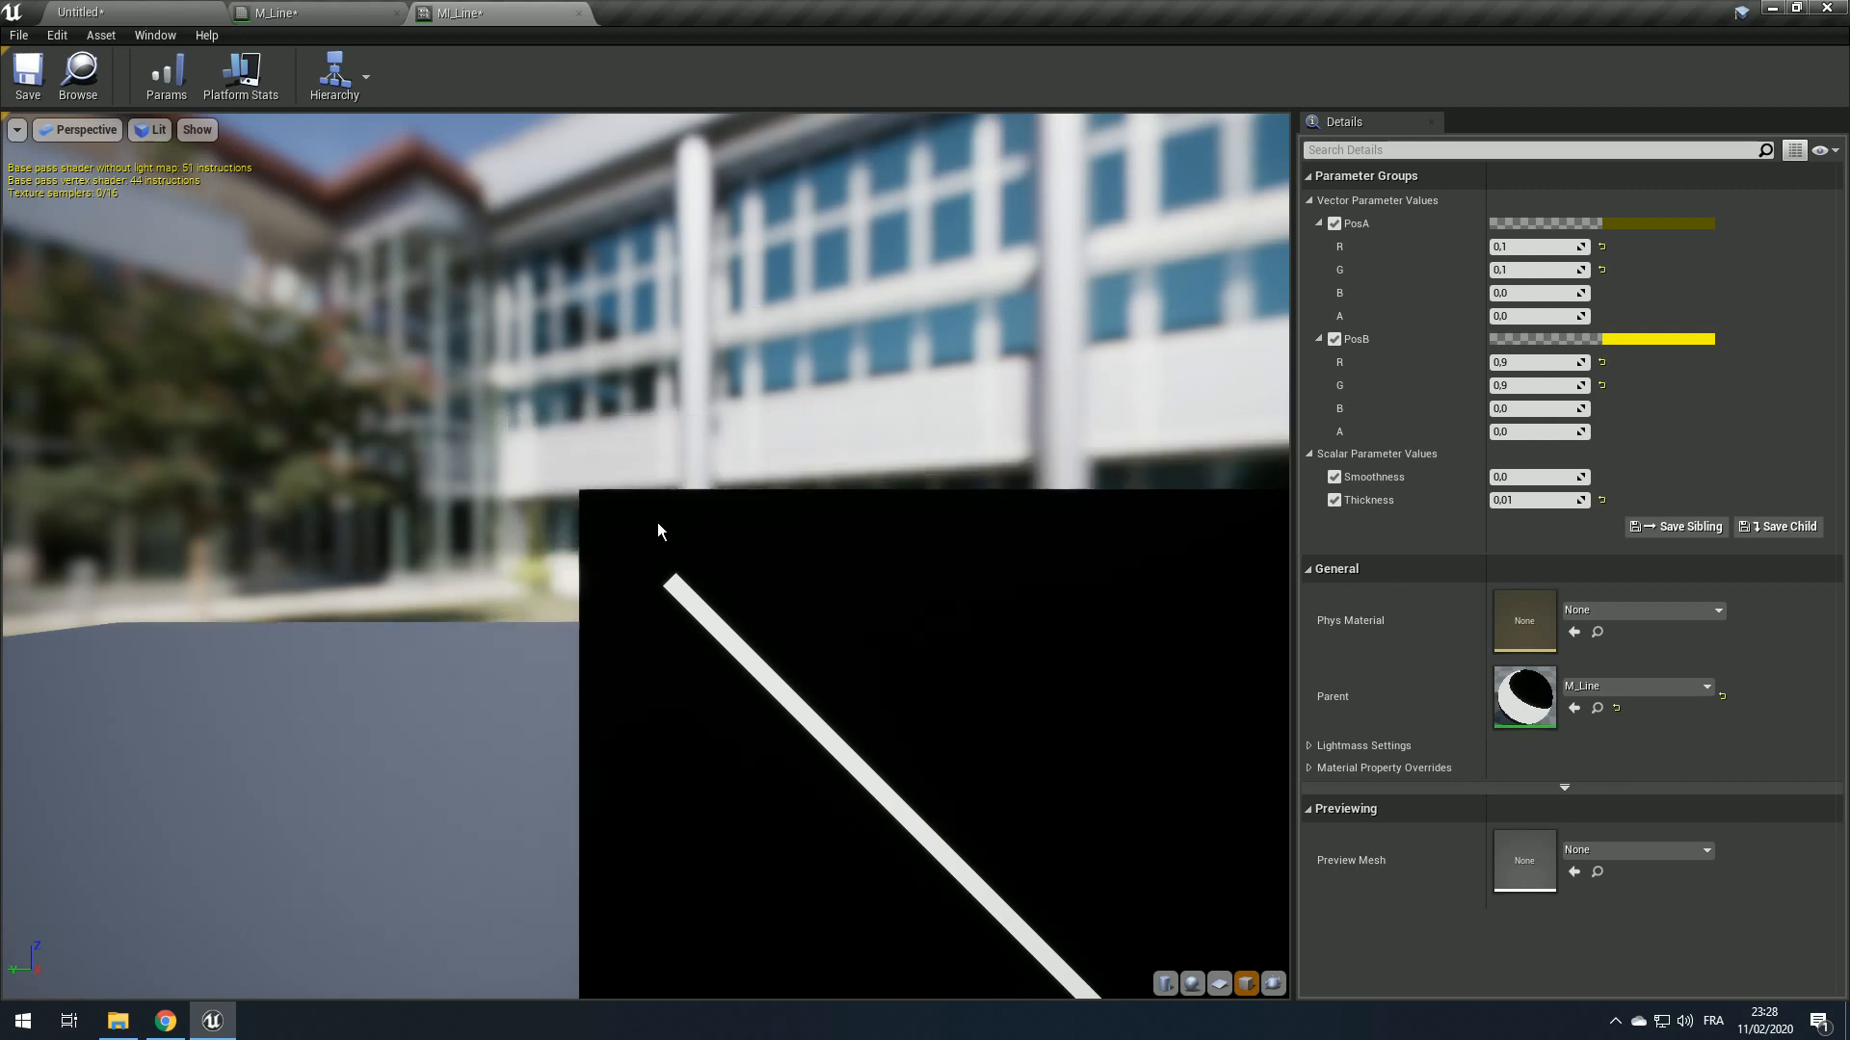
middle_drag(1115, 652, 315, 551)
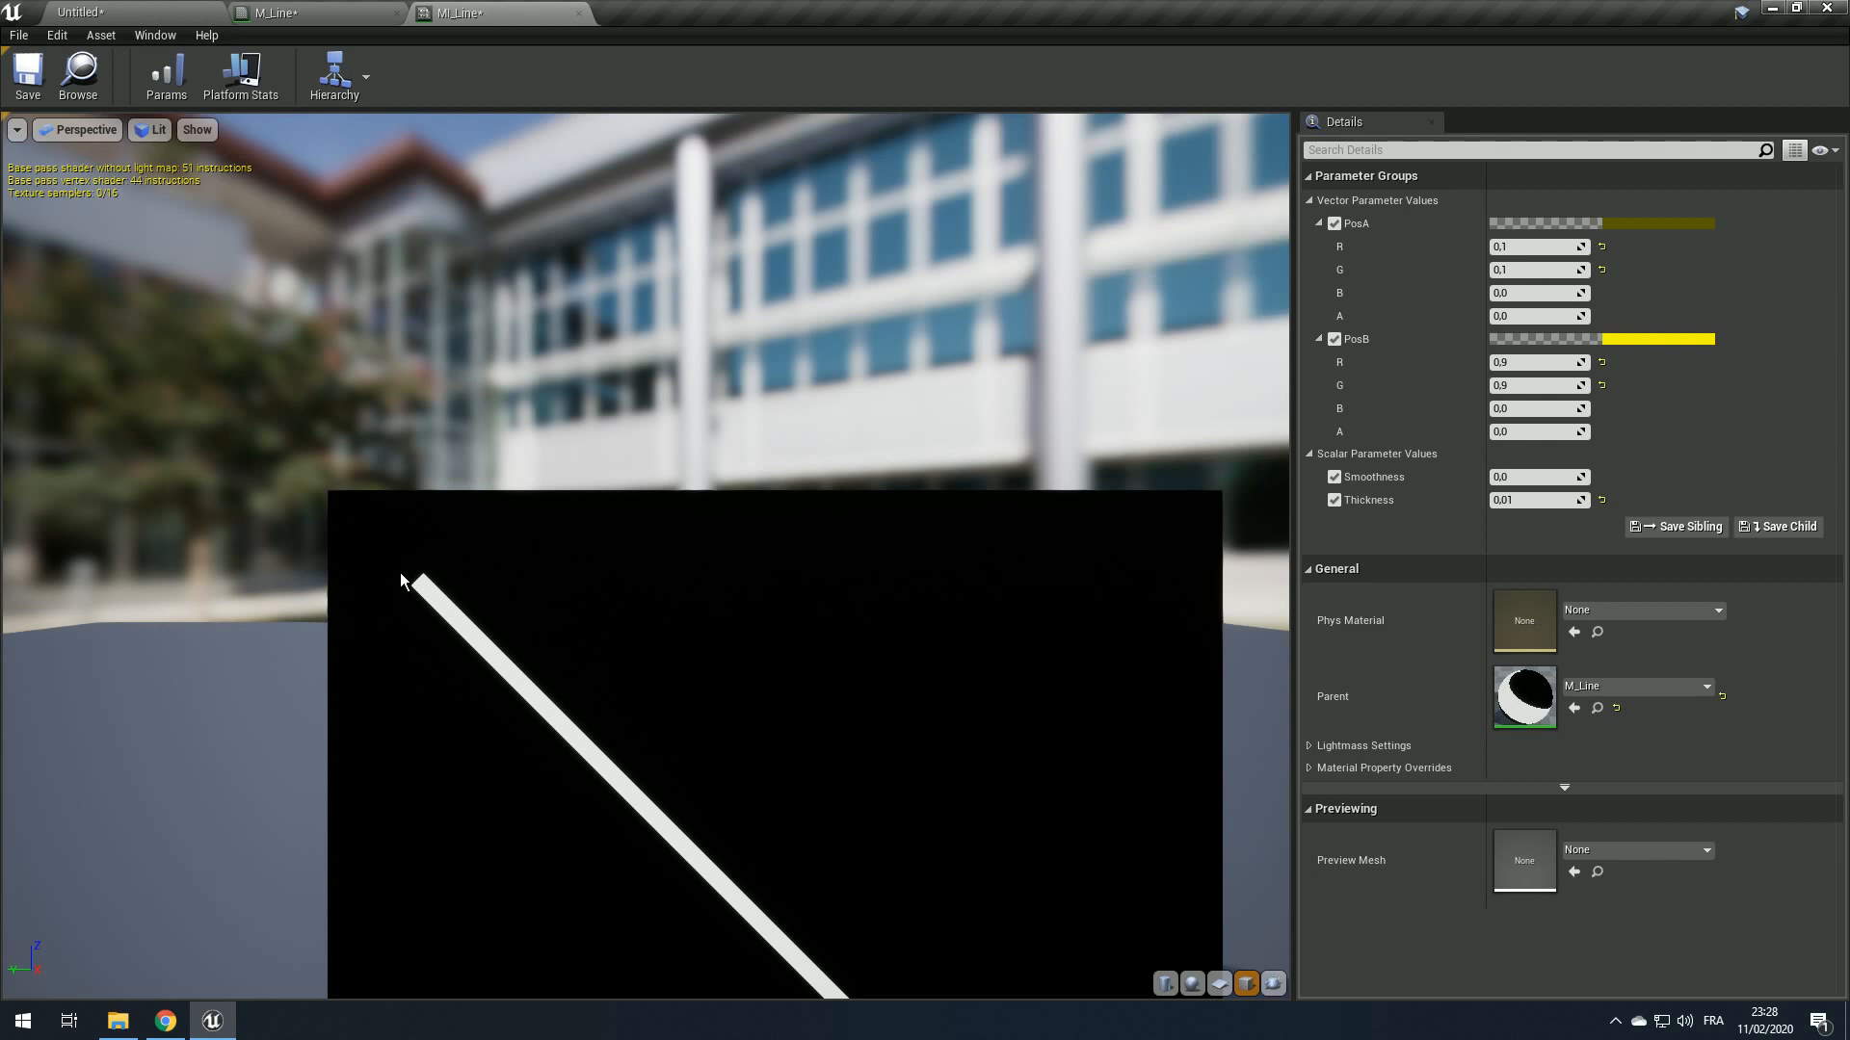
Step: Space apart the two Subtract nodes fed by TexCoord in the M_Line graph
click(280, 14)
right_drag(701, 533, 923, 504)
scroll(804, 599, up, 2)
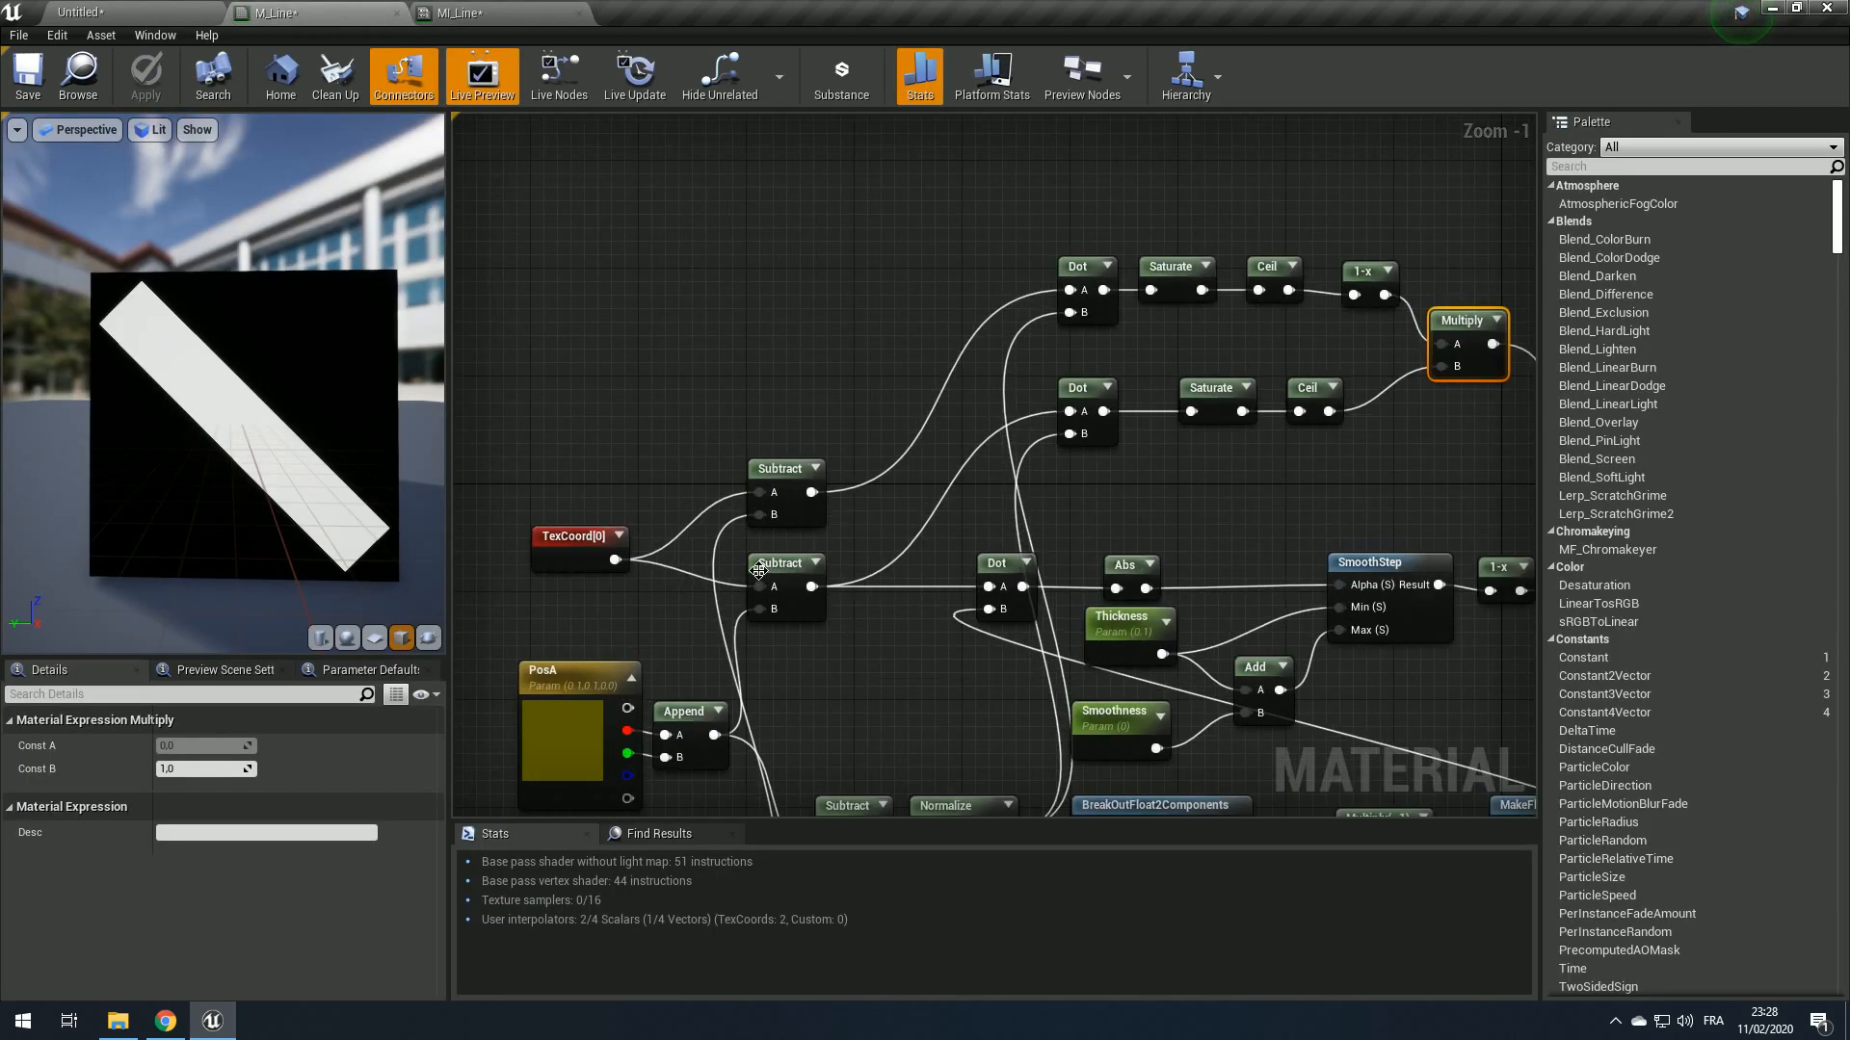
drag(803, 600, 830, 653)
drag(775, 469, 813, 455)
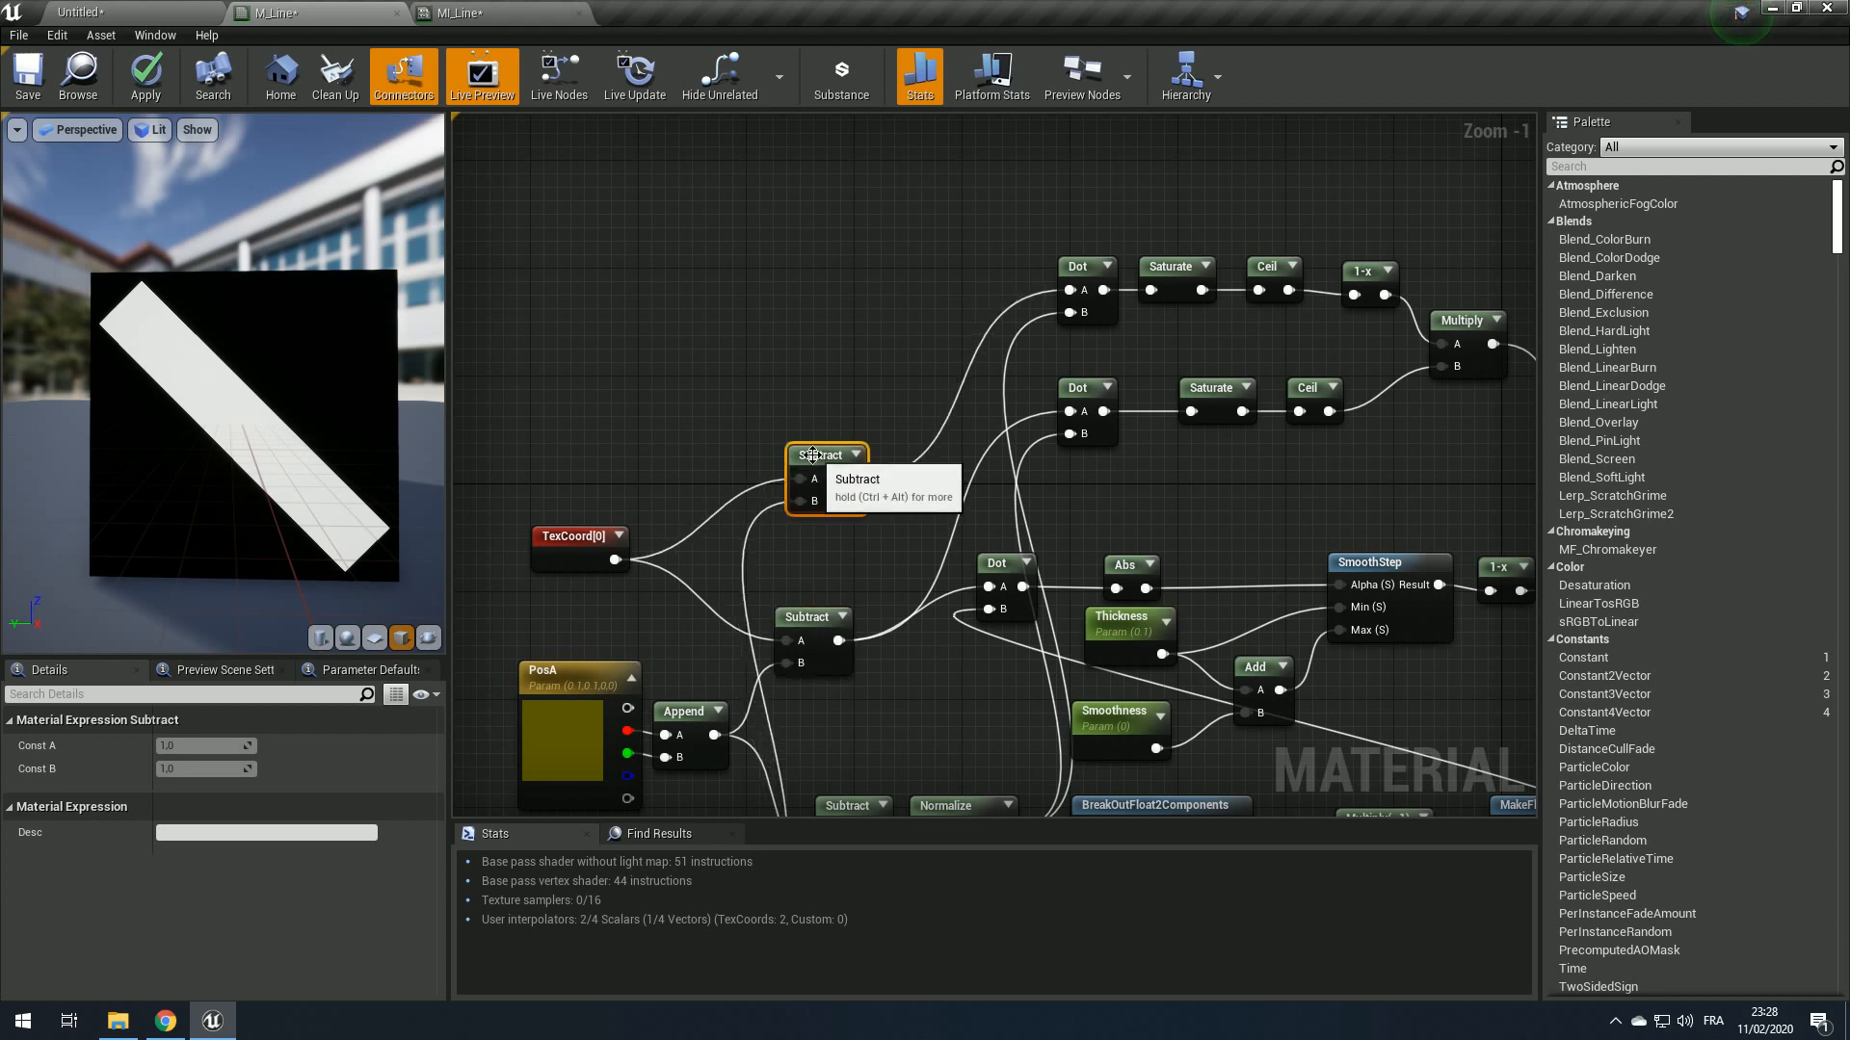
right_drag(795, 618, 790, 443)
drag(790, 443, 790, 402)
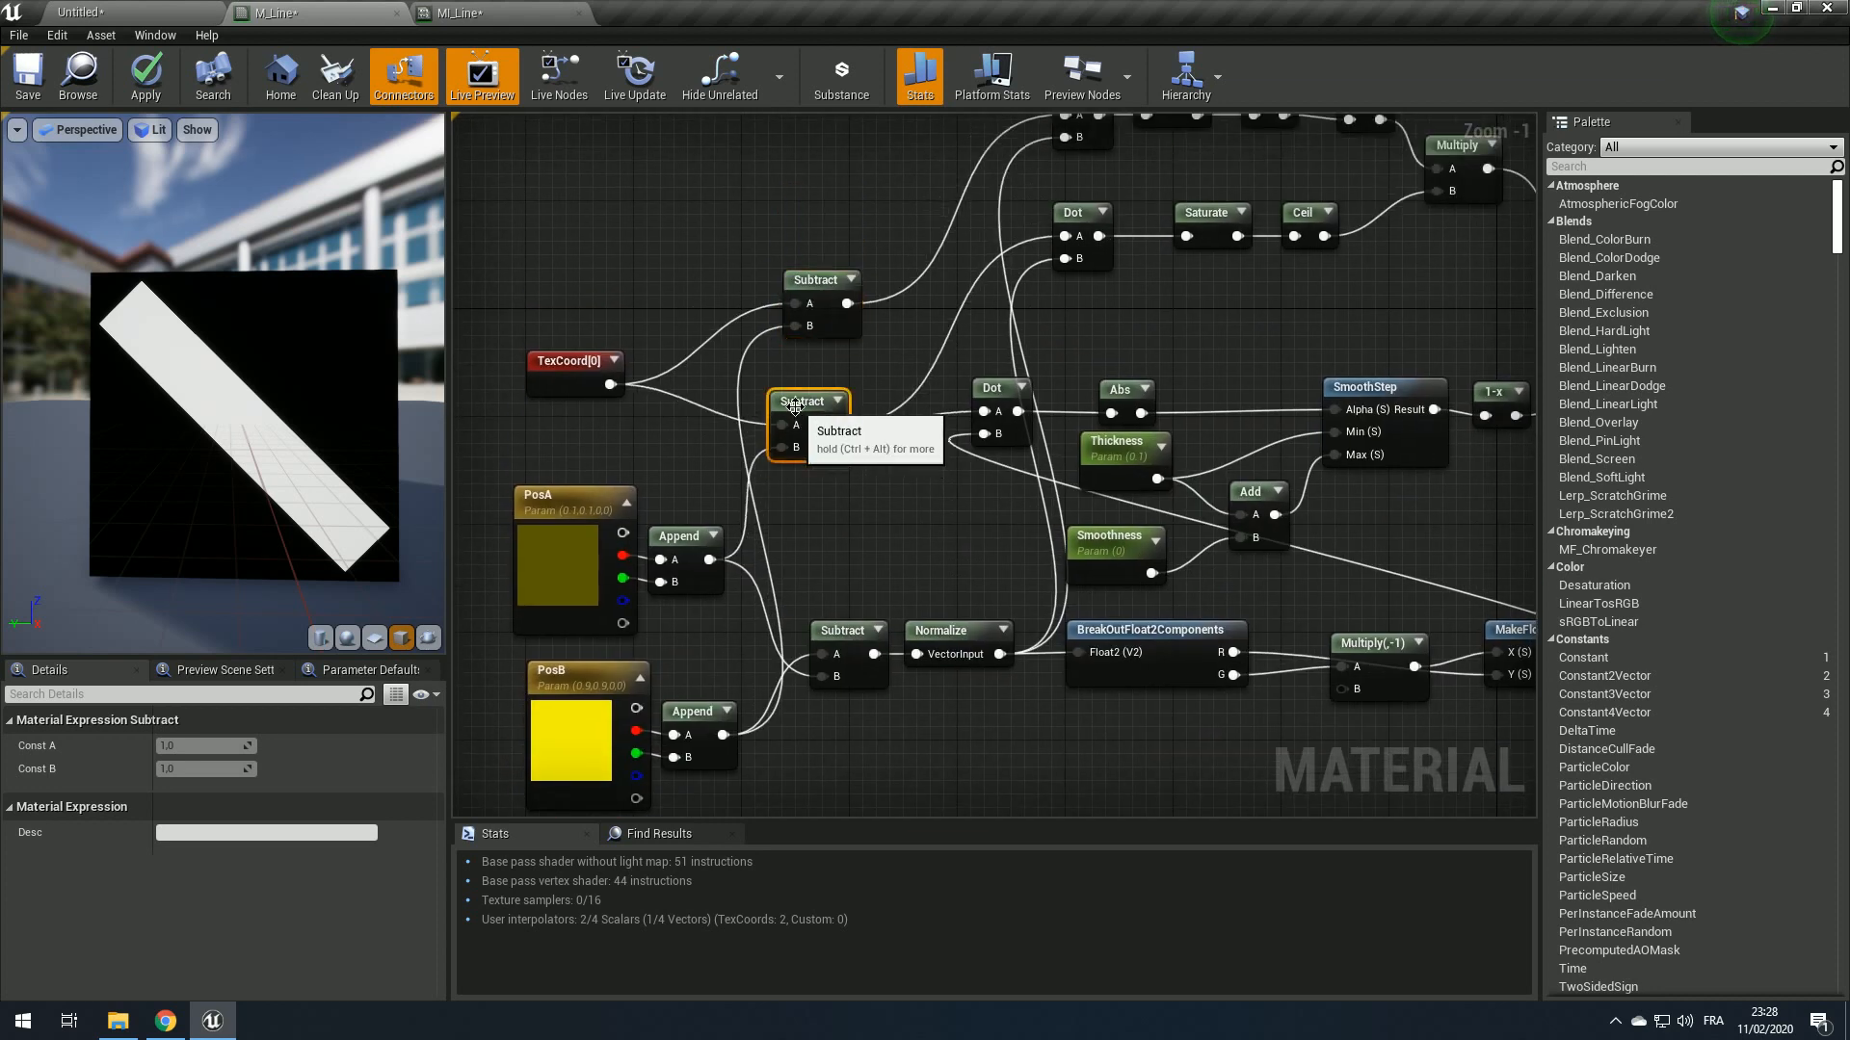
Step: Add a VectorLength node from the output of the lower TexCoord Subtract and place it above the upper Dot node
right_drag(796, 418, 742, 533)
drag(779, 539, 1023, 198)
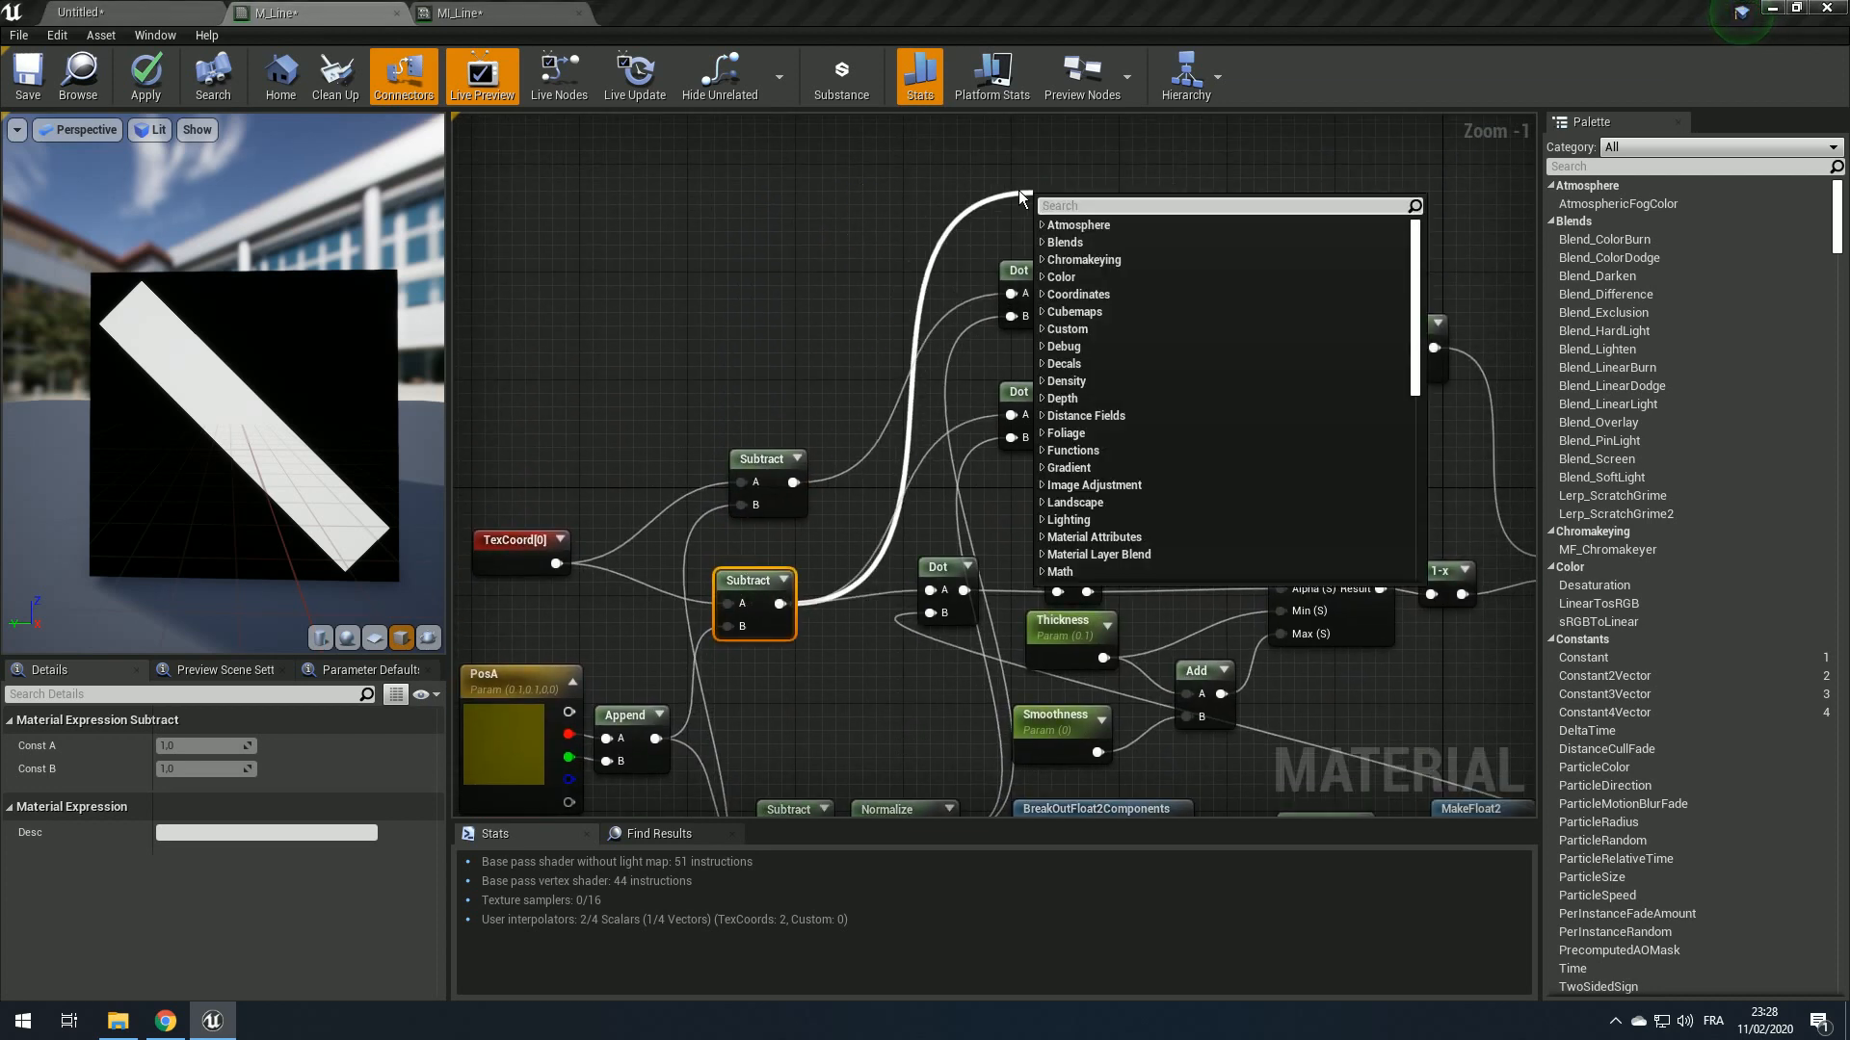
text(length)
key(Return)
scroll(969, 279, up, 1)
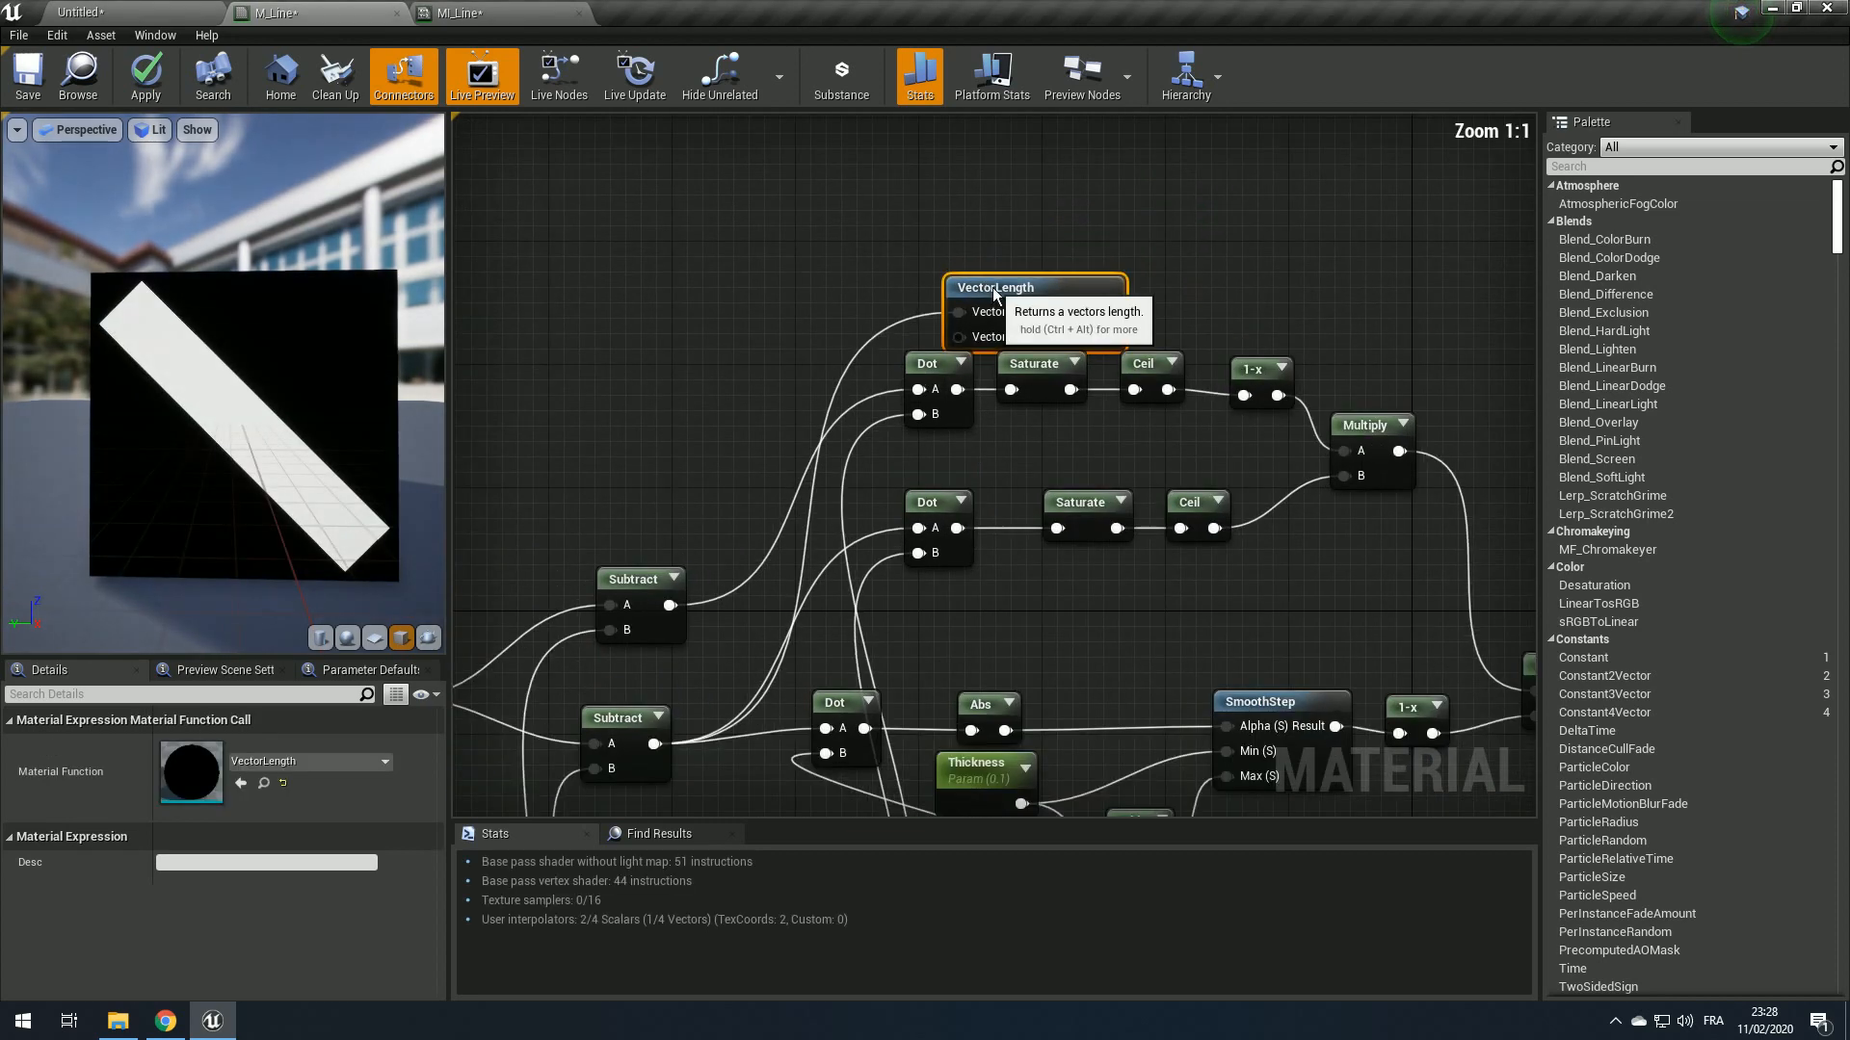
drag(969, 280, 968, 278)
Step: Route the lower Subtract through VectorLength's Vector 2 input and V2 Length output into Emissive Color, and apply the material changes
click(460, 14)
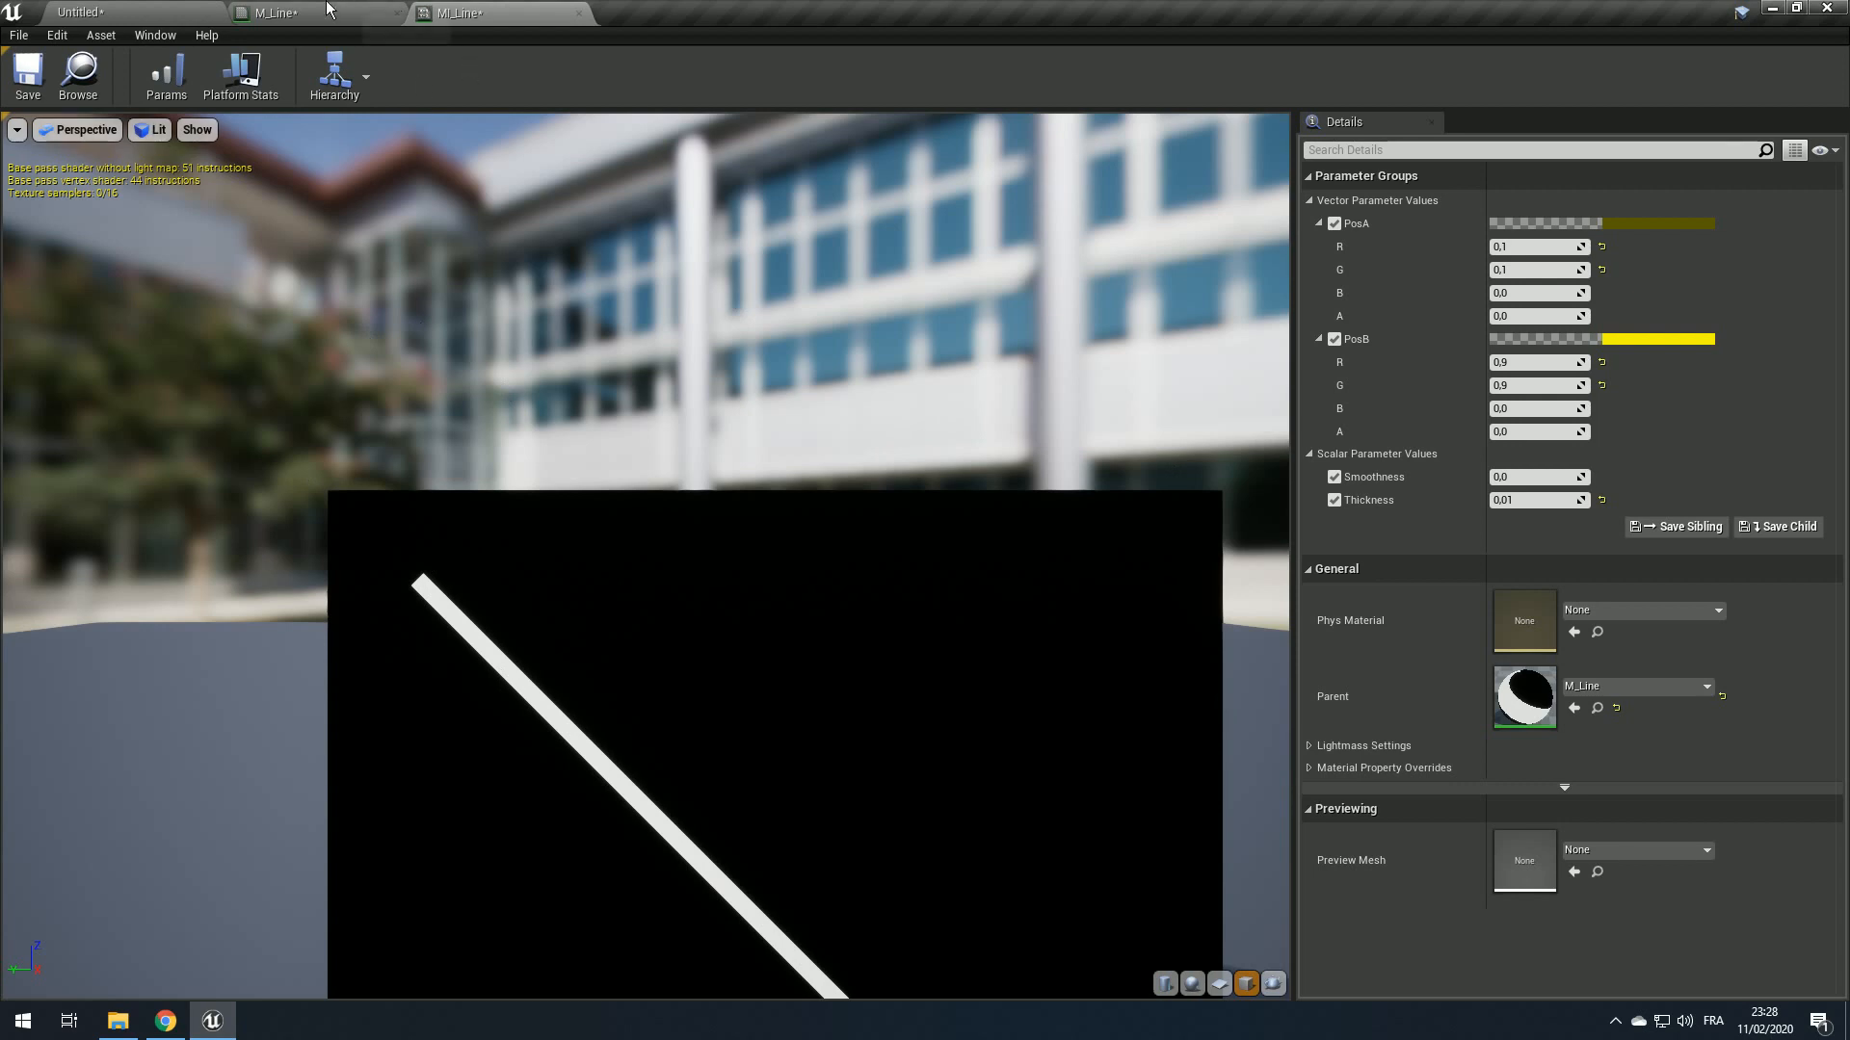
click(289, 13)
drag(729, 295, 1122, 659)
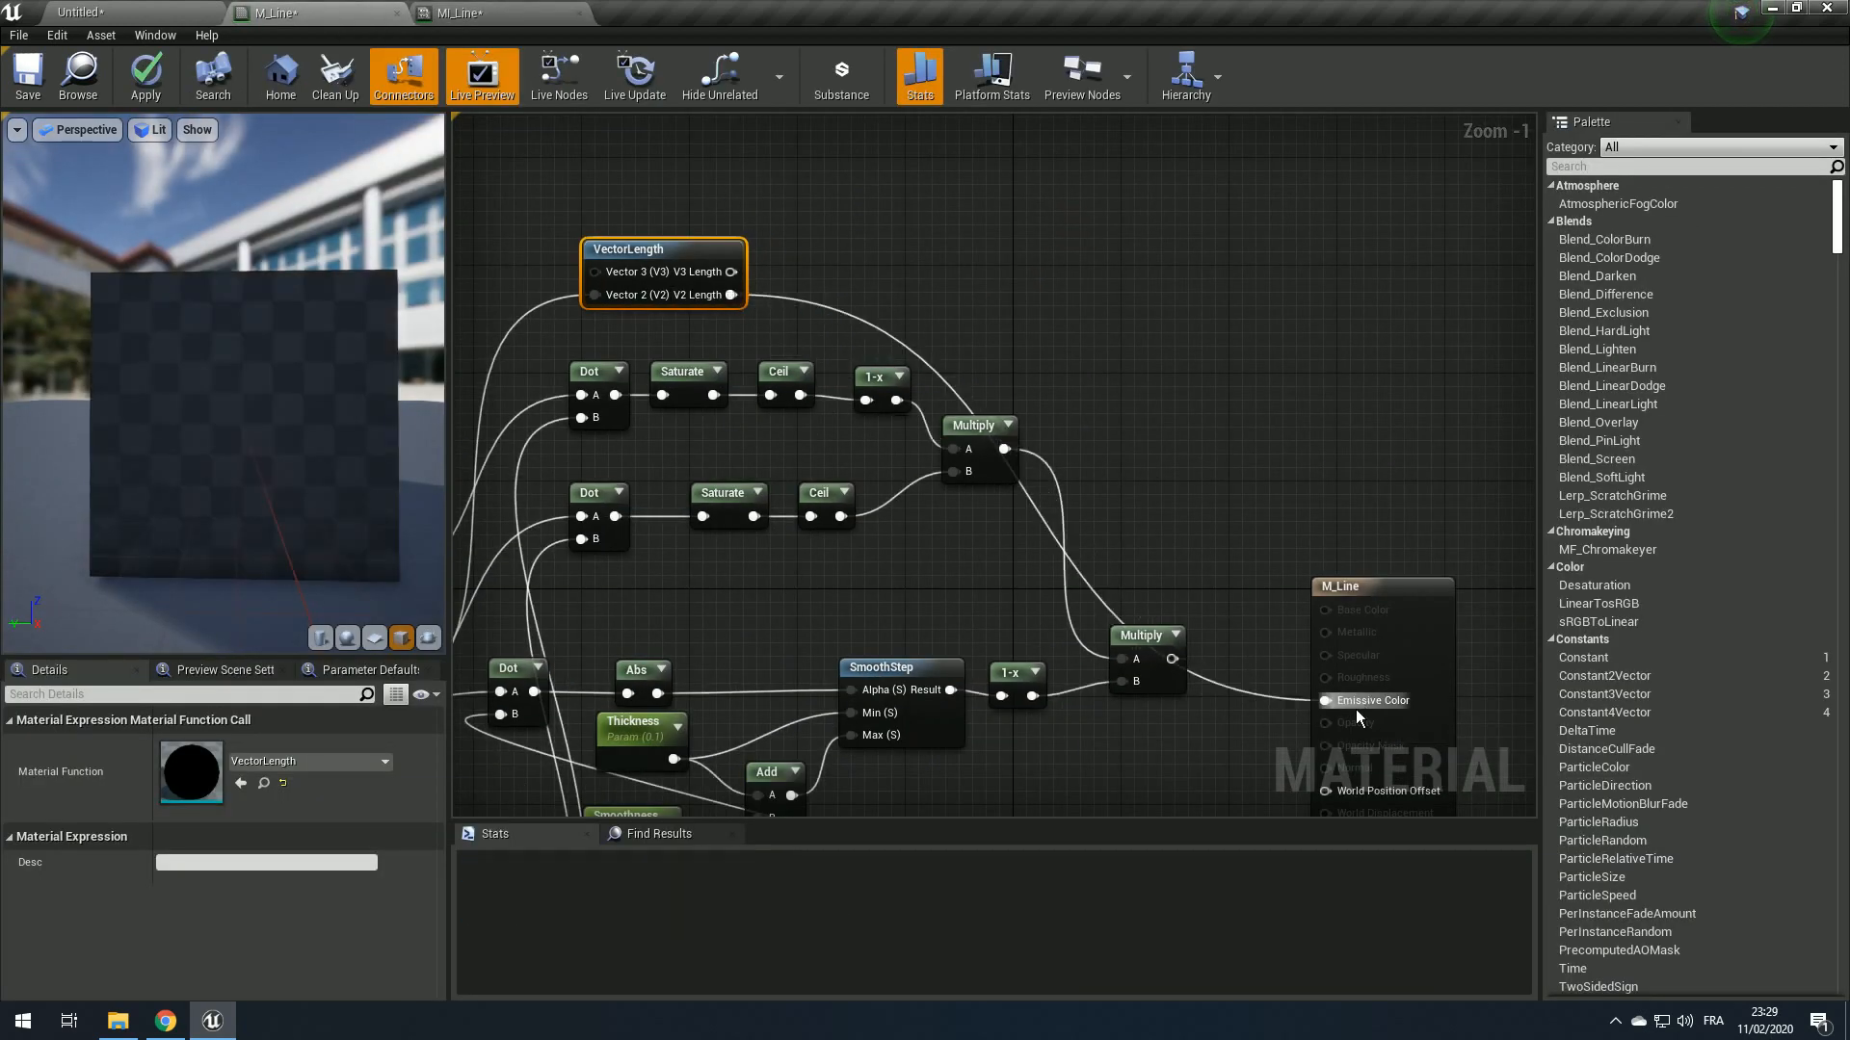
click(135, 86)
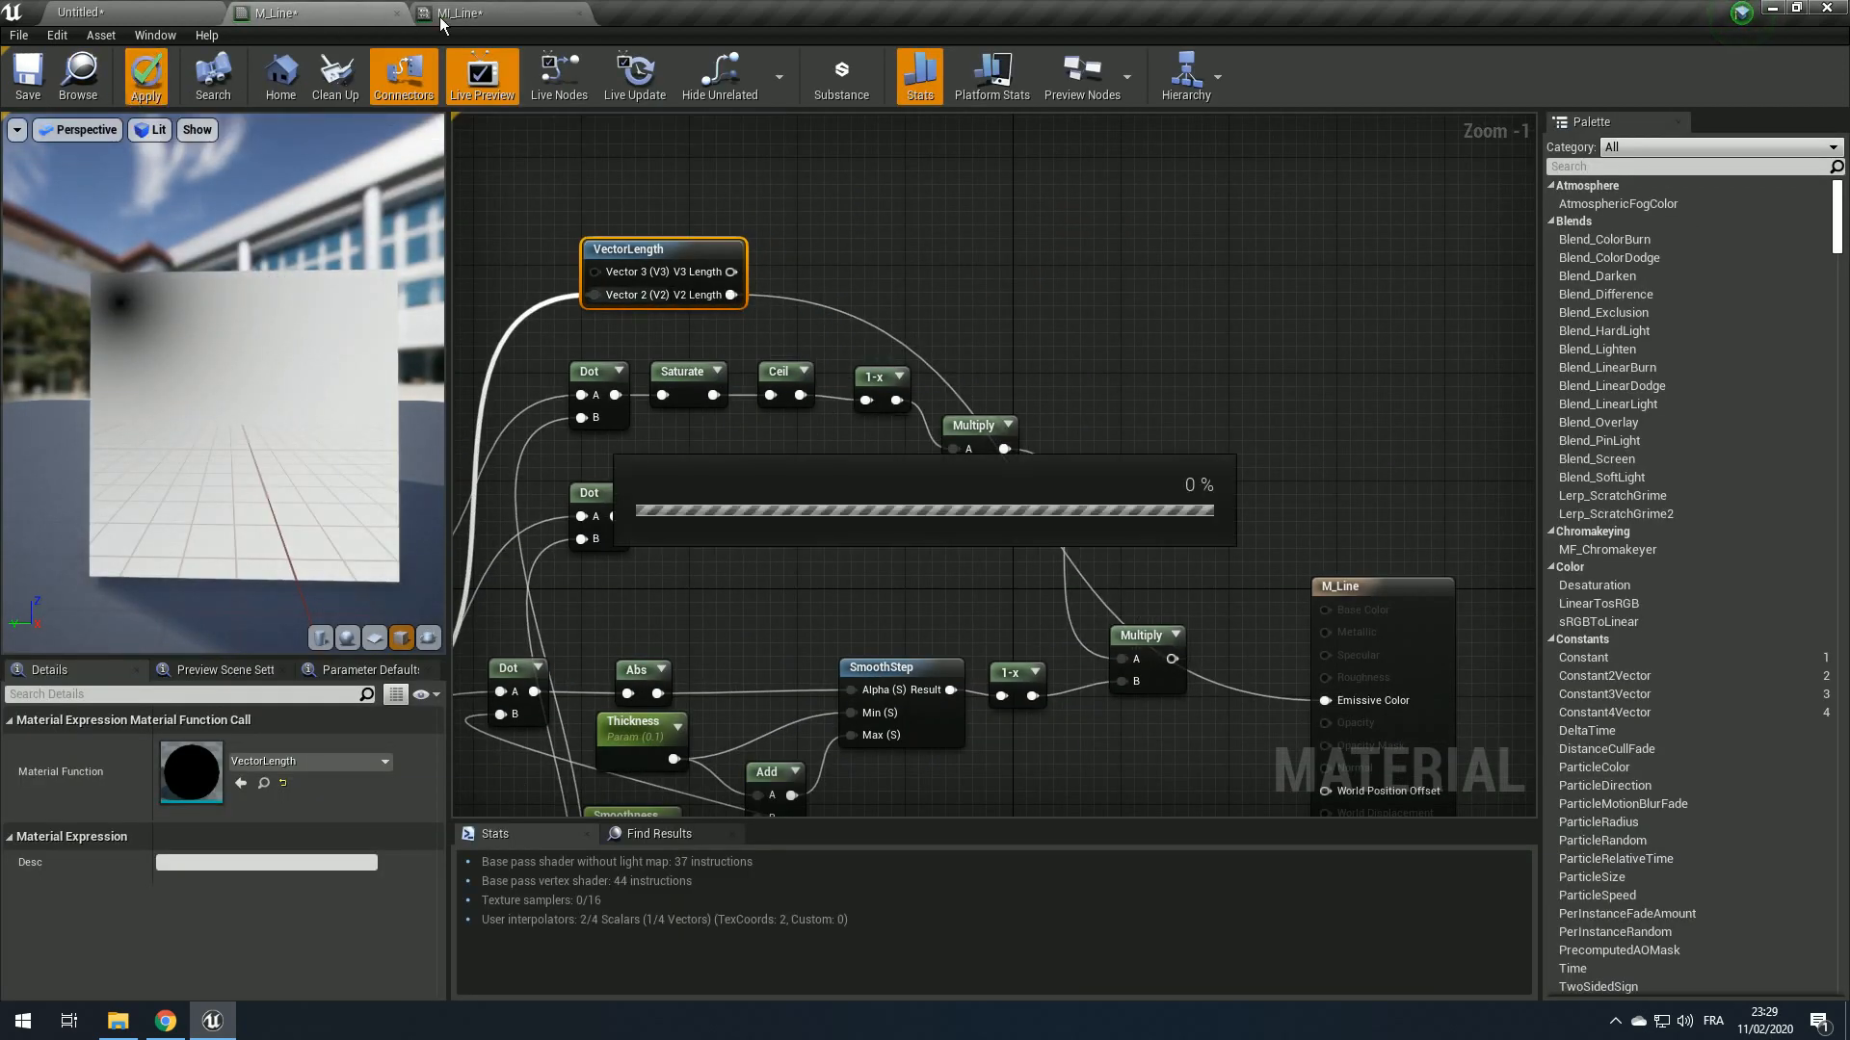
Step: Inspect the radial distance gradient around PosA in the MI_Line preview
click(452, 14)
middle_drag(667, 480, 836, 467)
right_drag(667, 480, 809, 479)
middle_drag(666, 480, 804, 469)
right_drag(666, 480, 723, 480)
right_drag(594, 564, 626, 563)
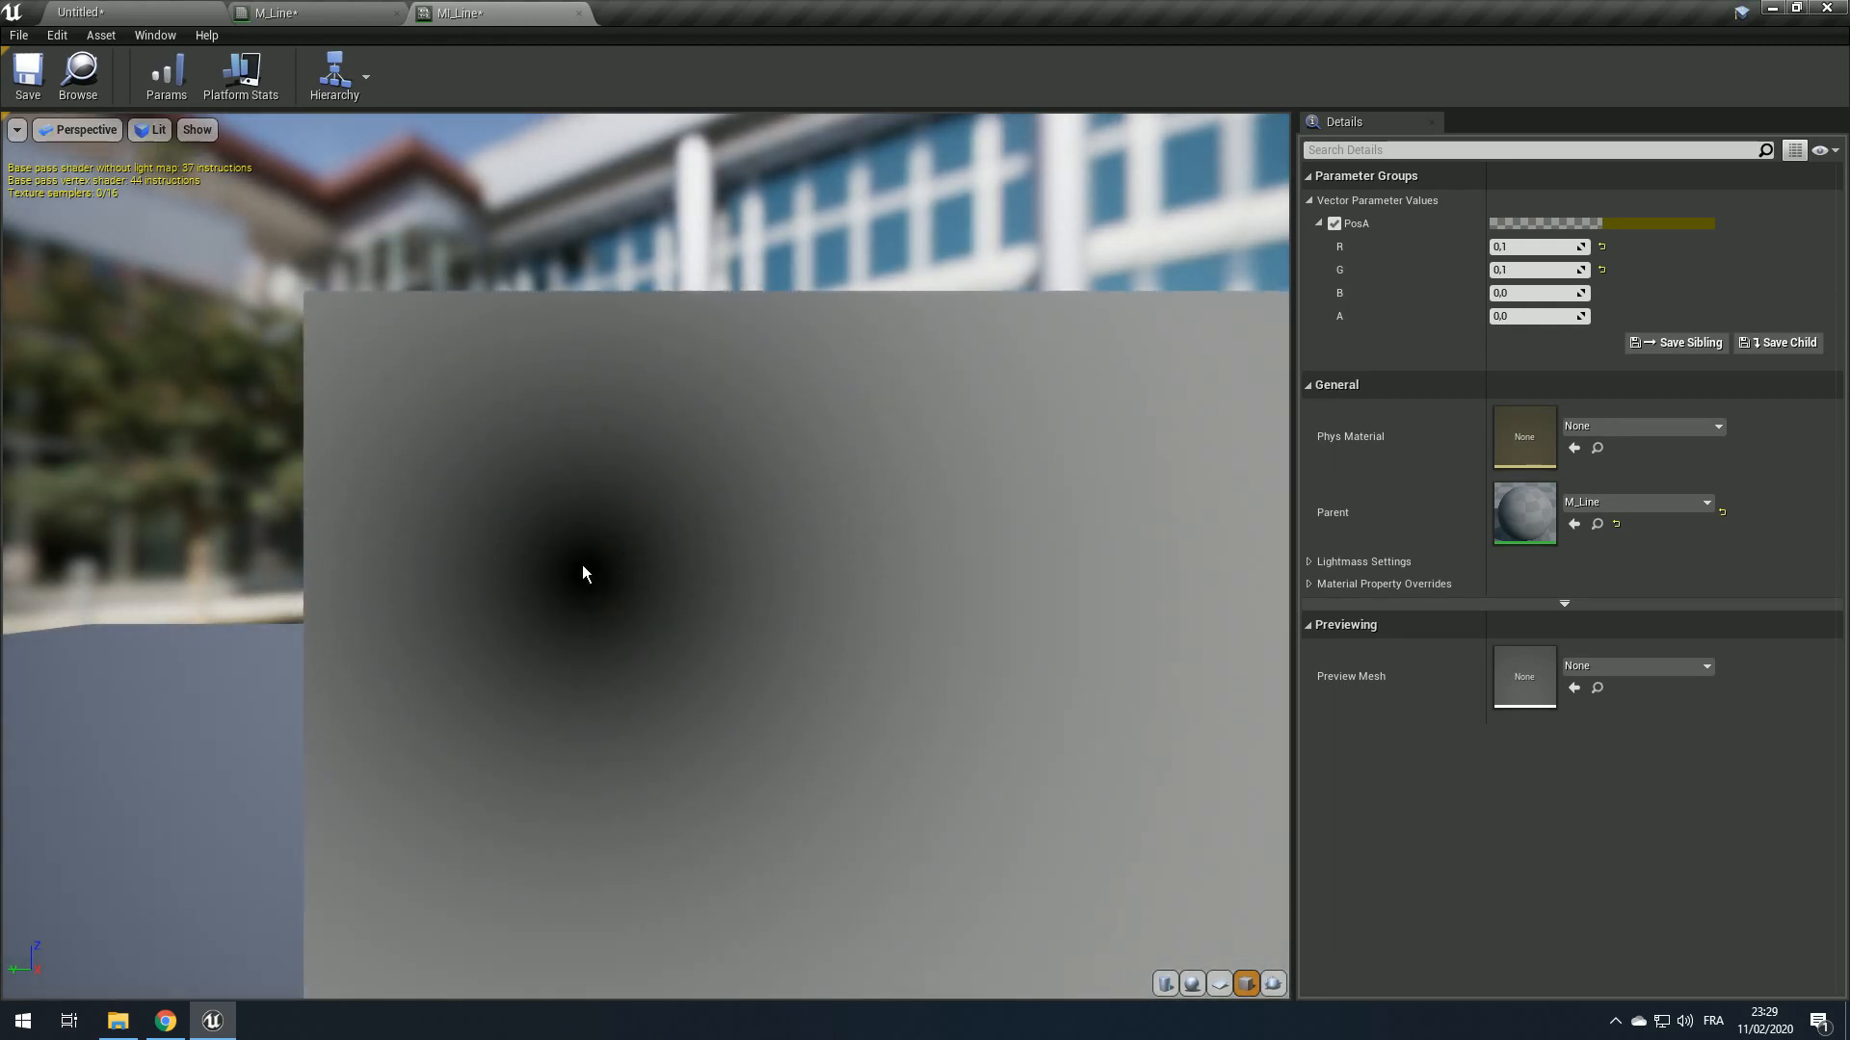
Step: Try different R and G values for PosA in the MI_Line instance, and set both back to 0.1
scroll(707, 576, down, 5)
middle_drag(832, 574, 597, 487)
scroll(832, 574, down, 3)
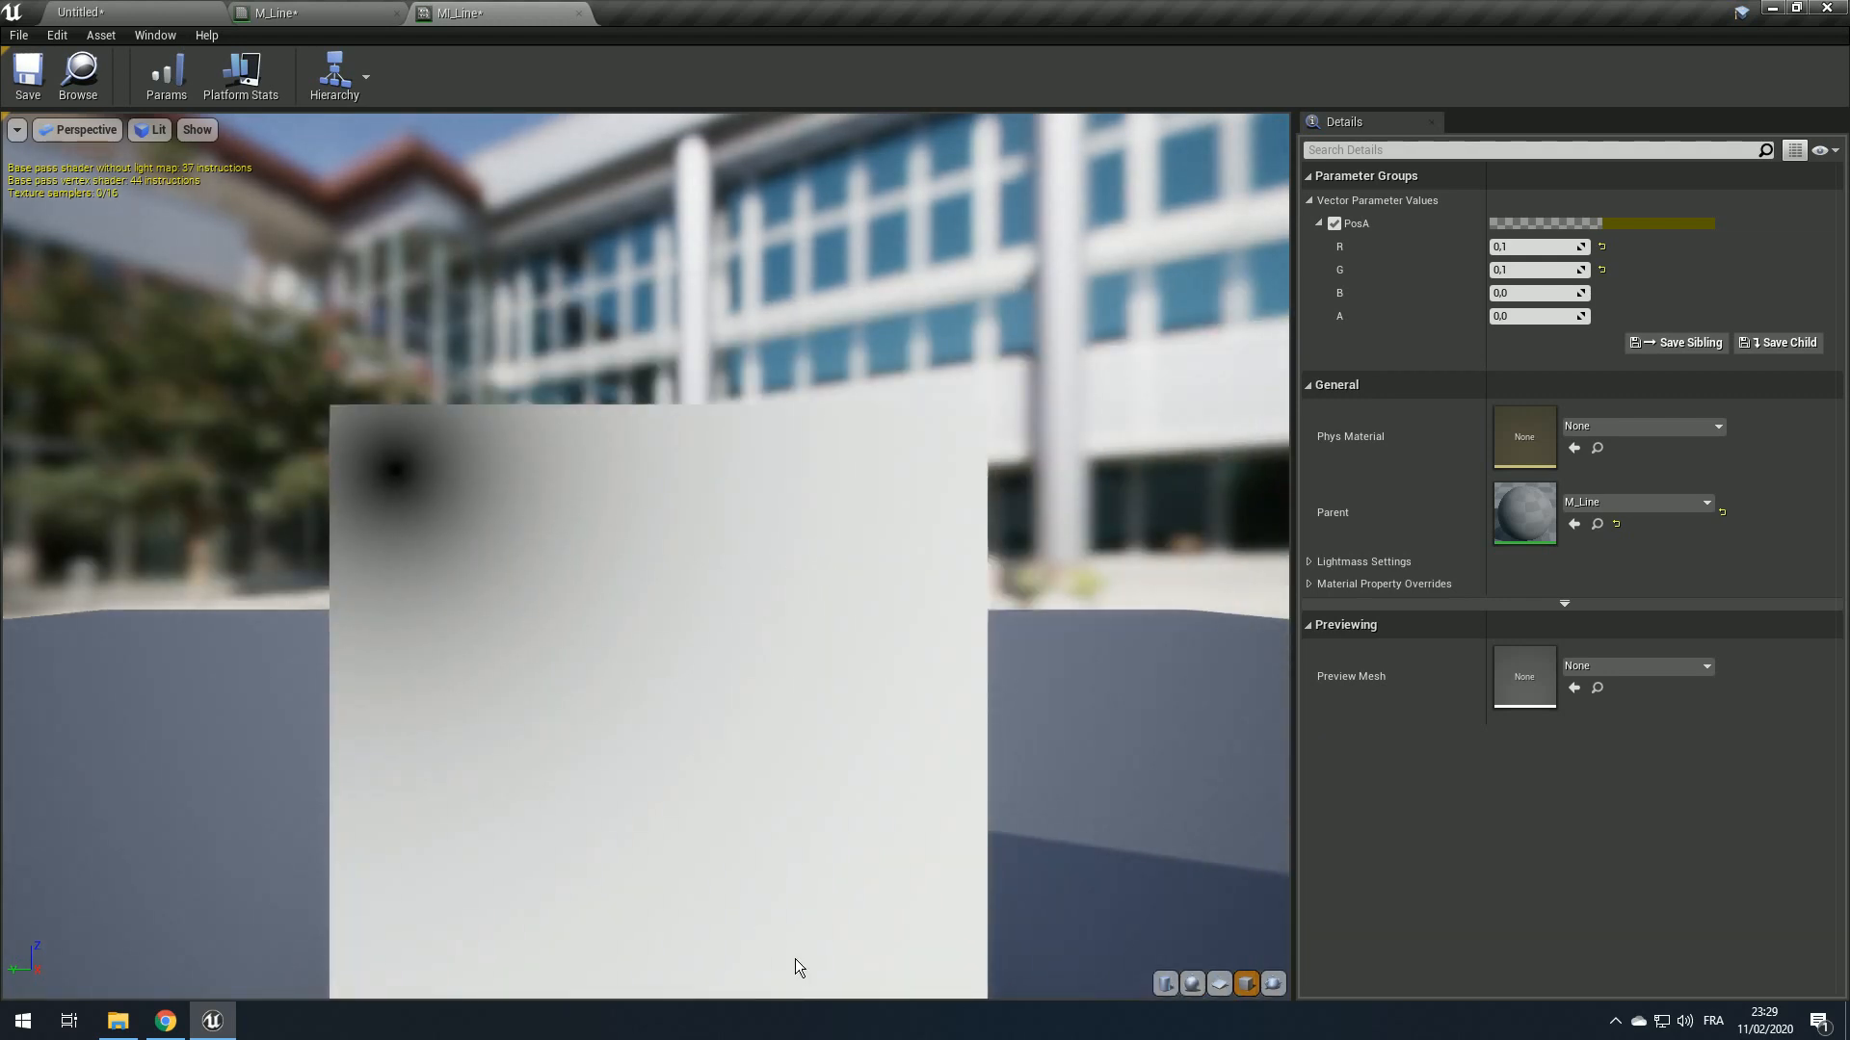
scroll(898, 835, down, 1)
middle_drag(898, 835, 875, 778)
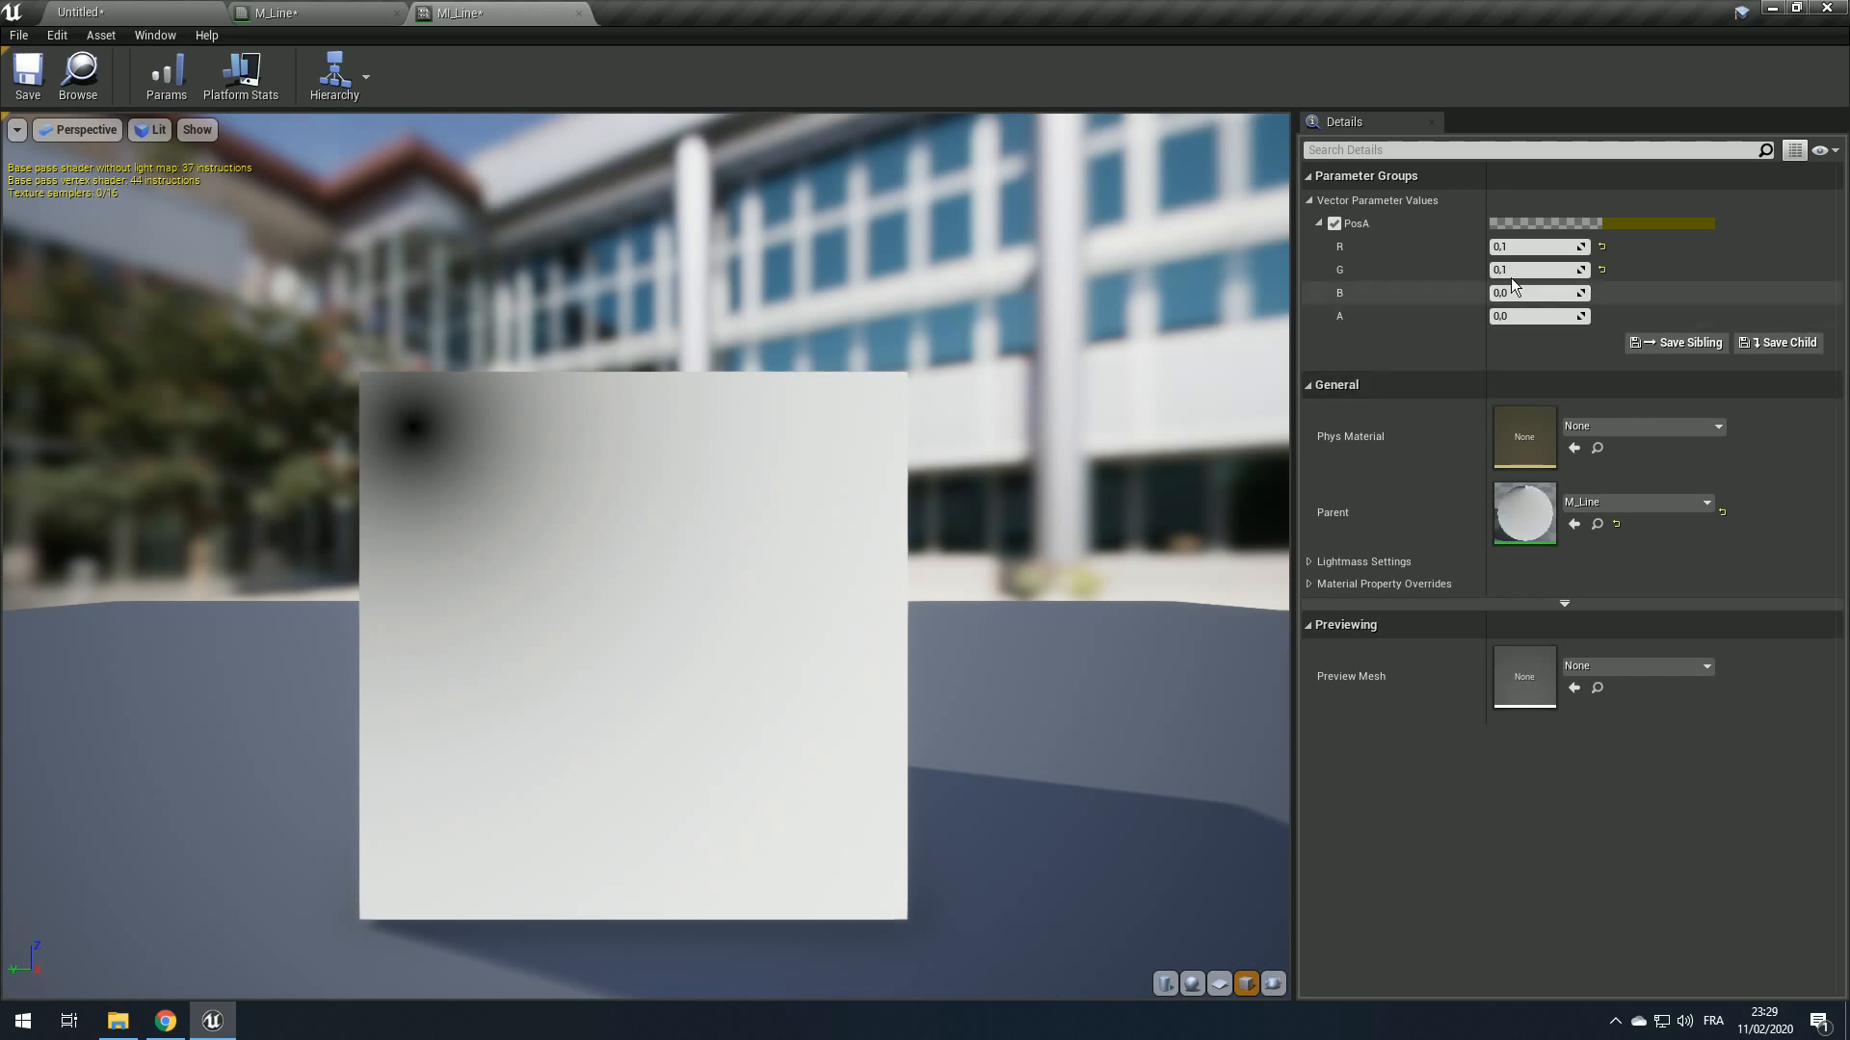
mouse_move(1537, 247)
mouse_down()
mouse_move(1599, 246)
mouse_move(1539, 247)
mouse_move(1587, 270)
mouse_move(1561, 269)
mouse_move(1583, 270)
mouse_move(1564, 246)
mouse_up()
click(1529, 244)
text(0,1)
key(Tab)
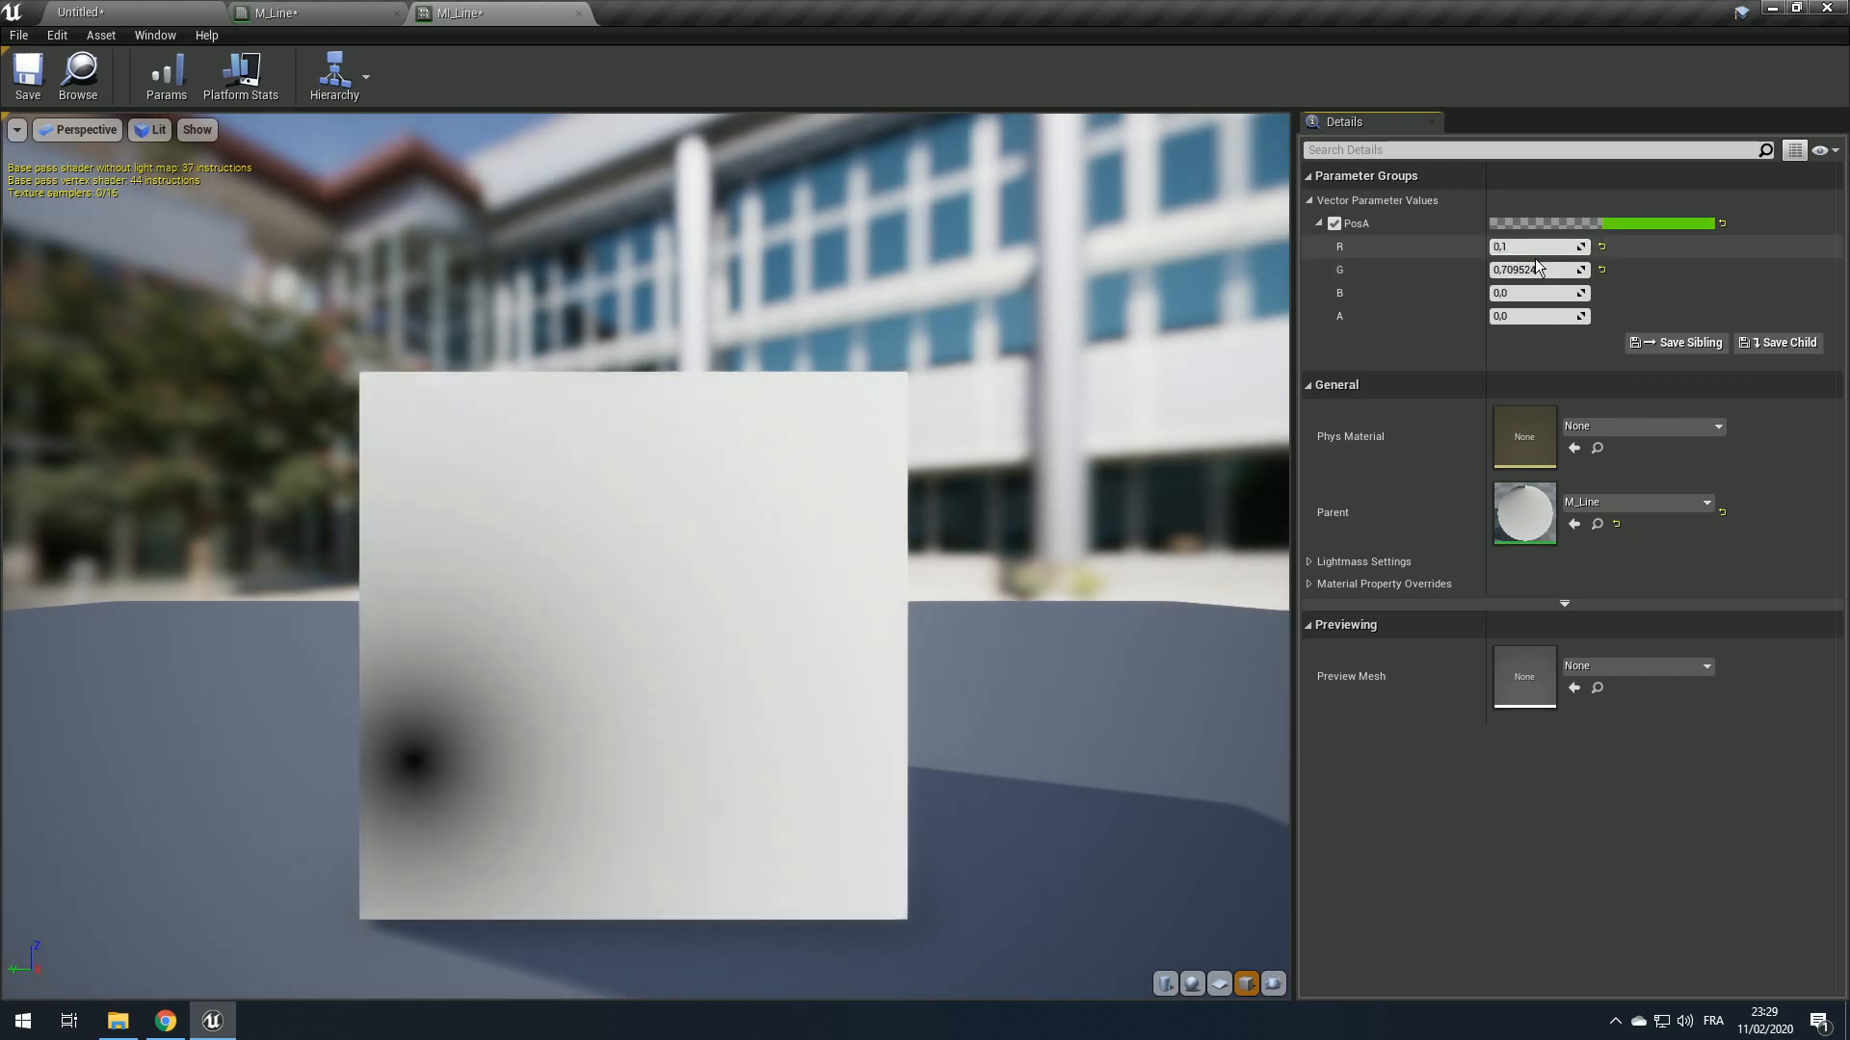
text(0,1)
key(Return)
Step: Examine the distance gradient from PosA outward across the MI_Line preview, both close up and over the whole square
scroll(376, 430, up, 3)
middle_drag(676, 436, 866, 555)
scroll(676, 436, up, 7)
middle_drag(677, 436, 803, 580)
scroll(690, 524, up, 1)
middle_drag(647, 522, 387, 222)
scroll(648, 522, down, 7)
middle_drag(647, 522, 441, 344)
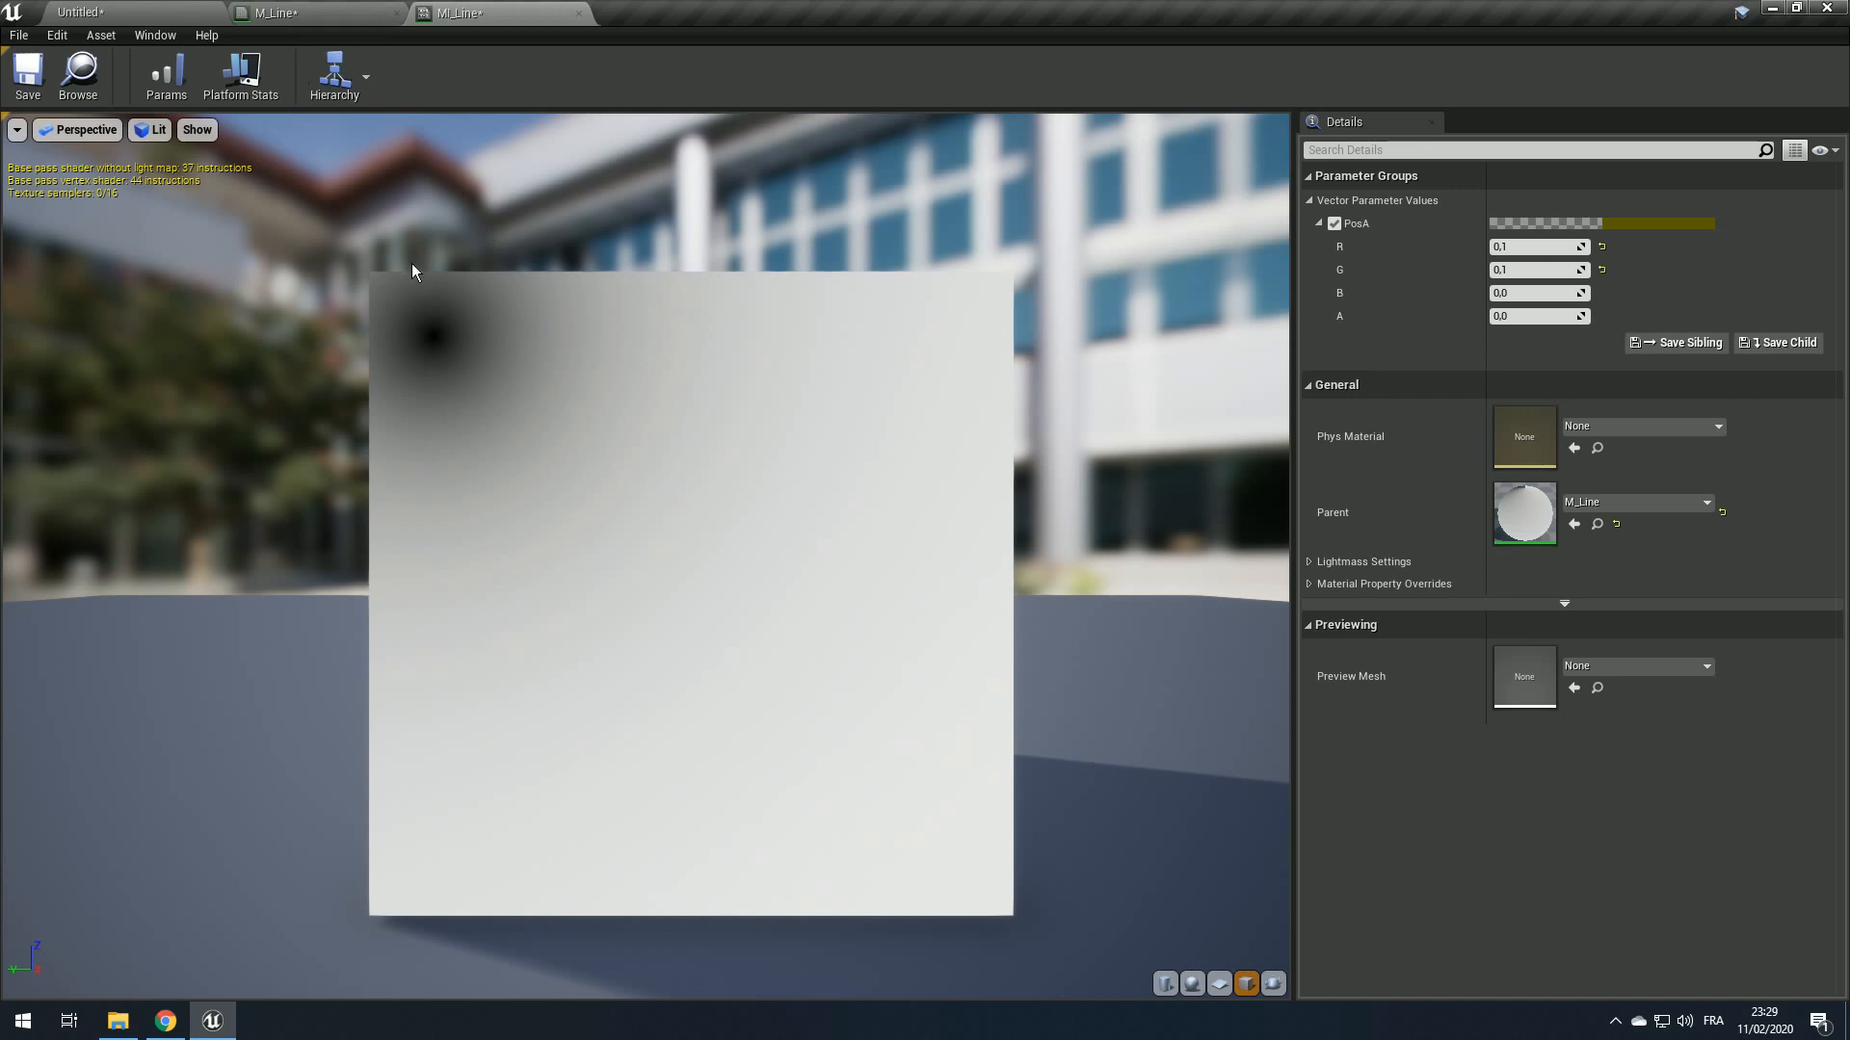
scroll(462, 364, up, 3)
middle_drag(564, 420, 861, 709)
scroll(565, 420, up, 6)
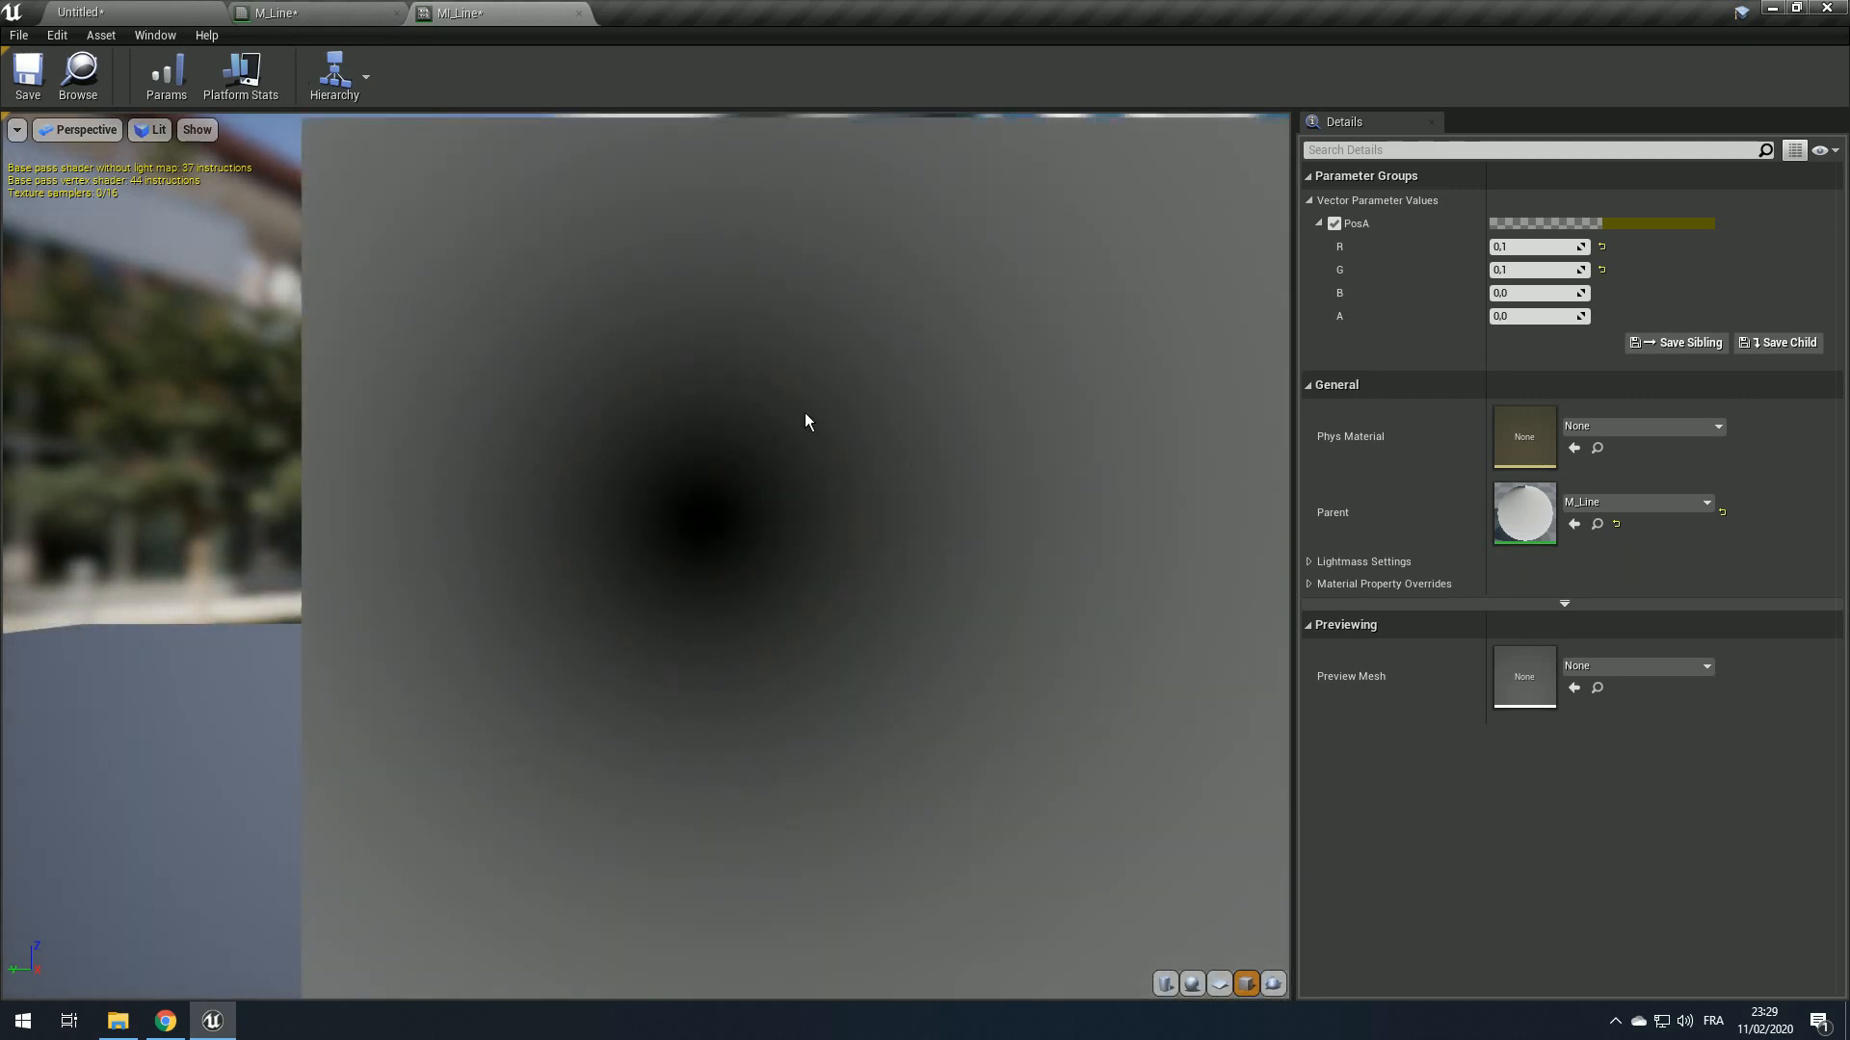
scroll(805, 413, down, 5)
Step: Duplicate the SmoothStep, Thickness, Smoothness and Add nodes in the M_Line graph and place the copies above and beyond VectorLength
click(318, 12)
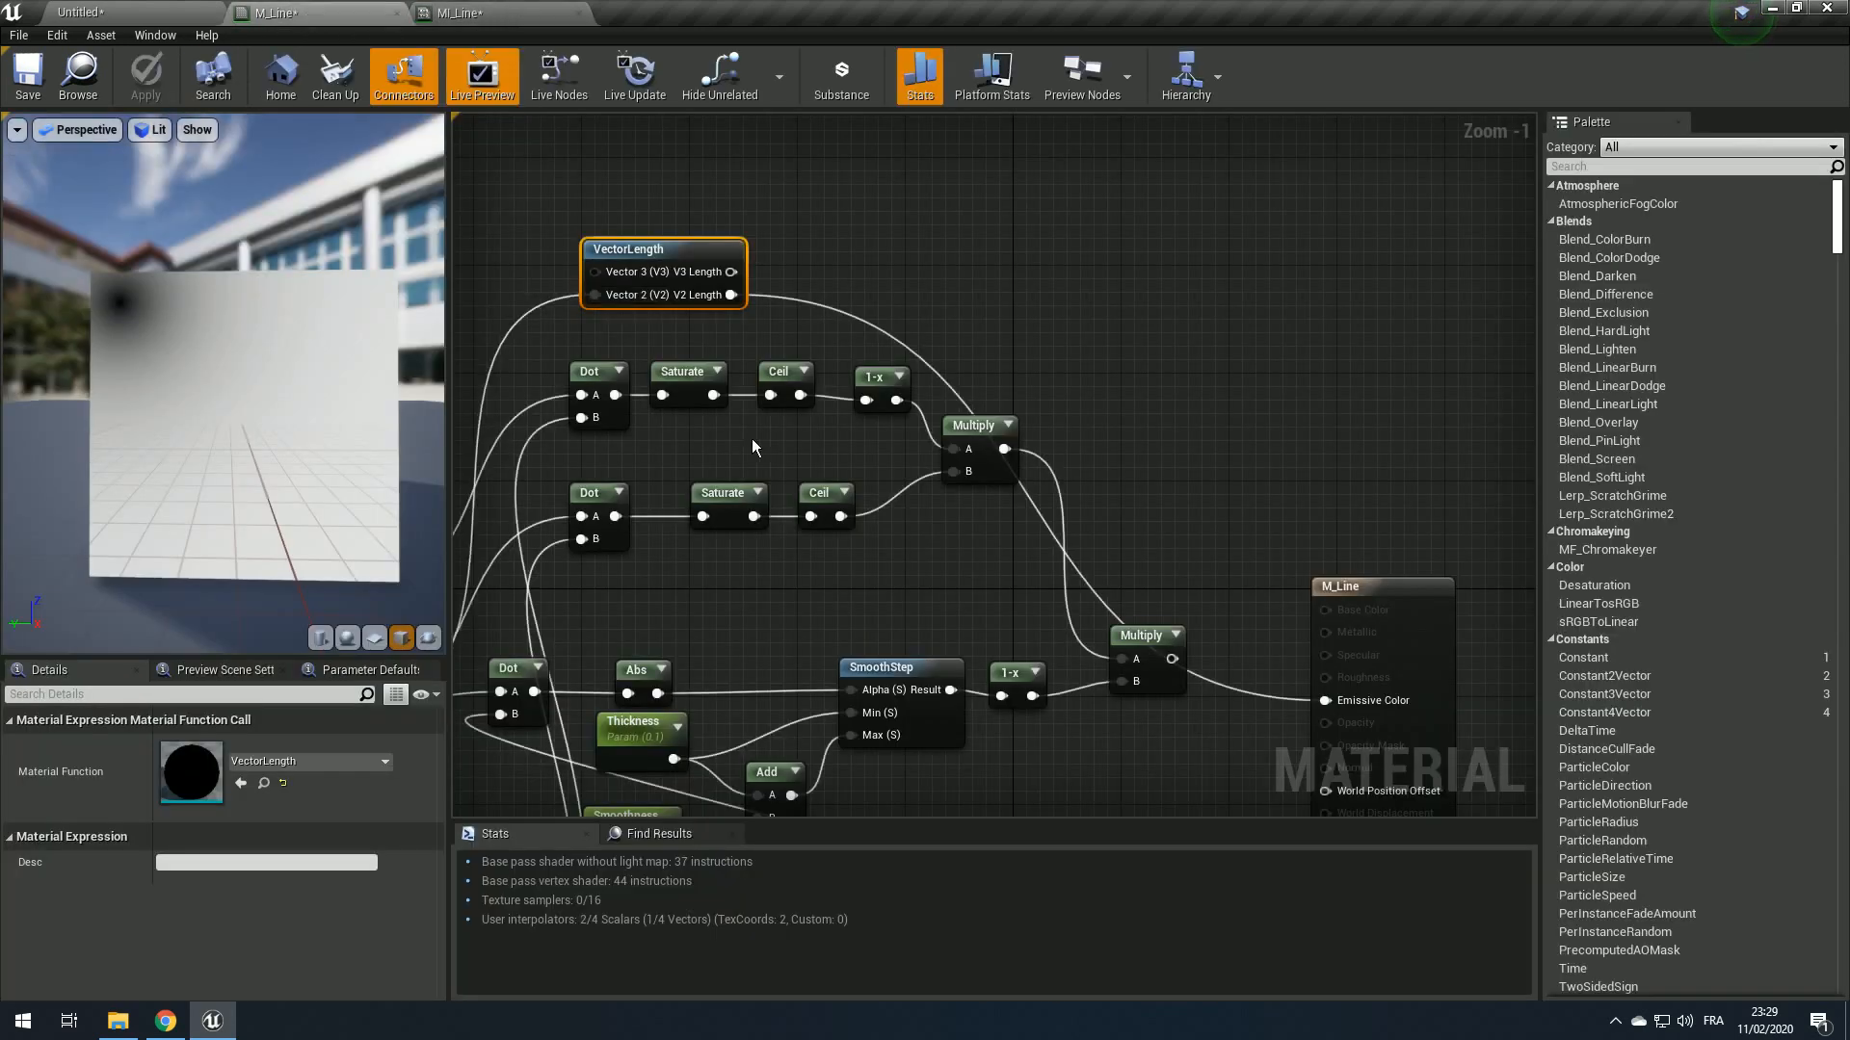
right_drag(752, 448, 782, 419)
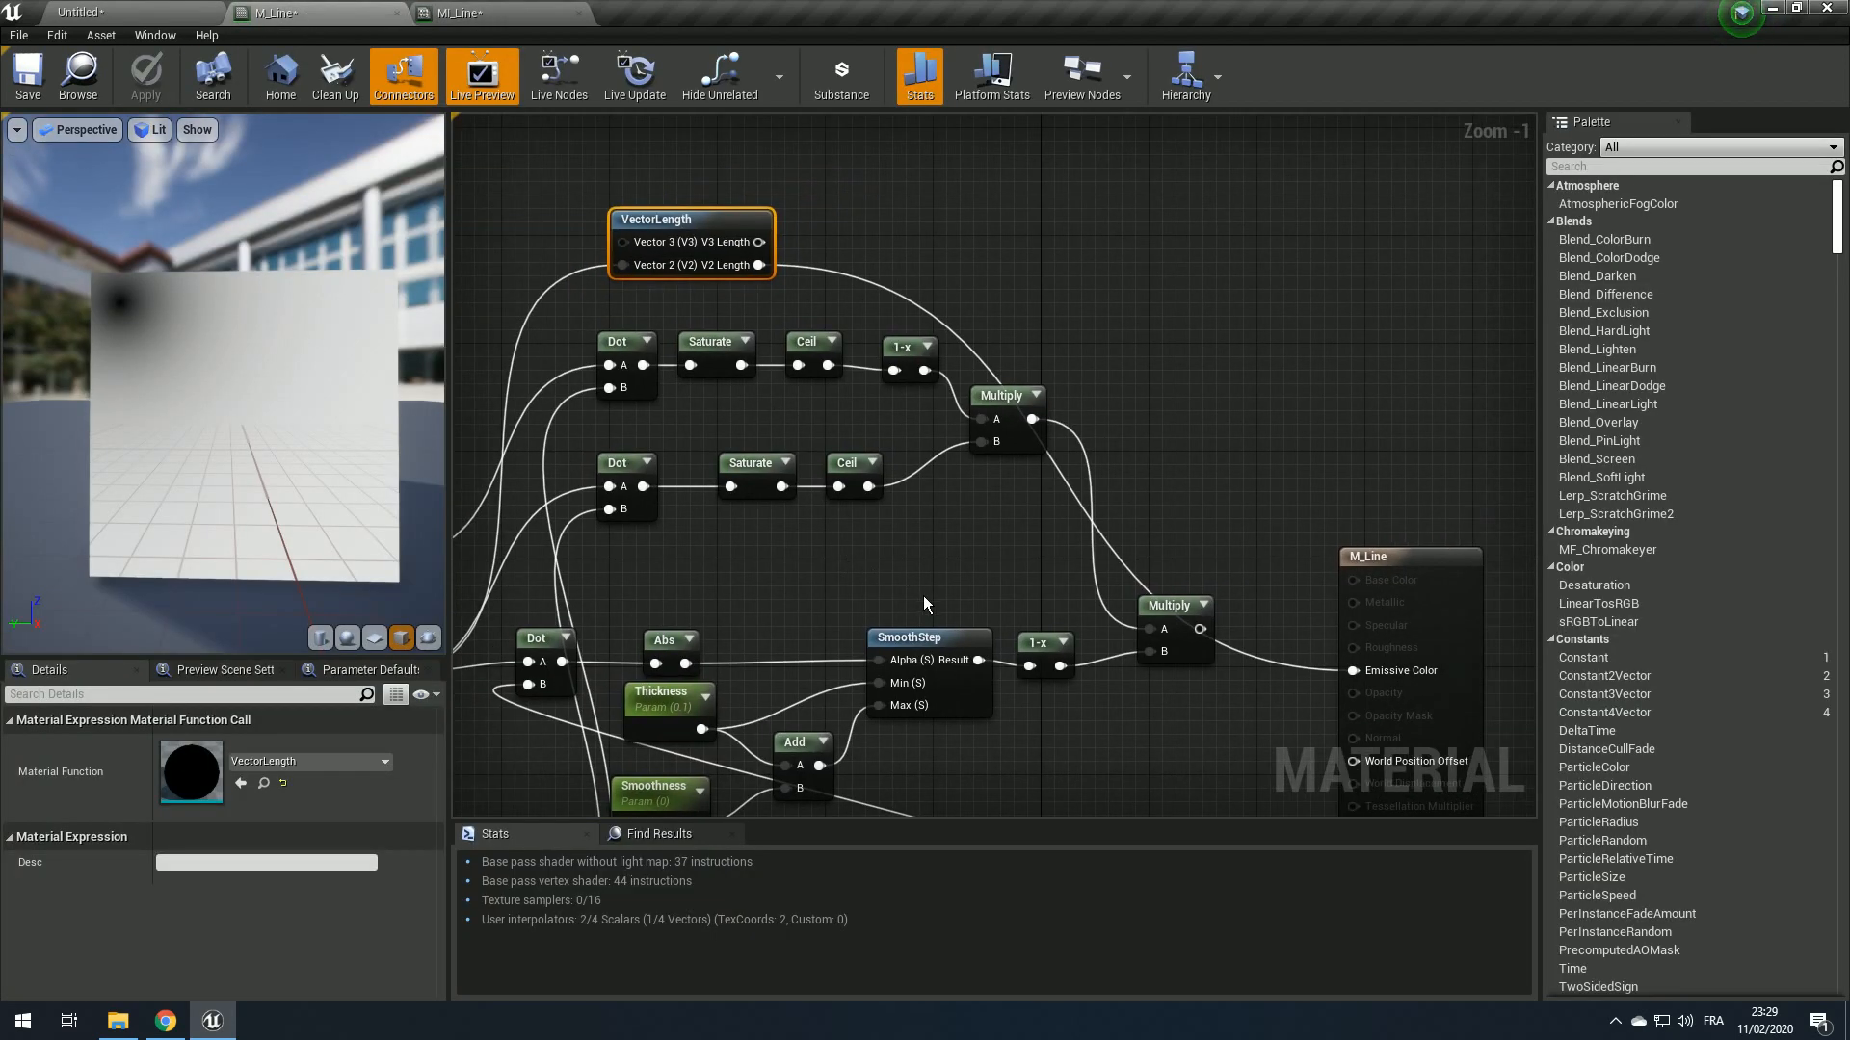
click(935, 650)
right_drag(666, 715, 718, 598)
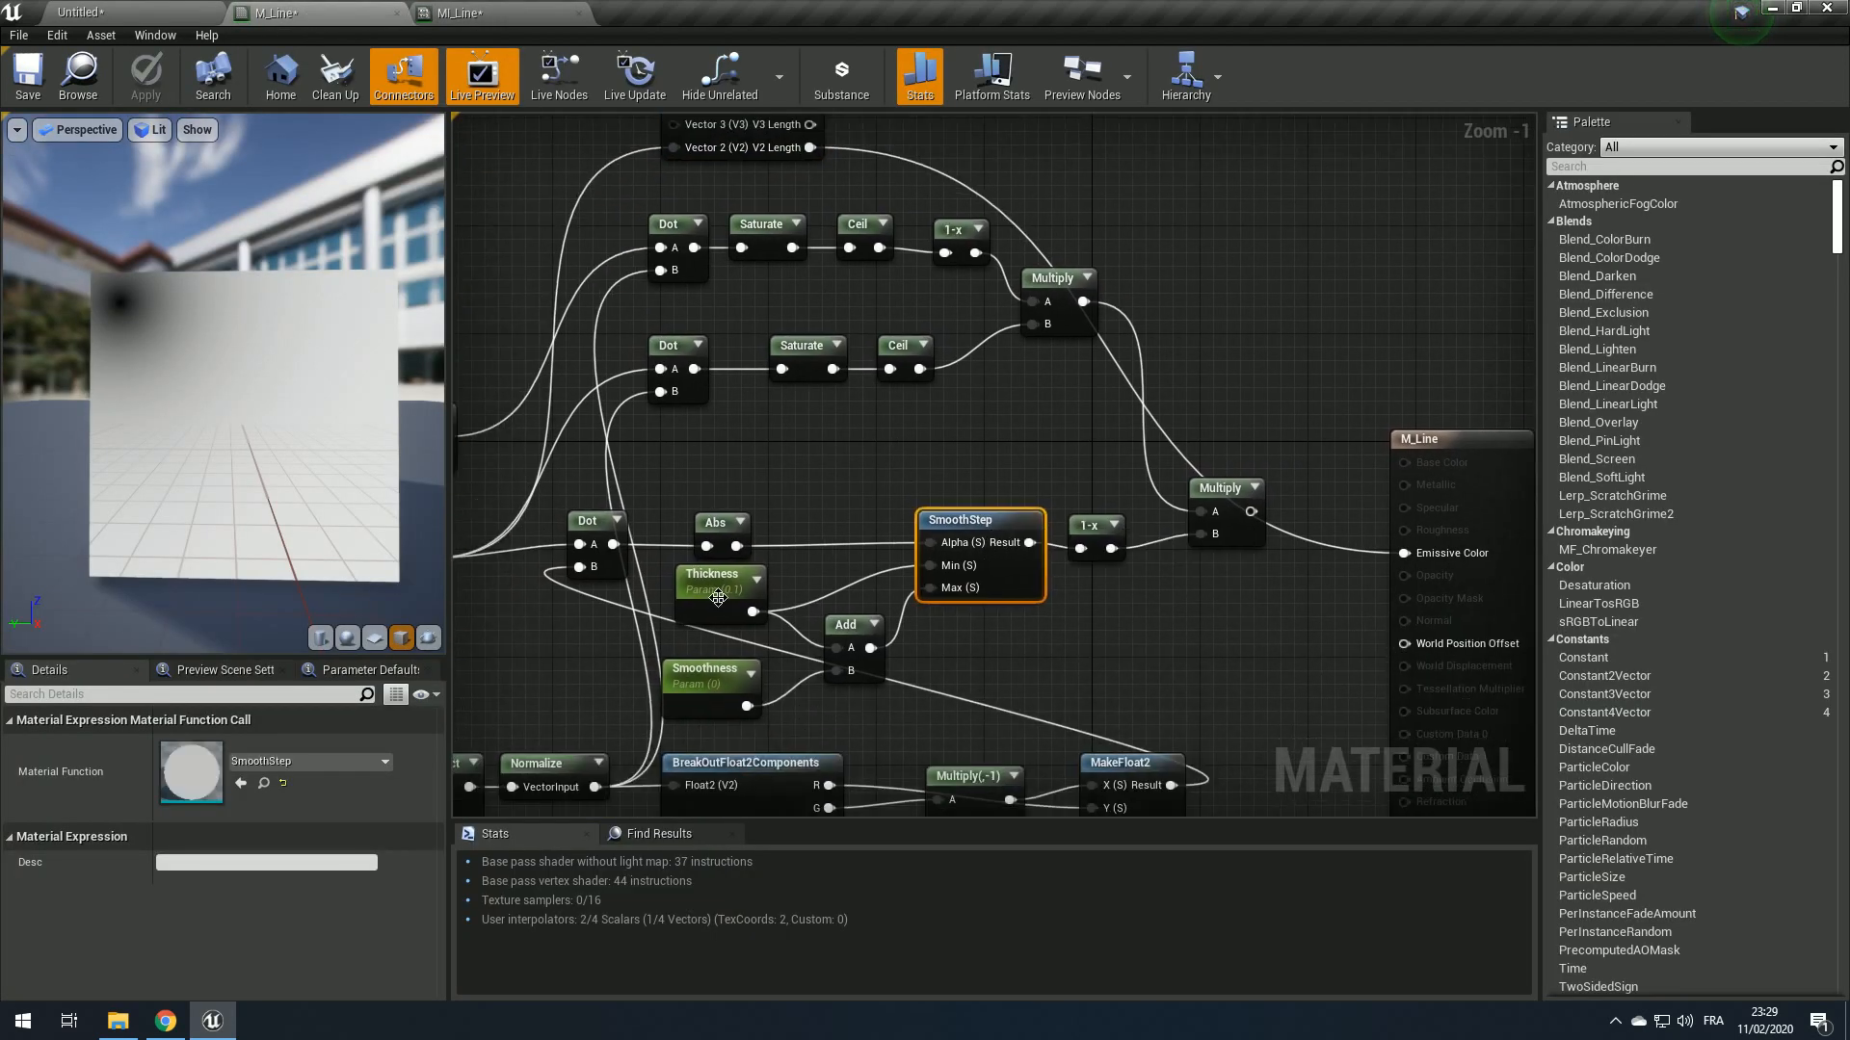
ctrl+click(718, 597)
ctrl+click(709, 671)
ctrl+click(839, 628)
right_drag(891, 424, 864, 773)
click(950, 351)
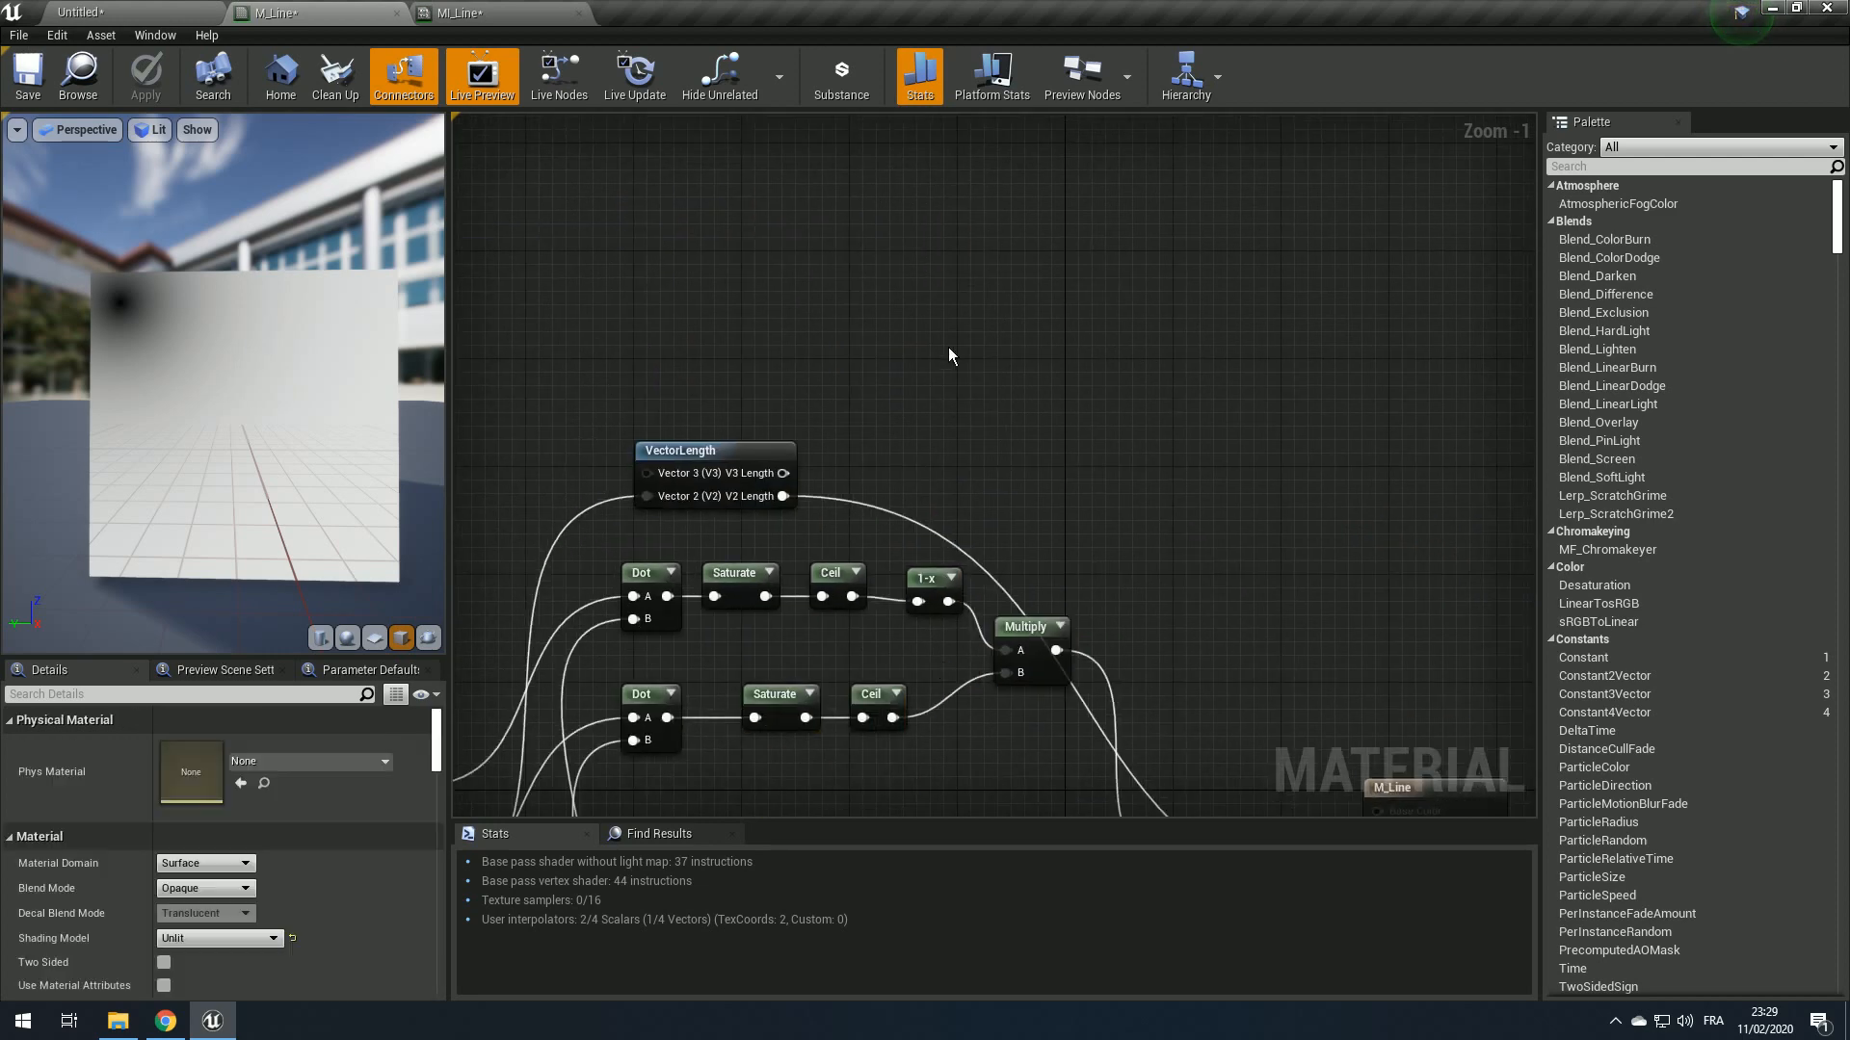
key(ctrl+z)
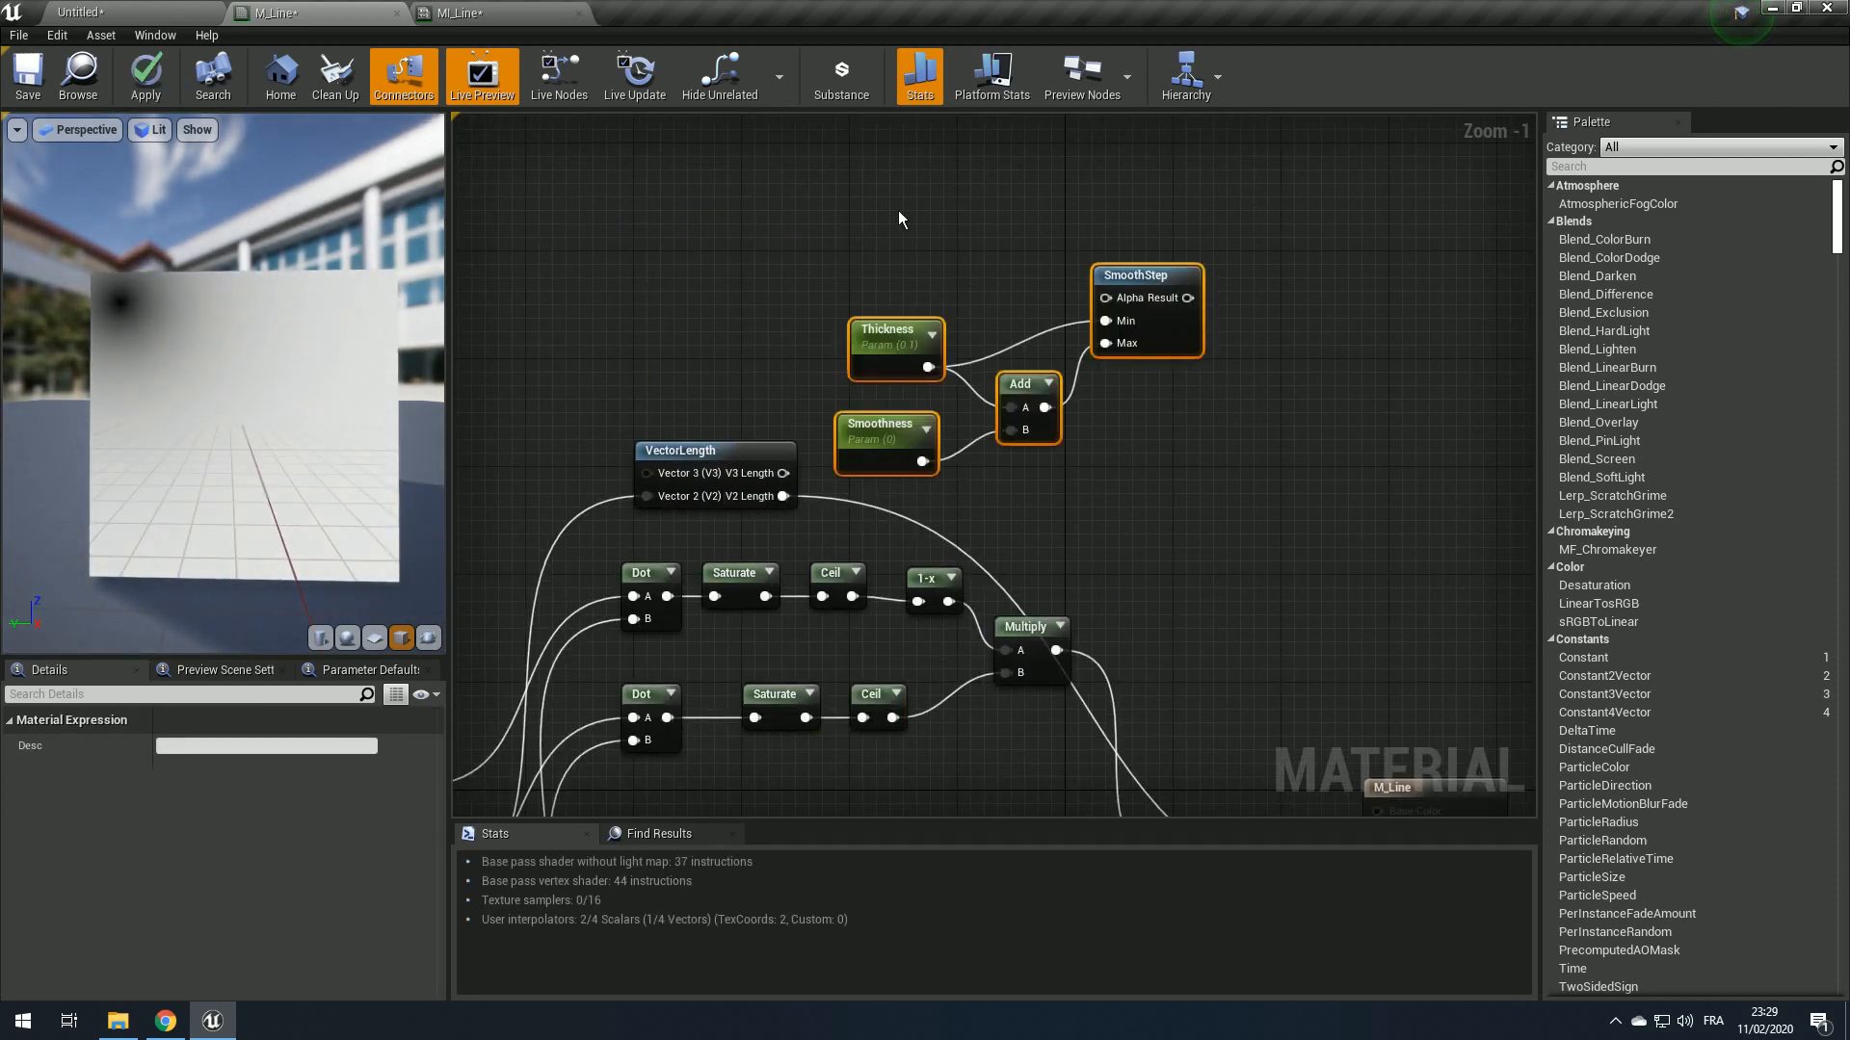
drag(901, 217, 1150, 450)
drag(1124, 289, 1136, 331)
Step: Review the original line-distance chain in M_Line, from the Subtract nodes through Dot and Abs to SmoothStep
right_drag(995, 600, 983, 196)
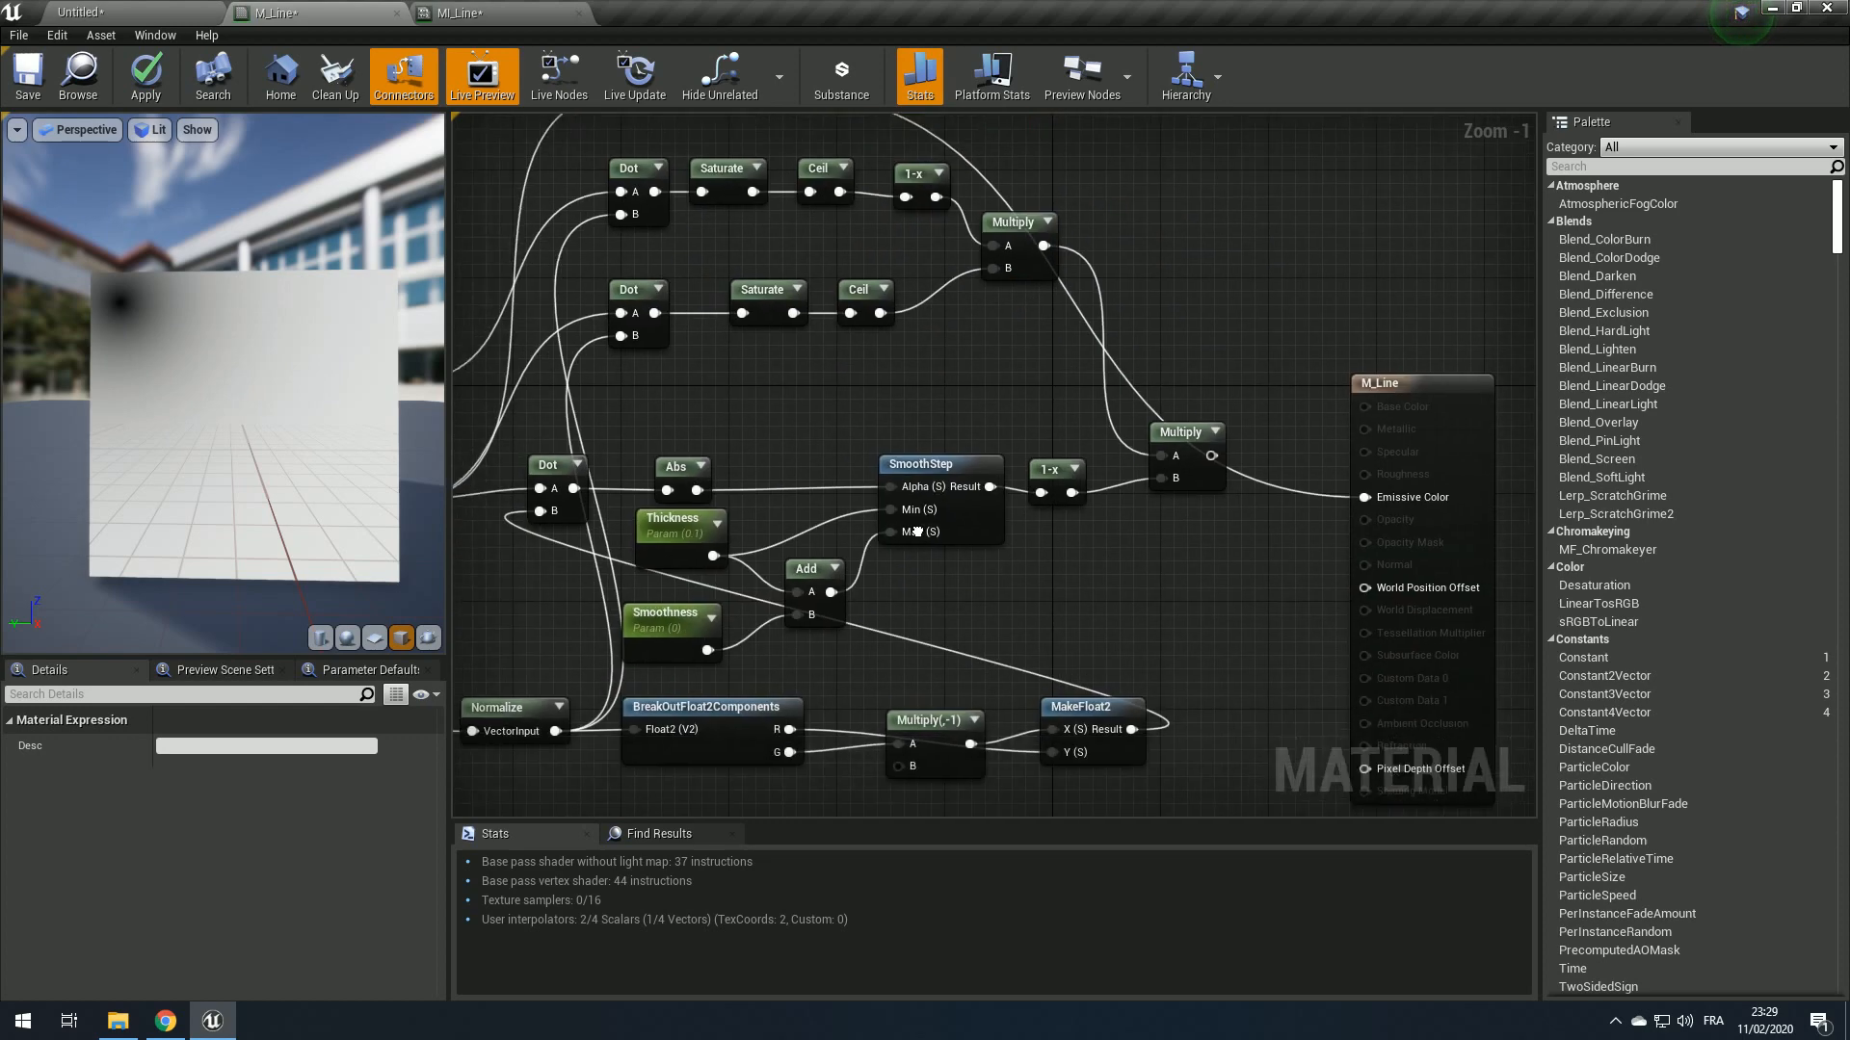
scroll(714, 515, down, 1)
right_drag(715, 514, 770, 493)
scroll(770, 492, up, 2)
drag(756, 385, 902, 451)
right_drag(902, 451, 988, 452)
click(834, 424)
right_drag(829, 683, 866, 688)
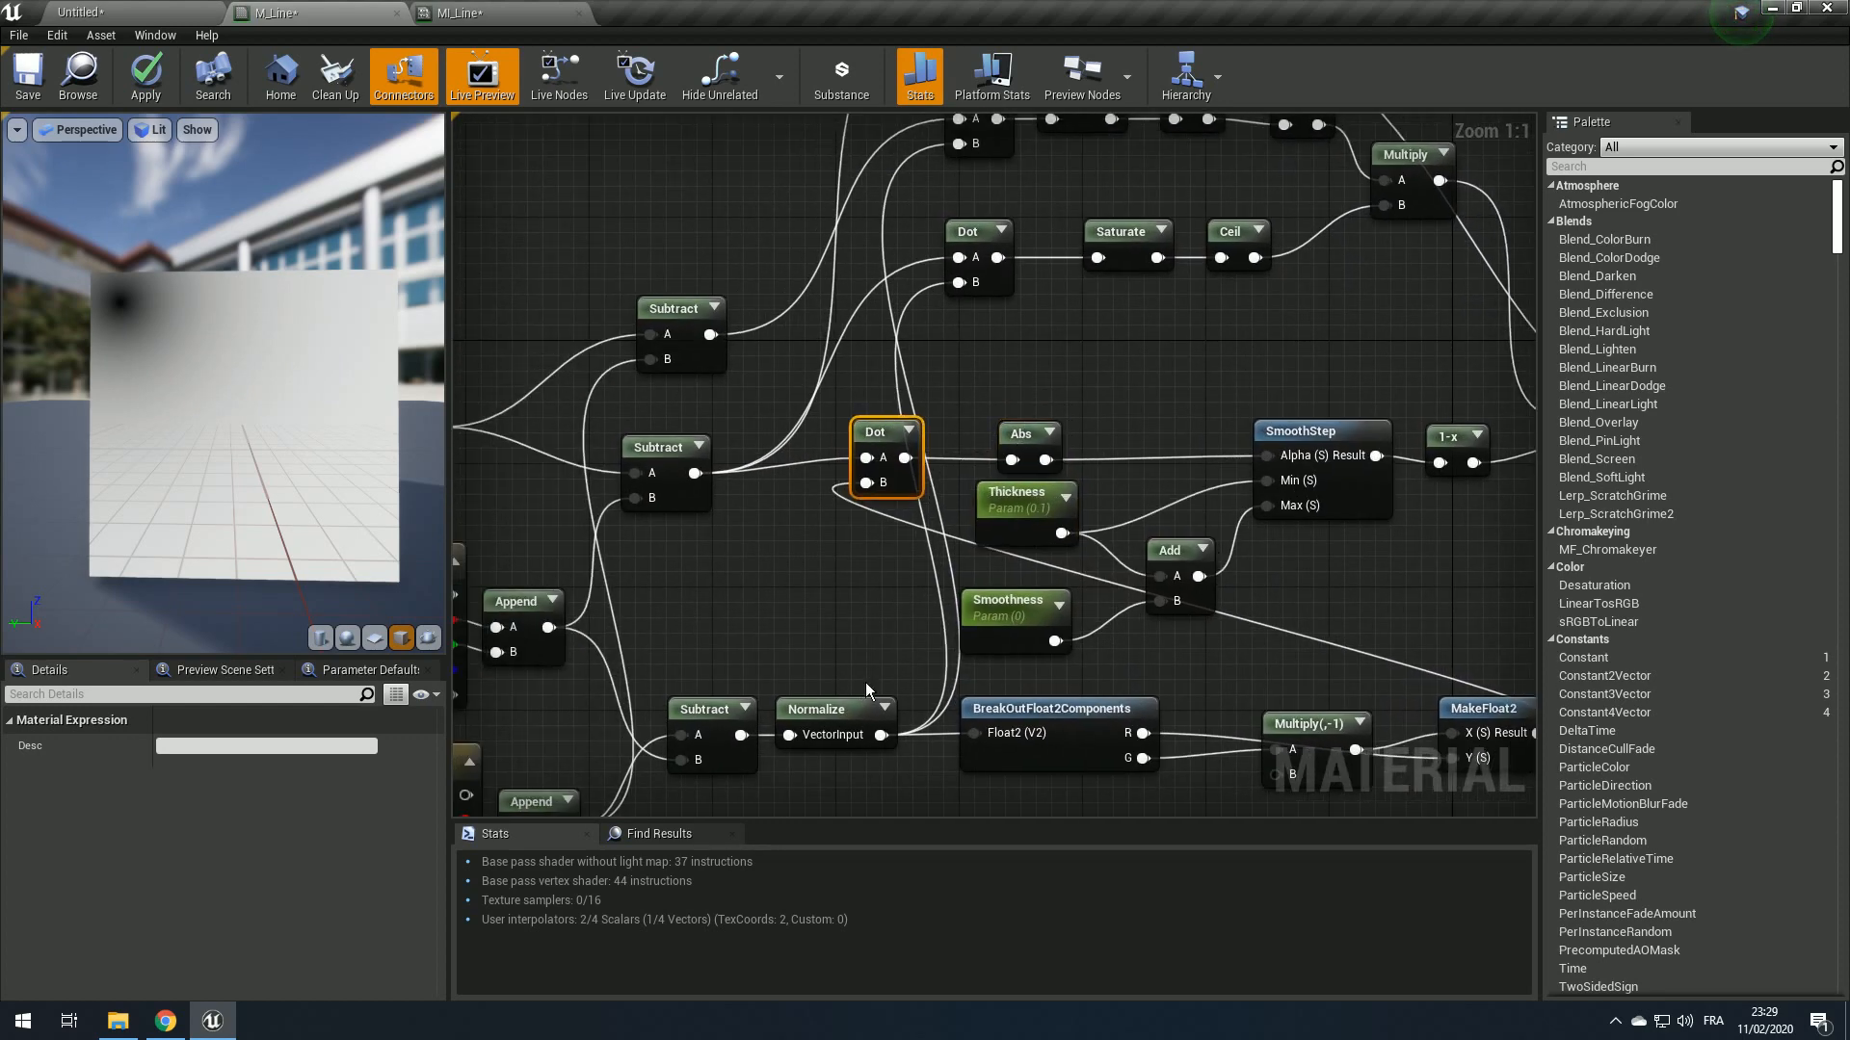
right_drag(1029, 414, 838, 533)
scroll(999, 446, down, 1)
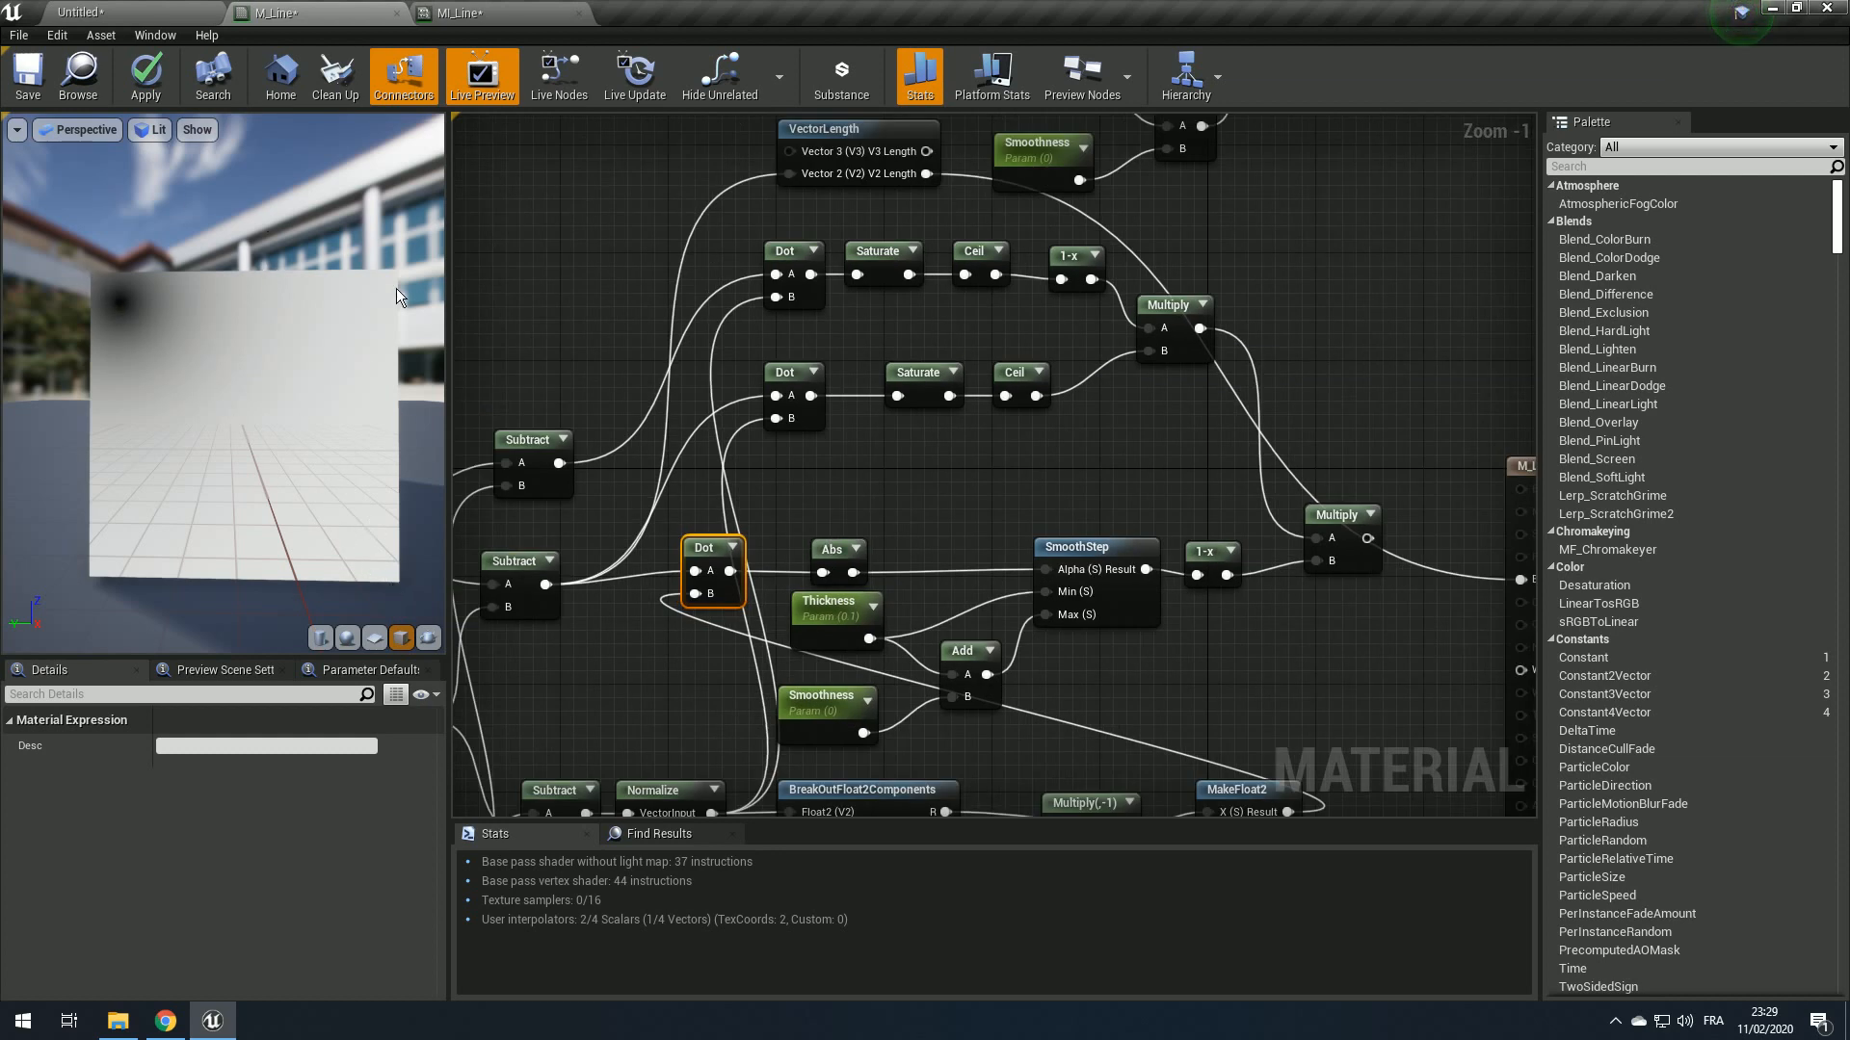
Step: Feed VectorLength's V2 Length into the copied SmoothStep's Alpha and connect that SmoothStep's Result to Emissive Color
right_drag(1040, 310, 980, 465)
right_drag(1108, 342, 1048, 400)
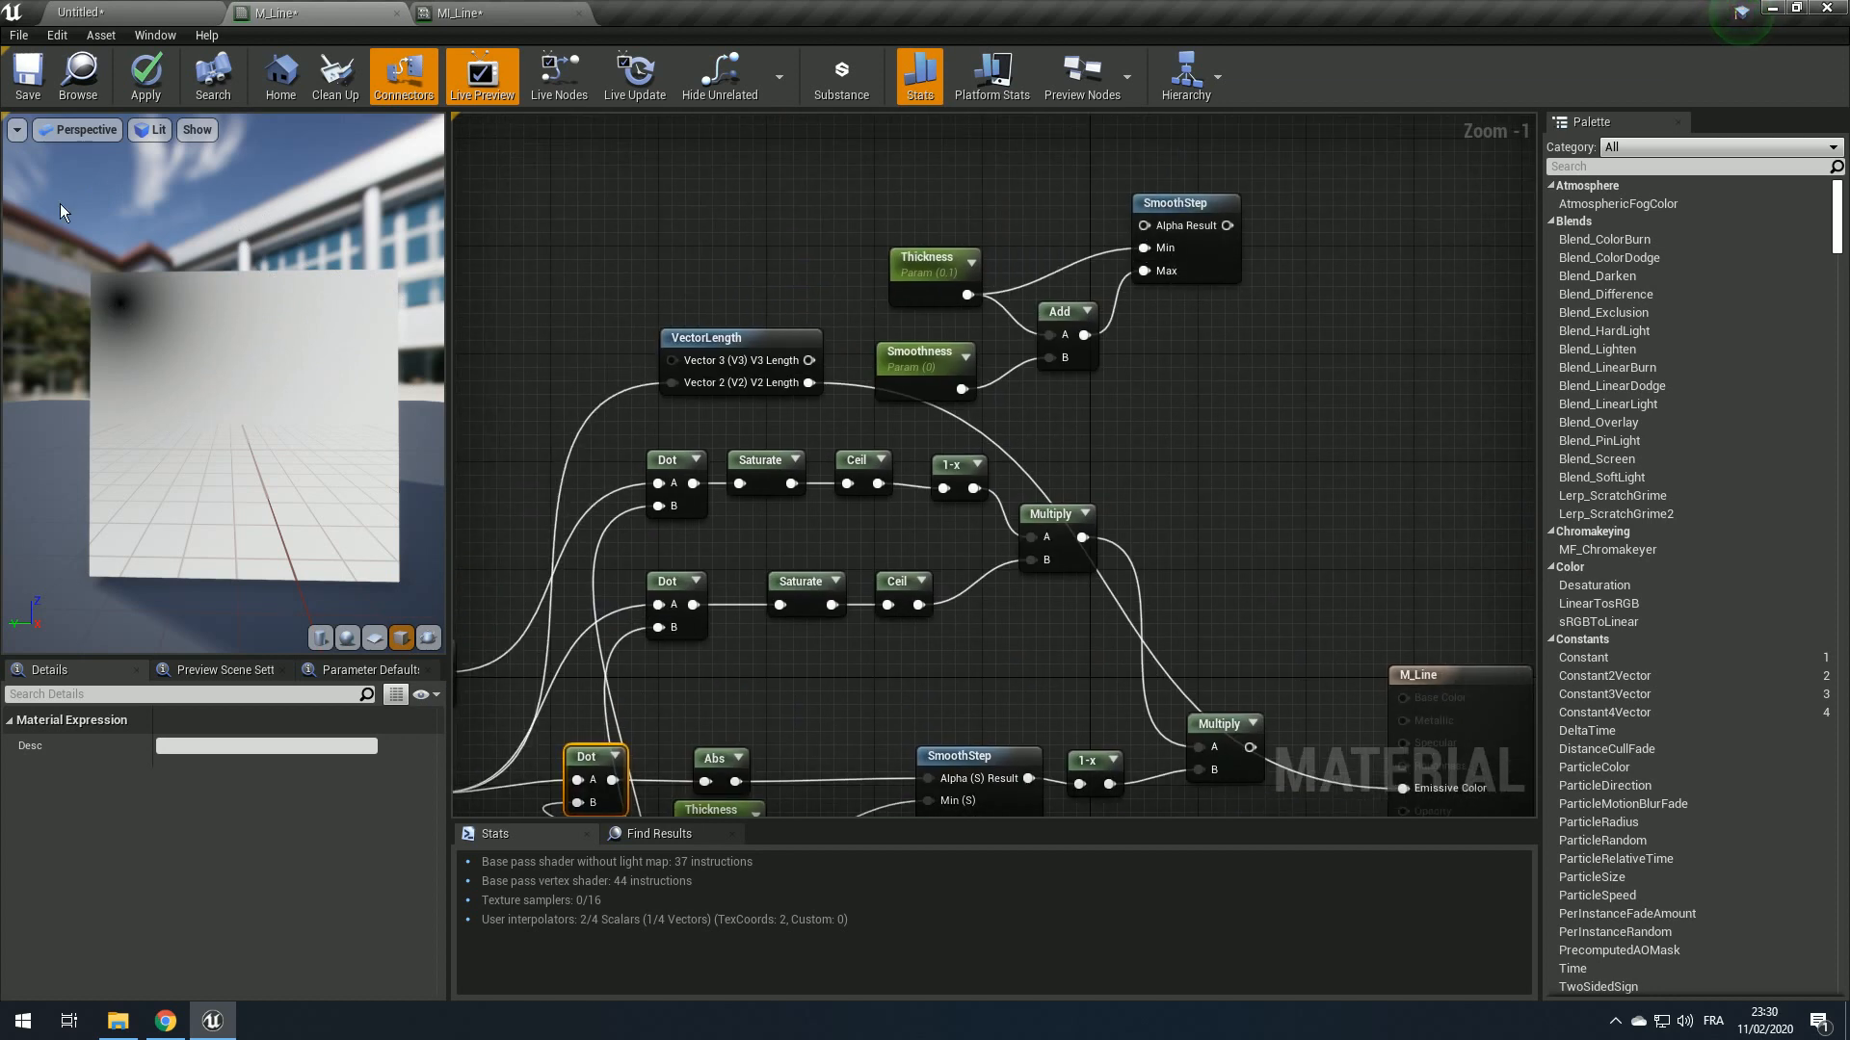
drag(808, 383, 1144, 225)
right_drag(1259, 265, 931, 208)
drag(898, 167, 1074, 731)
Step: Examine the circle around PosA in the material preview together with the copied SmoothStep's Thickness and Smoothness inputs
scroll(248, 405, up, 10)
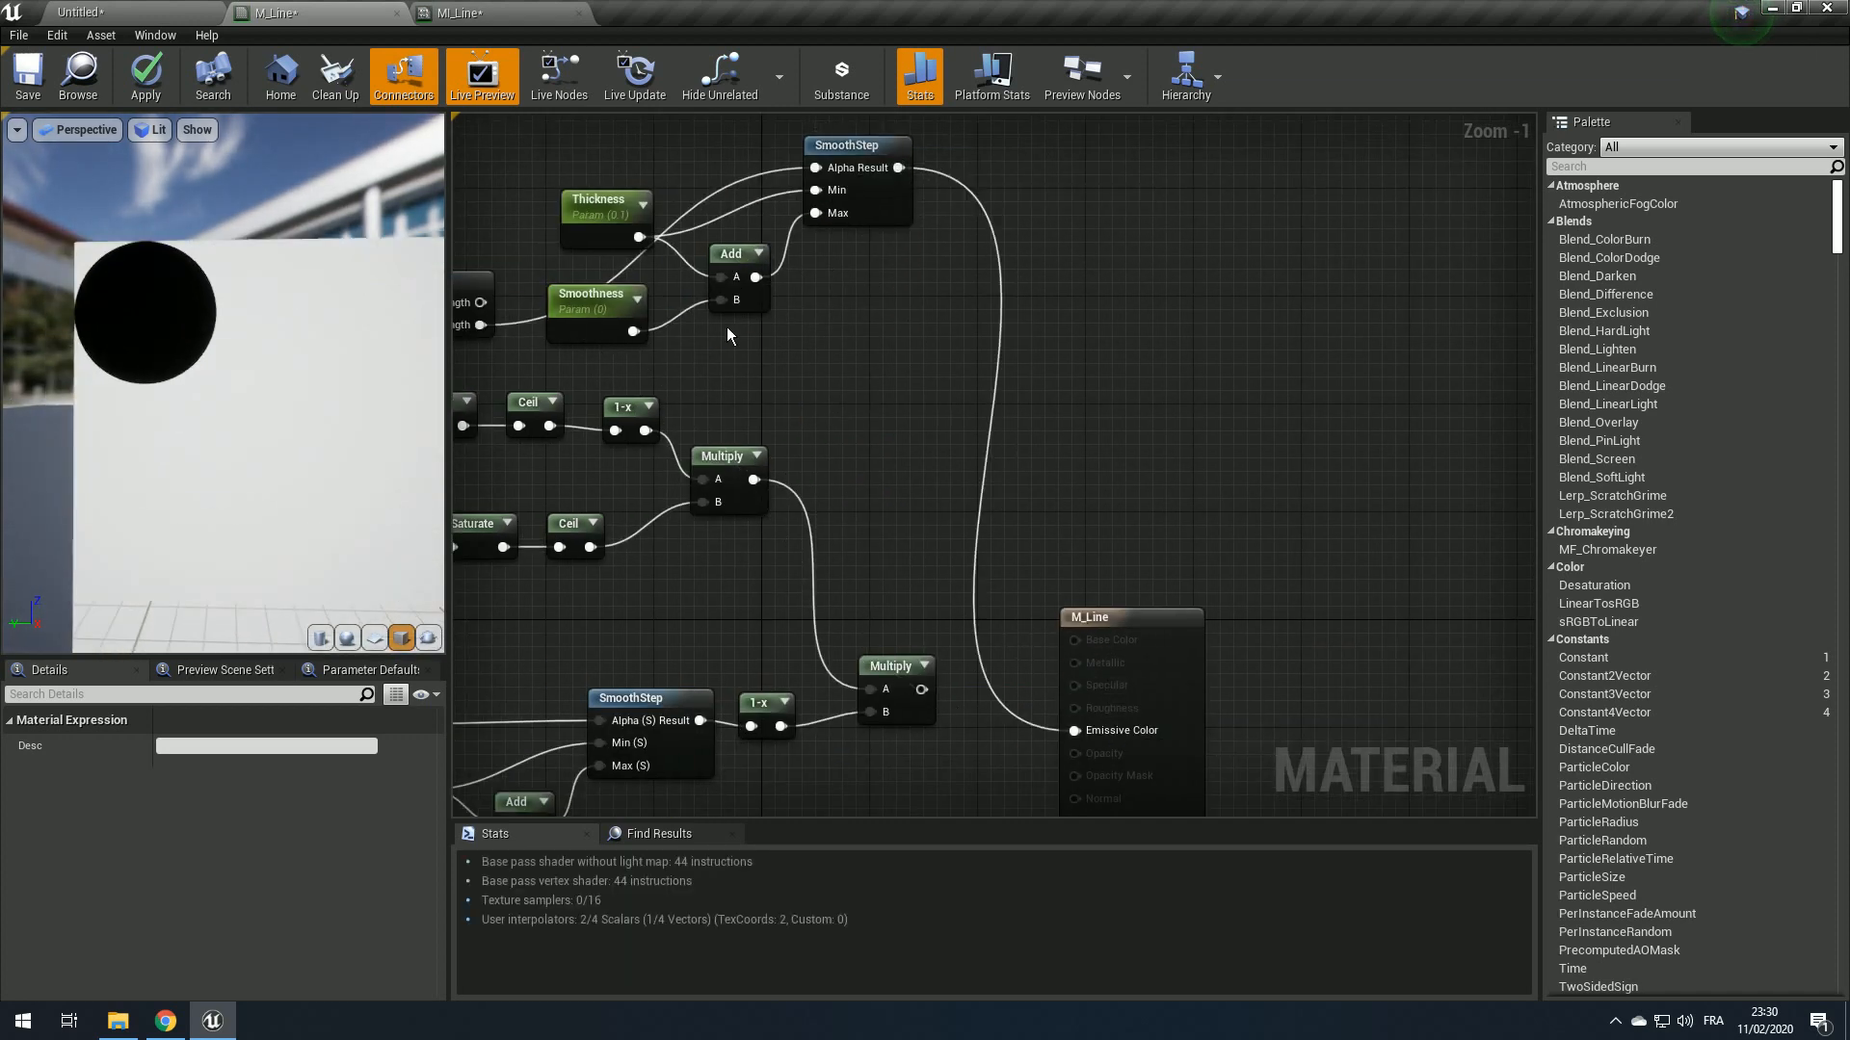
scroll(247, 343, down, 5)
right_drag(852, 229, 1088, 370)
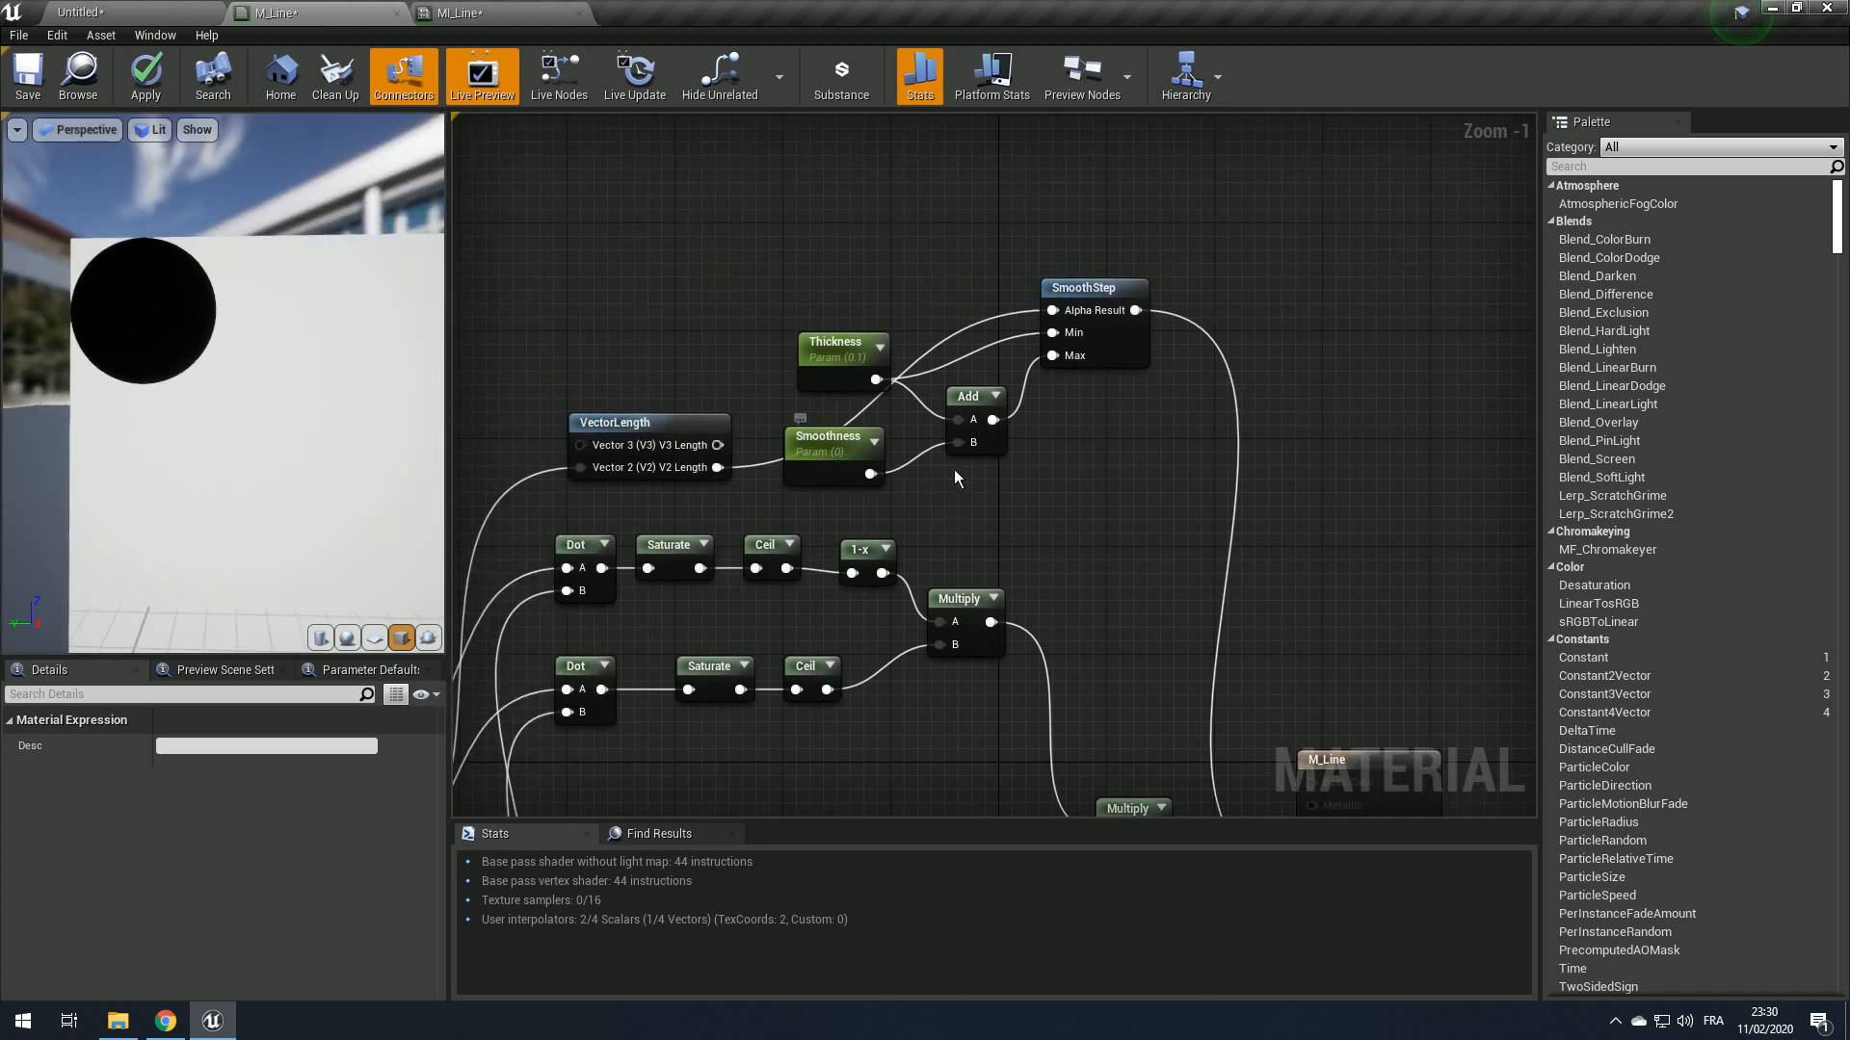
click(1132, 361)
click(1155, 399)
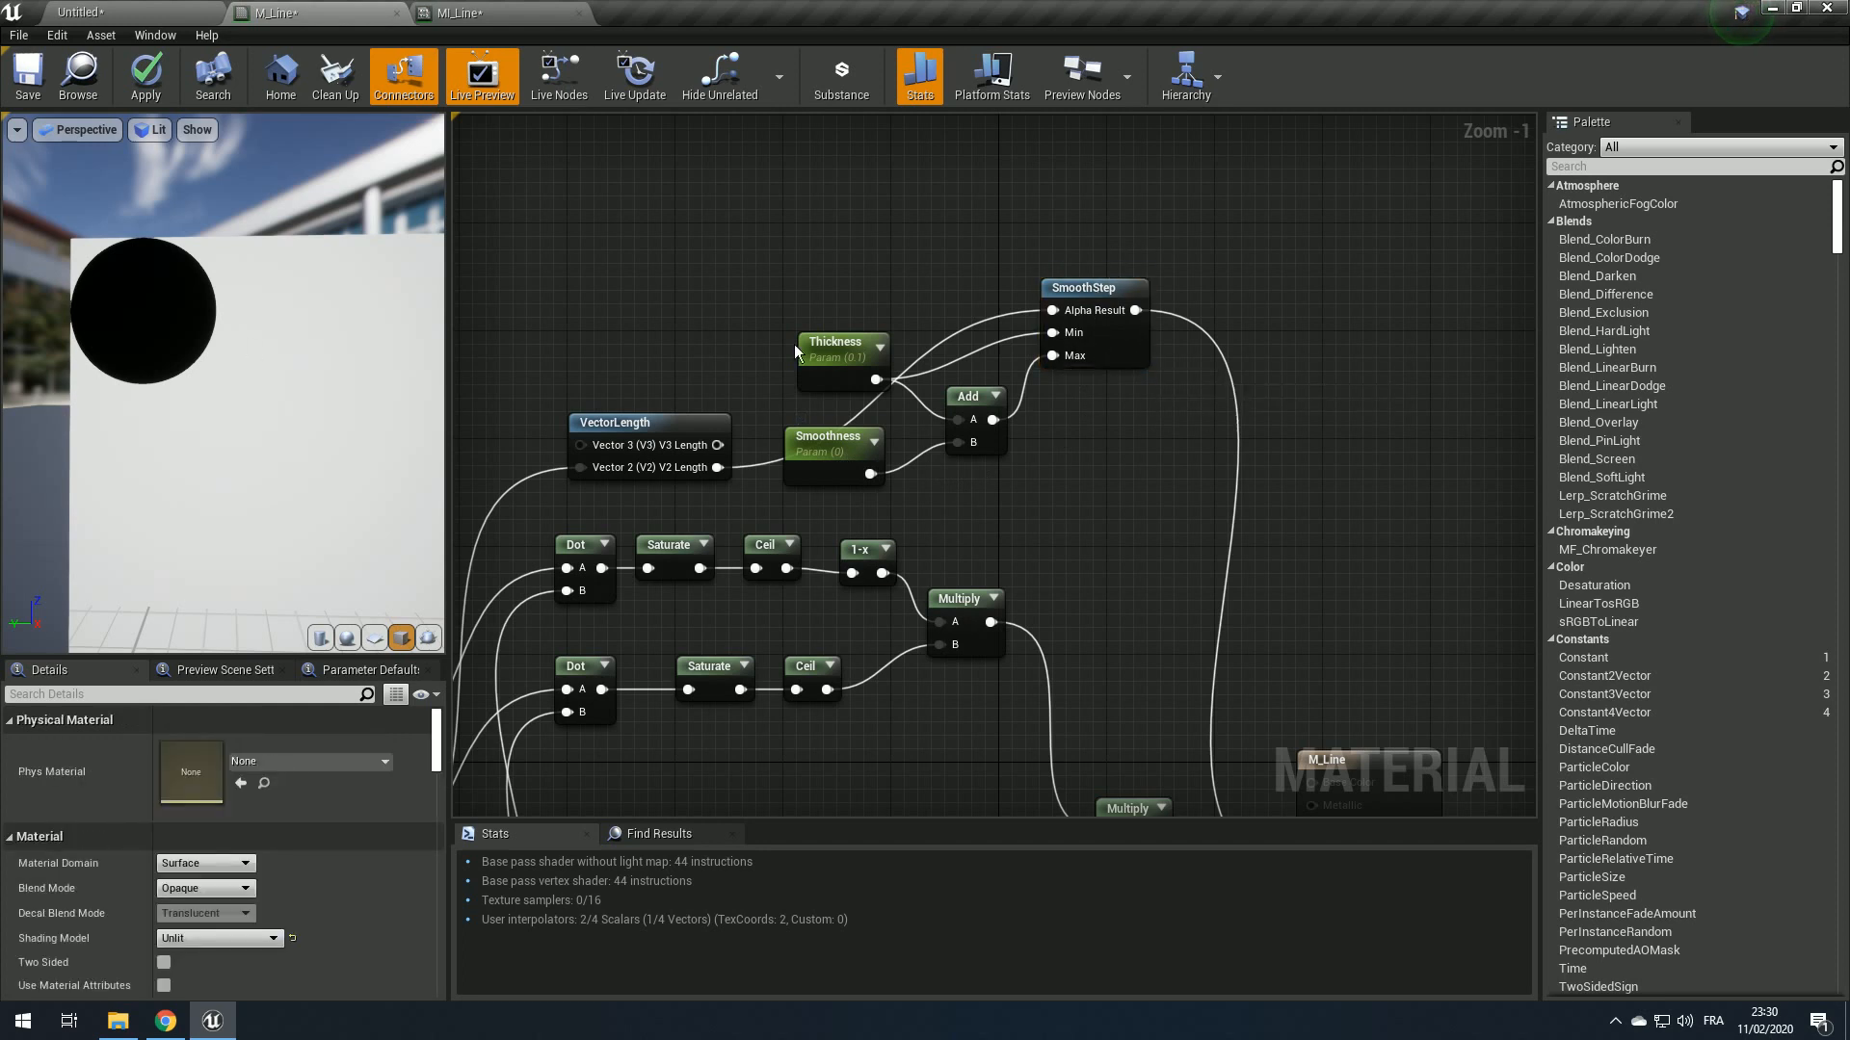
scroll(796, 352, up, 1)
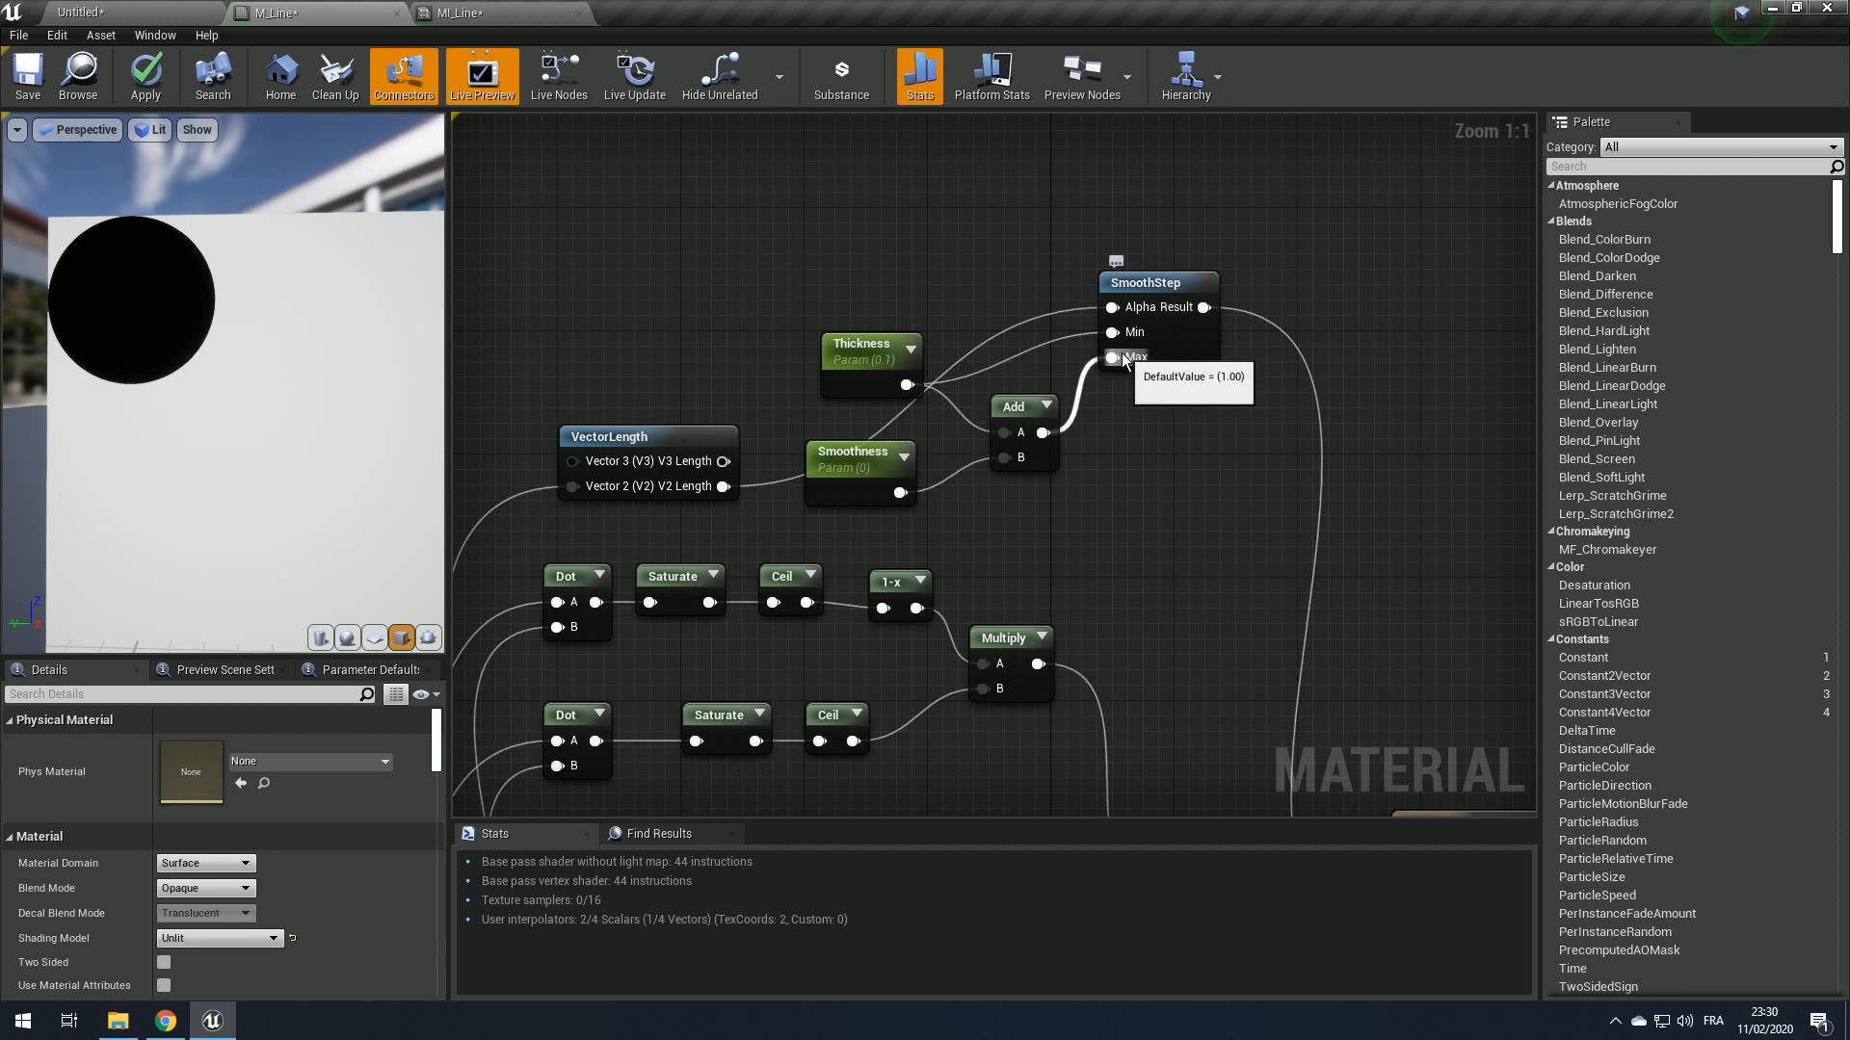
scroll(334, 392, down, 8)
middle_drag(334, 392, 284, 357)
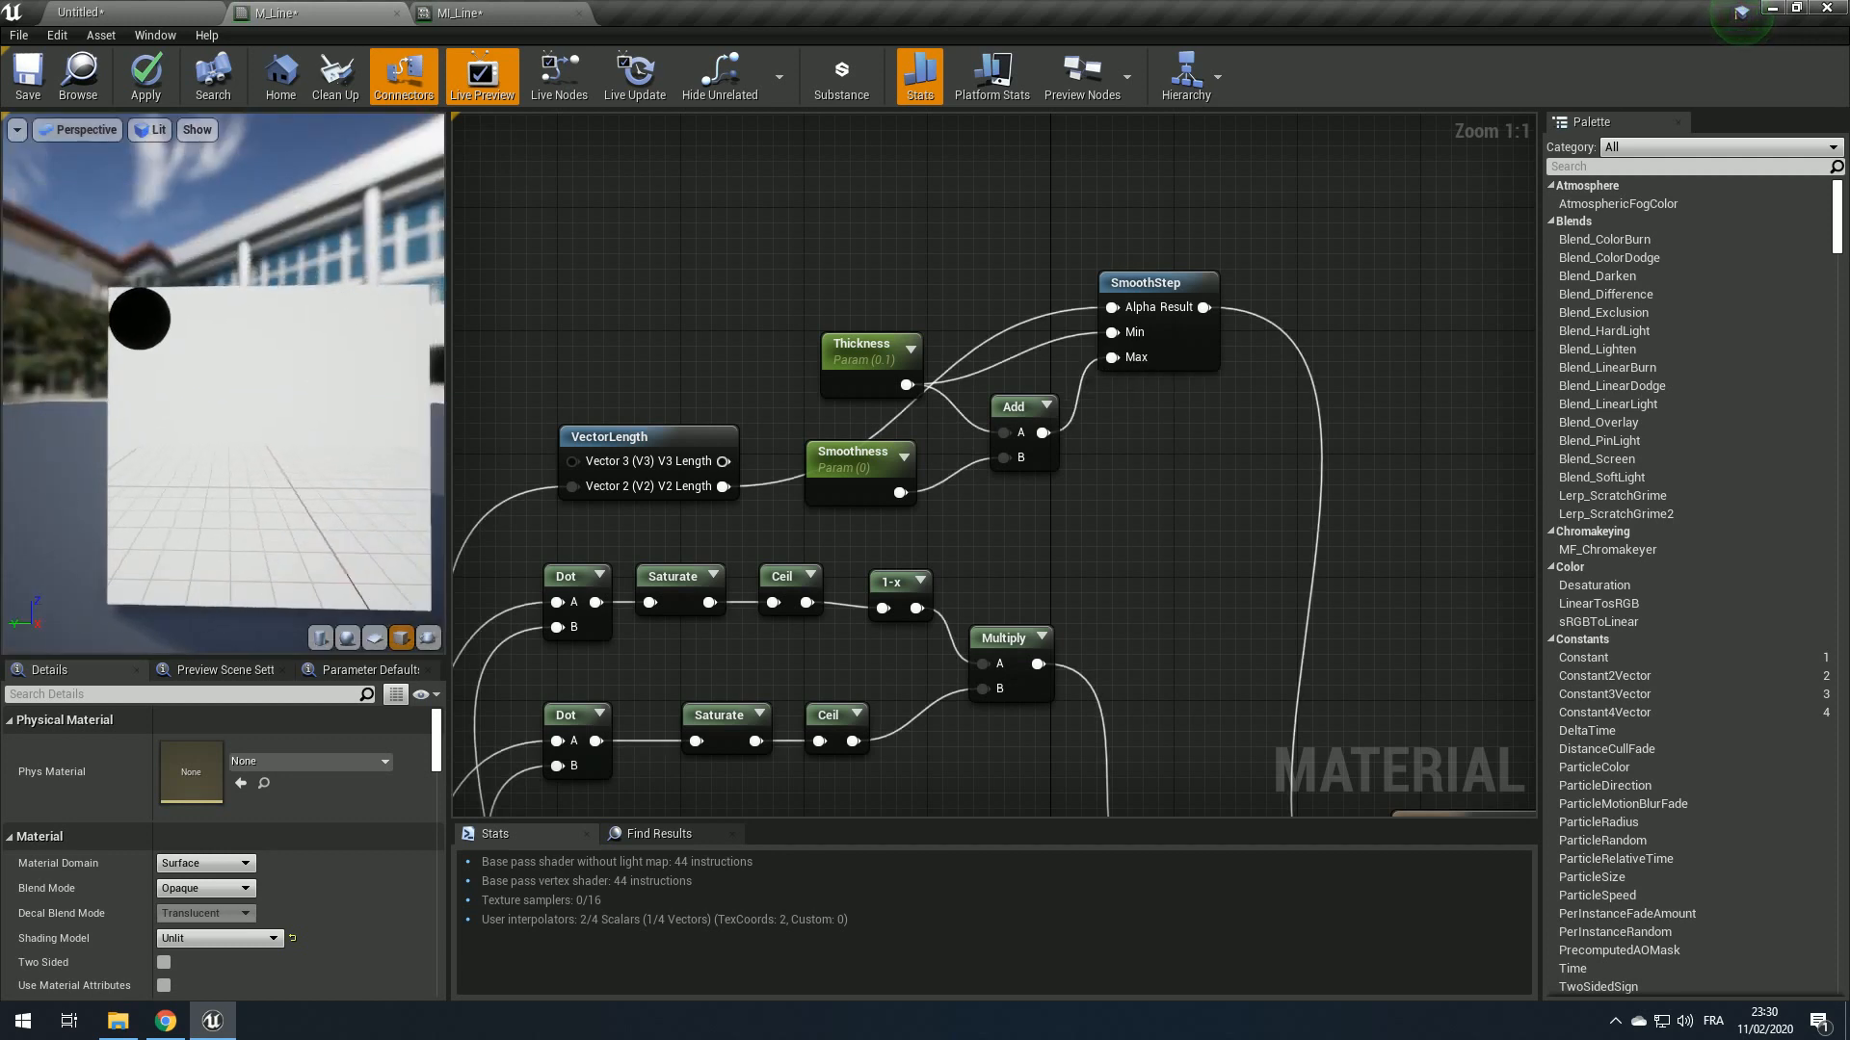
Step: Apply the M_Line material changes and bring up the MI_Line instance with the whole preview plane in view
click(146, 77)
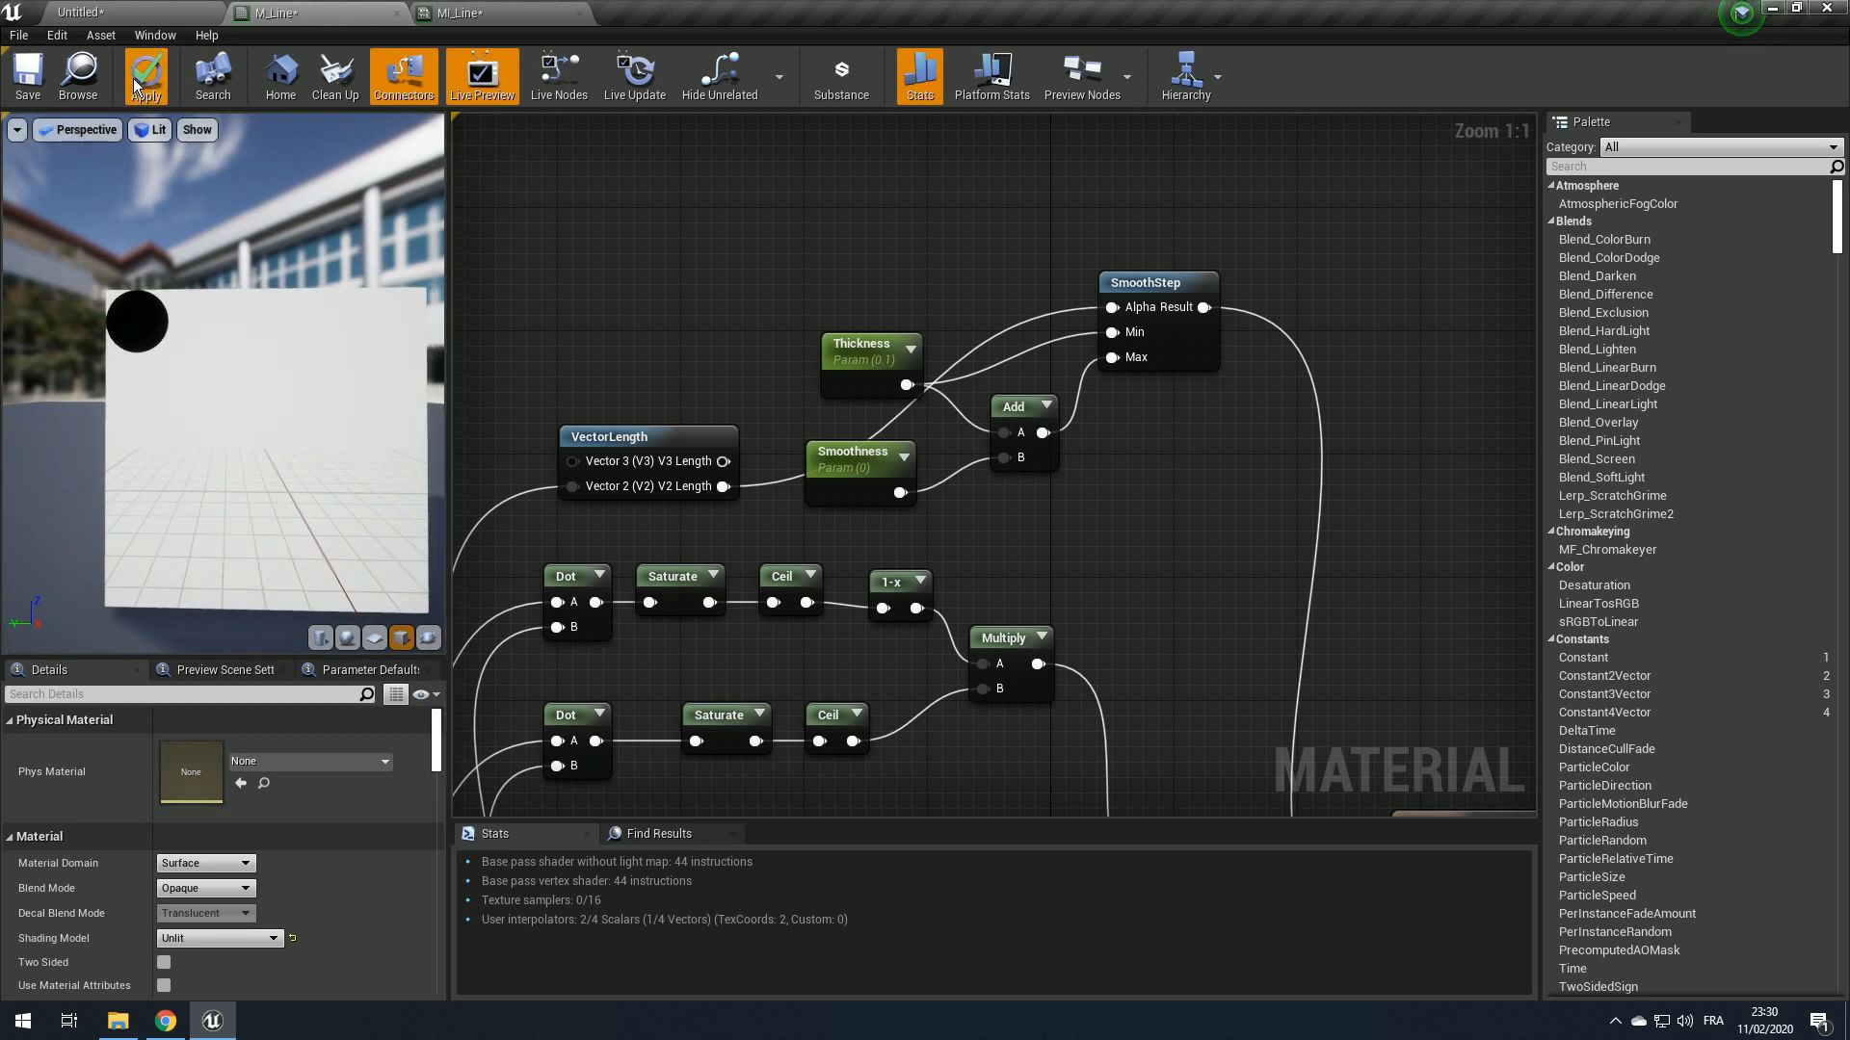
click(453, 14)
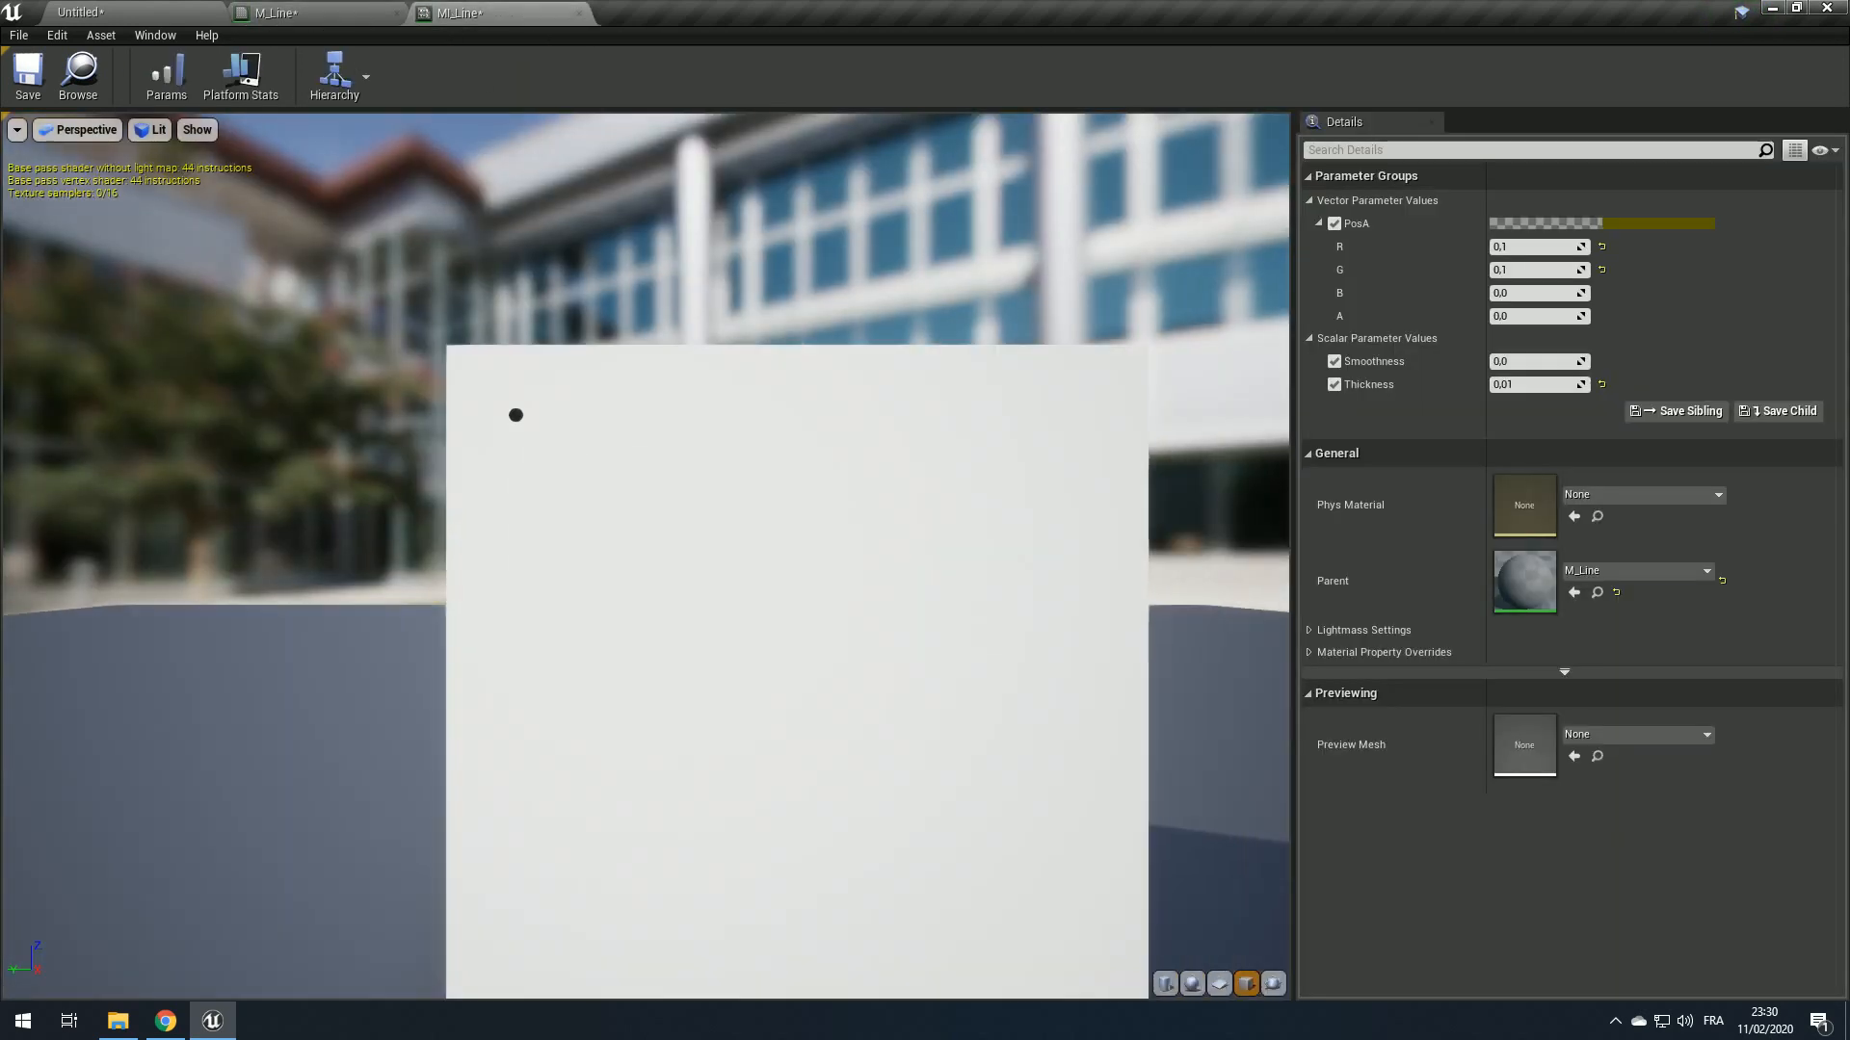
middle_drag(713, 578, 637, 455)
scroll(646, 556, down, 2)
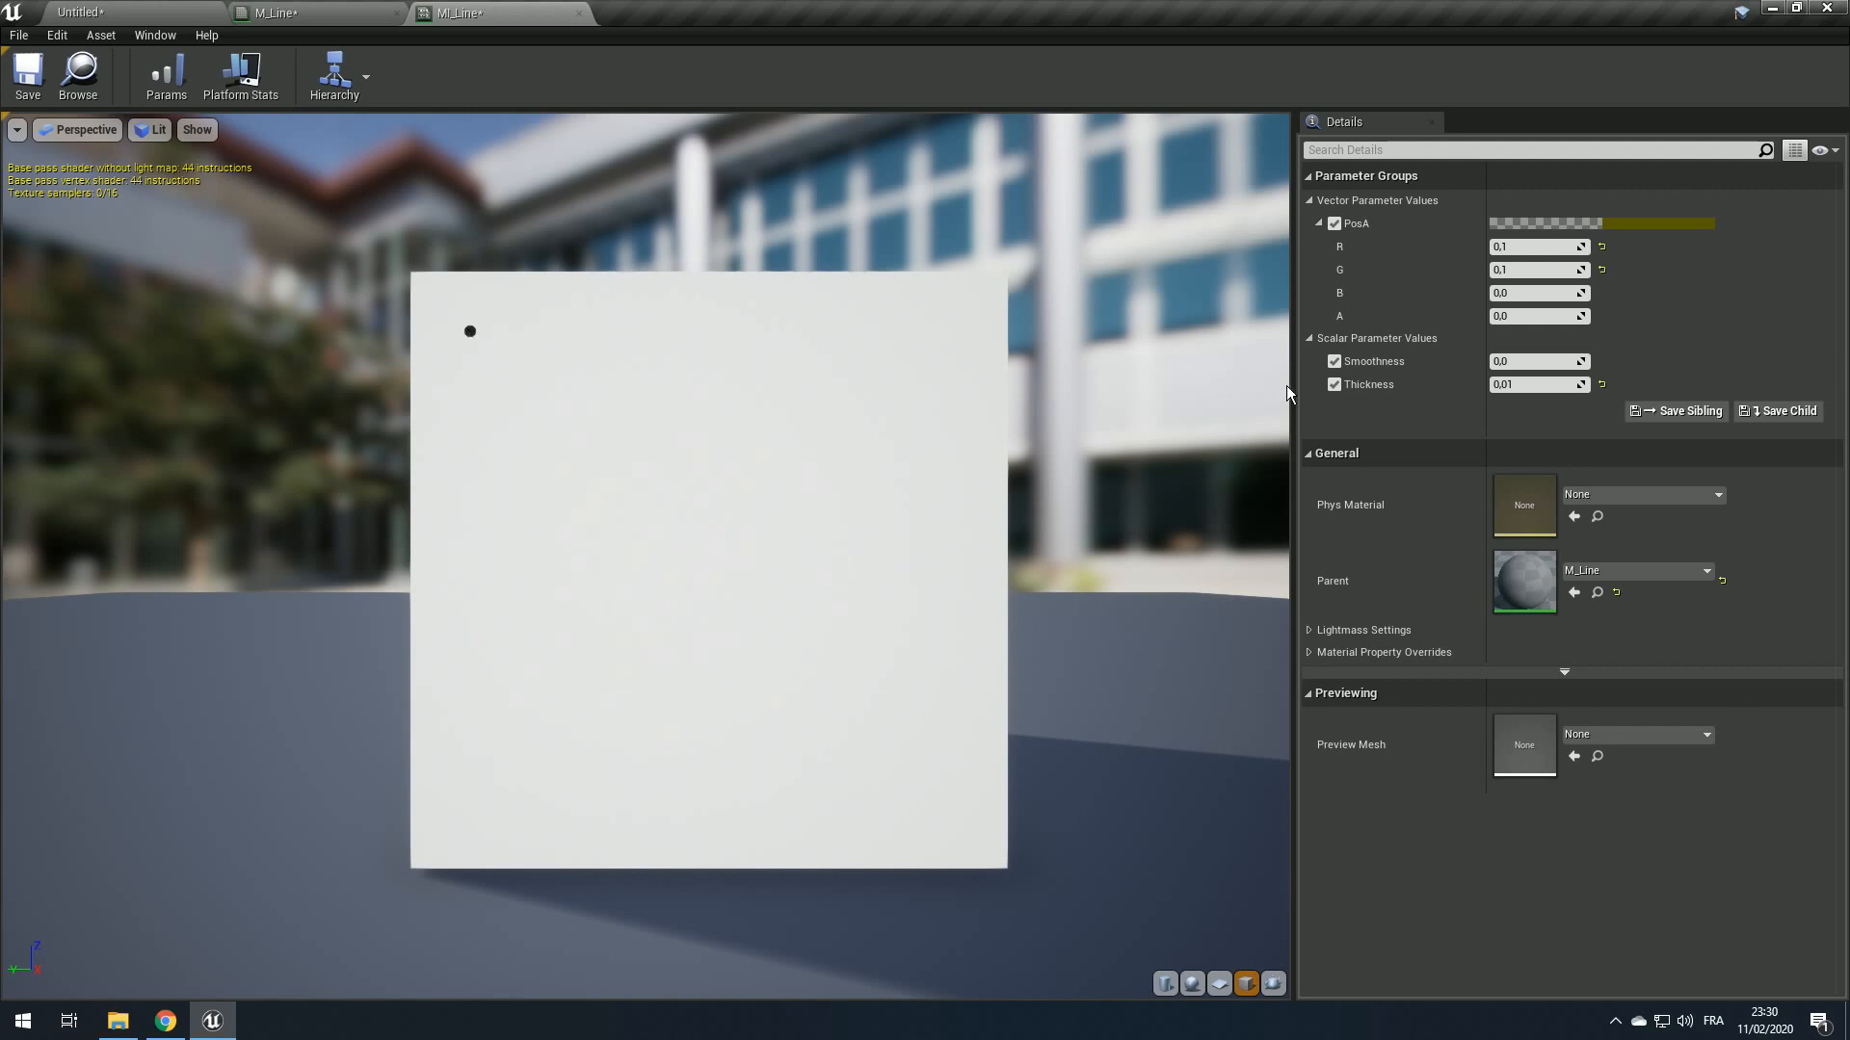
Step: Try a higher Smoothness on the MI_Line dot, set it back to 0, and examine the dot's edge
drag(1537, 361, 1548, 390)
text(1)
click(1549, 364)
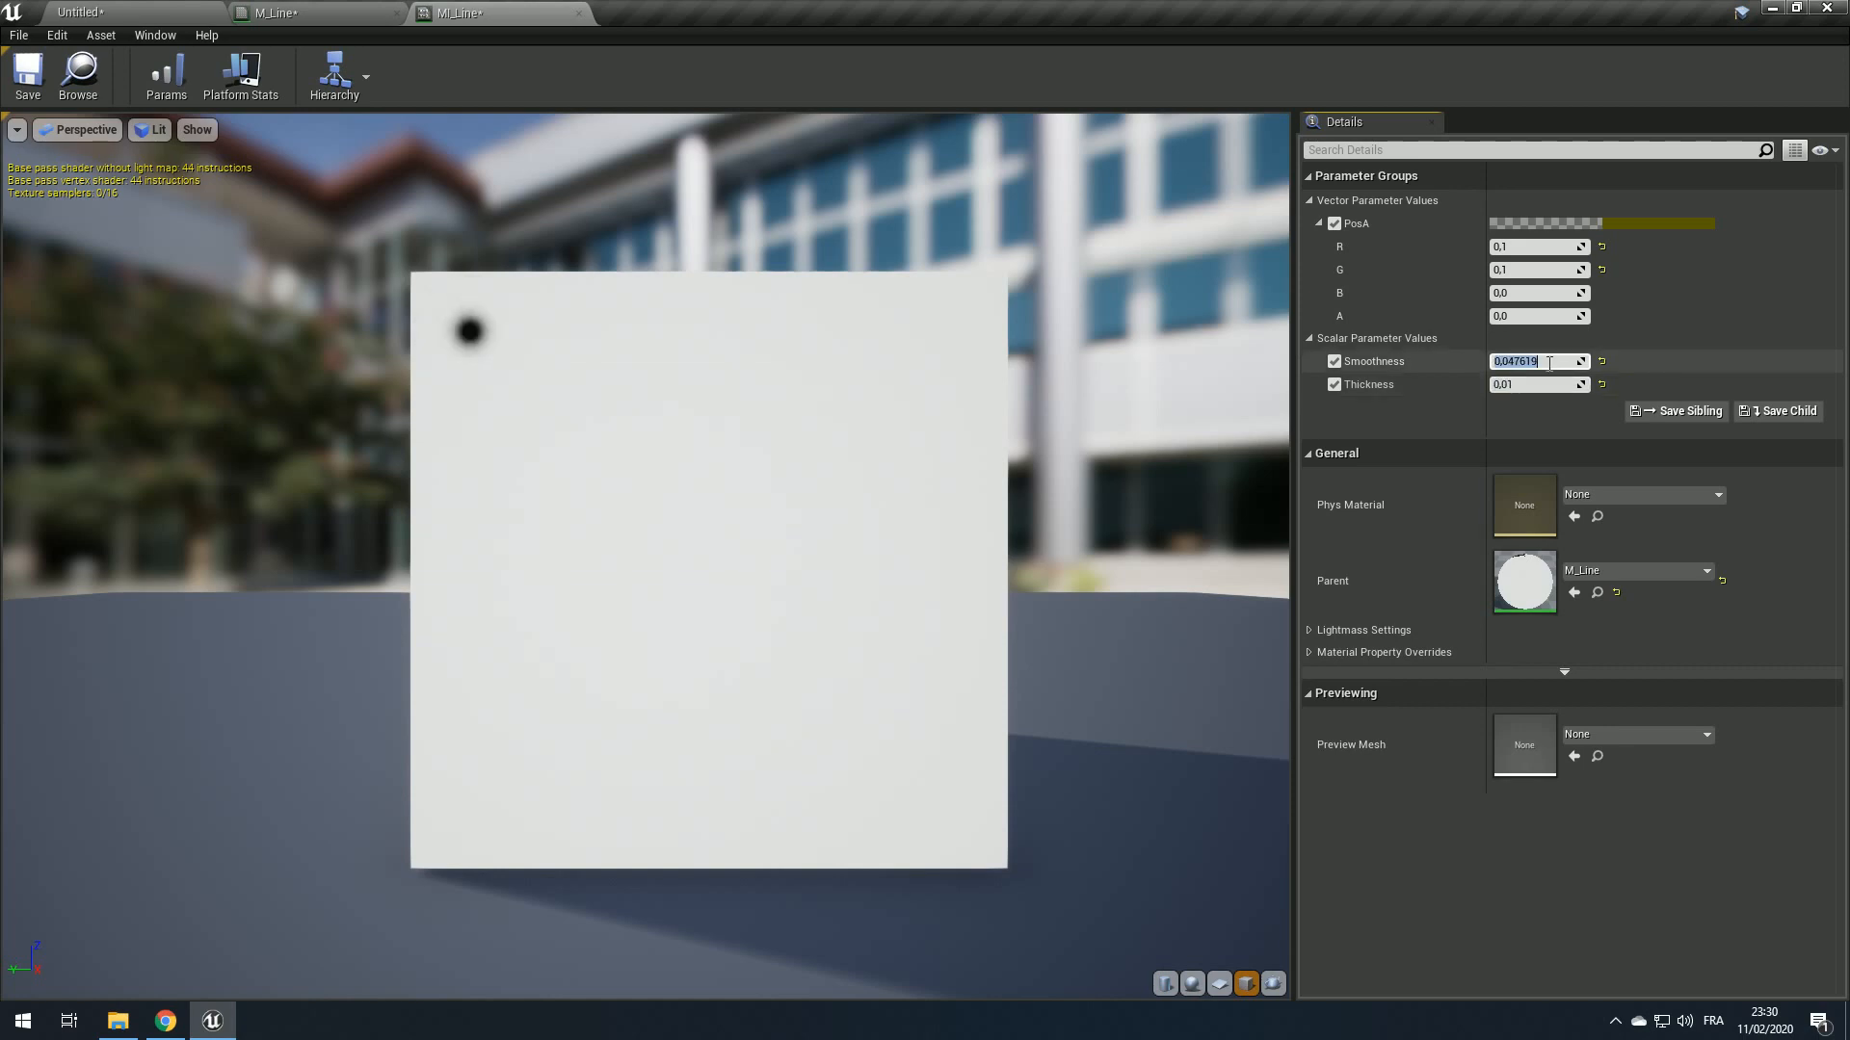
text(0)
key(Return)
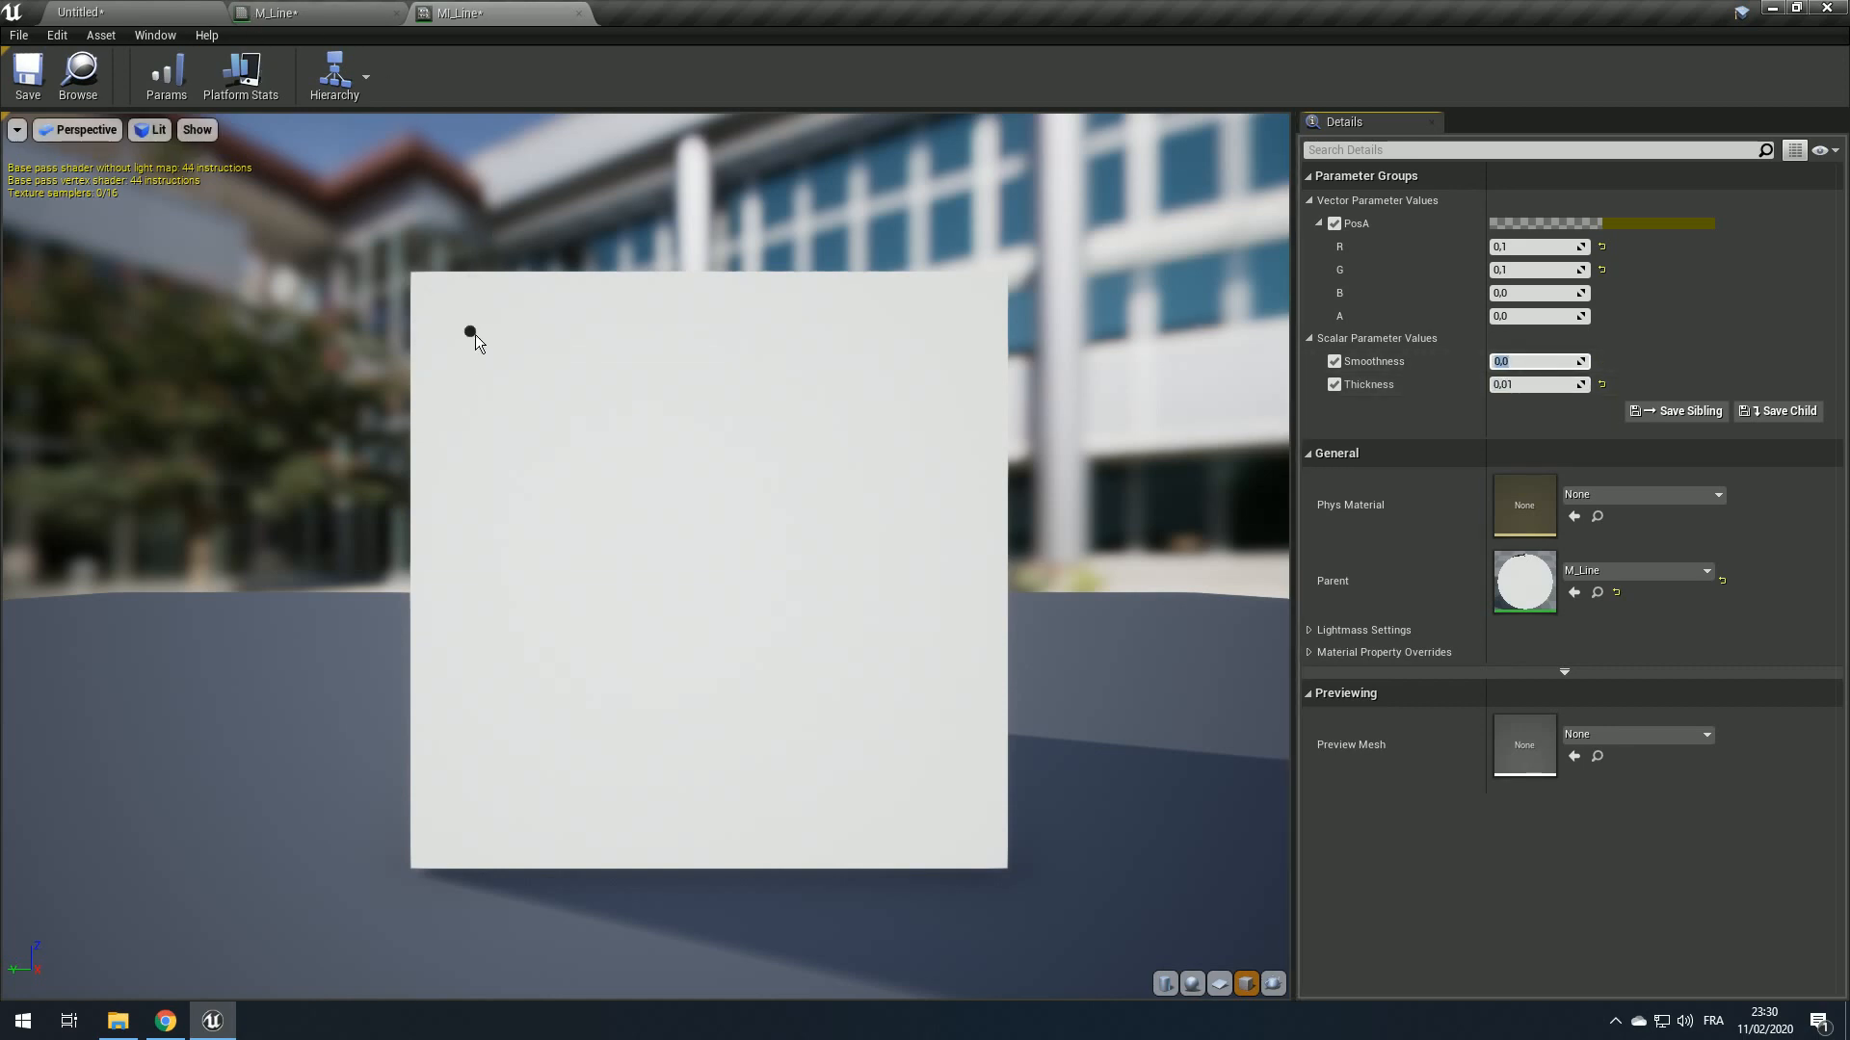
right_drag(475, 334, 499, 334)
middle_drag(475, 334, 575, 464)
right_drag(475, 334, 578, 334)
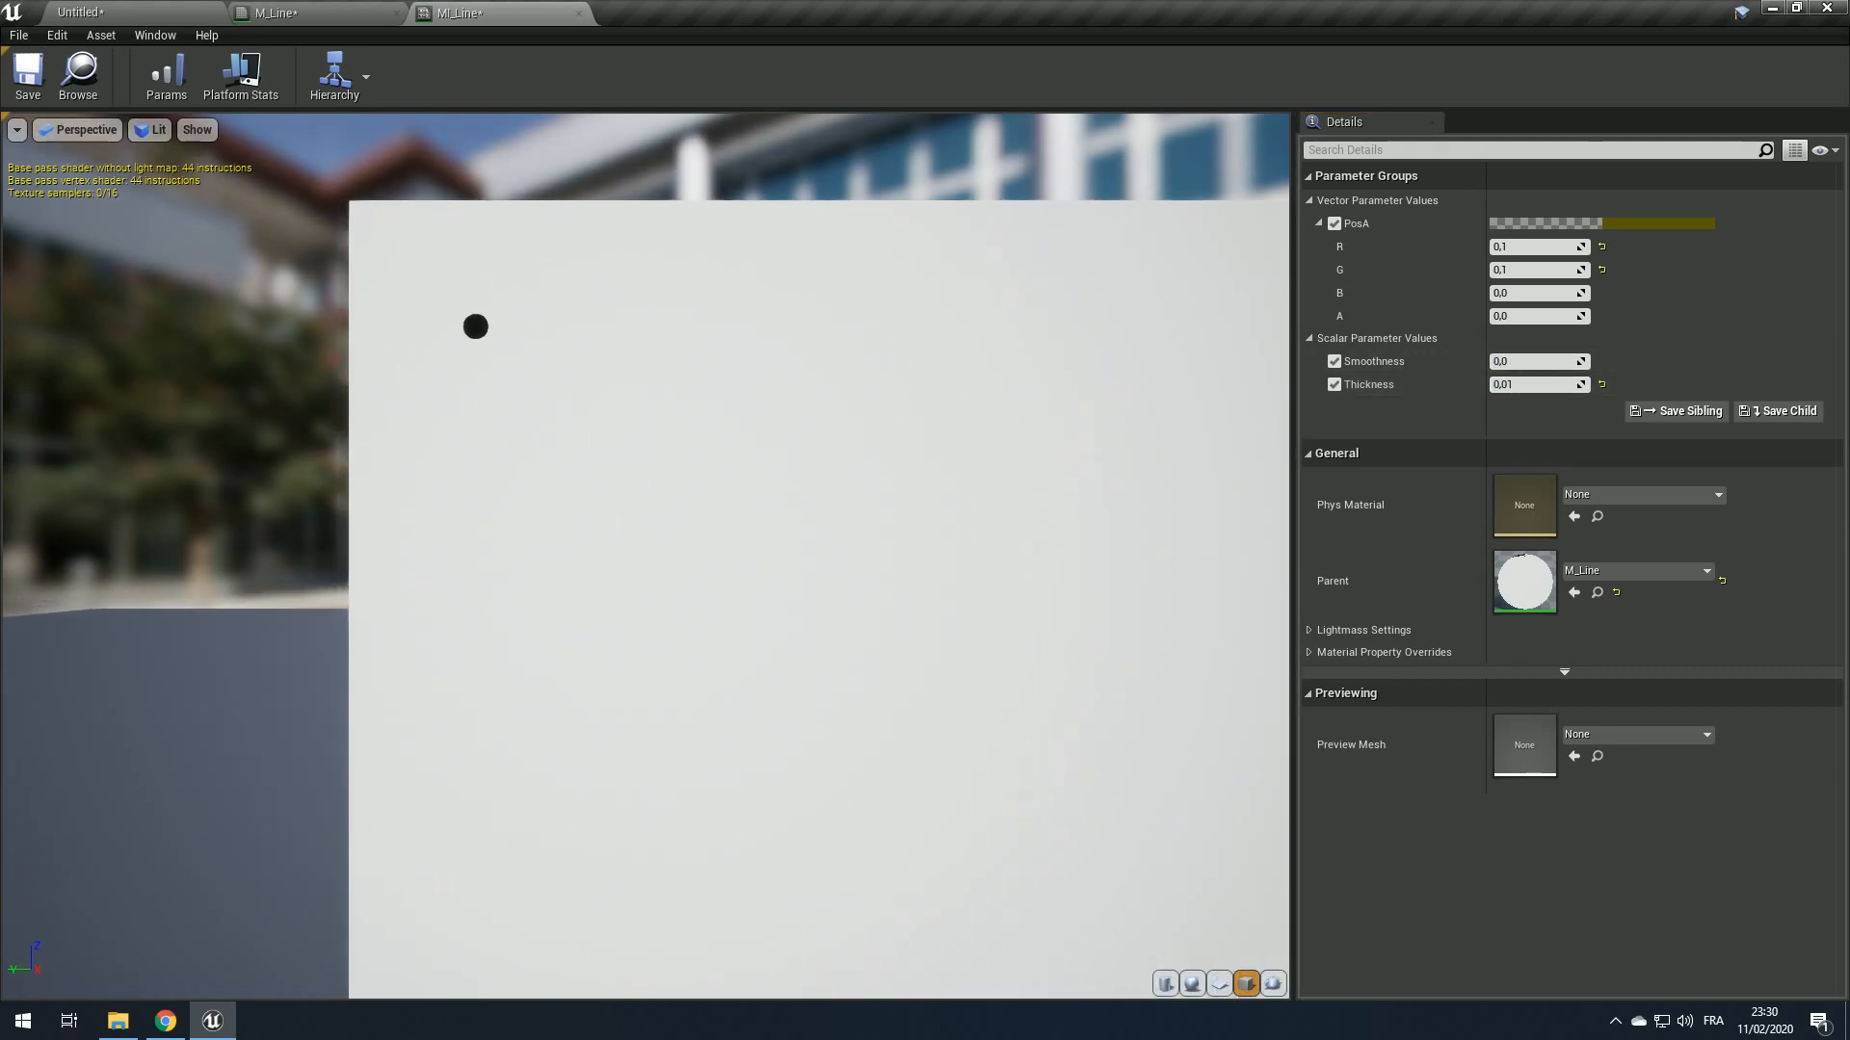
middle_drag(475, 335, 659, 483)
right_drag(659, 483, 928, 477)
middle_drag(928, 478, 784, 317)
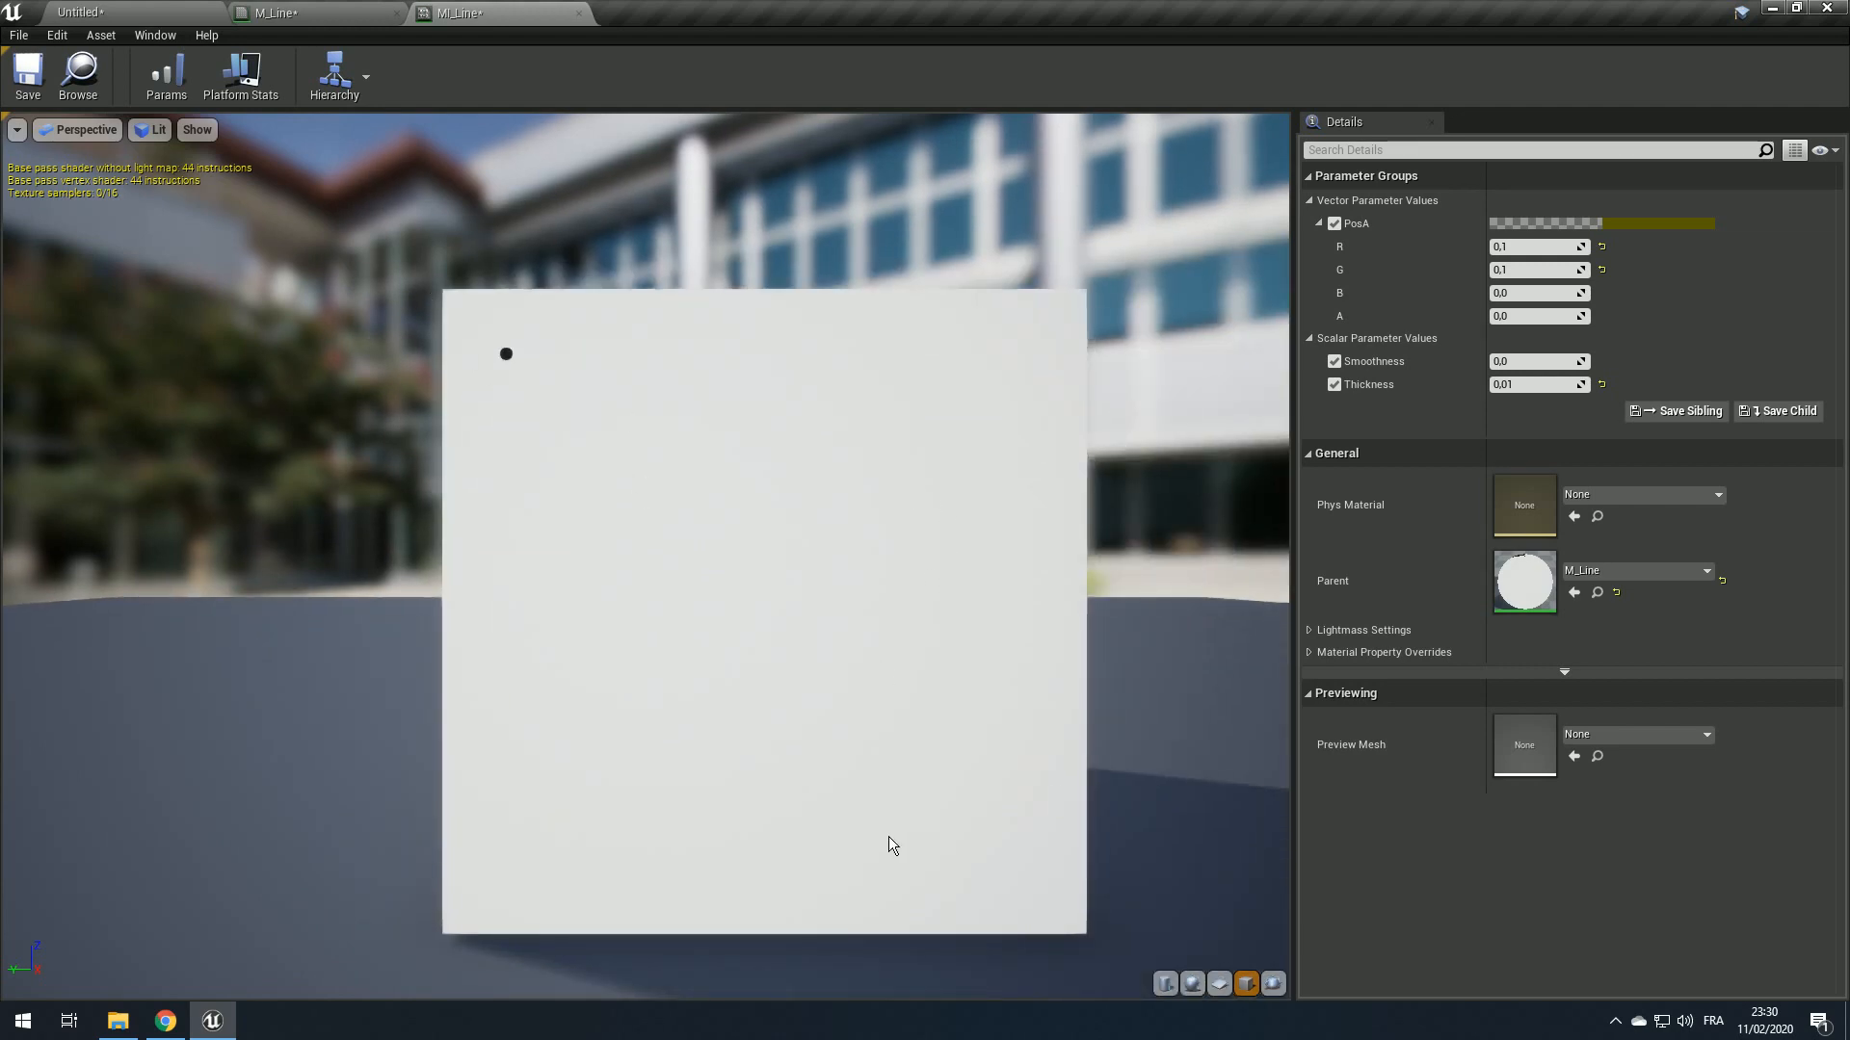
Step: In M_Line, insert a 1-x node between the vector-length SmoothStep result and Emissive Color
click(289, 12)
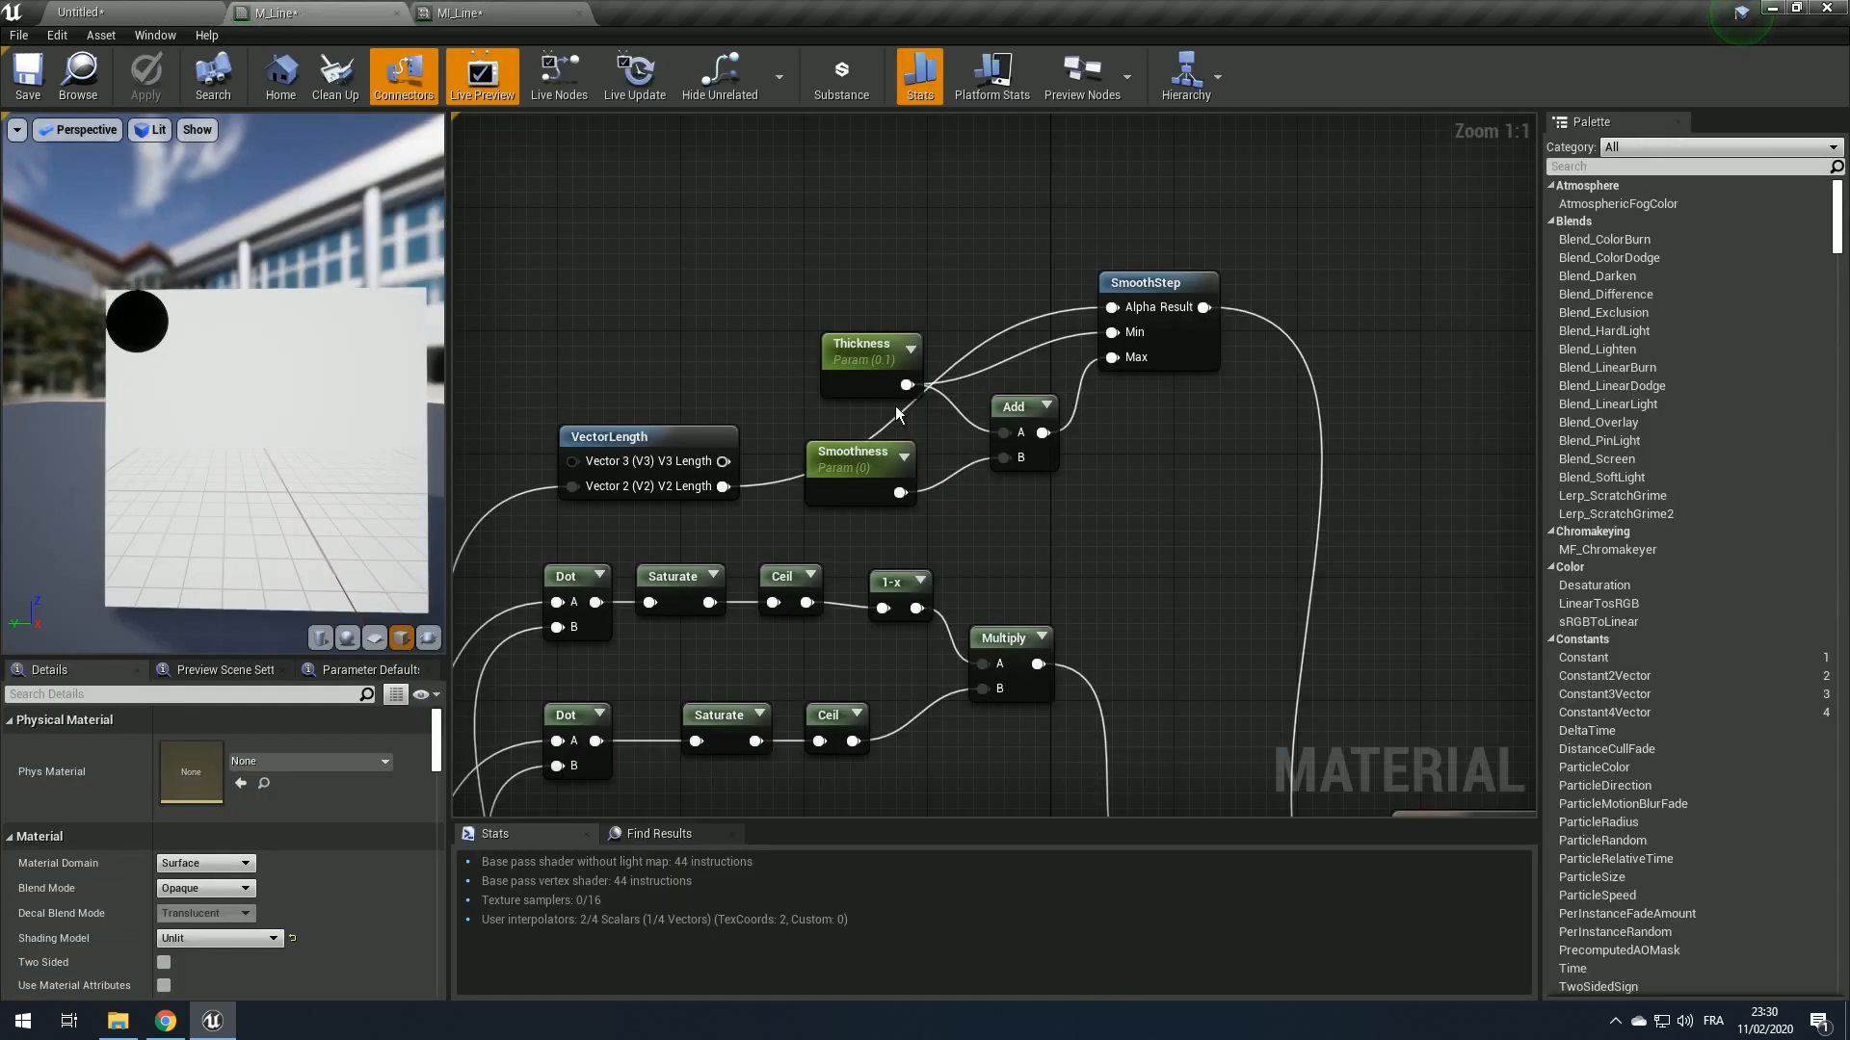
drag(882, 303, 1032, 621)
text(1-)
key(Return)
scroll(984, 356, down, 4)
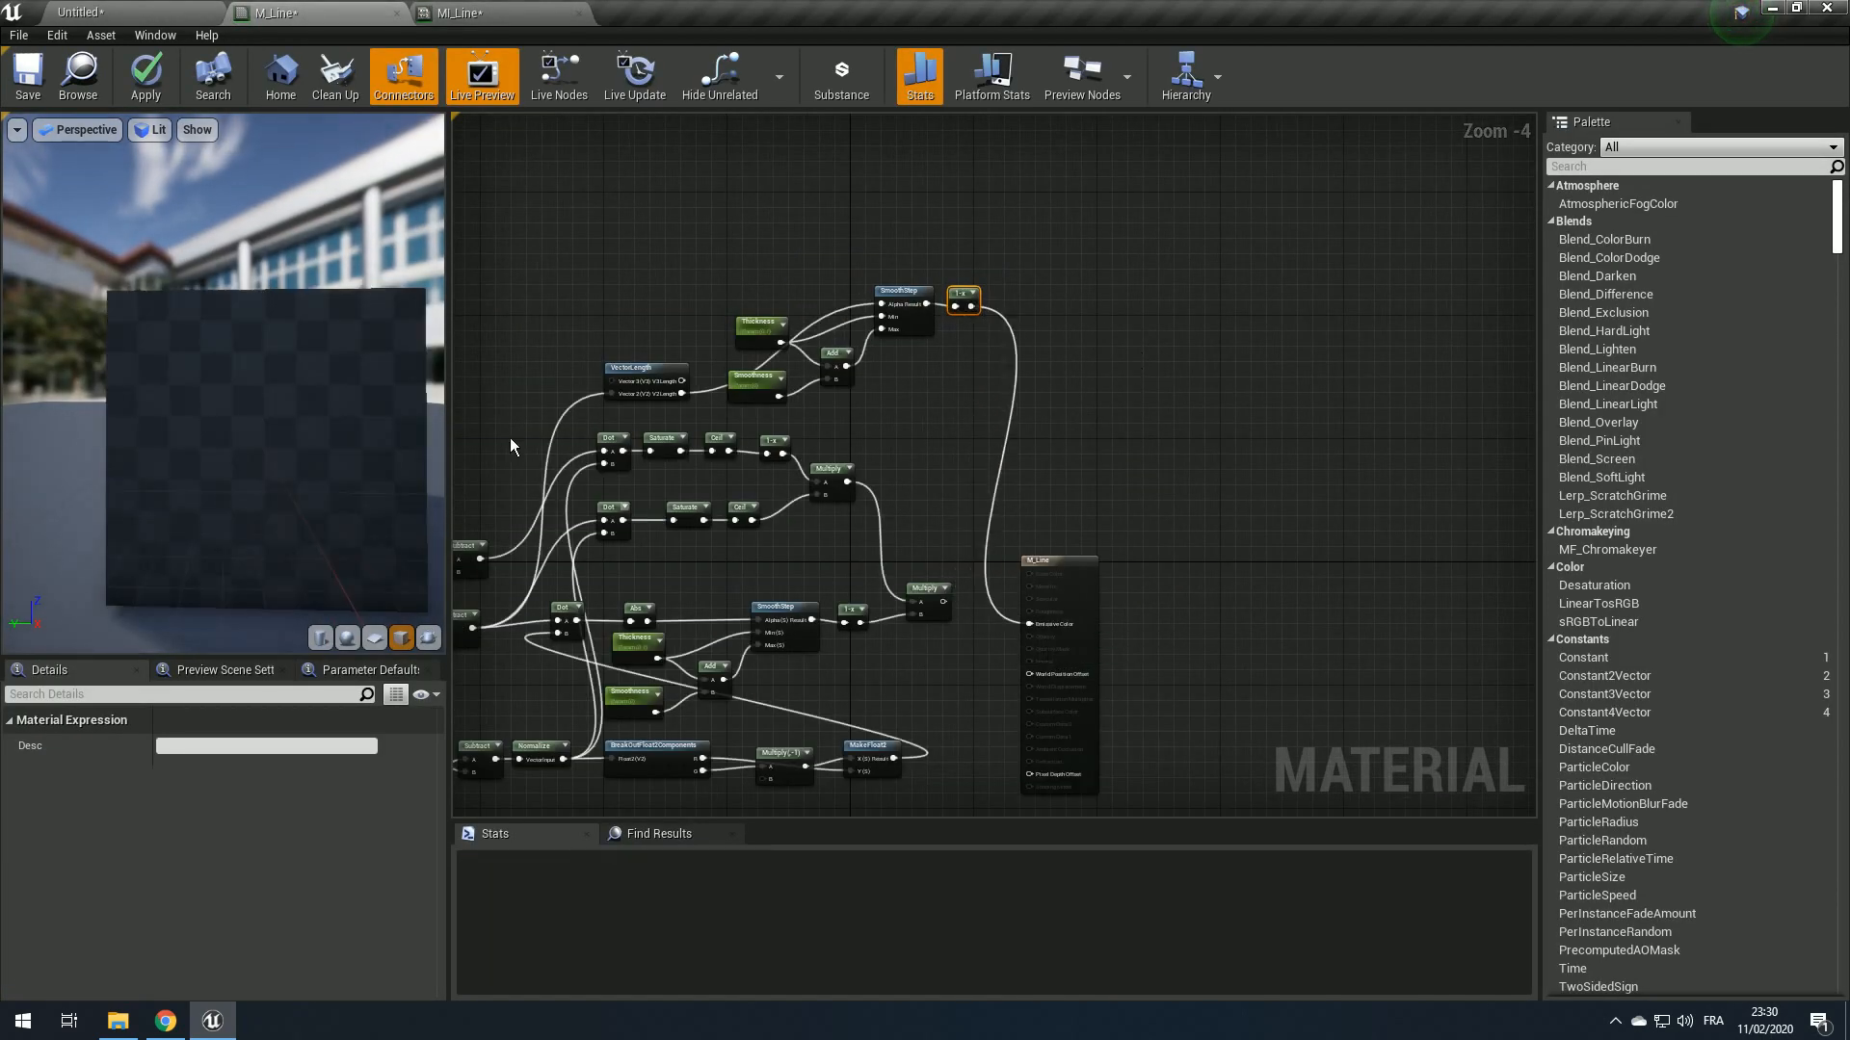
scroll(191, 364, up, 1)
scroll(997, 279, up, 4)
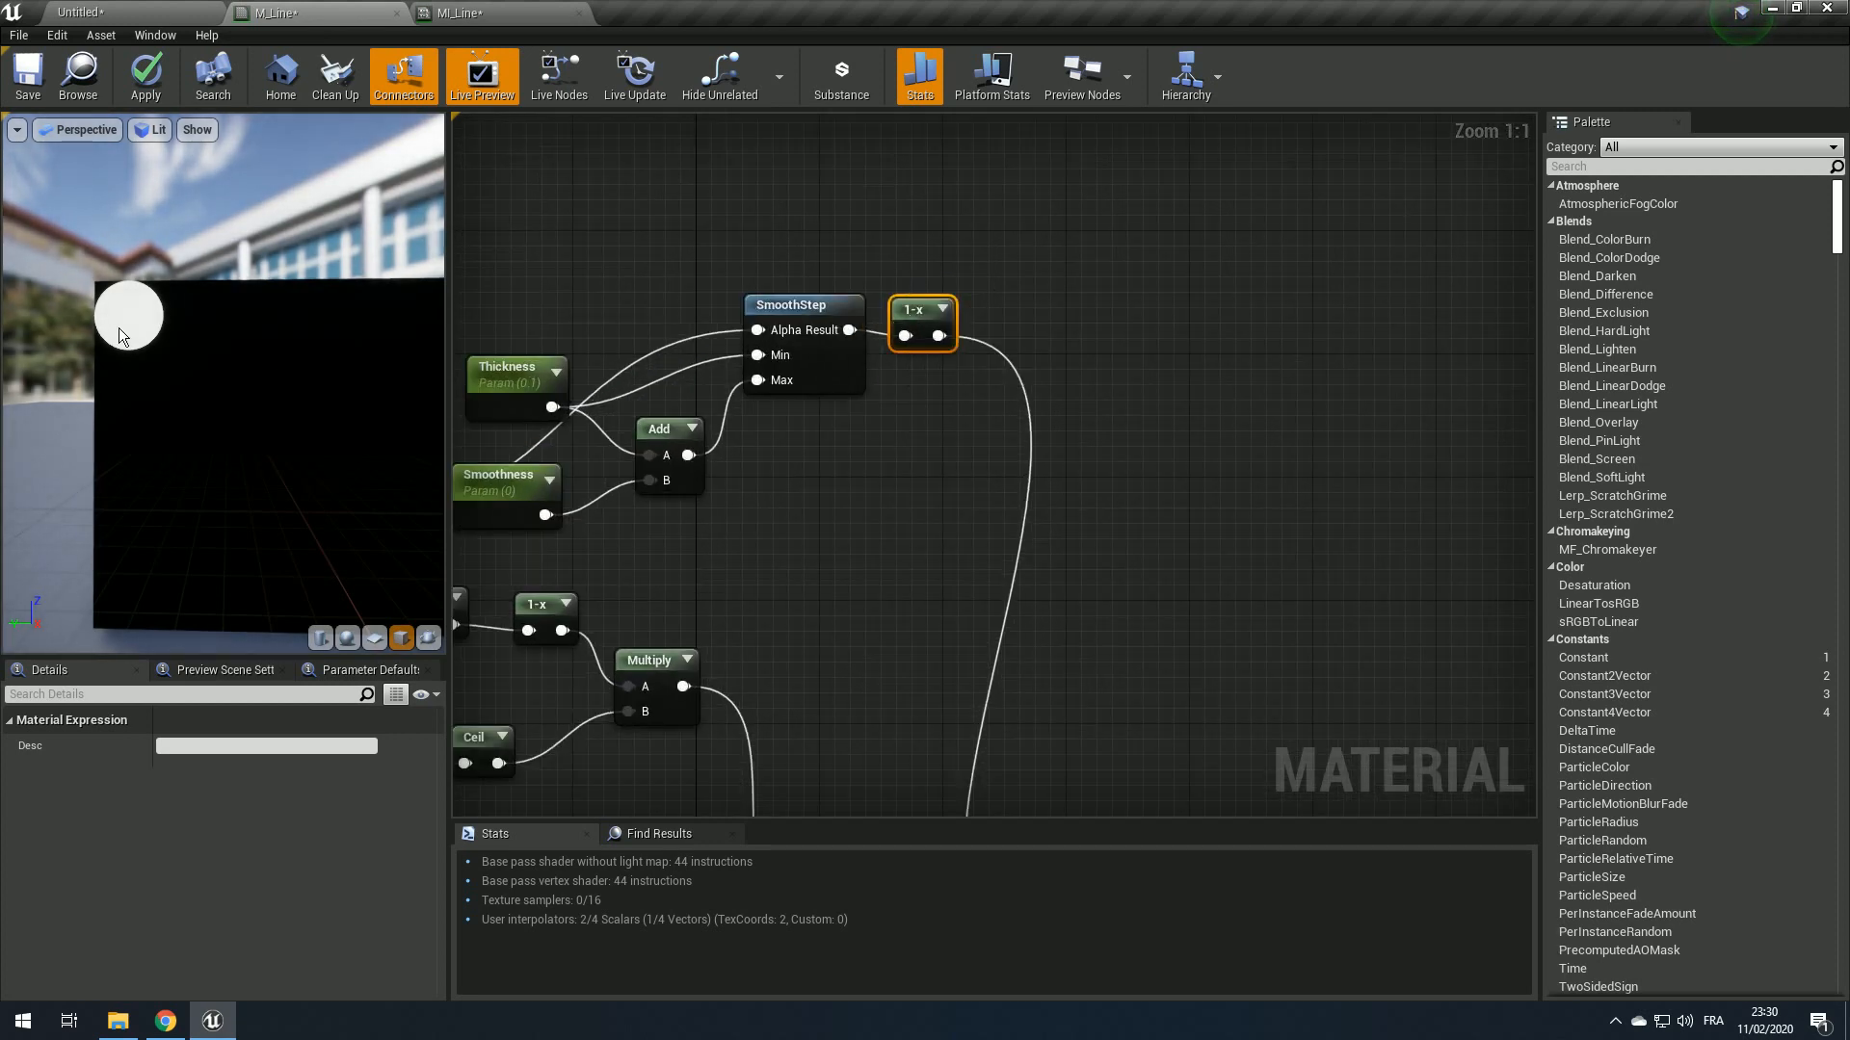
Step: Create an Add node combining the new 1-x output with the final line Multiply, and feed it into Emissive Color
right_drag(809, 481, 946, 434)
right_drag(1185, 364, 1066, 292)
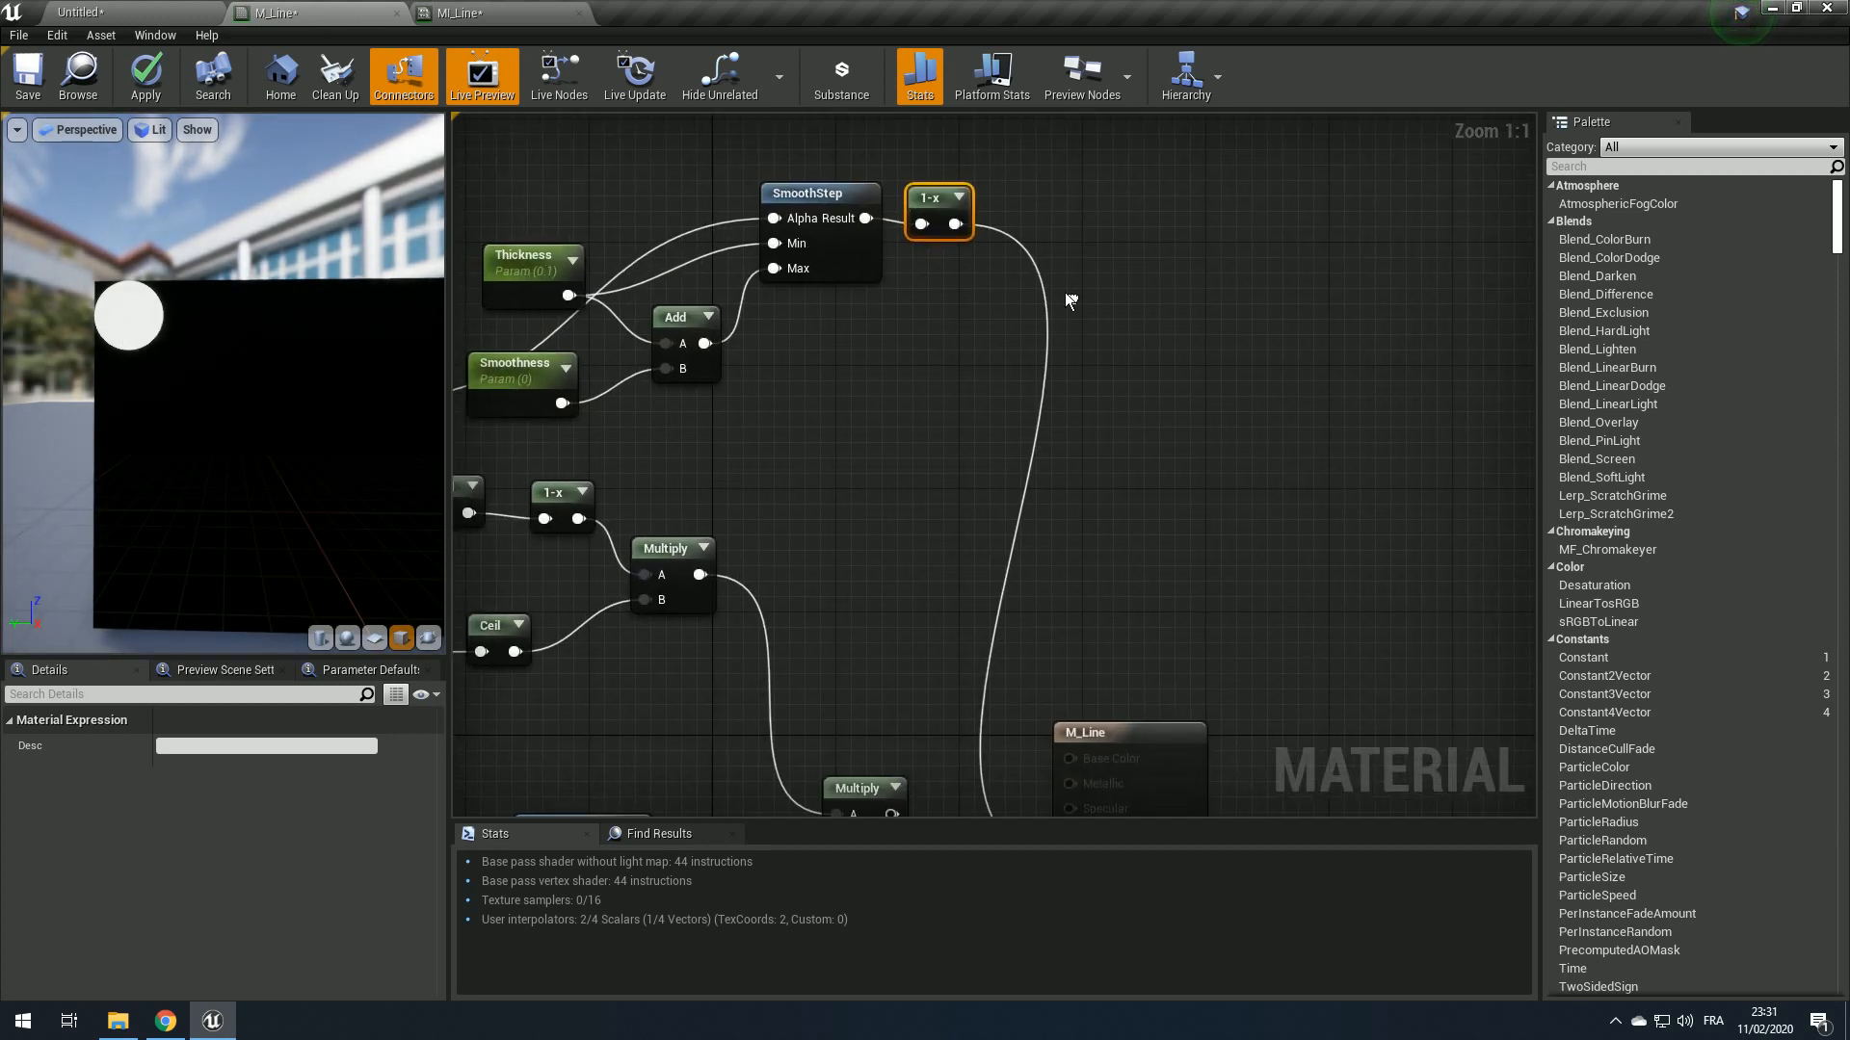
scroll(1066, 292, down, 1)
drag(959, 232, 974, 489)
text(add)
key(Return)
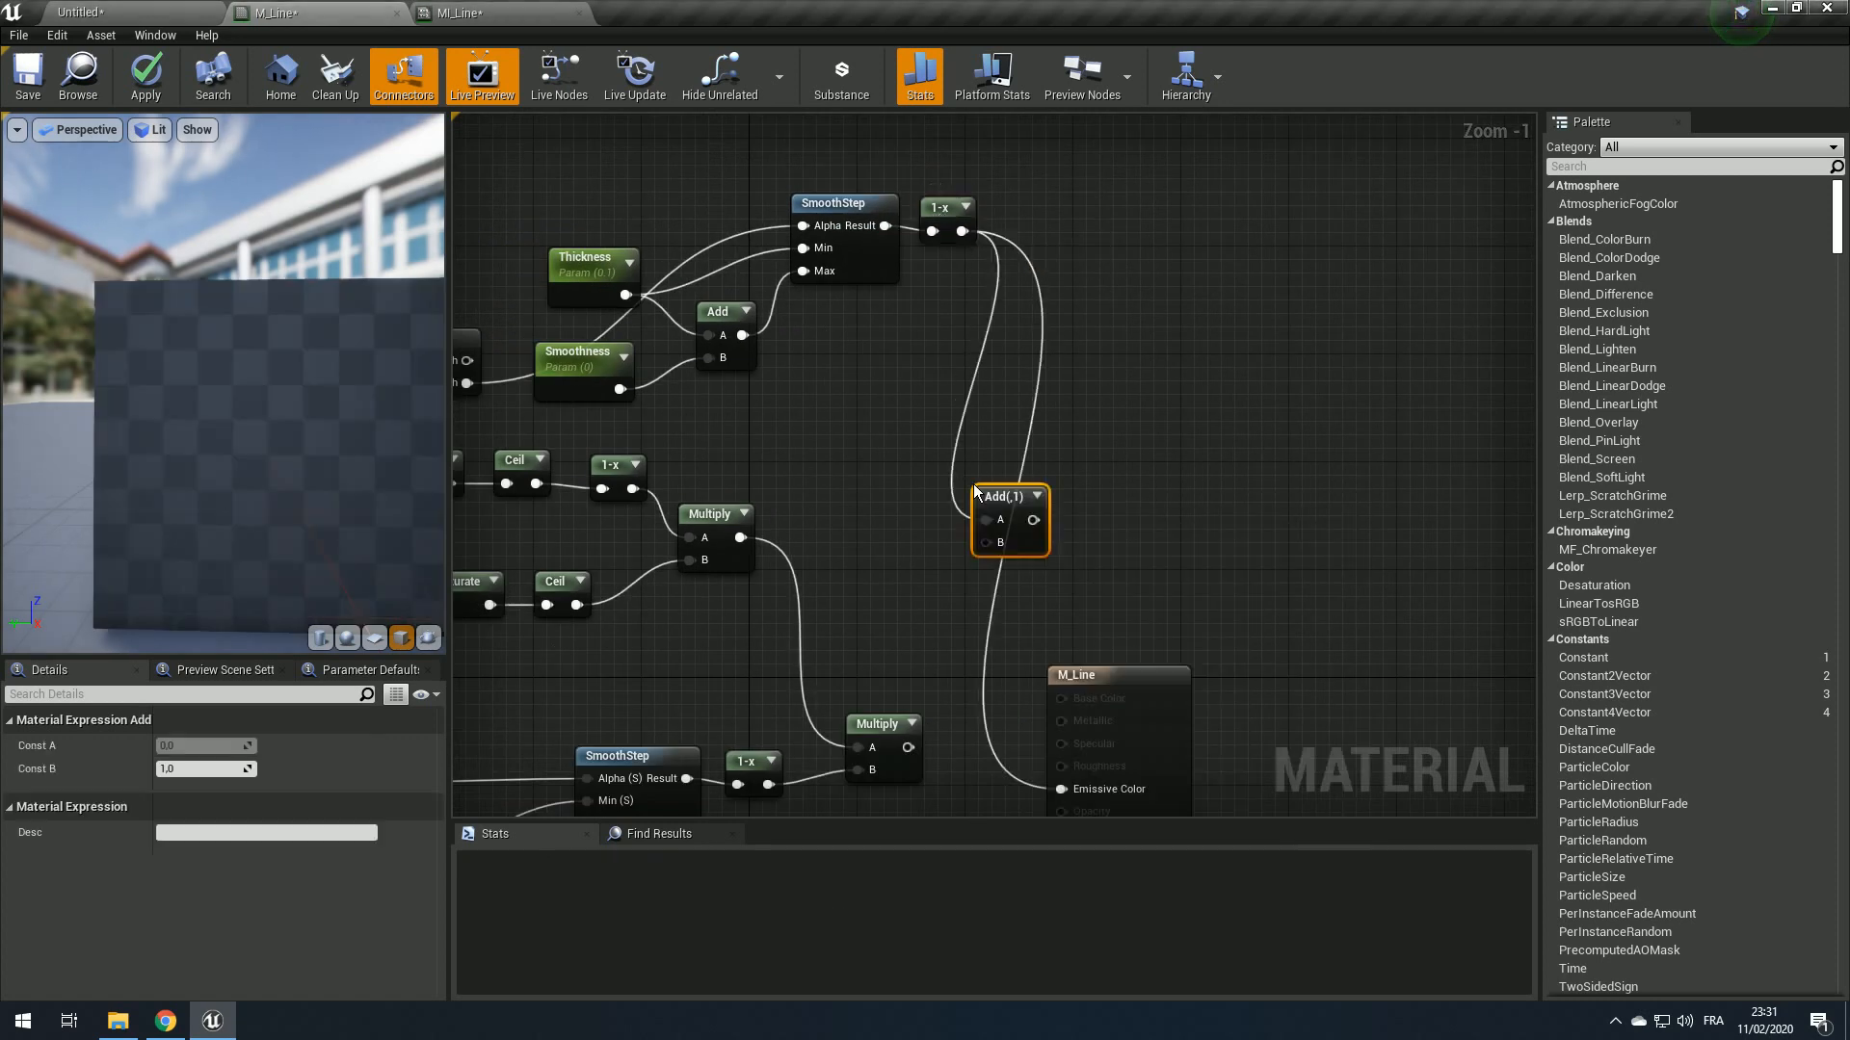
drag(913, 745, 1063, 788)
Step: Reposition the M_Line result node and the new Add node for a tidier graph, and apply the material
drag(1104, 669, 1347, 615)
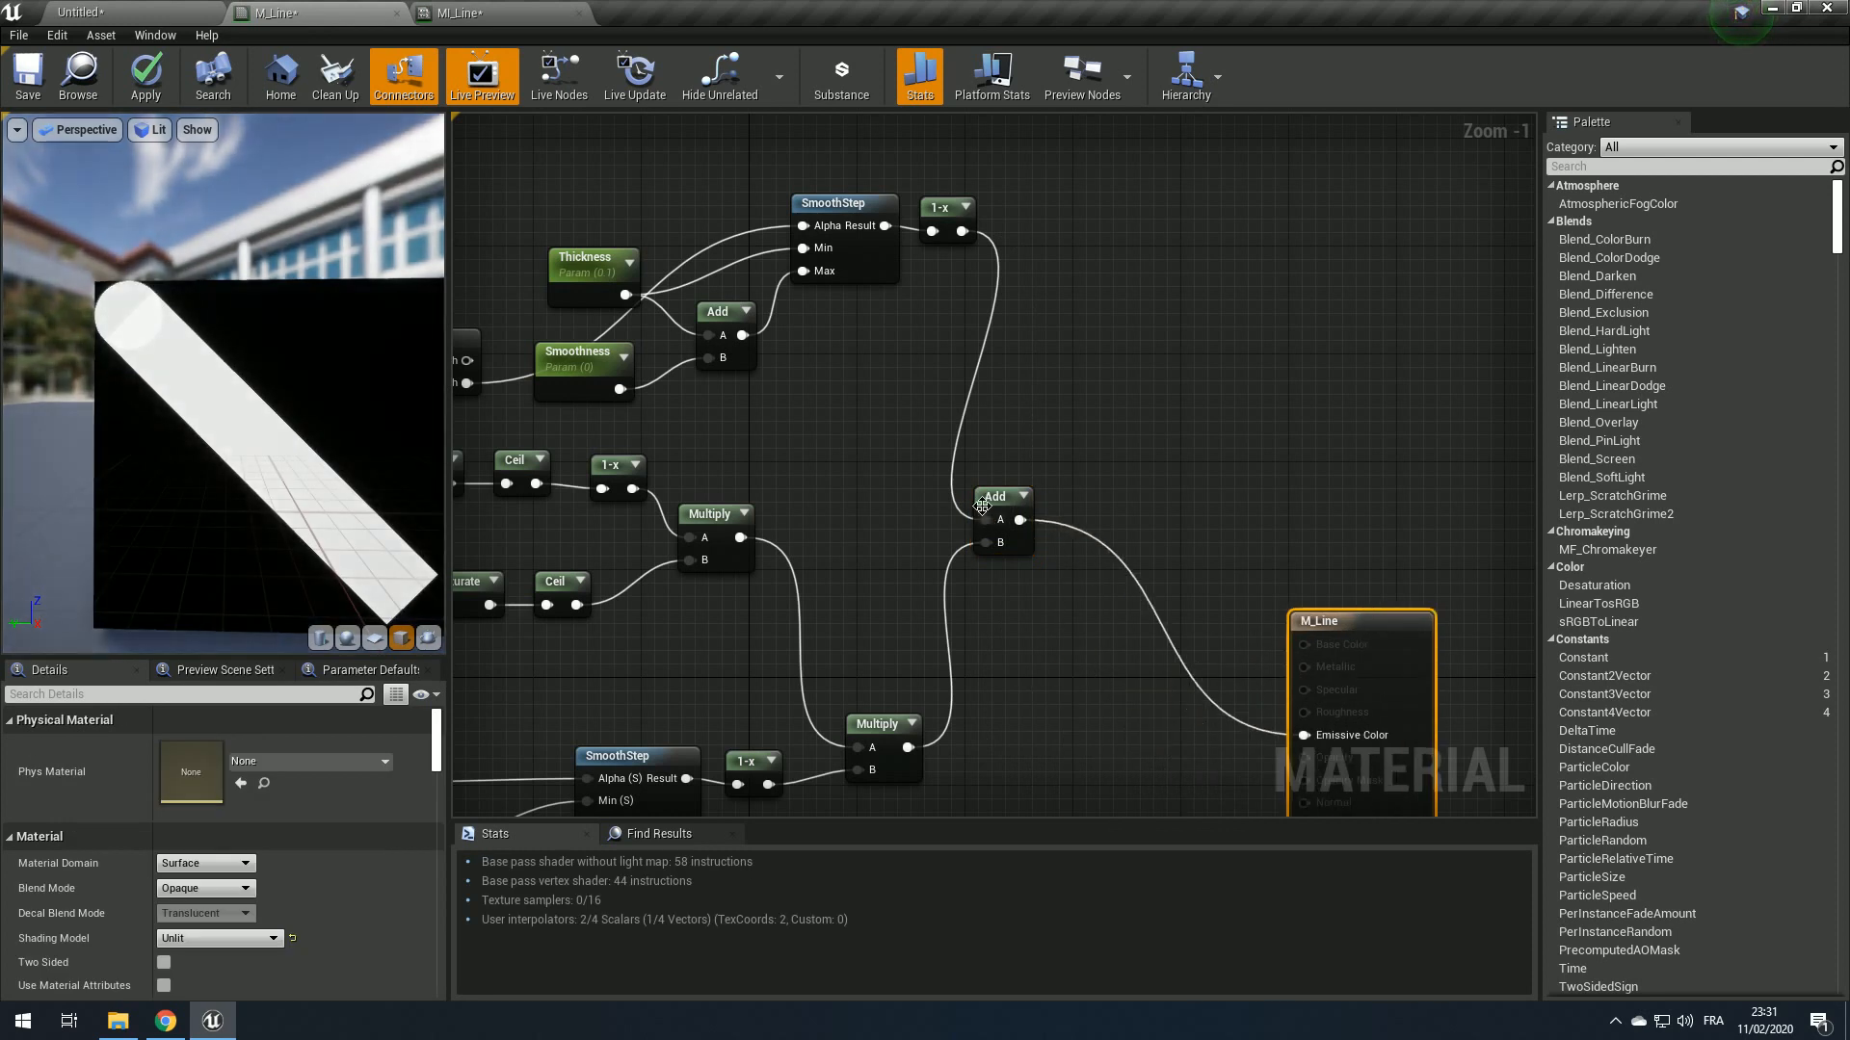
drag(1001, 496, 1075, 554)
click(144, 81)
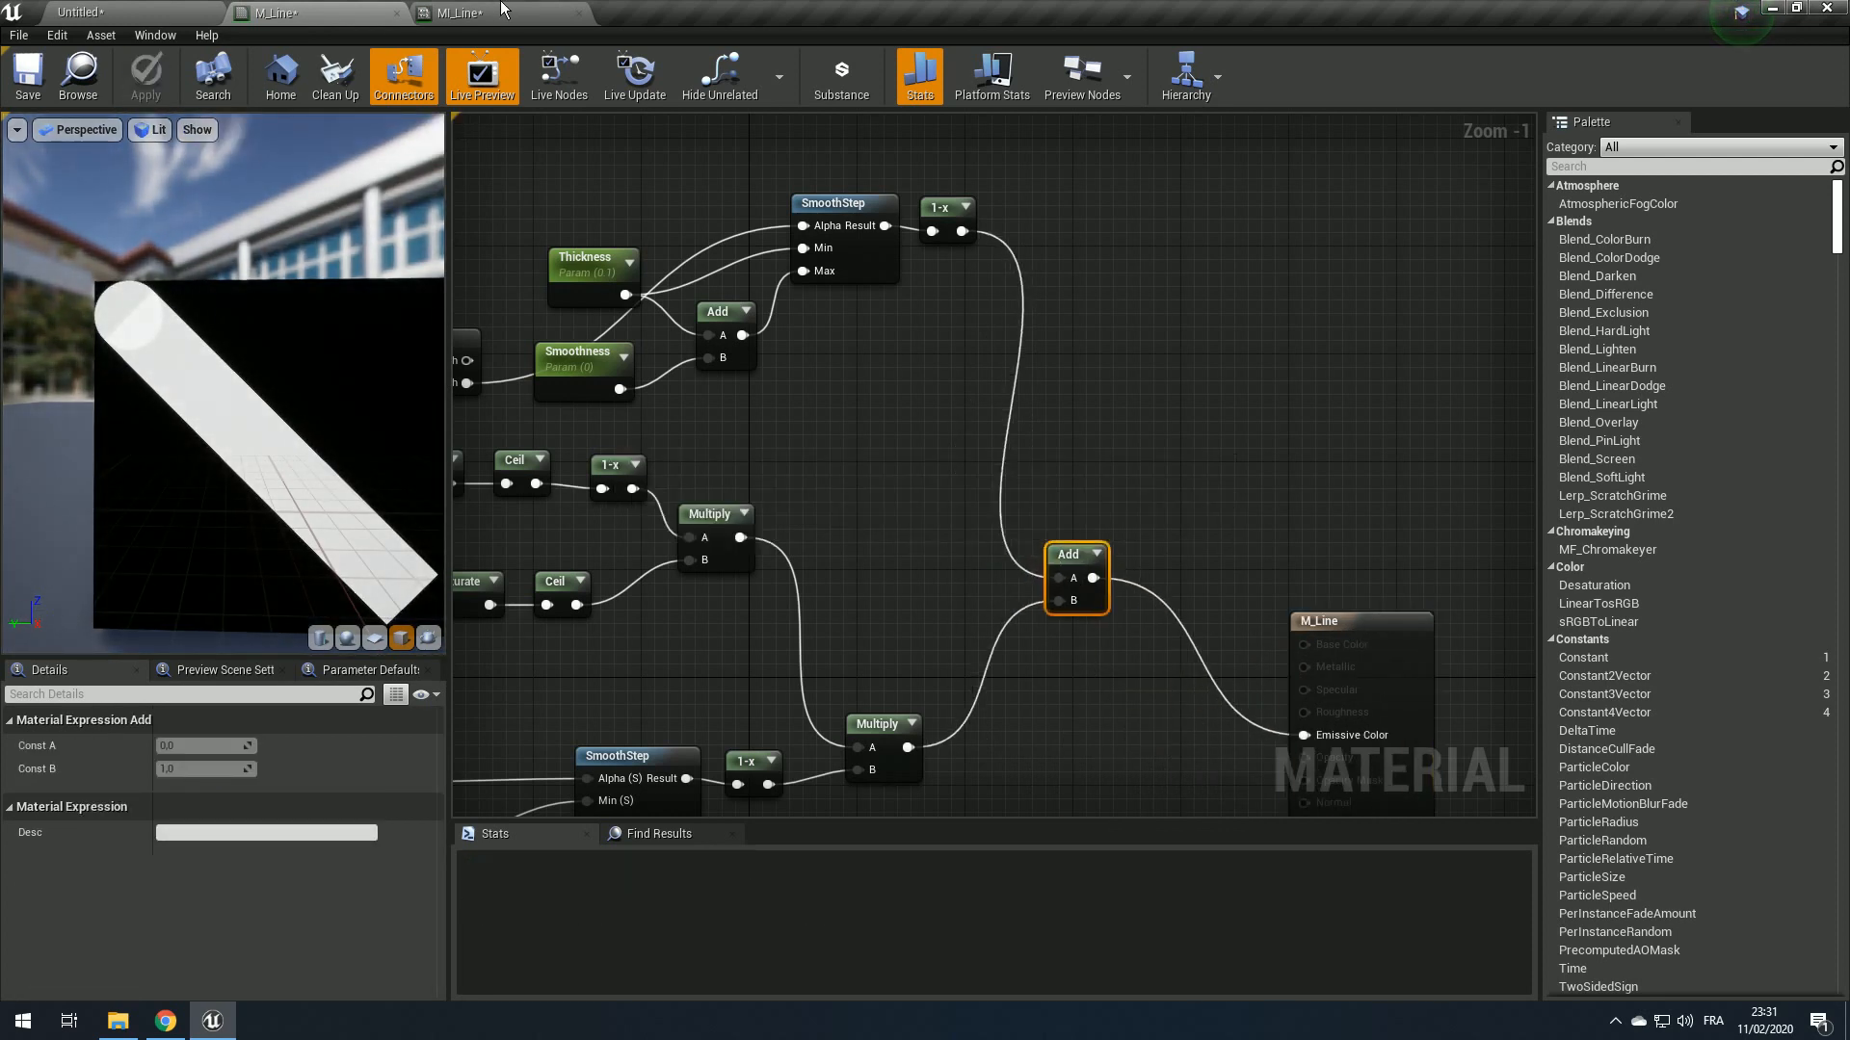
Step: In MI_Line, examine the overlap between the round cap and the line at the PosA end
click(460, 12)
middle_drag(718, 417, 803, 600)
scroll(718, 417, up, 4)
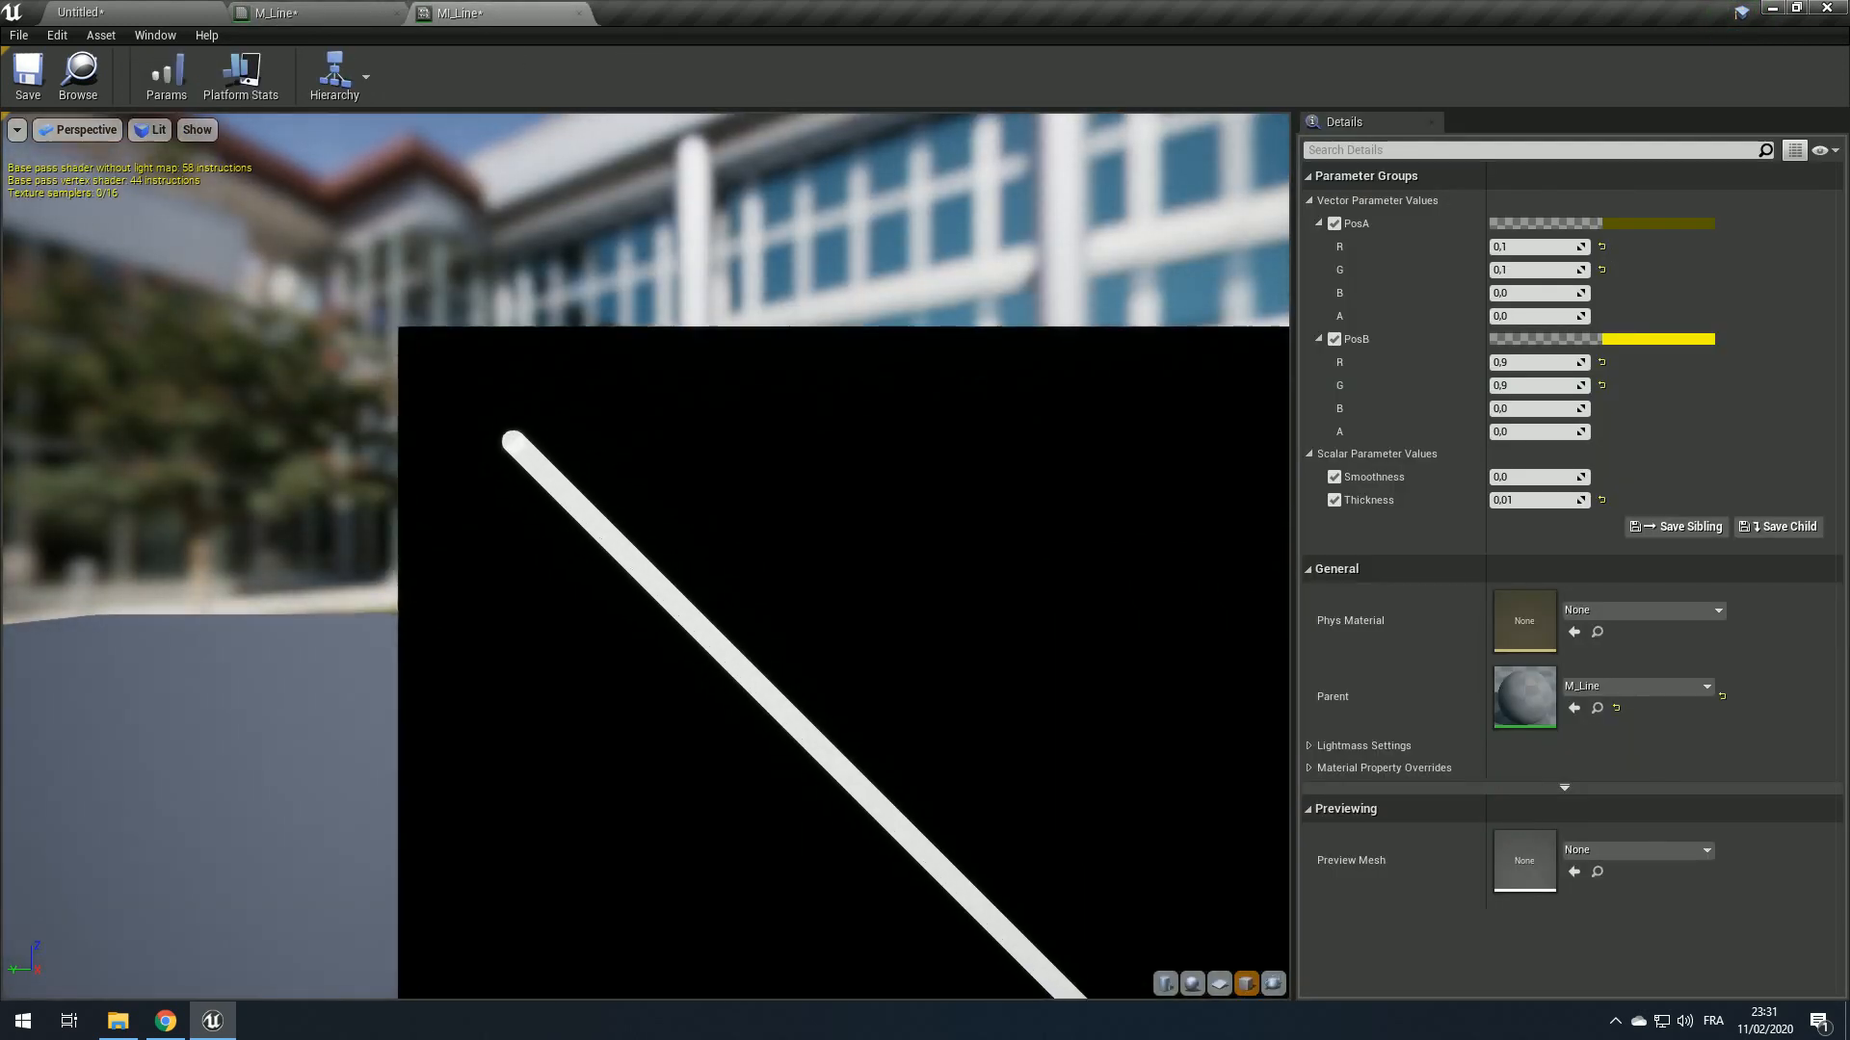
middle_drag(717, 417, 879, 606)
scroll(717, 417, up, 4)
scroll(711, 424, up, 4)
middle_drag(713, 497, 667, 401)
scroll(711, 500, up, 5)
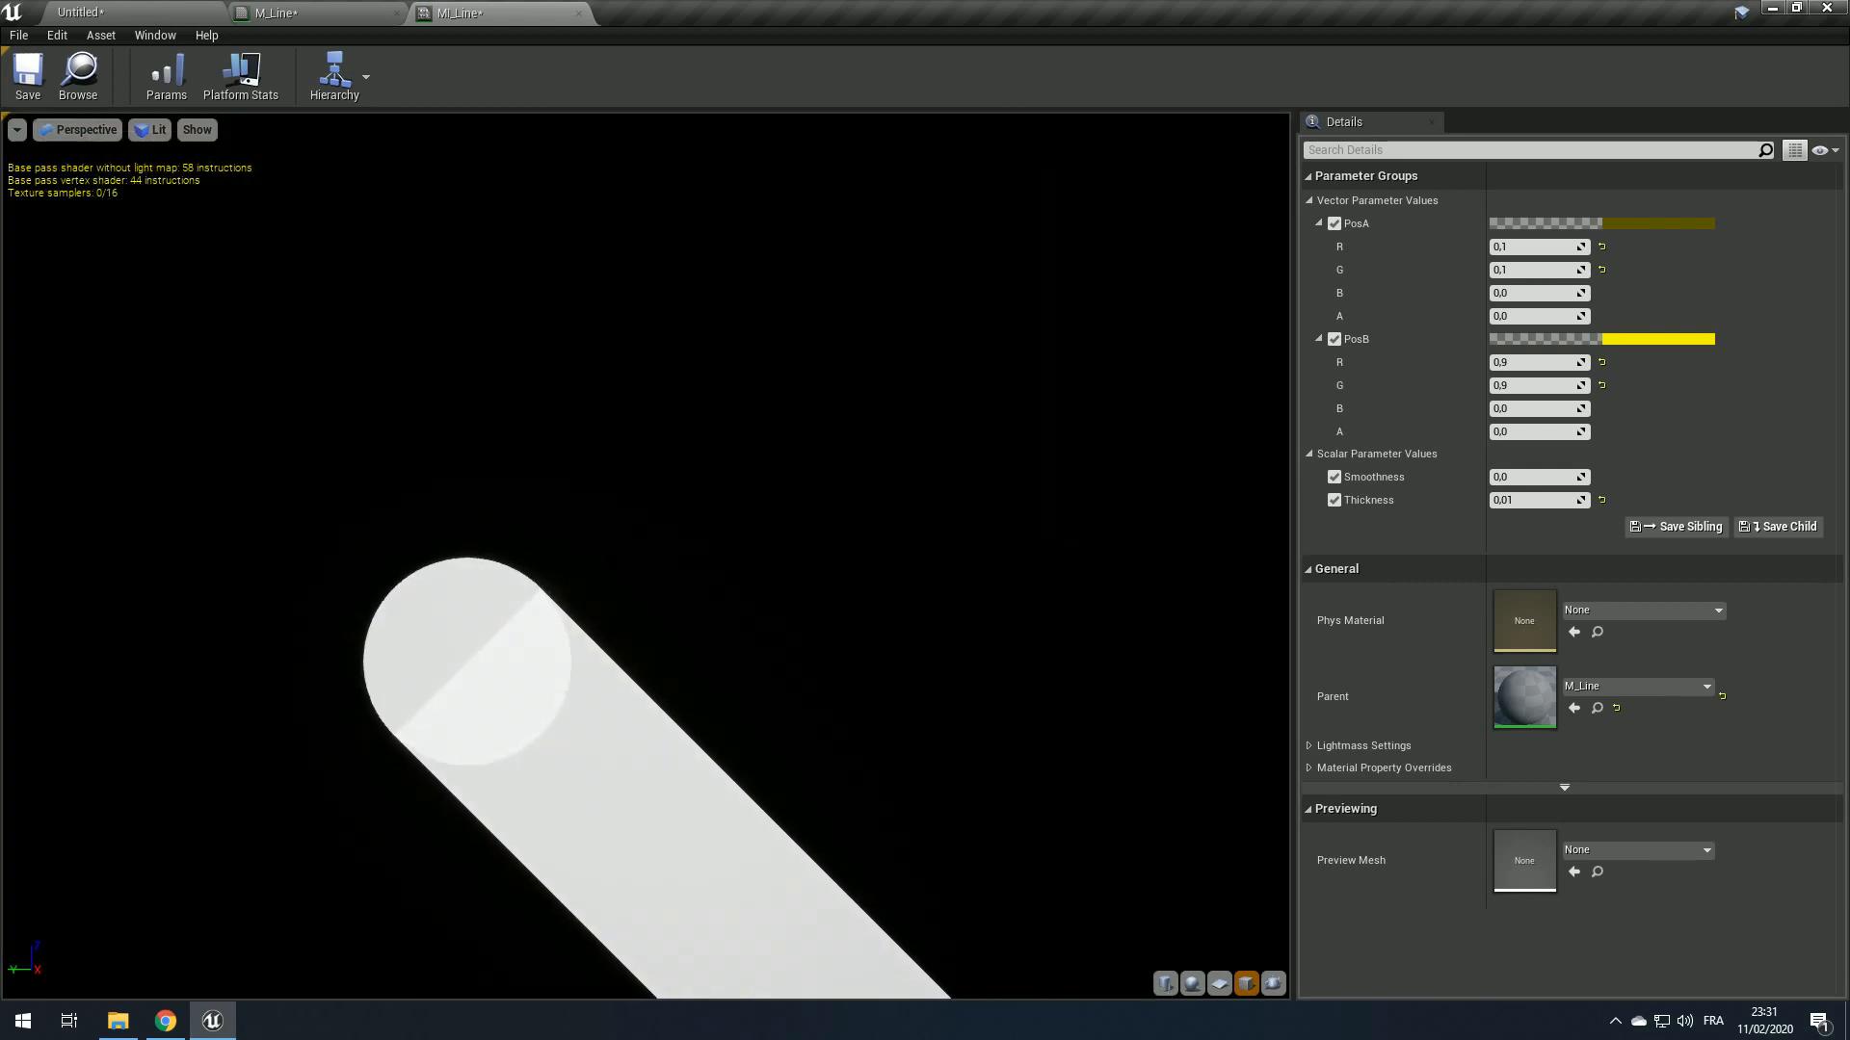
middle_drag(710, 500, 799, 326)
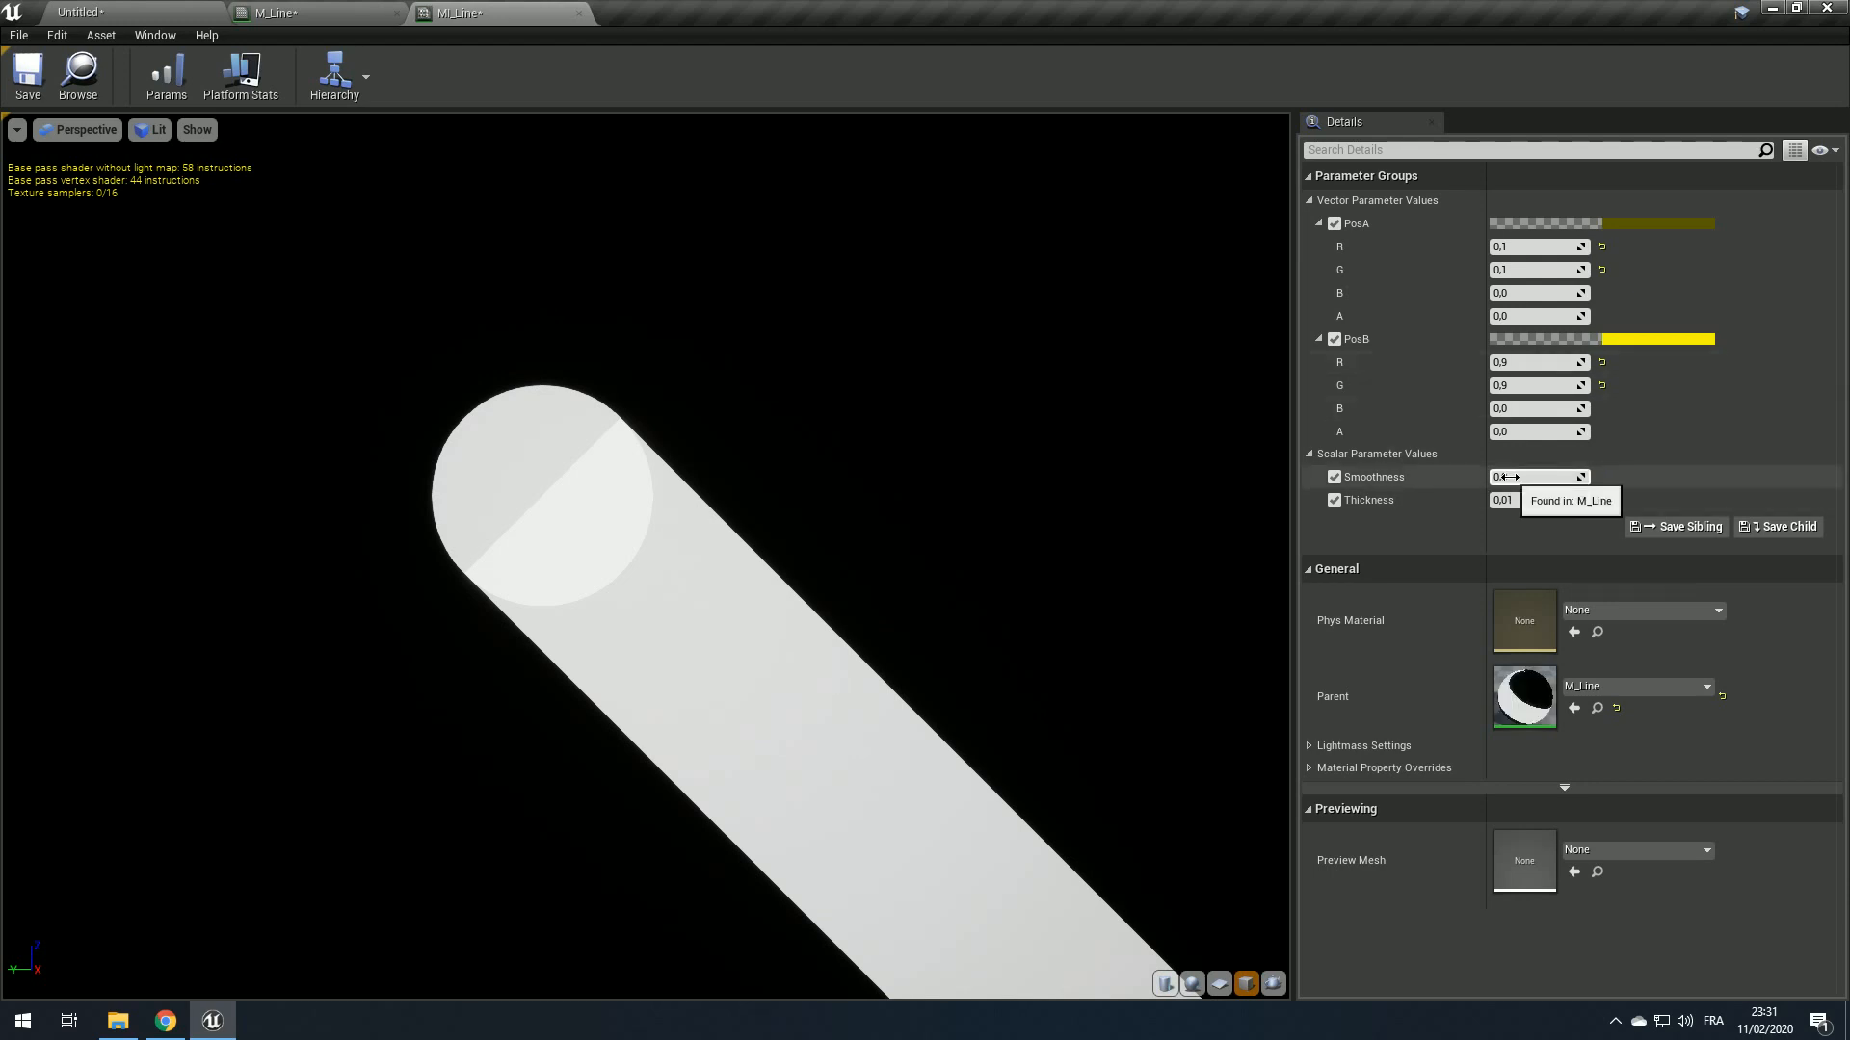
Step: Set Smoothness to 0.028571 in MI_Line and inspect the seam between the cap and the line
drag(1538, 477, 1560, 477)
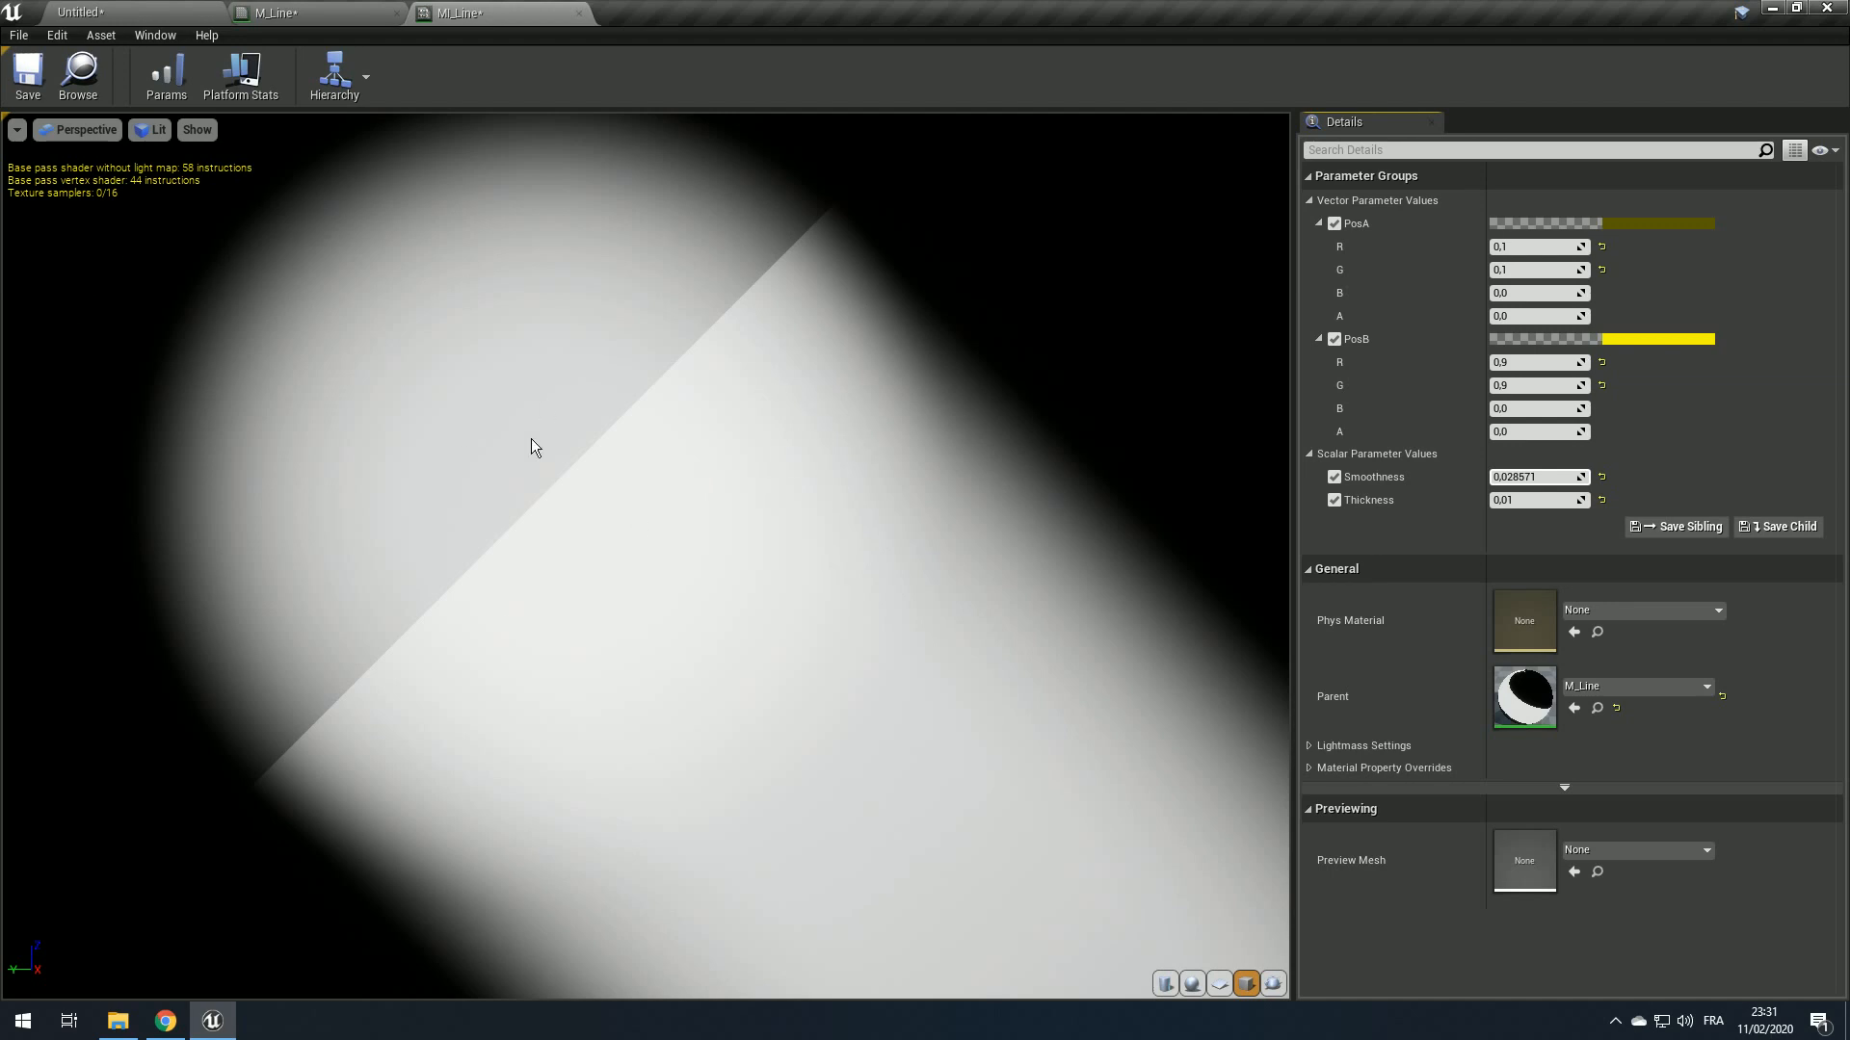
click(289, 13)
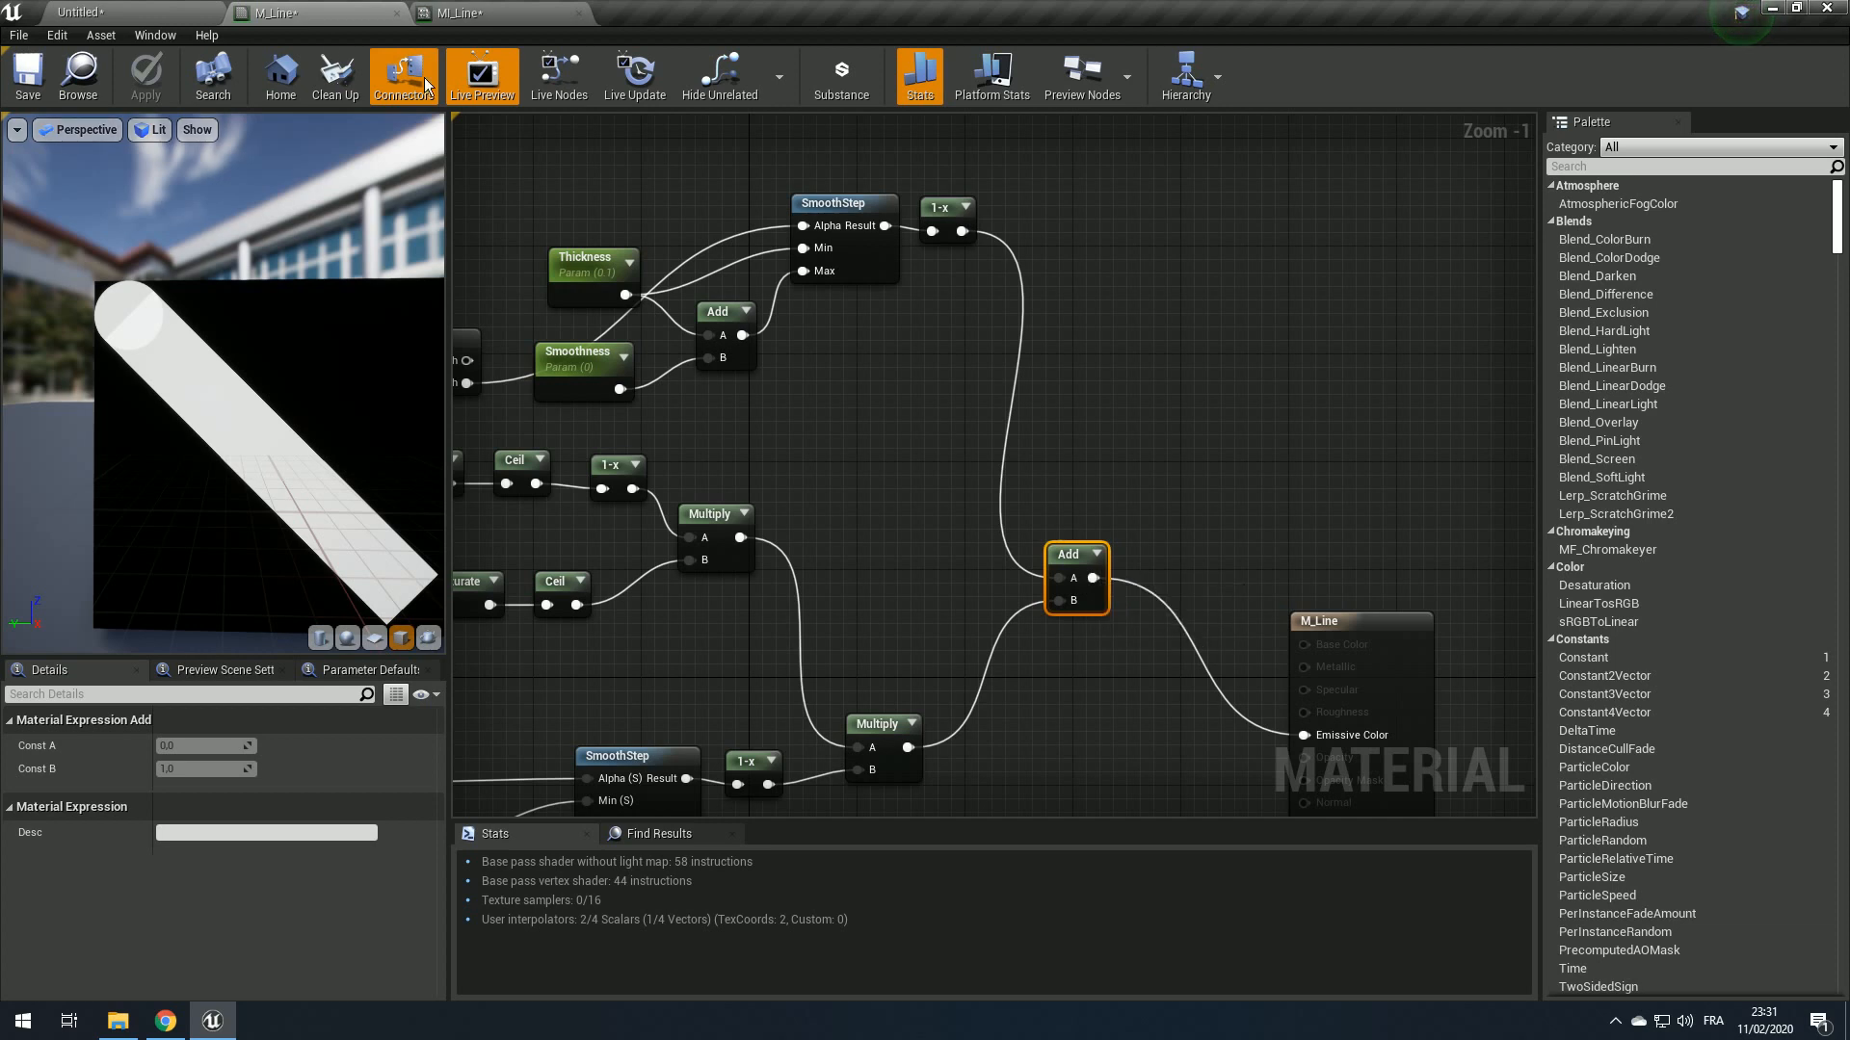
click(460, 13)
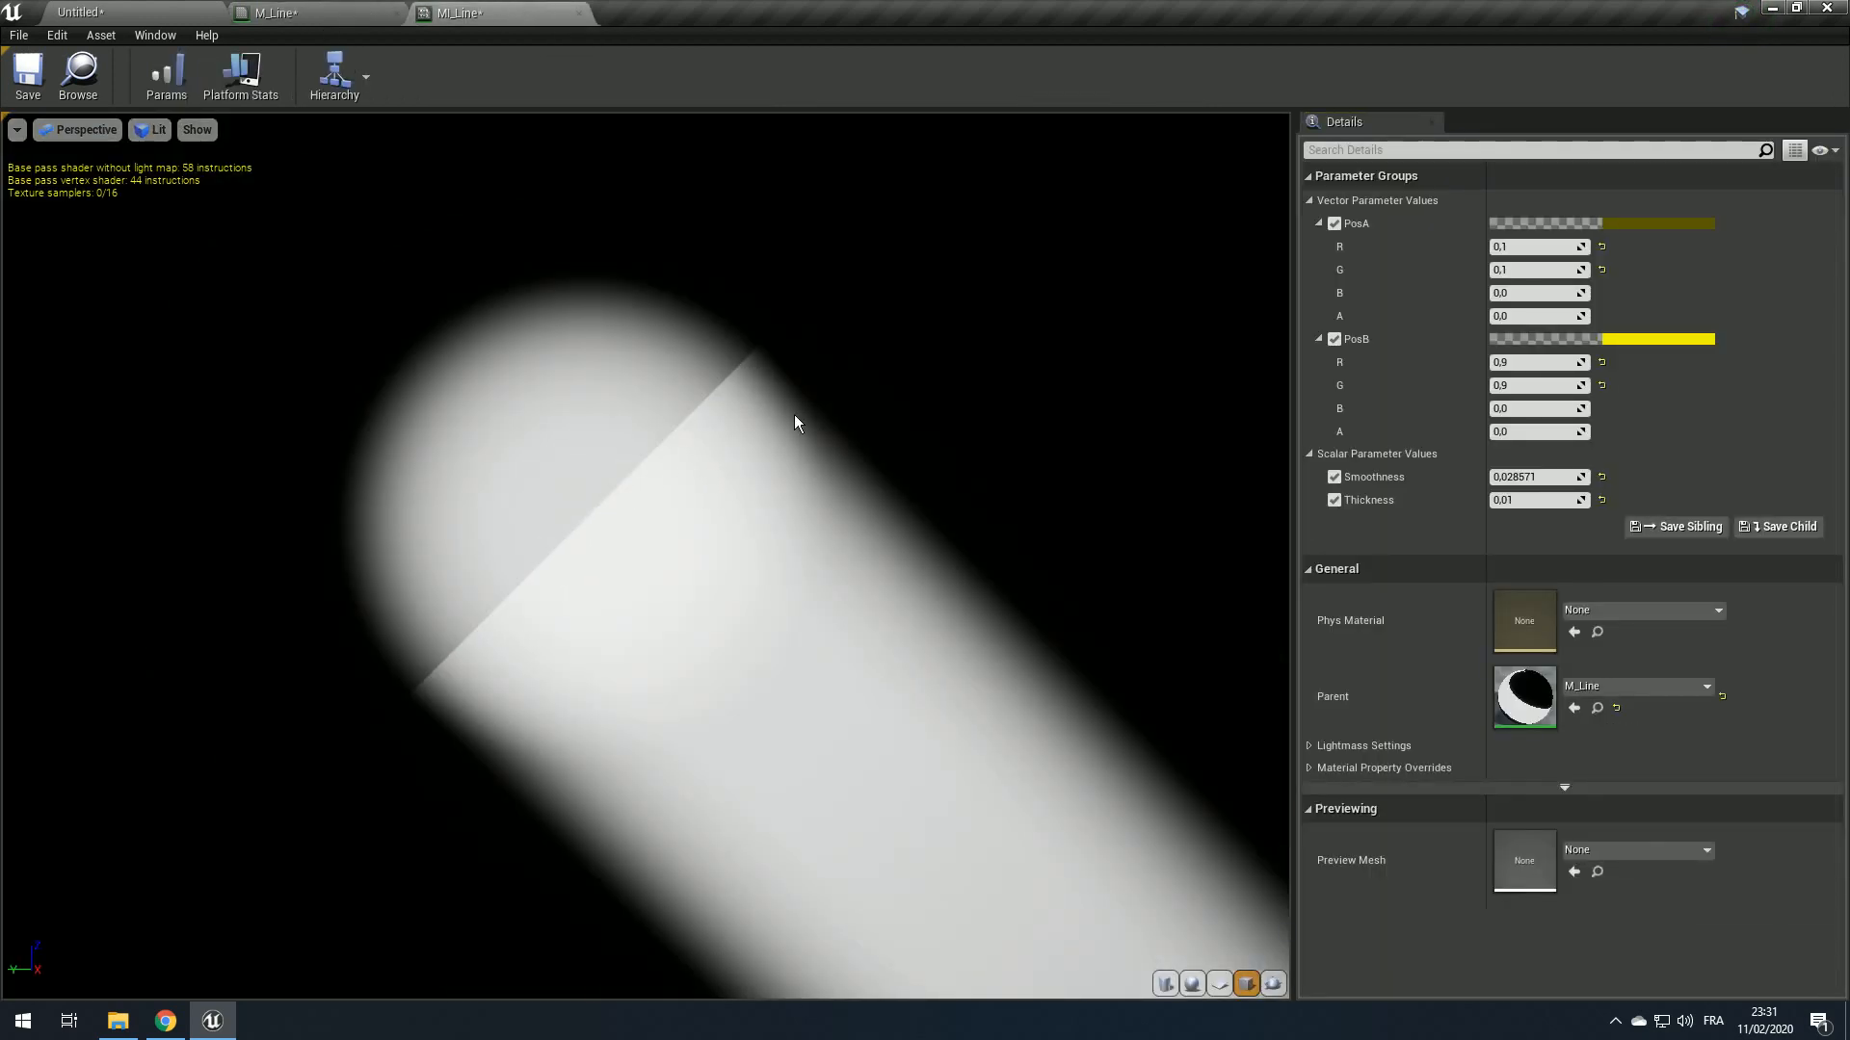
scroll(797, 410, up, 3)
scroll(830, 385, down, 4)
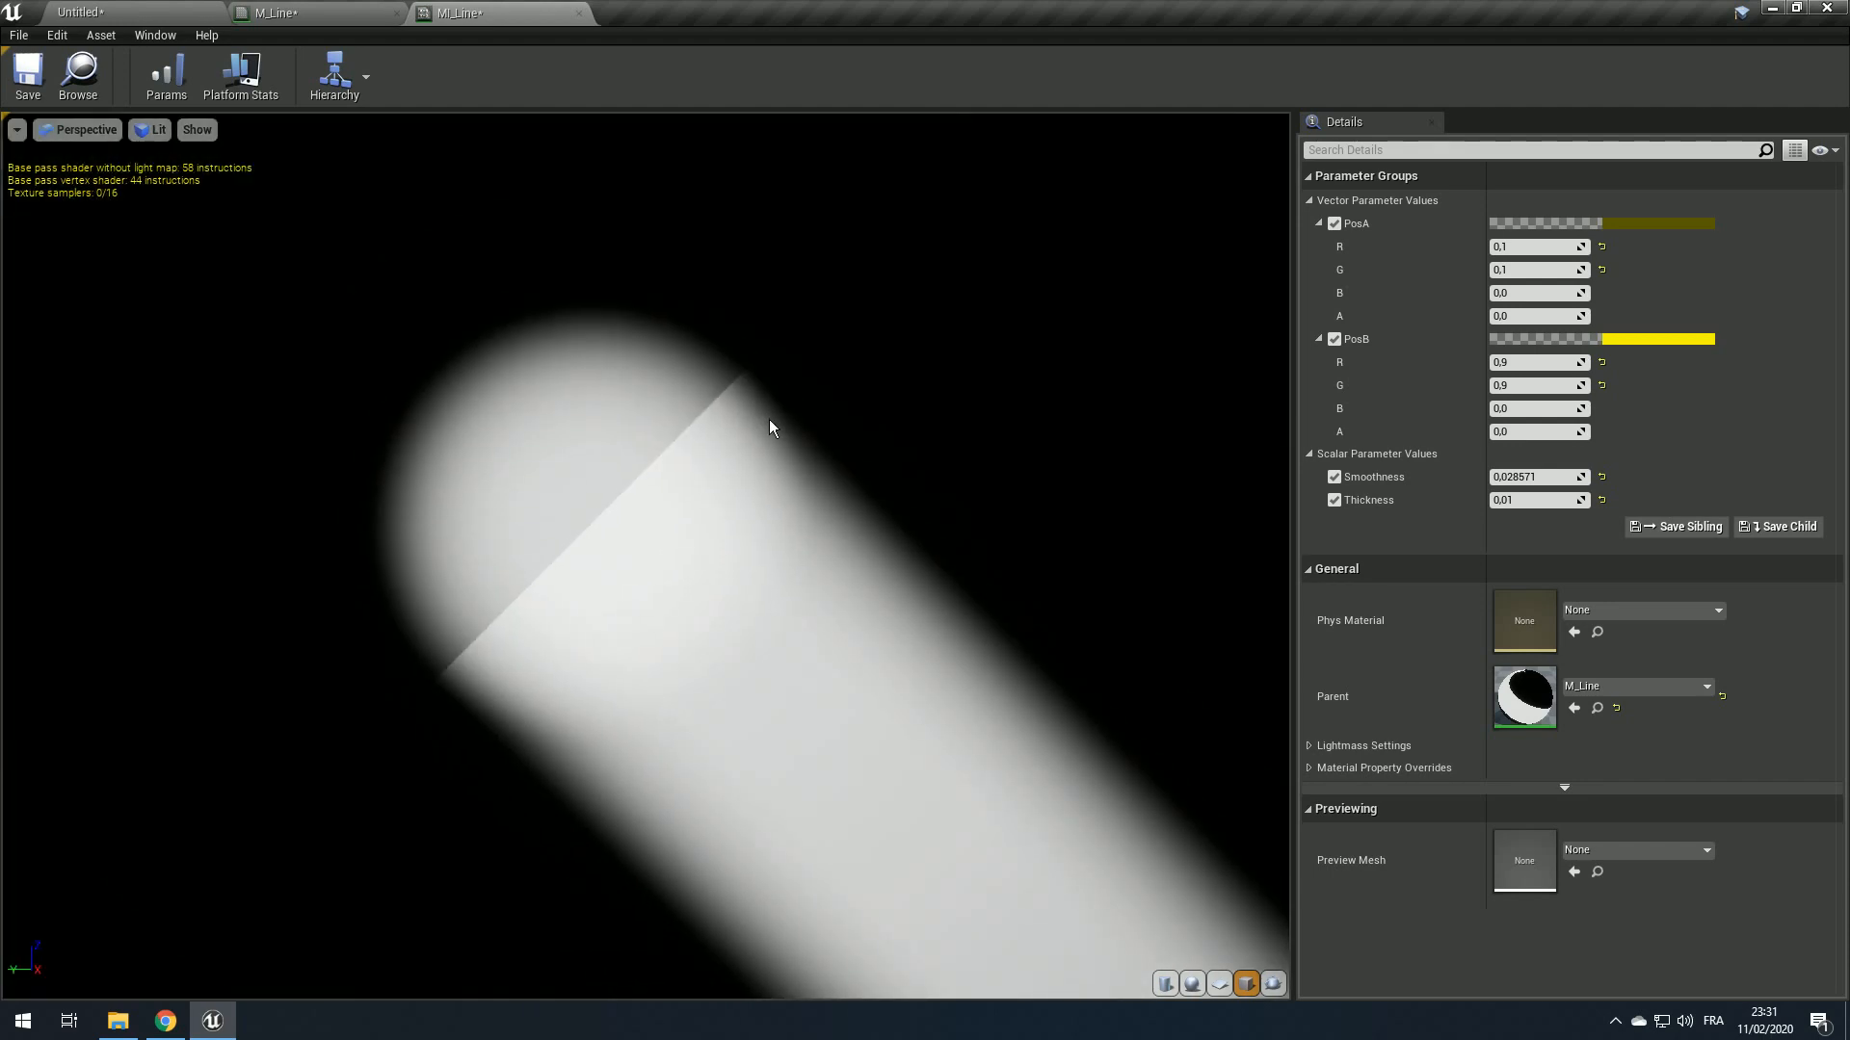
scroll(737, 417, down, 5)
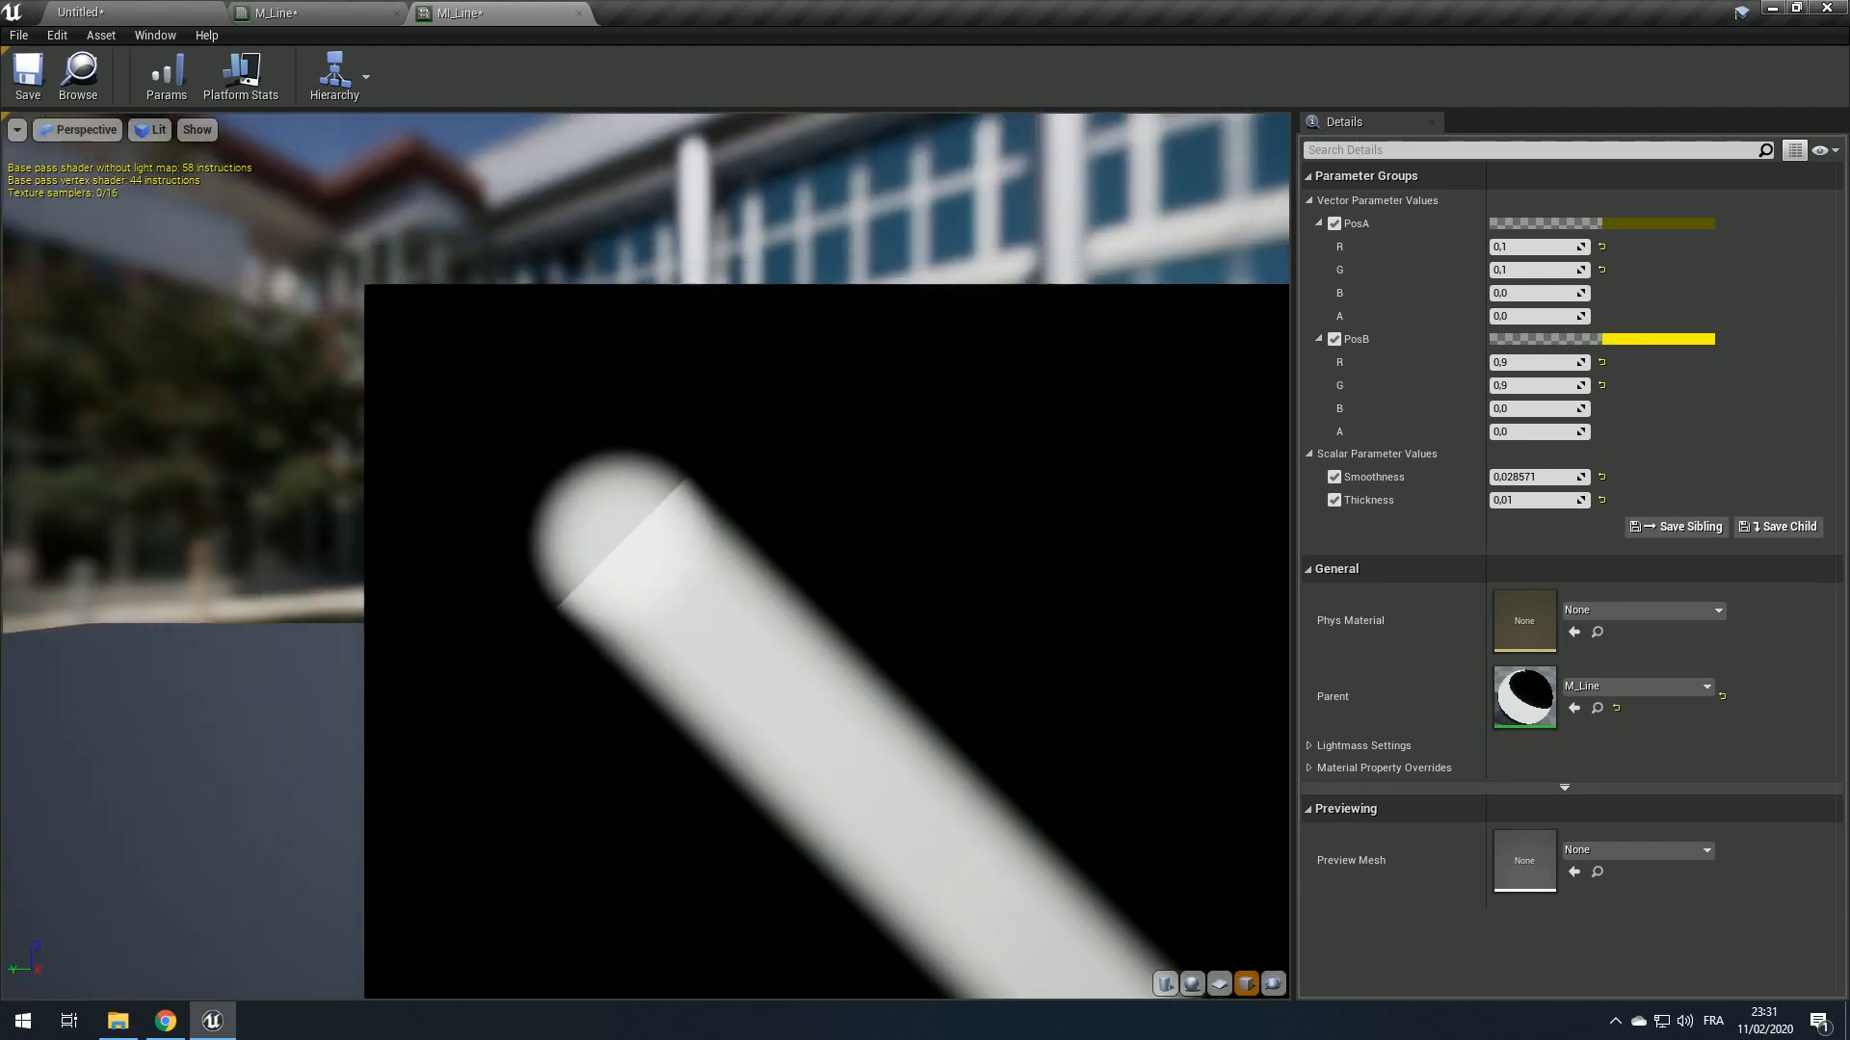
Step: In M_Line, preview the lower Dot branch's mask by connecting its Ceil output to Emissive Color
click(310, 12)
right_drag(715, 599, 993, 500)
right_drag(1123, 511, 868, 513)
drag(807, 457, 1327, 552)
right_drag(86, 374, 692, 494)
drag(807, 459, 1378, 555)
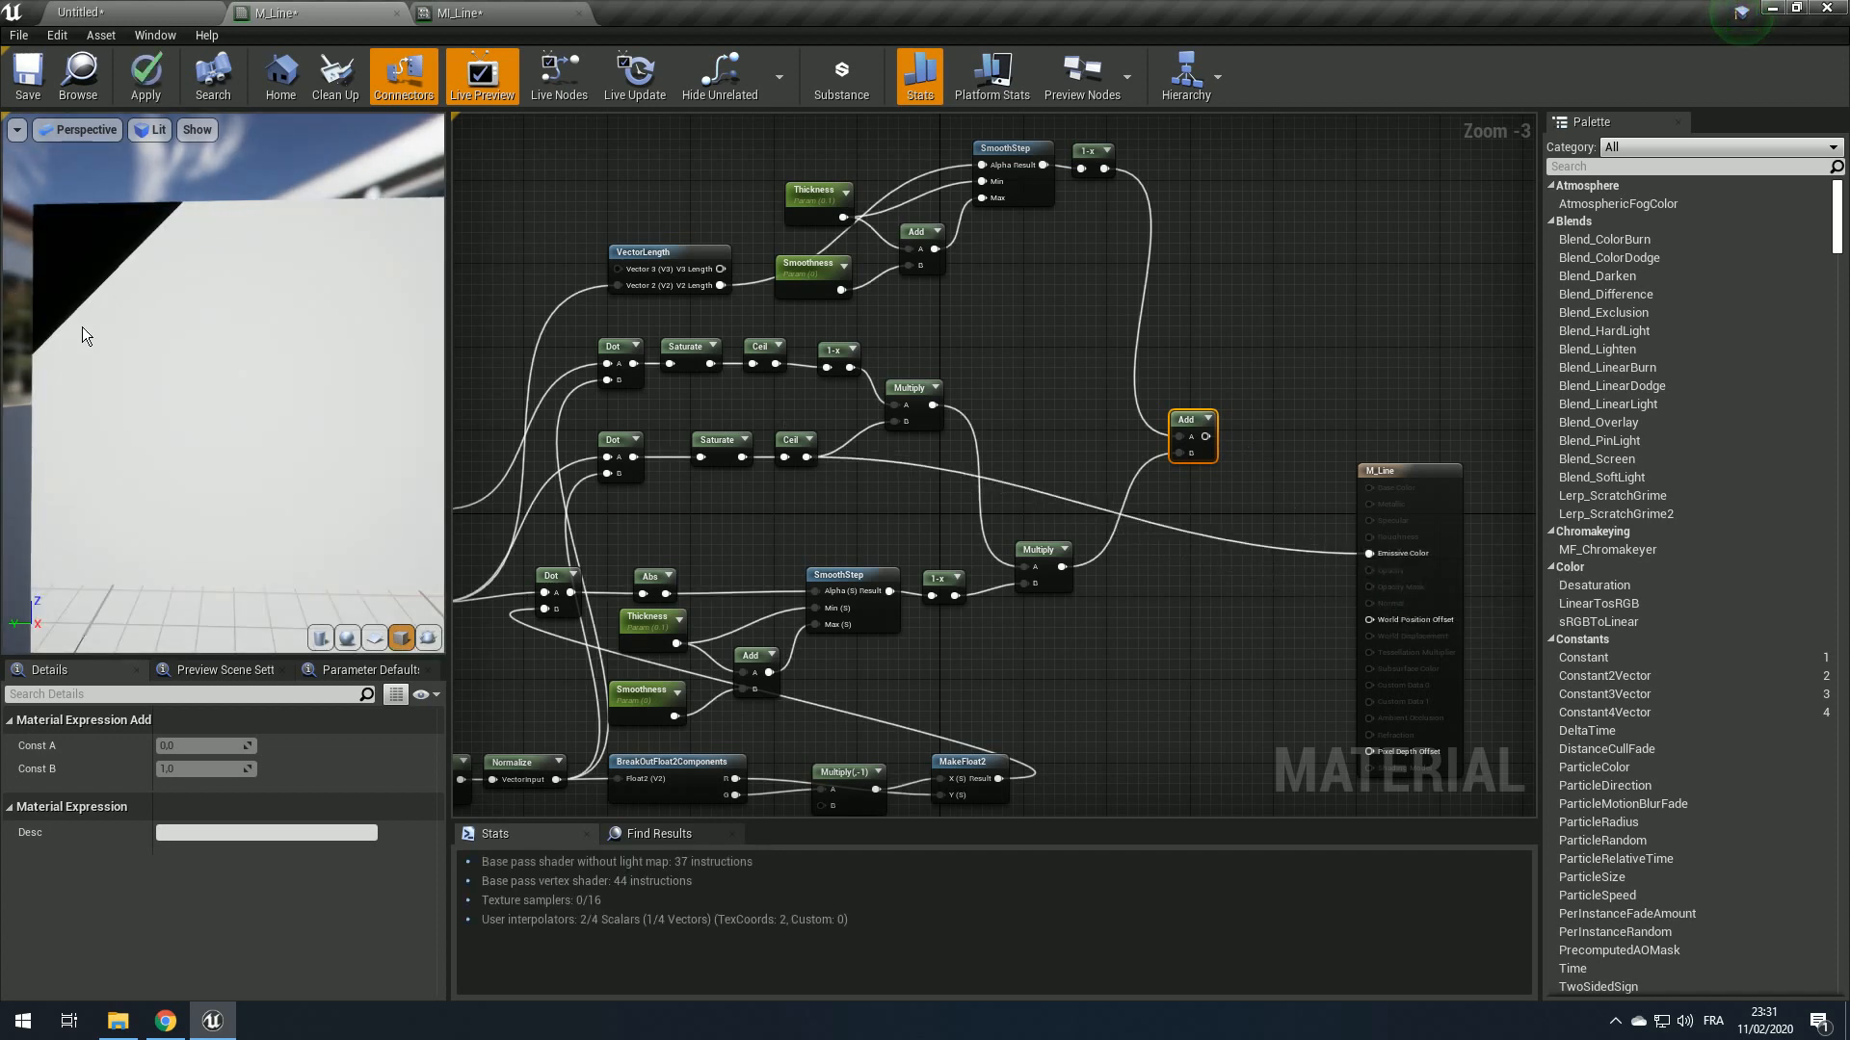
scroll(170, 275, down, 6)
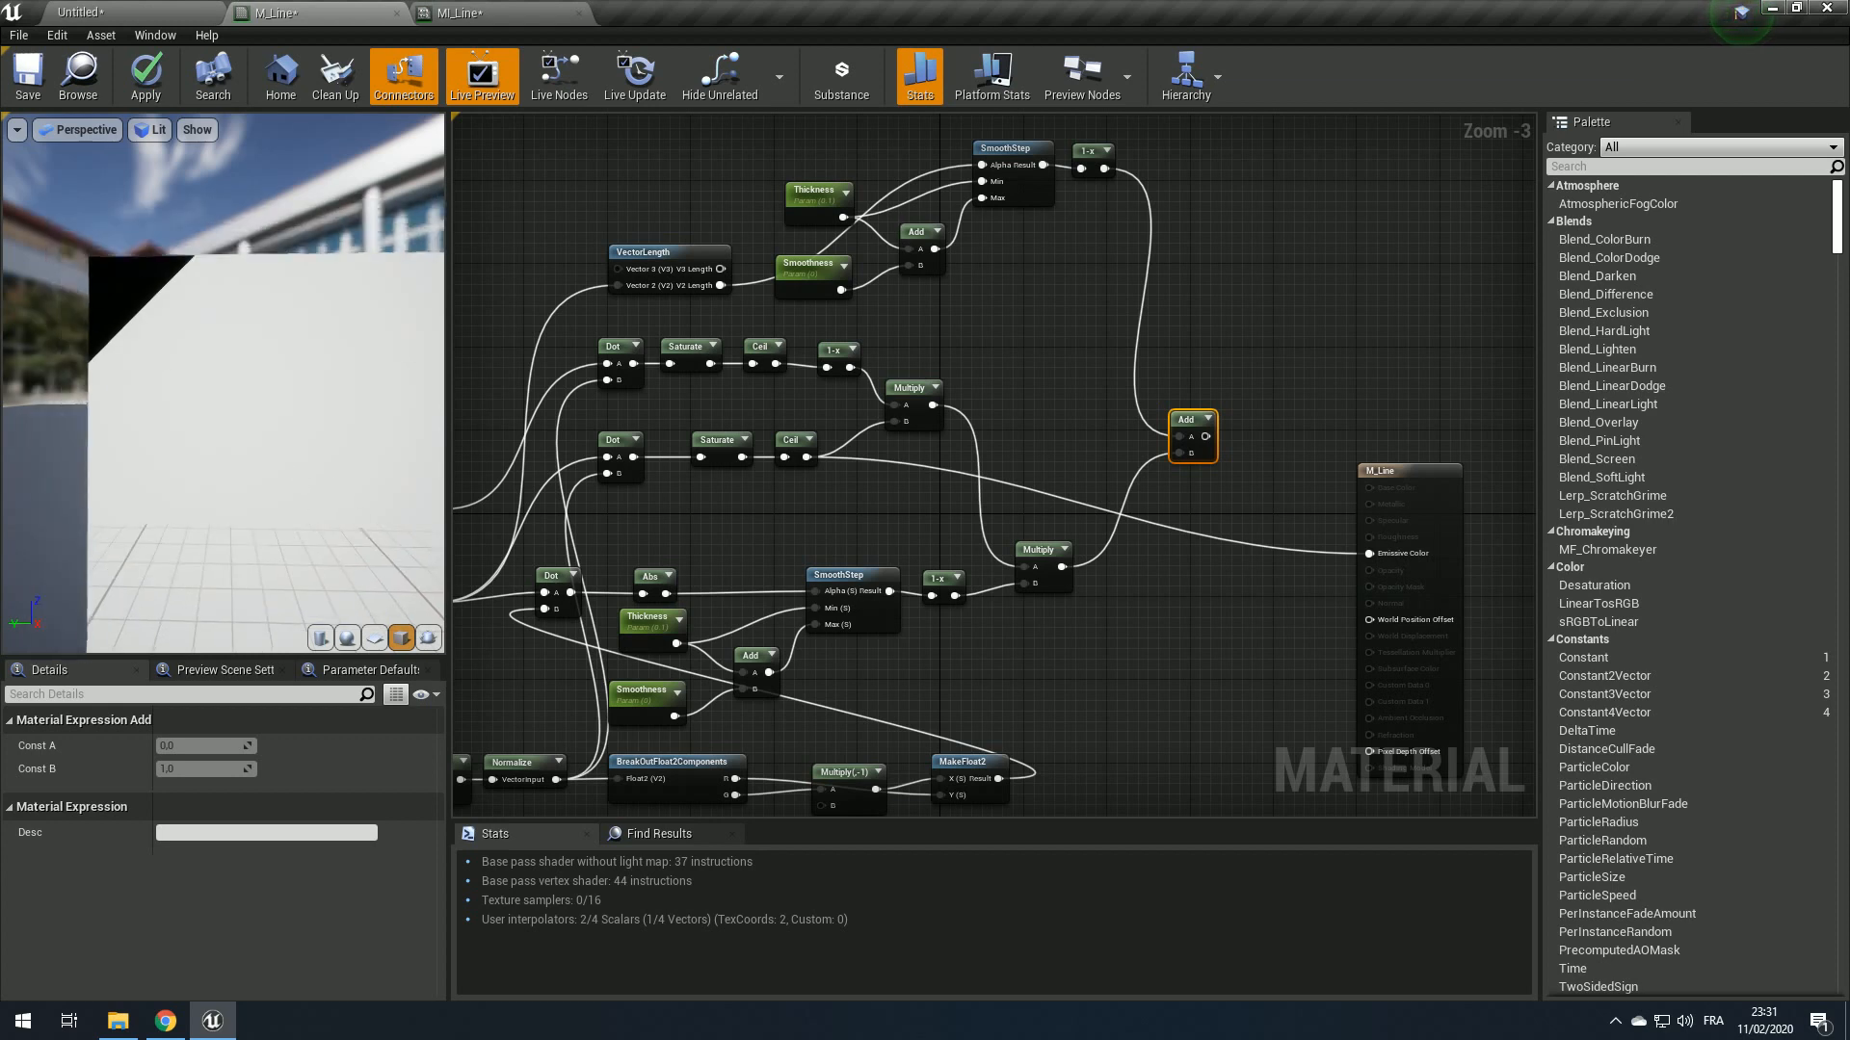
scroll(262, 432, up, 5)
middle_drag(262, 432, 257, 423)
scroll(256, 424, up, 4)
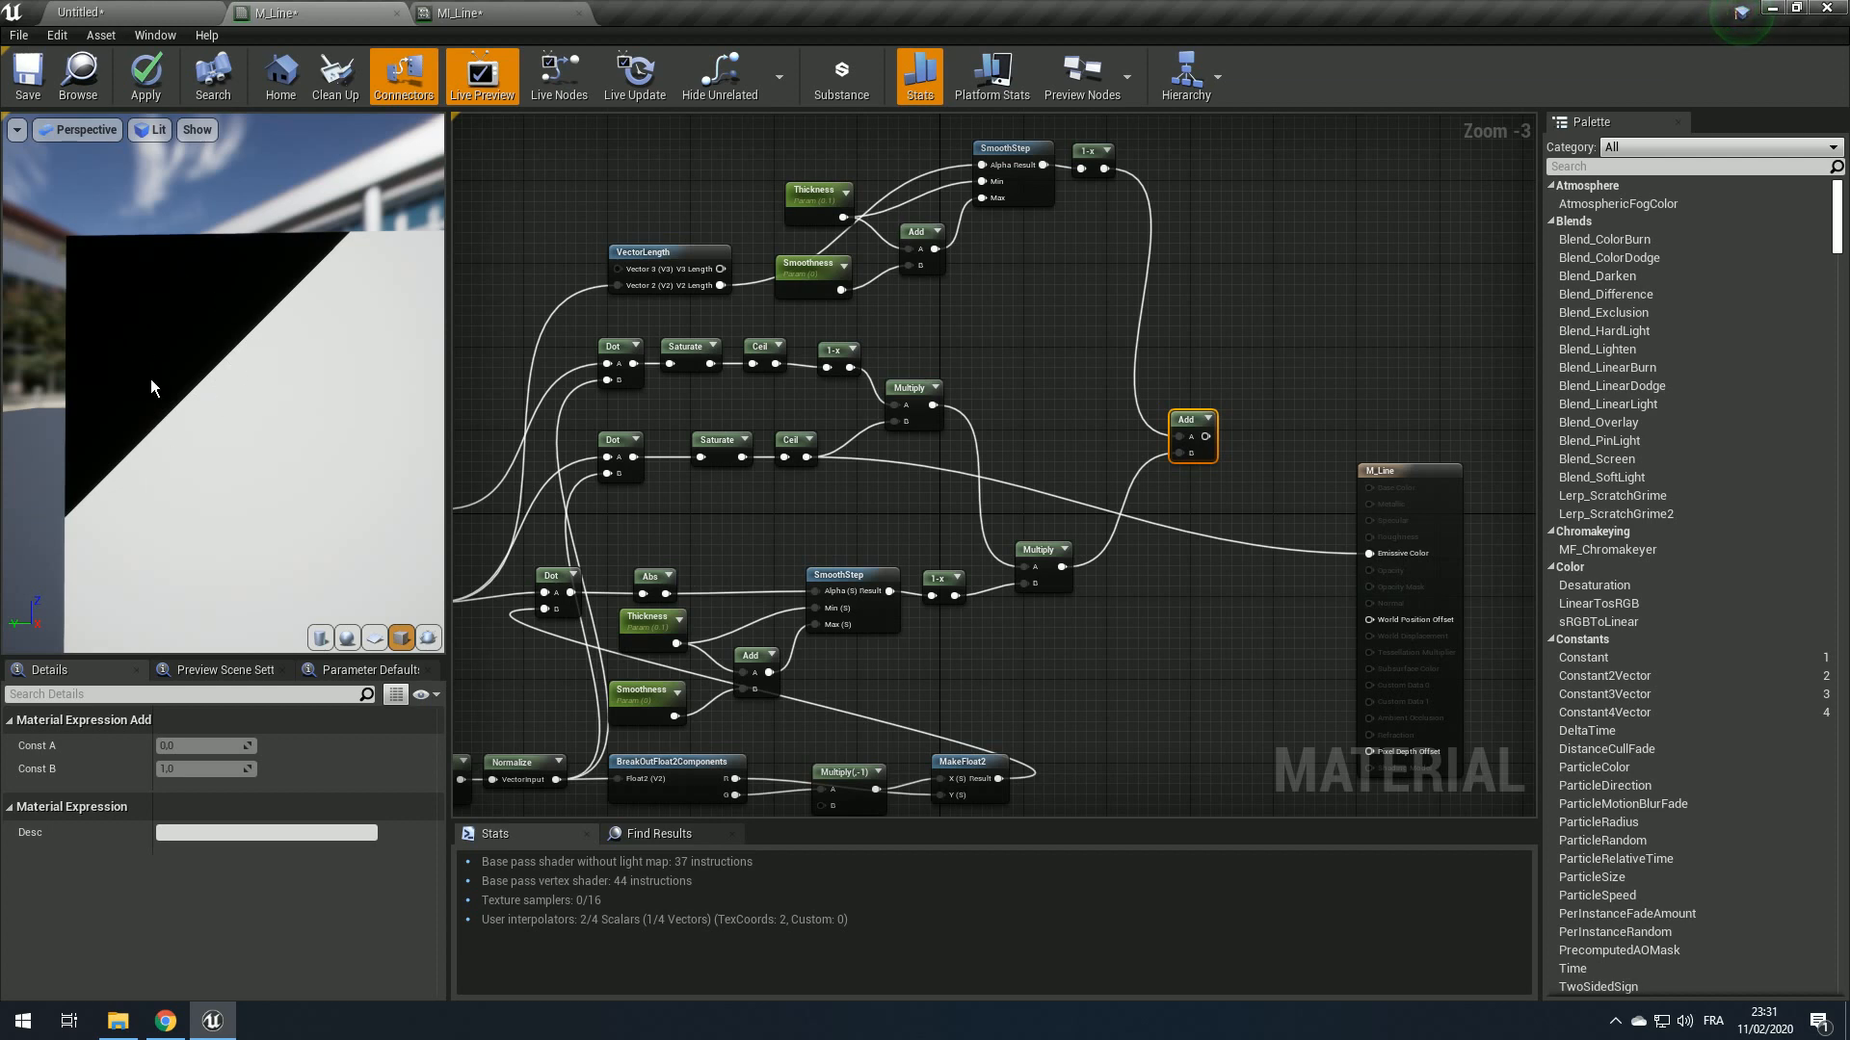
Step: Create a 1-x node fed by the Ceil output of the lower Dot branch
scroll(743, 439, up, 2)
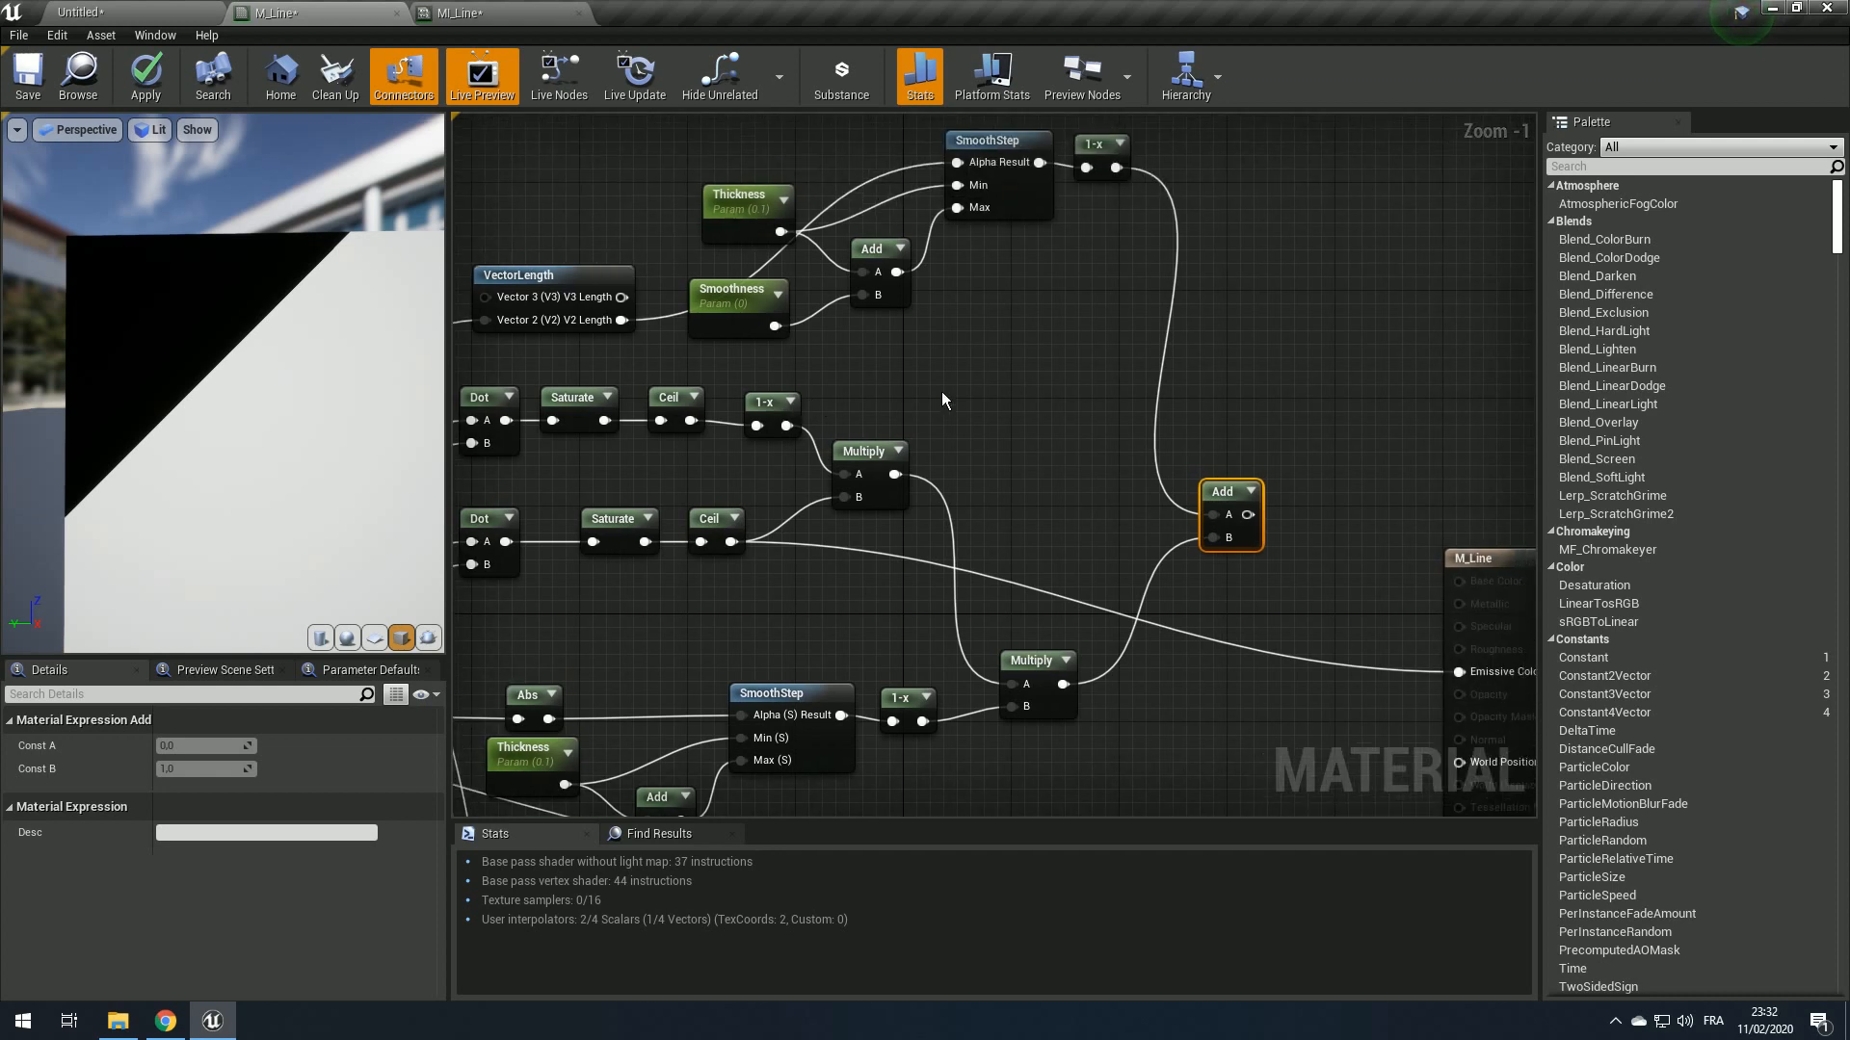
right_drag(1011, 408, 1172, 415)
scroll(1174, 424, down, 1)
right_drag(1003, 533, 823, 547)
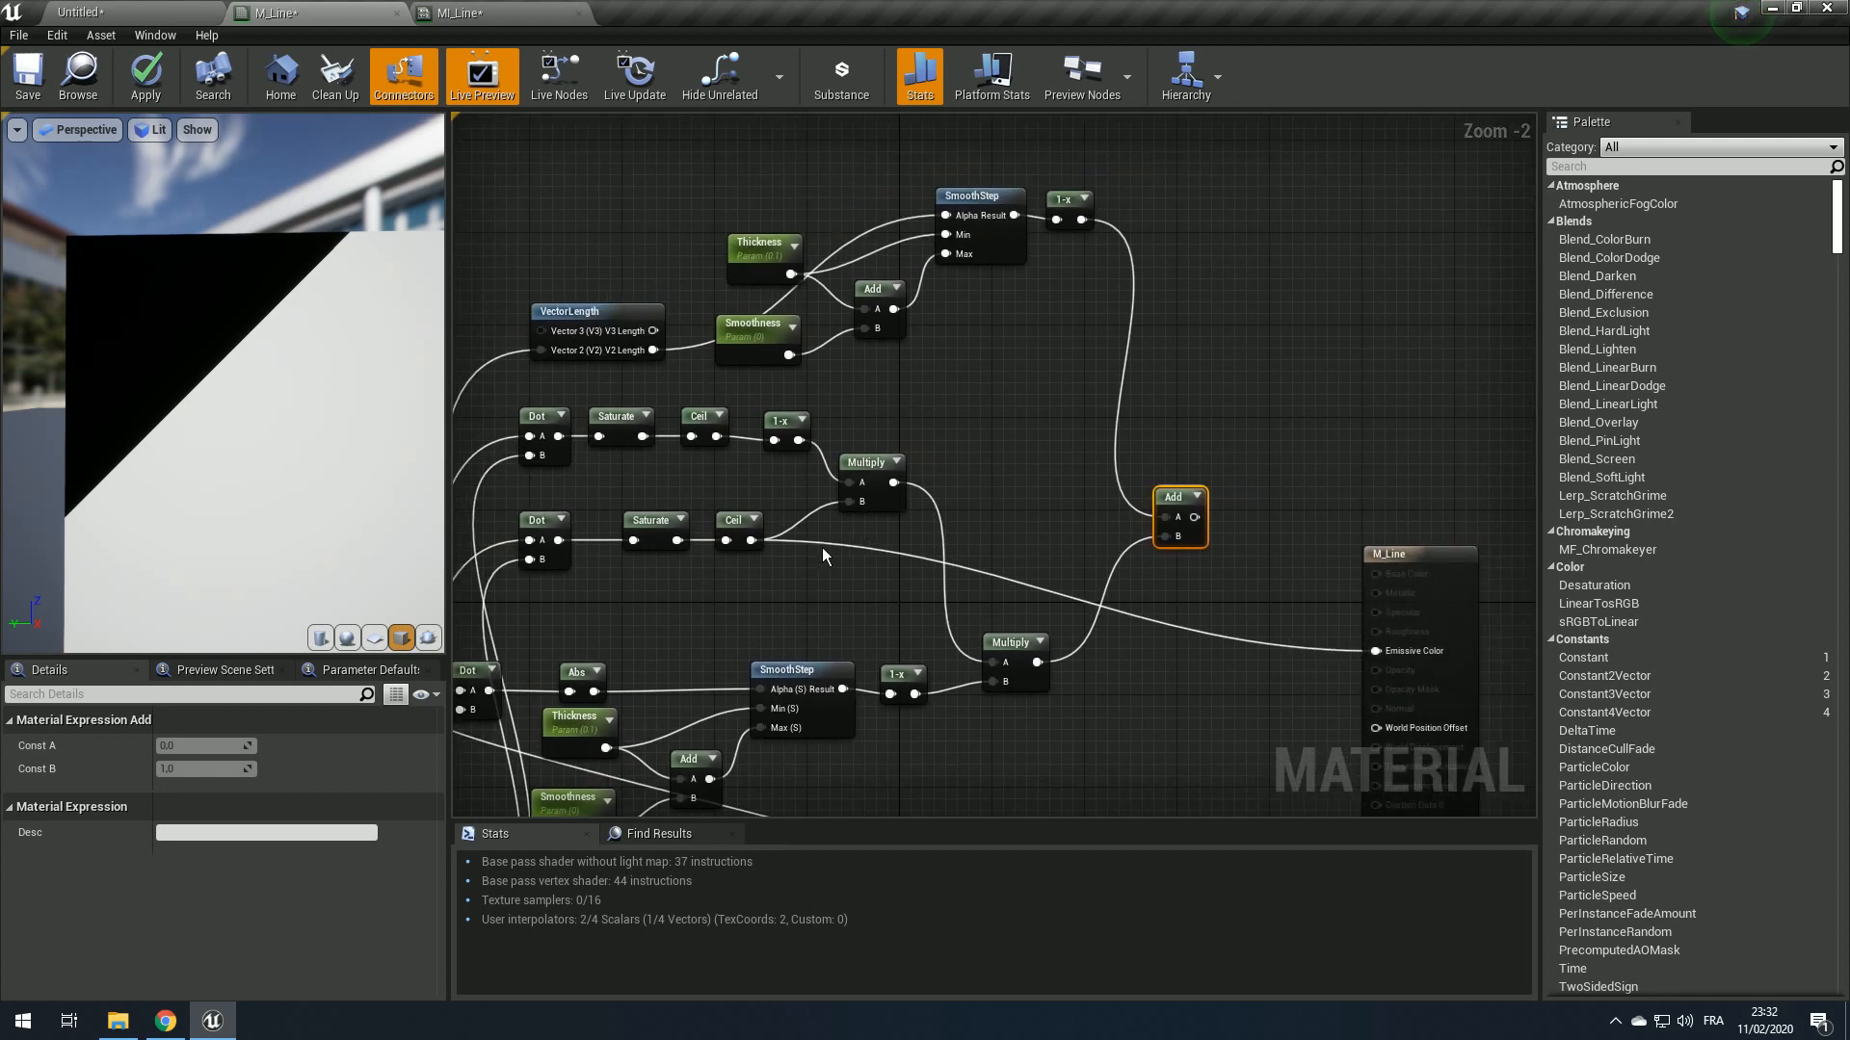
drag(763, 546, 1001, 339)
text(1-x)
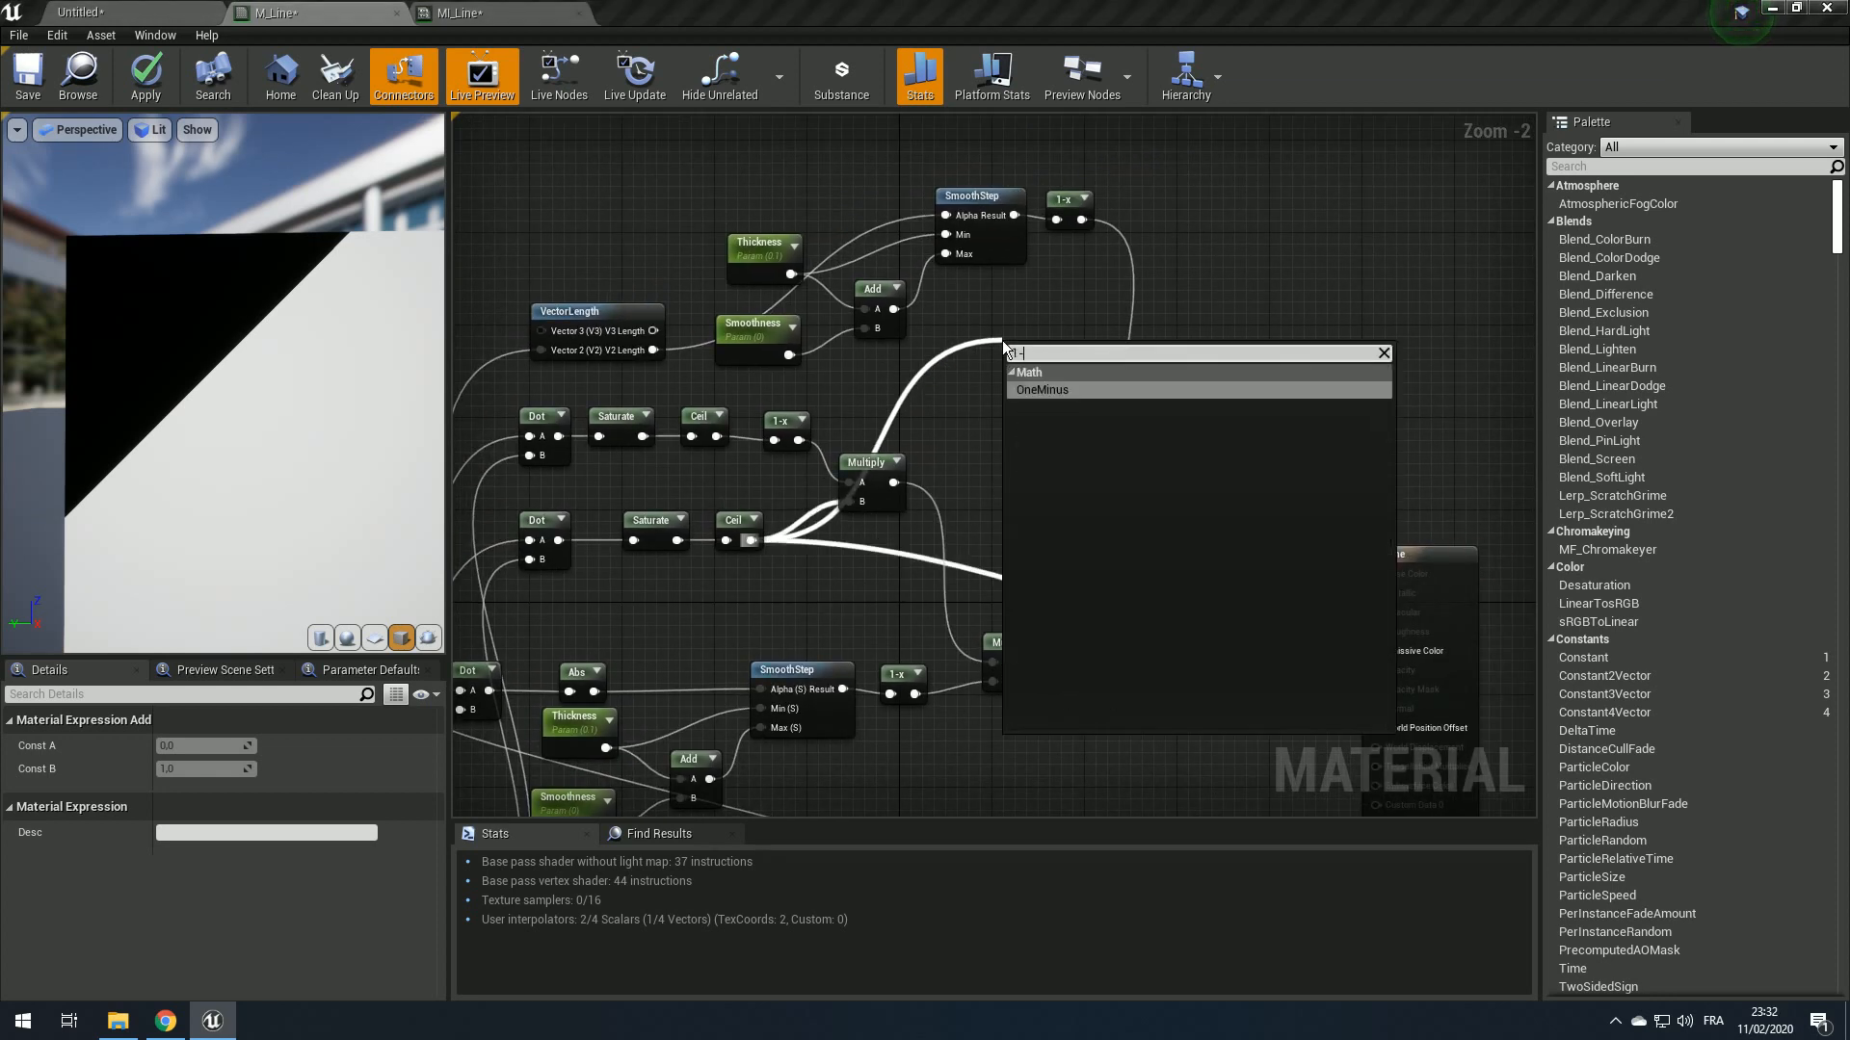
key(Return)
Step: Create a Multiply node fed by the circle's 1-x output, and preview the inverted Ceil mask through Emissive Color
drag(1081, 220, 1135, 232)
text(*)
key(Return)
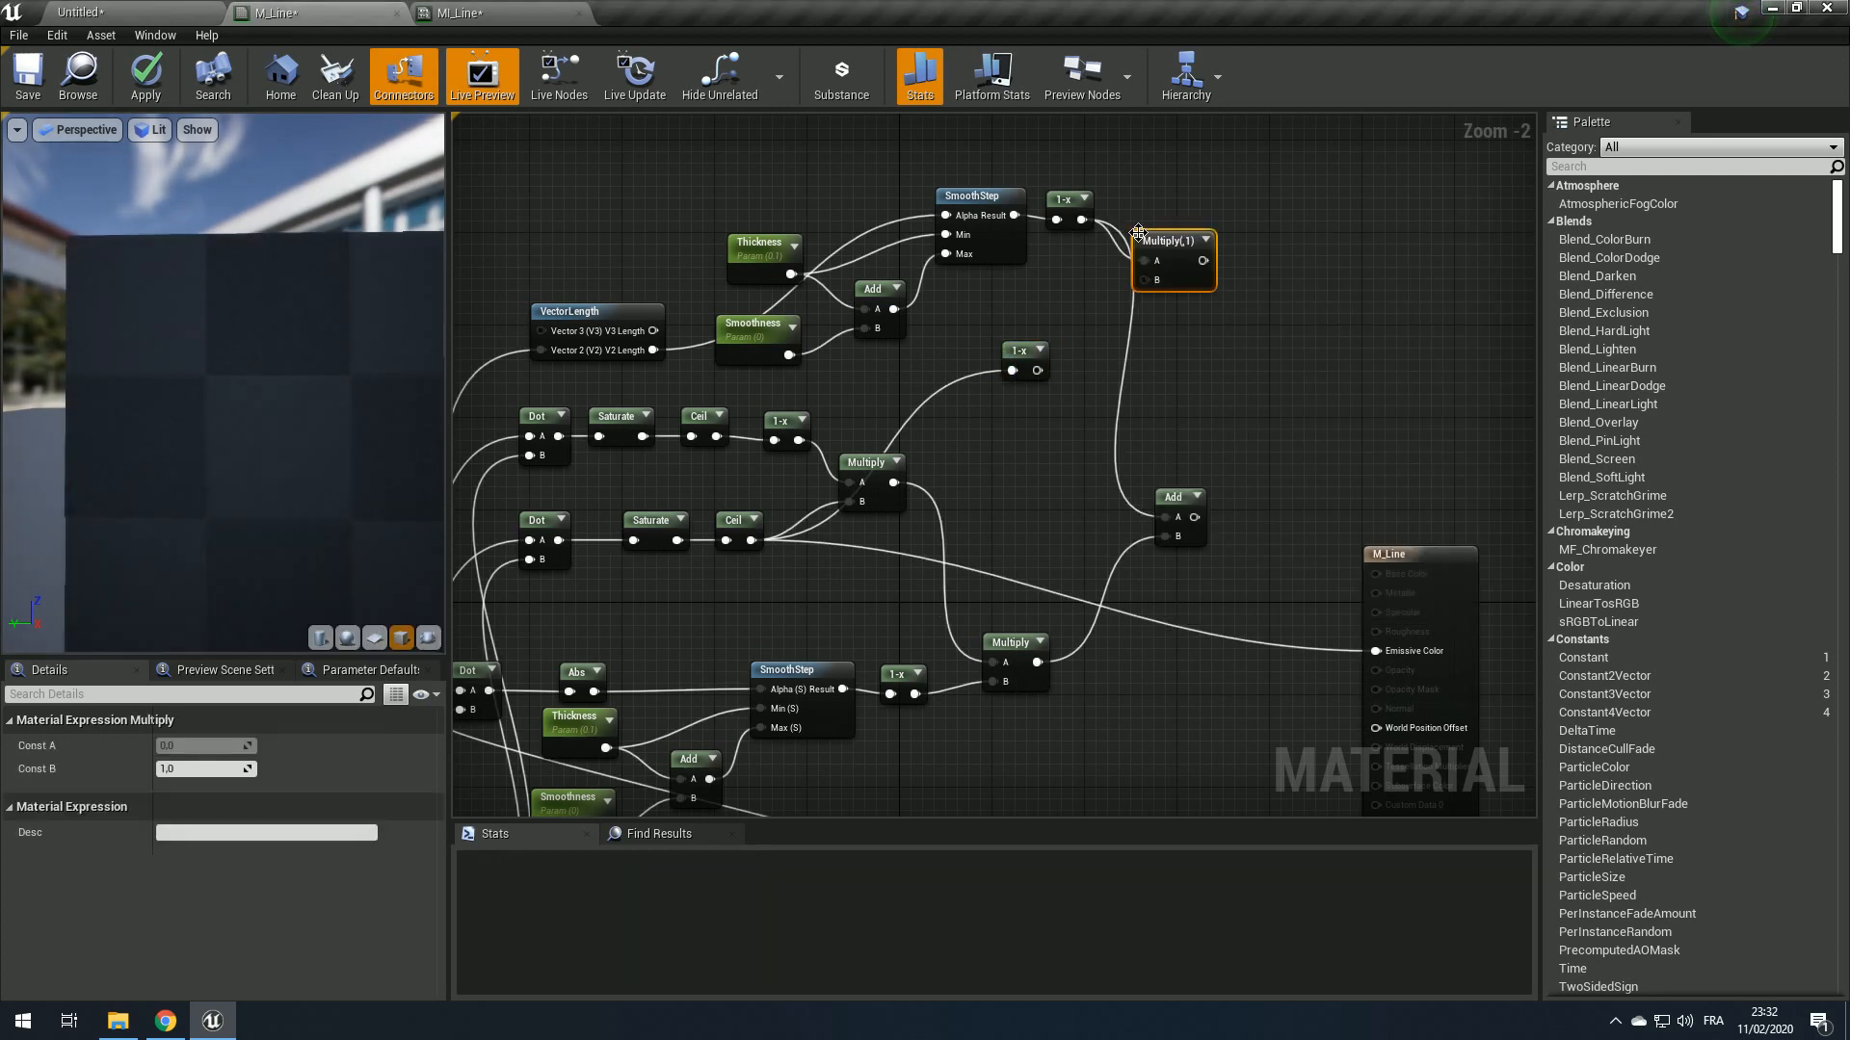
drag(1037, 370, 1376, 650)
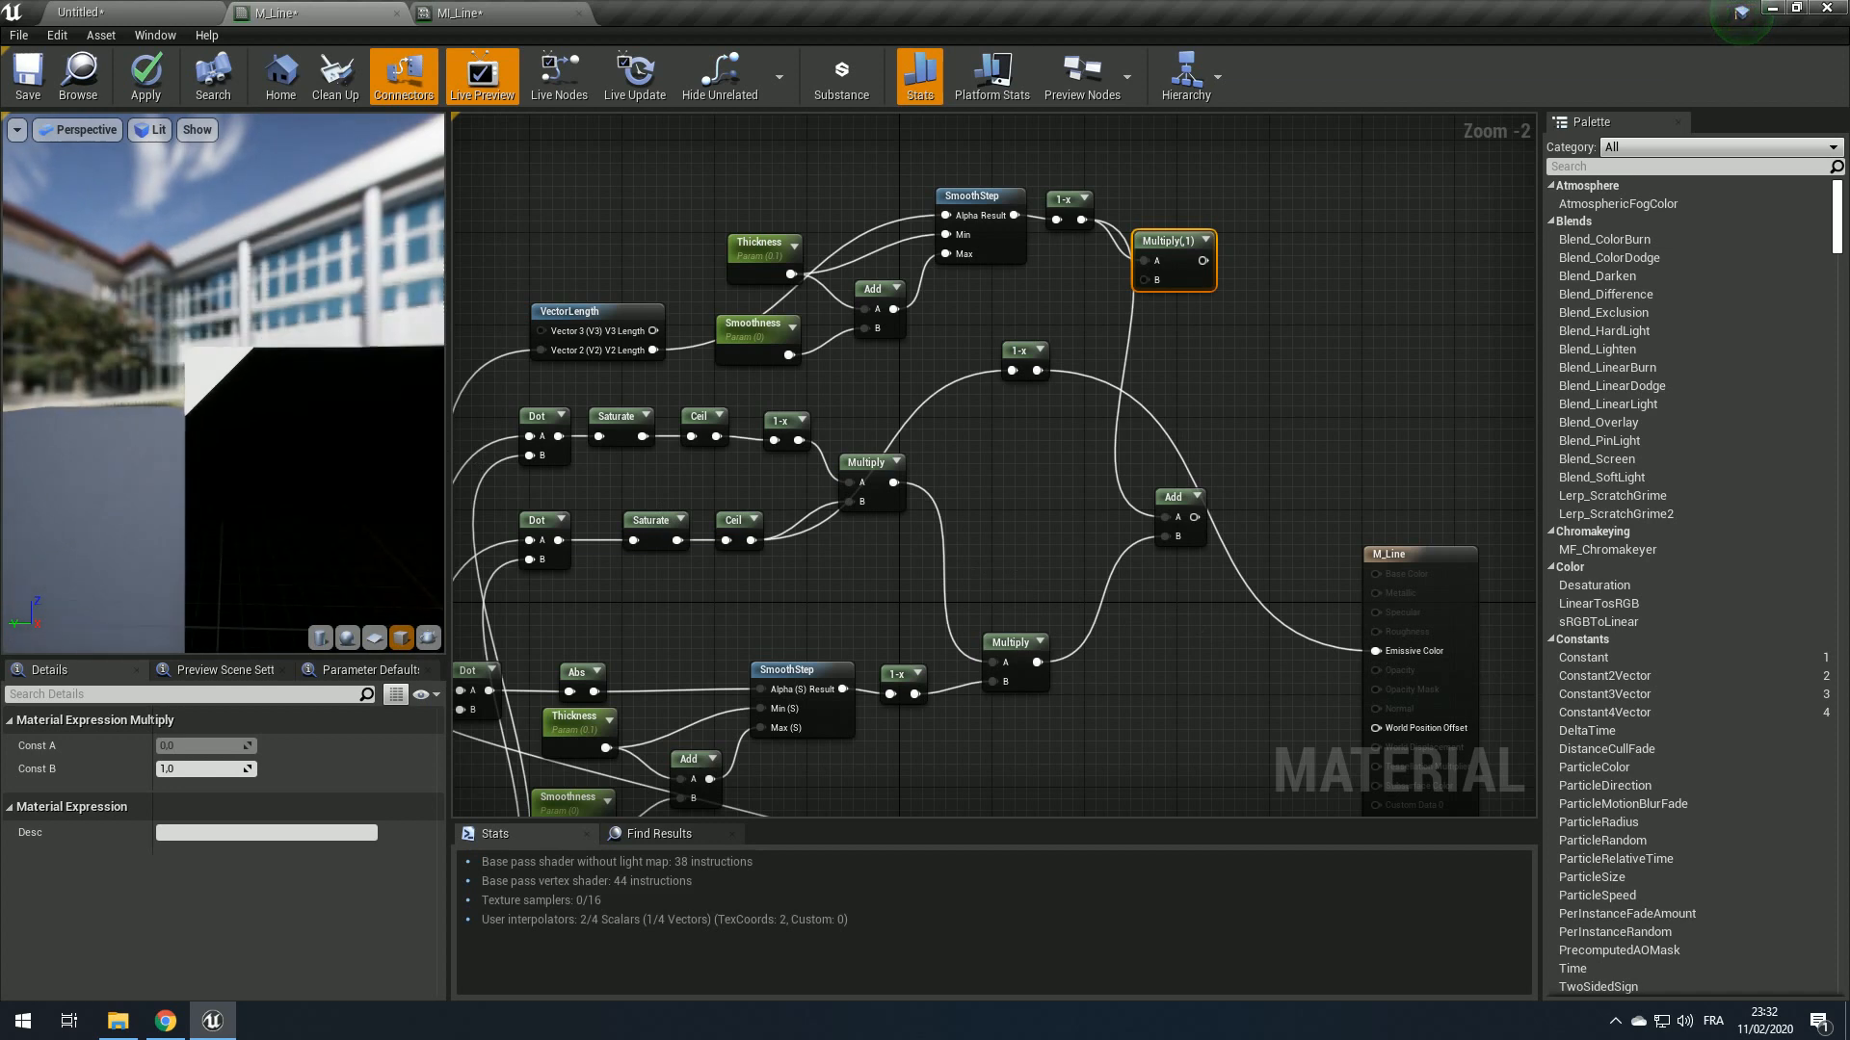
Step: Connect the inverted Ceil mask to the new Multiply's B input and preview the Multiply result through Emissive Color
drag(1040, 369, 1375, 650)
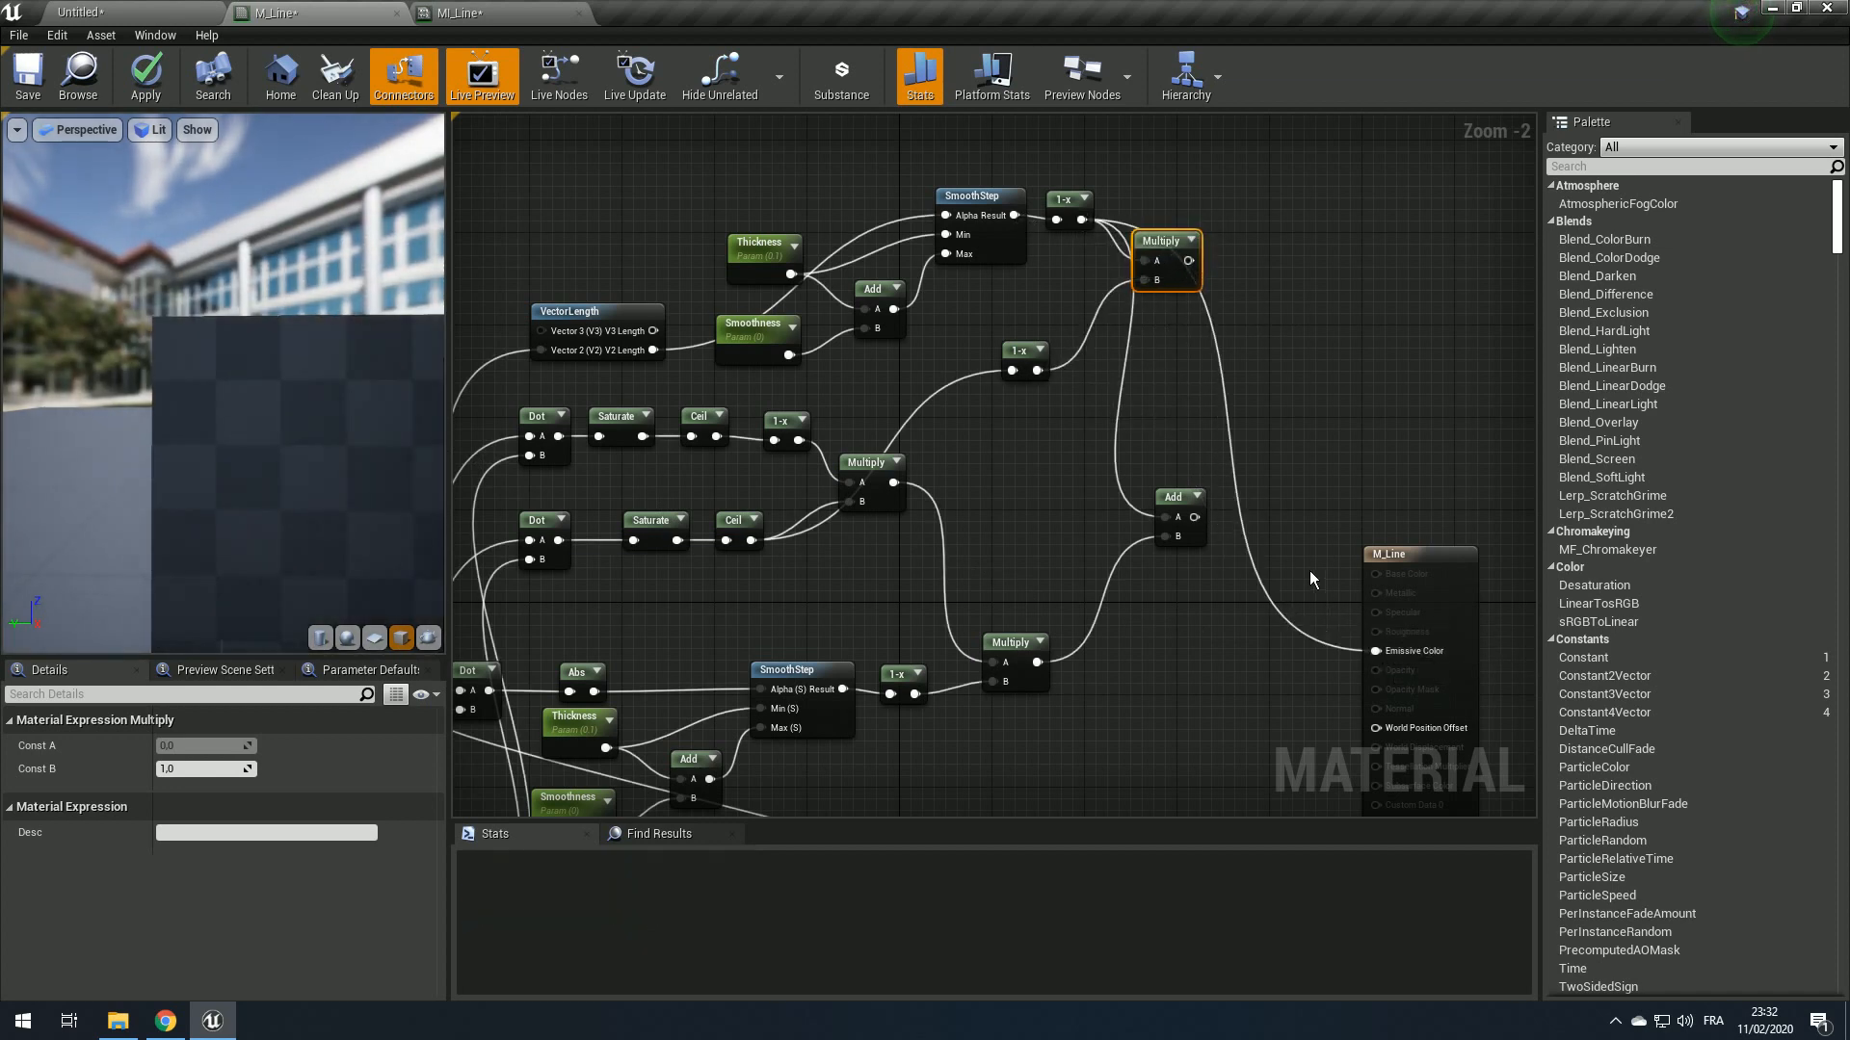
drag(1189, 268, 1378, 651)
drag(104, 472, 75, 461)
right_drag(176, 351, 176, 370)
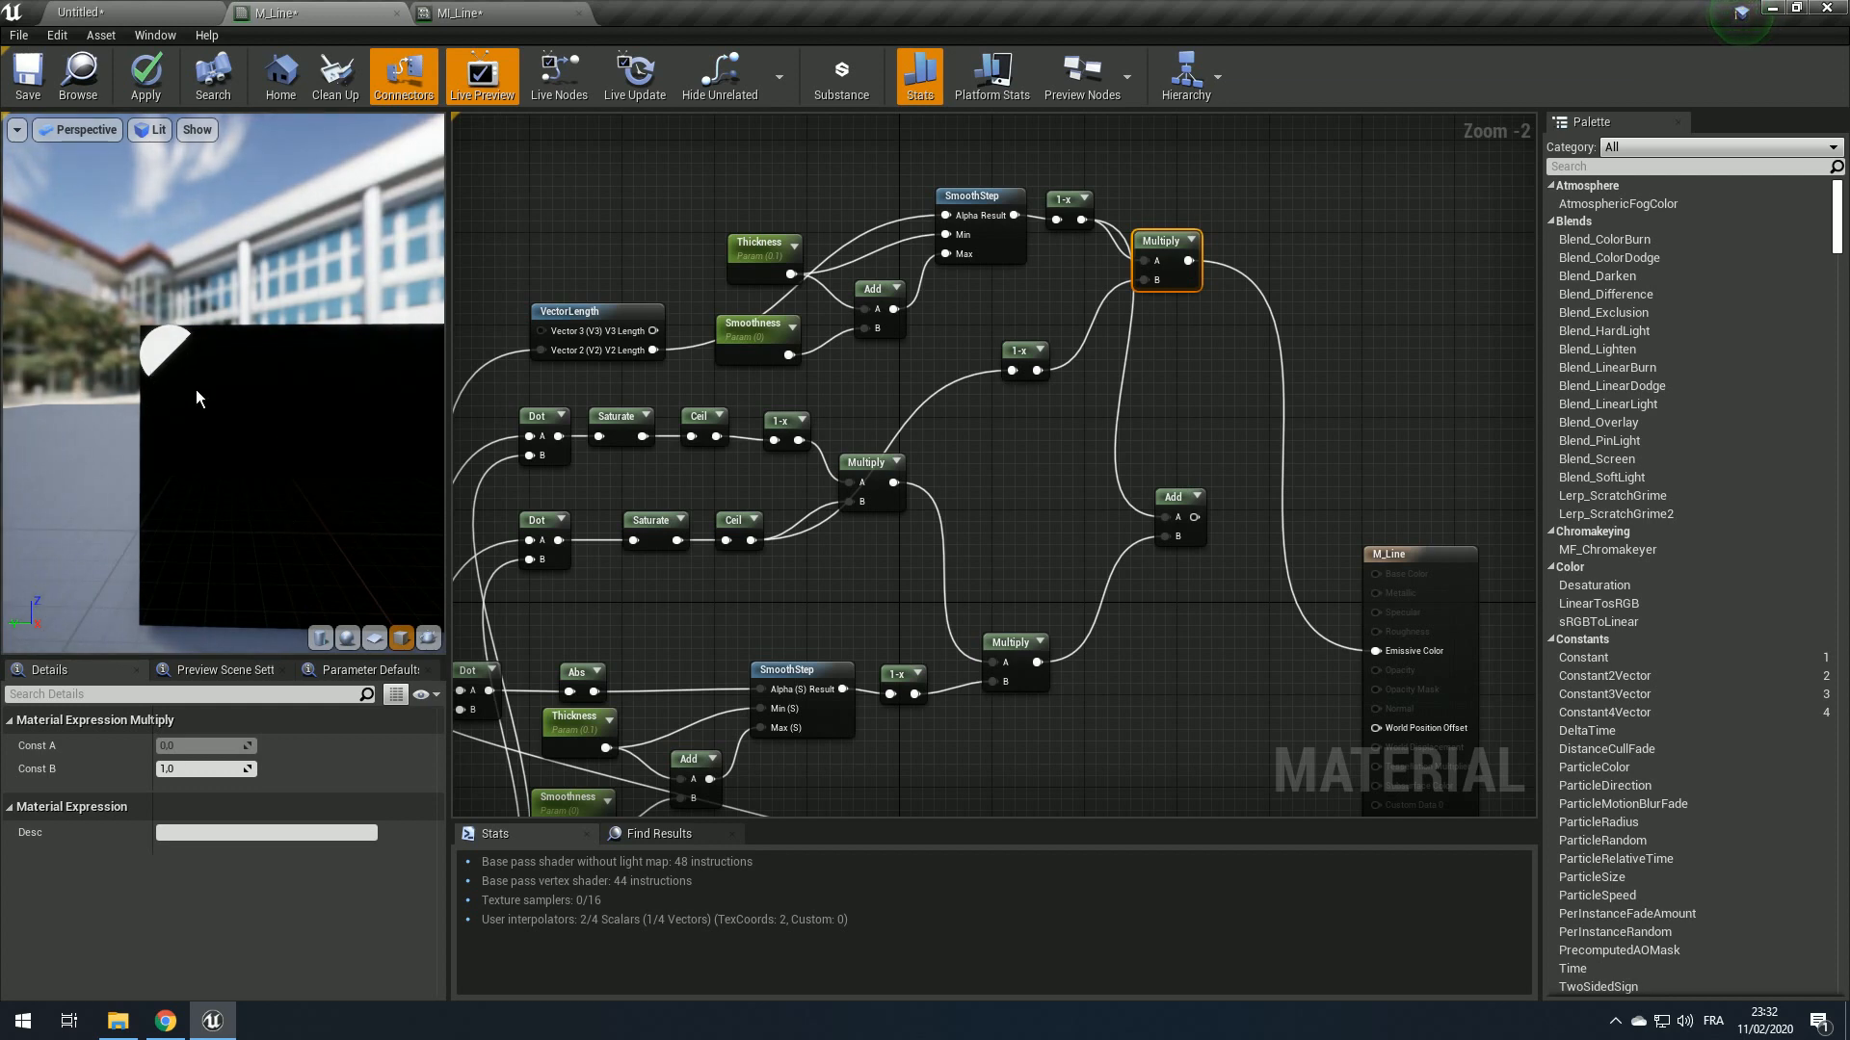
scroll(137, 332, up, 4)
middle_drag(136, 332, 205, 374)
scroll(137, 332, up, 5)
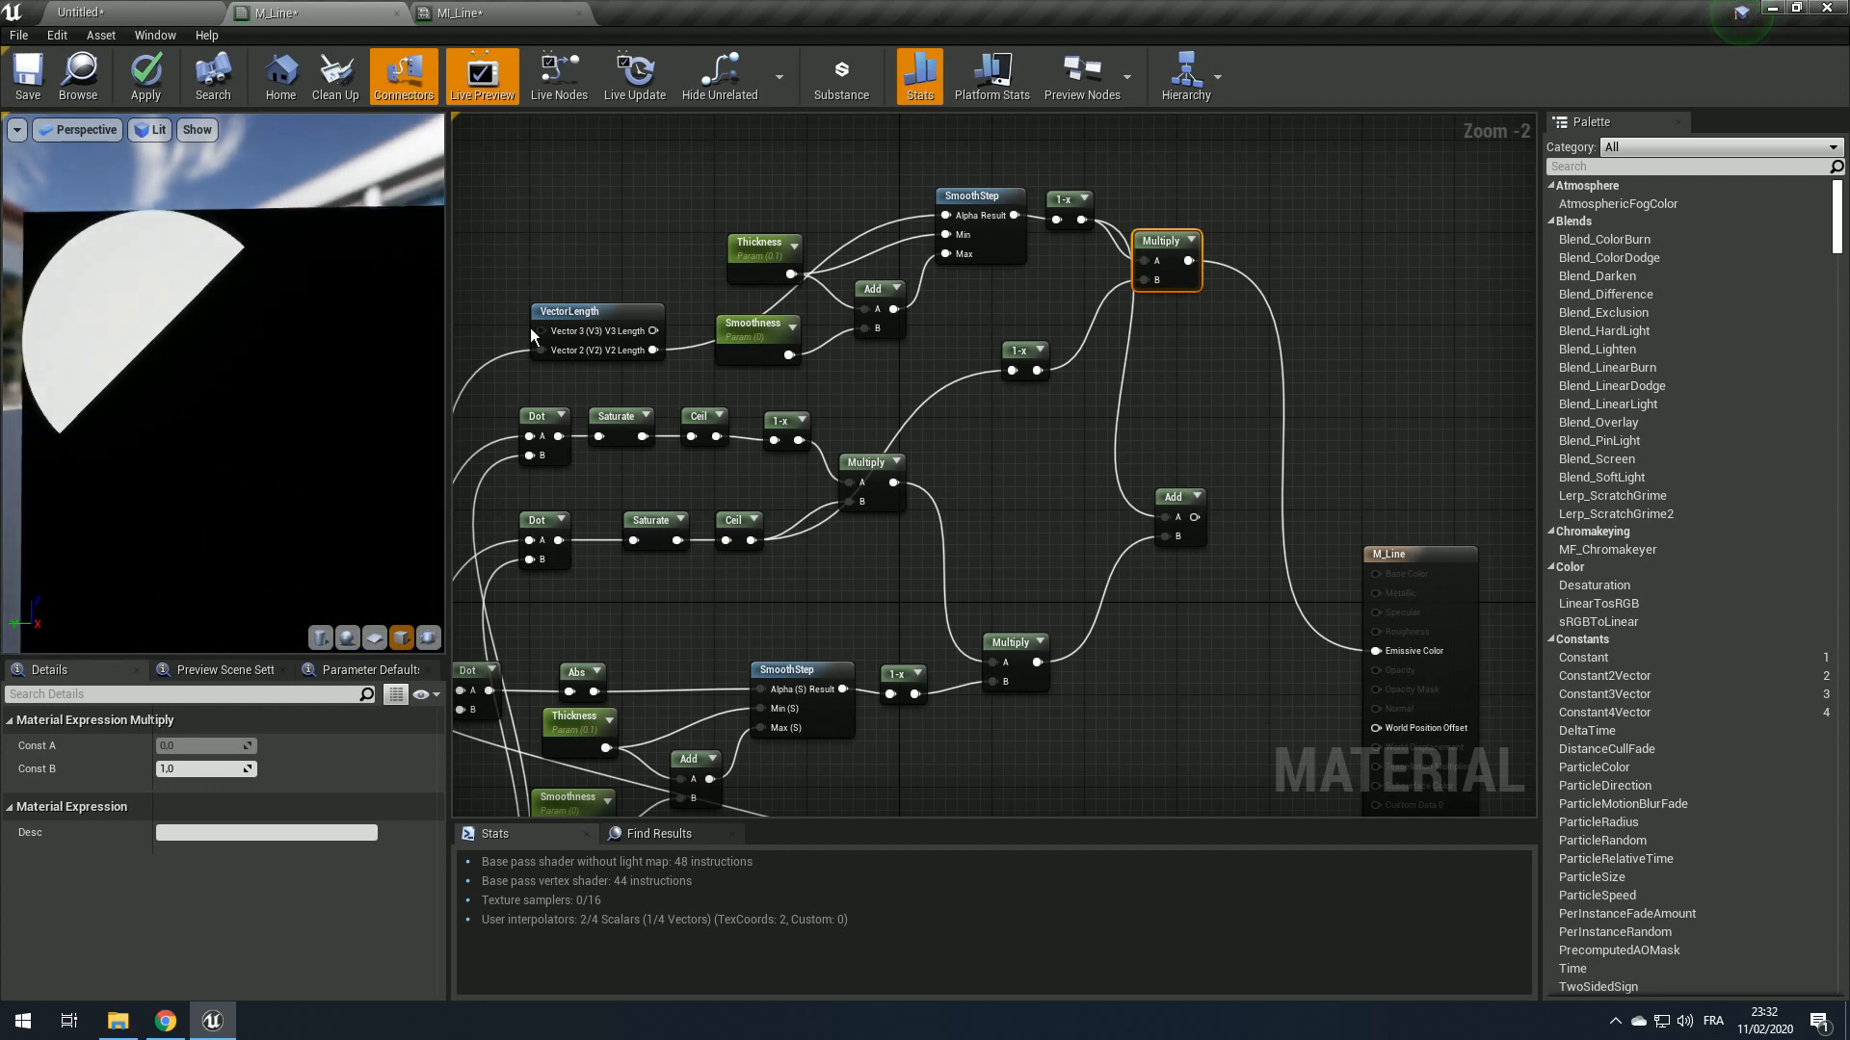
Step: Route the masked circle Multiply into the Add node's A input, connect Add to Emissive Color, apply, and return to MI_Line
drag(1179, 285, 1375, 651)
scroll(271, 397, down, 5)
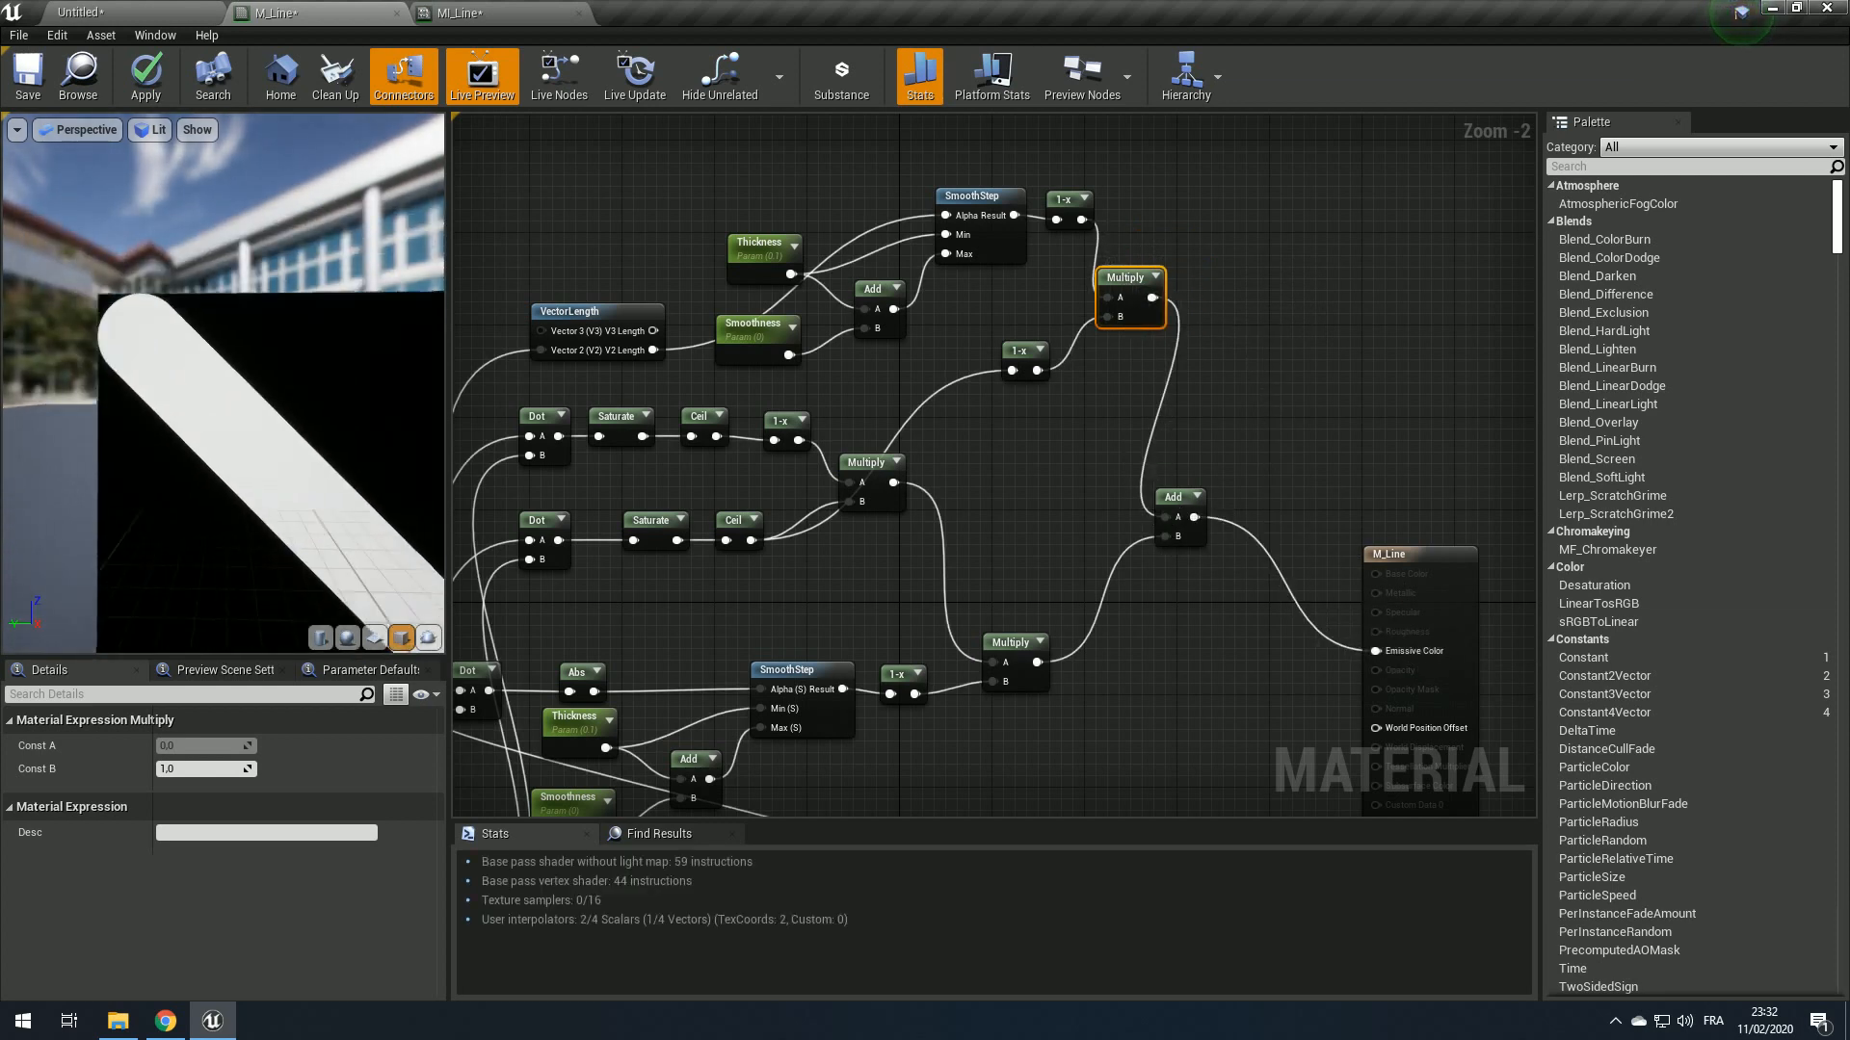
click(145, 96)
click(460, 13)
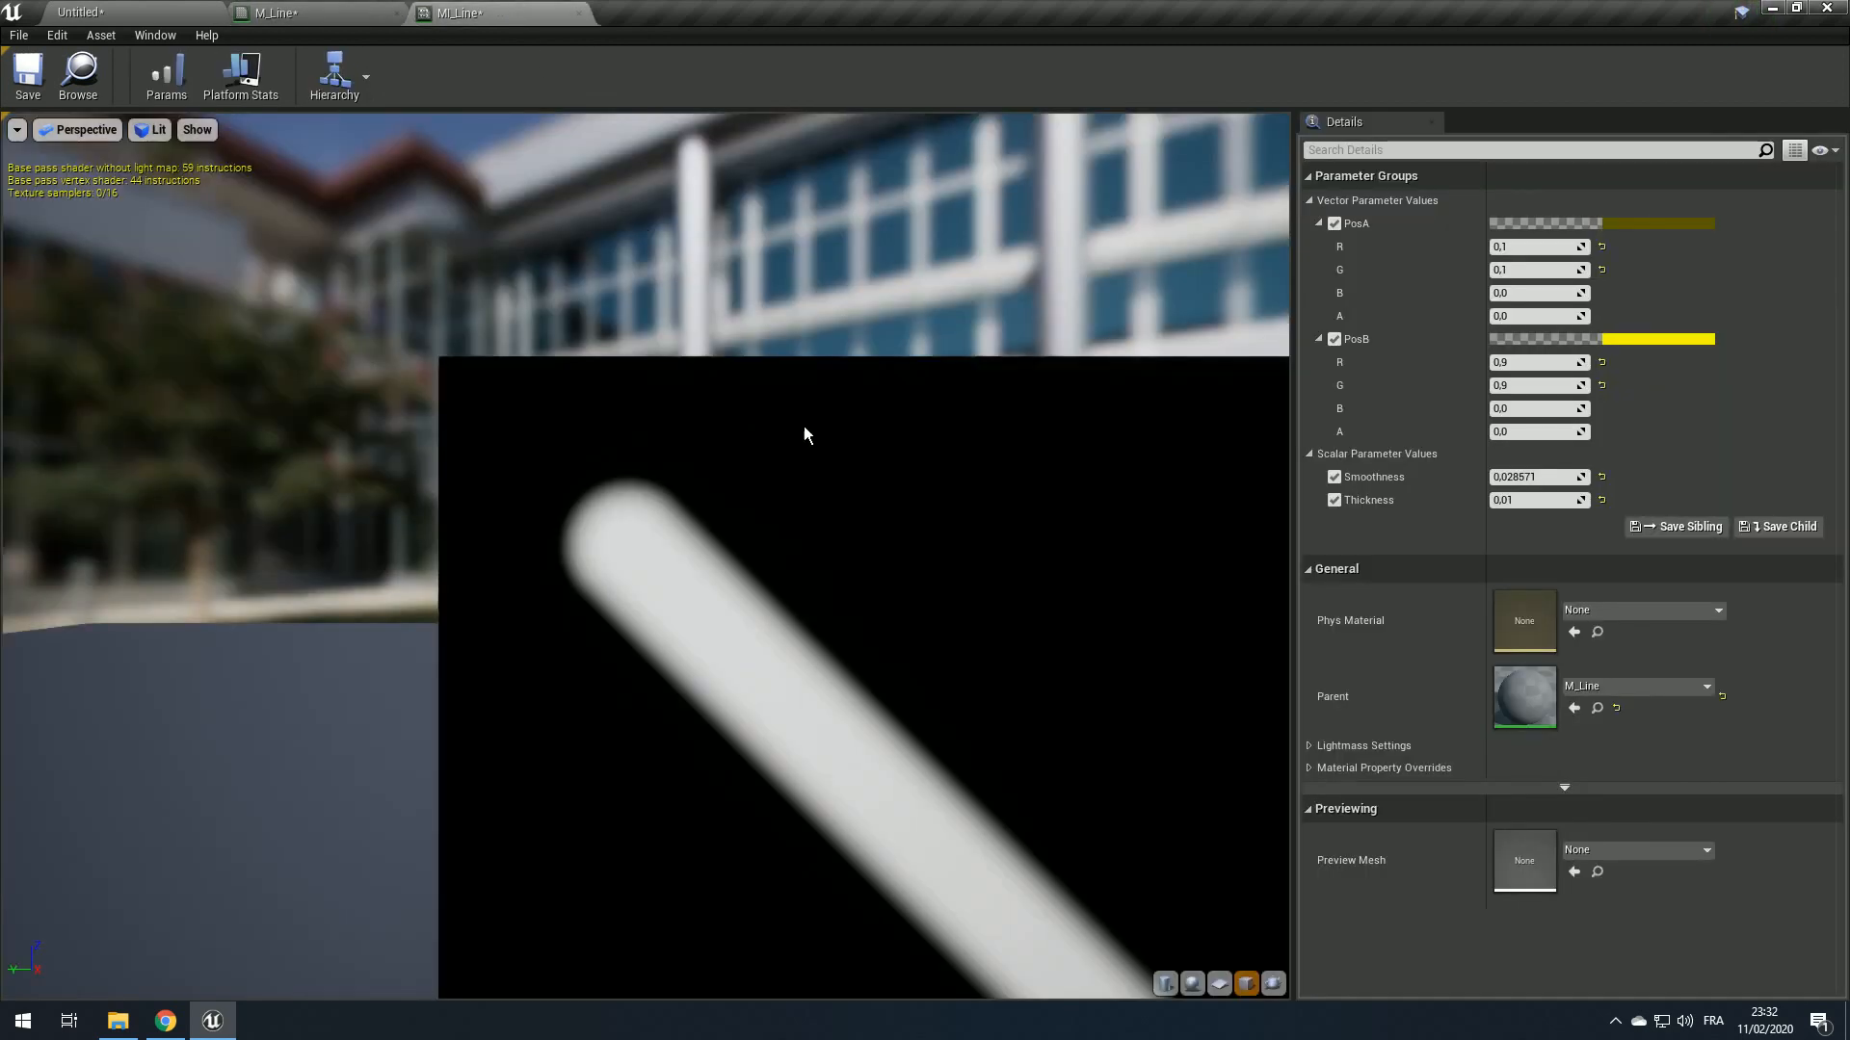
Step: Try a Smoothness of 0 in the instance, set it to 0.001, and inspect the whole line on the preview mesh
scroll(805, 434, up, 6)
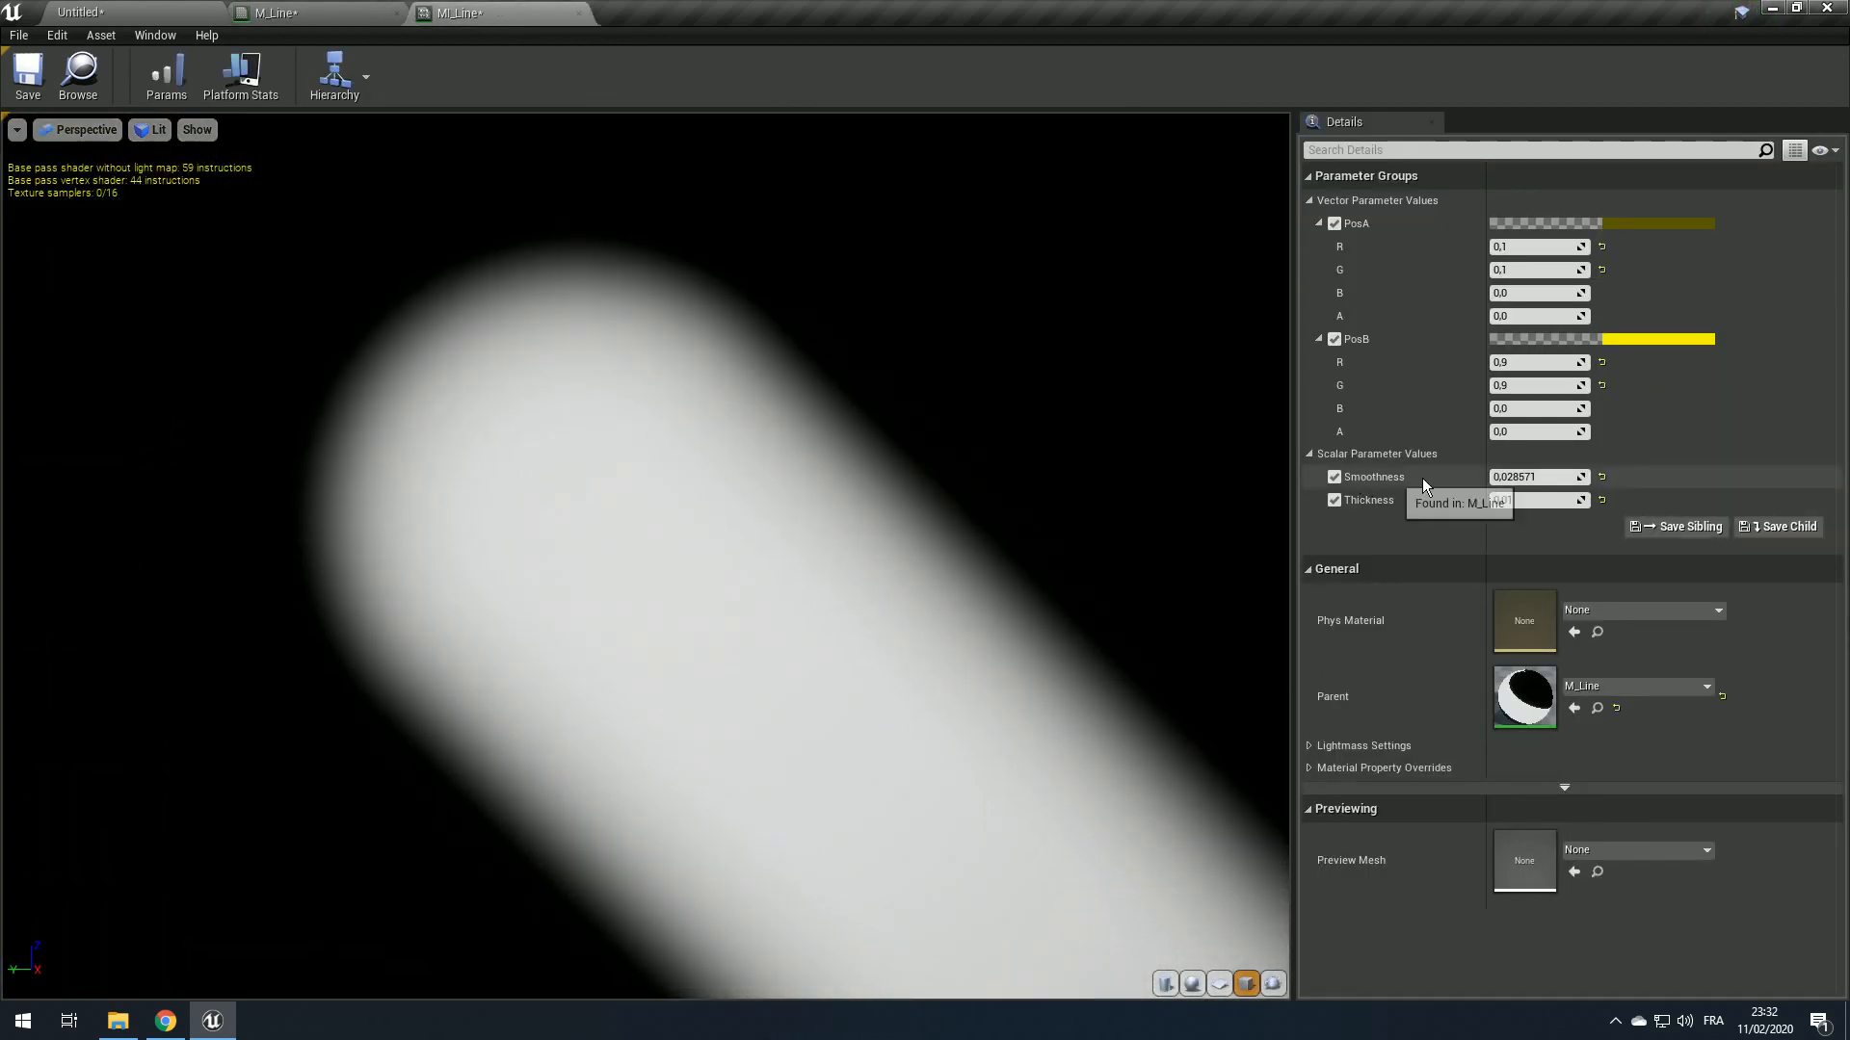
click(1575, 477)
text(0)
key(Return)
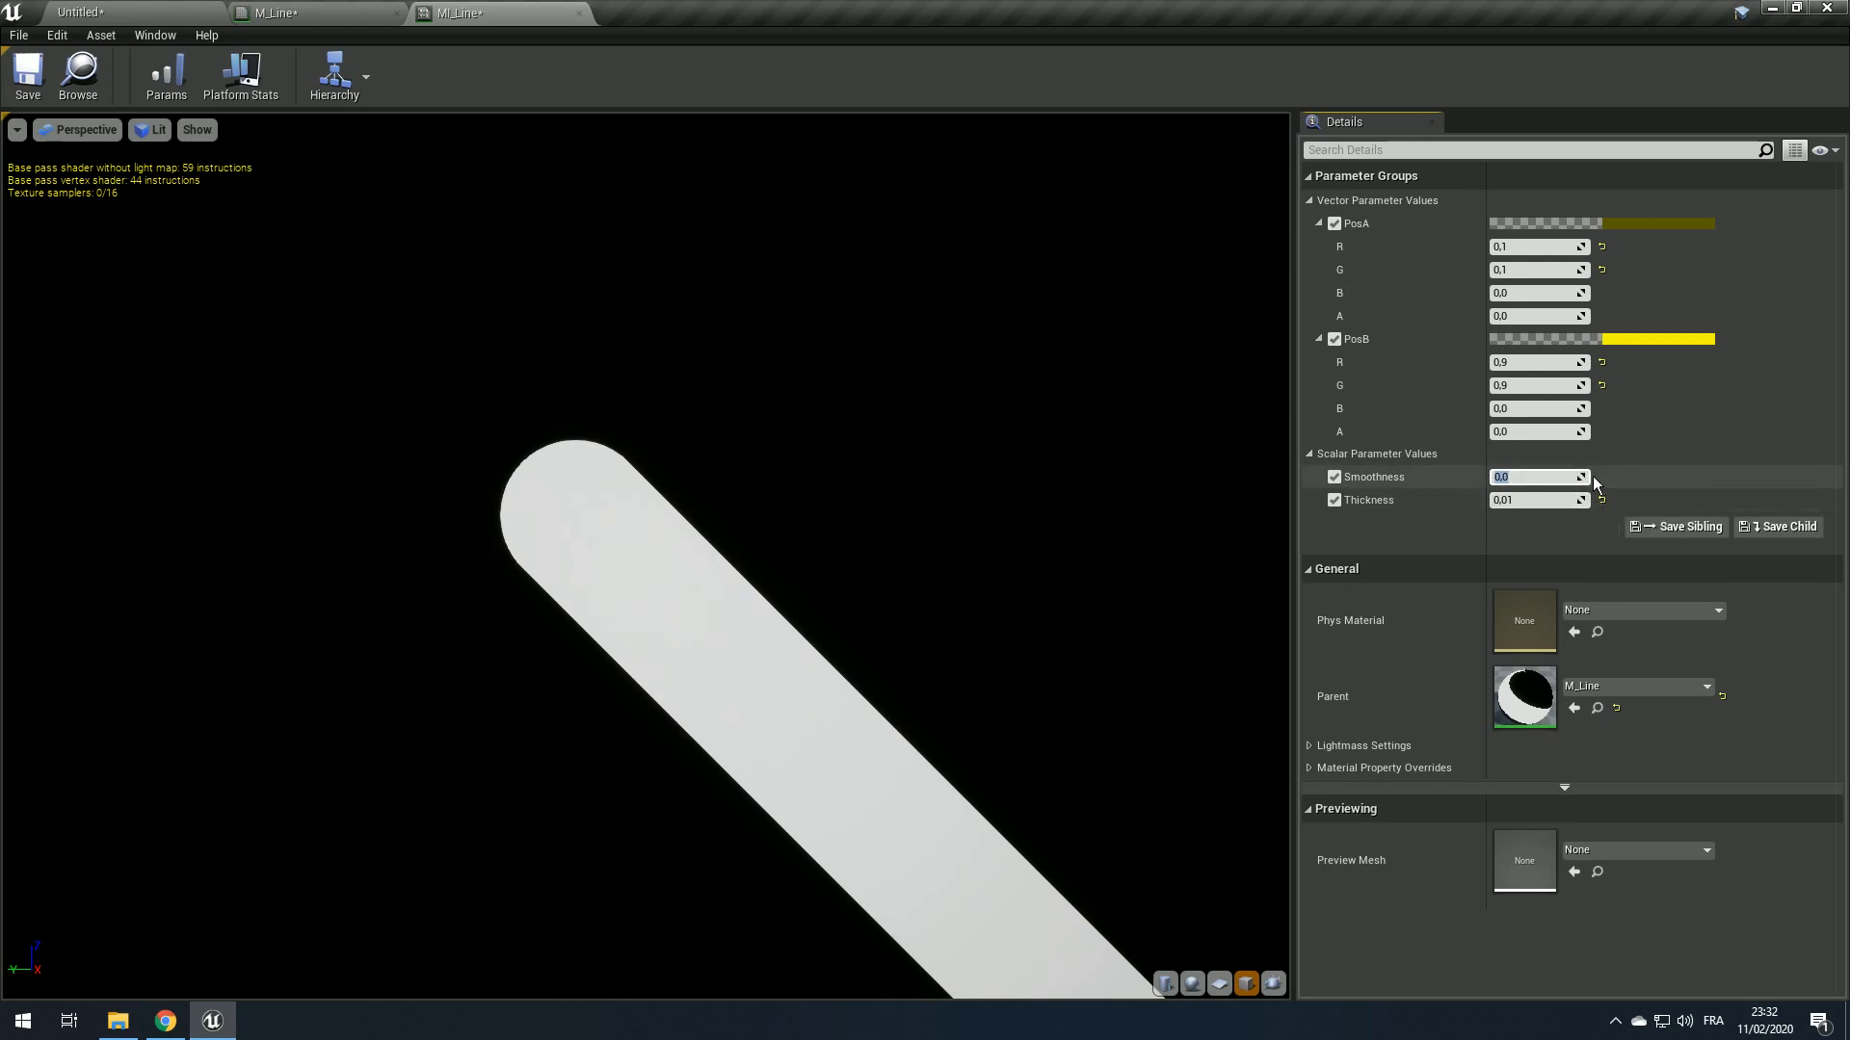
text(0,001)
key(Return)
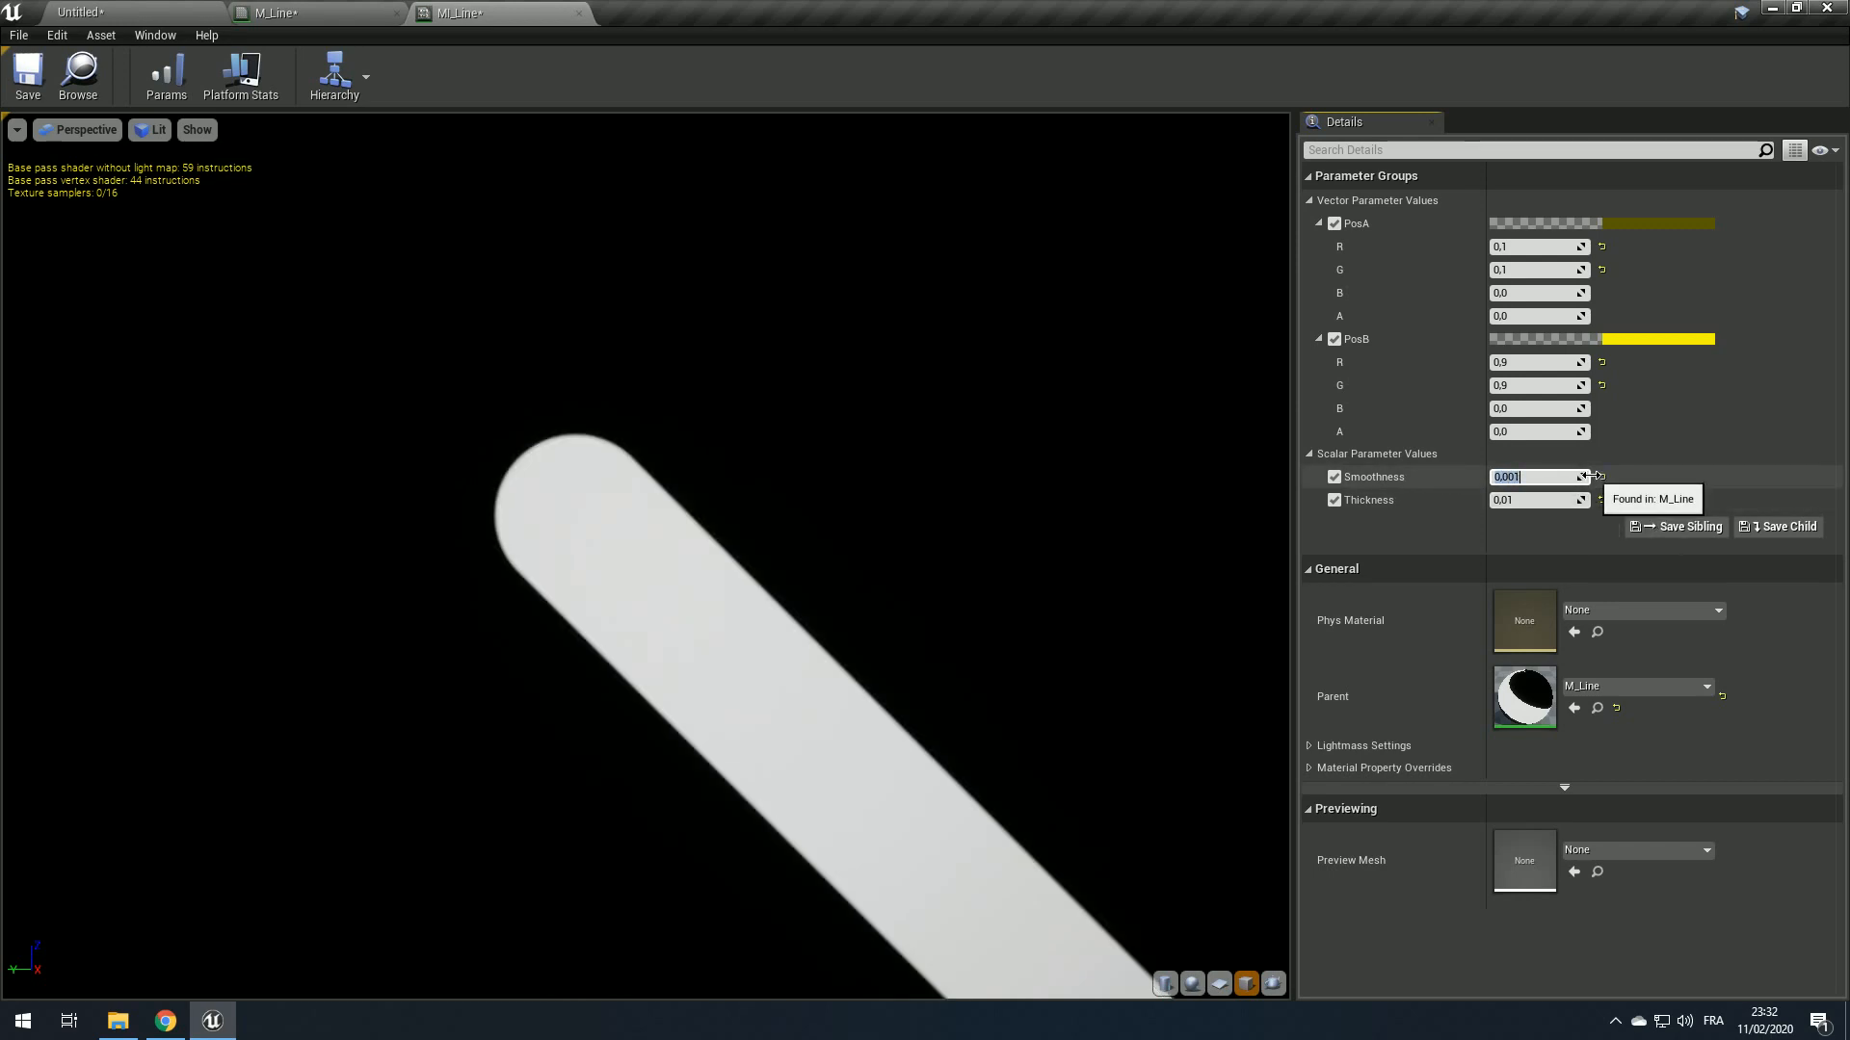
right_drag(841, 533, 842, 376)
middle_drag(842, 533, 728, 429)
middle_drag(888, 550, 811, 426)
scroll(888, 550, down, 2)
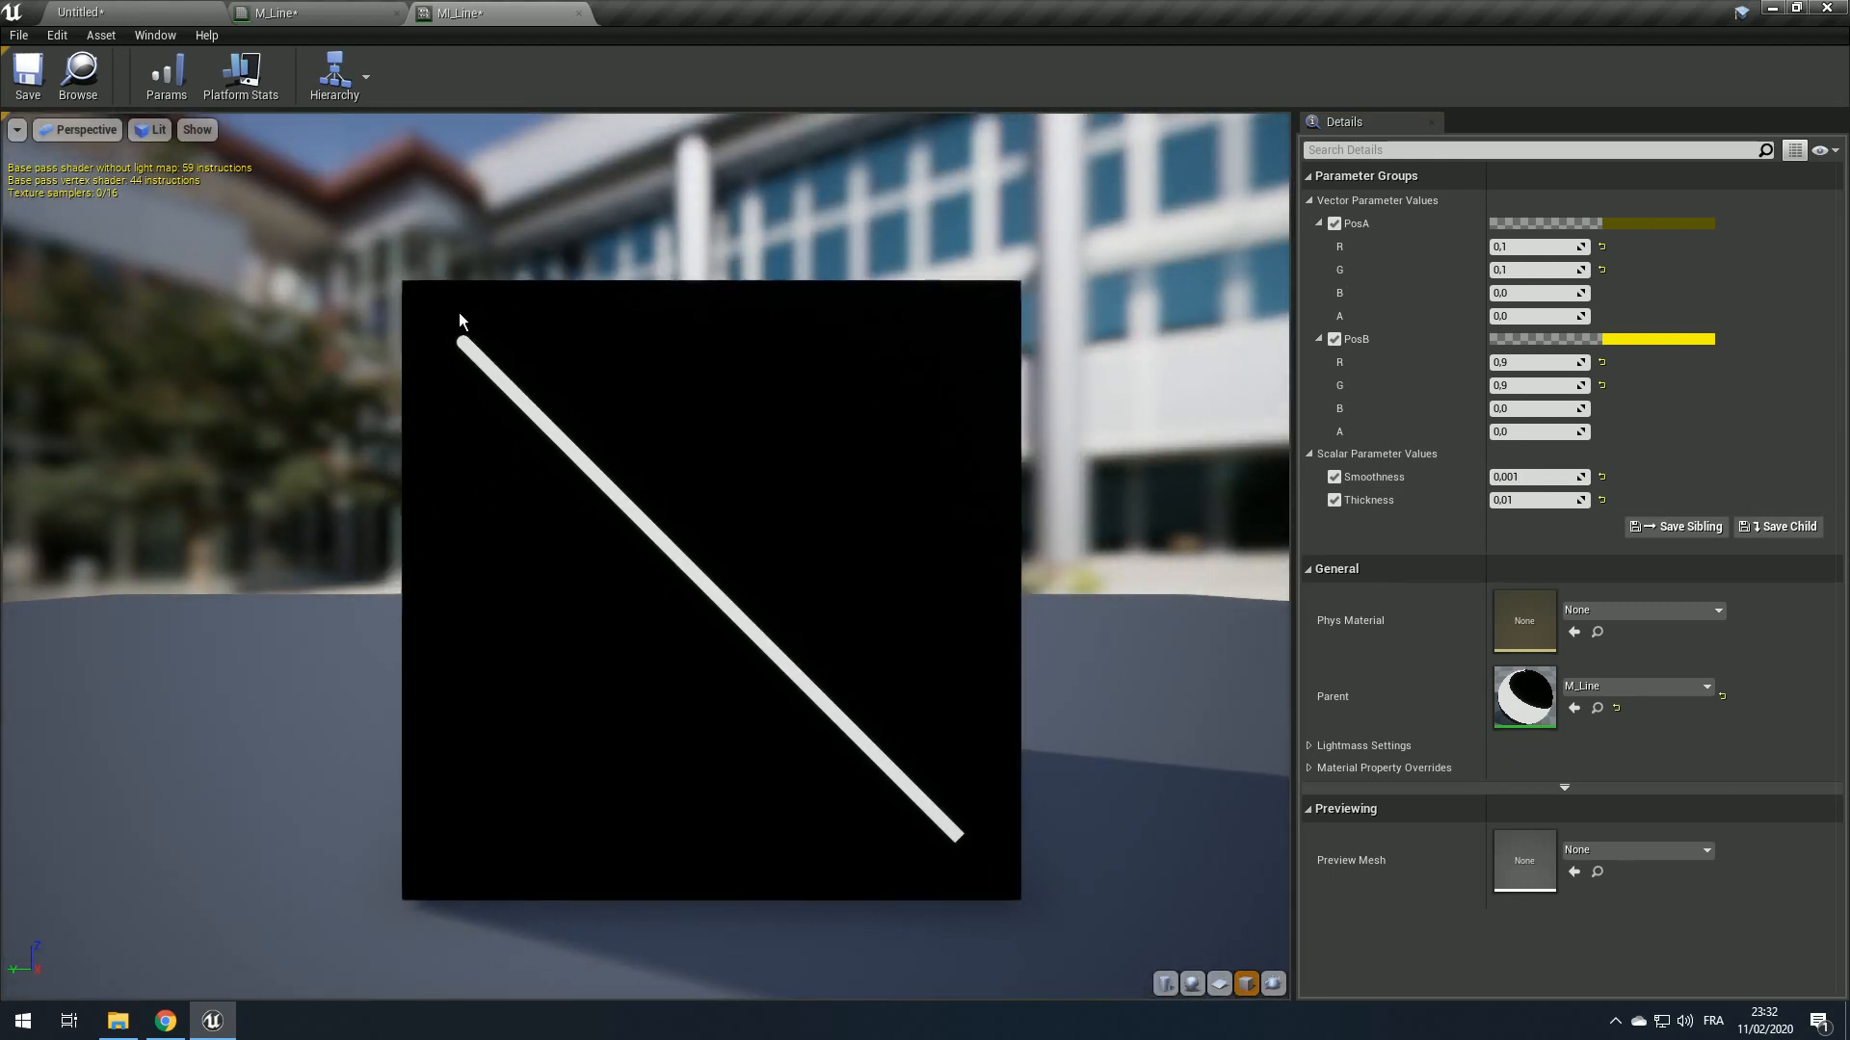
Step: Return to M_Line and wrap the Subtract, Normalize, BreakOutFloat2Components, Multiply and MakeFloat2 chain in a comment titled "Orthogonal Vector"
click(280, 12)
scroll(899, 433, up, 2)
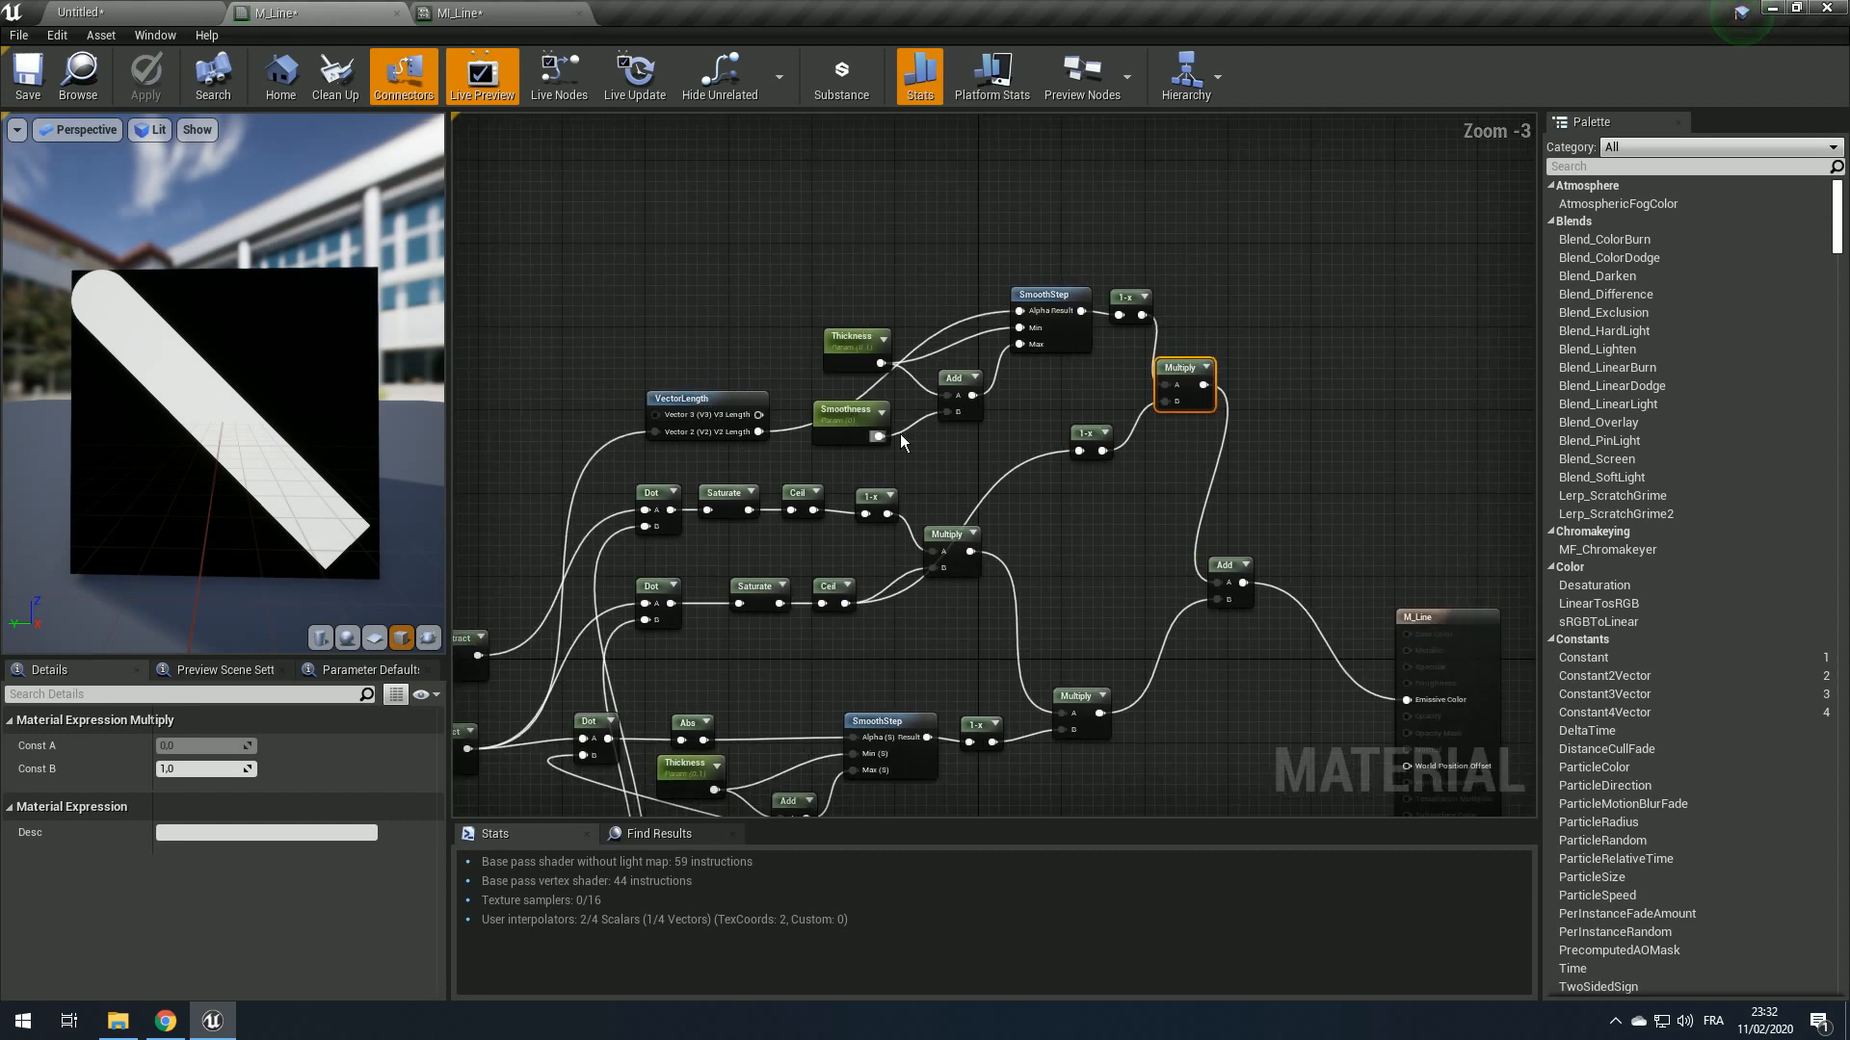
scroll(900, 433, down, 5)
scroll(794, 520, up, 5)
right_drag(1129, 478, 1021, 426)
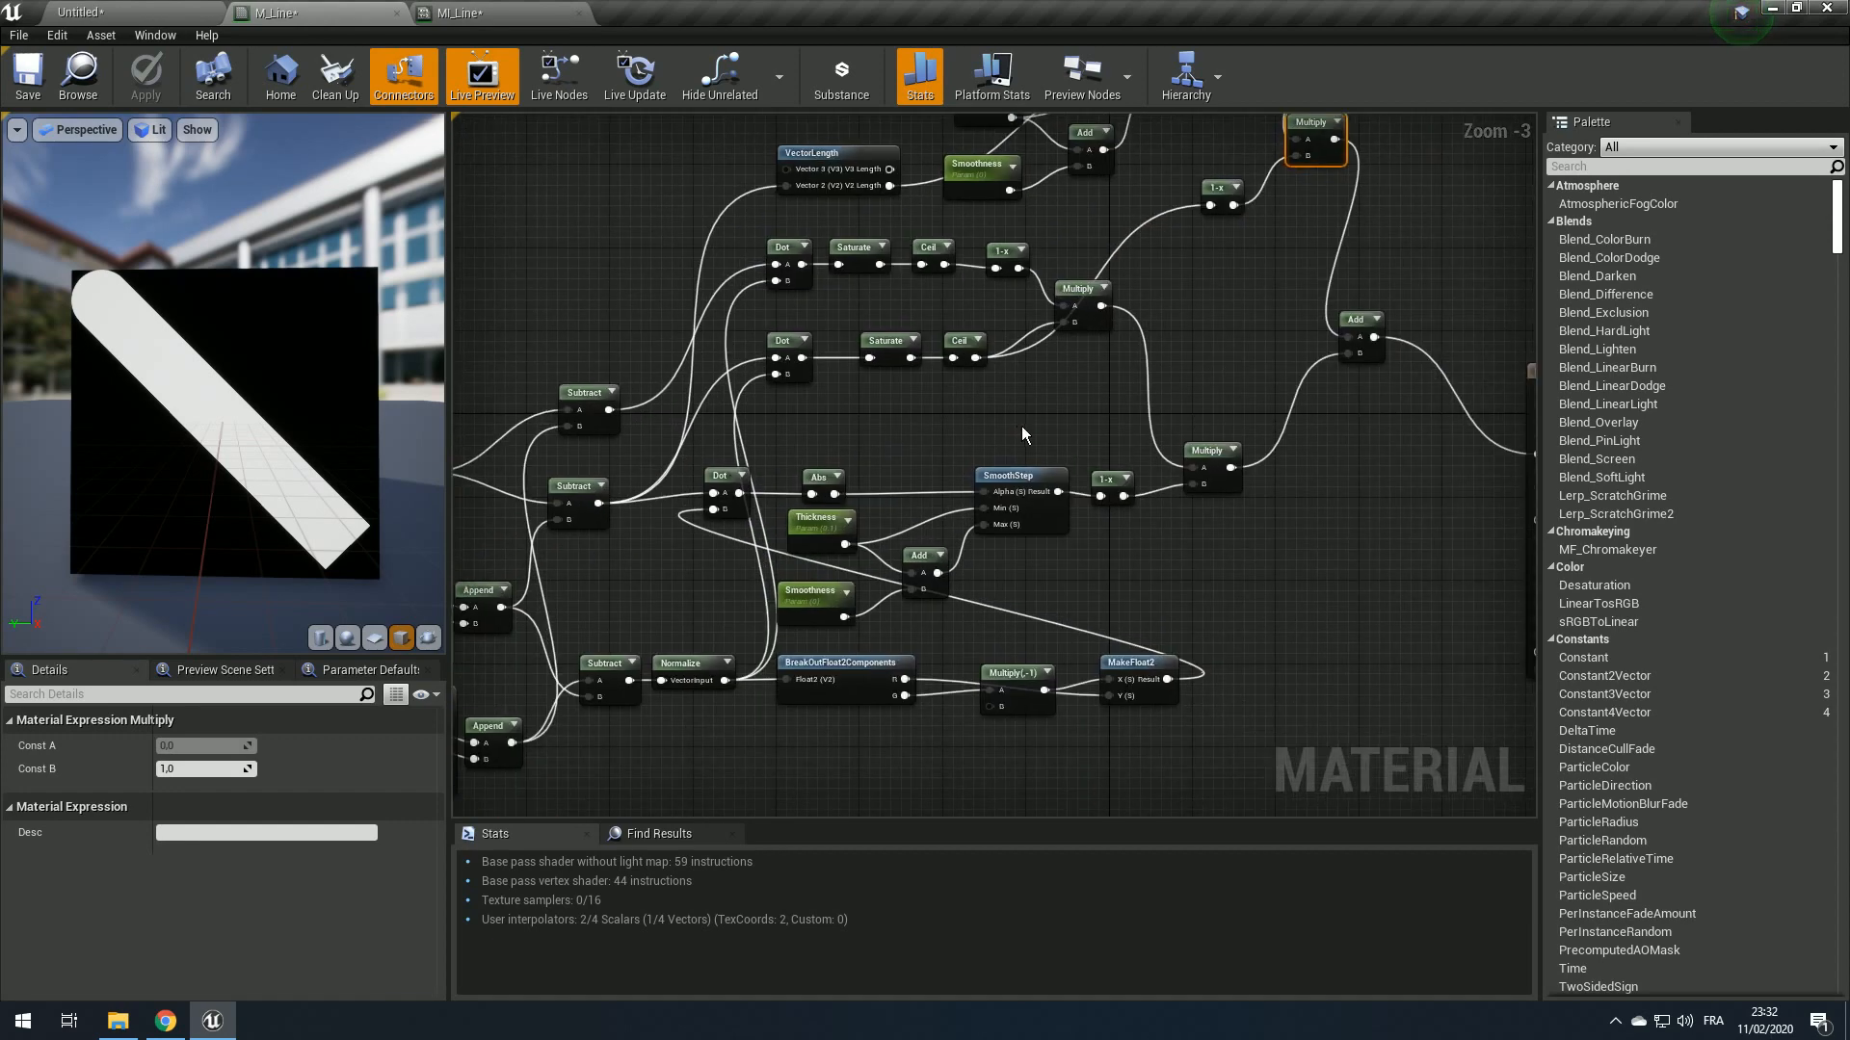
right_drag(898, 517, 1066, 348)
scroll(1066, 349, down, 1)
drag(844, 542, 1286, 534)
key(c)
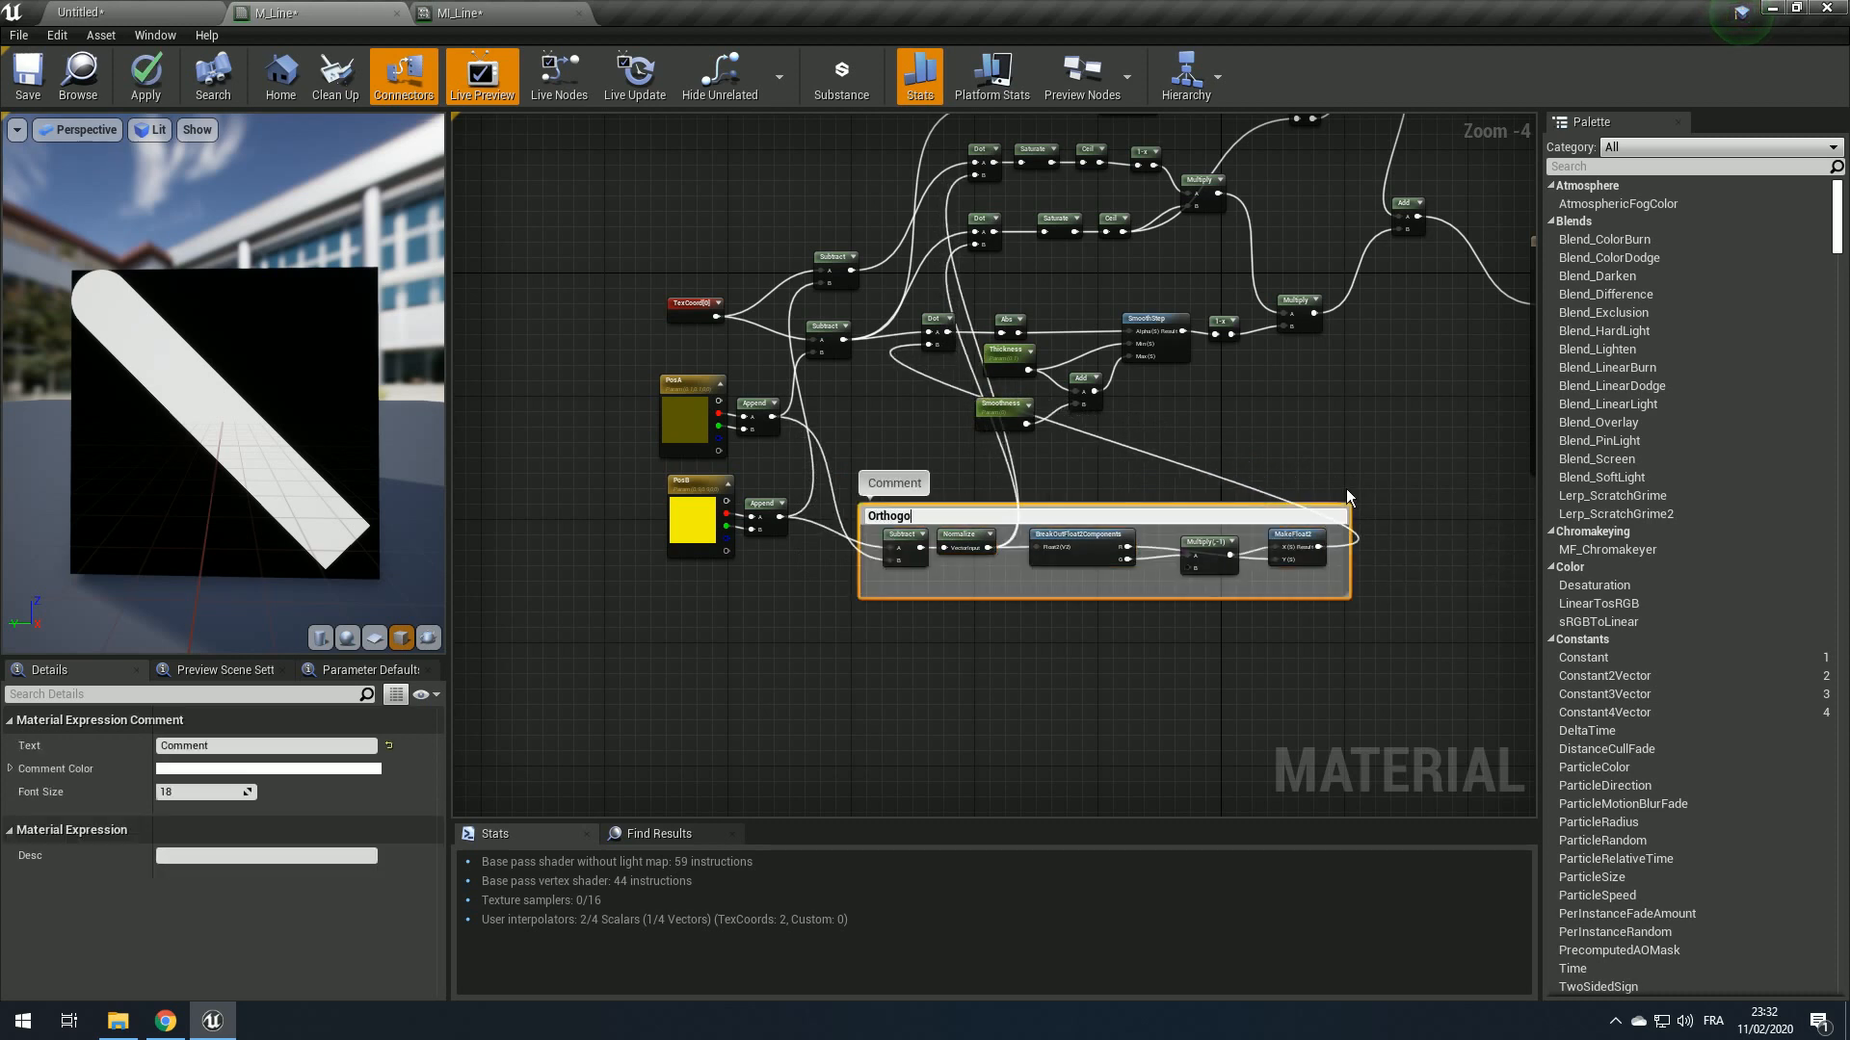
text(Orthogonal Vector)
key(Return)
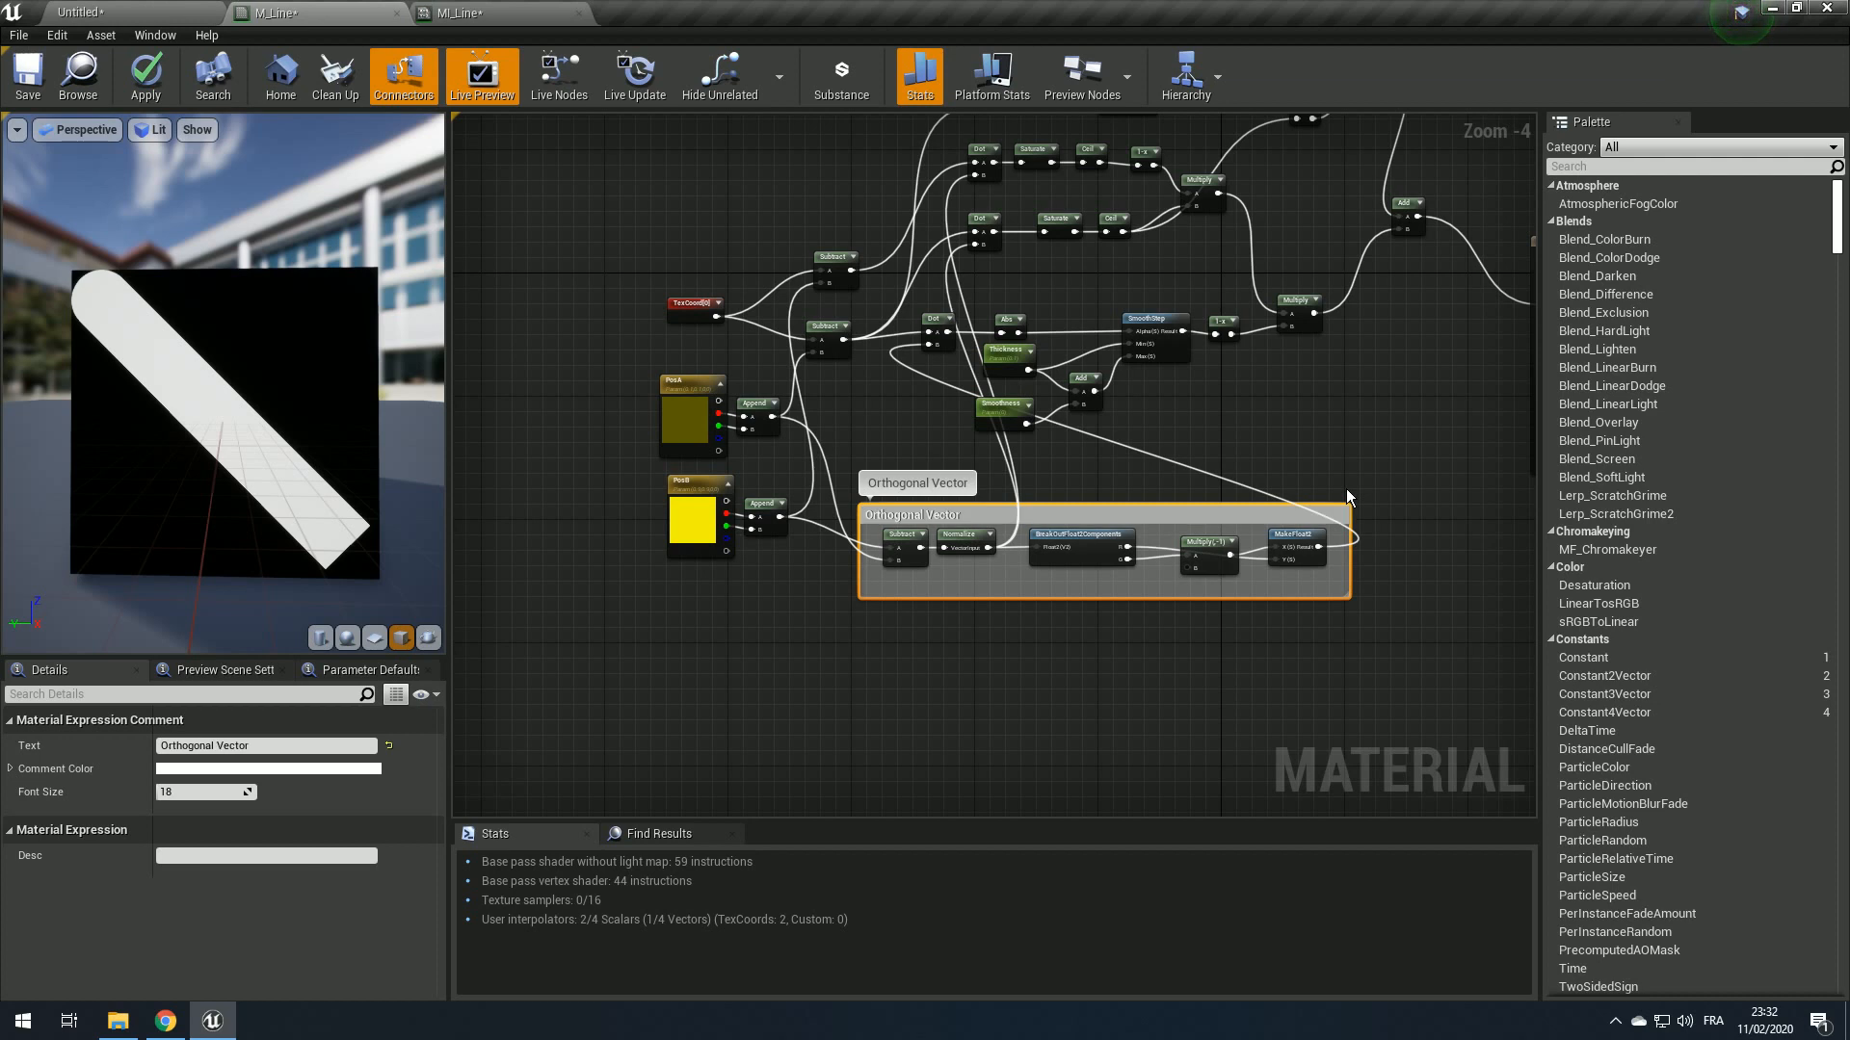
Step: Move the Orthogonal Vector comment lower and respace the line body's SmoothStep, Thickness, Smoothness, Add, Abs and Dot nodes
scroll(1079, 566, up, 1)
drag(1086, 501, 1109, 584)
right_drag(1067, 363, 963, 473)
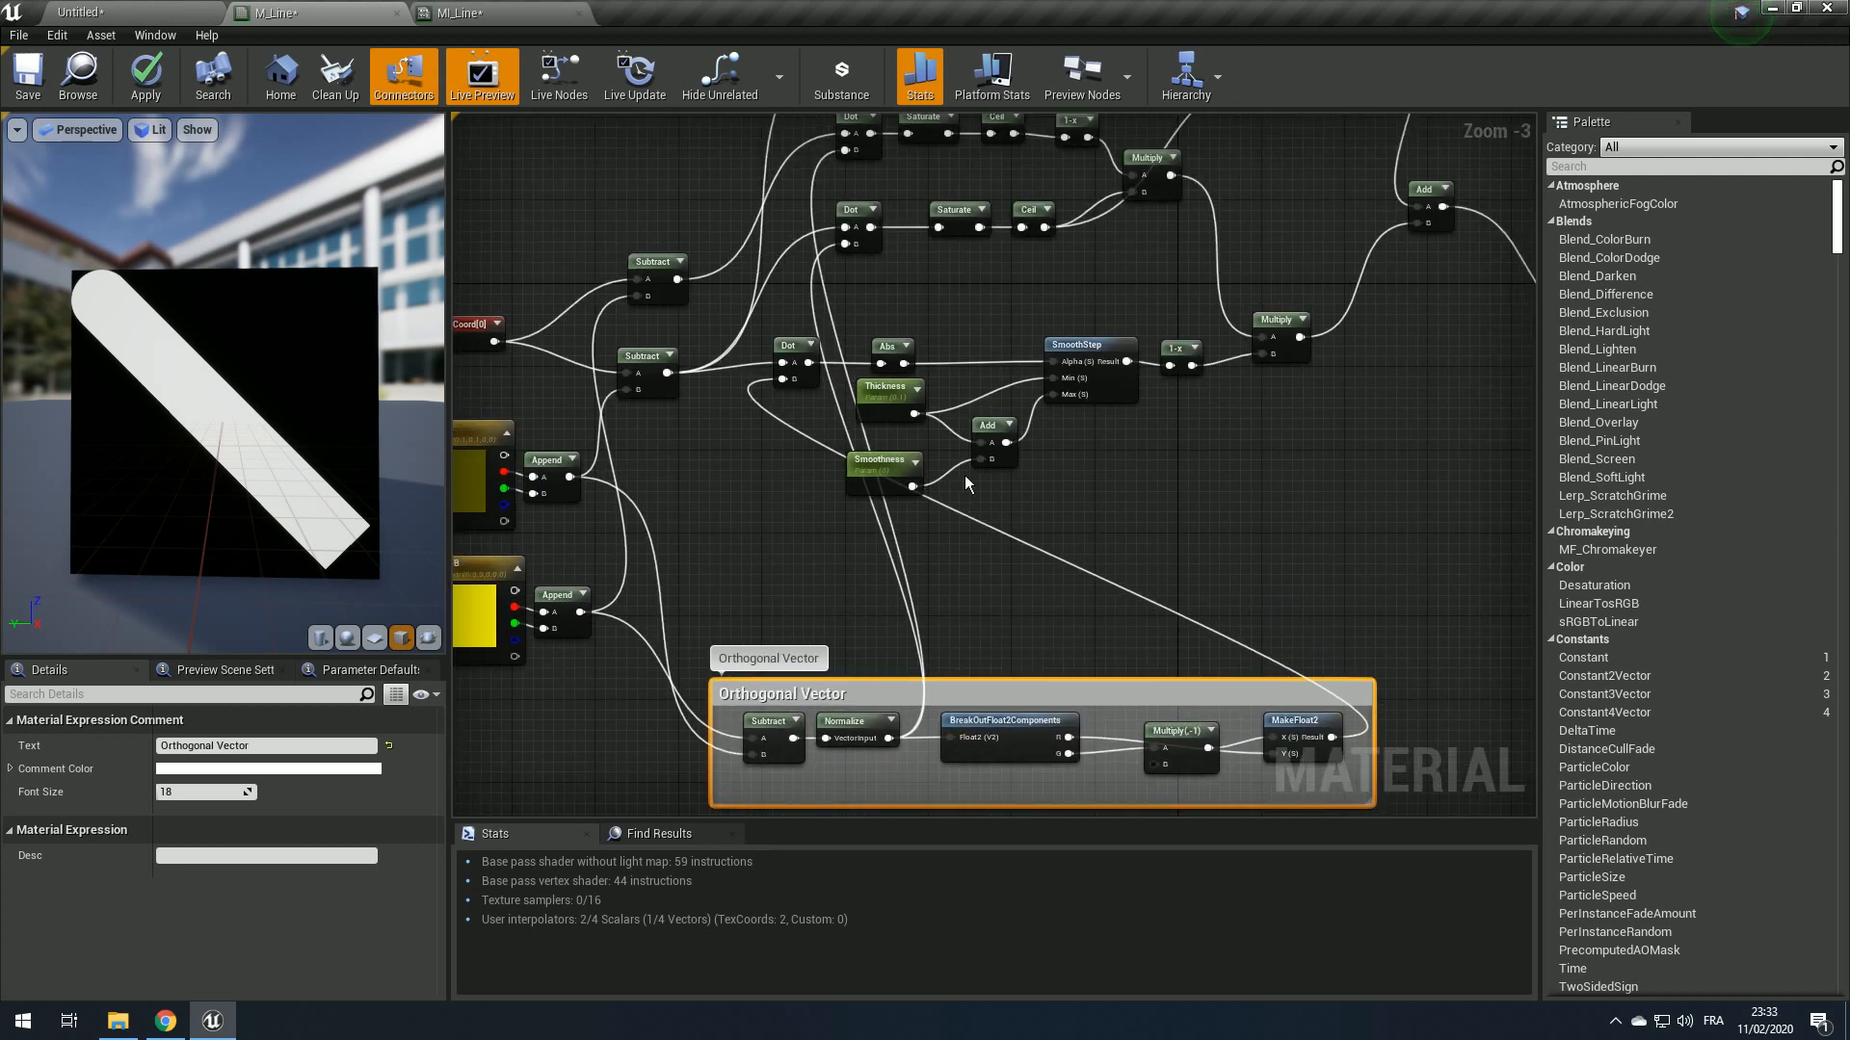
right_drag(1244, 366, 1106, 474)
drag(1137, 424, 1167, 449)
mouse_move(1029, 456)
mouse_down()
mouse_move(1092, 473)
mouse_move(1039, 480)
mouse_up()
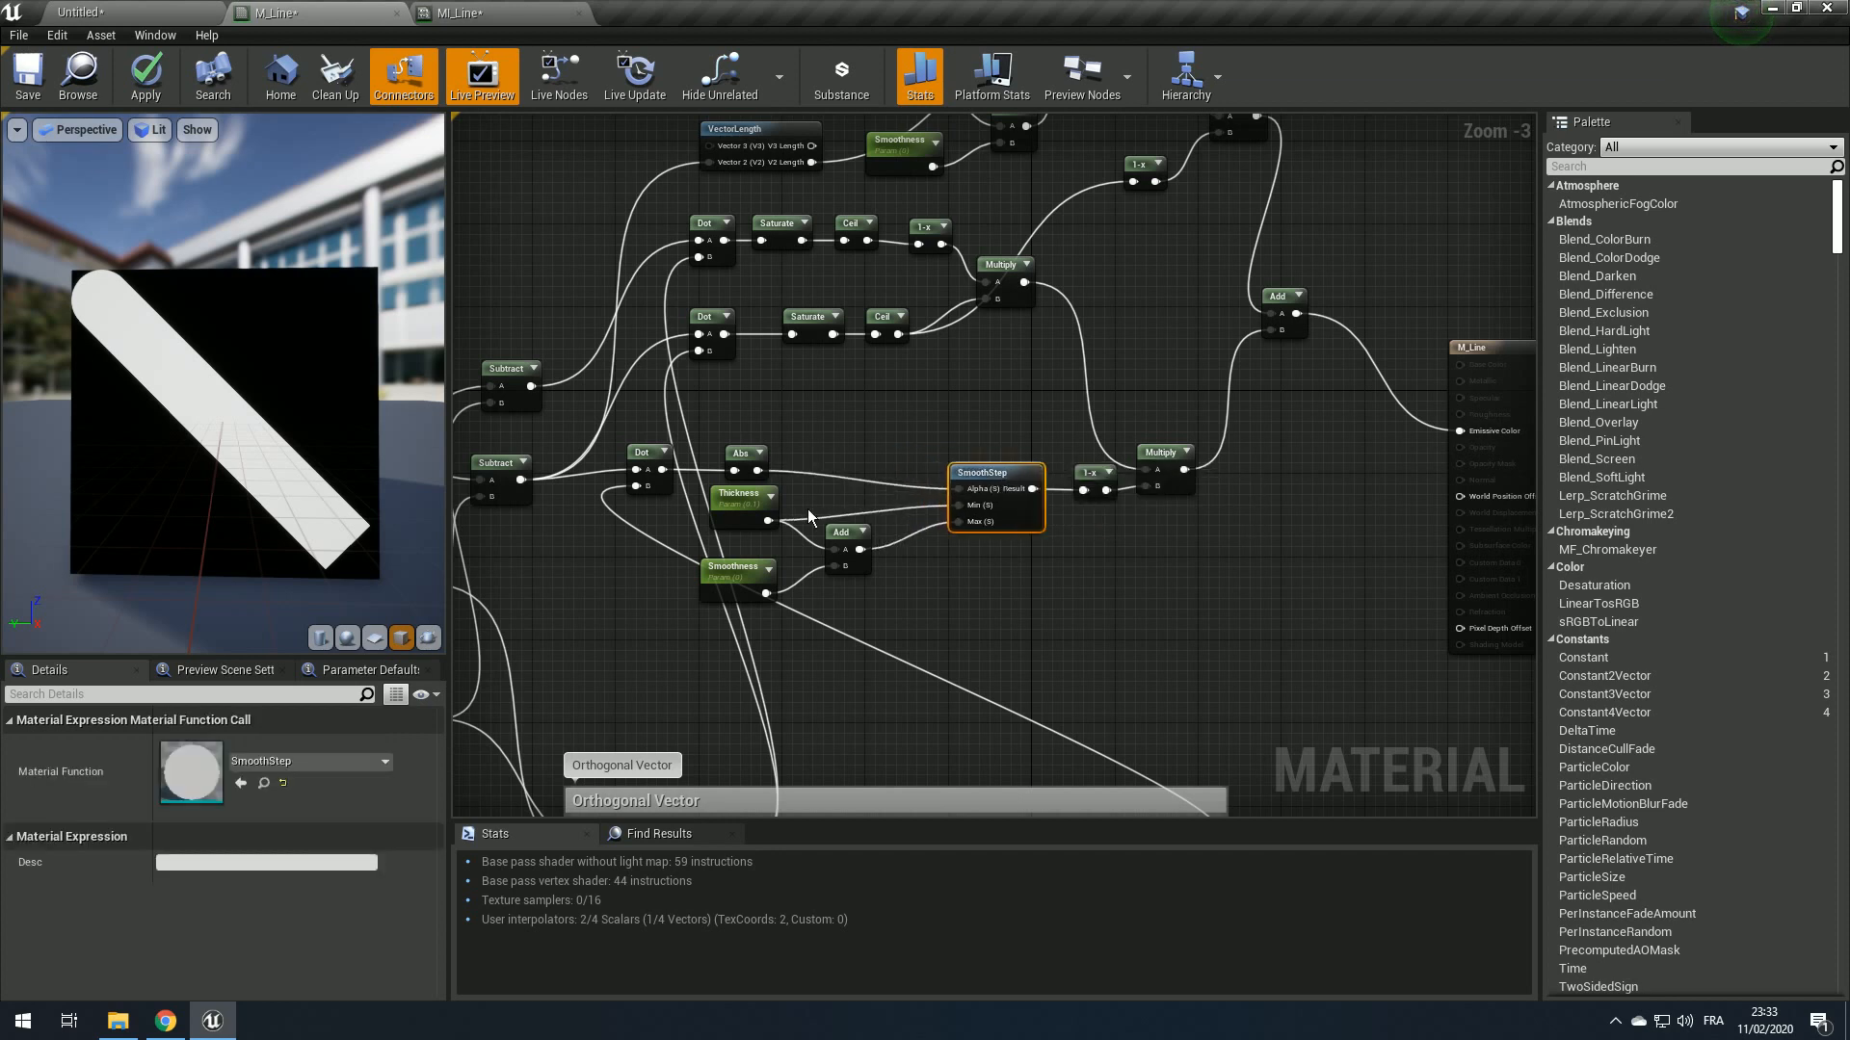
drag(682, 516, 898, 557)
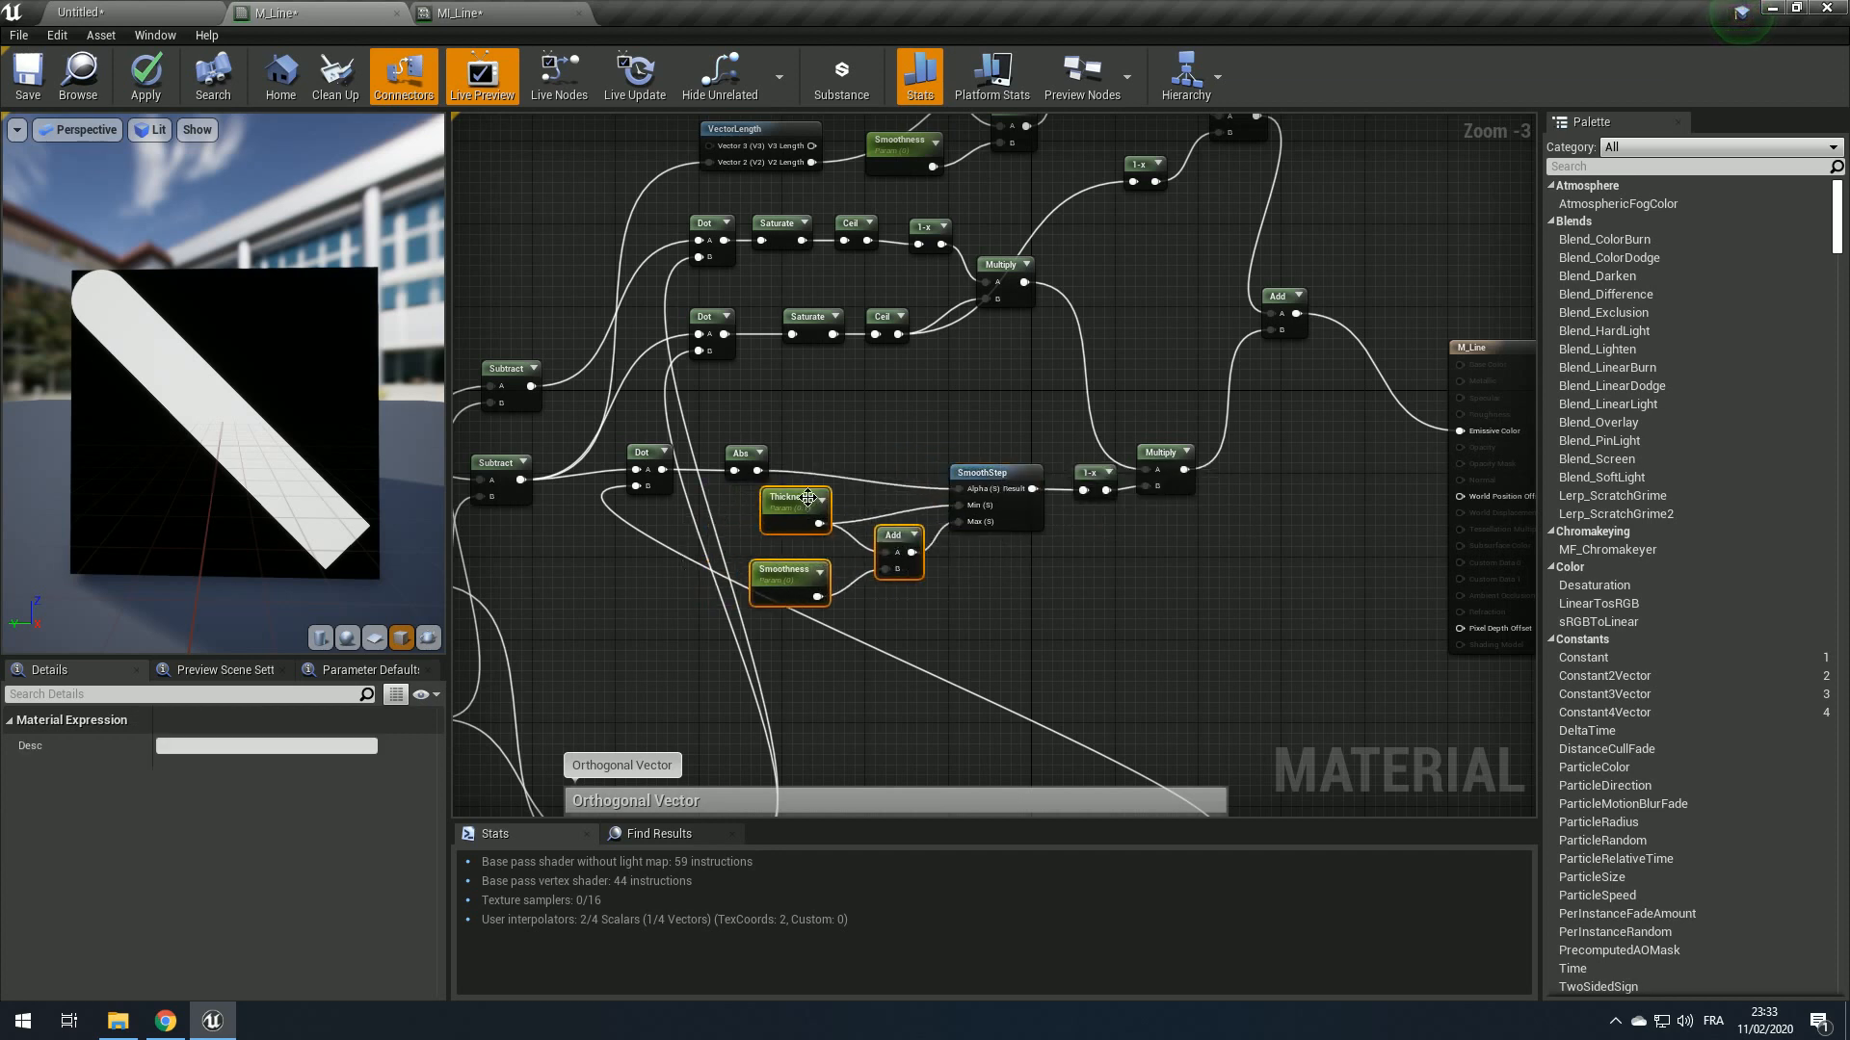
drag(742, 452, 843, 464)
drag(655, 460, 736, 469)
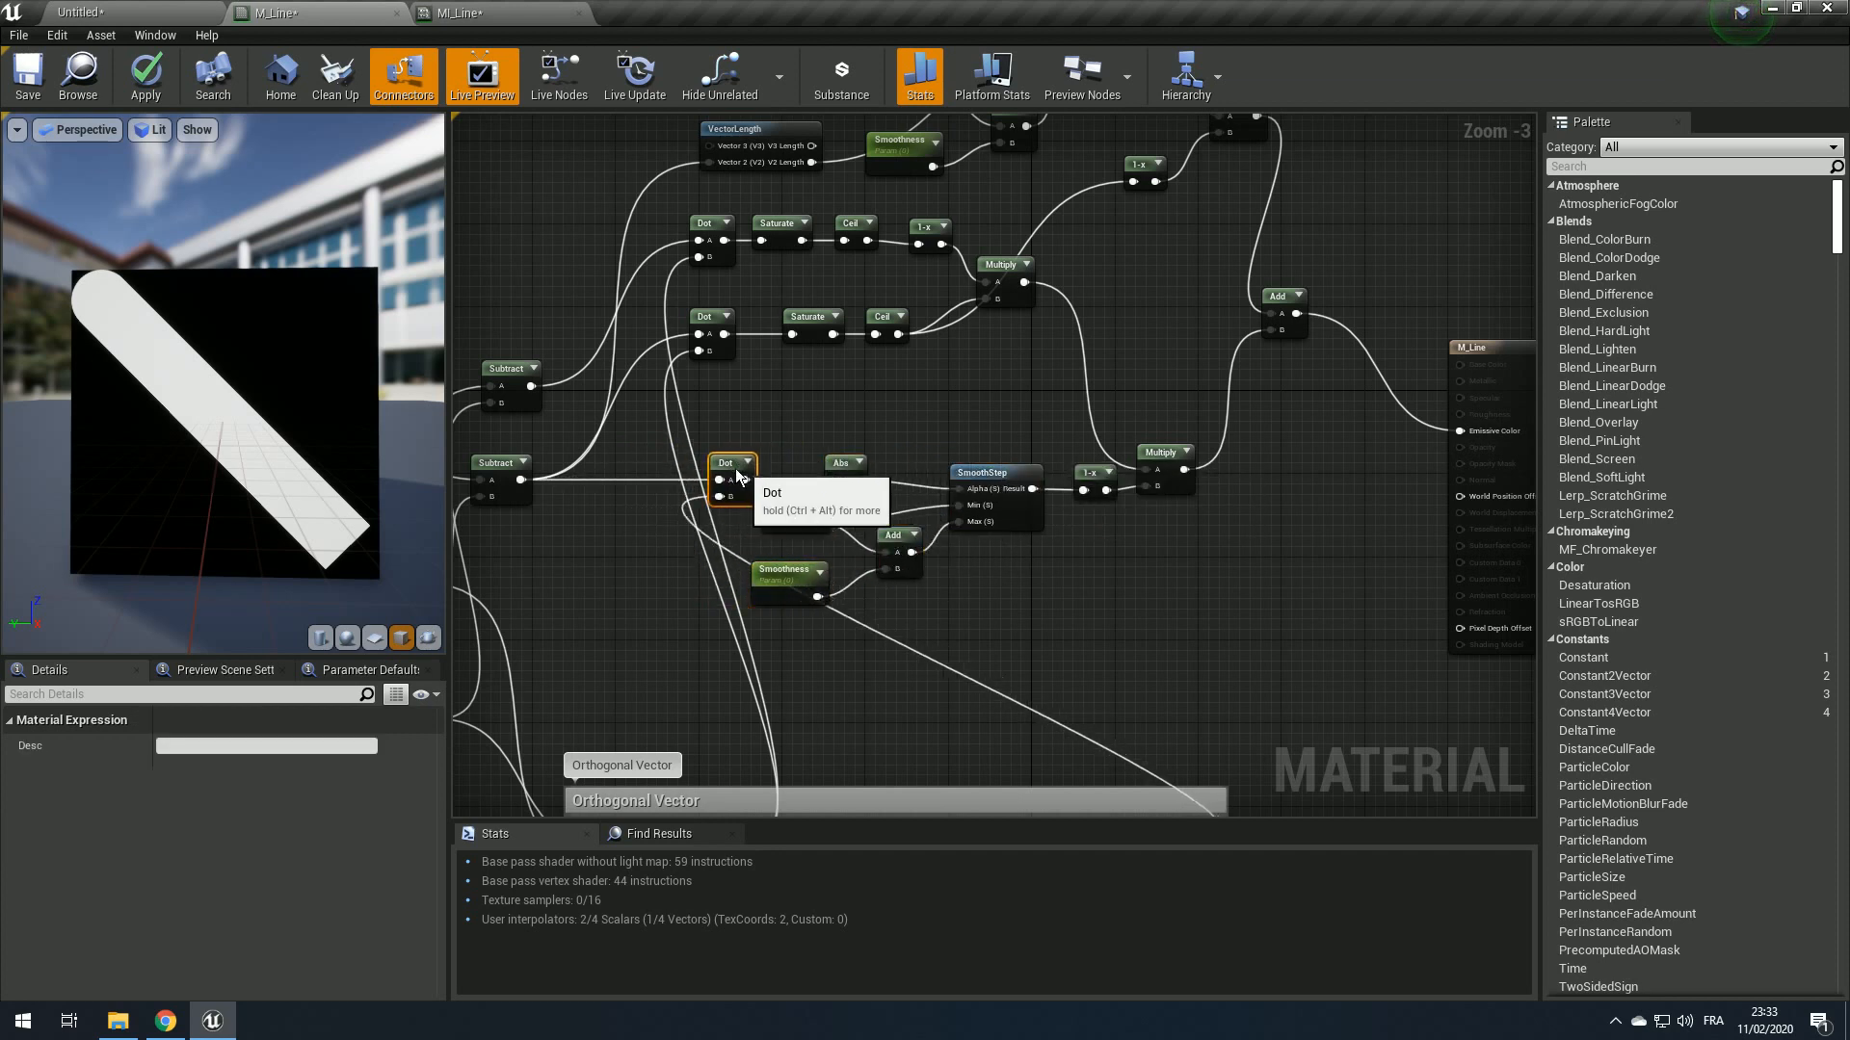
Step: Wrap both masking Dot branches and the line body's SmoothStep chain in a comment titled "Line", and move it slightly lower
scroll(843, 366, down, 1)
drag(718, 389, 1003, 556)
right_drag(862, 387, 854, 514)
drag(703, 500, 853, 478)
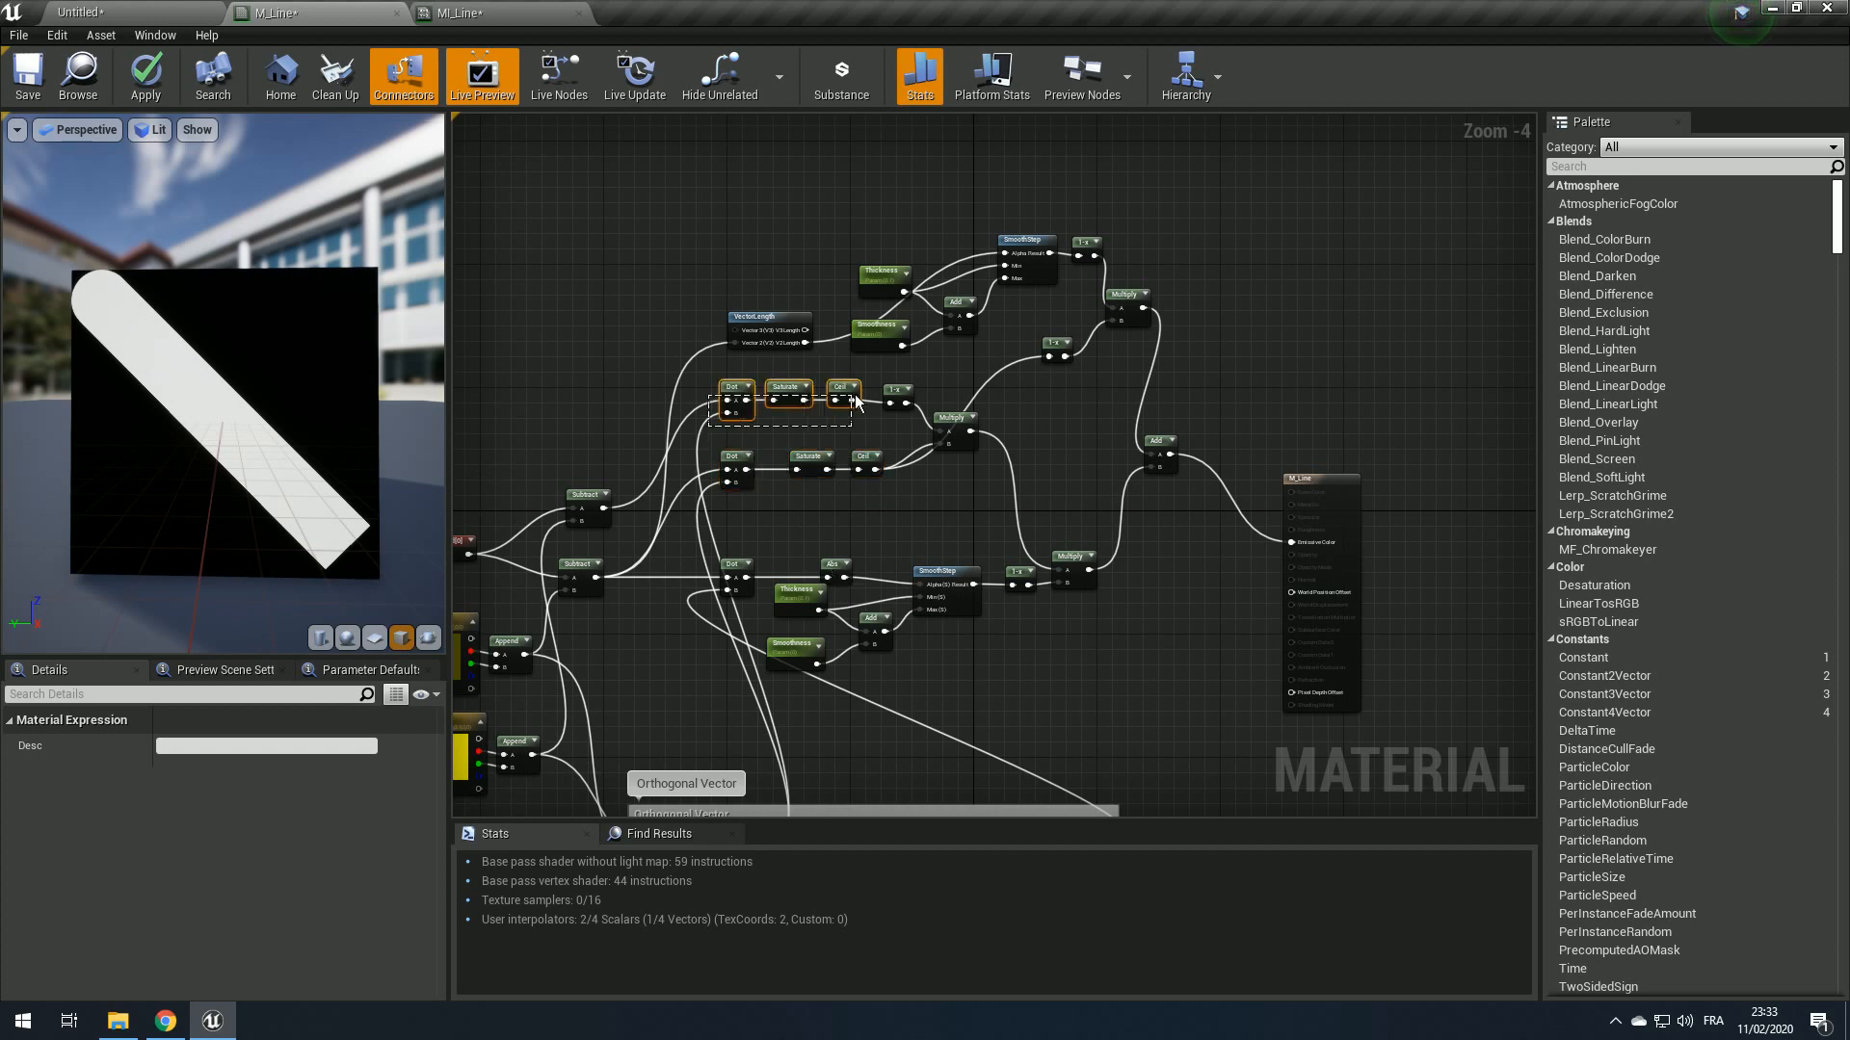
drag(855, 400, 910, 405)
click(949, 424)
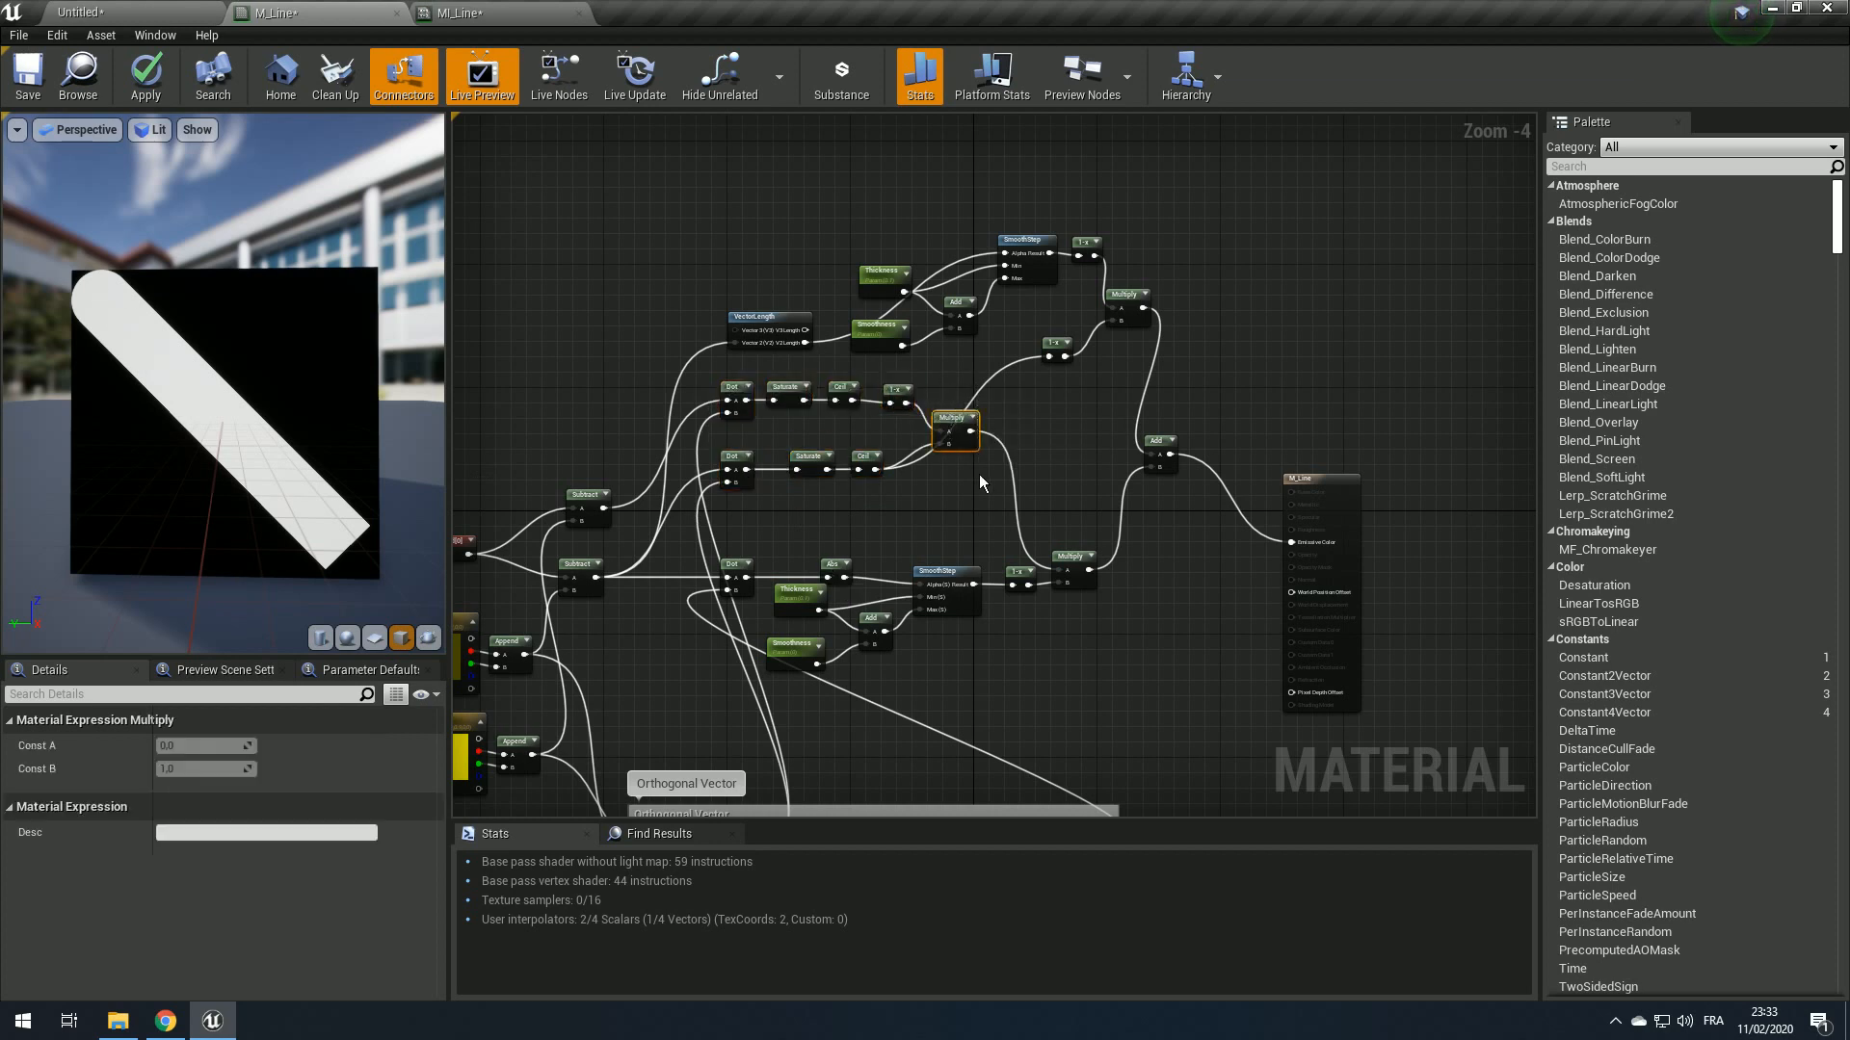
scroll(971, 453, up, 1)
scroll(824, 453, down, 1)
drag(667, 390, 1048, 651)
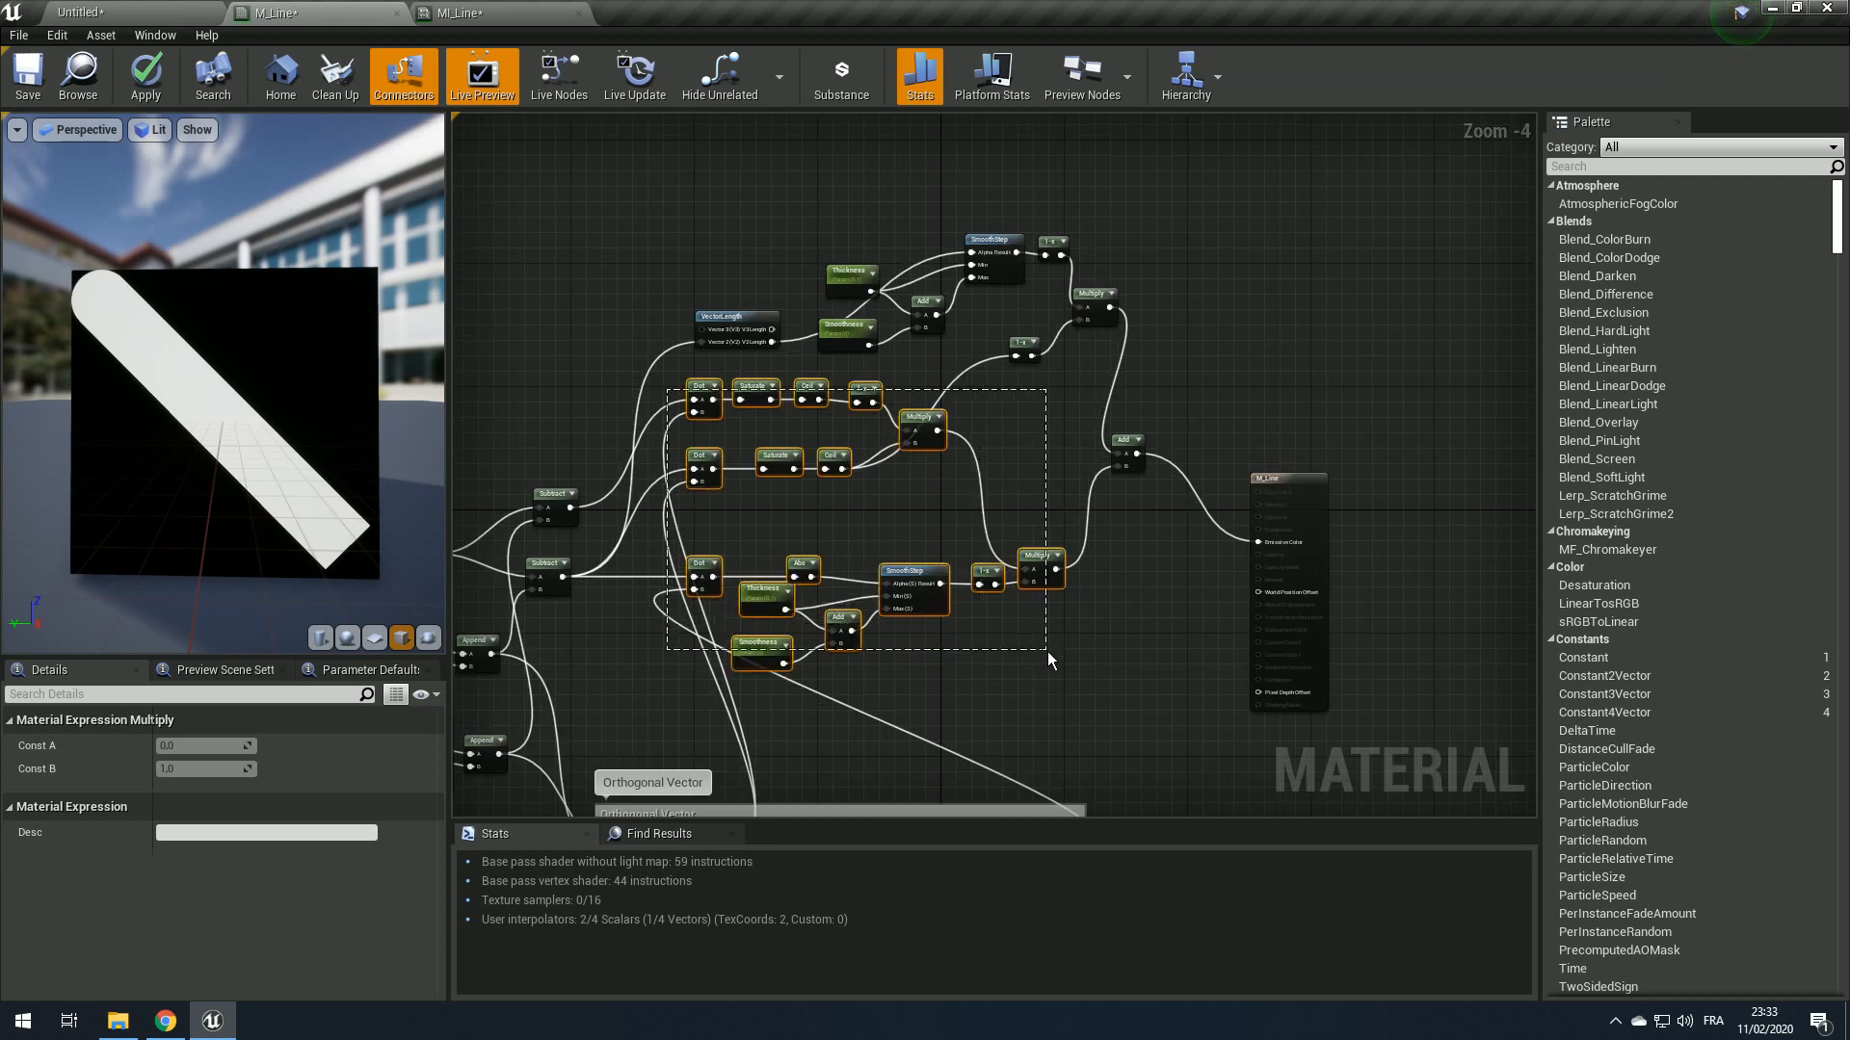
text(cLine)
key(Return)
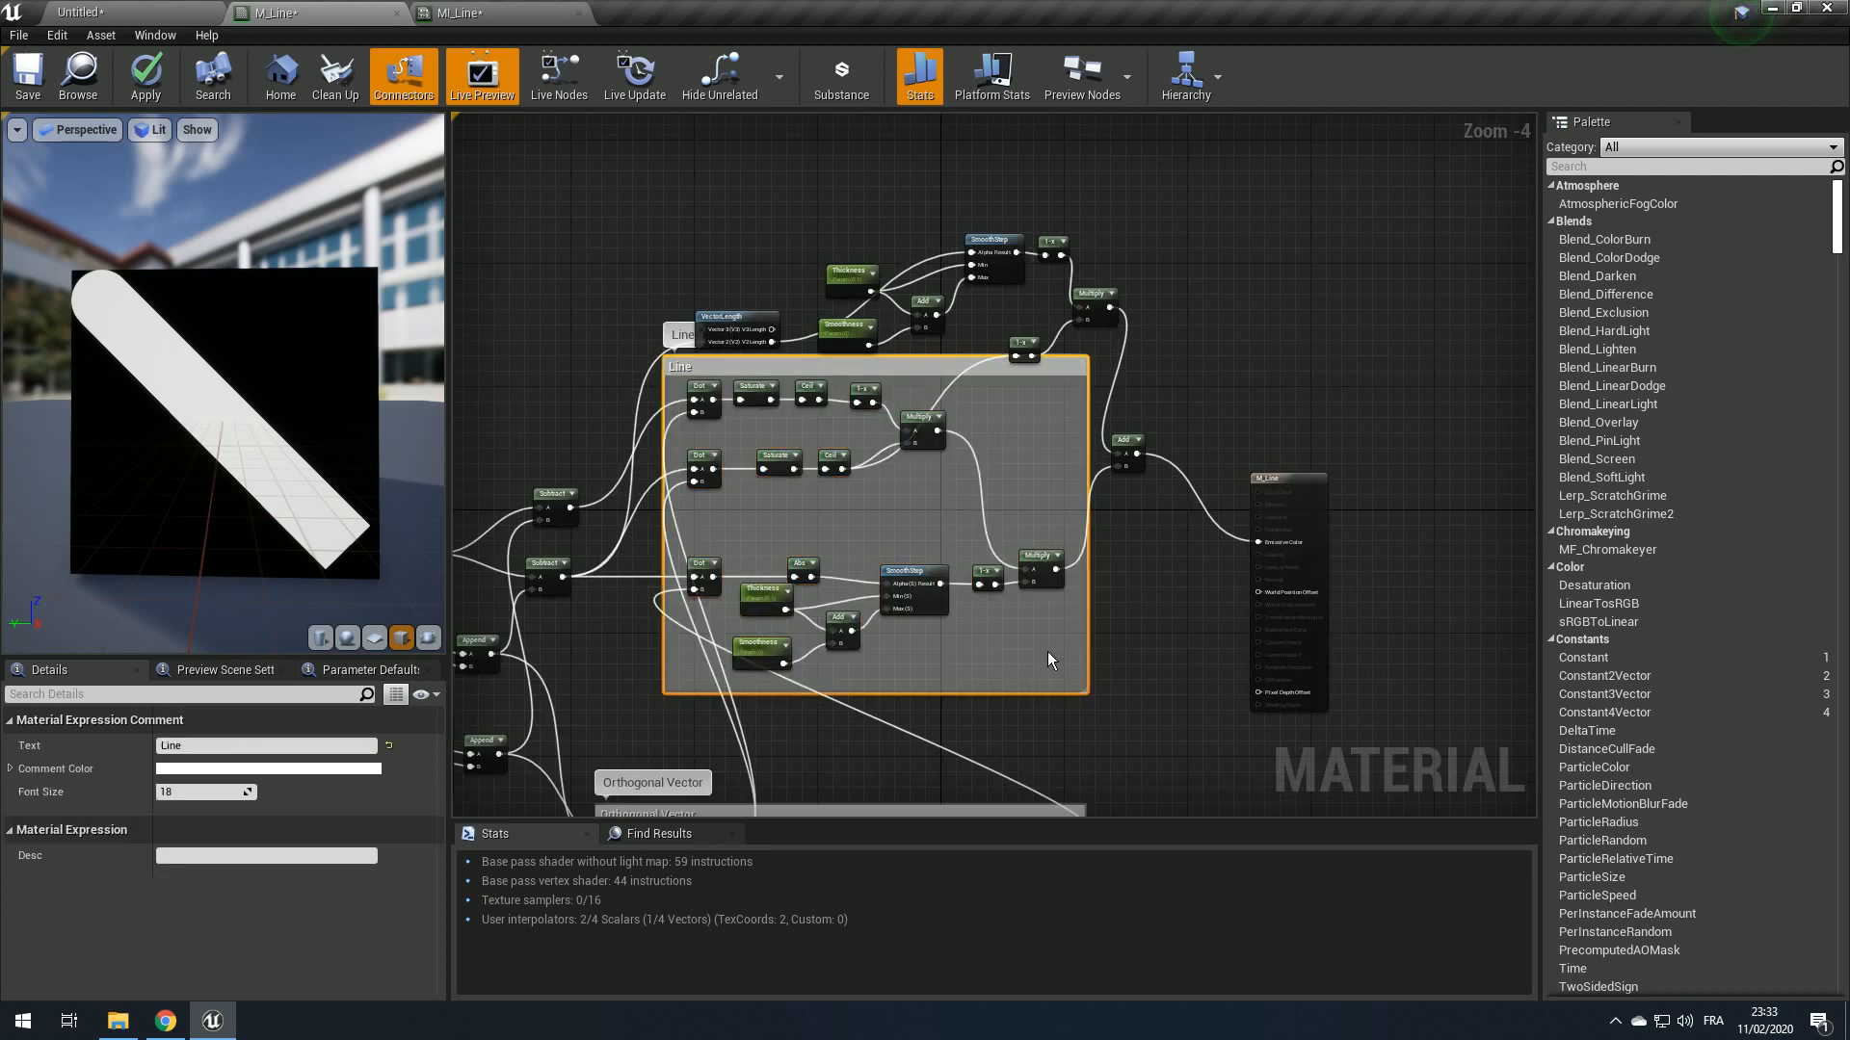
drag(897, 362, 906, 408)
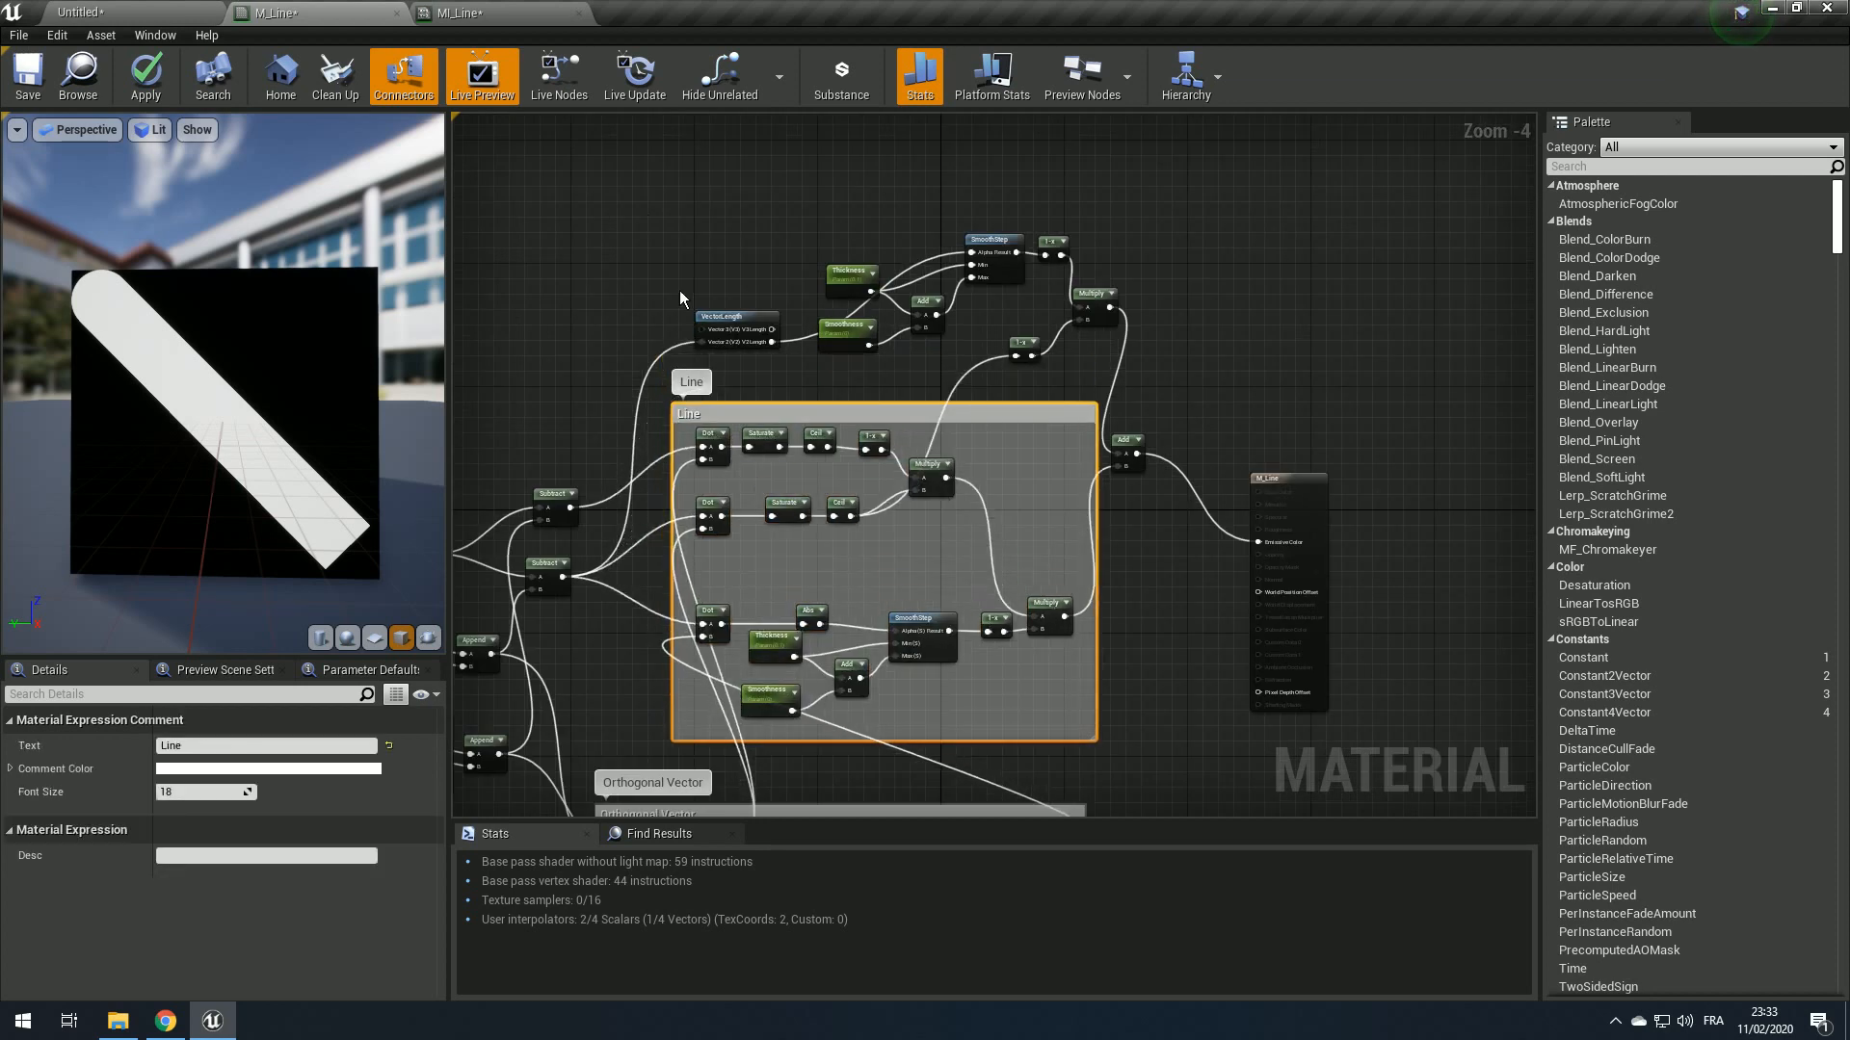
Step: Wrap the VectorLength, SmoothStep, 1-x and Multiply nodes of the circle cap in a comment titled "A Sphere"
scroll(679, 291, up, 2)
scroll(617, 304, down, 1)
drag(610, 269, 1149, 476)
key(c)
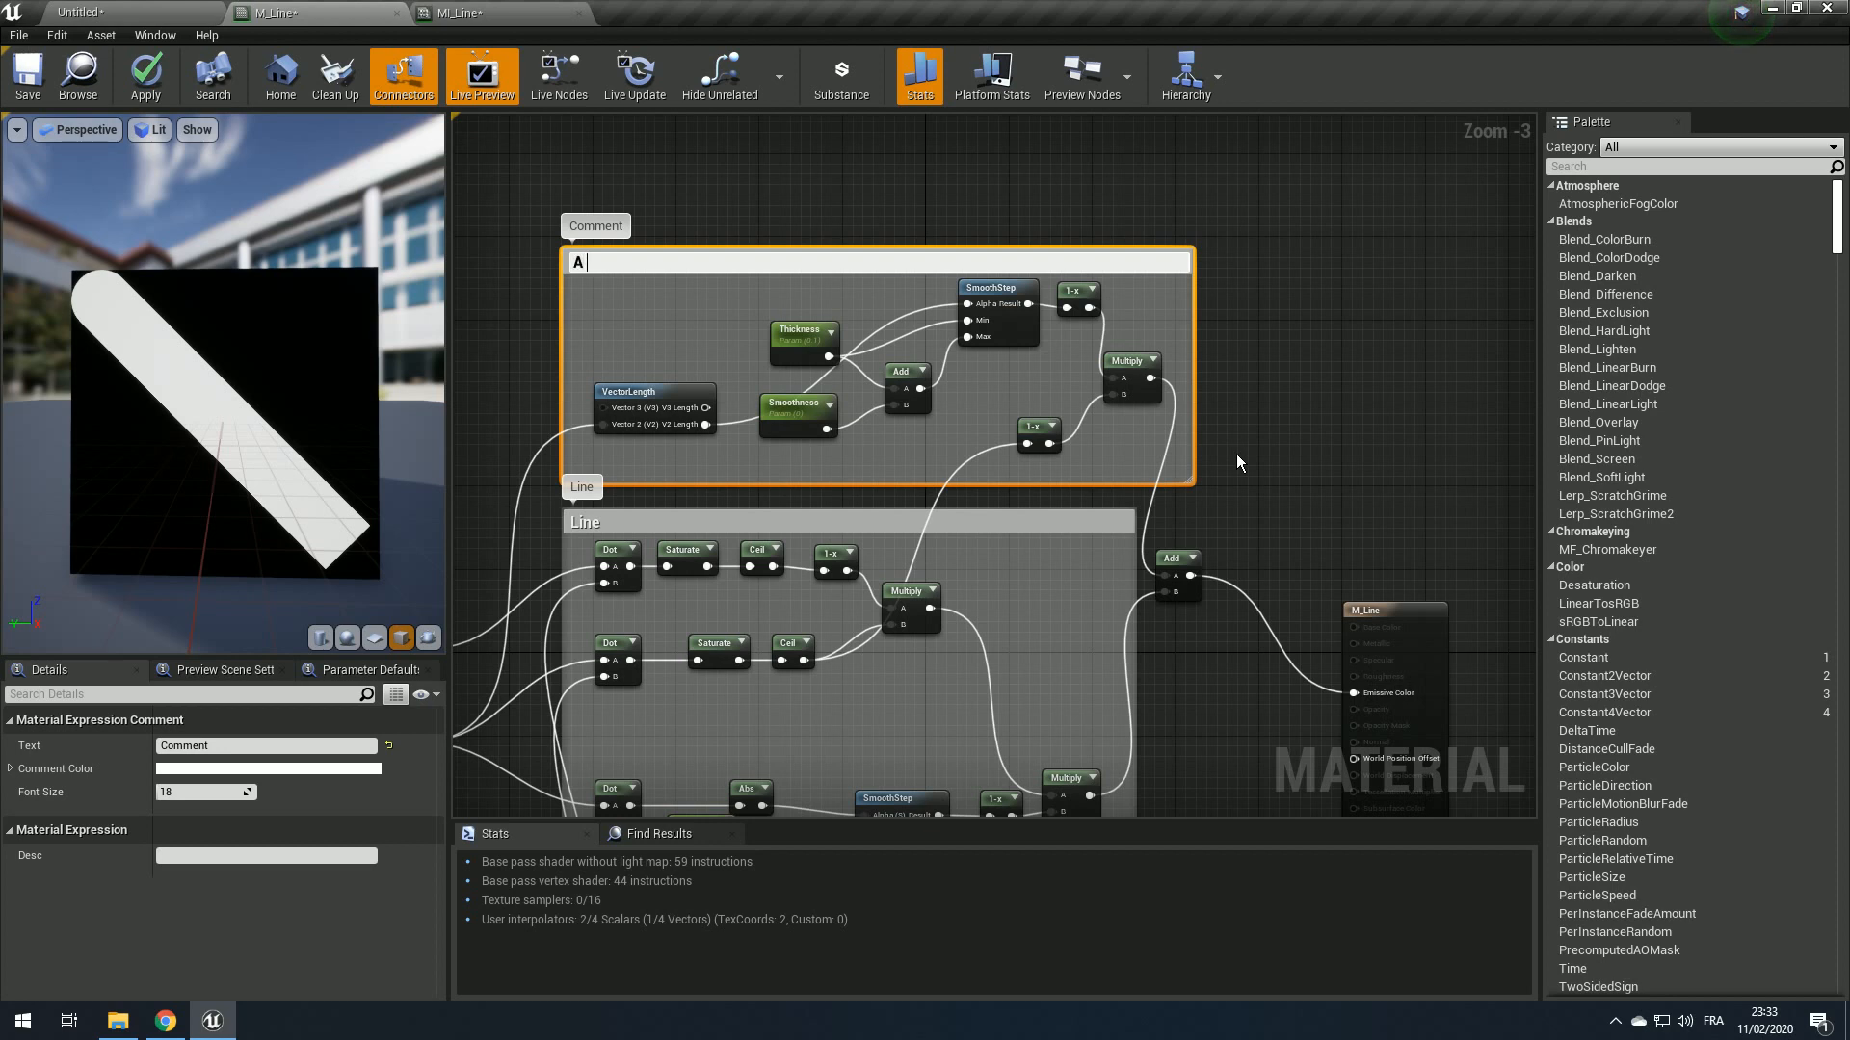
text(A Sphere)
key(Return)
right_drag(802, 273, 853, 395)
key(ctrl+v)
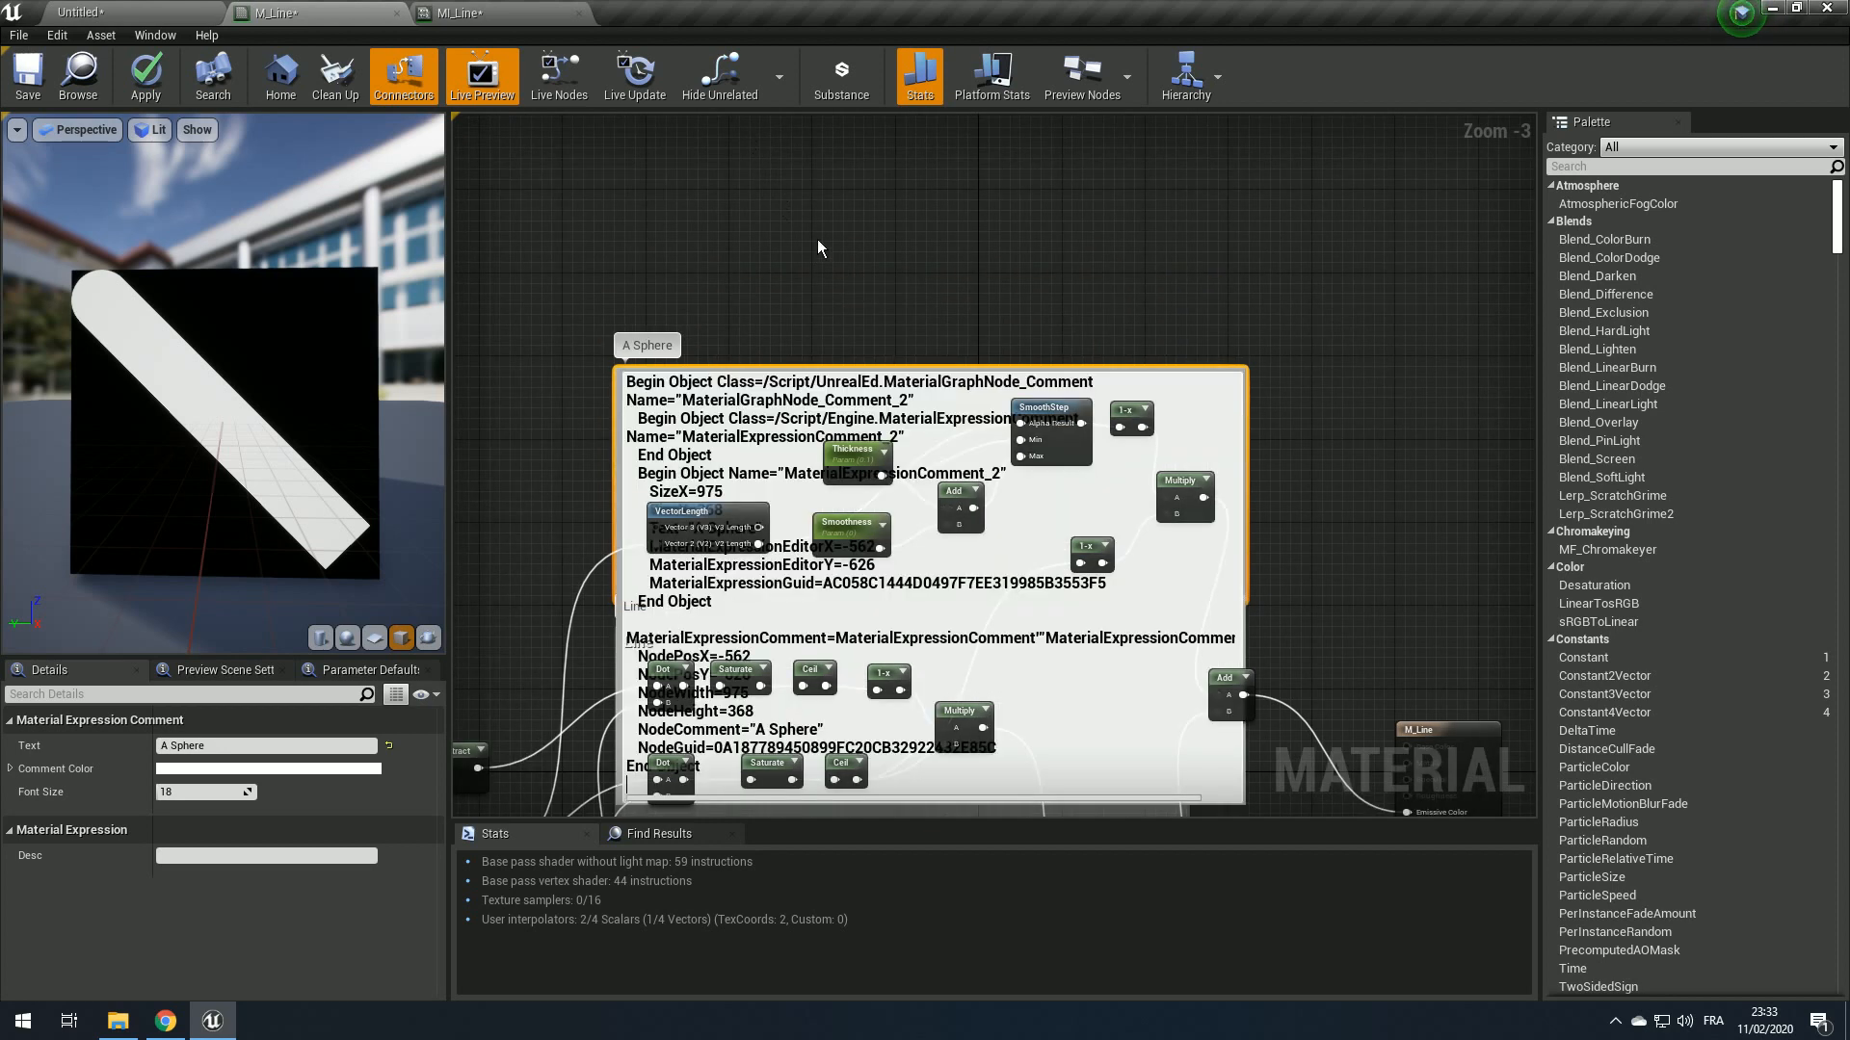
click(871, 295)
key(ctrl+z)
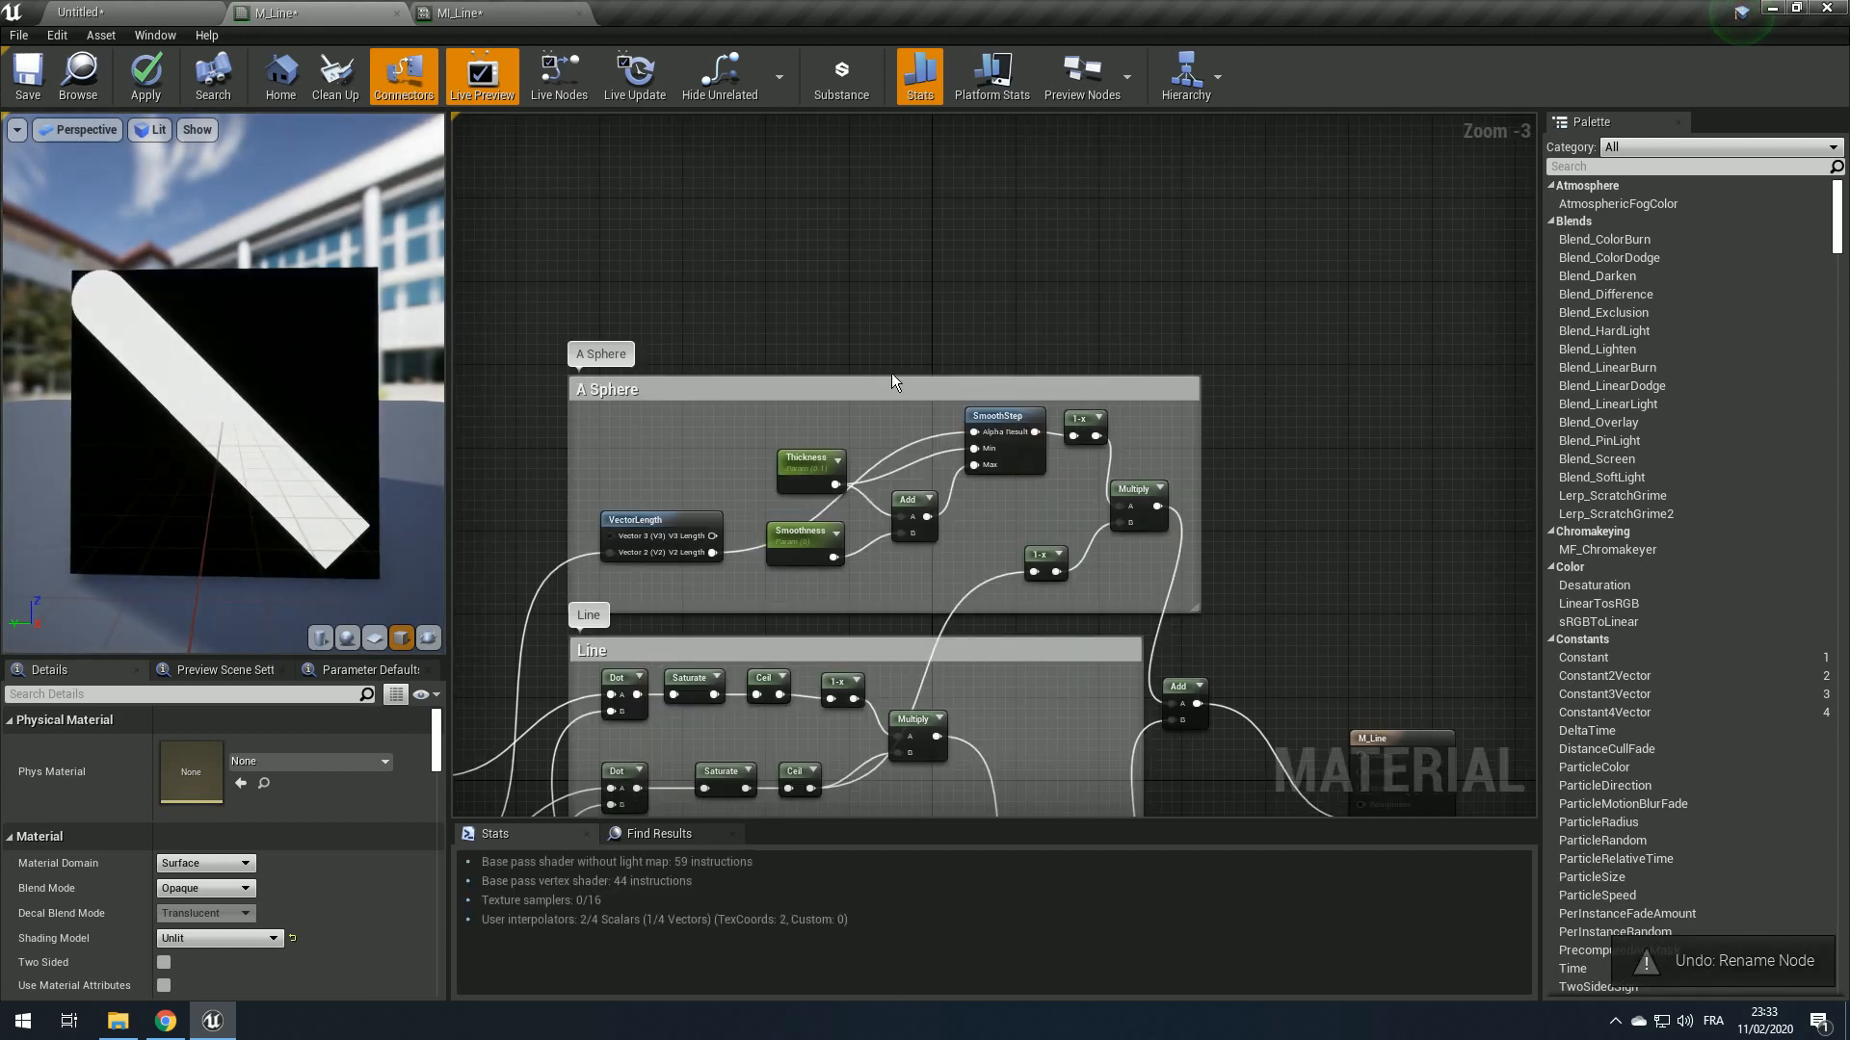
Step: Duplicate the A Sphere comment with all its nodes and place the copy just above the original
click(898, 387)
drag(633, 376, 1470, 621)
key(ctrl+c)
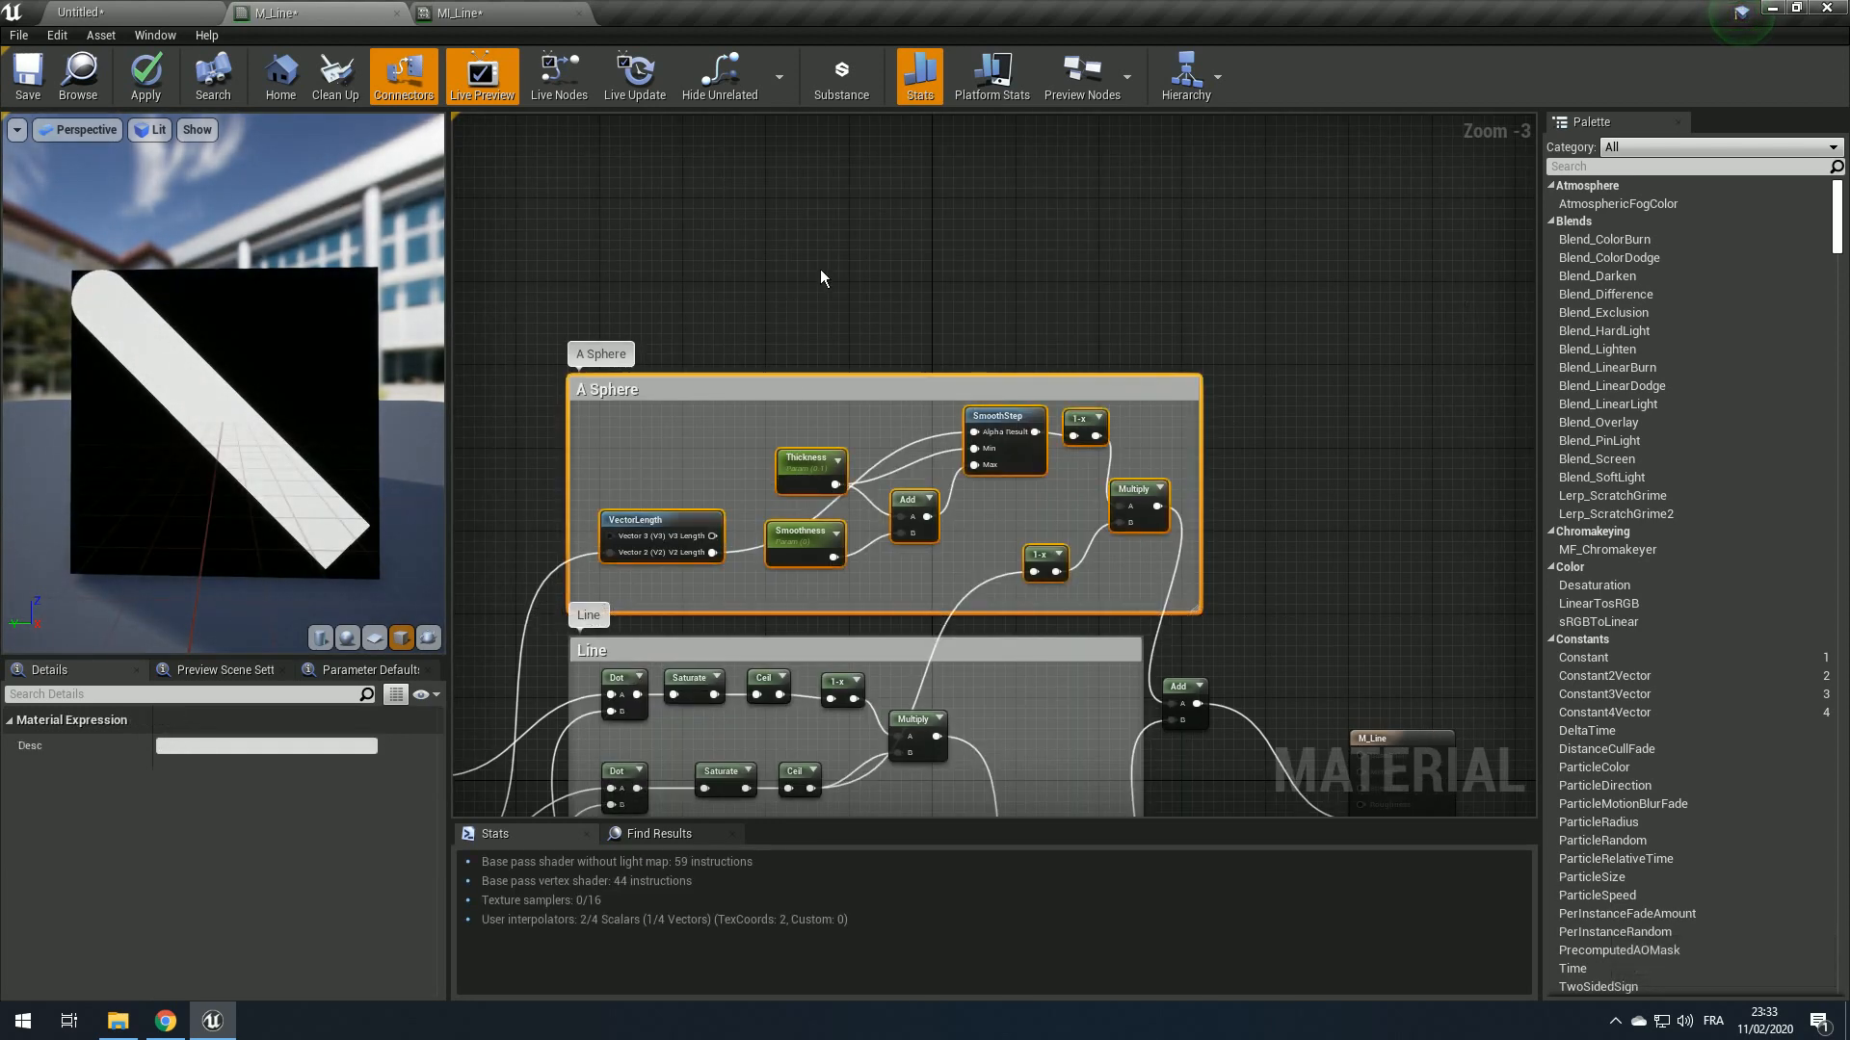
click(819, 273)
right_drag(645, 145, 693, 341)
key(ctrl+v)
drag(736, 211, 936, 306)
right_drag(482, 490, 607, 392)
scroll(611, 397, down, 1)
right_drag(687, 480, 771, 464)
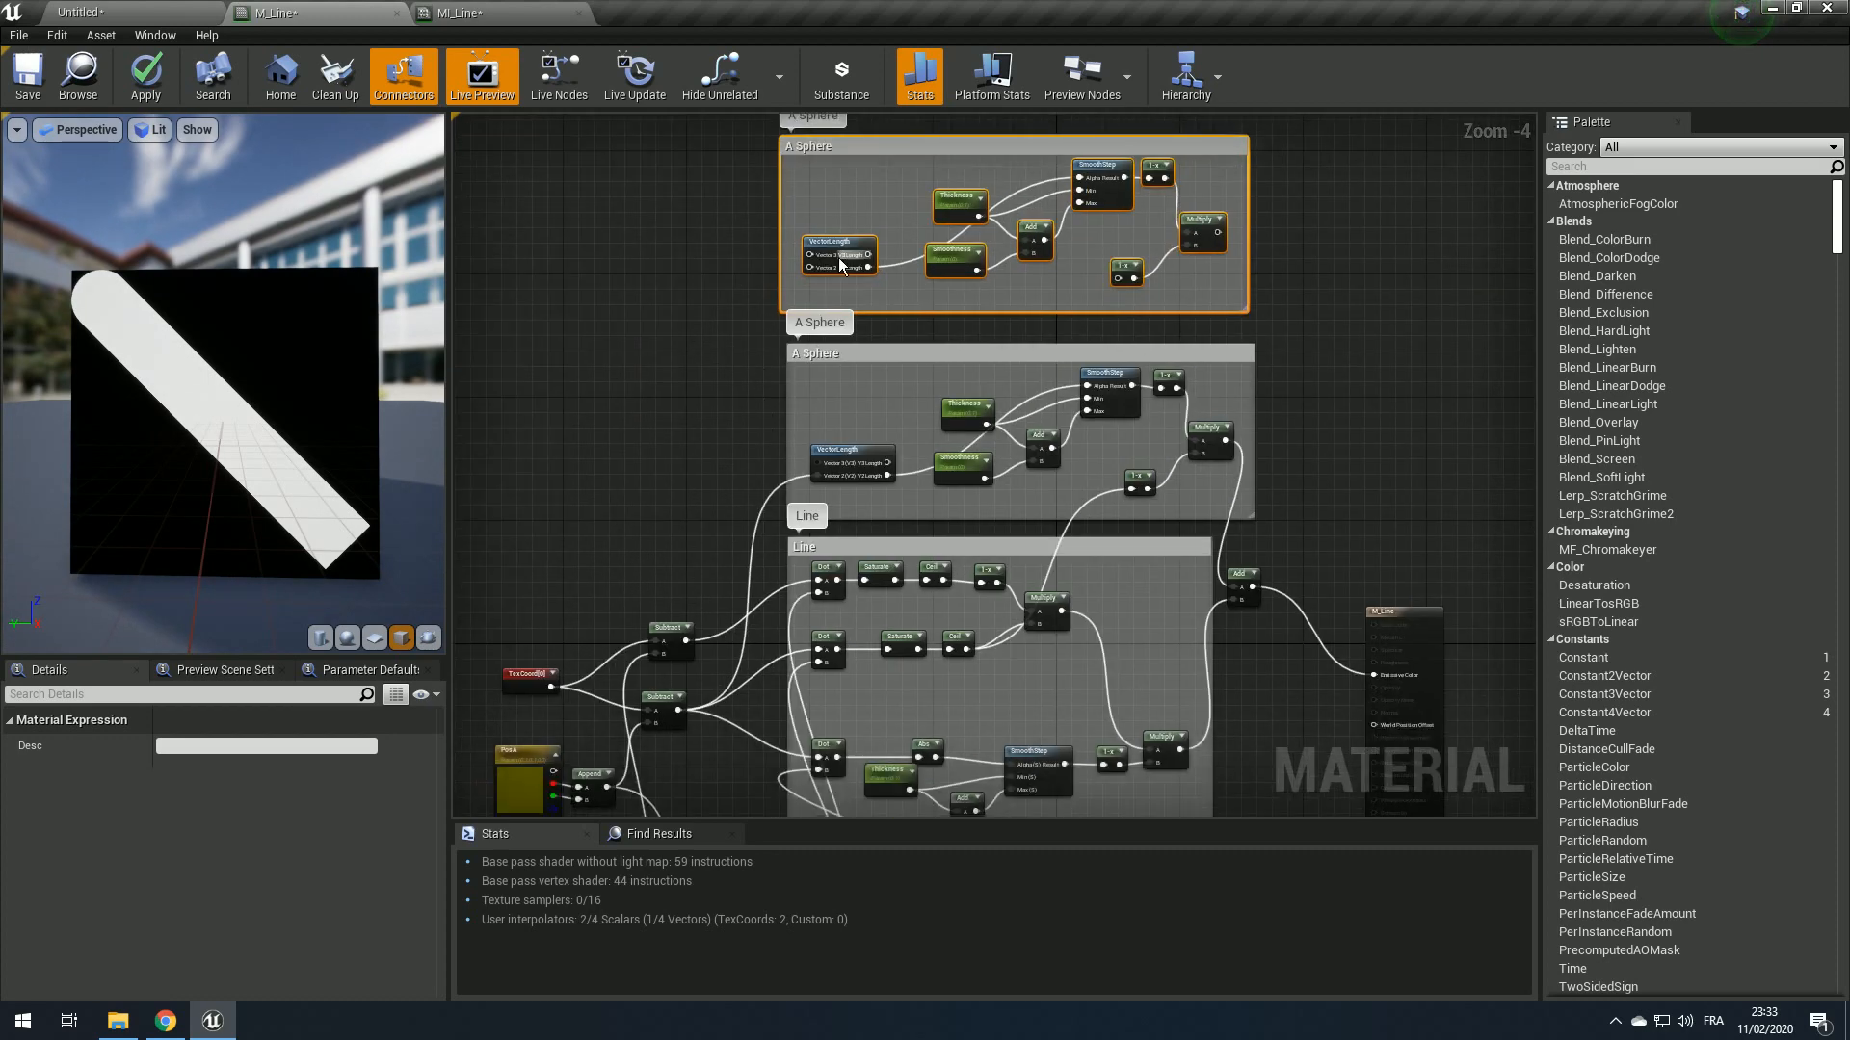
Step: Connect the PosB Subtract output to the Vector 2 input of the duplicated VectorLength node
scroll(833, 262, up, 2)
scroll(825, 271, down, 2)
drag(810, 266, 680, 636)
scroll(696, 650, up, 2)
drag(700, 695, 685, 433)
right_drag(745, 275, 554, 509)
scroll(481, 517, down, 2)
scroll(948, 253, up, 1)
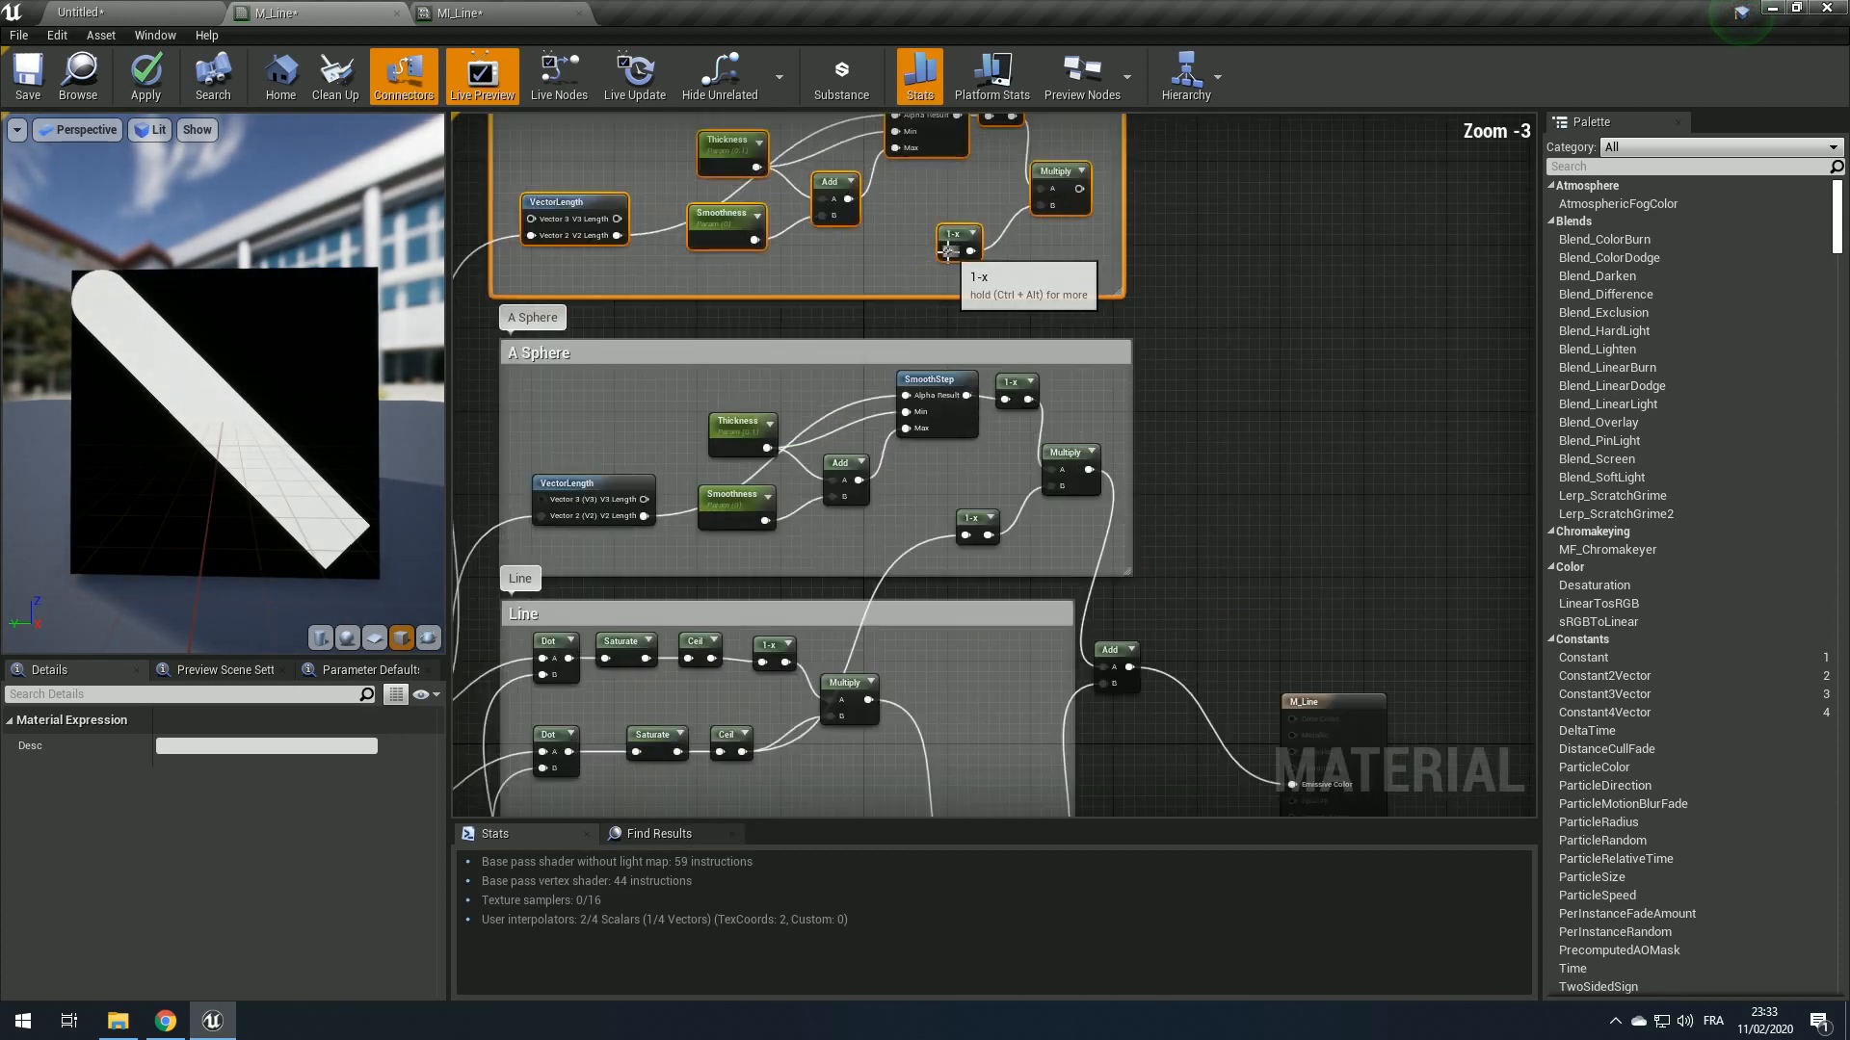
Step: Feed the upper Dot branch's Ceil output into the duplicated Multiply's B input and delete the copied mask's unused 1-x node
drag(948, 253, 868, 572)
scroll(945, 251, down, 1)
scroll(825, 582, up, 1)
right_drag(842, 514, 830, 617)
drag(747, 652, 1076, 199)
click(996, 237)
scroll(1059, 277, down, 1)
right_drag(1096, 270, 933, 281)
key(Delete)
Step: Create an Add node combining the duplicated and original sphere Multiply outputs, and preview it through Emissive Color
scroll(949, 229, up, 1)
drag(931, 217, 1066, 473)
text(add)
key(Return)
drag(939, 497, 1061, 430)
right_drag(1081, 447, 1001, 341)
drag(992, 338, 1096, 706)
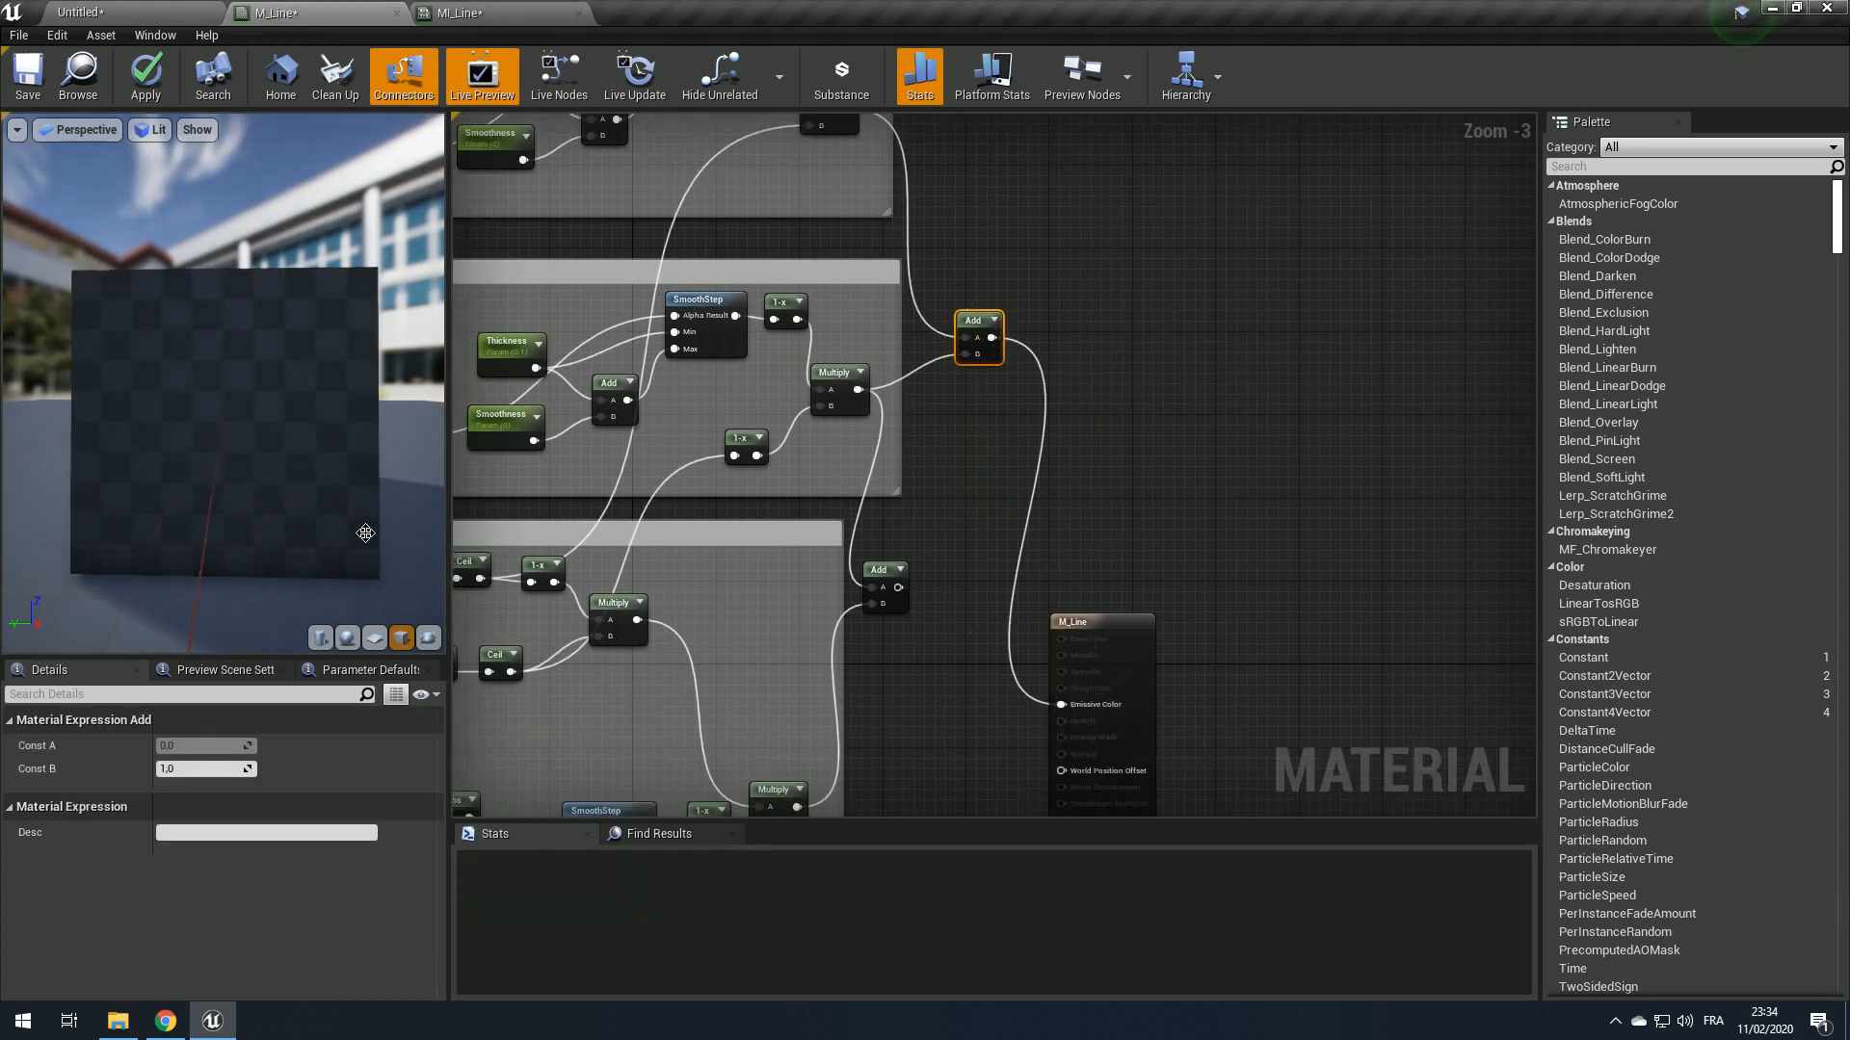
right_drag(1215, 516, 1169, 482)
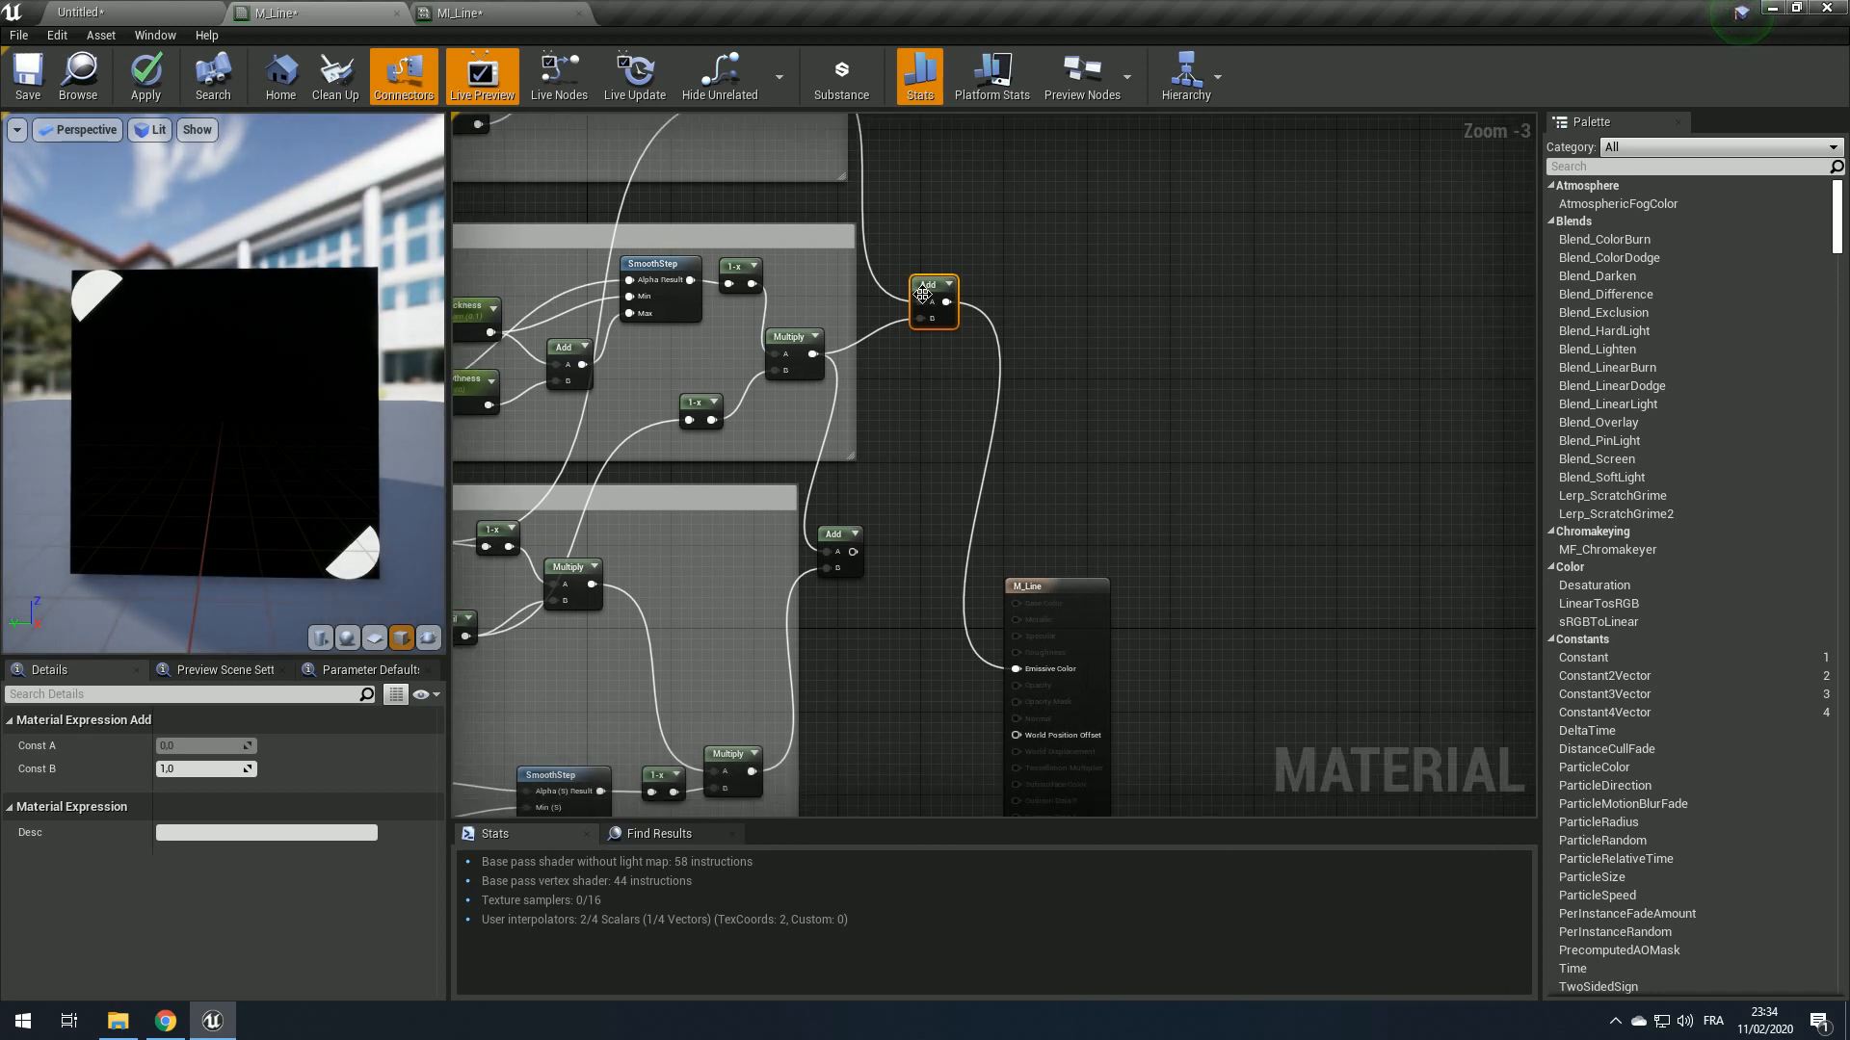
Step: Rename the duplicated upper comment to "B Sphere"
right_drag(952, 370, 1178, 498)
scroll(1206, 595, down, 1)
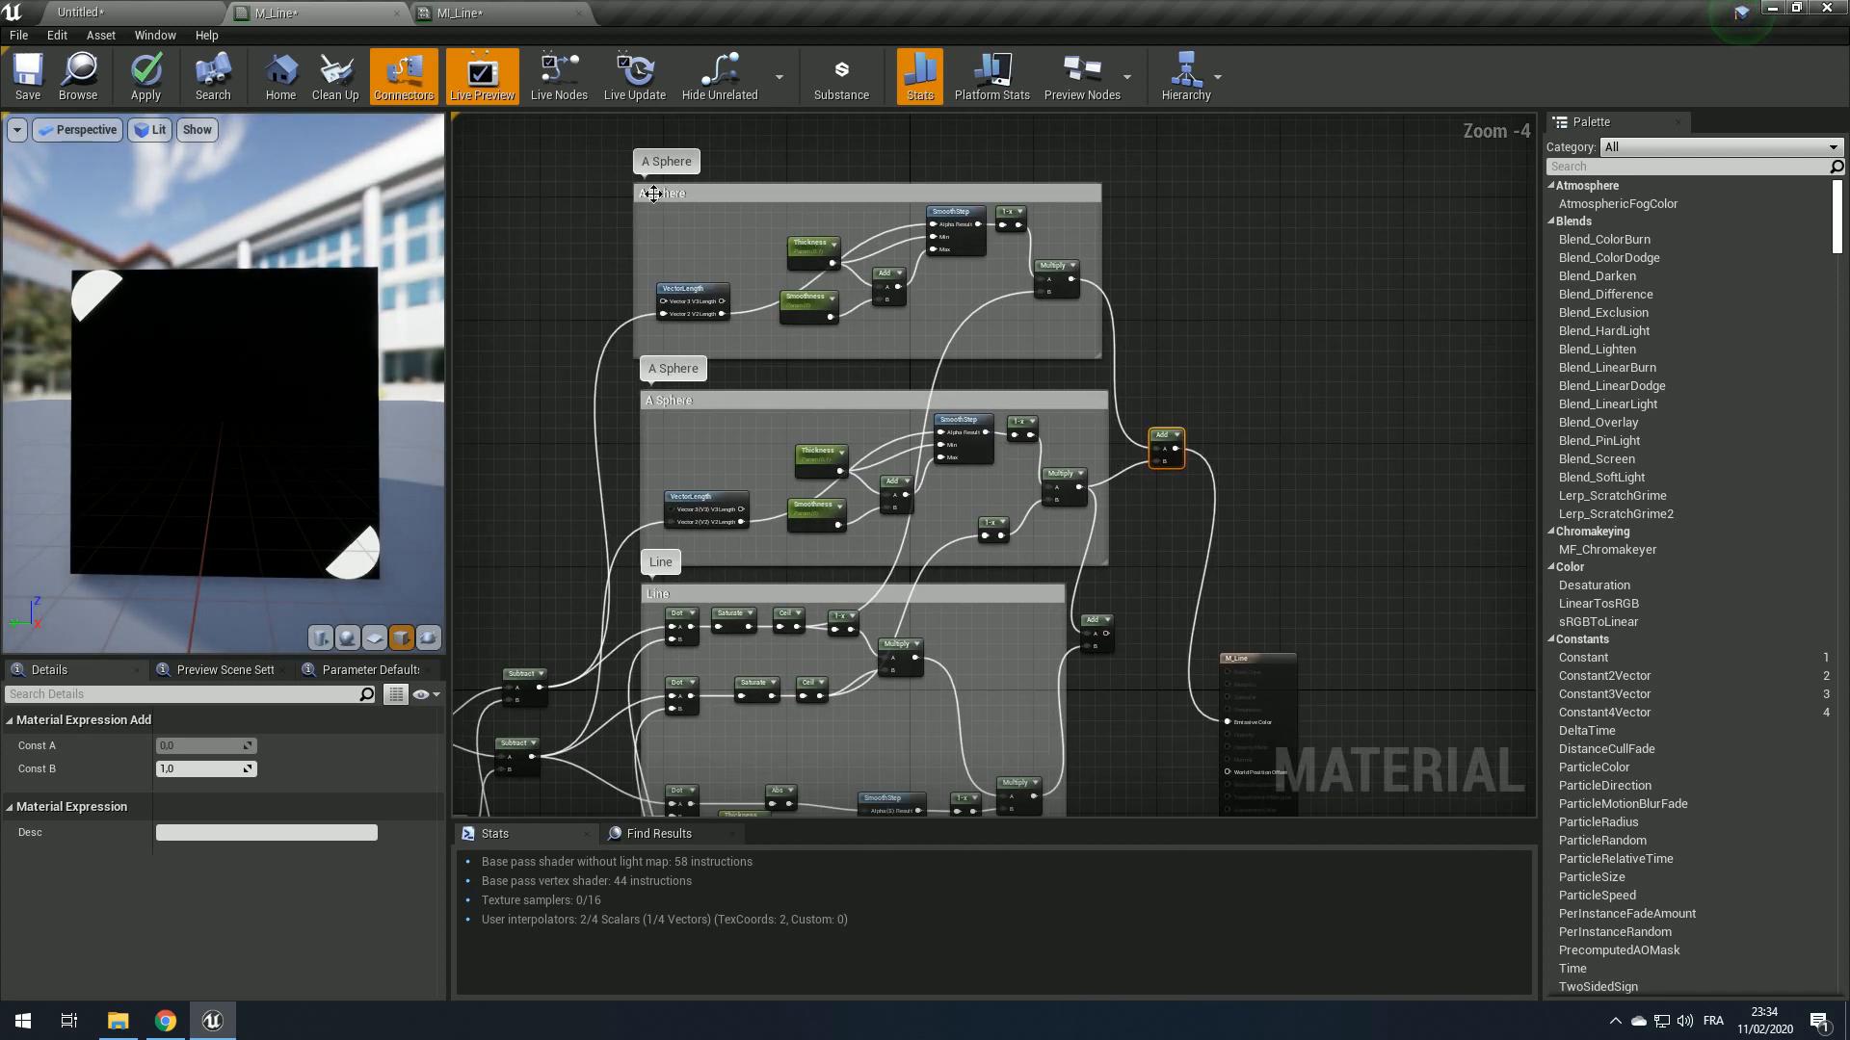
click(653, 194)
click(664, 399)
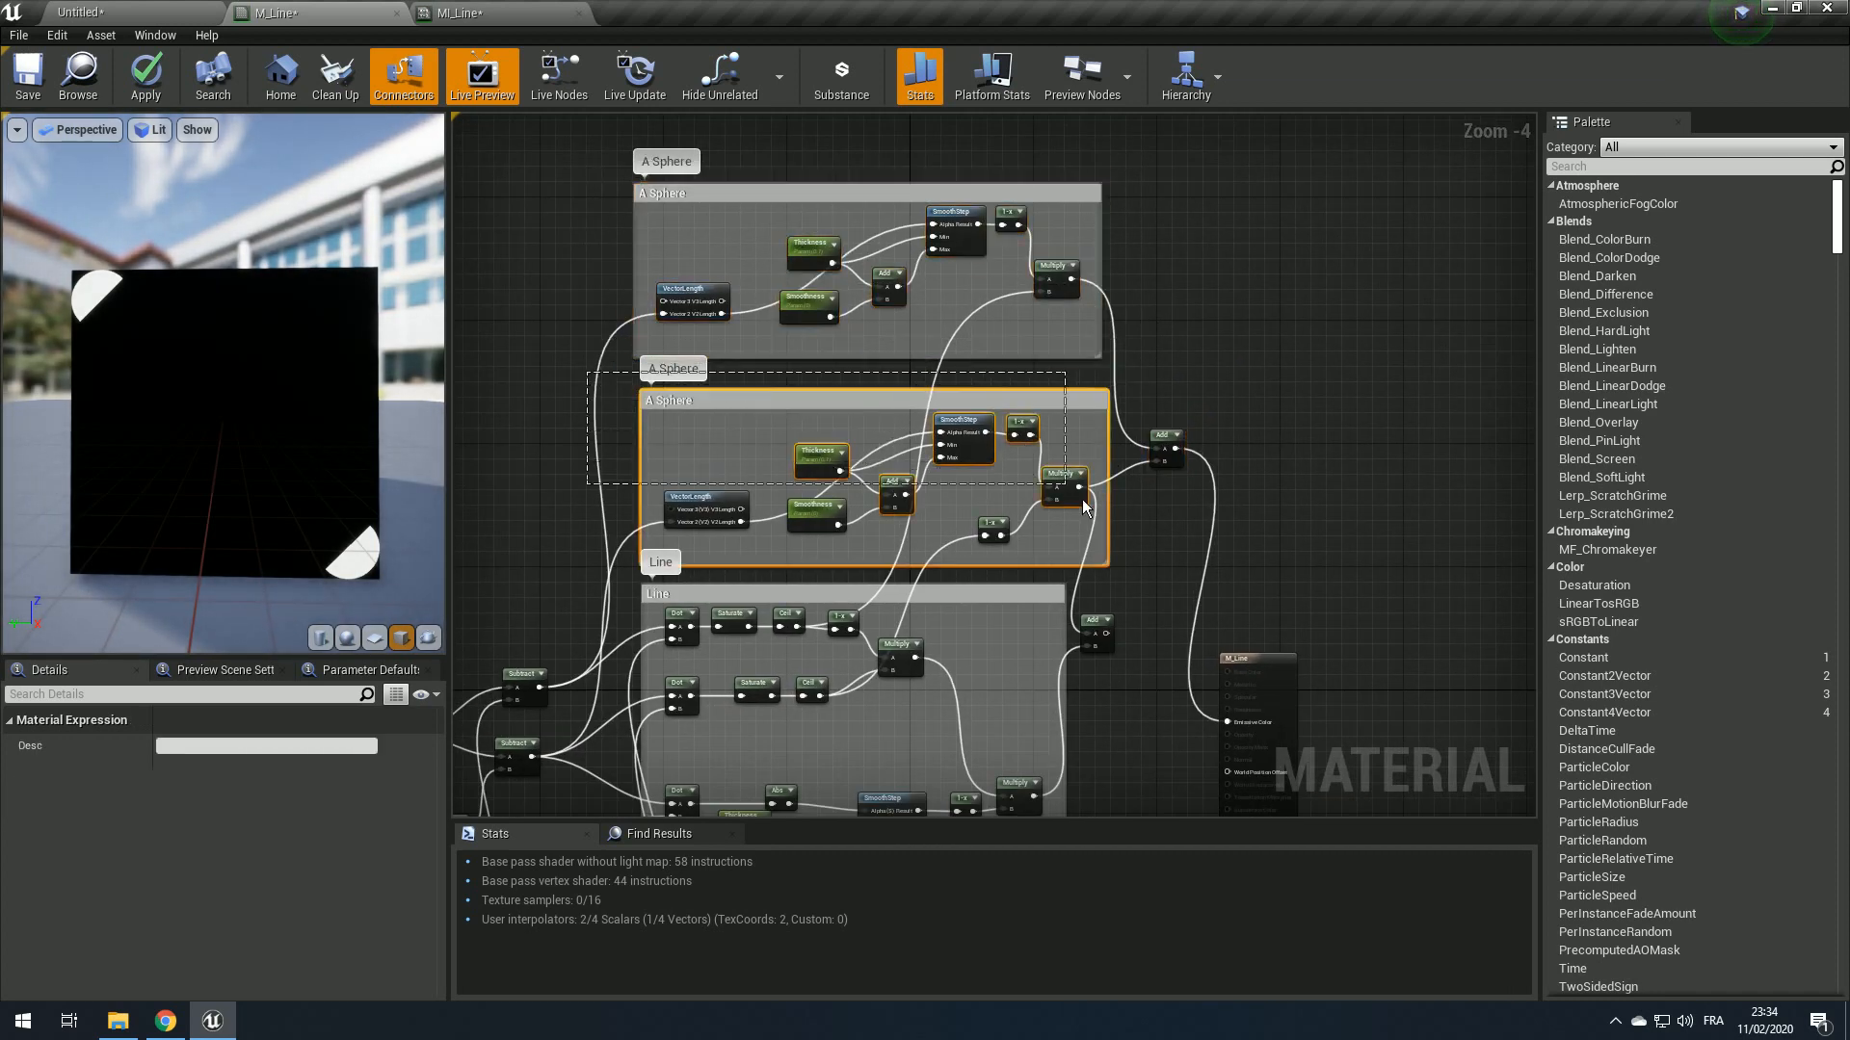
click(663, 196)
double_click(164, 745)
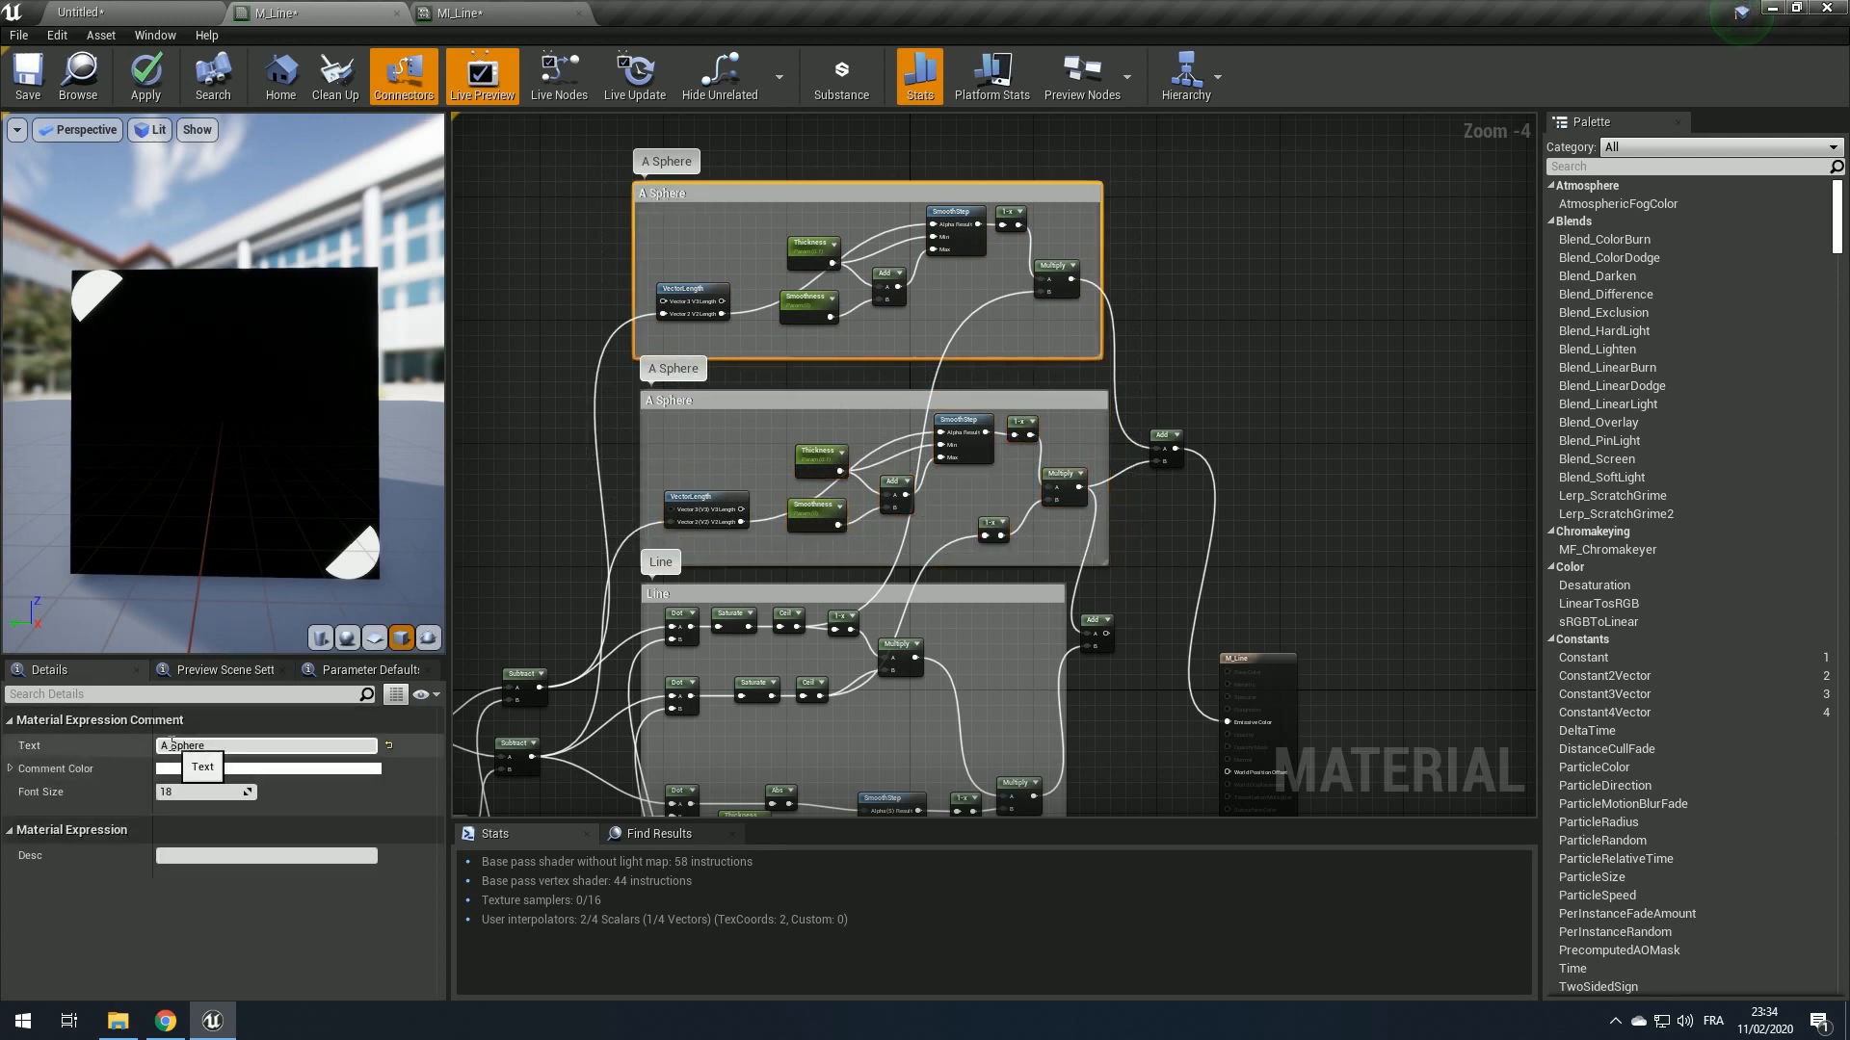
text(B)
click(607, 415)
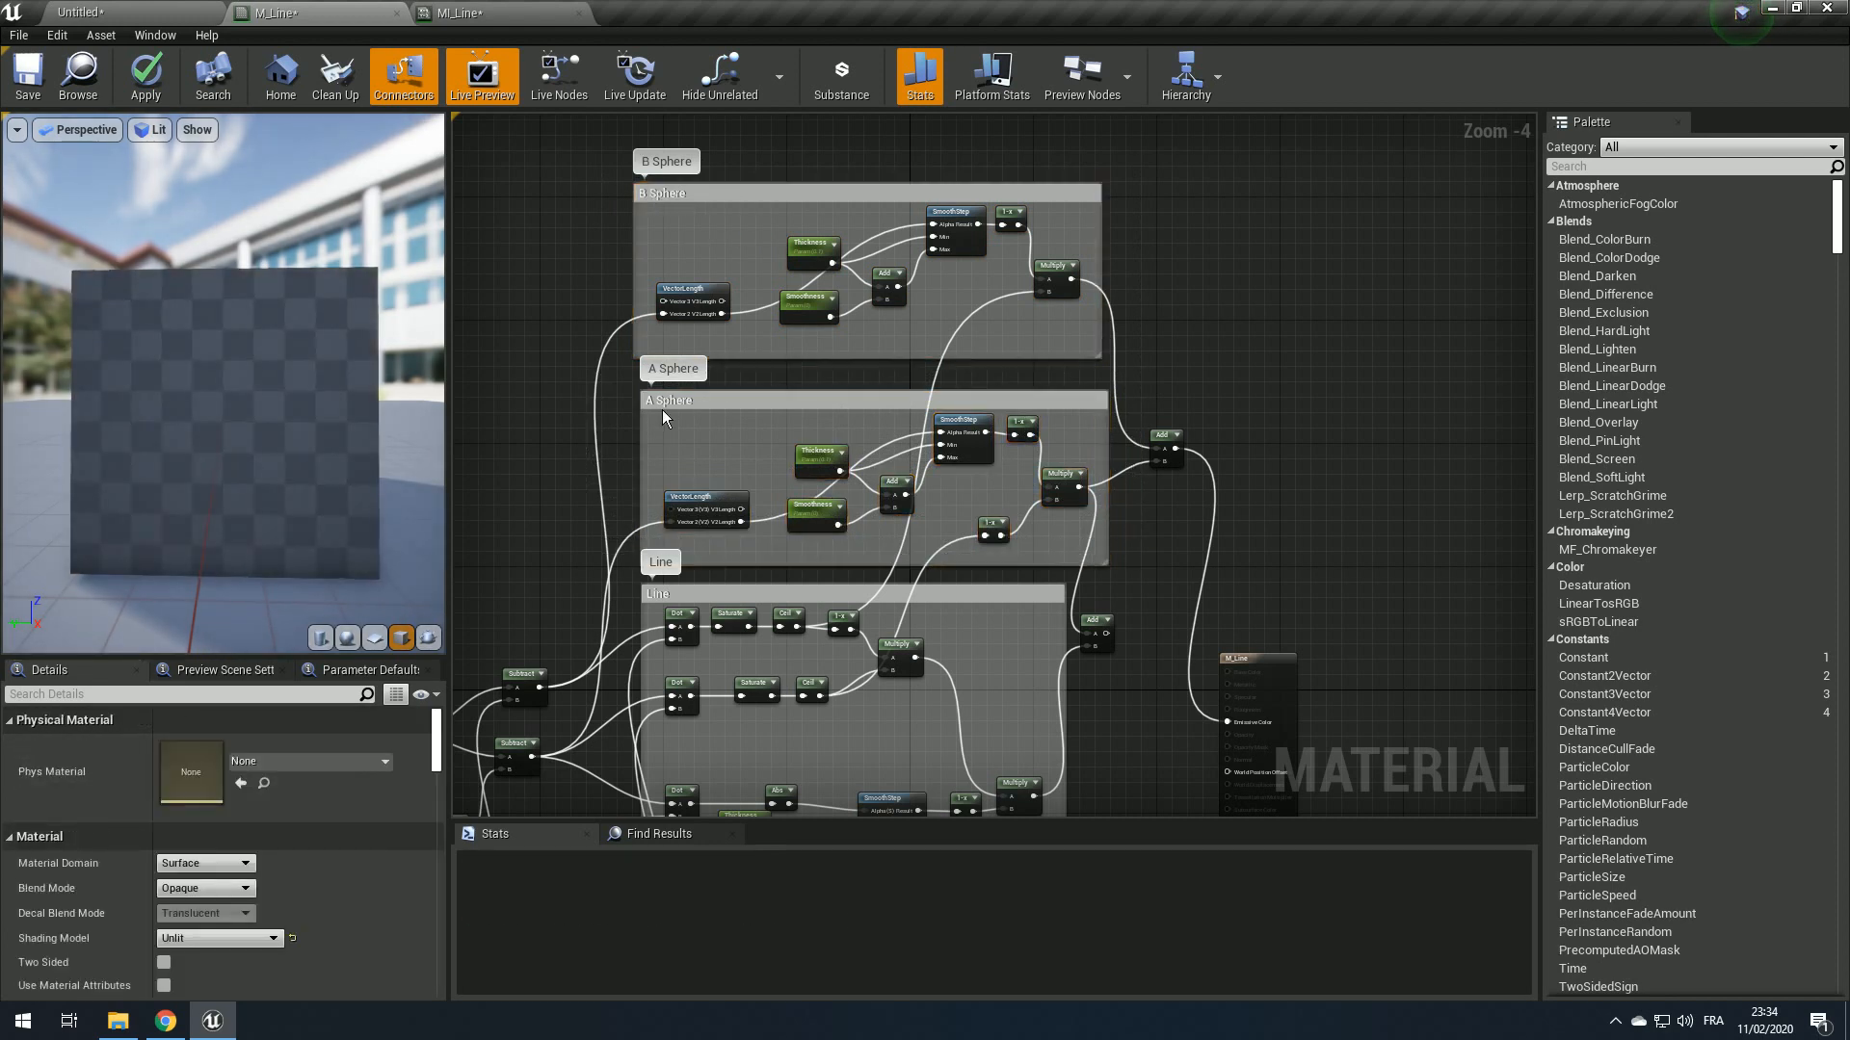
Step: Route the spheres' Add into the line Add's A input, connect the line Add to Emissive Color, and align both Add nodes
scroll(977, 402, up, 2)
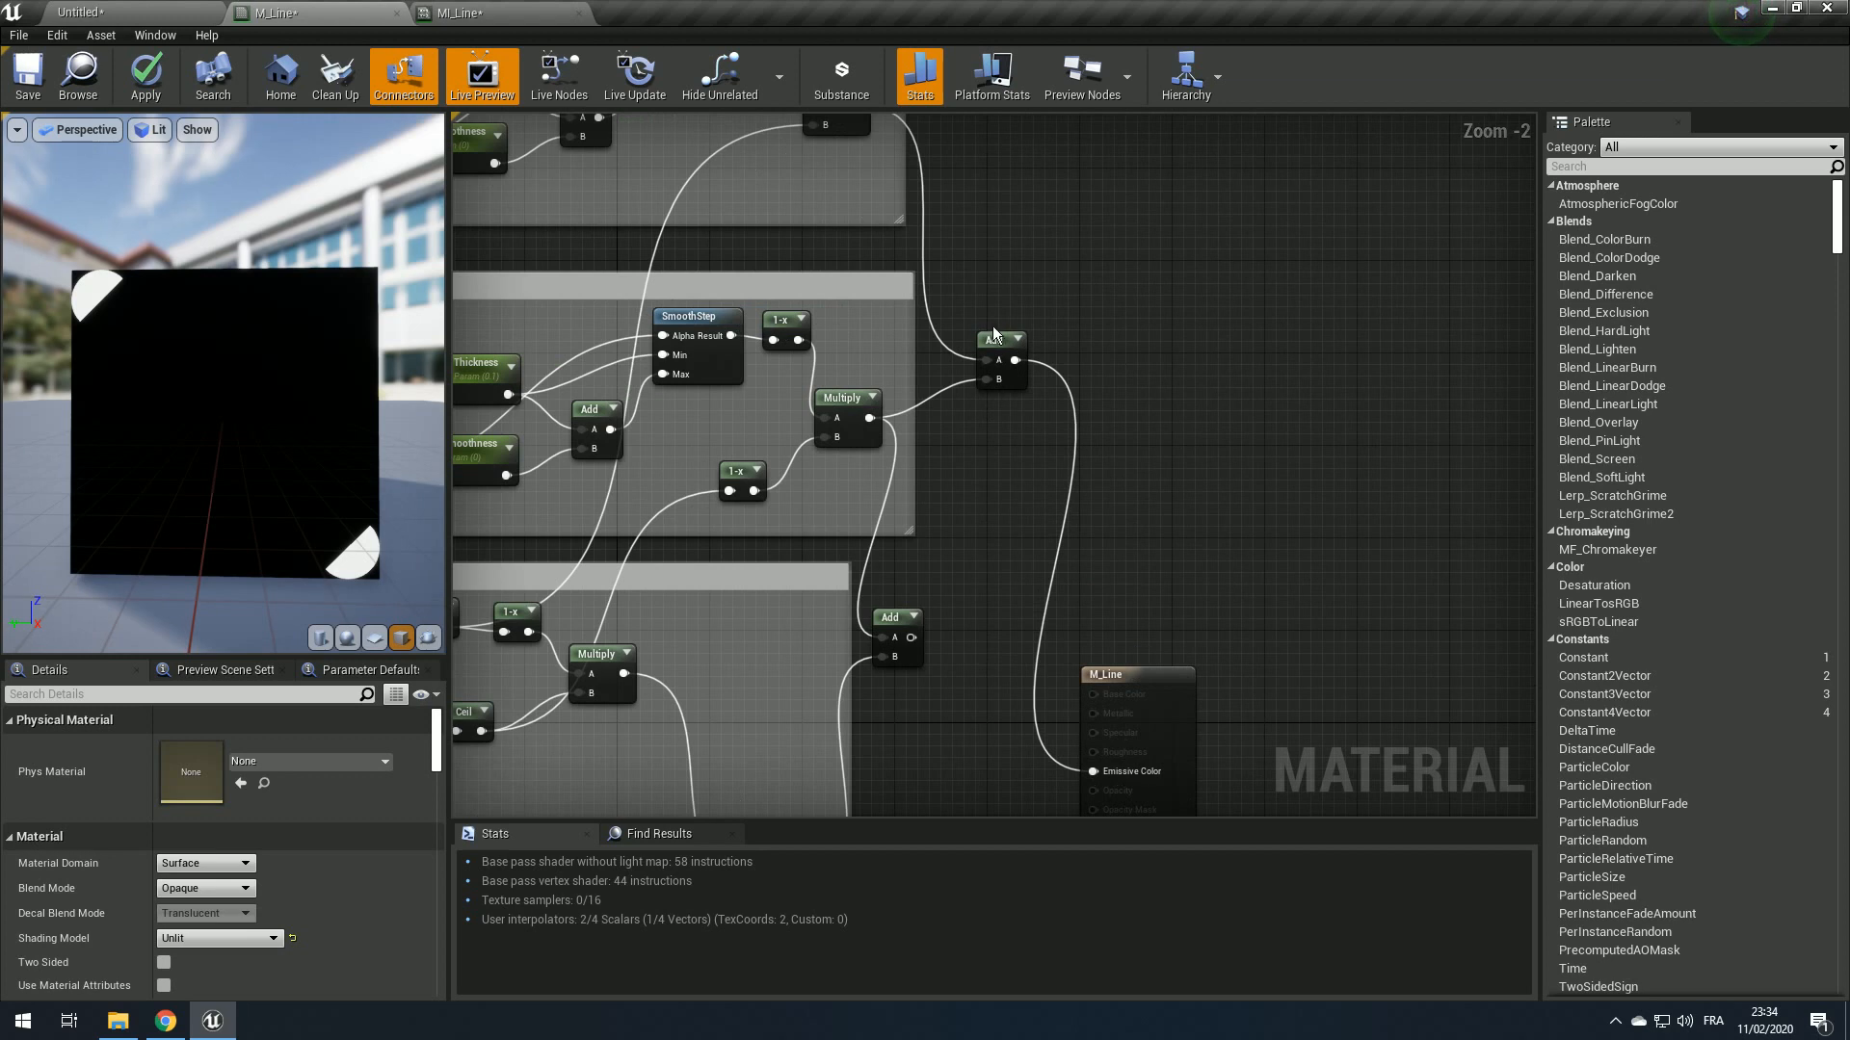
right_drag(792, 438, 702, 361)
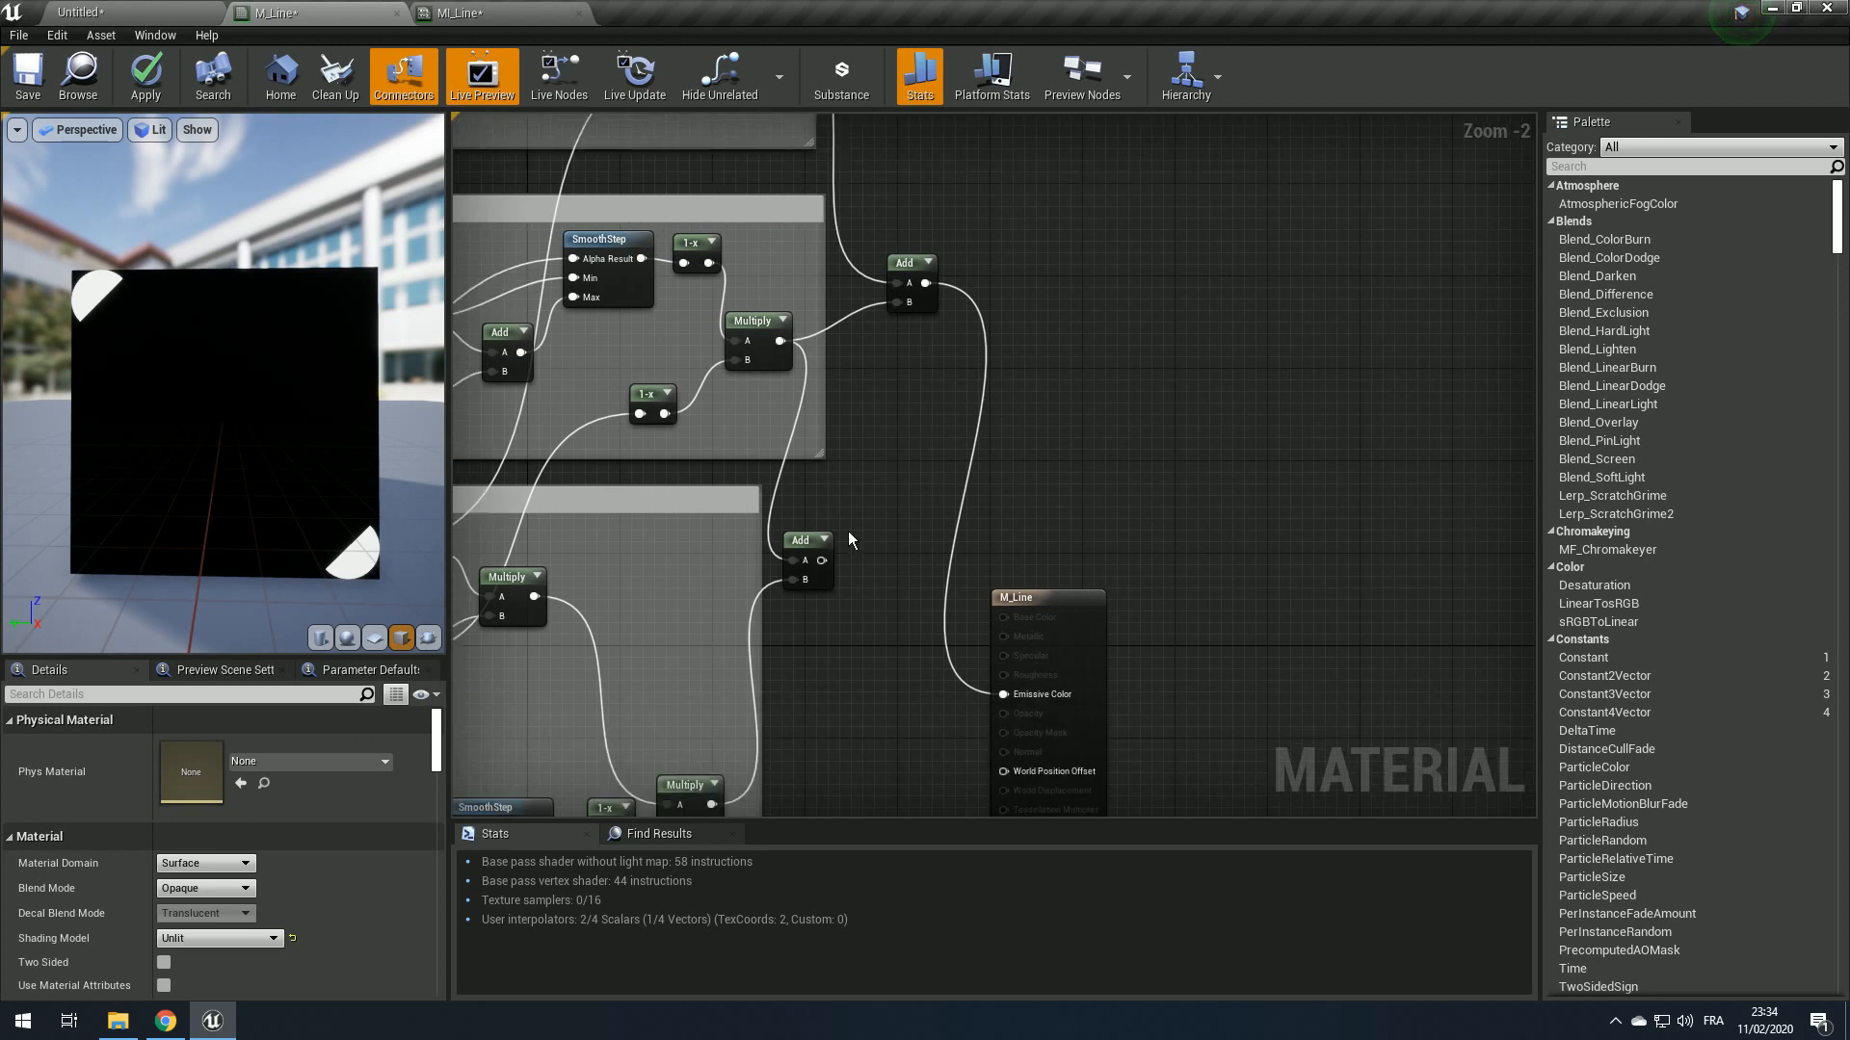
drag(910, 307, 922, 342)
drag(801, 540, 936, 318)
drag(935, 549, 1003, 694)
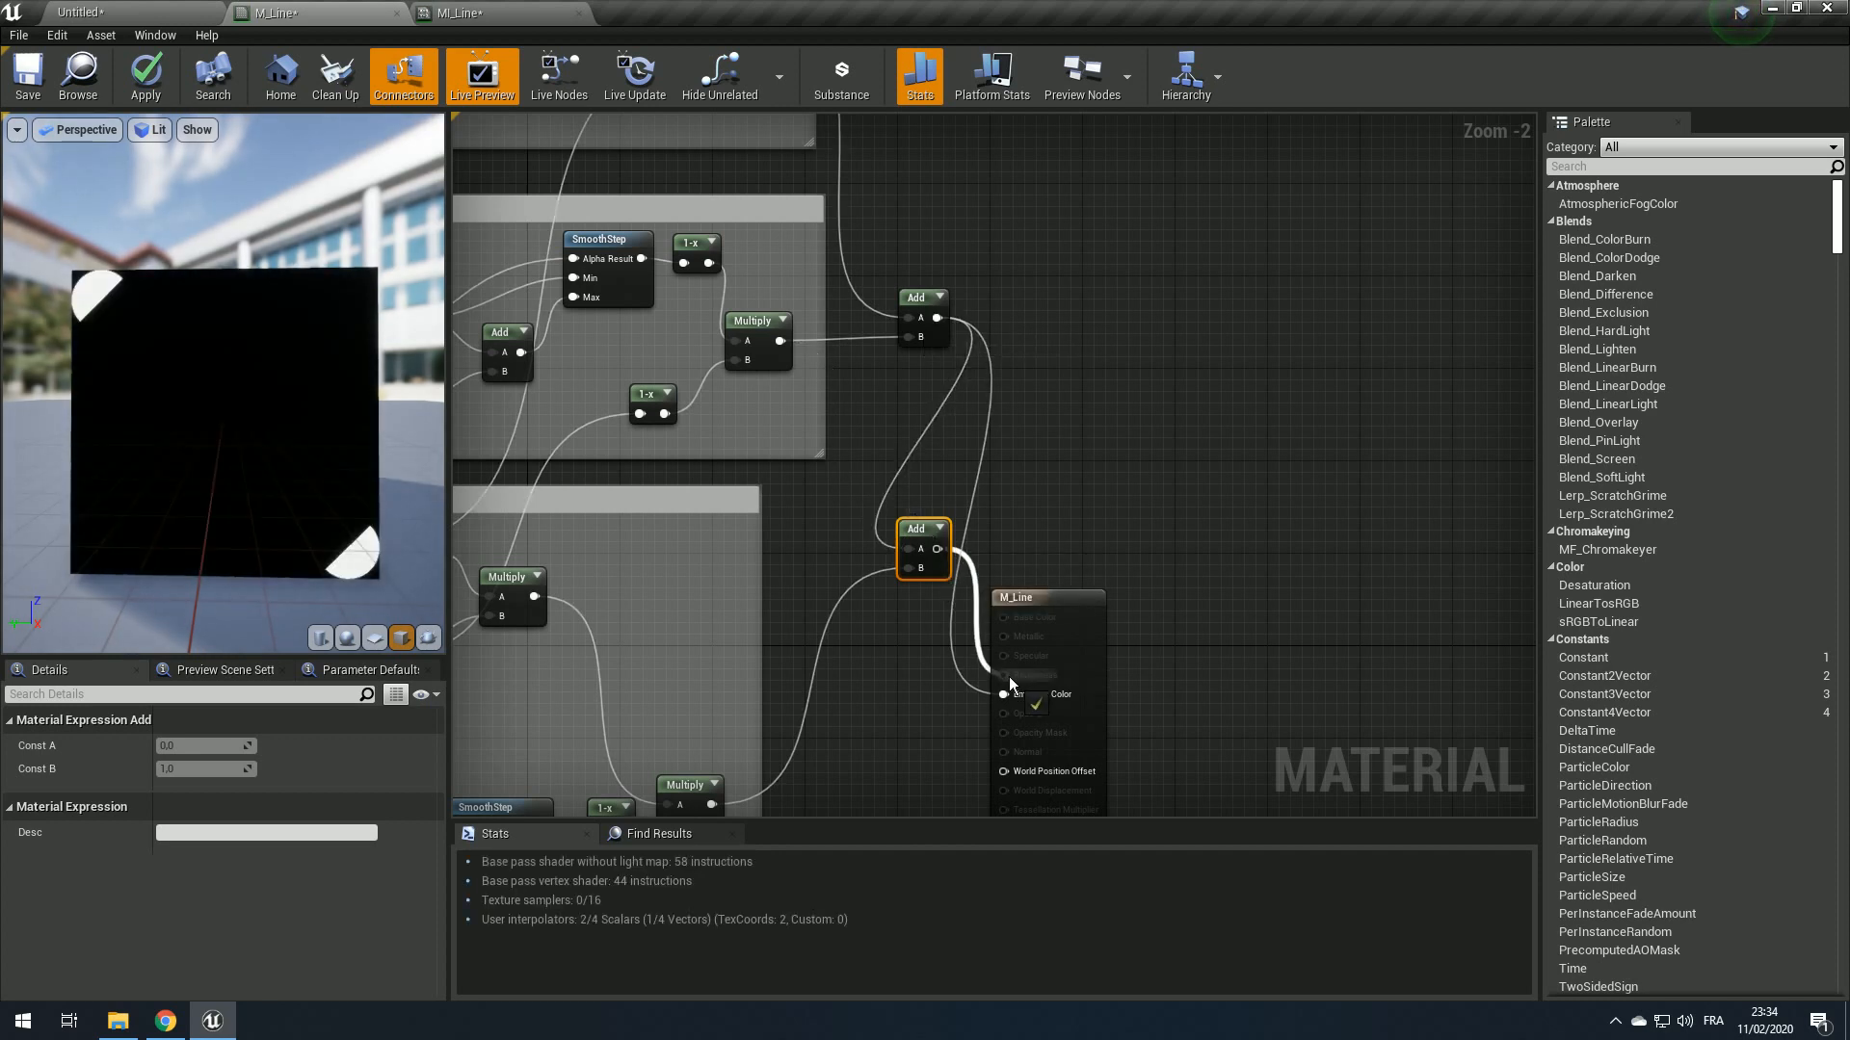
Step: Apply the material changes and preview MI_Line on the cube mesh
click(145, 77)
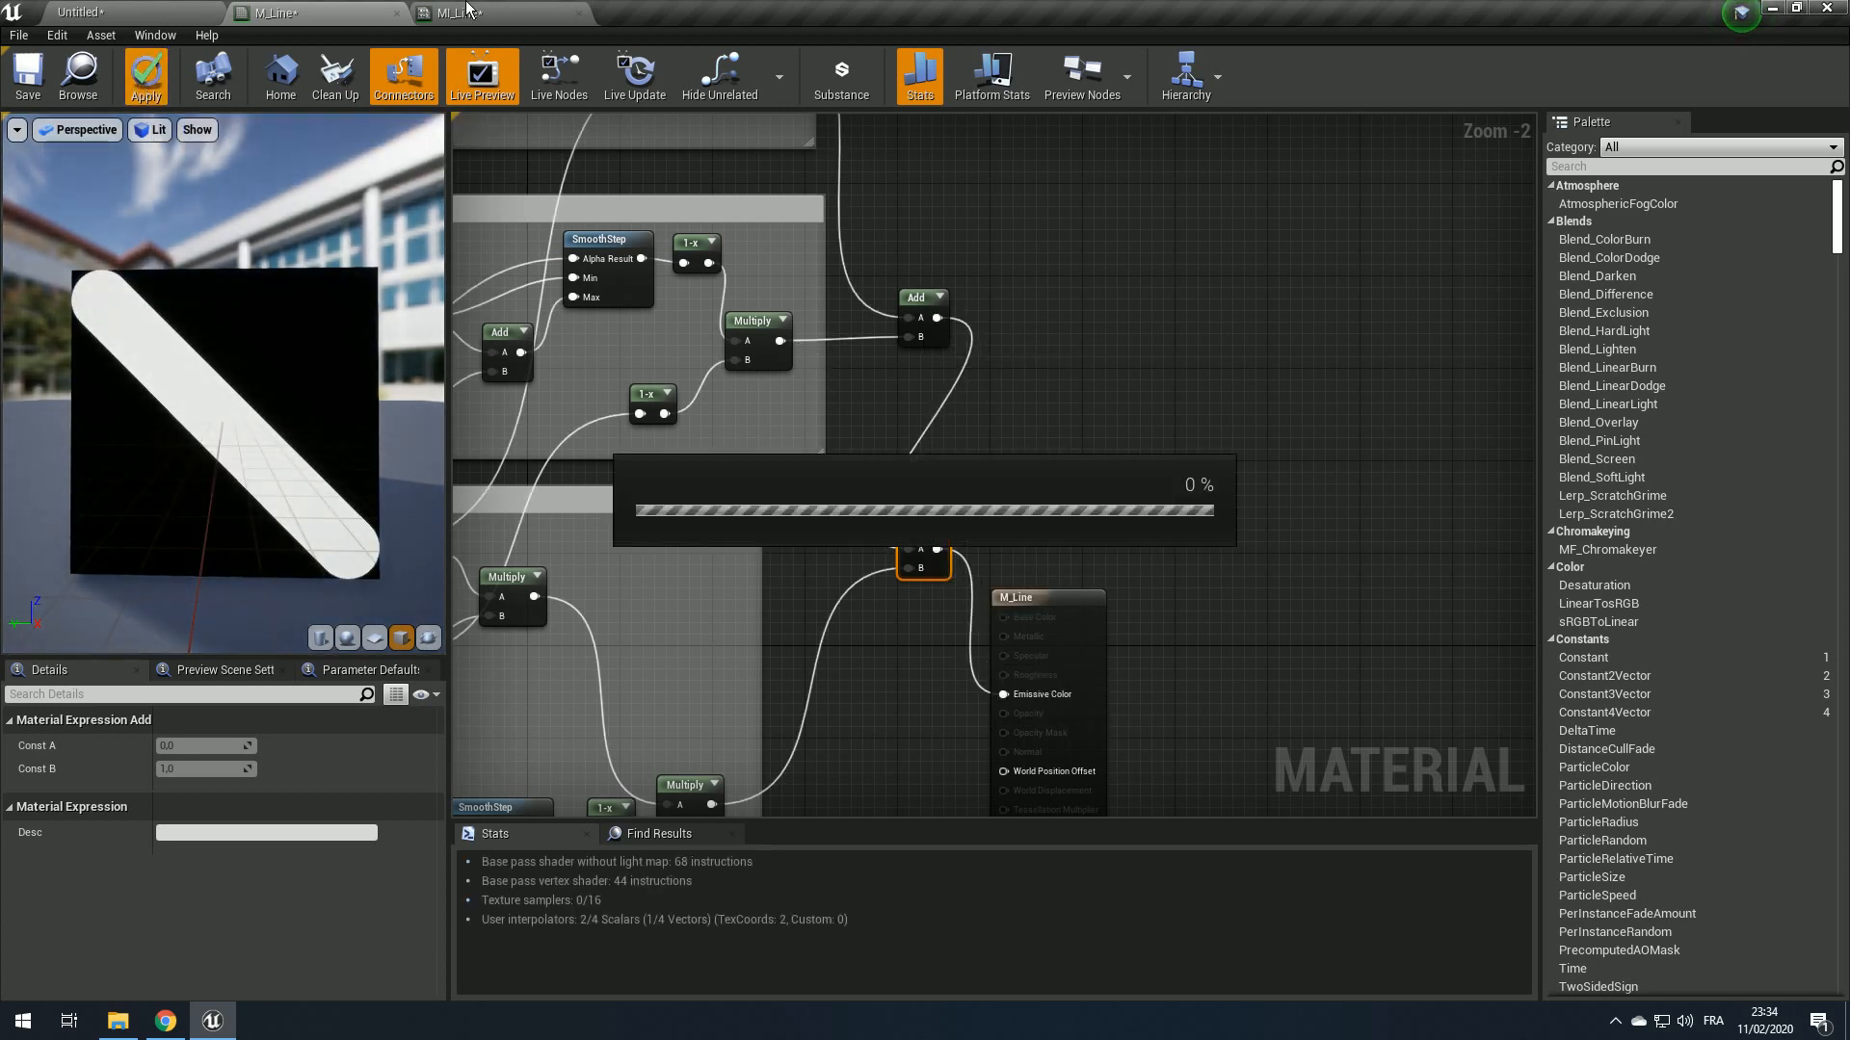
click(467, 12)
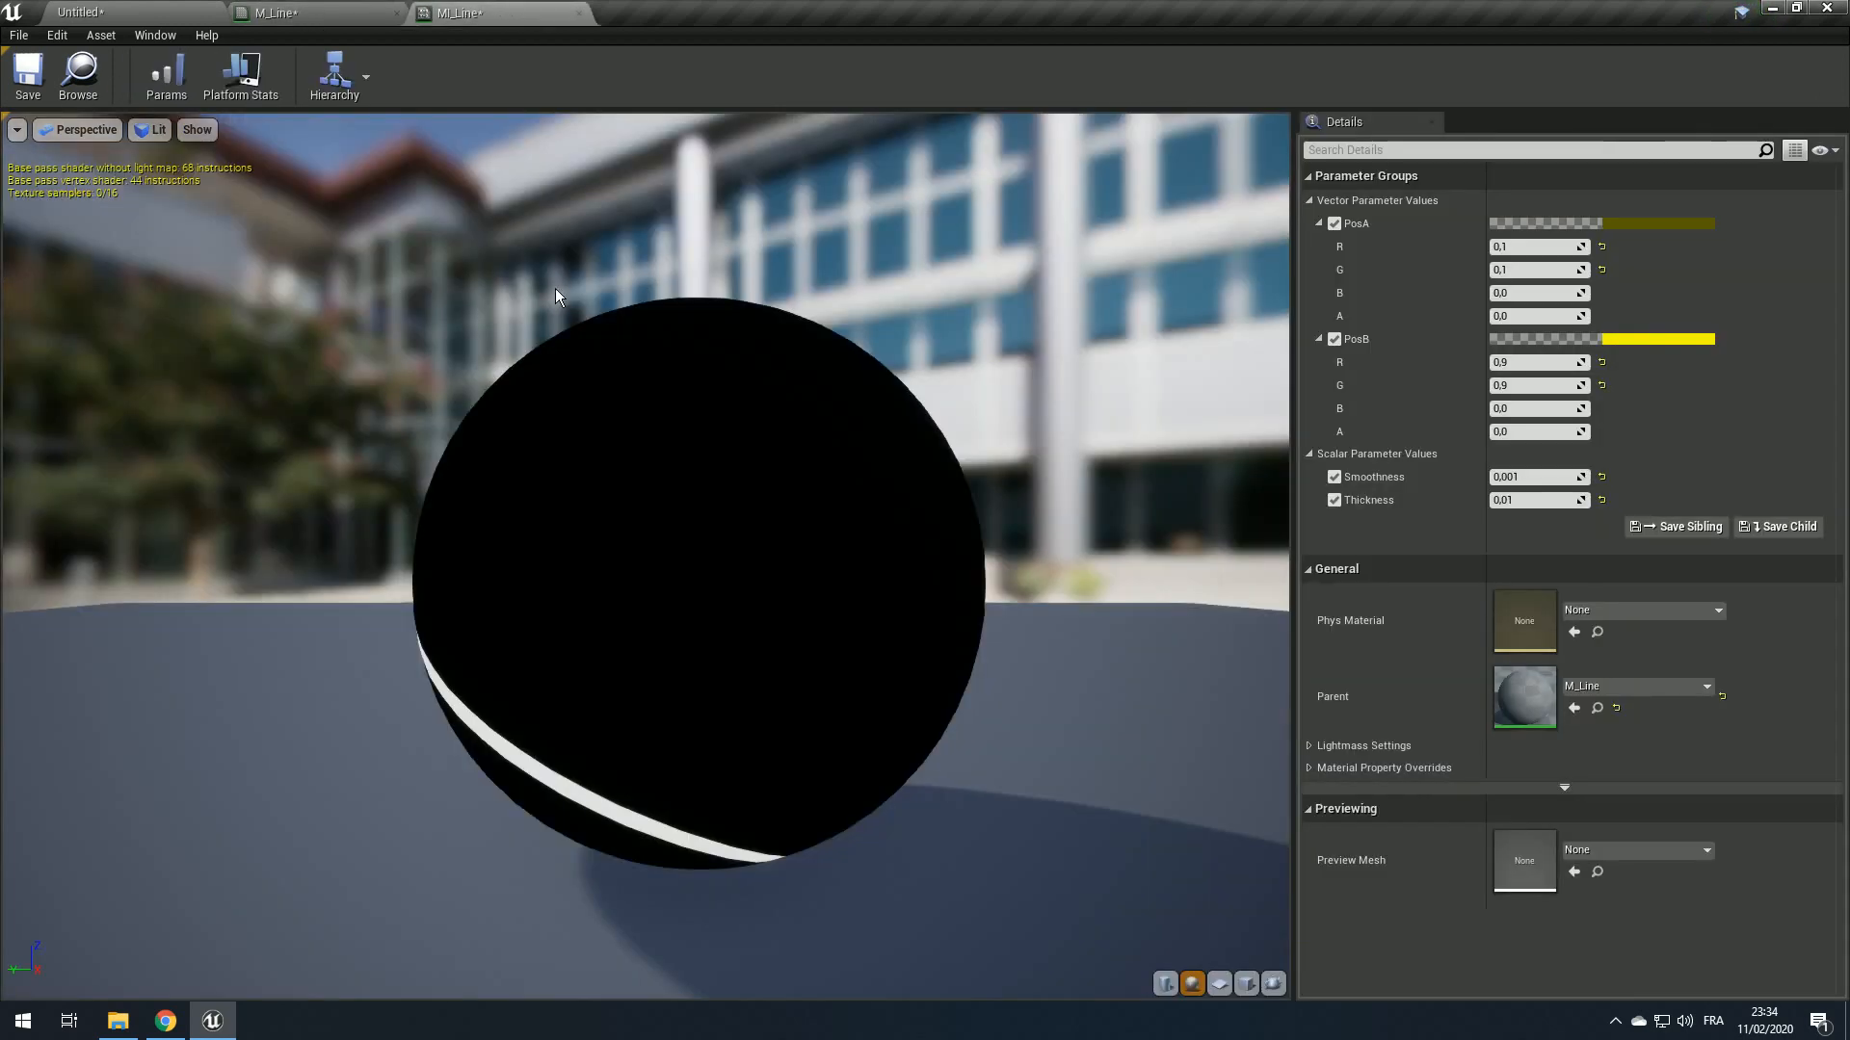
click(1247, 983)
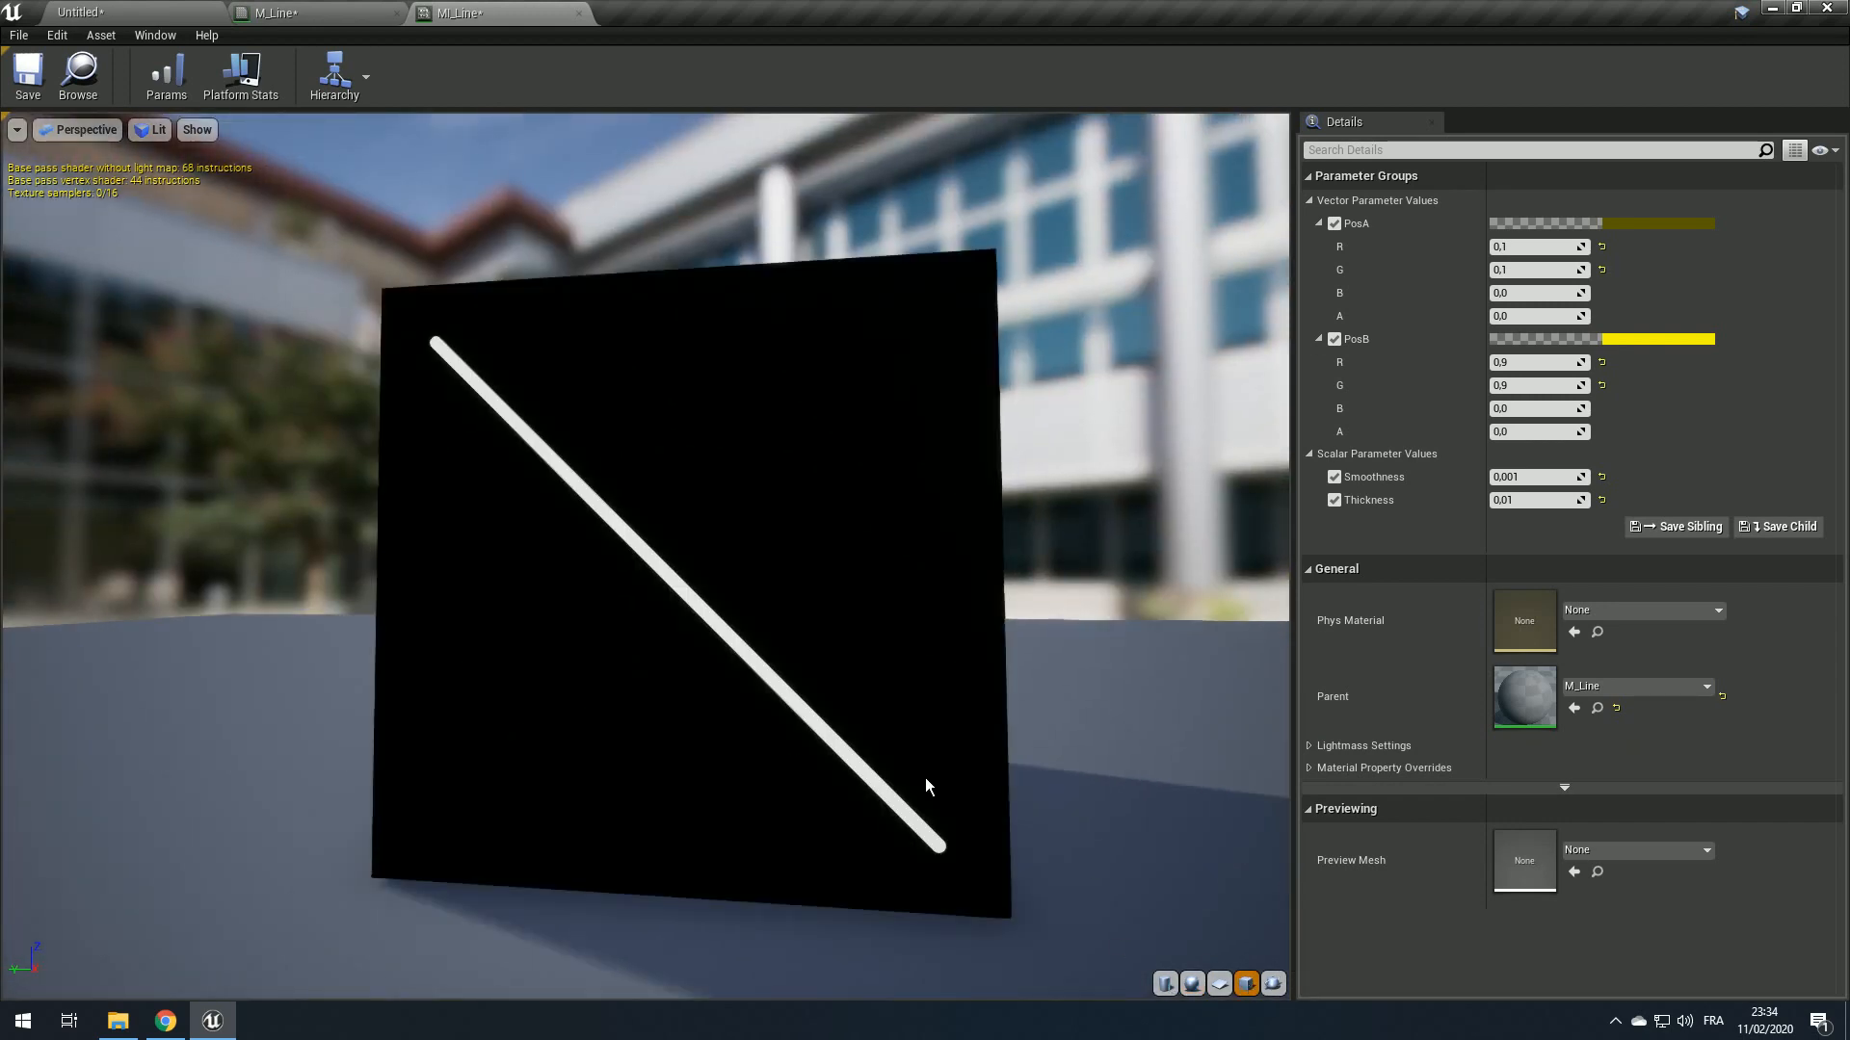
Step: Test the line with different endpoints by varying the R and G values of PosA and PosB in MI_Line
drag(926, 779, 959, 790)
right_drag(925, 779, 926, 751)
middle_drag(926, 779, 896, 743)
right_drag(925, 779, 926, 751)
drag(925, 780, 937, 793)
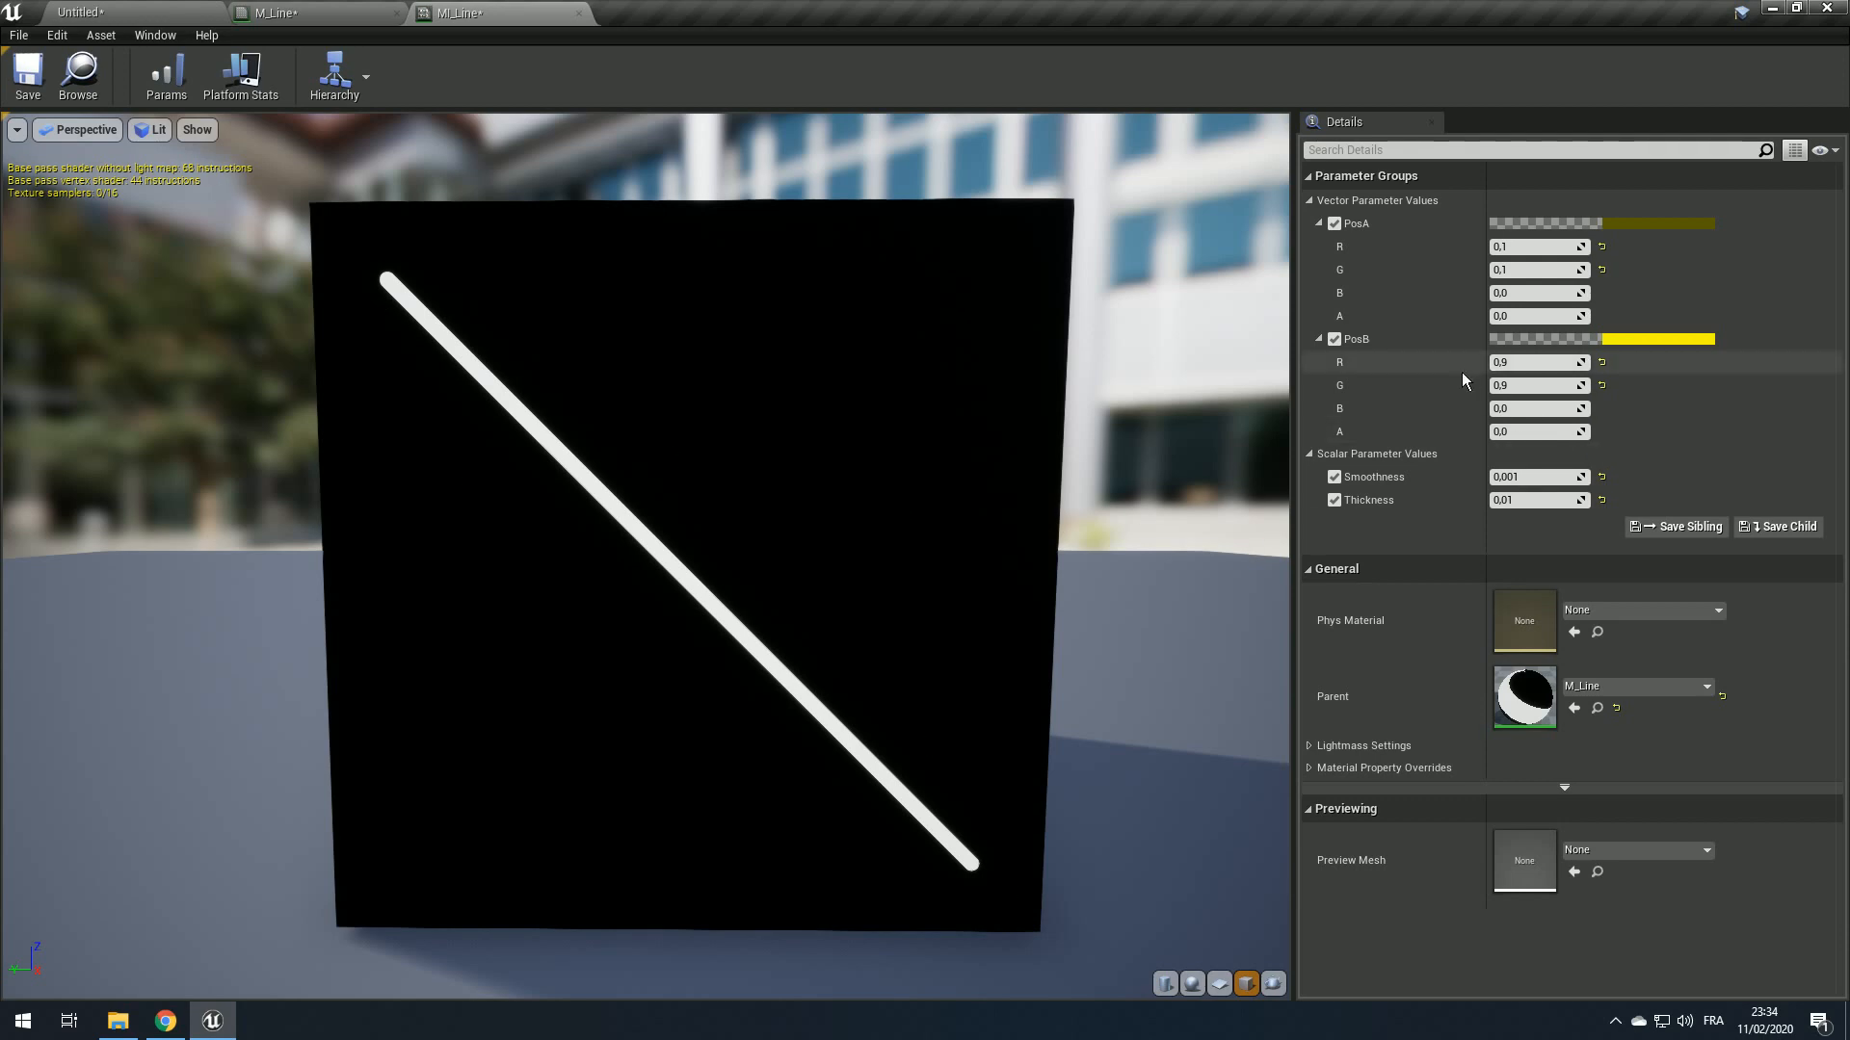
drag(1524, 247, 1580, 270)
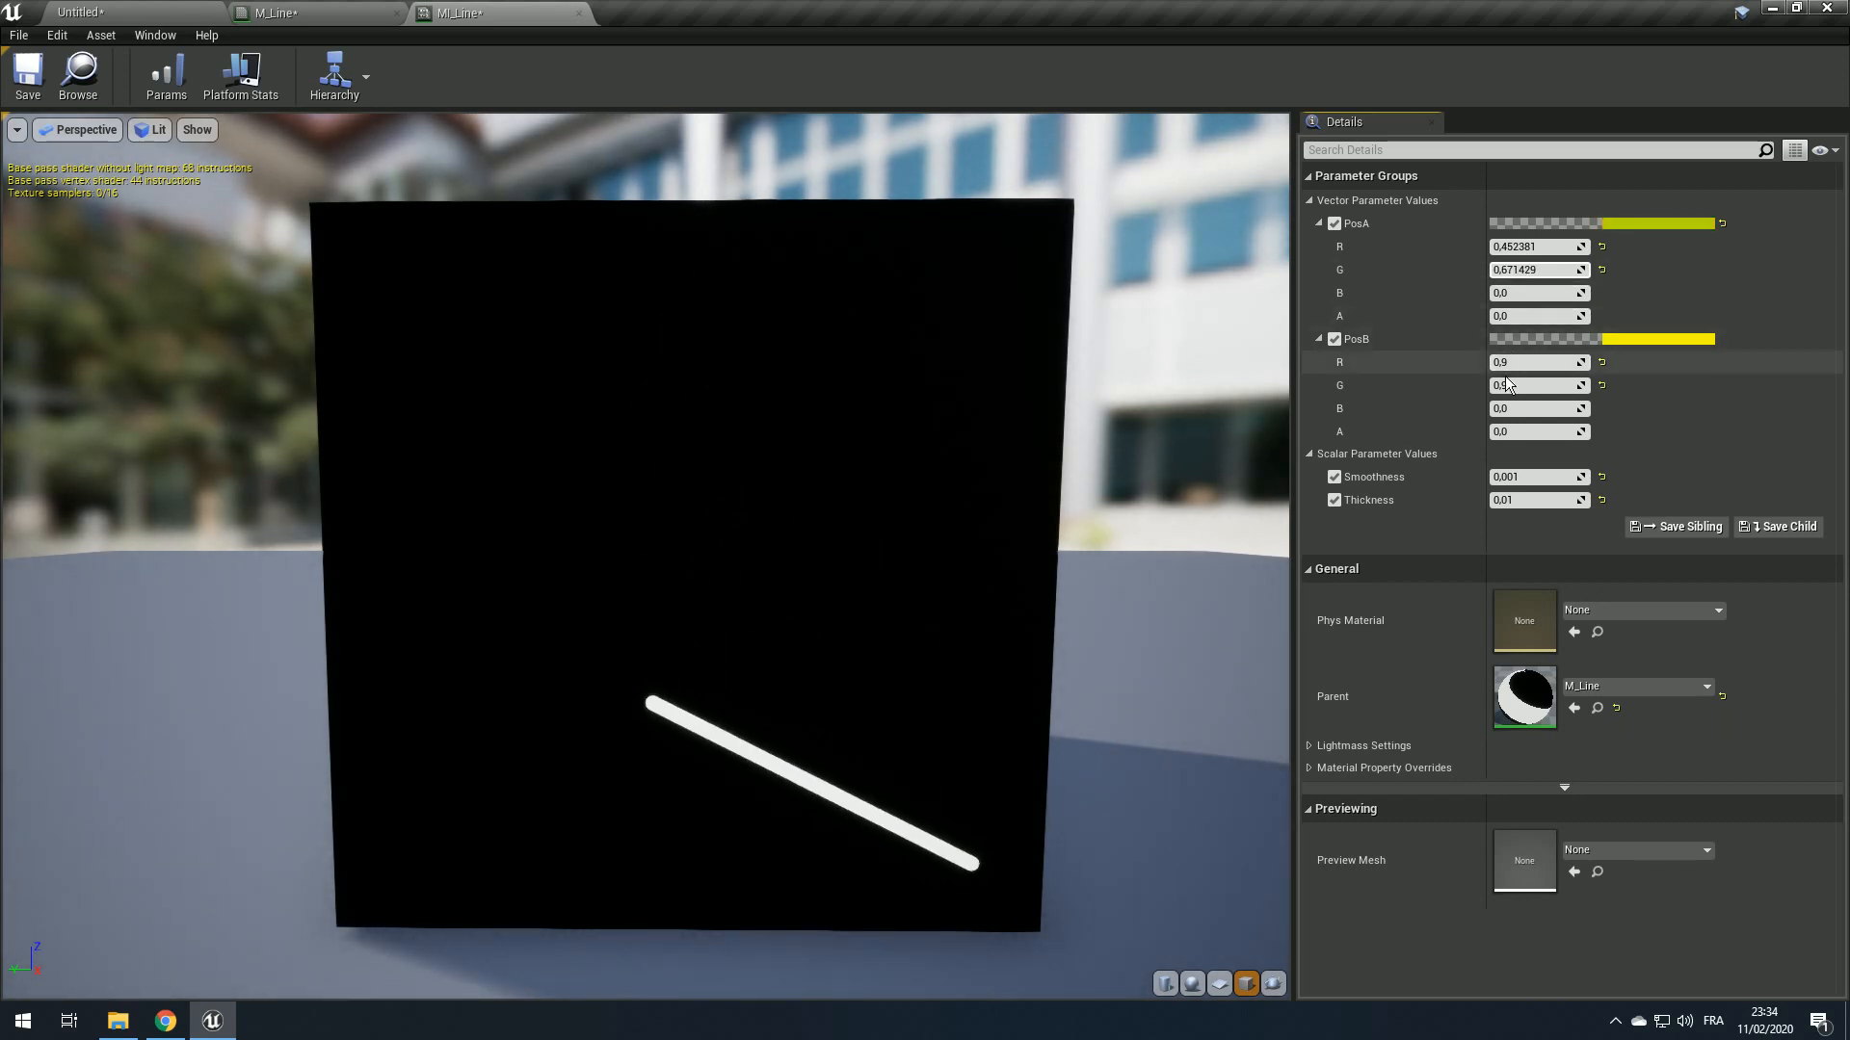
mouse_move(1524, 385)
mouse_down()
mouse_move(1570, 385)
mouse_move(1511, 386)
mouse_up()
mouse_move(1525, 363)
mouse_down()
mouse_move(1472, 362)
mouse_move(1566, 385)
mouse_move(1536, 386)
mouse_move(1514, 384)
mouse_move(1522, 364)
mouse_move(1582, 363)
mouse_move(1507, 385)
mouse_move(1551, 362)
mouse_move(1512, 362)
mouse_up()
drag(1577, 247, 1536, 247)
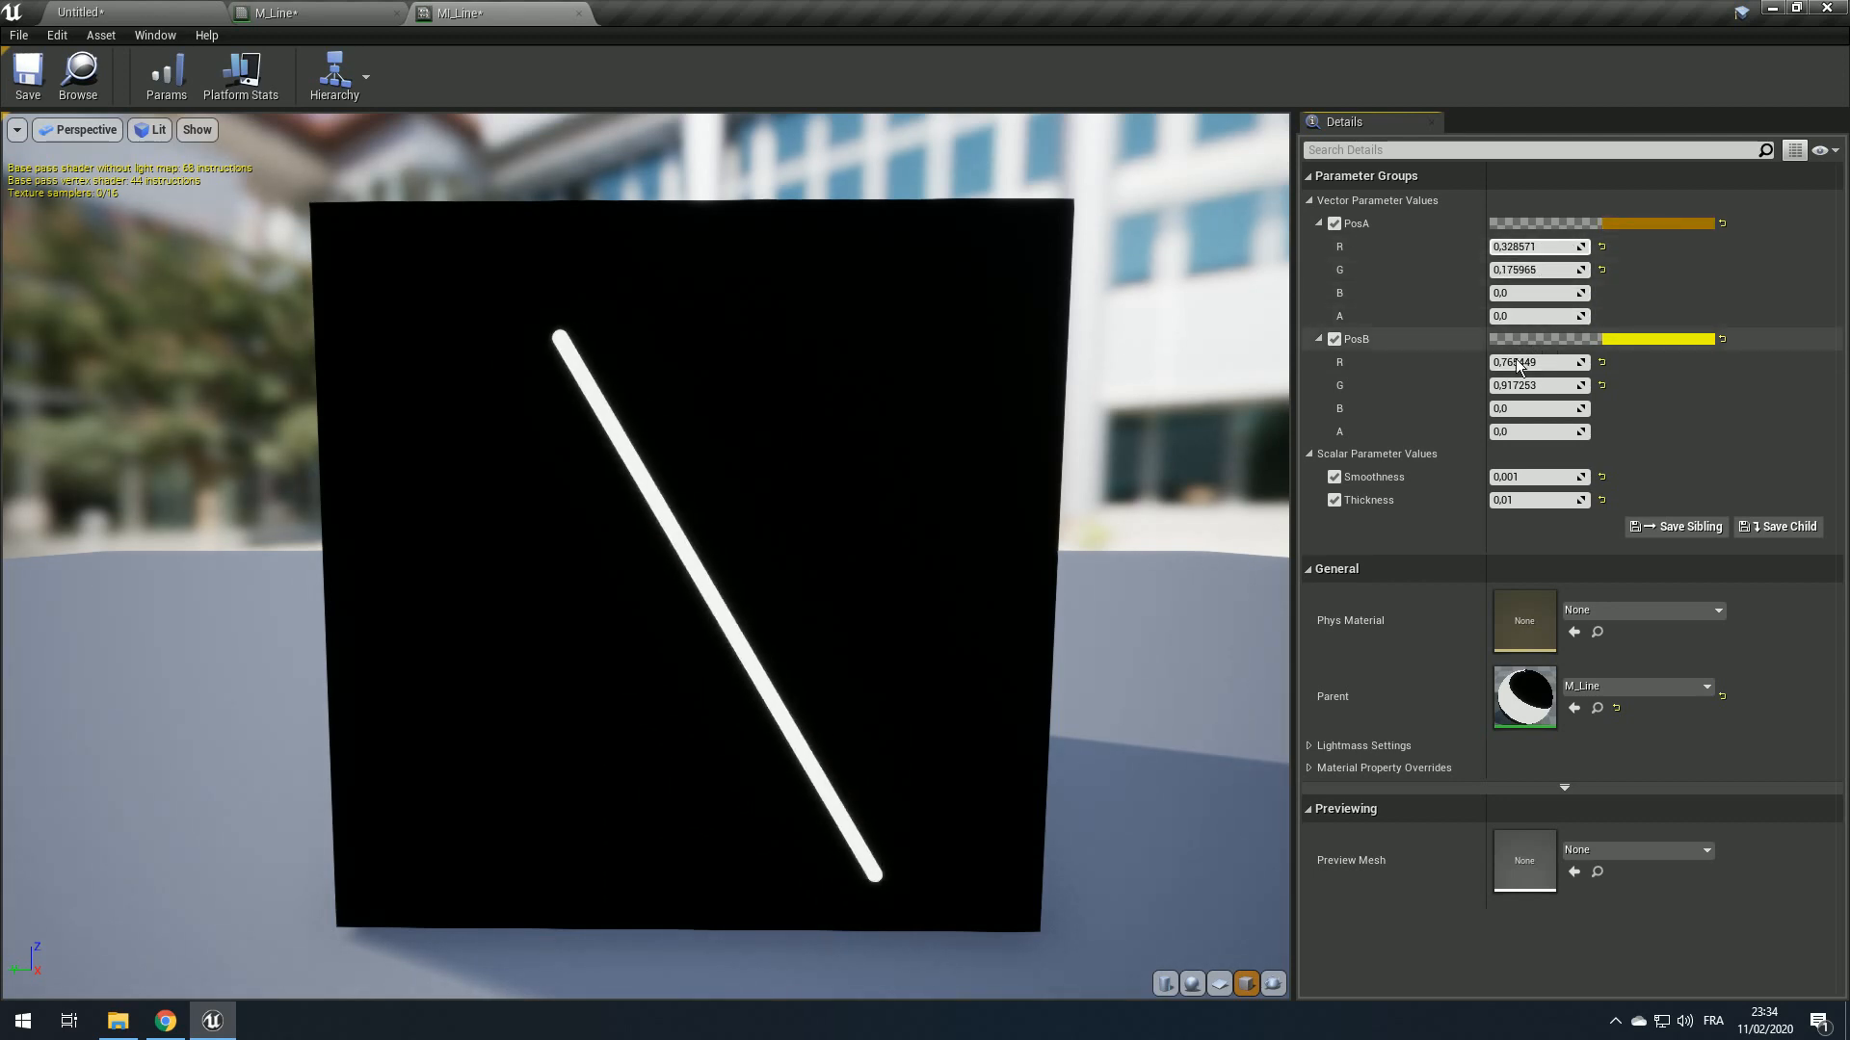
Step: Review the overall M_Line node graph, including the sphere, Line and Orthogonal Vector comment groups
click(262, 14)
scroll(928, 451, down, 3)
scroll(928, 450, down, 1)
right_drag(928, 451, 1049, 421)
click(718, 376)
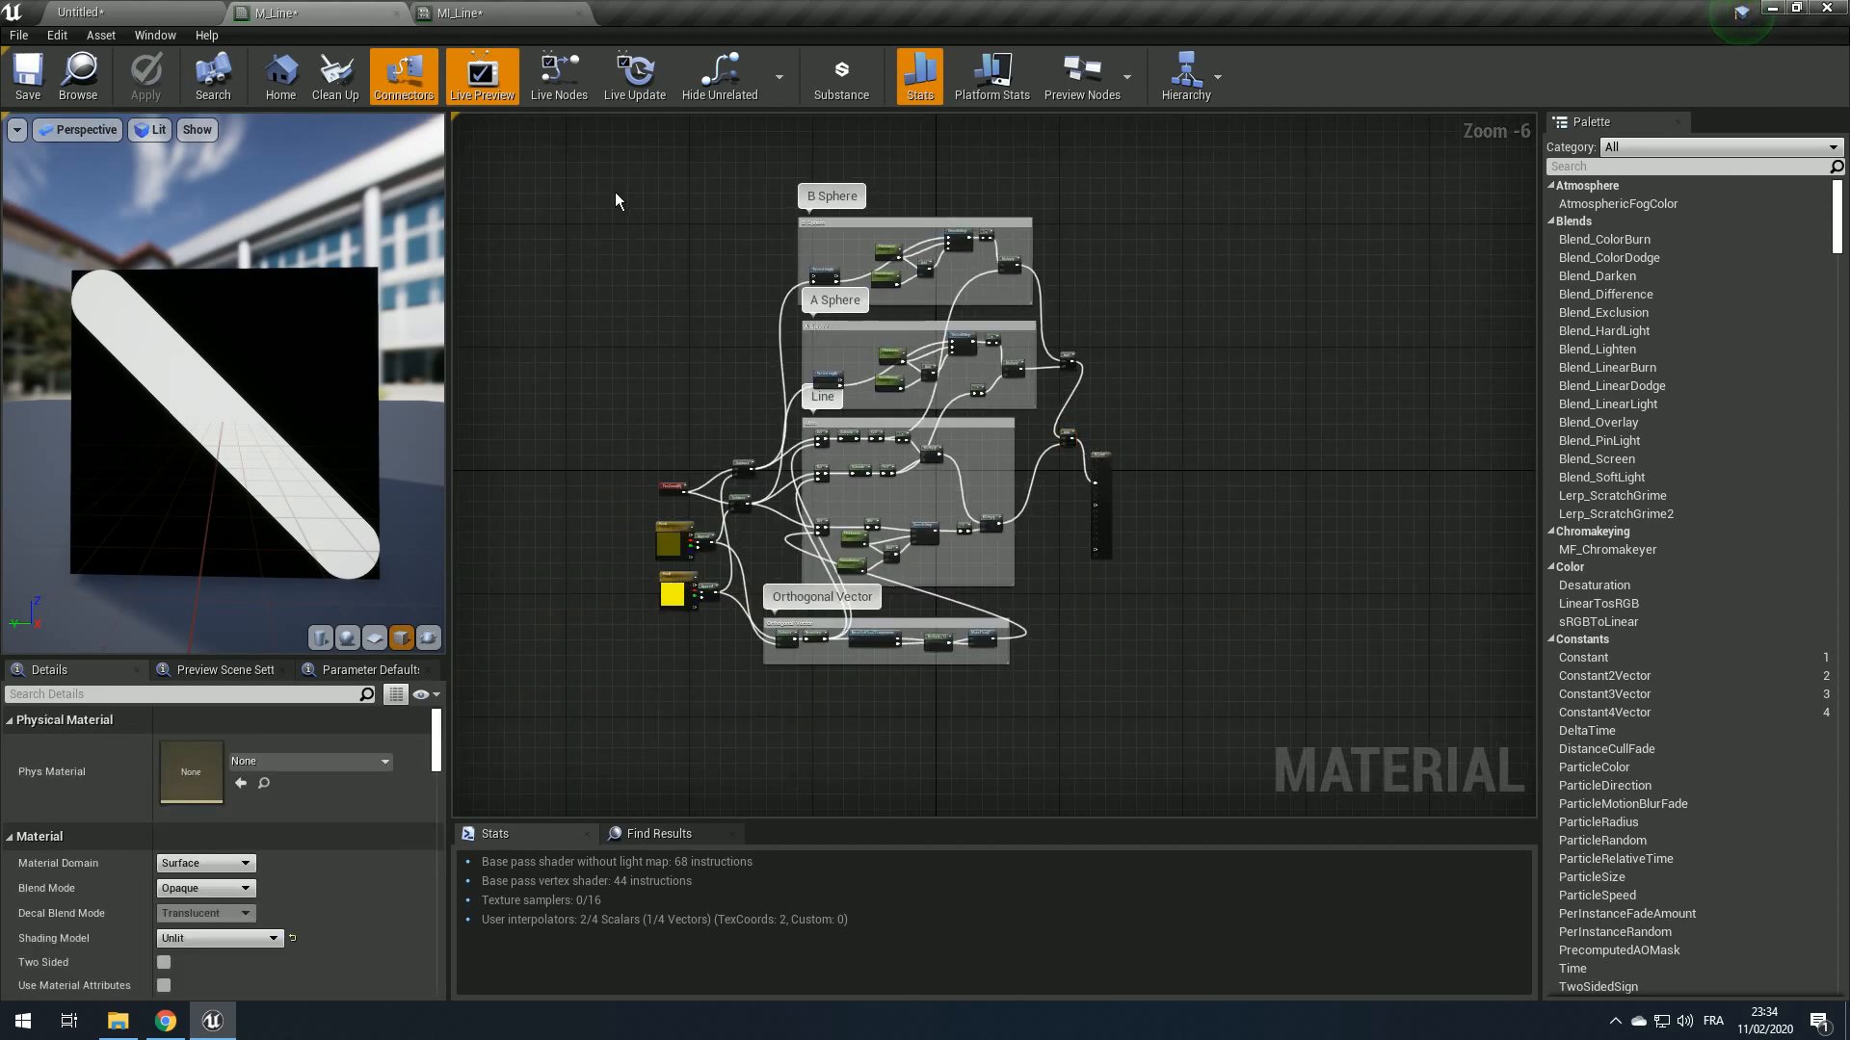
click(460, 12)
click(278, 12)
right_drag(714, 434, 604, 468)
scroll(582, 503, up, 2)
scroll(582, 503, down, 1)
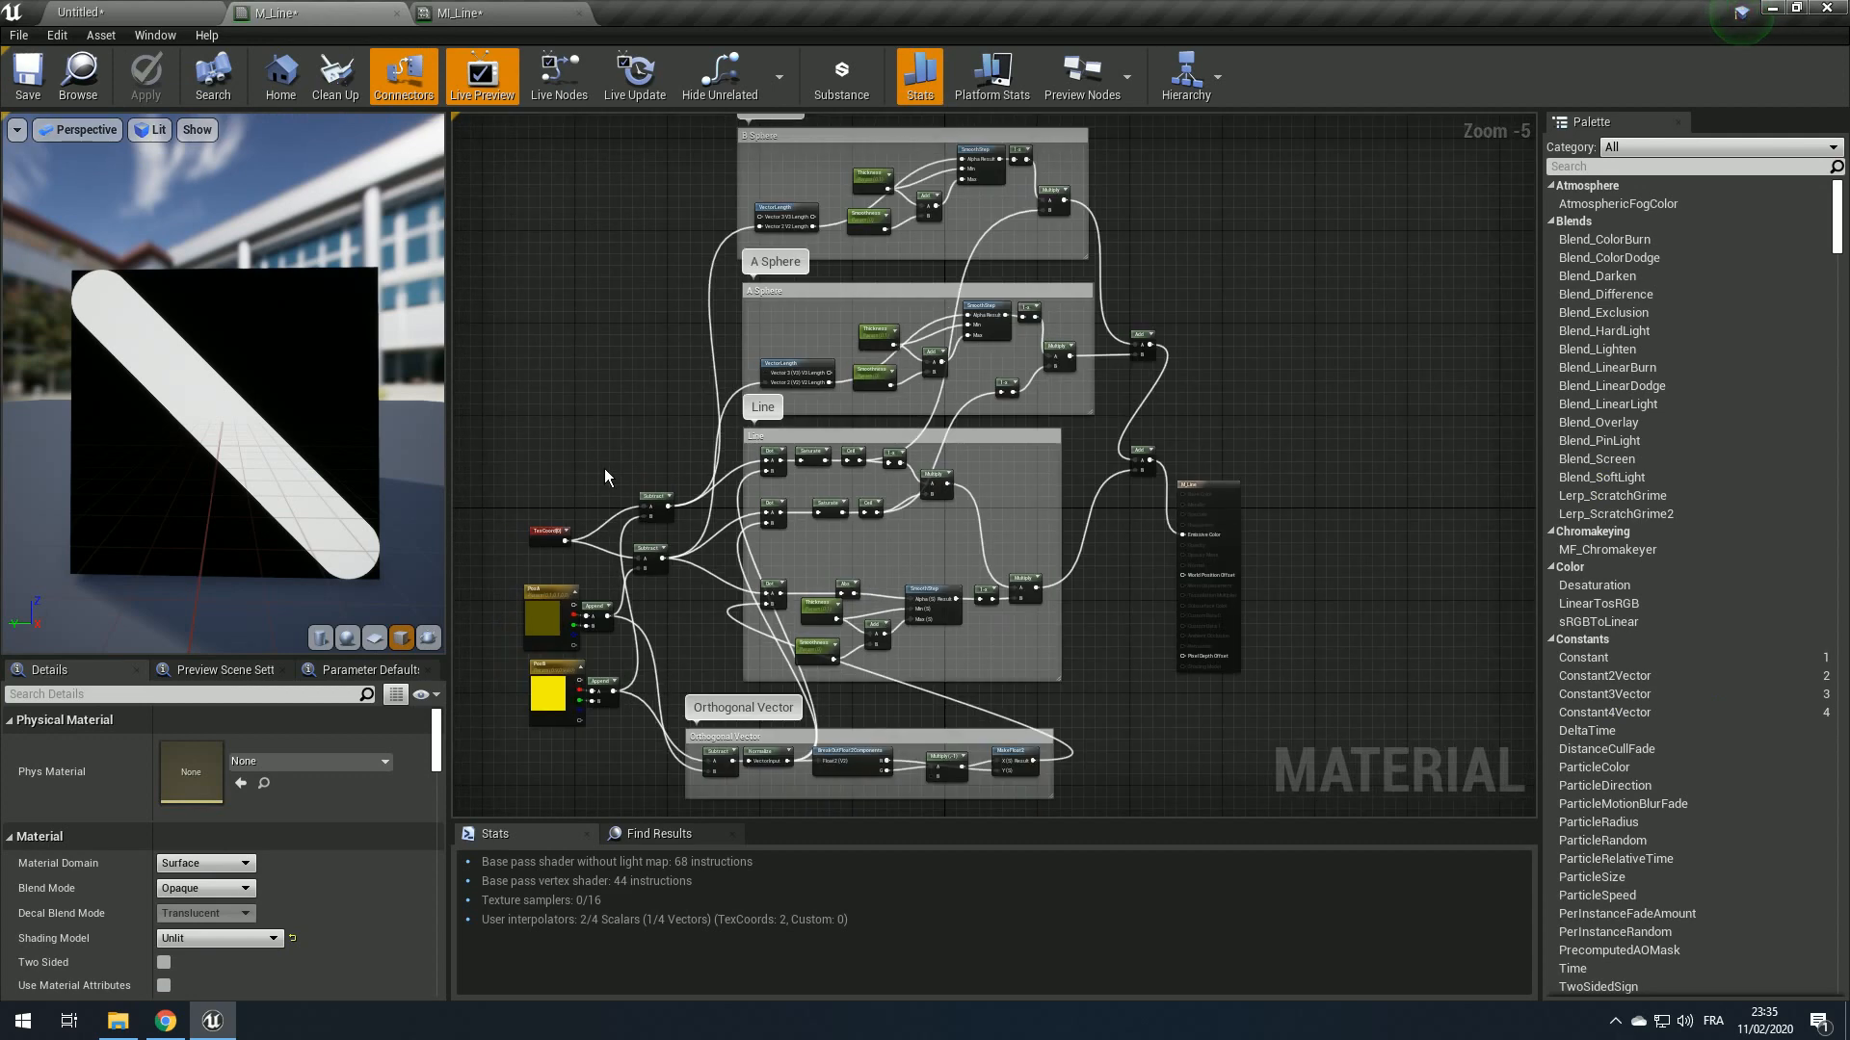
Step: Examine the Dot and SmoothStep nodes in the Line group and the rounded line in the material preview
scroll(717, 498, up, 5)
click(881, 380)
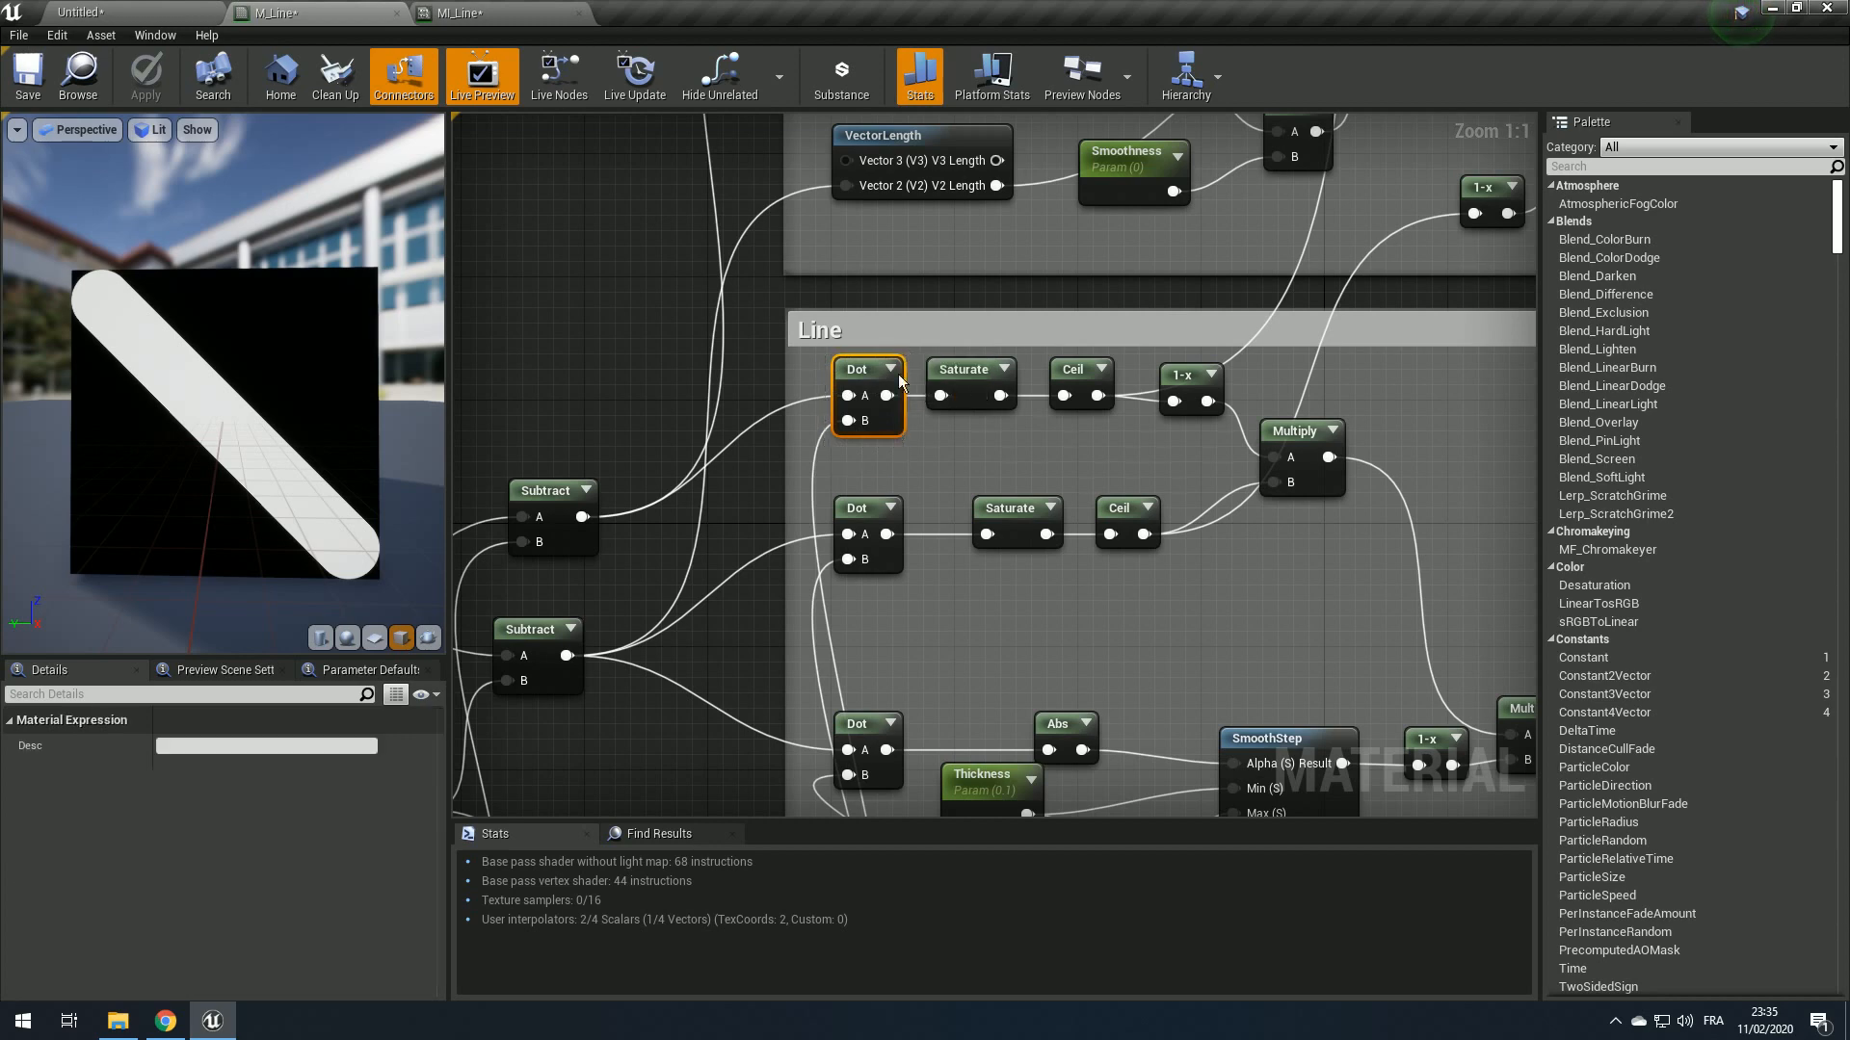
scroll(888, 701, down, 4)
scroll(888, 700, up, 2)
scroll(888, 700, down, 1)
right_drag(888, 701, 789, 556)
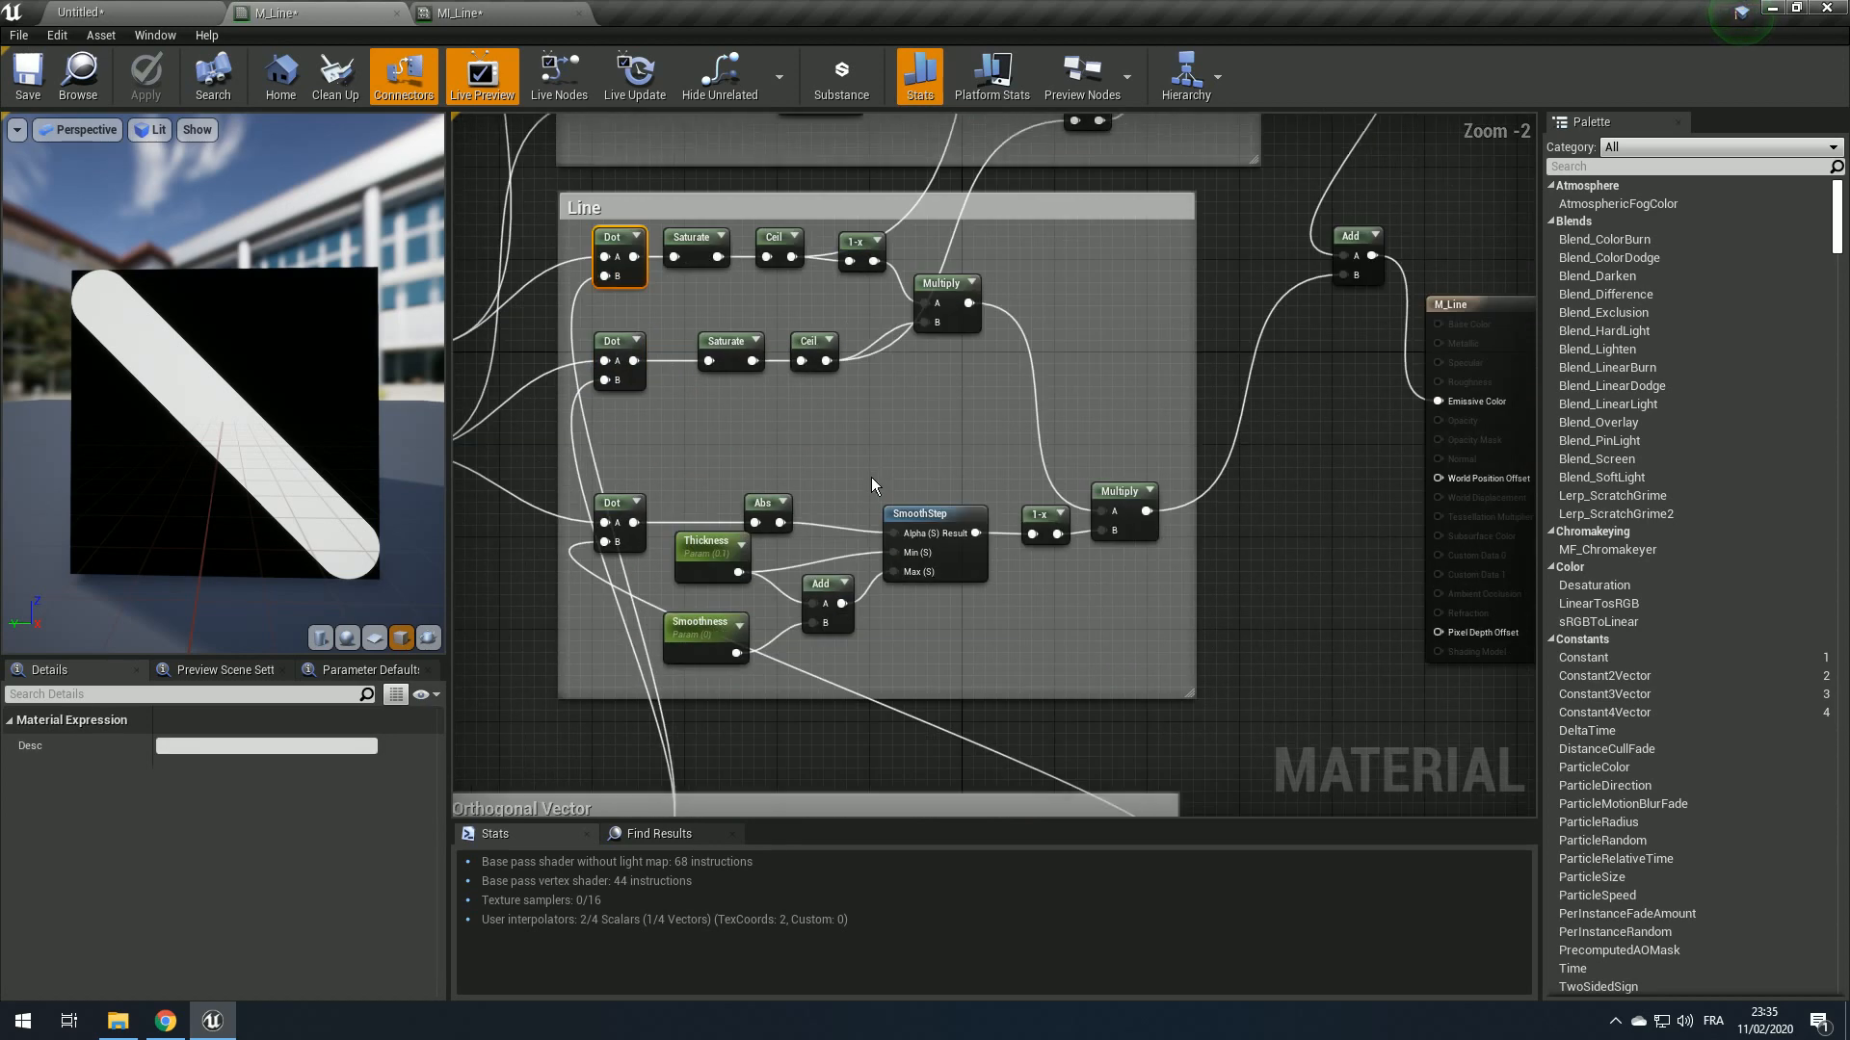
click(920, 539)
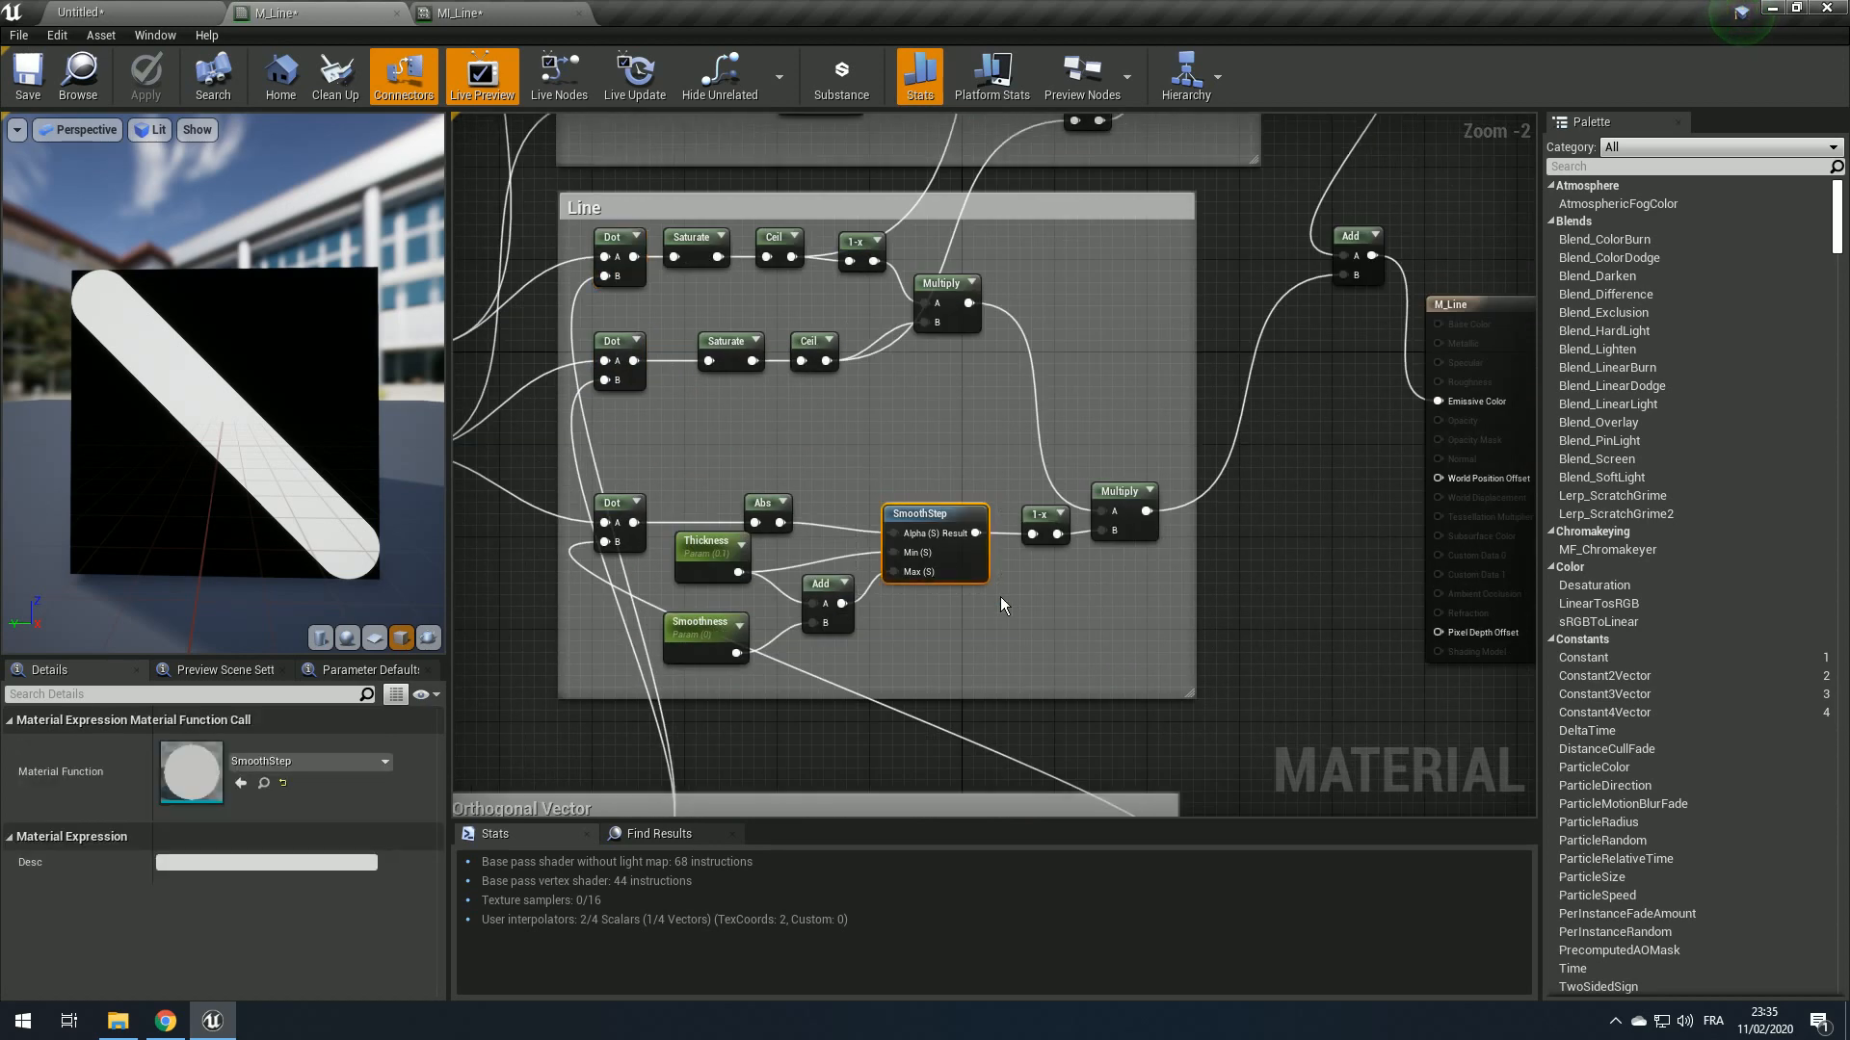
scroll(320, 327, up, 4)
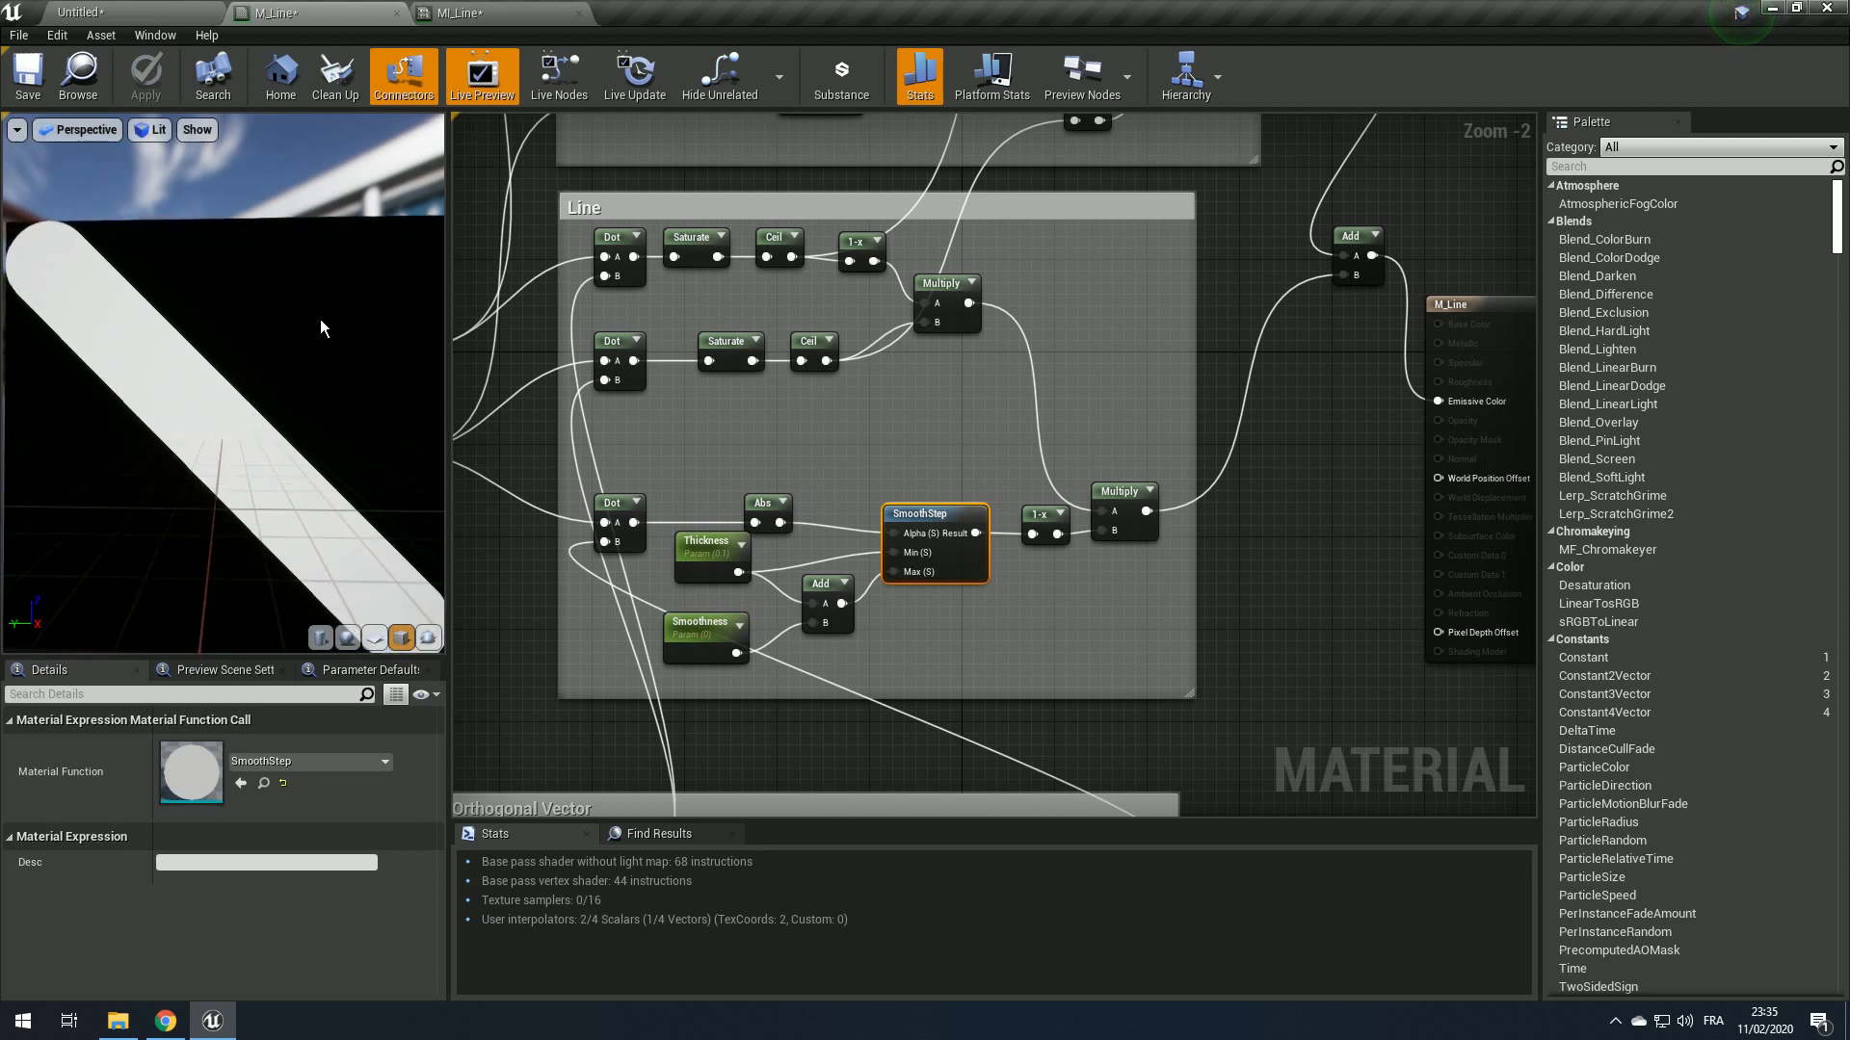
scroll(321, 328, down, 3)
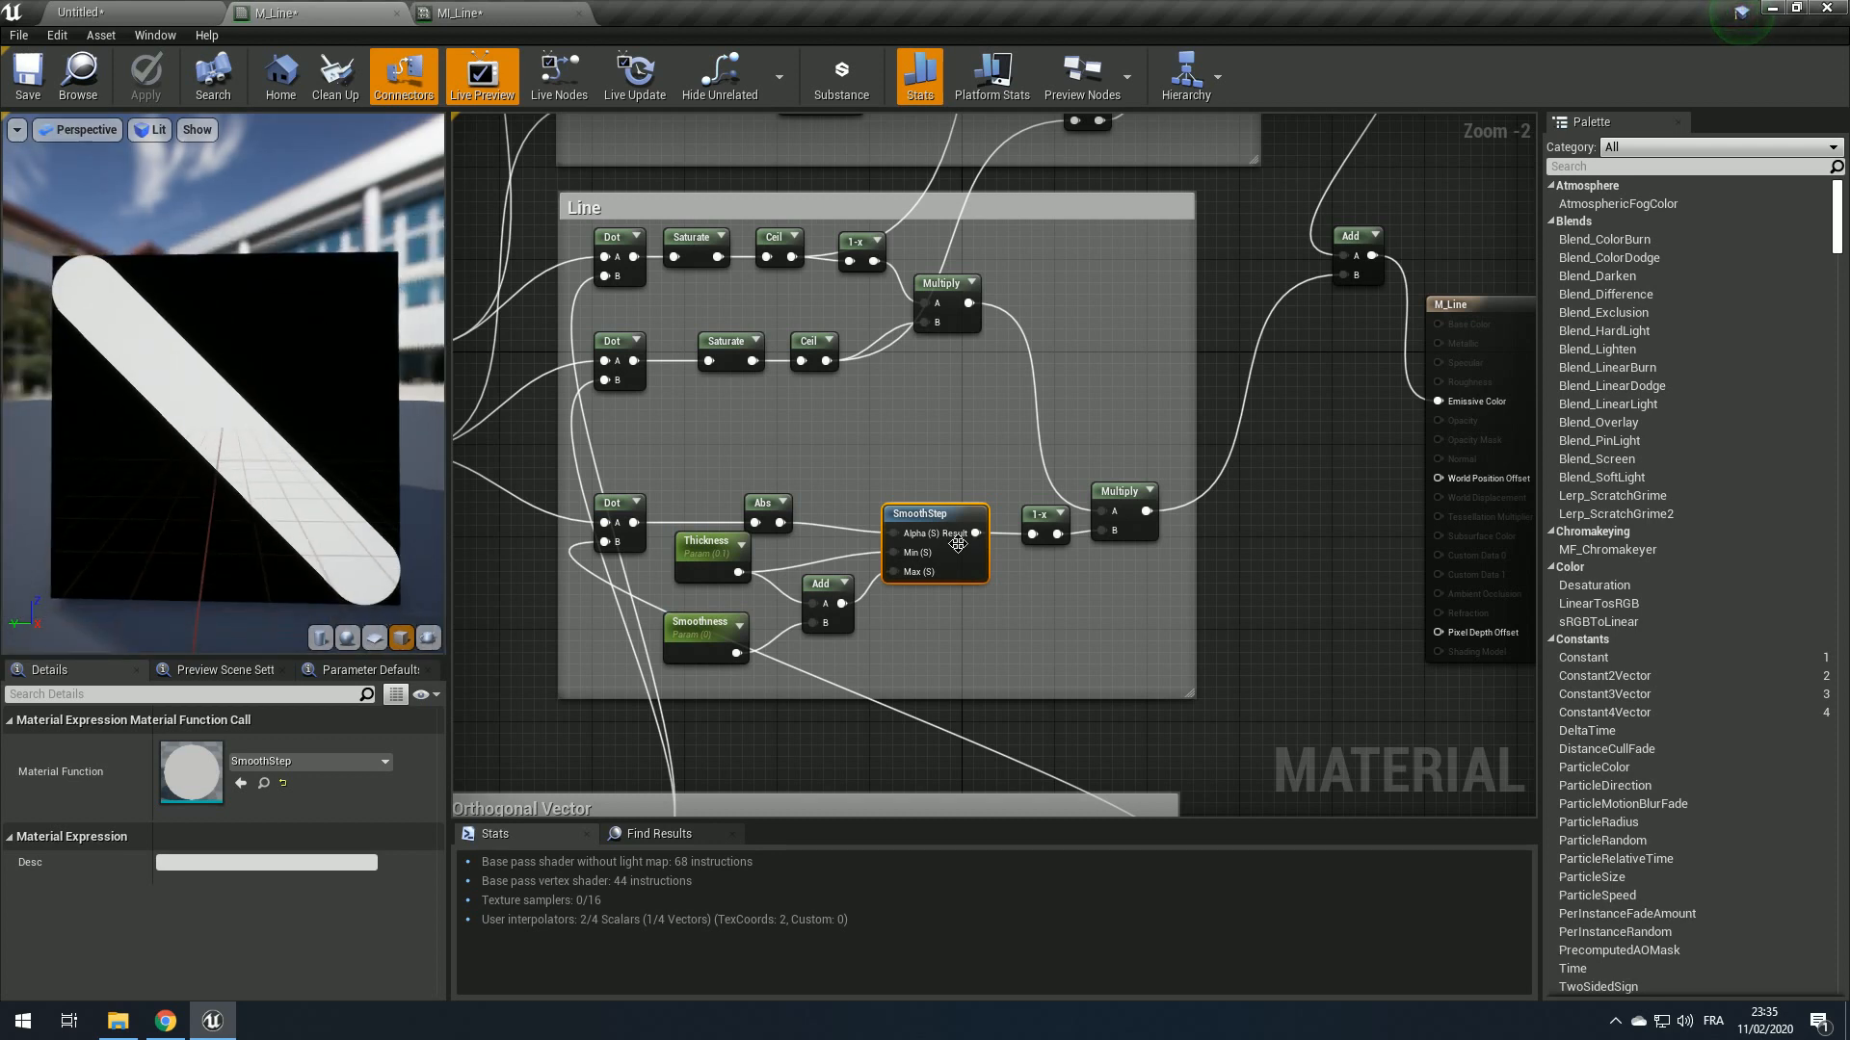
Step: Open the Line group's SmoothStep function and inspect the code of its Custom node
double_click(958, 545)
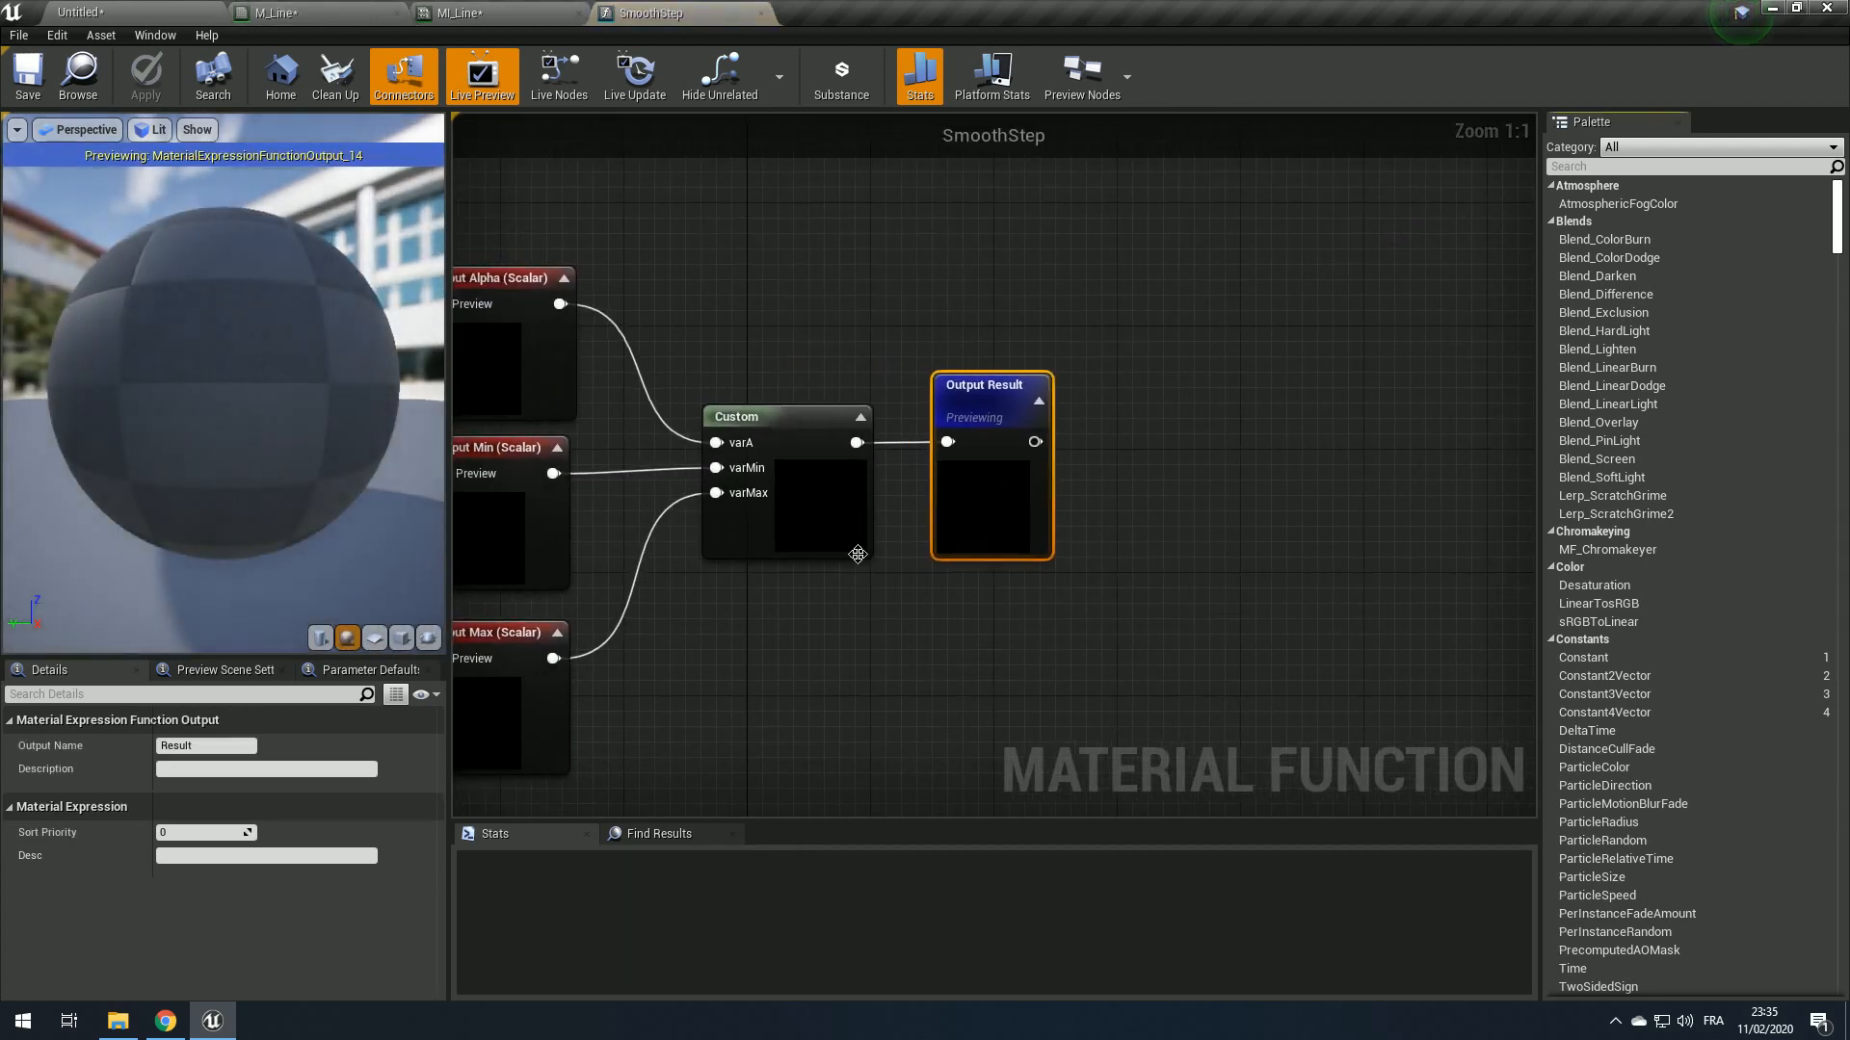
click(1050, 520)
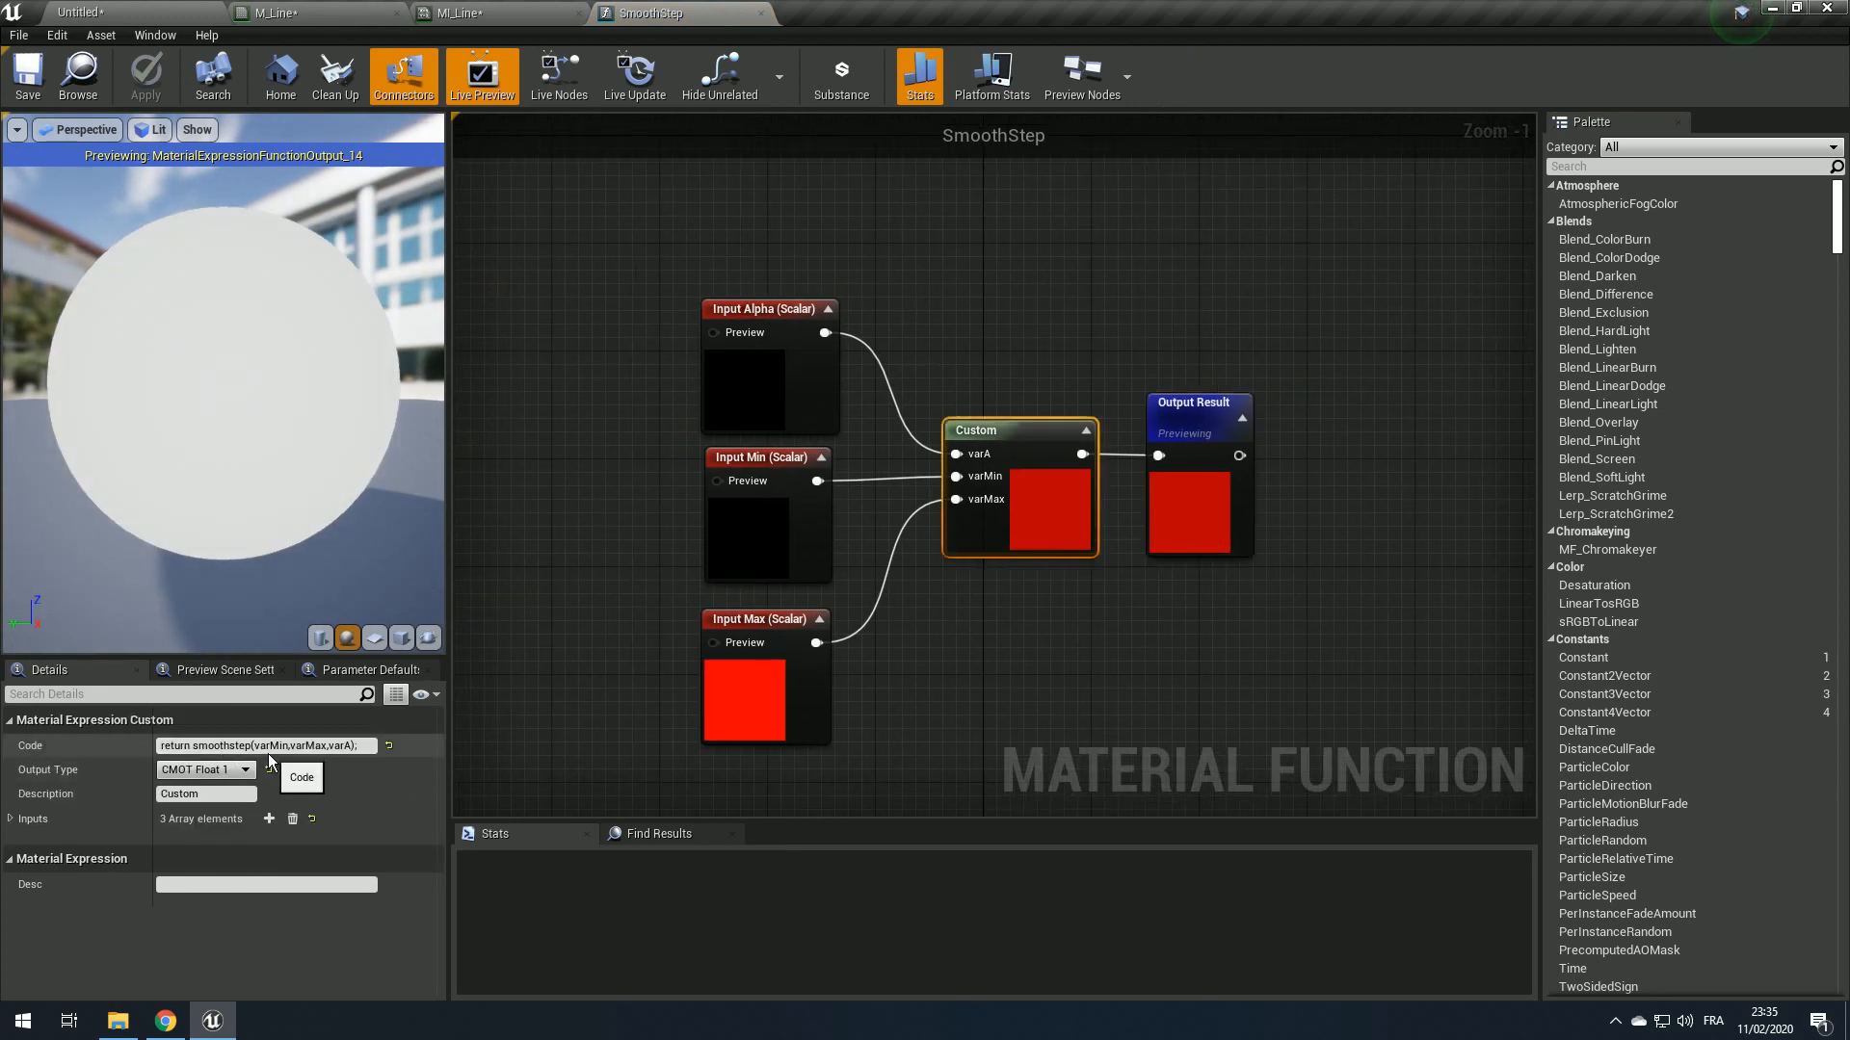
click(1025, 605)
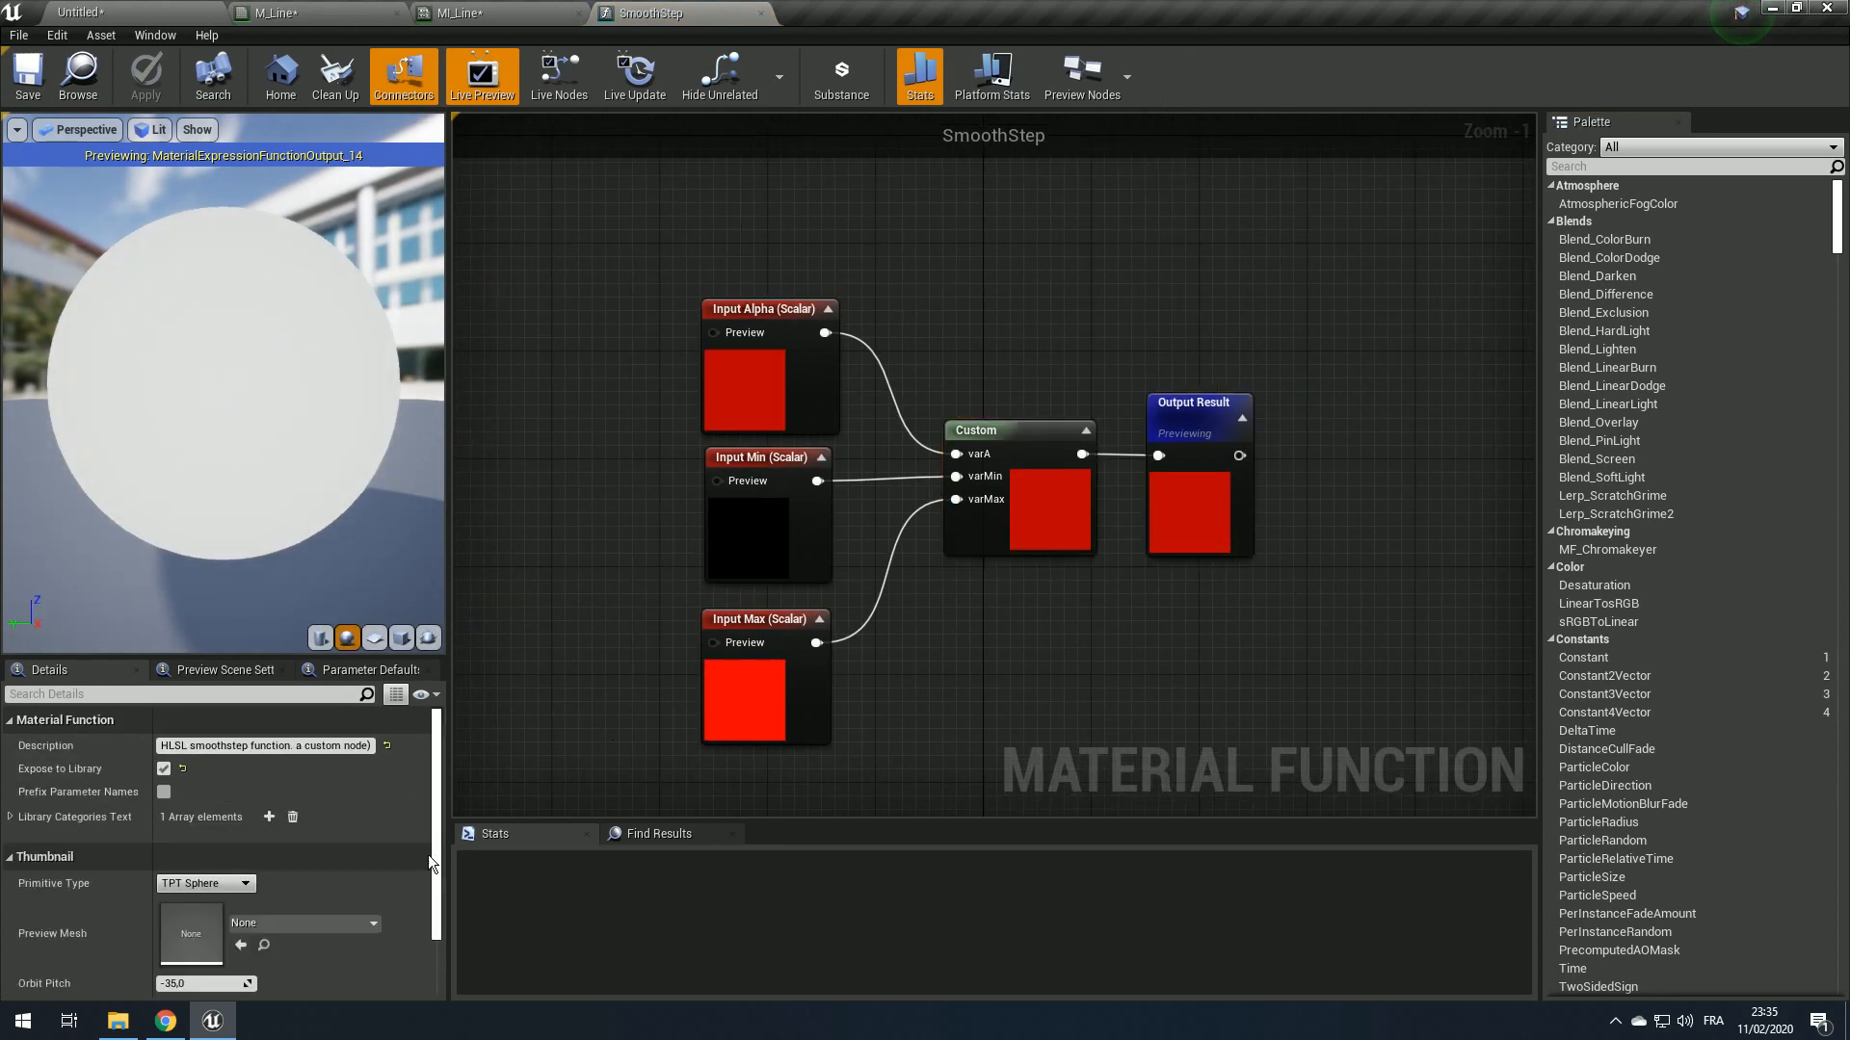
click(1065, 504)
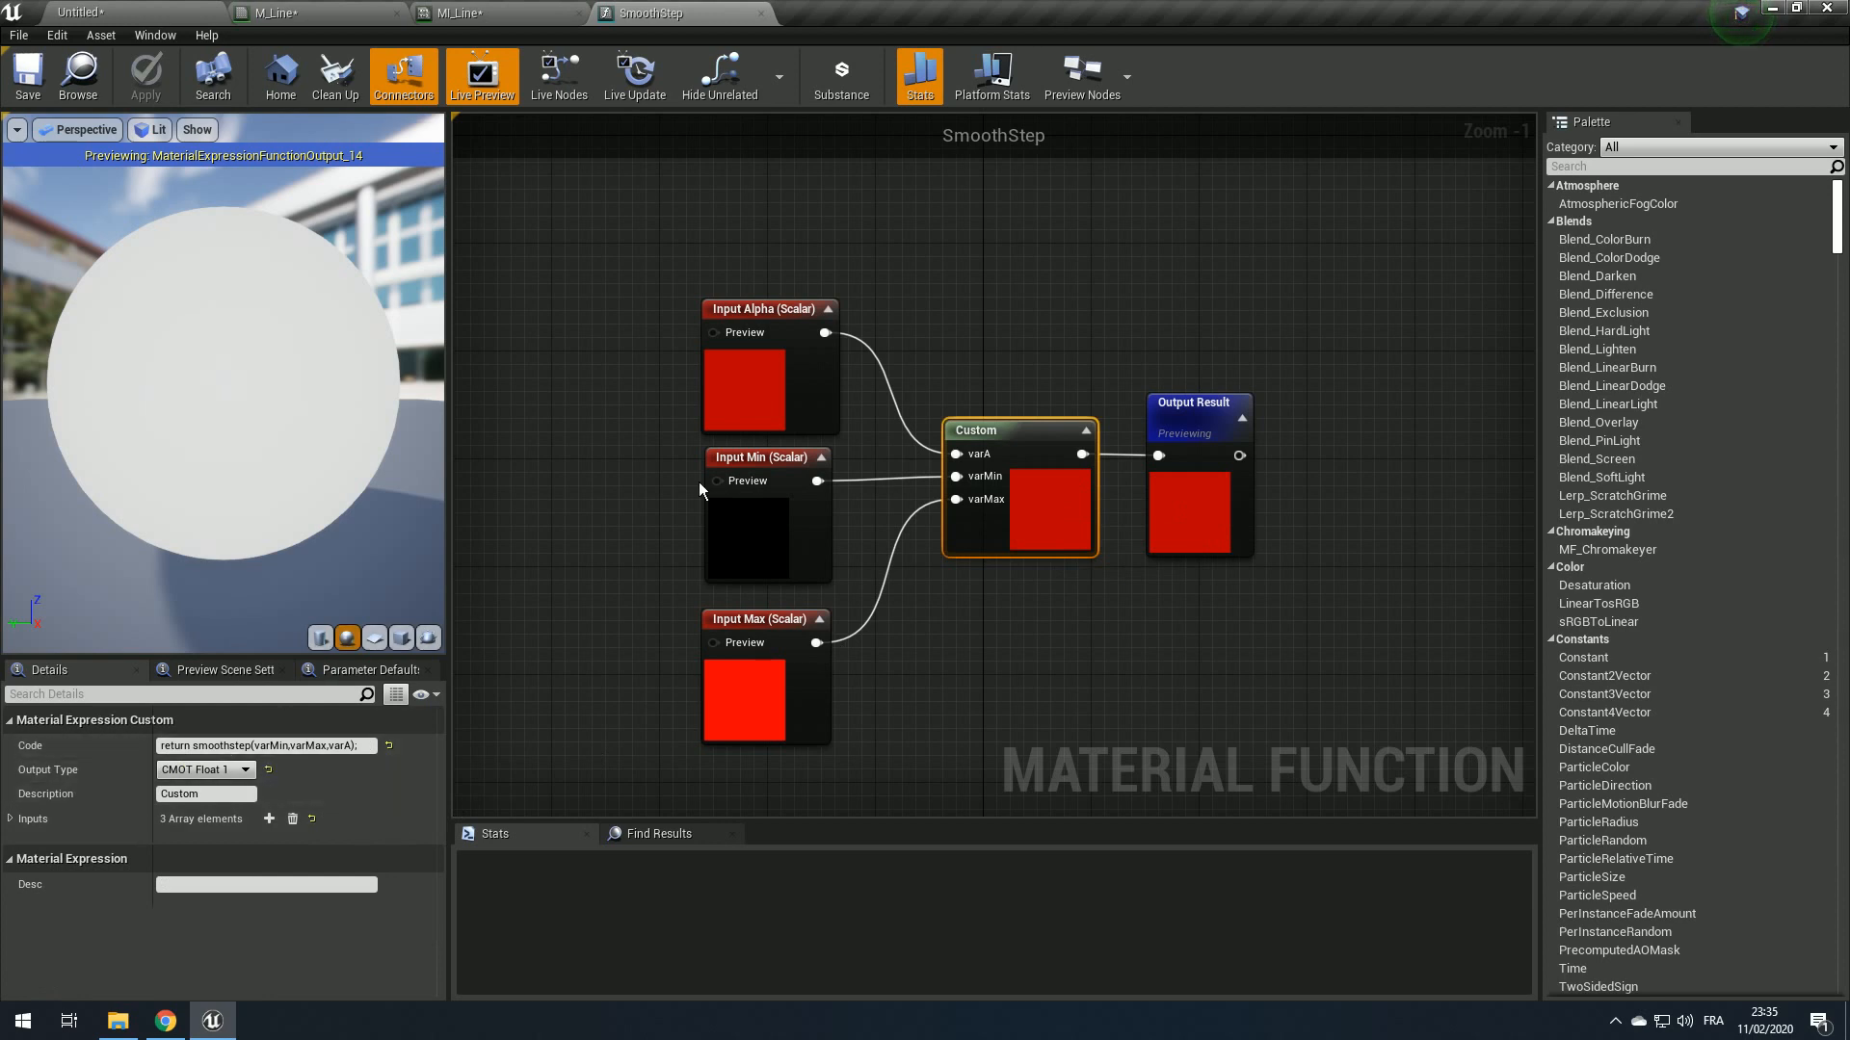
Step: Close the SmoothStep function and save the M_Line material
middle_click(708, 10)
click(367, 6)
scroll(1000, 667, down, 2)
right_drag(1100, 586, 1036, 409)
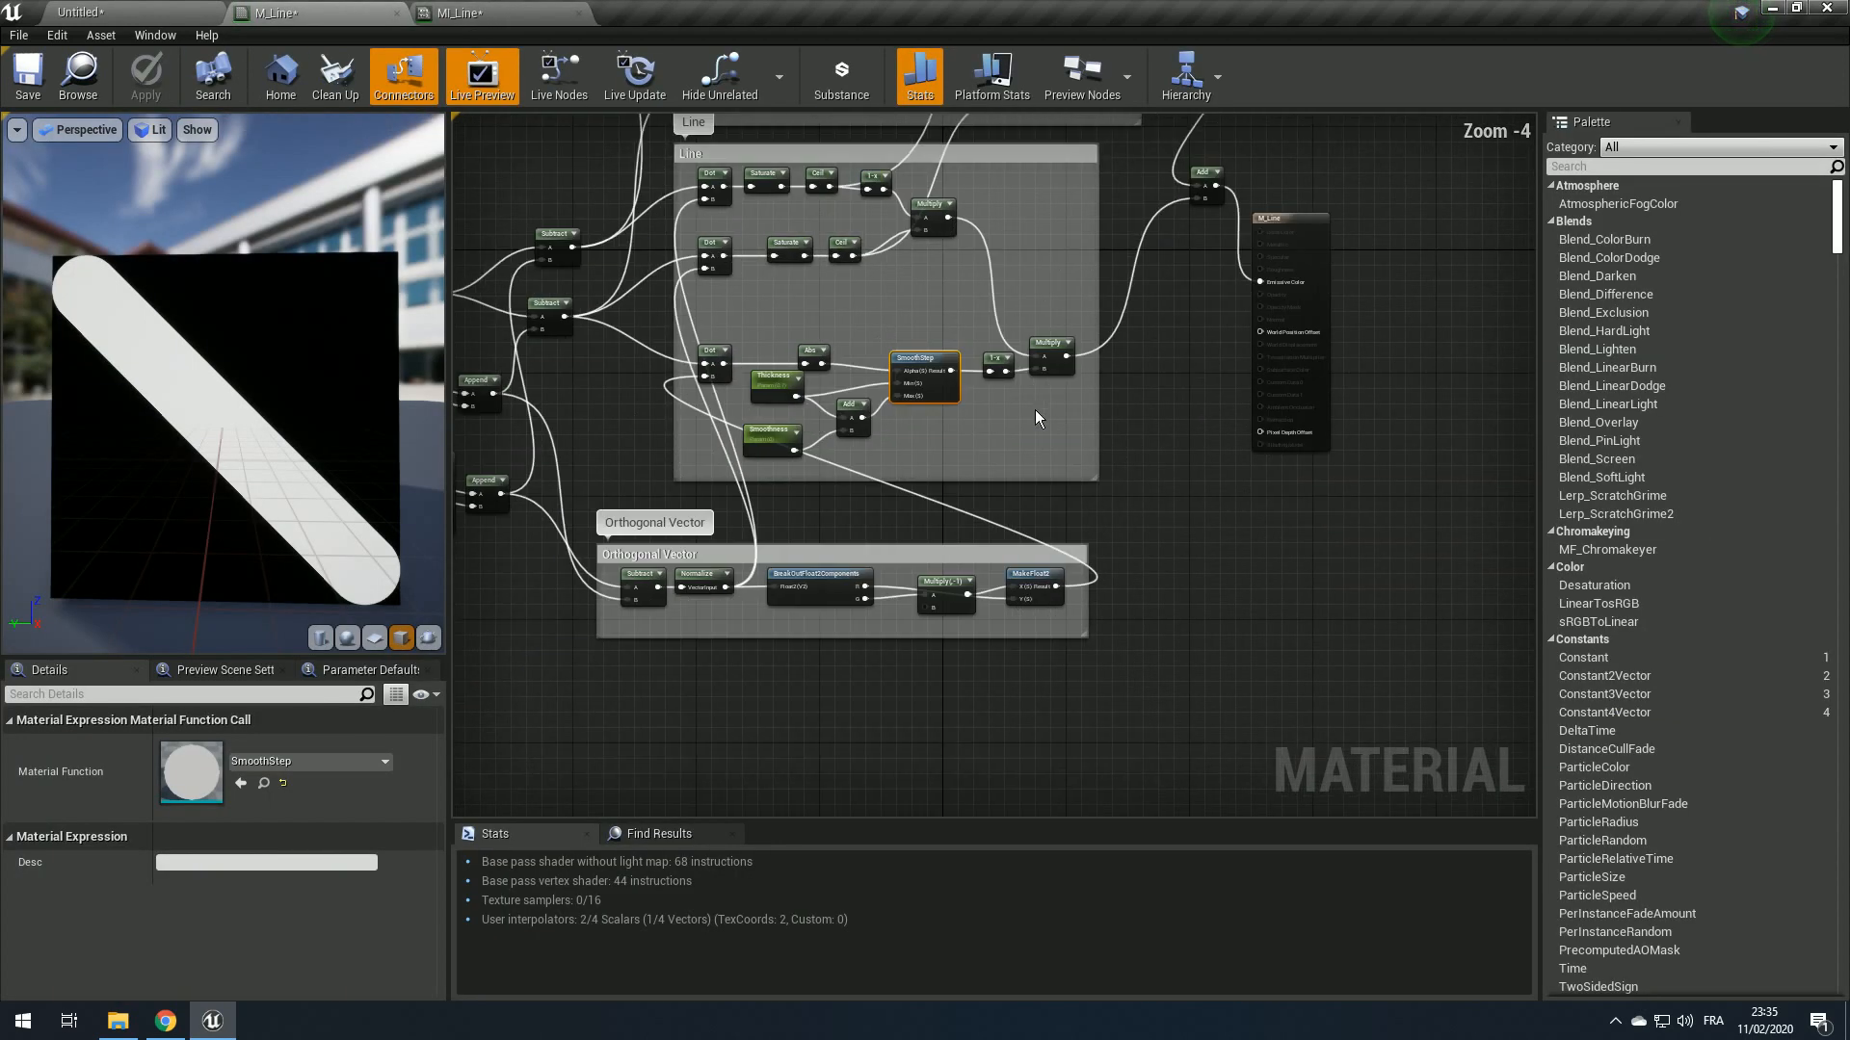
scroll(1030, 414, down, 1)
scroll(963, 599, up, 2)
right_drag(911, 501, 959, 708)
scroll(1002, 647, down, 2)
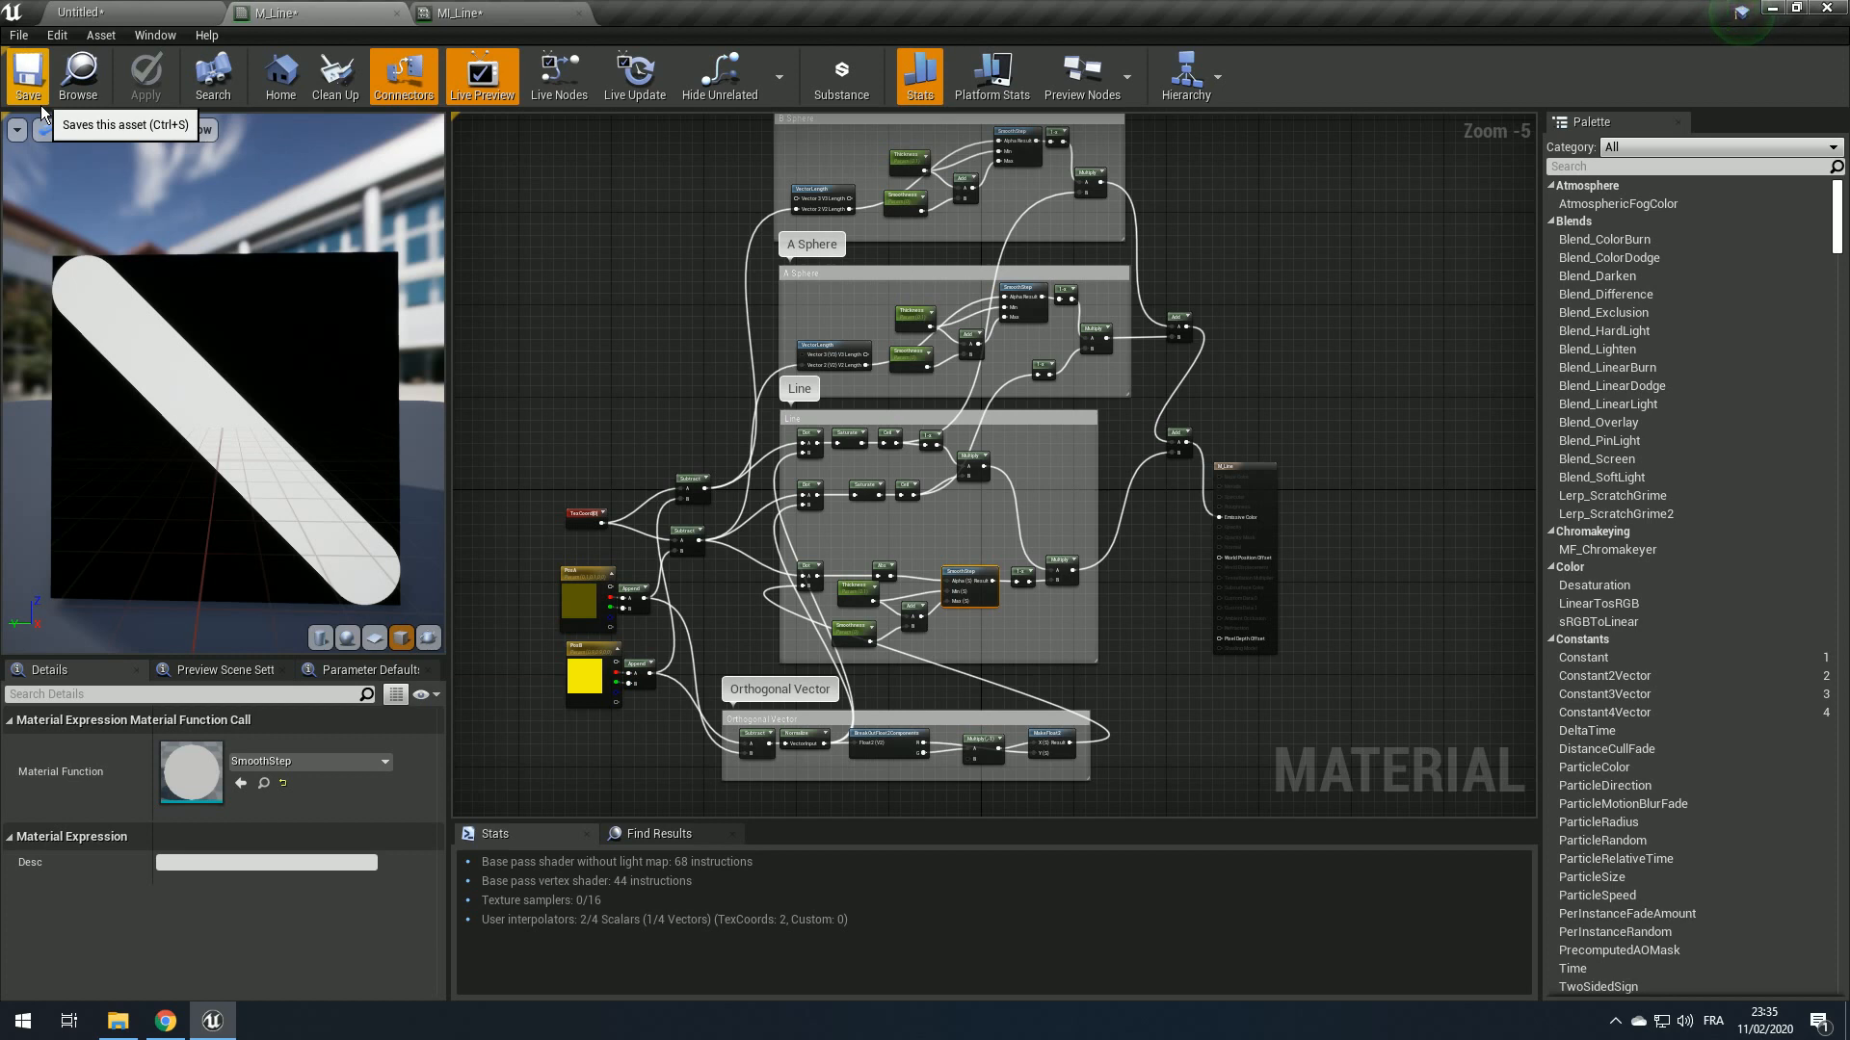
click(28, 77)
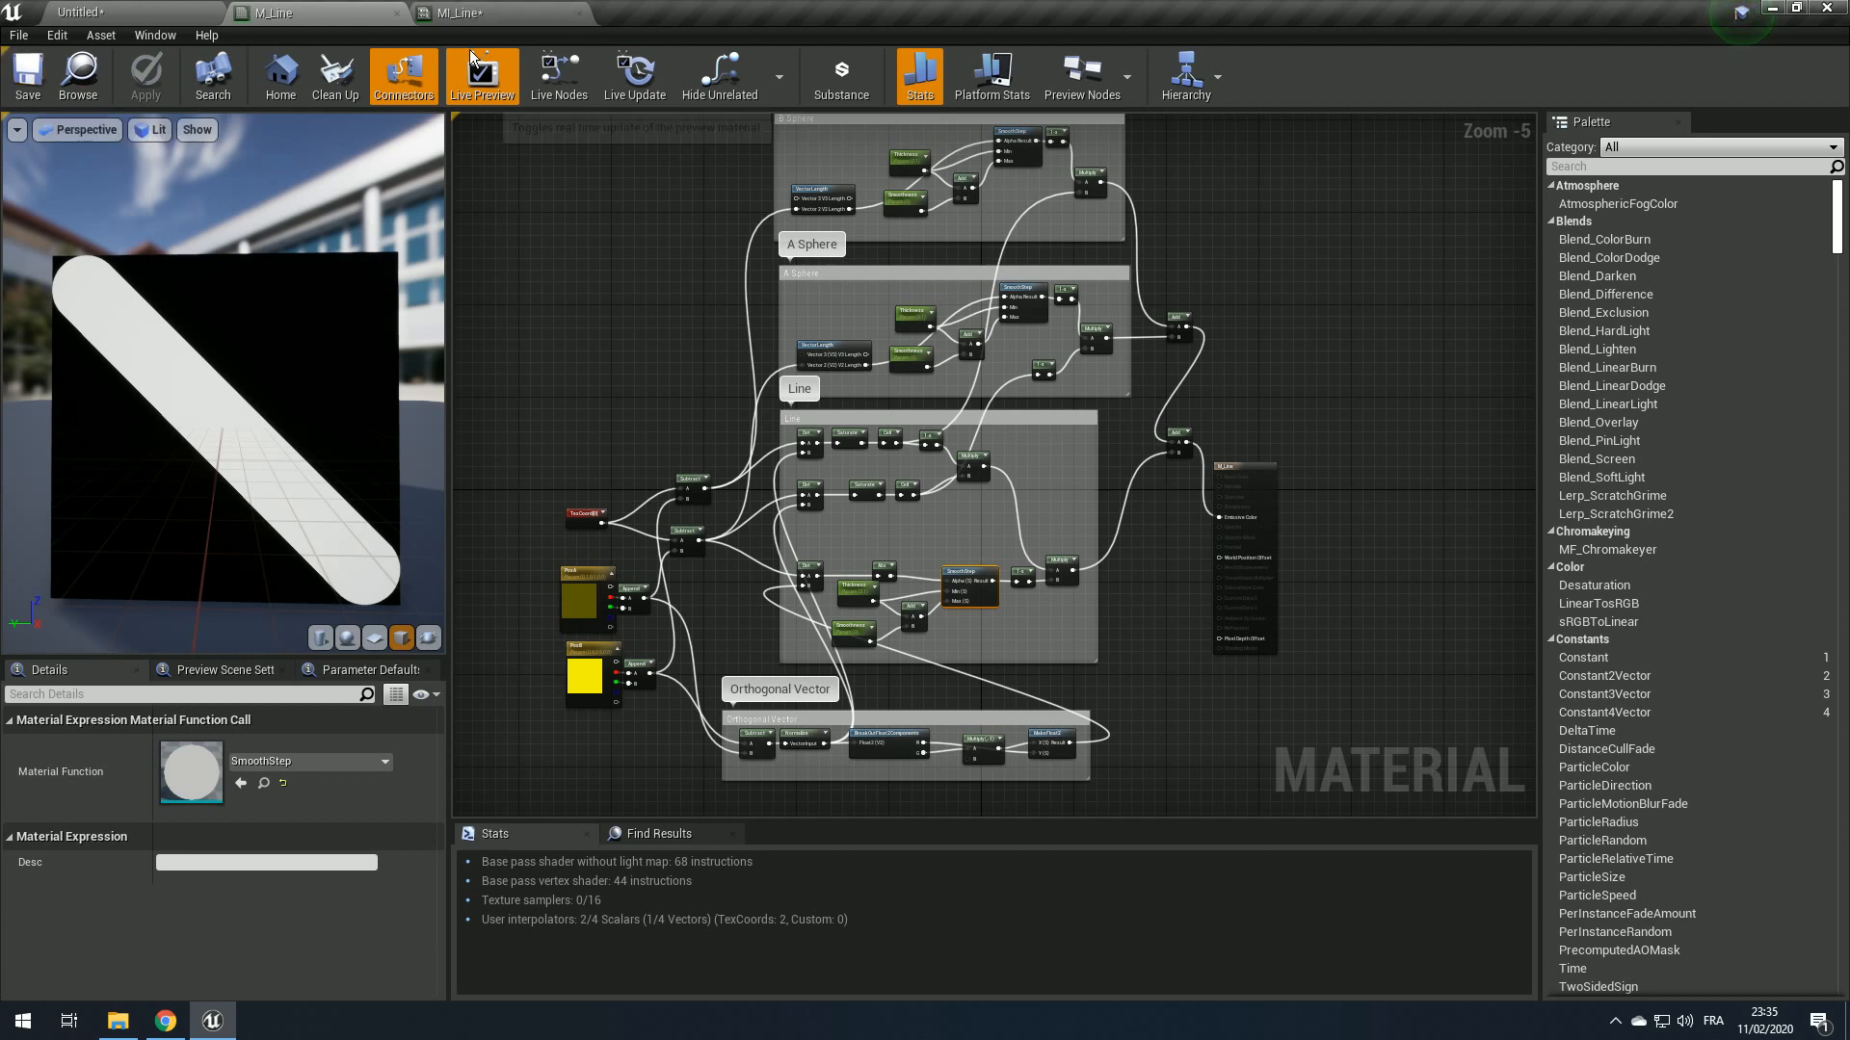
Step: Set R and G to 0.1 for PosA and to 0.9 for PosB in MI_Line, and save the material instance
click(481, 12)
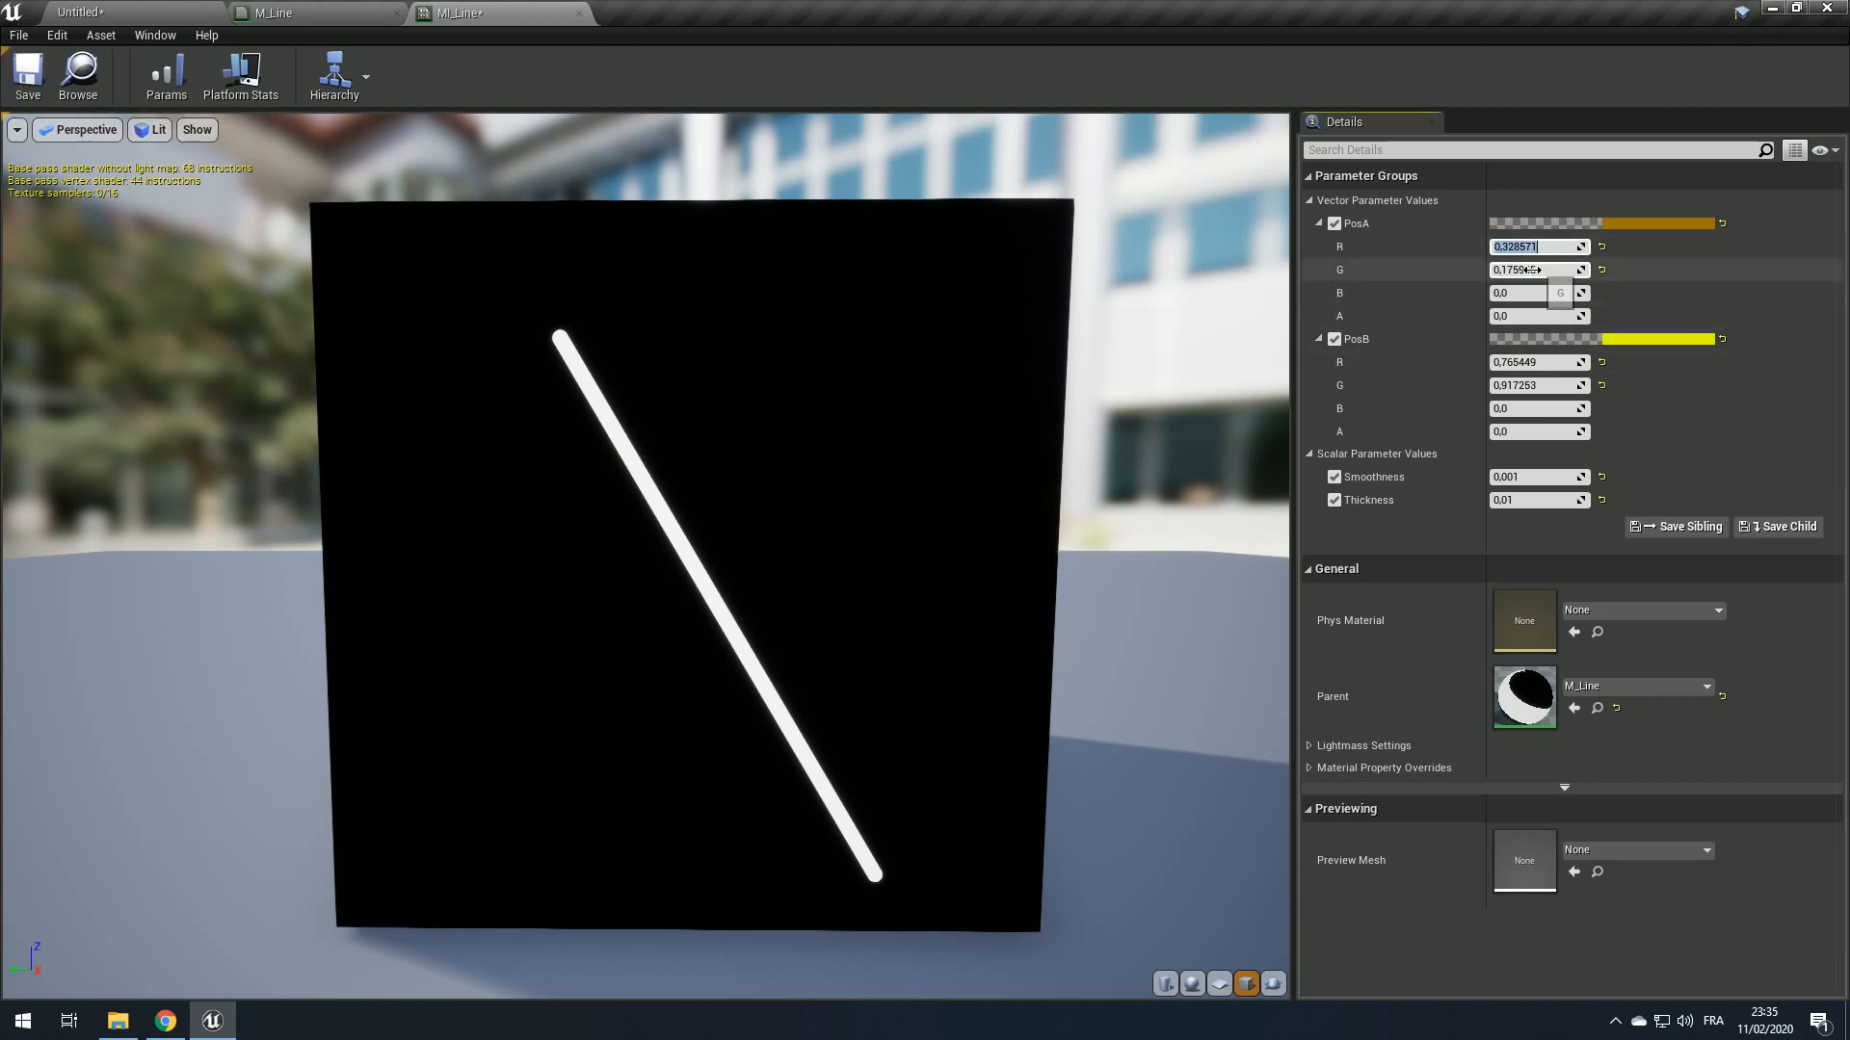
text(.1)
click(1532, 271)
text(.1)
click(1532, 362)
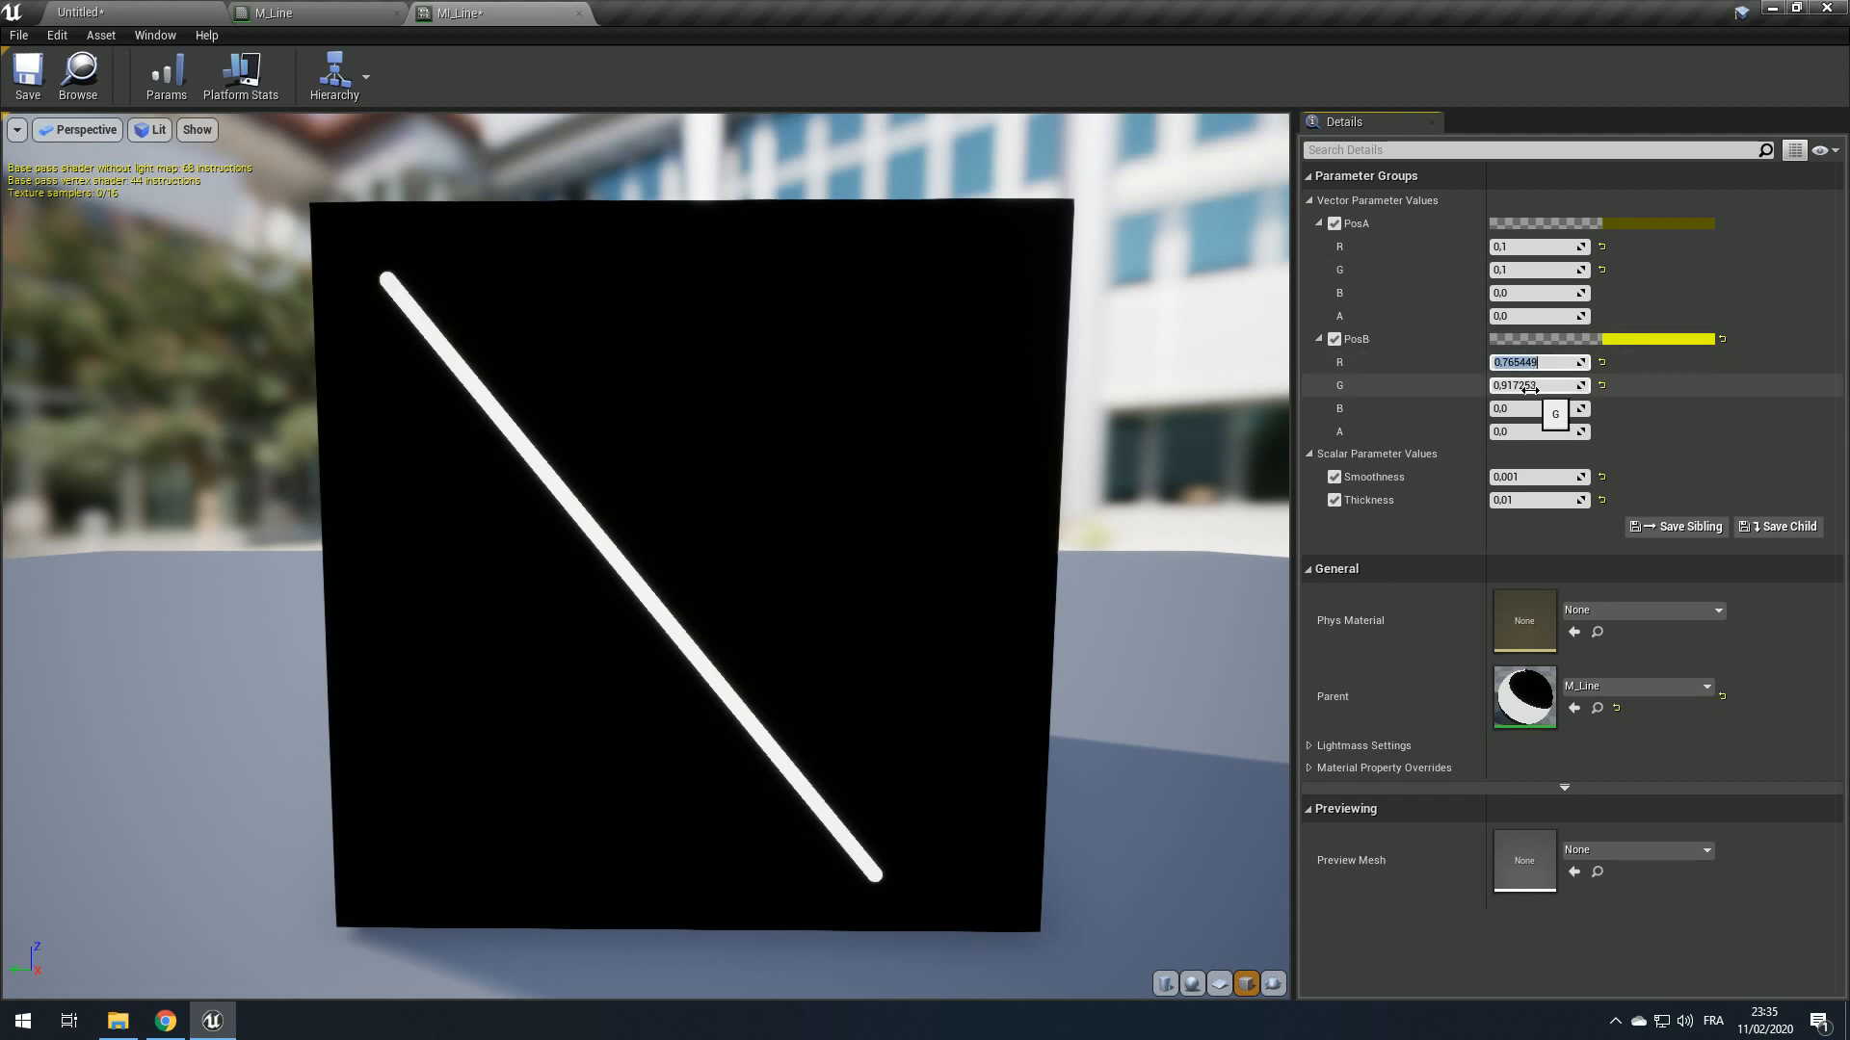
text(.9)
click(1529, 385)
text(.9)
key(Return)
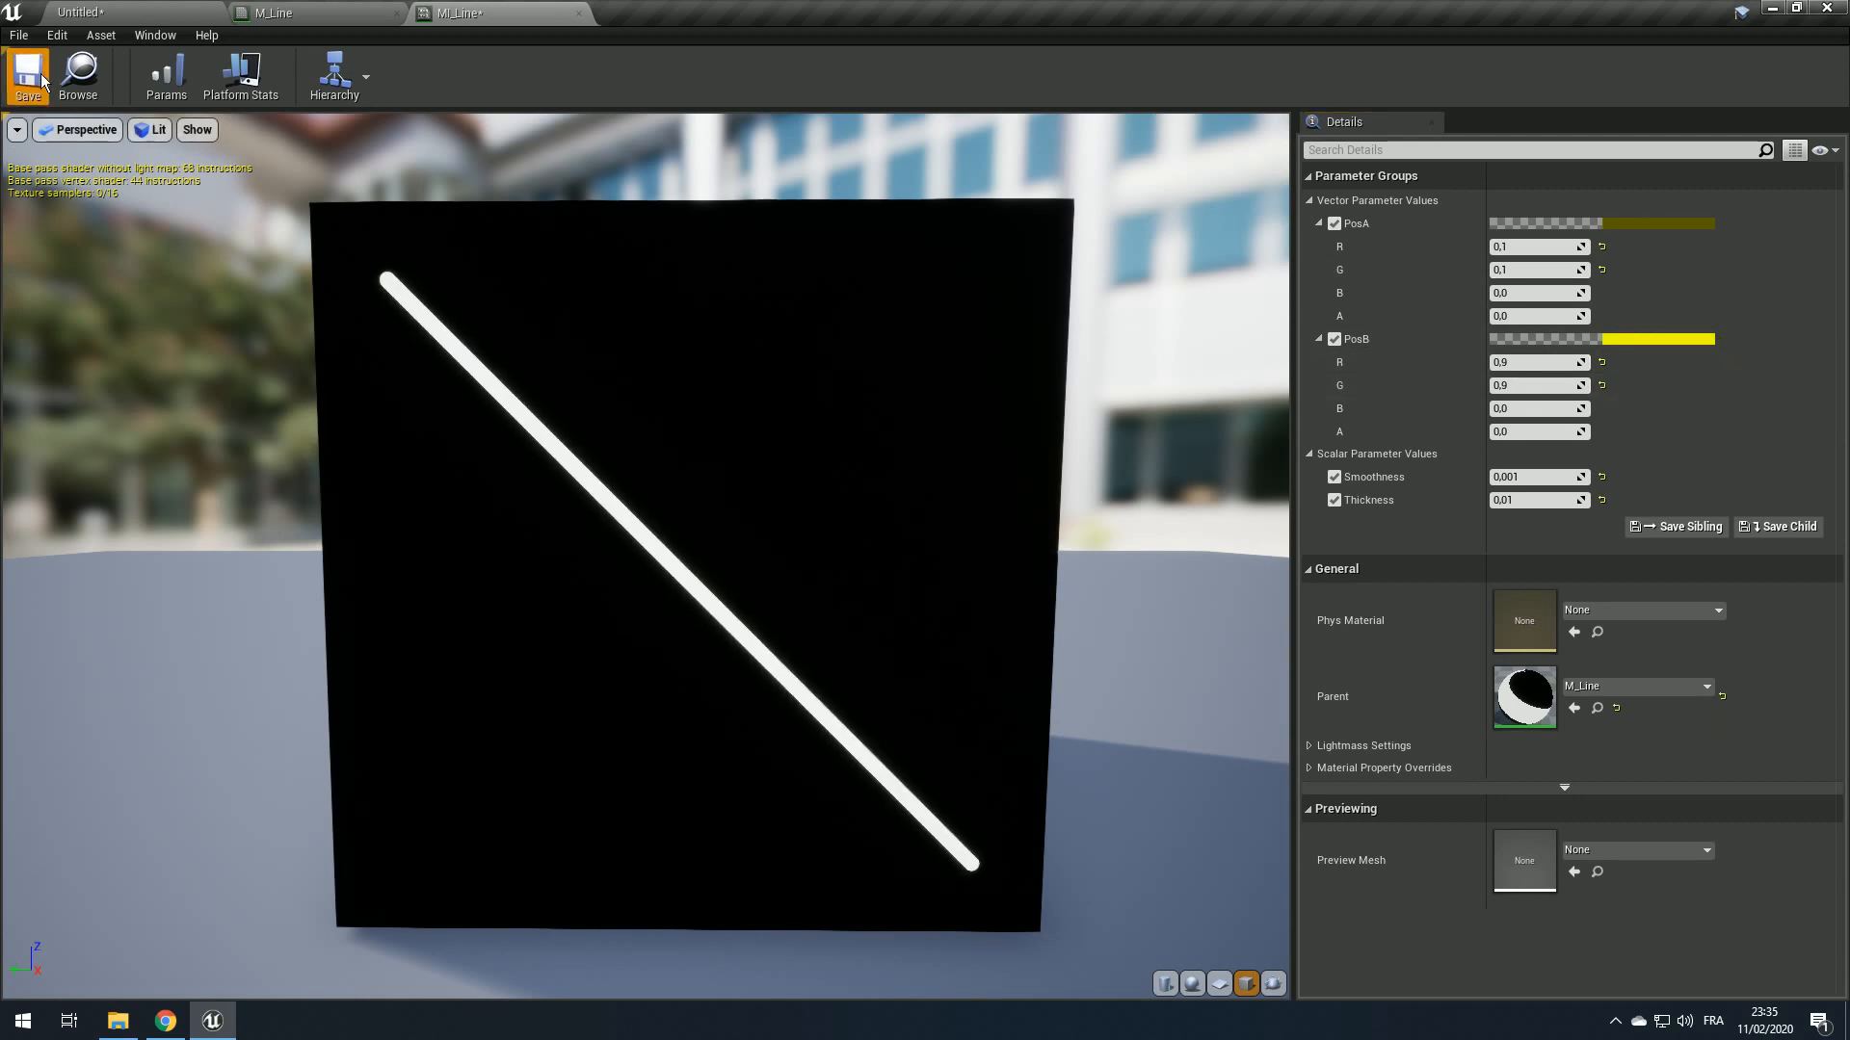
Step: Return to the level editor and clear the floor selection
click(96, 12)
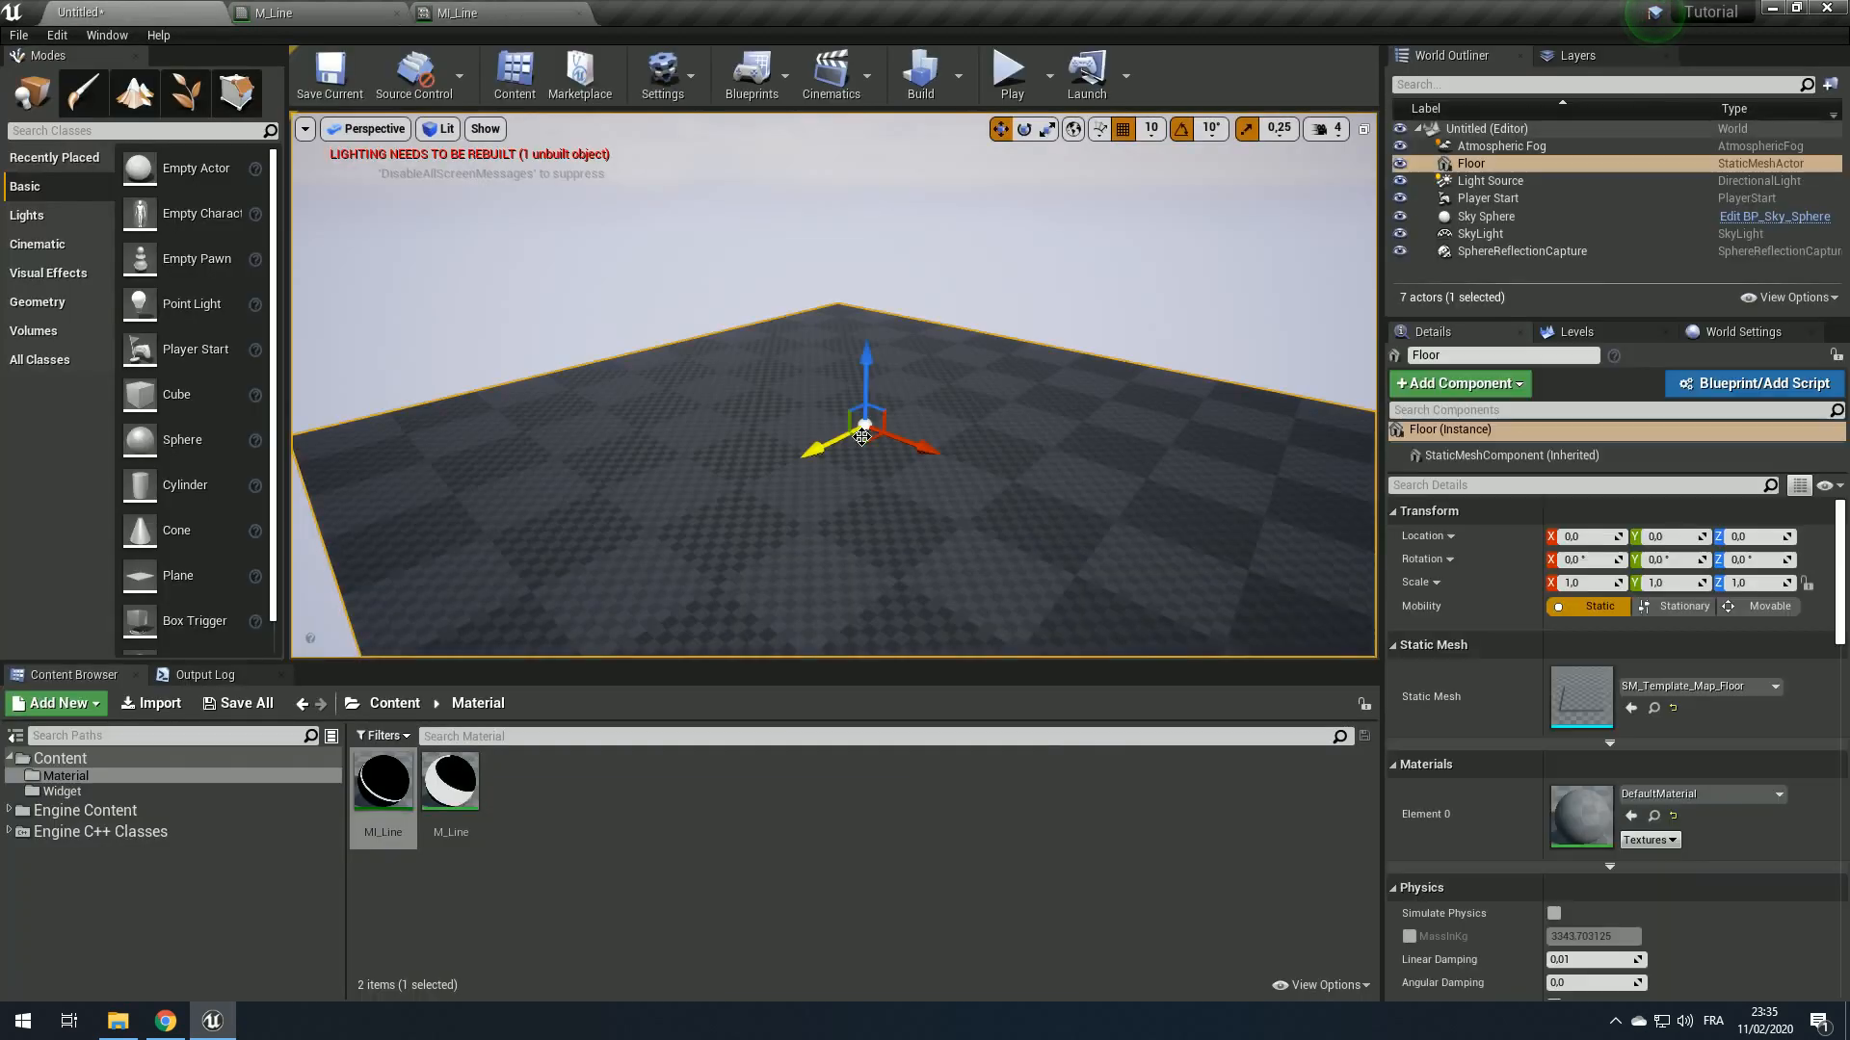
click(460, 12)
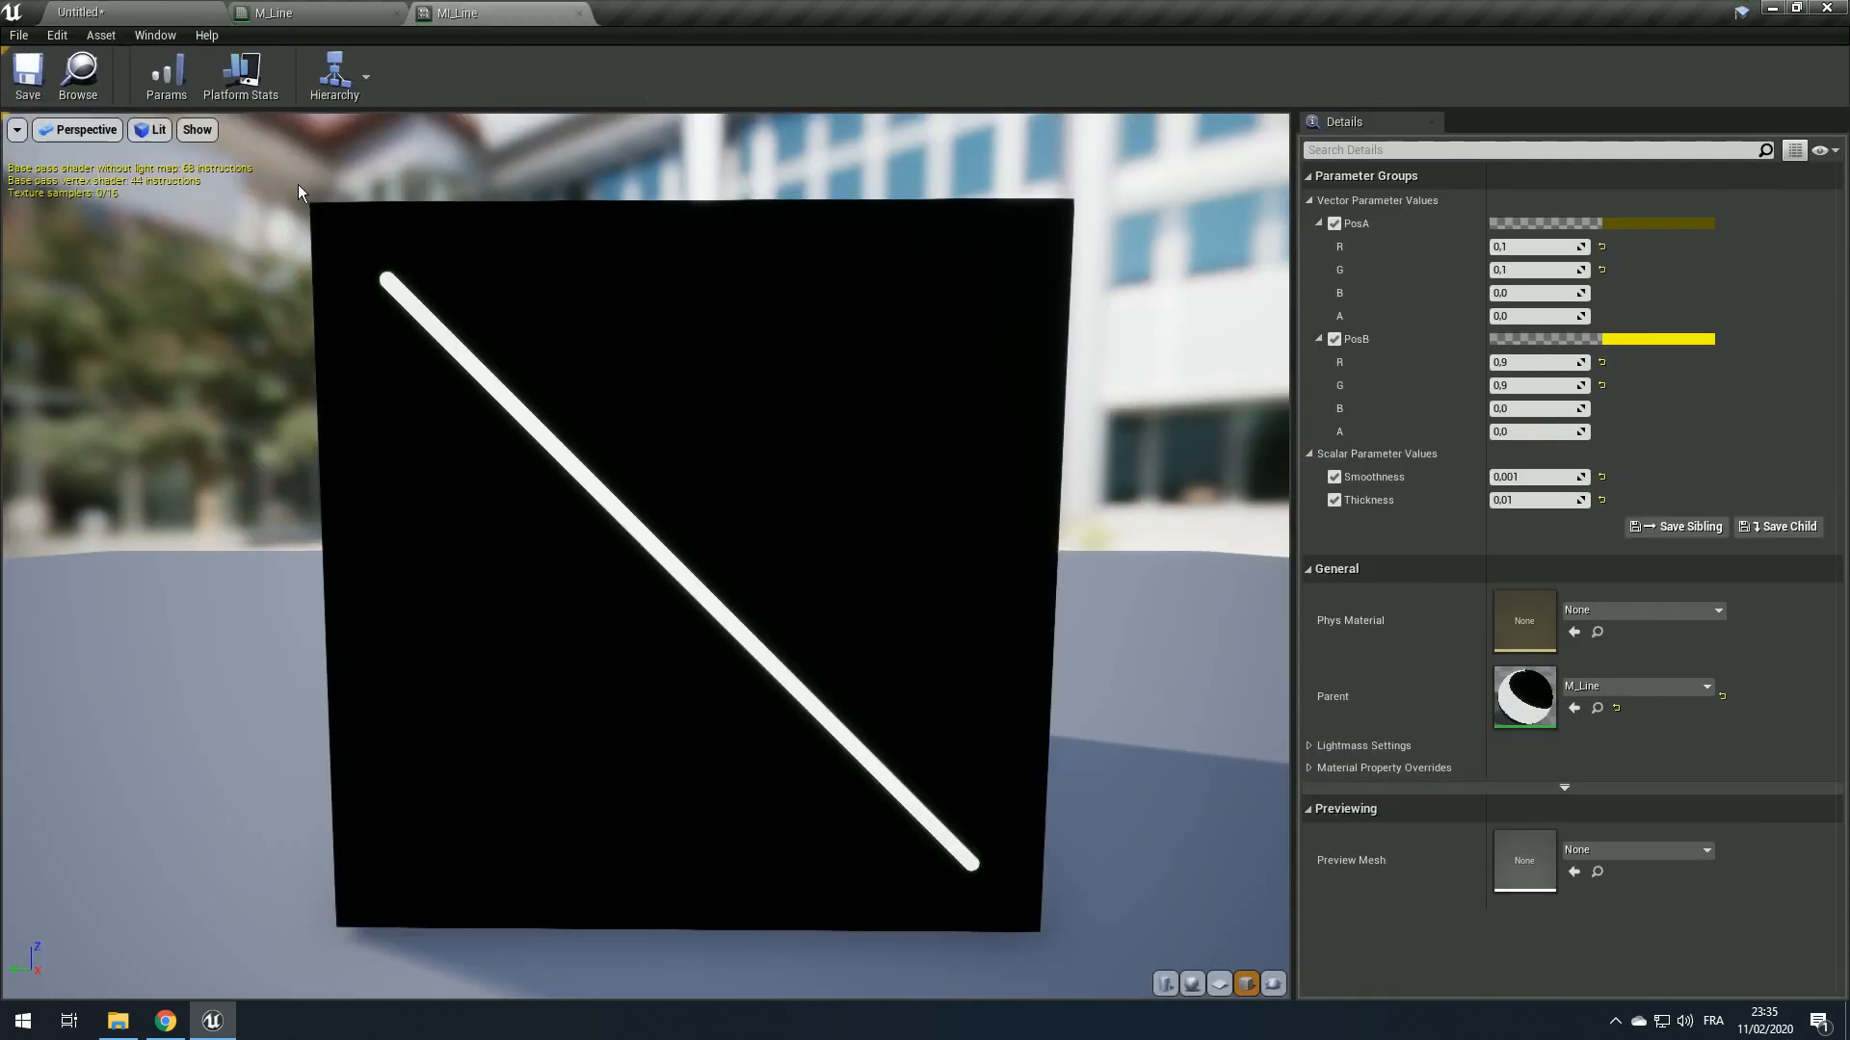
click(173, 10)
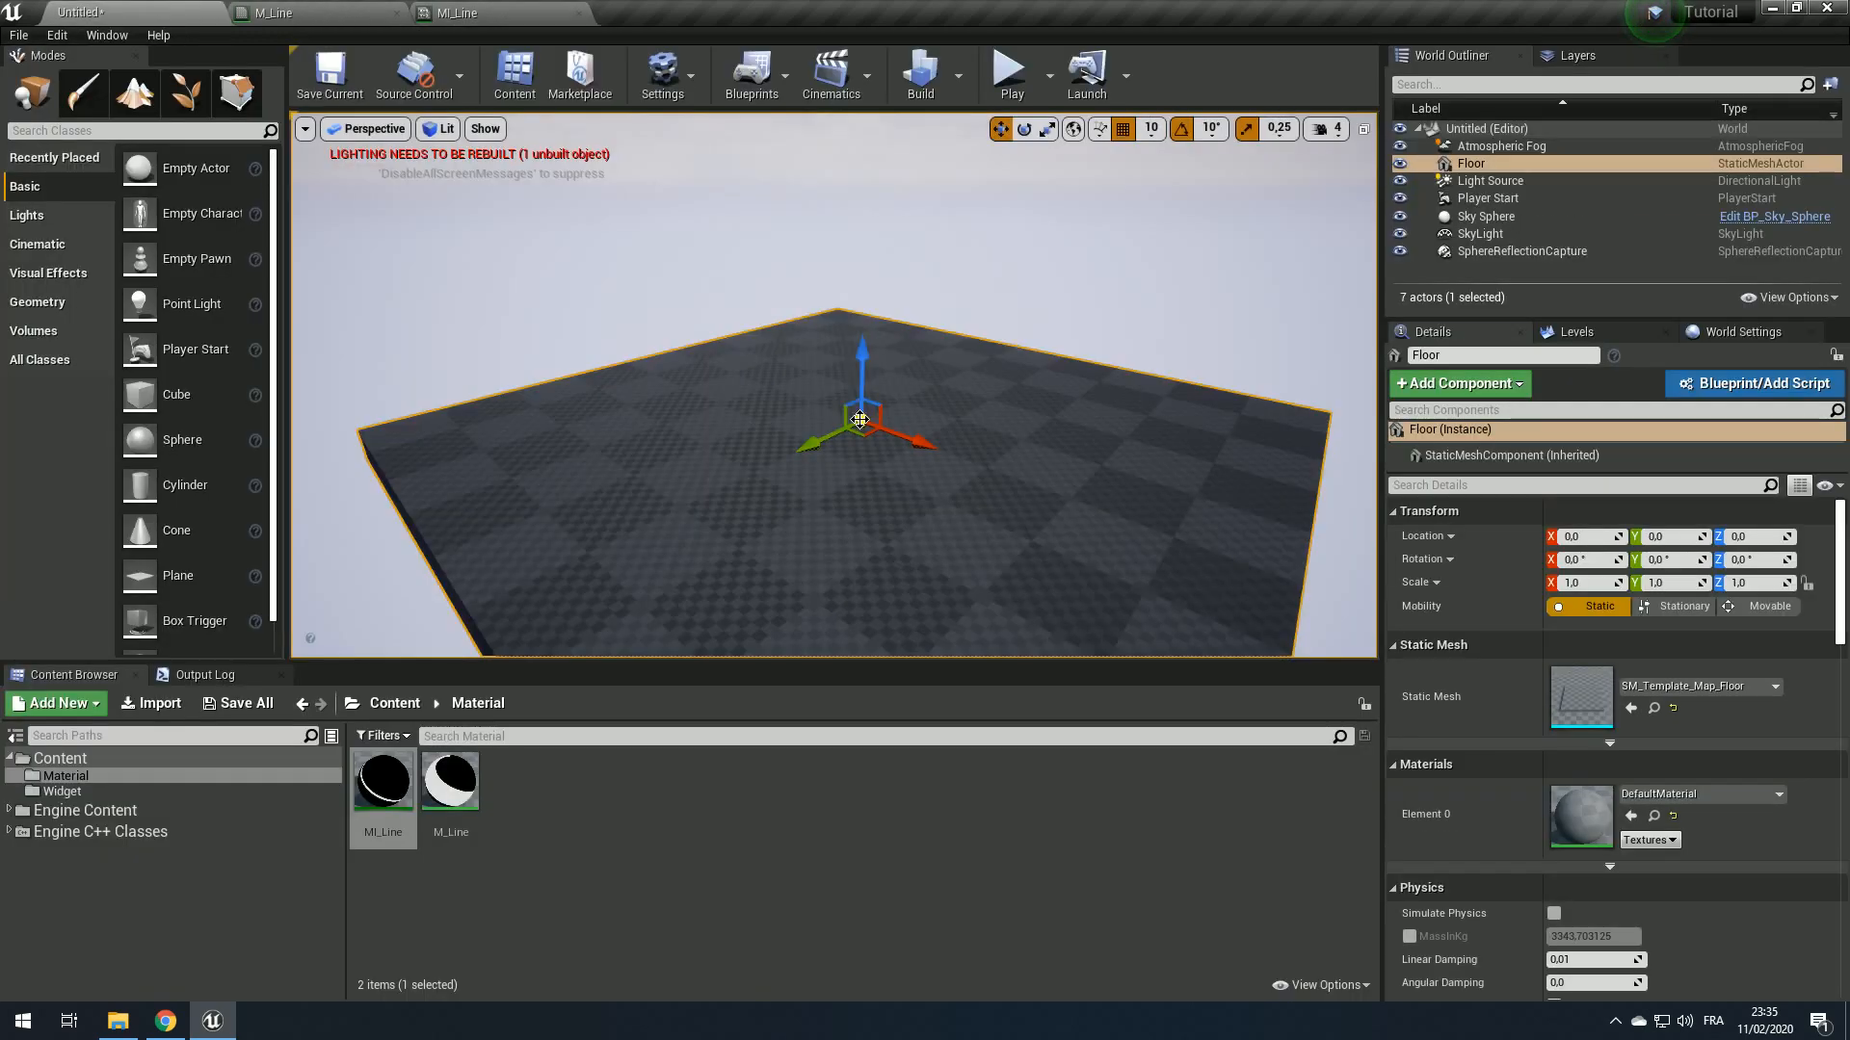
right_drag(858, 418, 597, 404)
right_drag(828, 463, 1098, 496)
key(Escape)
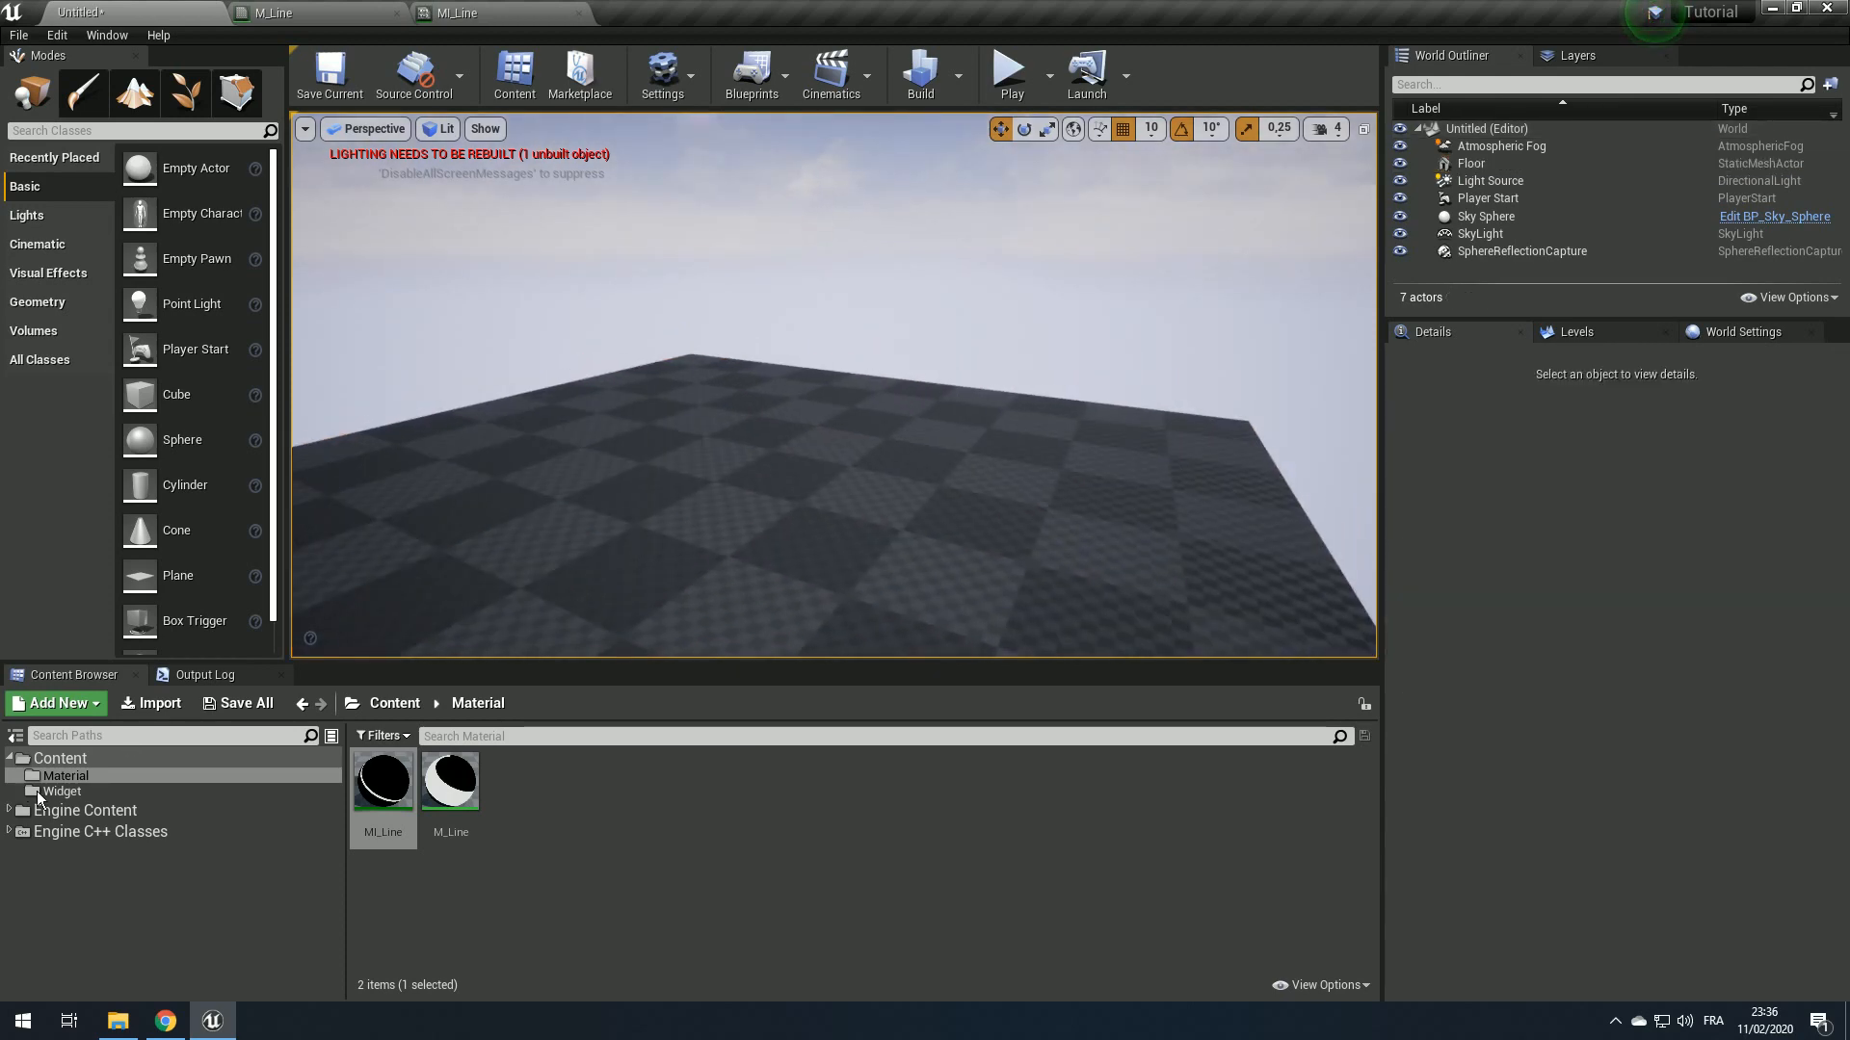
Step: Create a Widget Blueprint named Widget_Line in the Widget content folder
click(48, 790)
right_click(471, 821)
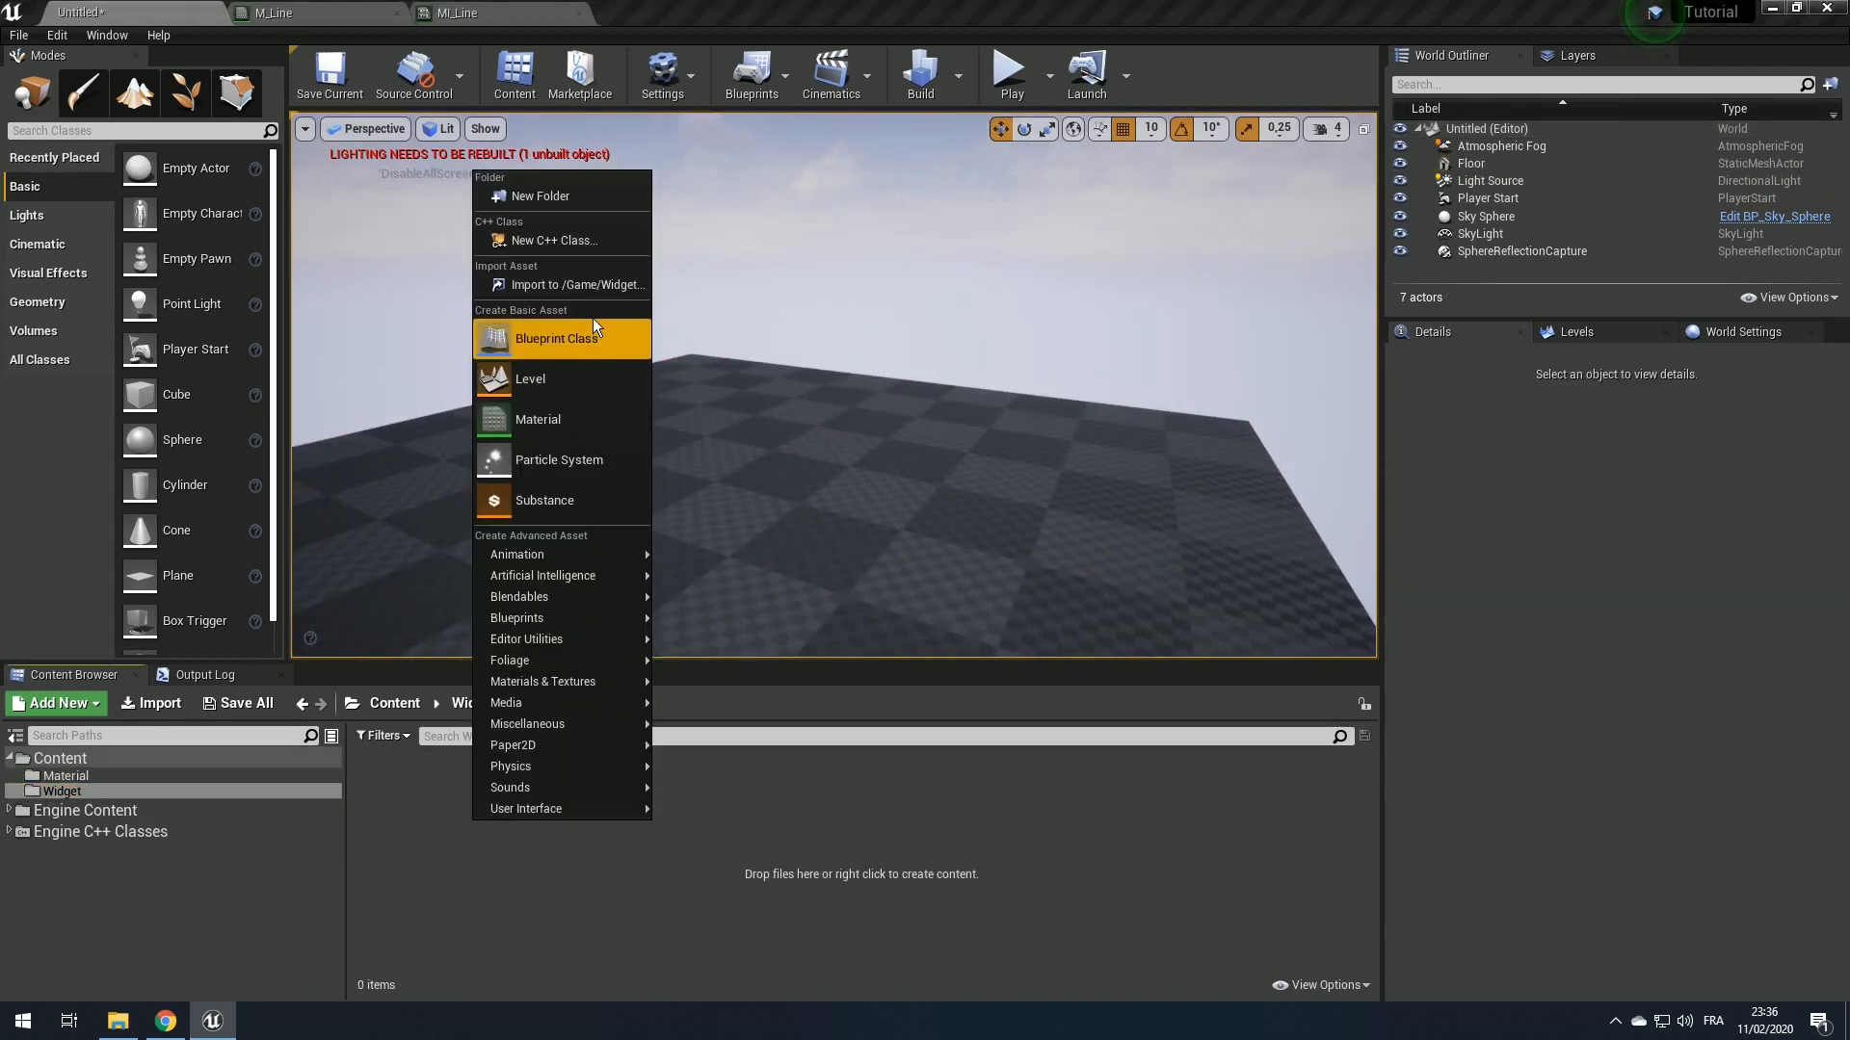
mouse_move(560, 807)
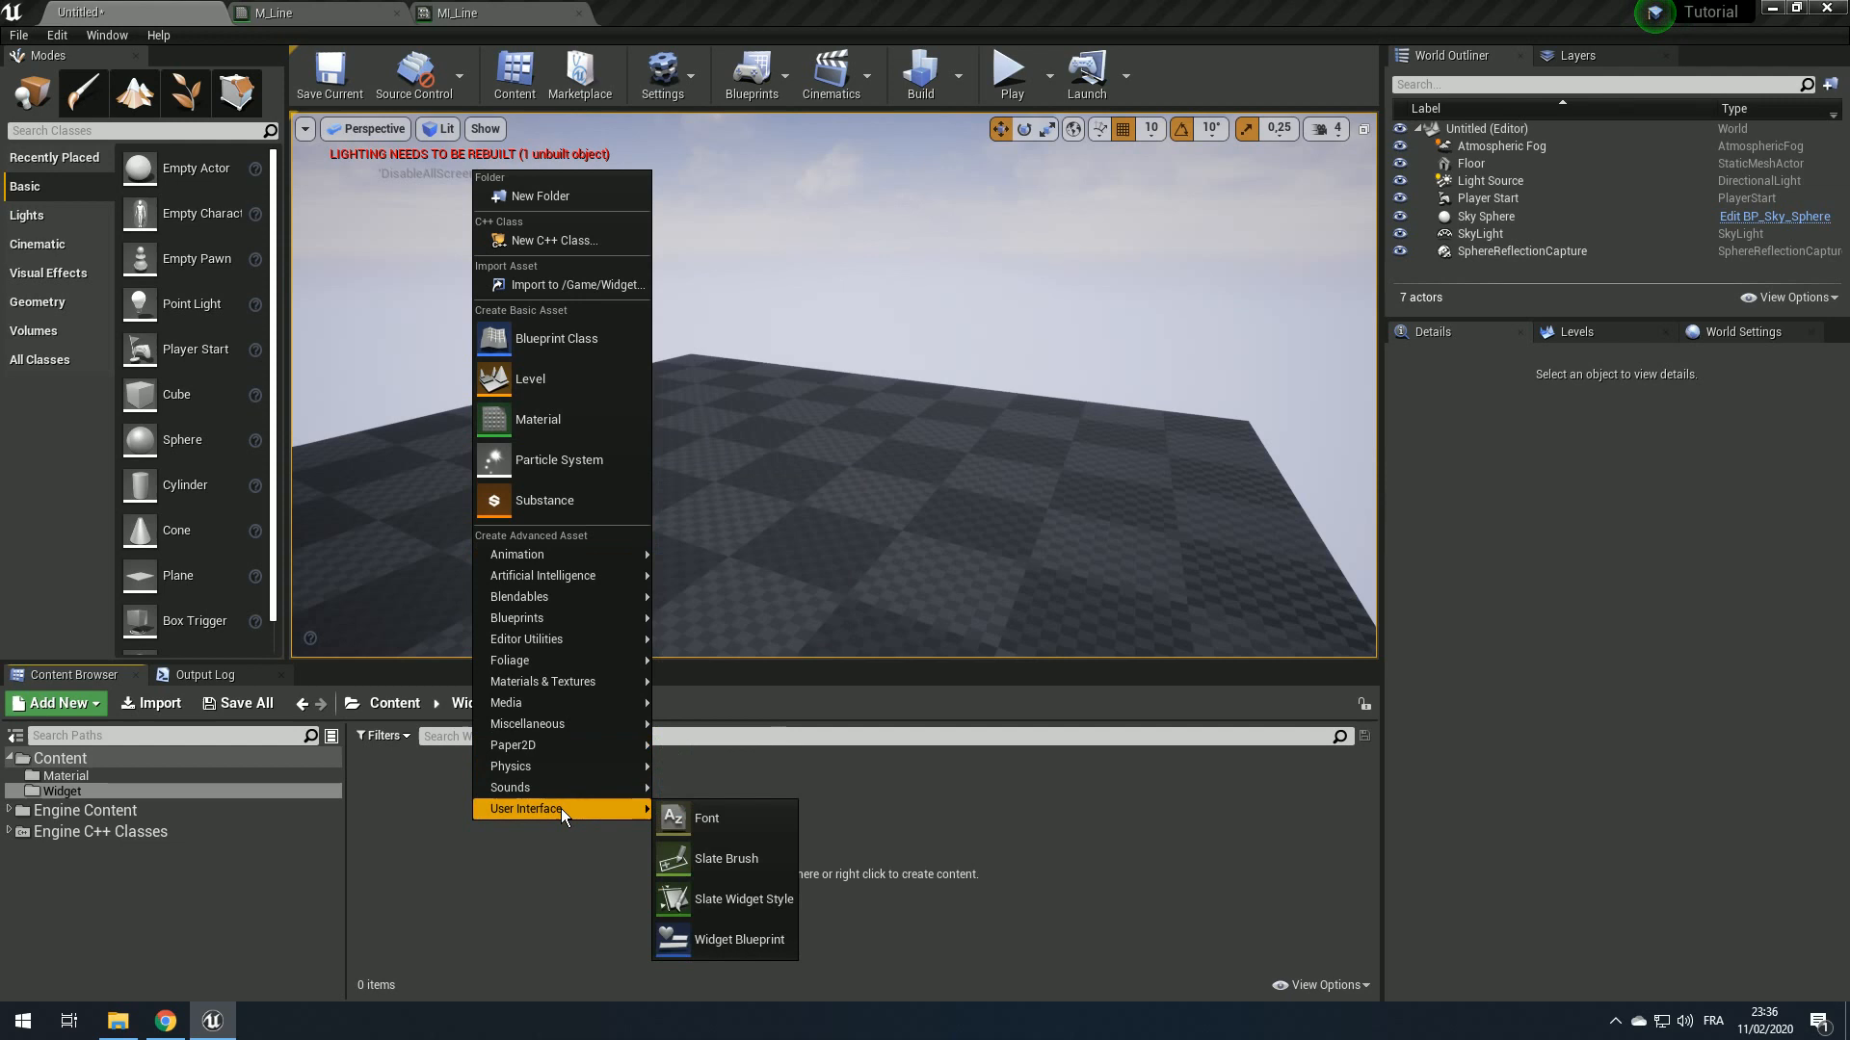
click(725, 948)
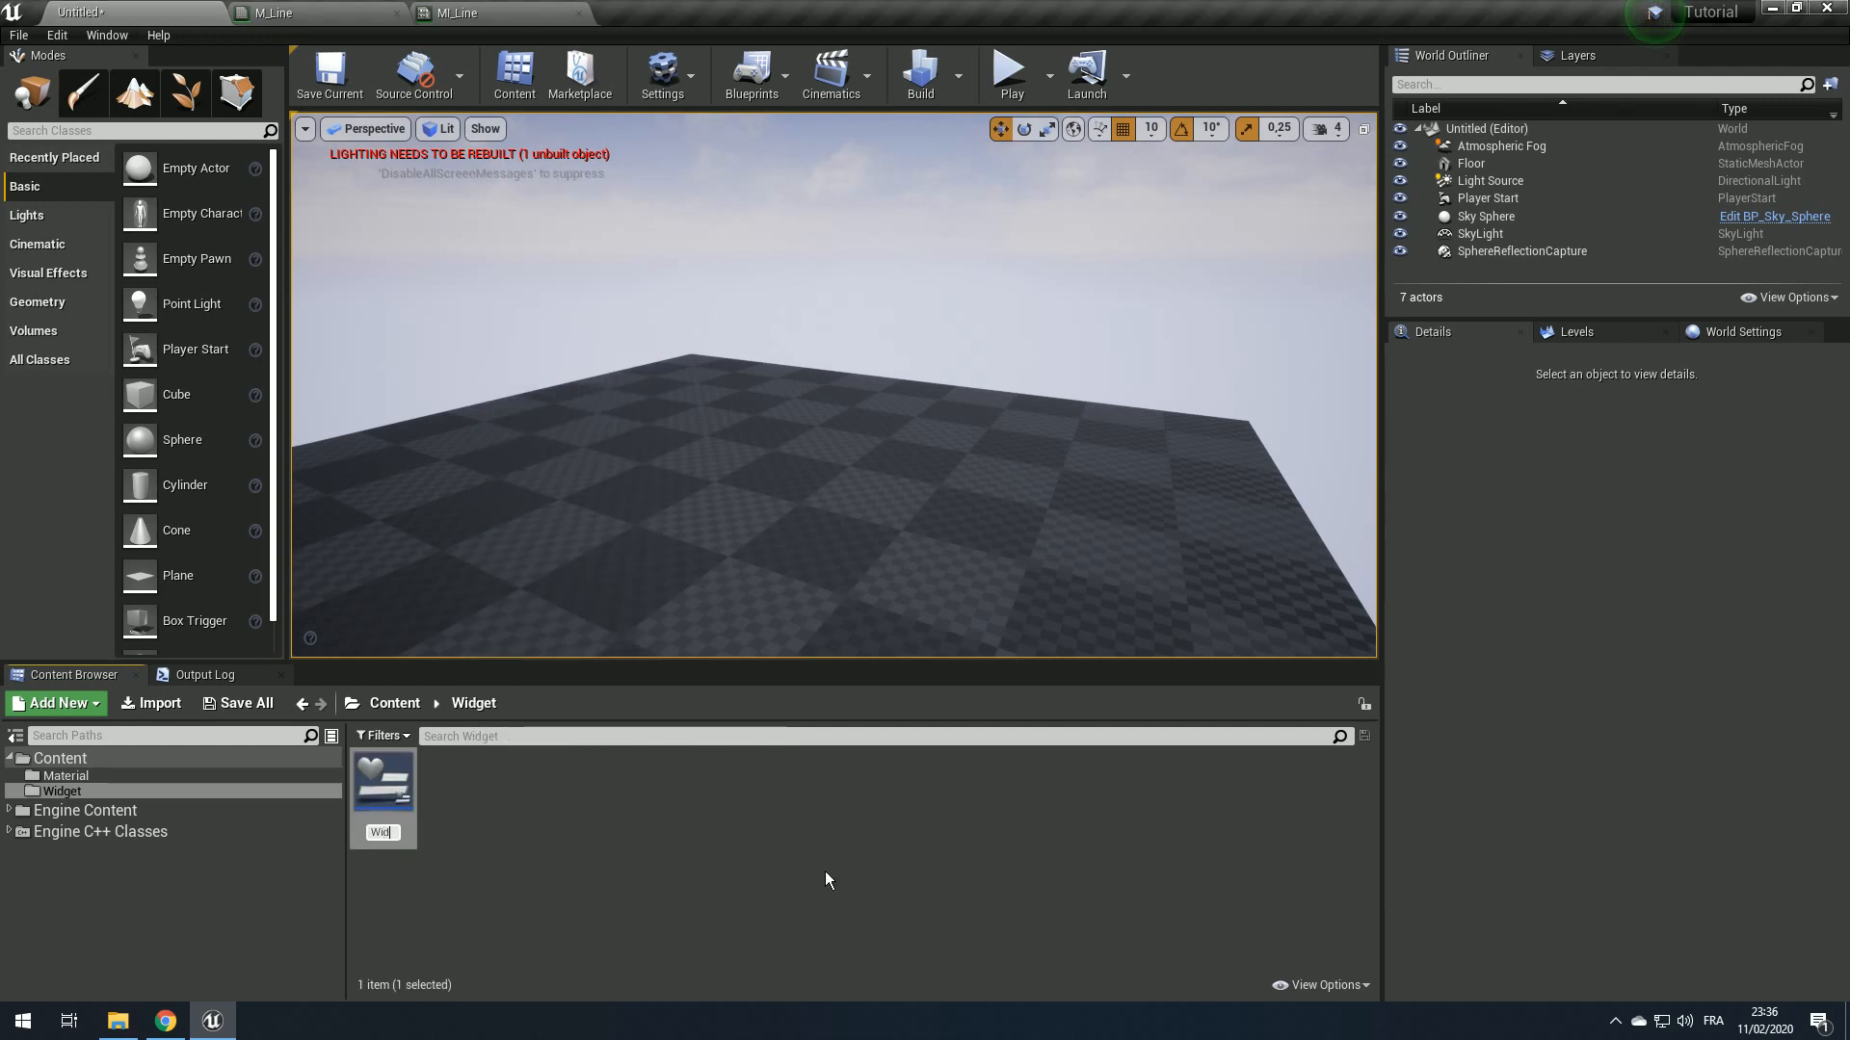
text(Widget_Line)
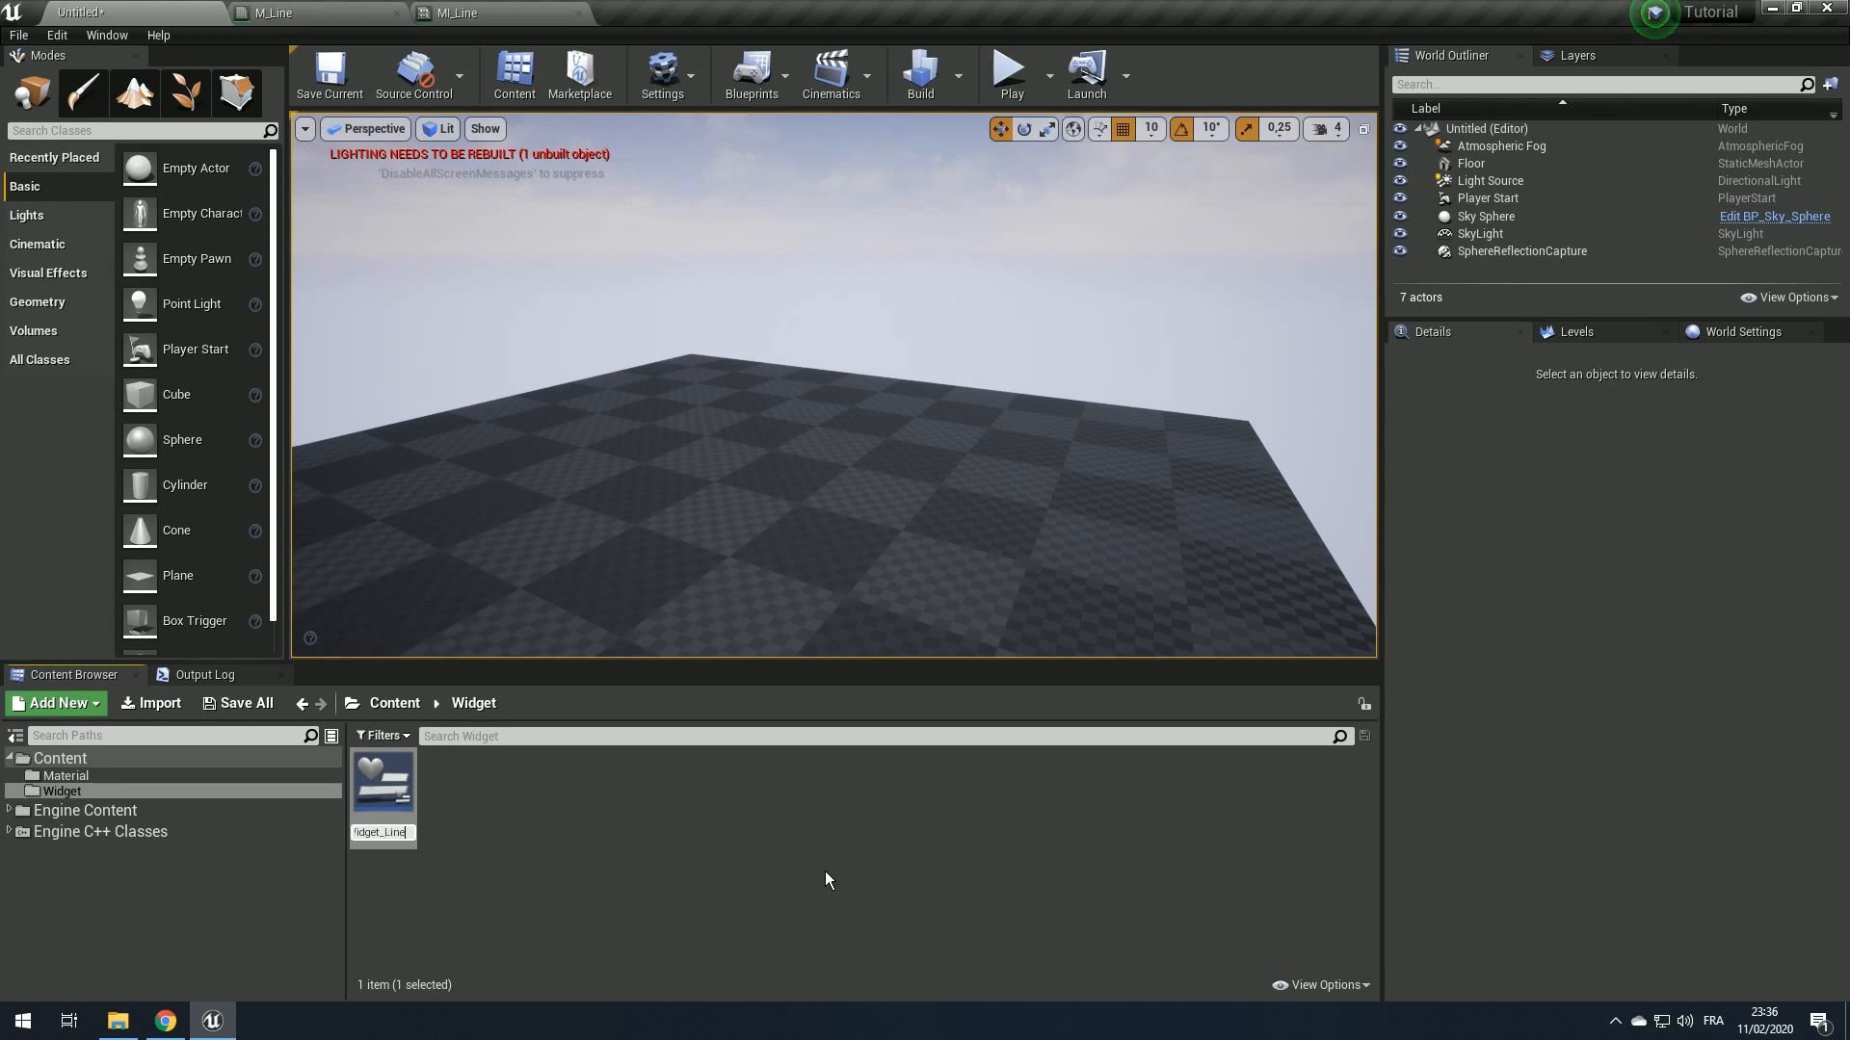
key(Return)
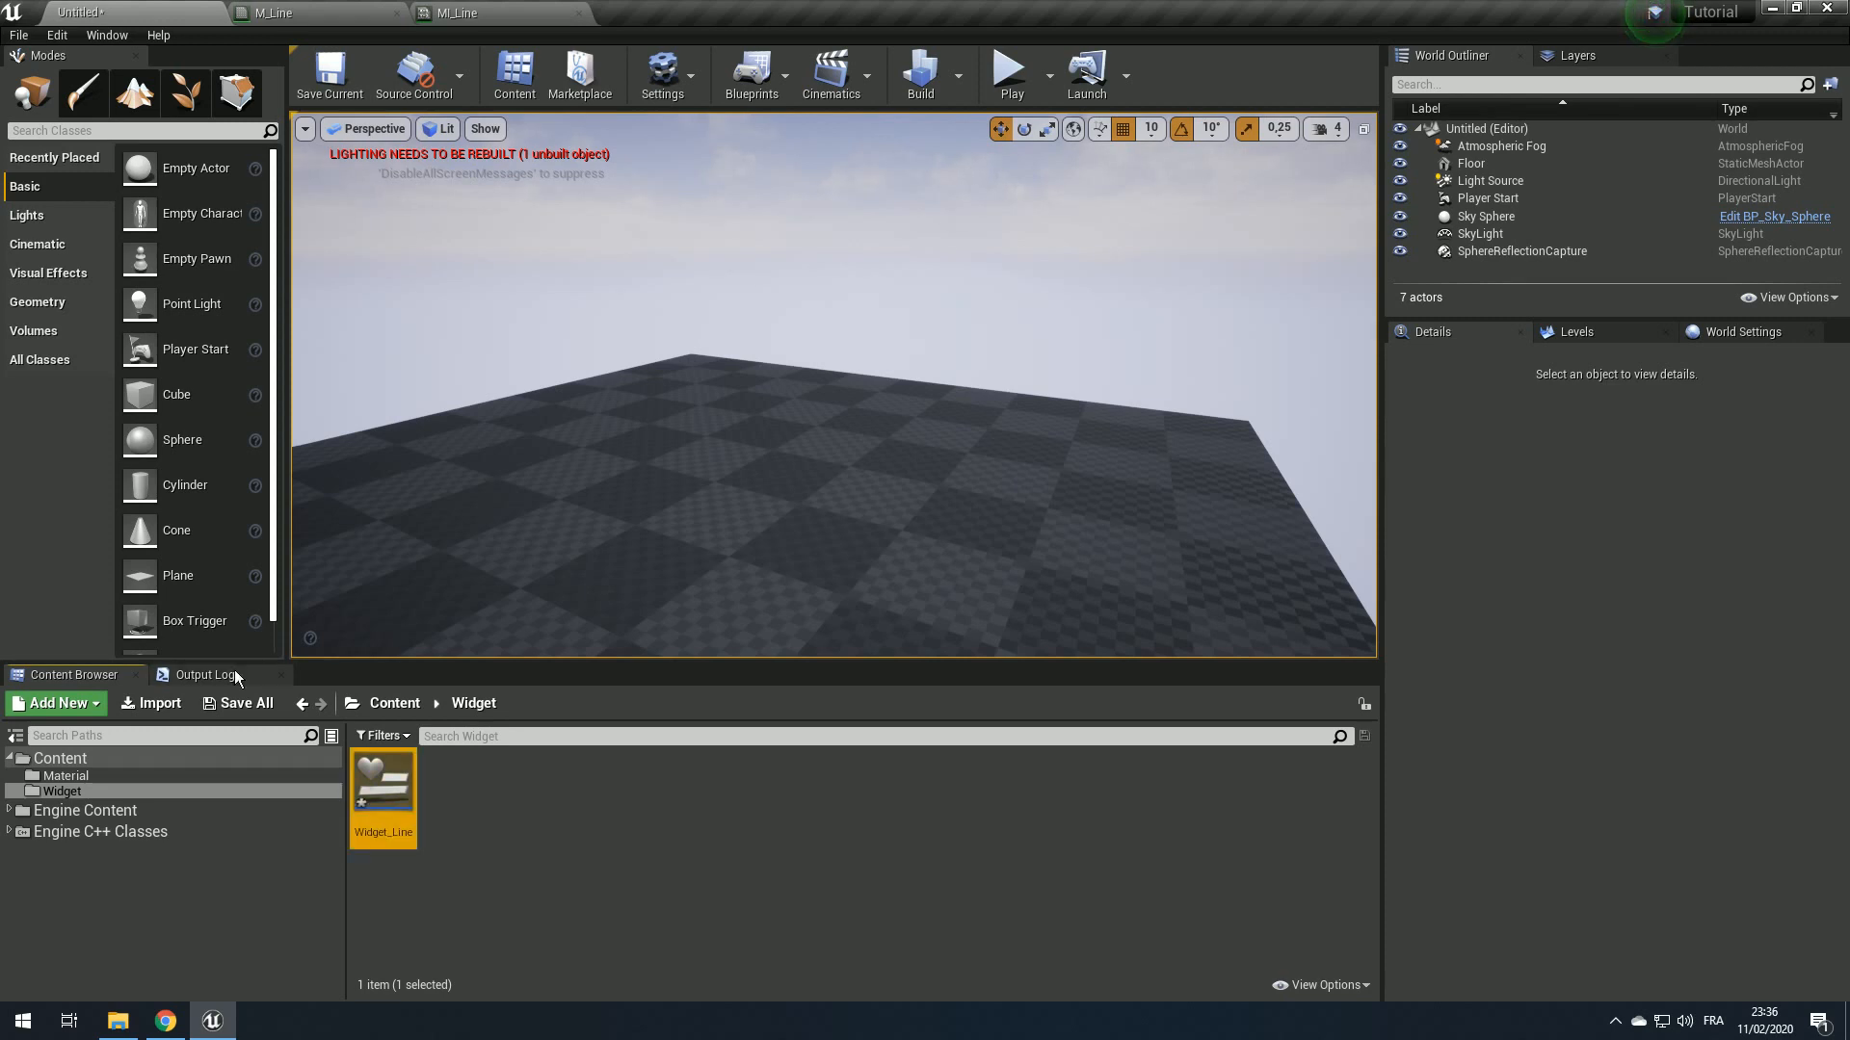
Step: Open the Level Blueprint and delete the existing Construct NONE and Add to Viewport nodes
click(749, 83)
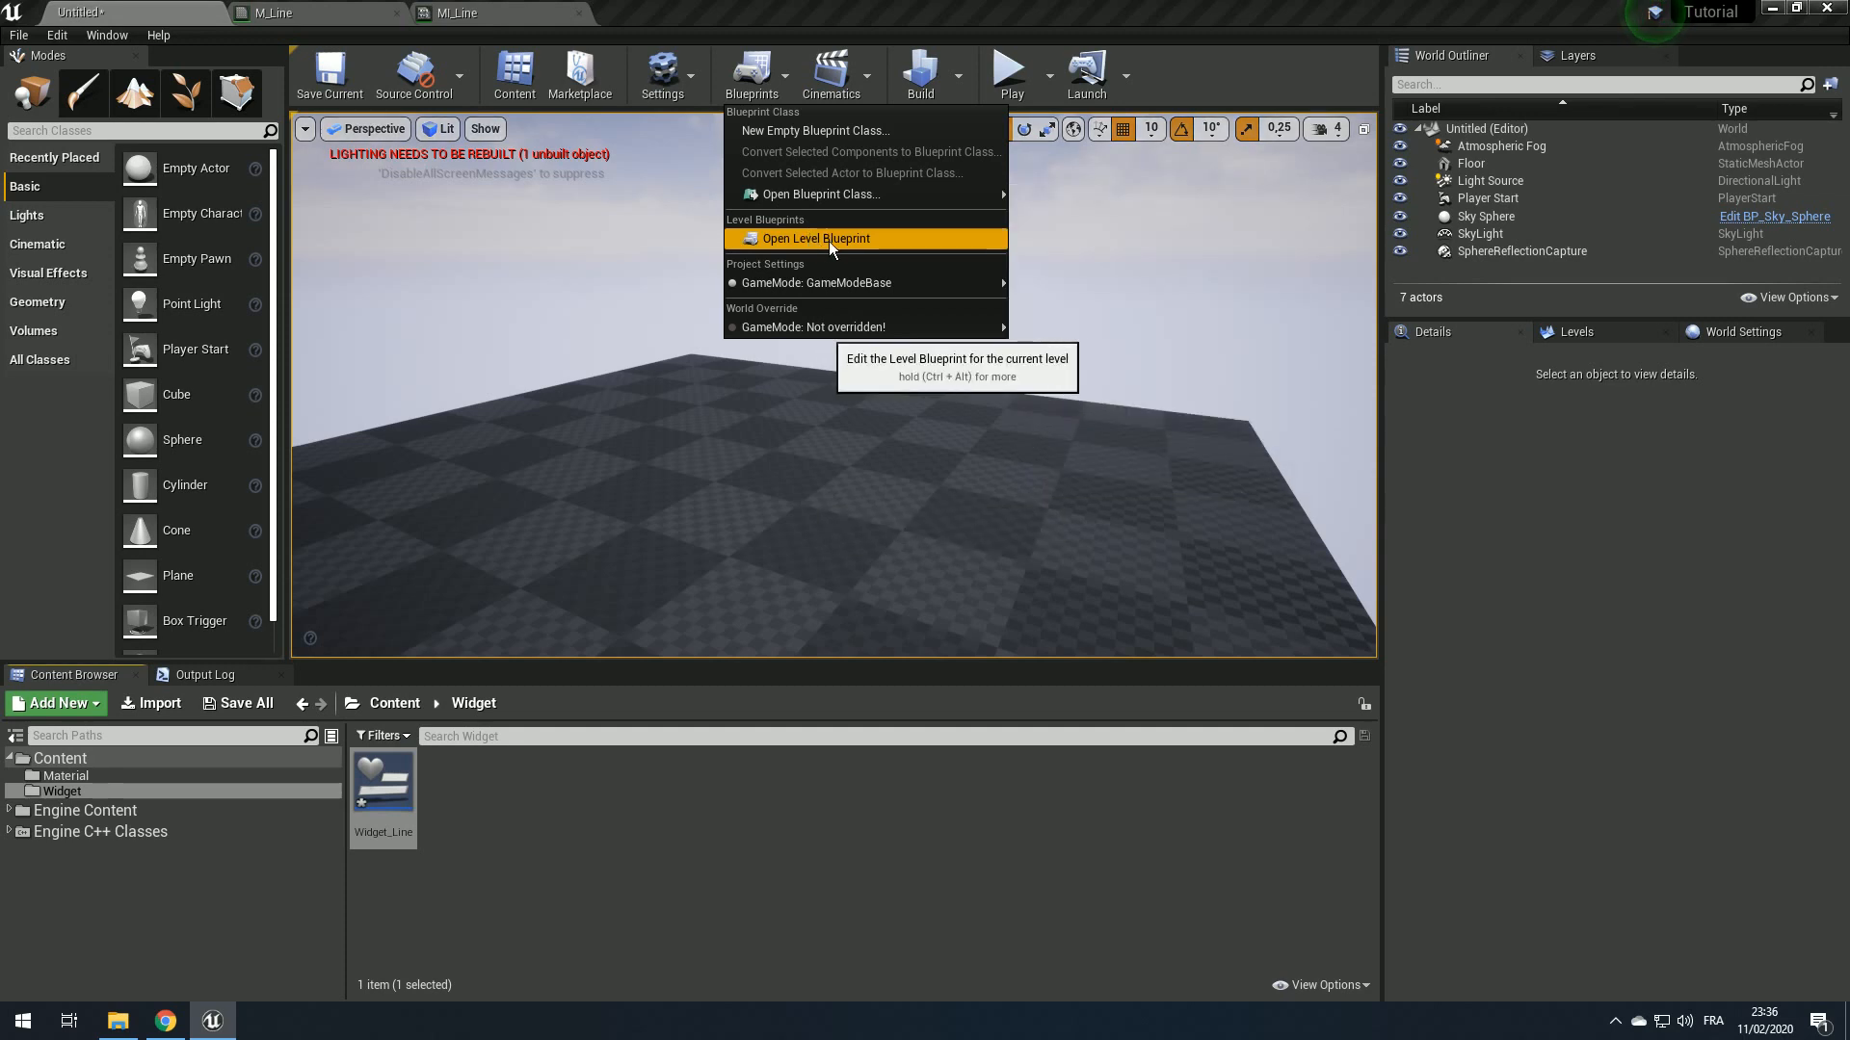
click(828, 241)
scroll(746, 540, up, 2)
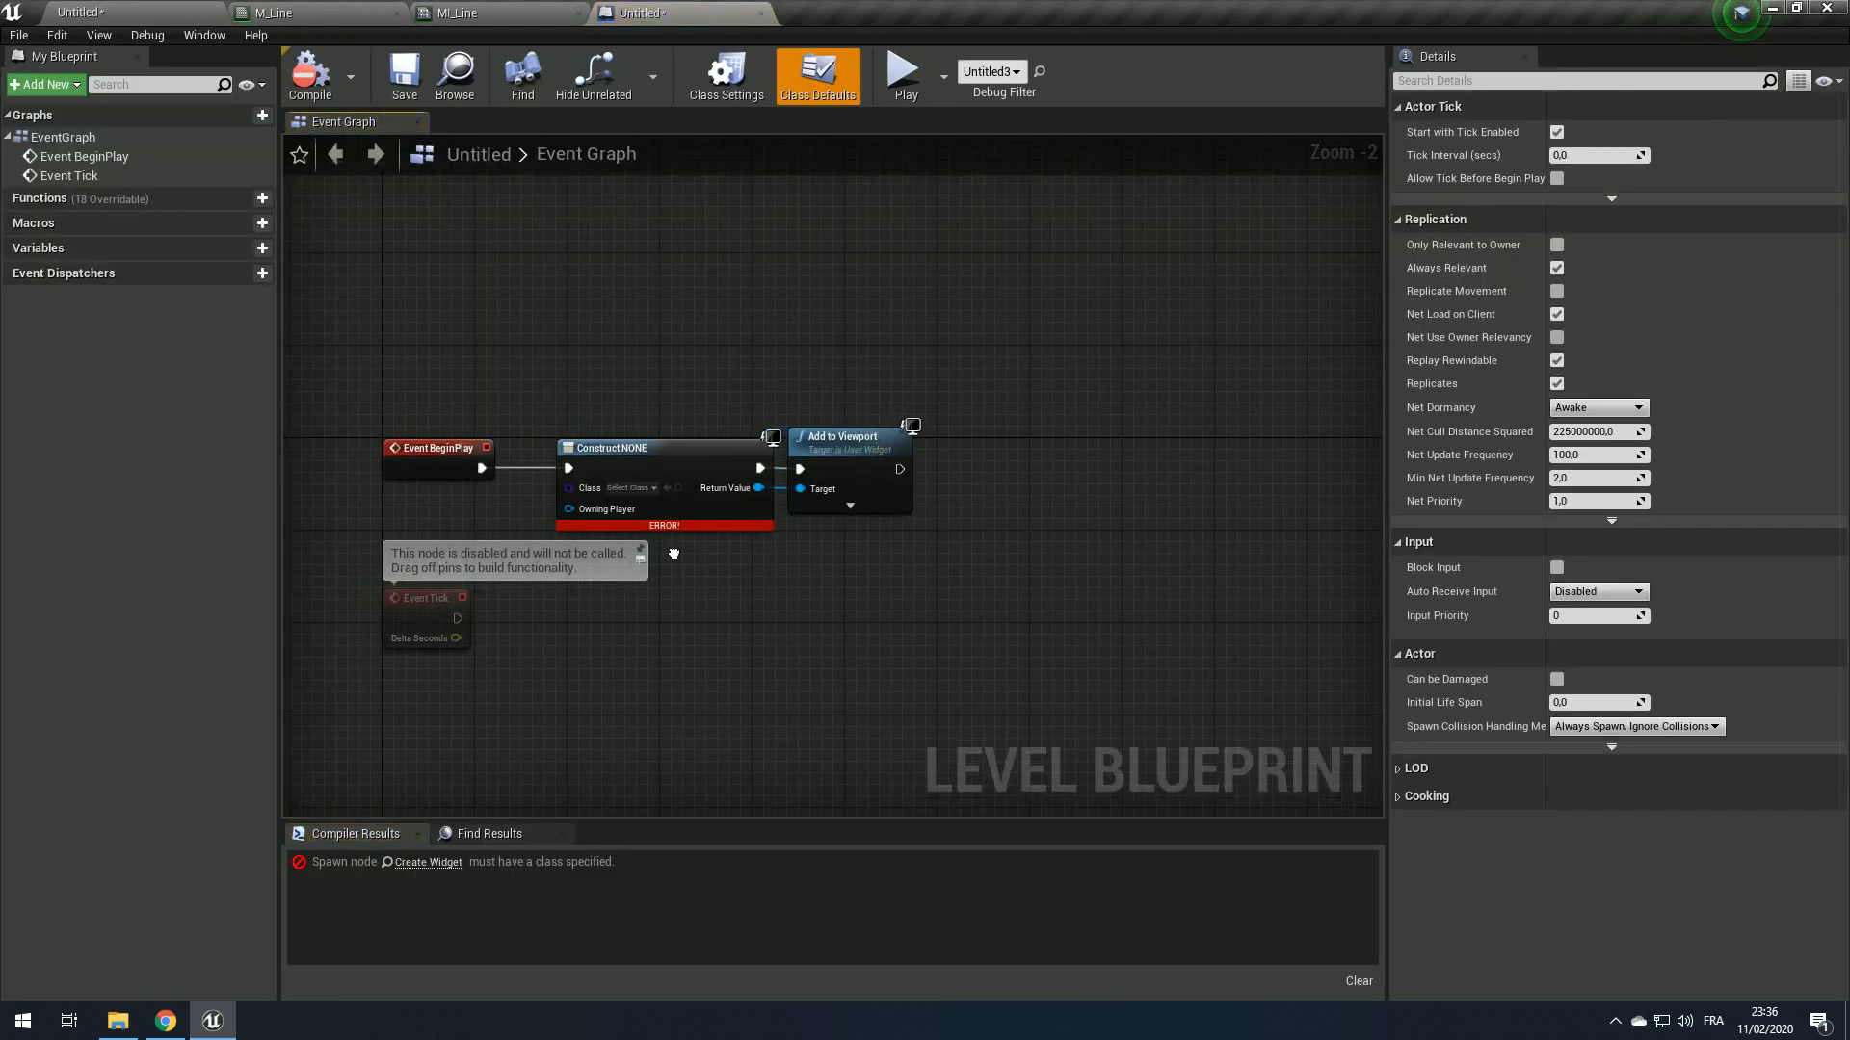
drag(695, 352, 1059, 603)
key(Delete)
Step: Add a Create Widget node after Event BeginPlay and set its class to Widget_Line
drag(487, 445, 639, 441)
text(create)
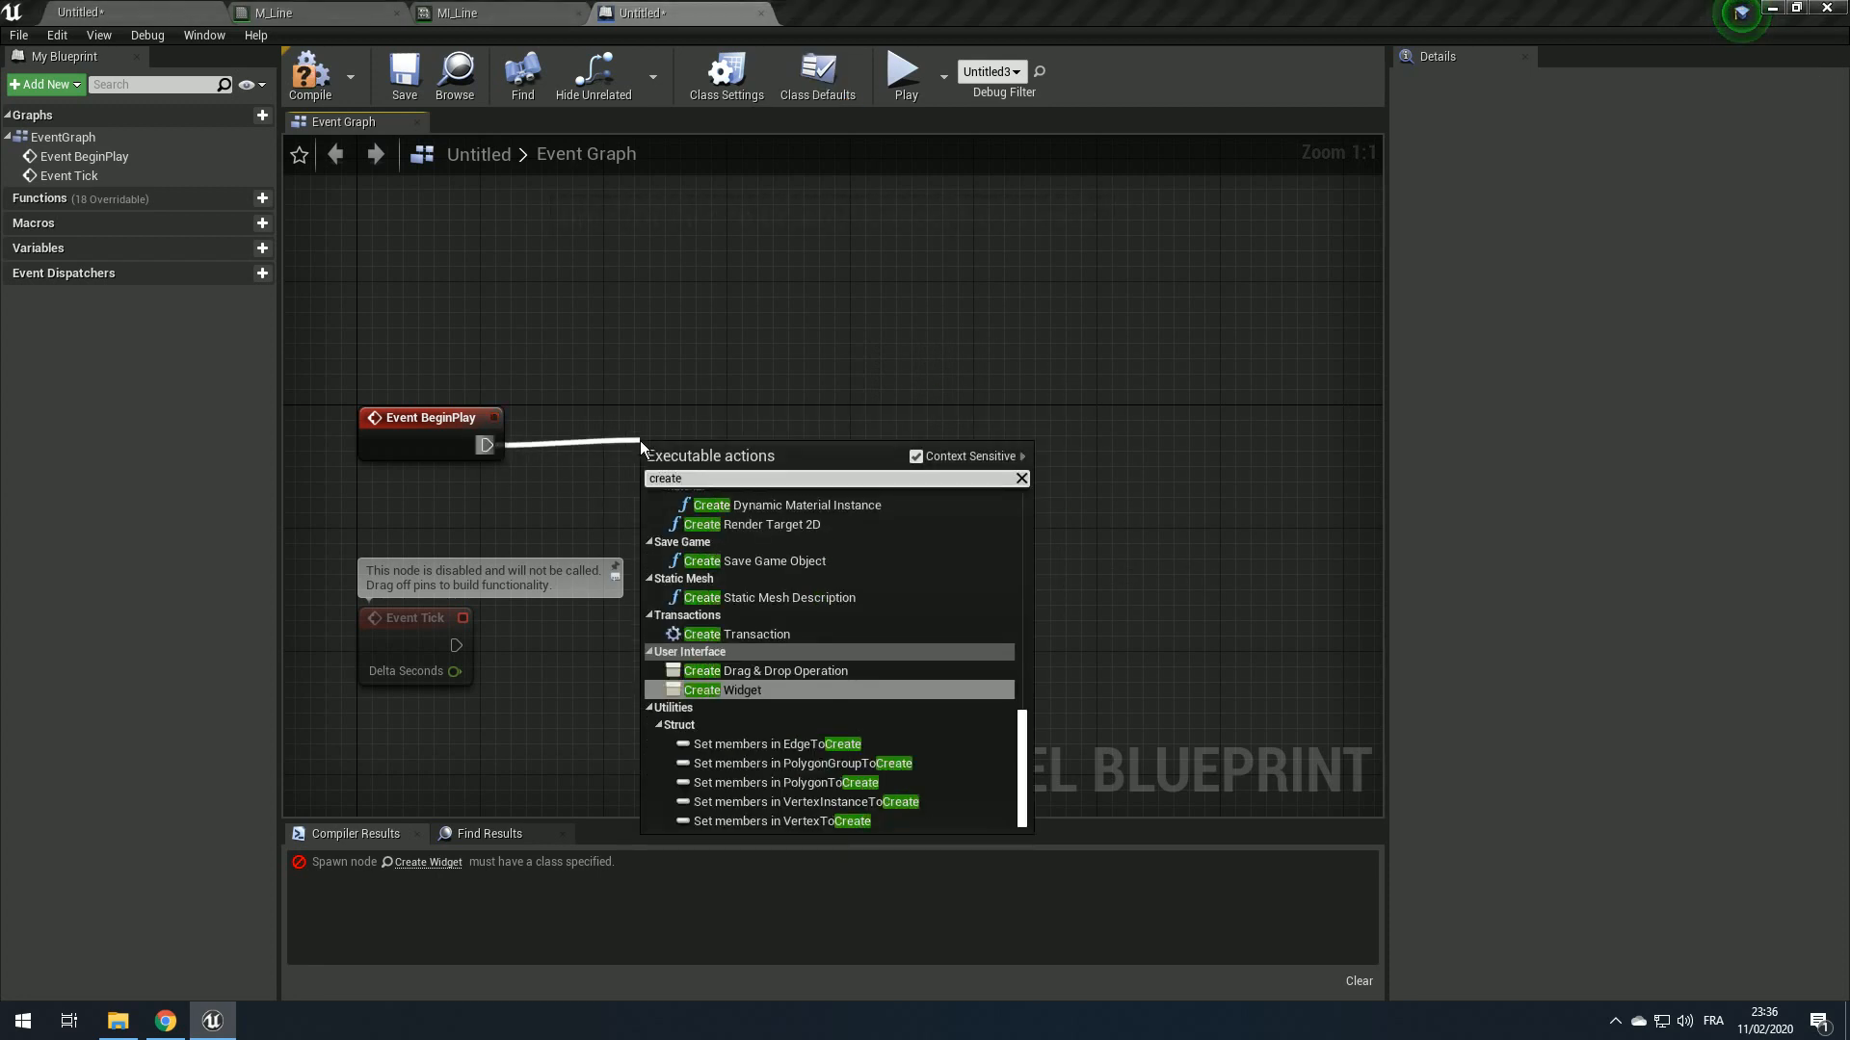
key(Return)
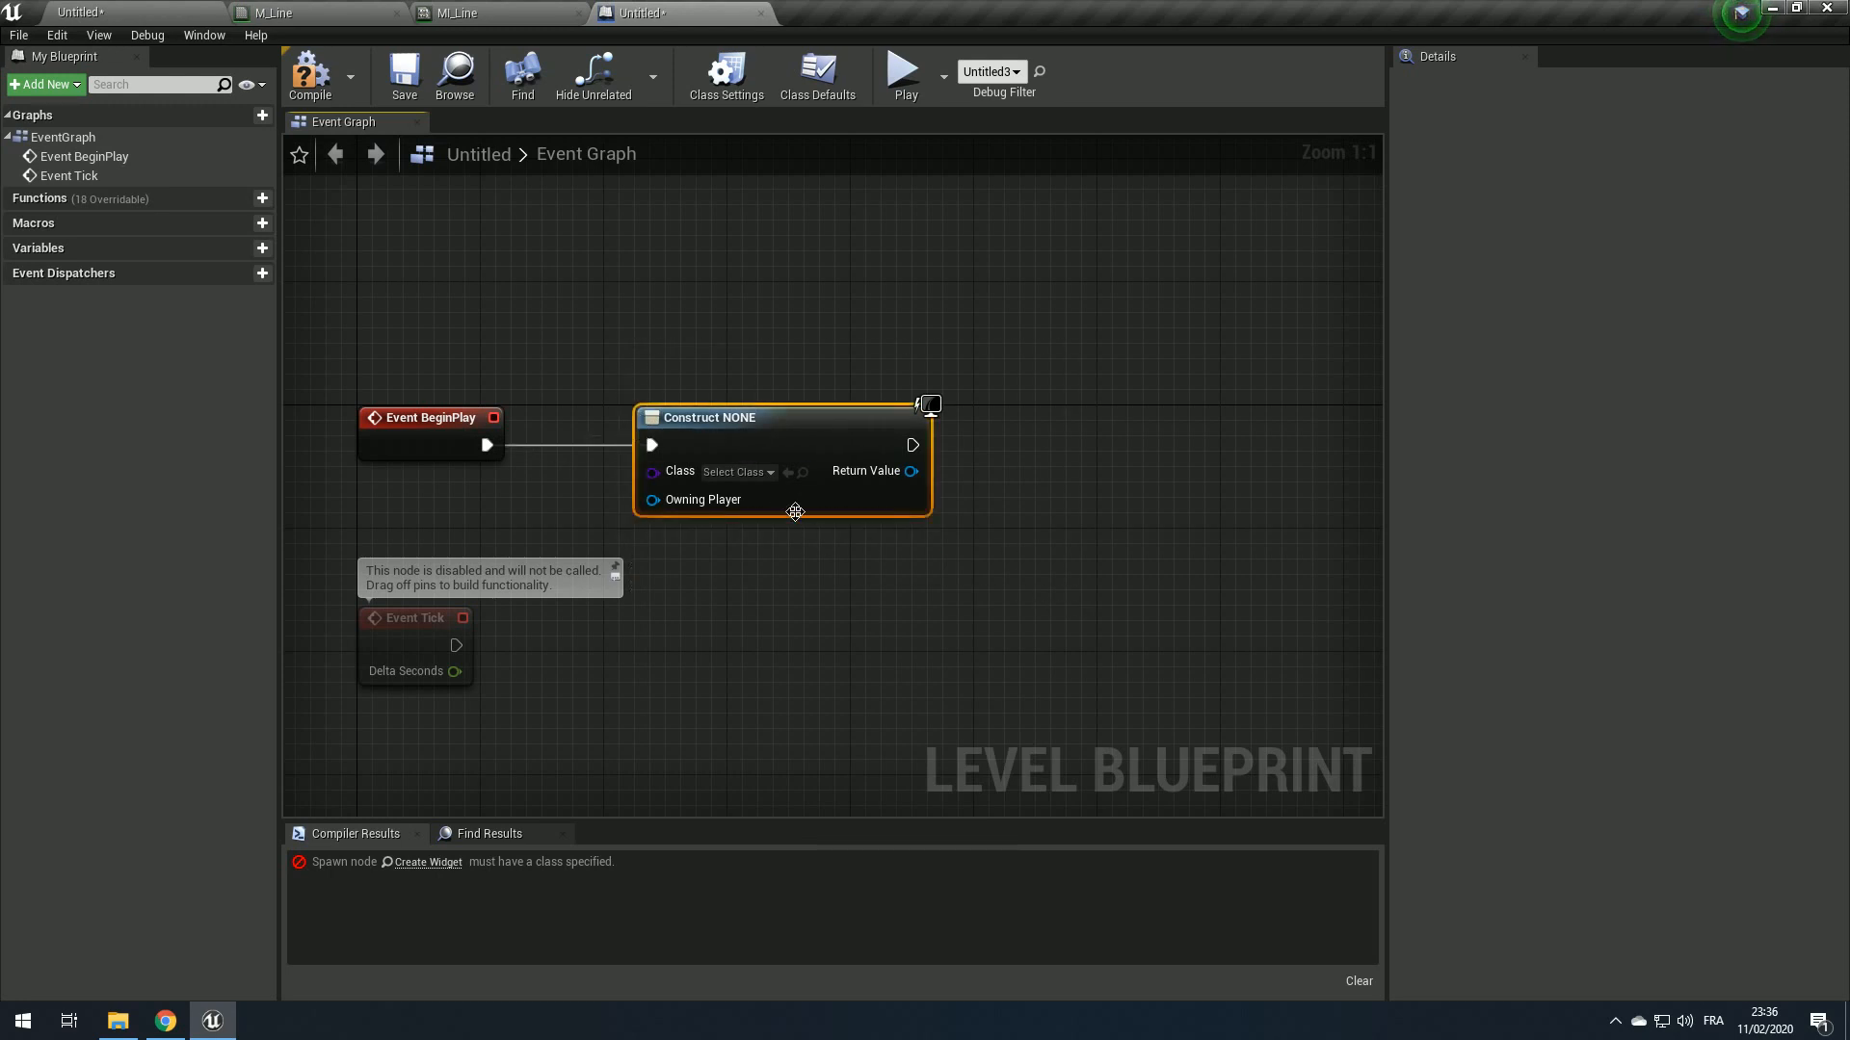
click(737, 472)
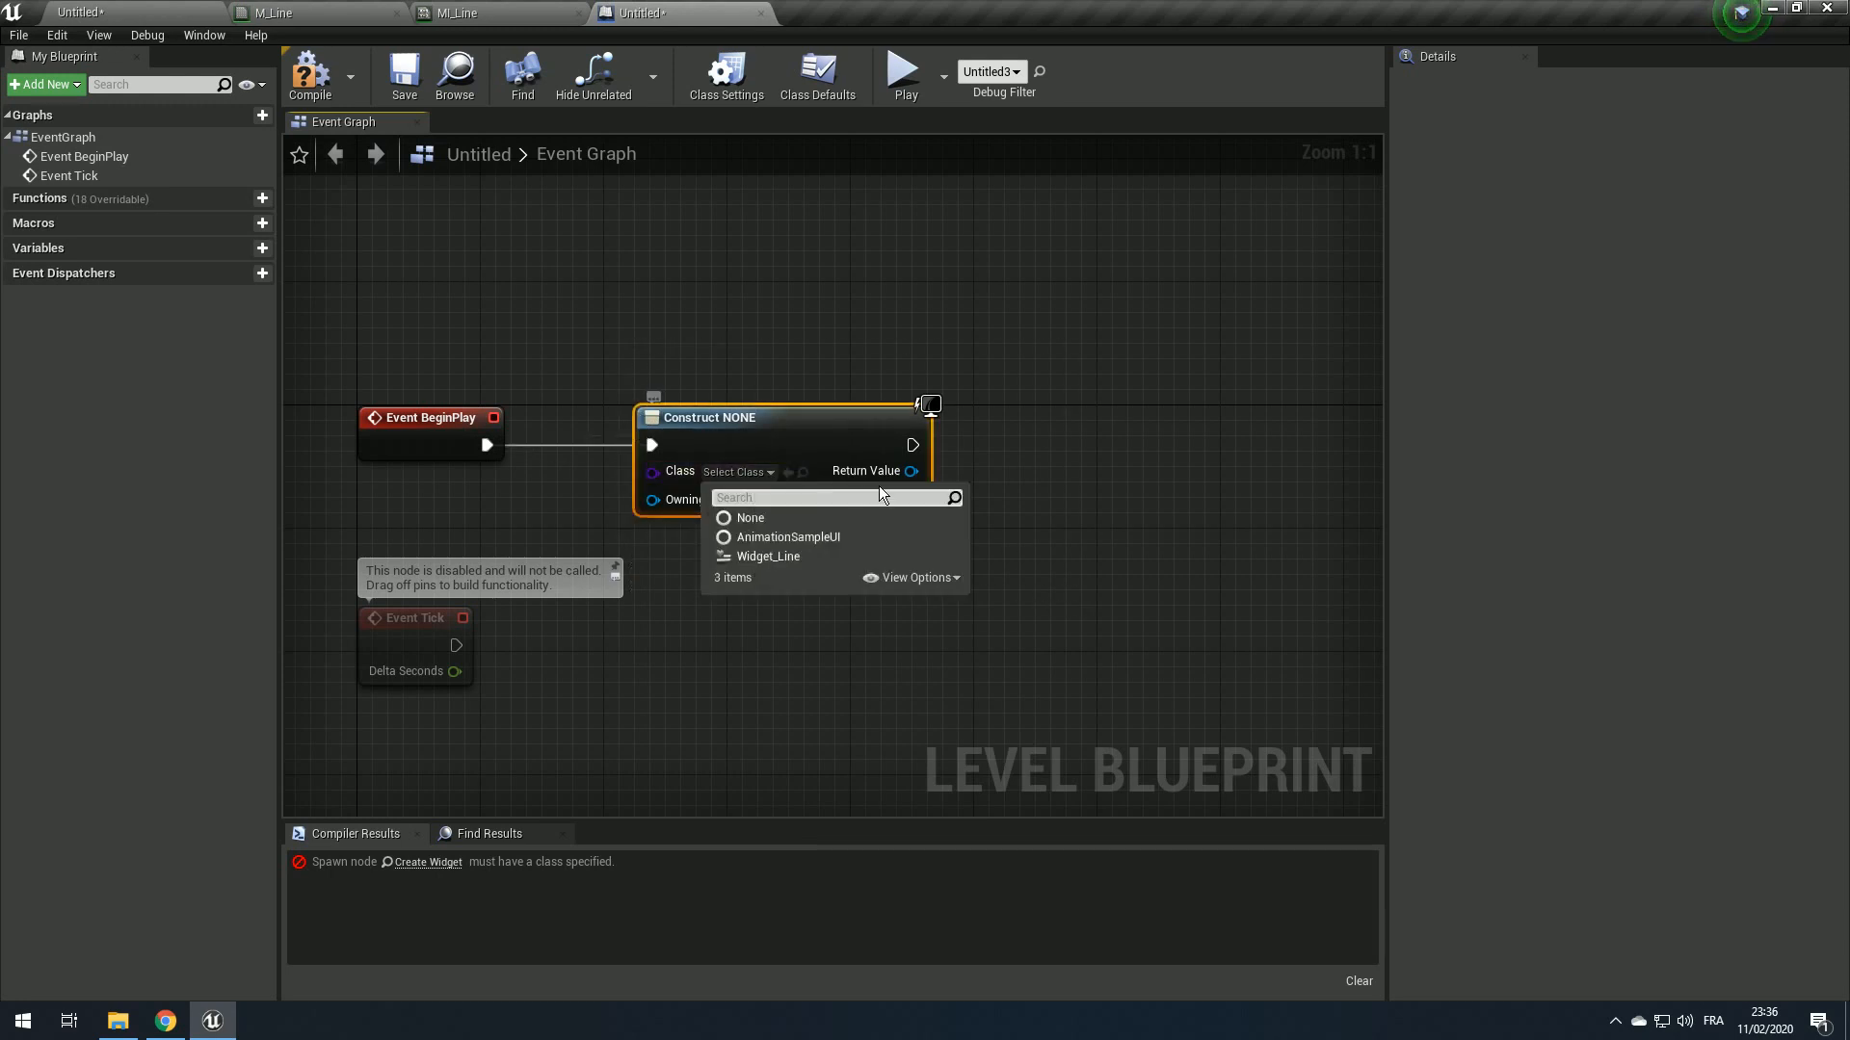
click(788, 557)
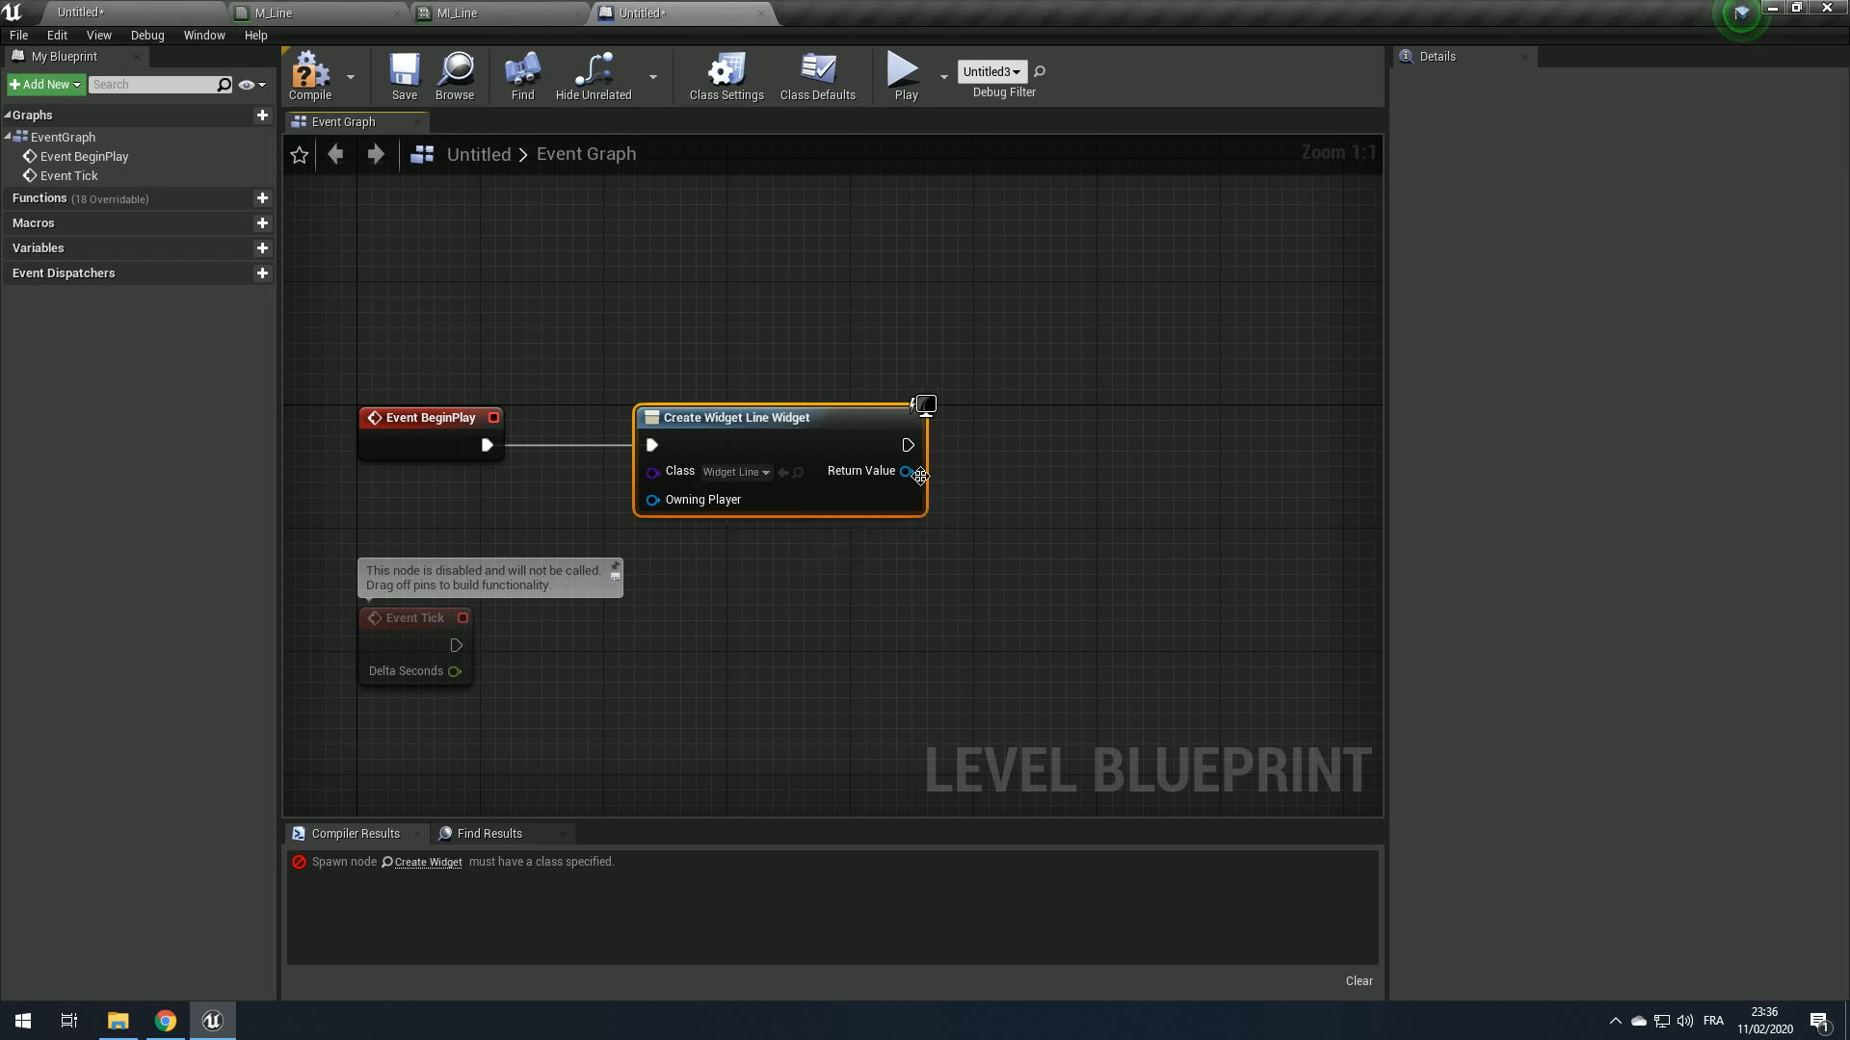
Step: Add an Add to Viewport node from the Create Widget node's return value and place it right beside that node
drag(906, 471, 1027, 460)
text(q)
key(BackSpace)
text(ad)
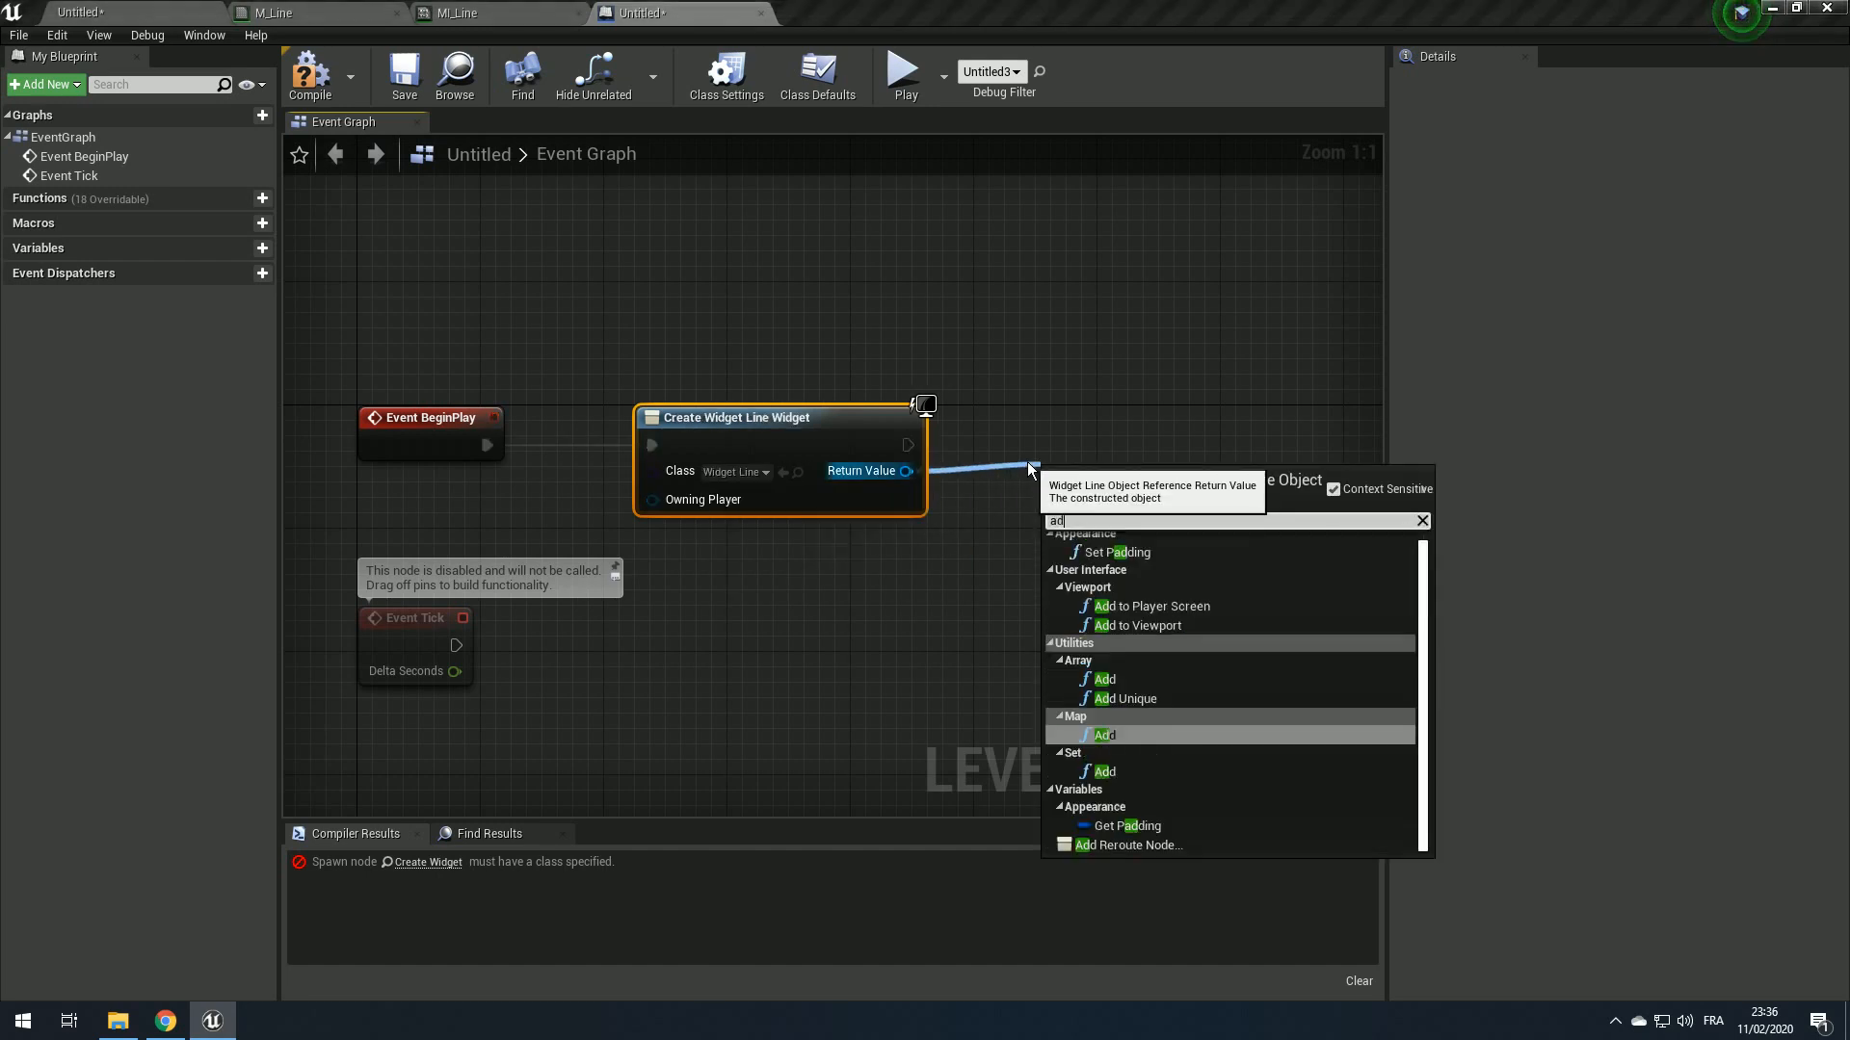
text(d to vie)
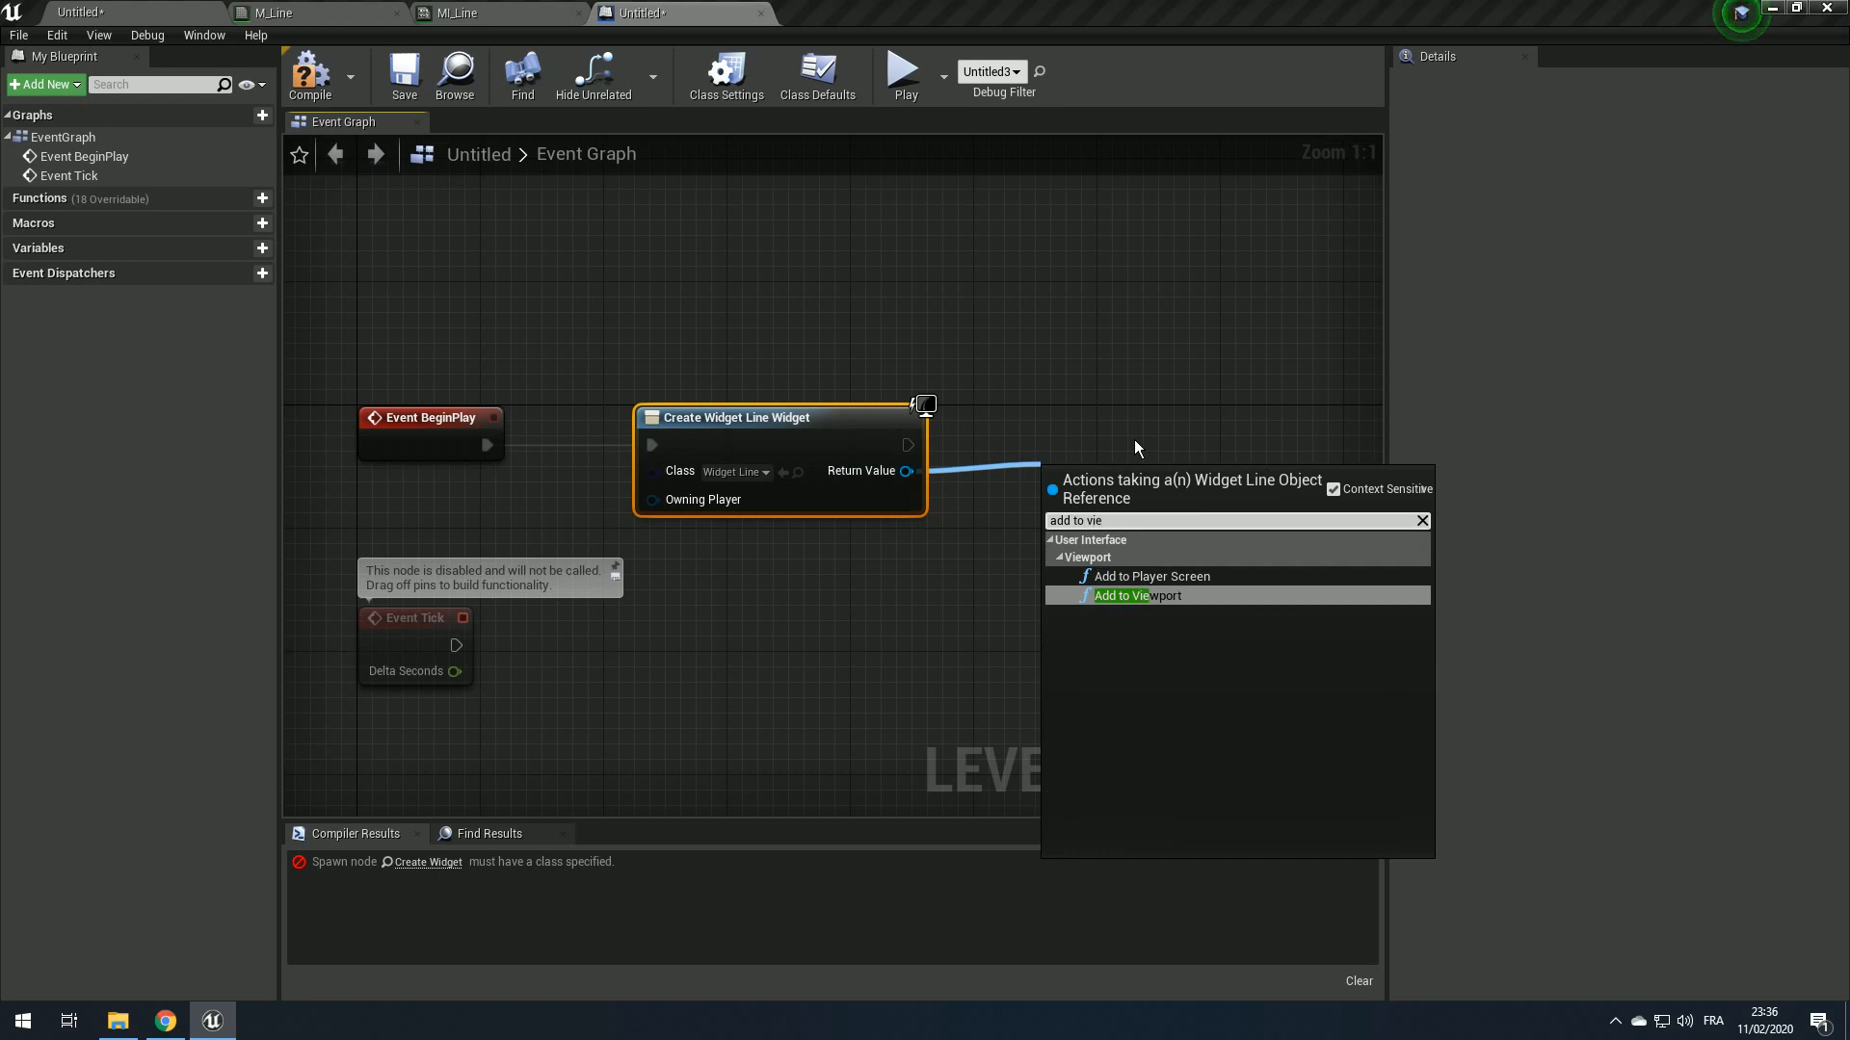
key(Return)
drag(1127, 483, 1046, 403)
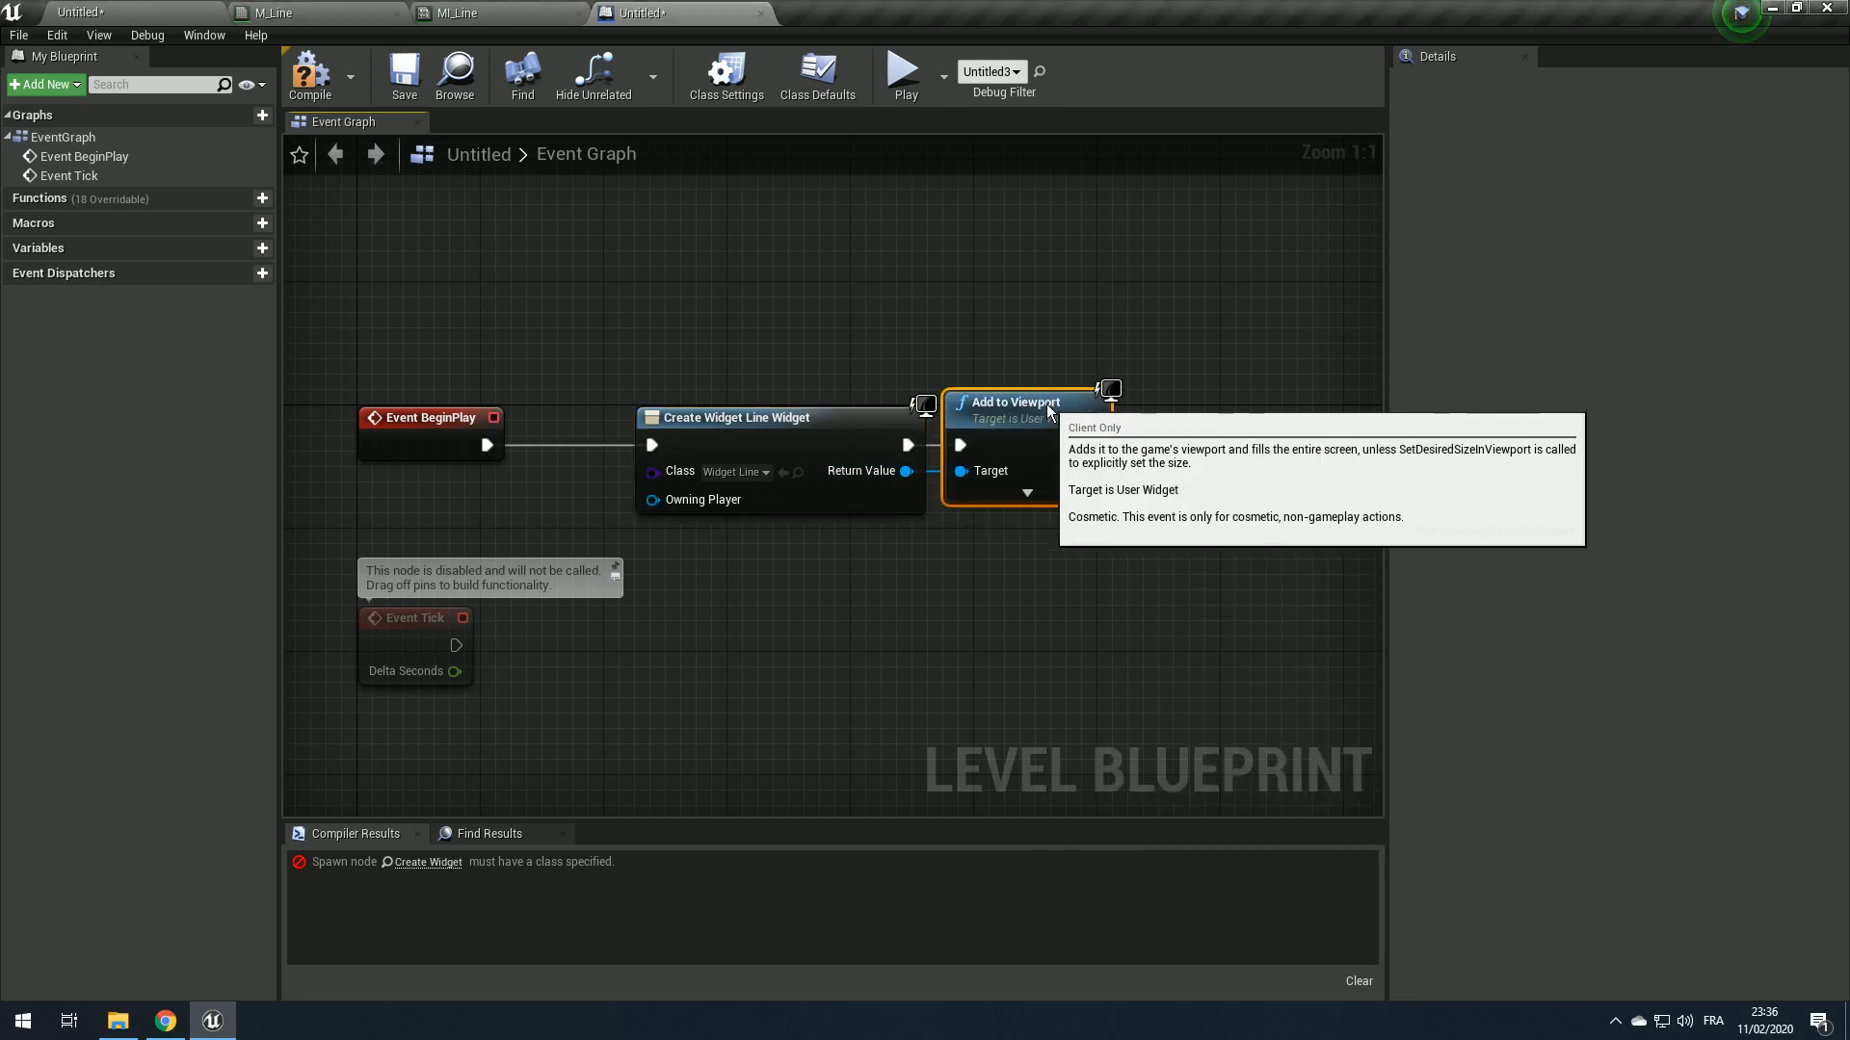
Step: Compile the Level Blueprint and save the level in the Content folder as LineMap
click(318, 77)
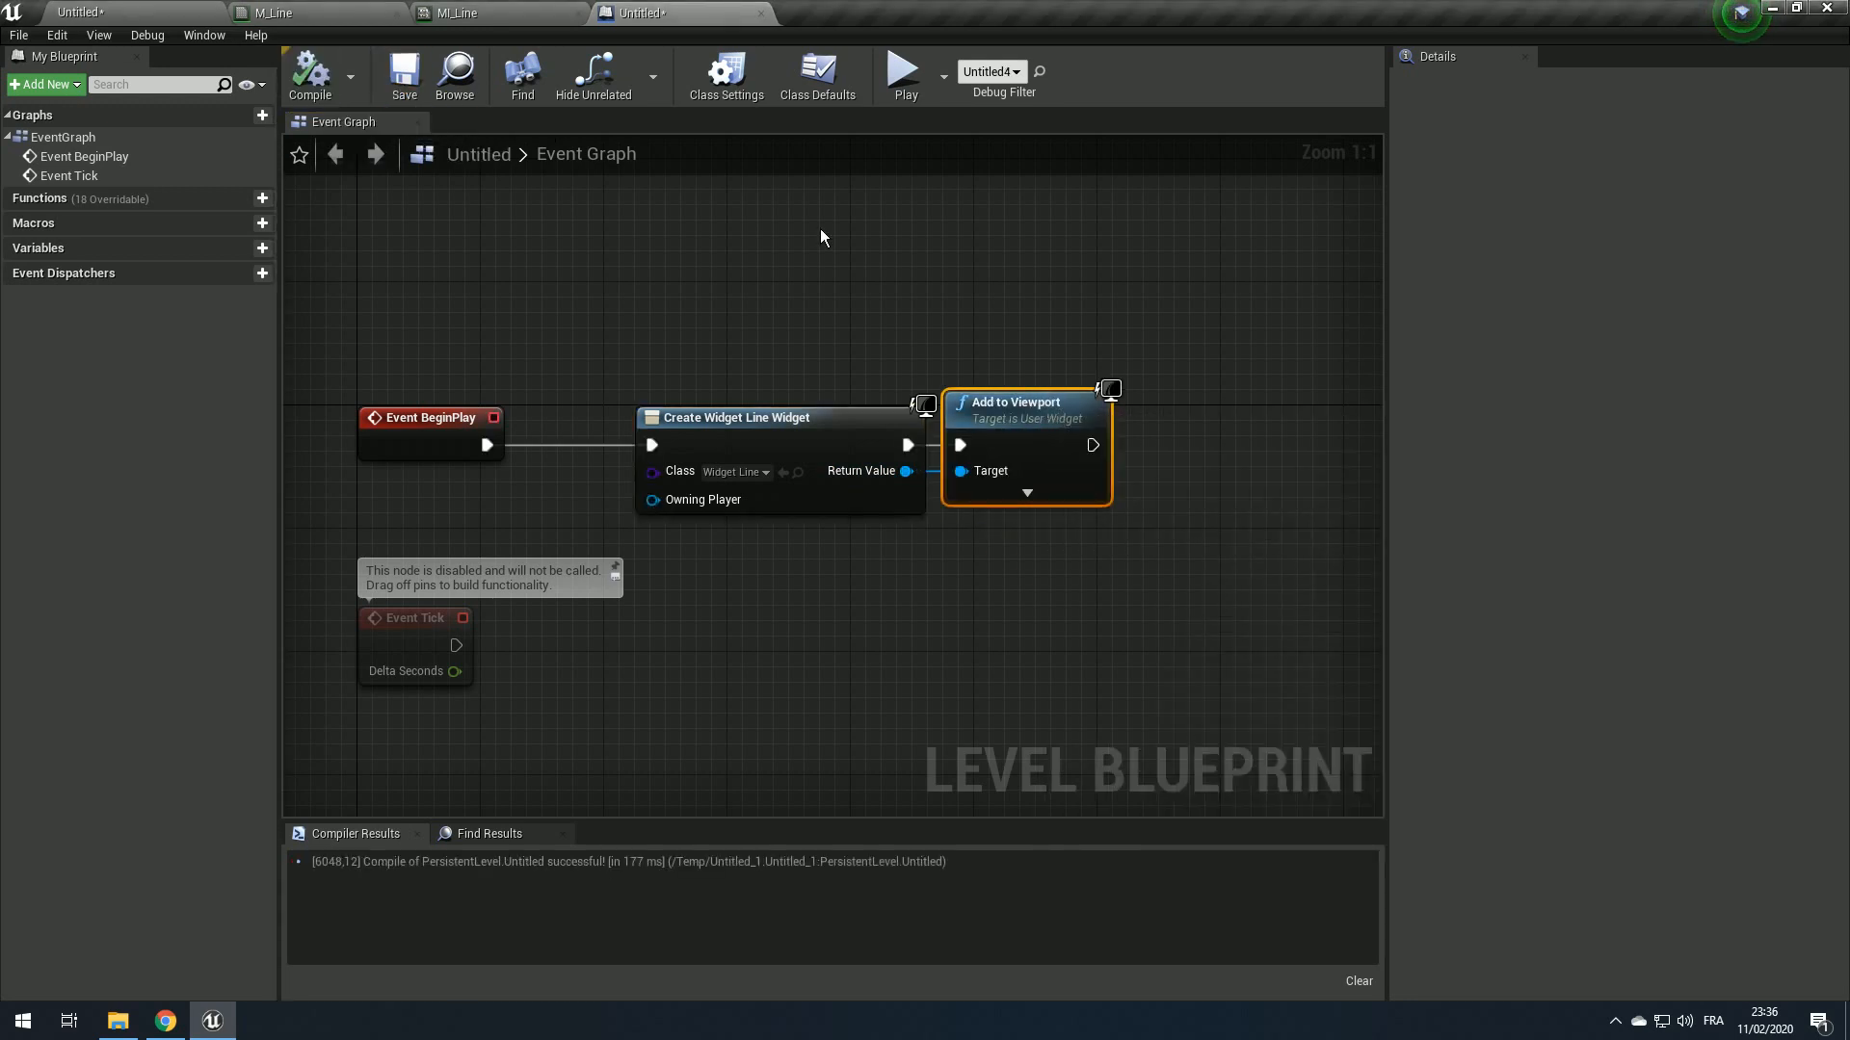
click(403, 75)
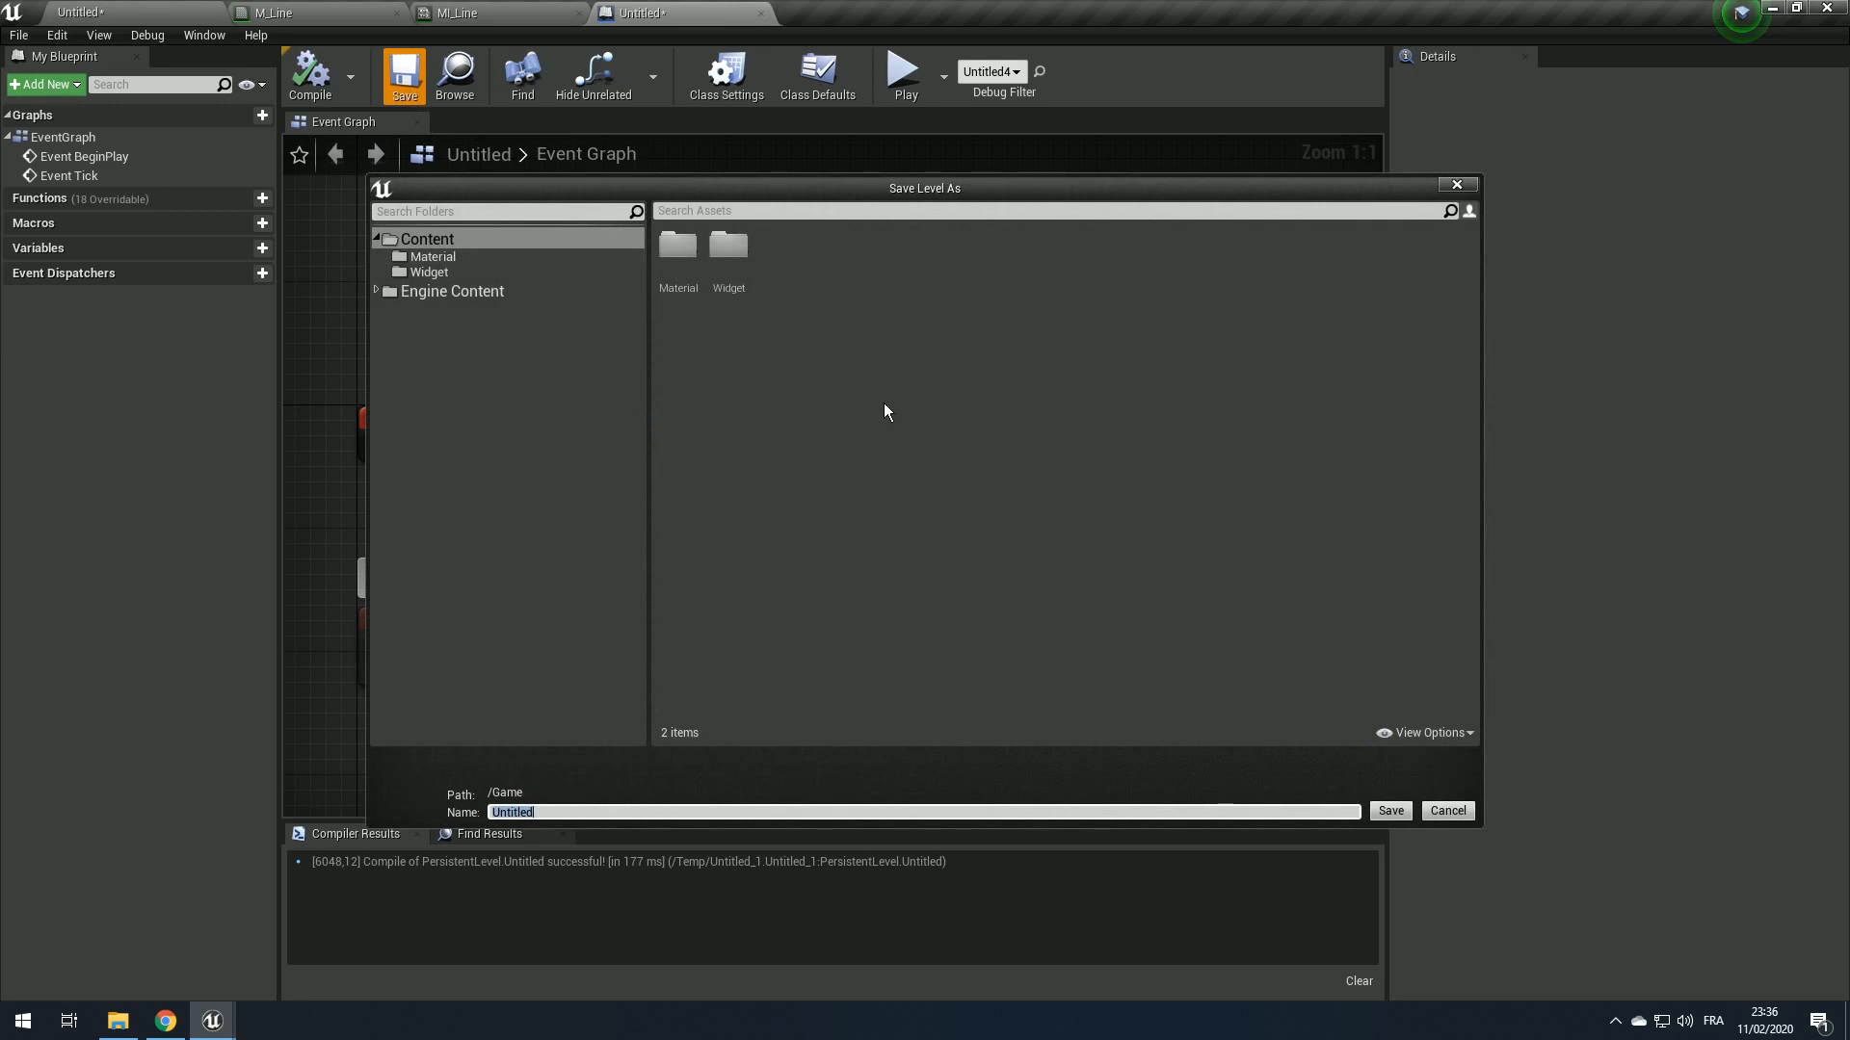
text(LineMap)
key(Return)
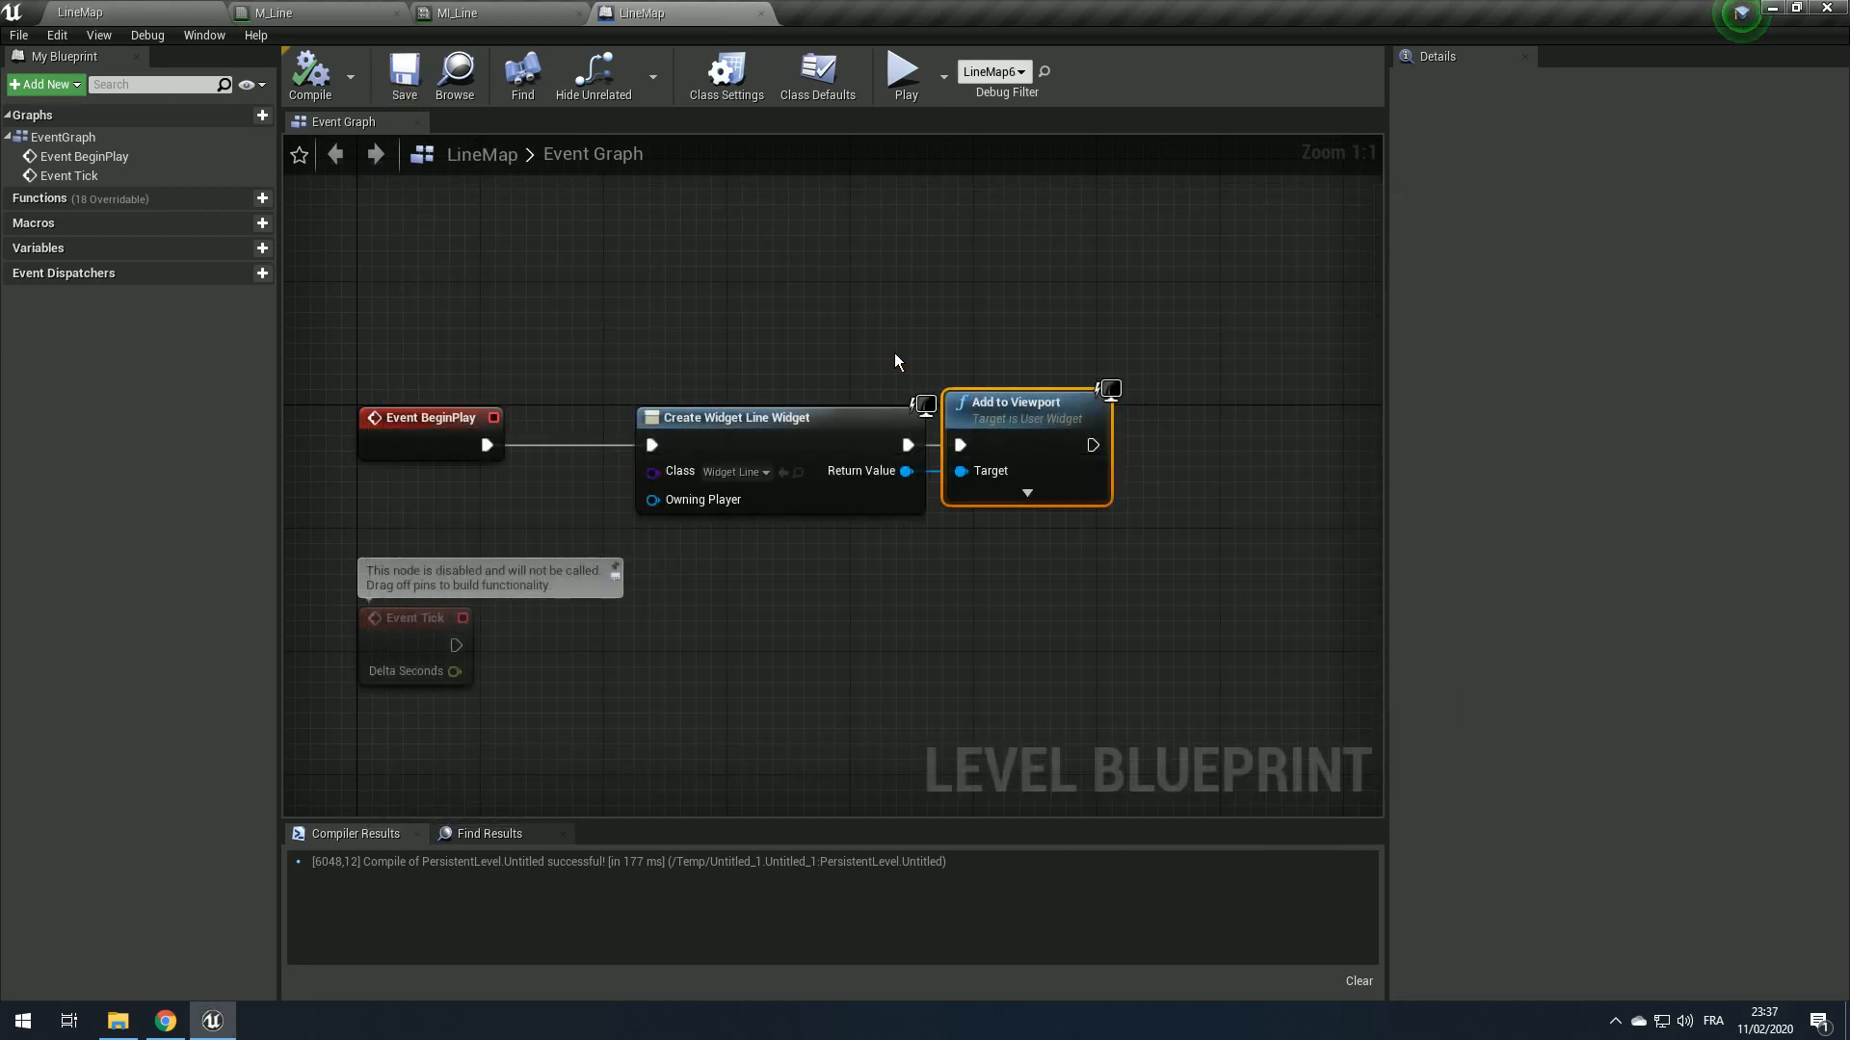
click(1125, 547)
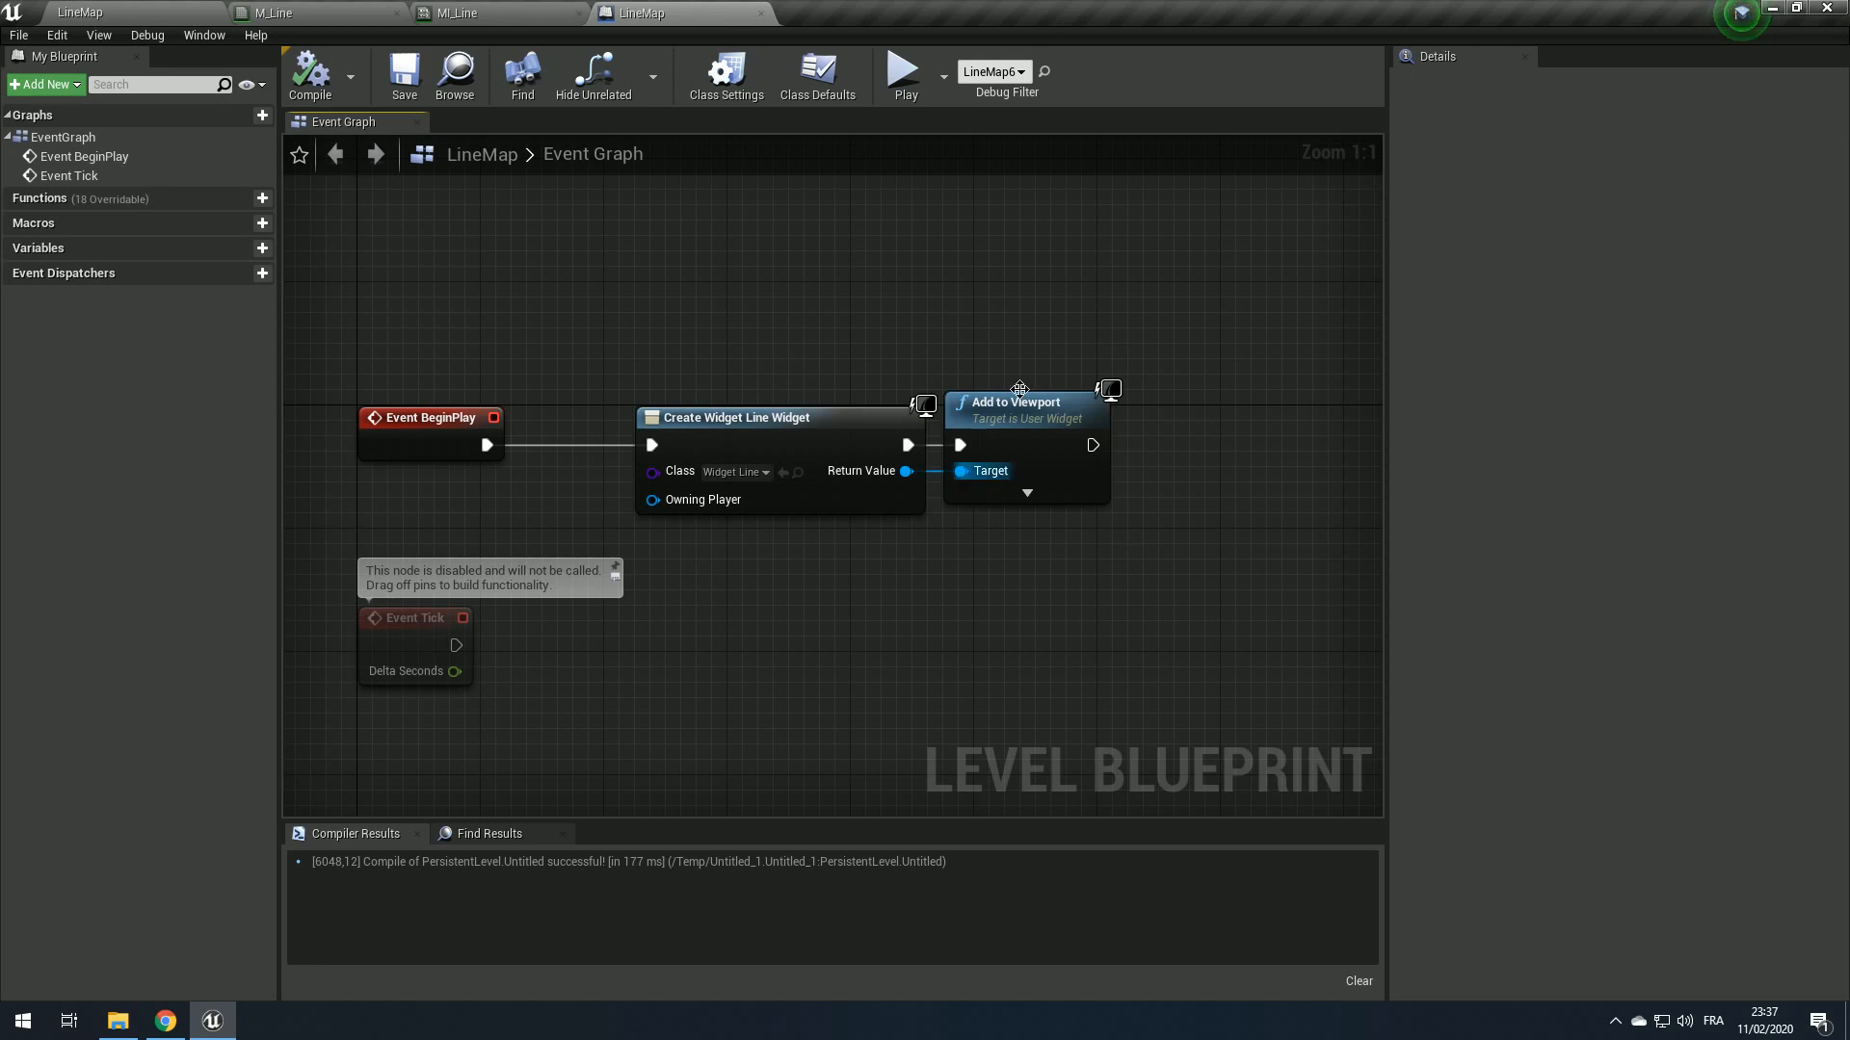
Step: Close the Level Blueprint and open Widget_Line for editing
click(112, 10)
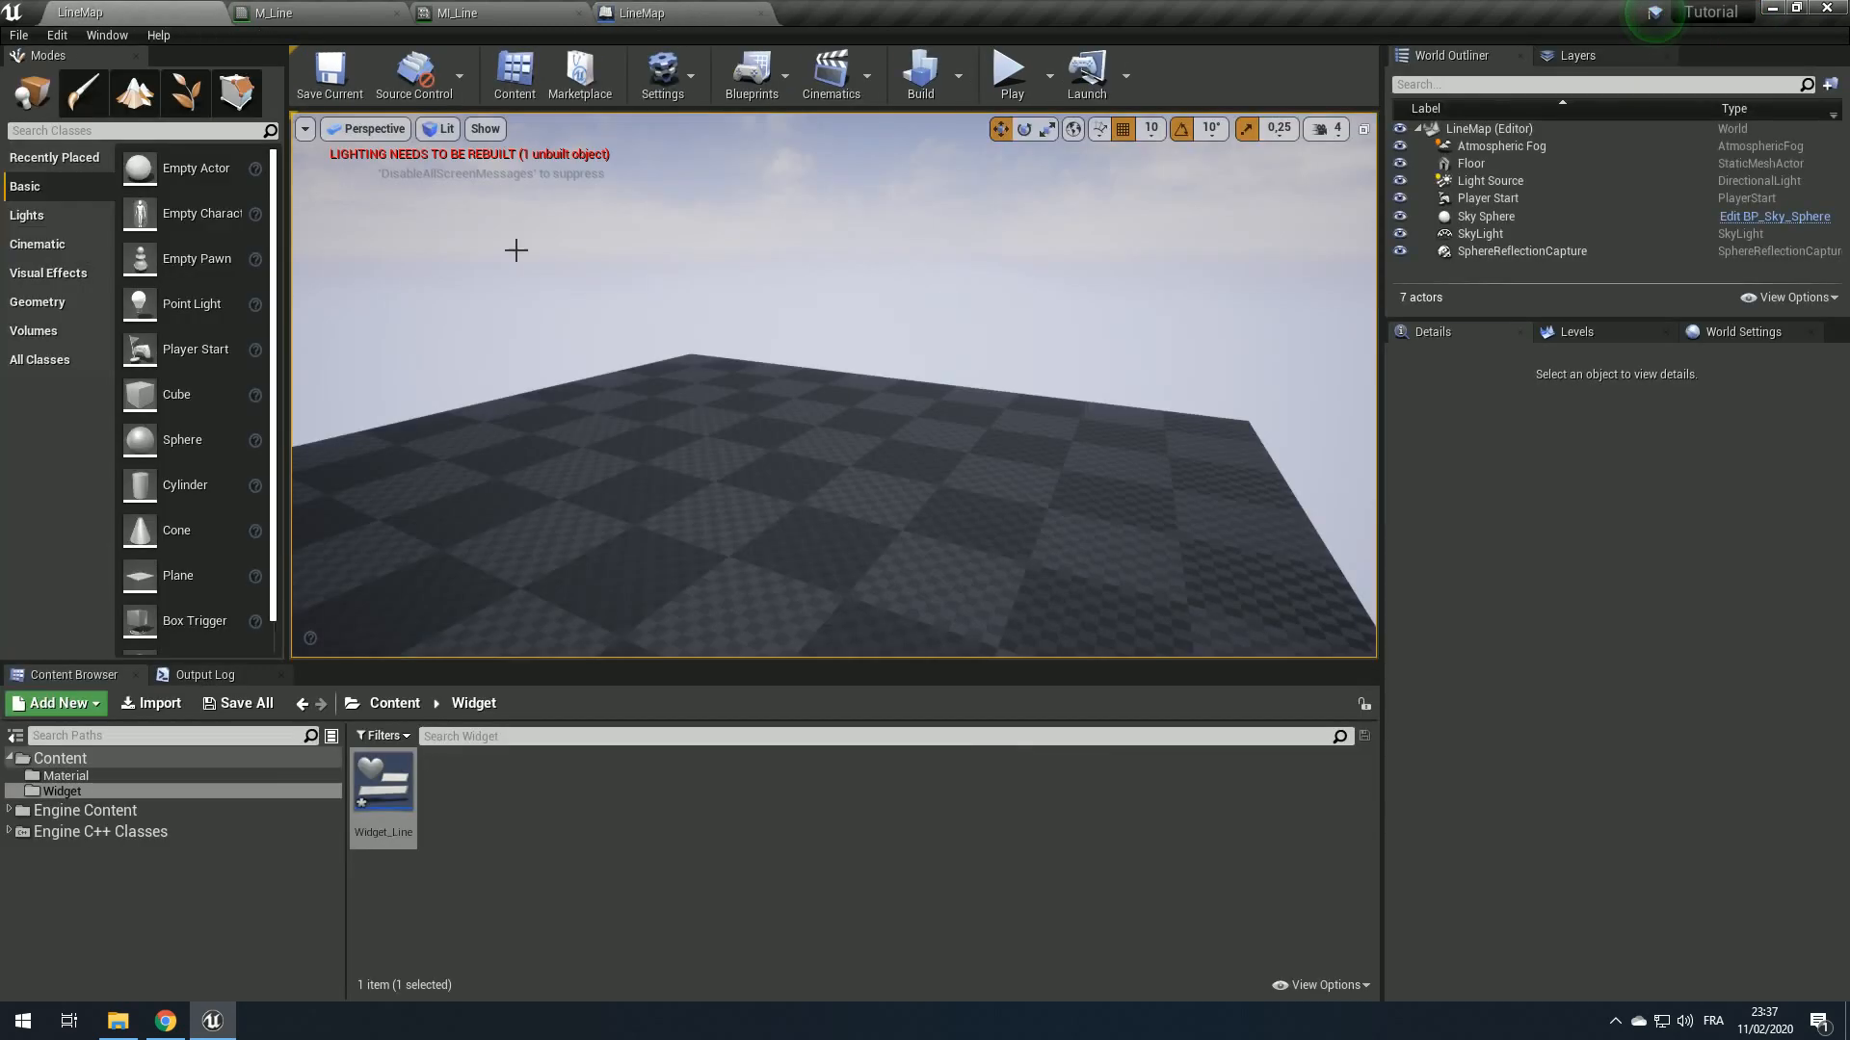
middle_click(652, 11)
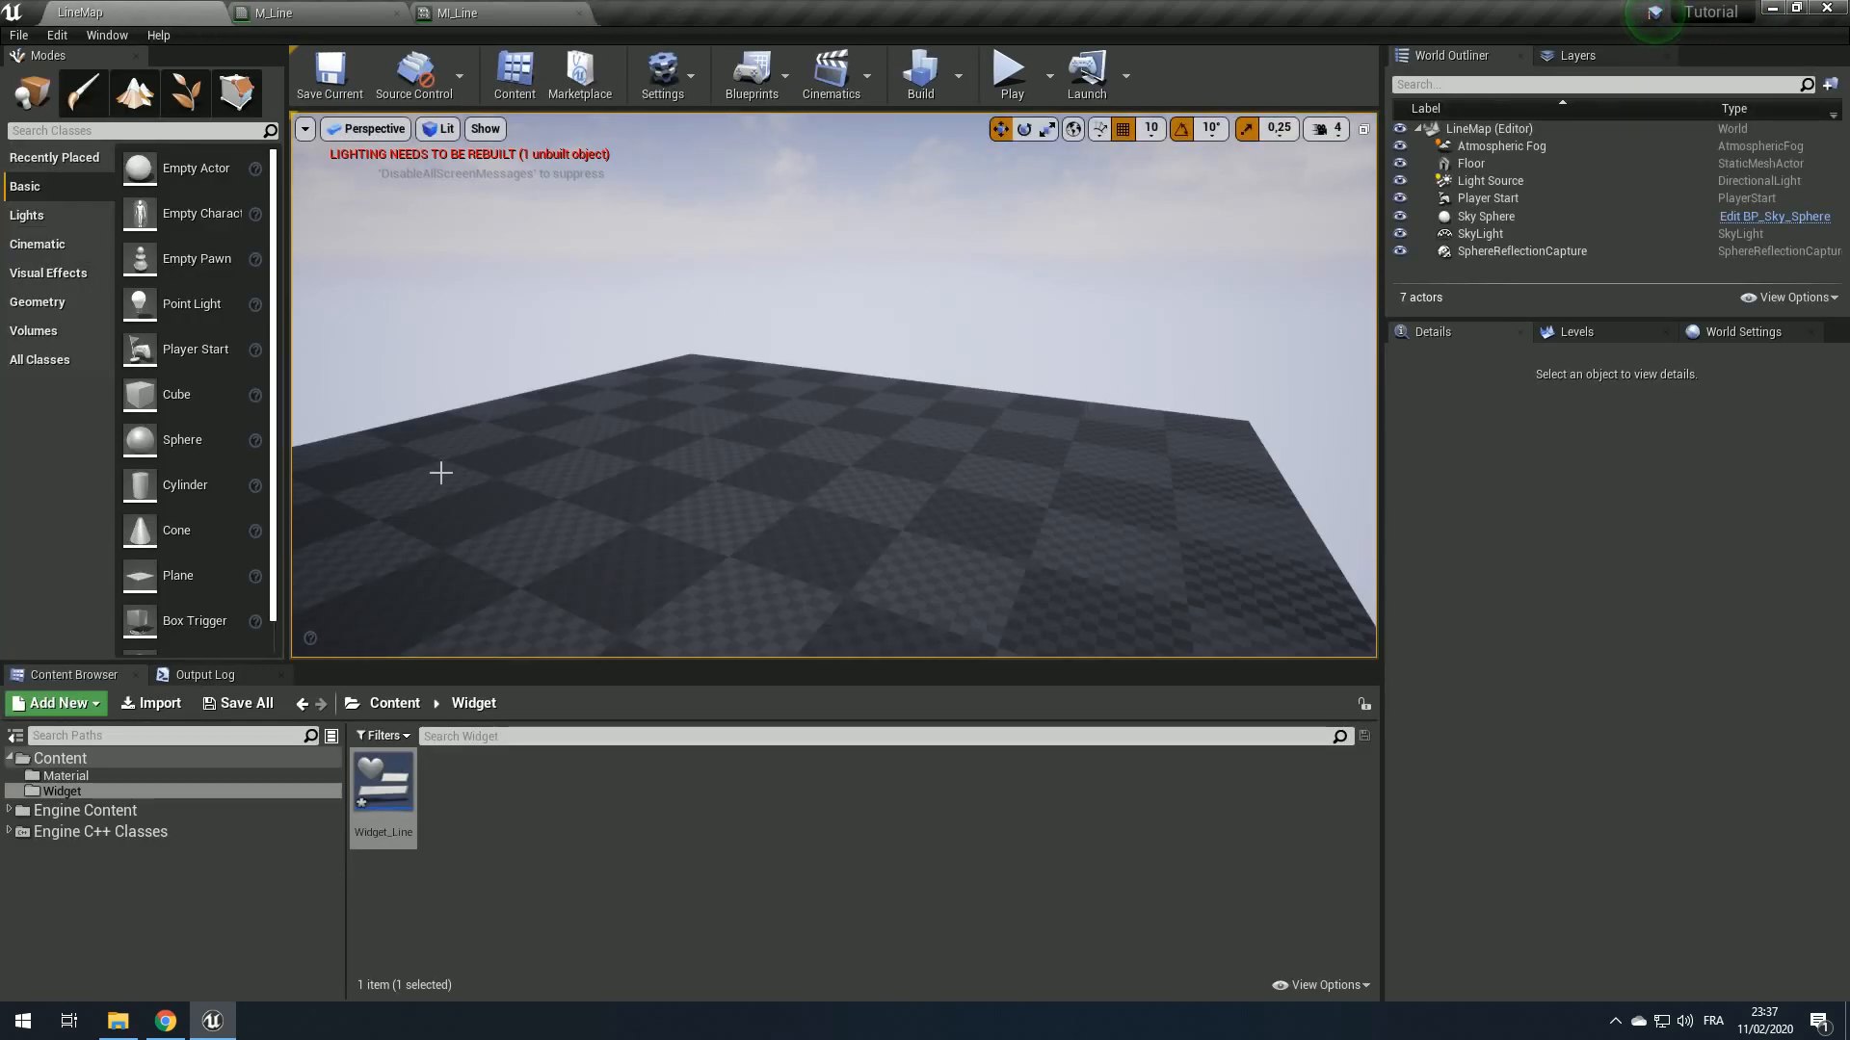
double_click(384, 788)
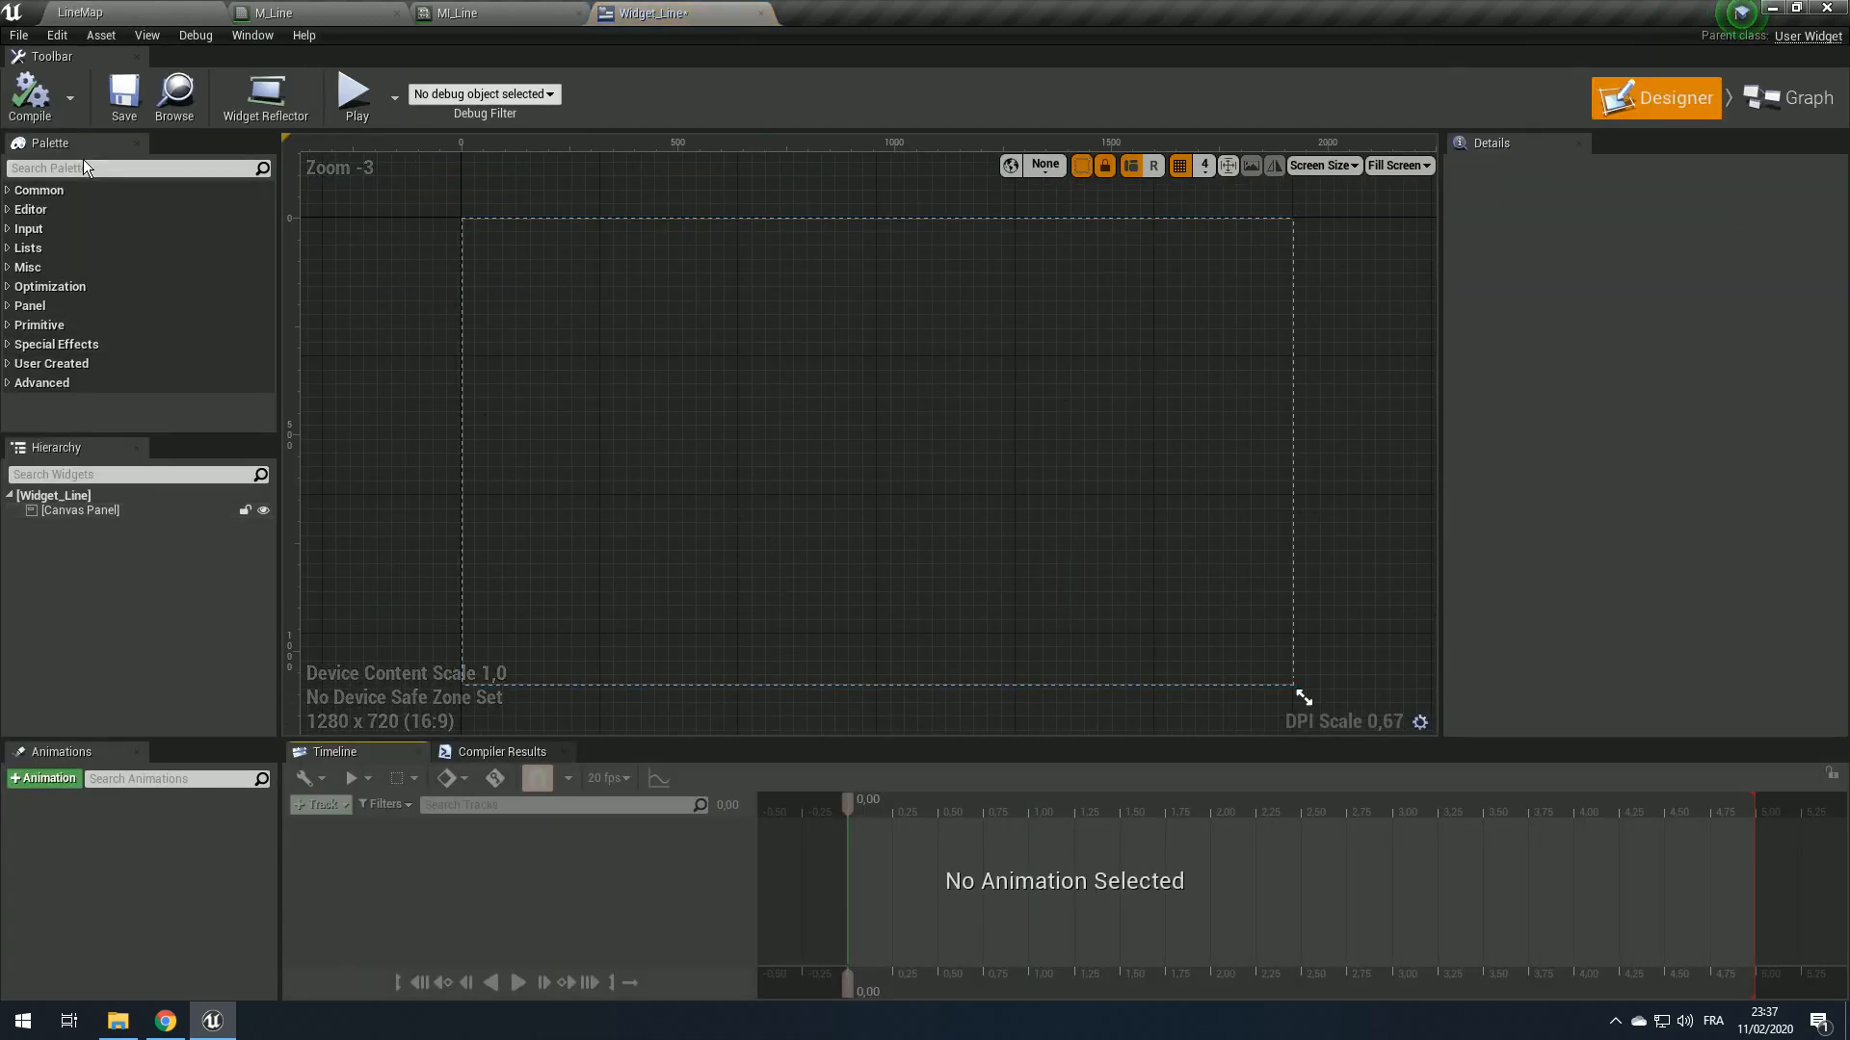
Step: Find the Image widget and place one on the canvas panel of Widget_Line
click(68, 164)
text(ima)
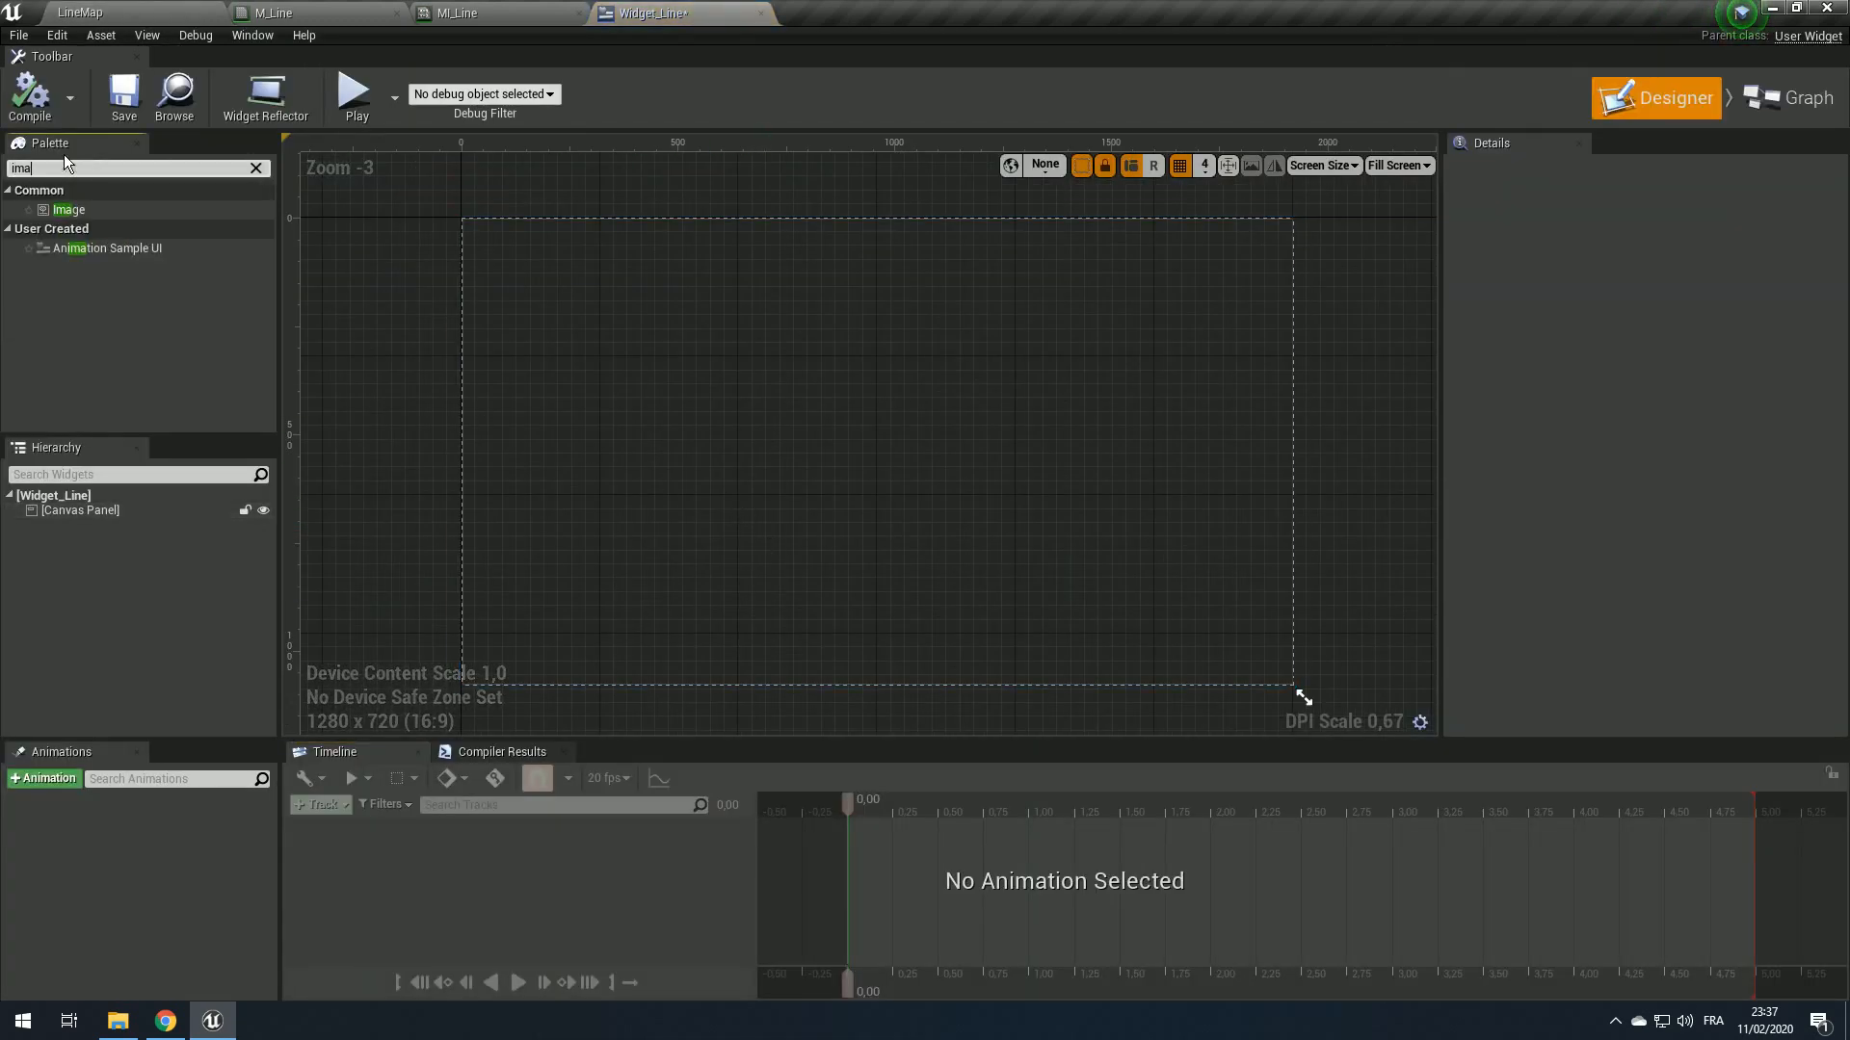
text(ge)
drag(108, 206, 562, 310)
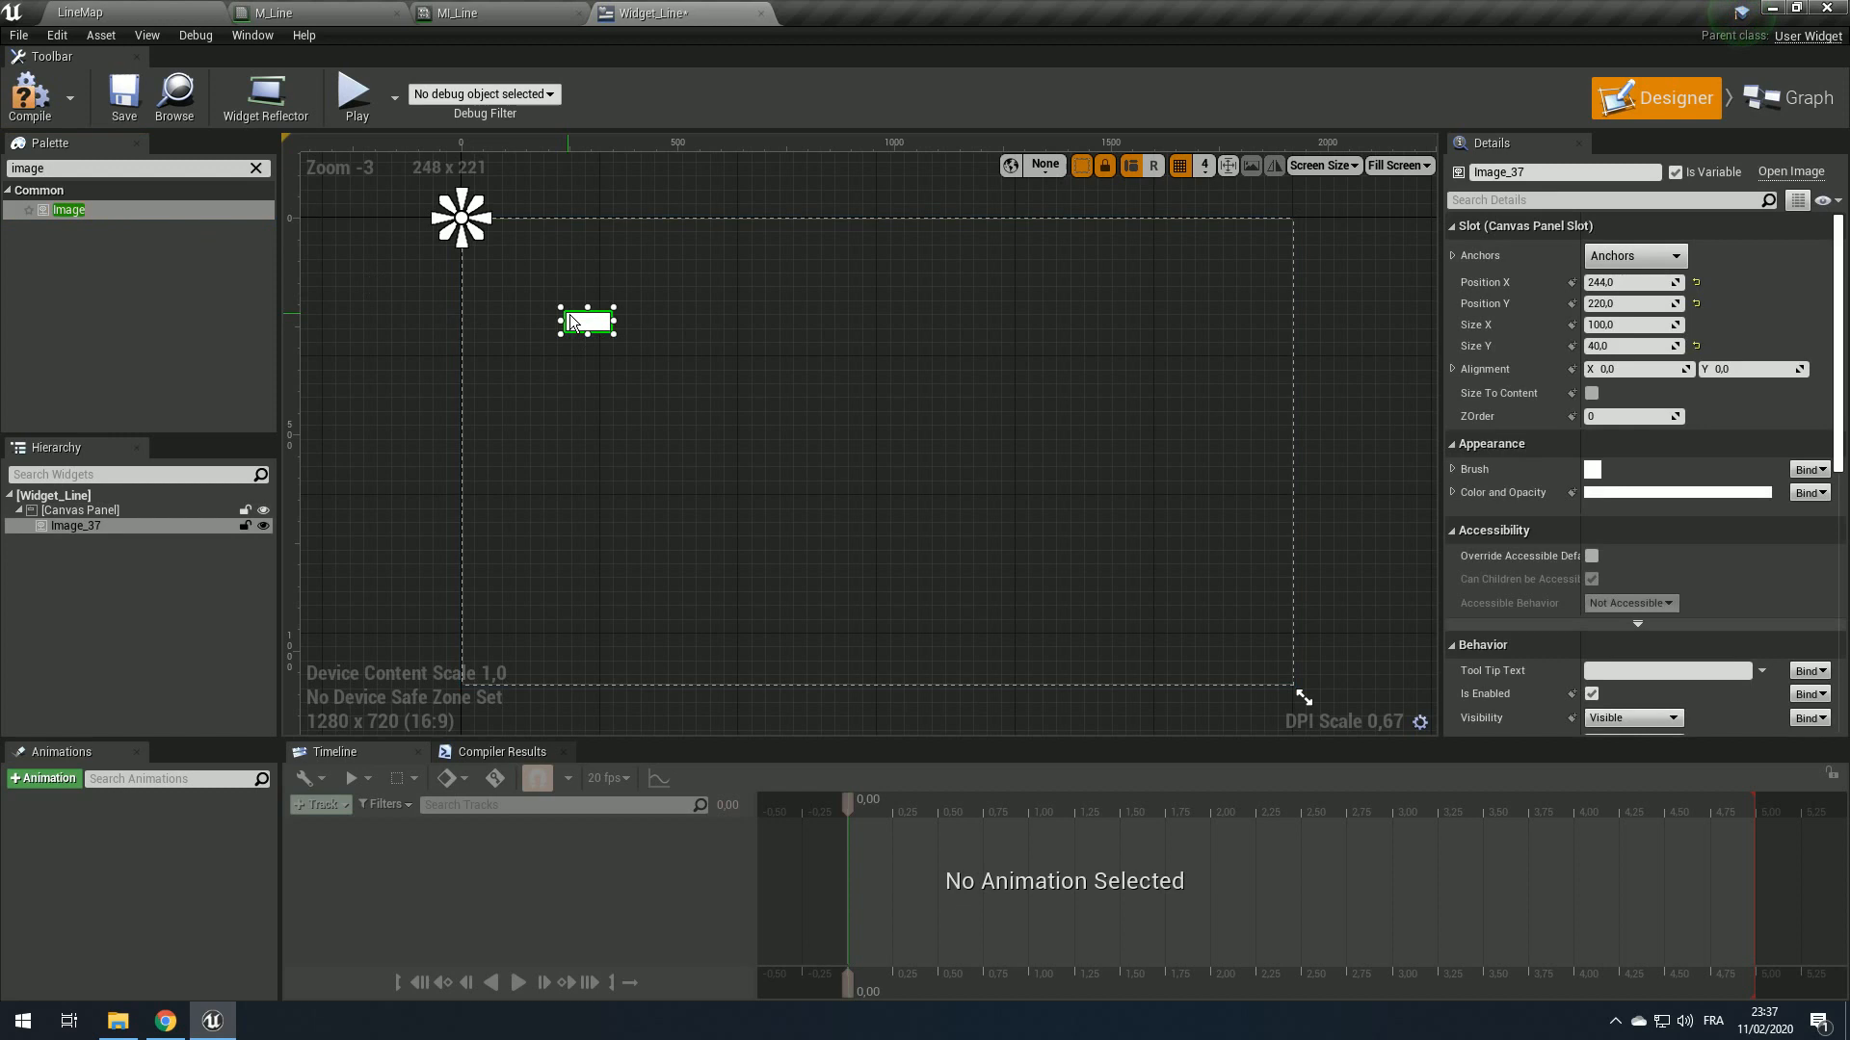
Step: Anchor the image to stretch over the full canvas and set its left, top, right and bottom offsets to 0
click(1671, 258)
click(1813, 510)
click(1633, 284)
text(0)
key(Return)
click(1626, 305)
text(0)
key(Return)
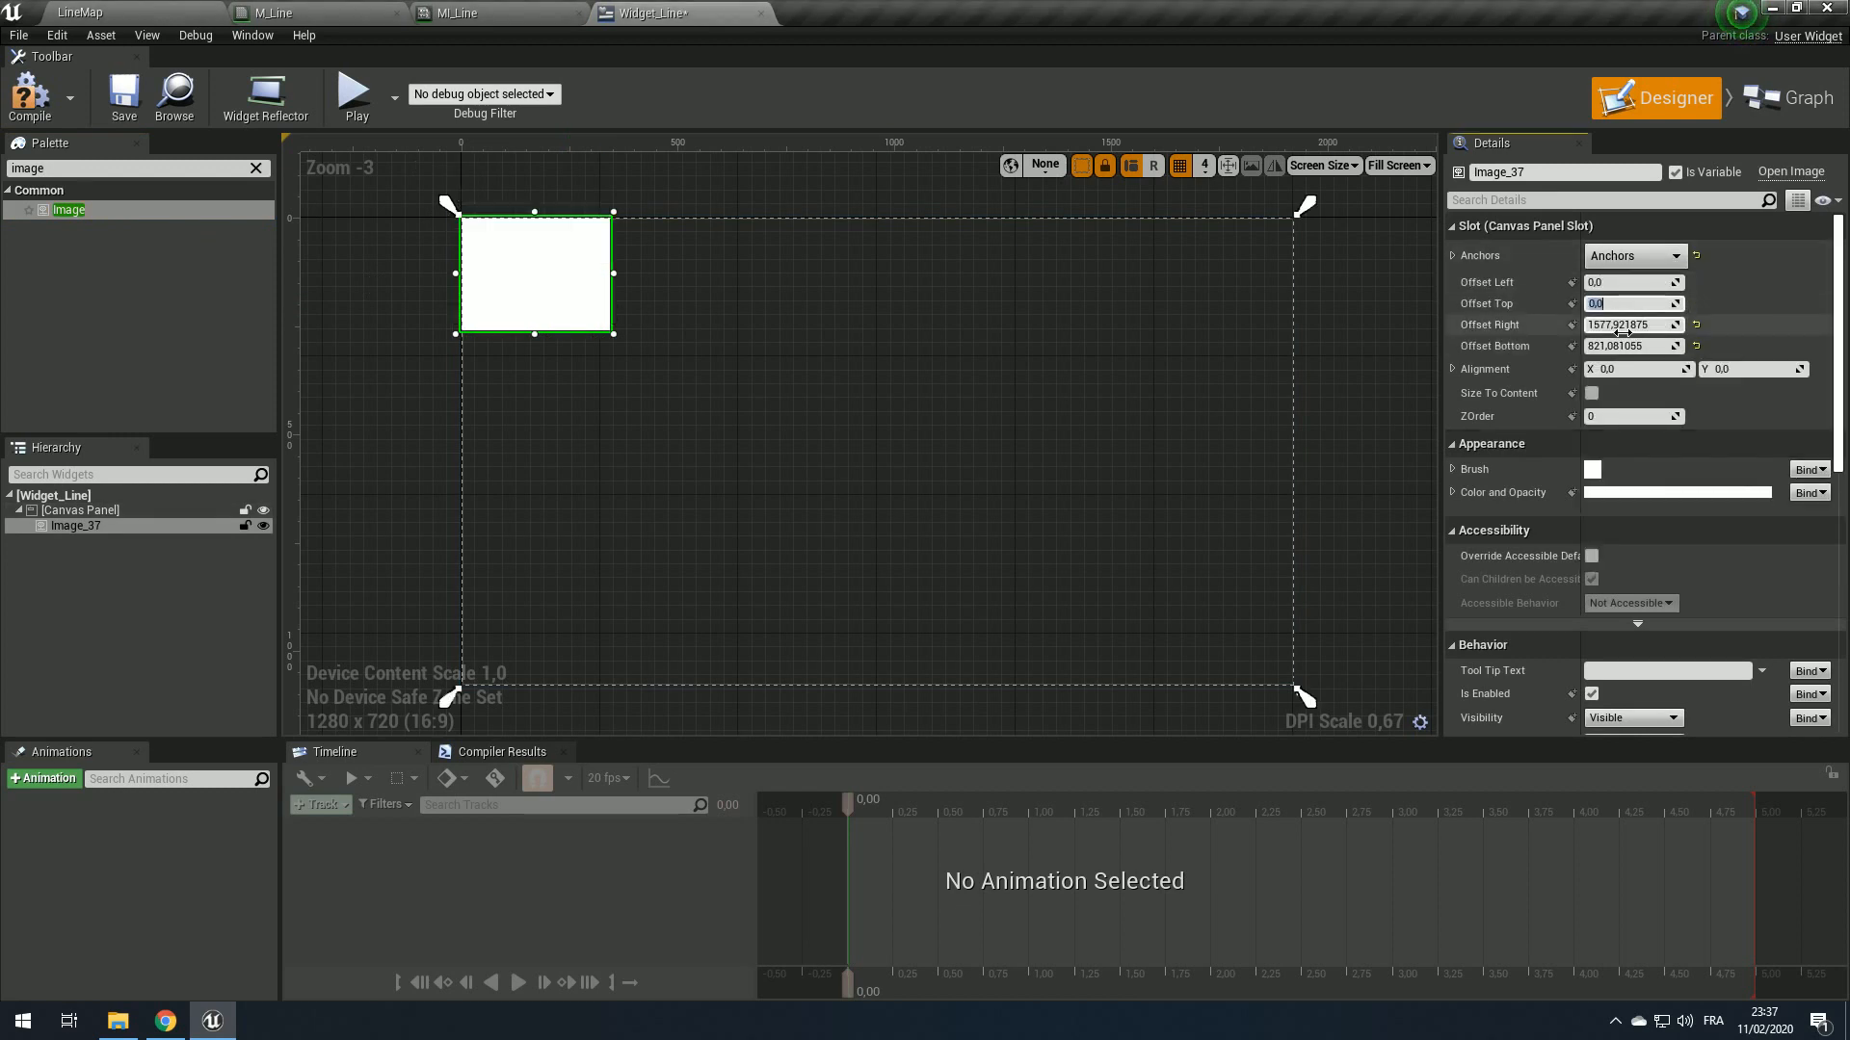
click(1626, 325)
text(0)
key(Return)
click(1626, 347)
text(0)
key(Return)
click(1409, 344)
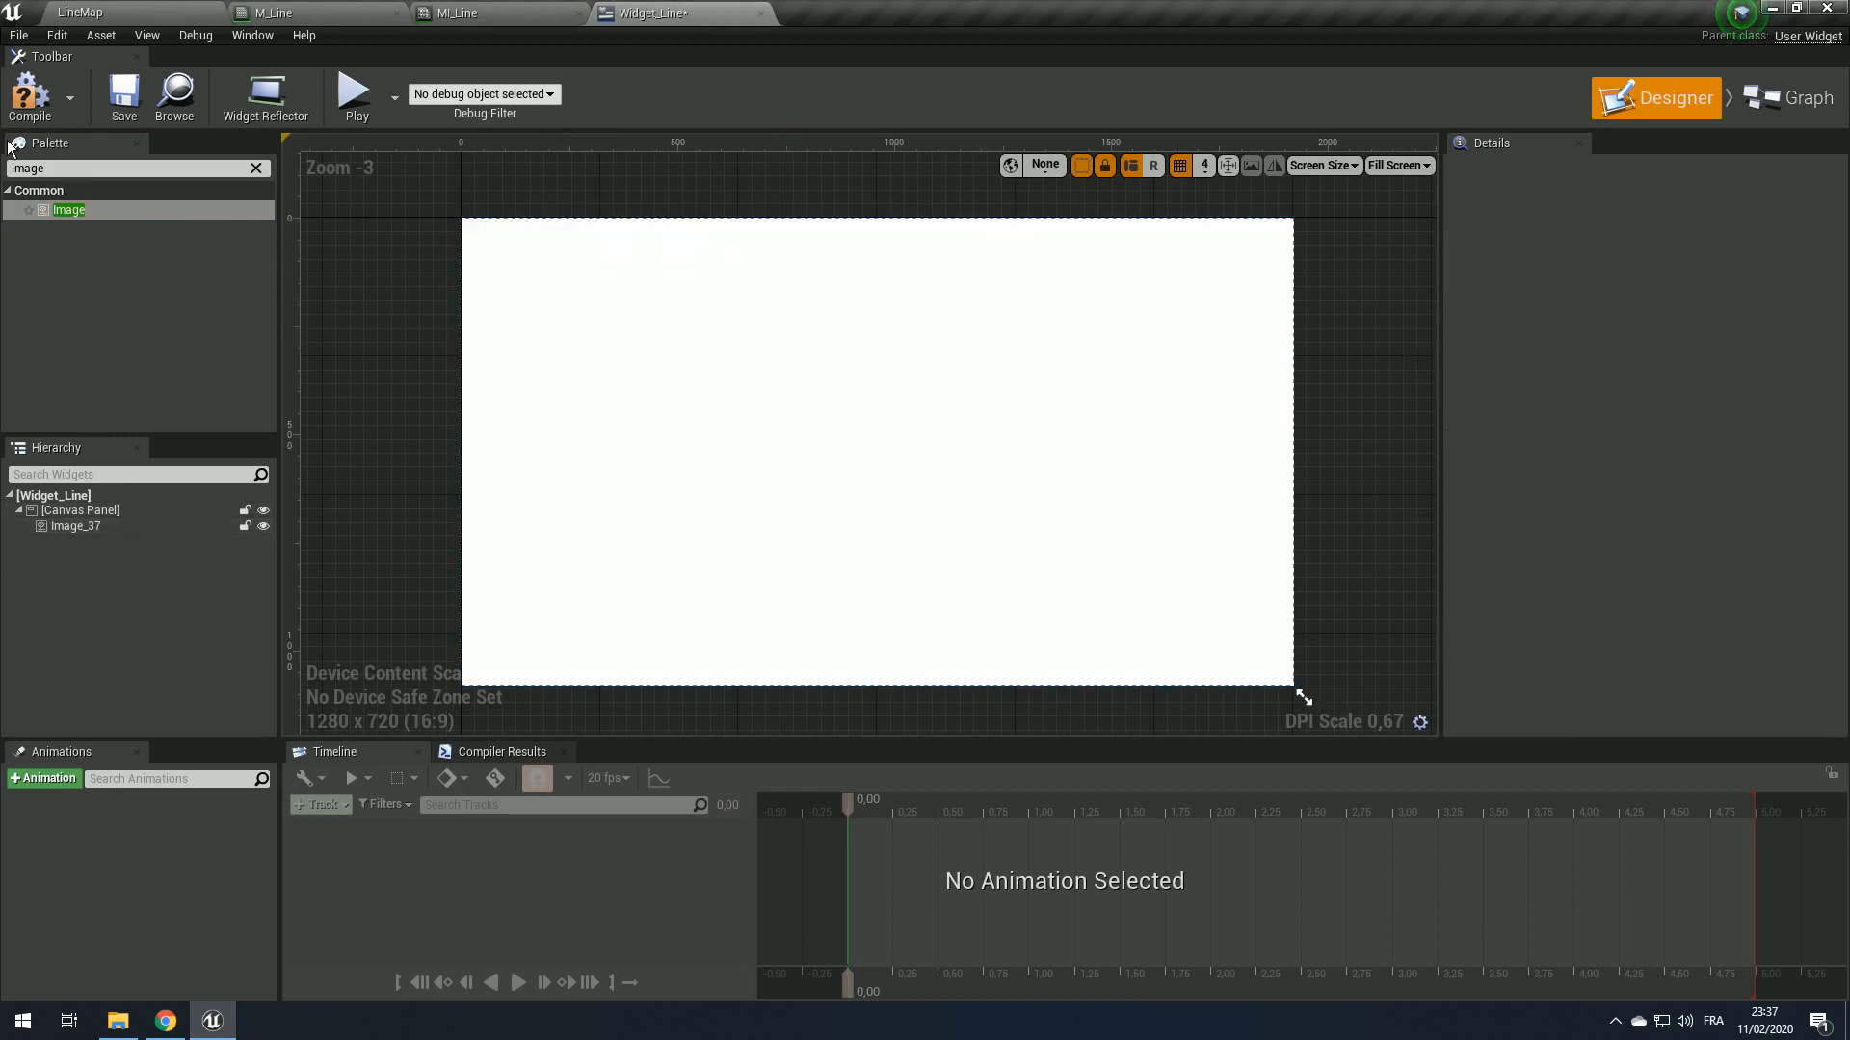
Step: Compile Widget_Line, test the level in play mode to check the full-screen image, and stop the session
click(30, 92)
click(80, 11)
click(1011, 72)
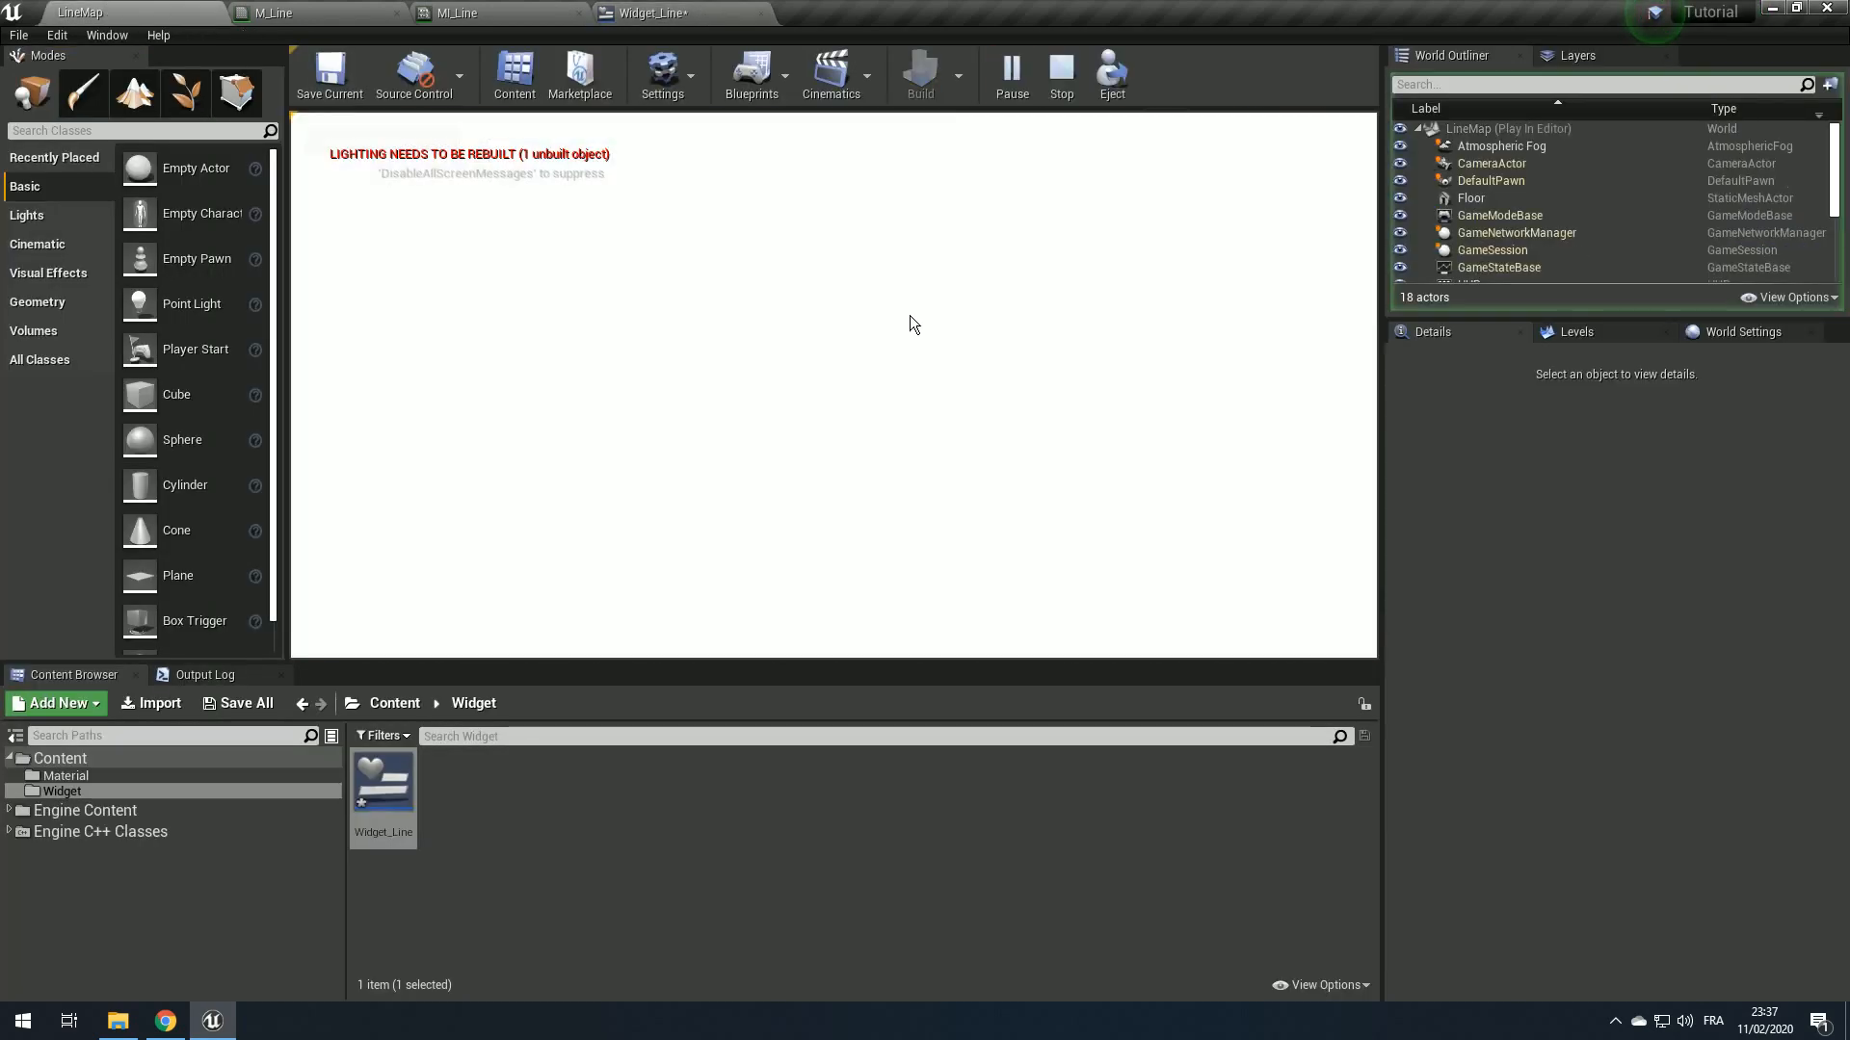
key(Escape)
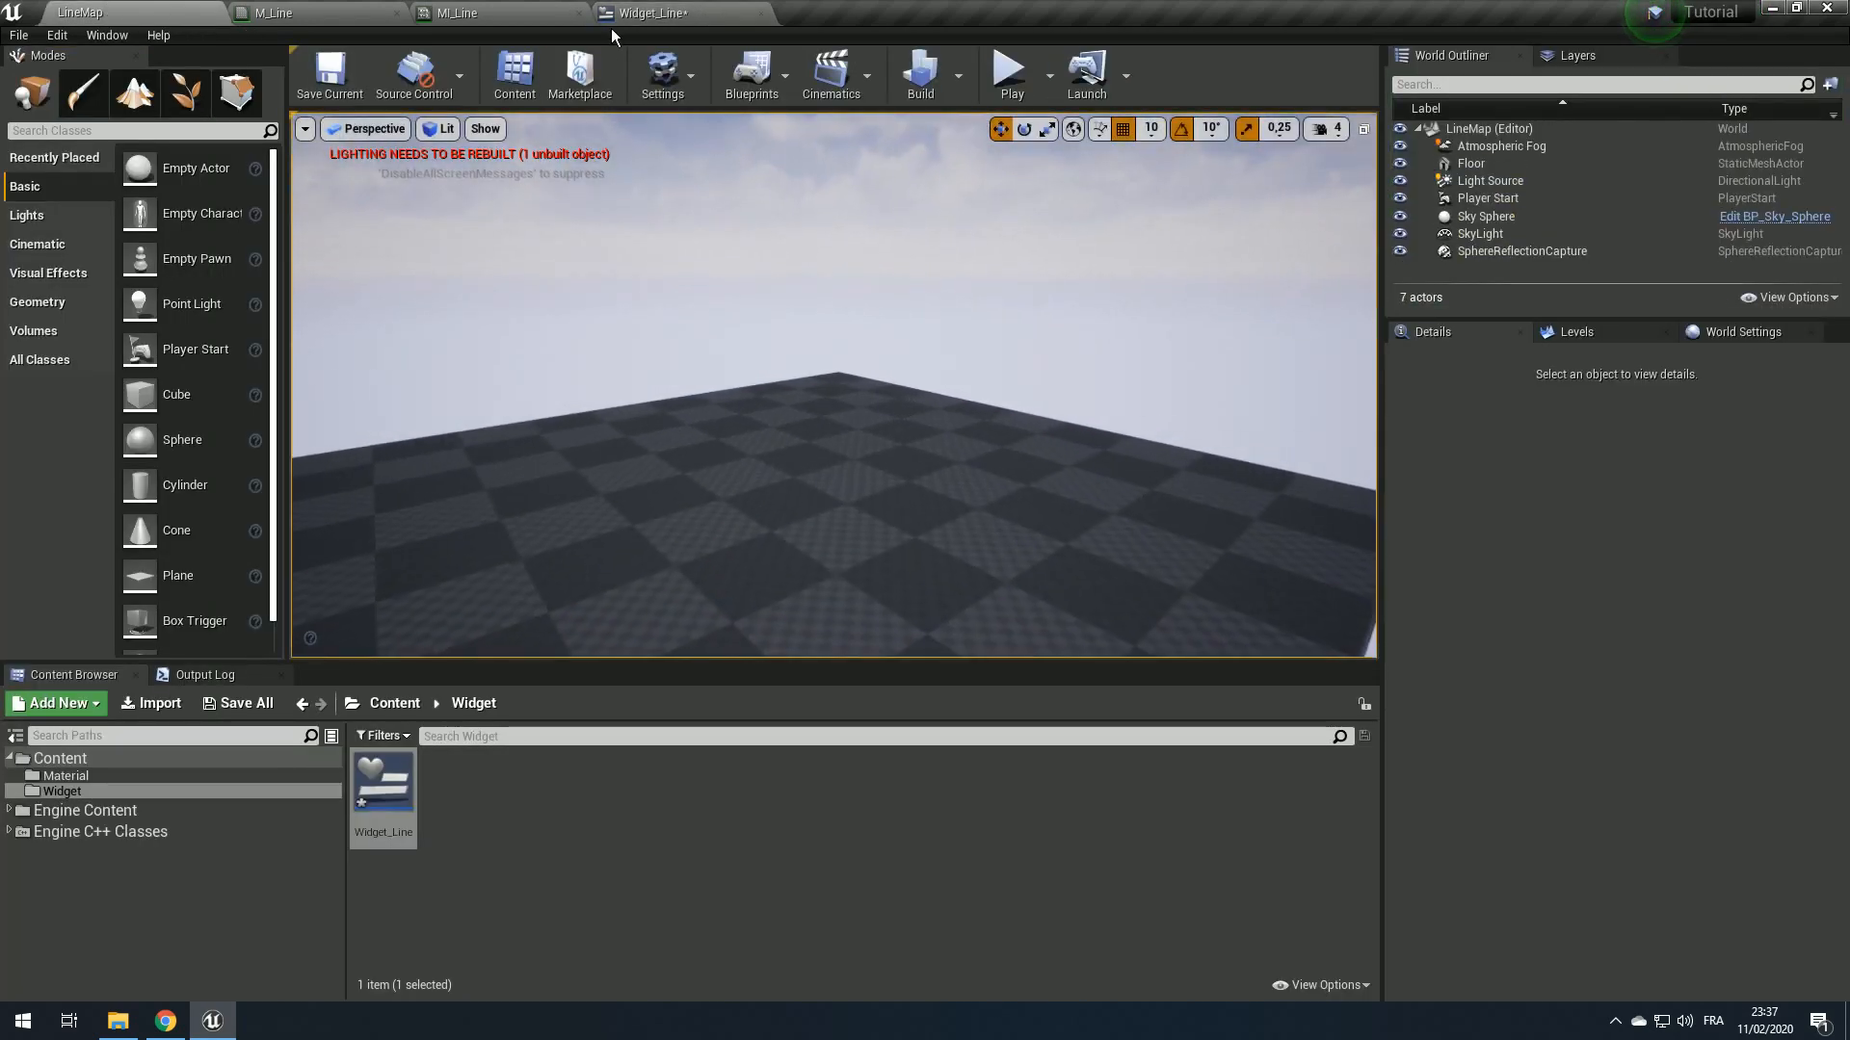
Step: Assign the M_Line material from the Material folder as the brush image of Widget_Line's image
click(663, 26)
click(762, 435)
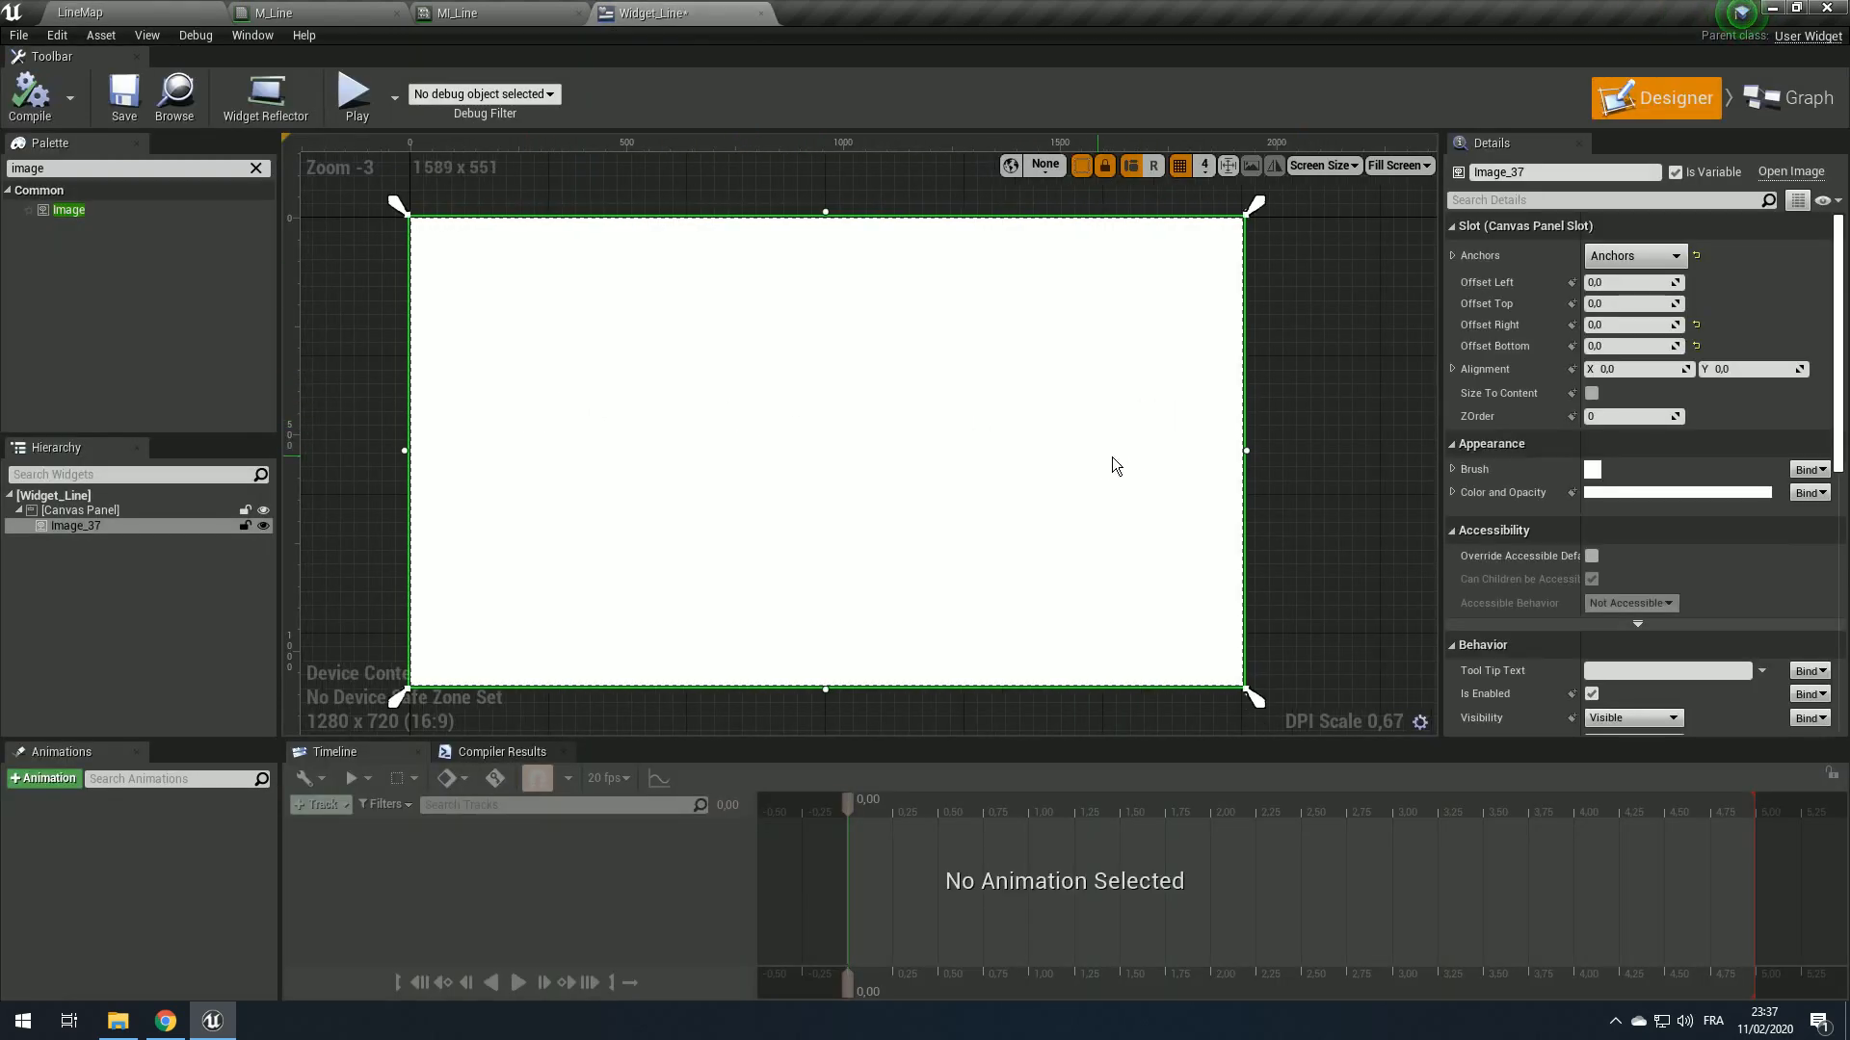
click(1451, 470)
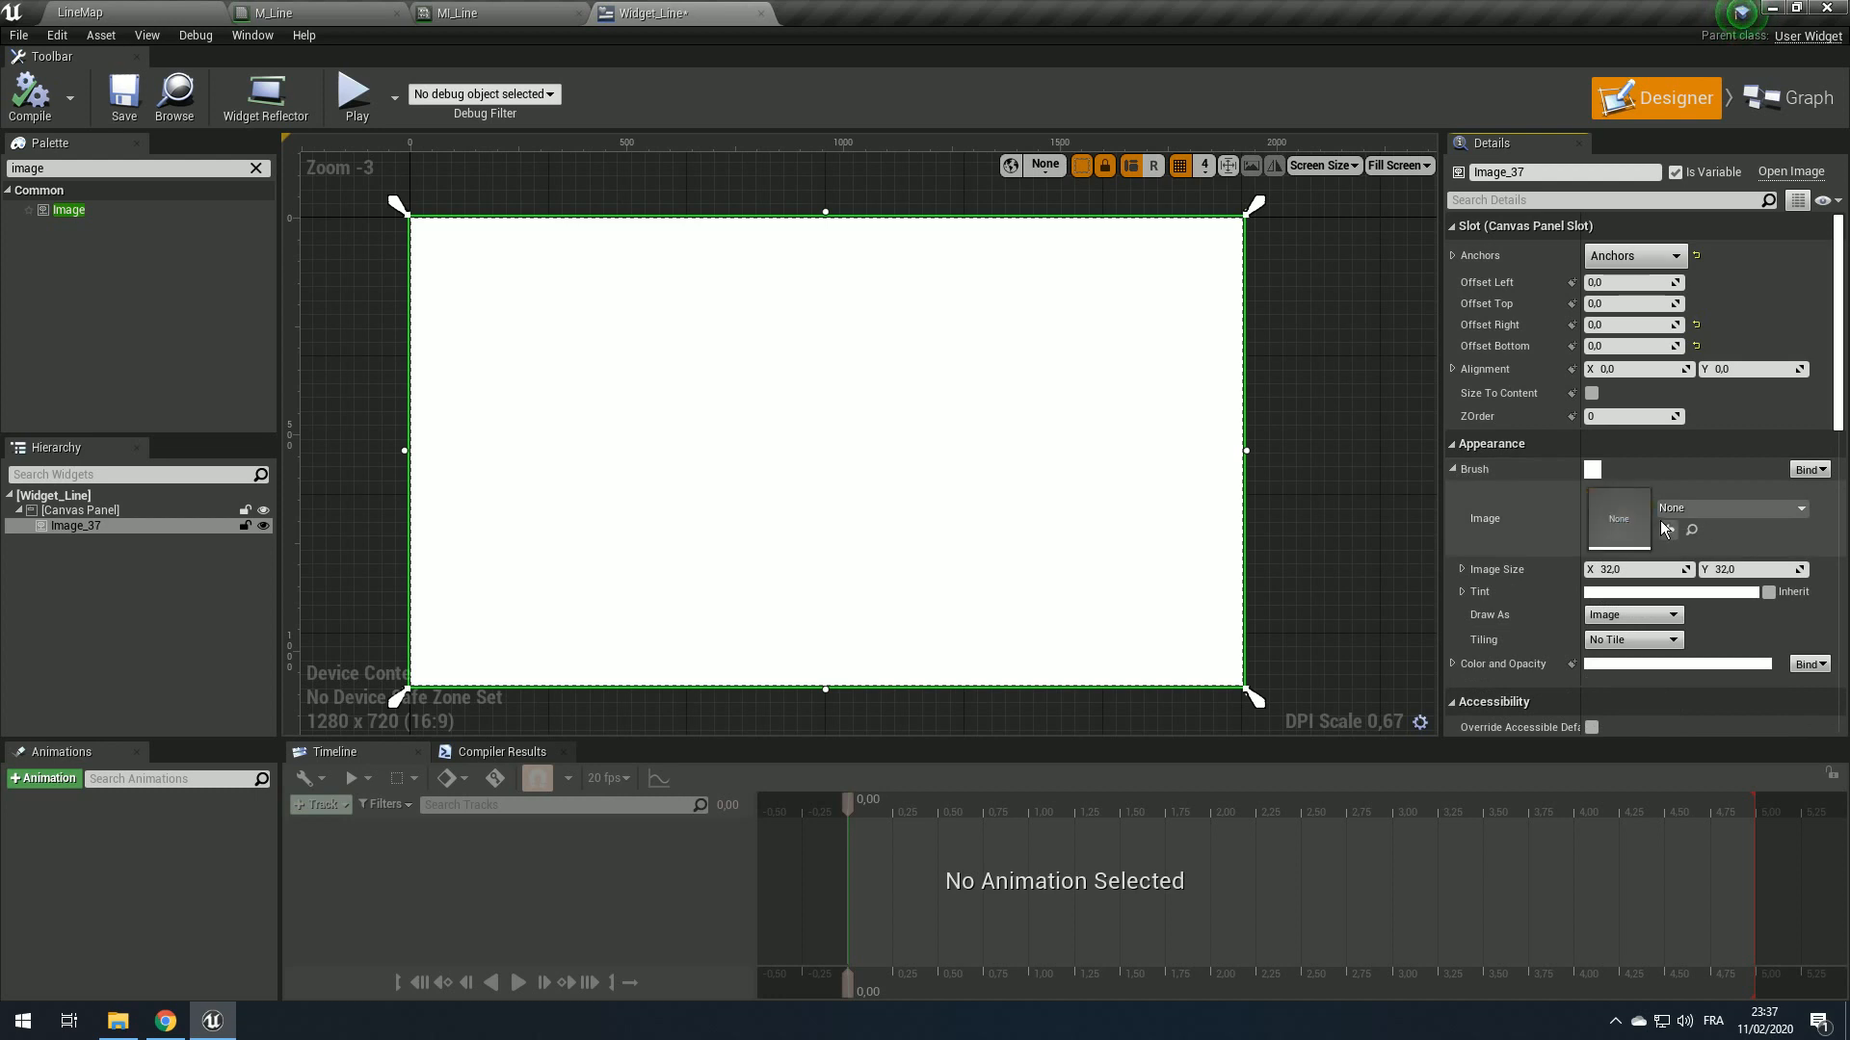
click(79, 12)
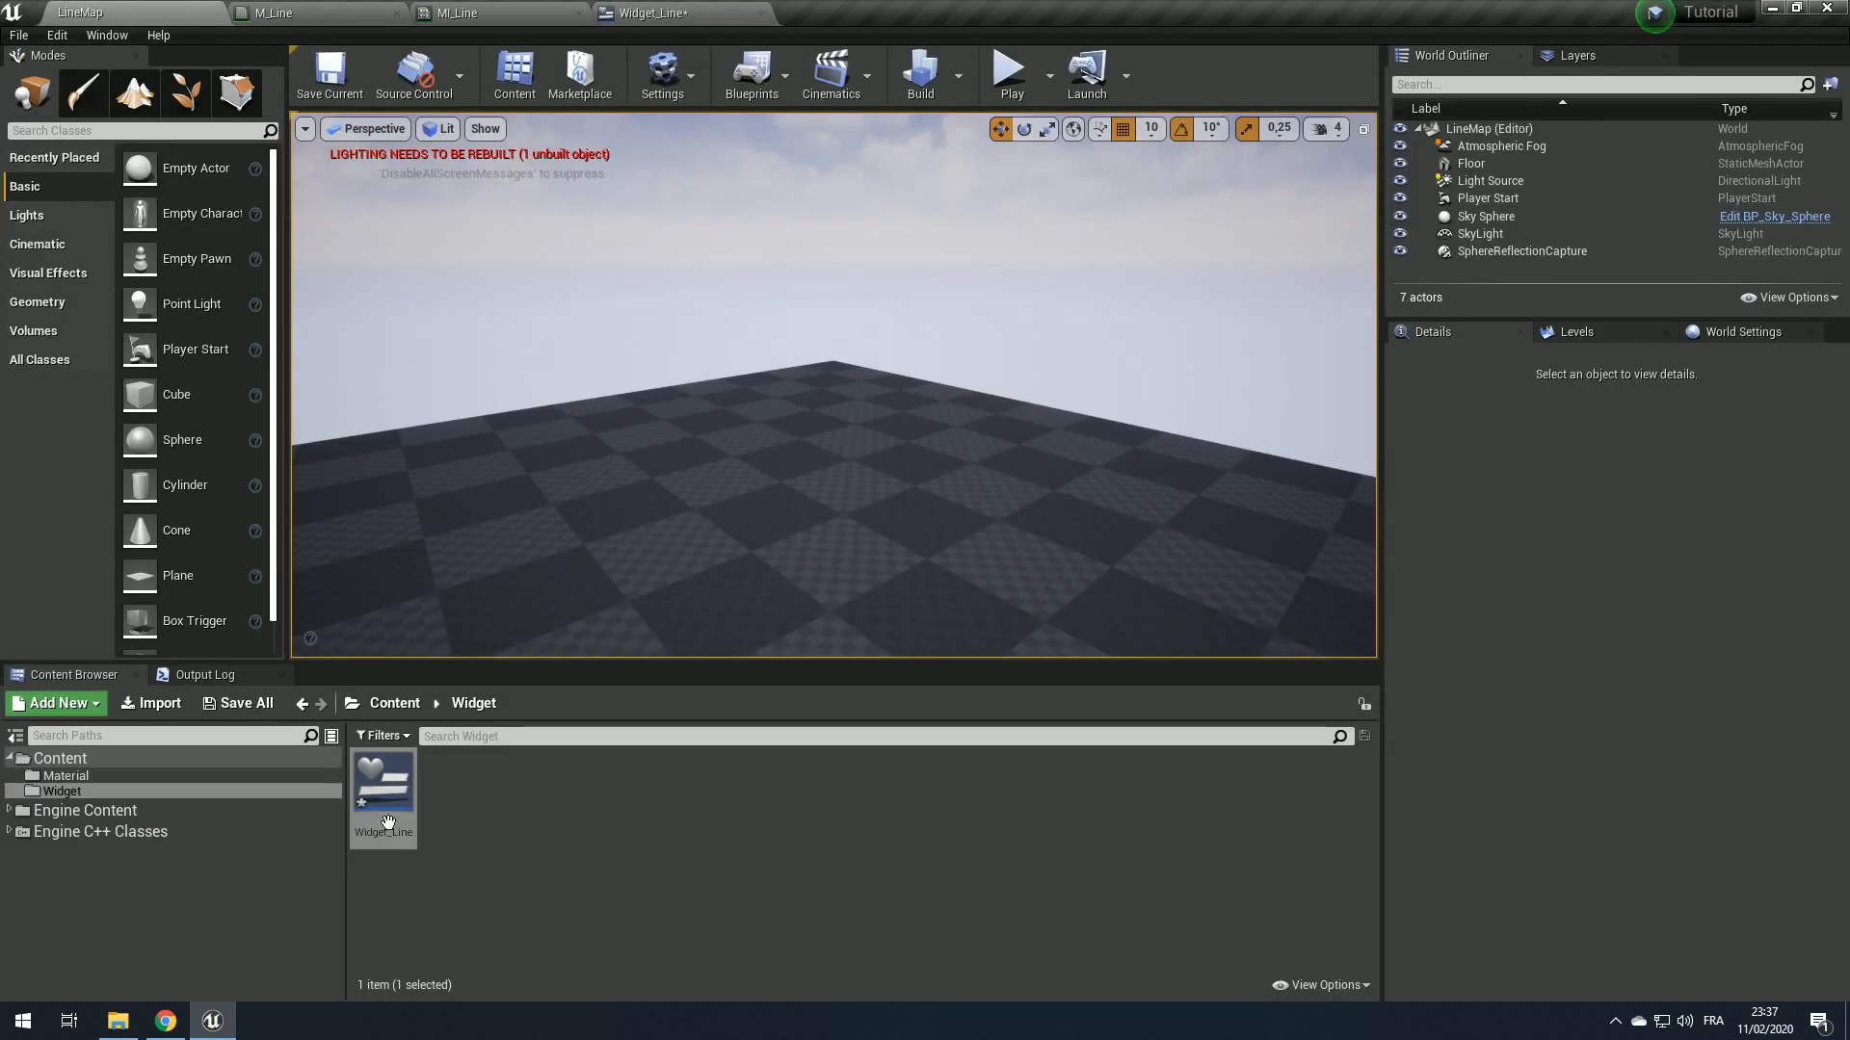
click(89, 771)
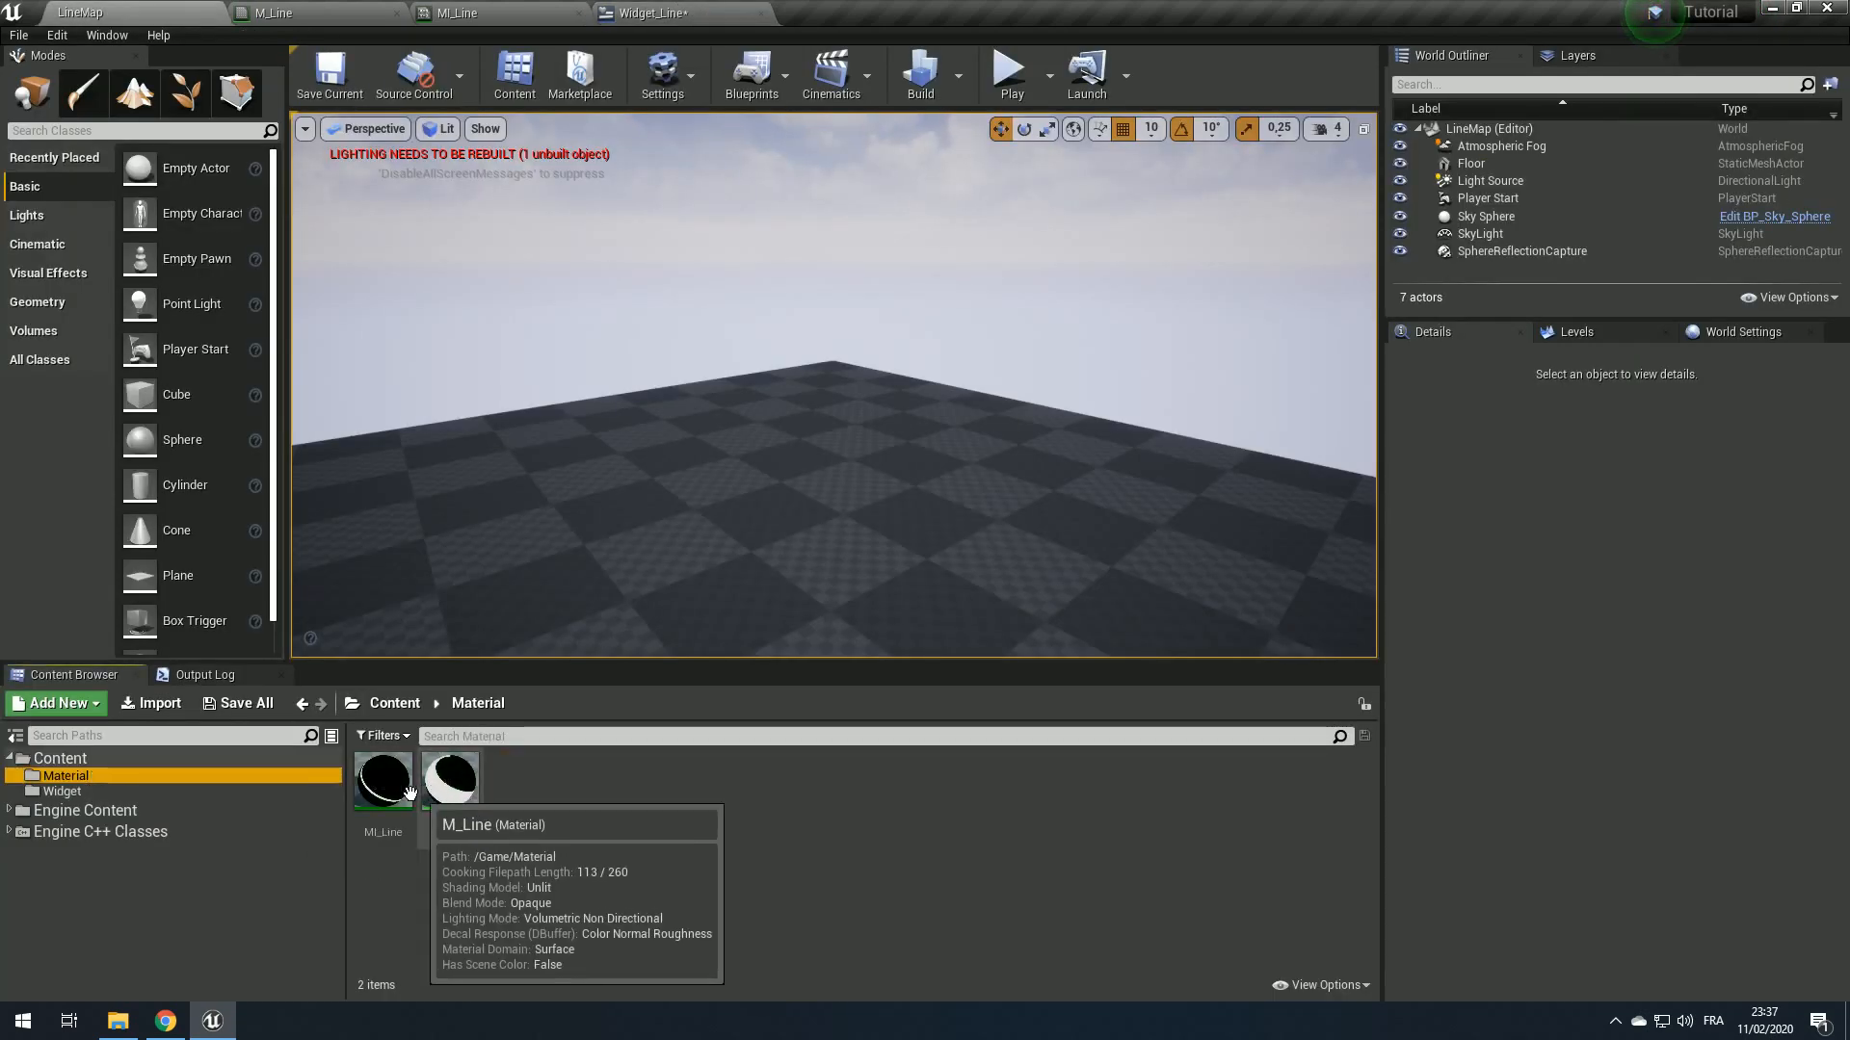
double_click(436, 791)
right_drag(625, 393, 614, 334)
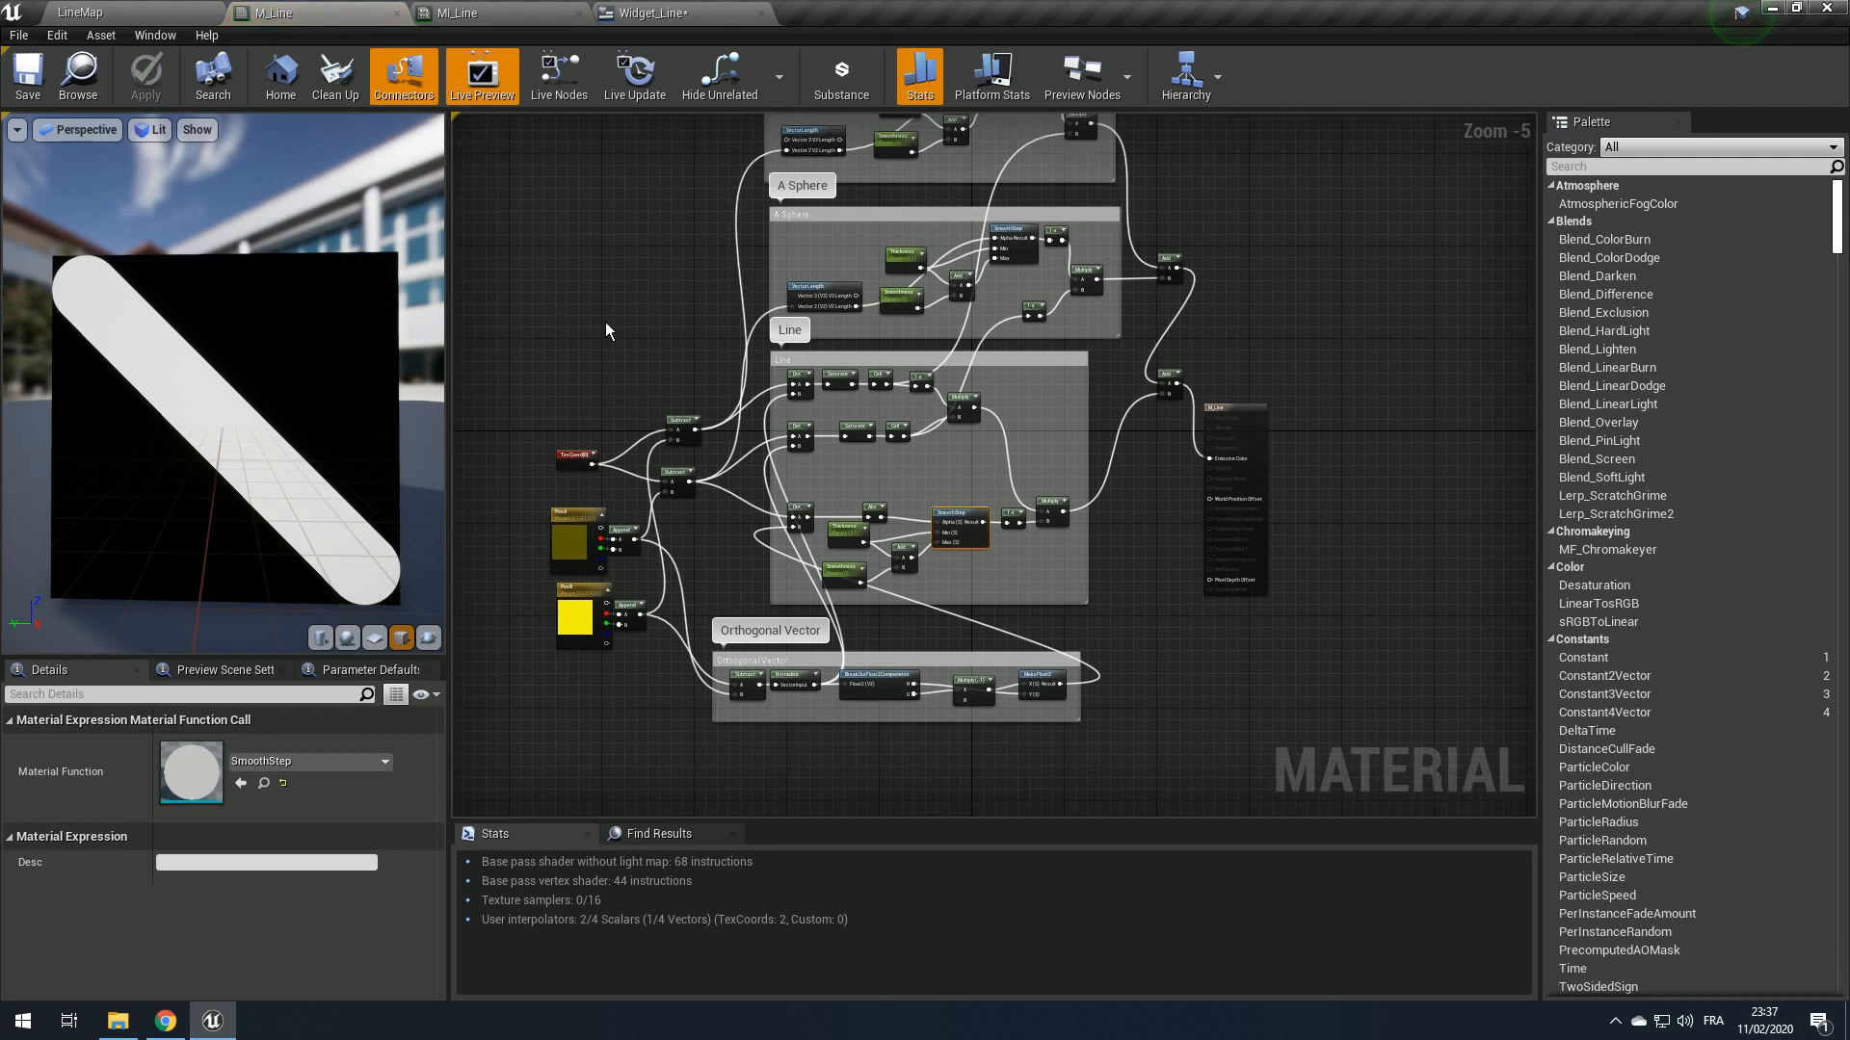
click(606, 323)
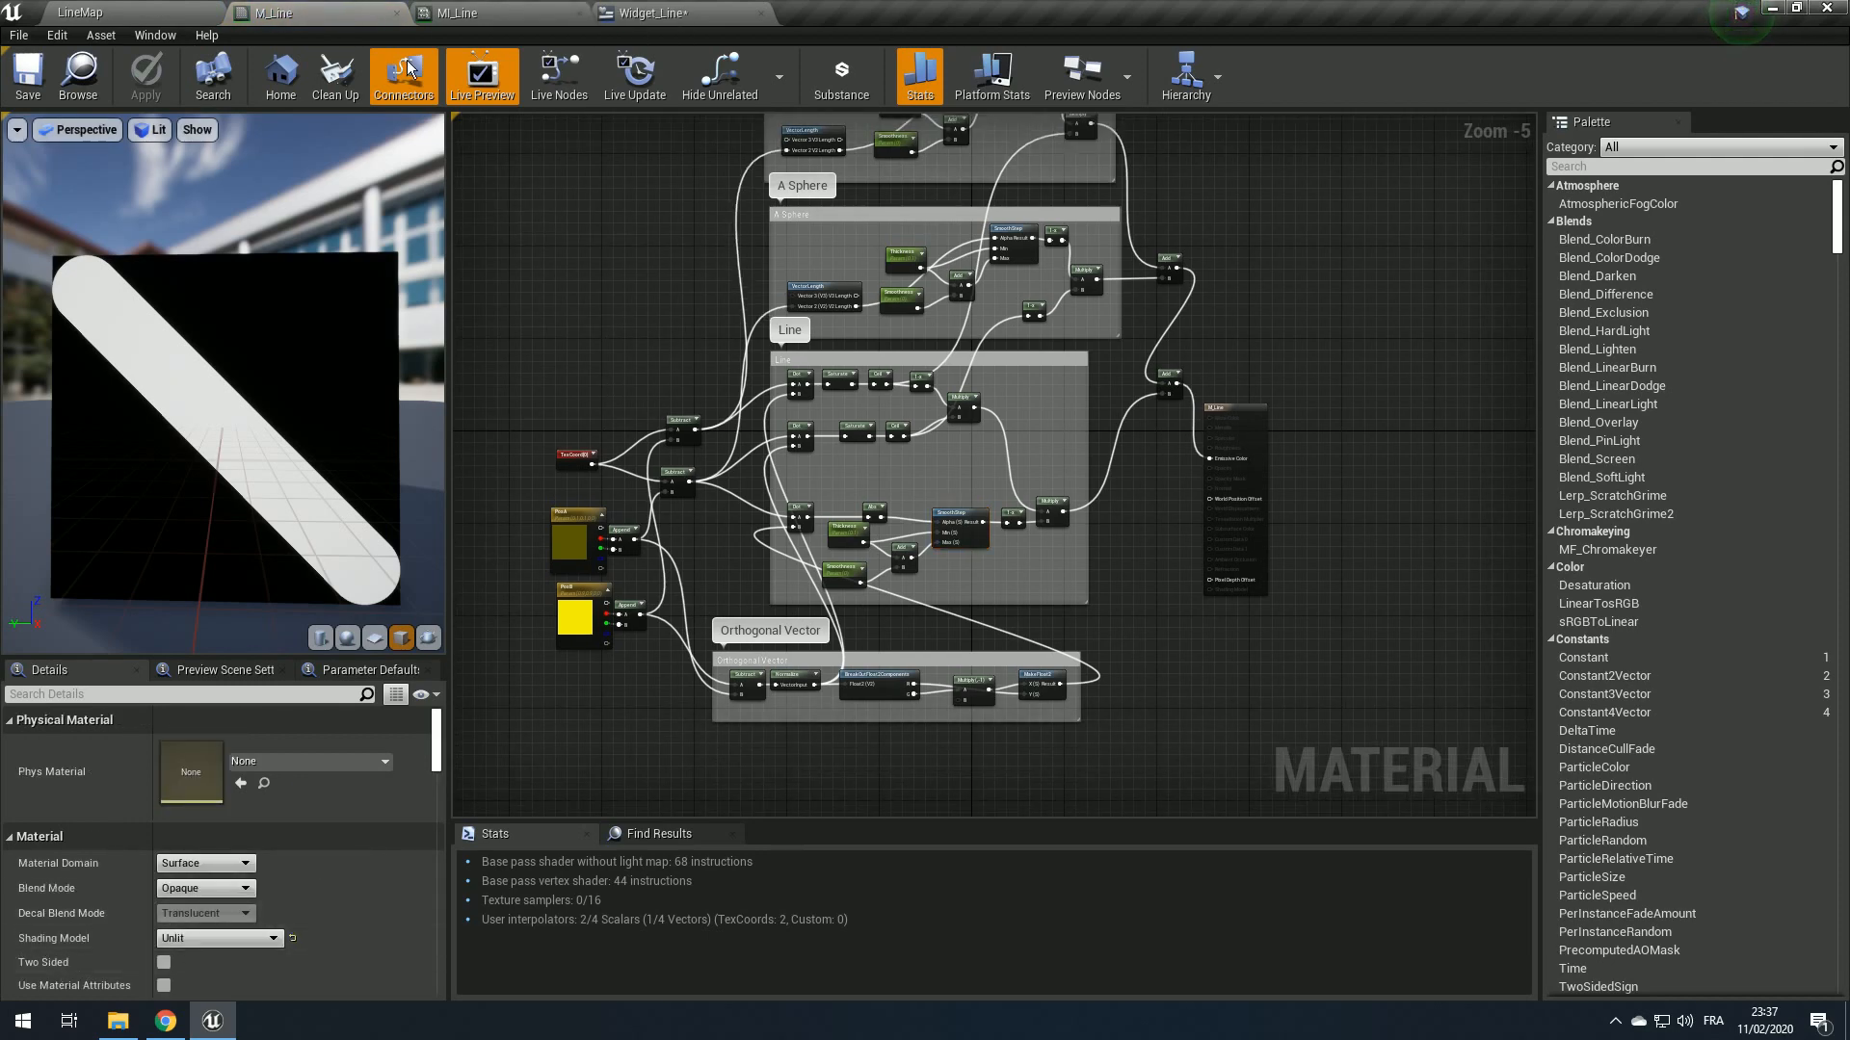
click(708, 11)
click(1666, 530)
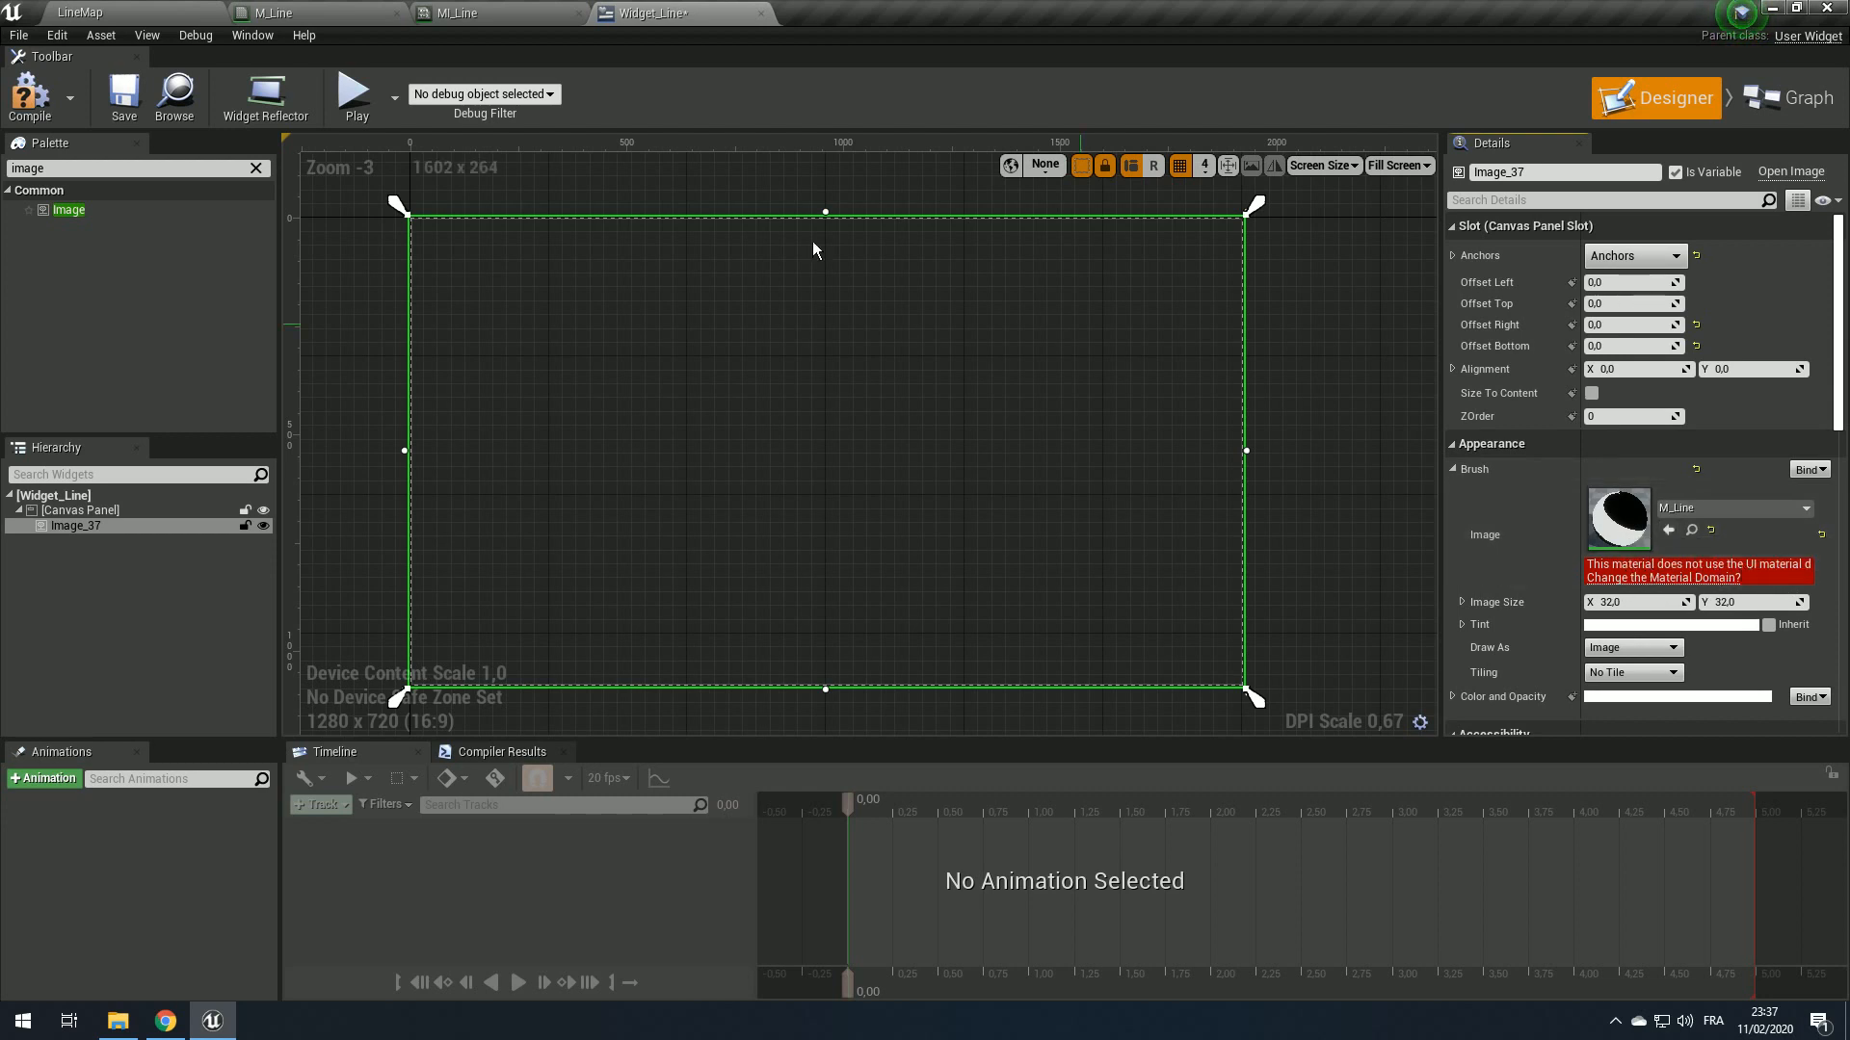
Step: Set M_Line's material domain to User Interface, apply the change and return to Widget_Line
click(309, 12)
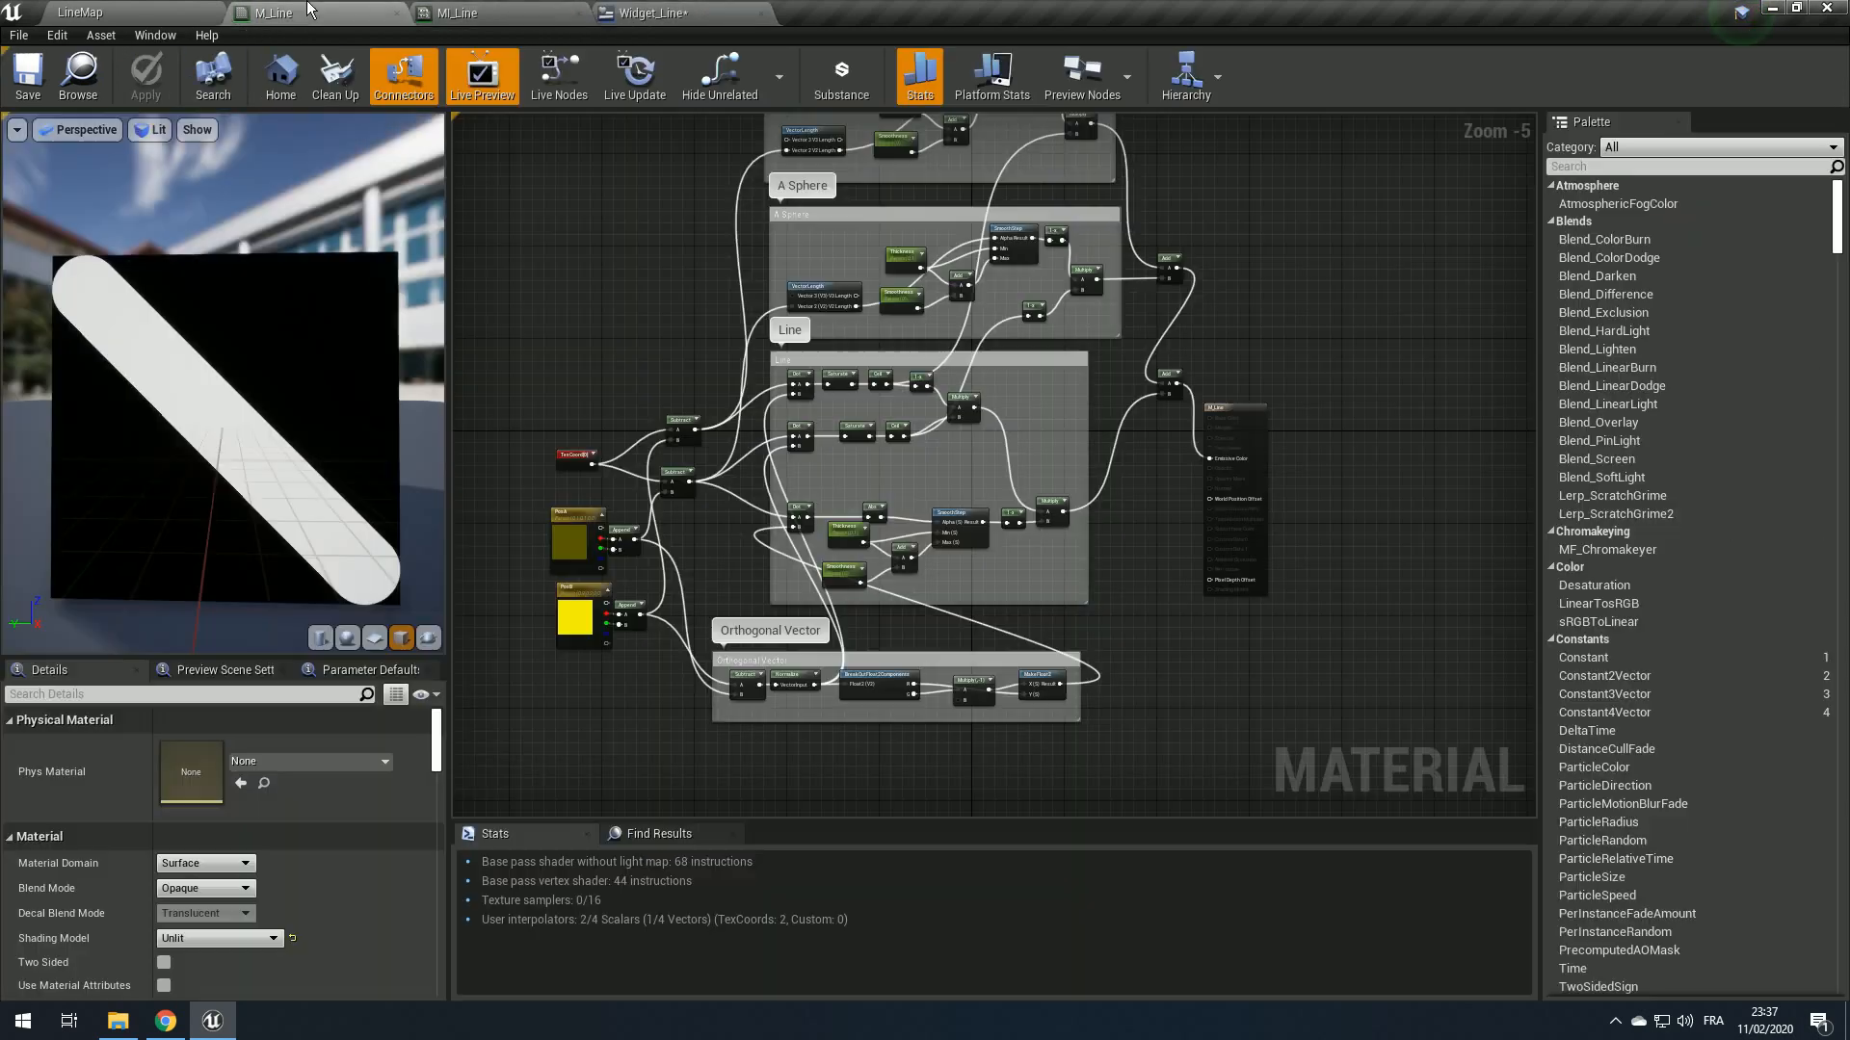
click(203, 863)
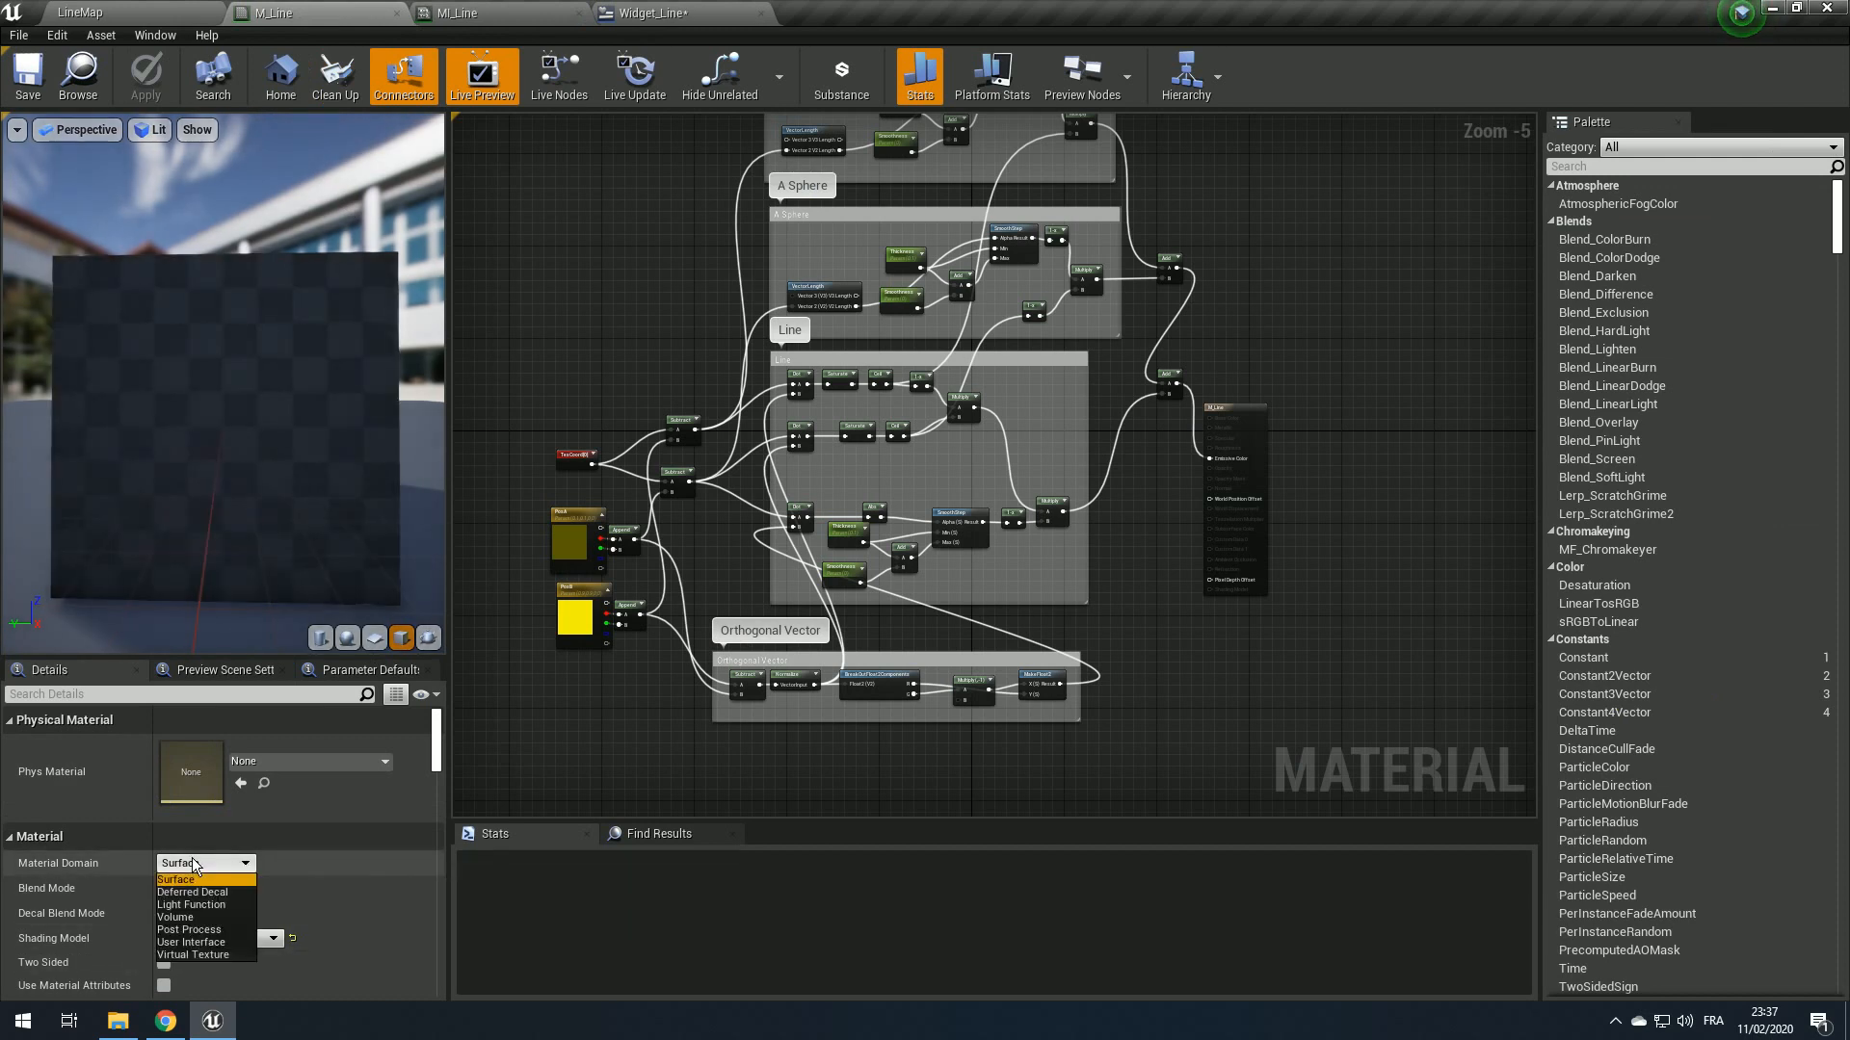
click(197, 942)
click(152, 86)
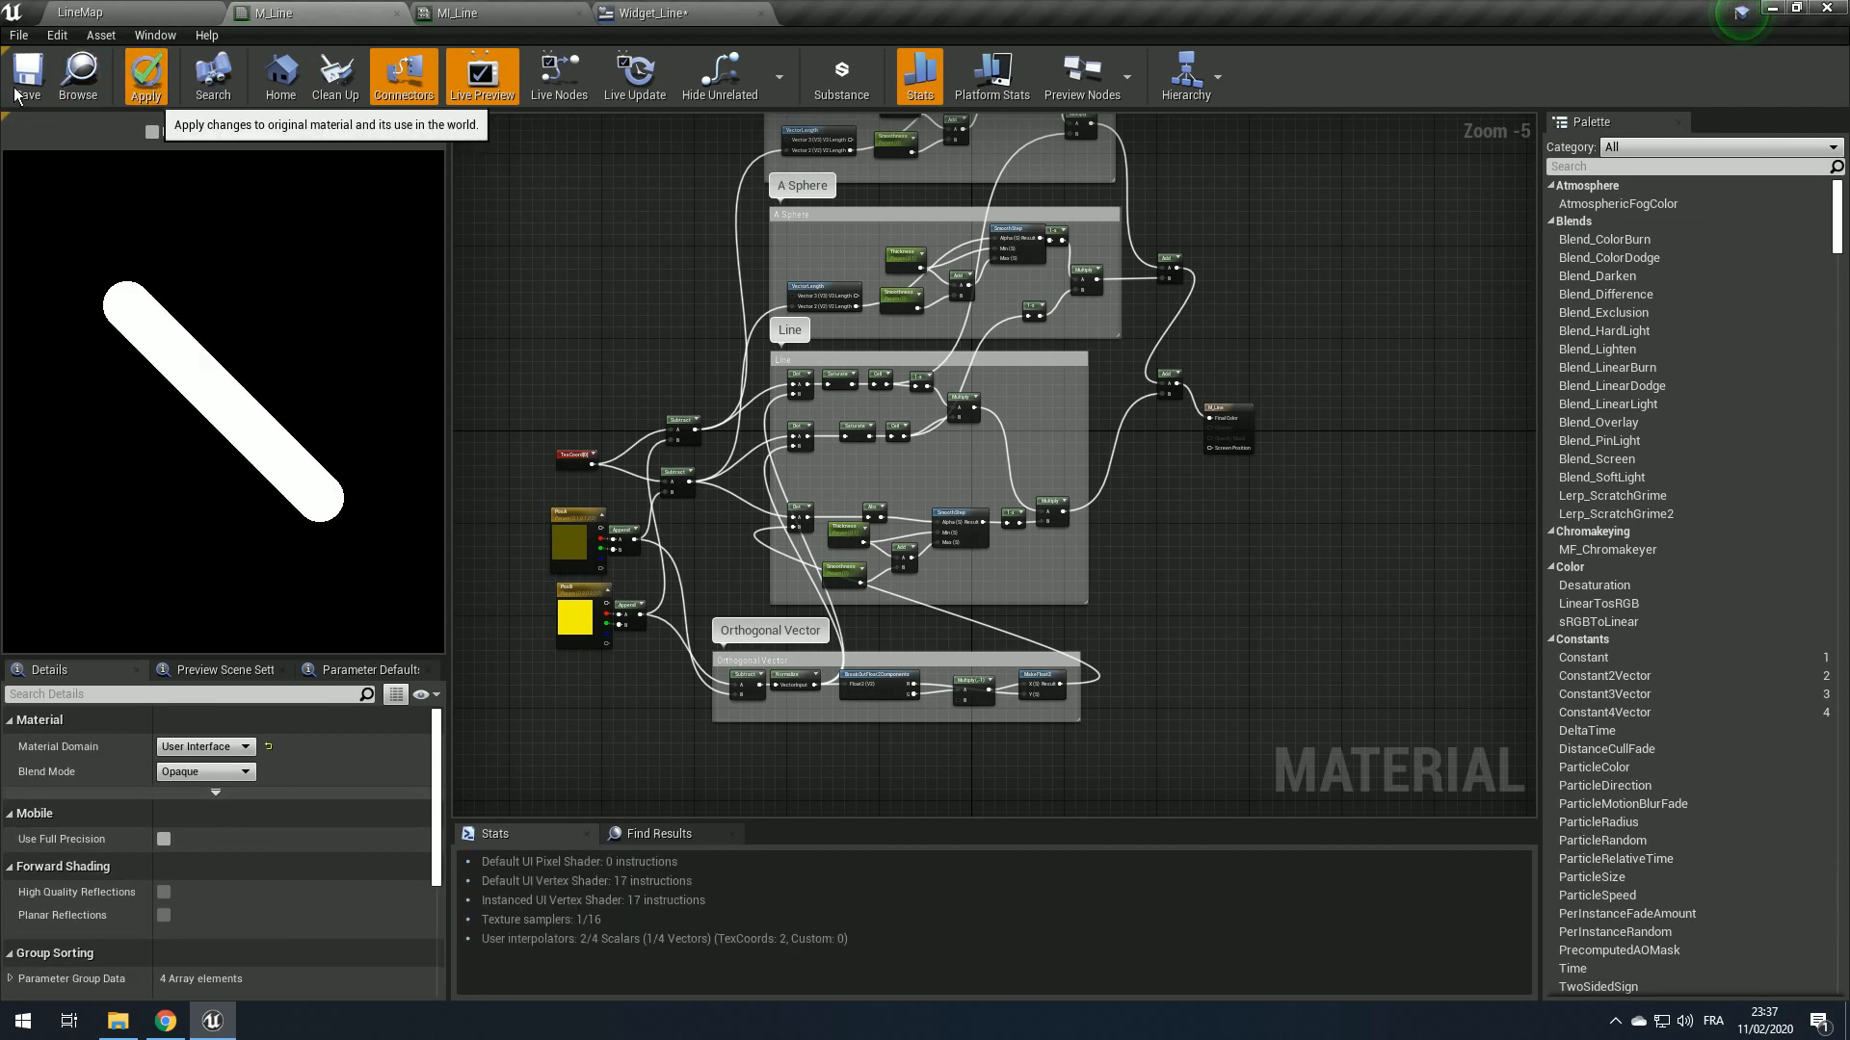
click(153, 87)
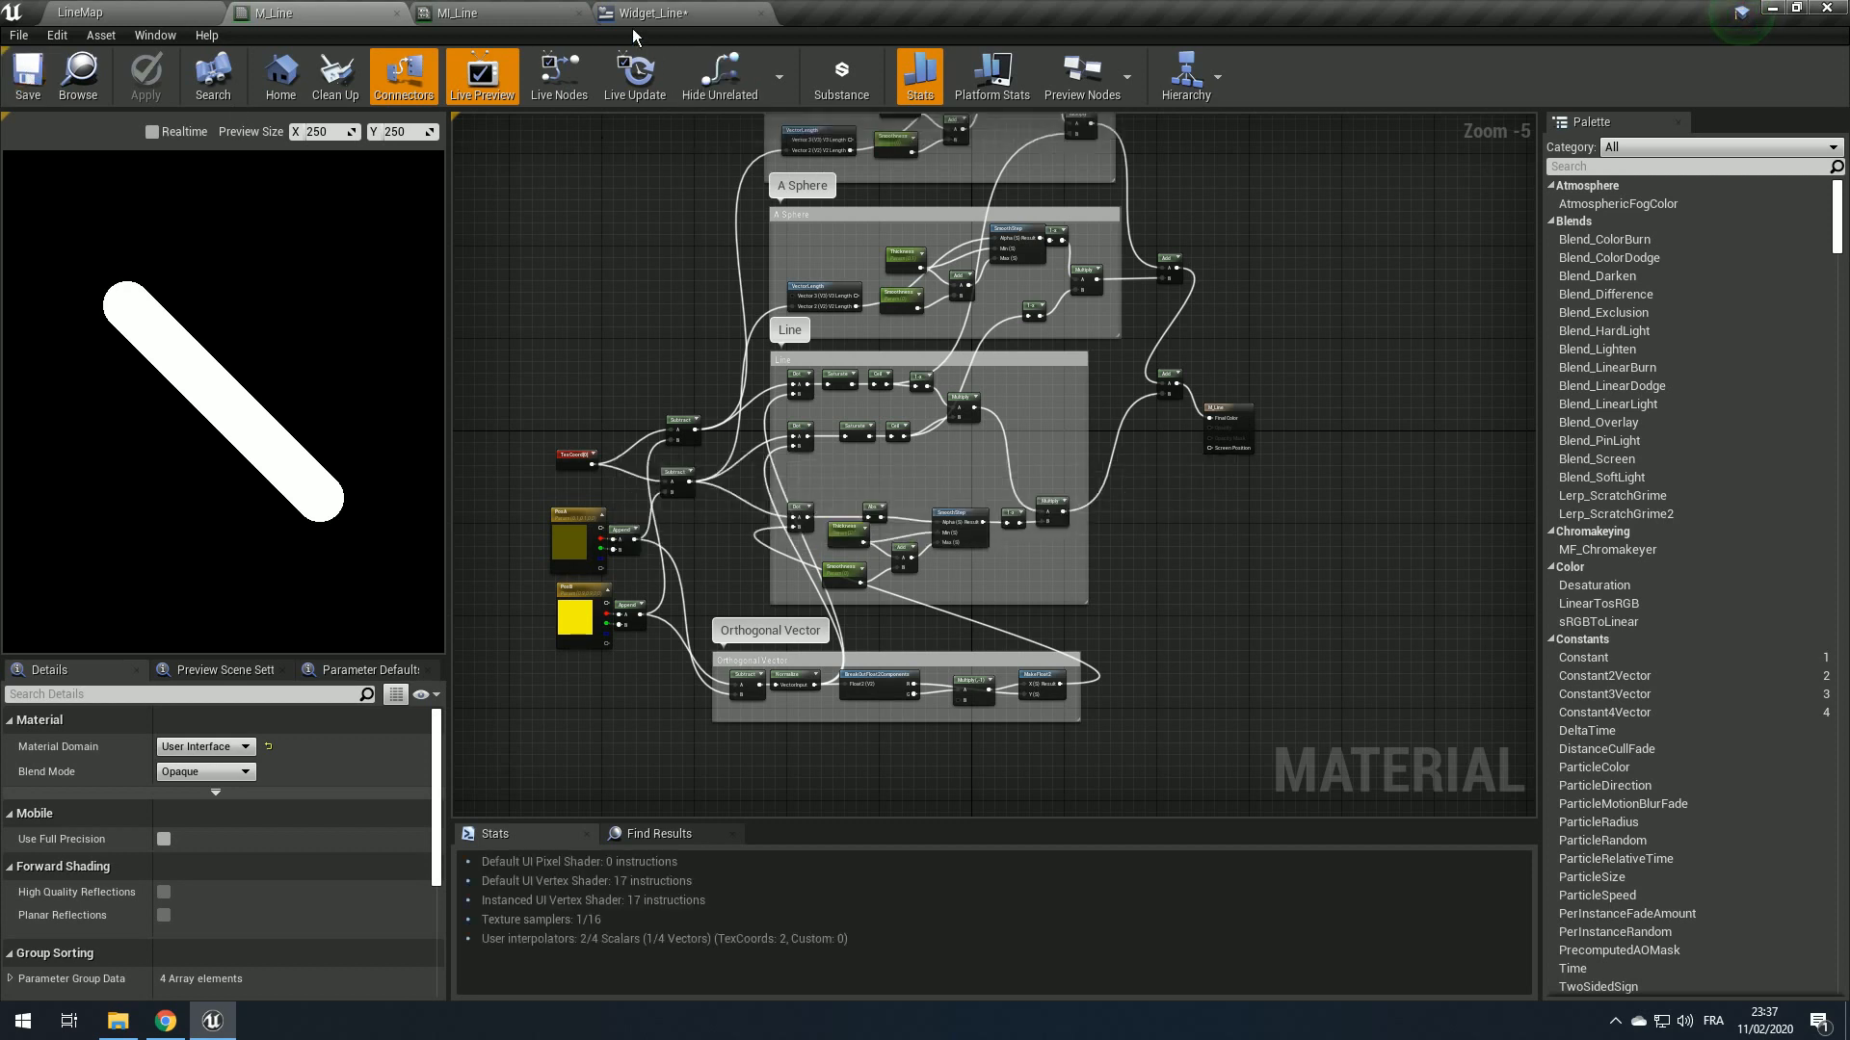
click(665, 13)
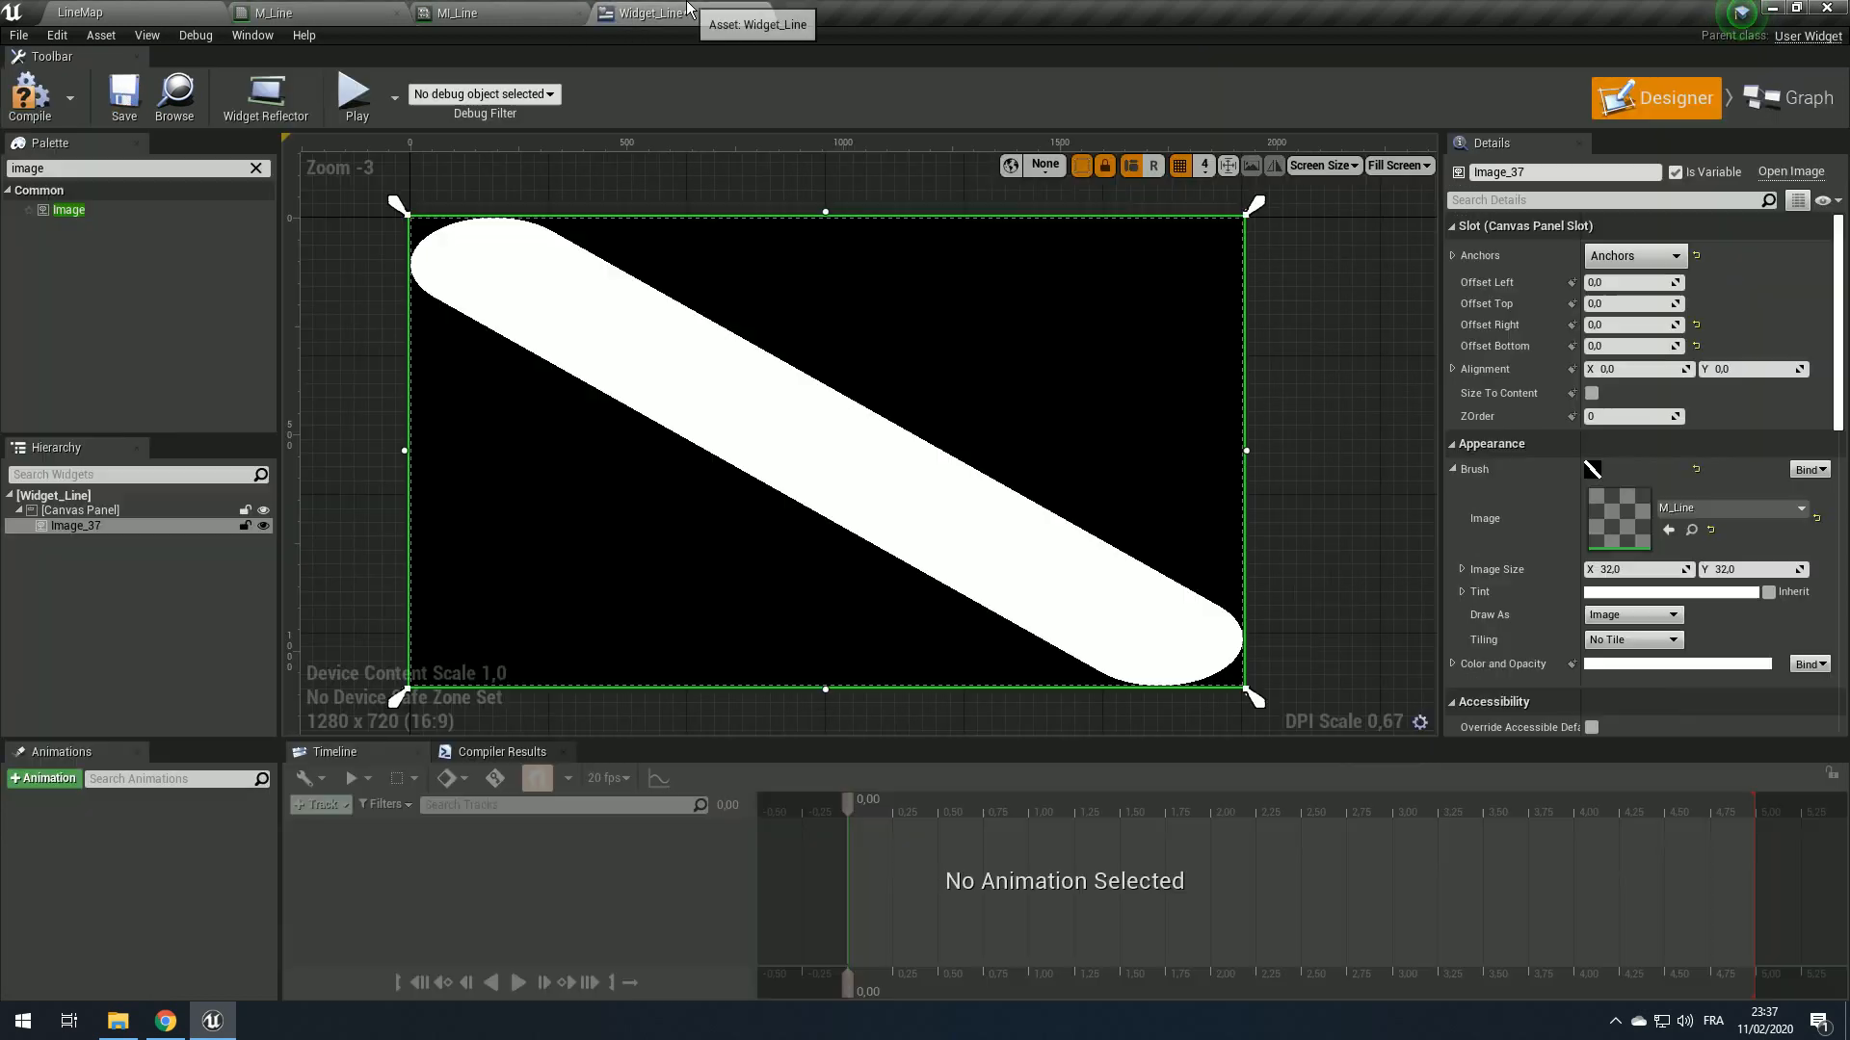
Step: Replace the image's brush material with the MI_Line instance from the Material folder and compile Widget_Line
click(77, 12)
click(382, 785)
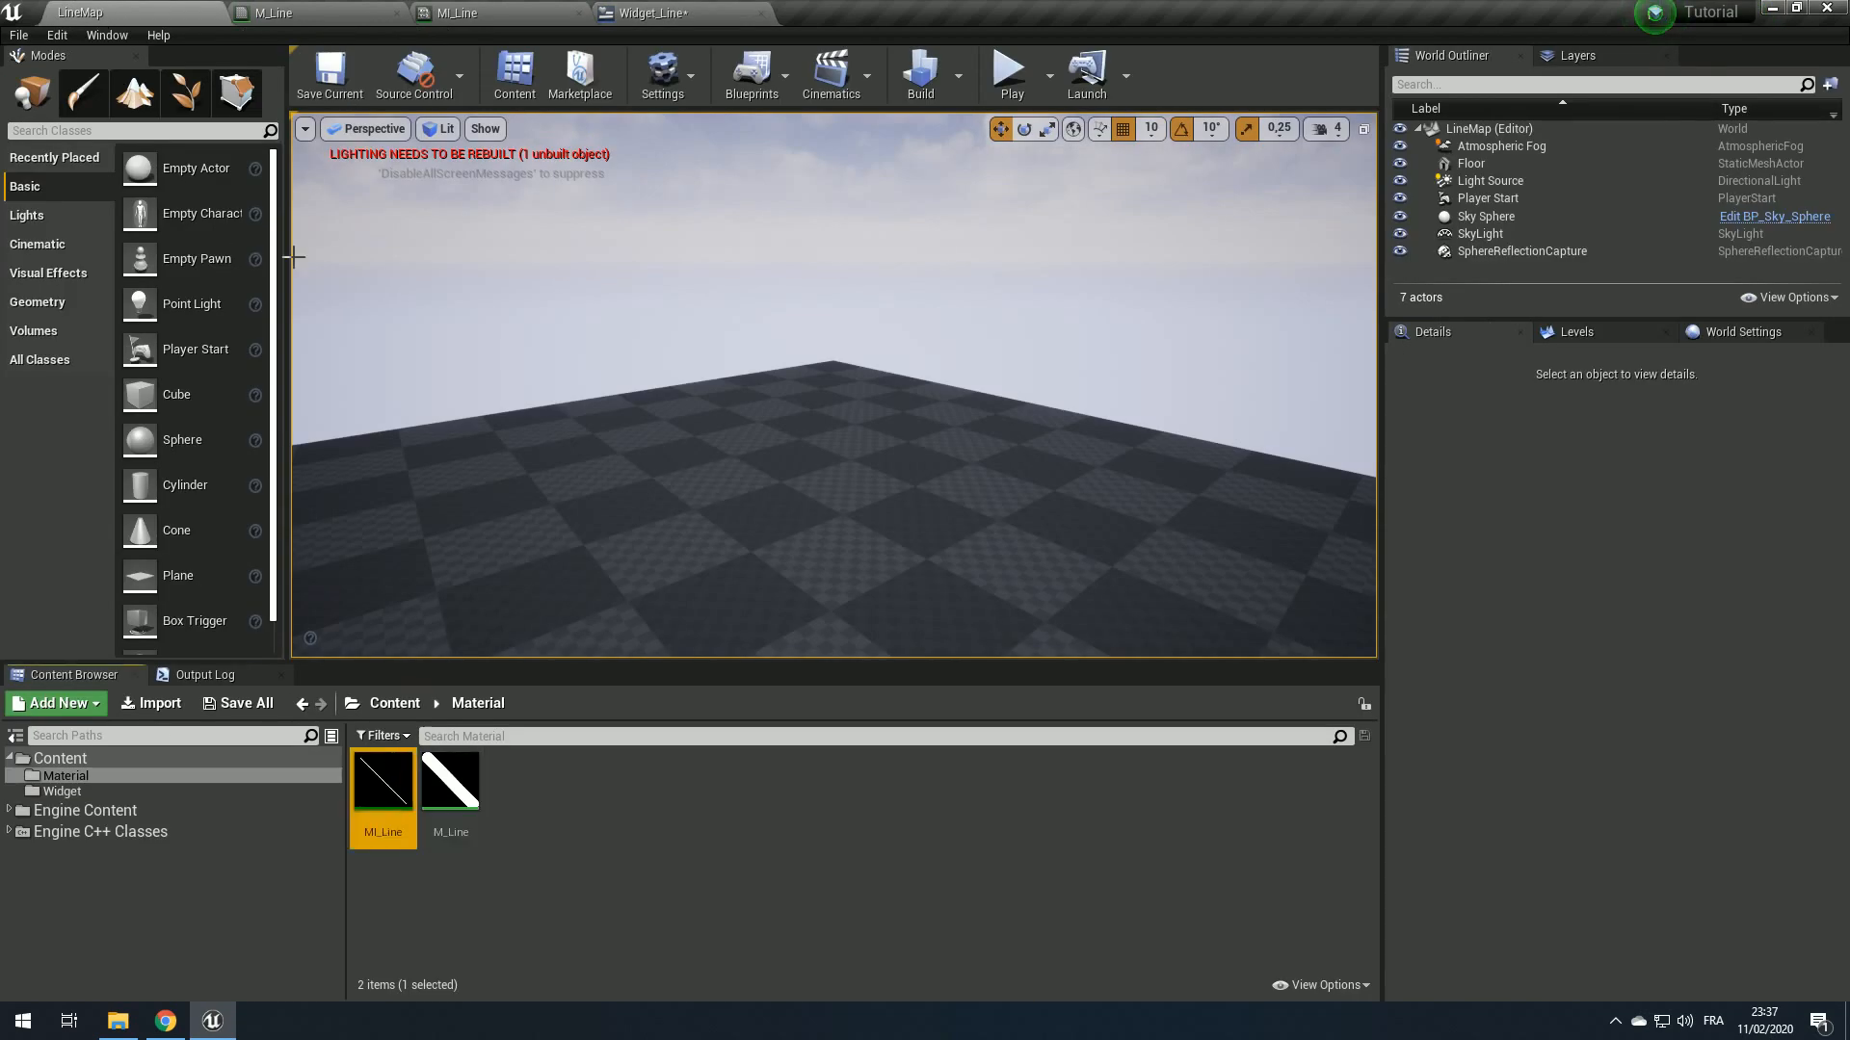
click(496, 11)
click(674, 13)
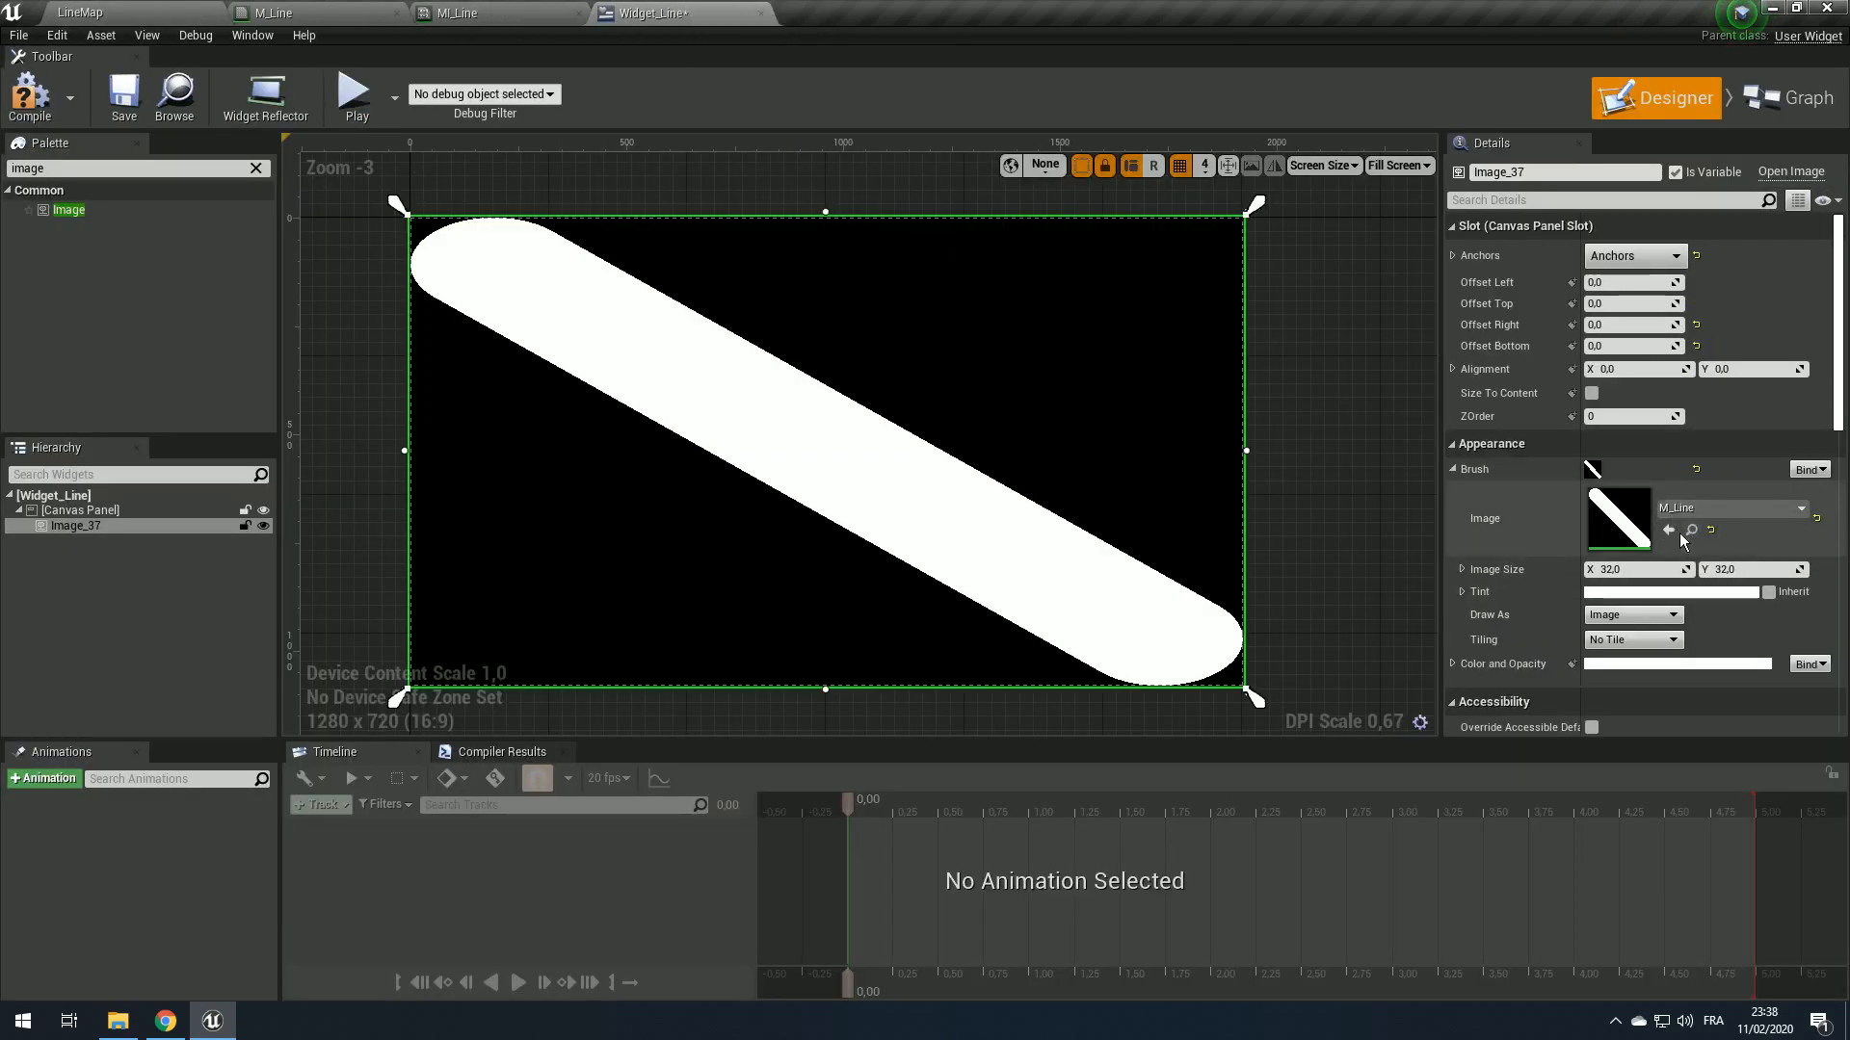
click(1667, 530)
click(1310, 443)
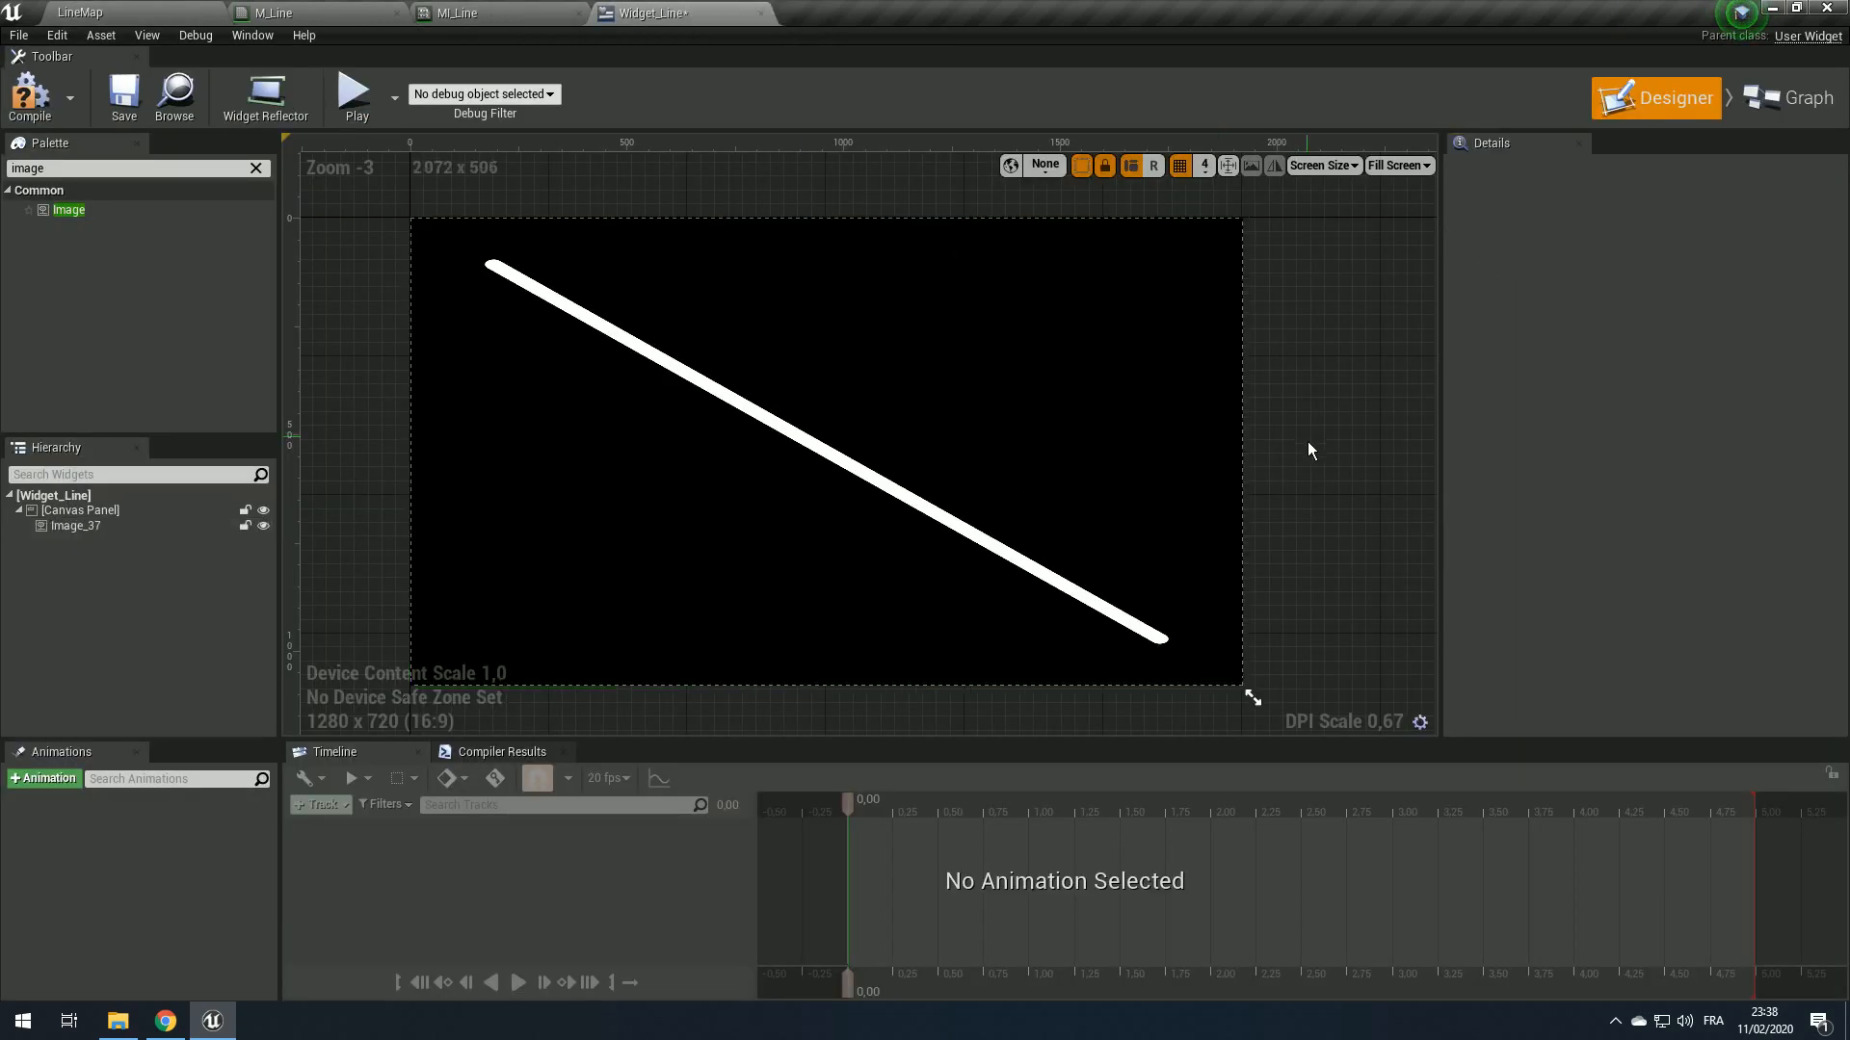
click(19, 96)
Step: Try a different PosA R value in a floating MI_Line window over the widget, reset it to 0.1 and redock the window
click(289, 12)
click(472, 13)
drag(472, 12, 964, 119)
mouse_move(1600, 366)
mouse_down()
mouse_move(1626, 366)
mouse_move(1605, 363)
mouse_up()
click(1605, 362)
text(0,1)
key(Return)
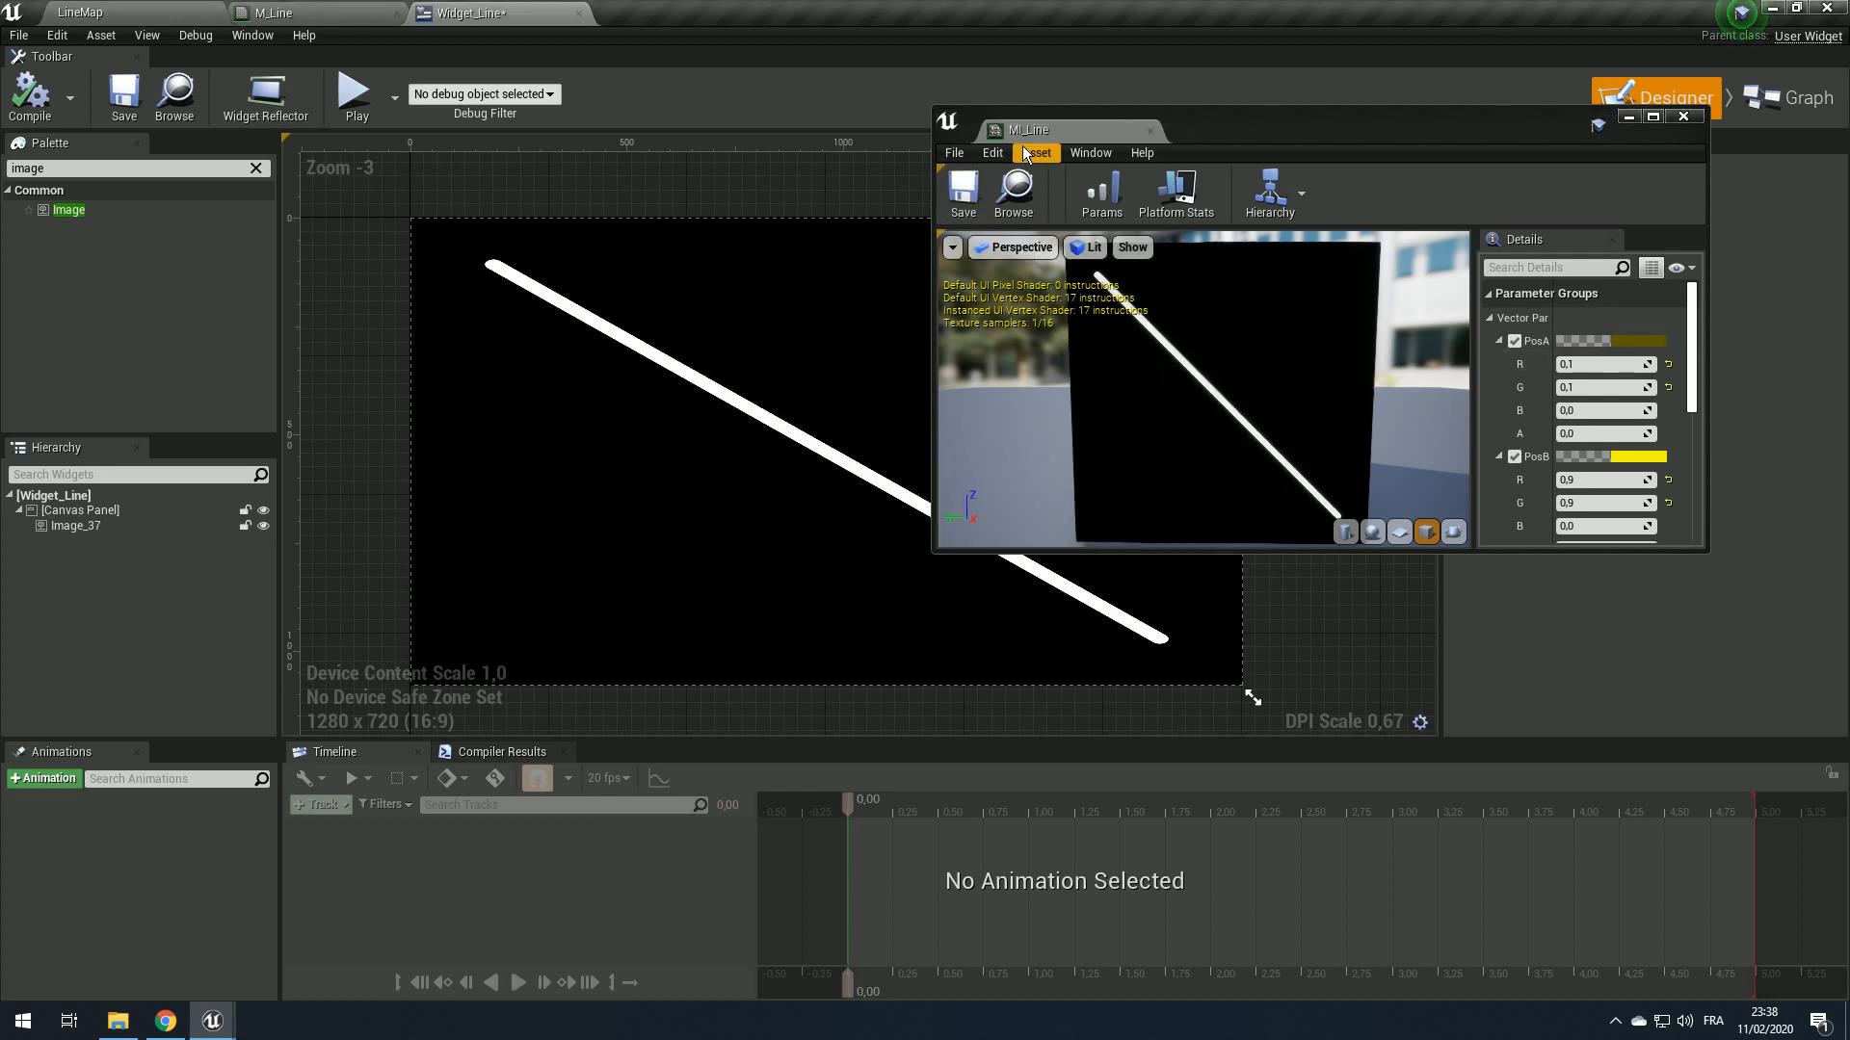
drag(1031, 129, 470, 13)
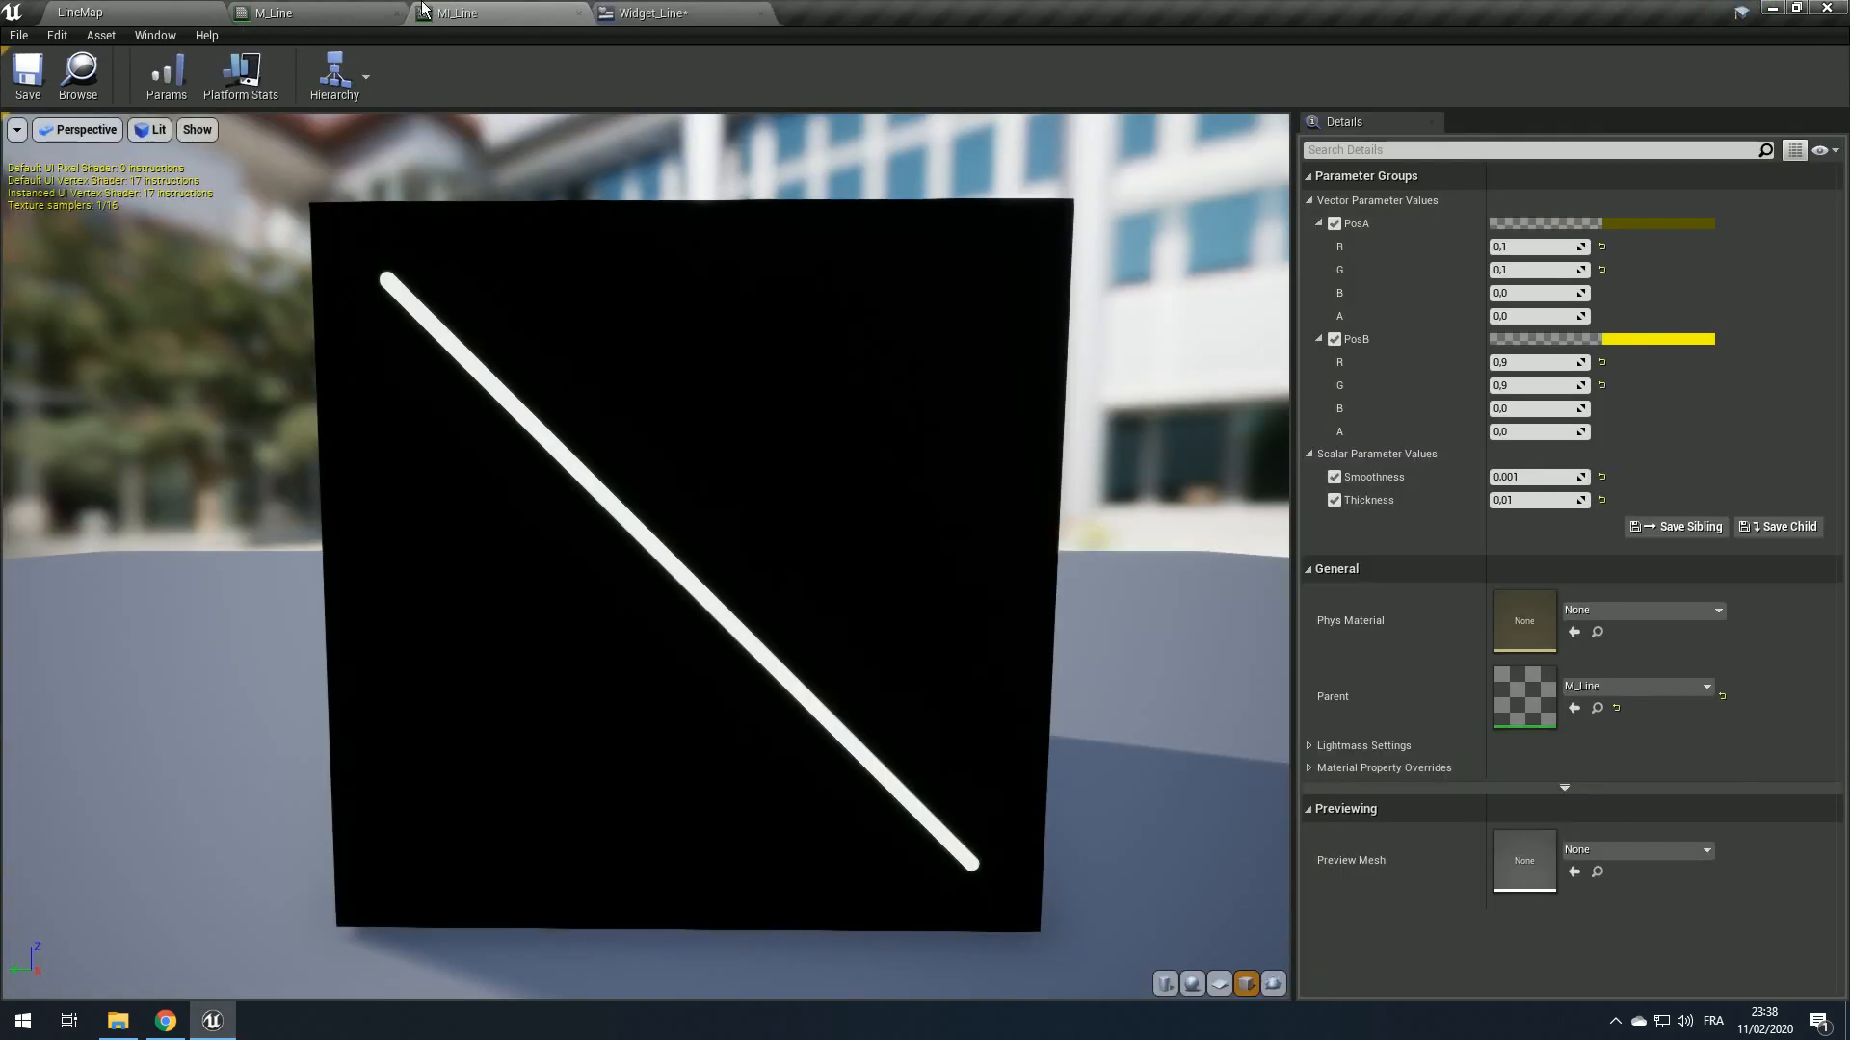
Step: Open the M_Line graph and move the material output node farther away from the final Add node
click(337, 9)
scroll(1200, 431, up, 5)
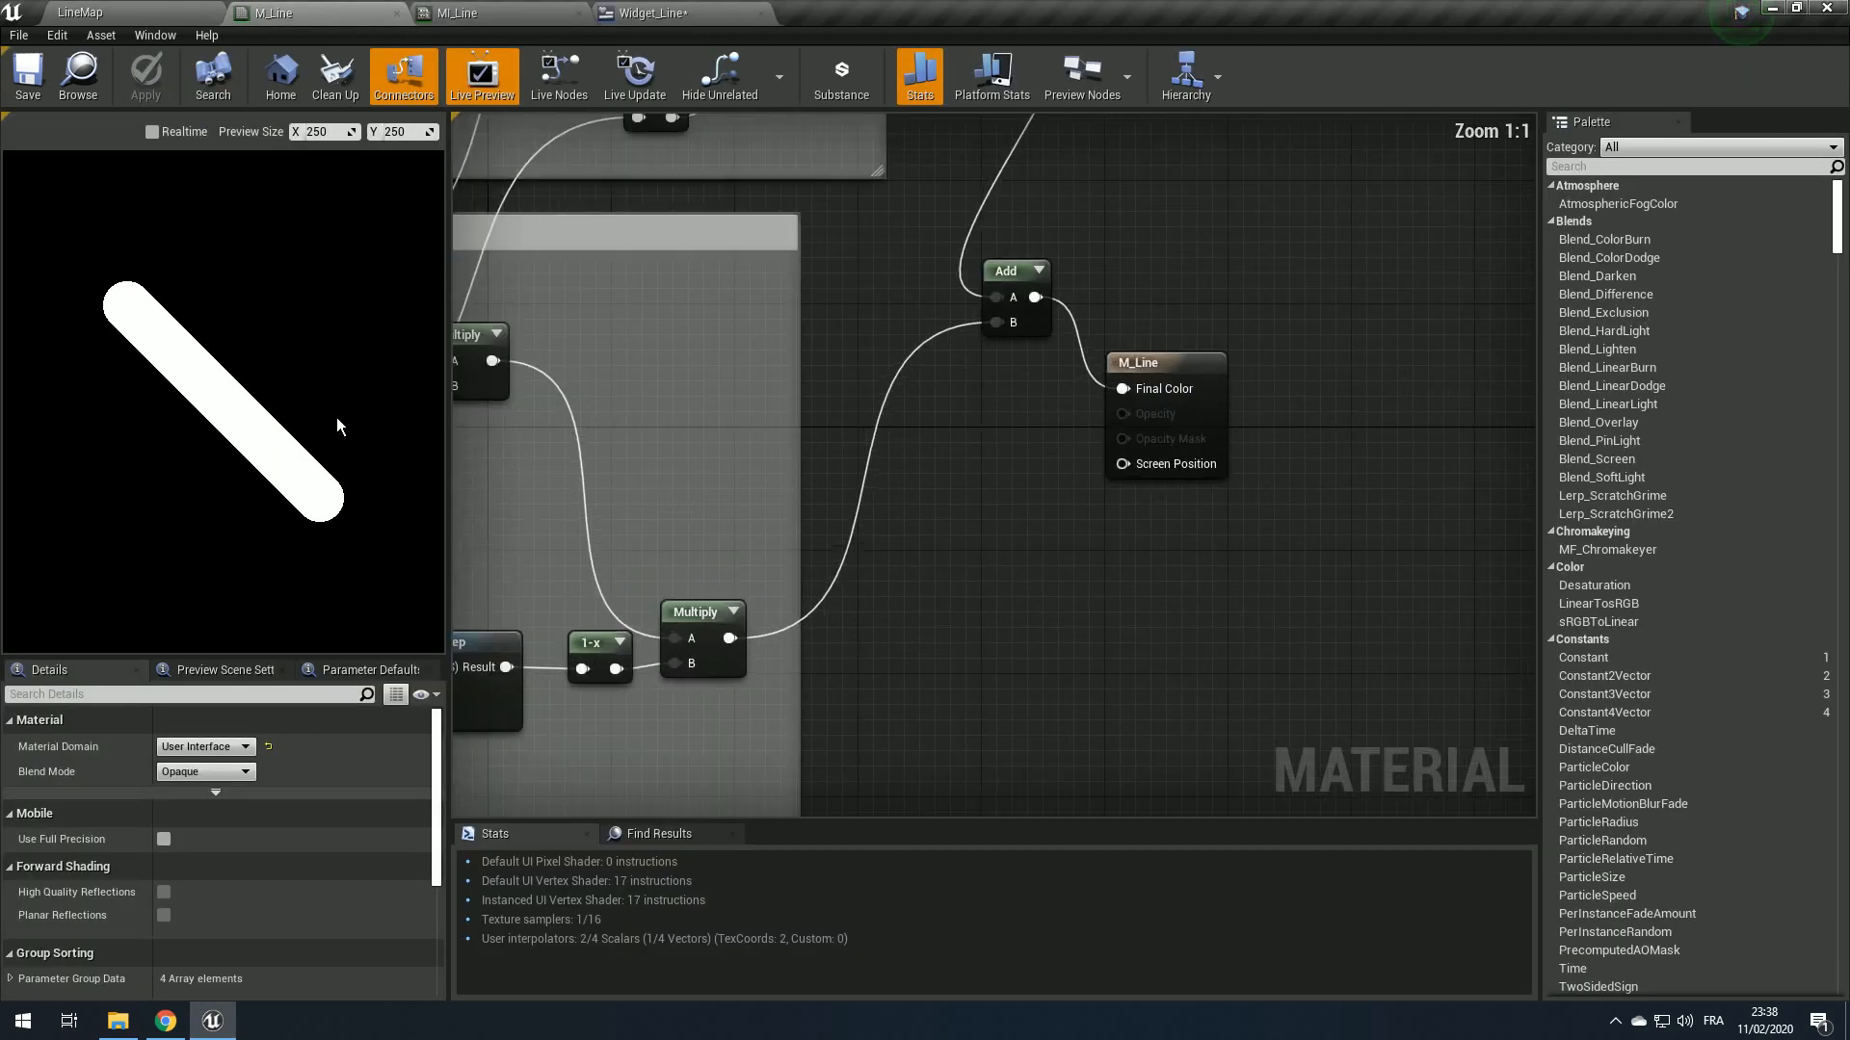
drag(1141, 362, 1342, 301)
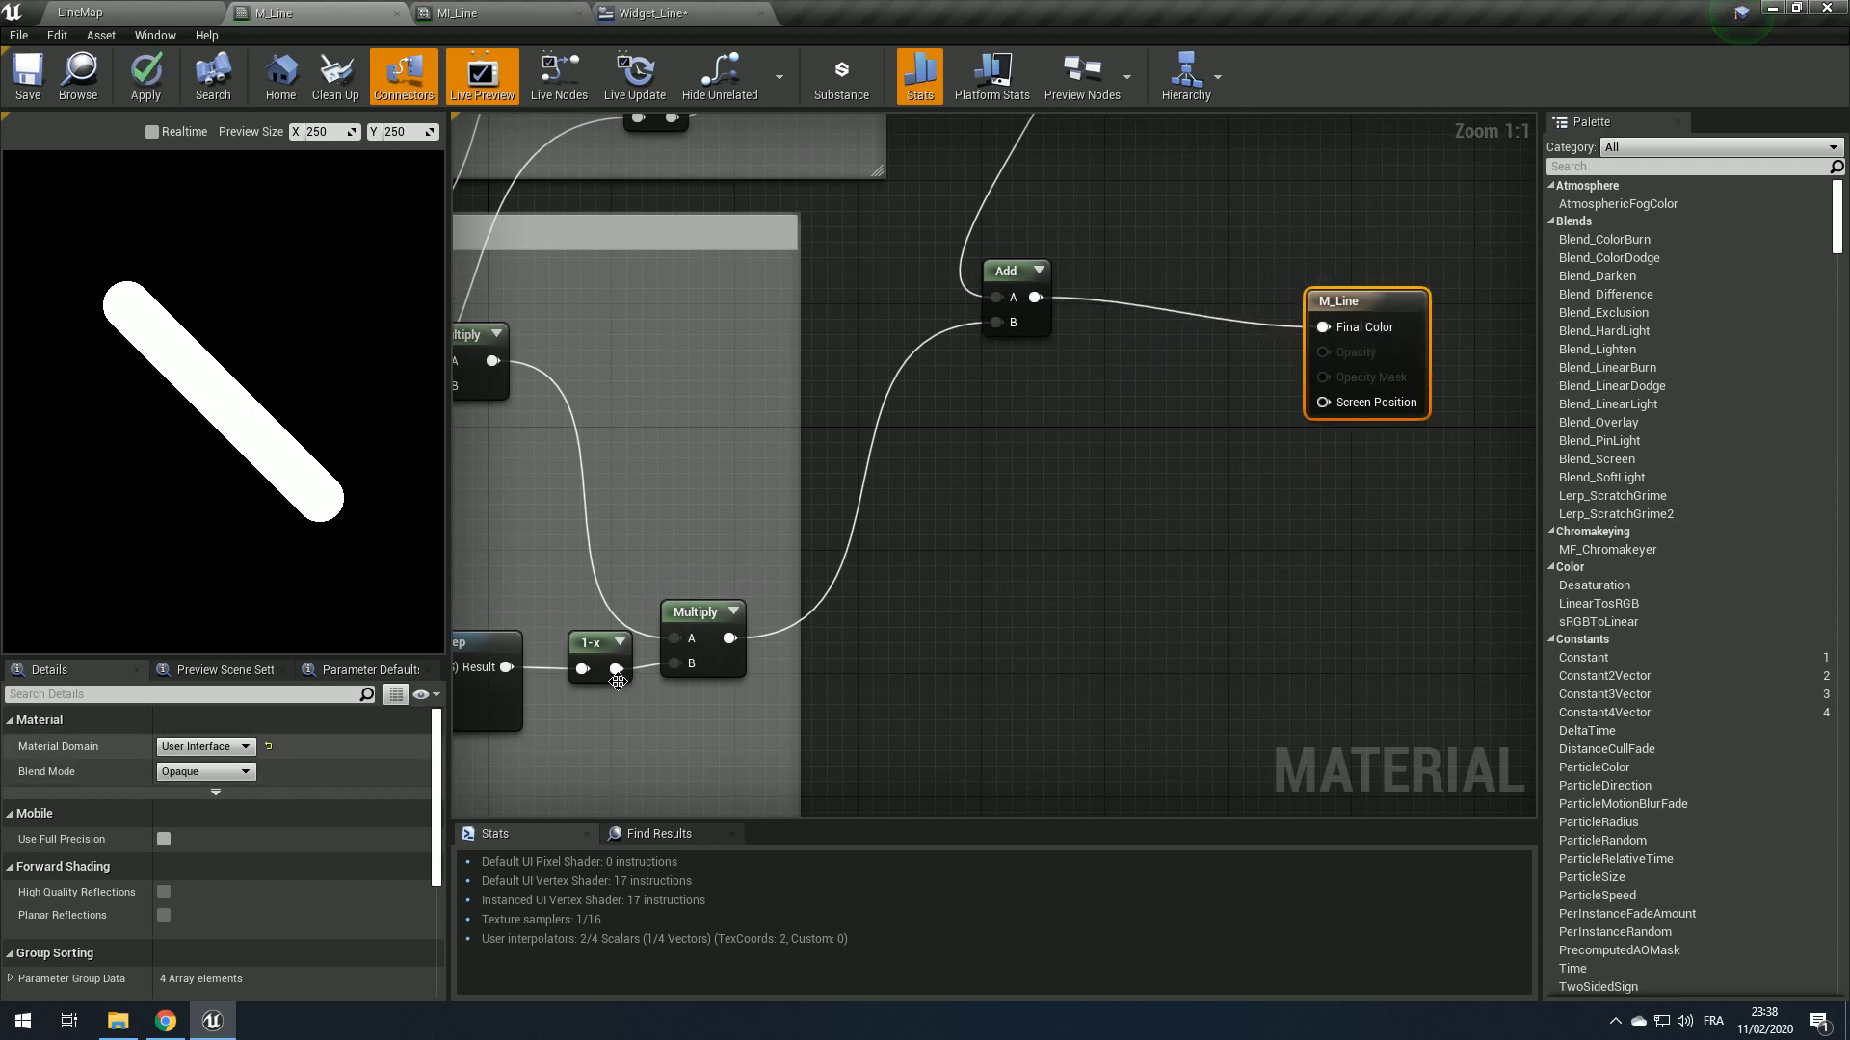
Step: Stop the running LineMap play session and set M_Line's blend mode to Translucent
click(552, 9)
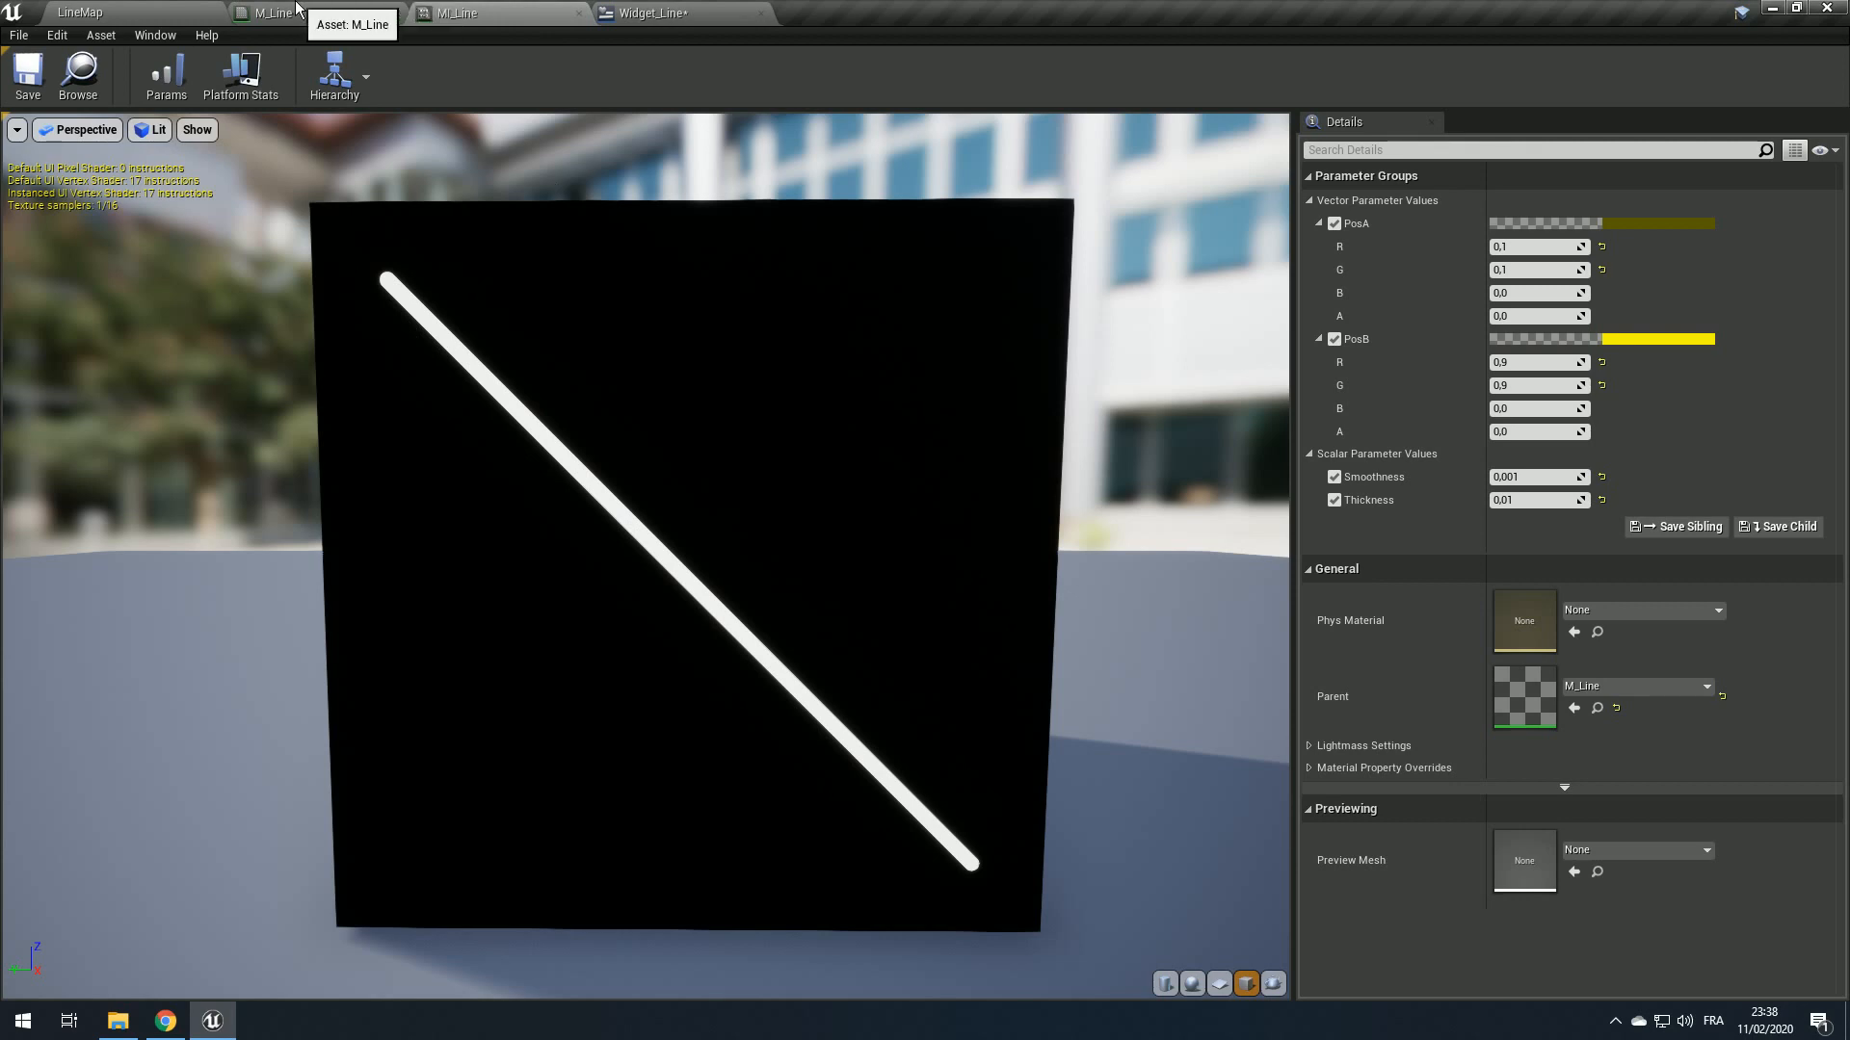
click(181, 9)
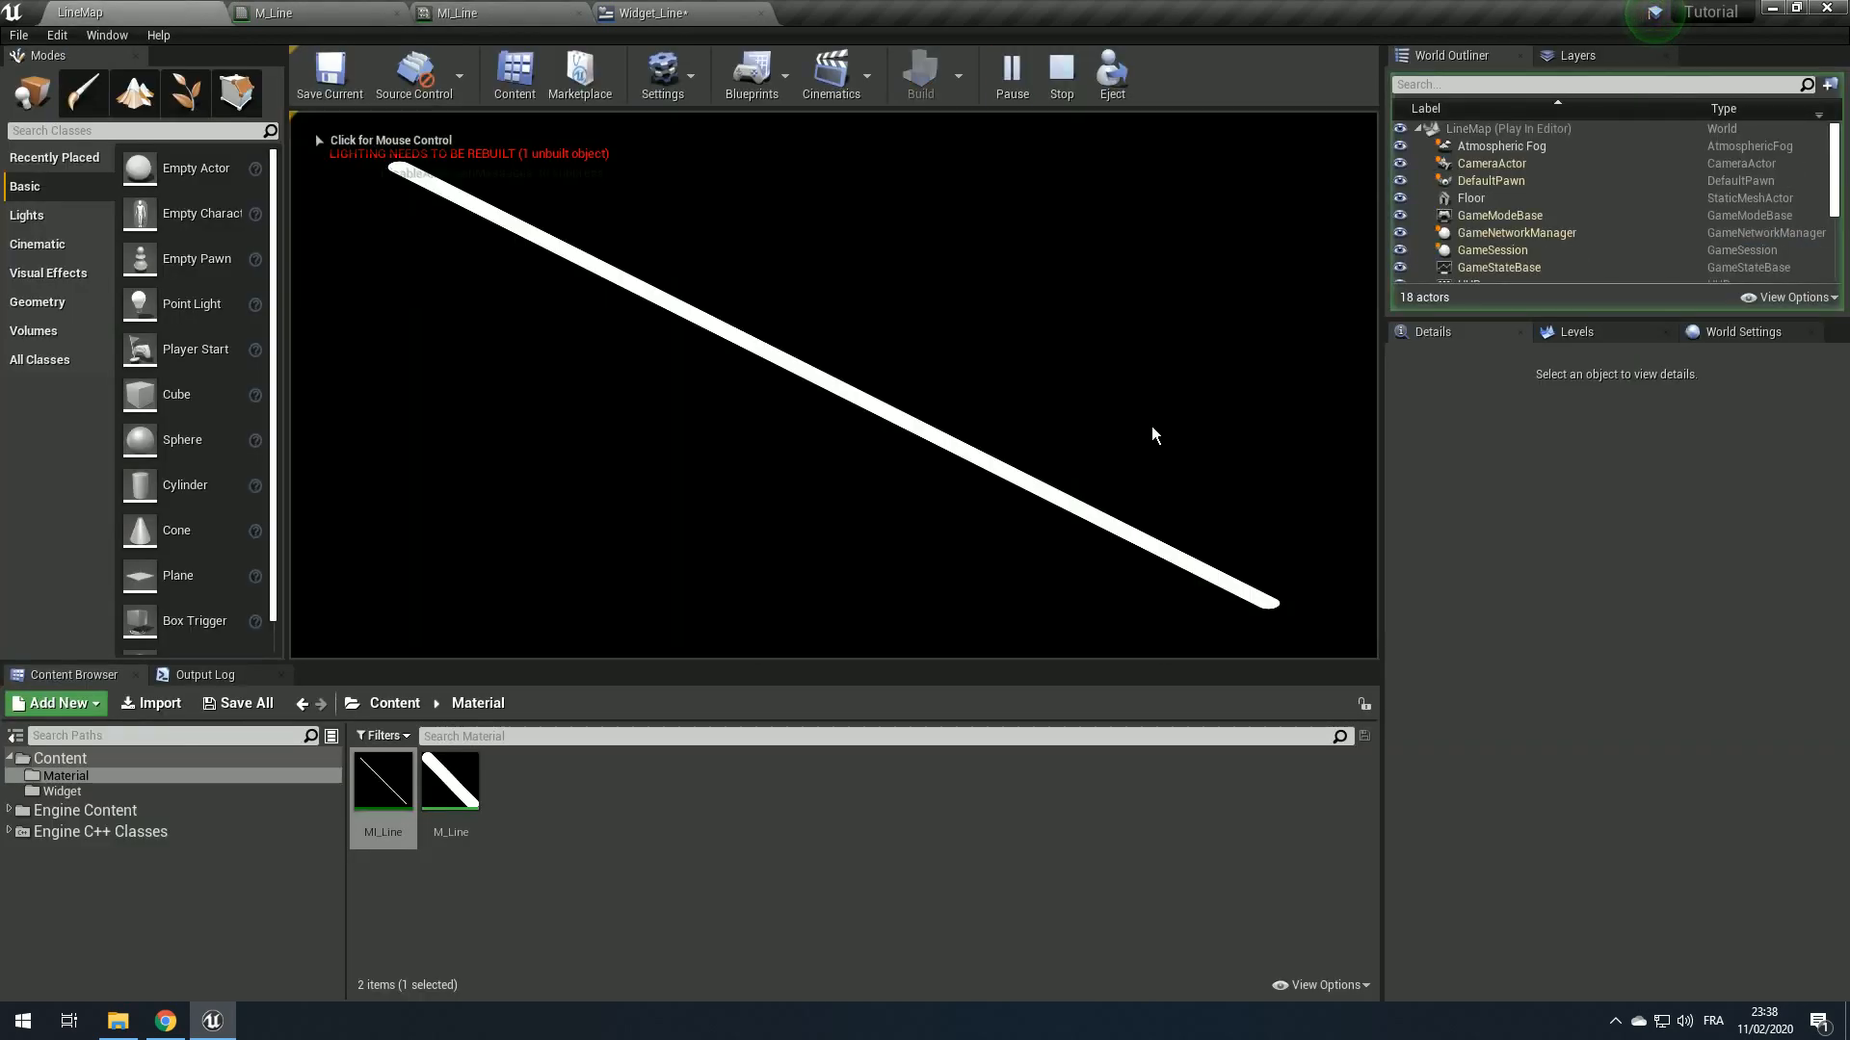
key(Escape)
click(289, 12)
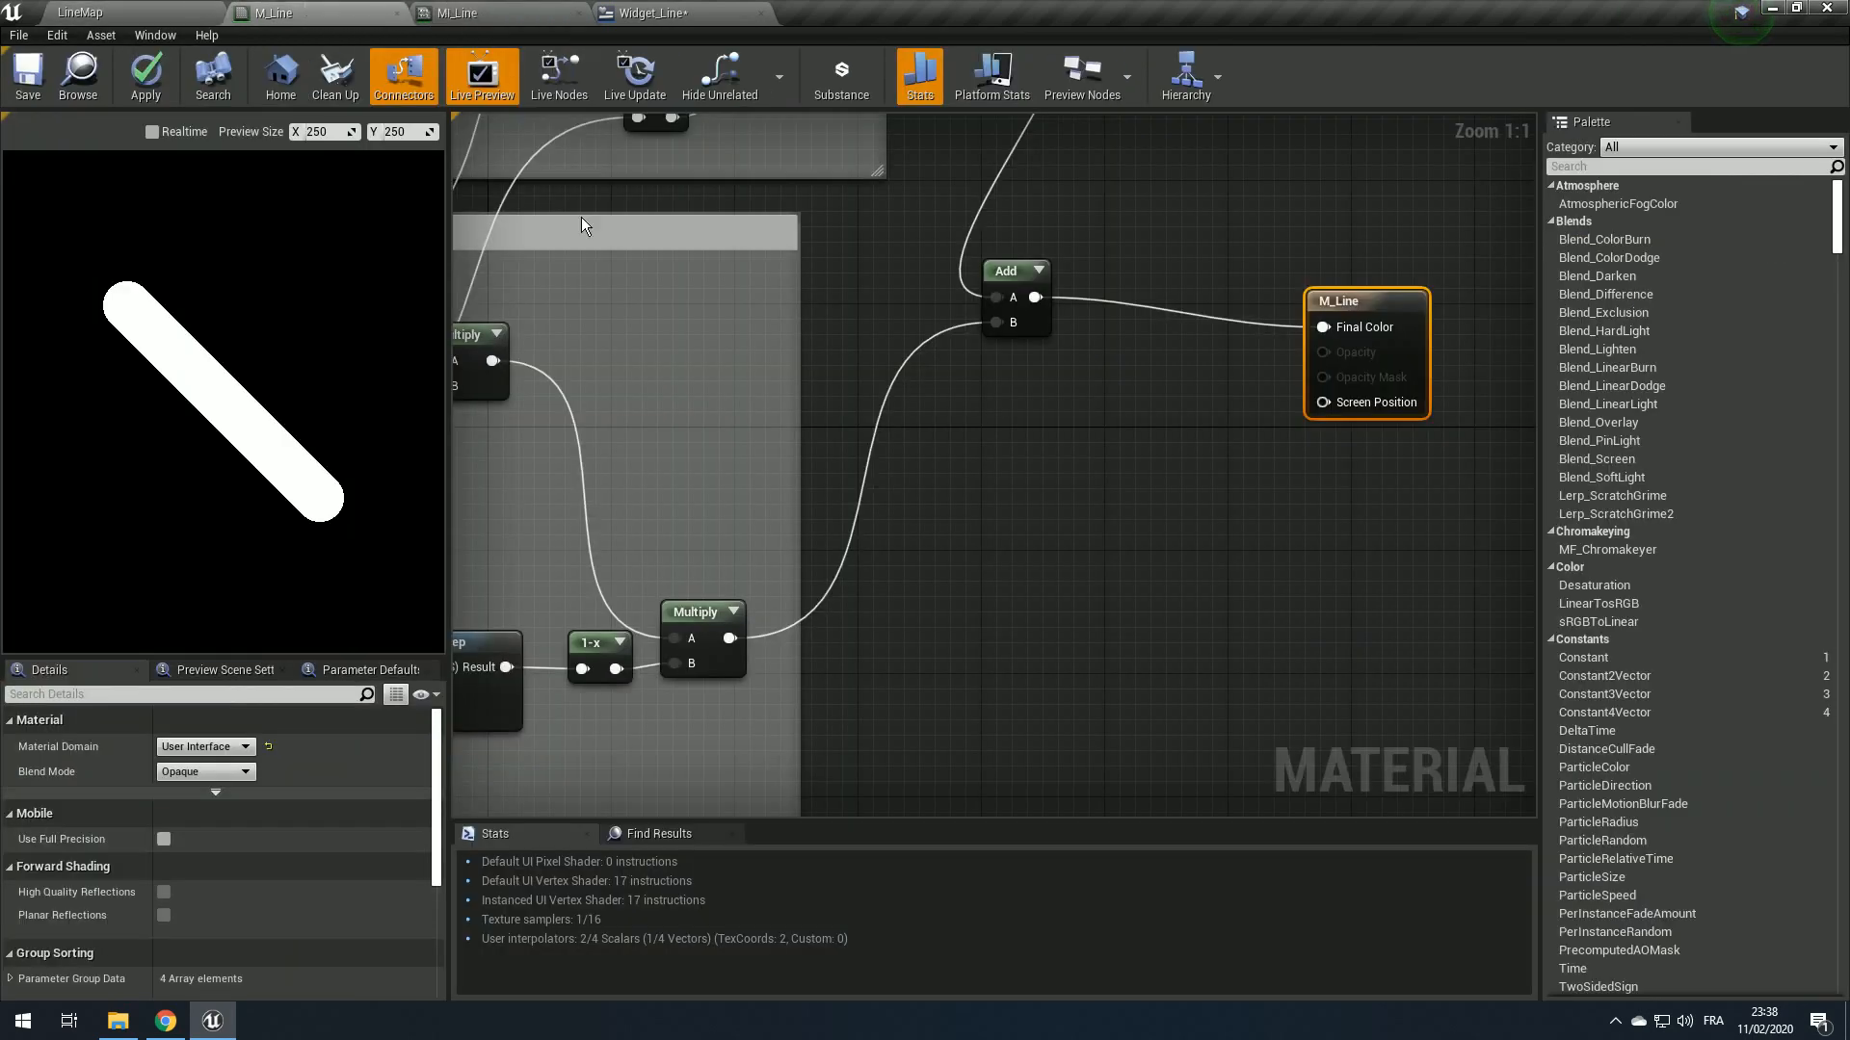
click(206, 770)
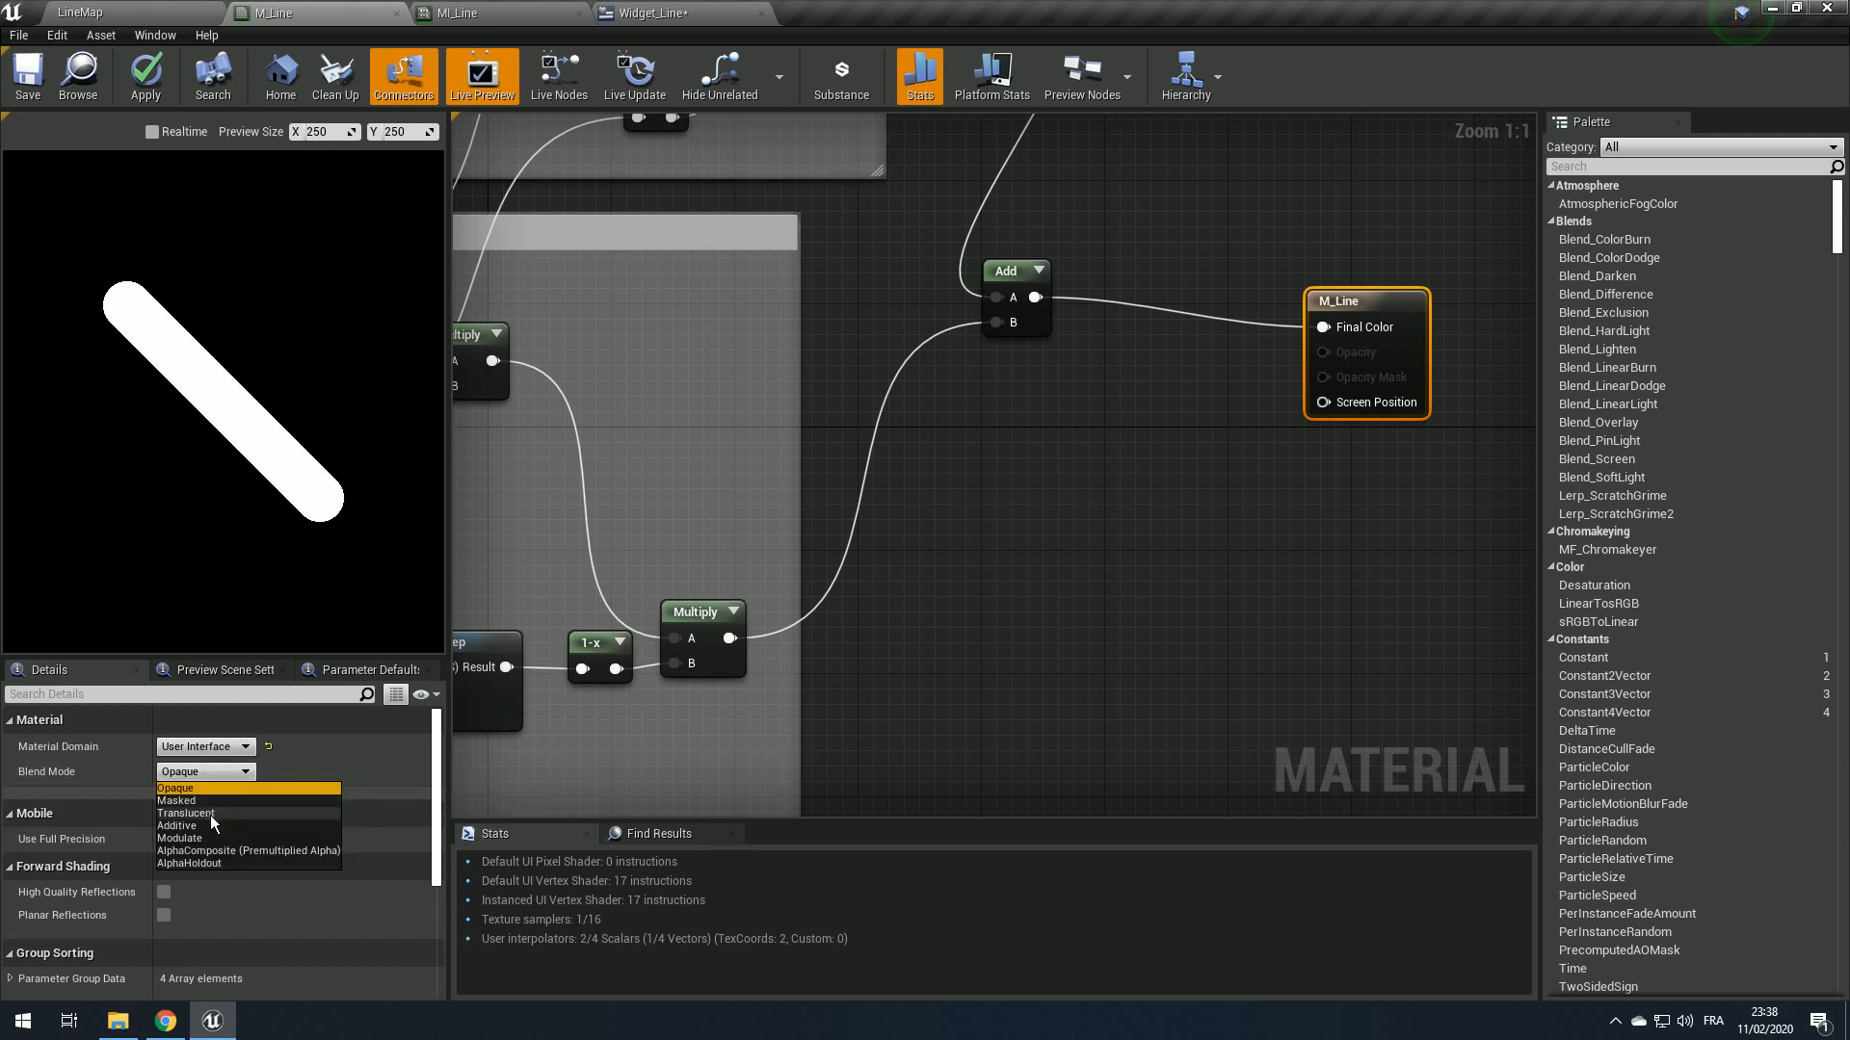
click(210, 815)
Step: Move the final Add node's connection from Final Color to Opacity and reposition the Add and M_Line output nodes
right_drag(1148, 362, 1065, 416)
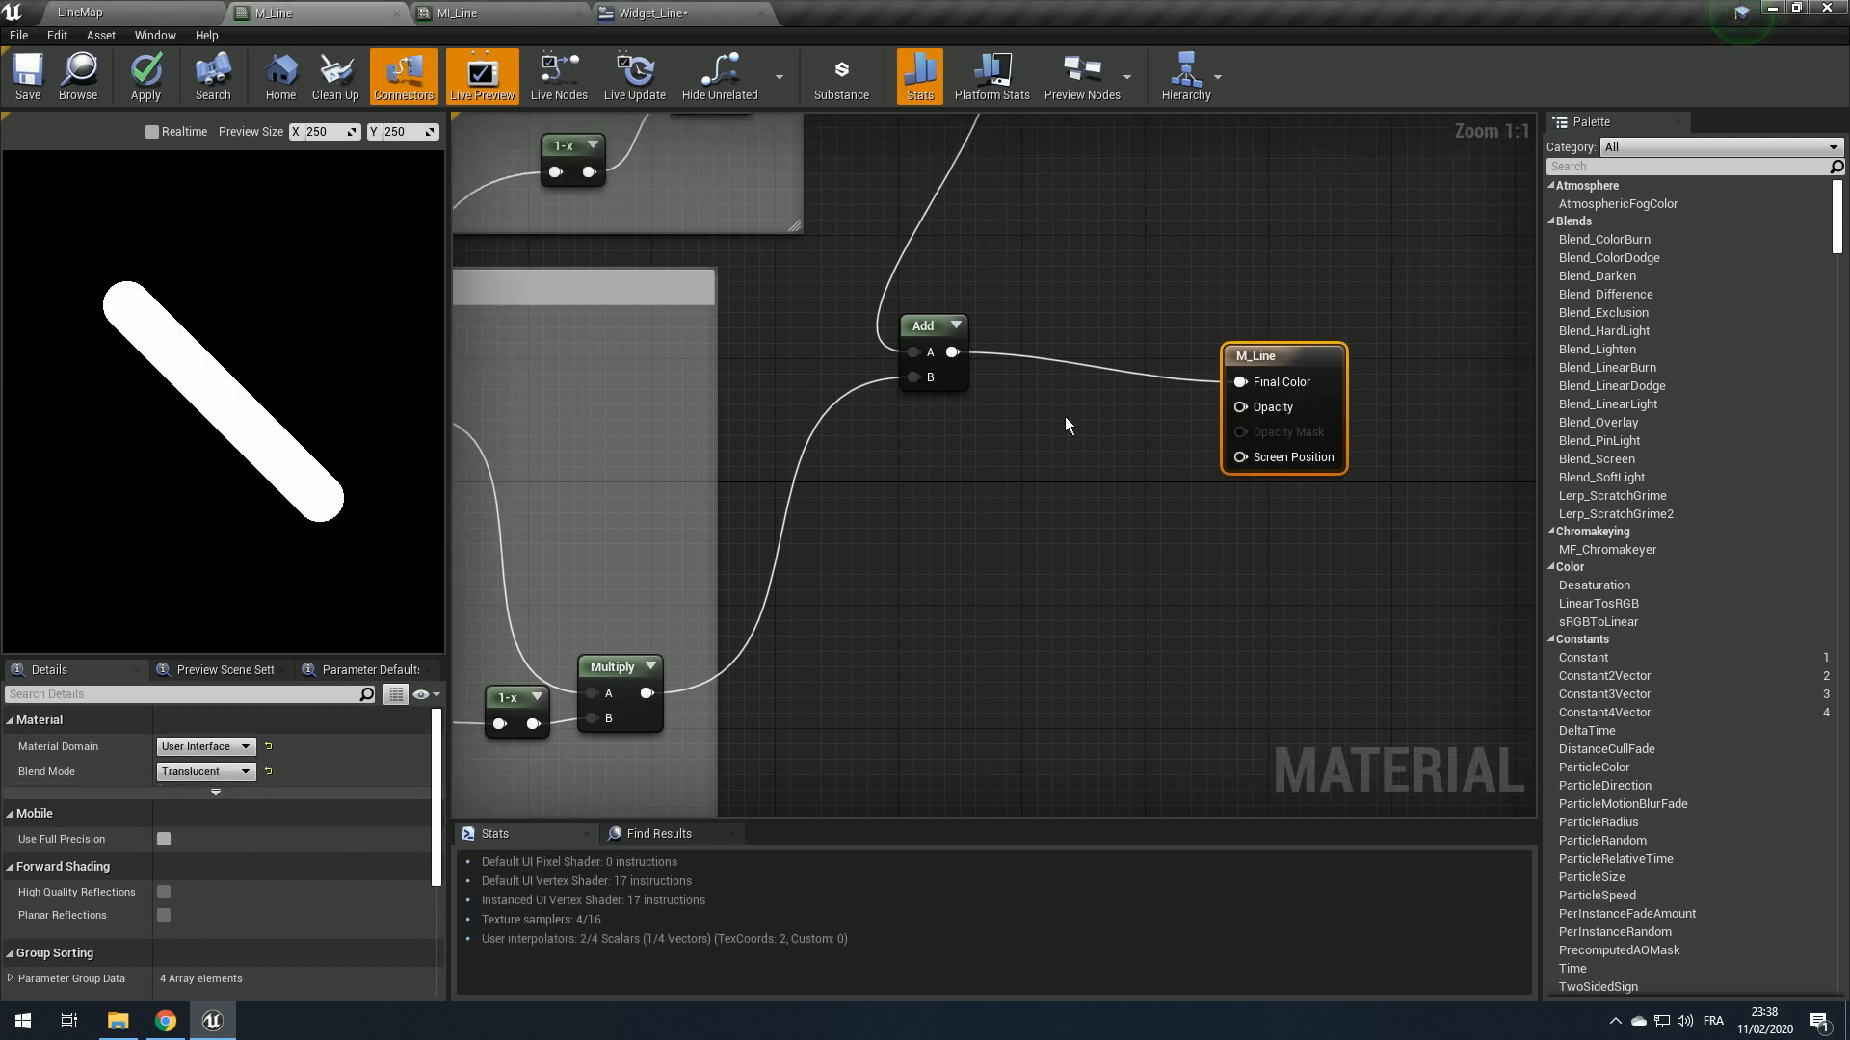
ctrl+drag(1266, 381, 1260, 406)
drag(923, 328, 984, 420)
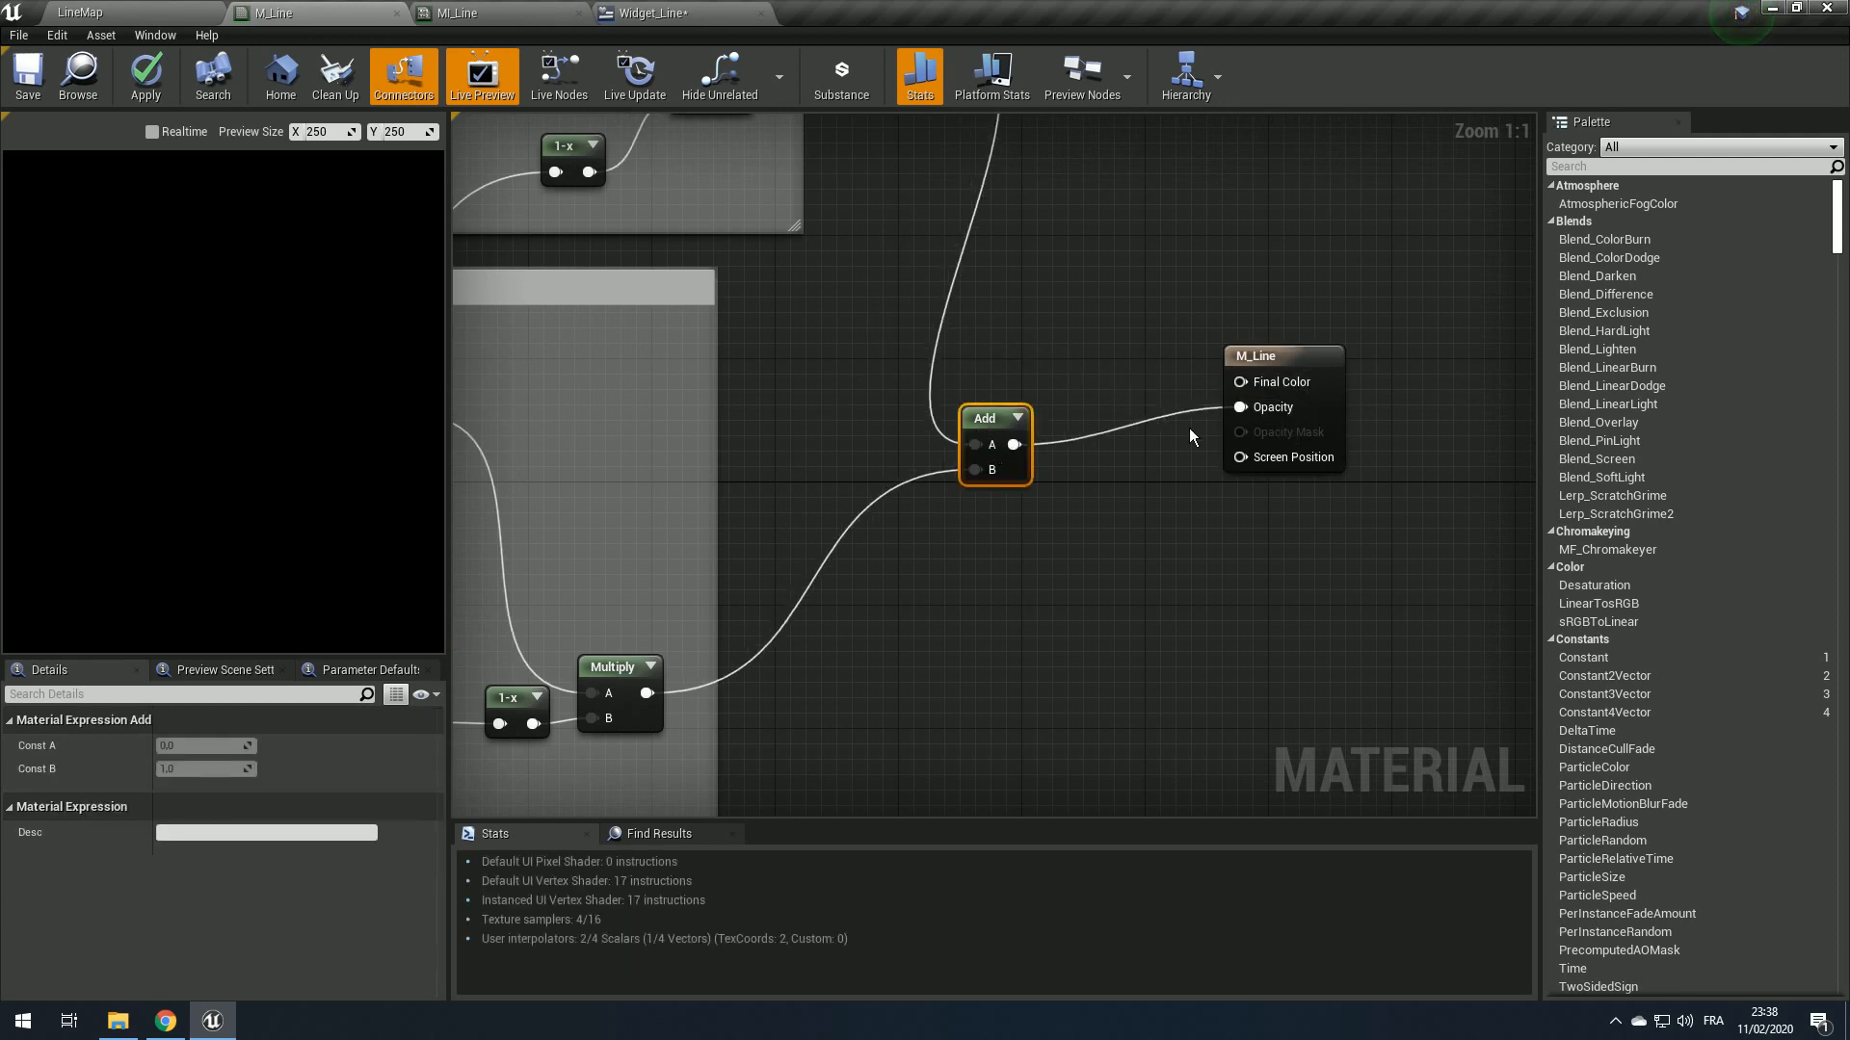
right_drag(1077, 470, 1060, 539)
drag(1278, 469, 1370, 472)
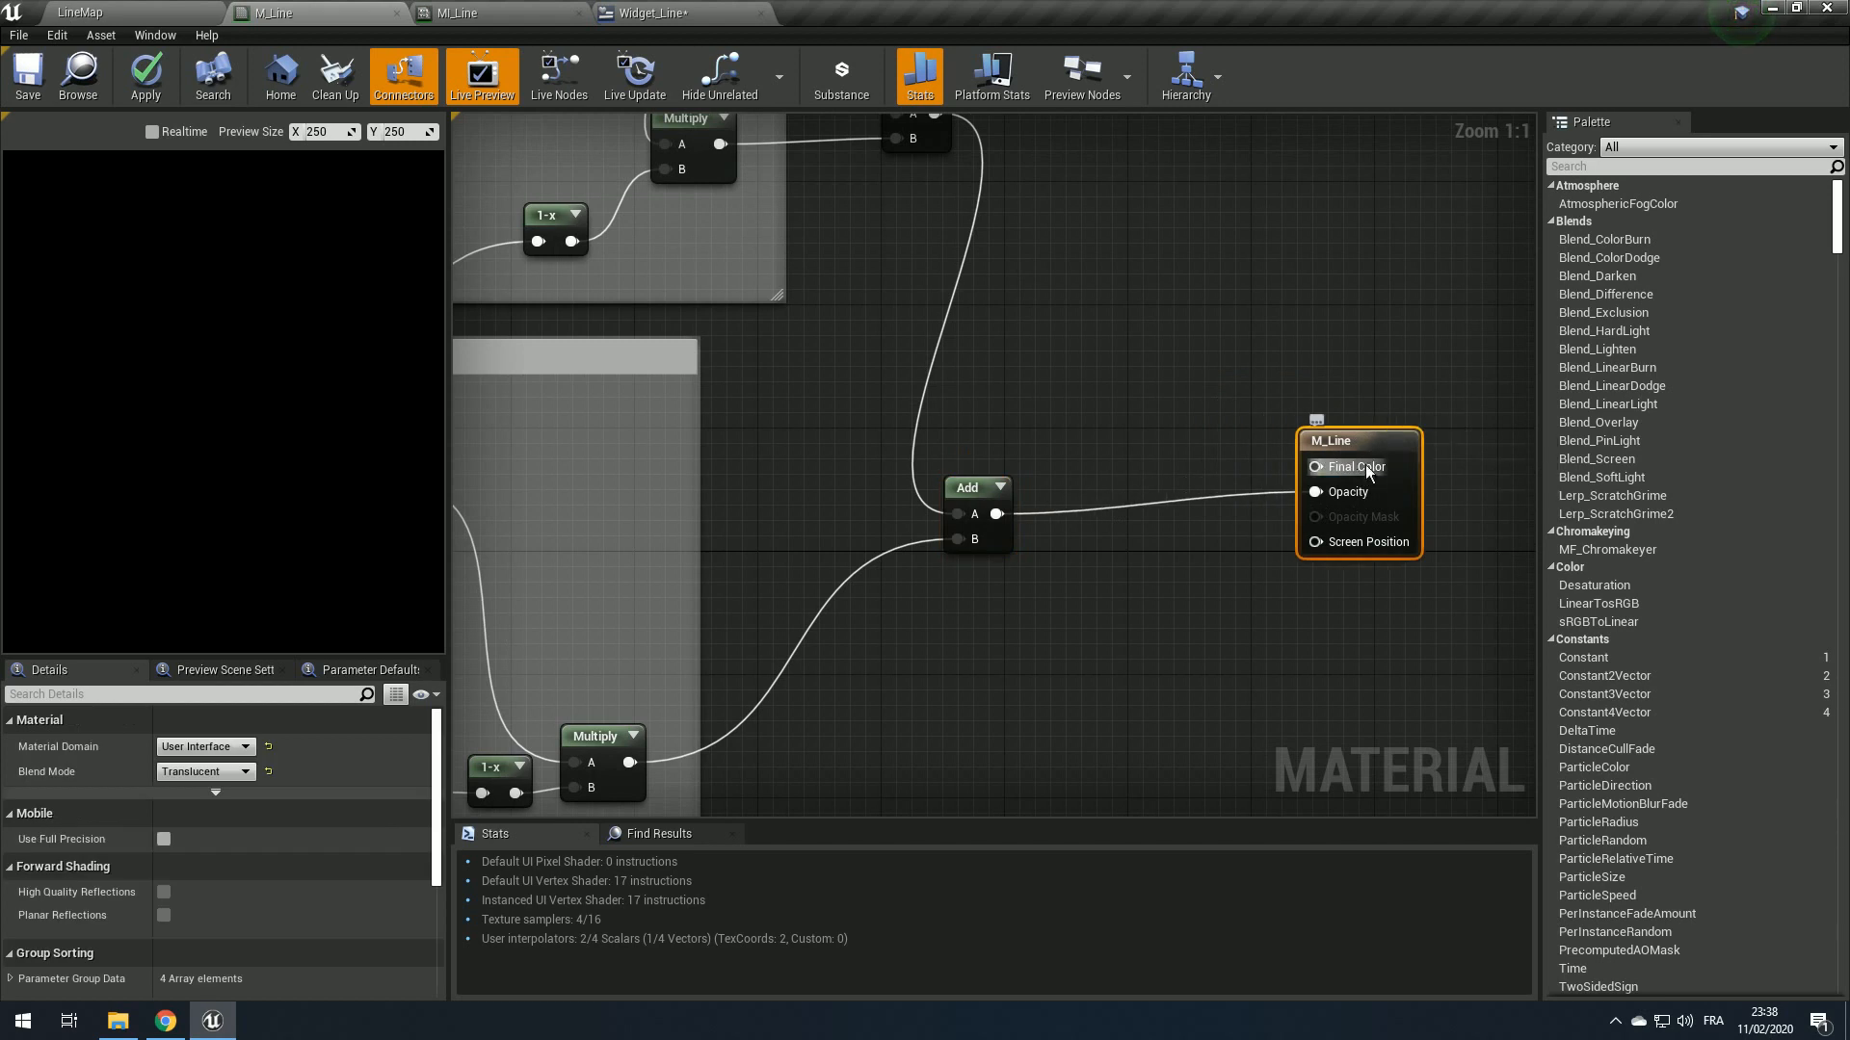
Step: Add a vector parameter named LineColor above the connection between the Add node and the material output
click(1023, 352)
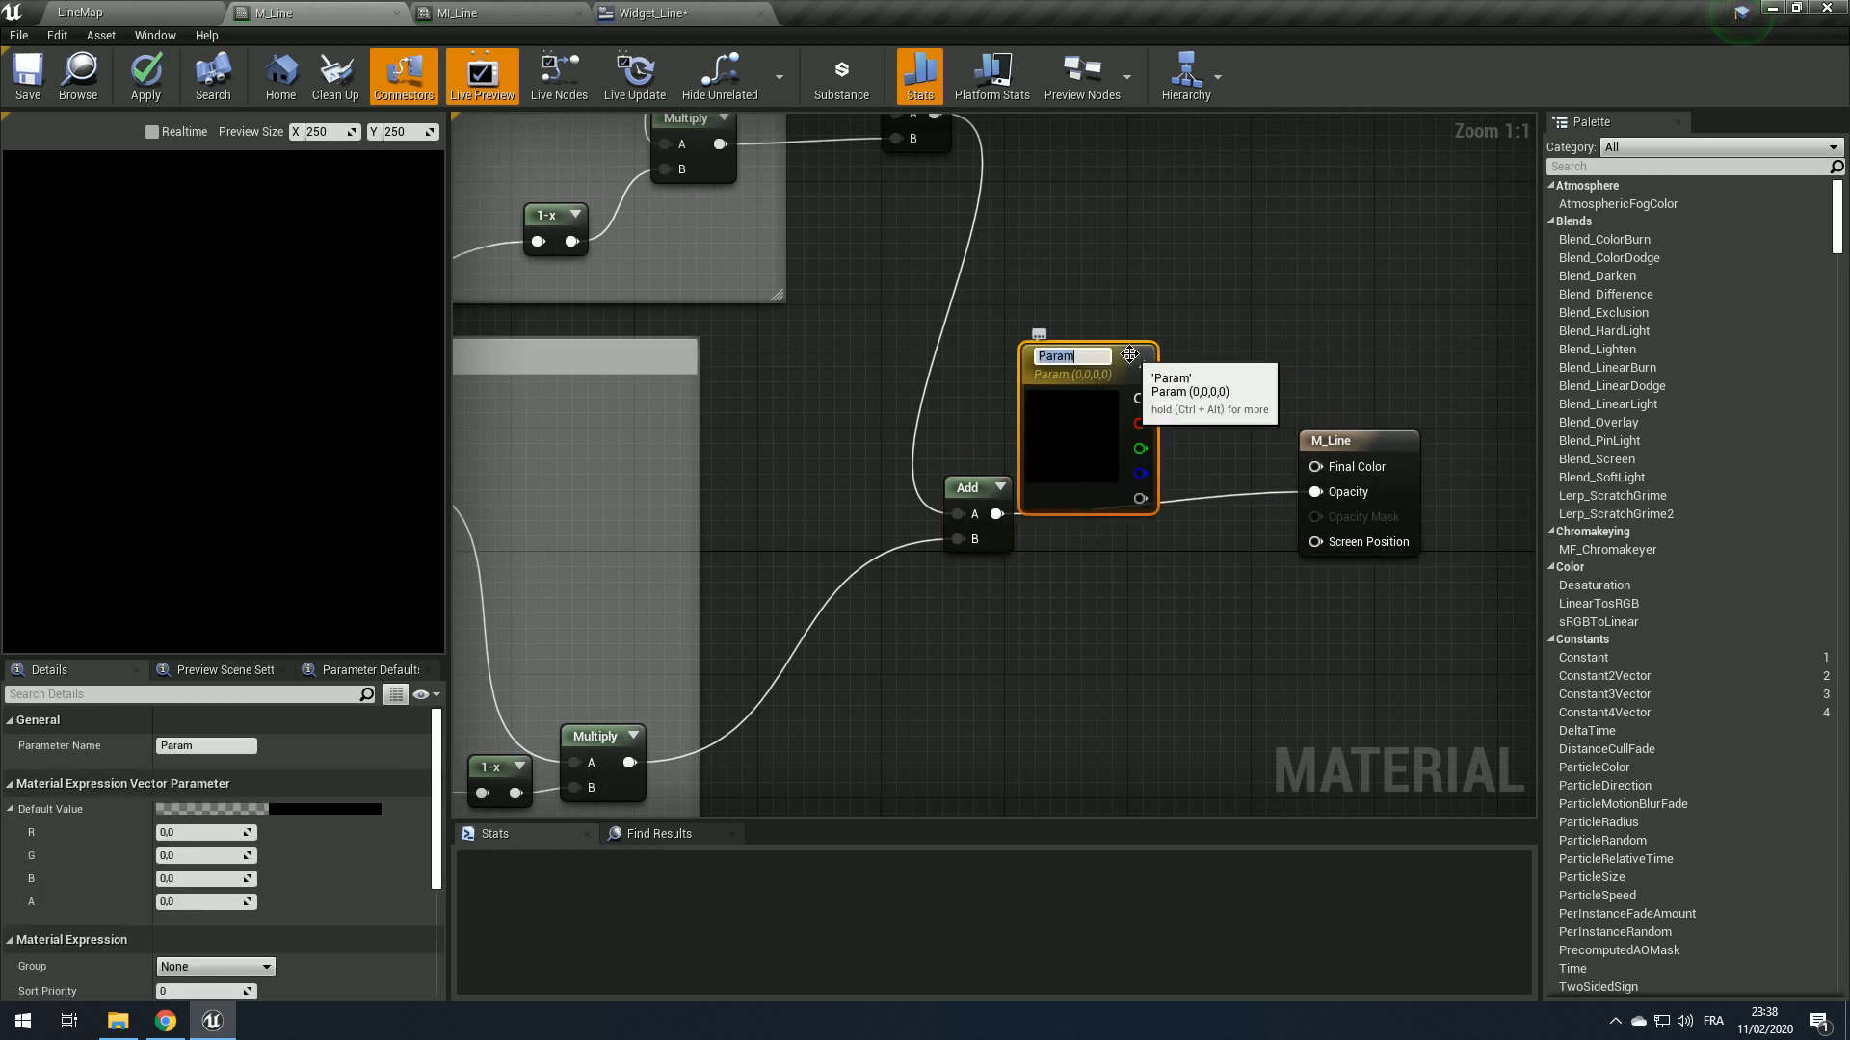
text(LineCOlor)
key(Return)
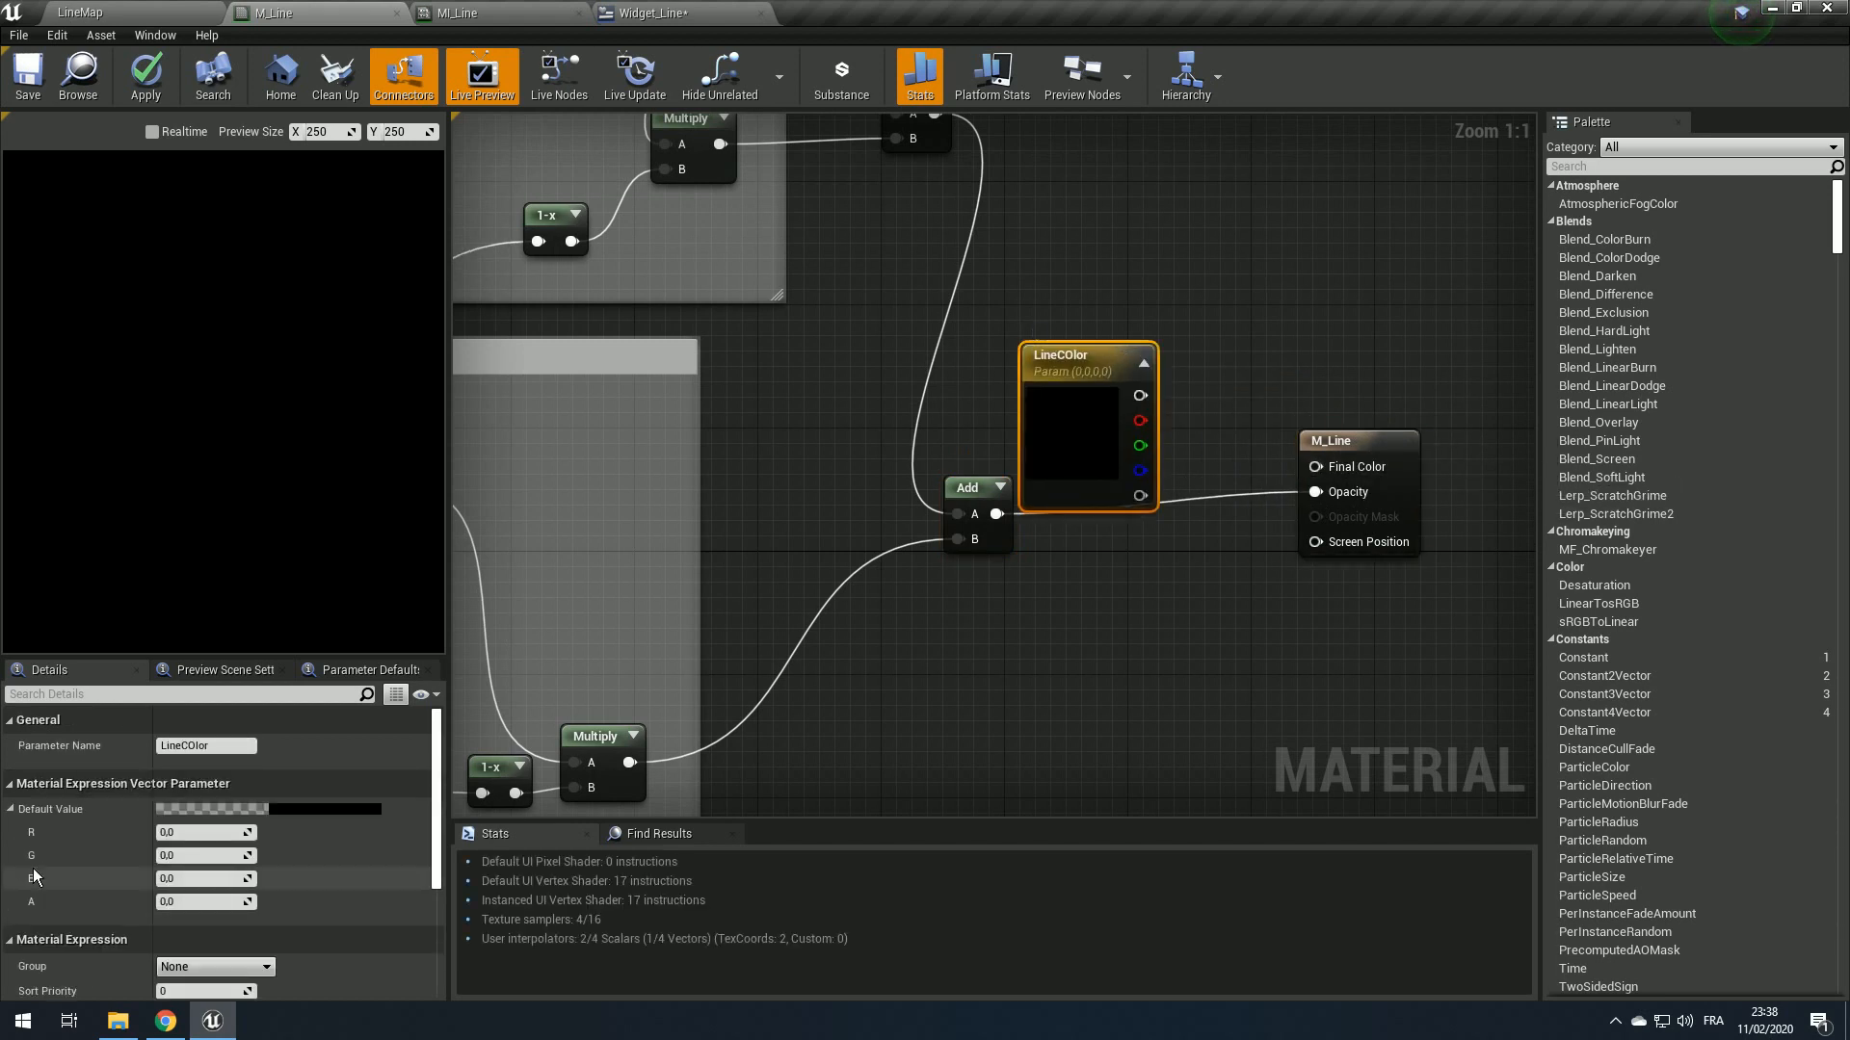
key(BackSpace)
text(o)
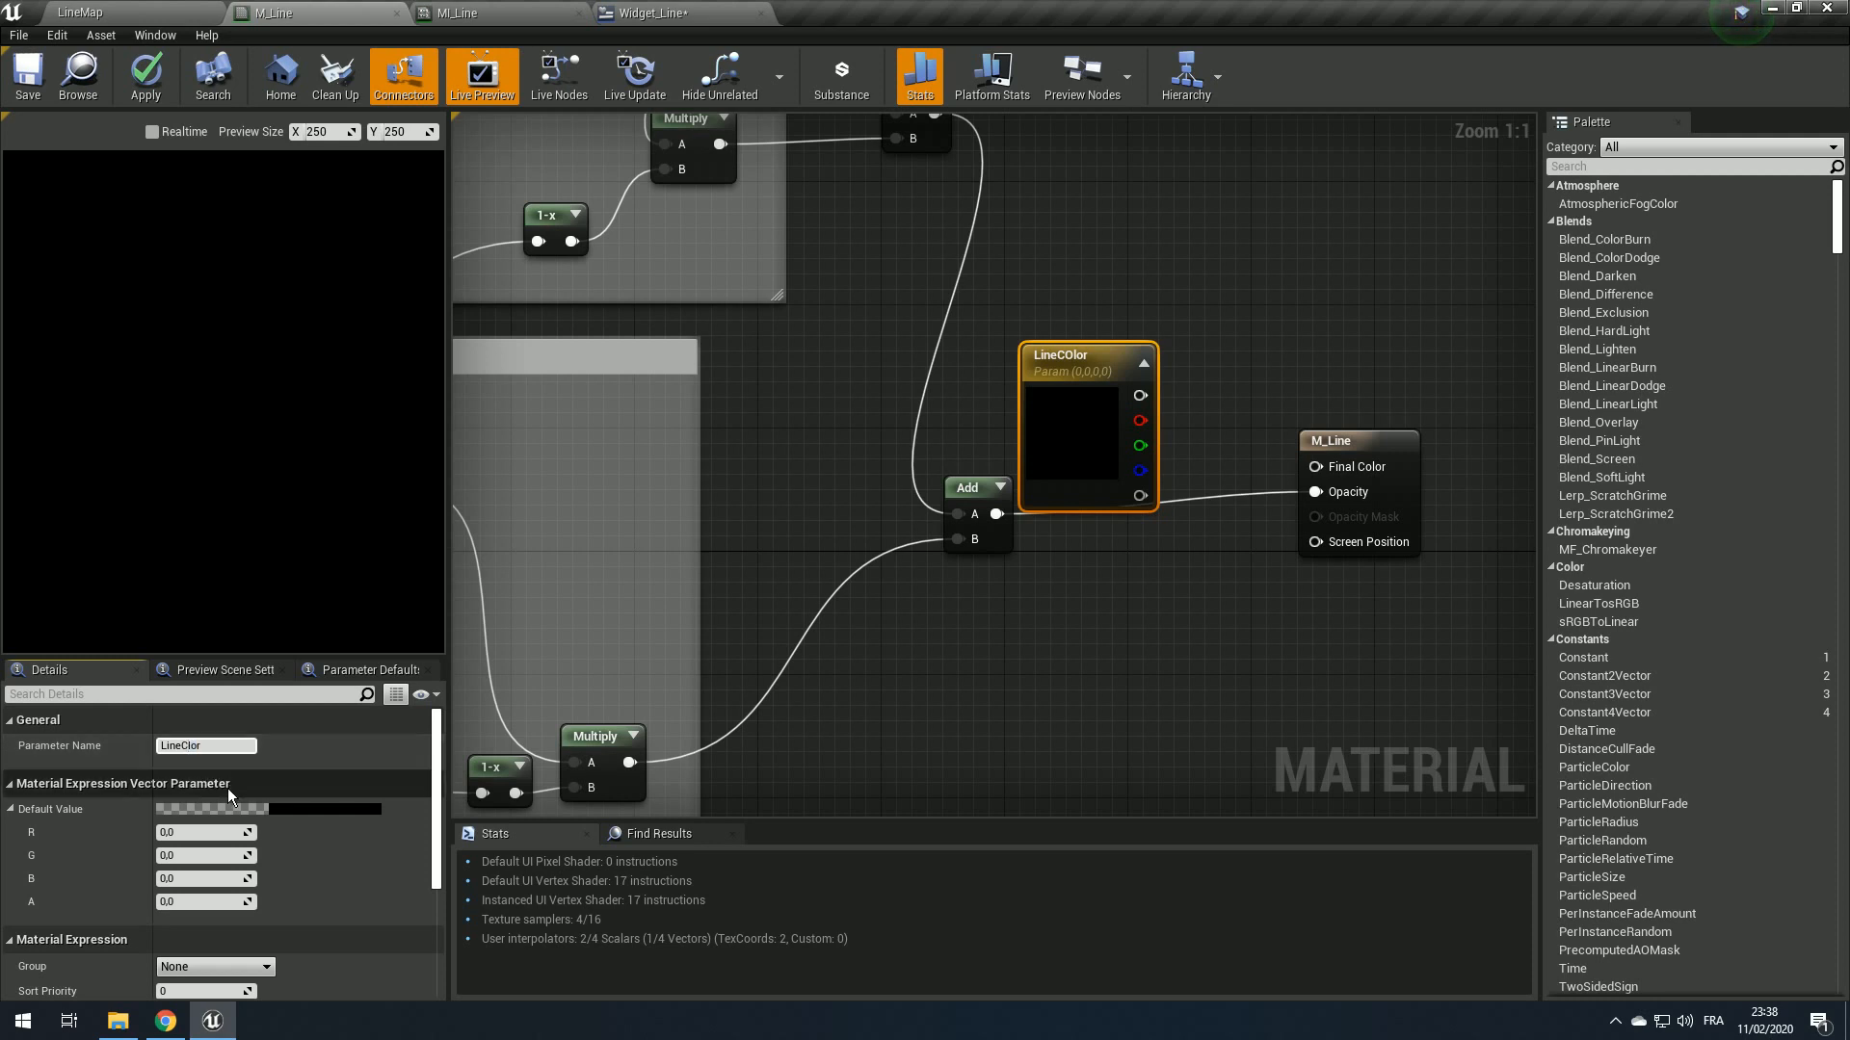
Step: Set LineColor's default to light blue (R 0.361772, G 0.721873, B 1.0), connect it to Final Color and save M_Line
click(310, 809)
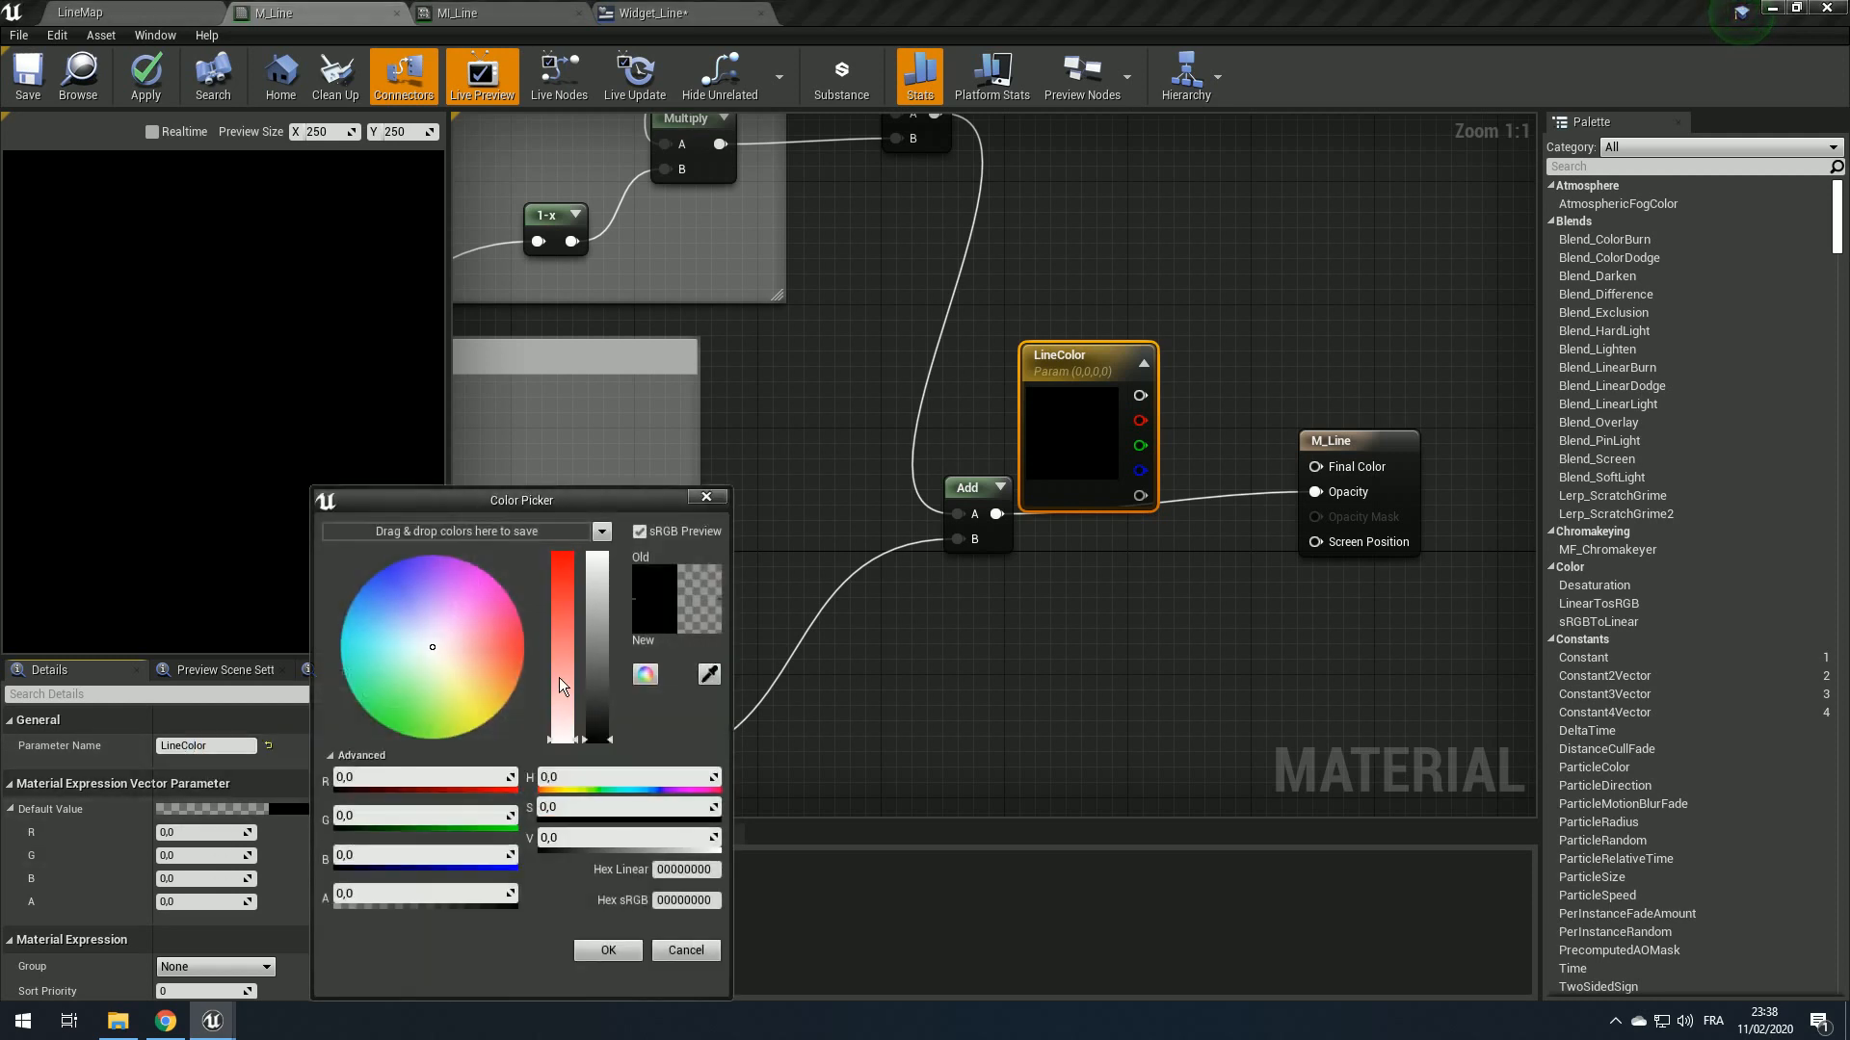
drag(416, 644, 379, 622)
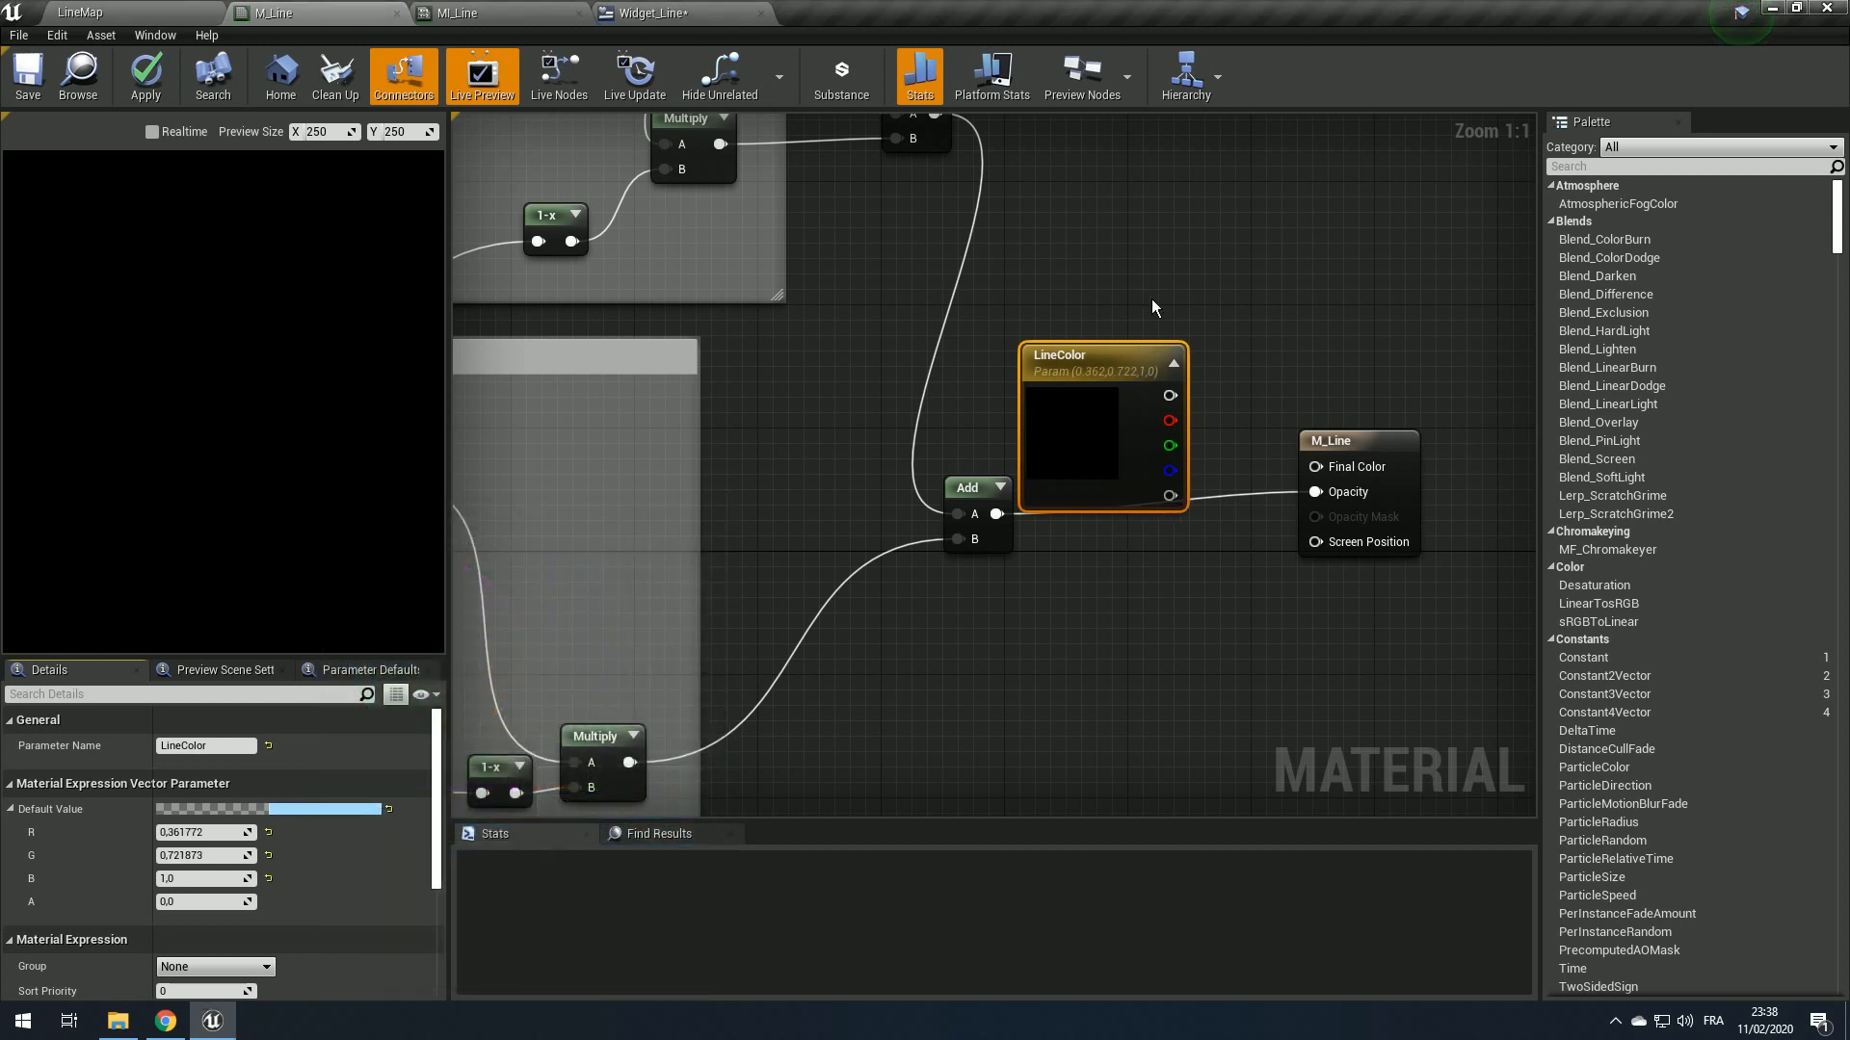
drag(1123, 430, 1325, 467)
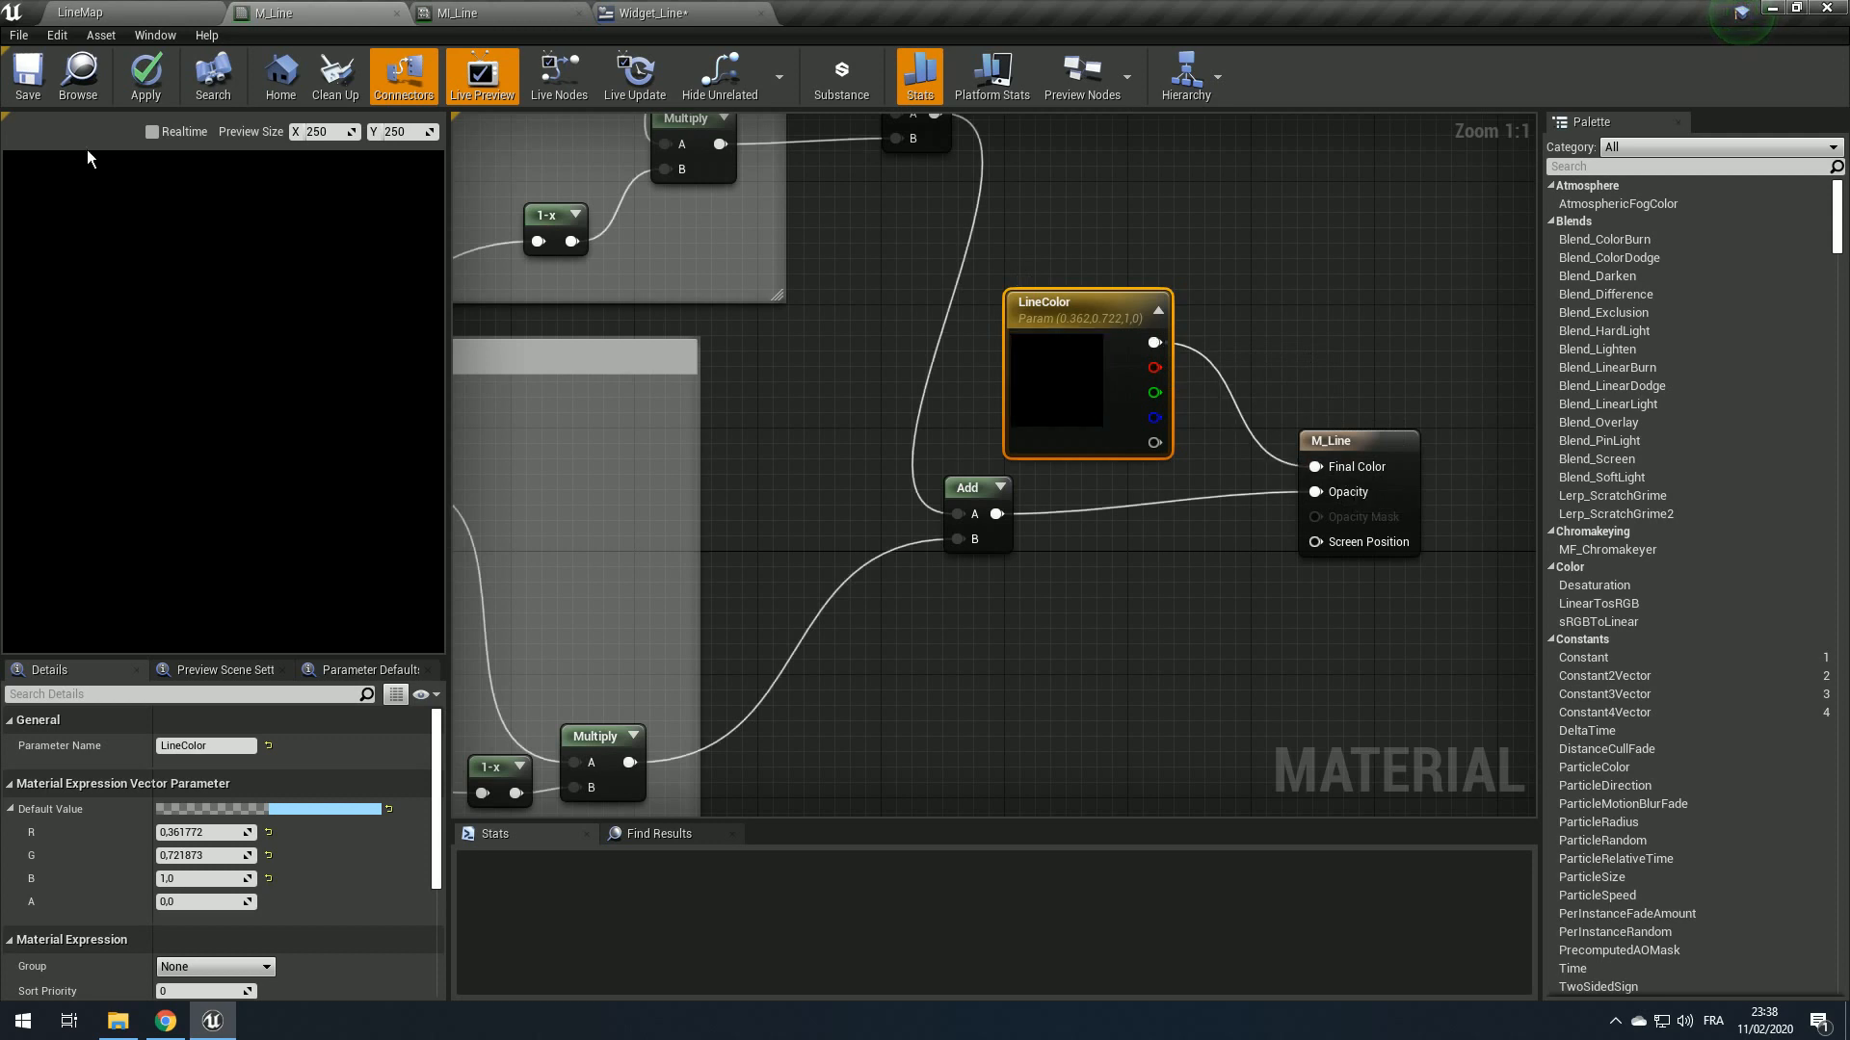
click(26, 95)
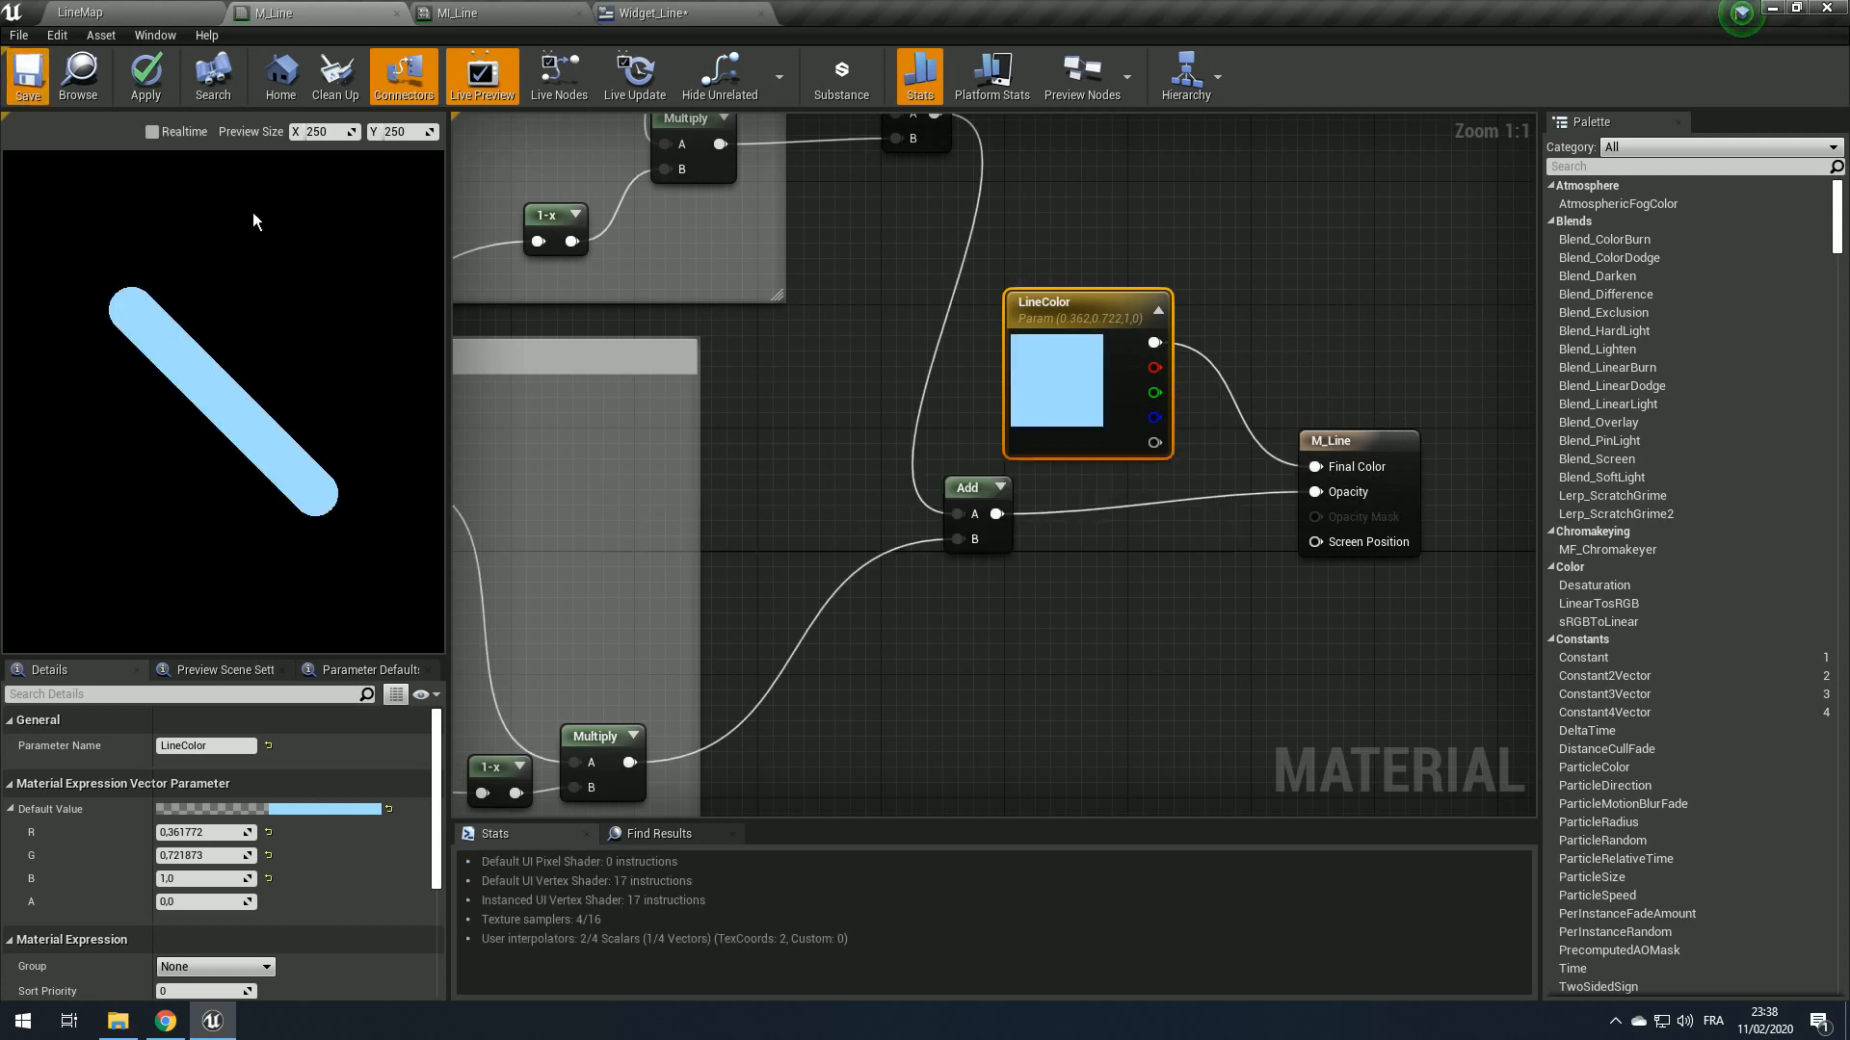
Step: Play LineMap and move around the scene to examine the line overlay against the level, and stop the session
click(539, 13)
click(712, 13)
click(64, 11)
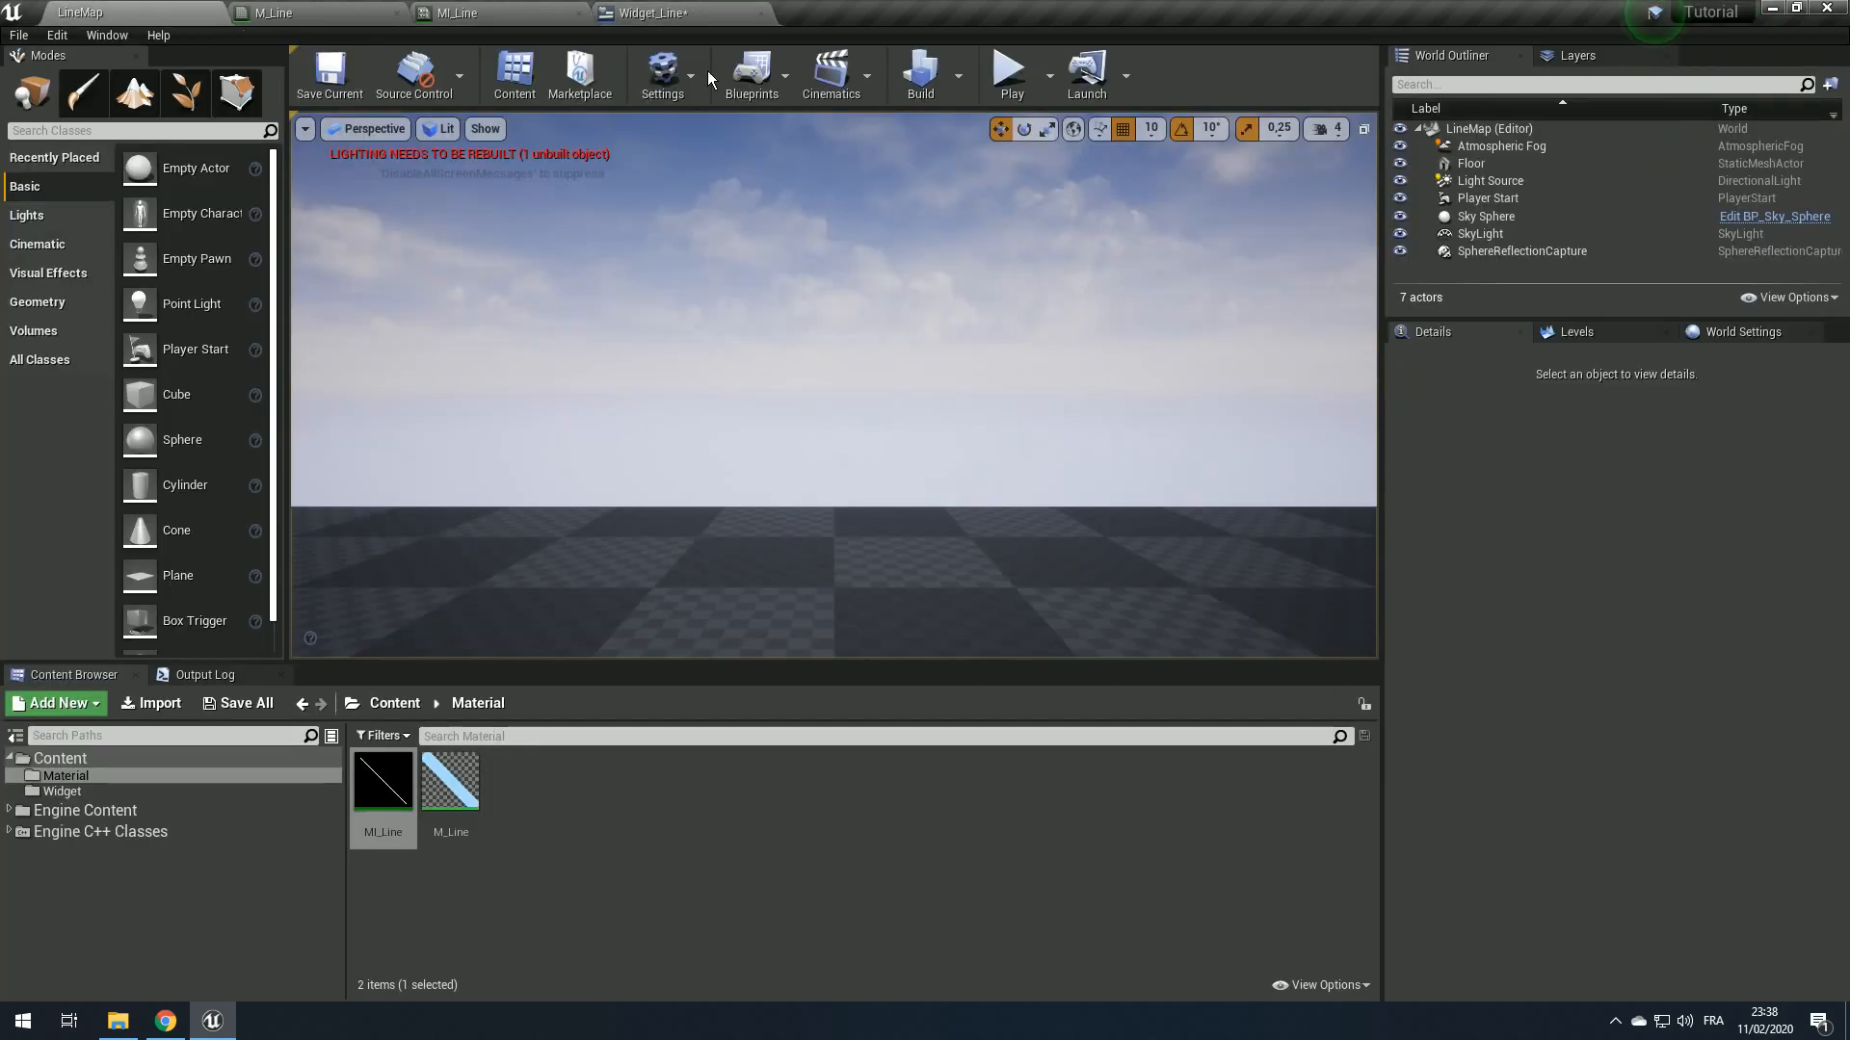
click(1012, 72)
key(s)
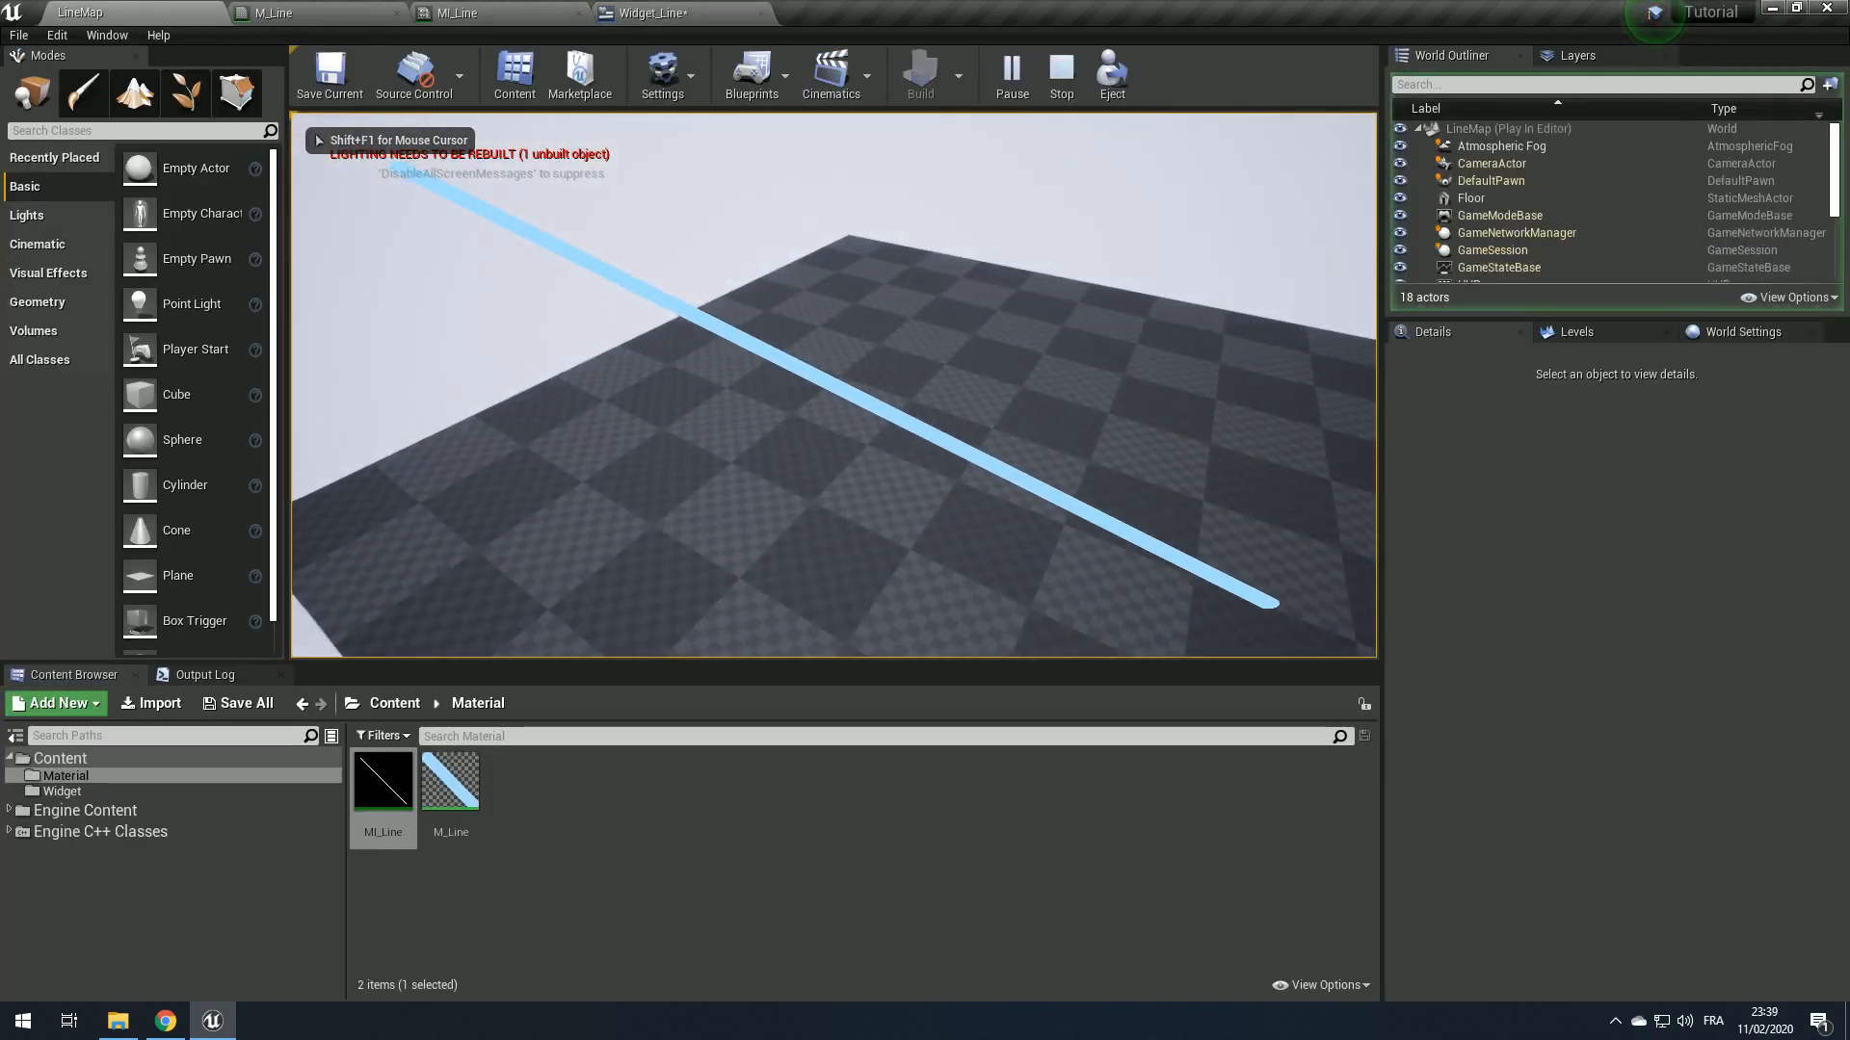
key(shift+F1)
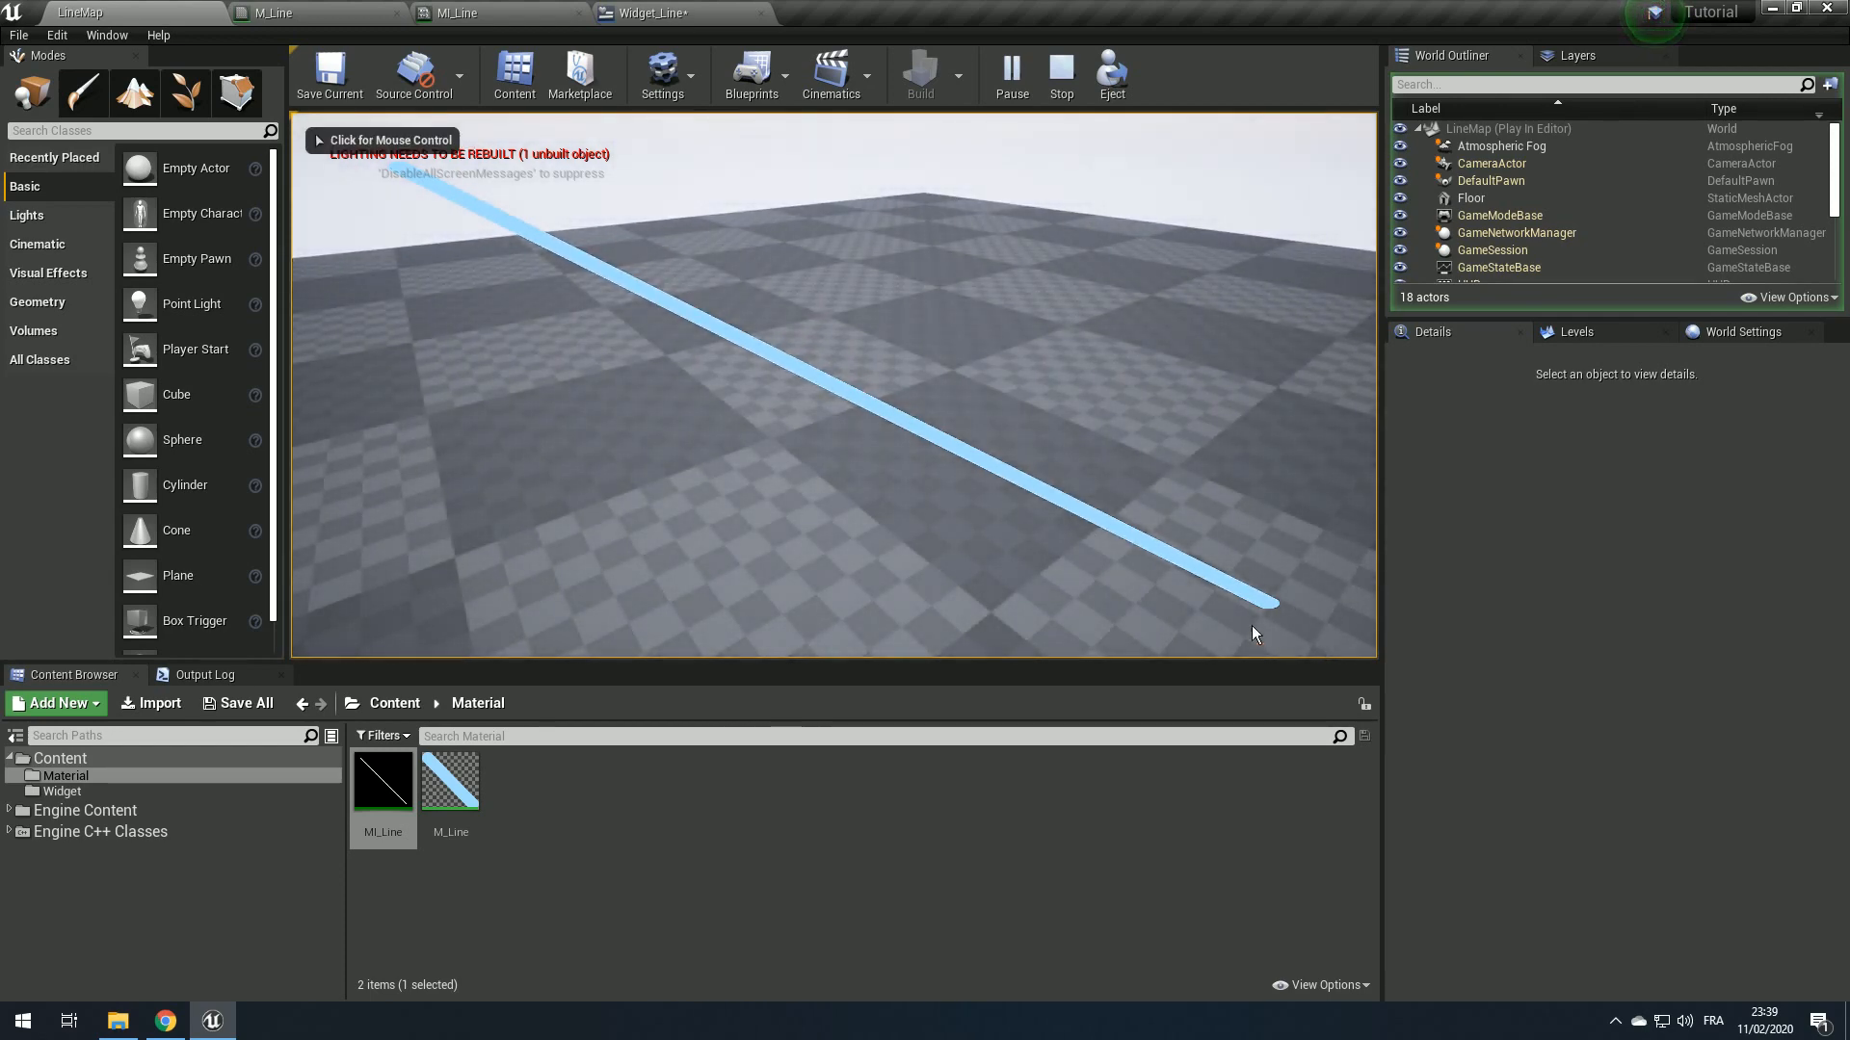
click(959, 375)
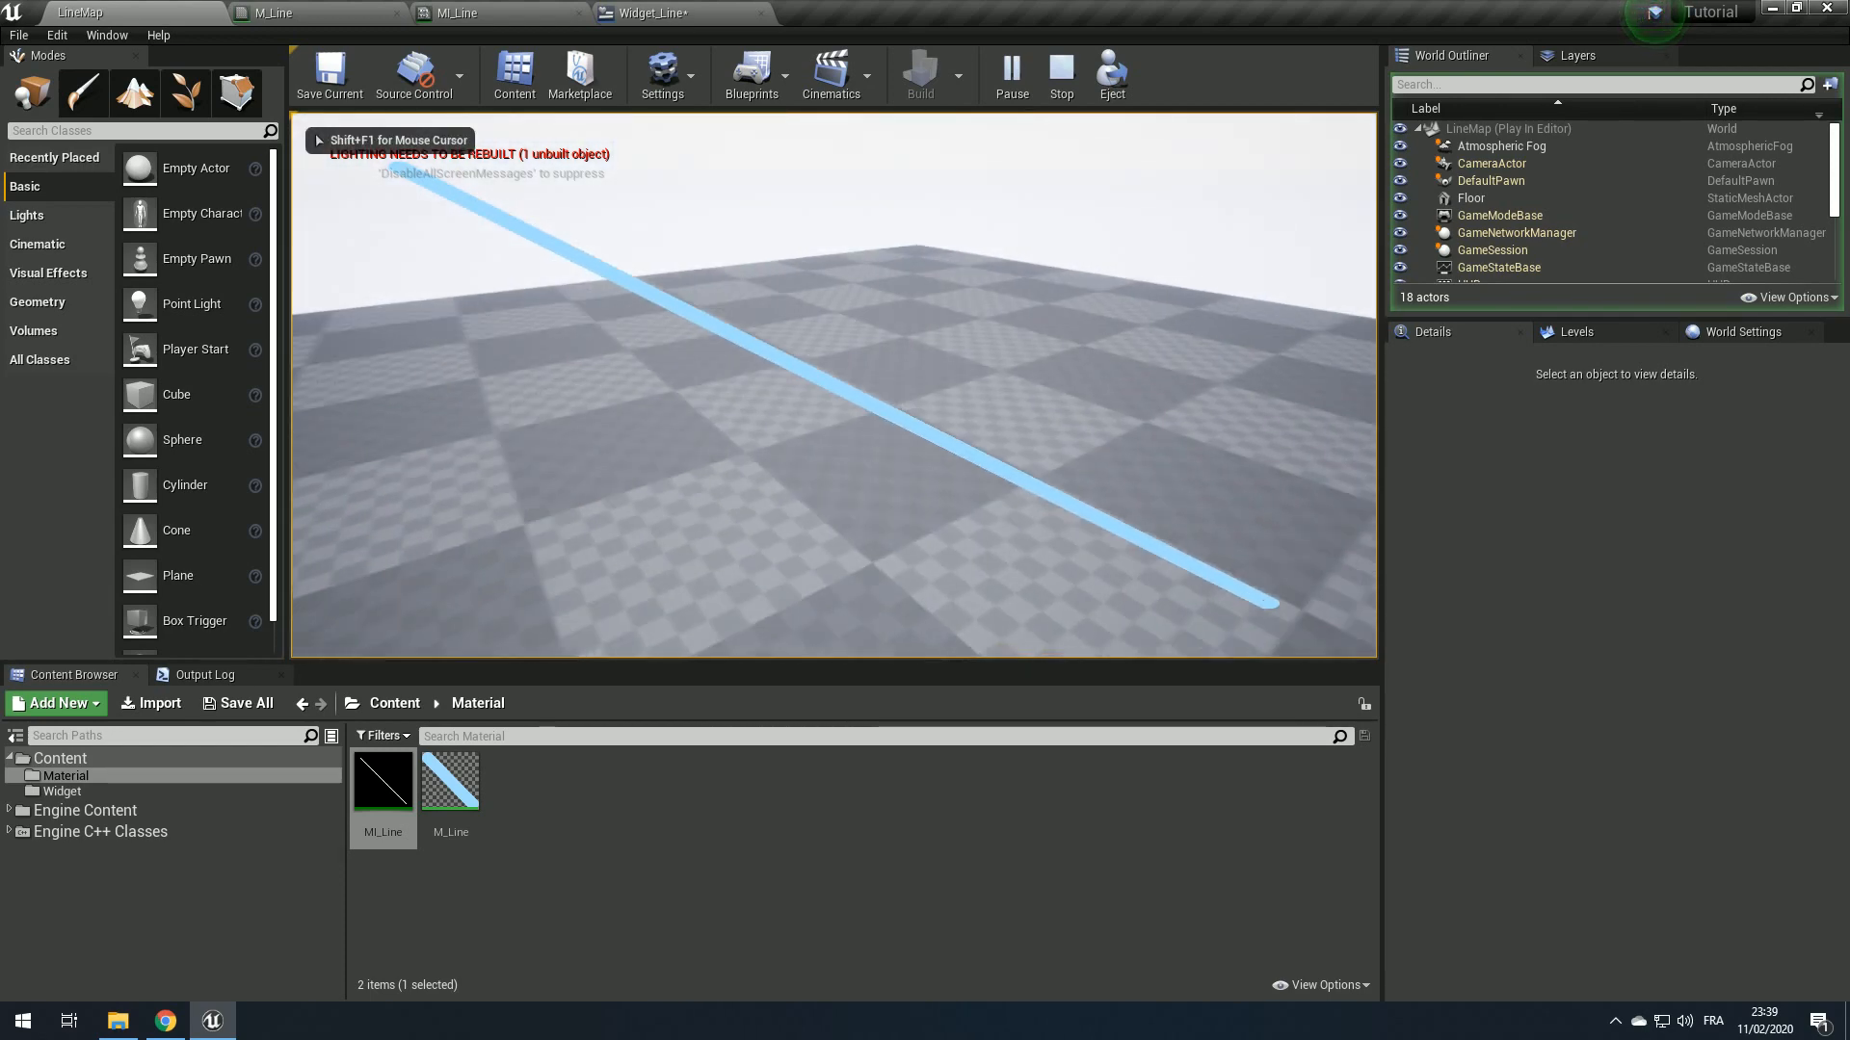
key(shift+F1)
click(802, 292)
key(Escape)
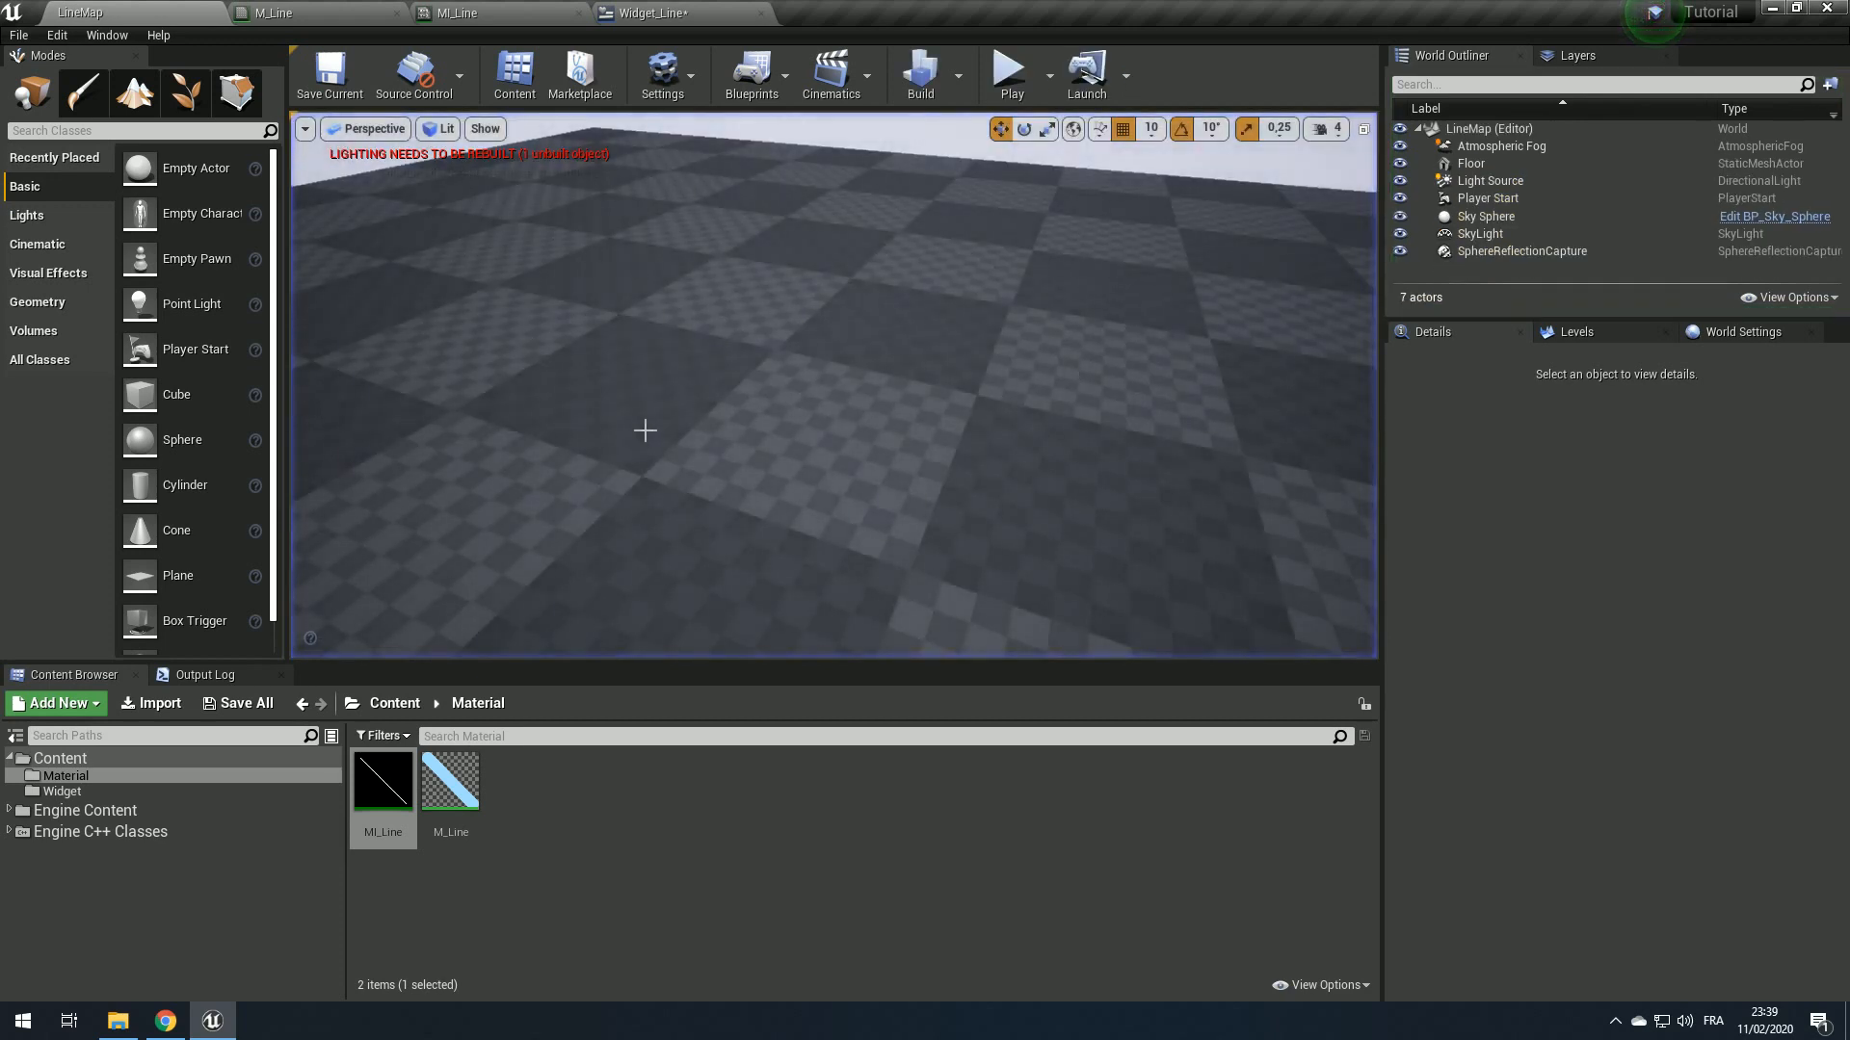
Step: Place a sphere on the floor at location -80, 0, 60 and play LineMap briefly to check it behind the line
drag(182, 439, 767, 424)
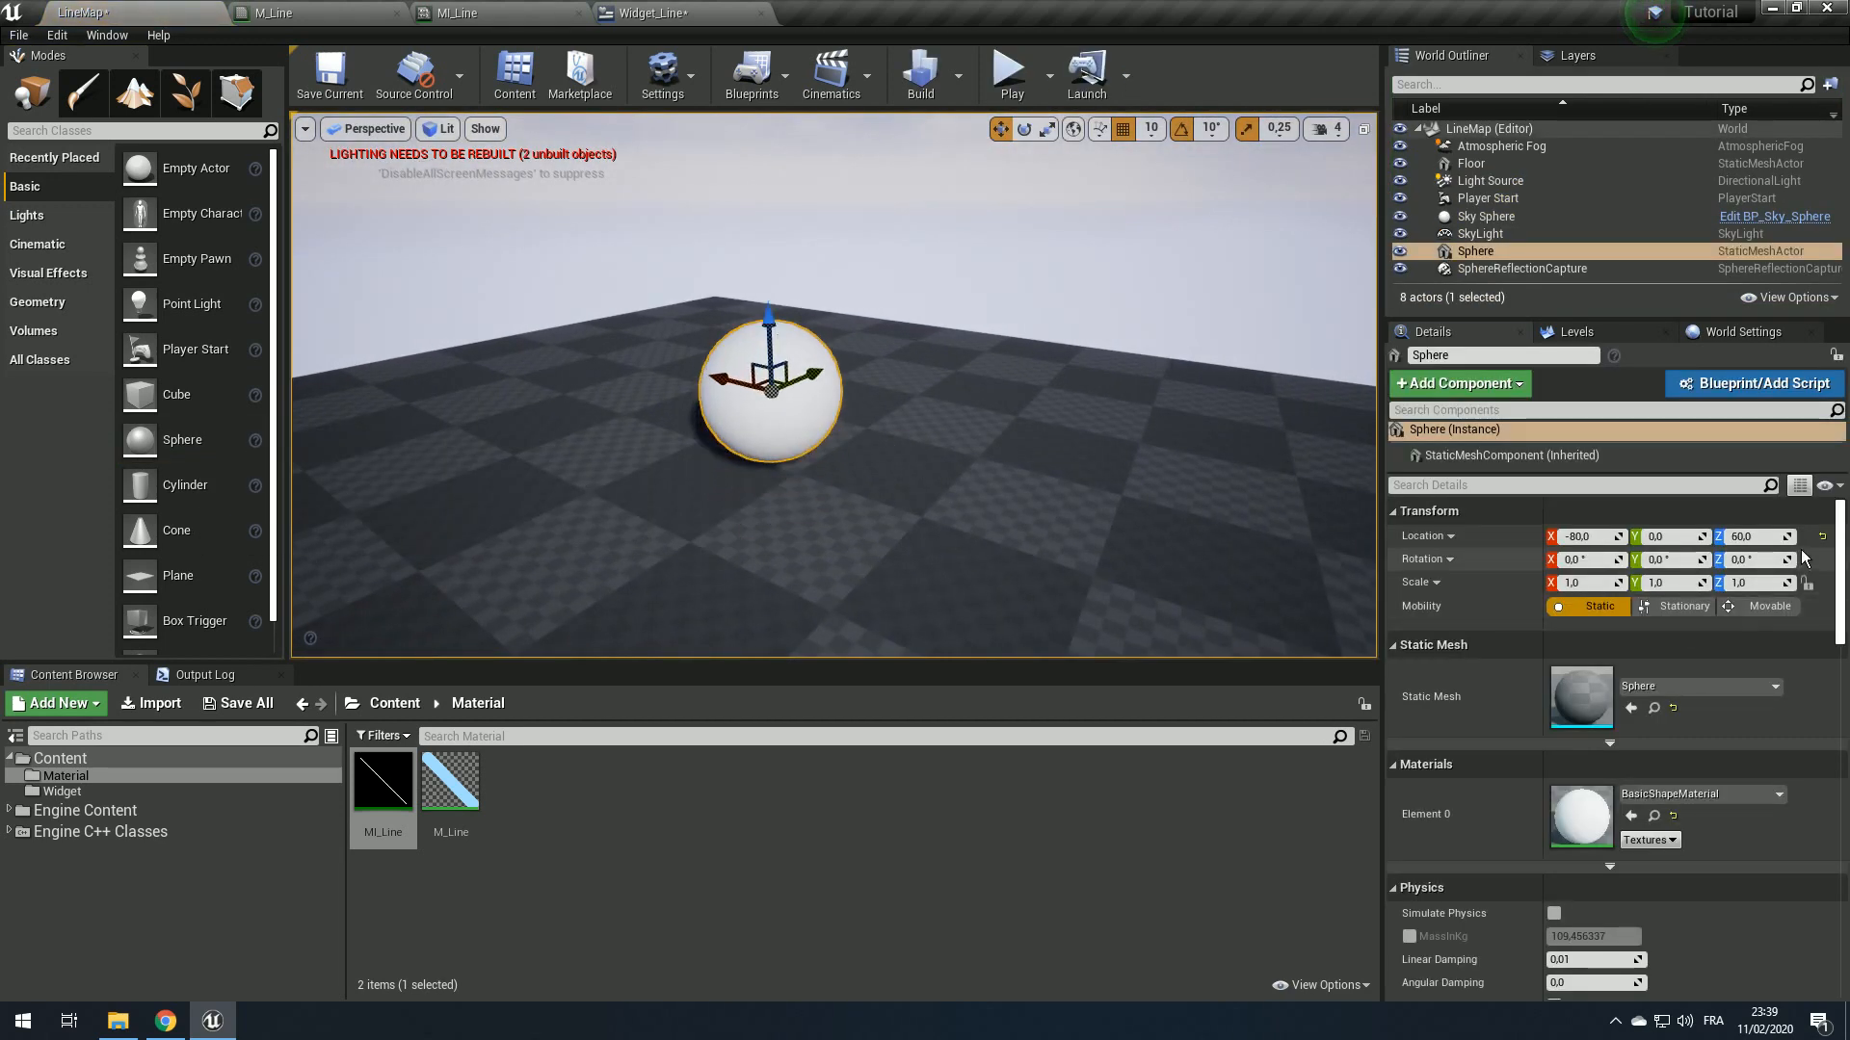
right_drag(764, 498, 741, 492)
click(1011, 72)
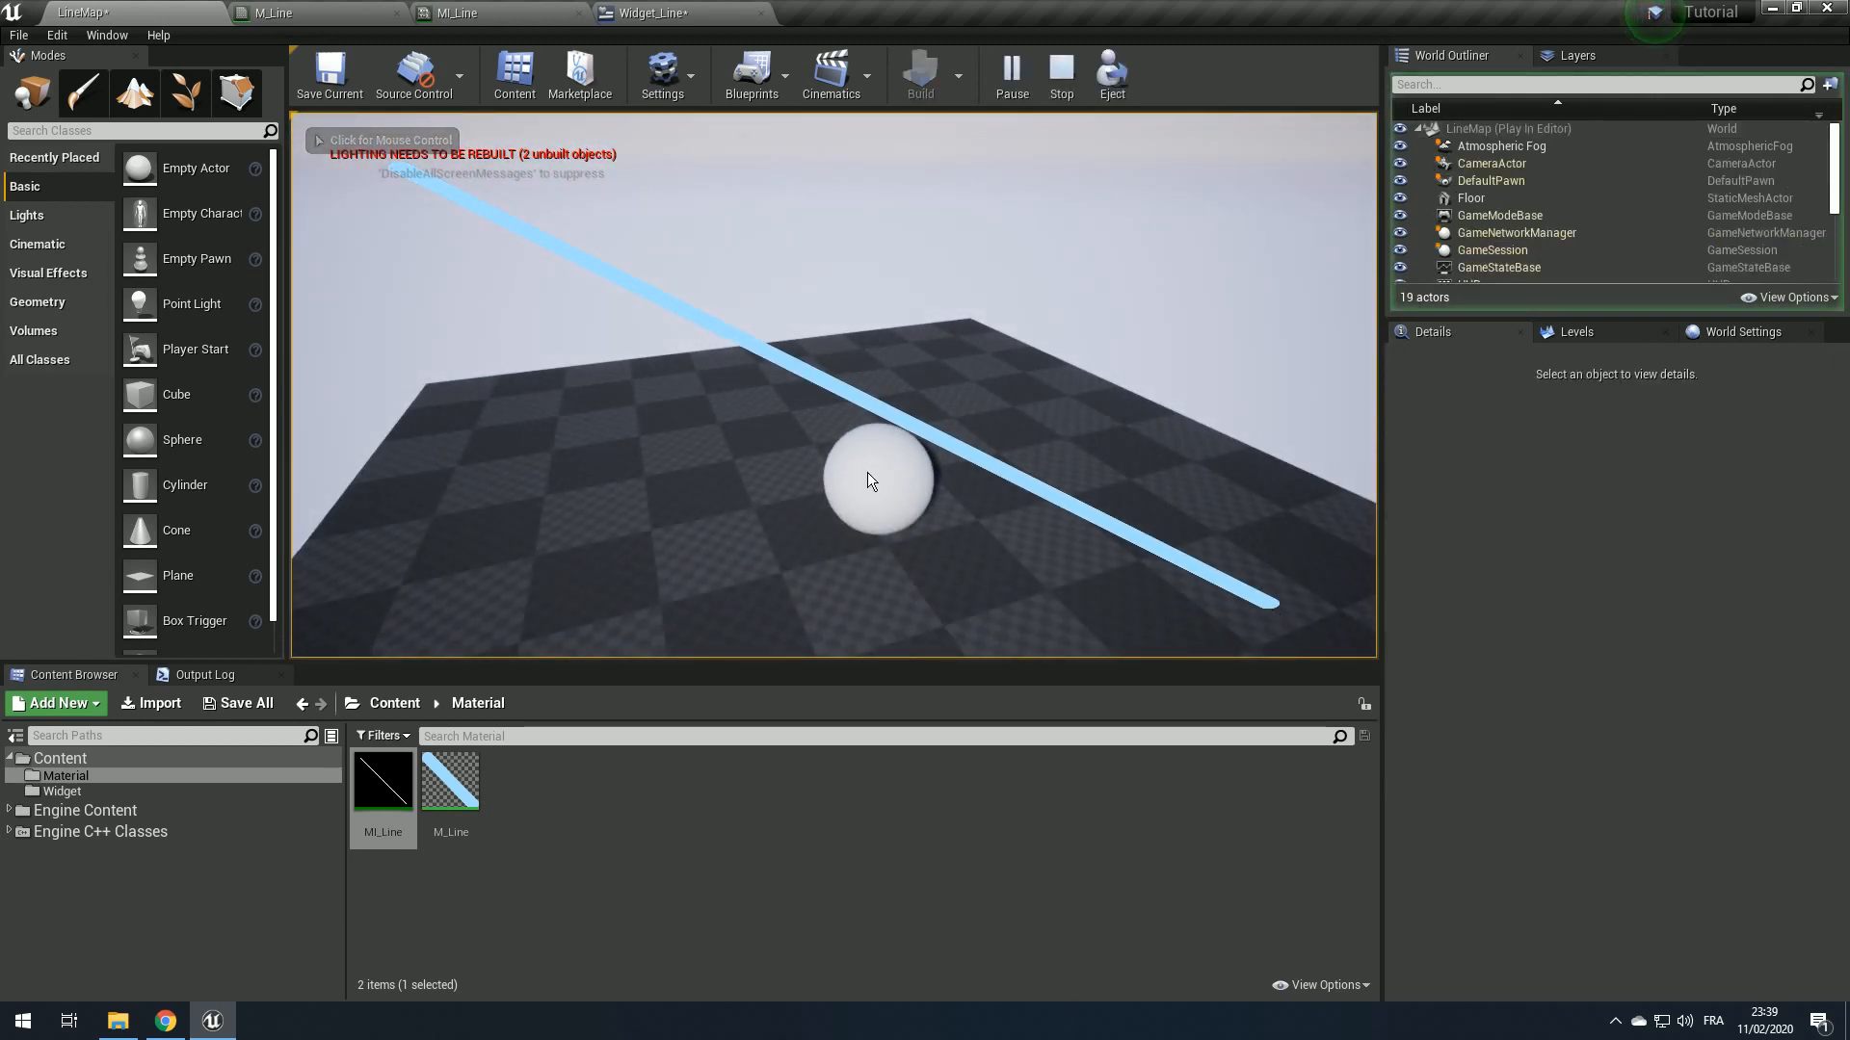
key(Escape)
Step: Select the image in Widget_Line, save the widget and check the parameters of its MI_Line material
click(658, 12)
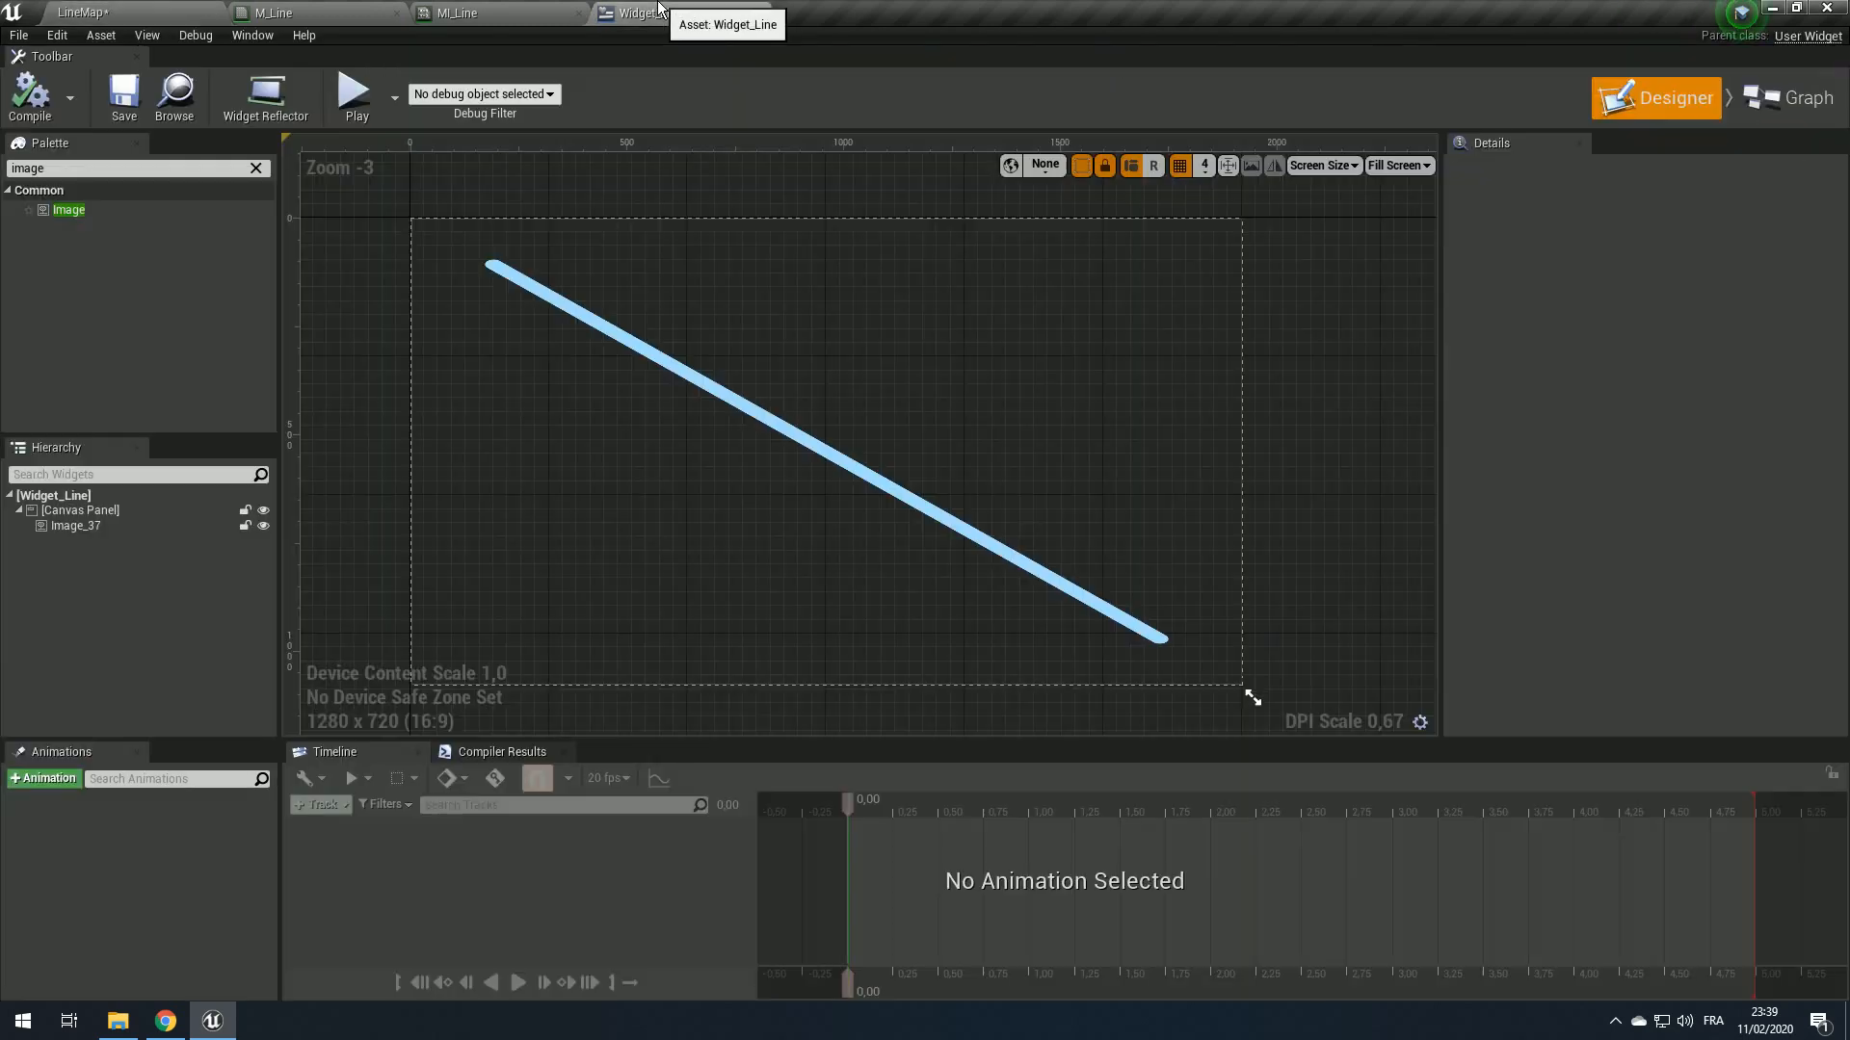
click(805, 331)
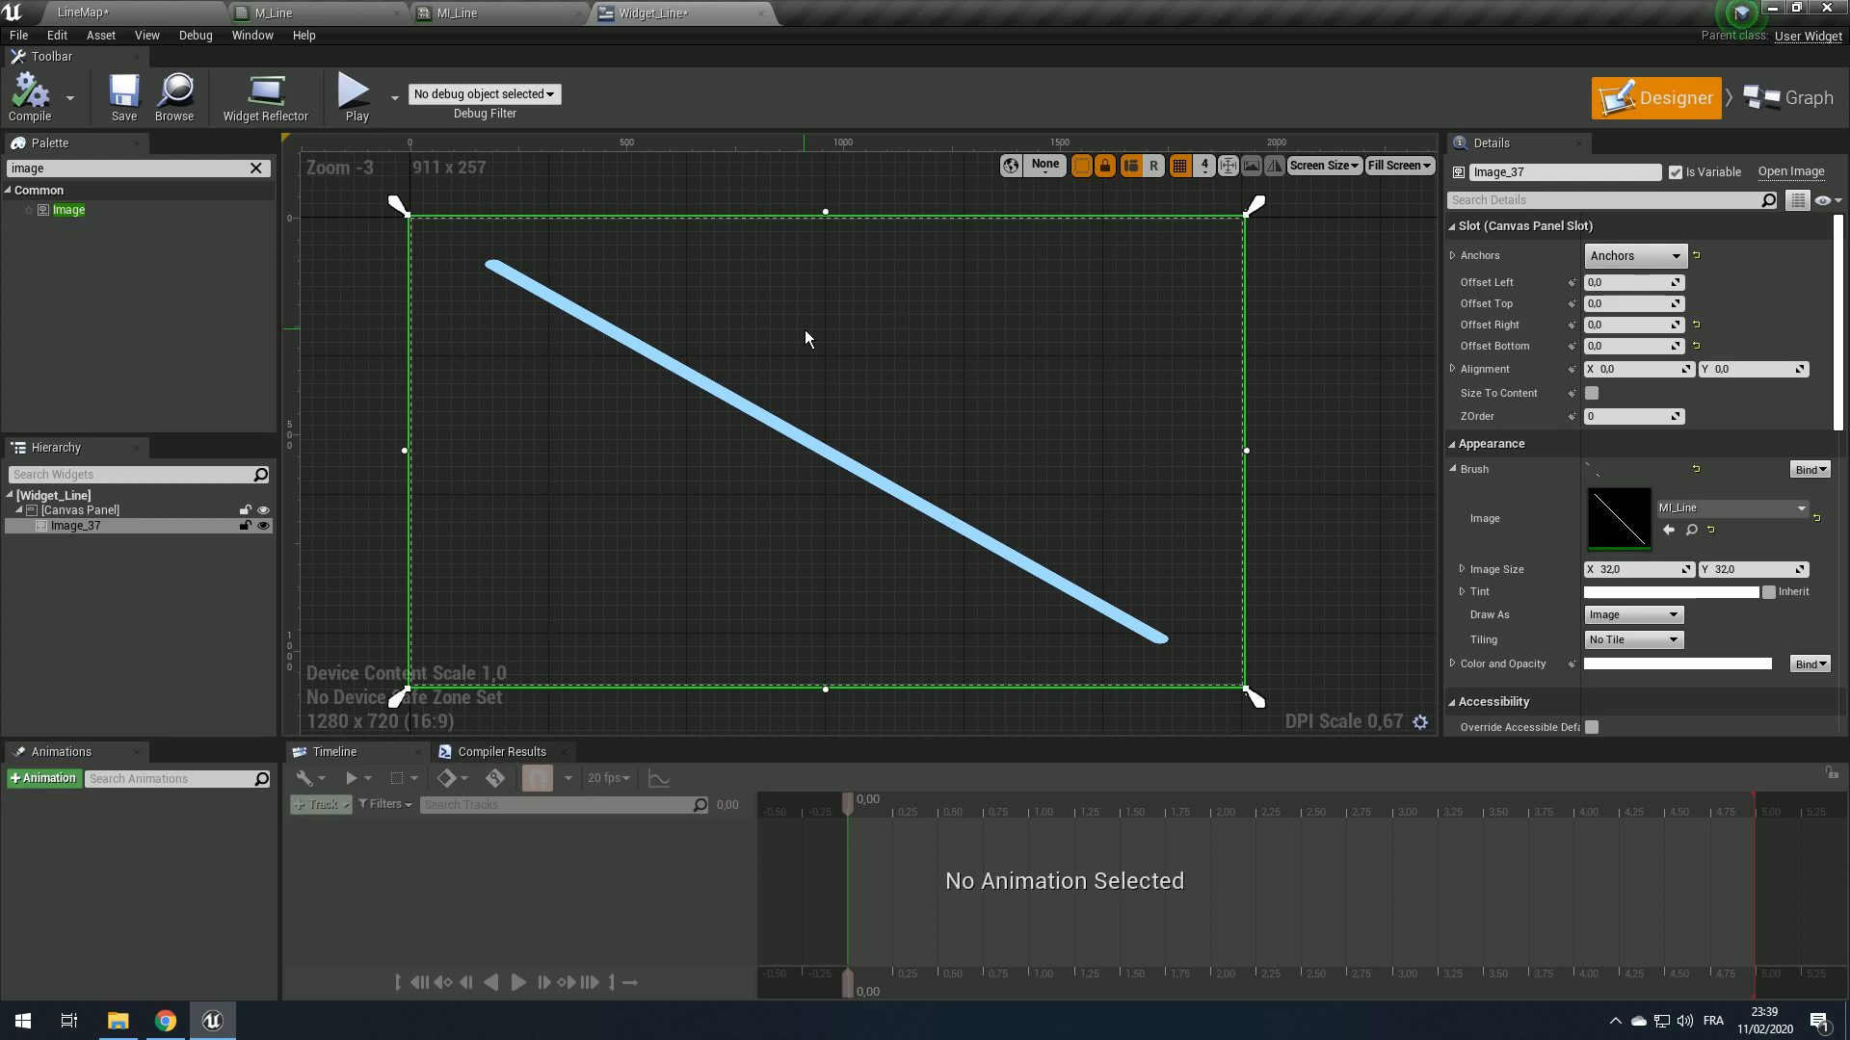
click(125, 93)
right_drag(1307, 386, 1279, 388)
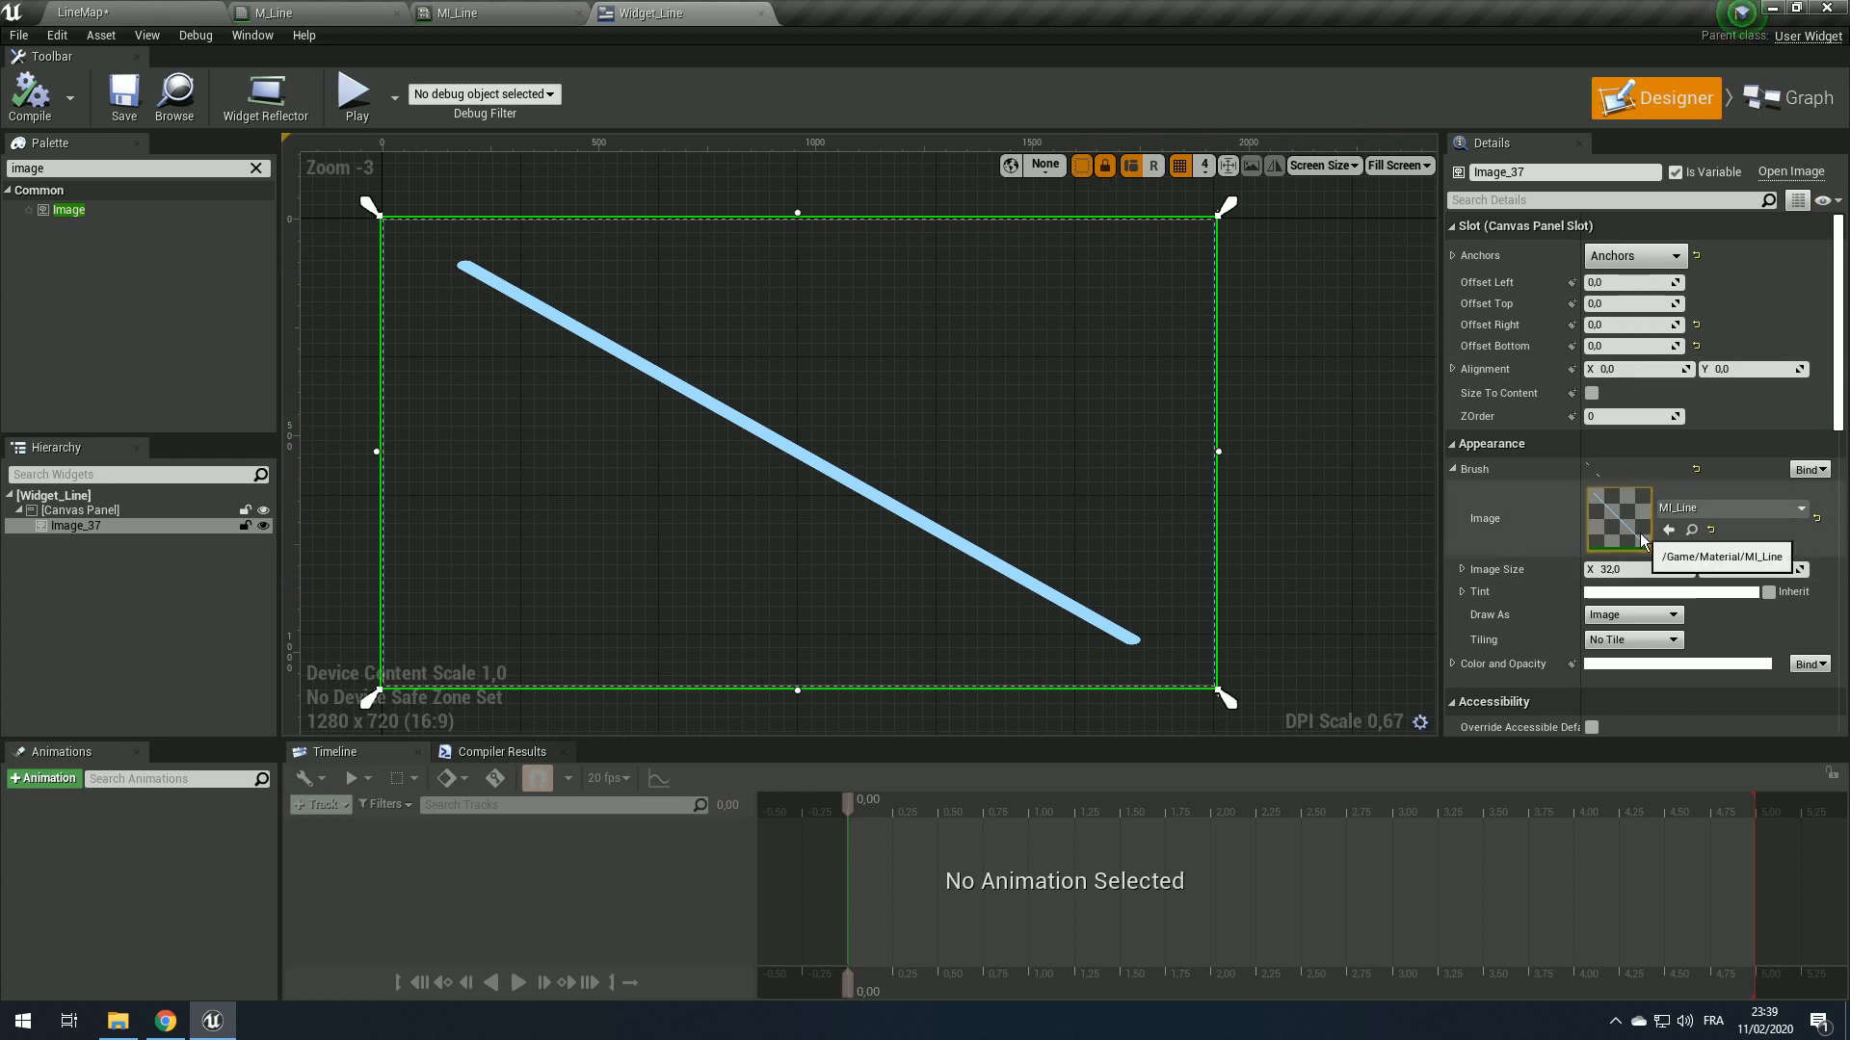
click(481, 13)
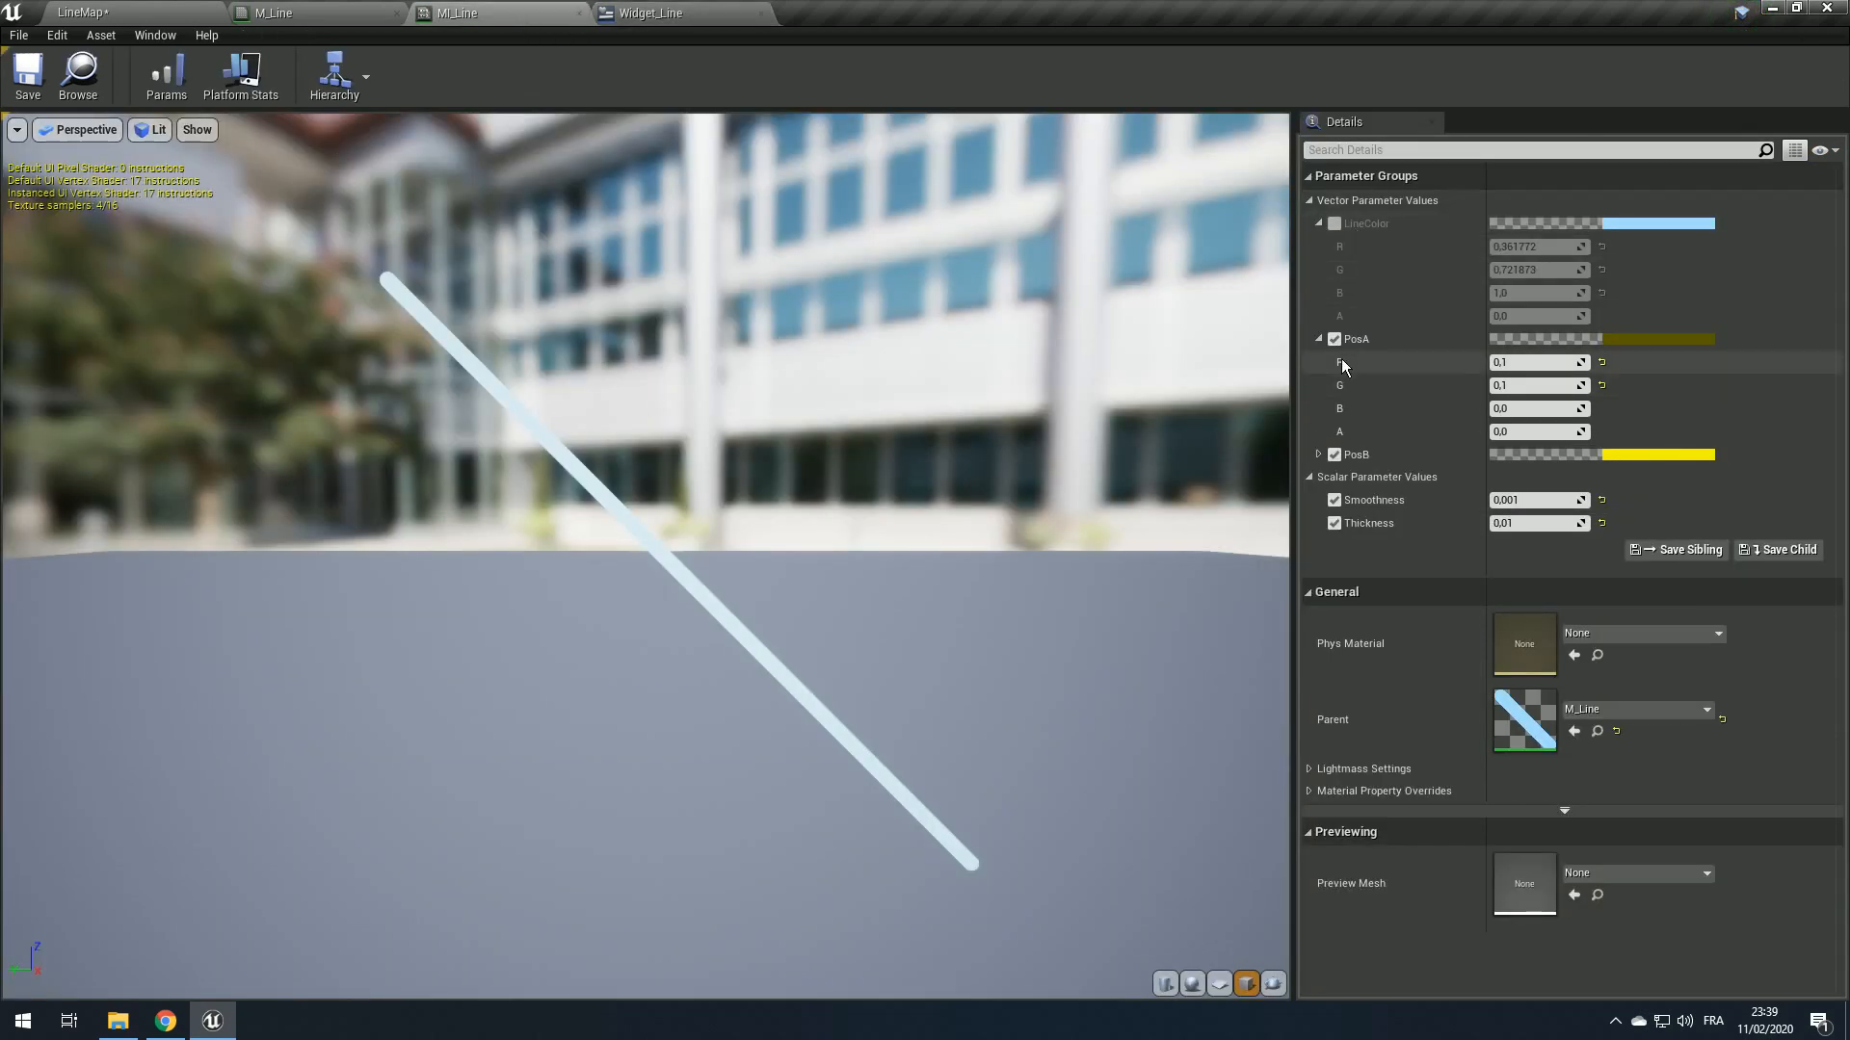
click(686, 12)
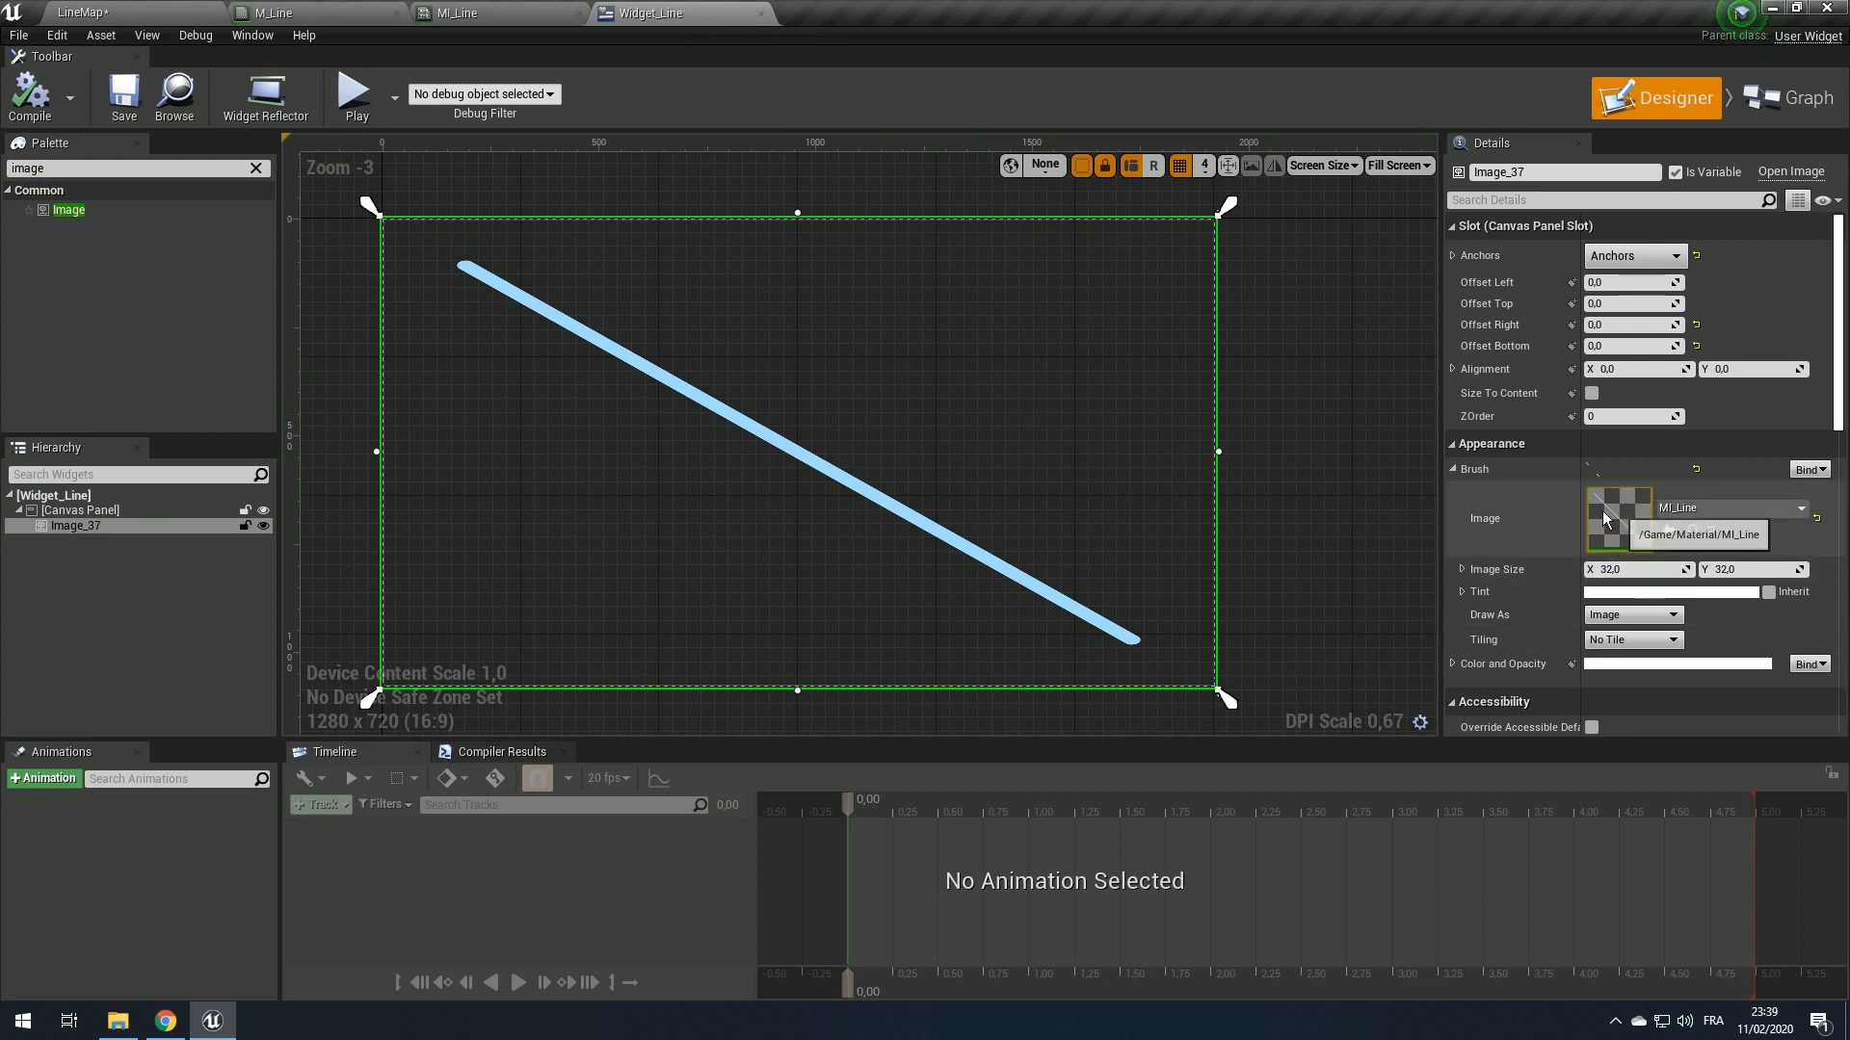
Step: In Widget_Line's event graph, add a Create Dynamic Material Instance node to Event Pre Construct and align it beside the event
click(1780, 108)
right_drag(1224, 381, 1020, 454)
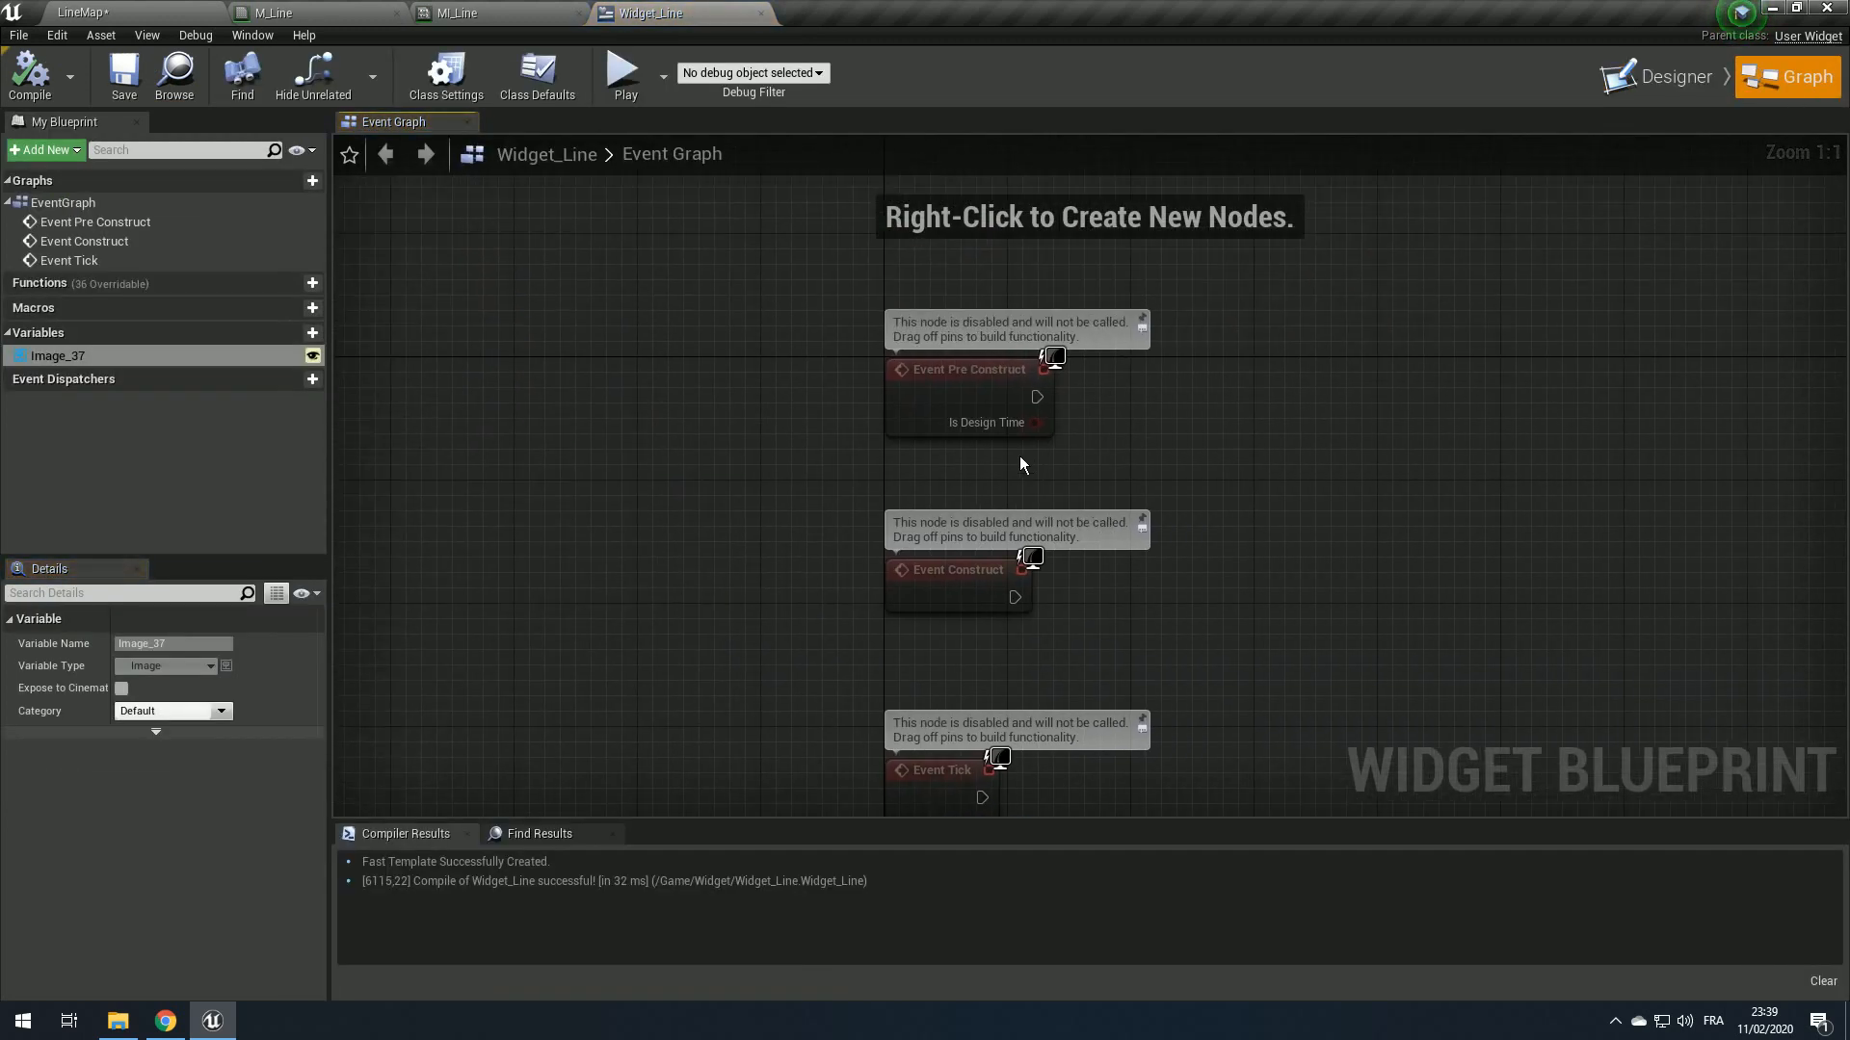
right_drag(781, 394, 499, 476)
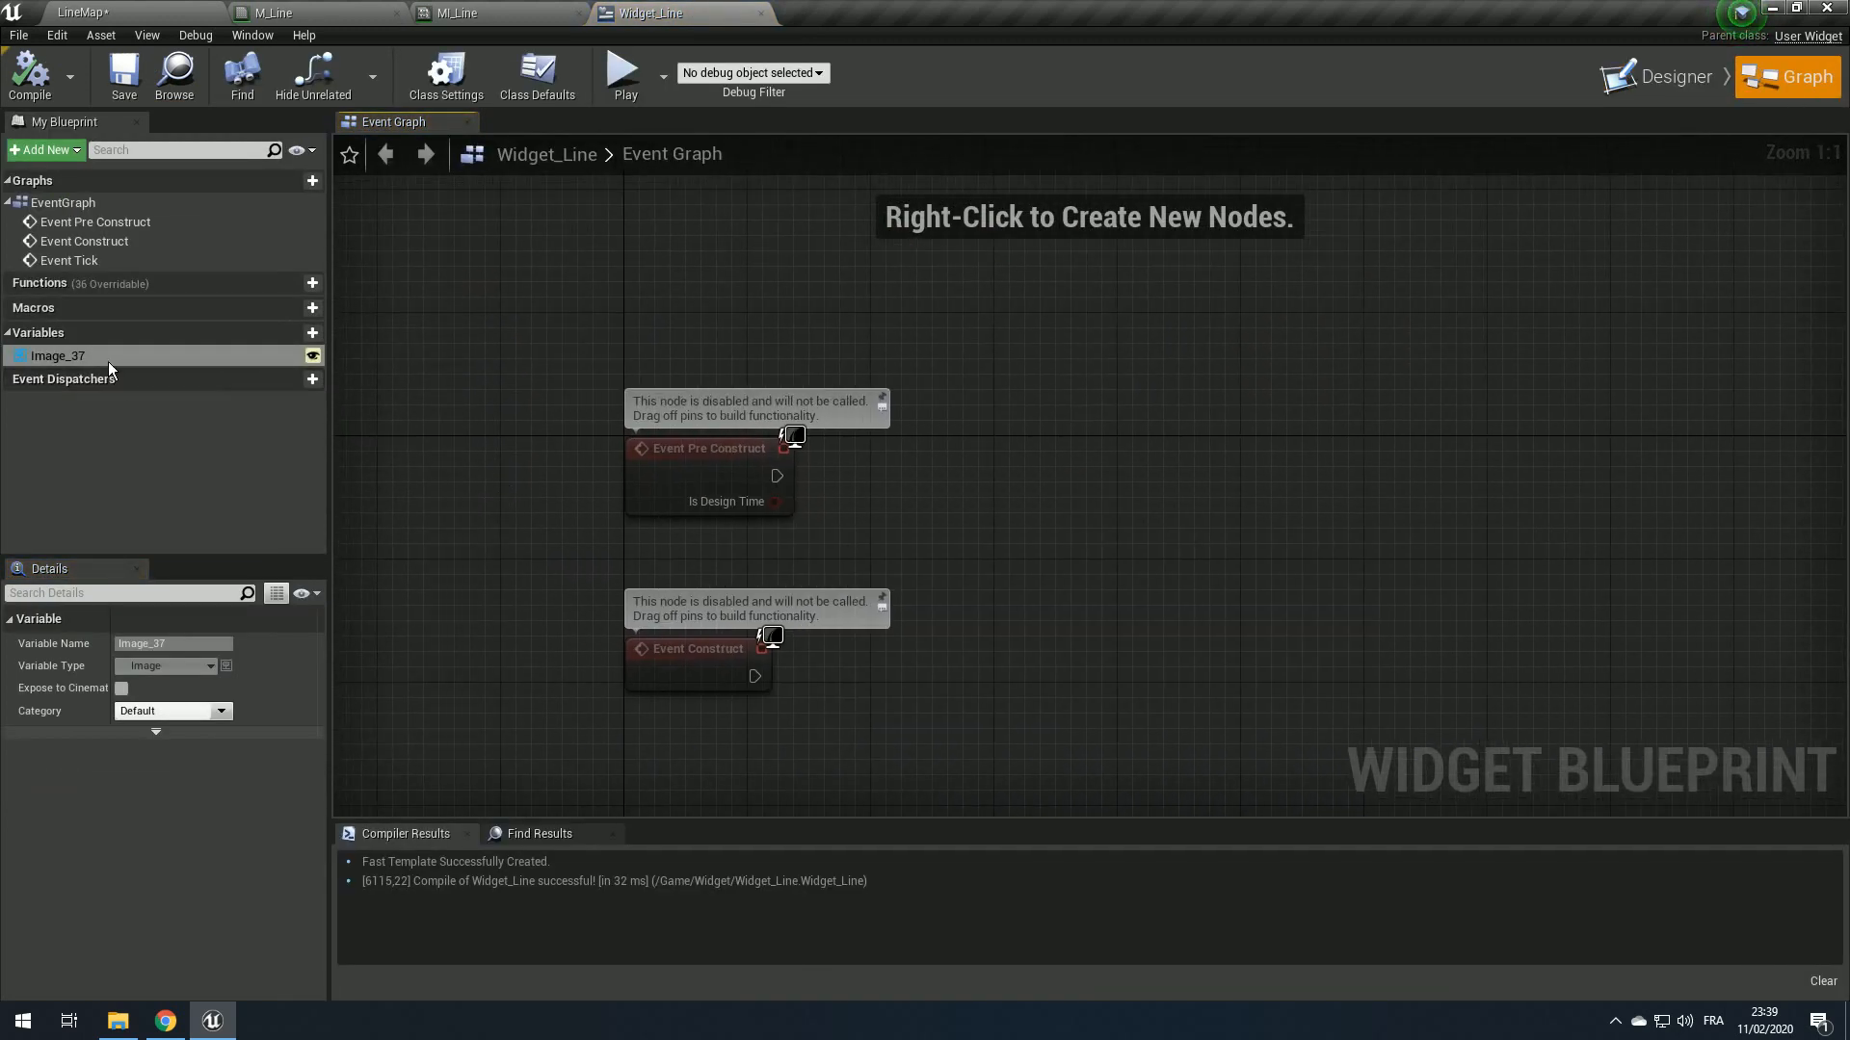
ctrl+drag(108, 361, 1208, 371)
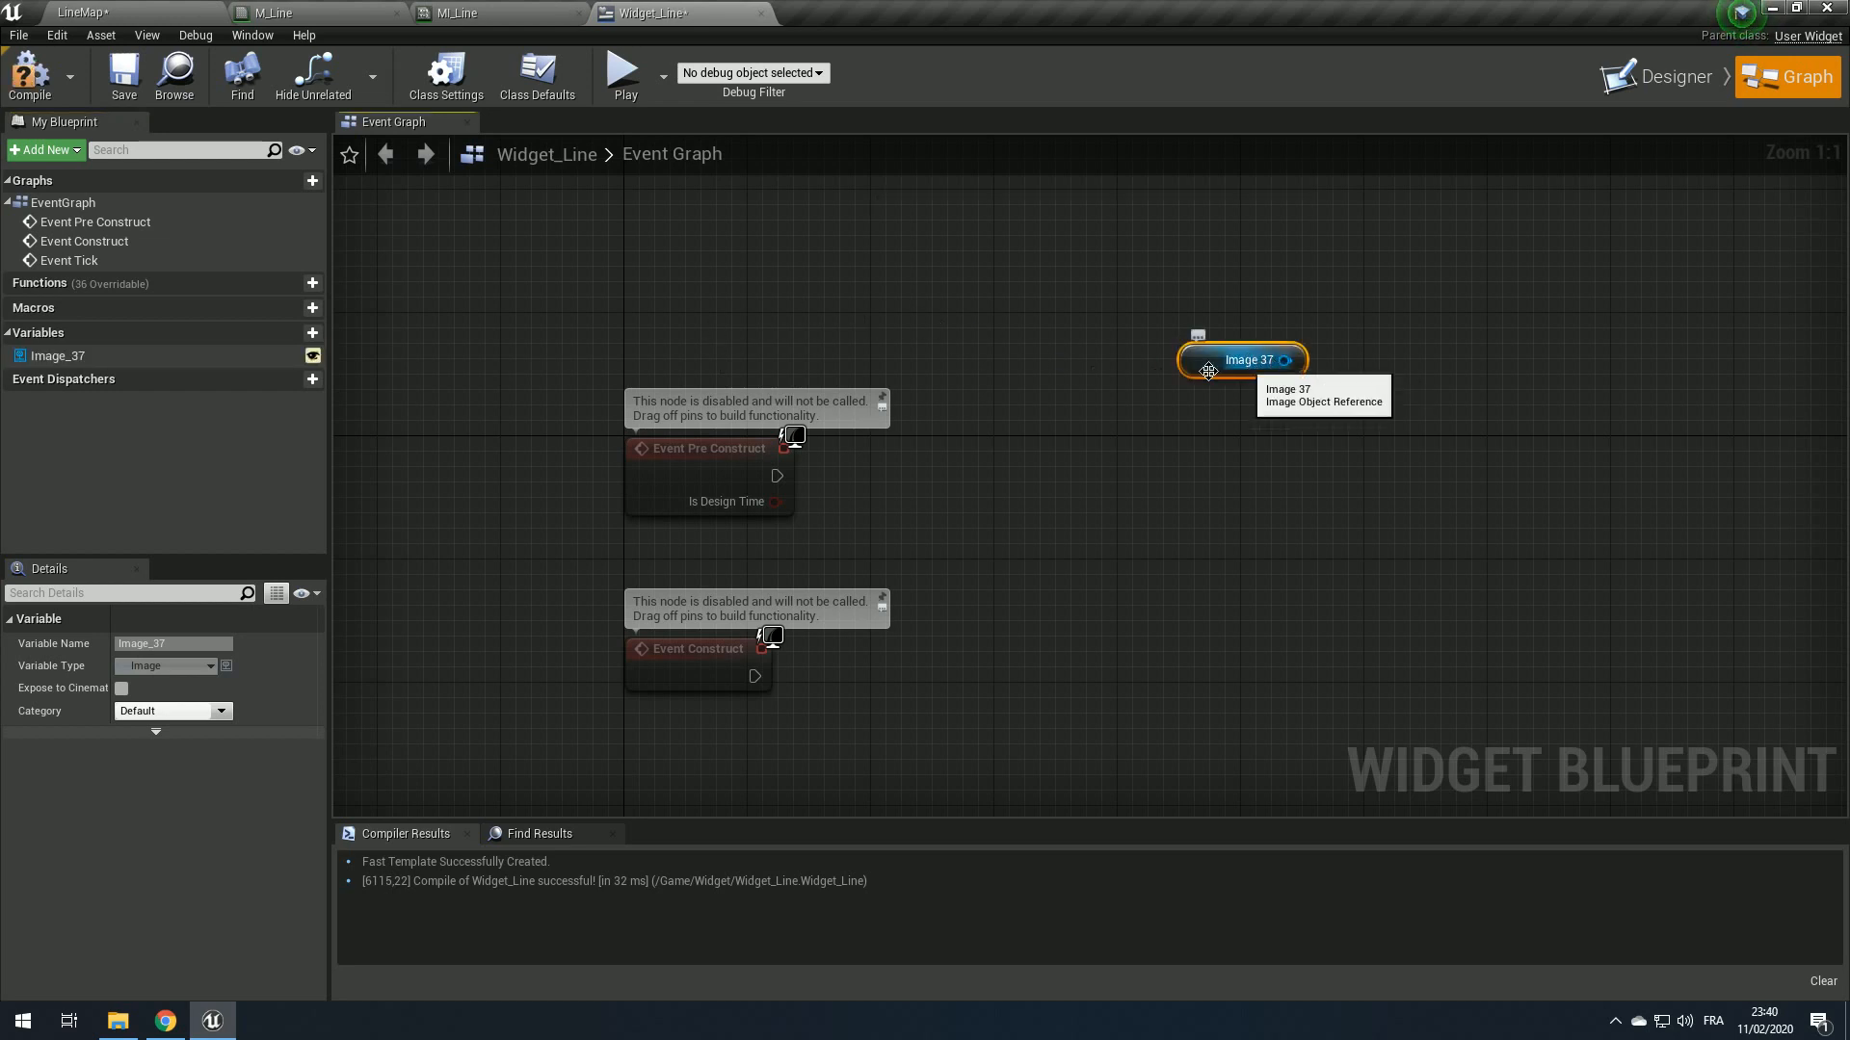
key(Delete)
drag(777, 476, 931, 478)
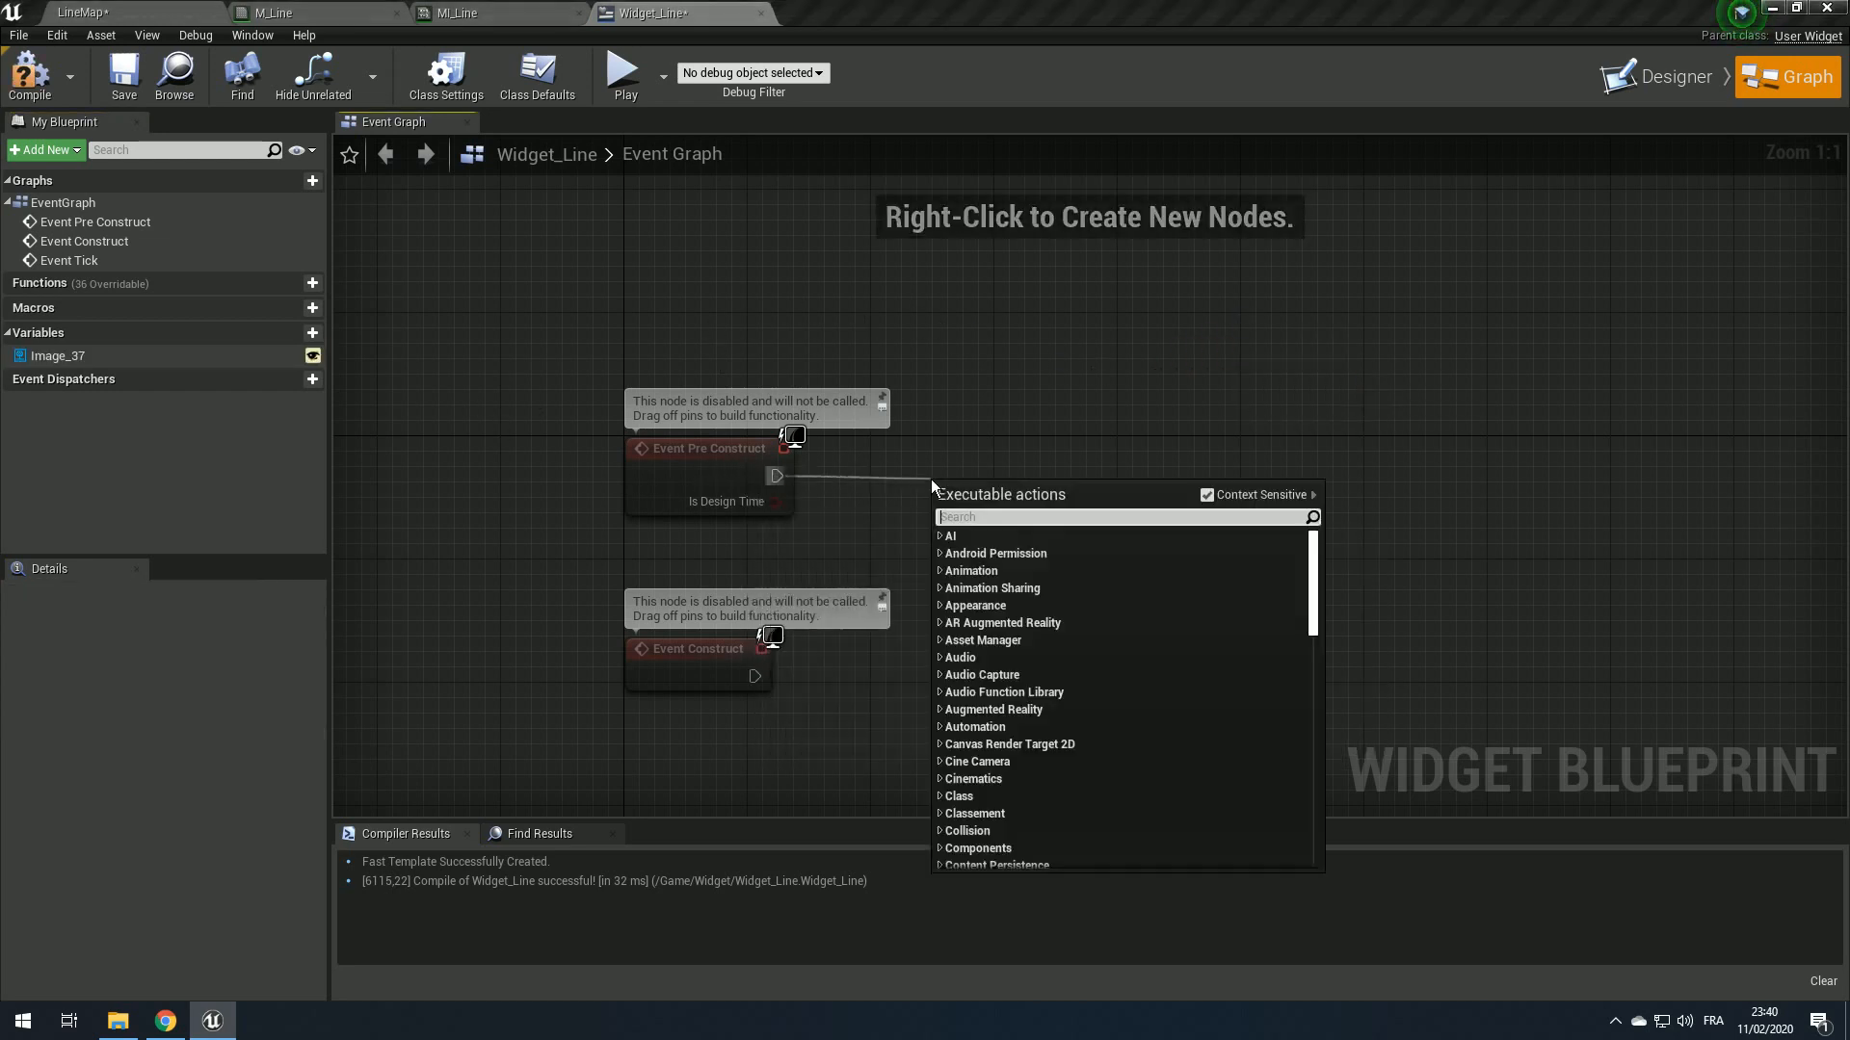
text(create dynamic)
key(Return)
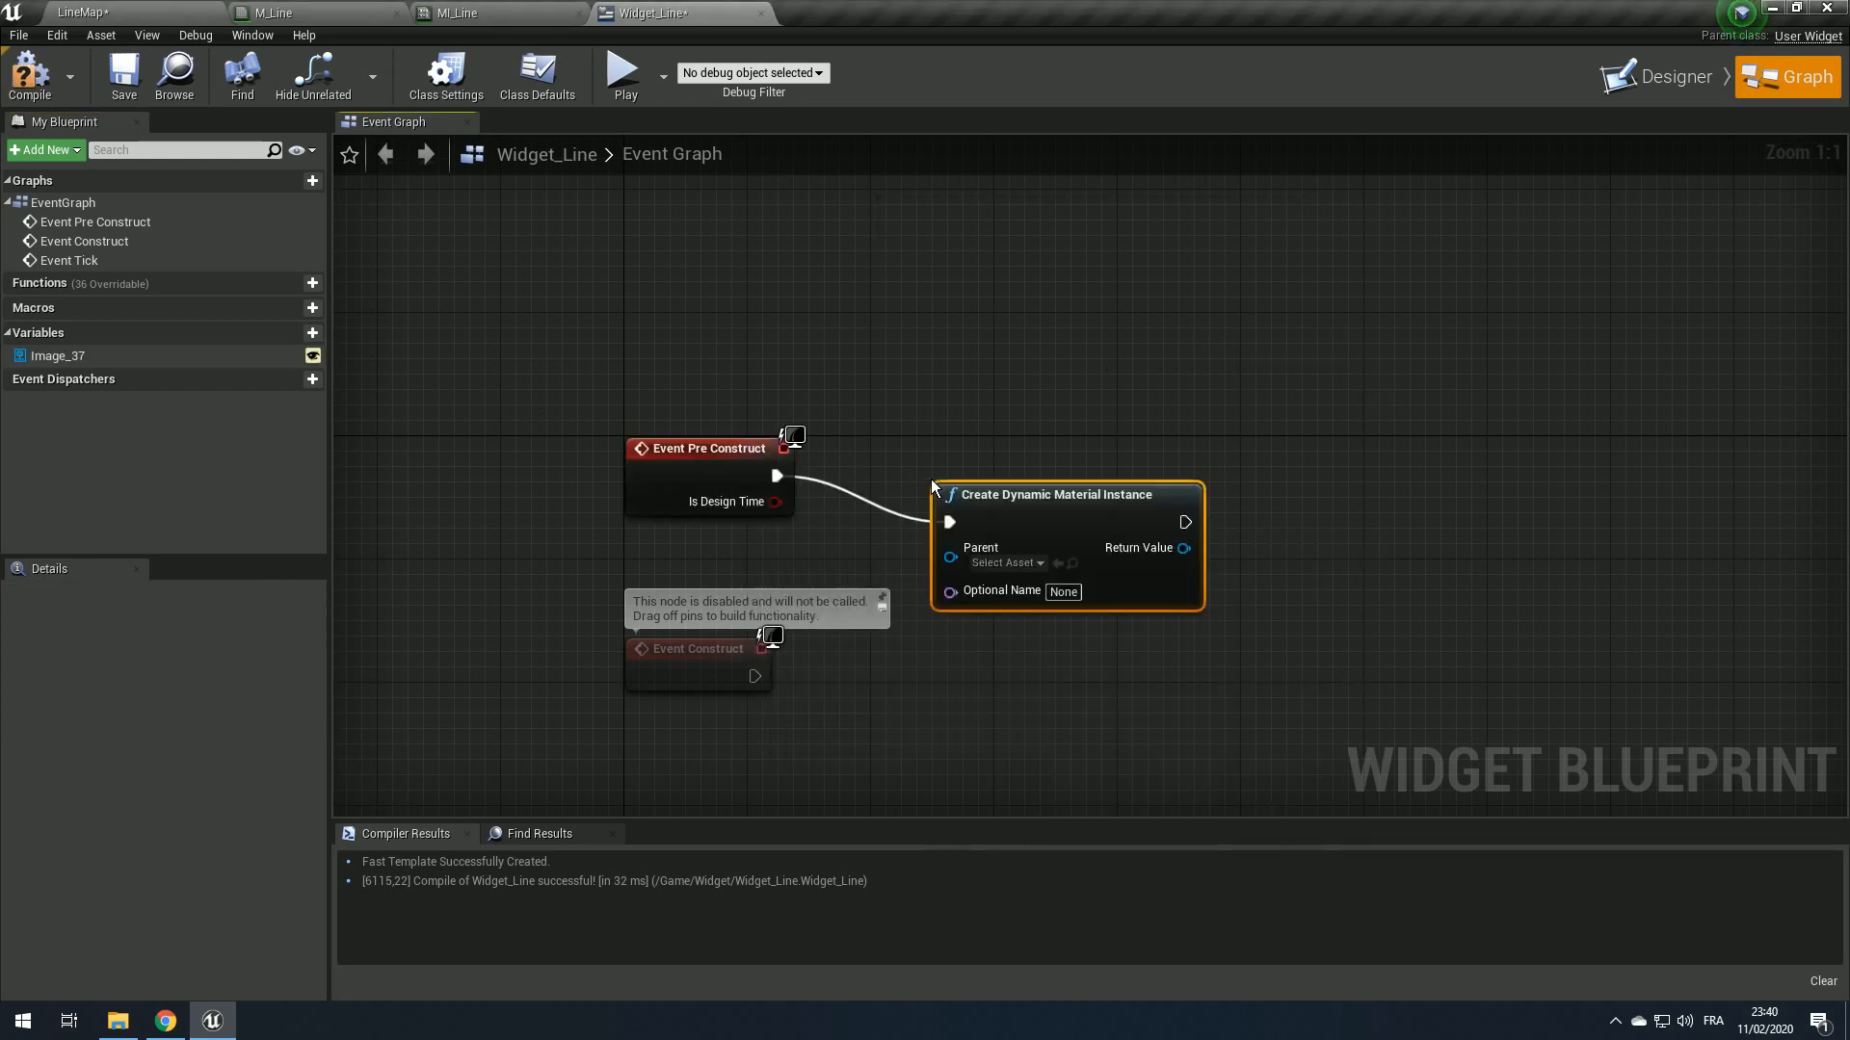
drag(976, 497, 897, 450)
right_drag(1118, 517, 1069, 511)
drag(1057, 497, 1211, 487)
text(vector)
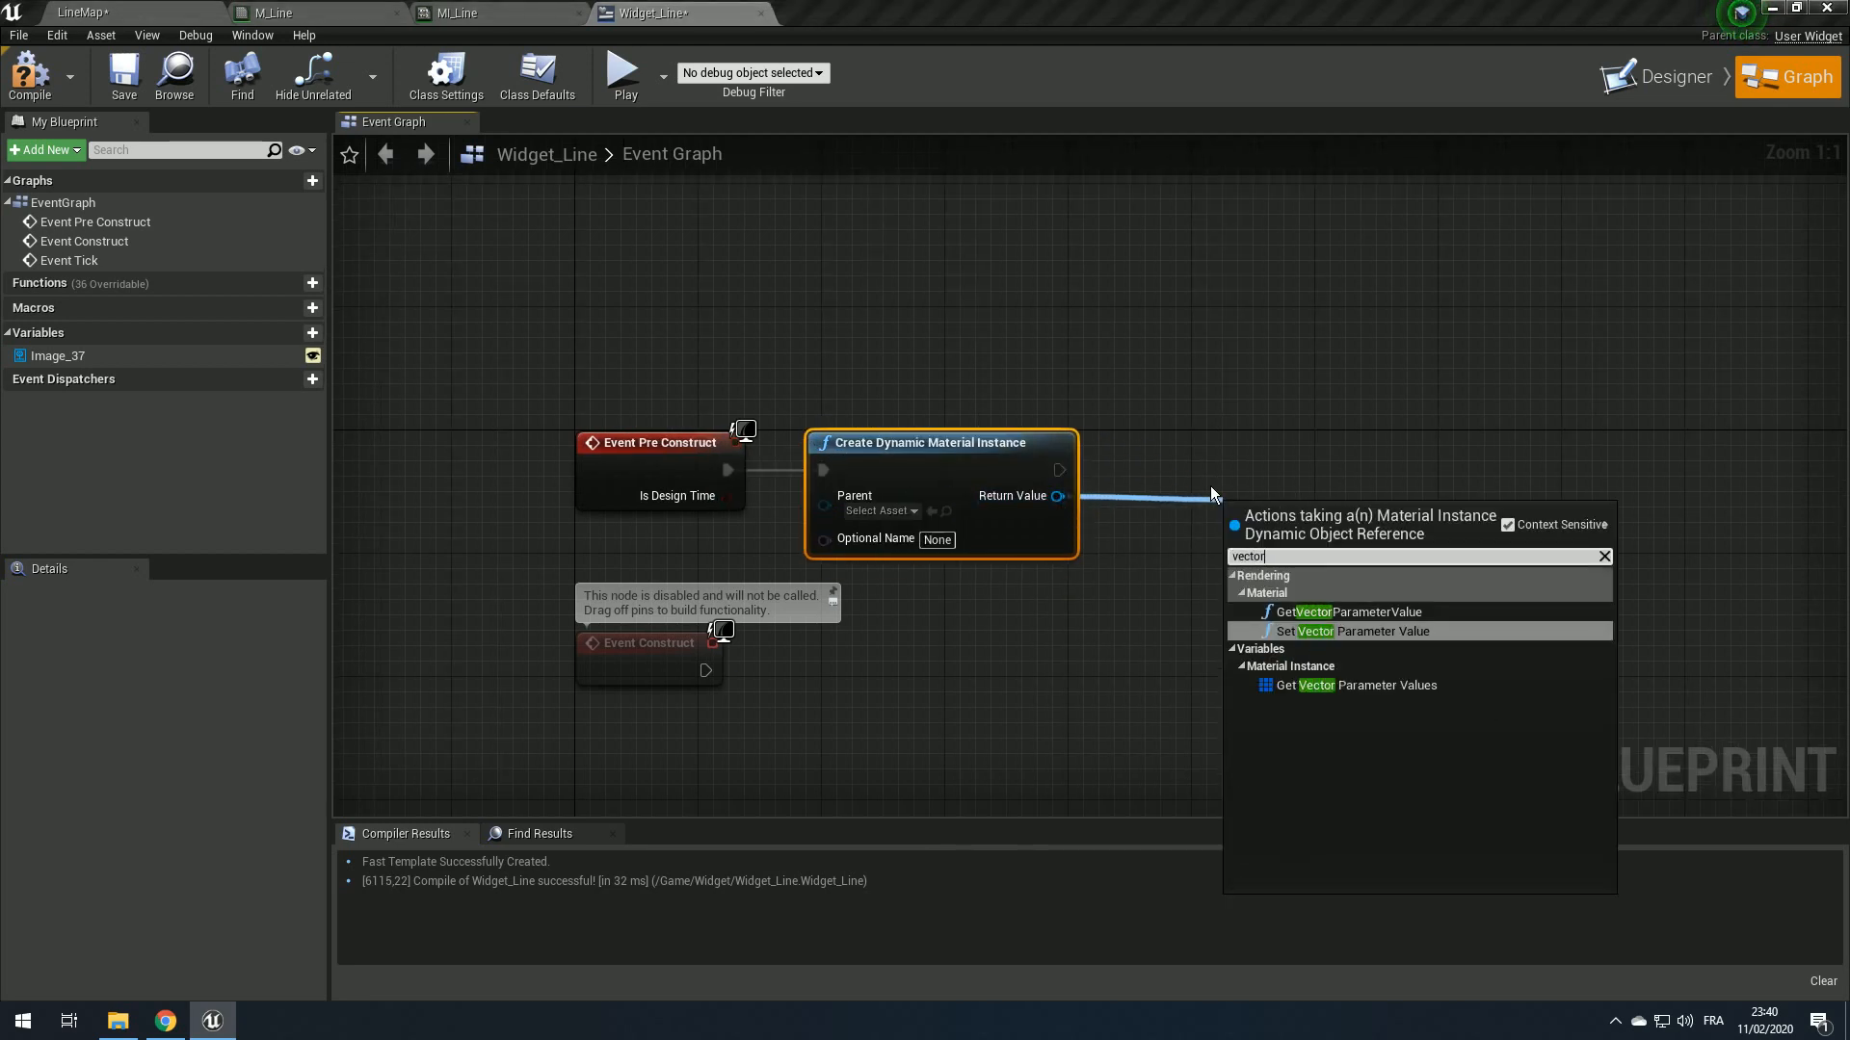
click(1227, 414)
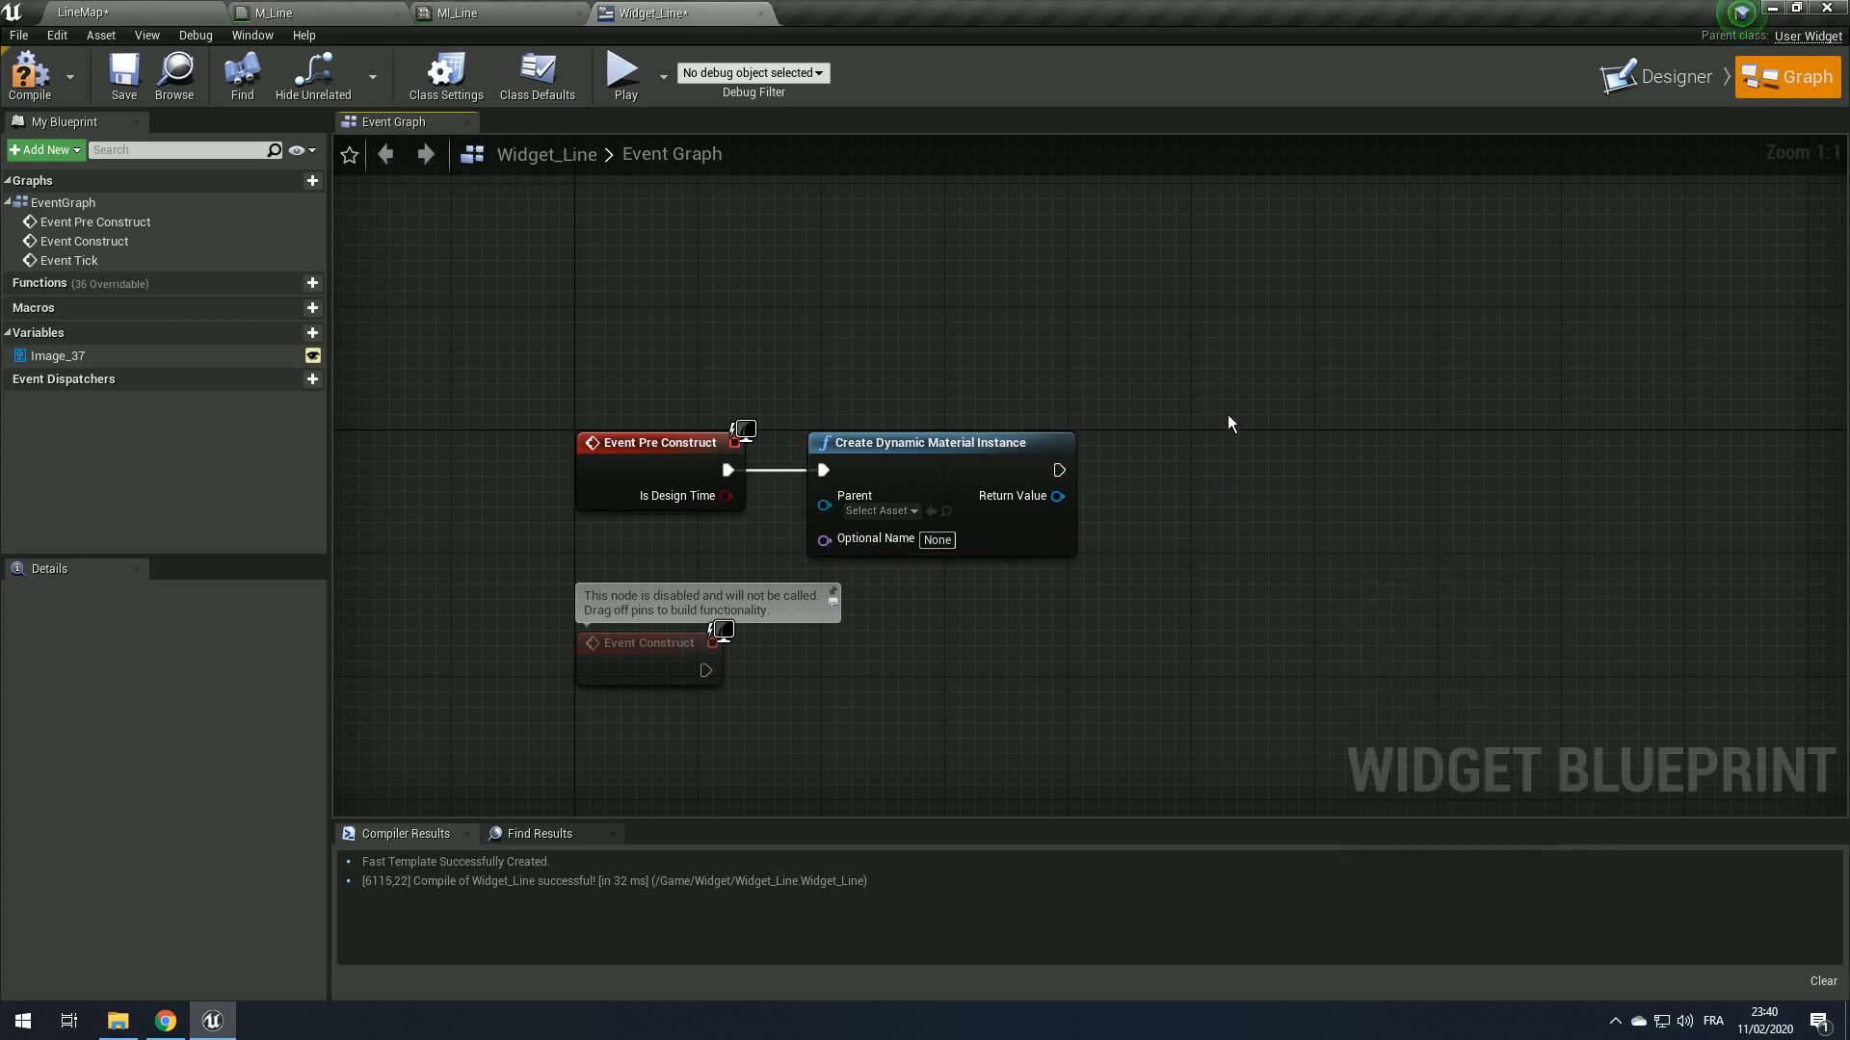
Step: Set the Parent of the Create Dynamic Material Instance node to MI_Line
click(906, 513)
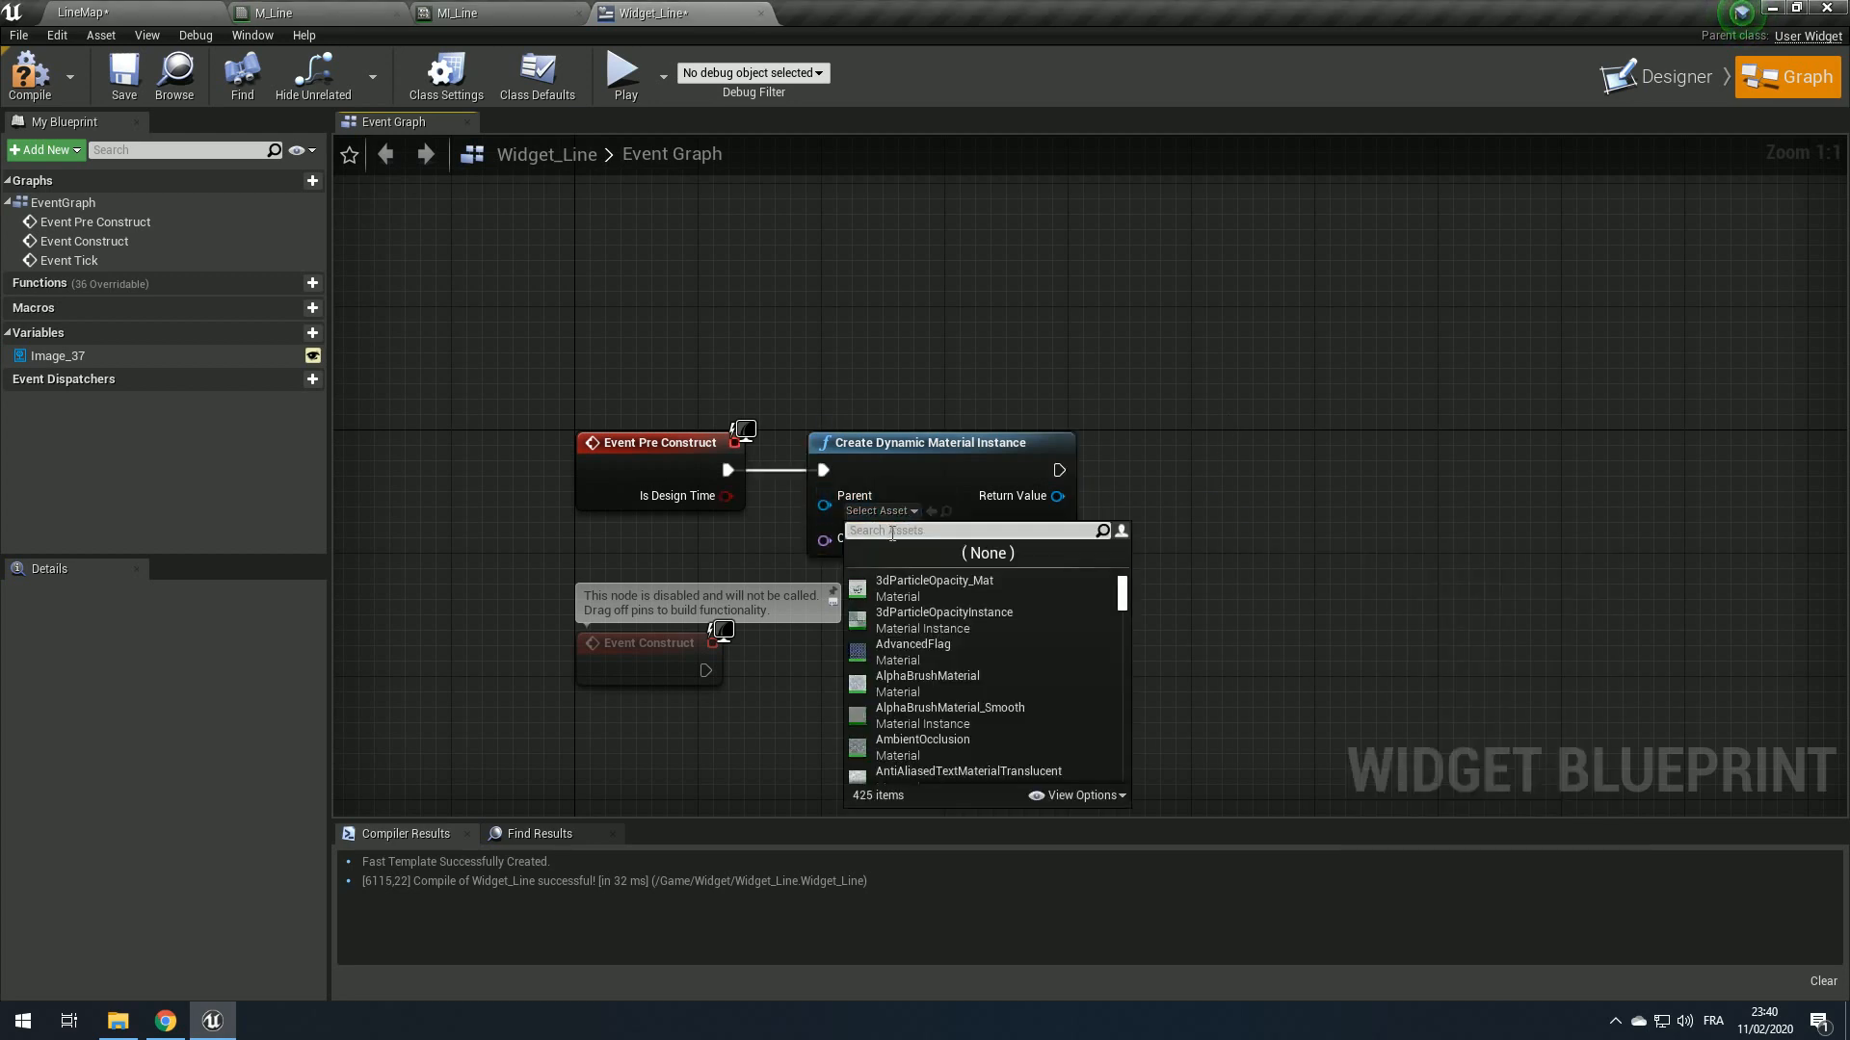
click(82, 11)
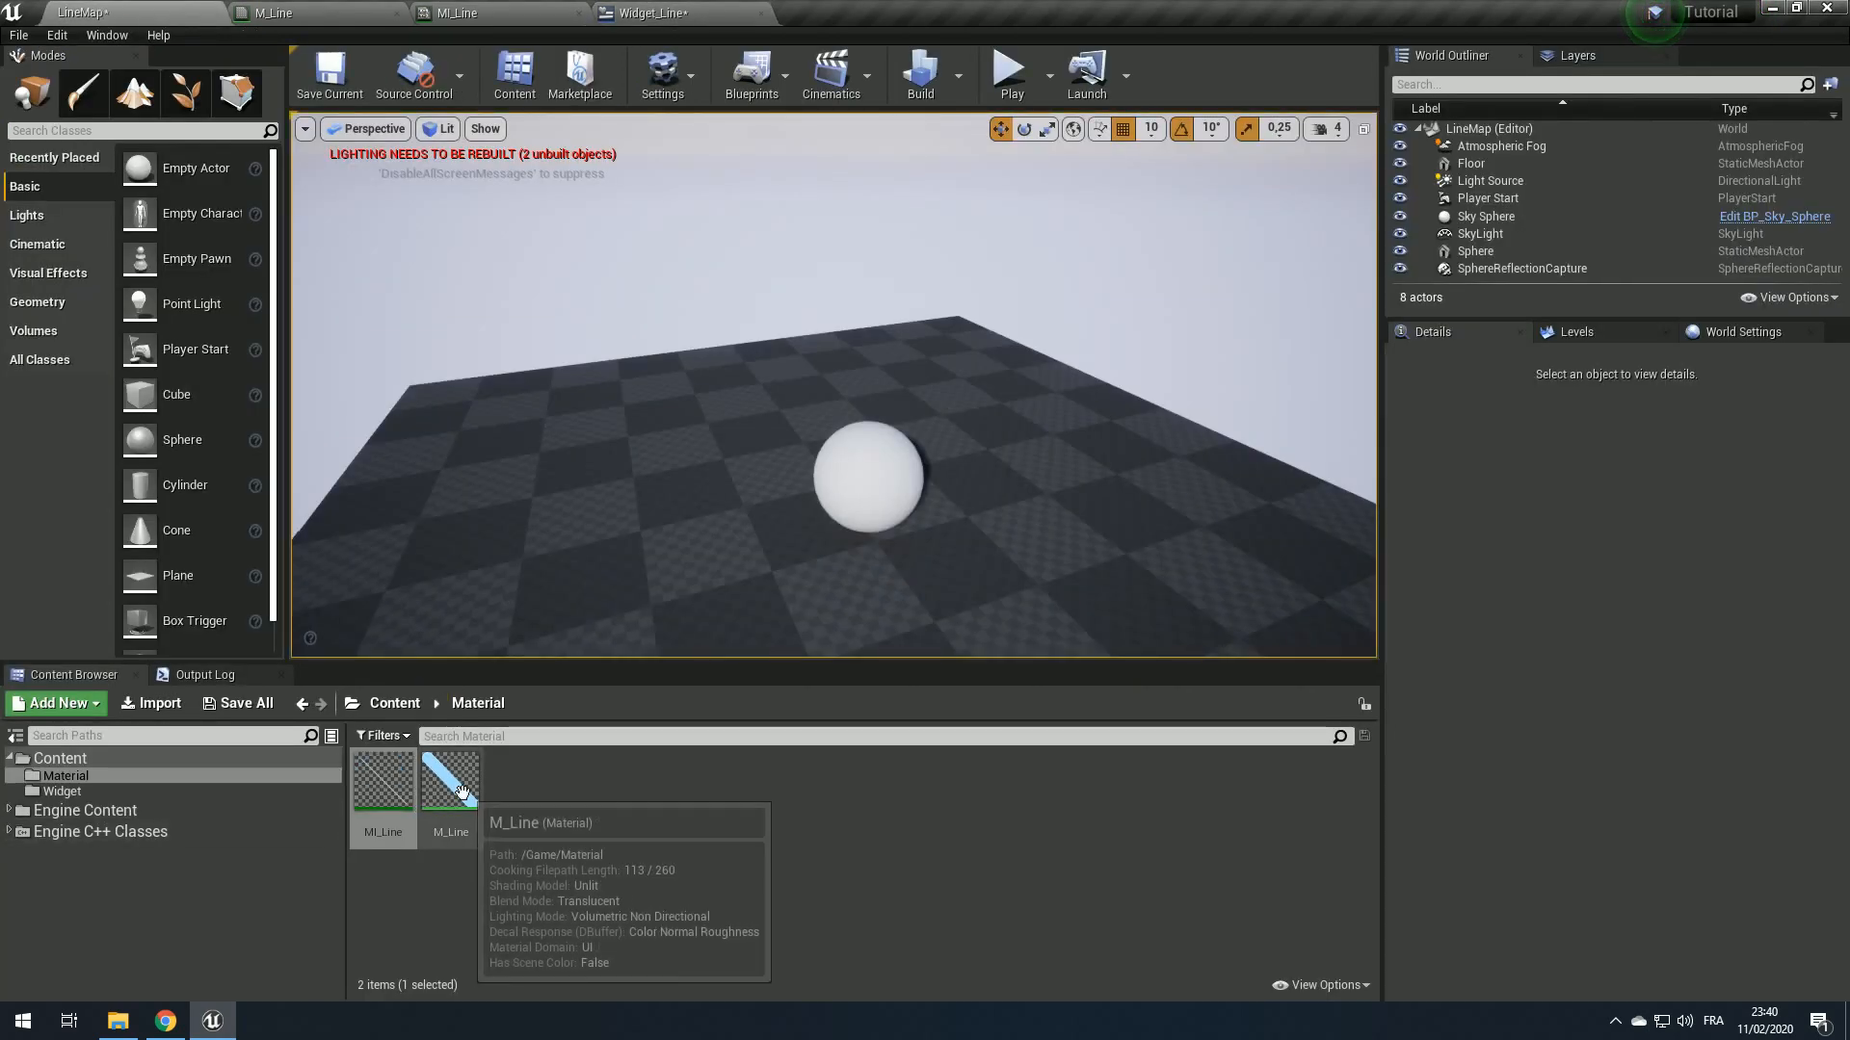
click(409, 764)
click(653, 13)
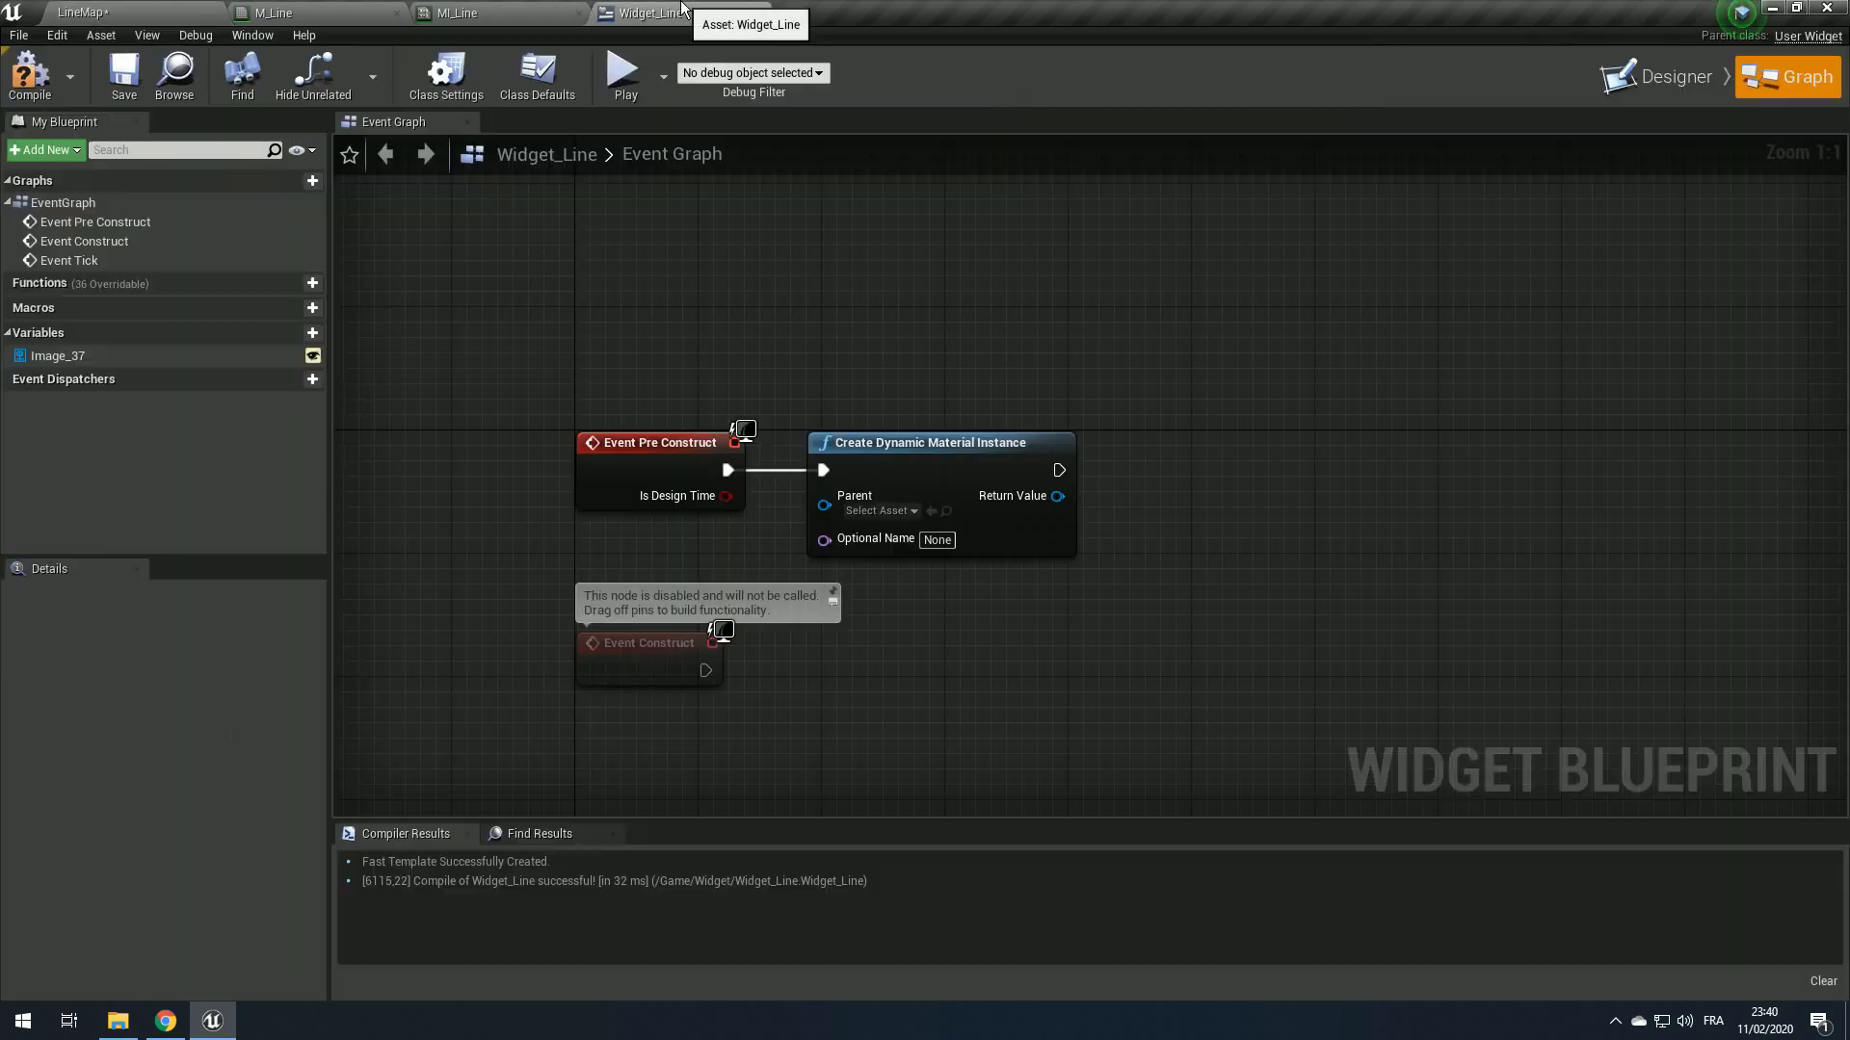
click(933, 511)
mouse_move(963, 478)
mouse_down()
mouse_move(1071, 479)
mouse_move(958, 462)
mouse_up()
right_drag(1107, 494, 998, 484)
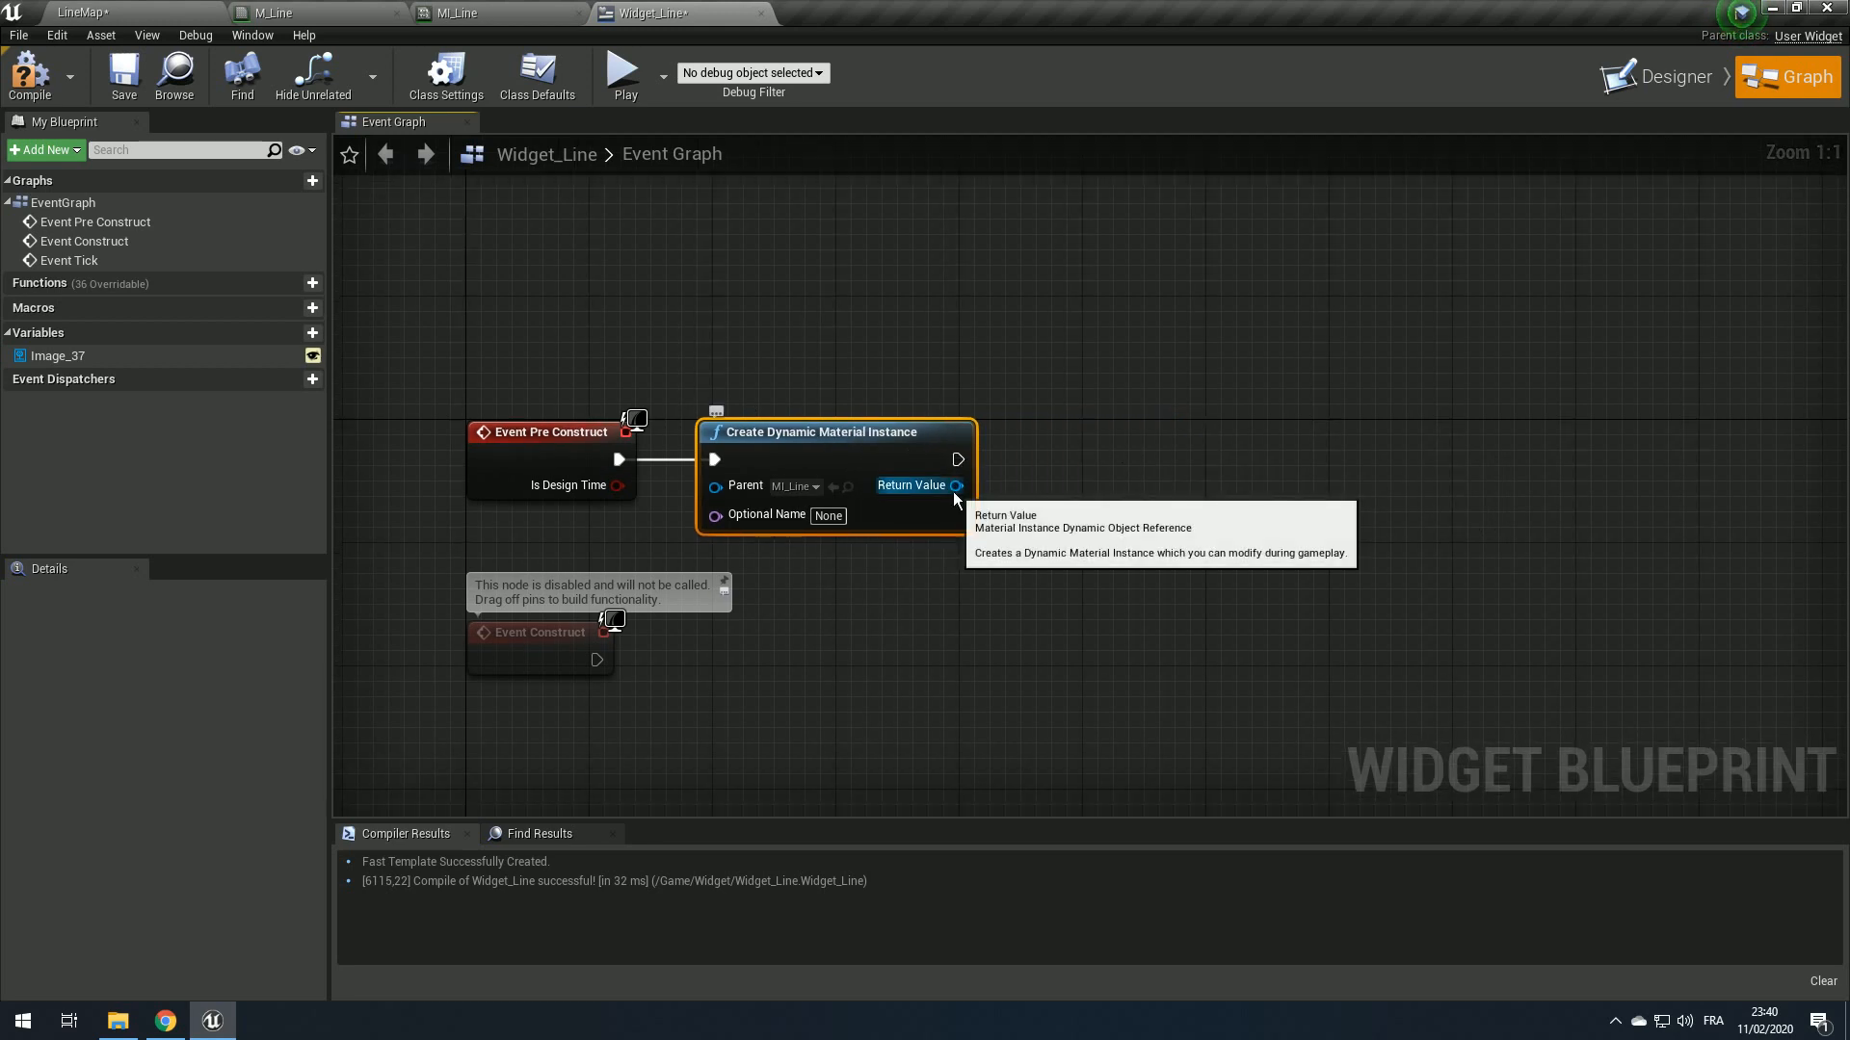
Step: Promote the dynamic material instance's return value to a variable named Ref_MatLine and align its SET node with the chain
drag(963, 489, 1052, 491)
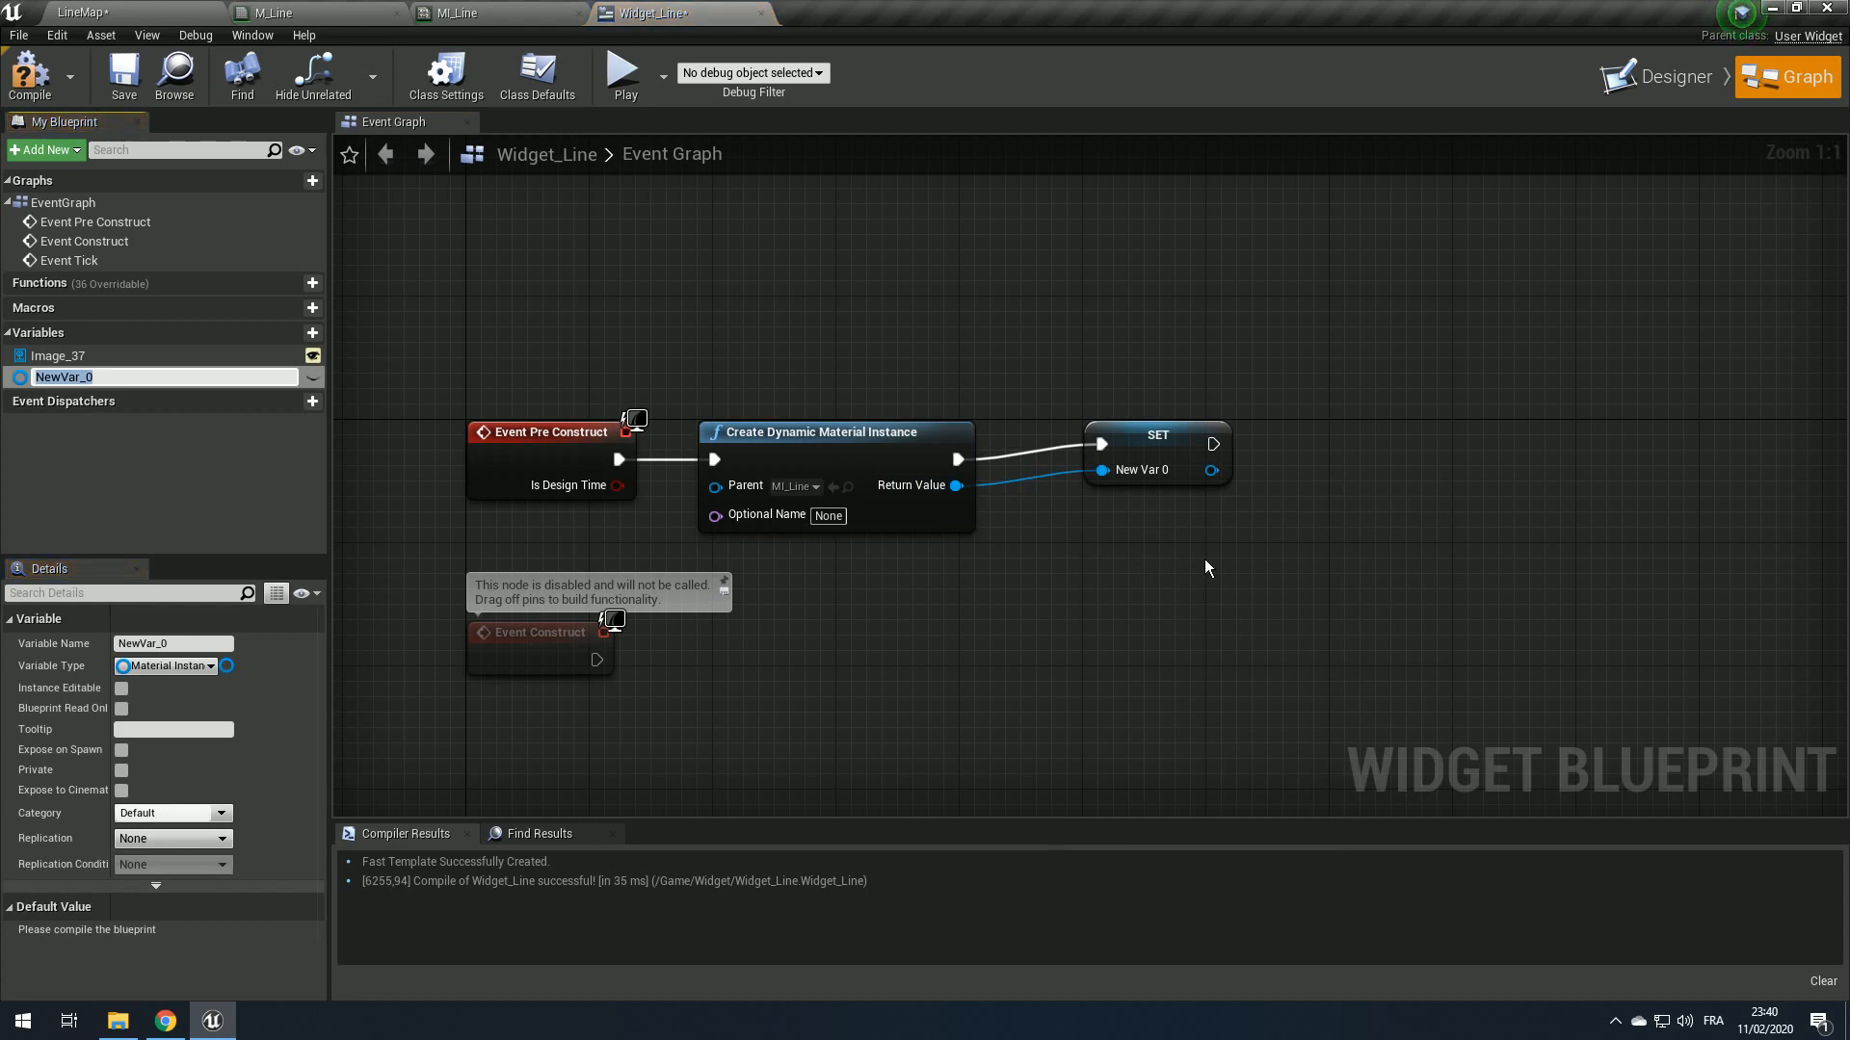
text(Ref_MatLine)
key(Return)
drag(1150, 450, 1088, 465)
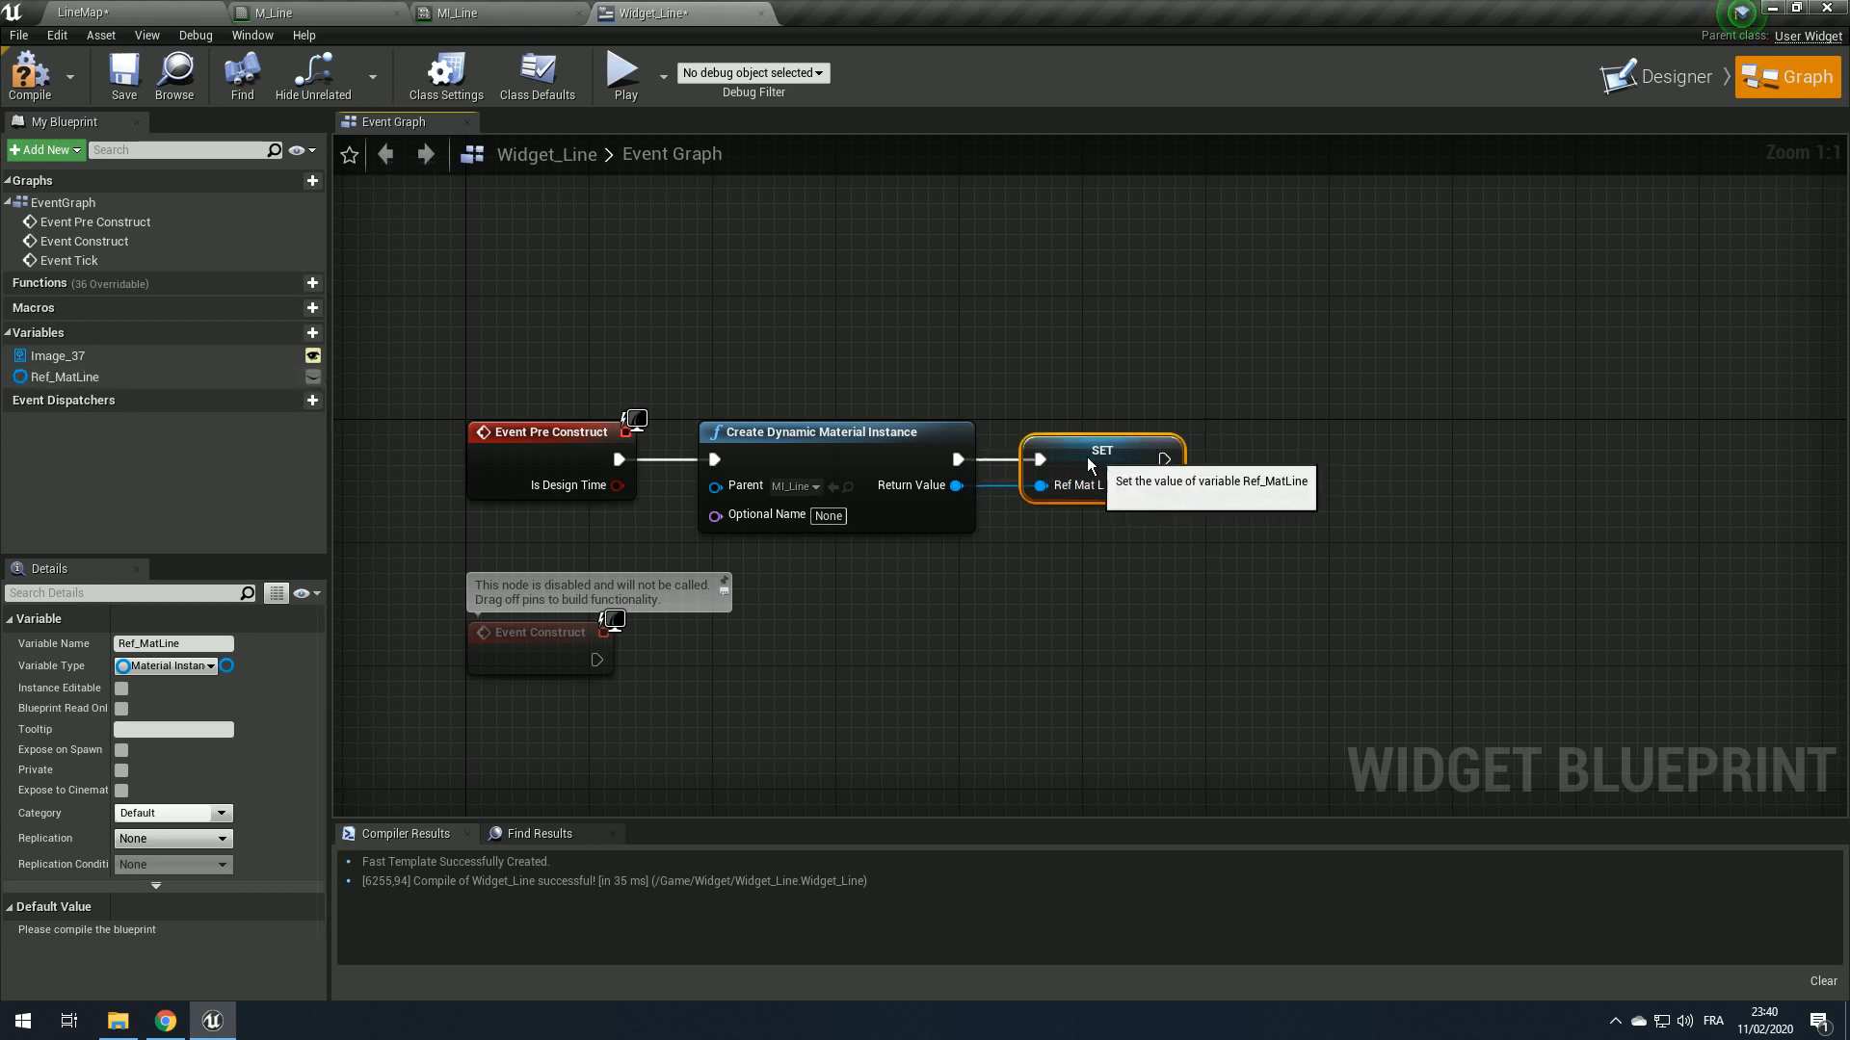
drag(177, 356, 1023, 341)
right_drag(1115, 369, 896, 380)
key(Delete)
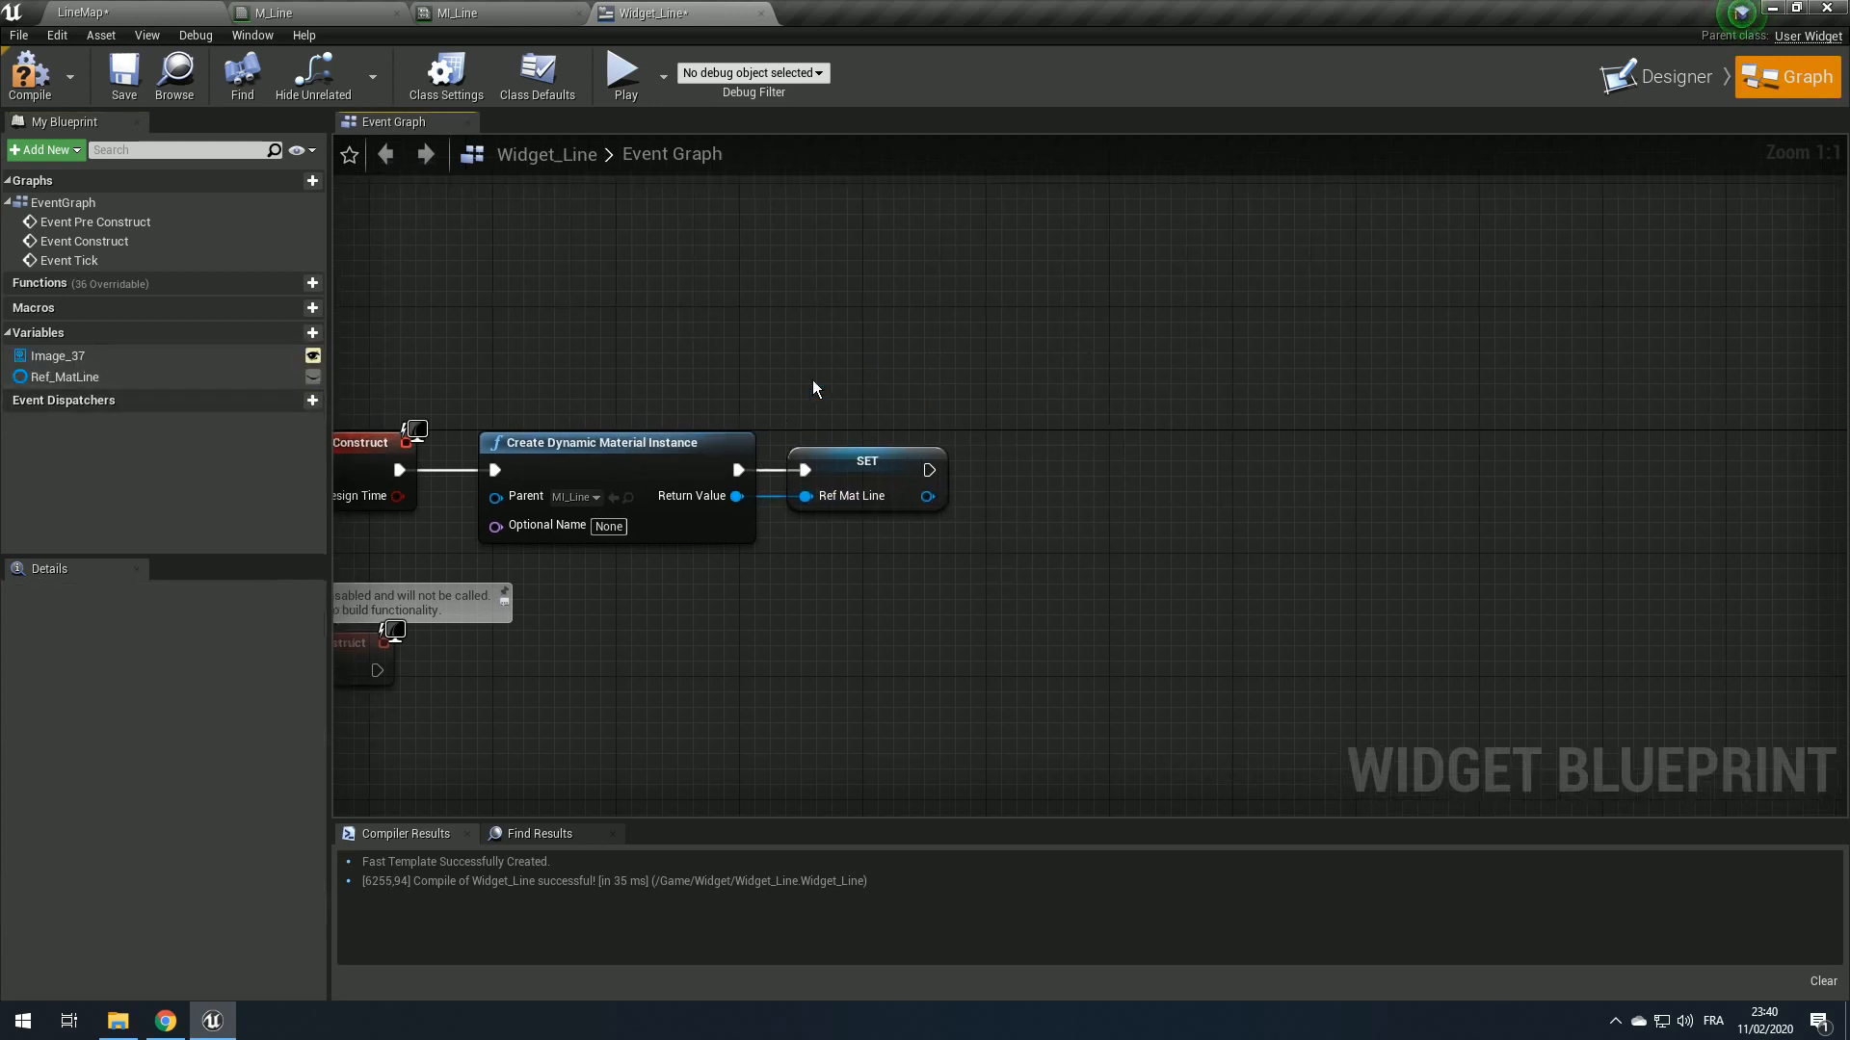
Step: Add a getter for the Image_37 variable just above the Ref_MatLine SET node
drag(68, 356, 823, 266)
drag(125, 355, 839, 408)
key(Delete)
right_drag(988, 402, 911, 323)
scroll(911, 323, up, 1)
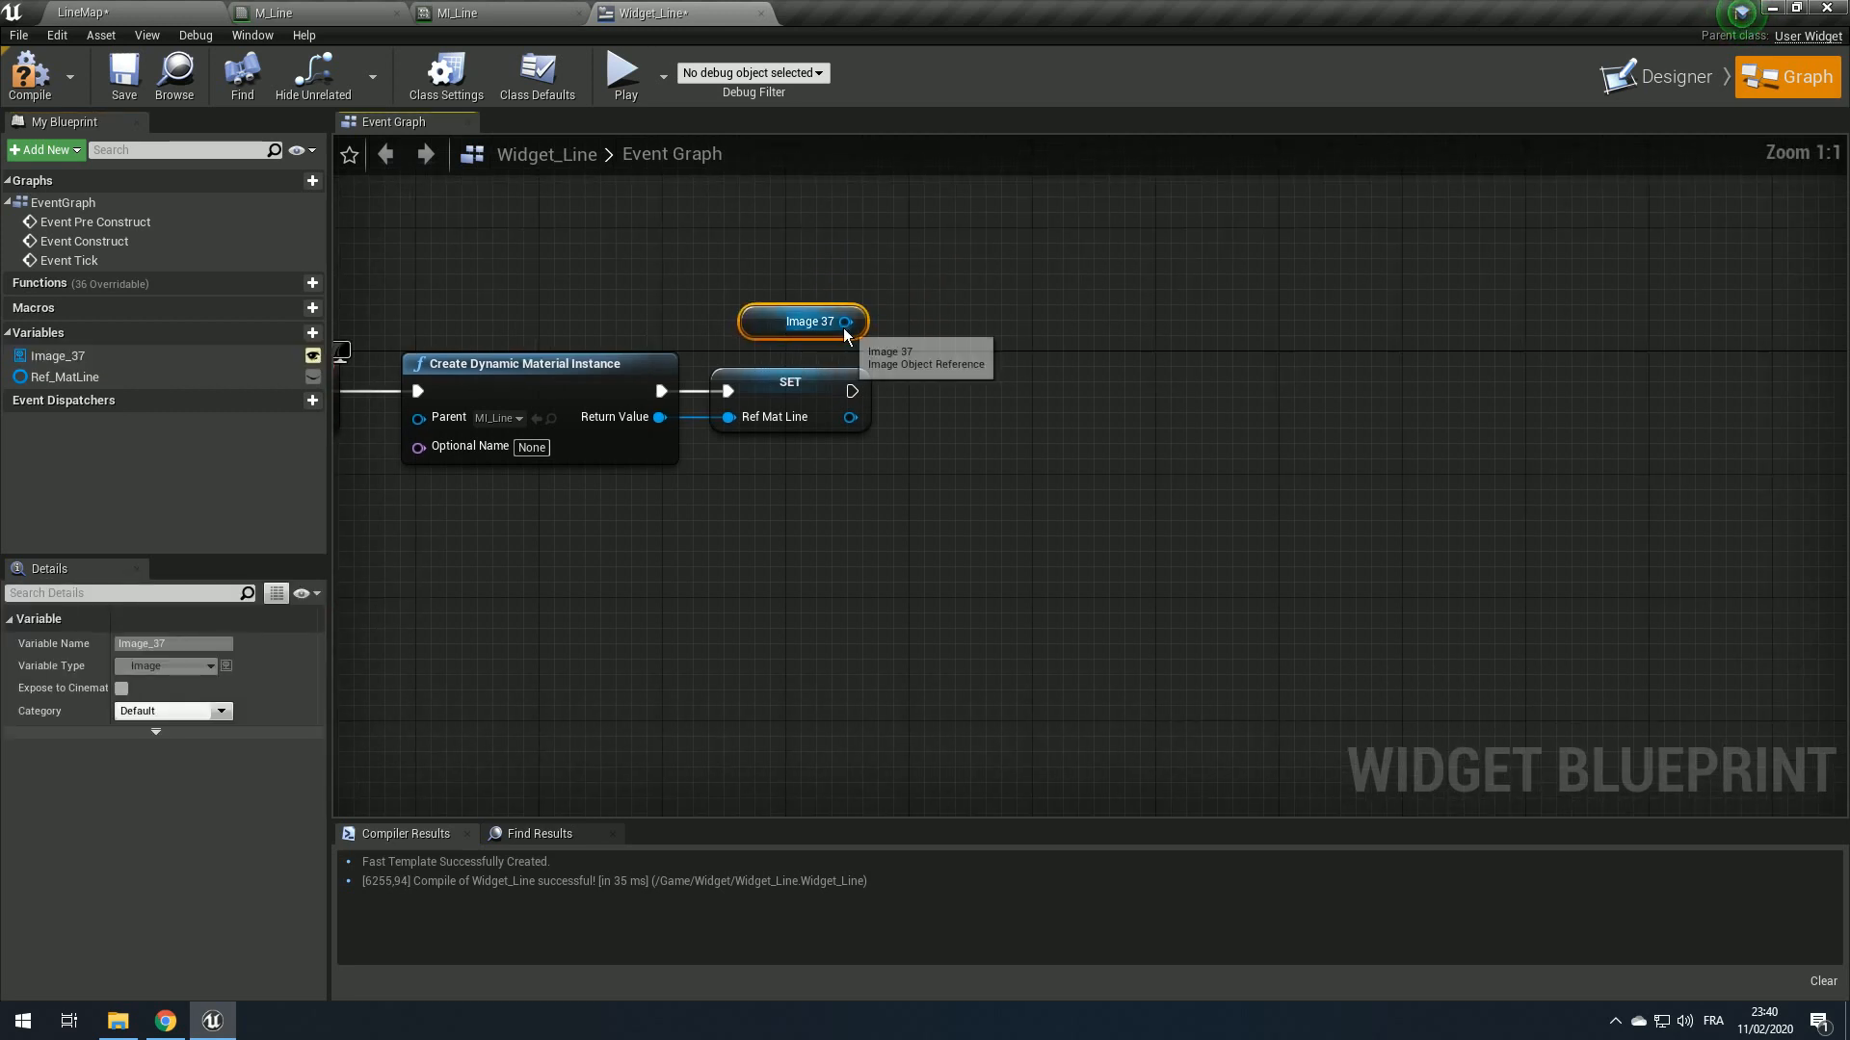
drag(846, 322, 1003, 368)
text(set brush)
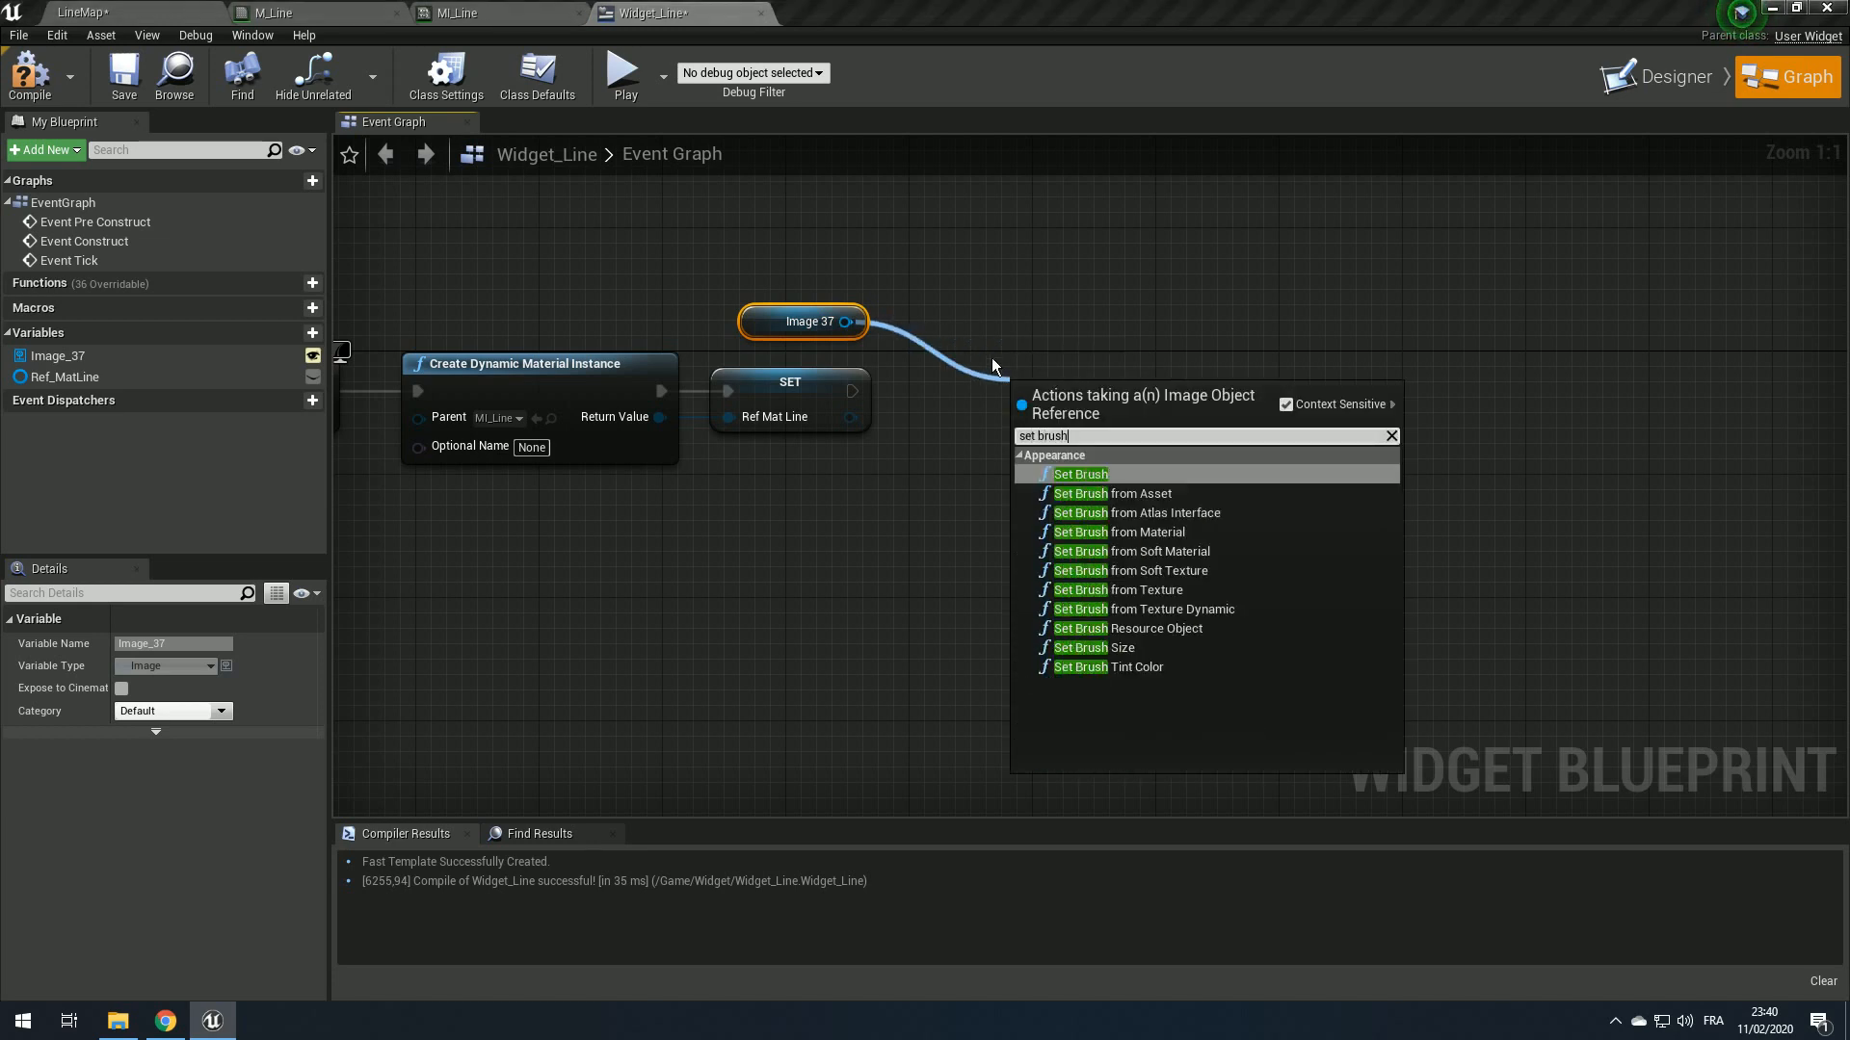
key(Down)
key(Down)
key(Return)
key(Delete)
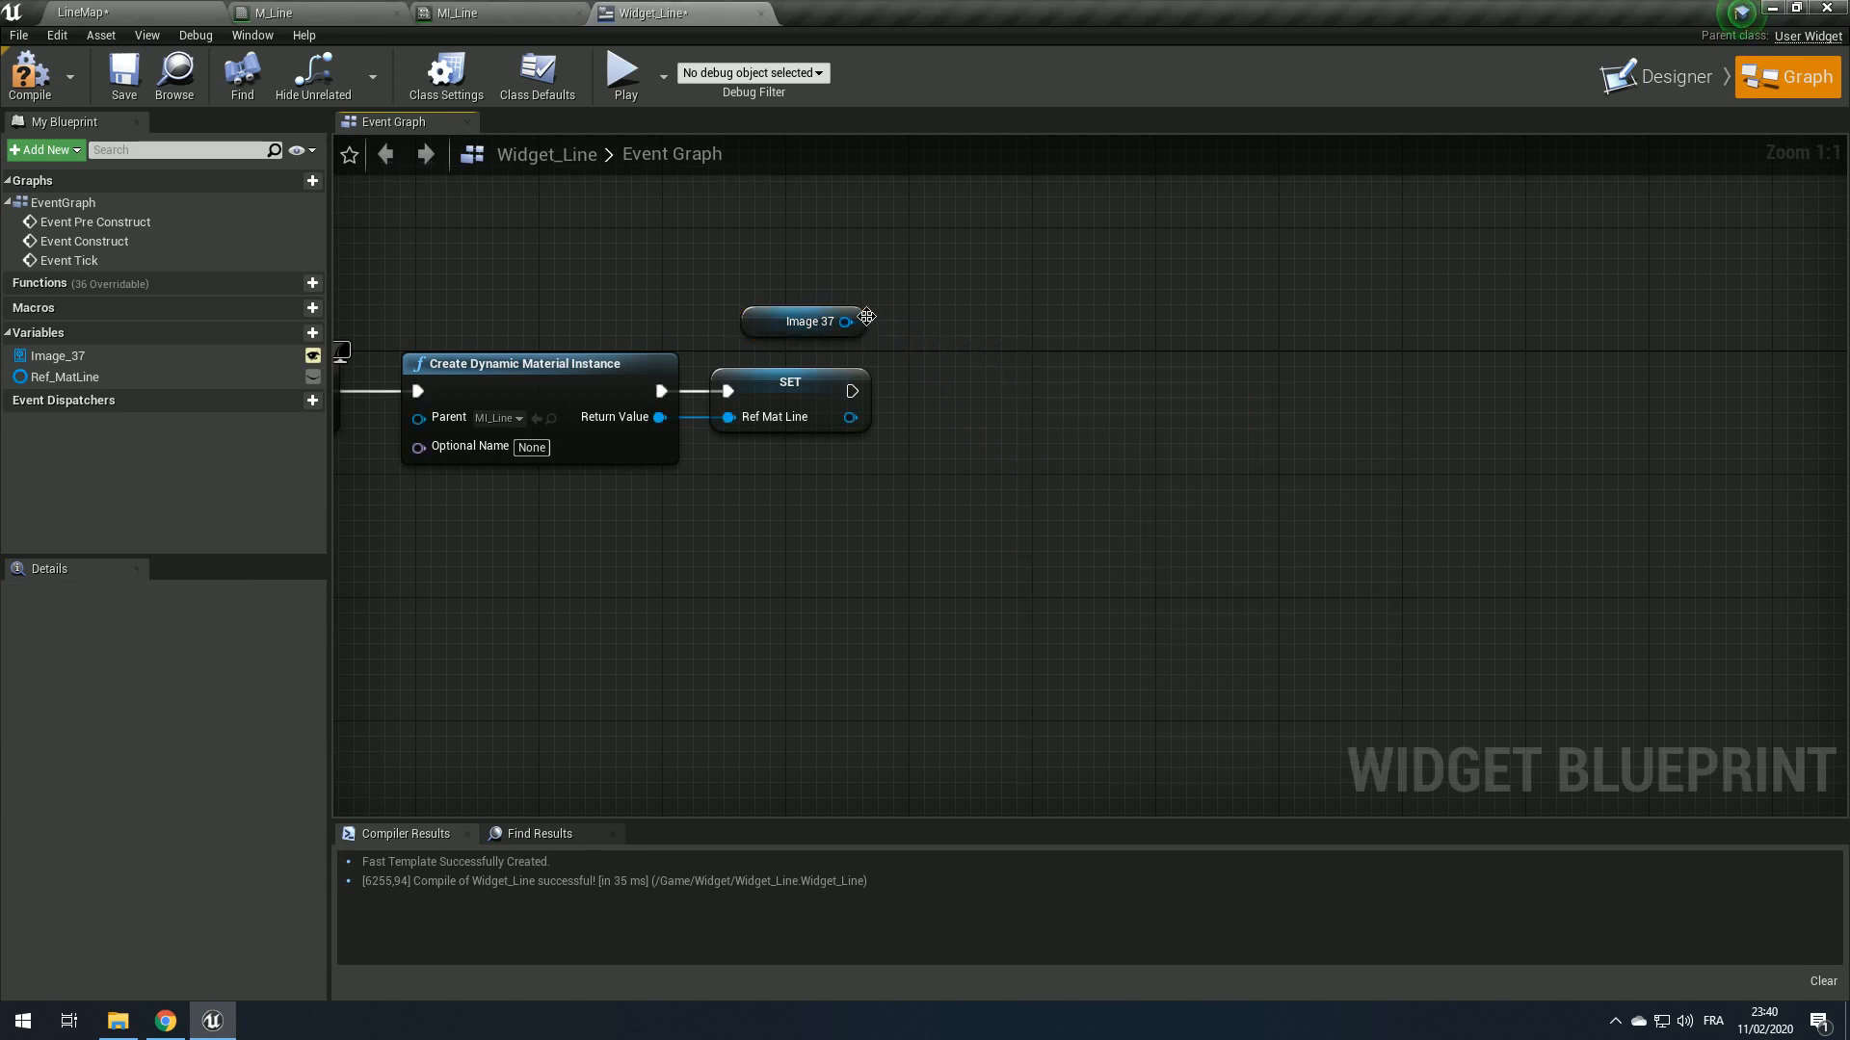
Step: Add a Set Brush from Material node targeting Image 37, run it after SET and feed Ref Mat Line into its Material
mouse_move(846, 322)
mouse_down()
mouse_move(969, 339)
mouse_move(957, 319)
mouse_up()
text(set brush f)
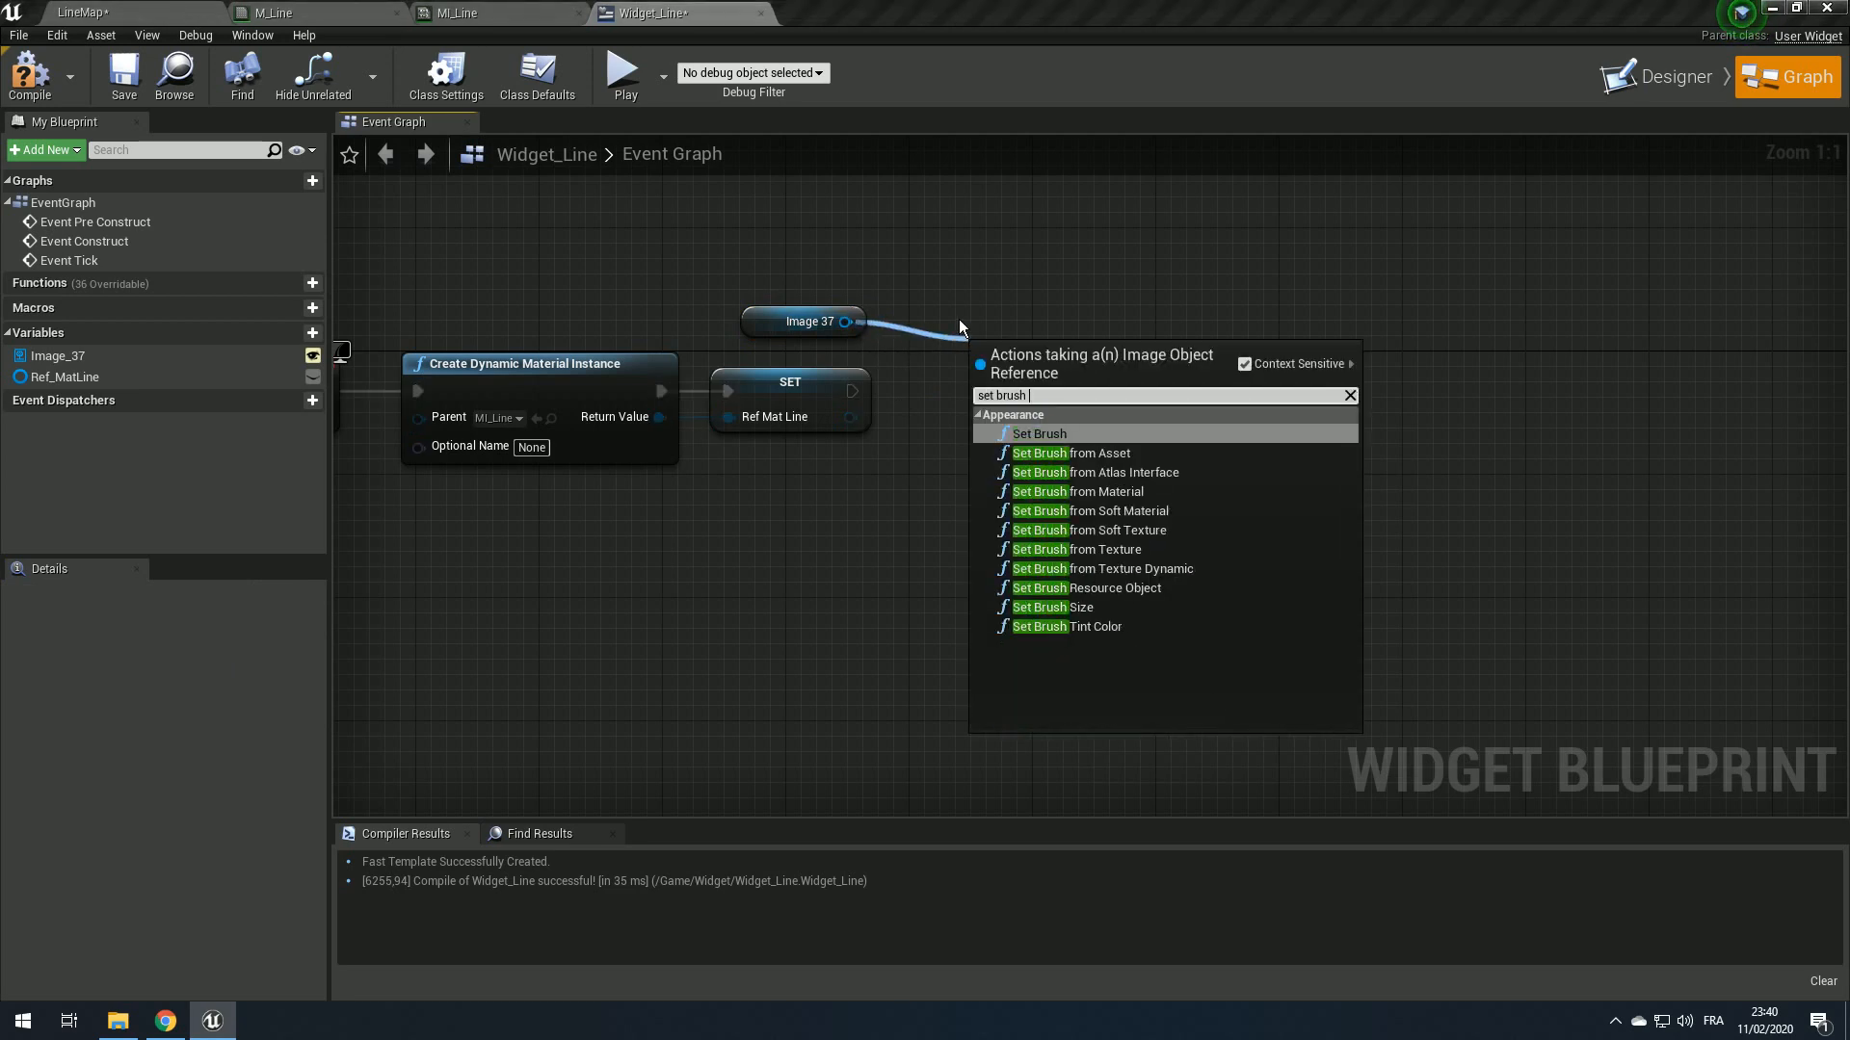
key(Down)
key(Down)
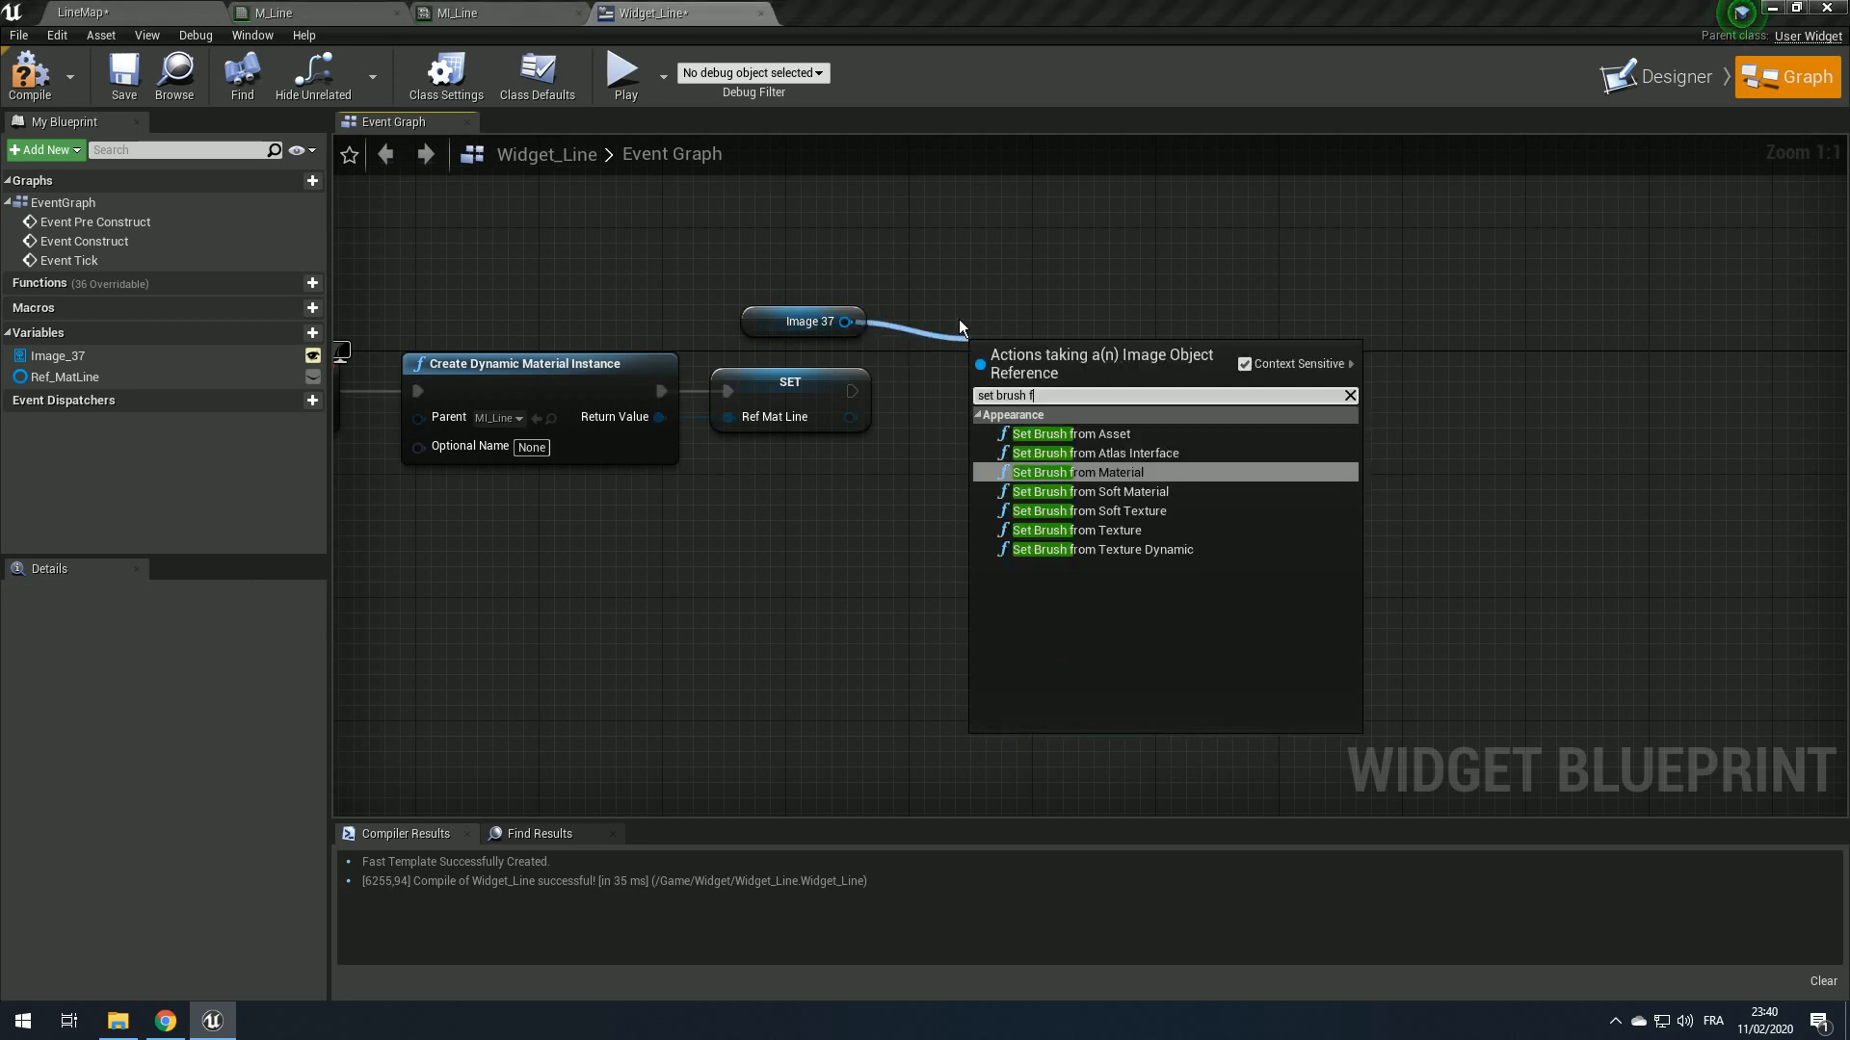
key(Return)
mouse_move(852, 390)
mouse_down()
mouse_move(987, 395)
mouse_move(850, 416)
mouse_up()
Step: Check the Pre Construct chain against MI_Line's parameters and the brush material assigned to Image_37 in the widget design
right_drag(551, 268, 754, 280)
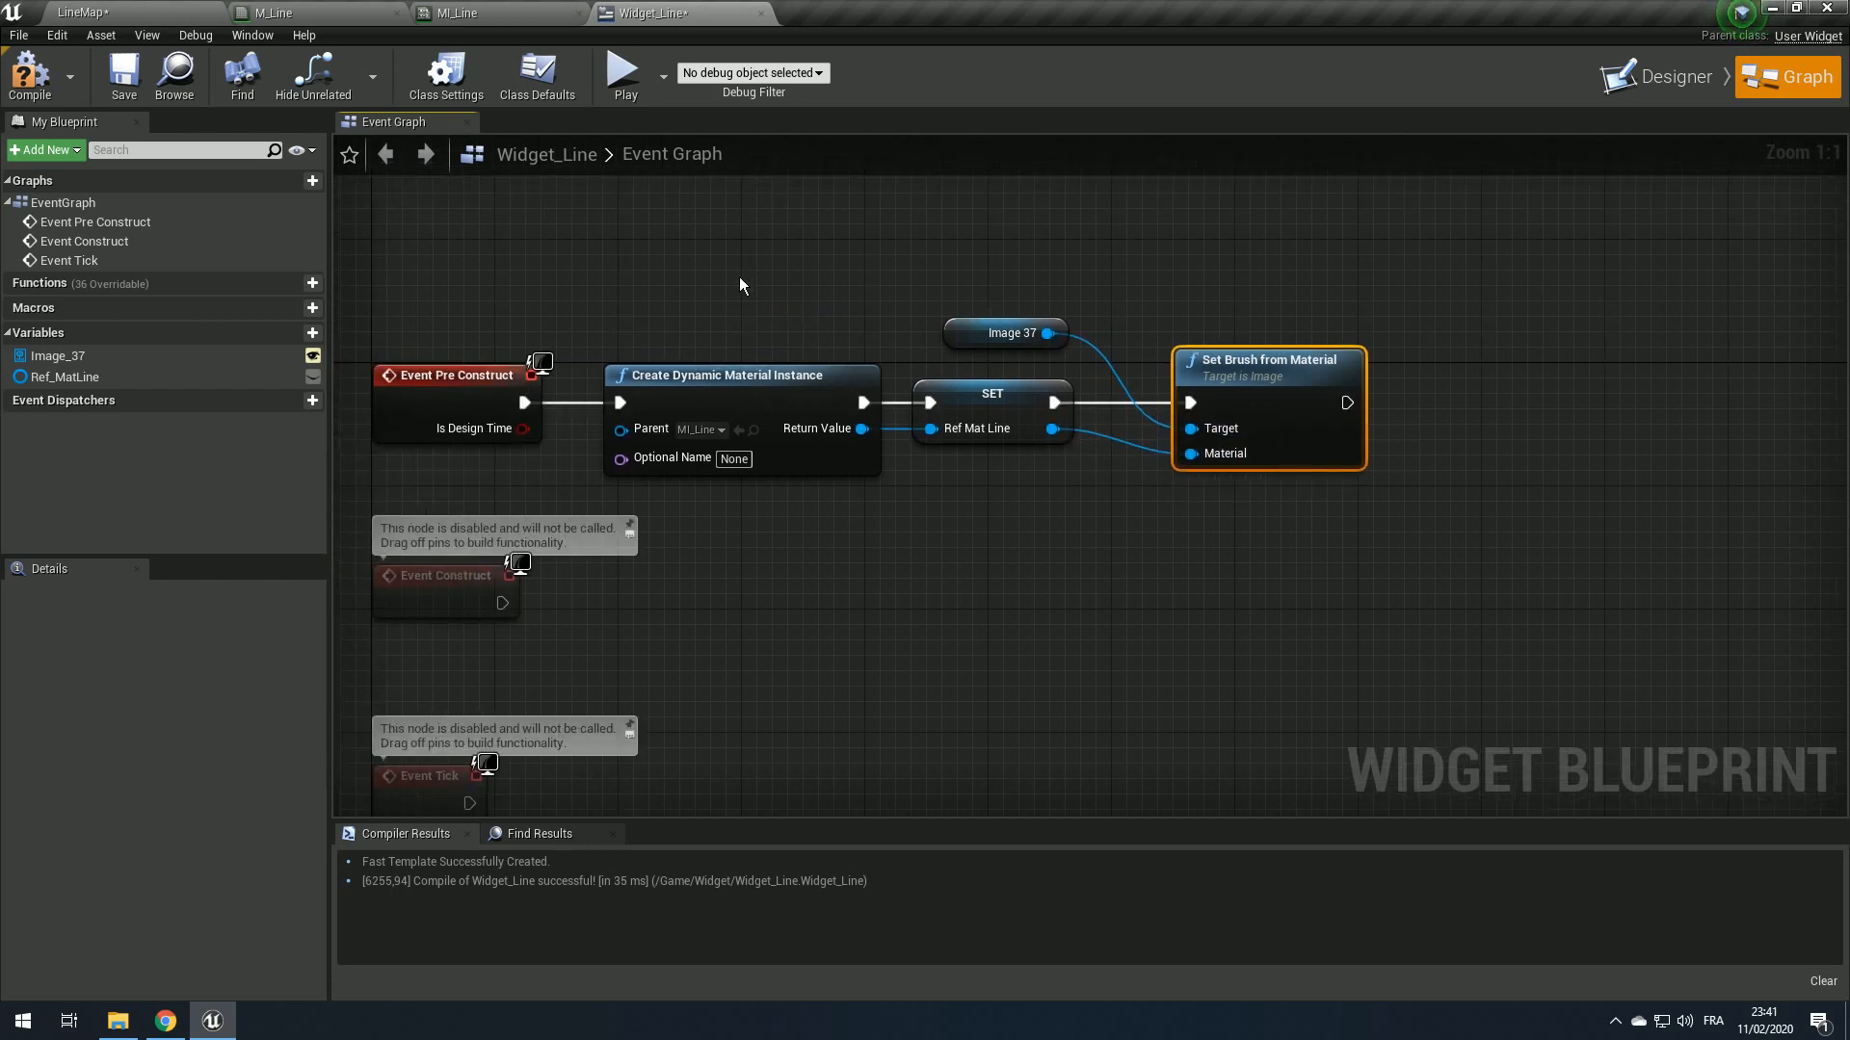
click(761, 385)
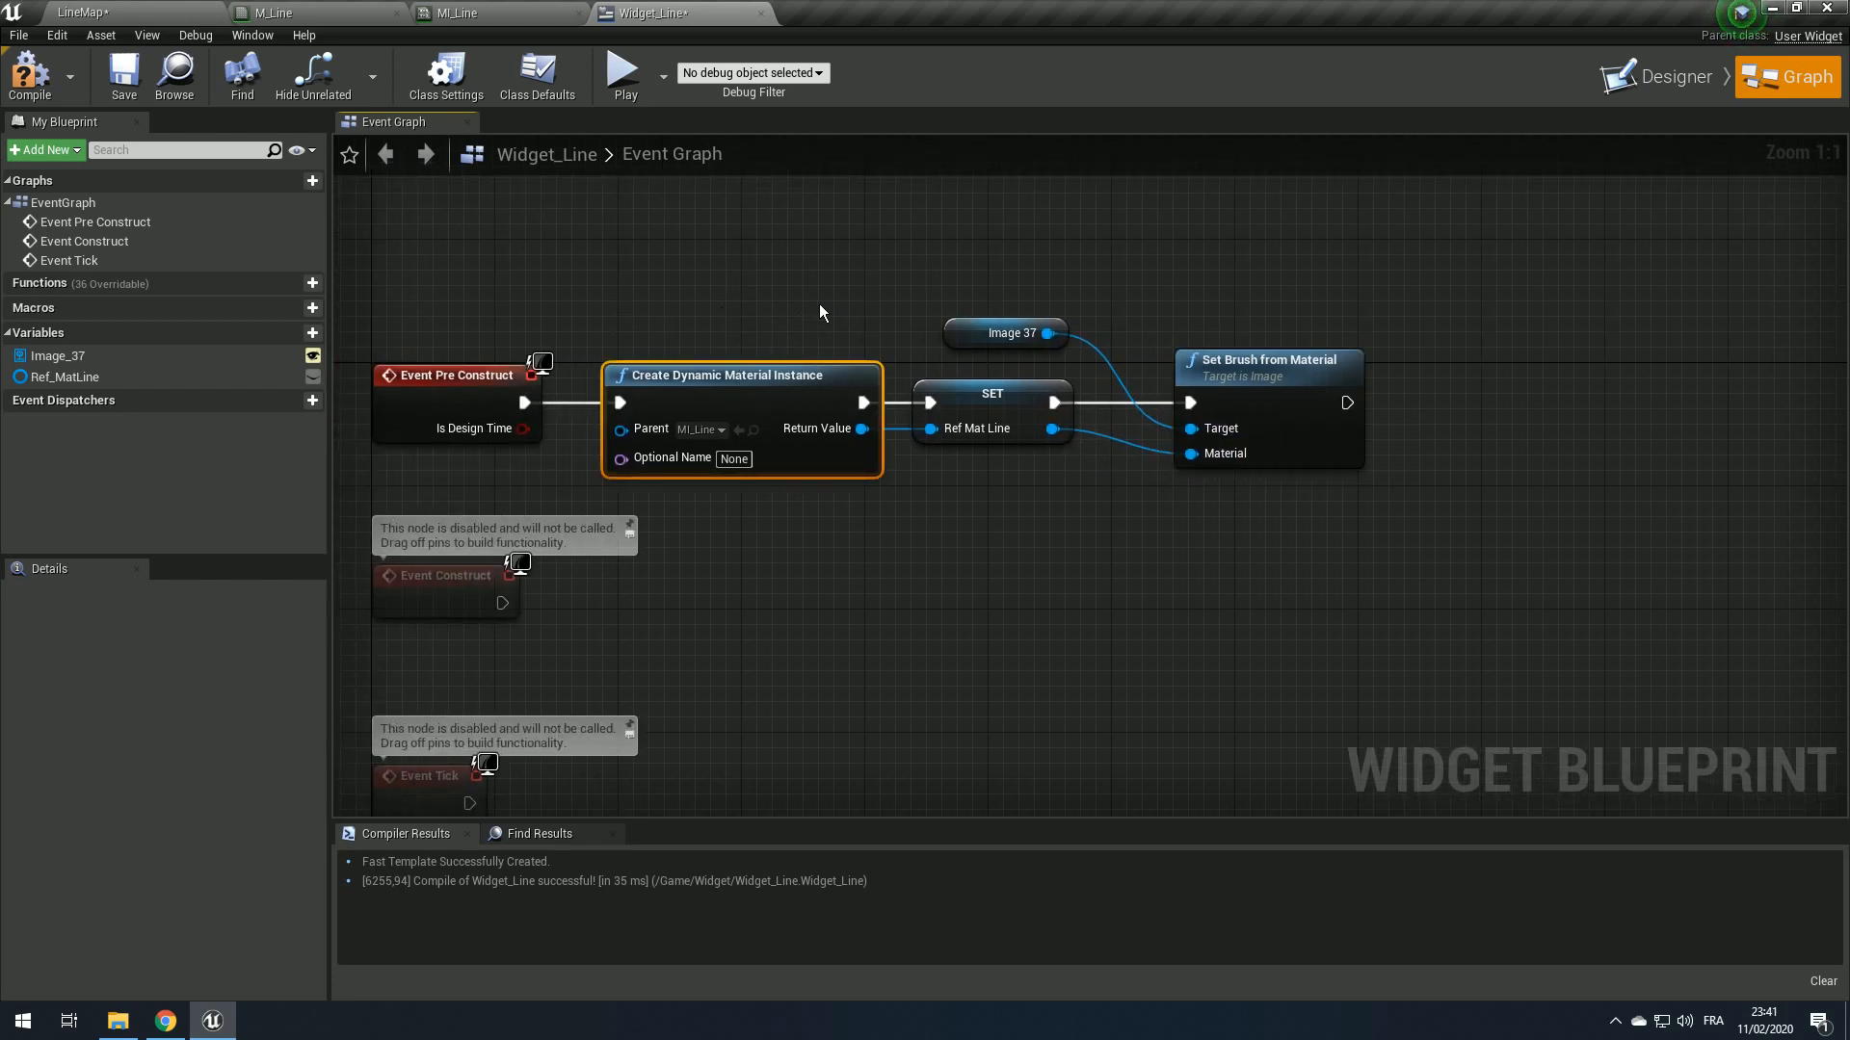
click(511, 9)
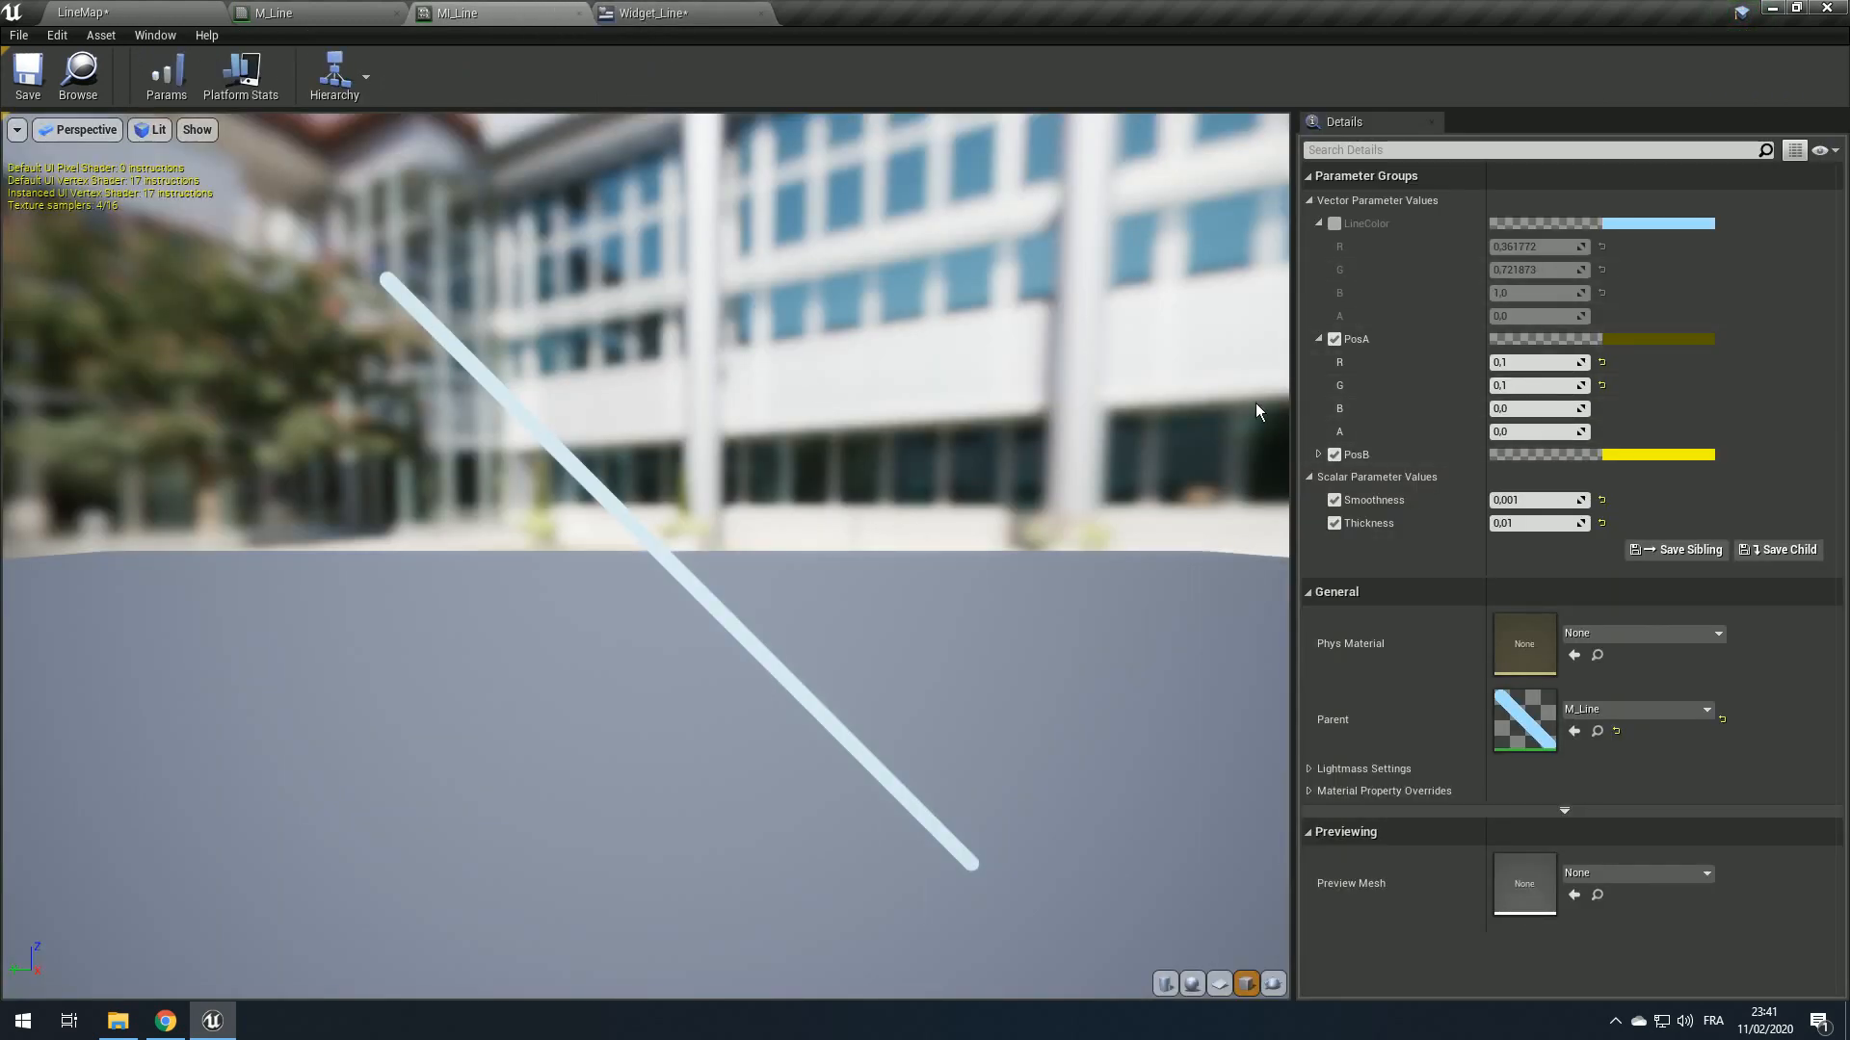
click(665, 12)
click(785, 419)
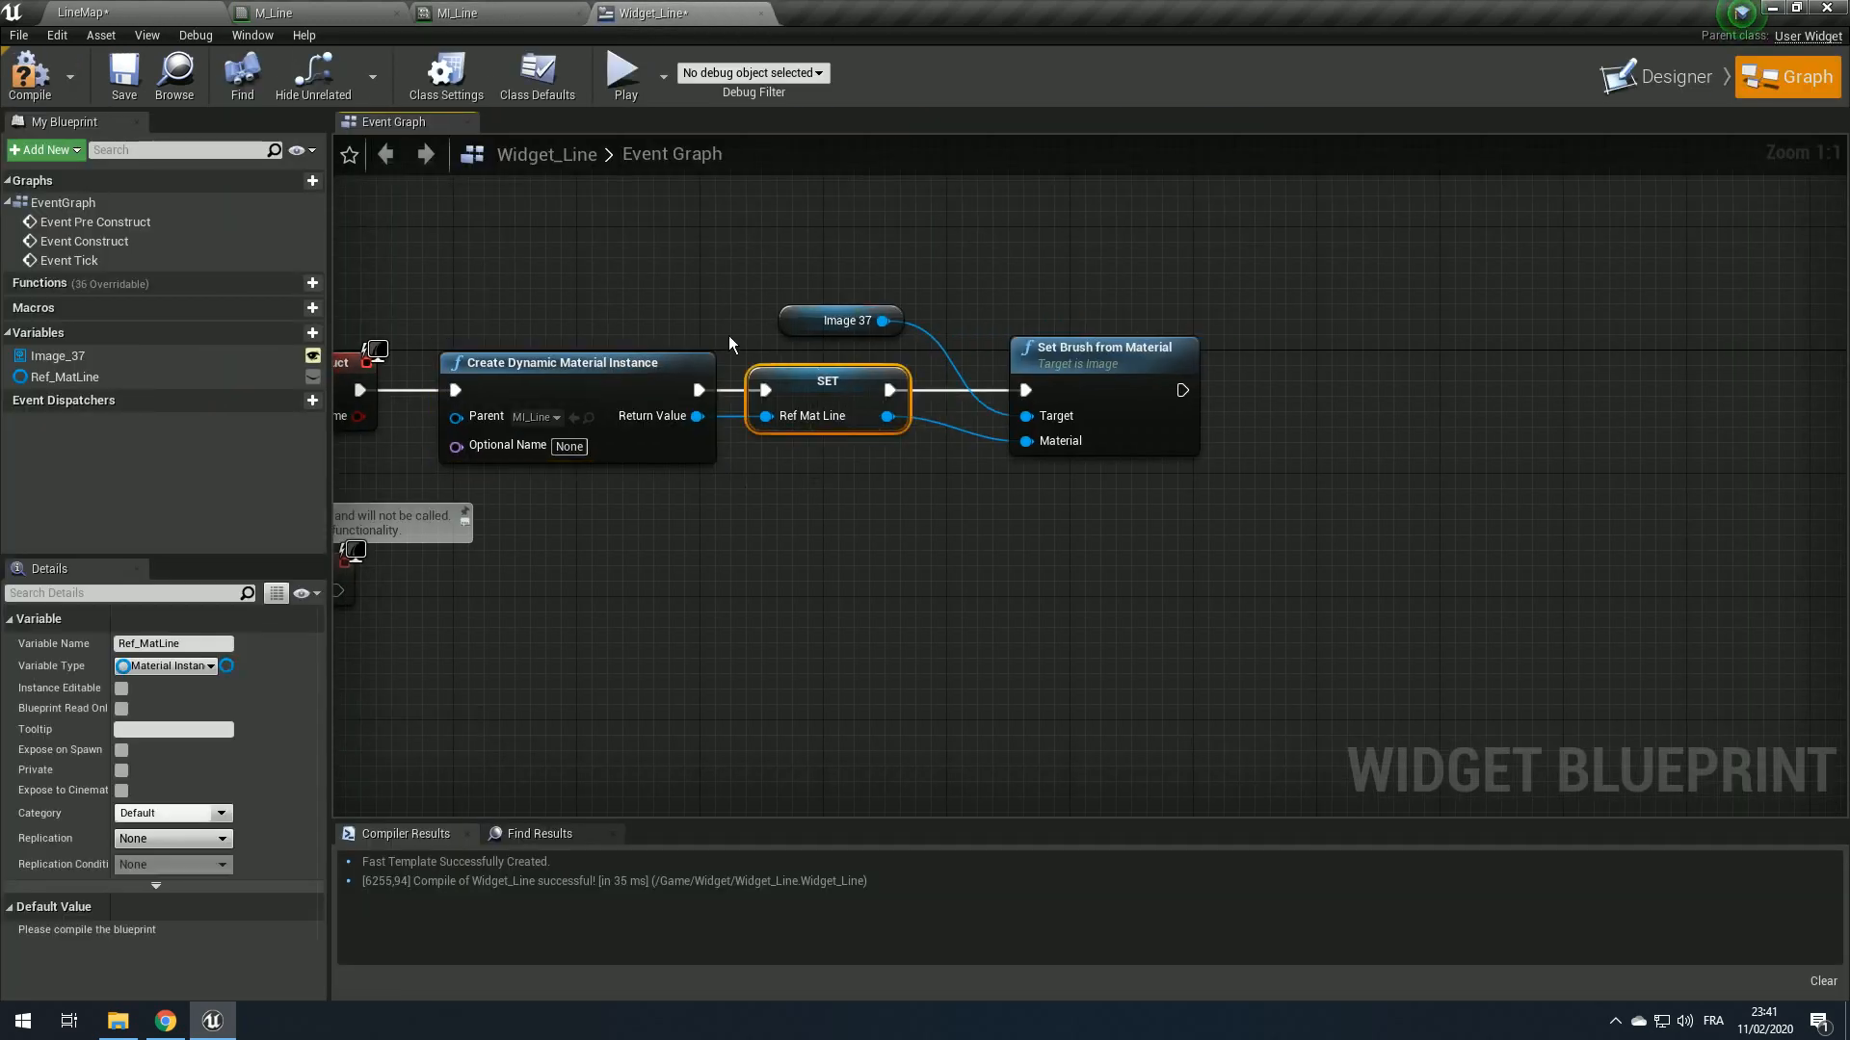
right_drag(460, 644, 467, 682)
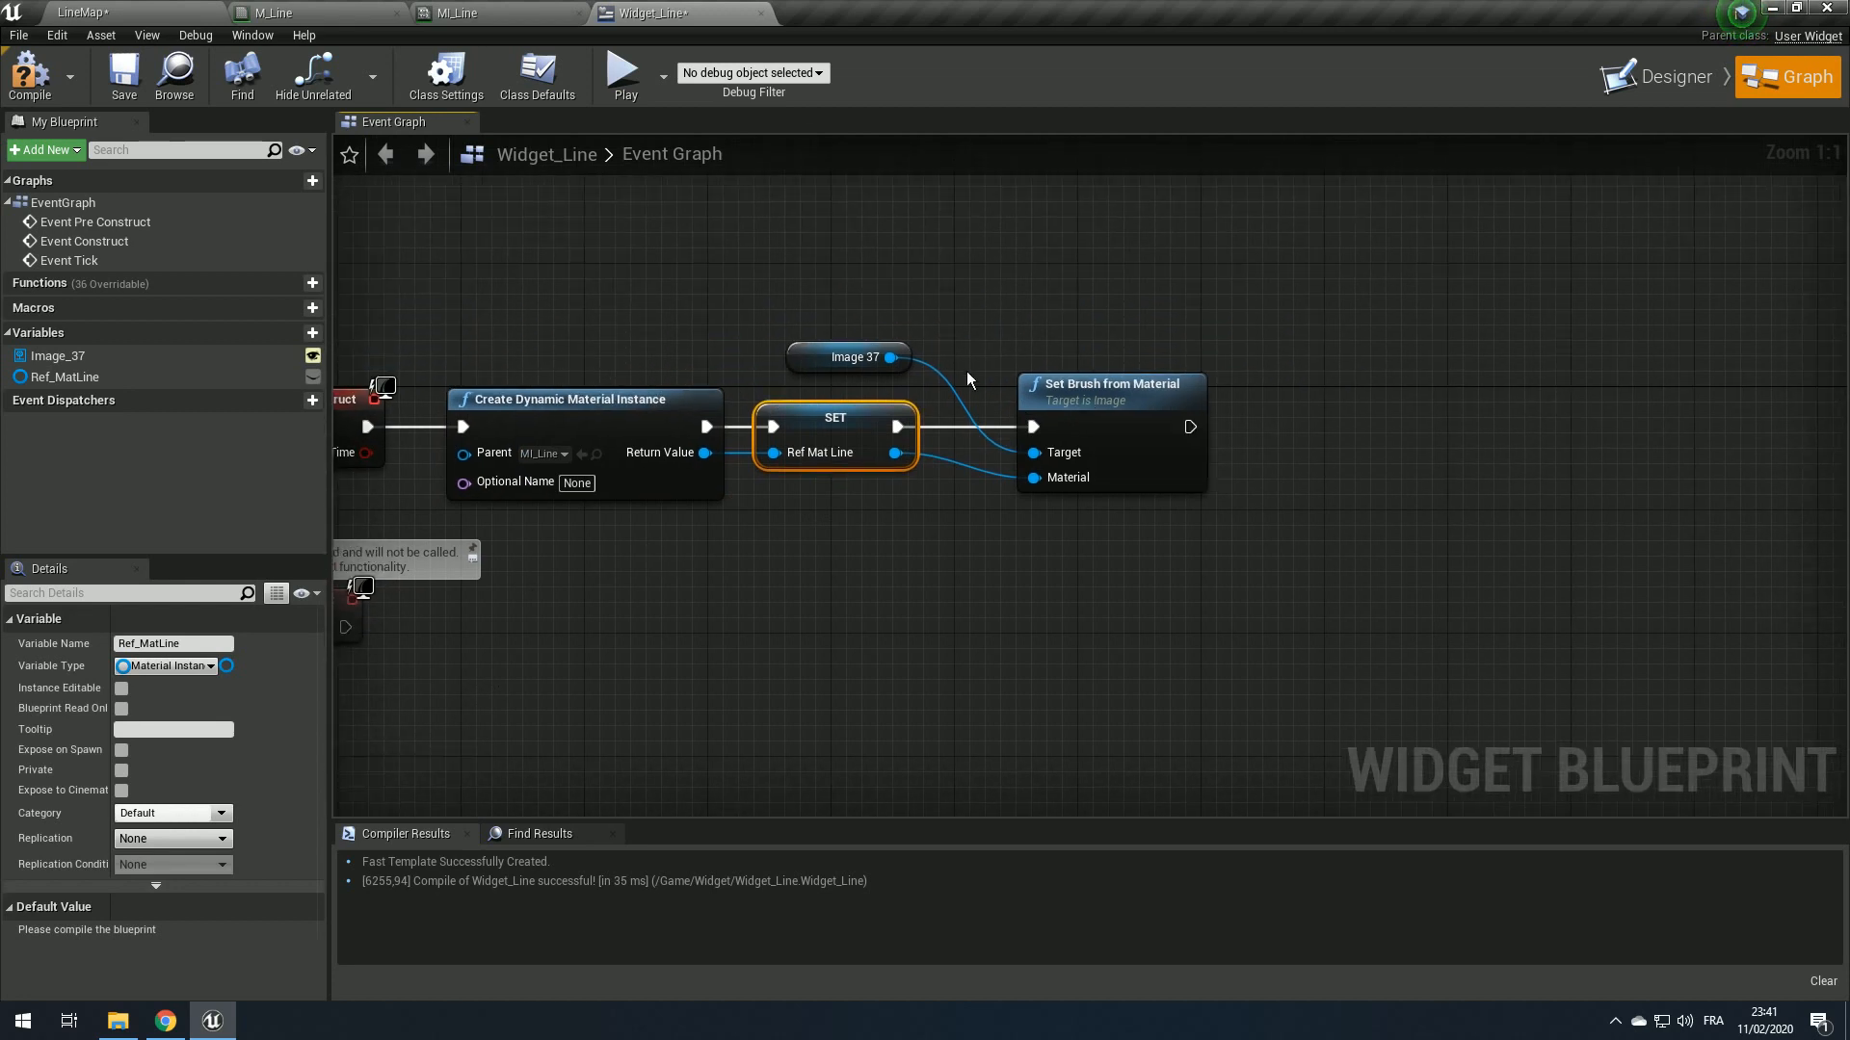
click(1662, 77)
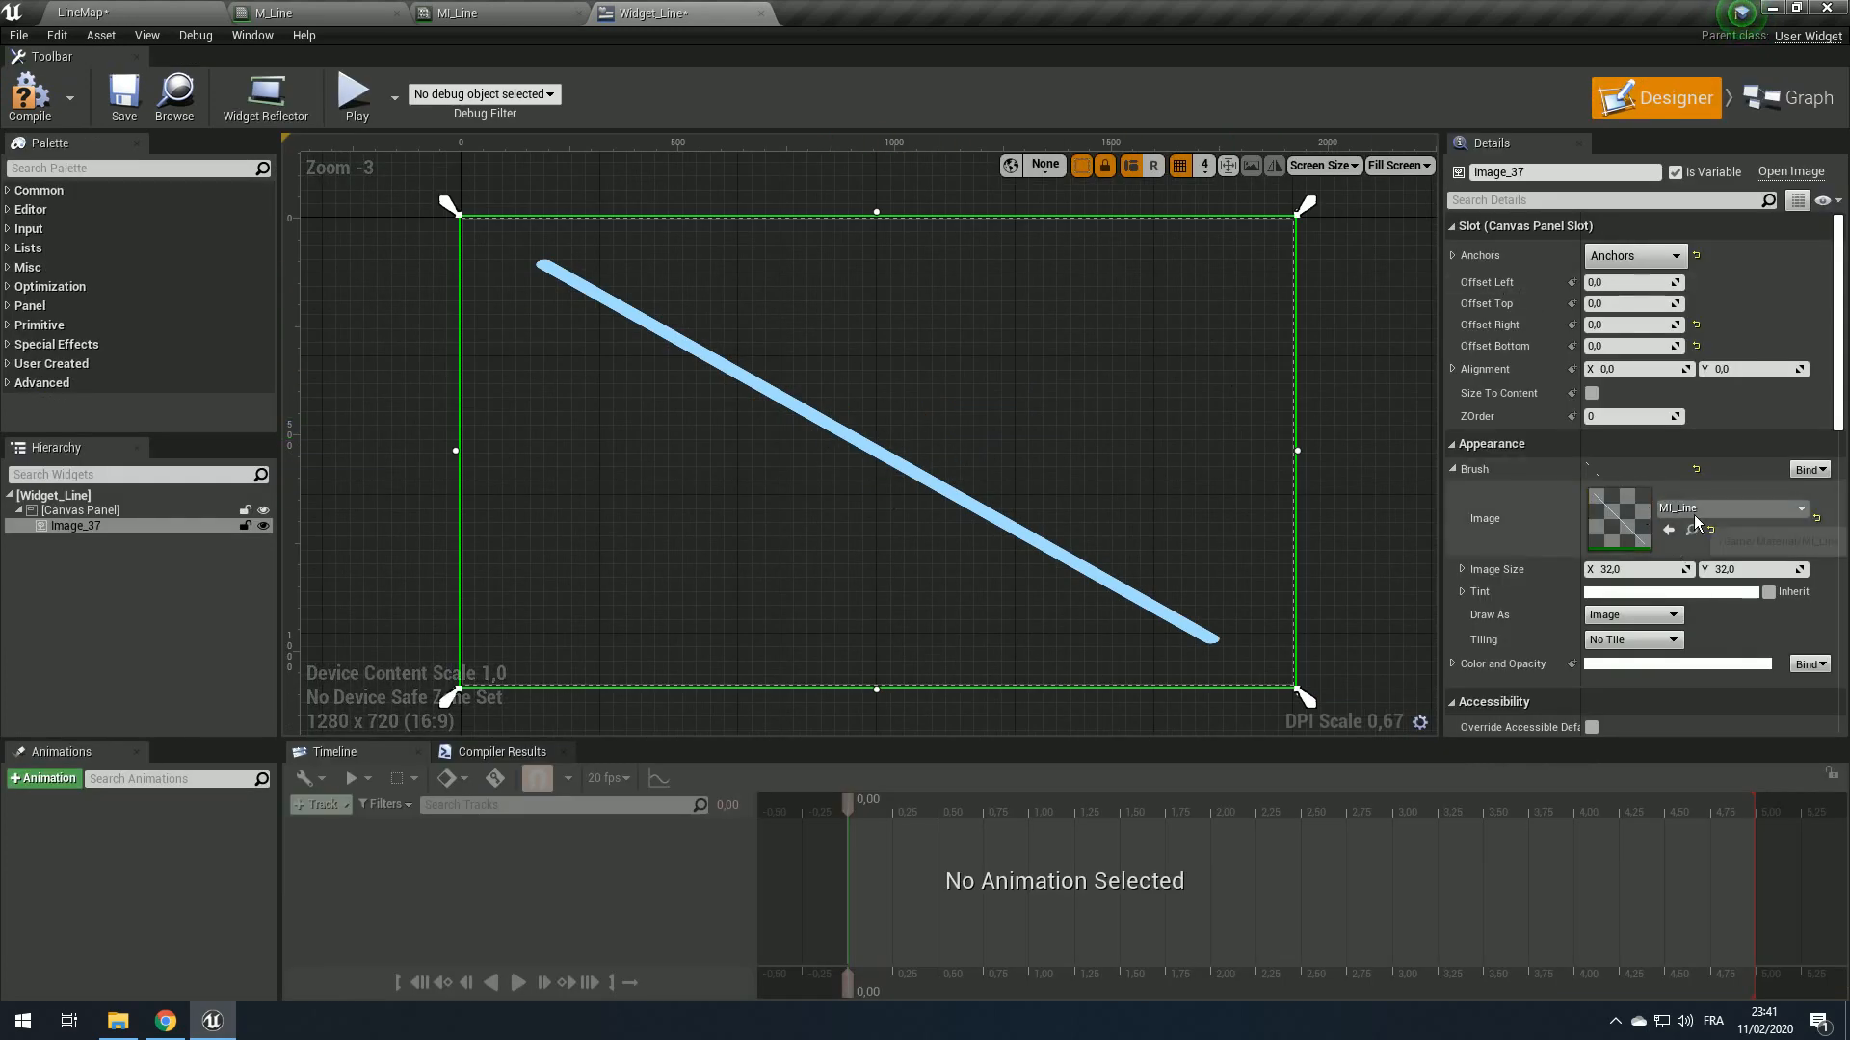
click(1782, 96)
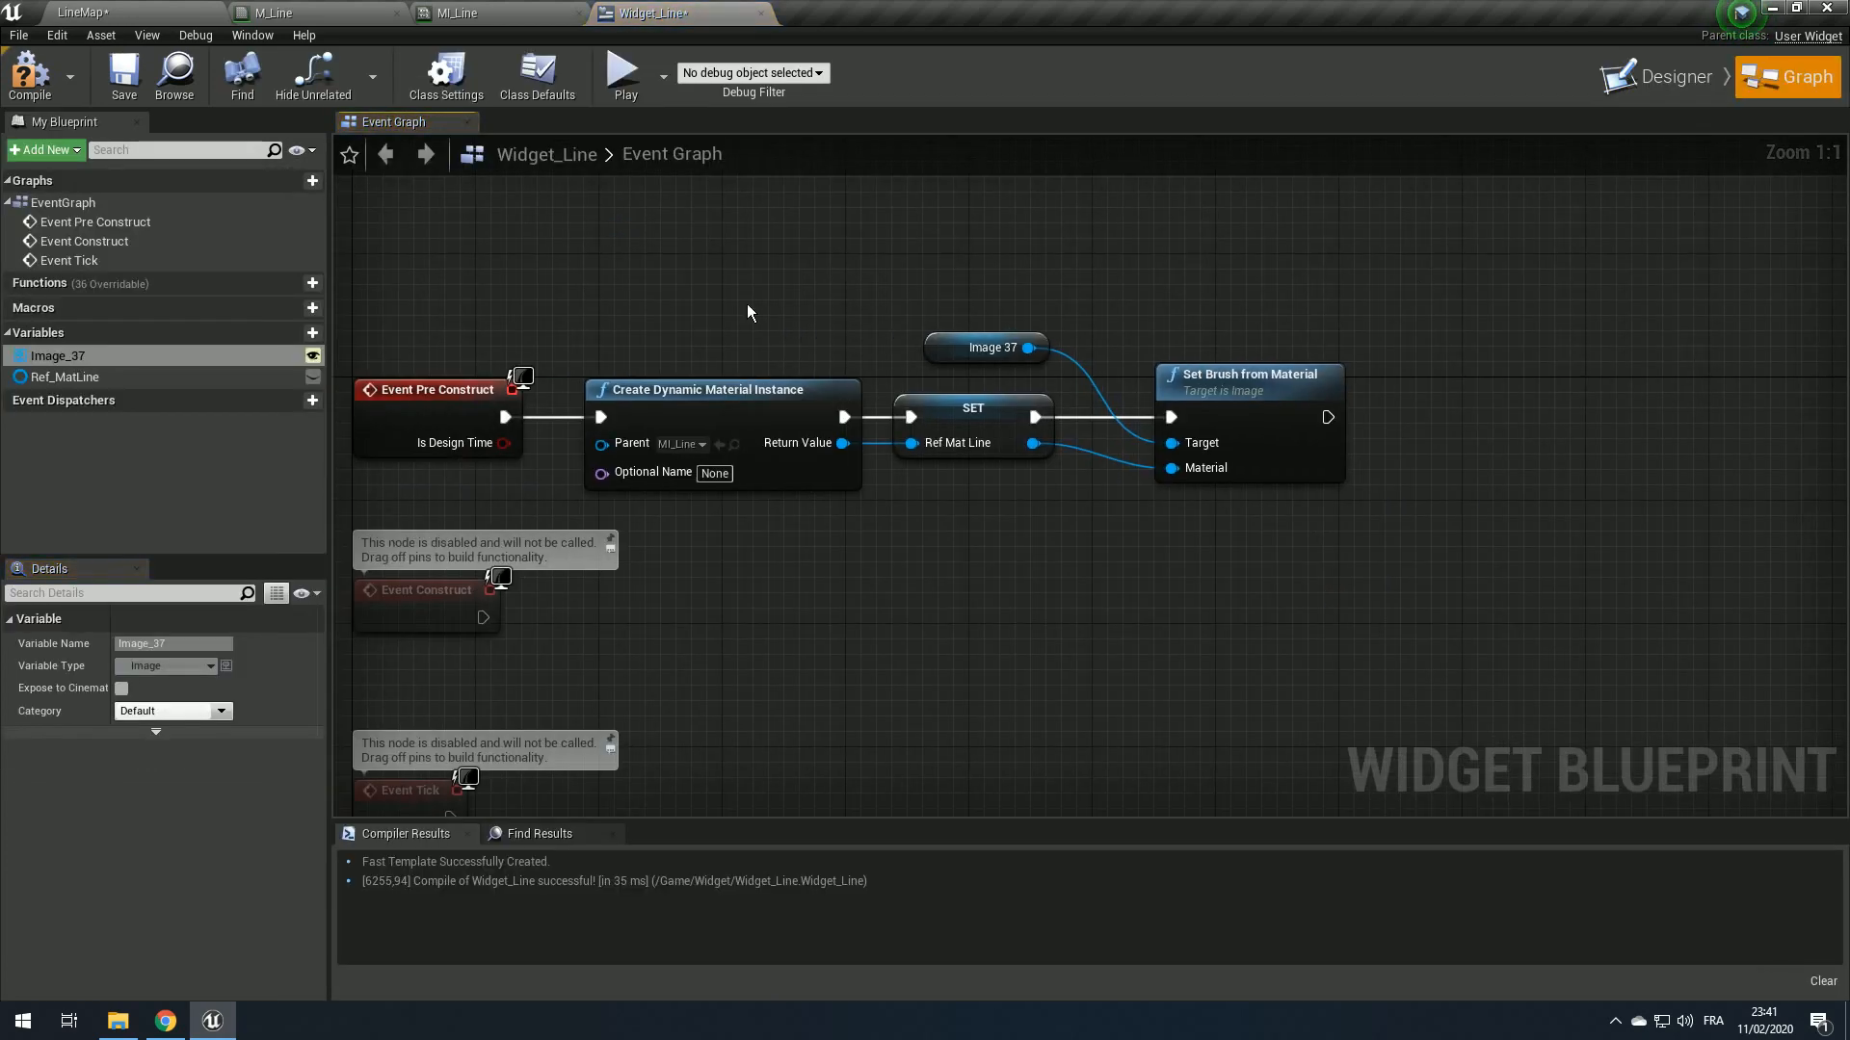
Step: Compile Widget_Line and move Event Tick farther below Event Construct
key(F7)
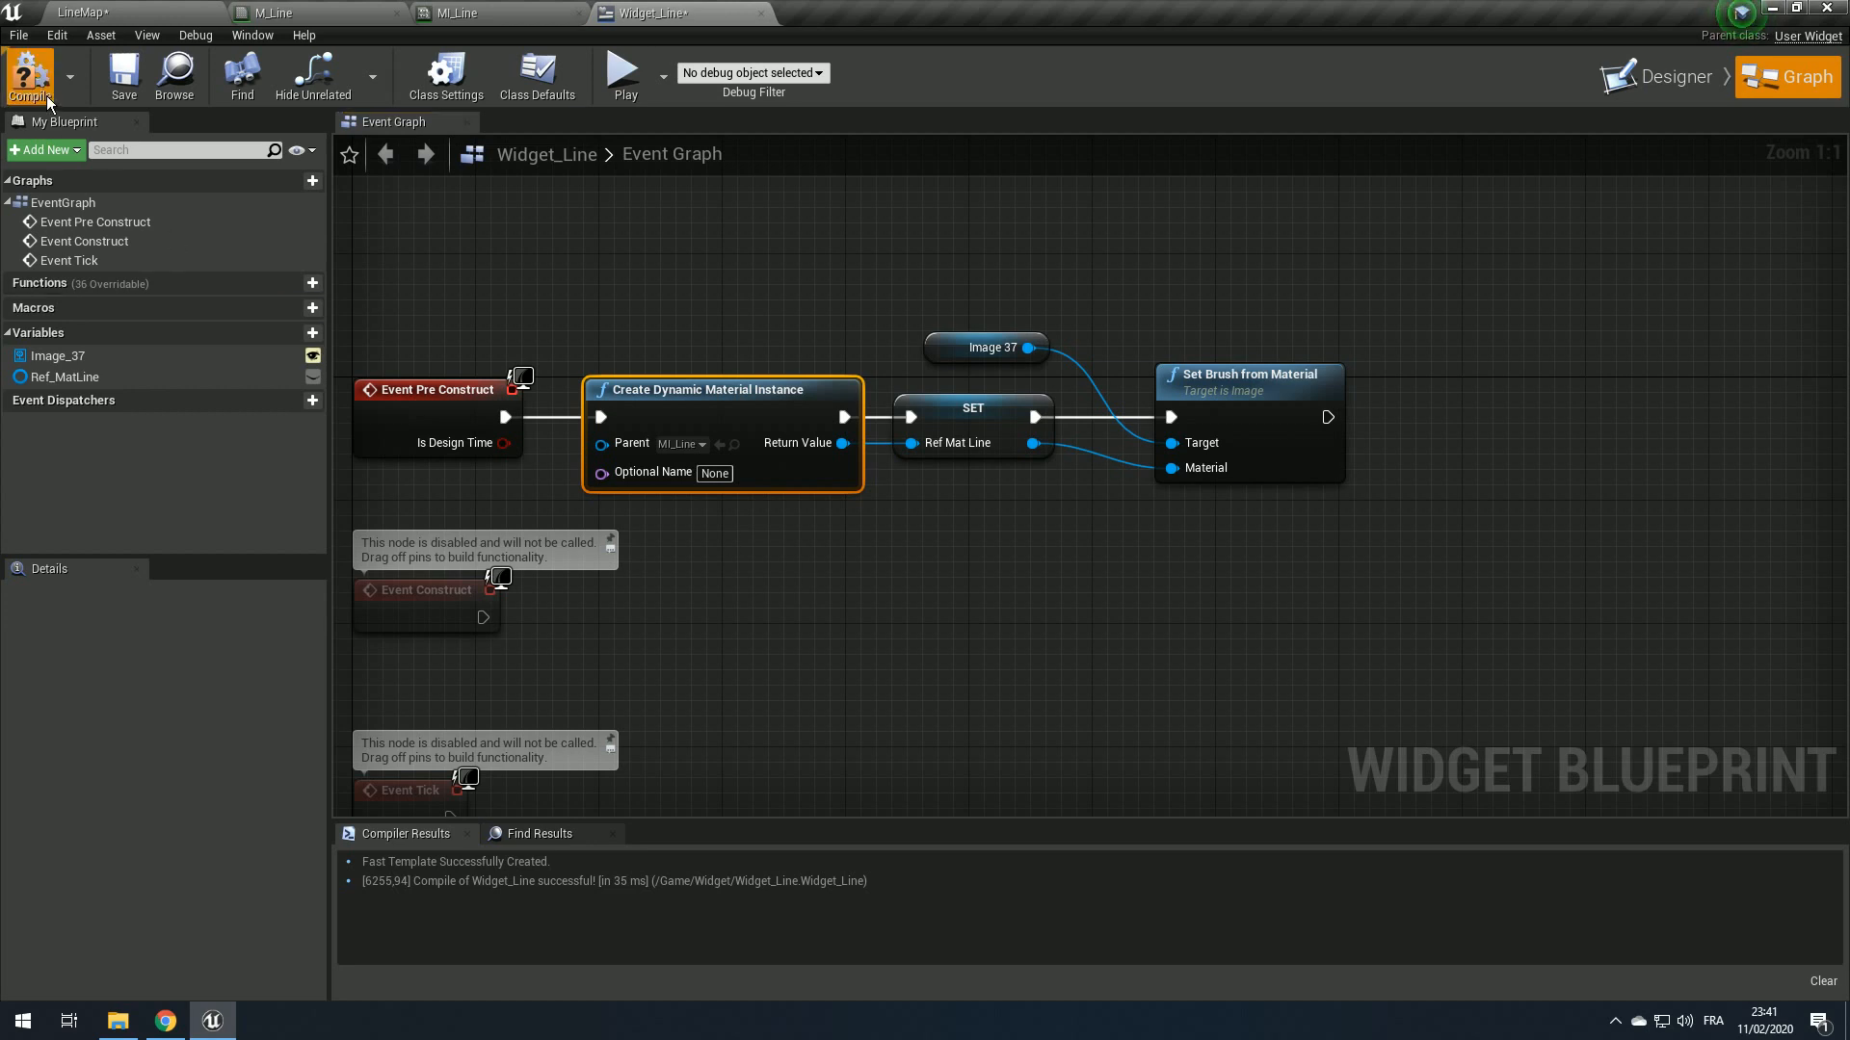
right_drag(647, 686, 759, 453)
scroll(760, 453, down, 1)
drag(556, 558, 567, 653)
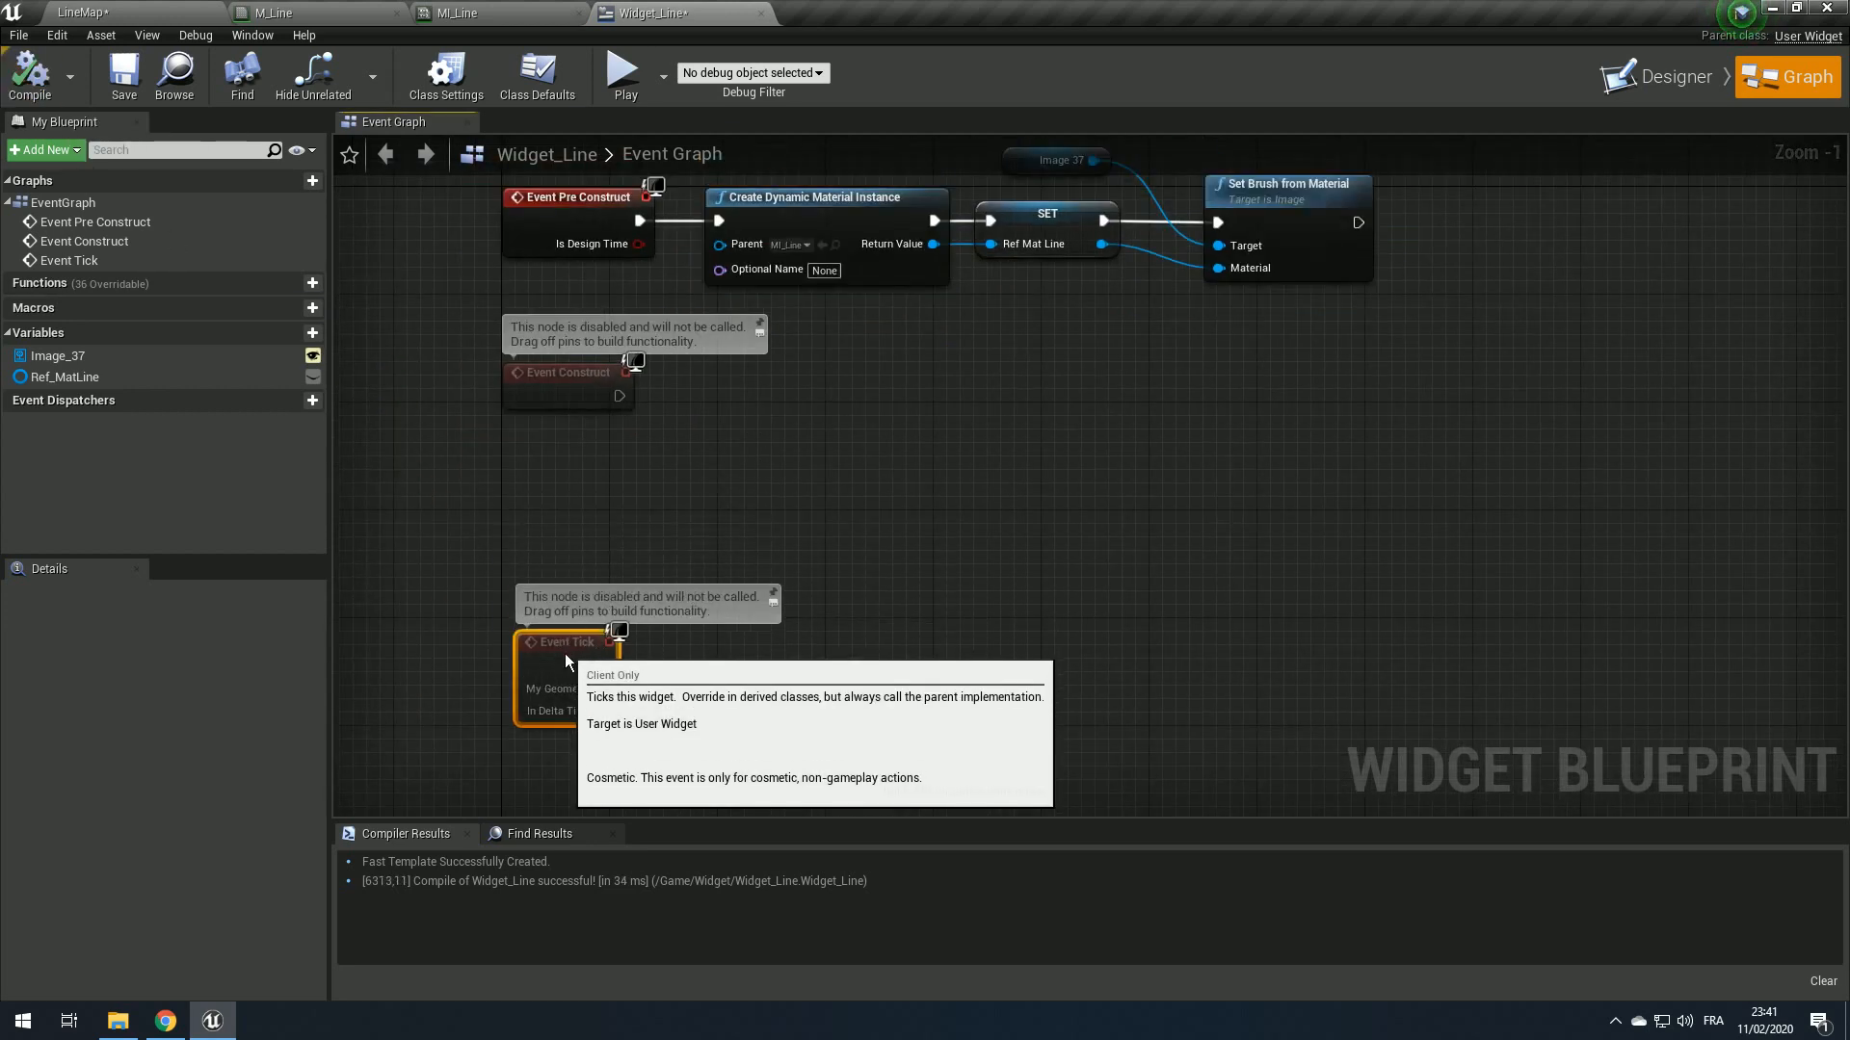
Step: Add a Ref_MatLine getter near Event Tick and create a Set Vector Parameter Value node targeting it
right_drag(770, 606, 853, 448)
ctrl+drag(64, 377, 1048, 520)
scroll(694, 388, up, 1)
text(set)
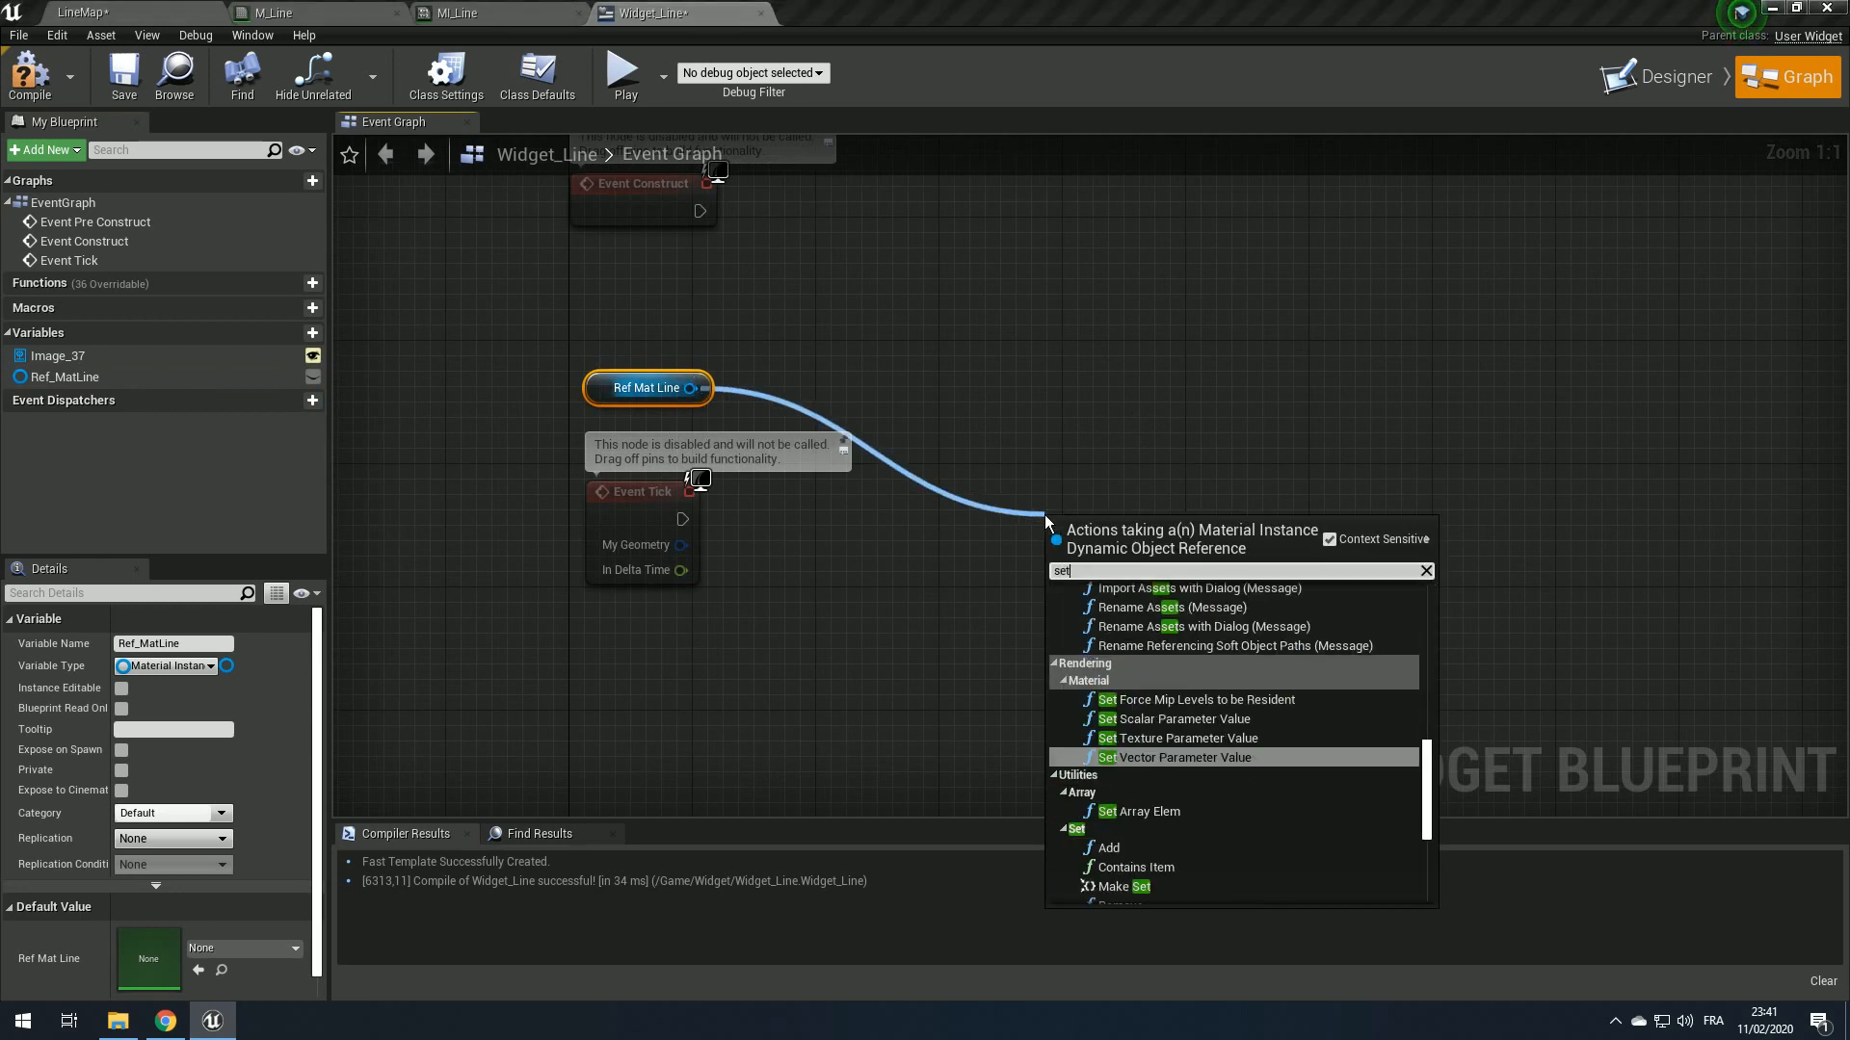
text( vector)
key(Return)
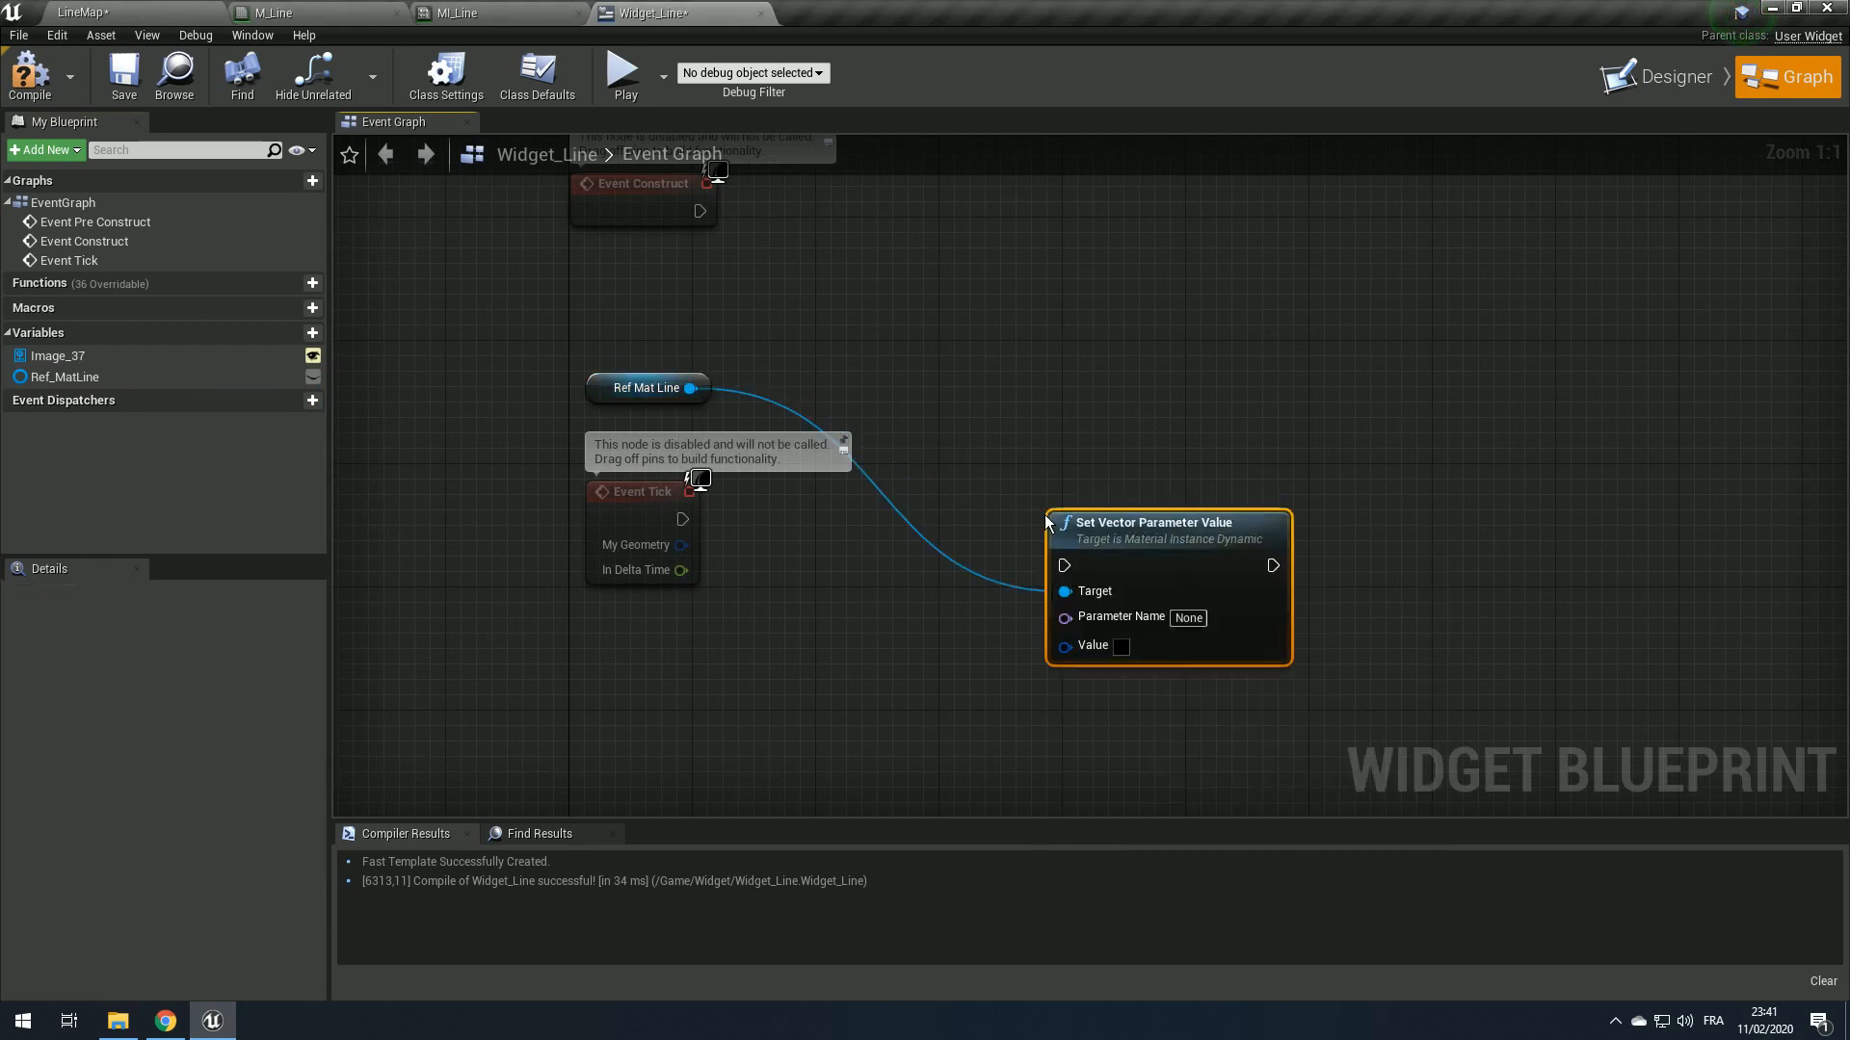
Step: Examine the PosA and PosB components in MI_Line and the TexCoord node feeding the line calculation in M_Line
click(541, 12)
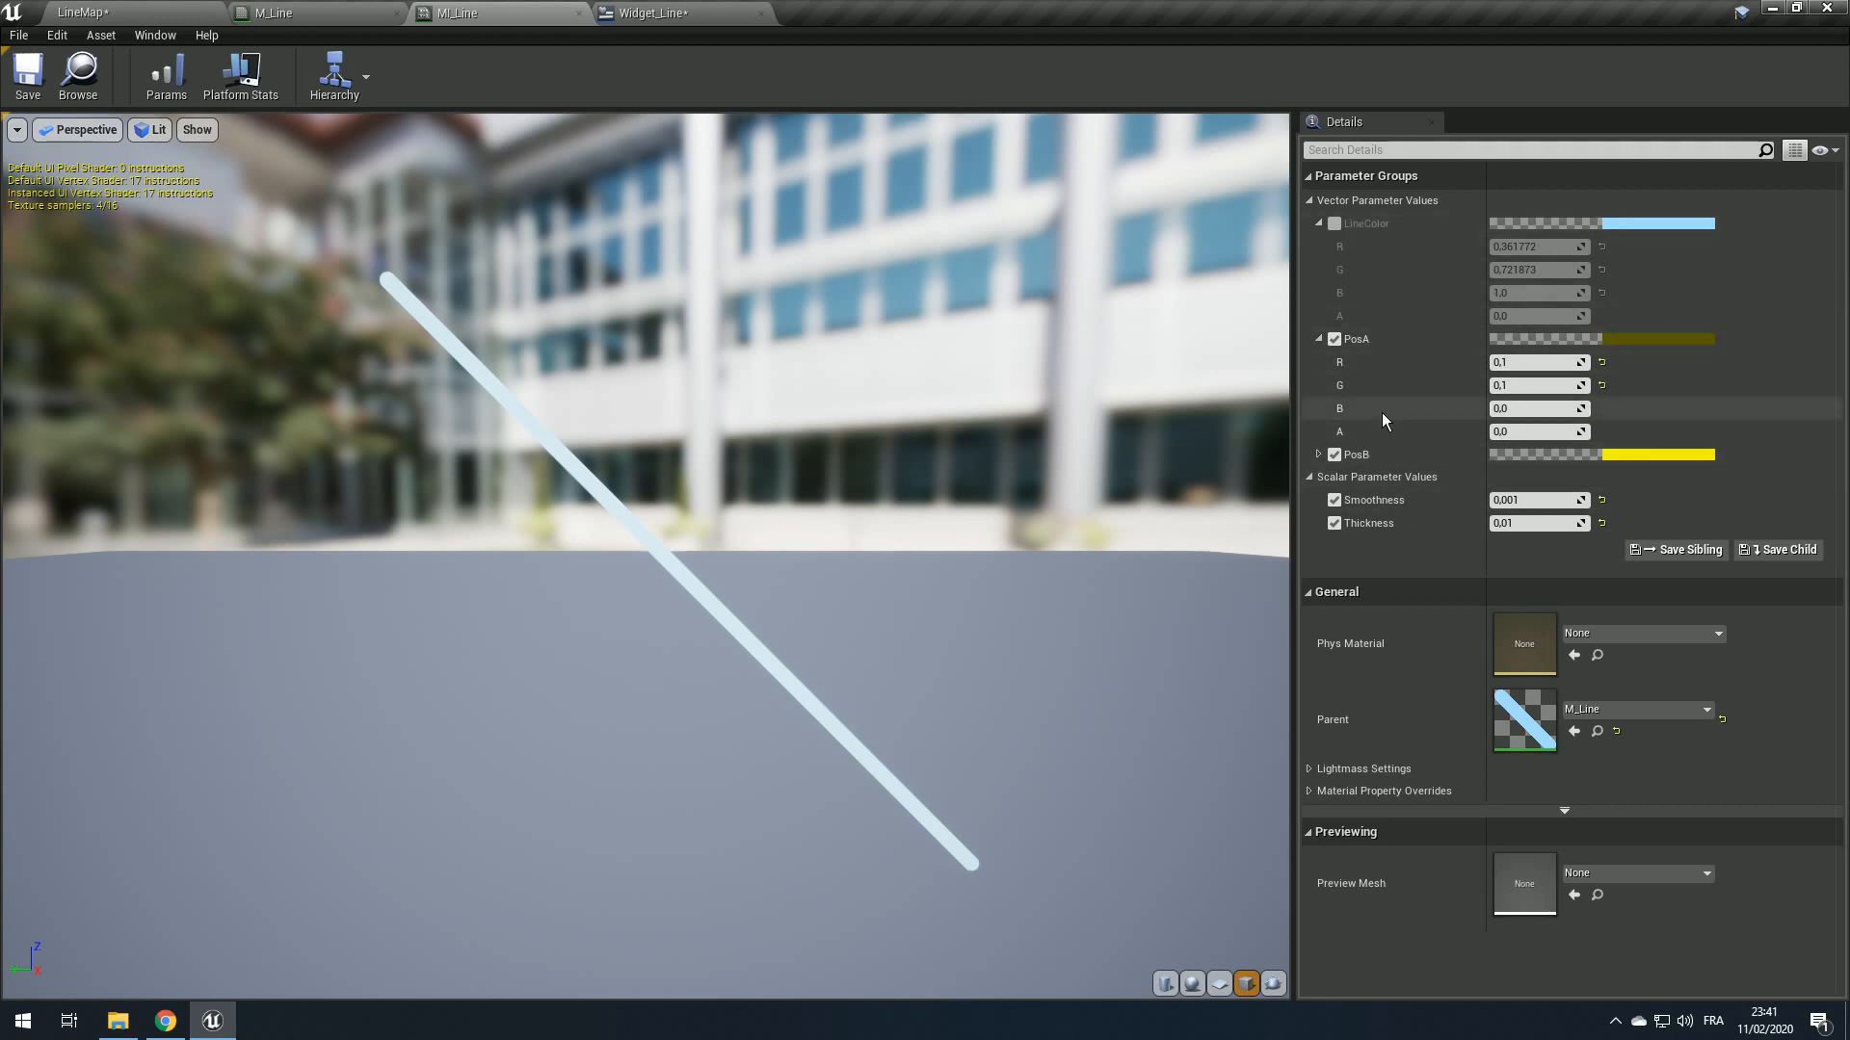
click(1318, 455)
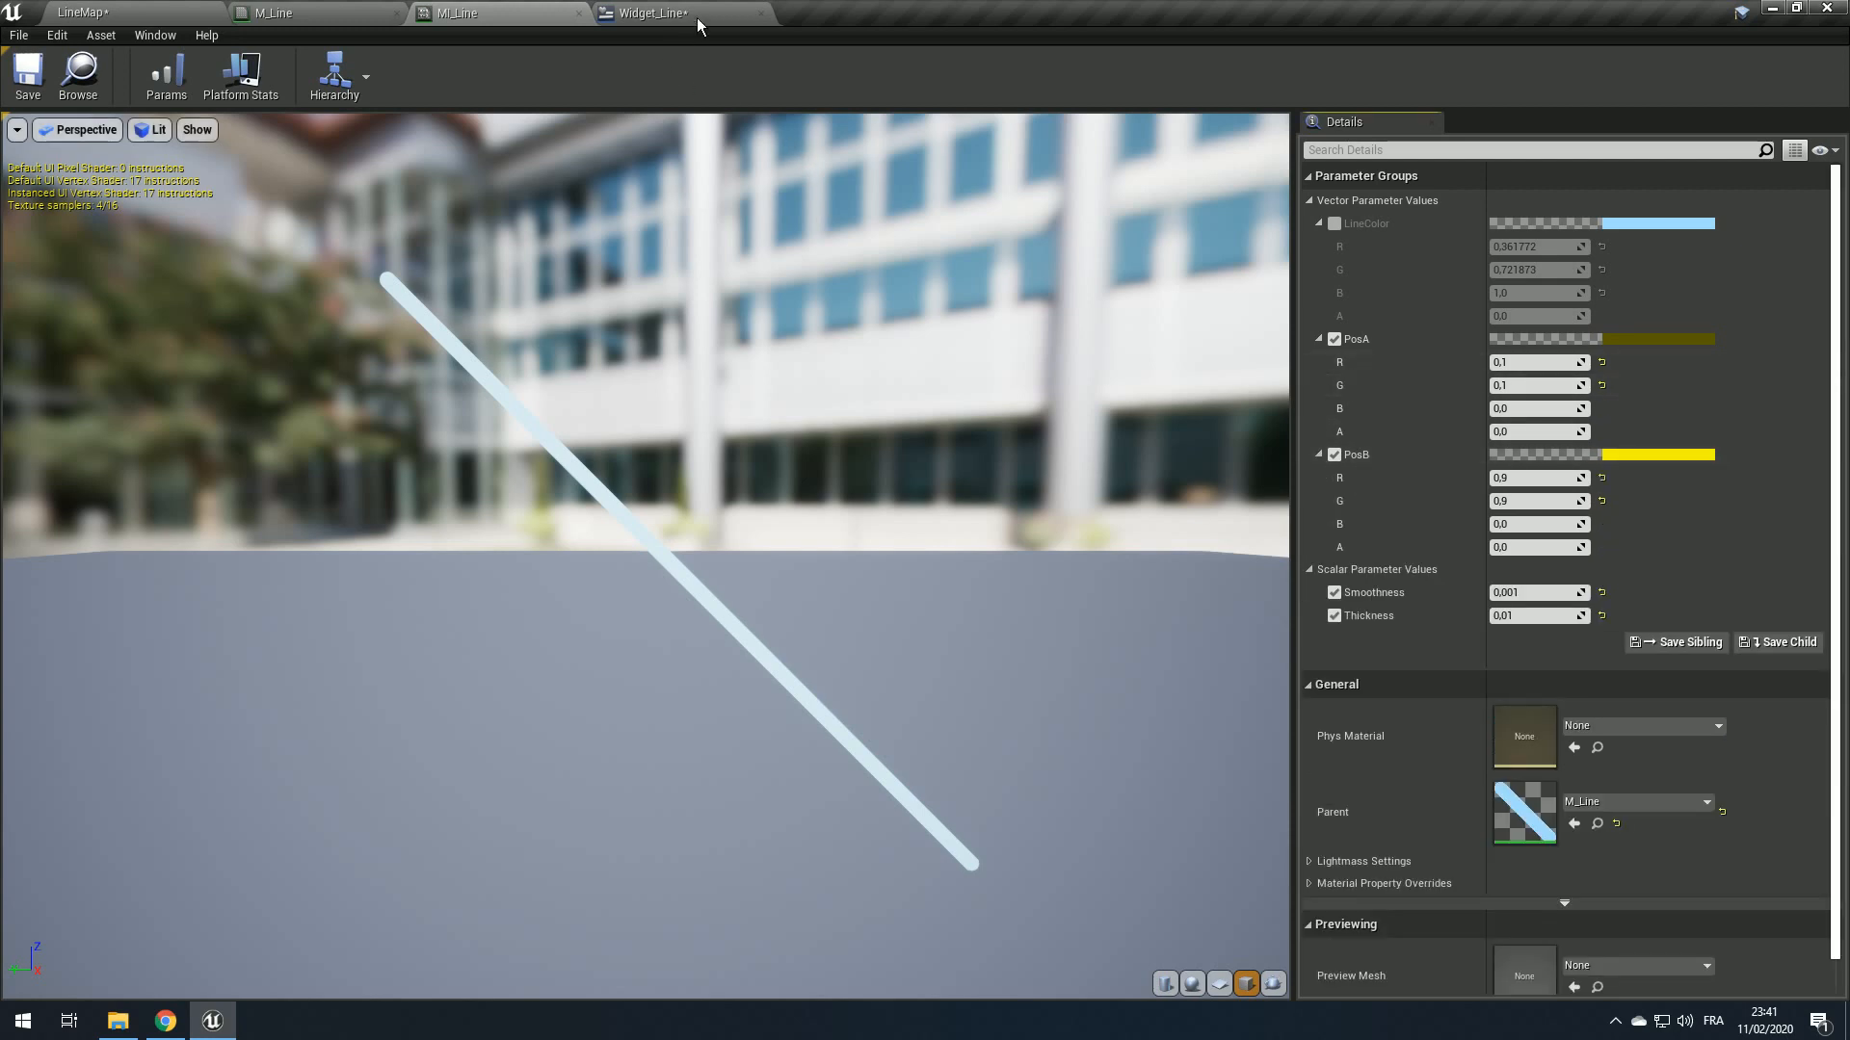
click(289, 12)
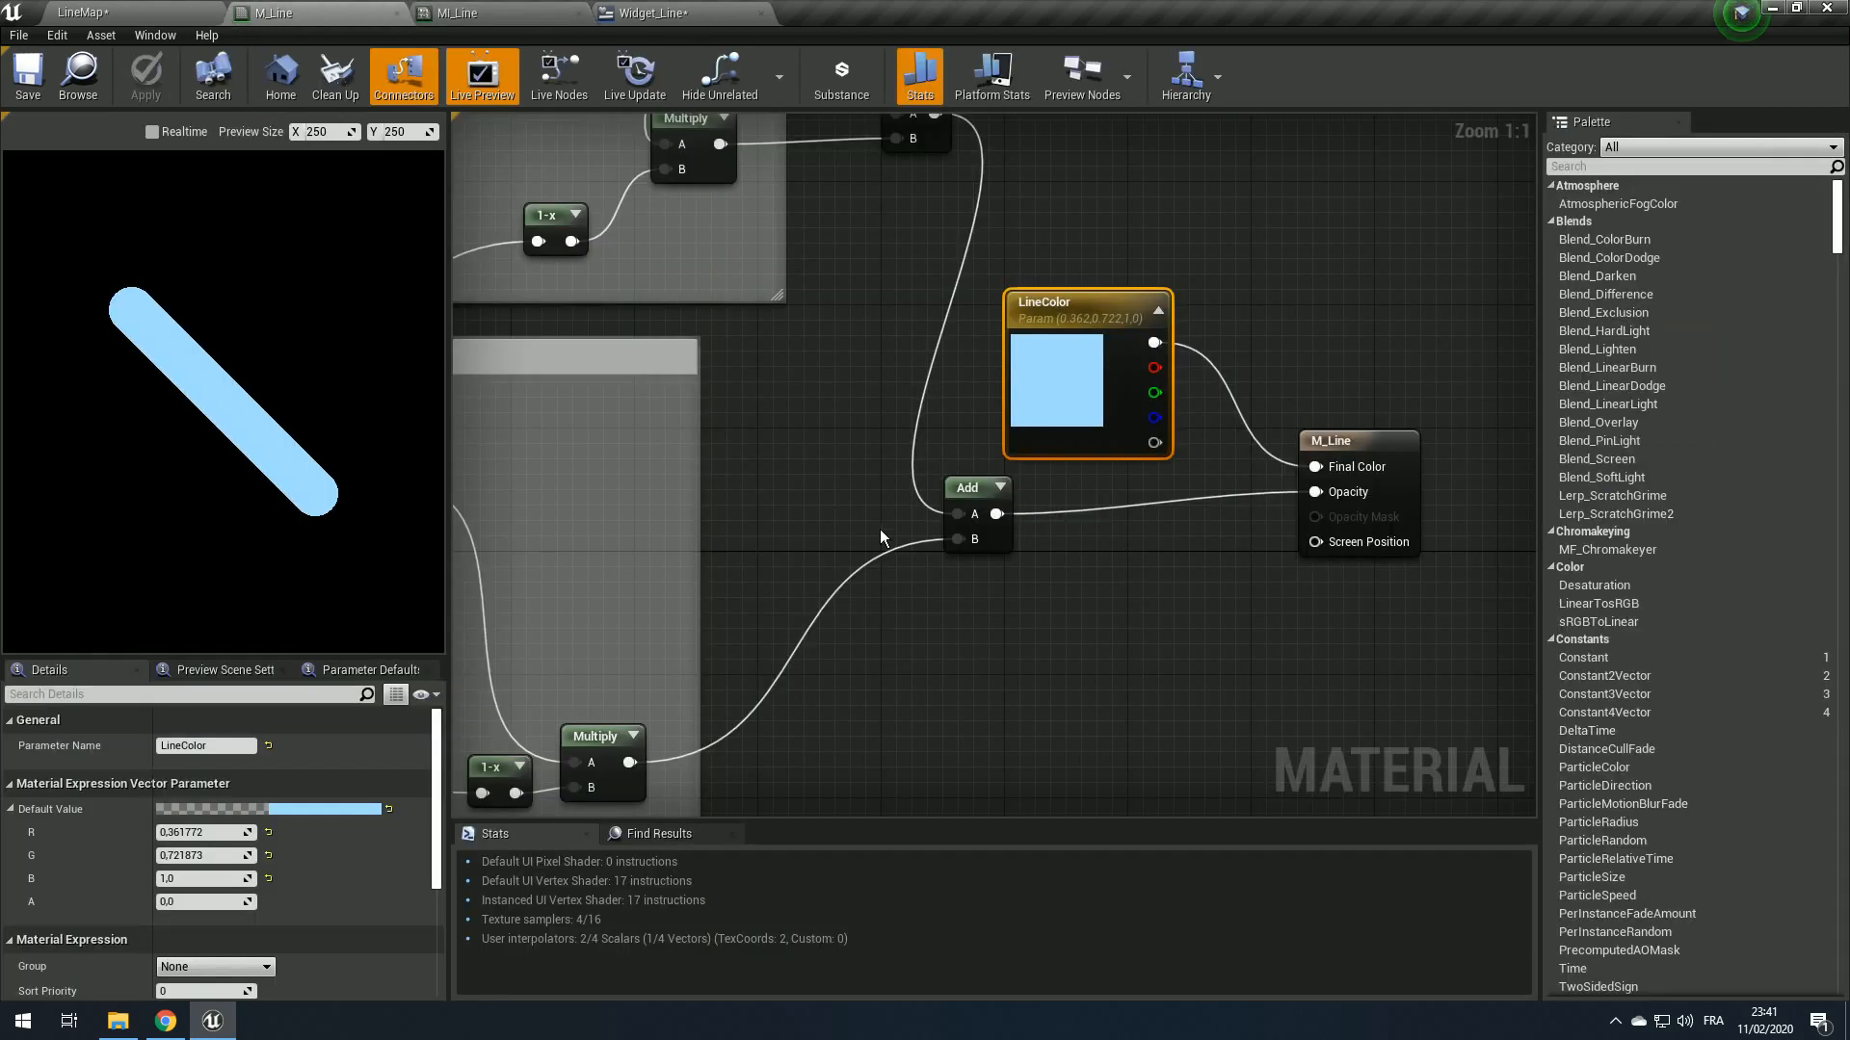
scroll(658, 631, down, 4)
scroll(658, 631, up, 4)
click(699, 458)
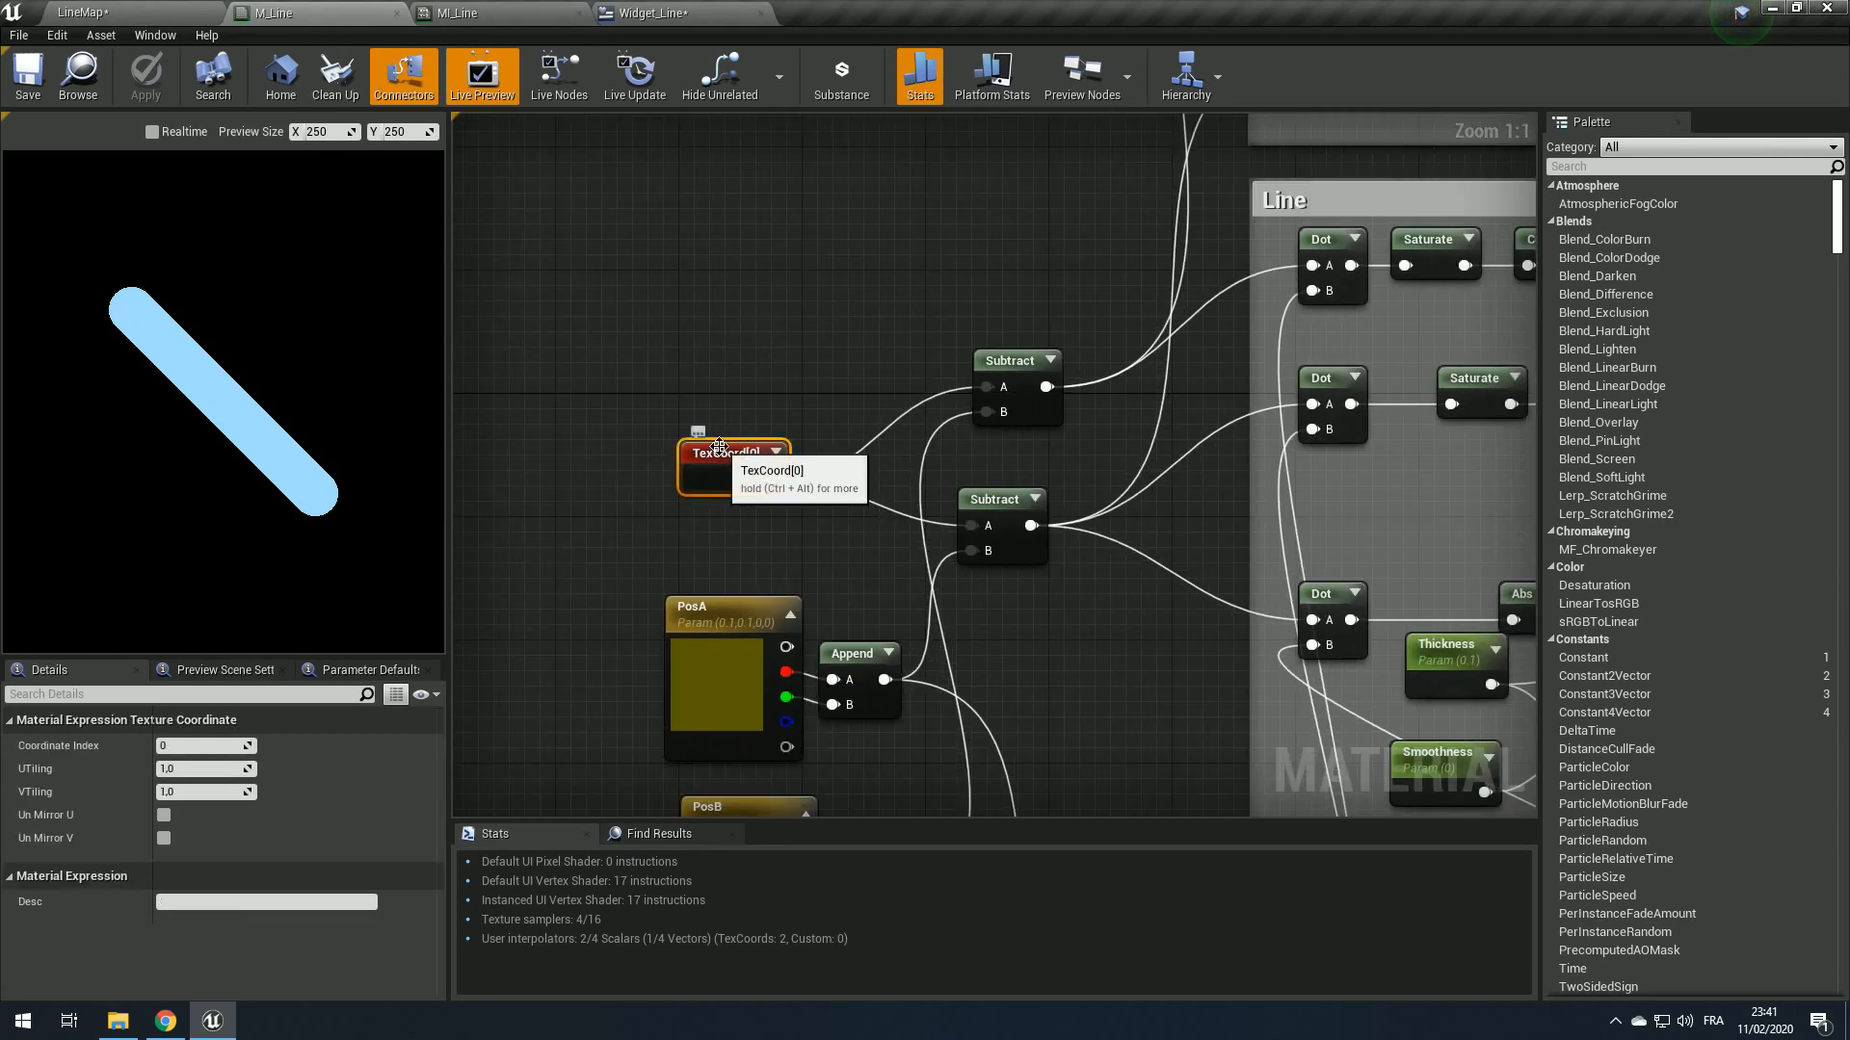
click(699, 18)
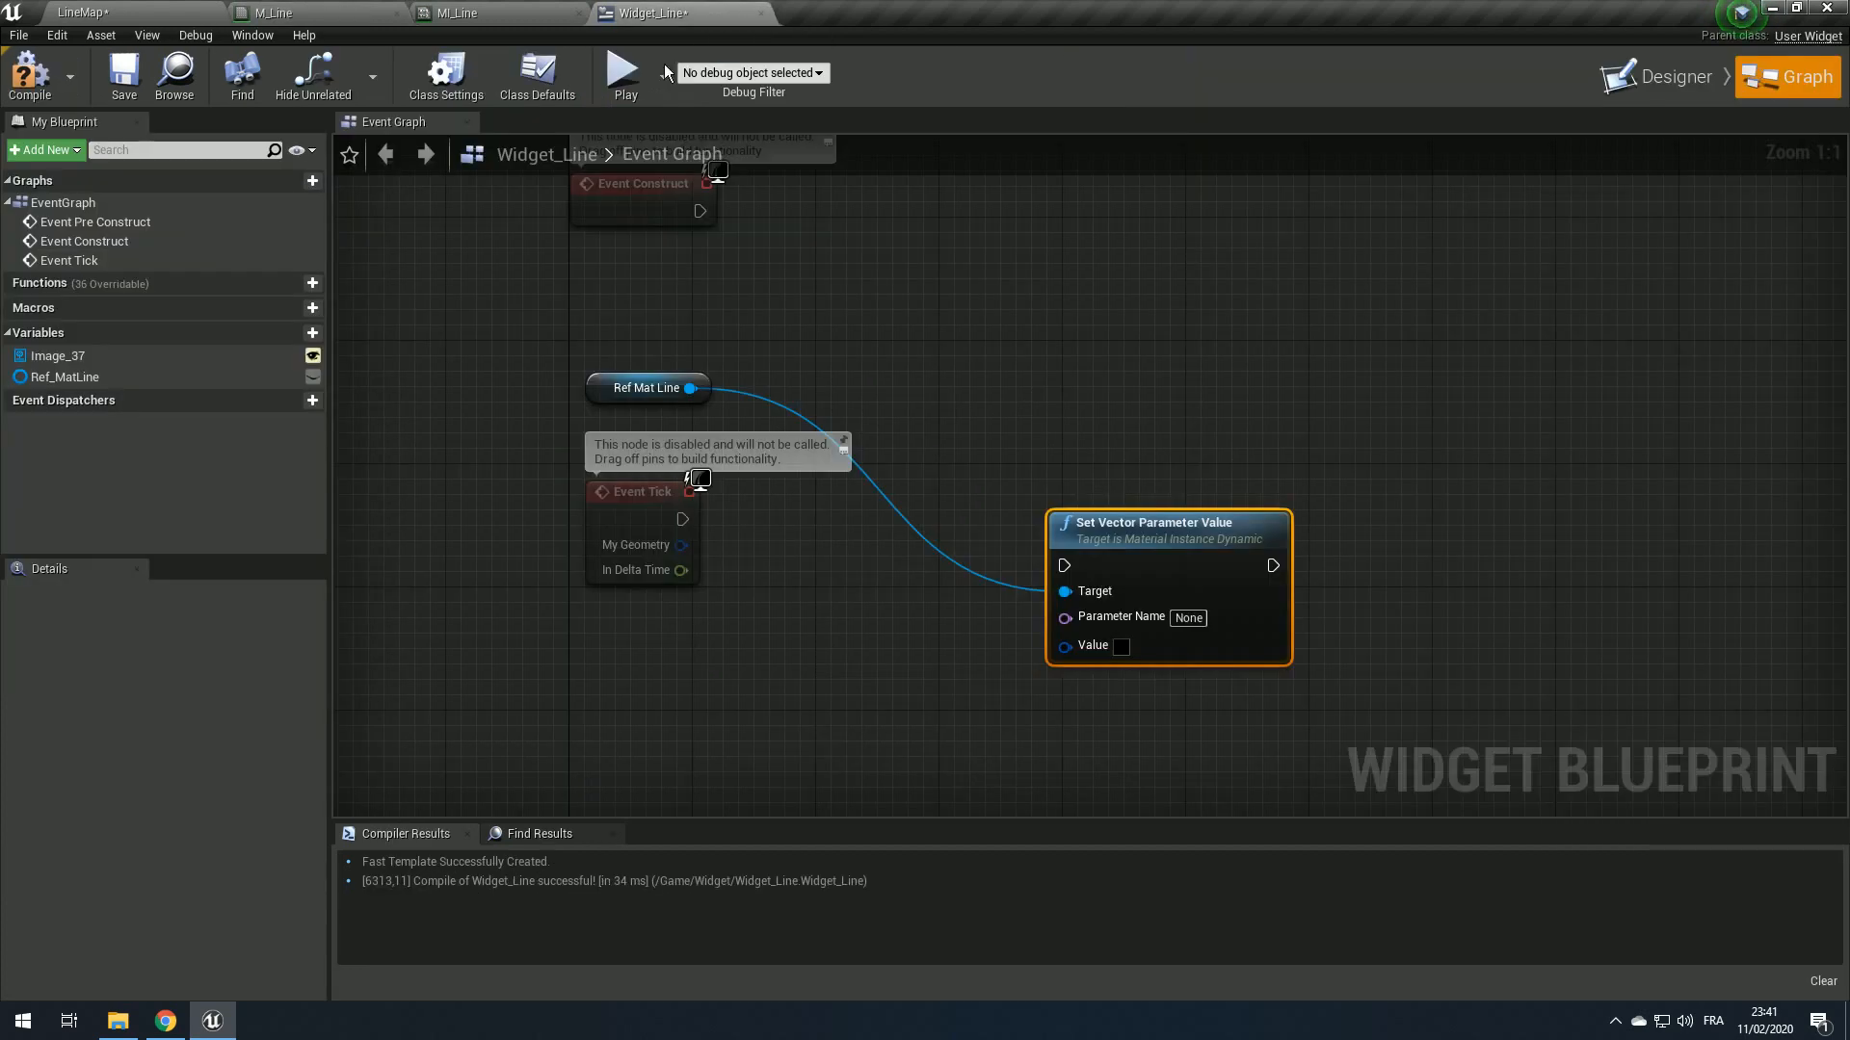
Step: Compile Widget_Line and move the Set Vector Parameter Value node farther away from Event Tick
click(29, 77)
right_drag(907, 528, 827, 291)
drag(1127, 329, 1269, 328)
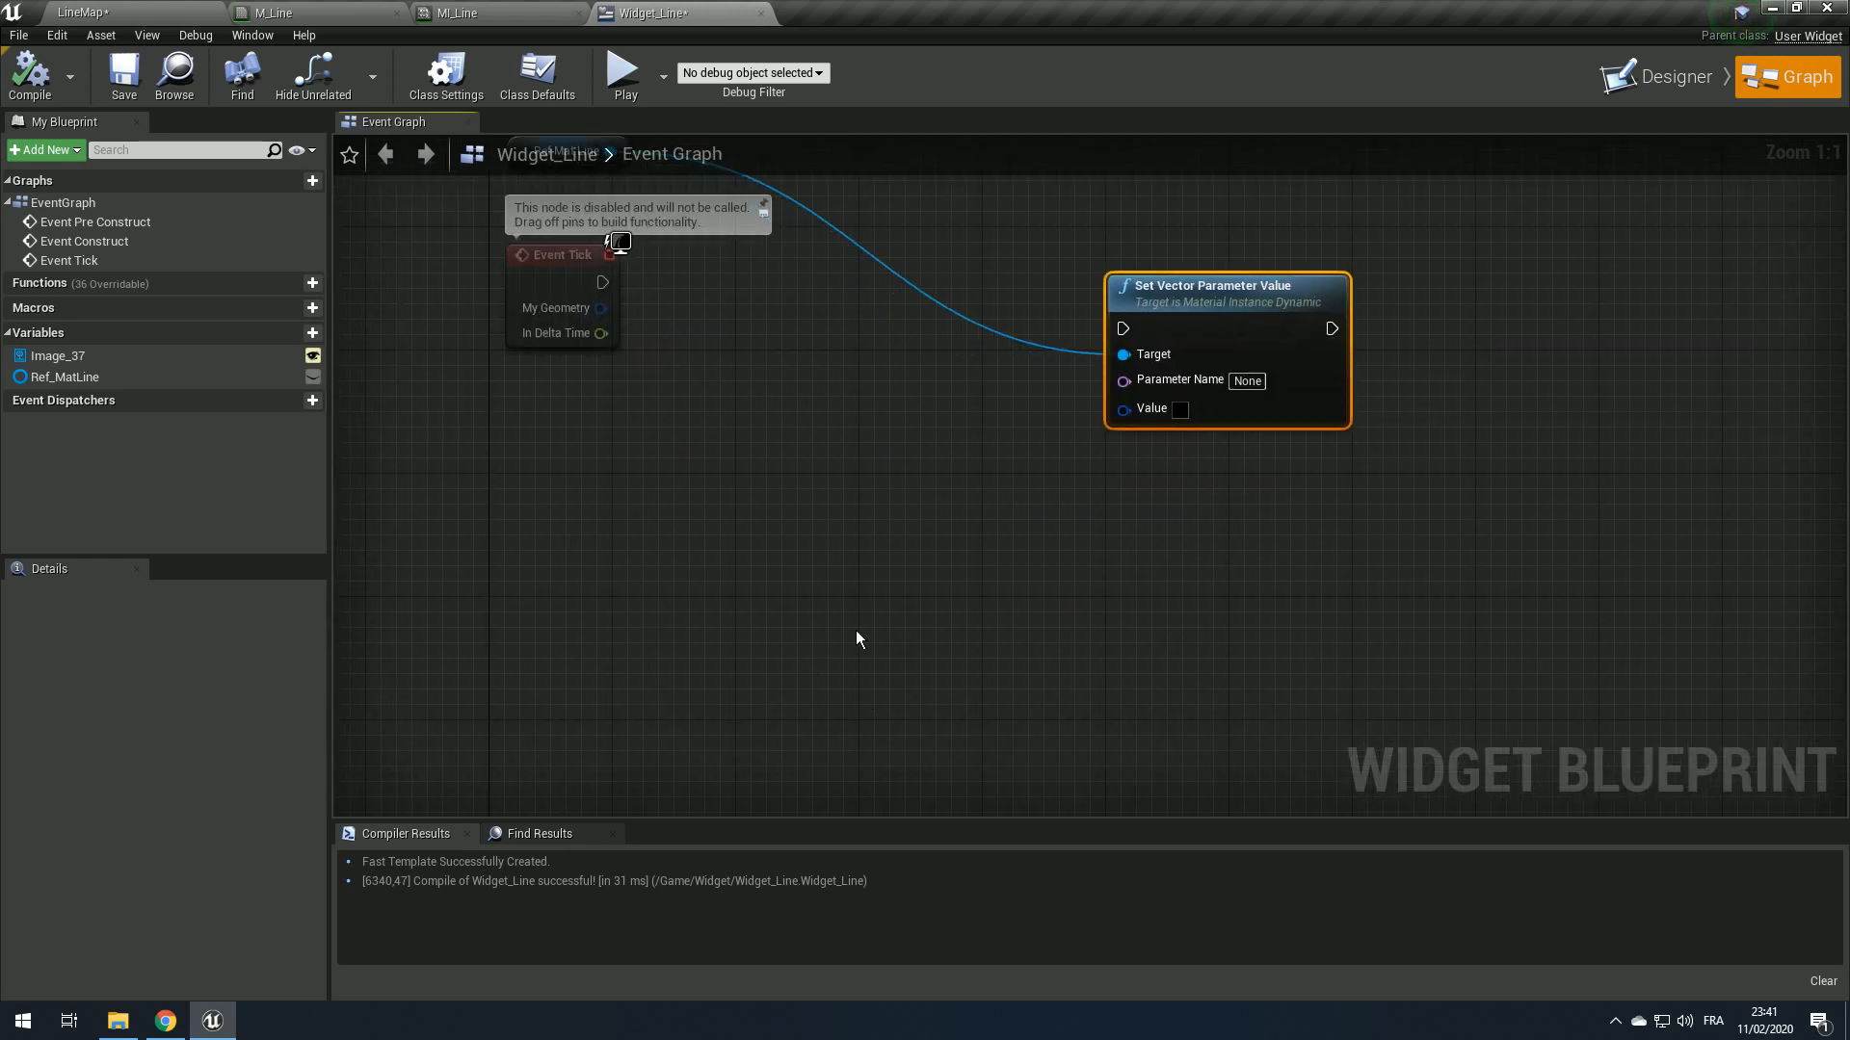
right_click(969, 586)
text(/)
click(952, 486)
Step: Find and add a Get Viewport Size node below Set Vector Parameter Value in the event graph
right_click(981, 520)
text(screen)
key(BackSpace)
key(BackSpace)
key(BackSpace)
key(BackSpace)
key(BackSpace)
key(BackSpace)
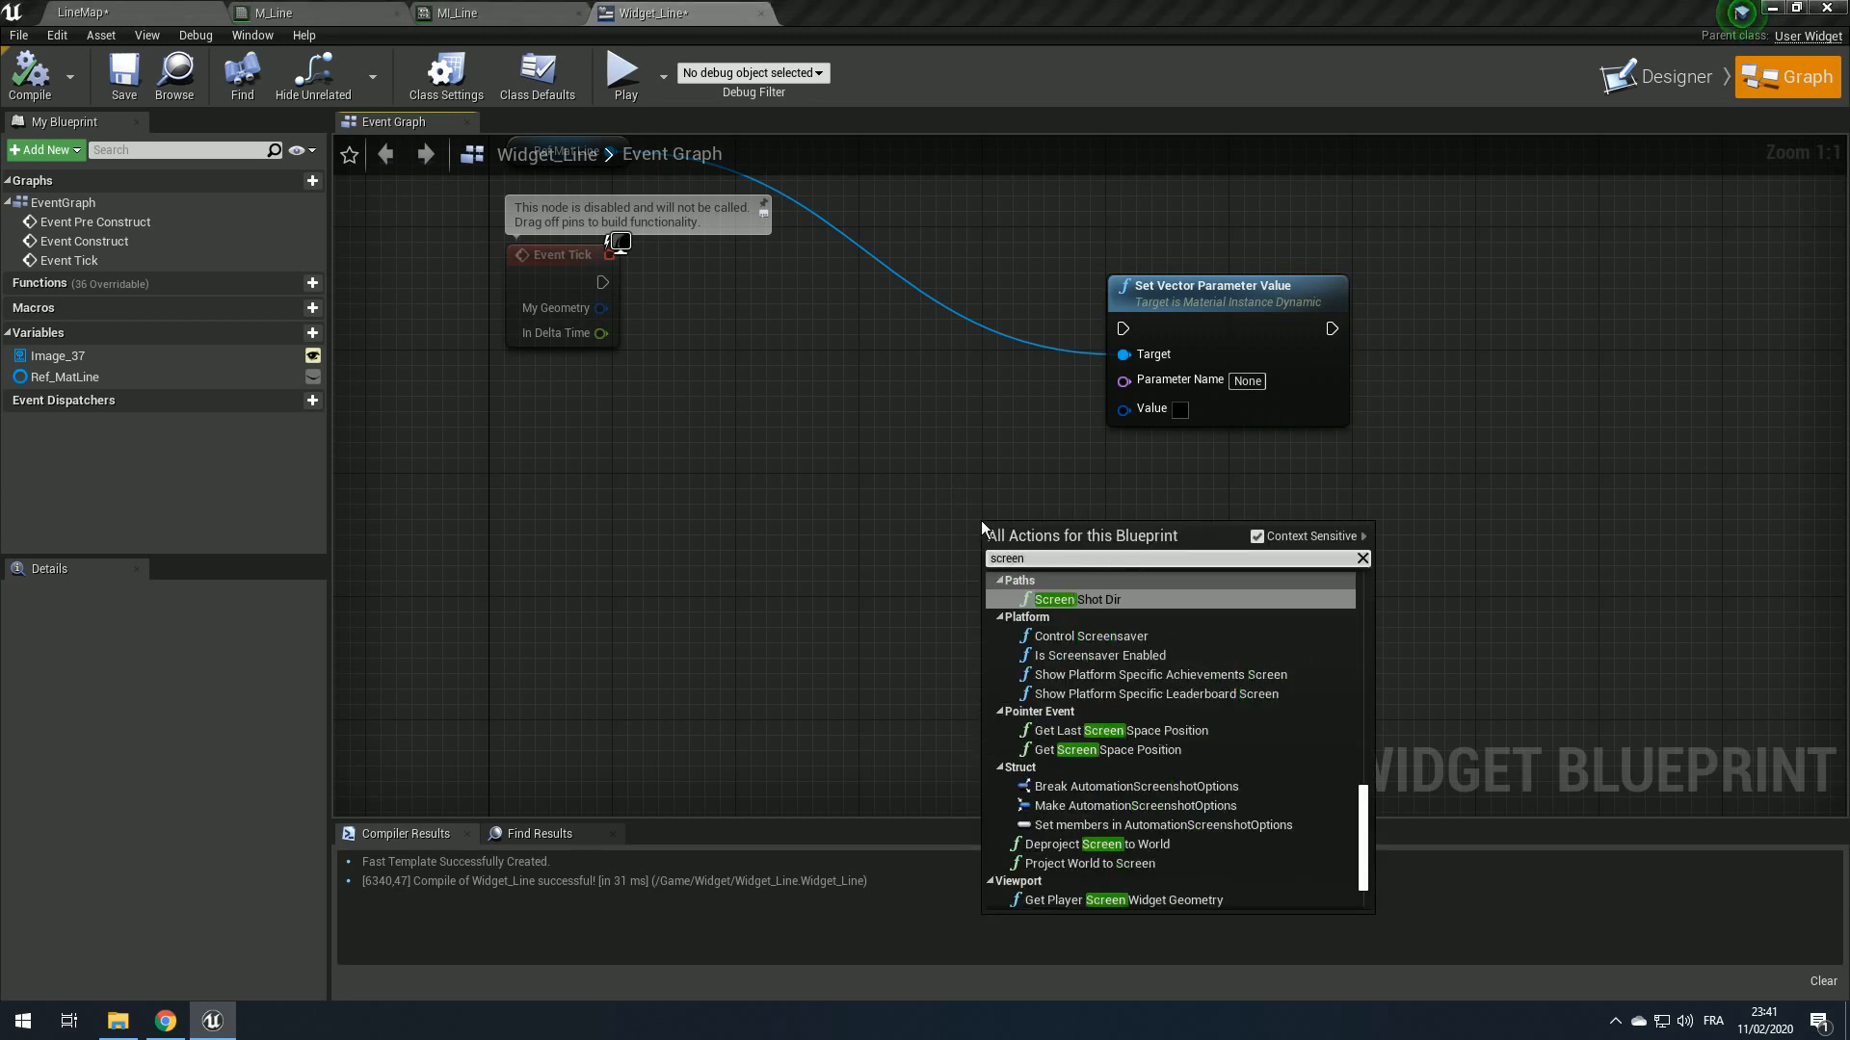
text(viepo)
key(BackSpace)
key(BackSpace)
key(BackSpace)
key(BackSpace)
key(BackSpace)
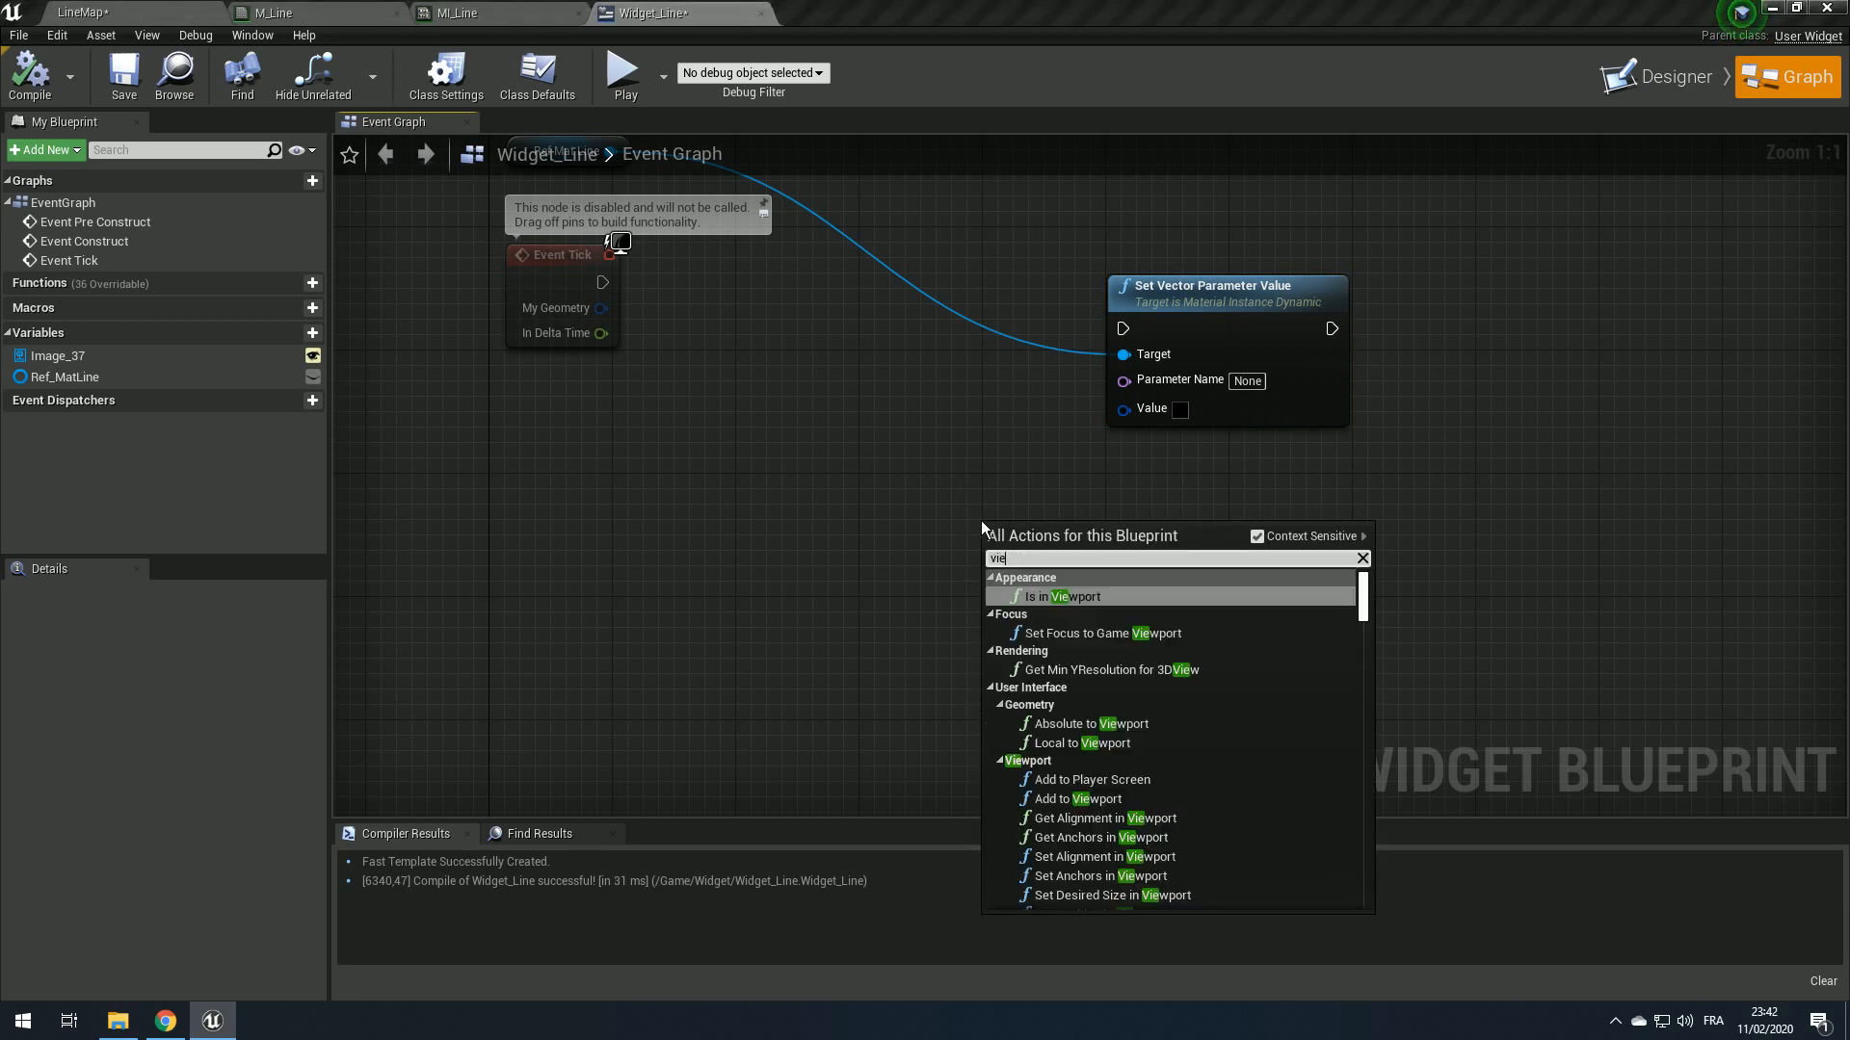
text(viewport si)
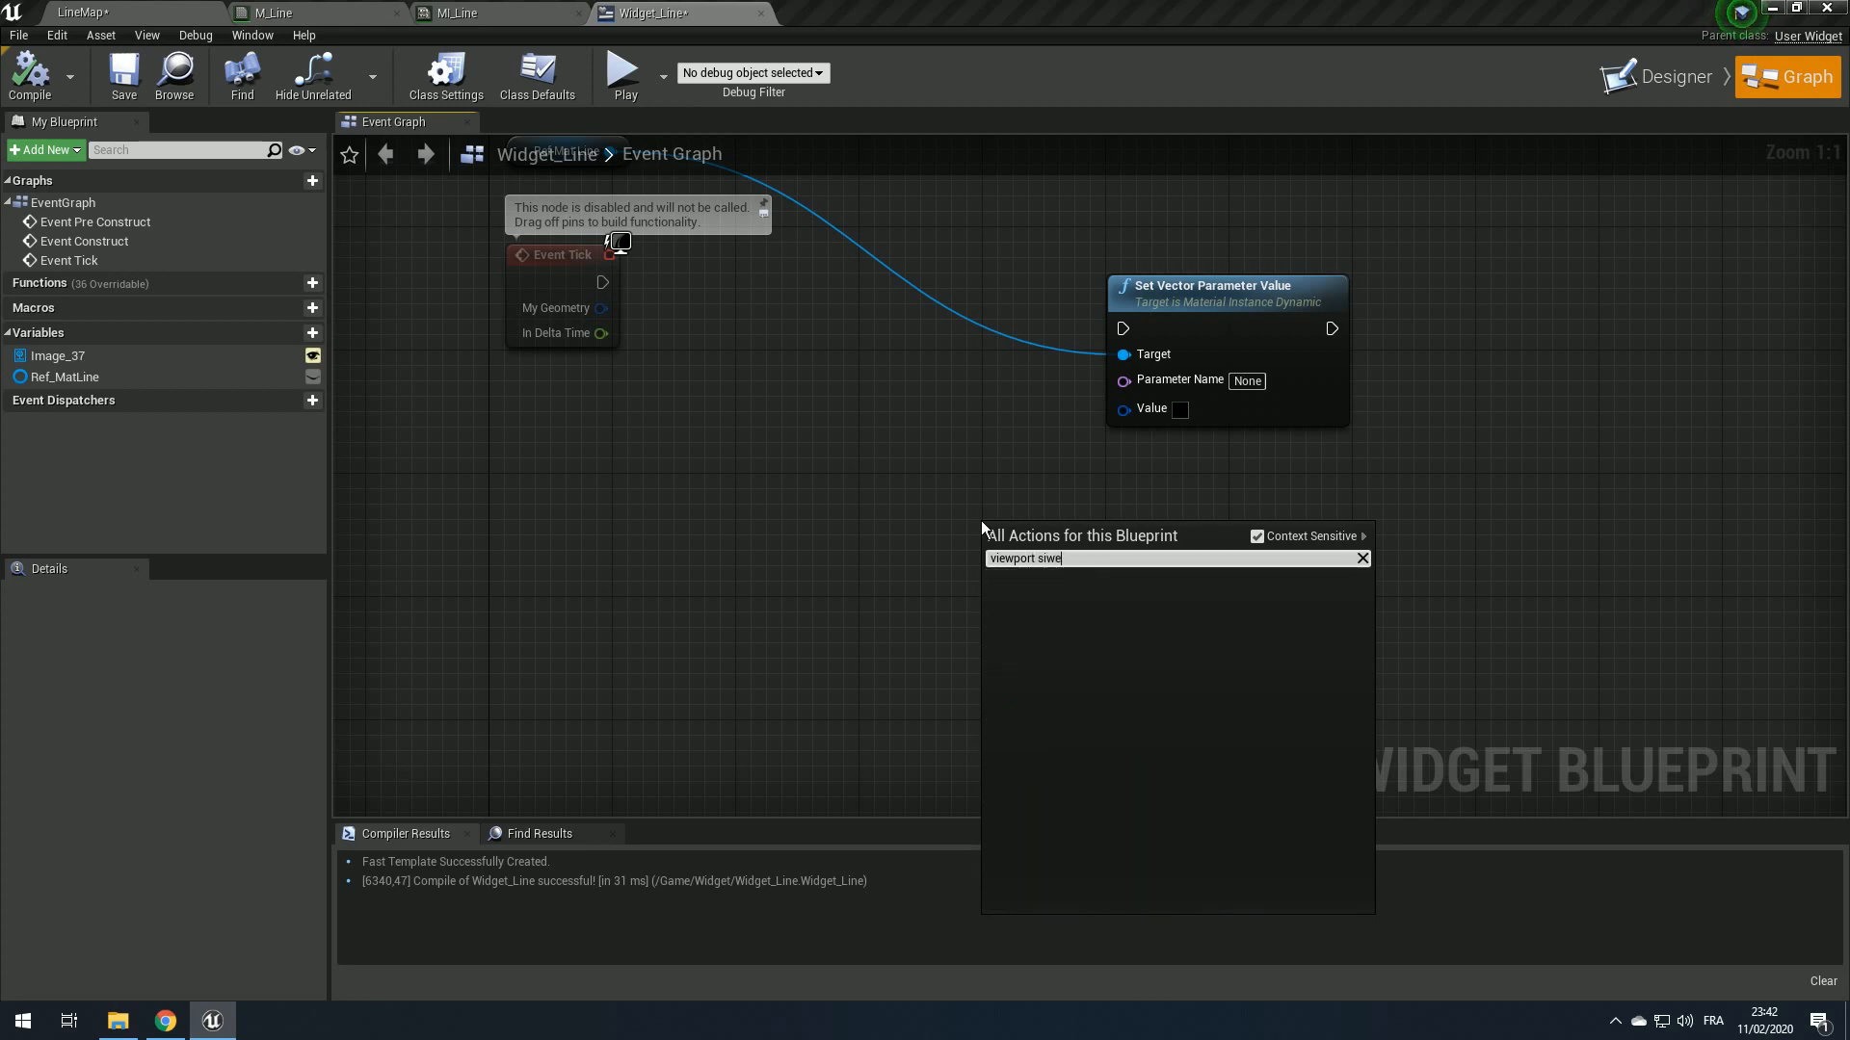
text(z)
key(Return)
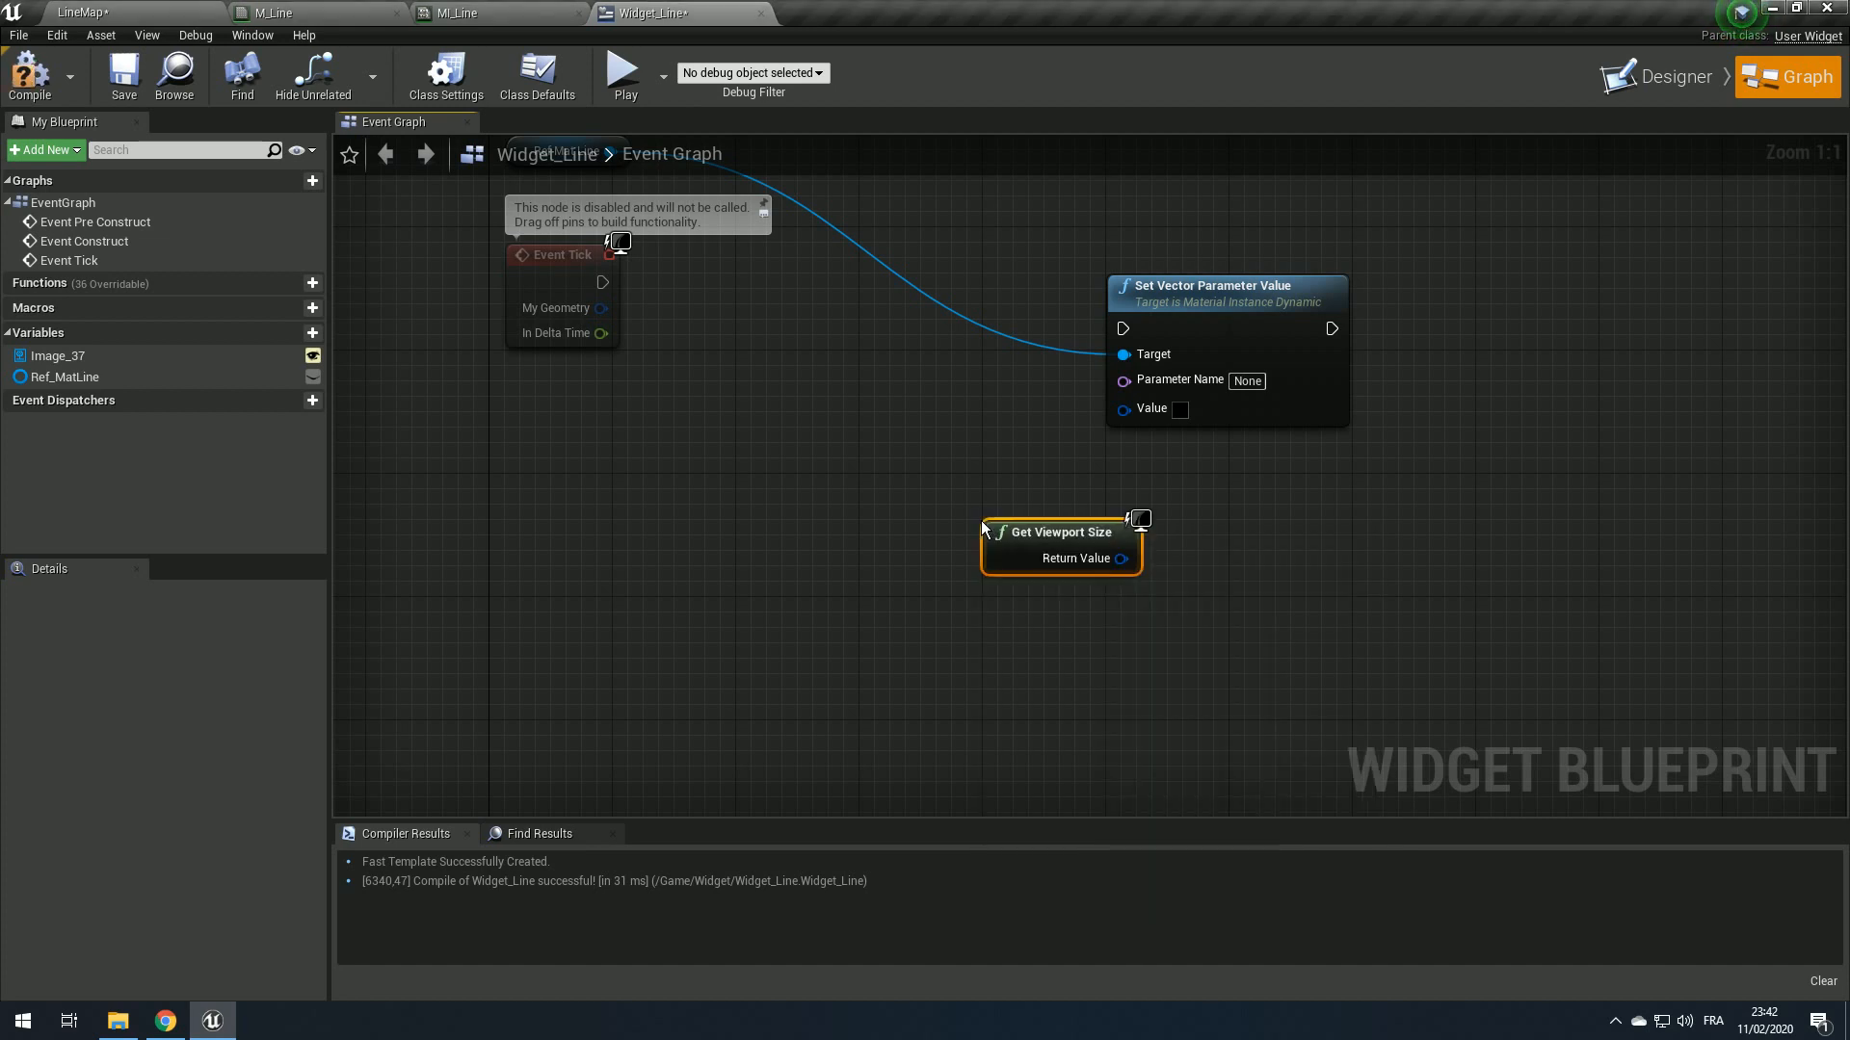
Step: Move the Get Viewport Size node below Event Tick and split its return value into X and Y outputs
drag(1112, 563, 938, 275)
right_click(807, 607)
click(853, 628)
click(871, 574)
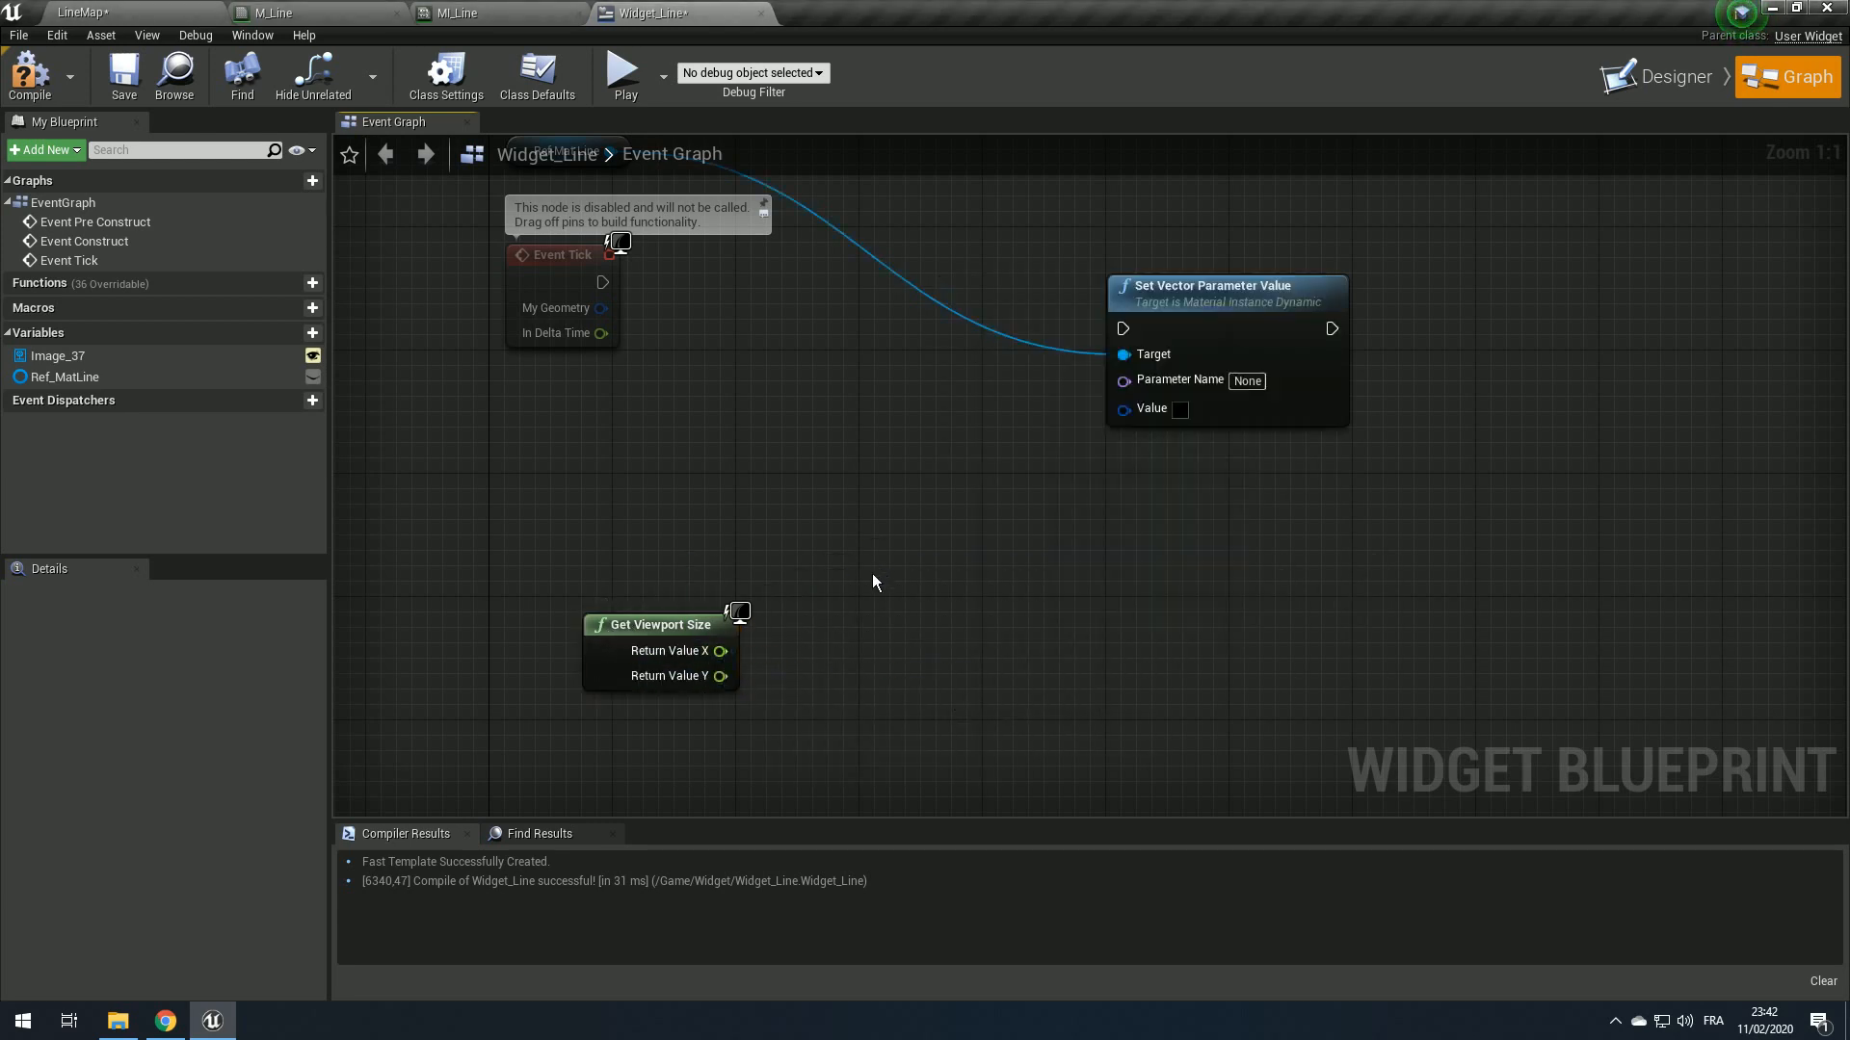
Step: Add a float division node that uses the viewport size's Return Value X as its divisor
drag(720, 652, 958, 503)
text(/)
key(Return)
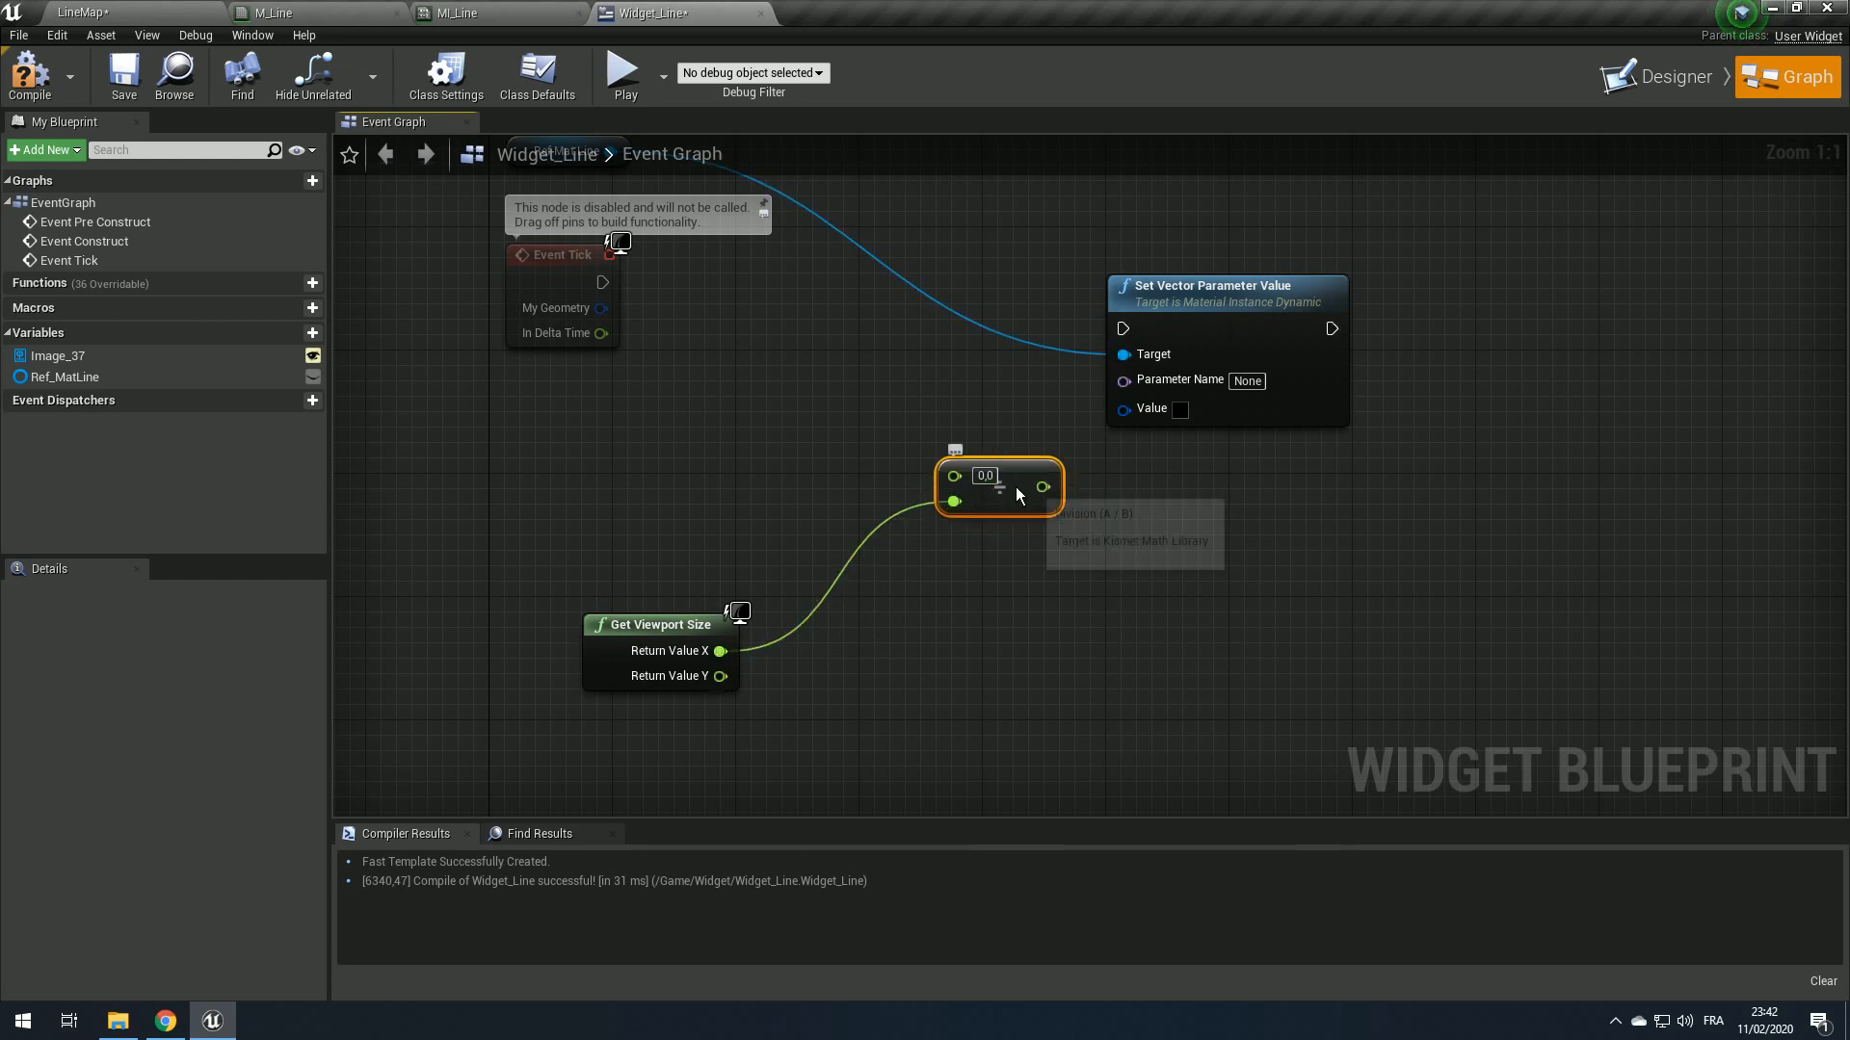
Step: Duplicate the float division node and use the viewport size's Return Value Y as the copy's divisor
key(ctrl+c)
key(ctrl+v)
drag(720, 676, 997, 586)
Step: Split the Value input of Set Vector Parameter Value and feed the X and Y division results into Value R and Value G
right_click(1141, 411)
click(1195, 458)
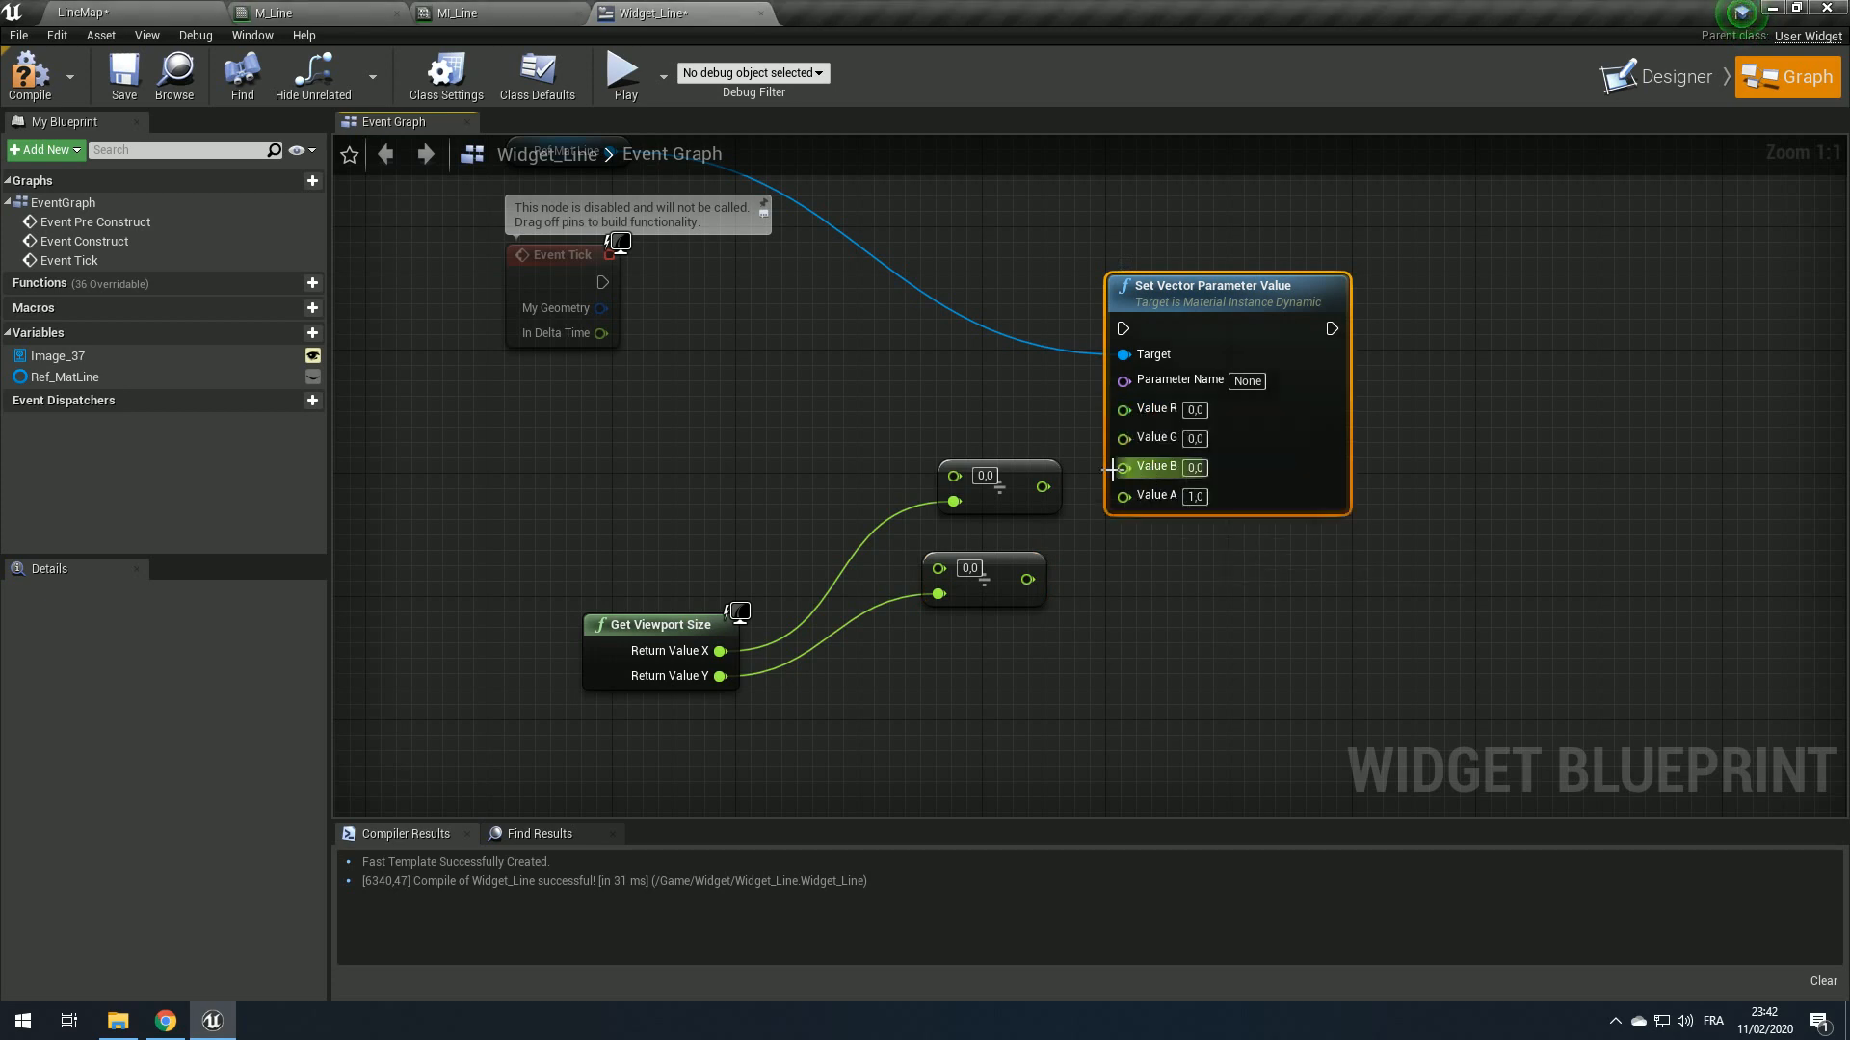
drag(1042, 486, 1024, 579)
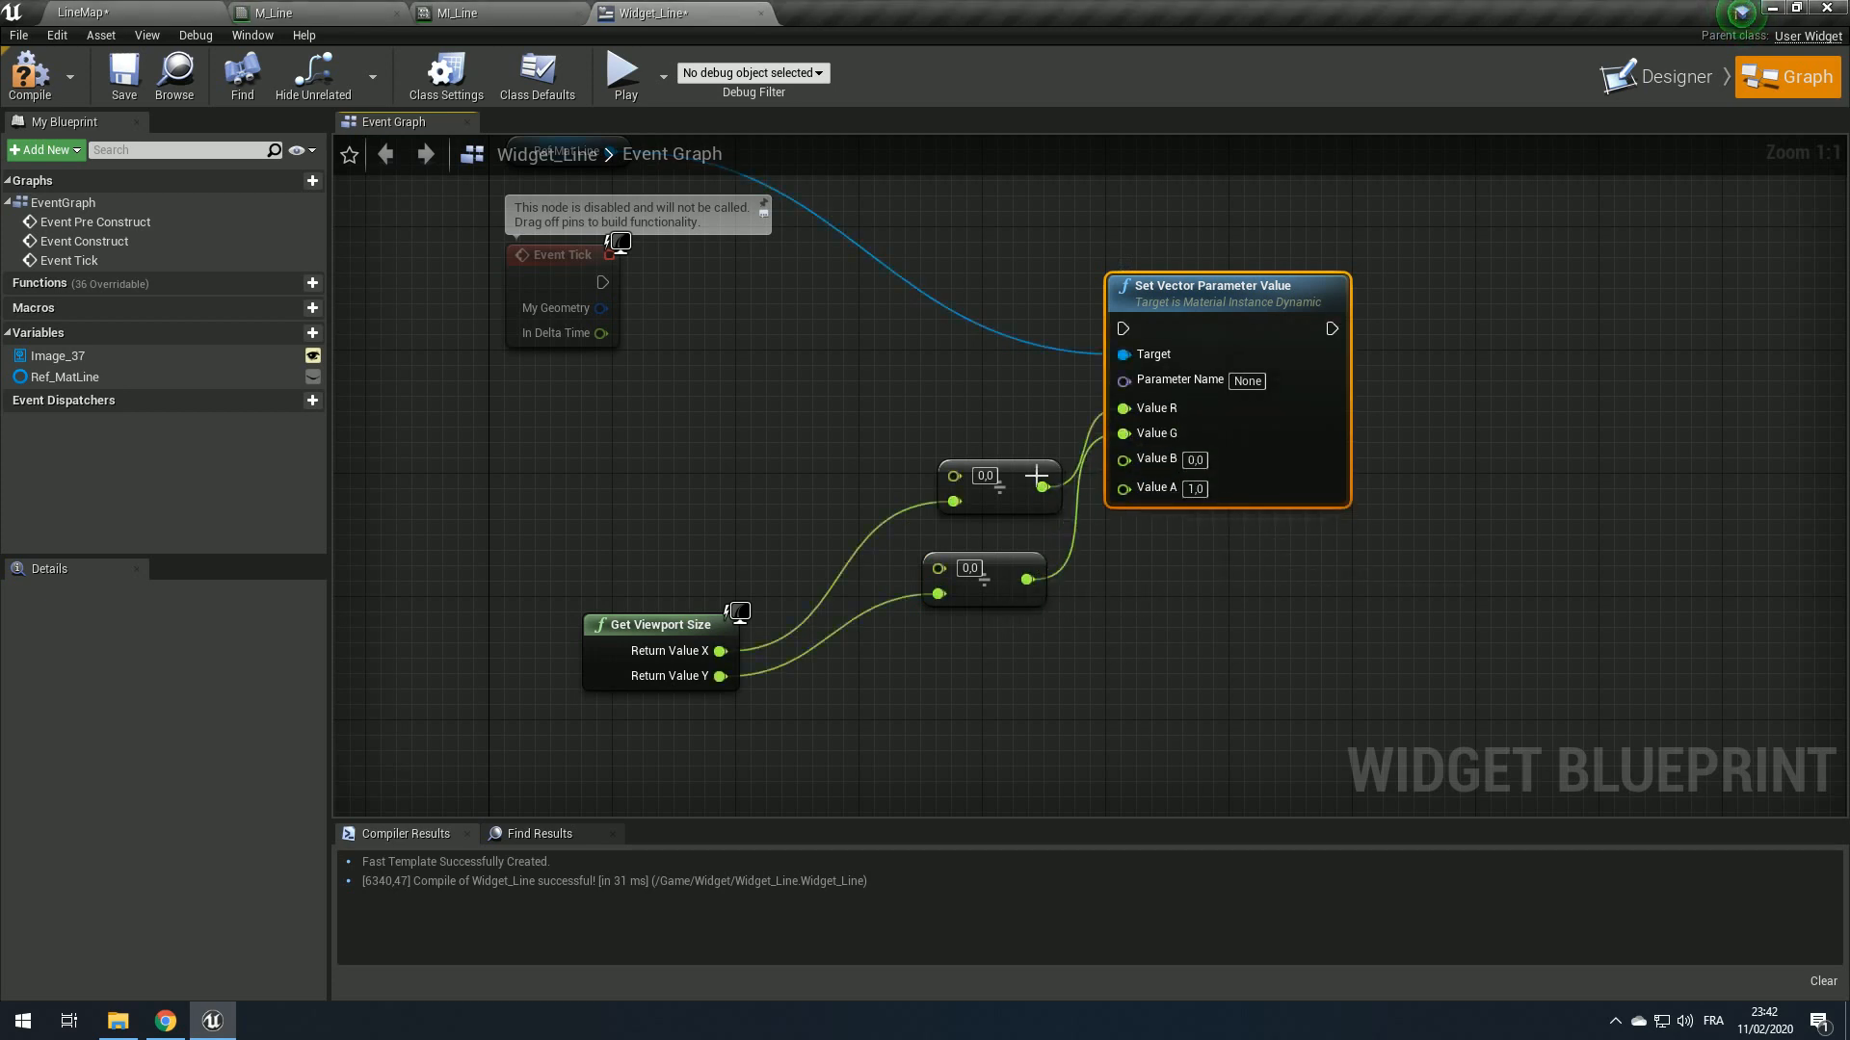
Step: Move the Set Vector Parameter Value node higher in the graph and set its Parameter Name to PosB
right_drag(1279, 452, 1189, 535)
drag(1189, 536, 1173, 458)
text(PosB)
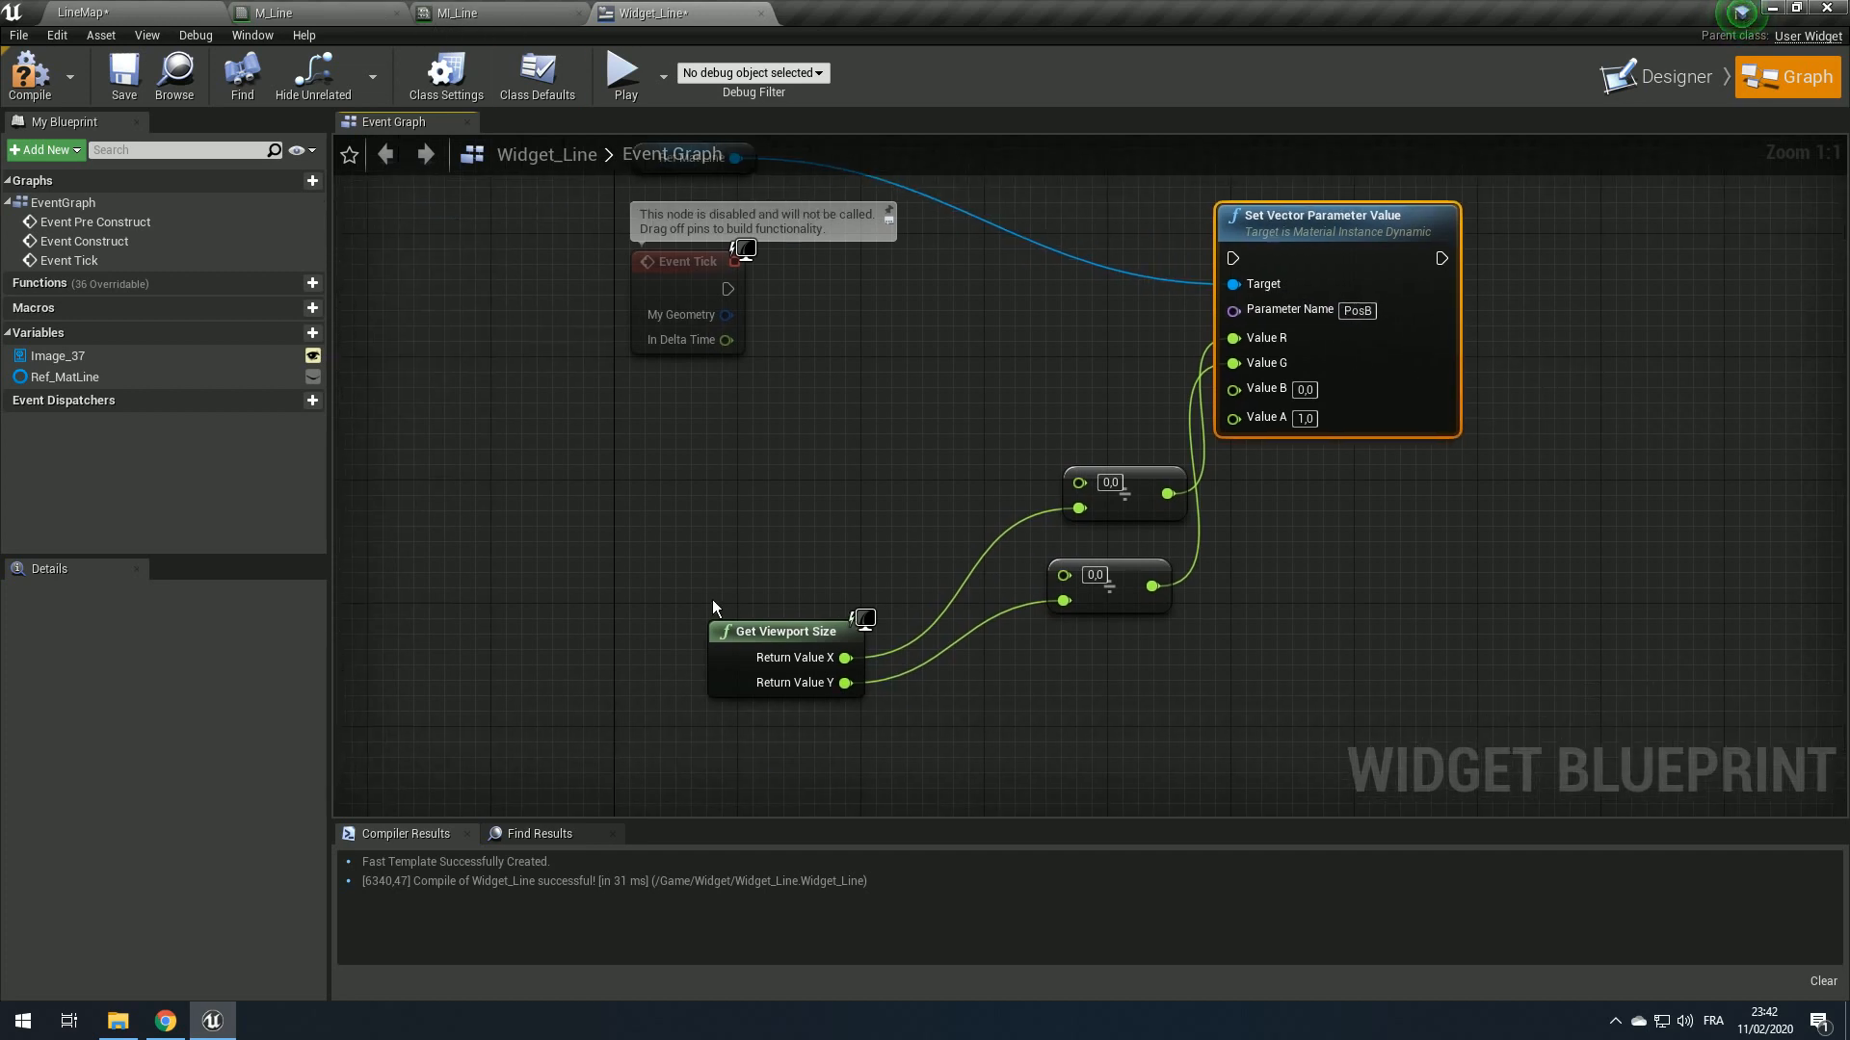
Step: Check the LineMap level, then return to Widget_Line and compile and save it
click(136, 12)
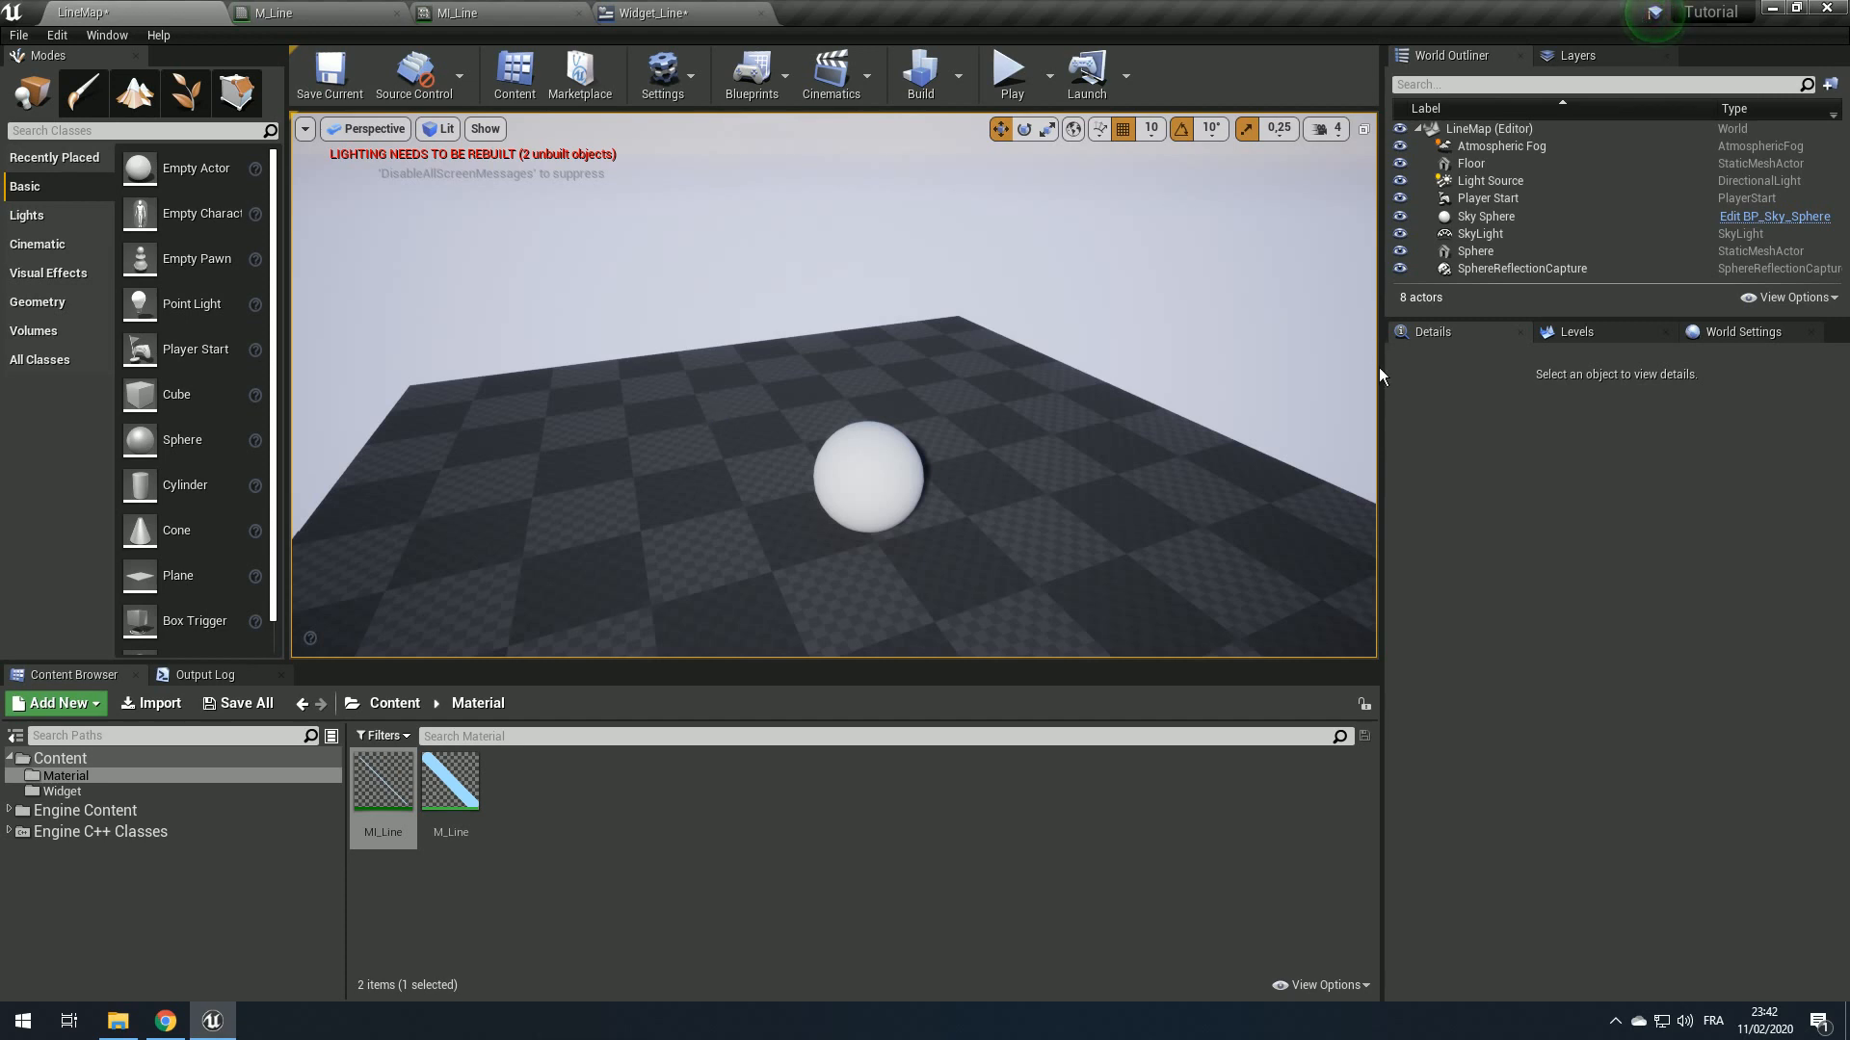
click(655, 12)
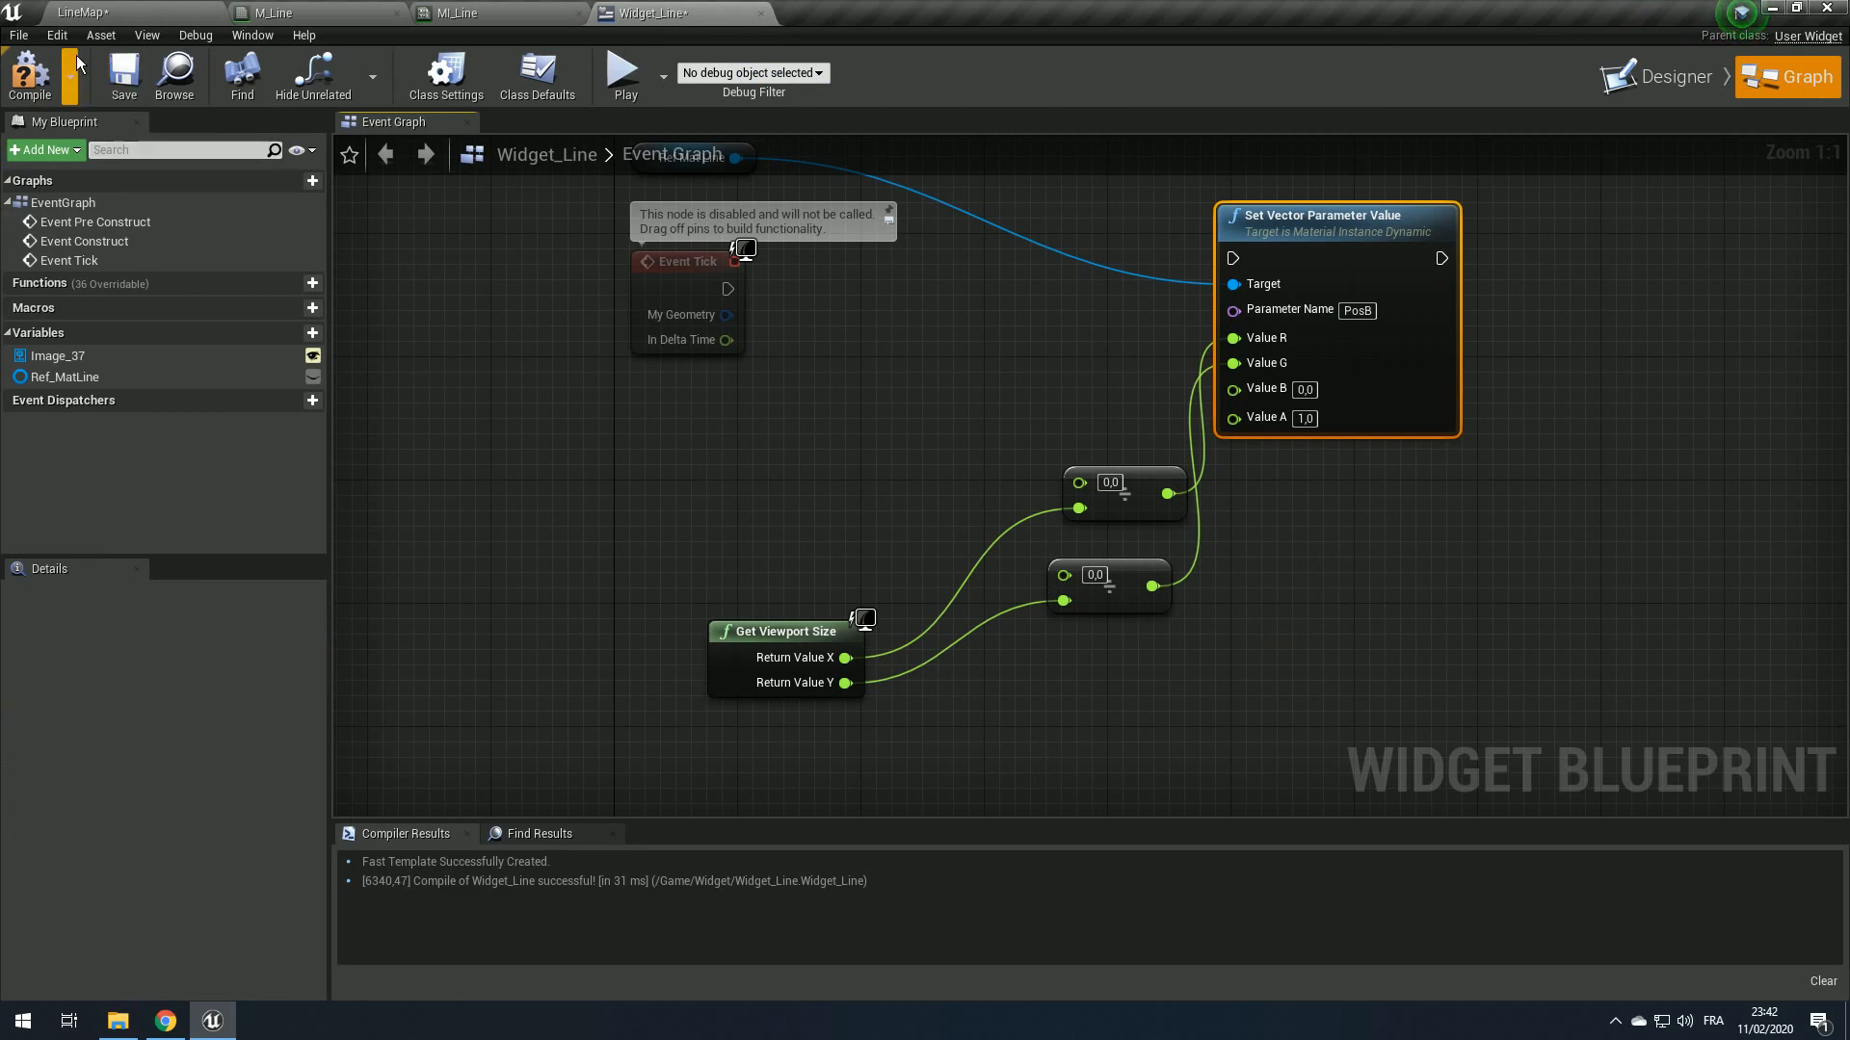
click(131, 89)
right_click(591, 467)
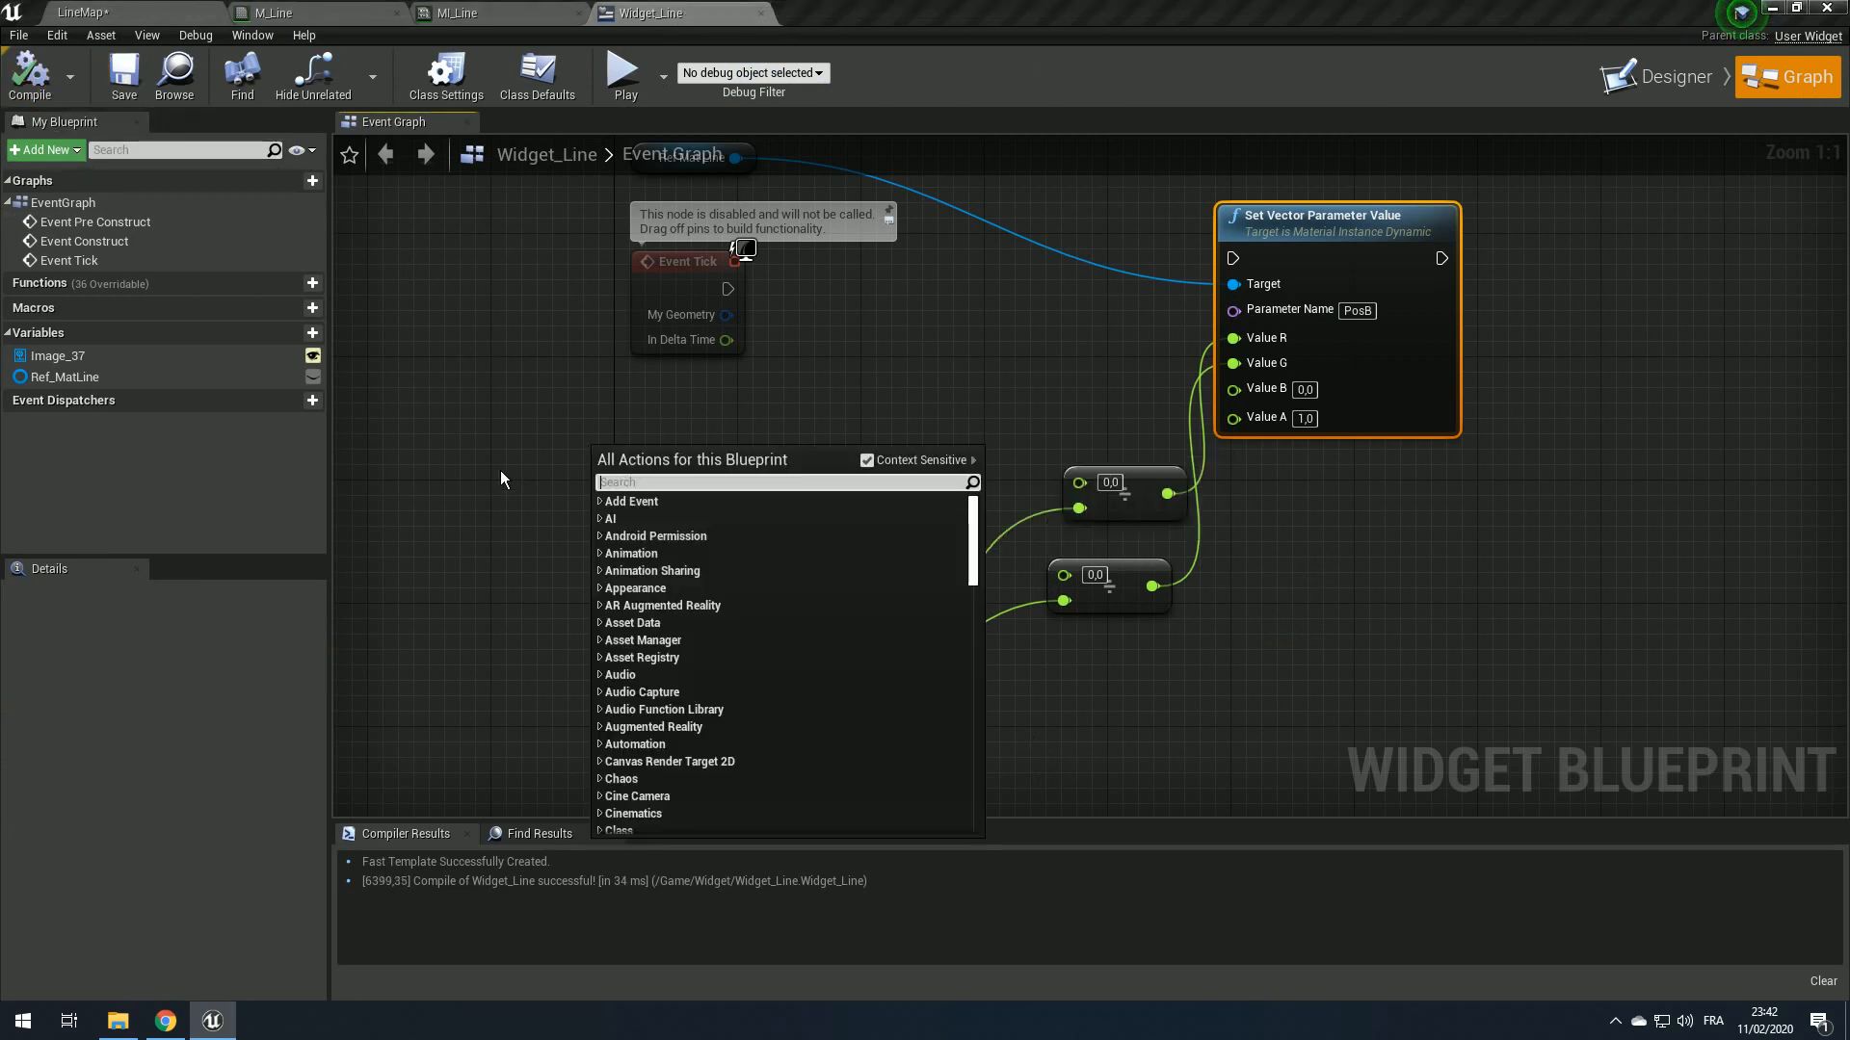
right_drag(537, 470, 626, 476)
right_click(627, 476)
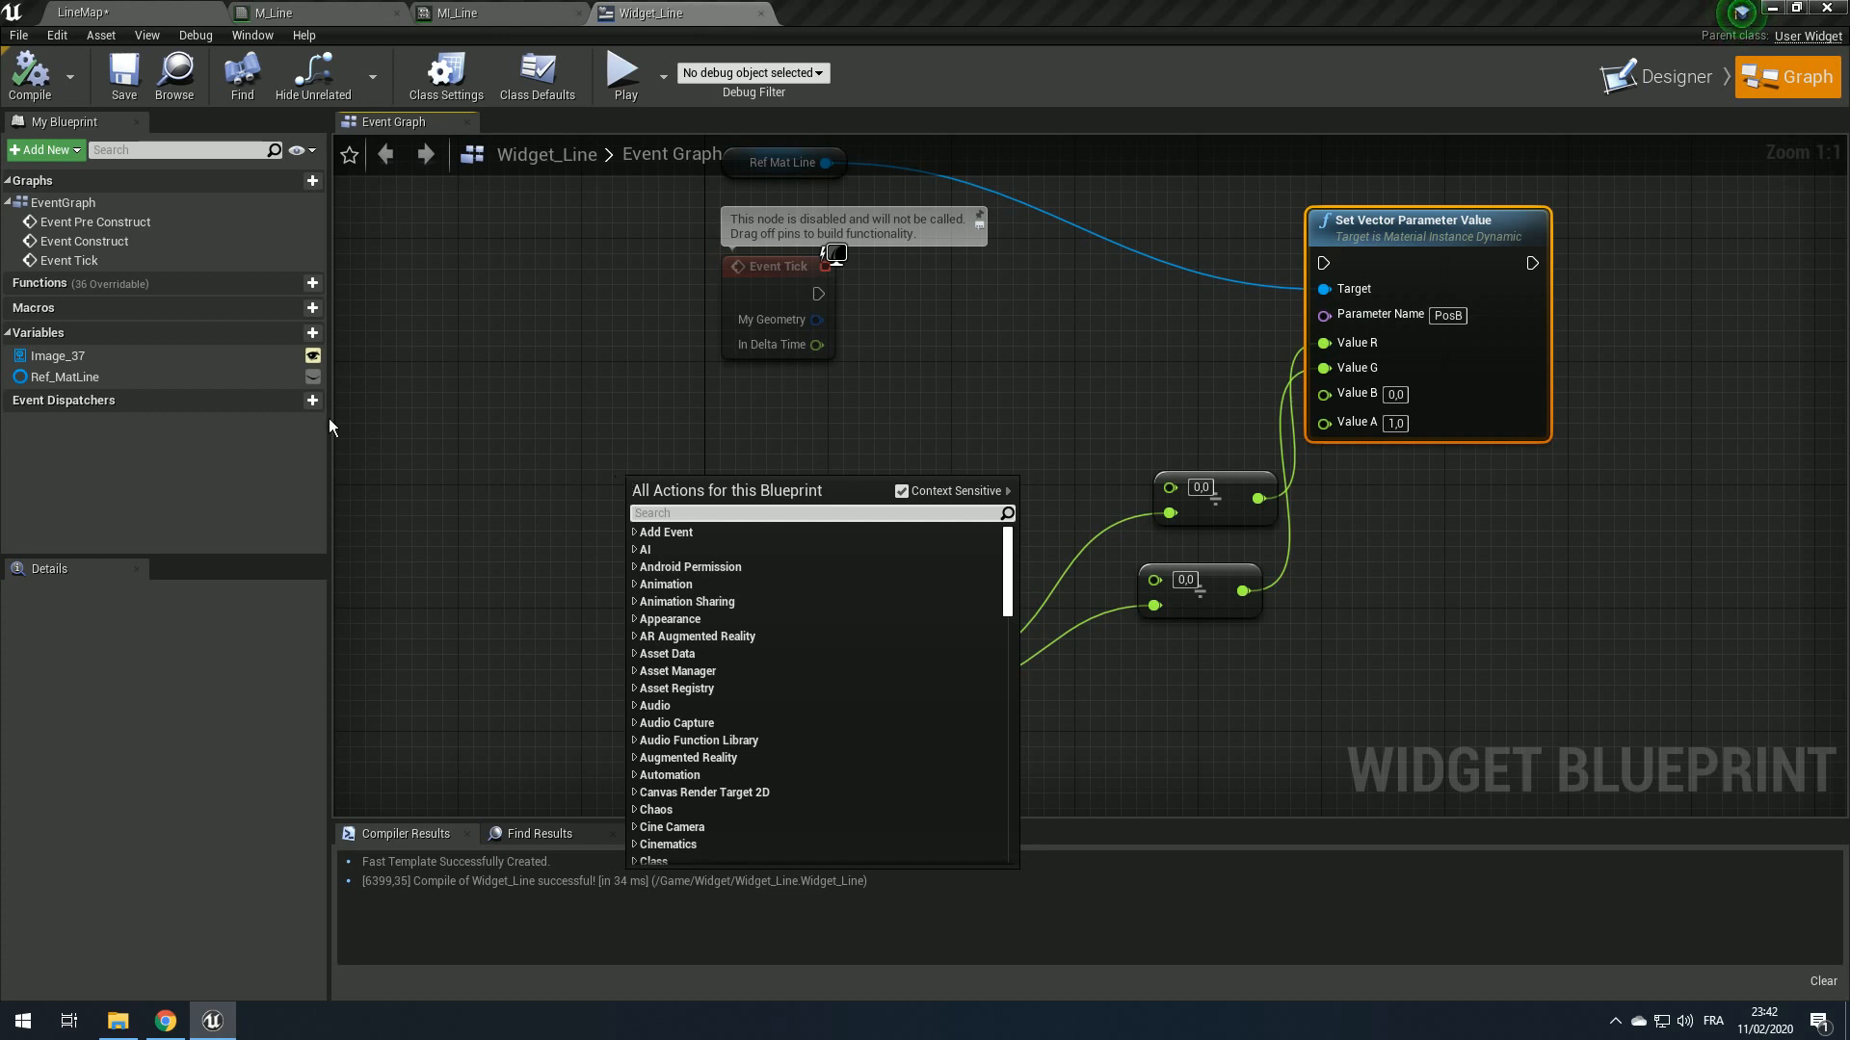
Step: Create a variable named VectorPos of type Vector in Widget_Line and compile the blueprint
click(312, 332)
text(V)
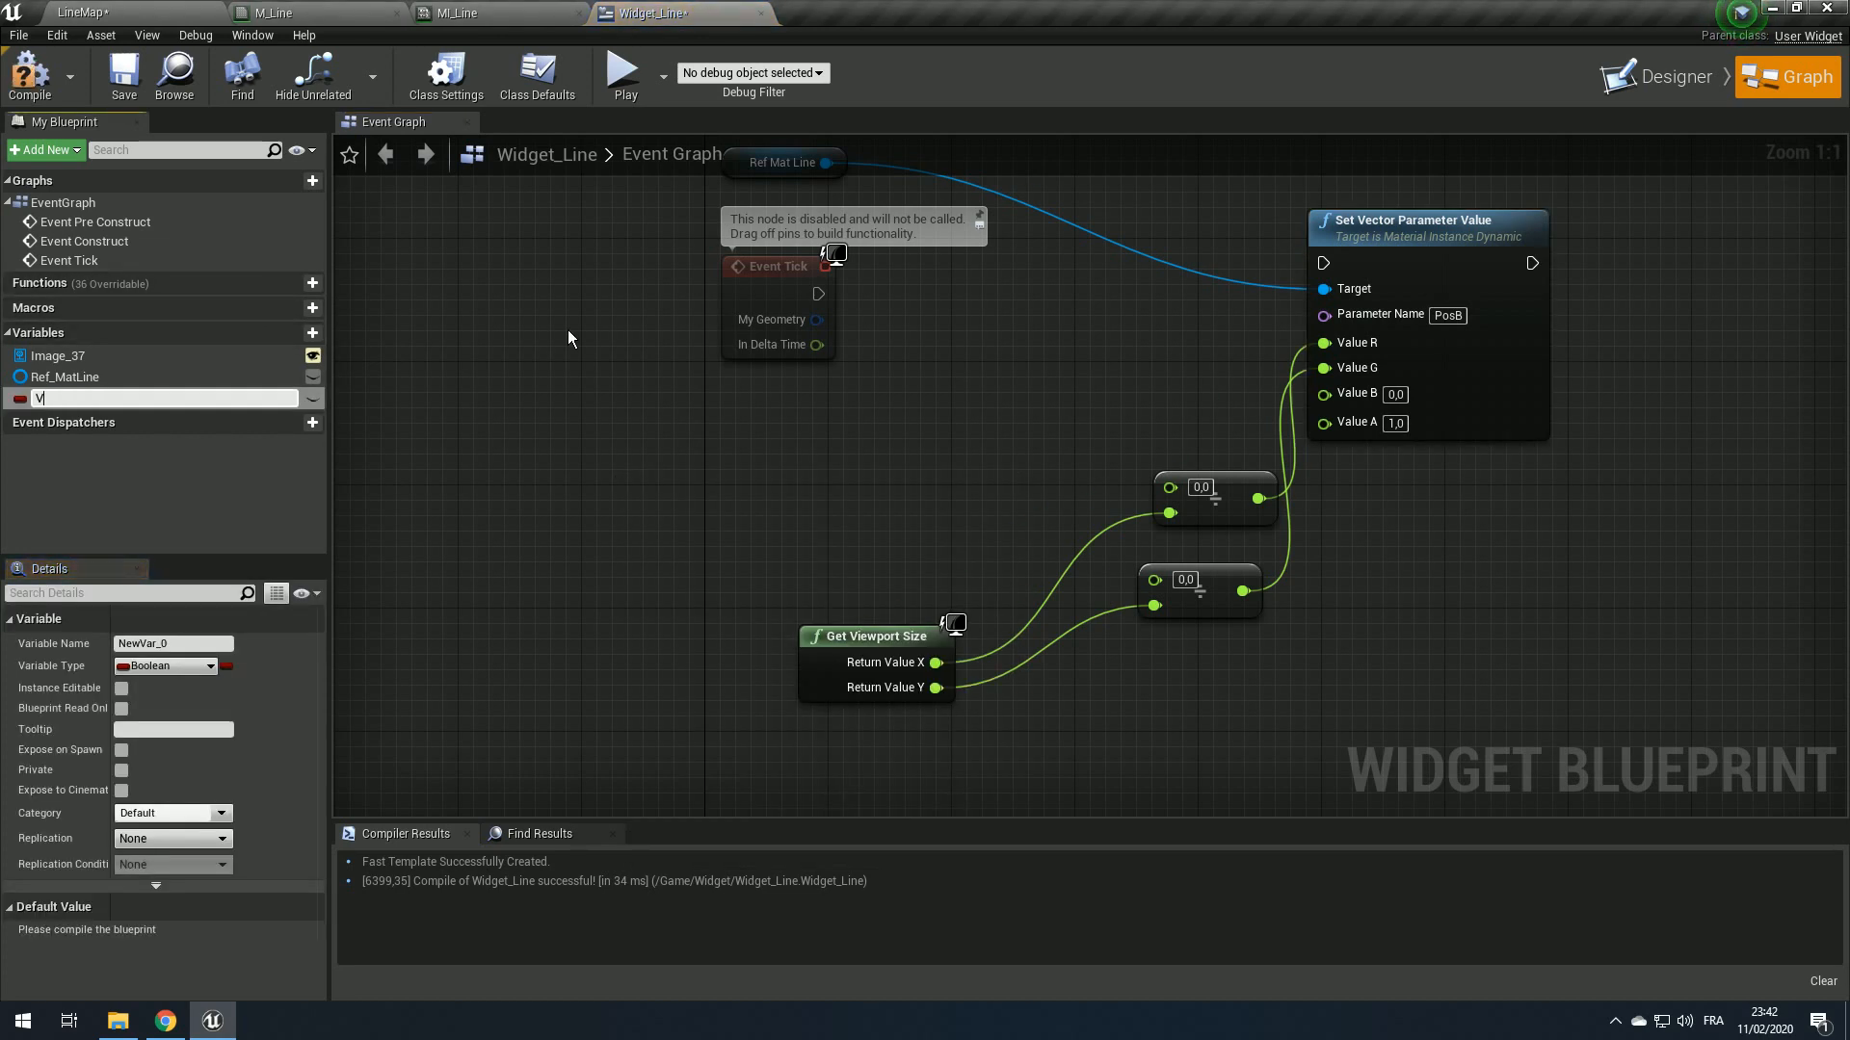
text(ectorPos)
key(Return)
click(166, 666)
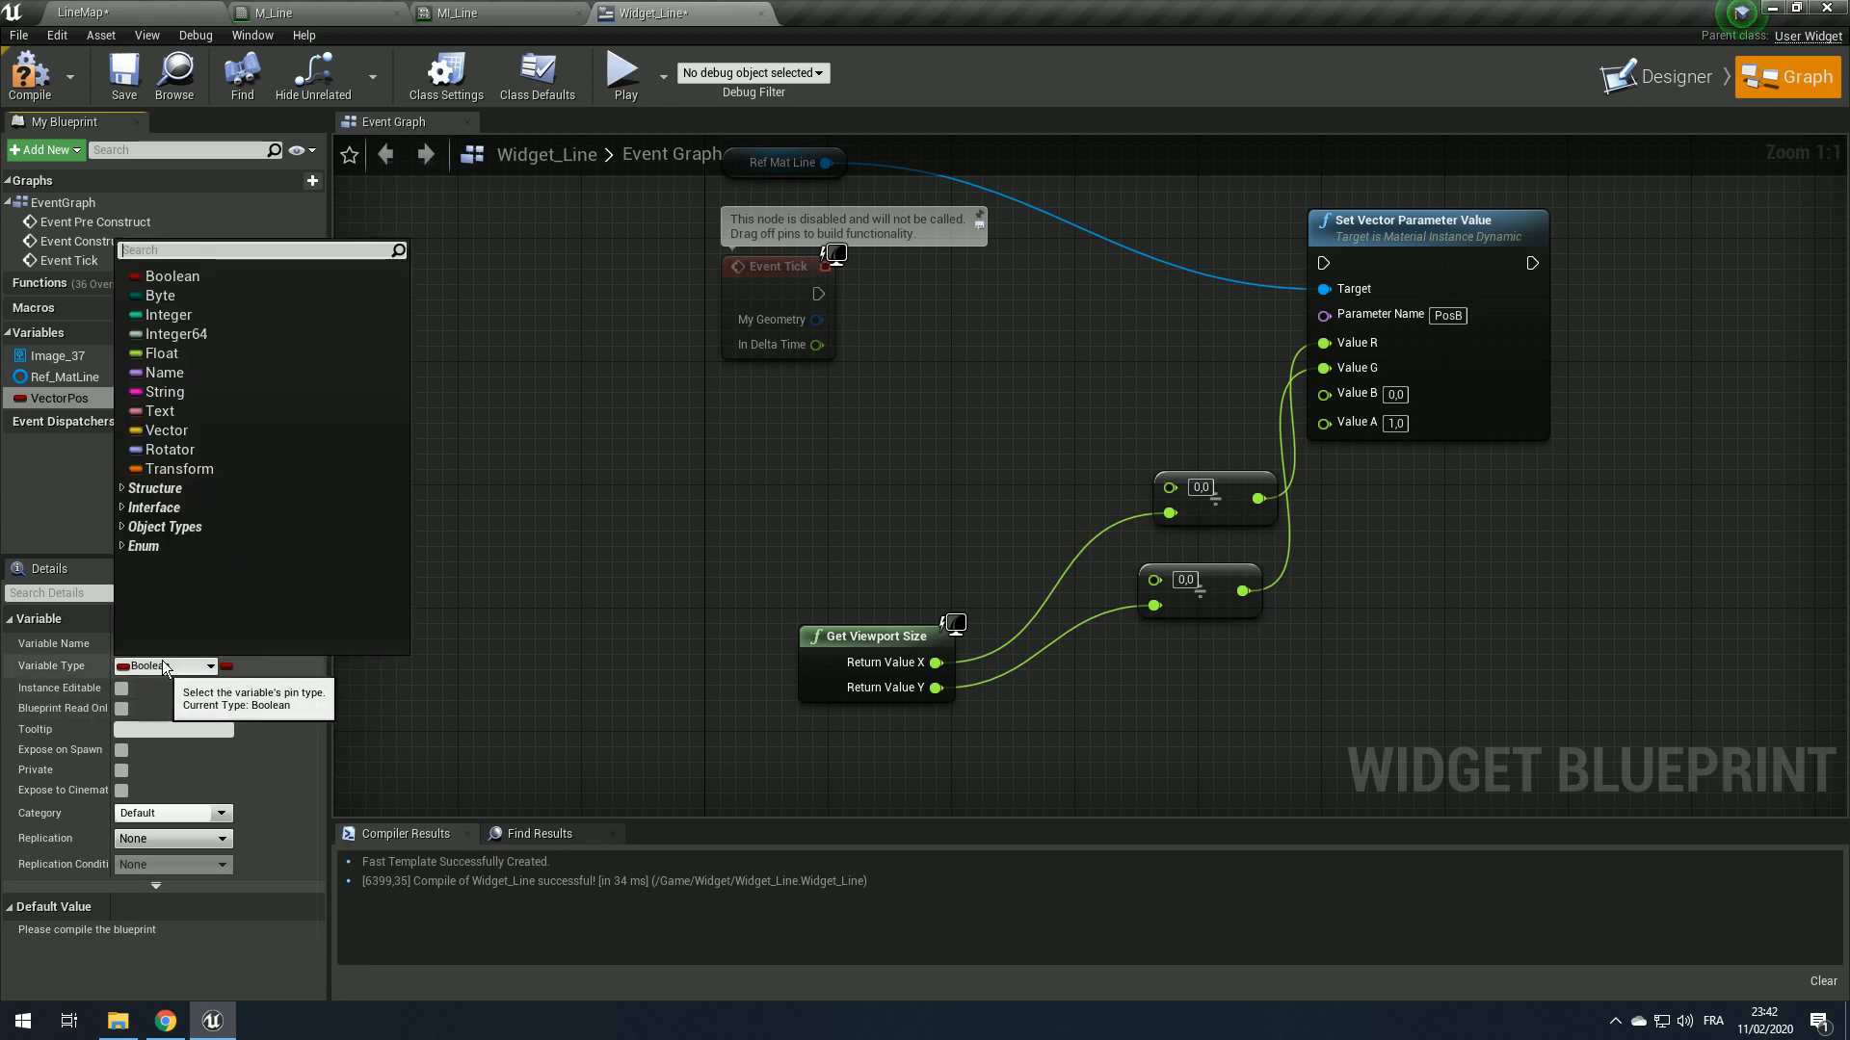
click(195, 430)
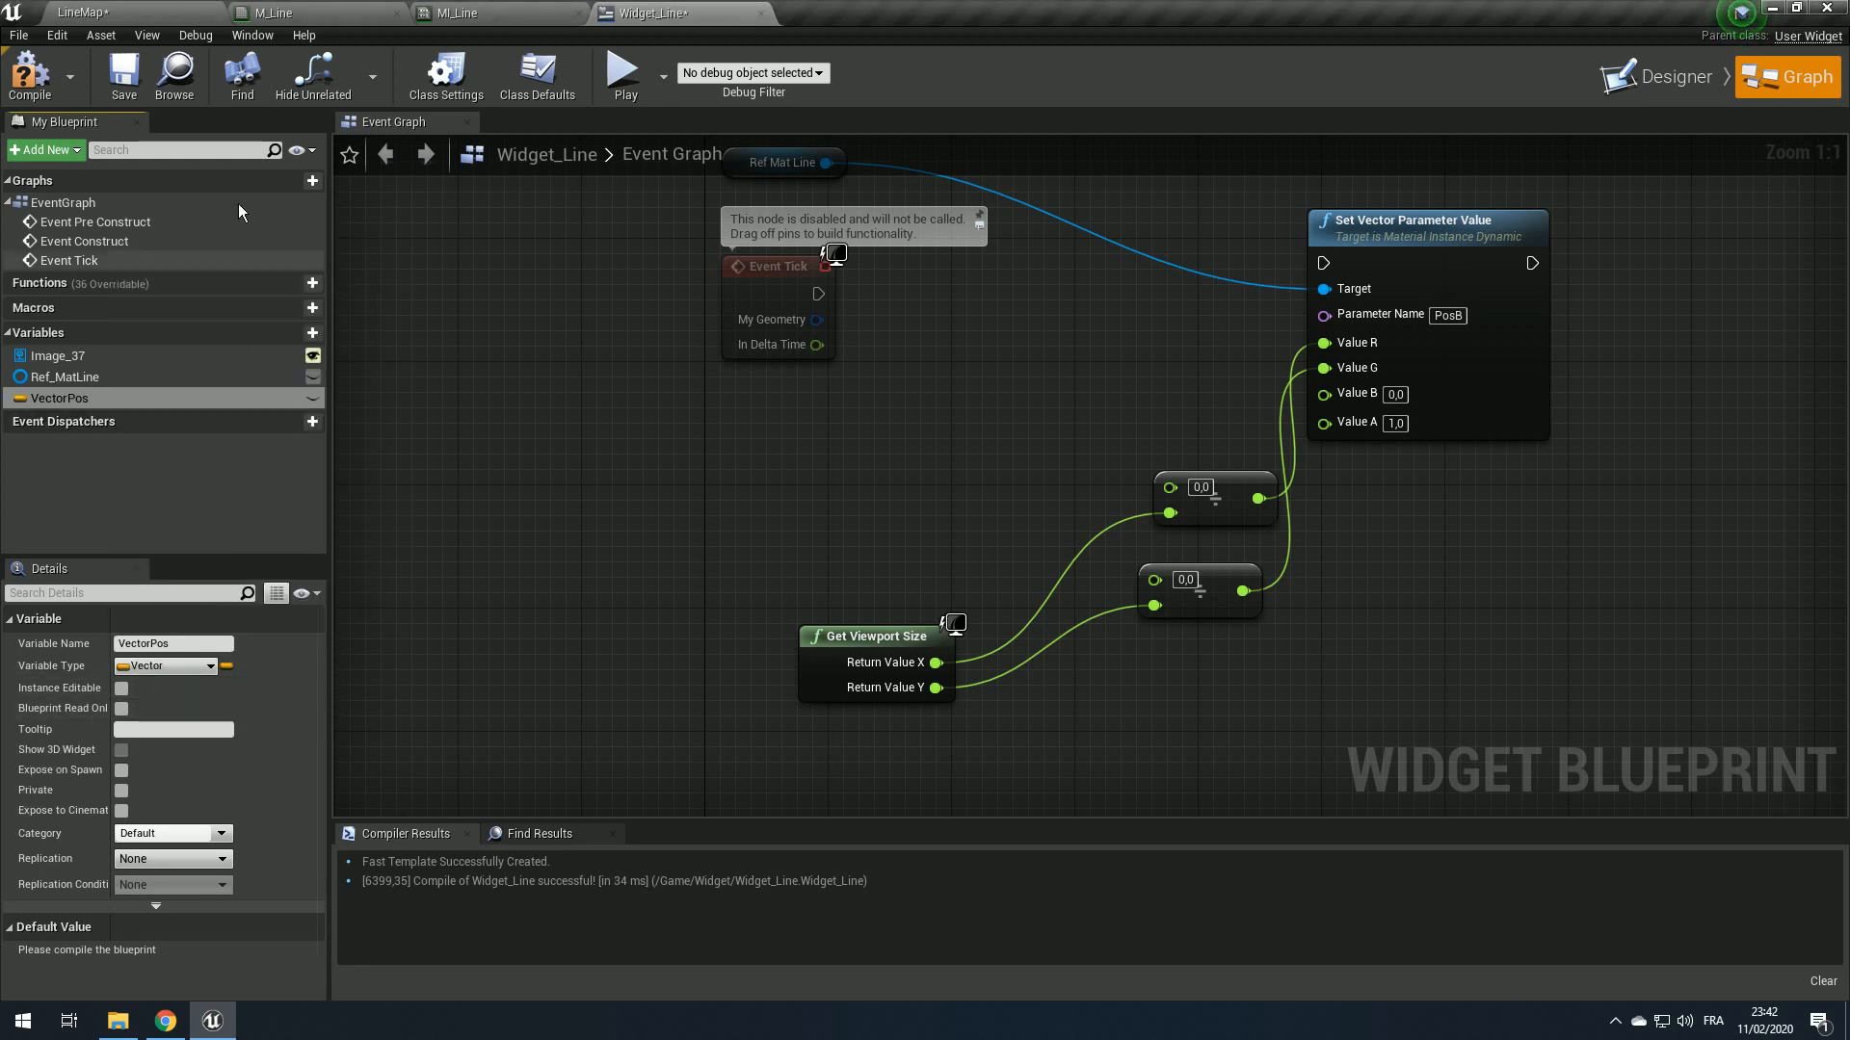
click(30, 75)
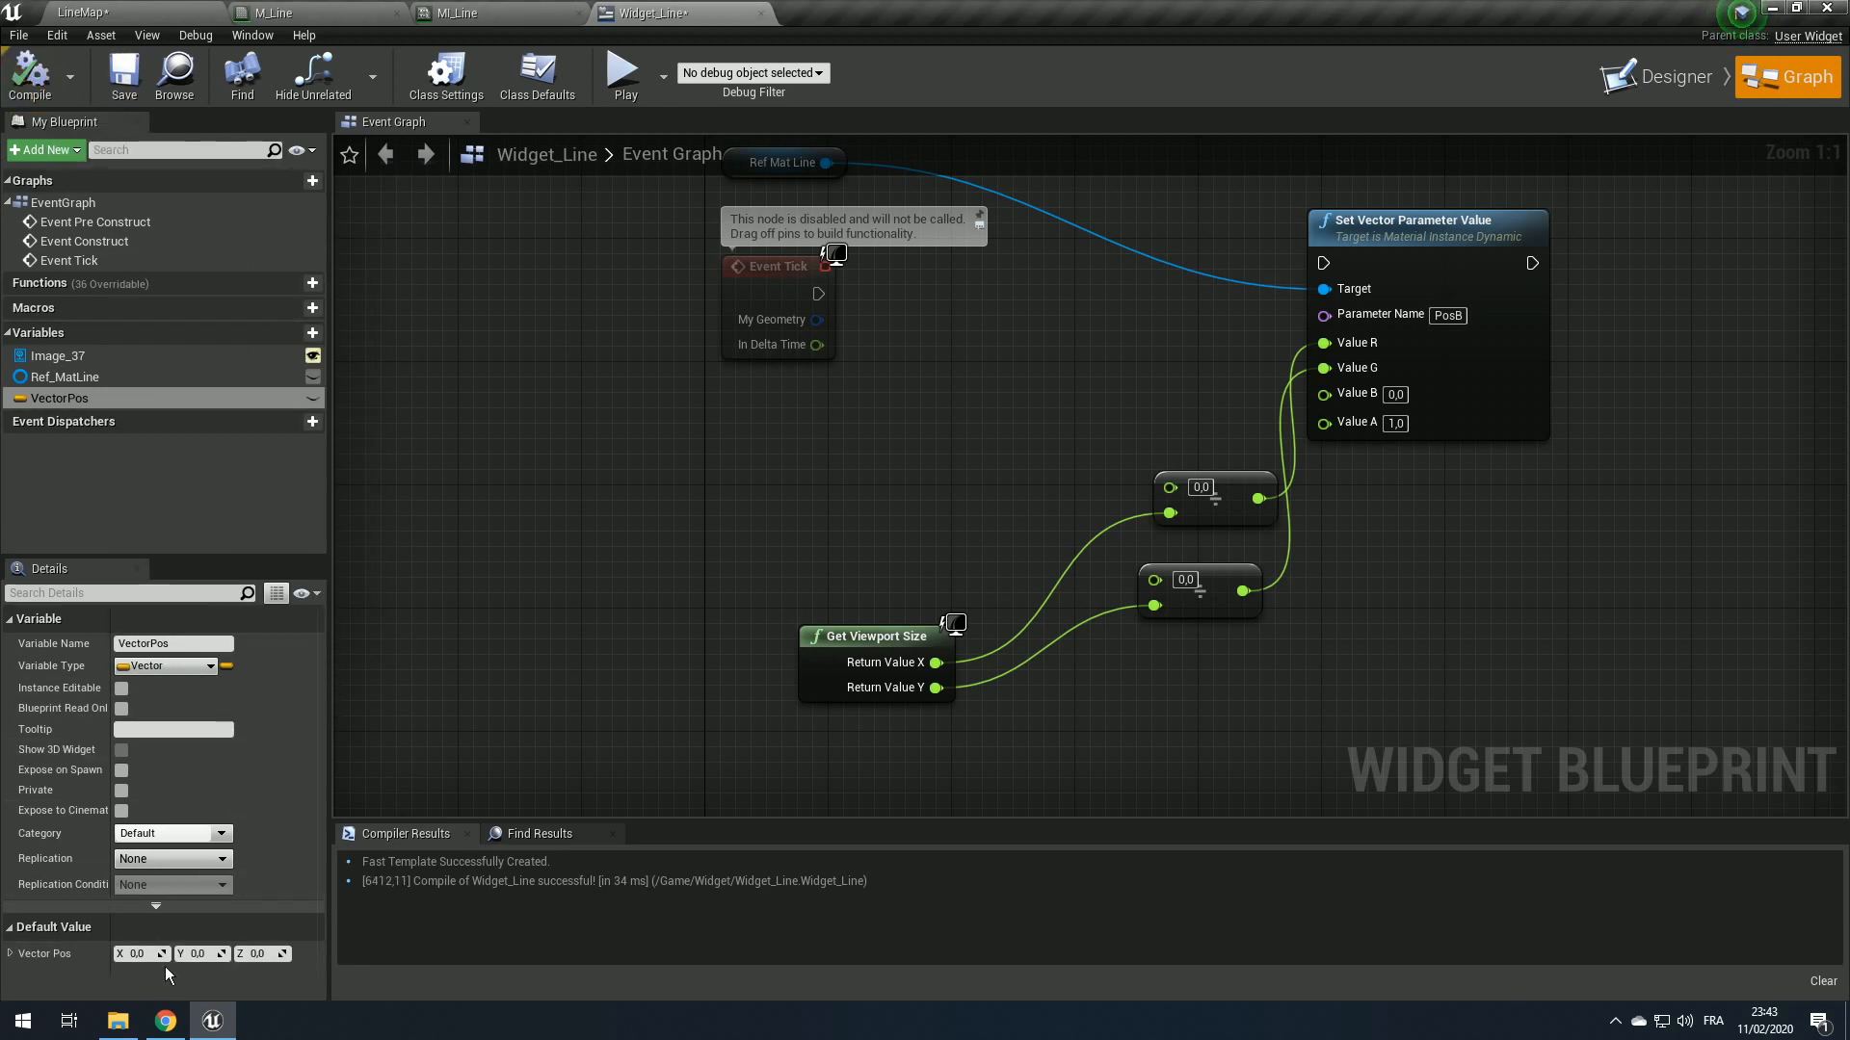
Step: Set VectorPos's default value to the level sphere's location, X -80, Y 0, Z 60, and compile Widget_Line
click(135, 11)
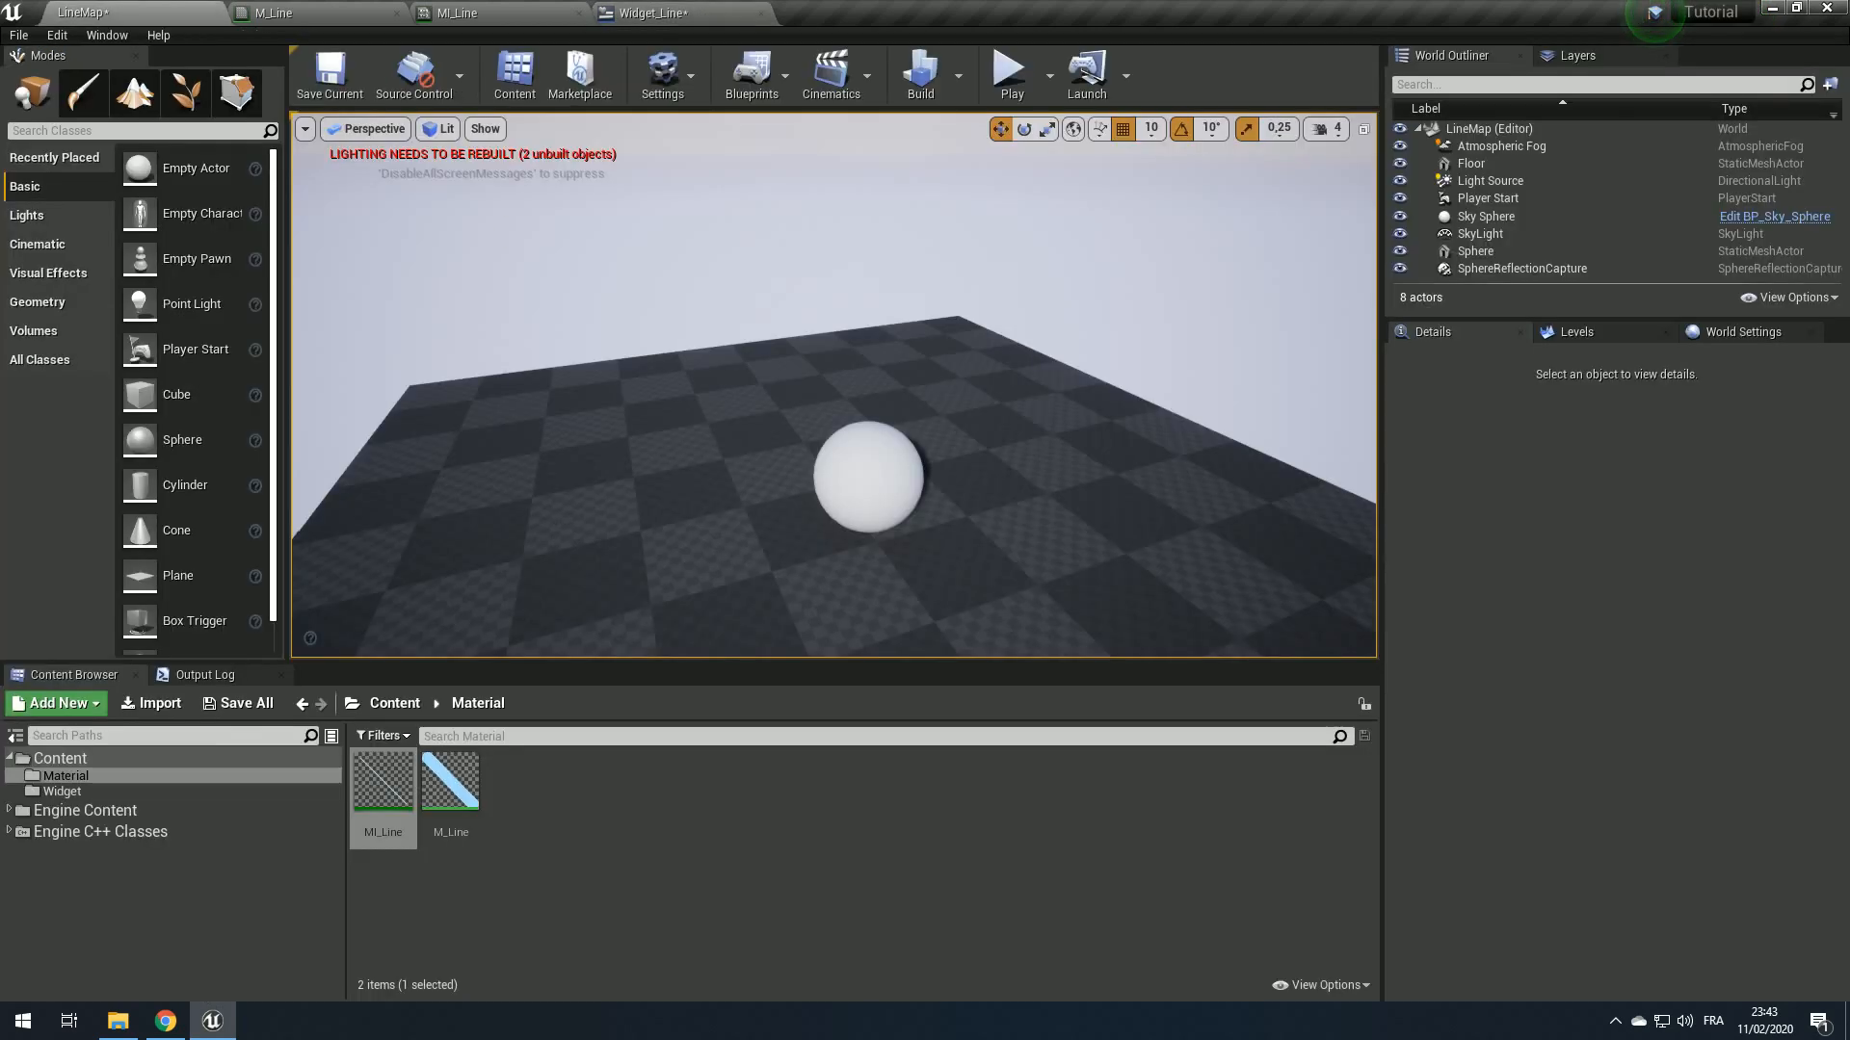
click(870, 481)
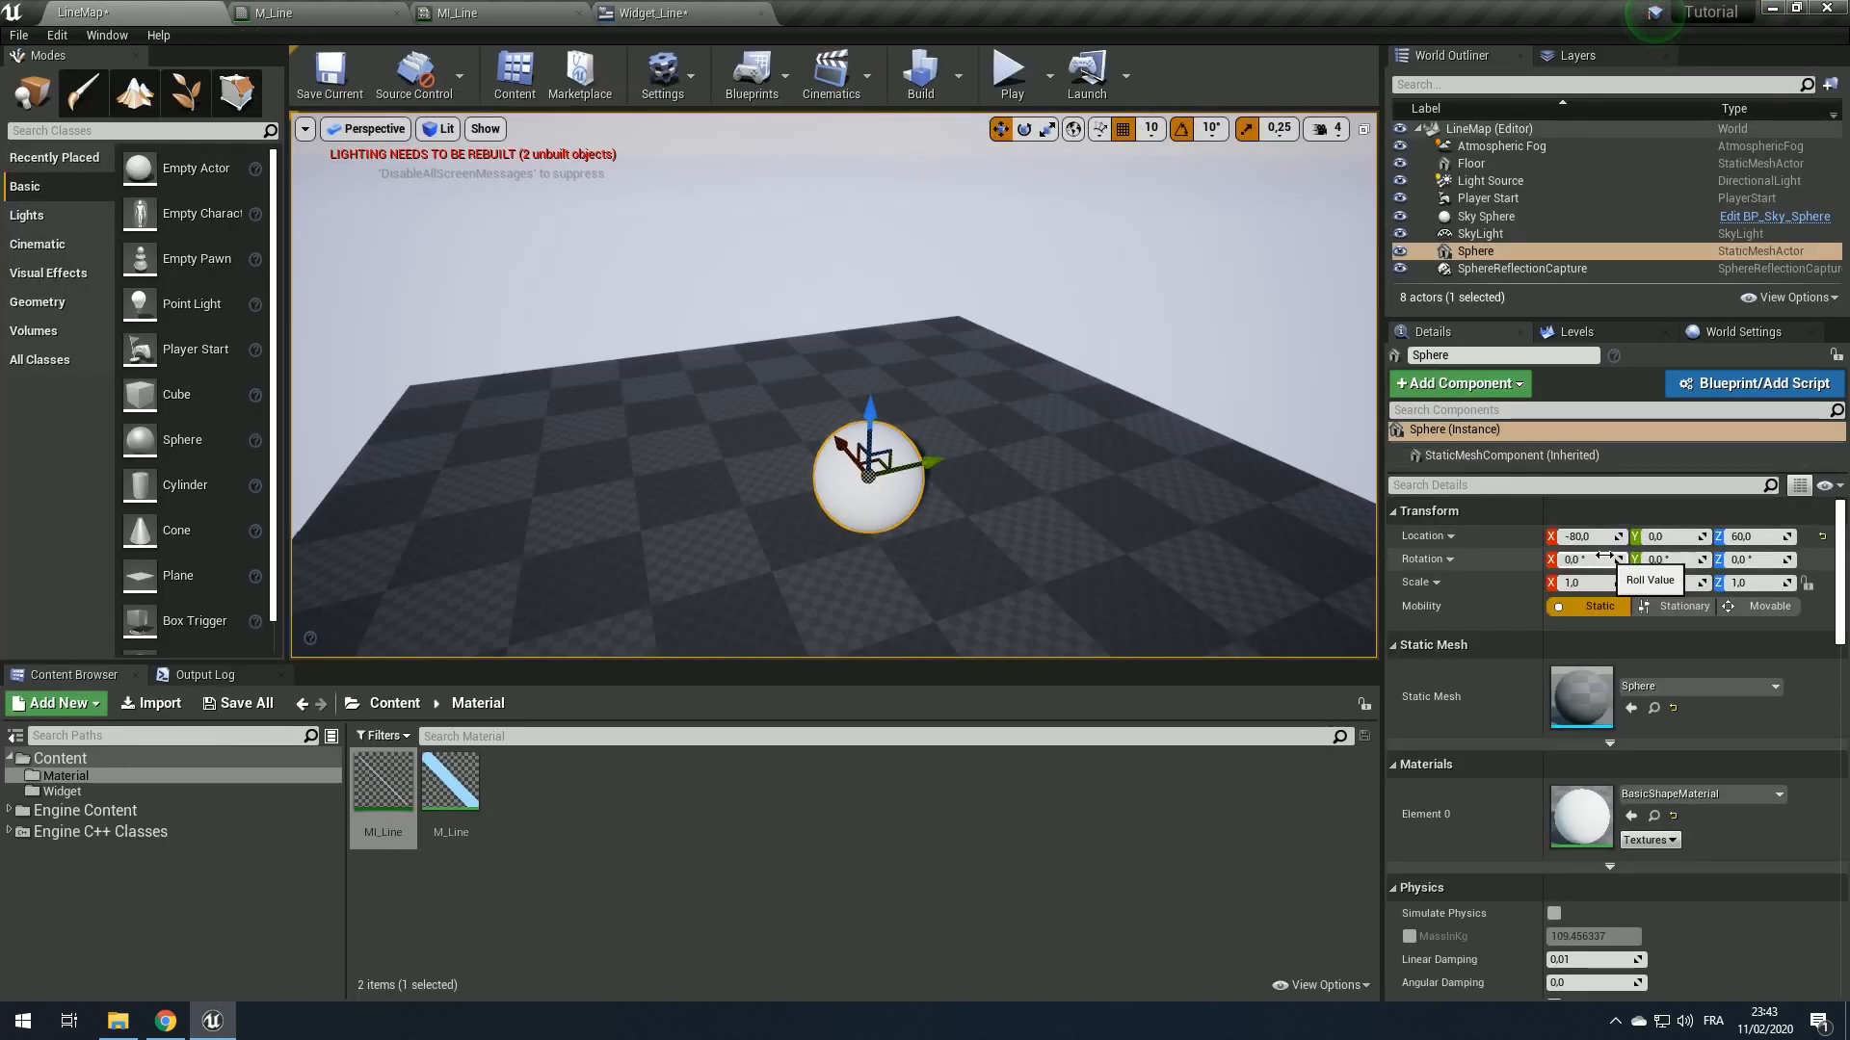
click(655, 13)
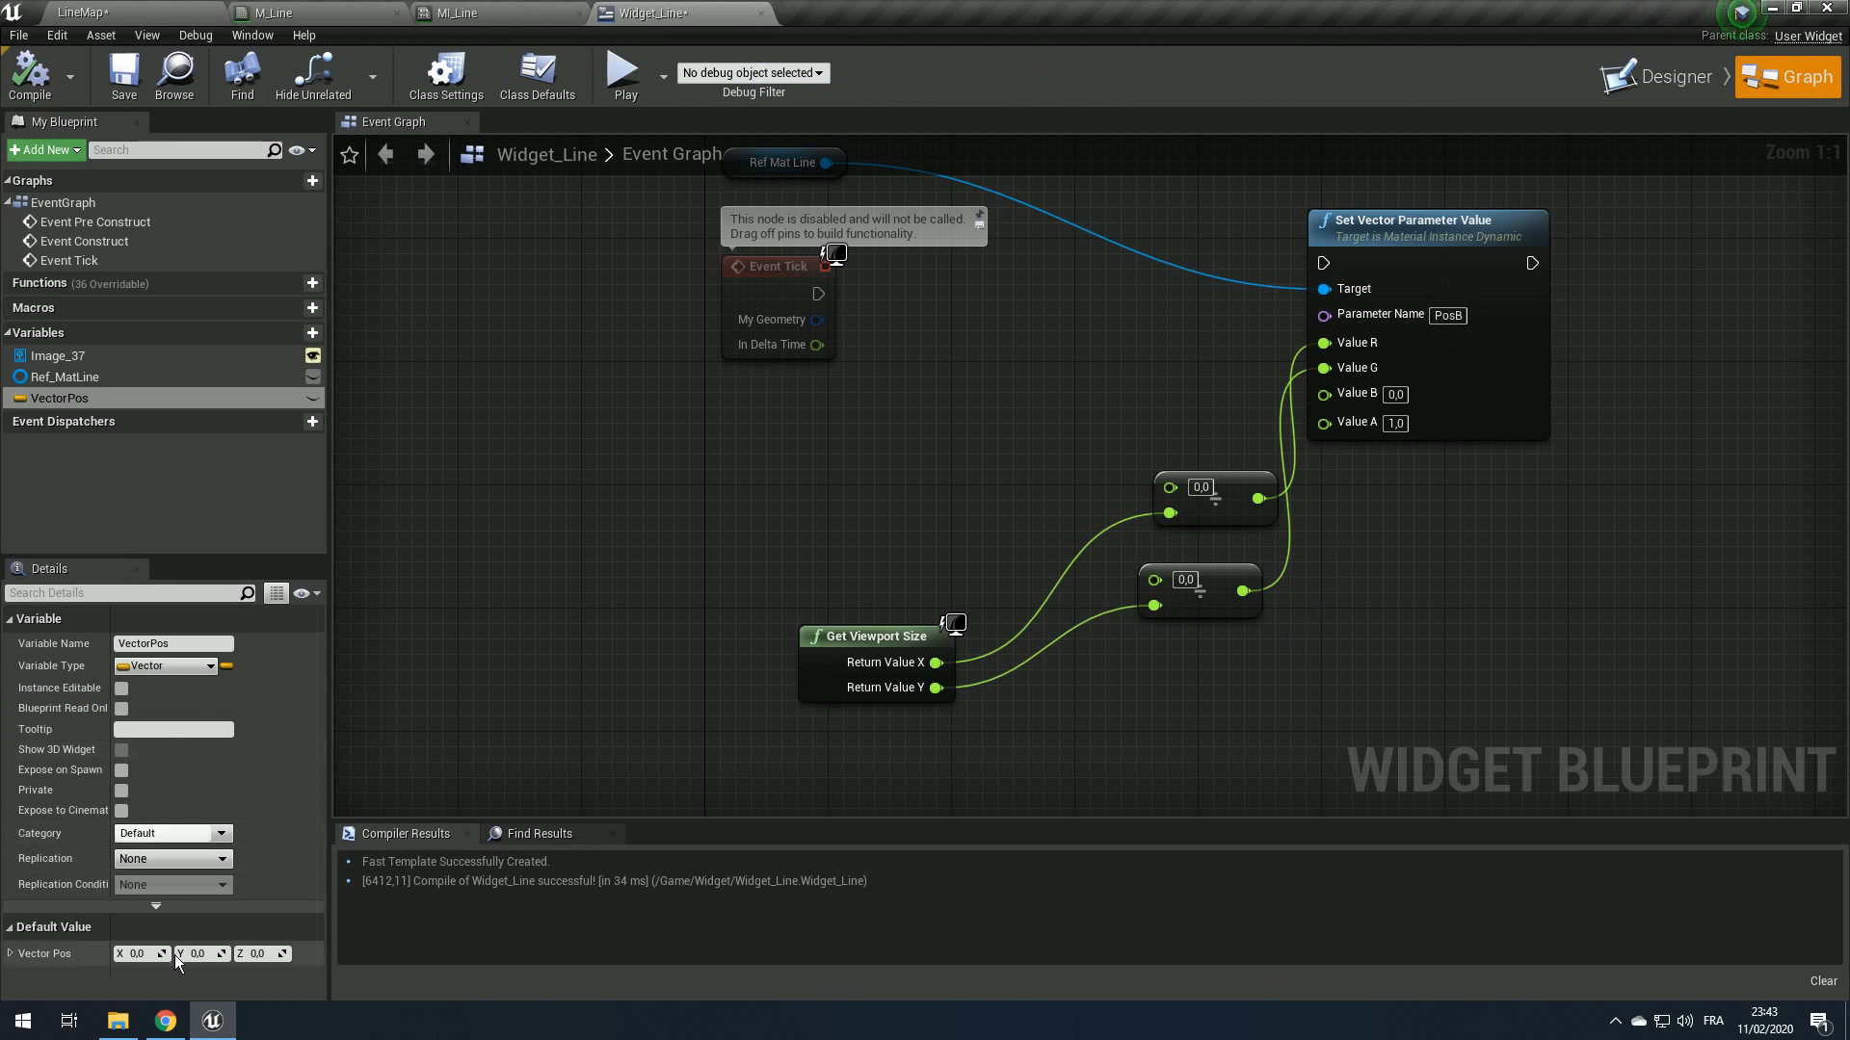
key(Tab)
key(Tab)
text(60)
click(34, 81)
click(117, 5)
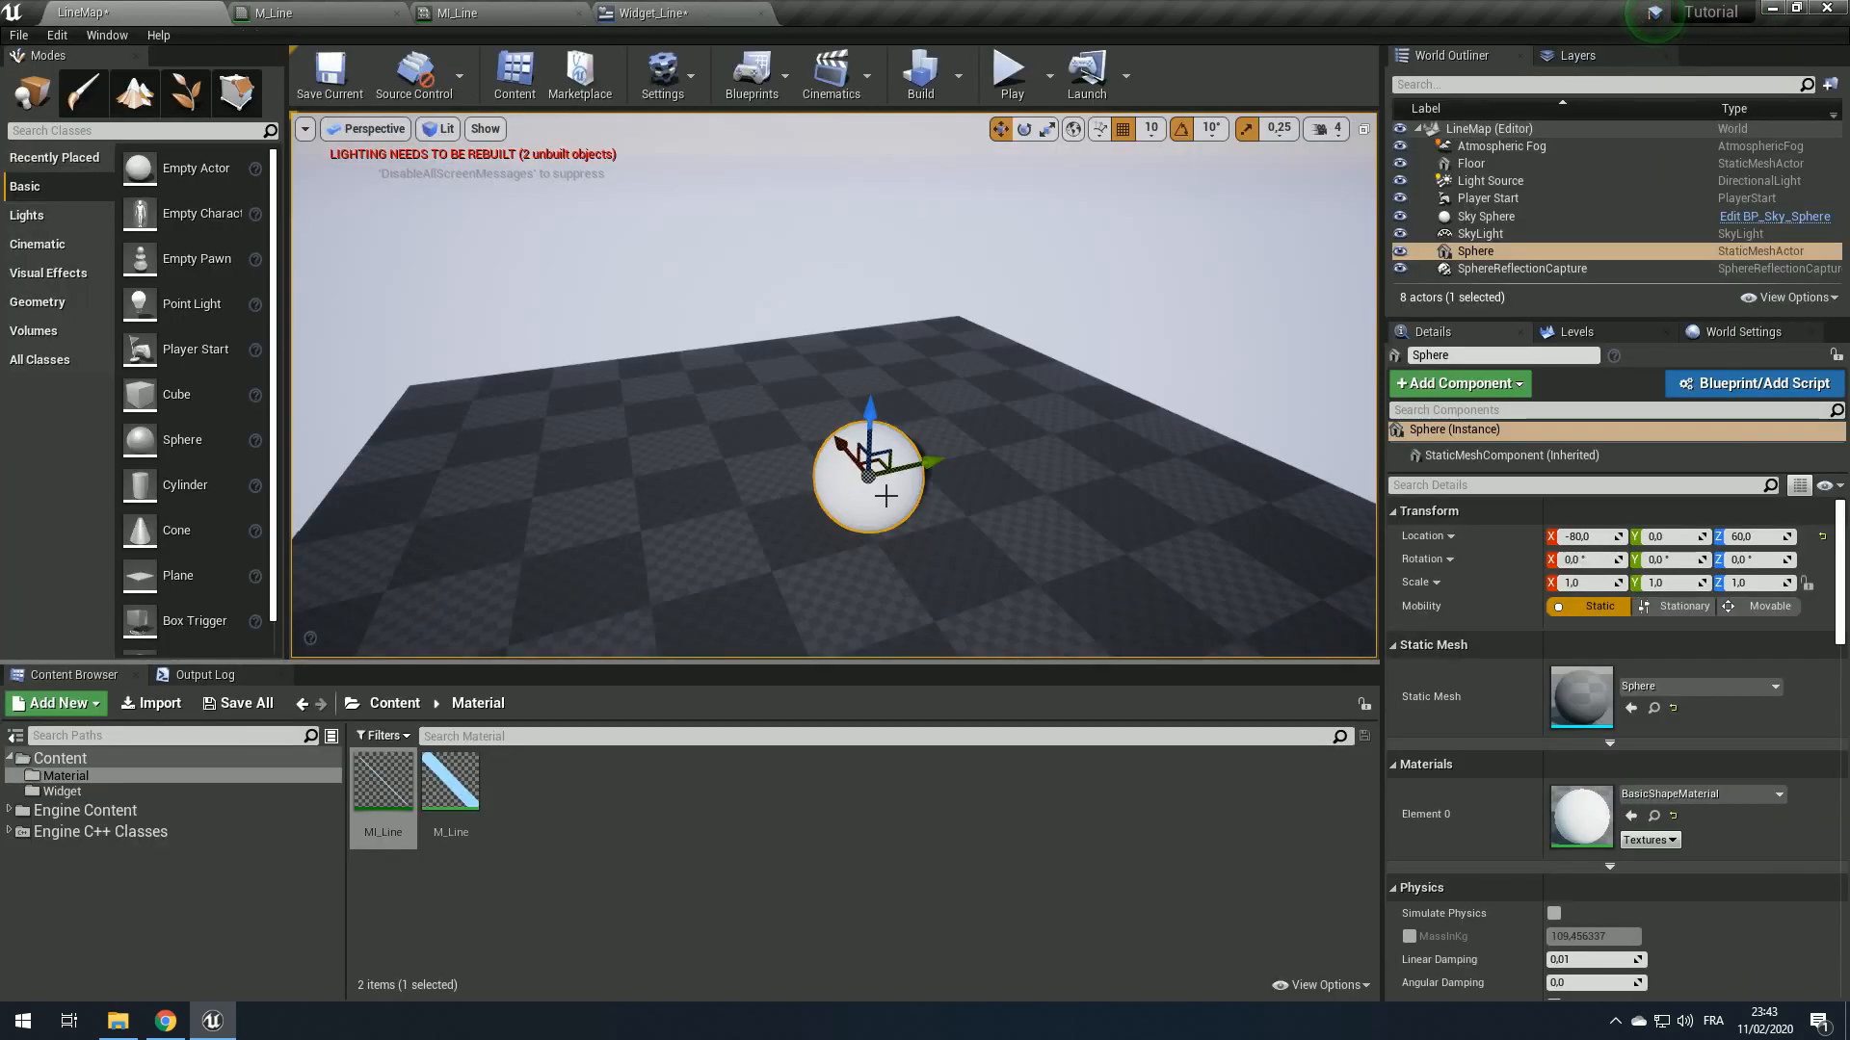
click(628, 8)
Step: Place a VectorPos getter node in the event graph, beside the space between Event Tick and Get Viewport Size, and compile Widget_Line
right_drag(713, 609, 670, 615)
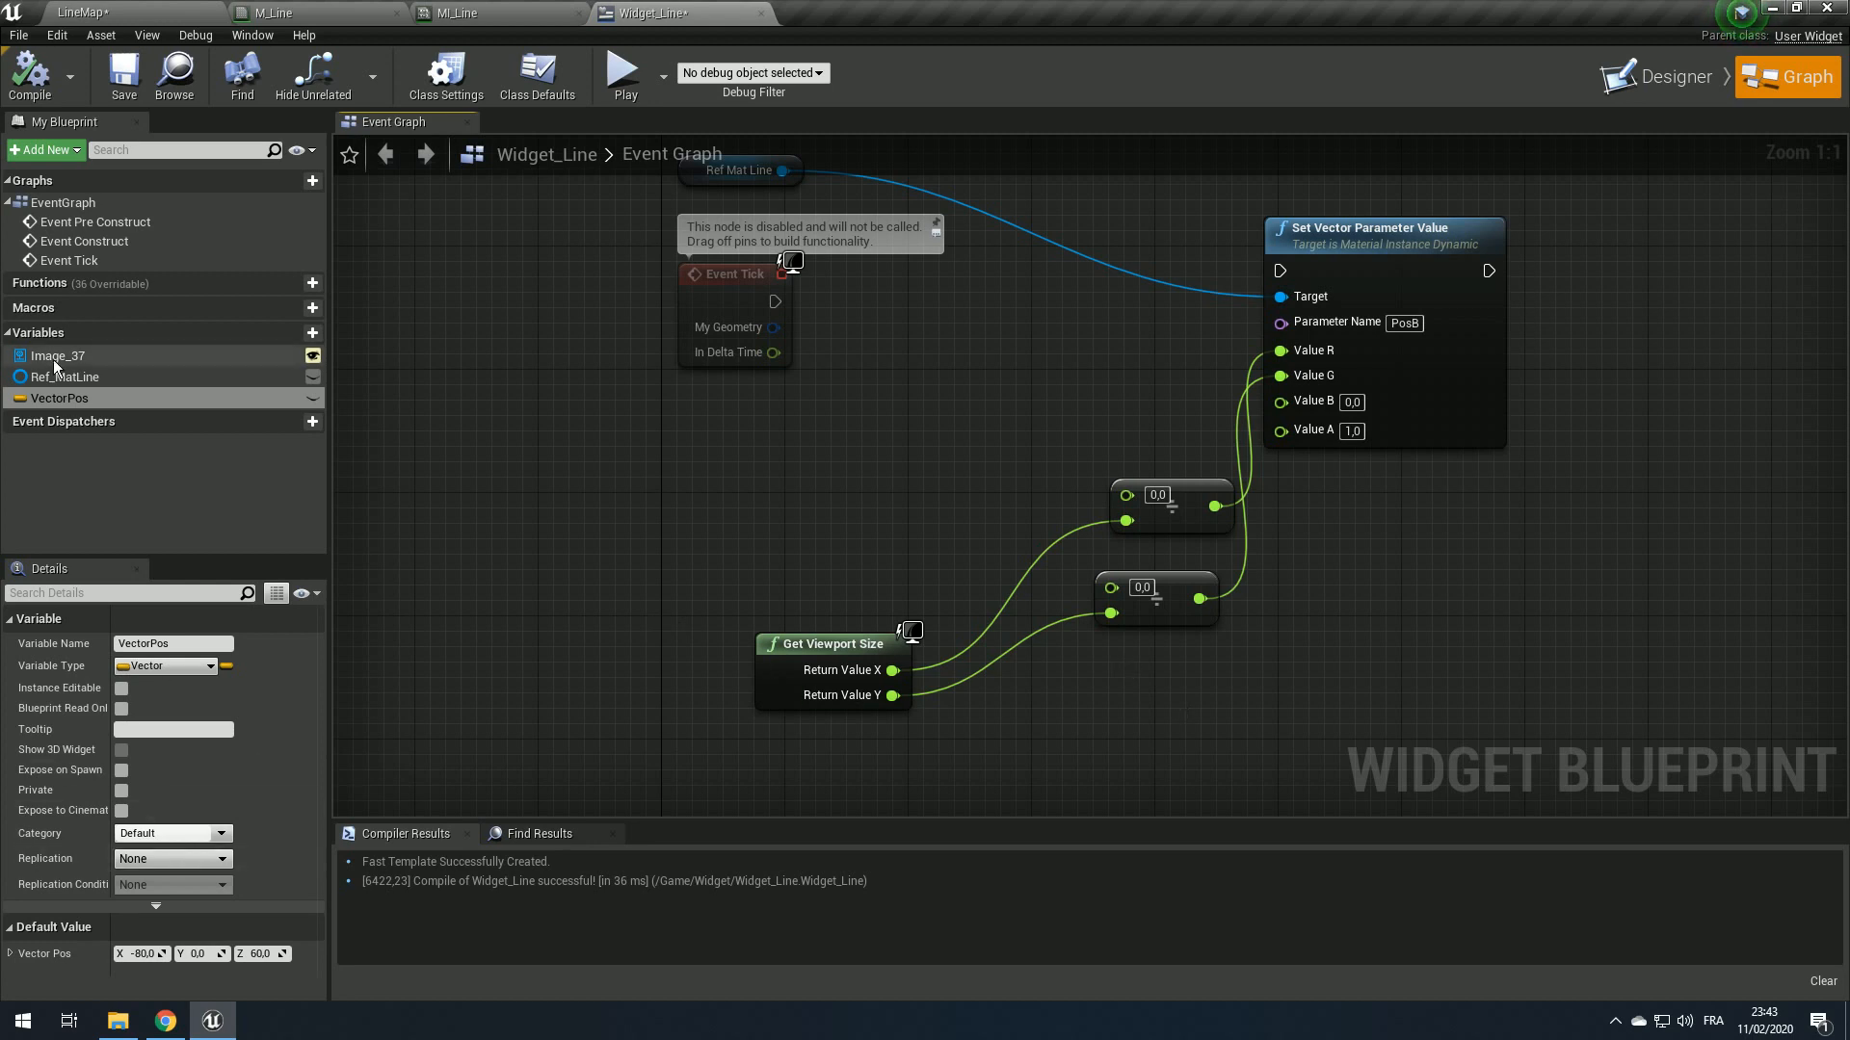
ctrl+drag(95, 391, 466, 443)
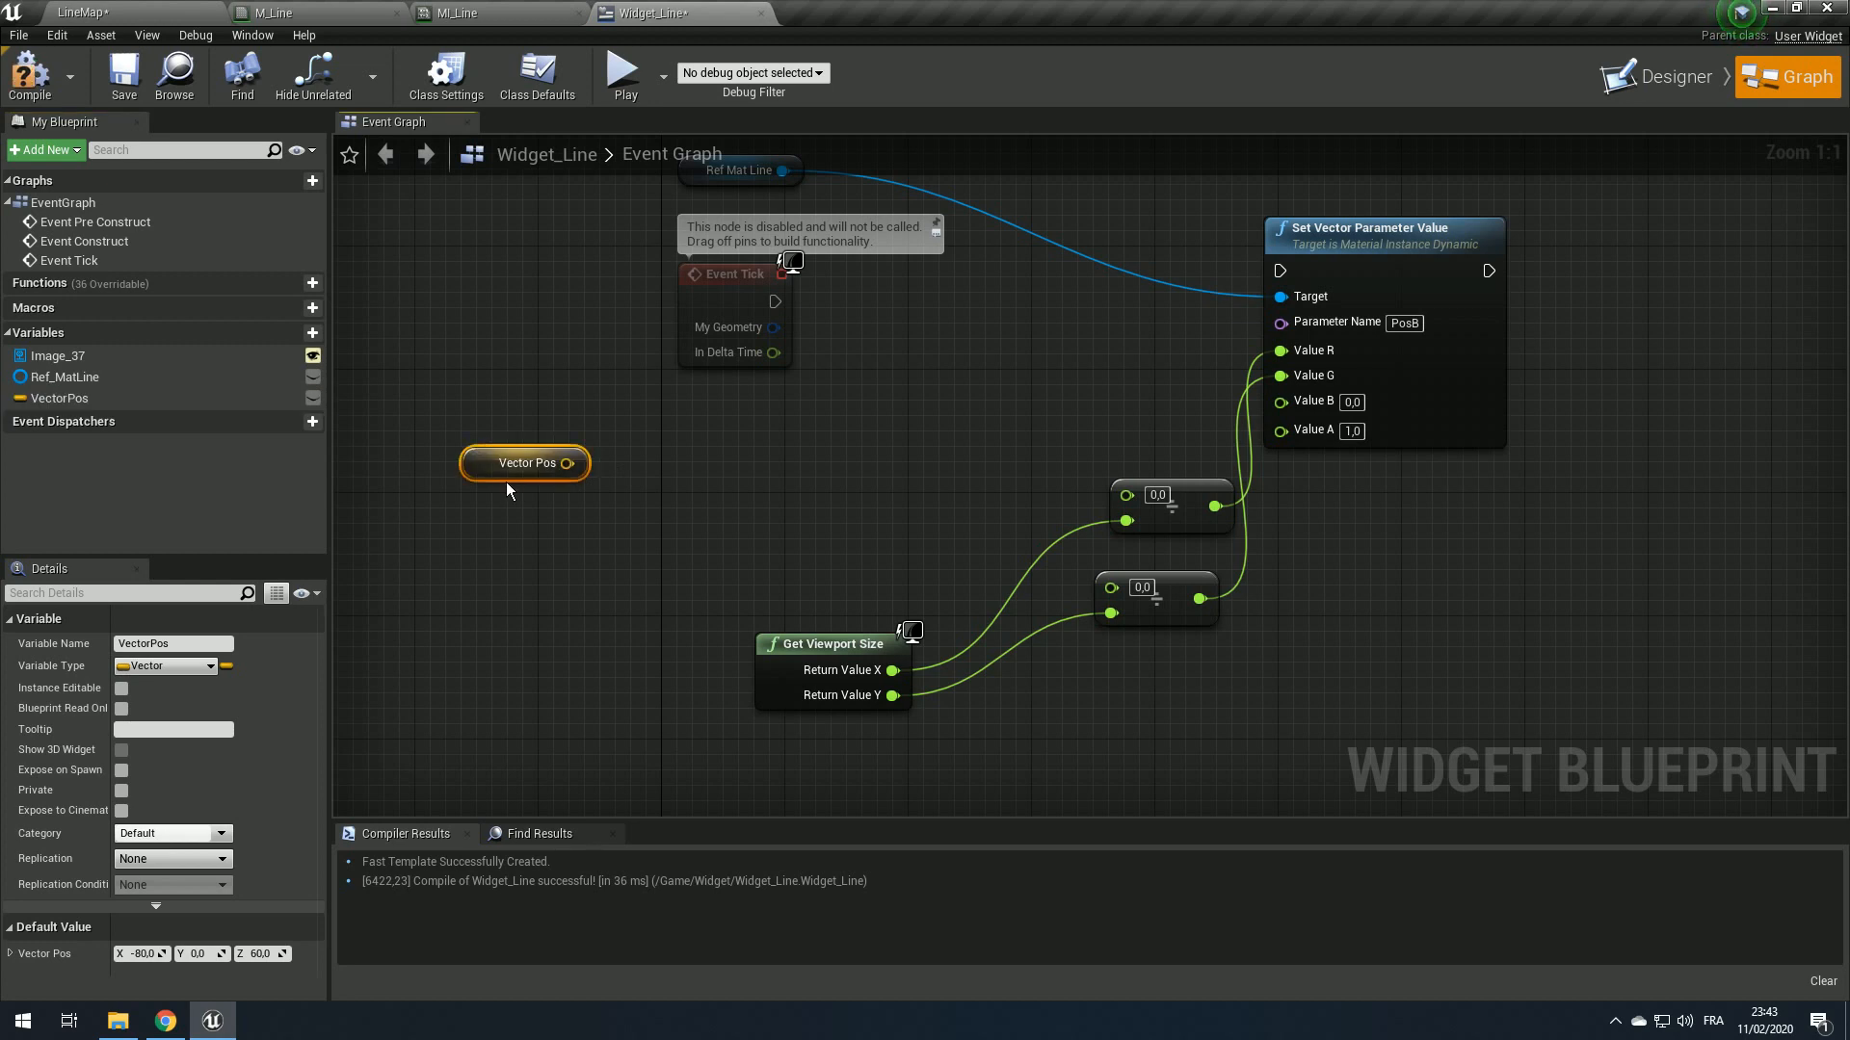
drag(507, 483, 666, 532)
click(10, 85)
click(599, 463)
click(100, 14)
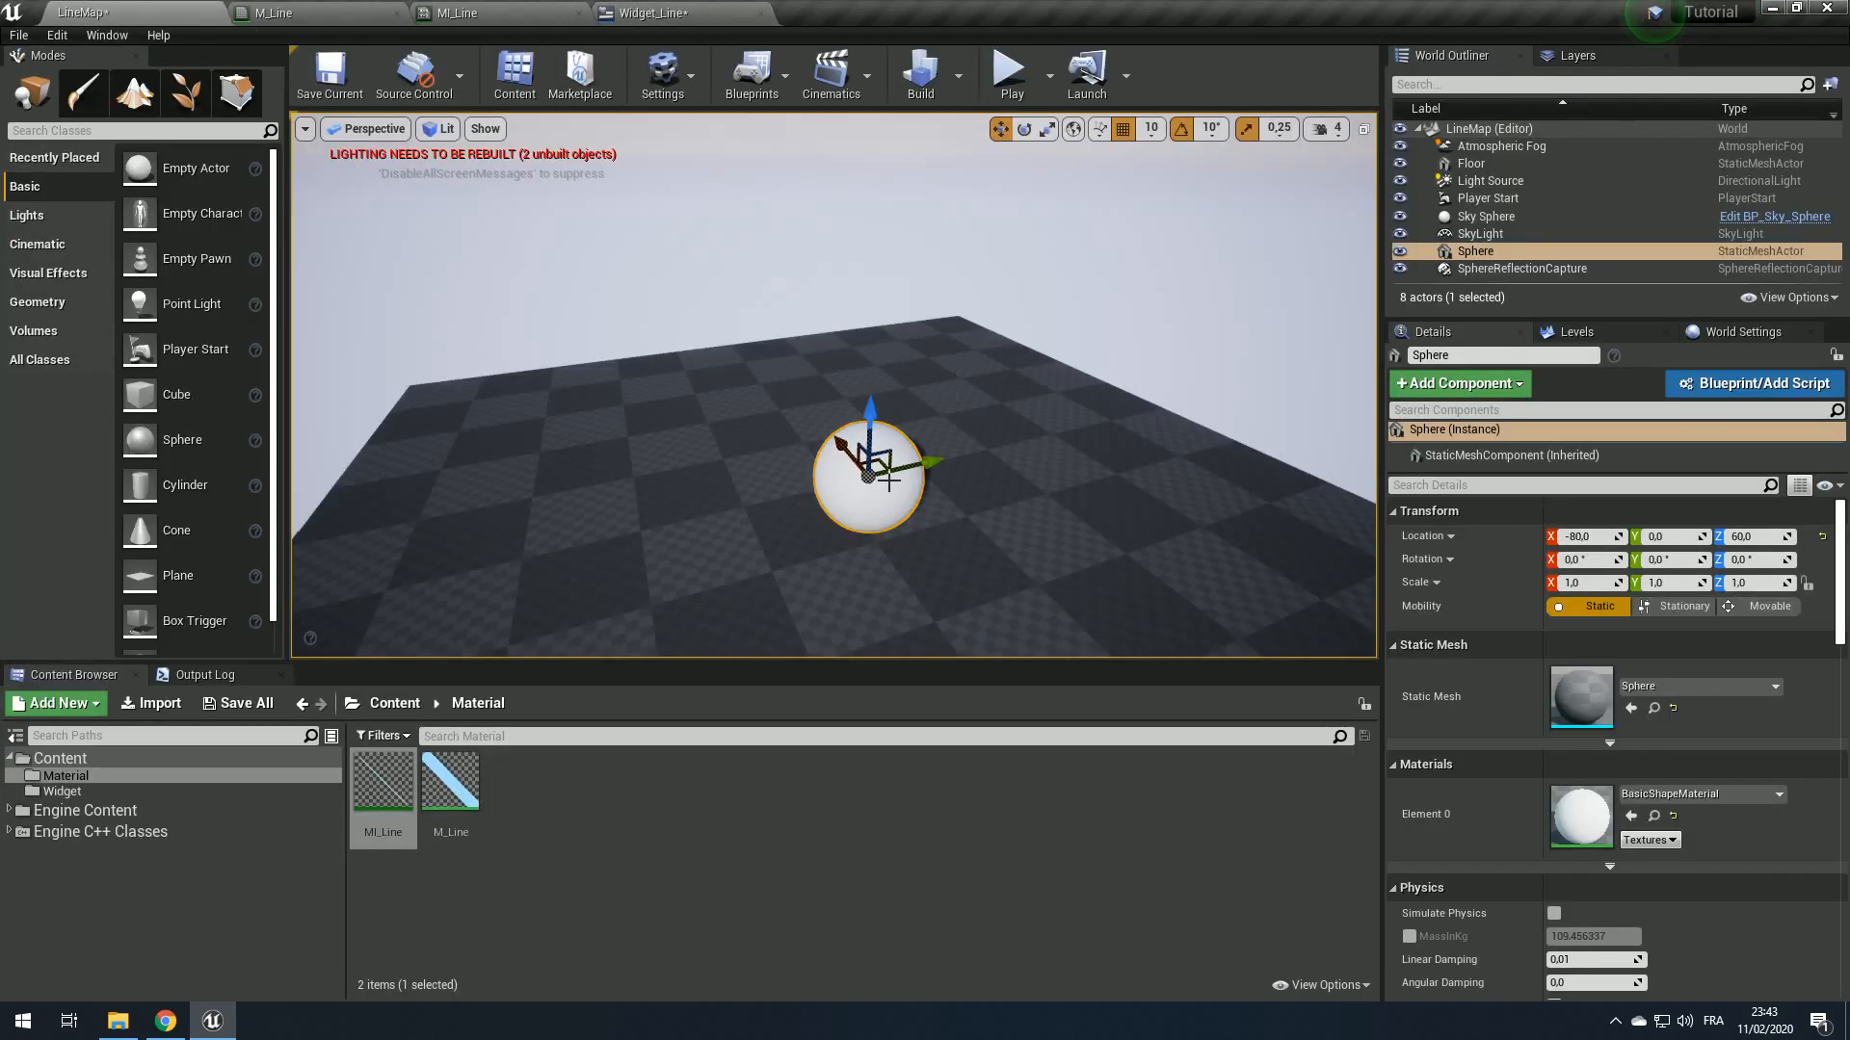
click(655, 12)
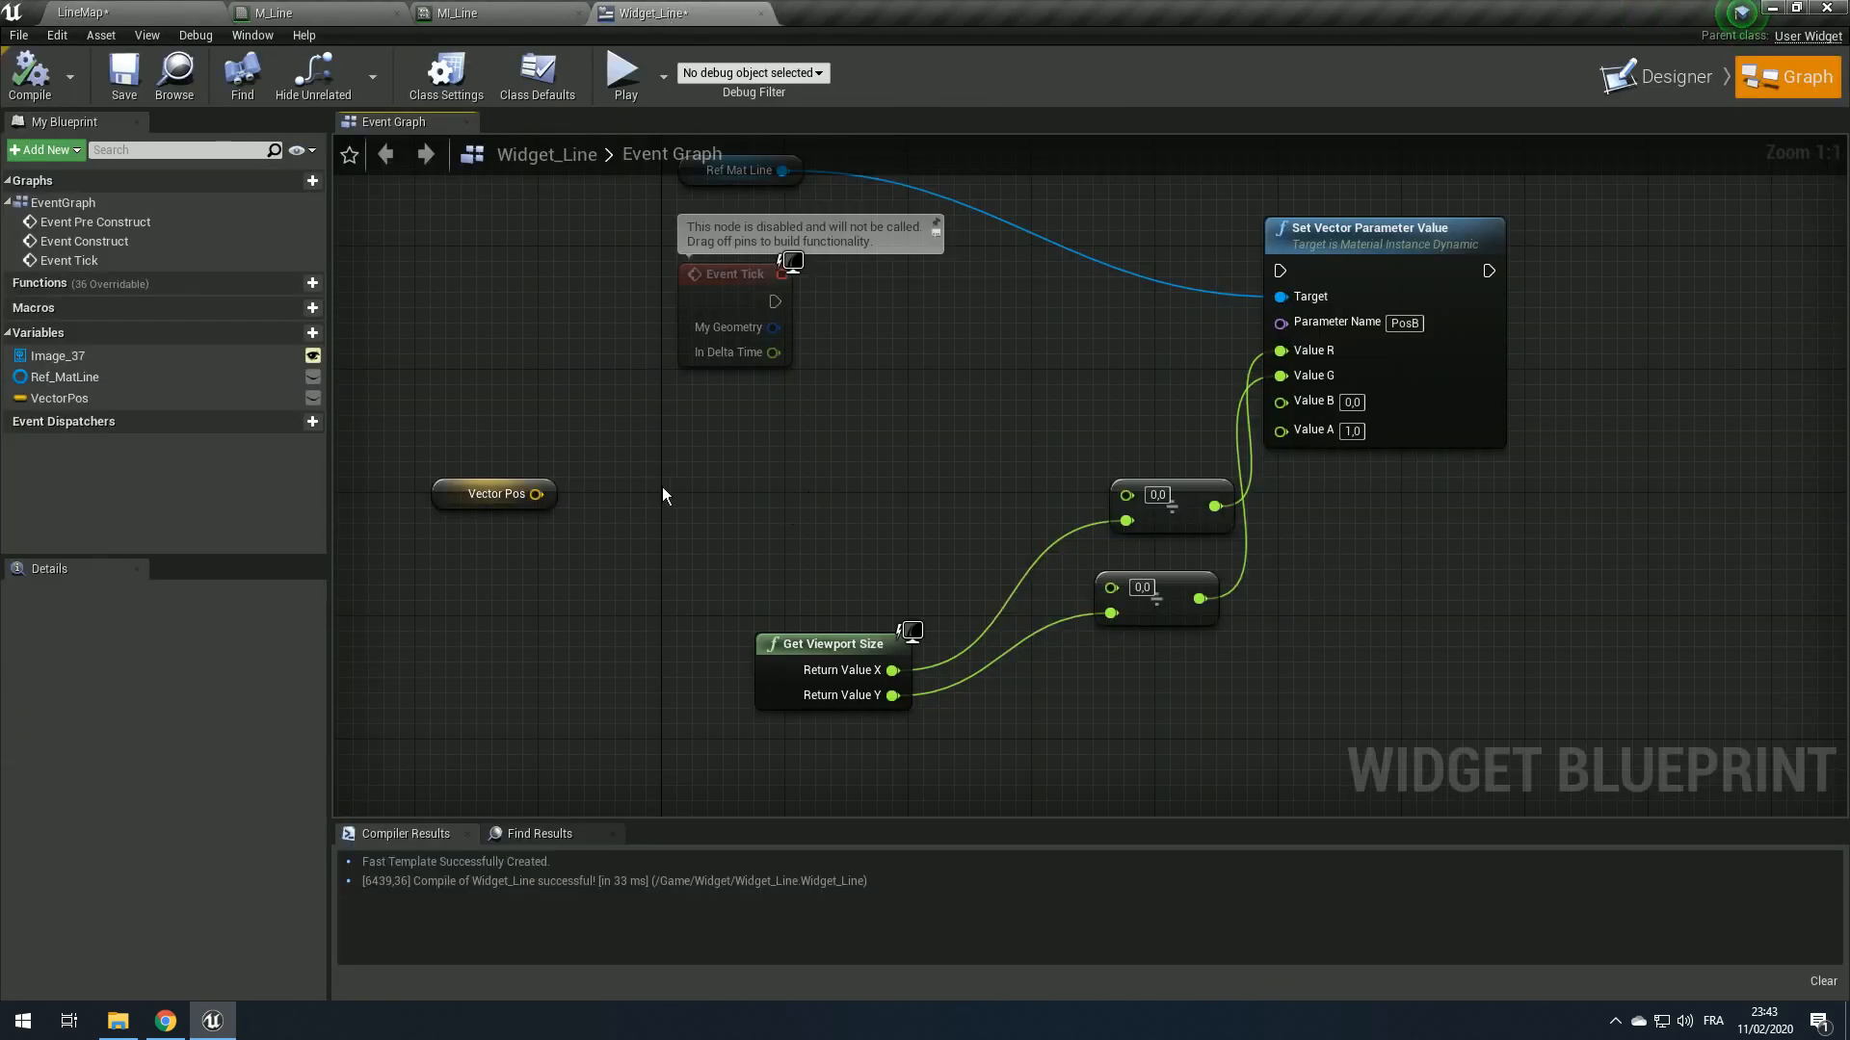
Step: Add a Project World to Screen node that takes Vector Pos as its World Position
right_drag(661, 495, 708, 504)
drag(583, 503, 714, 501)
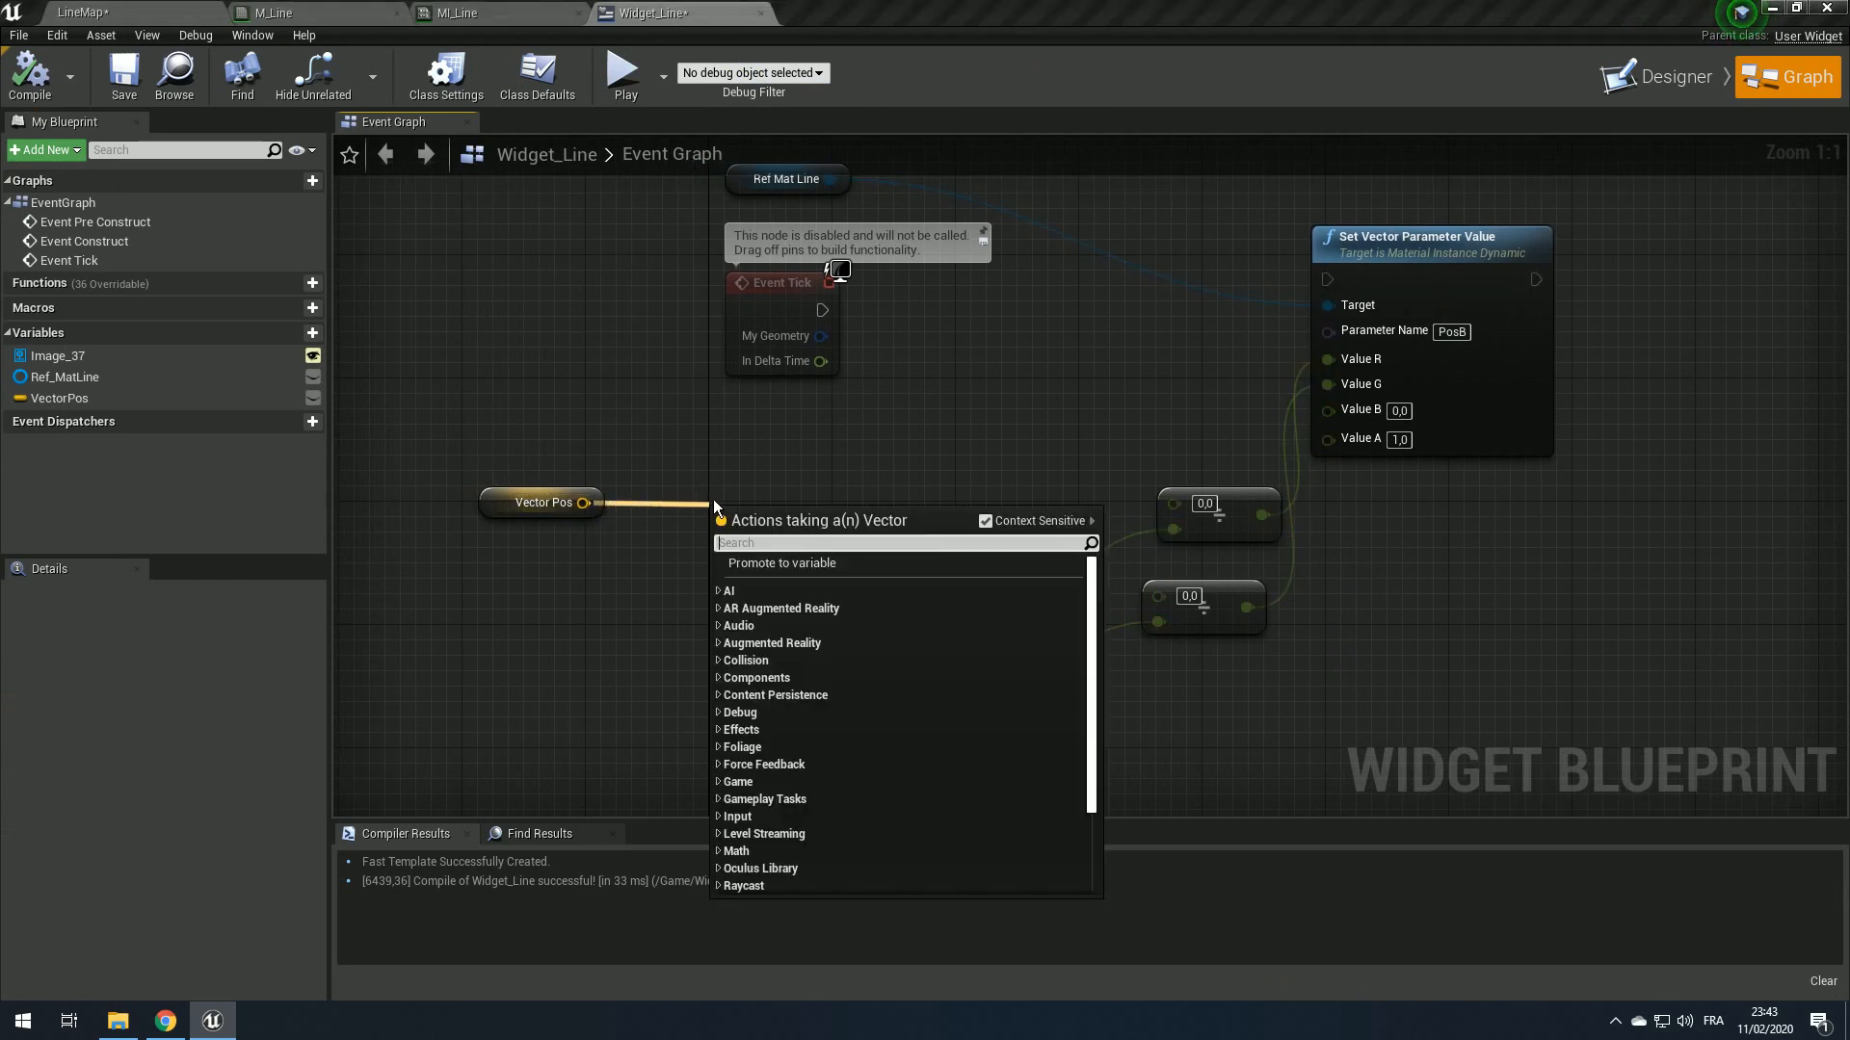
text(project)
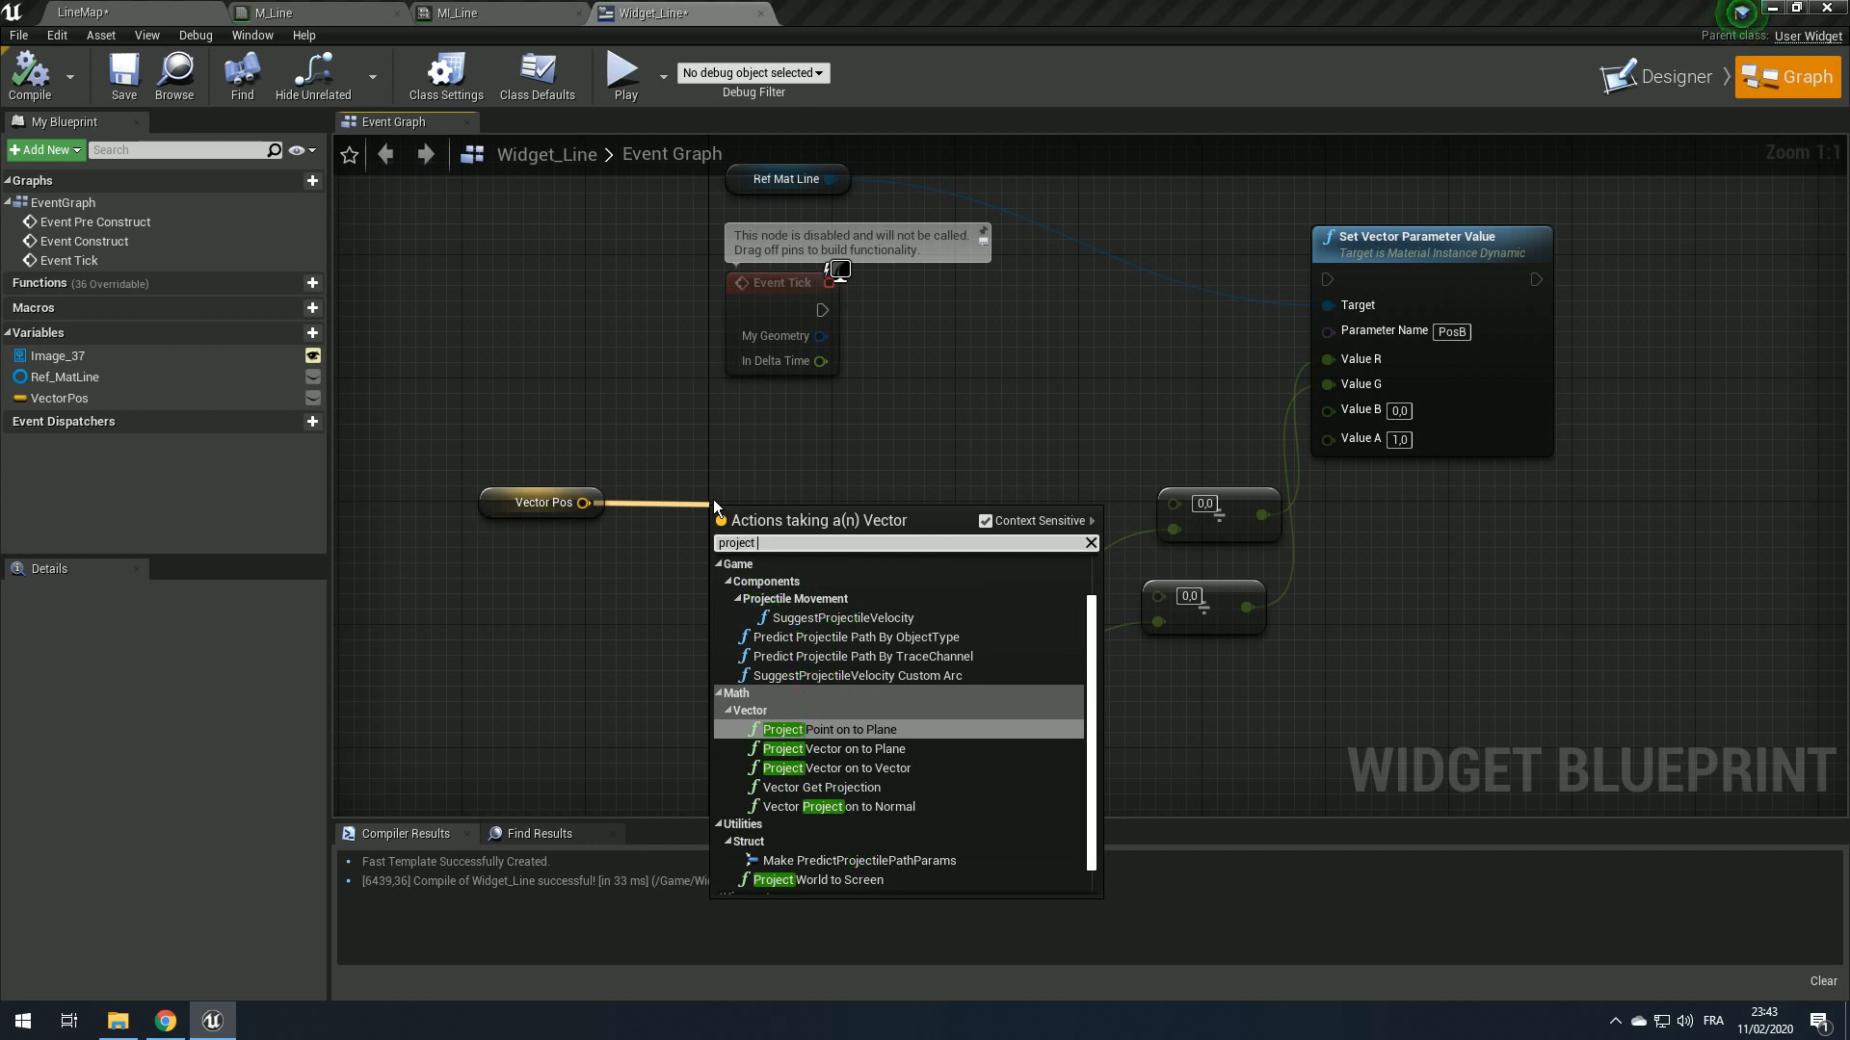
text( scre)
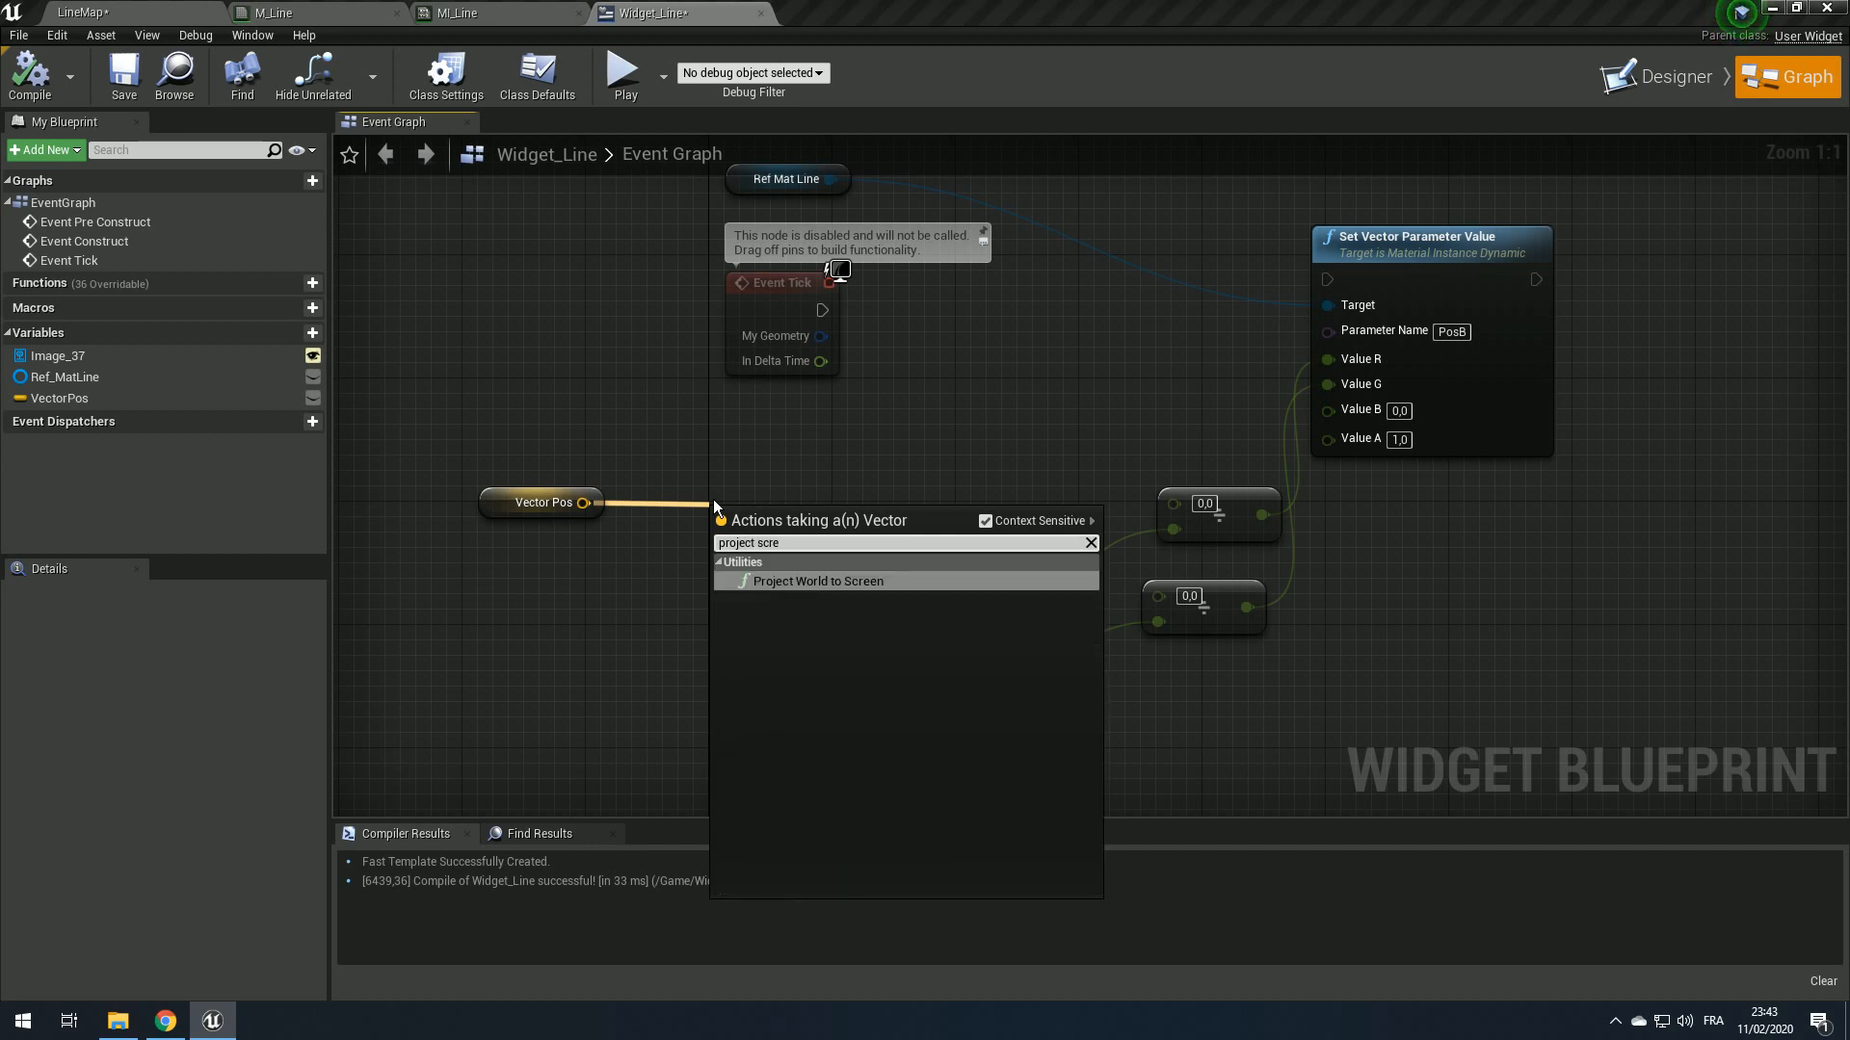
key(Return)
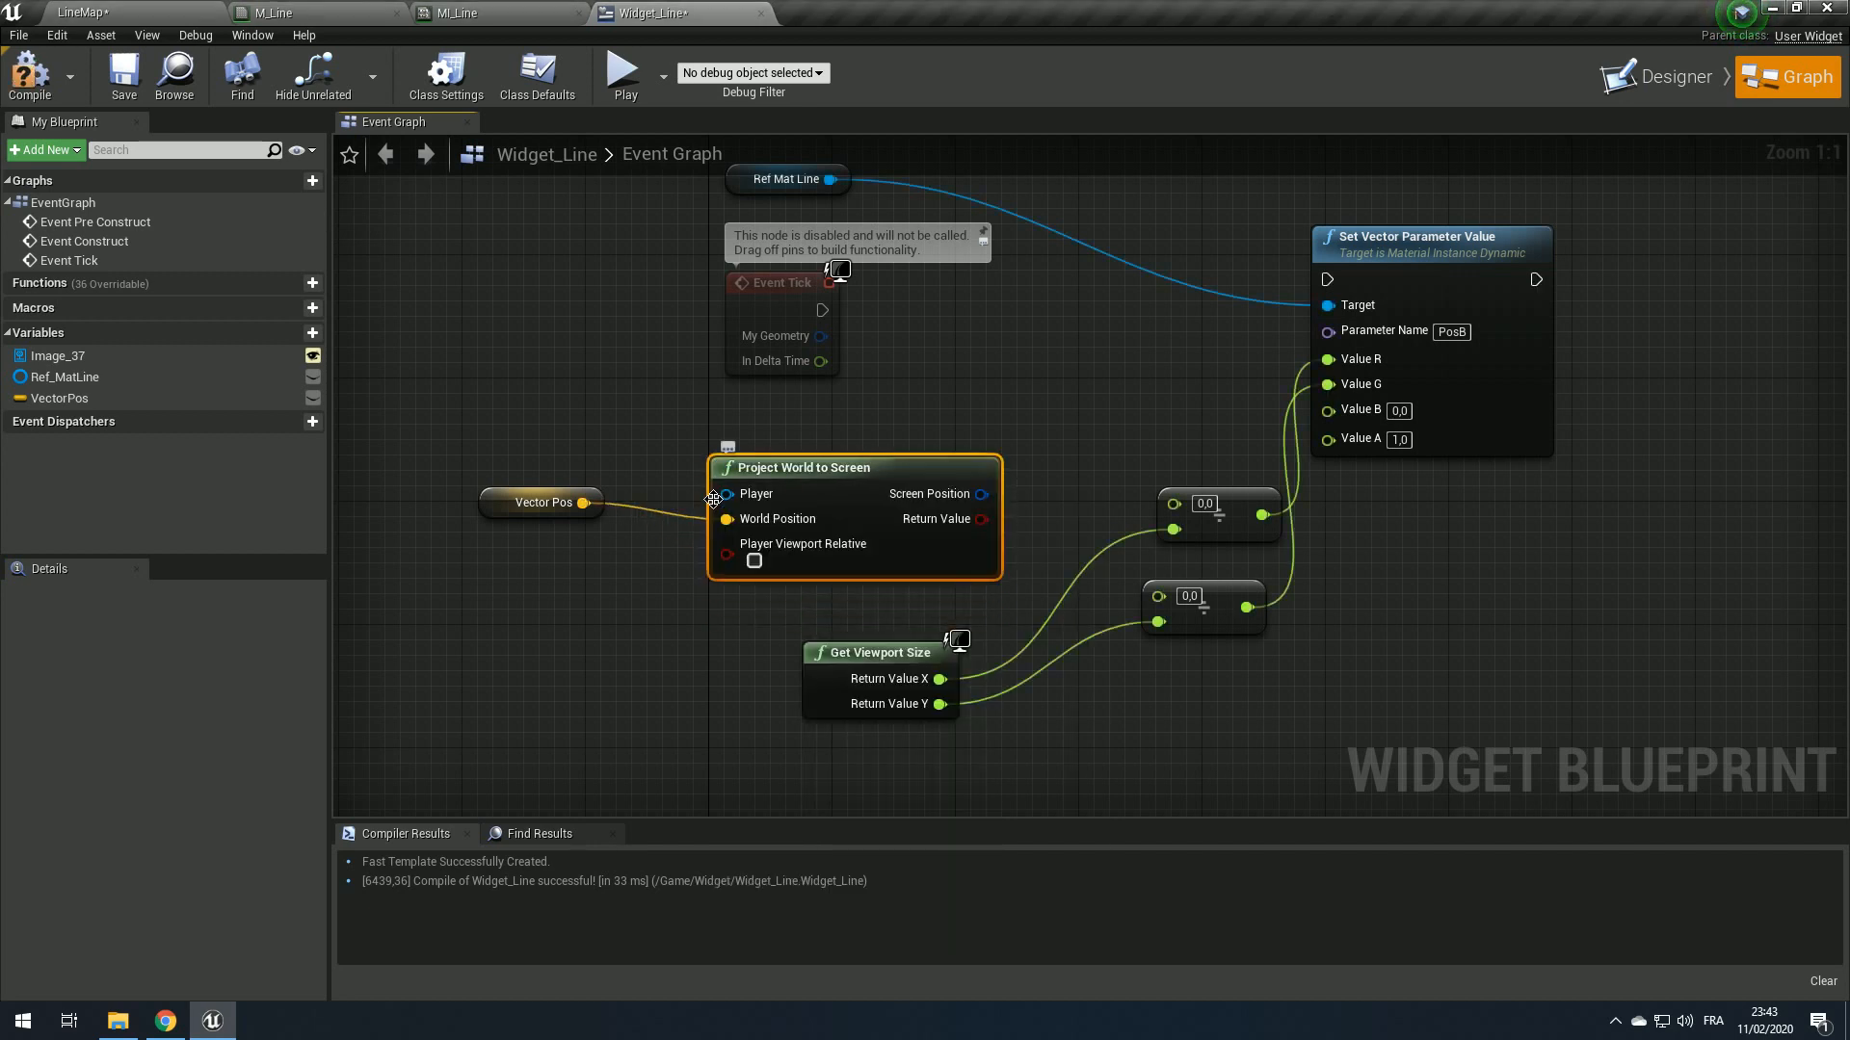
Step: Examine the sphere's placement in the LineMap level from different view angles and return to Widget_Line
click(492, 495)
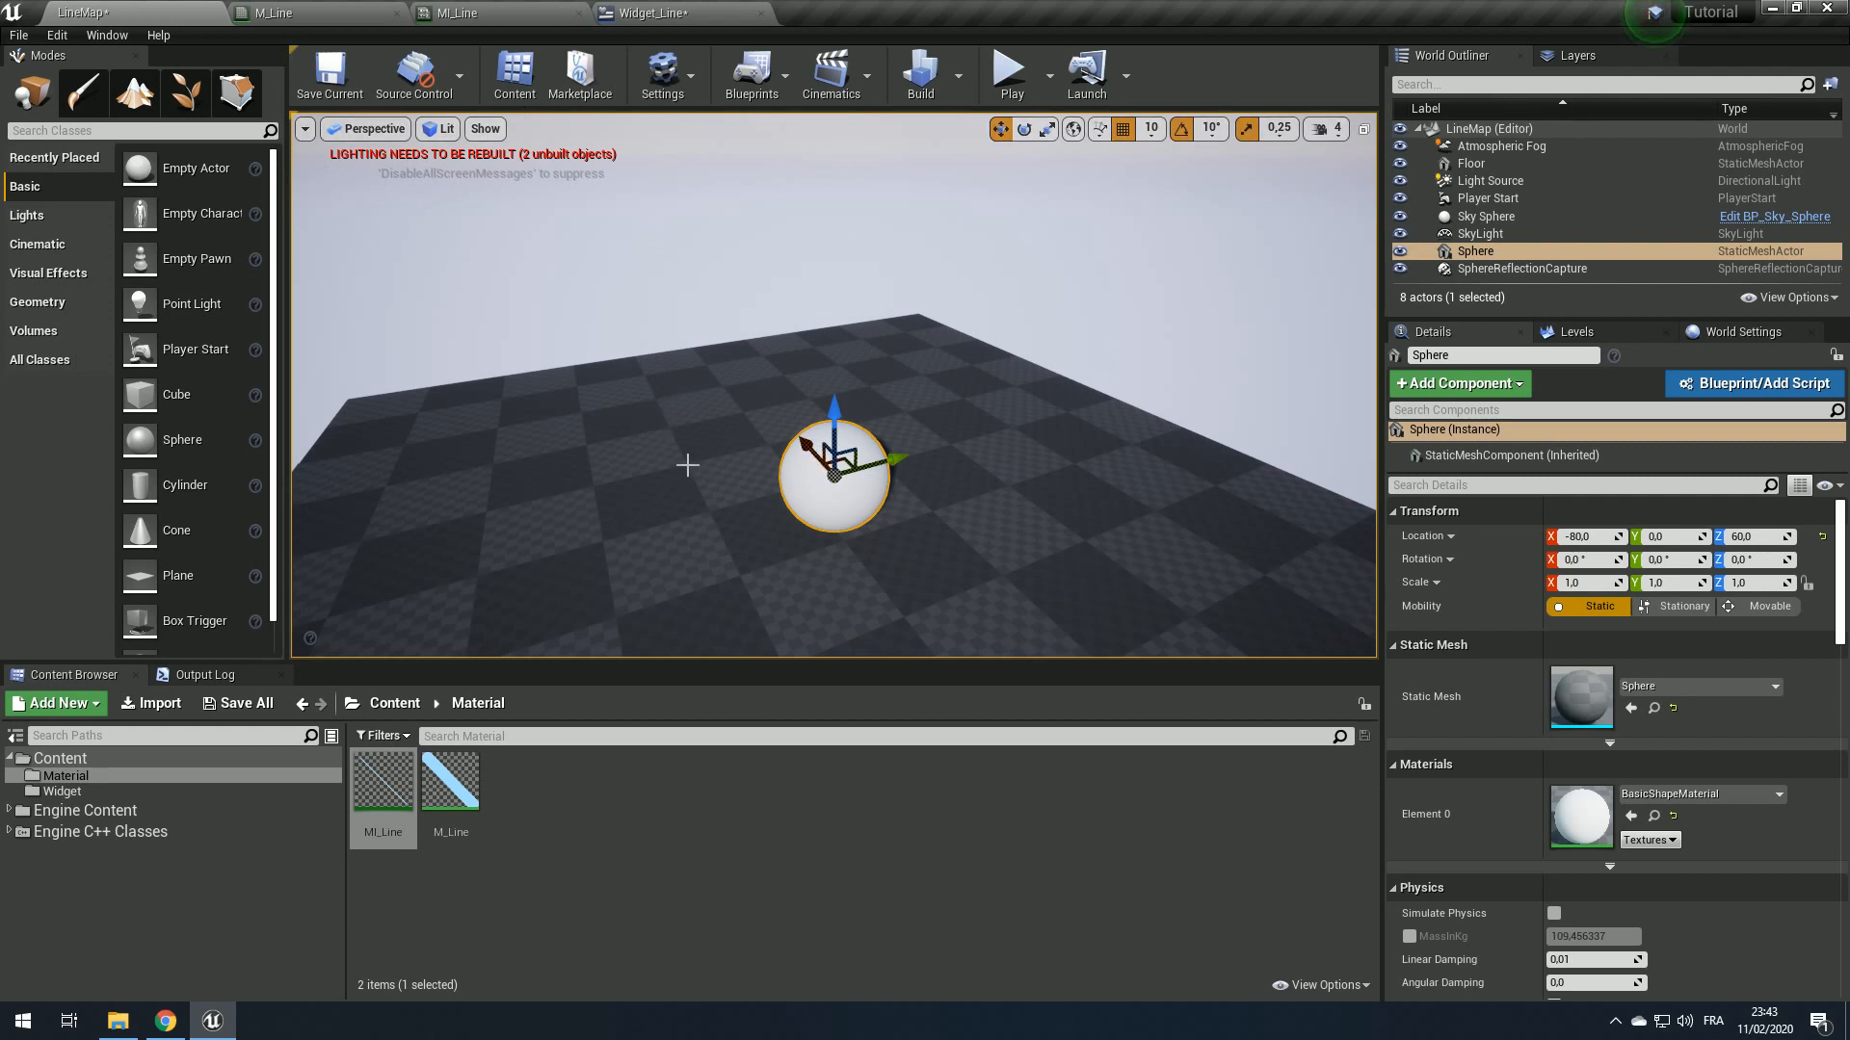
right_drag(789, 531, 795, 532)
right_drag(889, 484, 1007, 612)
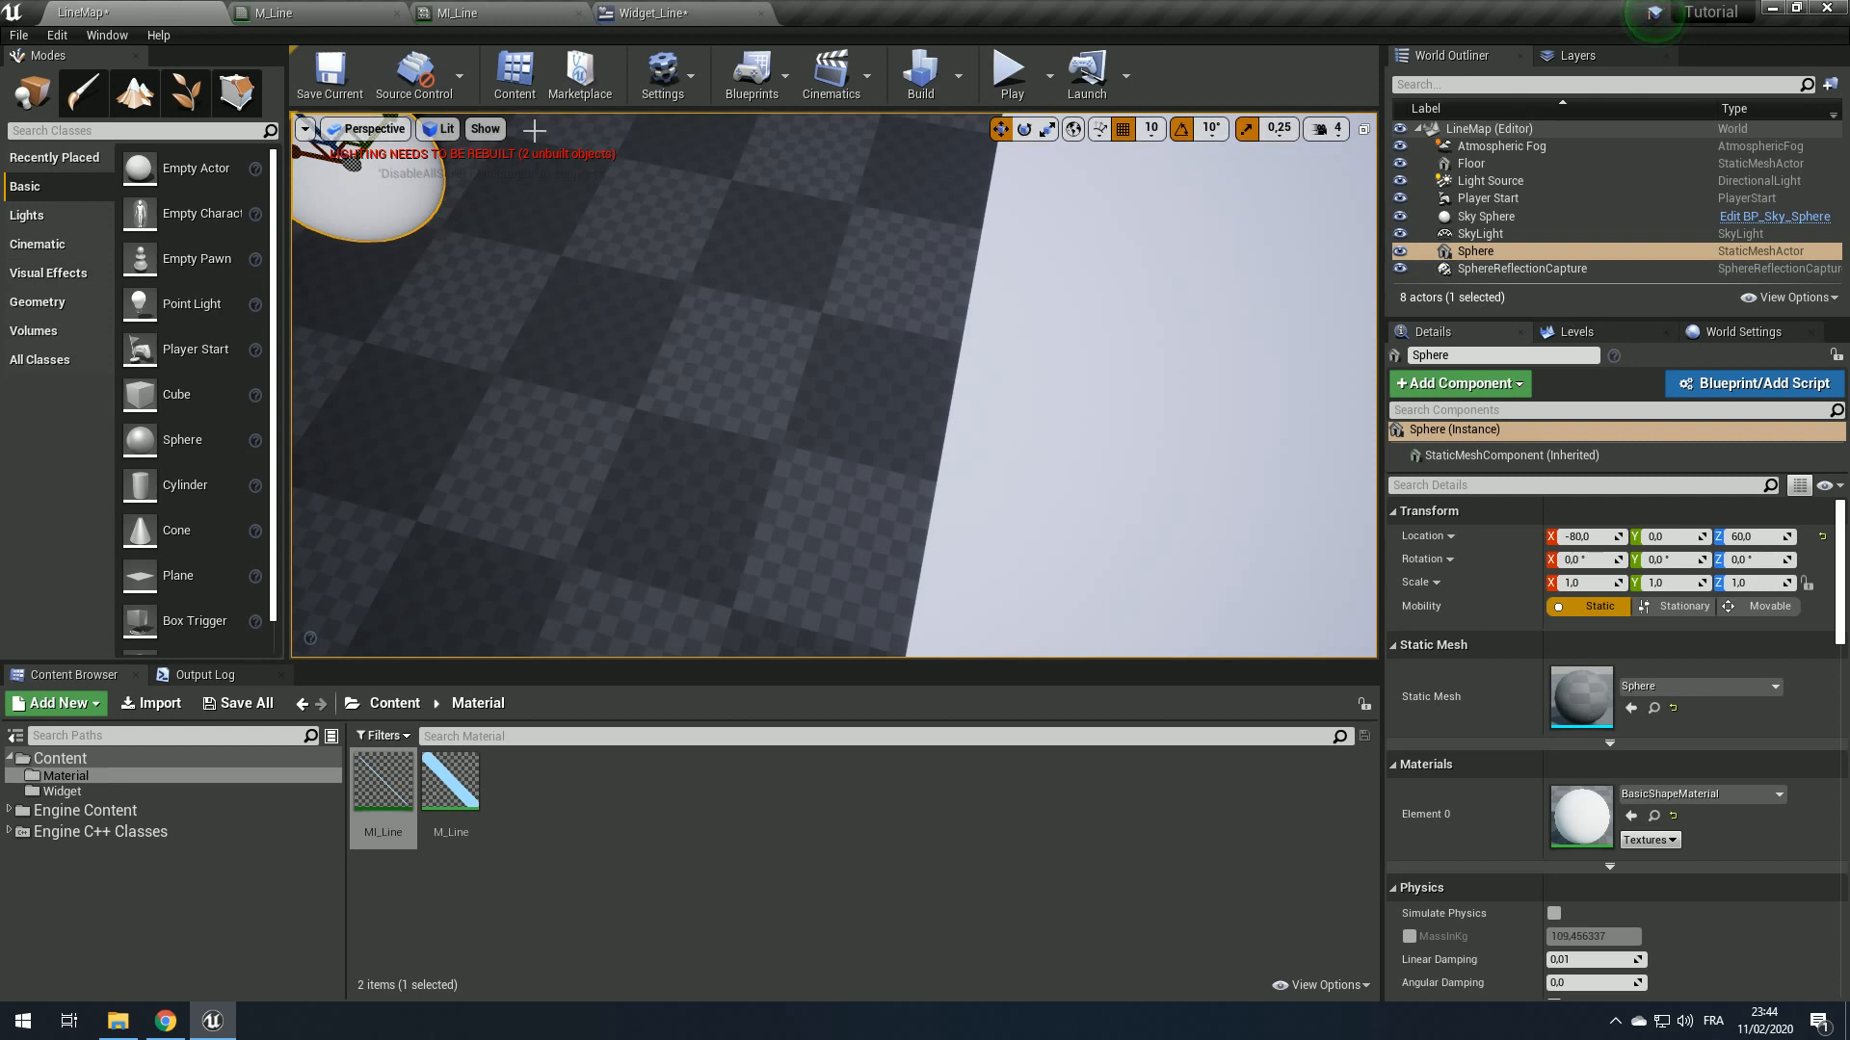
key(f)
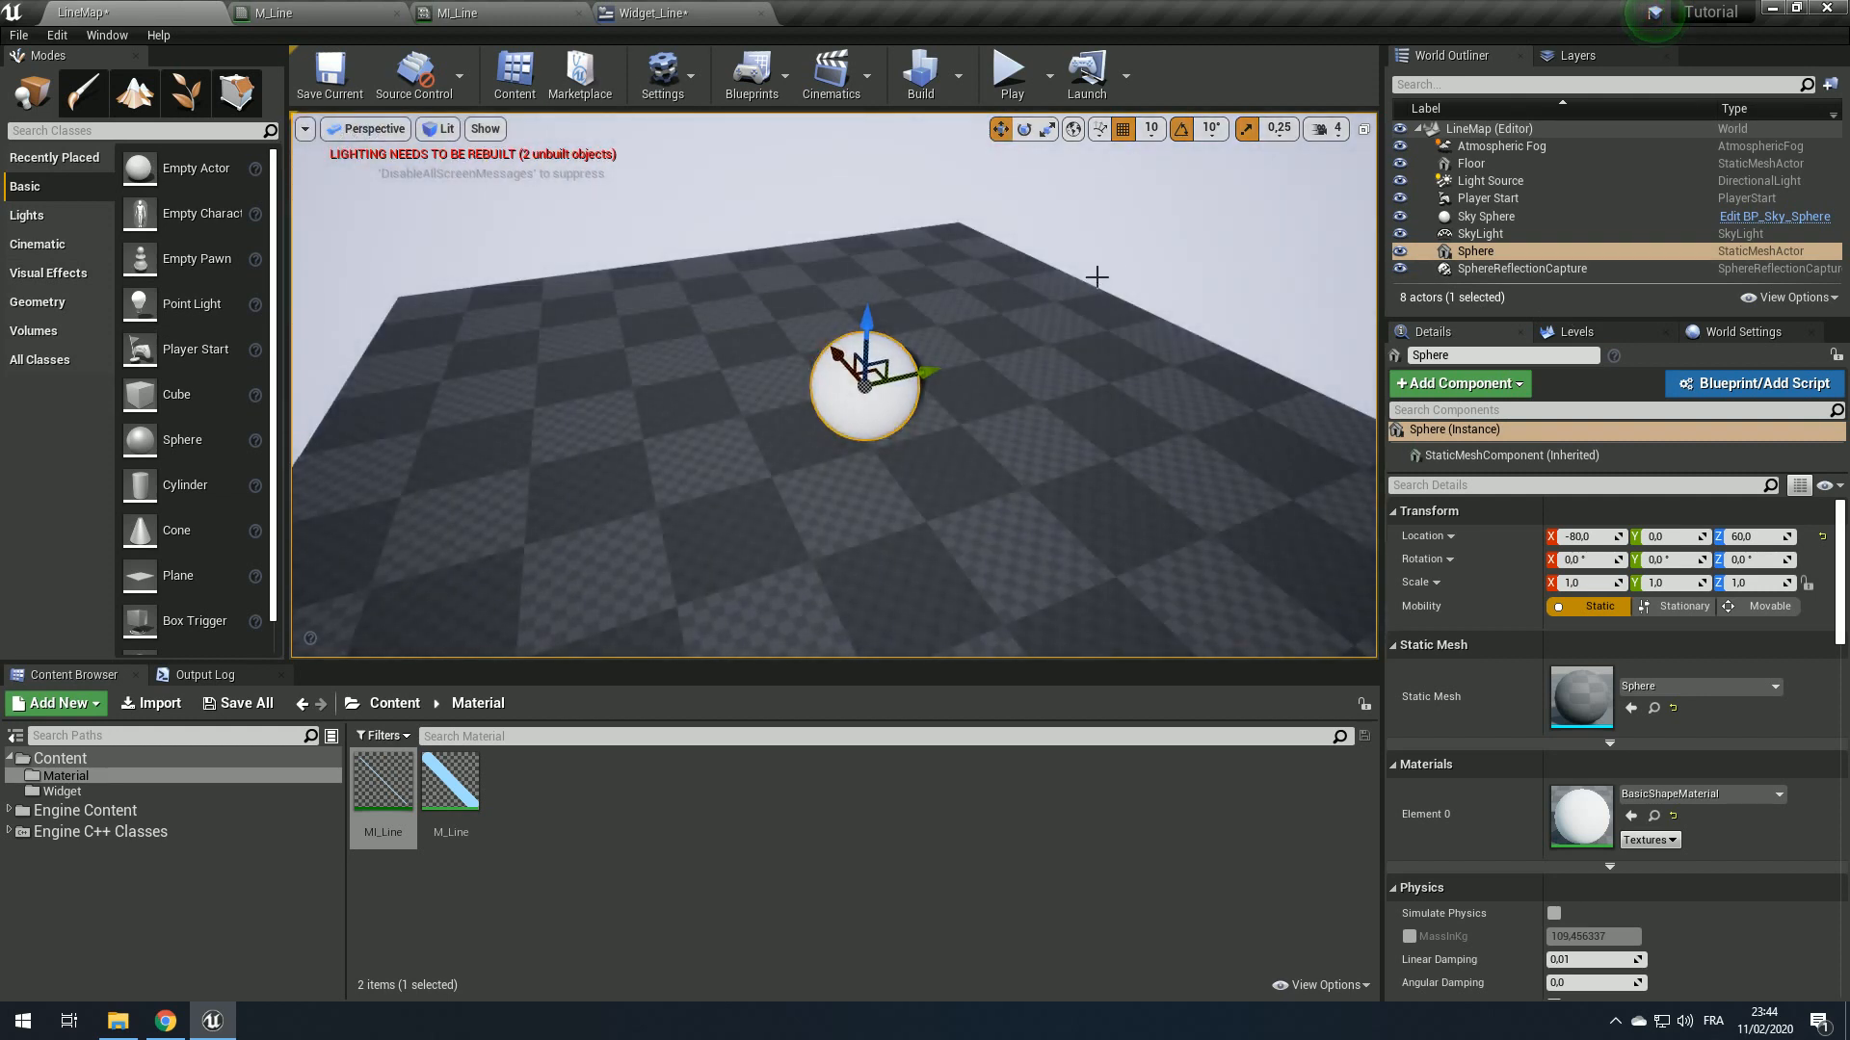
click(662, 11)
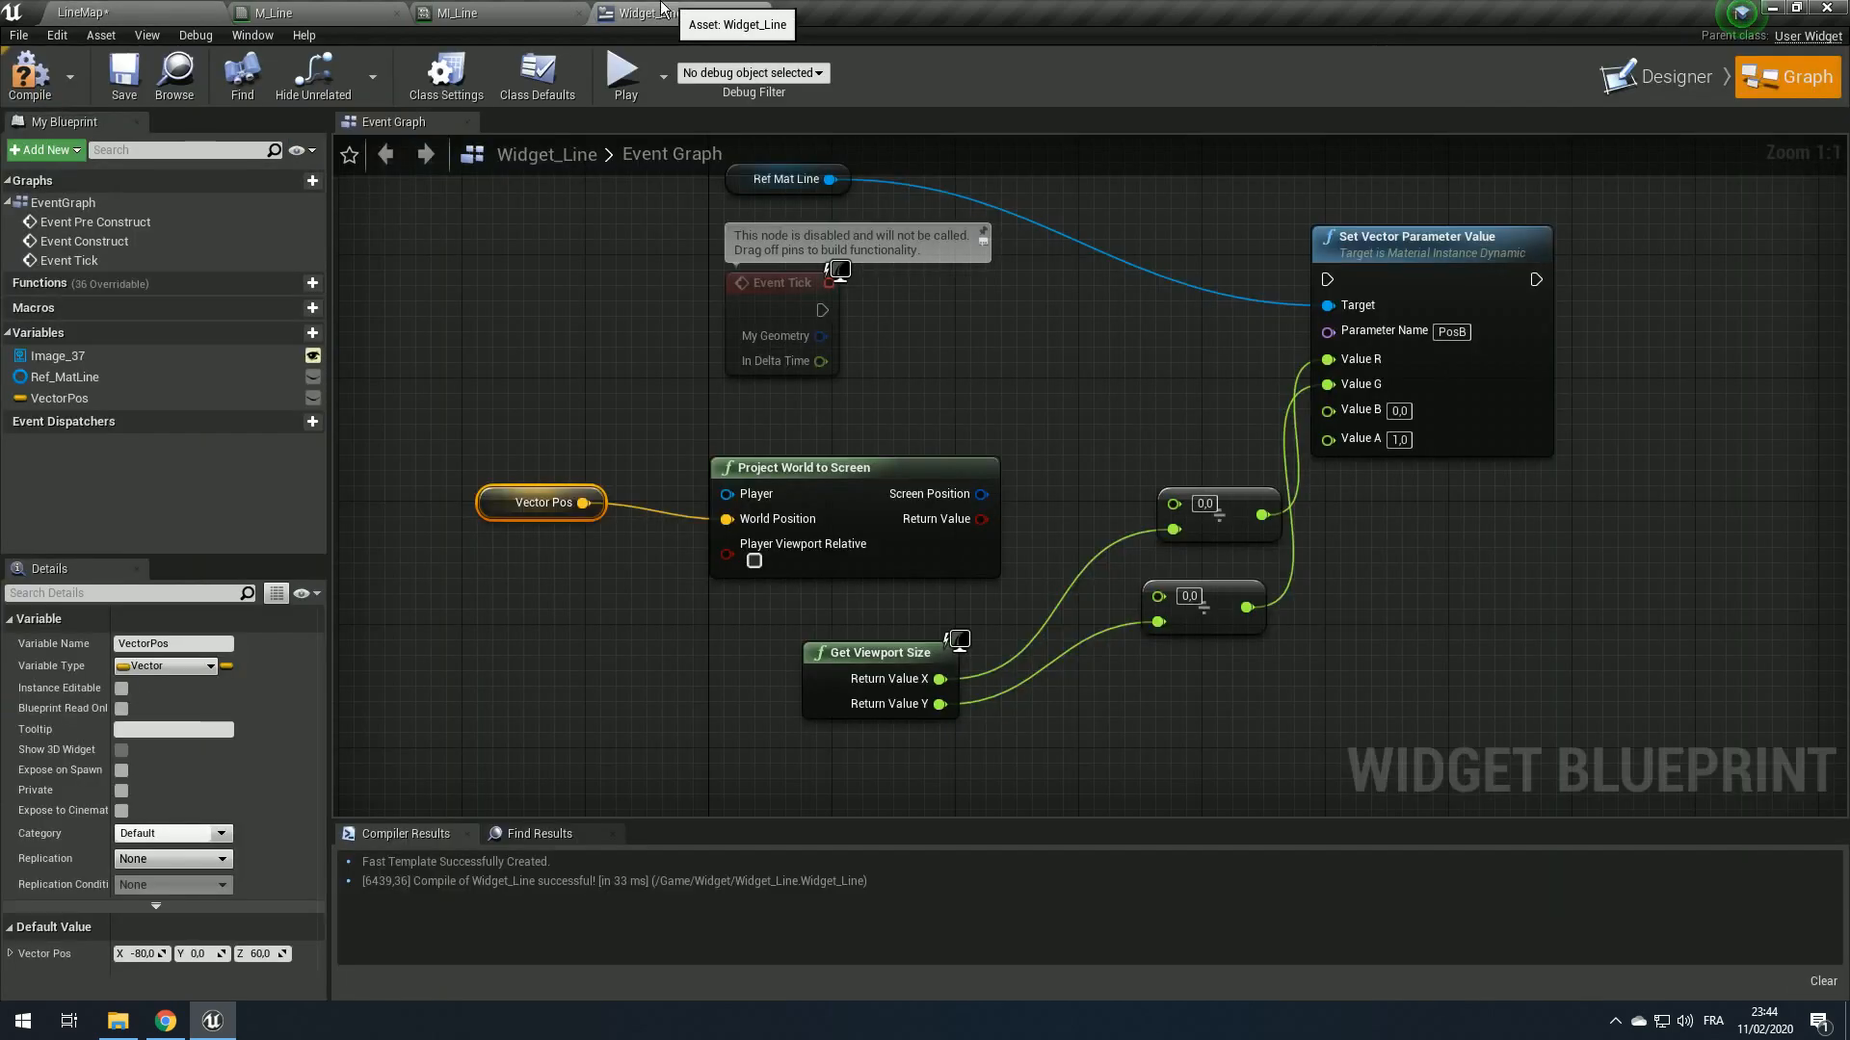
Step: Check the Unreal Editor version information and return to the Widget_Line event graph
click(179, 14)
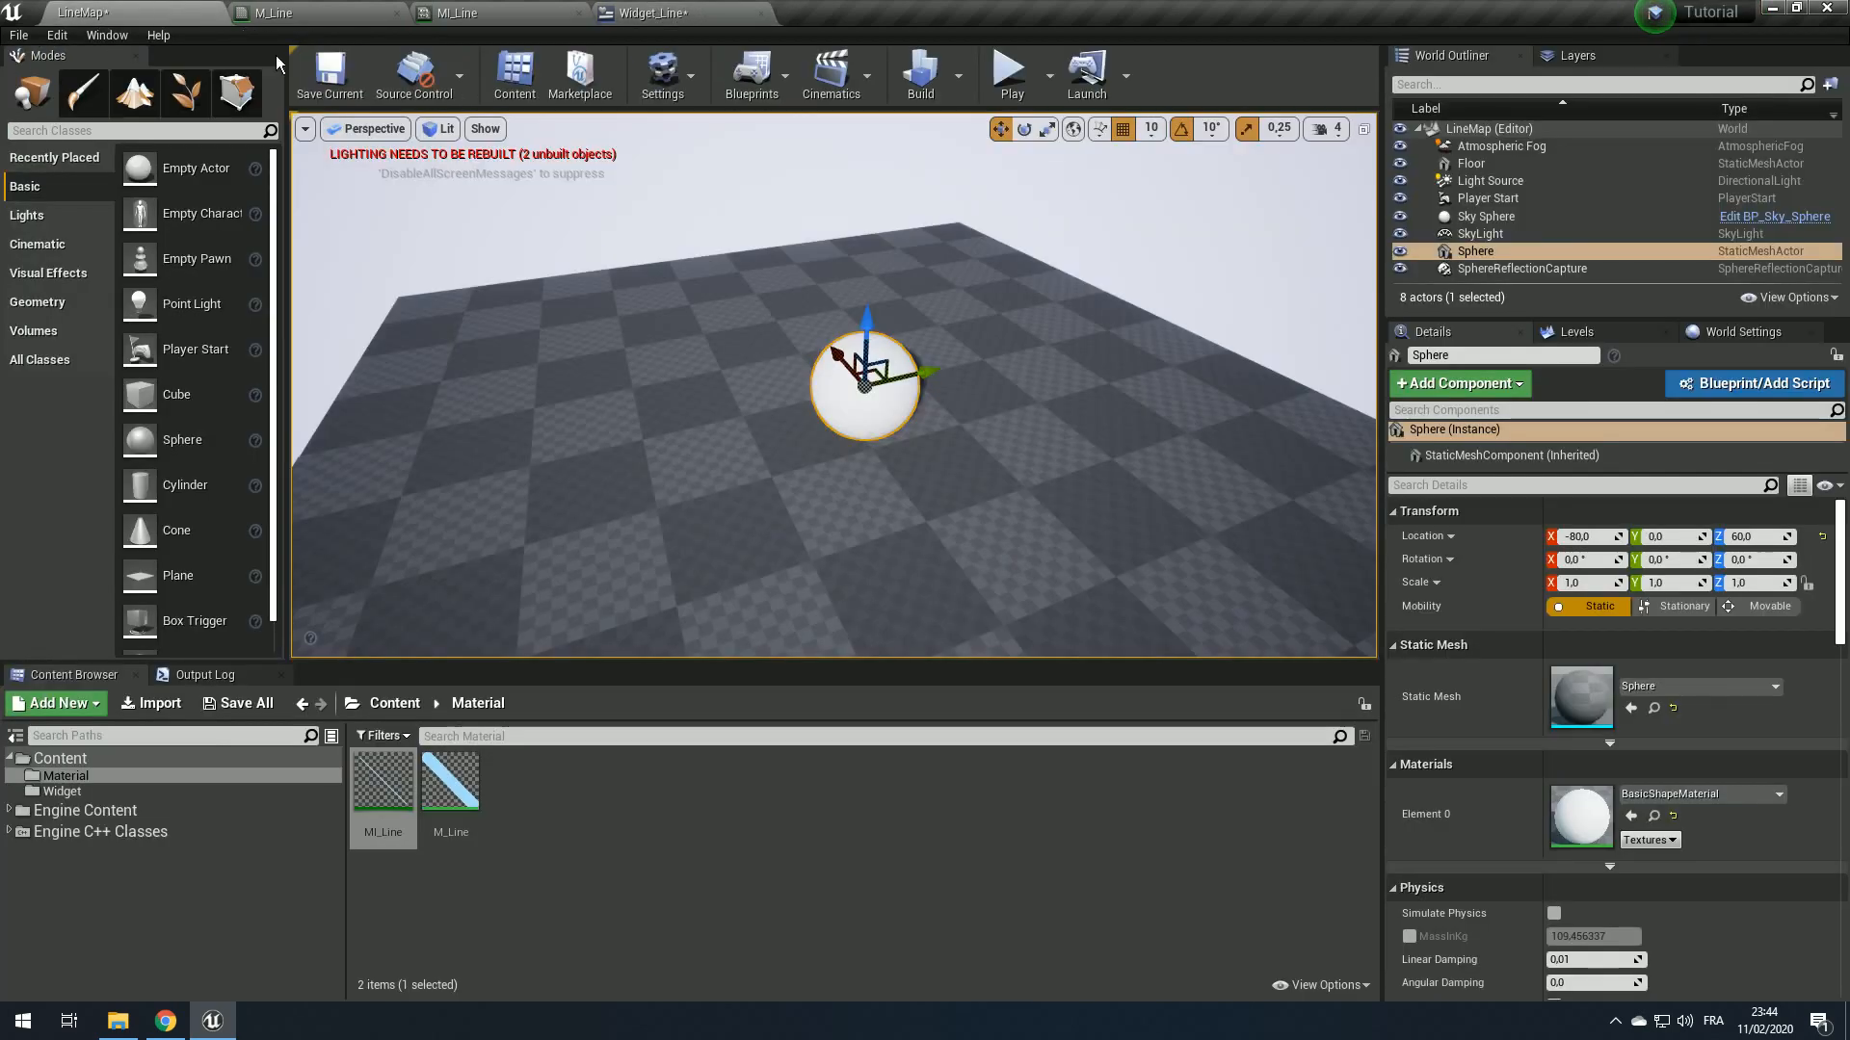
click(159, 35)
click(206, 459)
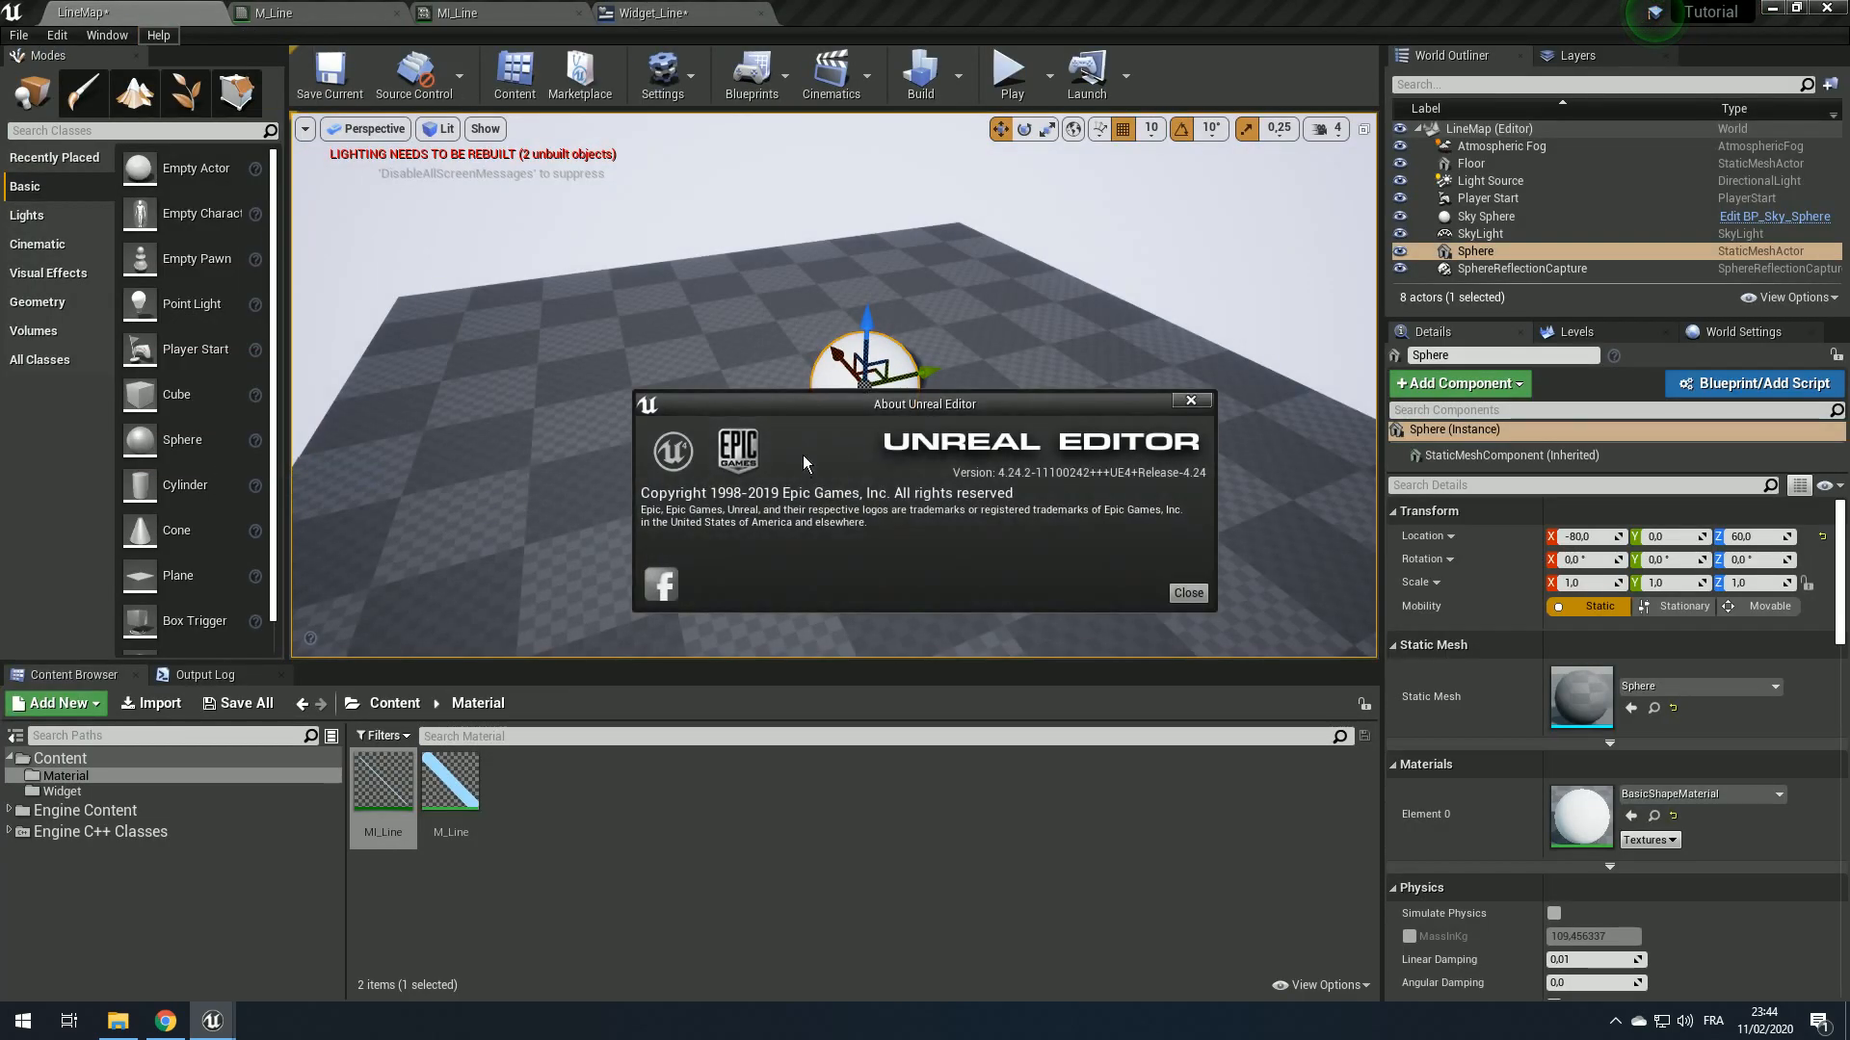
click(1187, 592)
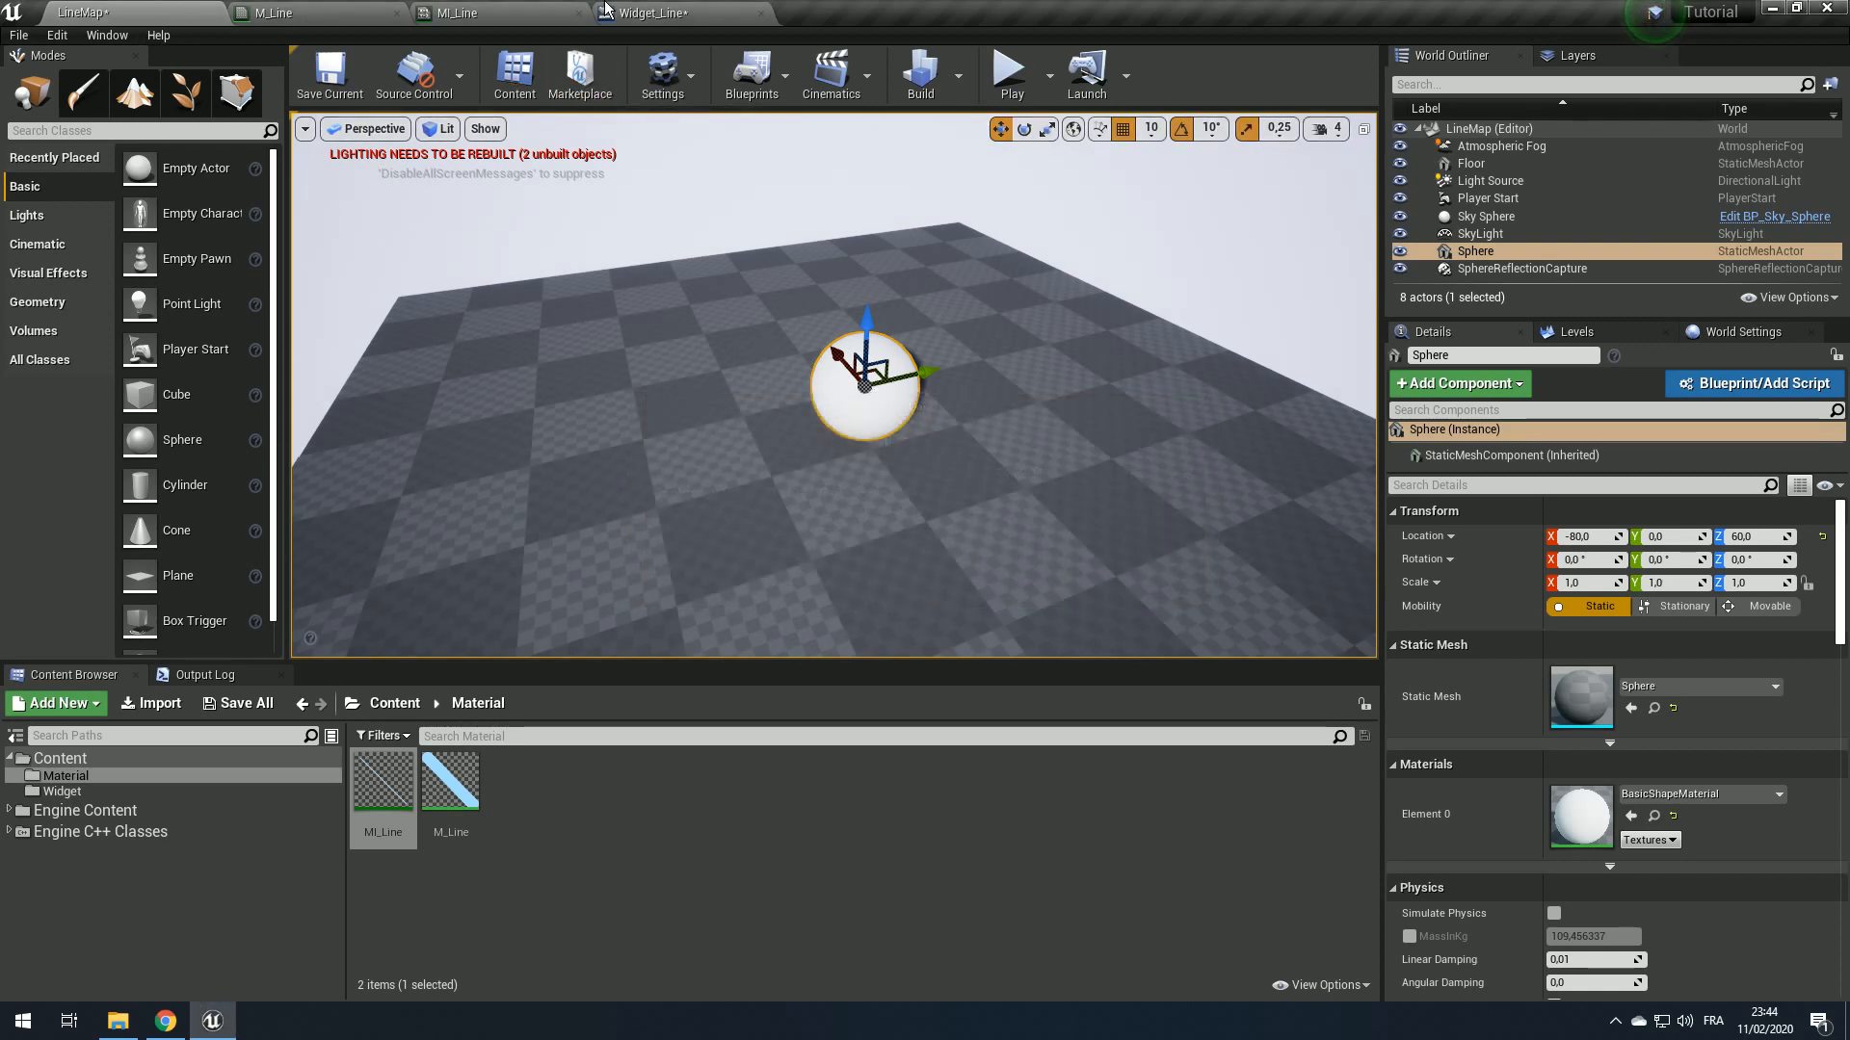
click(633, 13)
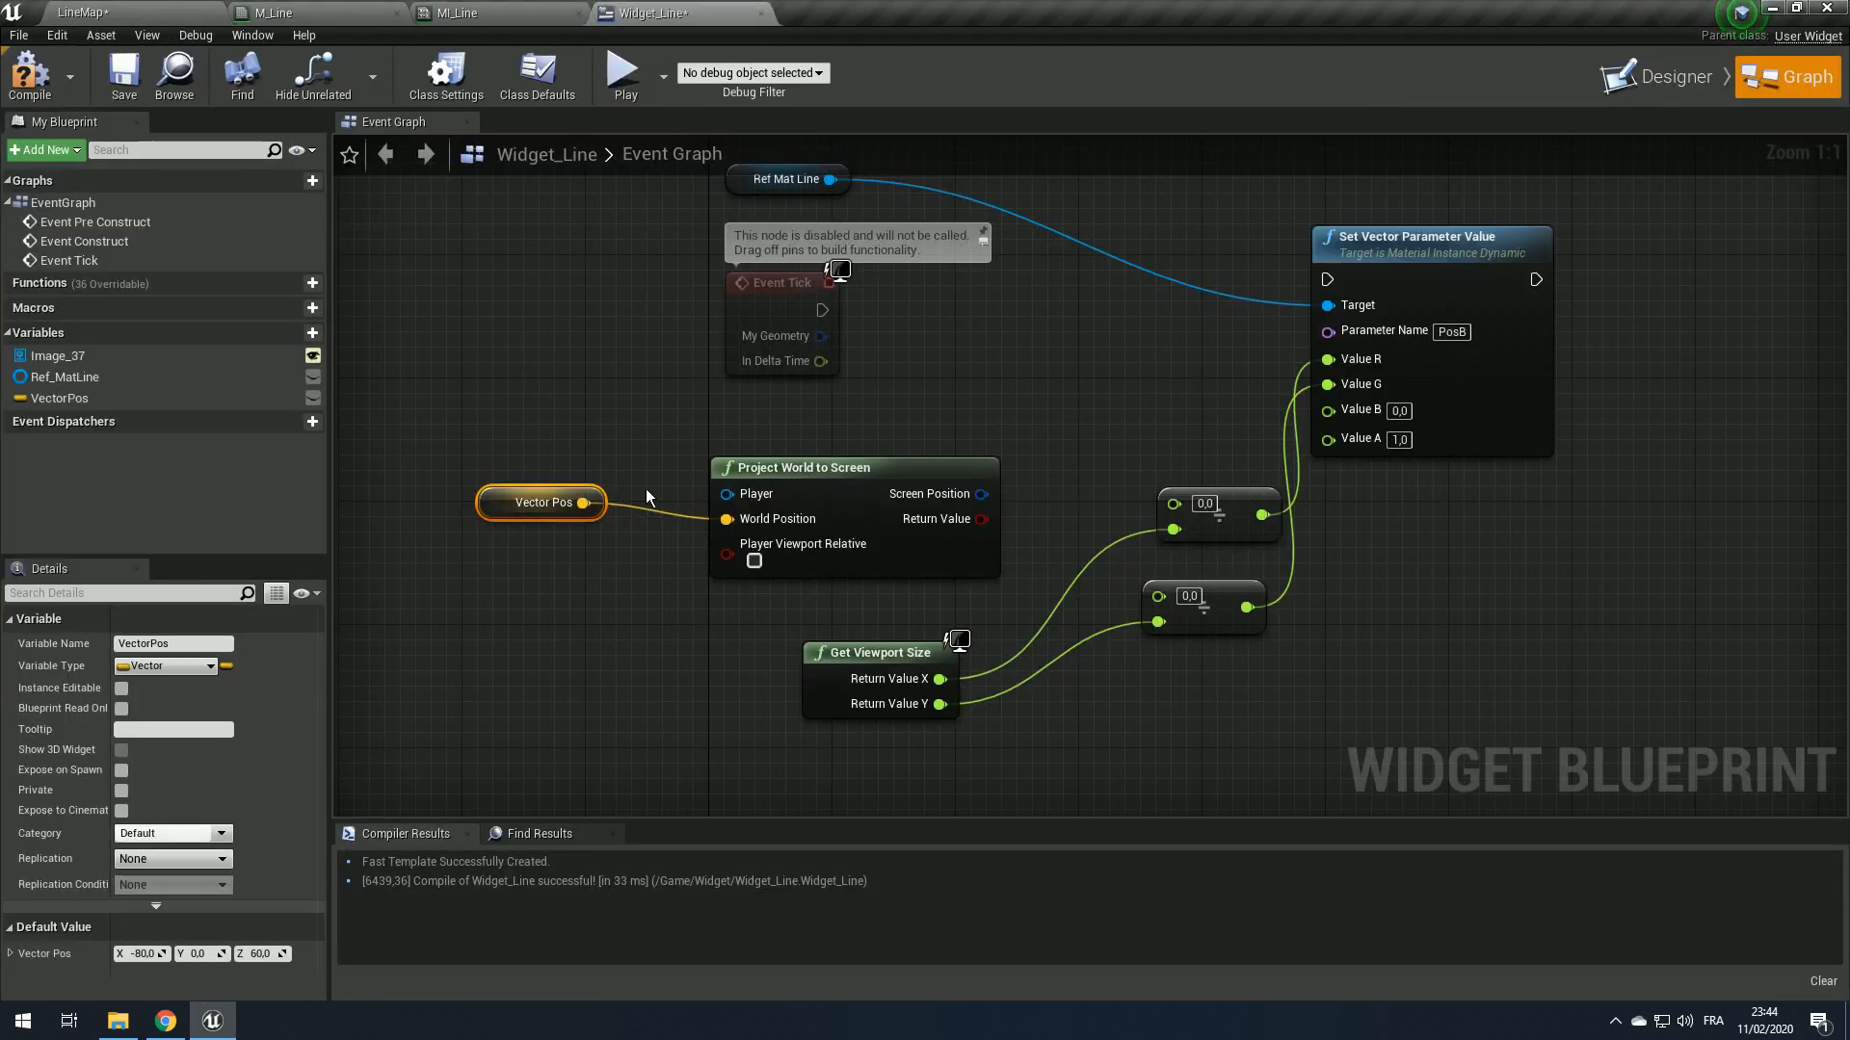
Step: Move Vector Pos closer to Project World to Screen and add a Get Player Controller node feeding its Player input
drag(512, 509, 574, 541)
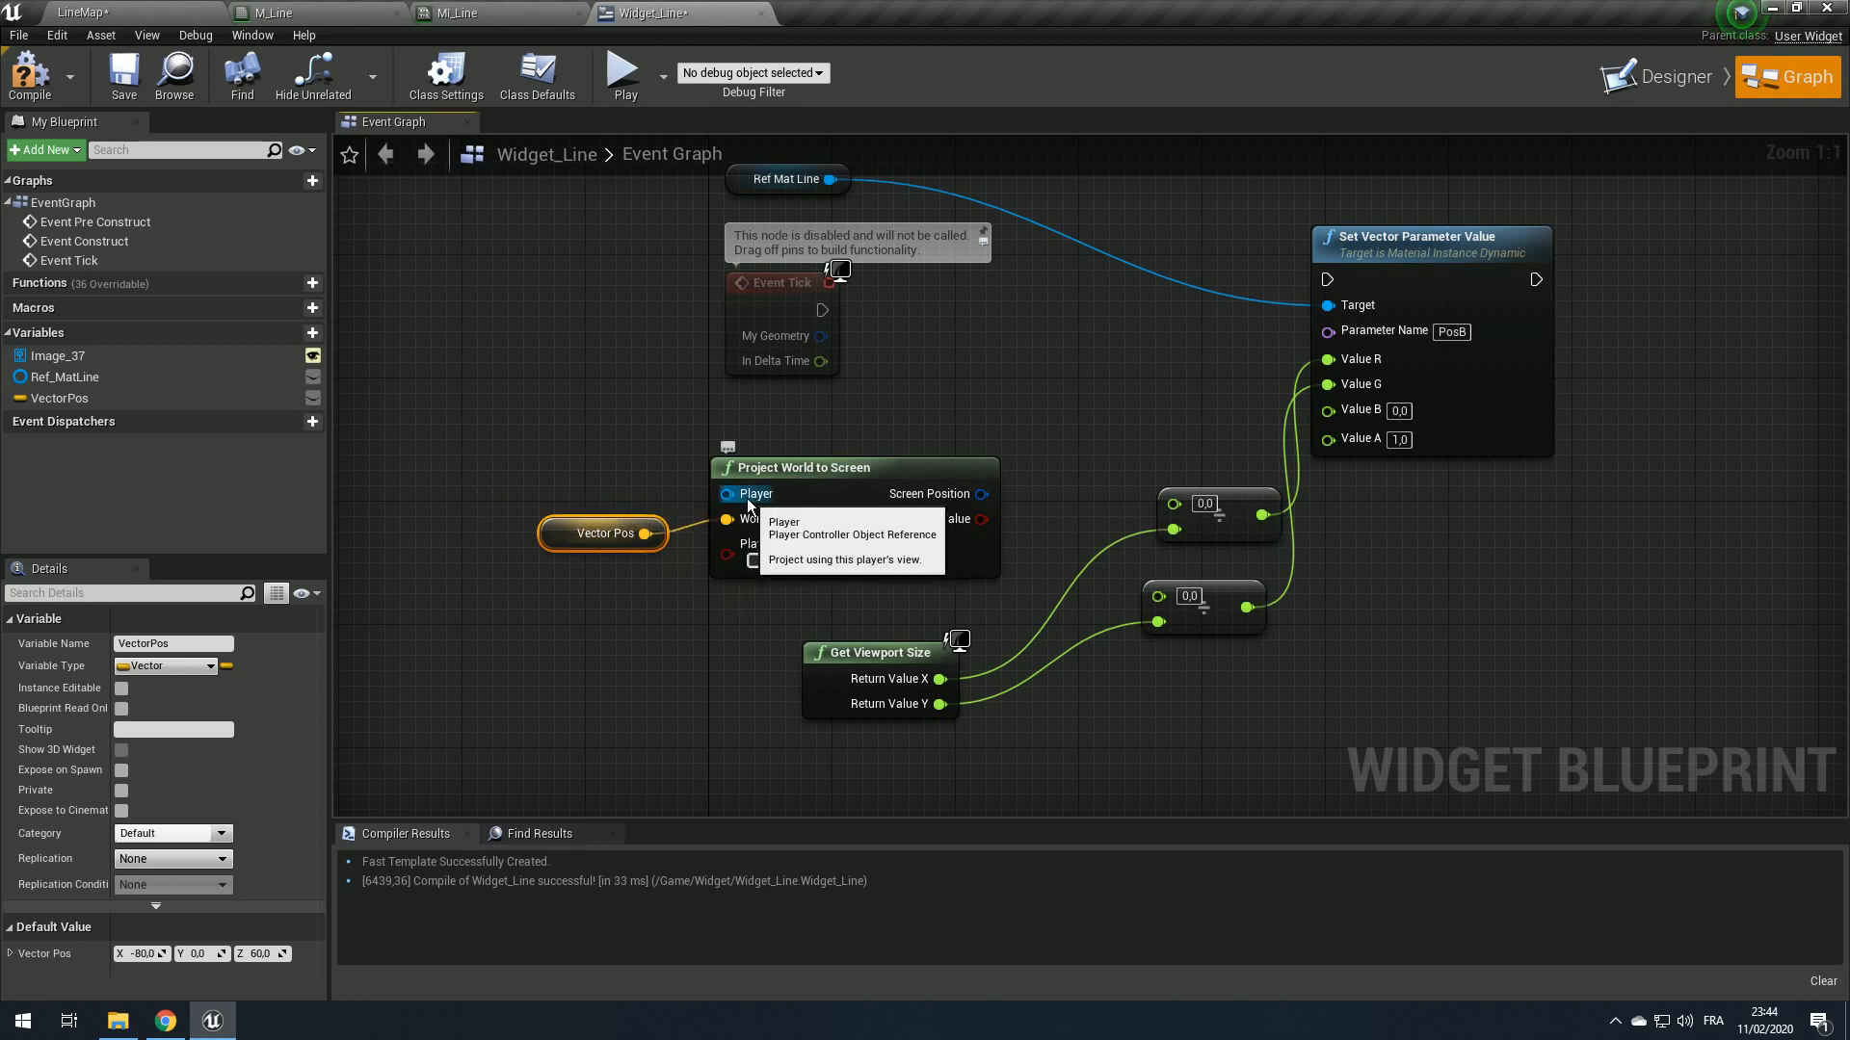
drag(748, 497, 544, 471)
text(get)
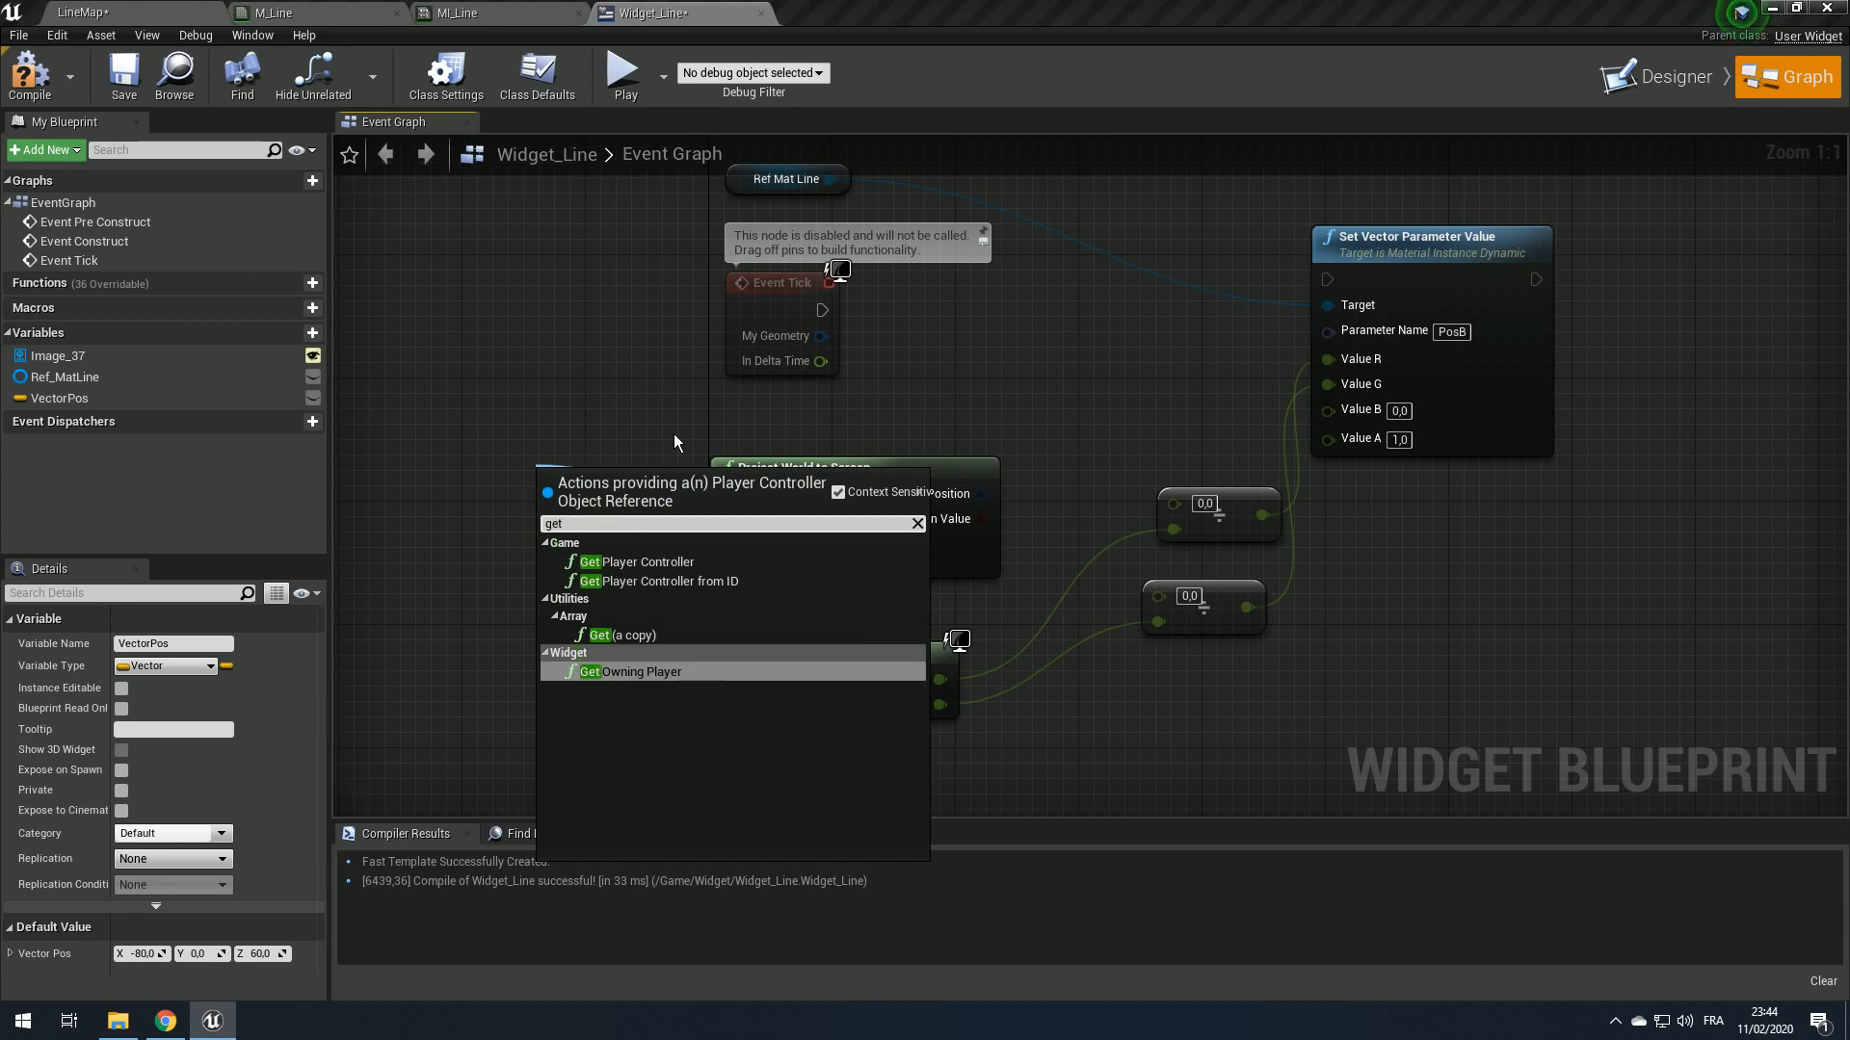
key(Up)
key(Up)
key(Up)
key(Up)
key(Up)
key(Up)
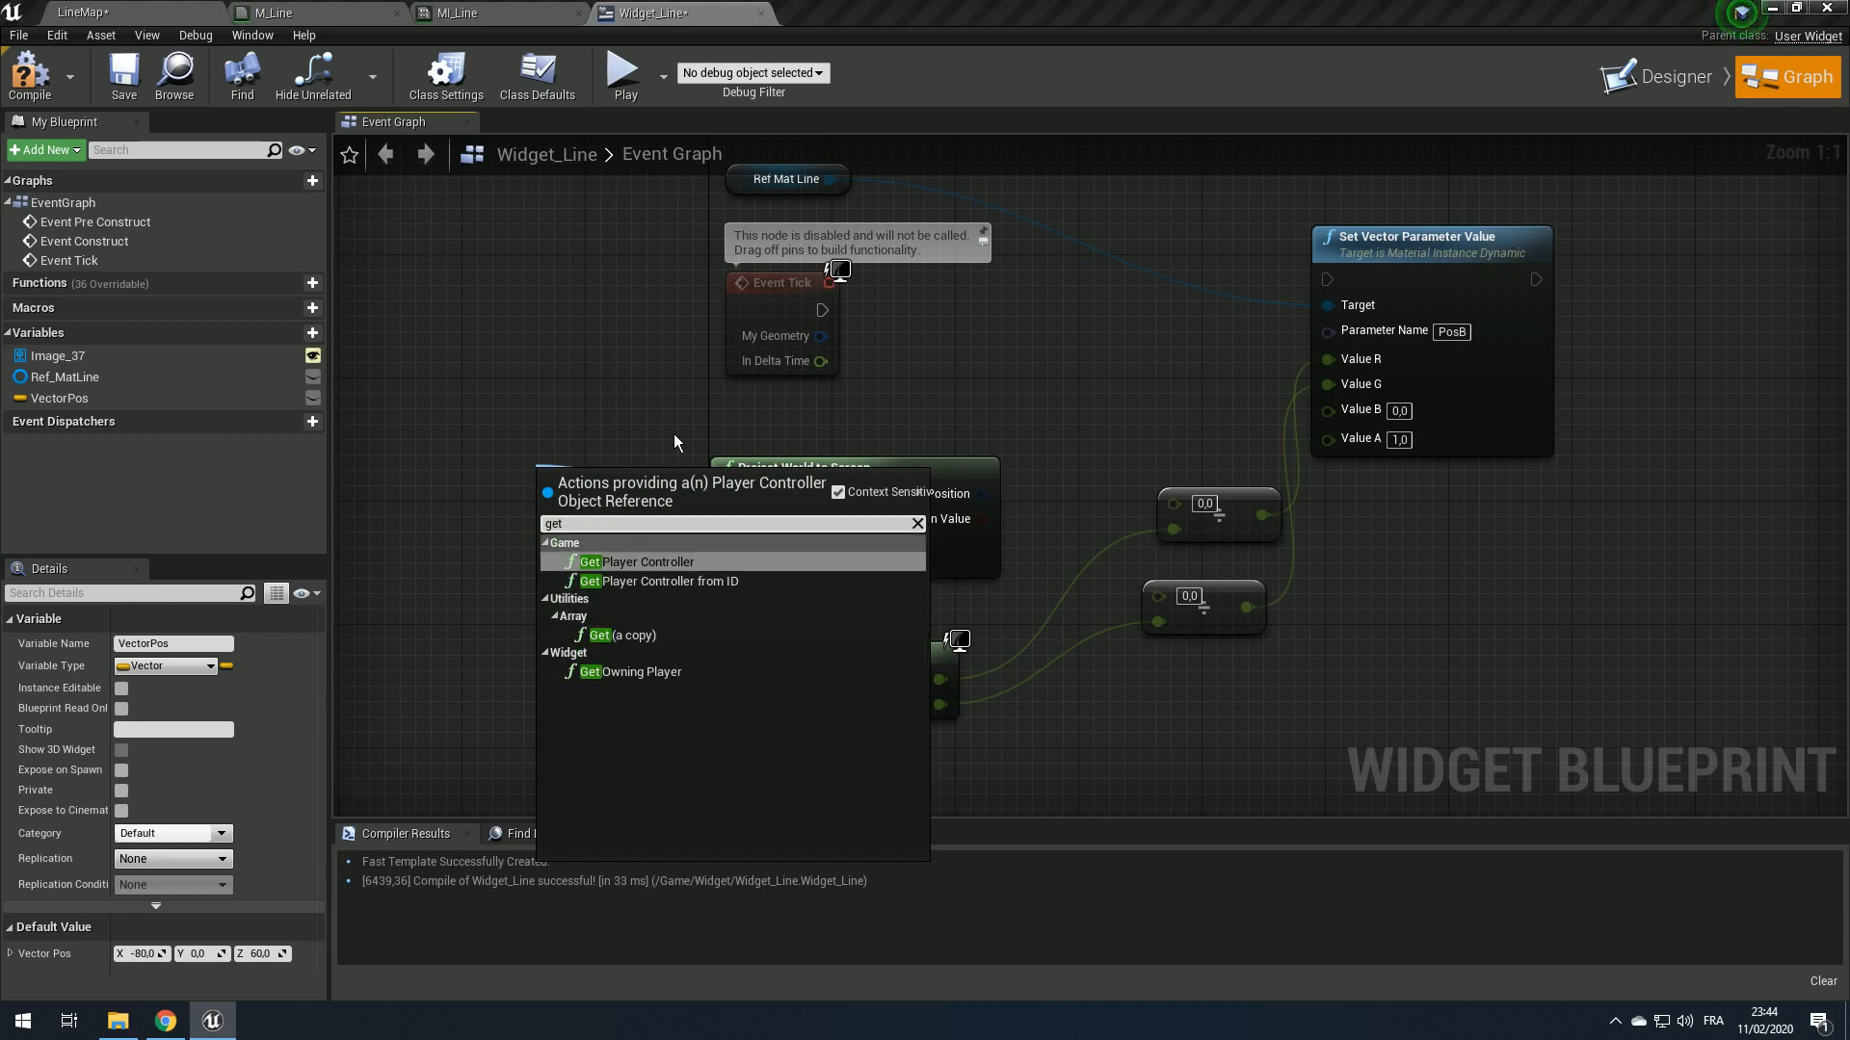
key(Return)
drag(603, 468, 507, 455)
Step: Split the Screen Position output of Project World to Screen and connect its X and Y to the first inputs of the two divide nodes
right_drag(1042, 470, 877, 418)
right_click(796, 443)
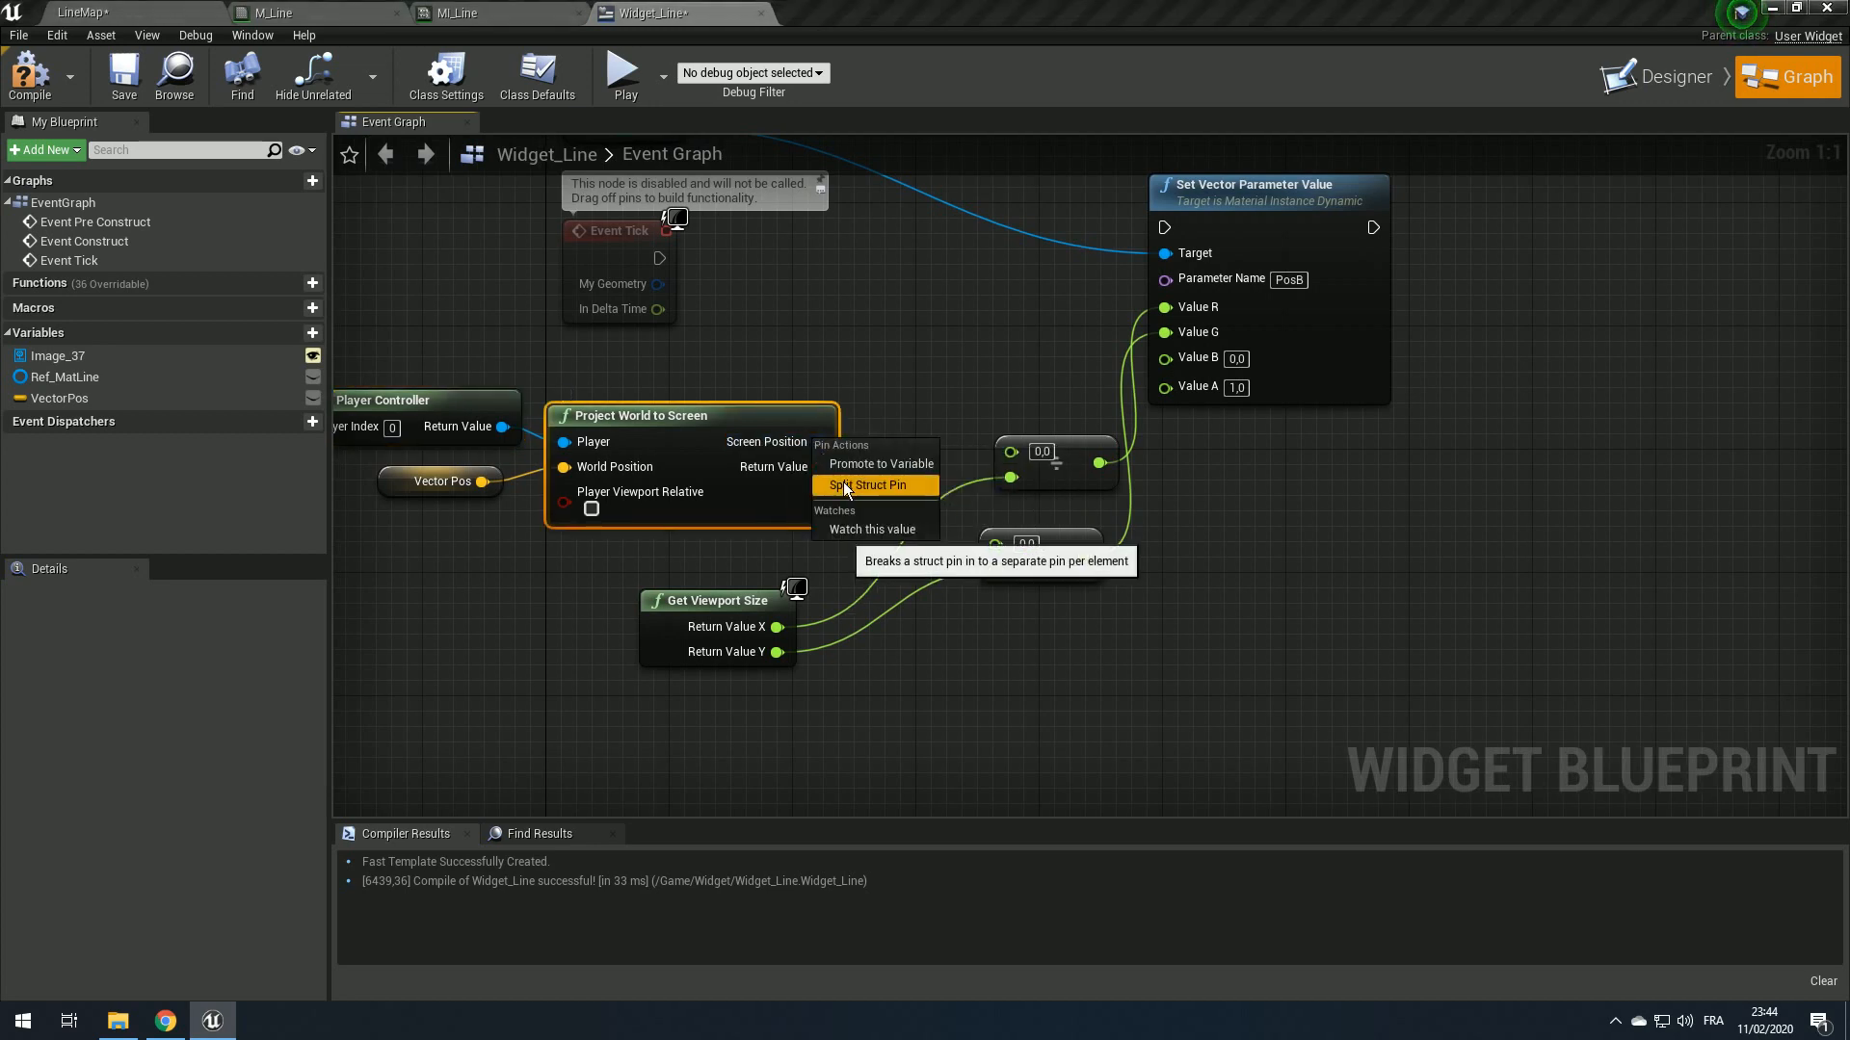
click(842, 481)
mouse_move(830, 443)
mouse_down()
mouse_move(1011, 452)
mouse_move(840, 470)
mouse_up()
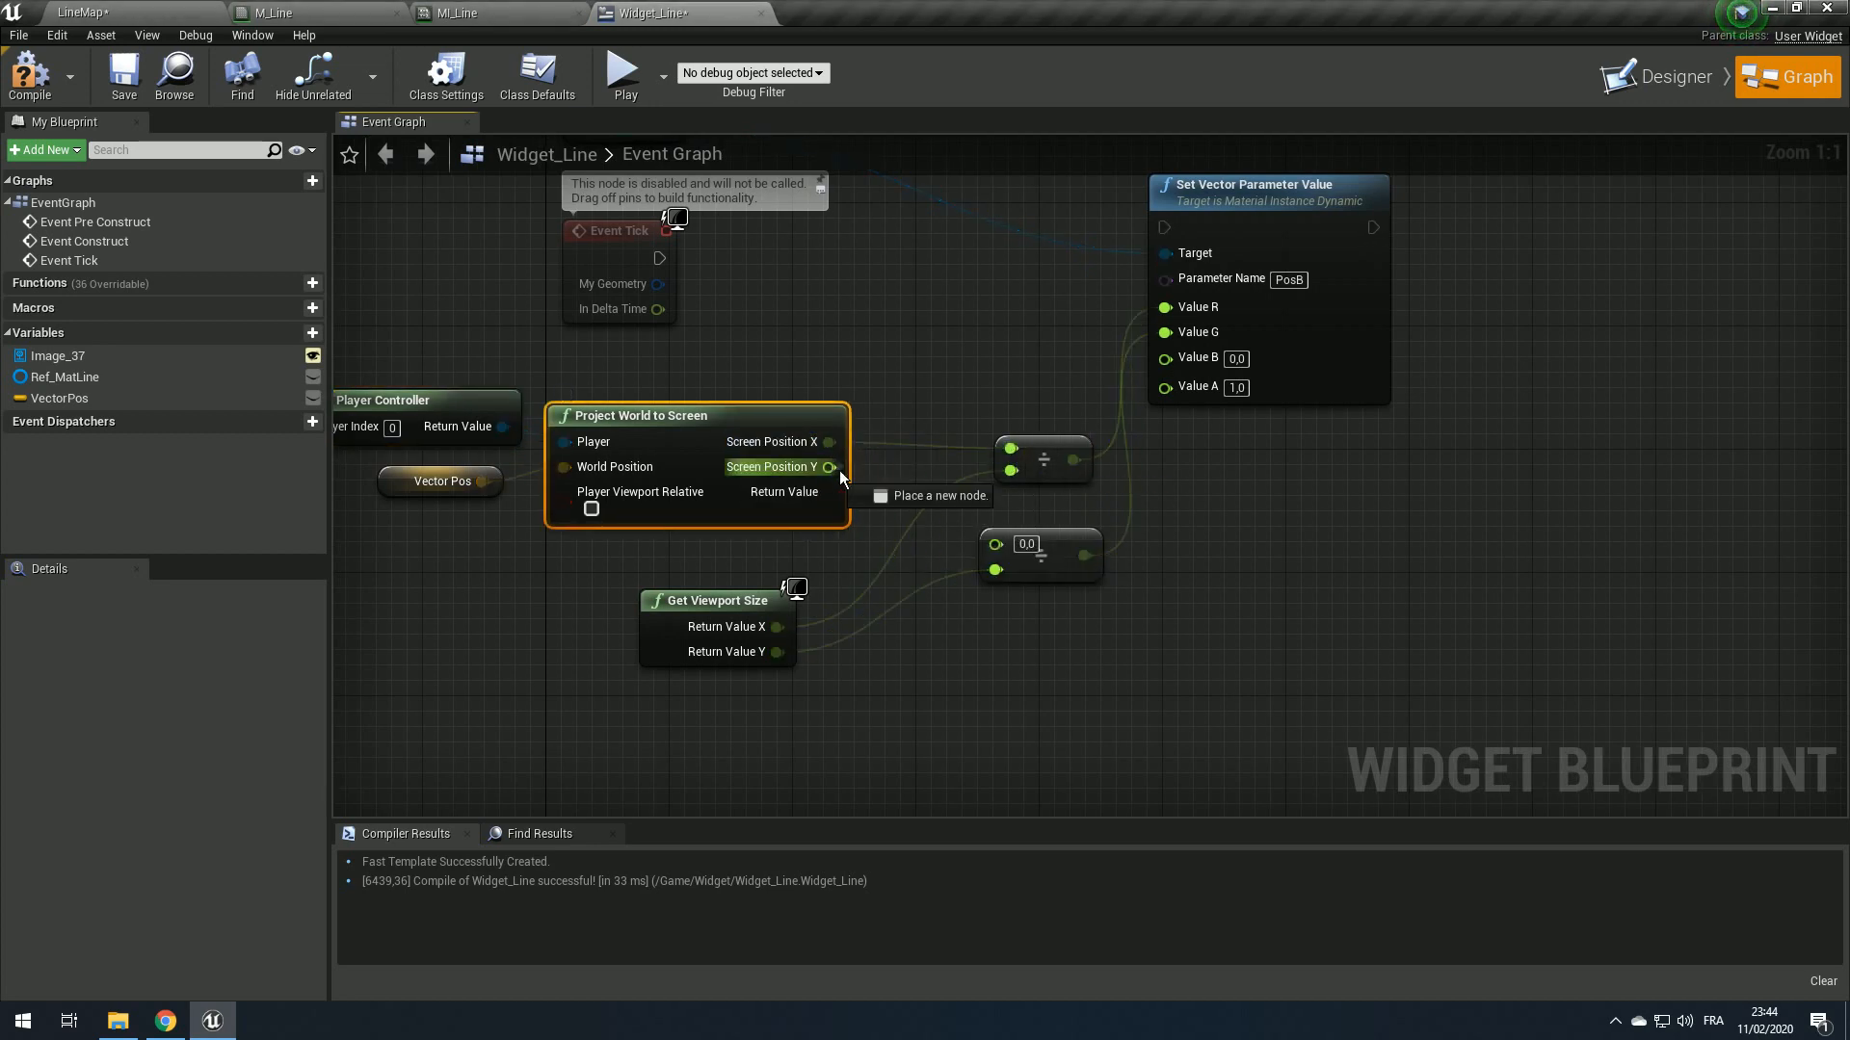
drag(994, 549, 995, 548)
Step: Connect Event Tick's execution to the PosB Set Vector Parameter Value node, and move Ref Mat Line and Event Tick closer to it
scroll(904, 474, down, 2)
right_drag(961, 360, 865, 507)
scroll(865, 506, up, 2)
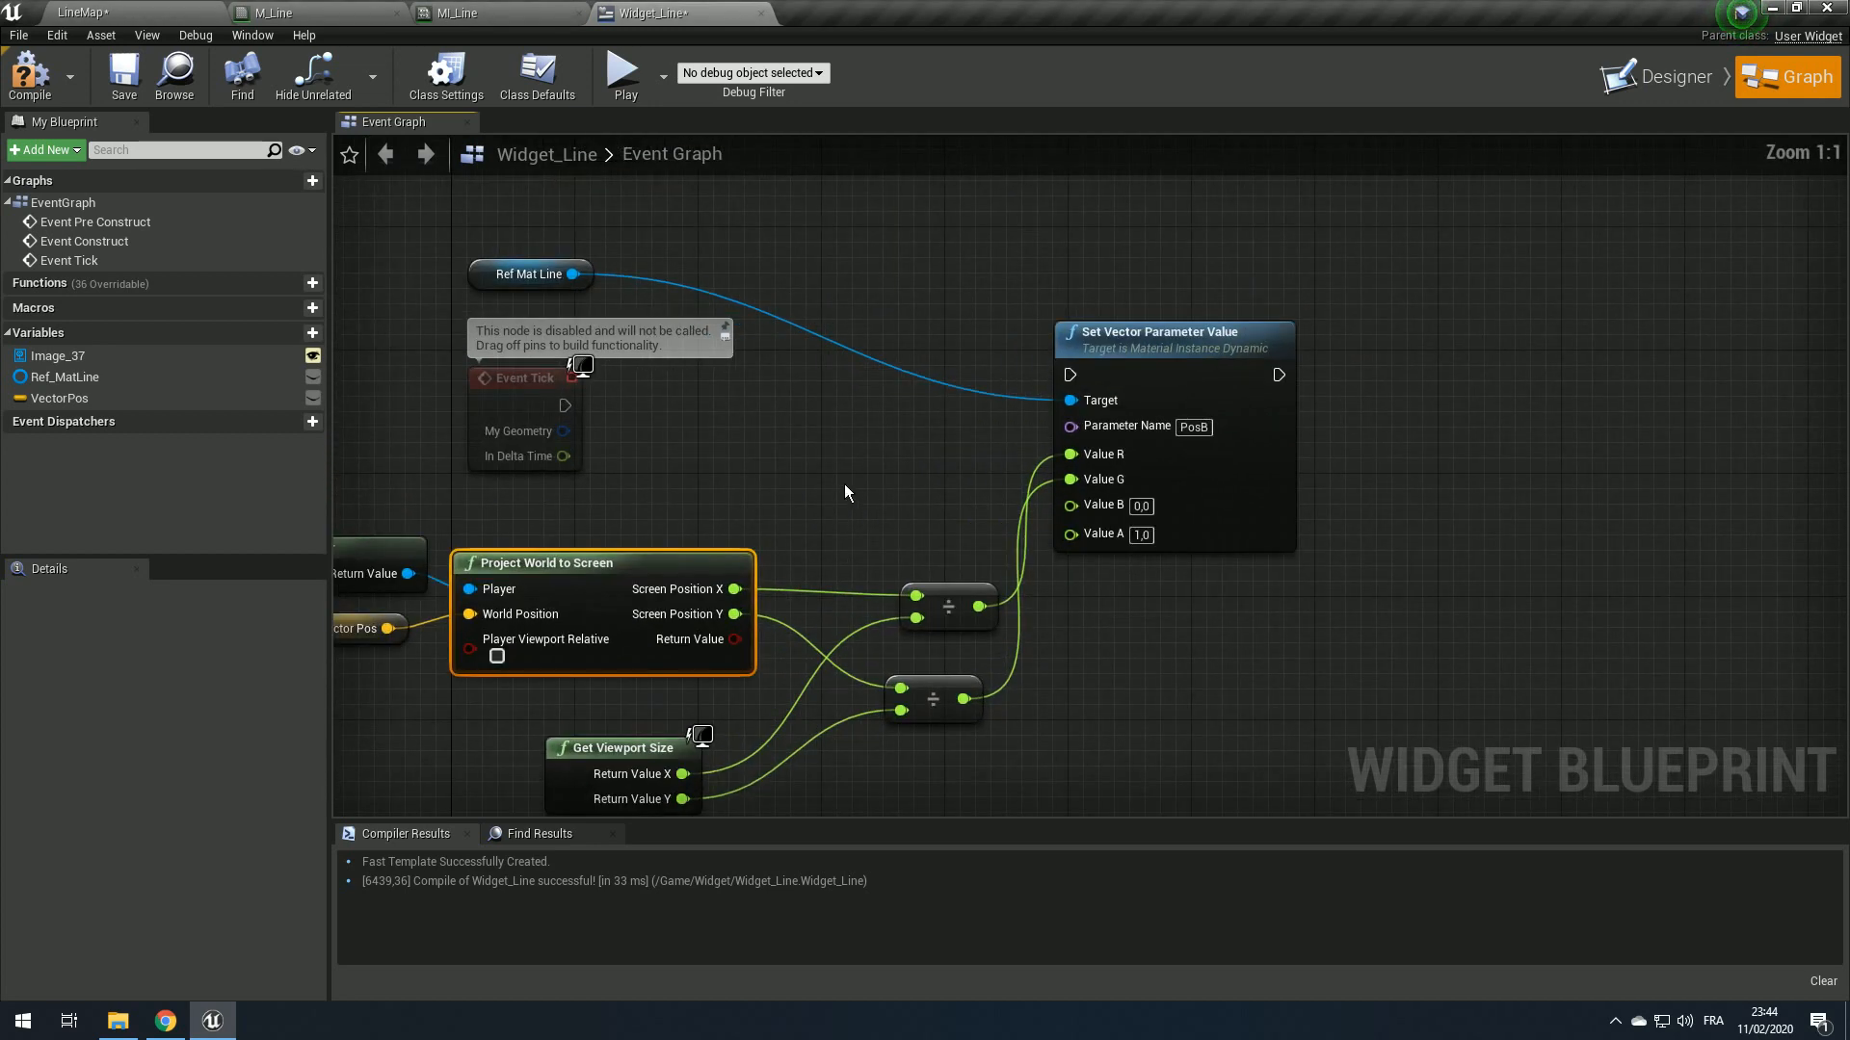
drag(572, 398, 1069, 374)
drag(528, 274, 1068, 289)
drag(485, 400, 701, 369)
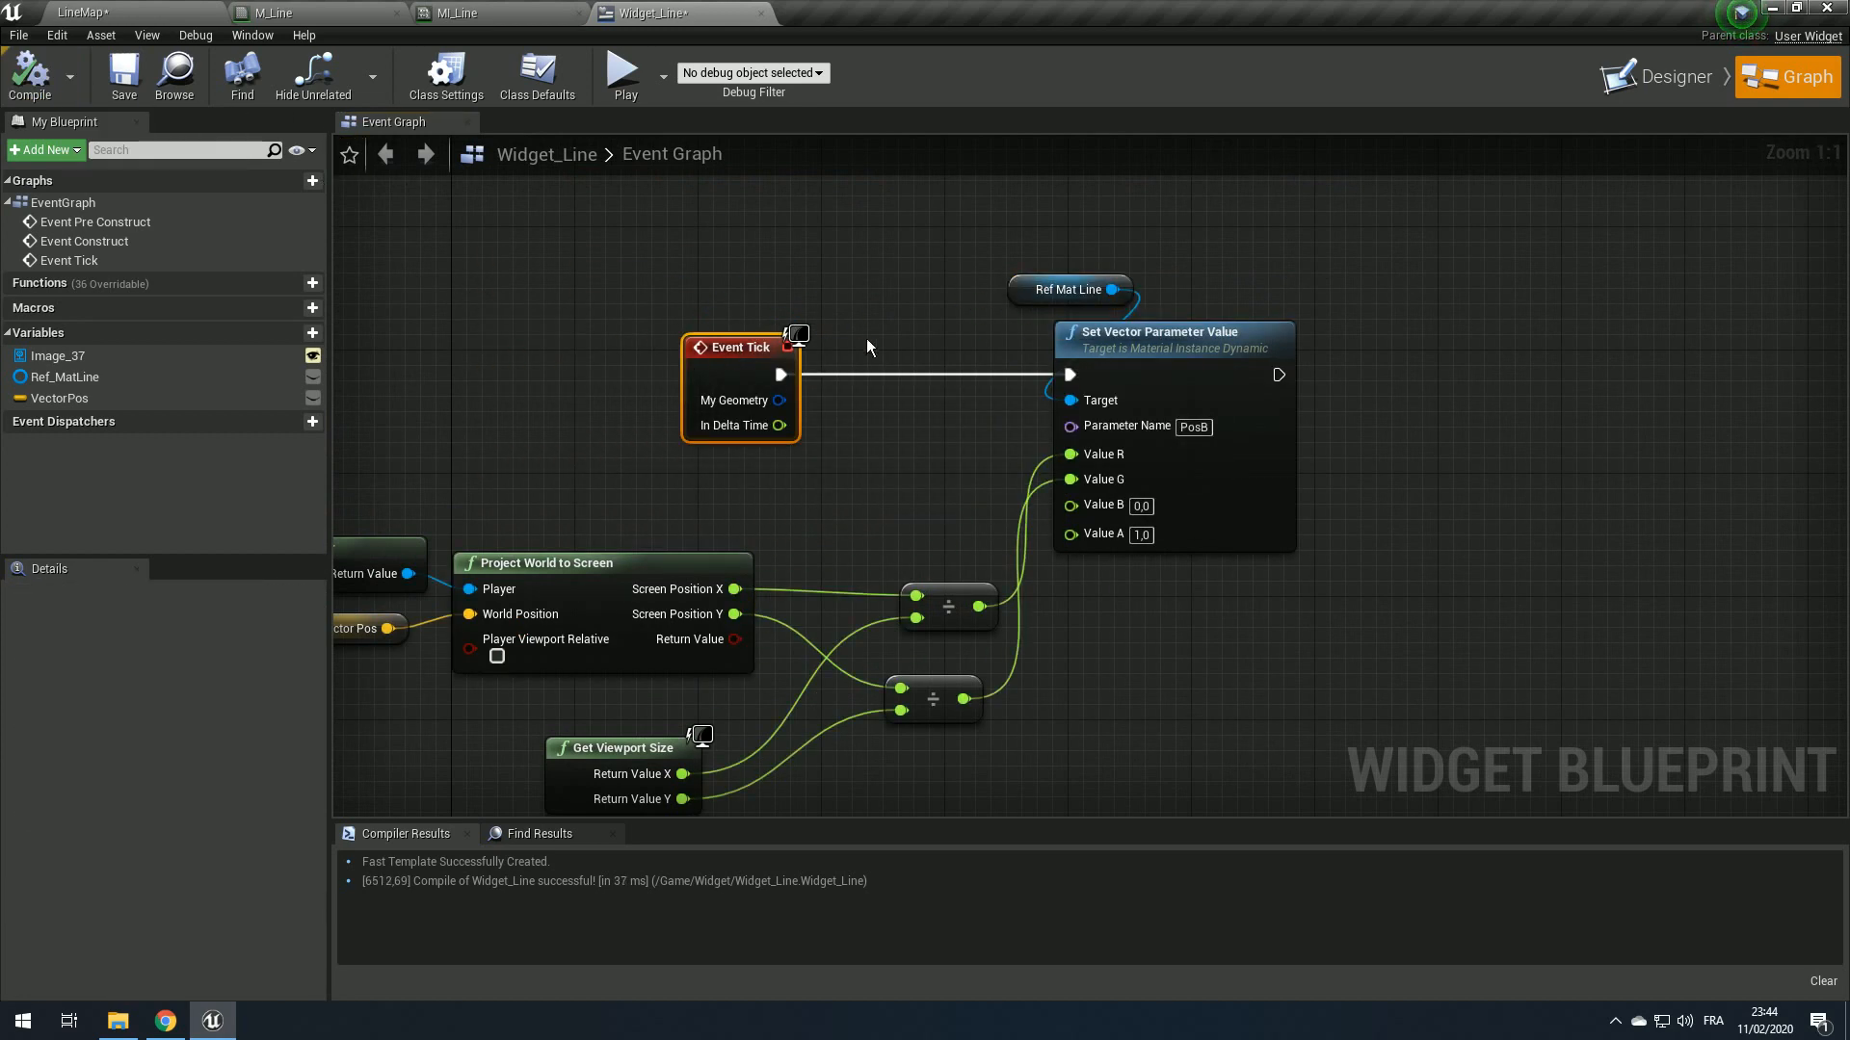
right_drag(867, 347, 963, 344)
Step: Play the LineMap level full screen and fly around the sphere to check whether the line's end follows it
click(168, 12)
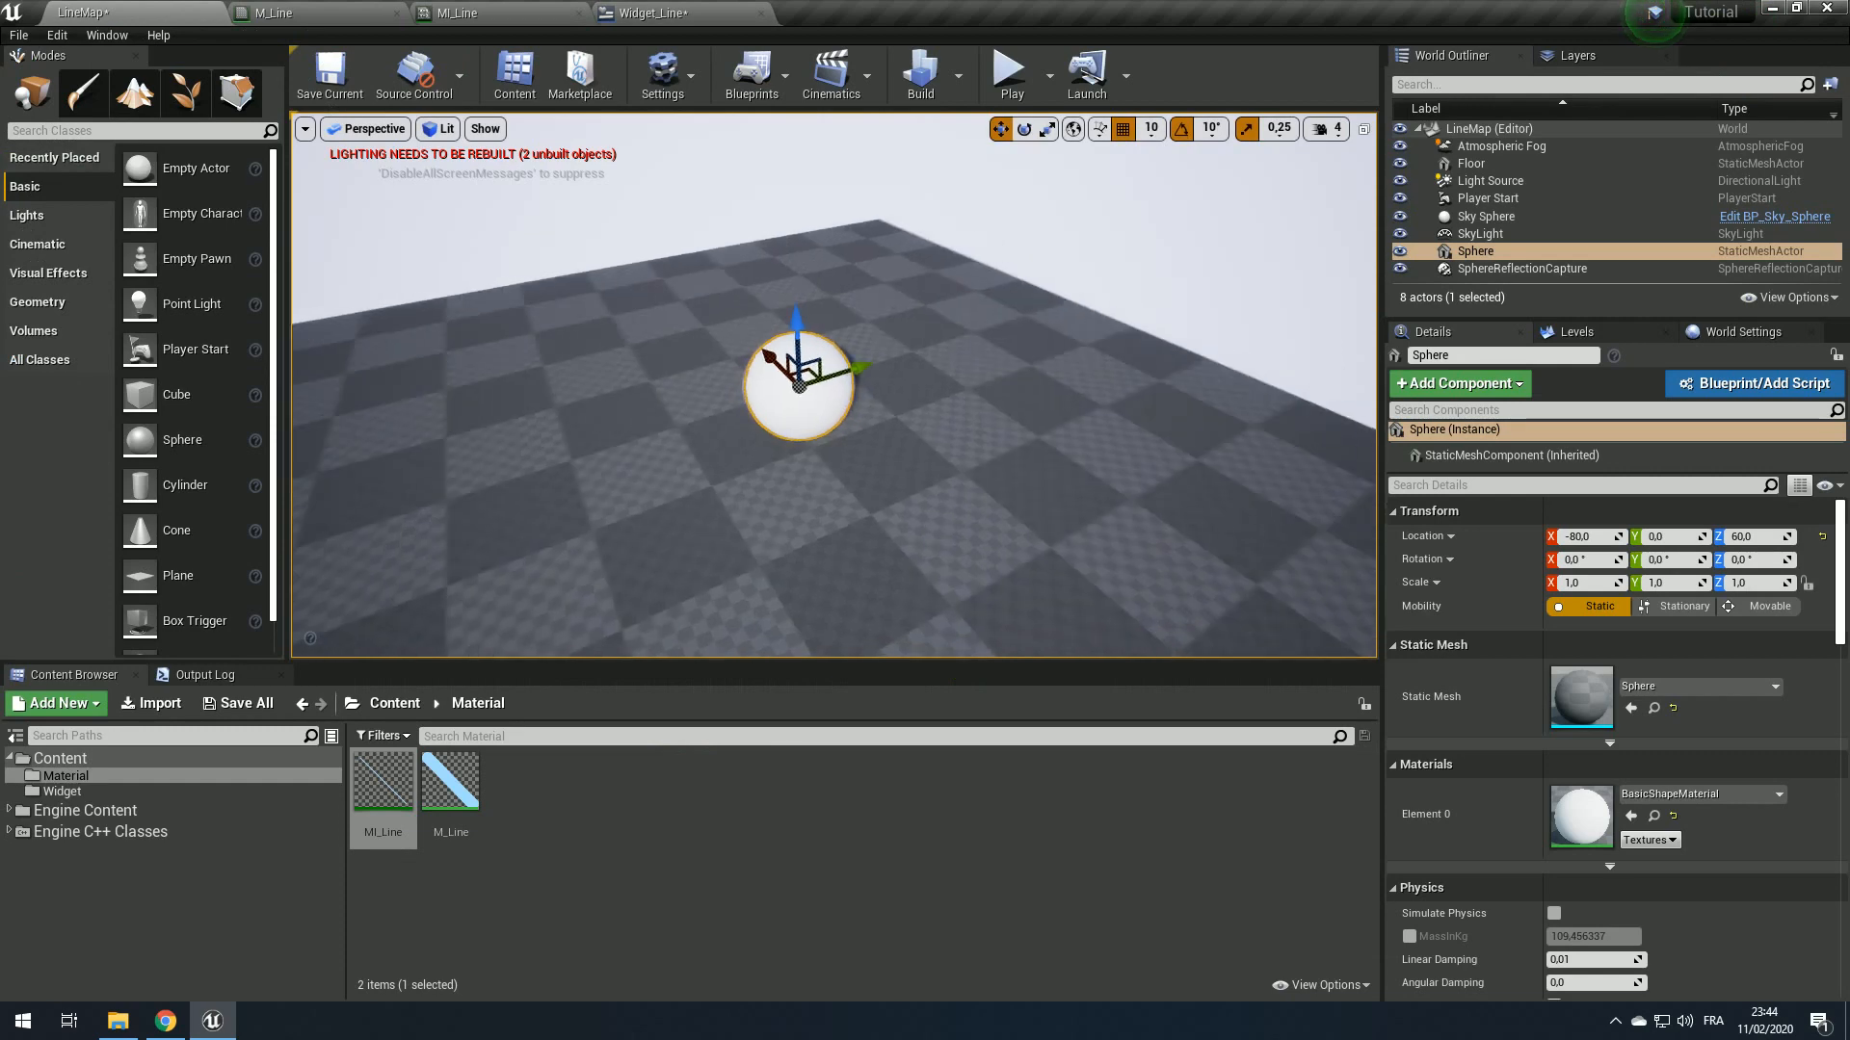
click(1023, 91)
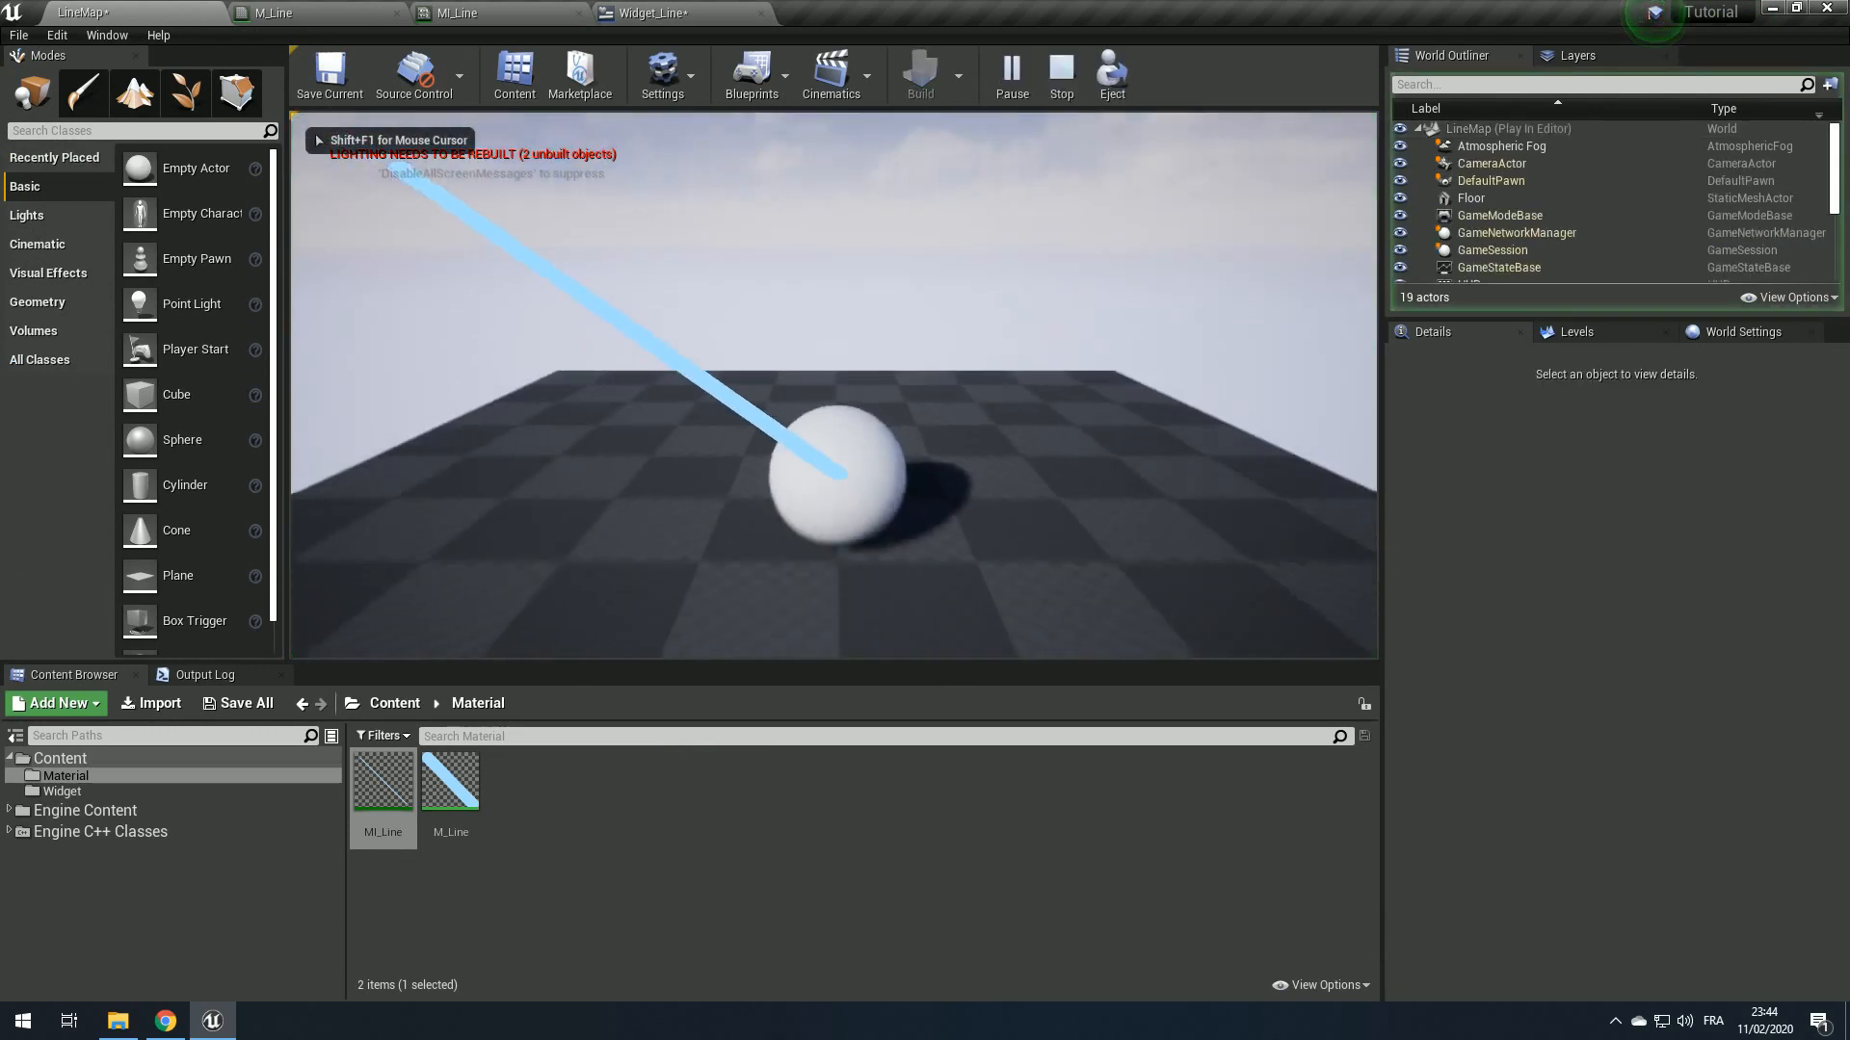
key(F11)
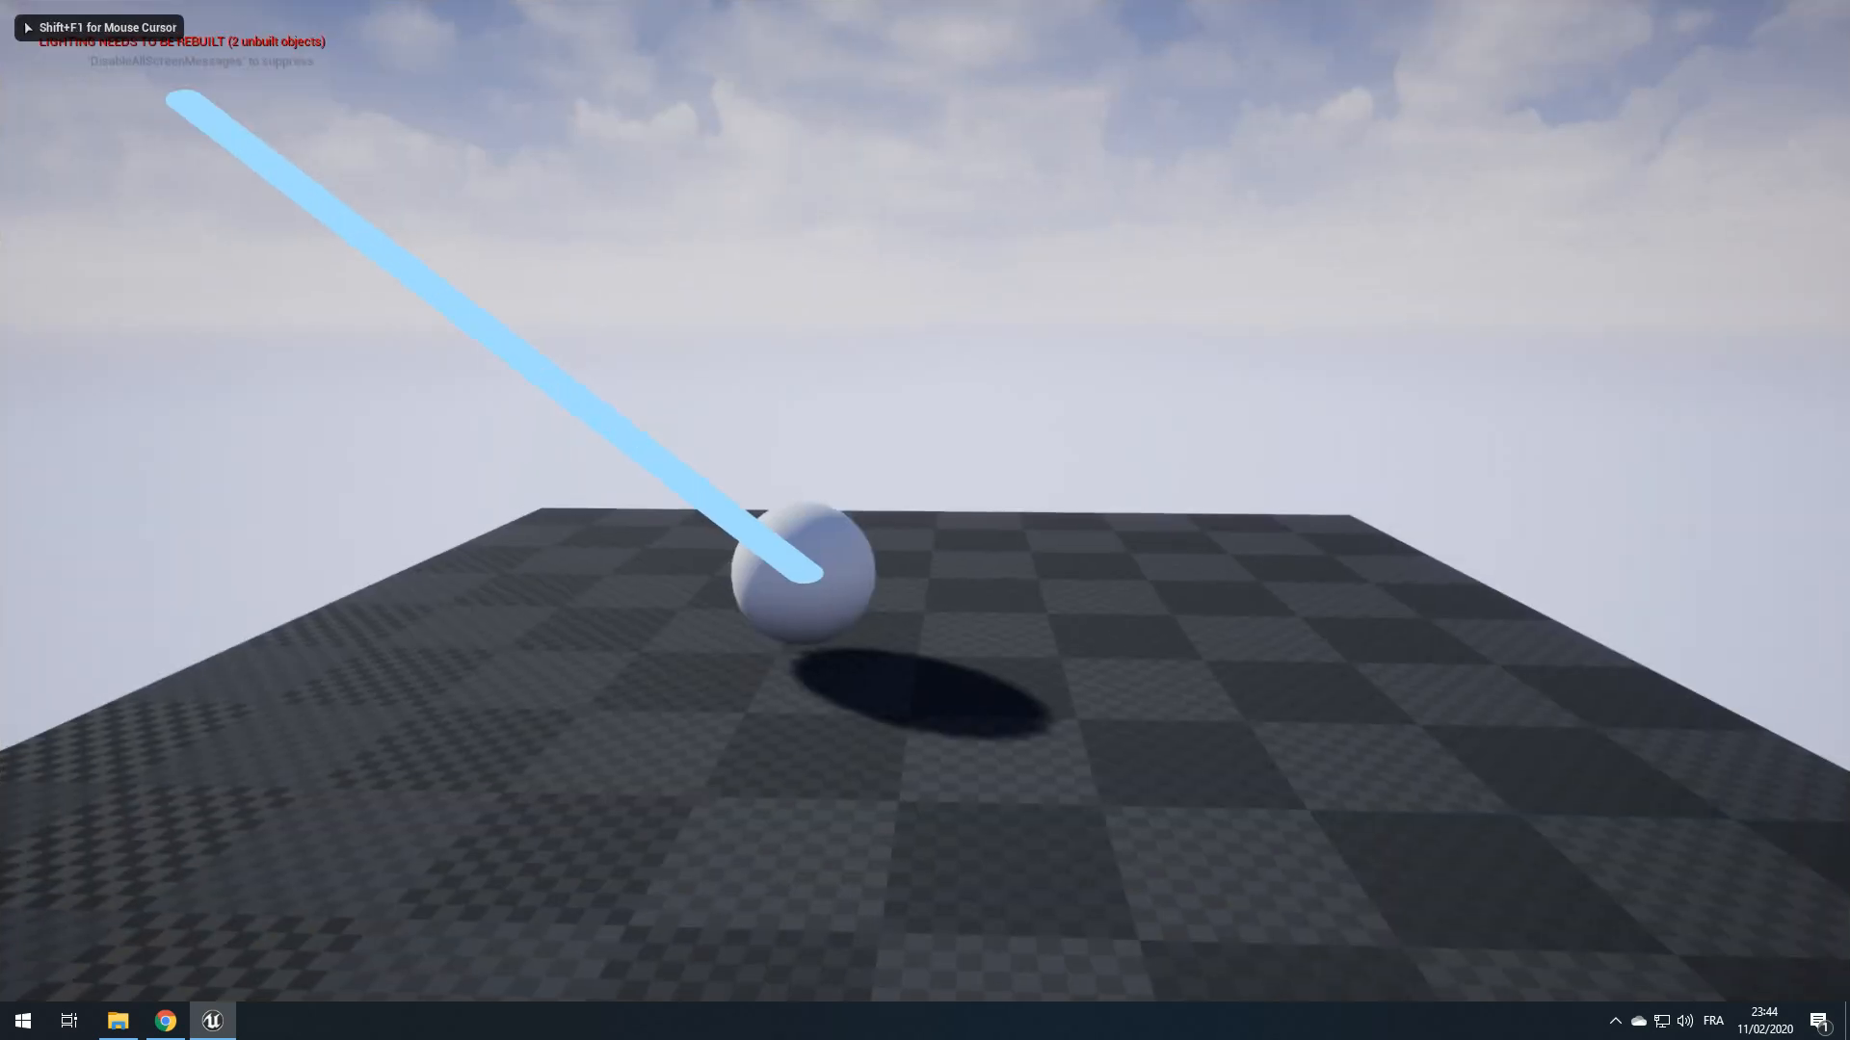
key(w)
key(d)
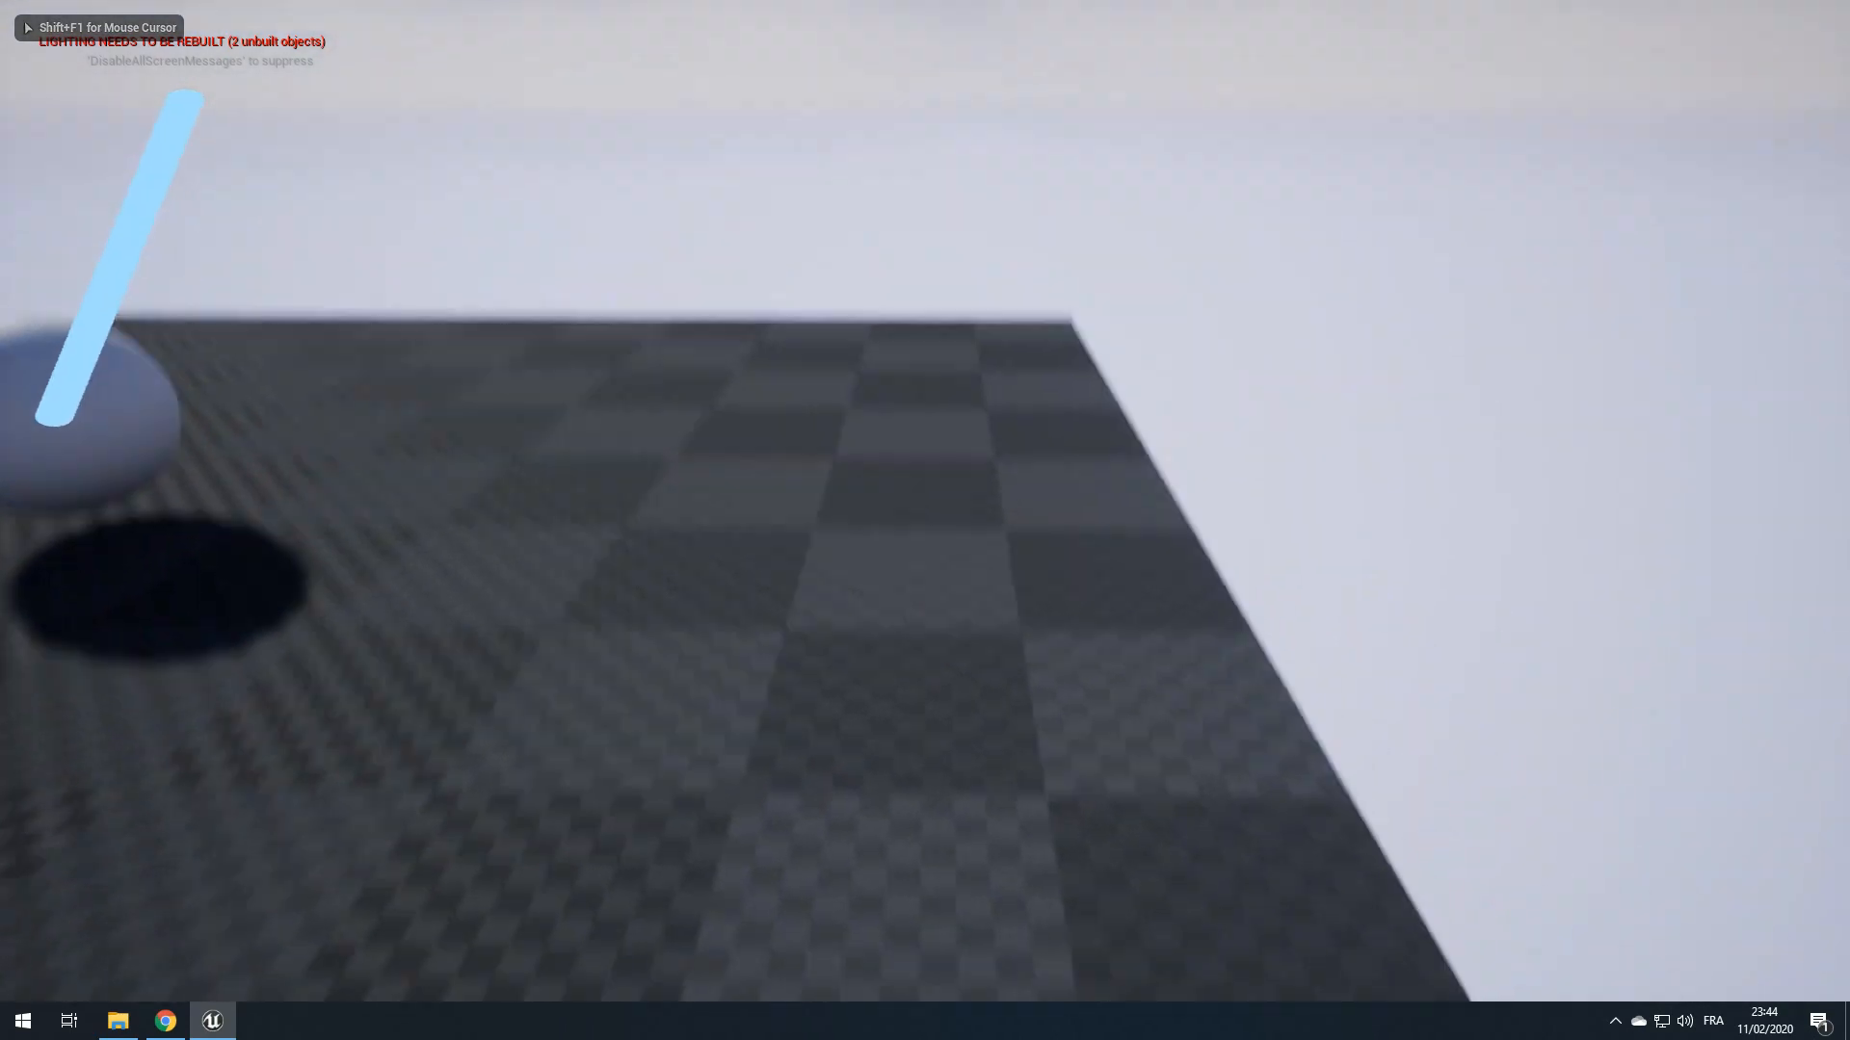
key(a)
key(d)
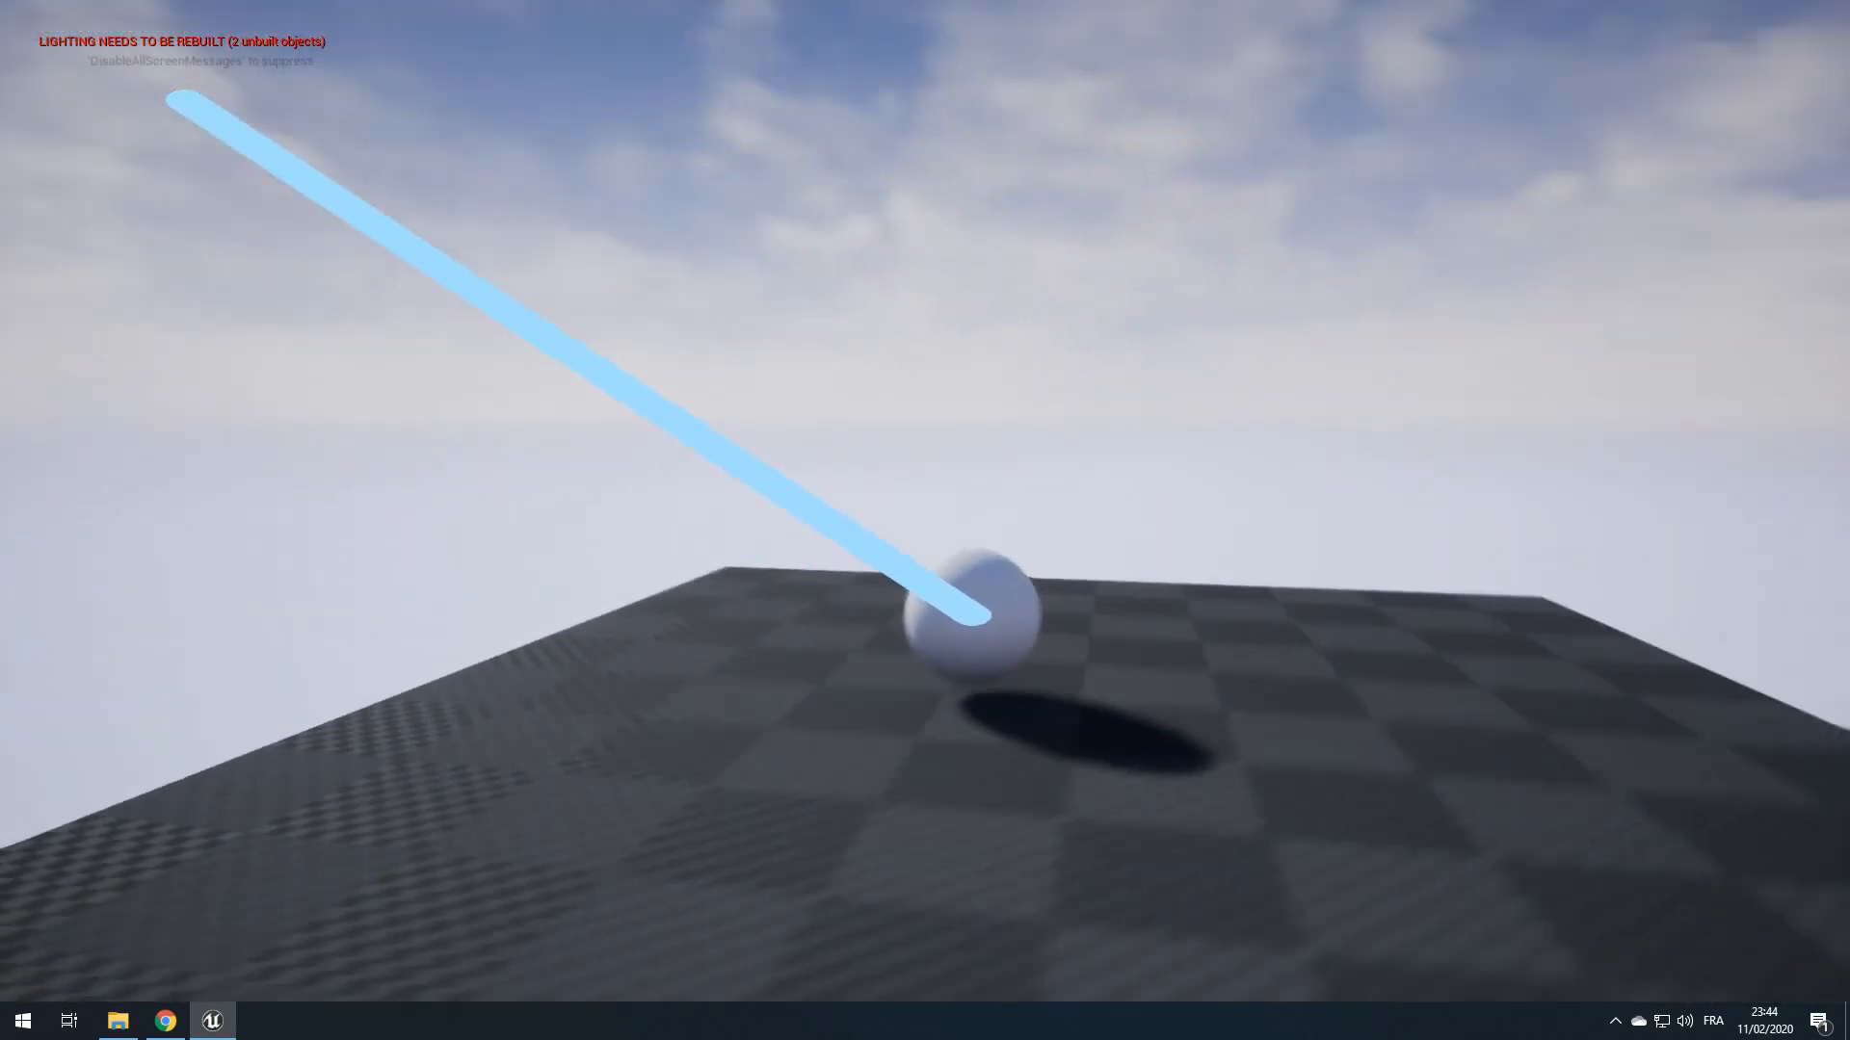
key(w)
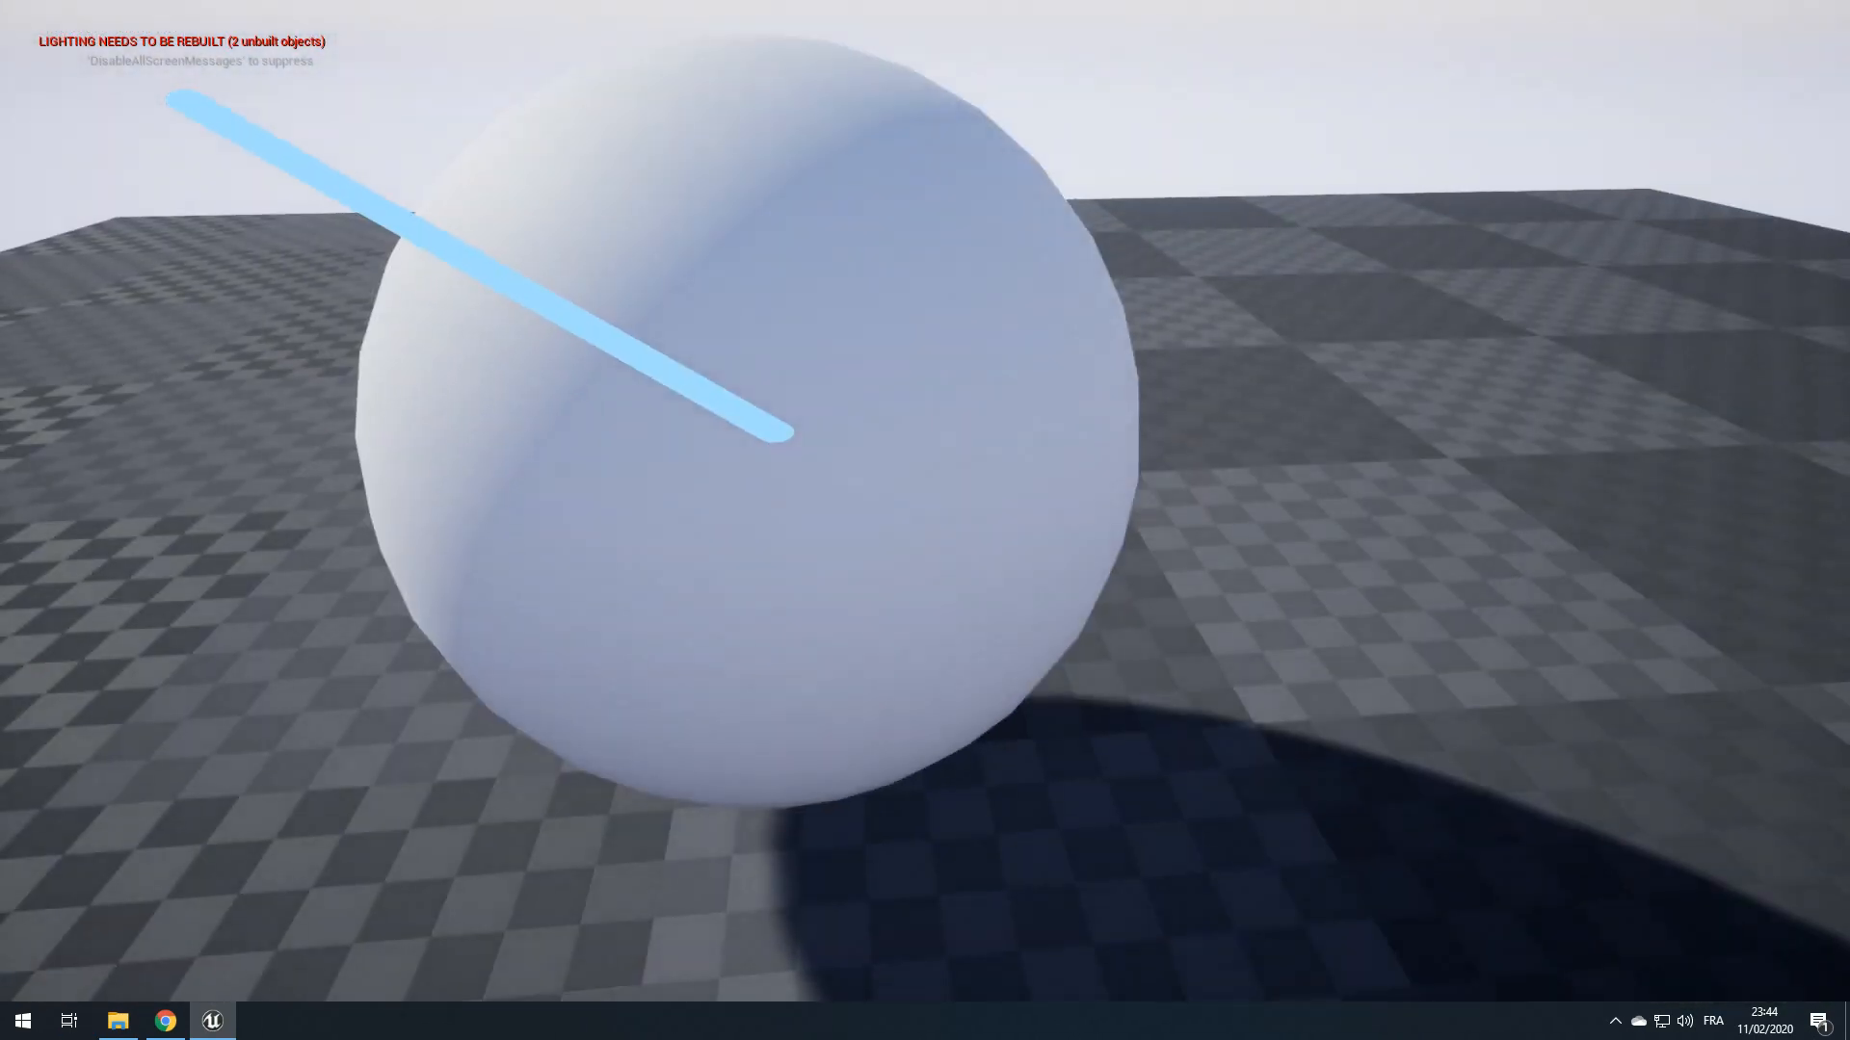
key(s)
key(w)
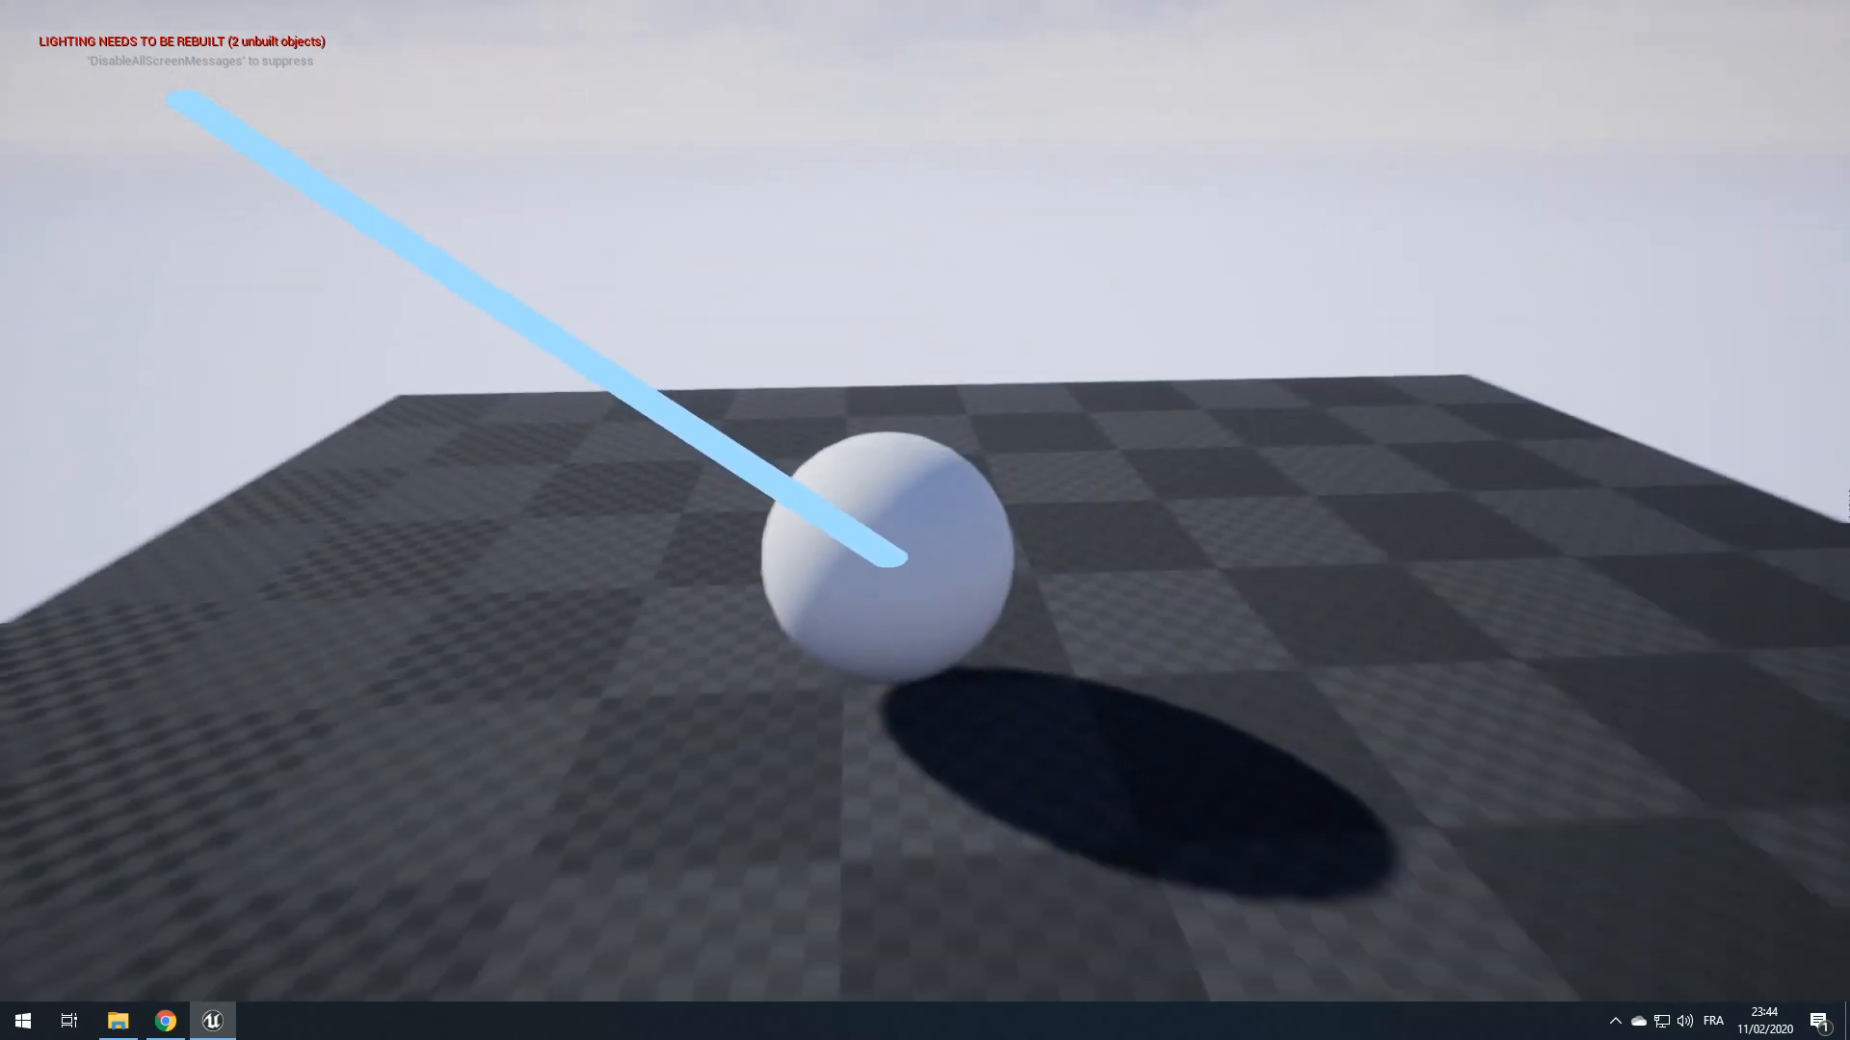
Step: Leave full screen, inspect the line and sphere from near and far viewpoints, and stop the play session
key(F11)
key(a)
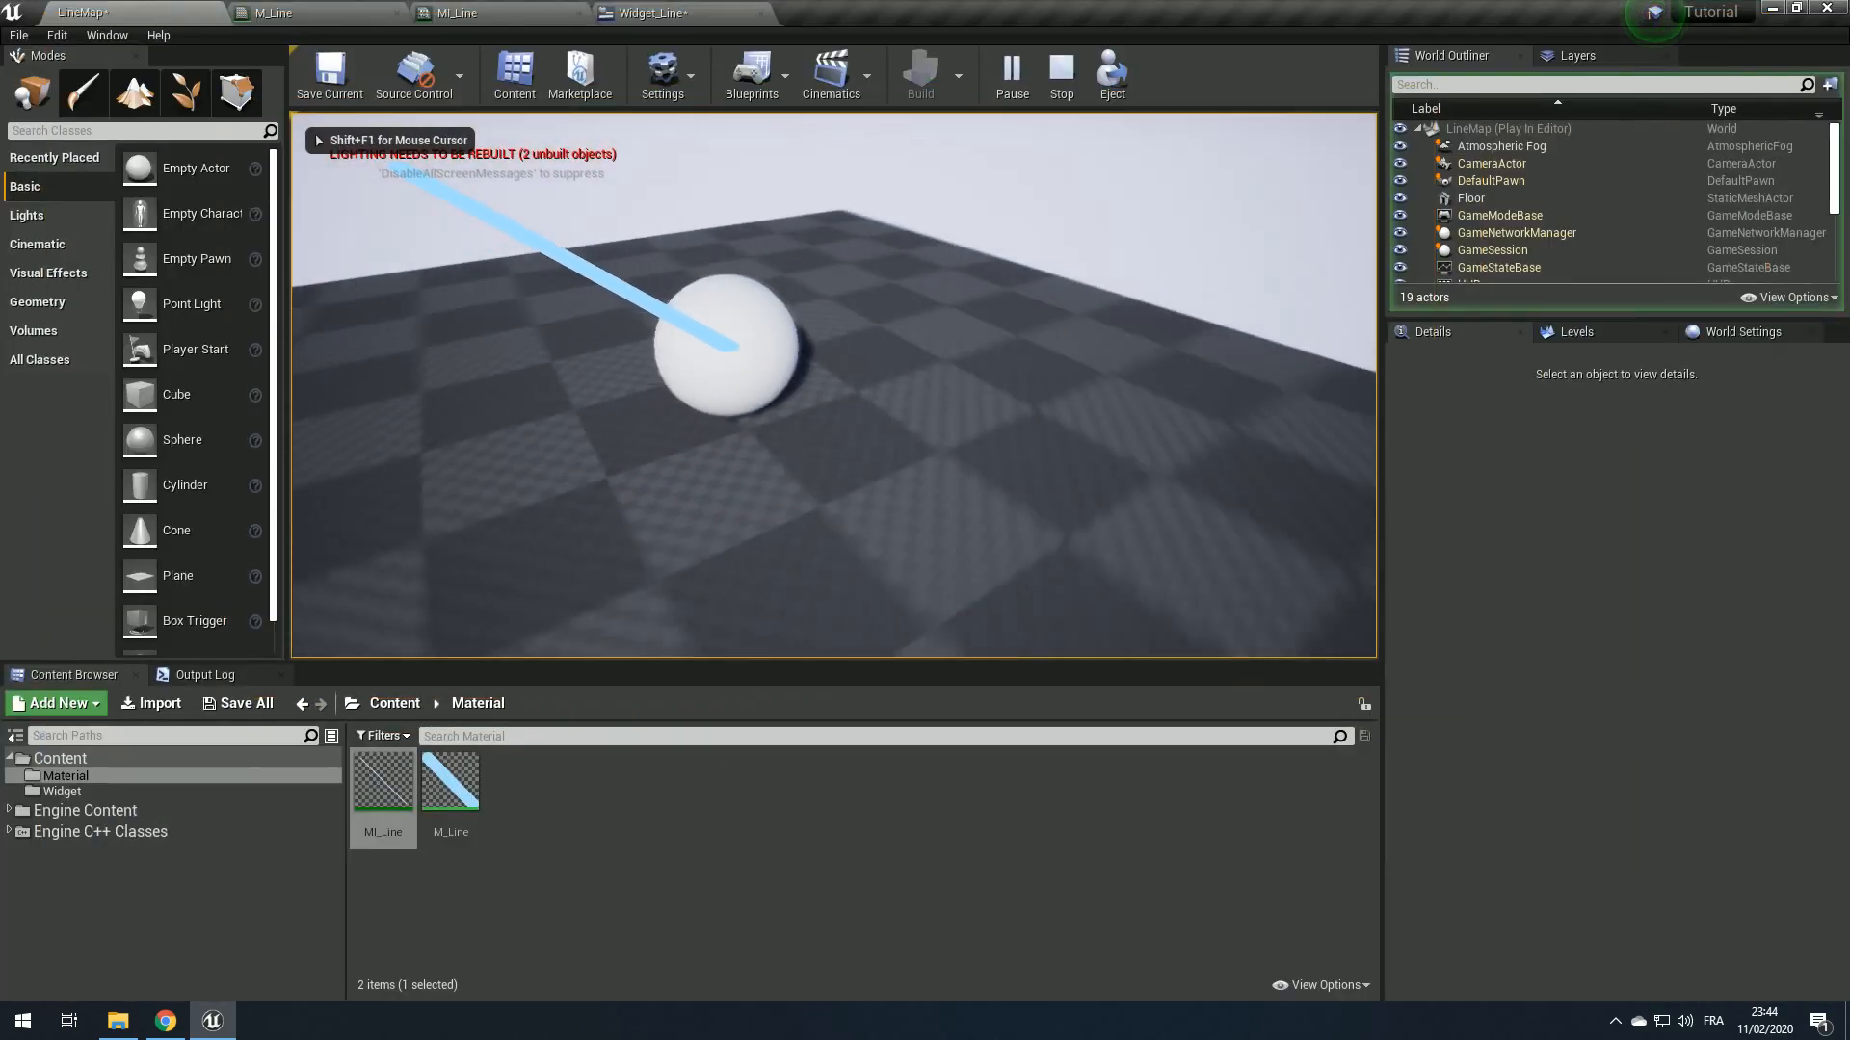
key(s)
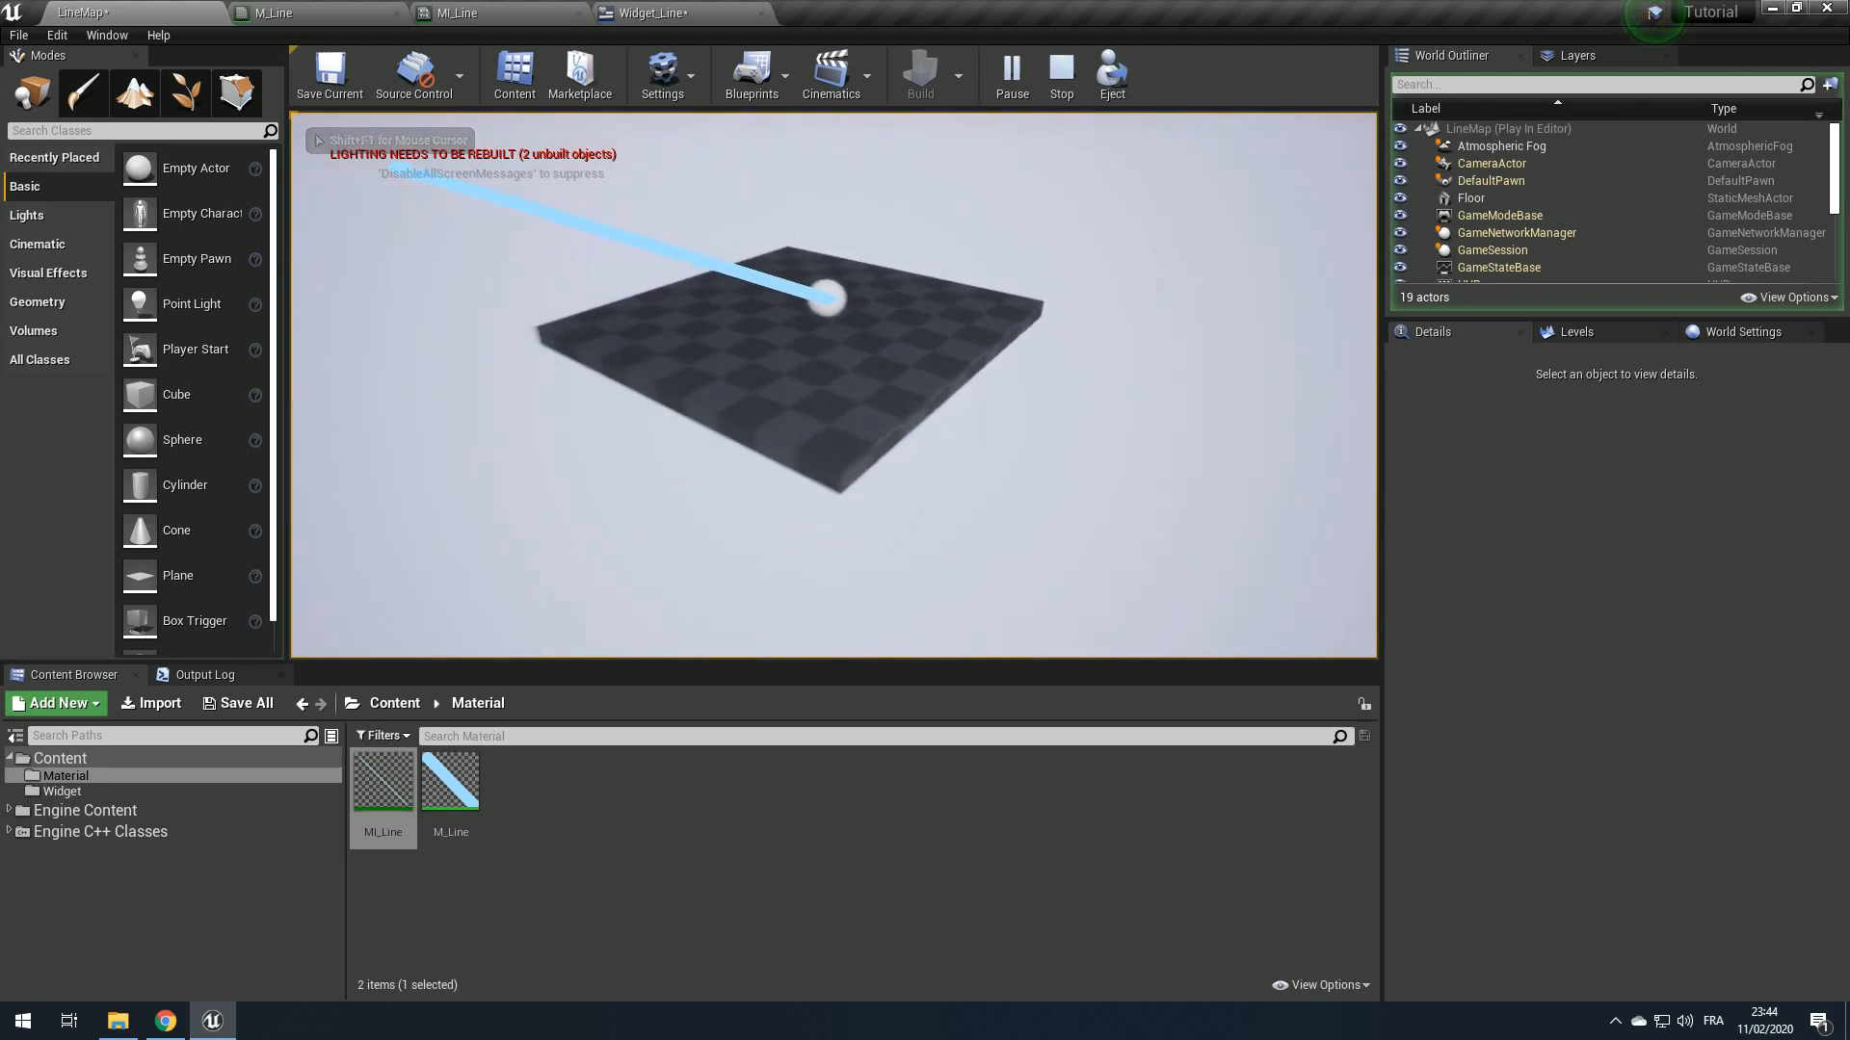
key(a)
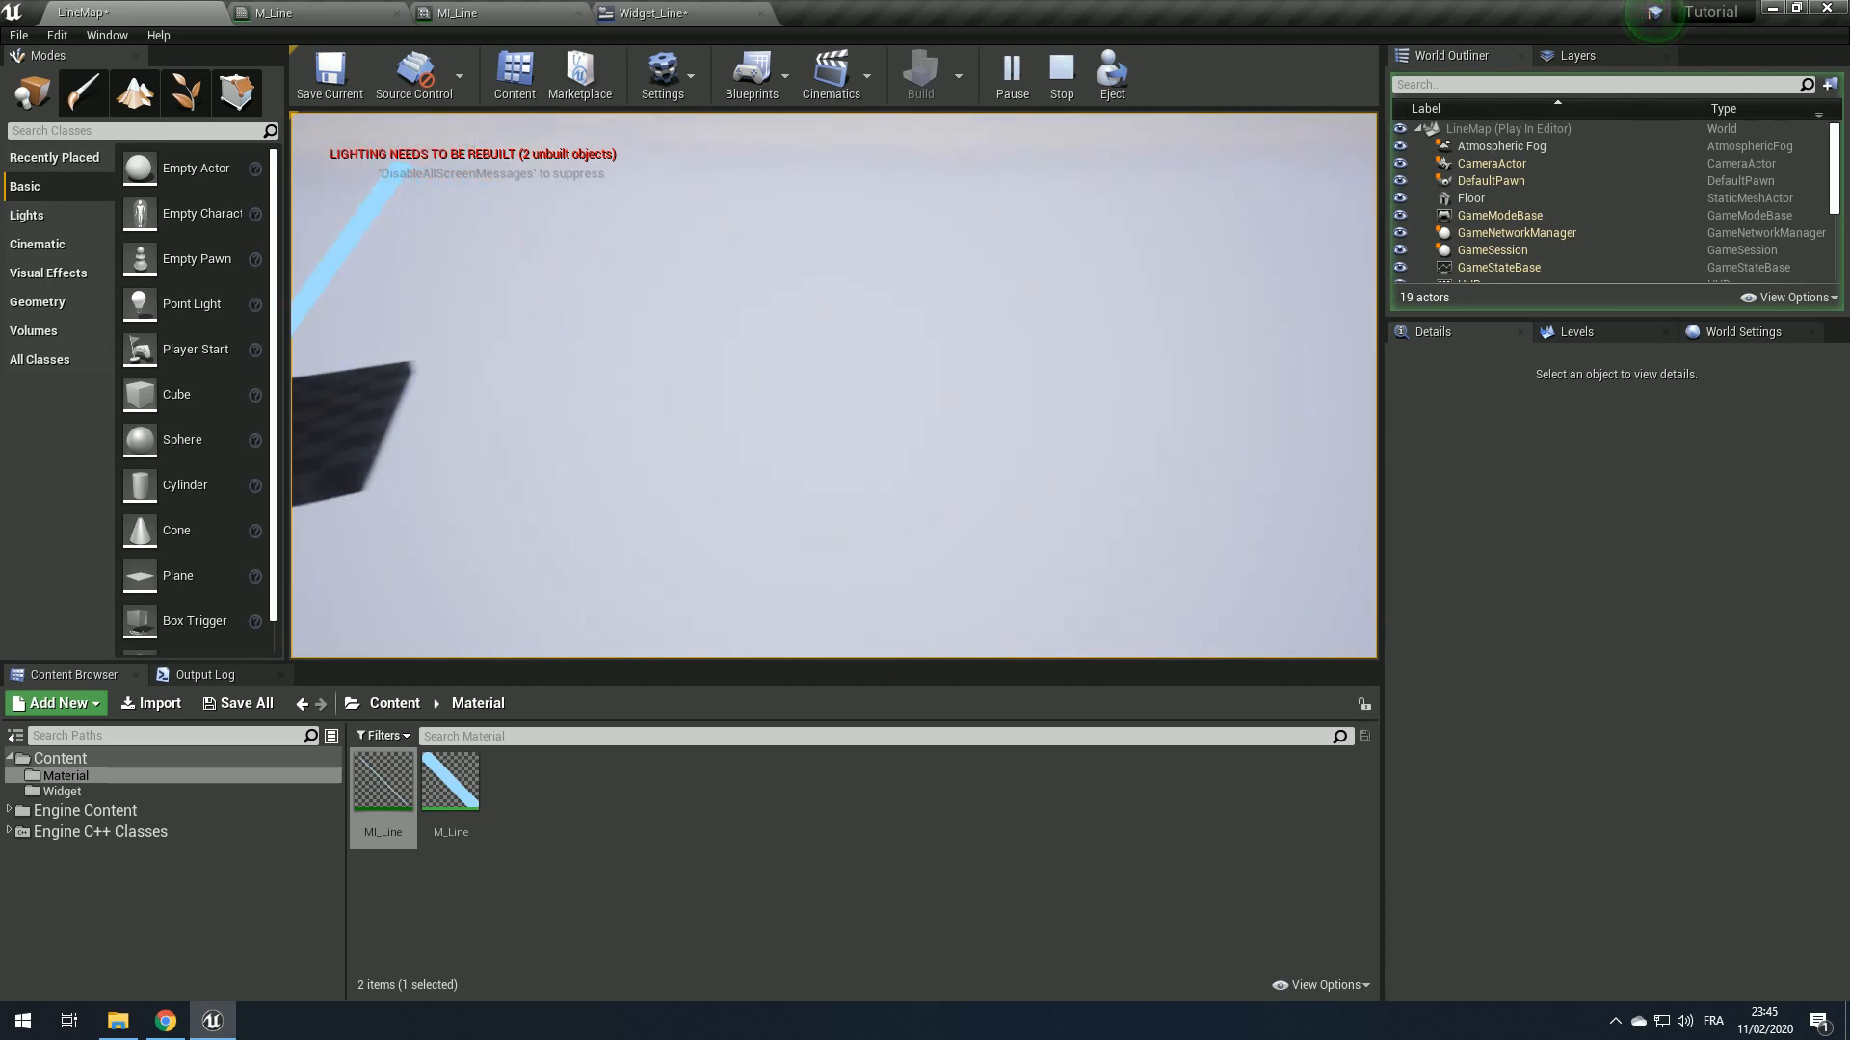
key(w)
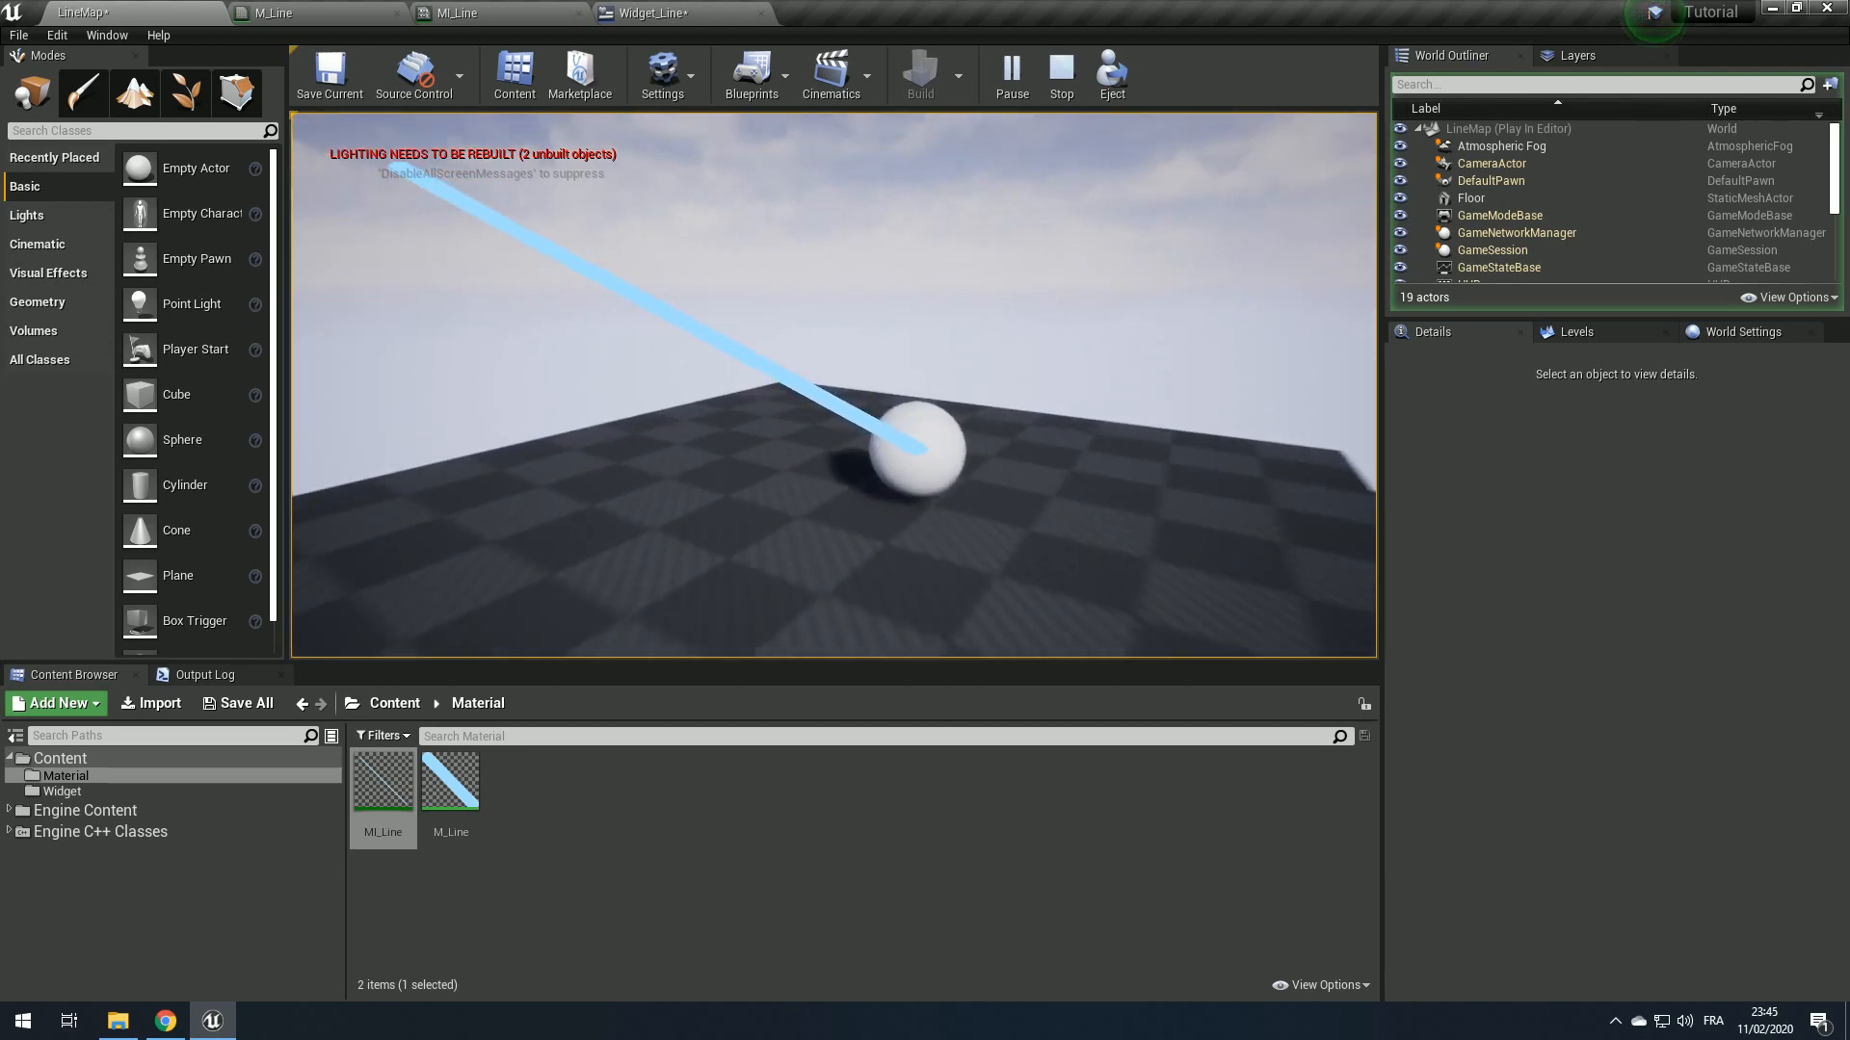
key(w)
key(s)
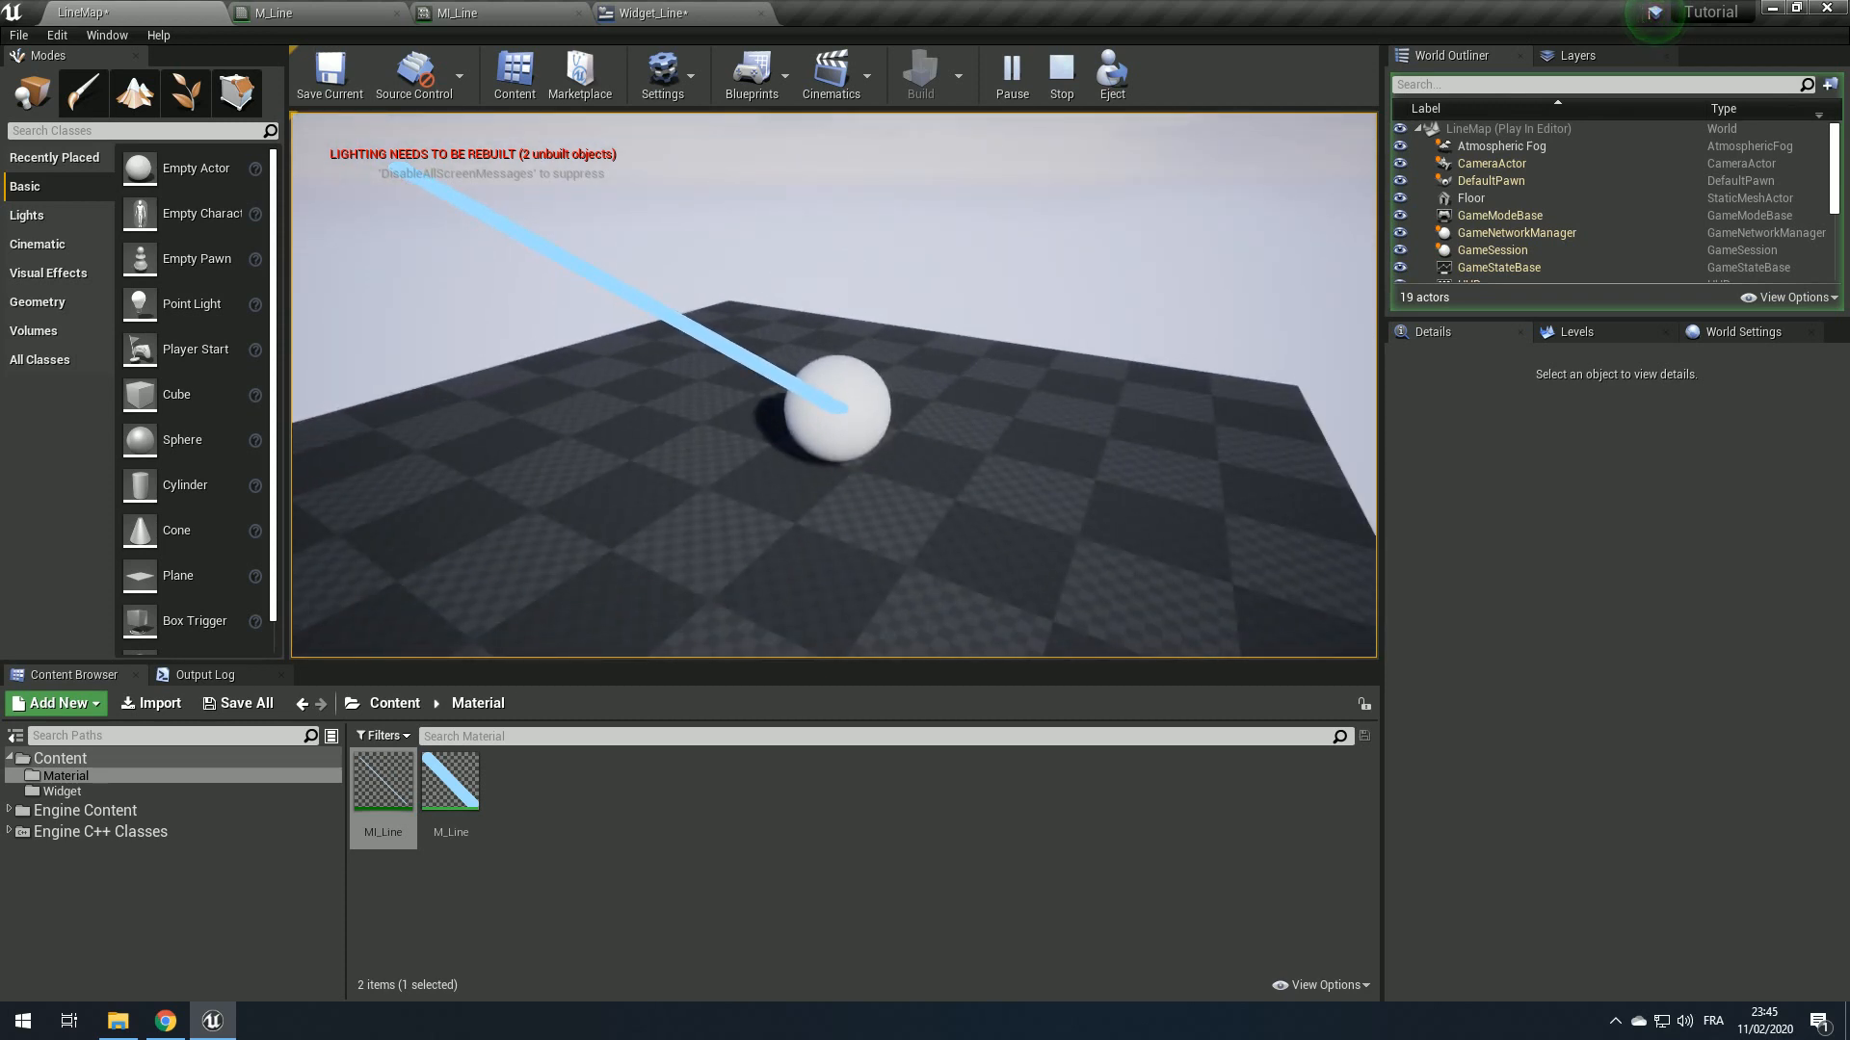
click(820, 393)
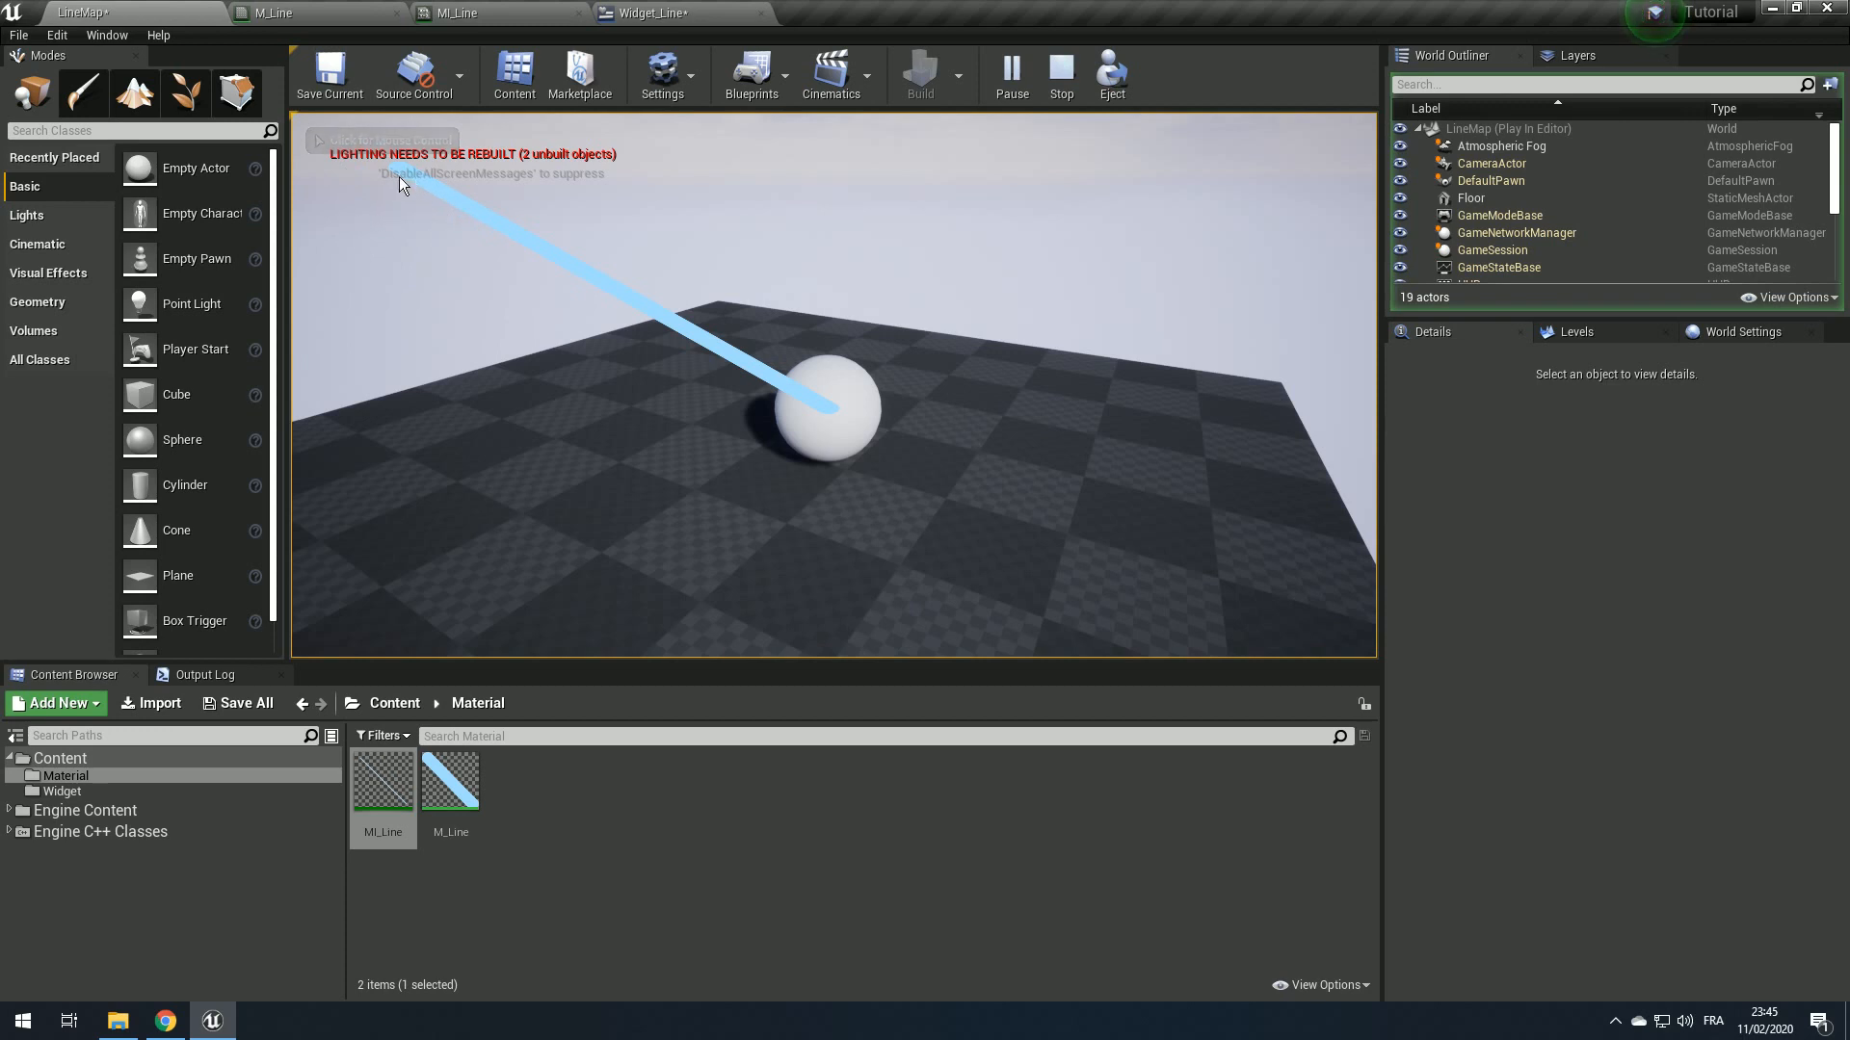
key(Escape)
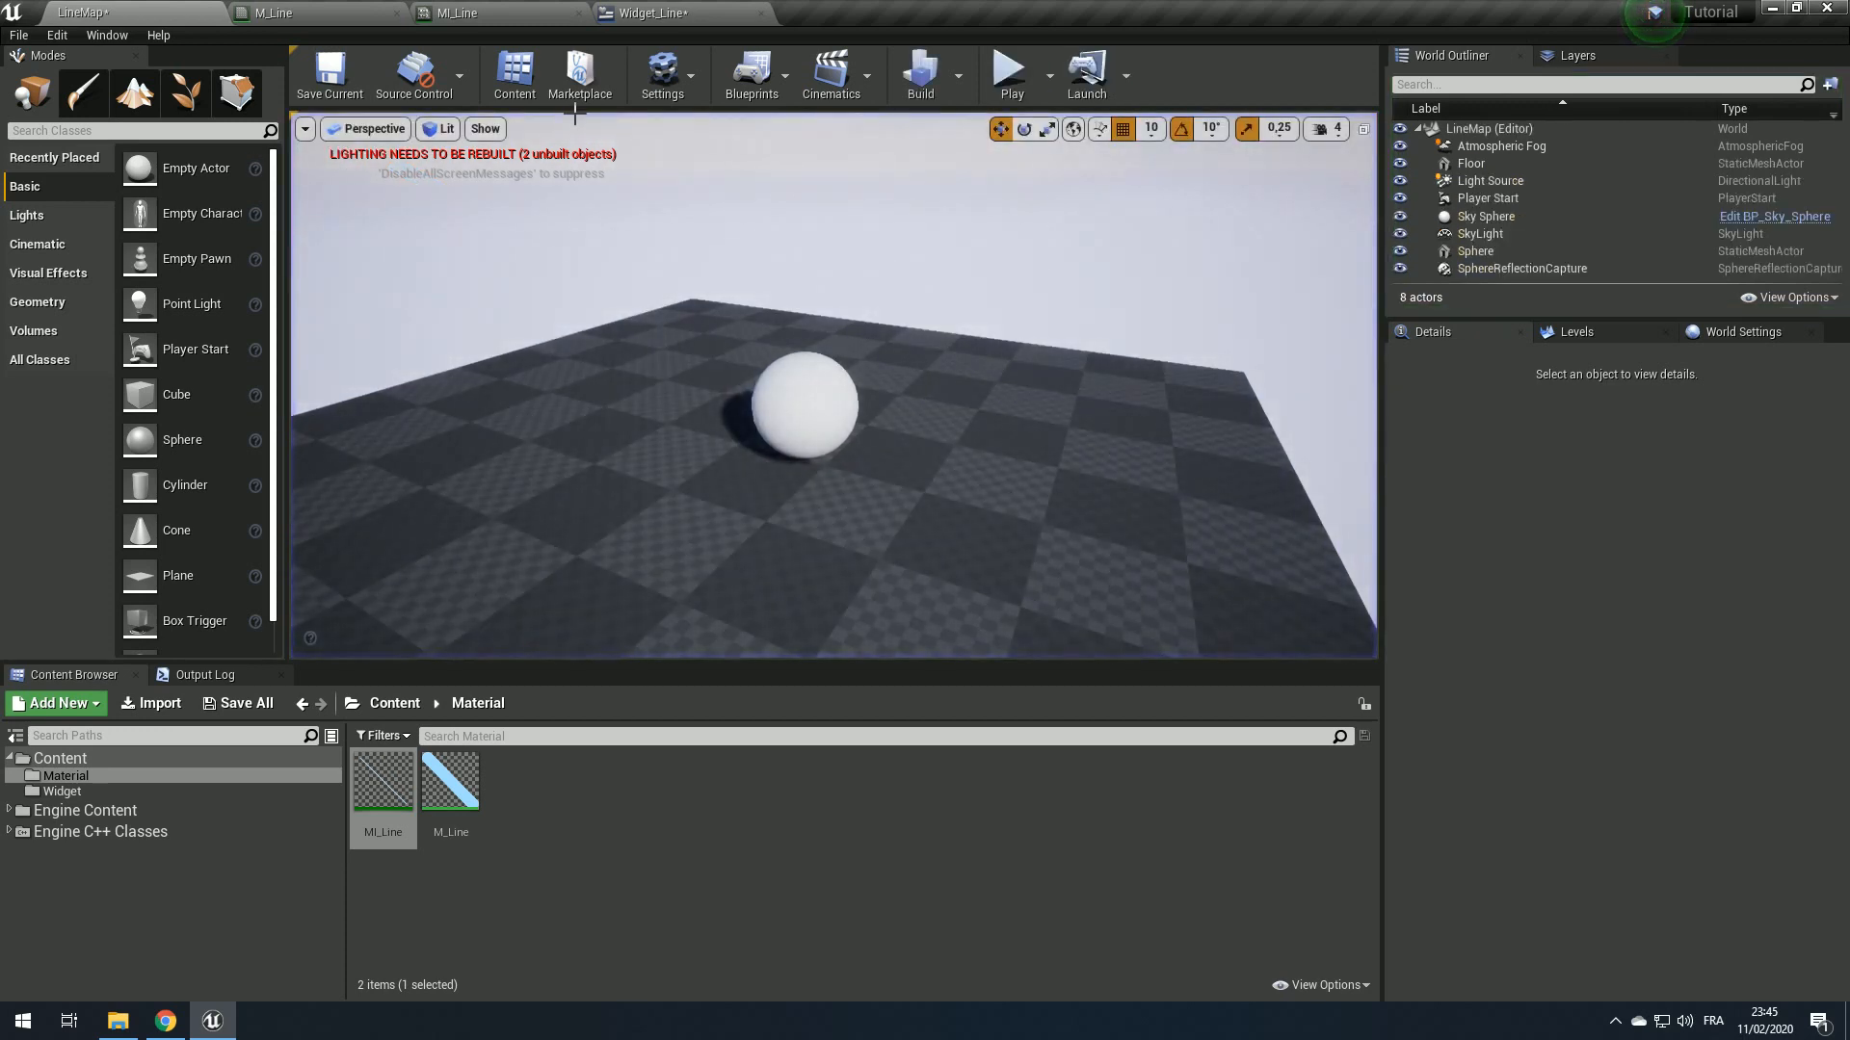
Step: Play the level again and detach the MI_Line editor into a floating window over the viewport
click(1008, 72)
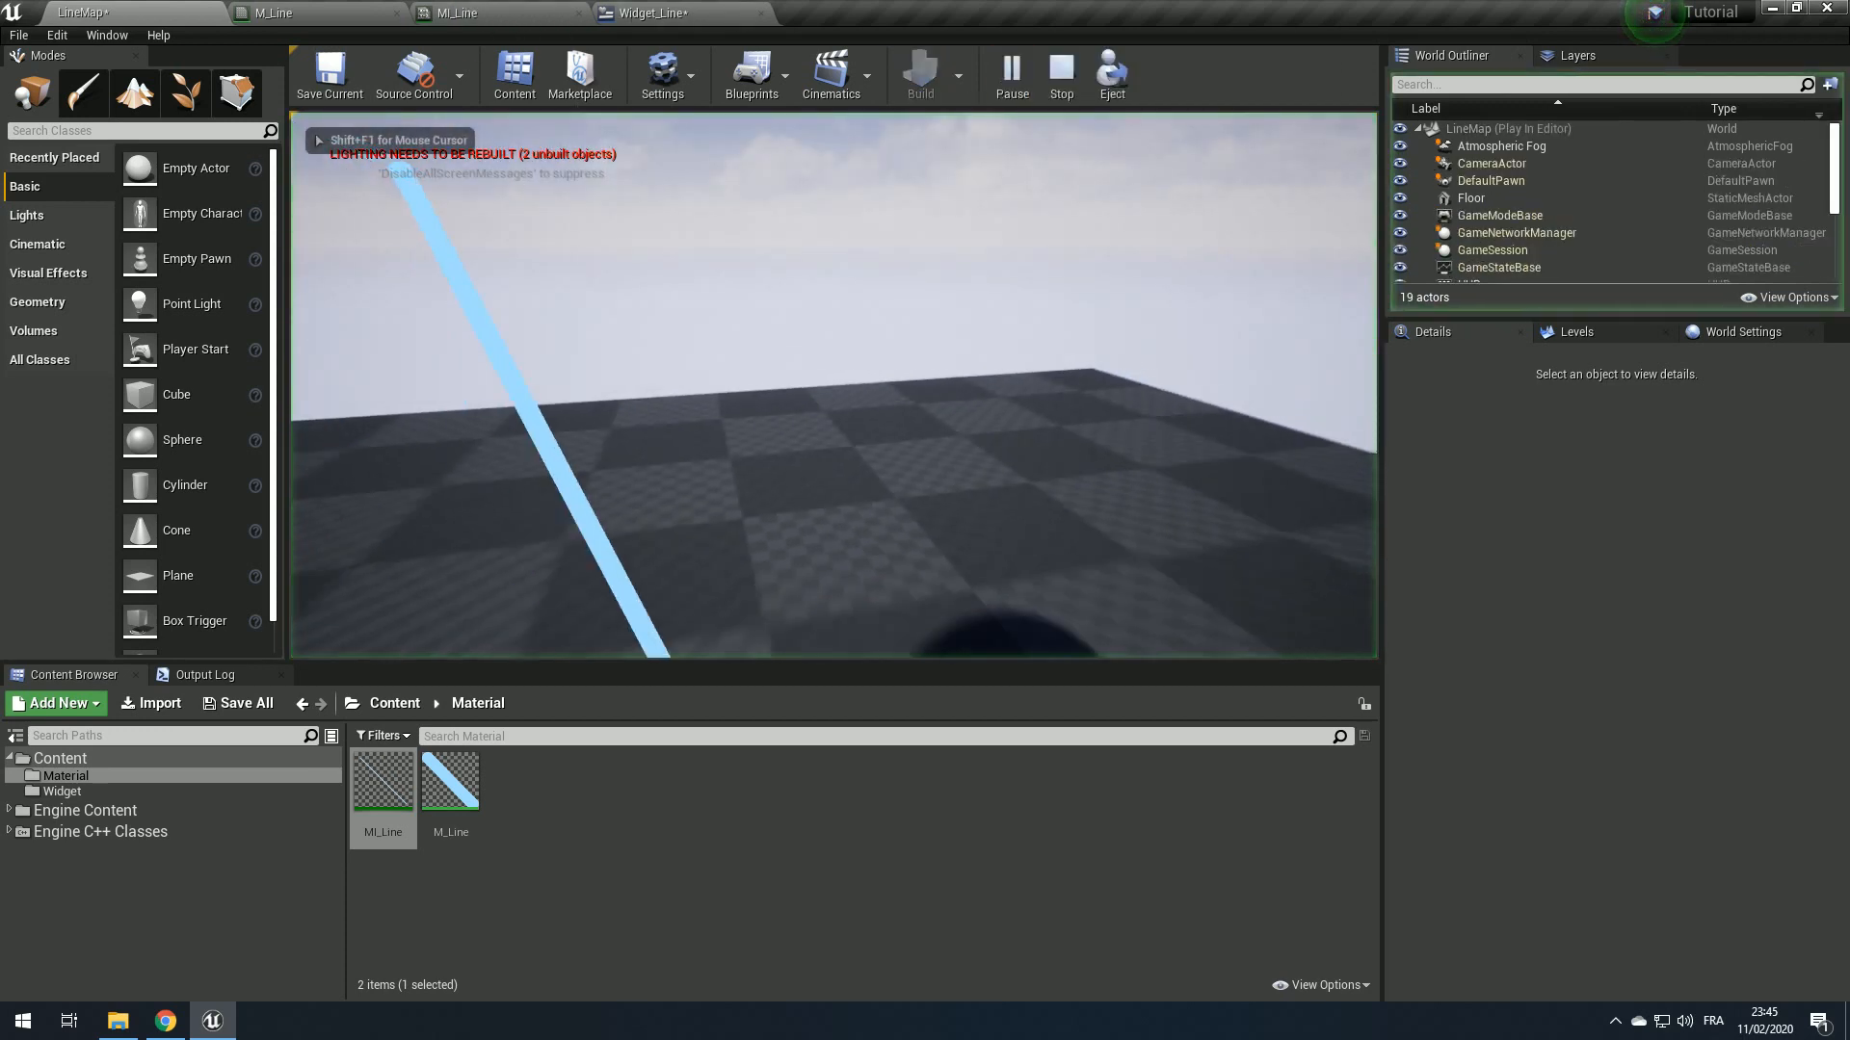
drag(447, 7, 1182, 184)
click(68, 14)
drag(1470, 189, 1335, 150)
Step: Set the line thickness parameter of MI_Line to 0,002
scroll(1664, 501, down, 3)
scroll(1667, 515, down, 5)
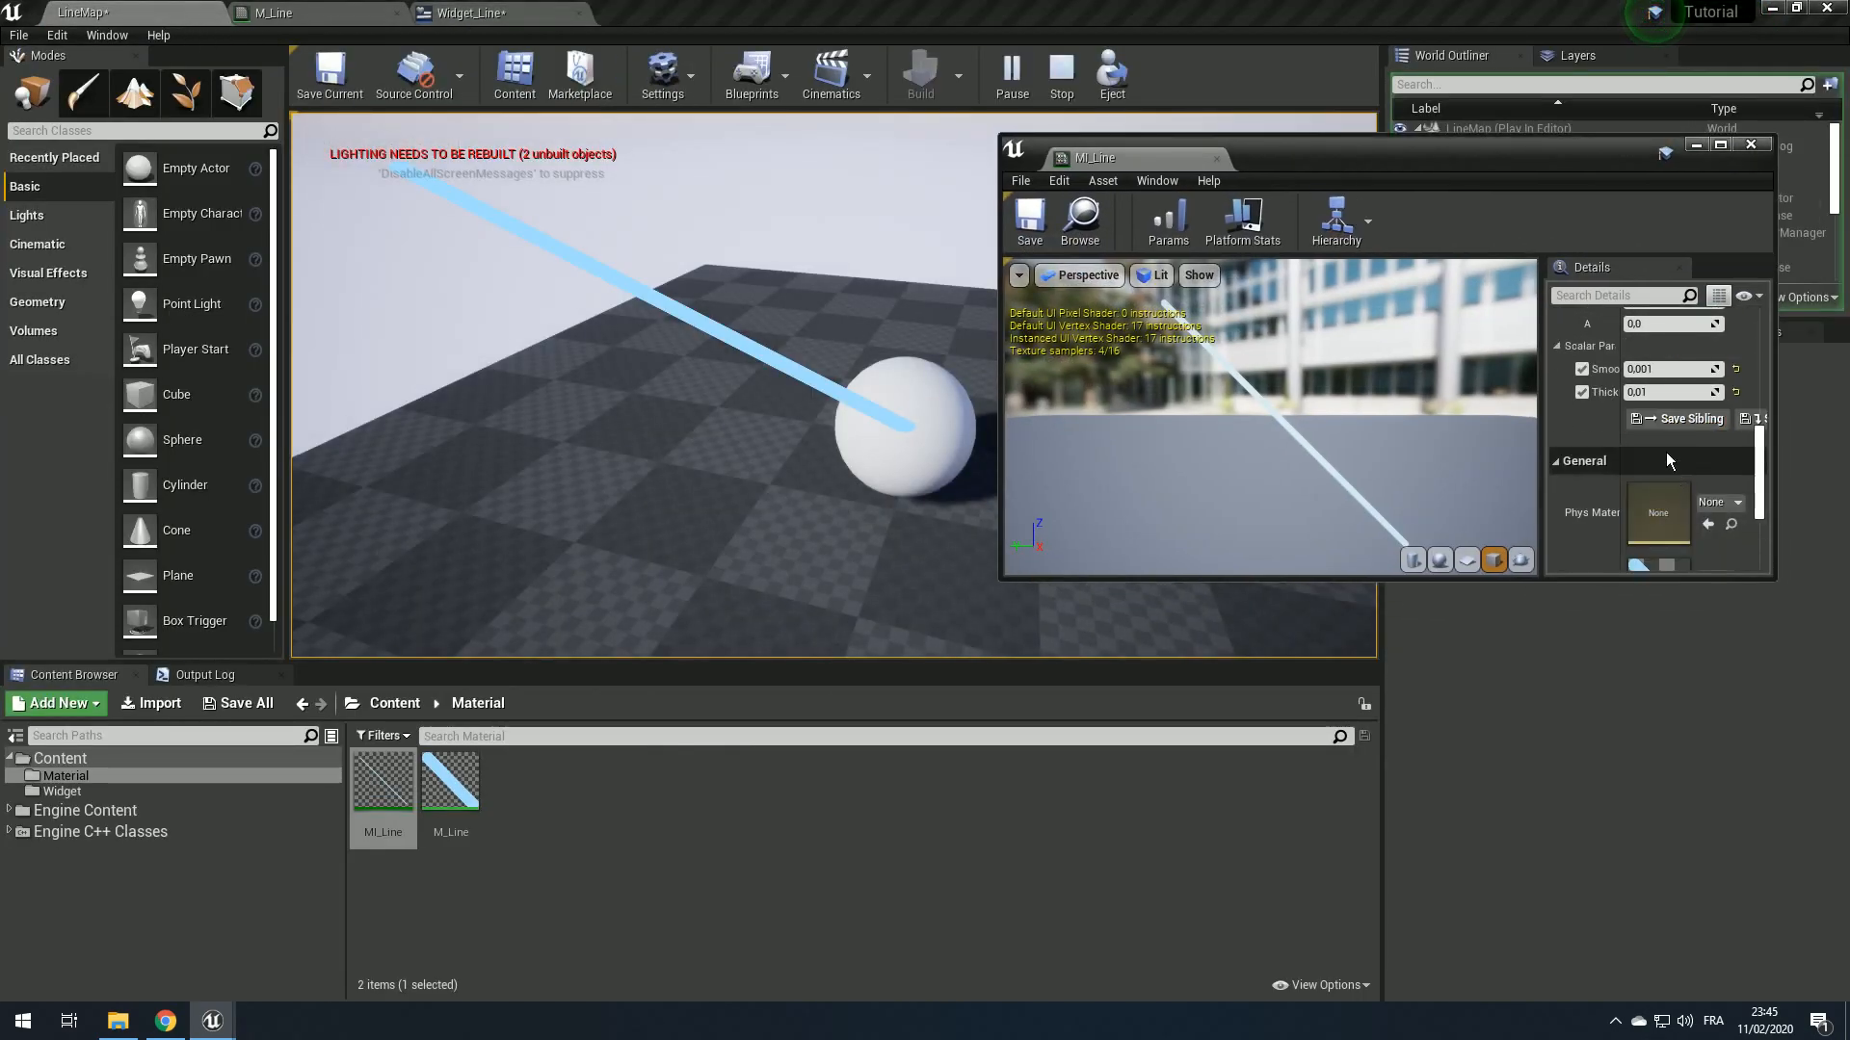
click(1681, 391)
text(0,001)
key(Return)
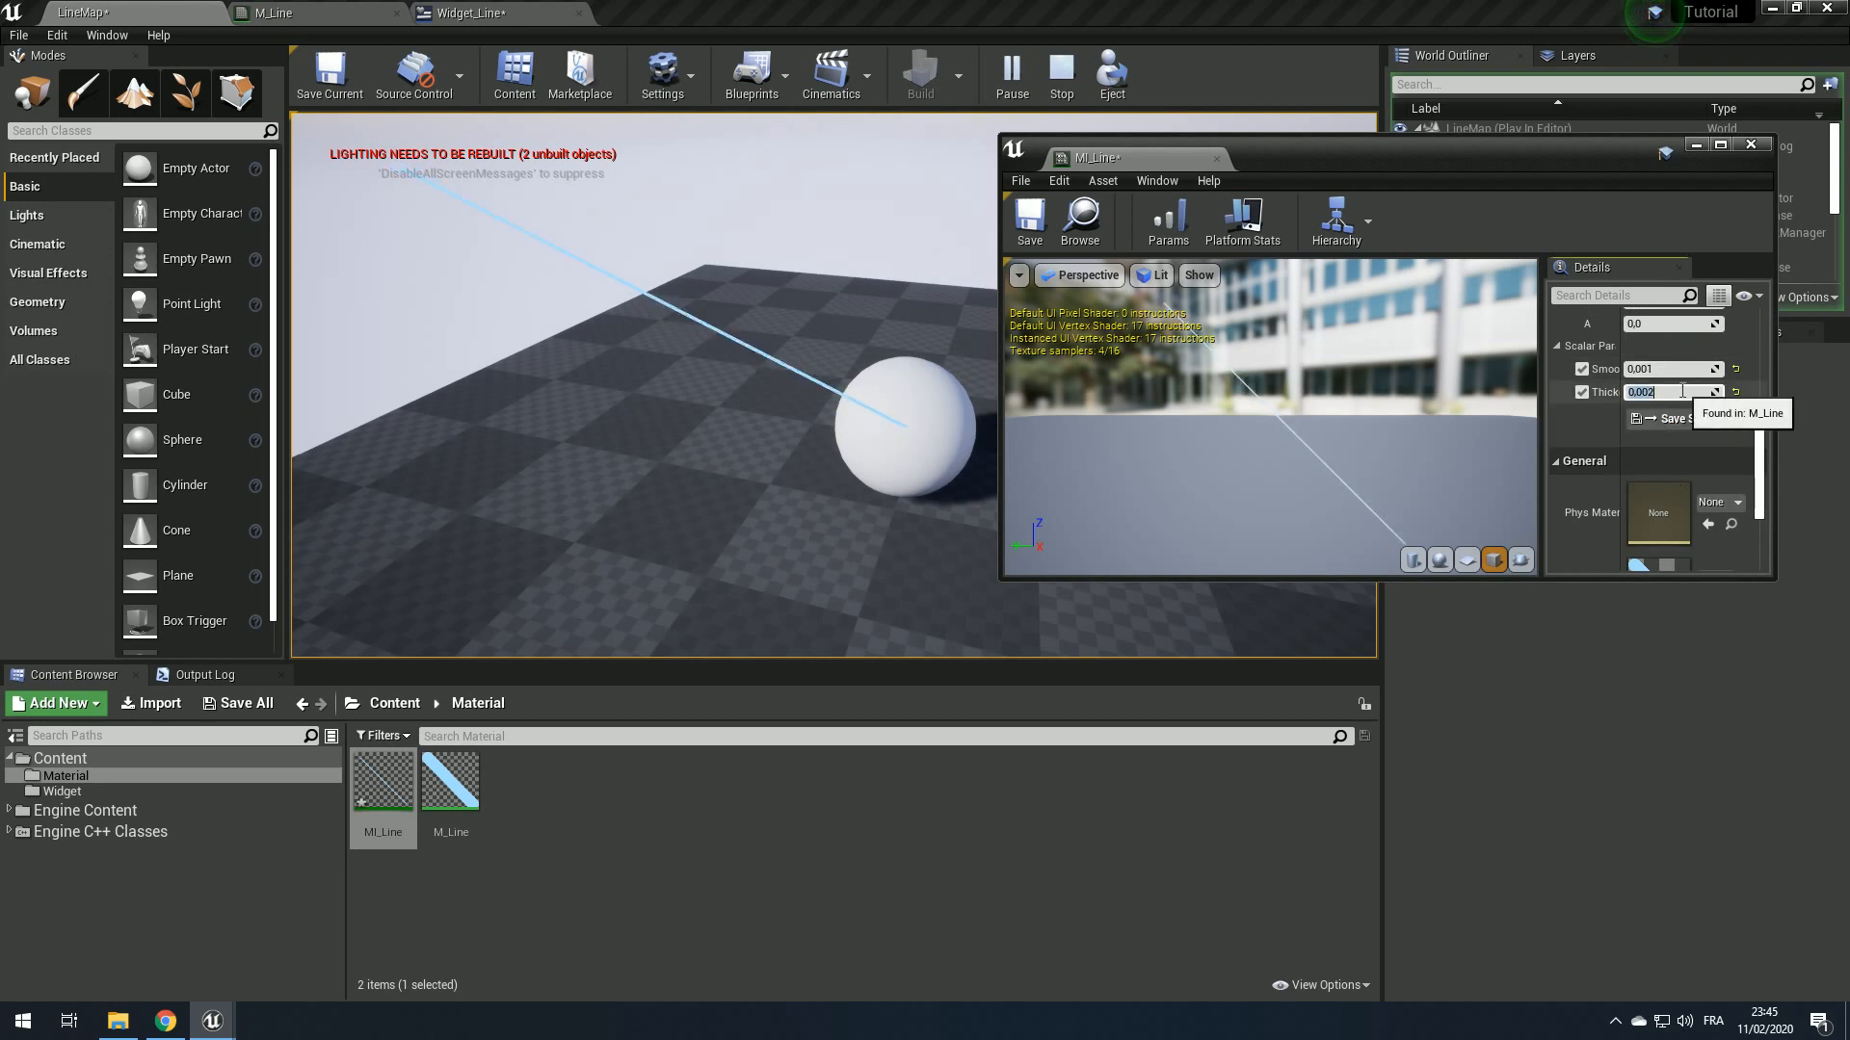
Step: Fly around the sphere in full screen to check how the thinner line follows it
click(1156, 612)
key(F11)
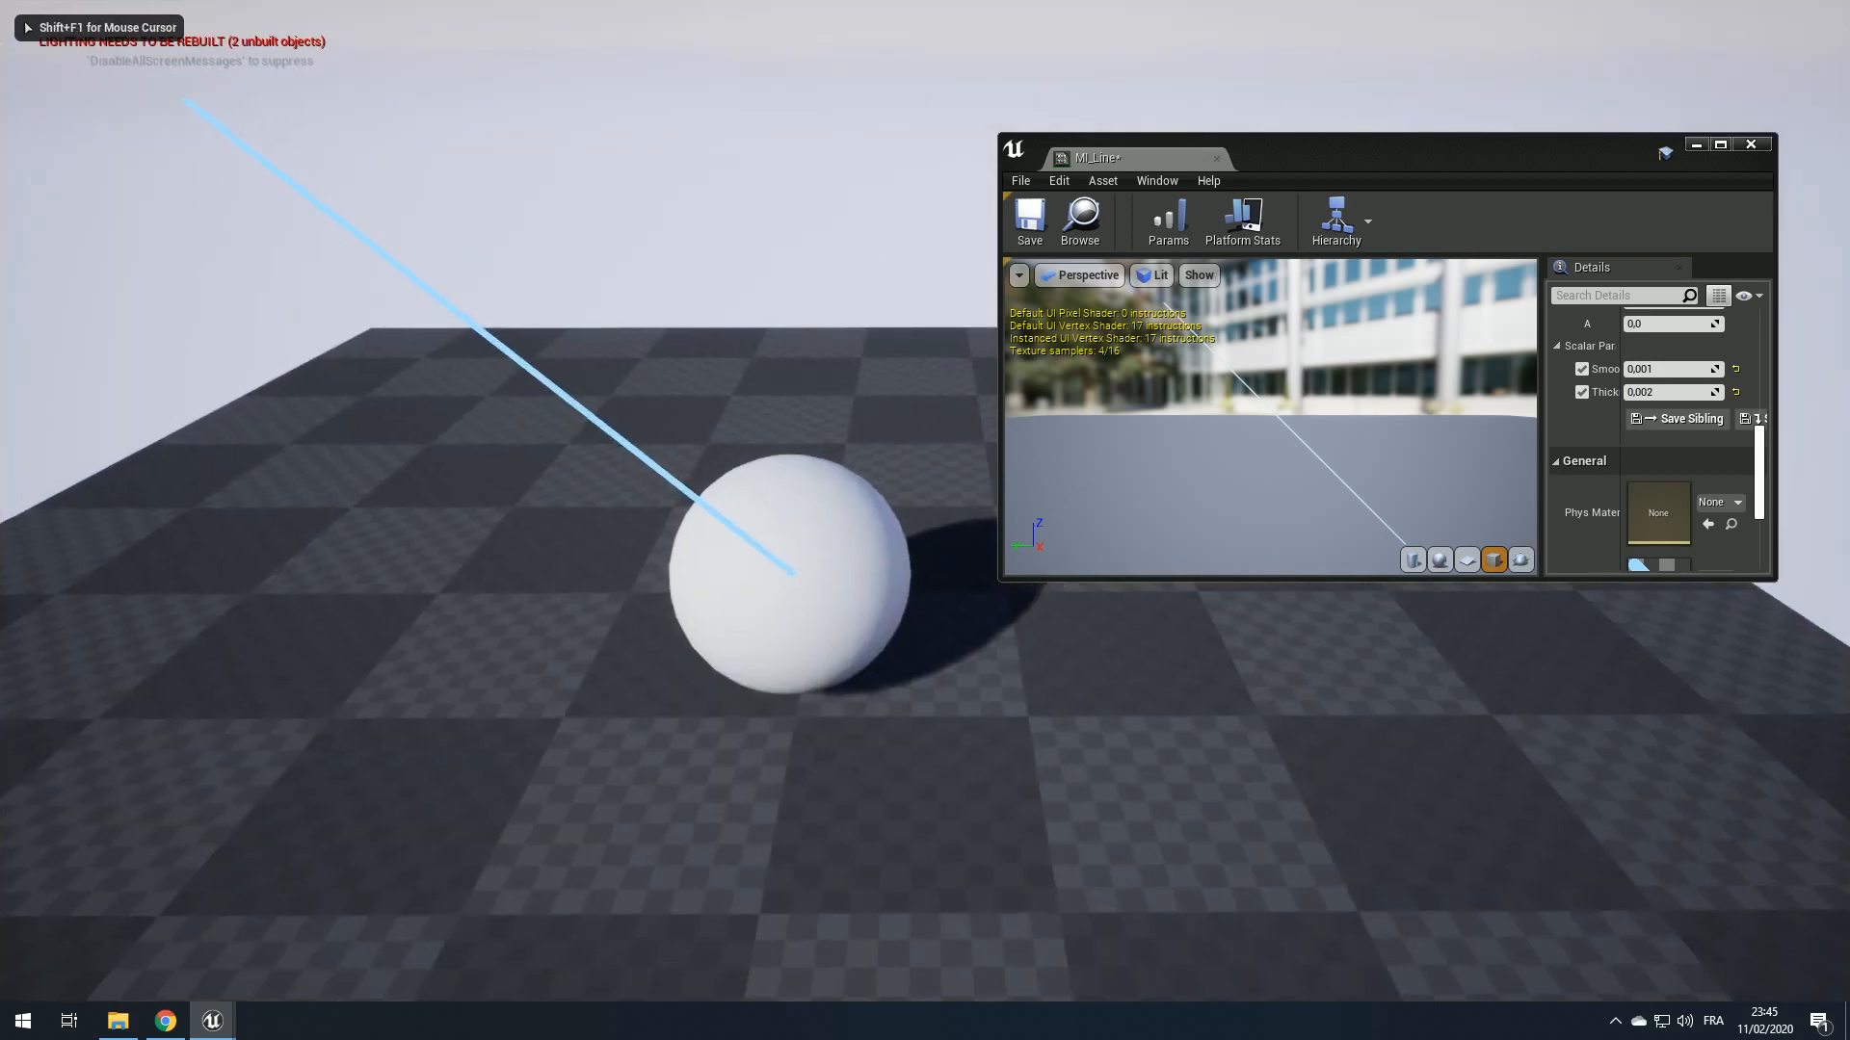
key(s)
key(w)
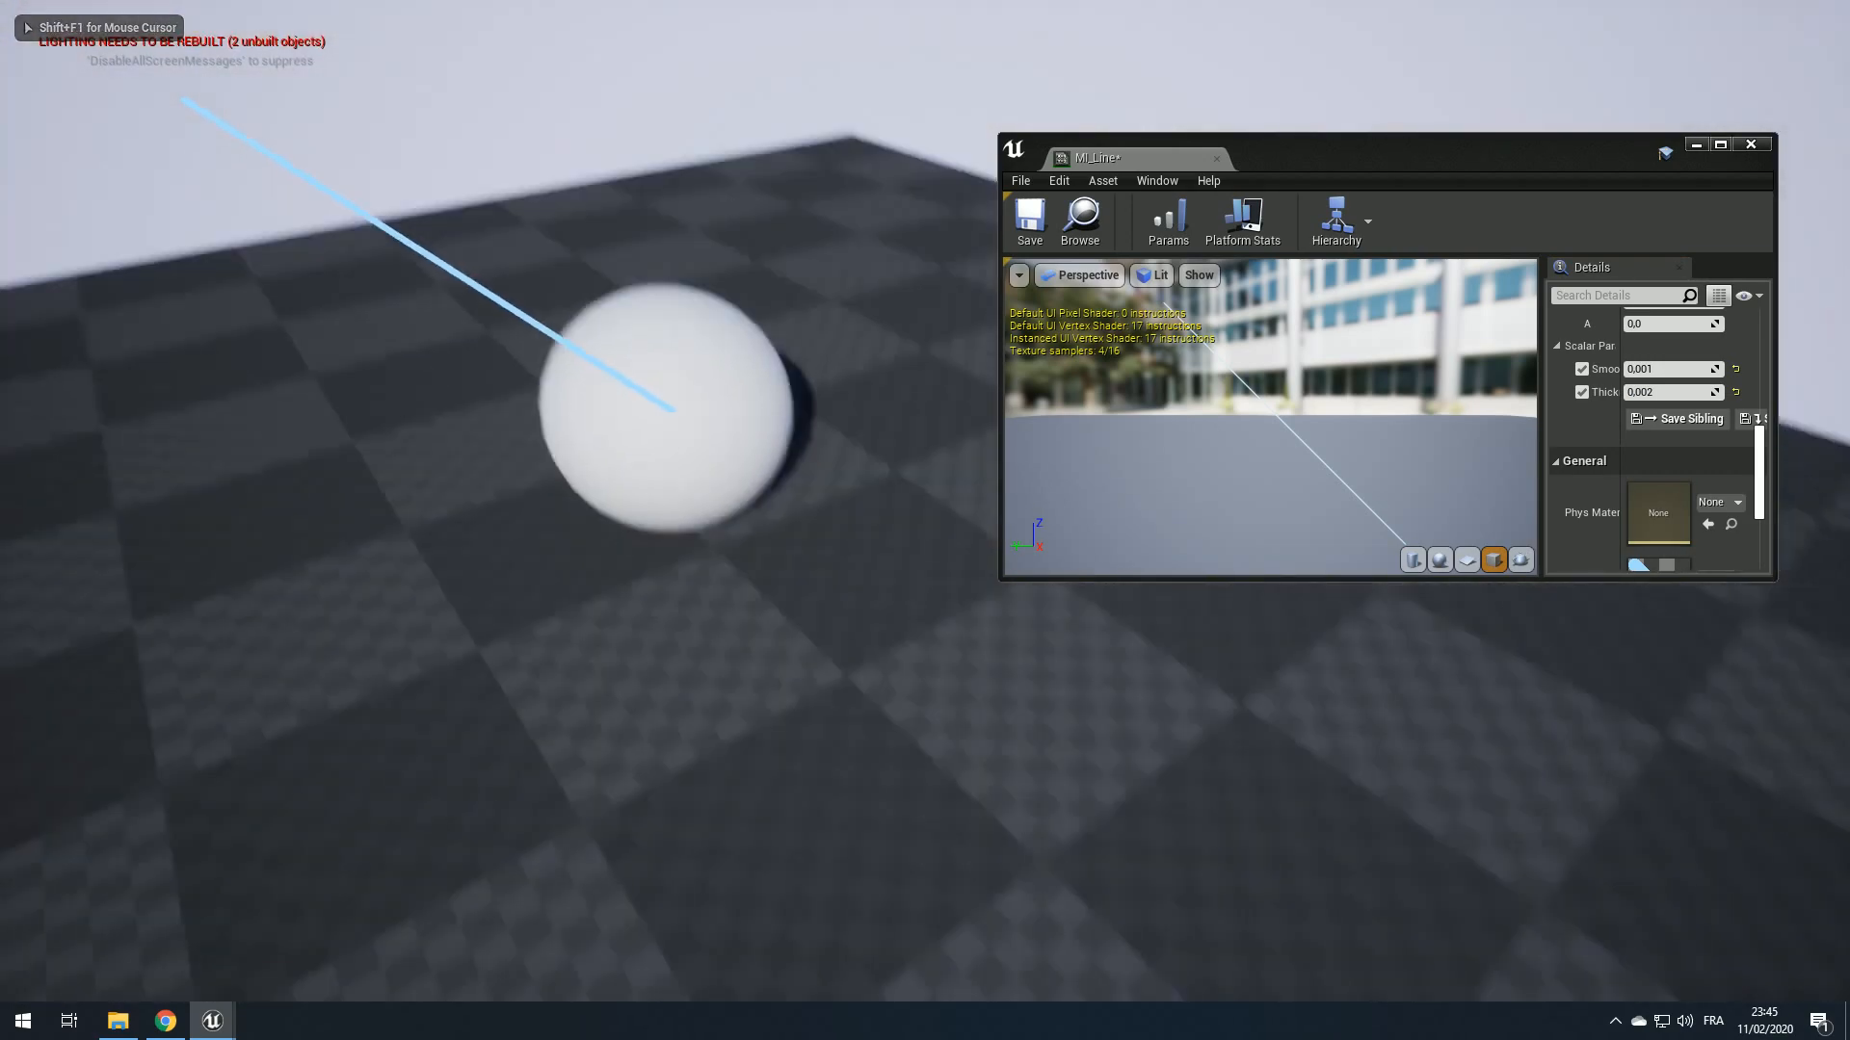
key(s)
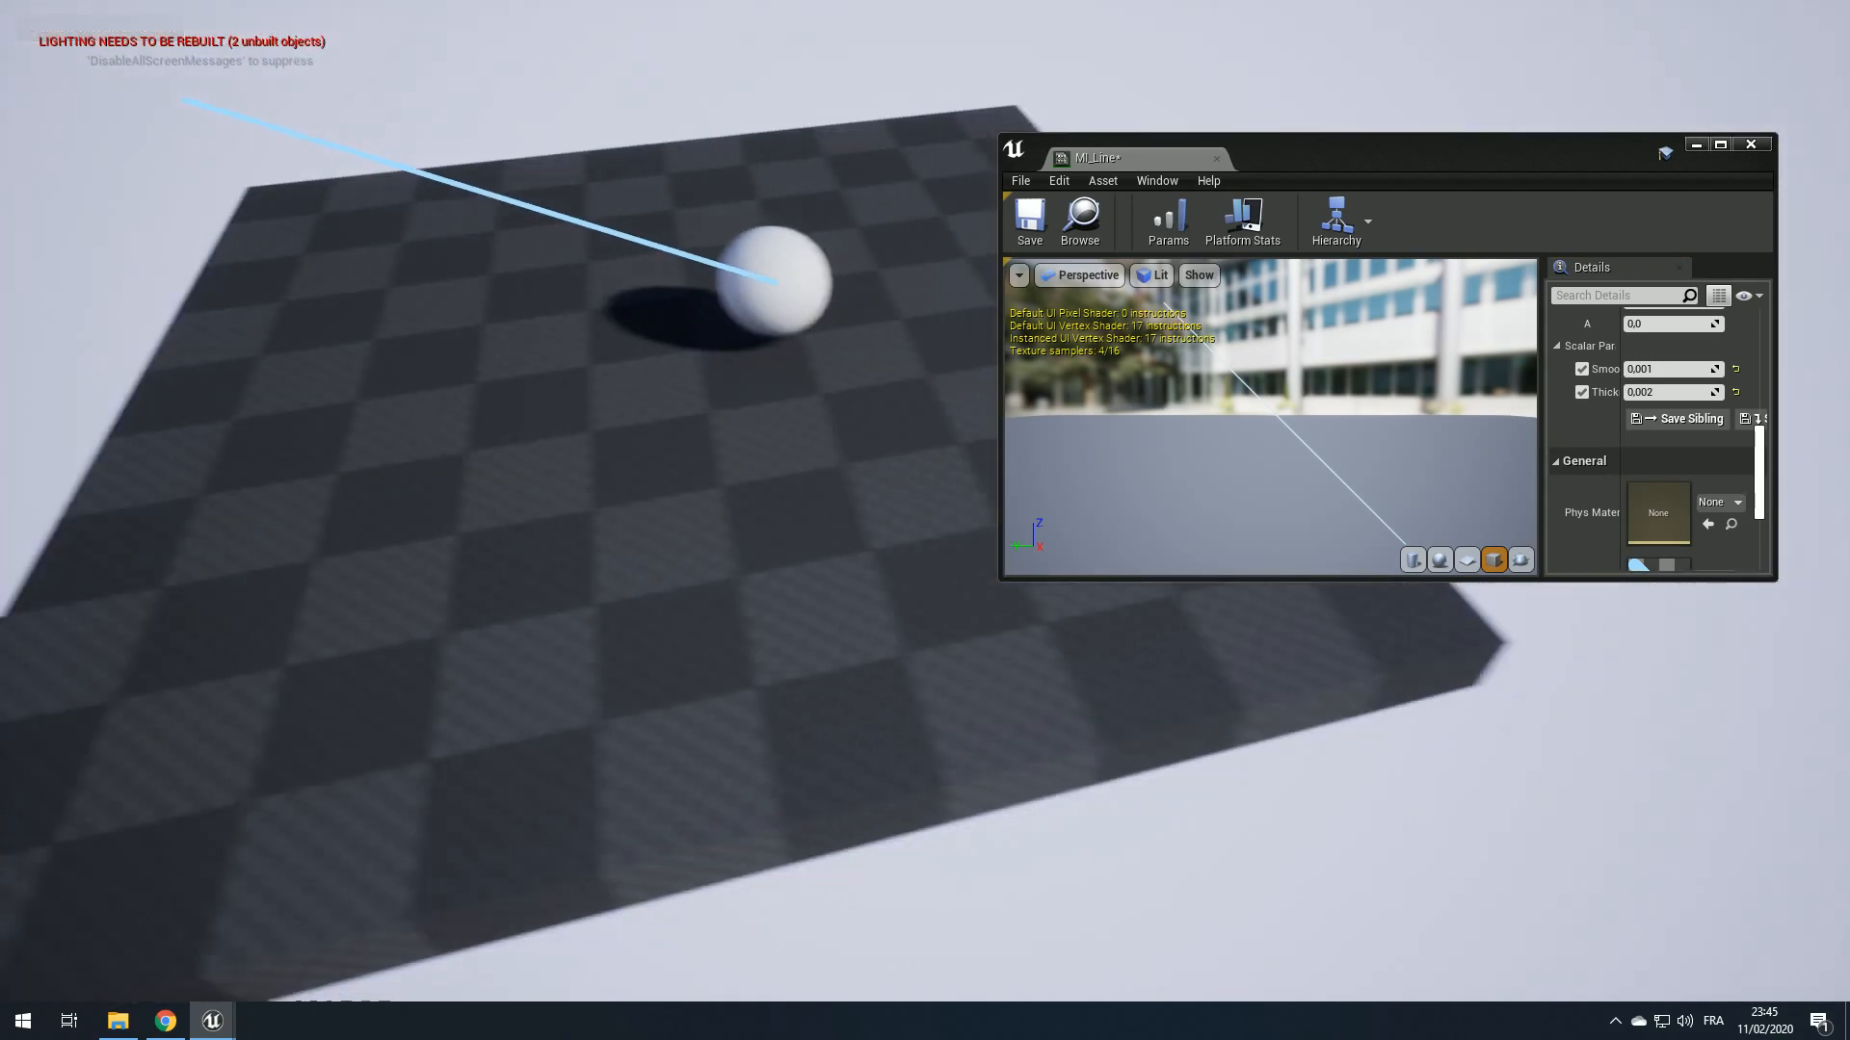
key(w)
key(s)
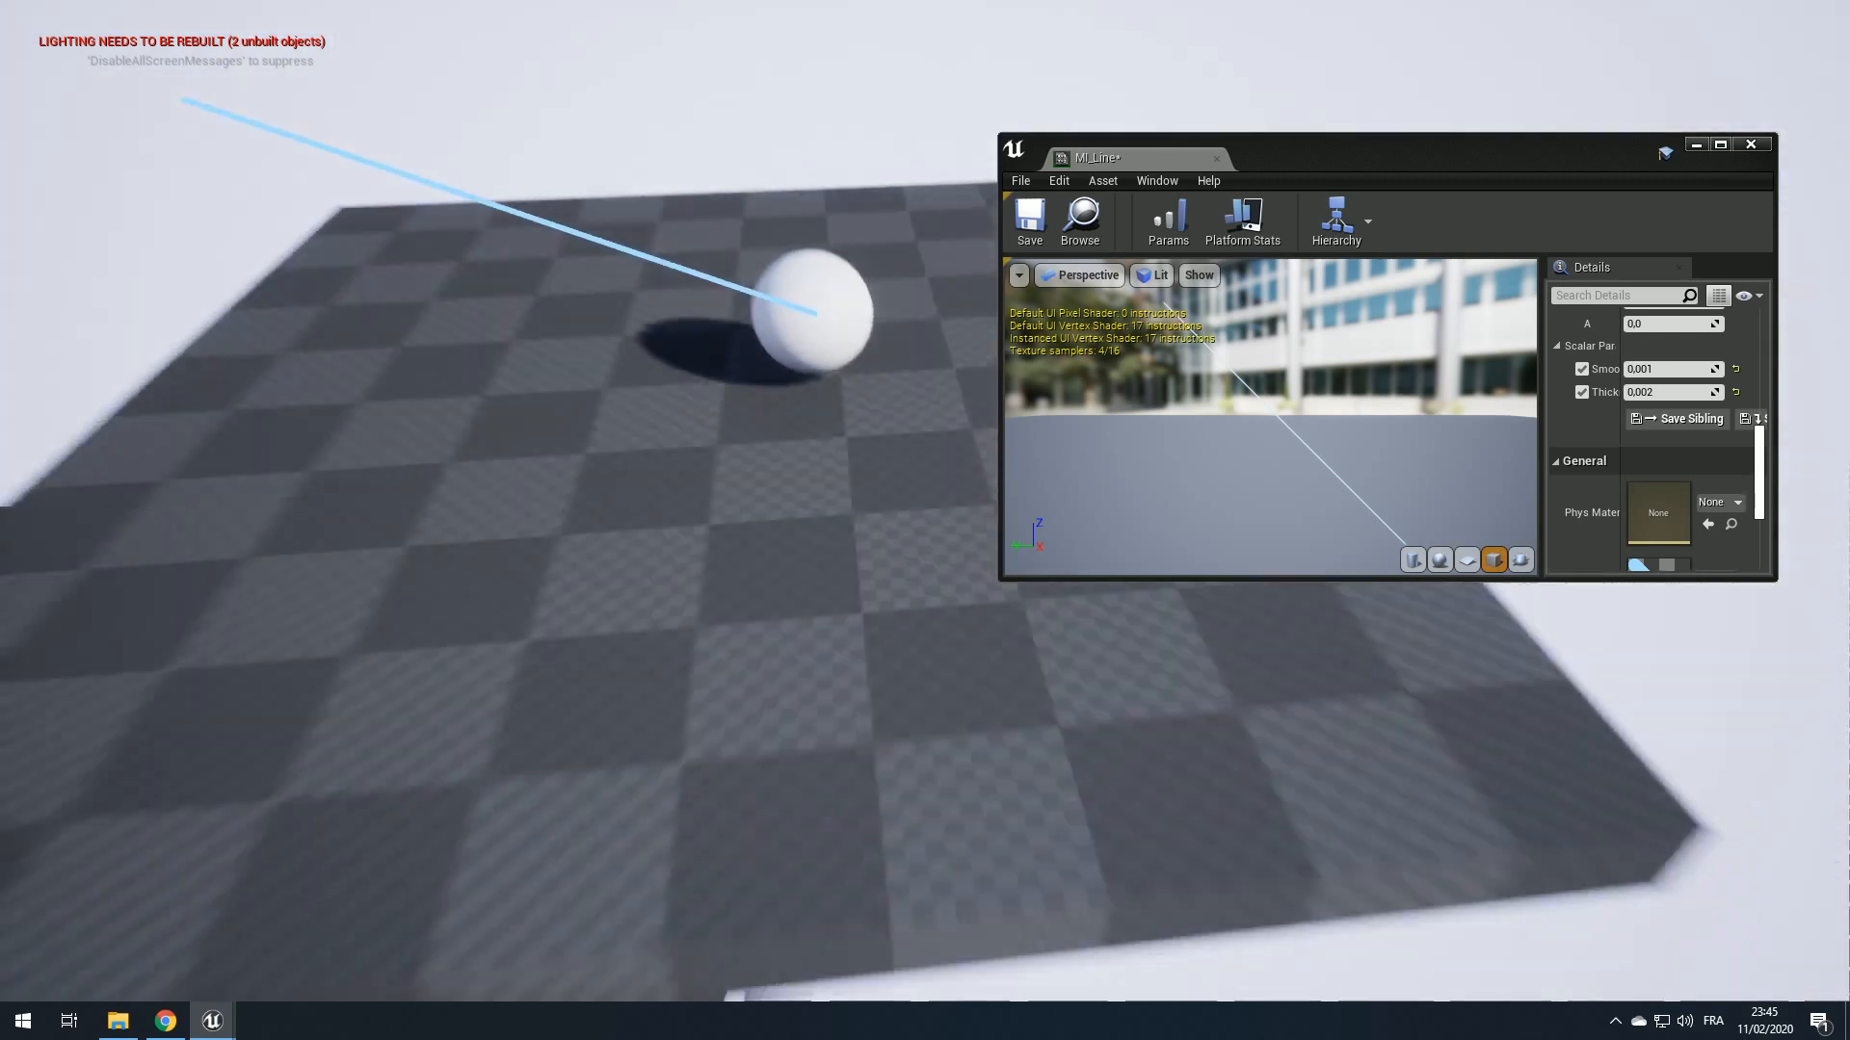
key(w)
Step: Release the cursor from the game and set PosA in MI_Line to R 0,347619 and G 0,309523
key(shift+F1)
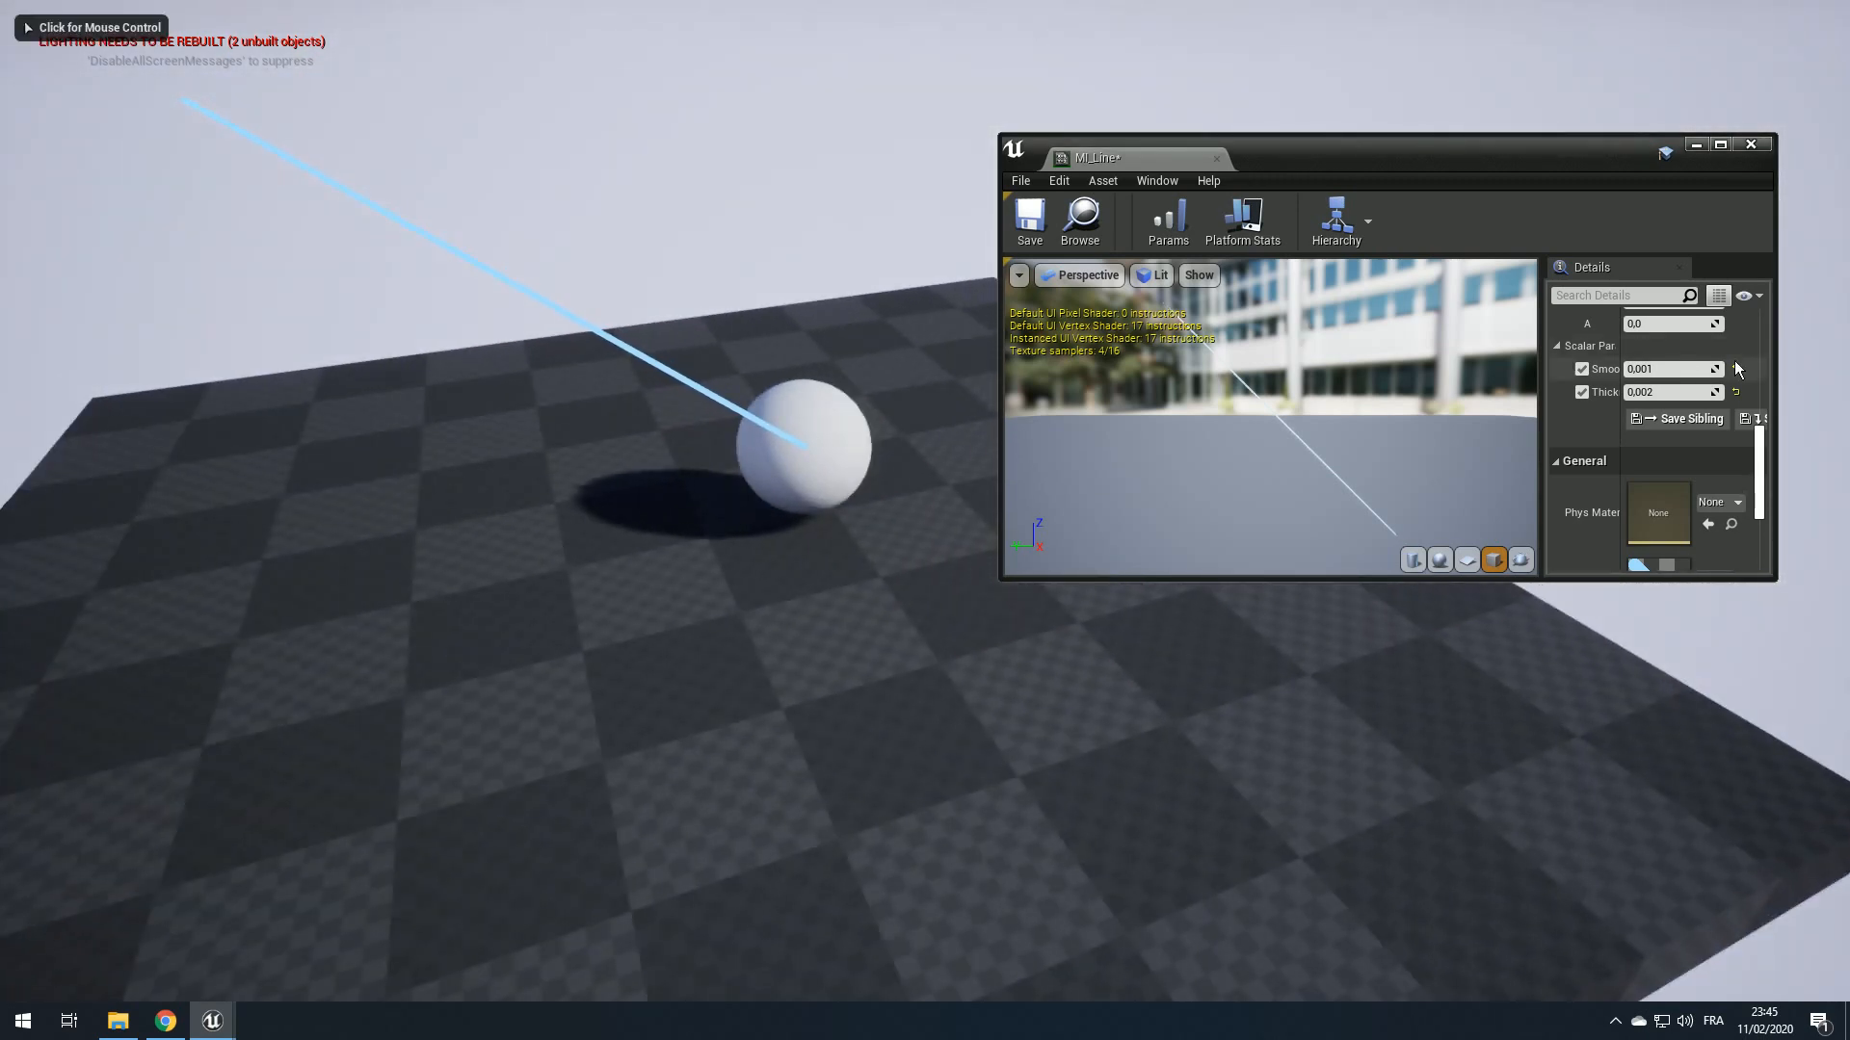
scroll(1738, 369, up, 6)
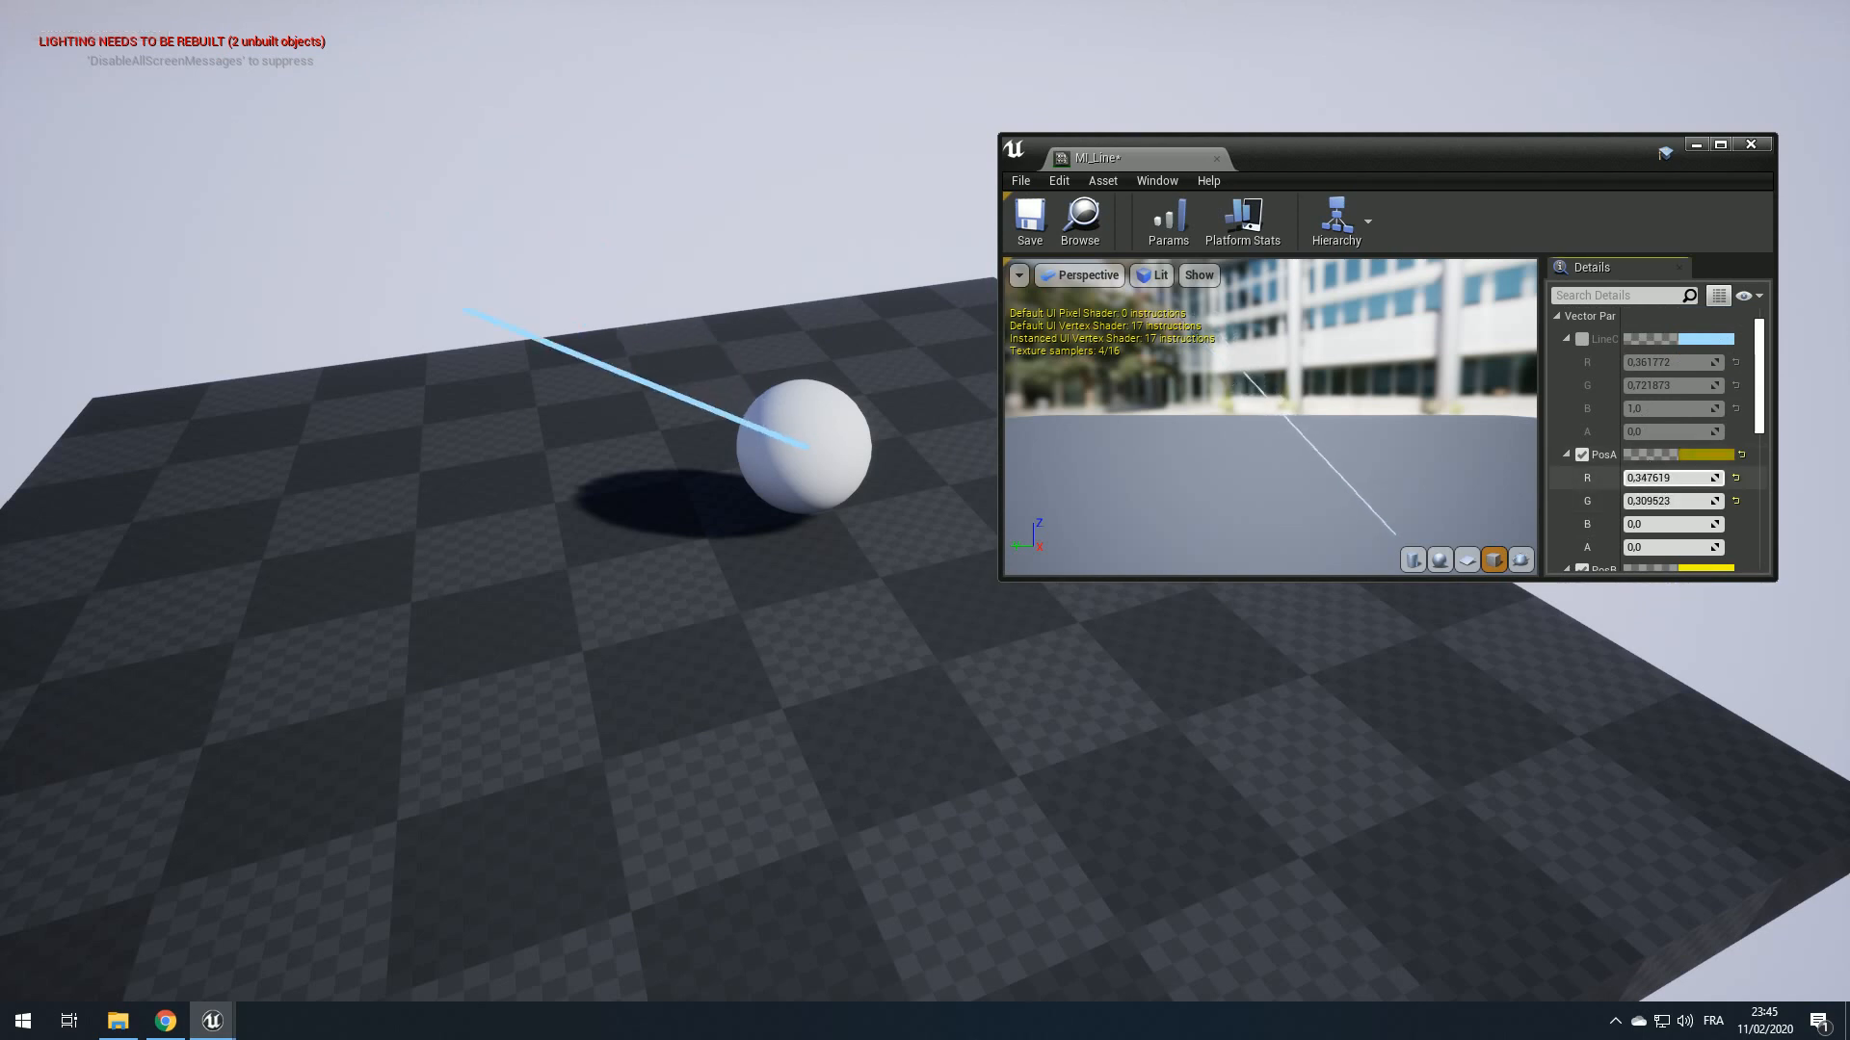
Step: Fly around the sphere in full screen and windowed view to check the line from its new PosA start point
click(1426, 694)
key(w)
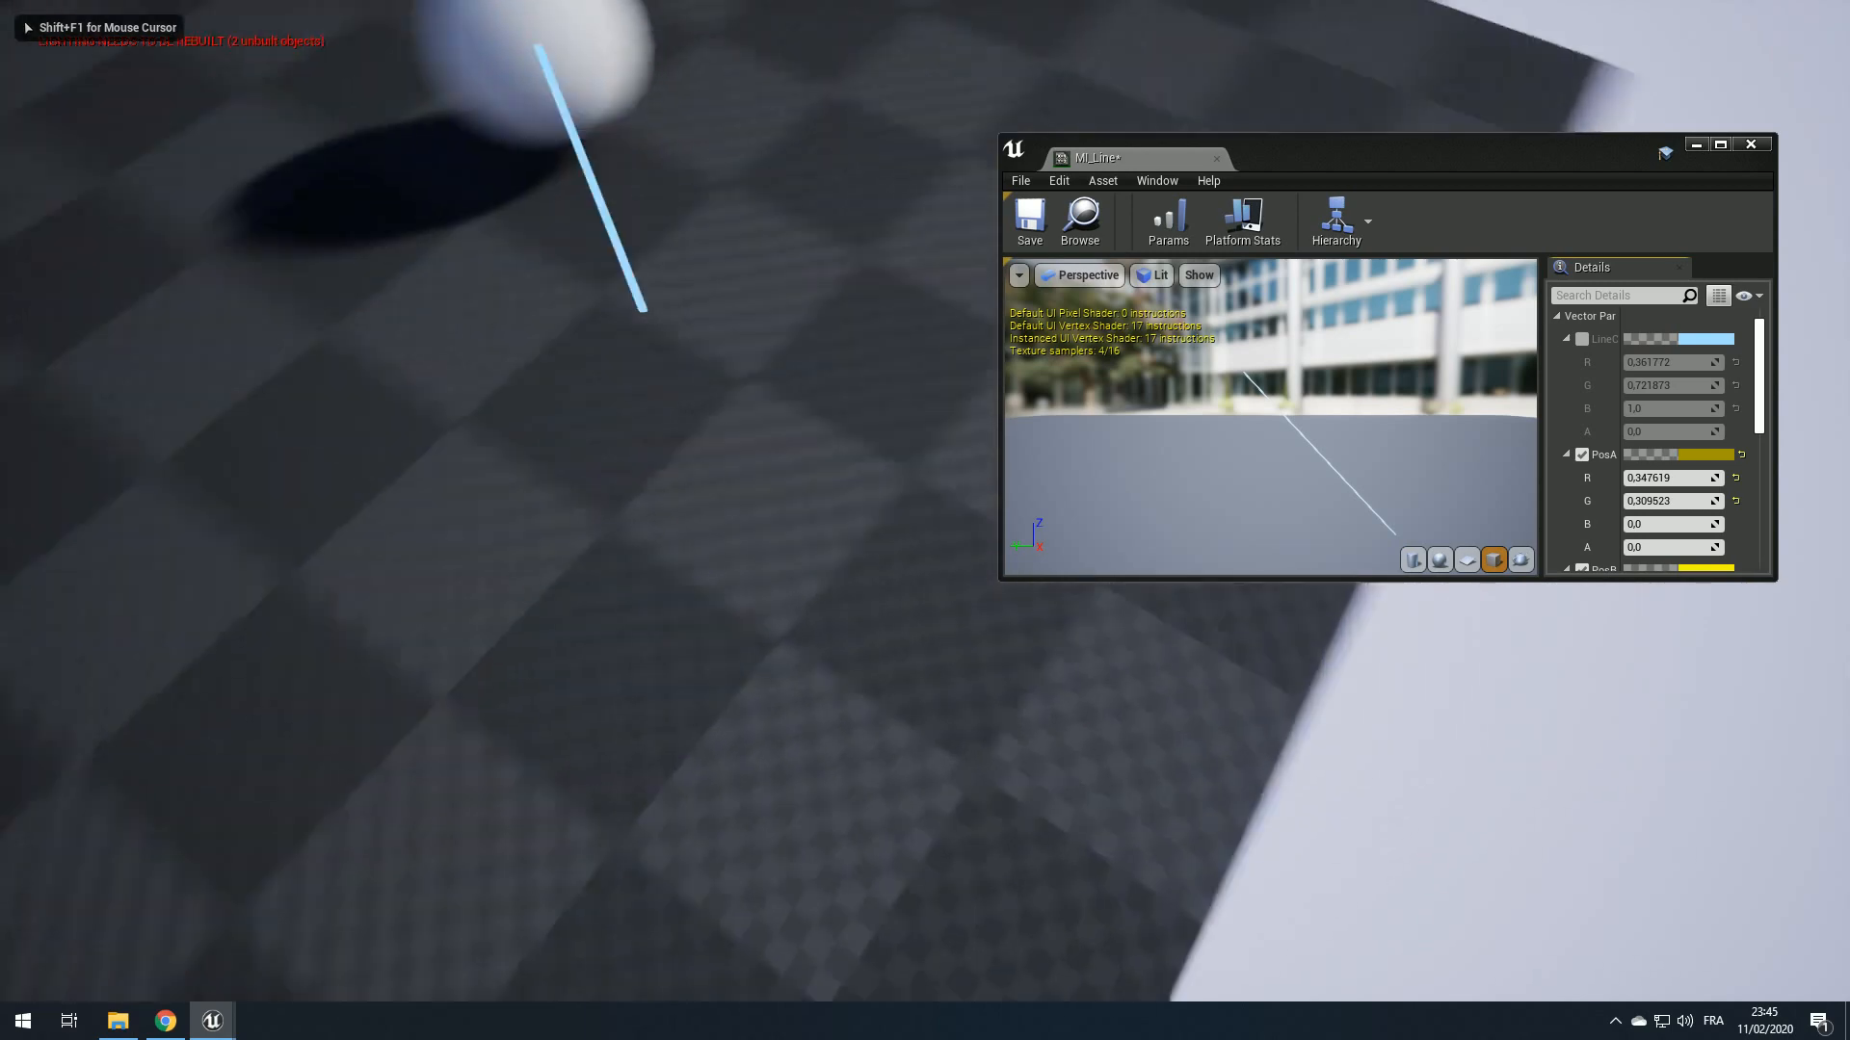
key(d)
key(a)
key(d)
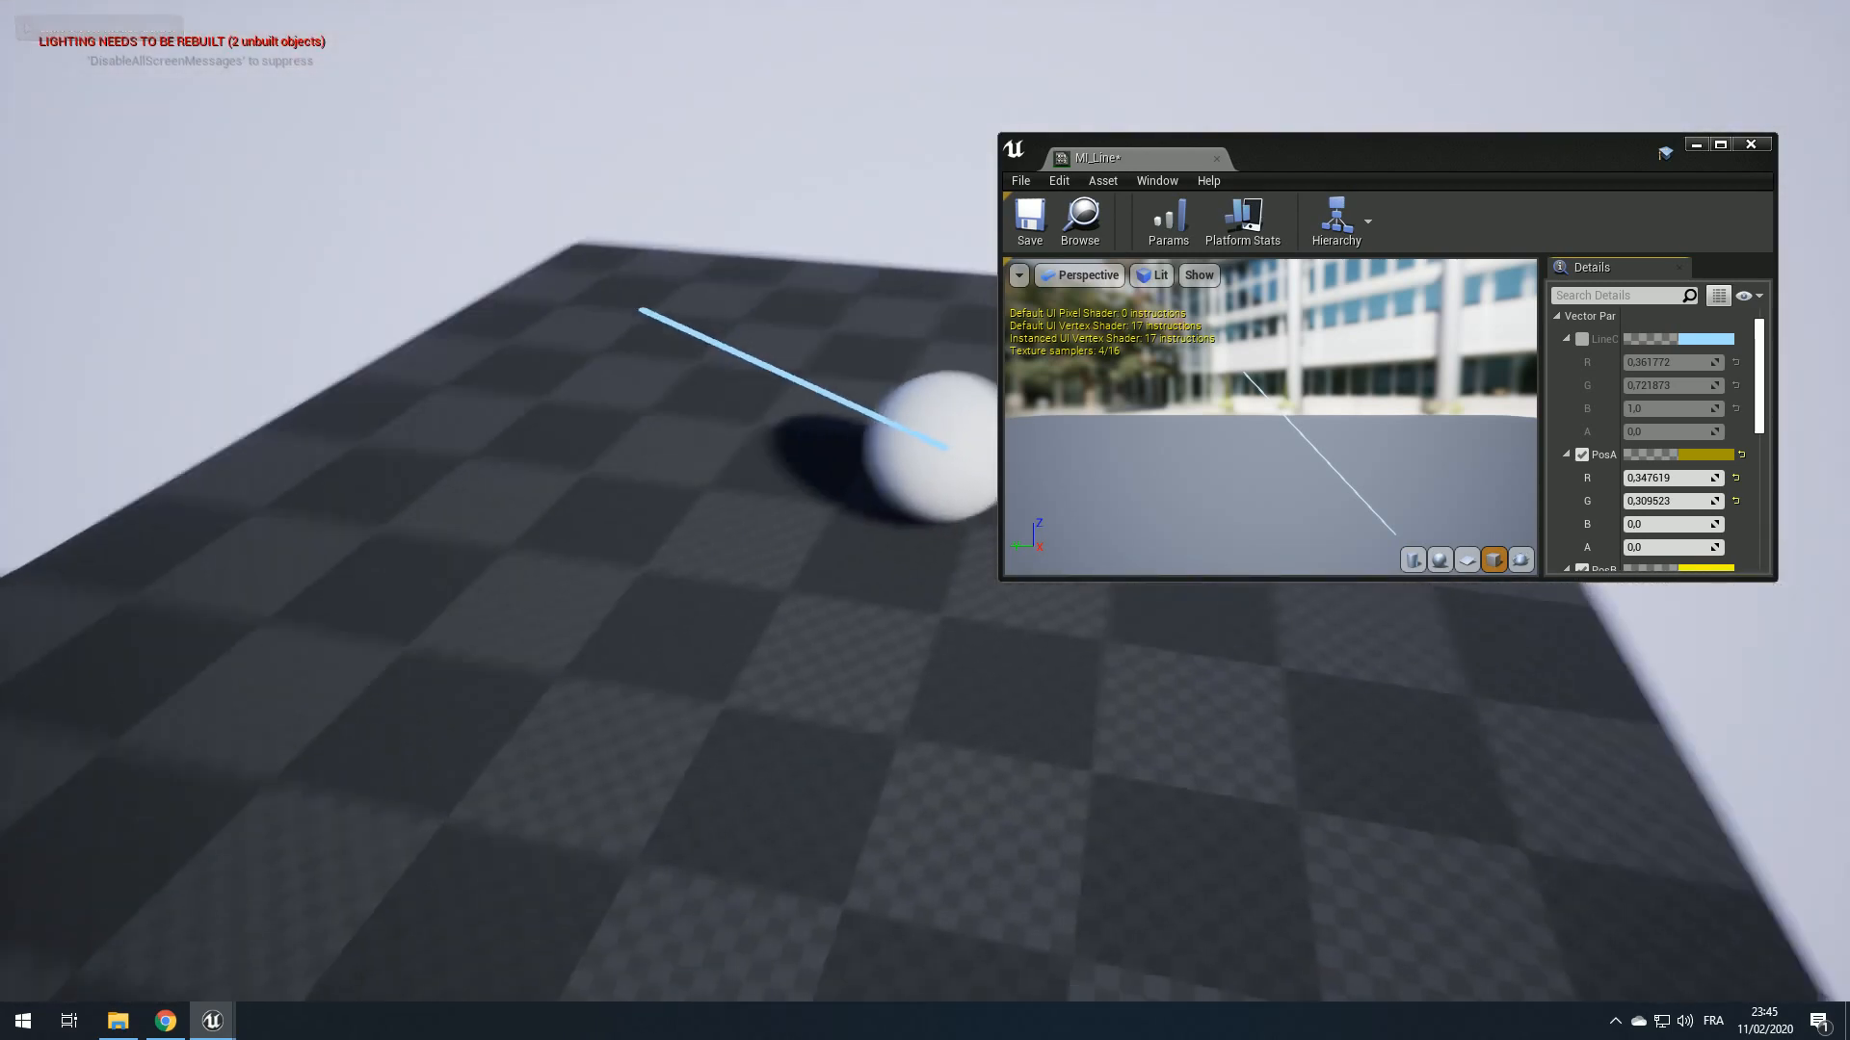
key(d)
key(a)
key(w)
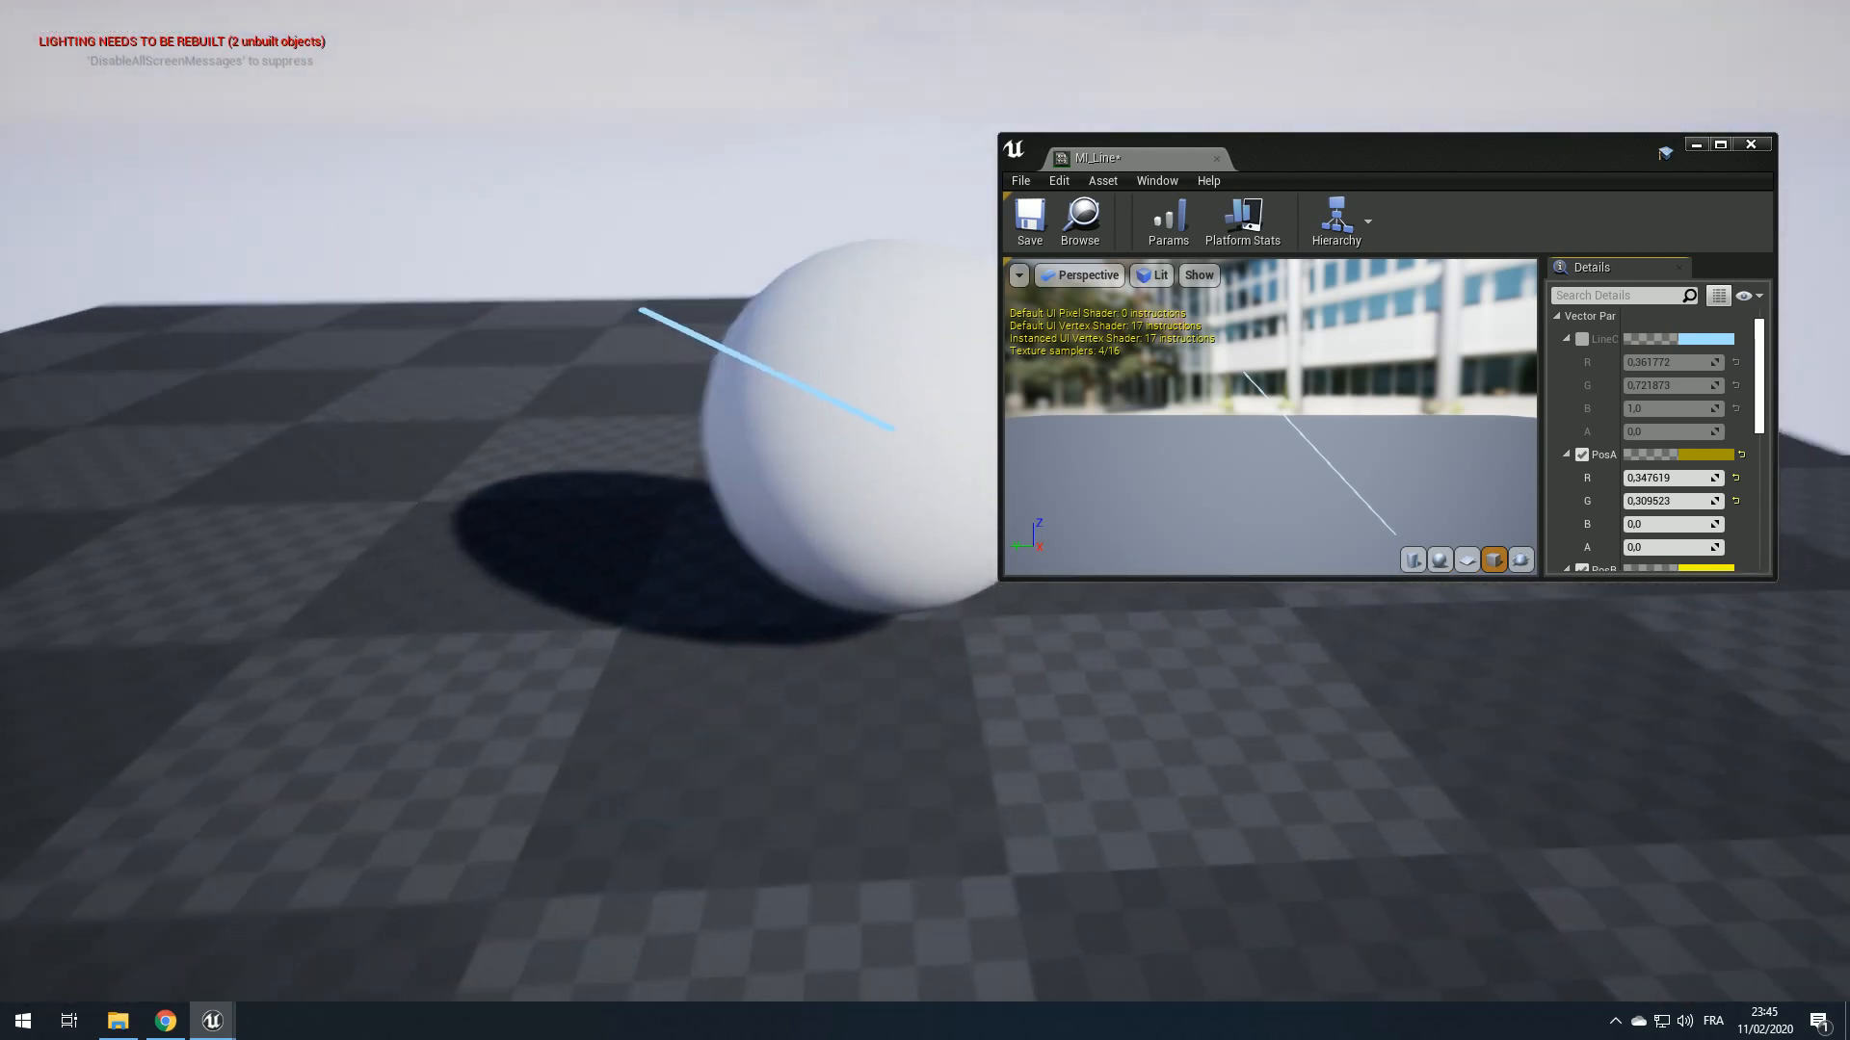
key(s)
key(d)
key(w)
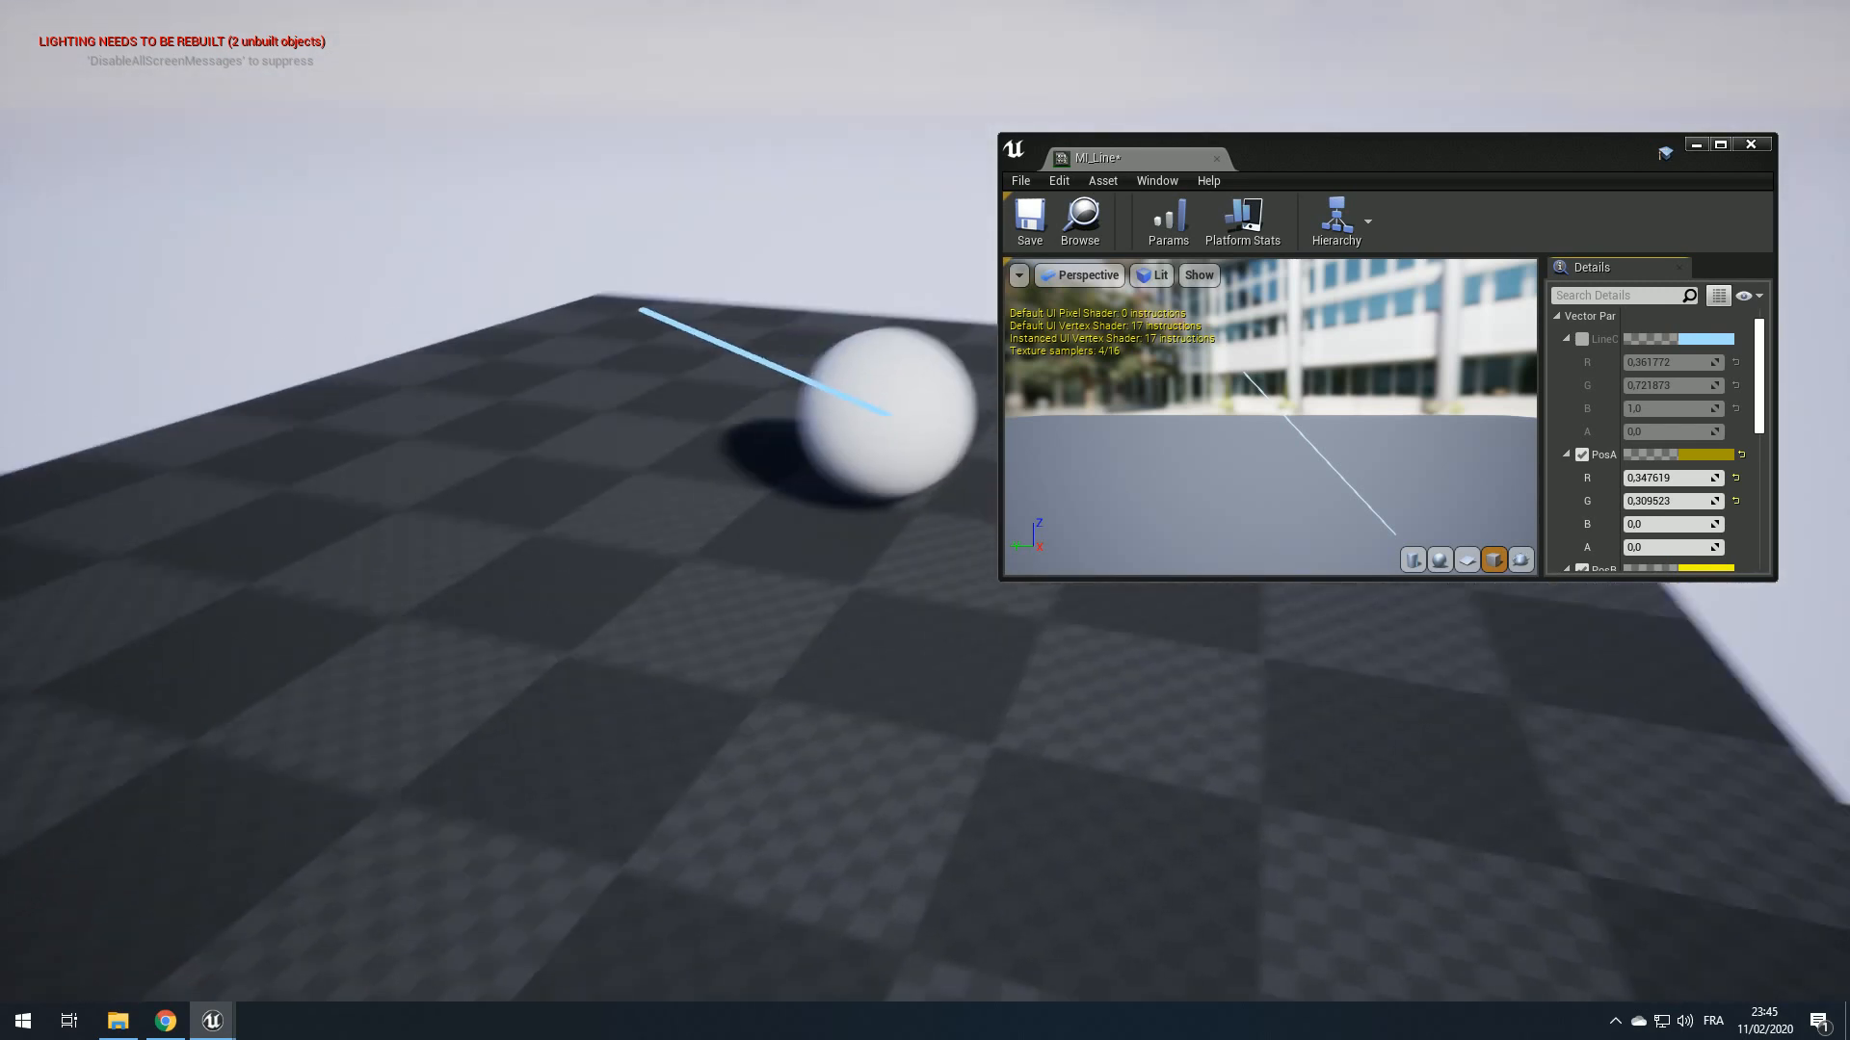
key(F11)
key(e)
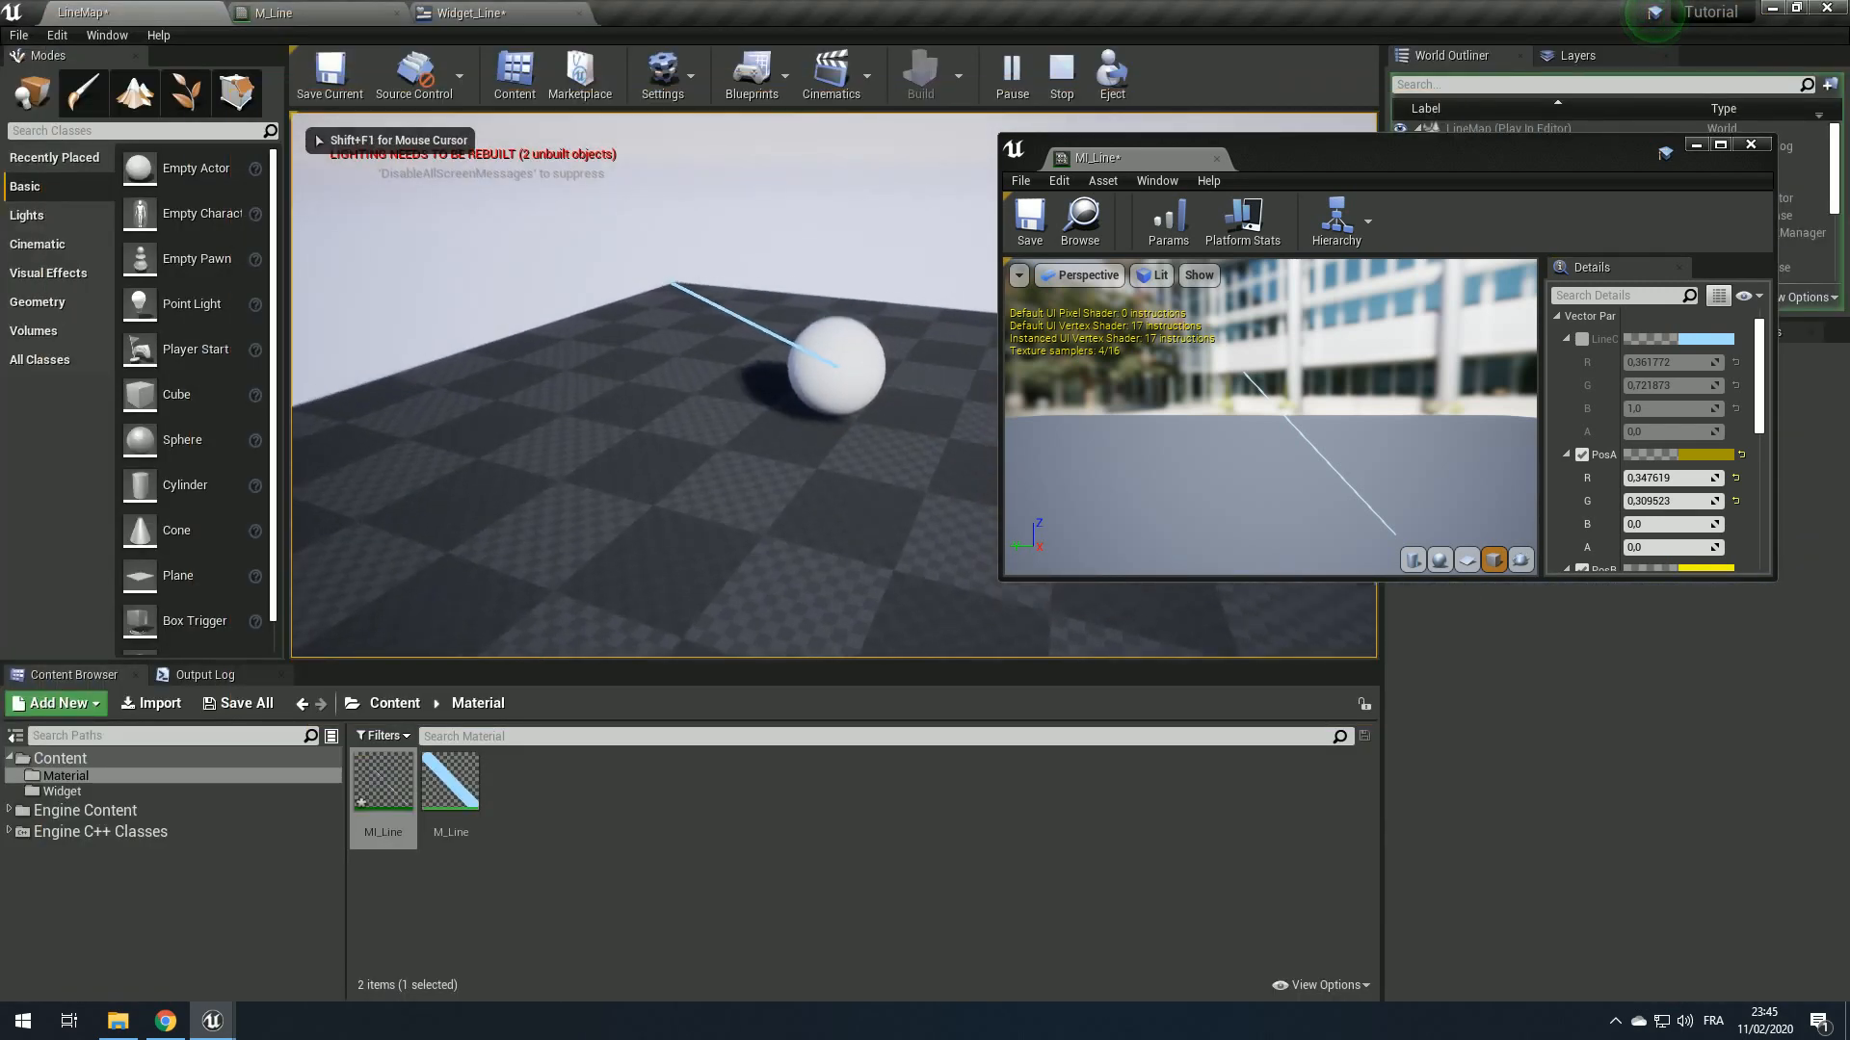
key(d)
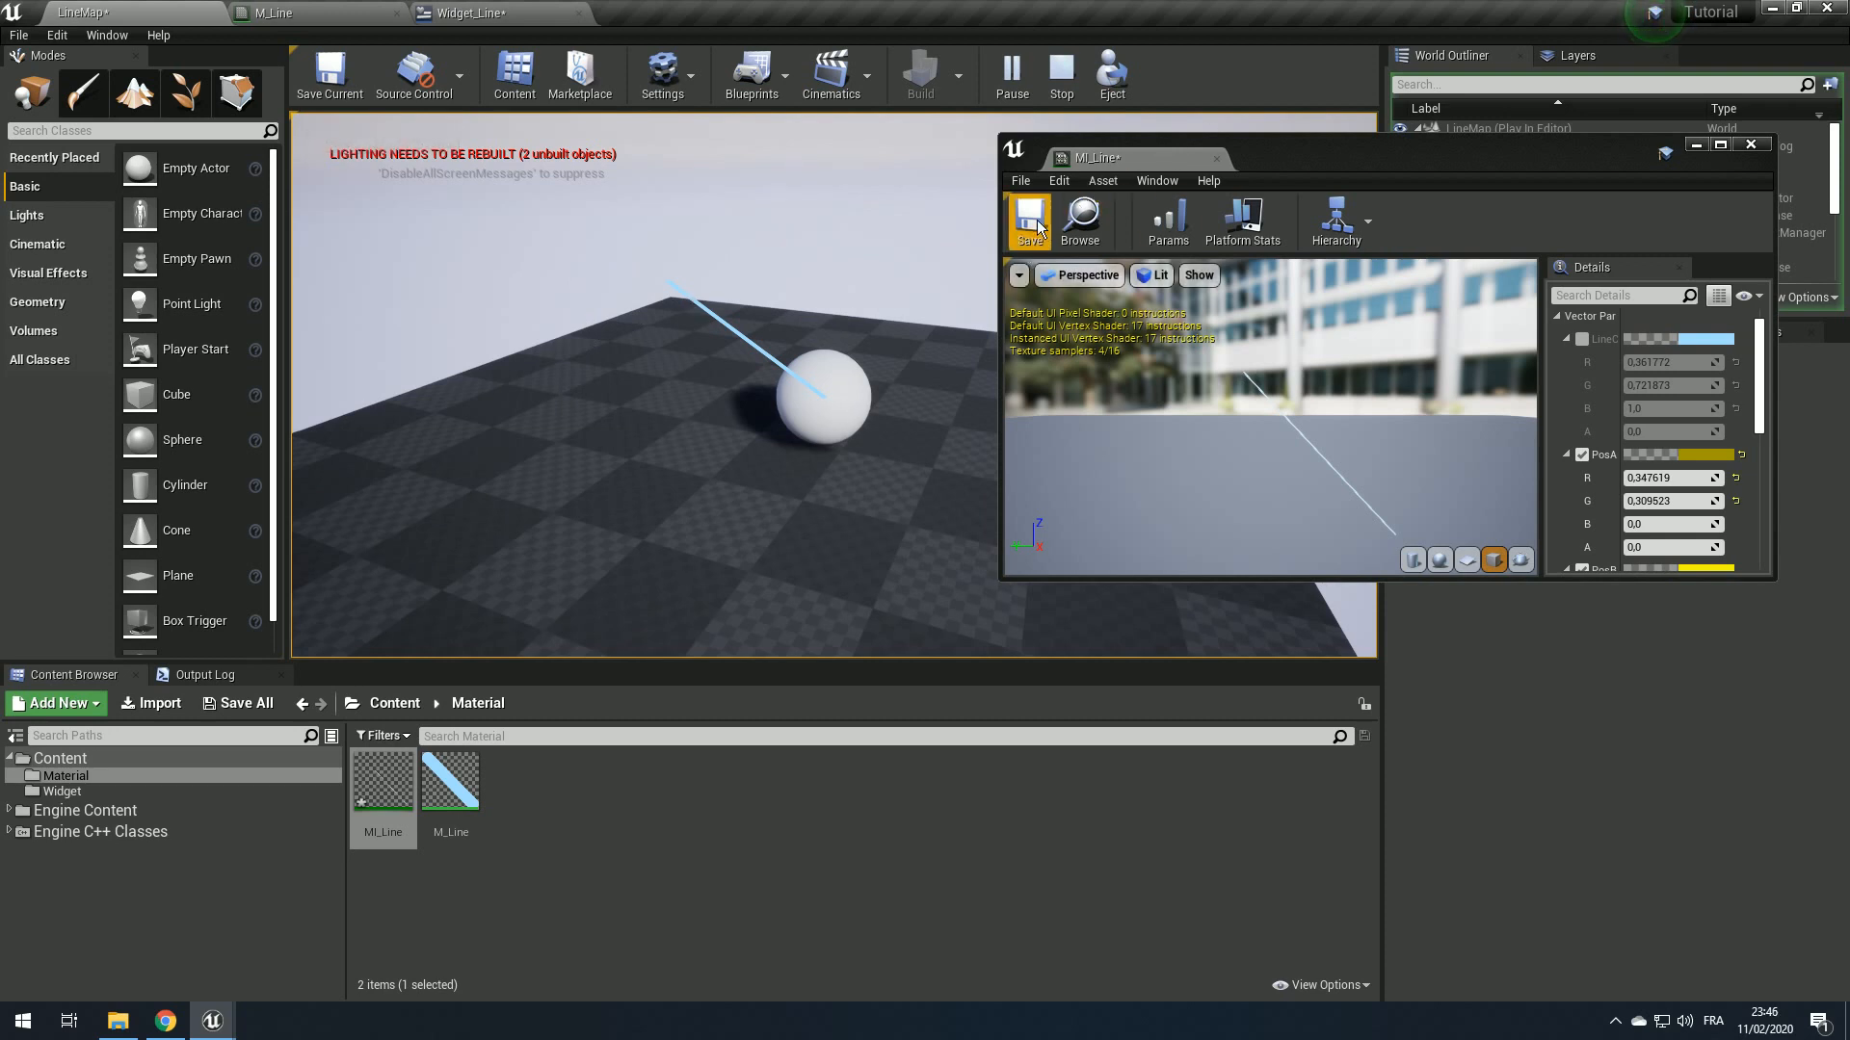
Step: Save the MI_Line material instance and stop the play session in LineMap
click(1016, 262)
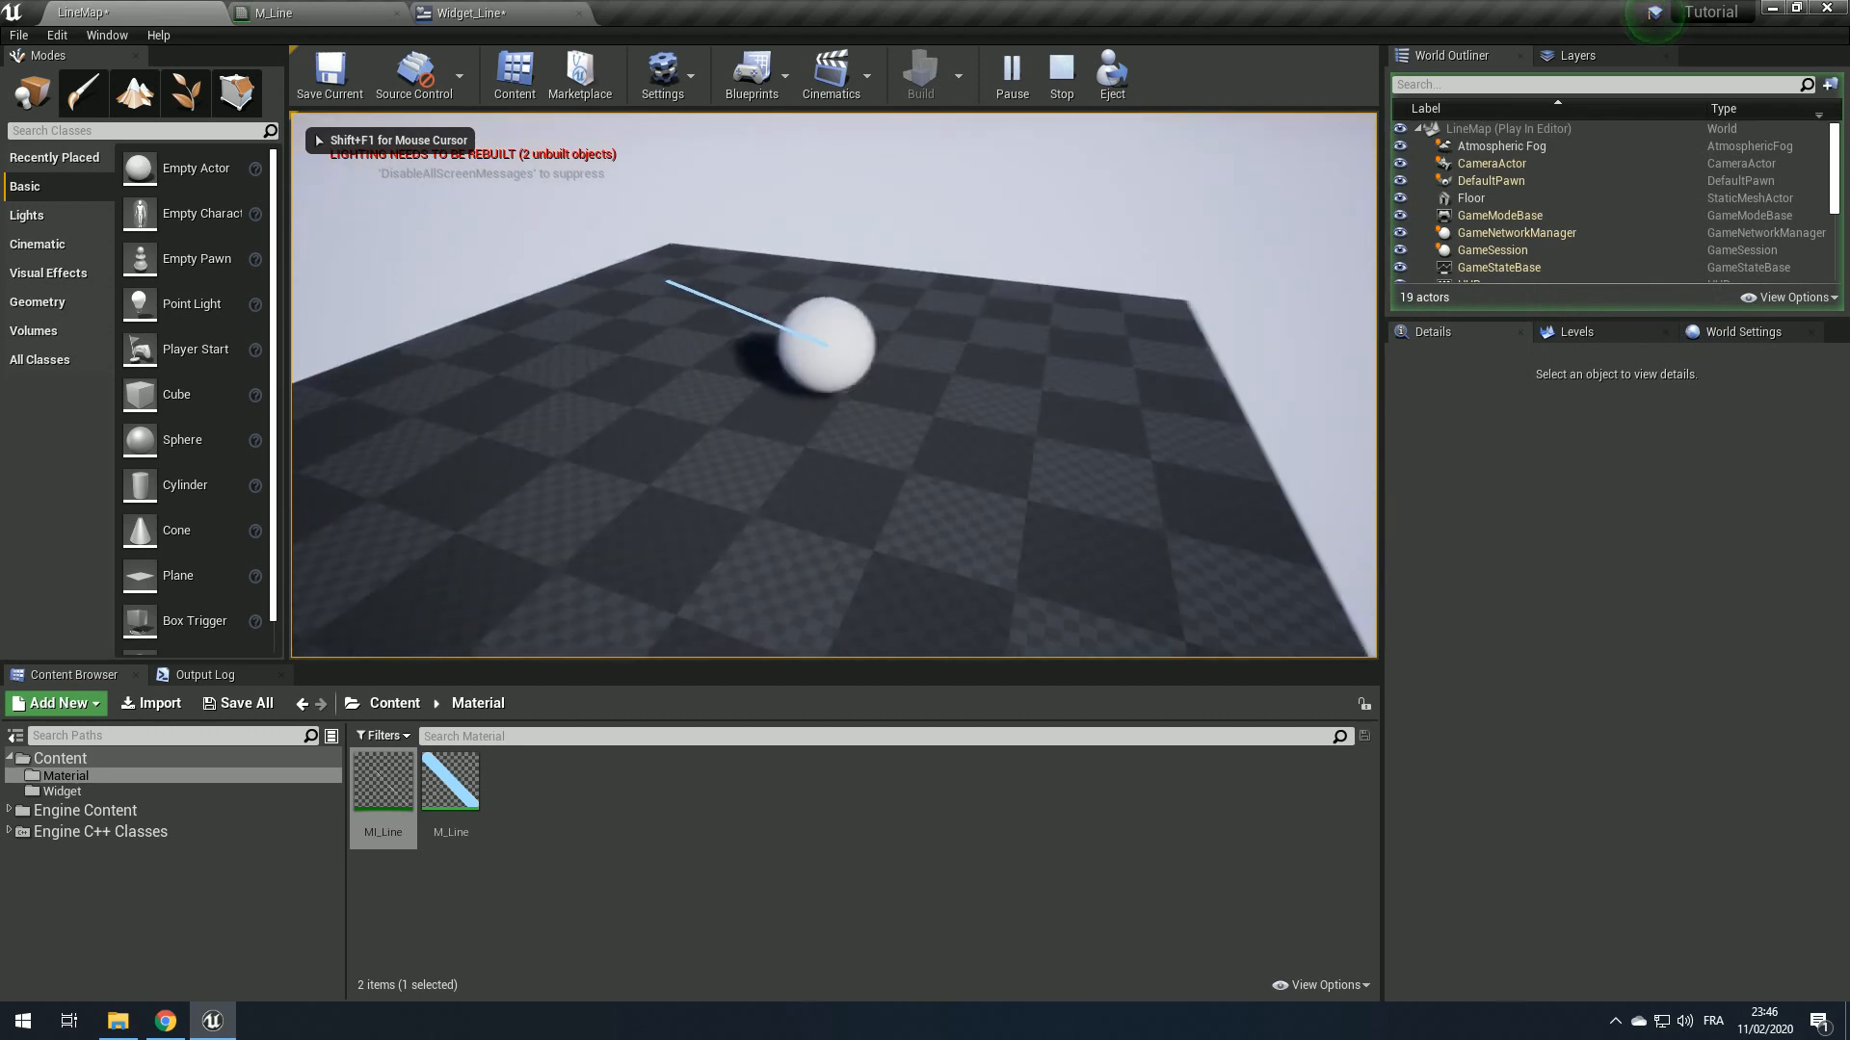
key(Escape)
scroll(836, 425, up, 5)
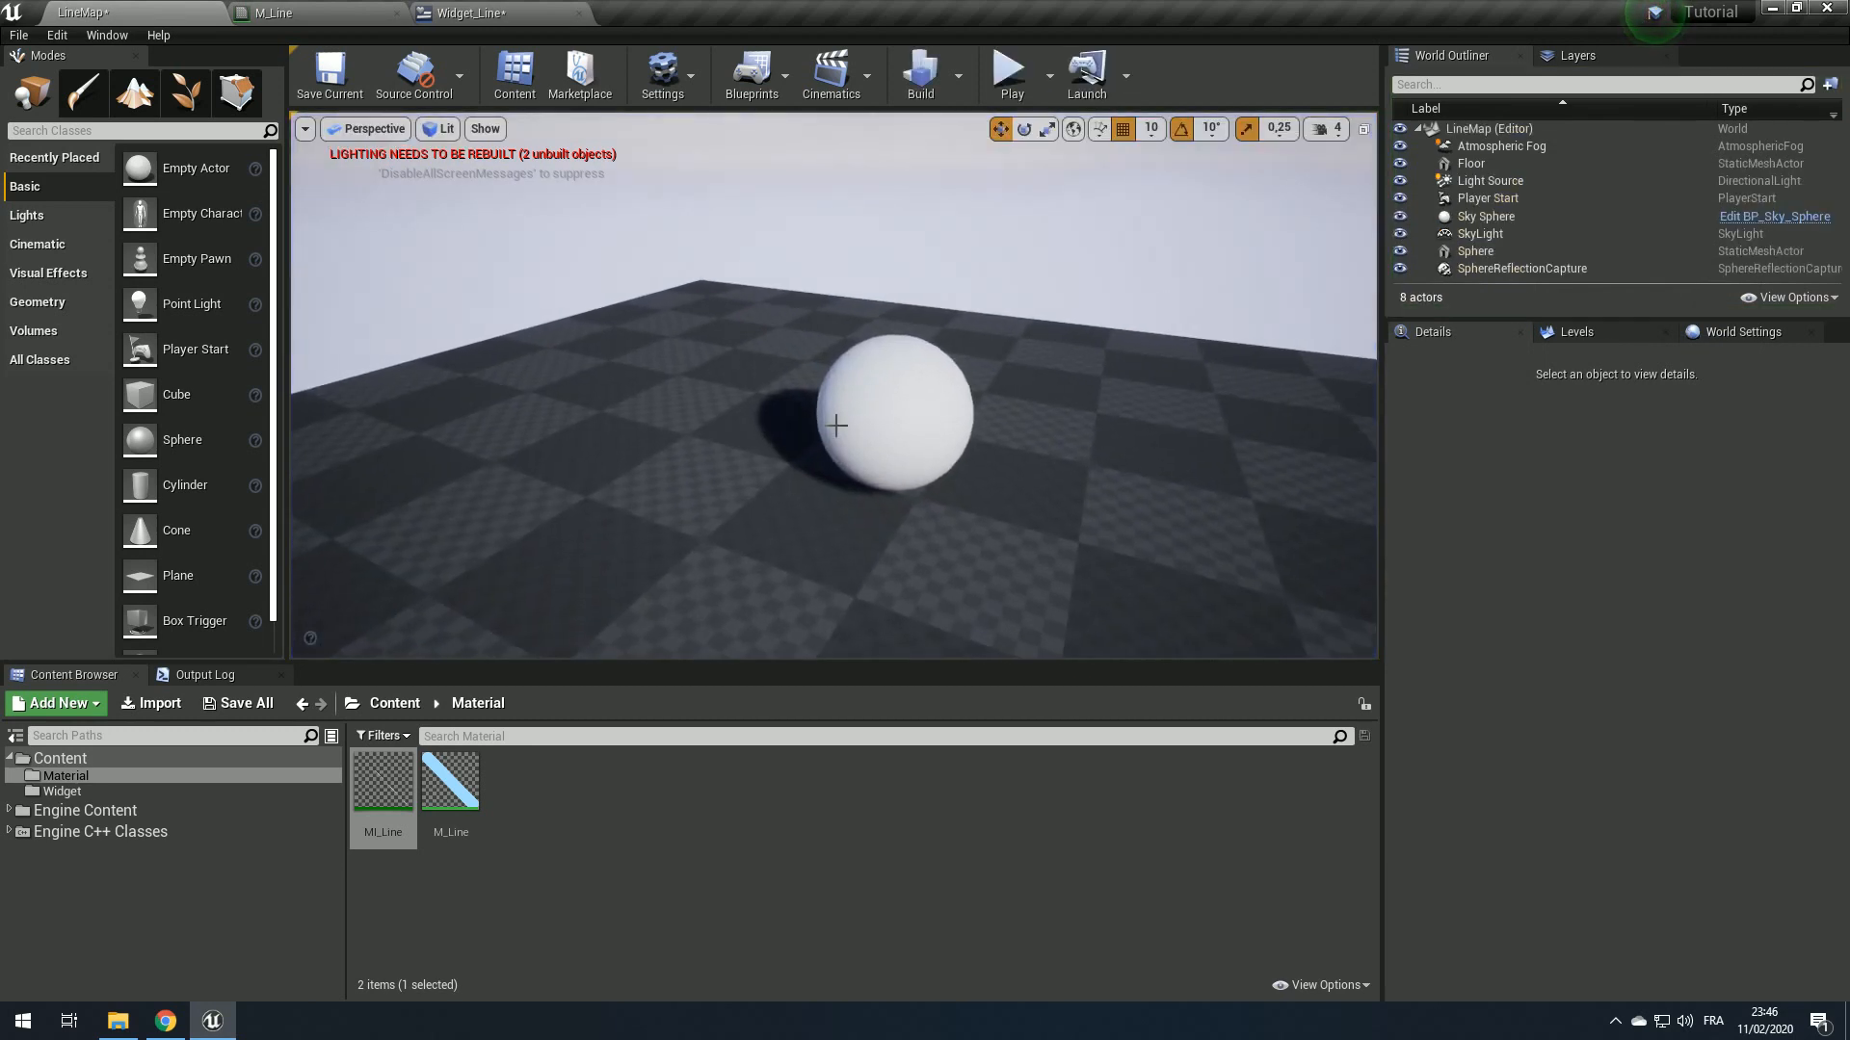
Step: Select the sphere in the level and review the VectorPos variable in the Widget_Line blueprint
scroll(837, 425, down, 4)
click(826, 412)
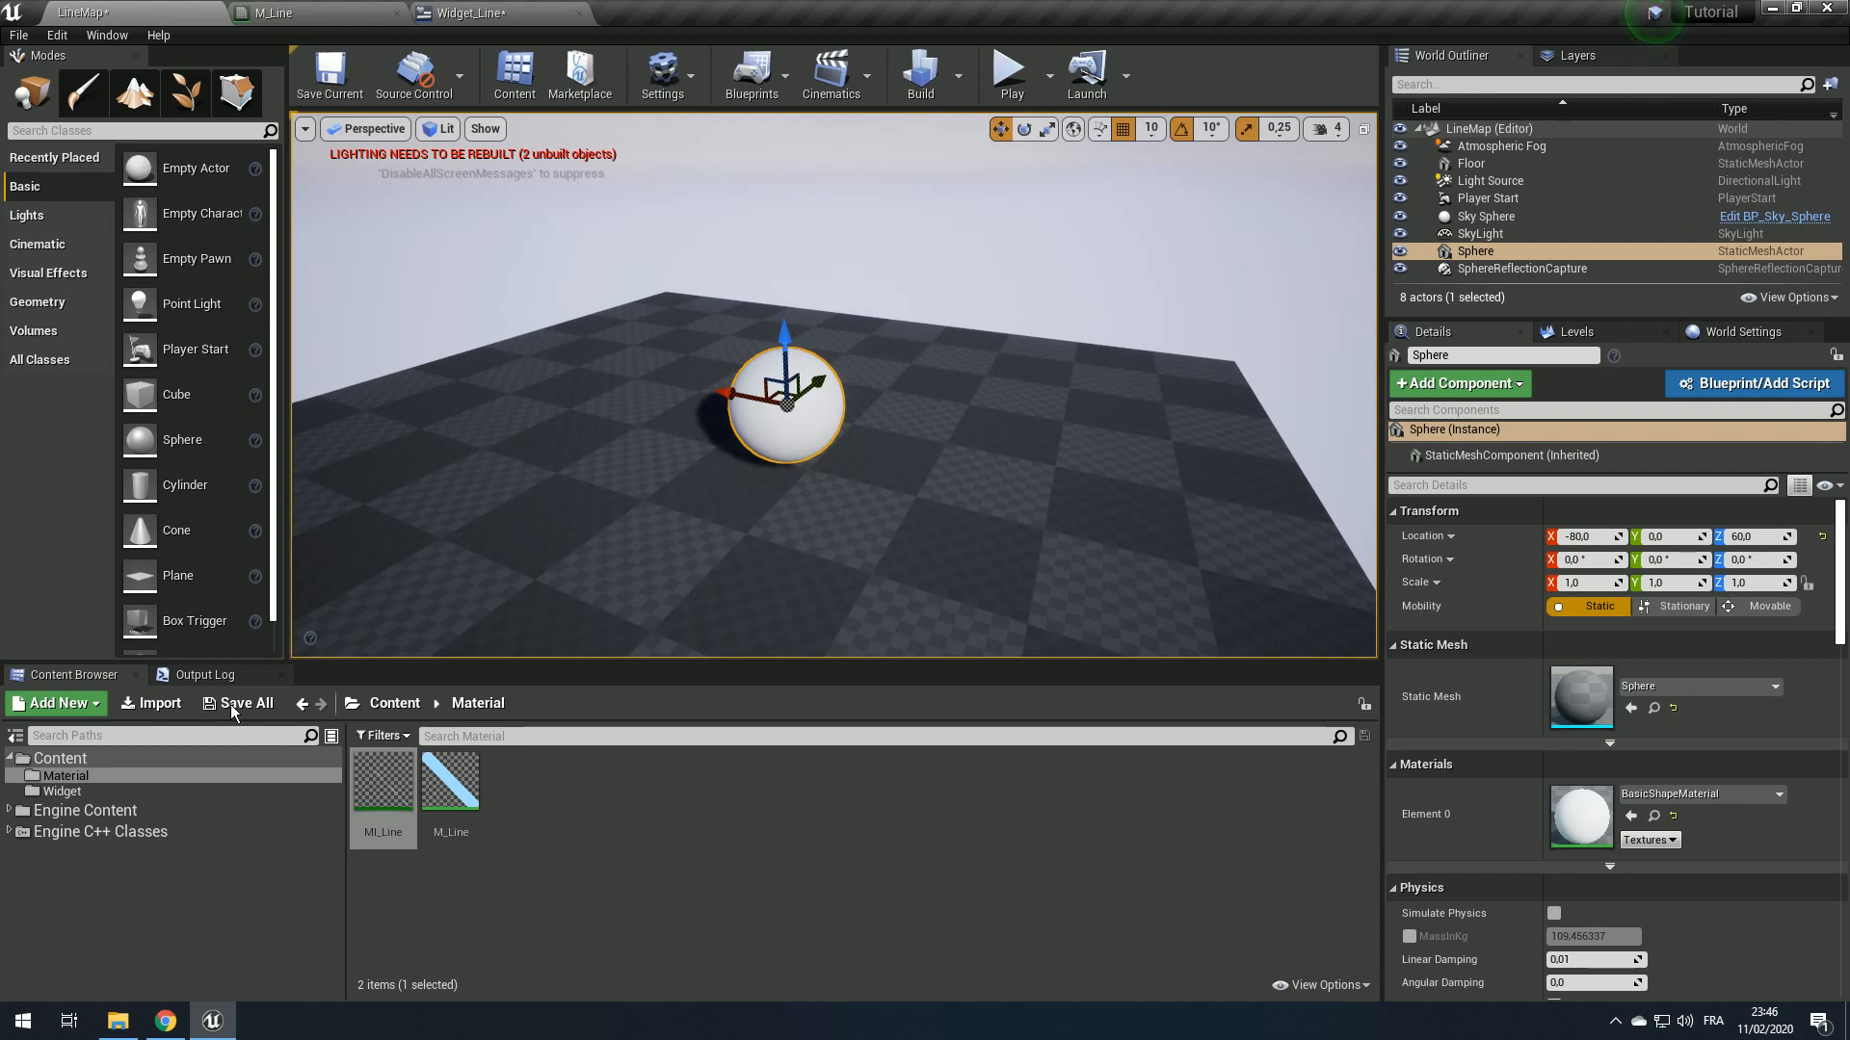
click(339, 12)
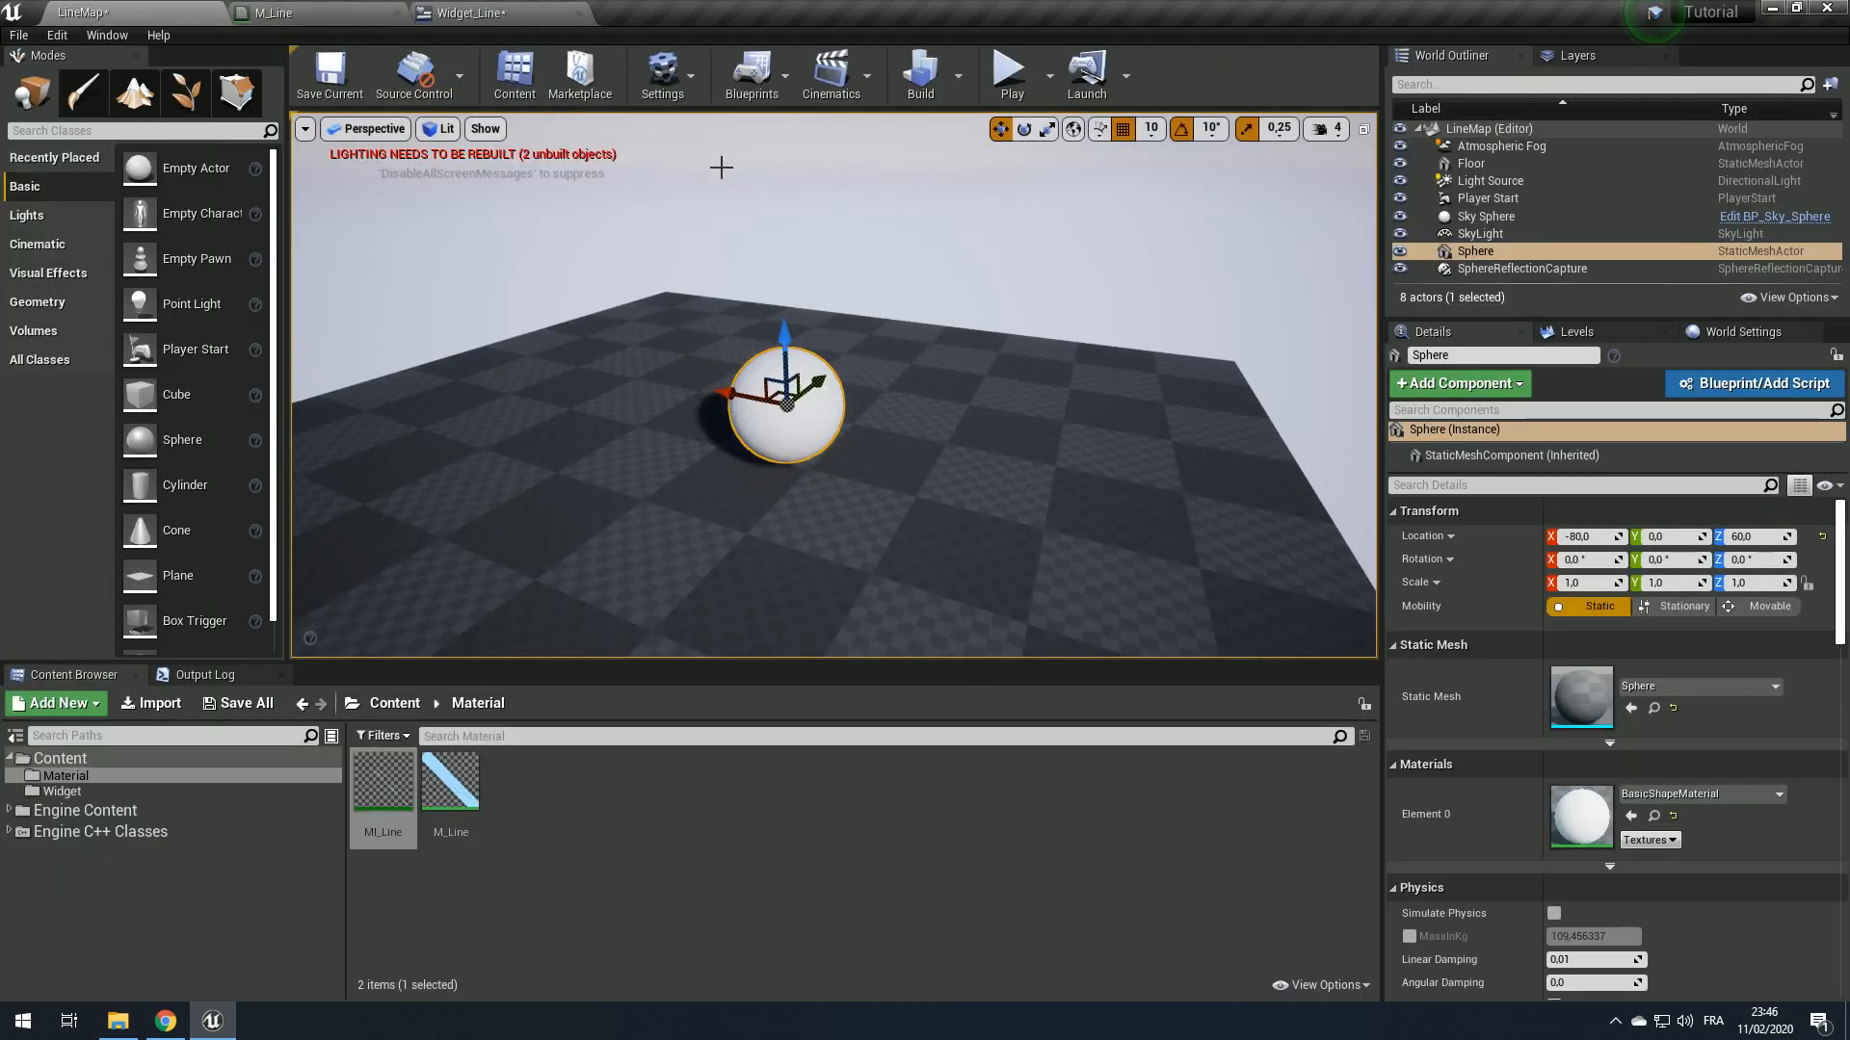
click(751, 73)
click(474, 14)
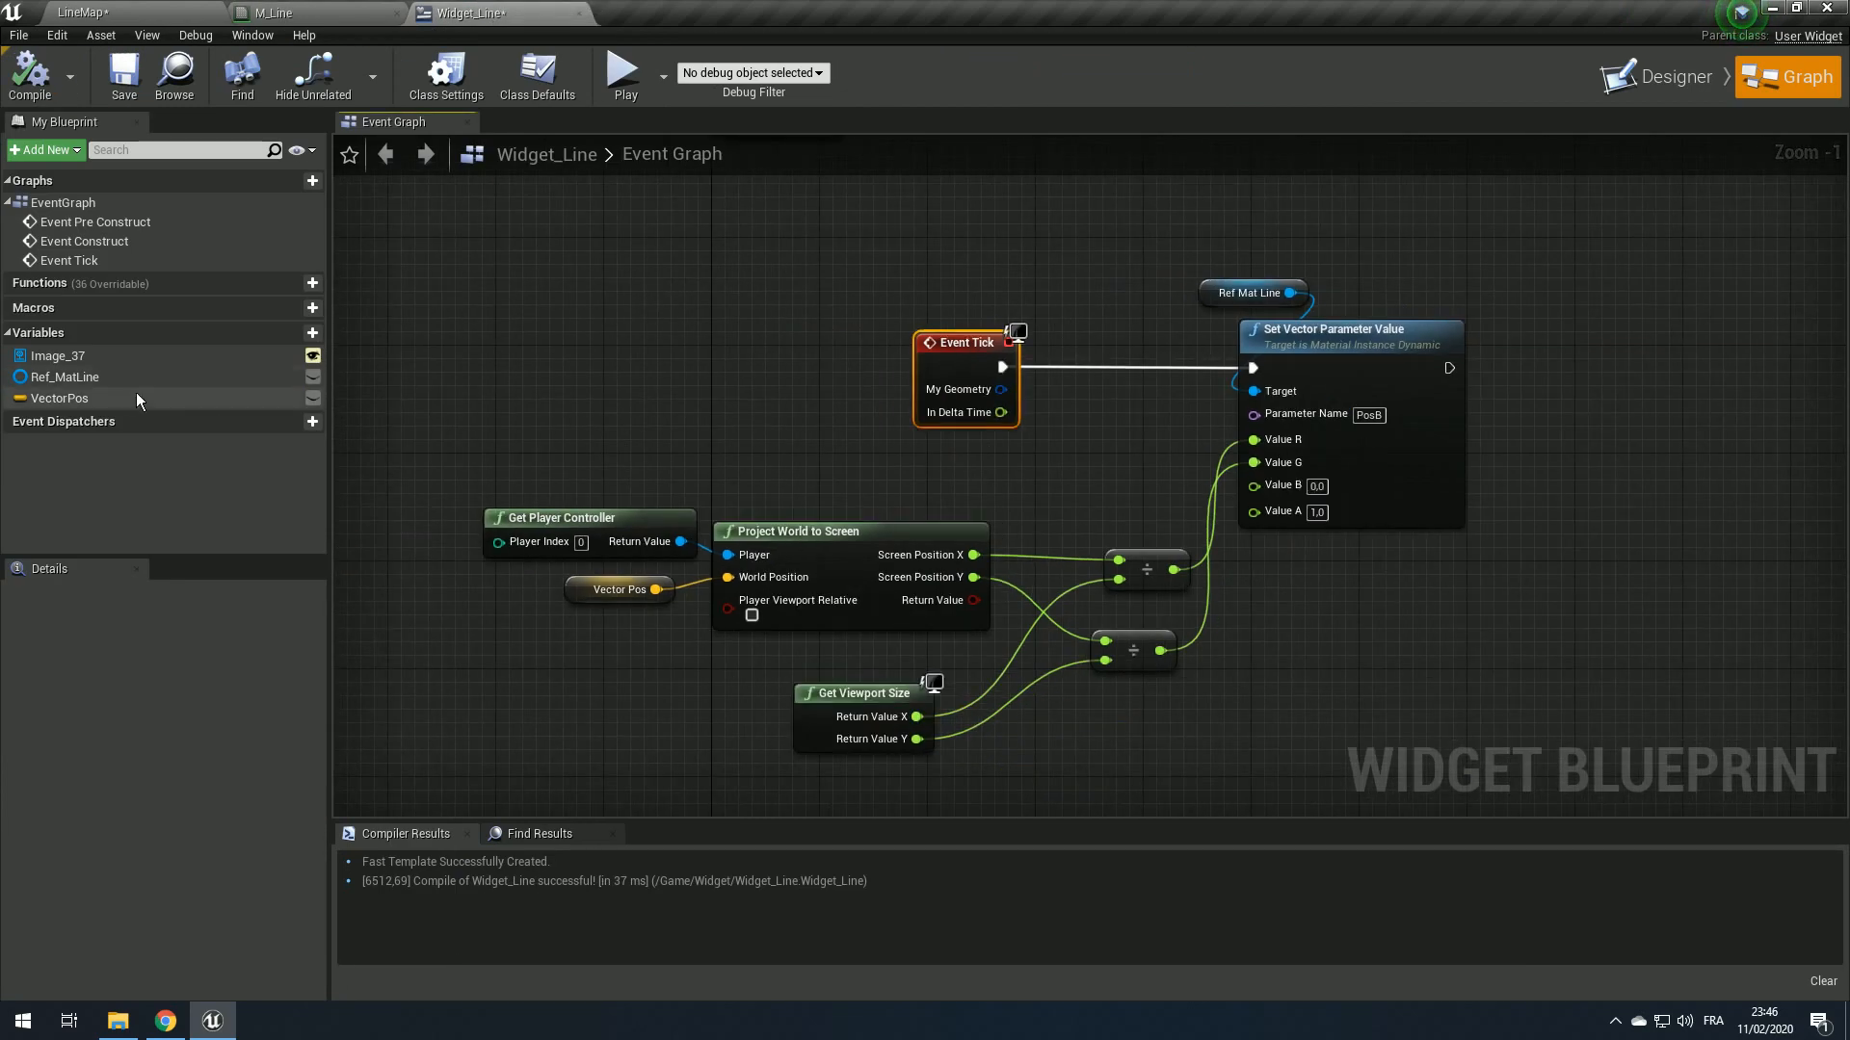
click(123, 397)
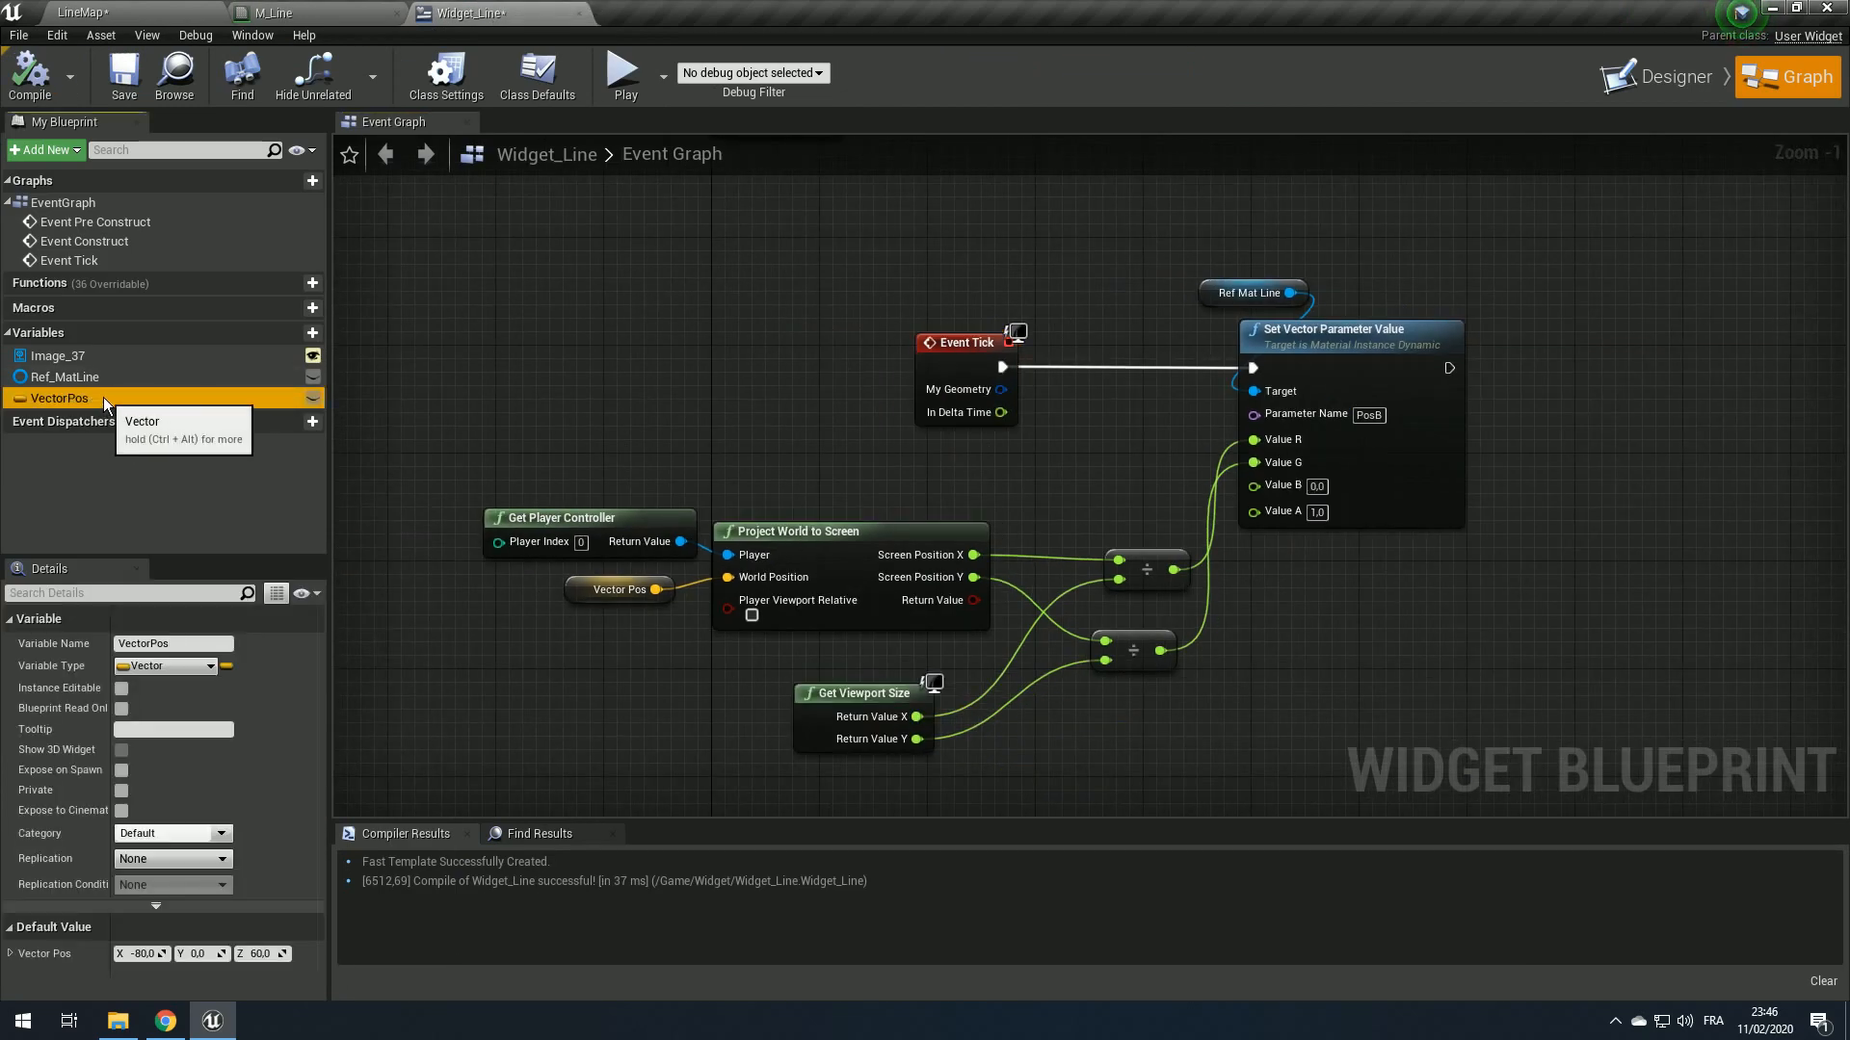
Step: Open LineMap's level blueprint and add a Set Vector Pos node after Add to Viewport, targeting the created Widget Line widget
click(179, 12)
click(761, 72)
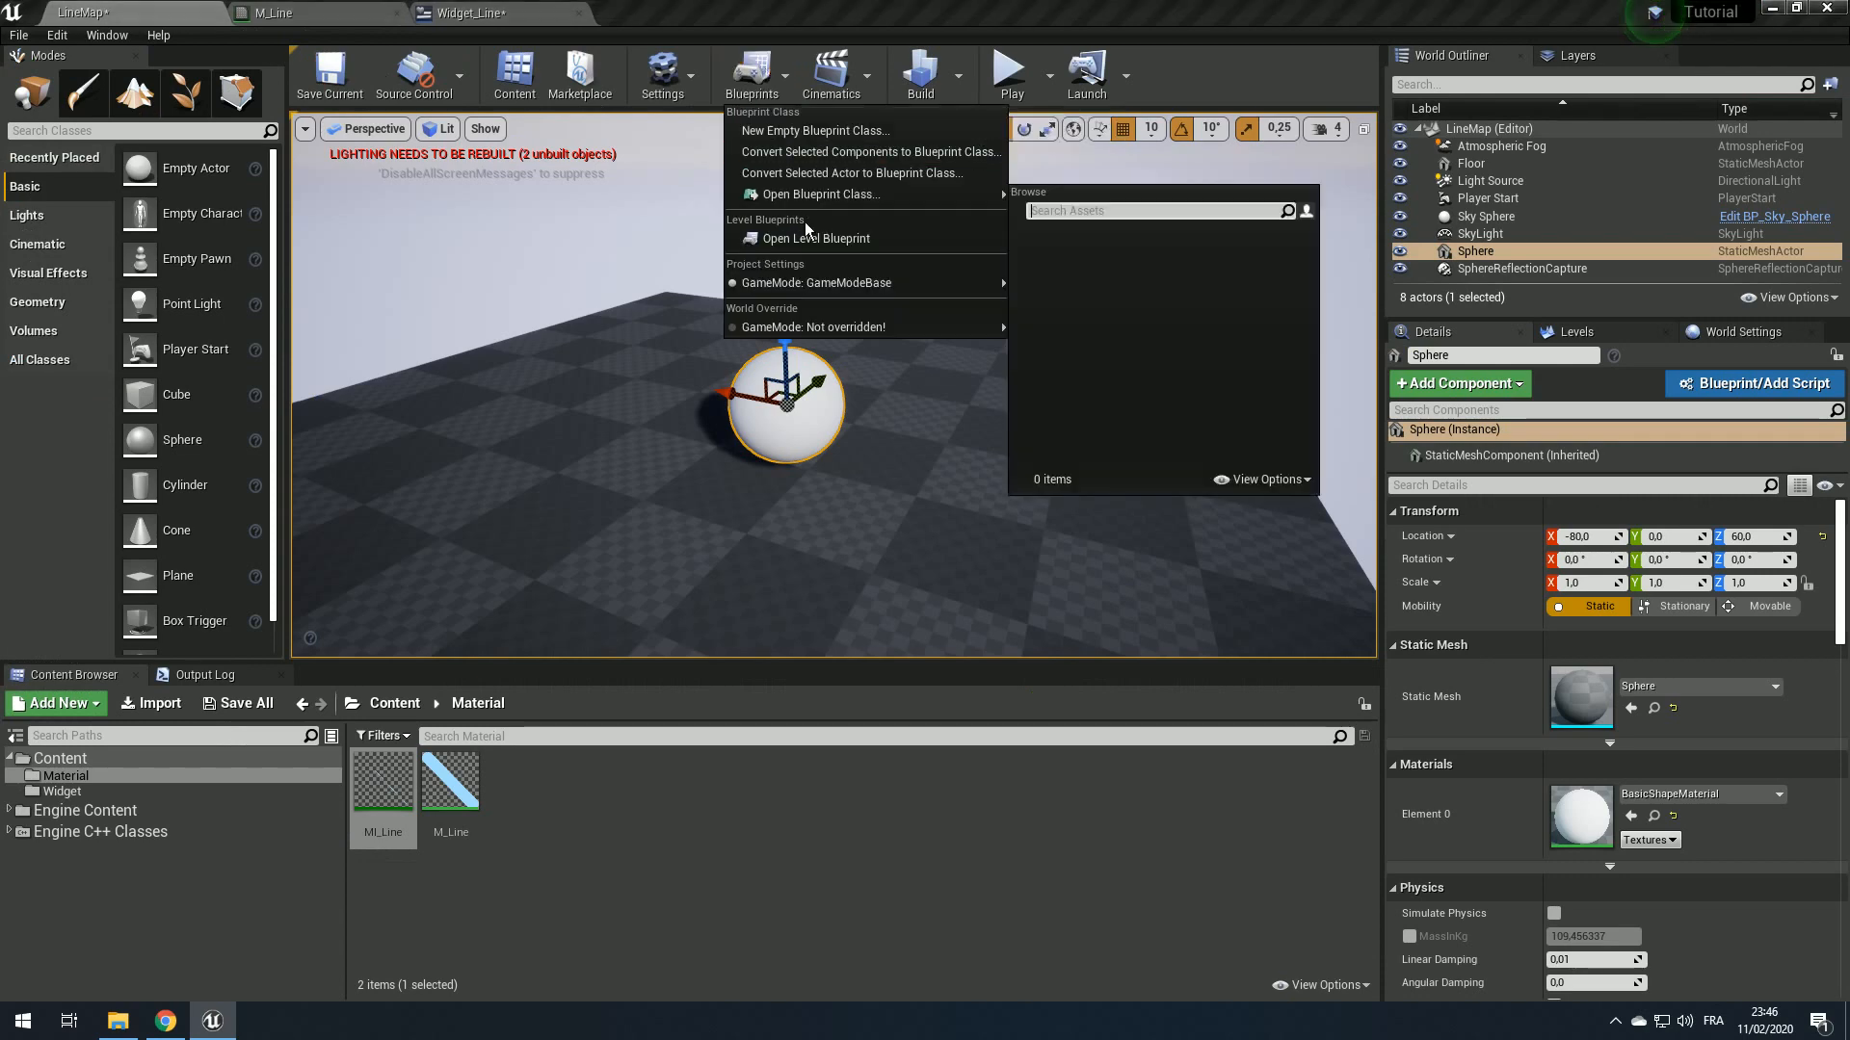
click(791, 237)
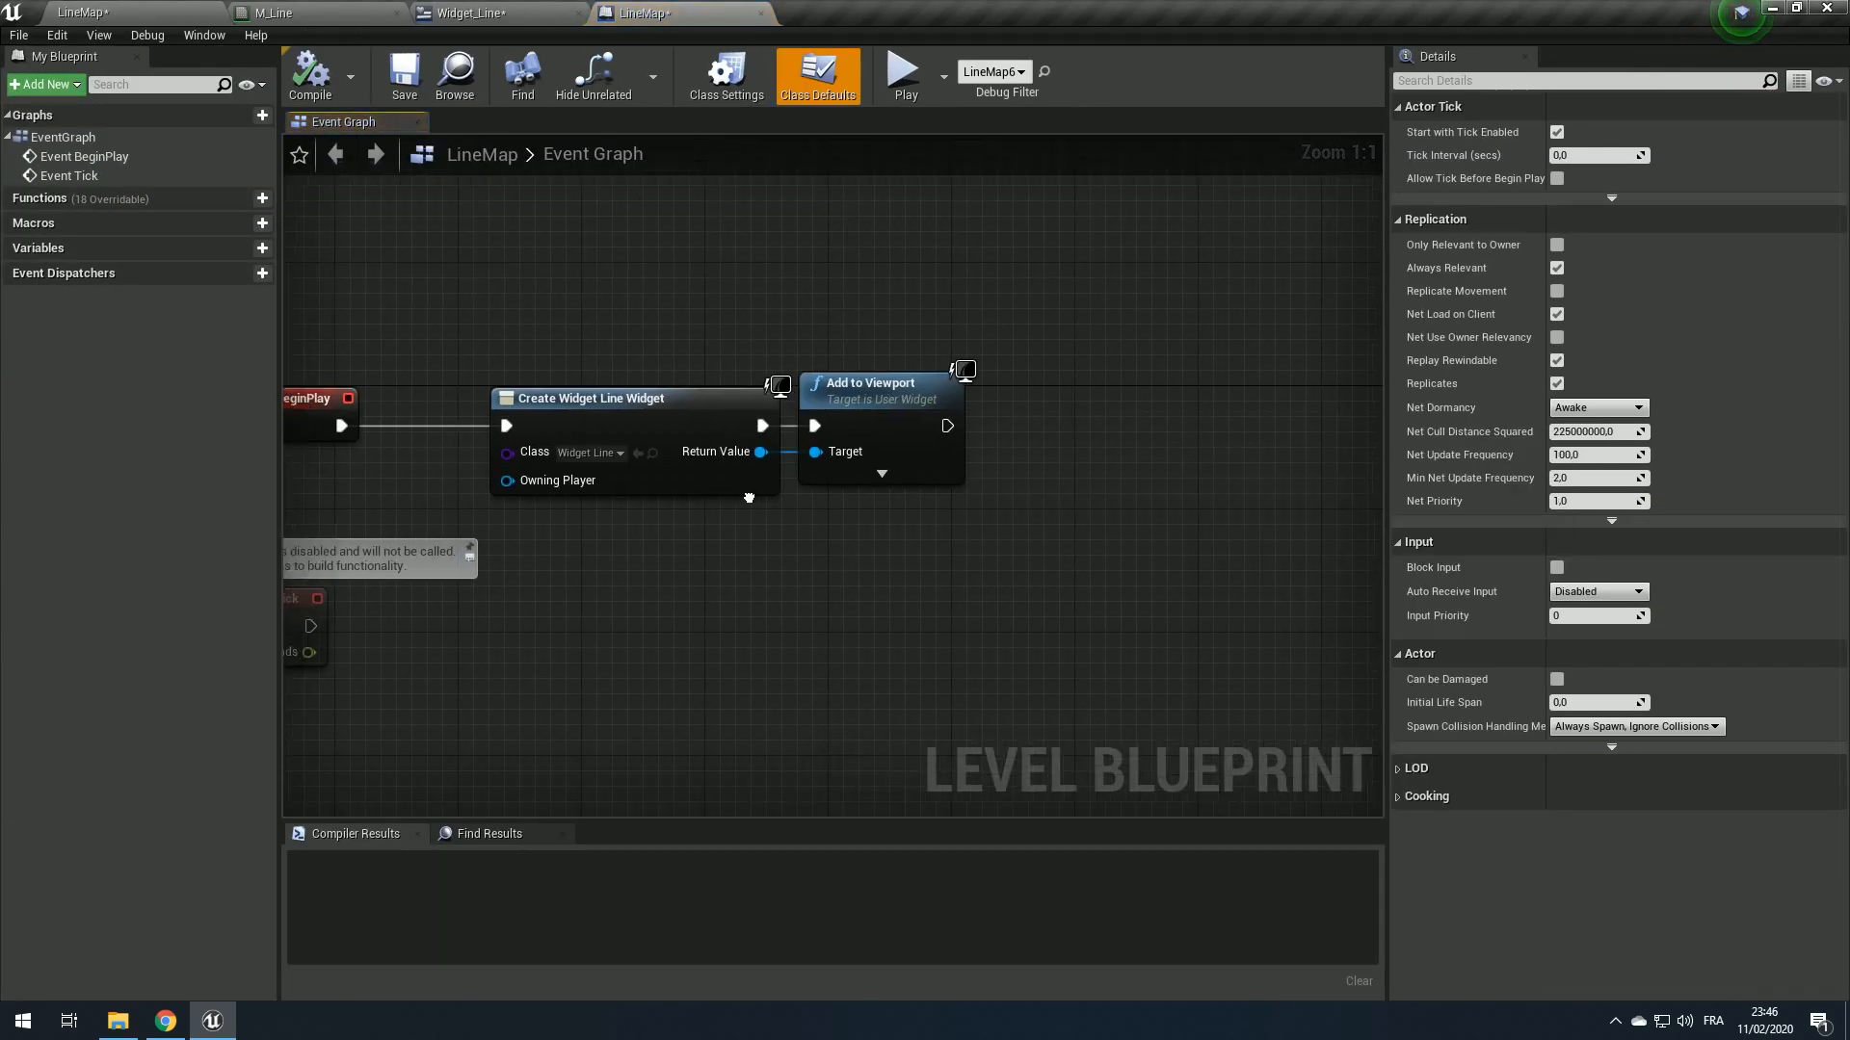
right_drag(748, 498, 725, 491)
drag(737, 445, 1072, 438)
text(set ve)
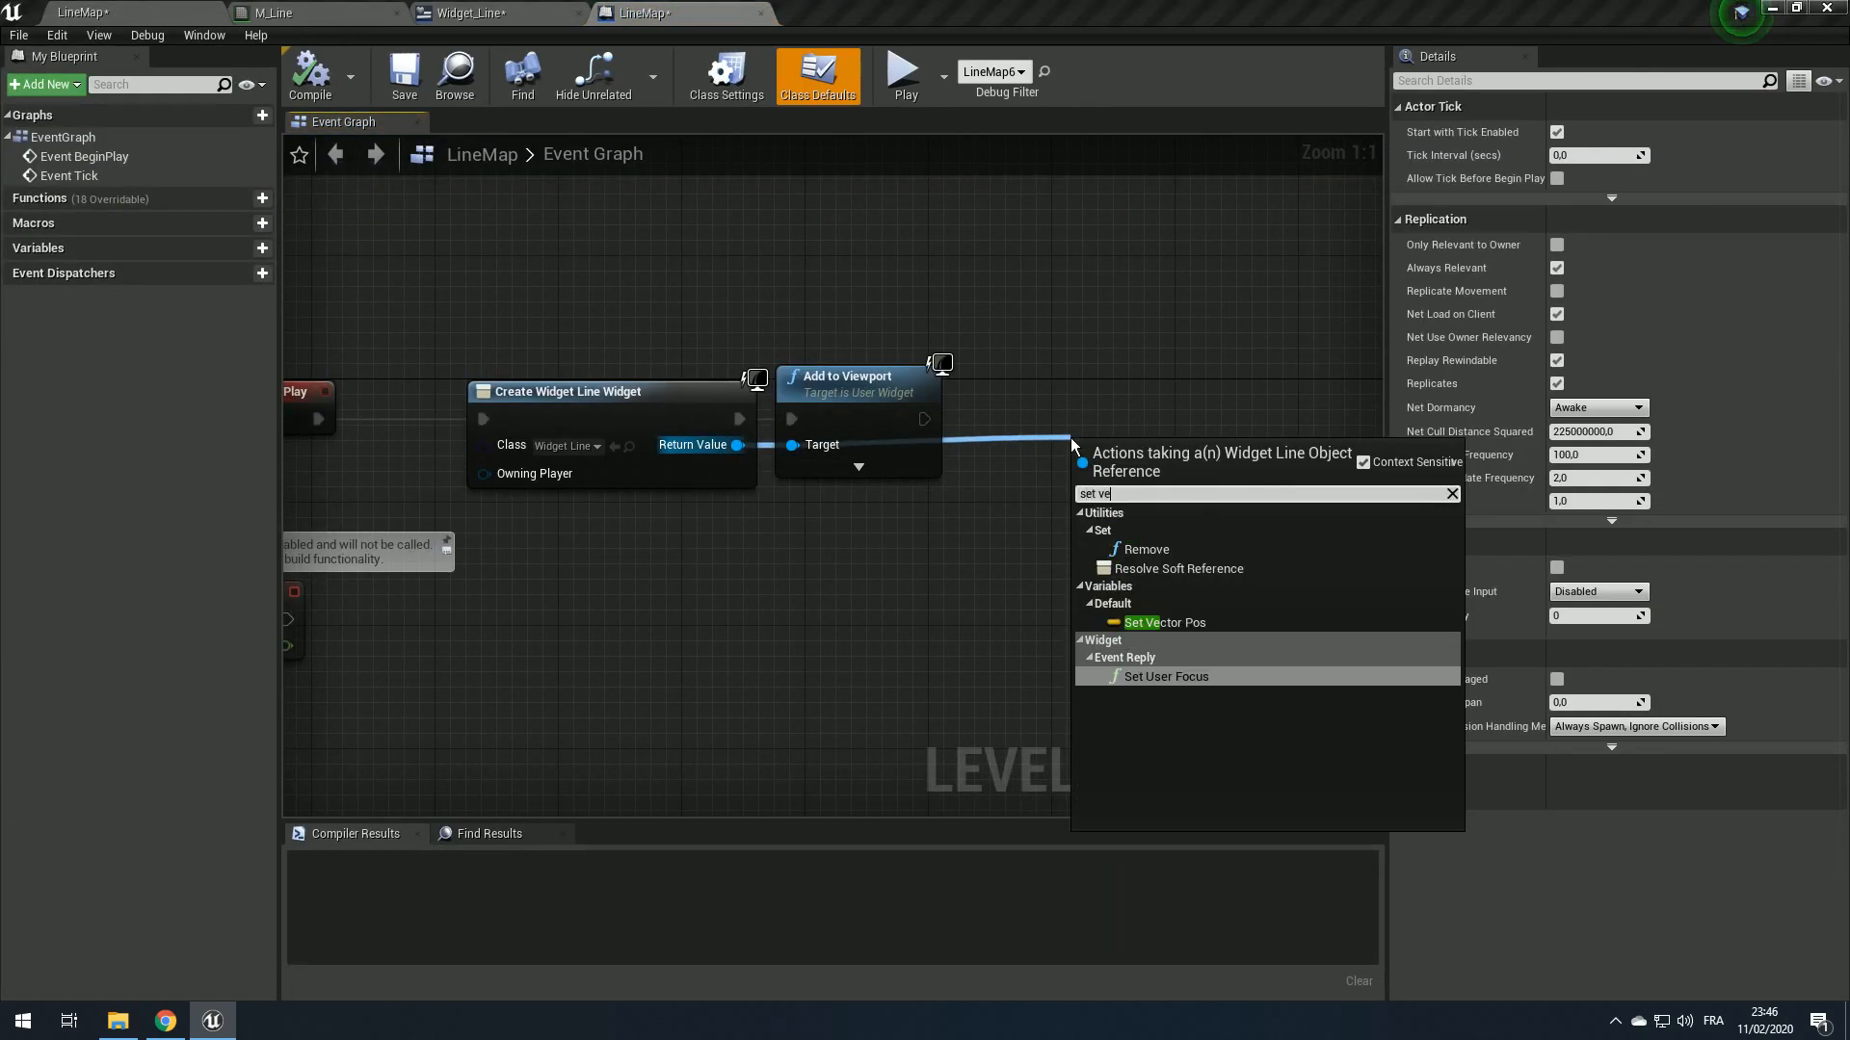
text(ctor)
key(Return)
drag(925, 419, 1086, 388)
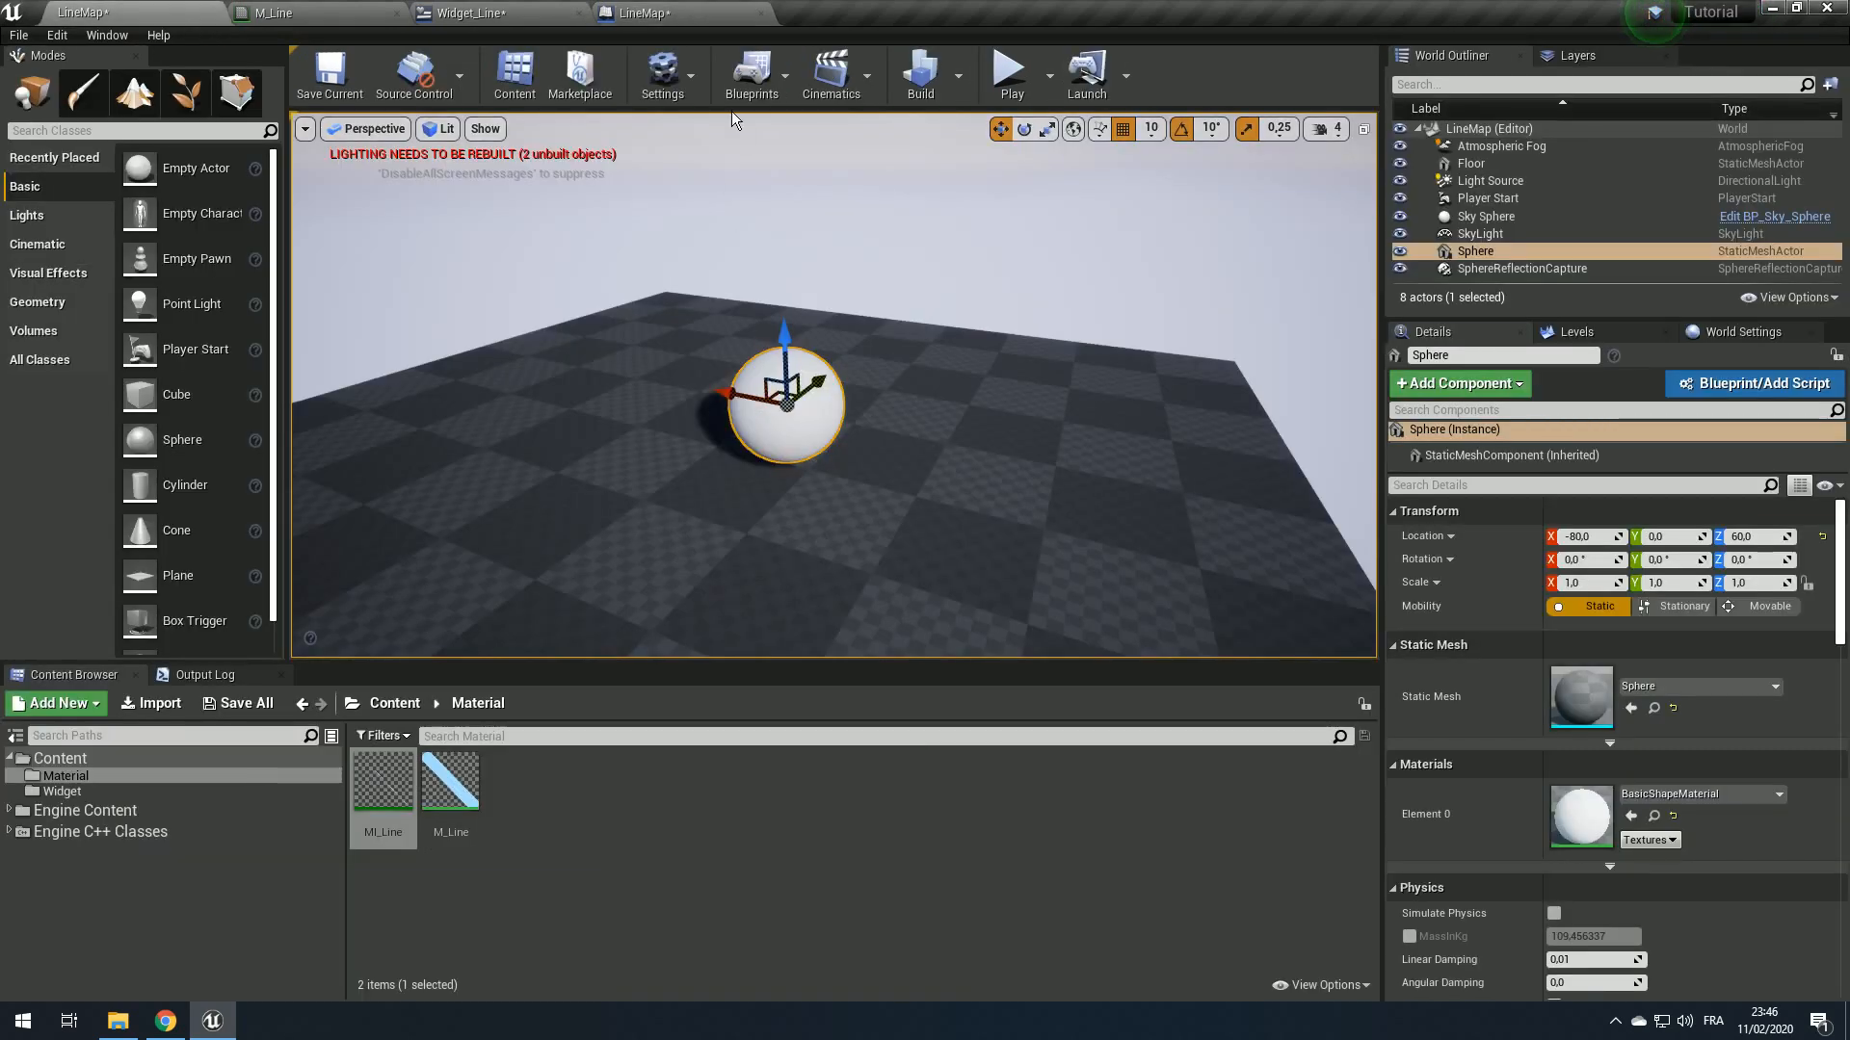
Step: Add a reference to the selected Sphere in the level blueprint and compile it
click(684, 10)
right_click(684, 217)
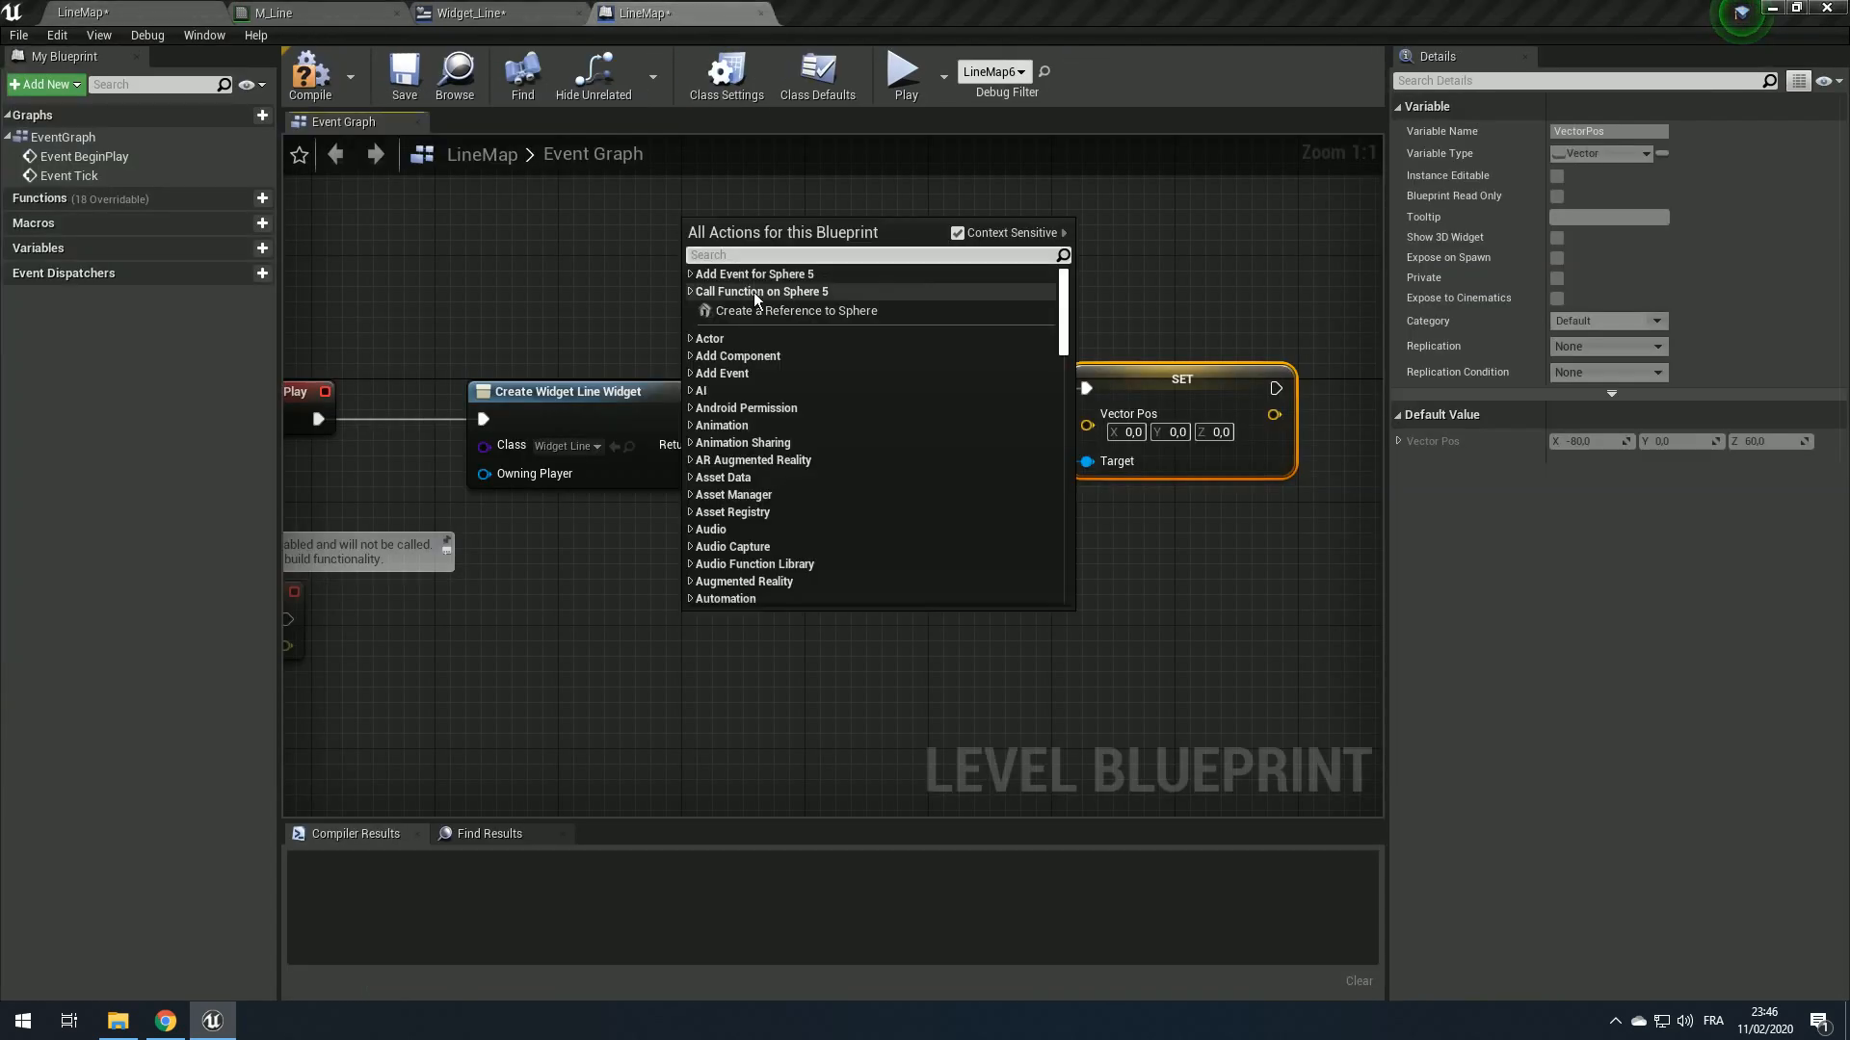
click(753, 292)
click(310, 74)
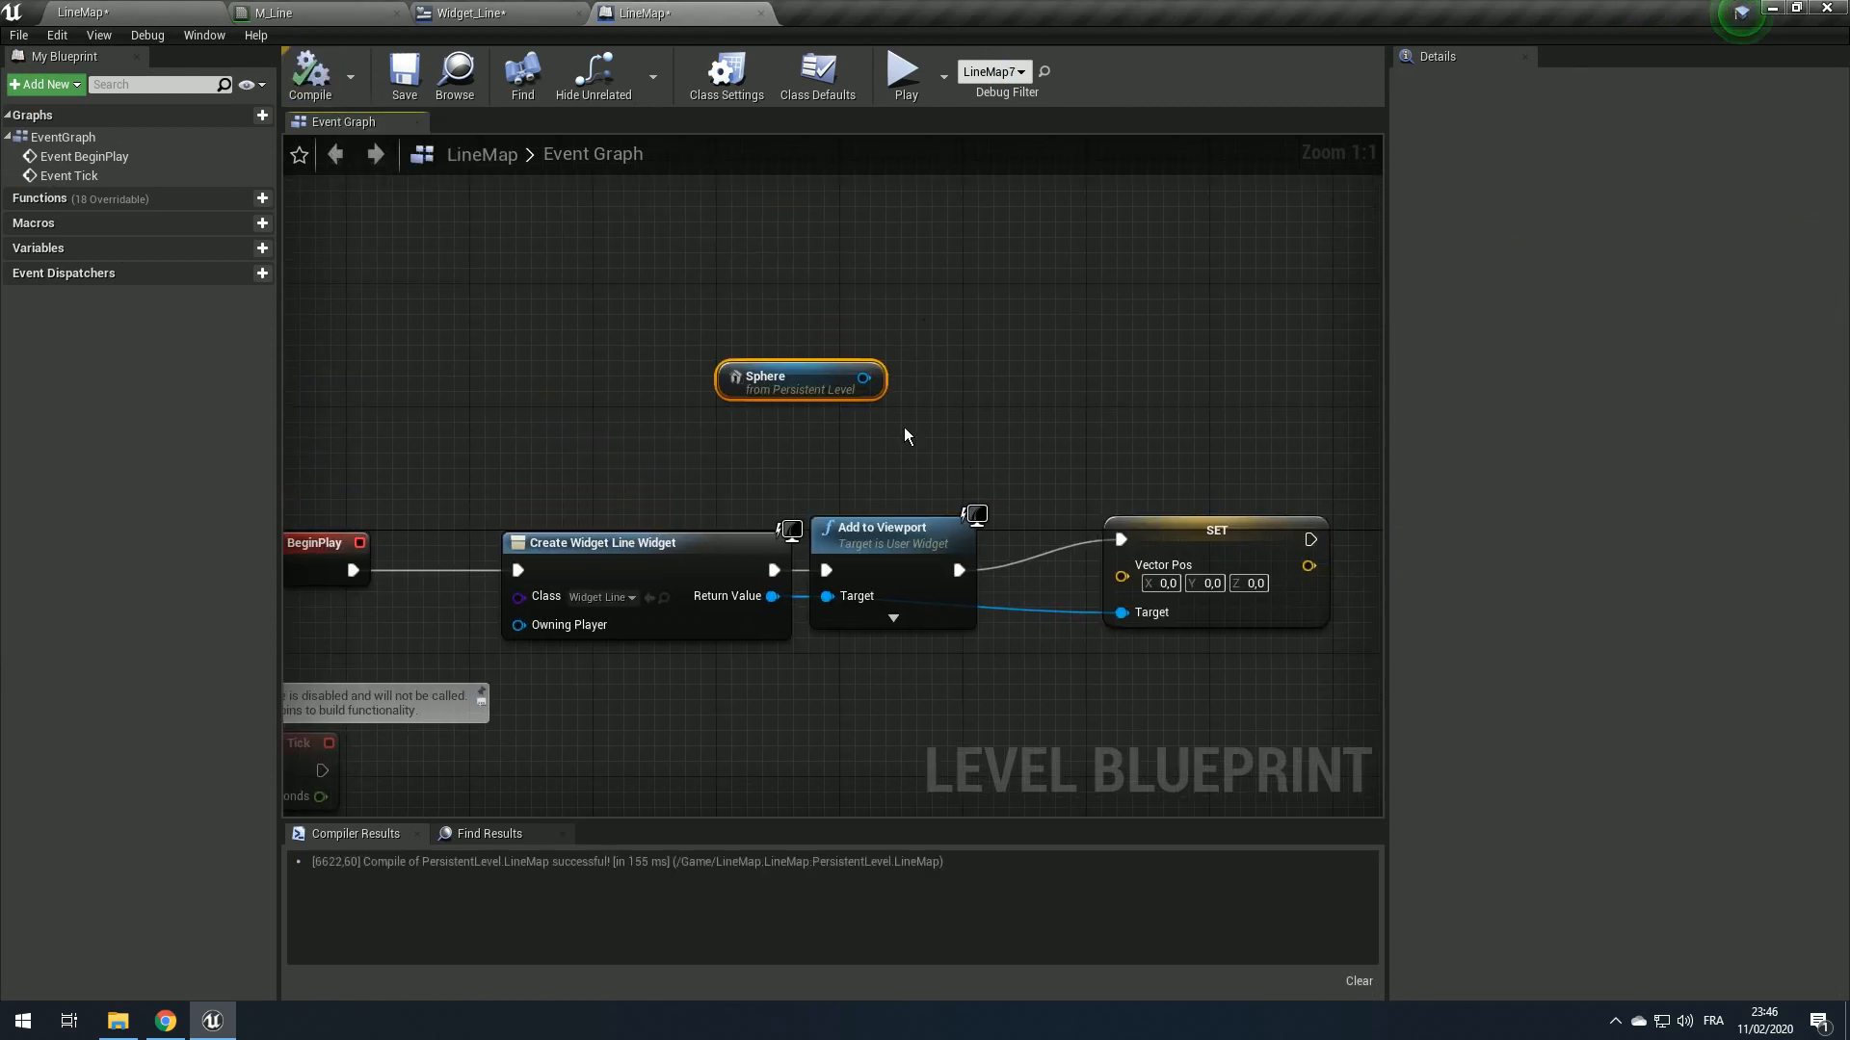
Step: Feed the Sphere's GetActorLocation into the SET node's Vector Pos input, and compile and save the level blueprint
drag(862, 377, 968, 370)
text(get actor )
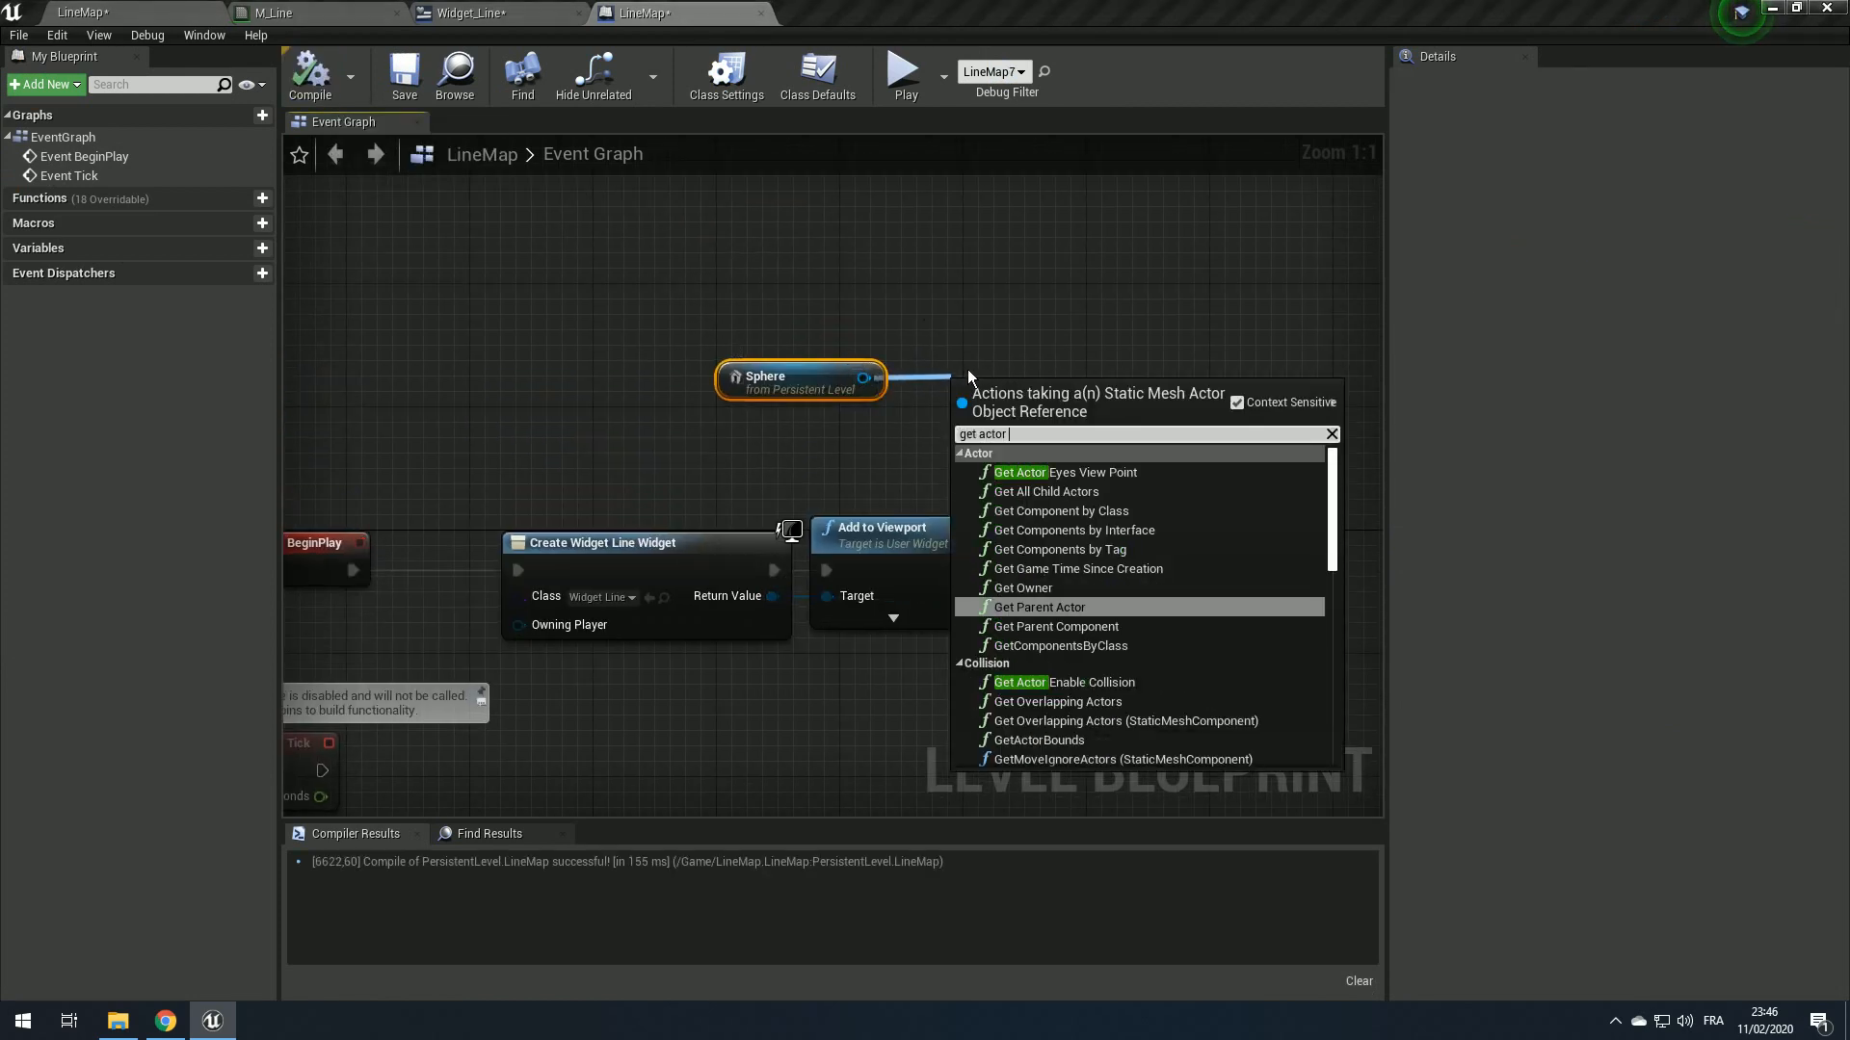
text(loc)
key(Return)
drag(1034, 420, 1121, 576)
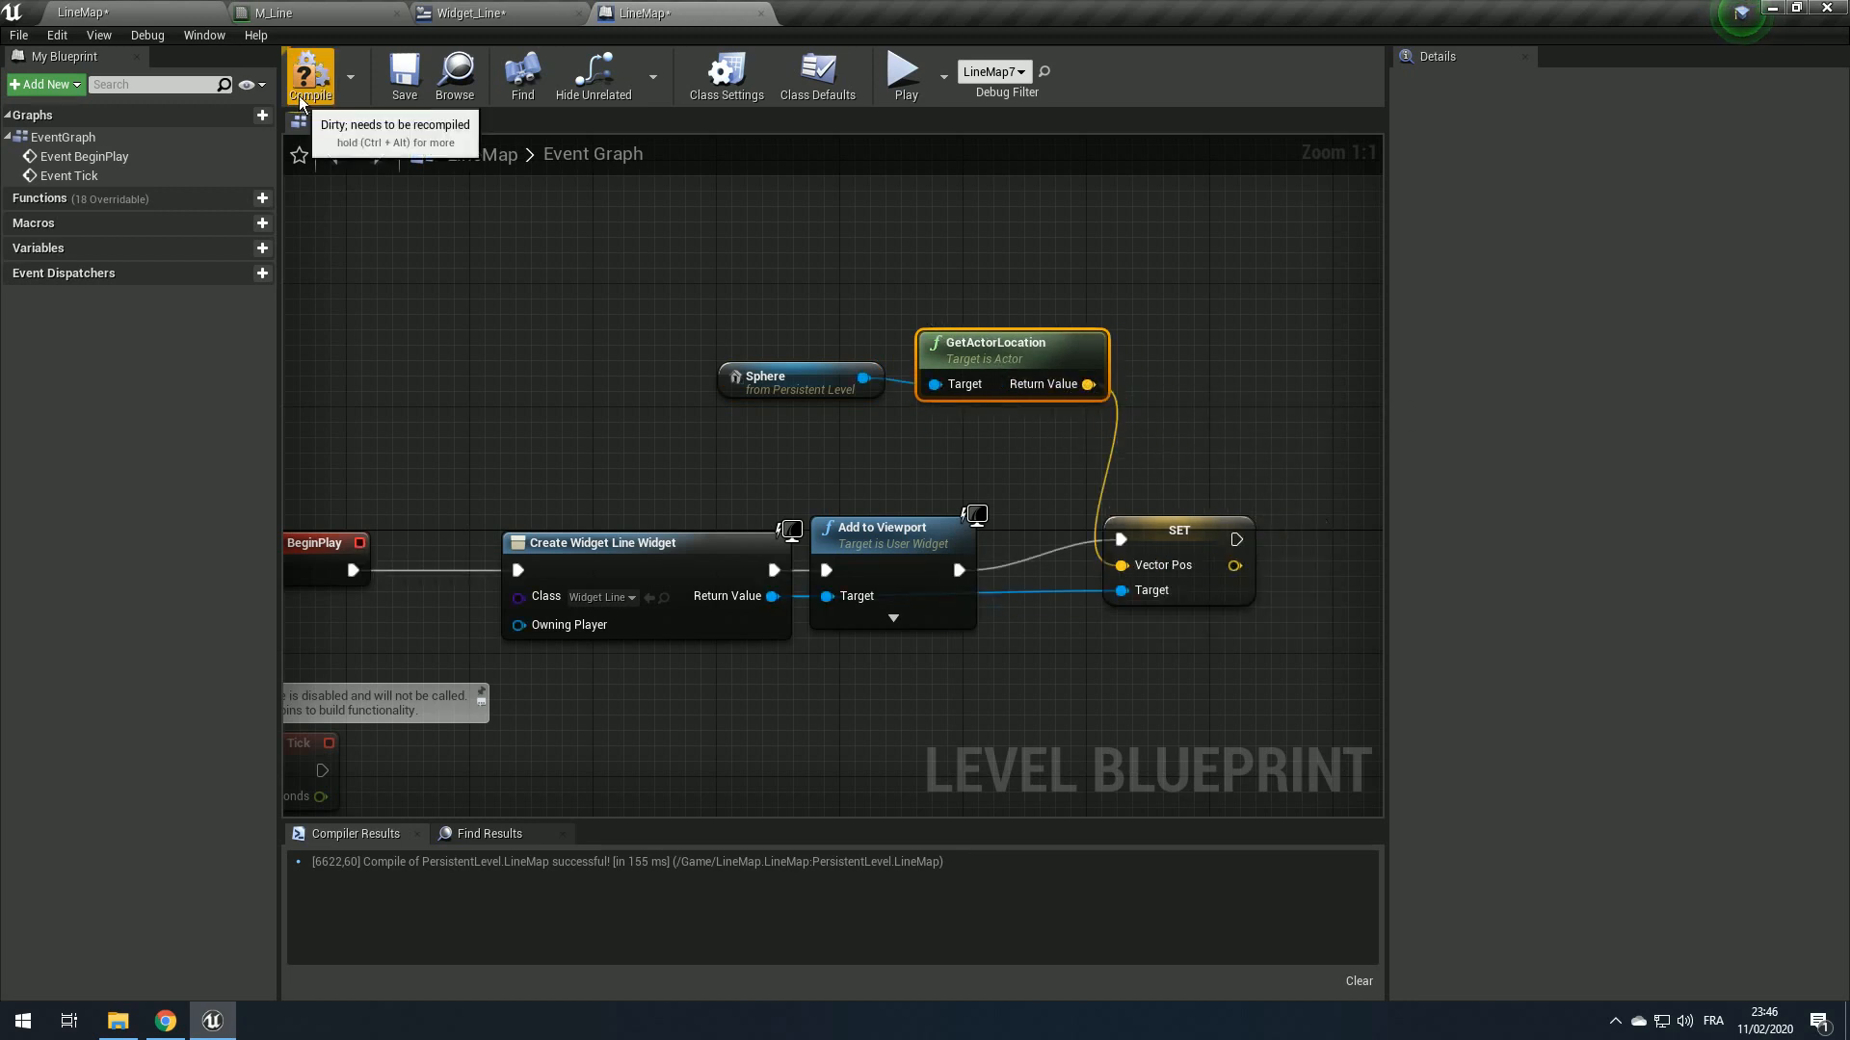
click(310, 73)
click(404, 94)
Step: Start a play session in LineMap and eject from the player
click(503, 14)
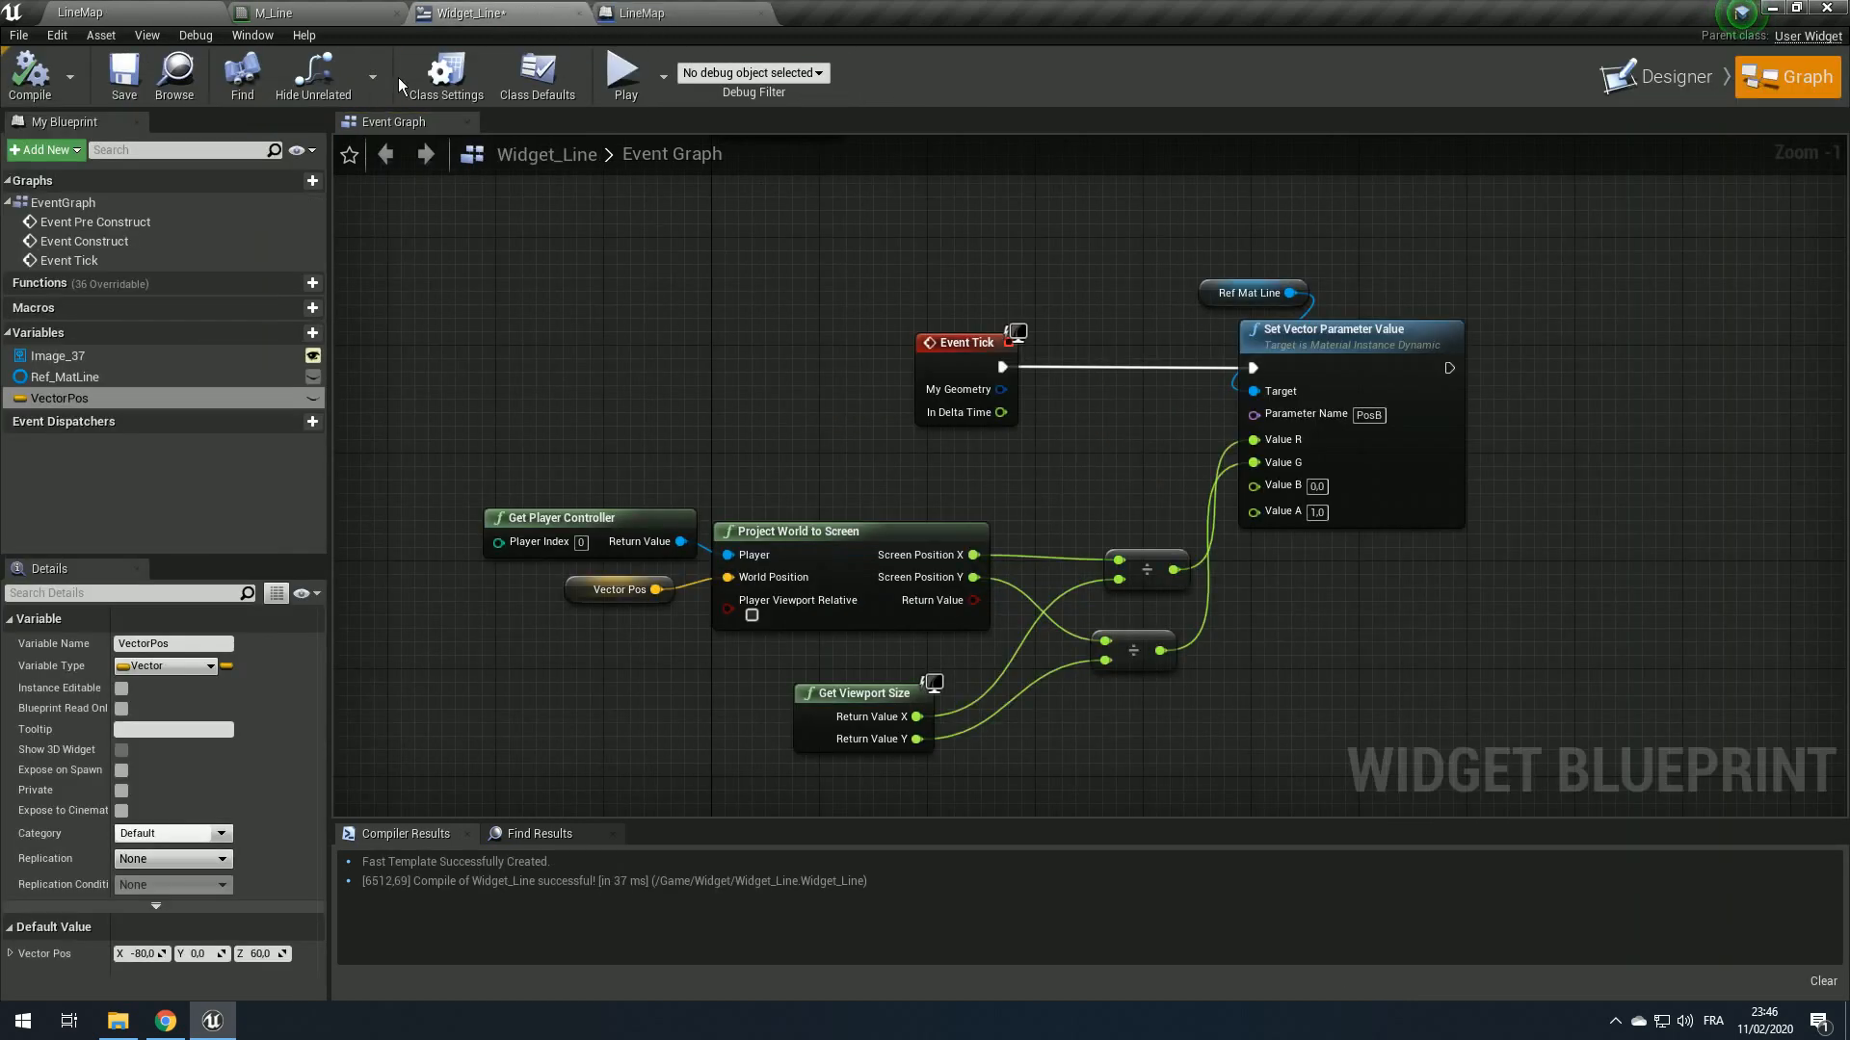
click(575, 592)
click(191, 10)
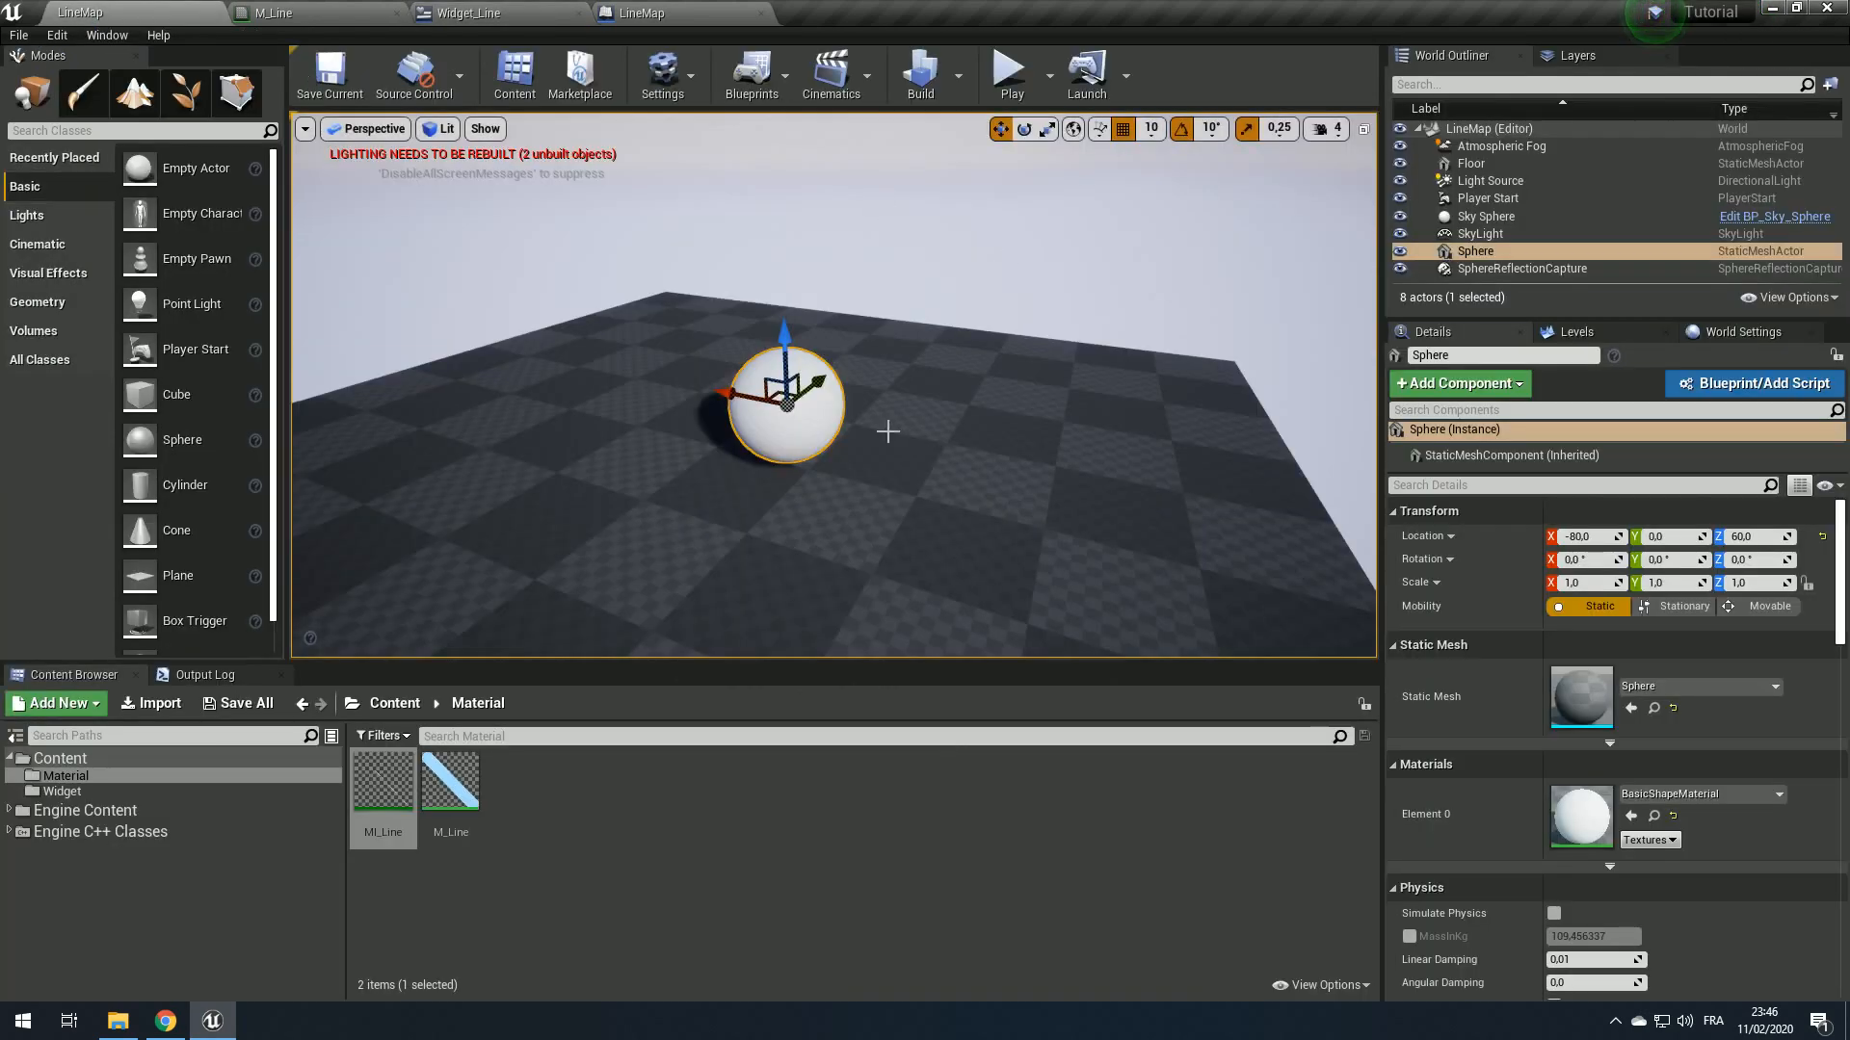
click(1009, 73)
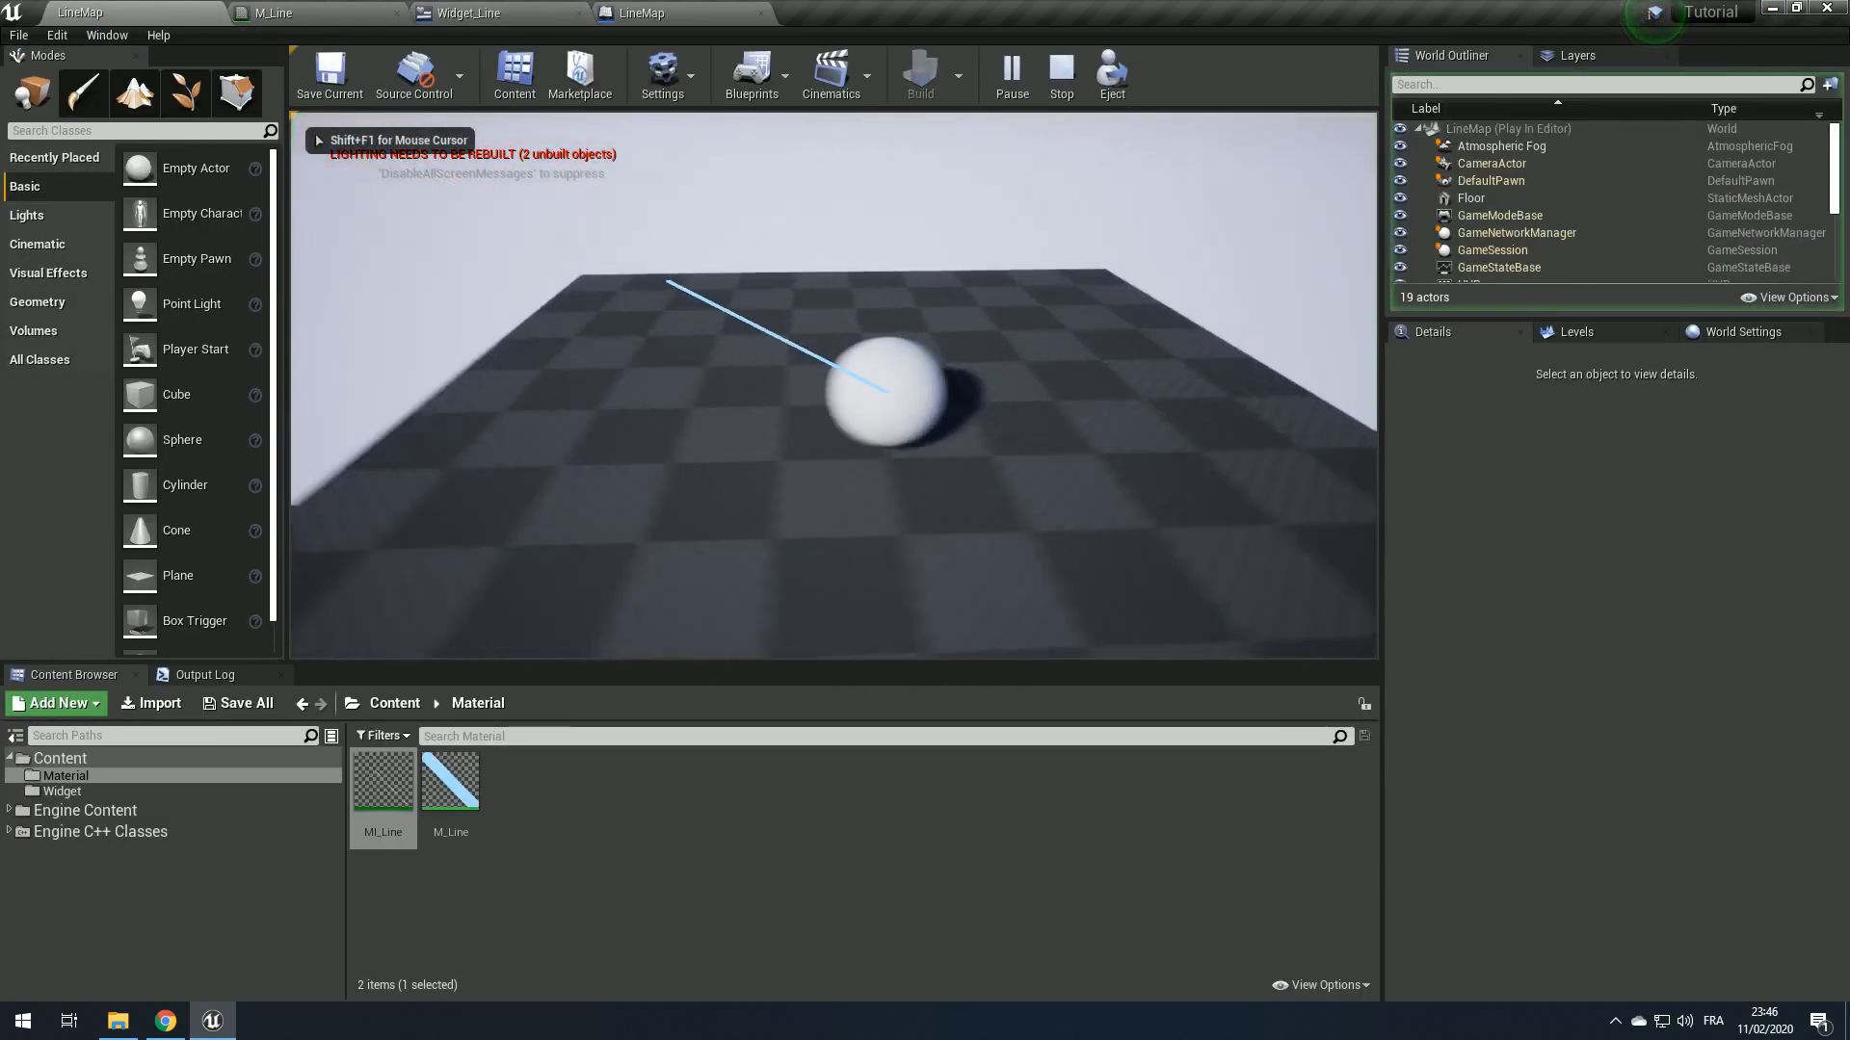
key(shift+F1)
click(1110, 77)
Step: Set the running game's sphere to Movable and move it along Y to 230
click(970, 414)
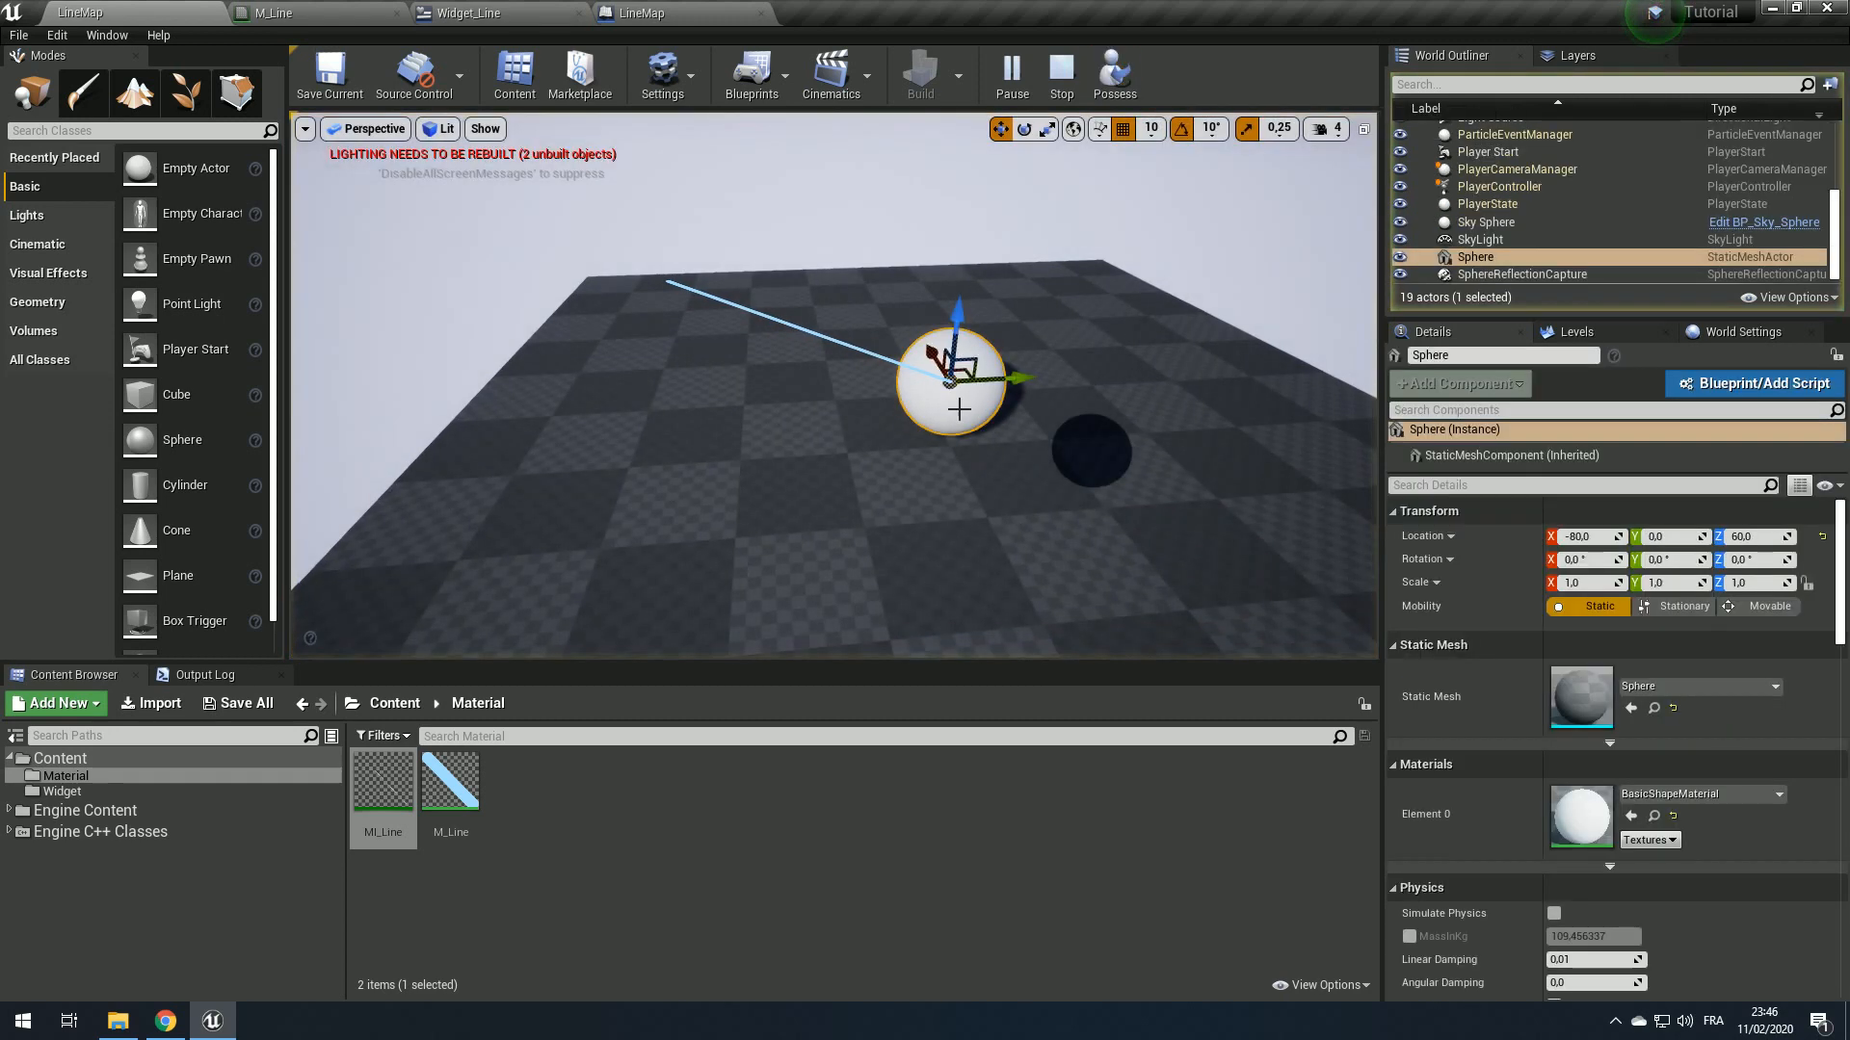
click(1763, 606)
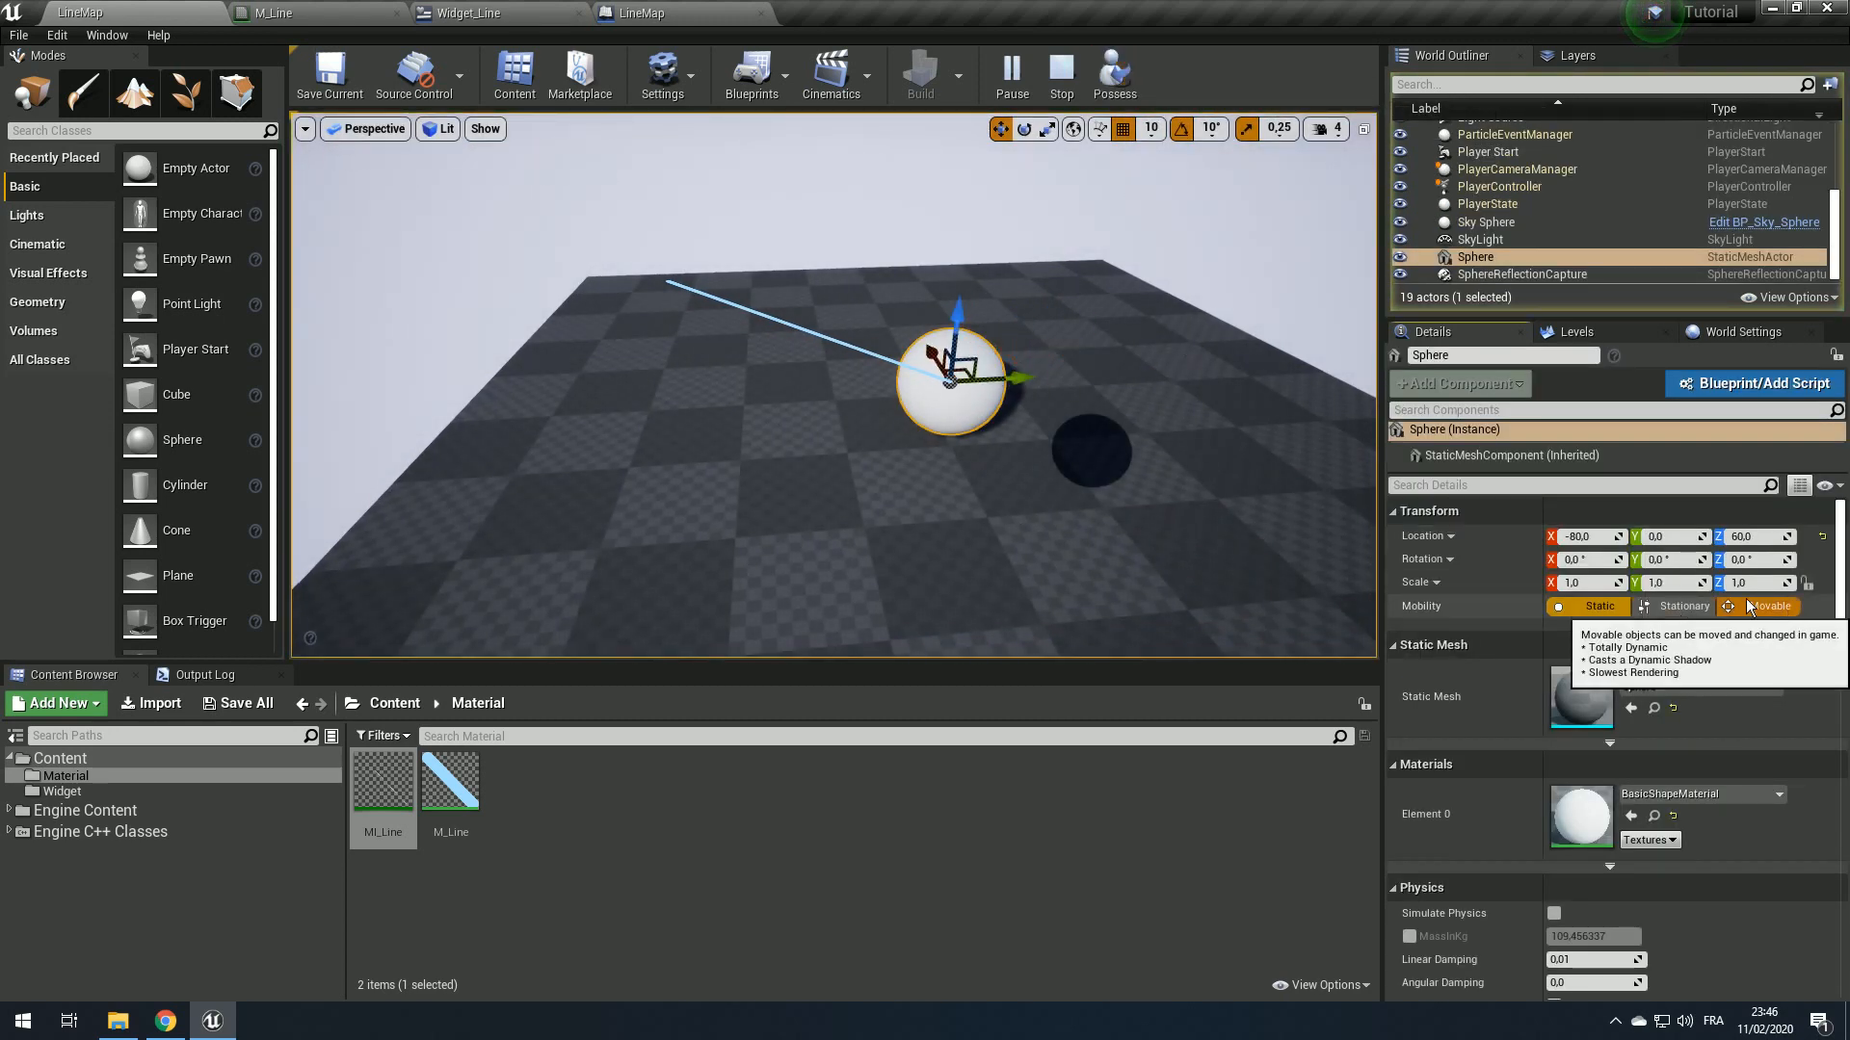
drag(1023, 378, 1178, 369)
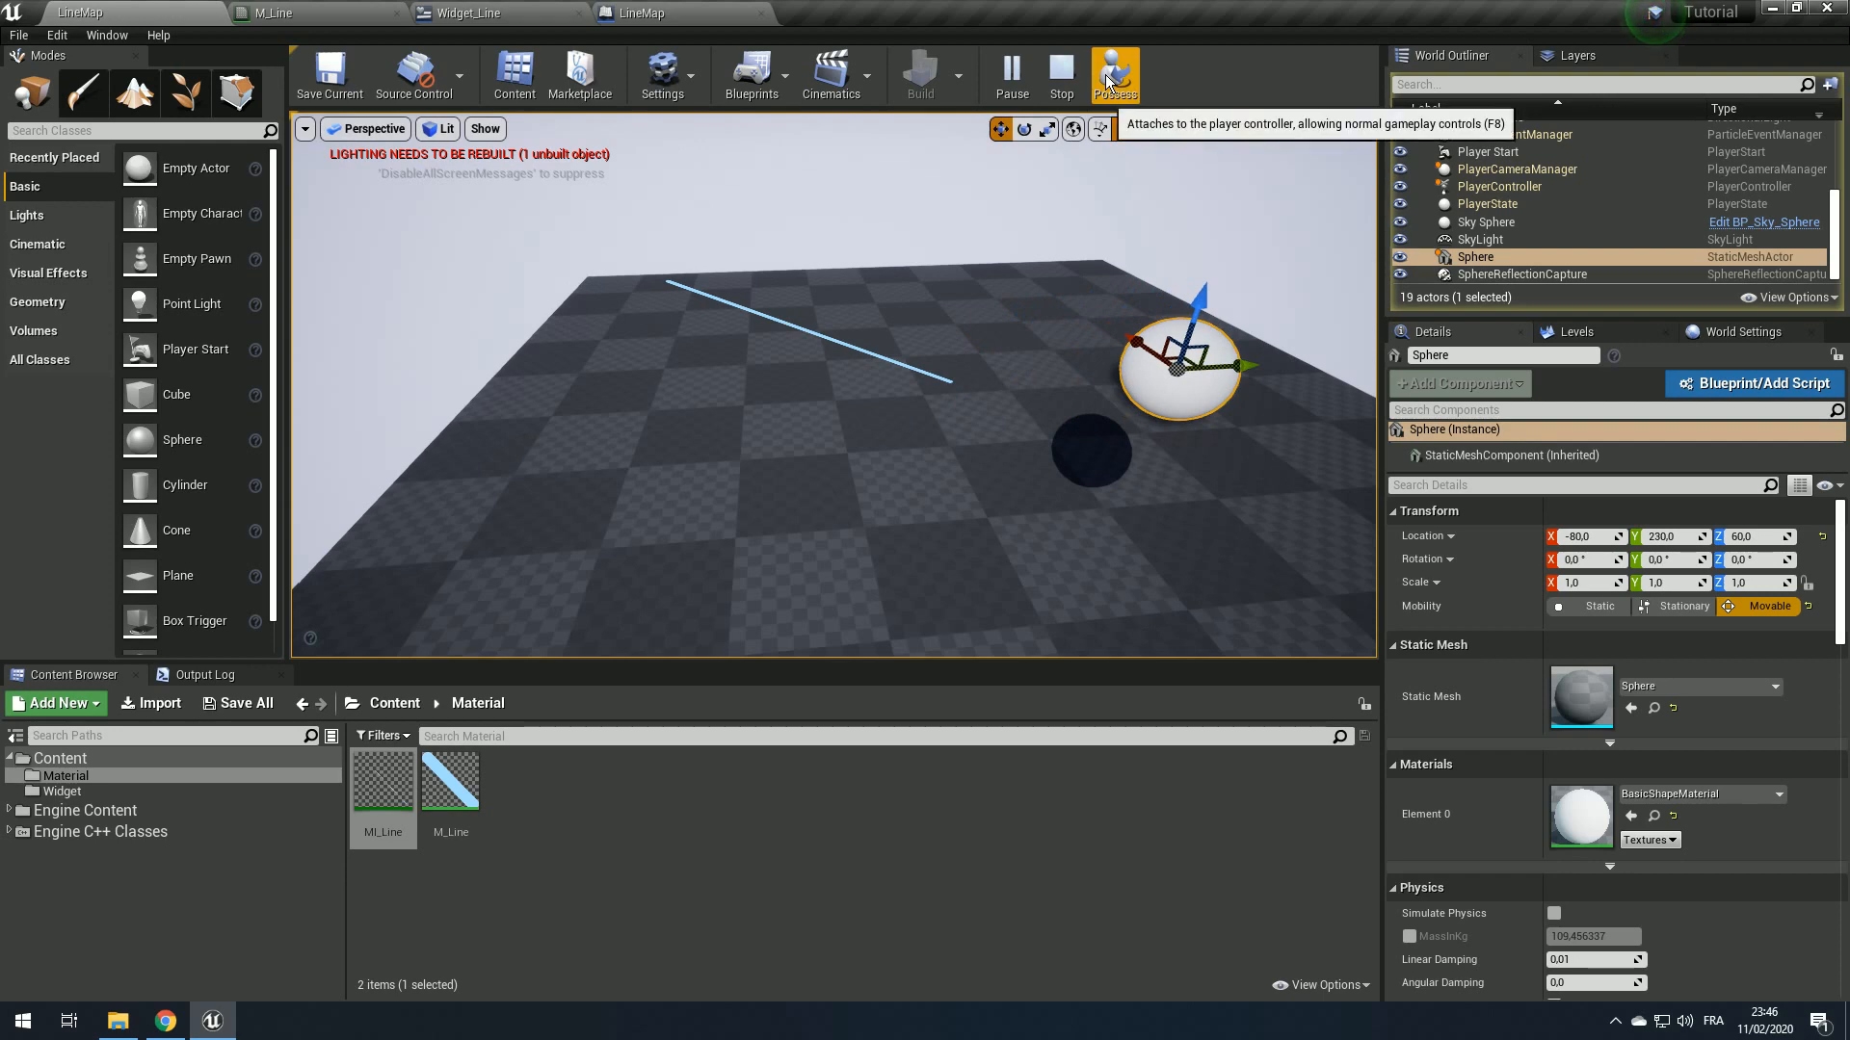
Step: Possess the player again and fly around the moved sphere to check the line's endpoint
click(1108, 75)
key(w)
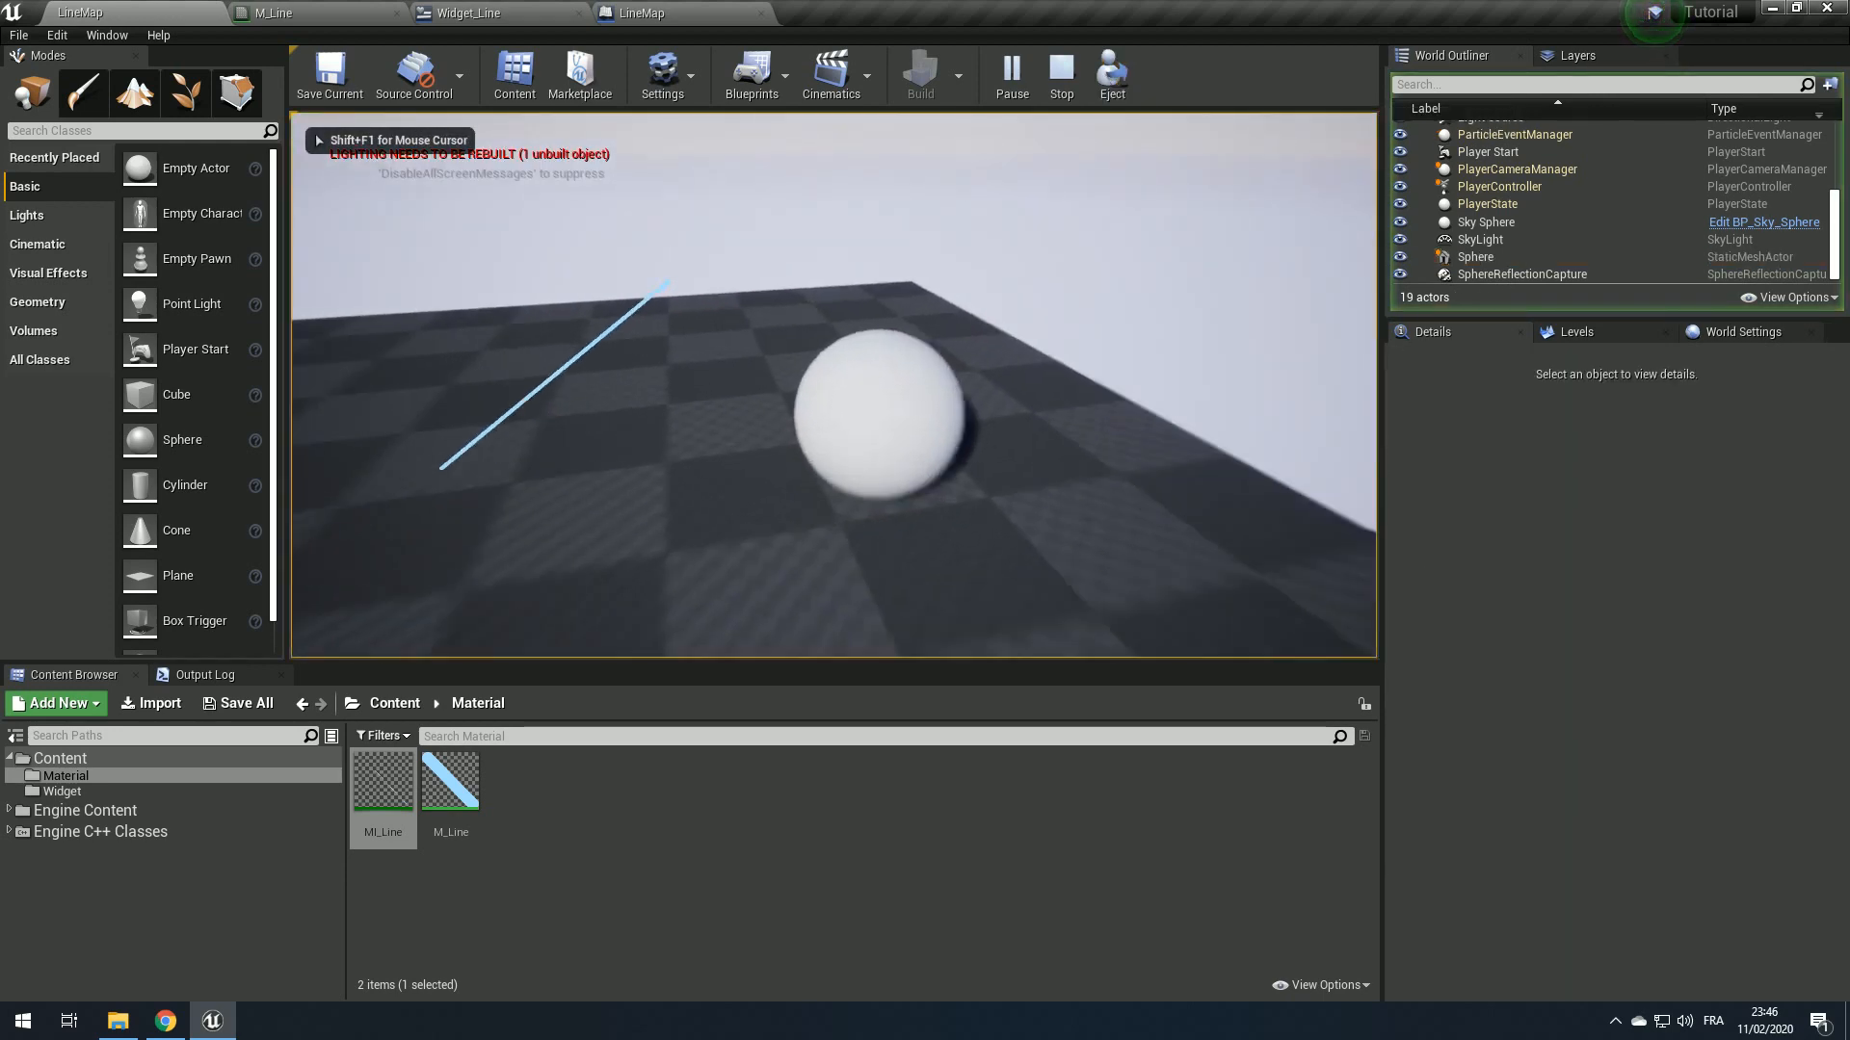
key(s)
key(w)
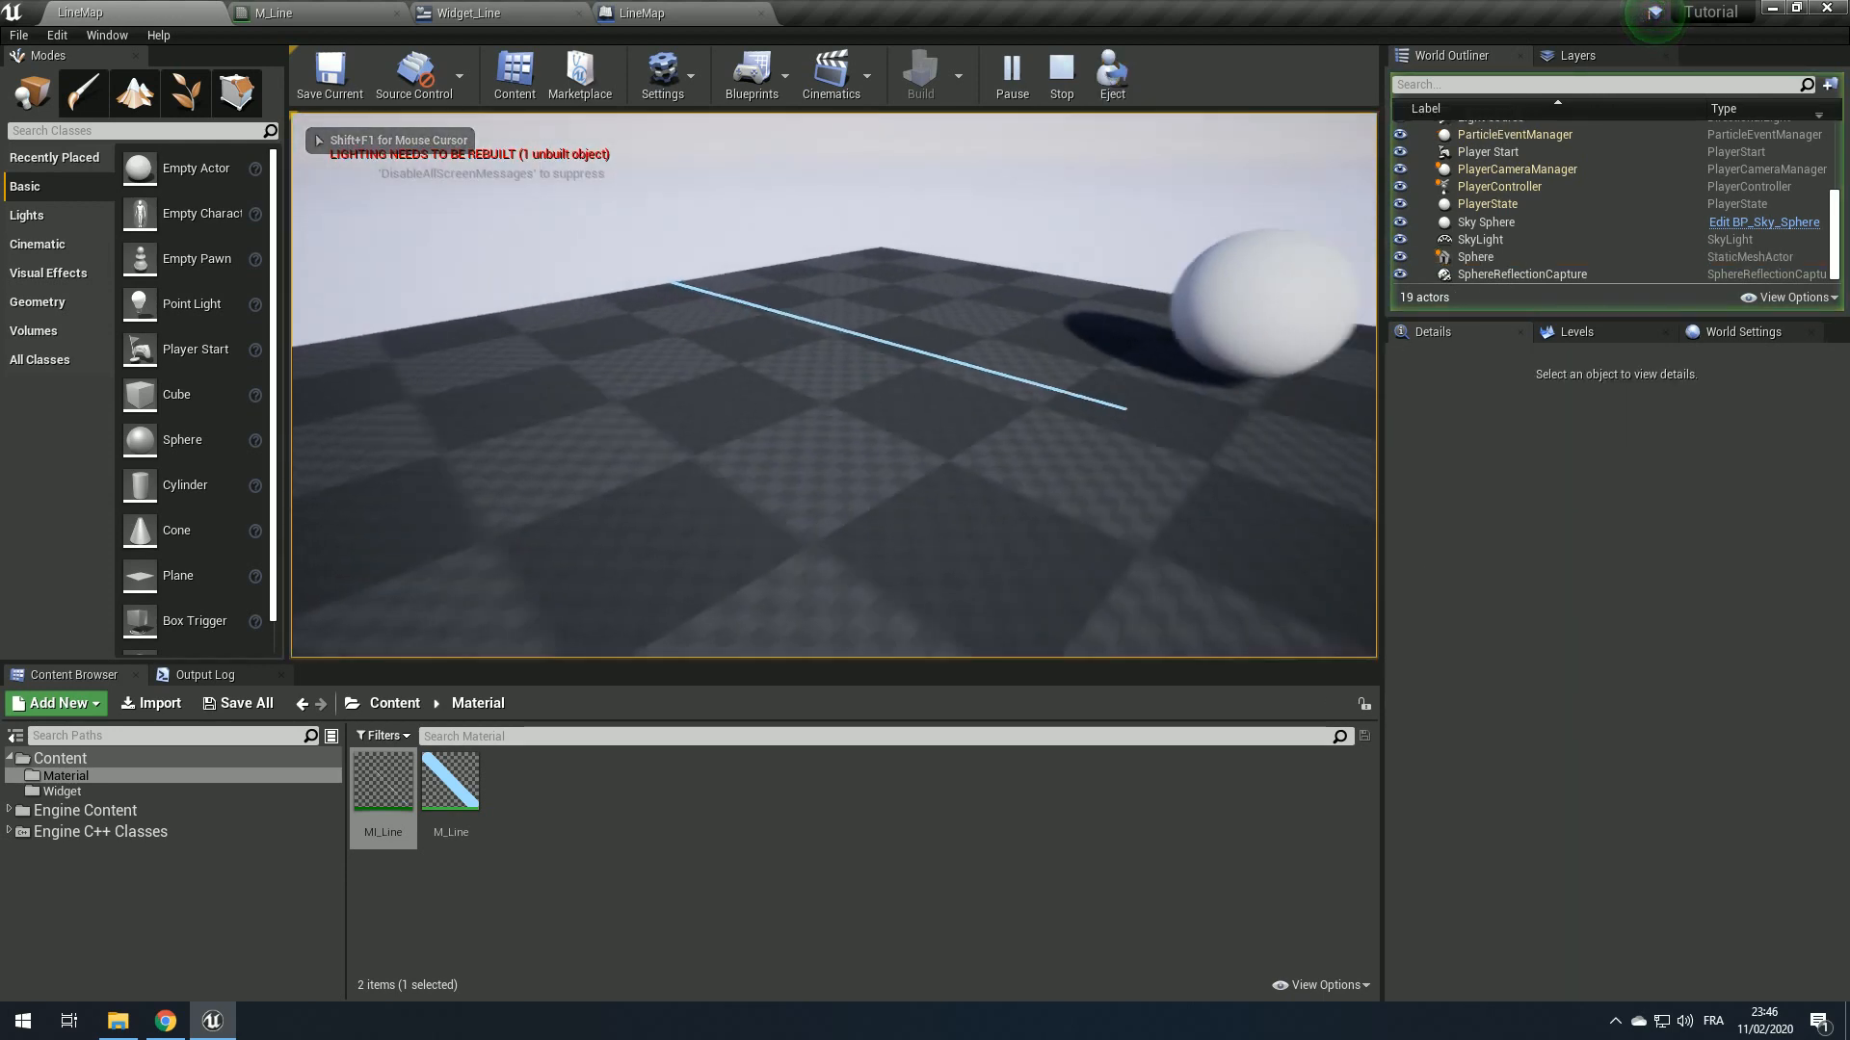
key(s)
Step: Debug the running Widget_Line instance and inspect the live value of Vector Pos in its event graph
click(491, 12)
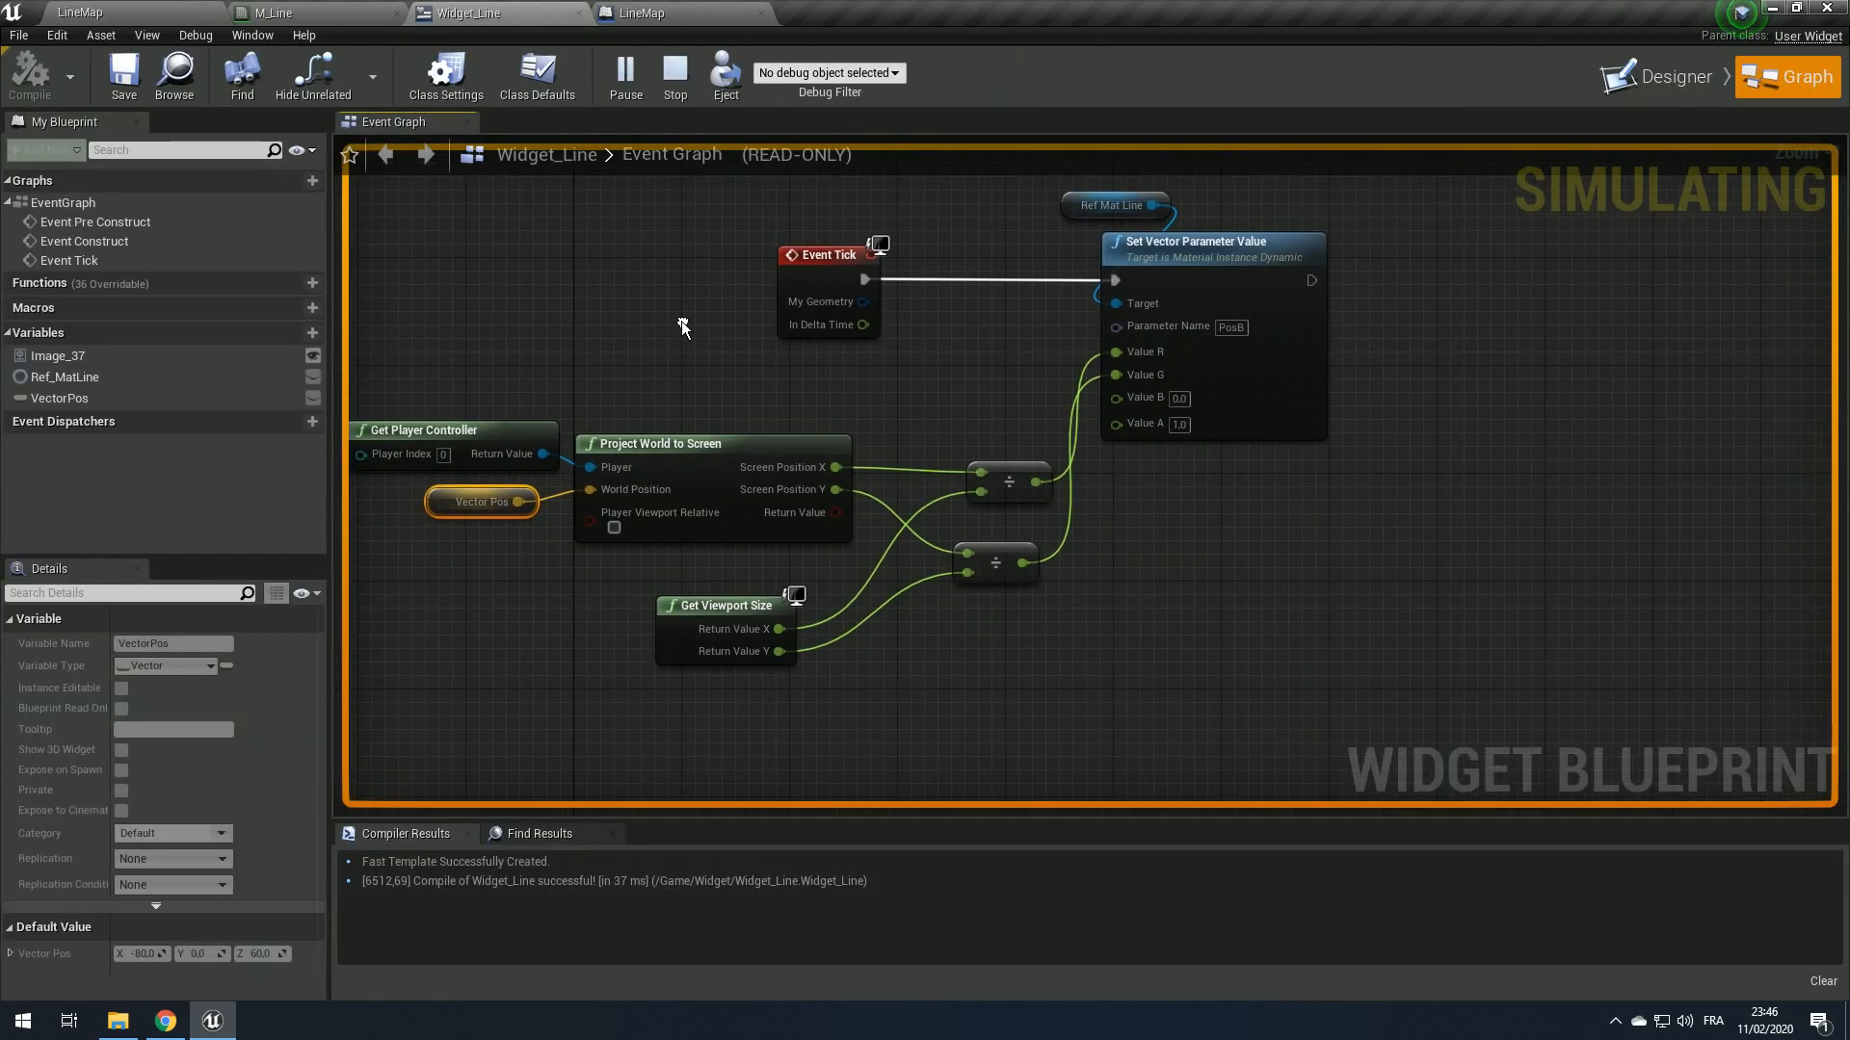
right_drag(807, 364, 818, 367)
click(829, 76)
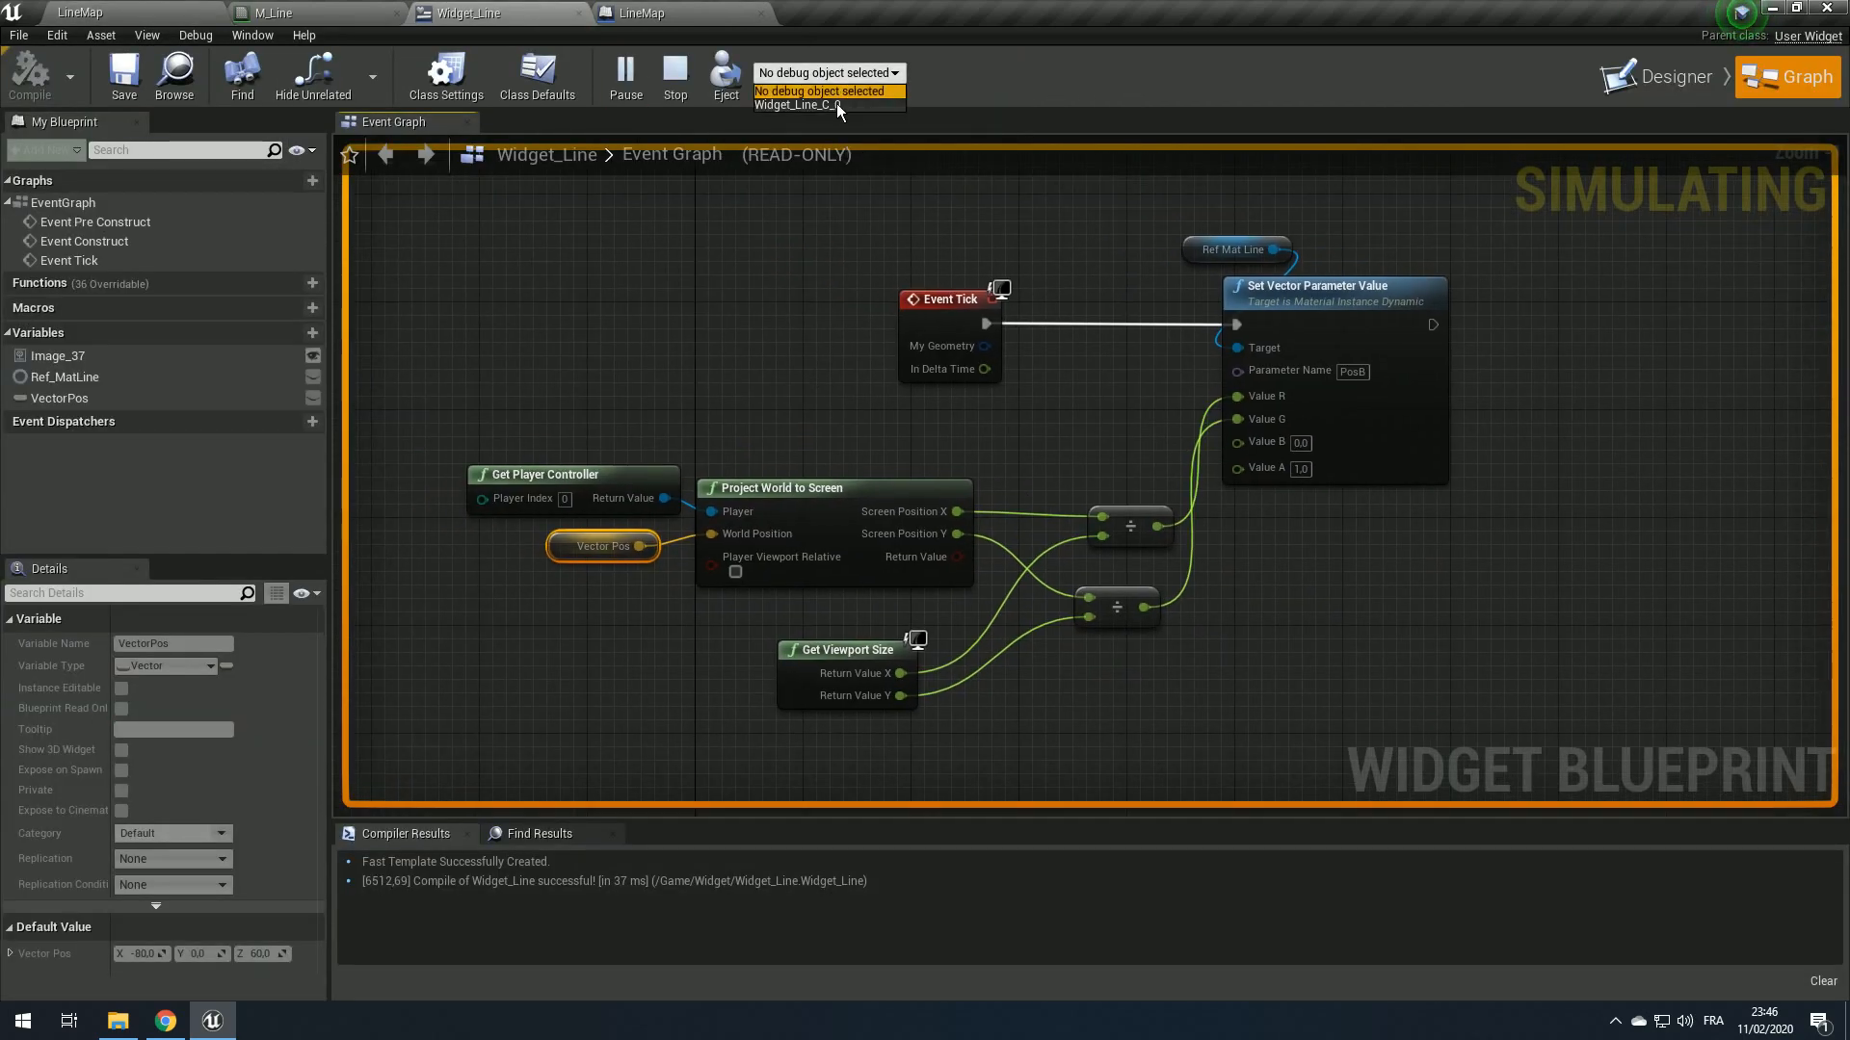
click(836, 111)
scroll(888, 297, down, 1)
right_drag(888, 298, 788, 374)
scroll(628, 638, up, 2)
mouse_move(564, 570)
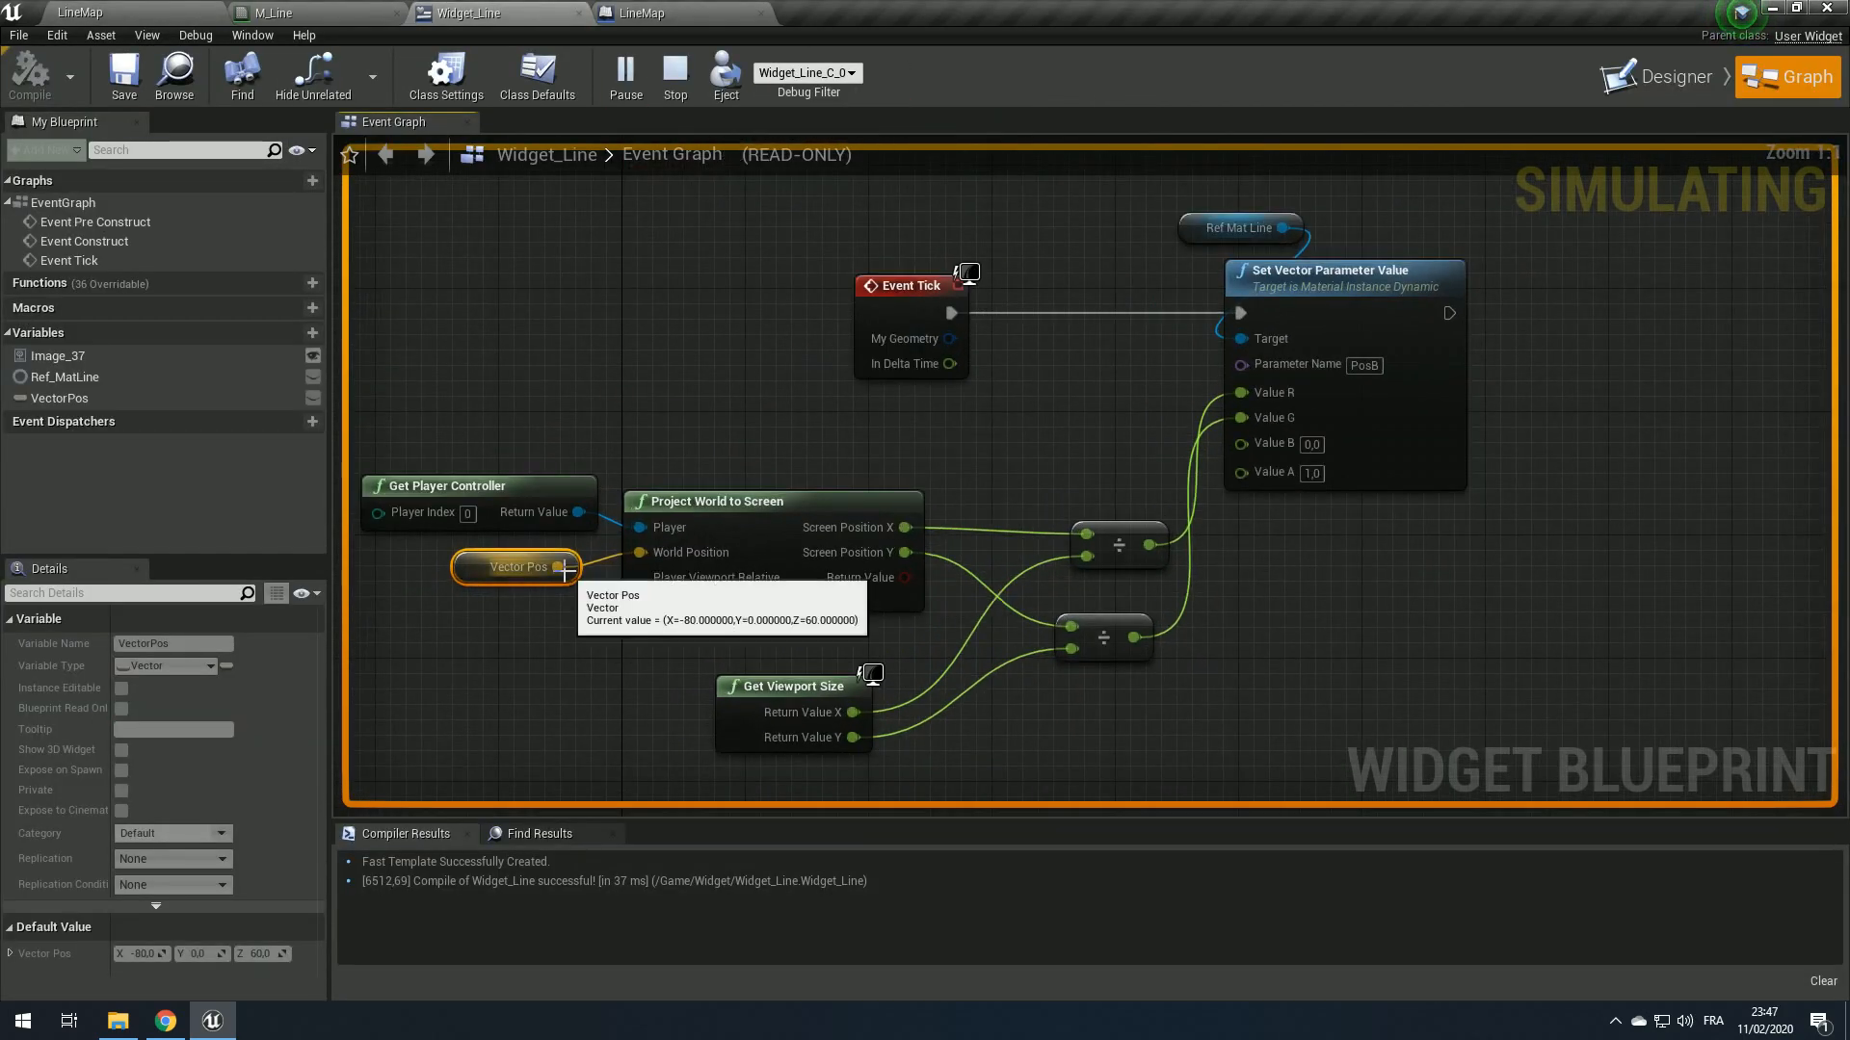
Step: Inspect the live GetActorLocation return value in the LineMap level blueprint and stop the play session
click(665, 12)
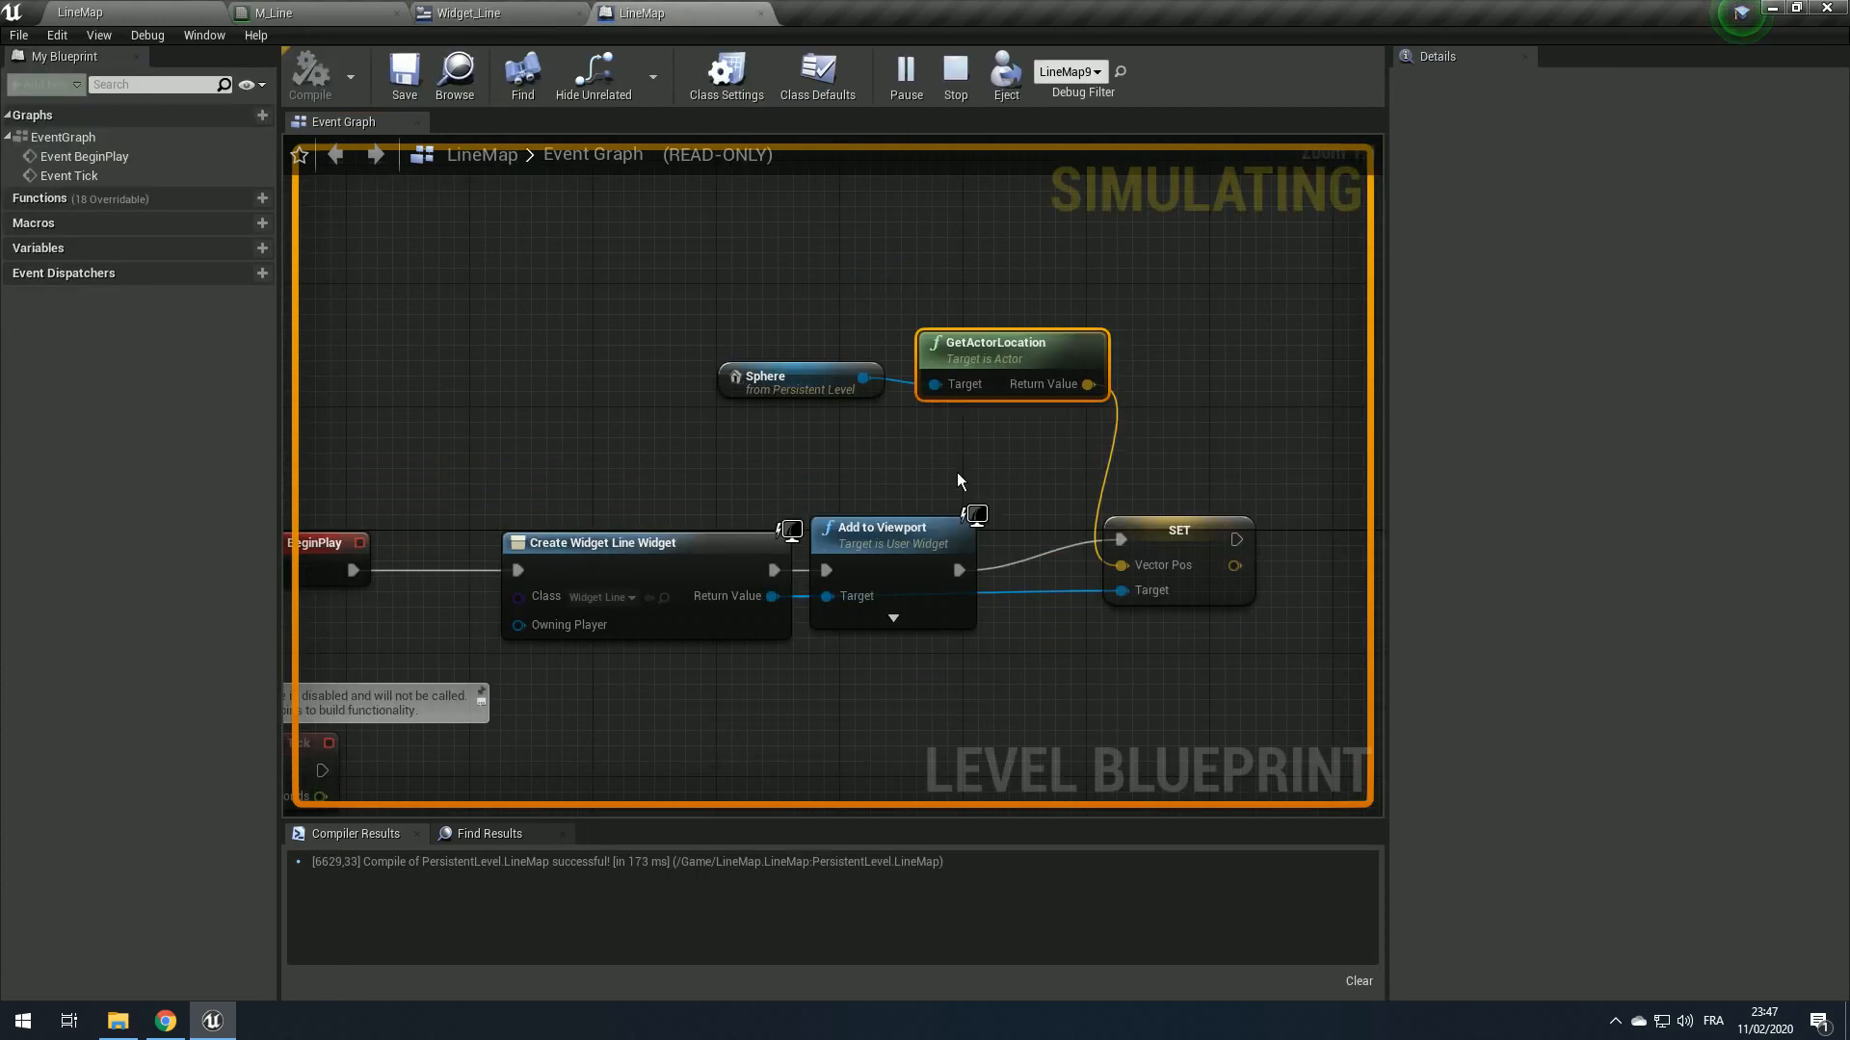
scroll(957, 472, down, 1)
mouse_move(937, 474)
right_down()
mouse_move(819, 454)
mouse_move(950, 458)
mouse_move(930, 456)
right_up()
scroll(1010, 405, up, 1)
mouse_move(1060, 368)
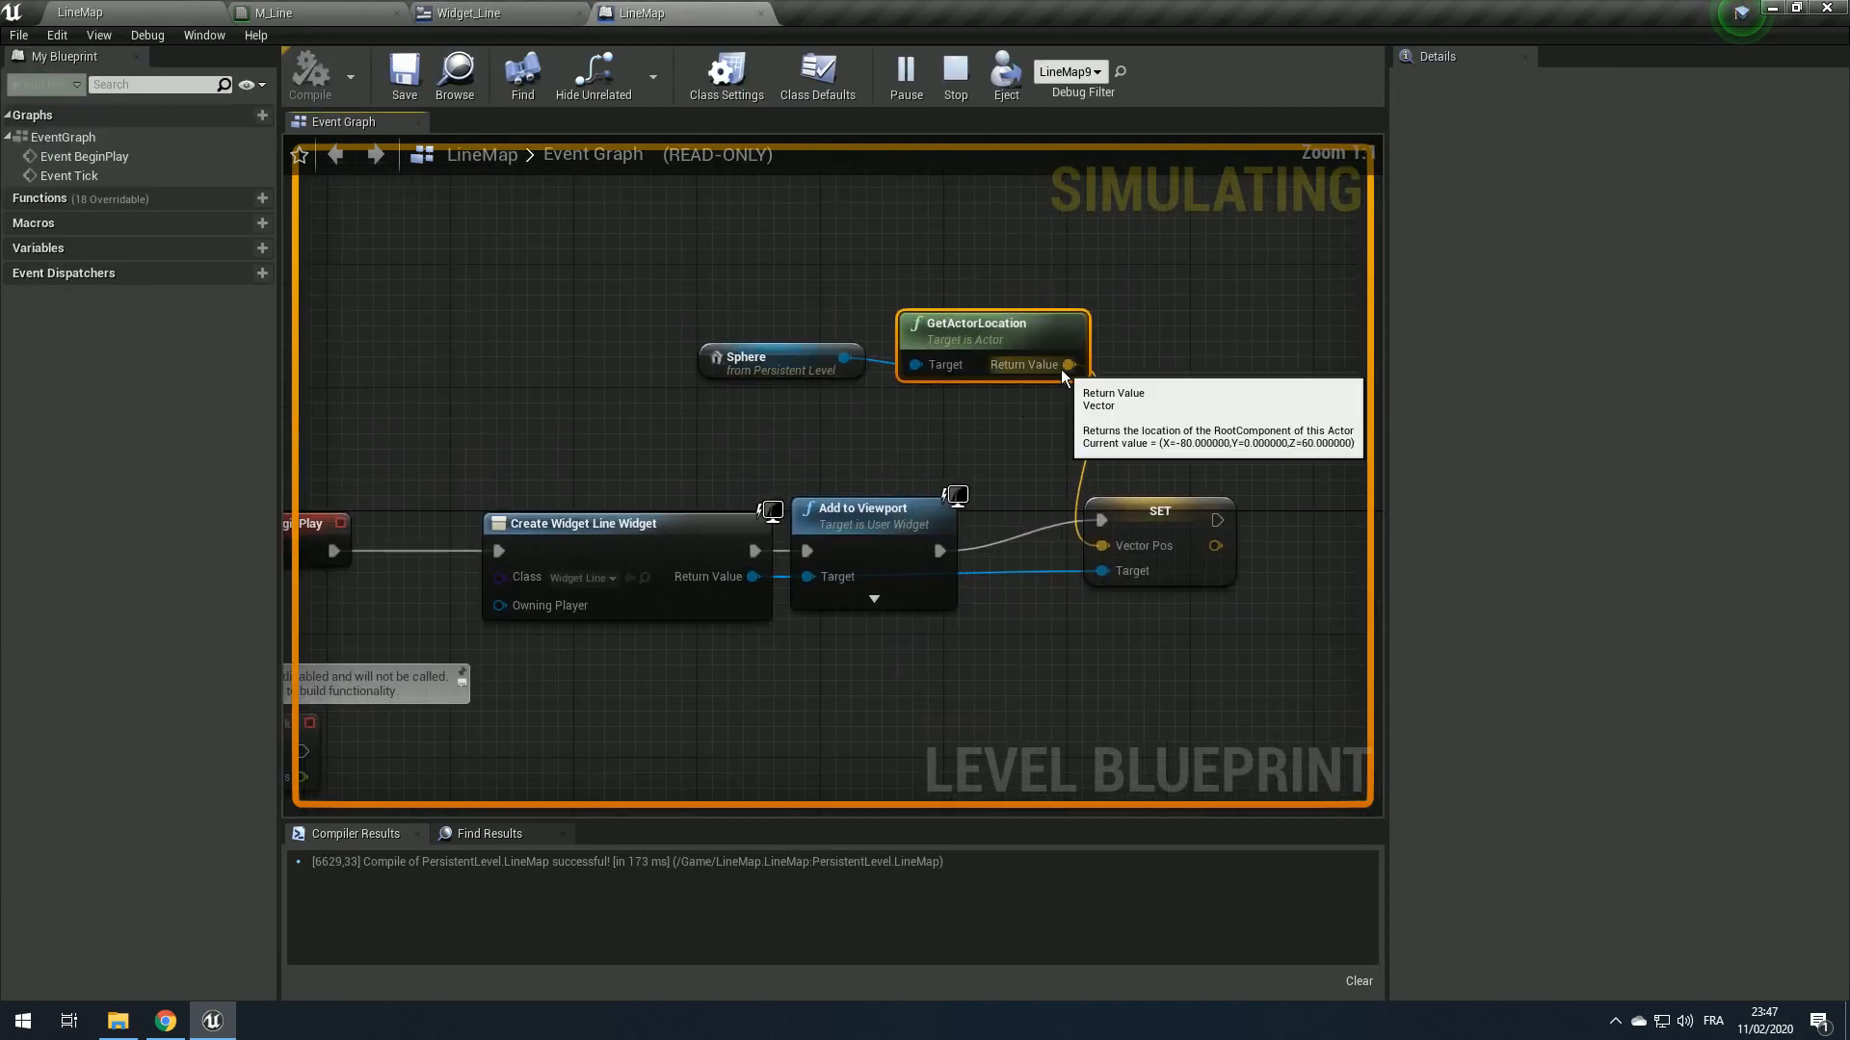
scroll(1062, 367, down, 2)
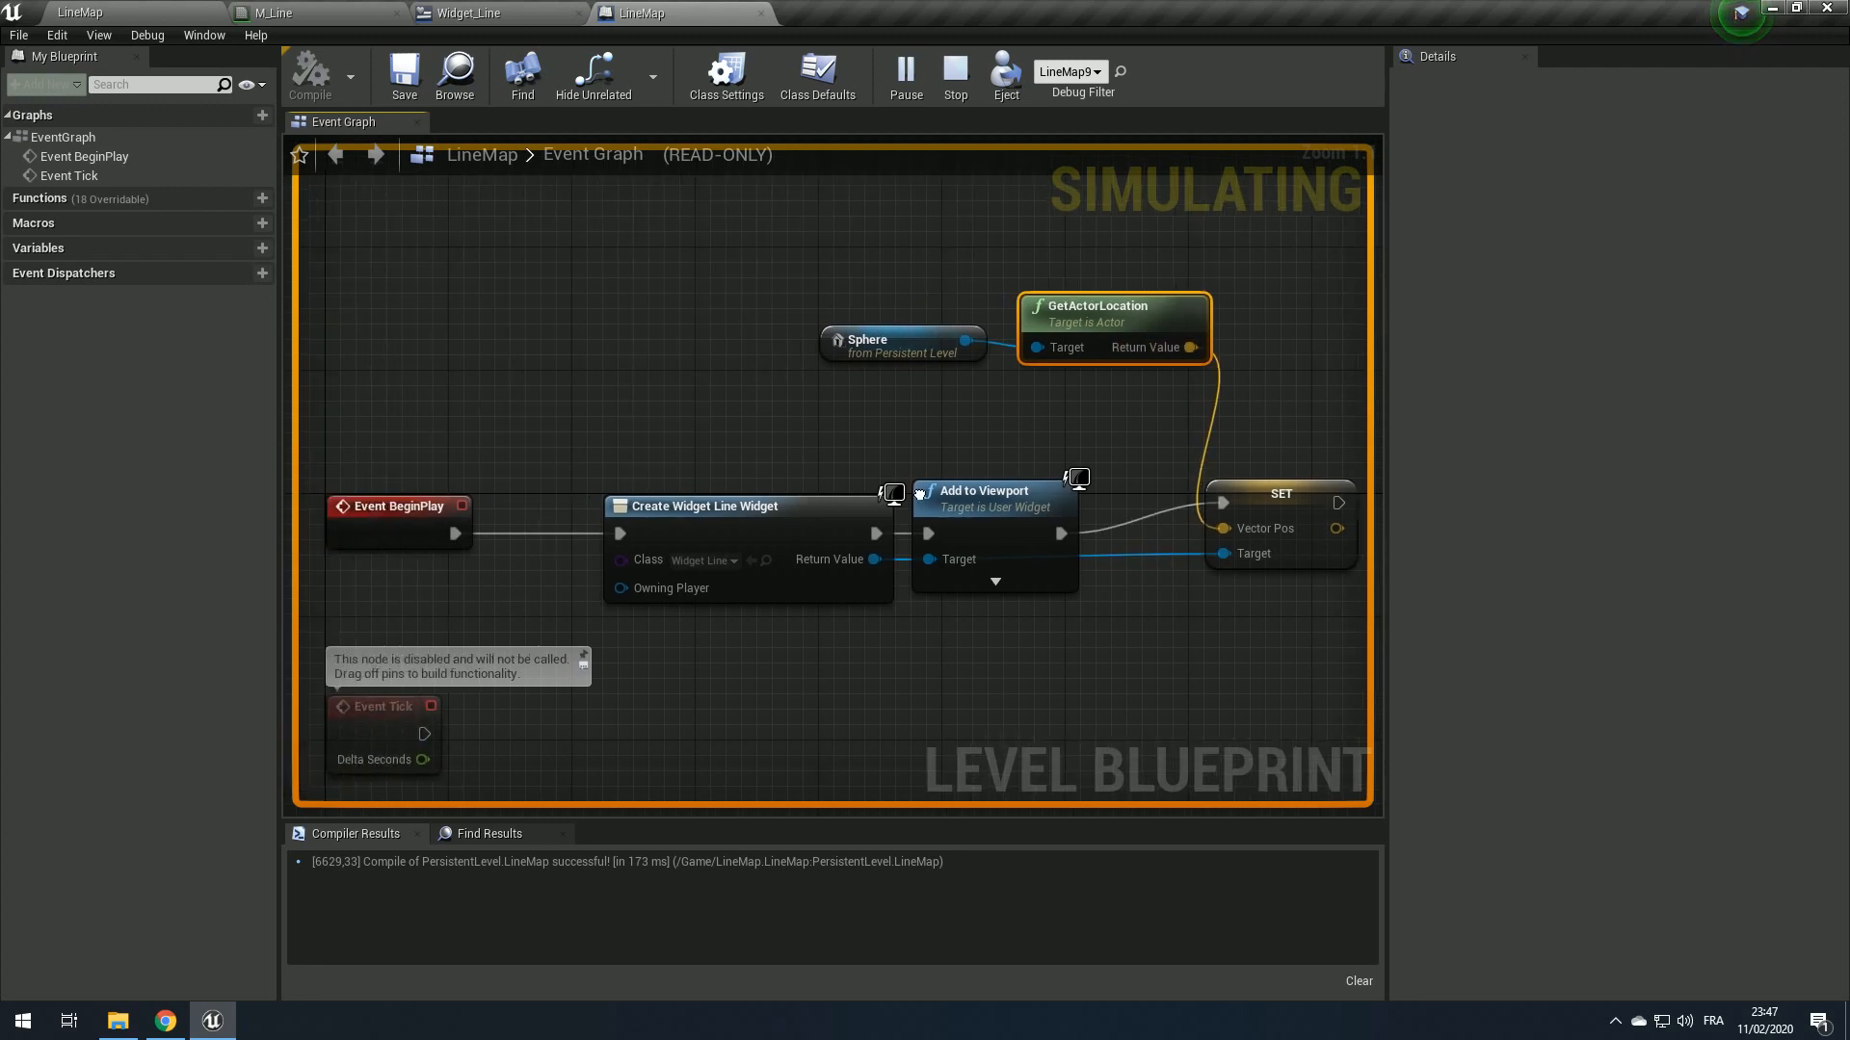
key(Escape)
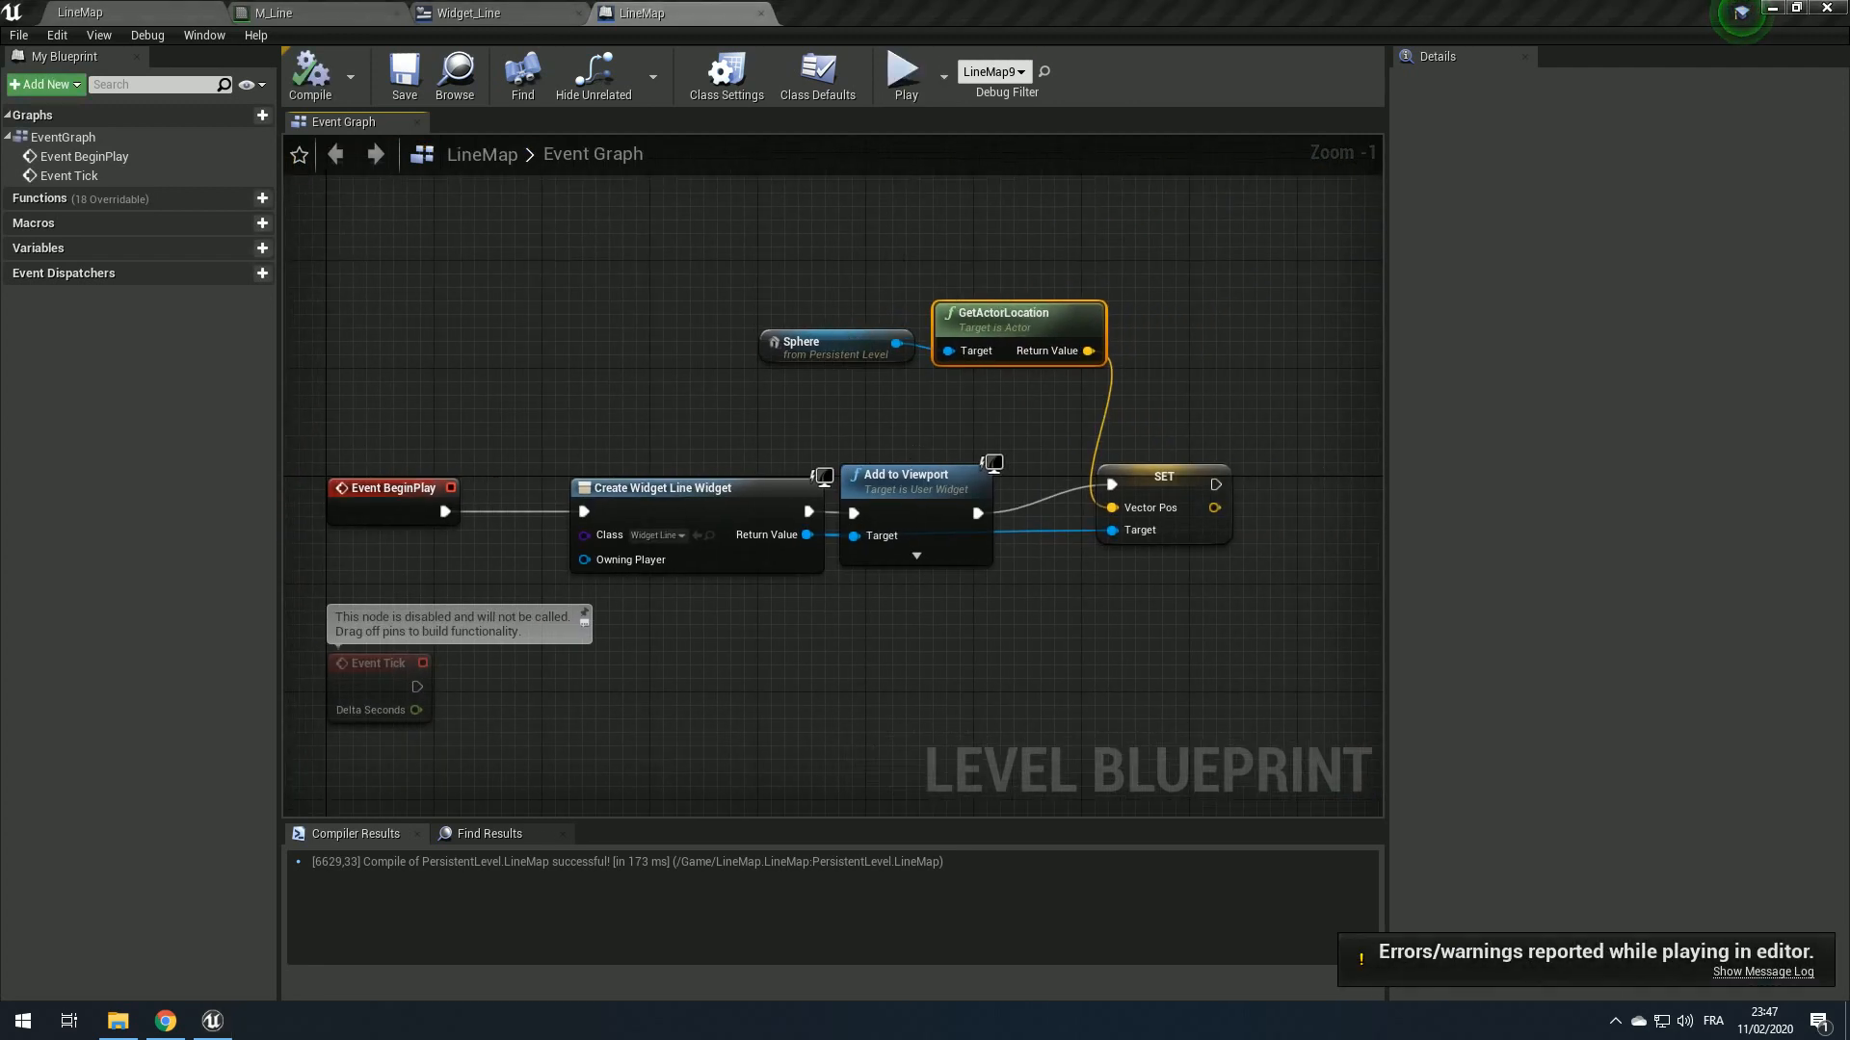
Step: Cut the Sphere, GetActorLocation and SET Vector Pos nodes from the BeginPlay chain and paste them elsewhere in the level blueprint
mouse_move(805, 434)
right_down()
mouse_move(675, 415)
mouse_move(812, 408)
right_up()
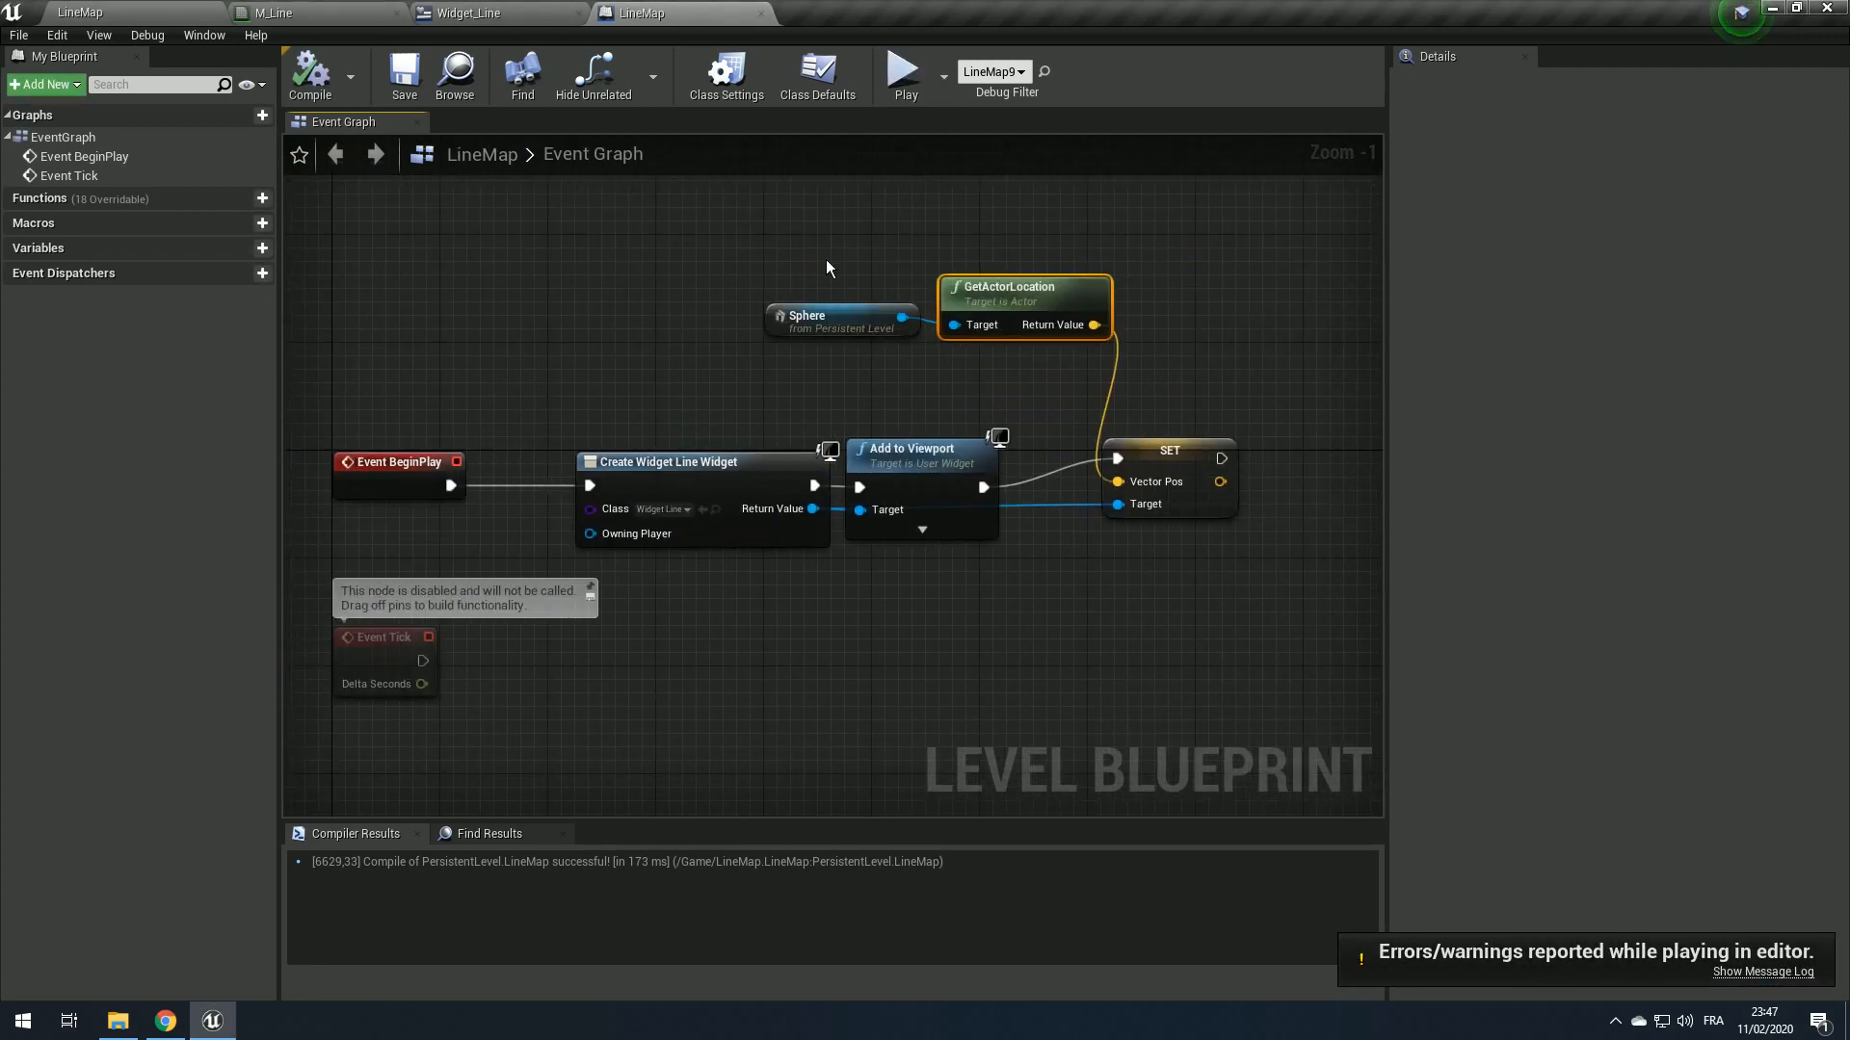
ctrl+click(1179, 471)
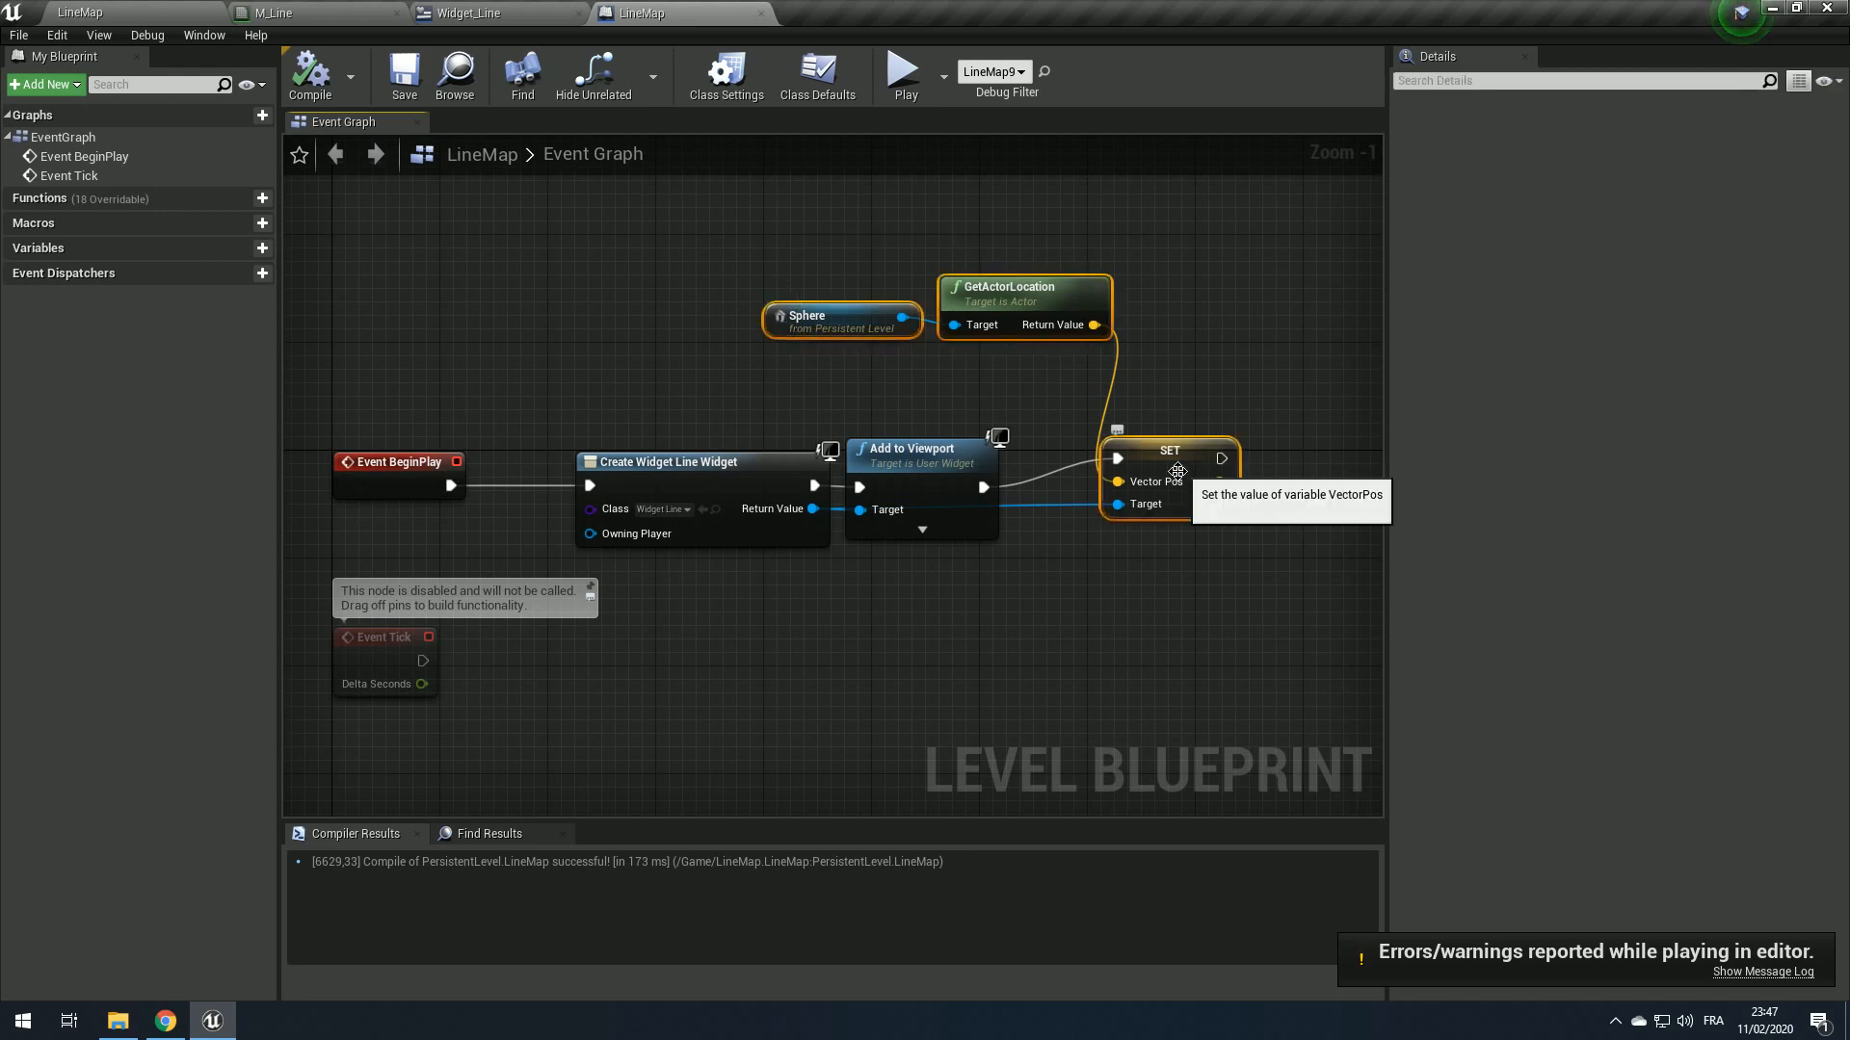
key(ctrl+x)
right_drag(850, 655, 973, 483)
key(ctrl+v)
right_drag(1256, 344, 951, 435)
Step: Arrange the pasted nodes, wire Event Tick to SET Vector Pos with the created widget as its target, and compile
drag(1023, 379, 906, 618)
click(915, 525)
drag(562, 561, 872, 534)
right_drag(531, 694, 887, 561)
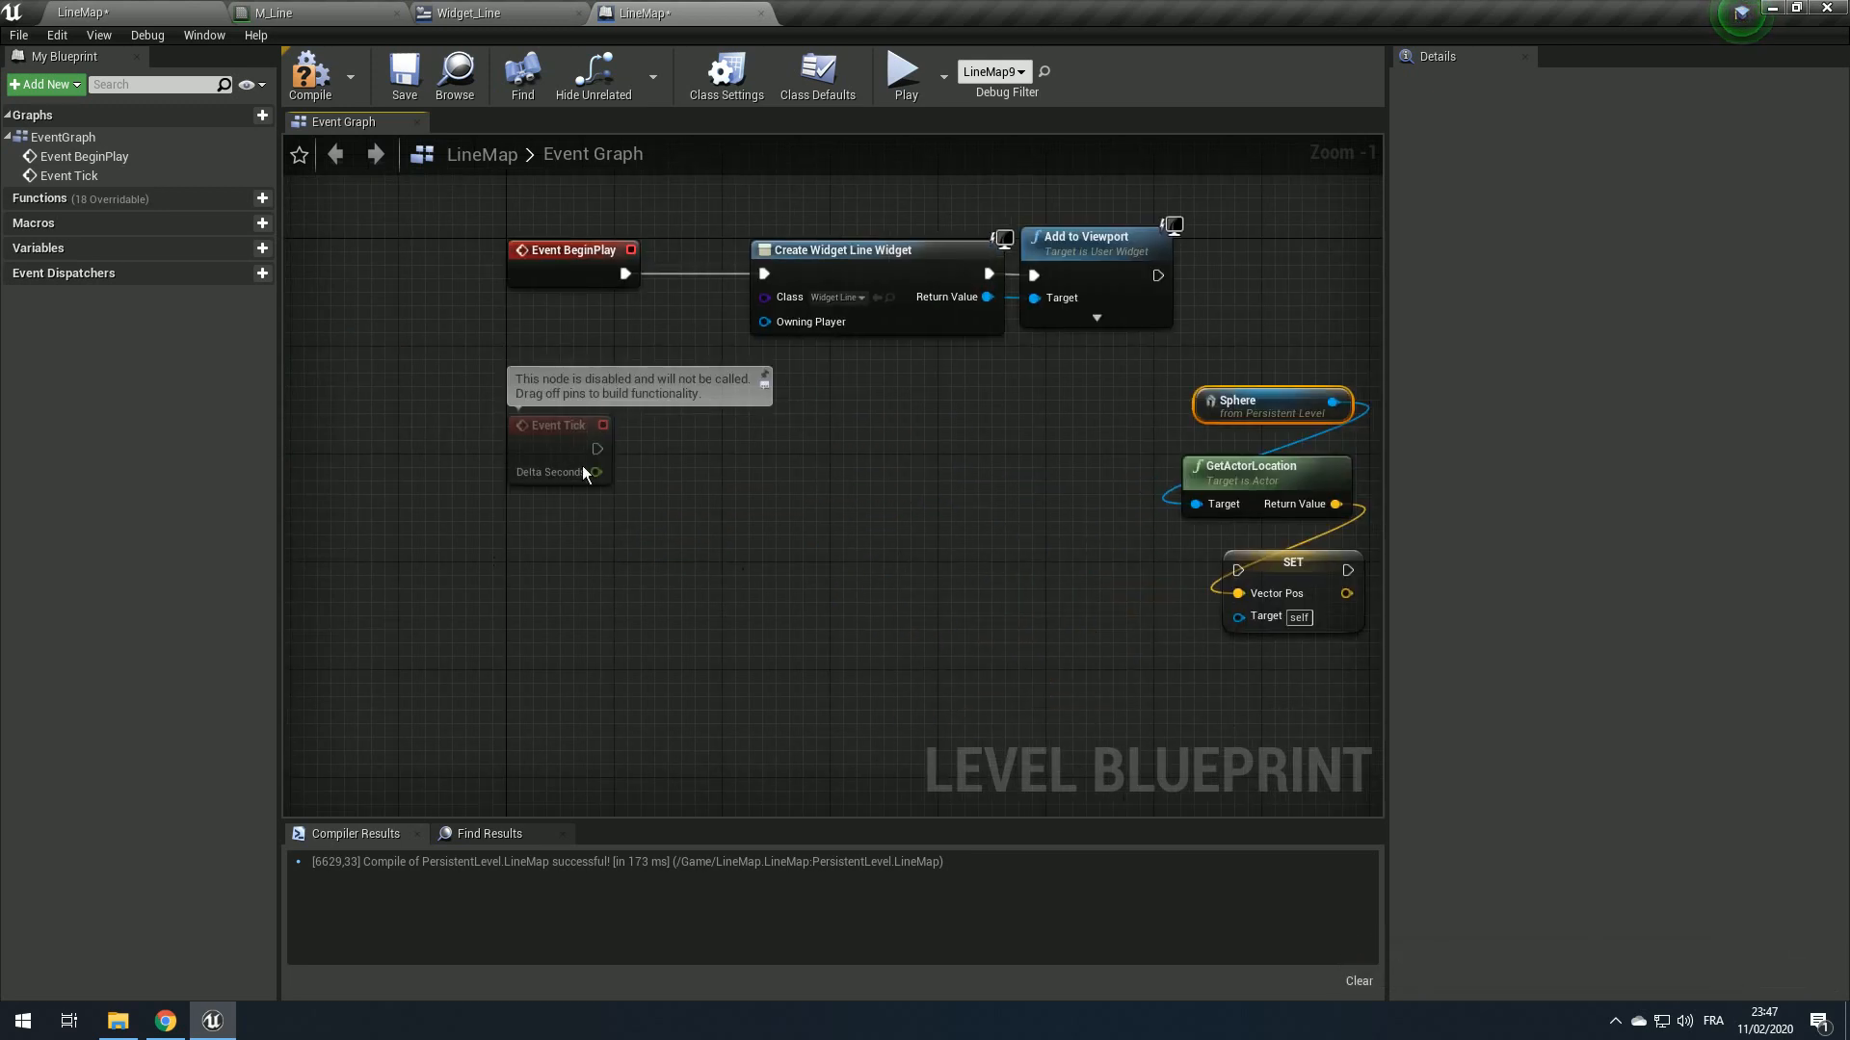
drag(583, 473, 1080, 559)
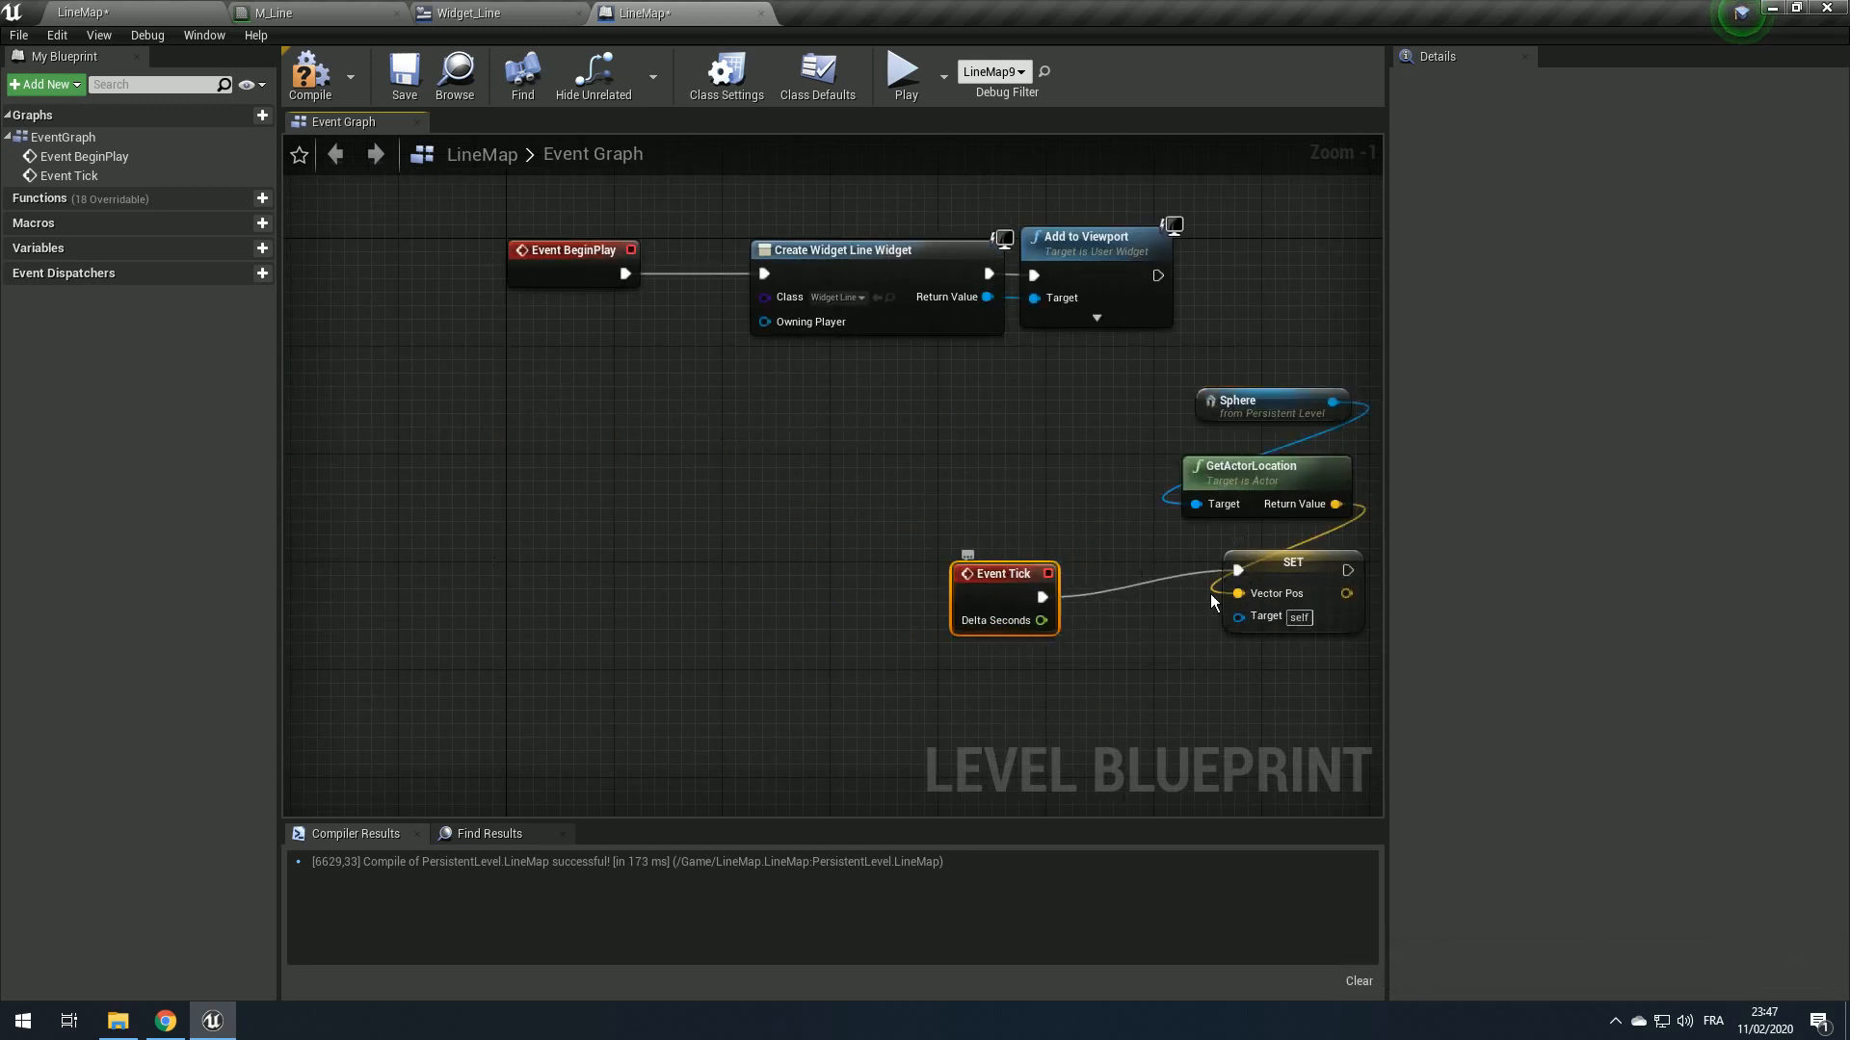
click(309, 90)
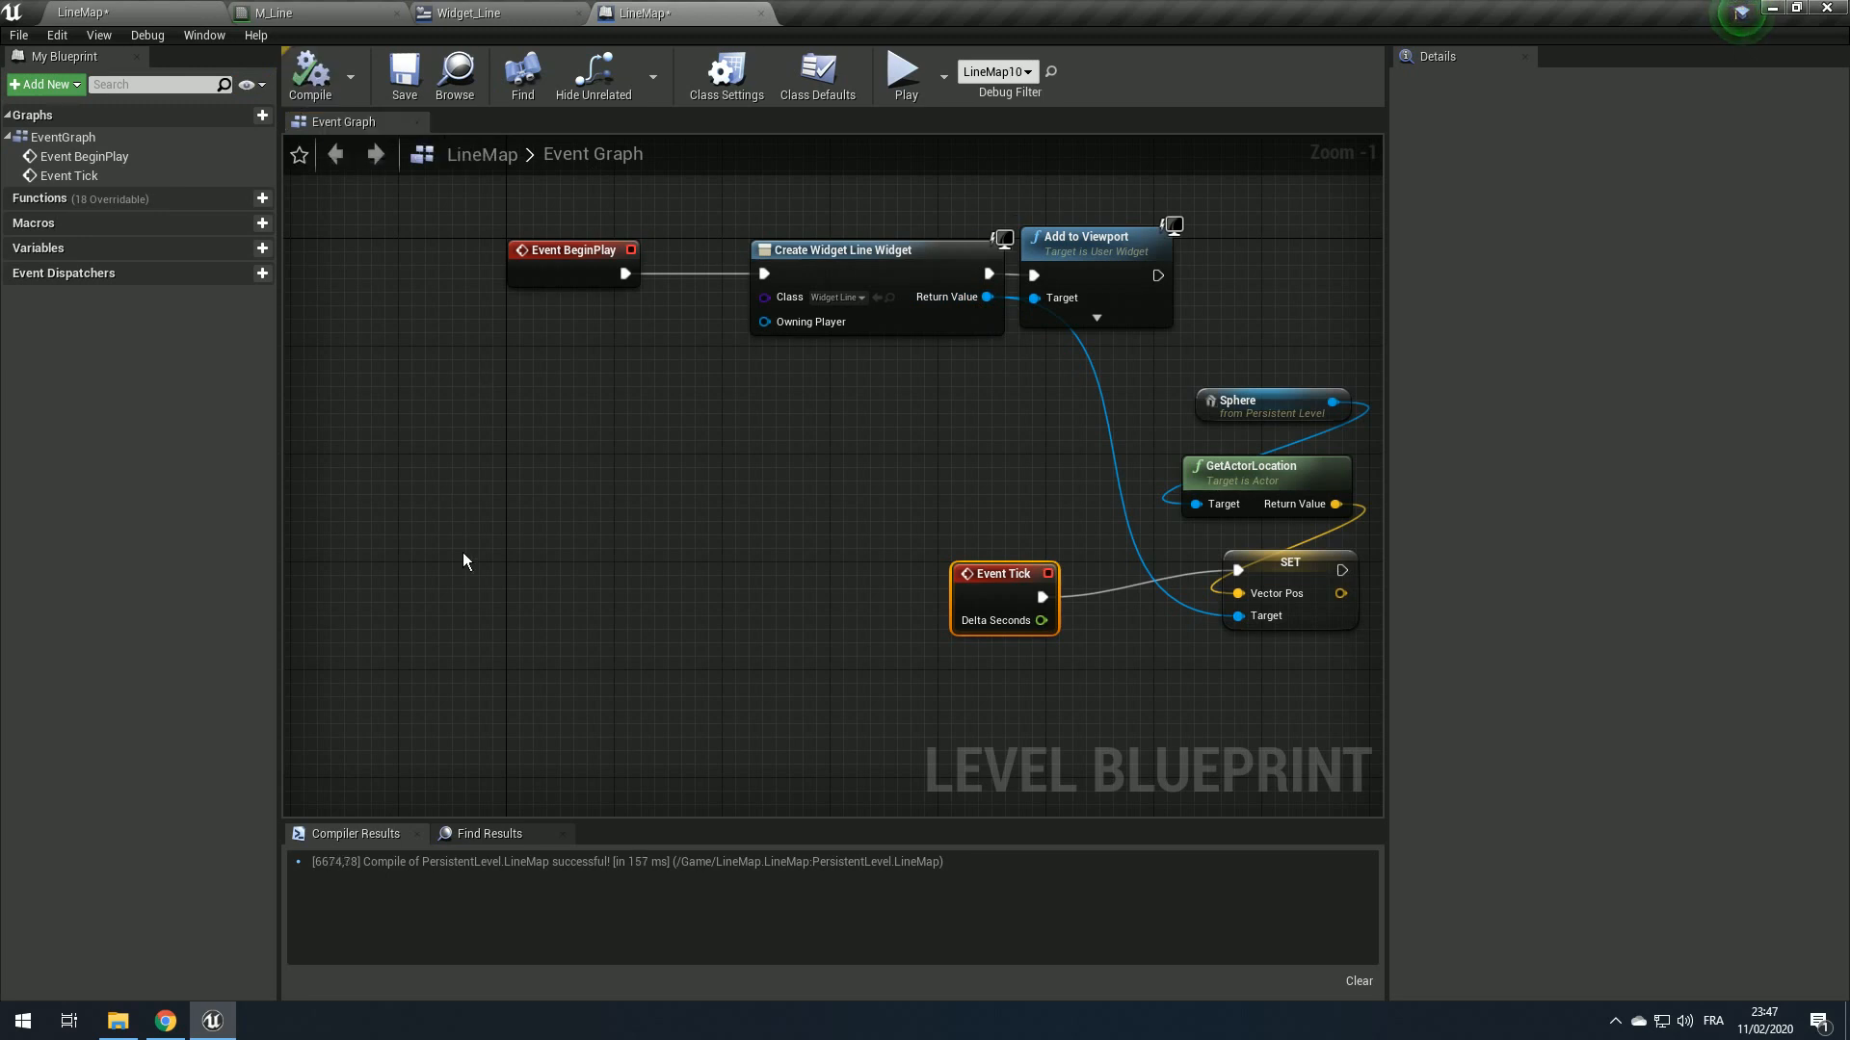
Step: Play LineMap briefly to test the tick-driven line, and stop the session
click(176, 9)
click(1012, 72)
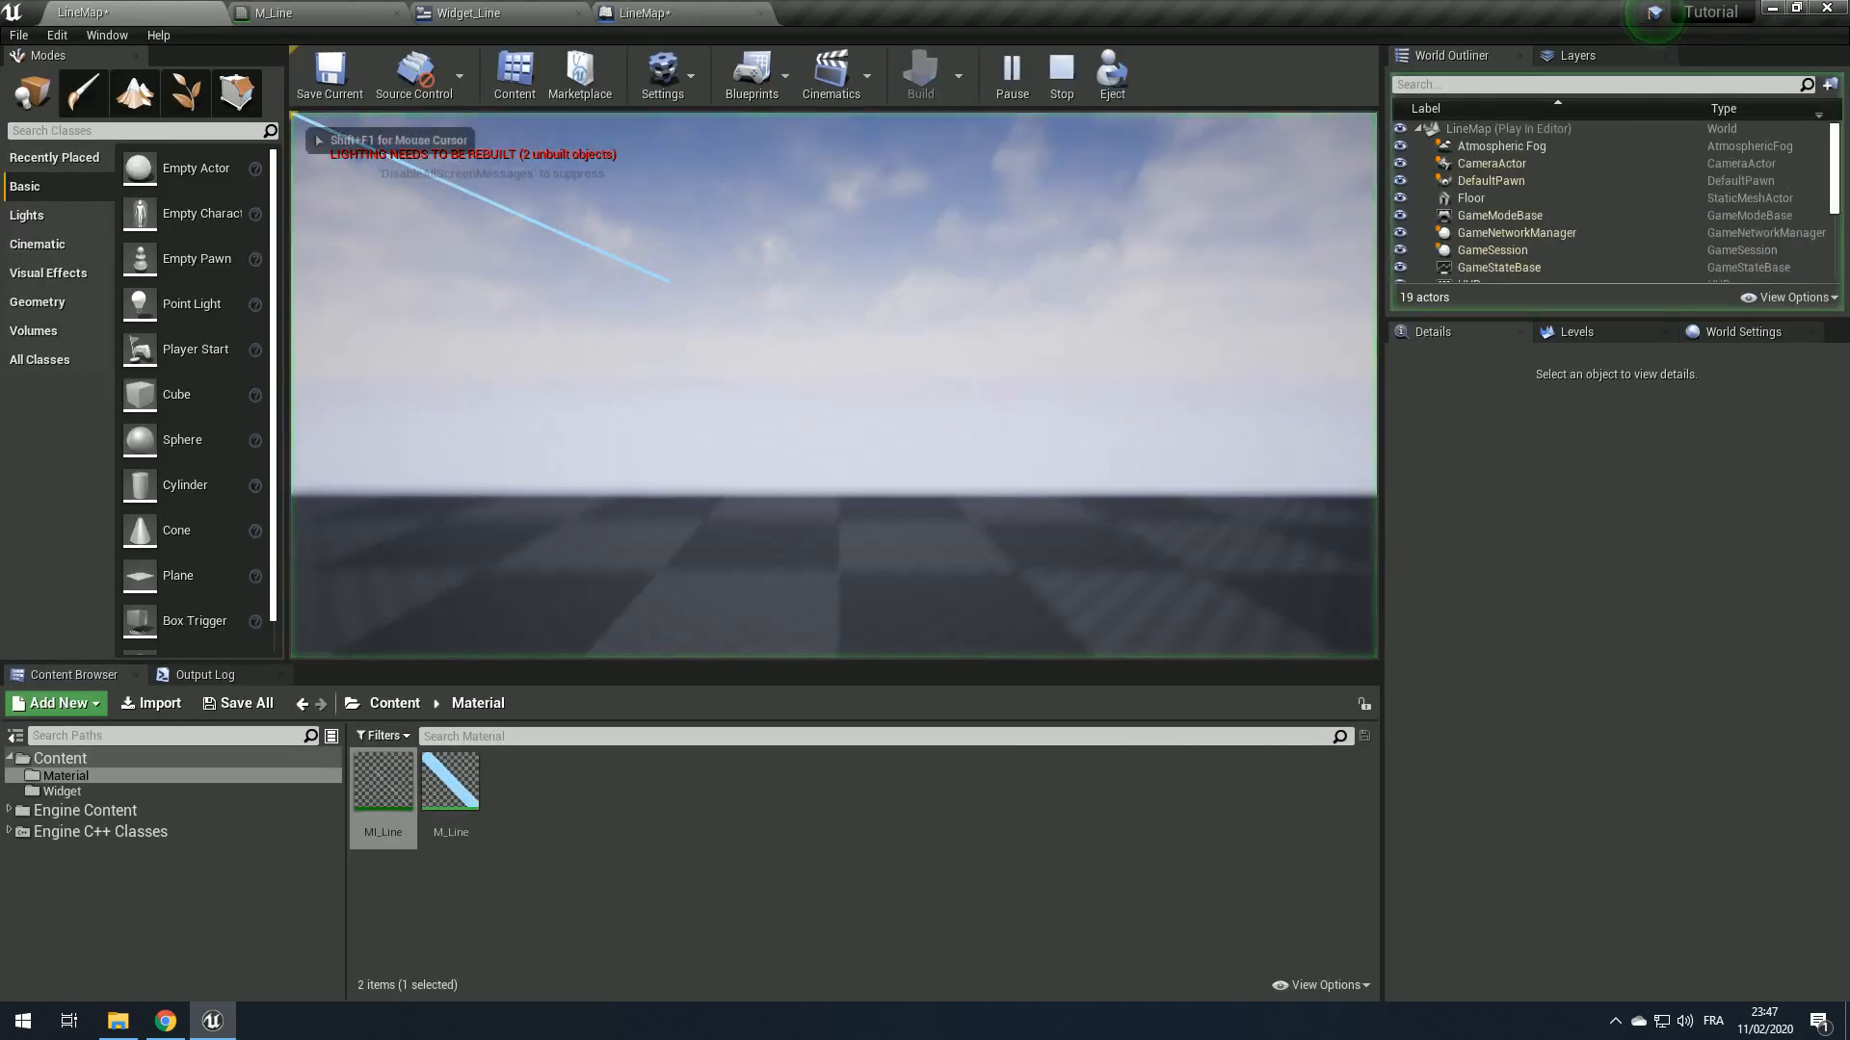
key(Escape)
Step: Raise the sphere above the floor in the LineMap level
right_drag(834, 500, 825, 487)
click(825, 487)
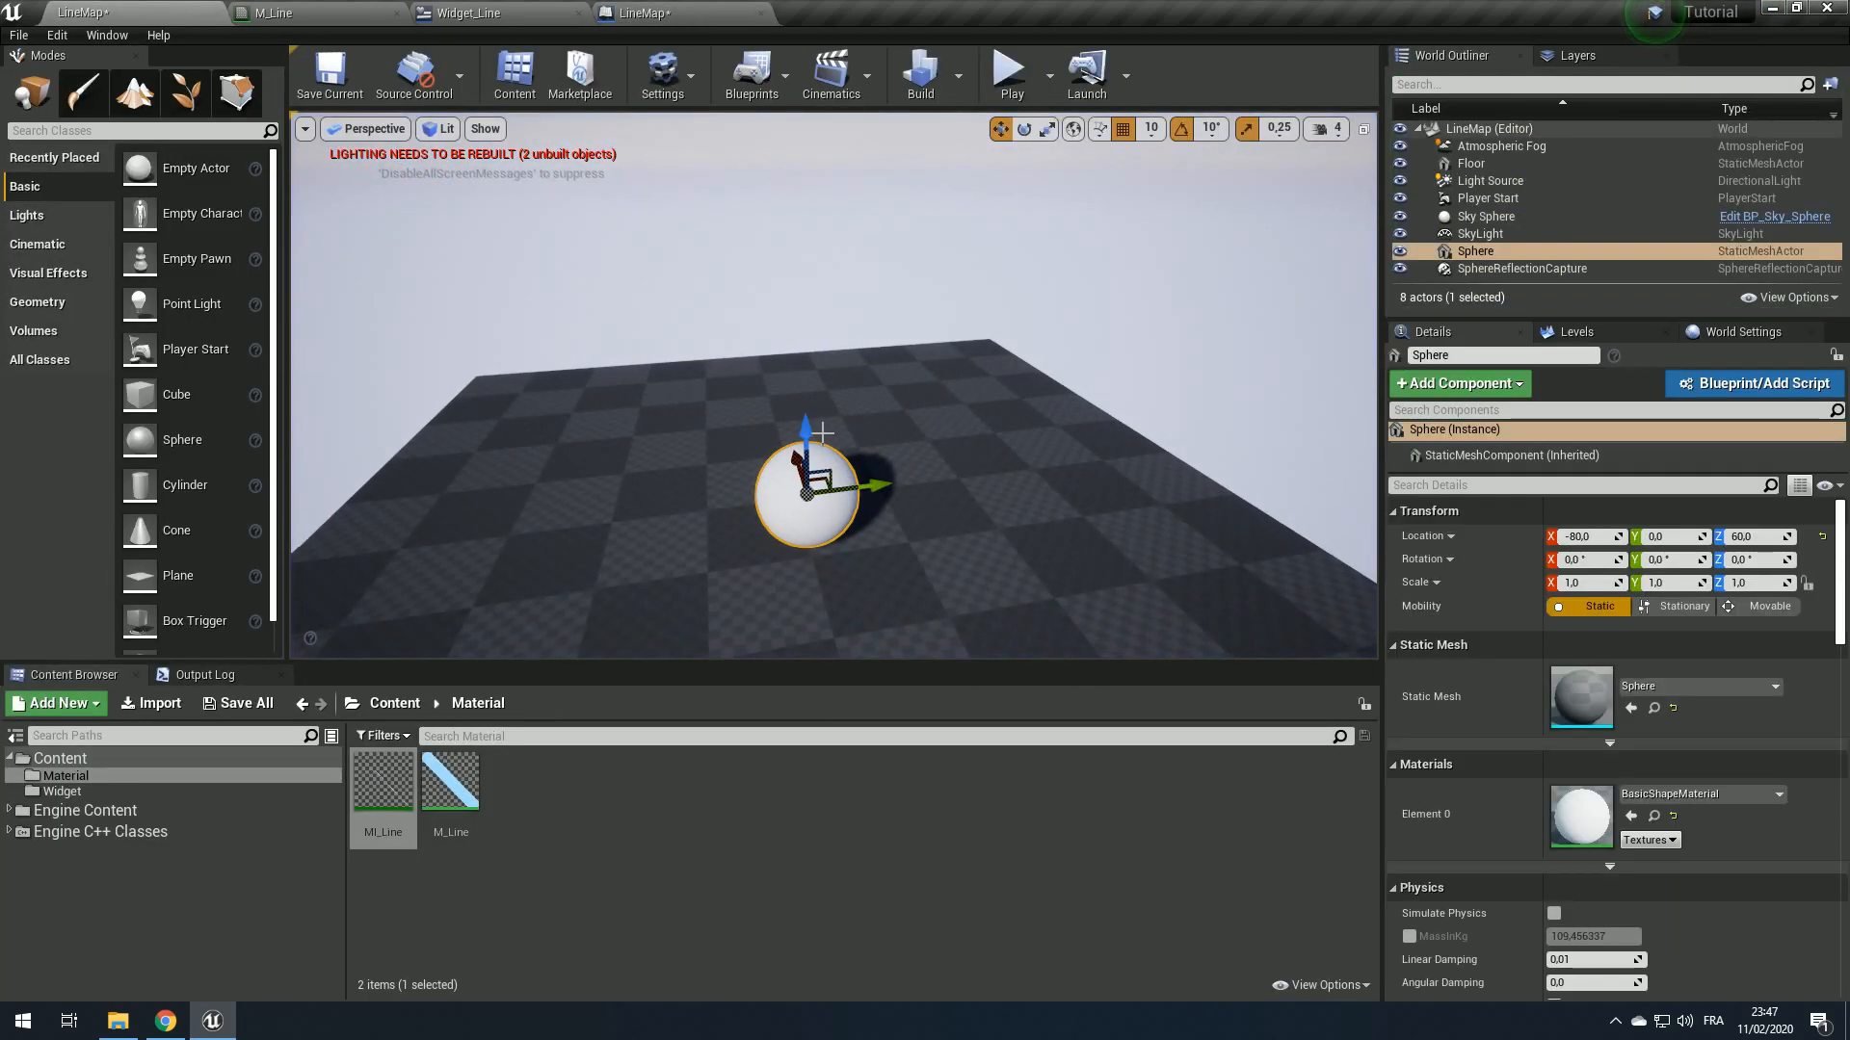
drag(806, 434, 804, 237)
Step: Place a cube under the sphere at X -100, Y -40, Z 0, scaled to X 2.75 and Y 5, and tilt it 20° about X
right_drag(673, 386, 617, 395)
drag(139, 393, 973, 541)
drag(812, 516, 801, 468)
key(e)
key(s)
mouse_move(801, 468)
right_down()
mouse_move(756, 478)
mouse_move(776, 483)
right_up()
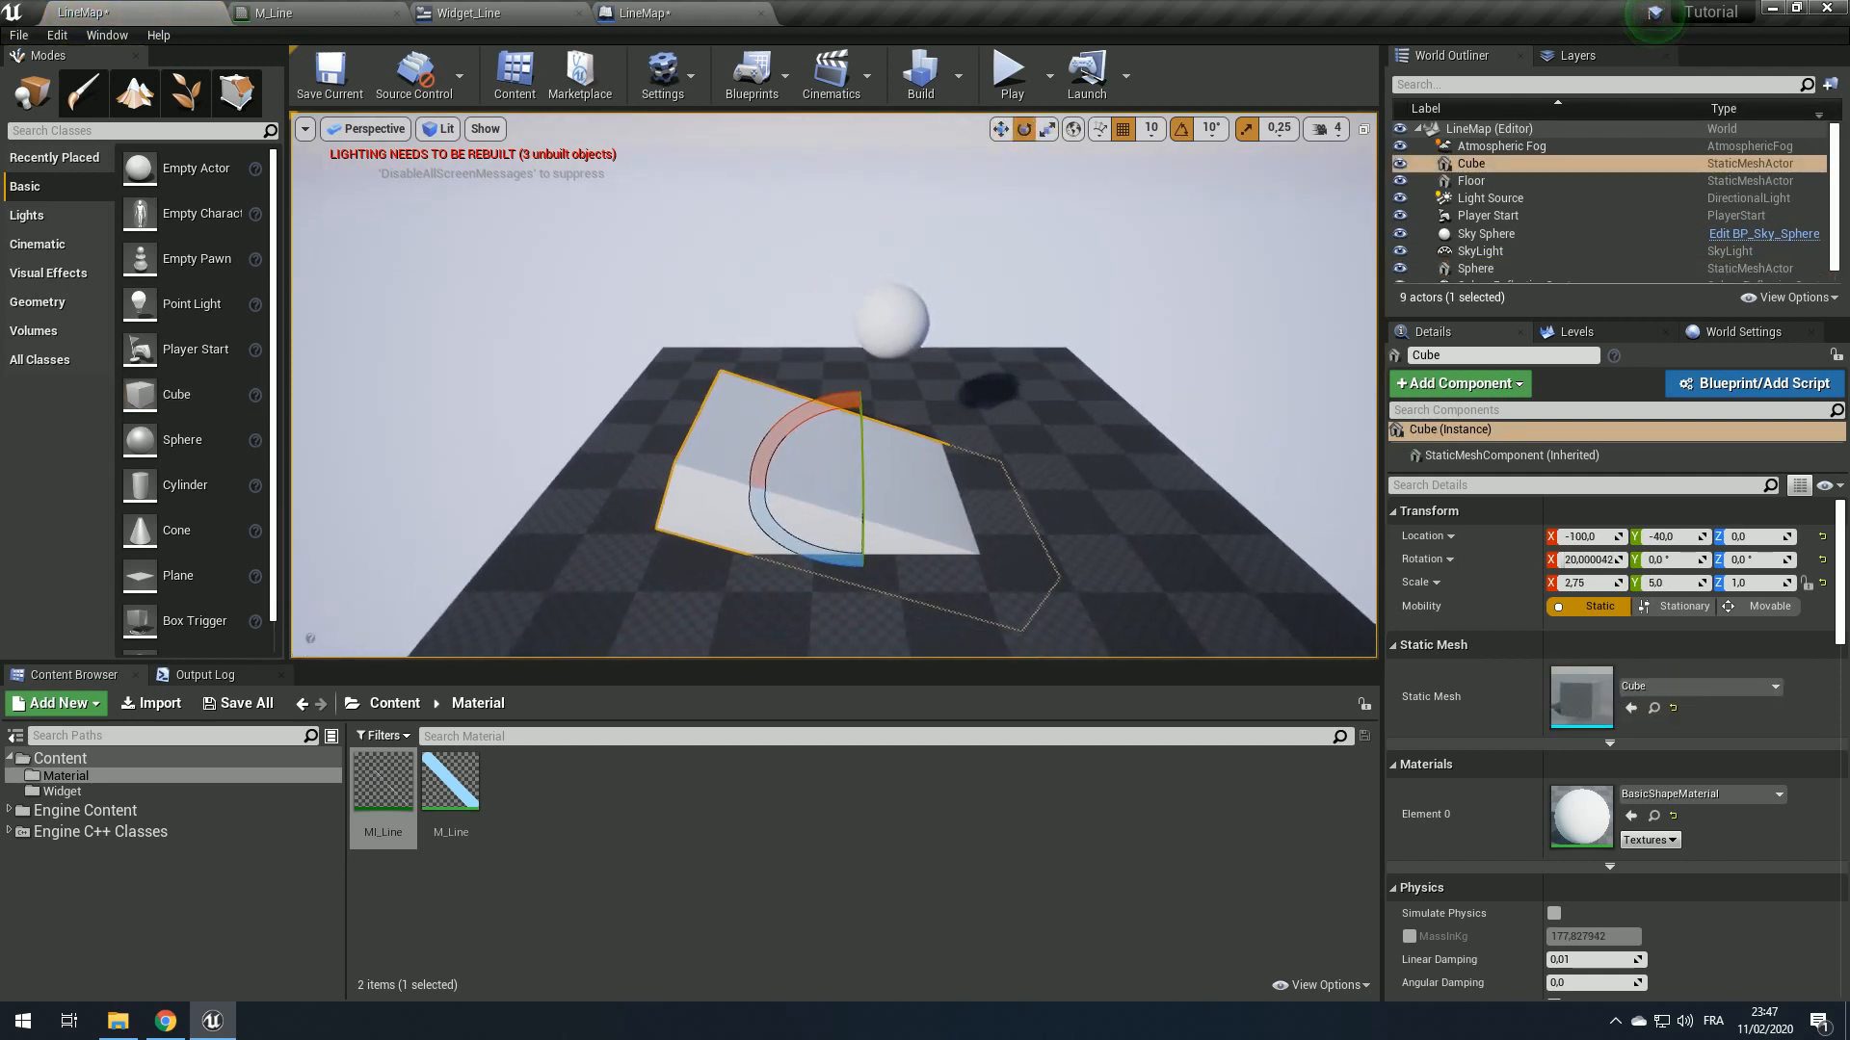
Step: Shift the sphere over the ramp and duplicate the cube, tilting one of the two the opposite way to form a V-shaped ramp
click(862, 341)
click(817, 443)
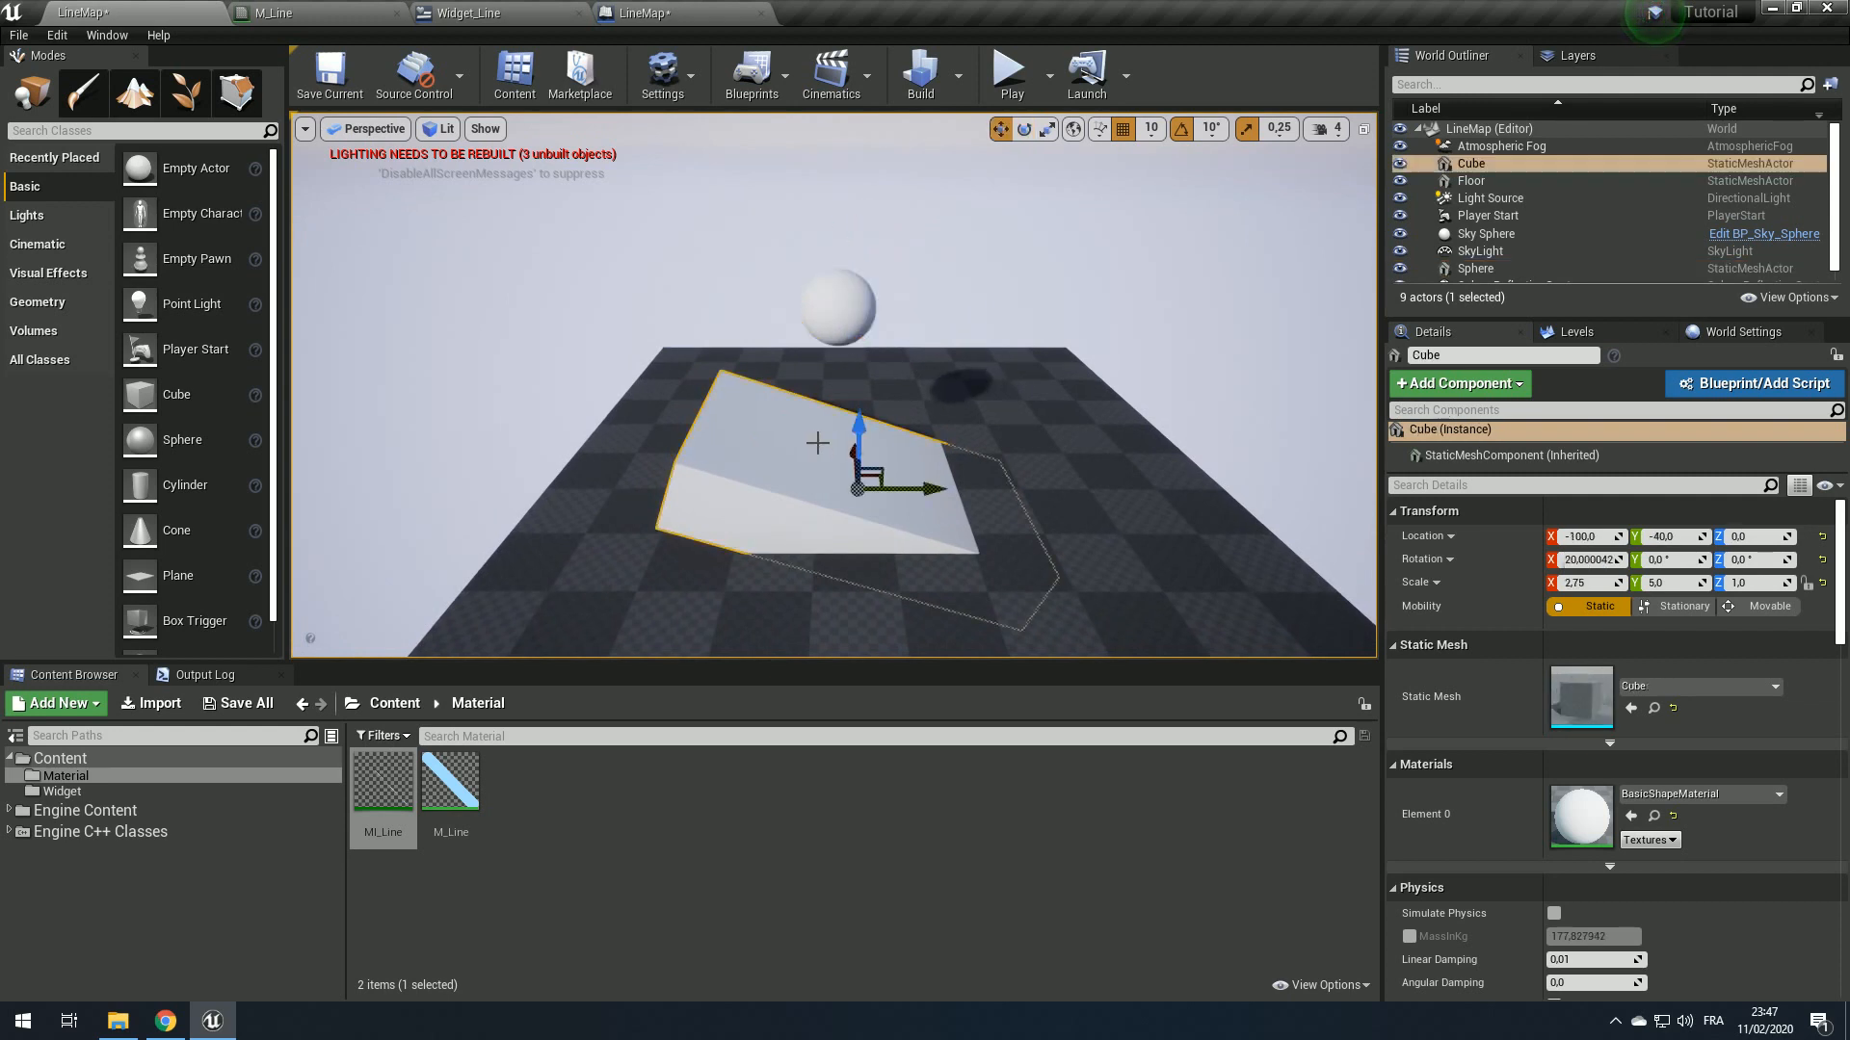
drag(880, 465, 992, 431)
key(e)
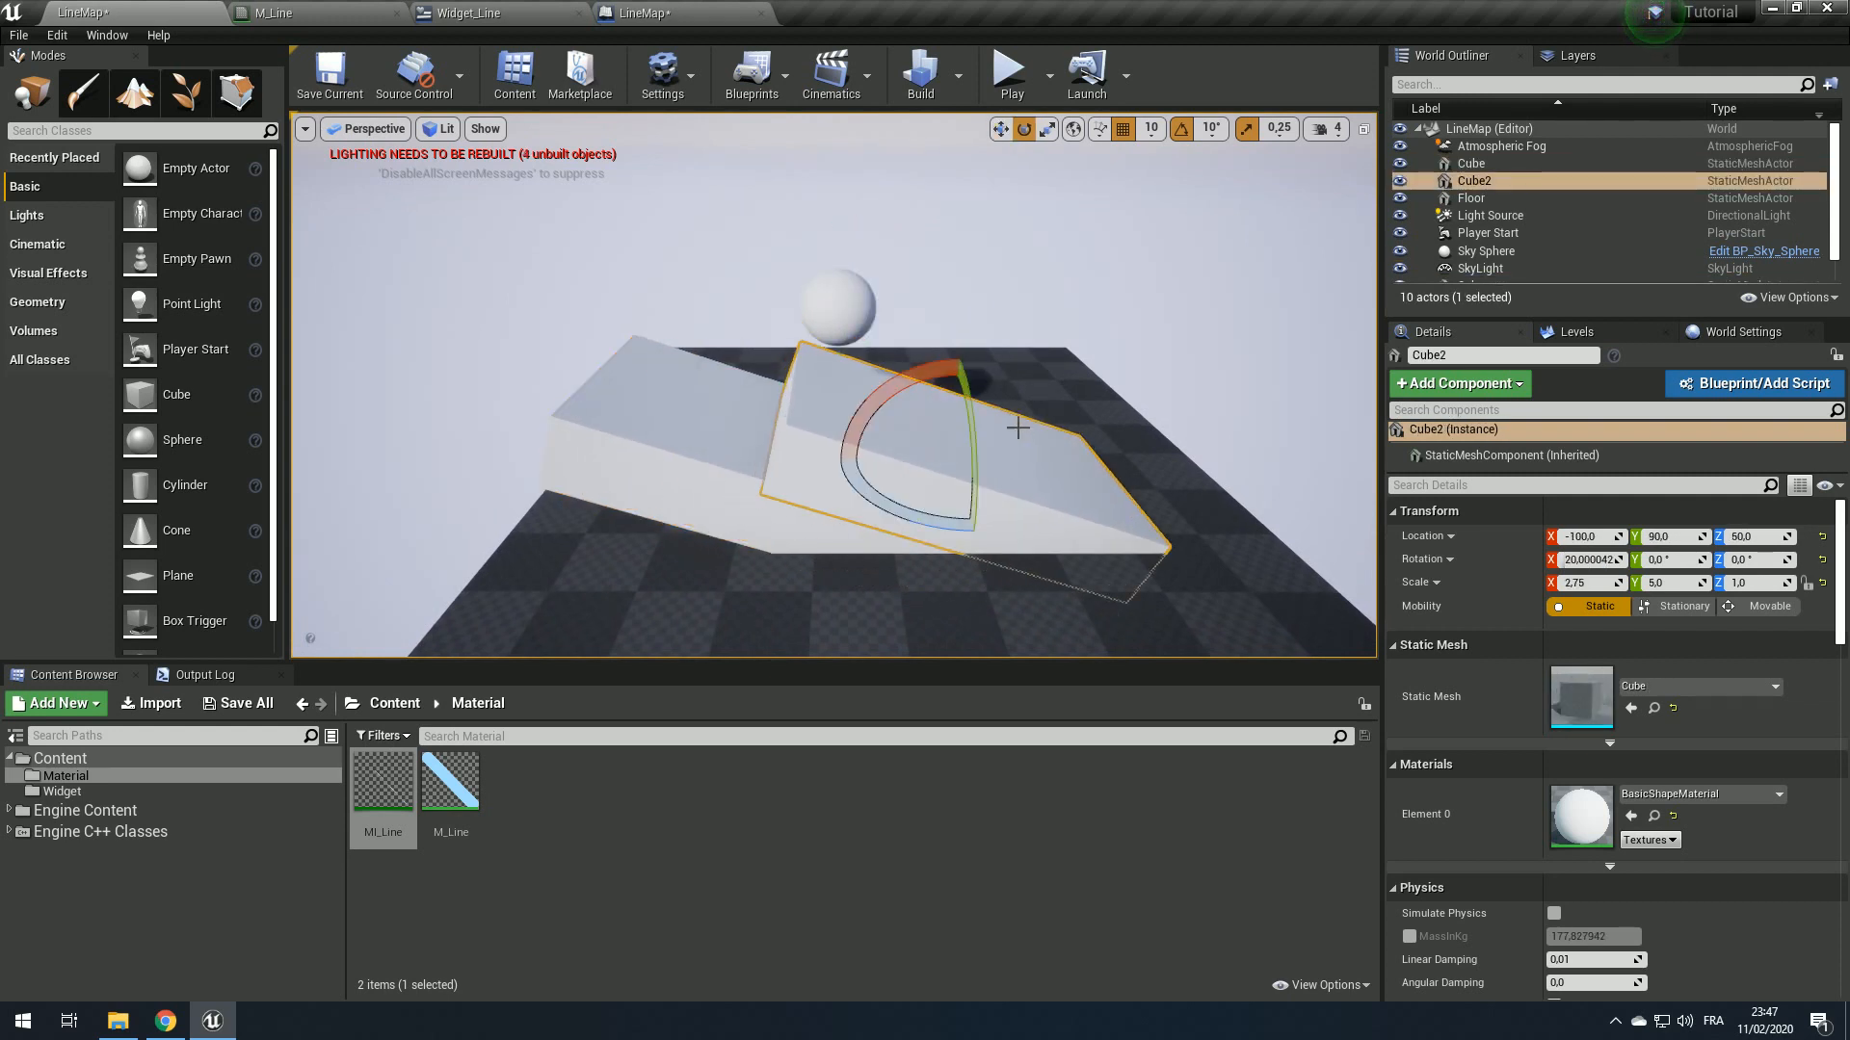
drag(896, 390, 830, 434)
key(Escape)
key(w)
right_drag(970, 487, 1036, 493)
Step: Enable Simulate Physics on the sphere
click(778, 313)
scroll(1612, 732, down, 5)
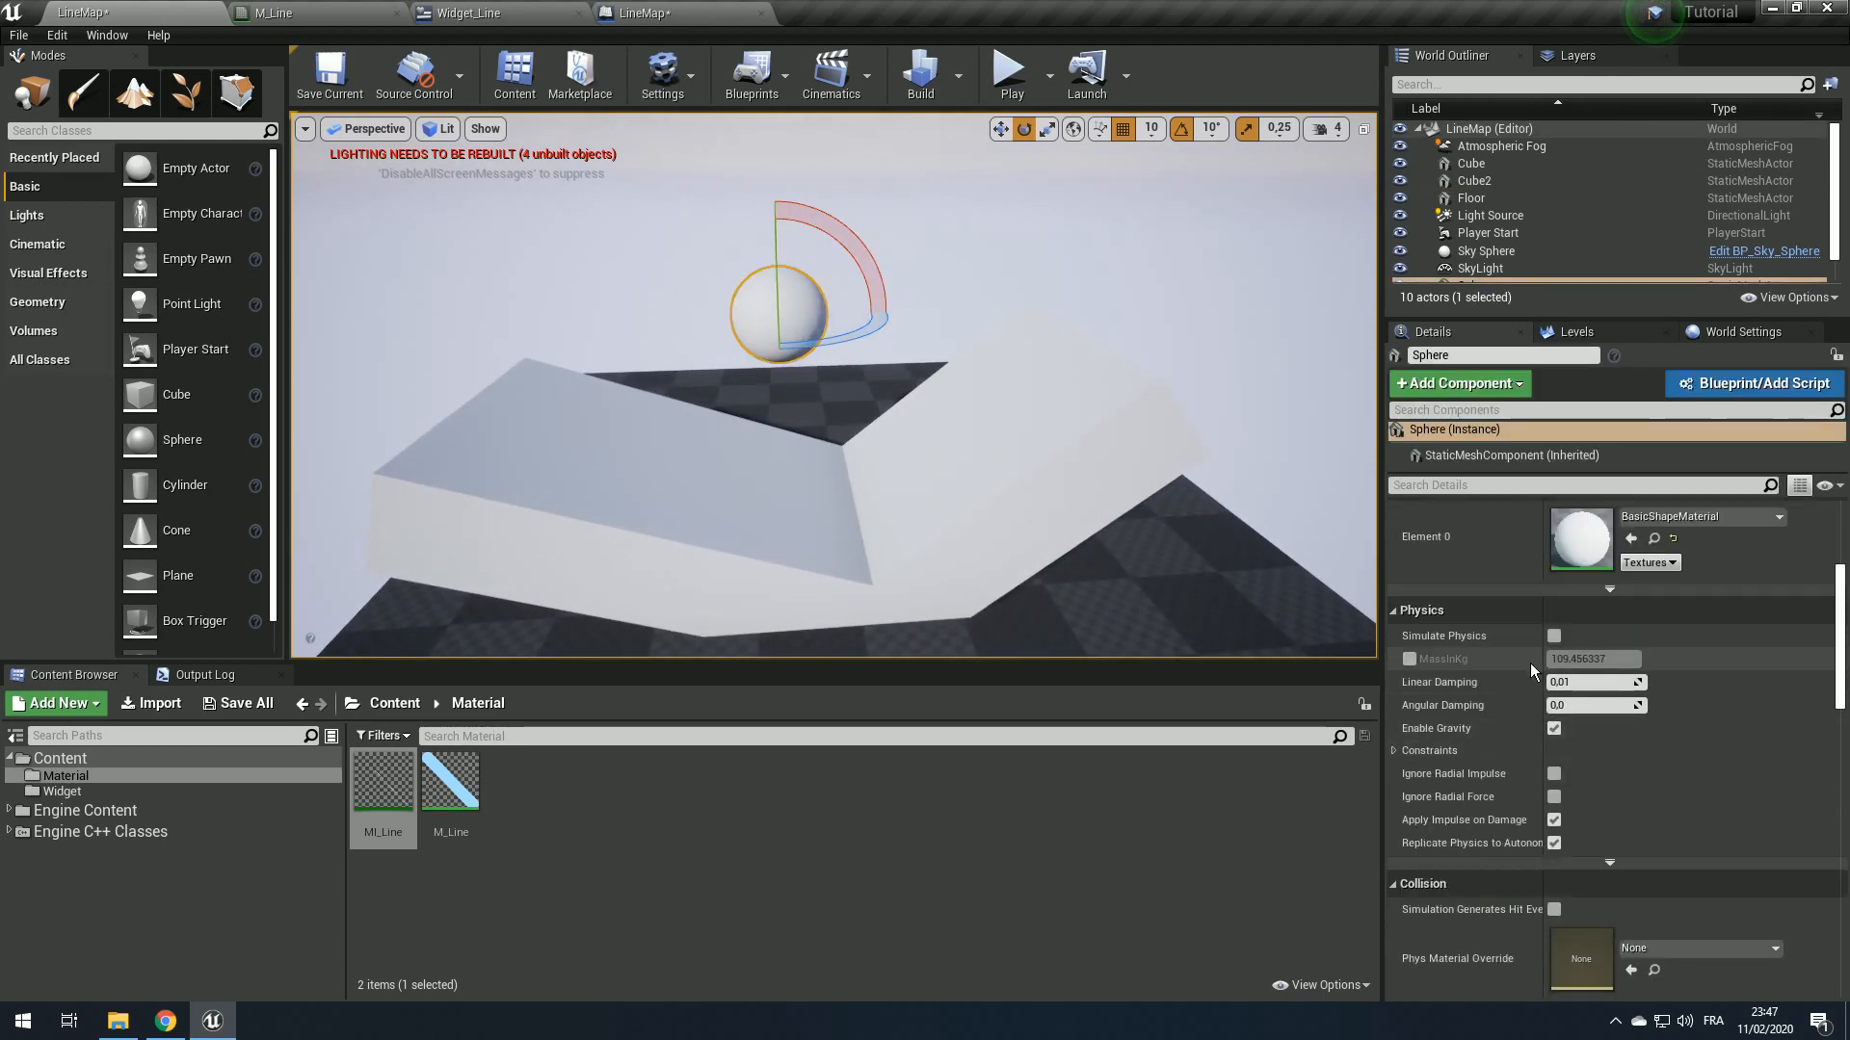
scroll(1697, 605, up, 5)
scroll(1757, 572, down, 5)
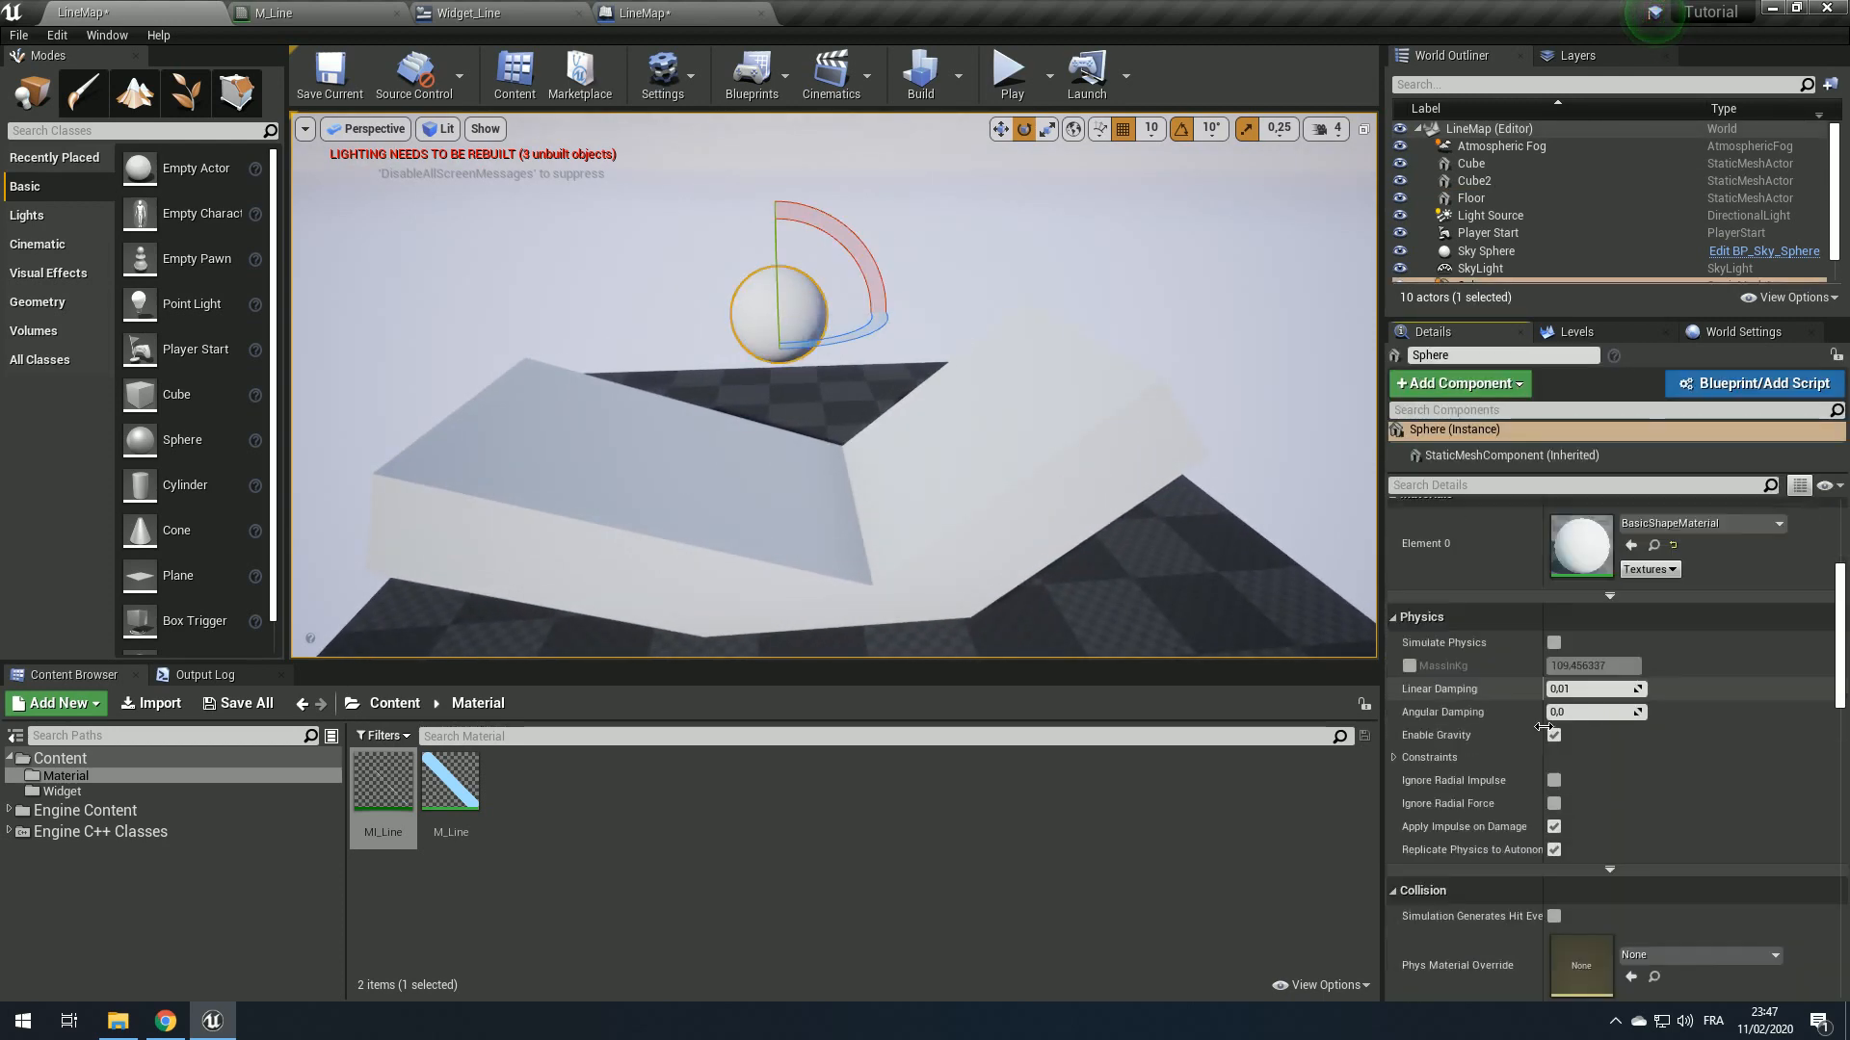
click(1553, 642)
Step: Play LineMap and watch whether the line follows the sphere rolling on the ramps from different viewpoints
drag(1117, 282, 1129, 293)
click(1014, 83)
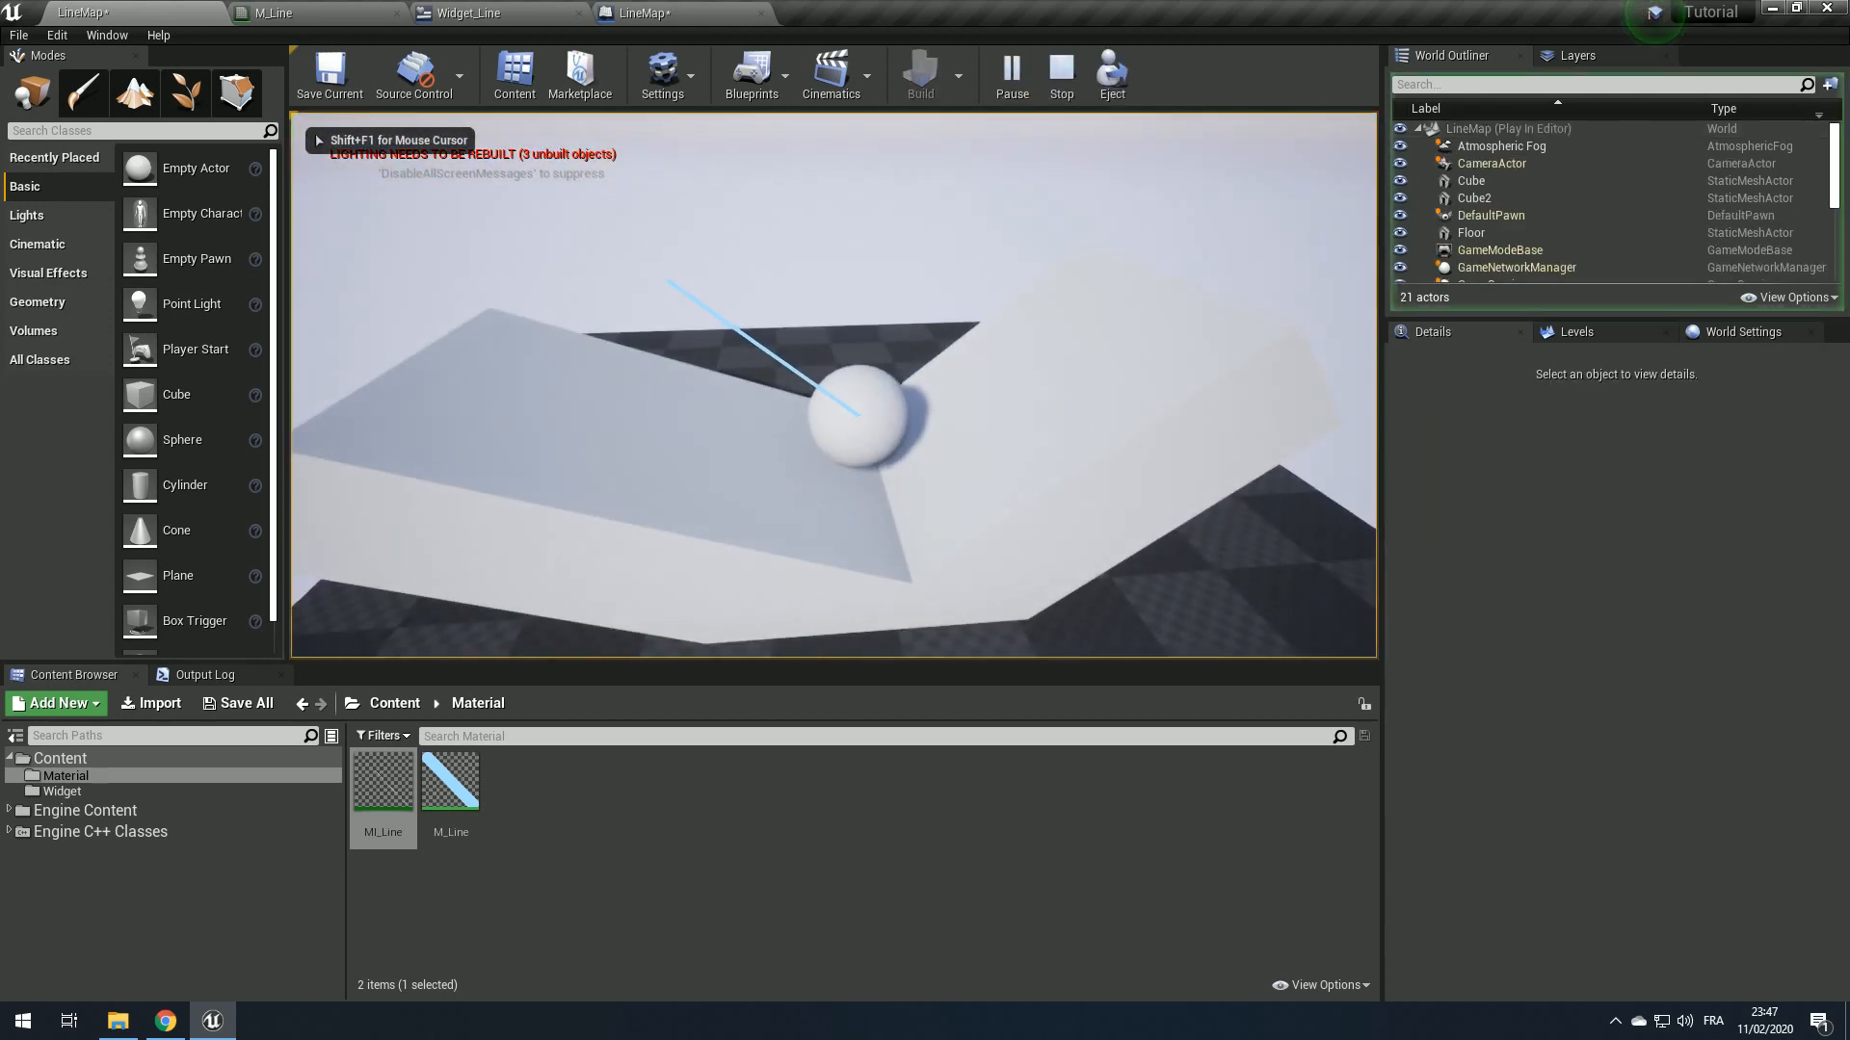
key(a)
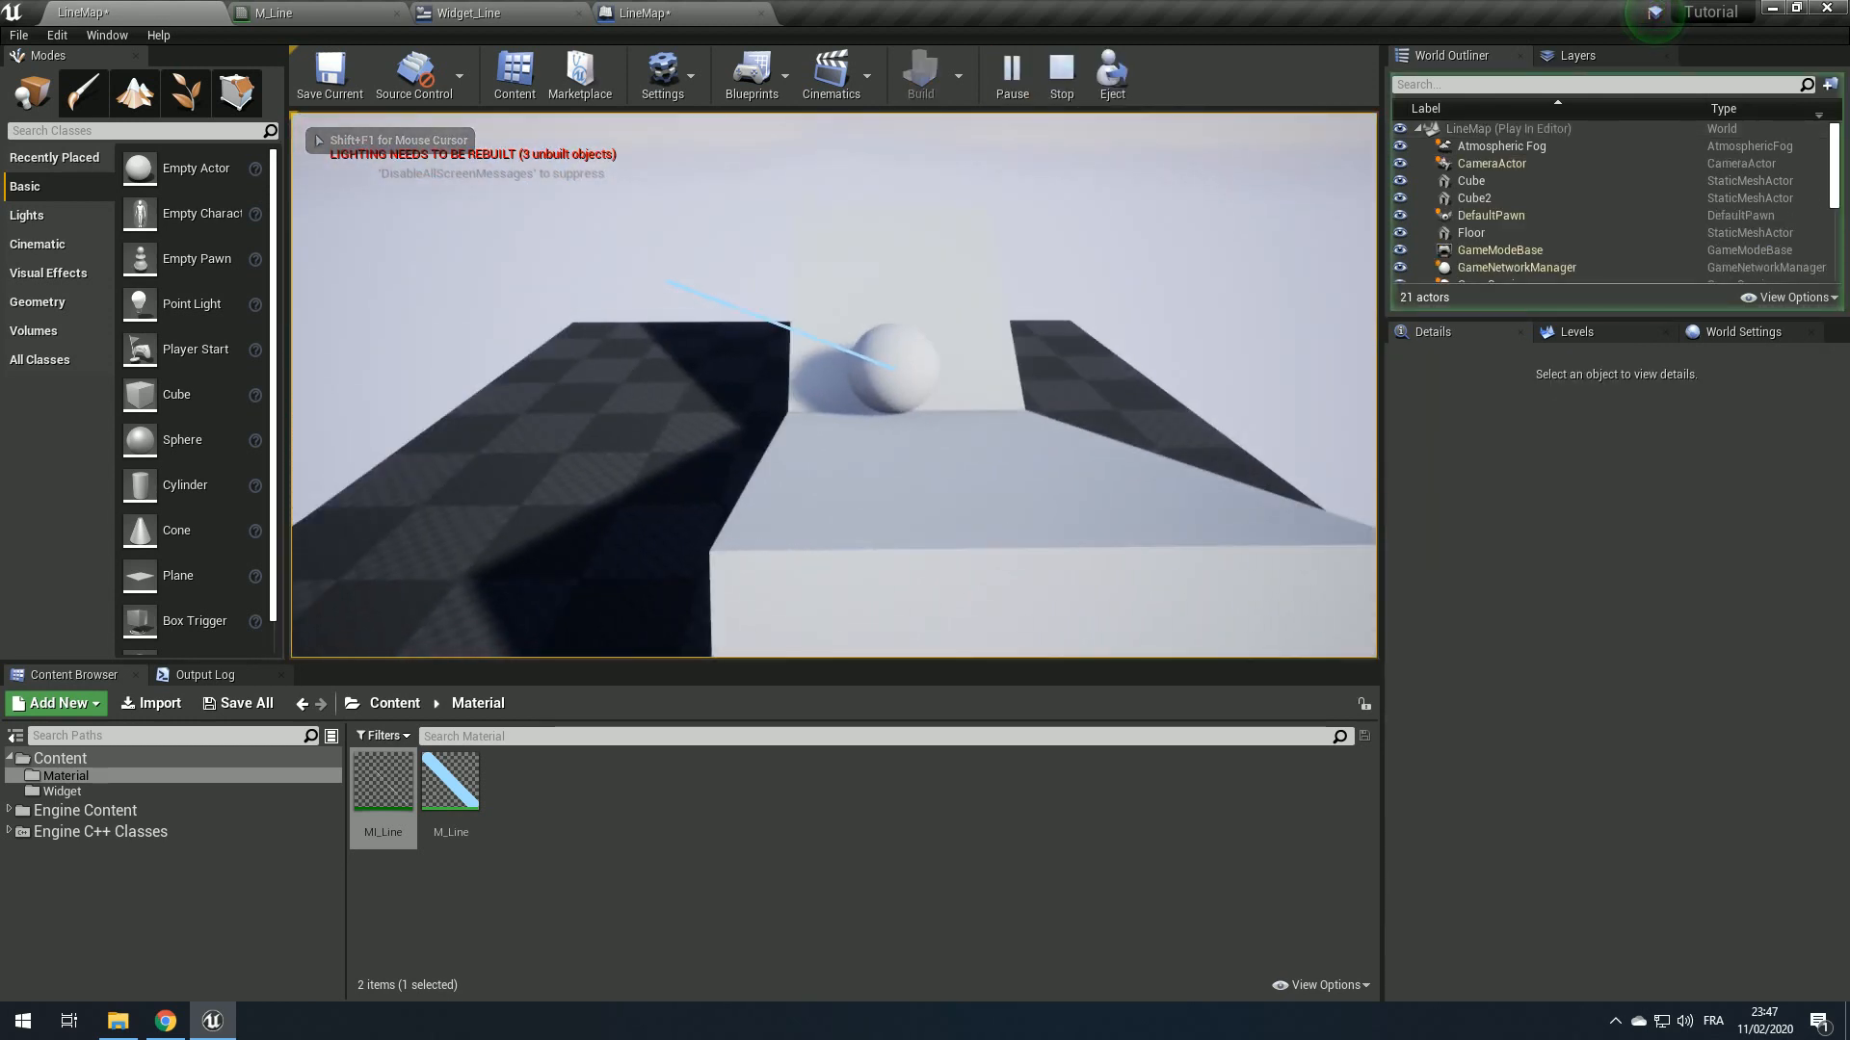
Step: Eject from the running session, tilt the cube -30° about Y with Movable mobility, possess the pawn again, and stop the session
click(1113, 75)
click(1048, 446)
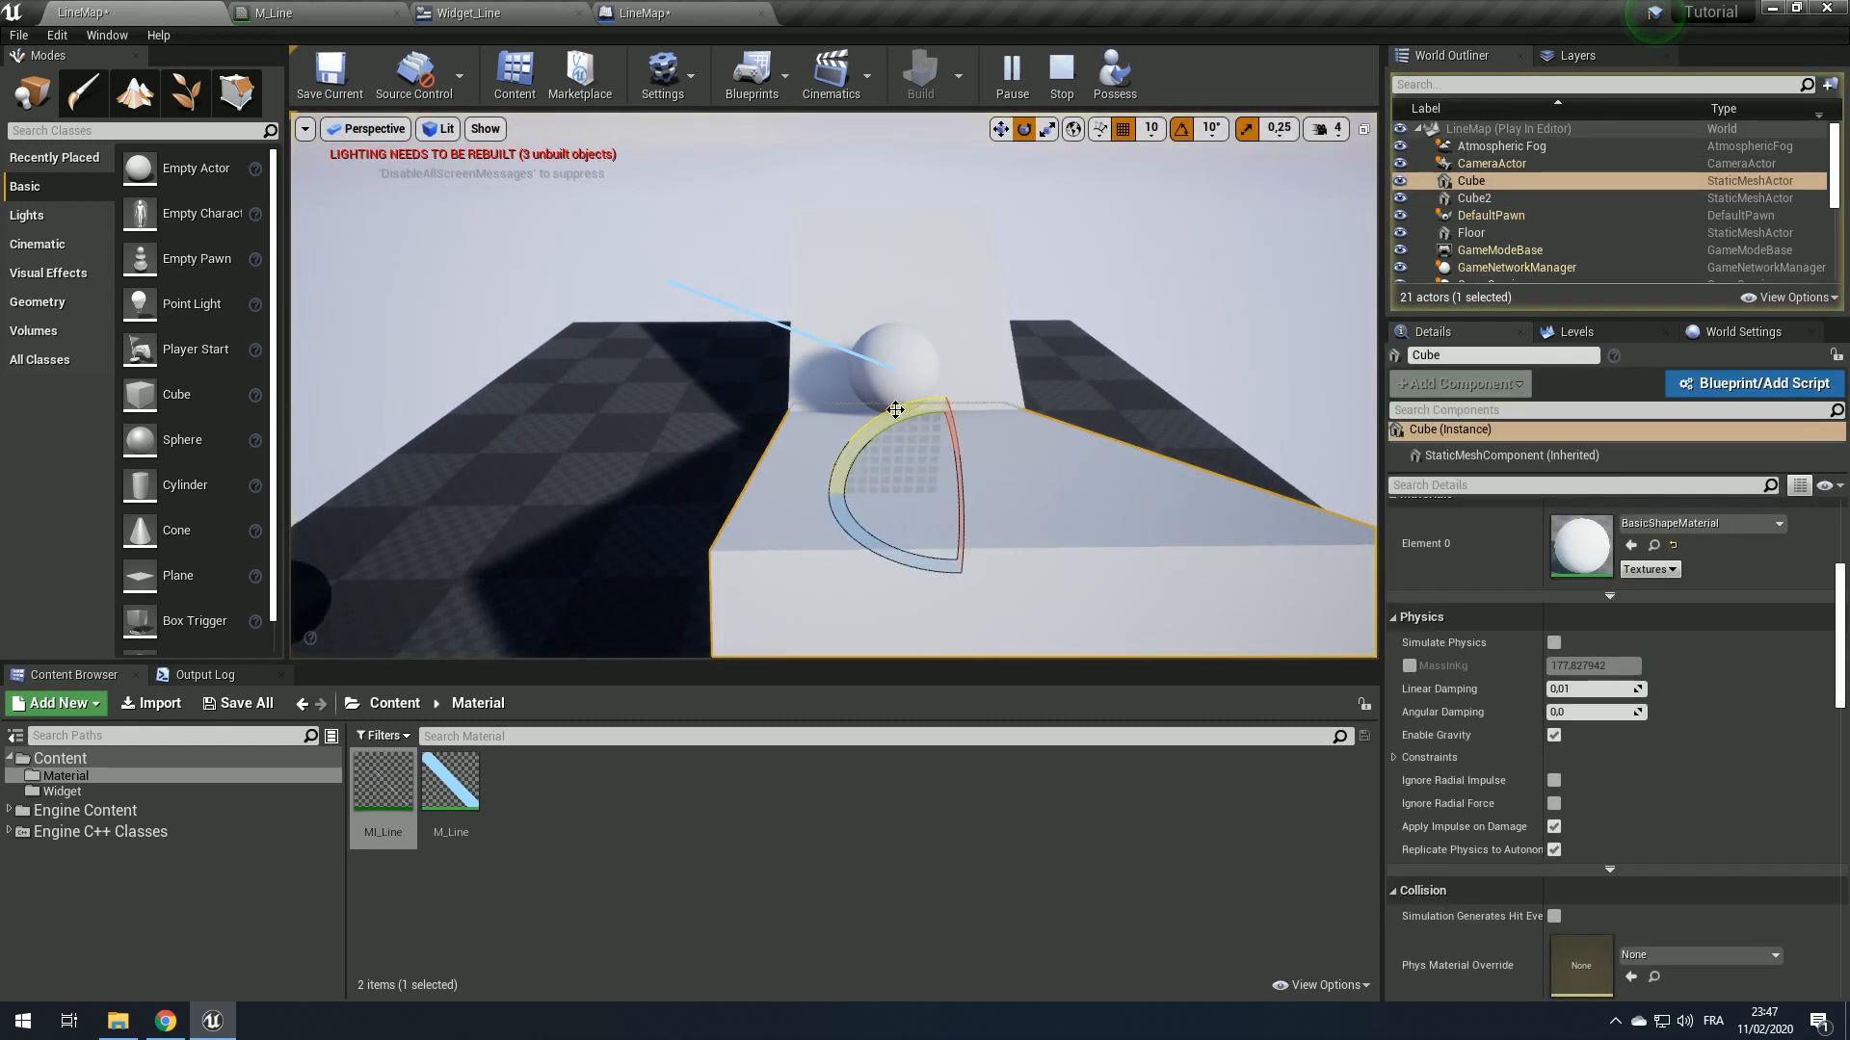
scroll(1674, 515, up, 5)
click(1768, 605)
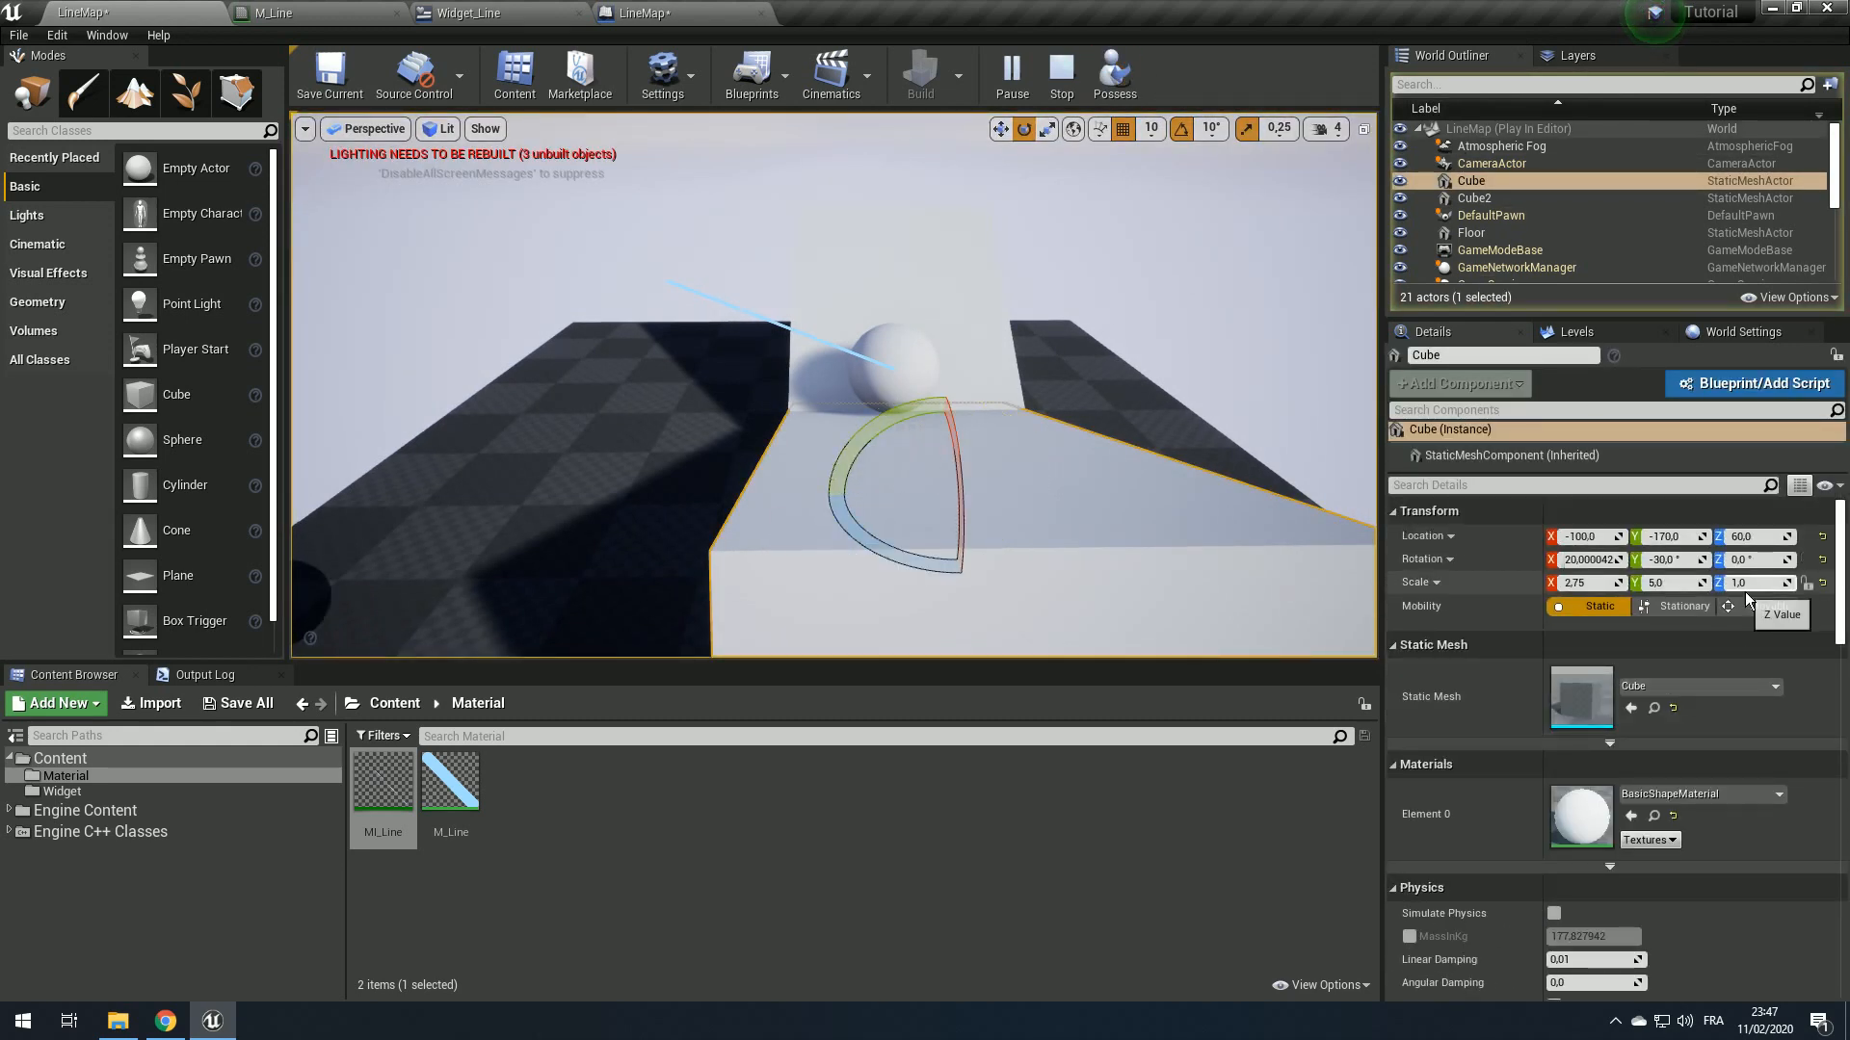
click(1115, 75)
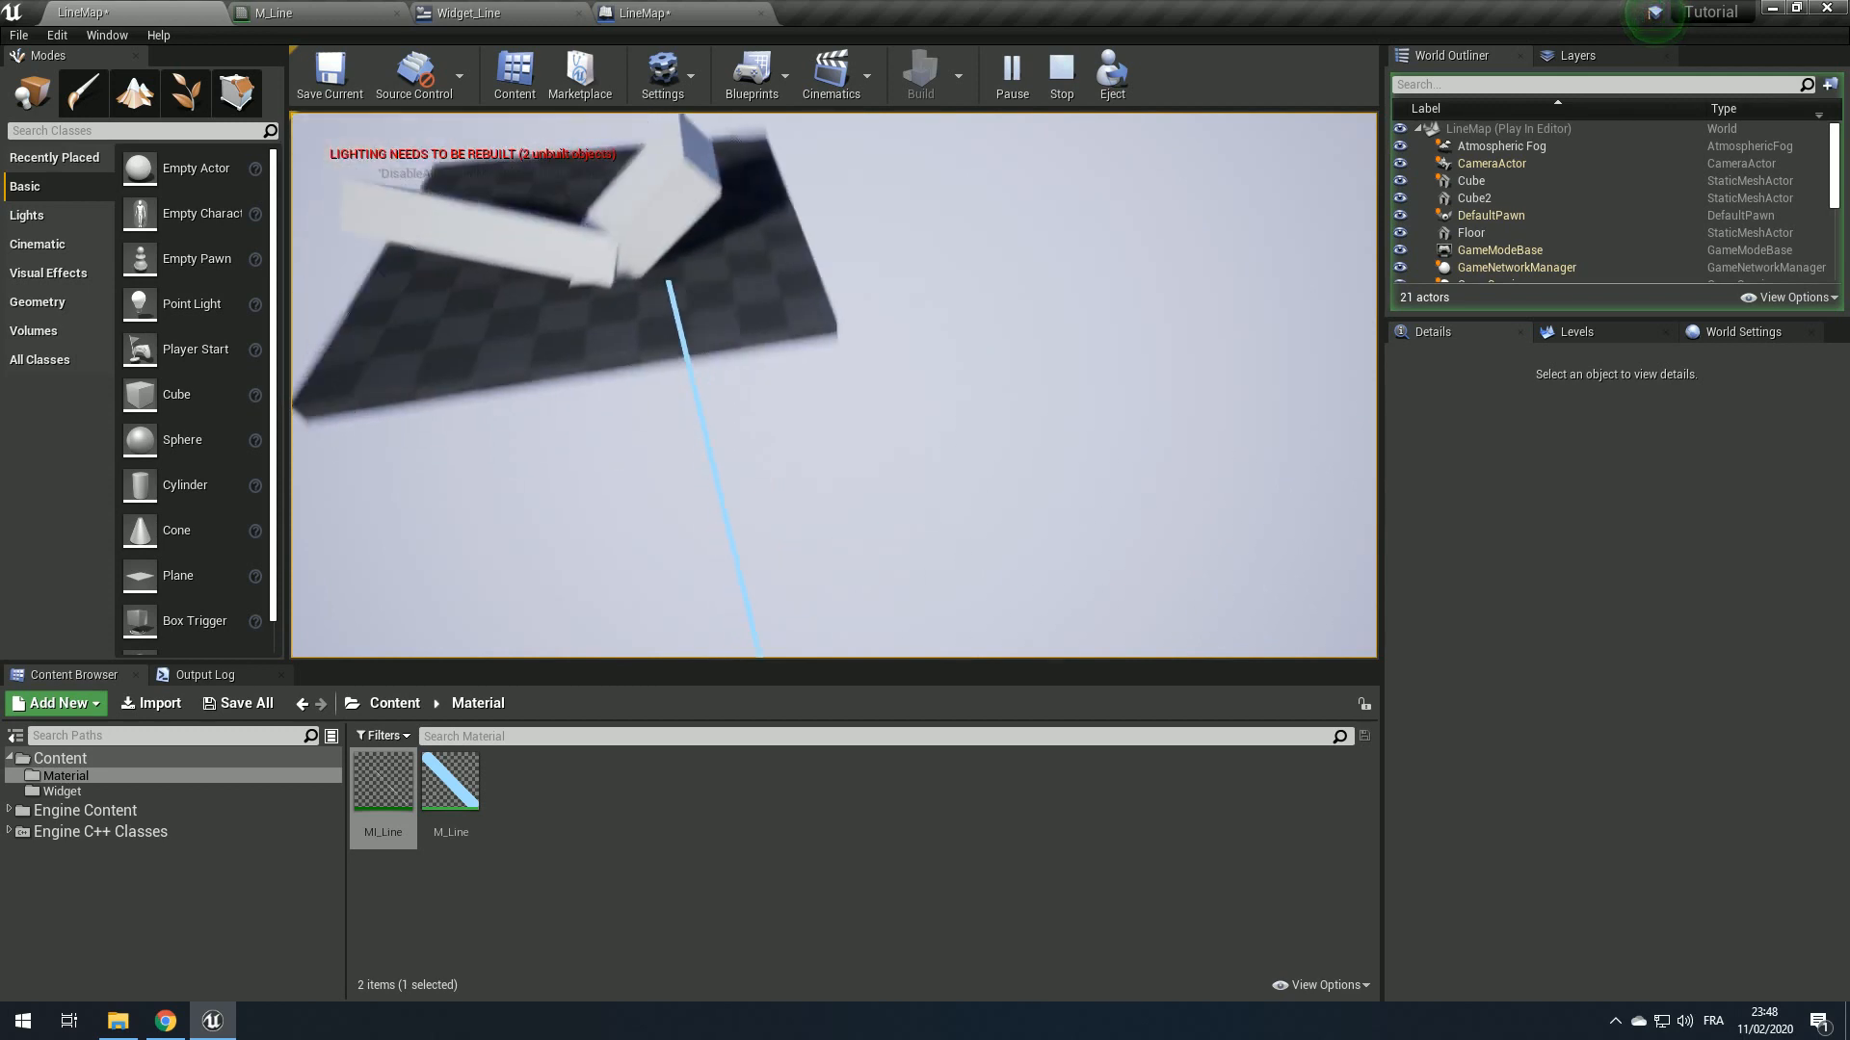
key(Escape)
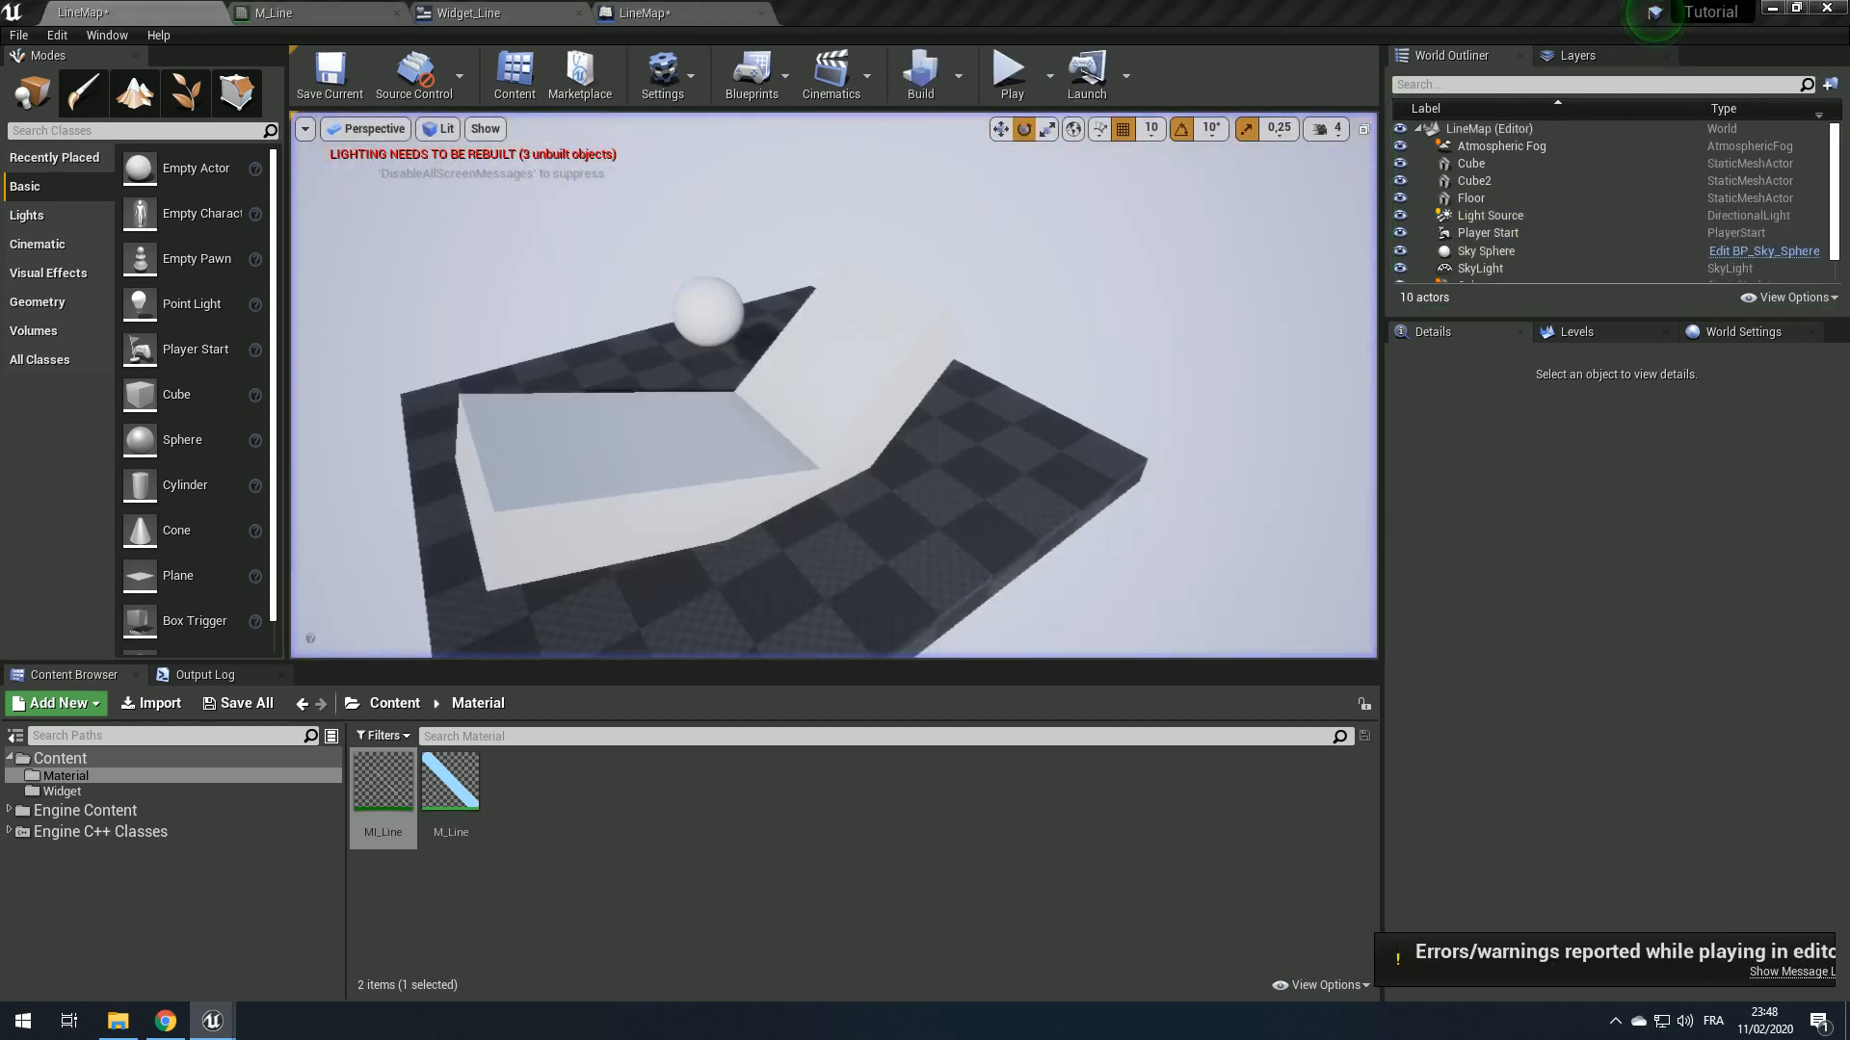
Step: Examine the MI_Line instance, its parent M_Line graph, the level blueprint and Widget_Line, and return to the LineMap level
right_drag(628, 388, 628, 388)
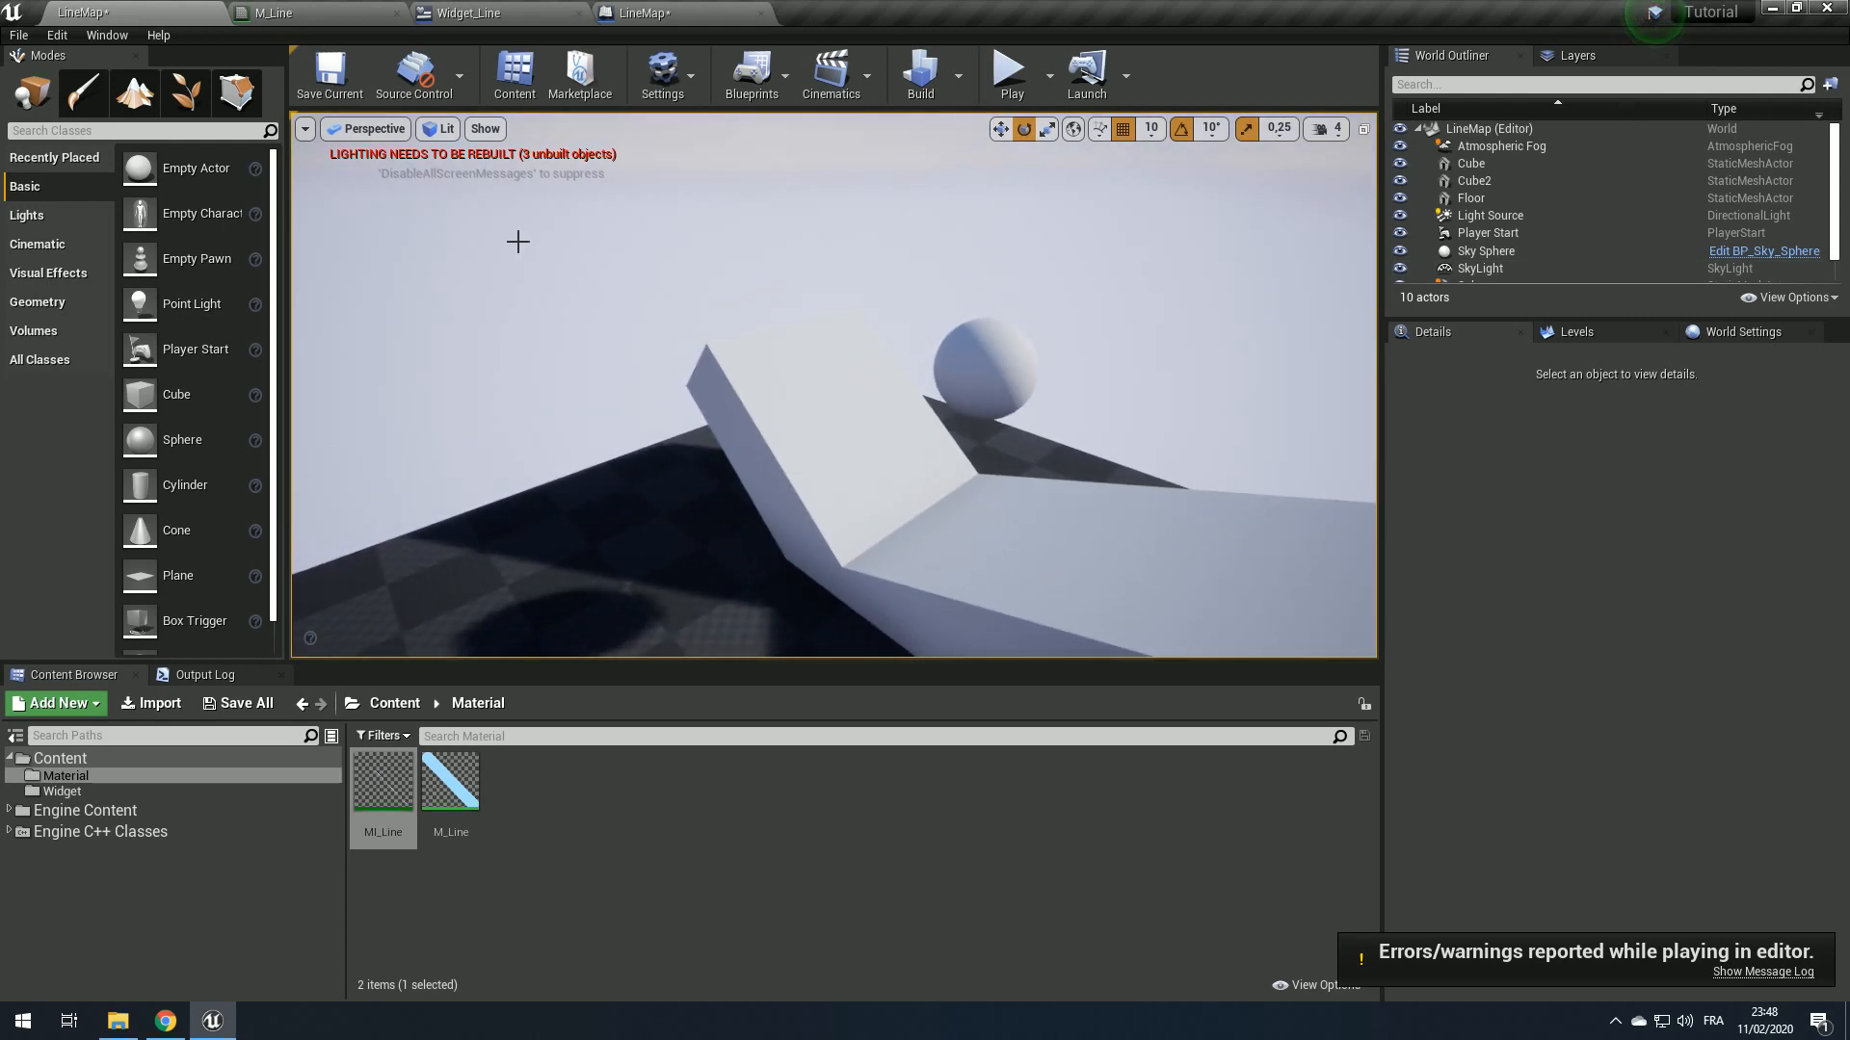
double_click(394, 802)
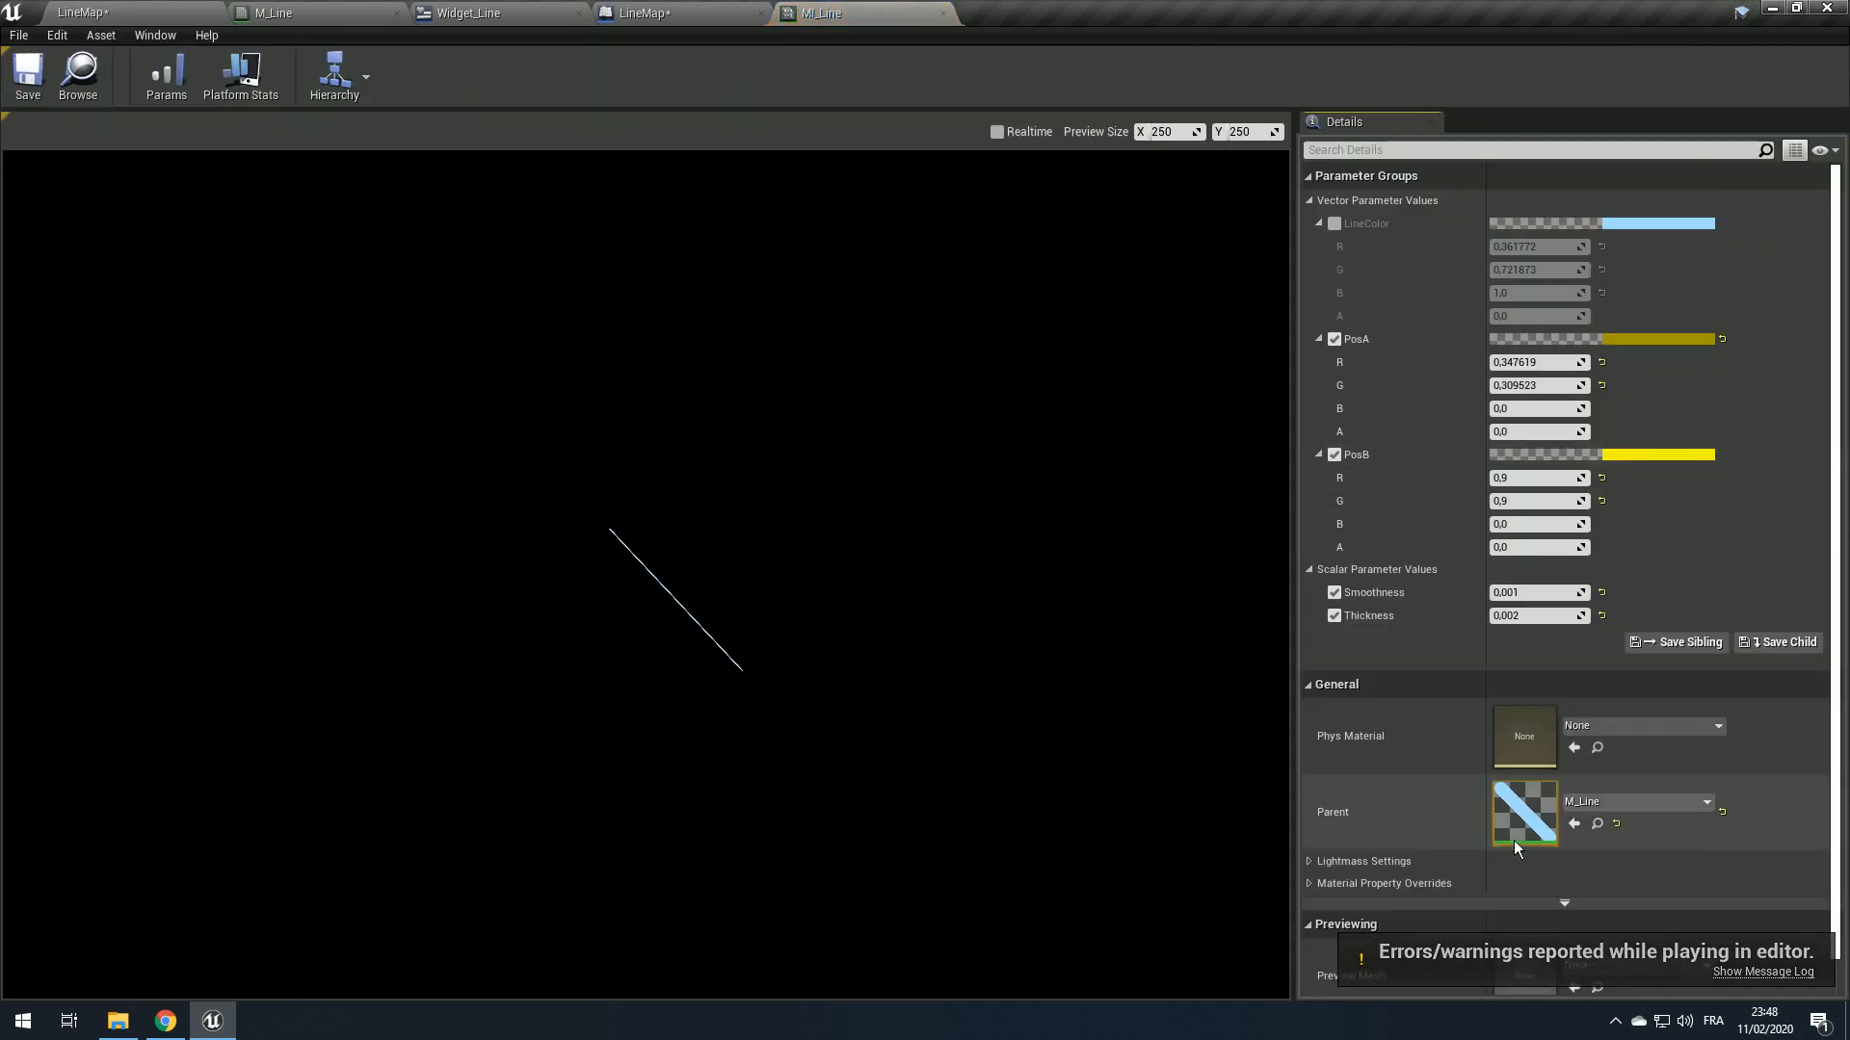
double_click(1512, 829)
scroll(1083, 697, down, 5)
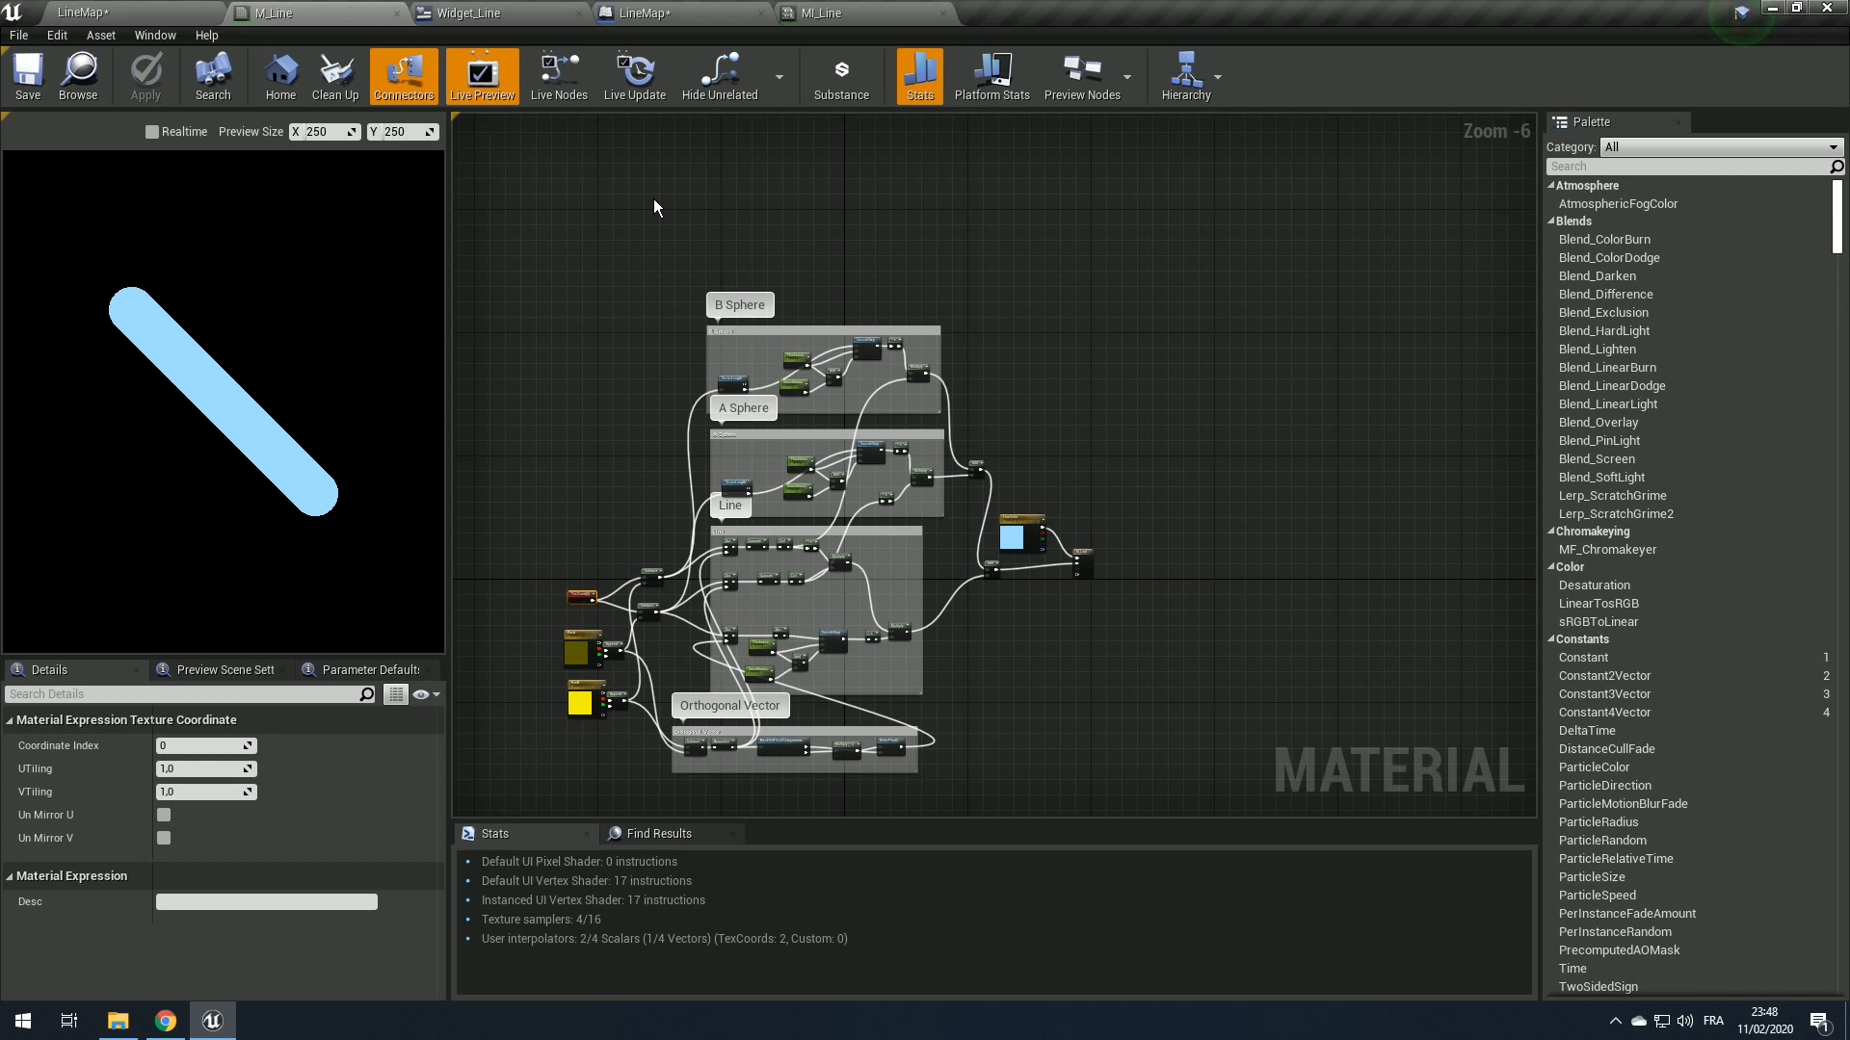
click(641, 63)
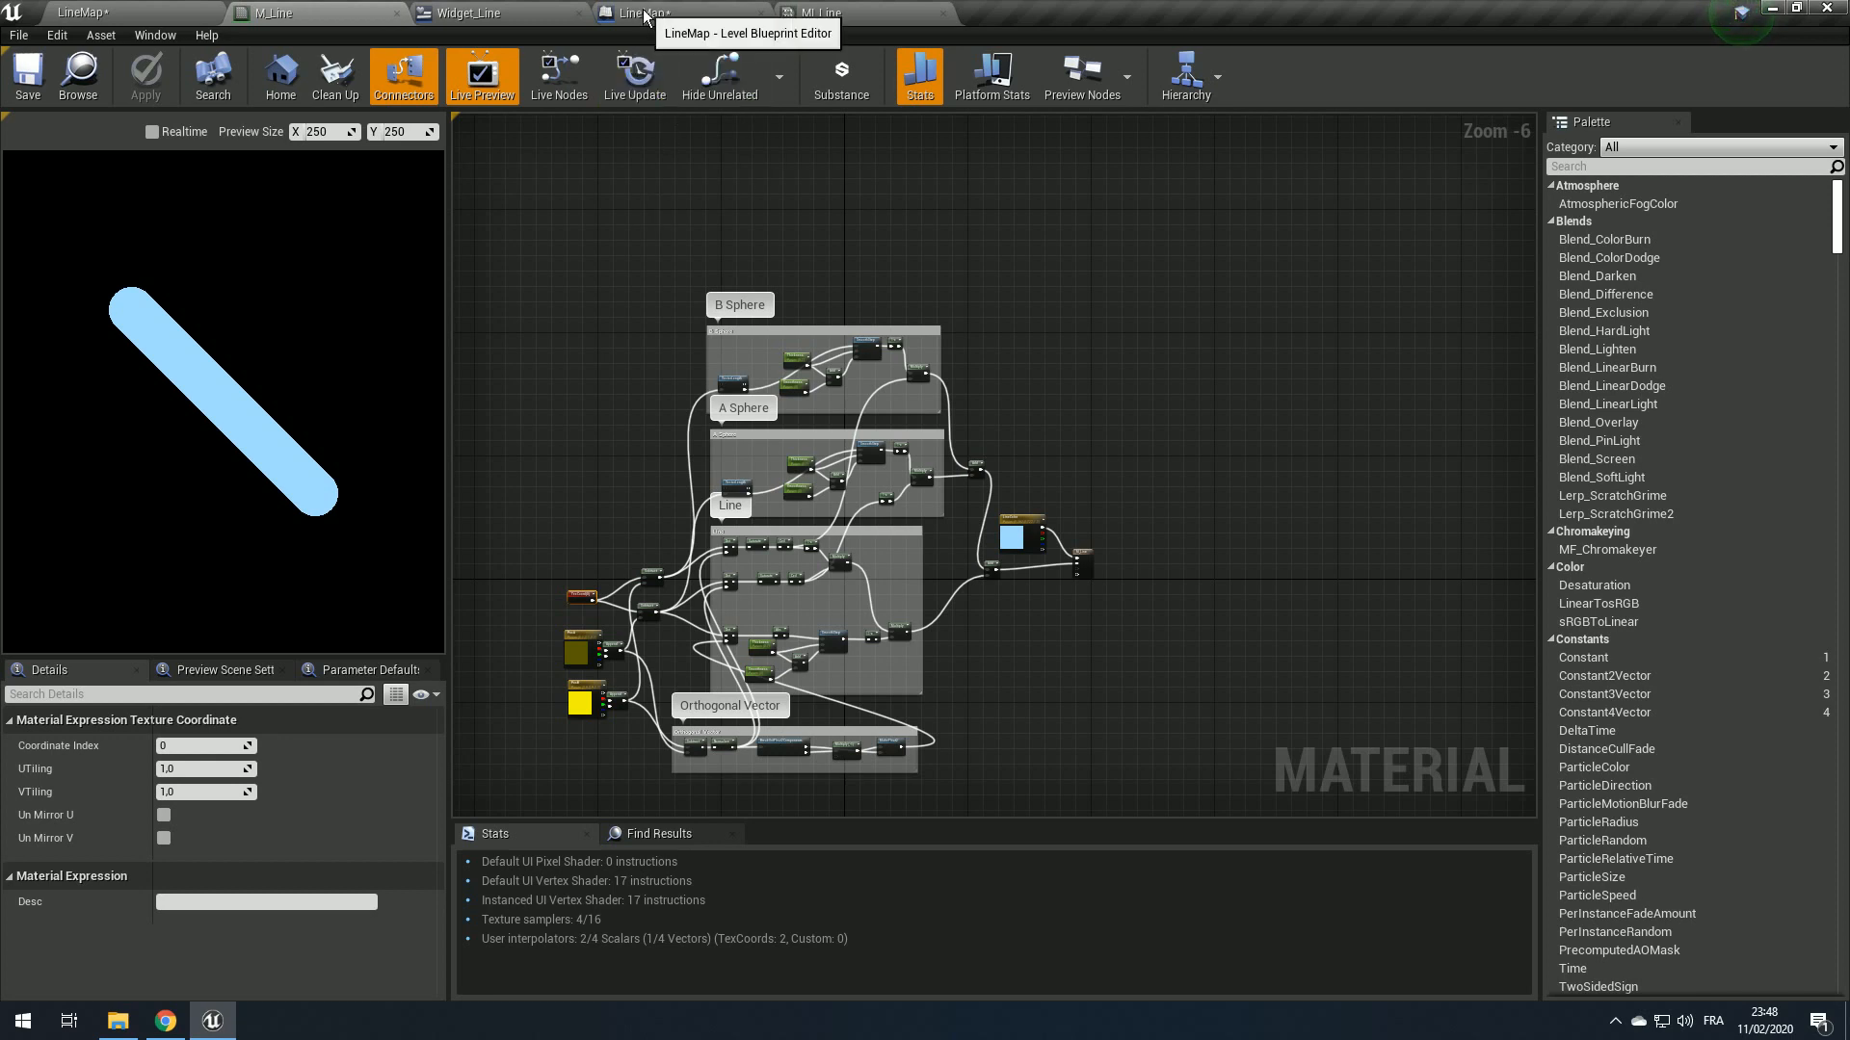
click(644, 16)
click(464, 8)
click(371, 11)
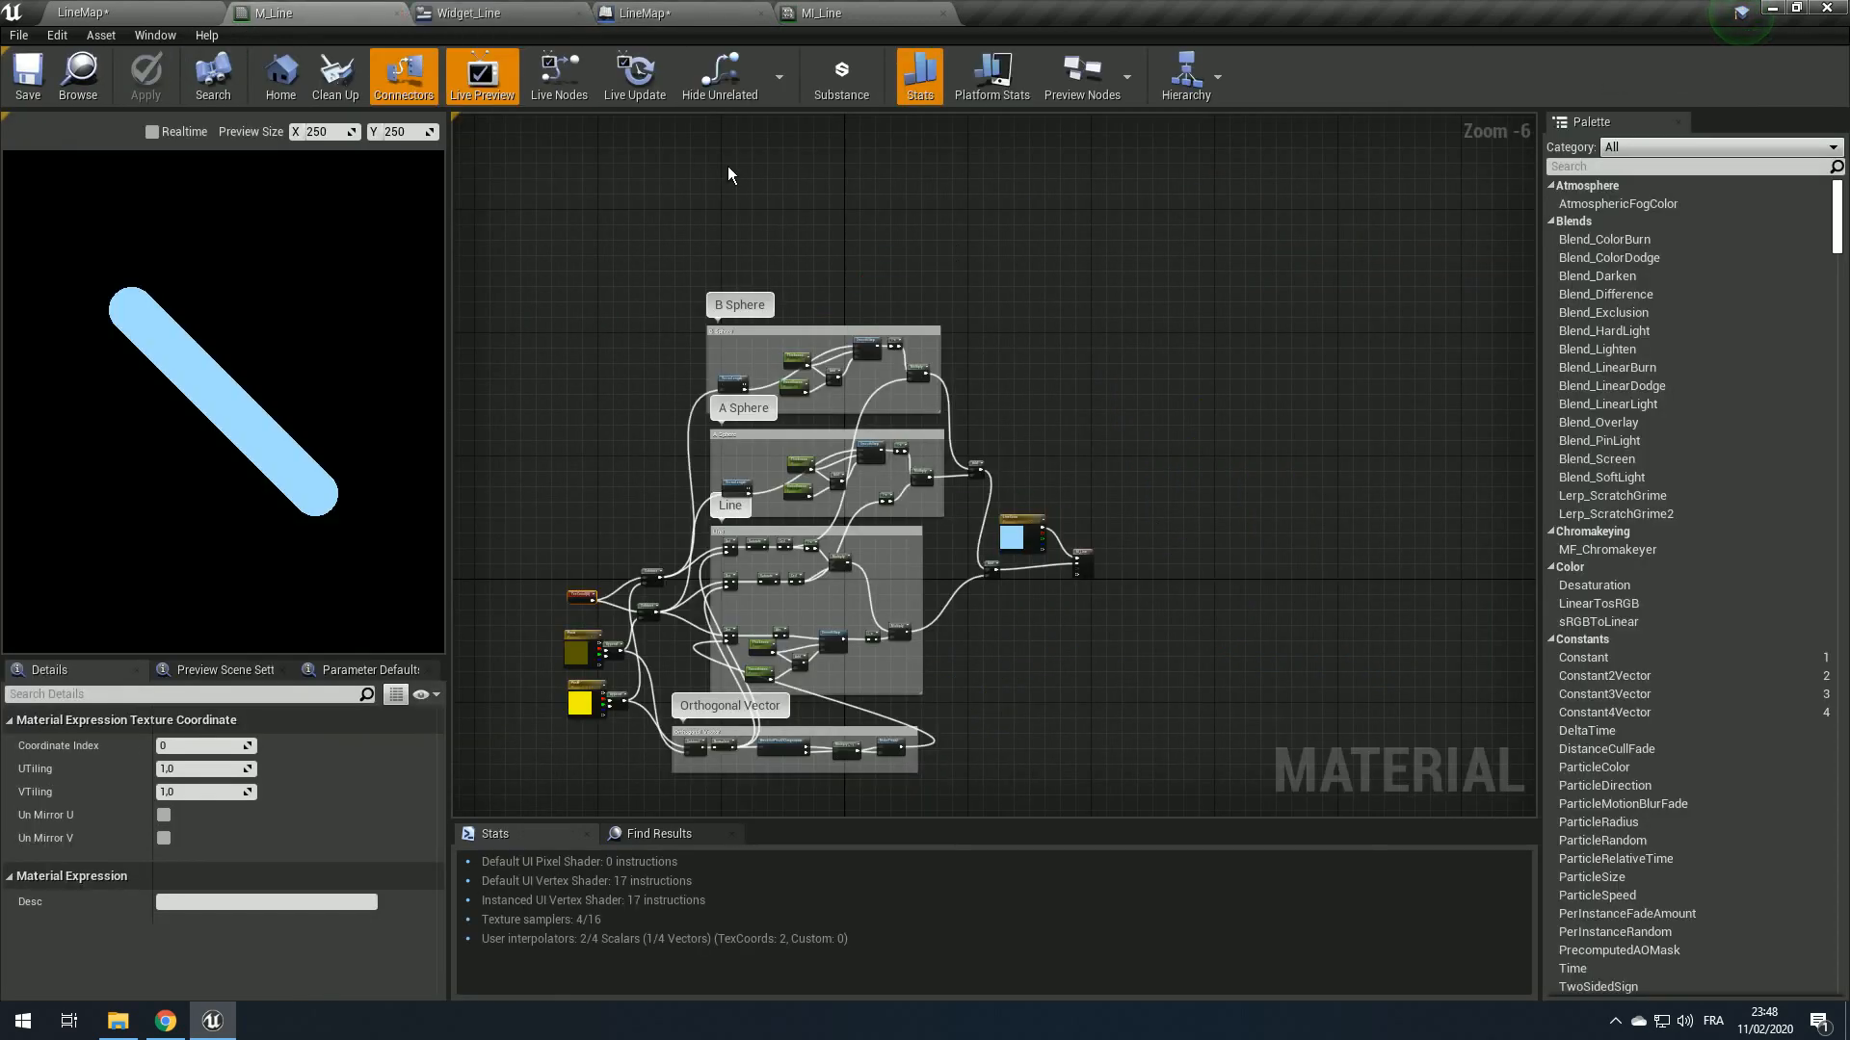
right_drag(774, 349, 858, 275)
click(149, 9)
mouse_move(1077, 373)
right_down()
mouse_move(1117, 385)
mouse_move(1060, 378)
mouse_move(1077, 373)
right_up()
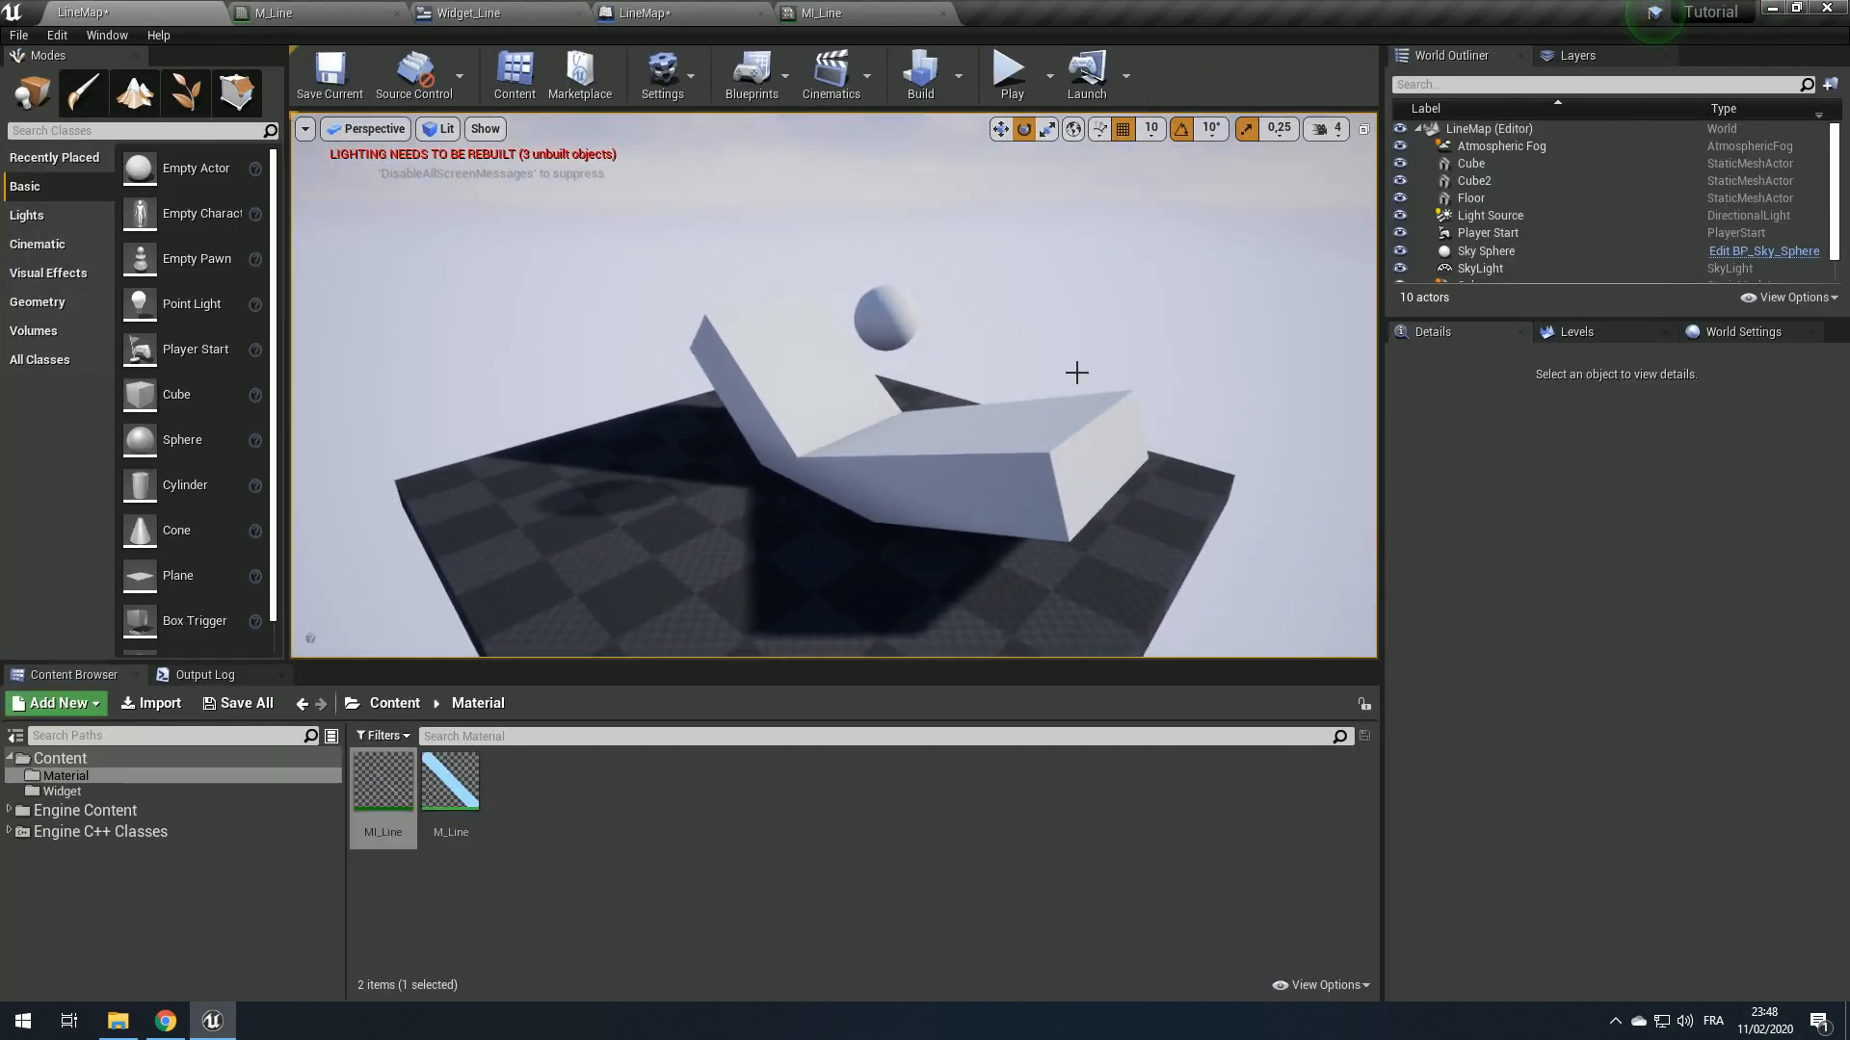